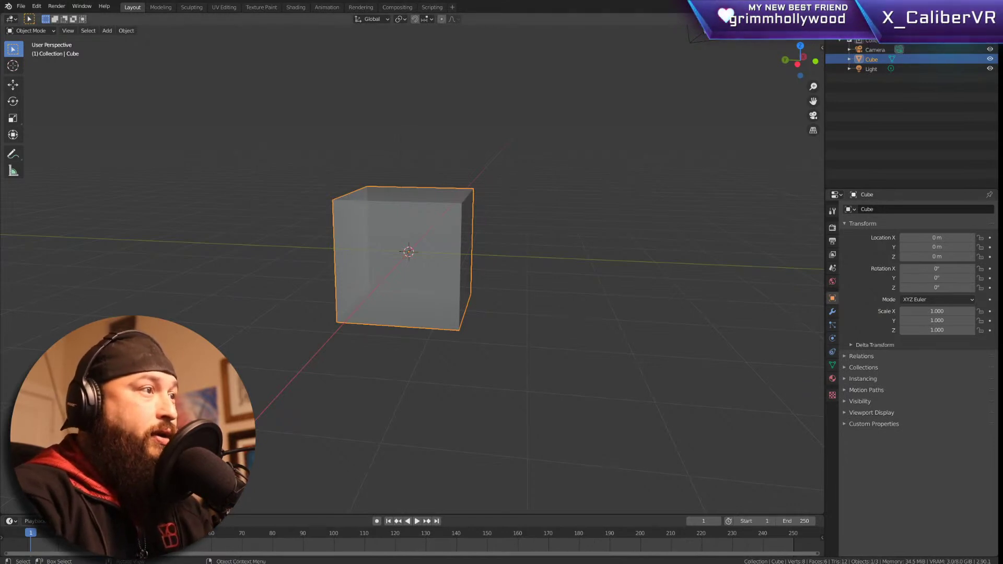
{"action": "middle_click_drag", "start_coordinate": [397, 120], "coordinate": [381, 116]}
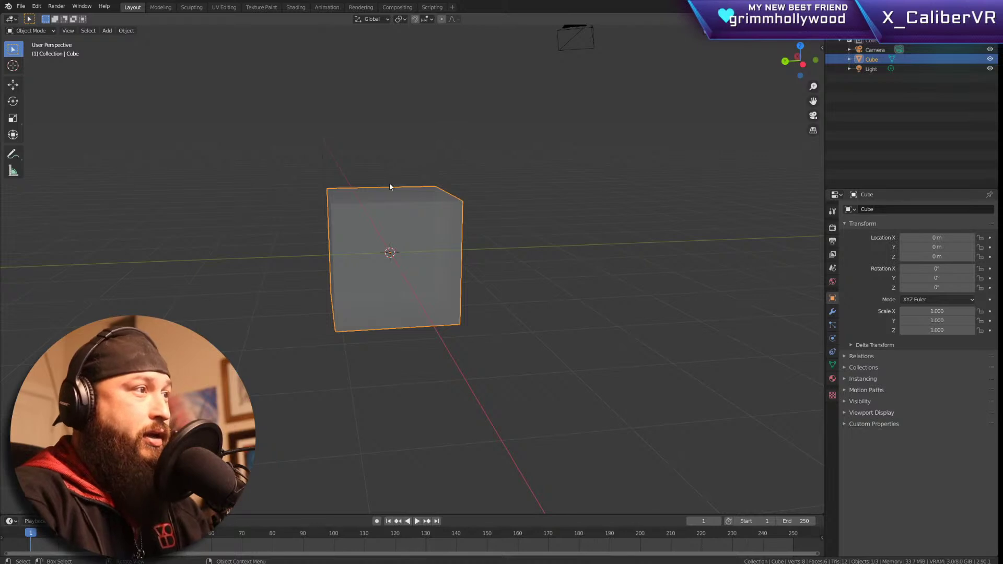
{"action": "middle_click_drag", "start_coordinate": [382, 189], "coordinate": [552, 208]}
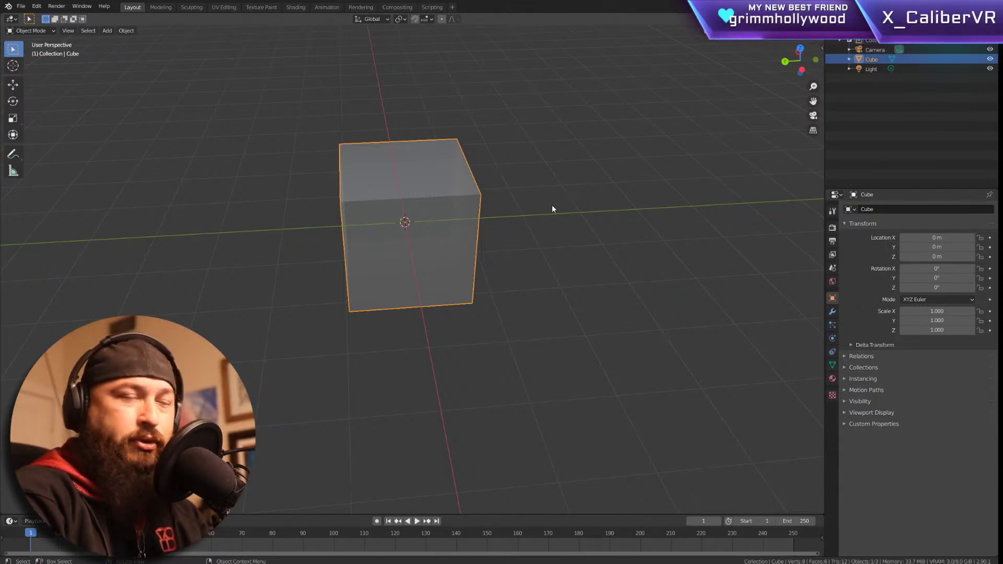
{"action": "middle_click_drag", "start_coordinate": [531, 159], "coordinate": [452, 177]}
{"action": "key", "text": "KP_1"}
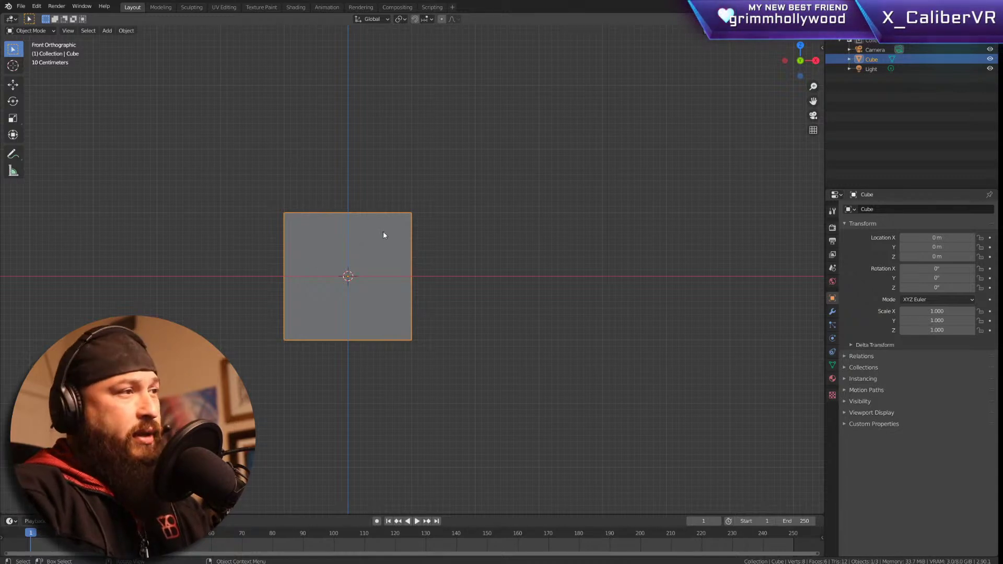
{"action": "scroll", "coordinate": [383, 235], "scroll_direction": "down", "scroll_amount": 2}
{"action": "middle_click_drag", "start_coordinate": [463, 217], "coordinate": [587, 237], "text": "shift"}
{"action": "scroll", "coordinate": [504, 273], "scroll_direction": "up", "scroll_amount": 2}
{"action": "middle_click_drag", "start_coordinate": [587, 275], "coordinate": [533, 236], "text": "shift"}
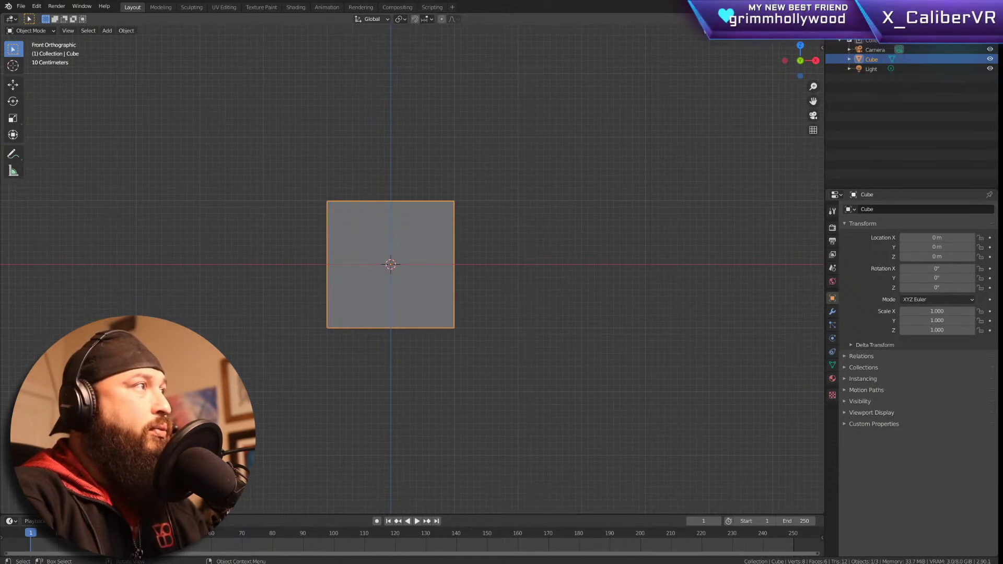
{"action": "left_click", "coordinate": [541, 190]}
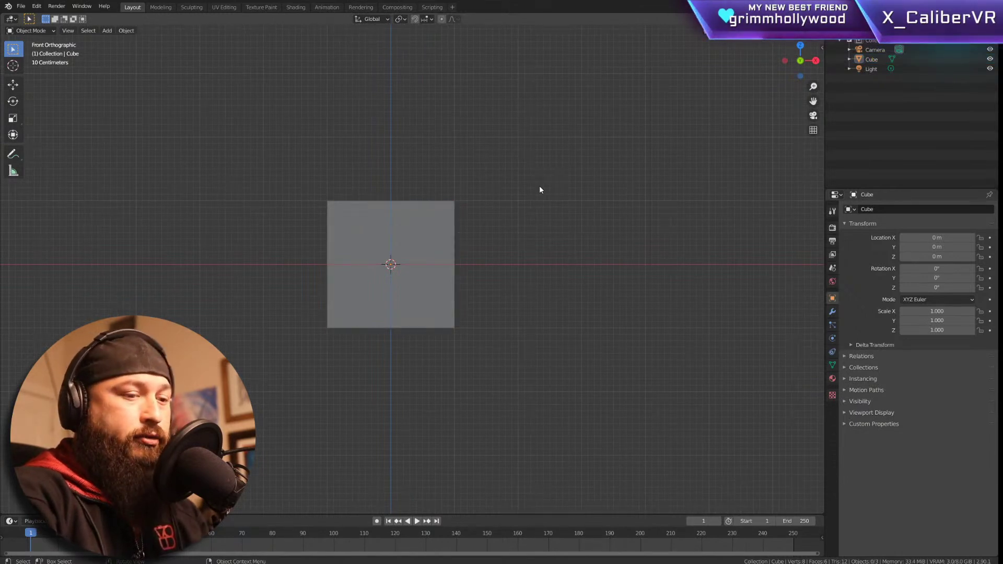
{"action": "middle_click_drag", "start_coordinate": [534, 232], "coordinate": [543, 228]}
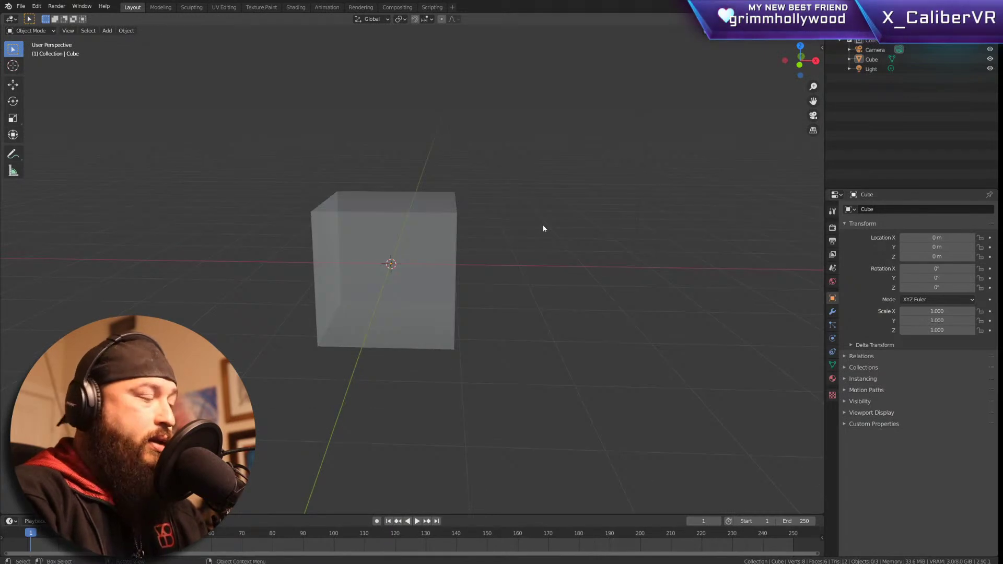
Step: Bevel all edges of the default cube in Edit Mode with a narrow single-segment bevel, and clear the selection
{"action": "left_click", "coordinate": [397, 246]}
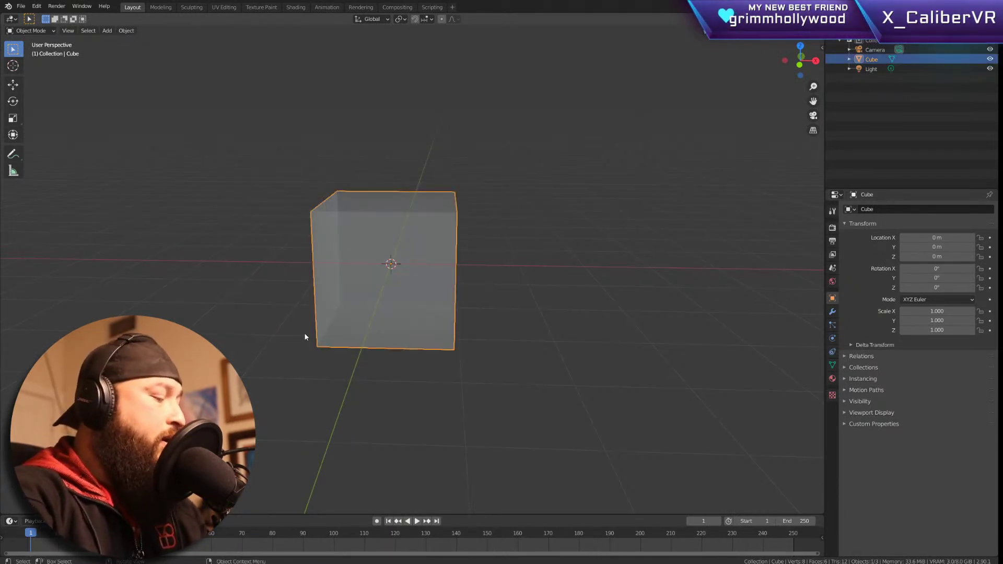
{"action": "key", "text": "Tab"}
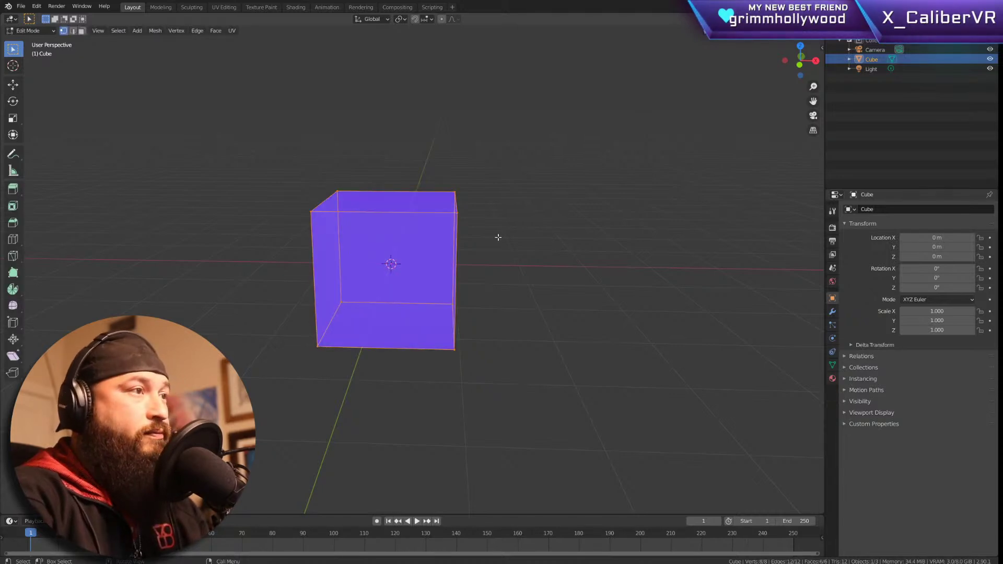
{"action": "key", "text": "ctrl+b"}
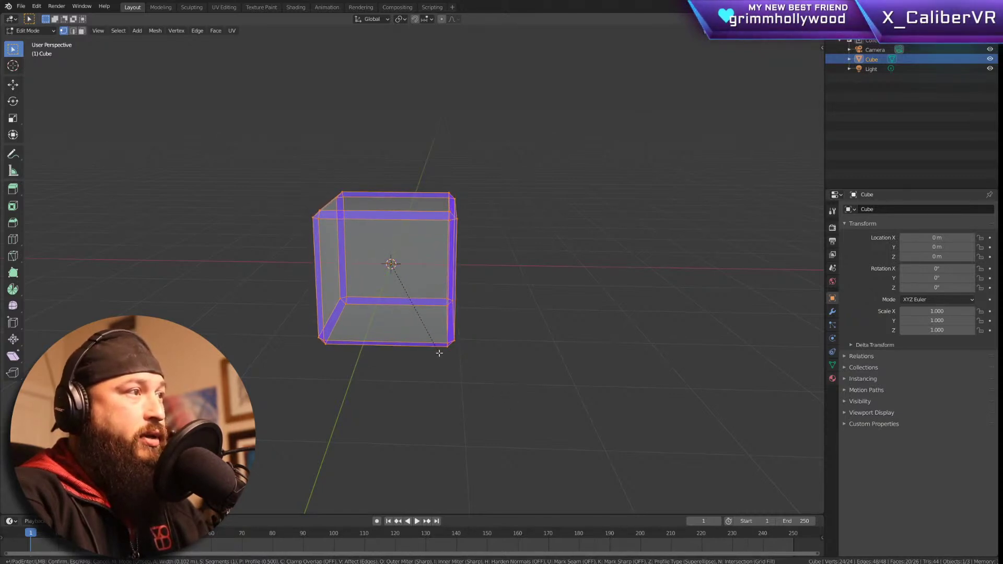
{"action": "left_click", "coordinate": [439, 354]}
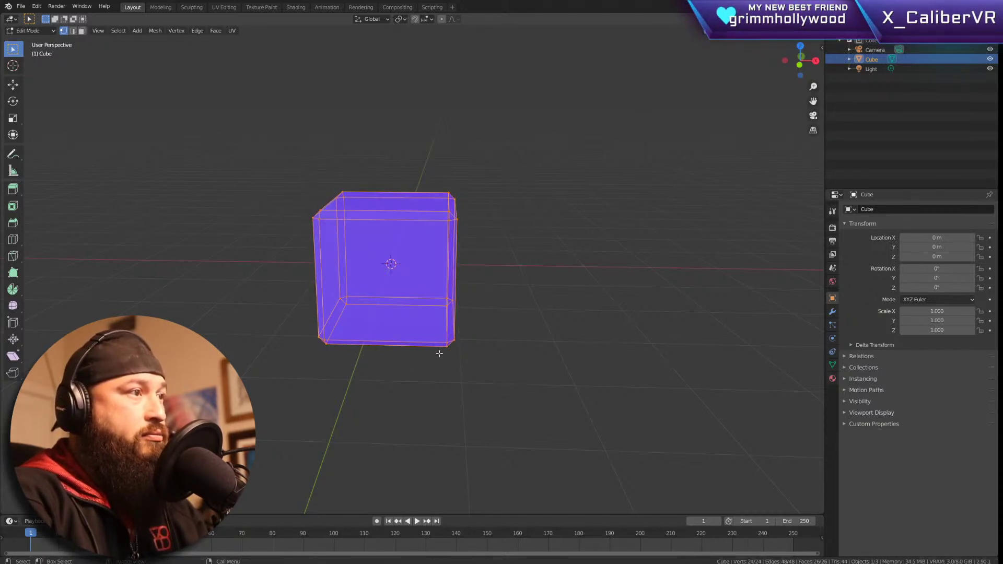
{"action": "left_click", "coordinate": [538, 239]}
{"action": "middle_click_drag", "start_coordinate": [538, 239], "coordinate": [552, 228]}
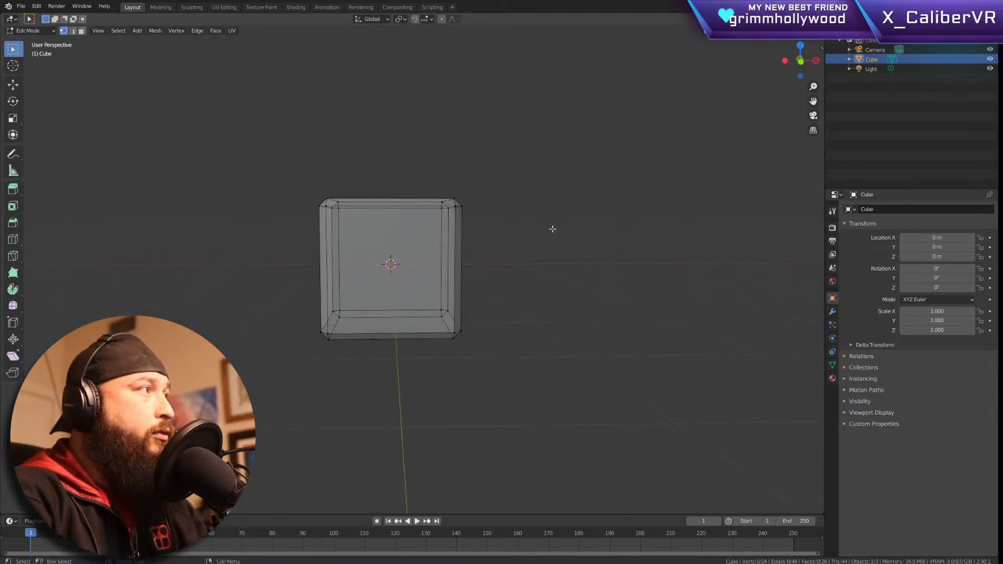
Step: In front view, duplicate the whole beveled block and place the copy about 2 m along the X axis, beside the original
{"action": "key", "text": "KP_1"}
{"action": "left_click_drag", "start_coordinate": [533, 143], "coordinate": [217, 371]}
{"action": "mouse_move", "coordinate": [615, 186]}
{"action": "middle_mouse_down"}
{"action": "mouse_move", "coordinate": [569, 228]}
{"action": "mouse_move", "coordinate": [601, 186]}
{"action": "middle_mouse_up"}
{"action": "key", "text": "KP_1"}
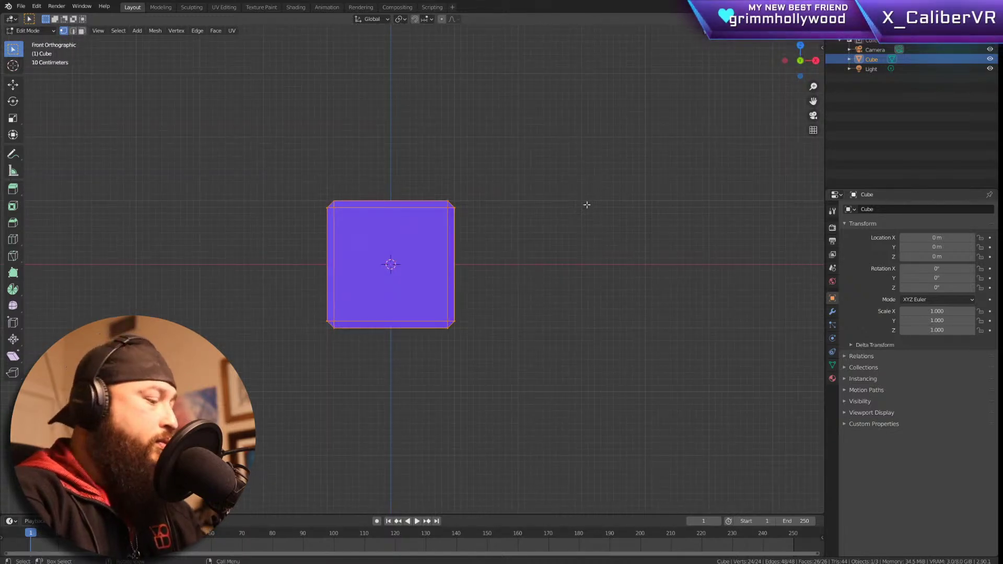
{"action": "key", "text": "i"}
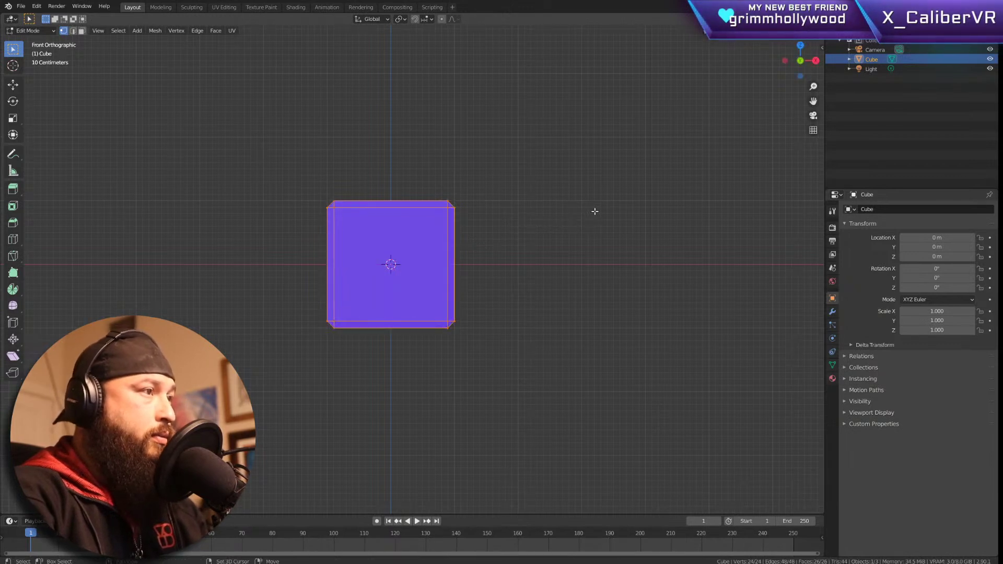
{"action": "key", "text": "shift+d"}
{"action": "key", "text": "x"}
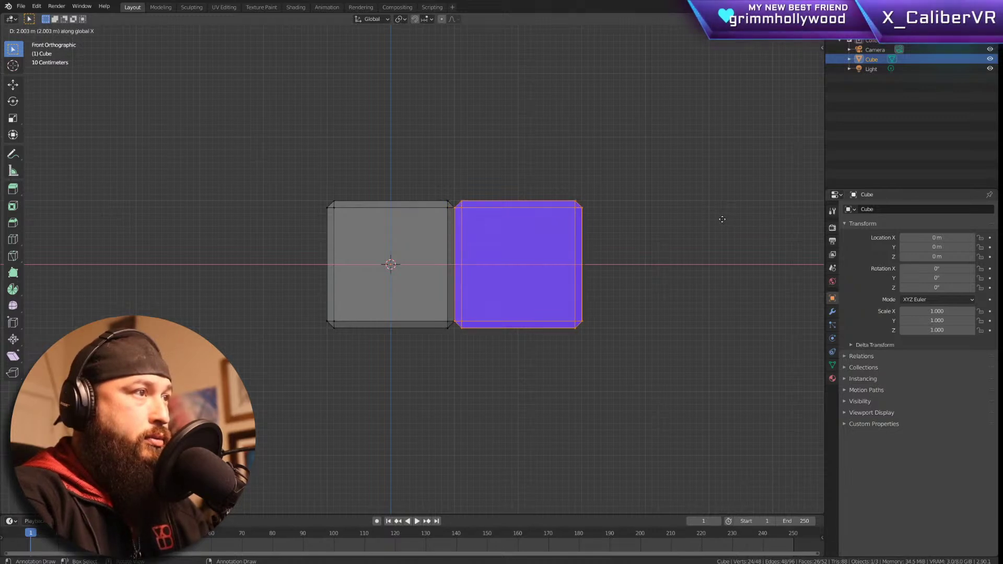
{"action": "left_click", "coordinate": [722, 219]}
{"action": "left_click_drag", "start_coordinate": [625, 153], "coordinate": [541, 386]}
{"action": "key", "text": "e"}
{"action": "right_click", "coordinate": [638, 239]}
{"action": "key", "text": "g"}
{"action": "key", "text": "x"}
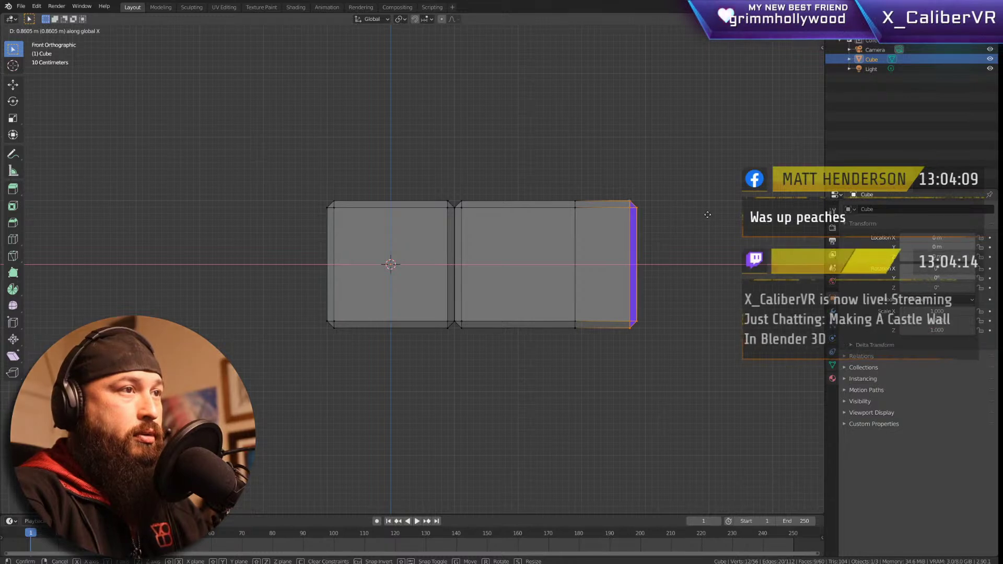
{"action": "right_click", "coordinate": [676, 223]}
Step: Try lengthening the second block by moving its selected outer end about 1.025 m along the X axis, and undo the move
{"action": "middle_click_drag", "start_coordinate": [676, 184], "coordinate": [521, 233], "text": "shift"}
{"action": "key", "text": "KP_1"}
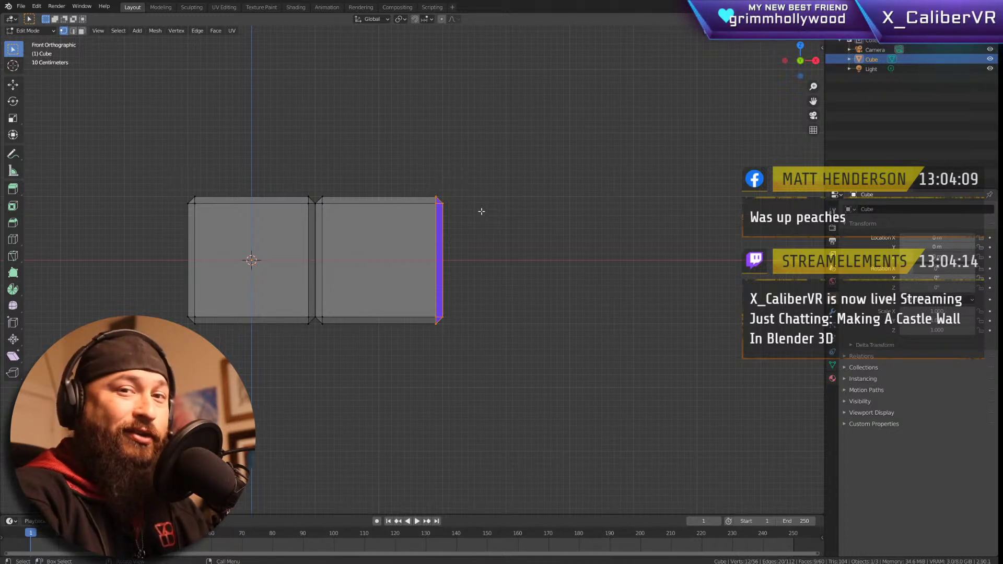
{"action": "key", "text": "g"}
{"action": "key", "text": "x"}
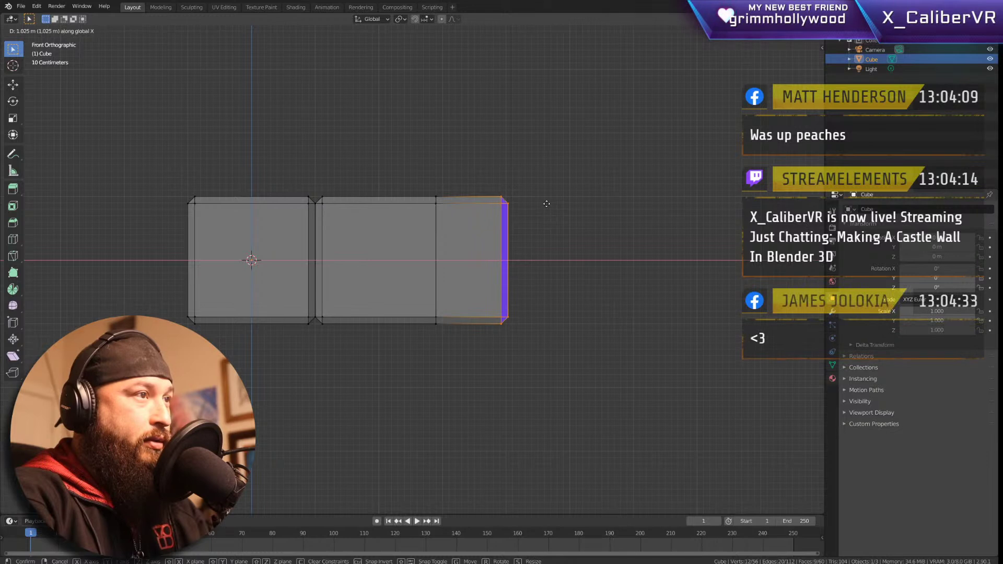
{"action": "left_click", "coordinate": [546, 203]}
{"action": "key", "text": "alt+a"}
{"action": "mouse_move", "coordinate": [584, 204]}
{"action": "middle_mouse_down"}
{"action": "mouse_move", "coordinate": [604, 203]}
{"action": "mouse_move", "coordinate": [564, 202]}
{"action": "mouse_move", "coordinate": [556, 212]}
{"action": "mouse_move", "coordinate": [628, 210]}
{"action": "mouse_move", "coordinate": [589, 214]}
{"action": "middle_mouse_up"}
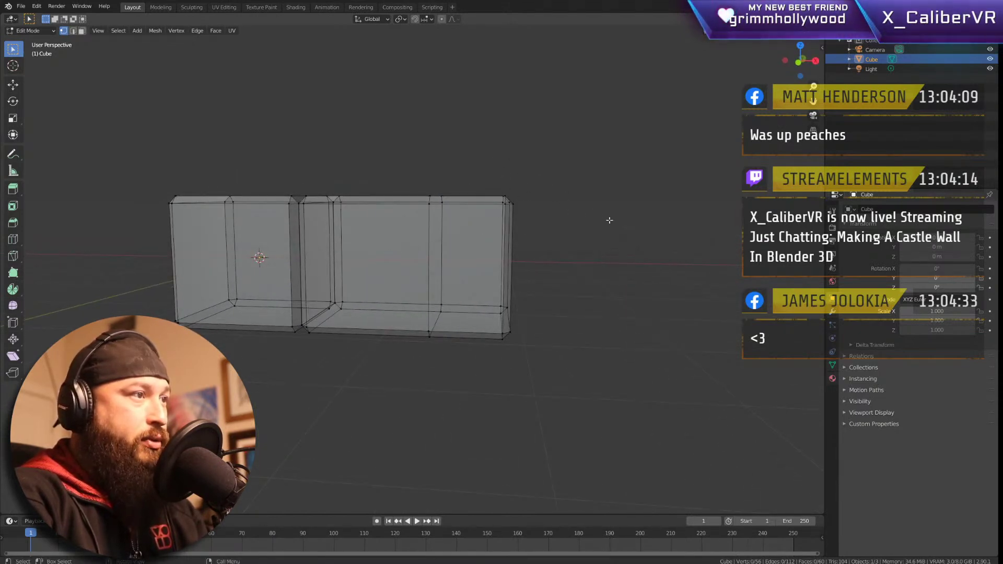
{"action": "key", "text": "KP_1"}
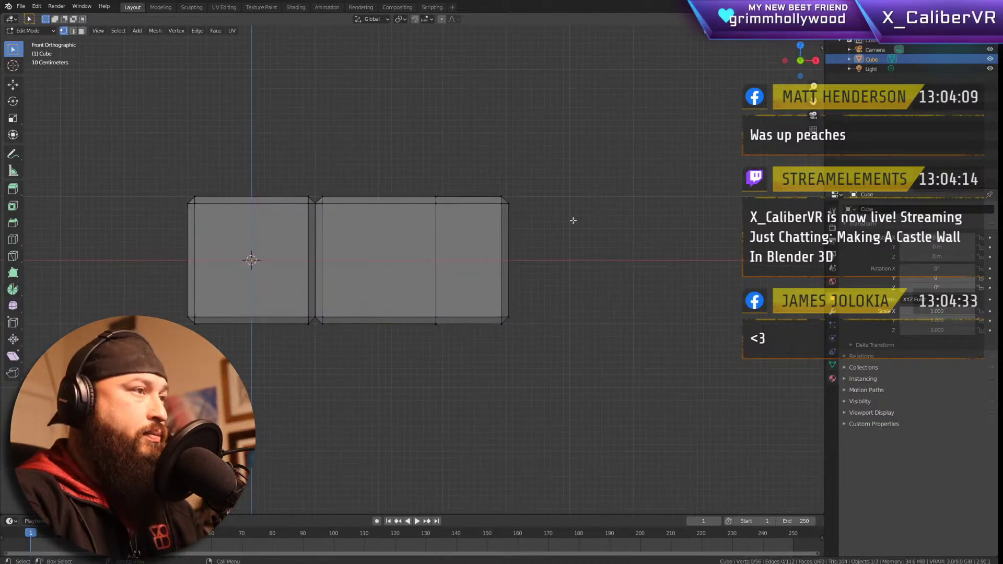
{"action": "key", "text": "ctrl+z"}
{"action": "key", "text": "ctrl+z"}
Step: Lengthen the second block by moving all vertices of its outer end about 1.058 m along the X axis
{"action": "left_click_drag", "start_coordinate": [501, 155], "coordinate": [398, 356]}
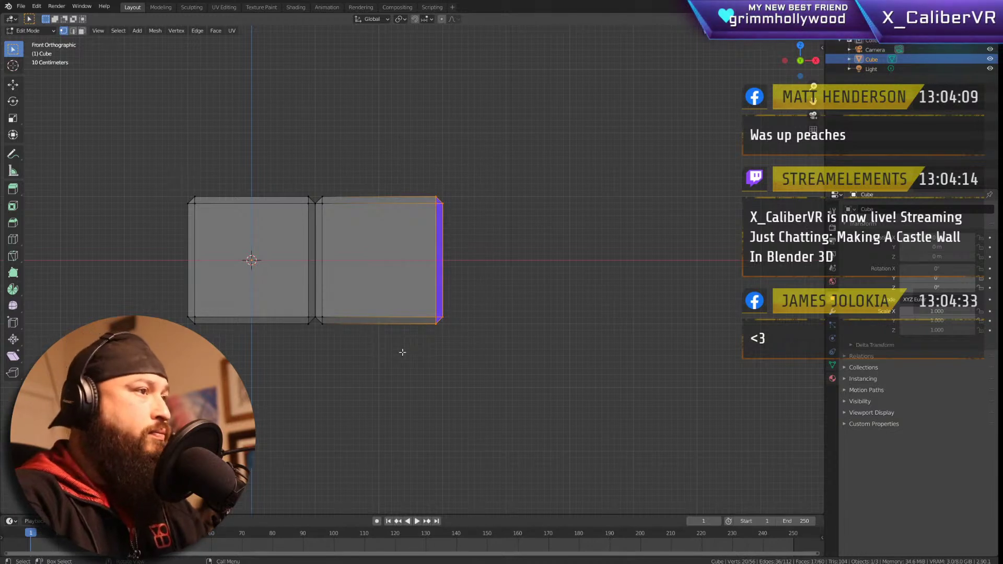
{"action": "key", "text": "g"}
{"action": "key", "text": "x"}
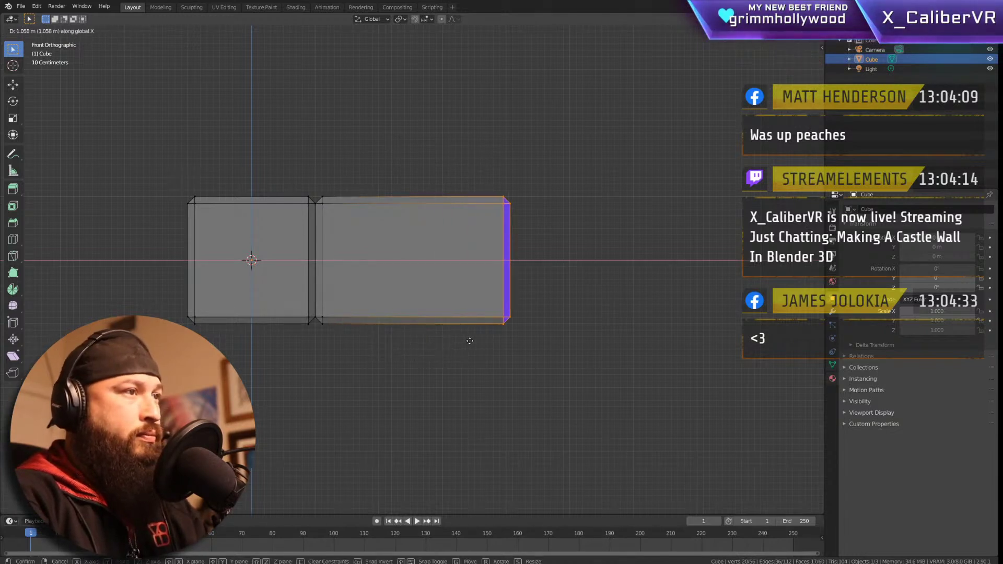
{"action": "left_click", "coordinate": [470, 340]}
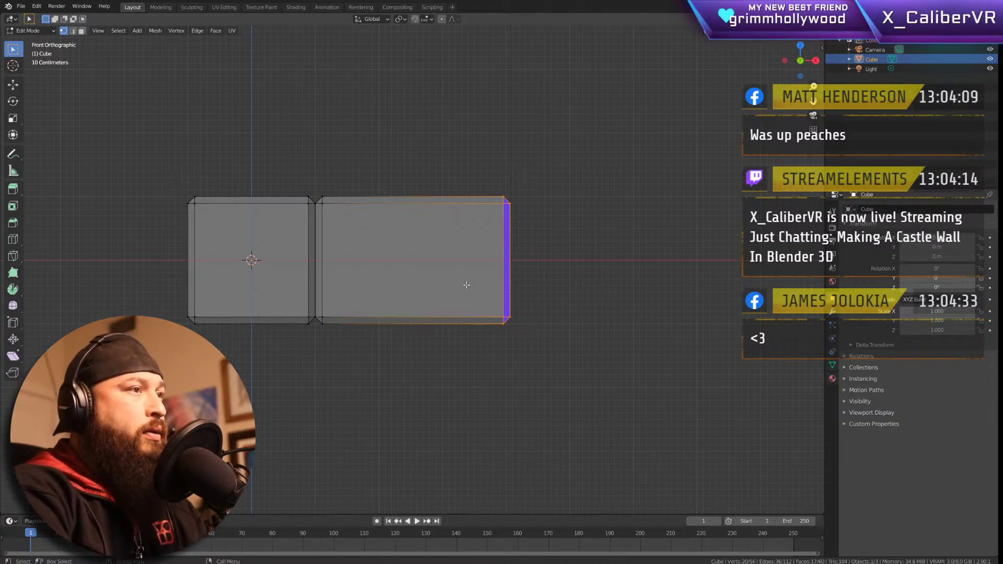
Step: Add a vertical loop cut centred along the length of the longer block
{"action": "left_click", "coordinate": [505, 195]}
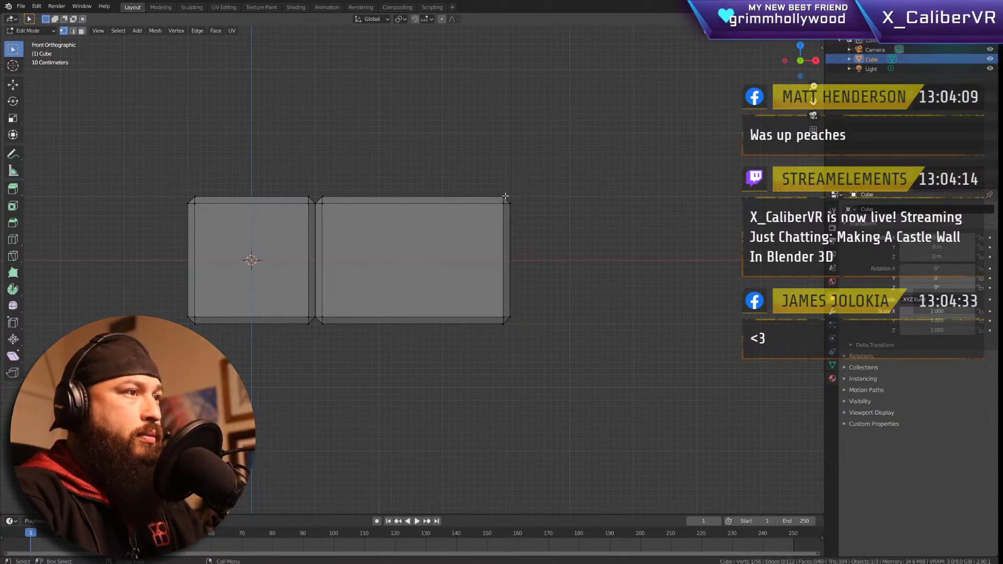
{"action": "key", "text": "ctrl+l"}
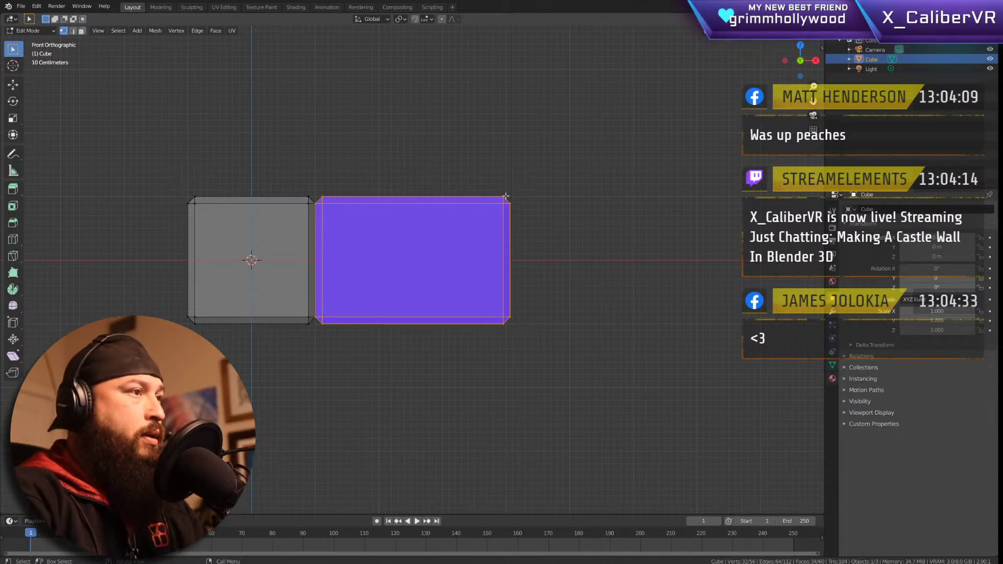
{"action": "key", "text": "ctrl+r"}
{"action": "left_click", "coordinate": [473, 214]}
{"action": "right_click", "coordinate": [437, 232]}
Step: Examine the outer end of the longer block for flaring by selecting its vertices and viewing it from the front and at an angle
{"action": "left_click_drag", "start_coordinate": [556, 168], "coordinate": [396, 329]}
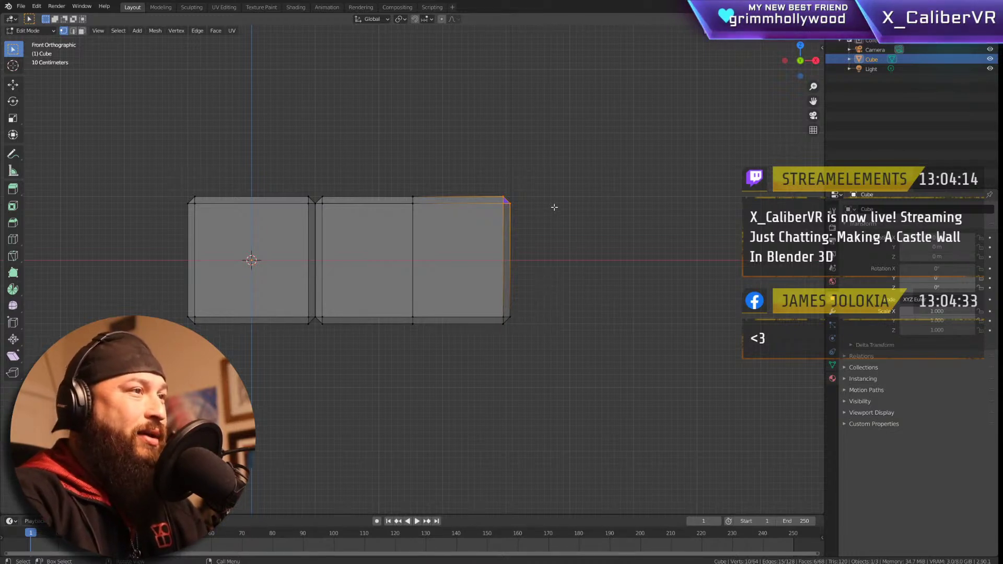
{"action": "left_click", "coordinate": [505, 199]}
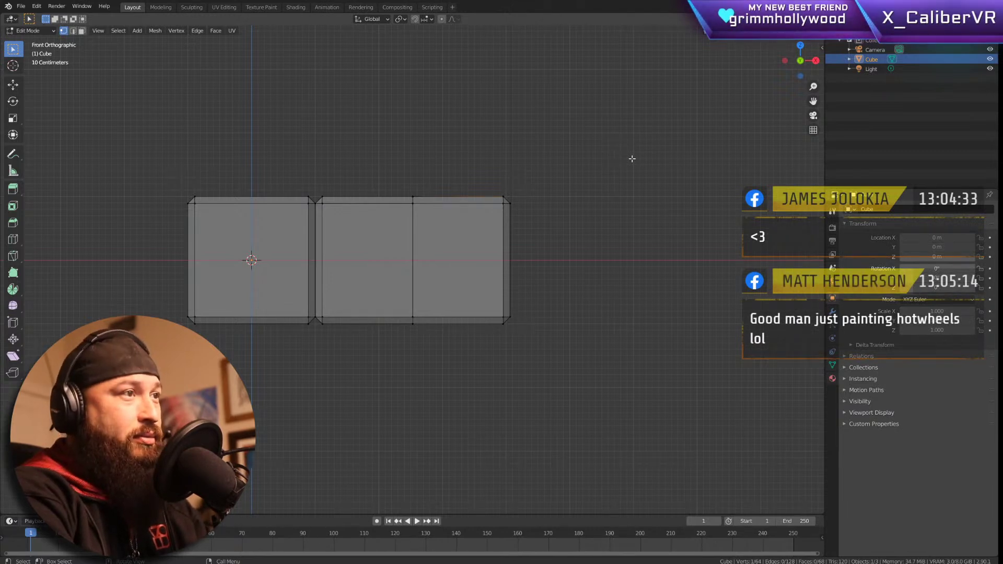
{"action": "key", "text": "a"}
{"action": "key", "text": "alt+a"}
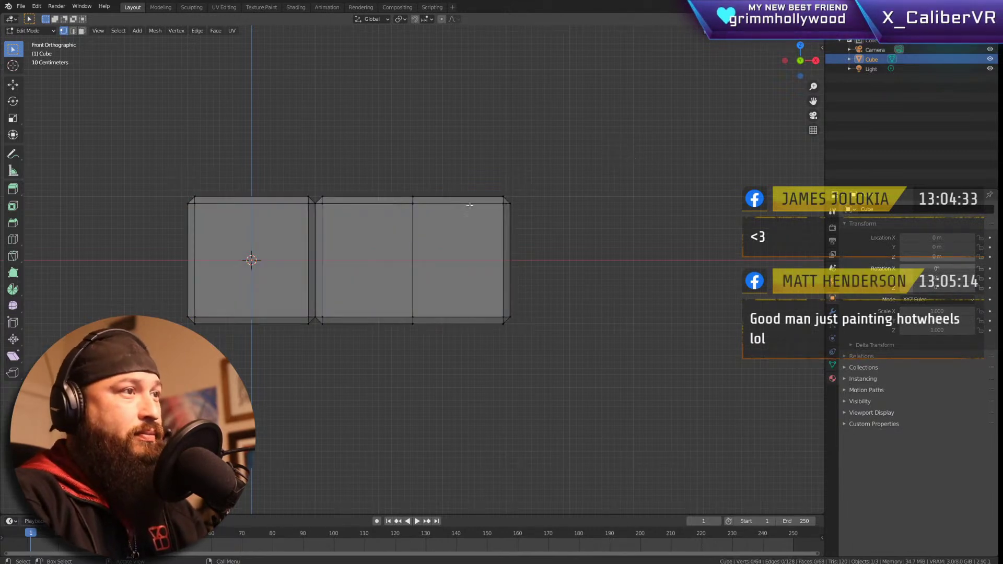
{"action": "left_click", "coordinate": [502, 205]}
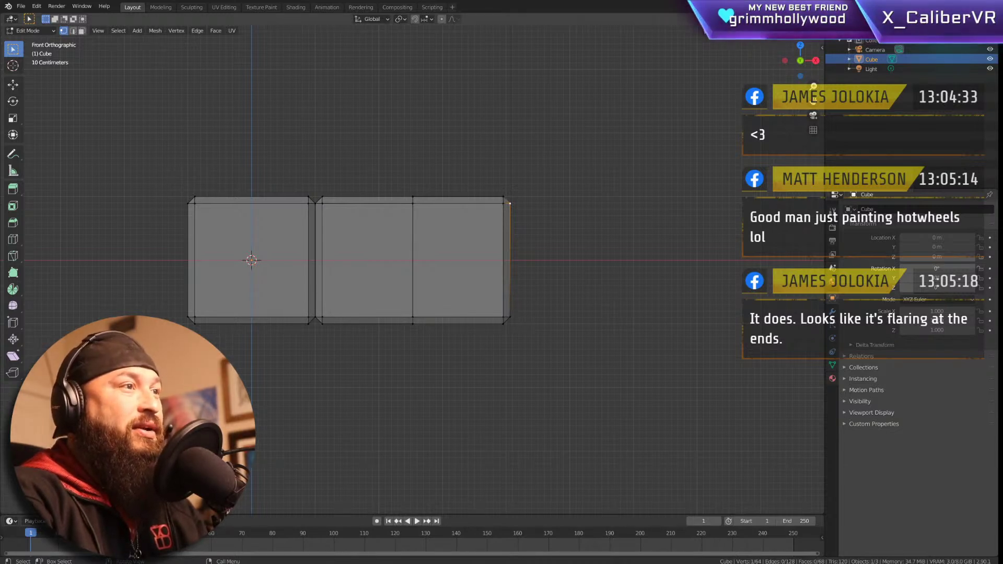
{"action": "scroll", "coordinate": [434, 233], "scroll_direction": "up", "scroll_amount": 3}
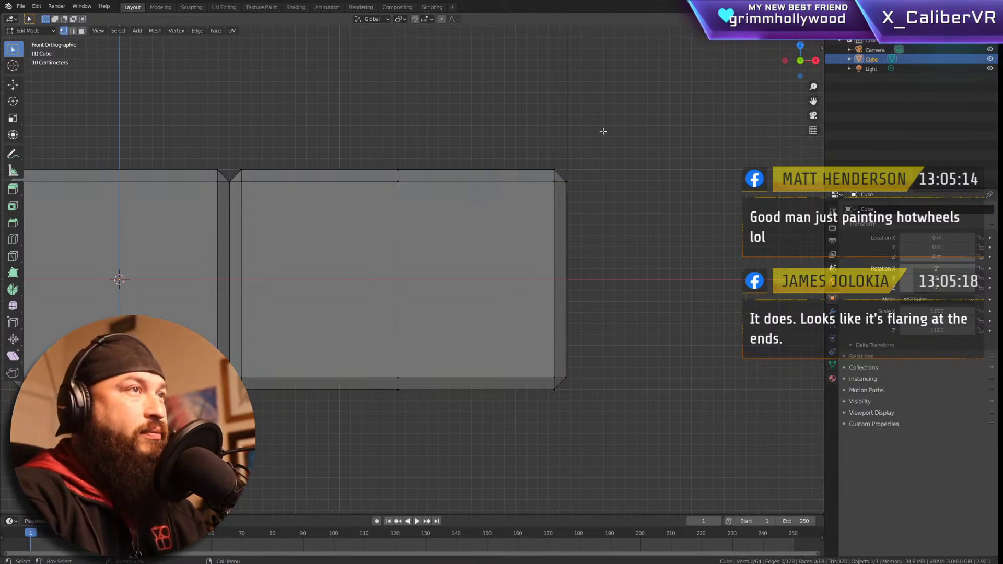
{"action": "left_click_drag", "start_coordinate": [600, 118], "coordinate": [520, 474]}
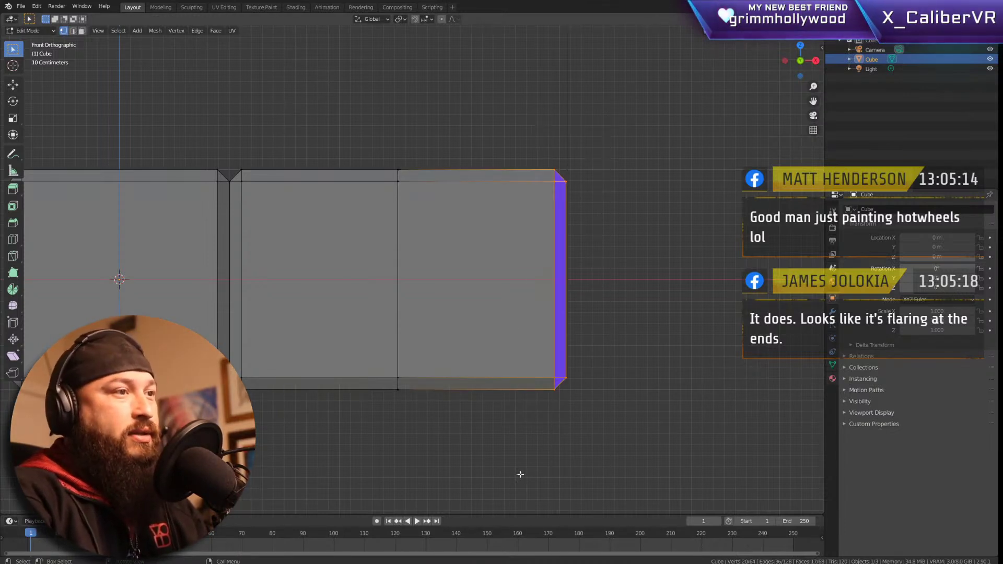
{"action": "middle_click_drag", "start_coordinate": [660, 220], "coordinate": [625, 241]}
{"action": "key", "text": "KP_1"}
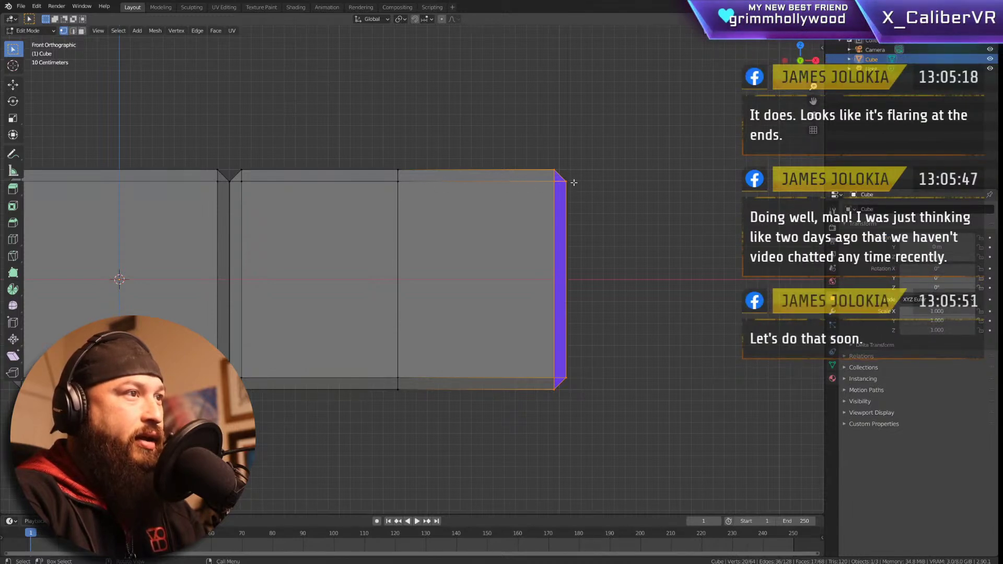
{"action": "middle_click_drag", "start_coordinate": [493, 177], "coordinate": [714, 199]}
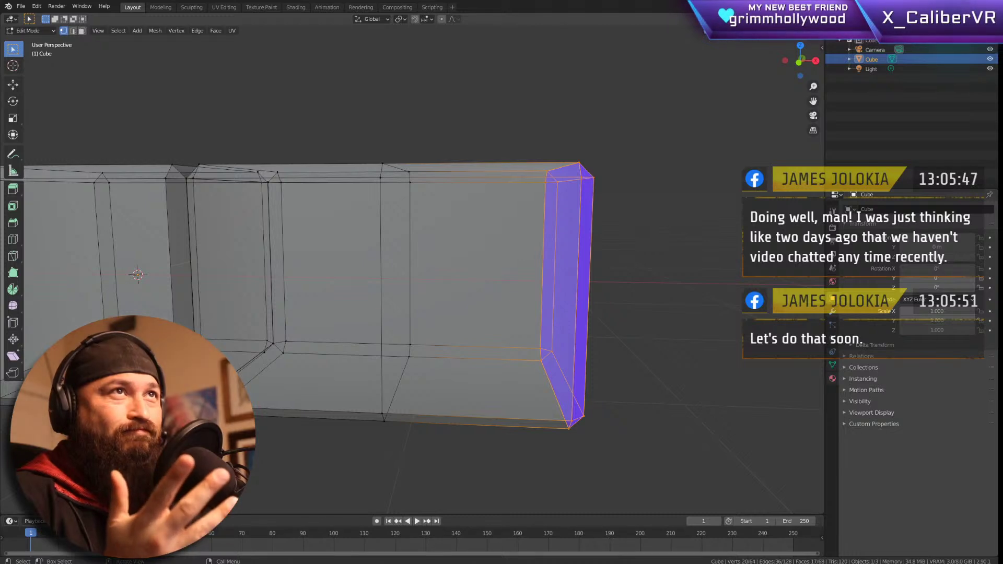
{"action": "key", "text": "alt+a"}
{"action": "key", "text": "KP_1"}
{"action": "left_click_drag", "start_coordinate": [604, 124], "coordinate": [528, 471]}
{"action": "key", "text": "alt+a"}
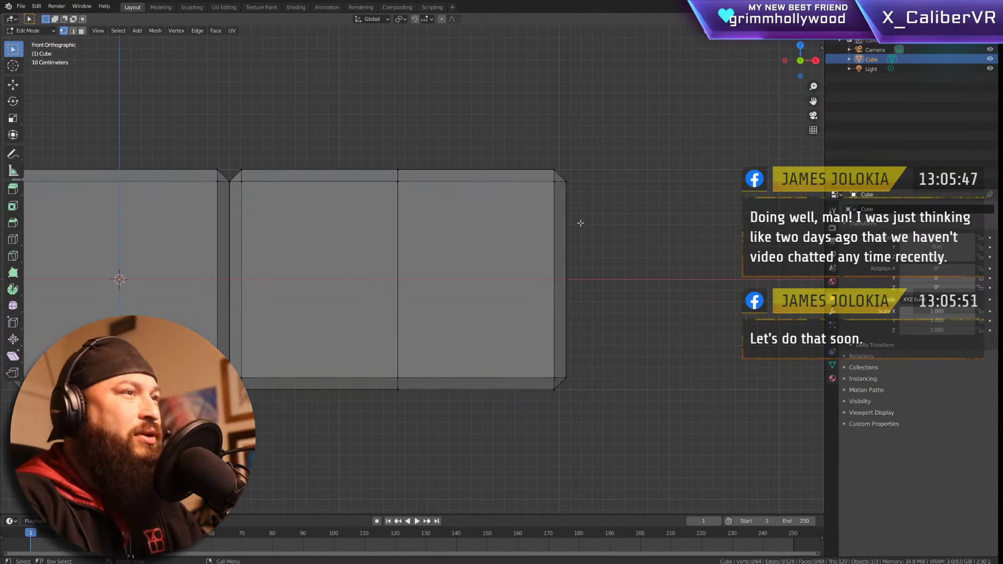
Step: Duplicate the longer block and move the copy about 3.06 m along the X axis so it butts against the original's outer end
{"action": "middle_click_drag", "start_coordinate": [676, 213], "coordinate": [601, 206], "text": "shift"}
{"action": "key", "text": "l"}
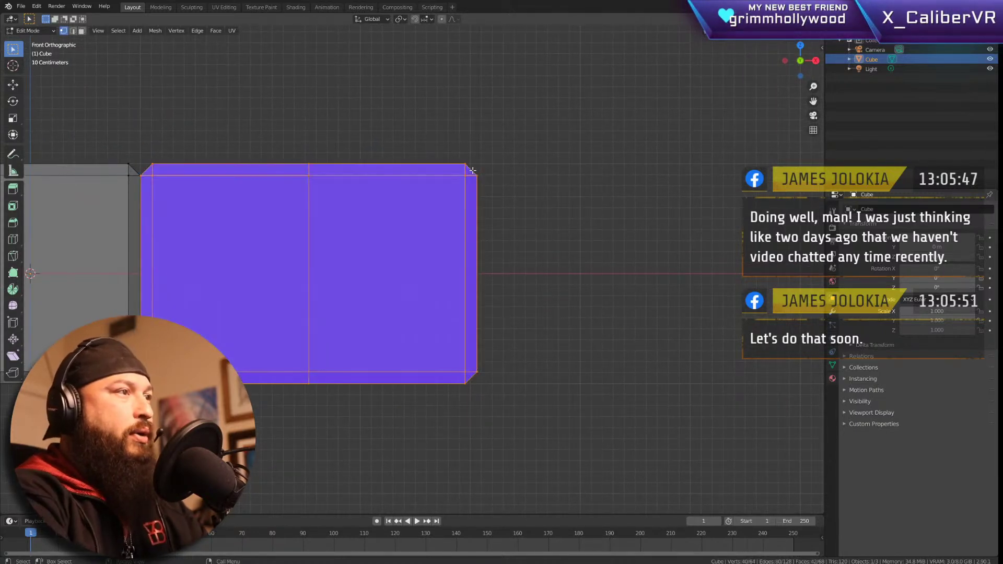
{"action": "key", "text": "shift+d"}
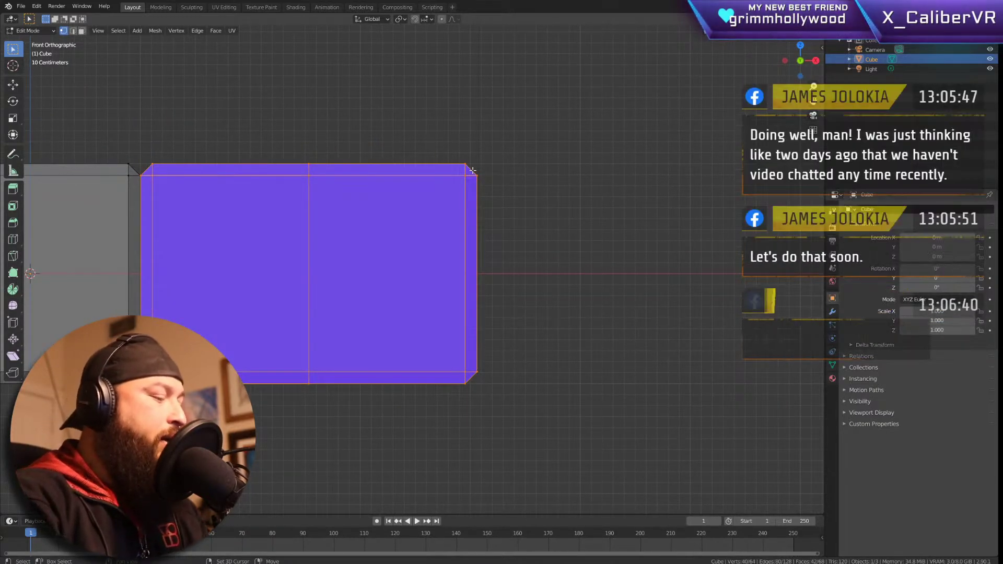
{"action": "key", "text": "g"}
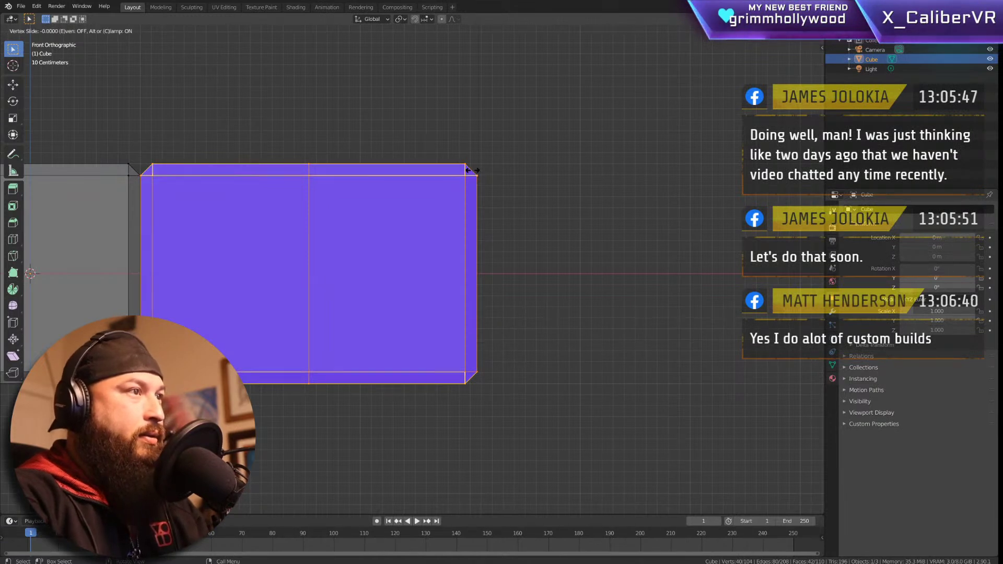
{"action": "key", "text": "Escape"}
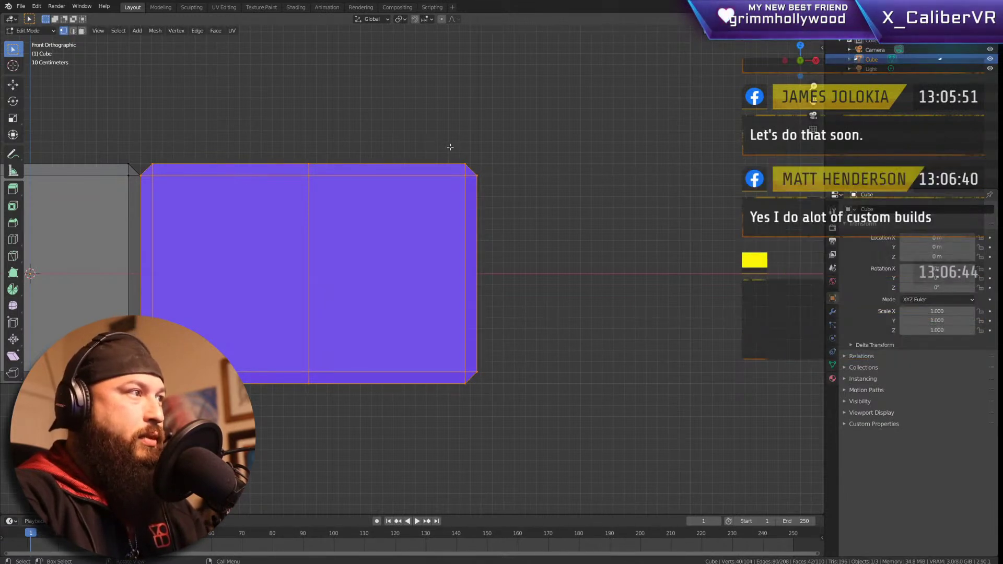
{"action": "key", "text": "g"}
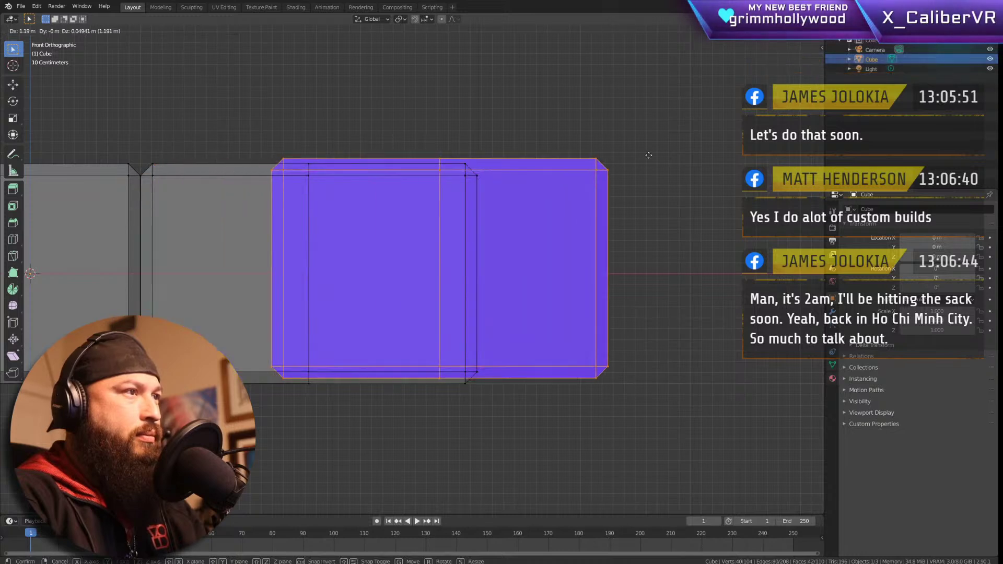
{"action": "key", "text": "x"}
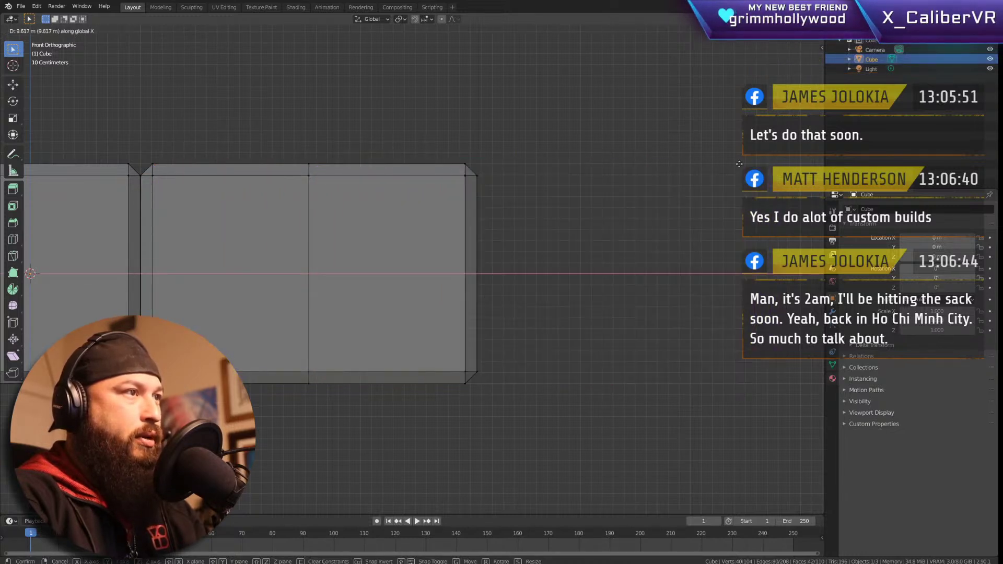
{"action": "key", "text": "0"}
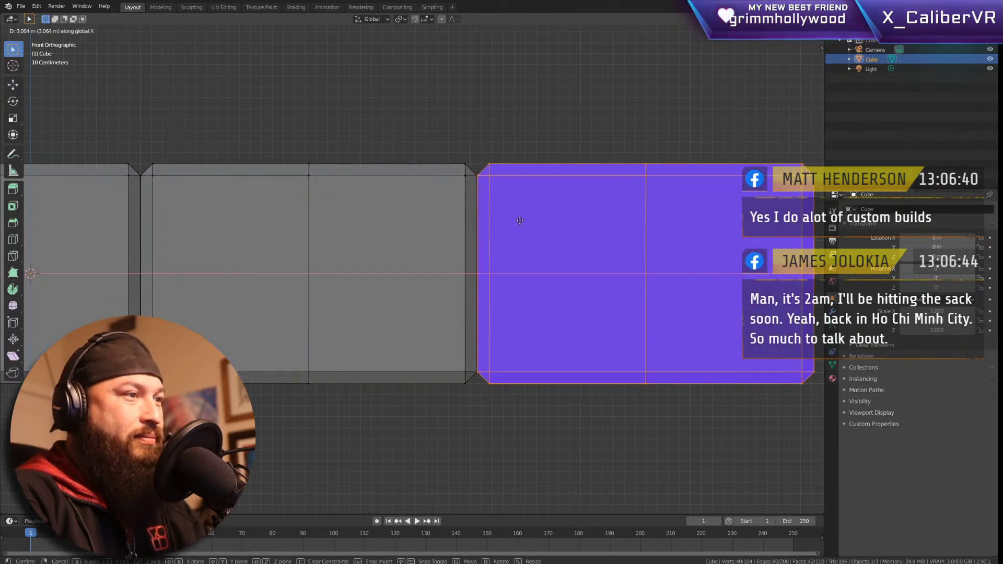
{"action": "left_click", "coordinate": [519, 220]}
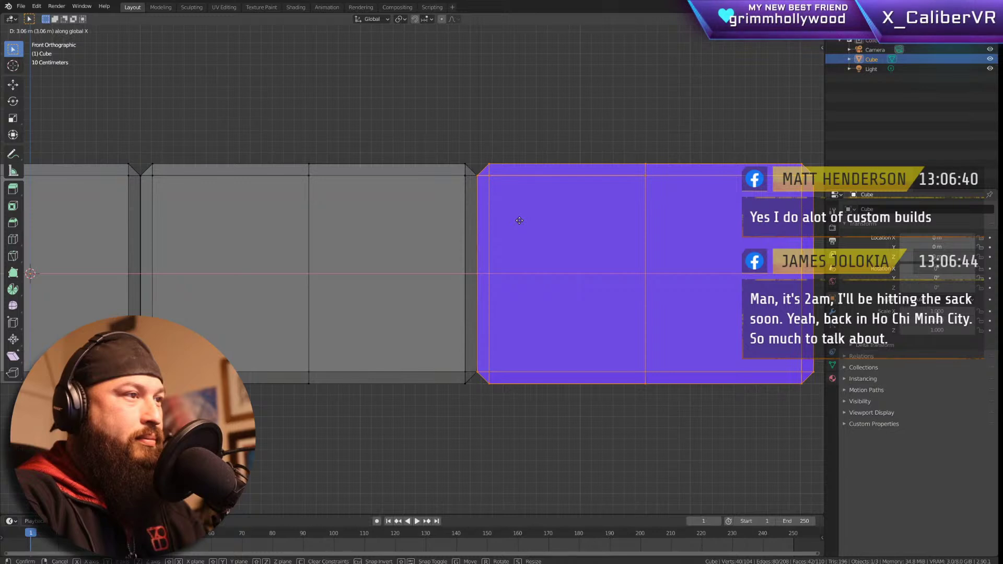
{"action": "key", "text": "alt+a"}
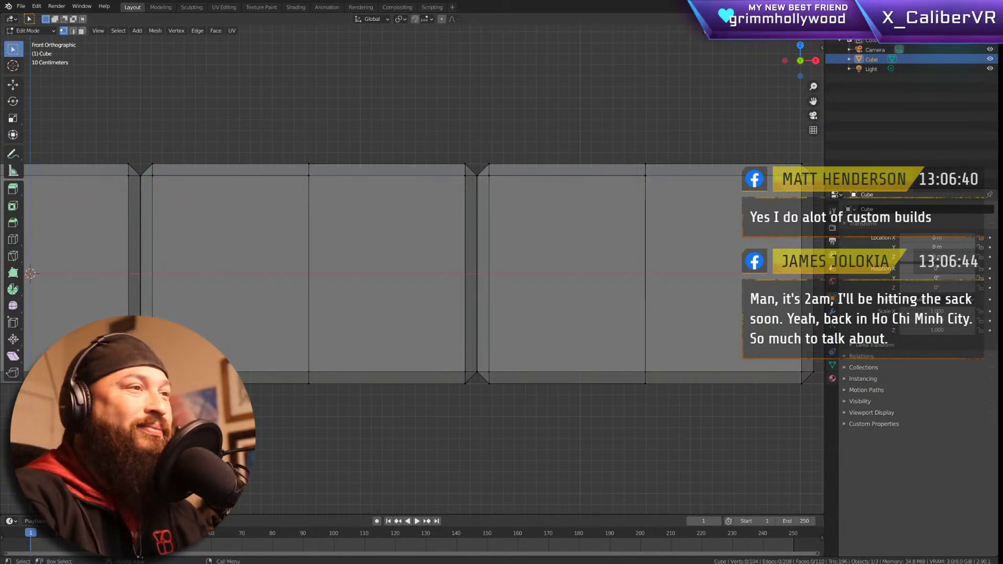
Step: Lengthen the third block by moving all vertices of its outer end about 0.887 m along the X axis
{"action": "middle_click_drag", "start_coordinate": [589, 119], "coordinate": [394, 113], "text": "shift"}
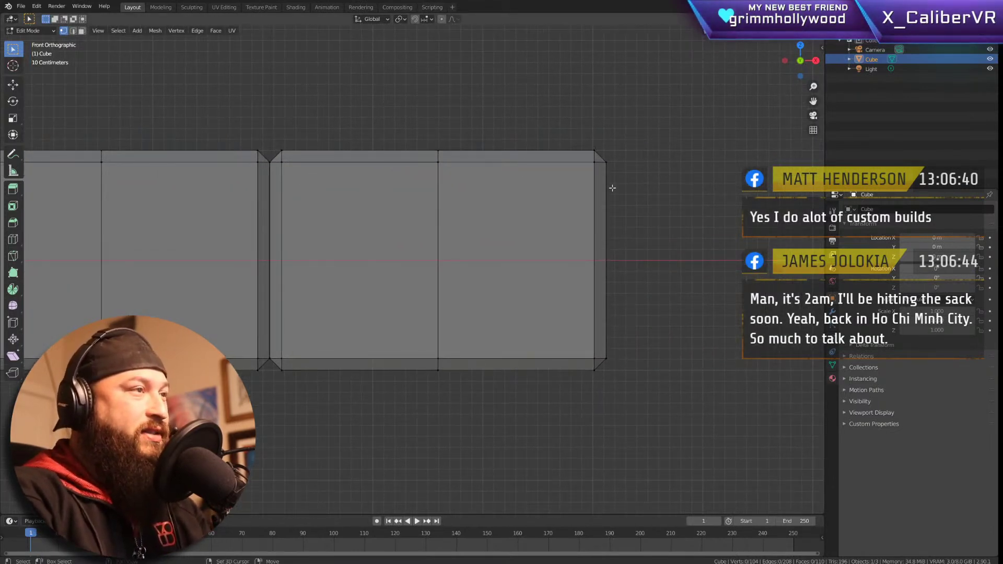
{"action": "middle_click_drag", "start_coordinate": [611, 188], "coordinate": [464, 219], "text": "shift"}
{"action": "scroll", "coordinate": [463, 221], "scroll_direction": "down", "scroll_amount": 1}
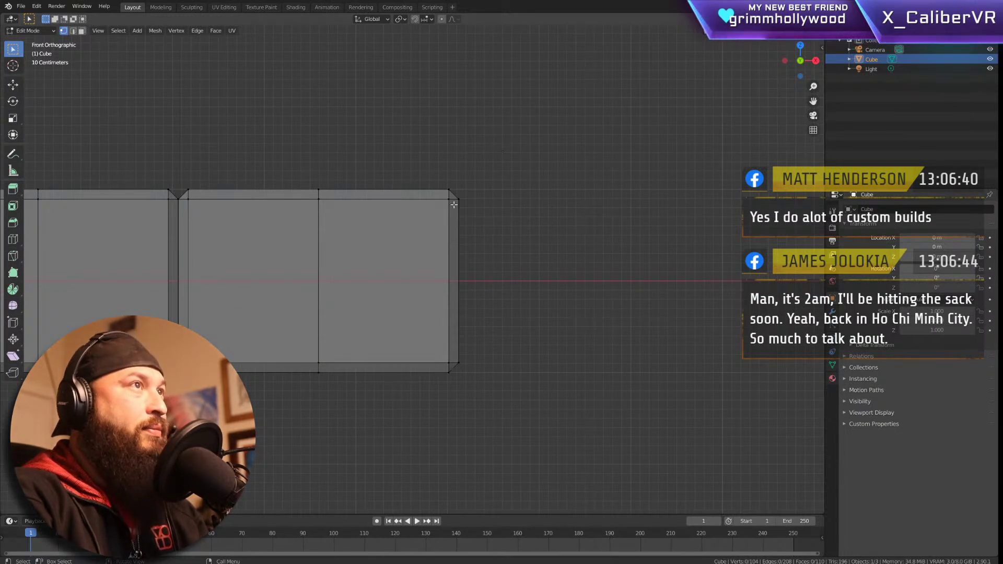
{"action": "left_click", "coordinate": [455, 203]}
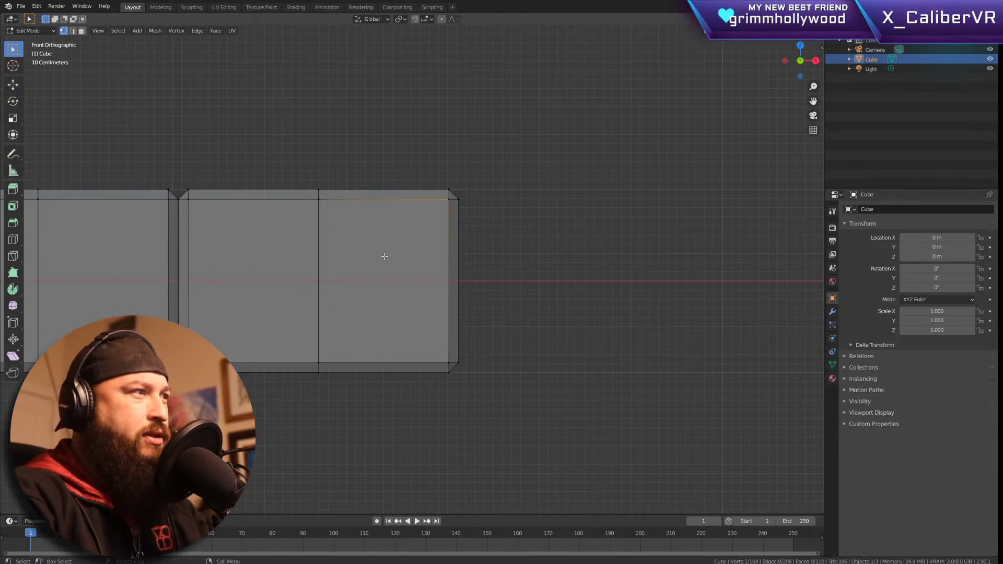
{"action": "scroll", "coordinate": [384, 256], "scroll_direction": "down", "scroll_amount": 2}
{"action": "middle_click_drag", "start_coordinate": [381, 261], "coordinate": [480, 269], "text": "shift"}
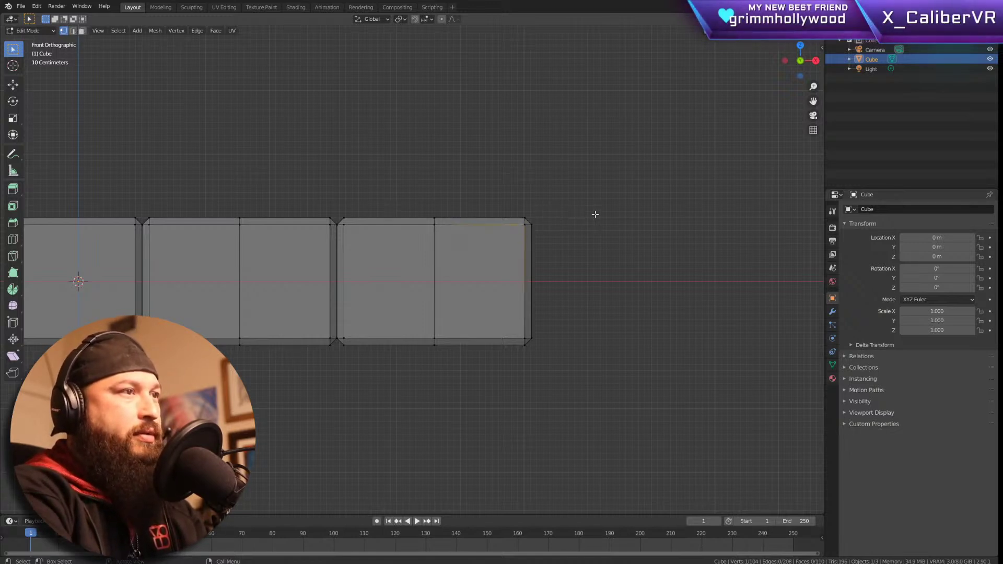
{"action": "left_click", "coordinate": [532, 221]}
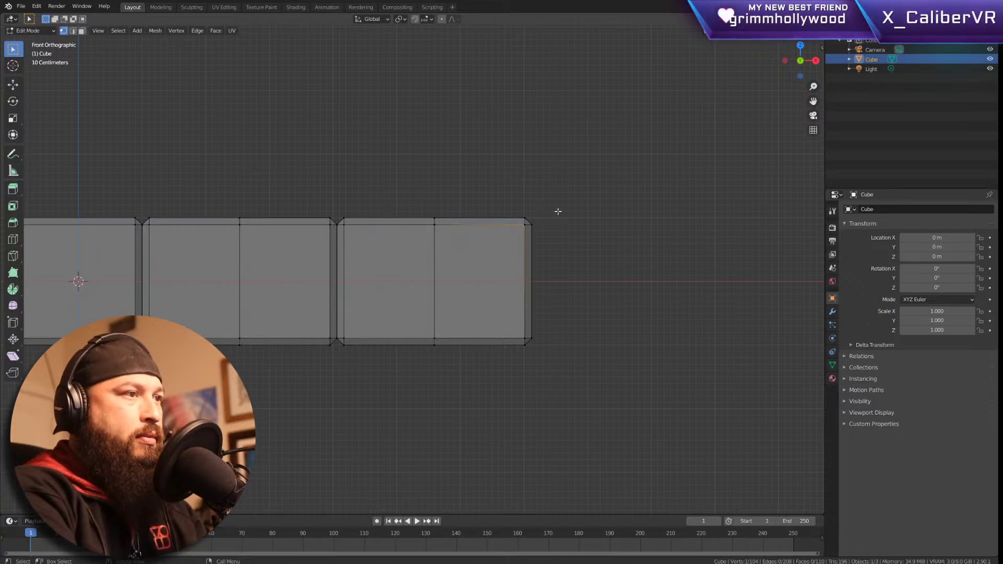
{"action": "key", "text": "a"}
{"action": "key", "text": "alt+a"}
{"action": "left_click_drag", "start_coordinate": [561, 185], "coordinate": [474, 369]}
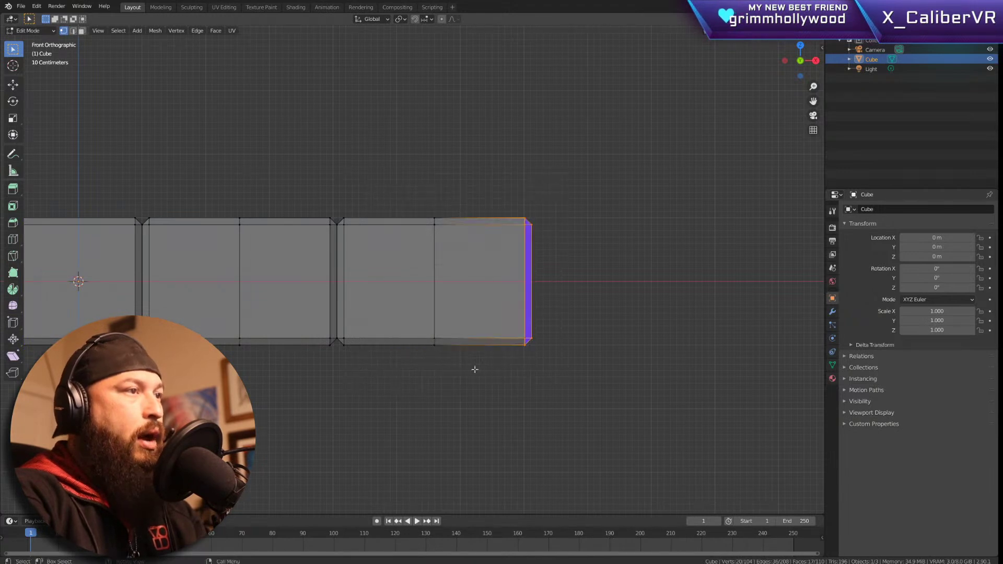
{"action": "key", "text": "g"}
{"action": "key", "text": "x"}
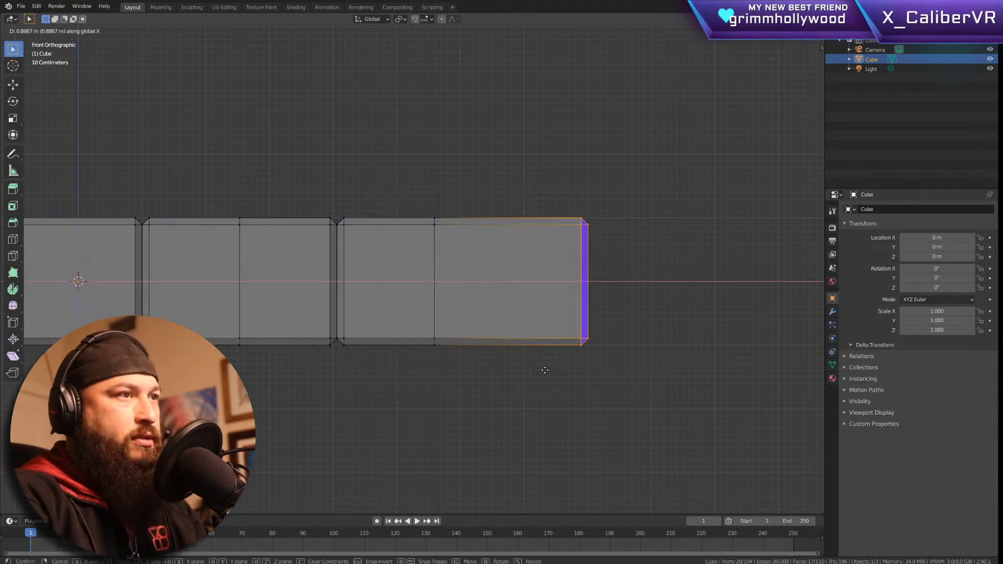
{"action": "left_click", "coordinate": [545, 370]}
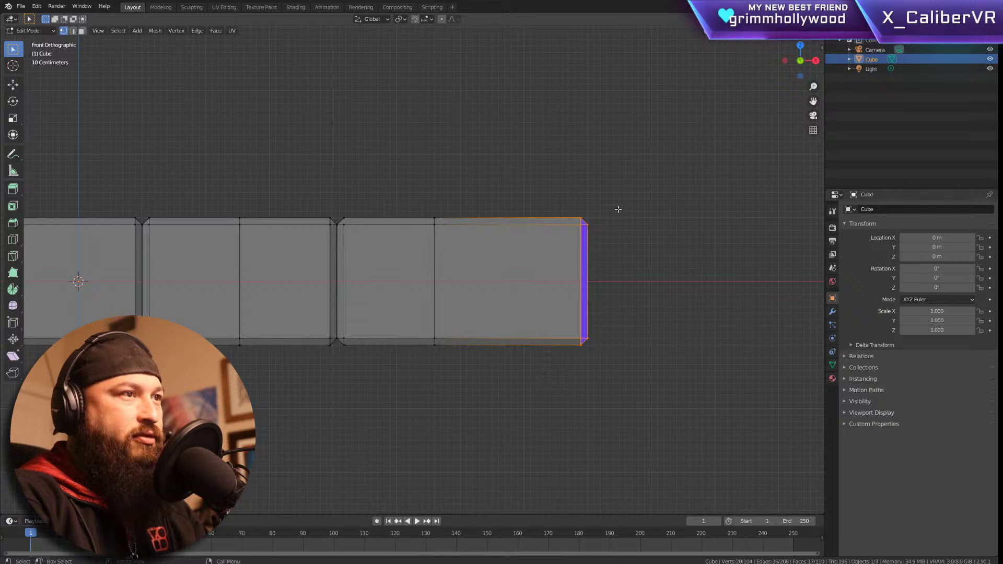
Step: Add a second vertical loop cut in the third block's outer section, slid towards the outer end with a factor of about -0.166
{"action": "scroll", "coordinate": [555, 253], "scroll_direction": "up", "scroll_amount": 10}
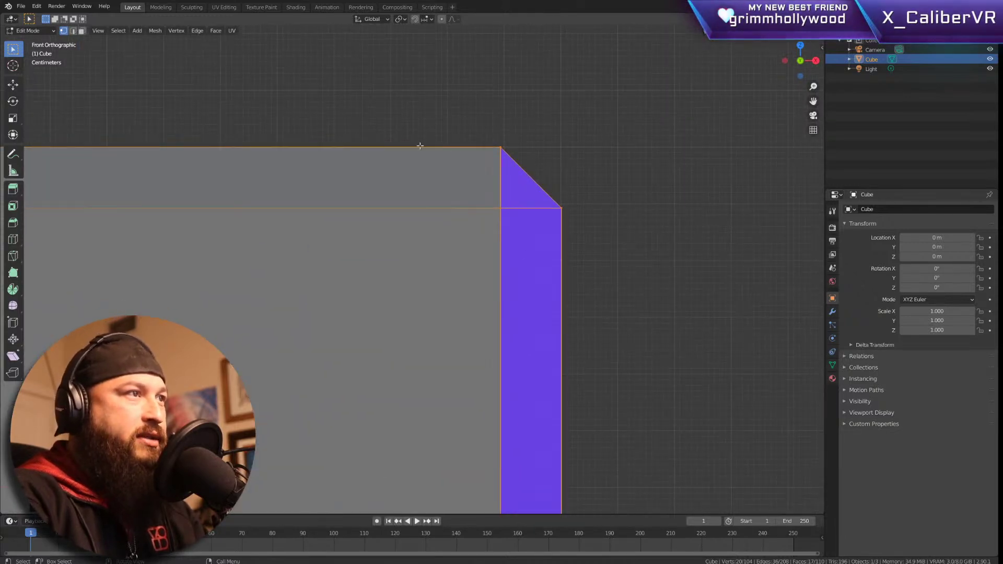
{"action": "scroll", "coordinate": [514, 149], "scroll_direction": "down", "scroll_amount": 8}
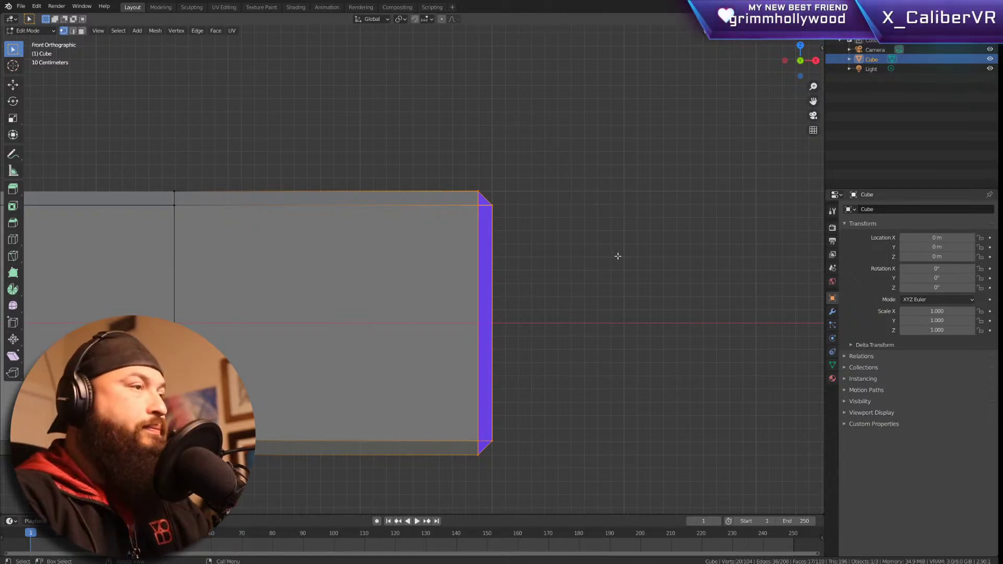
{"action": "scroll", "coordinate": [452, 198], "scroll_direction": "down", "scroll_amount": 4}
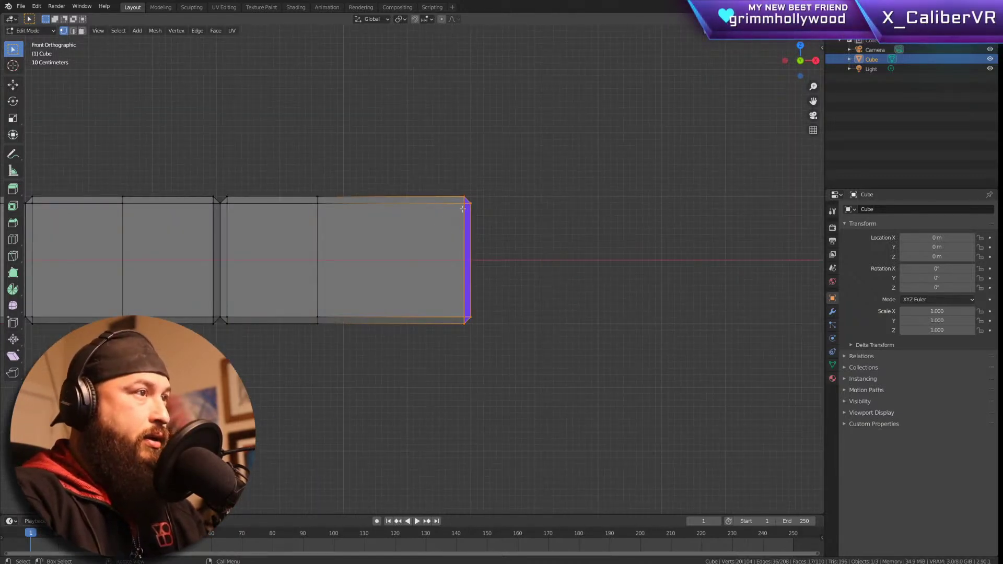
{"action": "left_click", "coordinate": [471, 201]}
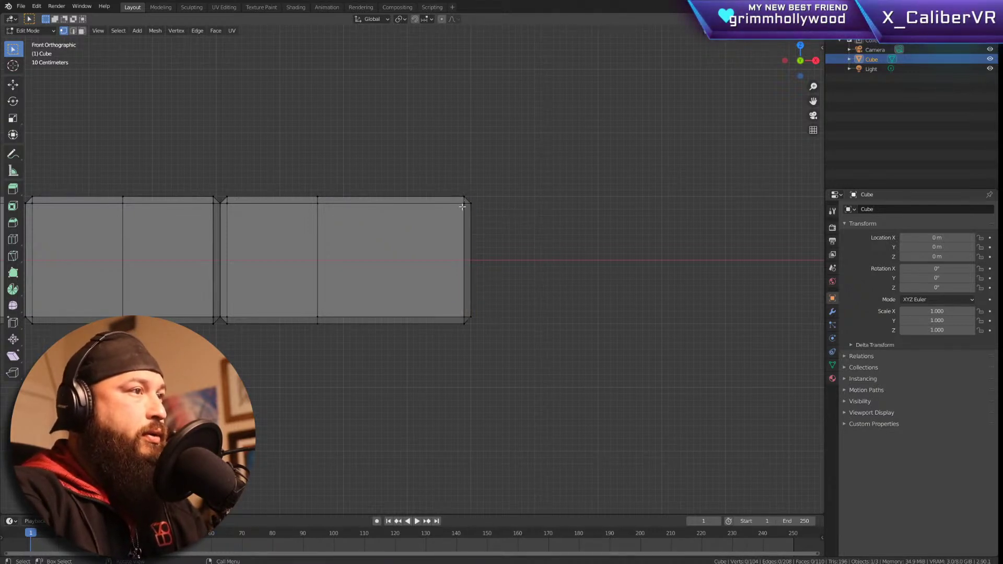
{"action": "key", "text": "ctrl+l"}
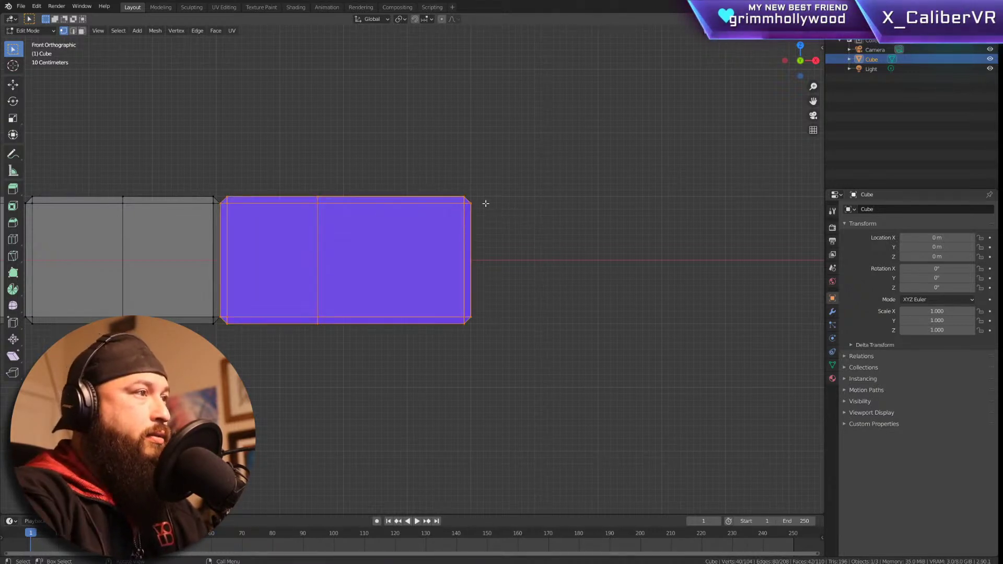
{"action": "key", "text": "ctrl+r"}
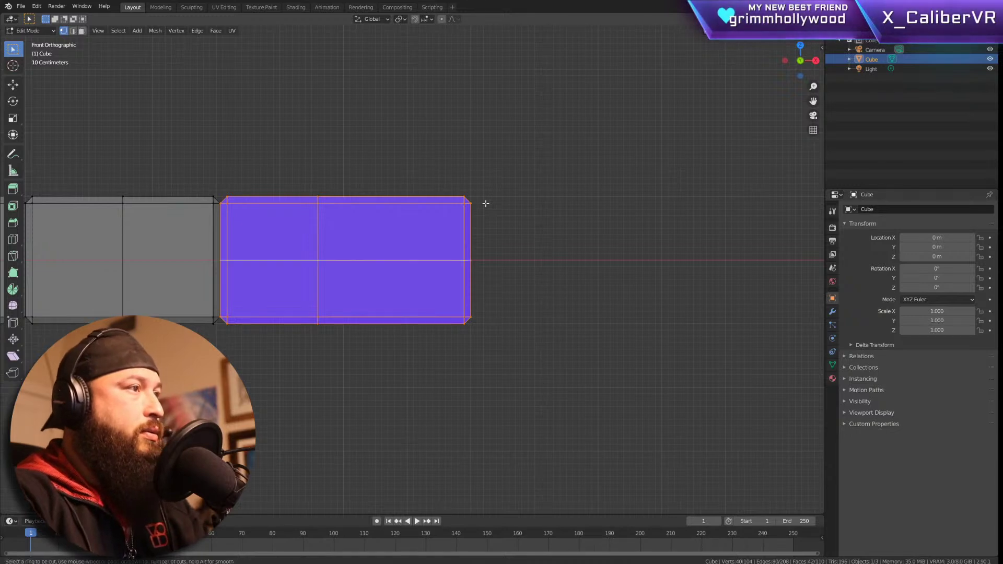
{"action": "left_click", "coordinate": [400, 221]}
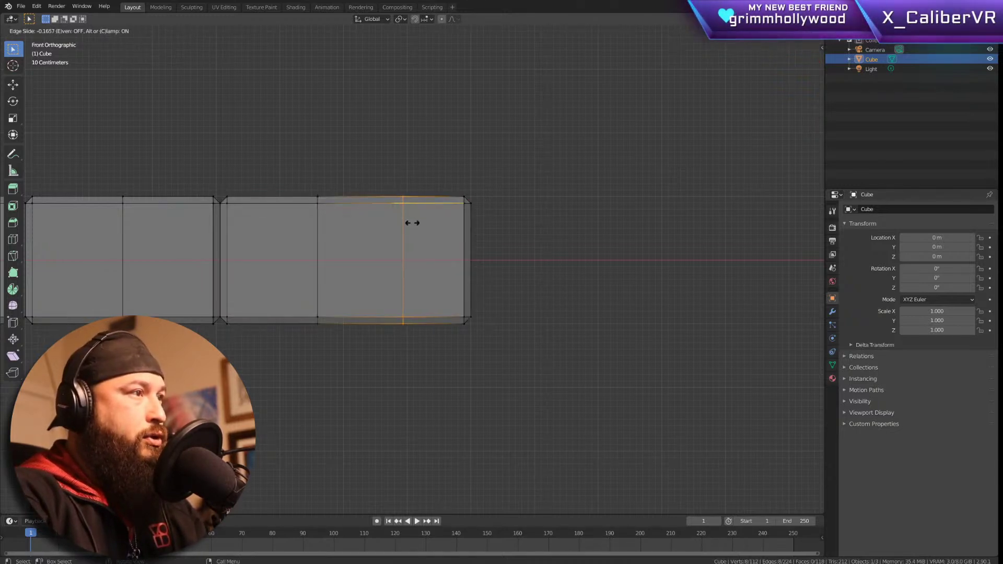
{"action": "left_click", "coordinate": [412, 223]}
Step: Edge-slide the third block's original middle loop towards the second block by a factor of about 0.233
{"action": "left_click", "coordinate": [316, 230]}
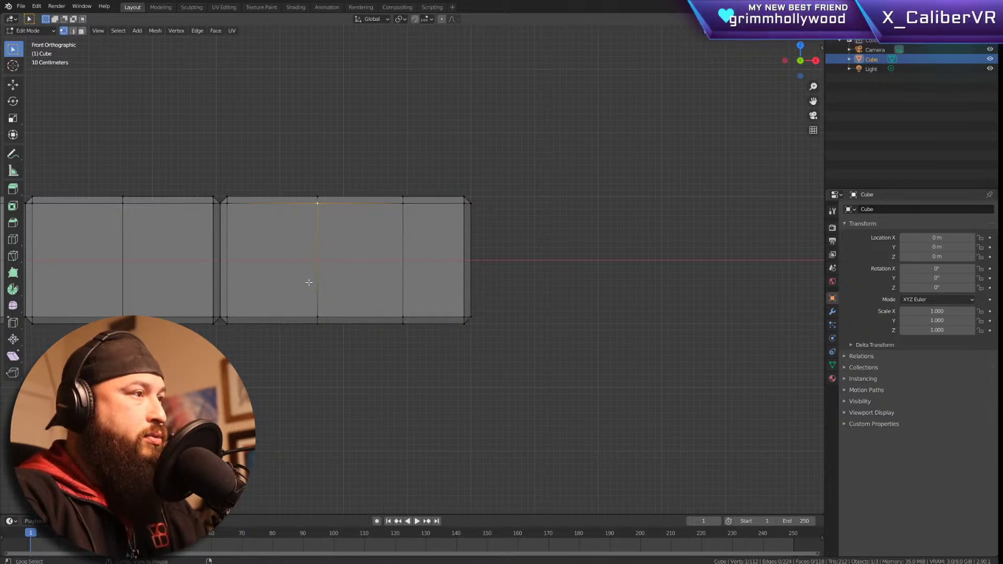
{"action": "middle_click_drag", "start_coordinate": [317, 282], "coordinate": [346, 248]}
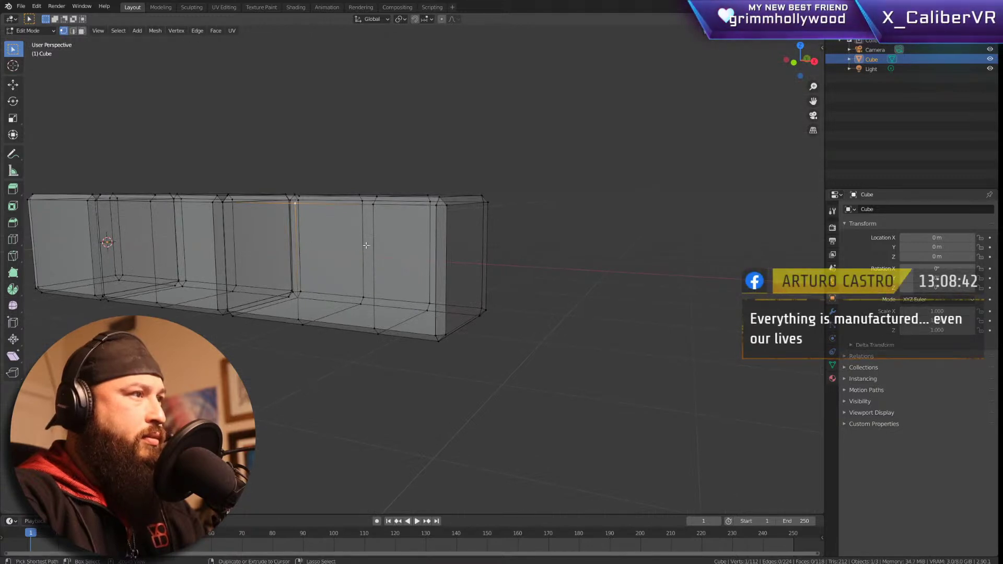
{"action": "left_click", "coordinate": [295, 246], "text": "alt"}
{"action": "middle_click_drag", "start_coordinate": [366, 243], "coordinate": [395, 224]}
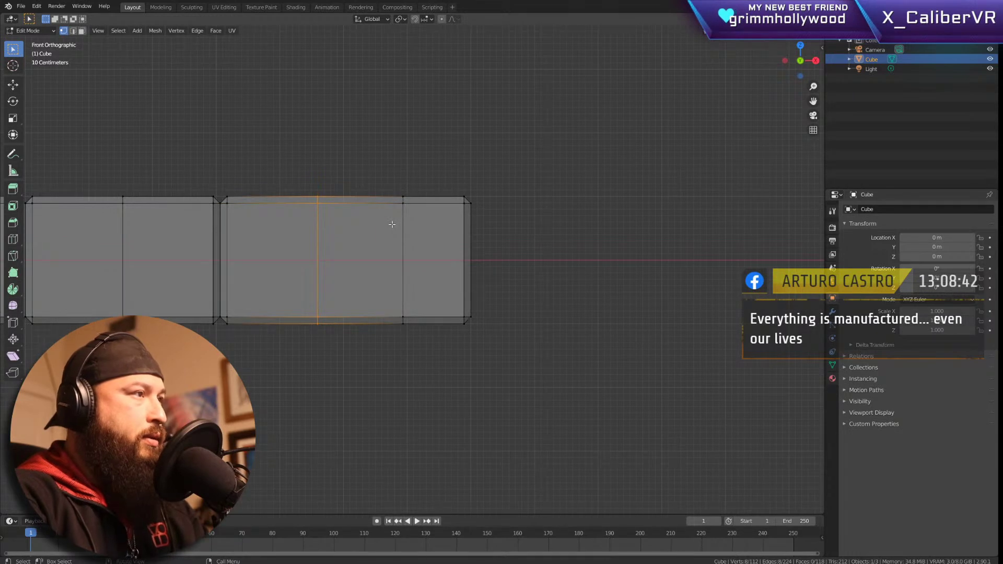
{"action": "key", "text": "g"}
{"action": "key", "text": "g"}
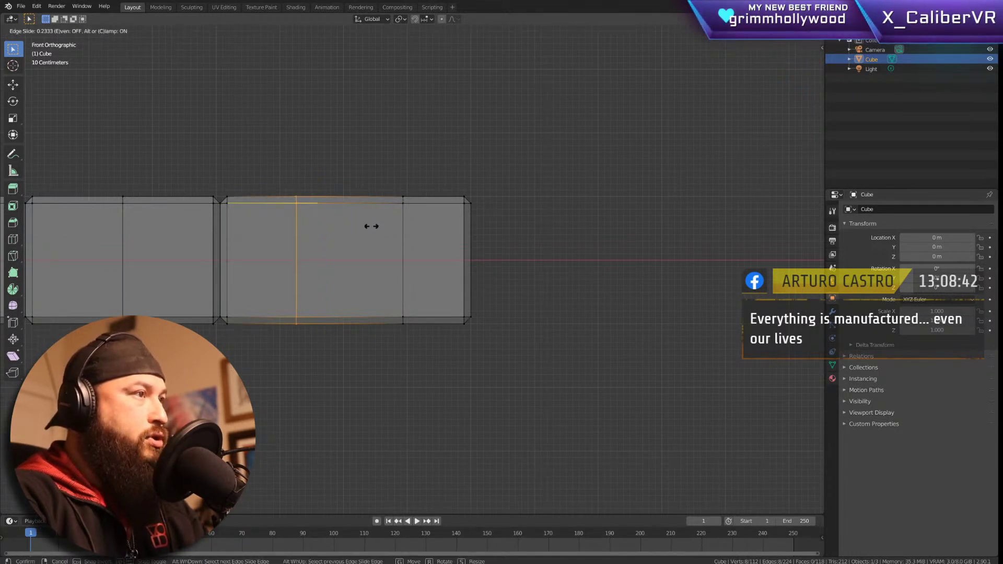
{"action": "left_click", "coordinate": [372, 226]}
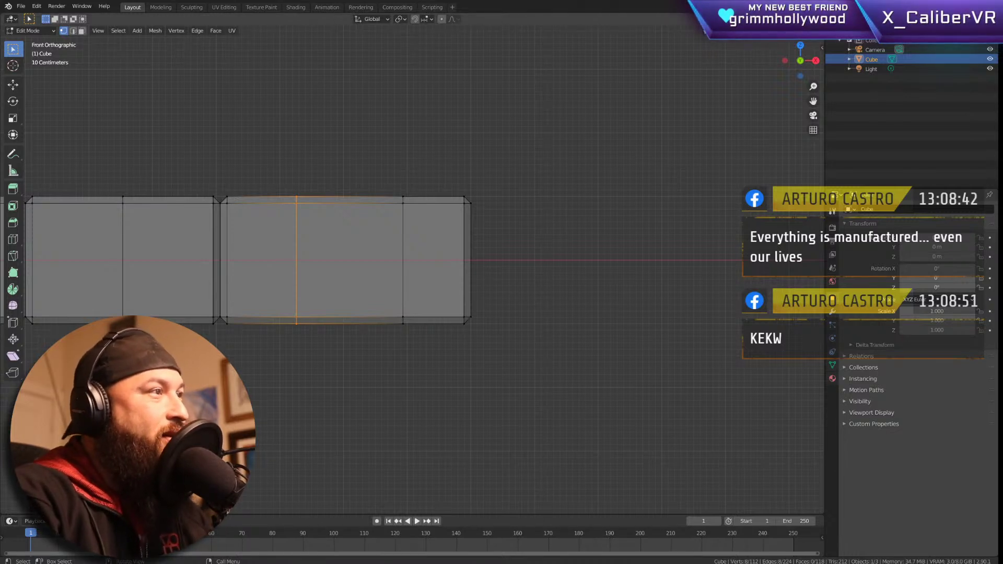
{"action": "left_click", "coordinate": [369, 171]}
Step: Edge-slide the third block's outer loop slightly towards the block's middle to even out the spacing of its sections
{"action": "middle_click_drag", "start_coordinate": [318, 244], "coordinate": [589, 248]}
{"action": "key", "text": "KP_1"}
{"action": "scroll", "coordinate": [494, 225], "scroll_direction": "down", "scroll_amount": 1}
{"action": "scroll", "coordinate": [551, 297], "scroll_direction": "up", "scroll_amount": 3}
{"action": "middle_click_drag", "start_coordinate": [538, 298], "coordinate": [733, 348], "text": "shift"}
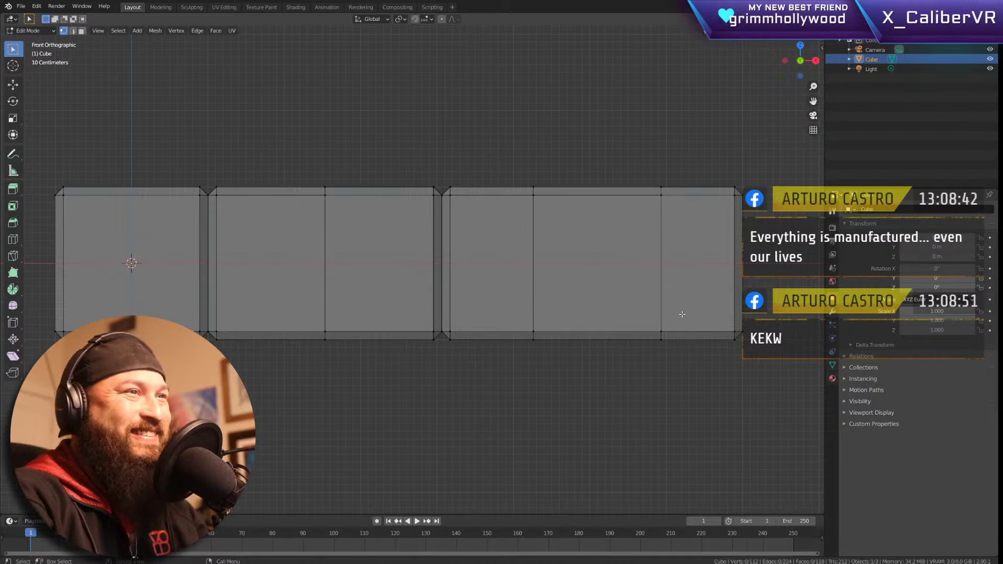
{"action": "left_click", "coordinate": [661, 286], "text": "alt"}
{"action": "middle_click_drag", "start_coordinate": [661, 286], "coordinate": [693, 286]}
{"action": "key", "text": "KP_1"}
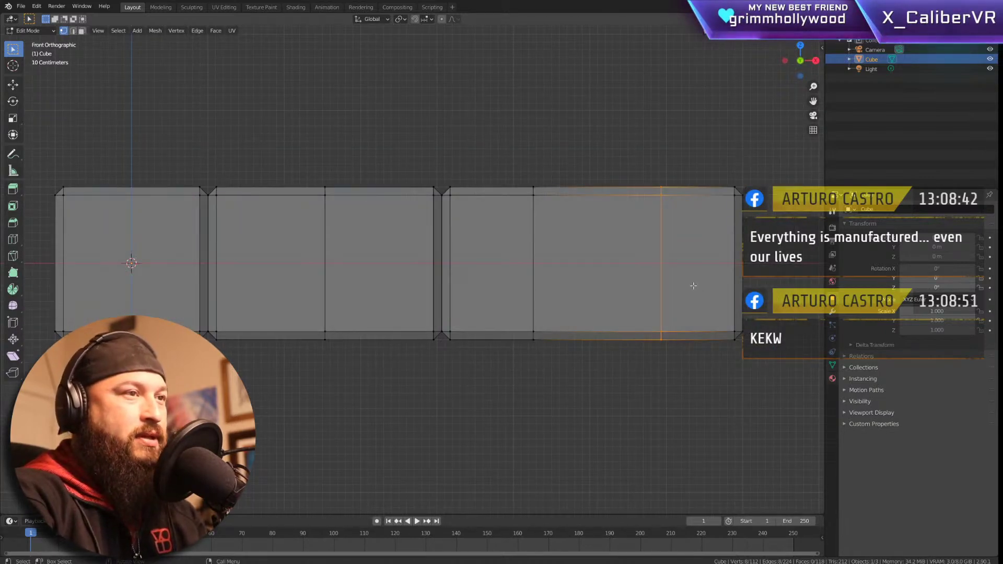
{"action": "key", "text": "g"}
{"action": "key", "text": "g"}
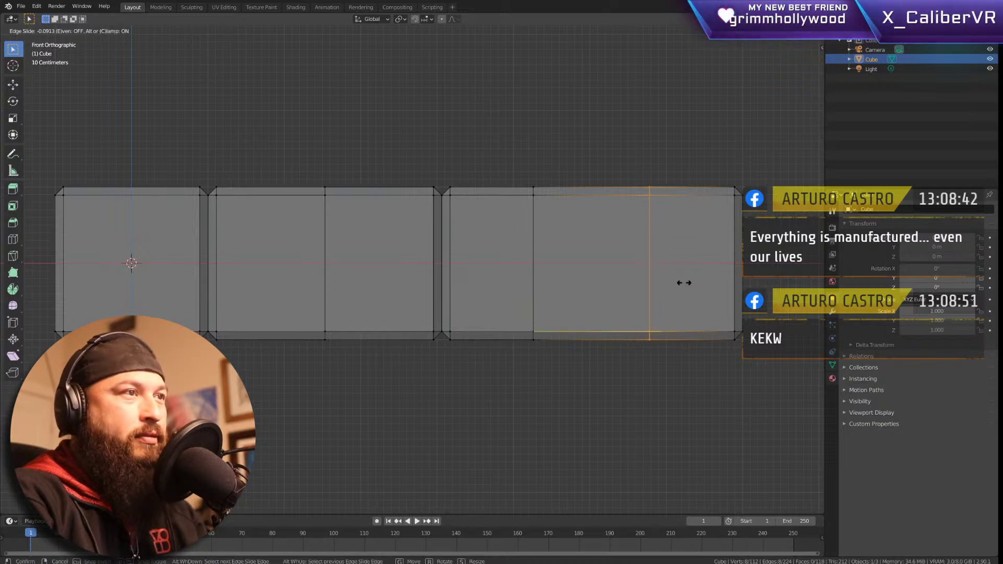
{"action": "left_click", "coordinate": [685, 283]}
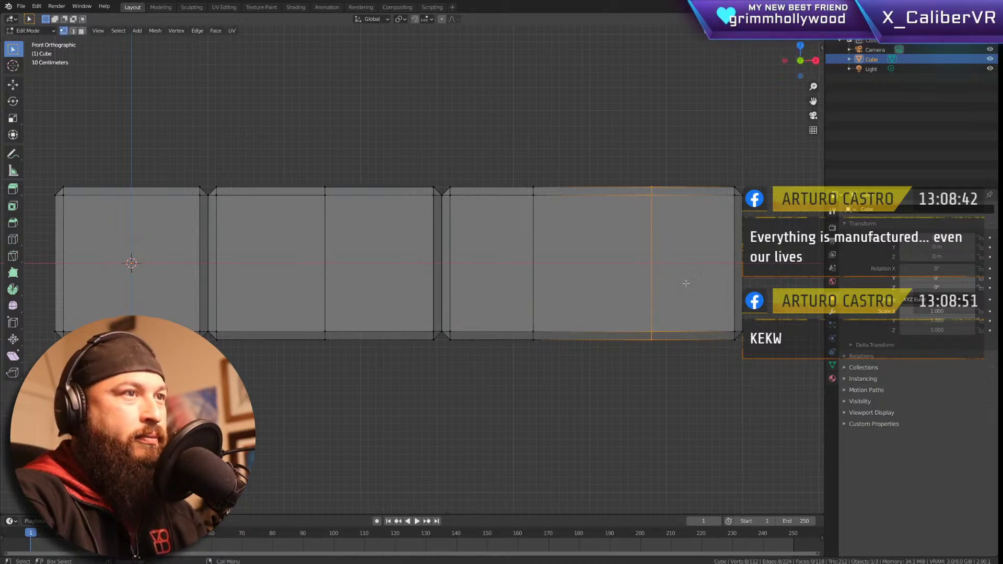
{"action": "left_click", "coordinate": [679, 114]}
{"action": "scroll", "coordinate": [535, 264], "scroll_direction": "down", "scroll_amount": 2}
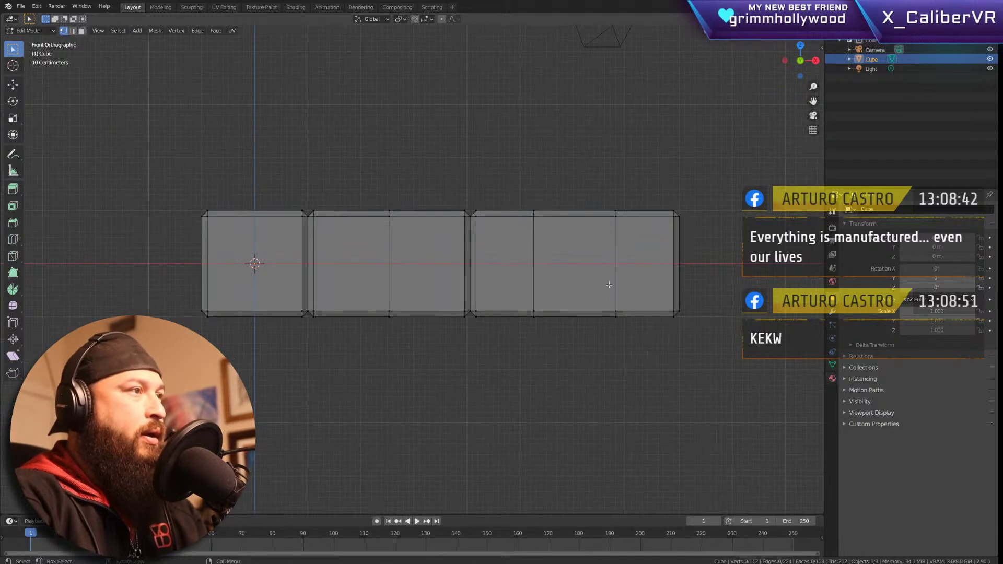
{"action": "middle_click_drag", "start_coordinate": [697, 331], "coordinate": [585, 347], "text": "shift"}
{"action": "scroll", "coordinate": [401, 336], "scroll_direction": "down", "scroll_amount": 1}
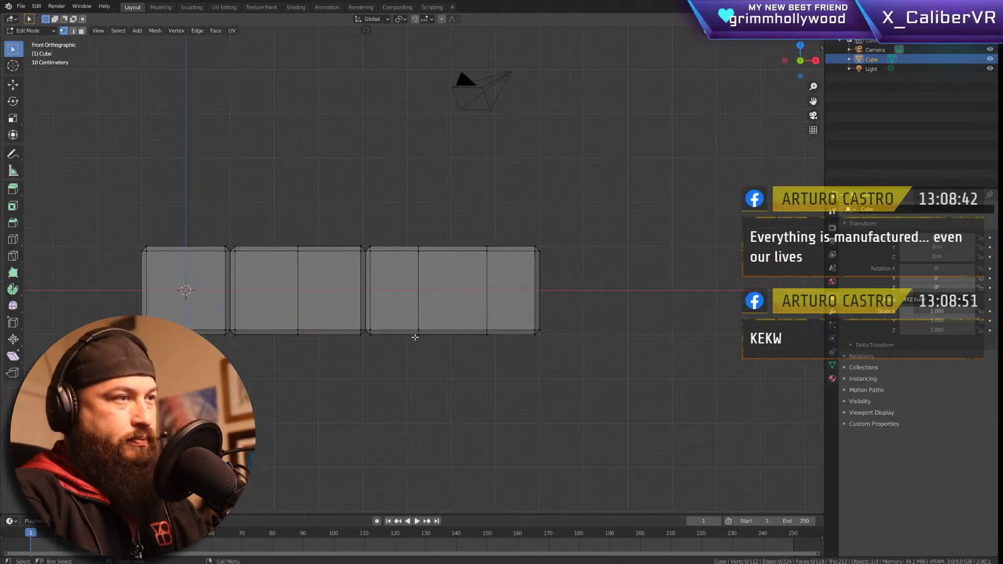
Step: Duplicate all three blocks and place the copies about 9.04 m along the X axis, at the end of the row
{"action": "scroll", "coordinate": [414, 336], "scroll_direction": "down", "scroll_amount": 1}
{"action": "middle_click_drag", "start_coordinate": [581, 366], "coordinate": [497, 358], "text": "shift"}
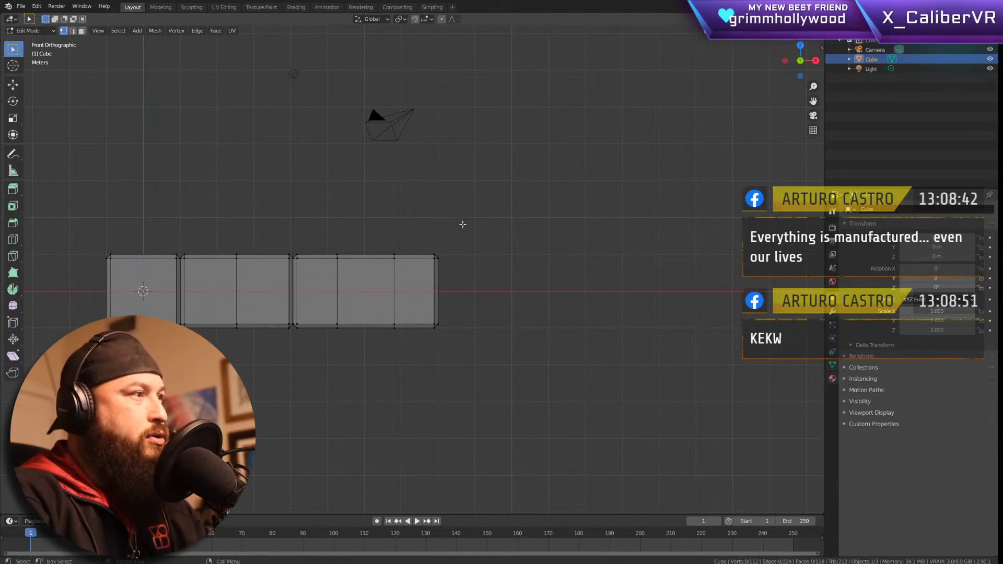
{"action": "left_click_drag", "start_coordinate": [462, 225], "coordinate": [66, 374]}
{"action": "left_click_drag", "start_coordinate": [89, 370], "coordinate": [83, 350]}
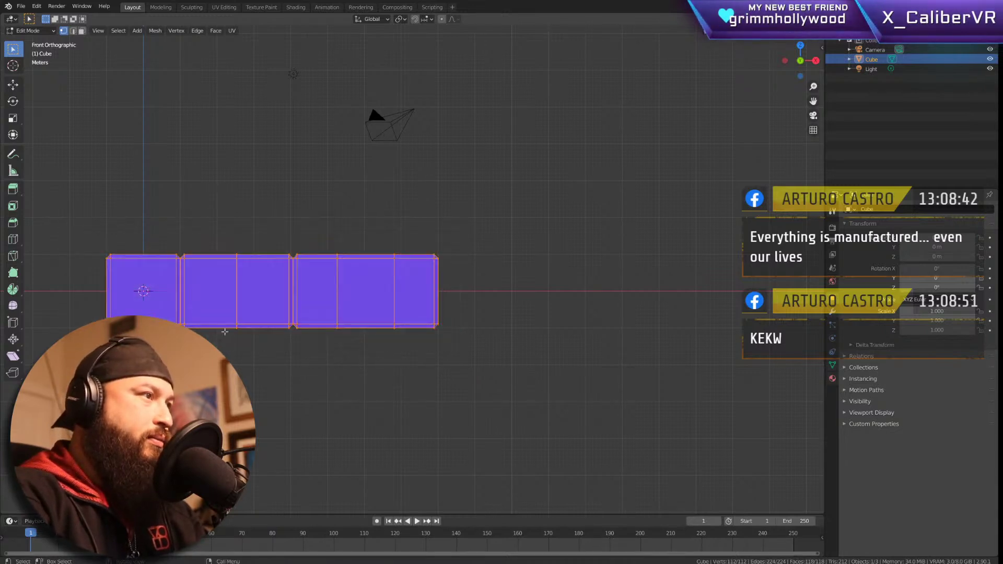
{"action": "middle_click_drag", "start_coordinate": [546, 280], "coordinate": [479, 336], "text": "shift"}
{"action": "scroll", "coordinate": [523, 324], "scroll_direction": "down", "scroll_amount": 2}
{"action": "middle_click_drag", "start_coordinate": [566, 311], "coordinate": [455, 300], "text": "shift"}
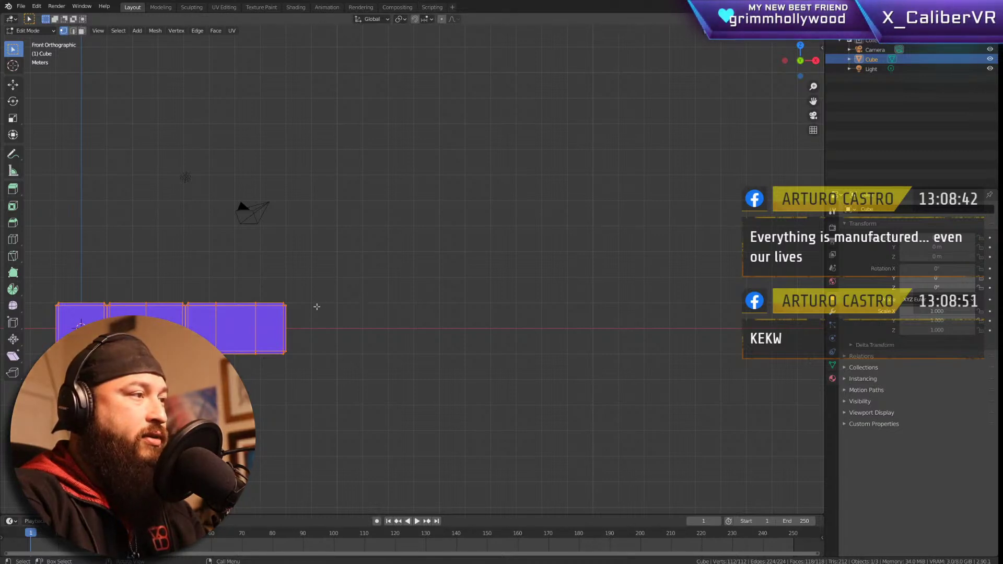
{"action": "key", "text": "shift+d"}
{"action": "key", "text": "x"}
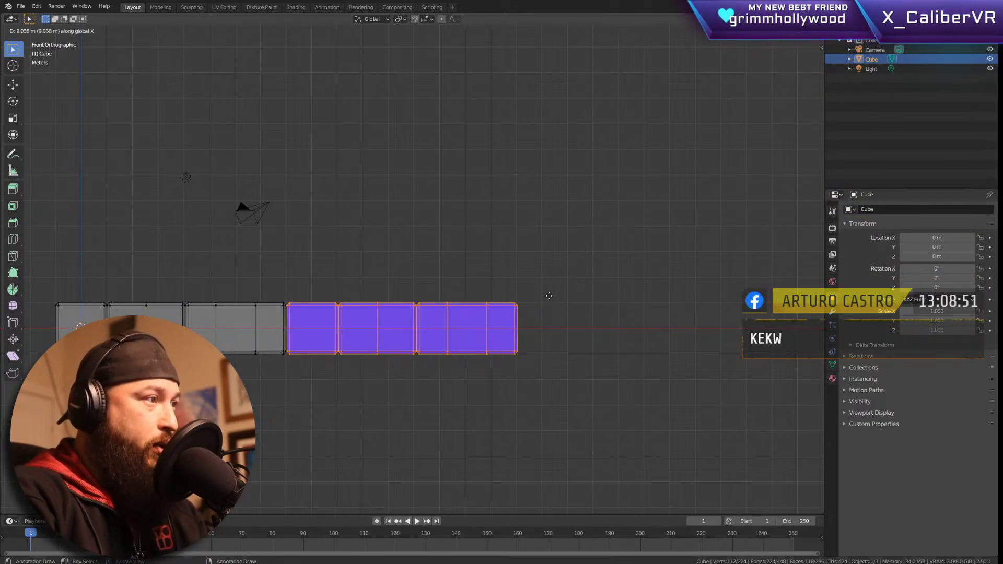
{"action": "left_click", "coordinate": [550, 296]}
Step: Move the duplicated blocks about -0.035 m along the X axis so they butt against the third block
{"action": "scroll", "coordinate": [385, 251], "scroll_direction": "up", "scroll_amount": 6}
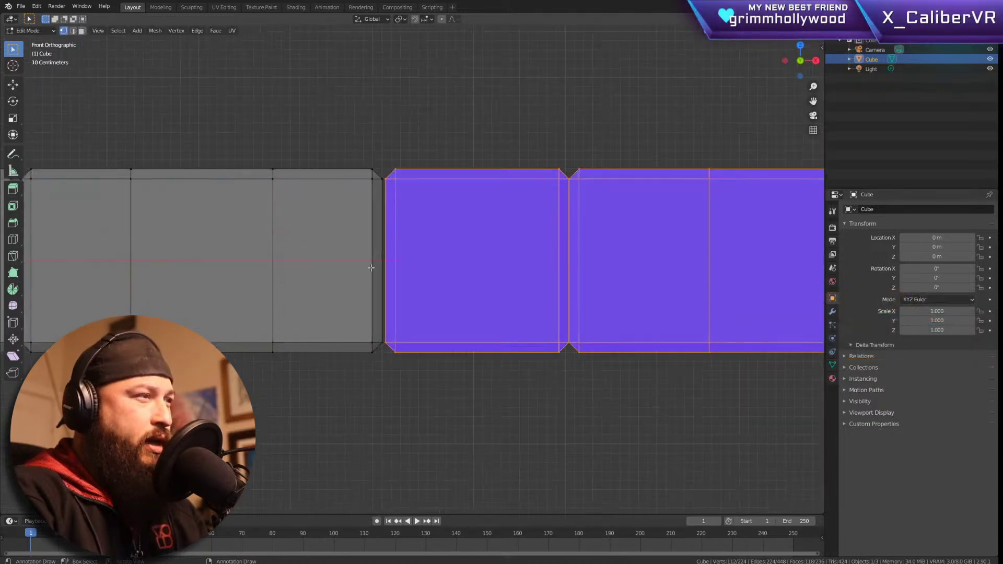
{"action": "key", "text": "g"}
{"action": "key", "text": "x"}
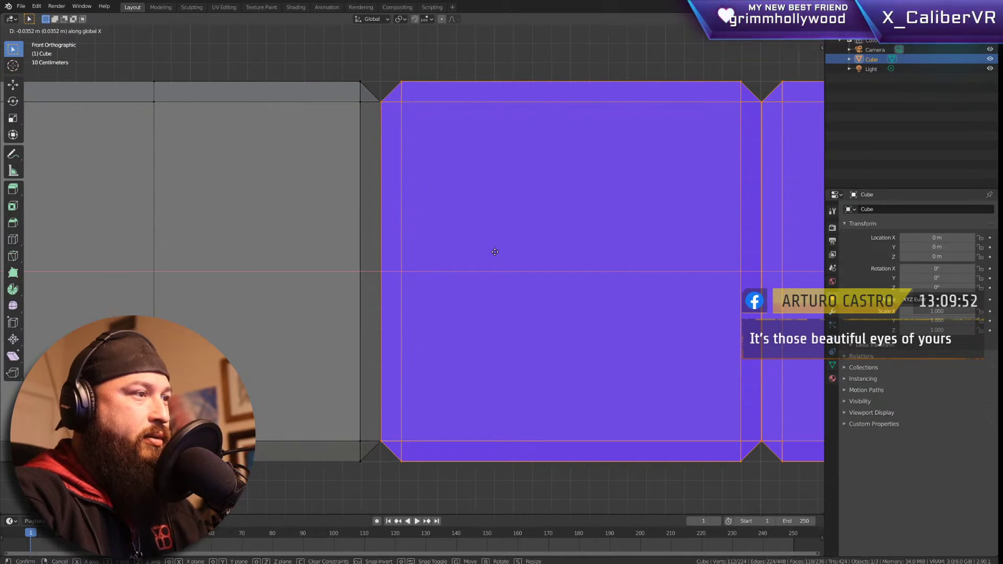
{"action": "left_click", "coordinate": [496, 253]}
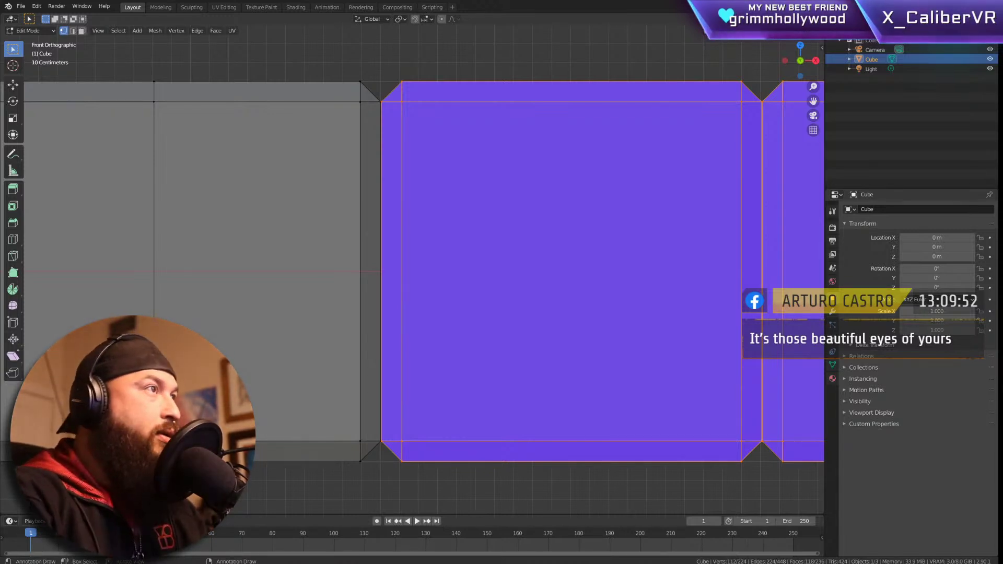
Step: Select all six blocks and duplicate them upward along the Z axis as a second row on top of the first
{"action": "scroll", "coordinate": [467, 103], "scroll_direction": "down", "scroll_amount": 8}
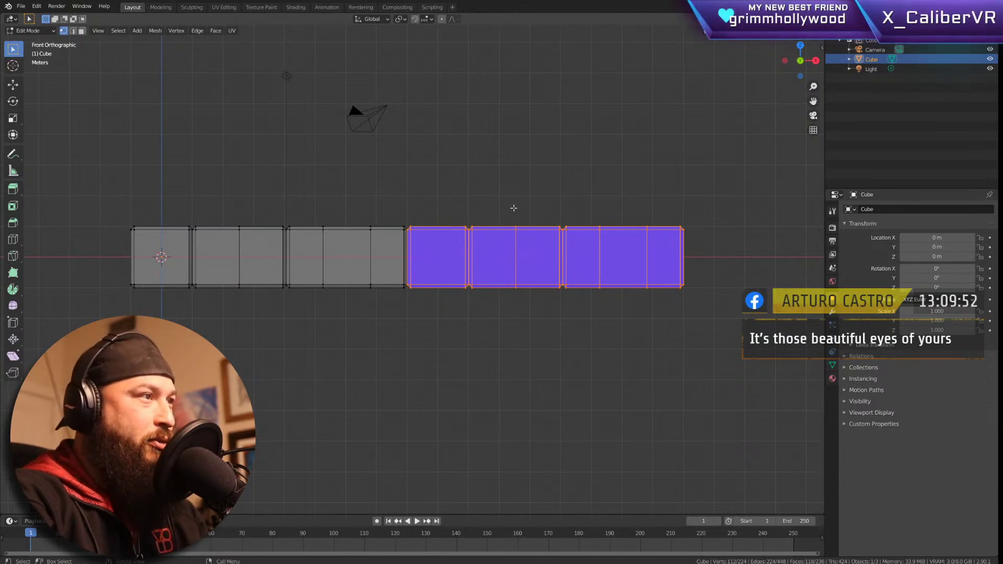
{"action": "middle_click_drag", "start_coordinate": [553, 194], "coordinate": [445, 230], "text": "shift"}
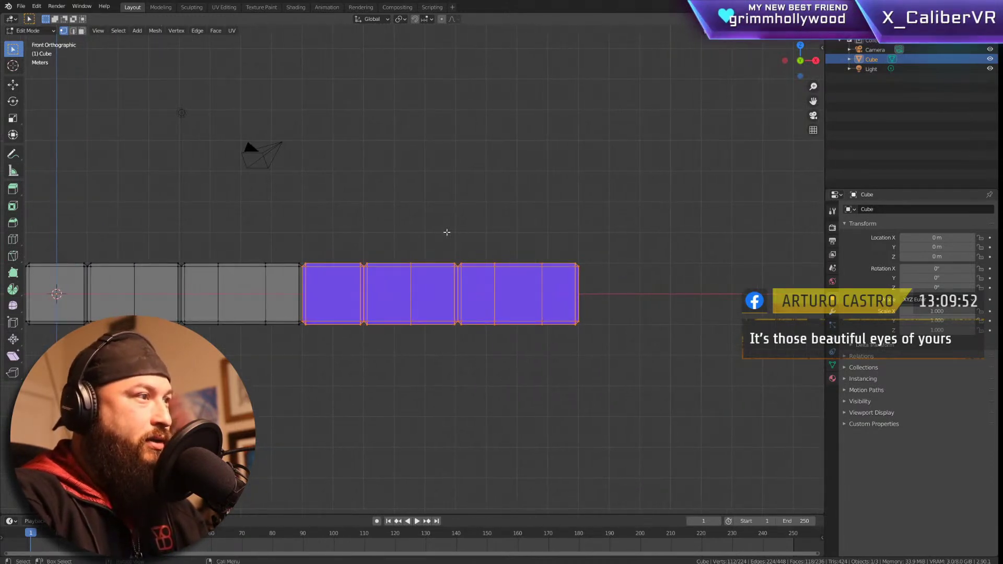
{"action": "scroll", "coordinate": [447, 231], "scroll_direction": "down", "scroll_amount": 1}
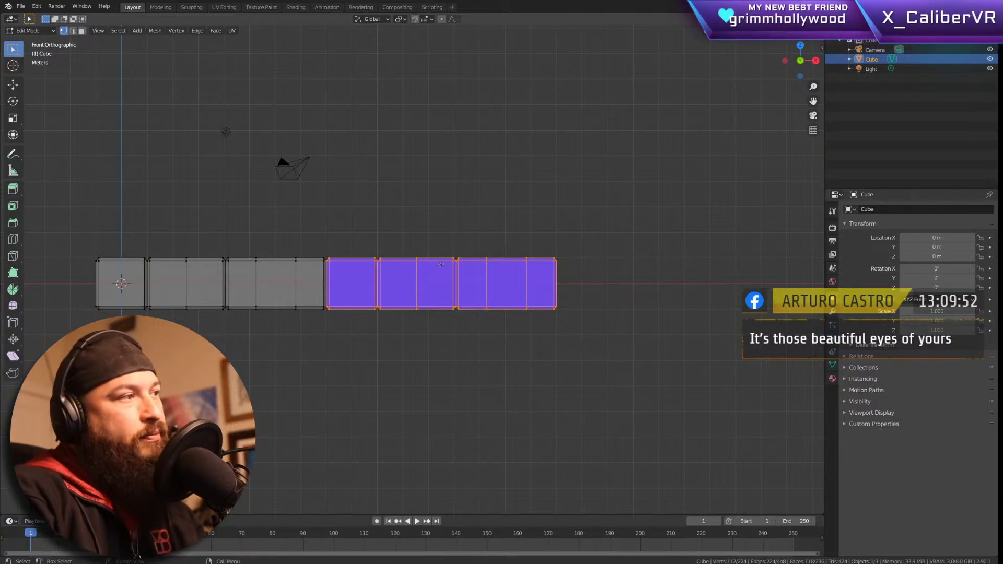
{"action": "key", "text": "alt+a"}
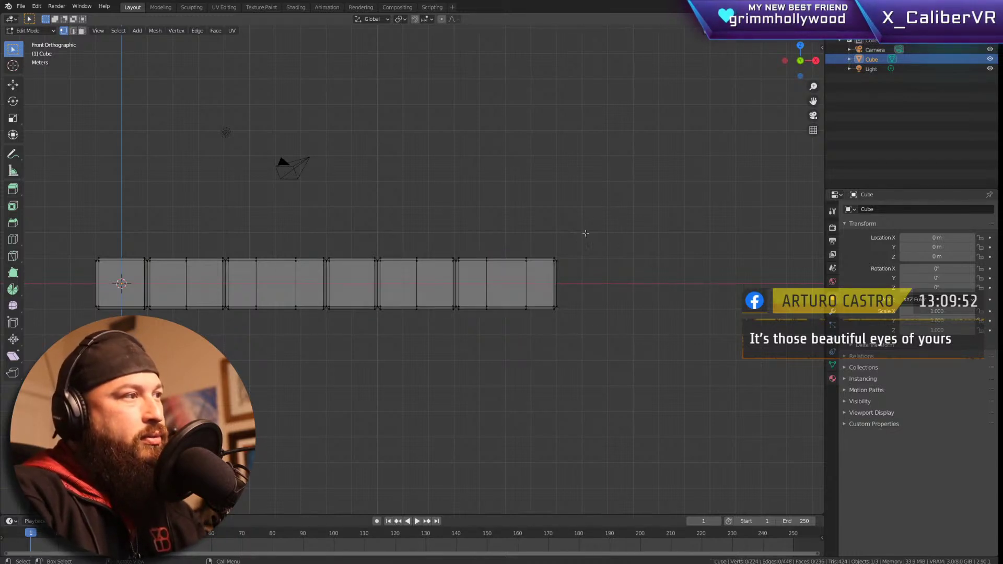
{"action": "left_click_drag", "start_coordinate": [594, 224], "coordinate": [62, 358]}
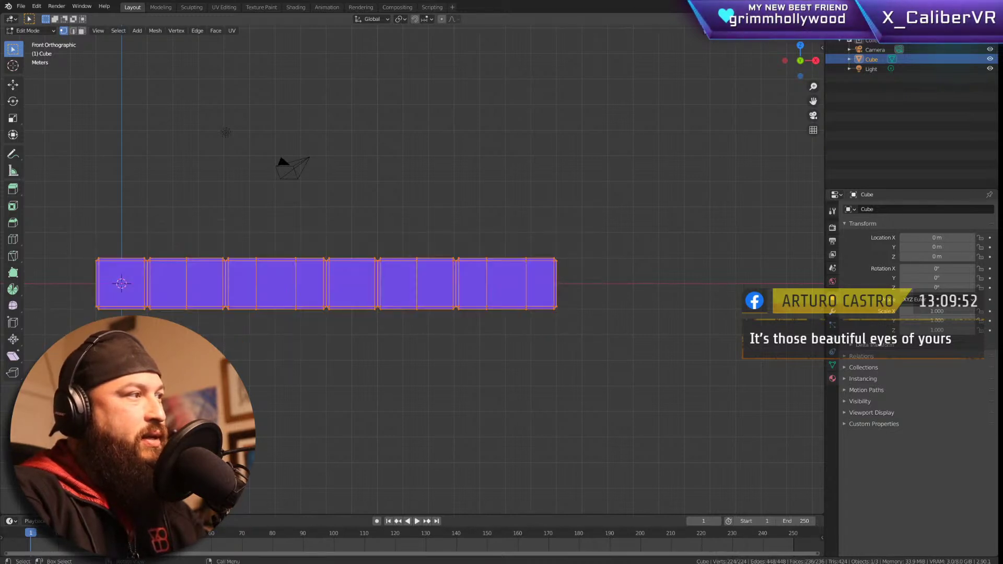
{"action": "key", "text": "e"}
{"action": "key", "text": "z"}
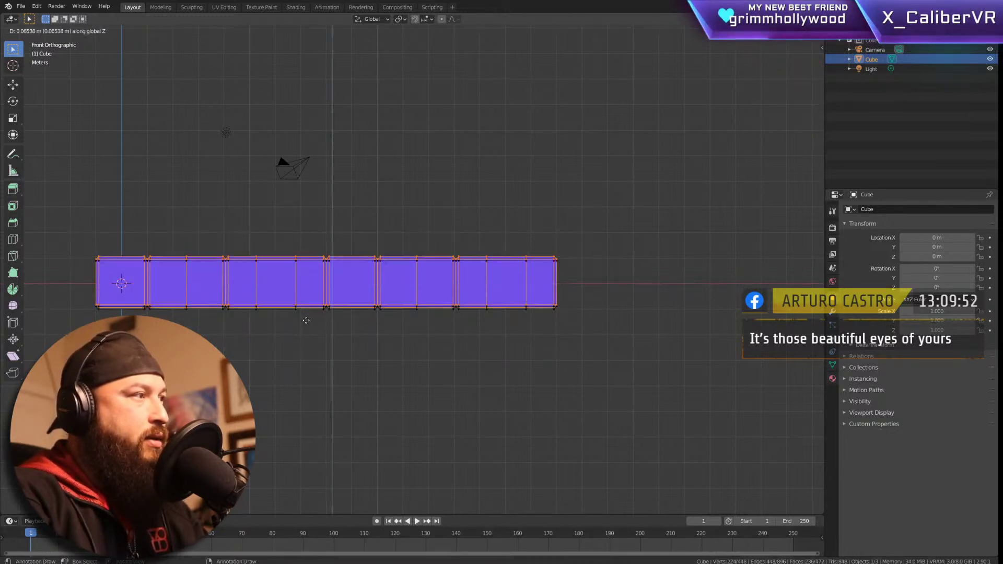
{"action": "left_click", "coordinate": [115, 277]}
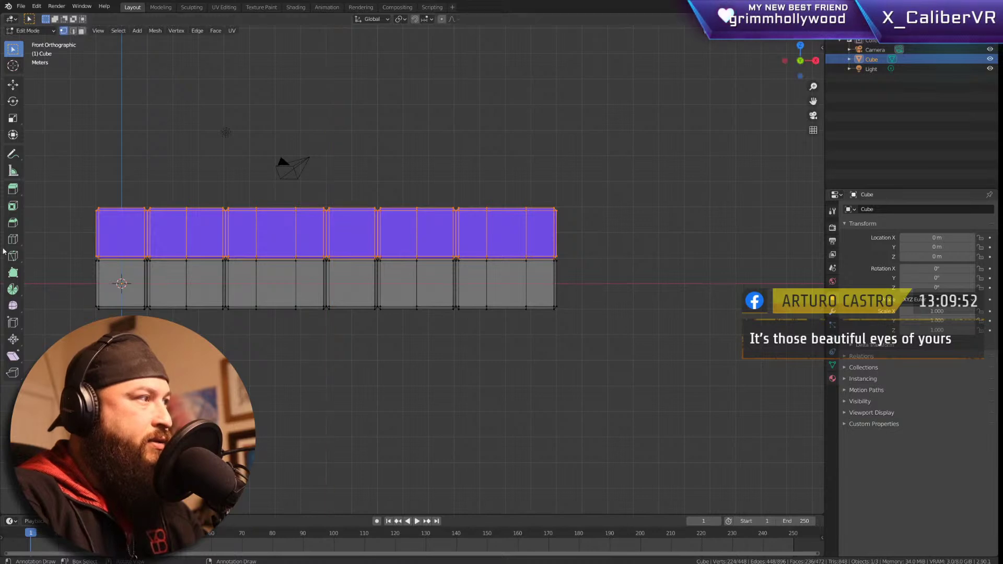
Step: Raise the second row about 0.042 m along the Z axis and fine-tune its height to sit flush on the first row
{"action": "scroll", "coordinate": [114, 247], "scroll_direction": "up", "scroll_amount": 7}
{"action": "scroll", "coordinate": [241, 291], "scroll_direction": "up", "scroll_amount": 3}
{"action": "key", "text": "g"}
{"action": "key", "text": "z"}
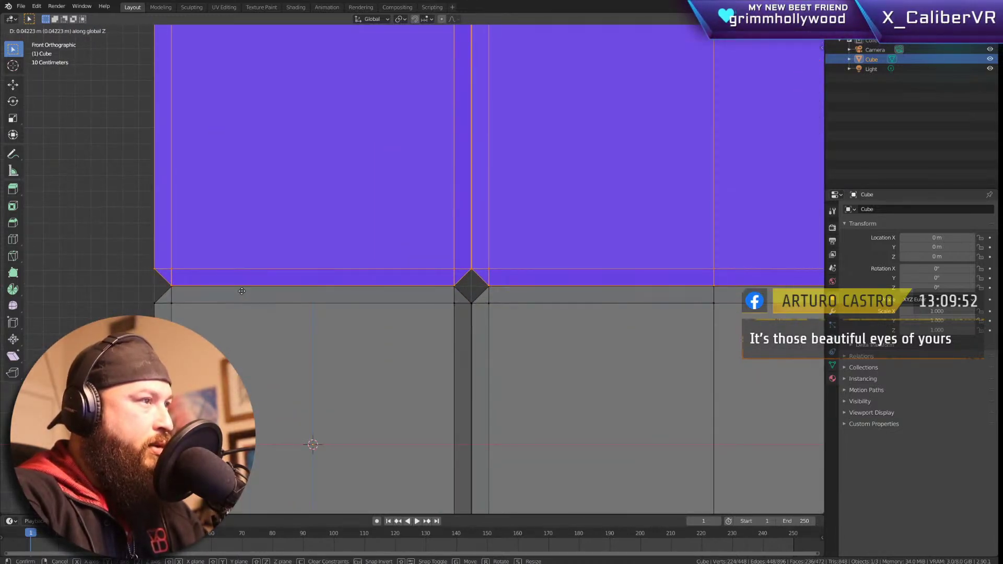
{"action": "left_click", "coordinate": [242, 291]}
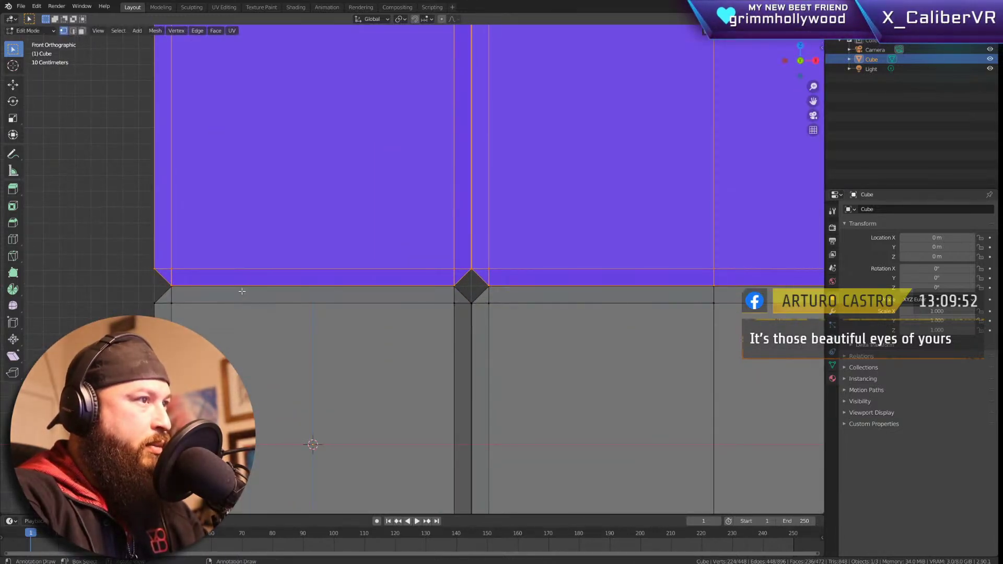
{"action": "key", "text": "g"}
{"action": "key", "text": "z"}
{"action": "left_click", "coordinate": [355, 269]}
Step: Offset the second row about 0.979 m along the X axis to stagger its joints against the first row
{"action": "scroll", "coordinate": [356, 269], "scroll_direction": "down", "scroll_amount": 5}
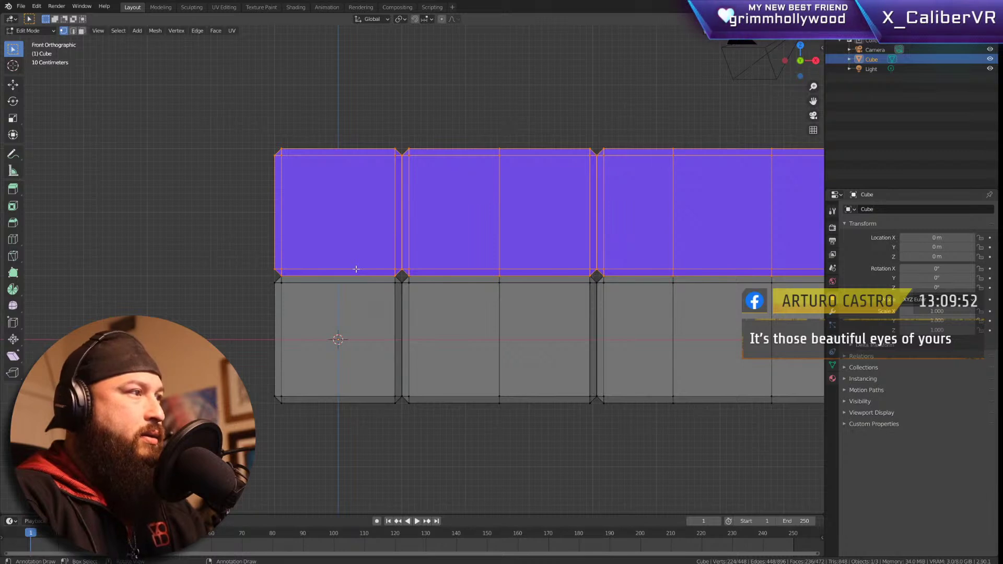
{"action": "key", "text": "g"}
{"action": "key", "text": "x"}
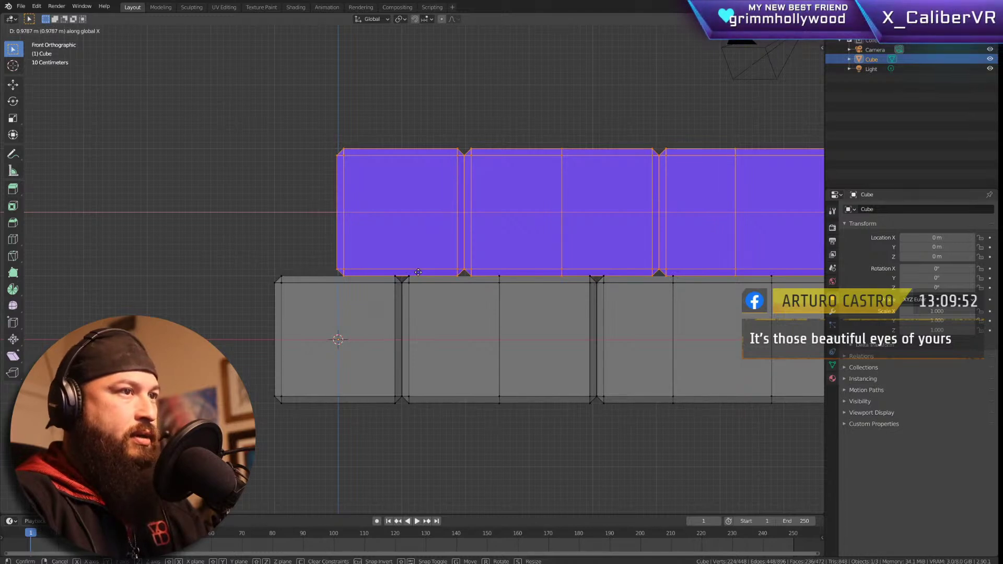
{"action": "left_click", "coordinate": [418, 273]}
Step: Duplicate the second row about 1.989 m up the Z axis to form a third row
{"action": "middle_click_drag", "start_coordinate": [418, 273], "coordinate": [356, 262], "text": "shift"}
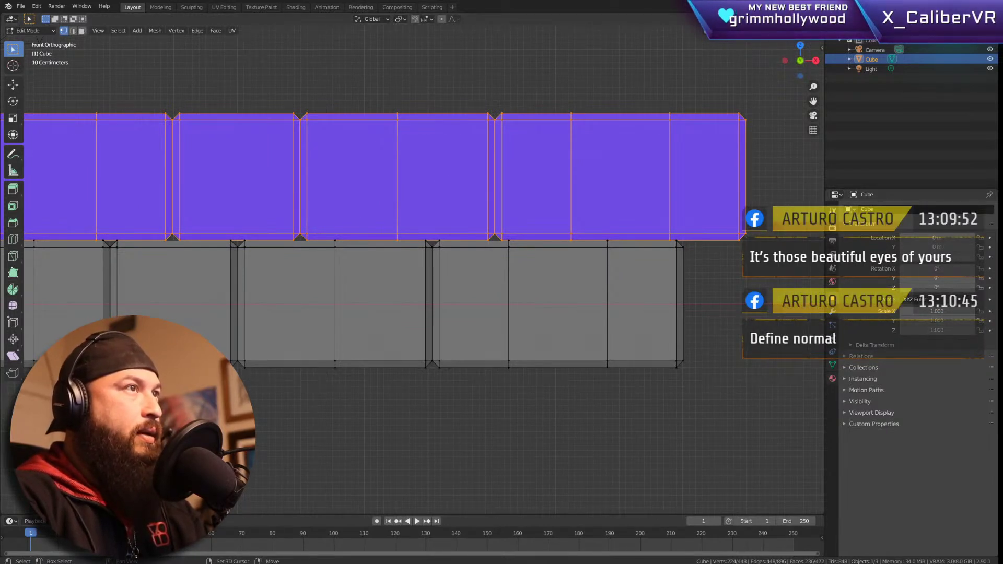
{"action": "scroll", "coordinate": [241, 258], "scroll_direction": "down", "scroll_amount": 4}
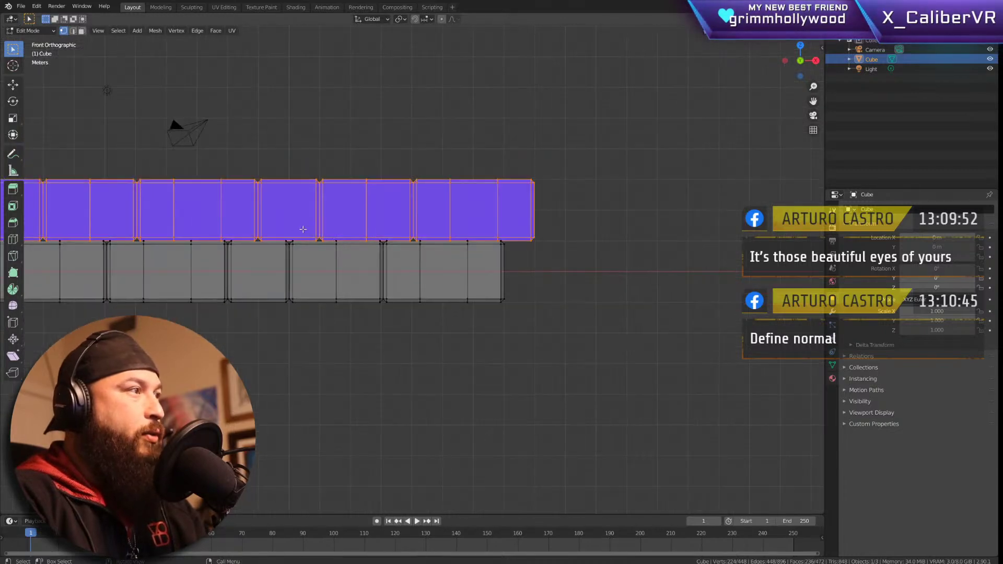
{"action": "middle_click_drag", "start_coordinate": [240, 258], "coordinate": [439, 287], "text": "shift"}
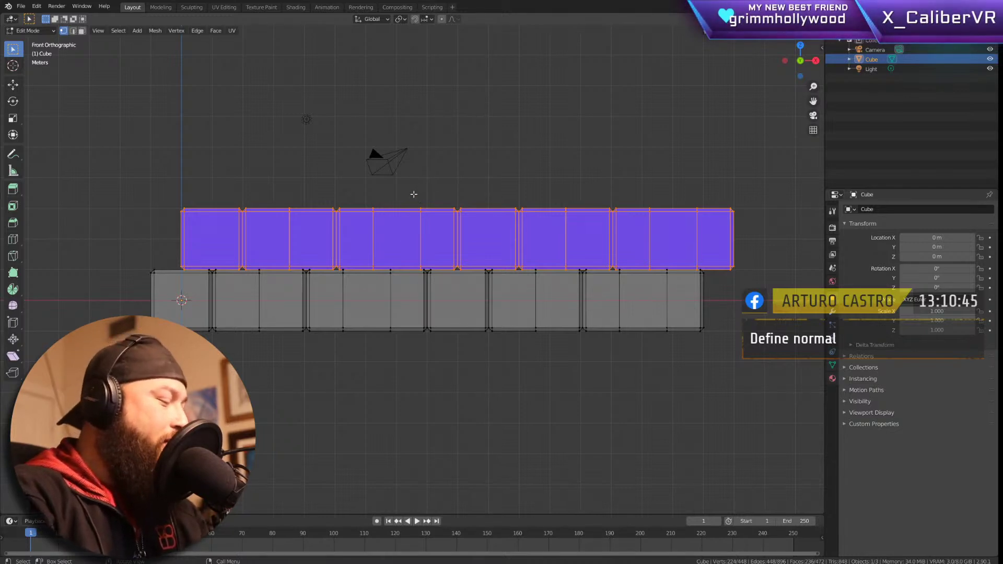
{"action": "key", "text": "shift+d"}
{"action": "key", "text": "g"}
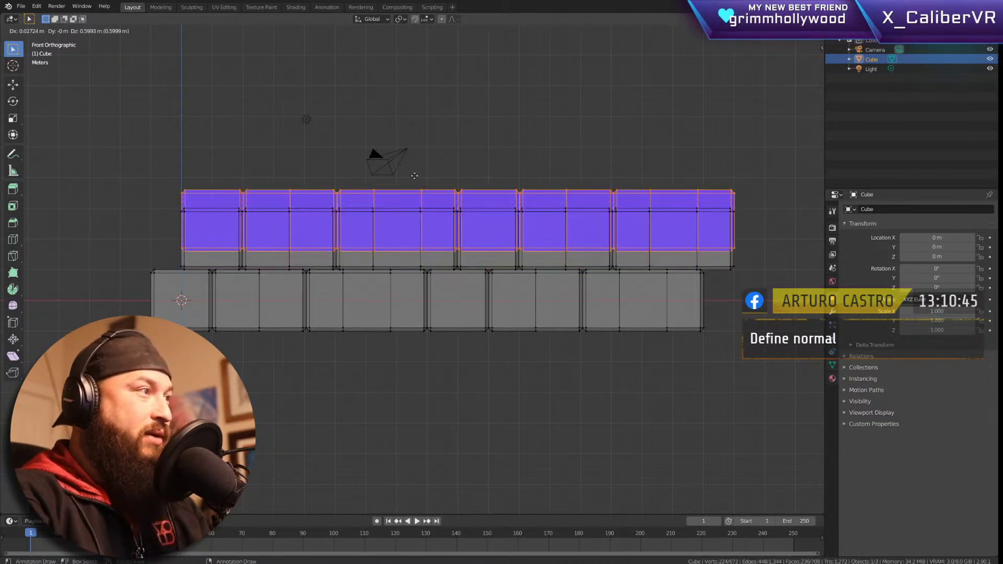
{"action": "key", "text": "z"}
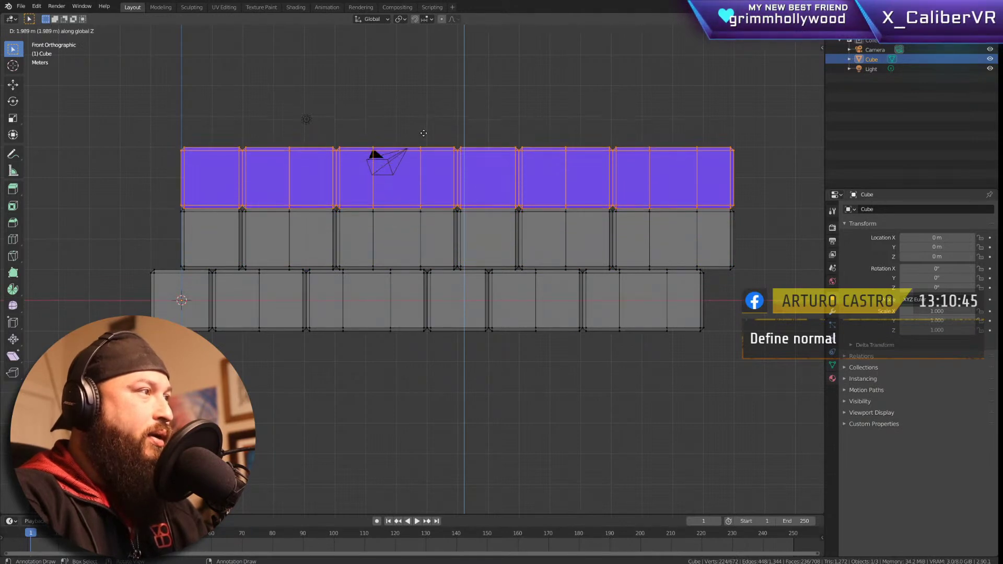
{"action": "left_click", "coordinate": [423, 132]}
Step: Shift the third row about -0.444 m along the X axis to stagger its joints, leaving nothing selected
{"action": "scroll", "coordinate": [292, 203], "scroll_direction": "up", "scroll_amount": 8}
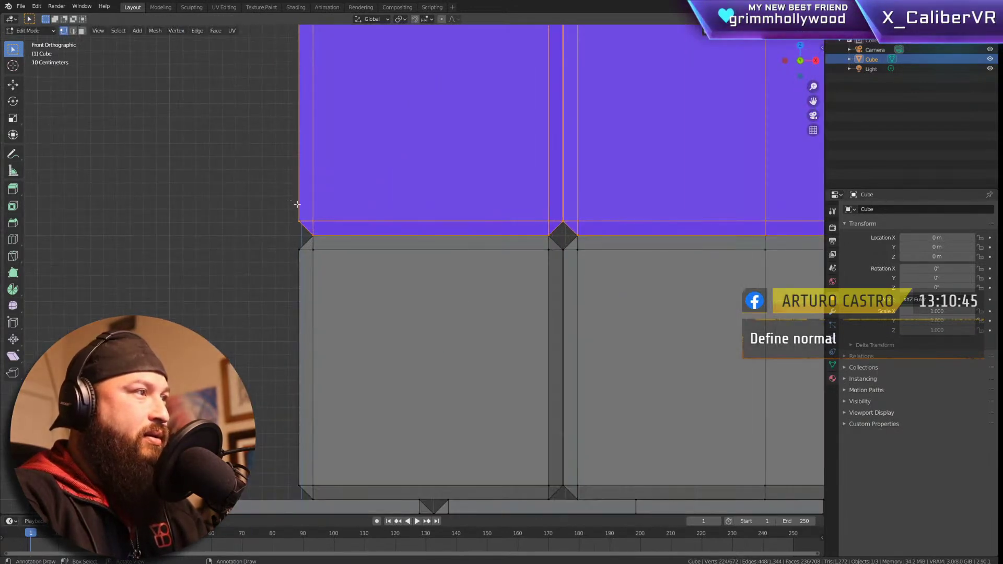
{"action": "key", "text": "g"}
{"action": "key", "text": "x"}
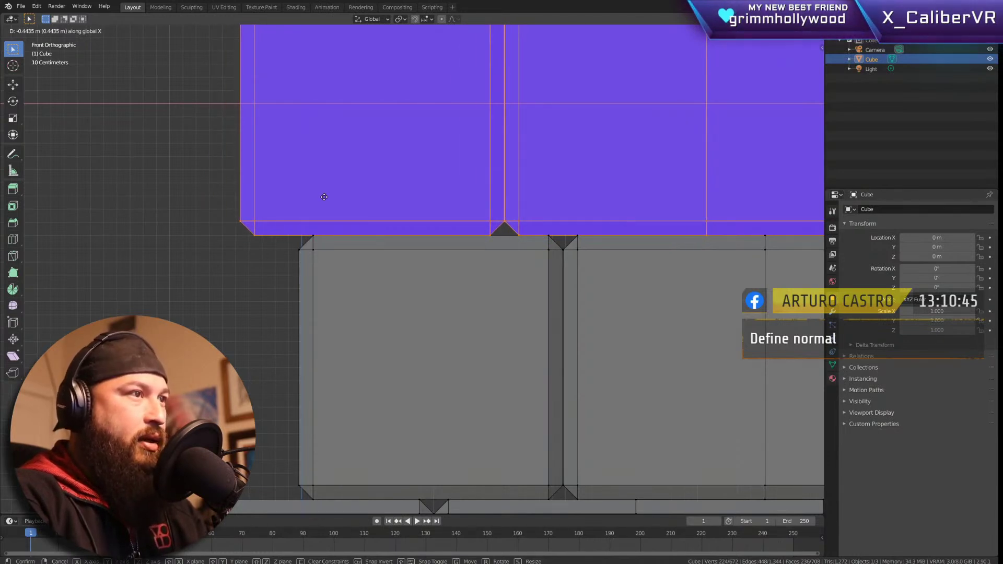
{"action": "left_click", "coordinate": [325, 197]}
{"action": "scroll", "coordinate": [544, 256], "scroll_direction": "down", "scroll_amount": 5}
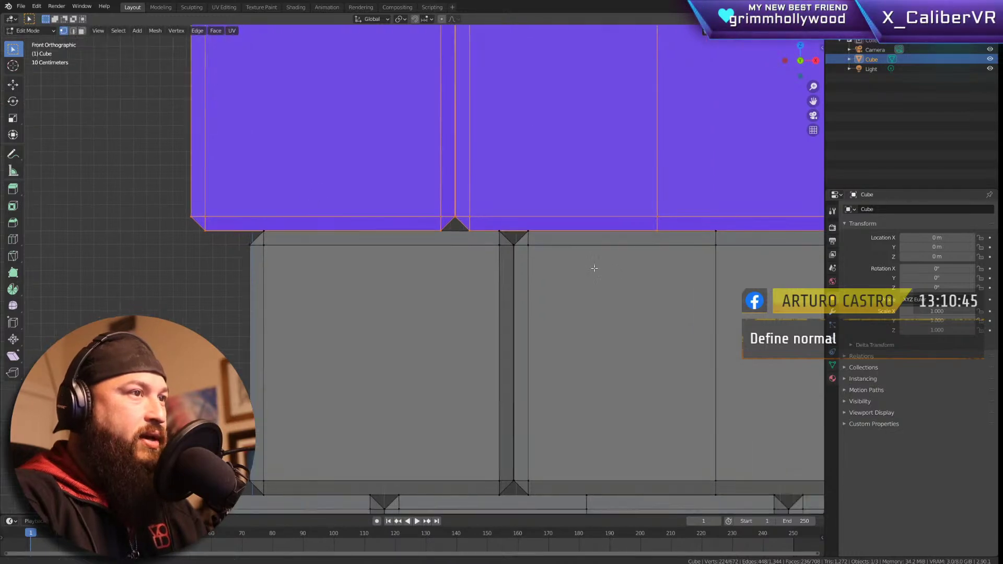
{"action": "scroll", "coordinate": [660, 259], "scroll_direction": "down", "scroll_amount": 3}
{"action": "middle_click_drag", "start_coordinate": [689, 273], "coordinate": [297, 277], "text": "shift"}
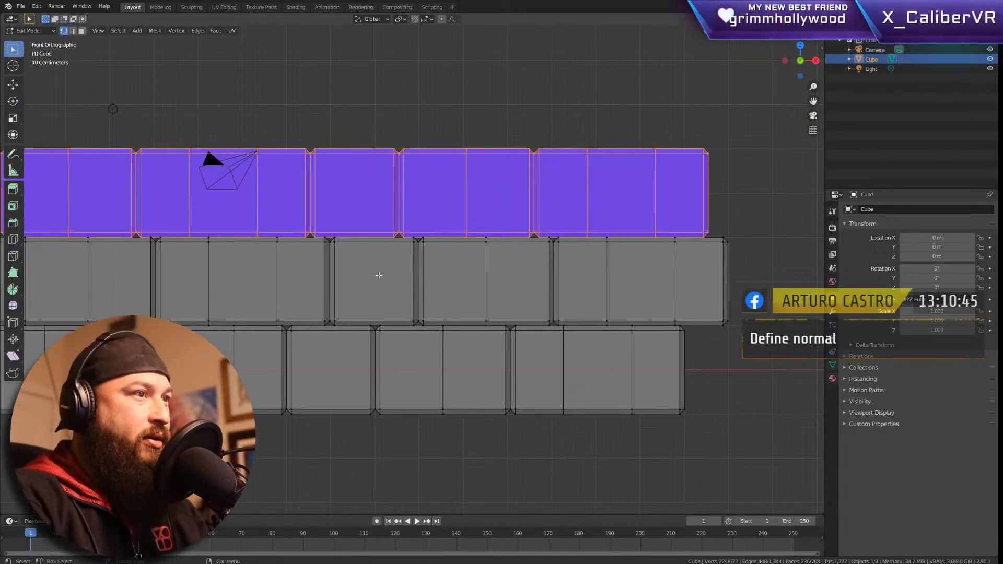
{"action": "scroll", "coordinate": [379, 275], "scroll_direction": "down", "scroll_amount": 2}
{"action": "left_click", "coordinate": [338, 154]}
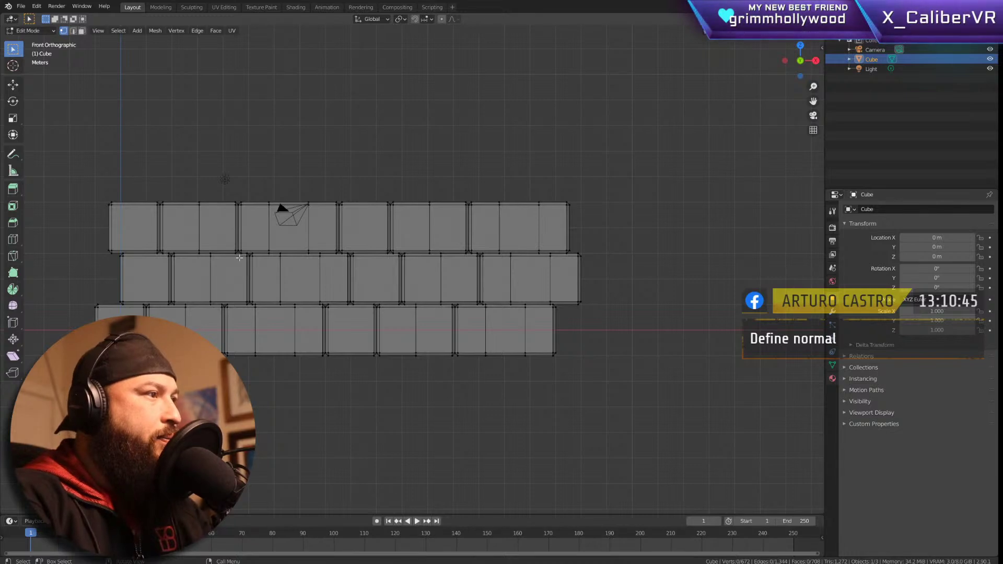
Step: Select all three rows and duplicate them along the X axis, placing the copy at the end of the existing wall section
{"action": "scroll", "coordinate": [243, 258], "scroll_direction": "up", "scroll_amount": 2}
{"action": "middle_click_drag", "start_coordinate": [363, 253], "coordinate": [406, 259], "text": "shift"}
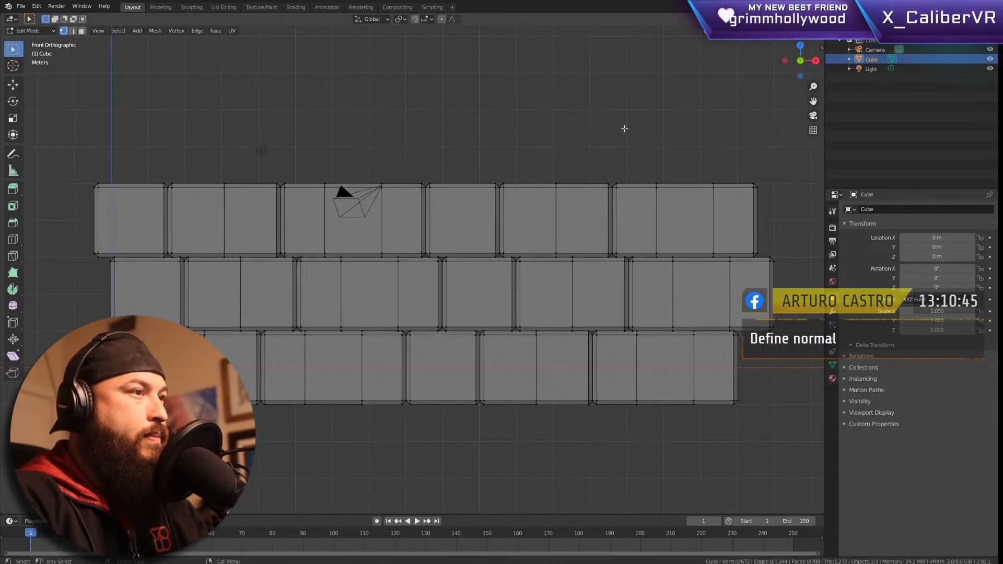
{"action": "scroll", "coordinate": [637, 257], "scroll_direction": "down", "scroll_amount": 3}
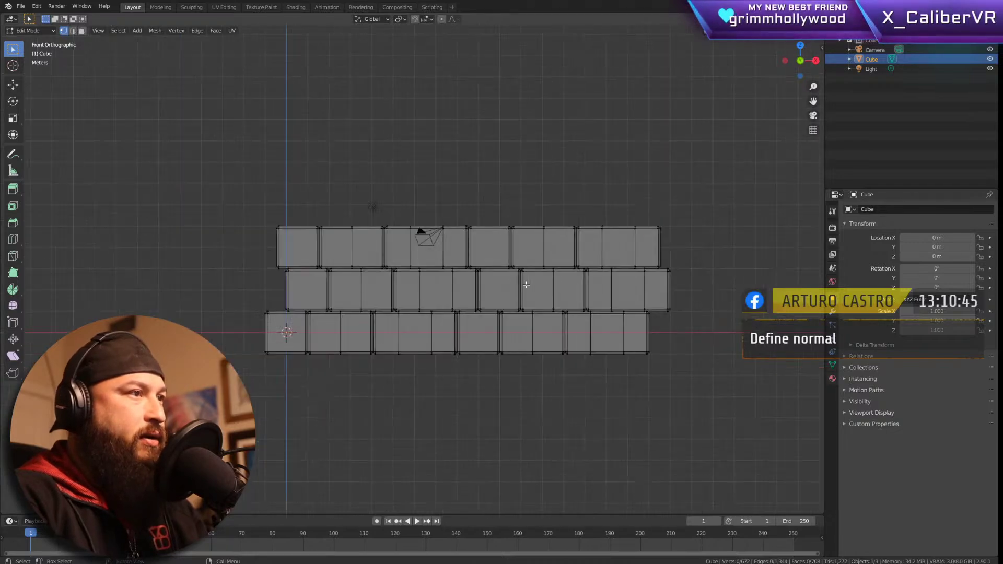
{"action": "middle_click_drag", "start_coordinate": [637, 257], "coordinate": [408, 295], "text": "shift"}
{"action": "scroll", "coordinate": [450, 282], "scroll_direction": "down", "scroll_amount": 4}
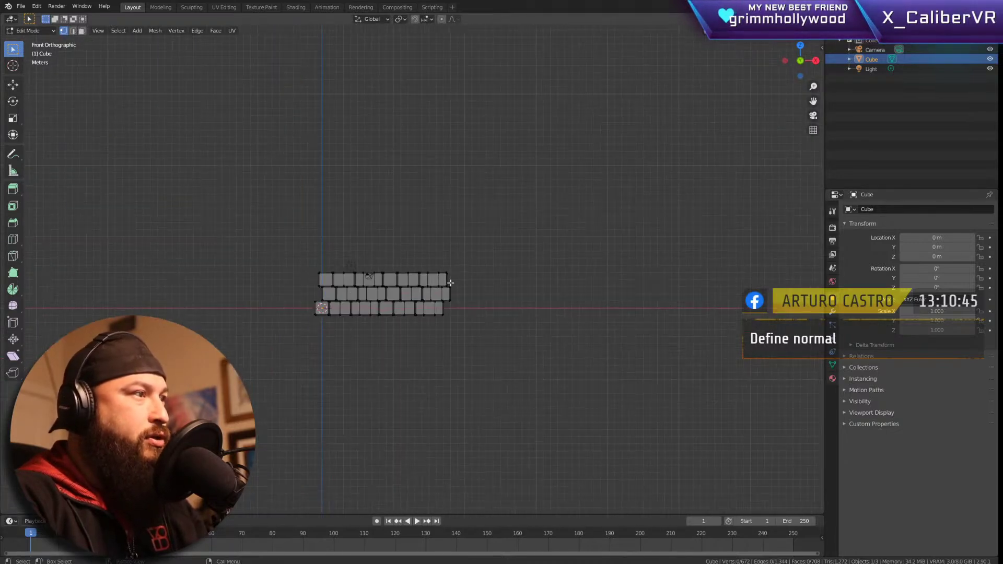
{"action": "middle_click_drag", "start_coordinate": [566, 244], "coordinate": [513, 272], "text": "shift"}
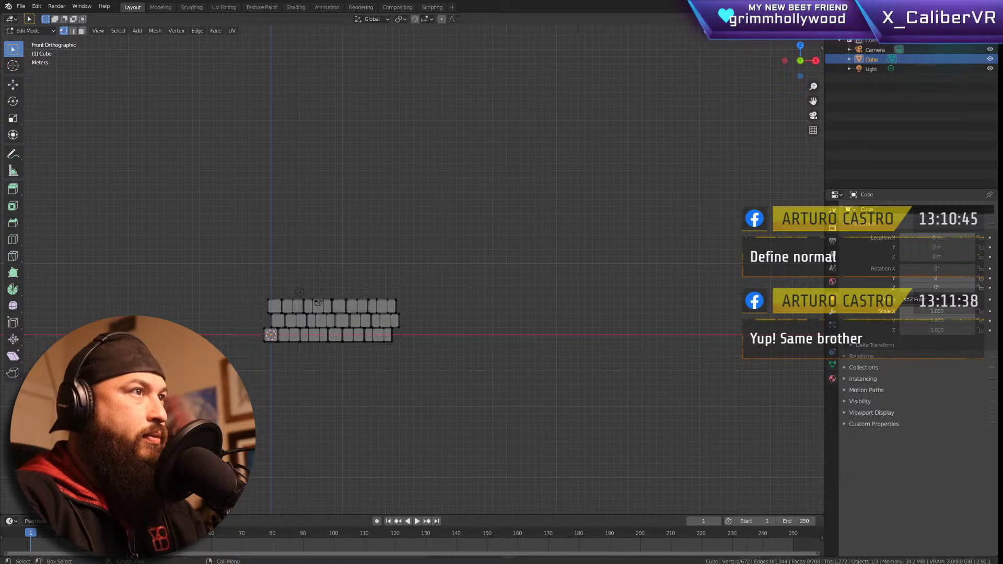
{"action": "left_click_drag", "start_coordinate": [435, 277], "coordinate": [199, 413]}
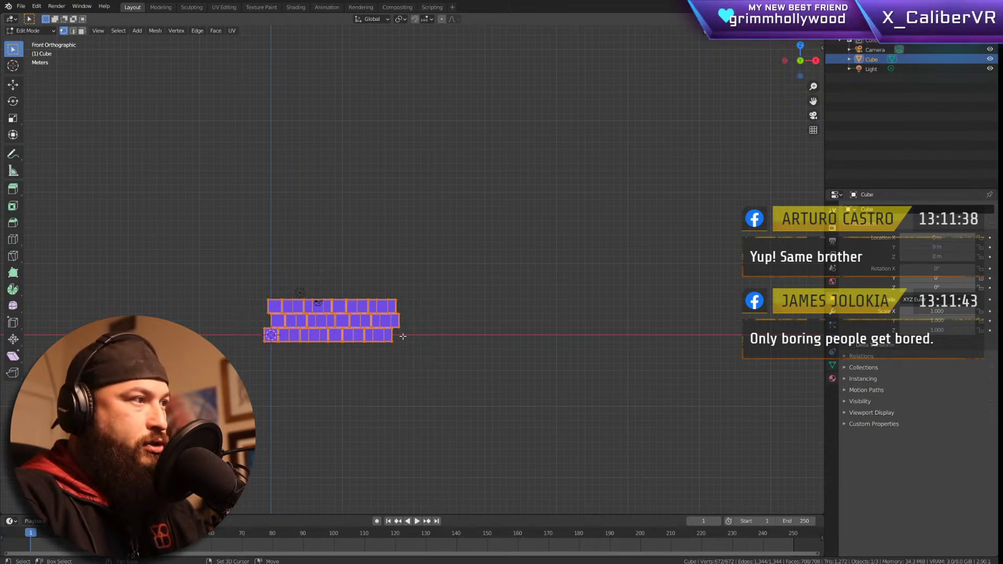
{"action": "key", "text": "shift+d"}
{"action": "key", "text": "x"}
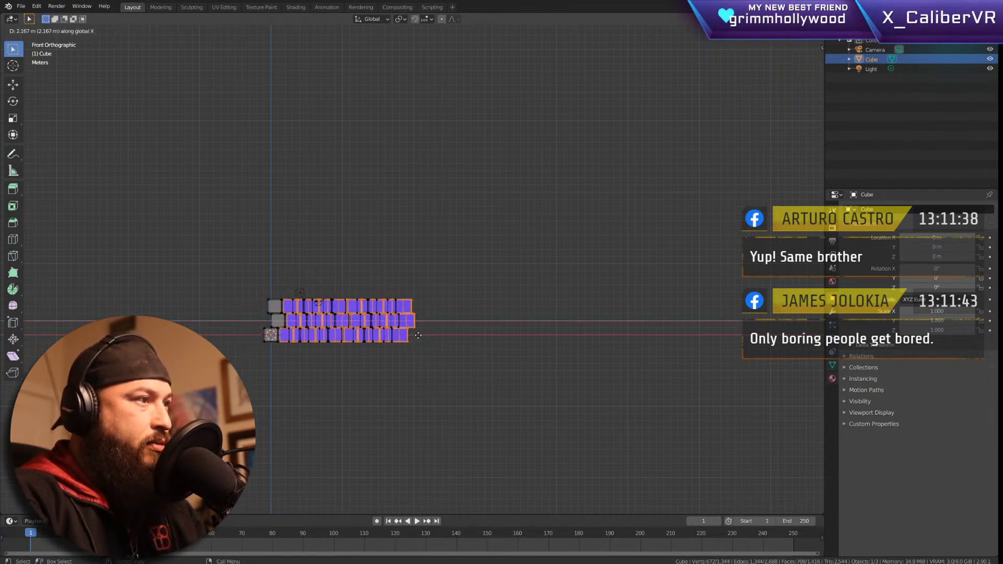
{"action": "left_click", "coordinate": [530, 331]}
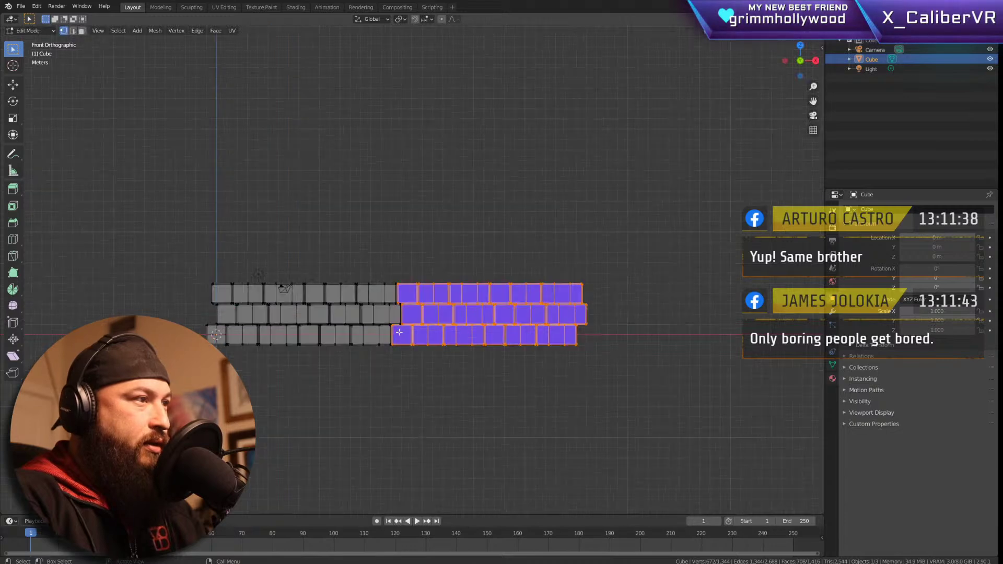
Step: Shift the duplicated wall section about -0.033 m along the X axis to close the gap with the original section
{"action": "scroll", "coordinate": [402, 319], "scroll_direction": "up", "scroll_amount": 10}
{"action": "scroll", "coordinate": [385, 282], "scroll_direction": "up", "scroll_amount": 3, "text": "shift"}
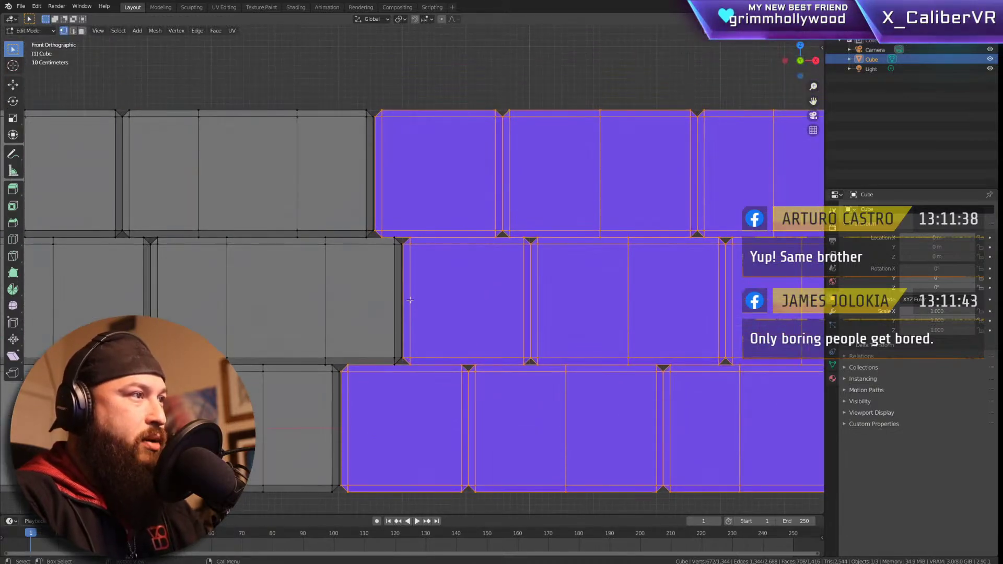
{"action": "key", "text": "g"}
{"action": "key", "text": "x"}
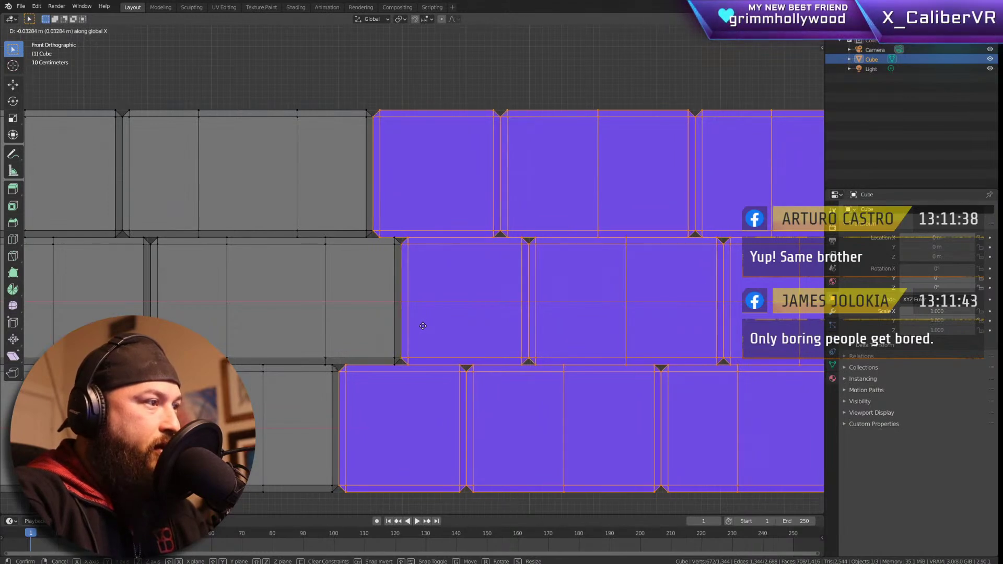
{"action": "left_click", "coordinate": [422, 326]}
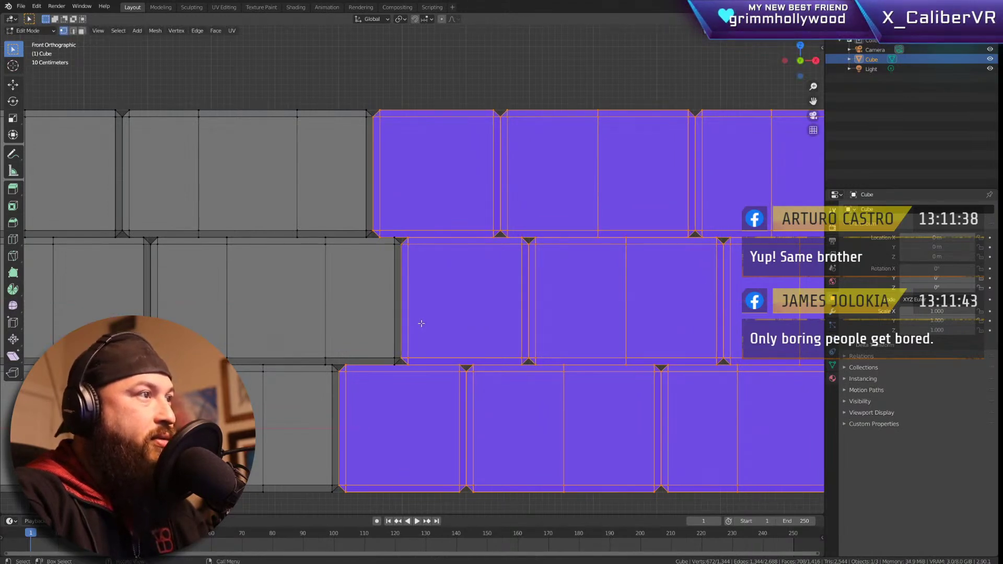
{"action": "scroll", "coordinate": [422, 323], "scroll_direction": "down", "scroll_amount": 4}
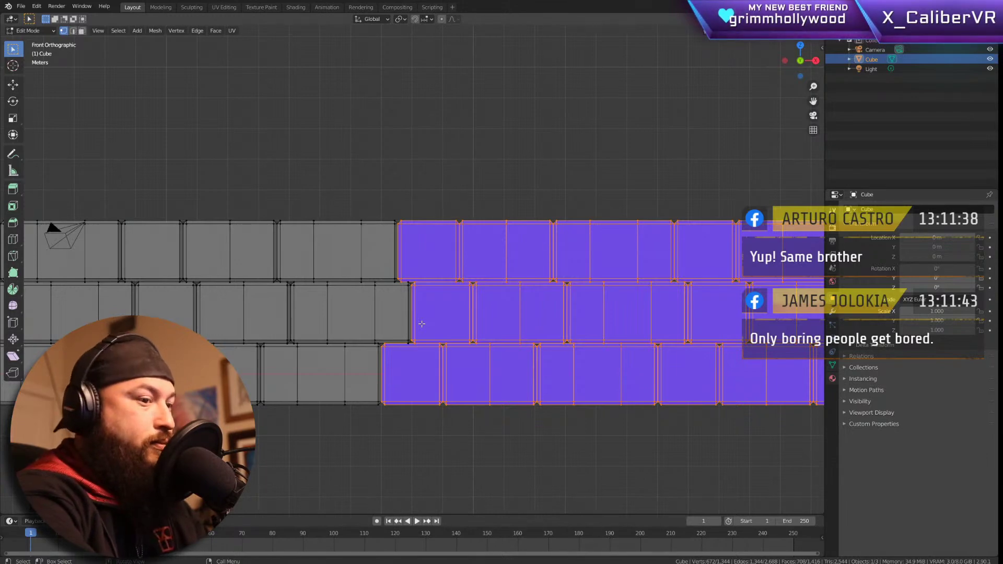
{"action": "scroll", "coordinate": [455, 258], "scroll_direction": "down", "scroll_amount": 4}
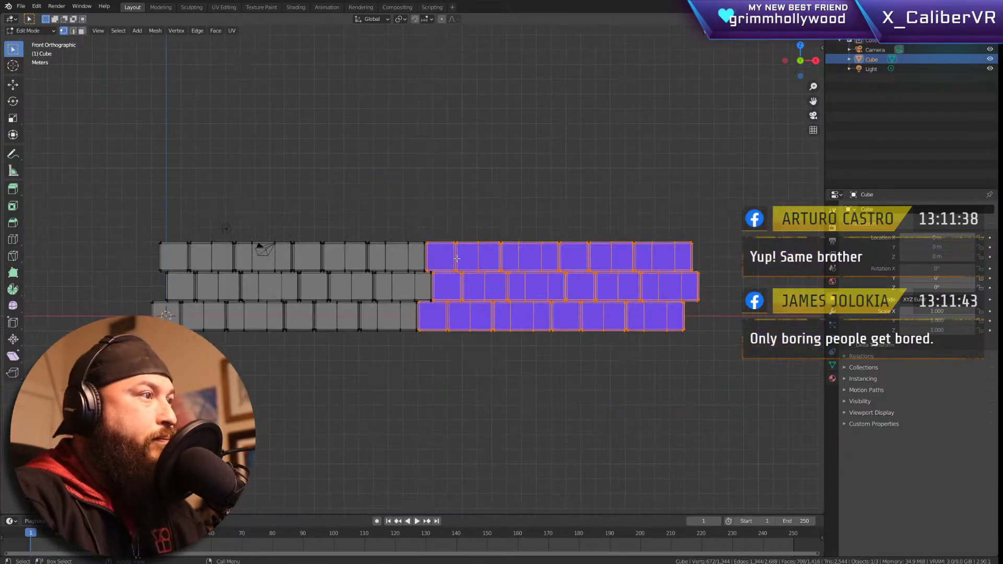
Step: Select the whole three-row wall and duplicate it up the Z axis, placing the copy on top of the existing rows
{"action": "left_click", "coordinate": [712, 166]}
{"action": "left_click_drag", "start_coordinate": [729, 168], "coordinate": [77, 375]}
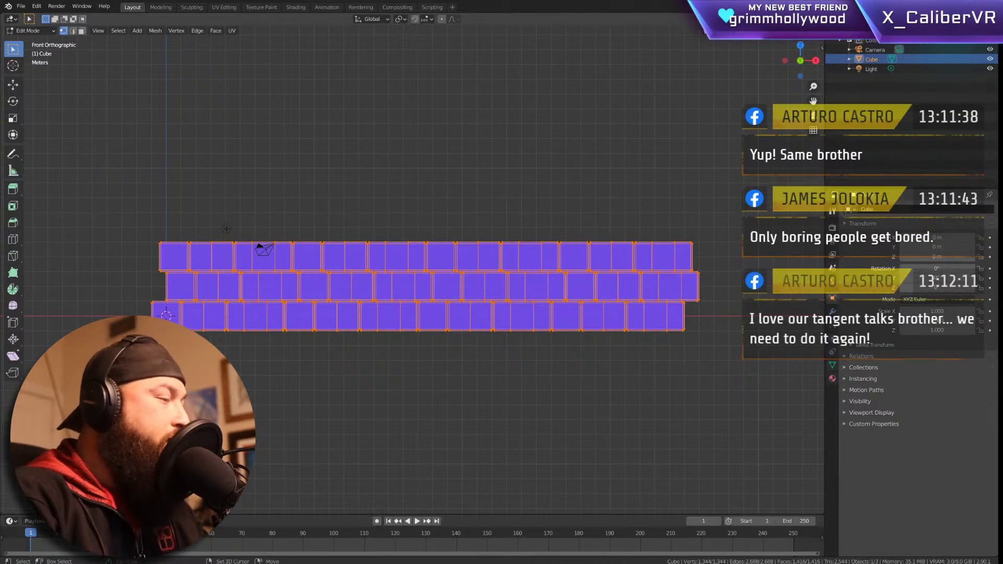
{"action": "key", "text": "shift+d"}
{"action": "key", "text": "z"}
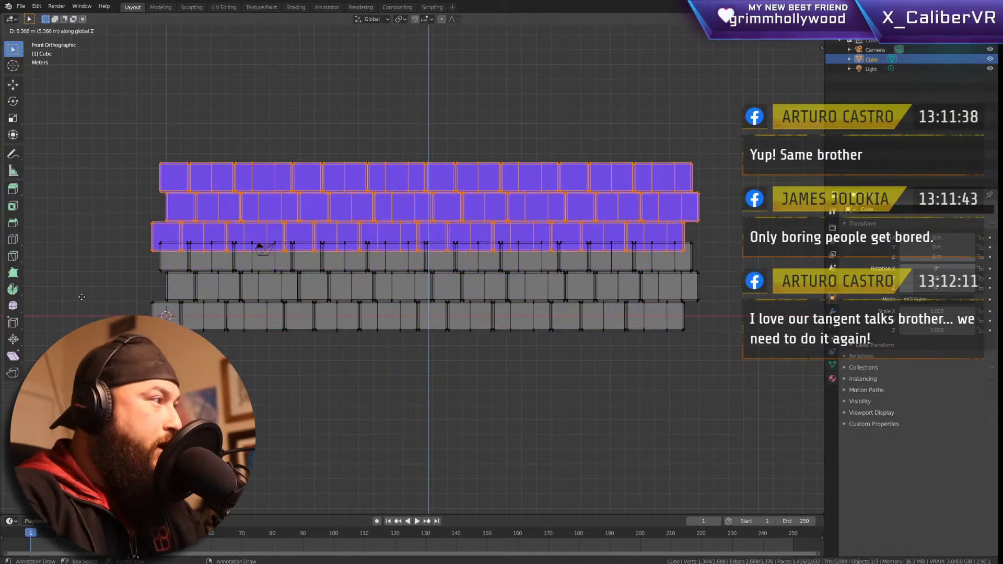
{"action": "left_click", "coordinate": [80, 286]}
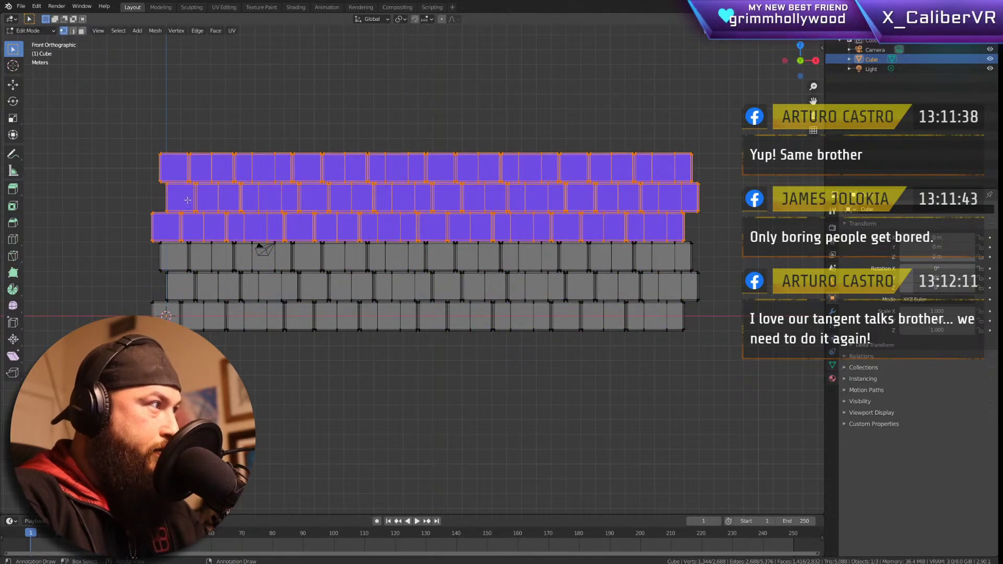
Step: Lower the upper three rows about -0.009 m along the Z axis onto the rows below, leaving nothing selected
{"action": "scroll", "coordinate": [314, 299], "scroll_direction": "up", "scroll_amount": 10}
{"action": "scroll", "coordinate": [314, 298], "scroll_direction": "down", "scroll_amount": 3}
{"action": "scroll", "coordinate": [383, 318], "scroll_direction": "up", "scroll_amount": 6}
{"action": "key", "text": "g"}
{"action": "key", "text": "z"}
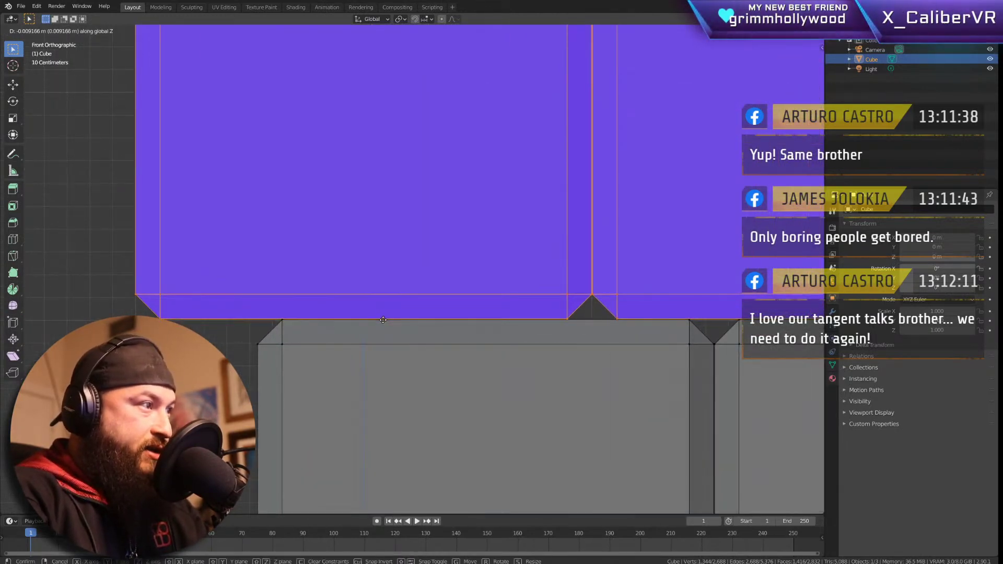
{"action": "left_click", "coordinate": [383, 319]}
{"action": "scroll", "coordinate": [341, 303], "scroll_direction": "down", "scroll_amount": 8}
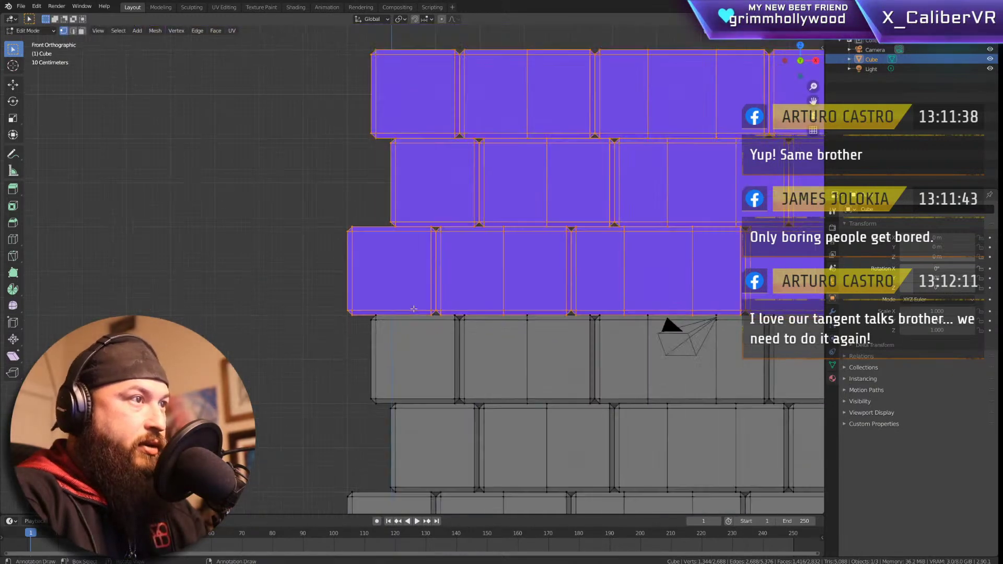
{"action": "middle_click_drag", "start_coordinate": [341, 303], "coordinate": [268, 314], "text": "shift"}
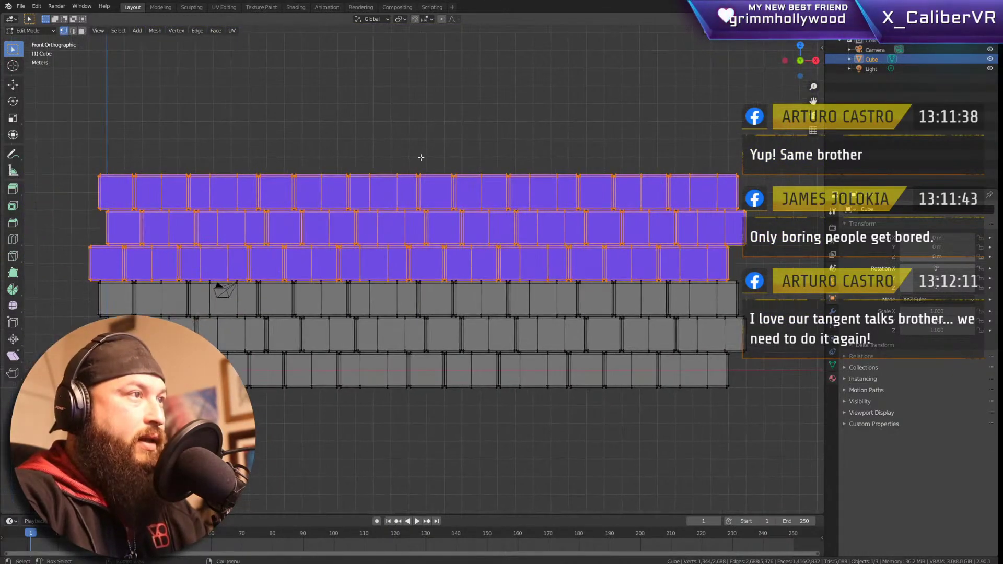
{"action": "left_click", "coordinate": [446, 129]}
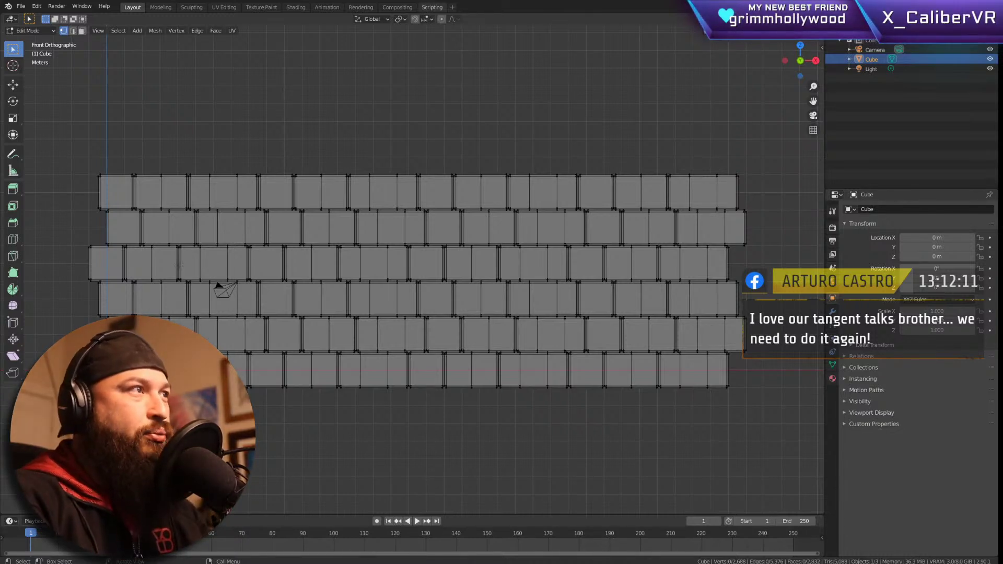
Step: Turn off X-ray and show the wall with rendered shading in Object Mode, hiding the scene's light
{"action": "scroll", "coordinate": [468, 138], "scroll_direction": "down", "scroll_amount": 1}
{"action": "scroll", "coordinate": [491, 145], "scroll_direction": "up", "scroll_amount": 1}
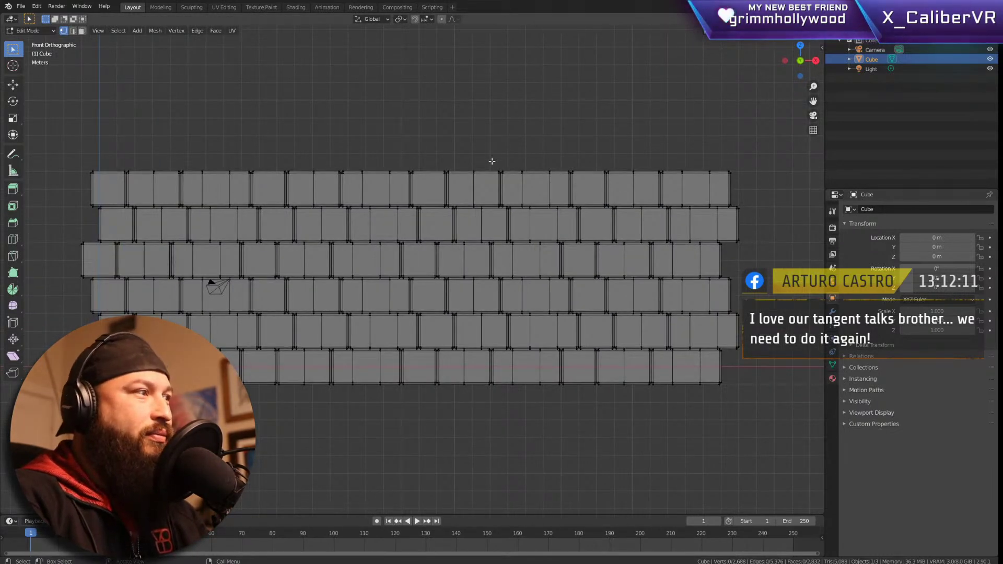
{"action": "middle_click_drag", "start_coordinate": [540, 181], "coordinate": [531, 253]}
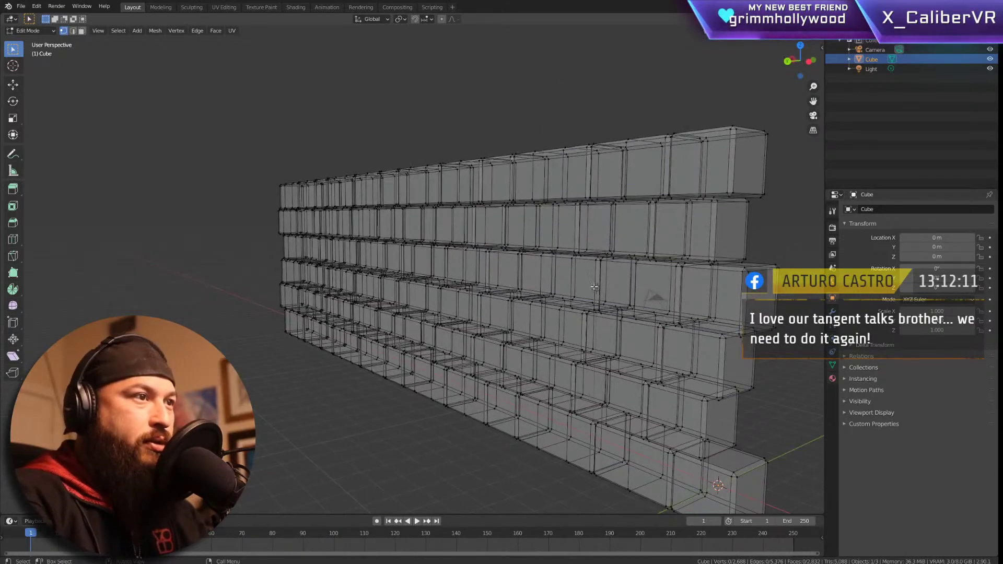
{"action": "middle_click_drag", "start_coordinate": [639, 293], "coordinate": [636, 199]}
{"action": "key", "text": "alt+z"}
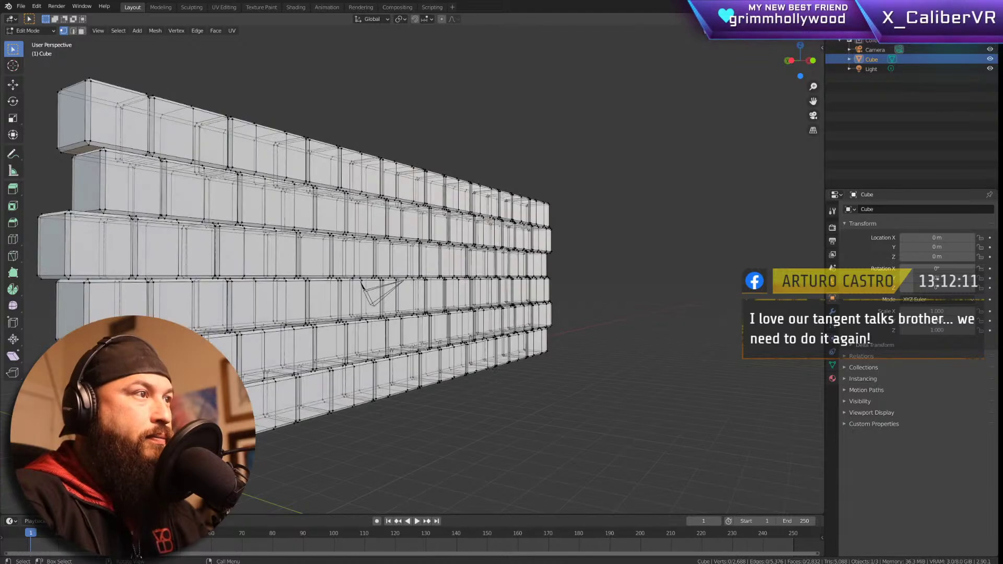
{"action": "key", "text": "z"}
{"action": "middle_click_drag", "start_coordinate": [601, 193], "coordinate": [527, 177]}
{"action": "key", "text": "Tab"}
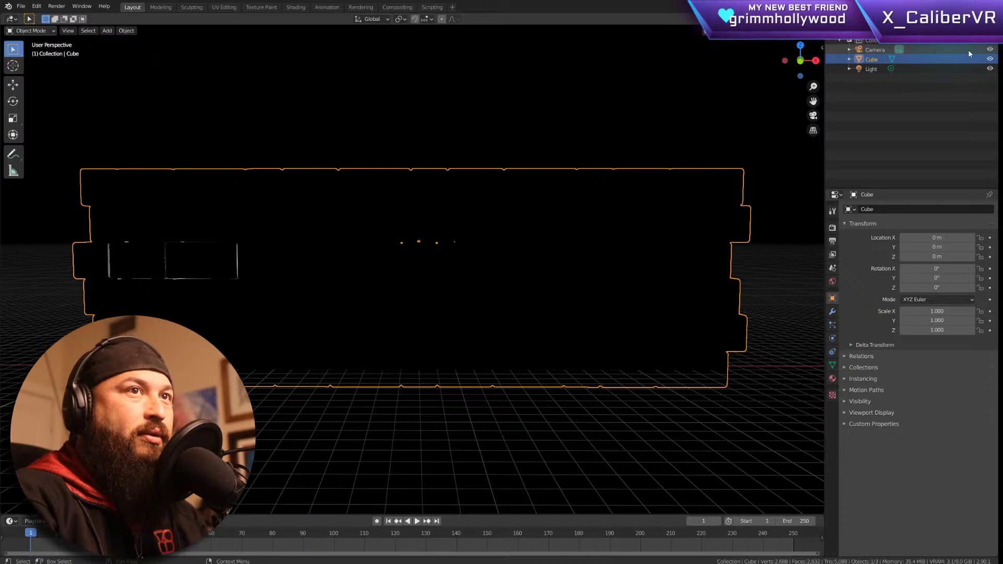
{"action": "left_click", "coordinate": [989, 68]}
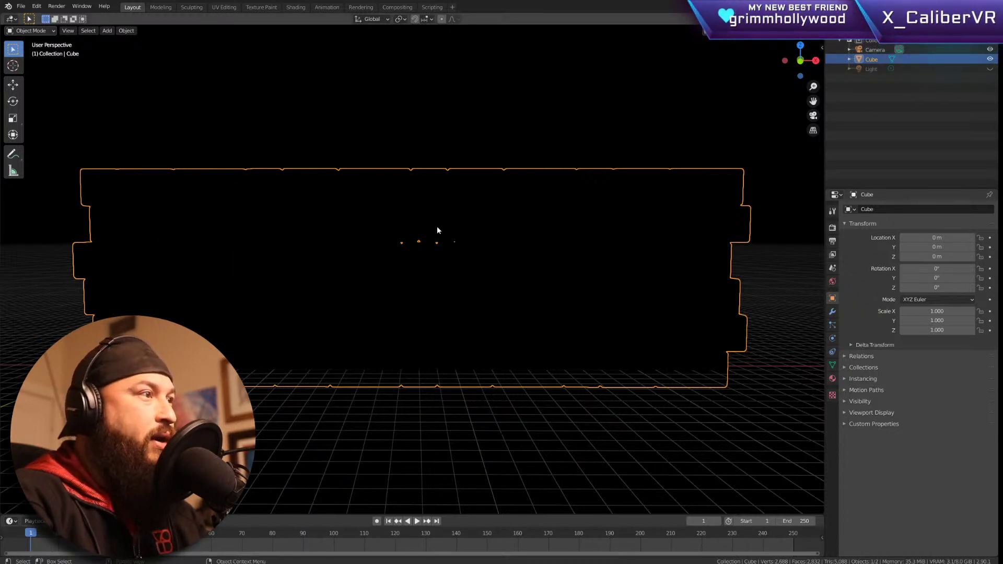
Step: Switch to the Shading workspace and delete the empty Environment Texture node from the world's node tree
{"action": "left_click", "coordinate": [297, 7]}
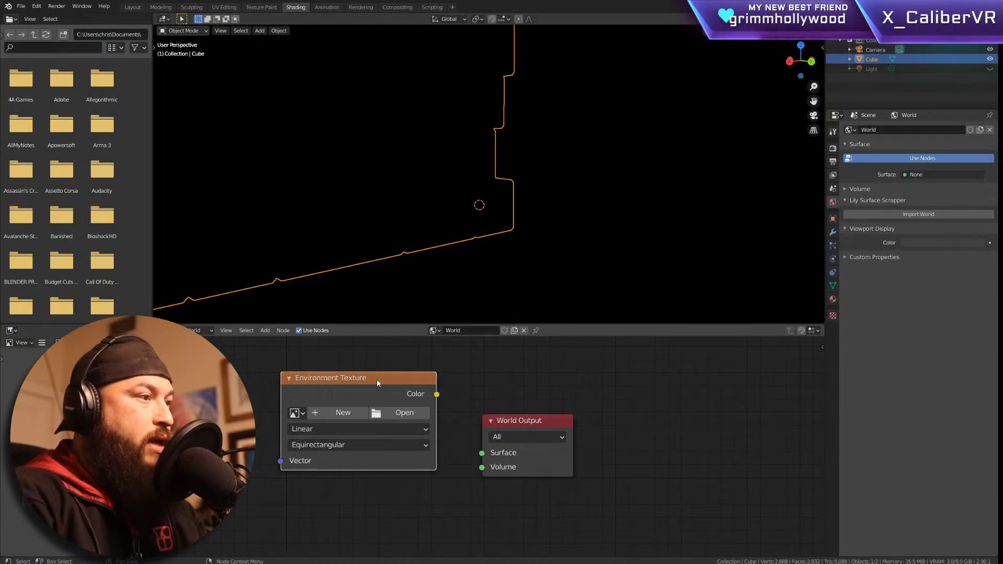
{"action": "key", "text": "x"}
{"action": "scroll", "coordinate": [516, 157], "scroll_direction": "down", "scroll_amount": 8}
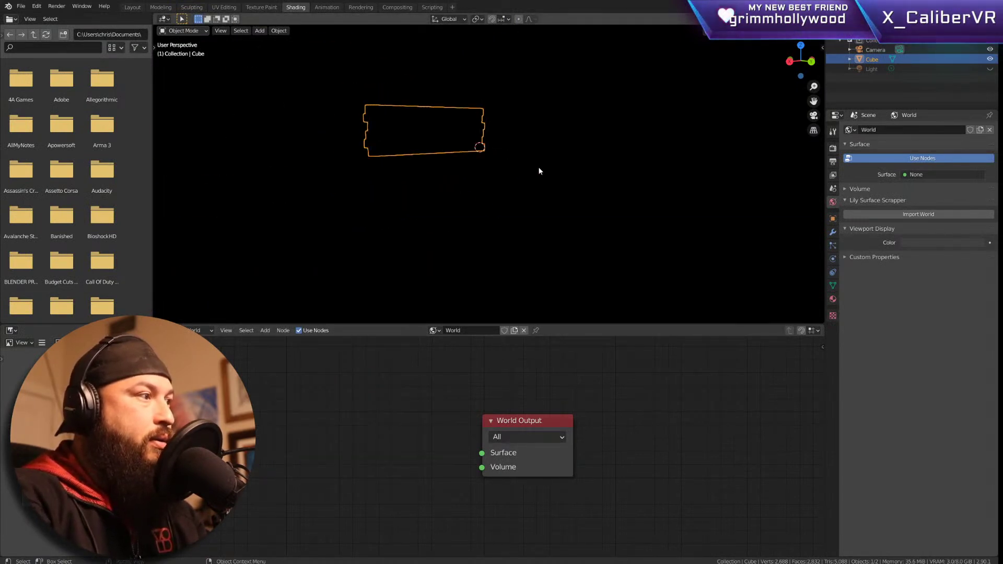
{"action": "middle_click_drag", "start_coordinate": [585, 158], "coordinate": [565, 189]}
{"action": "scroll", "coordinate": [581, 206], "scroll_direction": "up", "scroll_amount": 4}
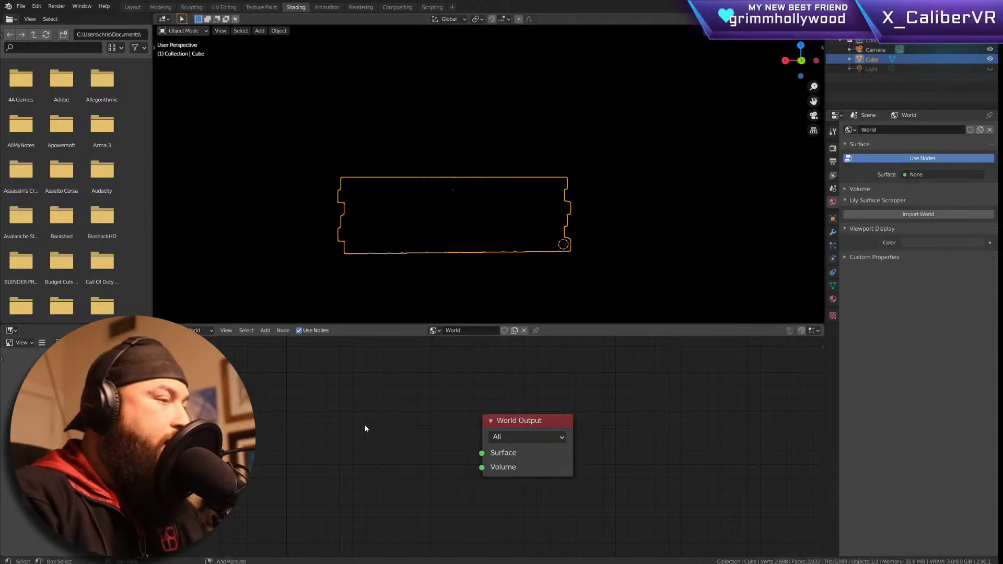
Step: Add an Environment Texture node using _MGL9904 Panorama 4k Aces.exr and connect its Color to the World Output's Surface
{"action": "key", "text": "shift+a"}
{"action": "left_click", "coordinate": [335, 383]}
{"action": "type", "text": "env"}
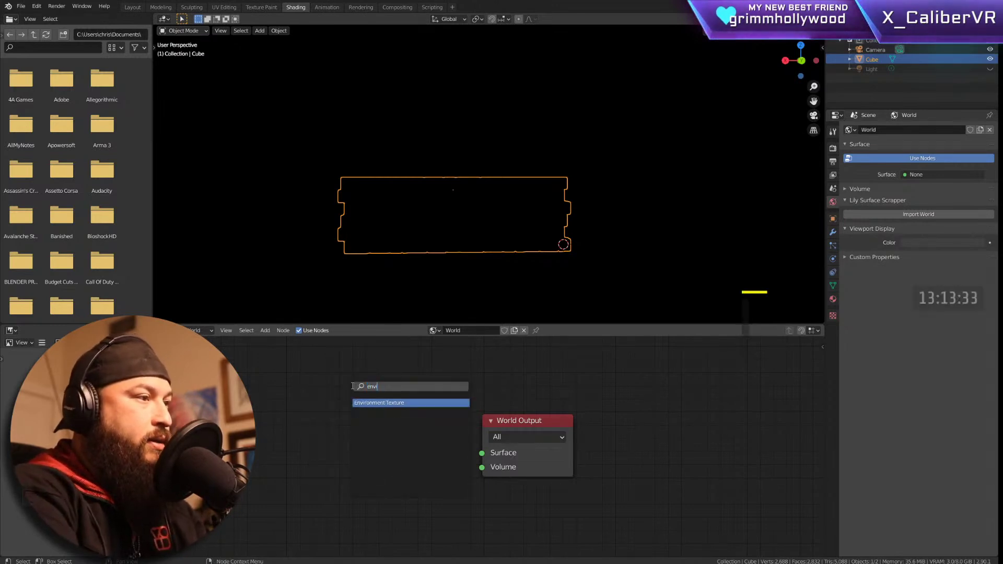
{"action": "key", "text": "Return"}
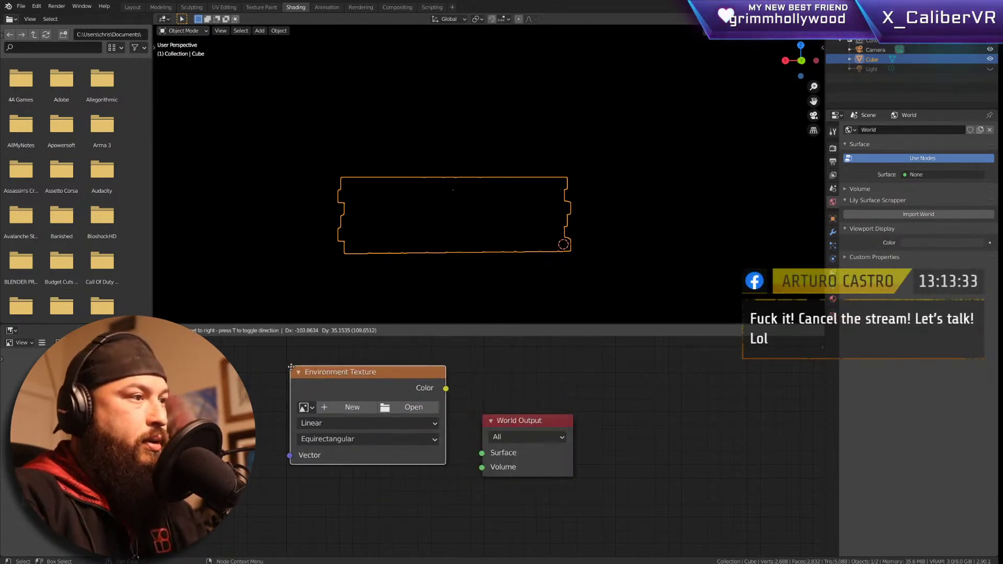
{"action": "left_click", "coordinate": [272, 386]}
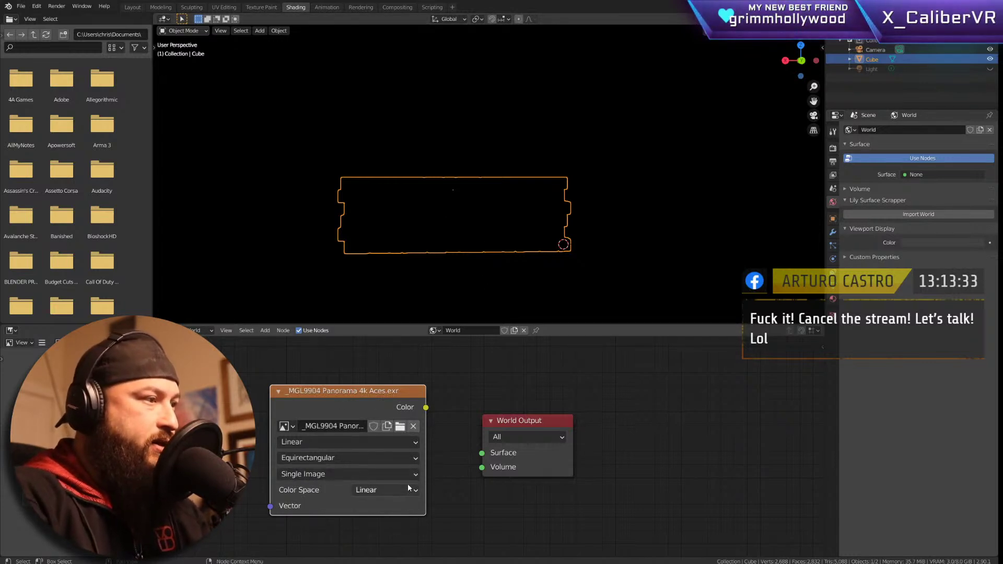
{"action": "left_click_drag", "start_coordinate": [477, 433], "coordinate": [482, 454]}
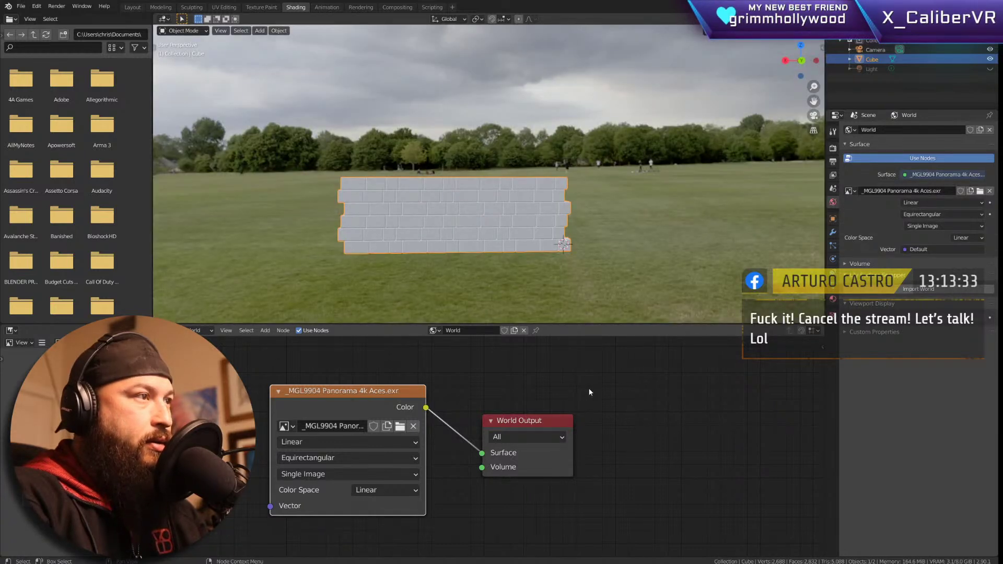
{"action": "left_click", "coordinate": [613, 395]}
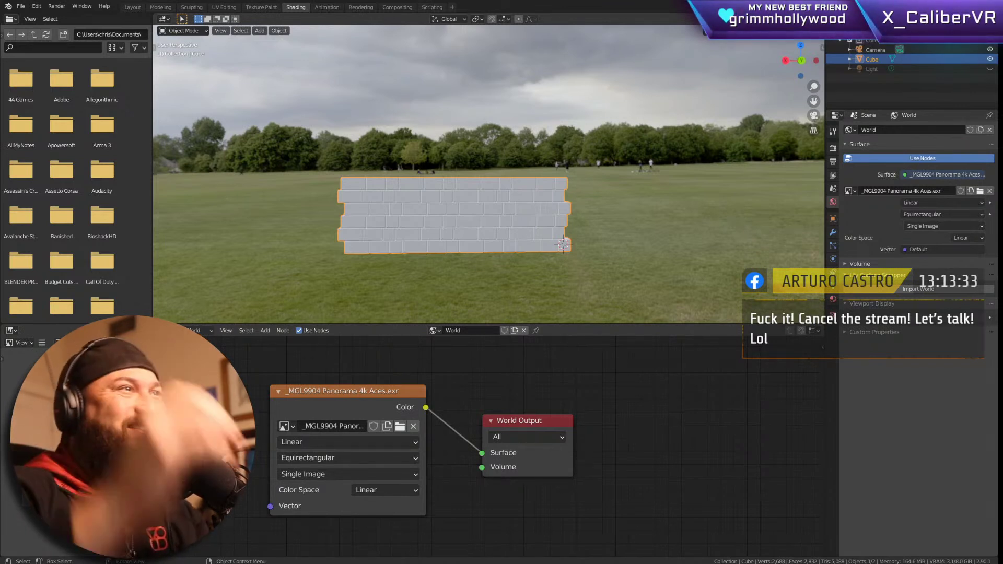
Step: Examine the wall's lighting and bevels against the panorama background from several angles
{"action": "mouse_move", "coordinate": [554, 113]}
{"action": "middle_mouse_down"}
{"action": "mouse_move", "coordinate": [555, 127]}
{"action": "mouse_move", "coordinate": [548, 126]}
{"action": "middle_mouse_up"}
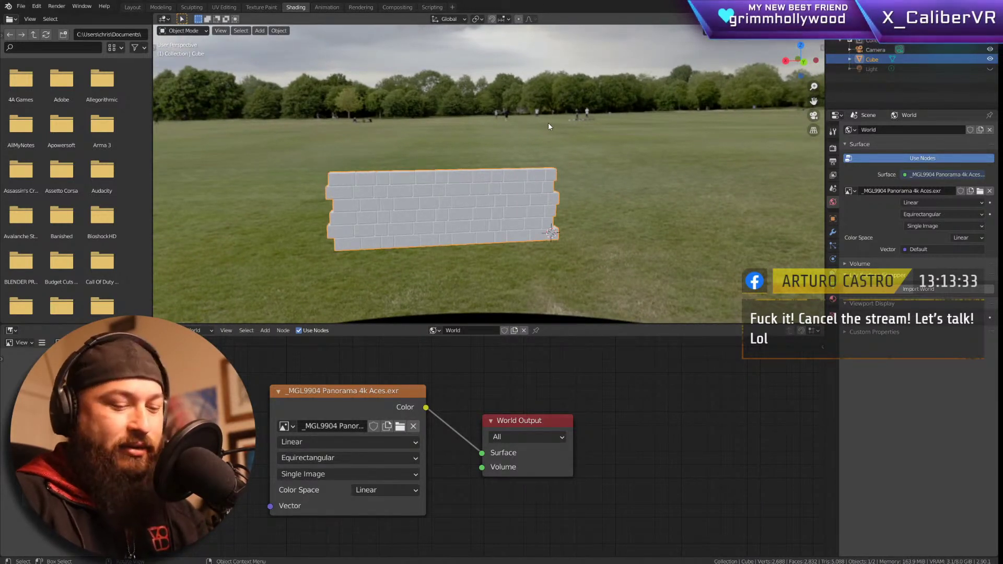
{"action": "middle_click_drag", "start_coordinate": [566, 152], "coordinate": [600, 149]}
{"action": "scroll", "coordinate": [529, 182], "scroll_direction": "up", "scroll_amount": 2}
{"action": "scroll", "coordinate": [531, 140], "scroll_direction": "up", "scroll_amount": 2}
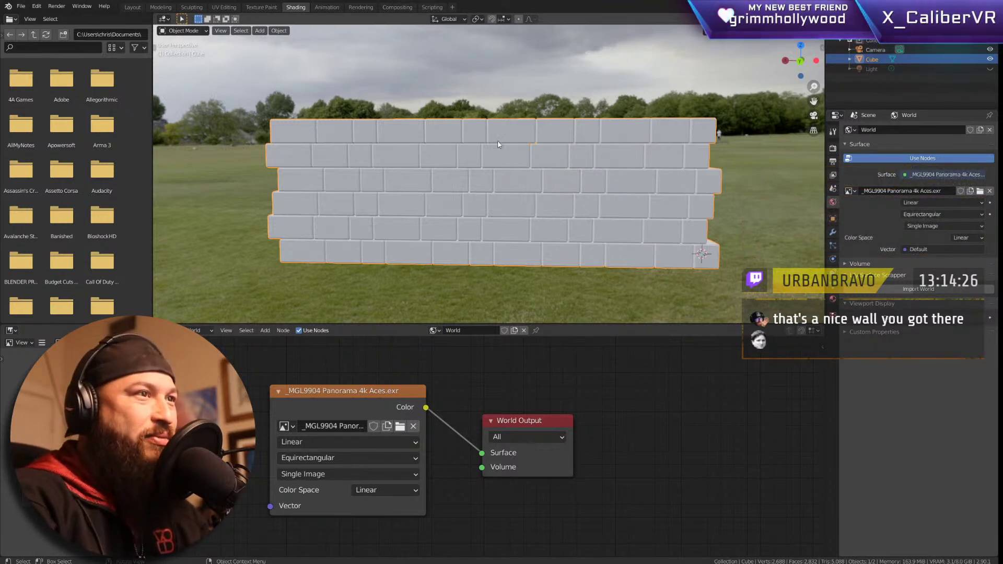
{"action": "mouse_move", "coordinate": [486, 127]}
{"action": "middle_mouse_down"}
{"action": "mouse_move", "coordinate": [633, 131]}
{"action": "mouse_move", "coordinate": [645, 111]}
{"action": "mouse_move", "coordinate": [649, 120]}
{"action": "mouse_move", "coordinate": [638, 136]}
{"action": "mouse_move", "coordinate": [632, 126]}
{"action": "mouse_move", "coordinate": [473, 124]}
{"action": "middle_mouse_up"}
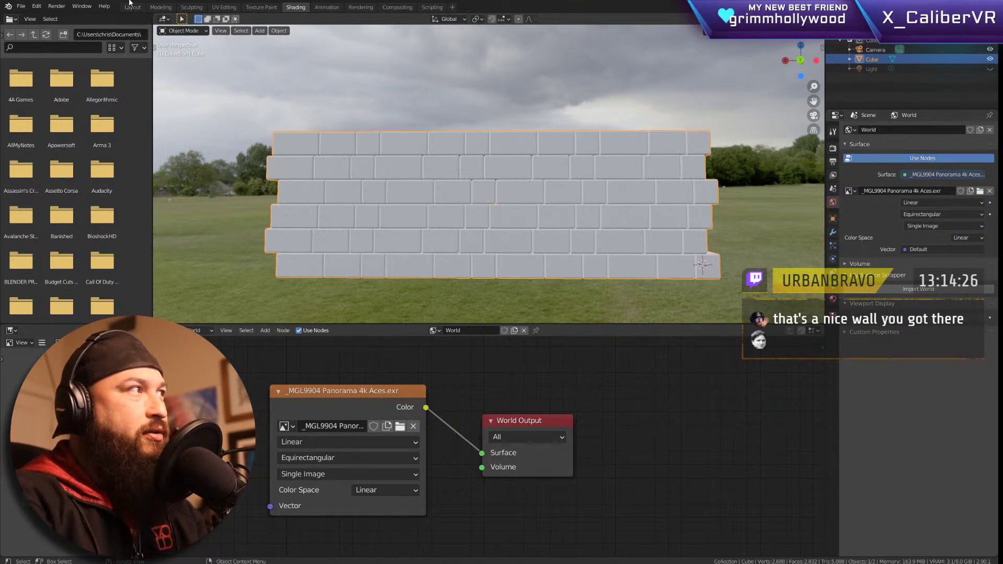
Step: Return to the Layout workspace and examine the rendered wall from the front, above and the side, leaving the wall selected
{"action": "left_click", "coordinate": [143, 7]}
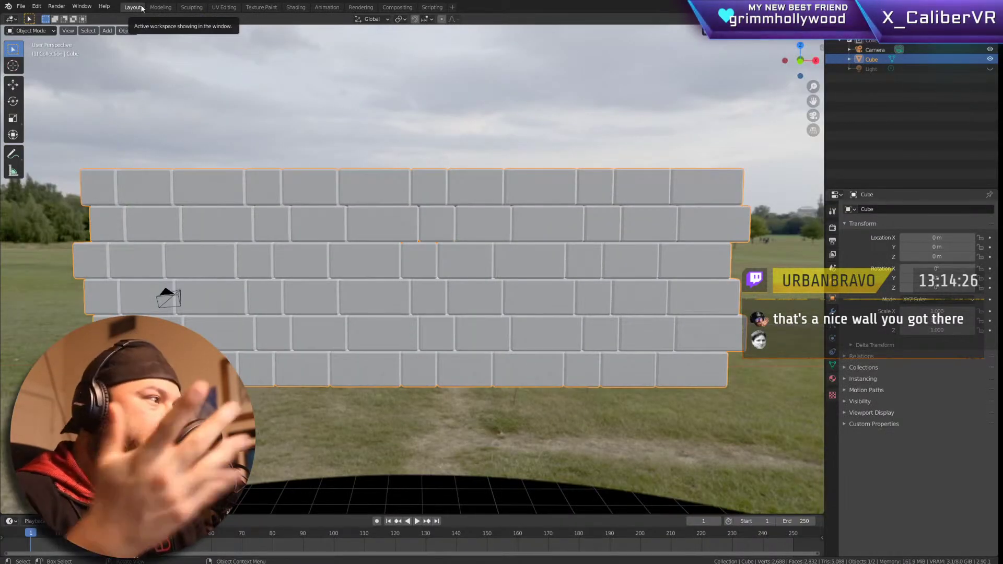
{"action": "middle_click_drag", "start_coordinate": [470, 215], "coordinate": [616, 237]}
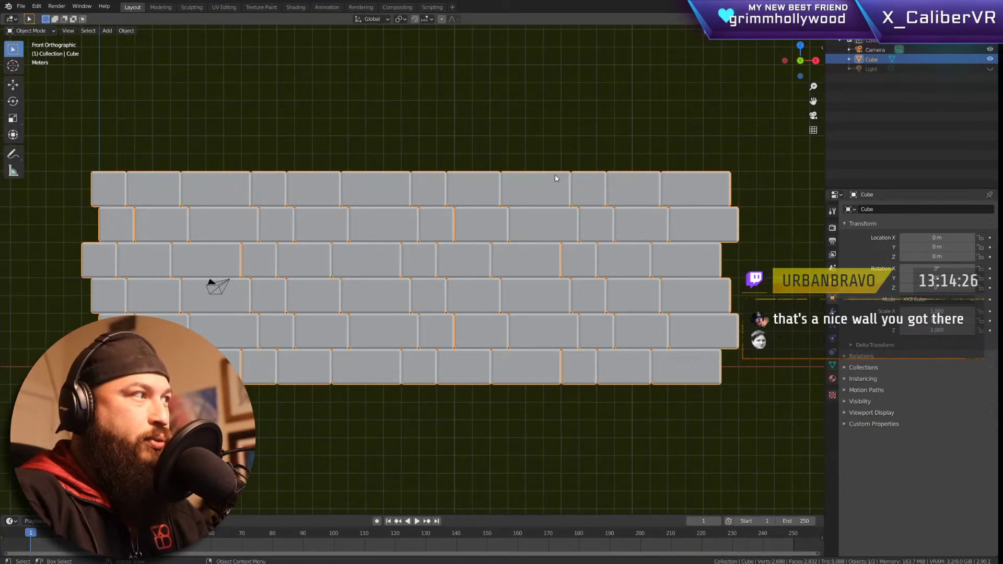
{"action": "key", "text": "z"}
{"action": "mouse_move", "coordinate": [575, 170]}
{"action": "middle_mouse_down"}
{"action": "mouse_move", "coordinate": [515, 186]}
{"action": "mouse_move", "coordinate": [532, 231]}
{"action": "middle_mouse_up"}
{"action": "scroll", "coordinate": [516, 186], "scroll_direction": "down", "scroll_amount": 2}
{"action": "scroll", "coordinate": [547, 238], "scroll_direction": "down", "scroll_amount": 6}
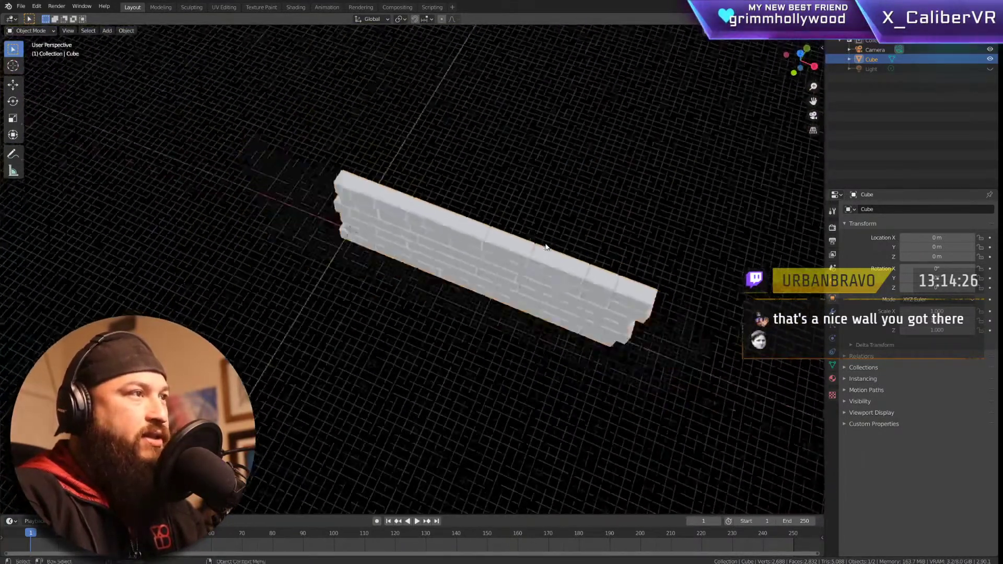
{"action": "scroll", "coordinate": [562, 228], "scroll_direction": "up", "scroll_amount": 8}
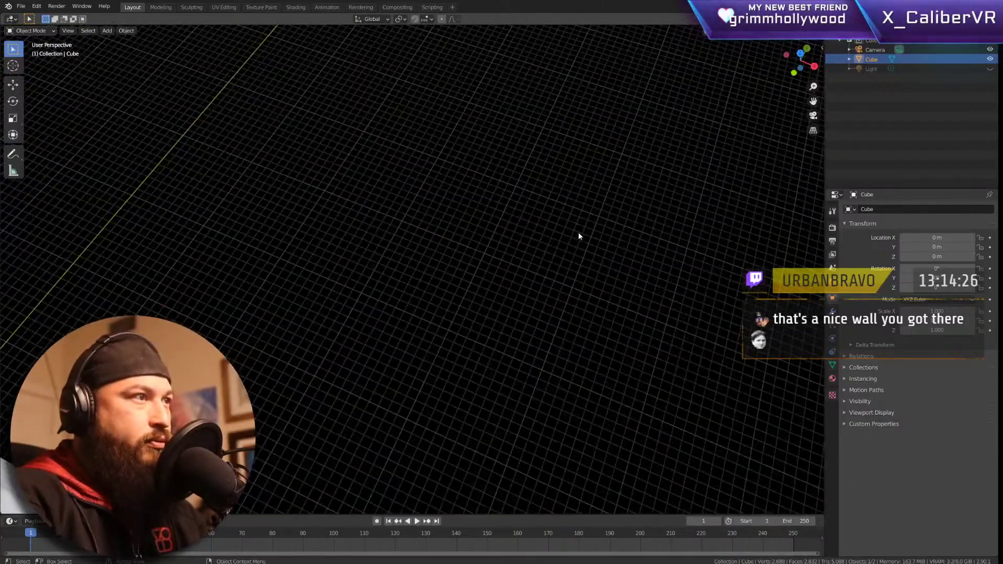
{"action": "middle_click_drag", "start_coordinate": [496, 233], "coordinate": [785, 207]}
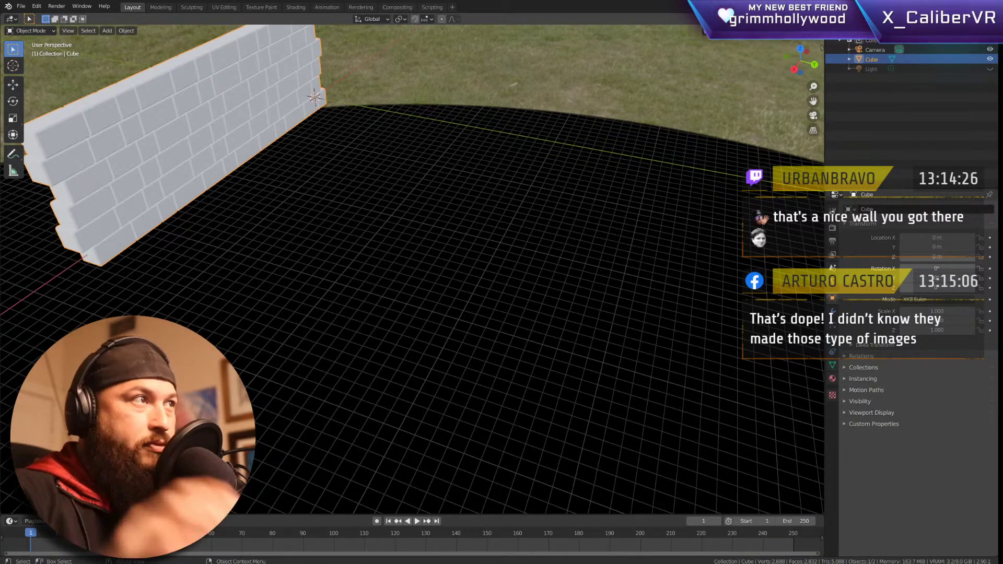
{"action": "left_click", "coordinate": [398, 90]}
{"action": "middle_click_drag", "start_coordinate": [470, 101], "coordinate": [431, 66]}
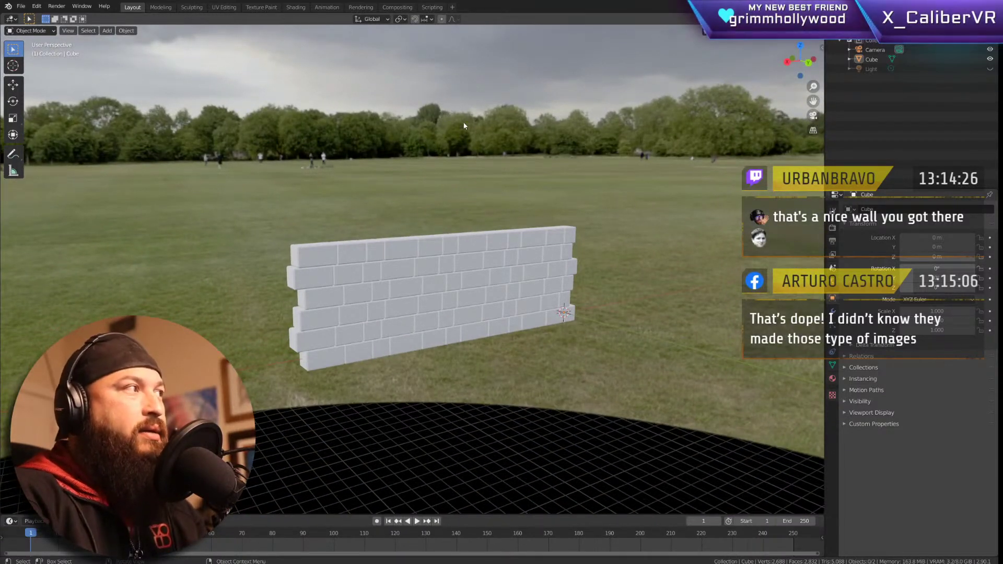
{"action": "mouse_move", "coordinate": [588, 159]}
{"action": "middle_mouse_down"}
{"action": "mouse_move", "coordinate": [524, 166]}
{"action": "mouse_move", "coordinate": [576, 153]}
{"action": "mouse_move", "coordinate": [460, 130]}
{"action": "mouse_move", "coordinate": [589, 159]}
{"action": "middle_mouse_up"}
{"action": "left_click", "coordinate": [343, 287]}
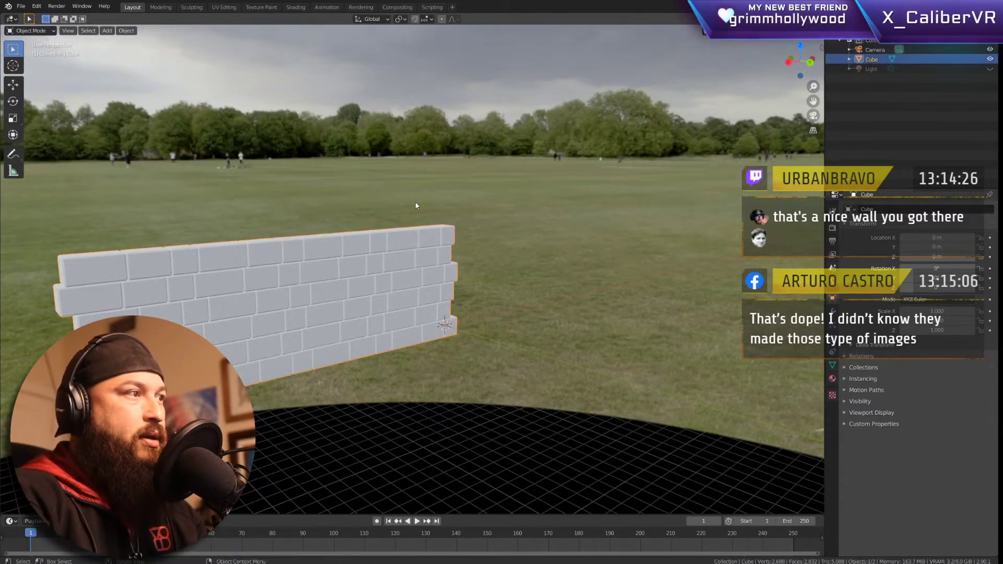
Step: Add a UV sphere to the scene
{"action": "key", "text": "KP_Decimal"}
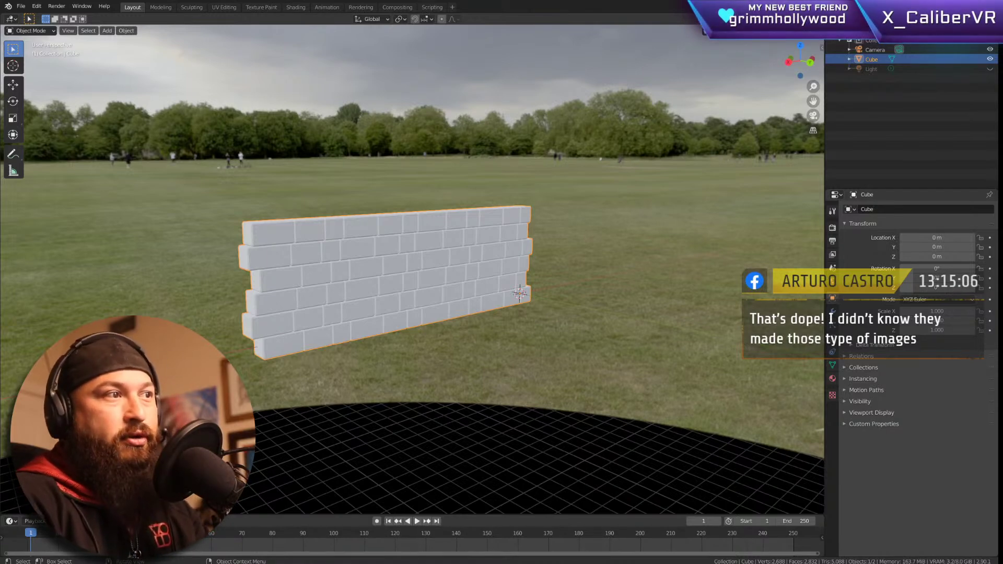
{"action": "middle_click_drag", "start_coordinate": [630, 318], "coordinate": [238, 193]}
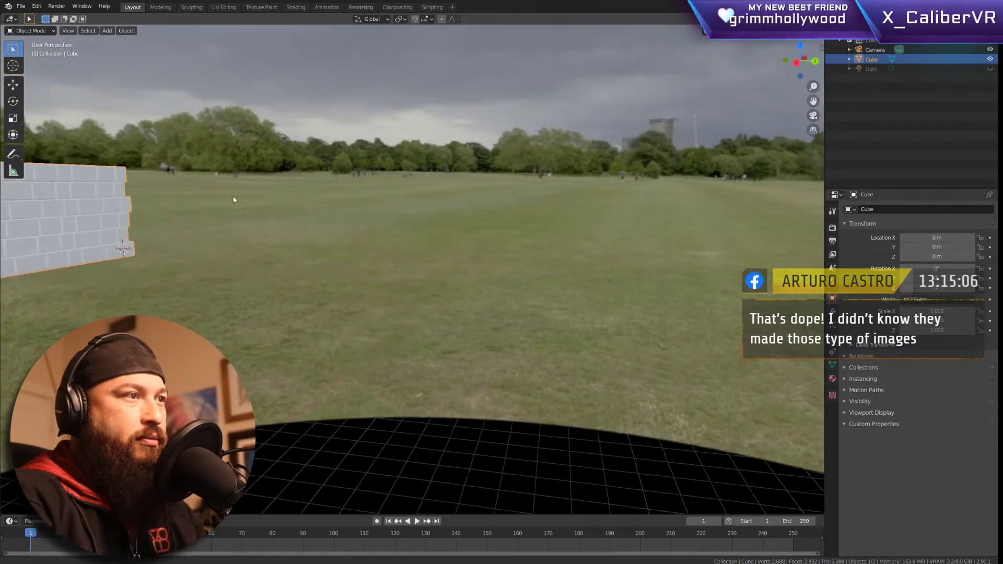
{"action": "right_click", "coordinate": [406, 323]}
{"action": "mouse_move", "coordinate": [406, 323]}
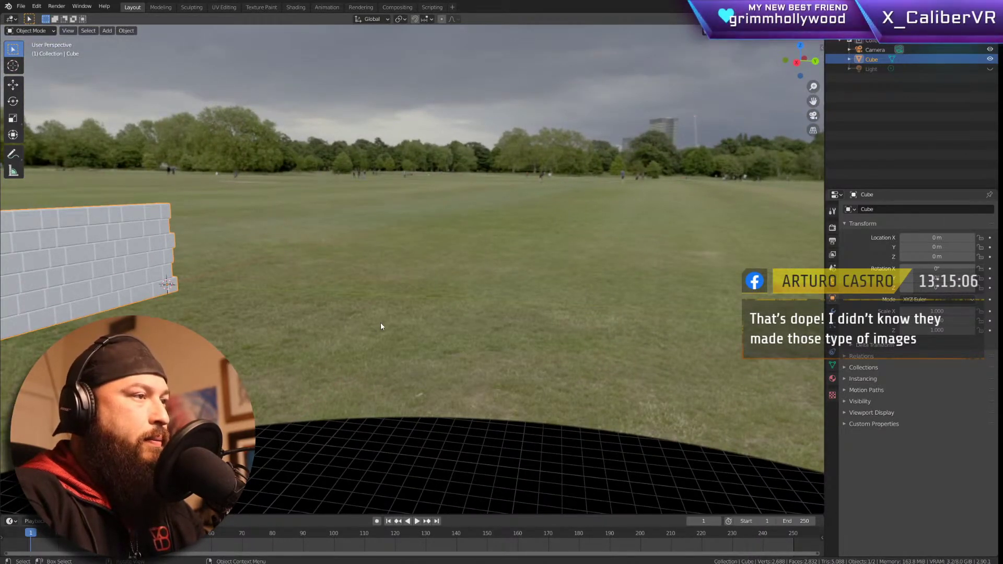
{"action": "key", "text": "shift+a"}
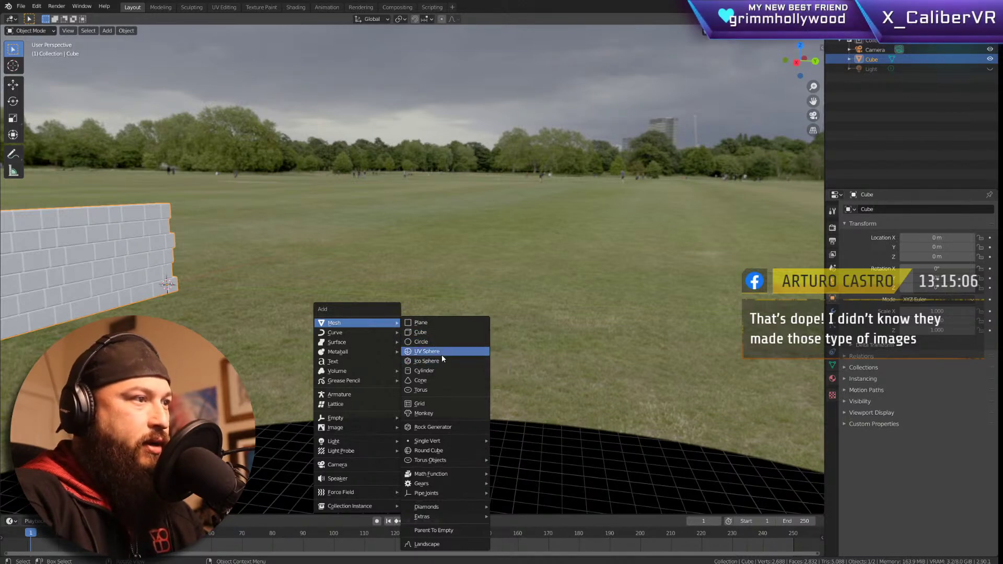
{"action": "left_click", "coordinate": [442, 354]}
Step: Move the sphere clear of the wall into open space at about X -1.55 m, Y 5.84 m
{"action": "middle_click_drag", "start_coordinate": [442, 354], "coordinate": [396, 375]}
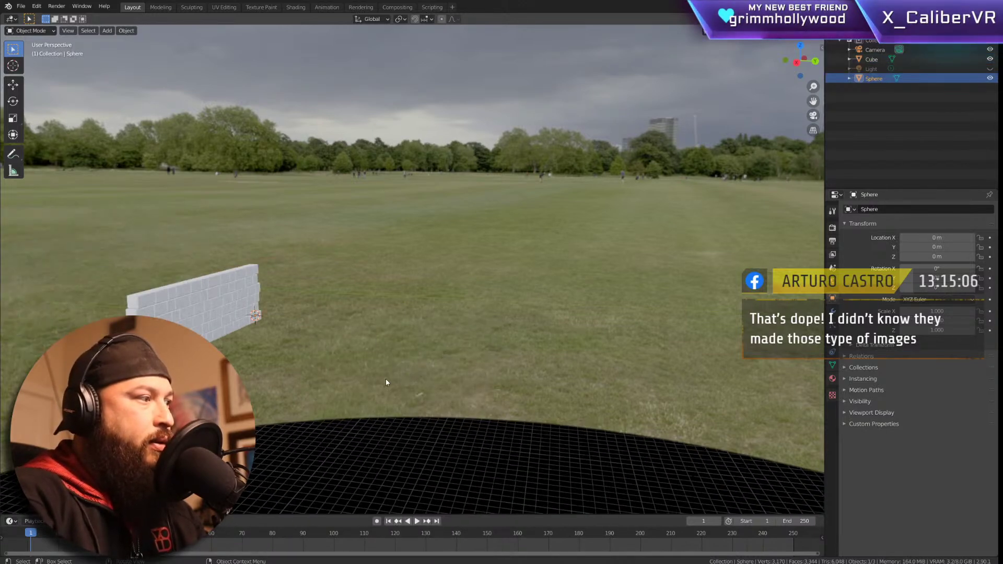
{"action": "key", "text": "KP_Decimal"}
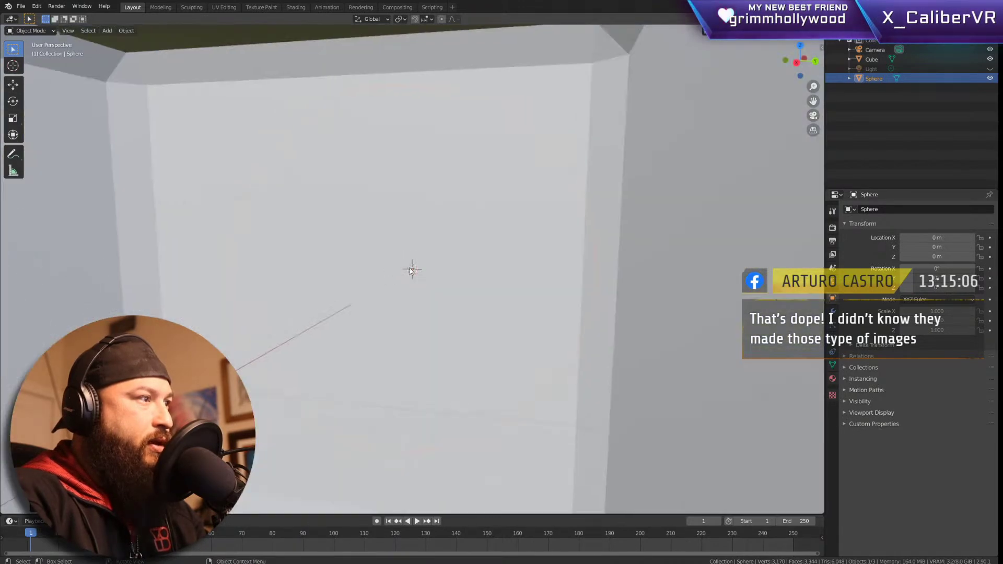
{"action": "scroll", "coordinate": [498, 278], "scroll_direction": "down", "scroll_amount": 5}
{"action": "key", "text": "g"}
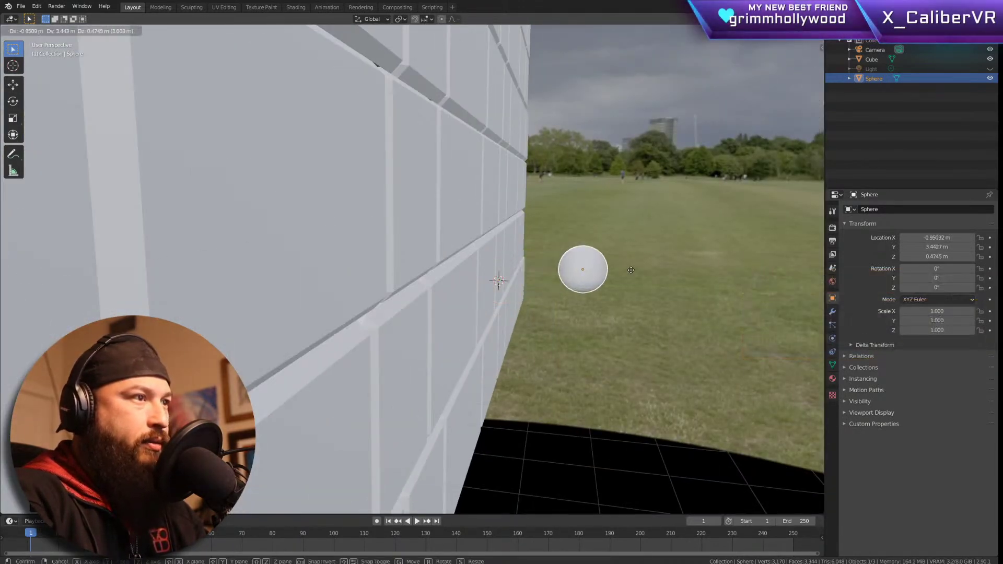
{"action": "left_click", "coordinate": [683, 275]}
{"action": "key", "text": "ctrl+KP_6"}
{"action": "scroll", "coordinate": [368, 279], "scroll_direction": "up", "scroll_amount": 5}
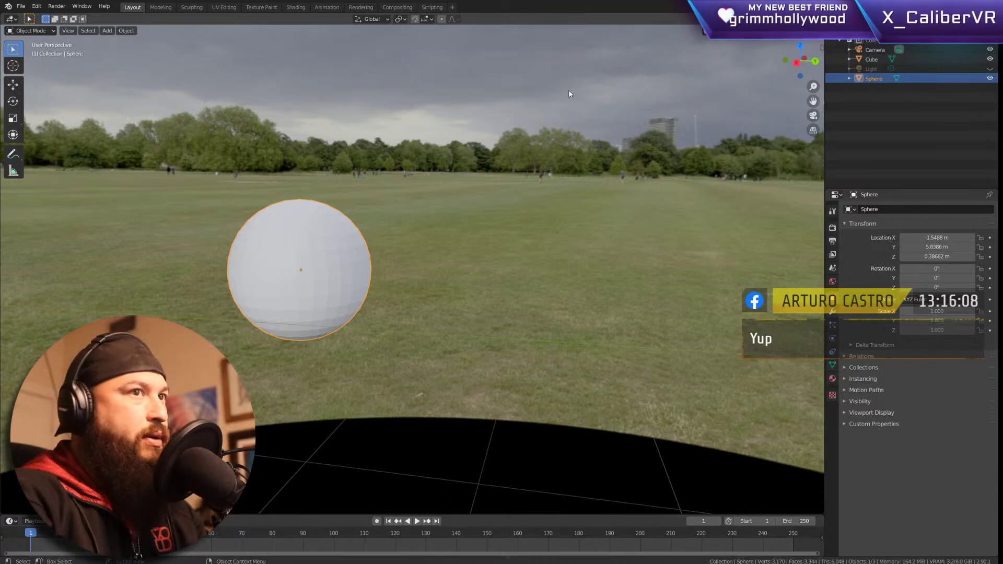
{"action": "left_click", "coordinate": [833, 313]}
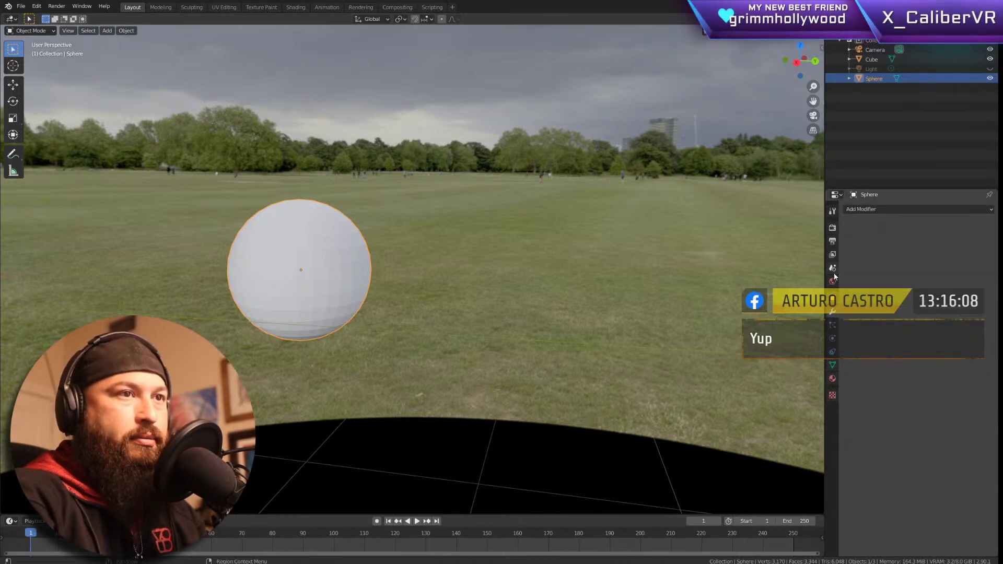
{"action": "left_click", "coordinate": [833, 281]}
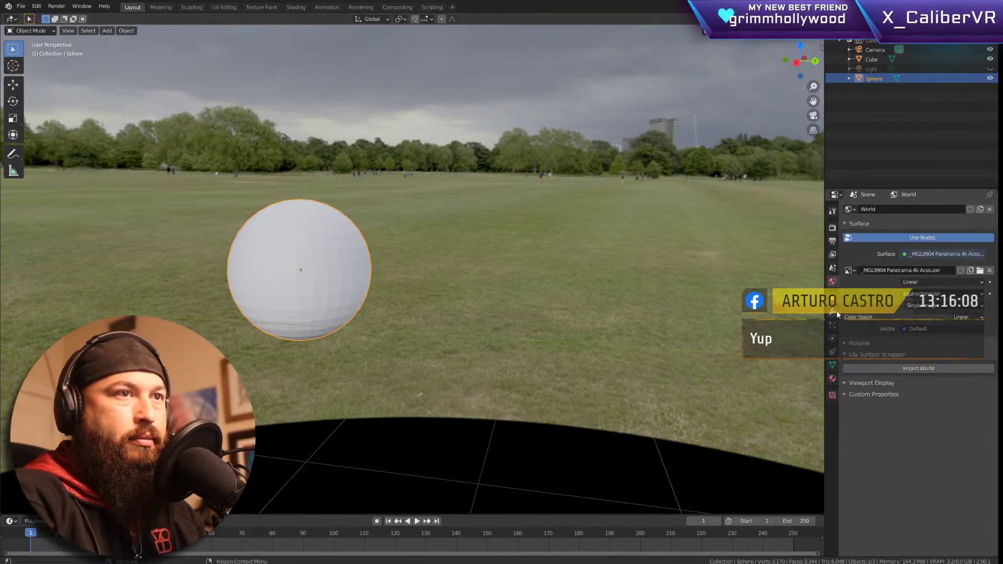
{"action": "left_click", "coordinate": [833, 379]}
{"action": "left_click", "coordinate": [832, 366]}
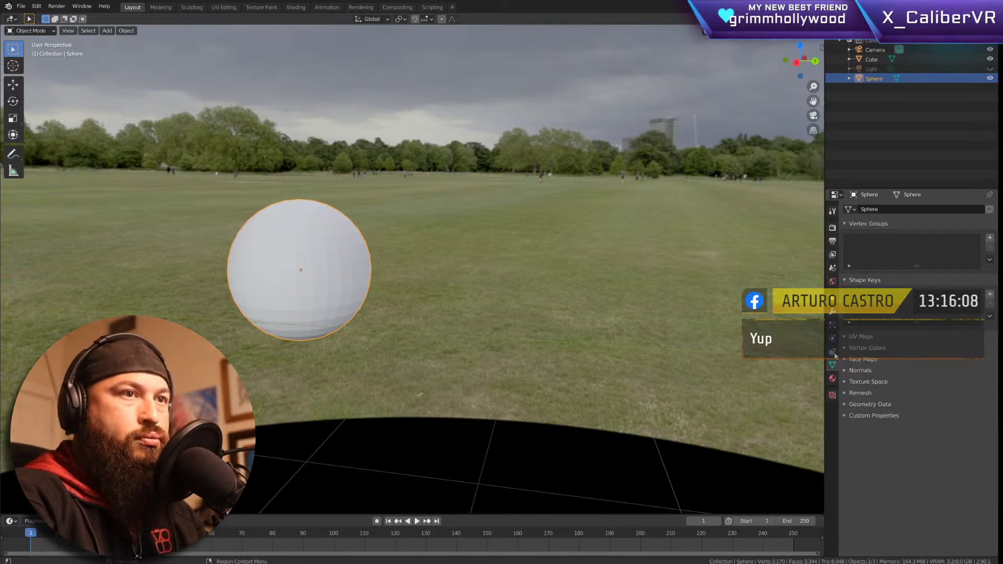
{"action": "left_click", "coordinate": [833, 338]}
{"action": "left_click", "coordinate": [832, 324]}
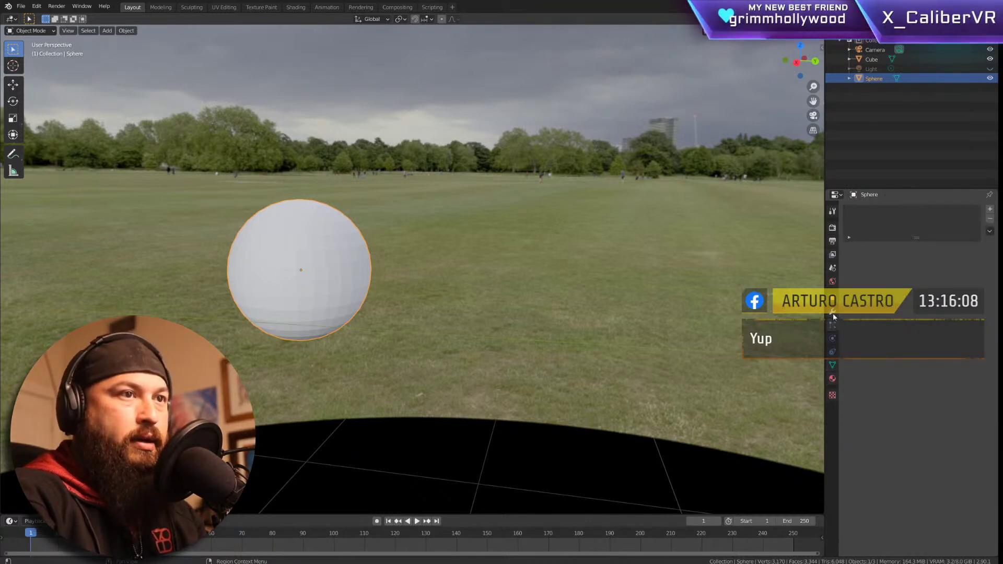
{"action": "left_click", "coordinate": [832, 312]}
{"action": "left_click", "coordinate": [832, 299]}
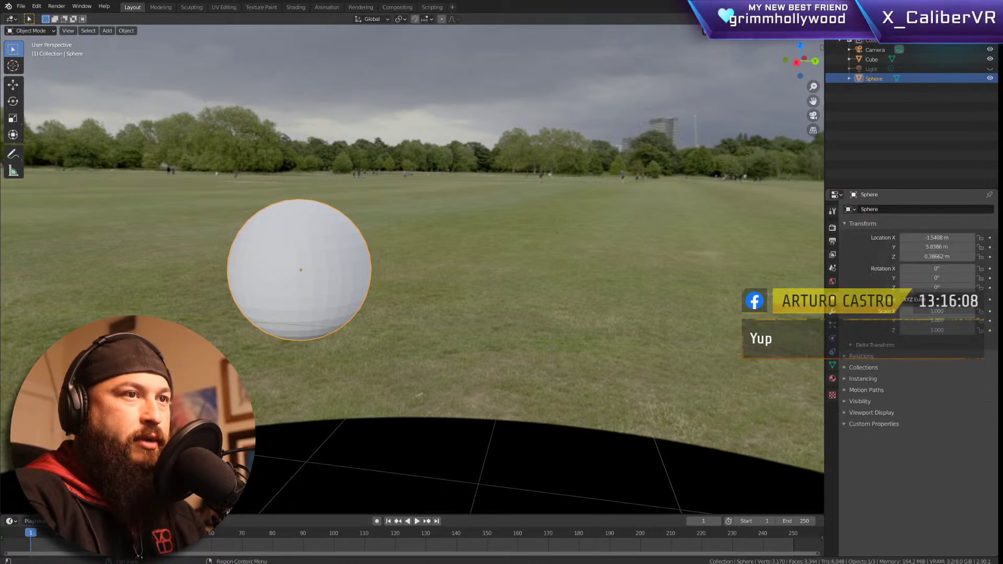
{"action": "left_click", "coordinate": [833, 281]}
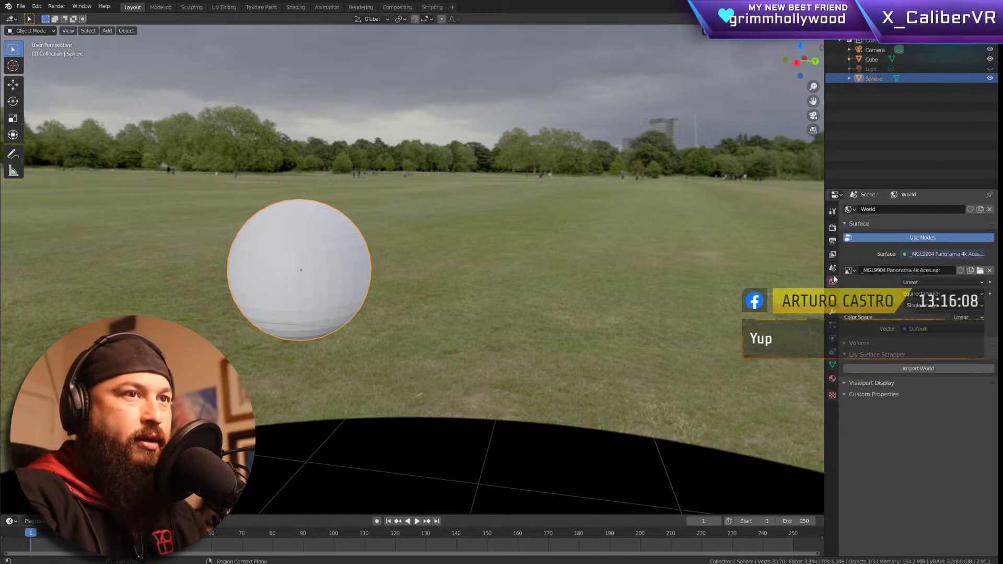
{"action": "left_click", "coordinate": [833, 269]}
{"action": "left_click", "coordinate": [833, 257]}
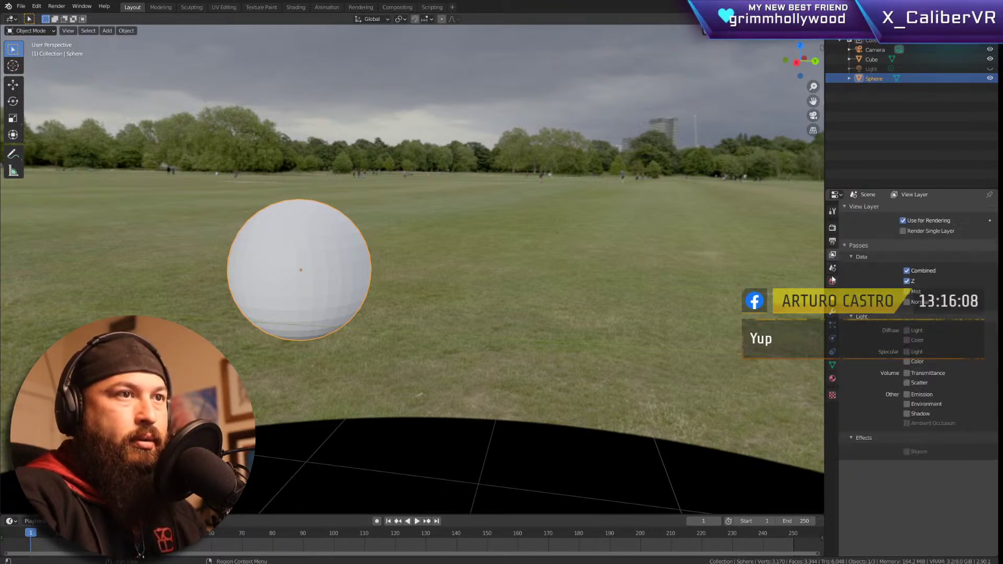
{"action": "left_click", "coordinate": [833, 365]}
Step: Give the sphere a new reflective material with Metallic about 0.934, Specular 1.000 and Roughness 0.000
{"action": "left_click", "coordinate": [832, 378]}
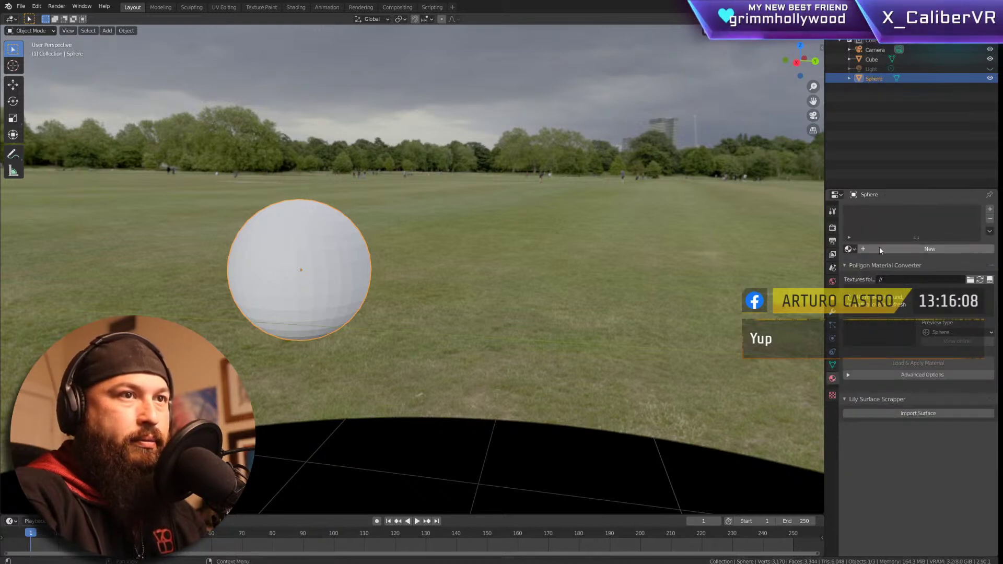
{"action": "left_click", "coordinate": [879, 246]}
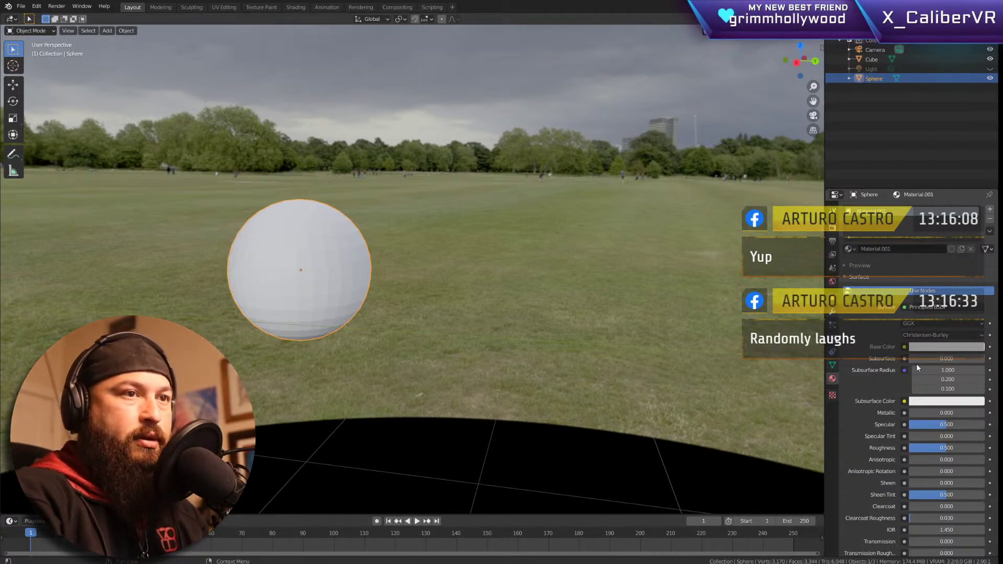
{"action": "scroll", "coordinate": [920, 397], "scroll_direction": "down", "scroll_amount": 2}
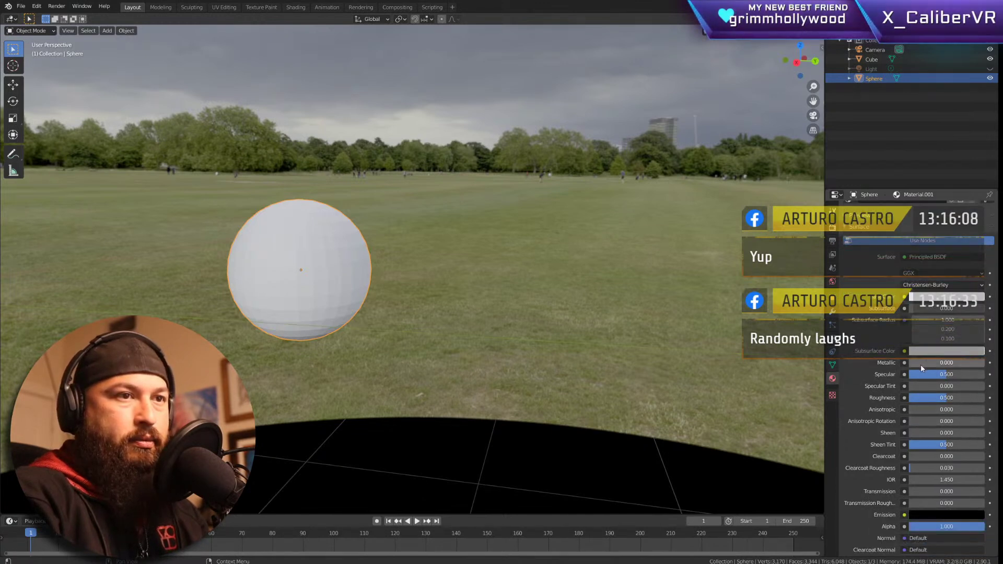
{"action": "left_click_drag", "start_coordinate": [918, 362], "coordinate": [982, 363]}
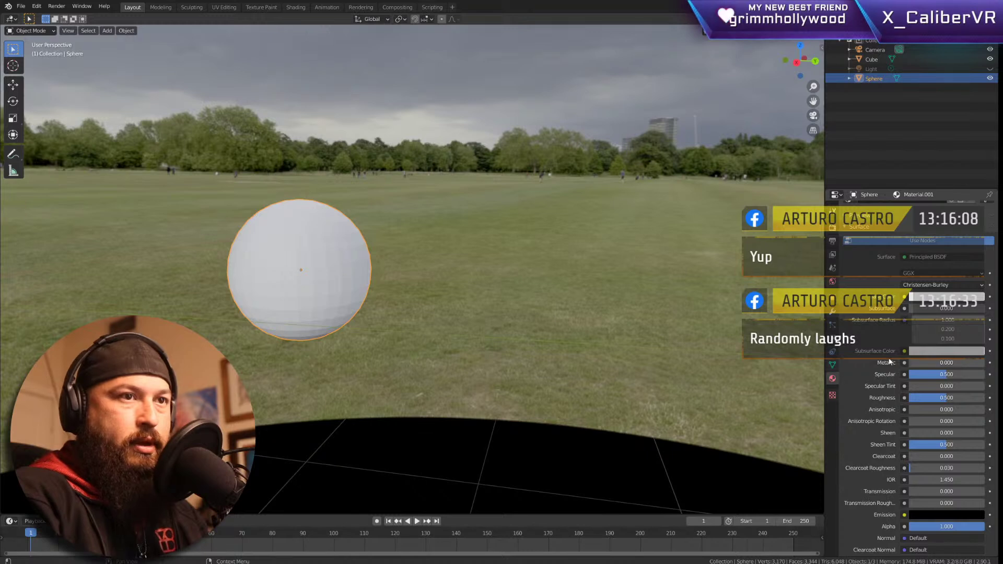
{"action": "left_click_drag", "start_coordinate": [910, 363], "coordinate": [910, 398]}
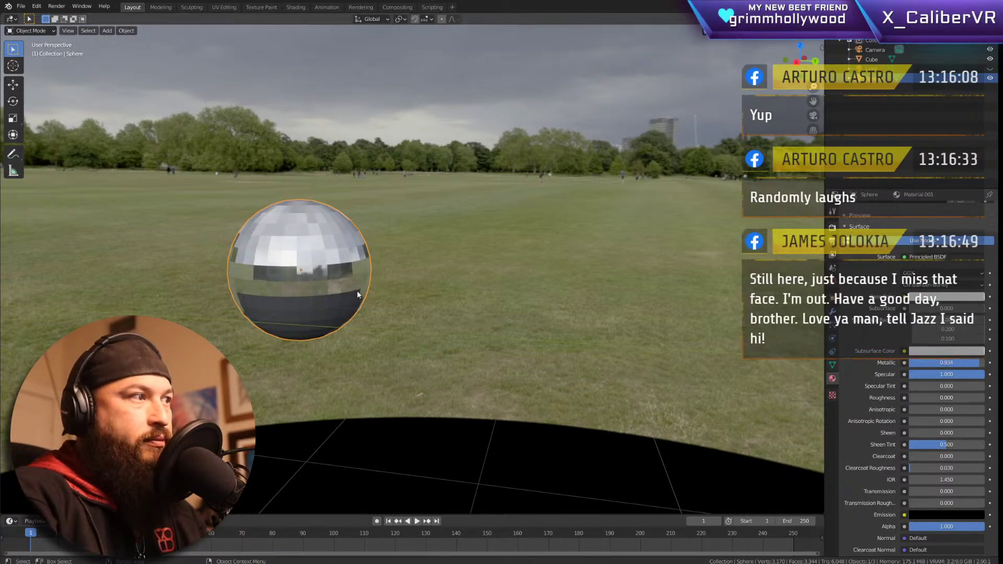
Step: Inspect the surroundings reflected in the sphere from several angles and delete the sphere
{"action": "middle_click_drag", "start_coordinate": [279, 281], "coordinate": [413, 289]}
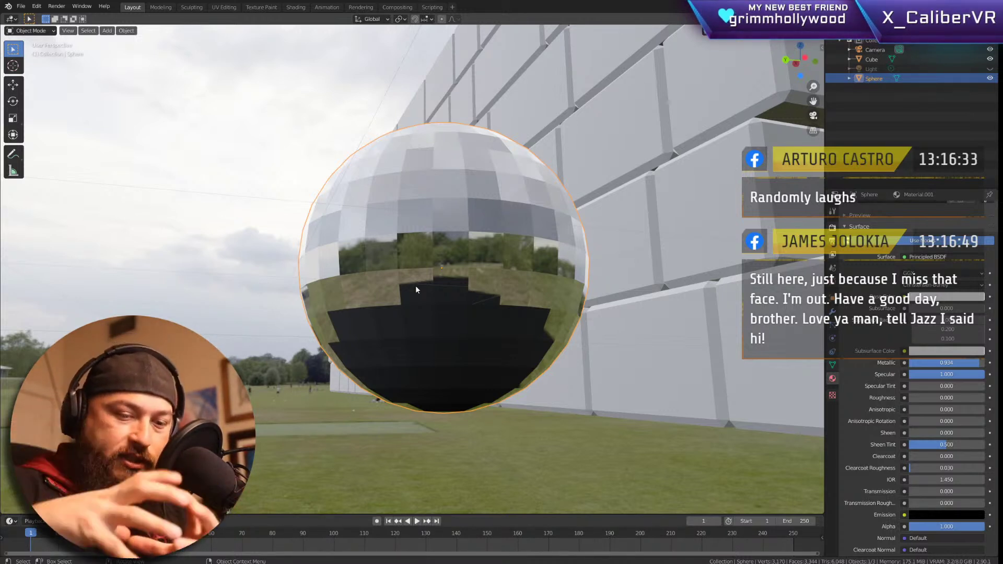
{"action": "middle_click_drag", "start_coordinate": [563, 296], "coordinate": [696, 221]}
{"action": "left_click", "coordinate": [466, 253]}
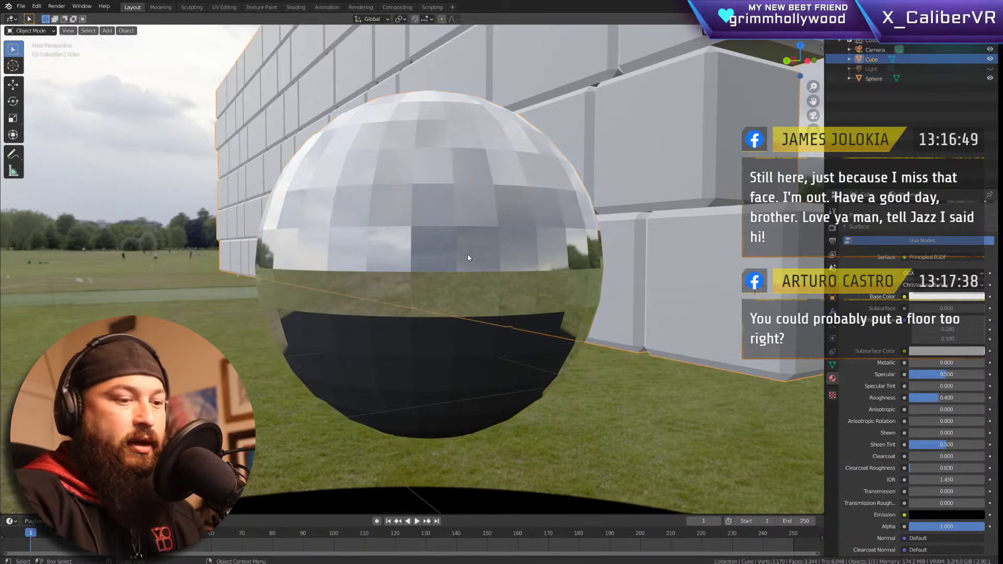
{"action": "left_click", "coordinate": [394, 362]}
{"action": "key", "text": "Delete"}
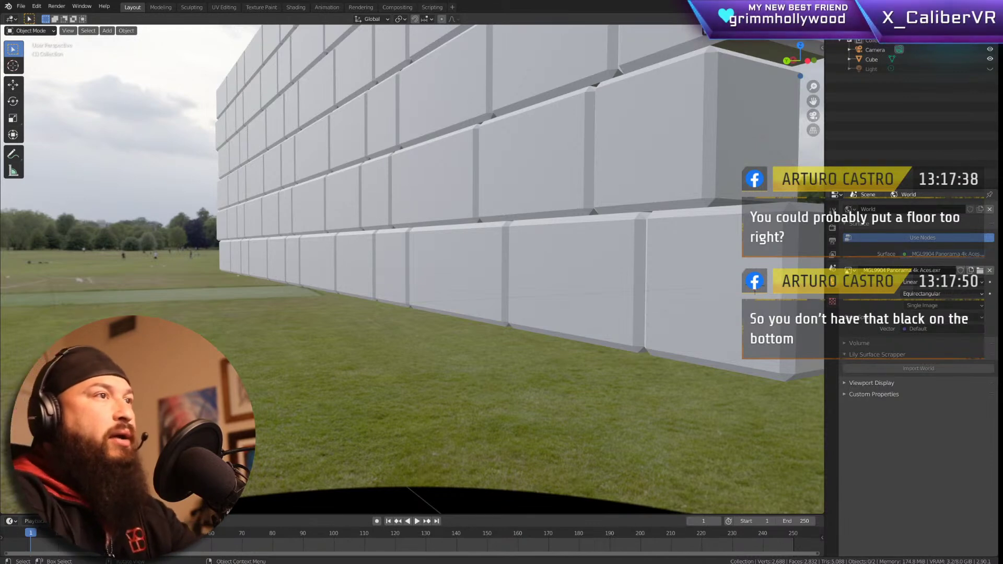
Step: Examine the wall's base against the panorama's grass and the black area below from different distances and angles
{"action": "middle_click_drag", "start_coordinate": [302, 293], "coordinate": [341, 265]}
{"action": "scroll", "coordinate": [341, 265], "scroll_direction": "down", "scroll_amount": 10}
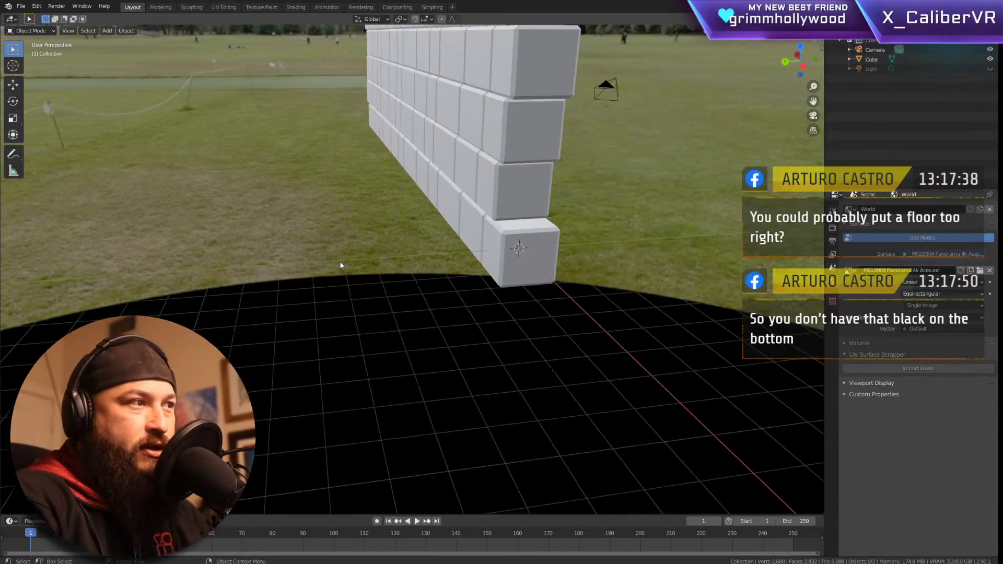
{"action": "scroll", "coordinate": [336, 270], "scroll_direction": "up", "scroll_amount": 6}
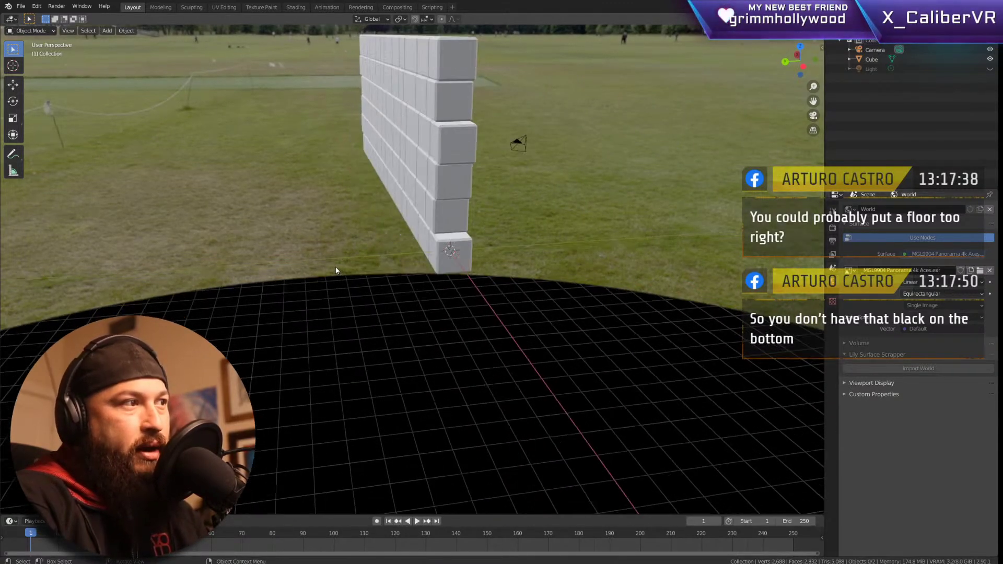
{"action": "scroll", "coordinate": [336, 270], "scroll_direction": "down", "scroll_amount": 2}
{"action": "scroll", "coordinate": [336, 270], "scroll_direction": "up", "scroll_amount": 4}
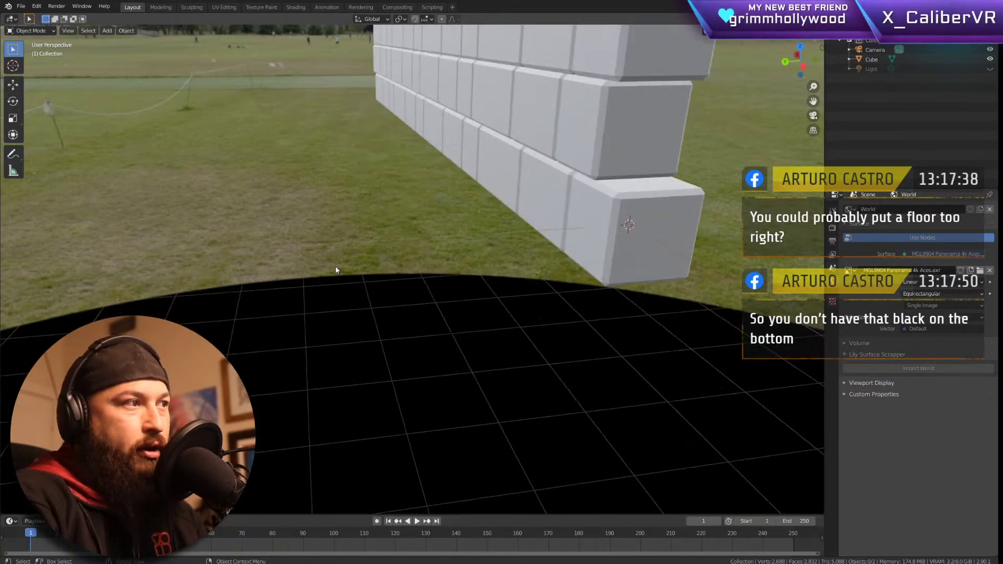
{"action": "scroll", "coordinate": [335, 270], "scroll_direction": "down", "scroll_amount": 4}
{"action": "scroll", "coordinate": [311, 282], "scroll_direction": "down", "scroll_amount": 7}
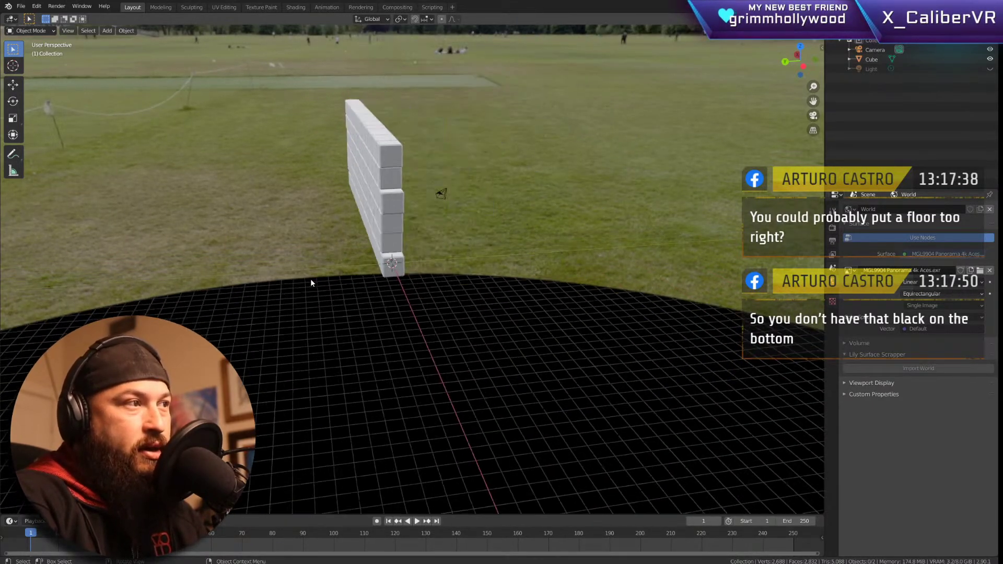
{"action": "scroll", "coordinate": [310, 302], "scroll_direction": "up", "scroll_amount": 6}
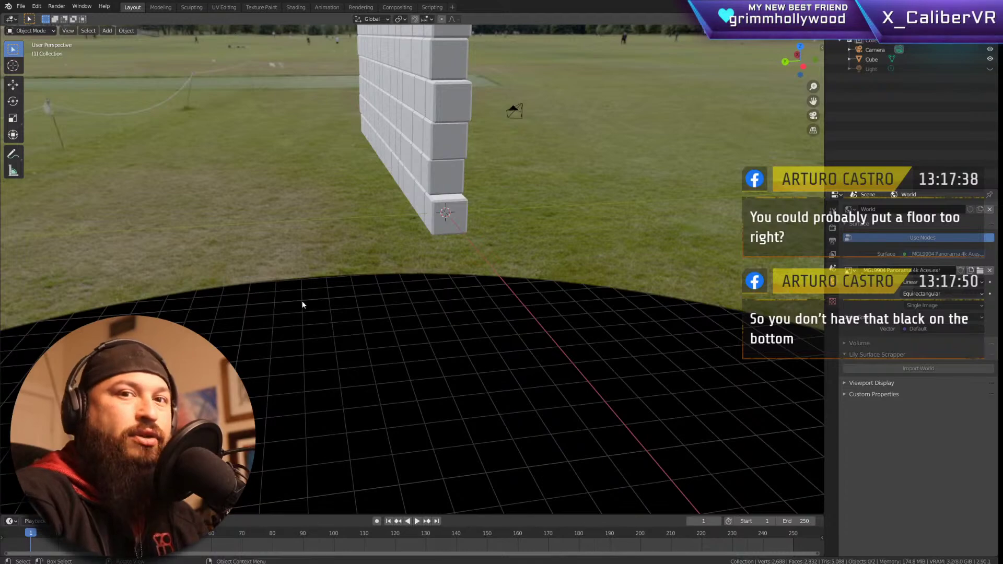
{"action": "scroll", "coordinate": [301, 309], "scroll_direction": "down", "scroll_amount": 6}
{"action": "scroll", "coordinate": [300, 313], "scroll_direction": "up", "scroll_amount": 8}
{"action": "scroll", "coordinate": [297, 315], "scroll_direction": "up", "scroll_amount": 2}
{"action": "scroll", "coordinate": [295, 311], "scroll_direction": "down", "scroll_amount": 6}
{"action": "scroll", "coordinate": [290, 302], "scroll_direction": "up", "scroll_amount": 5}
{"action": "middle_click_drag", "start_coordinate": [287, 296], "coordinate": [307, 258]}
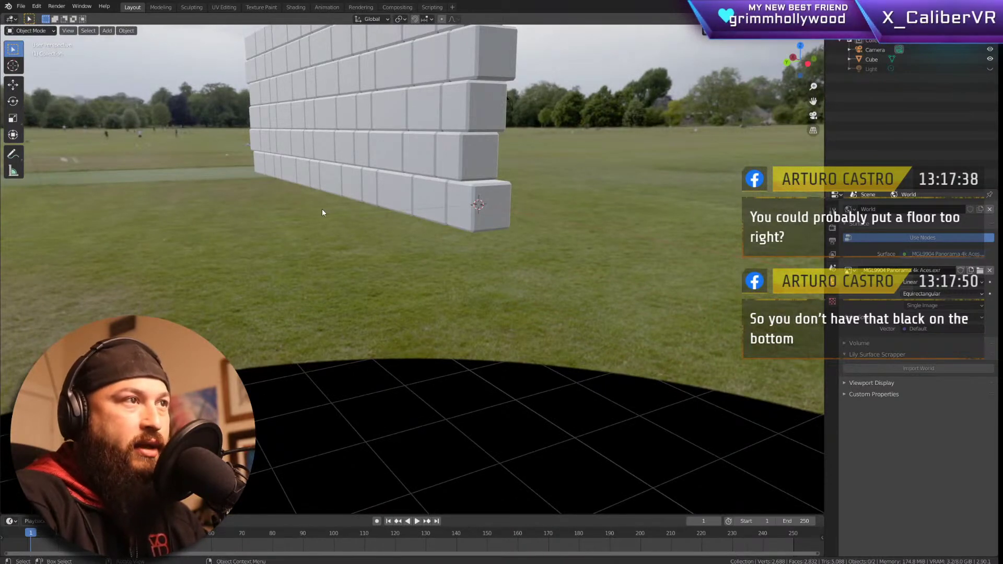
{"action": "middle_click_drag", "start_coordinate": [305, 213], "coordinate": [432, 169]}
Step: Open the wall mesh in Edit Mode with X-ray turned off and proportional editing enabled
{"action": "left_click", "coordinate": [431, 168]}
{"action": "scroll", "coordinate": [390, 170], "scroll_direction": "down", "scroll_amount": 3}
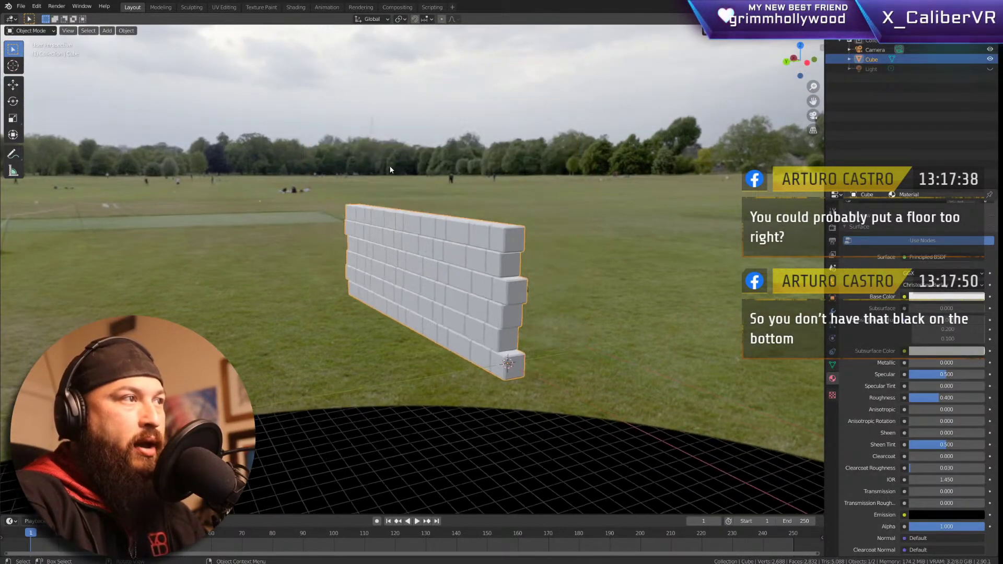
{"action": "middle_click_drag", "start_coordinate": [366, 211], "coordinate": [440, 219]}
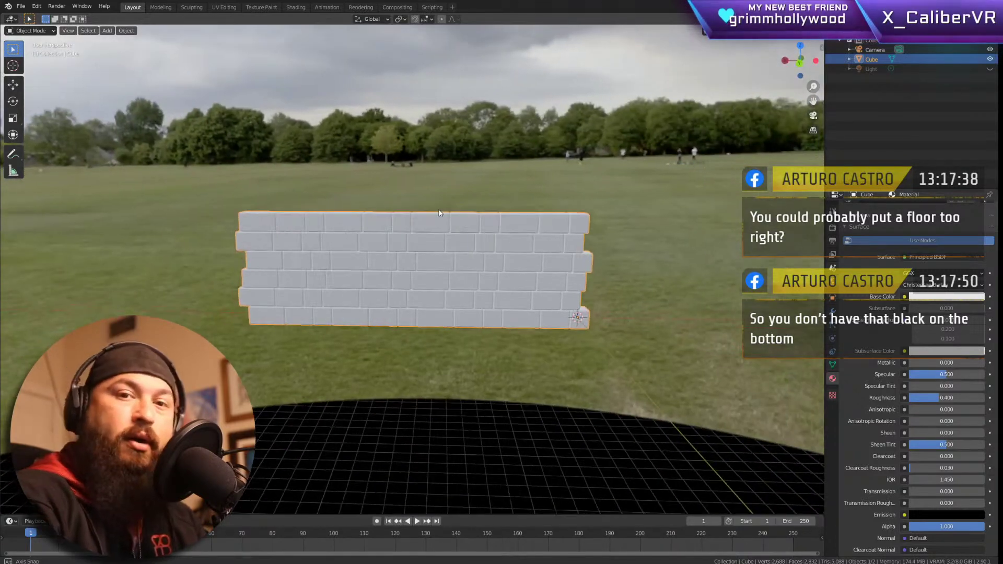
{"action": "scroll", "coordinate": [431, 233], "scroll_direction": "up", "scroll_amount": 4}
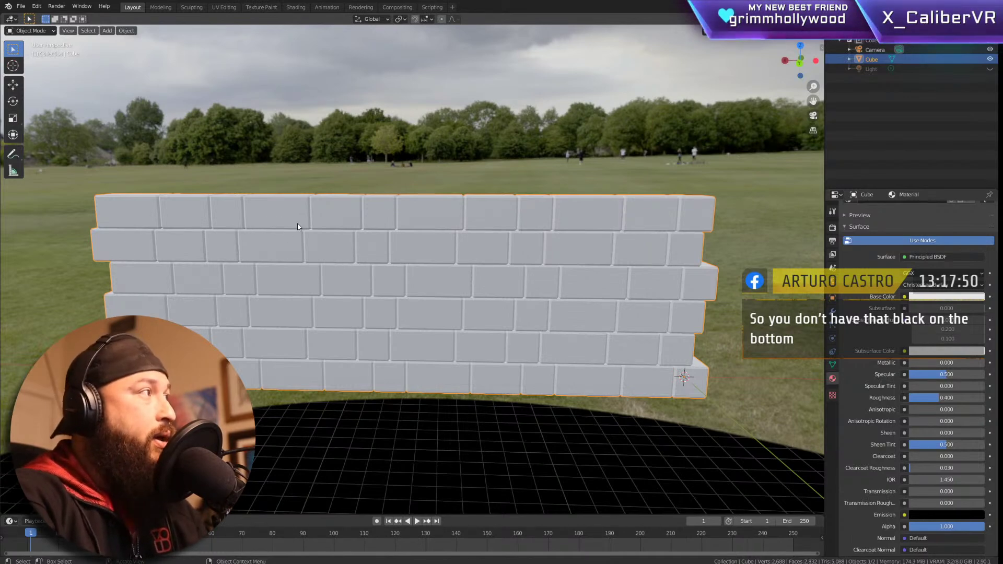
{"action": "key", "text": "Tab"}
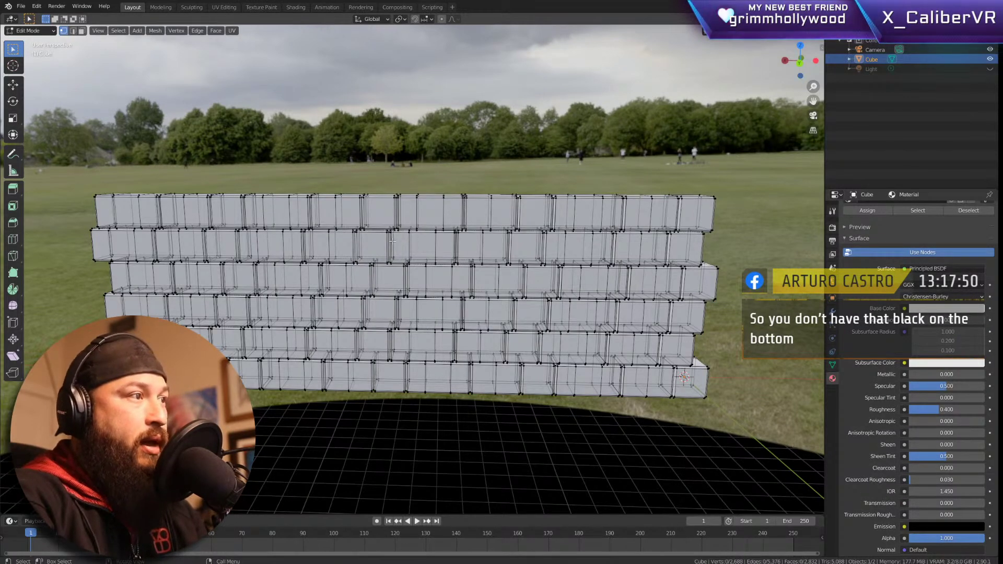
{"action": "middle_click_drag", "start_coordinate": [260, 46], "coordinate": [203, 48]}
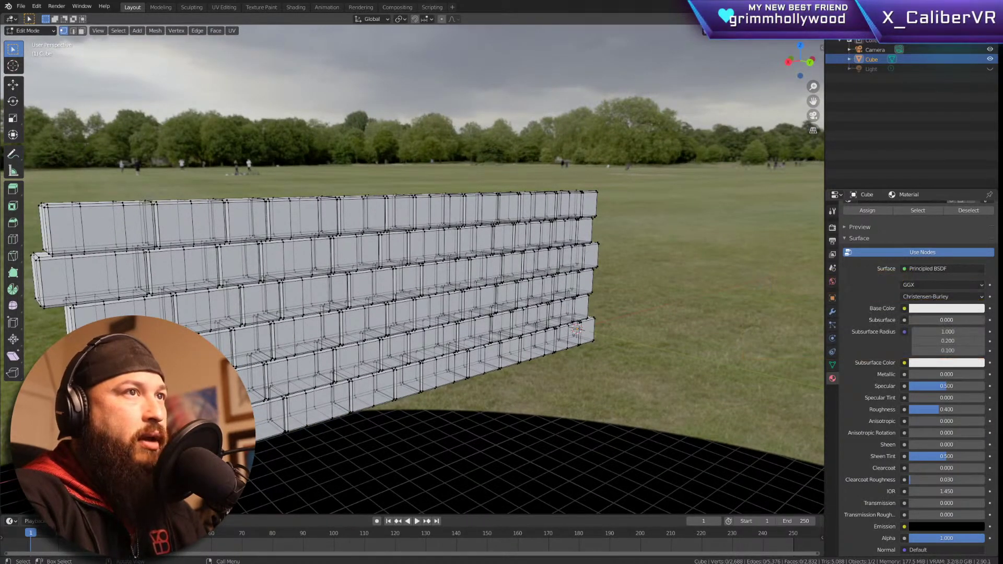
{"action": "key", "text": "alt+z"}
{"action": "middle_click_drag", "start_coordinate": [363, 234], "coordinate": [256, 254]}
{"action": "scroll", "coordinate": [268, 253], "scroll_direction": "up", "scroll_amount": 2}
{"action": "left_click", "coordinate": [441, 19]}
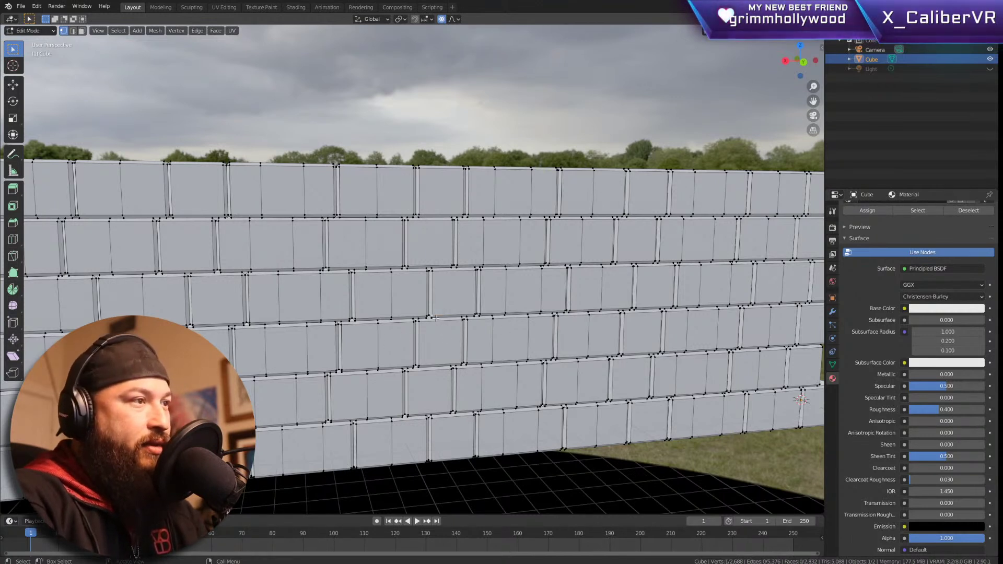
Step: Try pulling a mid-wall block-corner vertex out of place with the proportional size reduced to 0.22, and undo the deformation
{"action": "key", "text": "g"}
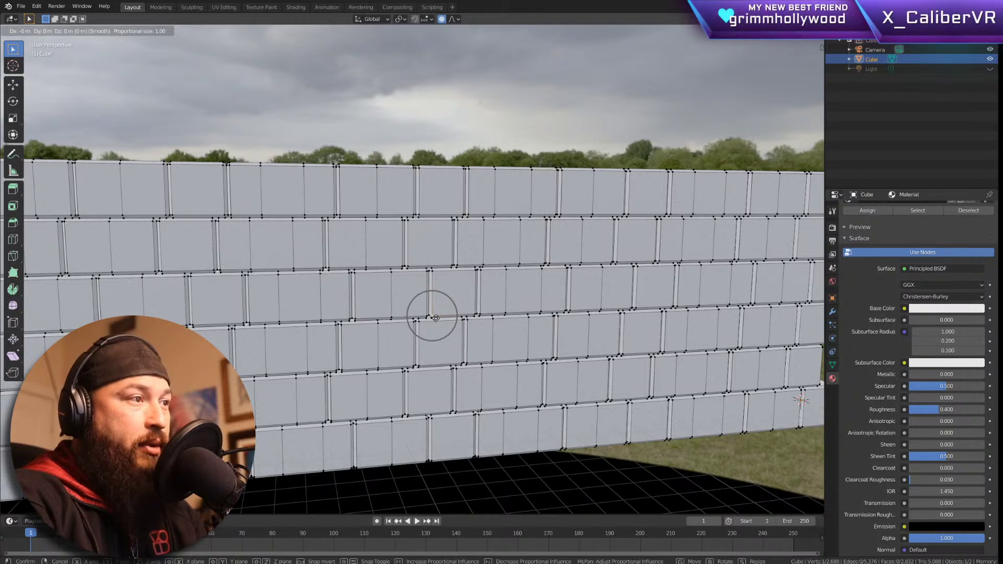
{"action": "scroll", "coordinate": [436, 318], "scroll_direction": "down", "scroll_amount": 15}
{"action": "scroll", "coordinate": [436, 318], "scroll_direction": "down", "scroll_amount": 6}
{"action": "scroll", "coordinate": [435, 317], "scroll_direction": "up", "scroll_amount": 10}
{"action": "scroll", "coordinate": [435, 317], "scroll_direction": "up", "scroll_amount": 8}
{"action": "scroll", "coordinate": [436, 318], "scroll_direction": "up", "scroll_amount": 10}
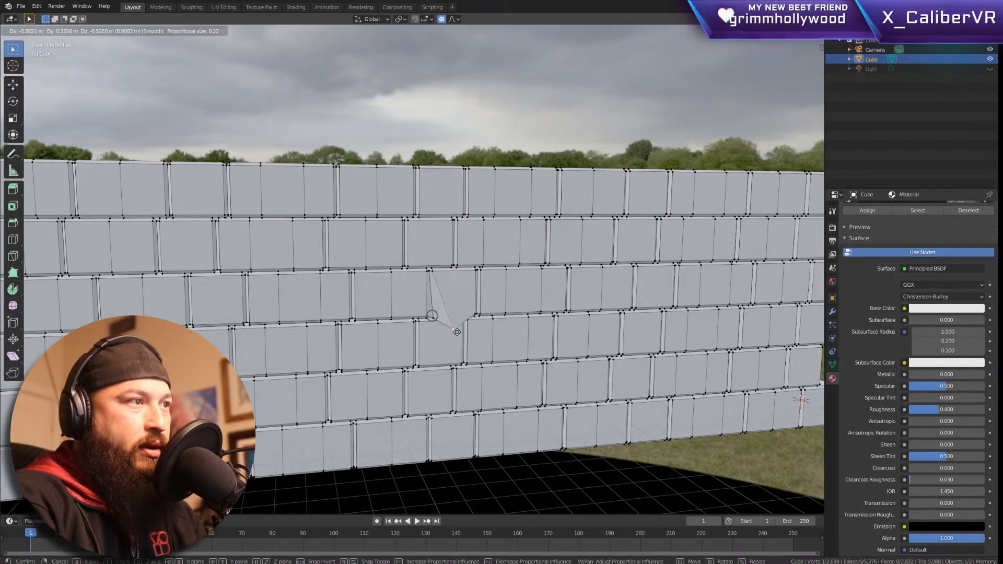
{"action": "left_click", "coordinate": [526, 355]}
{"action": "middle_click_drag", "start_coordinate": [422, 324], "coordinate": [487, 333]}
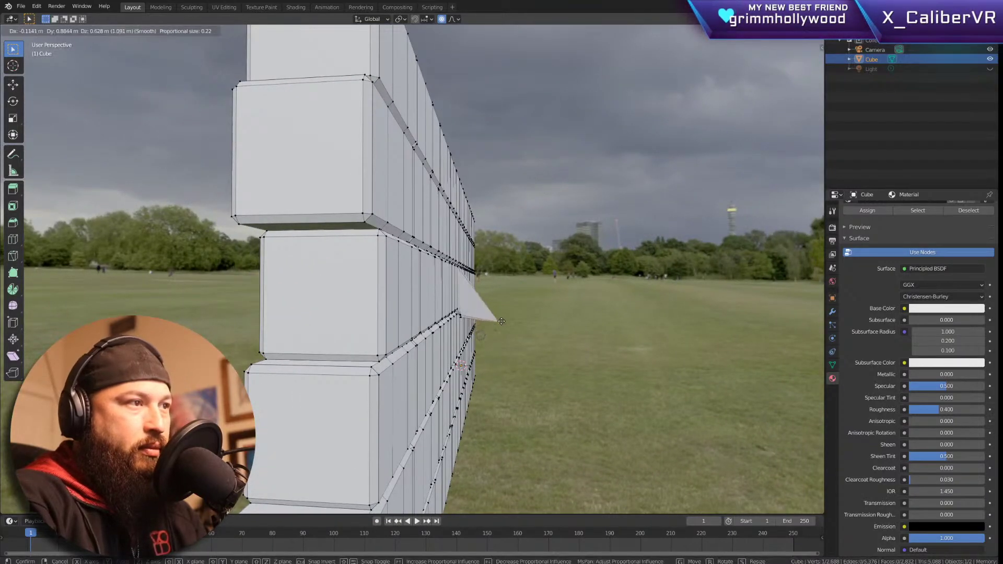
{"action": "left_click", "coordinate": [541, 295]}
{"action": "middle_click_drag", "start_coordinate": [541, 295], "coordinate": [606, 317]}
{"action": "key", "text": "ctrl+z"}
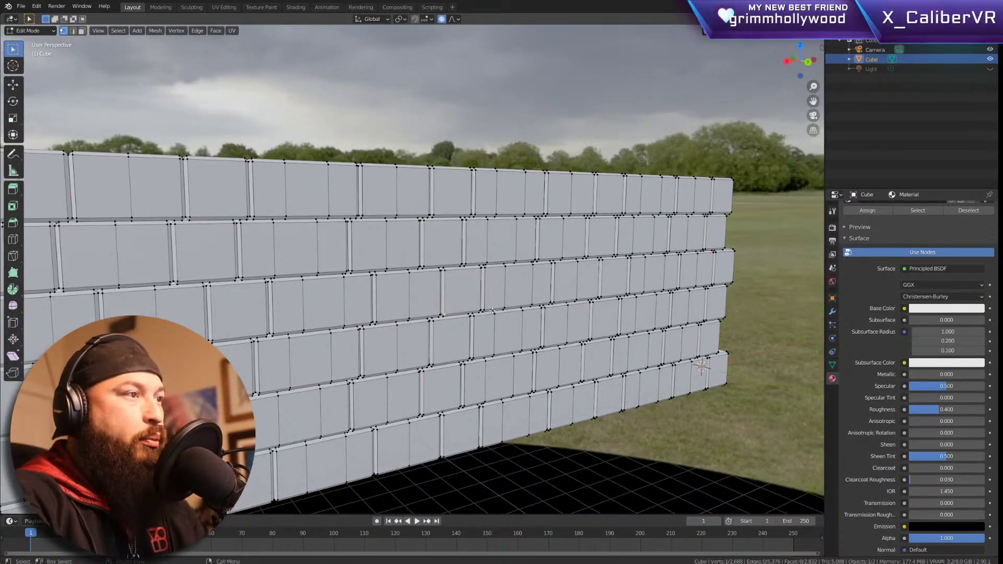
Step: Examine the block joints along the wall's back face from different distances and angles
{"action": "middle_click_drag", "start_coordinate": [461, 310], "coordinate": [434, 302]}
{"action": "scroll", "coordinate": [427, 299], "scroll_direction": "up", "scroll_amount": 3}
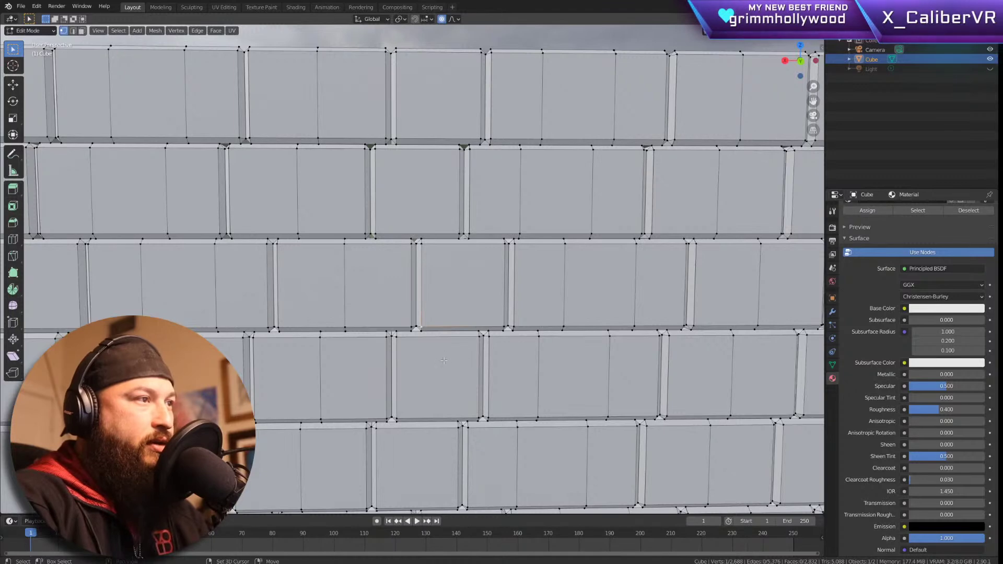
{"action": "scroll", "coordinate": [444, 362], "scroll_direction": "down", "scroll_amount": 6}
{"action": "scroll", "coordinate": [368, 317], "scroll_direction": "up", "scroll_amount": 4}
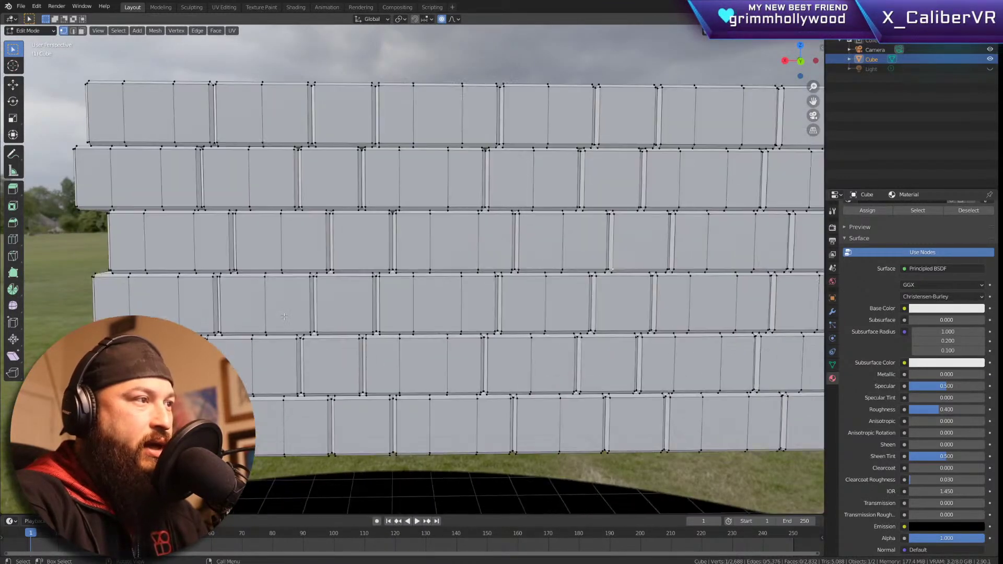
{"action": "scroll", "coordinate": [338, 330], "scroll_direction": "down", "scroll_amount": 3}
{"action": "middle_click_drag", "start_coordinate": [338, 330], "coordinate": [421, 322]}
{"action": "scroll", "coordinate": [366, 333], "scroll_direction": "up", "scroll_amount": 4}
{"action": "middle_click_drag", "start_coordinate": [634, 288], "coordinate": [637, 272]}
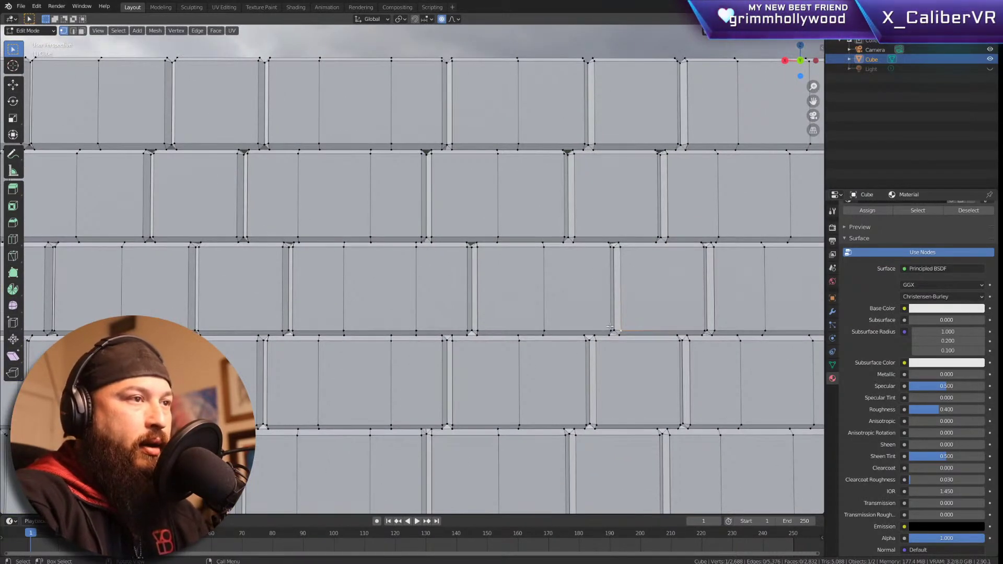
{"action": "scroll", "coordinate": [454, 279], "scroll_direction": "down", "scroll_amount": 6}
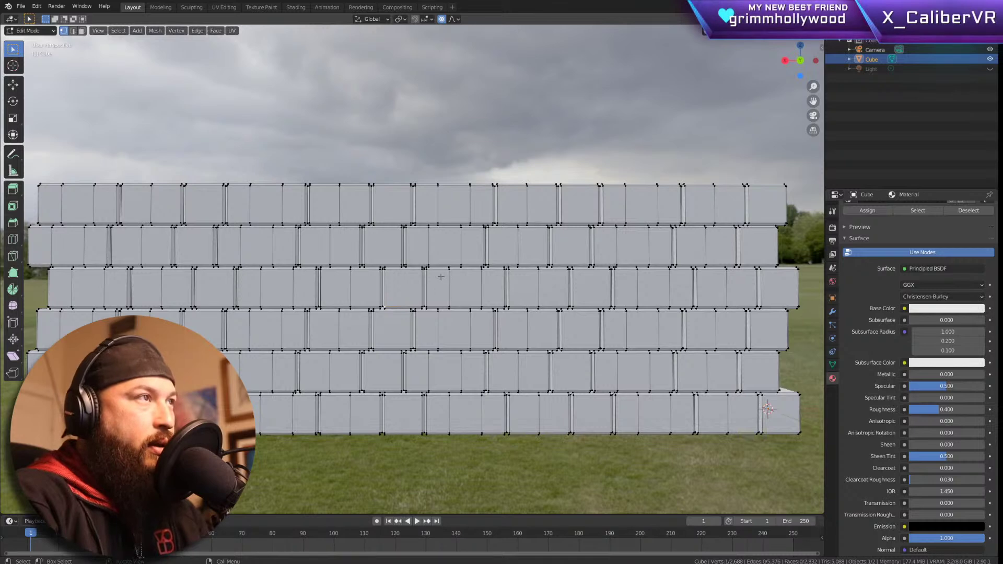
Step: Enlarge the proportional size to 2.14 and shift a mid-wall block-corner vertex slightly on the back face, bending the neighbouring joints
{"action": "key", "text": "g"}
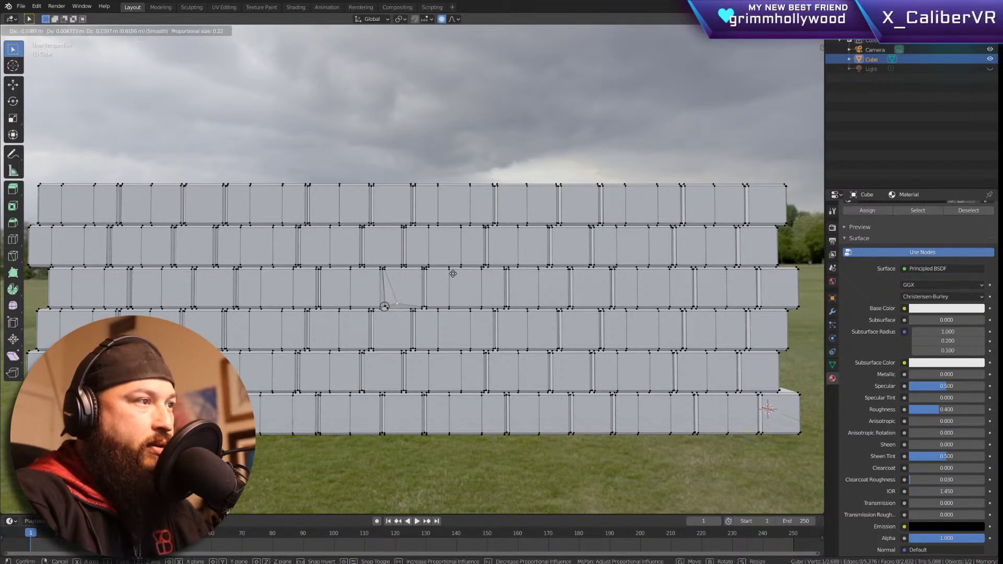
{"action": "key", "text": "Escape"}
{"action": "scroll", "coordinate": [382, 304], "scroll_direction": "up", "scroll_amount": 5}
{"action": "key", "text": "g"}
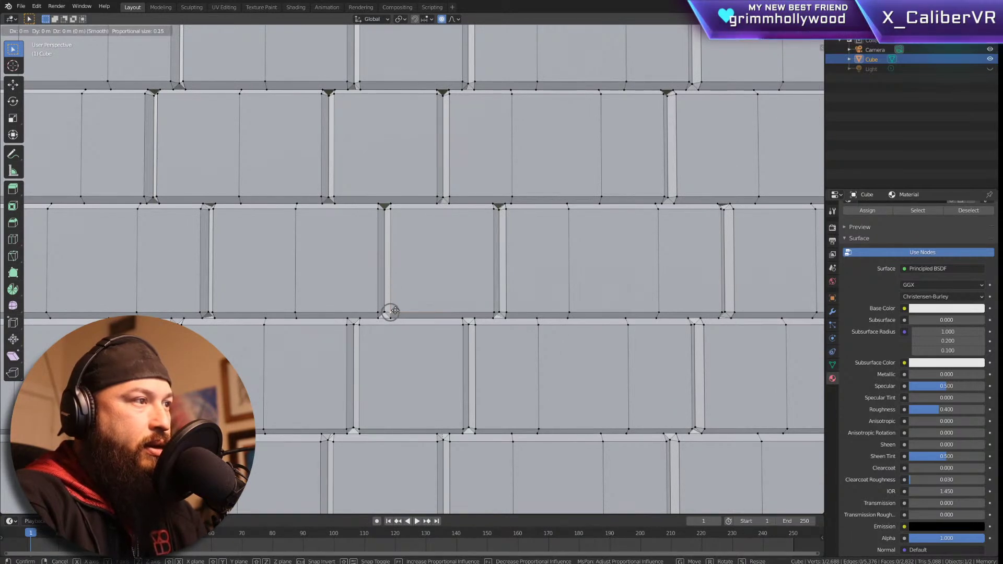
{"action": "scroll", "coordinate": [395, 312], "scroll_direction": "up", "scroll_amount": 20}
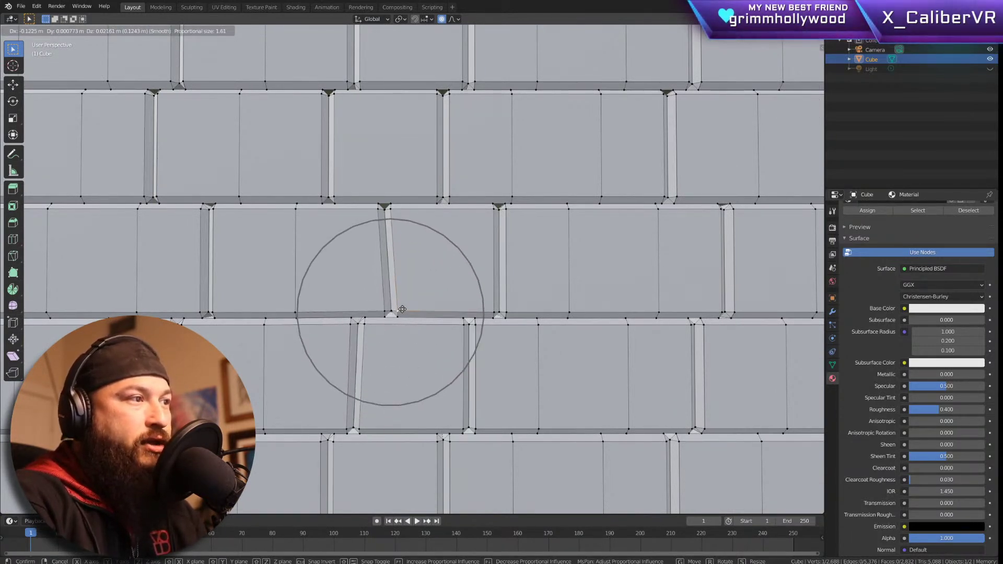
{"action": "scroll", "coordinate": [401, 310], "scroll_direction": "up", "scroll_amount": 3}
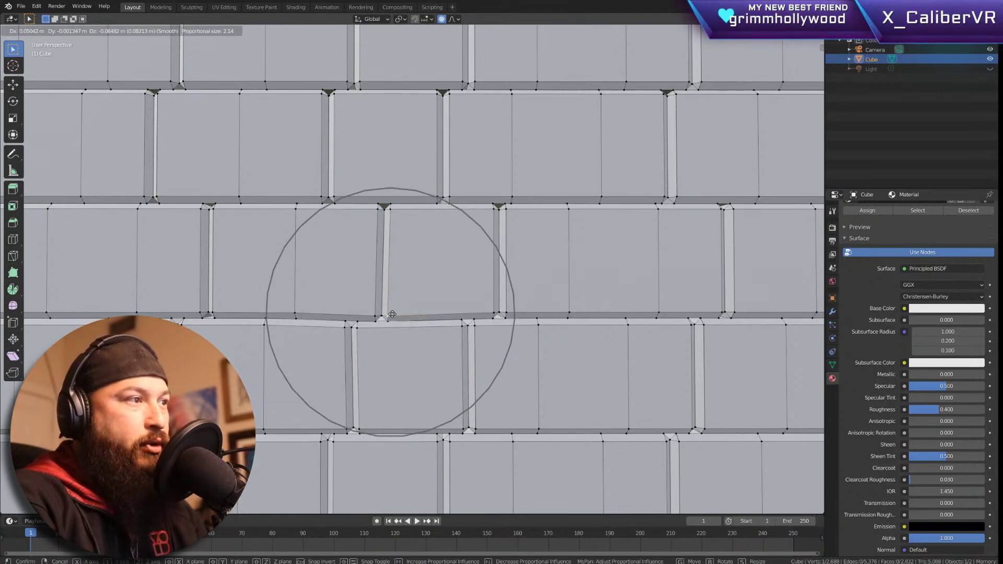
{"action": "left_click", "coordinate": [393, 314]}
Step: On the wall's front face, move a block-corner vertex at the lower edge of the third course from the top about 0.14 m sideways and down
{"action": "key", "text": "KP_1"}
{"action": "scroll", "coordinate": [311, 345], "scroll_direction": "down", "scroll_amount": 5}
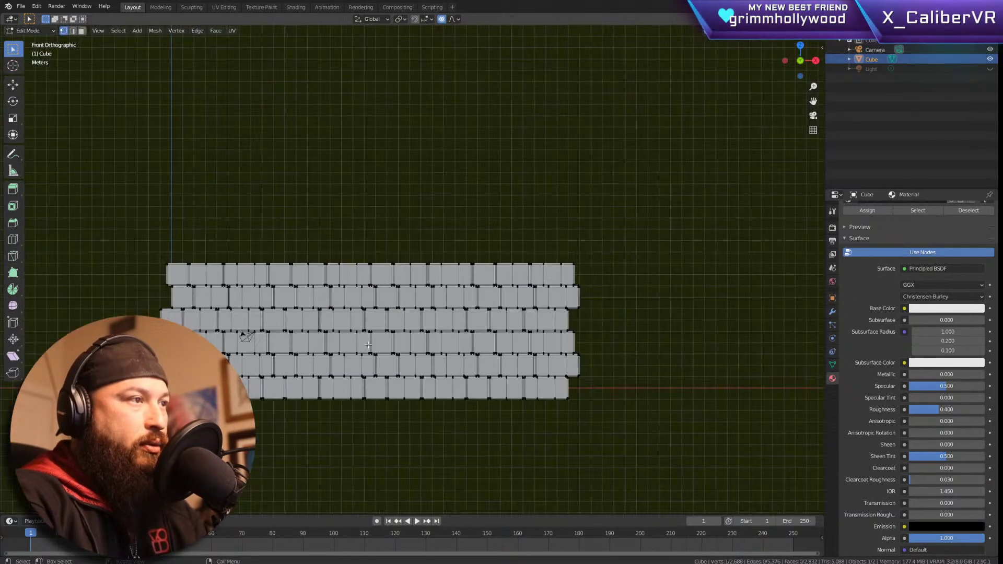
{"action": "scroll", "coordinate": [410, 328], "scroll_direction": "up", "scroll_amount": 3}
{"action": "middle_click_drag", "start_coordinate": [410, 329], "coordinate": [353, 318]}
{"action": "key", "text": "KP_1"}
{"action": "scroll", "coordinate": [341, 318], "scroll_direction": "down", "scroll_amount": 3}
{"action": "scroll", "coordinate": [205, 328], "scroll_direction": "up", "scroll_amount": 5}
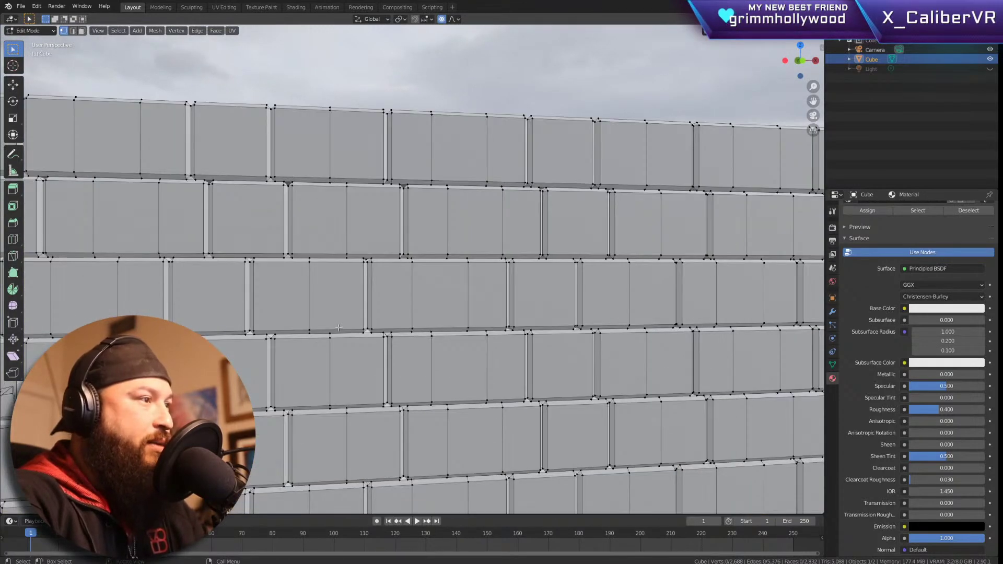
{"action": "left_click", "coordinate": [365, 330]}
{"action": "key", "text": "g"}
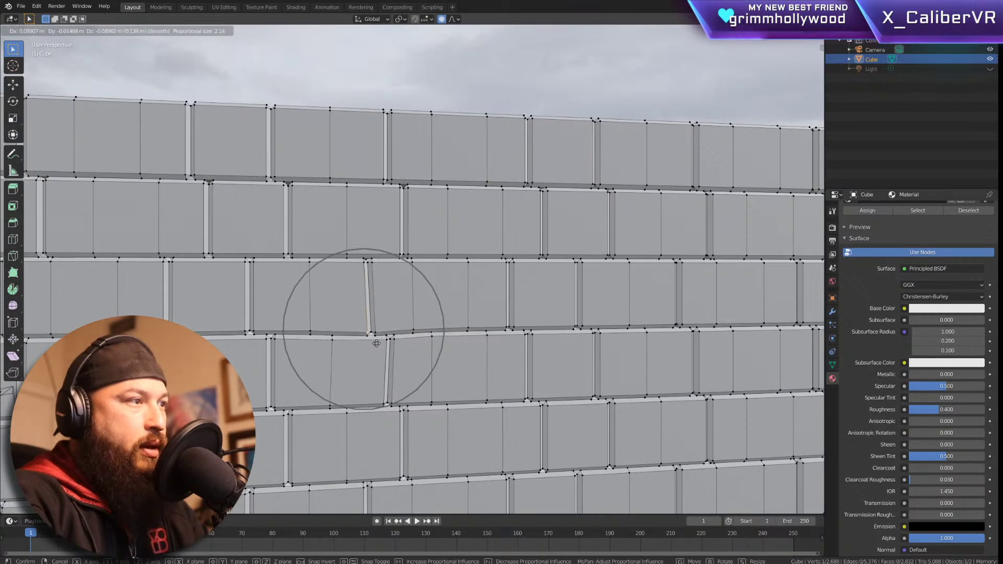
{"action": "left_click", "coordinate": [376, 343]}
Step: Lower a vertex on the third course's bottom edge near the left end and shift a joint vertex under the second course sideways
{"action": "middle_click_drag", "start_coordinate": [377, 343], "coordinate": [408, 267]}
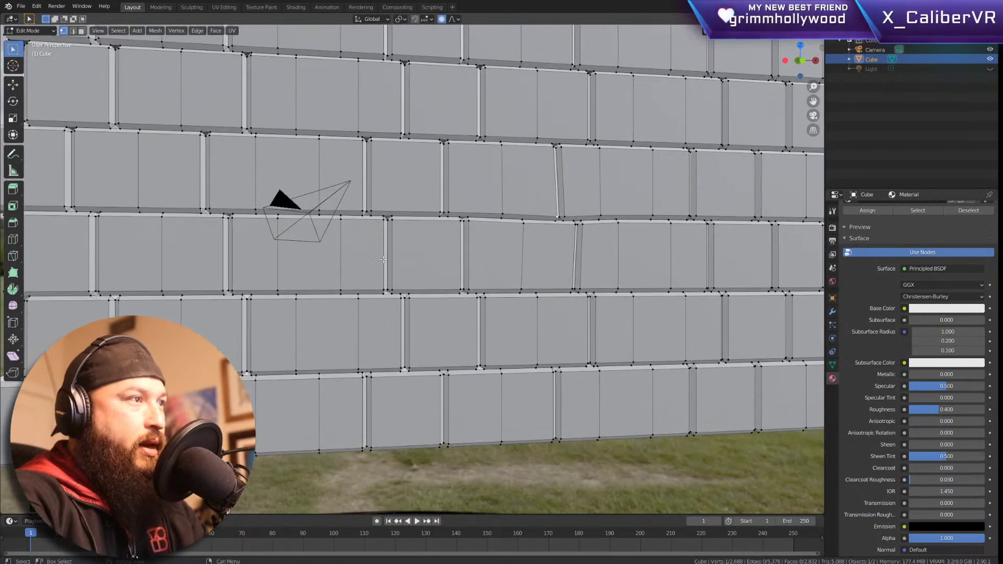
{"action": "middle_click_drag", "start_coordinate": [197, 225], "coordinate": [247, 253]}
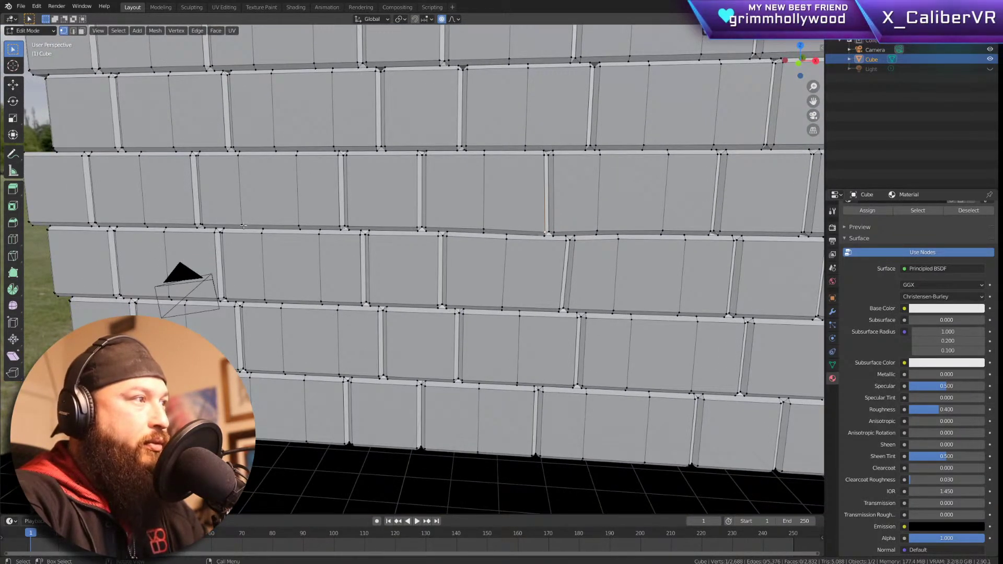
{"action": "key", "text": "g"}
{"action": "left_click", "coordinate": [245, 228]}
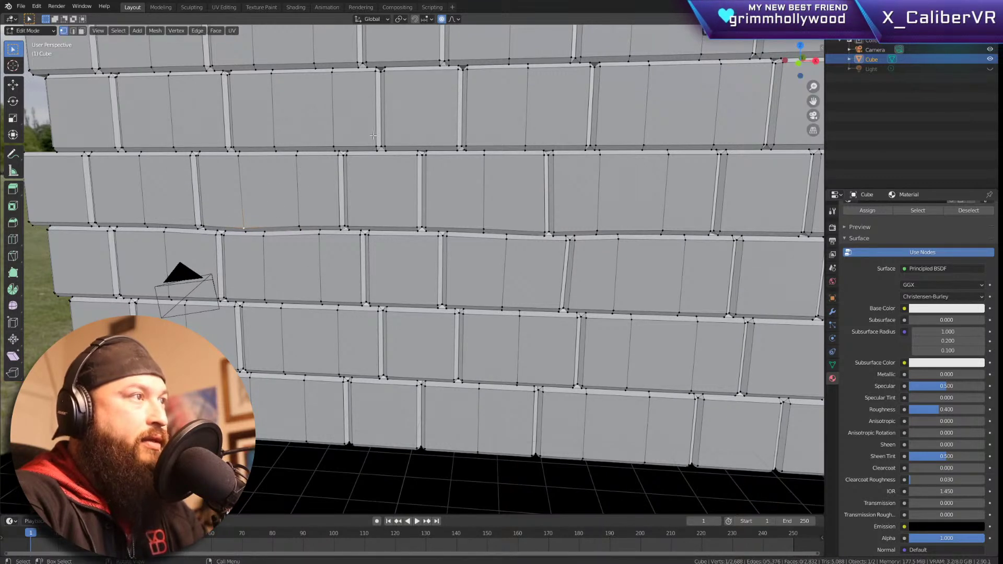
{"action": "key", "text": "g"}
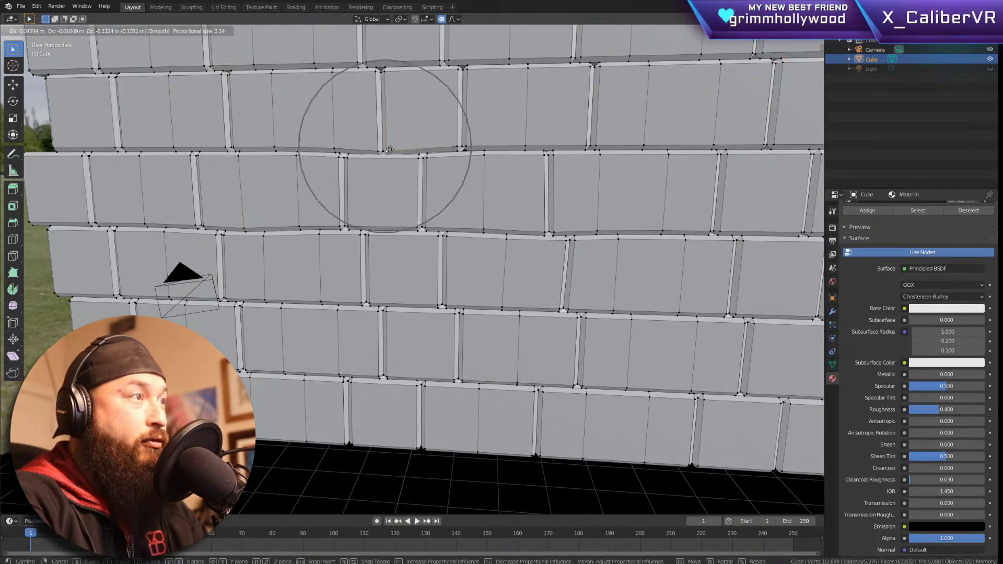
{"action": "left_click", "coordinate": [394, 146]}
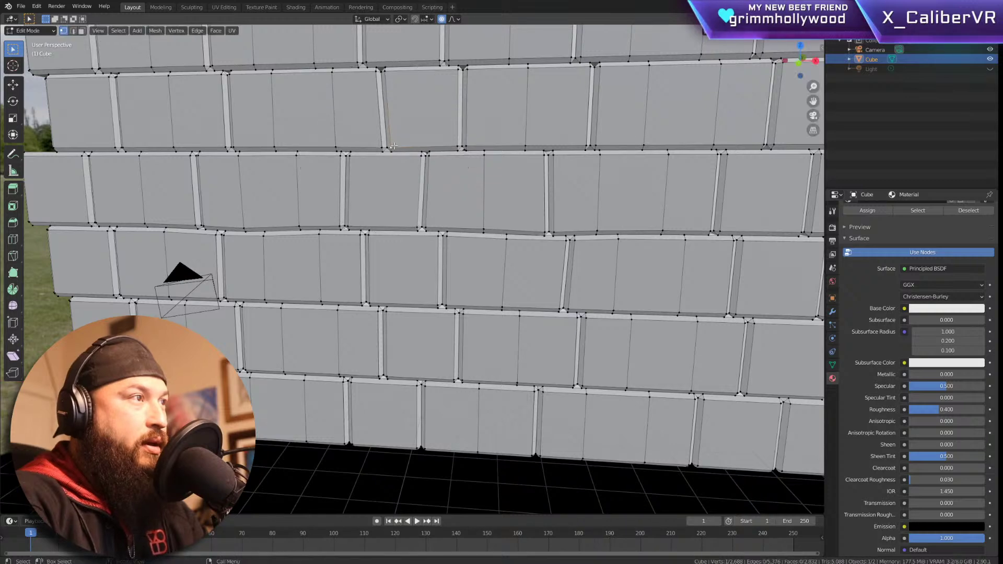
Step: Nudge one block-corner vertex on the fourth course's top edge downward and raise another near the wall's right end by about 0.05 m
{"action": "scroll", "coordinate": [574, 235], "scroll_direction": "up", "scroll_amount": 3}
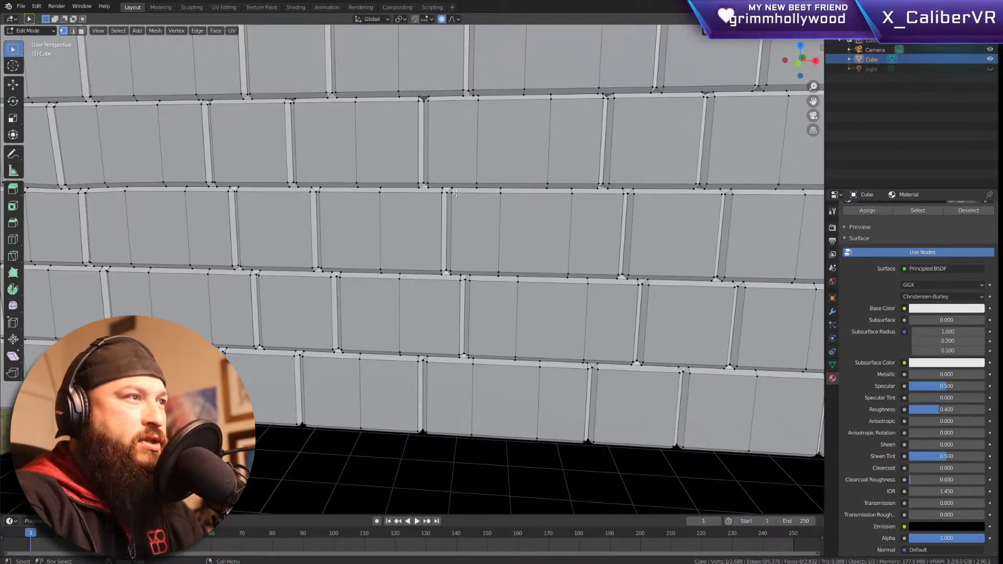
{"action": "key", "text": "g"}
{"action": "left_click", "coordinate": [458, 196]}
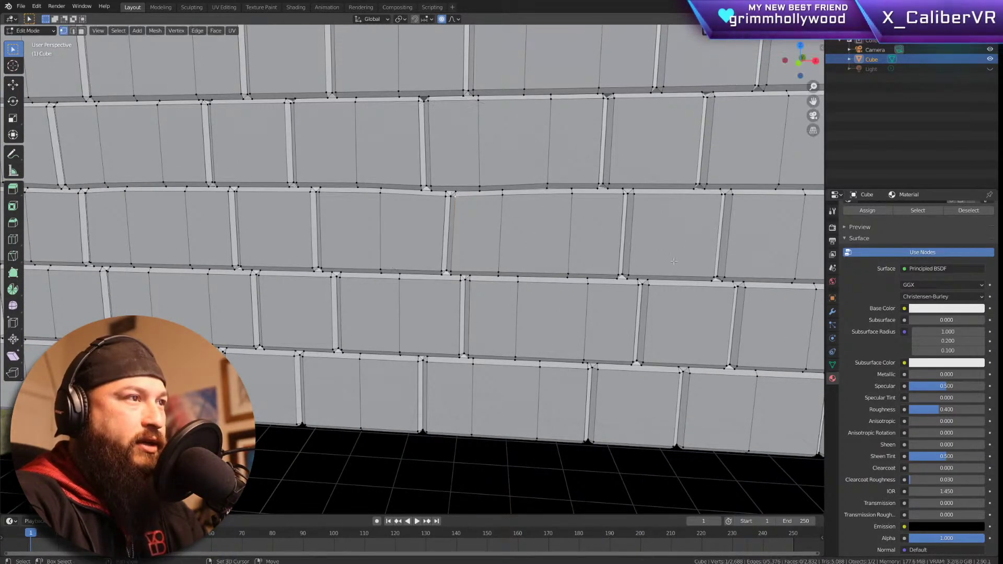
{"action": "middle_click_drag", "start_coordinate": [681, 263], "coordinate": [418, 199]}
{"action": "scroll", "coordinate": [417, 197], "scroll_direction": "up", "scroll_amount": 2}
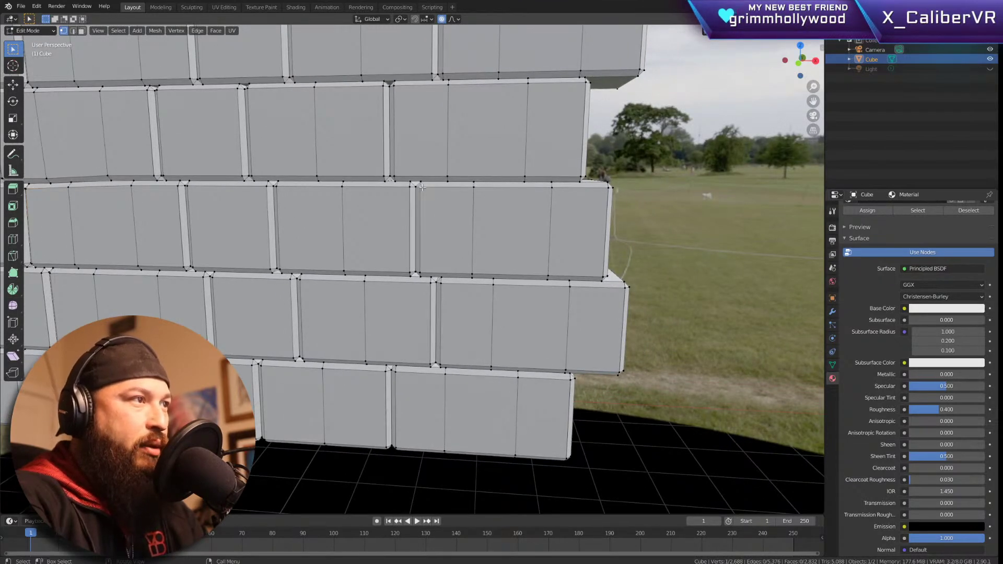
{"action": "key", "text": "g"}
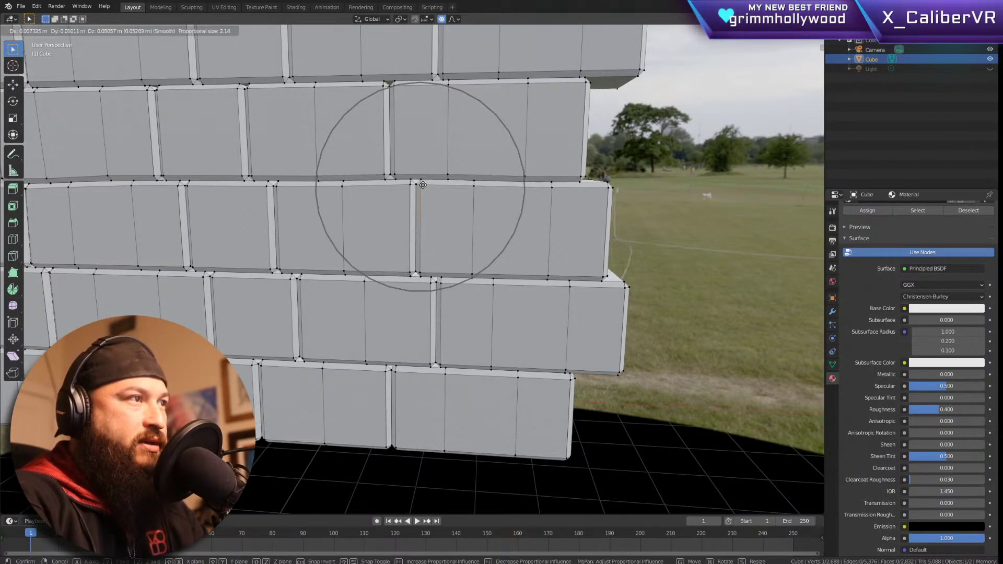
{"action": "left_click", "coordinate": [422, 184]}
Step: Raise a mid-wall vertex on the second course's lower edge and nudge a vertex on the top course's lower edge slightly
{"action": "scroll", "coordinate": [422, 184], "scroll_direction": "down", "scroll_amount": 5}
{"action": "middle_click_drag", "start_coordinate": [423, 185], "coordinate": [581, 231]}
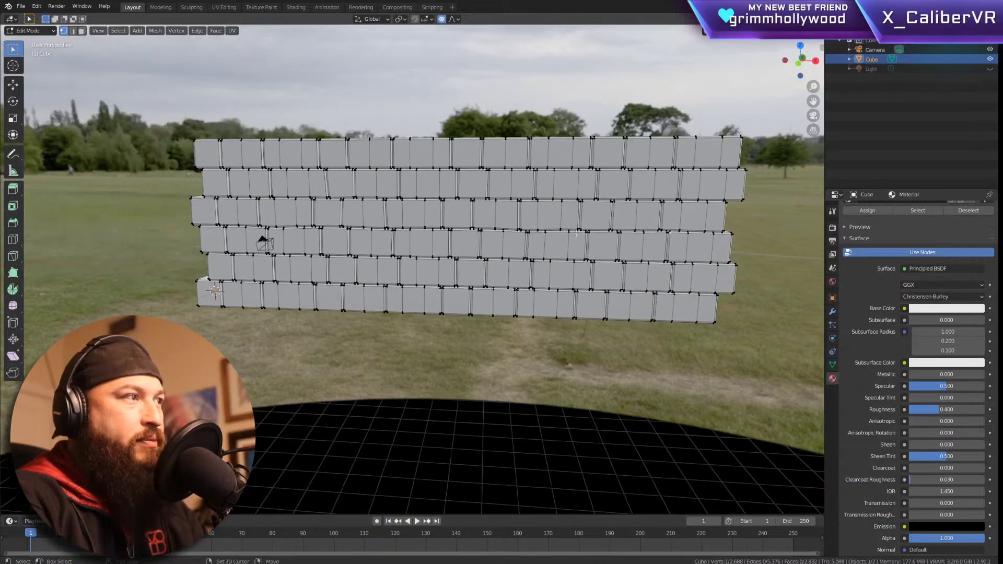
{"action": "scroll", "coordinate": [438, 172], "scroll_direction": "up", "scroll_amount": 4}
{"action": "key", "text": "g"}
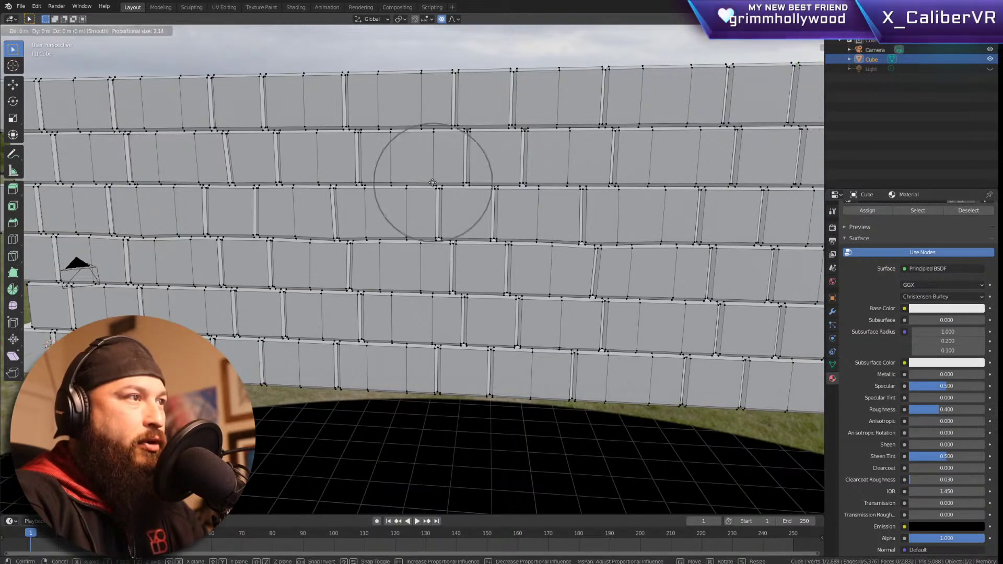
{"action": "left_click", "coordinate": [433, 178]}
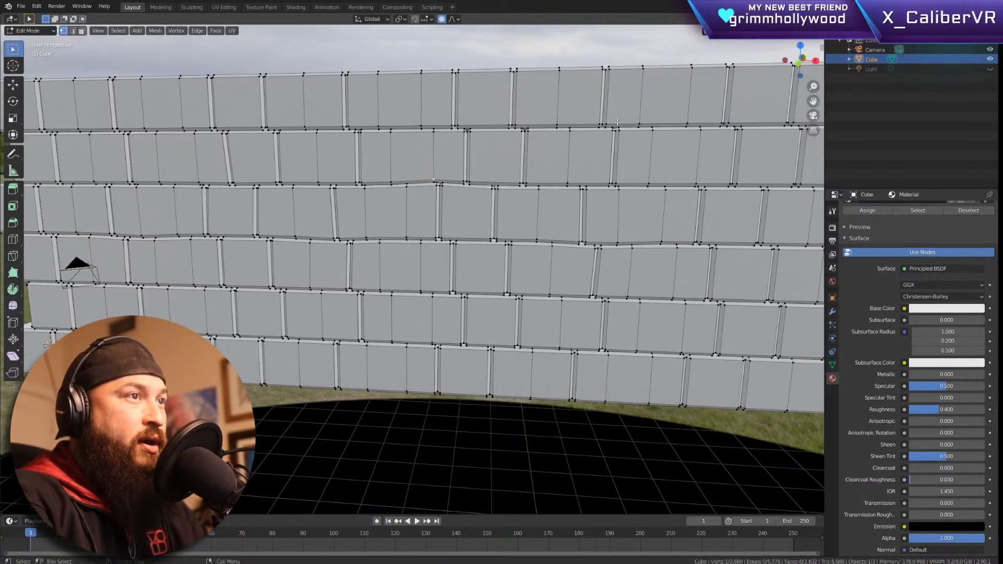
{"action": "left_click", "coordinate": [644, 123]}
{"action": "key", "text": "g"}
{"action": "left_click", "coordinate": [645, 123]}
Step: Nudge a vertex on the bottom course's upper edge near the left end and pull a mid-wall joint vertex on that edge downward
{"action": "middle_click_drag", "start_coordinate": [84, 293], "coordinate": [293, 267], "text": "shift"}
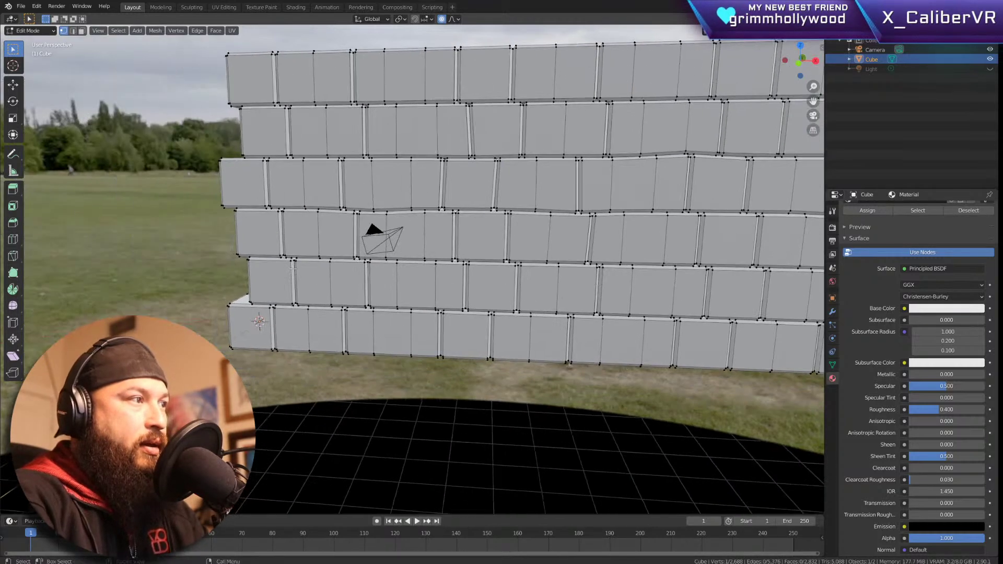
{"action": "left_click", "coordinate": [269, 309]}
{"action": "key", "text": "g"}
{"action": "left_click", "coordinate": [270, 309]}
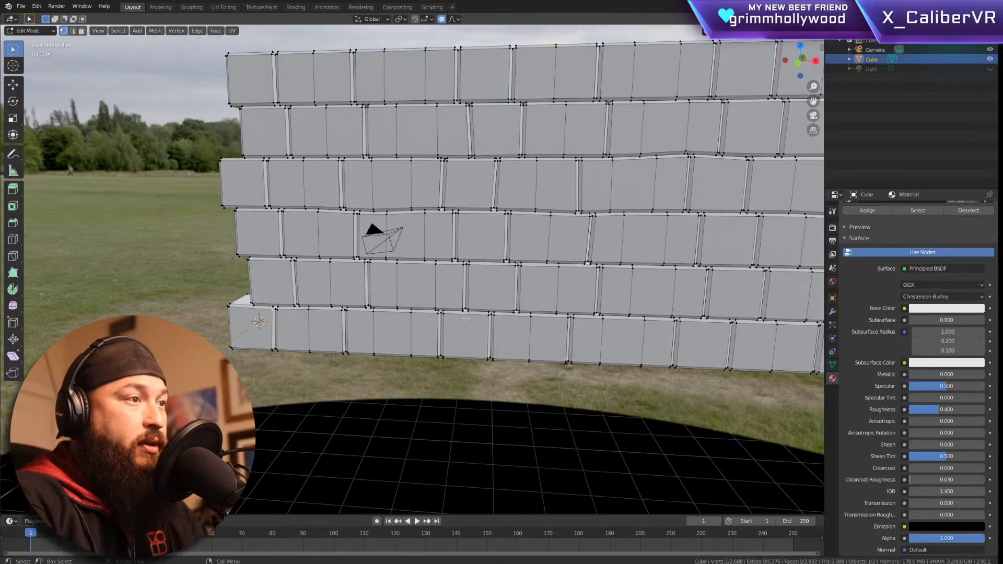
{"action": "left_click", "coordinate": [487, 316]}
{"action": "key", "text": "g"}
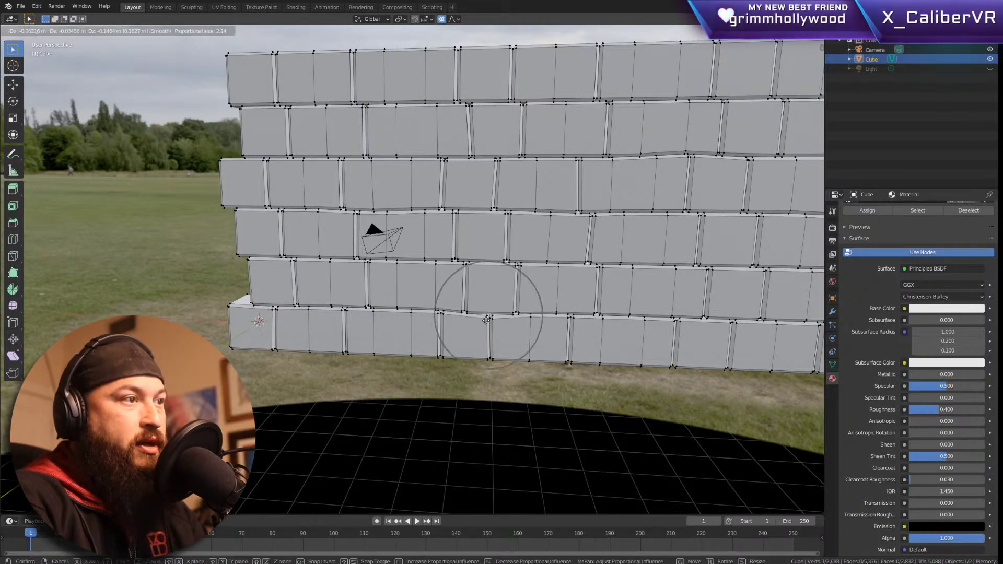
{"action": "left_click", "coordinate": [486, 320]}
Step: Shift two more vertices on the bottom course's upper edge sideways and down, one mid-wall and one near the right end
{"action": "middle_click_drag", "start_coordinate": [486, 320], "coordinate": [320, 279]}
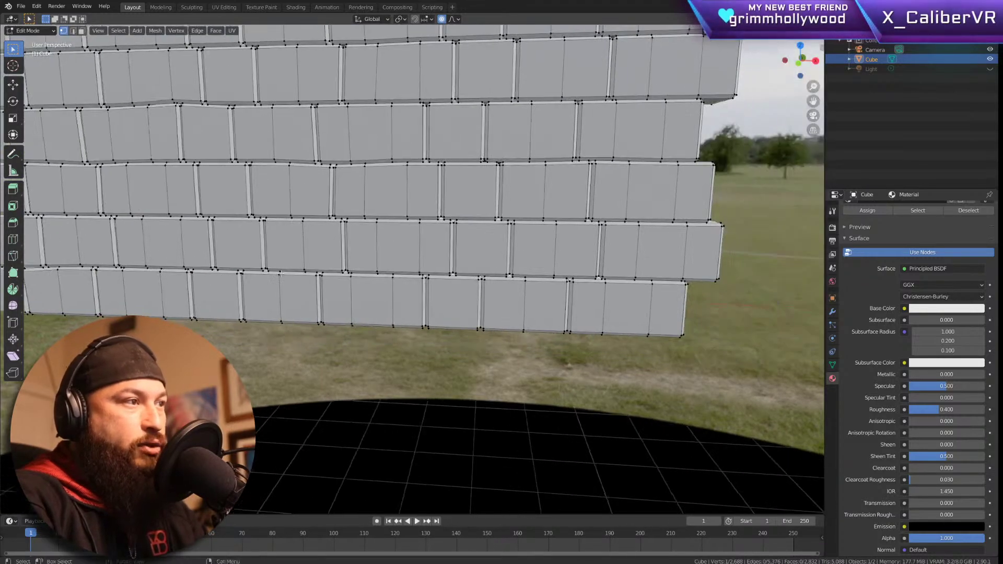
{"action": "left_click", "coordinate": [279, 277]}
{"action": "key", "text": "g"}
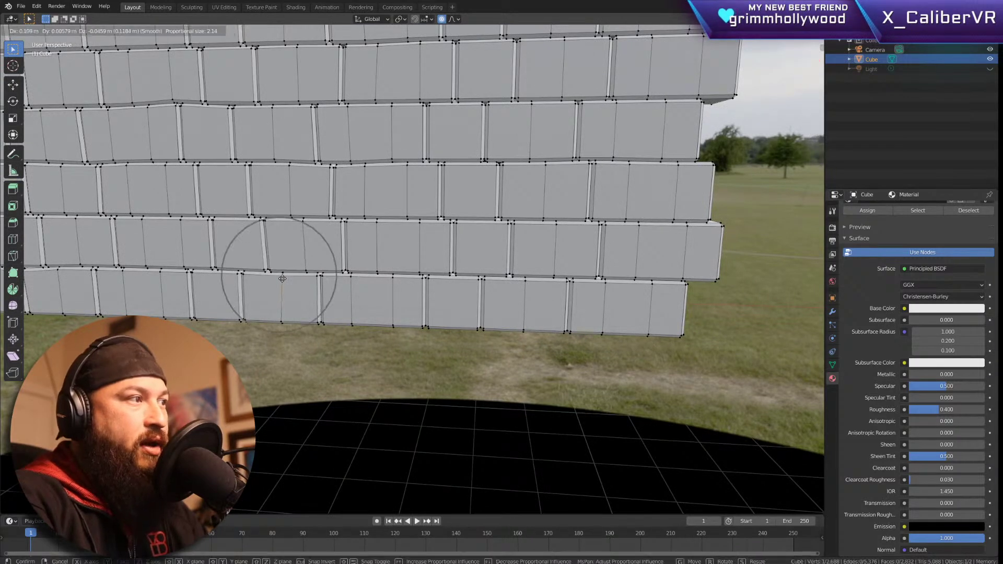
{"action": "left_click", "coordinate": [282, 279]}
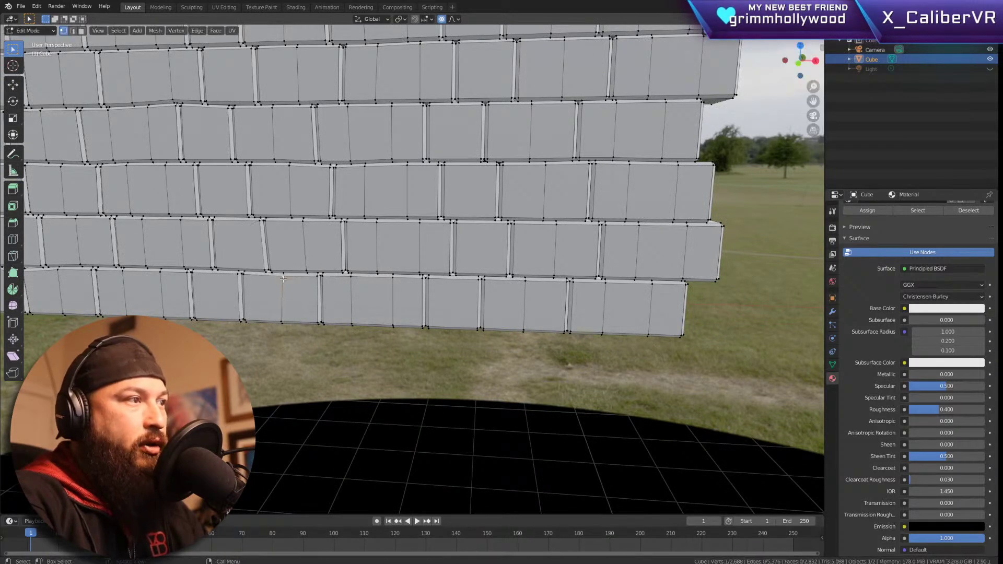
{"action": "left_click", "coordinate": [528, 283]}
{"action": "key", "text": "g"}
{"action": "left_click", "coordinate": [531, 286]}
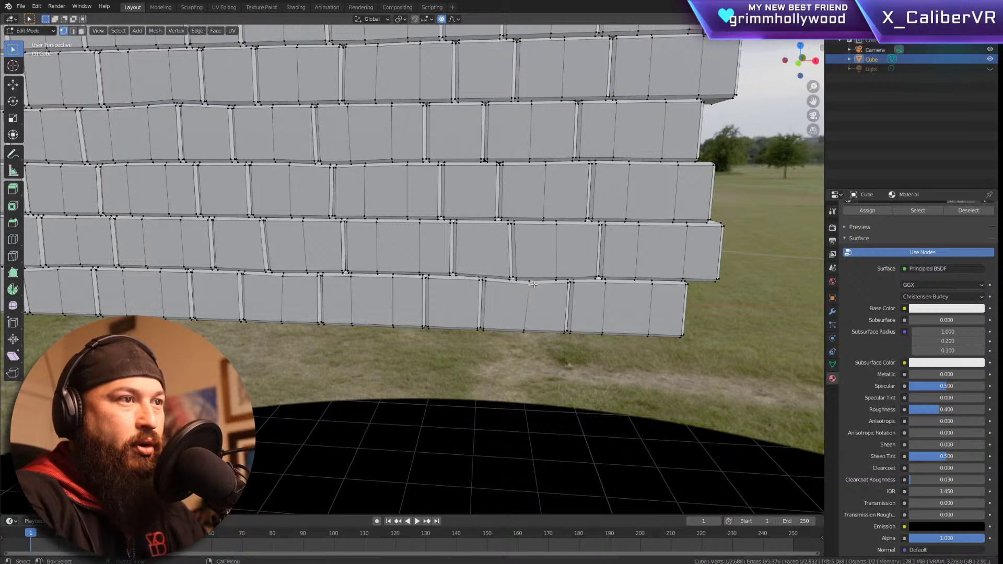
Step: Nudge a vertex on the upper edge of the second course from the bottom slightly up and sideways near the right end
{"action": "left_click", "coordinate": [627, 220]}
{"action": "key", "text": "g"}
{"action": "left_click", "coordinate": [631, 218]}
{"action": "middle_click_drag", "start_coordinate": [631, 218], "coordinate": [131, 141]}
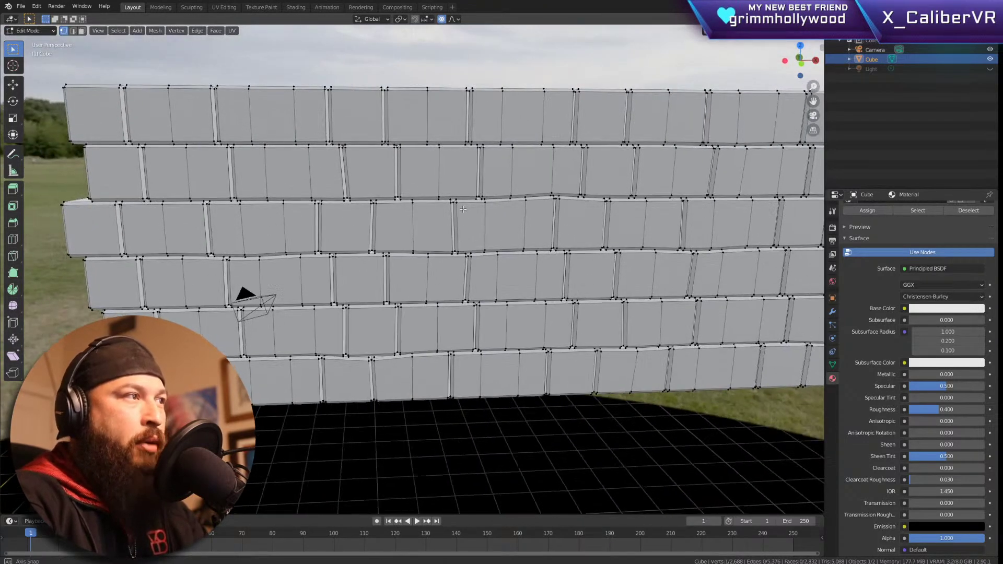
Step: Nudge a vertex on the top course's lower edge and one on the third course's lower edge, both near the left end, and leave Edit Mode
{"action": "key", "text": "g"}
{"action": "left_click", "coordinate": [134, 140]}
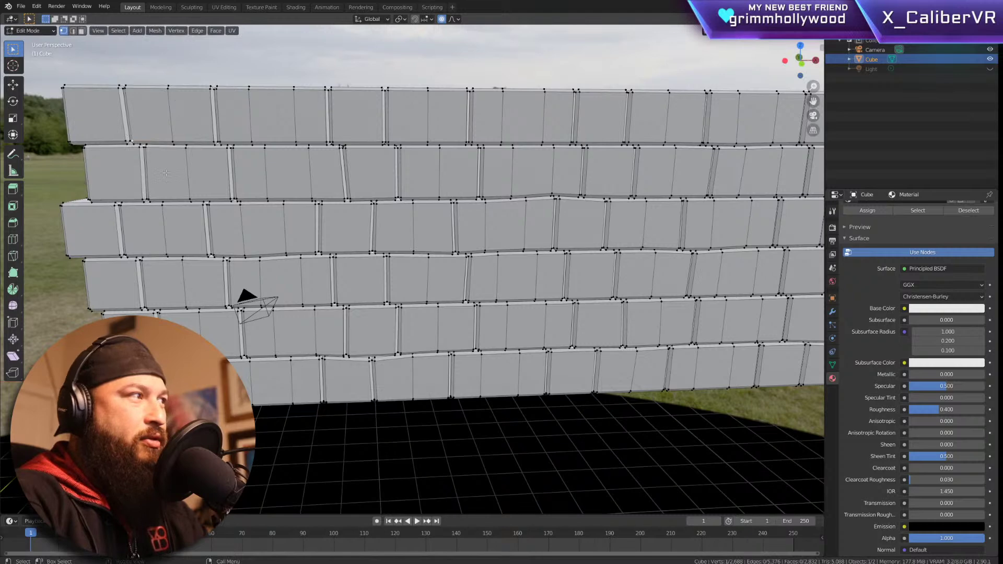
{"action": "key", "text": "g"}
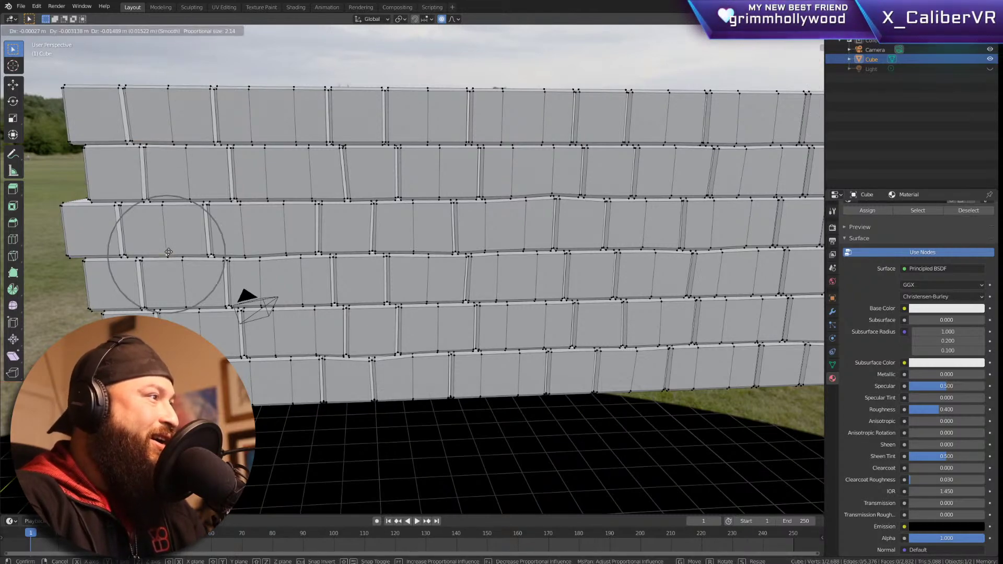
{"action": "left_click", "coordinate": [168, 254]}
{"action": "middle_click_drag", "start_coordinate": [549, 290], "coordinate": [496, 241]}
{"action": "key", "text": "Tab"}
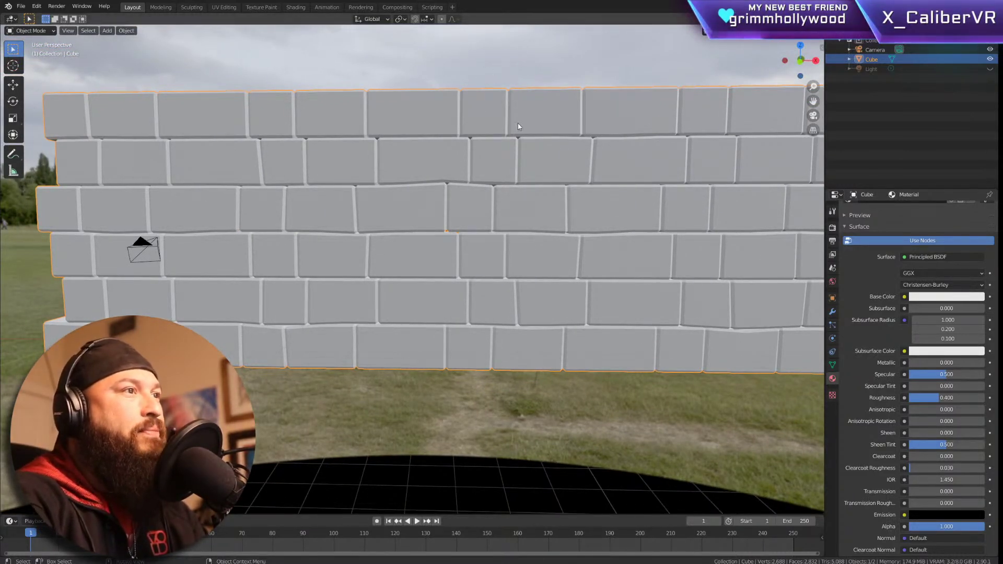
Step: Hide the camera in the viewport and collapse the wall object's entry in the scene hierarchy
{"action": "middle_click_drag", "start_coordinate": [605, 228], "coordinate": [585, 226]}
{"action": "scroll", "coordinate": [462, 227], "scroll_direction": "down", "scroll_amount": 5}
{"action": "middle_click_drag", "start_coordinate": [485, 225], "coordinate": [534, 270]}
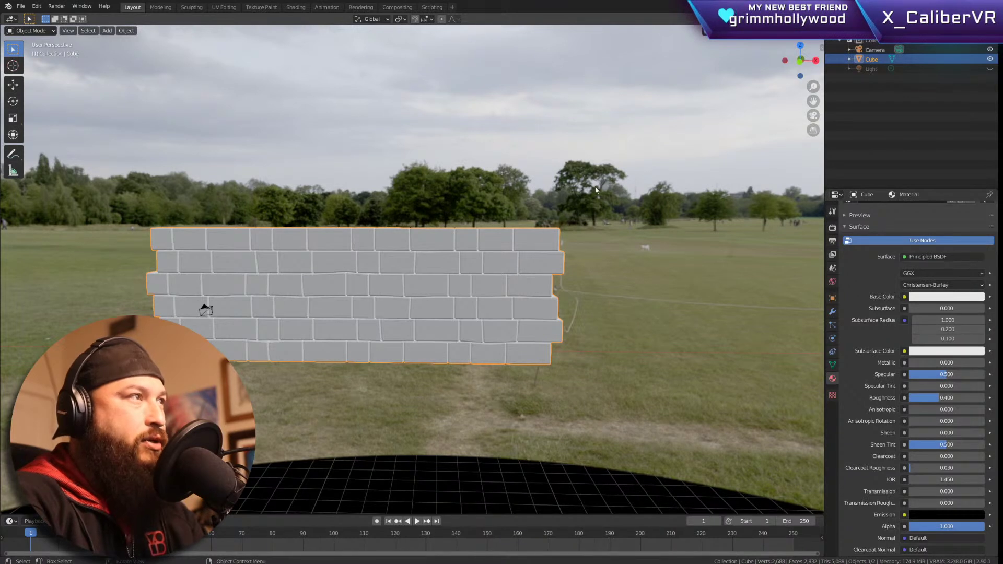
{"action": "left_click", "coordinate": [990, 50]}
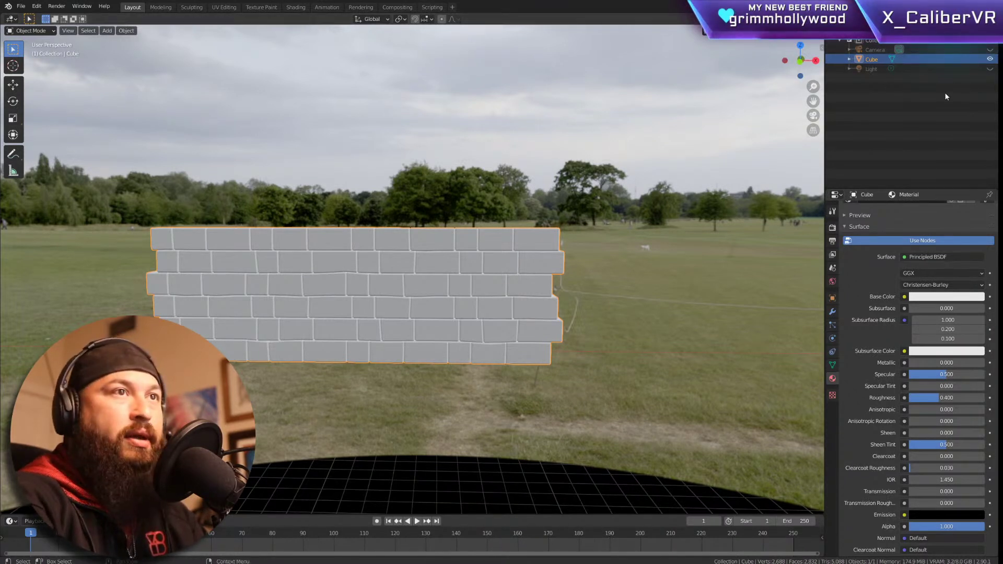
{"action": "middle_click_drag", "start_coordinate": [356, 286], "coordinate": [439, 278]}
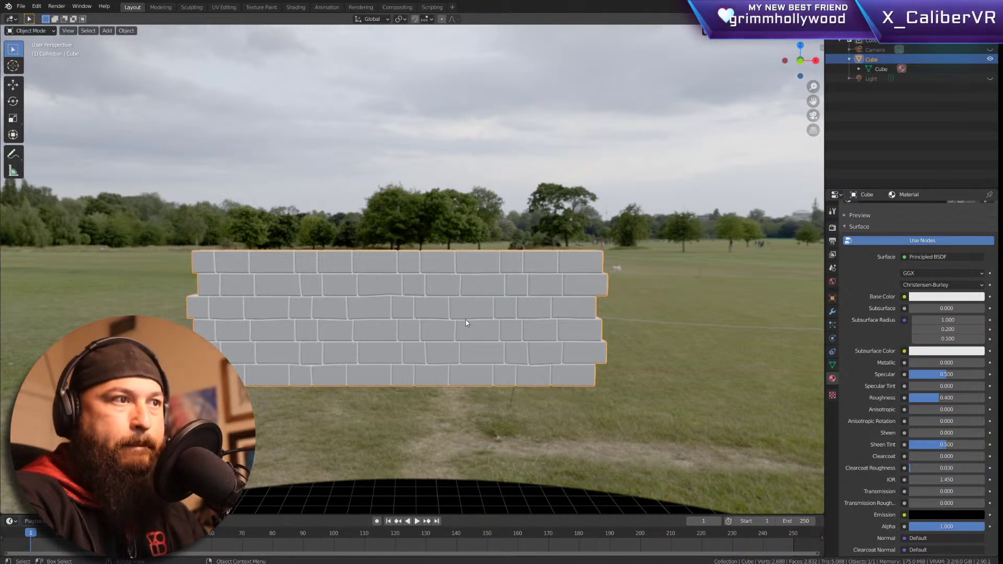
{"action": "left_click", "coordinate": [849, 60]}
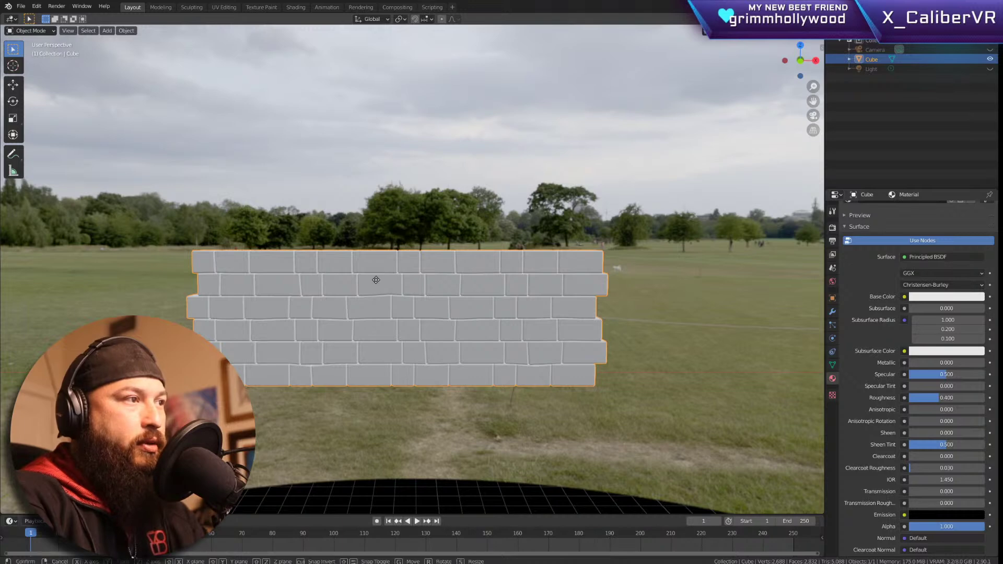
Step: Duplicate the wall section and move the copy along the X axis to extend the wall from its right end
{"action": "key", "text": "g"}
{"action": "right_click", "coordinate": [521, 232]}
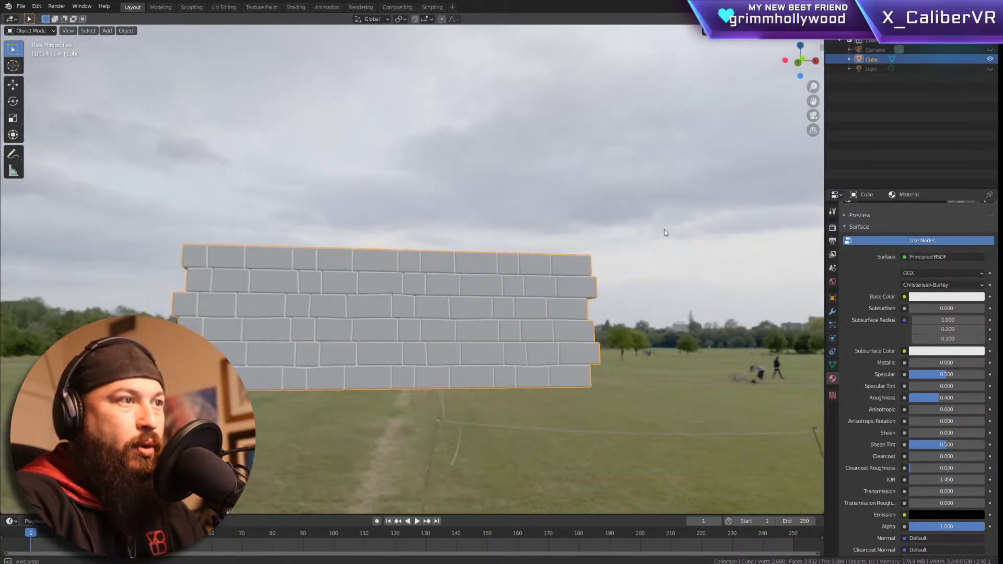
{"action": "middle_click_drag", "start_coordinate": [654, 234], "coordinate": [402, 366], "text": "shift"}
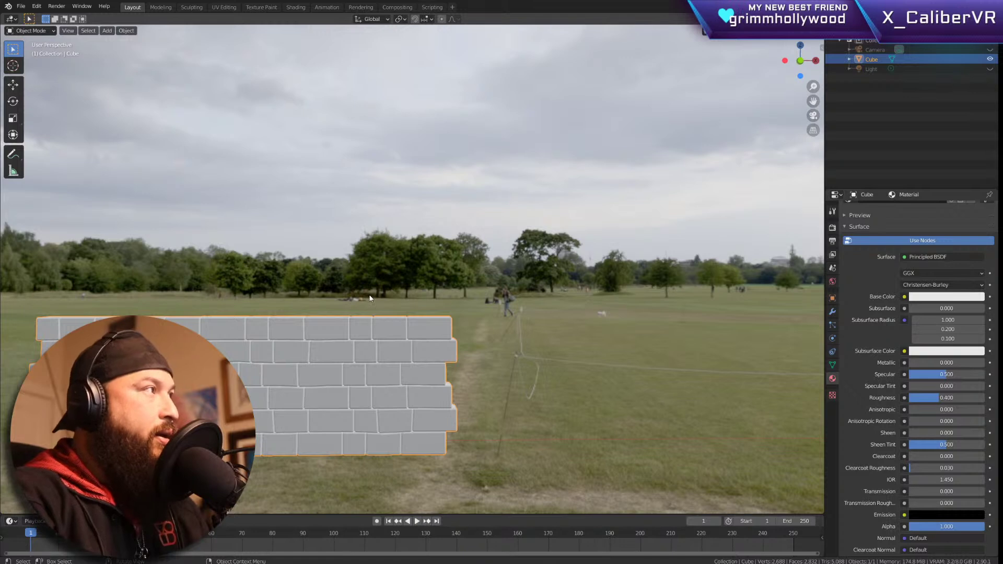
{"action": "key", "text": "shift+d"}
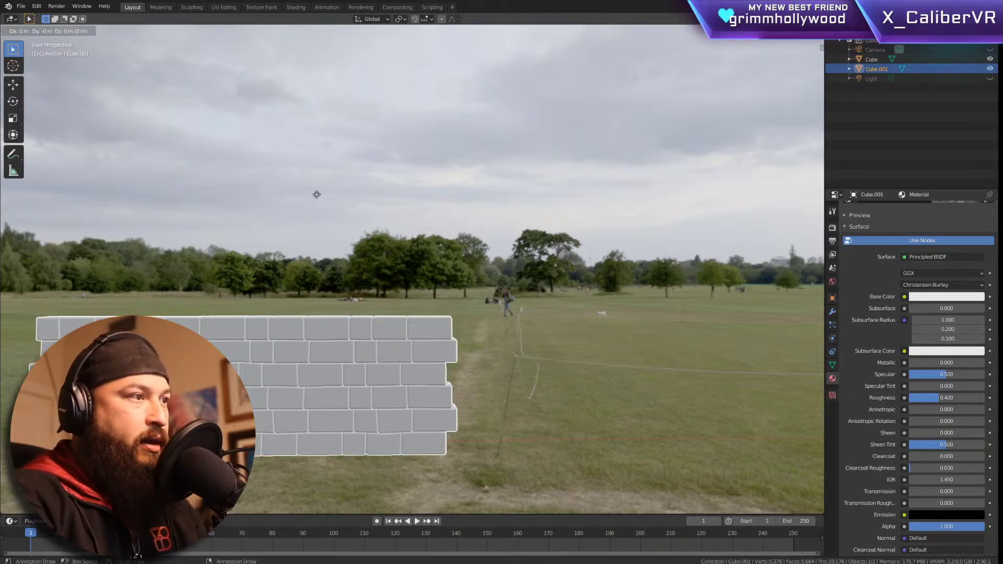
{"action": "key", "text": "x"}
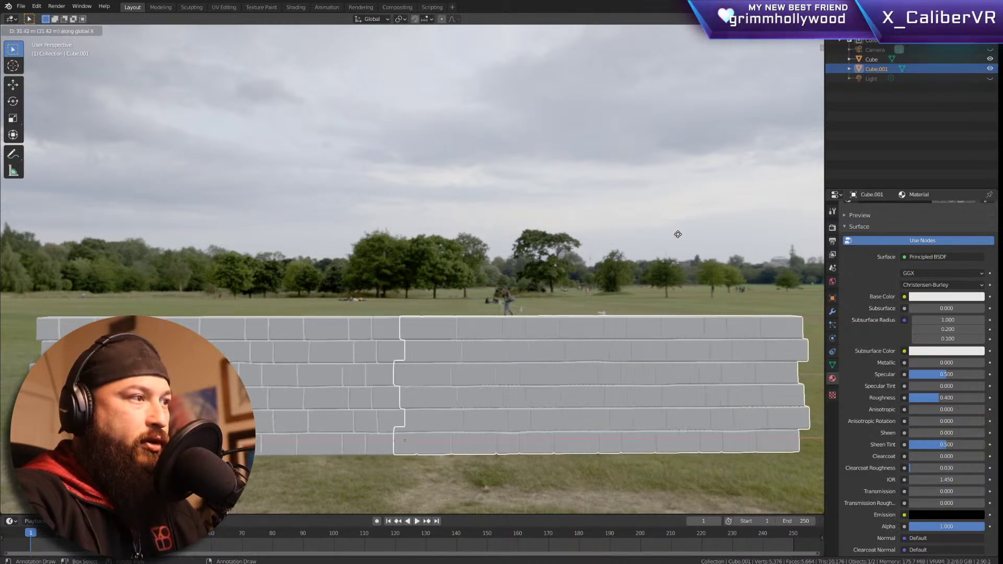
{"action": "left_click", "coordinate": [732, 234]}
Step: In front view, shift the copied section back about 0.4 m along X so its blocks meet the original section's interlocking end
{"action": "scroll", "coordinate": [463, 346], "scroll_direction": "up", "scroll_amount": 6}
{"action": "scroll", "coordinate": [463, 346], "scroll_direction": "up", "scroll_amount": 3}
{"action": "scroll", "coordinate": [512, 368], "scroll_direction": "up", "scroll_amount": 2}
{"action": "scroll", "coordinate": [490, 368], "scroll_direction": "up", "scroll_amount": 3}
{"action": "middle_click_drag", "start_coordinate": [490, 368], "coordinate": [468, 327]}
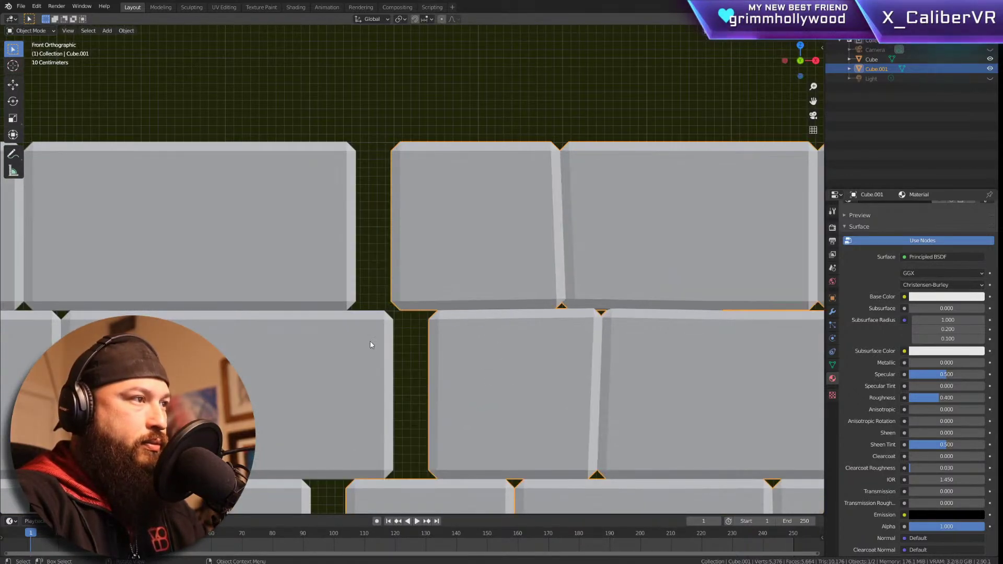
{"action": "key", "text": "g"}
{"action": "key", "text": "x"}
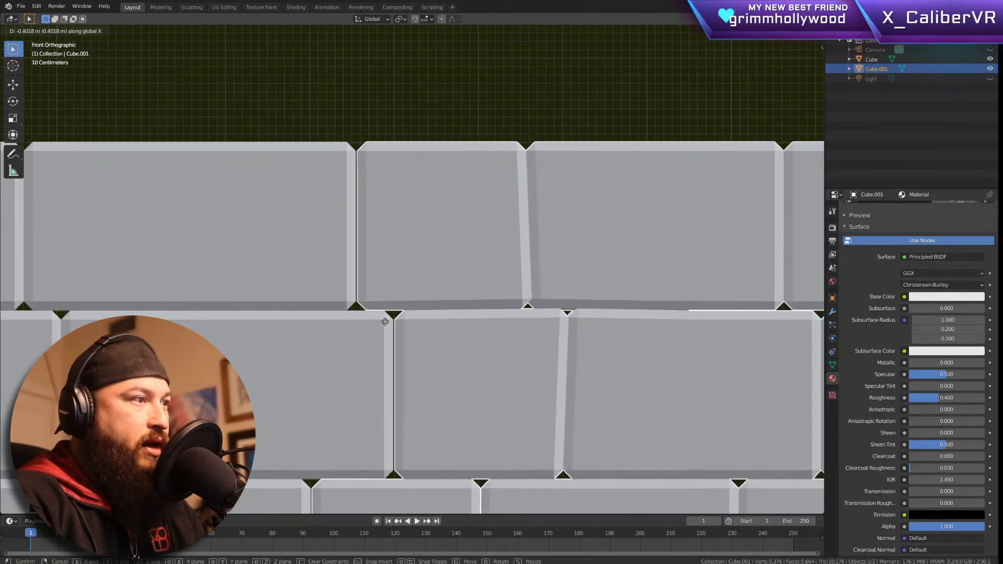
{"action": "left_click", "coordinate": [385, 325]}
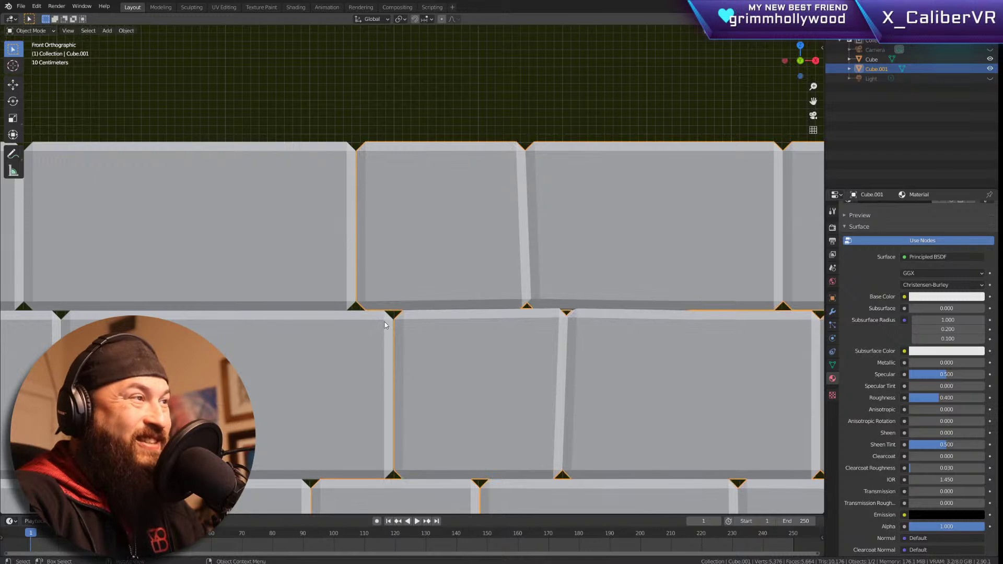
Step: Examine the two joined wall sections from the side, top and front, and in perspective
{"action": "scroll", "coordinate": [385, 325], "scroll_direction": "down", "scroll_amount": 5}
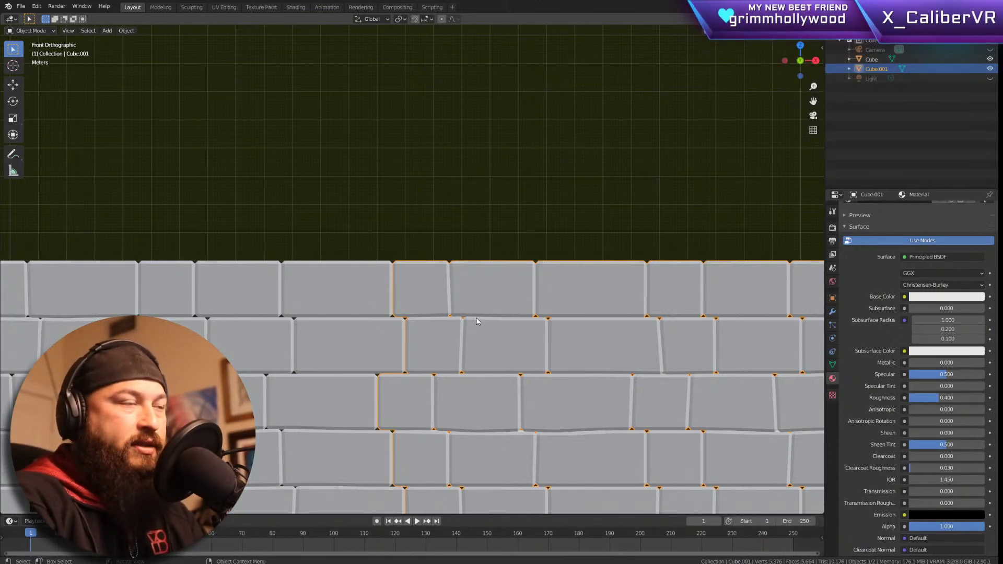
{"action": "key", "text": "KP_3"}
{"action": "scroll", "coordinate": [475, 319], "scroll_direction": "down", "scroll_amount": 4}
{"action": "scroll", "coordinate": [476, 319], "scroll_direction": "up", "scroll_amount": 2}
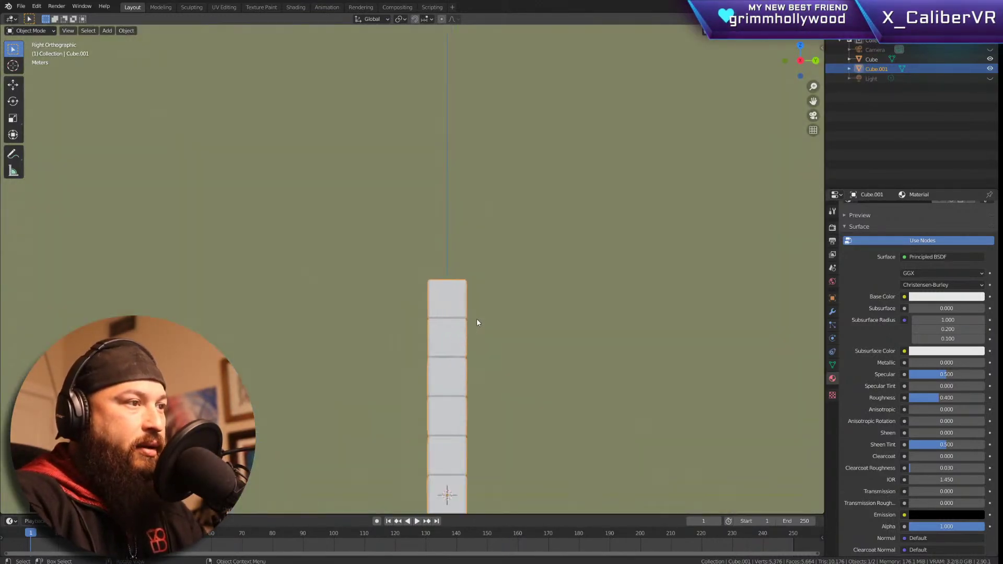
{"action": "middle_click_drag", "start_coordinate": [497, 342], "coordinate": [490, 187], "text": "shift"}
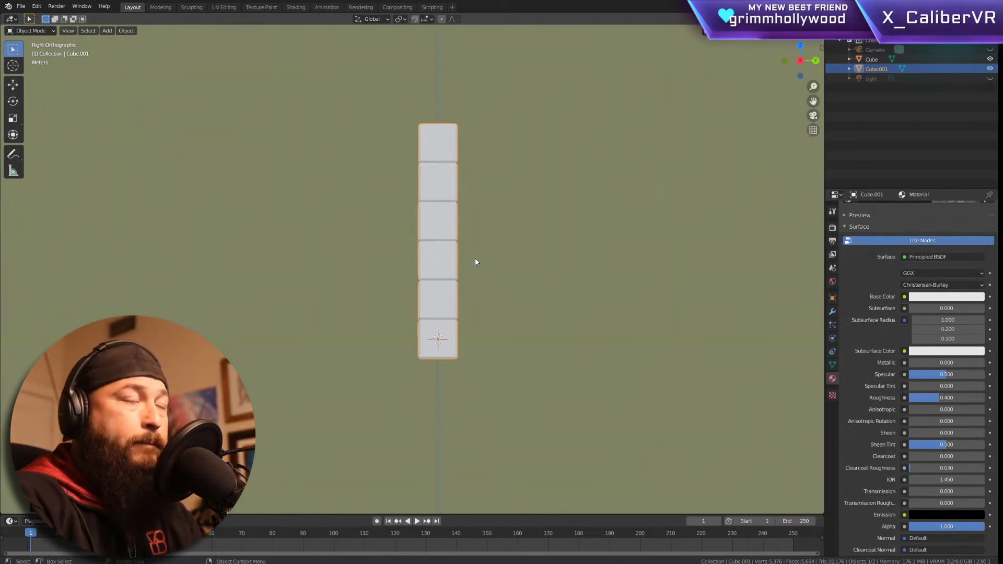
{"action": "key", "text": "KP_7"}
{"action": "scroll", "coordinate": [453, 272], "scroll_direction": "down", "scroll_amount": 4}
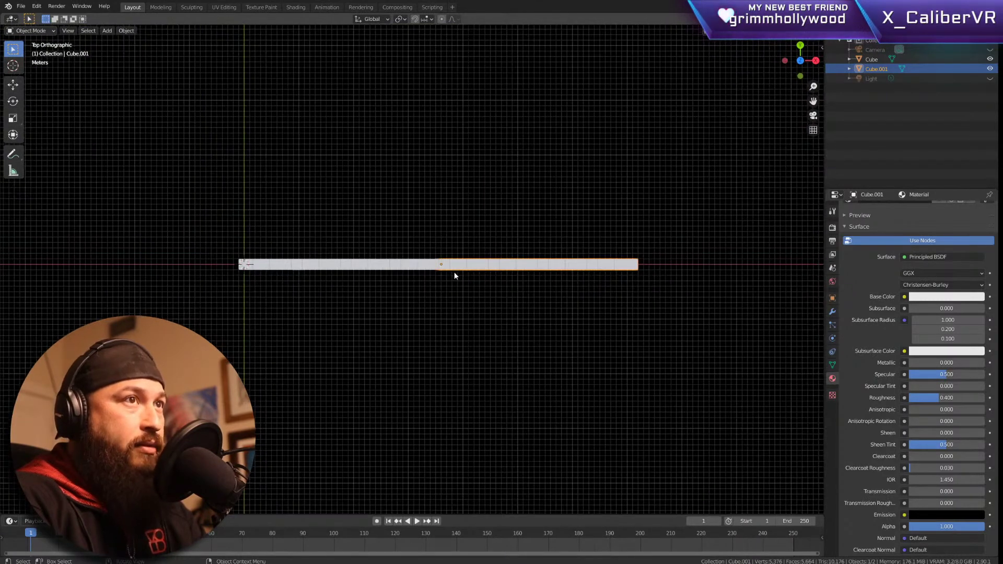
{"action": "scroll", "coordinate": [454, 271], "scroll_direction": "up", "scroll_amount": 2}
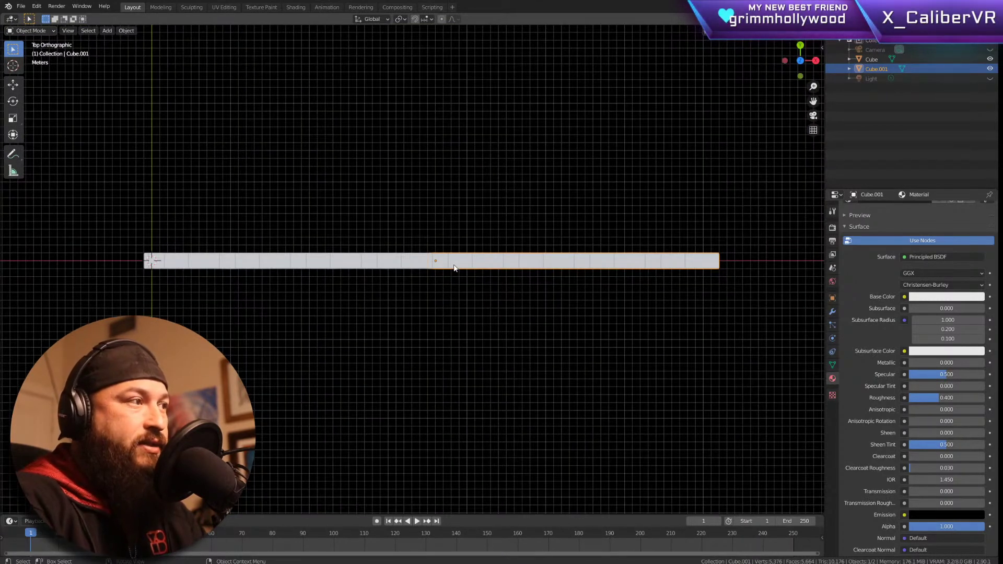
{"action": "scroll", "coordinate": [550, 212], "scroll_direction": "up", "scroll_amount": 1}
{"action": "scroll", "coordinate": [547, 212], "scroll_direction": "down", "scroll_amount": 2, "text": "ctrl"}
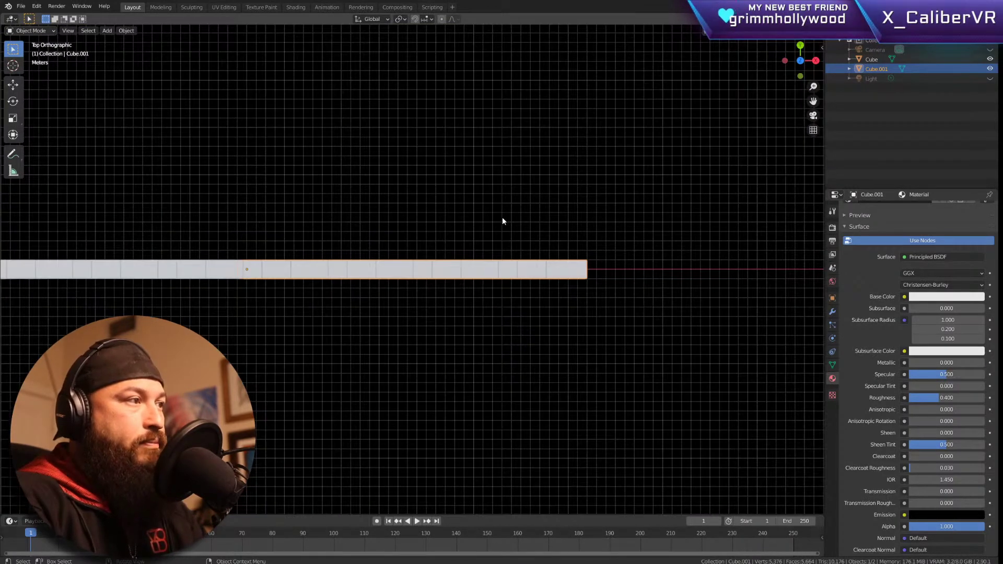
{"action": "scroll", "coordinate": [506, 221], "scroll_direction": "down", "scroll_amount": 6}
{"action": "key", "text": "a"}
{"action": "key", "text": "KP_Decimal"}
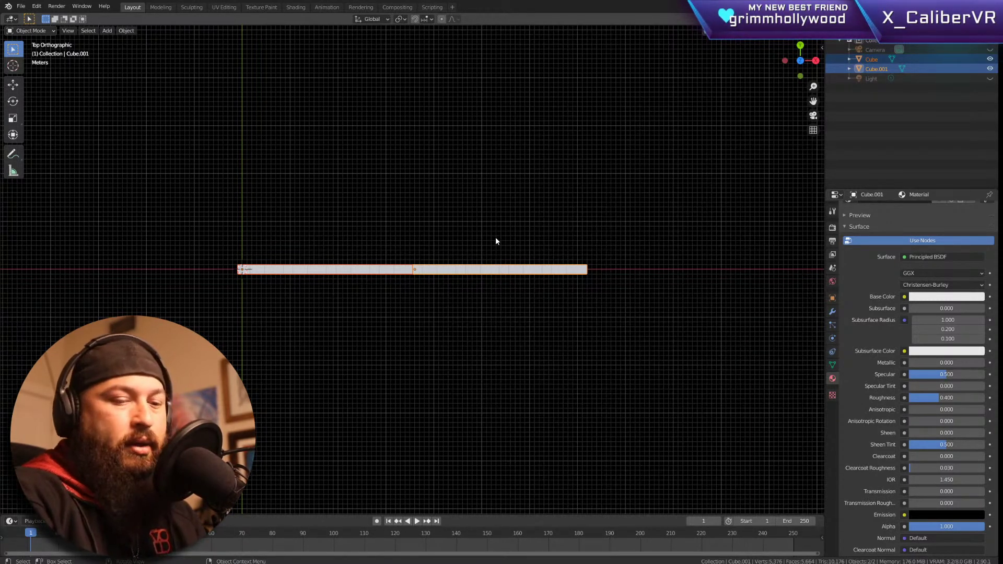
{"action": "middle_click_drag", "start_coordinate": [496, 241], "coordinate": [332, 138]}
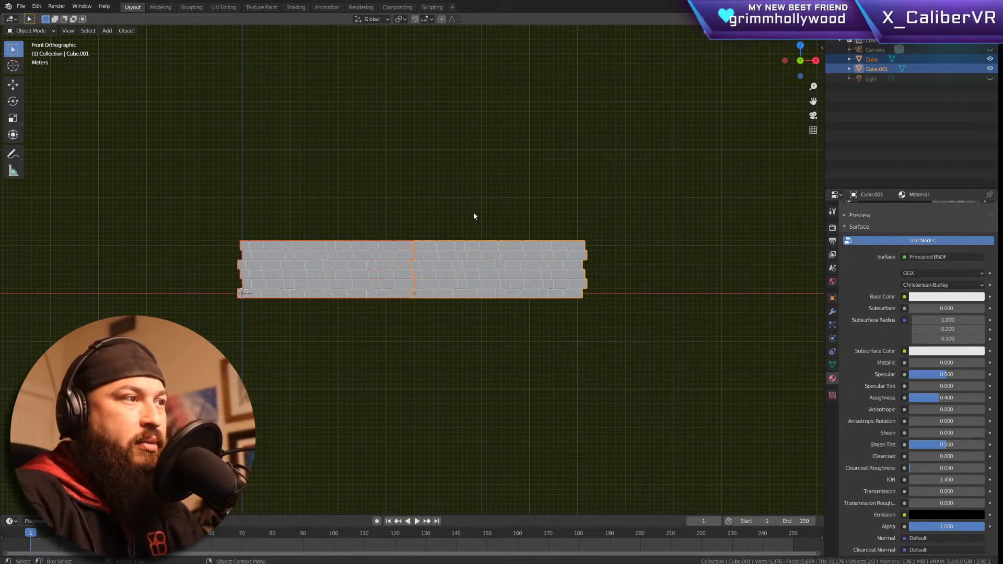
{"action": "mouse_move", "coordinate": [473, 213]}
{"action": "middle_mouse_down"}
{"action": "mouse_move", "coordinate": [510, 213]}
{"action": "mouse_move", "coordinate": [486, 217]}
{"action": "middle_mouse_up"}
{"action": "key", "text": "KP_1"}
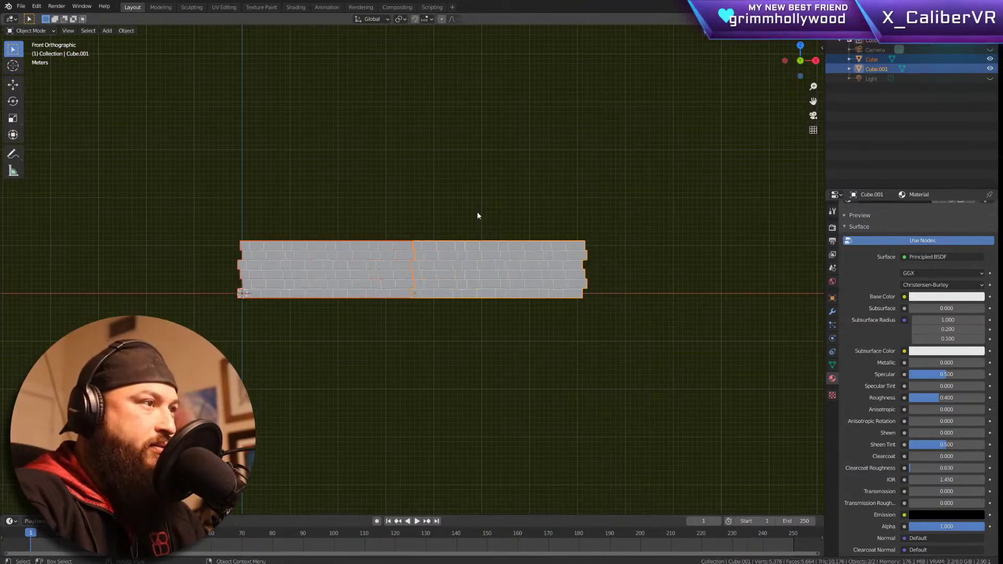
{"action": "scroll", "coordinate": [499, 221], "scroll_direction": "up", "scroll_amount": 5}
{"action": "key", "text": "KP_5"}
{"action": "middle_click_drag", "start_coordinate": [497, 221], "coordinate": [460, 211]}
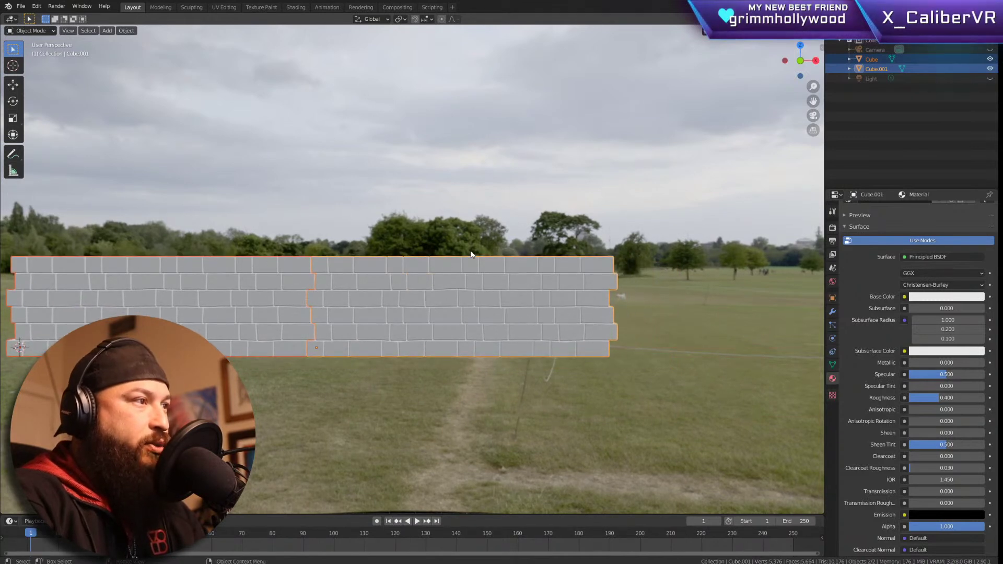
Step: Duplicate the second wall section and move the copy along the X axis to the wall's right end
{"action": "scroll", "coordinate": [703, 266], "scroll_direction": "down", "scroll_amount": 2}
{"action": "middle_click_drag", "start_coordinate": [703, 266], "coordinate": [553, 292], "text": "shift"}
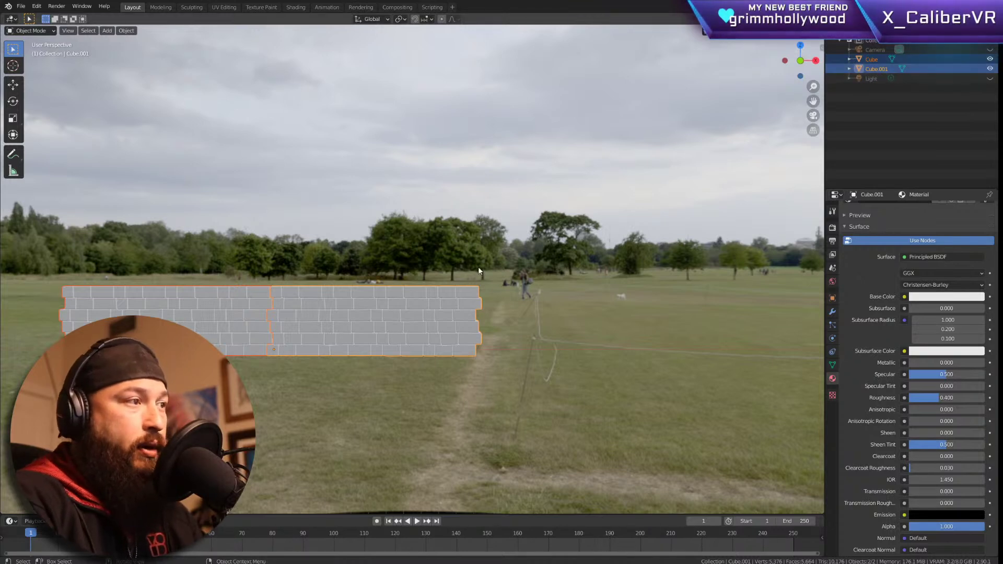
{"action": "left_click", "coordinate": [526, 264]}
{"action": "left_click", "coordinate": [413, 381]}
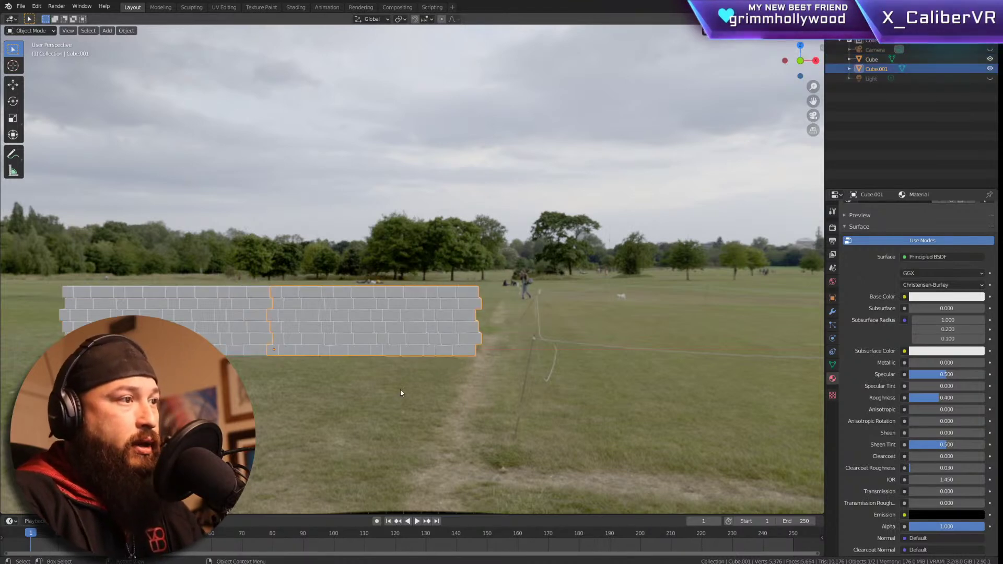
{"action": "key", "text": "shift+d"}
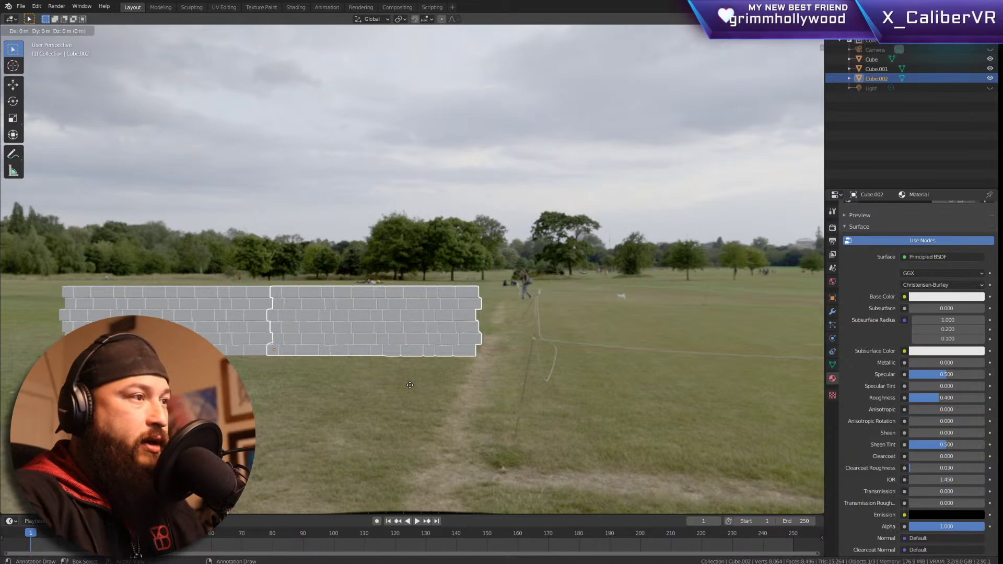
{"action": "key", "text": "x"}
{"action": "left_click", "coordinate": [618, 381]}
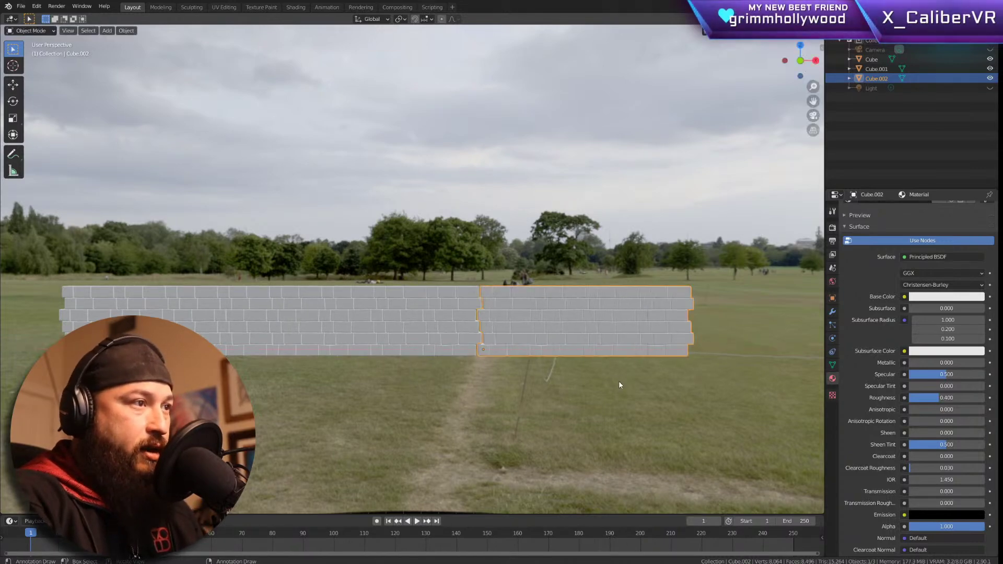
Step: In front view, shift the third section back about 0.37 m along X to close the gap with the second section
{"action": "key", "text": "KP_1"}
{"action": "scroll", "coordinate": [463, 328], "scroll_direction": "up", "scroll_amount": 10}
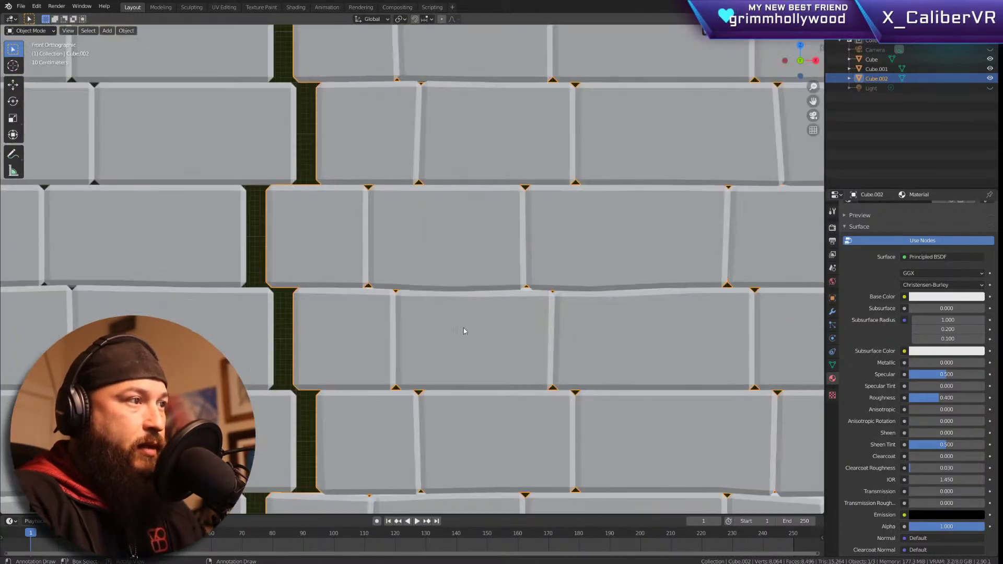
{"action": "key", "text": "g"}
{"action": "key", "text": "x"}
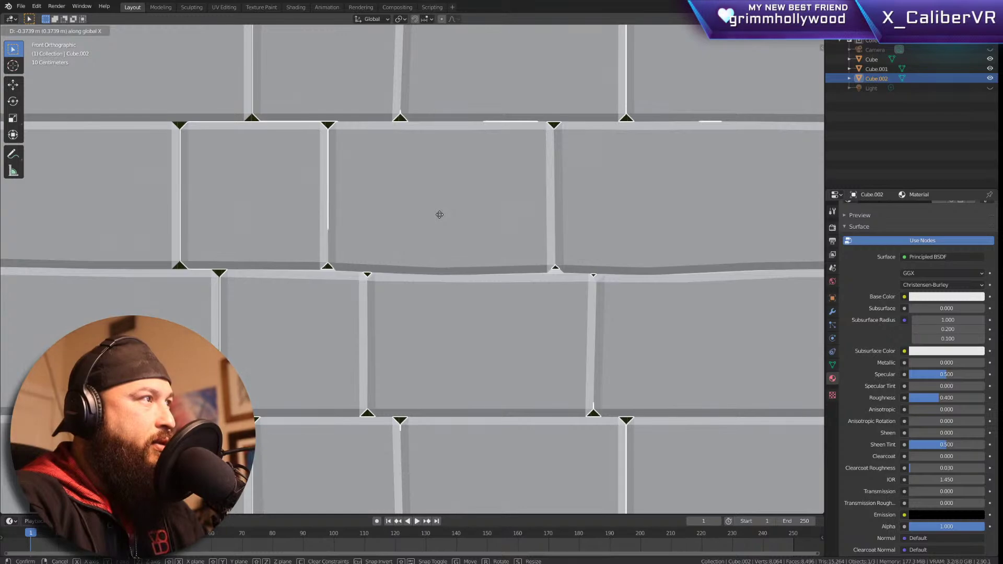
{"action": "left_click", "coordinate": [439, 215]}
{"action": "scroll", "coordinate": [439, 215], "scroll_direction": "down", "scroll_amount": 8}
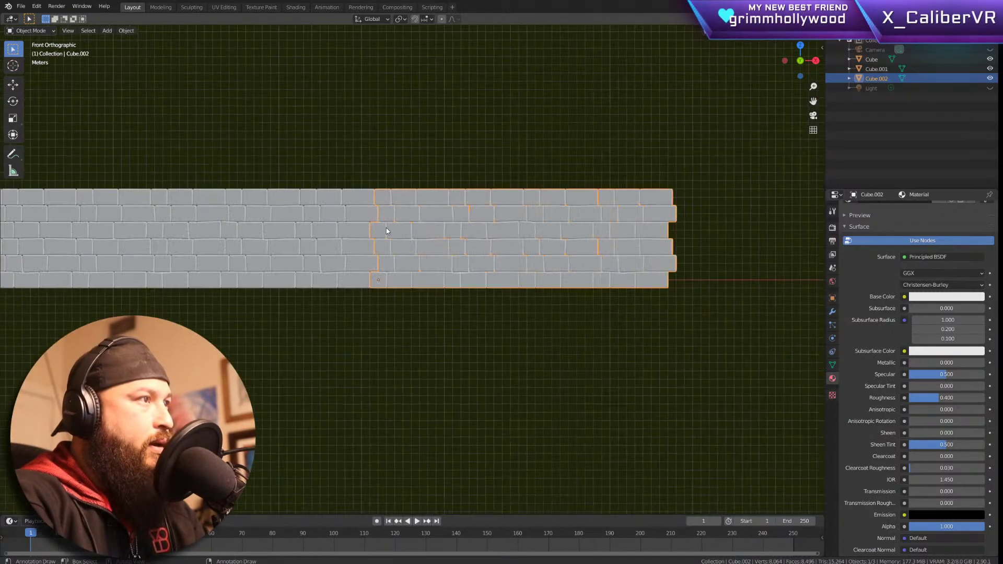
Step: Duplicate all three wall sections together and move the copies up along the Z axis to stack them on top of the wall
{"action": "left_click", "coordinate": [330, 166]}
{"action": "middle_click_drag", "start_coordinate": [405, 279], "coordinate": [426, 317]}
{"action": "left_click_drag", "start_coordinate": [502, 202], "coordinate": [79, 233]}
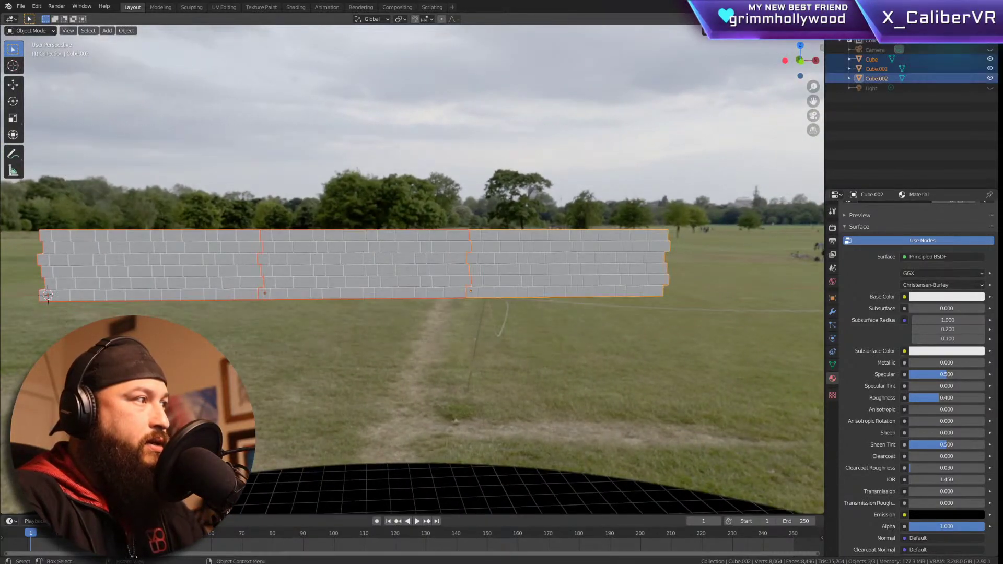
{"action": "key", "text": "shift+d"}
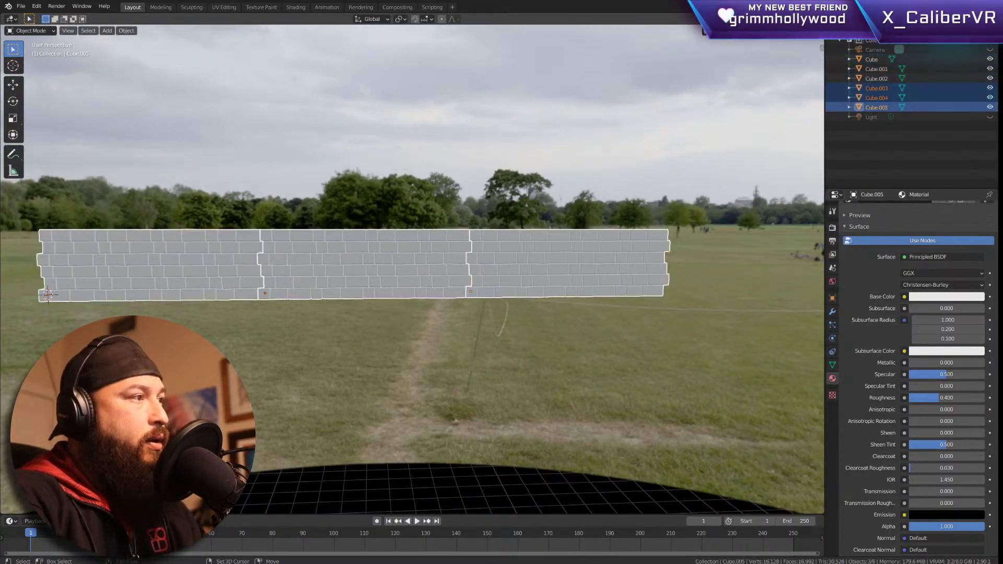
{"action": "key", "text": "z"}
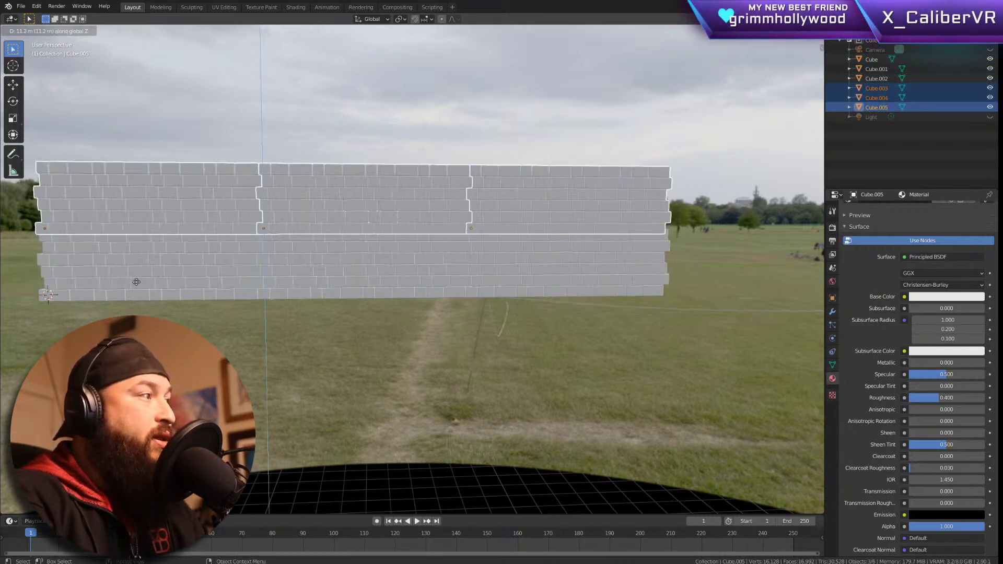
{"action": "left_click", "coordinate": [137, 277]}
{"action": "key", "text": "KP_1"}
{"action": "scroll", "coordinate": [70, 234], "scroll_direction": "up", "scroll_amount": 6}
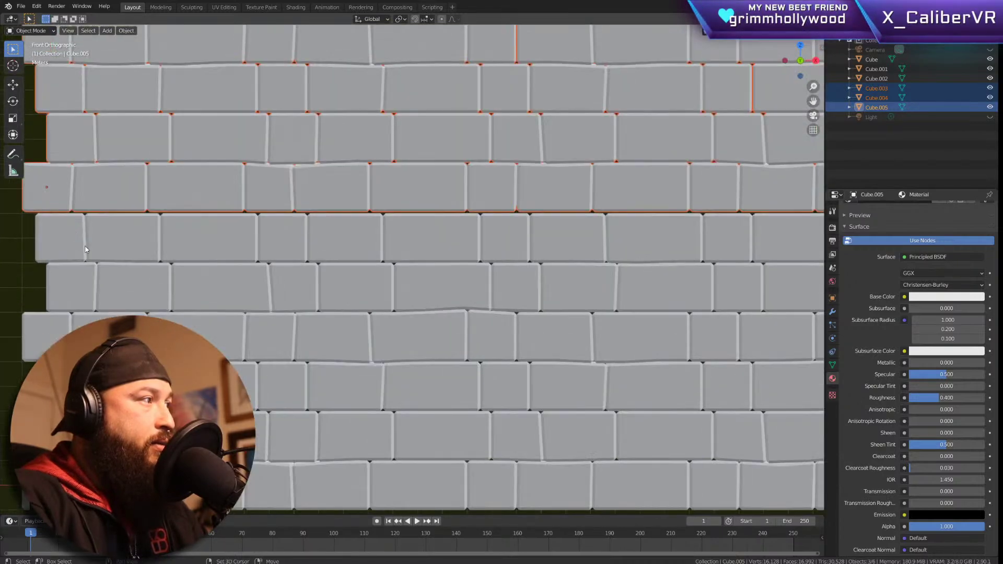
Step: Lower the three upper wall sections about 0.05 m along Z to close the seam with the lower sections, and deselect them
{"action": "scroll", "coordinate": [77, 246], "scroll_direction": "down", "scroll_amount": 1}
{"action": "scroll", "coordinate": [332, 161], "scroll_direction": "up", "scroll_amount": 5}
{"action": "key", "text": "g"}
{"action": "key", "text": "z"}
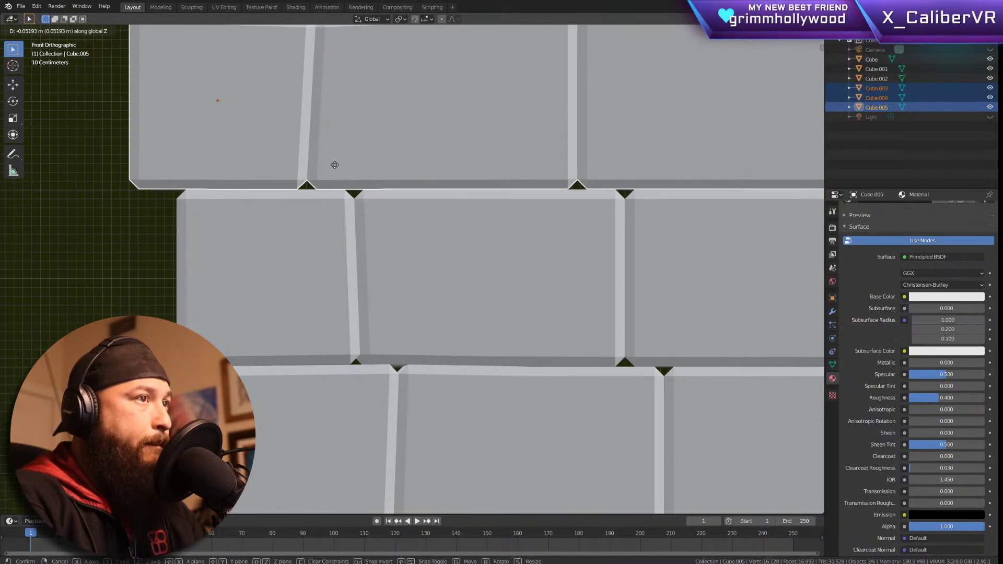
{"action": "left_click", "coordinate": [335, 164]}
{"action": "scroll", "coordinate": [434, 220], "scroll_direction": "down", "scroll_amount": 1}
{"action": "scroll", "coordinate": [433, 219], "scroll_direction": "down", "scroll_amount": 9}
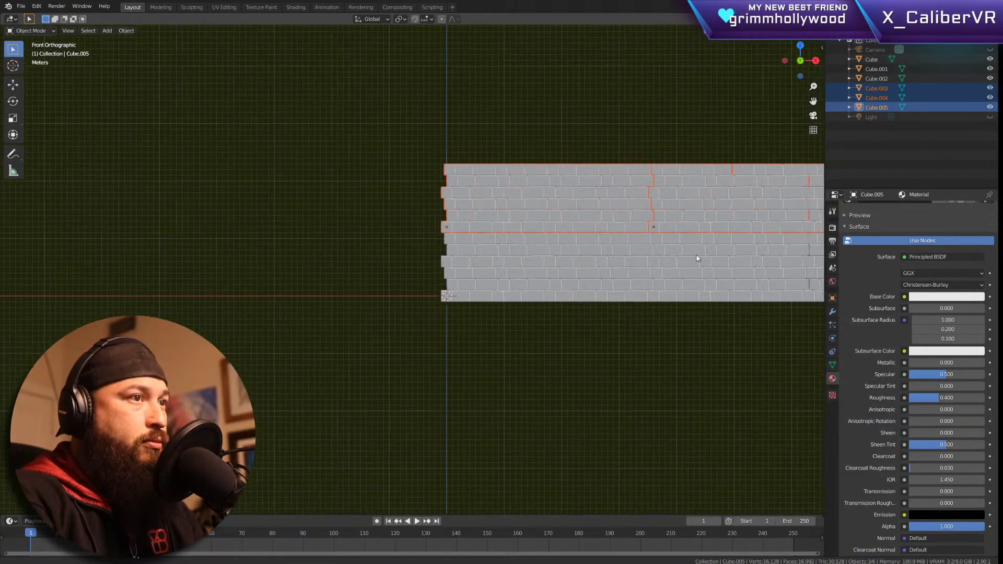
{"action": "middle_click_drag", "start_coordinate": [719, 253], "coordinate": [302, 262], "text": "shift"}
{"action": "left_click", "coordinate": [422, 128]}
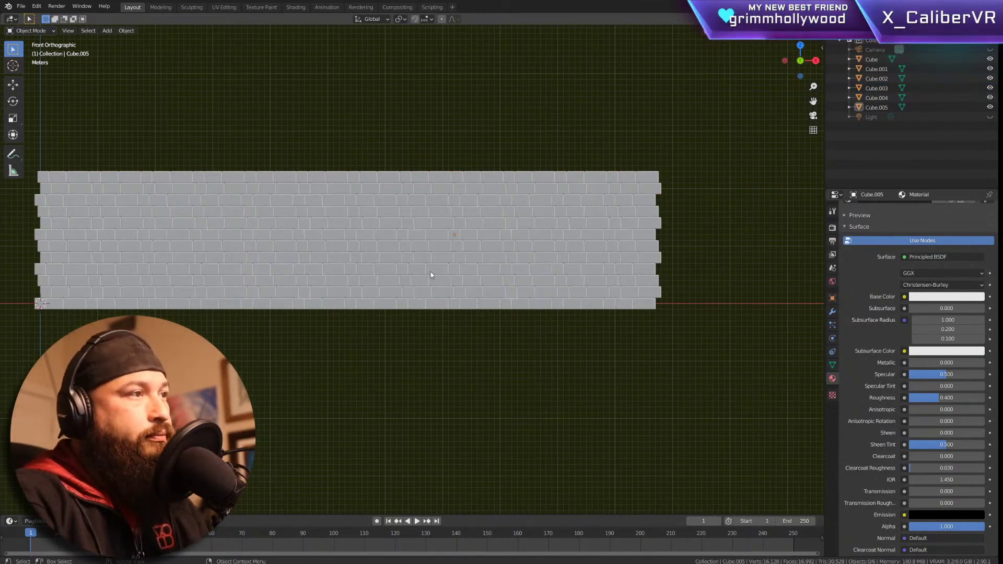
{"action": "scroll", "coordinate": [418, 276], "scroll_direction": "up", "scroll_amount": 1}
{"action": "left_click", "coordinate": [529, 196]}
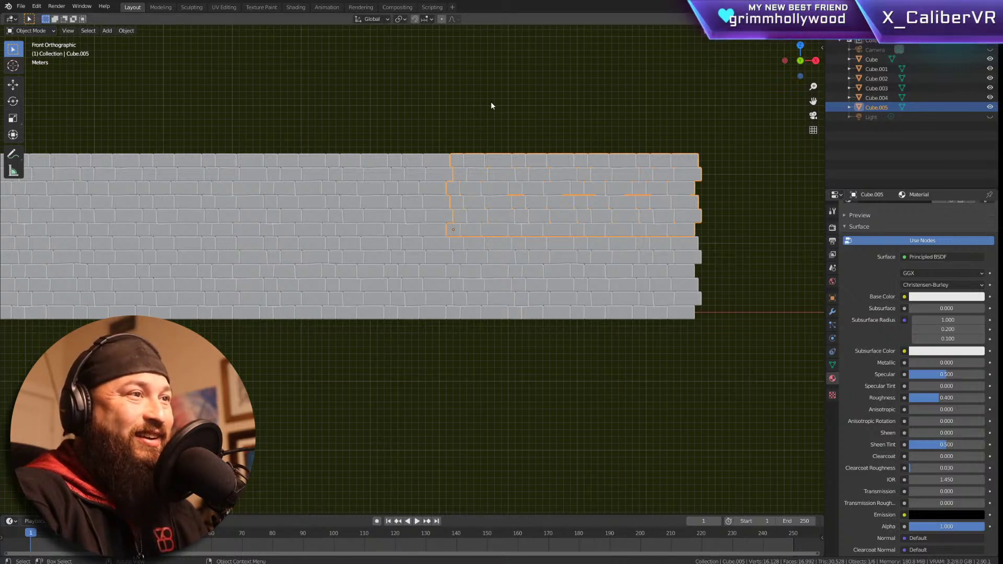
{"action": "left_click", "coordinate": [471, 117]}
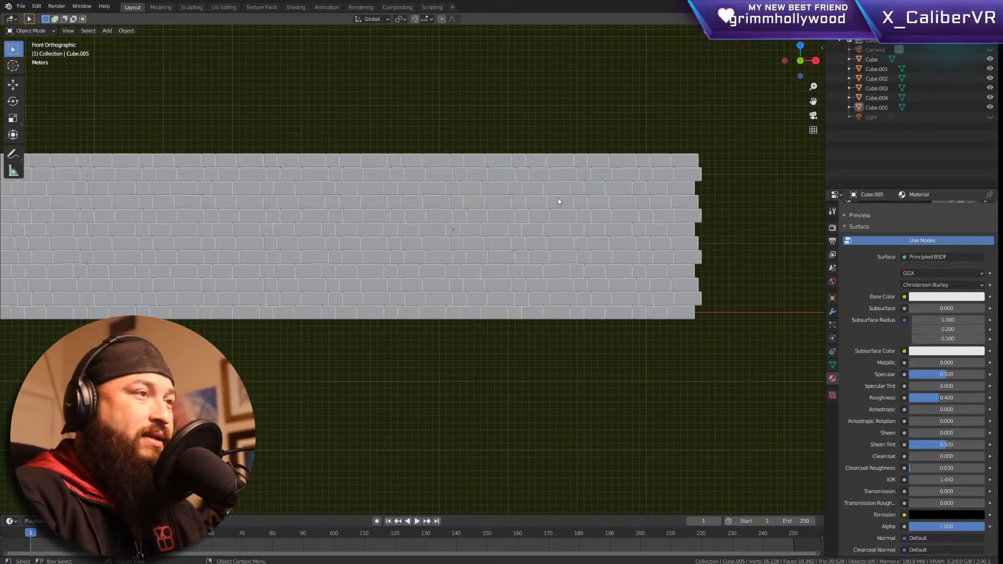
{"action": "left_click", "coordinate": [560, 204]}
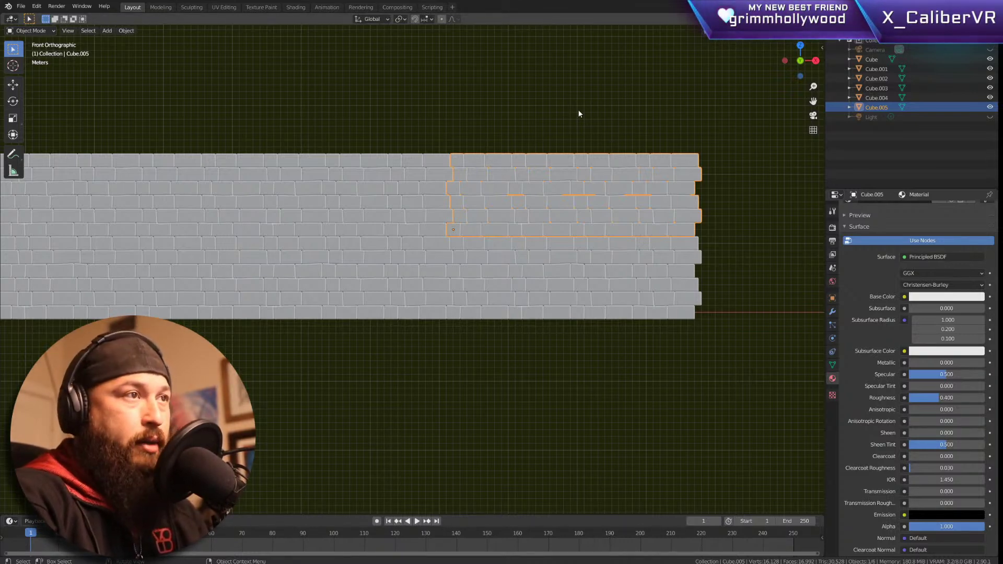
{"action": "left_click", "coordinate": [590, 127]}
{"action": "scroll", "coordinate": [607, 191], "scroll_direction": "down", "scroll_amount": 8}
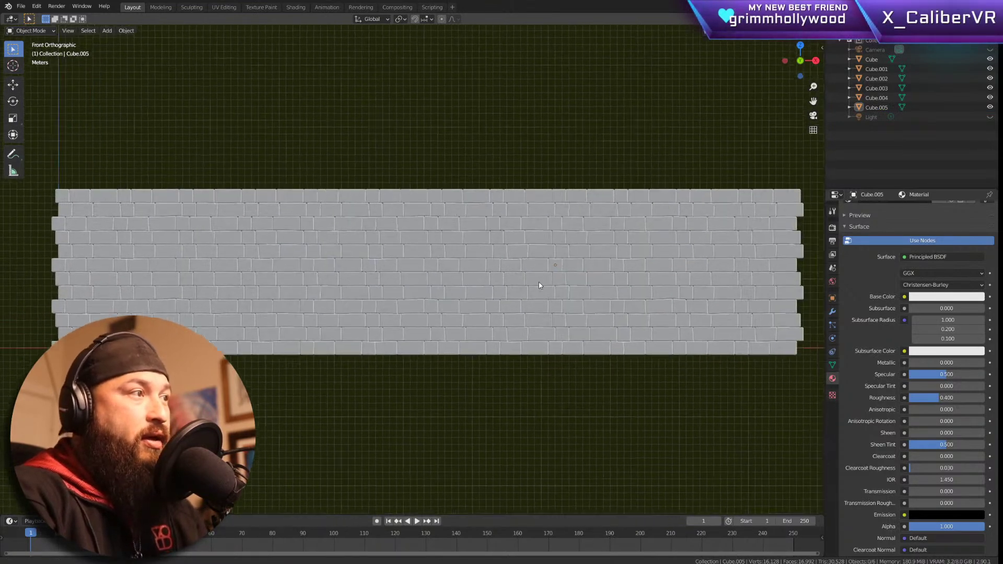
{"action": "middle_click_drag", "start_coordinate": [604, 257], "coordinate": [263, 285], "text": "shift"}
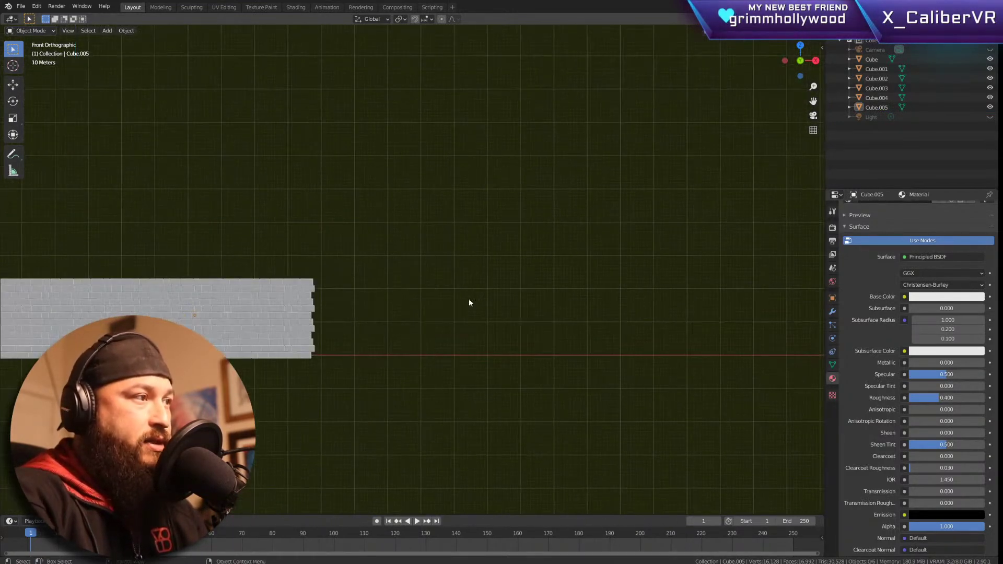
{"action": "key", "text": "shift+a"}
{"action": "key", "text": "Escape"}
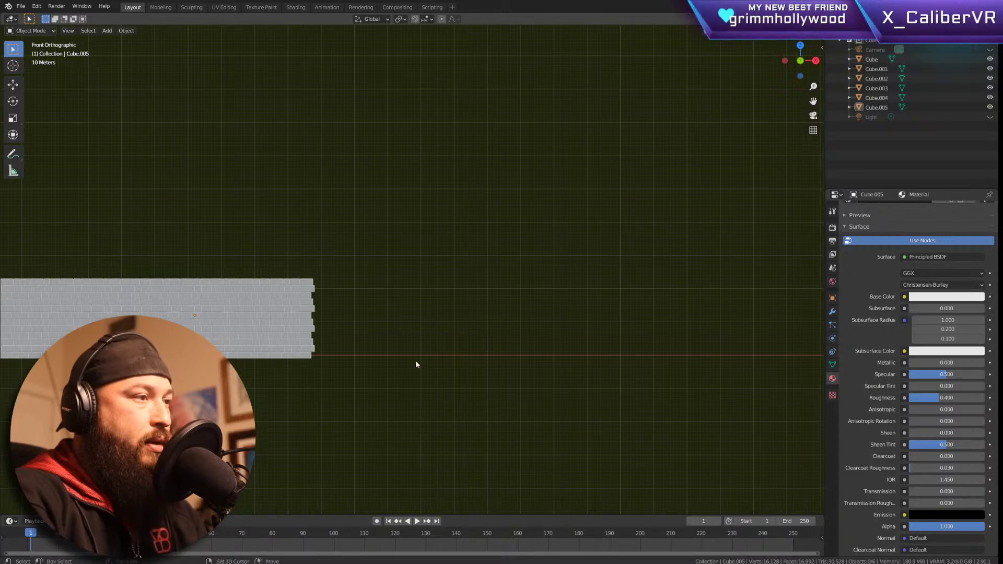
{"action": "key", "text": "shift+a"}
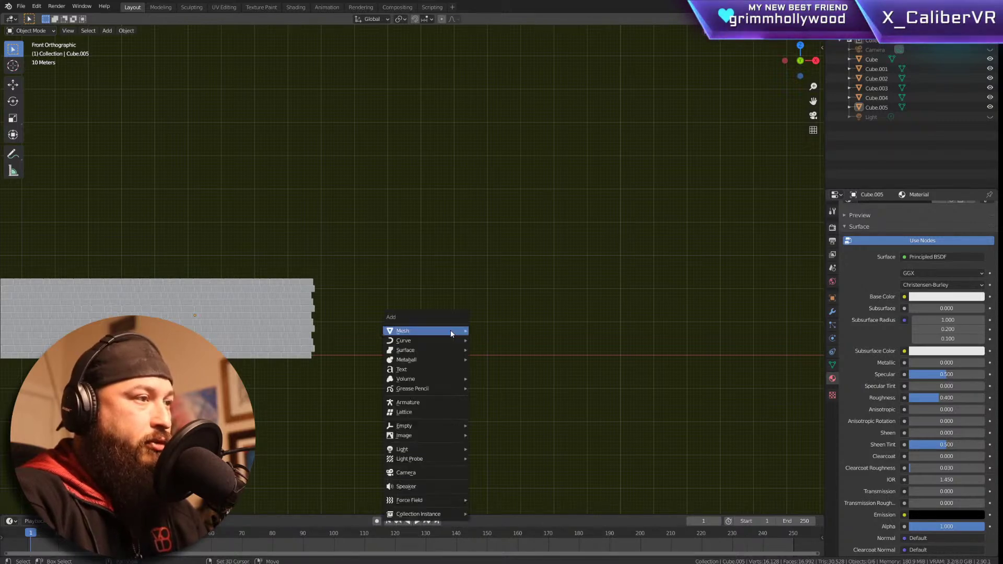
{"action": "mouse_move", "coordinate": [451, 330]}
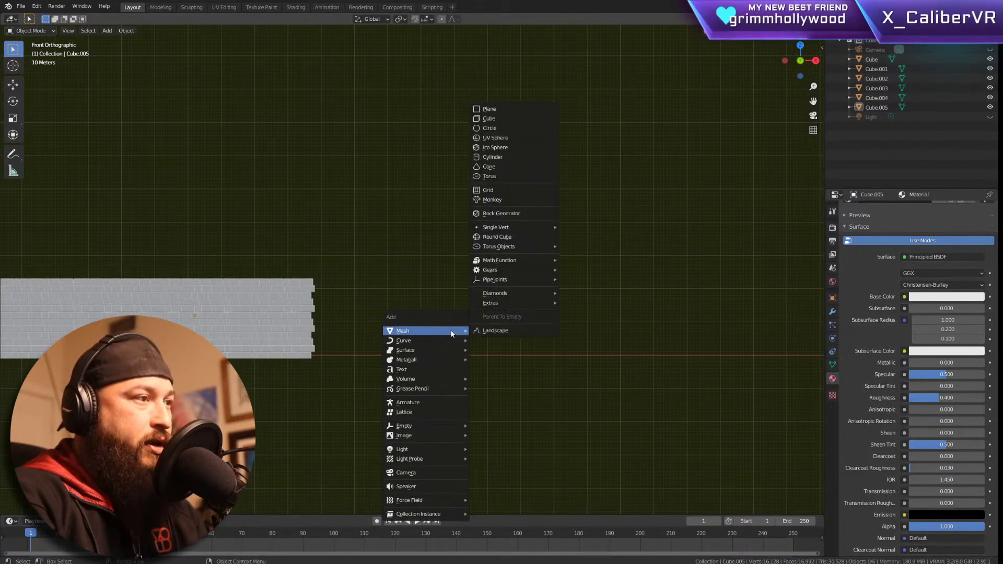
{"action": "left_click", "coordinate": [517, 155]}
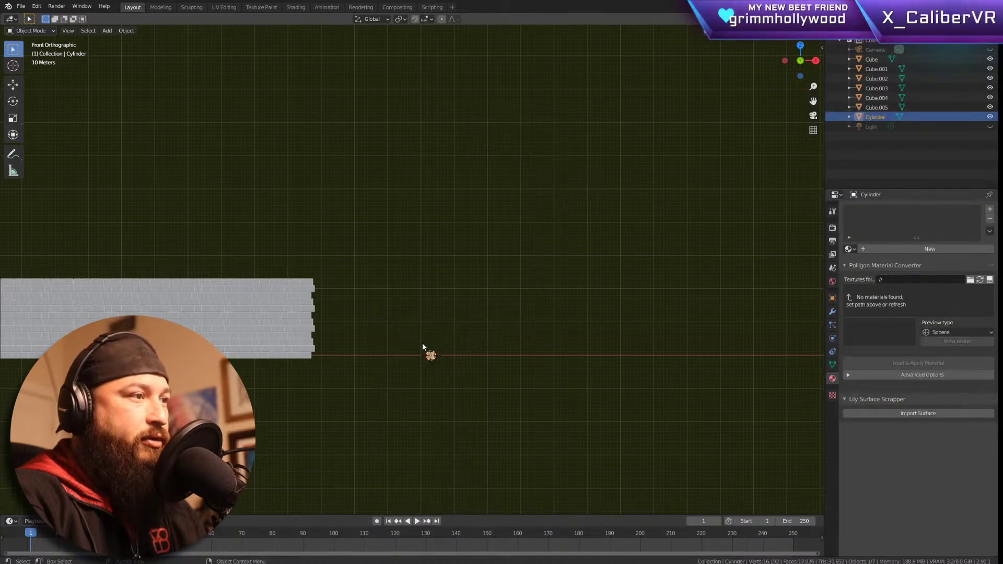
{"action": "scroll", "coordinate": [423, 344], "scroll_direction": "up", "scroll_amount": 8}
{"action": "key", "text": "g"}
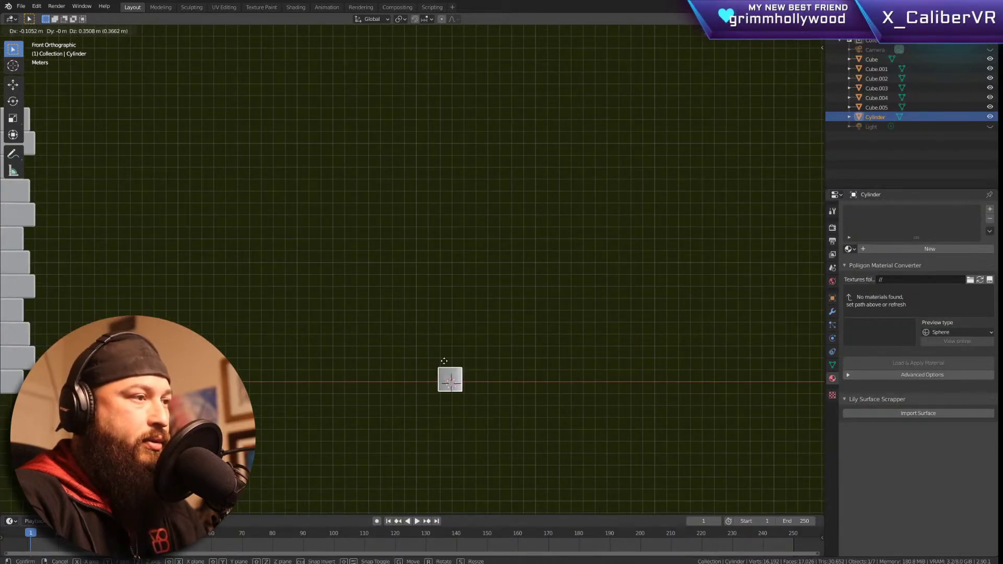
{"action": "key", "text": "z"}
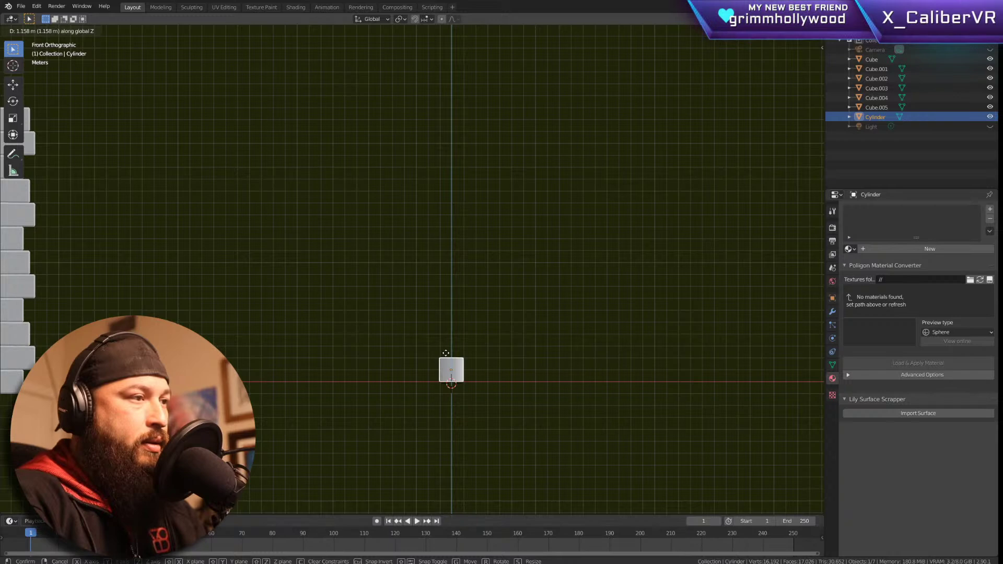
{"action": "left_click", "coordinate": [475, 346]}
{"action": "middle_click_drag", "start_coordinate": [488, 323], "coordinate": [513, 314]}
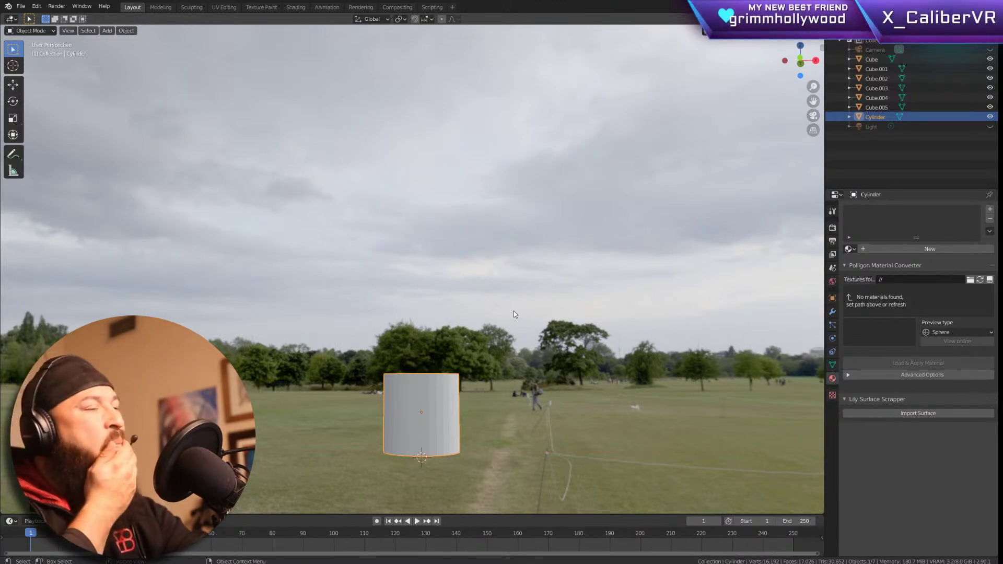
{"action": "middle_click_drag", "start_coordinate": [385, 296], "coordinate": [452, 315]}
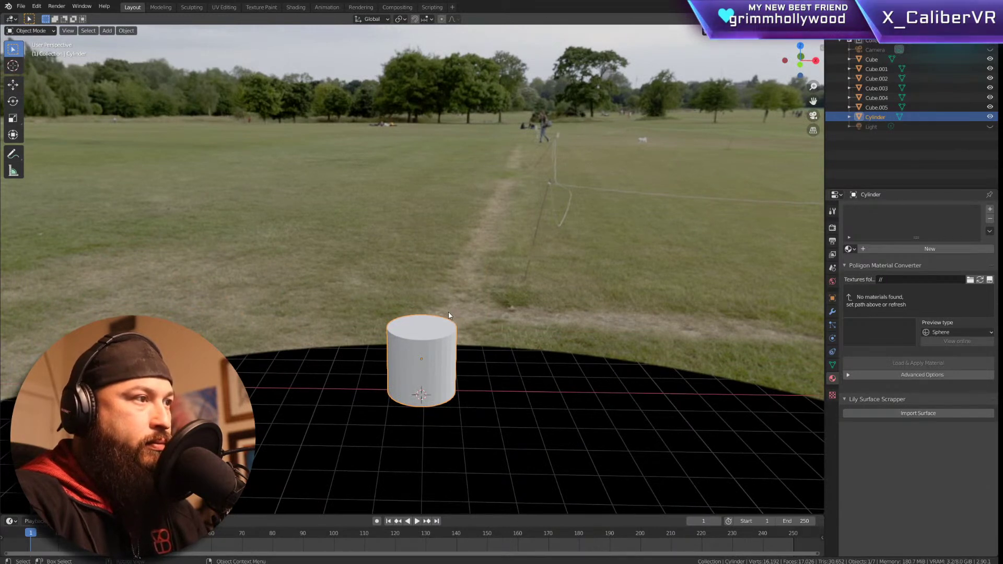
{"action": "key", "text": "Delete"}
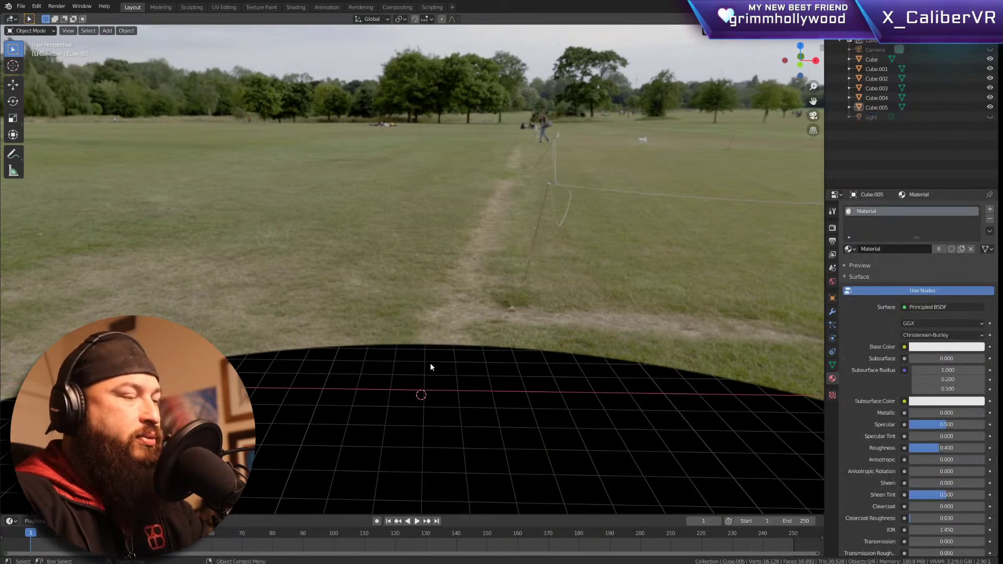
Step: Add a UV sphere and a cylinder at the 3D cursor beyond the wall's right end
{"action": "key", "text": "shift+a"}
{"action": "mouse_move", "coordinate": [425, 371]}
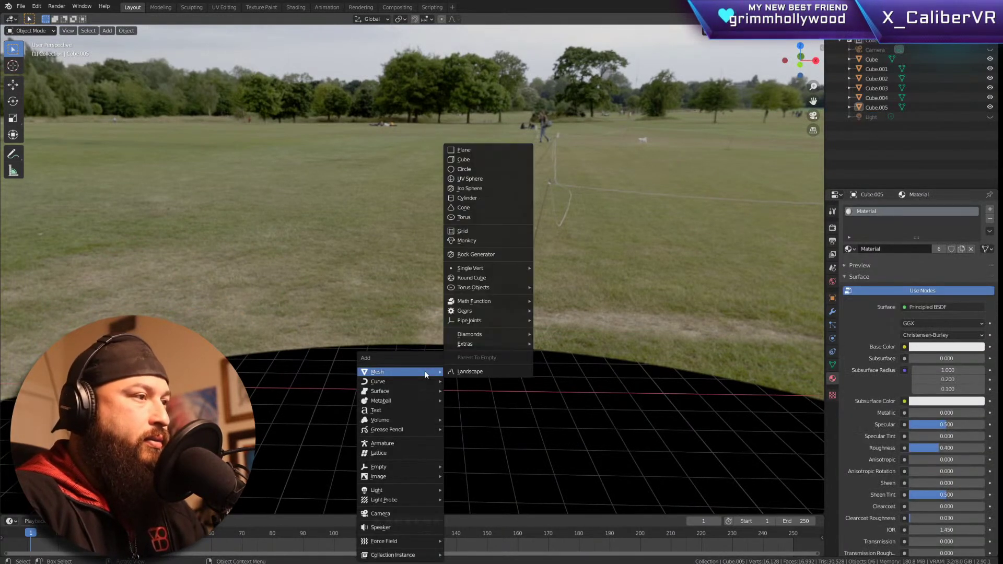
{"action": "left_click", "coordinate": [500, 178]}
{"action": "key", "text": "shift+a"}
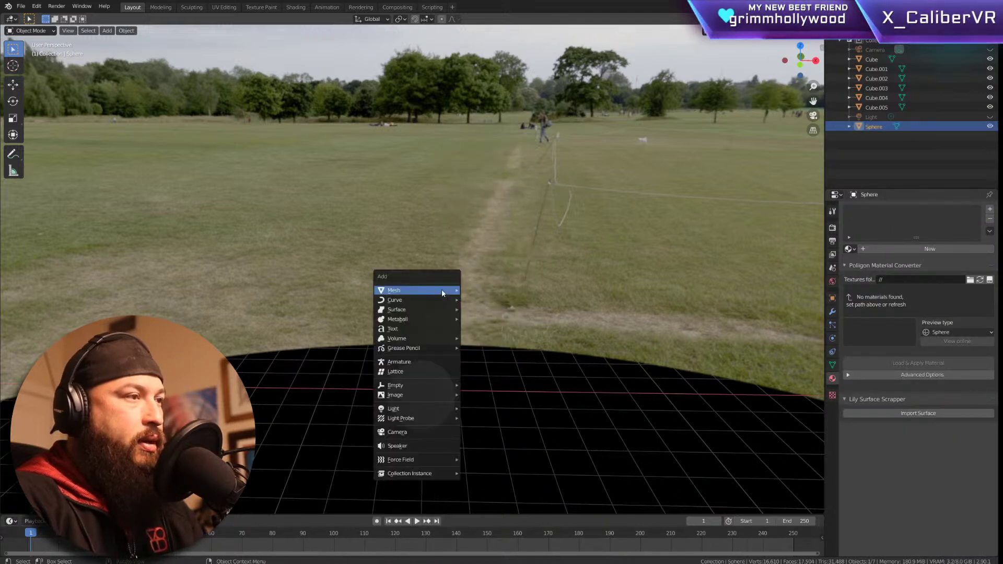
{"action": "mouse_move", "coordinate": [441, 290]}
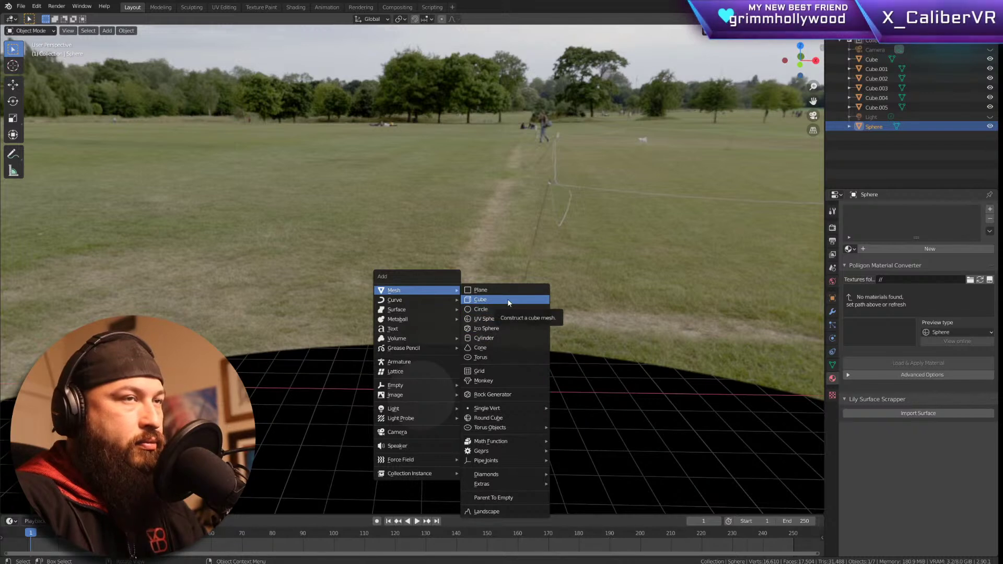
{"action": "left_click", "coordinate": [511, 338]}
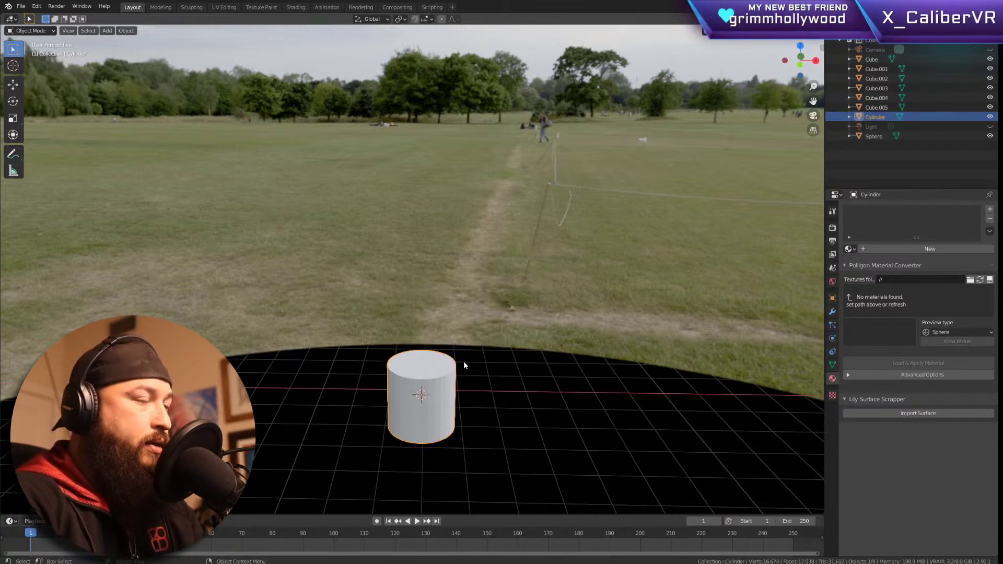
Step: Raise the cylinder about 1.84 m along Z and move the sphere up along Z until its upper half domes the cylinder's top
{"action": "key", "text": "g"}
{"action": "key", "text": "z"}
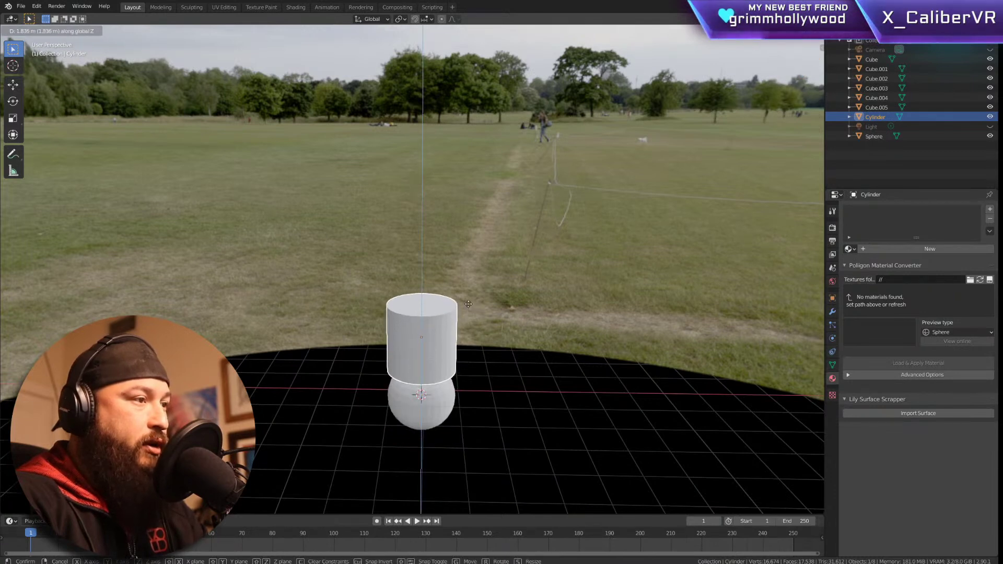
{"action": "left_click", "coordinate": [457, 379]}
{"action": "left_click", "coordinate": [444, 400]}
{"action": "key", "text": "g"}
{"action": "key", "text": "z"}
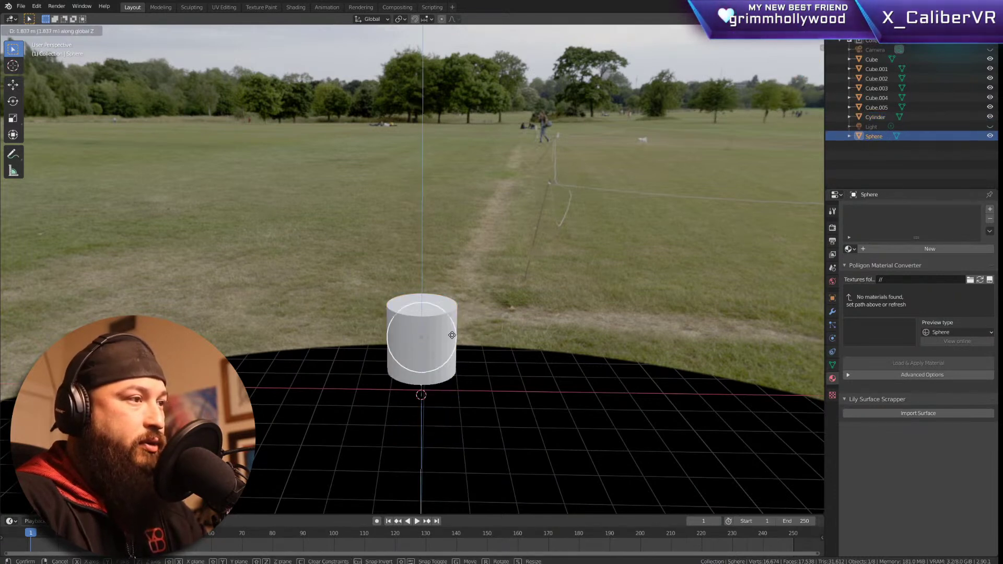
{"action": "left_click", "coordinate": [465, 309]}
{"action": "middle_click_drag", "start_coordinate": [472, 305], "coordinate": [514, 360]}
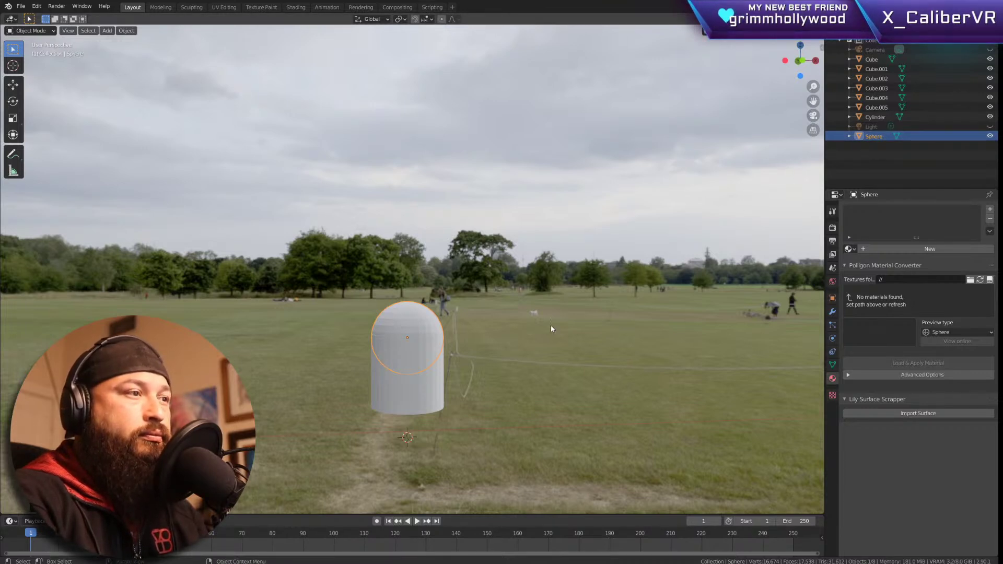
{"action": "middle_click_drag", "start_coordinate": [575, 332], "coordinate": [562, 346]}
{"action": "key", "text": "Tab"}
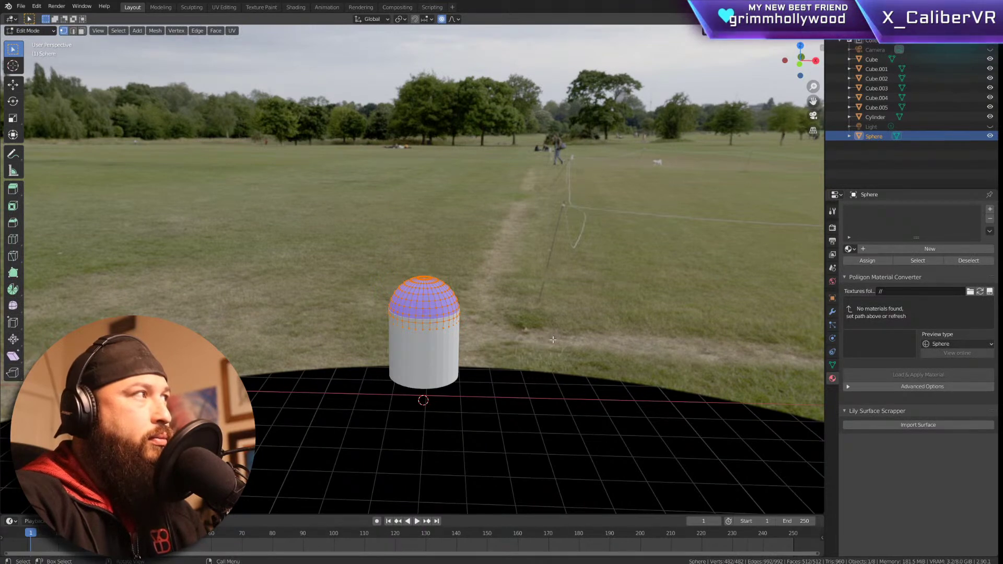
{"action": "key", "text": "Tab"}
Step: Give the cylinder a Boolean modifier set to Union with the sphere as its object, and apply it
{"action": "left_click", "coordinate": [434, 369]}
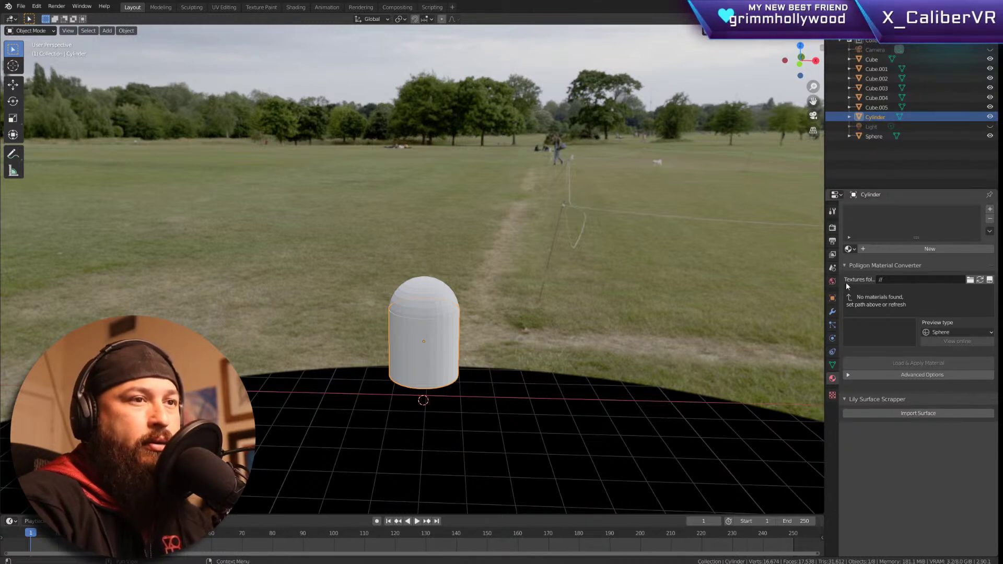
{"action": "left_click", "coordinate": [834, 311]}
{"action": "left_click", "coordinate": [891, 209]}
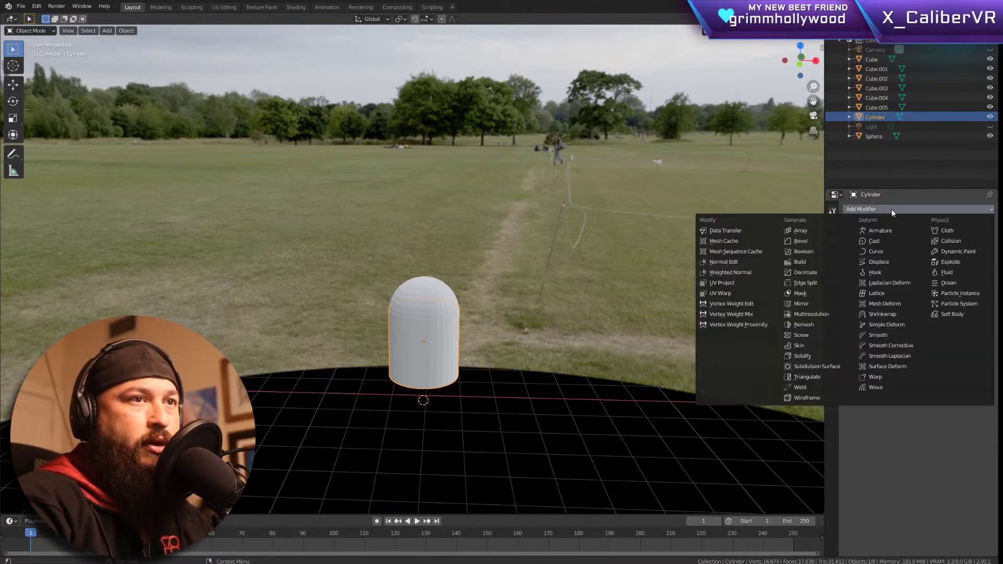
{"action": "left_click", "coordinate": [845, 251]}
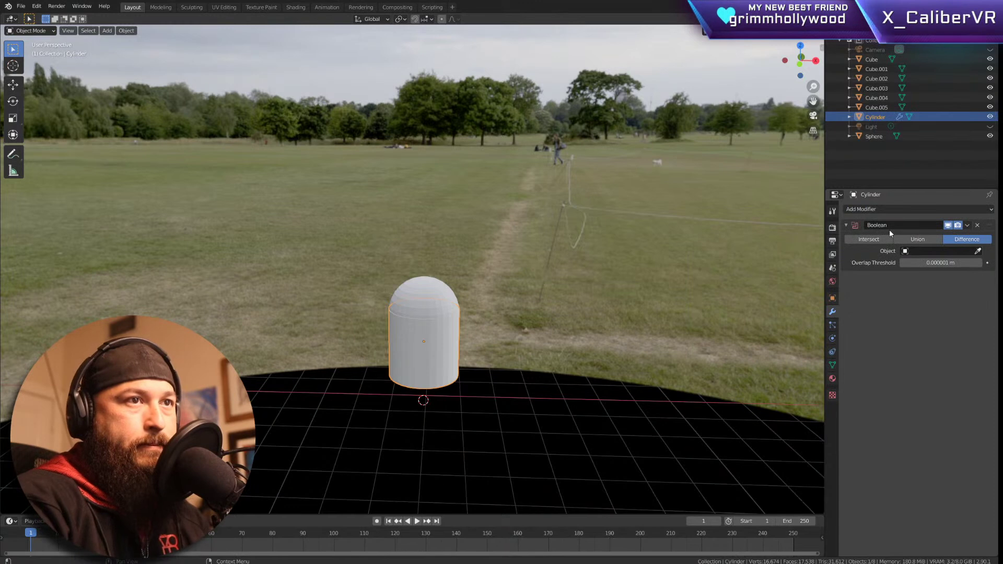
{"action": "left_click", "coordinate": [977, 251]}
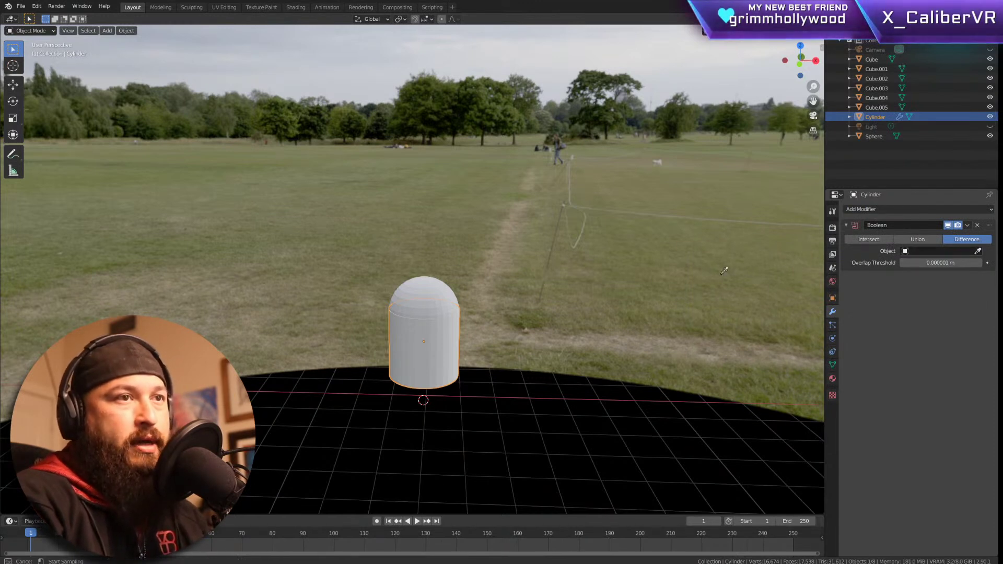
{"action": "left_click", "coordinate": [439, 287]}
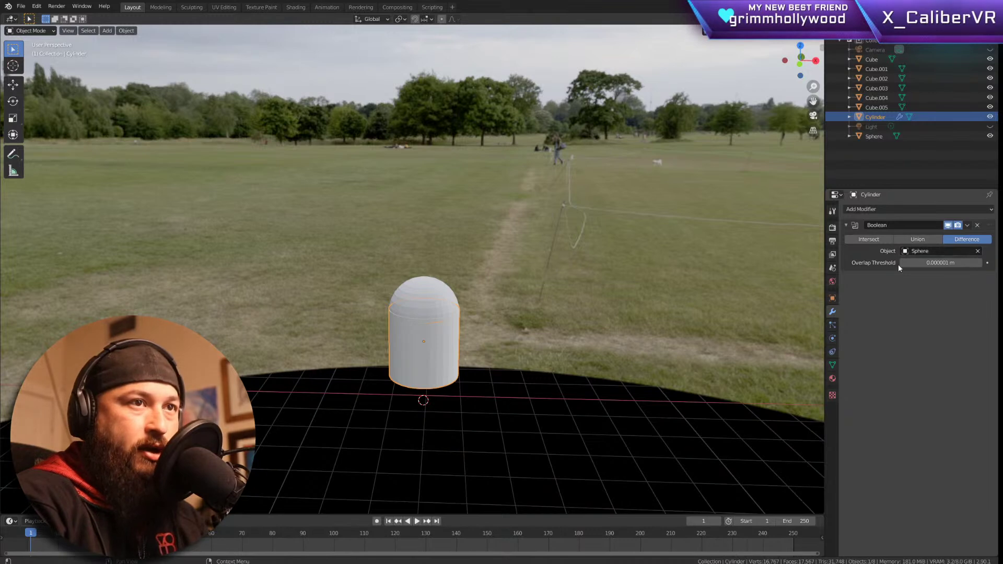
{"action": "left_click", "coordinate": [923, 239]}
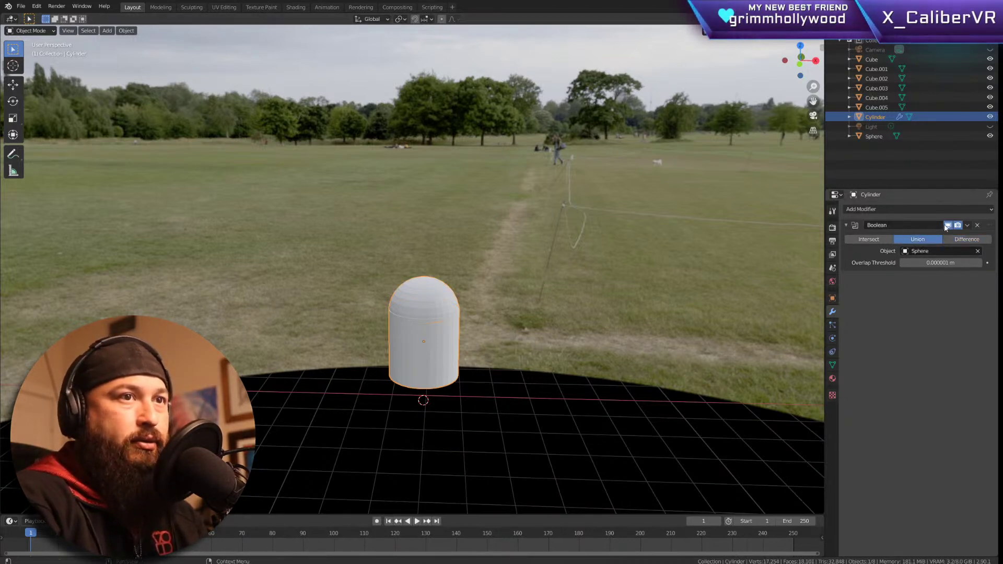
{"action": "left_click", "coordinate": [967, 225]}
{"action": "left_click", "coordinate": [933, 240]}
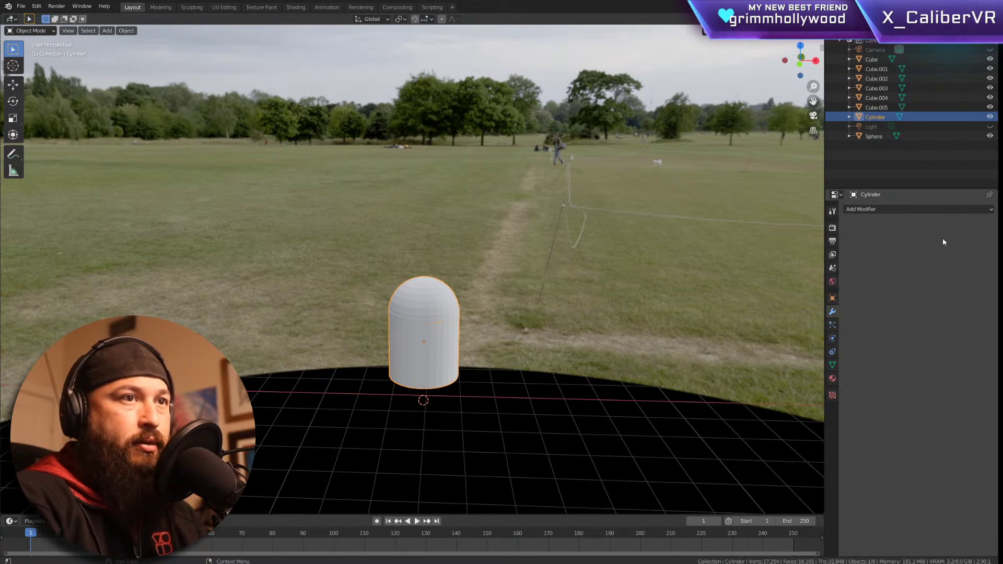
Step: Delete the leftover original sphere and select the merged domed cylinder
{"action": "left_click", "coordinate": [437, 303]}
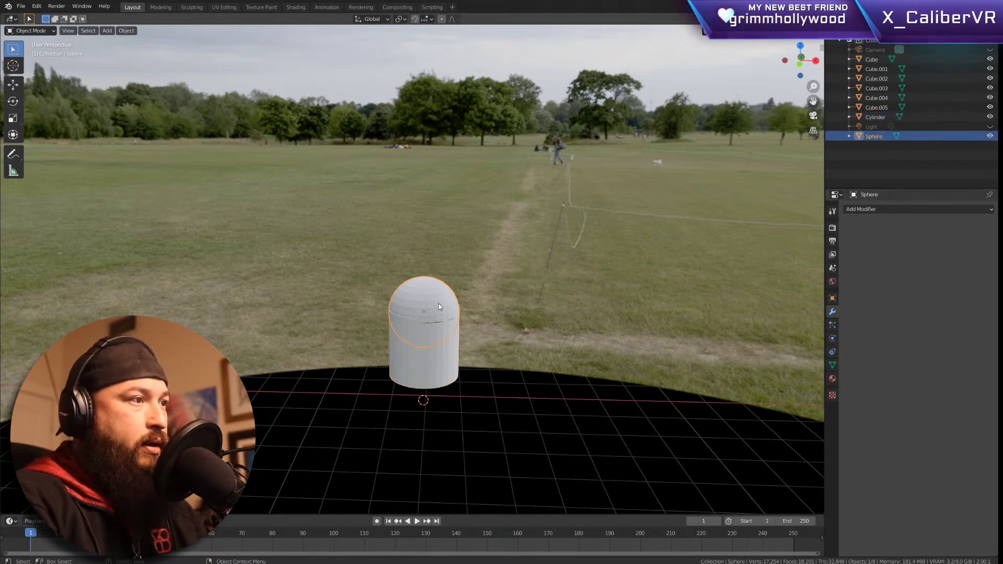
{"action": "key", "text": "g"}
{"action": "key", "text": "Escape"}
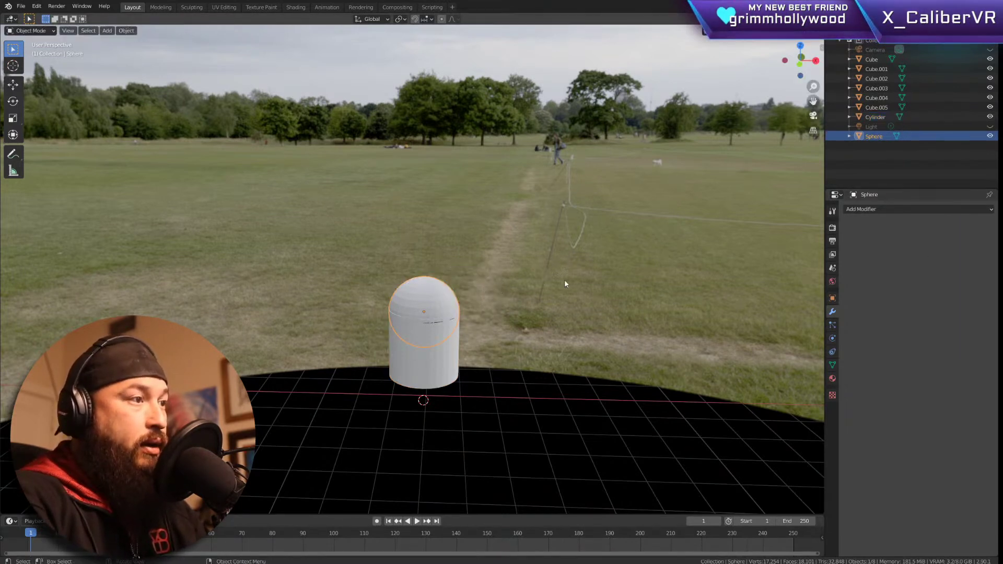
{"action": "left_click", "coordinate": [436, 298]}
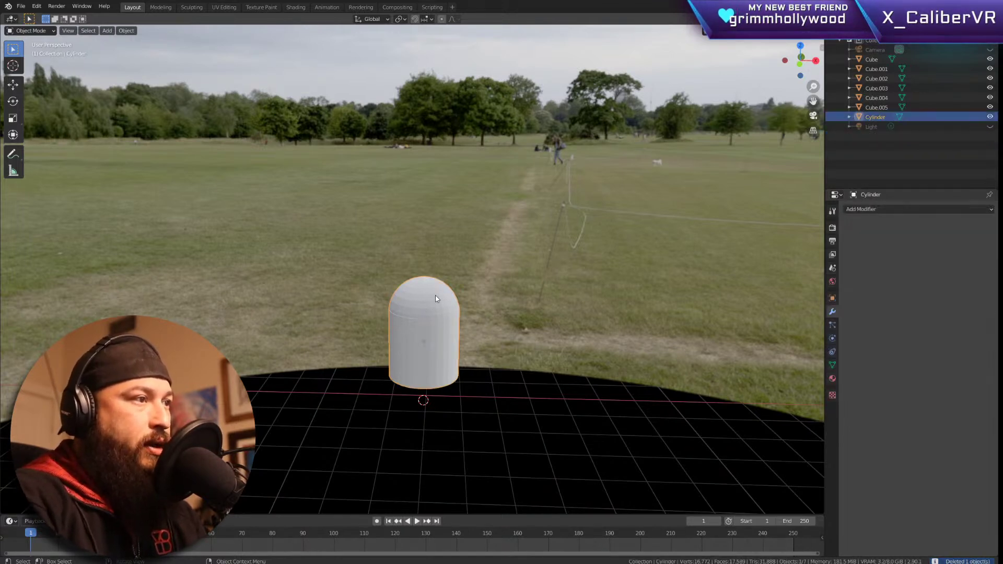
Step: Move the domed cylinder close to the wall's right end and scale it up to about three times its size
{"action": "key", "text": "g"}
{"action": "key", "text": "Escape"}
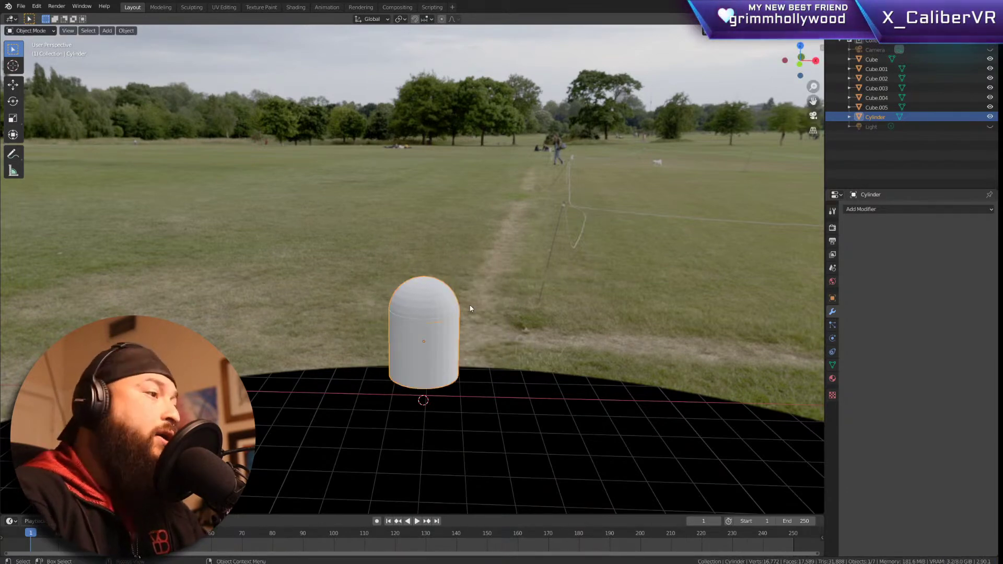
{"action": "middle_click_drag", "start_coordinate": [347, 340], "coordinate": [716, 351]}
{"action": "scroll", "coordinate": [428, 359], "scroll_direction": "down", "scroll_amount": 4}
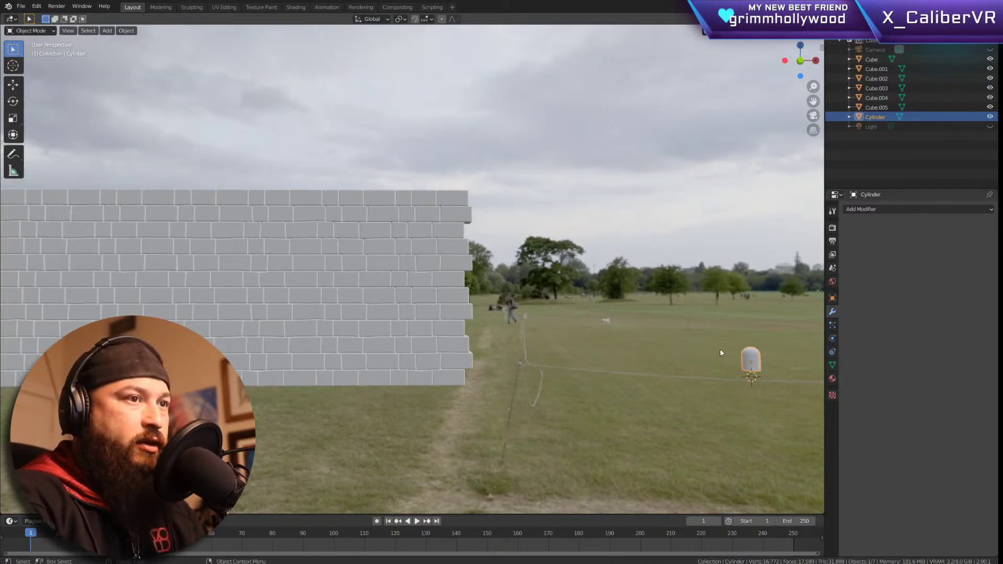
{"action": "key", "text": "g"}
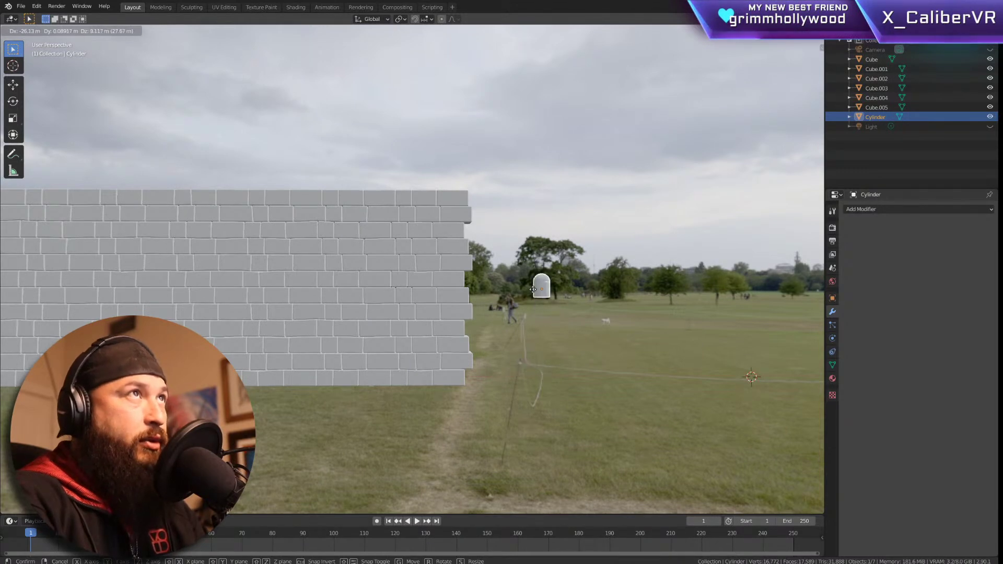
{"action": "left_click", "coordinate": [531, 296]}
{"action": "key", "text": "s"}
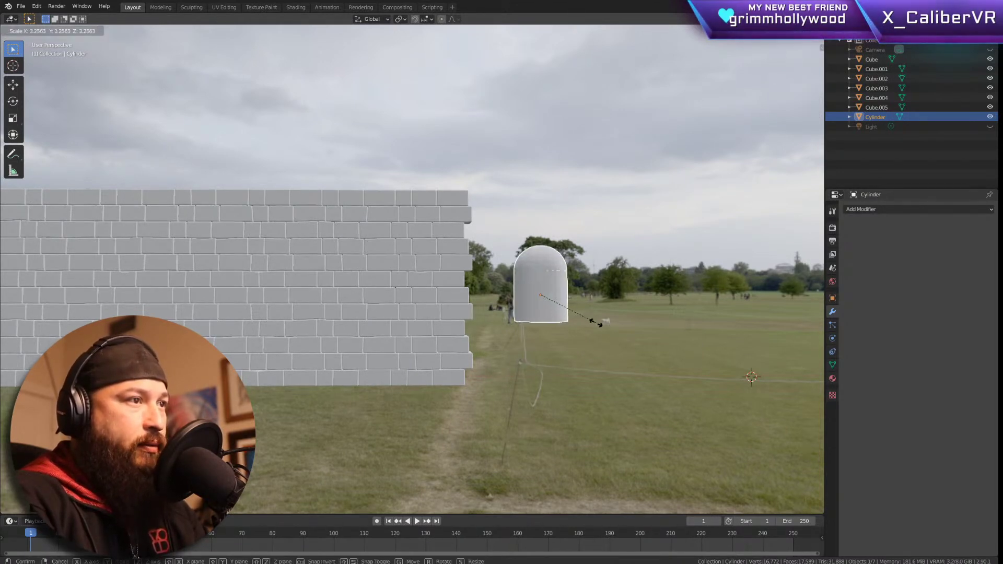
{"action": "left_click", "coordinate": [627, 311]}
Step: Working in front view, move the domed cylinder up and along negative X to just above the wall's right section
{"action": "middle_click_drag", "start_coordinate": [631, 312], "coordinate": [521, 316]}
{"action": "middle_click_drag", "start_coordinate": [540, 216], "coordinate": [424, 315]}
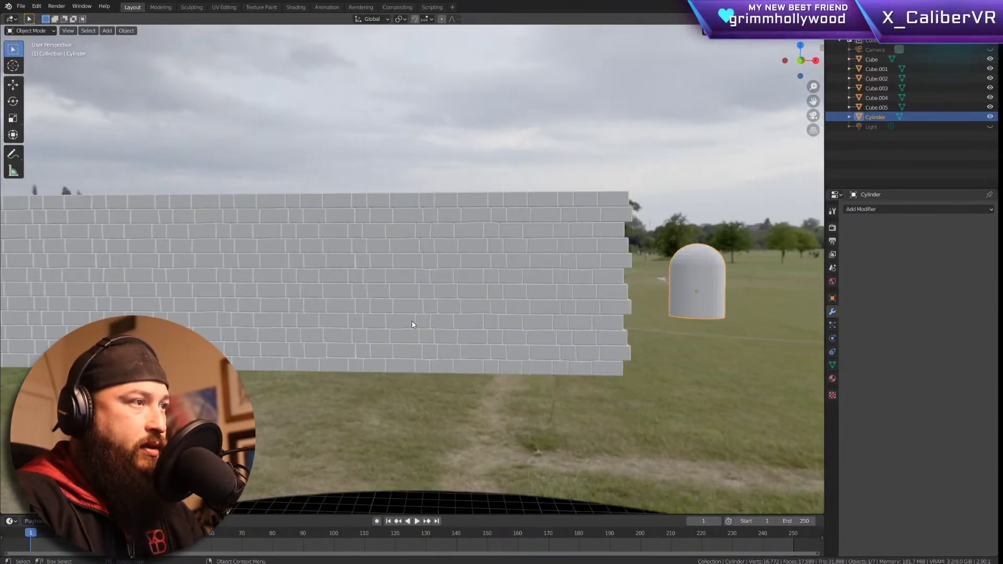
{"action": "key", "text": "KP_1"}
{"action": "scroll", "coordinate": [415, 331], "scroll_direction": "down", "scroll_amount": 2}
{"action": "middle_click_drag", "start_coordinate": [416, 330], "coordinate": [499, 327], "text": "shift"}
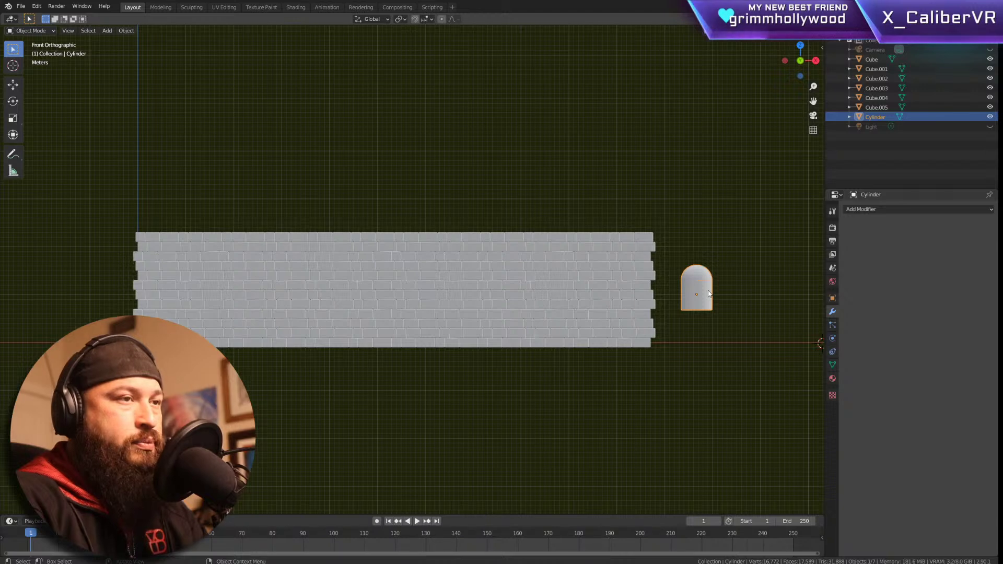
{"action": "key", "text": "g"}
{"action": "key", "text": "z"}
{"action": "key", "text": "x"}
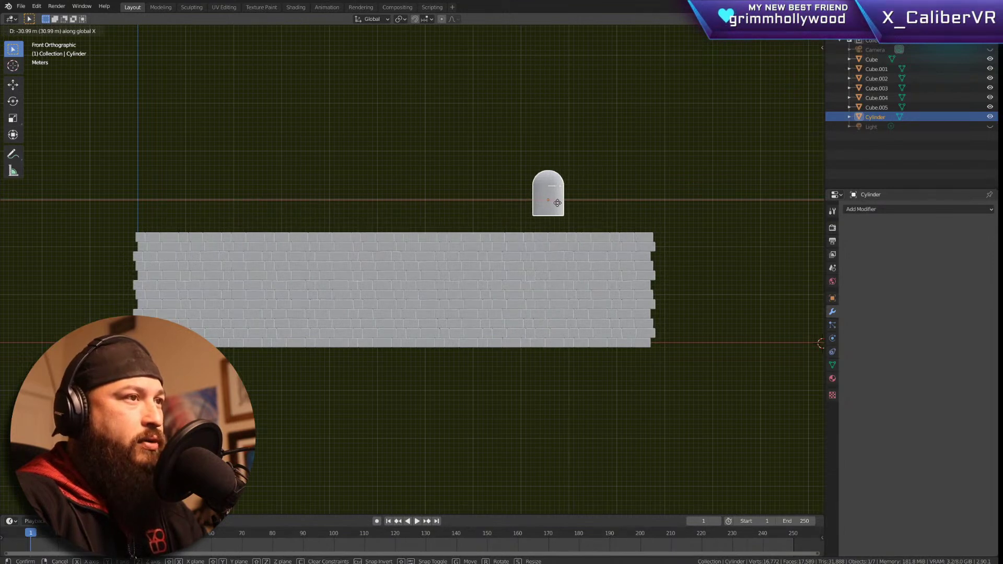
{"action": "left_click", "coordinate": [581, 207]}
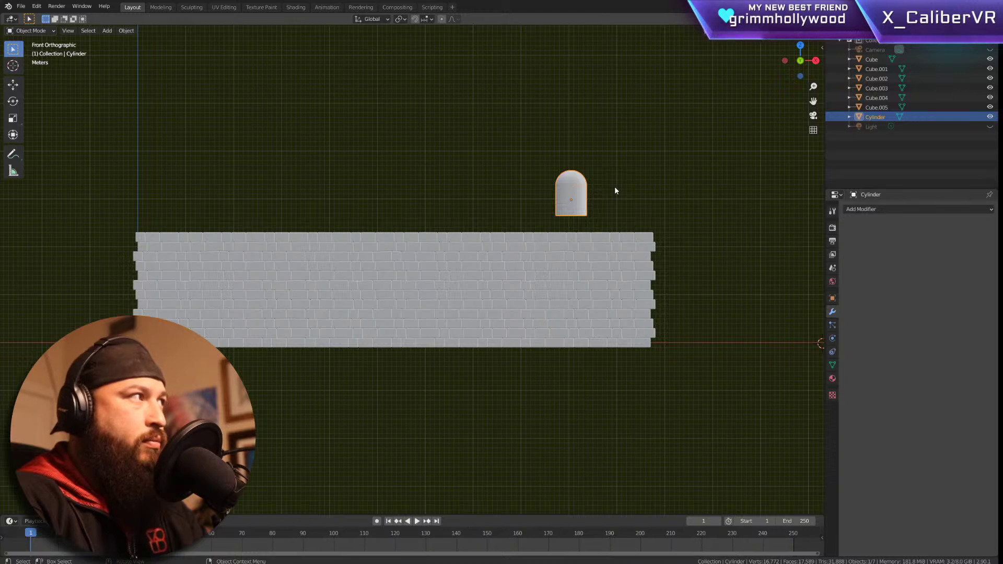
Step: In Edit Mode, select the domed cylinder's whole mesh and duplicate it along negative X above the left end of the wall's right section
{"action": "key", "text": "Tab"}
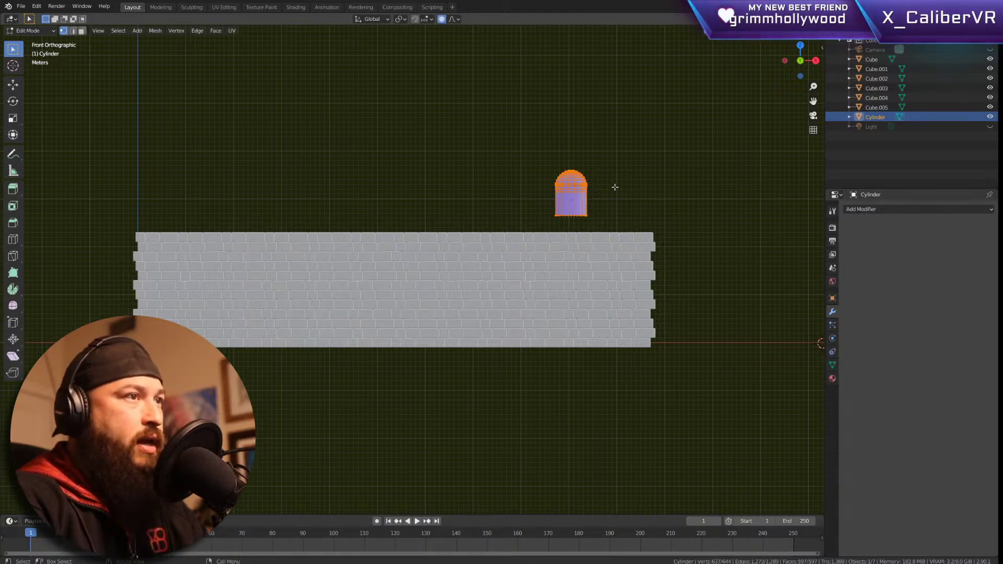
{"action": "left_click", "coordinate": [602, 173]}
{"action": "left_click_drag", "start_coordinate": [620, 152], "coordinate": [557, 207]}
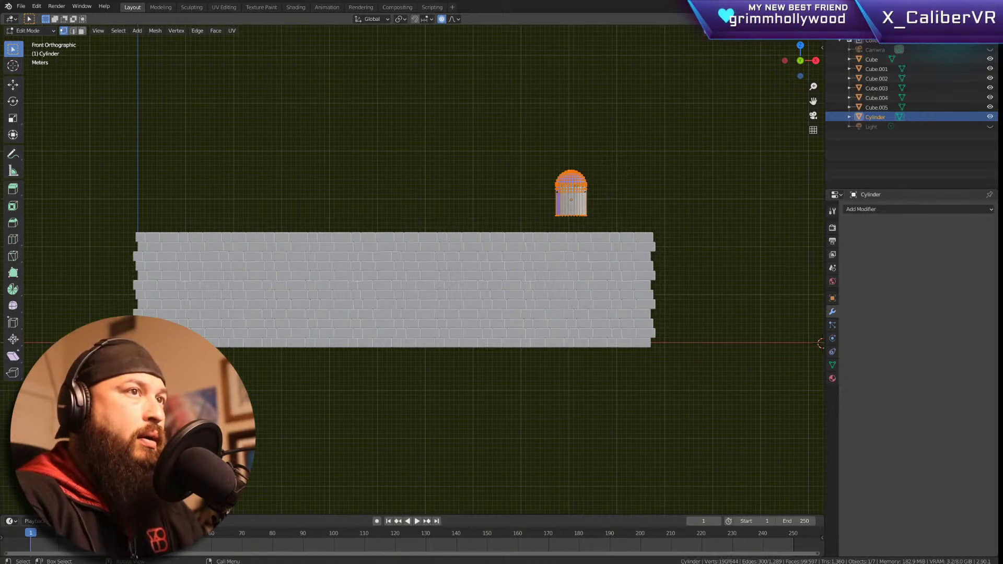
{"action": "left_click_drag", "start_coordinate": [606, 152], "coordinate": [544, 221]}
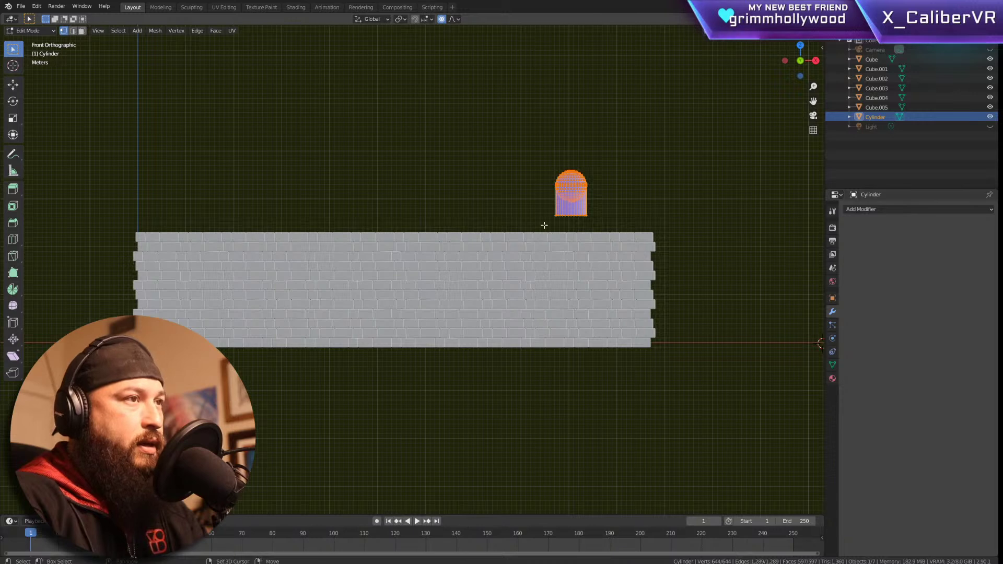
{"action": "key", "text": "shift+d"}
{"action": "key", "text": "x"}
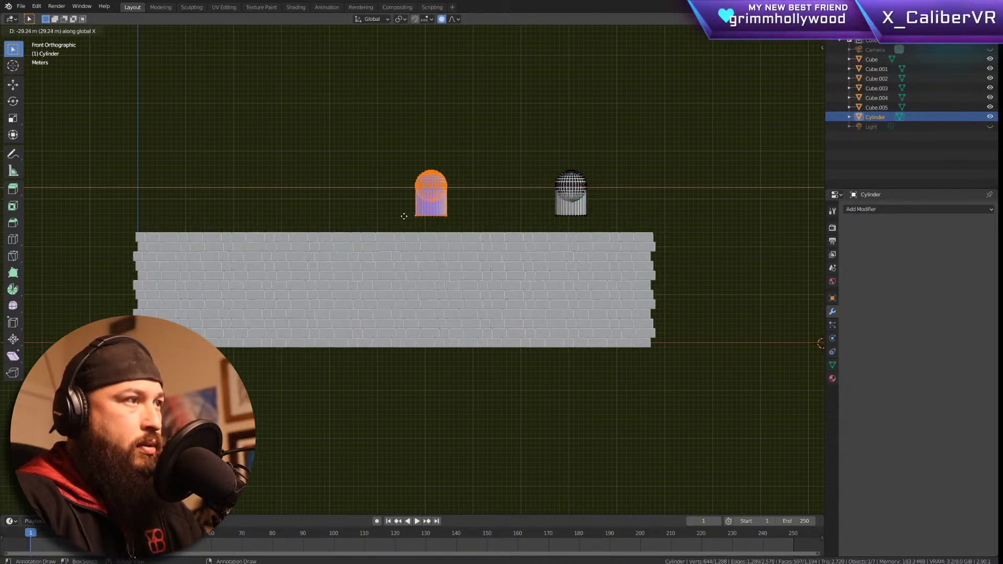
{"action": "left_click", "coordinate": [458, 215]}
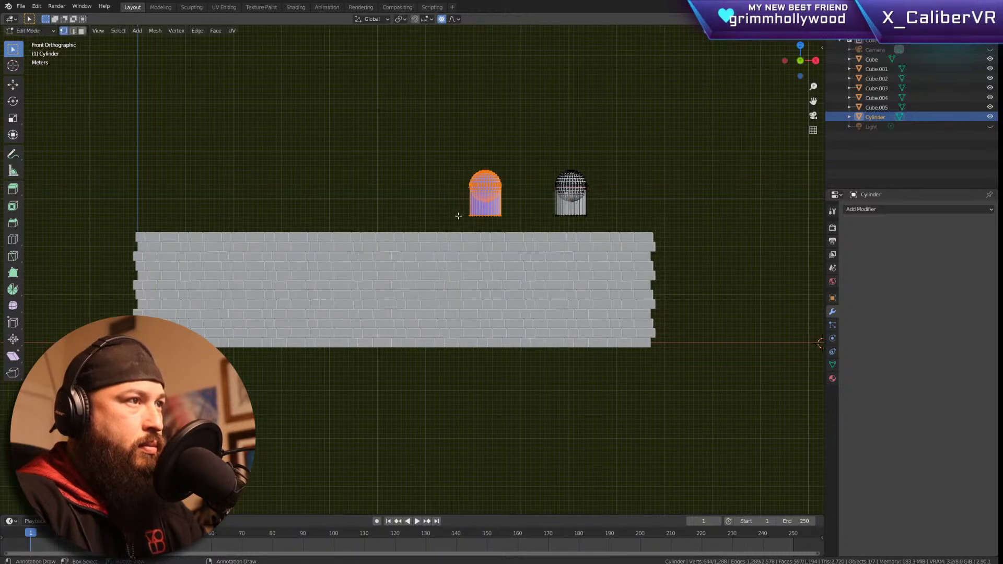
{"action": "key", "text": "shift+d"}
{"action": "key", "text": "x"}
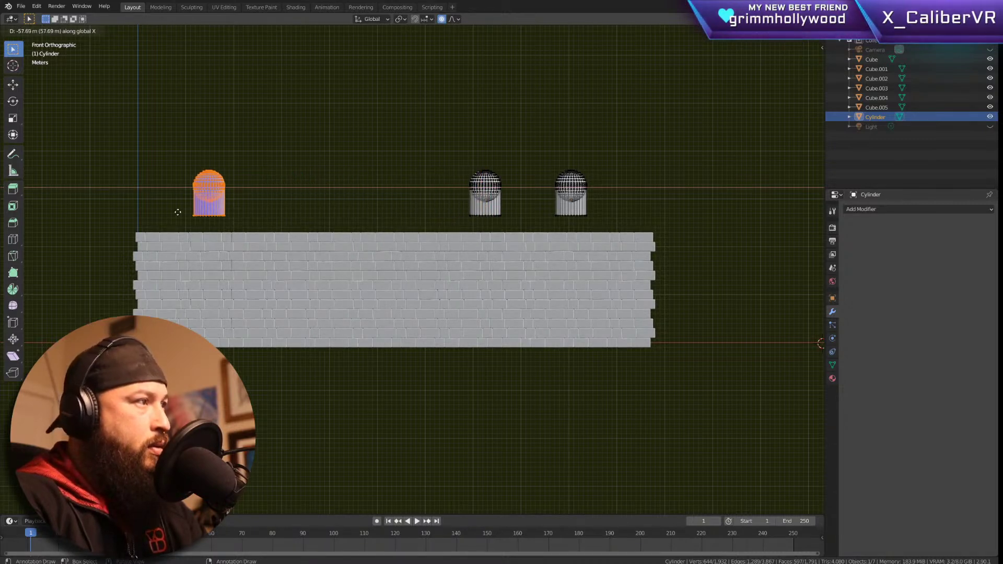
{"action": "key", "text": "Escape"}
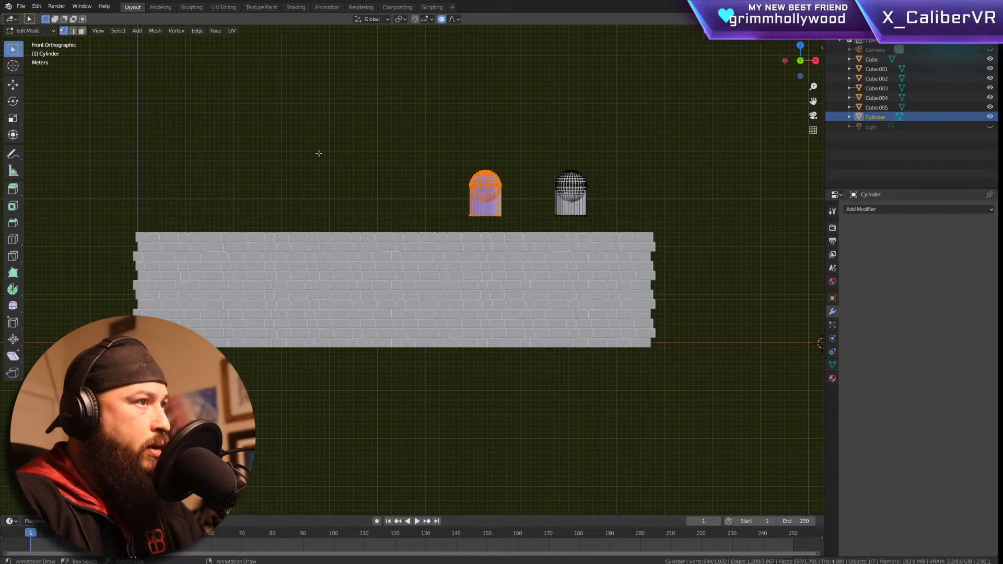
Step: Duplicate both domed cylinders along negative X to above the wall's left section, deselect everything and return to Object Mode
{"action": "left_click_drag", "start_coordinate": [435, 161], "coordinate": [630, 223]}
{"action": "key", "text": "shift+d"}
{"action": "key", "text": "x"}
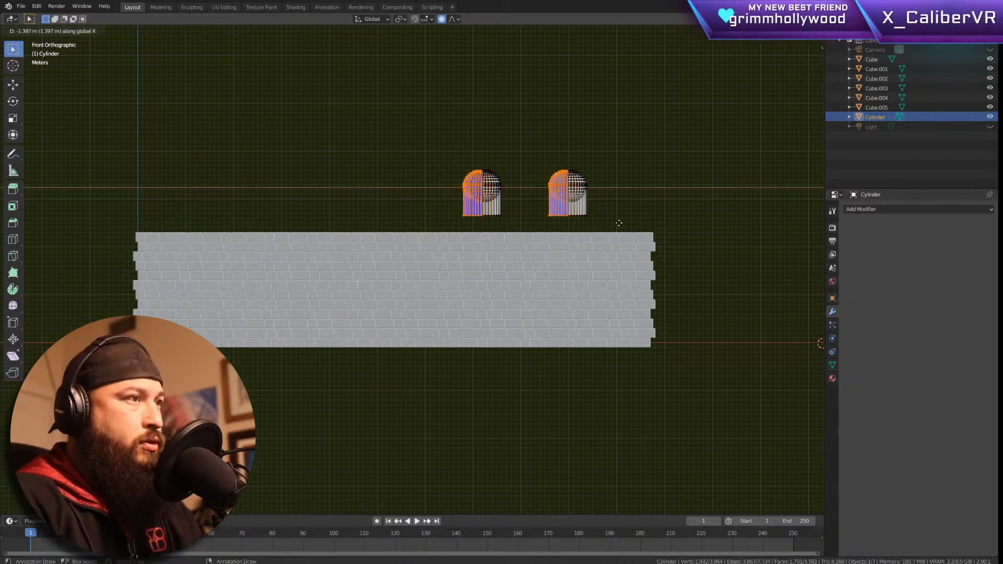
{"action": "left_click", "coordinate": [339, 209]}
{"action": "key", "text": "alt+a"}
{"action": "key", "text": "Tab"}
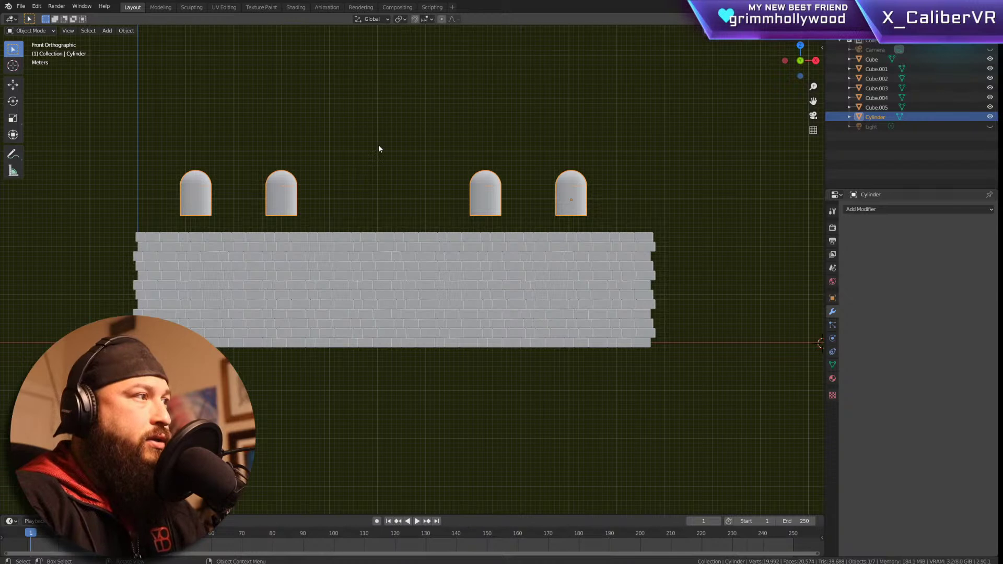
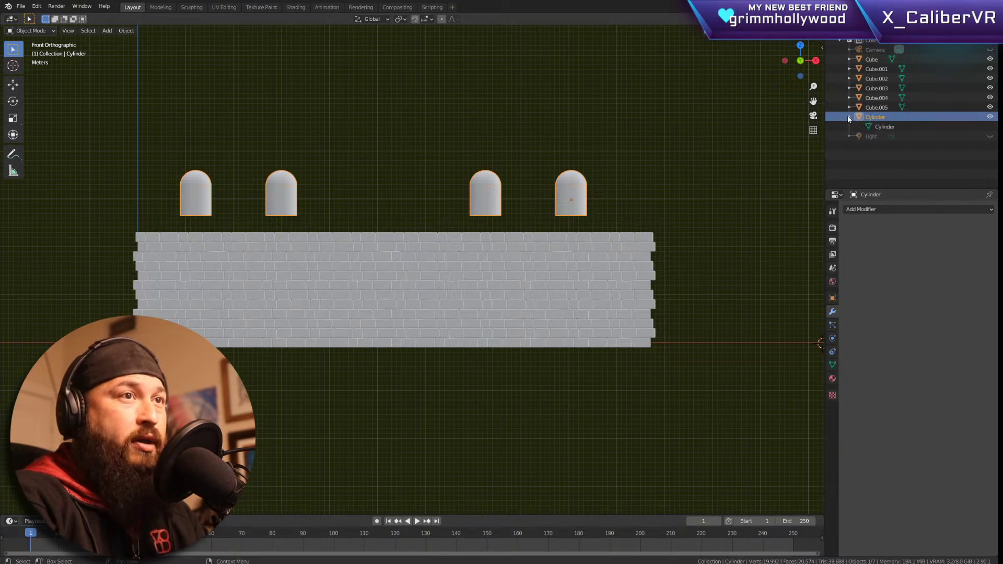
{"action": "left_click", "coordinate": [849, 116]}
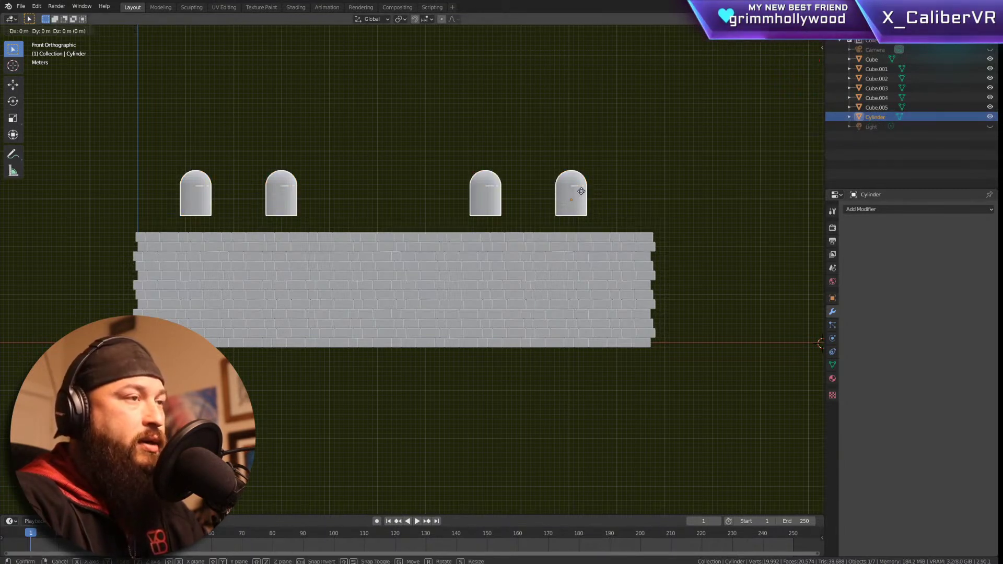
{"action": "key", "text": "g"}
{"action": "right_click", "coordinate": [608, 175]}
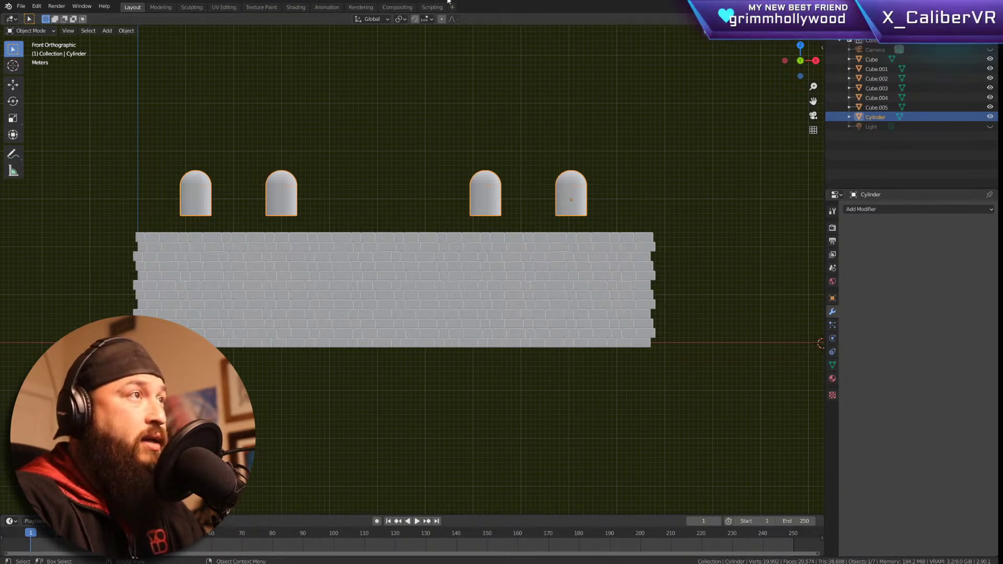
{"action": "left_click", "coordinate": [591, 278]}
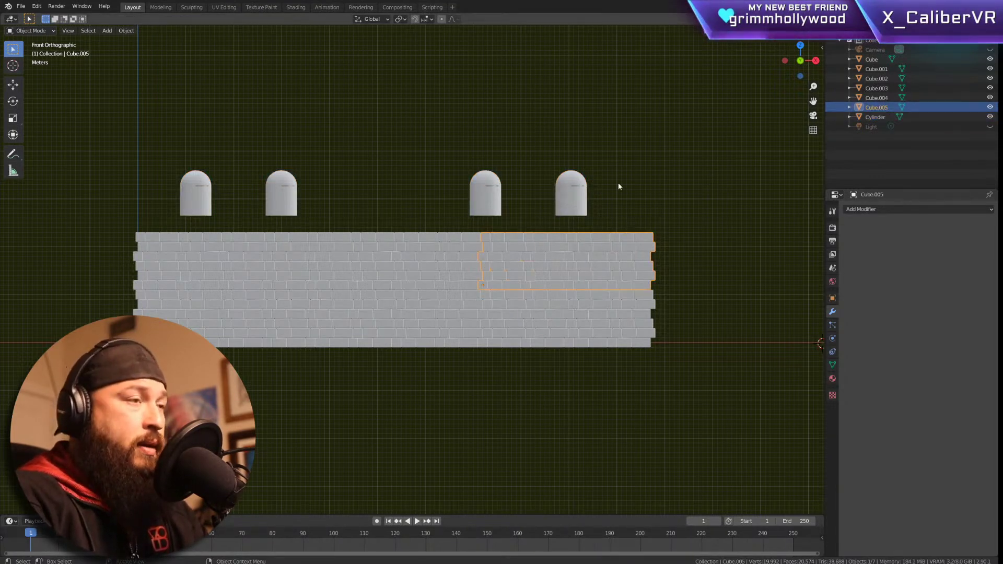
{"action": "left_click_drag", "start_coordinate": [628, 149], "coordinate": [142, 222]}
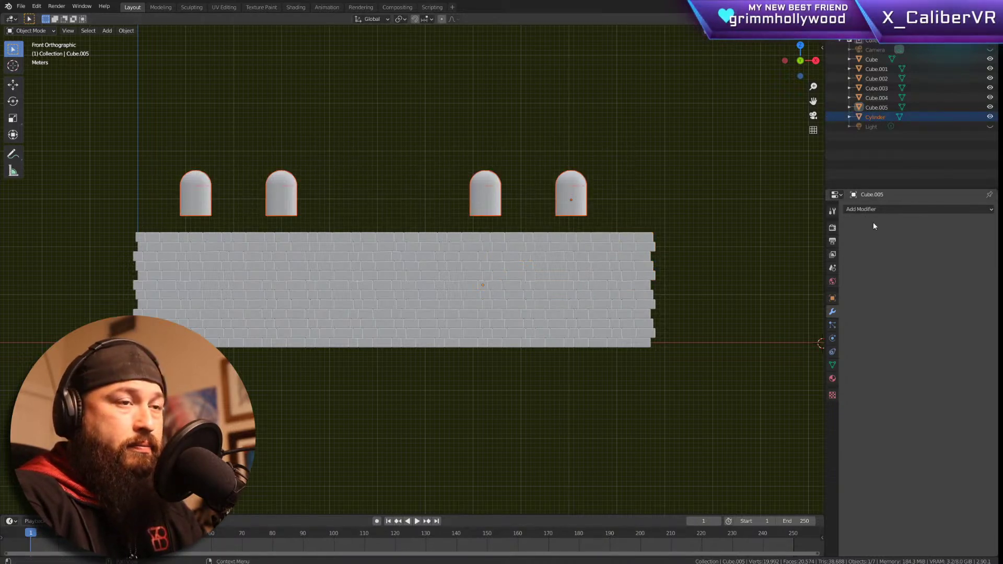
Step: Shift the whole row of domed cylinders slightly along positive X, checking its spacing against the wall's lower left and right sections
{"action": "left_click", "coordinate": [589, 324]}
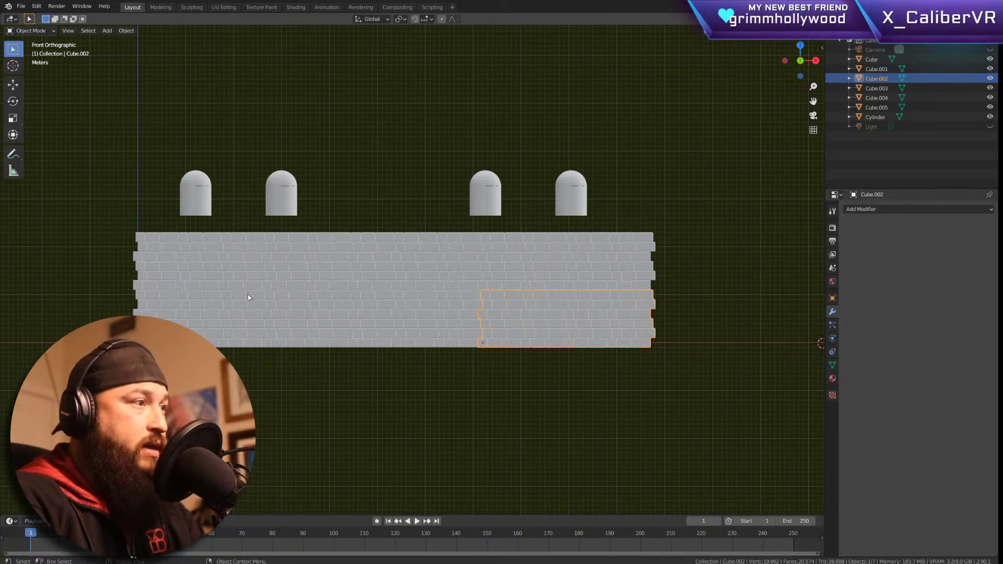
{"action": "left_click", "coordinate": [236, 316]}
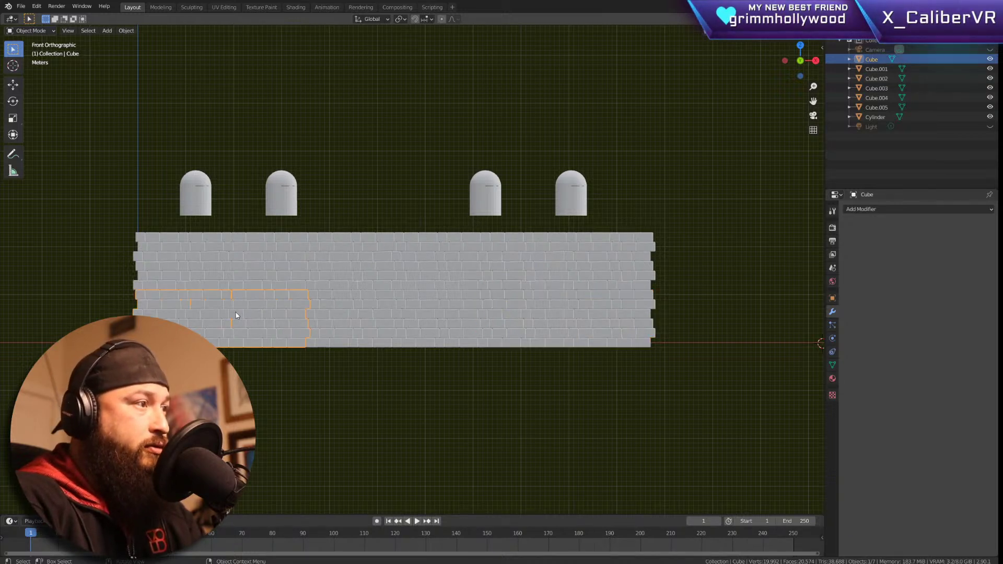
{"action": "left_click", "coordinate": [481, 179]}
{"action": "key", "text": "g"}
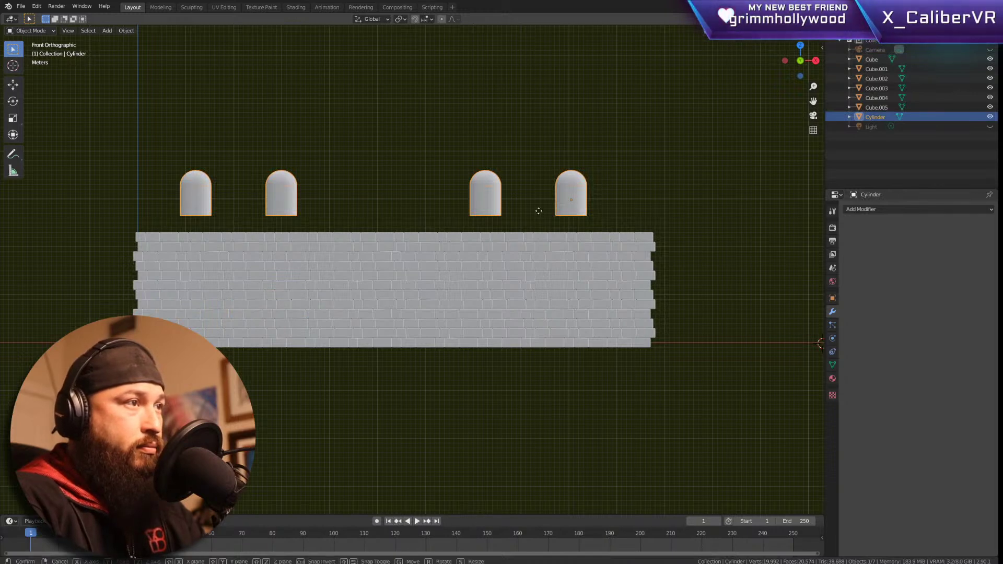
{"action": "left_click", "coordinate": [550, 211]}
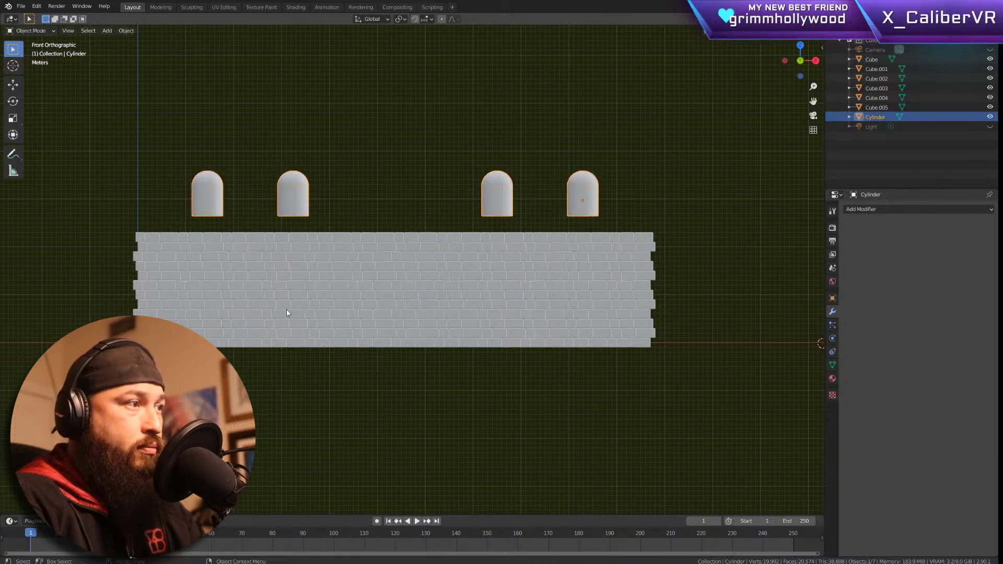
{"action": "left_click", "coordinate": [261, 323]}
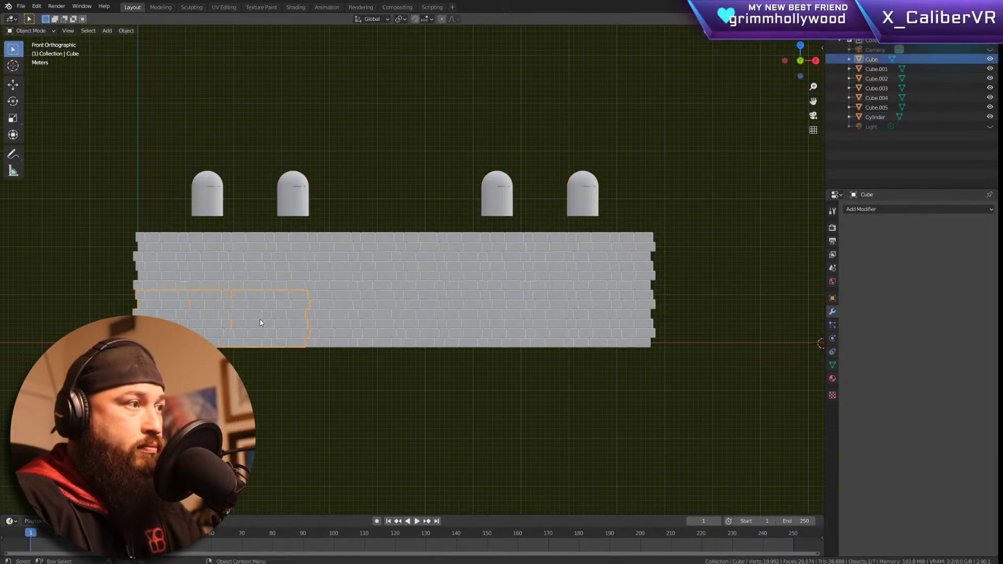
{"action": "left_click", "coordinate": [285, 204]}
{"action": "key", "text": "g"}
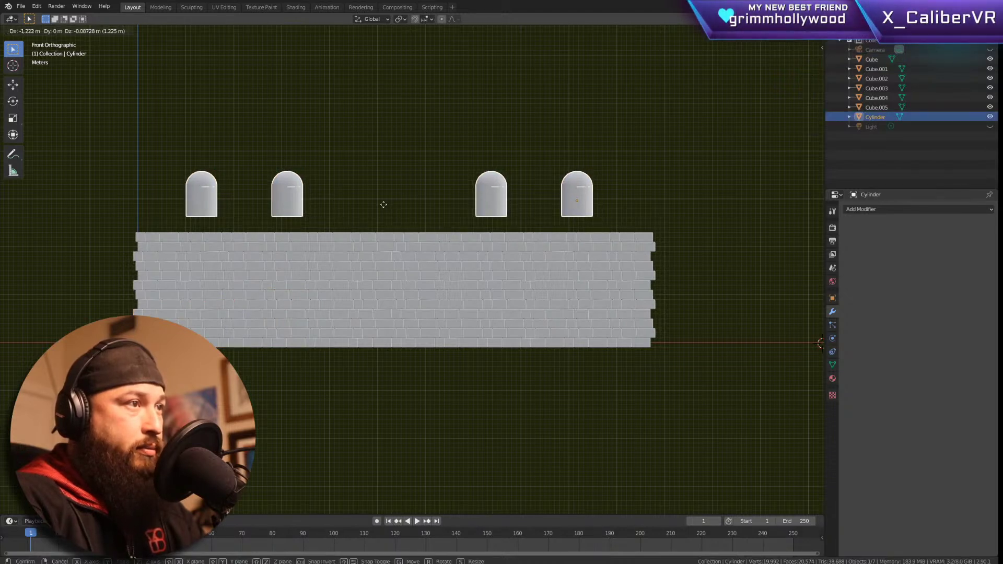
{"action": "left_click", "coordinate": [386, 208]}
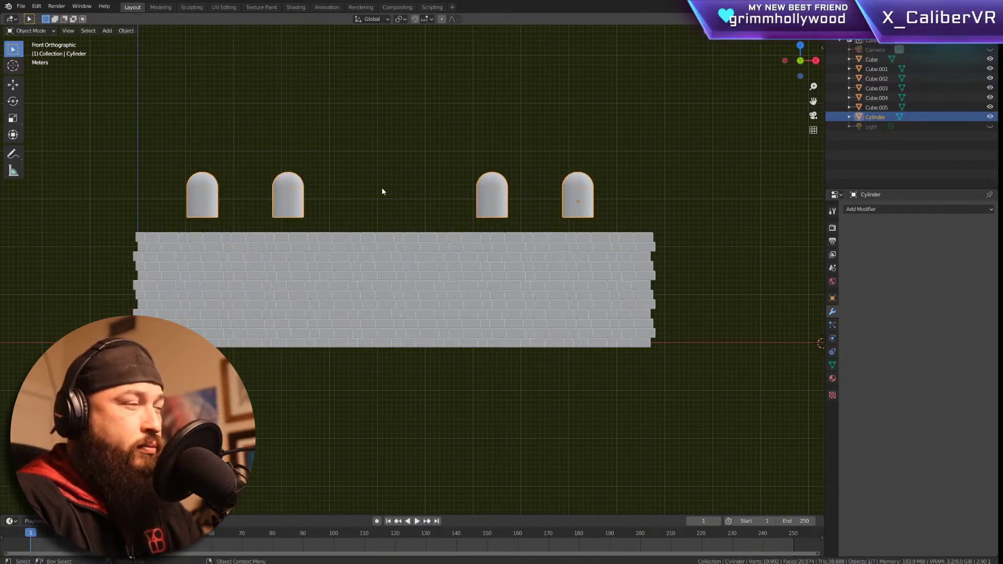
Step: In Edit Mode, select the second domed cylinder from the left and move it along negative X, closer to the leftmost one
{"action": "key", "text": "Tab"}
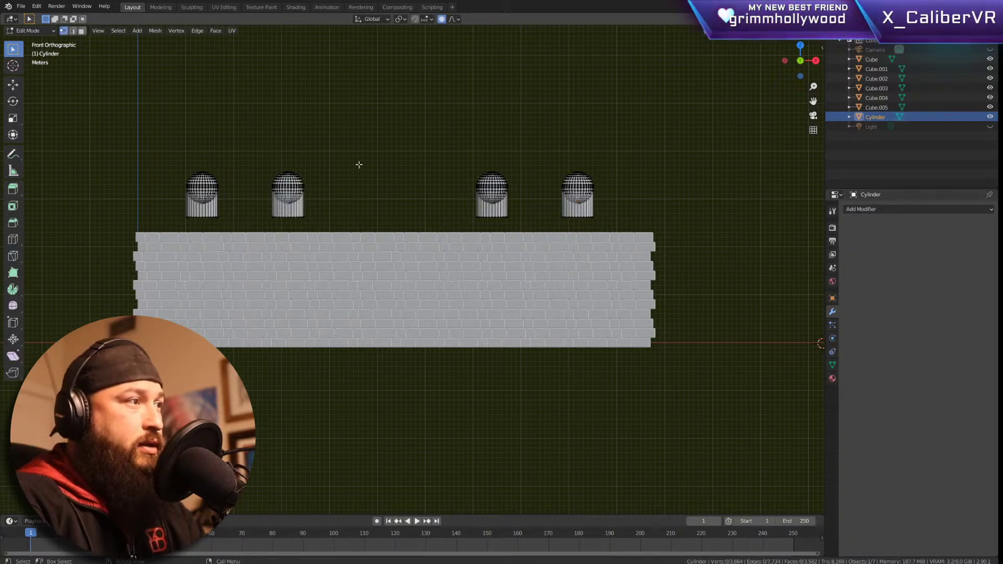
{"action": "left_click_drag", "start_coordinate": [327, 156], "coordinate": [261, 220]}
{"action": "key", "text": "g"}
{"action": "key", "text": "x"}
{"action": "left_click", "coordinate": [240, 221]}
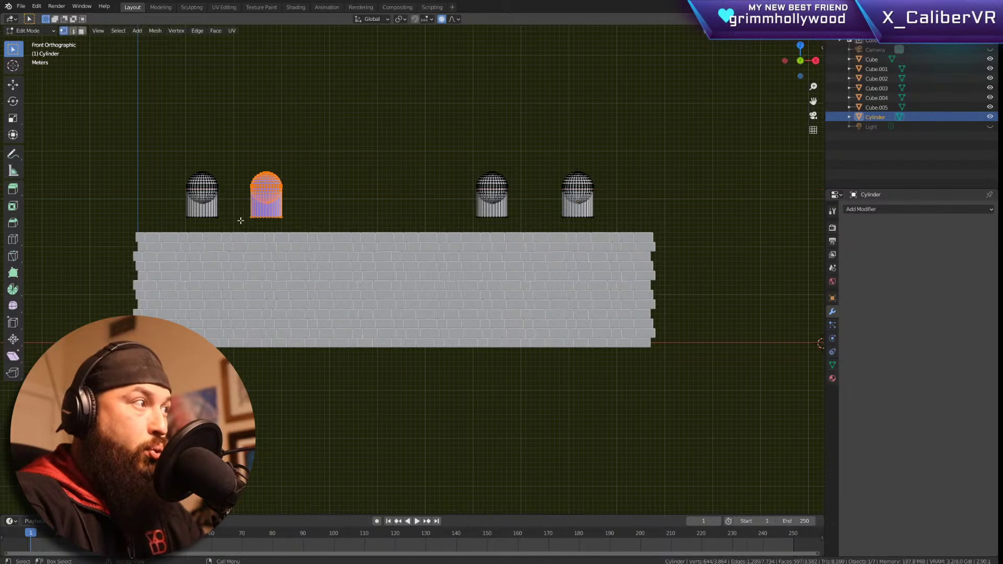
Step: Select the leftmost domed cylinder's mesh and move it slightly along negative X, away from the second one
{"action": "left_click", "coordinate": [249, 158]}
{"action": "left_click_drag", "start_coordinate": [240, 150], "coordinate": [166, 224]}
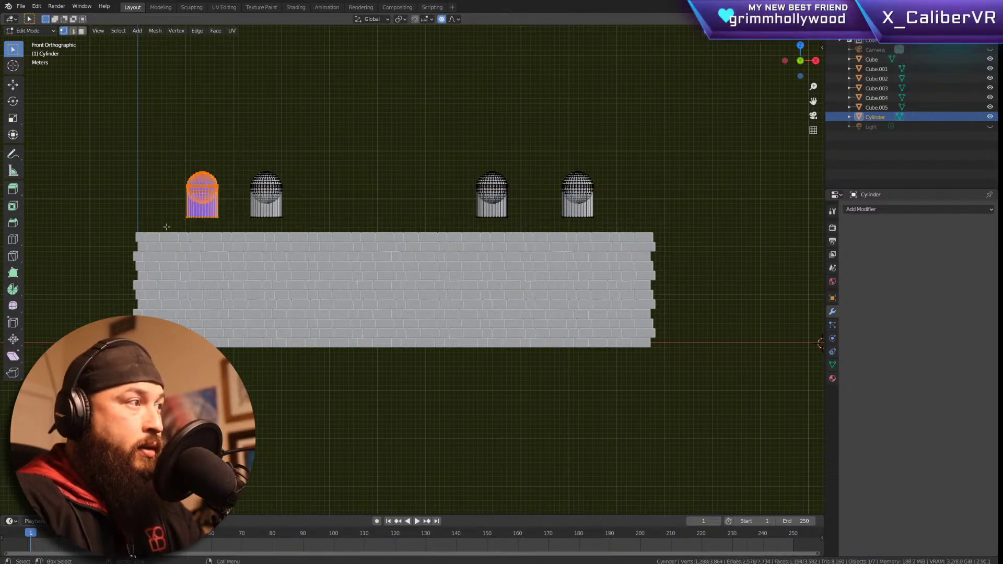
{"action": "key", "text": "s"}
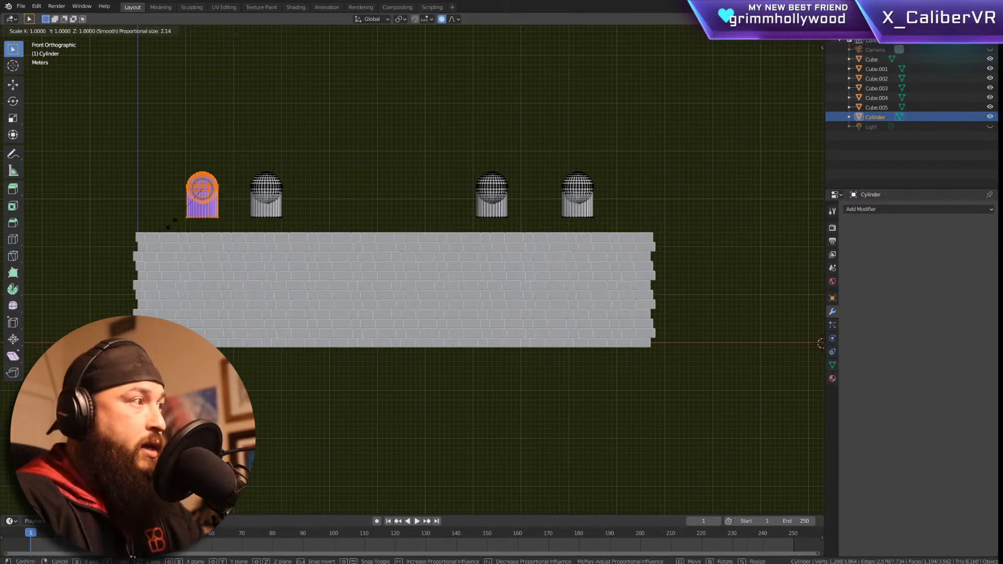
{"action": "key", "text": "Escape"}
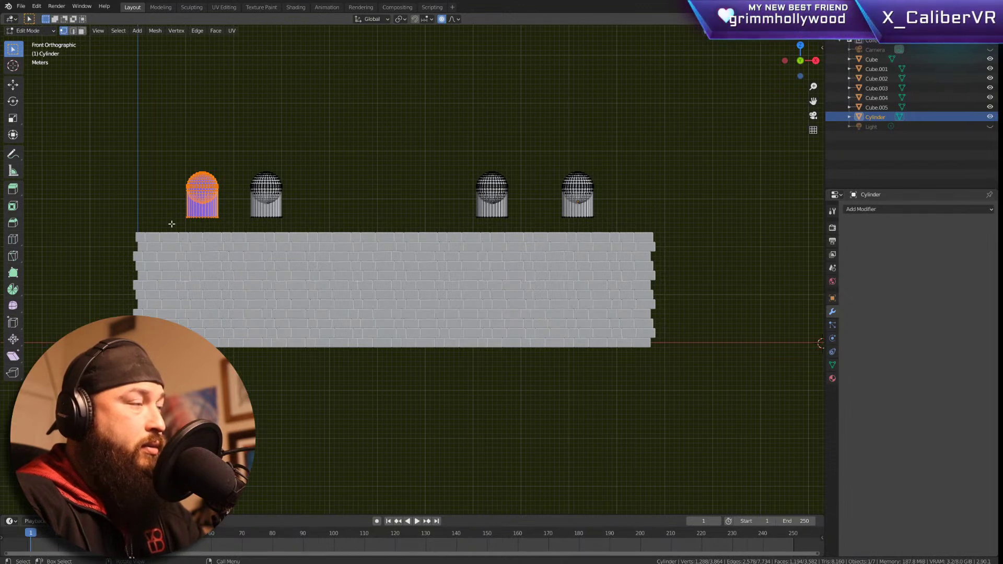
{"action": "key", "text": "g"}
{"action": "key", "text": "x"}
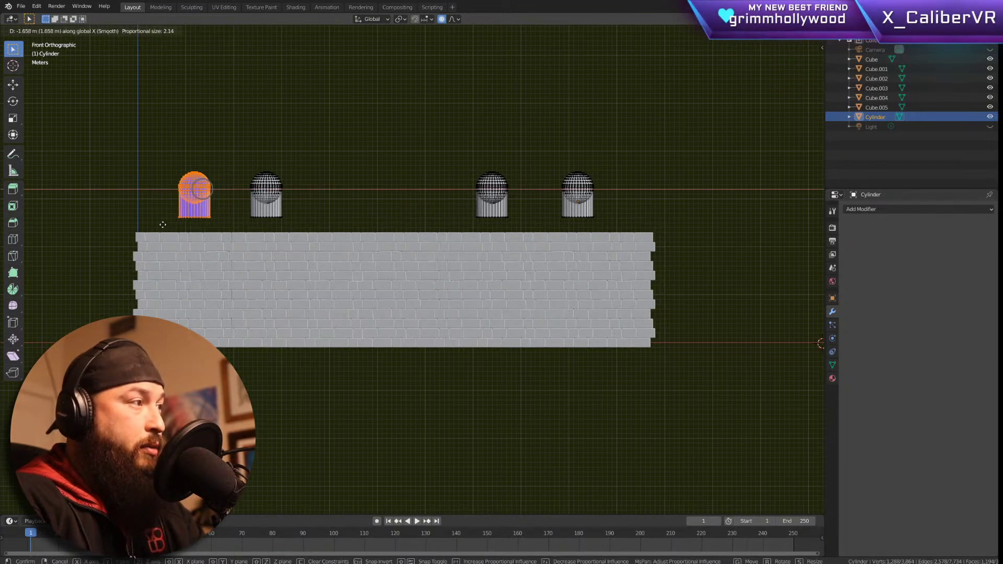
{"action": "left_click", "coordinate": [156, 224]}
Step: Select the third domed cylinder from the left and move it about 4.1 m along positive X, closer to the rightmost one
{"action": "left_click_drag", "start_coordinate": [529, 164], "coordinate": [441, 228]}
{"action": "key", "text": "g"}
{"action": "key", "text": "x"}
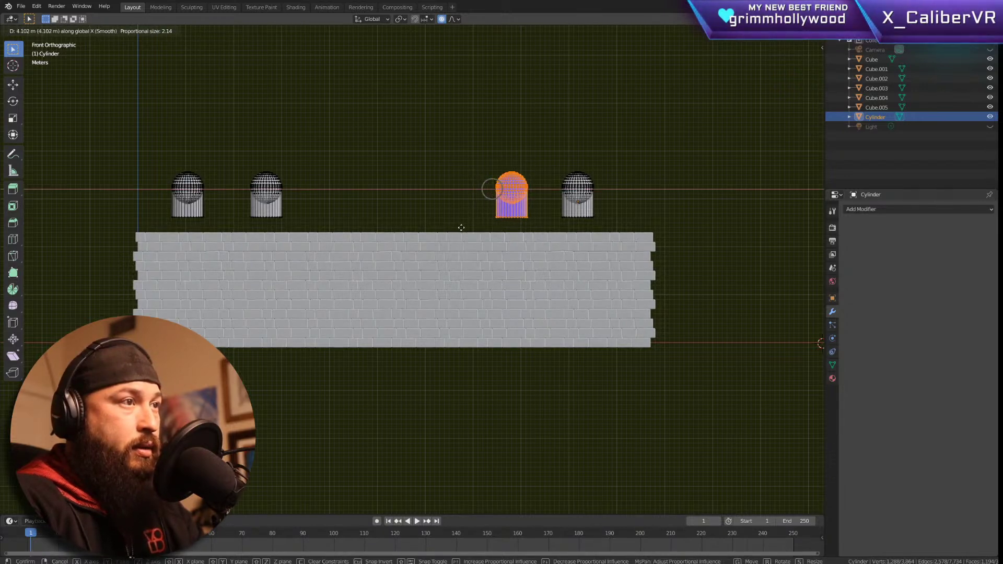
{"action": "left_click", "coordinate": [461, 228]}
Step: Move the rightmost domed cylinder about 2.8 m along positive X, return to Object Mode and select the whole cylinder object
{"action": "left_click_drag", "start_coordinate": [566, 180], "coordinate": [609, 225]}
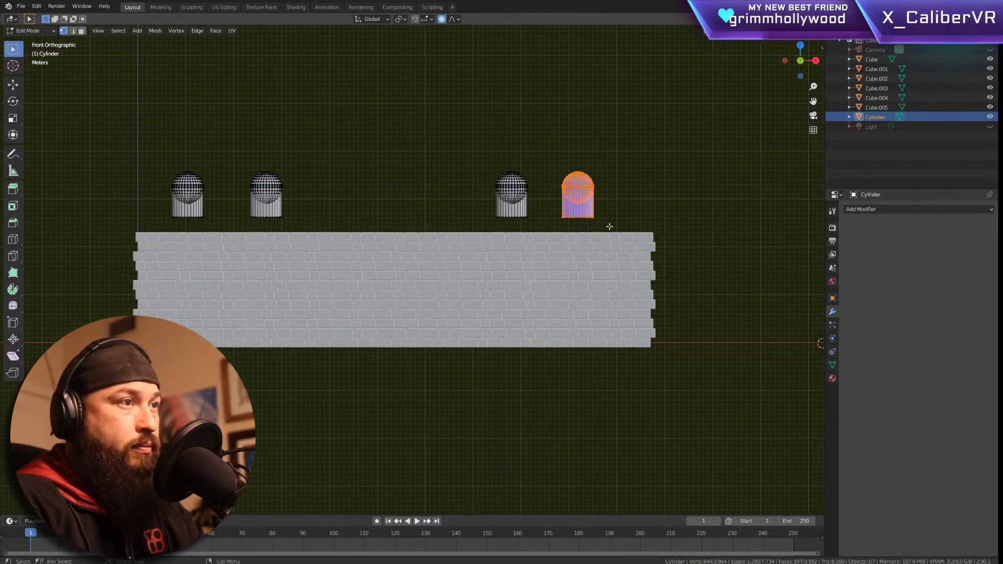
{"action": "key", "text": "g"}
{"action": "key", "text": "x"}
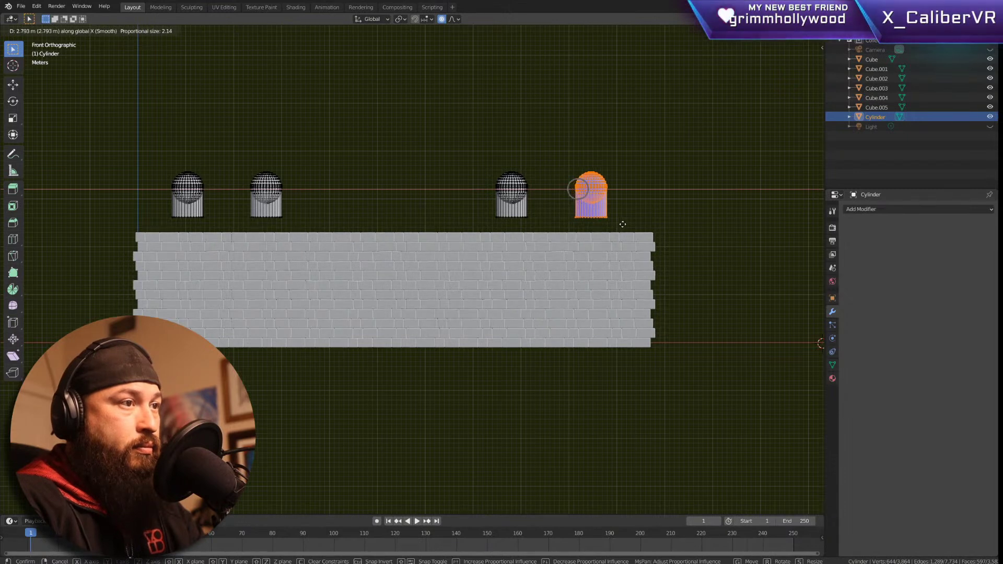
{"action": "left_click", "coordinate": [623, 225]}
{"action": "left_click", "coordinate": [438, 138]}
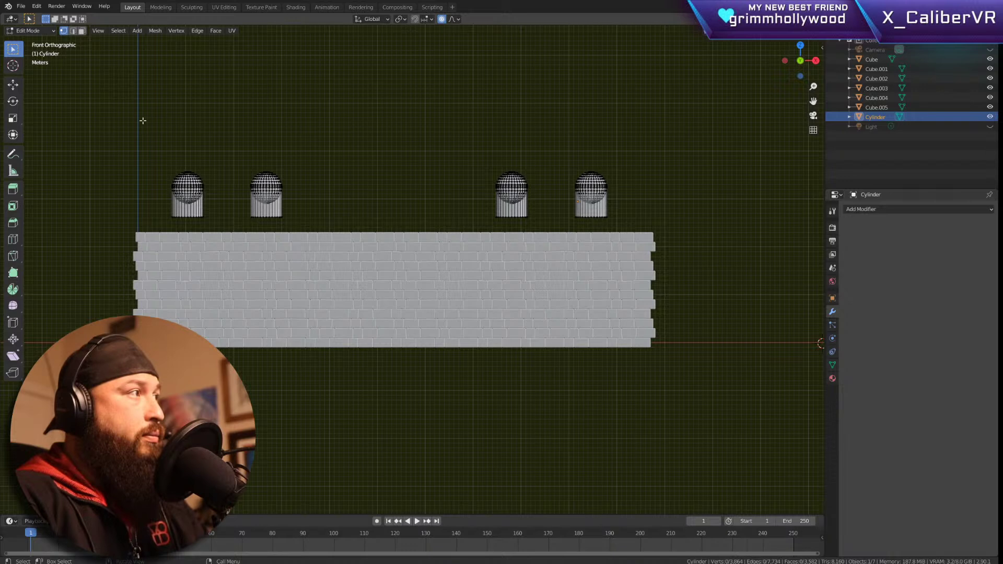
{"action": "key", "text": "Tab"}
{"action": "left_click_drag", "start_coordinate": [141, 133], "coordinate": [629, 230]}
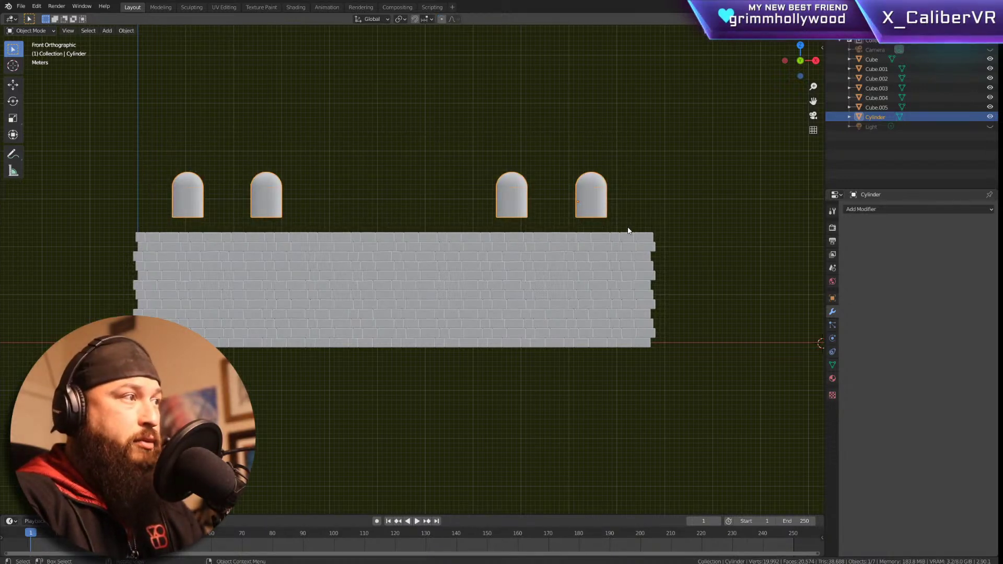
Step: Add a Difference Boolean modifier, without a cutter object, to the wall's lower left section and to its lower right section
{"action": "left_click", "coordinate": [569, 332]}
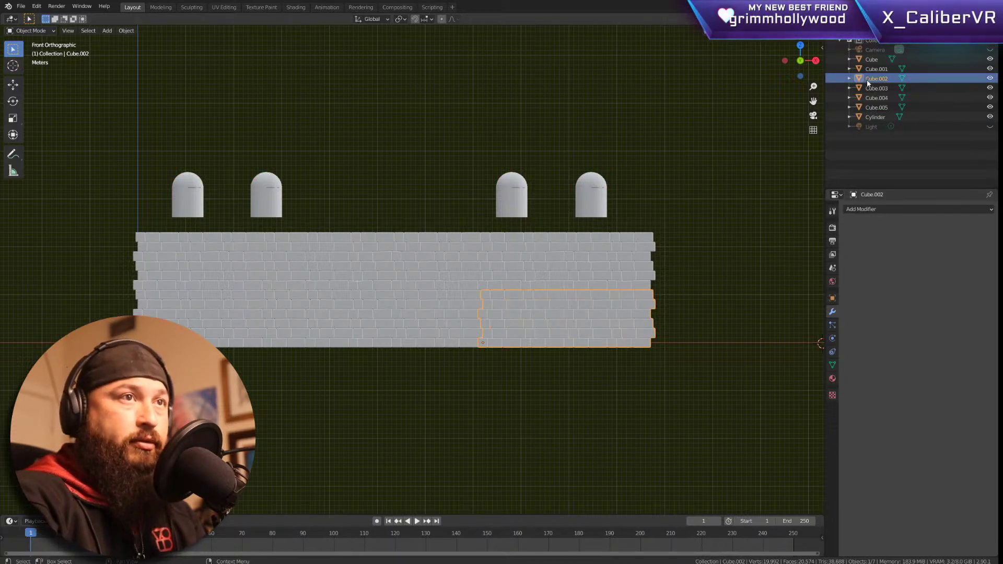
{"action": "left_click", "coordinate": [207, 323]}
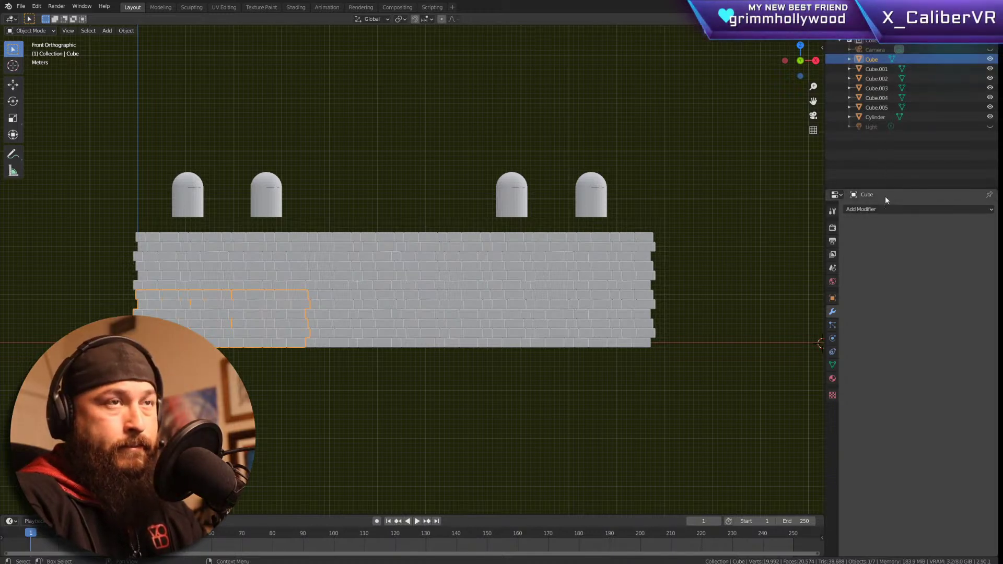
{"action": "left_click", "coordinate": [888, 210]}
{"action": "left_click", "coordinate": [835, 248]}
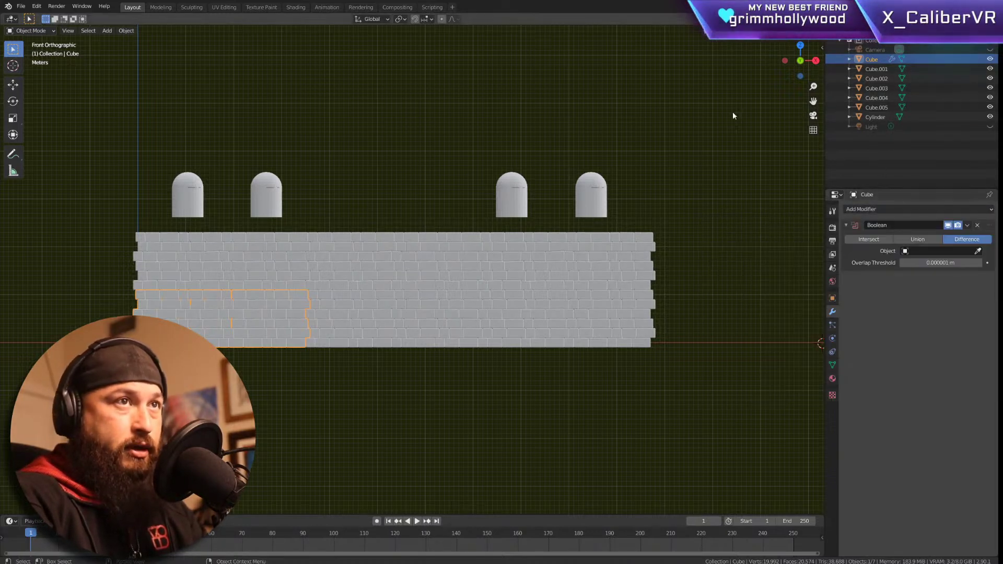
{"action": "left_click", "coordinate": [598, 318]}
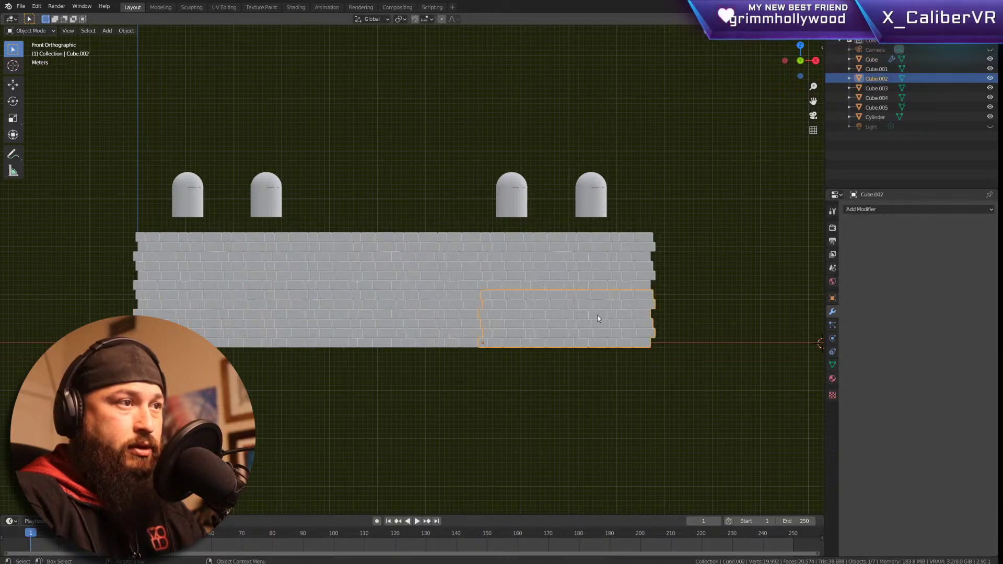
{"action": "left_click", "coordinate": [879, 211]}
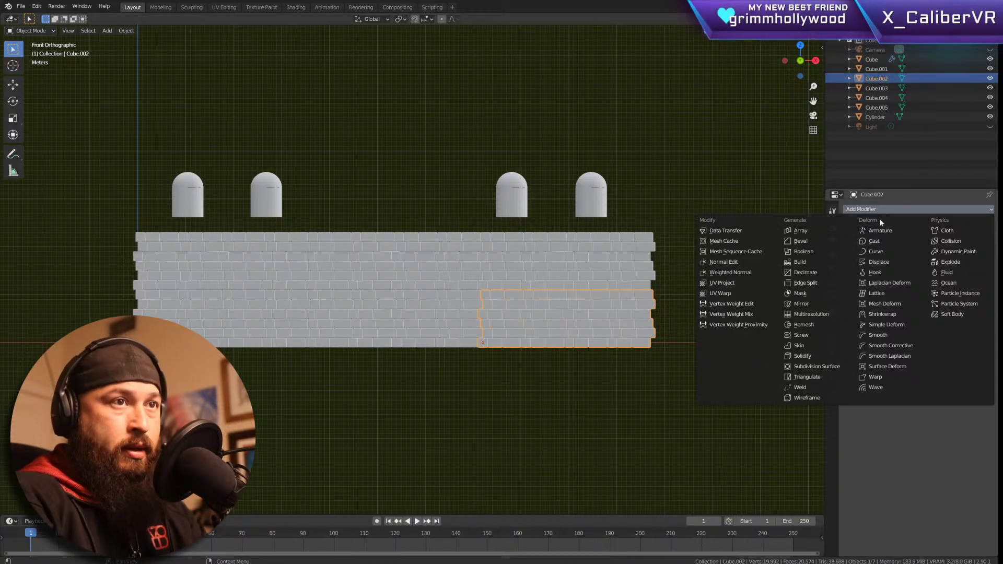
{"action": "left_click", "coordinate": [806, 253]}
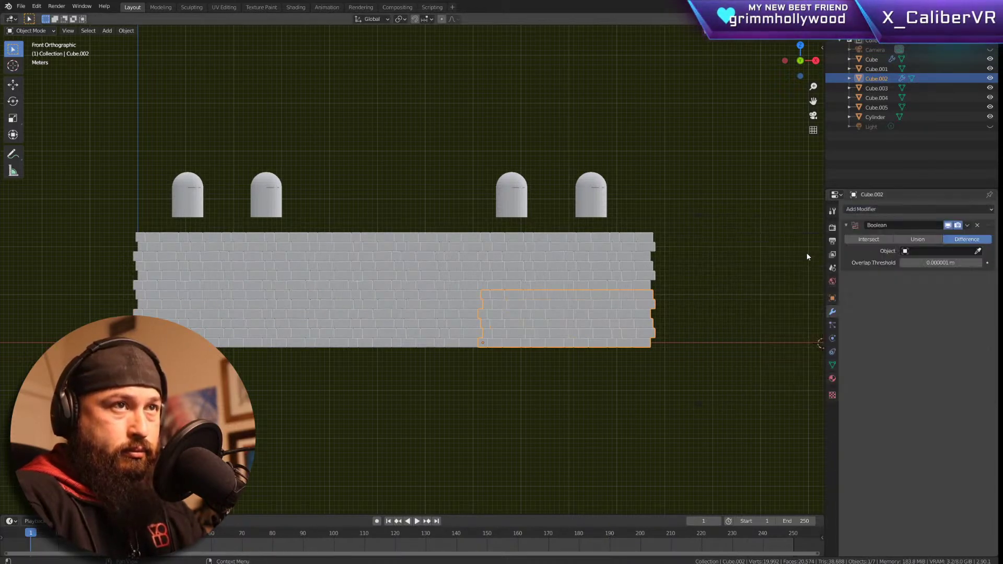
Step: Lower the row of domed cylinders along Z into the wall's lower sections and check how it sits in the wall
{"action": "left_click", "coordinate": [584, 188]}
{"action": "key", "text": "g"}
{"action": "key", "text": "x"}
{"action": "key", "text": "z"}
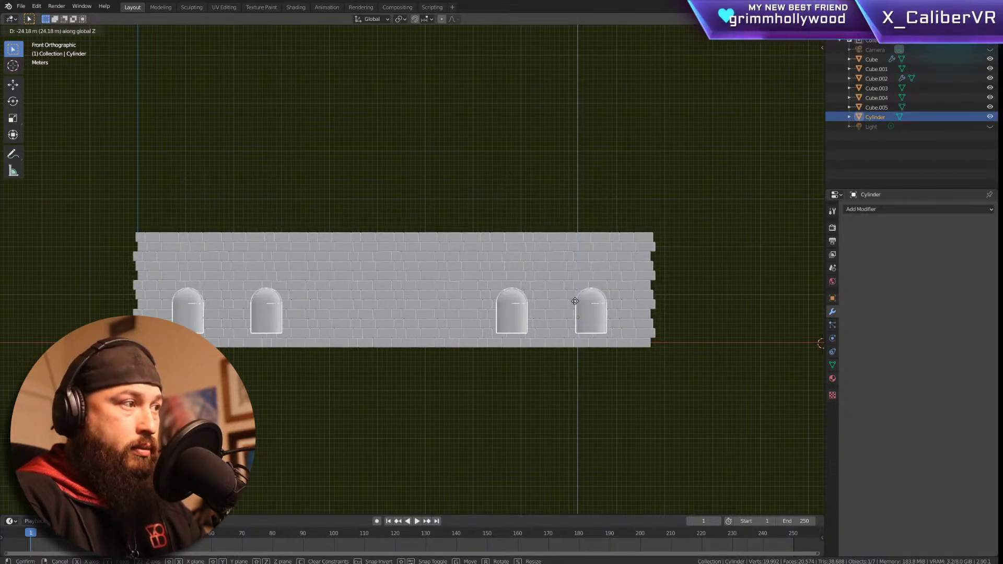
{"action": "left_click", "coordinate": [577, 301]}
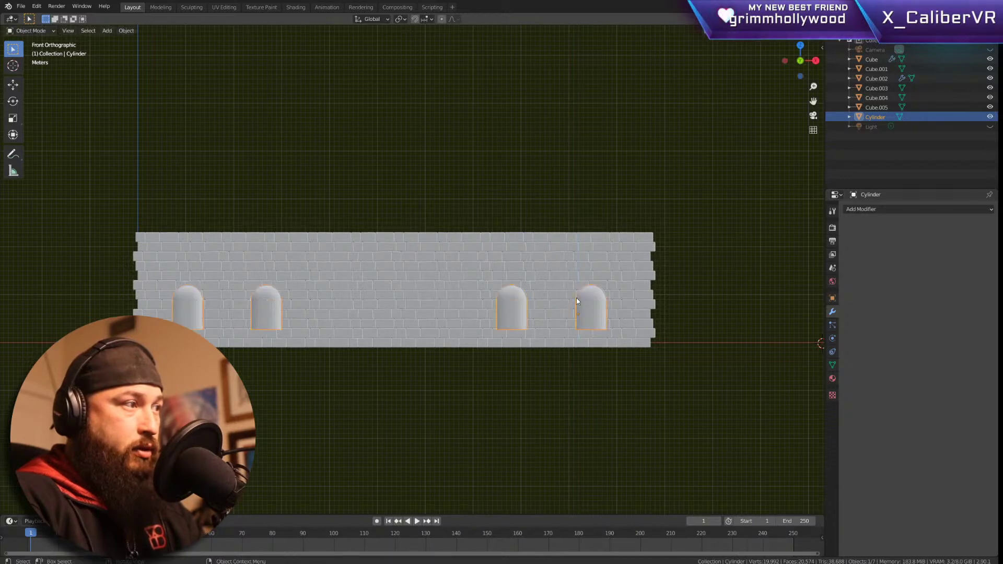
{"action": "middle_click_drag", "start_coordinate": [683, 227], "coordinate": [610, 229]}
{"action": "key", "text": "KP_1"}
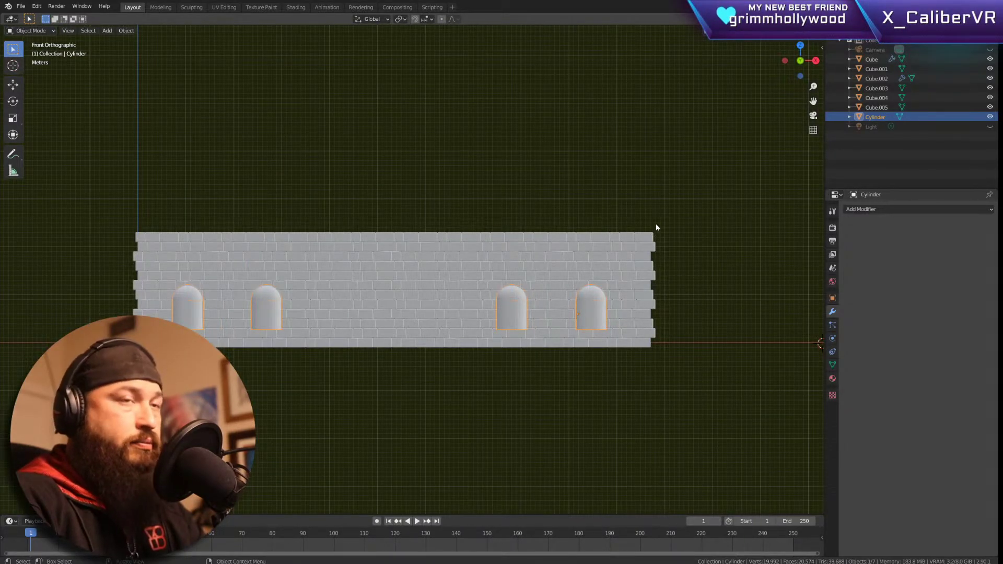
Step: Lower the domed cylinders slightly more along Z so they fit within the height of the lower wall sections
{"action": "left_click", "coordinate": [642, 332]}
{"action": "left_click", "coordinate": [585, 306]}
{"action": "key", "text": "g"}
{"action": "key", "text": "x"}
{"action": "key", "text": "z"}
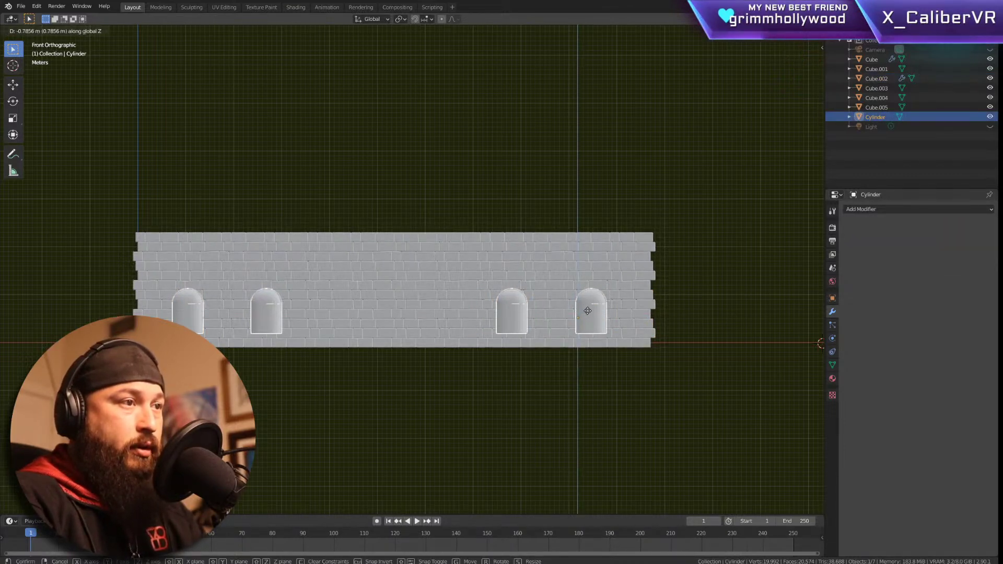
{"action": "left_click", "coordinate": [589, 316]}
Step: Compare the extents of the wall's lower and upper end sections with the height of the domed cylinders
{"action": "left_click", "coordinate": [631, 318]}
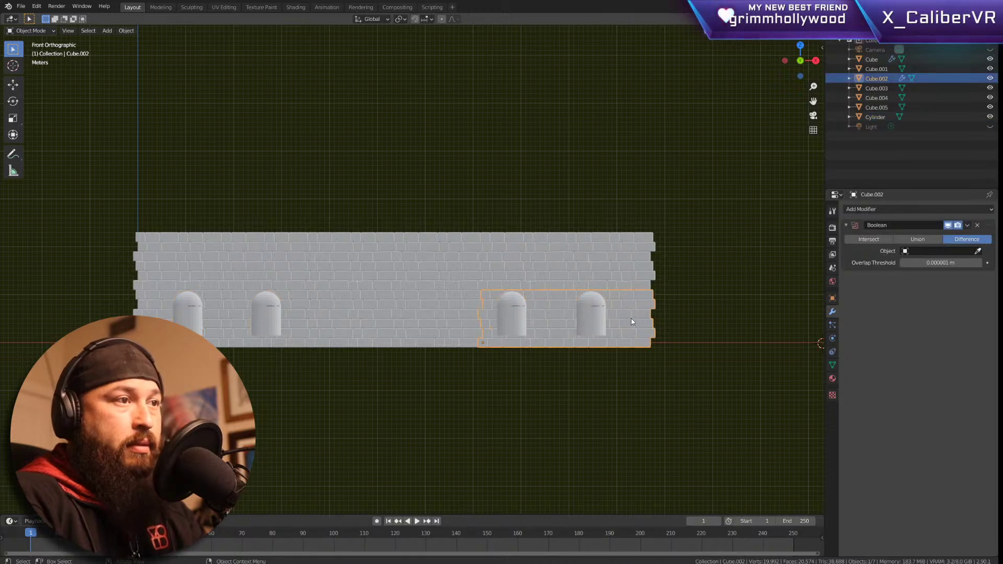
{"action": "left_click", "coordinate": [585, 316]}
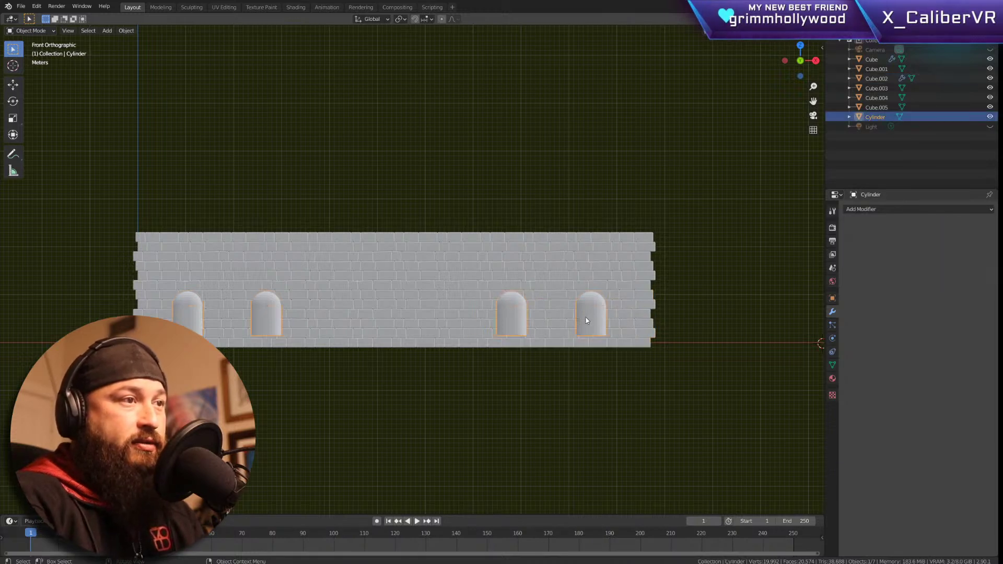
{"action": "left_click", "coordinate": [178, 314]}
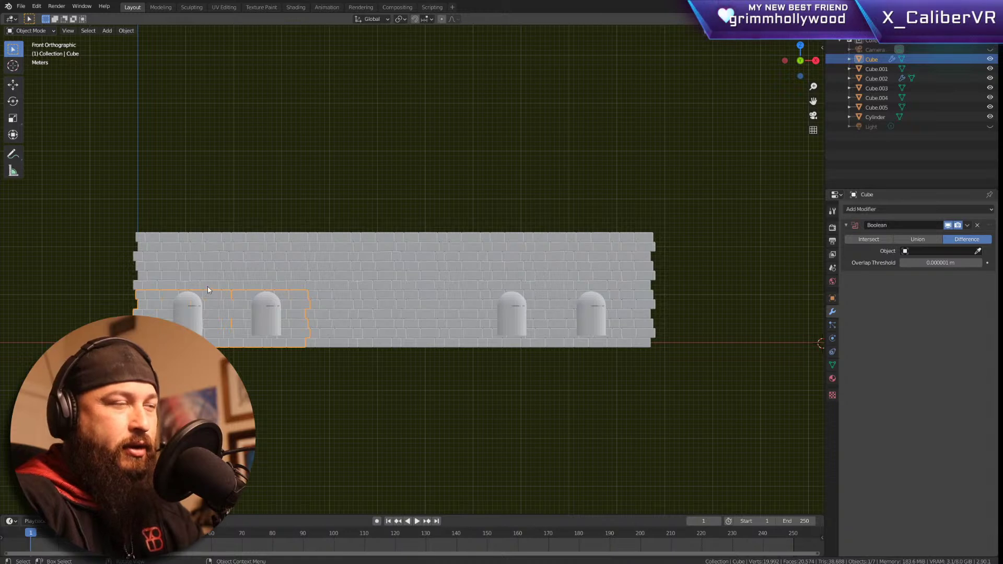
{"action": "left_click", "coordinate": [267, 256]}
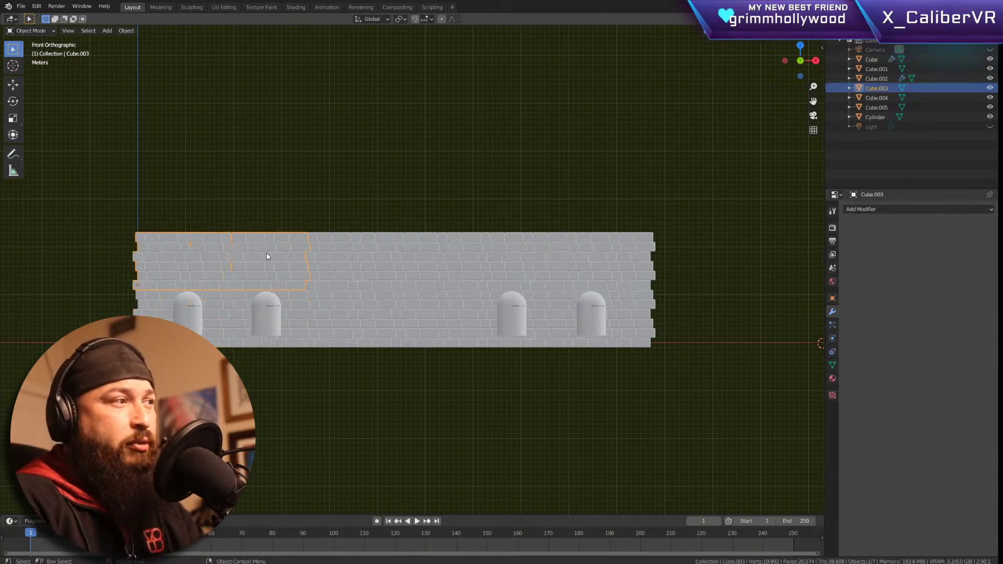
{"action": "left_click", "coordinate": [223, 294]}
{"action": "left_click", "coordinate": [223, 269]}
{"action": "left_click", "coordinate": [218, 322]}
Step: Raise the domed cylinders along Z so they straddle the seam between the lower and upper wall sections
{"action": "scroll", "coordinate": [224, 289], "scroll_direction": "up", "scroll_amount": 1}
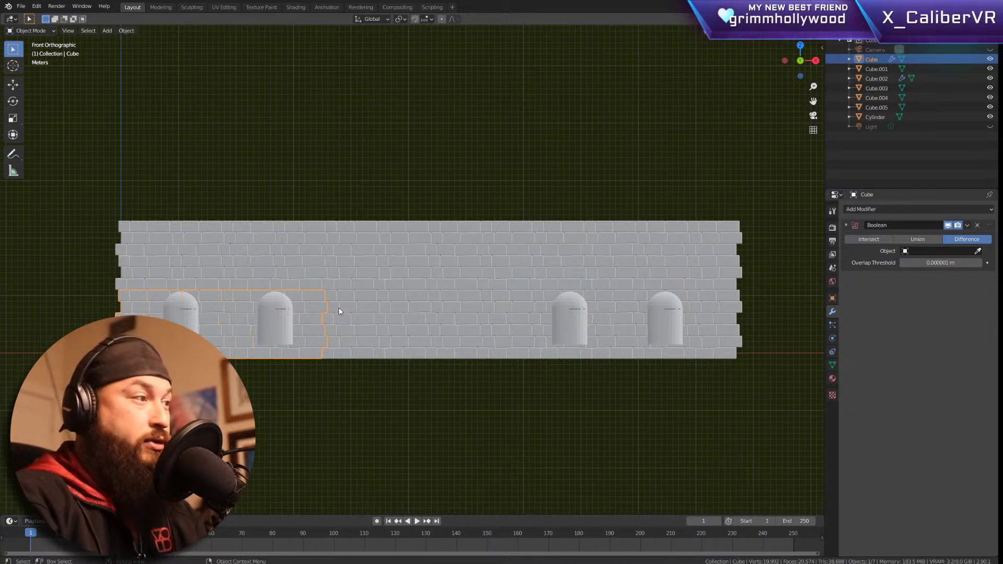
{"action": "left_click", "coordinate": [269, 319]}
{"action": "key", "text": "g"}
{"action": "key", "text": "z"}
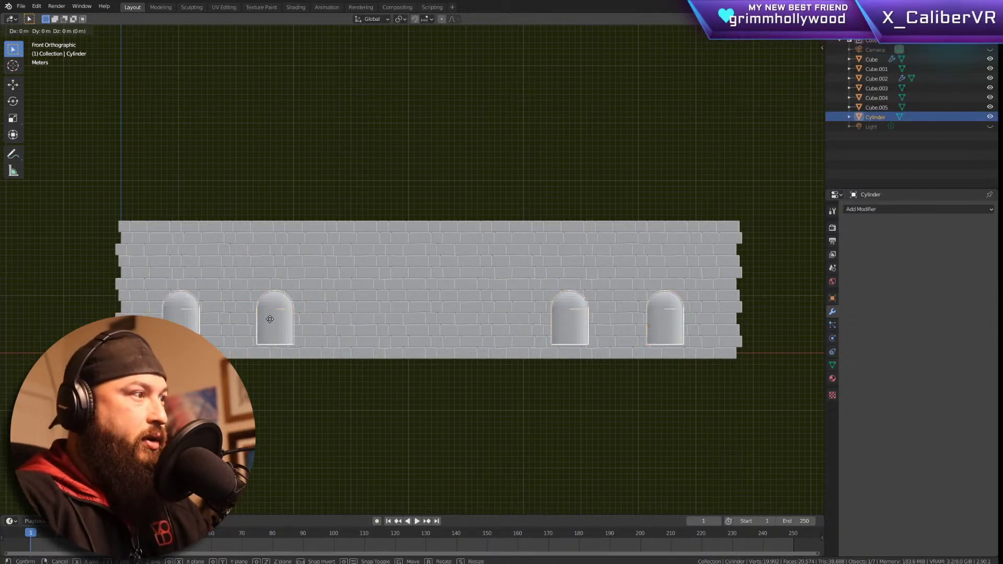
{"action": "left_click", "coordinate": [282, 296]}
Step: Add a Difference Boolean modifier, without a cutter object, to the wall's upper left section and to its upper right section
{"action": "left_click", "coordinate": [230, 261]}
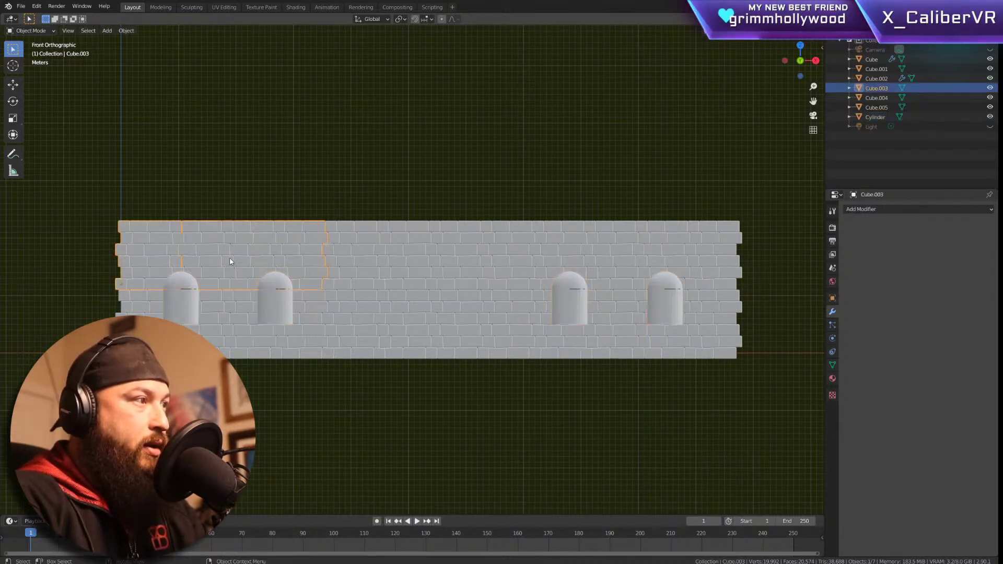
{"action": "left_click", "coordinate": [227, 298]}
{"action": "left_click", "coordinate": [247, 252]}
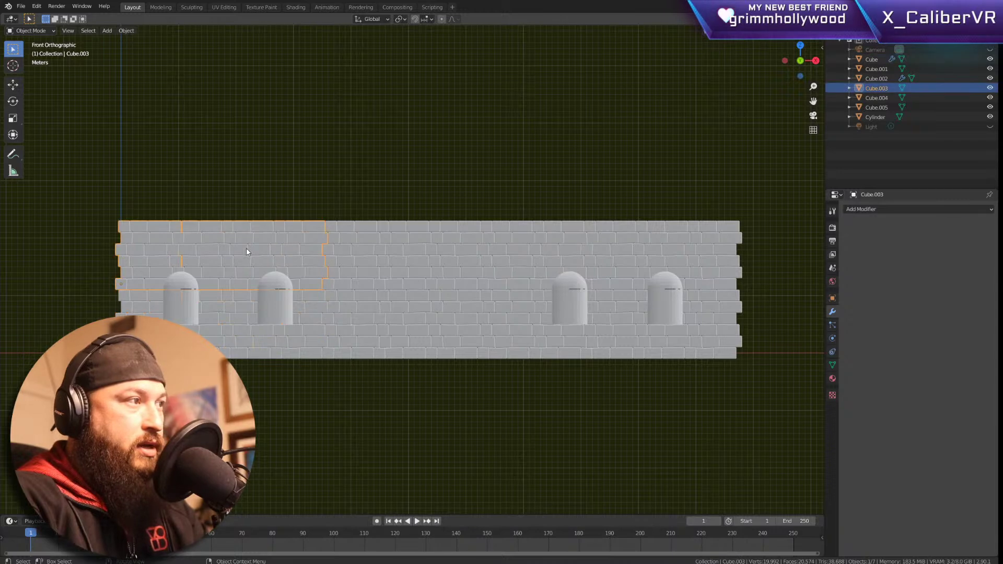
{"action": "left_click", "coordinate": [228, 328]}
{"action": "left_click", "coordinate": [227, 272]}
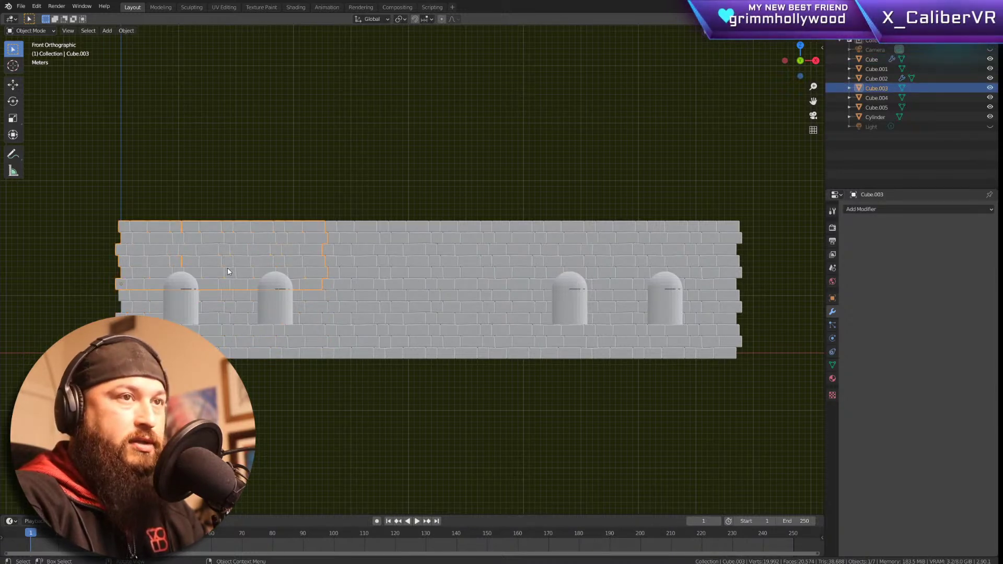
{"action": "left_click", "coordinate": [861, 211]}
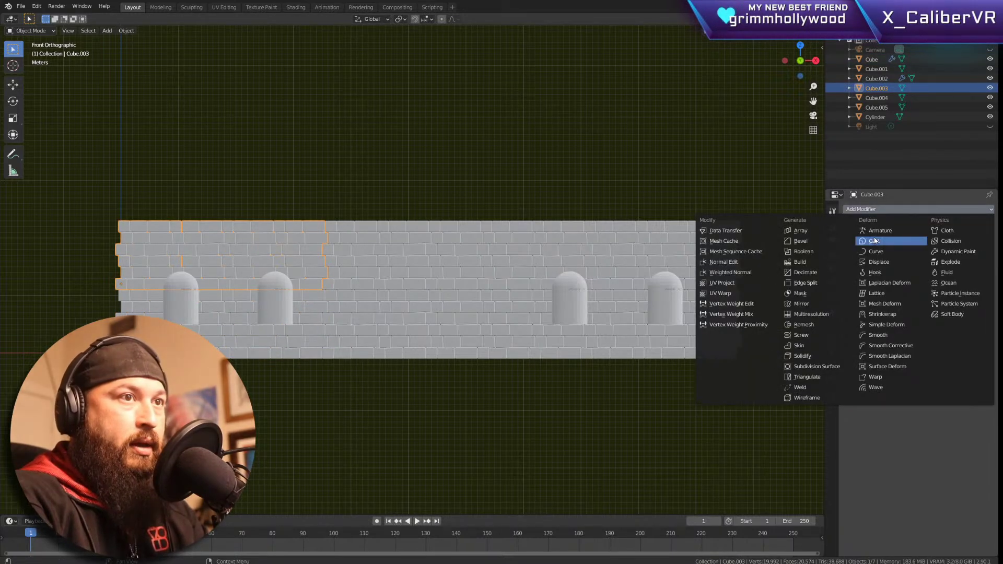
{"action": "left_click", "coordinate": [824, 249]}
{"action": "left_click", "coordinate": [686, 258]}
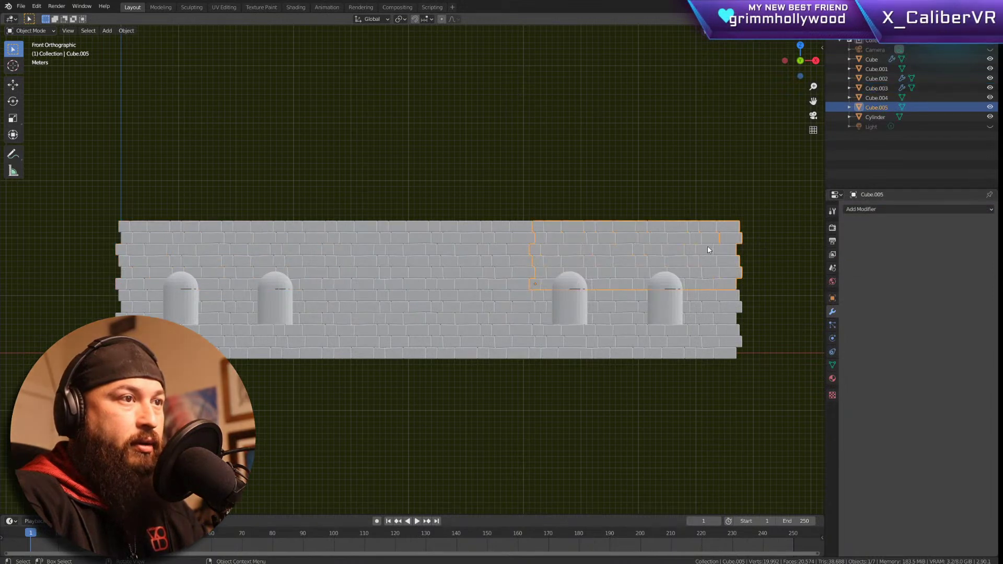
{"action": "left_click", "coordinate": [861, 209]}
{"action": "left_click", "coordinate": [804, 251]}
Step: Set the domed Cylinder as the Boolean cutter object for the wall's lower right and upper right sections
{"action": "left_click", "coordinate": [719, 332]}
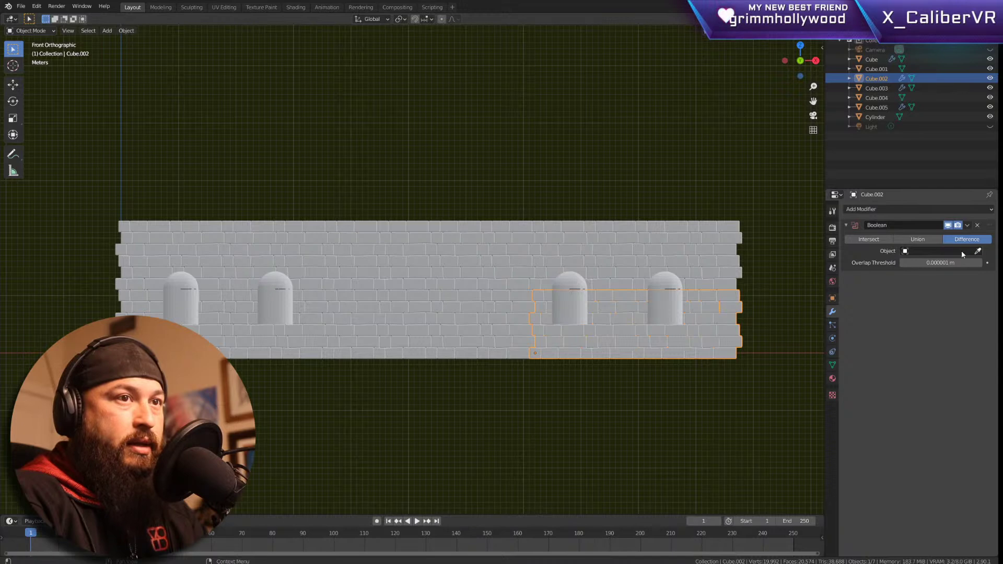
{"action": "left_click", "coordinate": [978, 252]}
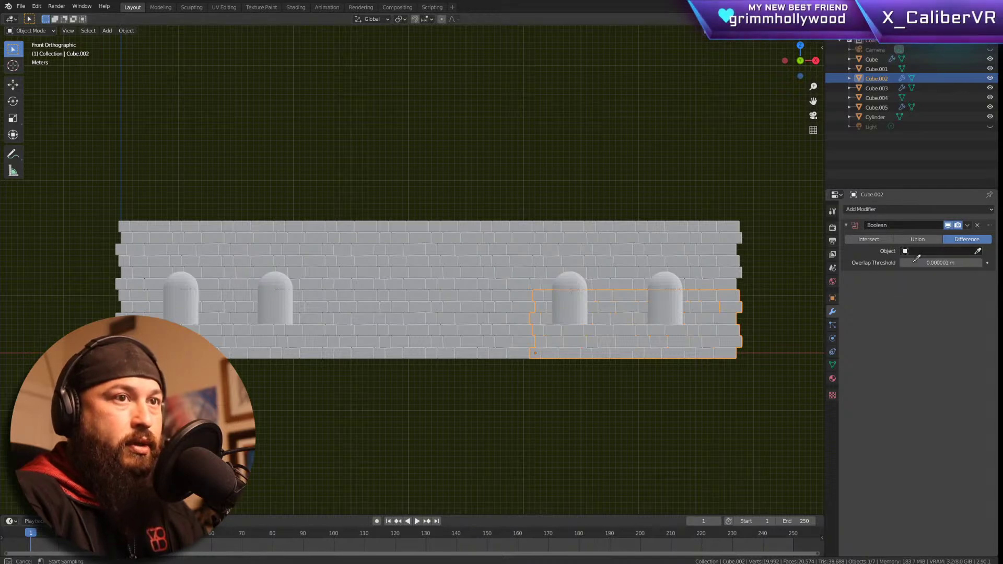
{"action": "left_click", "coordinate": [668, 302]}
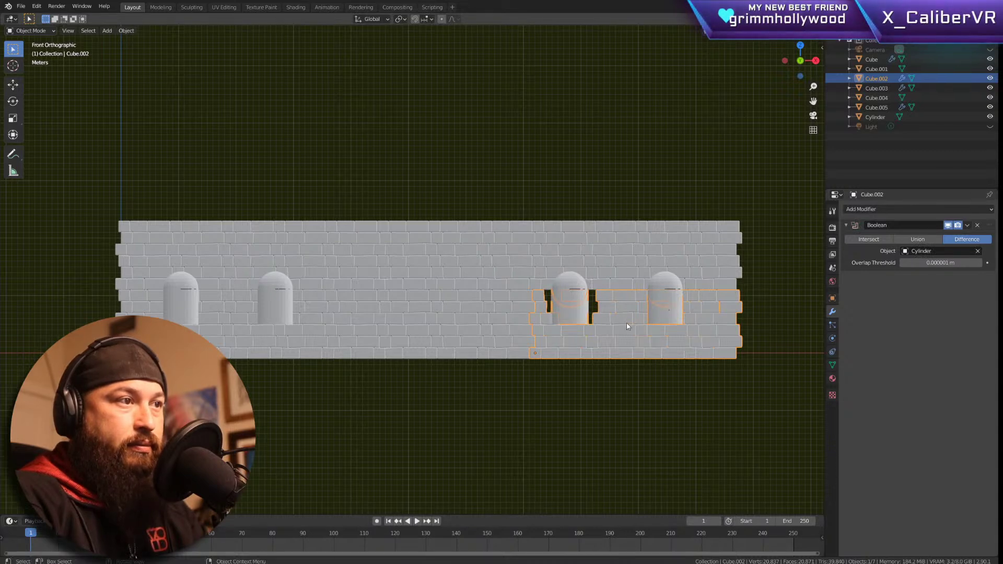
{"action": "left_click", "coordinate": [657, 251]}
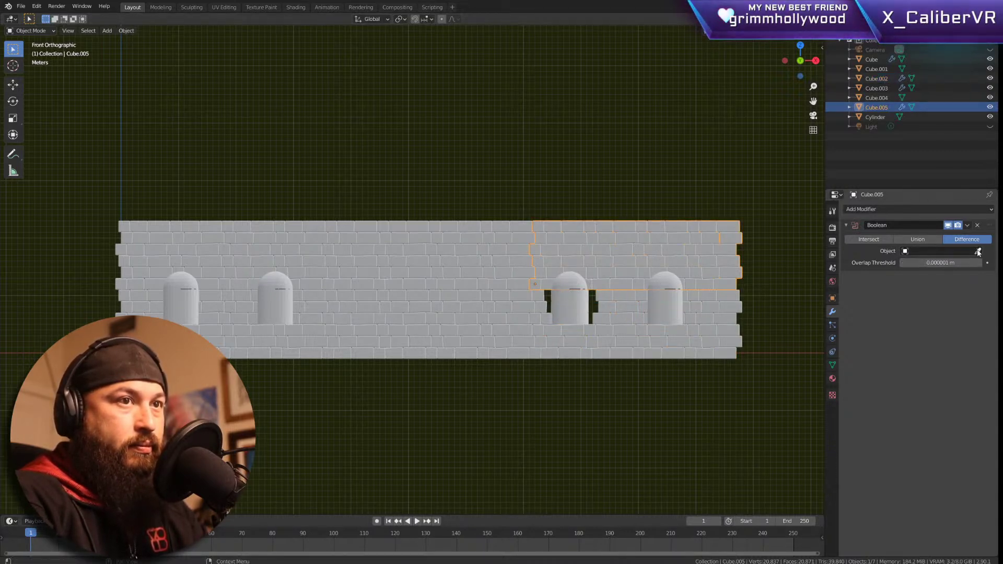
{"action": "left_click", "coordinate": [662, 297]}
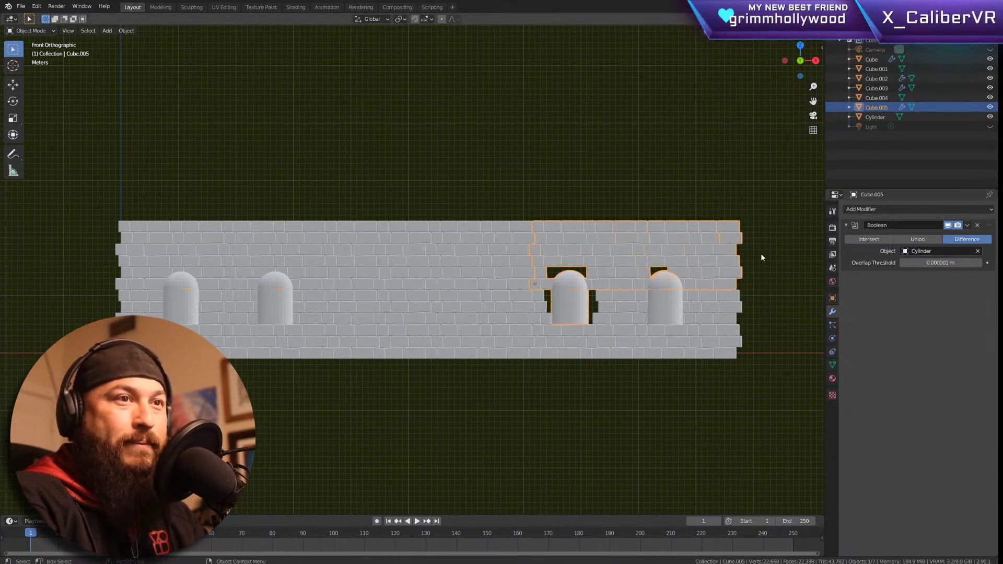
Step: Set the domed Cylinder as the Boolean cutter object for the wall's upper left and lower left sections
{"action": "left_click", "coordinate": [251, 240]}
{"action": "left_click", "coordinate": [978, 251]}
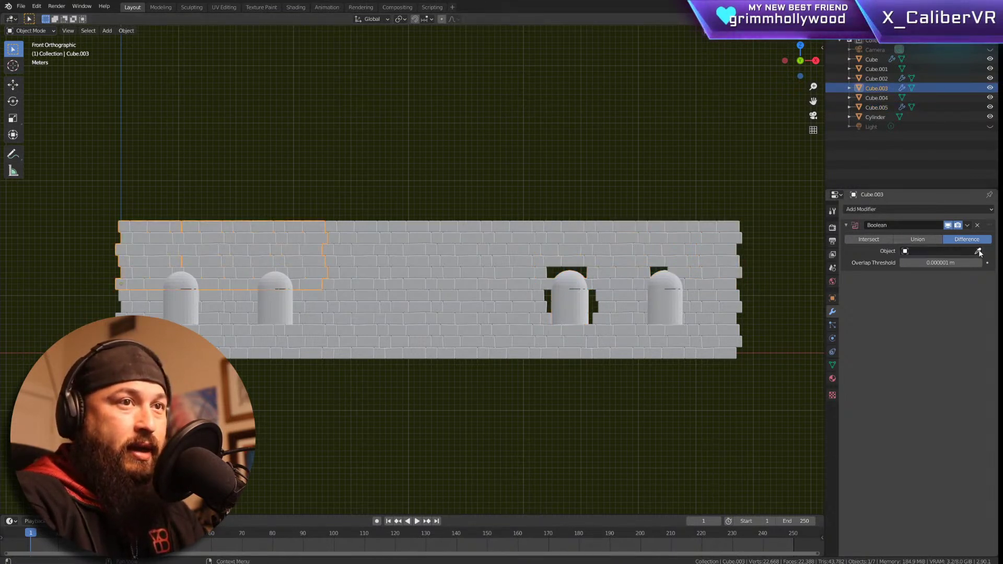
{"action": "left_click", "coordinate": [186, 282]}
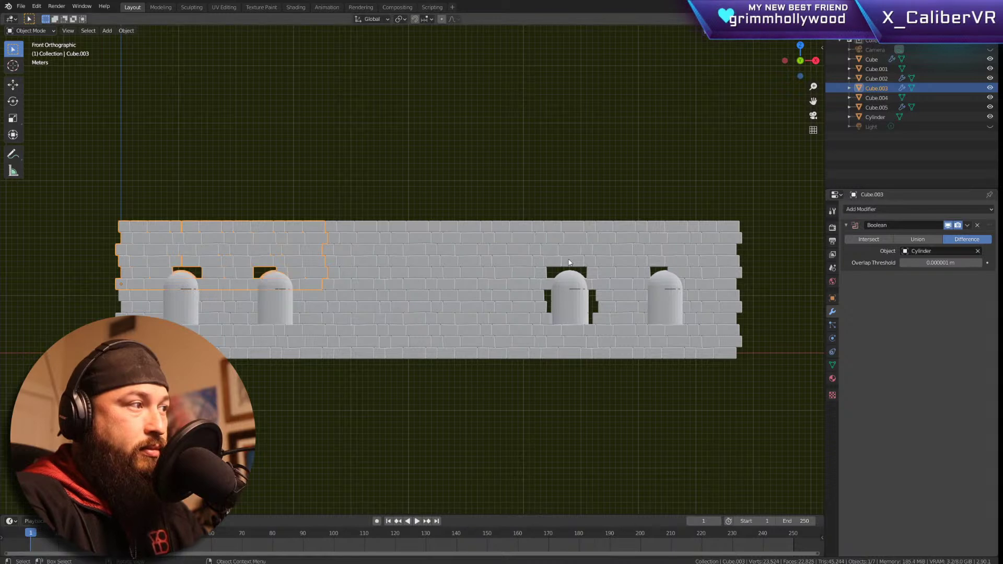
{"action": "left_click", "coordinate": [186, 312]}
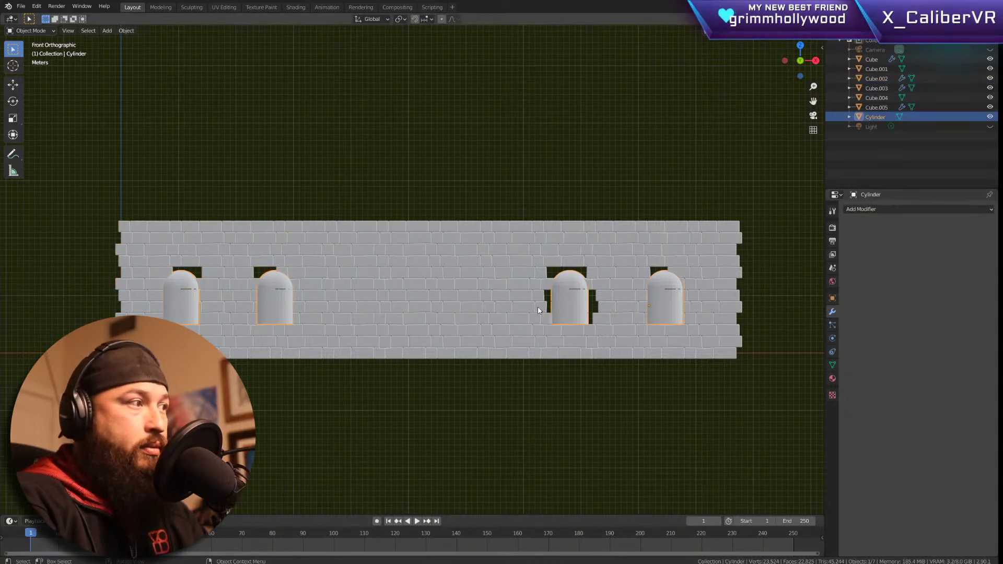
{"action": "left_click", "coordinate": [434, 299]}
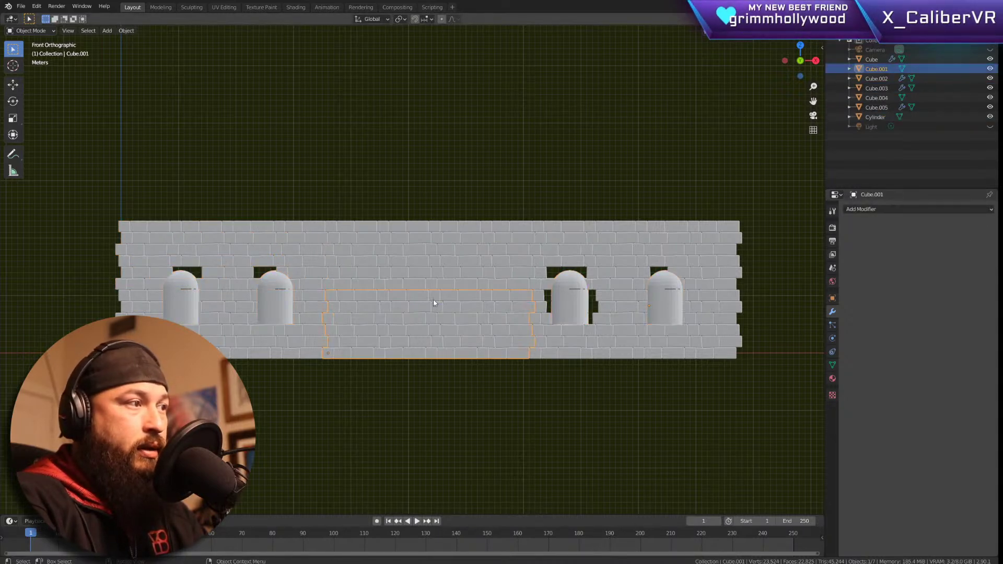
{"action": "left_click", "coordinate": [280, 345]}
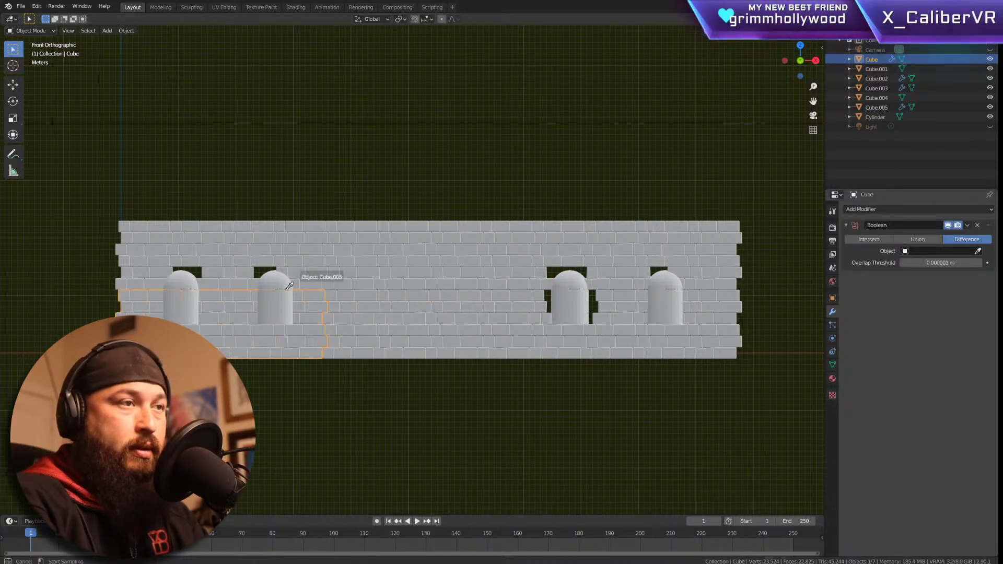
{"action": "left_click", "coordinate": [189, 276]}
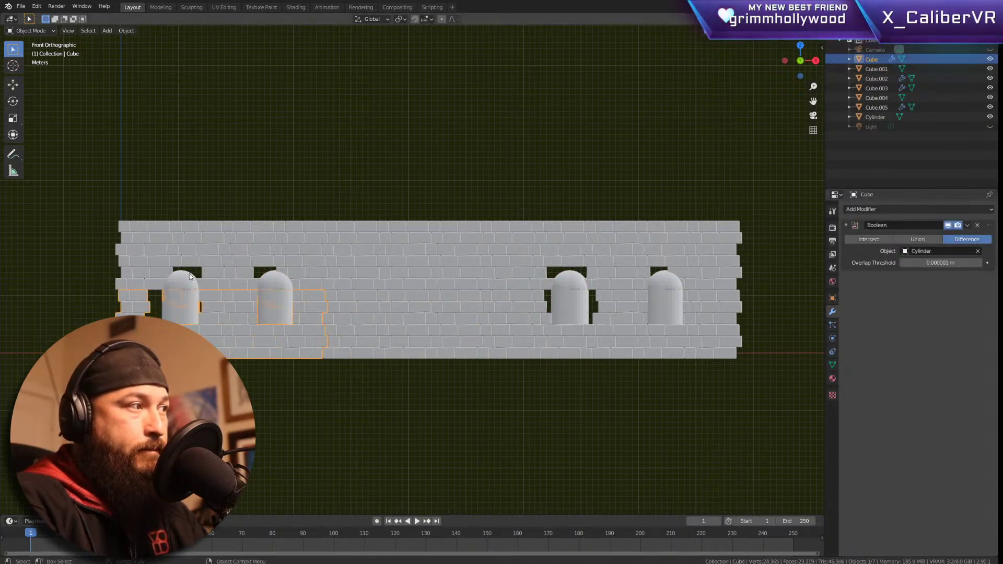
{"action": "left_click", "coordinate": [372, 165]}
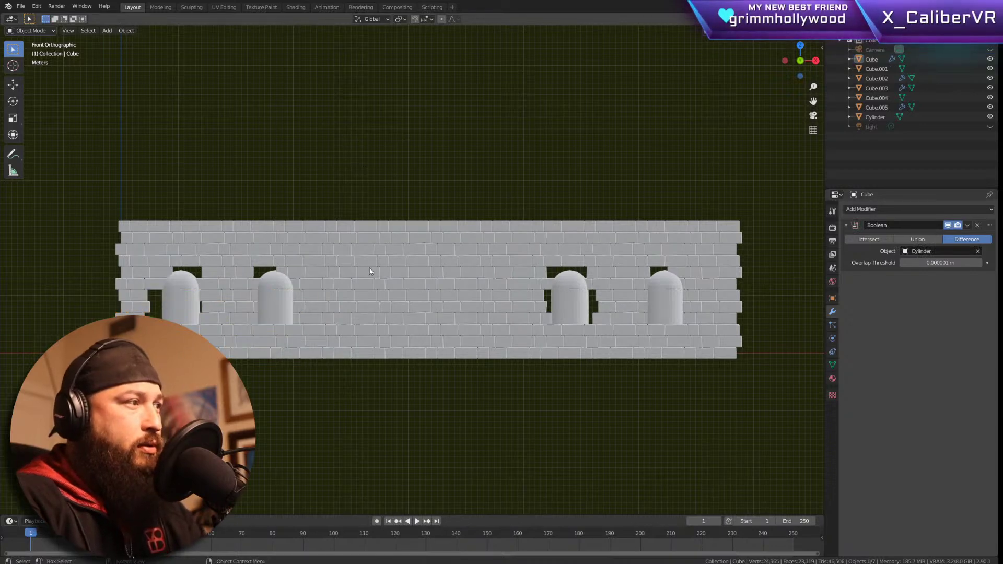
Step: Inspect the Boolean cuts around the domed cylinders from both sides of the wall and start moving the cylinders
{"action": "middle_click_drag", "start_coordinate": [711, 292], "coordinate": [306, 290]}
{"action": "key", "text": "KP_1"}
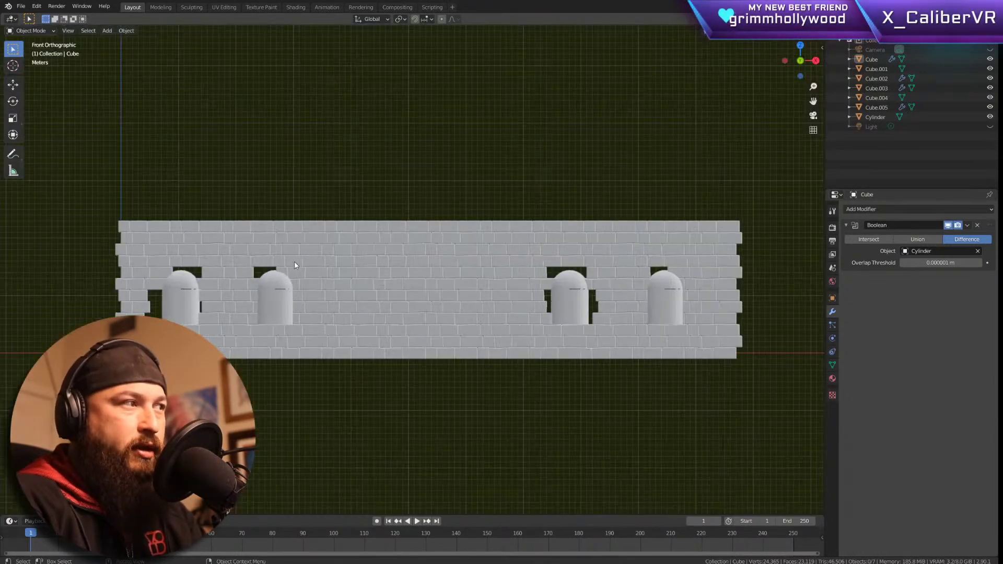
{"action": "scroll", "coordinate": [305, 287], "scroll_direction": "up", "scroll_amount": 5}
{"action": "middle_click_drag", "start_coordinate": [155, 283], "coordinate": [599, 374]}
{"action": "left_click", "coordinate": [626, 409]}
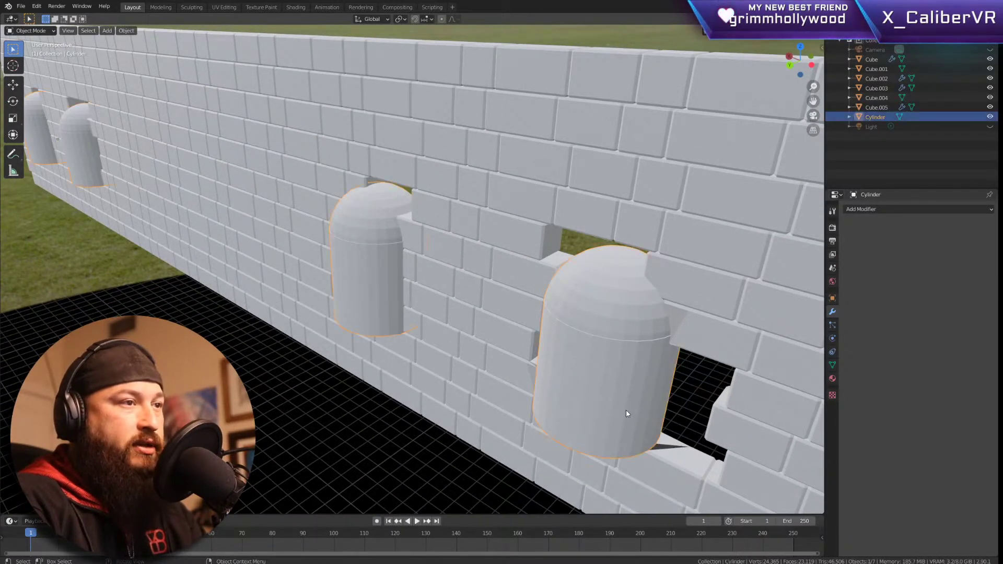
{"action": "scroll", "coordinate": [649, 380], "scroll_direction": "down", "scroll_amount": 6}
{"action": "key", "text": "g"}
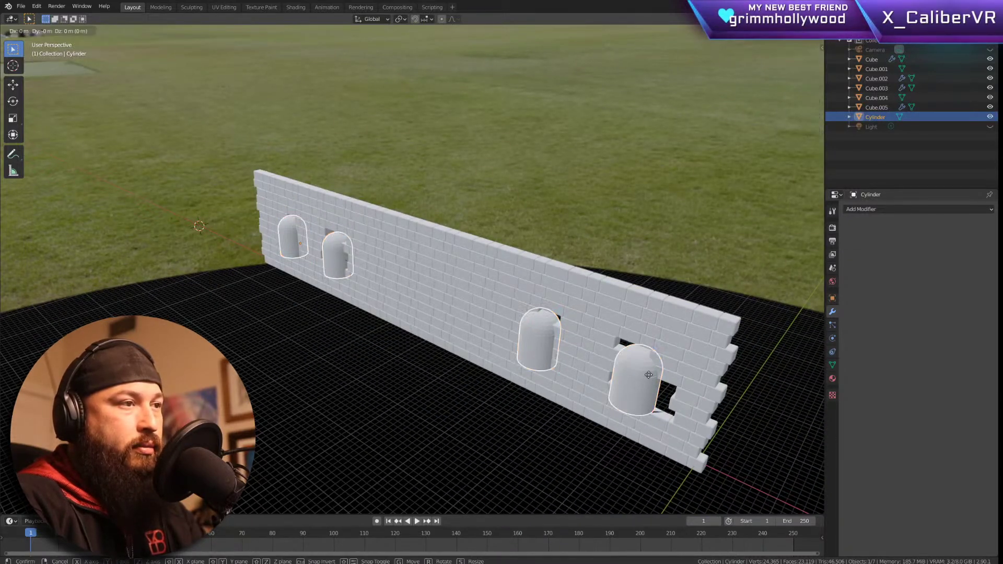
Step: Move the arched window cutters along the Y axis out of the wall, to about Y 13.66 m
{"action": "key", "text": "x"}
{"action": "key", "text": "y"}
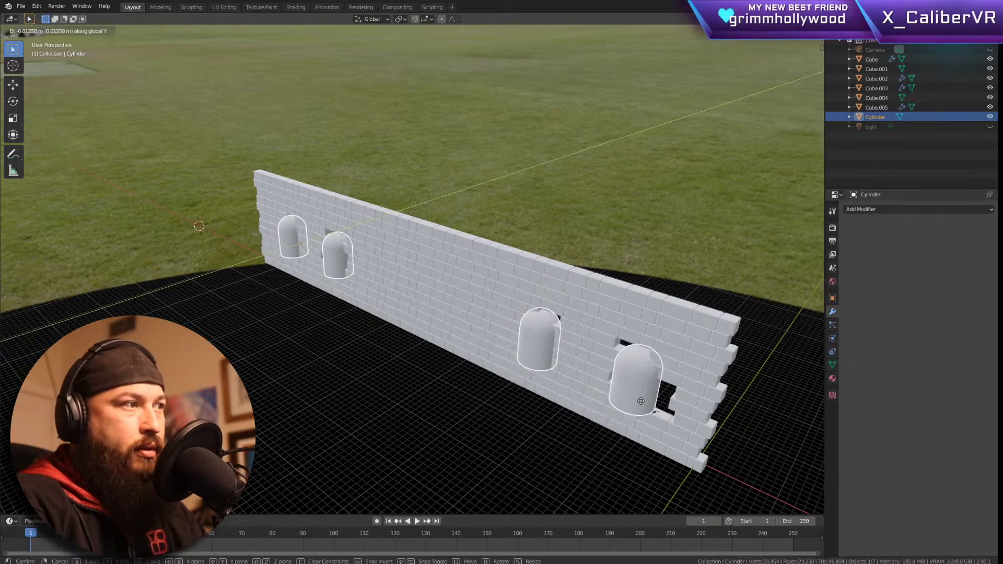
{"action": "left_click", "coordinate": [657, 374]}
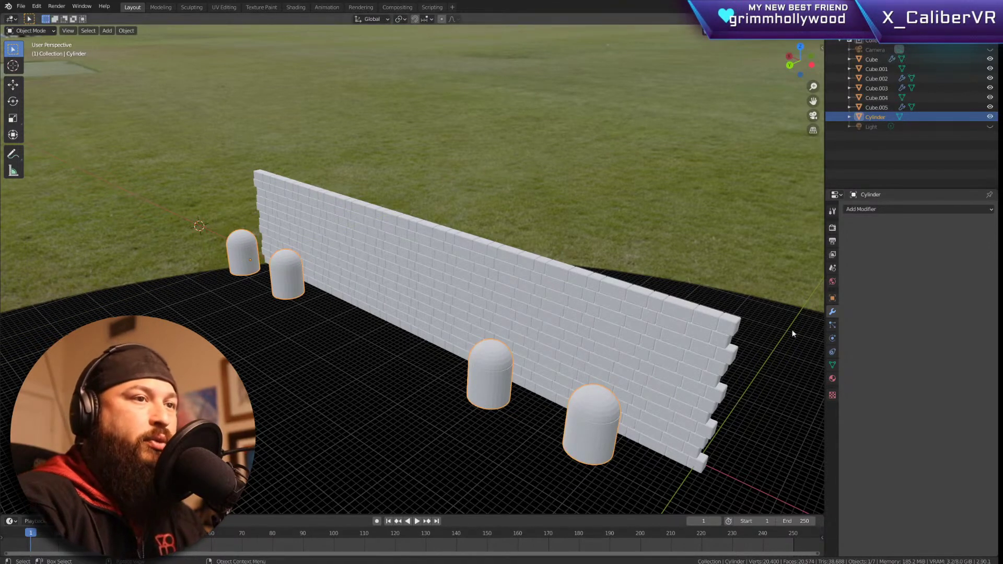
Step: Set the window cutters' viewport display to Wire in their object properties
{"action": "left_click", "coordinate": [833, 282]}
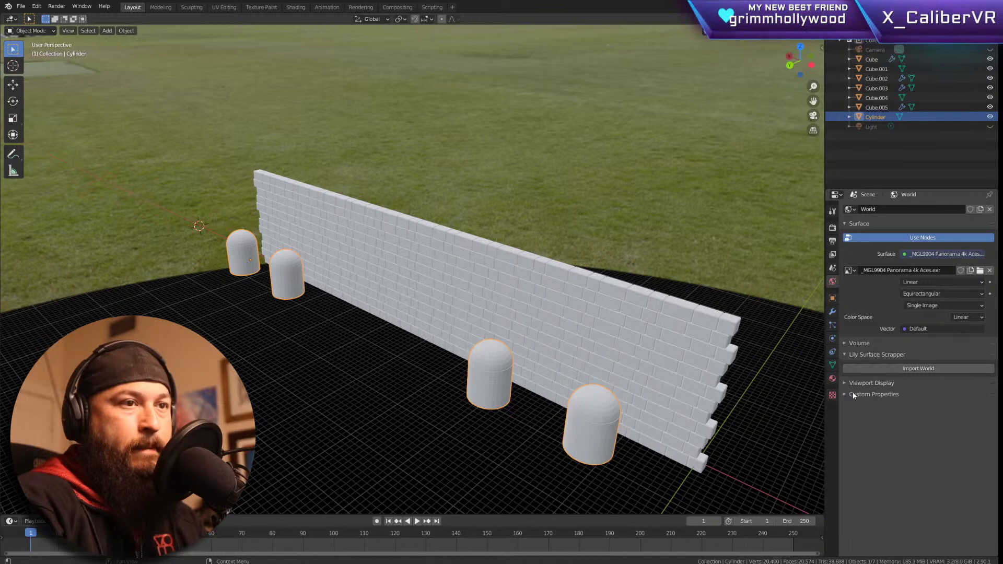
{"action": "left_click", "coordinate": [833, 299]}
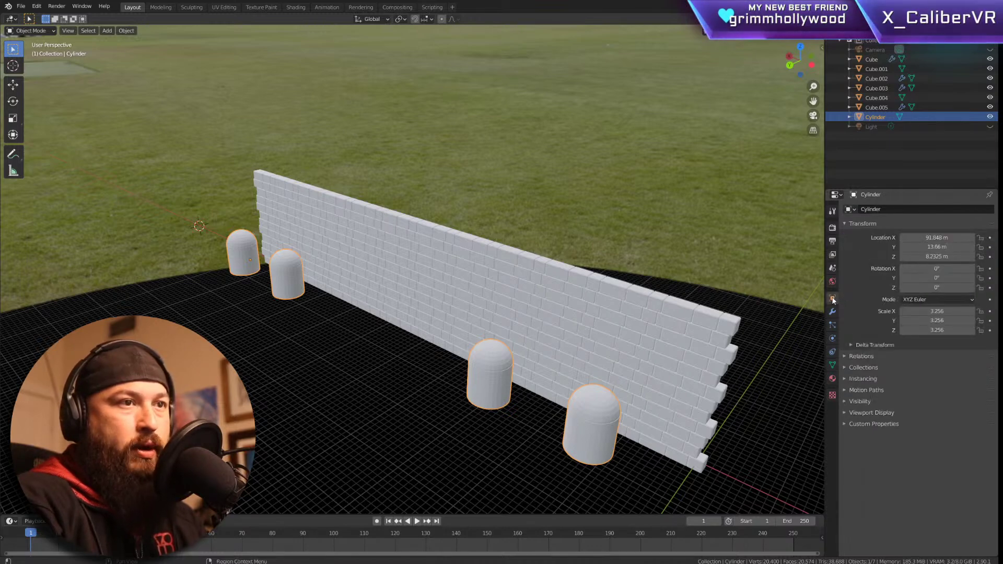
{"action": "left_click", "coordinate": [845, 413]}
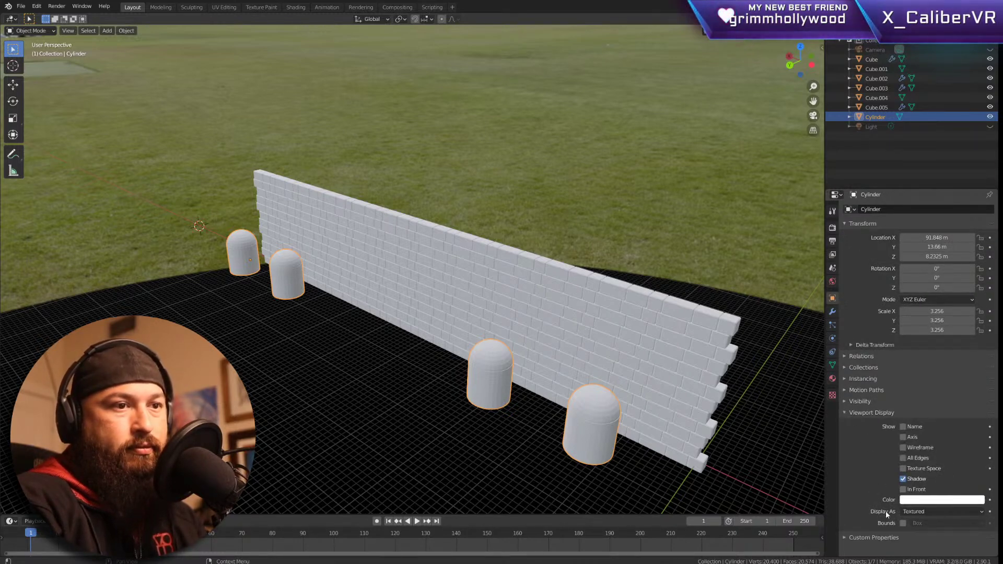
{"action": "left_click", "coordinate": [901, 512]}
{"action": "left_click", "coordinate": [914, 489]}
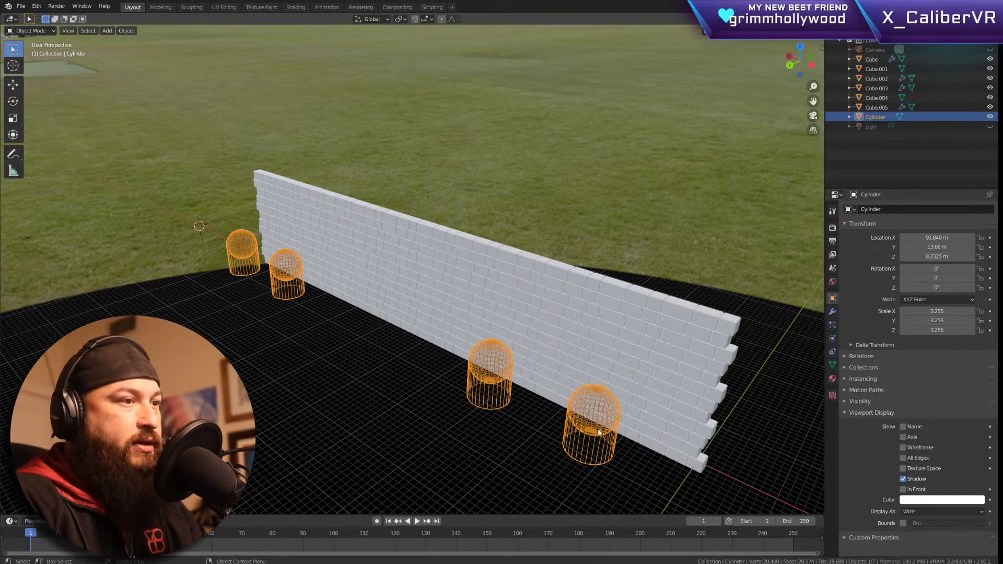
Step: Move the wireframe window cutters back along the Y axis into the wall, to about Y 0.08 m
{"action": "middle_click_drag", "start_coordinate": [598, 374], "coordinate": [627, 331]}
{"action": "key", "text": "KP_1"}
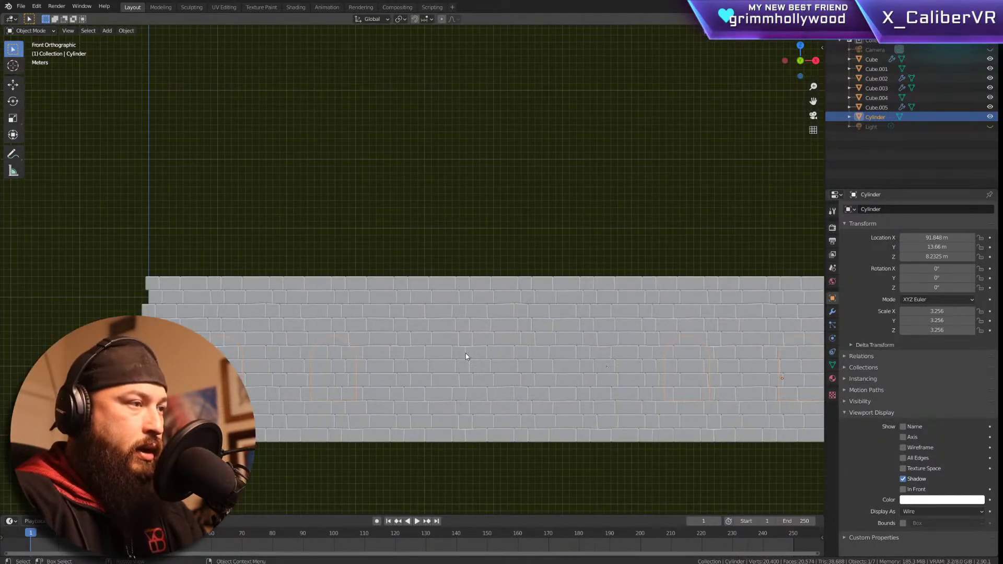
{"action": "key", "text": "KP_7"}
{"action": "key", "text": "g"}
{"action": "key", "text": "x"}
{"action": "key", "text": "y"}
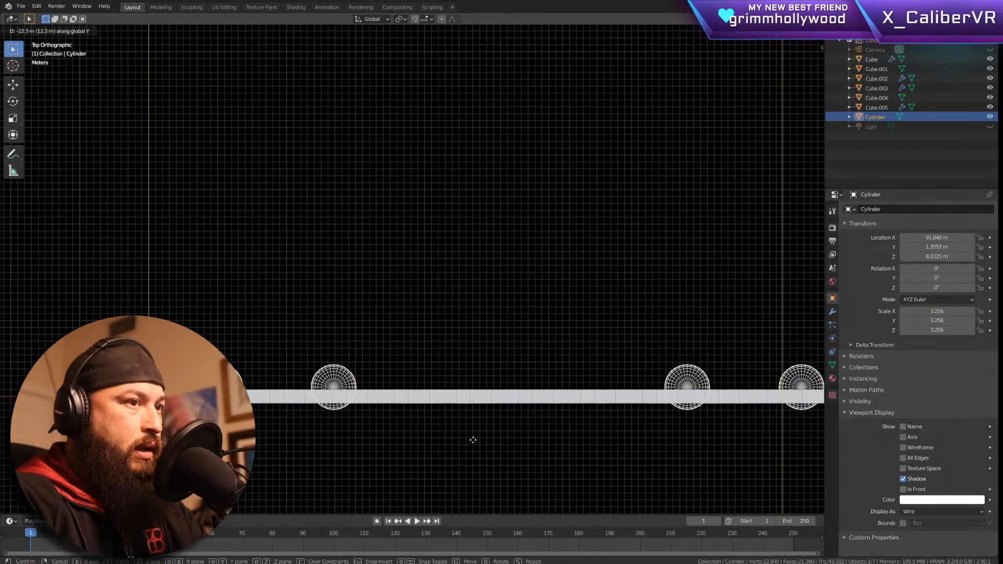
{"action": "left_click", "coordinate": [476, 451]}
{"action": "middle_click_drag", "start_coordinate": [476, 448], "coordinate": [546, 245]}
{"action": "middle_click_drag", "start_coordinate": [529, 415], "coordinate": [537, 362]}
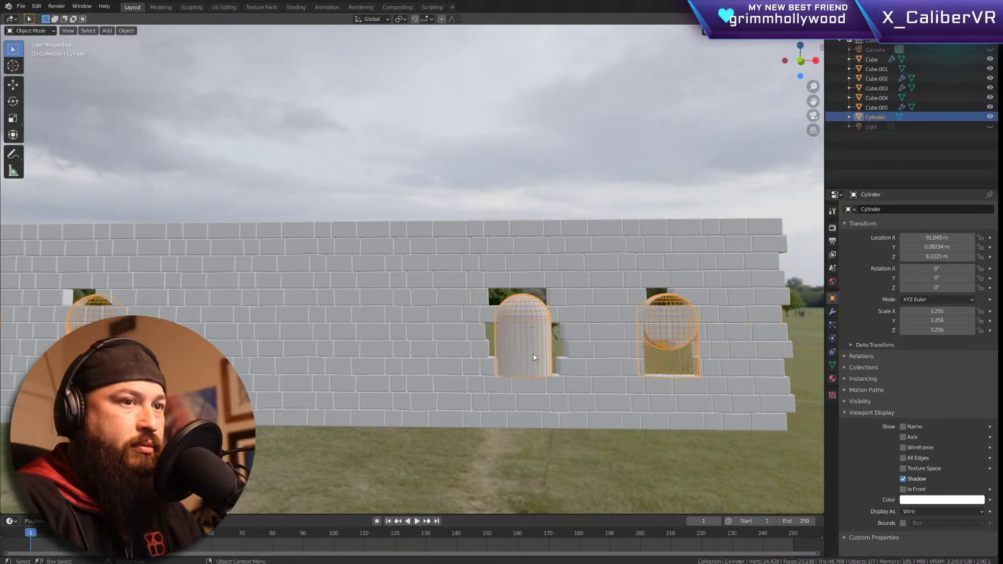
Step: Try displaying the upper wall section Cube.005 as Wire, and undo that display change
{"action": "left_click", "coordinate": [533, 357]}
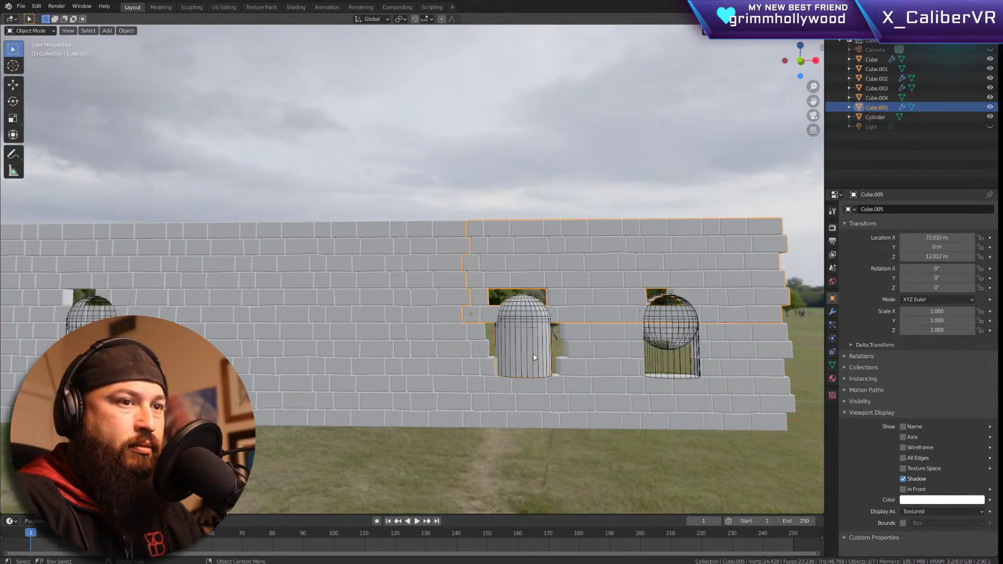
{"action": "left_click", "coordinate": [929, 514]}
{"action": "left_click", "coordinate": [926, 490]}
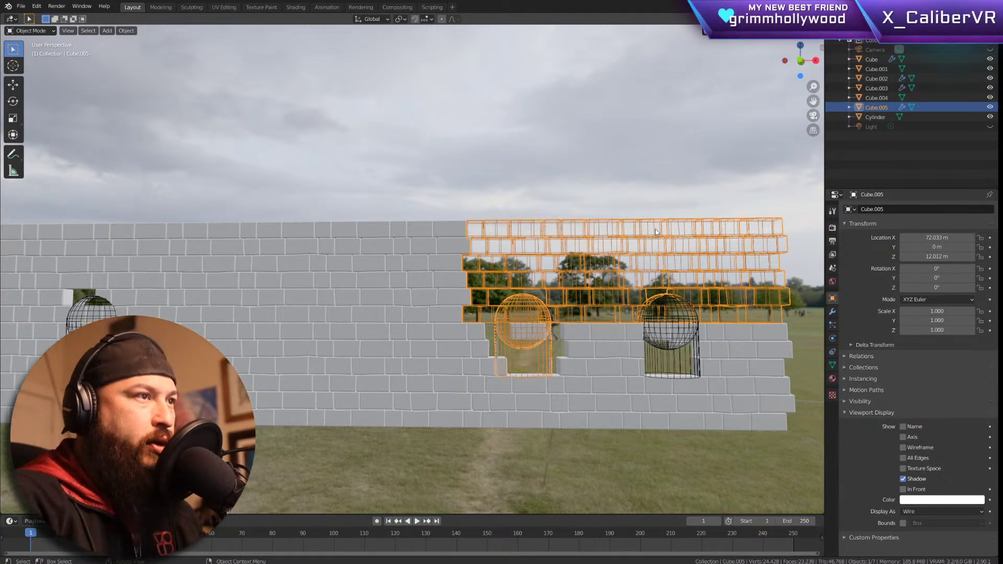
{"action": "key", "text": "ctrl+z"}
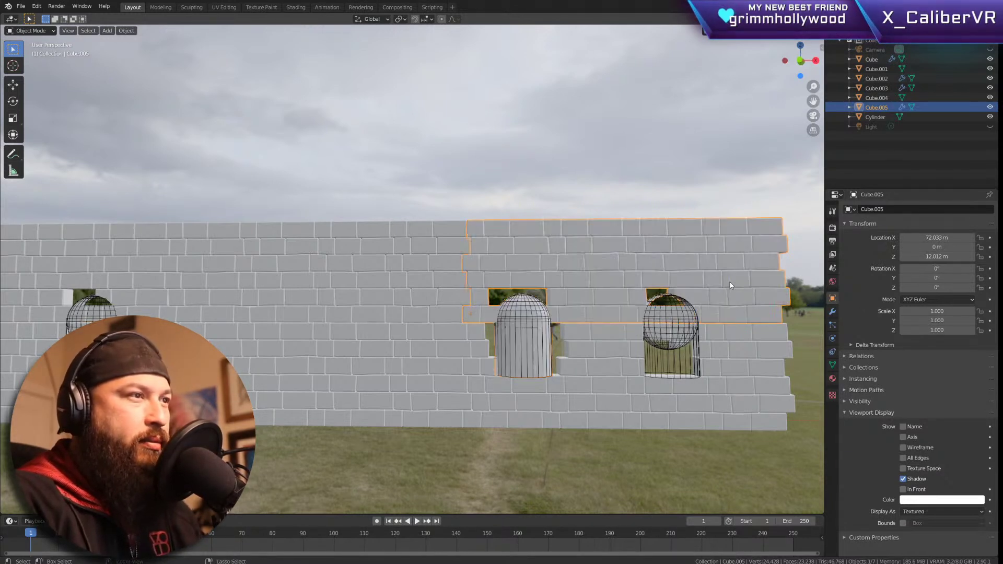
Step: Set the overlap threshold of the Boolean modifier on the lower wall section Cube to 1 m
{"action": "left_click", "coordinate": [553, 335]}
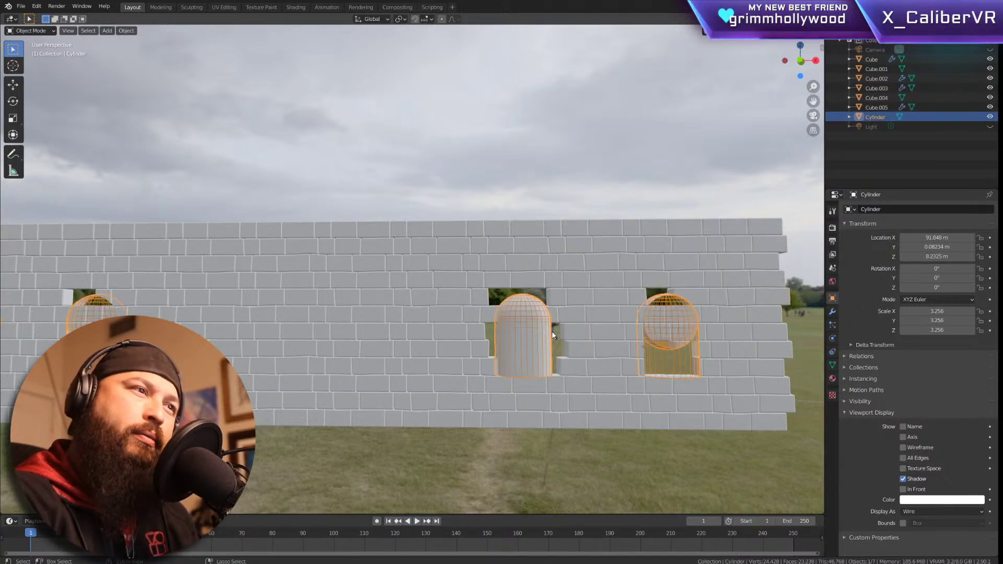
{"action": "middle_click_drag", "start_coordinate": [378, 319], "coordinate": [219, 323]}
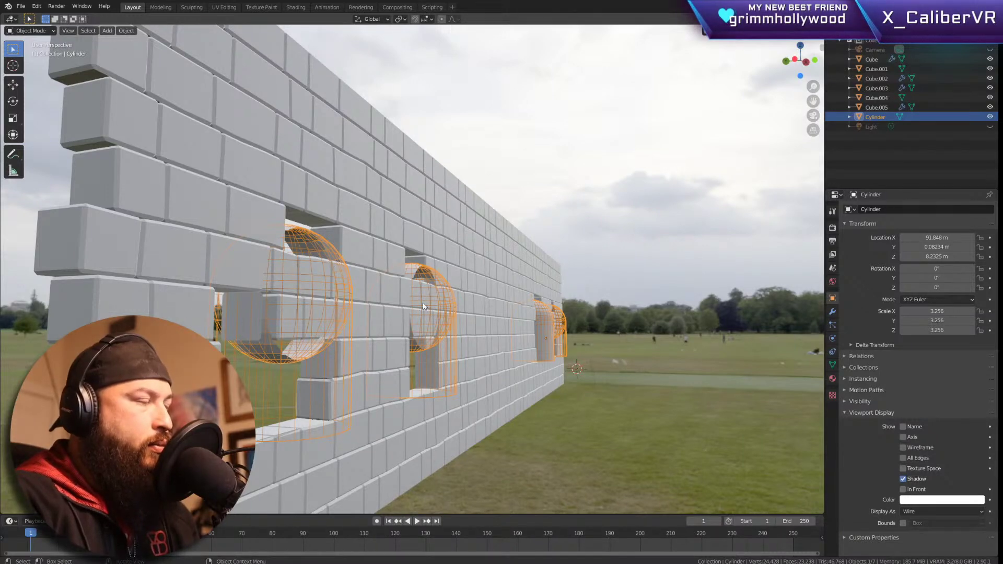
{"action": "middle_click_drag", "start_coordinate": [592, 307], "coordinate": [501, 303]}
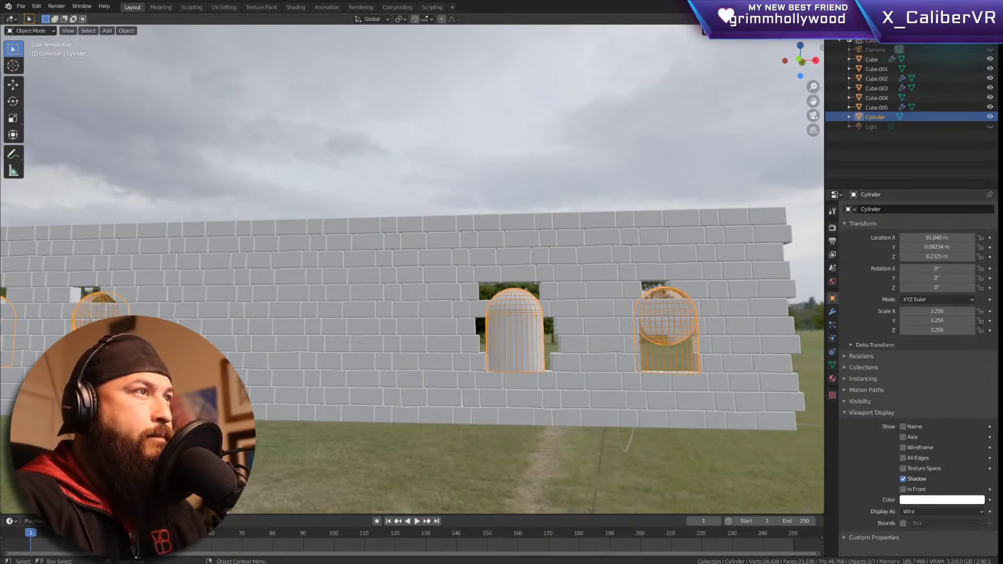
{"action": "middle_click_drag", "start_coordinate": [673, 305], "coordinate": [689, 312]}
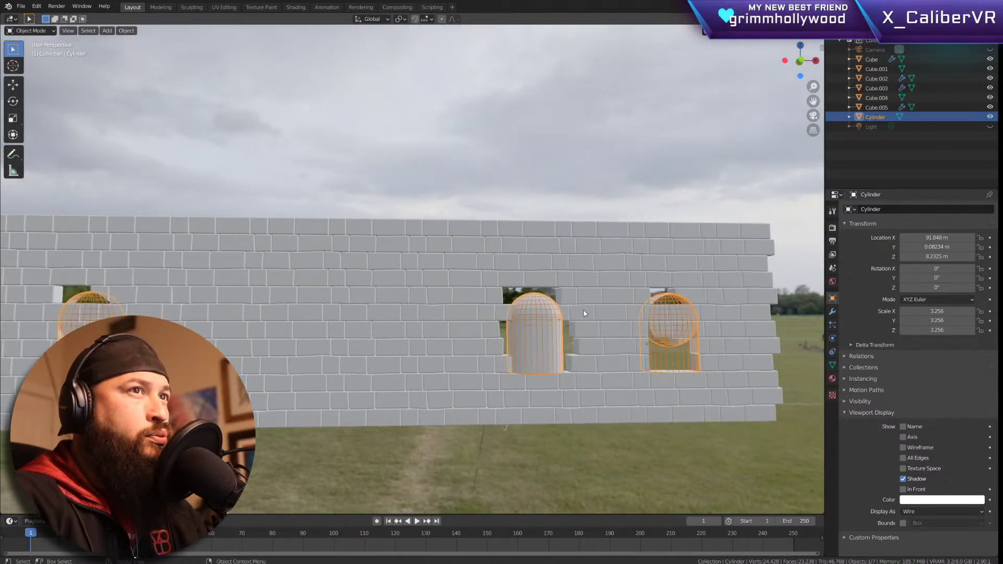
{"action": "middle_click_drag", "start_coordinate": [446, 329], "coordinate": [427, 298]}
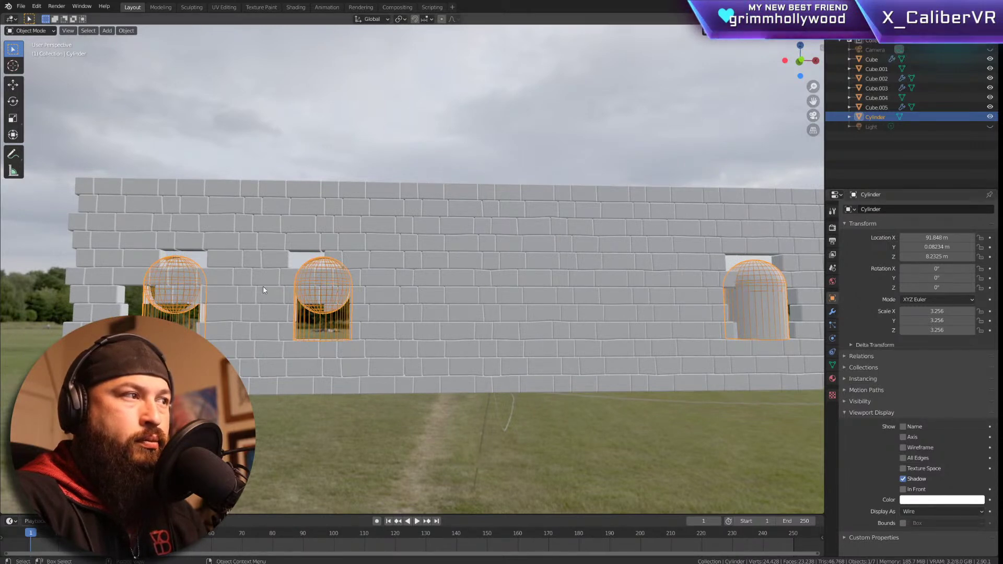
{"action": "left_click", "coordinate": [246, 296]}
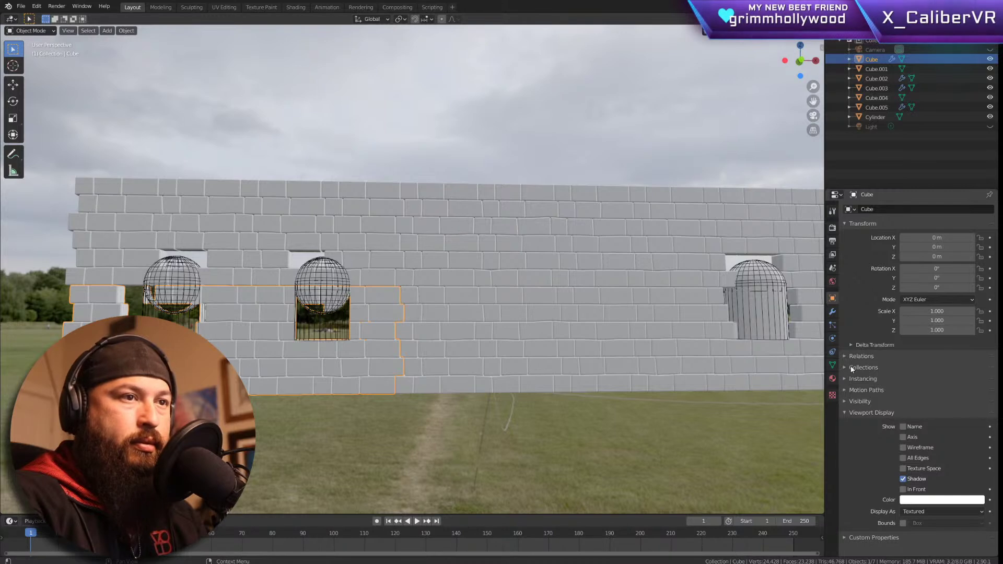
{"action": "left_click", "coordinate": [832, 311]}
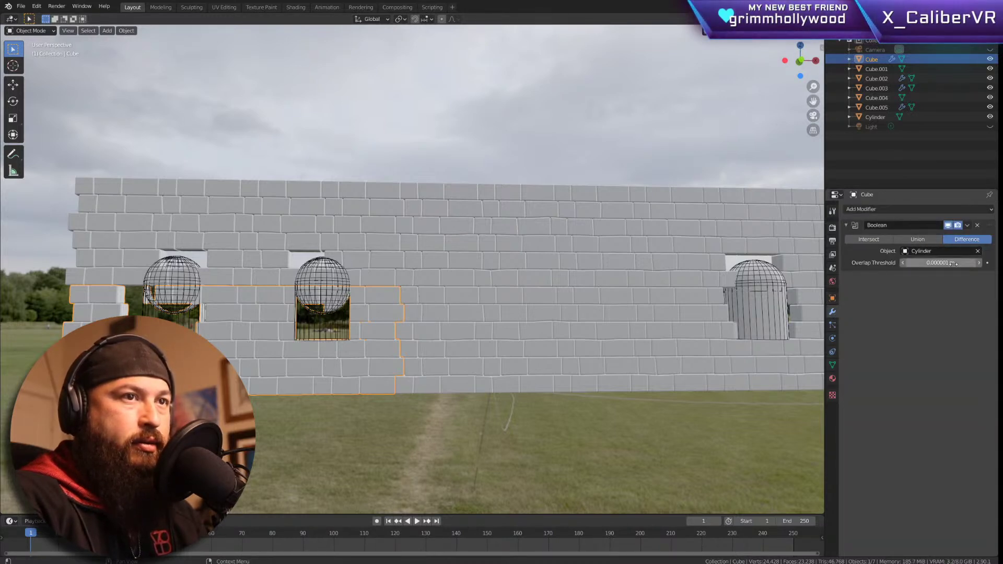
{"action": "mouse_move", "coordinate": [919, 263]}
{"action": "left_mouse_down"}
{"action": "mouse_move", "coordinate": [888, 263]}
{"action": "mouse_move", "coordinate": [946, 262]}
{"action": "mouse_move", "coordinate": [939, 262]}
{"action": "left_mouse_up"}
{"action": "type", "text": "1"}
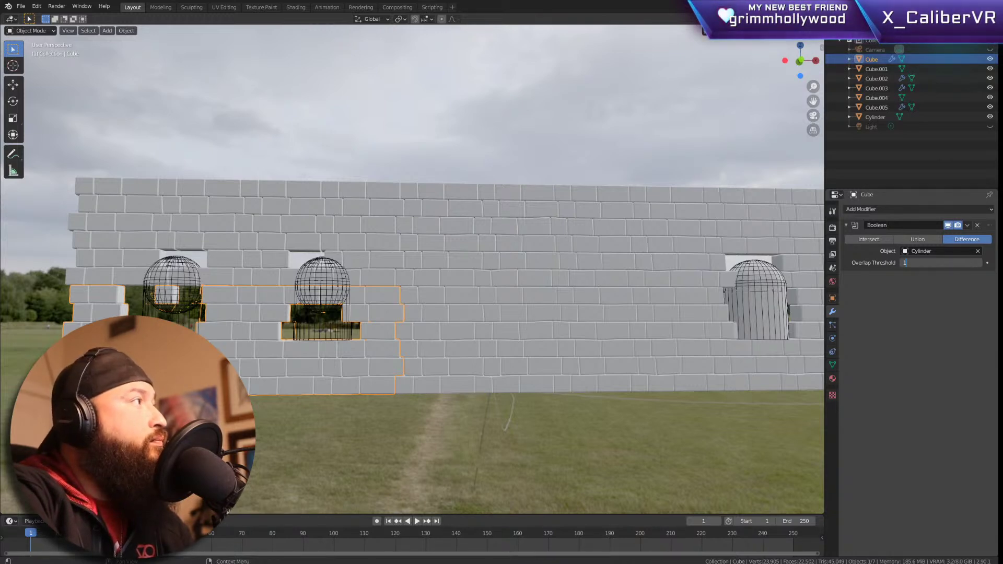
{"action": "key", "text": "Return"}
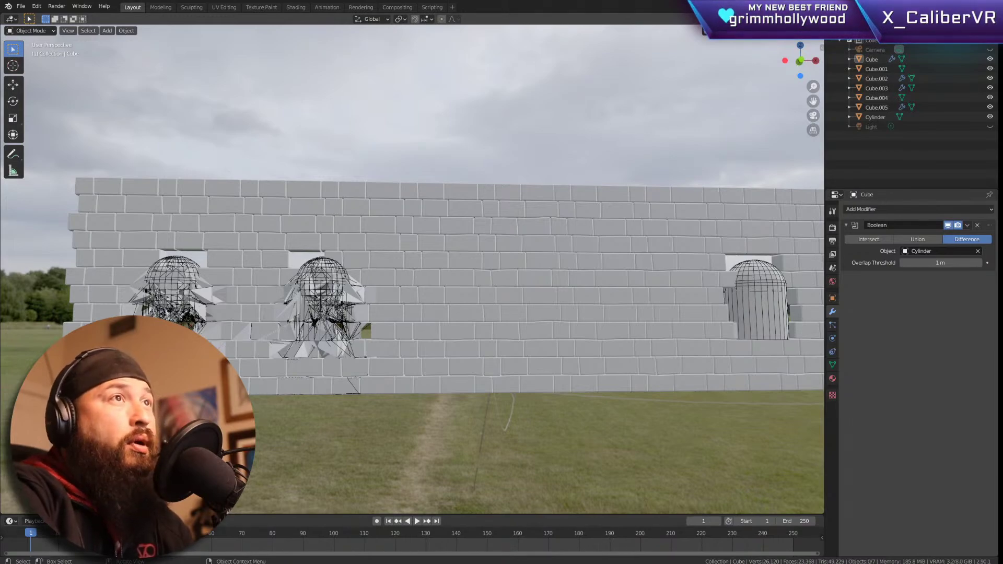
Step: Examine the Boolean cutouts around the window cutters and compare the overlap thresholds of the upper and lower wall sections
{"action": "scroll", "coordinate": [369, 271], "scroll_direction": "up", "scroll_amount": 6}
{"action": "scroll", "coordinate": [369, 272], "scroll_direction": "down", "scroll_amount": 3}
{"action": "middle_click_drag", "start_coordinate": [324, 271], "coordinate": [559, 280]}
{"action": "middle_click_drag", "start_coordinate": [653, 296], "coordinate": [763, 282]}
{"action": "left_click", "coordinate": [958, 263]}
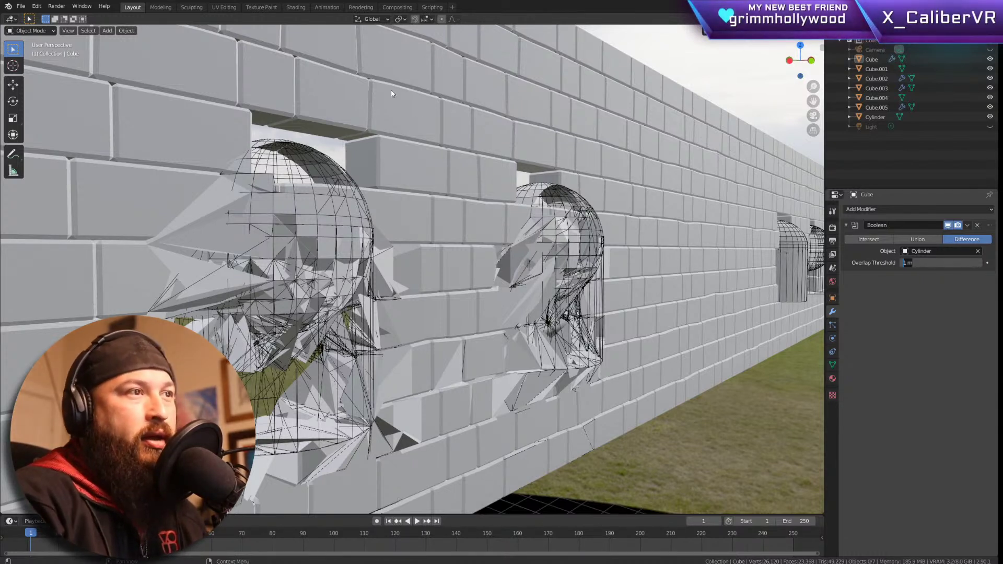
{"action": "key", "text": "Return"}
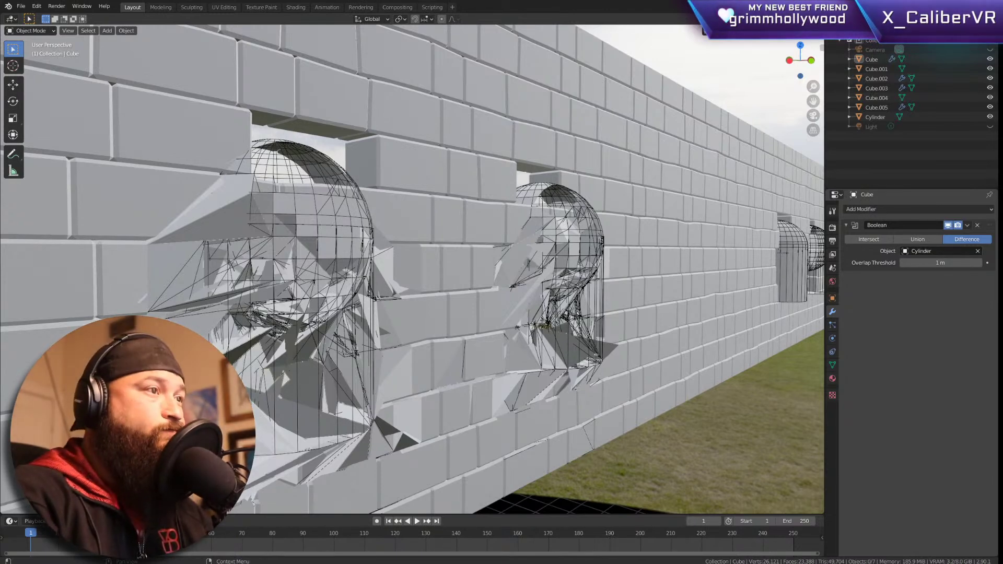
{"action": "left_click", "coordinate": [559, 190]}
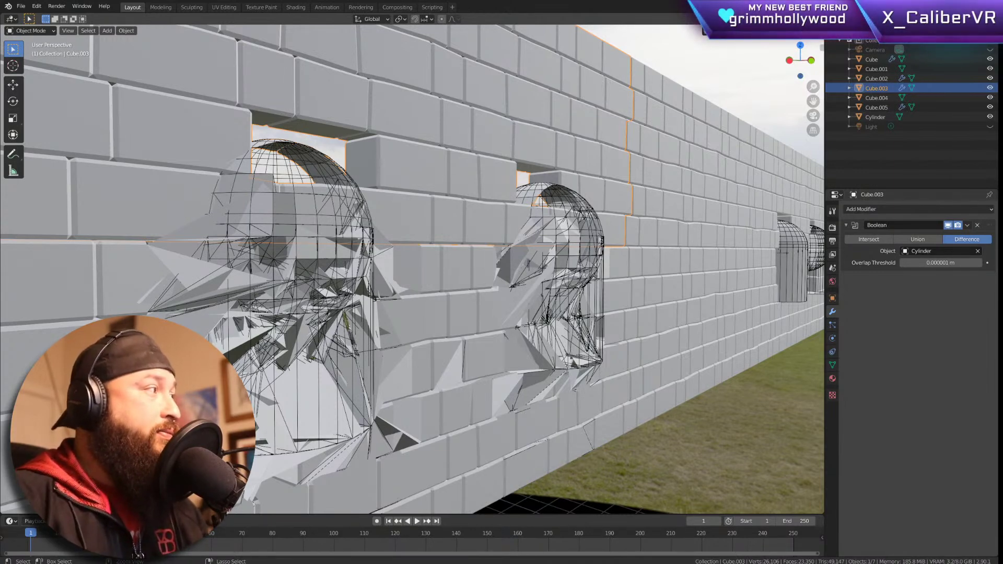
{"action": "left_click", "coordinate": [561, 395]}
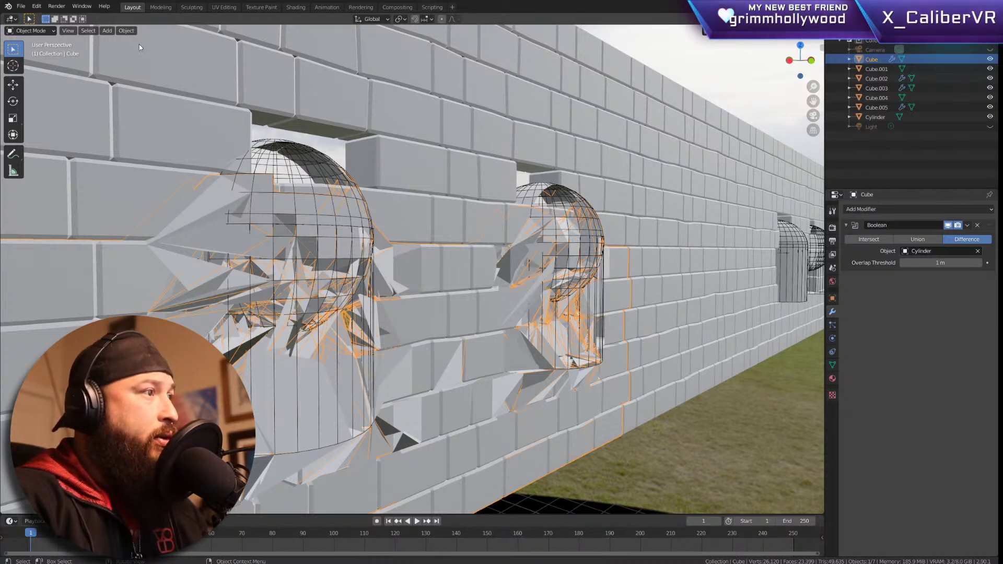
{"action": "left_click", "coordinate": [543, 224]}
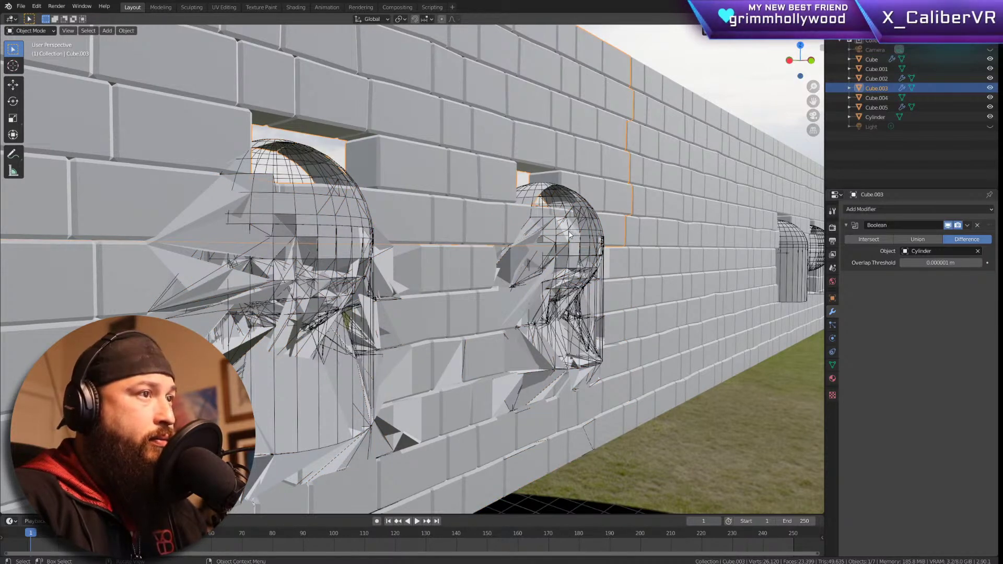
{"action": "left_click", "coordinate": [605, 241]}
{"action": "left_click", "coordinate": [605, 240]}
{"action": "left_click", "coordinate": [605, 241]}
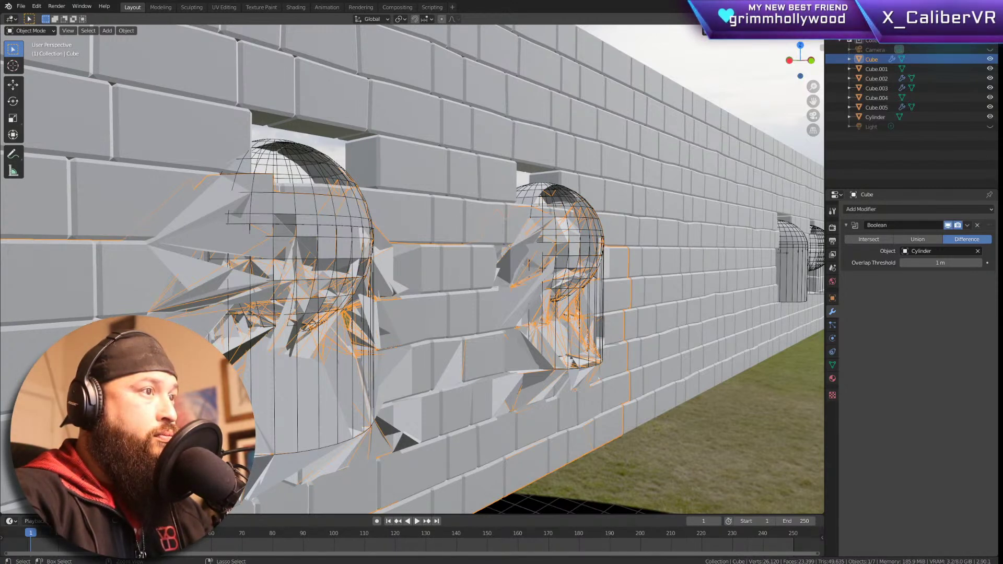
Step: Undo the overlap threshold changes on the lower wall section's Boolean modifier
{"action": "key", "text": "ctrl+z"}
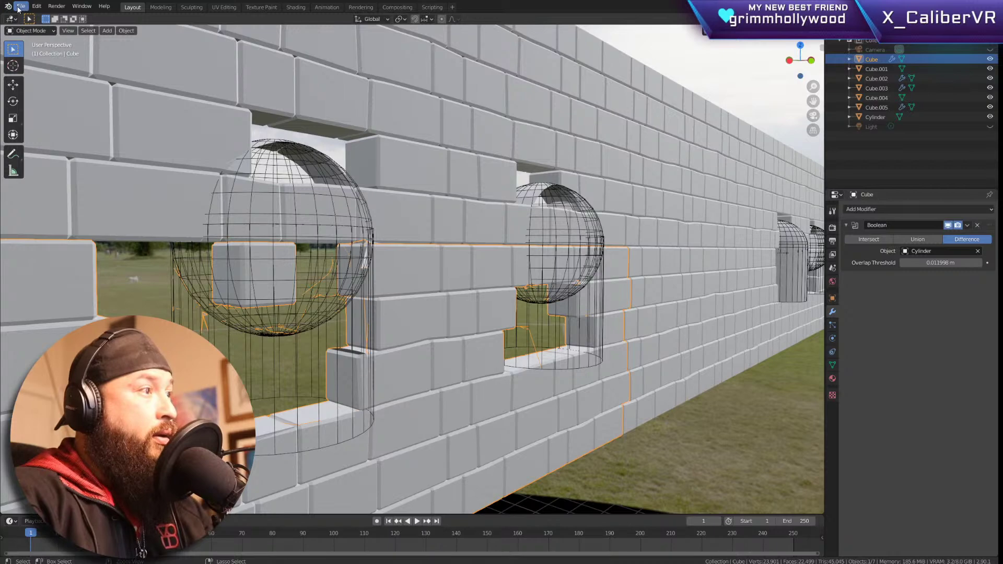
{"action": "left_click", "coordinate": [660, 224]}
{"action": "middle_click_drag", "start_coordinate": [660, 223], "coordinate": [600, 223]}
{"action": "scroll", "coordinate": [599, 223], "scroll_direction": "down", "scroll_amount": 5}
{"action": "scroll", "coordinate": [465, 201], "scroll_direction": "up", "scroll_amount": 4}
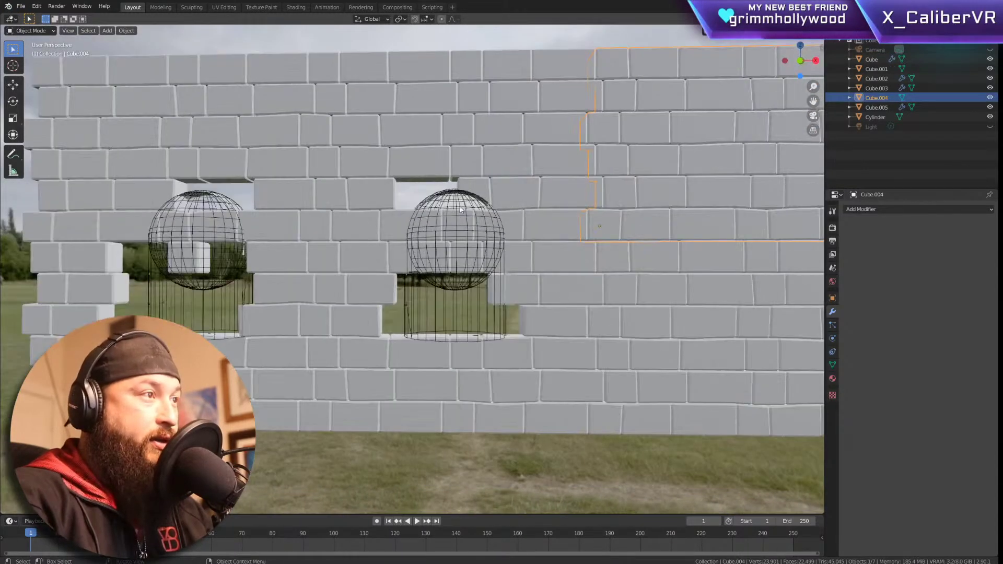
{"action": "left_click", "coordinate": [434, 209]}
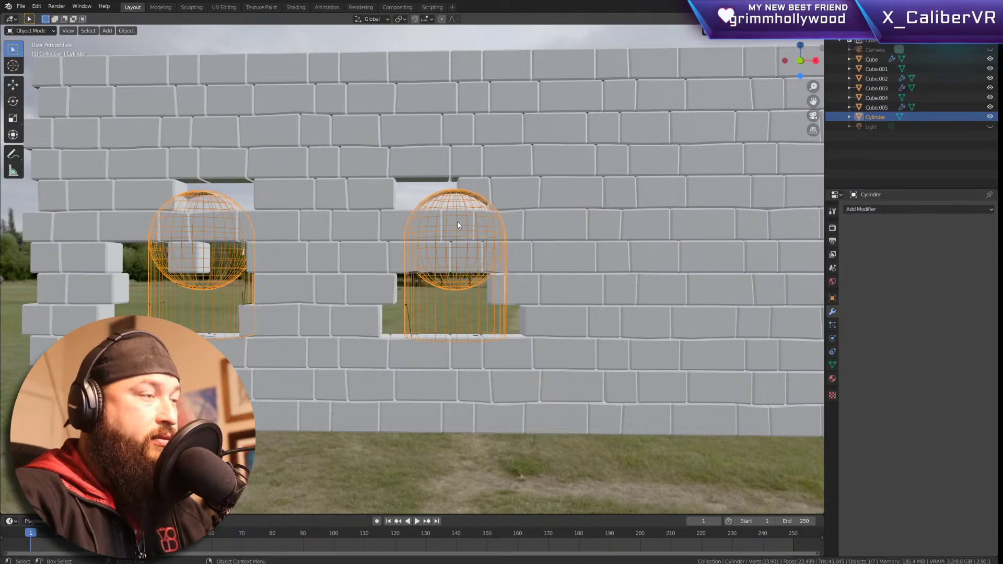
{"action": "middle_click_drag", "start_coordinate": [437, 272], "coordinate": [512, 278]}
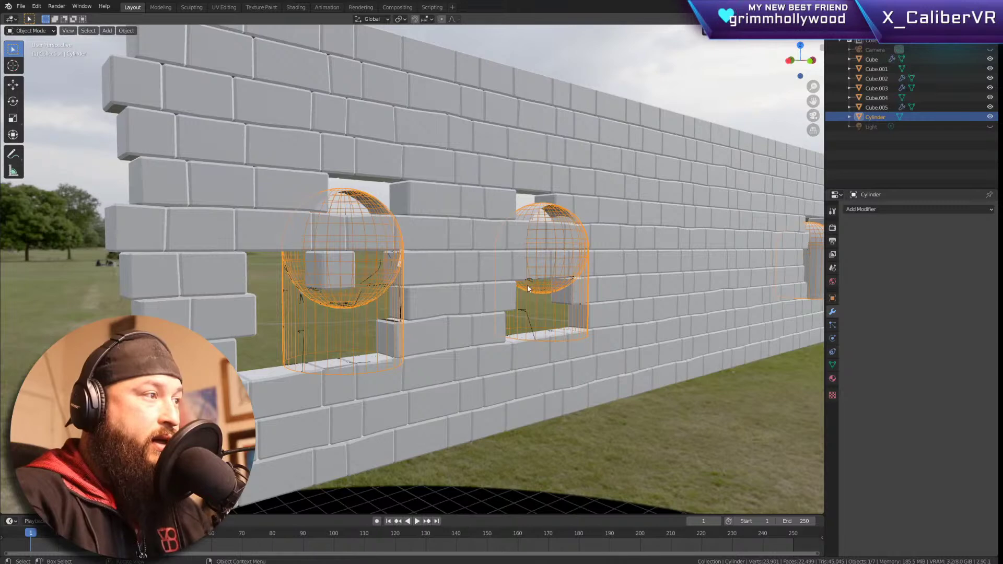
{"action": "left_click", "coordinate": [446, 299]}
{"action": "left_click", "coordinate": [446, 300]}
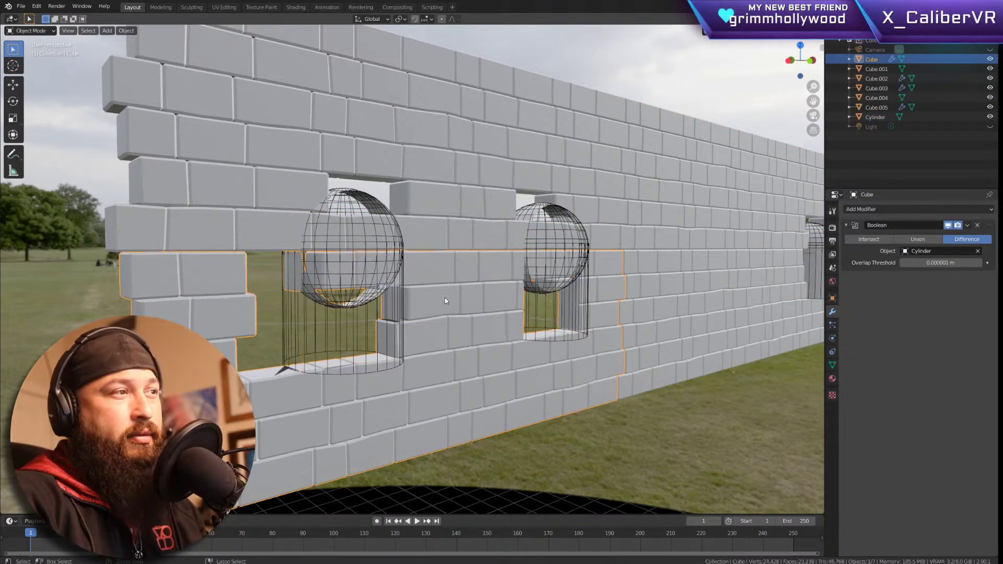
Step: Undo the window cutters' moves along Y and their Wire display setting
{"action": "left_click", "coordinate": [444, 299]}
{"action": "left_click", "coordinate": [443, 299]}
{"action": "left_click", "coordinate": [441, 303]}
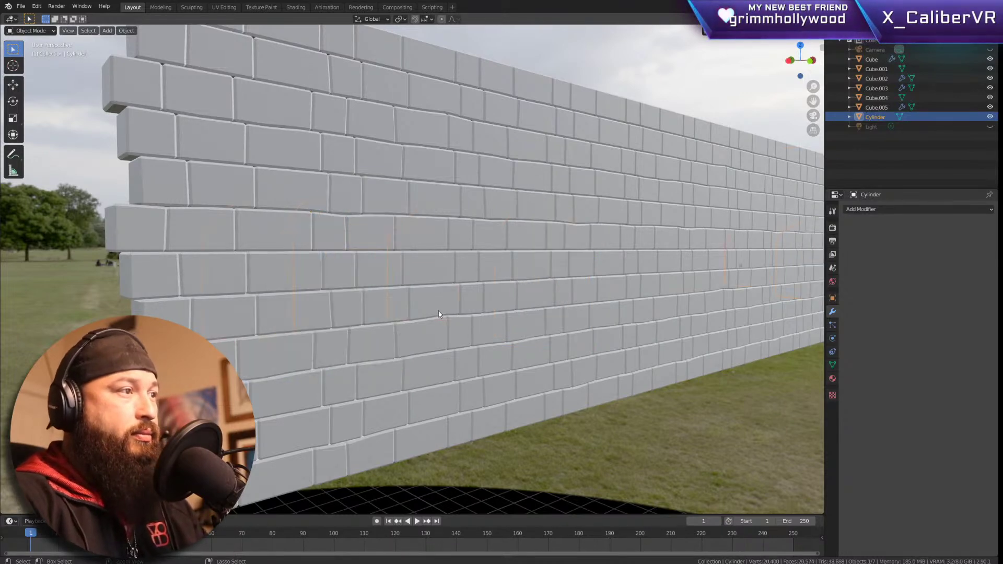
{"action": "middle_click_drag", "start_coordinate": [438, 311], "coordinate": [287, 298]}
{"action": "key", "text": "ctrl+z"}
Step: Add a Difference Boolean modifier to the upper middle wall section Cube.004 and pick the arched window cutters as its object
{"action": "scroll", "coordinate": [343, 289], "scroll_direction": "down", "scroll_amount": 3}
{"action": "scroll", "coordinate": [487, 286], "scroll_direction": "down", "scroll_amount": 3}
{"action": "scroll", "coordinate": [508, 301], "scroll_direction": "up", "scroll_amount": 2}
{"action": "middle_click_drag", "start_coordinate": [508, 301], "coordinate": [400, 296], "text": "shift"}
{"action": "left_click", "coordinate": [406, 269]}
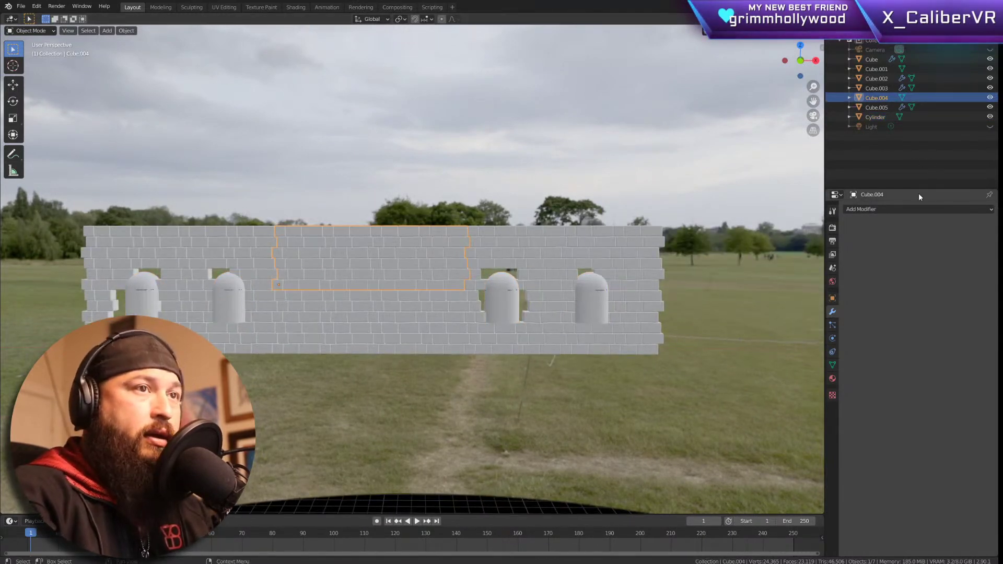
{"action": "left_click", "coordinate": [911, 209]}
{"action": "left_click", "coordinate": [814, 255]}
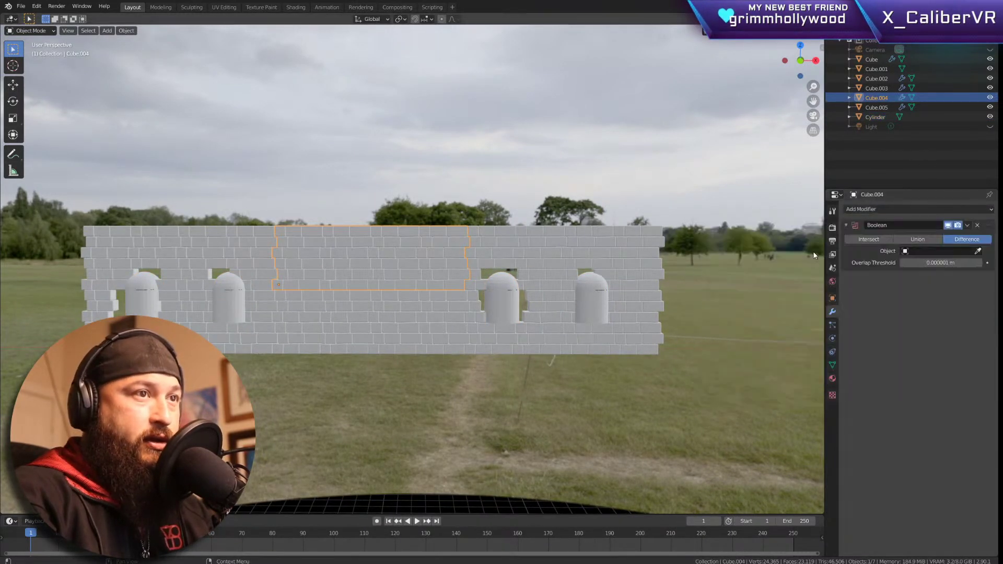
{"action": "left_click", "coordinate": [978, 250]}
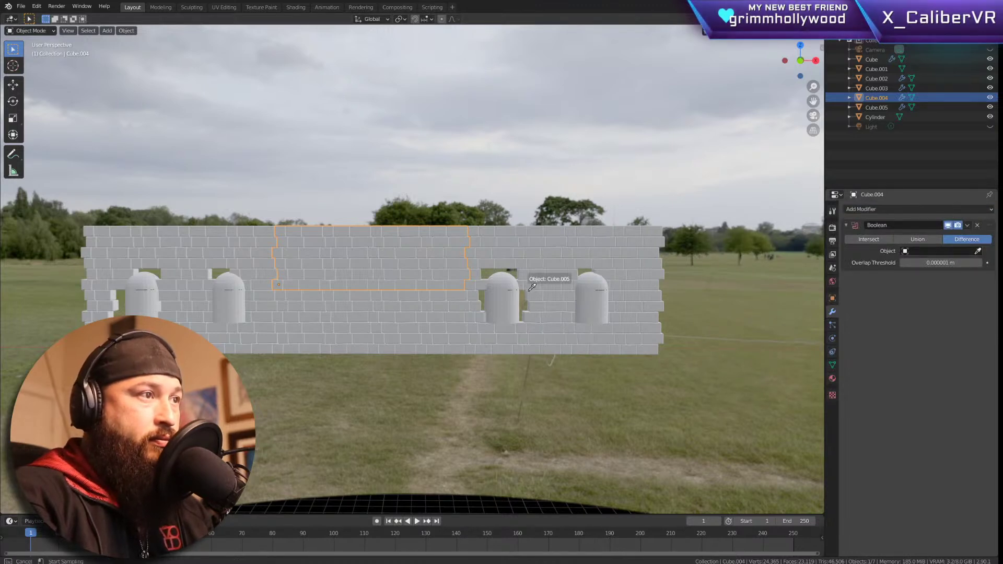
{"action": "left_click", "coordinate": [507, 297]}
{"action": "left_click", "coordinate": [508, 308]}
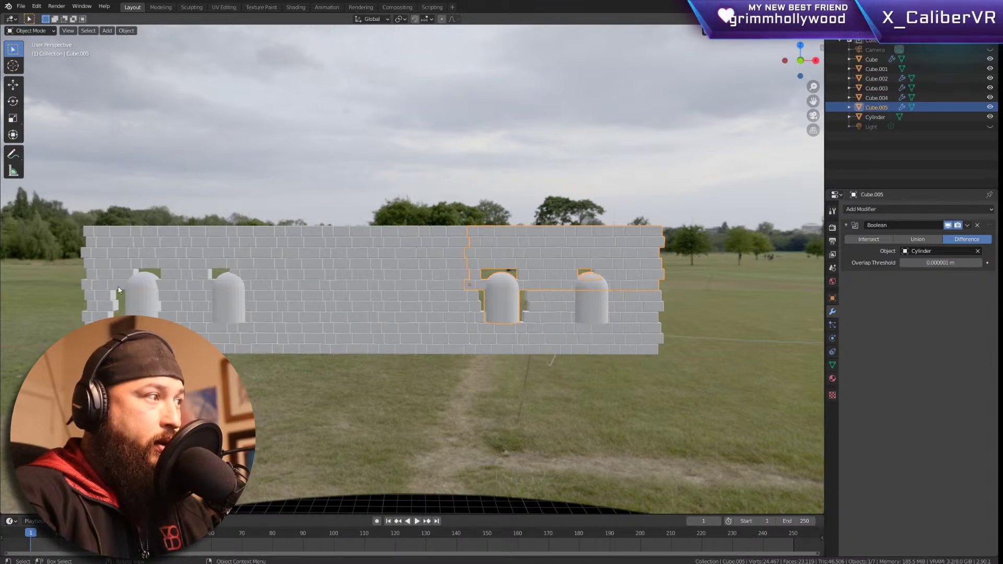
{"action": "left_click", "coordinate": [137, 307]}
{"action": "key", "text": "g"}
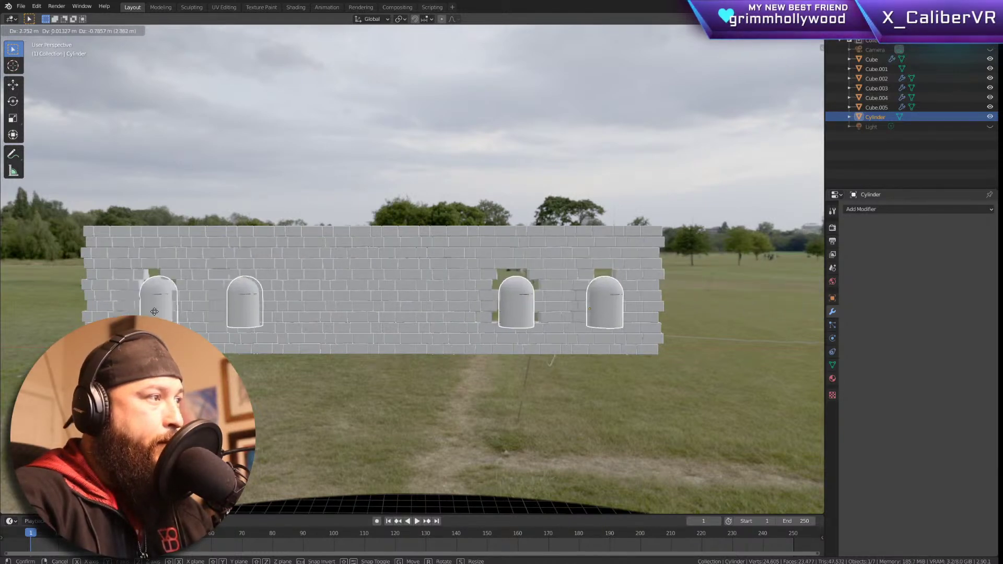
{"action": "left_click", "coordinate": [668, 252]}
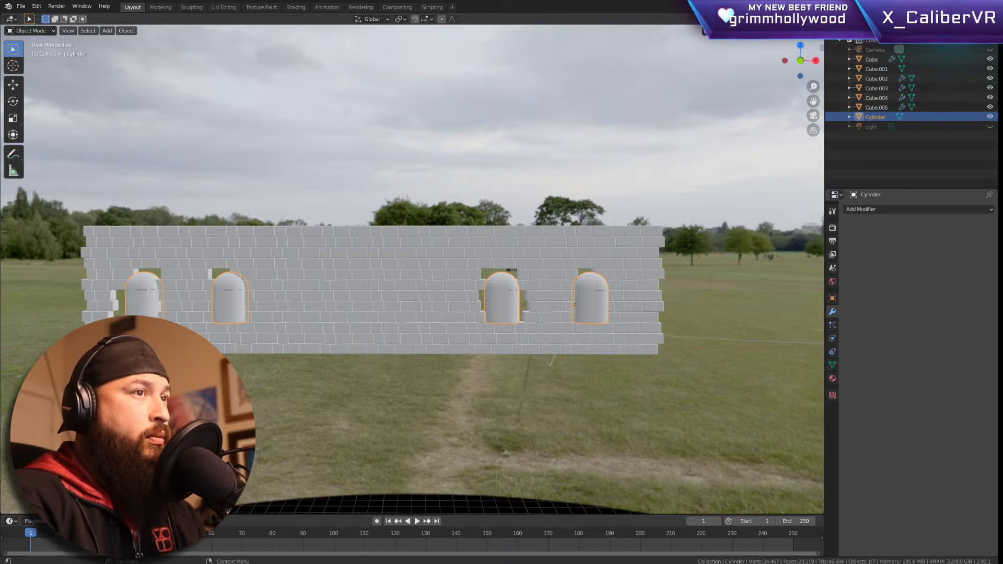
{"action": "left_click", "coordinate": [509, 303]}
{"action": "key", "text": "g"}
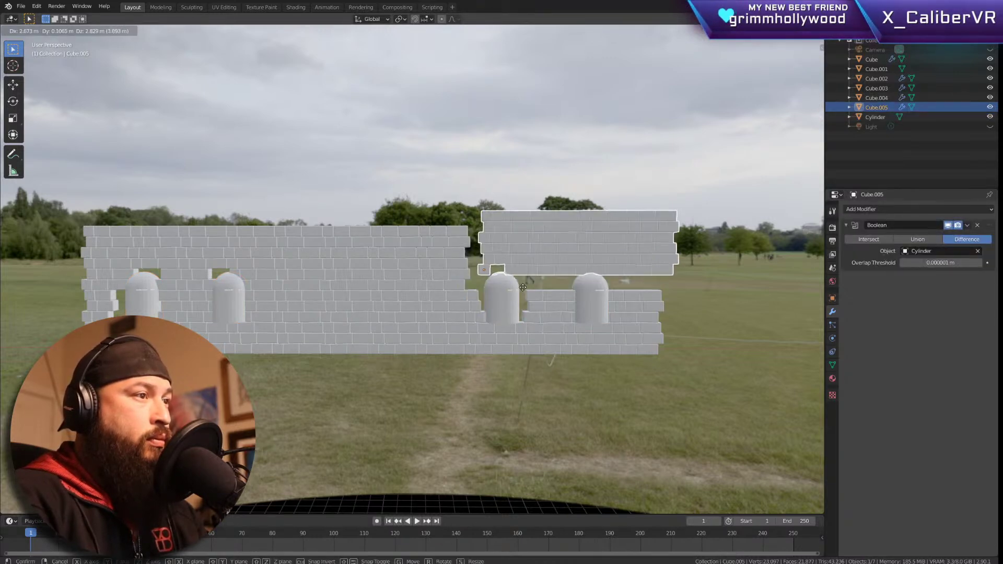
{"action": "key", "text": "Escape"}
Step: Move the arched window cutters about 19 m up so they sit above the brick wall
{"action": "left_click", "coordinate": [515, 285]}
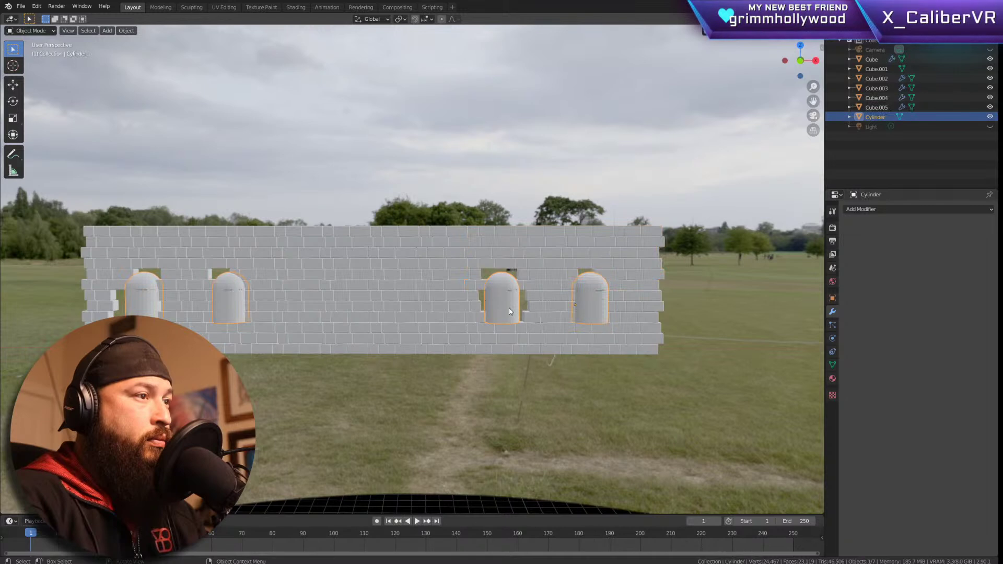
{"action": "key", "text": "g"}
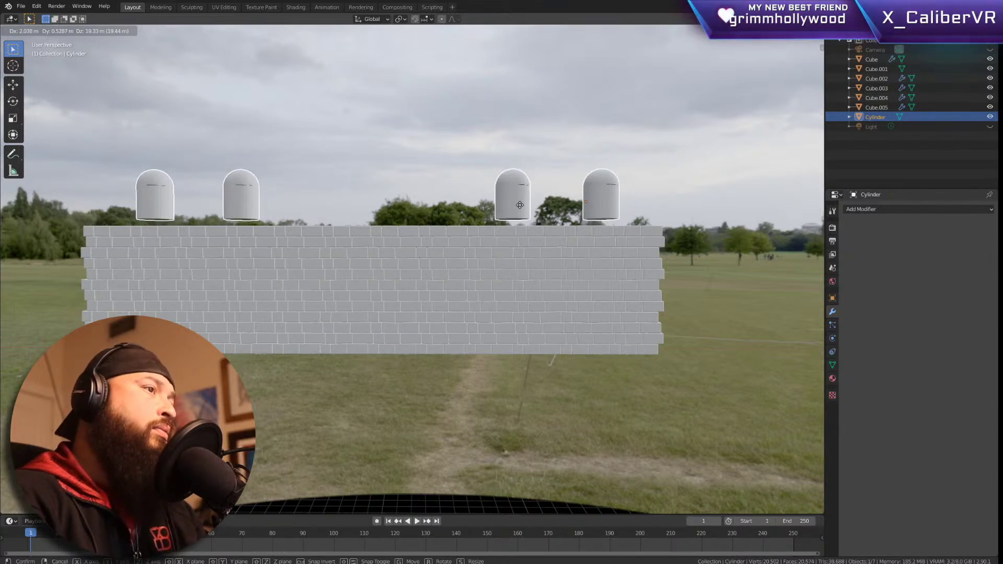
{"action": "left_click", "coordinate": [520, 208]}
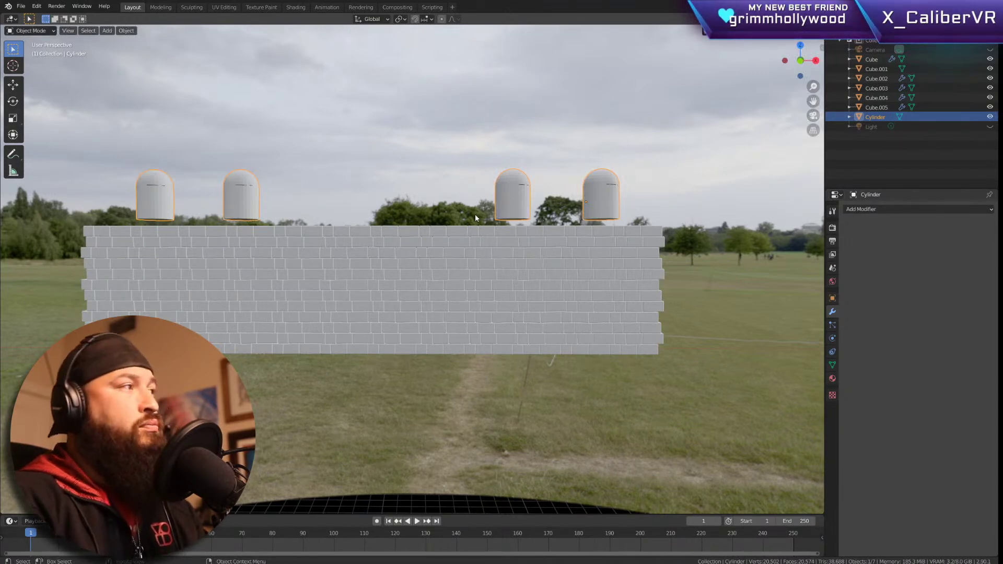
Step: Delete three of the four arched window cutters from the Cylinder mesh, keeping only the one nearest the wall's positive X end
{"action": "key", "text": "Tab"}
{"action": "key", "text": "KP_1"}
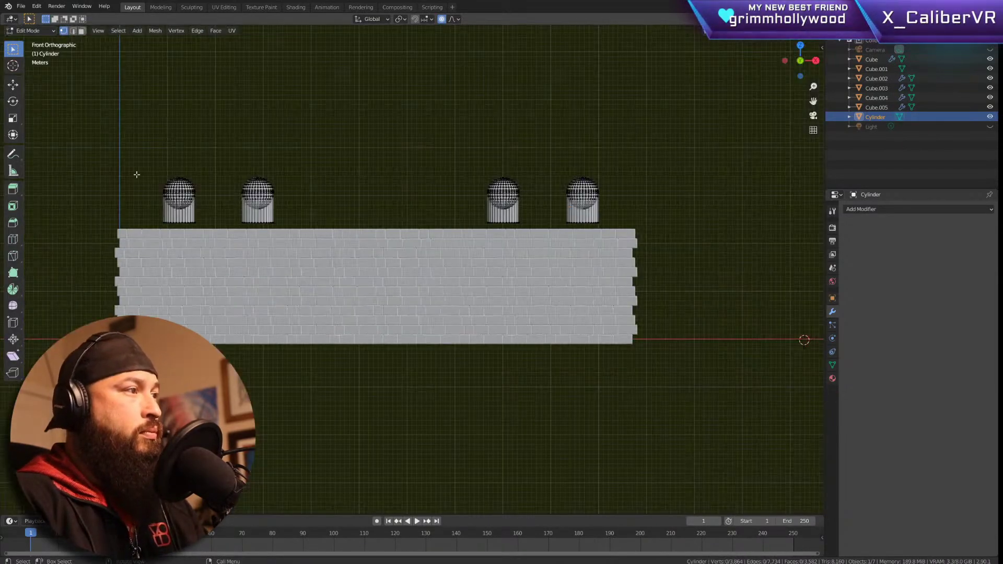
{"action": "left_click_drag", "start_coordinate": [146, 162], "coordinate": [536, 224]}
{"action": "key", "text": "x"}
{"action": "left_click", "coordinate": [536, 227]}
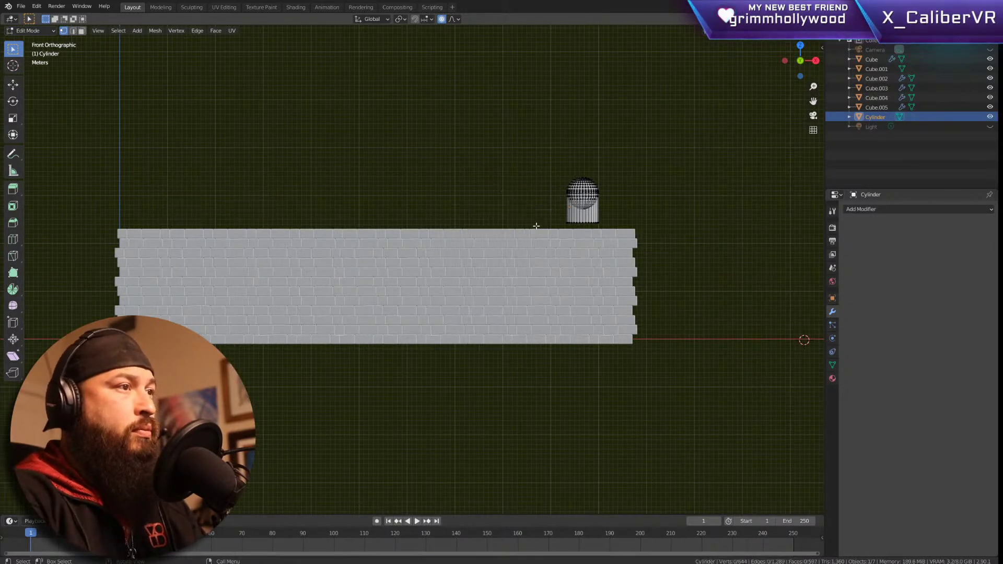
{"action": "scroll", "coordinate": [607, 234], "scroll_direction": "up", "scroll_amount": 5}
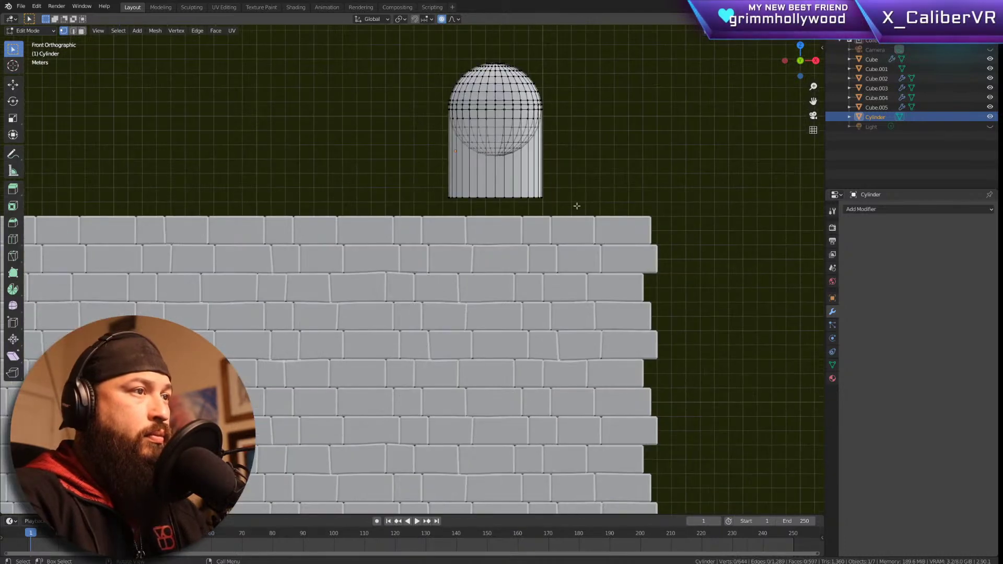
{"action": "left_click", "coordinate": [512, 106]}
{"action": "left_click_drag", "start_coordinate": [550, 83], "coordinate": [429, 196]}
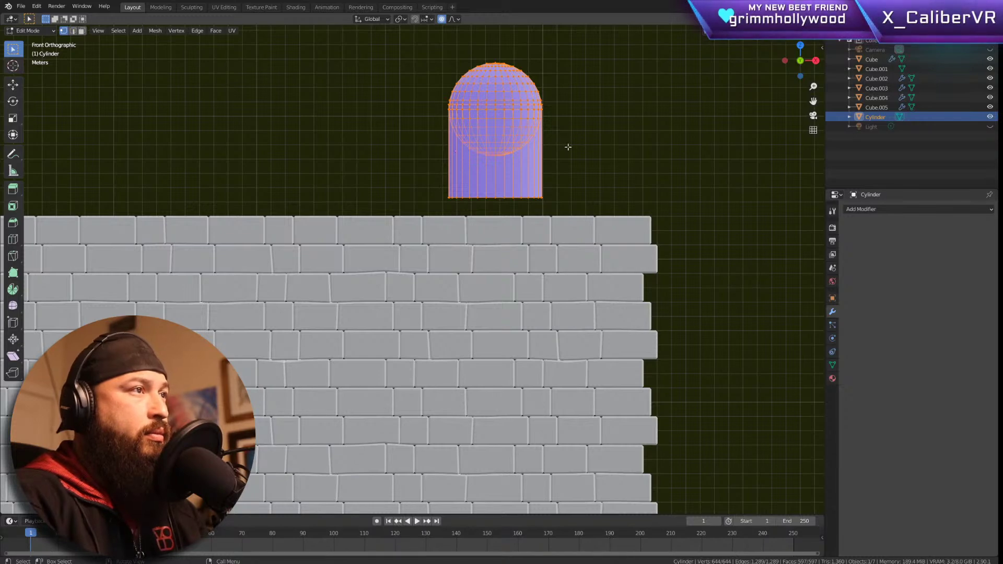
{"action": "key", "text": "alt+a"}
{"action": "key", "text": "Tab"}
Step: Add a new mesh cylinder at the 3D cursor and raise it about 1.1 m along Z
{"action": "middle_click_drag", "start_coordinate": [647, 158], "coordinate": [362, 104], "text": "shift"}
{"action": "scroll", "coordinate": [512, 221], "scroll_direction": "down", "scroll_amount": 3}
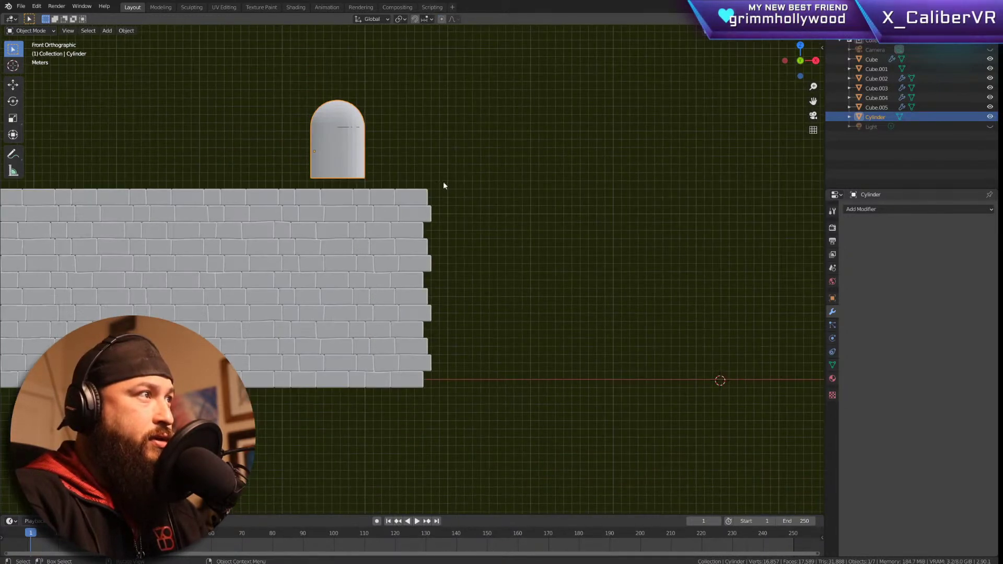
{"action": "scroll", "coordinate": [555, 217], "scroll_direction": "right", "scroll_amount": 3, "text": "ctrl"}
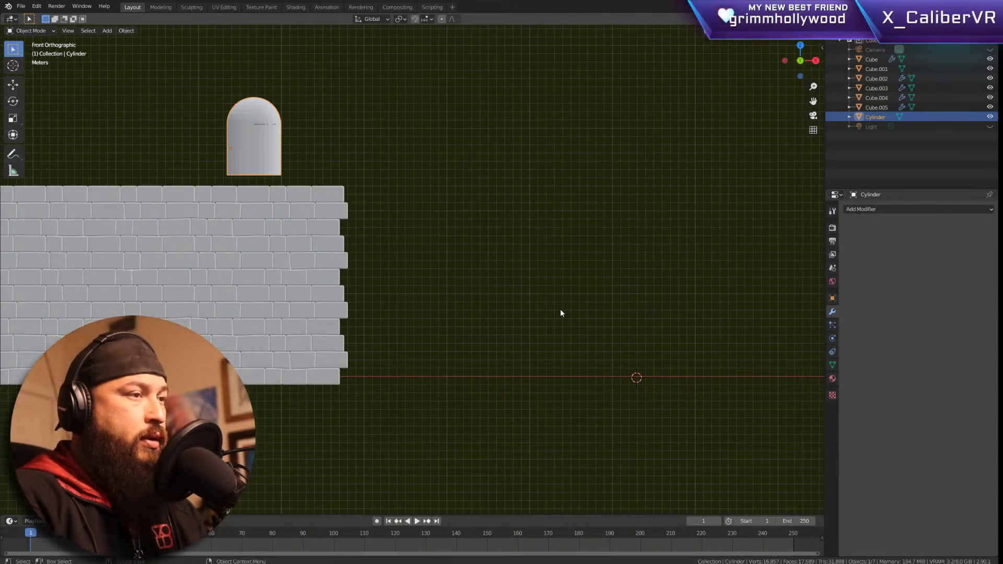
{"action": "key", "text": "shift+a"}
{"action": "mouse_move", "coordinate": [560, 310]}
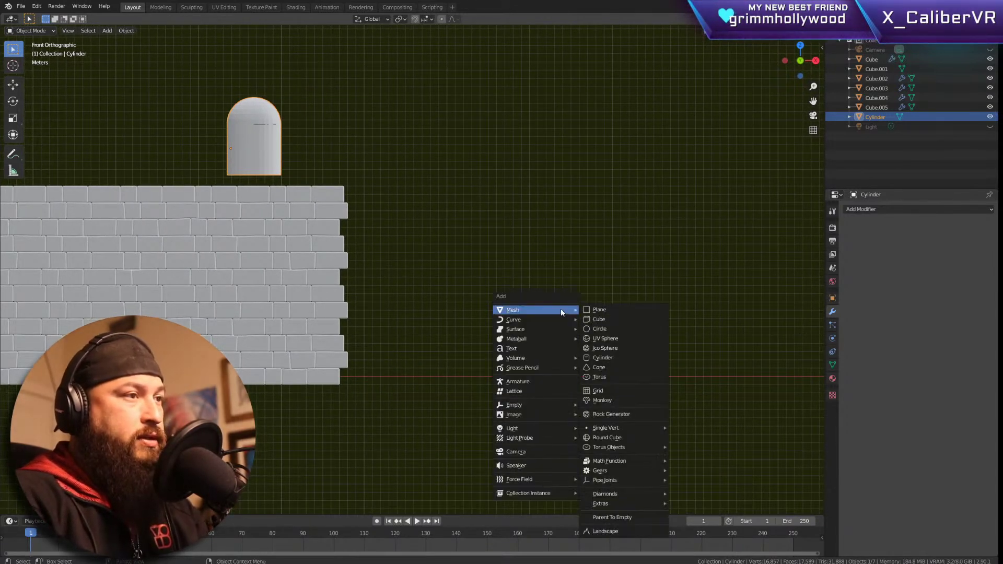
{"action": "left_click", "coordinate": [616, 357]}
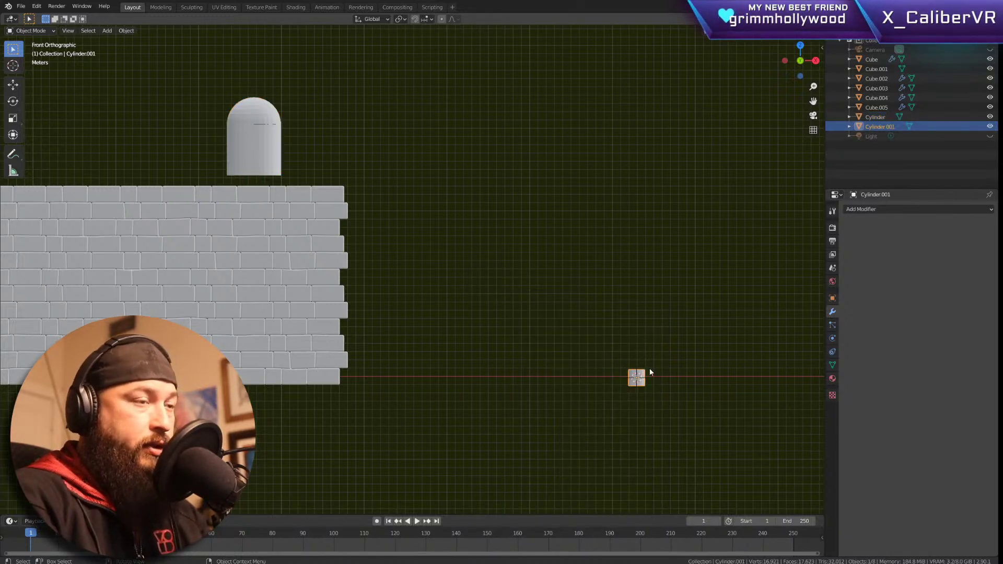
{"action": "key", "text": "g"}
{"action": "key", "text": "z"}
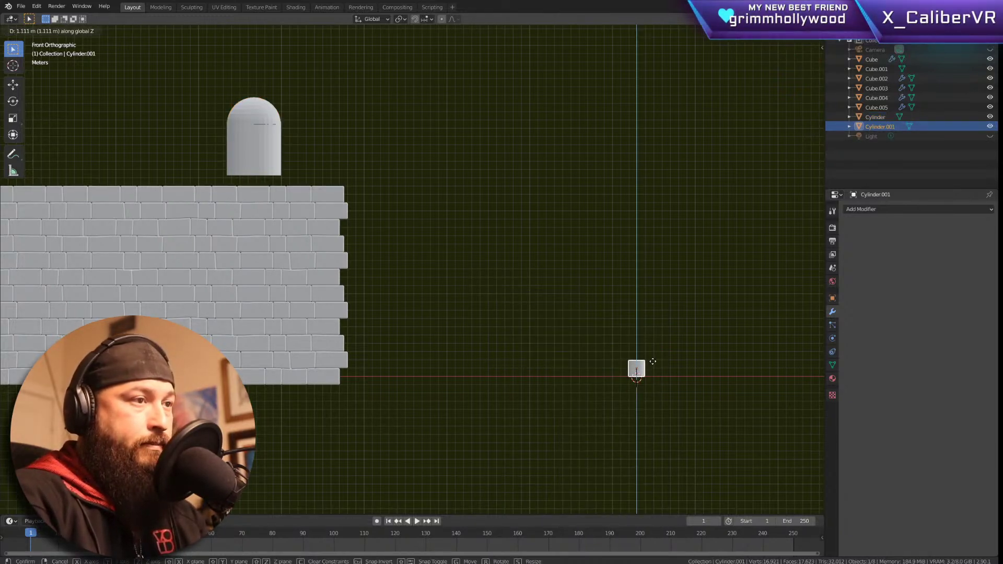
{"action": "left_click", "coordinate": [653, 362]}
Step: Delete the top cap face of the new cylinder
{"action": "key", "text": "KP_Decimal"}
{"action": "key", "text": "KP_3"}
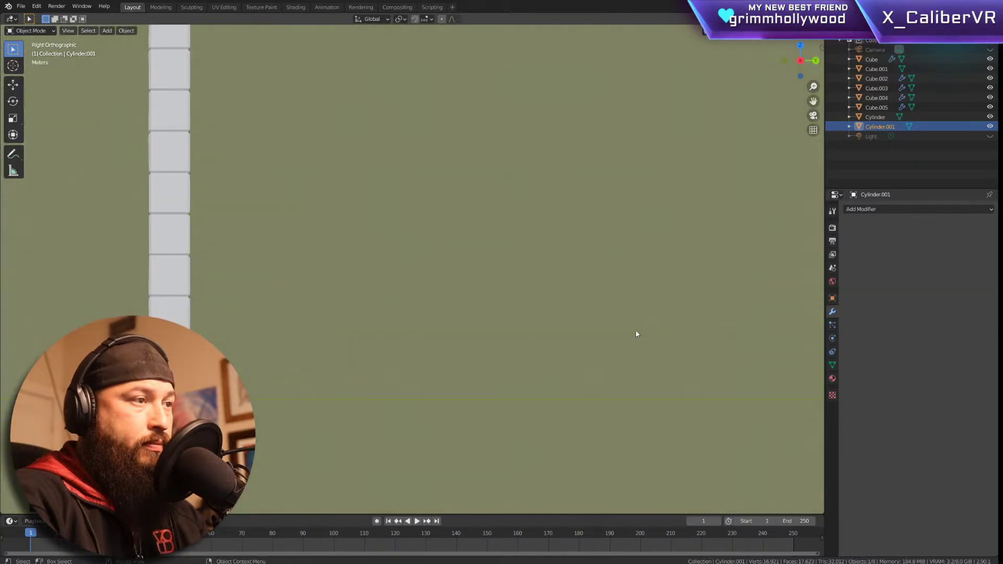
{"action": "key", "text": "KP_1"}
{"action": "key", "text": "KP_Decimal"}
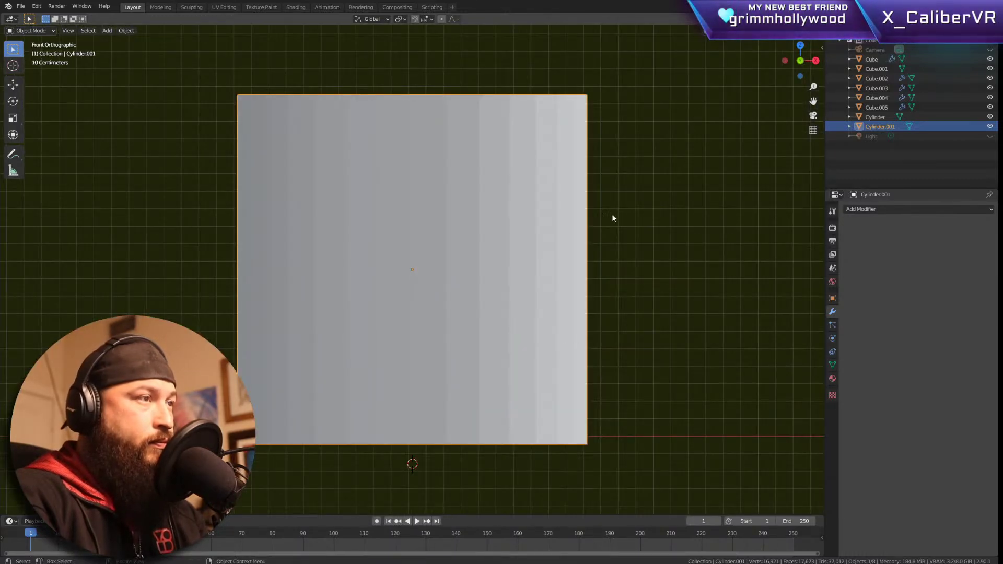
{"action": "middle_click_drag", "start_coordinate": [606, 231], "coordinate": [600, 350], "text": "shift"}
{"action": "scroll", "coordinate": [606, 330], "scroll_direction": "down", "scroll_amount": 3}
{"action": "middle_click_drag", "start_coordinate": [610, 311], "coordinate": [627, 298]}
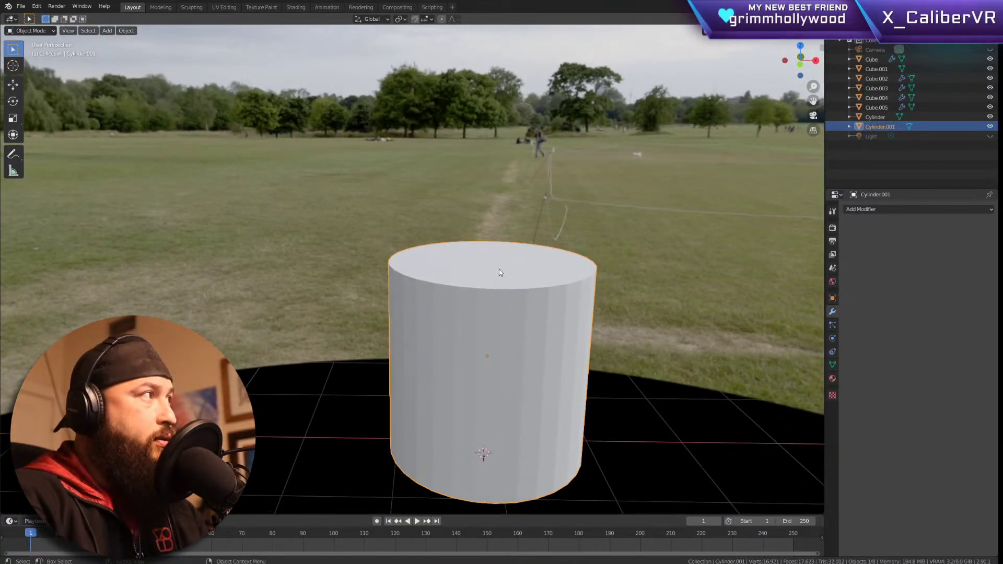
{"action": "key", "text": "Tab"}
{"action": "key", "text": "3"}
{"action": "key", "text": "alt+z"}
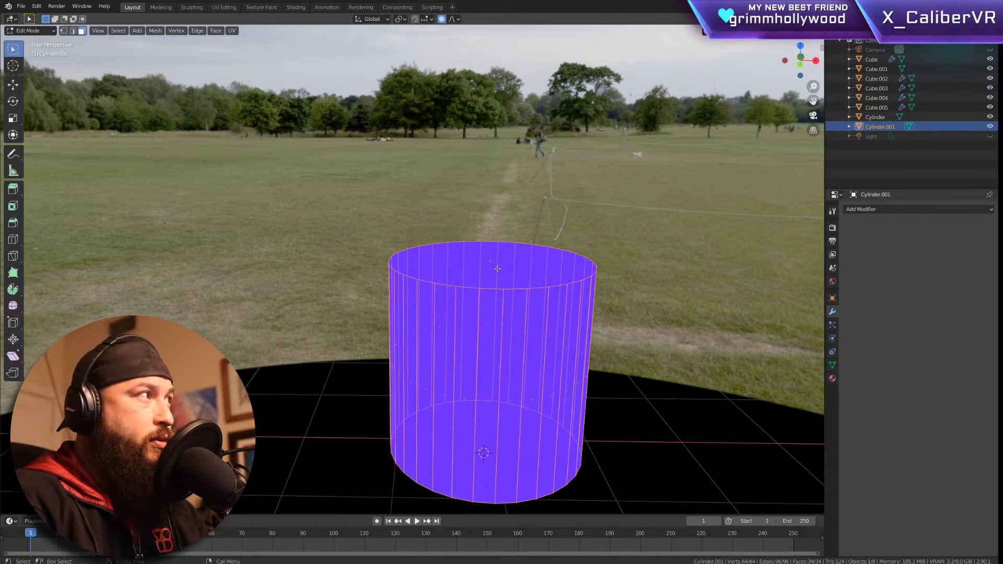
{"action": "left_click", "coordinate": [498, 269]}
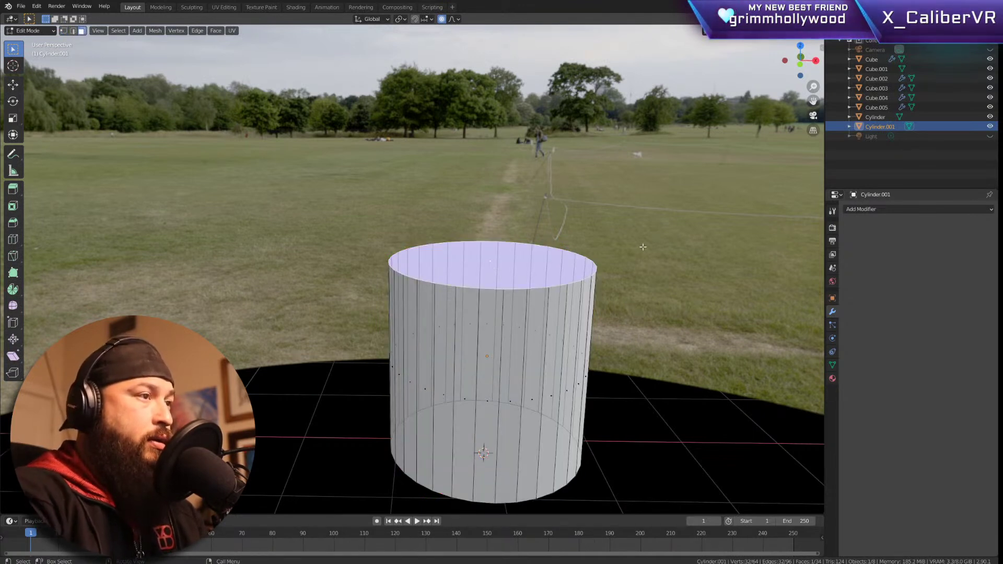
{"action": "key", "text": "x"}
{"action": "key", "text": "Down"}
{"action": "key", "text": "Down"}
{"action": "key", "text": "Return"}
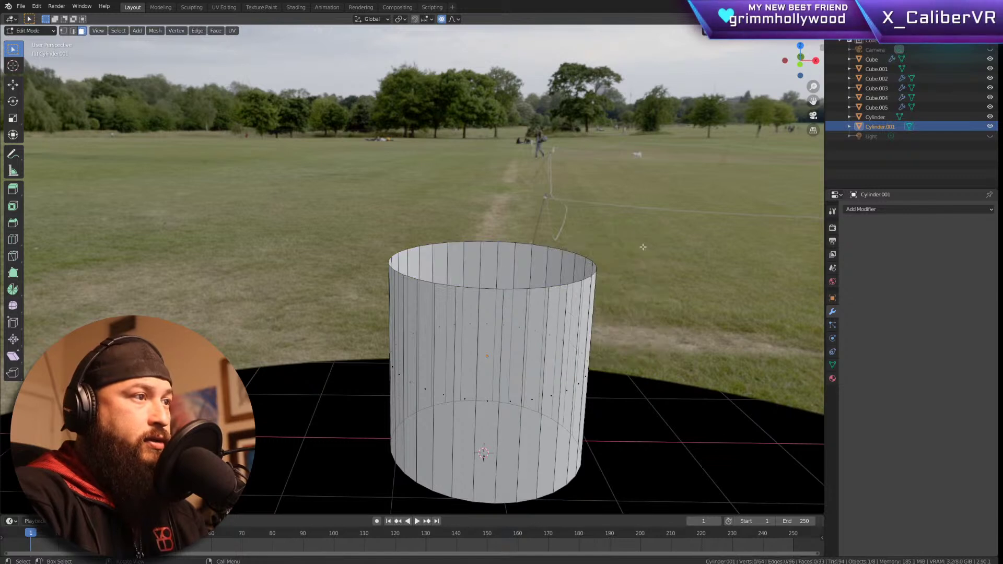
{"action": "scroll", "coordinate": [417, 194], "scroll_direction": "down", "scroll_amount": 3}
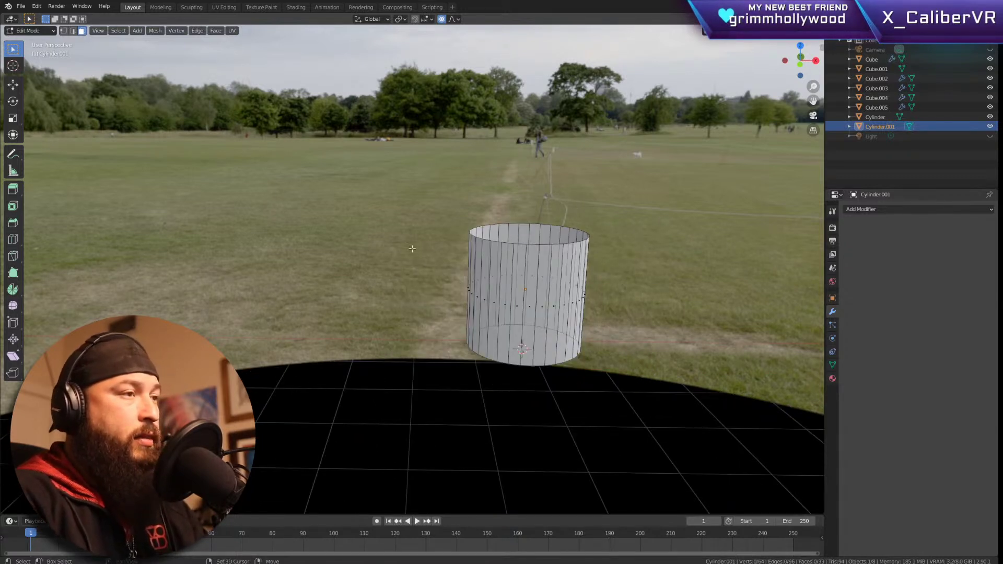
{"action": "key", "text": "shift+a"}
{"action": "left_click", "coordinate": [384, 271]}
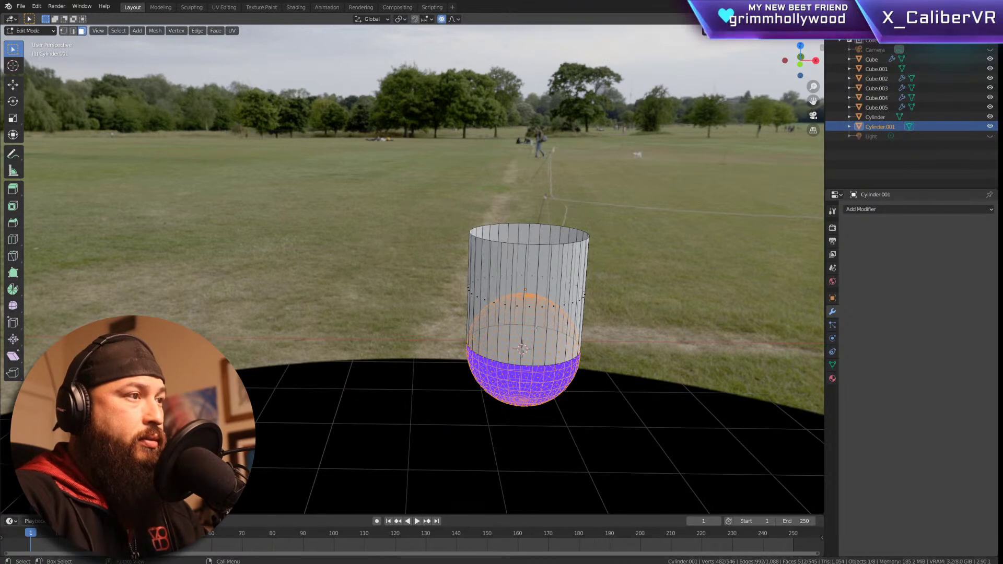
{"action": "key", "text": "g"}
{"action": "right_click", "coordinate": [440, 240]}
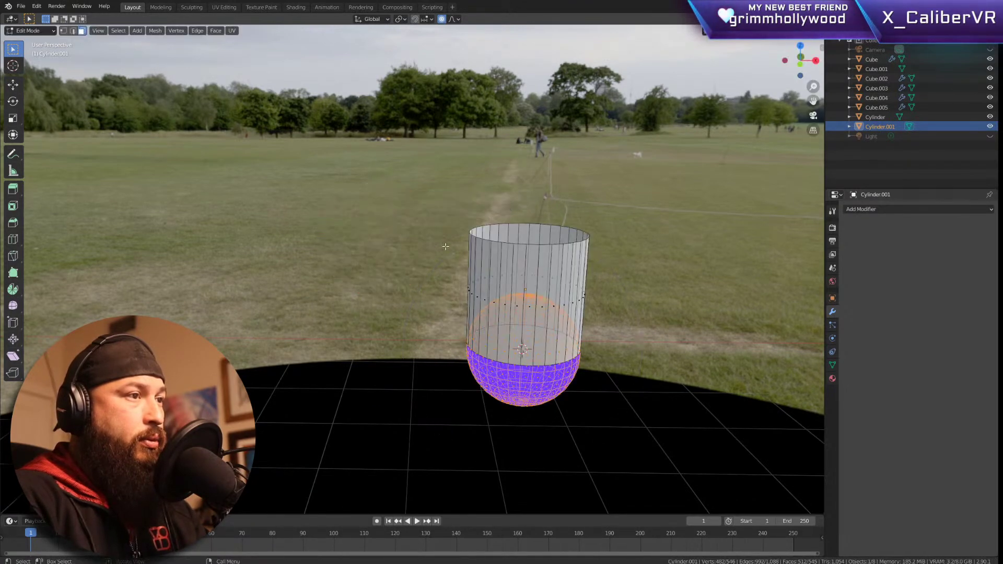
{"action": "key", "text": "g"}
{"action": "right_click", "coordinate": [521, 257]}
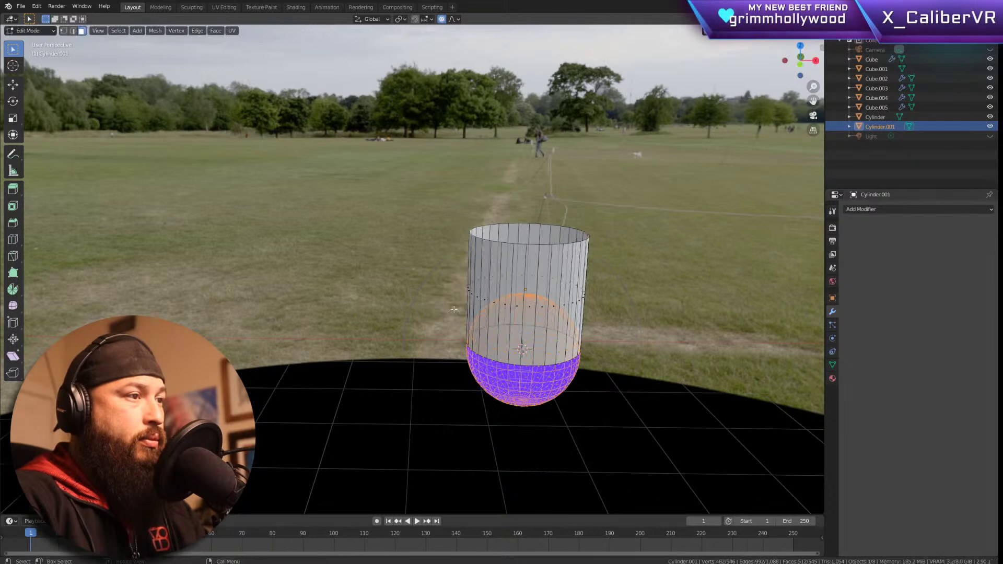
{"action": "key", "text": "x"}
{"action": "left_click", "coordinate": [422, 214]}
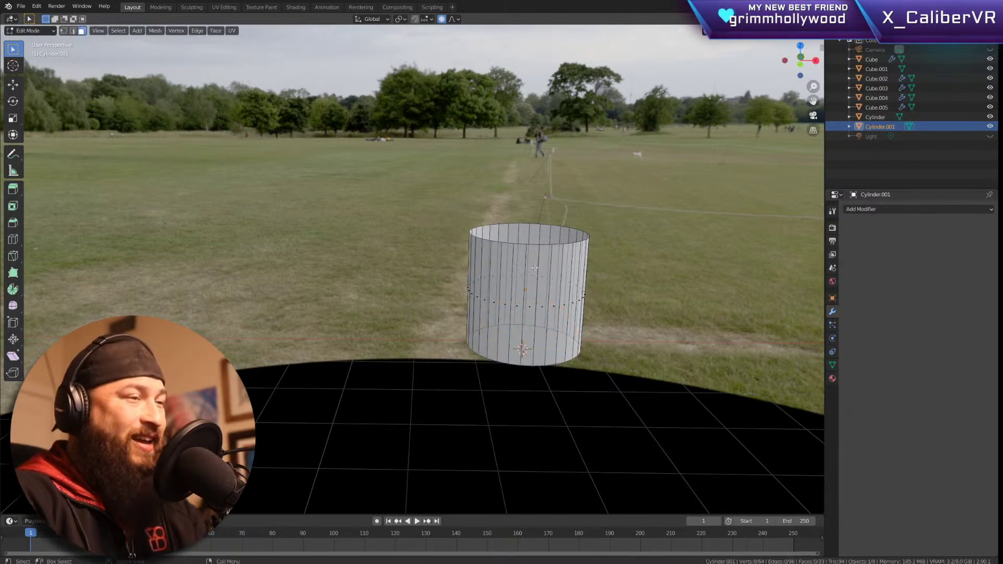
Step: Move the open cylinder's whole geometry in the negative X direction, clear of the 3D cursor, and deselect it
{"action": "mouse_move", "coordinate": [651, 168]}
{"action": "left_mouse_down"}
{"action": "mouse_move", "coordinate": [538, 336]}
{"action": "mouse_move", "coordinate": [454, 371]}
{"action": "left_mouse_up"}
{"action": "key", "text": "g"}
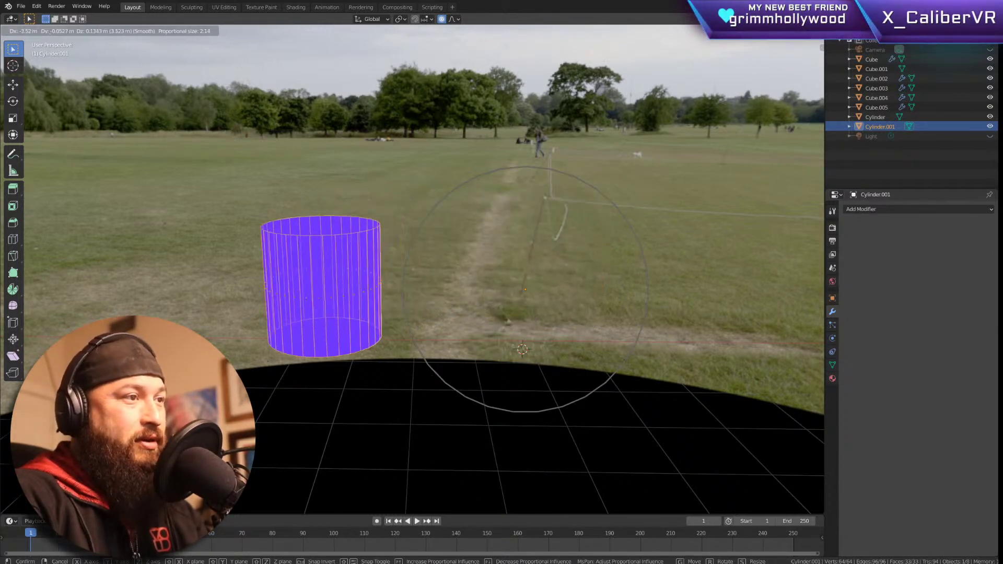
{"action": "left_click", "coordinate": [306, 401]}
{"action": "key", "text": "shift+a"}
{"action": "key", "text": "Escape"}
{"action": "key", "text": "alt+a"}
Step: Add a UV sphere at the 3D cursor to the cylinder mesh and delete the faces of its lower half
{"action": "key", "text": "shift+a"}
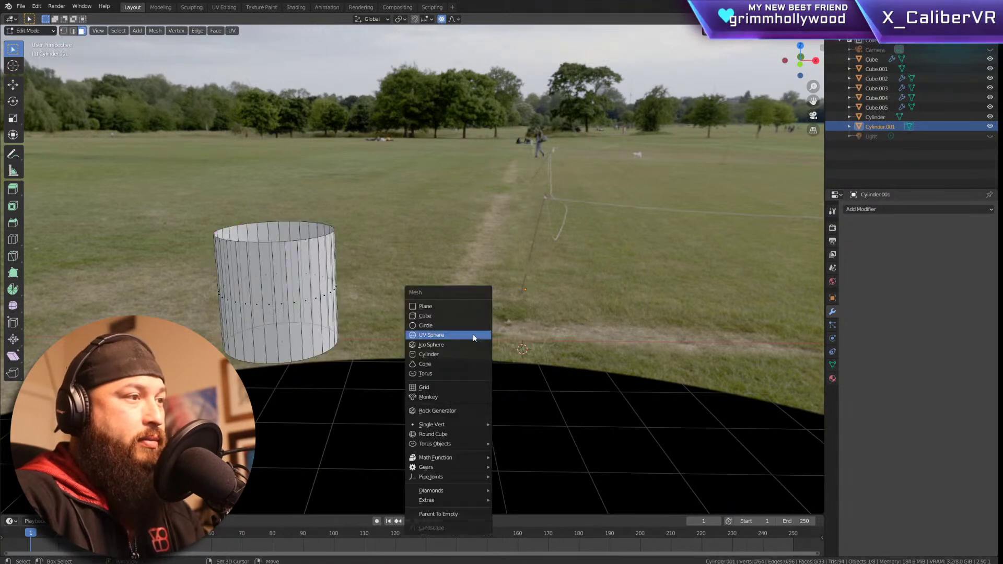
{"action": "left_click", "coordinate": [449, 335]}
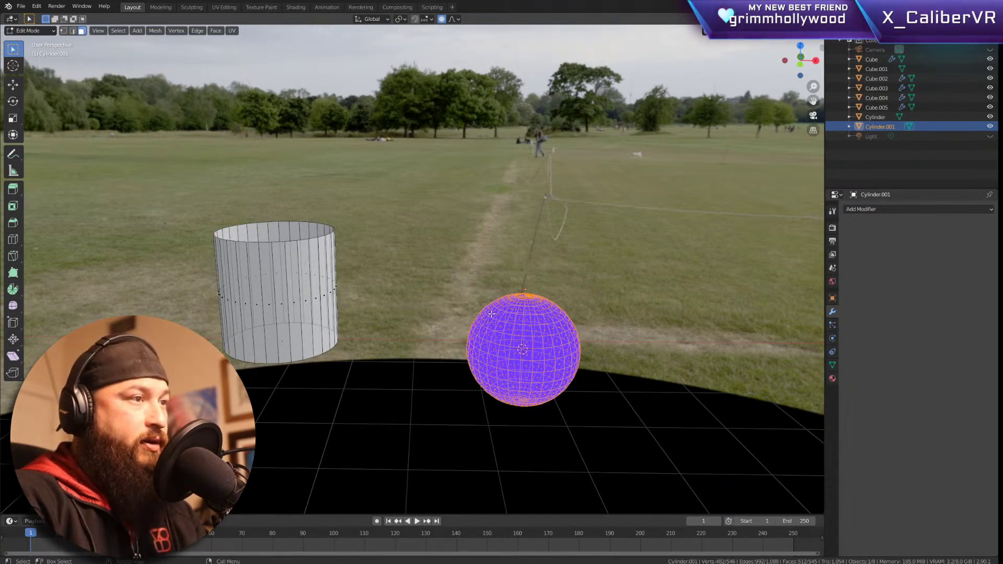
{"action": "key", "text": "KP_1"}
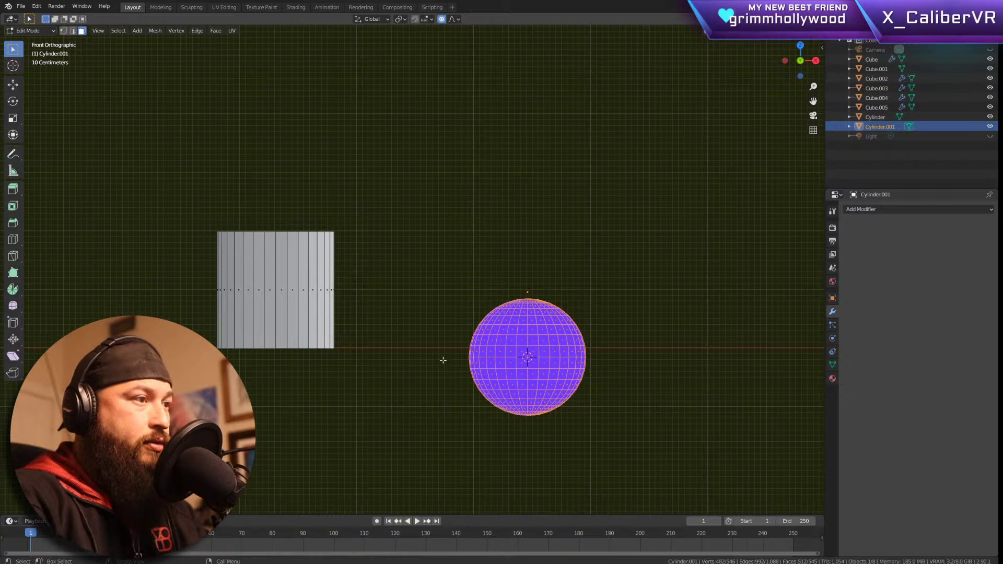
{"action": "left_click_drag", "start_coordinate": [450, 356], "coordinate": [652, 430]}
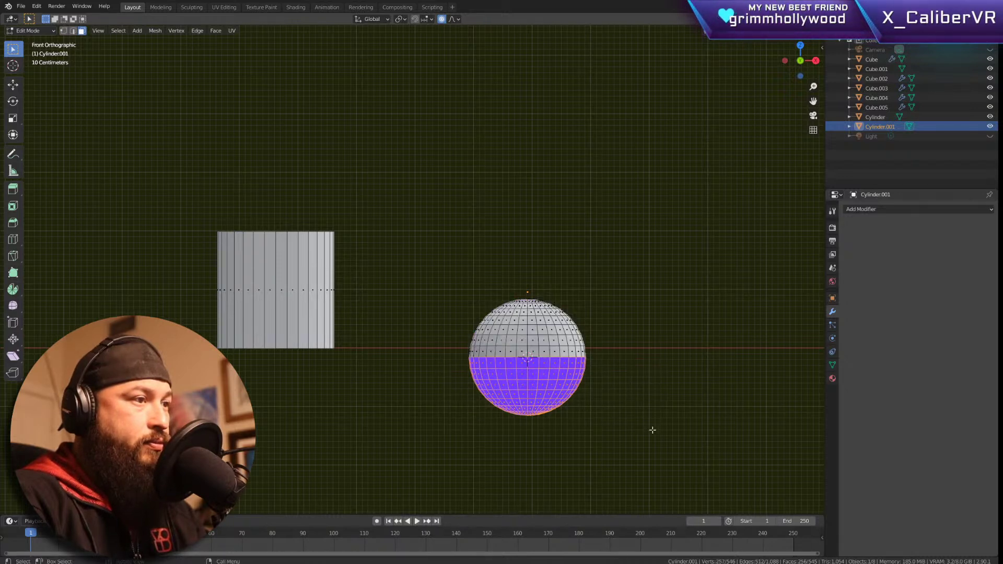
{"action": "key", "text": "x"}
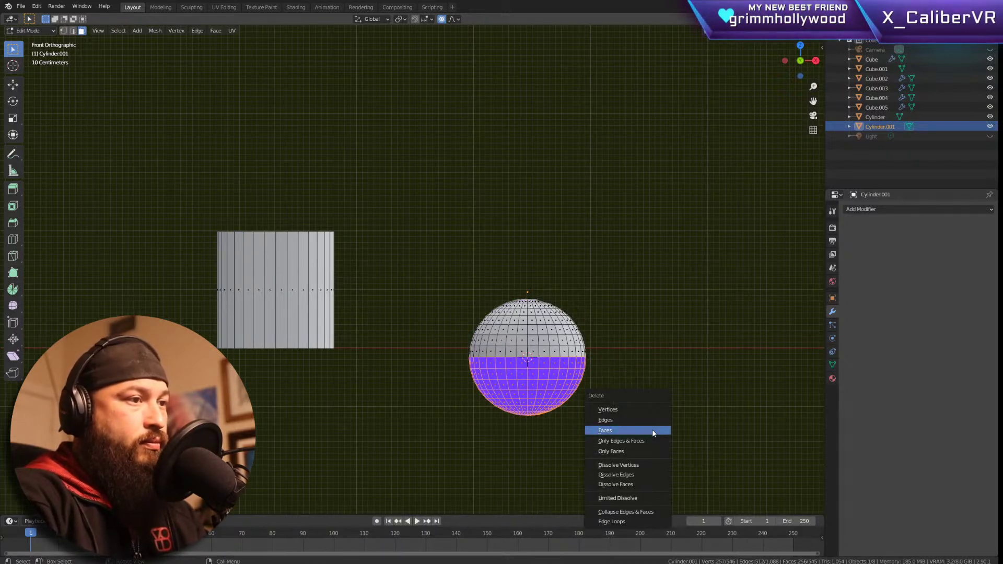
{"action": "left_click", "coordinate": [652, 430]}
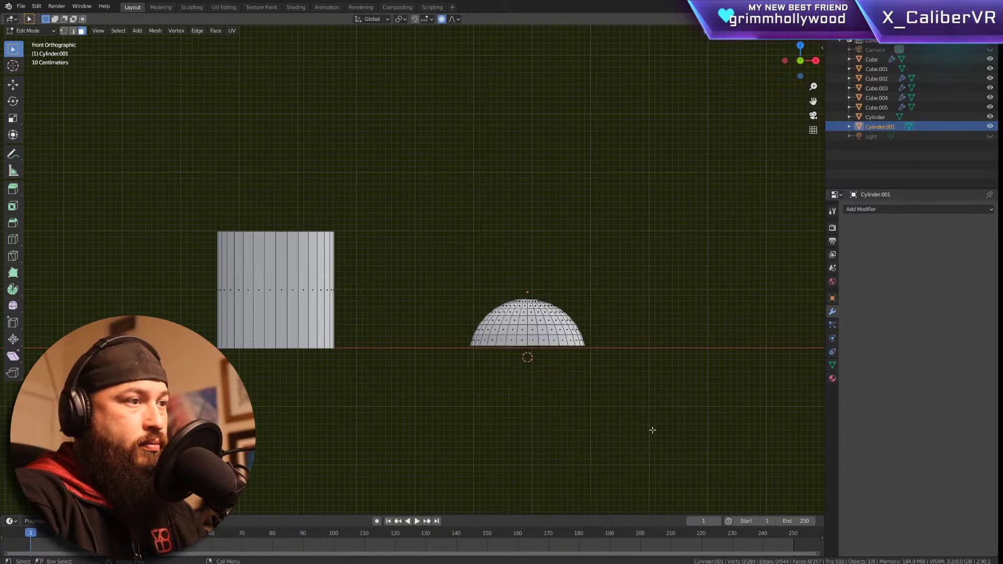
Step: Move the half sphere about -4.3 m along X and 2 m along Z, just above the cylinder's open top
{"action": "key", "text": "a"}
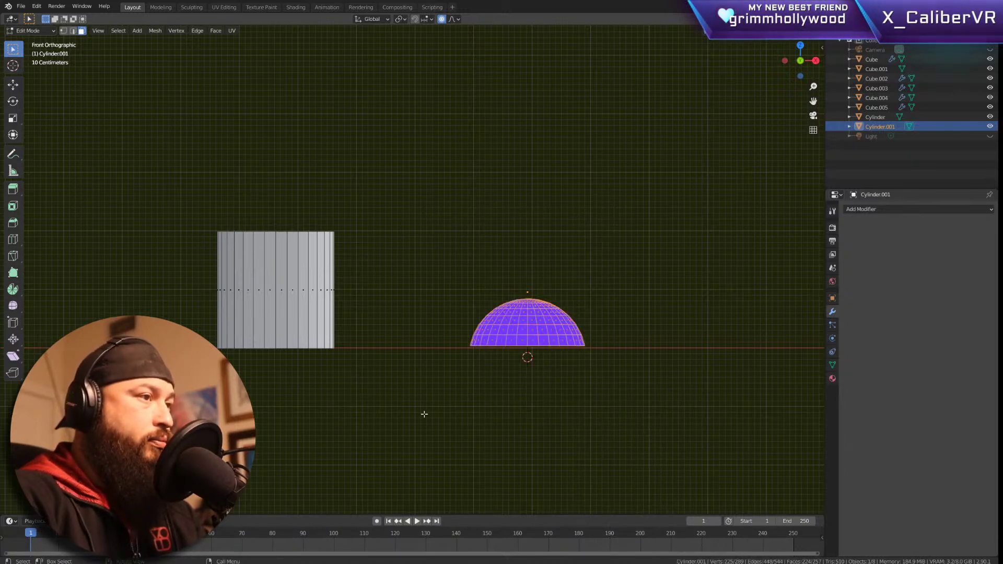
{"action": "key", "text": "g"}
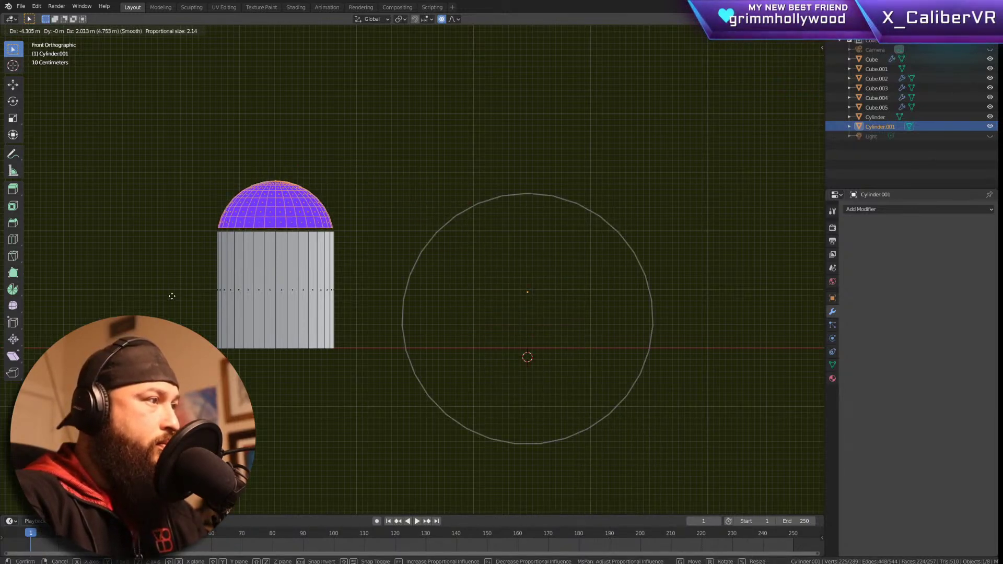
{"action": "left_click", "coordinate": [171, 298]}
{"action": "key", "text": "KP_Decimal"}
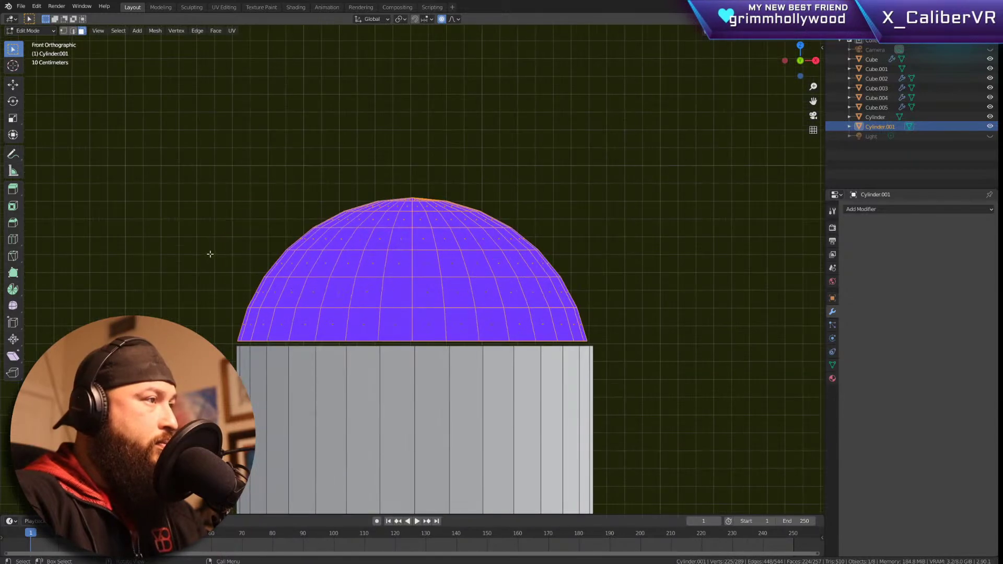
{"action": "scroll", "coordinate": [313, 274], "scroll_direction": "down", "scroll_amount": 2}
{"action": "scroll", "coordinate": [314, 278], "scroll_direction": "up", "scroll_amount": 3}
Step: Turn off proportional editing so that only the selected half sphere gets transformed
{"action": "key", "text": "s"}
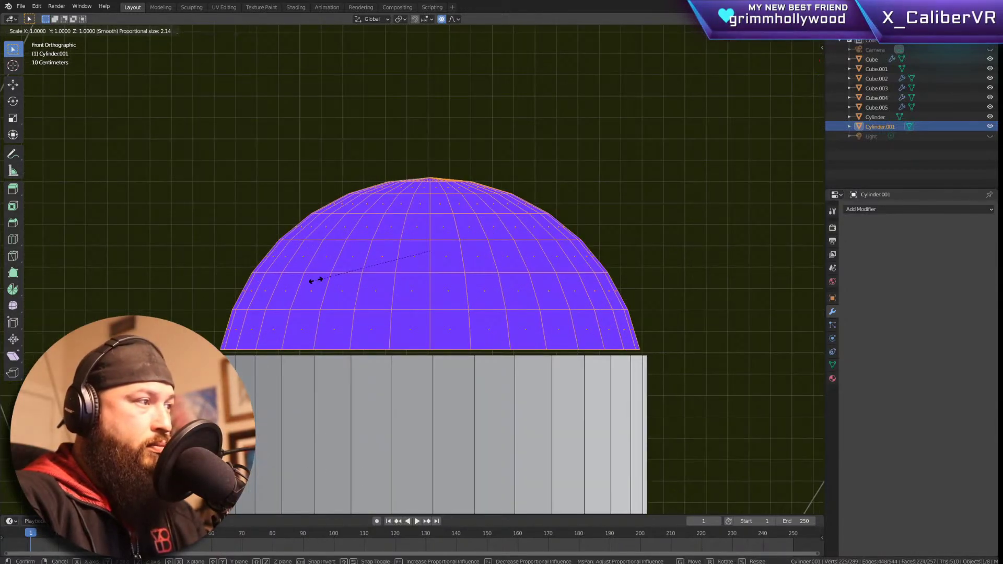
{"action": "right_click", "coordinate": [317, 280]}
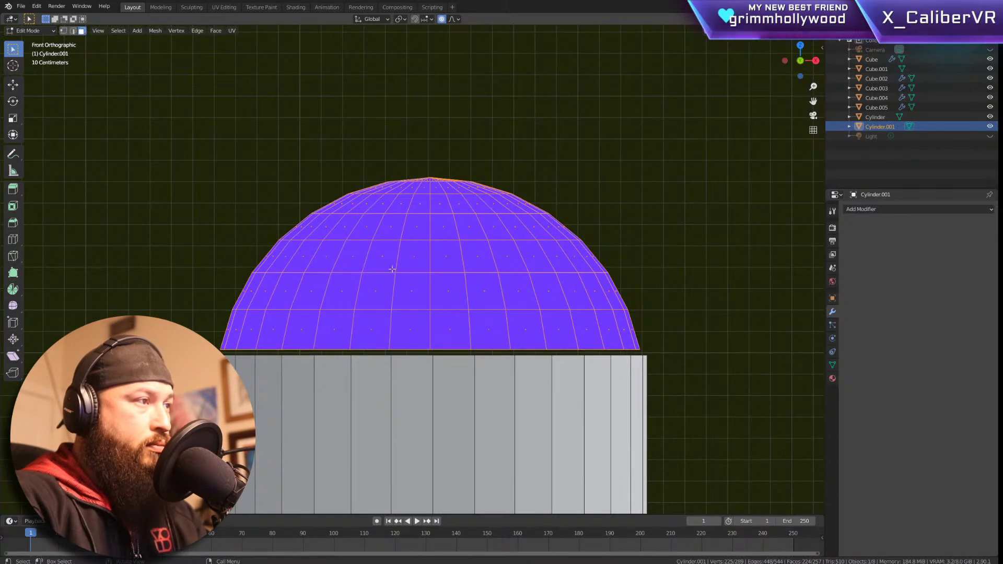
{"action": "key", "text": "s"}
{"action": "right_click", "coordinate": [473, 280]}
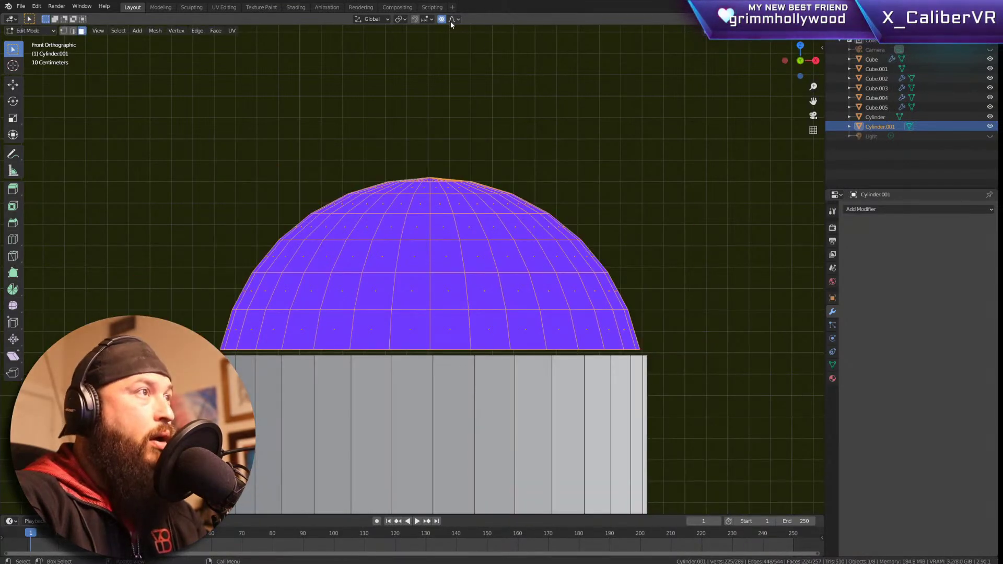
{"action": "scroll", "coordinate": [423, 73], "scroll_direction": "down", "scroll_amount": 6}
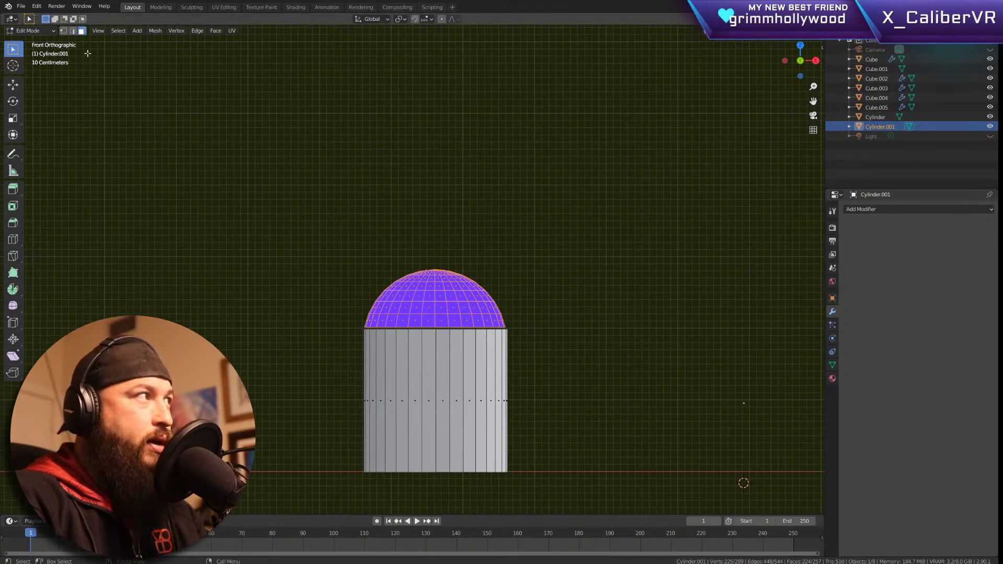
Step: Preview the original arched cutter's opening by moving it along Z through the wall, and leave it well above the wall
{"action": "key", "text": "Tab"}
{"action": "scroll", "coordinate": [414, 226], "scroll_direction": "down", "scroll_amount": 10}
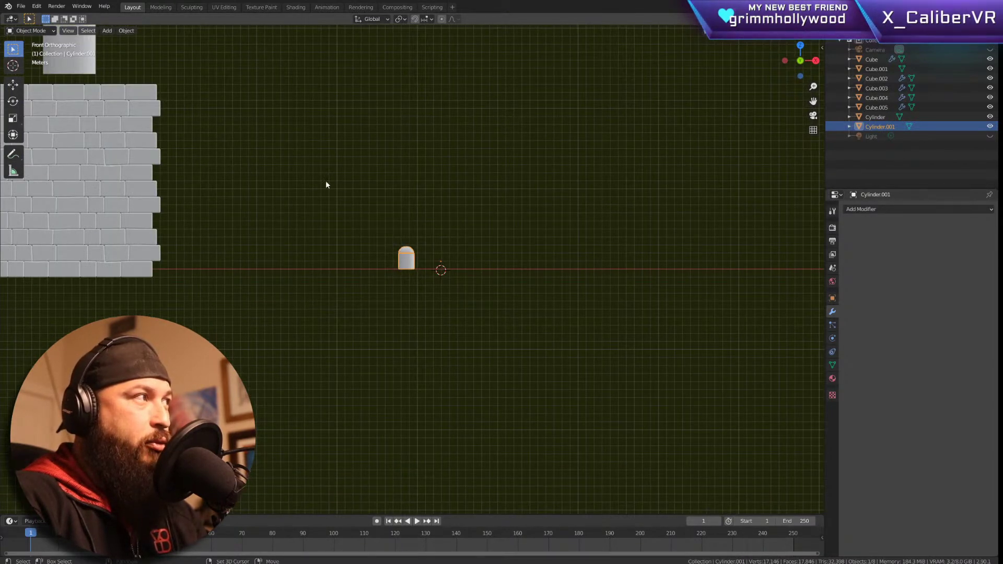
{"action": "middle_click_drag", "start_coordinate": [341, 195], "coordinate": [721, 333], "text": "shift"}
{"action": "left_click", "coordinate": [467, 180]}
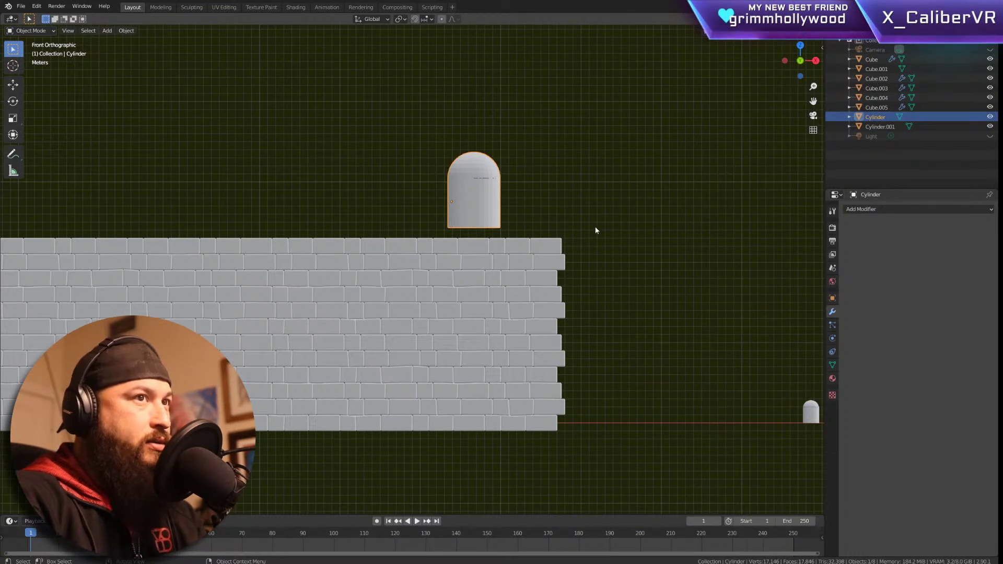
{"action": "left_click", "coordinate": [460, 295]}
{"action": "left_click", "coordinate": [487, 414]}
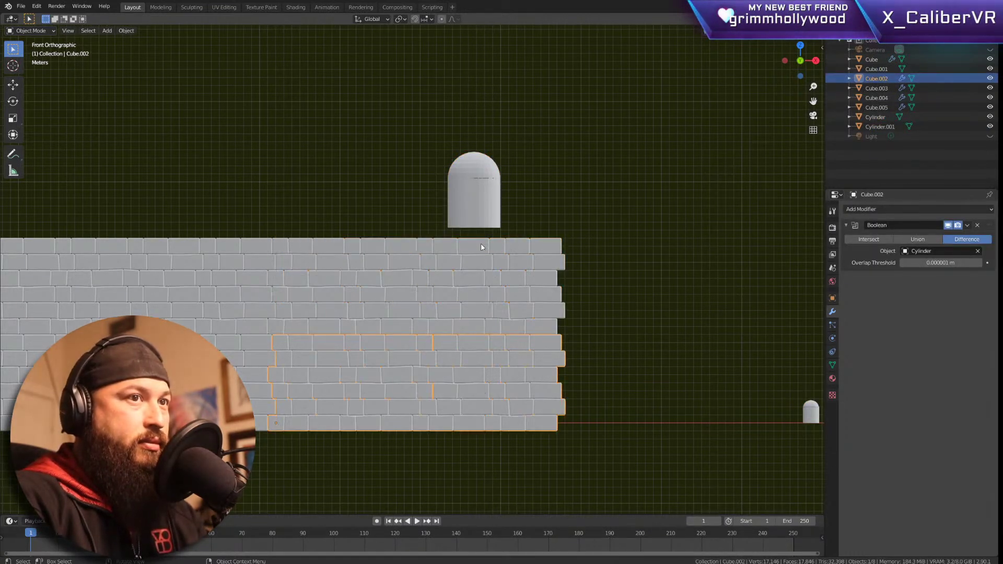
{"action": "left_click", "coordinate": [469, 199]}
{"action": "key", "text": "g"}
{"action": "key", "text": "z"}
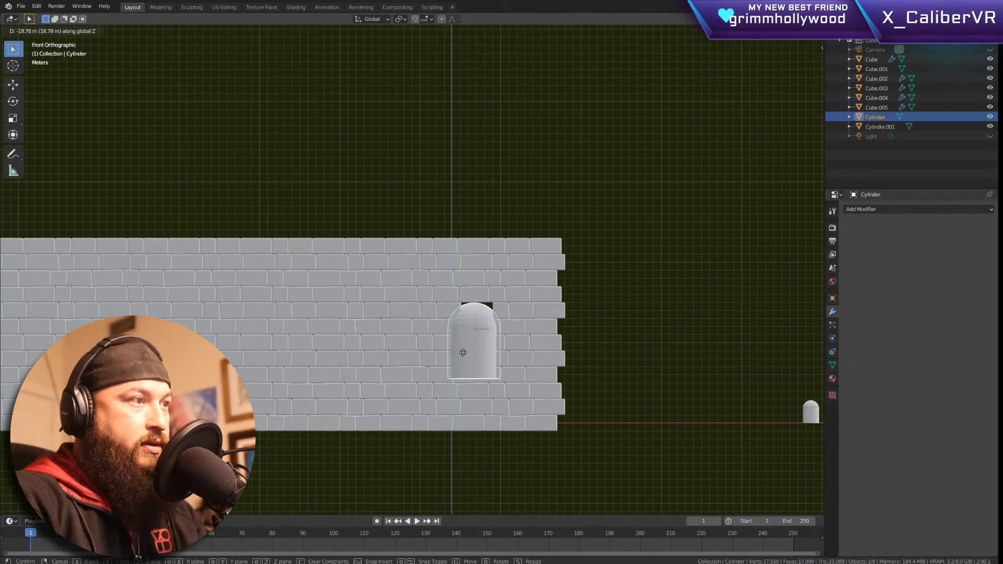
{"action": "left_click", "coordinate": [455, 130]}
Step: Lower the half sphere of the new cutter about 0.027 m so that its base meets the cylinder's top rim
{"action": "middle_click_drag", "start_coordinate": [768, 367], "coordinate": [471, 251], "text": "shift"}
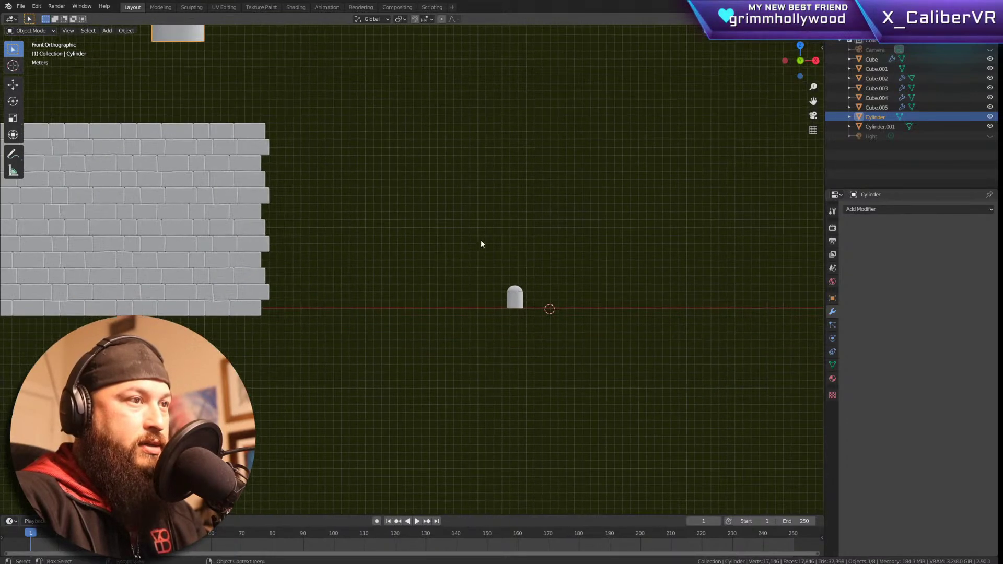
{"action": "left_click", "coordinate": [515, 295]}
{"action": "key", "text": "KP_Decimal"}
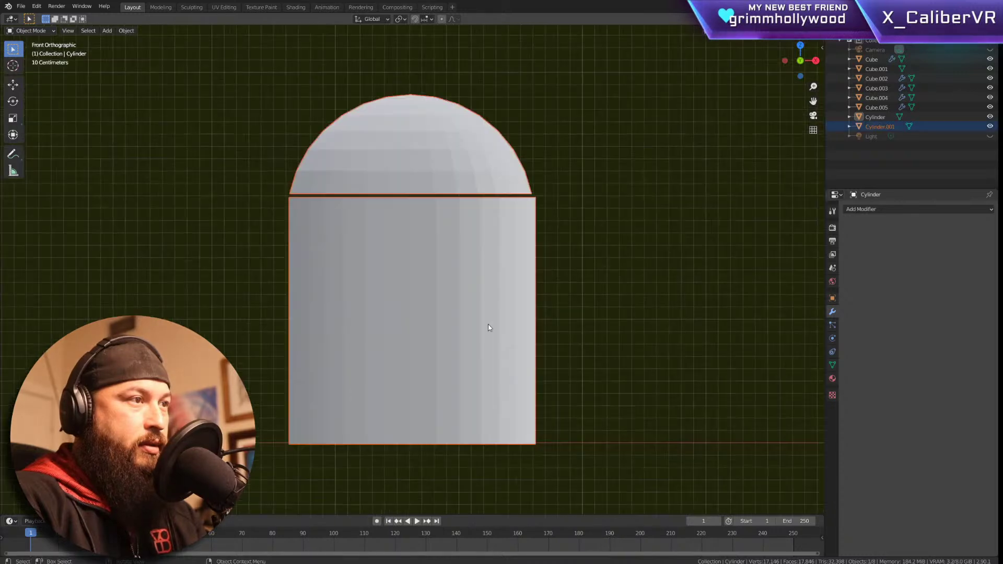
{"action": "left_click", "coordinate": [528, 219]}
{"action": "key", "text": "g"}
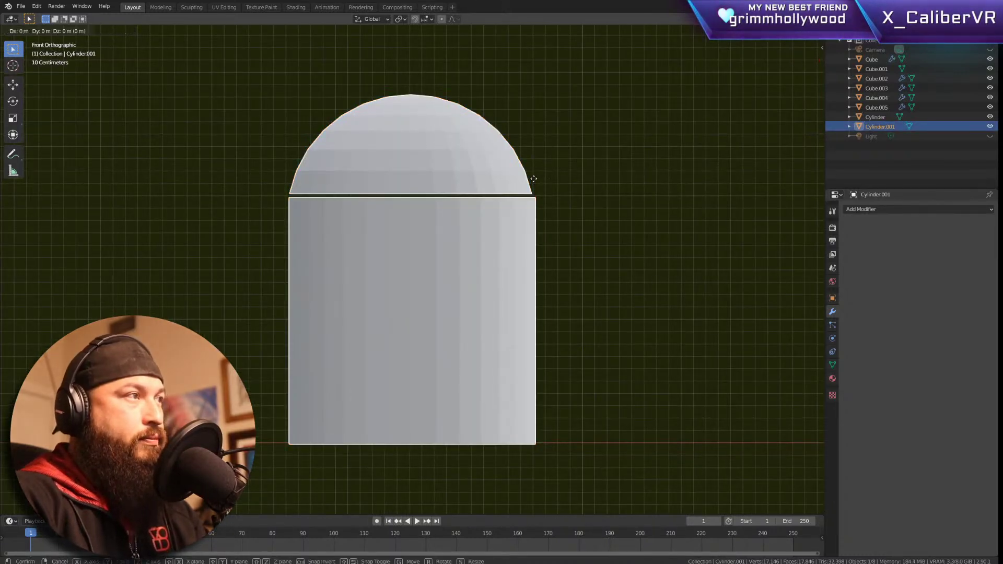
{"action": "right_click", "coordinate": [534, 179]}
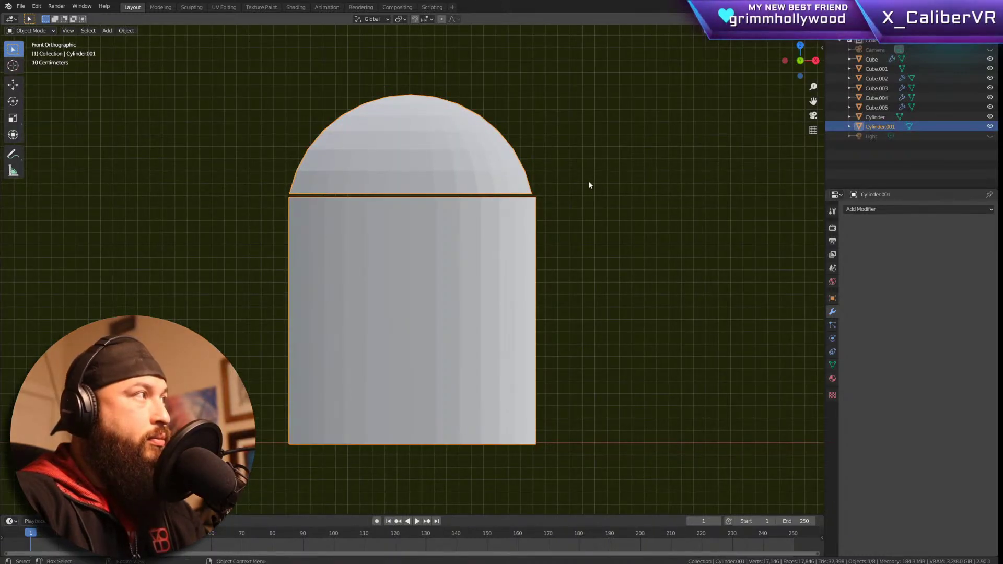
{"action": "key", "text": "Tab"}
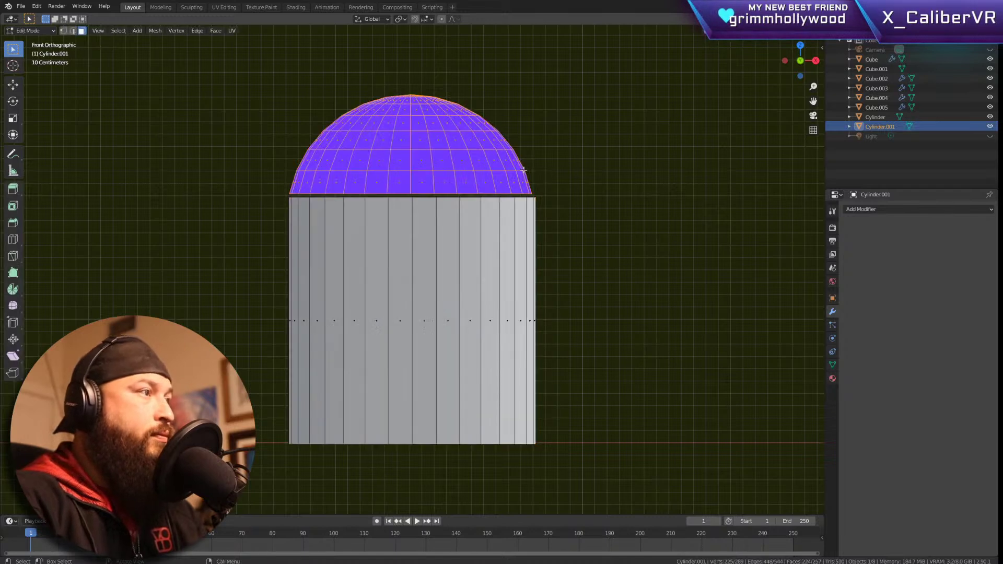
{"action": "key", "text": "g"}
{"action": "right_click", "coordinate": [557, 172]}
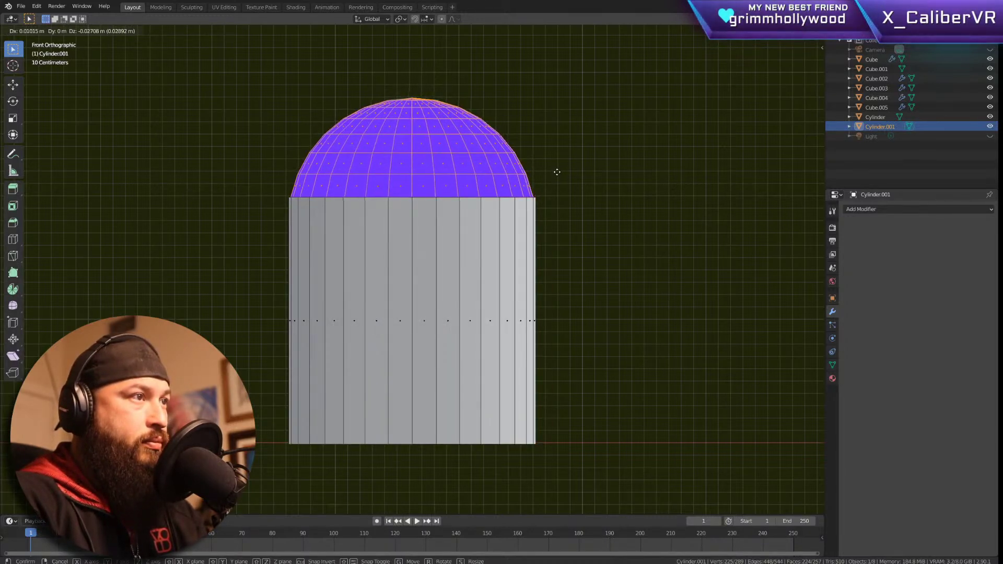
Step: Scale the half sphere up slightly to match the cylinder's width and nudge it into line with the rim
{"action": "key", "text": "s"}
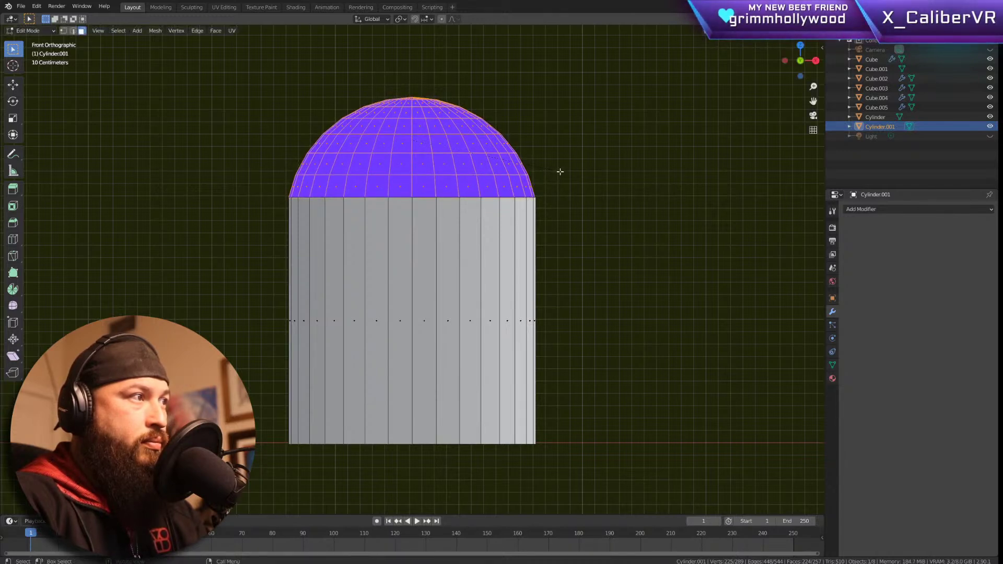
{"action": "left_click", "coordinate": [560, 171]}
{"action": "key", "text": "g"}
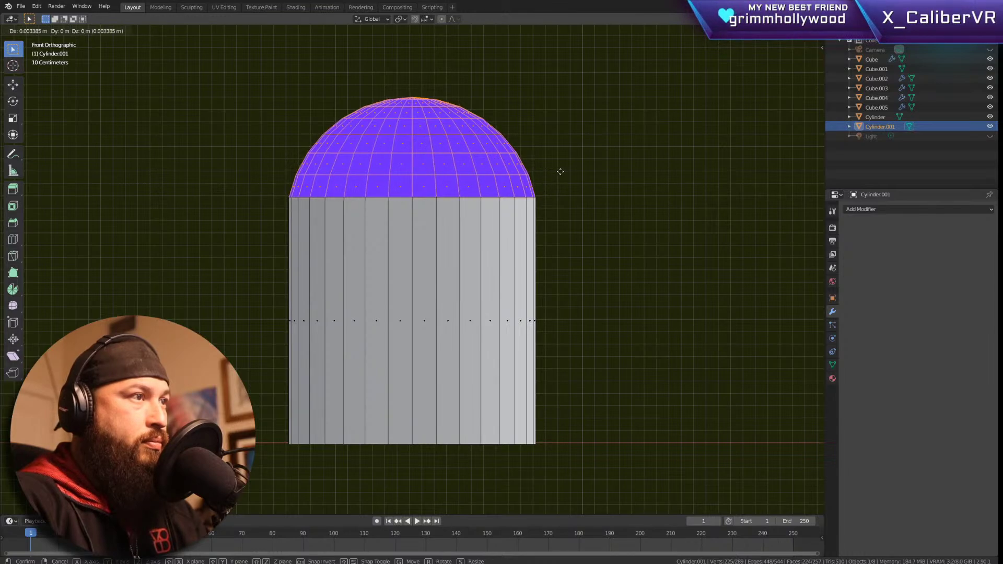
{"action": "left_click", "coordinate": [559, 171]}
Step: Move the half sphere about -0.098 m along Y to centre it over the cylinder, and deselect the geometry
{"action": "middle_click_drag", "start_coordinate": [560, 171], "coordinate": [477, 235]}
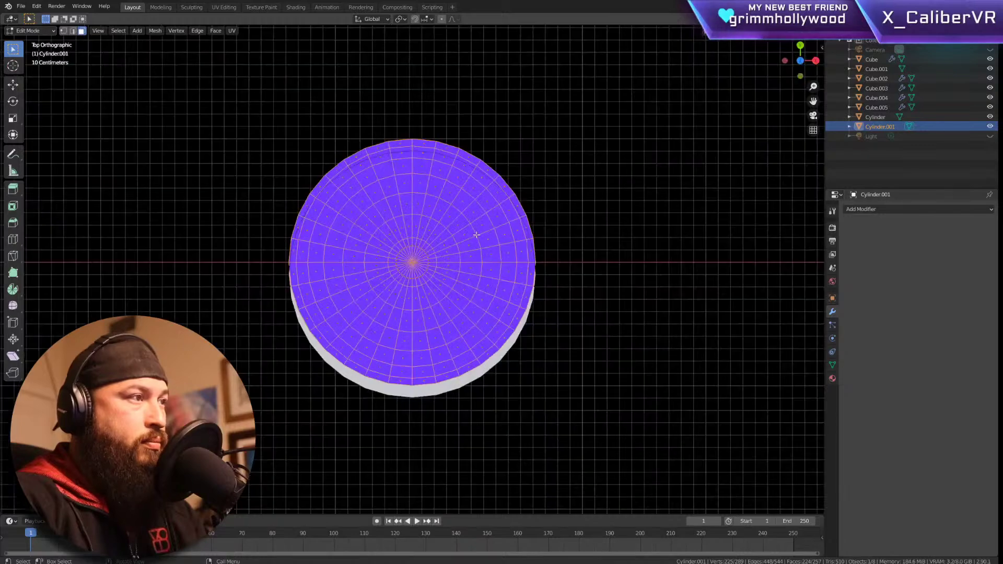
{"action": "key", "text": "g"}
{"action": "key", "text": "x"}
{"action": "key", "text": "y"}
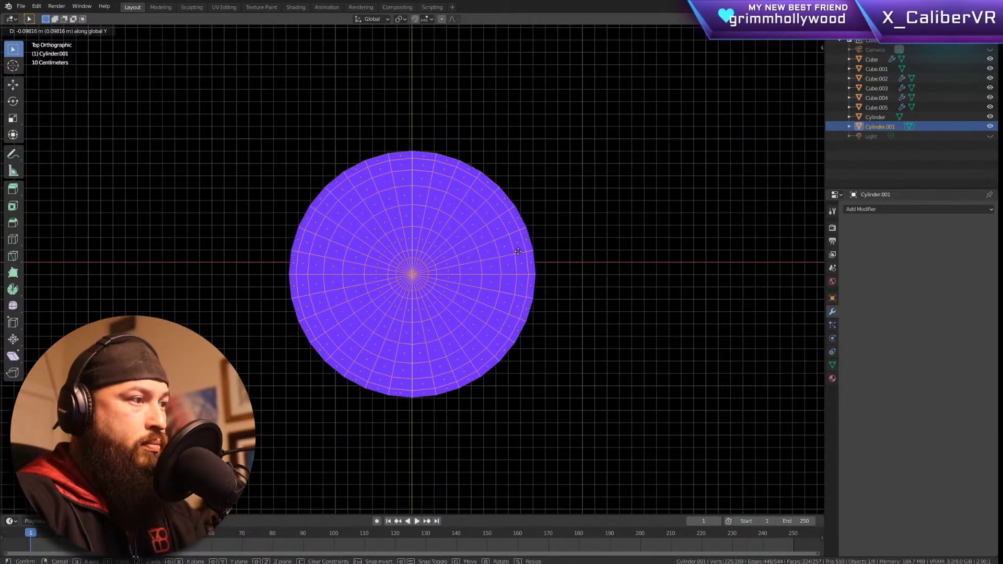
{"action": "left_click", "coordinate": [518, 251]}
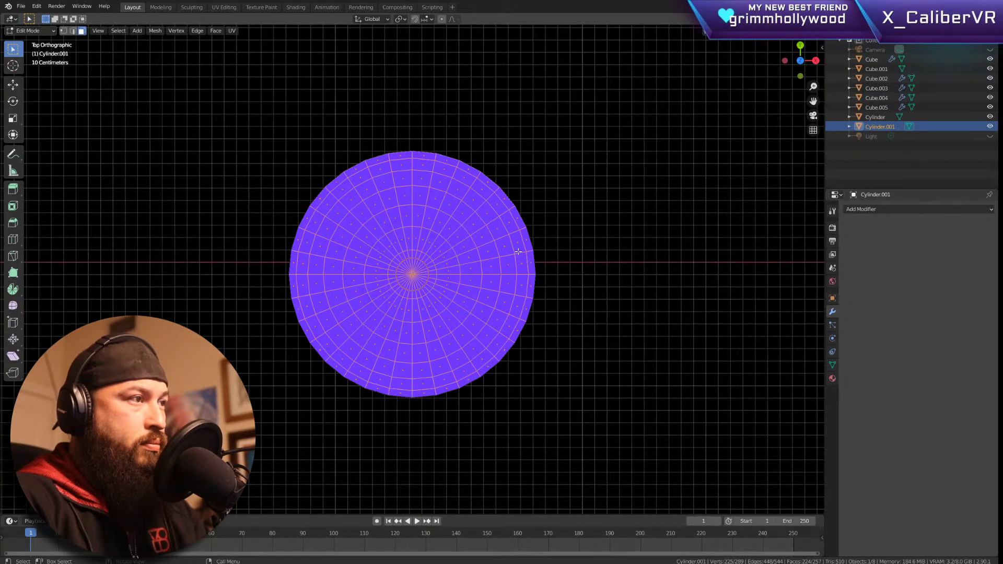
{"action": "key", "text": "KP_1"}
{"action": "middle_click_drag", "start_coordinate": [303, 191], "coordinate": [694, 209]}
{"action": "scroll", "coordinate": [637, 218], "scroll_direction": "down", "scroll_amount": 5}
{"action": "left_click", "coordinate": [683, 205]}
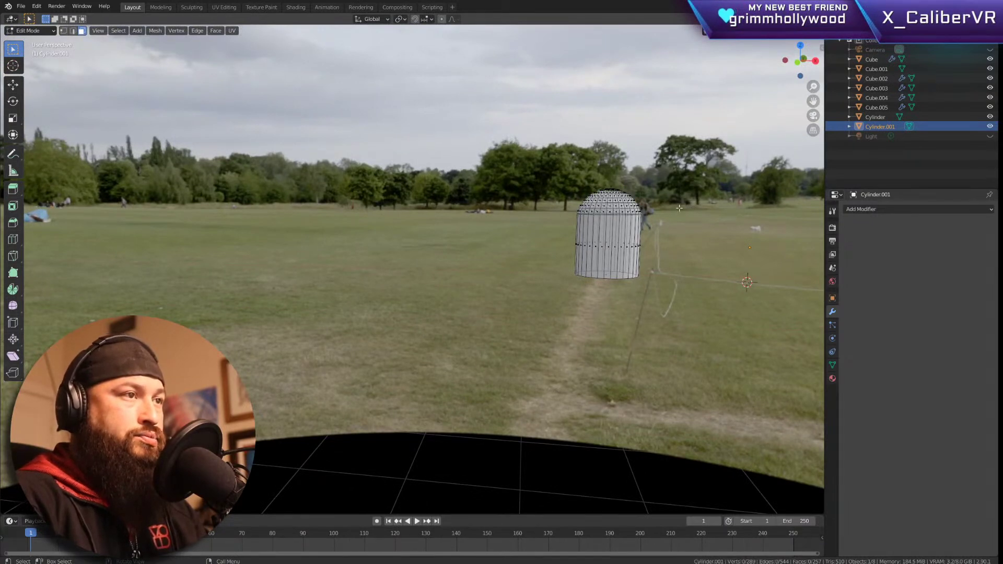
Step: Move the whole new arched cutter object in the negative X direction, away from the 3D cursor and toward the wall
{"action": "key", "text": "Tab"}
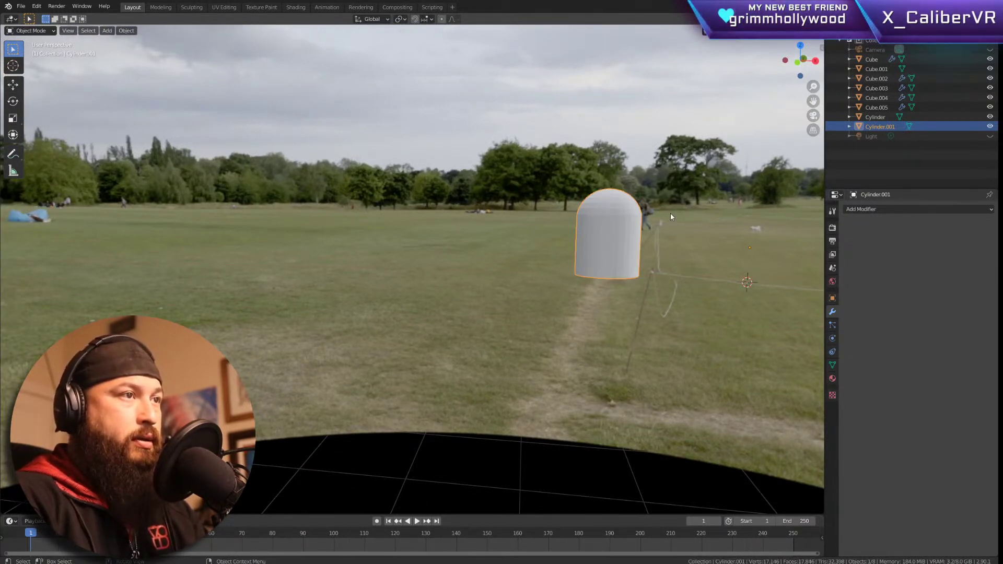
{"action": "key", "text": "g"}
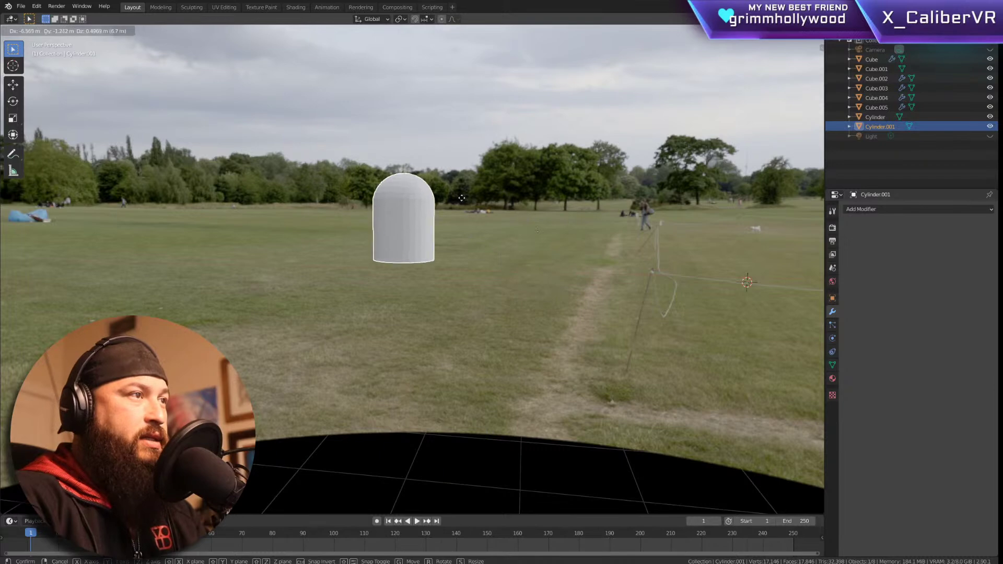
{"action": "left_click", "coordinate": [456, 145]}
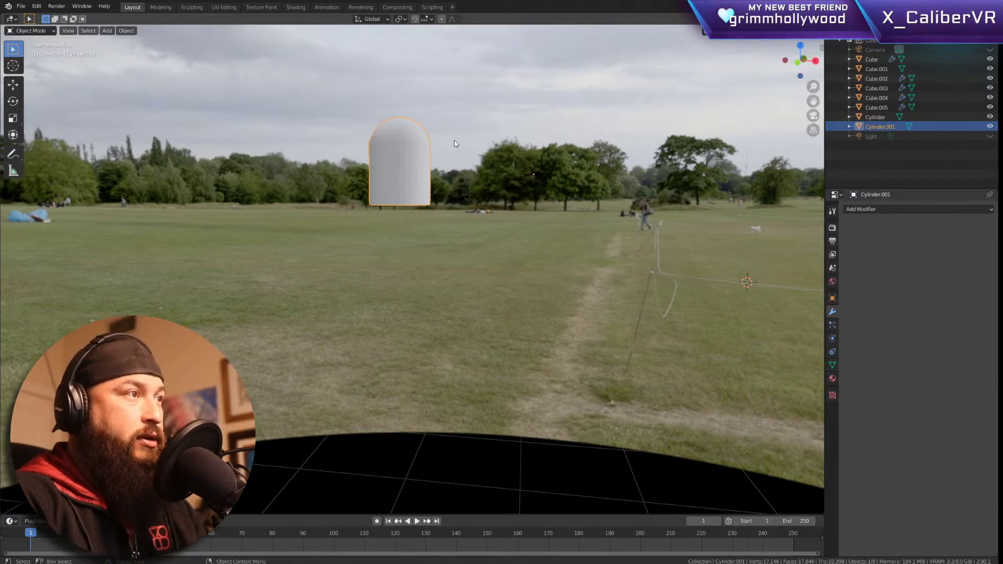
{"action": "scroll", "coordinate": [453, 226], "scroll_direction": "down", "scroll_amount": 4}
{"action": "middle_click_drag", "start_coordinate": [397, 212], "coordinate": [399, 181]}
{"action": "key", "text": "g"}
{"action": "left_click", "coordinate": [410, 172]}
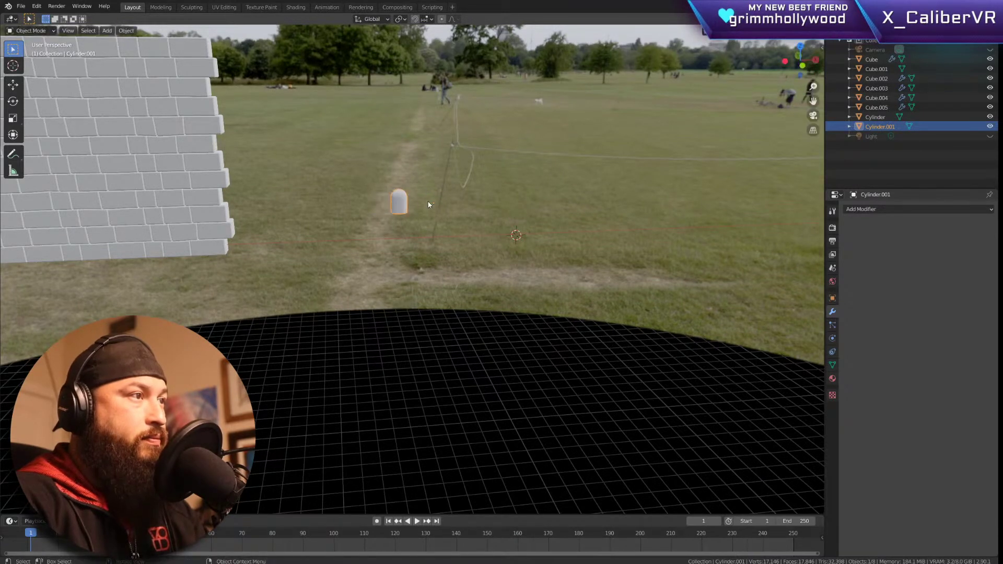
Step: Move the new cutter's geometry to its object origin with Set Origin, Geometry to Origin
{"action": "left_click", "coordinate": [125, 30]}
{"action": "mouse_move", "coordinate": [145, 49]}
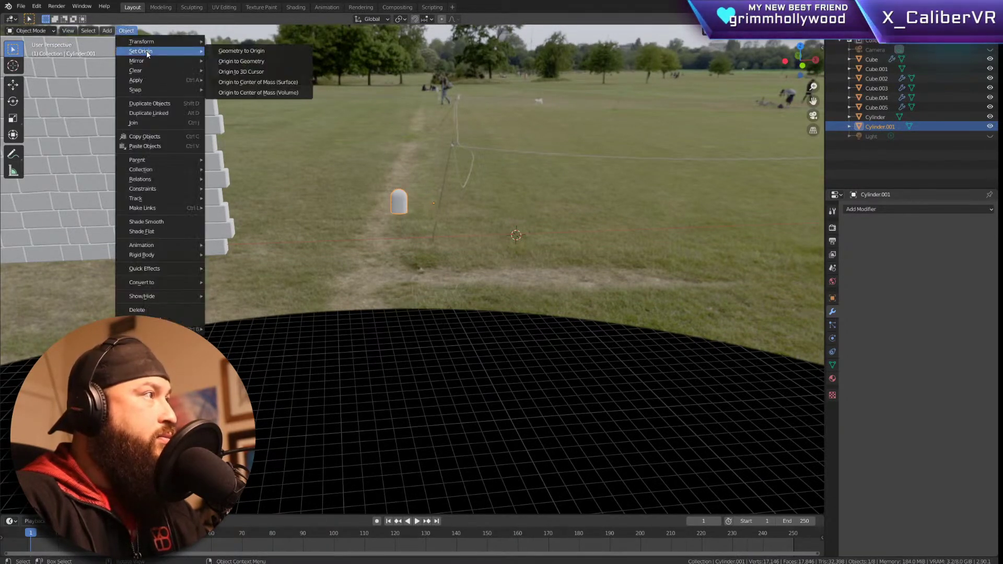
{"action": "left_click", "coordinate": [246, 52]}
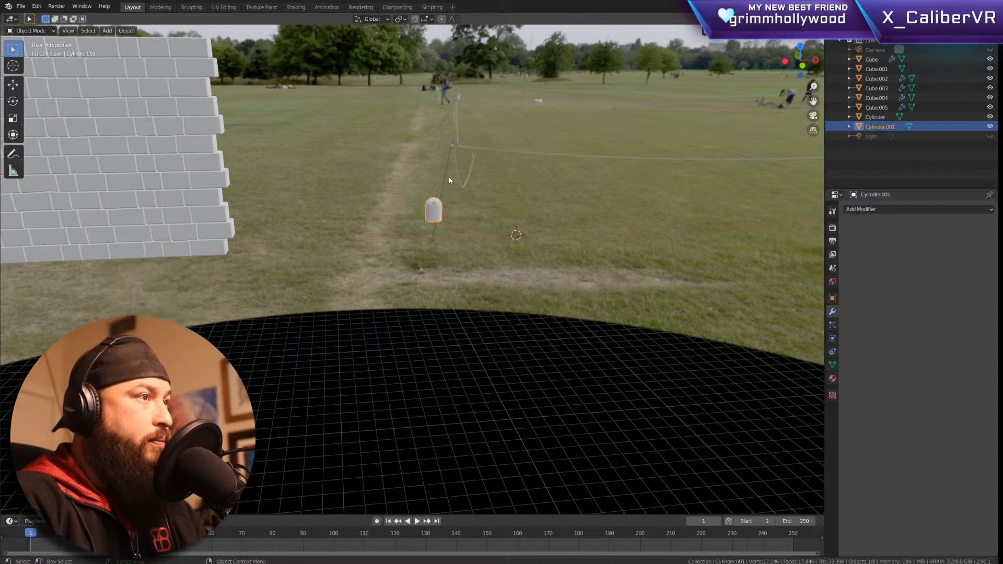
Step: Scale the arched cutter up about 2.56 times and move it about -37.8 m in X and 5.3 m in Z, onto the lower end wall section
{"action": "key", "text": "s"}
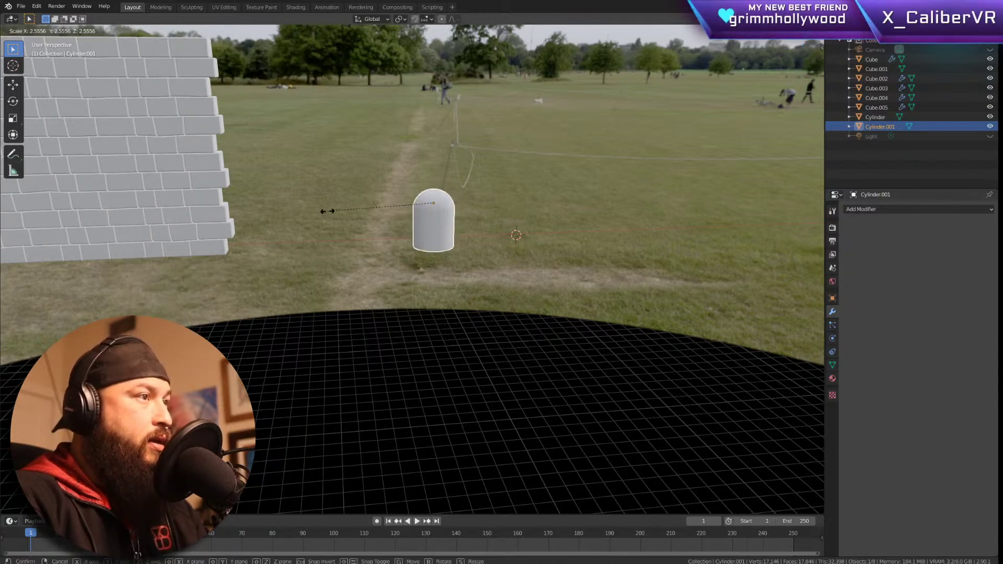
{"action": "left_click", "coordinate": [329, 226]}
{"action": "key", "text": "KP_1"}
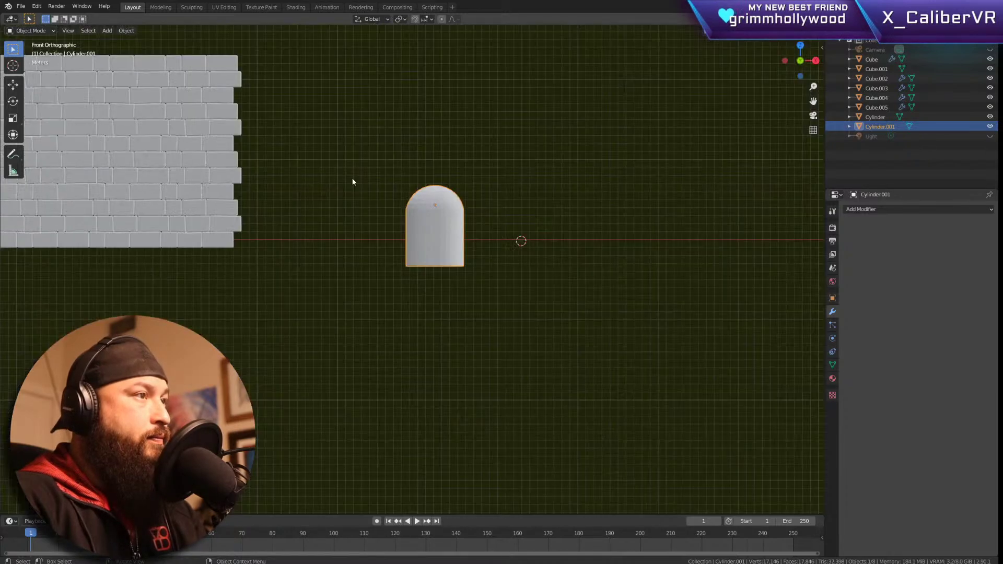
{"action": "key", "text": "g"}
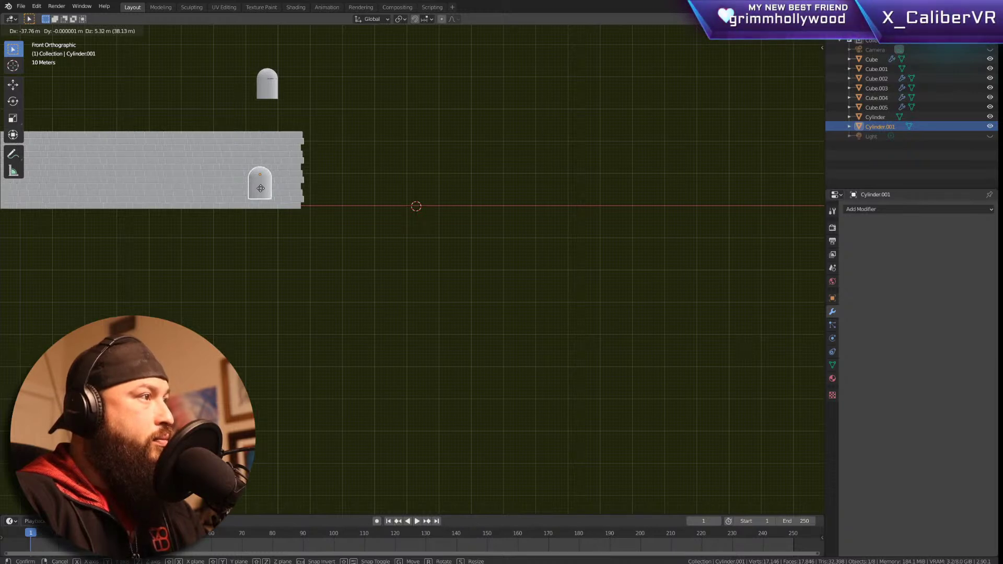
{"action": "left_click", "coordinate": [260, 188]}
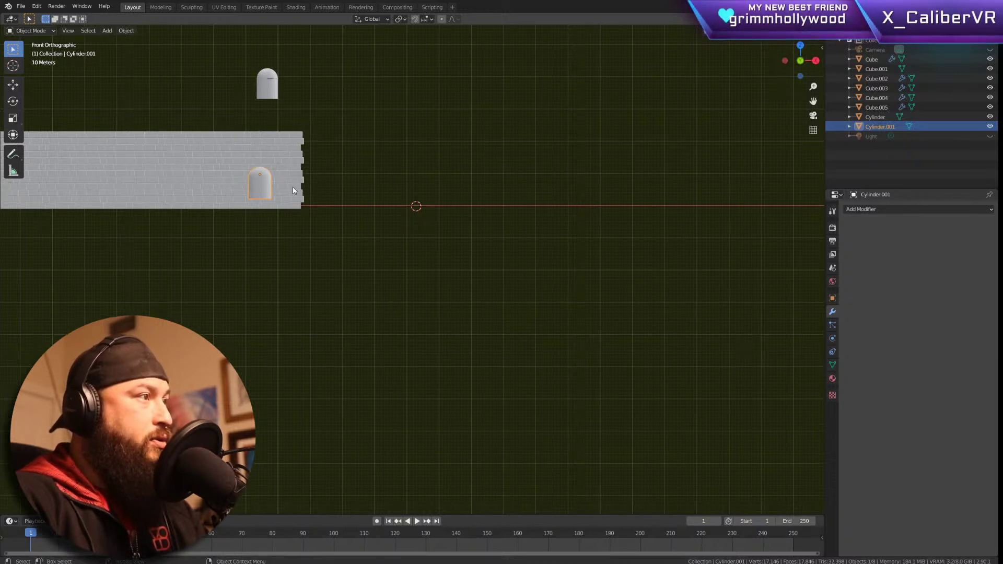
Step: Nudge the arched cutter slightly outward in negative X and down, so it sits just above the base of the lower wall section
{"action": "left_click", "coordinate": [293, 190]}
{"action": "left_click", "coordinate": [266, 186]}
{"action": "key", "text": "g"}
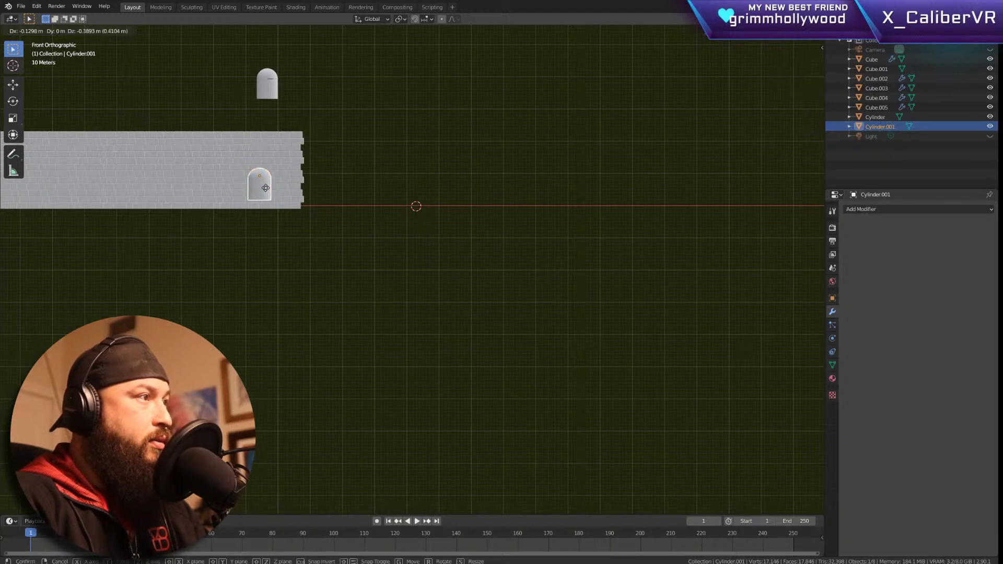
{"action": "left_click", "coordinate": [262, 192]}
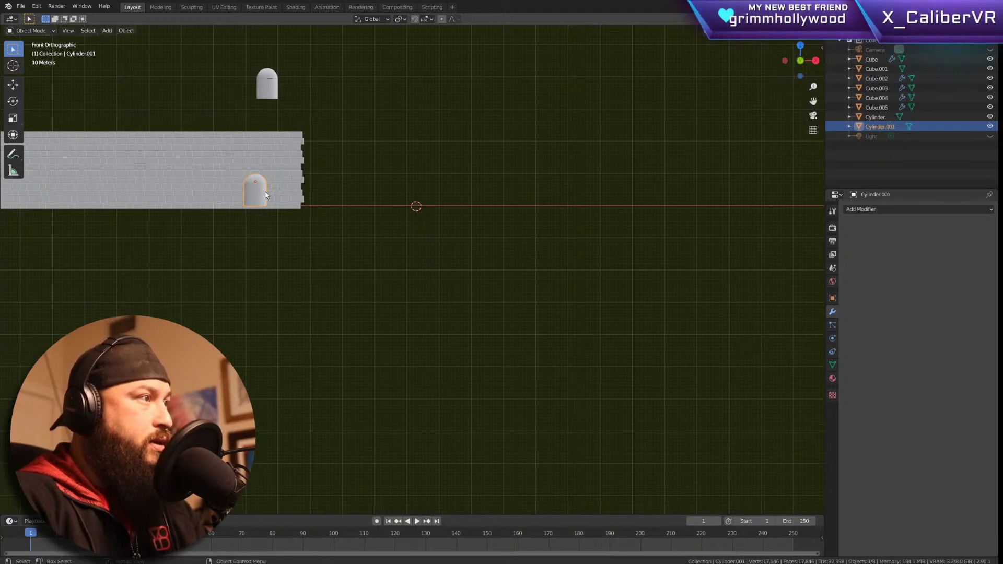
{"action": "left_click", "coordinate": [279, 192]}
{"action": "left_click", "coordinate": [260, 191]}
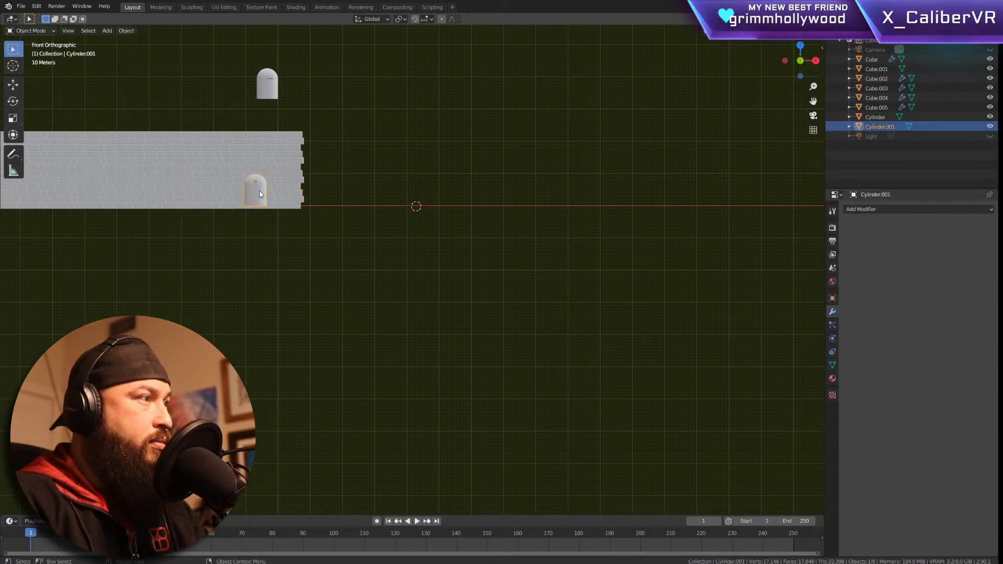
{"action": "key", "text": "g"}
{"action": "left_click", "coordinate": [259, 188]}
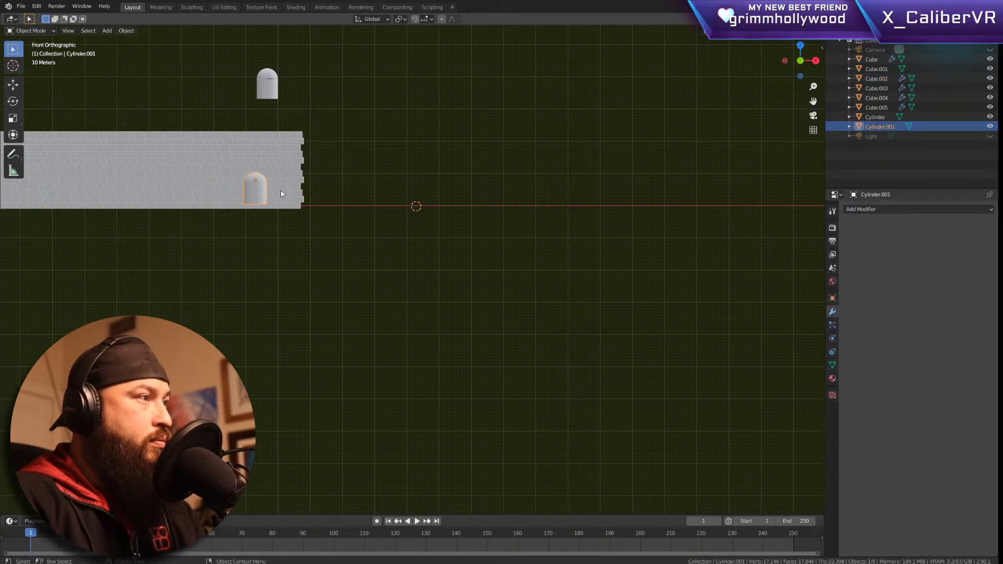
Step: Set the domed cutter as the object of the lower end wall section's Difference Boolean modifier
{"action": "left_click", "coordinate": [281, 190]}
{"action": "left_click", "coordinate": [977, 251]}
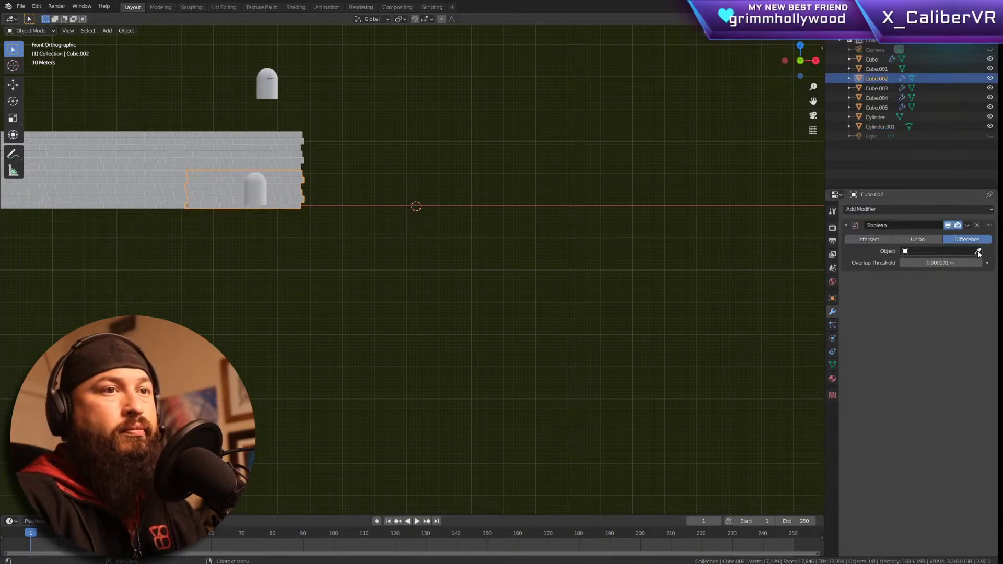
{"action": "left_click", "coordinate": [978, 251]}
{"action": "left_click", "coordinate": [264, 186]}
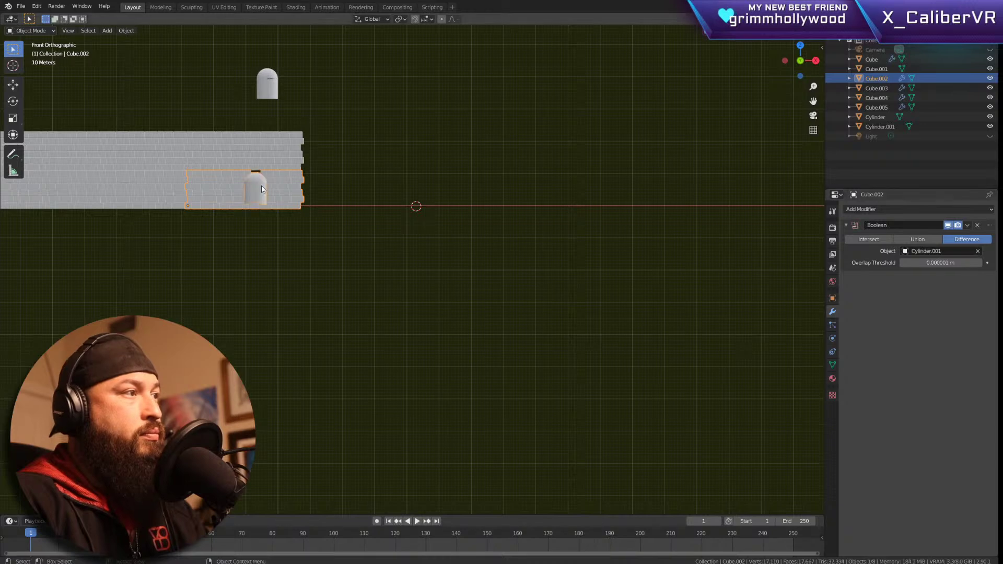
Step: Inspect the lower wall section's brick mesh around the arched cutter in Edit Mode
{"action": "key", "text": "Tab"}
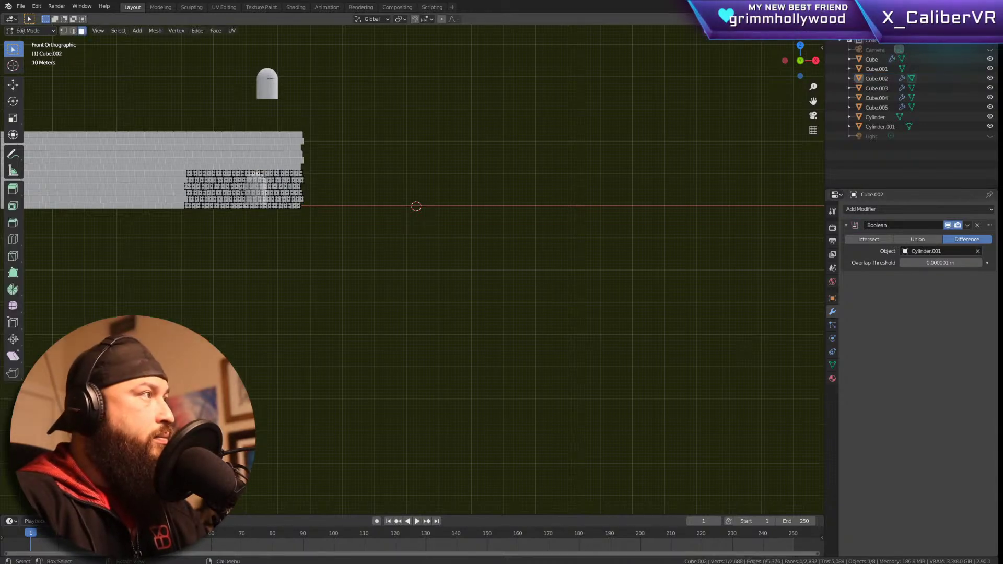
{"action": "key", "text": "KP_Decimal"}
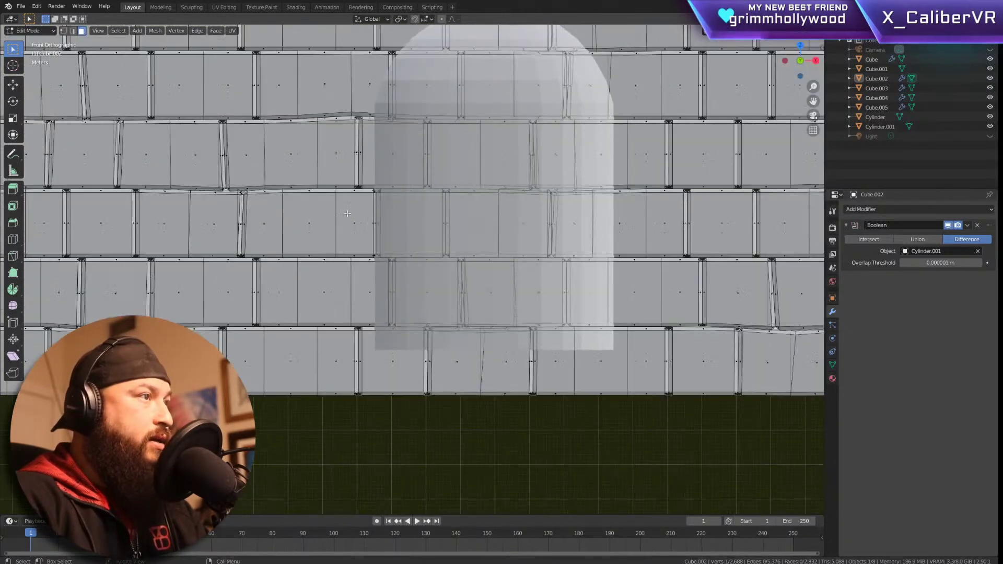
{"action": "middle_click_drag", "start_coordinate": [447, 224], "coordinate": [450, 280]}
{"action": "scroll", "coordinate": [532, 208], "scroll_direction": "down", "scroll_amount": 5}
{"action": "scroll", "coordinate": [544, 253], "scroll_direction": "up", "scroll_amount": 2}
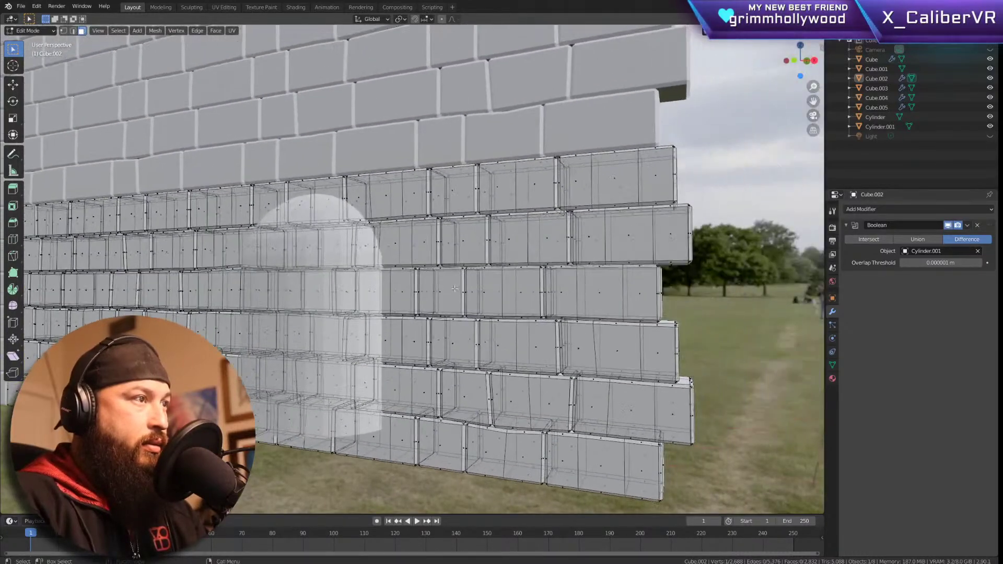
{"action": "scroll", "coordinate": [451, 280], "scroll_direction": "down", "scroll_amount": 5}
{"action": "scroll", "coordinate": [464, 261], "scroll_direction": "up", "scroll_amount": 5}
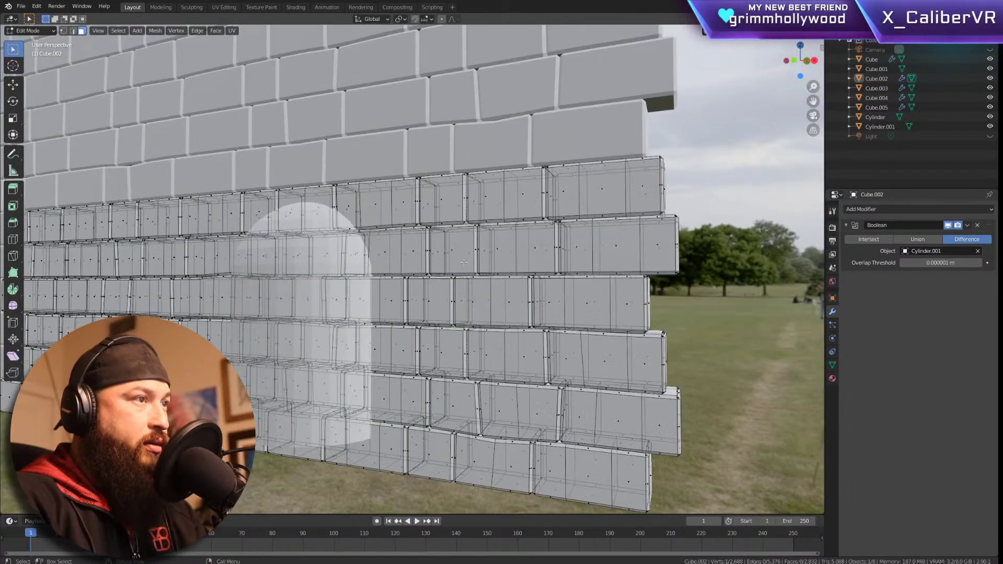
{"action": "scroll", "coordinate": [456, 263], "scroll_direction": "down", "scroll_amount": 3}
{"action": "mouse_move", "coordinate": [456, 264]}
{"action": "middle_mouse_down"}
{"action": "mouse_move", "coordinate": [573, 266]}
{"action": "mouse_move", "coordinate": [450, 264]}
{"action": "middle_mouse_up"}
{"action": "scroll", "coordinate": [451, 264], "scroll_direction": "down", "scroll_amount": 2}
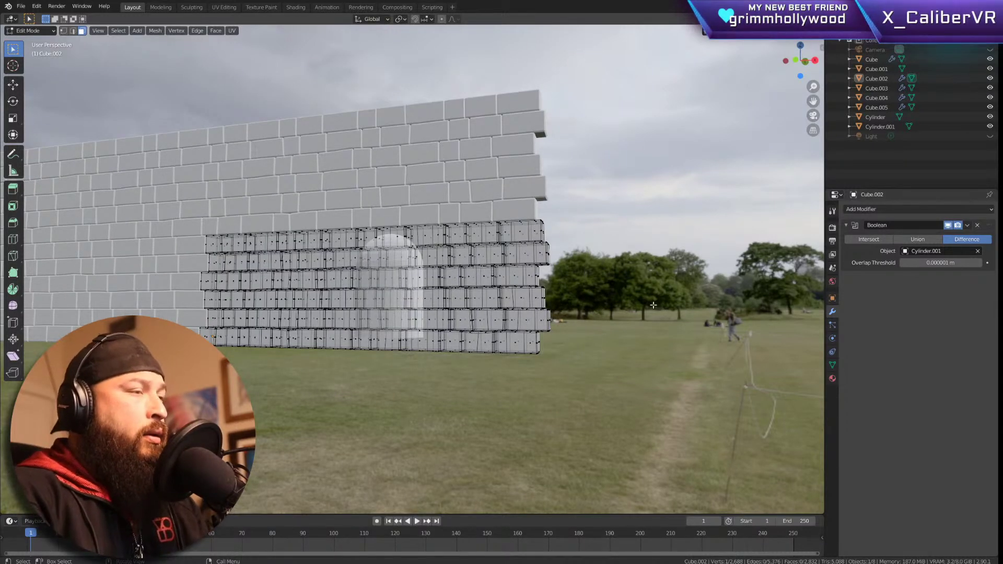
{"action": "key", "text": "Tab"}
Step: Move the arched cutter out of the wall to below its open end, and centre it on the wall's thickness along Y
{"action": "left_click", "coordinate": [374, 256]}
{"action": "key", "text": "g"}
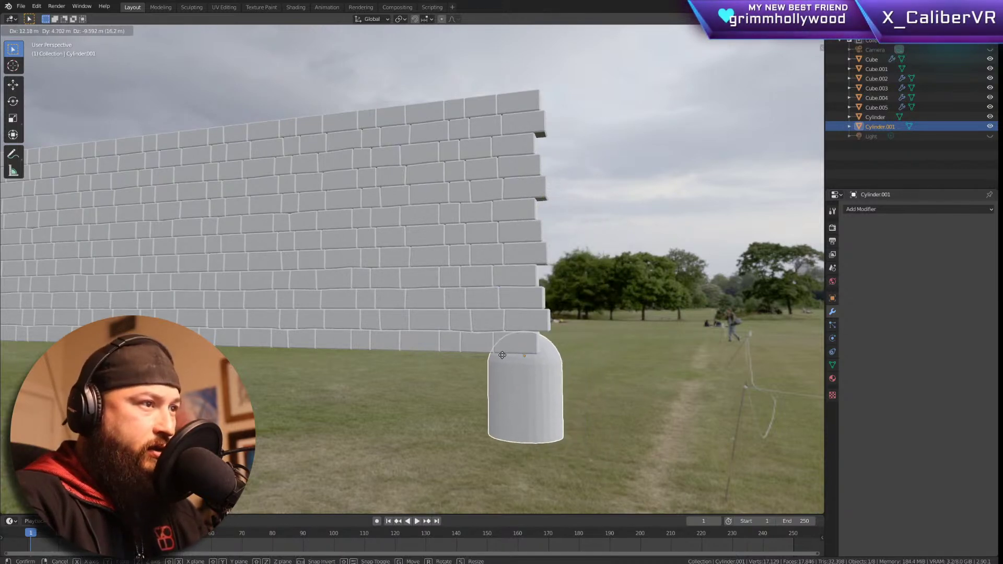
{"action": "left_click", "coordinate": [508, 374]}
{"action": "key", "text": "KP_1"}
{"action": "key", "text": "KP_3"}
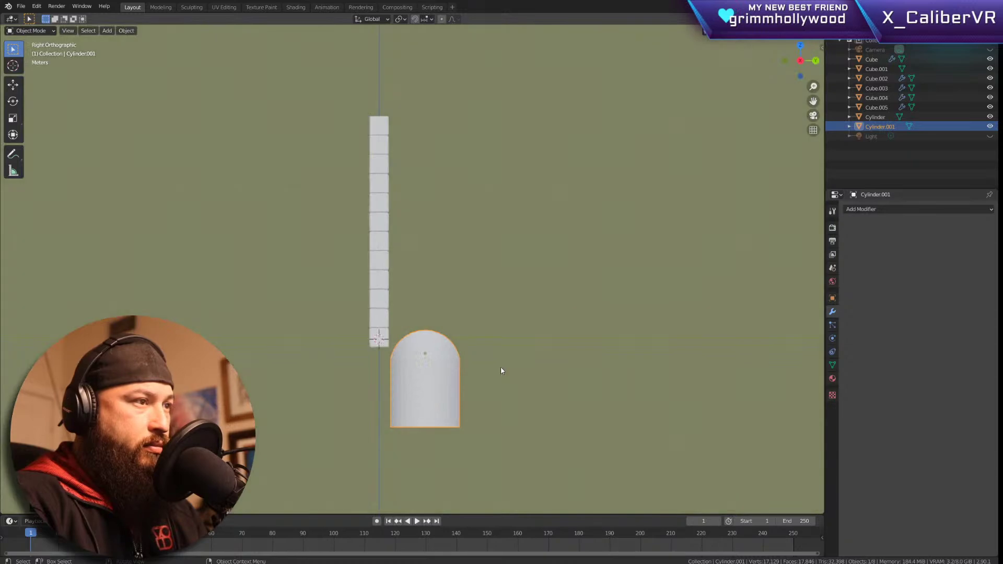
{"action": "key", "text": "g"}
{"action": "left_click", "coordinate": [436, 374]}
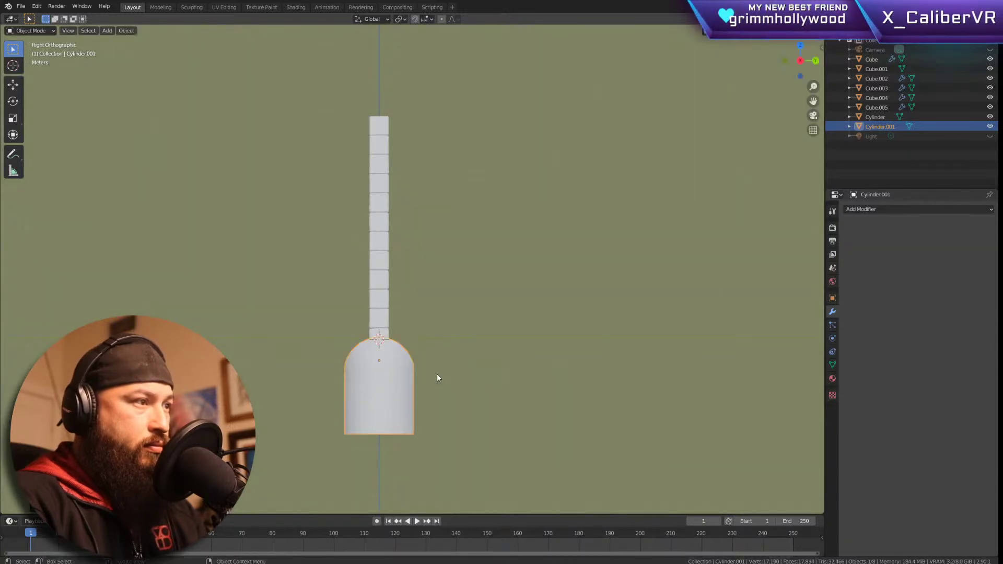
Step: Try the cut on a single brick by moving the cutter's dome over the wall's bottom end brick, and select the wall section
{"action": "key", "text": "KP_1"}
{"action": "scroll", "coordinate": [528, 369], "scroll_direction": "up", "scroll_amount": 5}
{"action": "key", "text": "g"}
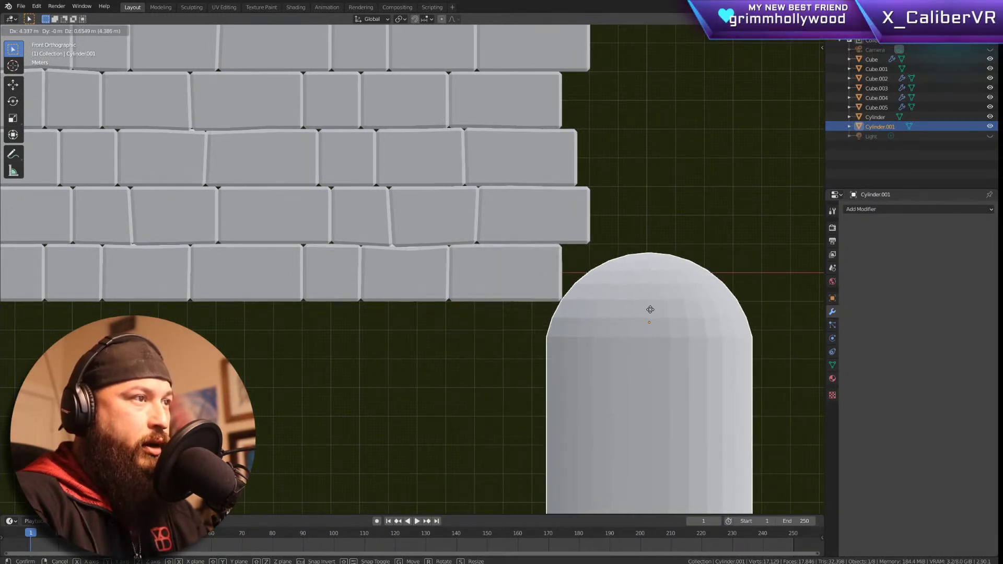
{"action": "left_click", "coordinate": [575, 315]}
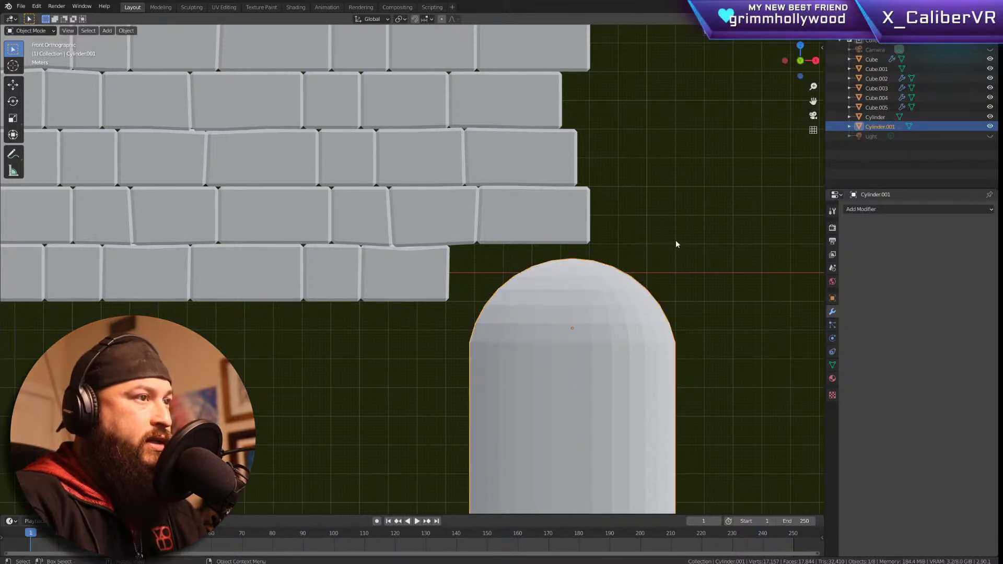
{"action": "left_click", "coordinate": [700, 242]}
{"action": "left_click", "coordinate": [409, 280]}
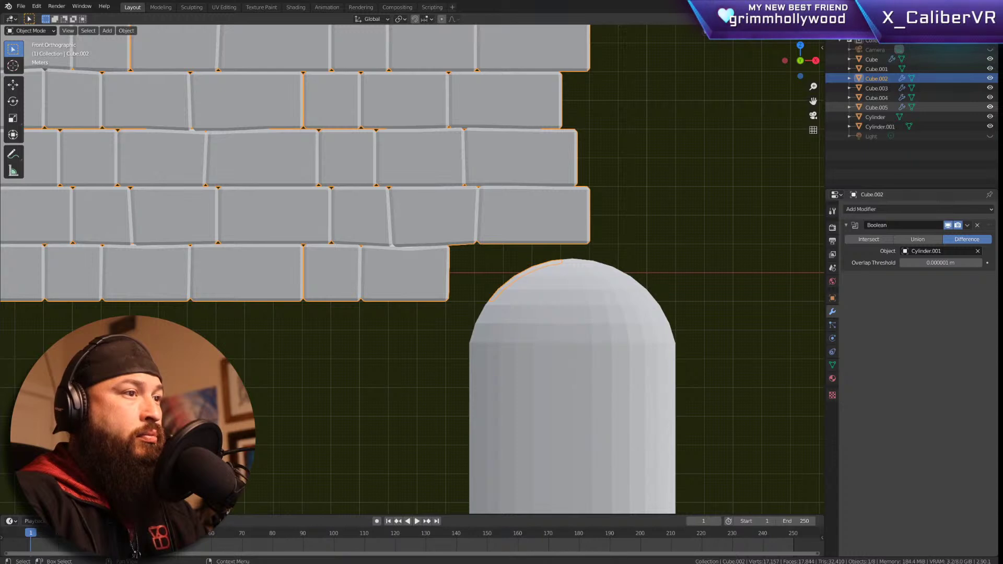
Step: Move the arched cutter clear of the wall's open end and put the lower wall section into Edit Mode
{"action": "left_click", "coordinate": [578, 330]}
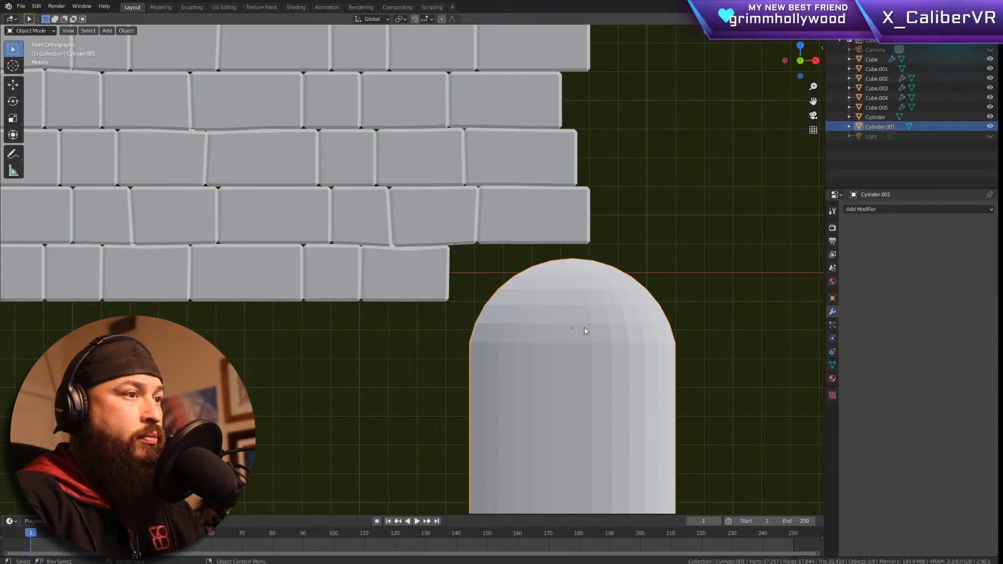
{"action": "key", "text": "g"}
{"action": "left_click", "coordinate": [768, 260]}
{"action": "left_click", "coordinate": [556, 226]}
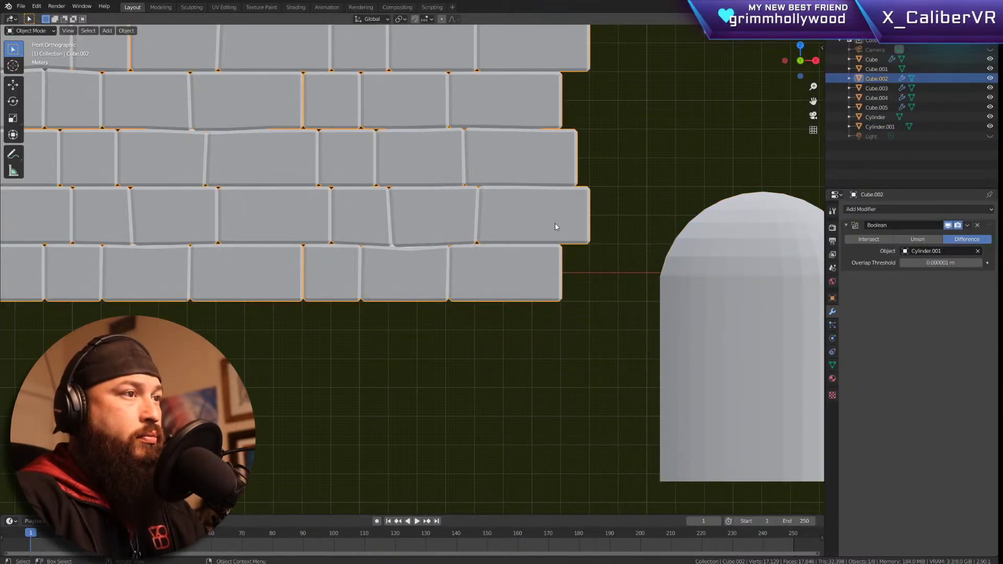
{"action": "key", "text": "Tab"}
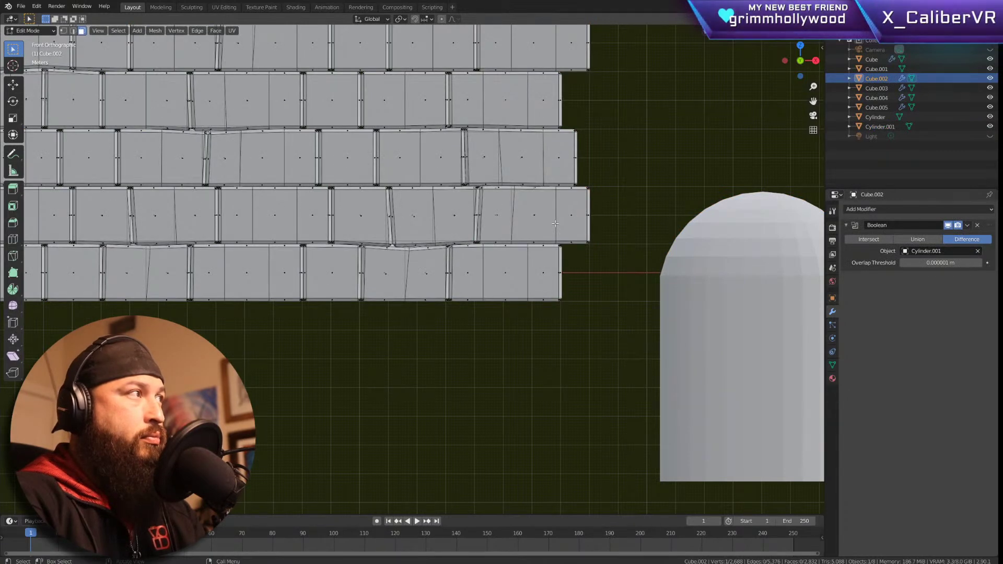
{"action": "key", "text": "space"}
{"action": "key", "text": "space"}
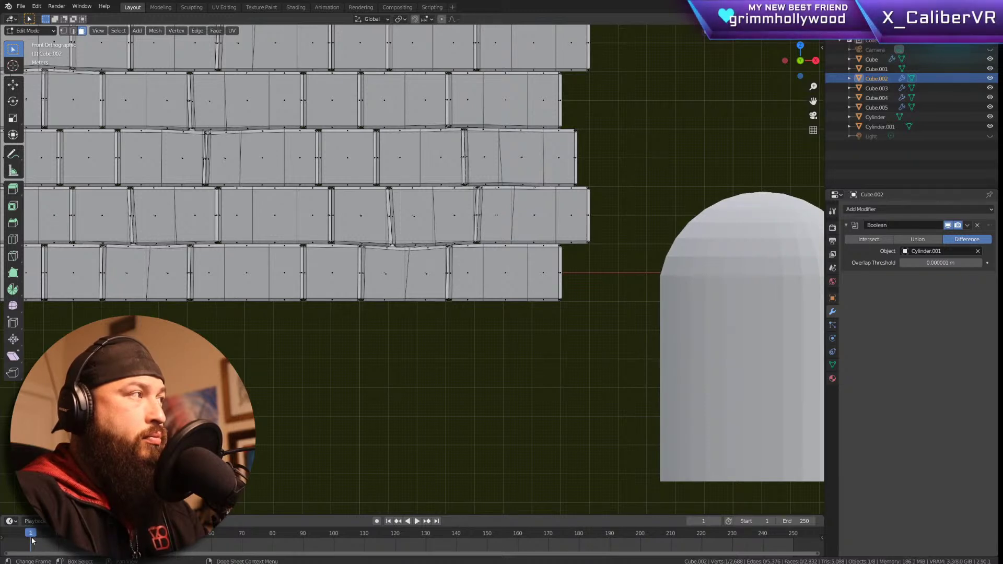
{"action": "key", "text": "space"}
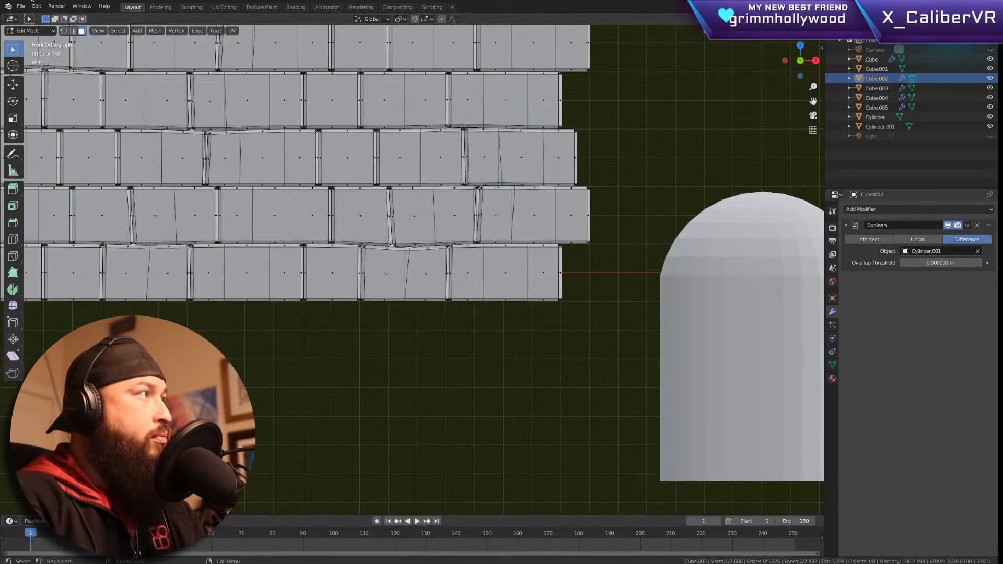
{"action": "left_click", "coordinate": [40, 6]}
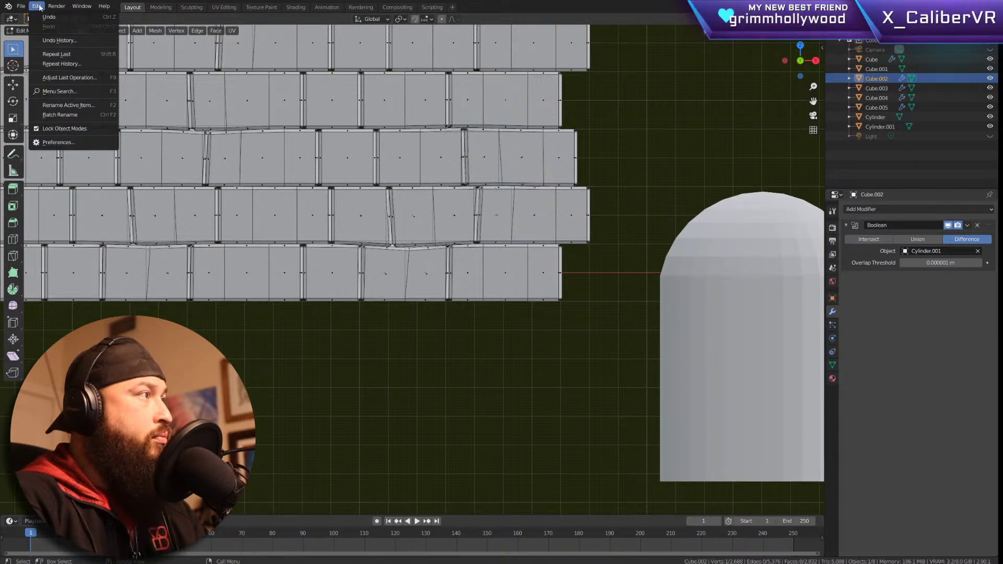
{"action": "key", "text": "Escape"}
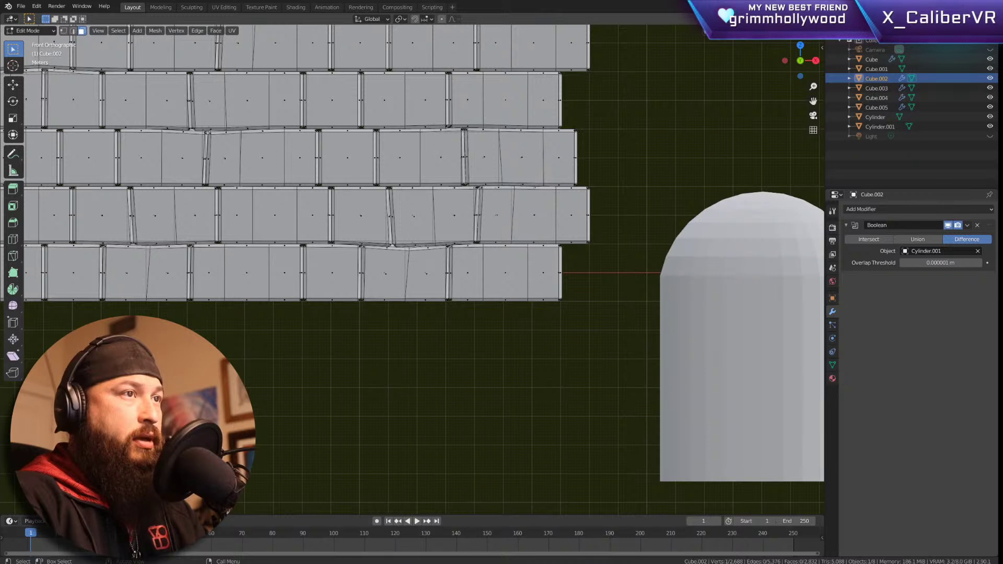
Step: Select the wall section's entire mesh and try to find the remove doubles command by searching for "remove" and "doubles"
{"action": "key", "text": "a"}
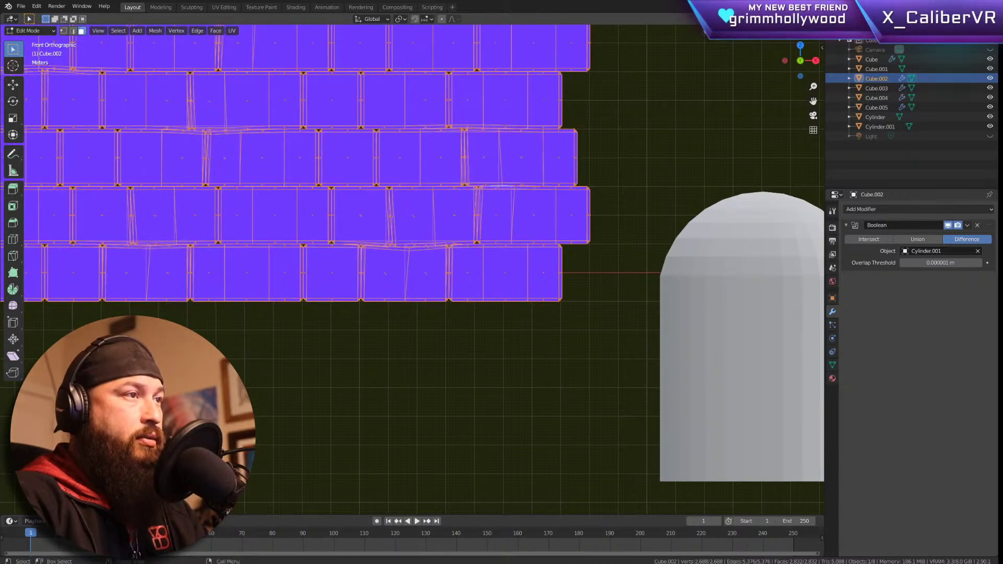
{"action": "key", "text": "space"}
{"action": "key", "text": "space"}
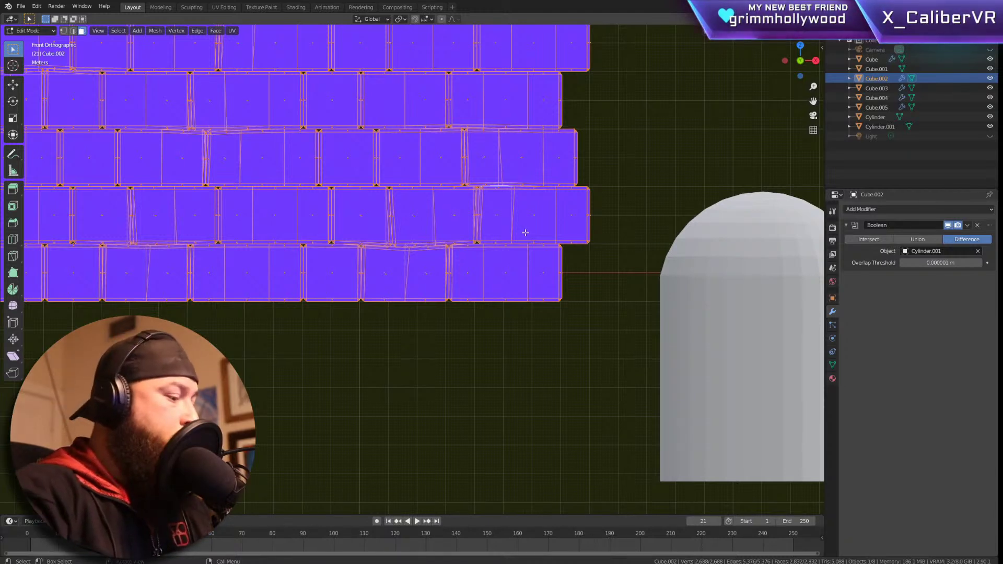
{"action": "key", "text": "F3"}
{"action": "type", "text": "remove"}
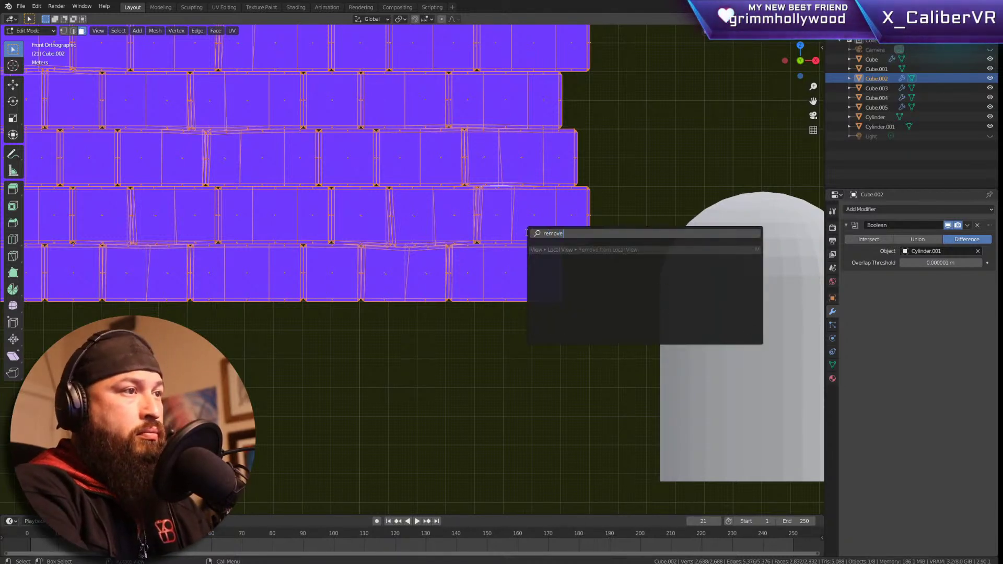
{"action": "key", "text": "BackSpace"}
{"action": "key", "text": "BackSpace"}
{"action": "key", "text": "BackSpace"}
{"action": "key", "text": "BackSpace"}
{"action": "key", "text": "BackSpace"}
{"action": "key", "text": "BackSpace"}
{"action": "type", "text": "doul"}
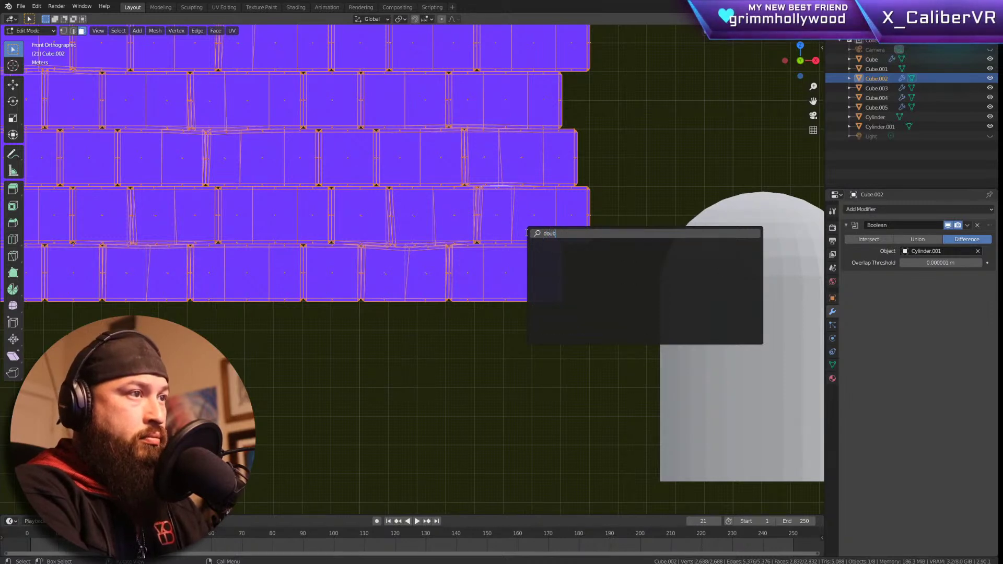
{"action": "type", "text": "les"}
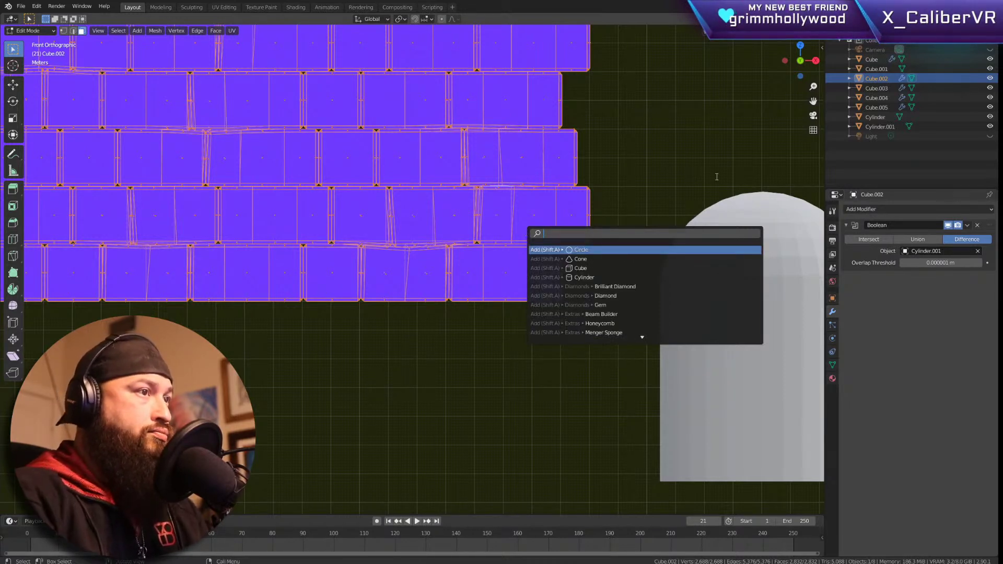
{"action": "key", "text": "Escape"}
Step: Select the end brick's linked geometry in the second course, and extend the selection to the wall section's entire mesh
{"action": "left_click", "coordinate": [586, 224]}
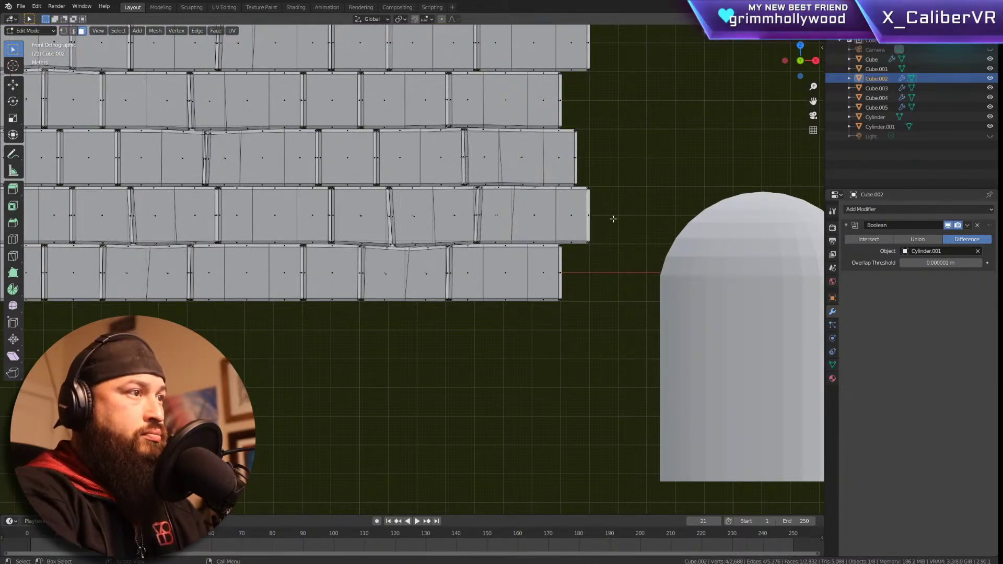
{"action": "key", "text": "ctrl+l"}
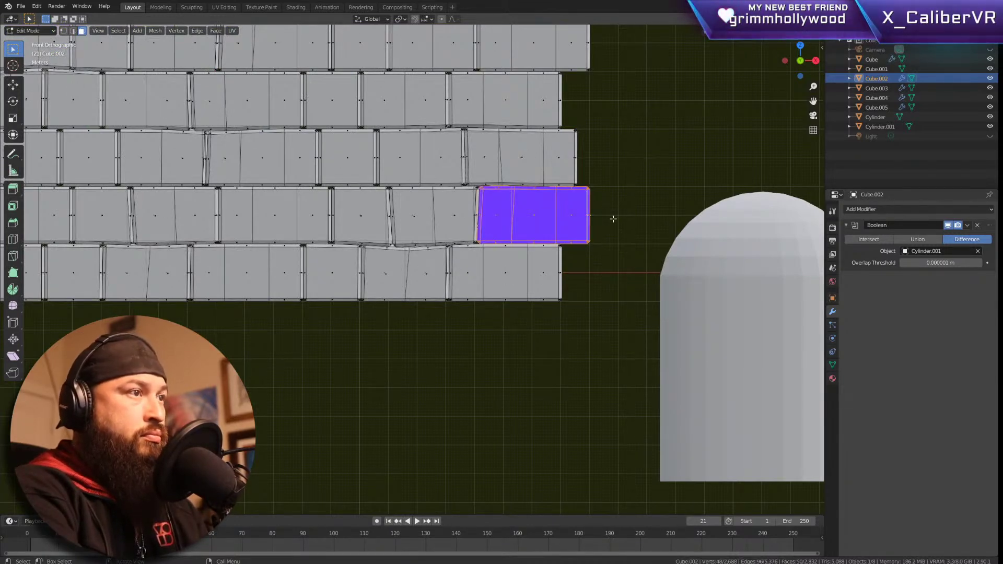
{"action": "key", "text": "a"}
{"action": "scroll", "coordinate": [613, 219], "scroll_direction": "down", "scroll_amount": 6}
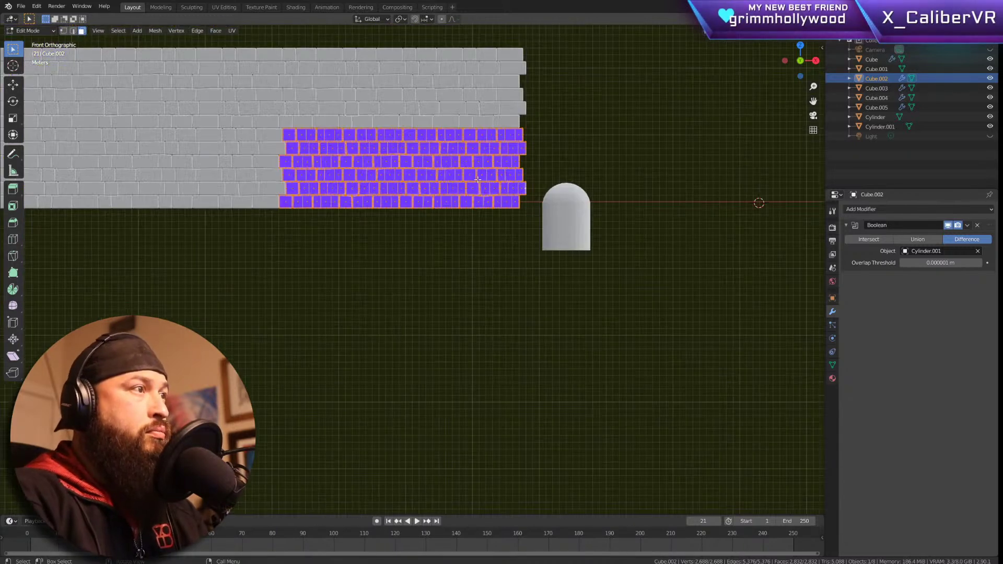
{"action": "scroll", "coordinate": [463, 174], "scroll_direction": "up", "scroll_amount": 3}
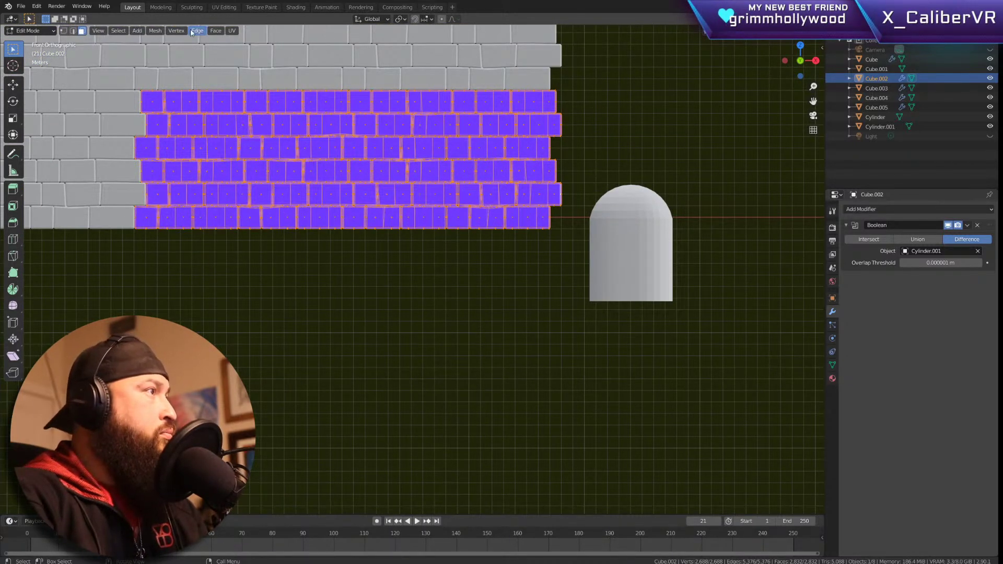
Step: Try merging all of the wall section's selected vertices with Merge At Center, and undo the merge
{"action": "left_click", "coordinate": [119, 31]}
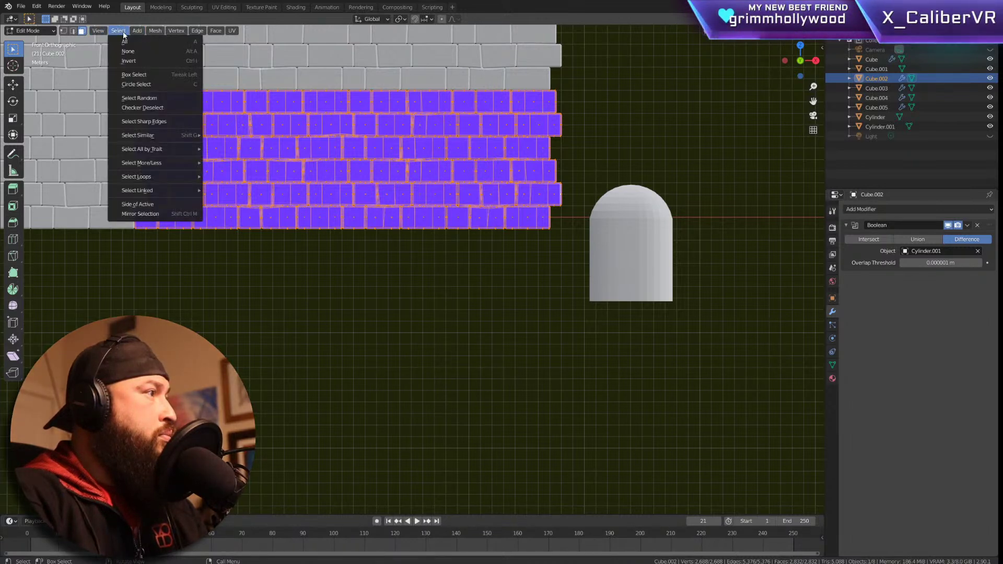
{"action": "mouse_move", "coordinate": [95, 30]}
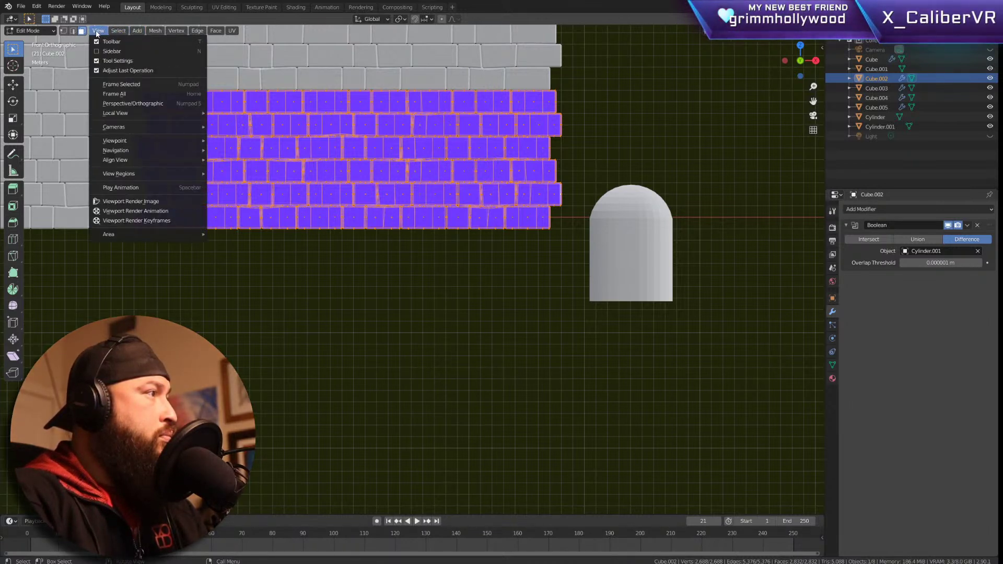
{"action": "mouse_move", "coordinate": [140, 32]}
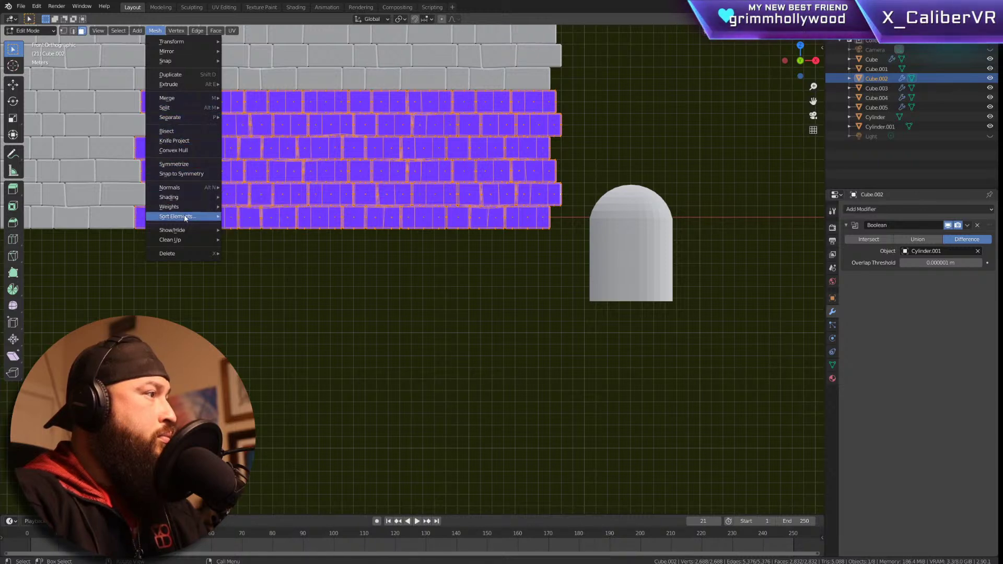
{"action": "mouse_move", "coordinate": [189, 242]}
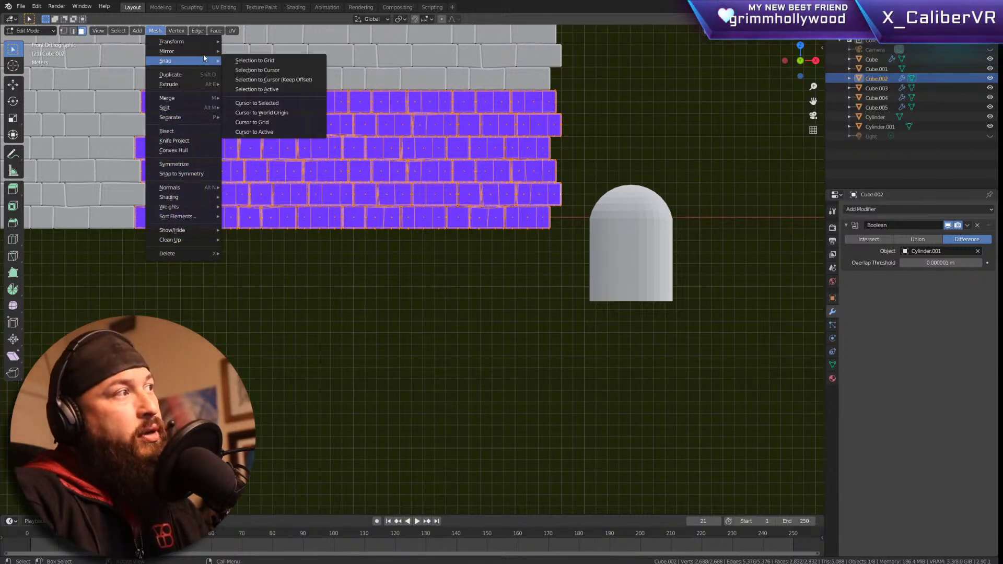
{"action": "mouse_move", "coordinate": [205, 55]}
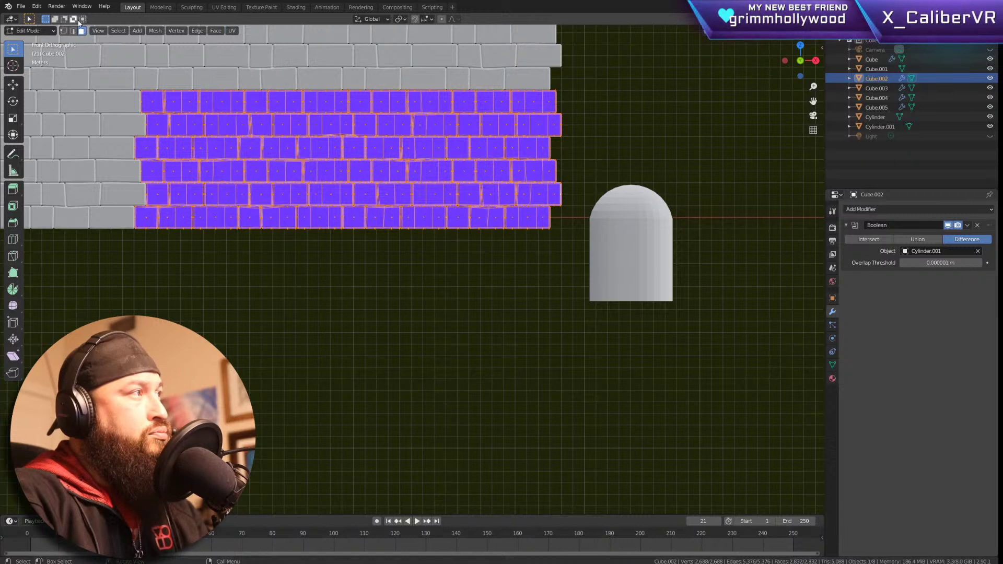
{"action": "left_click", "coordinate": [115, 31]}
{"action": "mouse_move", "coordinate": [96, 35]}
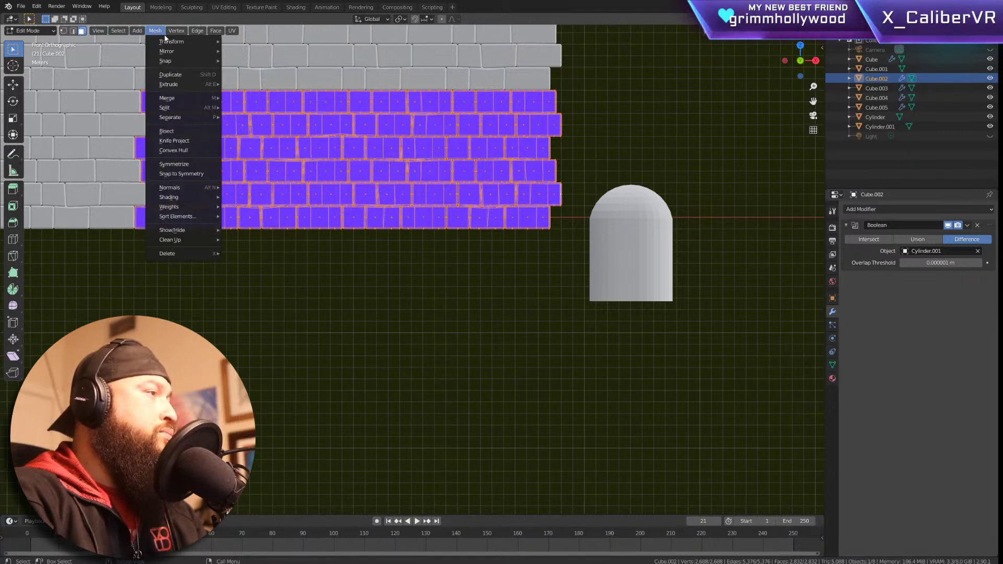
{"action": "mouse_move", "coordinate": [174, 188]}
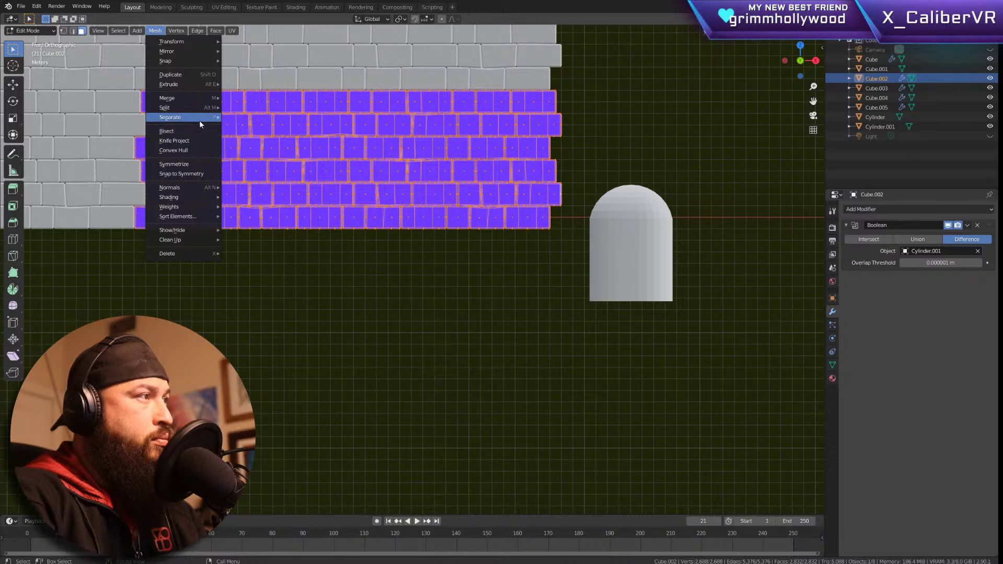
{"action": "mouse_move", "coordinate": [203, 116]}
{"action": "mouse_move", "coordinate": [196, 96]}
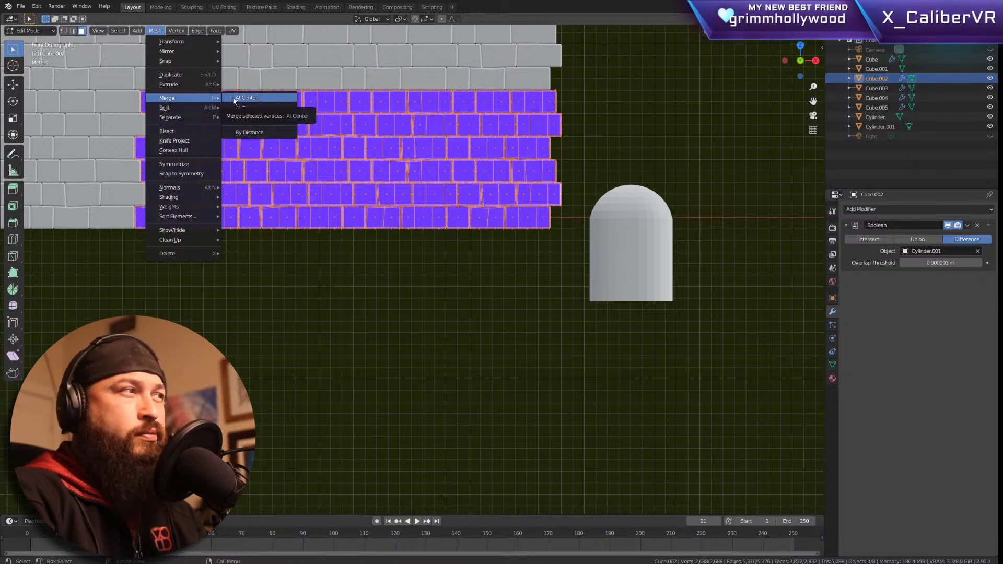
{"action": "left_click", "coordinate": [271, 99]}
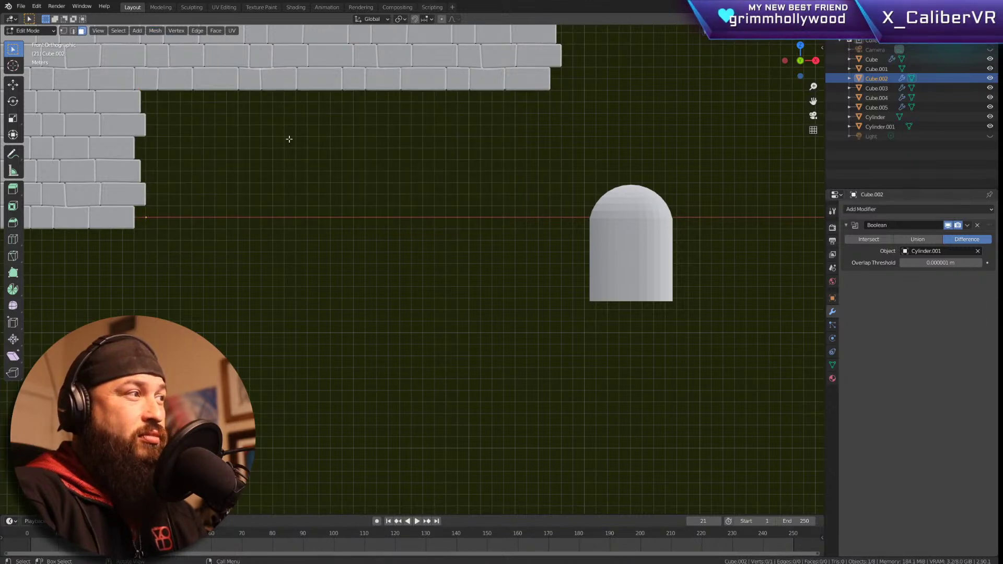
{"action": "key", "text": "ctrl+z"}
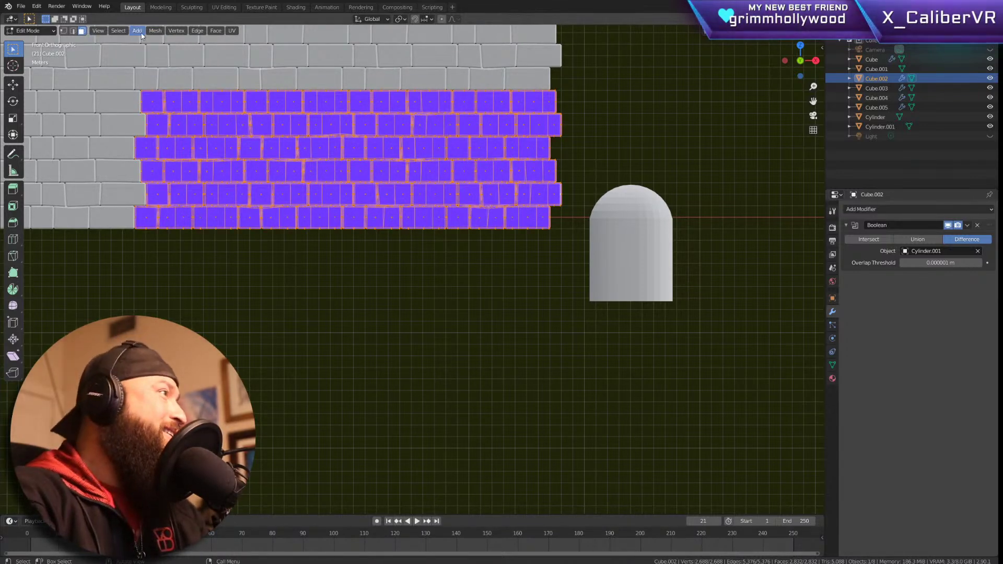
Step: Look through the mesh, vertex, edge and face commands for a way to remove doubles, keeping the wall section's whole mesh selected
{"action": "left_click", "coordinate": [155, 31]}
{"action": "mouse_move", "coordinate": [160, 46]}
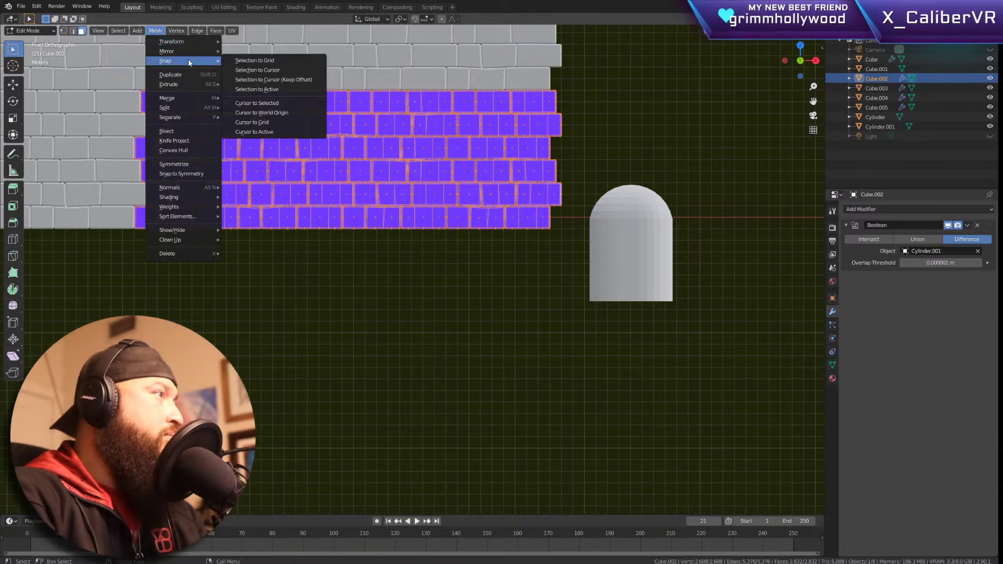
{"action": "mouse_move", "coordinate": [176, 31]}
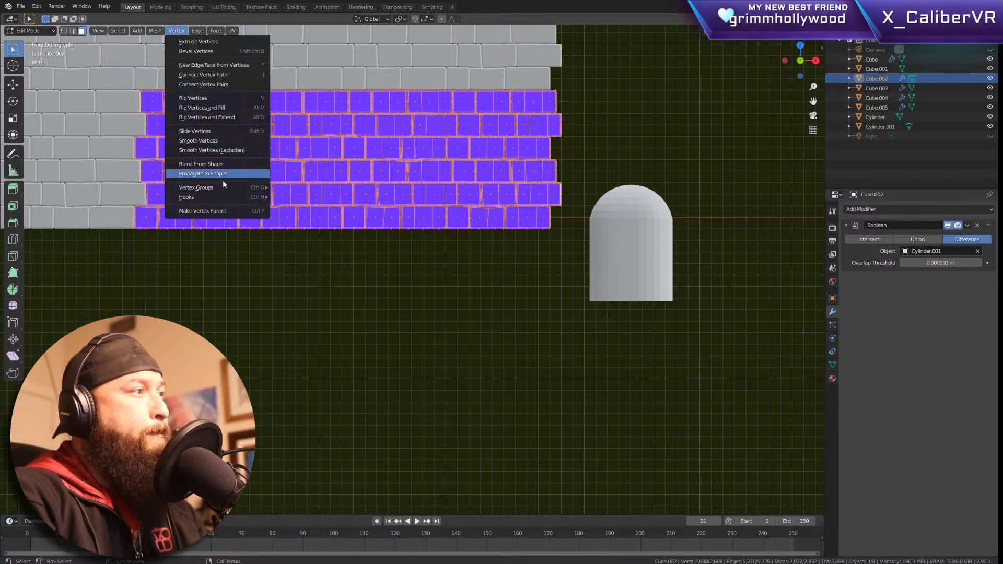
{"action": "left_click", "coordinate": [197, 31]}
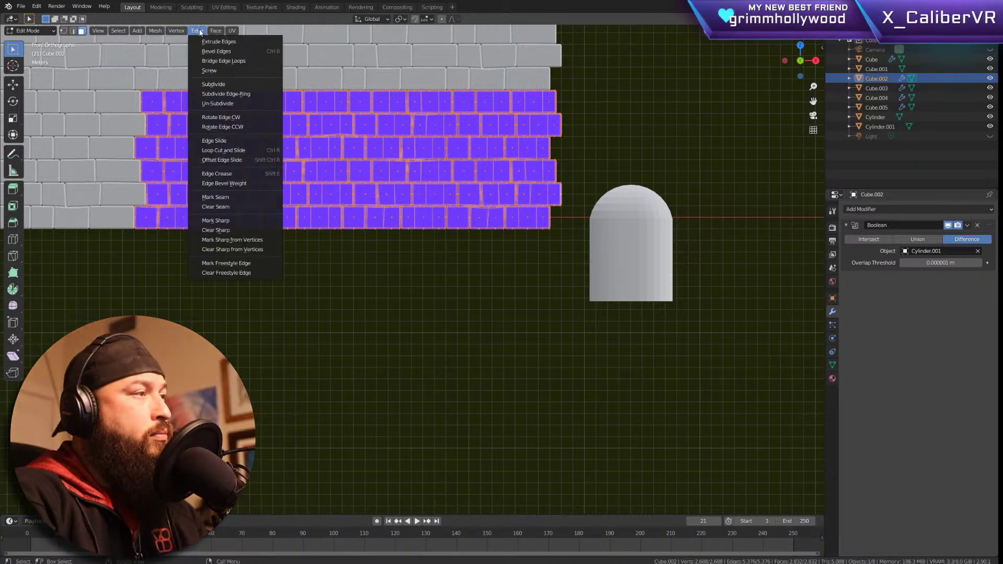
{"action": "mouse_move", "coordinate": [213, 34]}
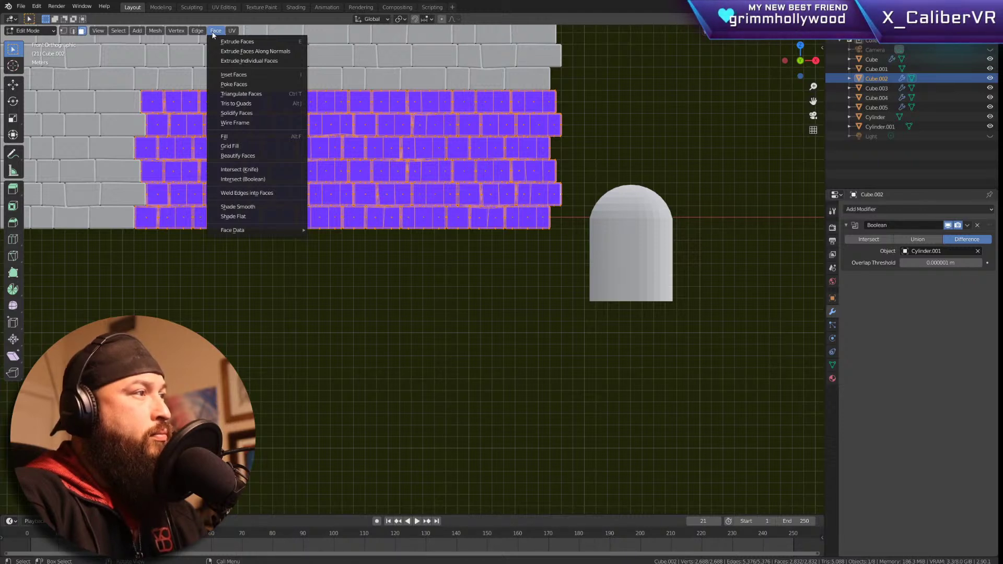
{"action": "left_click", "coordinate": [240, 195]}
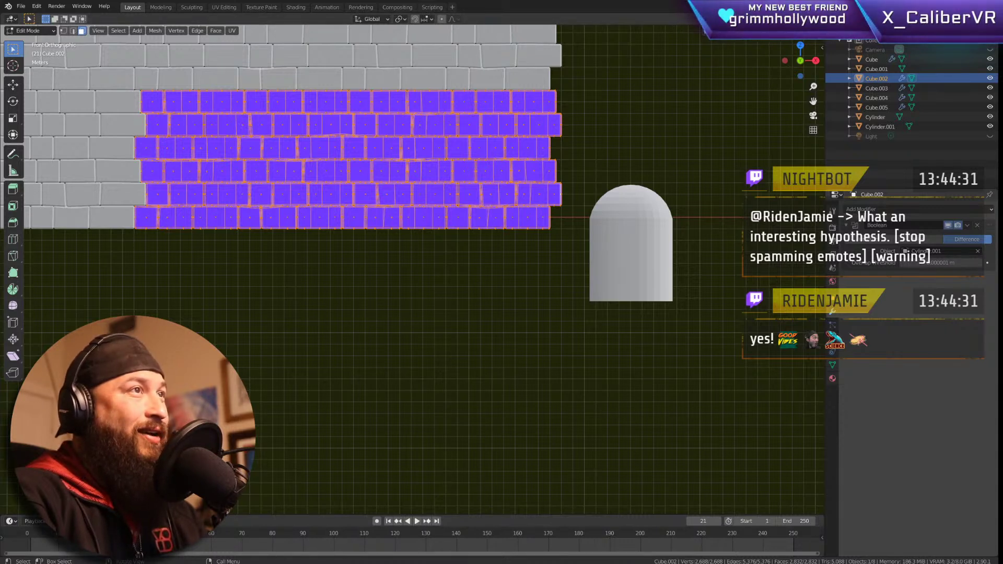
{"action": "left_click", "coordinate": [349, 238]}
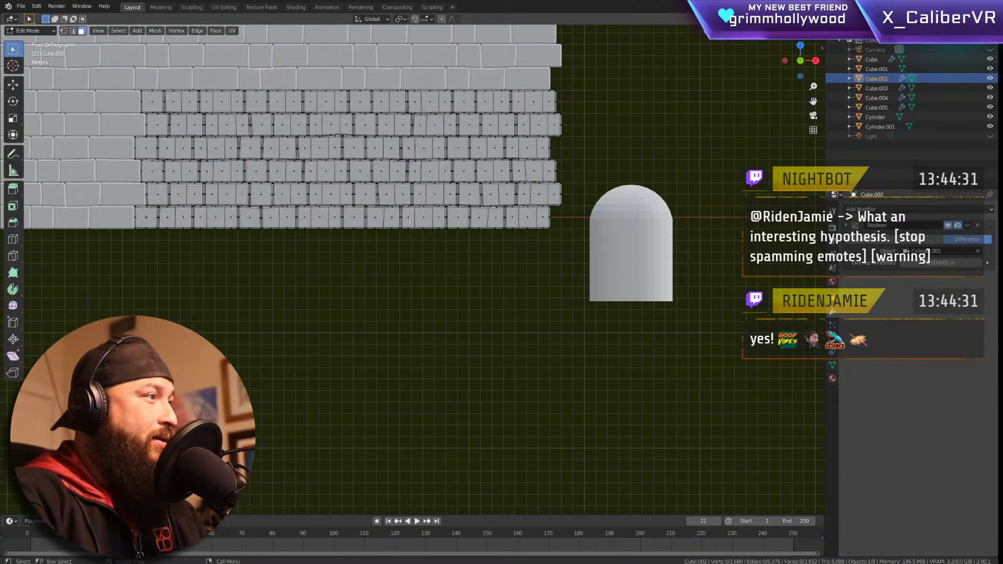
{"action": "key", "text": "a"}
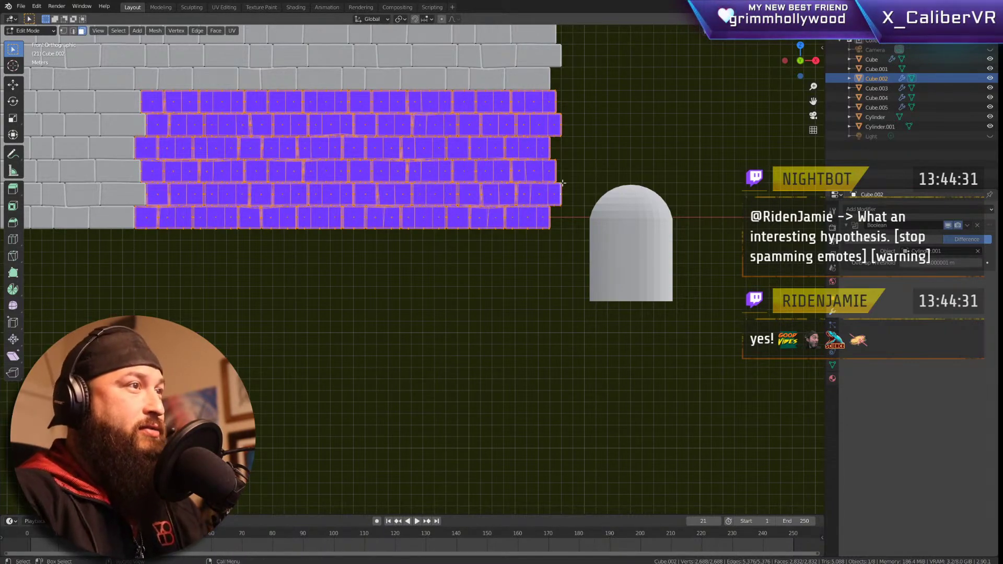
Step: Inspect the wall section's brick mesh up close, deselect everything and return to Object Mode
{"action": "middle_click_drag", "start_coordinate": [655, 153], "coordinate": [493, 88]}
{"action": "scroll", "coordinate": [557, 144], "scroll_direction": "up", "scroll_amount": 4}
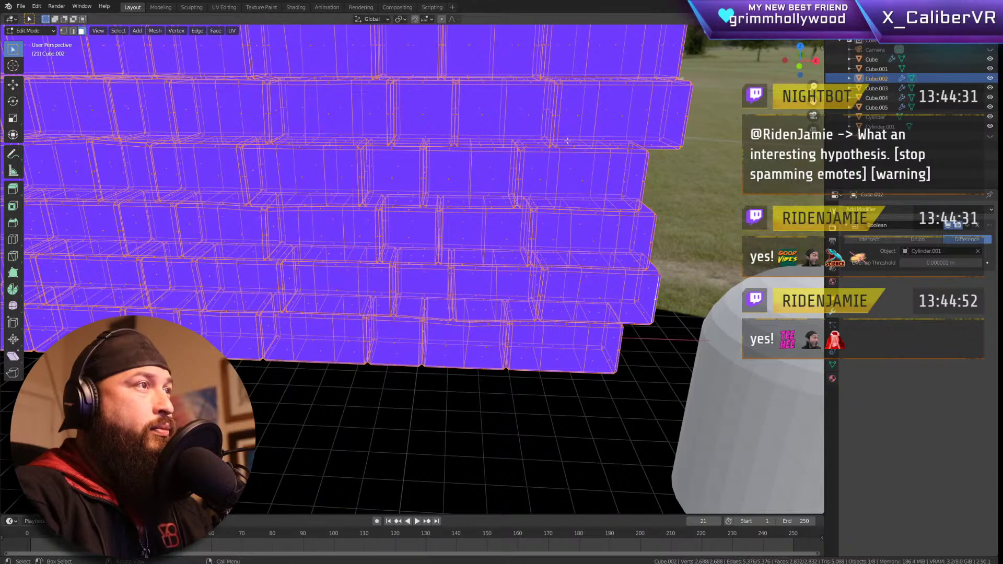
{"action": "middle_click_drag", "start_coordinate": [629, 246], "coordinate": [634, 59]}
{"action": "scroll", "coordinate": [638, 173], "scroll_direction": "down", "scroll_amount": 3}
{"action": "scroll", "coordinate": [630, 192], "scroll_direction": "down", "scroll_amount": 3}
{"action": "key", "text": "alt+a"}
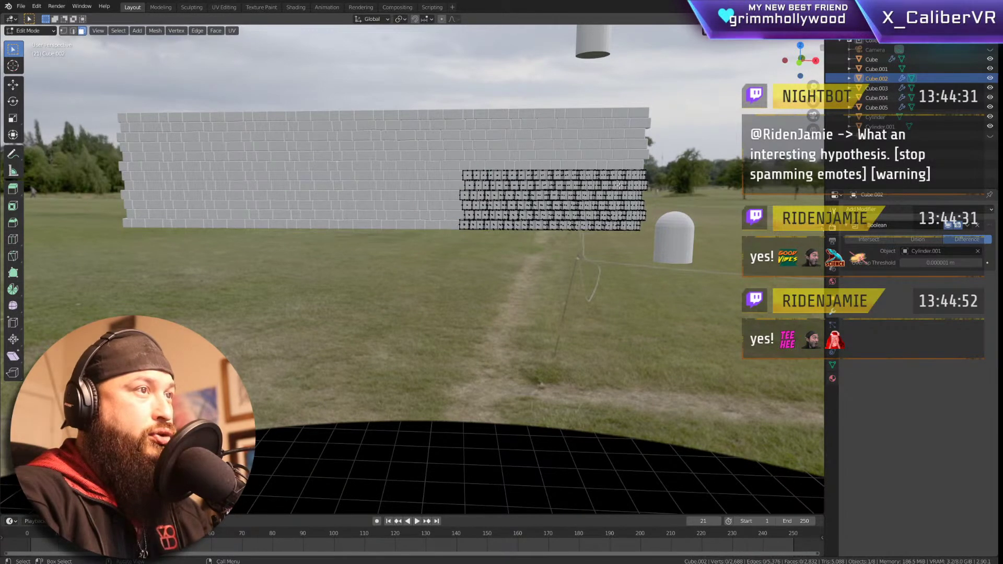
{"action": "key", "text": "Tab"}
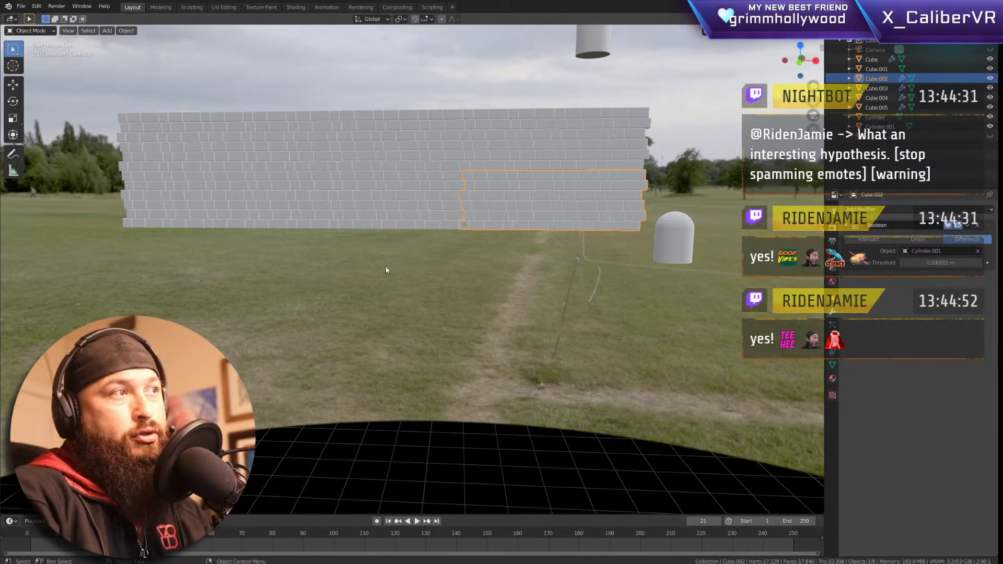
Step: Select the wall sections one after another to check their Boolean modifiers, ending with the lower section at the open end
{"action": "left_click", "coordinate": [503, 147]}
{"action": "left_click", "coordinate": [404, 159]}
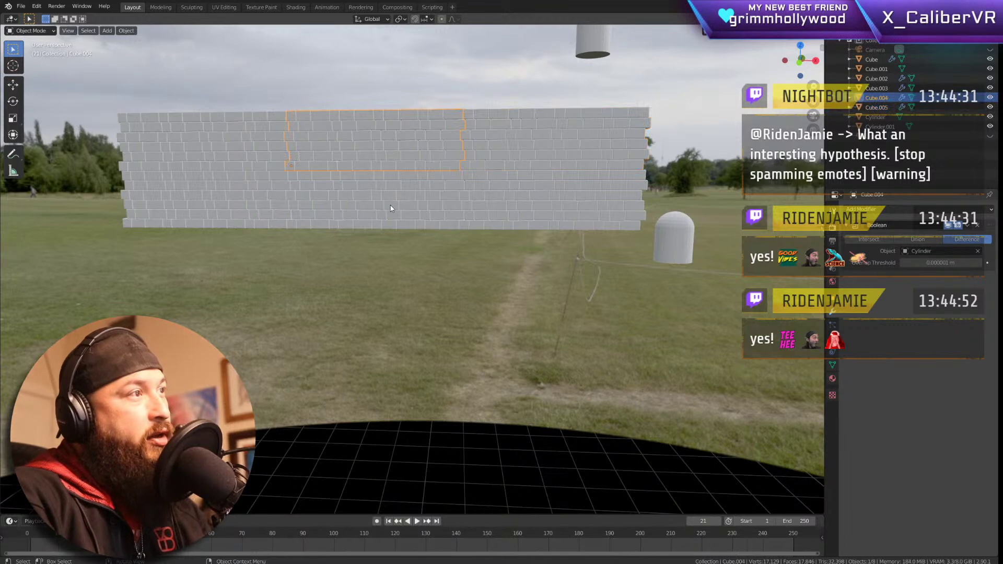
{"action": "left_click", "coordinate": [392, 208]}
{"action": "left_click", "coordinate": [257, 211]}
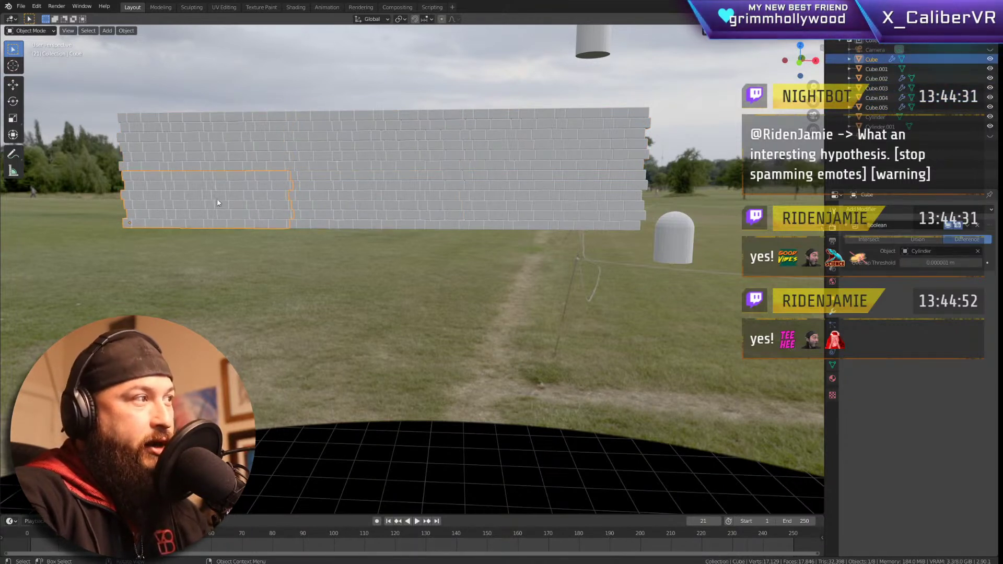
{"action": "scroll", "coordinate": [394, 176], "scroll_direction": "up", "scroll_amount": 5}
{"action": "middle_click_drag", "start_coordinate": [470, 200], "coordinate": [512, 199]}
{"action": "scroll", "coordinate": [598, 189], "scroll_direction": "down", "scroll_amount": 3}
{"action": "middle_click_drag", "start_coordinate": [598, 189], "coordinate": [334, 213]}
{"action": "left_click", "coordinate": [504, 244]}
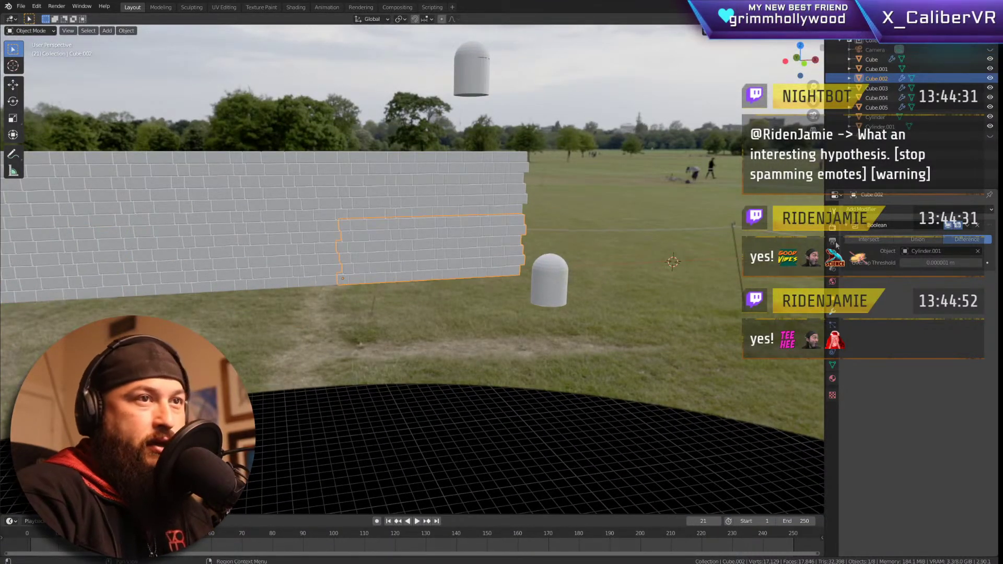
Step: Move the lower arched cutter into the lower end wall section in front view, to about X 95.4 m and Z 7.7 m
{"action": "left_click", "coordinate": [546, 277]}
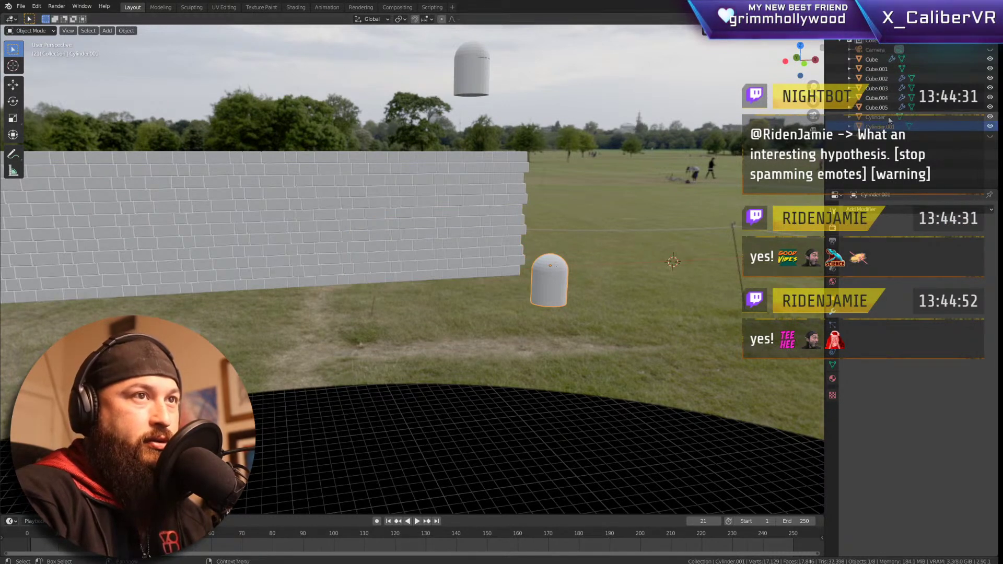
{"action": "middle_click_drag", "start_coordinate": [603, 229], "coordinate": [584, 221]}
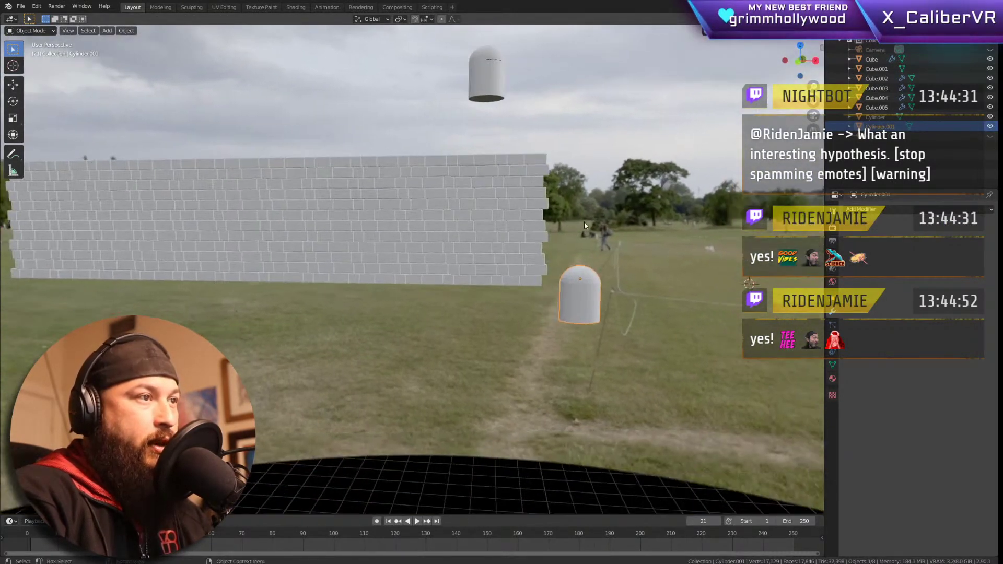
{"action": "key", "text": "KP_1"}
{"action": "scroll", "coordinate": [580, 293], "scroll_direction": "up", "scroll_amount": 3}
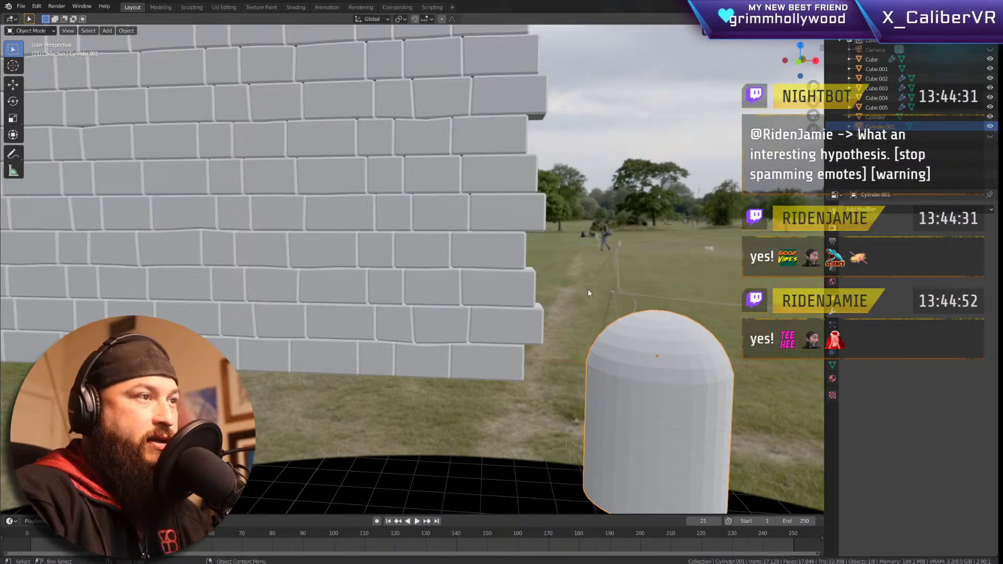
{"action": "key", "text": "KP_5"}
{"action": "scroll", "coordinate": [589, 289], "scroll_direction": "down", "scroll_amount": 1}
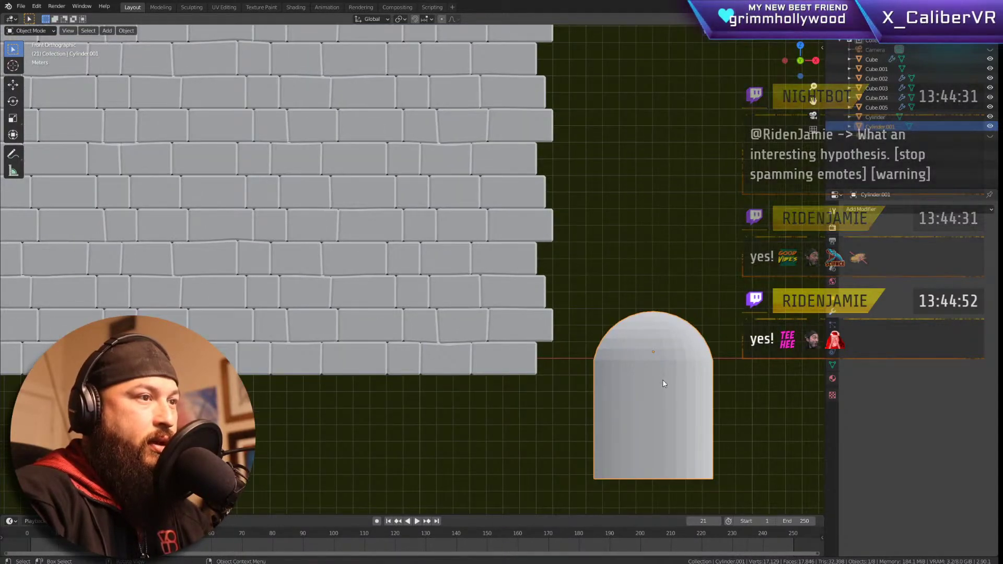
{"action": "key", "text": "g"}
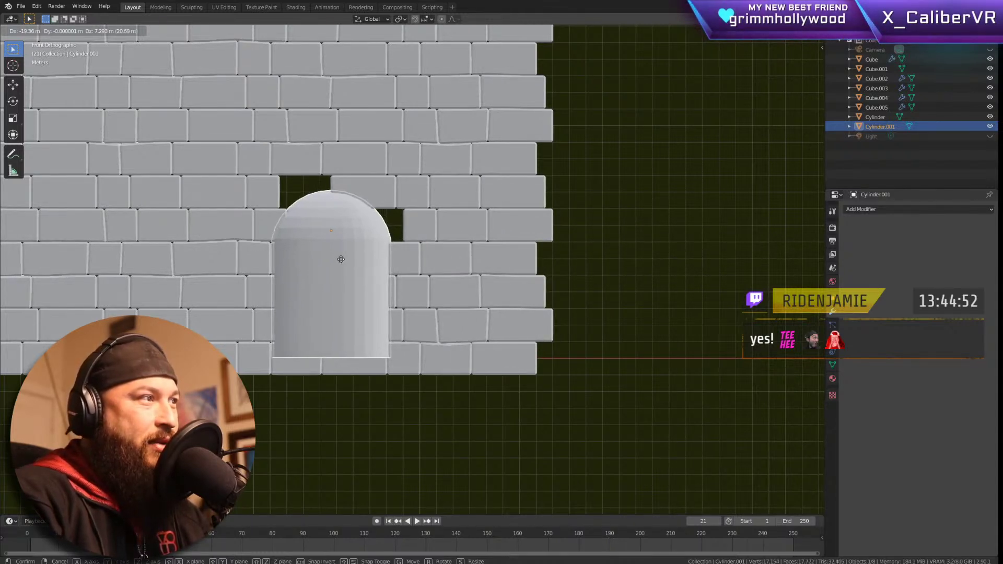
{"action": "left_click", "coordinate": [352, 263]}
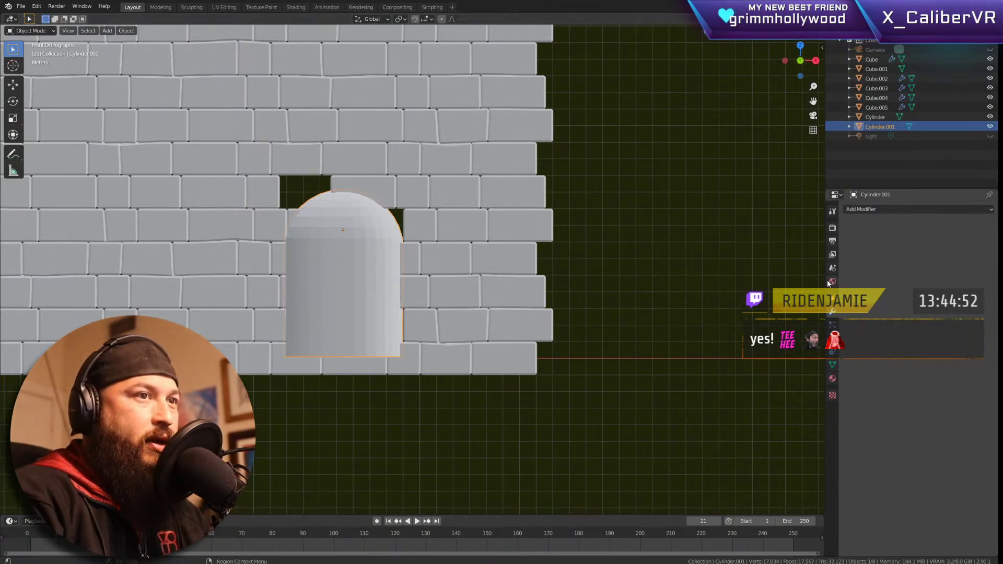
Step: Set the arched cutter's viewport display to Wire
{"action": "left_click", "coordinate": [832, 297]}
{"action": "left_click", "coordinate": [942, 511]}
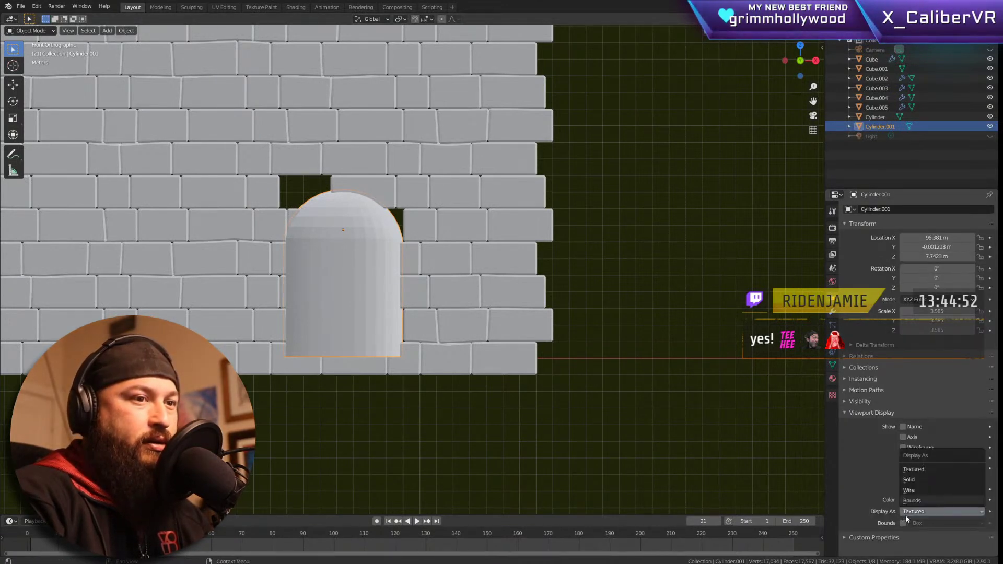
{"action": "left_click", "coordinate": [920, 491]}
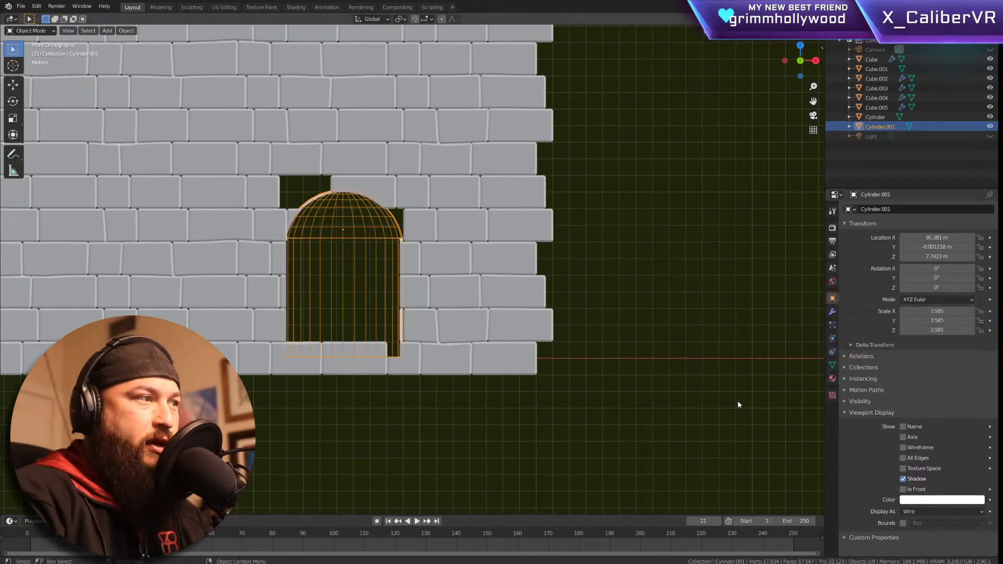
Step: Move the lower arched cutter out of the wall into the open space beyond its end, to about X 114.2 m and Z 9.3 m
{"action": "left_click", "coordinate": [723, 258]}
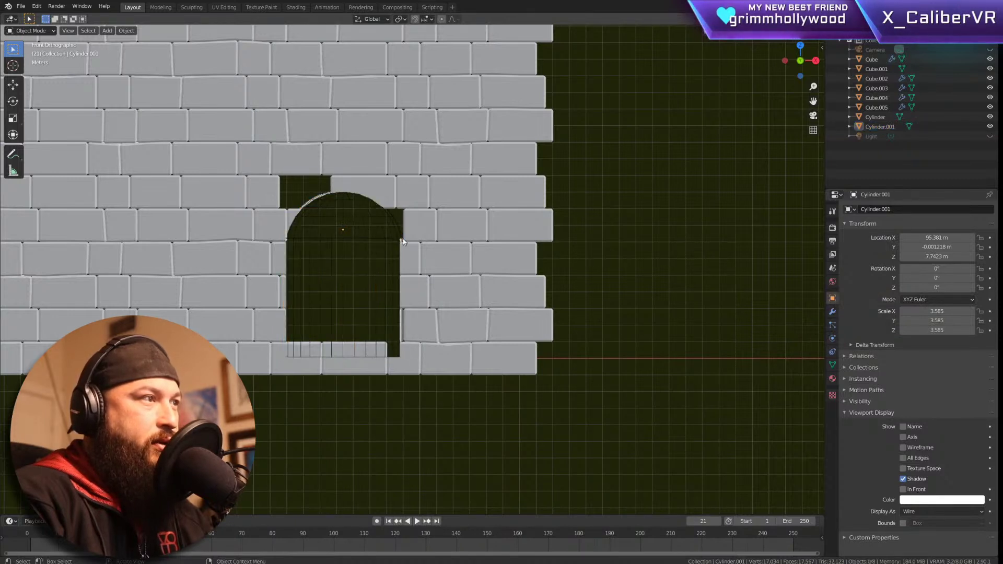
{"action": "left_click", "coordinate": [360, 281]}
{"action": "key", "text": "g"}
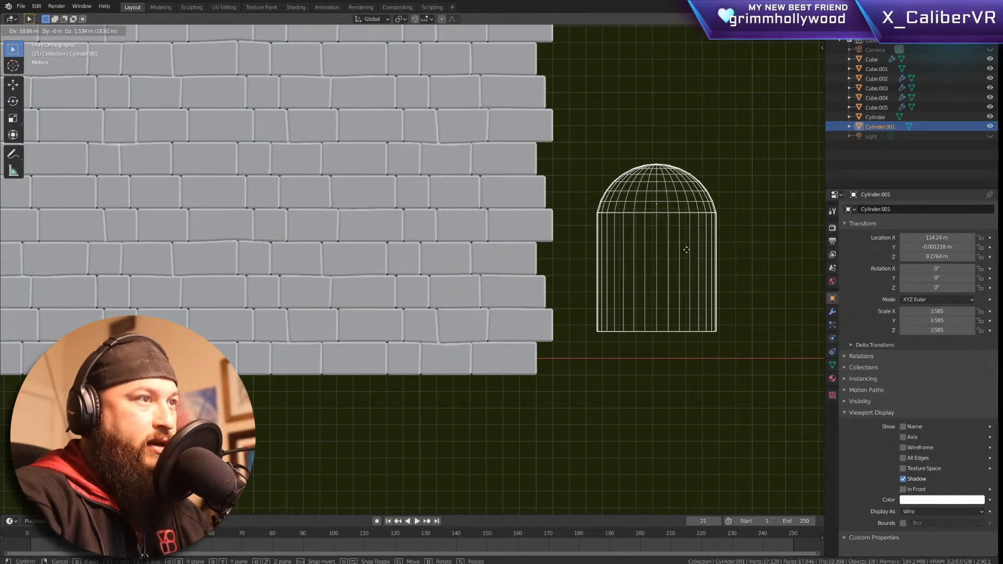
{"action": "left_click", "coordinate": [687, 250]}
{"action": "key", "text": "Tab"}
{"action": "key", "text": "Tab"}
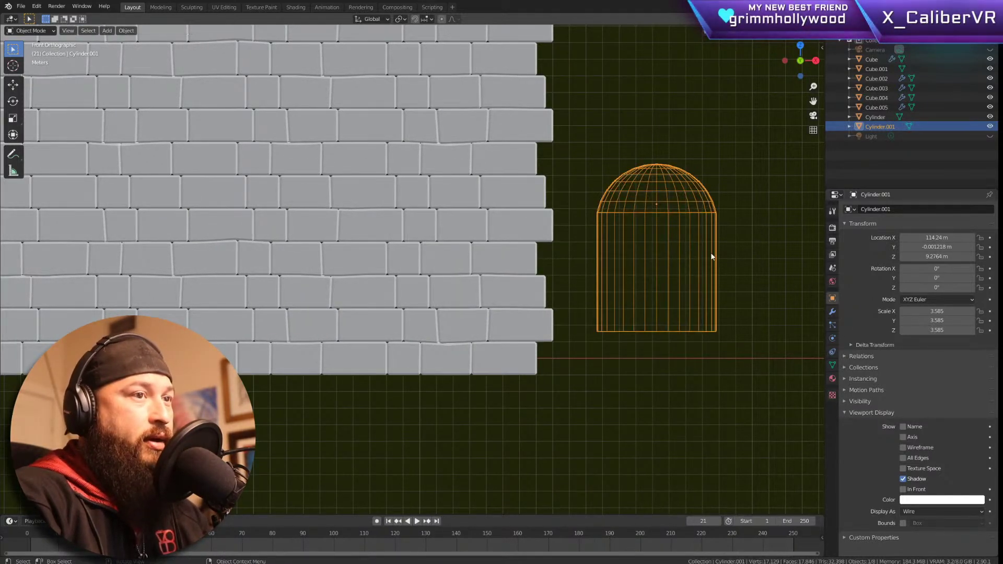
Step: Select the lower end wall section and examine its brickwork up close from several angles
{"action": "key", "text": "alt+a"}
{"action": "middle_click_drag", "start_coordinate": [653, 210], "coordinate": [556, 244]}
{"action": "left_click", "coordinate": [557, 245]}
{"action": "scroll", "coordinate": [544, 244], "scroll_direction": "up", "scroll_amount": 5}
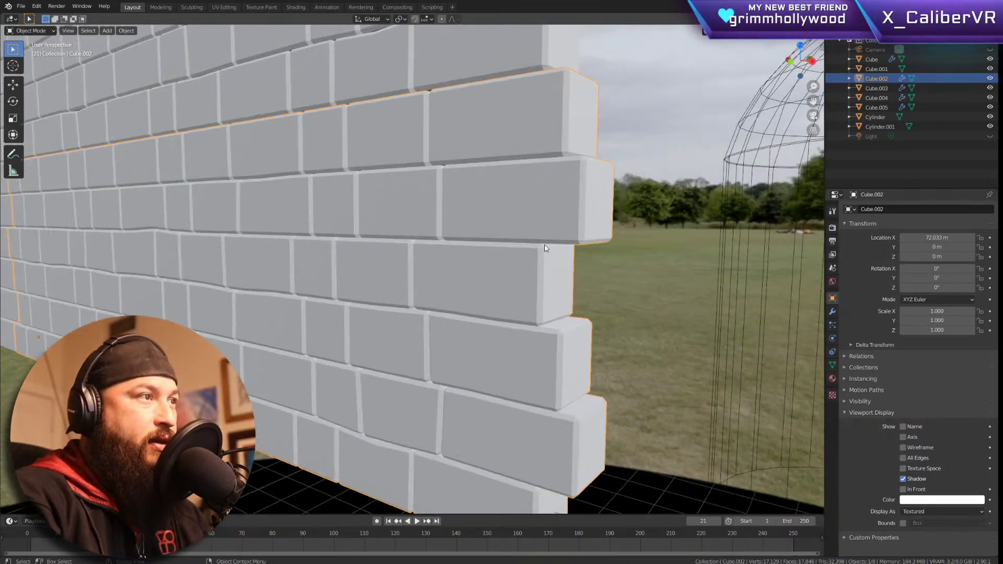
{"action": "scroll", "coordinate": [544, 244], "scroll_direction": "up", "scroll_amount": 2}
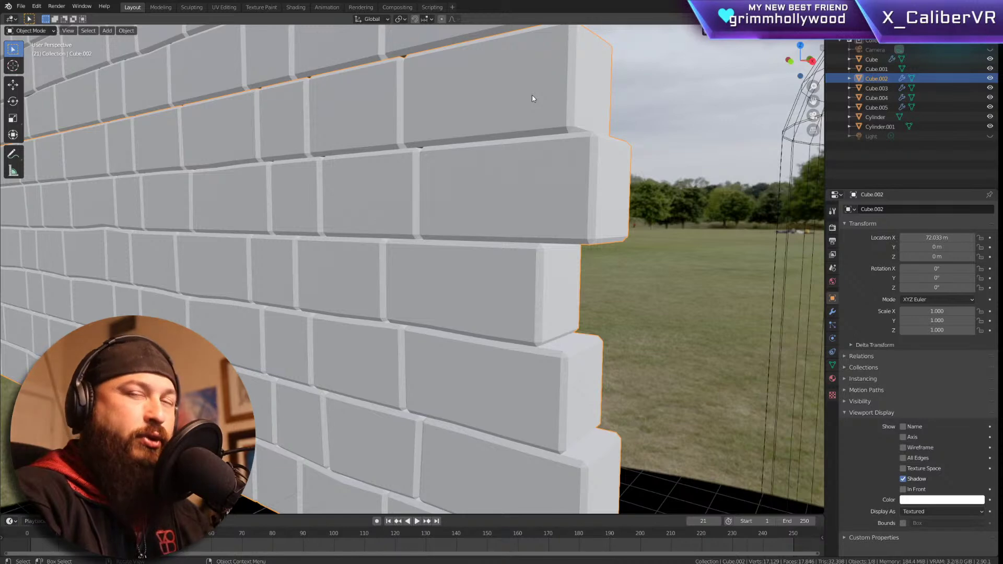
{"action": "middle_click_drag", "start_coordinate": [521, 140], "coordinate": [299, 100]}
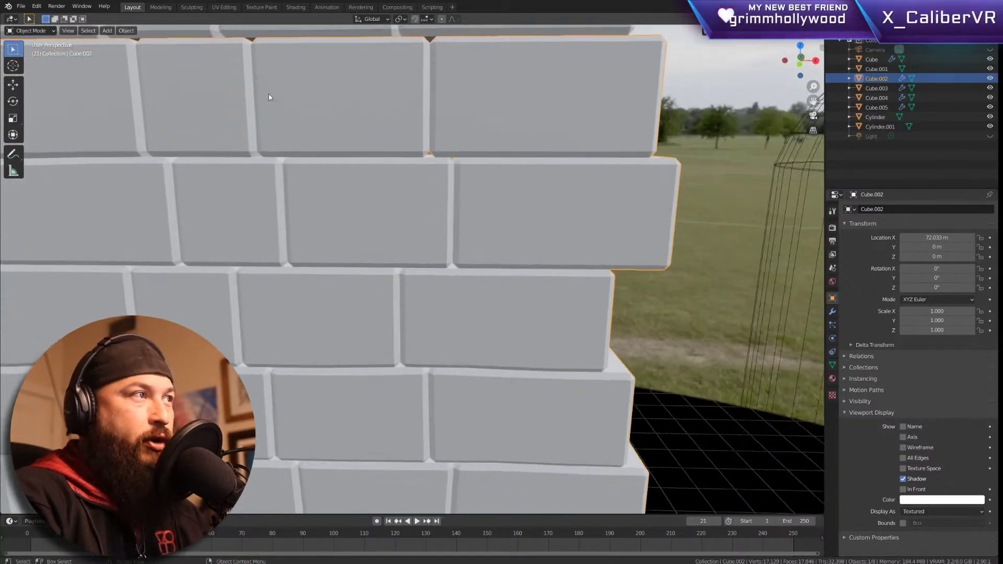
{"action": "scroll", "coordinate": [210, 95], "scroll_direction": "down", "scroll_amount": 3}
{"action": "middle_click_drag", "start_coordinate": [228, 135], "coordinate": [627, 114], "text": "shift"}
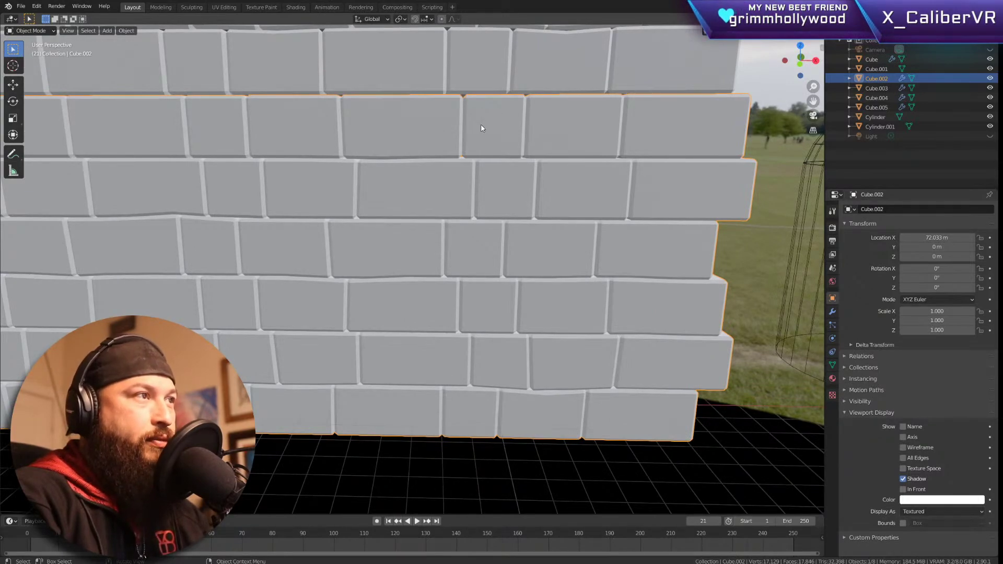
Step: Examine the lower end wall section's brick mesh in Edit Mode with all of its geometry selected
{"action": "key", "text": "Tab"}
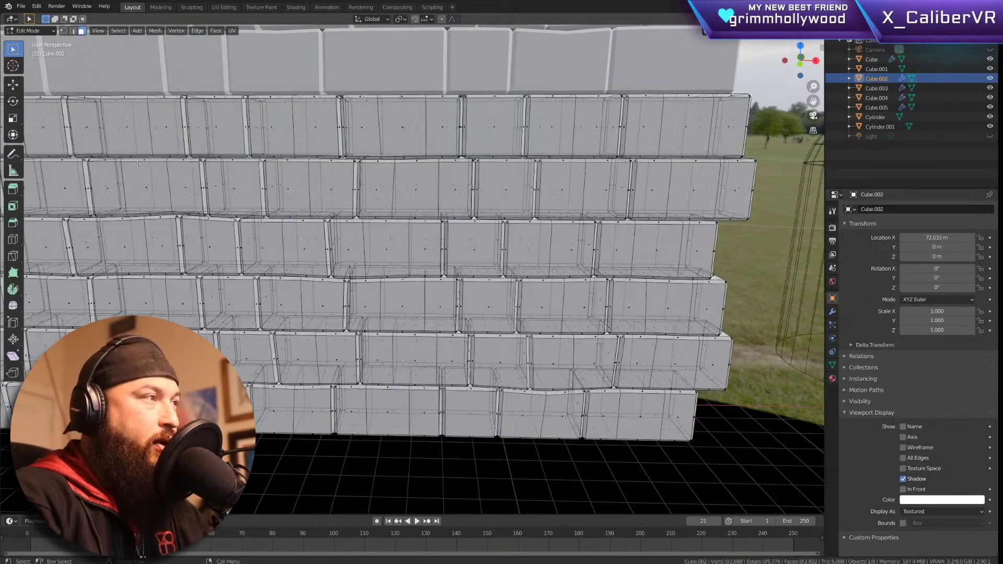
{"action": "mouse_move", "coordinate": [686, 126]}
{"action": "middle_mouse_down"}
{"action": "mouse_move", "coordinate": [366, 131]}
{"action": "mouse_move", "coordinate": [712, 126]}
{"action": "mouse_move", "coordinate": [653, 129]}
{"action": "mouse_move", "coordinate": [699, 130]}
{"action": "mouse_move", "coordinate": [687, 131]}
{"action": "middle_mouse_up"}
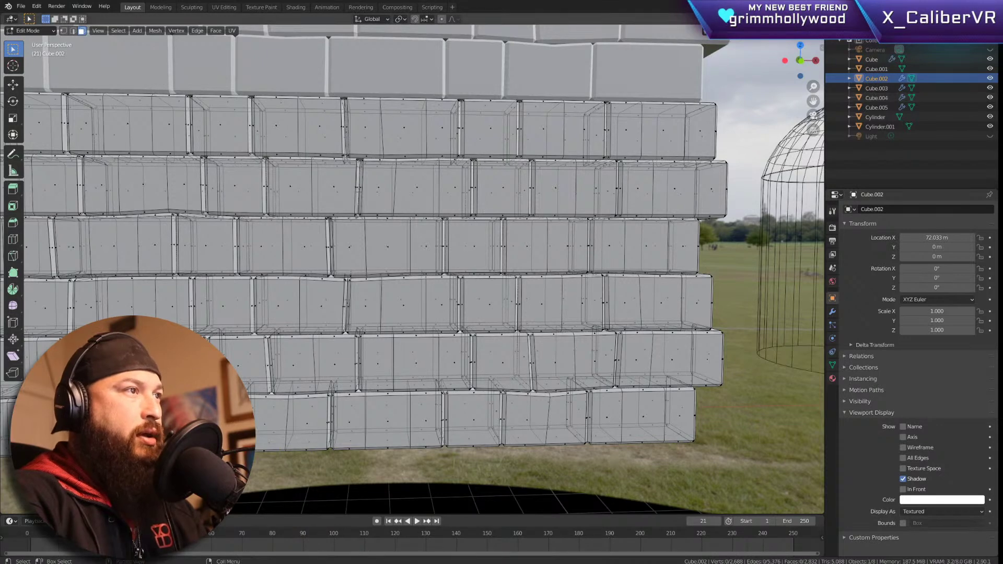
{"action": "key", "text": "Tab"}
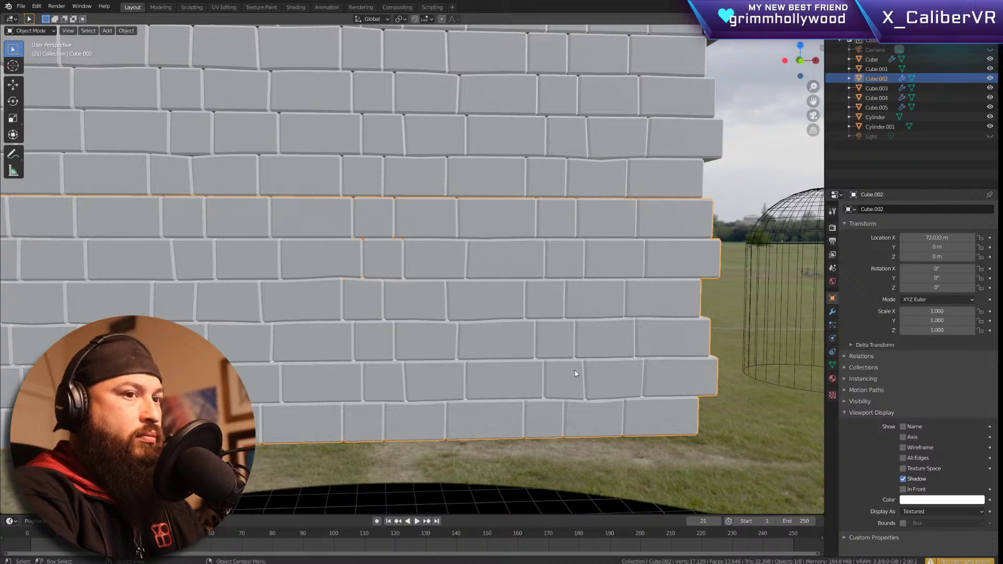
{"action": "key", "text": "Tab"}
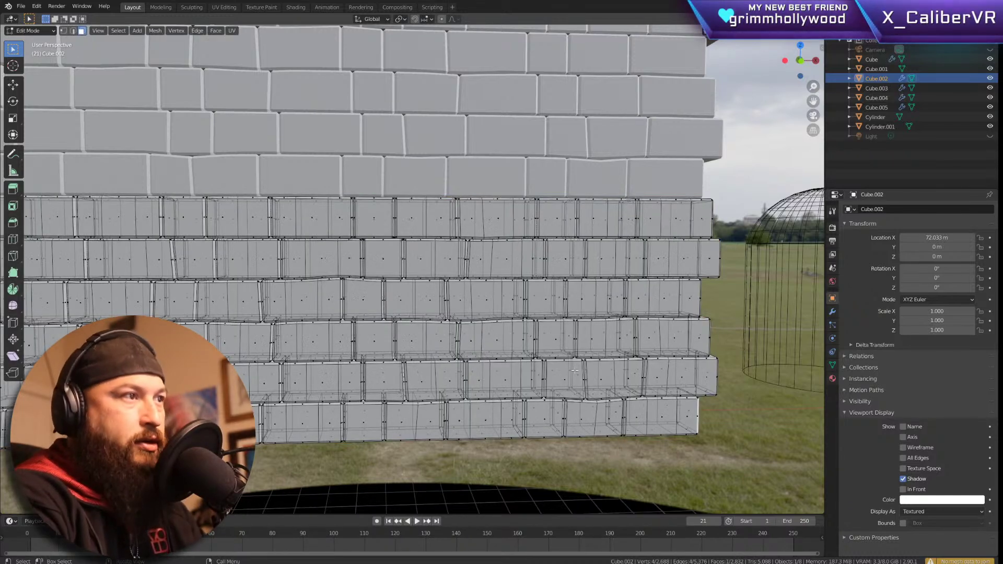
{"action": "left_click", "coordinate": [575, 370]}
{"action": "key", "text": "a"}
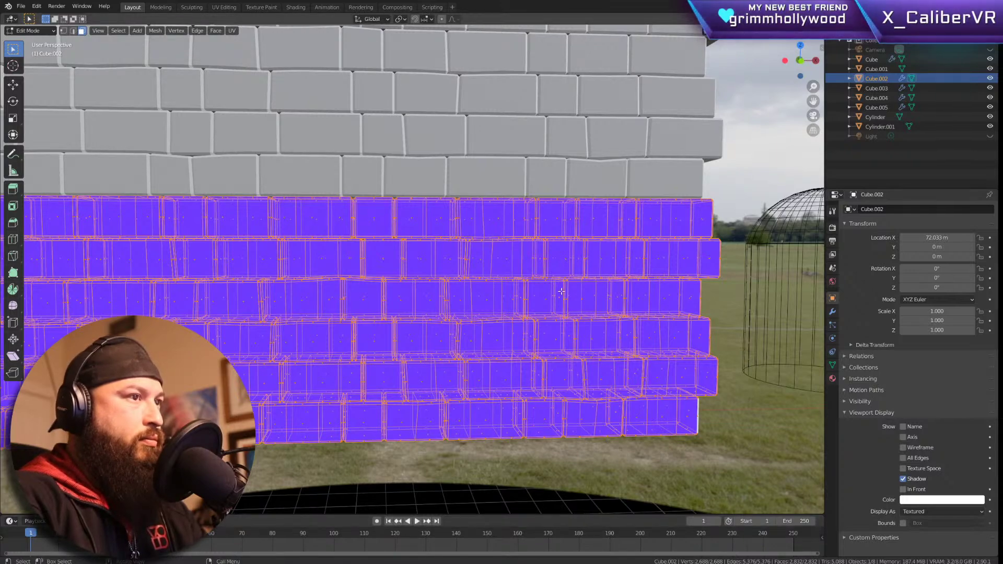
{"action": "middle_click_drag", "start_coordinate": [606, 267], "coordinate": [679, 253]}
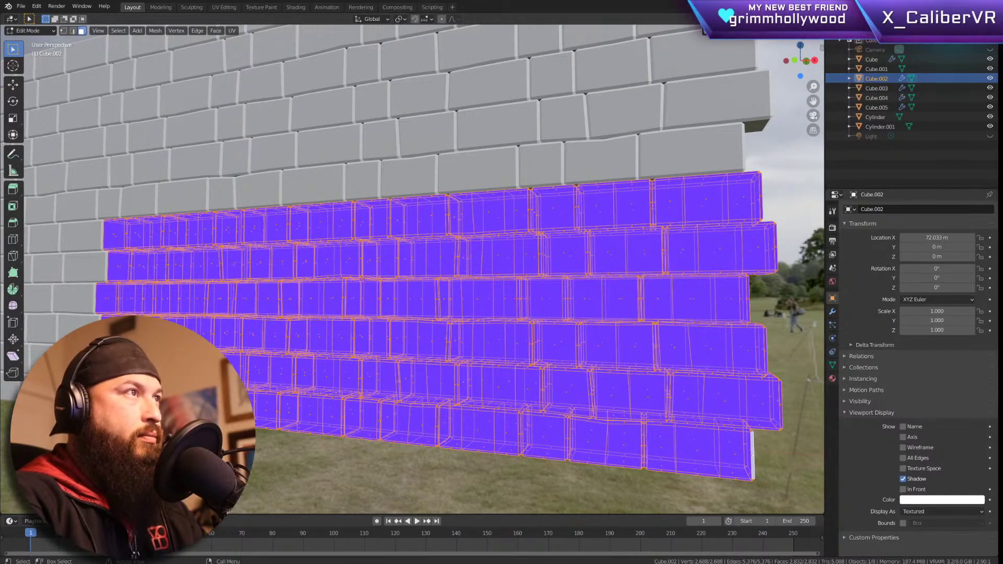
{"action": "middle_click_drag", "start_coordinate": [762, 245], "coordinate": [766, 213]}
Step: Reselect the lower section's whole brick mesh to check it, clear the selection and return to Object Mode
{"action": "left_click", "coordinate": [769, 198]}
{"action": "left_click", "coordinate": [726, 201]}
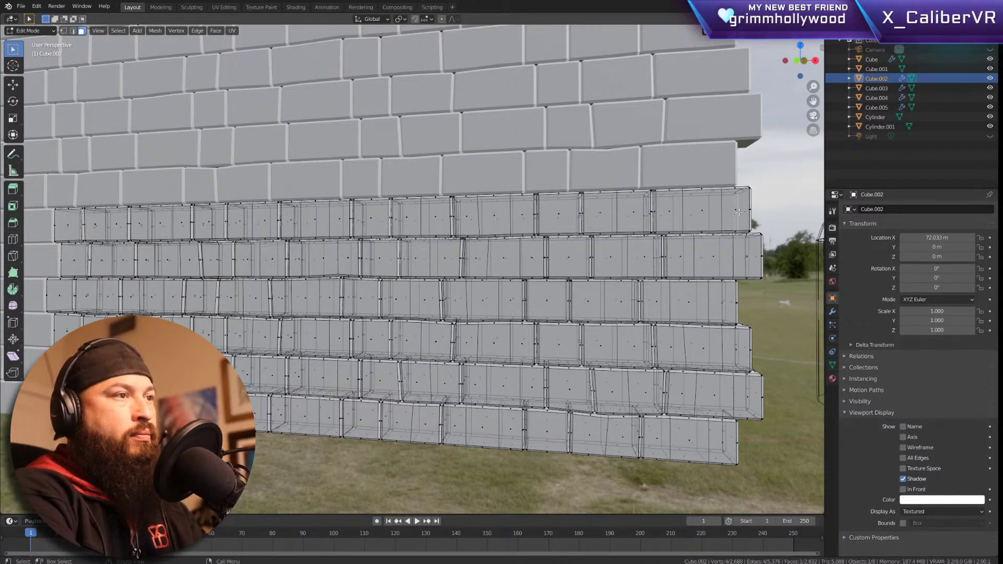
{"action": "key", "text": "l"}
{"action": "key", "text": "a"}
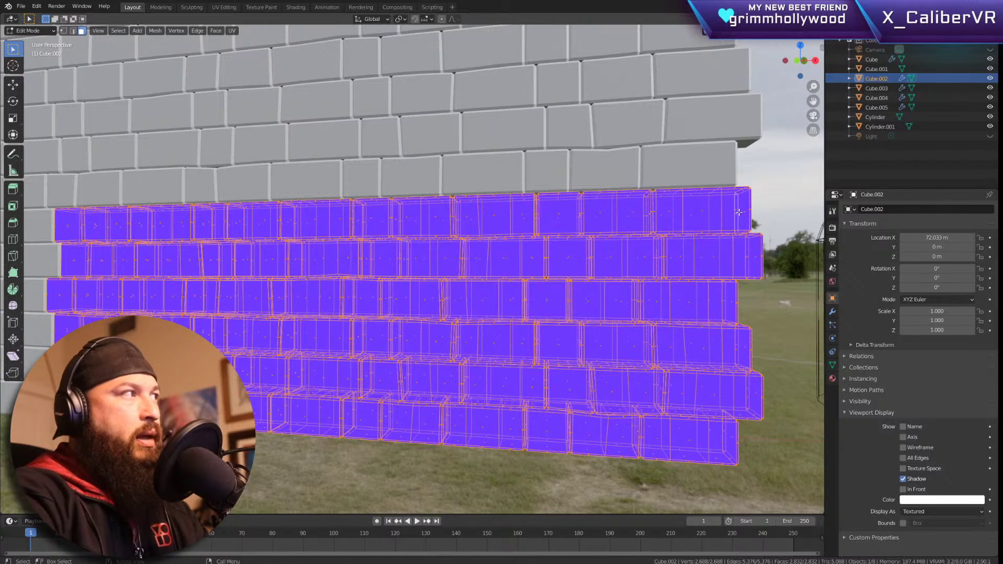
{"action": "left_click", "coordinate": [98, 31]}
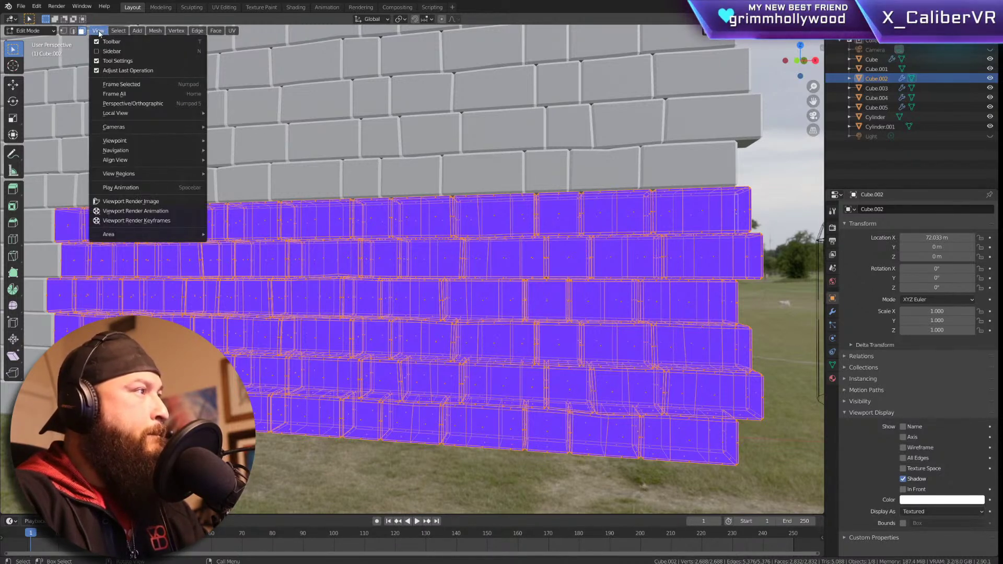
{"action": "mouse_move", "coordinate": [124, 35]}
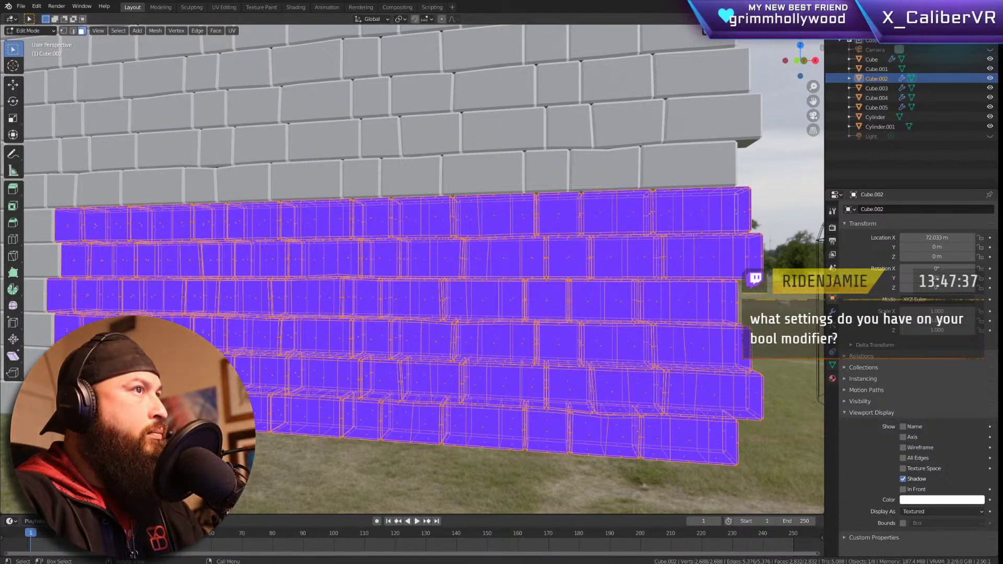
{"action": "left_click", "coordinate": [745, 270]}
{"action": "middle_click_drag", "start_coordinate": [745, 270], "coordinate": [509, 240], "text": "shift"}
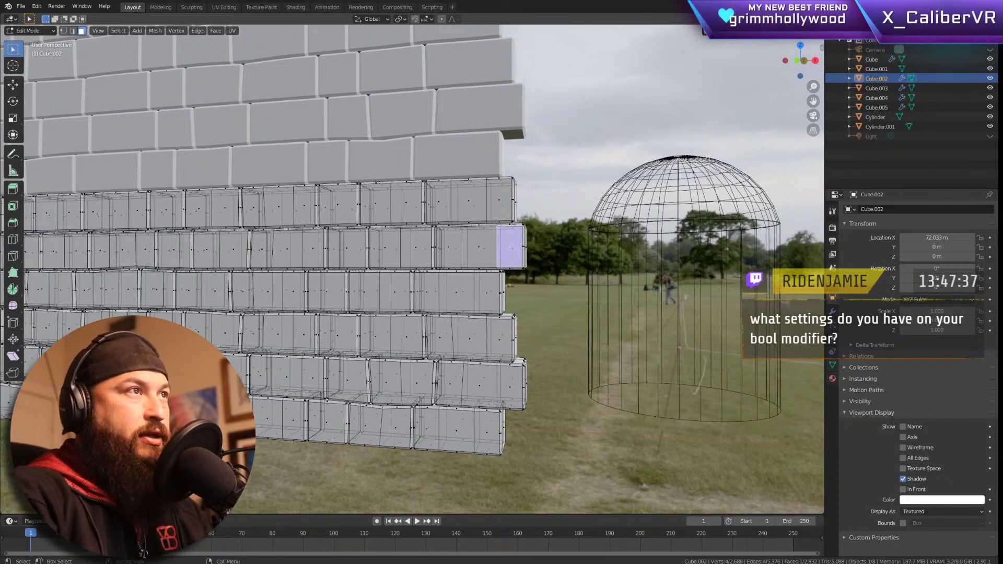
{"action": "left_click", "coordinate": [526, 253]}
{"action": "key", "text": "Tab"}
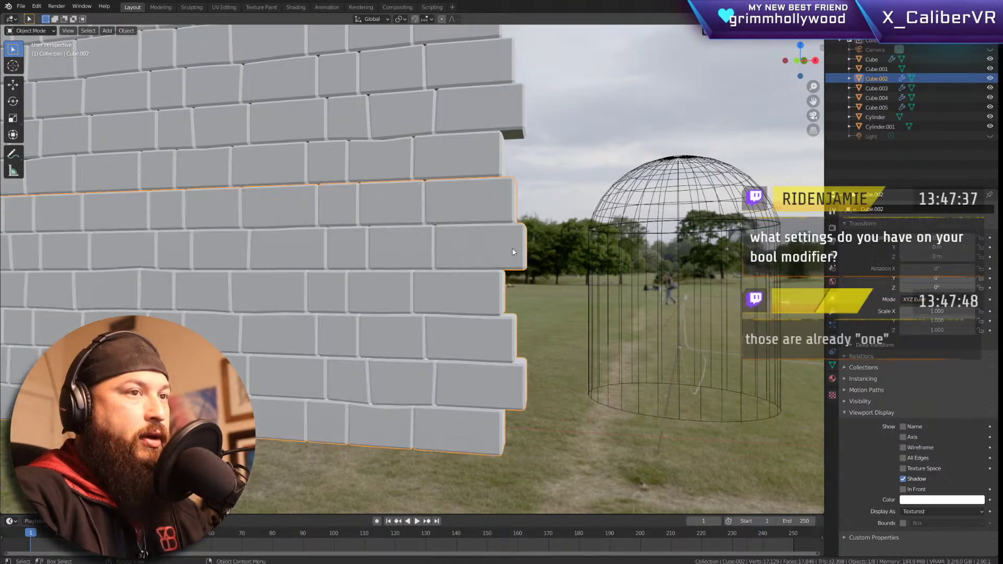
Step: Review the Boolean modifier settings of the lower end wall section and the cutter object it uses
{"action": "left_click", "coordinate": [833, 311]}
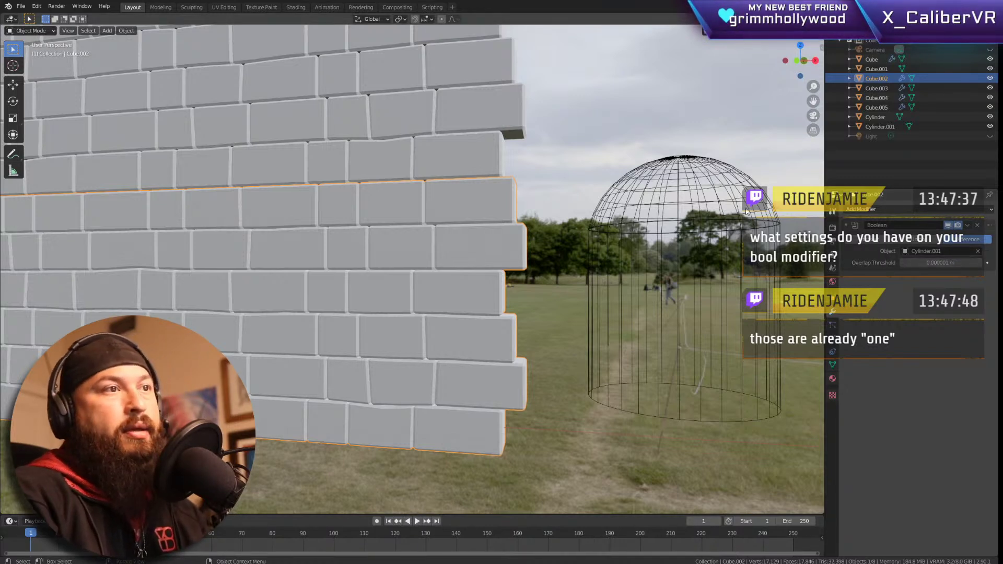
{"action": "left_click", "coordinate": [880, 126]}
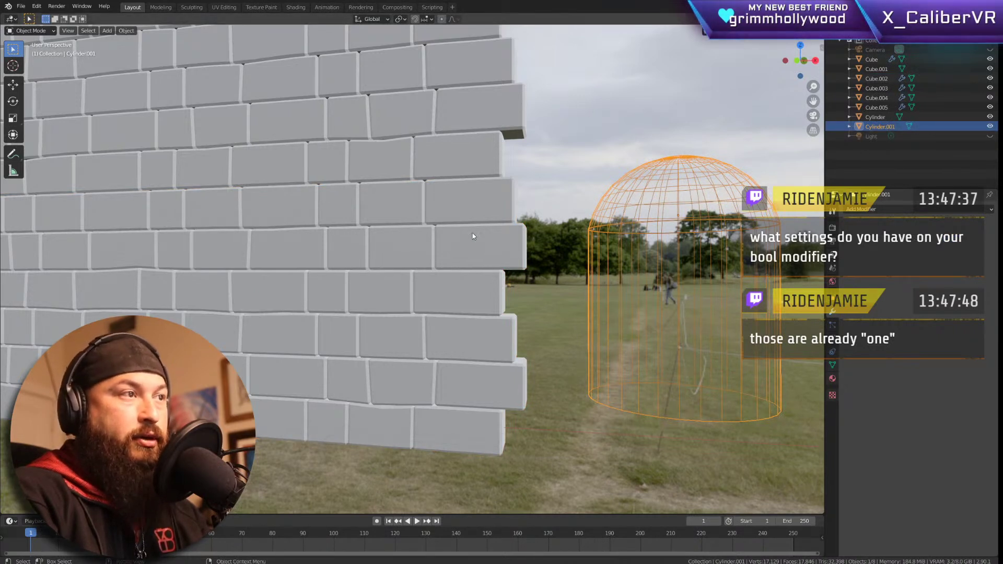
{"action": "key", "text": "ctrl+z"}
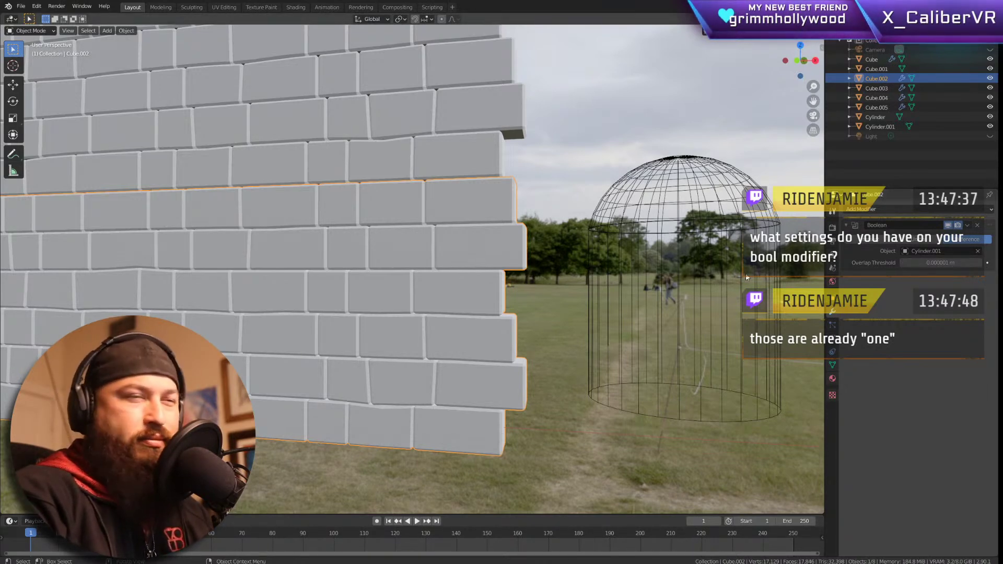
{"action": "middle_click_drag", "start_coordinate": [528, 228], "coordinate": [547, 224]}
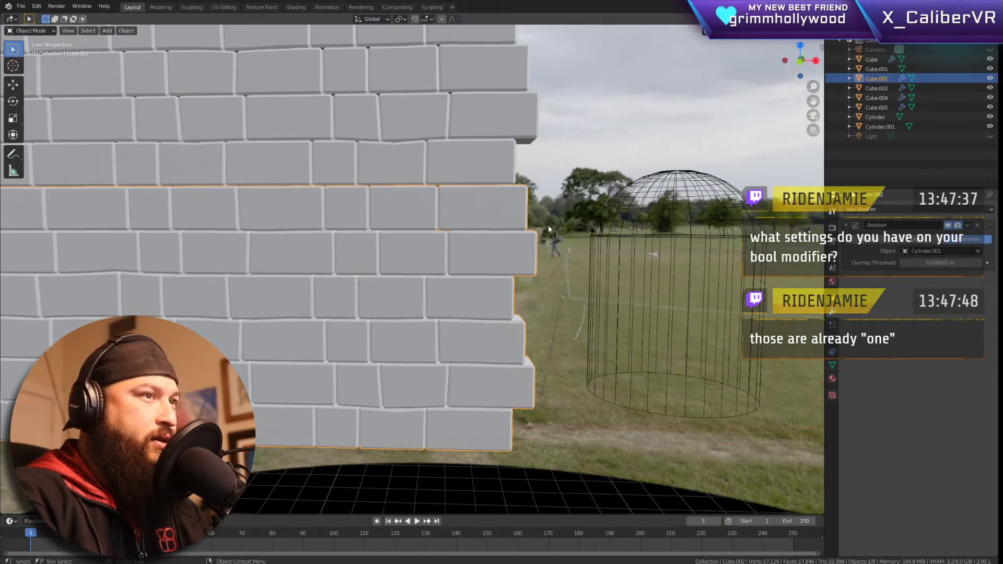
Step: Try moving the arched cutter into the lower end wall section to preview the cut, and cancel the move
{"action": "left_click", "coordinate": [682, 227]}
{"action": "key", "text": "g"}
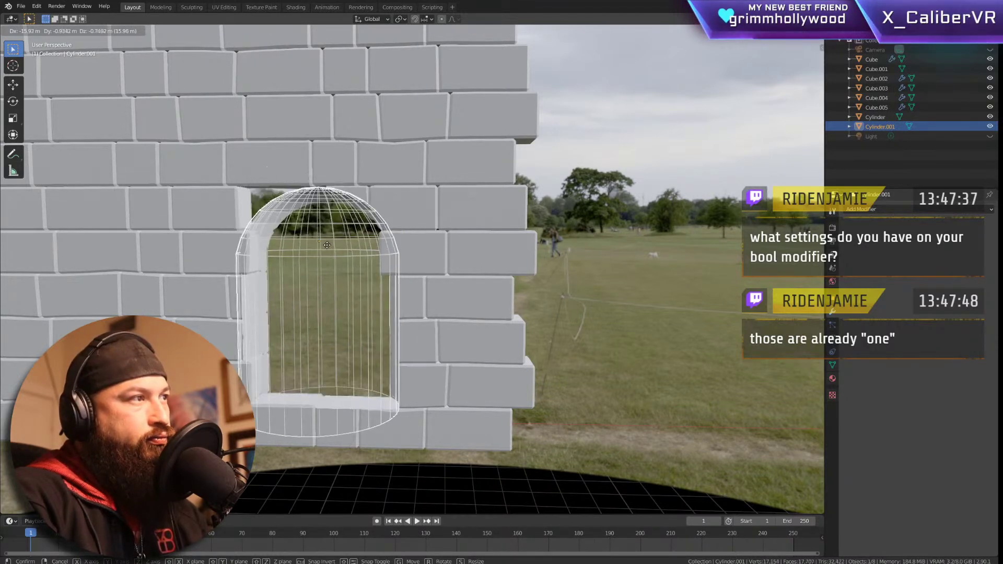
{"action": "right_click", "coordinate": [332, 199]}
Step: Set the Boolean modifier object of the upper end wall section to the arched cutter Cylinder.001
{"action": "left_click", "coordinate": [361, 122]}
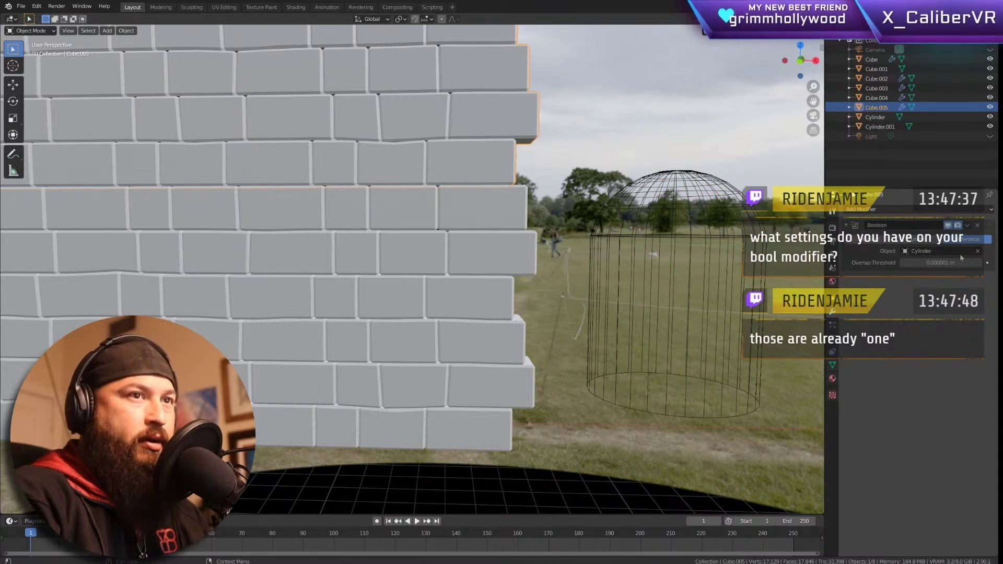
{"action": "left_click", "coordinate": [977, 251]}
{"action": "left_click", "coordinate": [709, 233]}
Step: Move the arched cutter into the end wall so it spans the upper and lower sections, and view the cut in front orthographic
{"action": "left_click", "coordinate": [735, 236]}
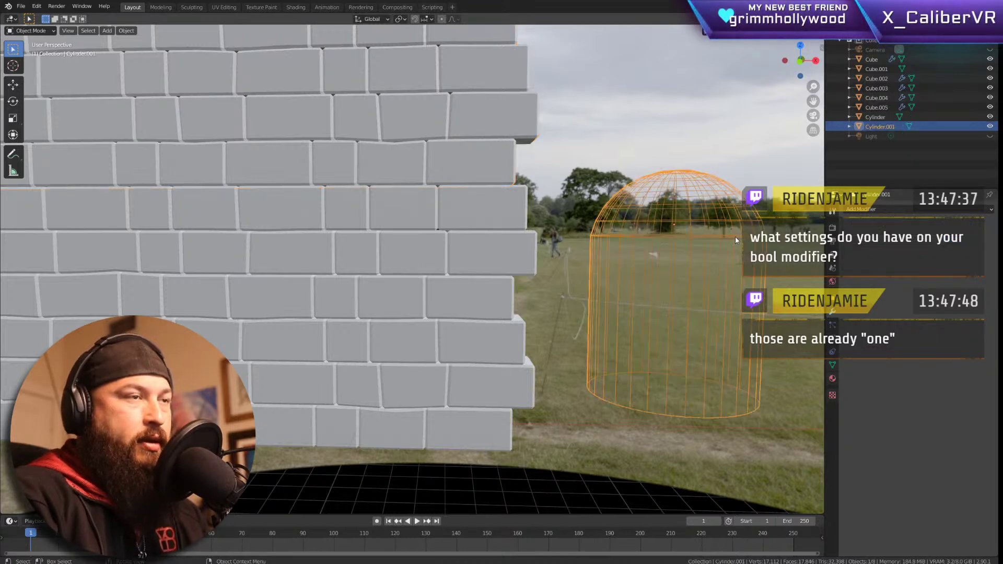
{"action": "key", "text": "g"}
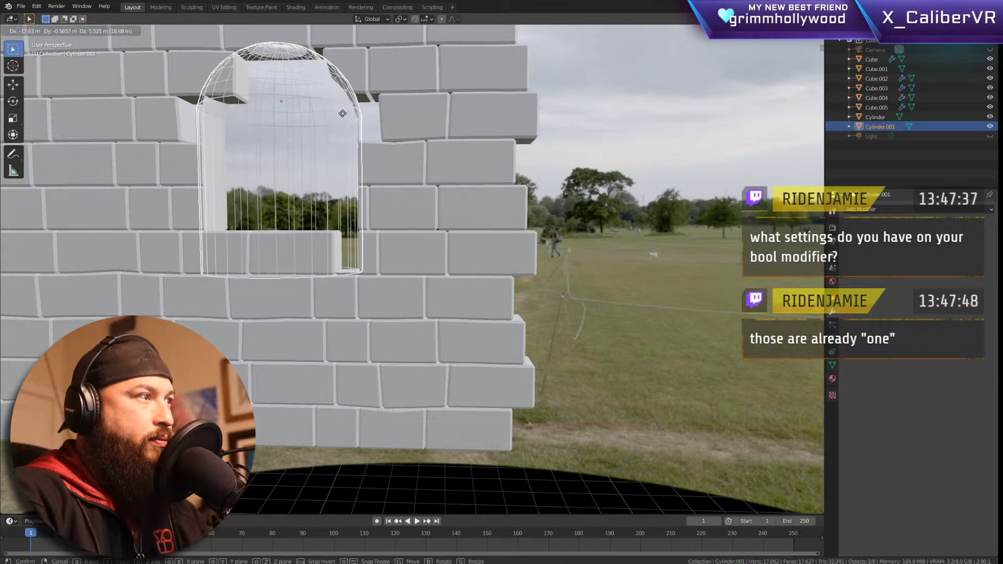
{"action": "left_click", "coordinate": [339, 121]}
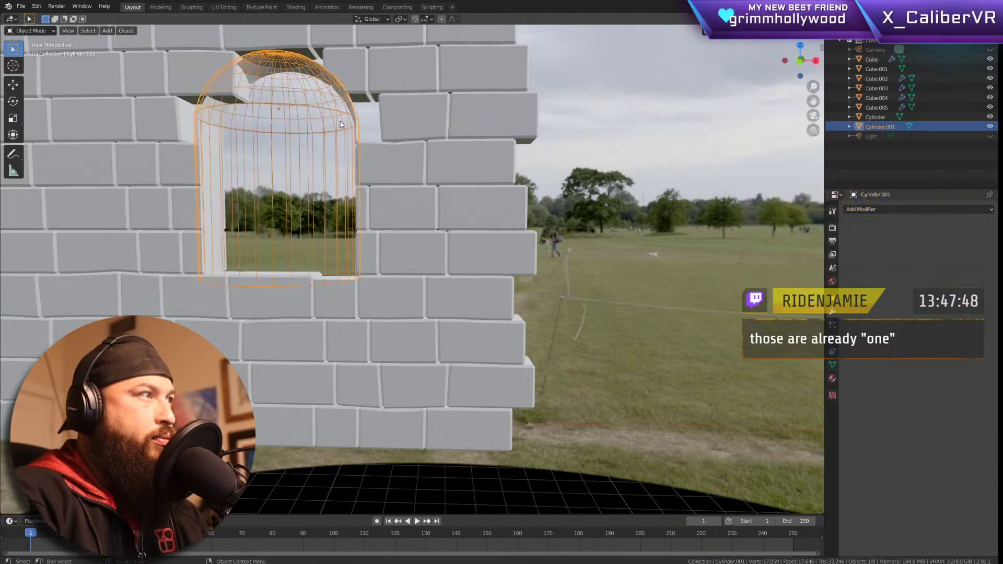
{"action": "key", "text": "KP_1"}
{"action": "key", "text": "KP_5"}
{"action": "scroll", "coordinate": [395, 164], "scroll_direction": "down", "scroll_amount": 5}
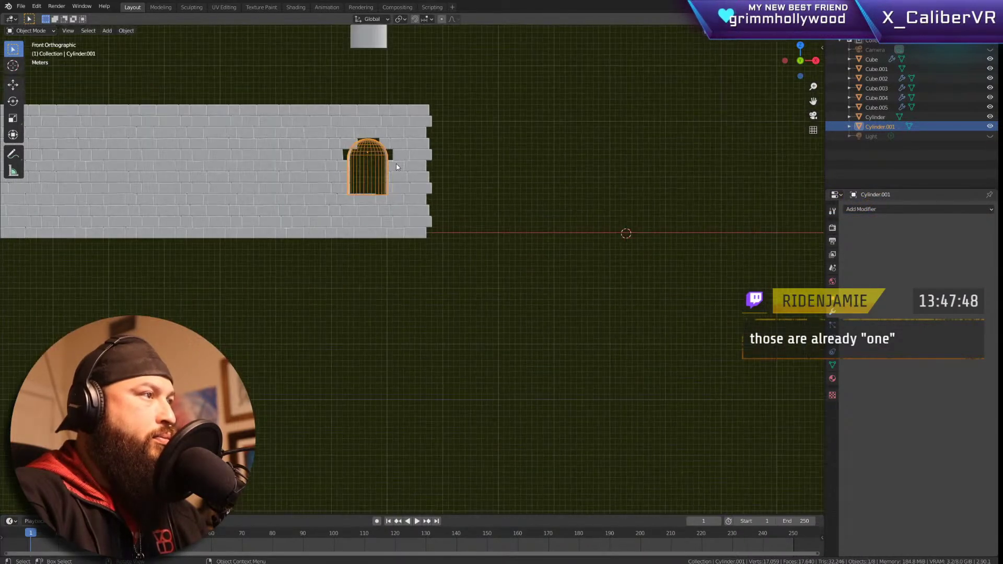
{"action": "middle_click_drag", "start_coordinate": [312, 169], "coordinate": [451, 218], "text": "shift"}
{"action": "scroll", "coordinate": [438, 227], "scroll_direction": "up", "scroll_amount": 2}
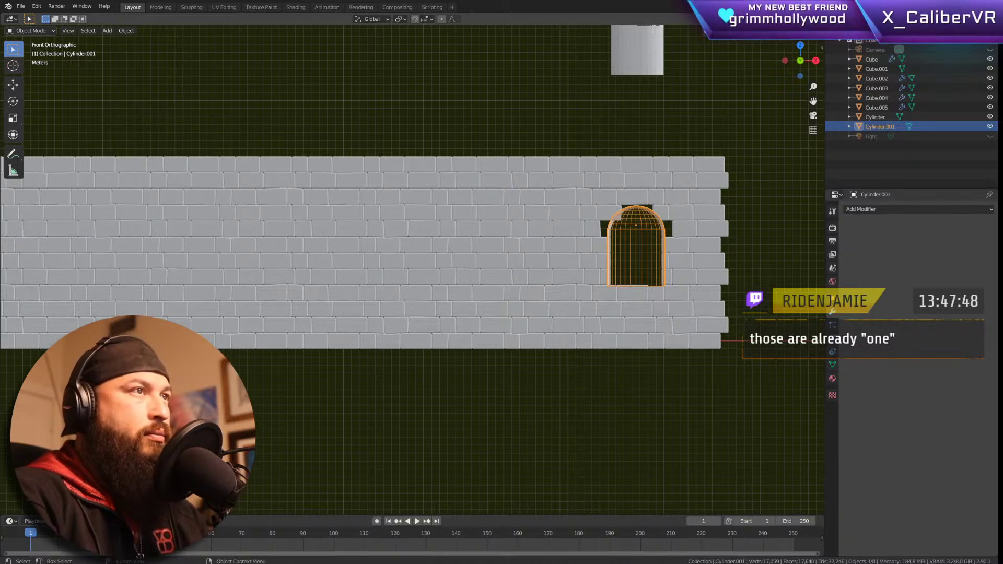
Step: In the upper end section's Edit Mode, try moving the linked top corner brick out of the wall, and select the entire mesh
{"action": "left_click", "coordinate": [702, 196]}
{"action": "key", "text": "Tab"}
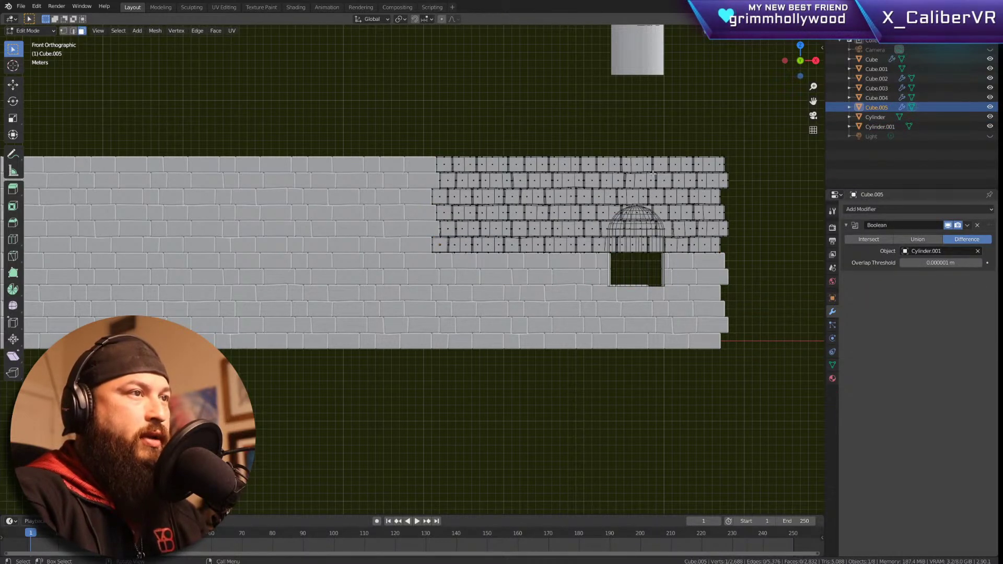
{"action": "left_click", "coordinate": [717, 166]}
{"action": "key", "text": "ctrl+l"}
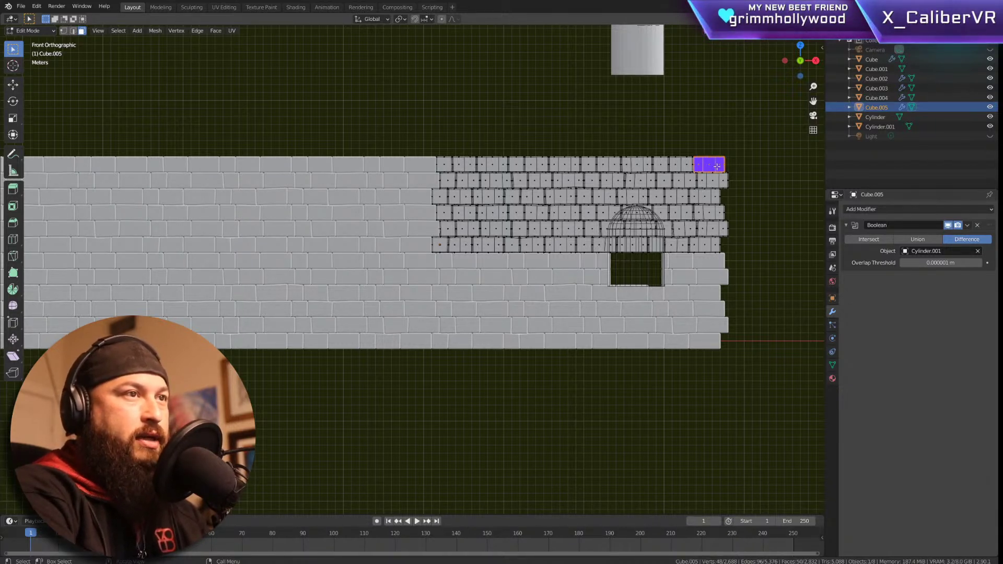
{"action": "key", "text": "g"}
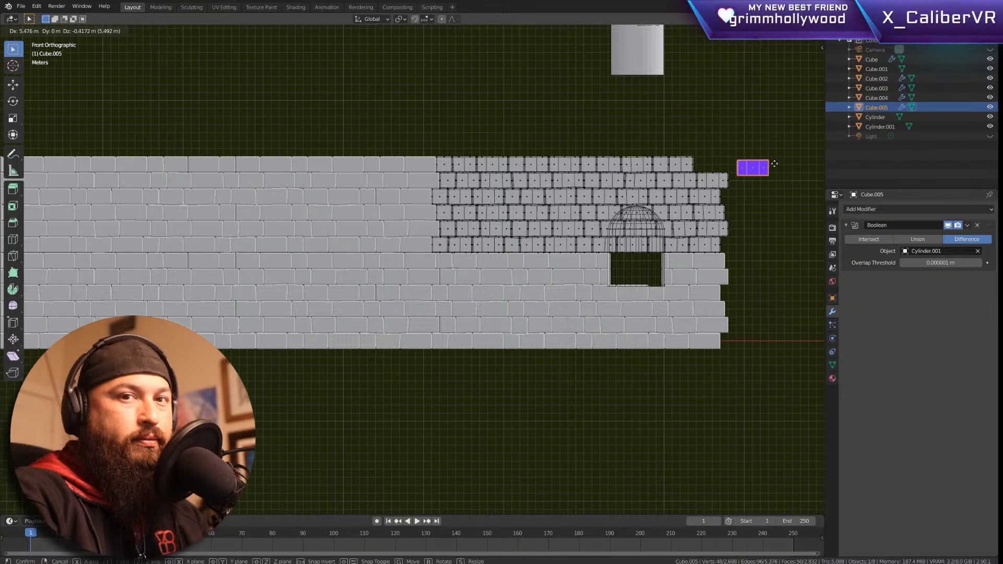
{"action": "left_click", "coordinate": [722, 164]}
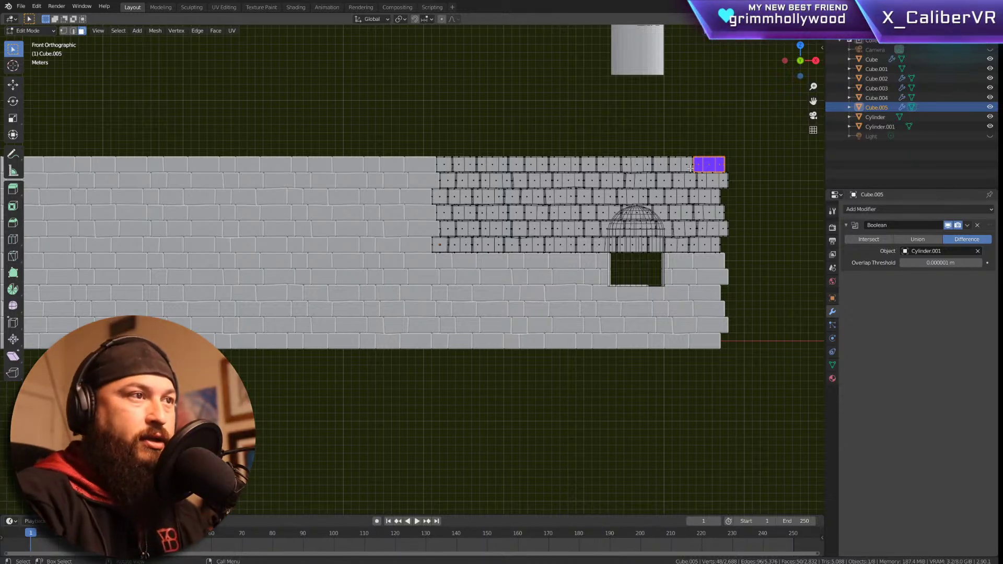
{"action": "key", "text": "a"}
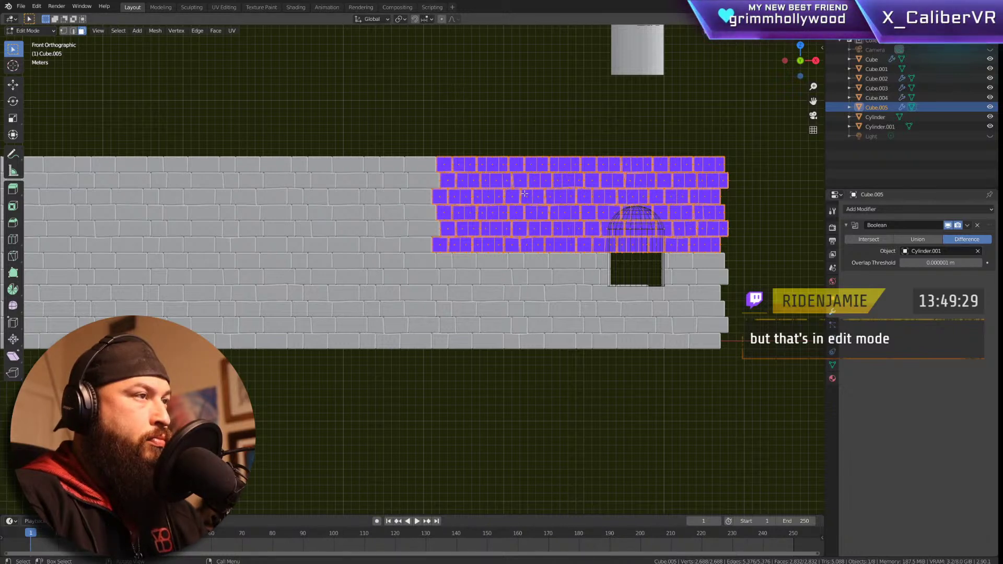
Step: Leave the upper end section's Edit Mode and undo the arched cutter's move into the end wall
{"action": "key", "text": "Tab"}
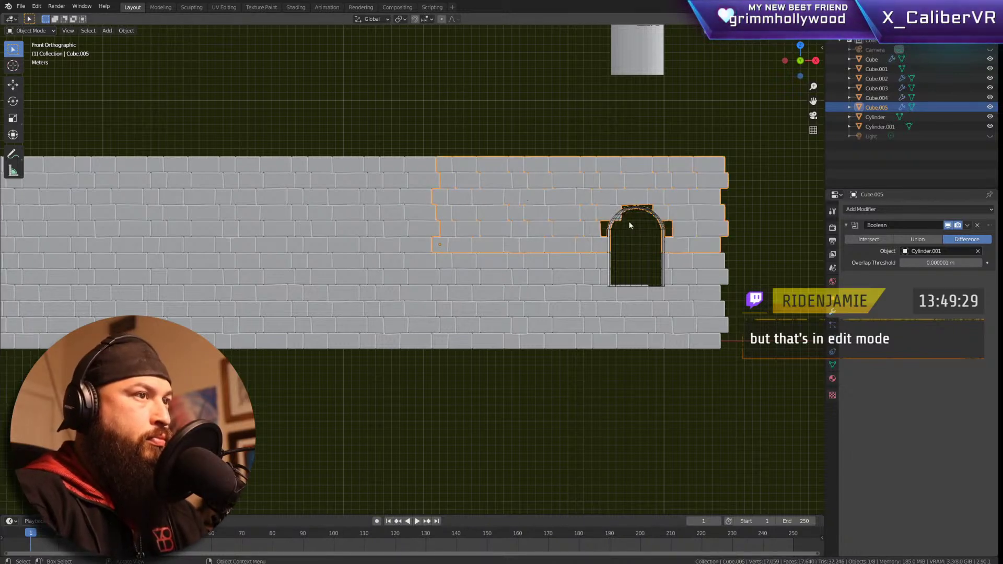
{"action": "key", "text": "ctrl+z"}
{"action": "key", "text": "ctrl+z"}
{"action": "key", "text": "ctrl+z"}
{"action": "key", "text": "ctrl+z"}
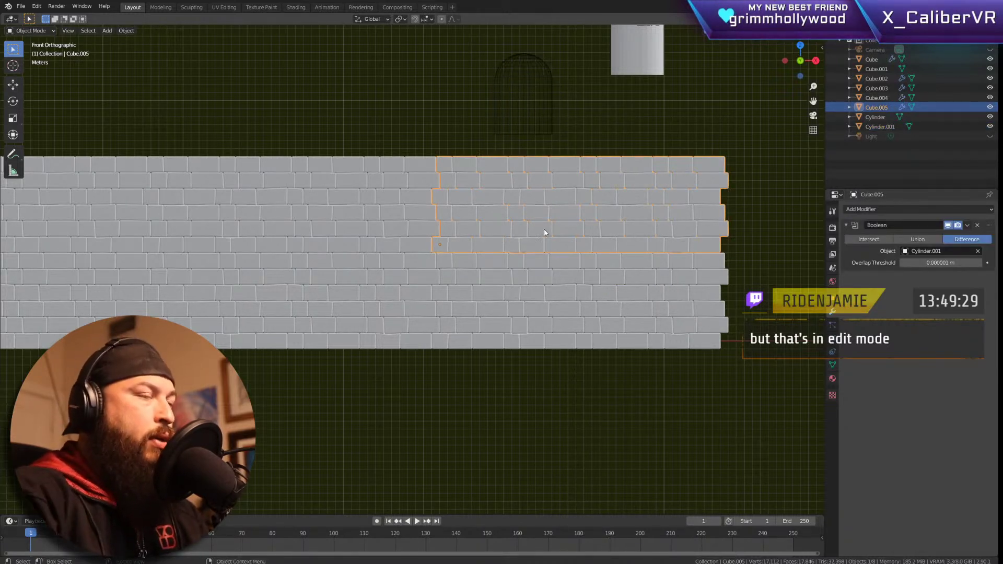
Step: Join the upper and lower end wall sections into one object that keeps the Boolean modifier
{"action": "left_click", "coordinate": [583, 322], "text": "shift"}
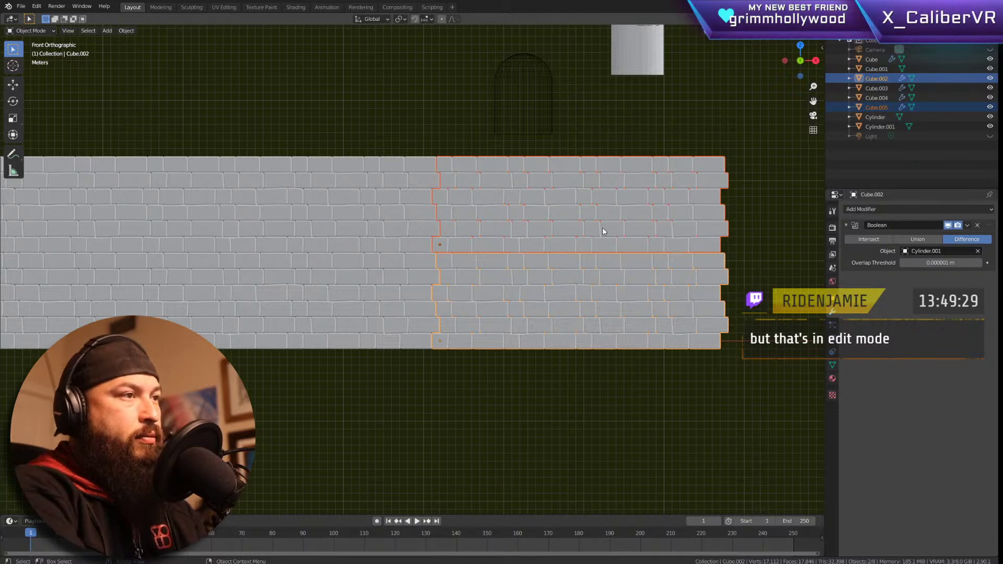
{"action": "key", "text": "ctrl+j"}
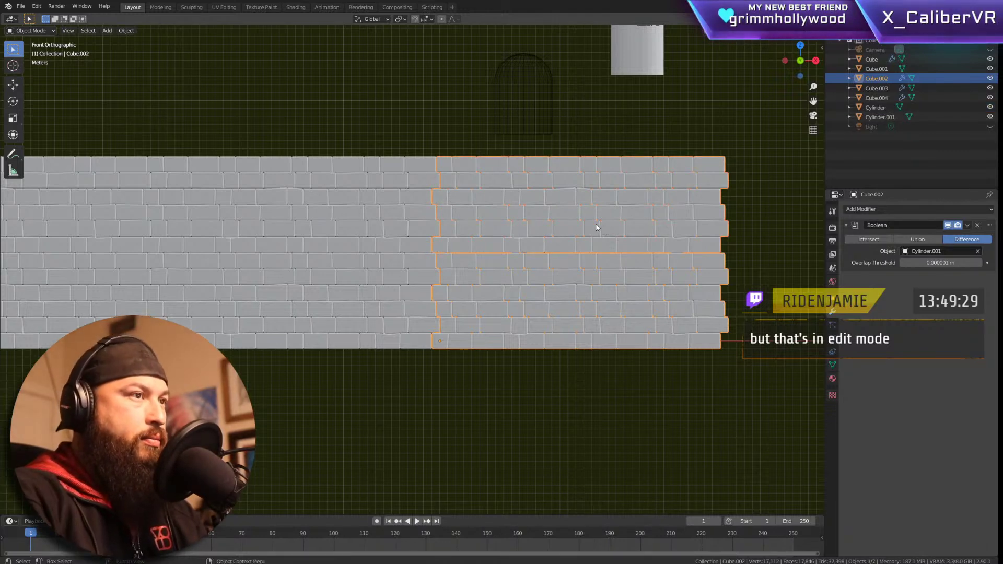
{"action": "left_click", "coordinate": [378, 77]}
{"action": "left_click", "coordinate": [571, 190]}
{"action": "key", "text": "g"}
{"action": "key", "text": "Escape"}
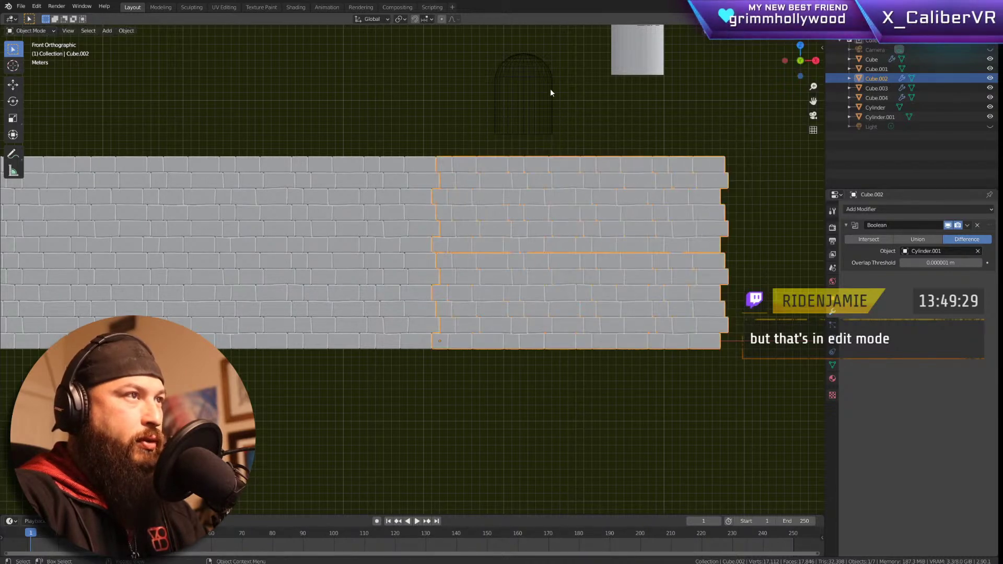
Step: Try moving the arched cutter into the joined end wall to preview the cut, and cancel the move
{"action": "left_click", "coordinate": [548, 93]}
{"action": "key", "text": "g"}
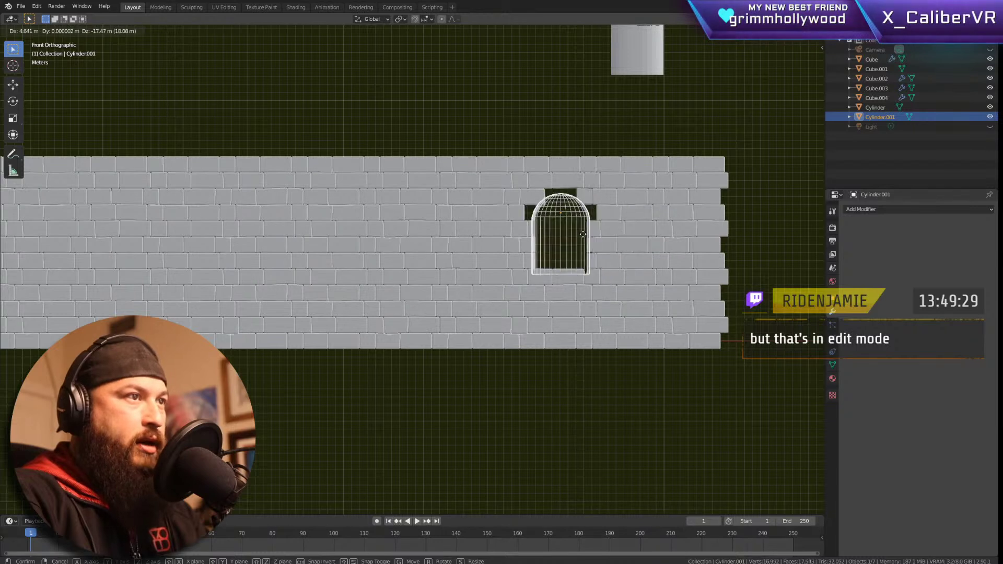
{"action": "key", "text": "Escape"}
{"action": "left_click", "coordinate": [607, 251], "text": "shift"}
{"action": "key", "text": "ctrl+shift+KP_Subtract"}
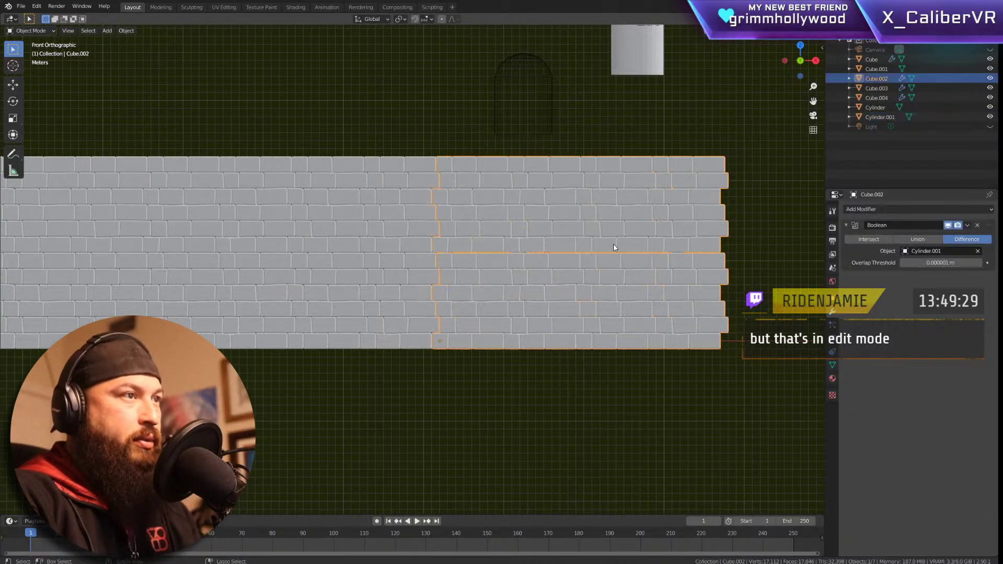
Step: Undo joining the two end wall sections, and start and cancel a move of the upper section
{"action": "key", "text": "alt+a"}
{"action": "left_click", "coordinate": [589, 209]}
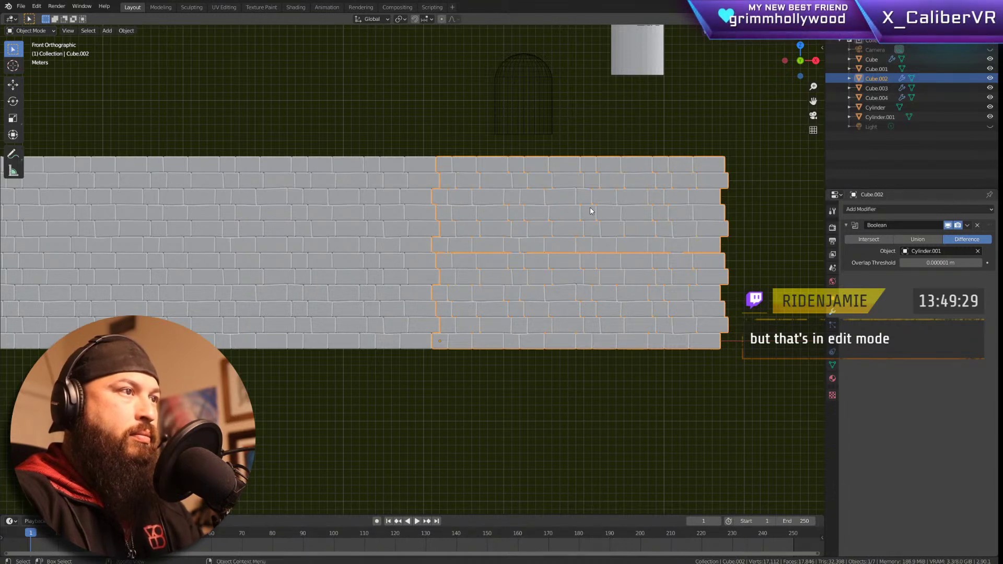
{"action": "key", "text": "alt+a"}
{"action": "left_click", "coordinate": [535, 204]}
{"action": "key", "text": "ctrl+z"}
{"action": "key", "text": "ctrl+z"}
{"action": "key", "text": "ctrl+z"}
{"action": "key", "text": "ctrl+z"}
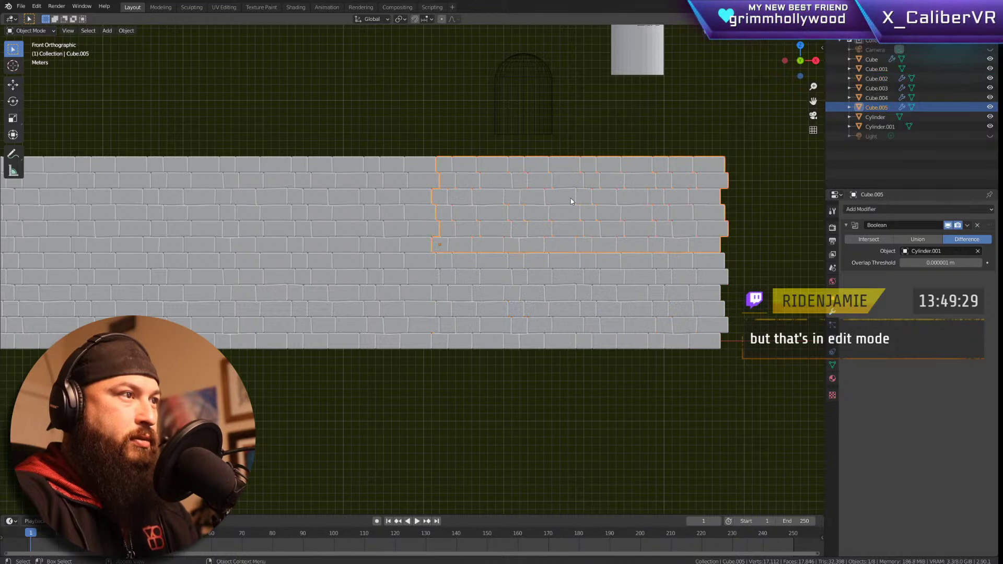
{"action": "key", "text": "g"}
{"action": "key", "text": "Escape"}
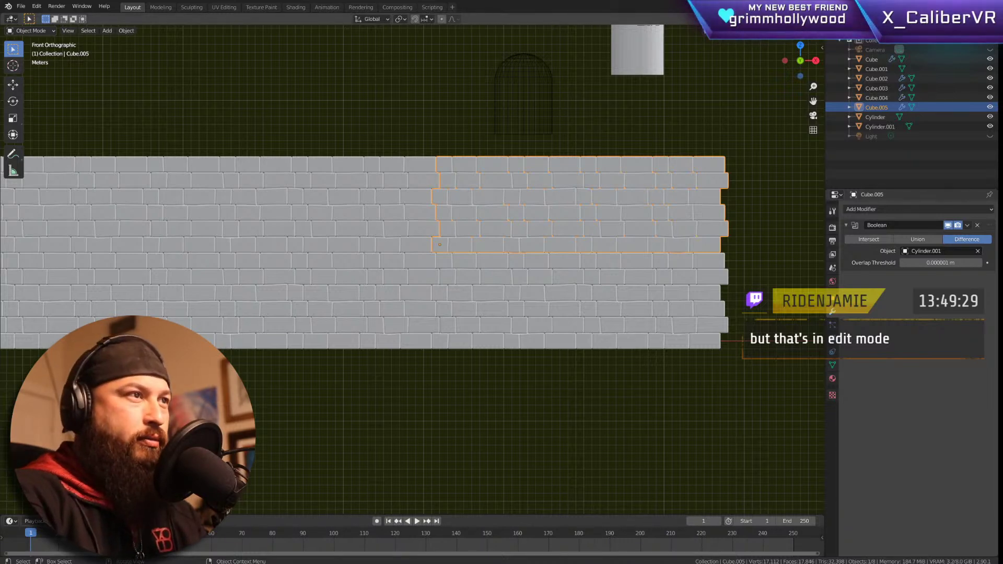
Step: In the upper end section's Edit Mode, select the linked top corner brick, cancel its trial move, and return to Object Mode
{"action": "key", "text": "Tab"}
{"action": "left_click", "coordinate": [713, 165]}
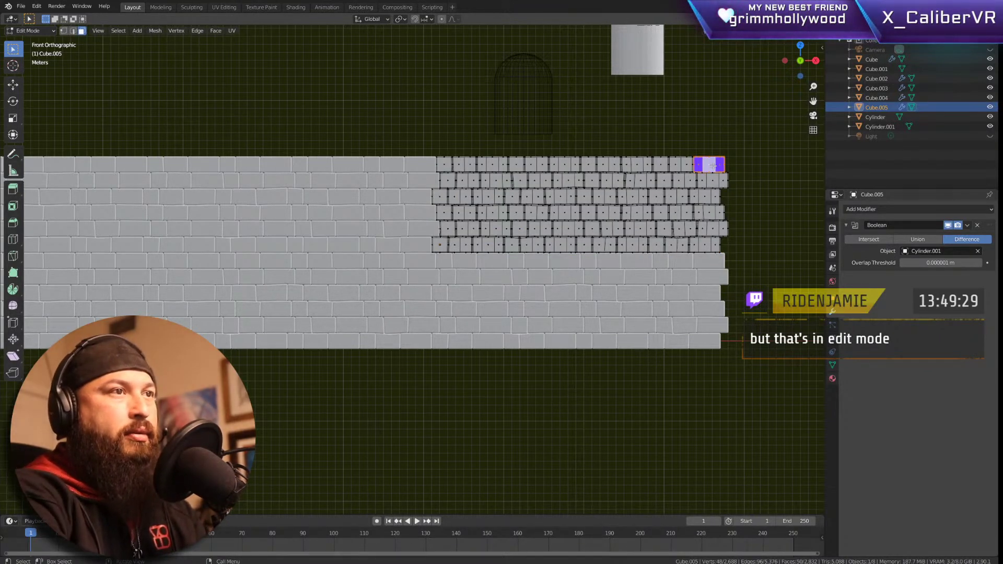
{"action": "key", "text": "g"}
{"action": "key", "text": "Escape"}
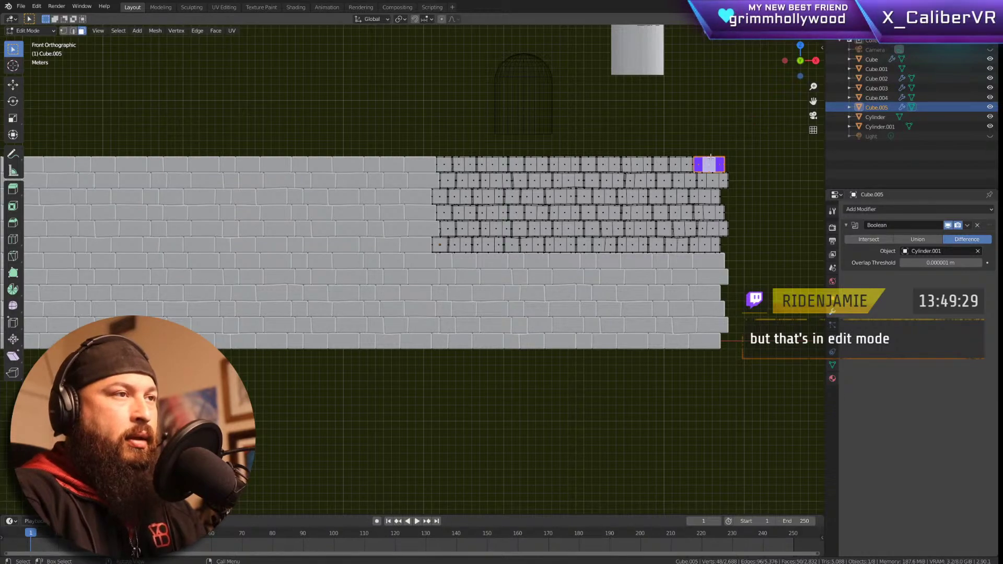
{"action": "key", "text": "Tab"}
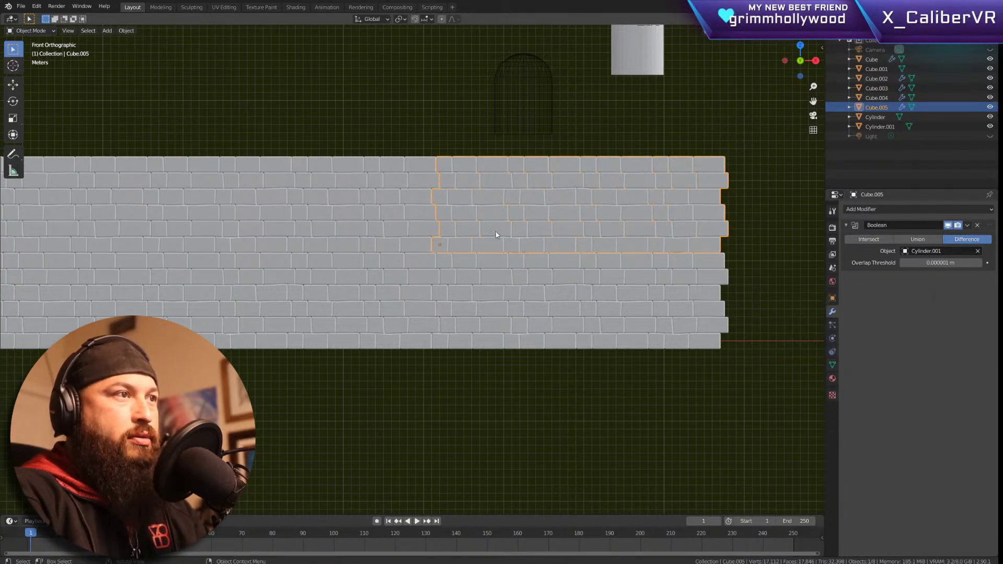
Step: Separate the upper end wall section by loose parts so every brick becomes its own object, and return to Object Mode
{"action": "middle_click_drag", "start_coordinate": [683, 203], "coordinate": [698, 238]}
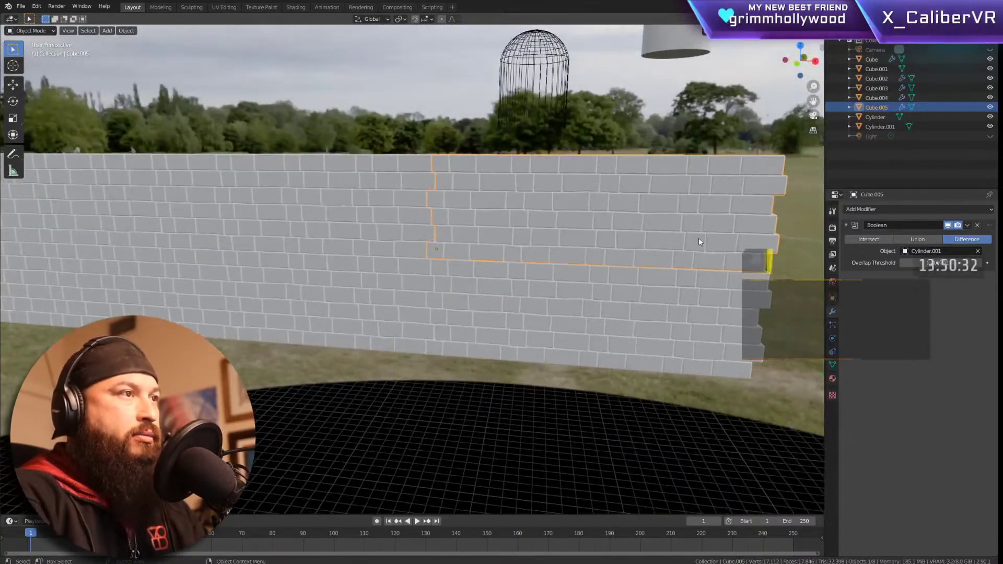
{"action": "middle_click_drag", "start_coordinate": [643, 126], "coordinate": [508, 164], "text": "shift"}
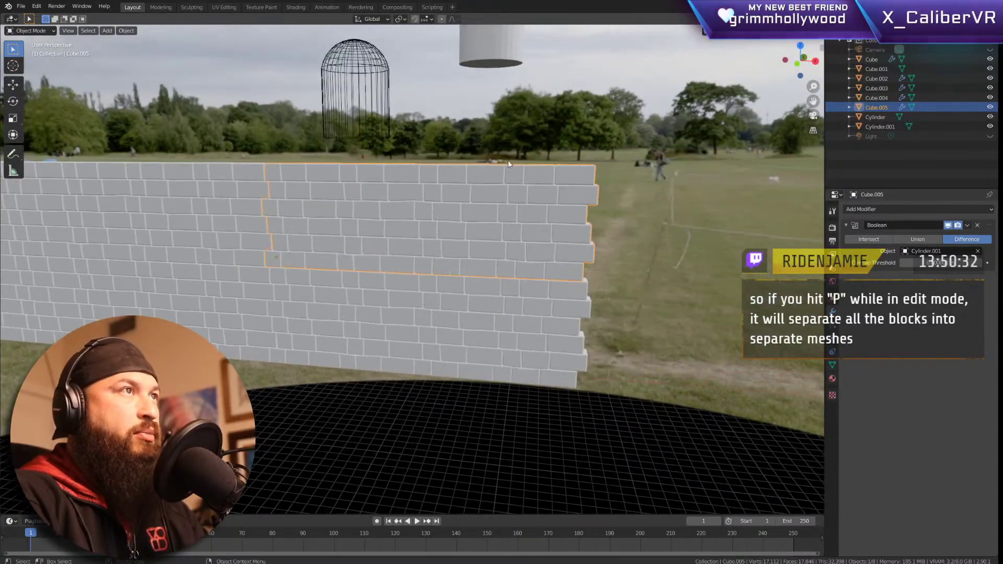
{"action": "middle_click_drag", "start_coordinate": [472, 192], "coordinate": [486, 190]}
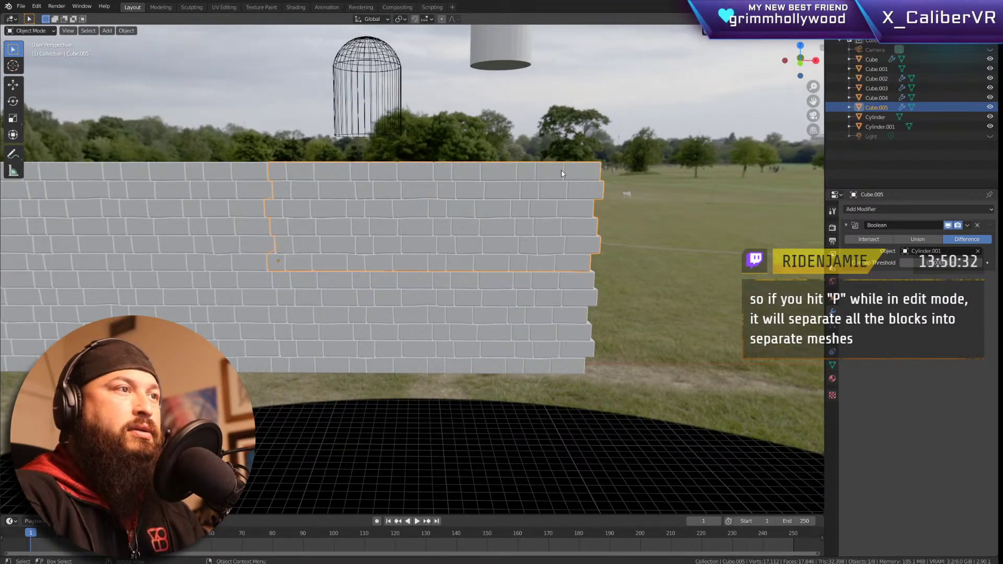
{"action": "key", "text": "Tab"}
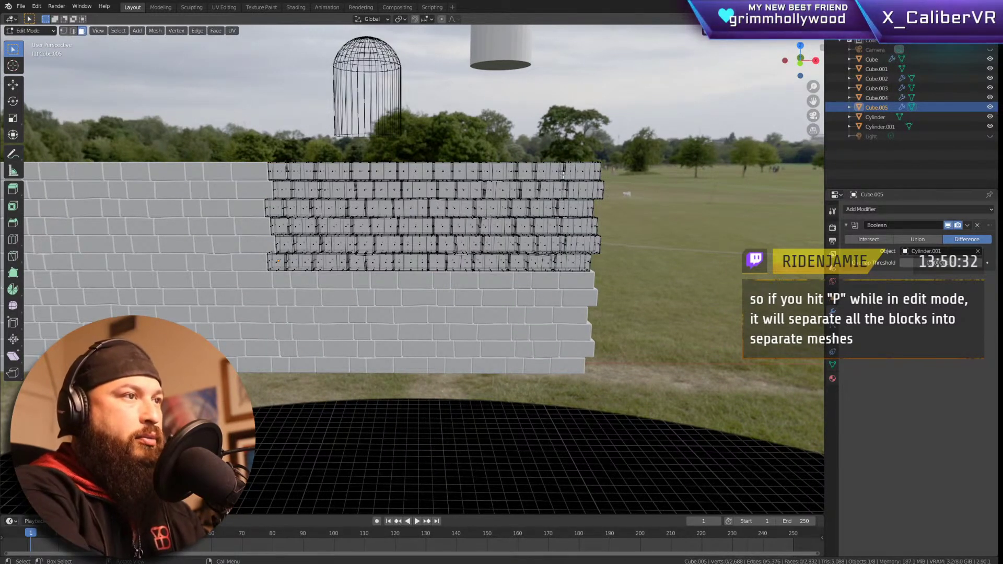
{"action": "key", "text": "p"}
{"action": "key", "text": "Down"}
{"action": "key", "text": "Down"}
{"action": "key", "text": "Return"}
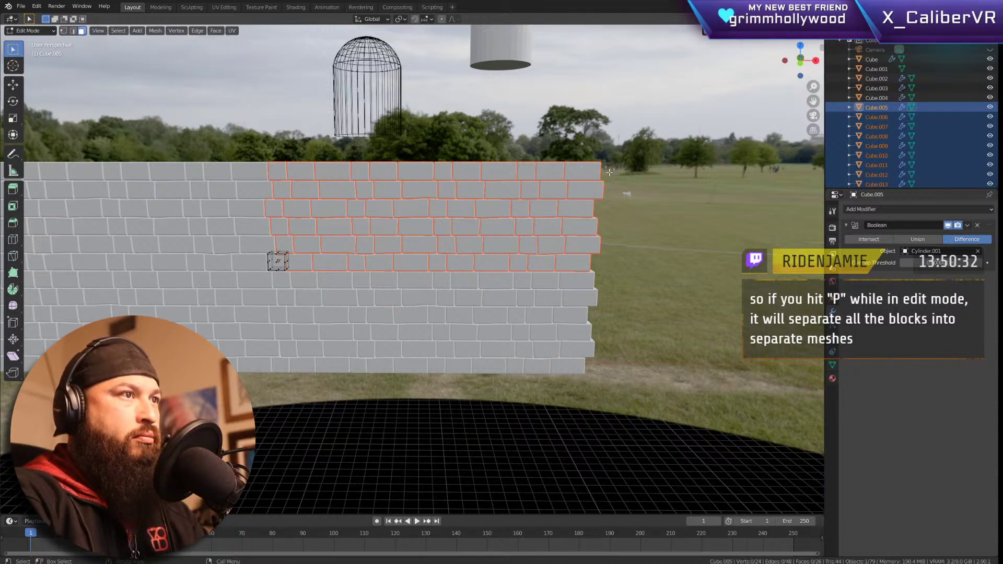
{"action": "key", "text": "Tab"}
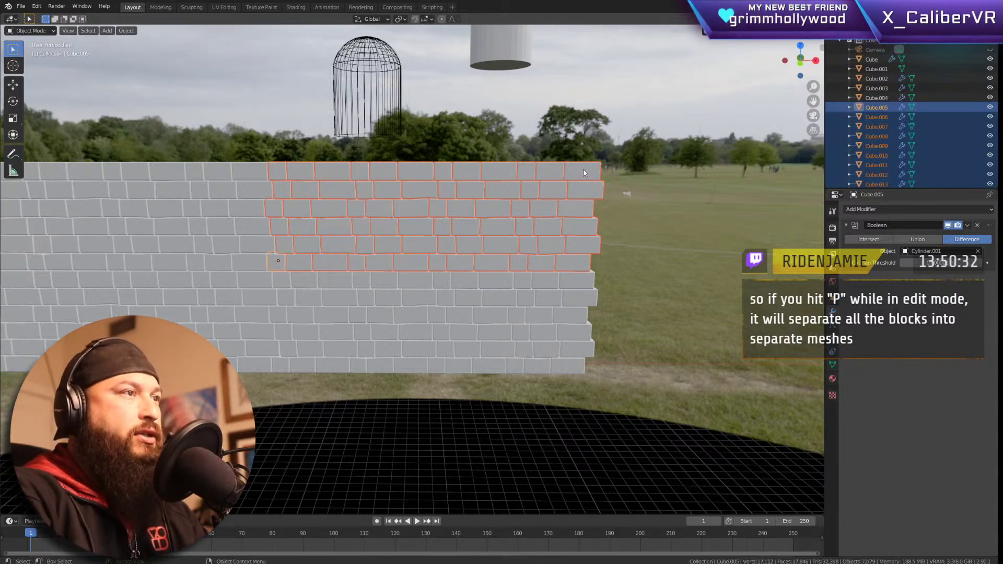
Step: Test that the bricks move independently by pulling out the top corner brick and the one below, and restore both
{"action": "left_click", "coordinate": [583, 171]}
{"action": "key", "text": "g"}
{"action": "left_click", "coordinate": [651, 165]}
{"action": "left_click", "coordinate": [600, 196]}
{"action": "key", "text": "g"}
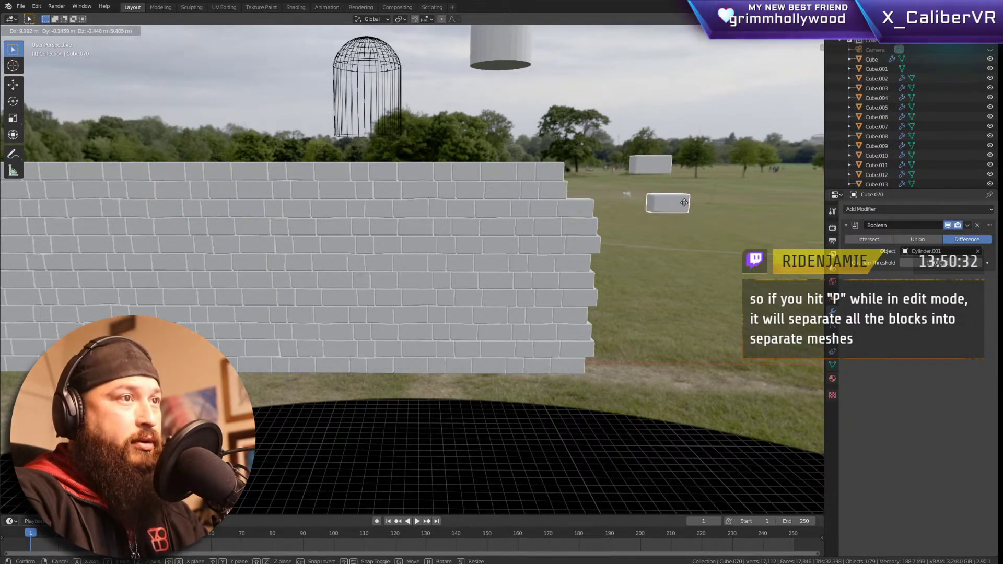
{"action": "right_click", "coordinate": [637, 369]}
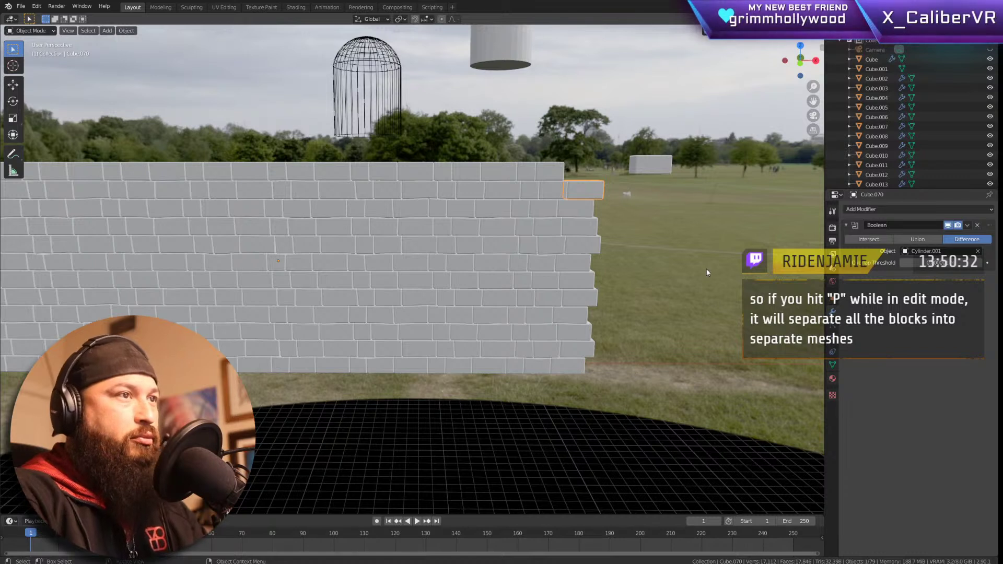
{"action": "key", "text": "ctrl+z"}
{"action": "key", "text": "ctrl+z"}
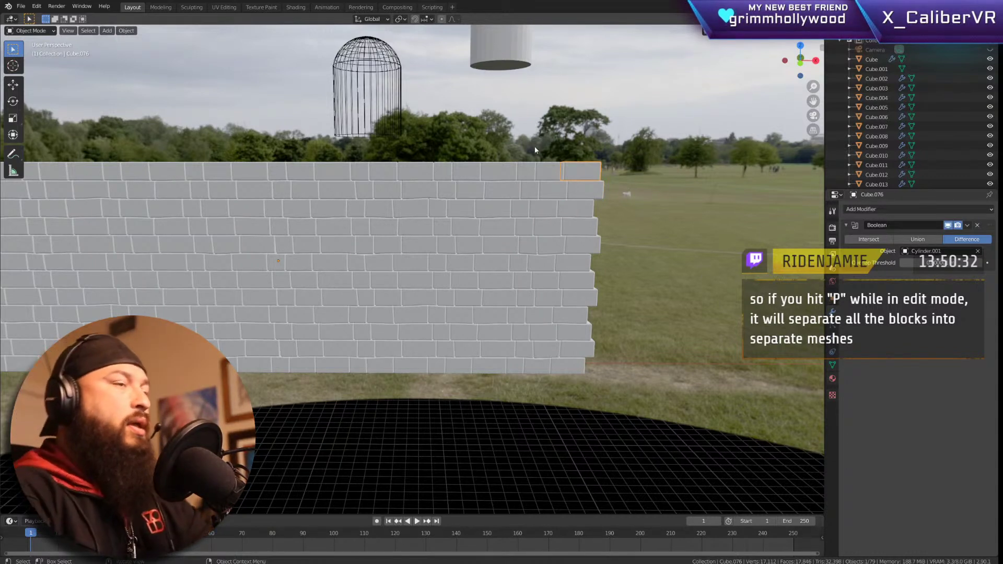
Step: Move the arched cutter down into the end wall and shift it through the wall's thickness
{"action": "left_click", "coordinate": [367, 86]}
{"action": "key", "text": "g"}
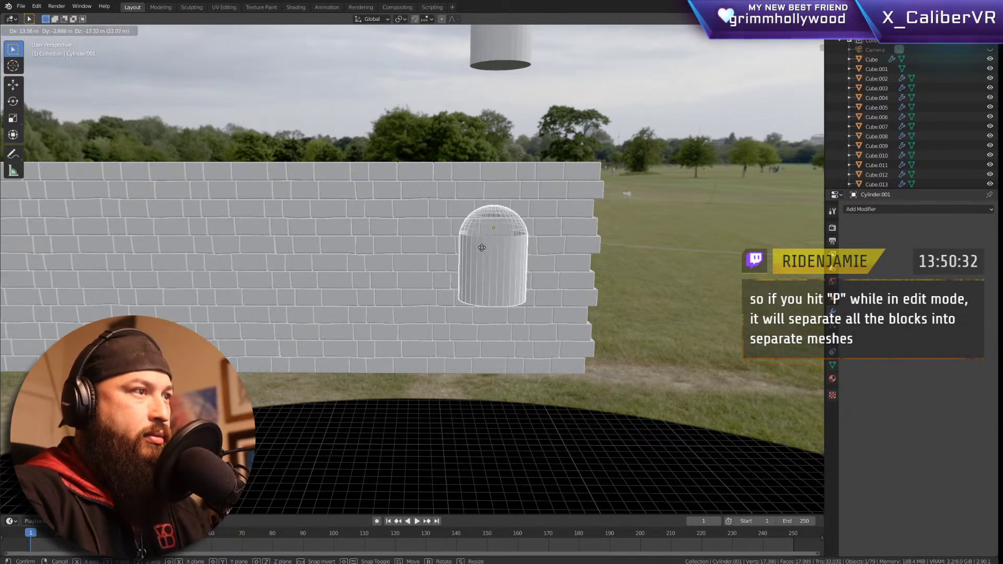
{"action": "left_click", "coordinate": [449, 249]}
{"action": "scroll", "coordinate": [581, 237], "scroll_direction": "up", "scroll_amount": 2}
{"action": "scroll", "coordinate": [582, 239], "scroll_direction": "up", "scroll_amount": 4}
{"action": "scroll", "coordinate": [515, 242], "scroll_direction": "down", "scroll_amount": 5}
{"action": "mouse_move", "coordinate": [511, 233]}
{"action": "middle_mouse_down"}
{"action": "mouse_move", "coordinate": [449, 246]}
{"action": "mouse_move", "coordinate": [497, 241]}
{"action": "middle_mouse_up"}
{"action": "key", "text": "g"}
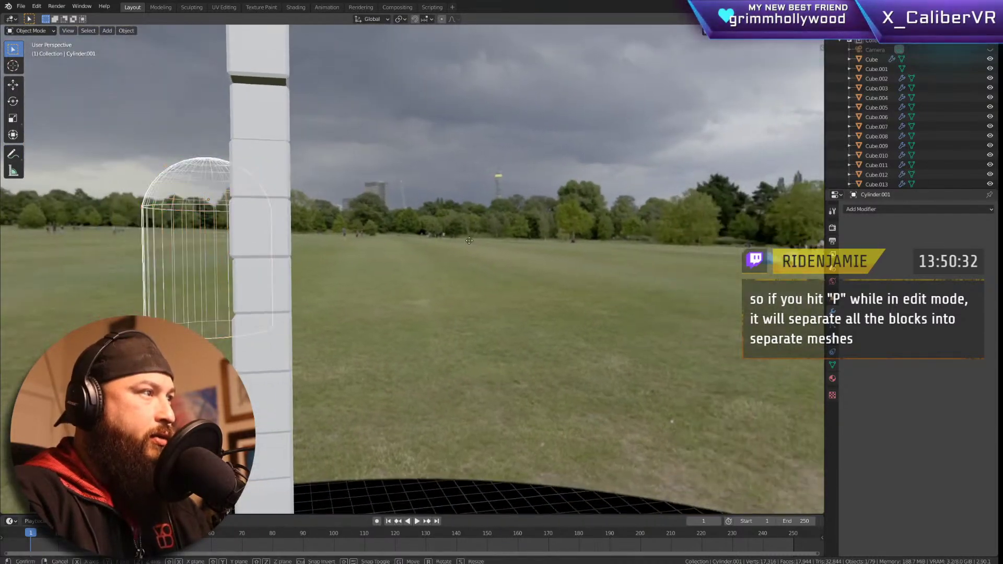
{"action": "left_click", "coordinate": [506, 239]}
Step: Examine the cut edges of the individual bricks, and try the arched cutter at another position in the wall
{"action": "middle_click_drag", "start_coordinate": [506, 239], "coordinate": [221, 266]}
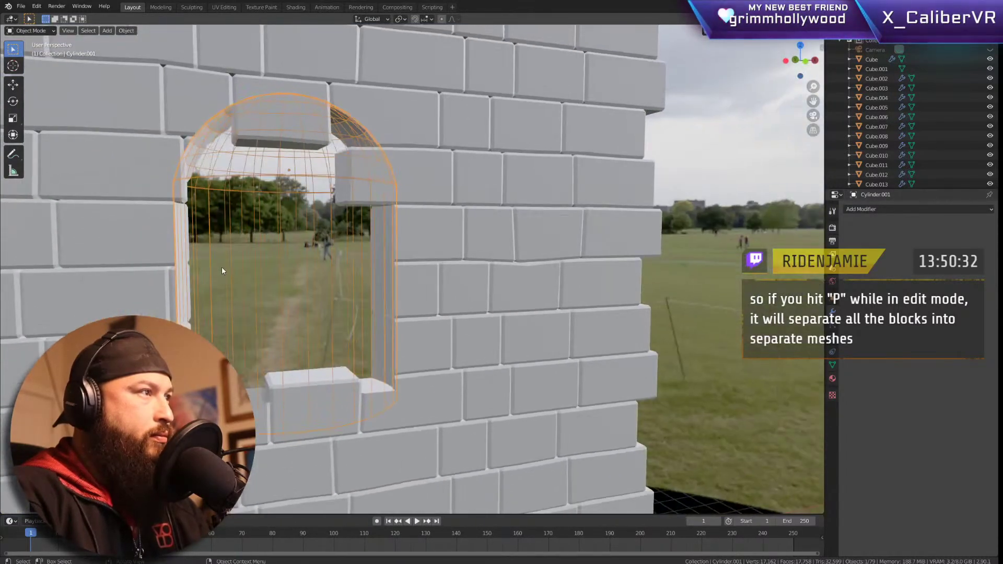
{"action": "middle_click_drag", "start_coordinate": [305, 296], "coordinate": [309, 258]}
{"action": "middle_click_drag", "start_coordinate": [433, 284], "coordinate": [328, 300]}
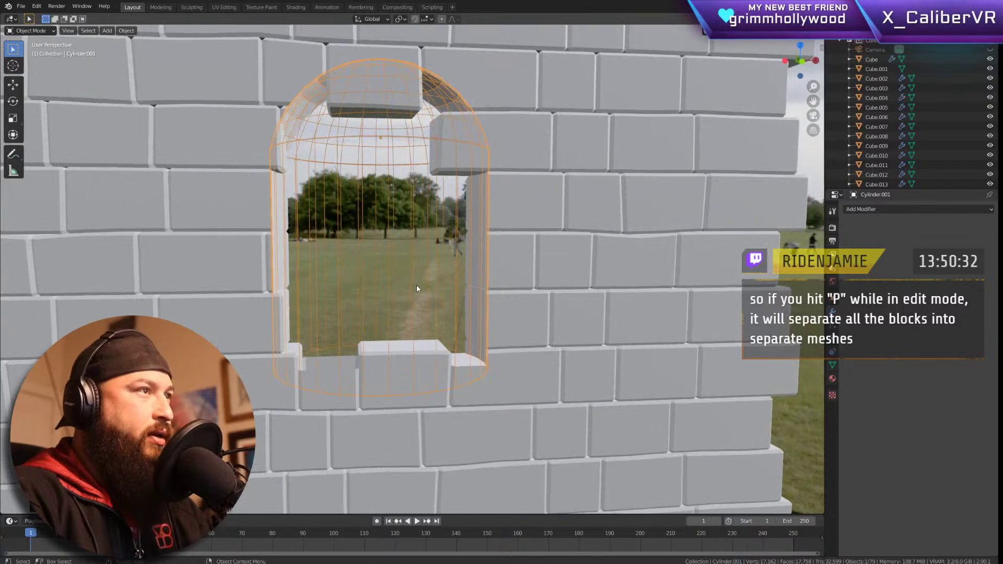
{"action": "scroll", "coordinate": [328, 296], "scroll_direction": "down", "scroll_amount": 5}
{"action": "key", "text": "g"}
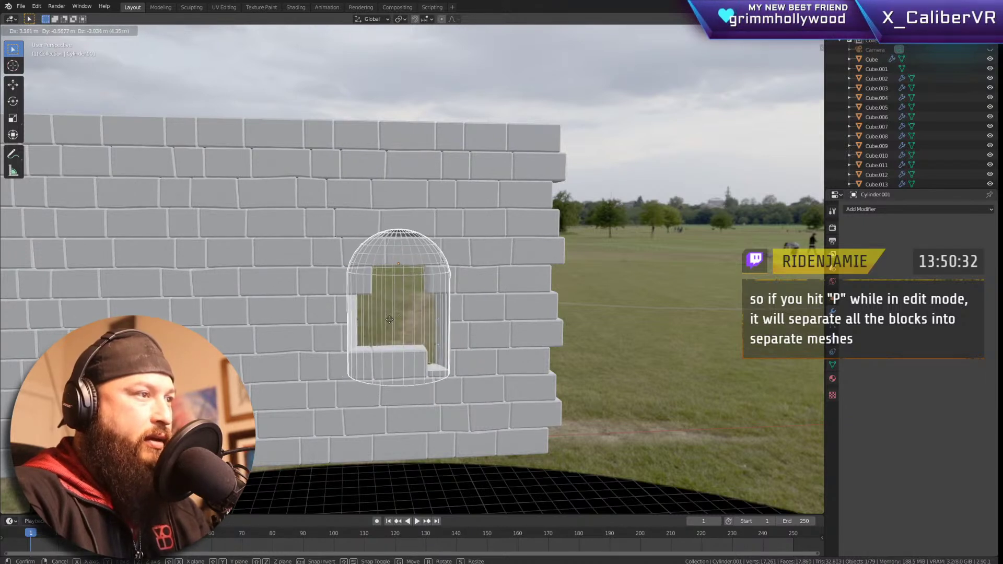
{"action": "left_click", "coordinate": [383, 304]}
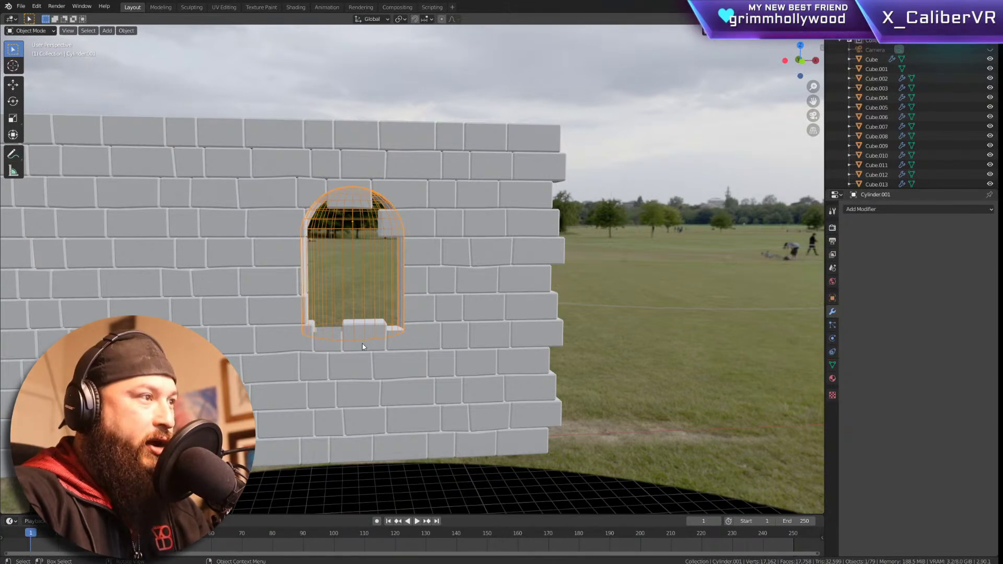
{"action": "middle_click_drag", "start_coordinate": [356, 318], "coordinate": [450, 320]}
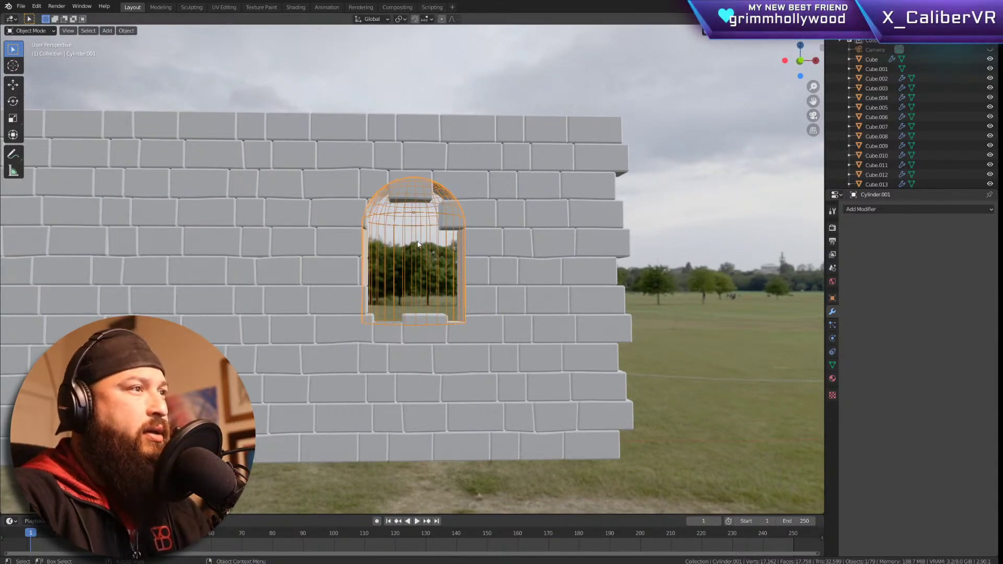
Step: Undo the cutter moves and the loose-parts separation so the upper end section is one object, and return to Object Mode
{"action": "key", "text": "ctrl+z"}
{"action": "key", "text": "ctrl+z"}
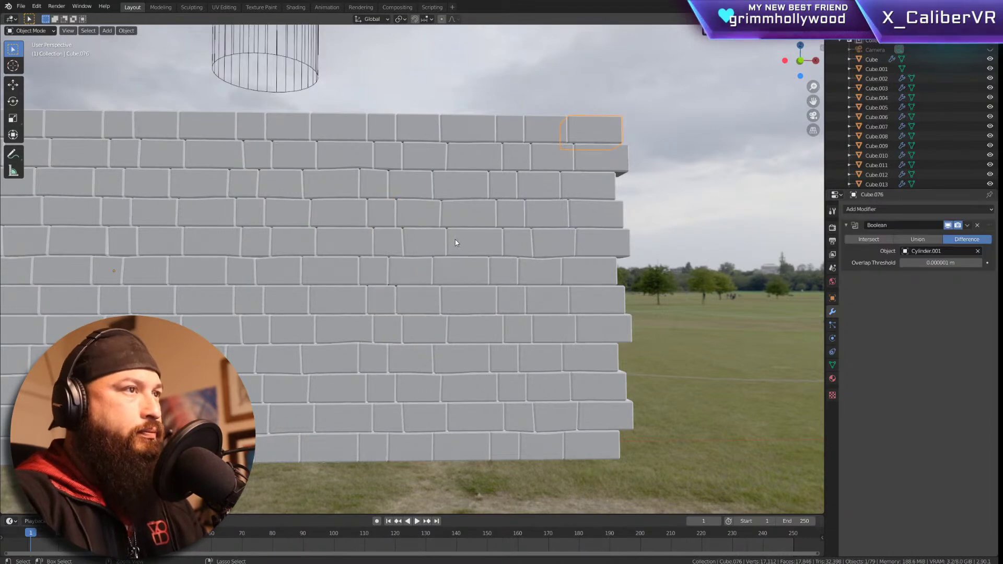
{"action": "key", "text": "ctrl+z"}
{"action": "key", "text": "Tab"}
{"action": "key", "text": "ctrl+z"}
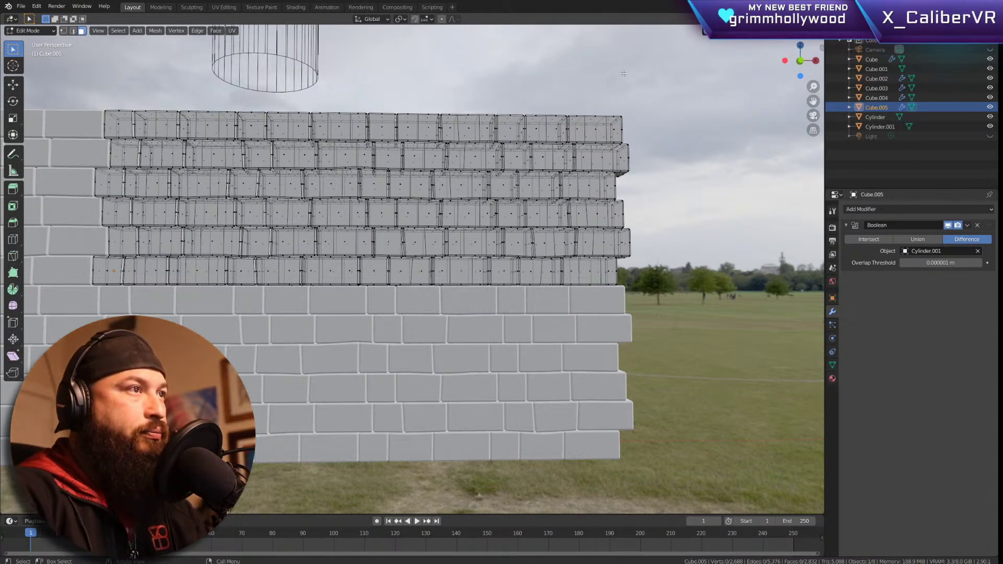
{"action": "key", "text": "Tab"}
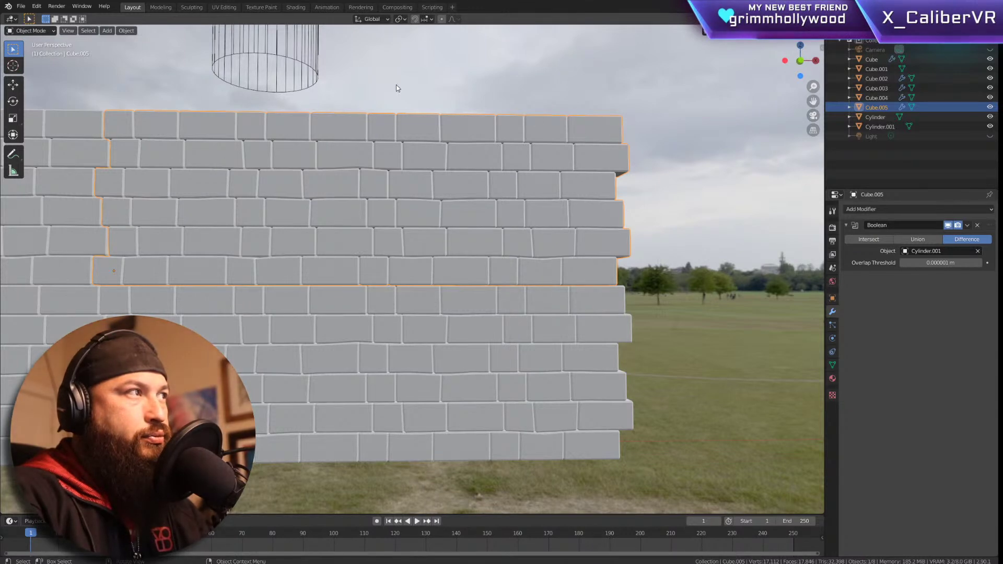
Step: Lower the arched cutter into the end wall across the upper and lower sections, and shift it along the wall toward its free end
{"action": "left_click", "coordinate": [286, 45]}
{"action": "key", "text": "g"}
{"action": "key", "text": "z"}
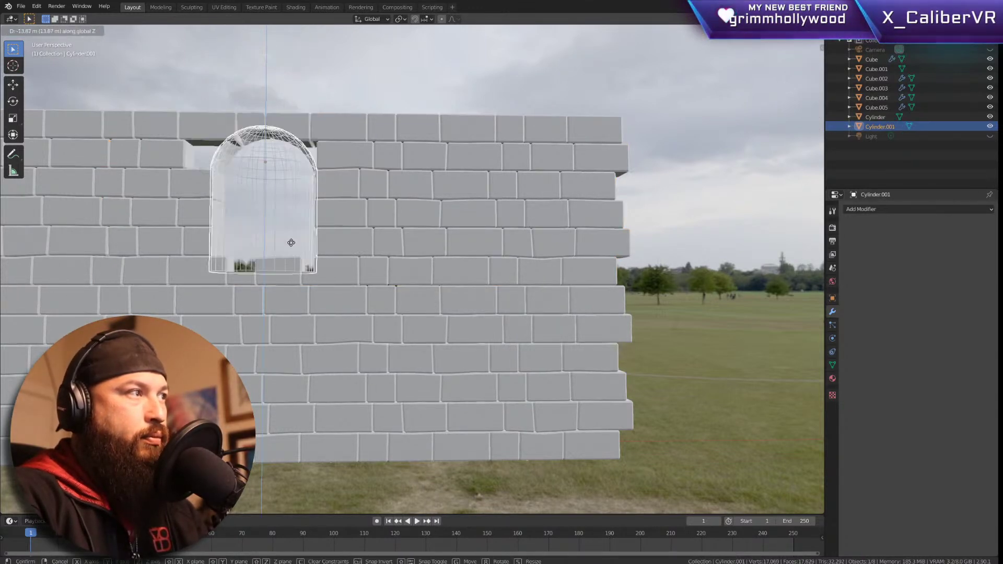
{"action": "key", "text": "x"}
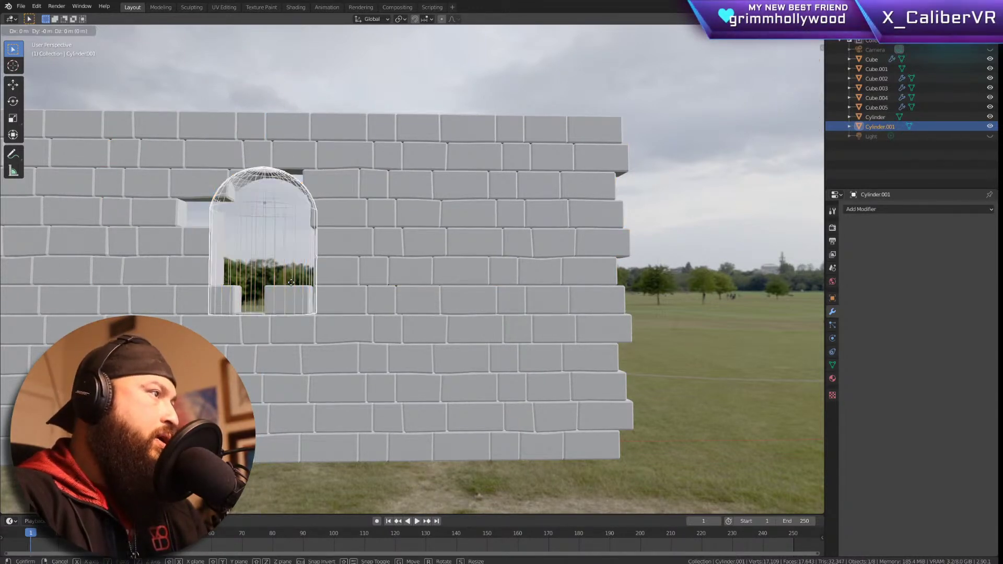
{"action": "left_click", "coordinate": [459, 290]}
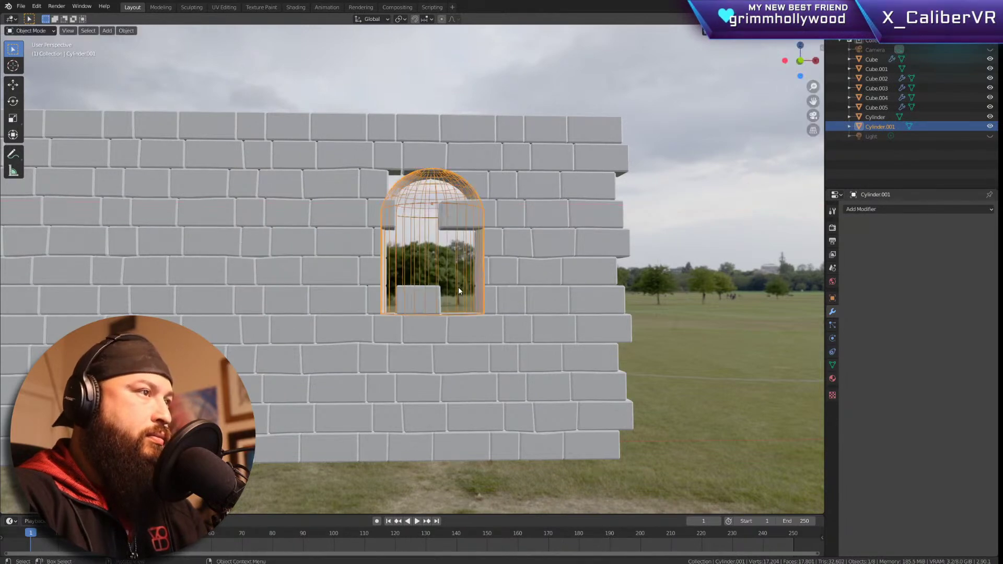
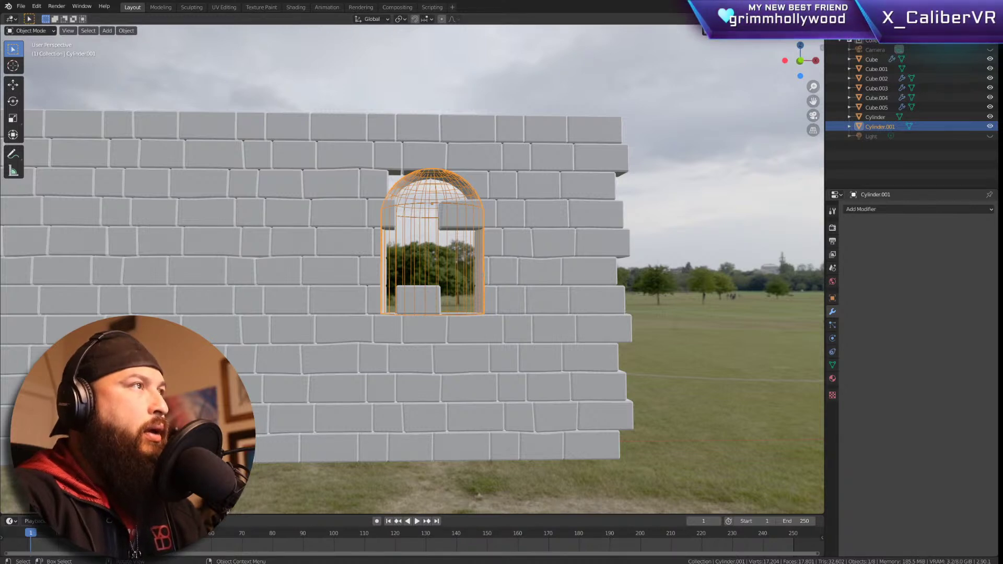
Step: Separate the upper end wall section into individual brick objects by loose parts, and return to Object Mode
{"action": "left_click", "coordinate": [609, 139], "text": "shift"}
{"action": "key", "text": "ctrl+minus"}
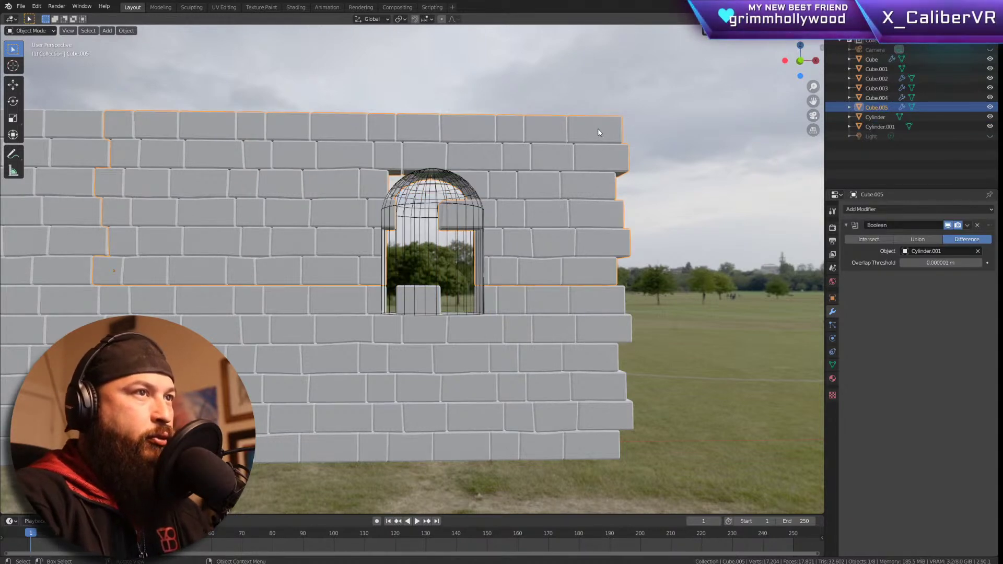
{"action": "key", "text": "Tab"}
{"action": "key", "text": "p"}
{"action": "left_click", "coordinate": [601, 131]}
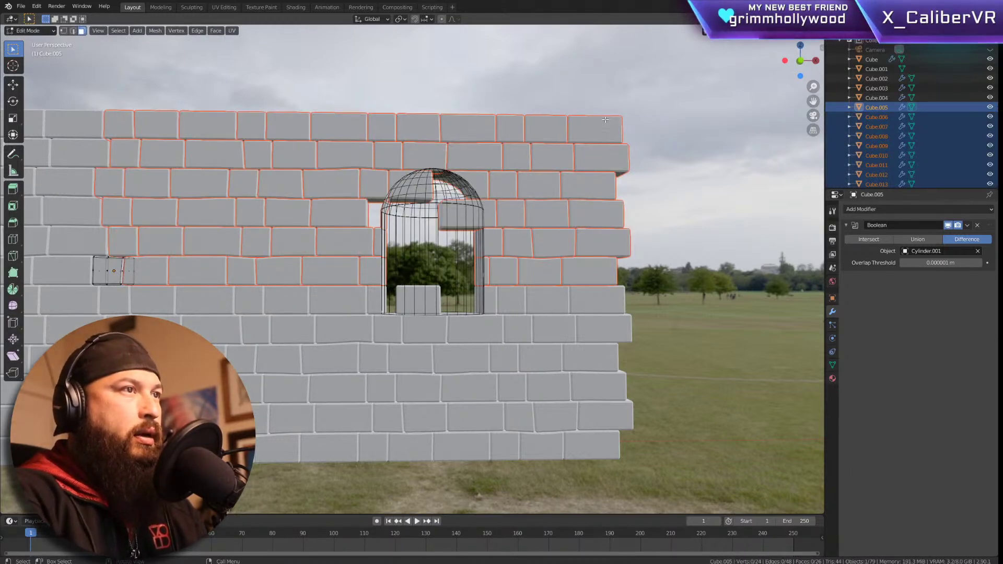
{"action": "key", "text": "Tab"}
Step: Move the end bricks of the top two courses out past the wall's free end, stacked one above the other
{"action": "left_click", "coordinate": [615, 135]}
{"action": "key", "text": "g"}
{"action": "left_click", "coordinate": [770, 195]}
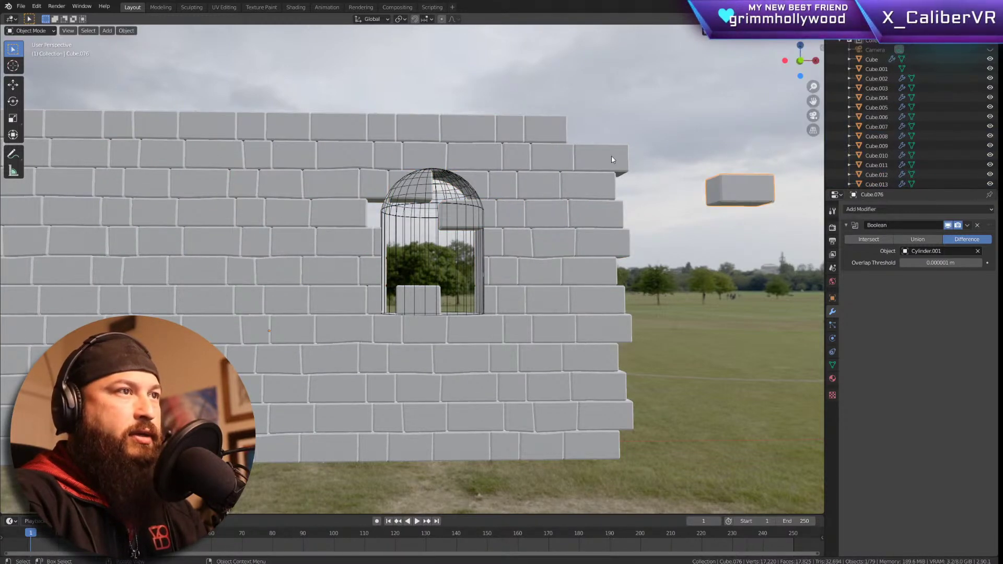
{"action": "left_click", "coordinate": [613, 157]}
{"action": "key", "text": "g"}
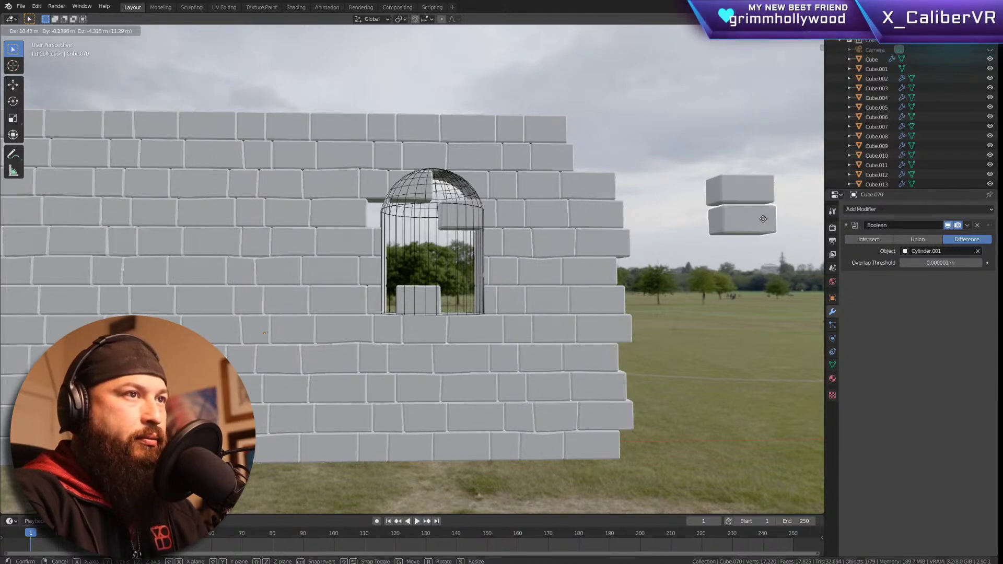
{"action": "left_click", "coordinate": [752, 226]}
Step: Move the end bricks of the third and fourth courses out beside the other two loose bricks
{"action": "middle_click_drag", "start_coordinate": [749, 272], "coordinate": [423, 297]}
{"action": "left_click", "coordinate": [245, 226]}
{"action": "key", "text": "g"}
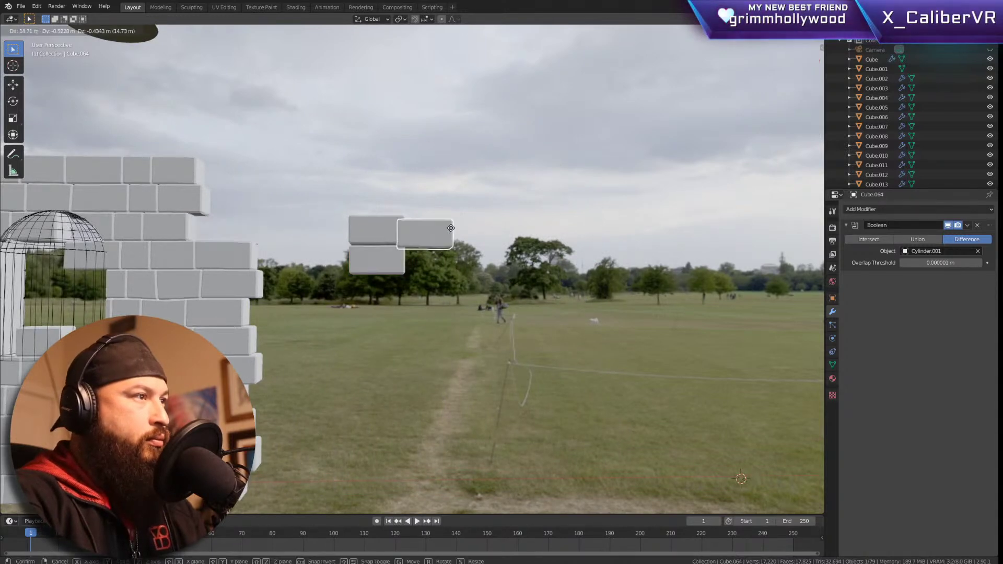
{"action": "left_click", "coordinate": [485, 222]}
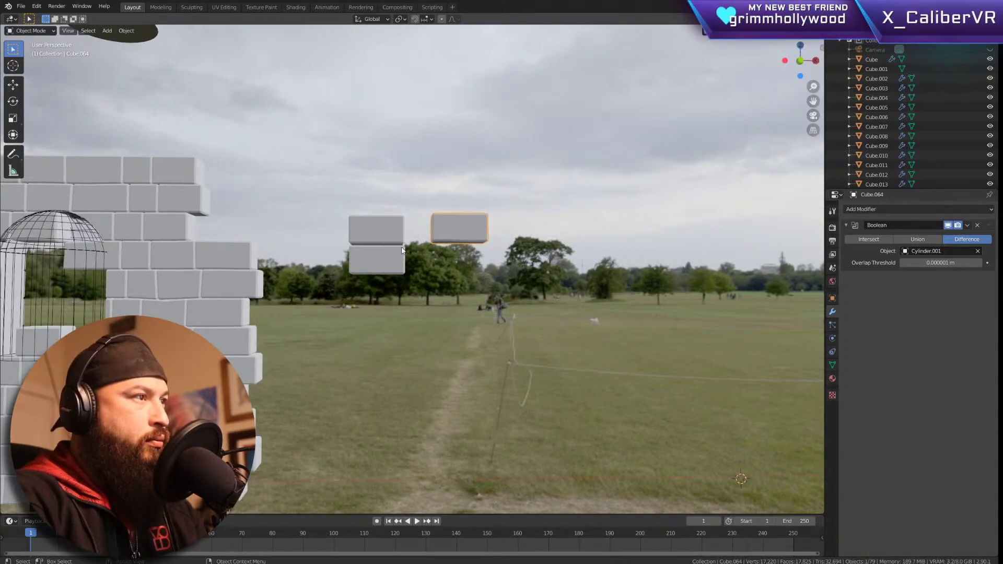
{"action": "left_click", "coordinate": [245, 258]}
{"action": "key", "text": "g"}
{"action": "left_click", "coordinate": [435, 277]}
Step: Move the arched cutter out of the wall so it cuts through the four loose bricks
{"action": "scroll", "coordinate": [436, 277], "scroll_direction": "up", "scroll_amount": 3}
{"action": "middle_click_drag", "start_coordinate": [435, 277], "coordinate": [312, 279]}
{"action": "scroll", "coordinate": [491, 243], "scroll_direction": "down", "scroll_amount": 5}
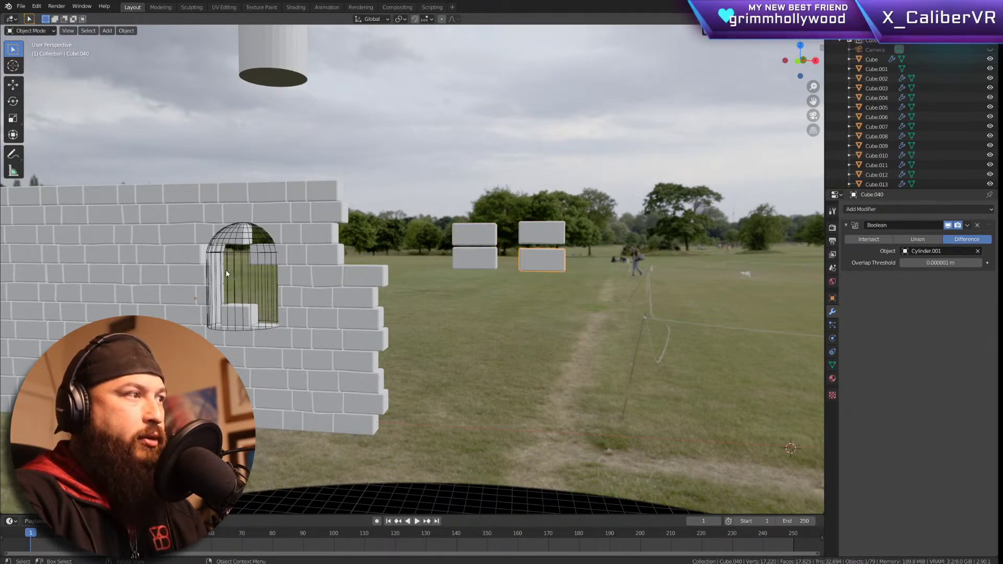
{"action": "left_click", "coordinate": [243, 271]}
{"action": "key", "text": "g"}
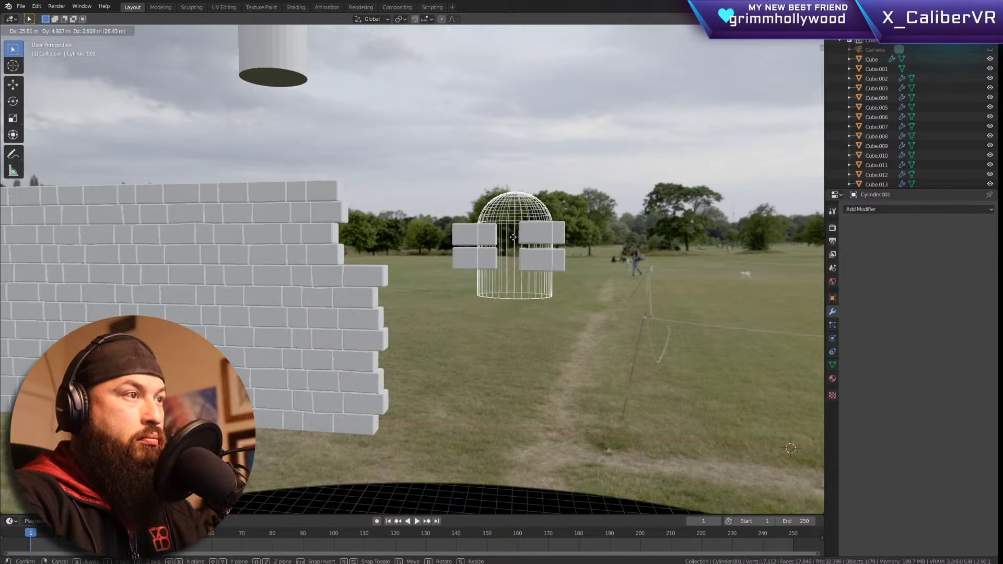
{"action": "left_click", "coordinate": [510, 232]}
Step: Examine from the side and front how the arched cutter cuts the four loose bricks
{"action": "key", "text": "KP_1"}
{"action": "key", "text": "KP_3"}
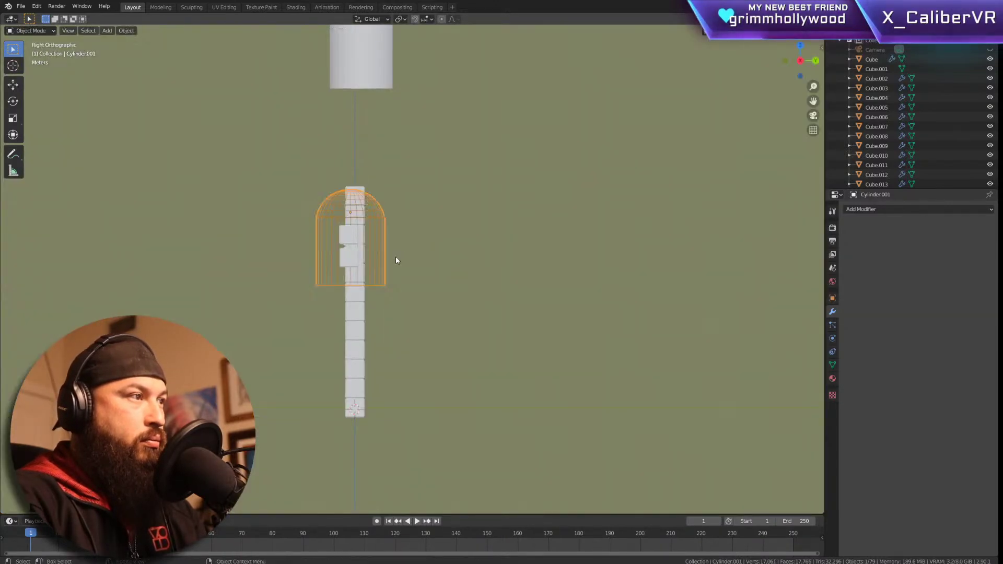
{"action": "key", "text": "KP_1"}
{"action": "scroll", "coordinate": [522, 240], "scroll_direction": "up", "scroll_amount": 4}
{"action": "key", "text": "Tab"}
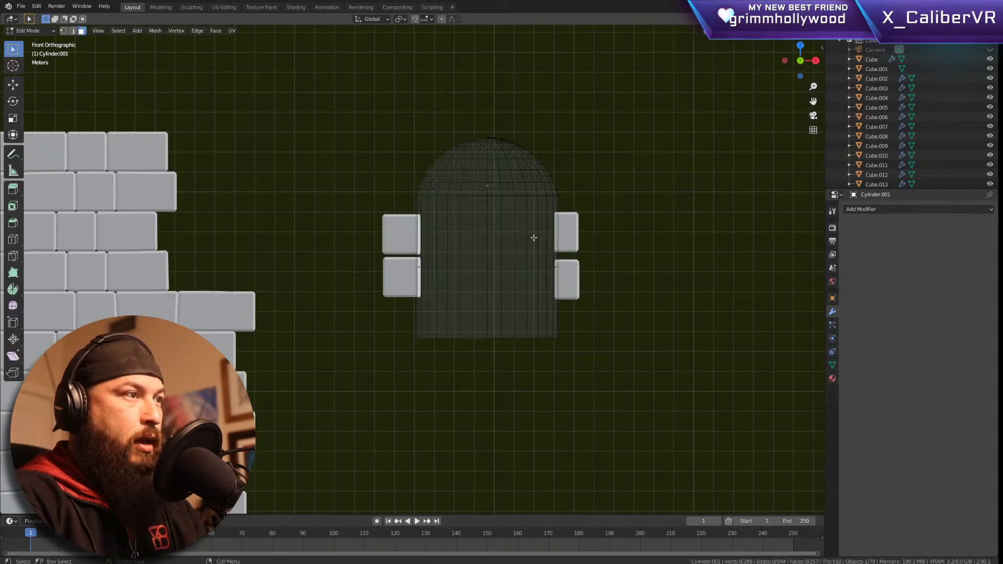
{"action": "key", "text": "Tab"}
{"action": "scroll", "coordinate": [586, 236], "scroll_direction": "down", "scroll_amount": 2}
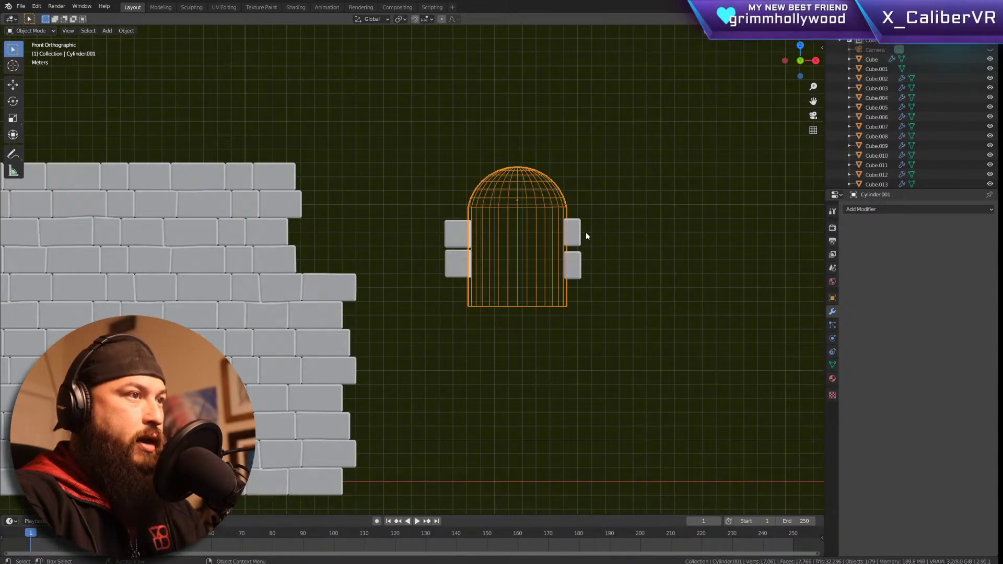
{"action": "left_click", "coordinate": [650, 210]}
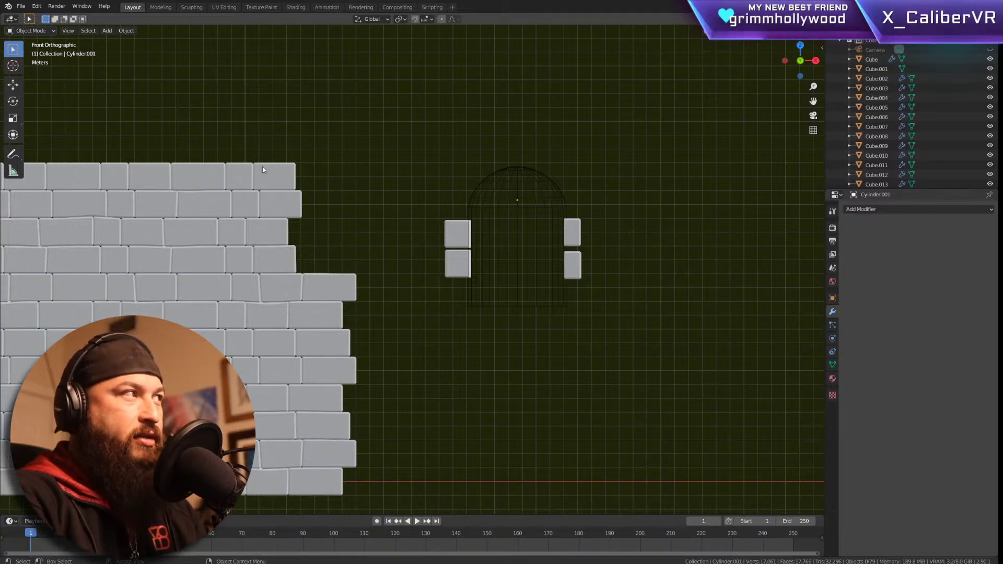
{"action": "scroll", "coordinate": [202, 227], "scroll_direction": "down", "scroll_amount": 4}
{"action": "scroll", "coordinate": [271, 230], "scroll_direction": "up", "scroll_amount": 5}
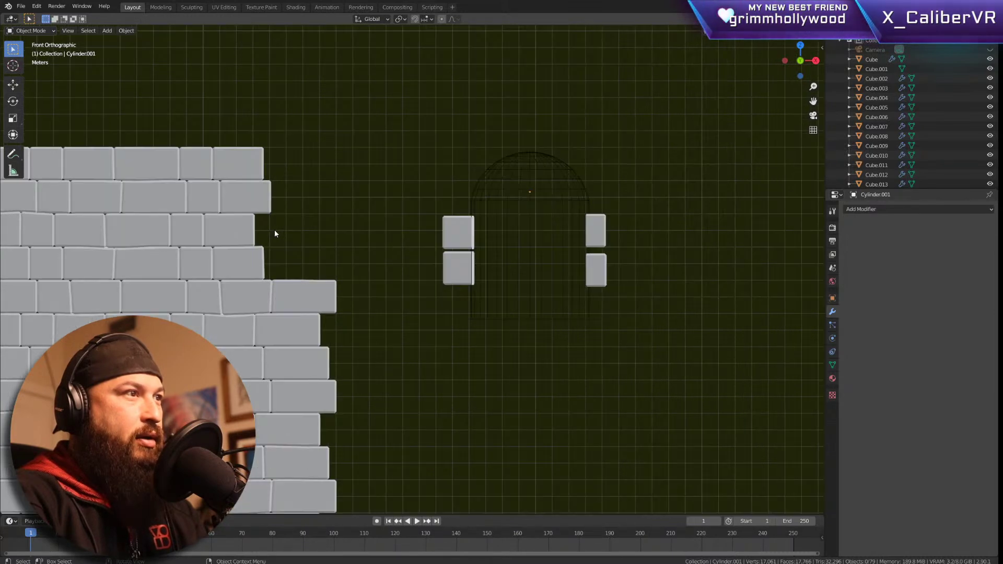
Step: Select the four loose bricks and move them together clear of the cutter, up beside the wall's top courses
{"action": "middle_click_drag", "start_coordinate": [179, 81], "coordinate": [469, 204]}
{"action": "left_click", "coordinate": [467, 233]}
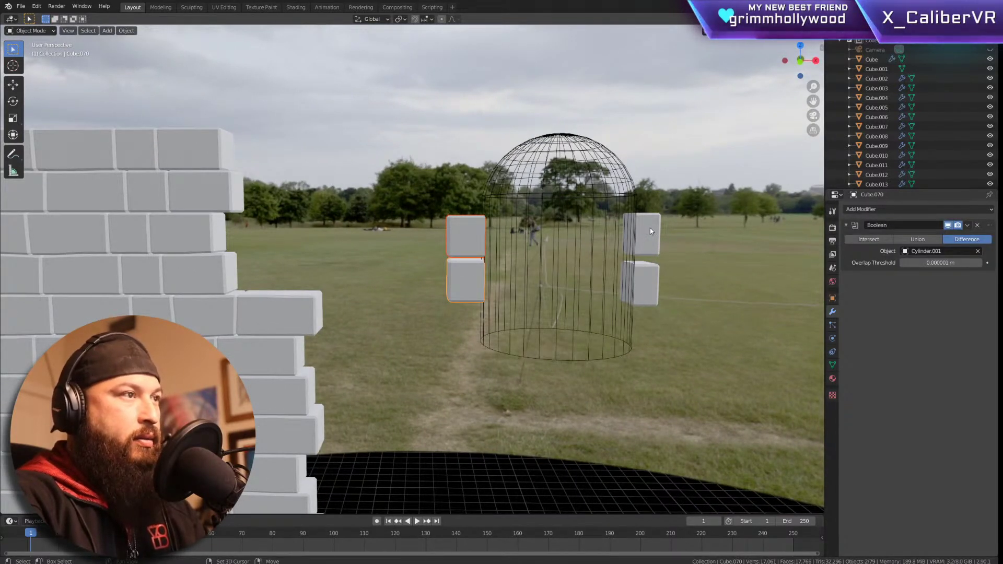
{"action": "left_click", "coordinate": [657, 278], "text": "shift"}
{"action": "key", "text": "g"}
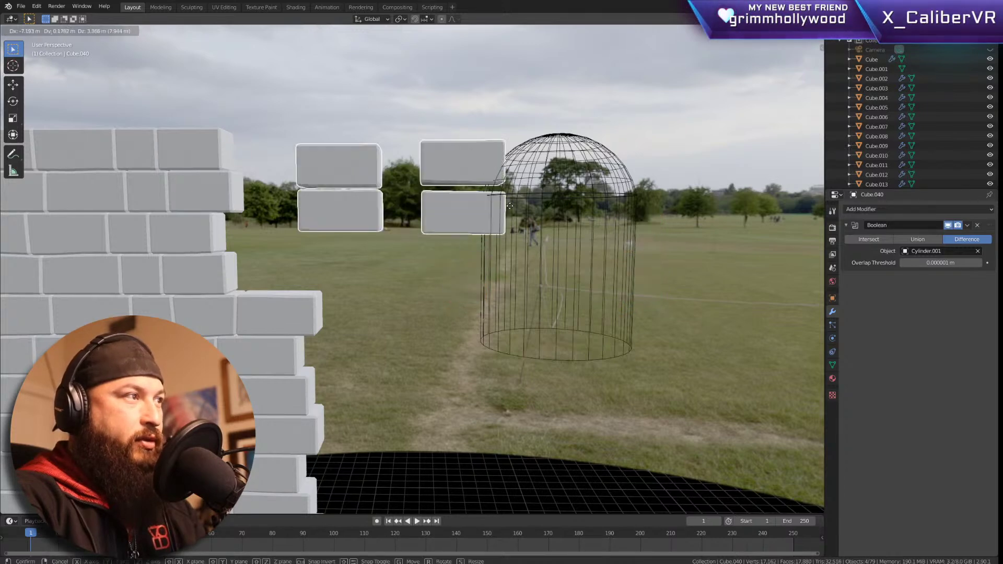
{"action": "left_click", "coordinate": [457, 189]}
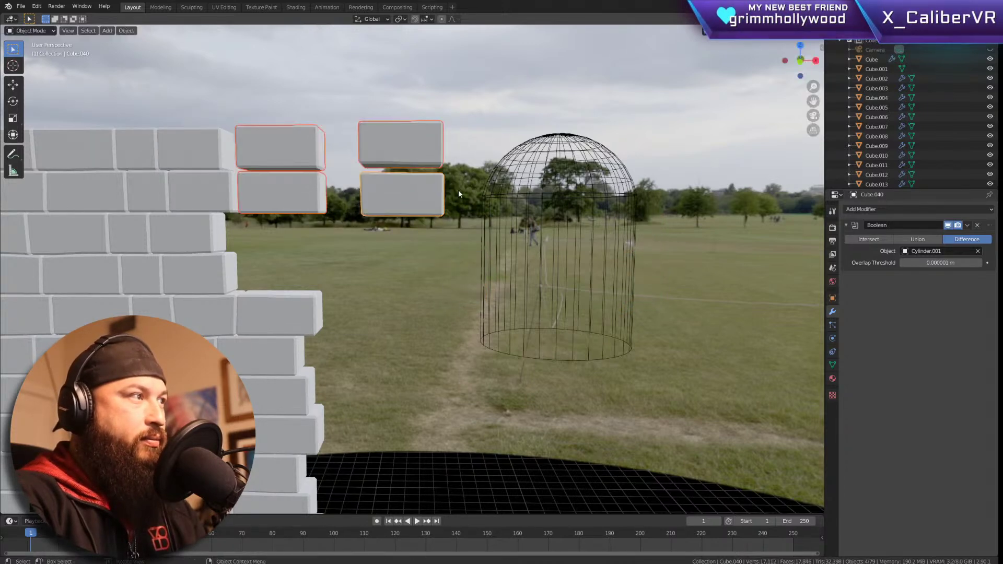
Step: Move the arched cutter over the top free corner of the wall, into the nearest loose bricks
{"action": "left_click", "coordinate": [558, 186]}
{"action": "key", "text": "g"}
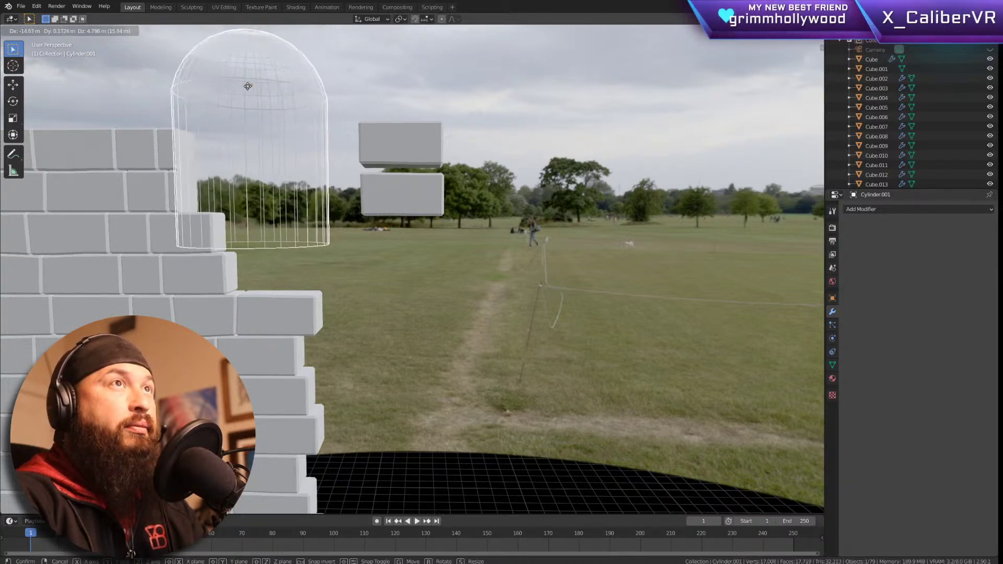
{"action": "left_click", "coordinate": [240, 85]}
{"action": "middle_click_drag", "start_coordinate": [154, 181], "coordinate": [374, 195], "text": "shift"}
{"action": "scroll", "coordinate": [538, 213], "scroll_direction": "up", "scroll_amount": 3}
{"action": "scroll", "coordinate": [538, 213], "scroll_direction": "down", "scroll_amount": 2}
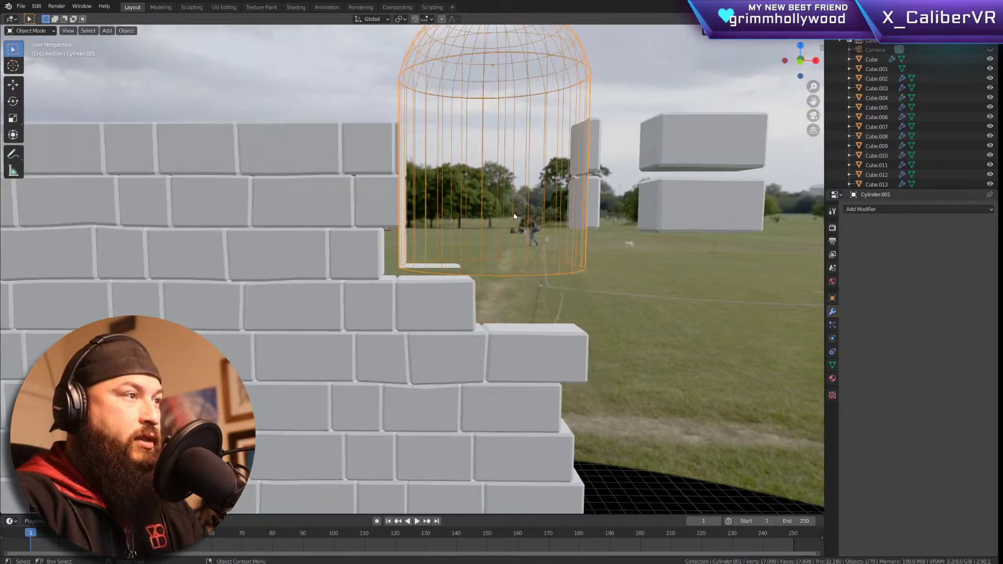
Step: Try the arched cutter at several positions along and above the wall's upper free end to test the brick cuts
{"action": "key", "text": "g"}
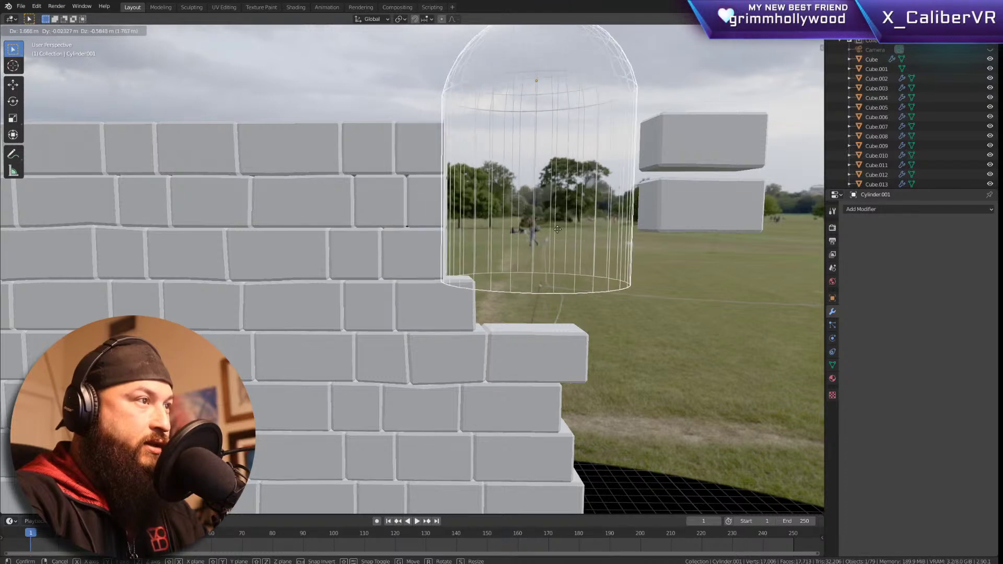
{"action": "left_click", "coordinate": [507, 210]}
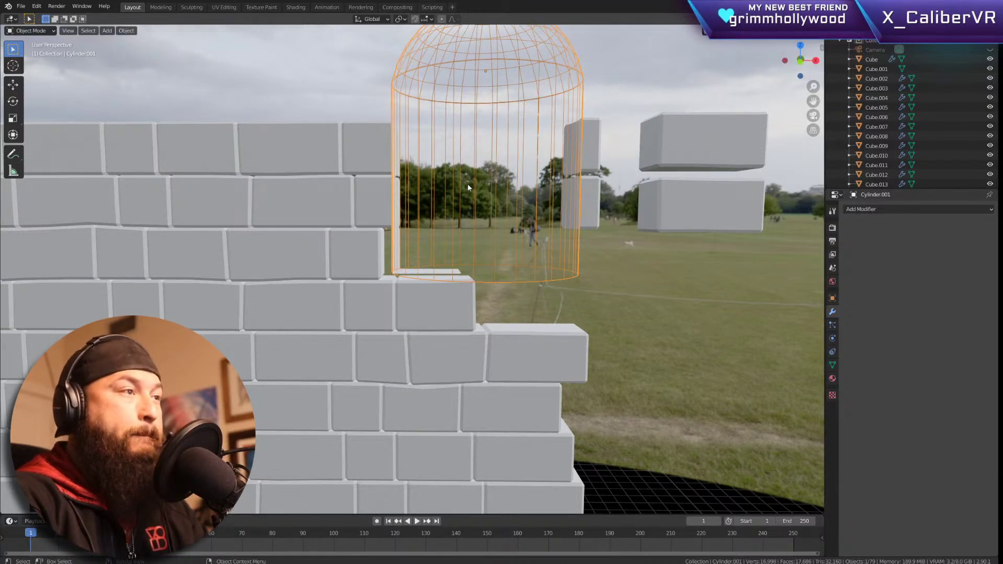
{"action": "key", "text": "g"}
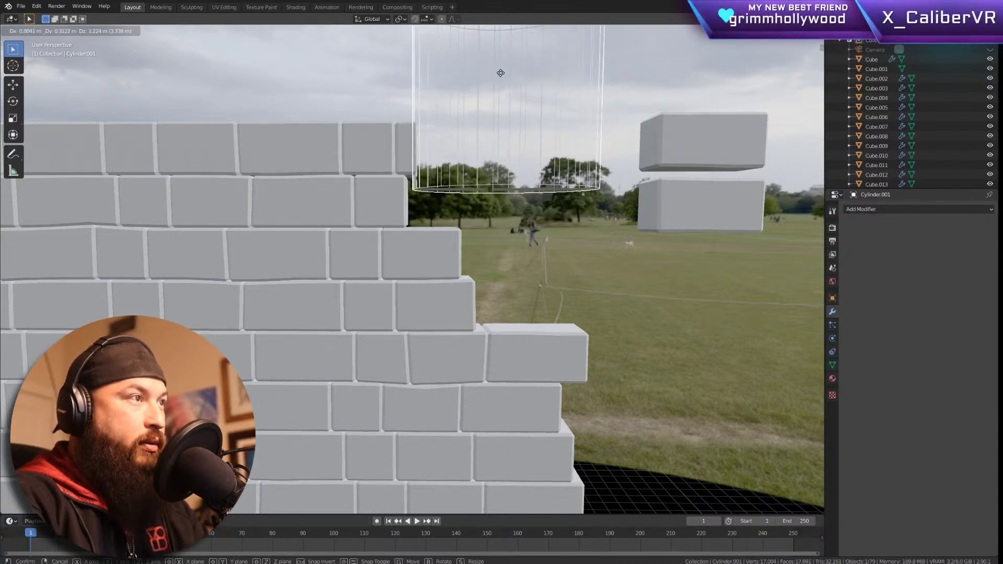
{"action": "left_click", "coordinate": [565, 105]}
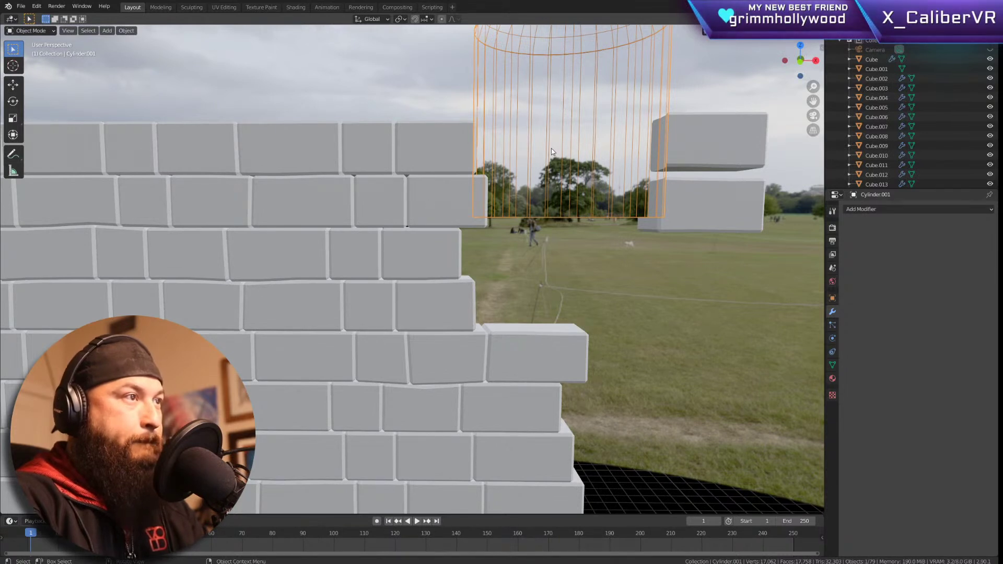
{"action": "key", "text": "g"}
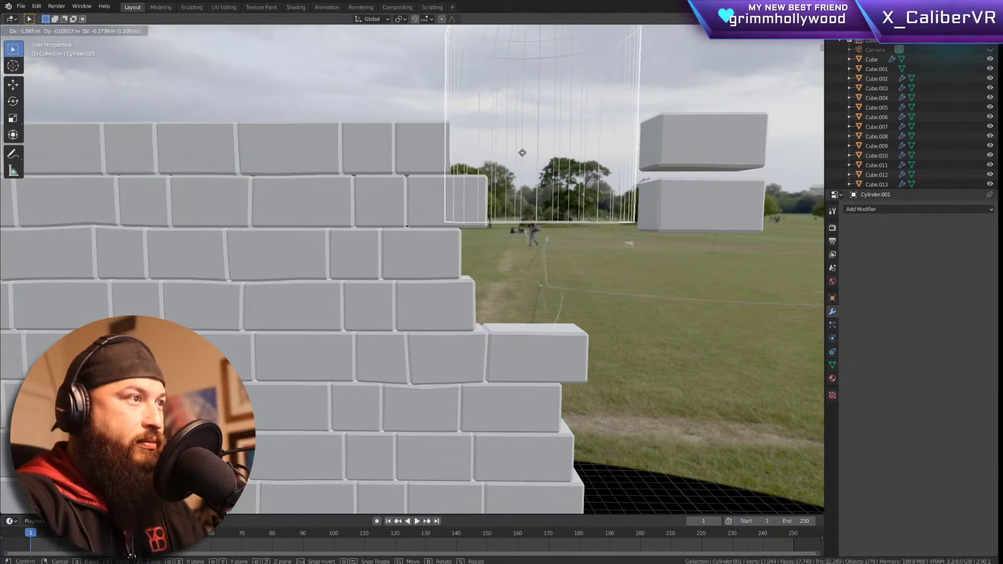
{"action": "left_click", "coordinate": [523, 155]}
Step: Inspect the mesh of a single brick in the fourth course from the top in Edit Mode, and return to Object Mode
{"action": "scroll", "coordinate": [487, 302], "scroll_direction": "down", "scroll_amount": 9}
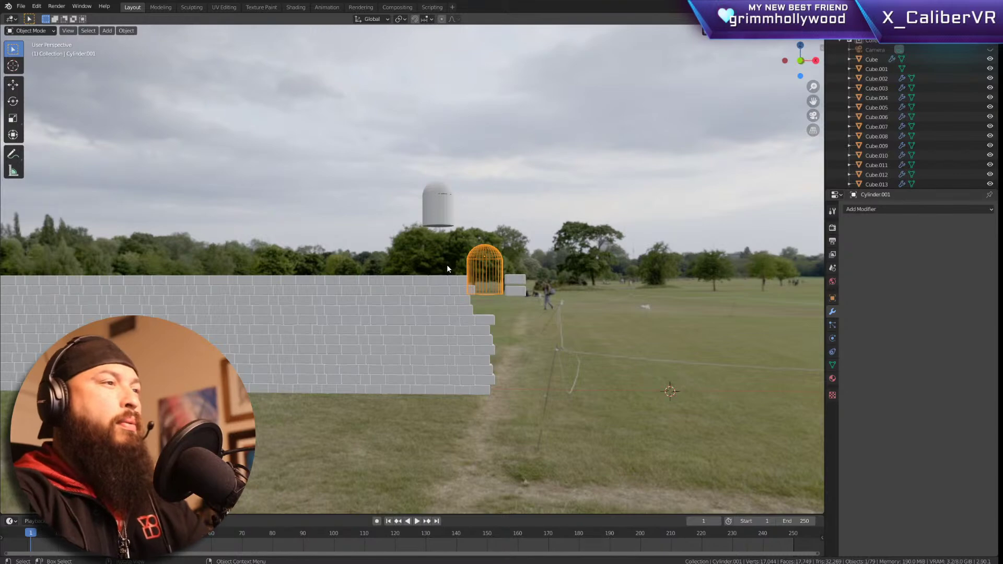
{"action": "scroll", "coordinate": [461, 291], "scroll_direction": "up", "scroll_amount": 6}
{"action": "middle_click_drag", "start_coordinate": [487, 338], "coordinate": [544, 291], "text": "shift"}
{"action": "left_click", "coordinate": [490, 269]}
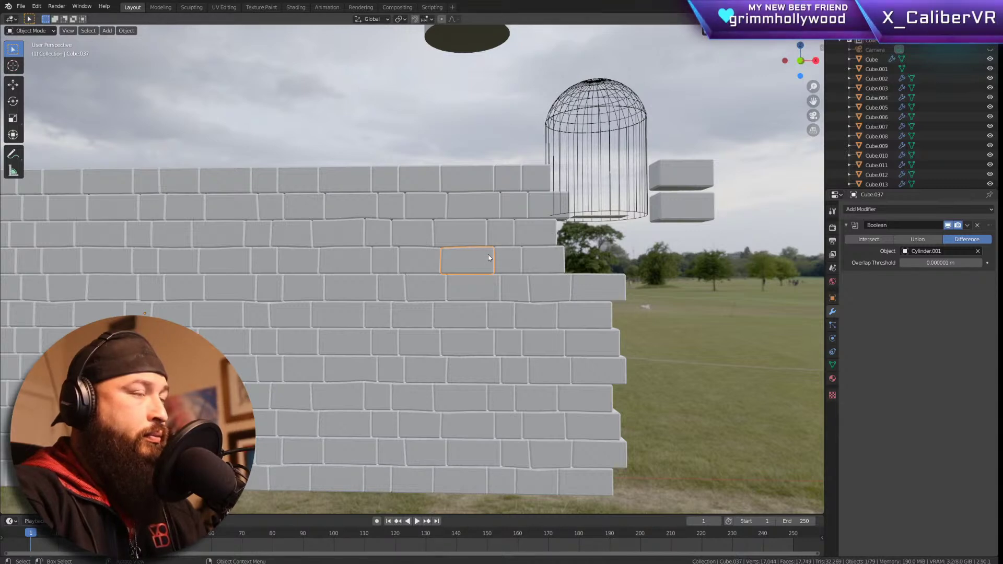
{"action": "scroll", "coordinate": [488, 255], "scroll_direction": "up", "scroll_amount": 8}
{"action": "key", "text": "Tab"}
{"action": "middle_click_drag", "start_coordinate": [490, 275], "coordinate": [518, 268]}
{"action": "mouse_move", "coordinate": [518, 268]}
{"action": "middle_mouse_down"}
{"action": "mouse_move", "coordinate": [489, 272]}
{"action": "mouse_move", "coordinate": [517, 265]}
{"action": "middle_mouse_up"}
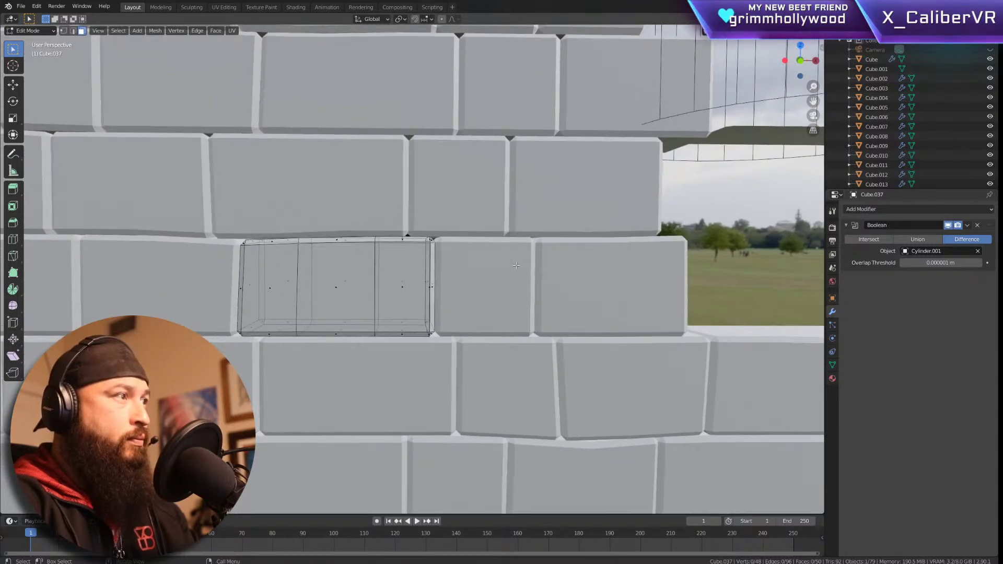
{"action": "key", "text": "Tab"}
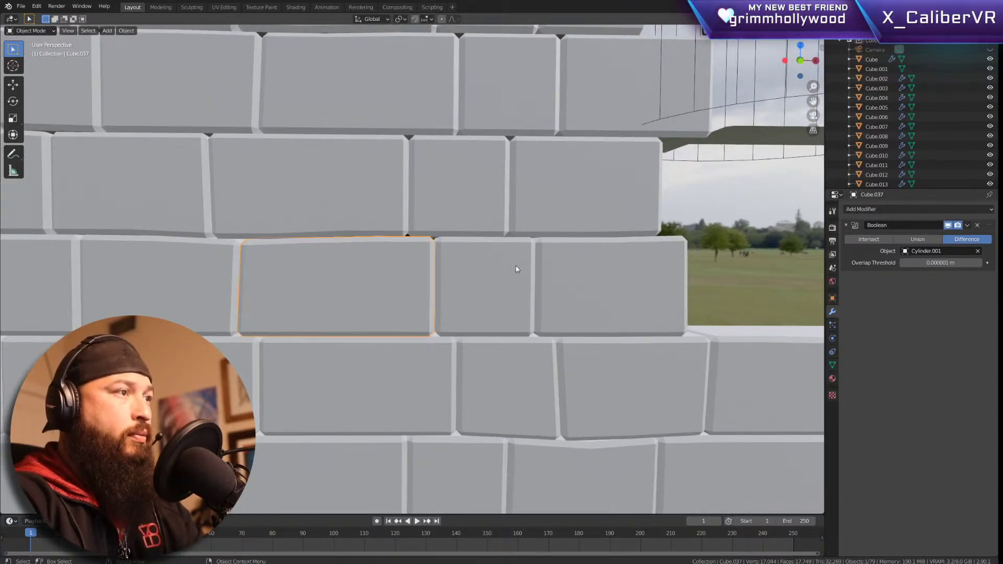
Step: Undo the cutter moves and the group move of the four loose bricks, so the cutter is back in the wall
{"action": "scroll", "coordinate": [528, 263], "scroll_direction": "down", "scroll_amount": 8}
{"action": "key", "text": "ctrl+z"}
{"action": "key", "text": "ctrl+z"}
{"action": "key", "text": "ctrl+z"}
{"action": "key", "text": "ctrl+z"}
{"action": "key", "text": "ctrl+z"}
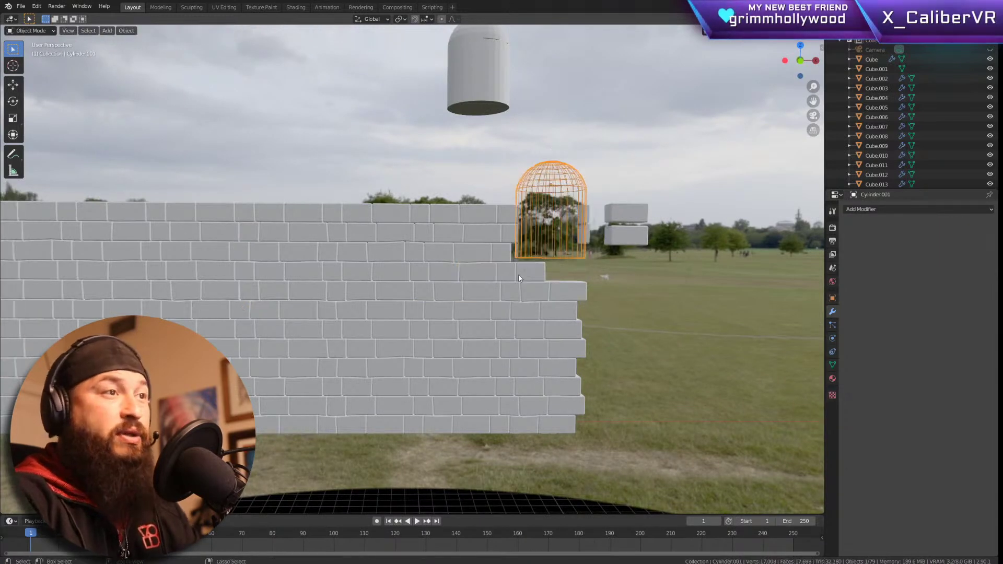
{"action": "key", "text": "ctrl+z"}
{"action": "key", "text": "ctrl+z"}
{"action": "key", "text": "ctrl+z"}
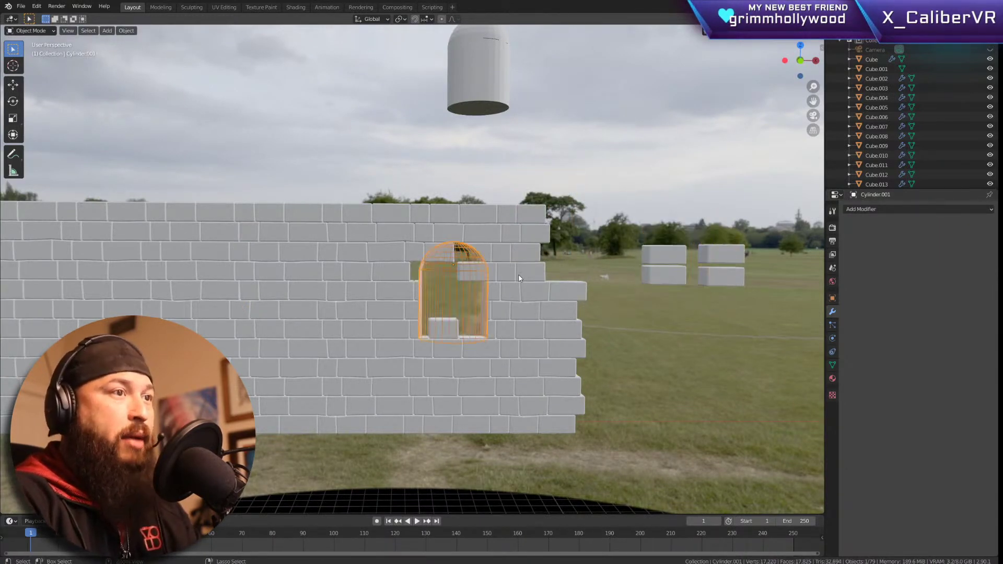
Step: Undo the individual brick moves and the loose-parts separation, back to the joined upper end section in Edit Mode
{"action": "key", "text": "ctrl+z"}
{"action": "key", "text": "ctrl+z"}
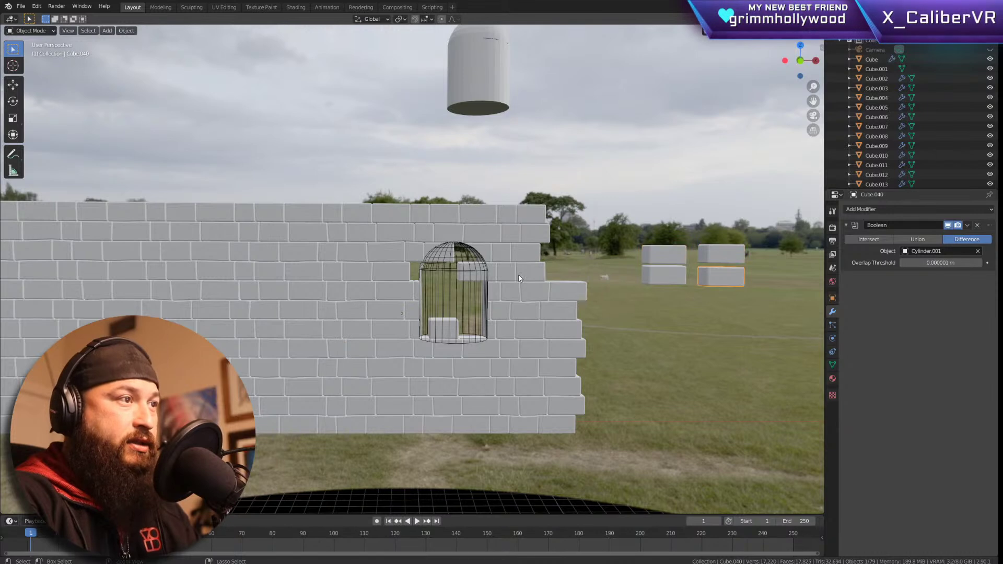
{"action": "key", "text": "ctrl+z"}
{"action": "key", "text": "ctrl+z"}
{"action": "key", "text": "ctrl+z"}
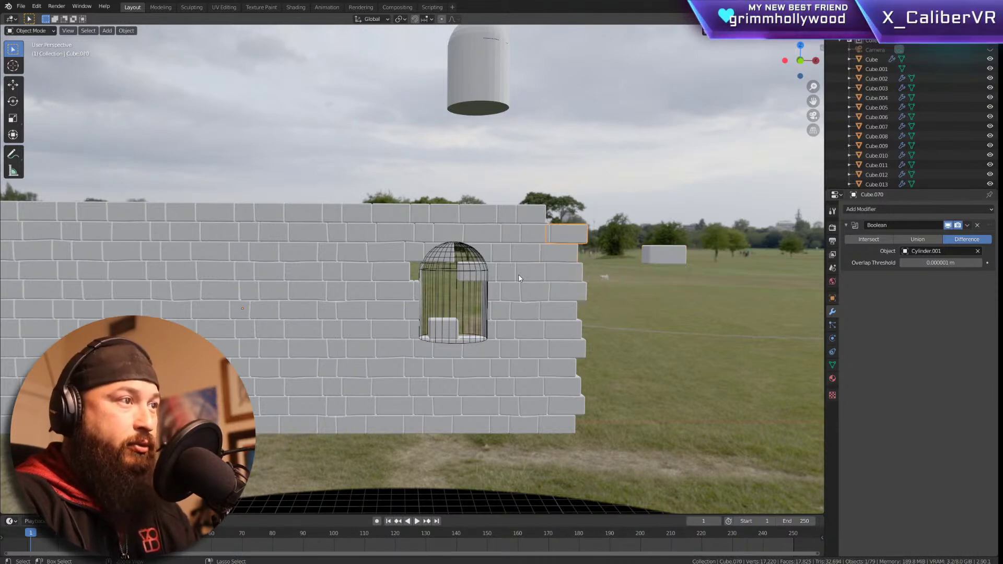
{"action": "key", "text": "ctrl+z"}
{"action": "key", "text": "ctrl+z"}
{"action": "key", "text": "ctrl+z"}
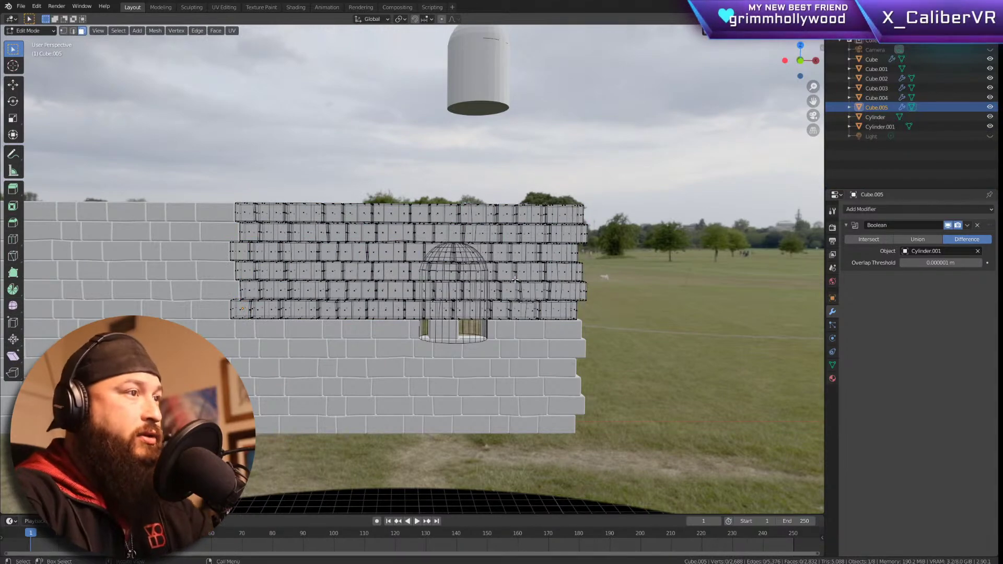
Step: Examine the brick joints and bevelled edges of the wall's upper end section up close in Edit Mode, and return to Object Mode
{"action": "scroll", "coordinate": [533, 264], "scroll_direction": "up", "scroll_amount": 6}
{"action": "middle_click_drag", "start_coordinate": [611, 257], "coordinate": [582, 273]}
{"action": "middle_click_drag", "start_coordinate": [324, 379], "coordinate": [568, 281], "text": "shift"}
{"action": "scroll", "coordinate": [569, 281], "scroll_direction": "up", "scroll_amount": 8}
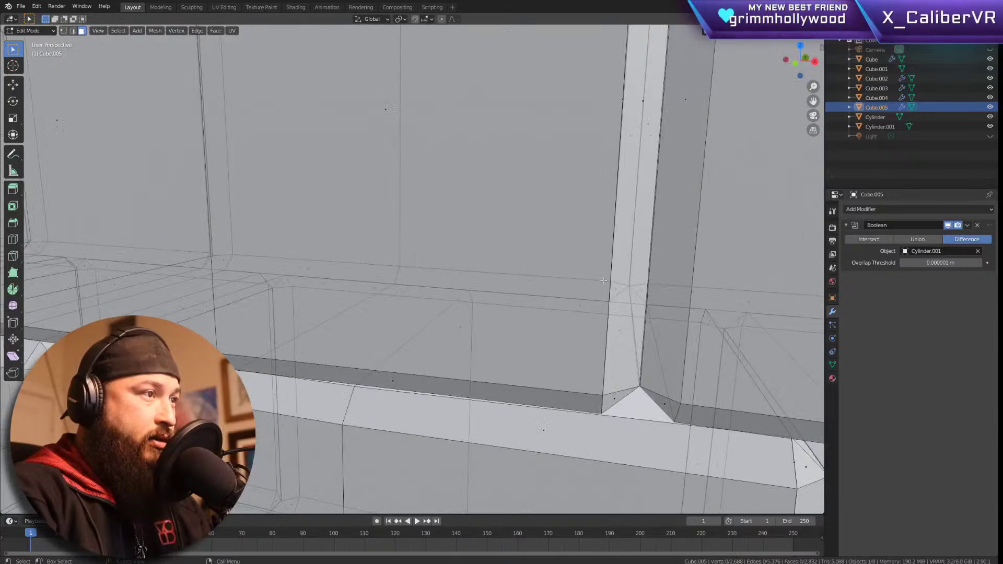
{"action": "scroll", "coordinate": [526, 384], "scroll_direction": "down", "scroll_amount": 5}
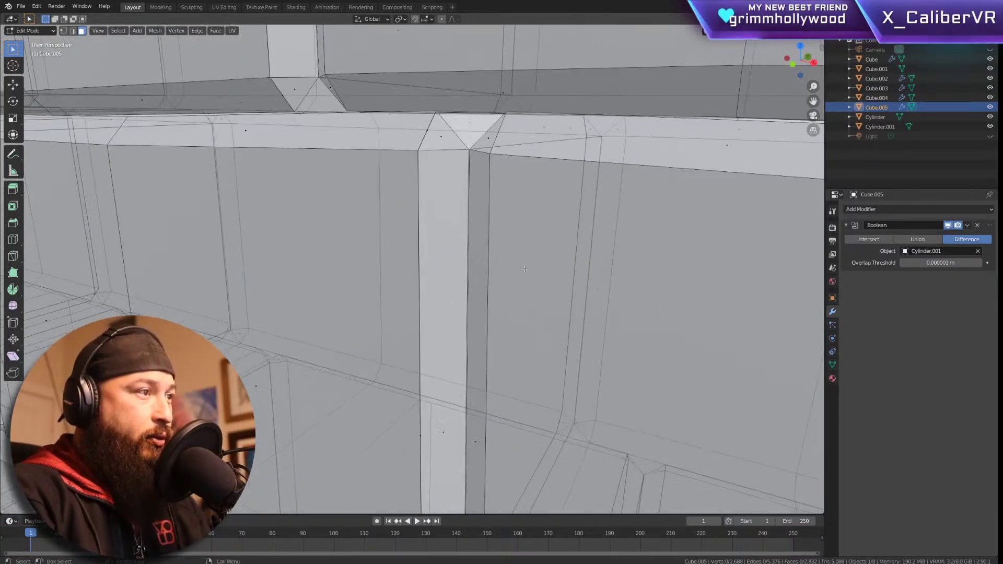
{"action": "middle_click_drag", "start_coordinate": [526, 384], "coordinate": [554, 334]}
{"action": "scroll", "coordinate": [553, 335], "scroll_direction": "up", "scroll_amount": 5}
{"action": "middle_click_drag", "start_coordinate": [575, 285], "coordinate": [602, 276]}
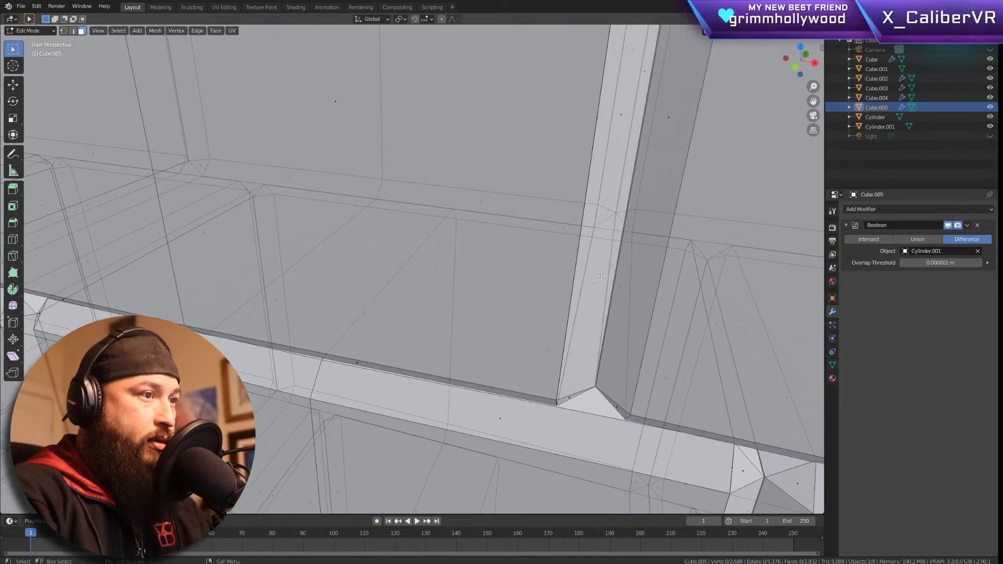
{"action": "scroll", "coordinate": [602, 276], "scroll_direction": "down", "scroll_amount": 5, "text": "shift"}
{"action": "scroll", "coordinate": [603, 276], "scroll_direction": "down", "scroll_amount": 2, "text": "shift"}
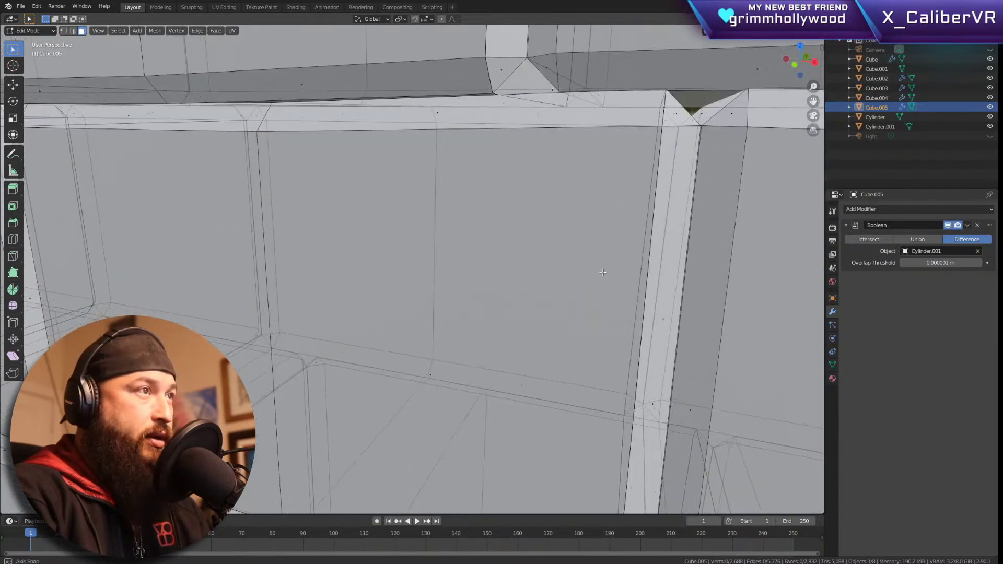
{"action": "middle_click_drag", "start_coordinate": [602, 272], "coordinate": [575, 208], "text": "shift"}
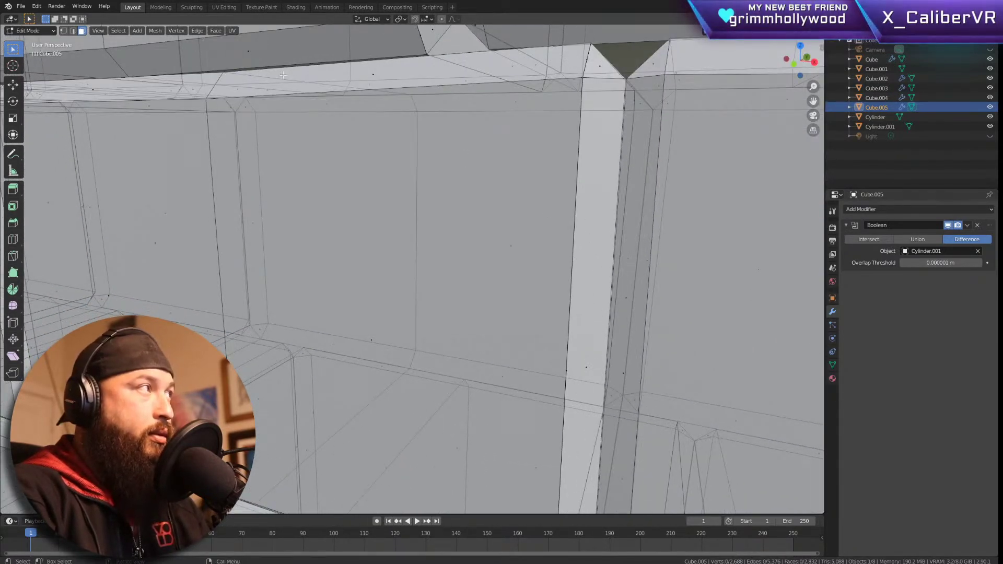
{"action": "middle_click_drag", "start_coordinate": [501, 271], "coordinate": [486, 244]}
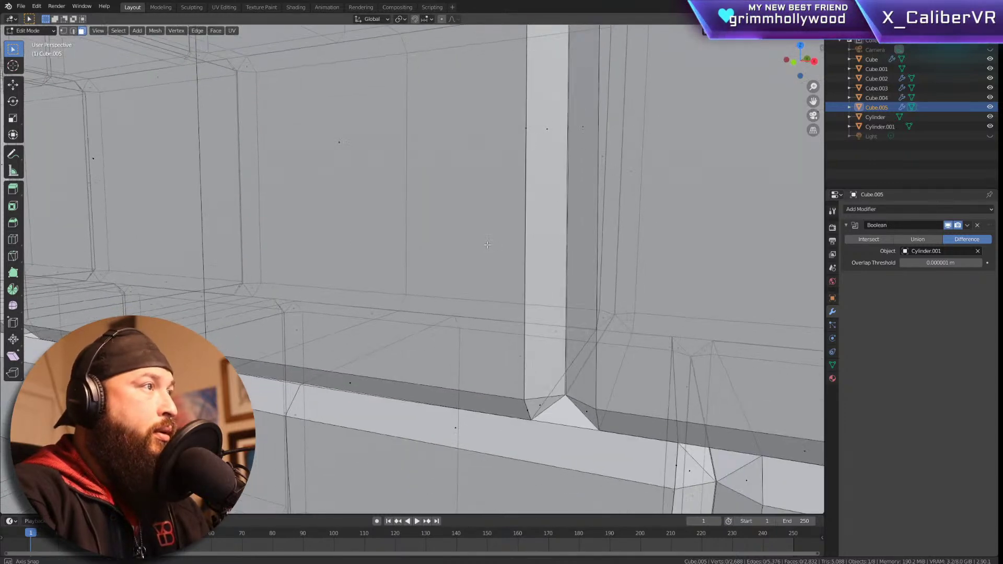
{"action": "middle_click_drag", "start_coordinate": [574, 258], "coordinate": [517, 239]}
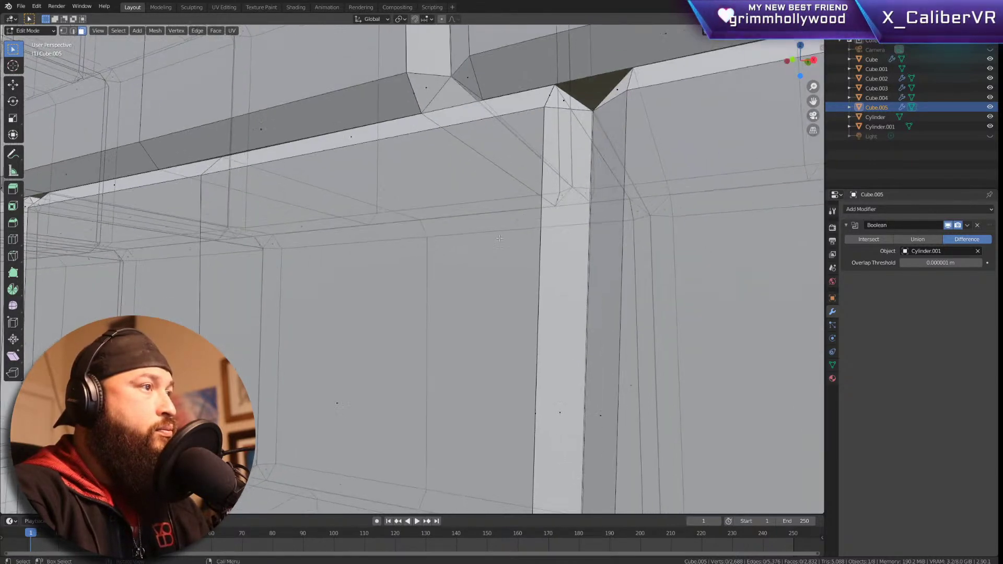
{"action": "left_click", "coordinate": [269, 113]}
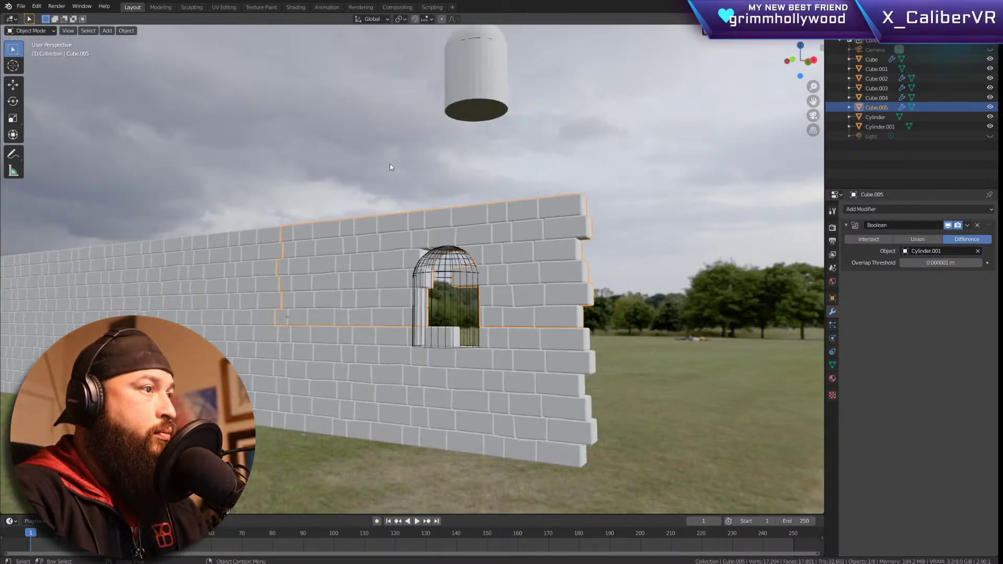
Step: Examine the cut bricks around the arched opening up close and from a distance along the whole wall
{"action": "scroll", "coordinate": [406, 268], "scroll_direction": "up", "scroll_amount": 4}
{"action": "middle_click_drag", "start_coordinate": [413, 272], "coordinate": [454, 291]}
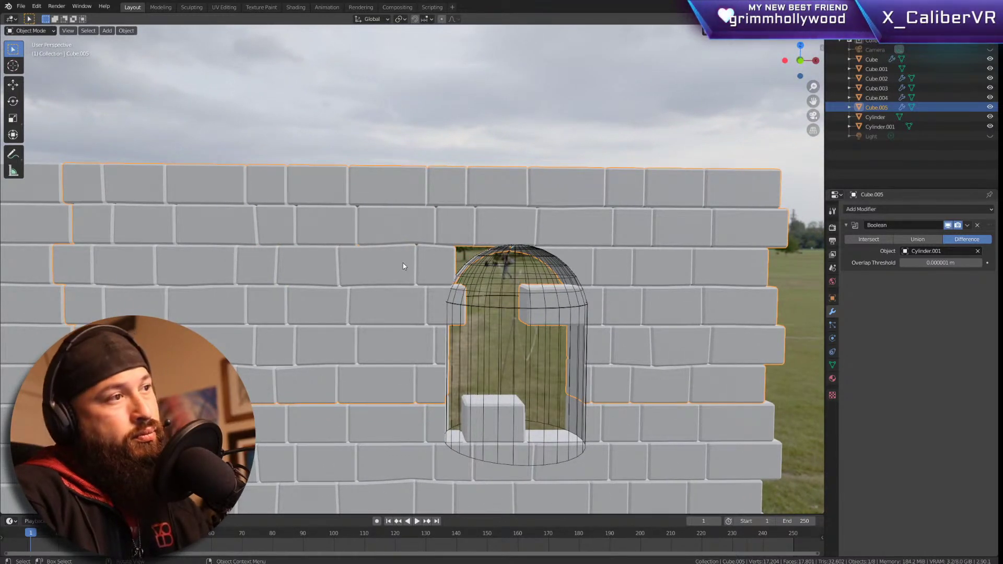
{"action": "scroll", "coordinate": [403, 262], "scroll_direction": "up", "scroll_amount": 4}
{"action": "middle_click_drag", "start_coordinate": [402, 262], "coordinate": [426, 267]}
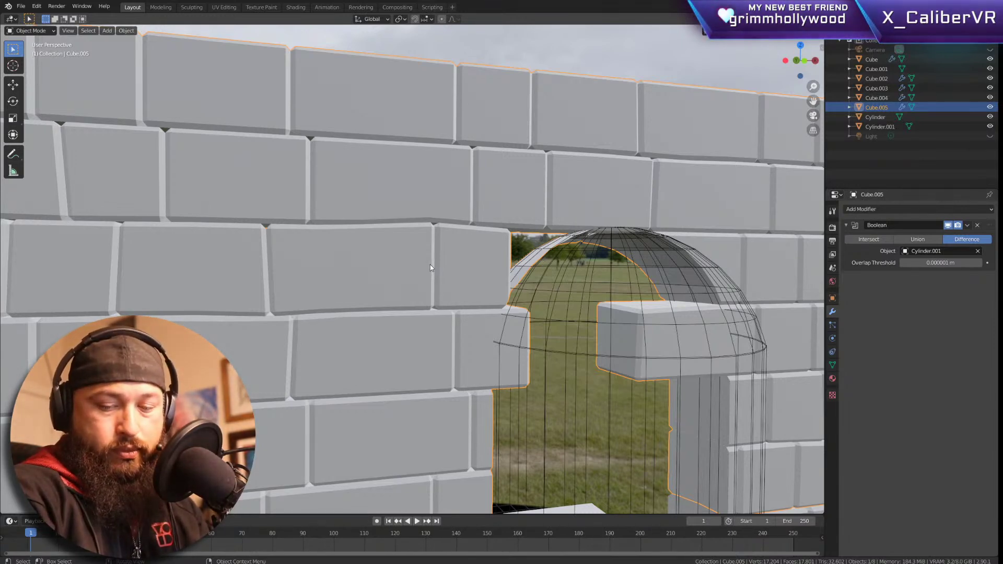
{"action": "scroll", "coordinate": [431, 264], "scroll_direction": "down", "scroll_amount": 10}
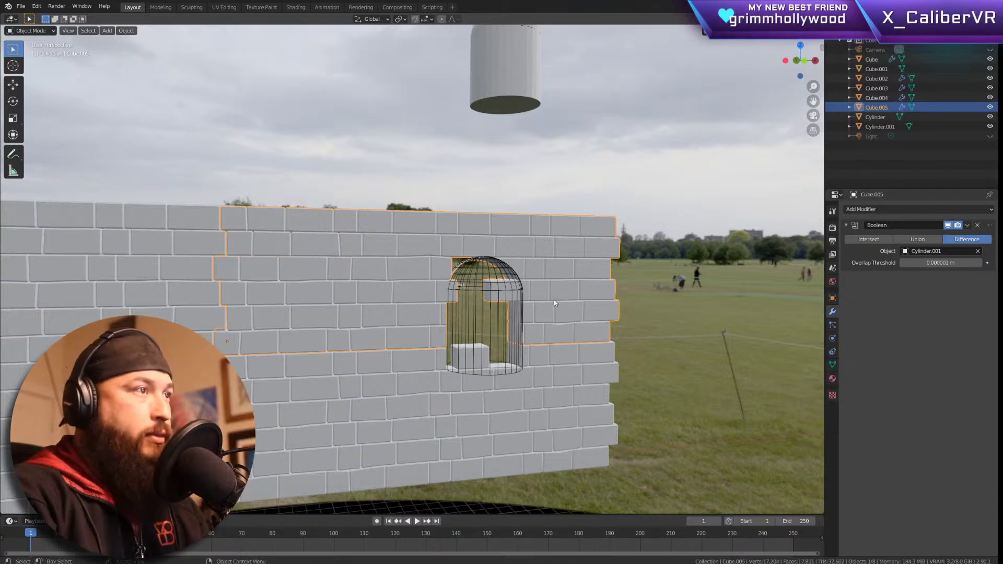
{"action": "scroll", "coordinate": [505, 312], "scroll_direction": "up", "scroll_amount": 2}
{"action": "scroll", "coordinate": [505, 312], "scroll_direction": "down", "scroll_amount": 8}
{"action": "scroll", "coordinate": [448, 284], "scroll_direction": "up", "scroll_amount": 3}
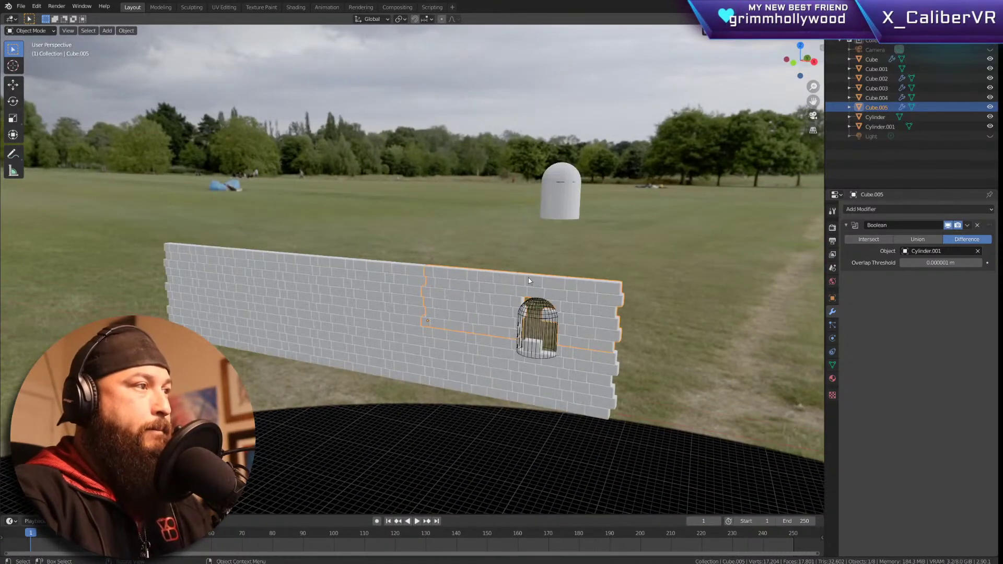
{"action": "scroll", "coordinate": [528, 277], "scroll_direction": "up", "scroll_amount": 2}
{"action": "middle_click_drag", "start_coordinate": [529, 281], "coordinate": [477, 275]}
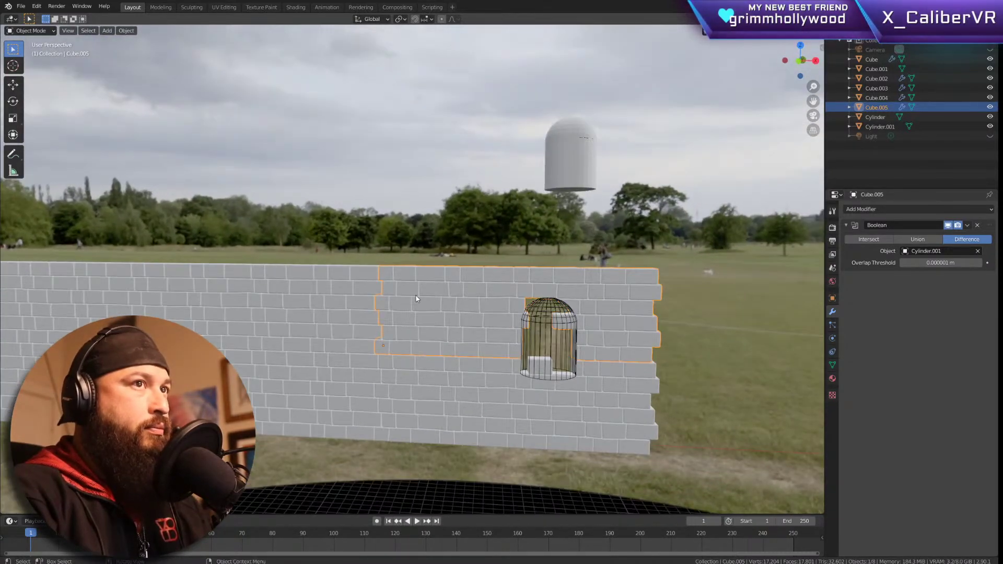
{"action": "scroll", "coordinate": [562, 269], "scroll_direction": "down", "scroll_amount": 6}
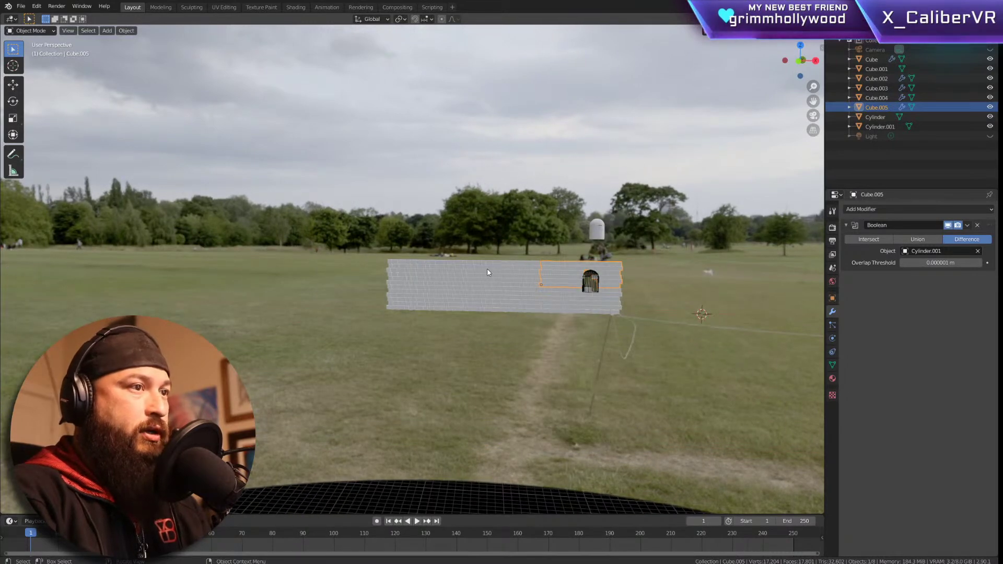
{"action": "middle_click_drag", "start_coordinate": [487, 268], "coordinate": [443, 255]}
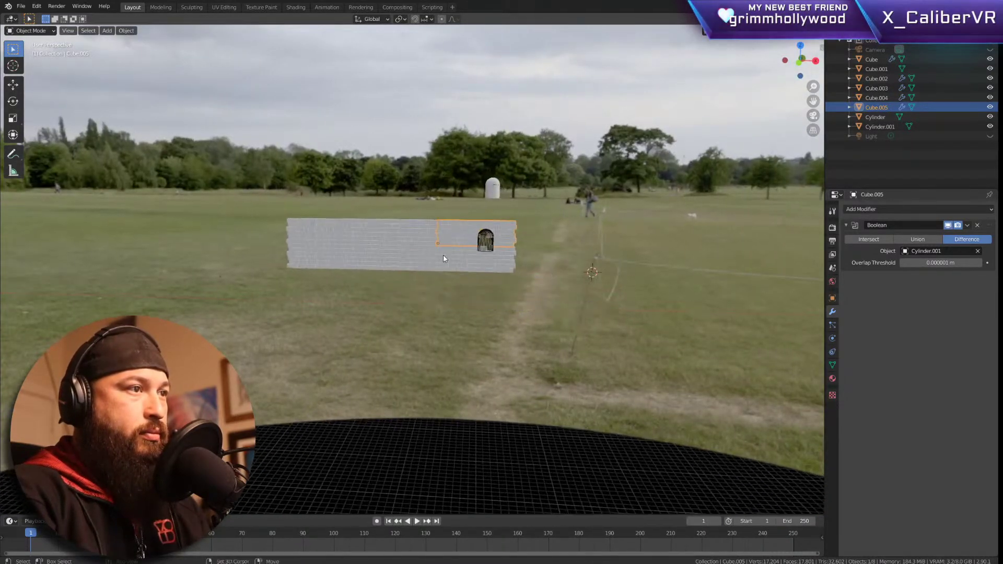
Step: Move the wireframe arched cutter up out of the wall and delete all six brick wall sections
{"action": "scroll", "coordinate": [443, 258], "scroll_direction": "up", "scroll_amount": 4}
{"action": "left_click", "coordinate": [550, 224]}
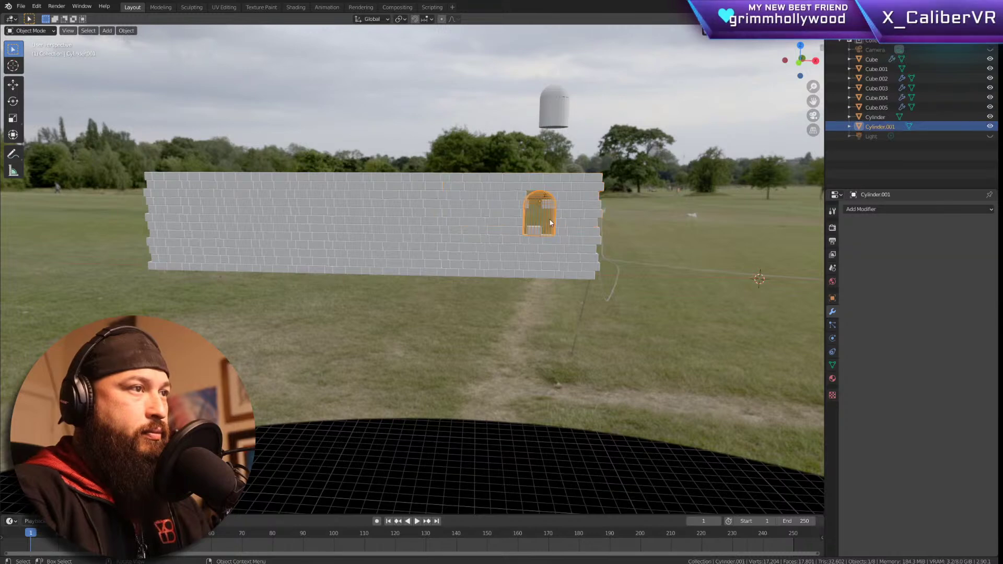
{"action": "key", "text": "g"}
{"action": "left_click", "coordinate": [497, 107]}
{"action": "left_click_drag", "start_coordinate": [661, 158], "coordinate": [105, 308]}
{"action": "key", "text": "Delete"}
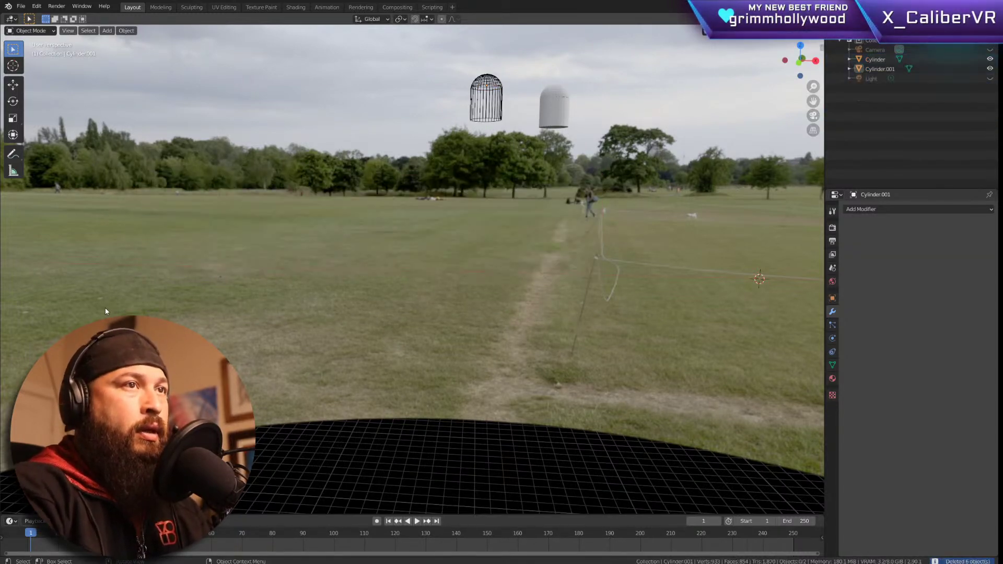
Step: Add a new mesh cube to the scene and frame it in the view
{"action": "key", "text": "shift+a"}
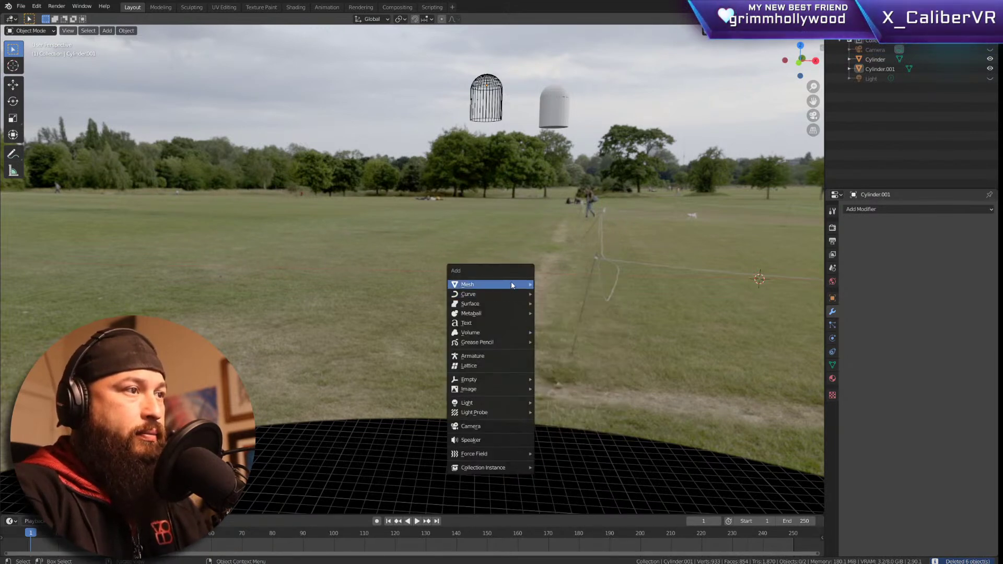
{"action": "mouse_move", "coordinate": [511, 285]}
{"action": "left_click", "coordinate": [553, 294]}
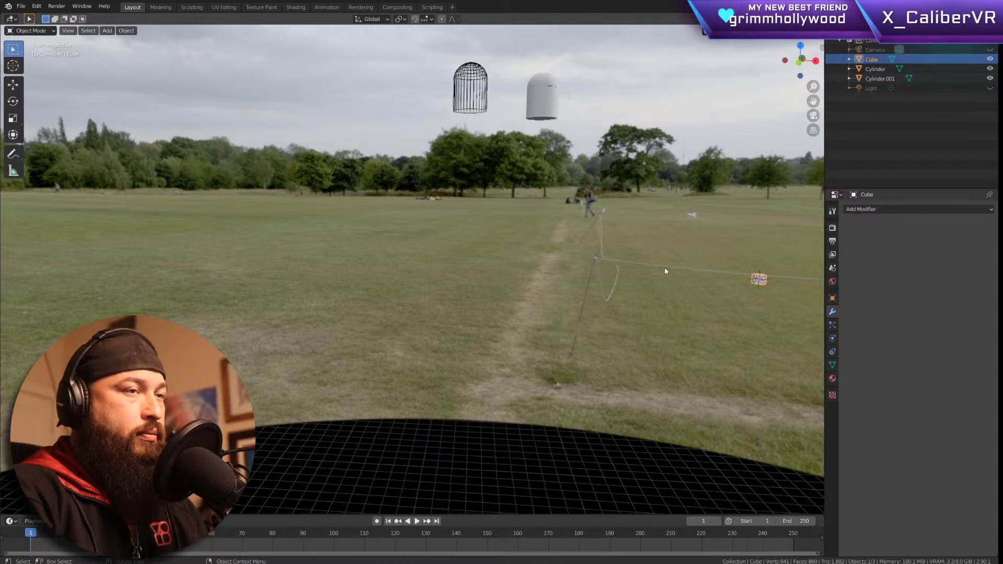
{"action": "key", "text": "KP_Decimal"}
{"action": "middle_click_drag", "start_coordinate": [685, 282], "coordinate": [541, 250], "text": "shift"}
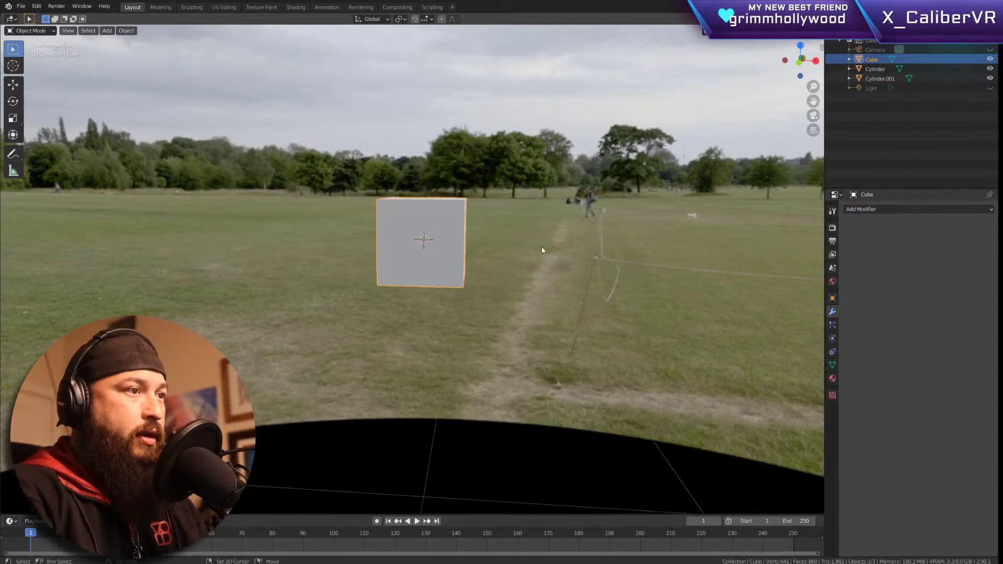
Step: Set the cube's location to 0 m on X, Y and Z
{"action": "left_click", "coordinate": [821, 47]}
{"action": "left_click", "coordinate": [768, 66]}
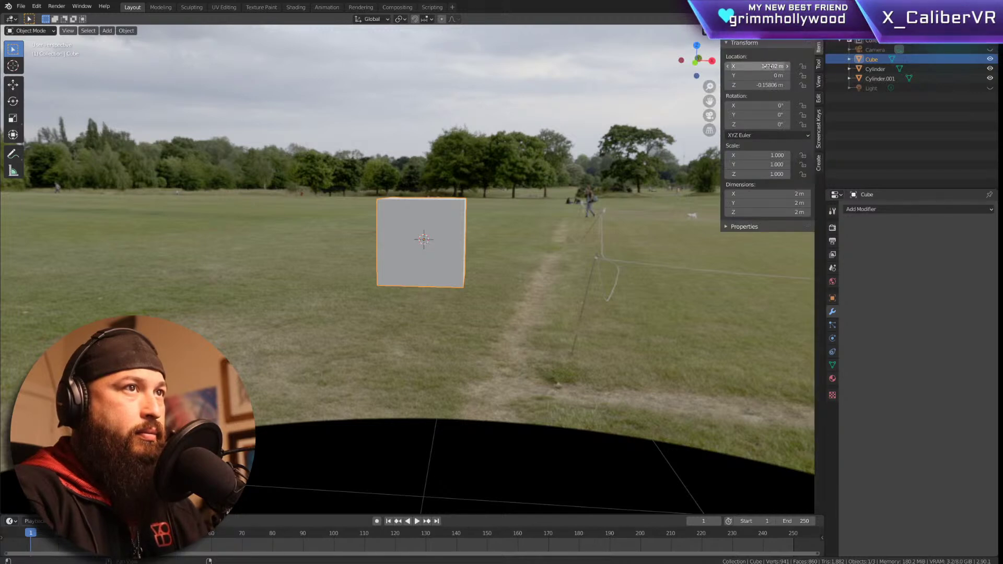
{"action": "type", "text": "0"}
{"action": "key", "text": "Return"}
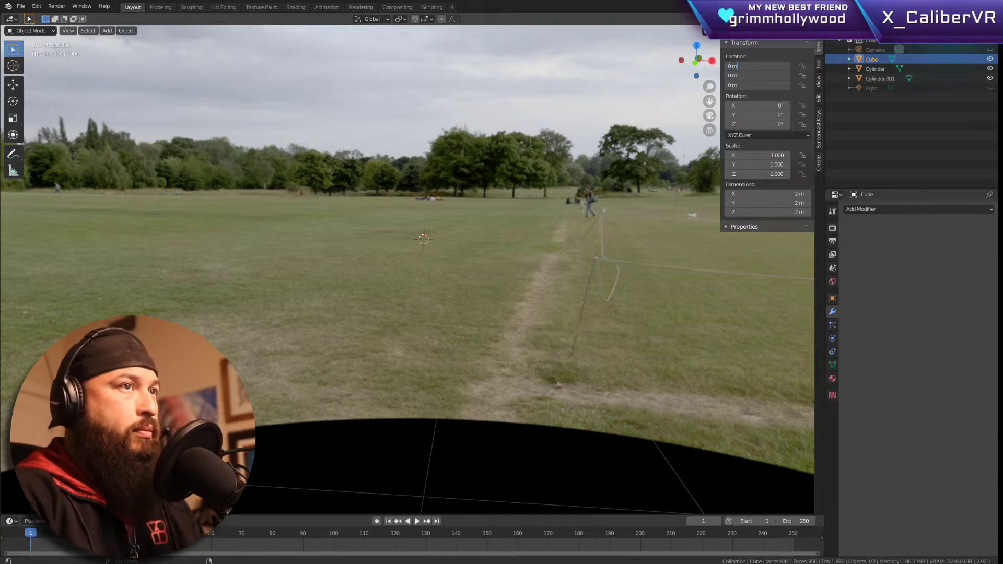
{"action": "key", "text": "Return"}
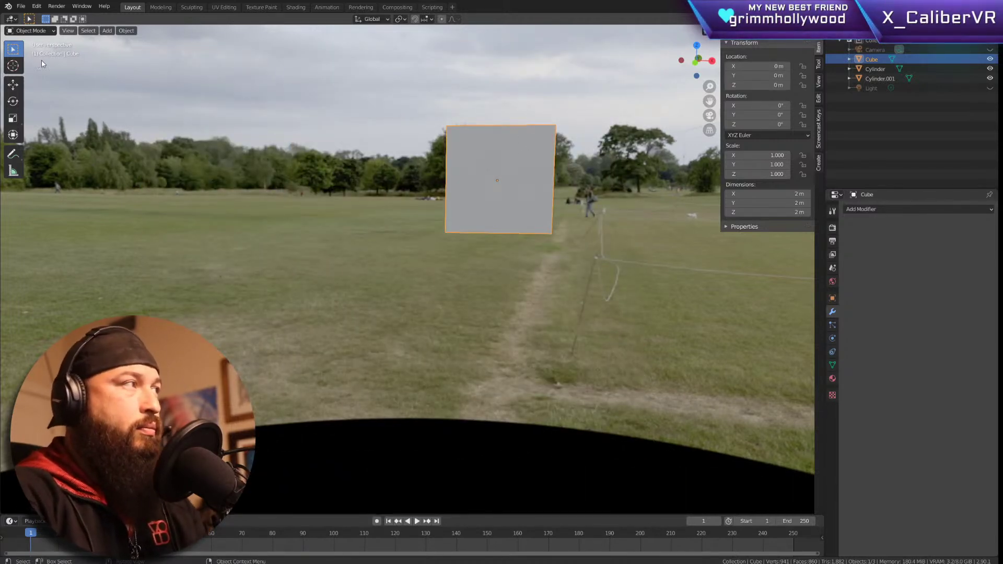
Step: Set the cube's origin with the Geometry to Origin option
{"action": "left_click", "coordinate": [126, 30]}
{"action": "mouse_move", "coordinate": [107, 30]}
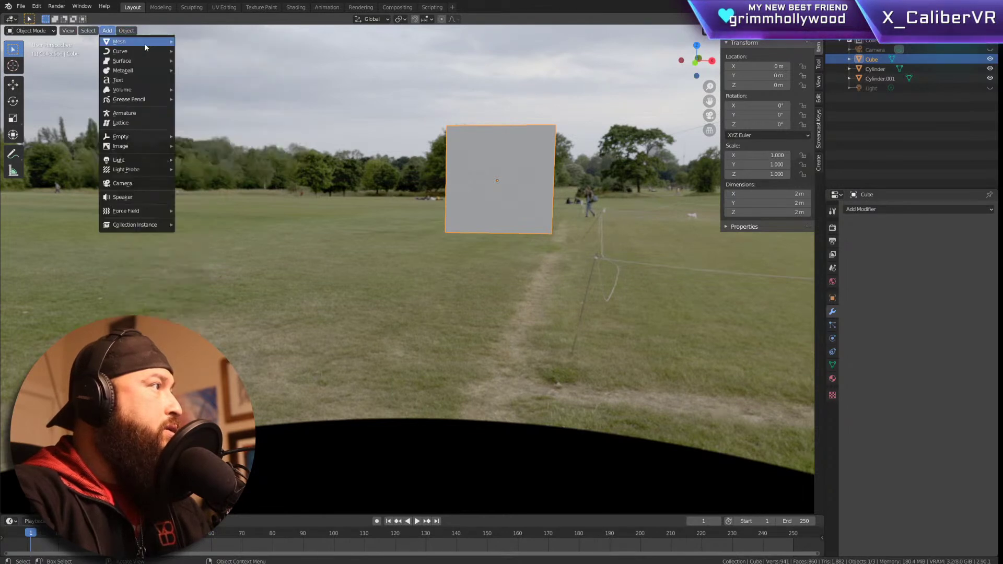
{"action": "mouse_move", "coordinate": [157, 51]}
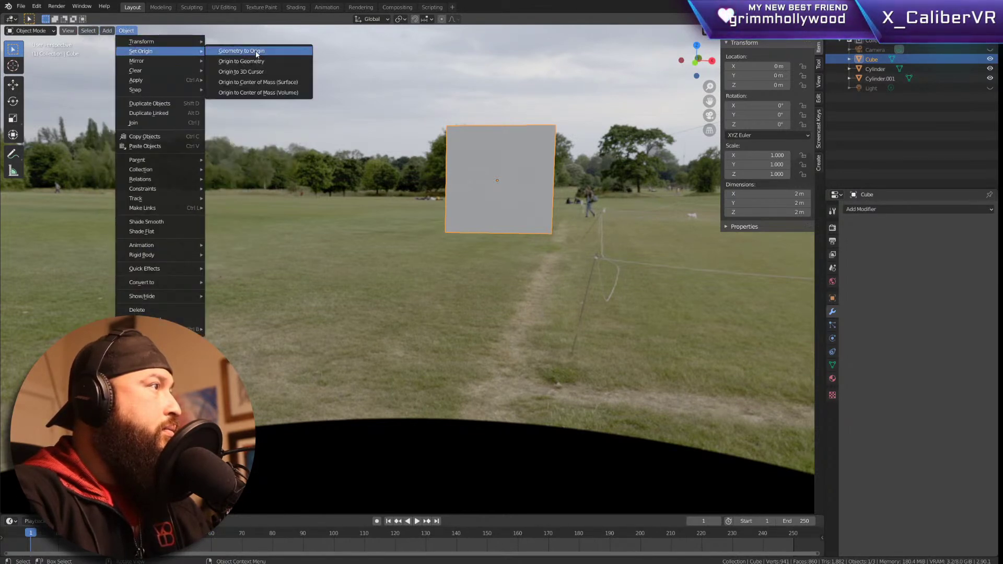
{"action": "left_click", "coordinate": [256, 52]}
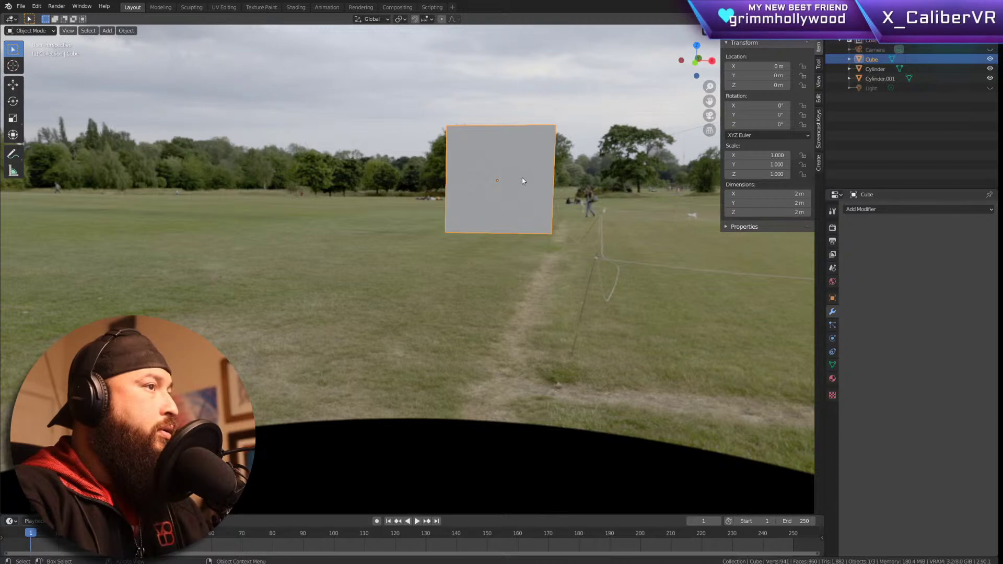
Step: Bevel all edges of the cube by about 0.126 m in Edit Mode and switch to the front orthographic view
{"action": "scroll", "coordinate": [575, 167], "scroll_direction": "up", "scroll_amount": 8}
{"action": "middle_click_drag", "start_coordinate": [503, 112], "coordinate": [582, 130]}
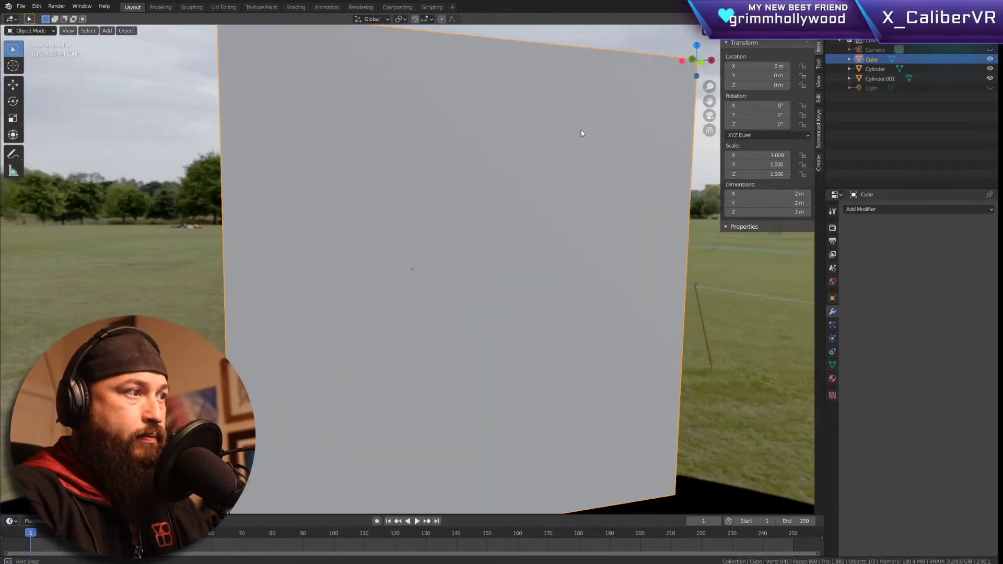
{"action": "scroll", "coordinate": [553, 165], "scroll_direction": "down", "scroll_amount": 3}
{"action": "middle_click_drag", "start_coordinate": [553, 165], "coordinate": [468, 229]}
{"action": "scroll", "coordinate": [473, 222], "scroll_direction": "down", "scroll_amount": 4}
{"action": "scroll", "coordinate": [552, 213], "scroll_direction": "up", "scroll_amount": 1}
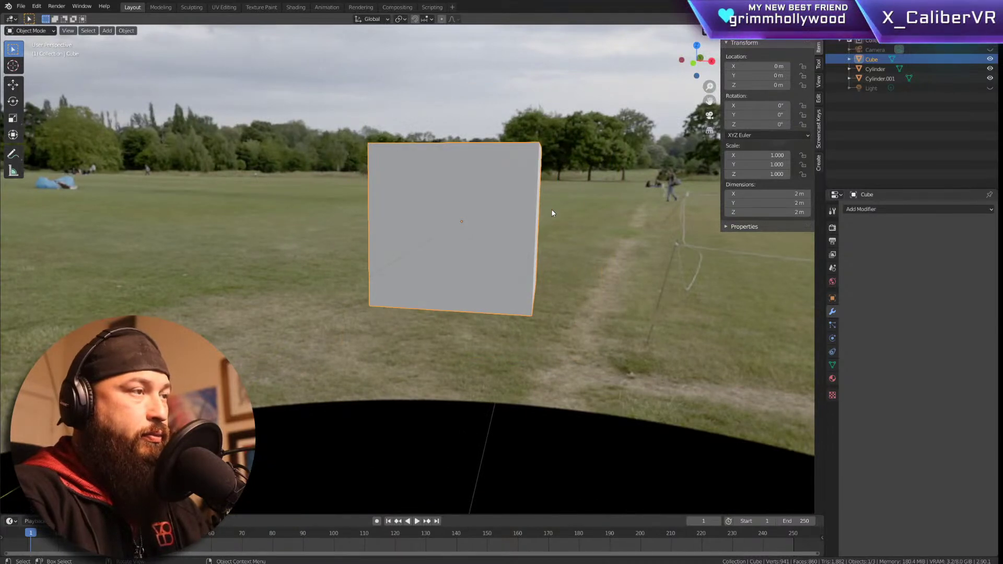
{"action": "key", "text": "Tab"}
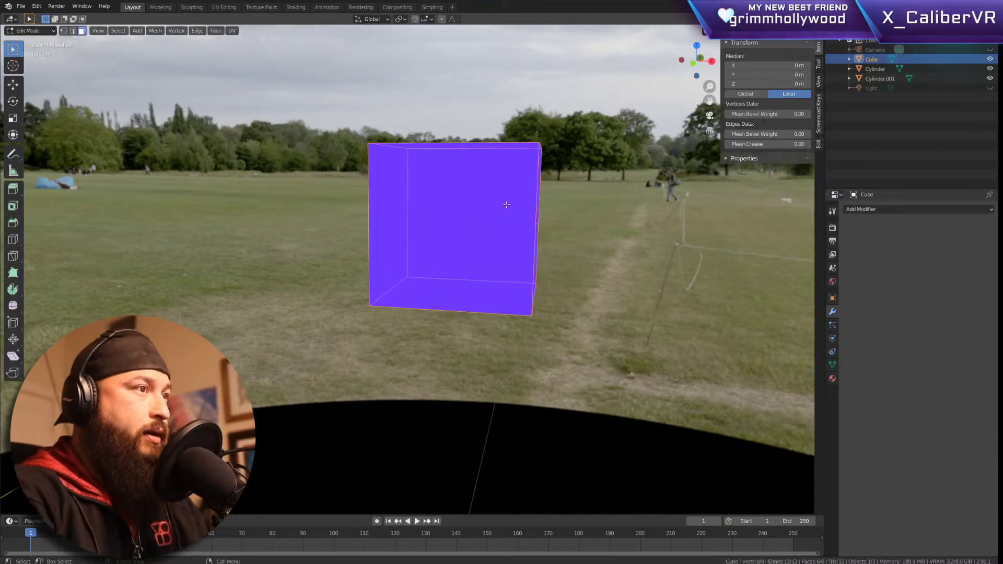
{"action": "key", "text": "ctrl+b"}
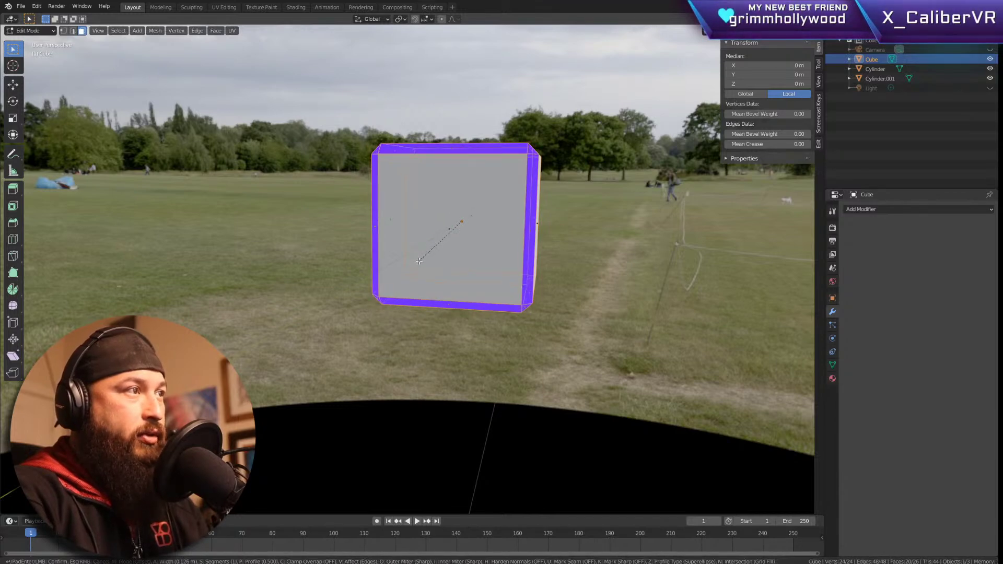
{"action": "left_click", "coordinate": [419, 260]}
{"action": "key", "text": "KP_1"}
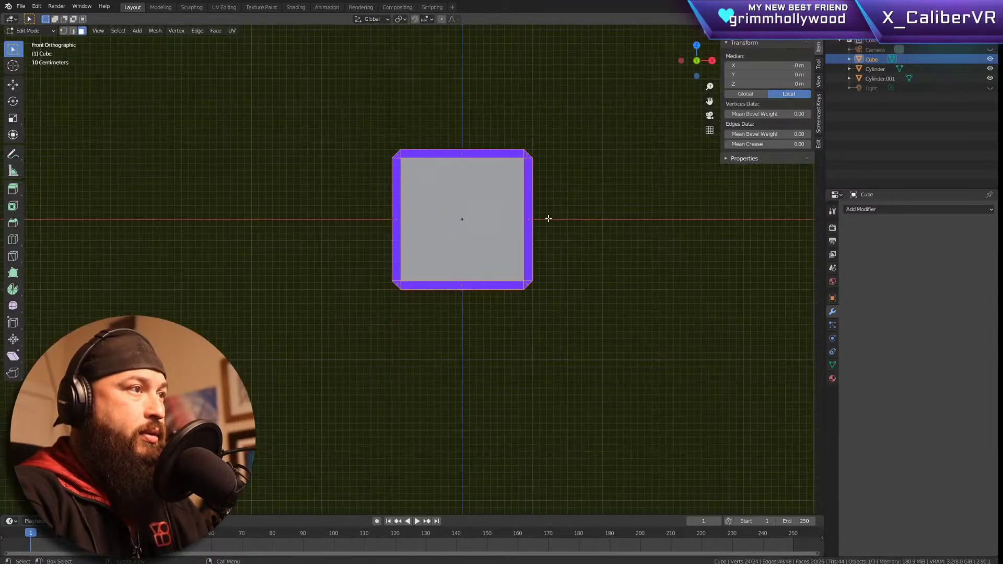
{"action": "middle_click_drag", "start_coordinate": [685, 264], "coordinate": [444, 282], "text": "shift"}
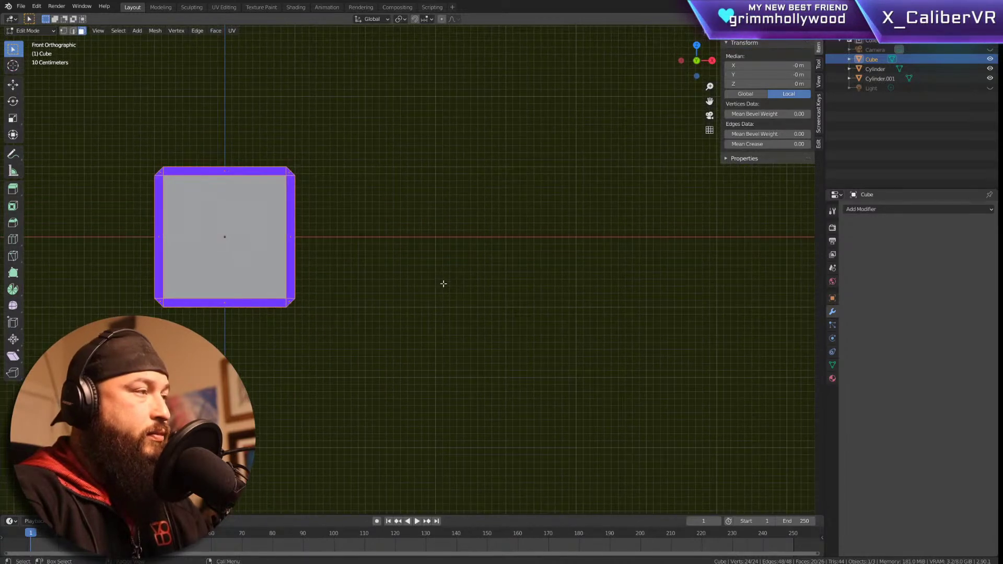
{"action": "key", "text": "shift+d"}
{"action": "key", "text": "x"}
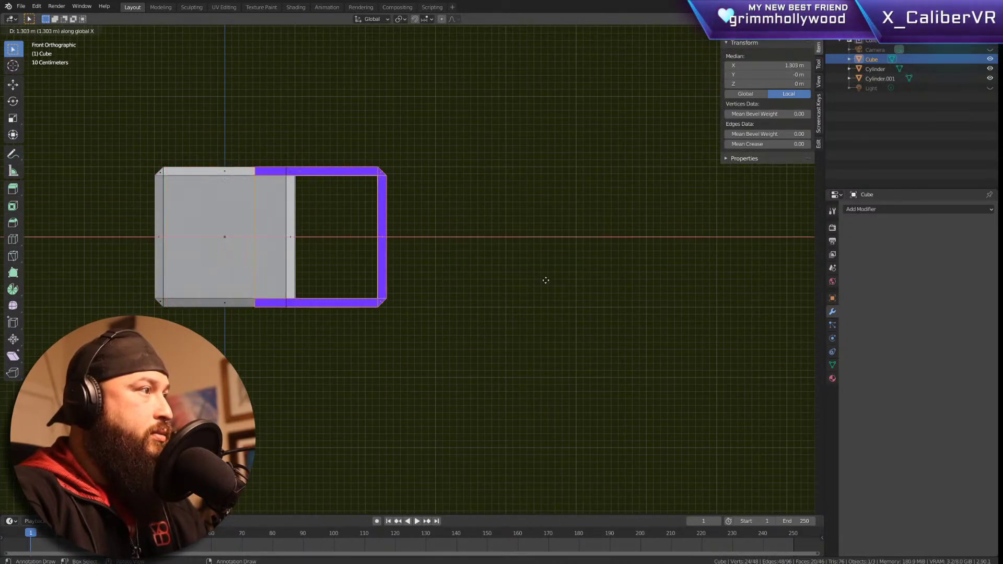
{"action": "right_click", "coordinate": [588, 271]}
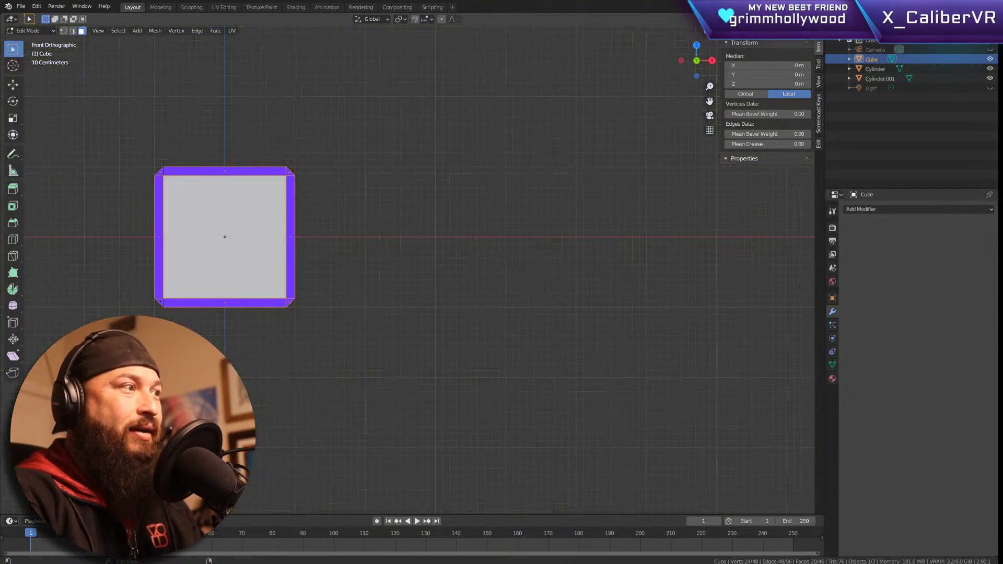
Step: Duplicate the whole bevelled cube about 2.01 m along X beside the original
{"action": "left_click_drag", "start_coordinate": [371, 111], "coordinate": [112, 334]}
{"action": "key", "text": "shift+d"}
{"action": "key", "text": "x"}
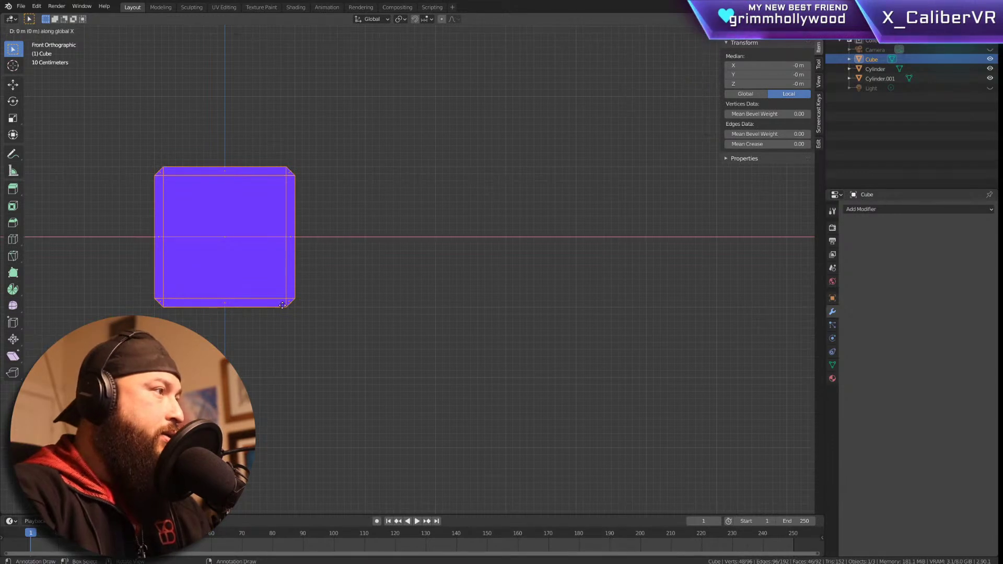
{"action": "left_click", "coordinate": [424, 293]}
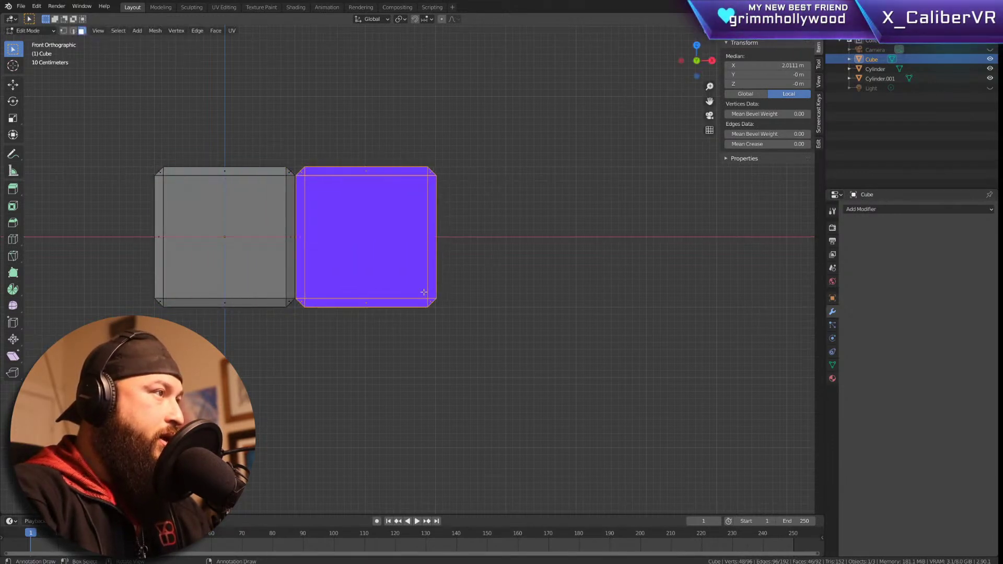
Step: Try to duplicate and move the complete original cube away from its copy
{"action": "left_click", "coordinate": [199, 173]}
{"action": "key", "text": "ctrl+l"}
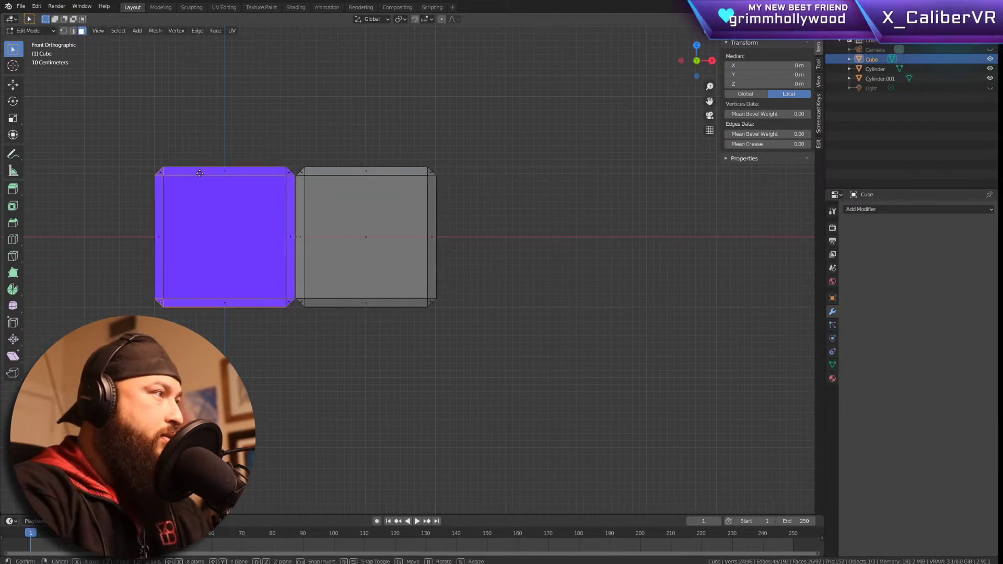
{"action": "key", "text": "shift+d"}
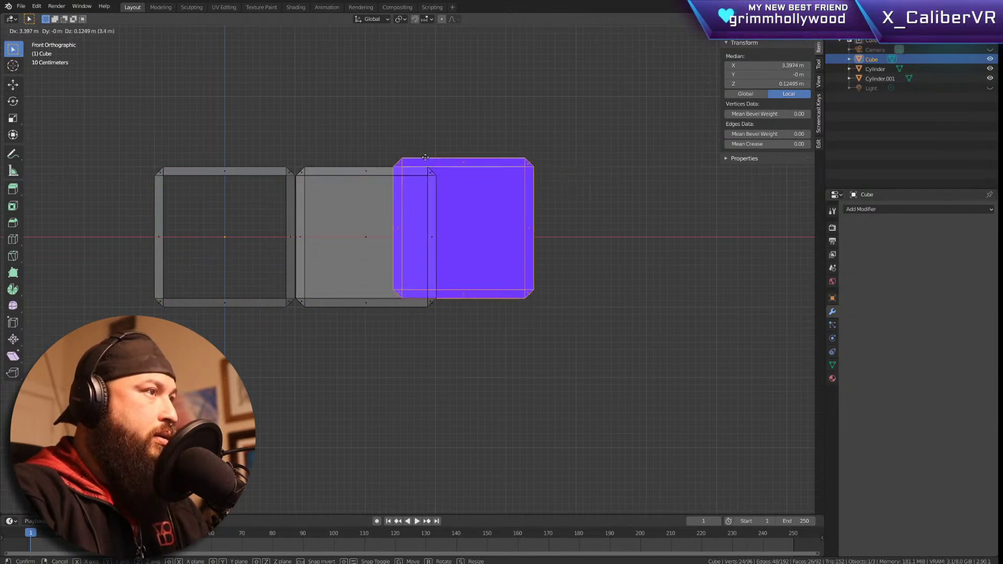
{"action": "right_click", "coordinate": [270, 90]}
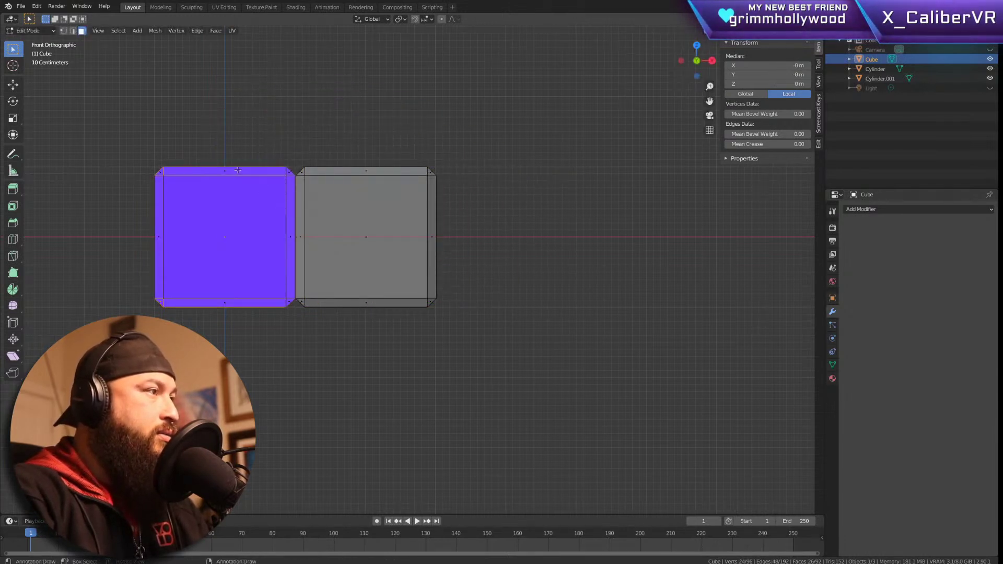
{"action": "key", "text": "g"}
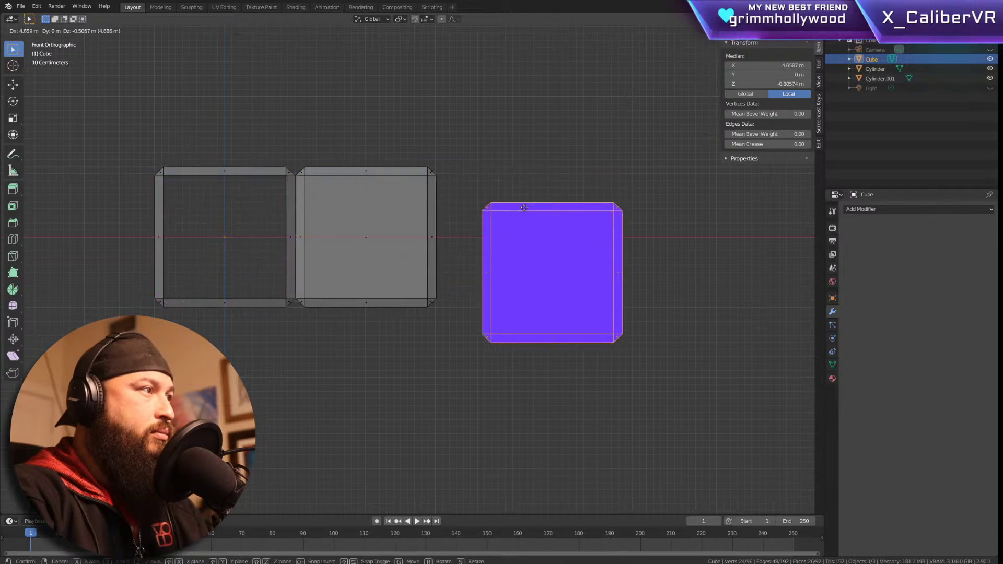
{"action": "left_click", "coordinate": [312, 320]}
{"action": "left_click", "coordinate": [172, 302]}
{"action": "key", "text": "g"}
{"action": "right_click", "coordinate": [247, 276]}
Step: Undo the cube moves, the duplication and the bevel back to the plain cube
{"action": "key", "text": "ctrl+z"}
{"action": "key", "text": "ctrl+z"}
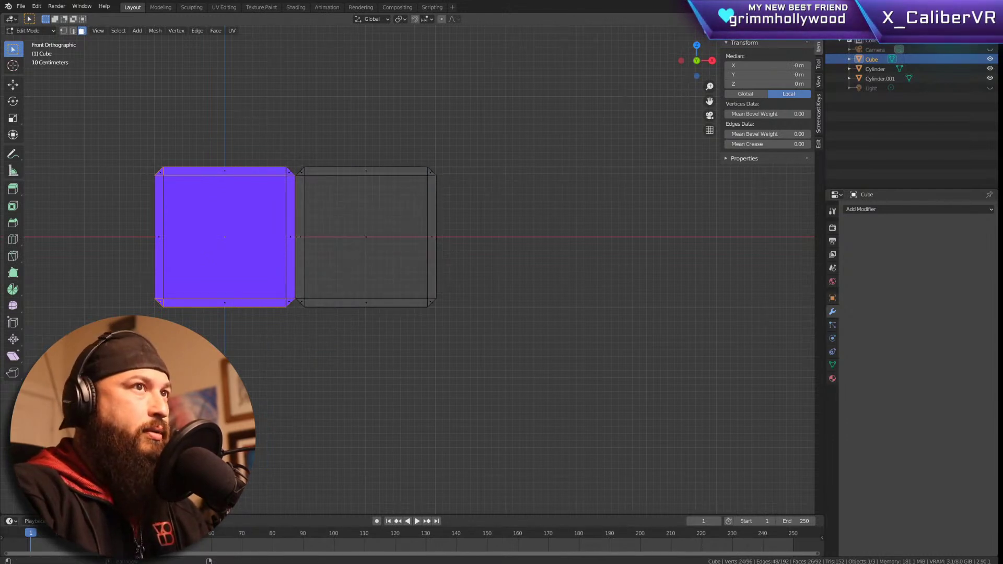
{"action": "key", "text": "ctrl+z"}
{"action": "key", "text": "ctrl+z"}
{"action": "key", "text": "ctrl+z"}
{"action": "key", "text": "ctrl+z"}
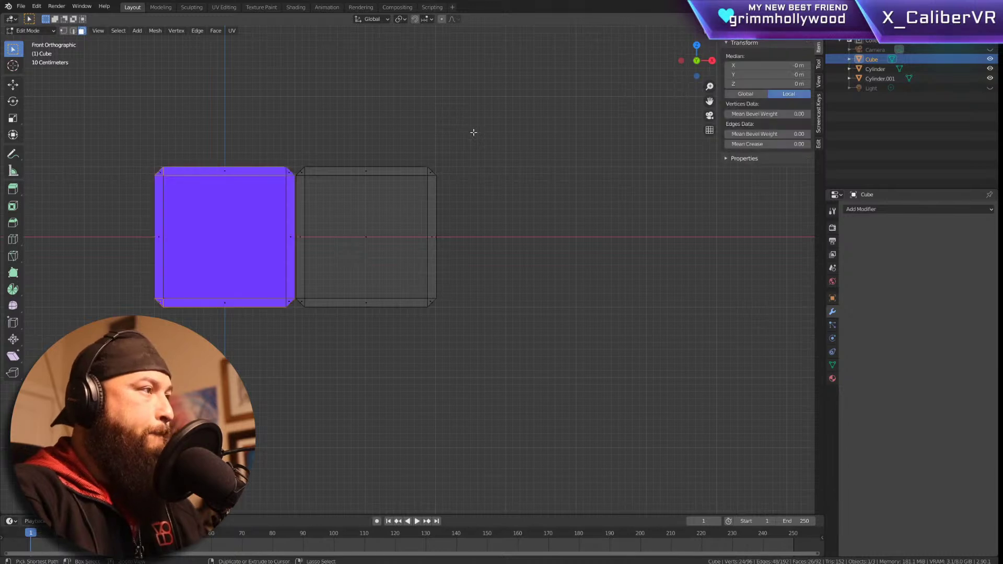
{"action": "key", "text": "ctrl+z"}
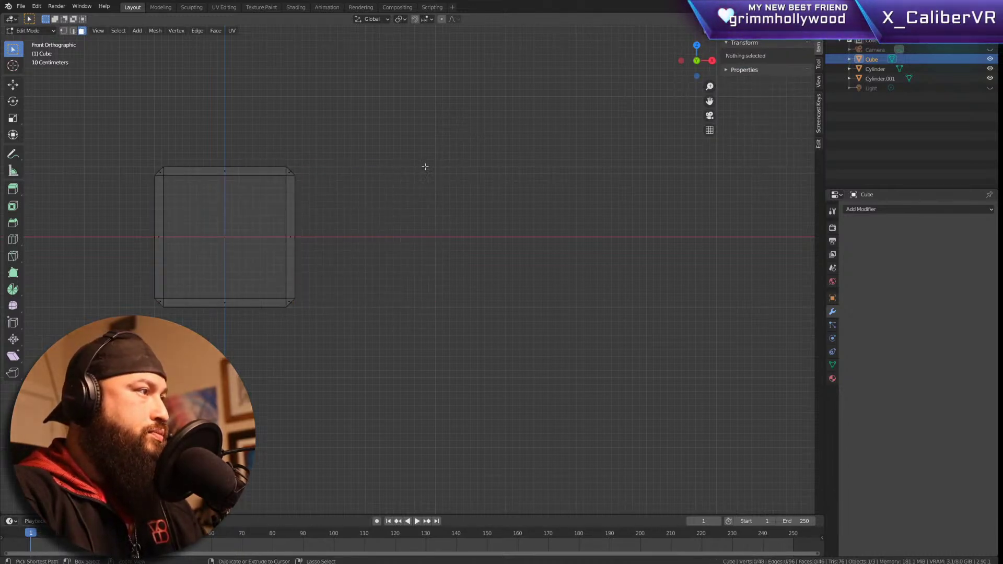
{"action": "key", "text": "ctrl+z"}
{"action": "key", "text": "ctrl+z"}
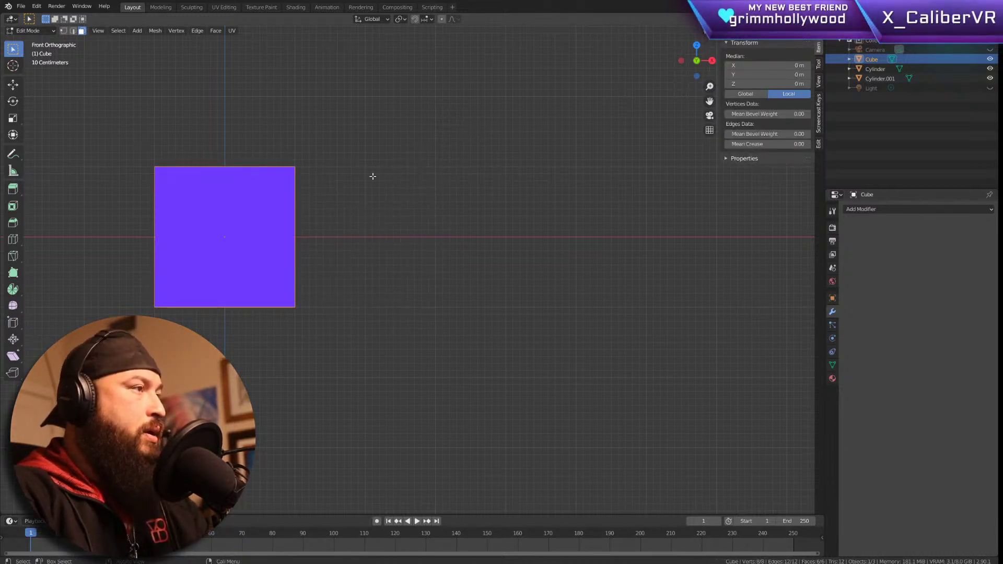
{"action": "key", "text": "ctrl+z"}
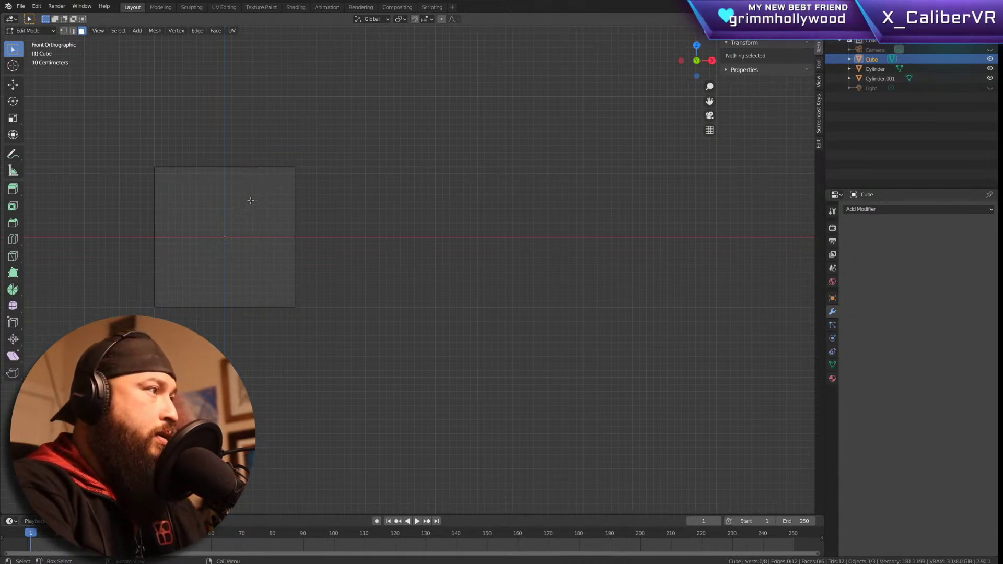
Step: Try bevelling all edges of the plain cube by about 0.167 m and undo it
{"action": "key", "text": "a"}
{"action": "scroll", "coordinate": [255, 200], "scroll_direction": "down", "scroll_amount": 6}
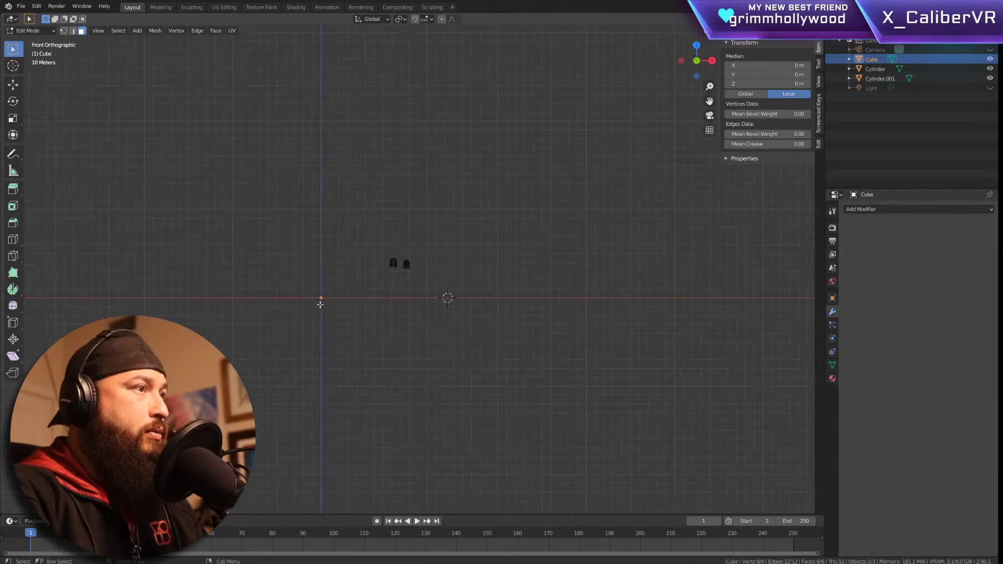
{"action": "scroll", "coordinate": [492, 153], "scroll_direction": "up", "scroll_amount": 2}
{"action": "scroll", "coordinate": [493, 153], "scroll_direction": "up", "scroll_amount": 3}
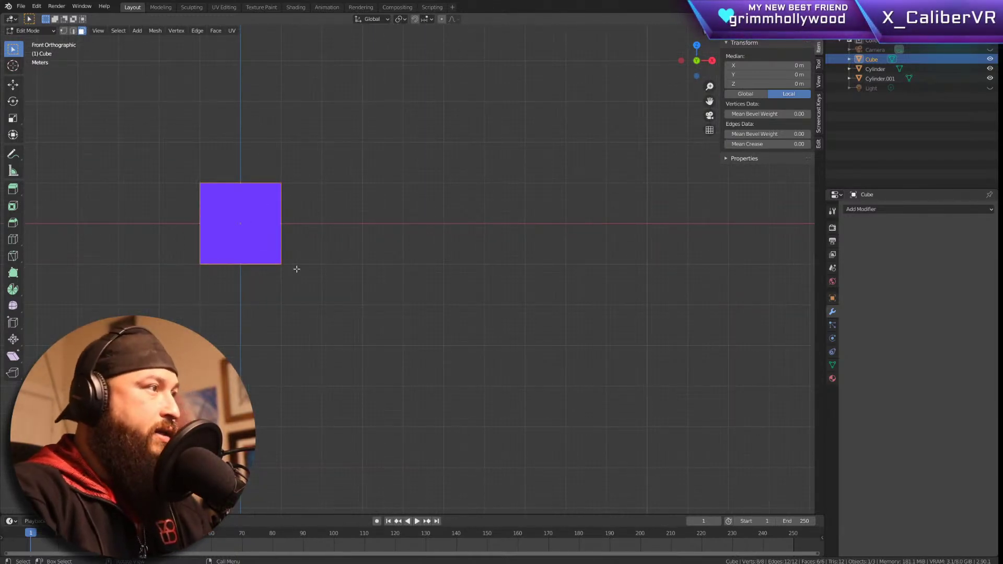
{"action": "key", "text": "ctrl+b"}
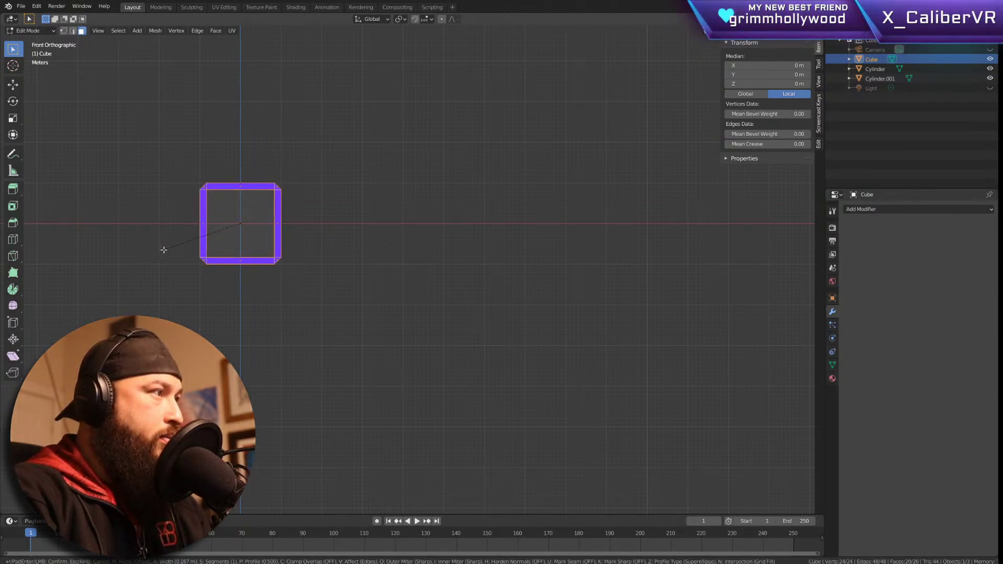
{"action": "left_click", "coordinate": [163, 249]}
{"action": "middle_click_drag", "start_coordinate": [272, 230], "coordinate": [118, 232]}
{"action": "key", "text": "ctrl+z"}
{"action": "key", "text": "ctrl+z"}
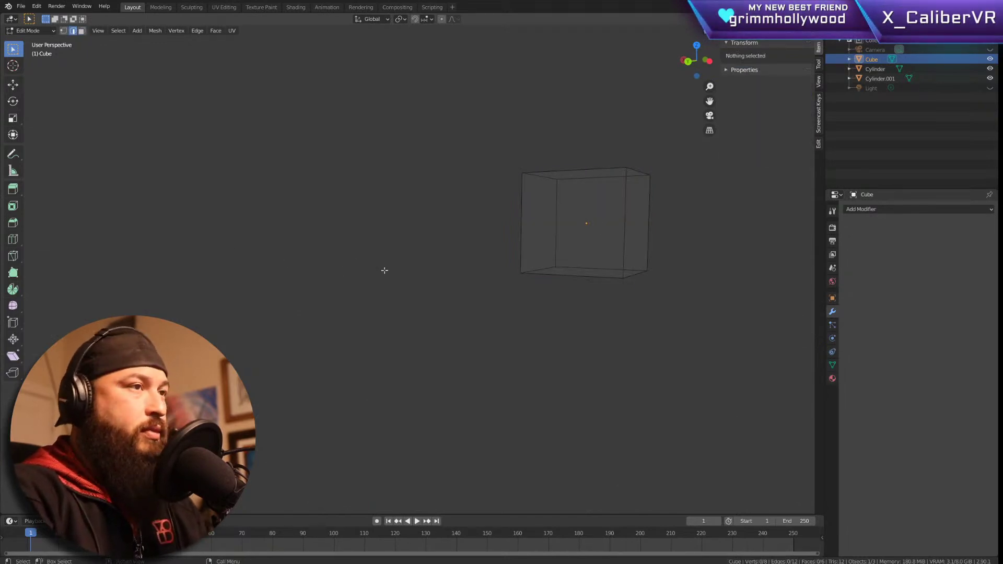
Step: Bevel all edges of the plain cube by about 0.1 m and return to the front orthographic view
{"action": "left_click", "coordinate": [625, 209]}
{"action": "key", "text": "a"}
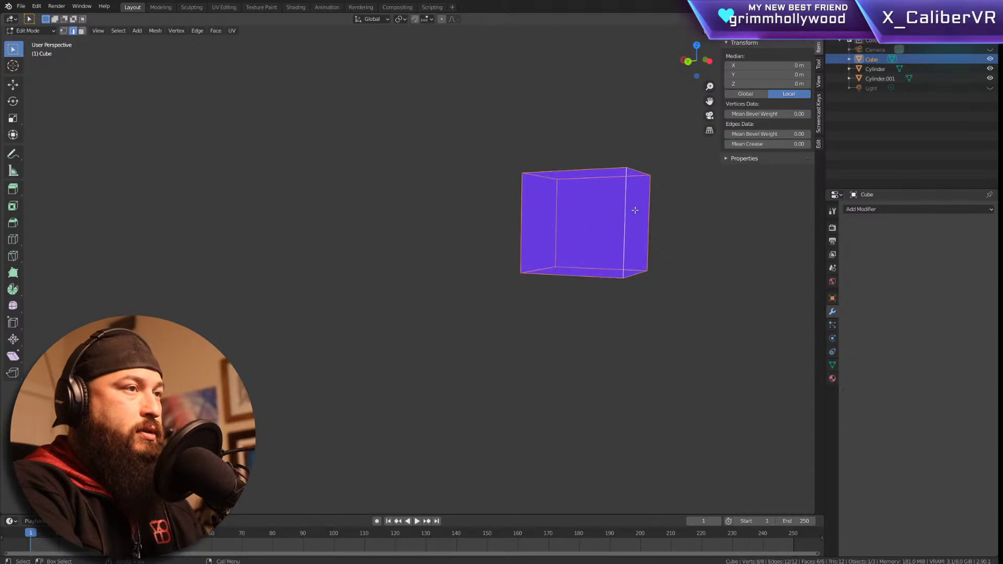
{"action": "right_click", "coordinate": [634, 209]}
{"action": "left_click", "coordinate": [540, 140]}
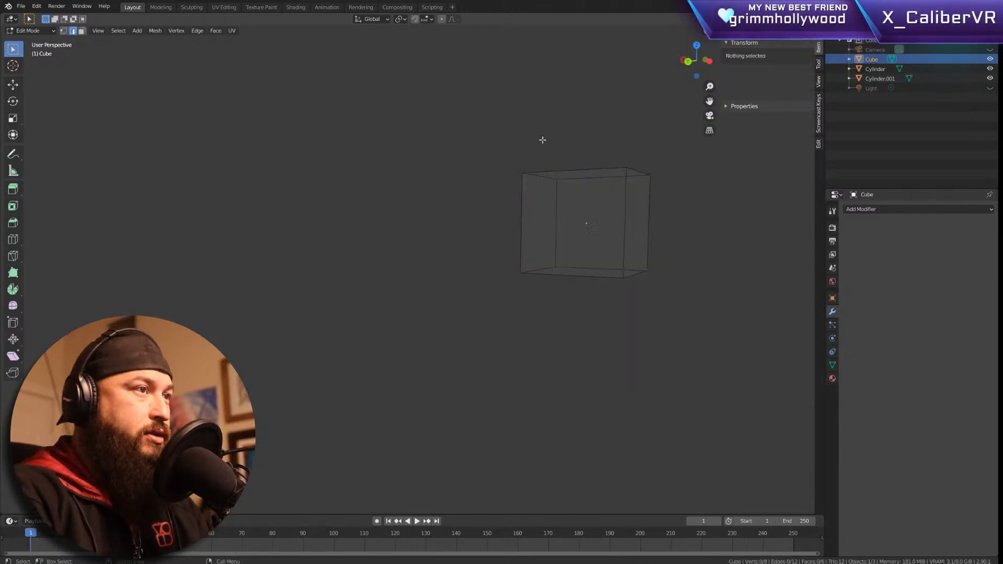
{"action": "key", "text": "a"}
{"action": "key", "text": "ctrl+b"}
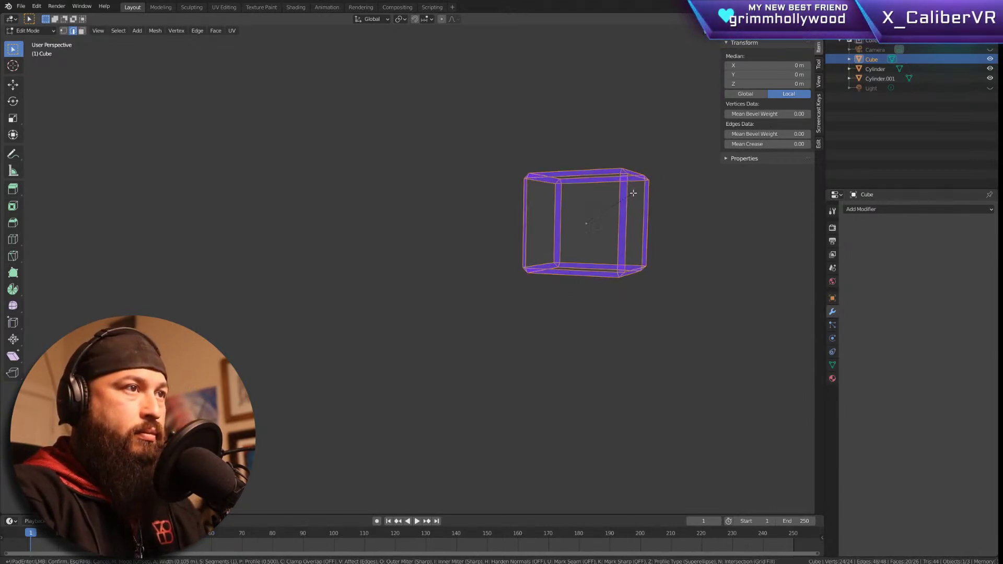
{"action": "left_click", "coordinate": [636, 194]}
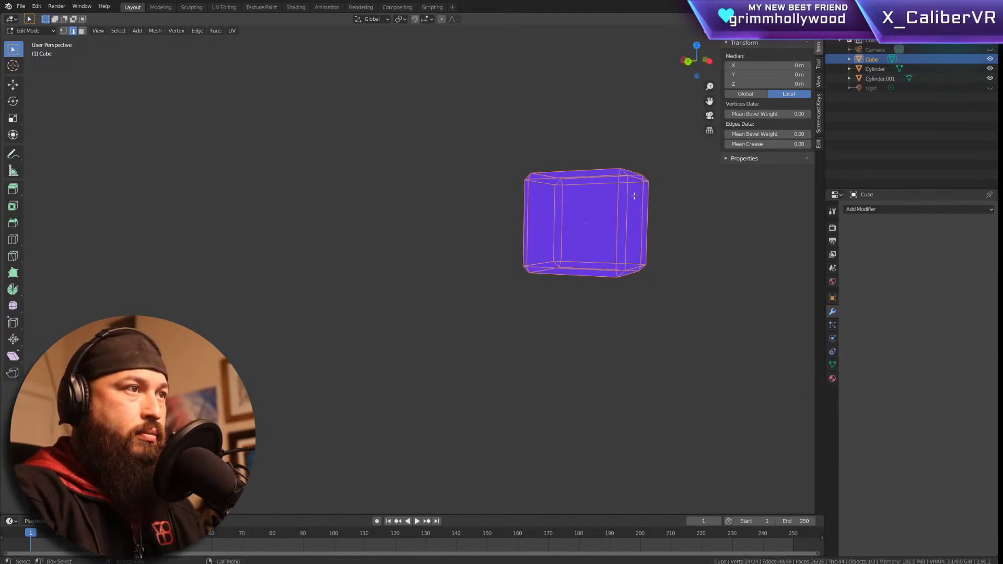
{"action": "key", "text": "KP_1"}
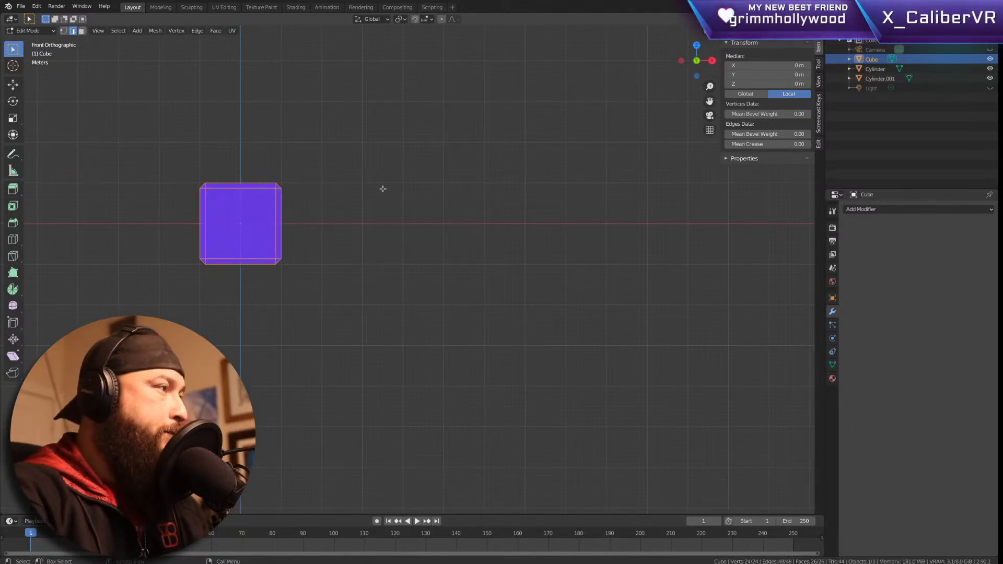
Step: Duplicate the bevelled cube along X and fit the copy closely beside the original, about 2.009 m away
{"action": "key", "text": "shift+d"}
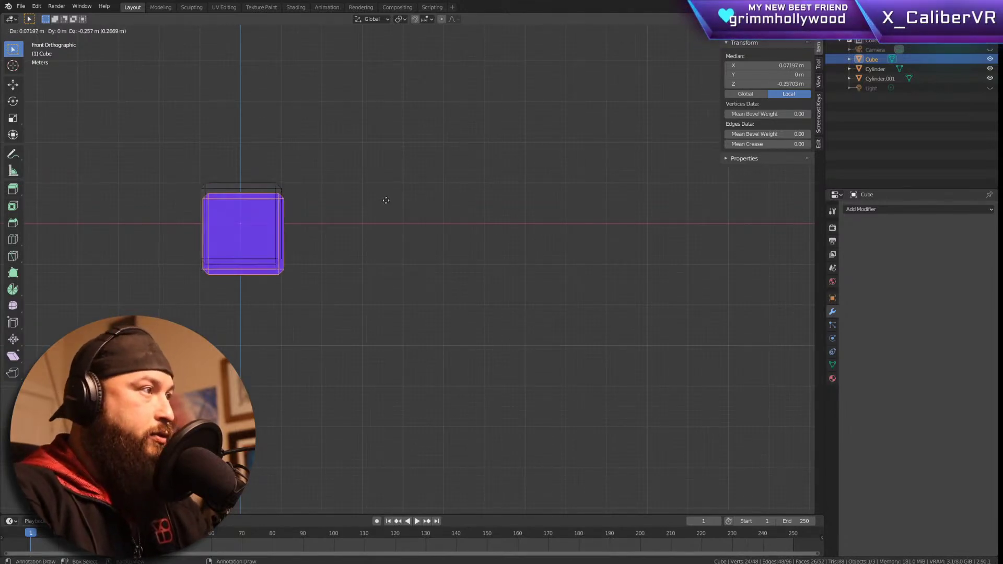
{"action": "key", "text": "x"}
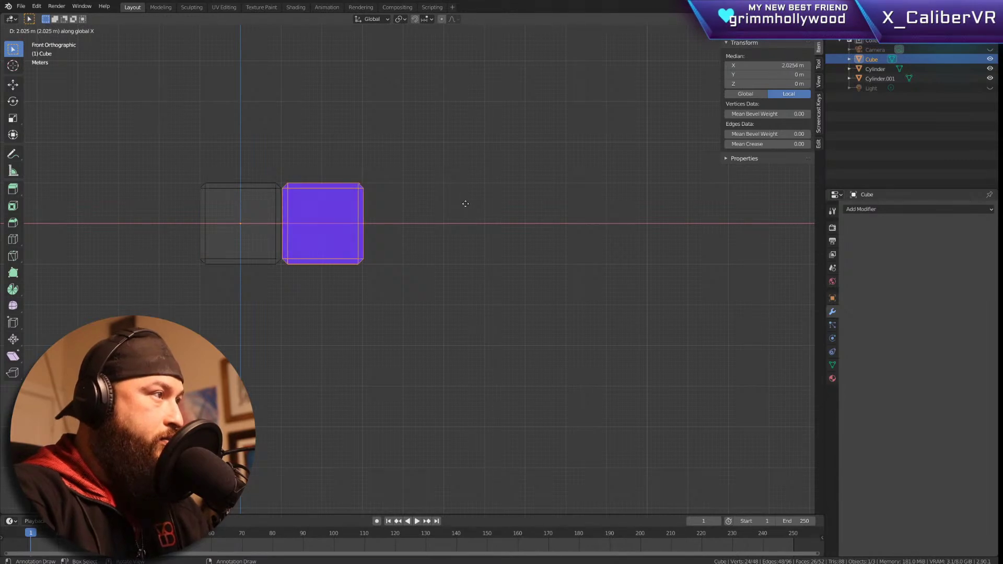
{"action": "left_click", "coordinate": [465, 204]}
{"action": "scroll", "coordinate": [287, 215], "scroll_direction": "up", "scroll_amount": 10}
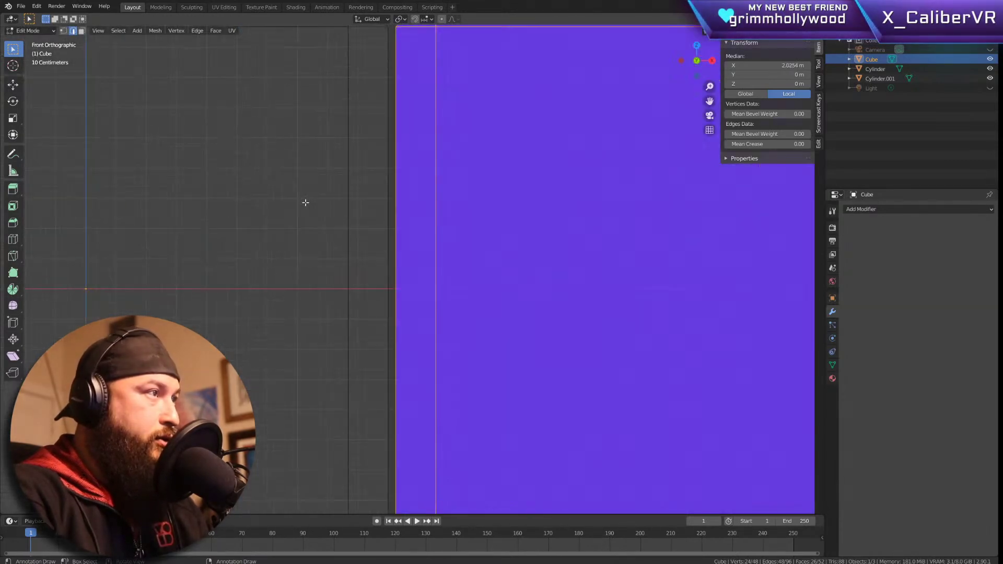
{"action": "key", "text": "g"}
{"action": "key", "text": "x"}
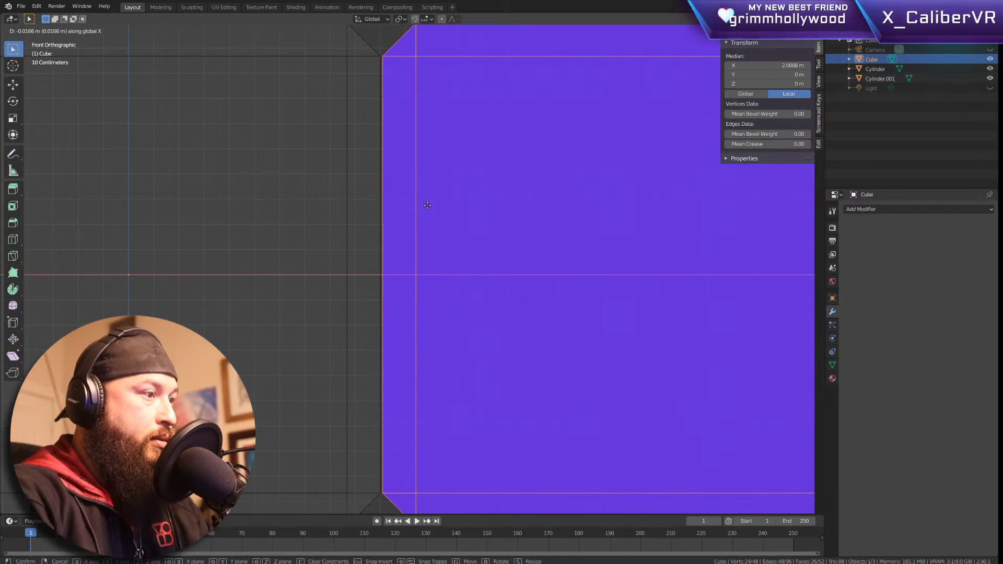
{"action": "left_click", "coordinate": [428, 205]}
{"action": "scroll", "coordinate": [423, 209], "scroll_direction": "down", "scroll_amount": 6}
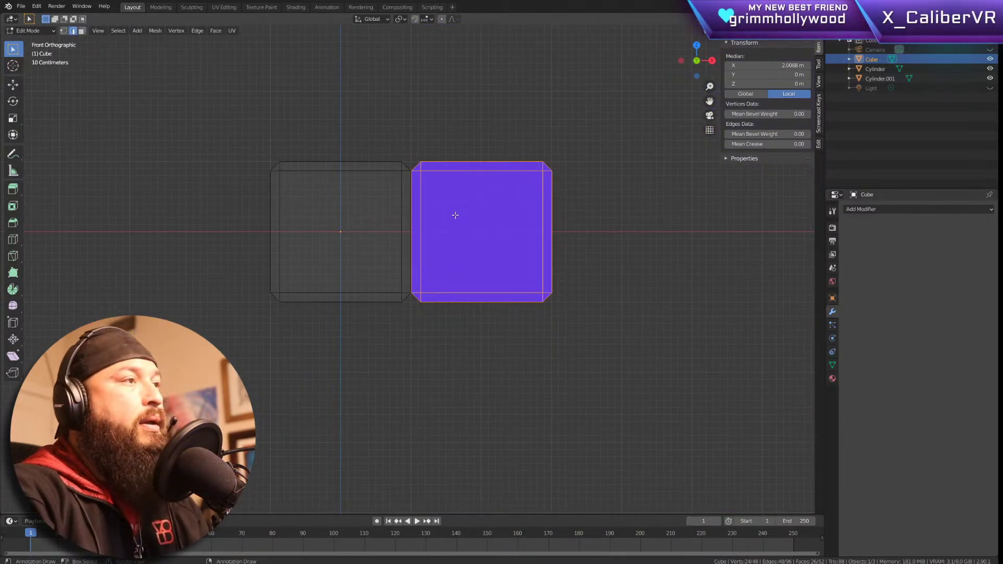
Step: Lengthen the second brick by moving its outer end faces about 0.97 m along X
{"action": "left_click_drag", "start_coordinate": [595, 119], "coordinate": [536, 331]}
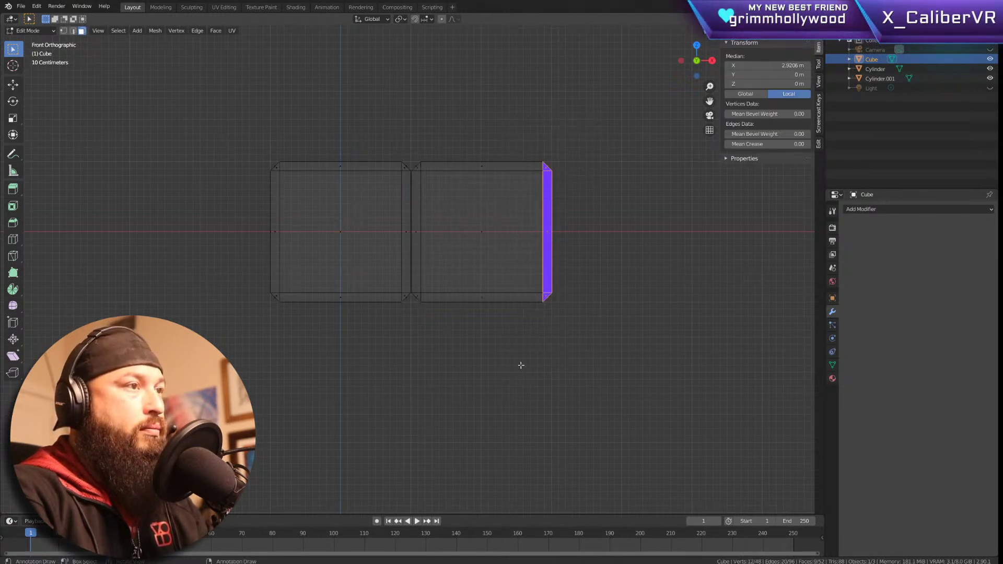
{"action": "key", "text": "g"}
{"action": "key", "text": "x"}
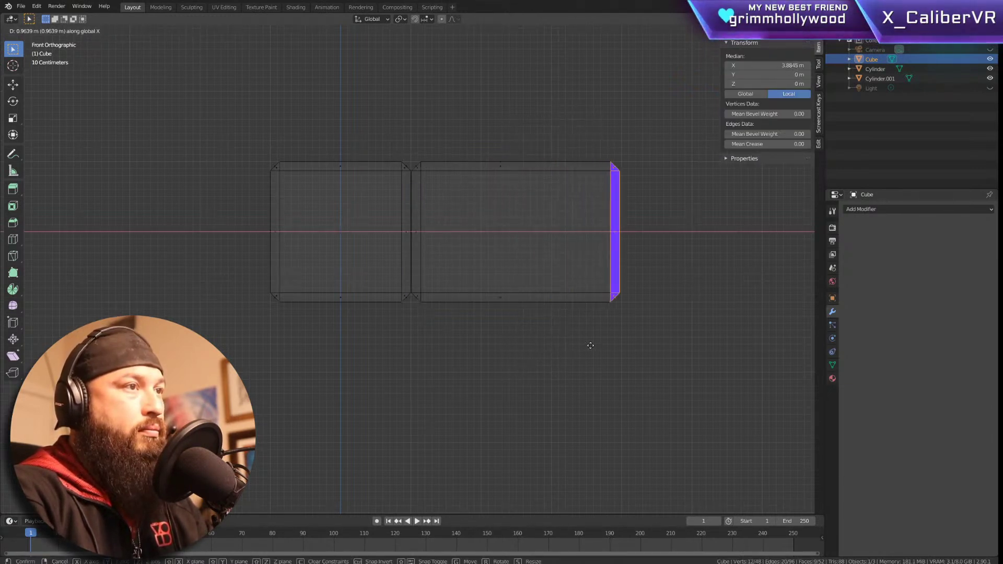
{"action": "left_click", "coordinate": [590, 345]}
{"action": "key", "text": "alt+a"}
{"action": "middle_click_drag", "start_coordinate": [644, 342], "coordinate": [470, 364], "text": "shift"}
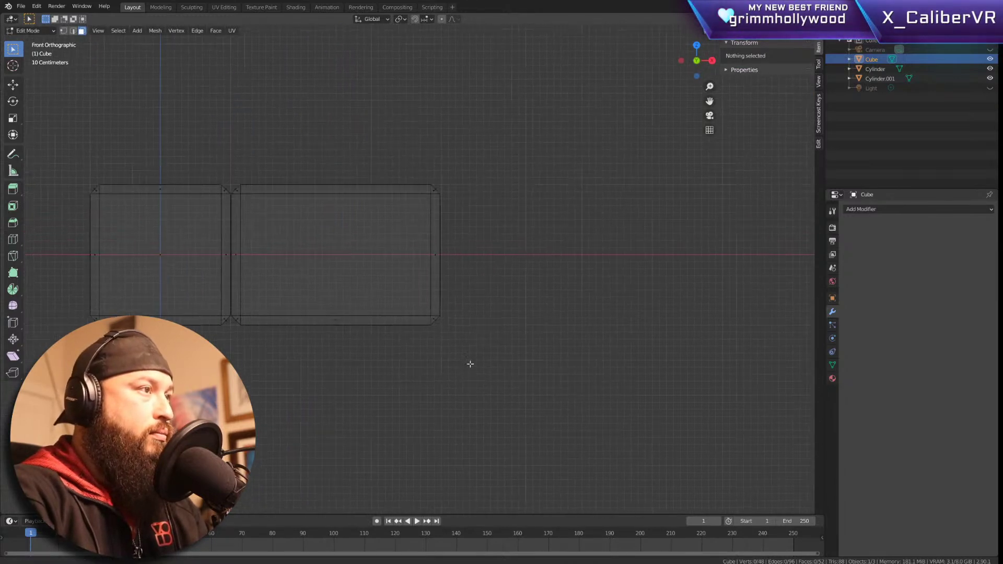
Step: Duplicate the whole lengthened brick along X and fit the copy closely against its end, centred at X about 5.469 m
{"action": "left_click_drag", "start_coordinate": [484, 134], "coordinate": [392, 326]}
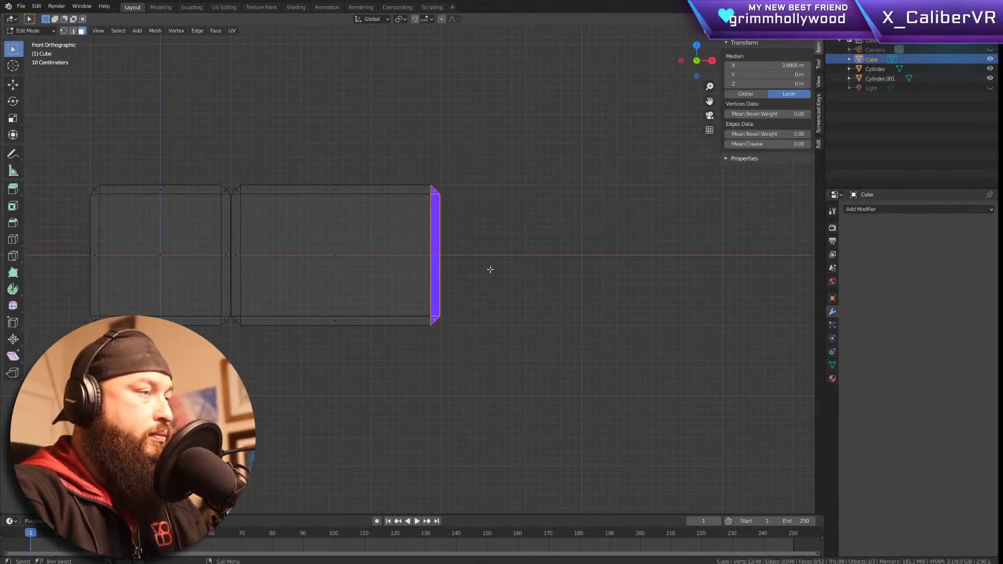
{"action": "key", "text": "alt+a"}
{"action": "left_click", "coordinate": [411, 316]}
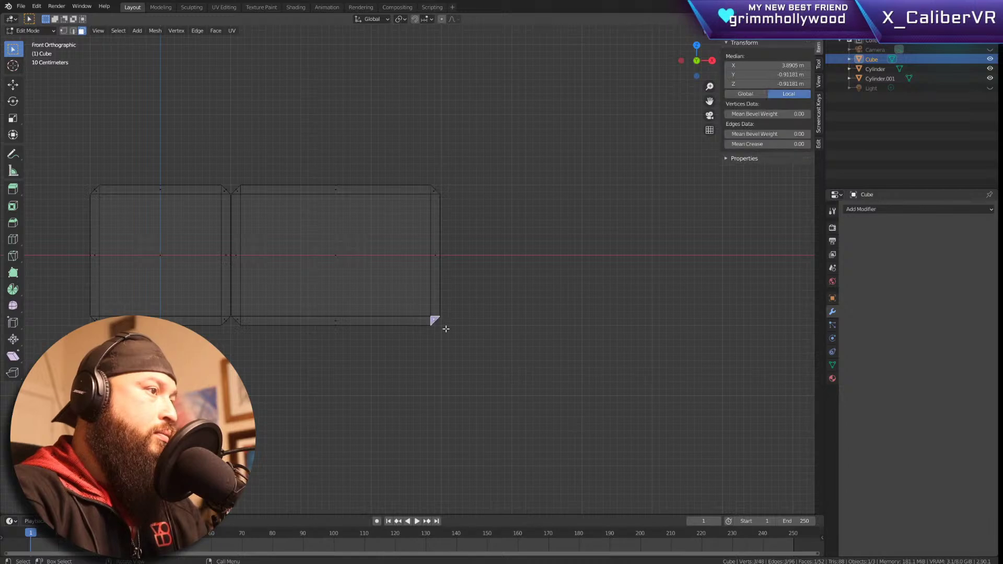
{"action": "key", "text": "ctrl+l"}
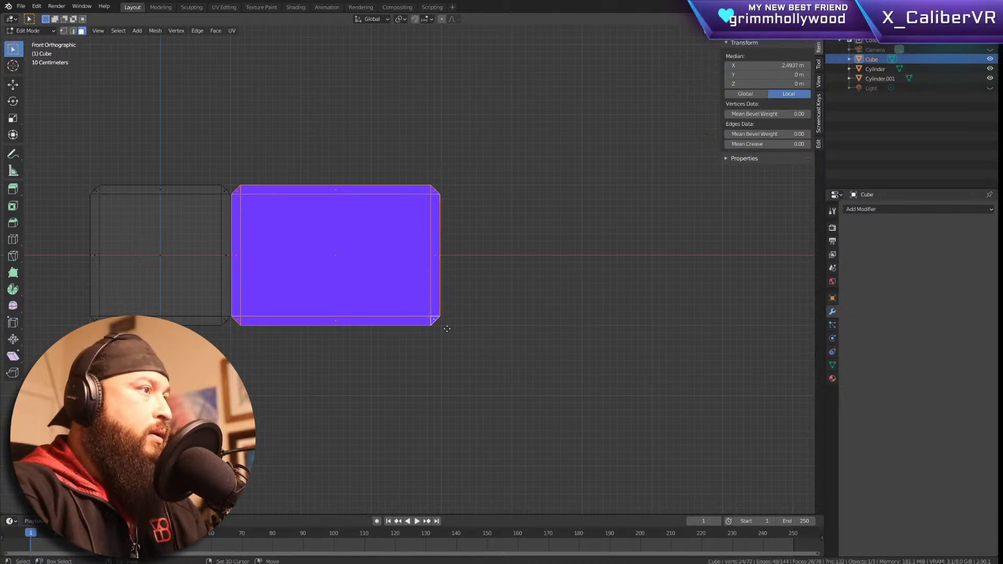
{"action": "key", "text": "shift+d"}
{"action": "key", "text": "x"}
{"action": "left_click", "coordinate": [660, 315]}
{"action": "scroll", "coordinate": [352, 217], "scroll_direction": "up", "scroll_amount": 10}
{"action": "key", "text": "g"}
{"action": "key", "text": "x"}
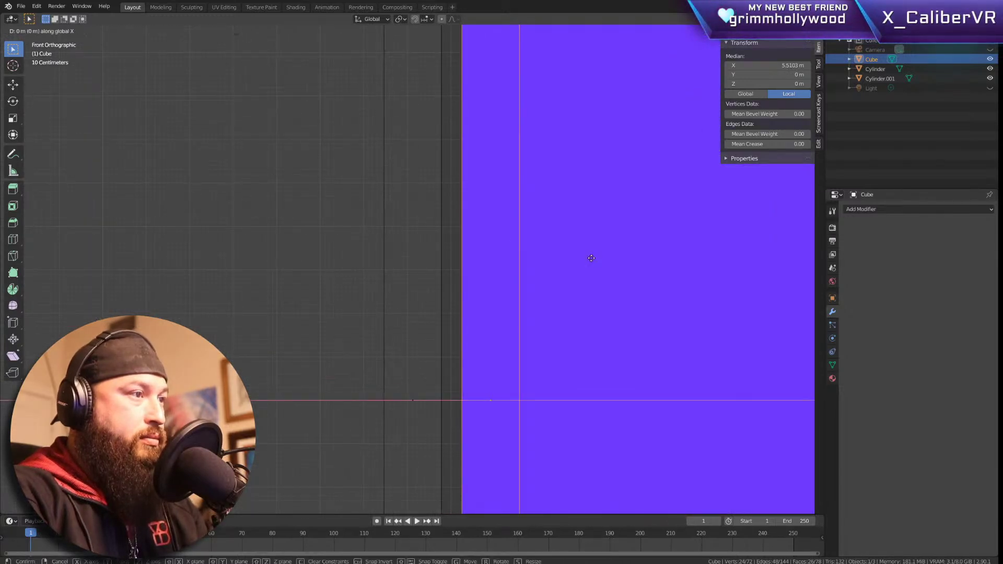
{"action": "left_click", "coordinate": [574, 254]}
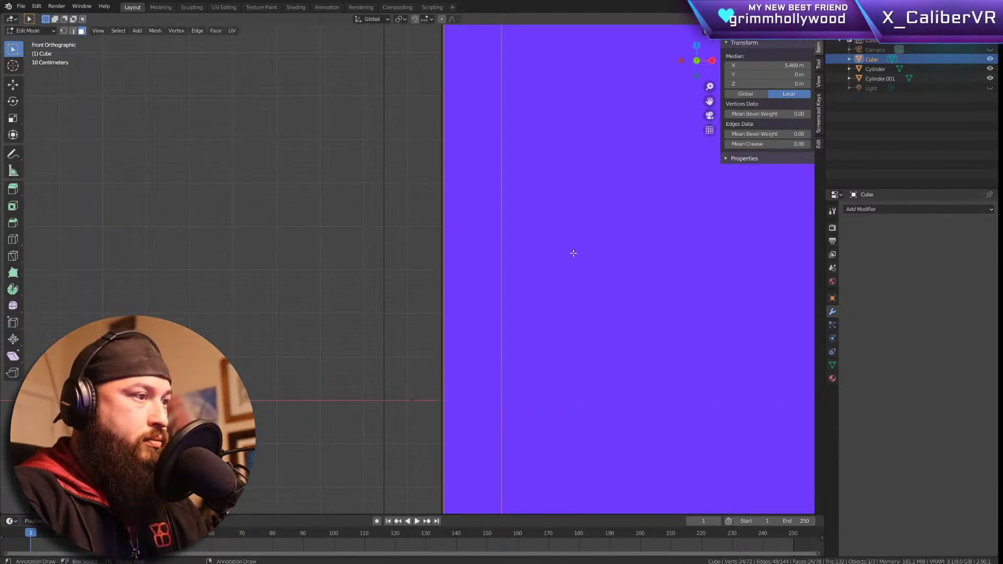
{"action": "scroll", "coordinate": [574, 254], "scroll_direction": "down", "scroll_amount": 8}
{"action": "middle_click_drag", "start_coordinate": [569, 396], "coordinate": [409, 357], "text": "shift"}
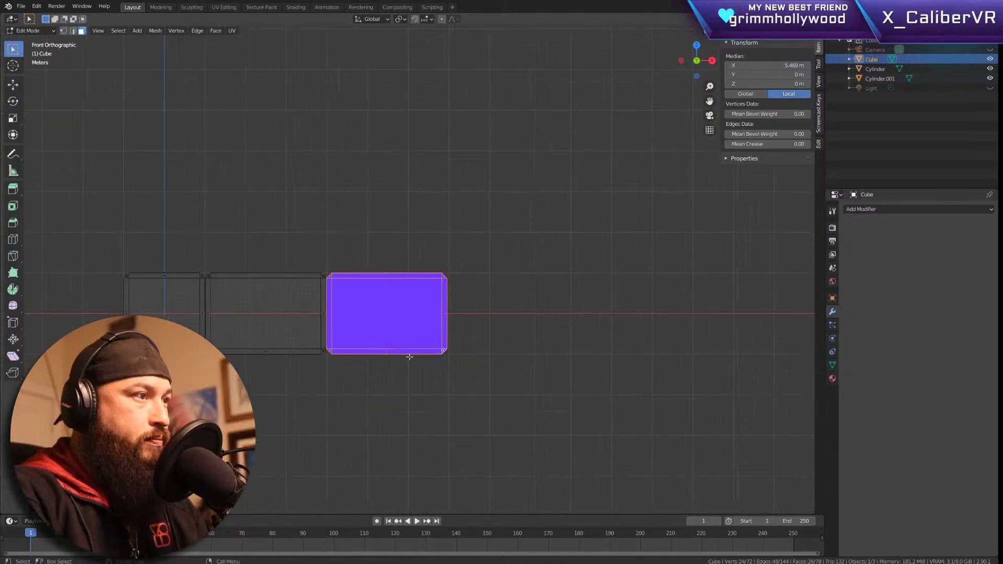
Step: Lengthen the third brick by moving its outer end faces about 1.02 m along X
{"action": "key", "text": "alt+a"}
{"action": "left_click_drag", "start_coordinate": [477, 242], "coordinate": [421, 414]}
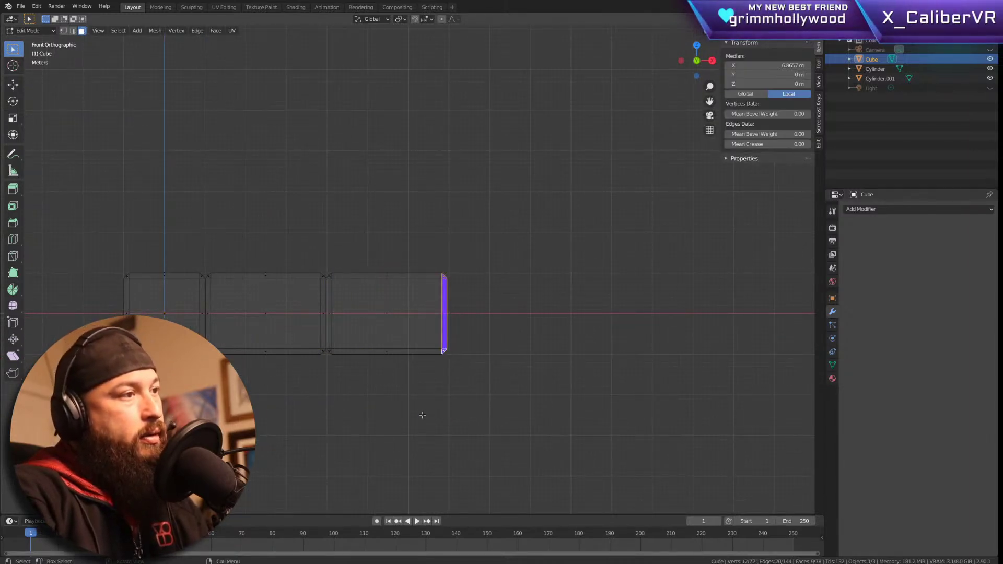
{"action": "key", "text": "g"}
{"action": "key", "text": "x"}
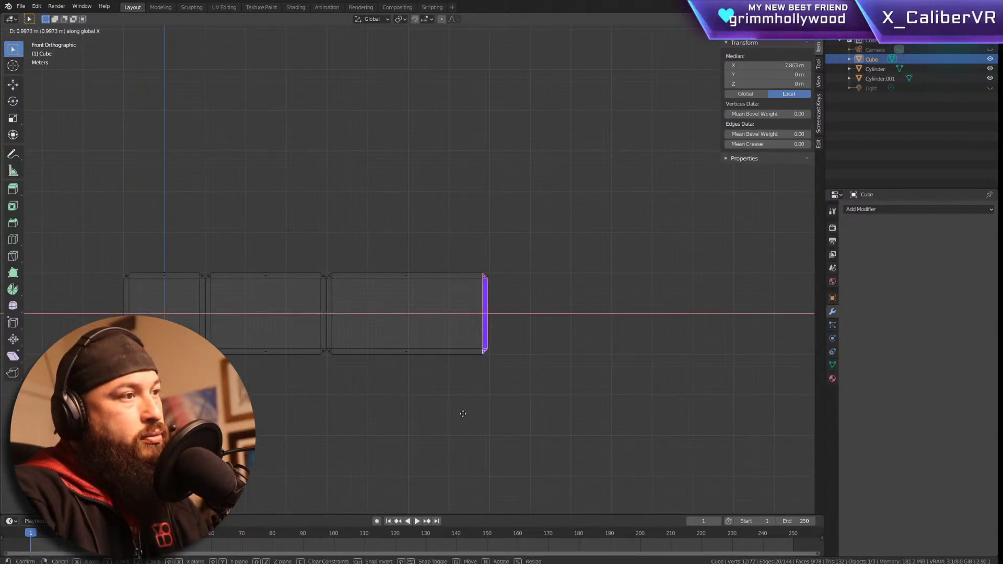
{"action": "left_click", "coordinate": [463, 414]}
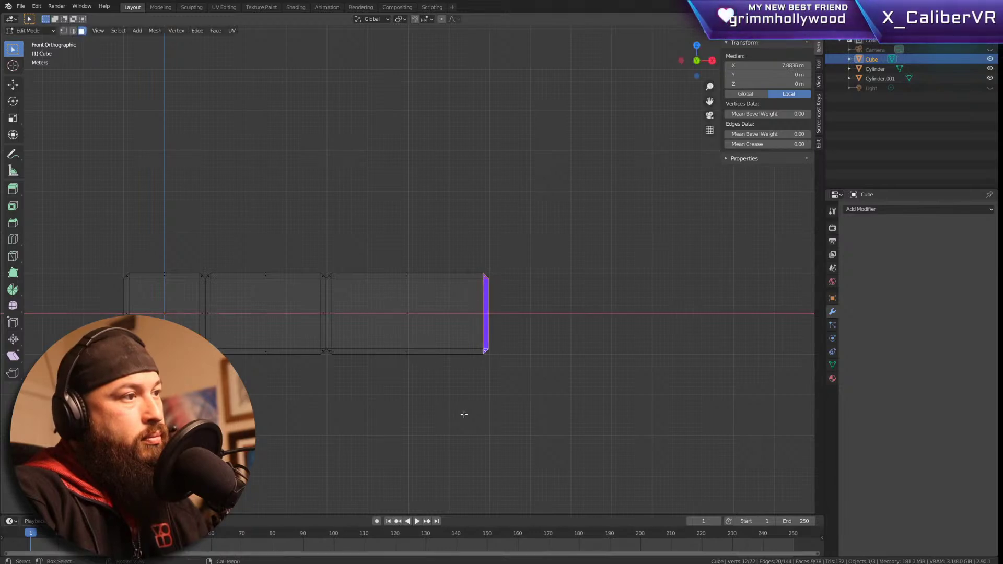
Step: Duplicate all three bricks along X and fit the copied row closely against the third brick's end, centred at X about 11.809 m
{"action": "key", "text": "alt+a"}
{"action": "left_click_drag", "start_coordinate": [581, 213], "coordinate": [127, 399]}
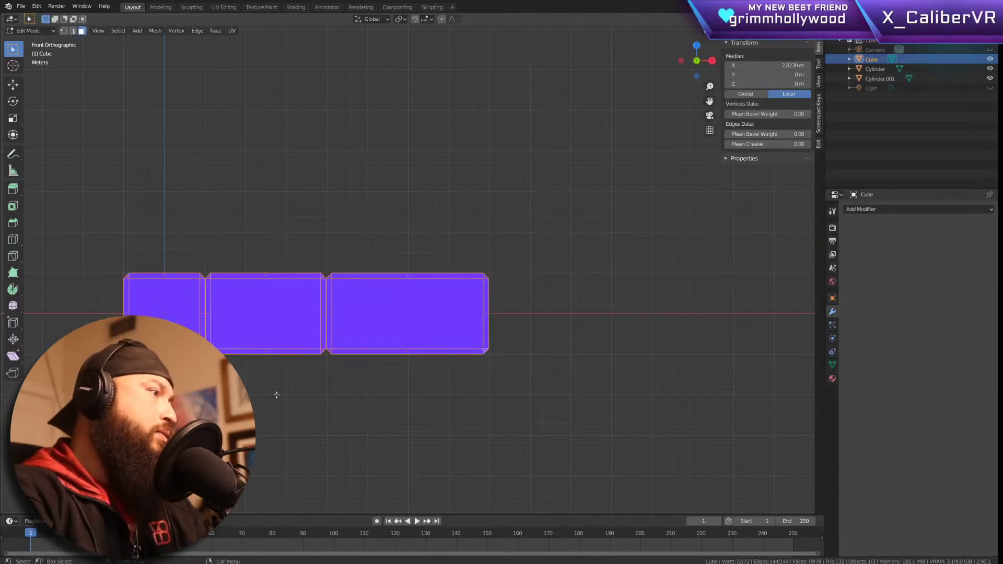
{"action": "scroll", "coordinate": [471, 309], "scroll_direction": "down", "scroll_amount": 5}
{"action": "middle_click_drag", "start_coordinate": [615, 370], "coordinate": [450, 317], "text": "shift"}
{"action": "key", "text": "shift+d"}
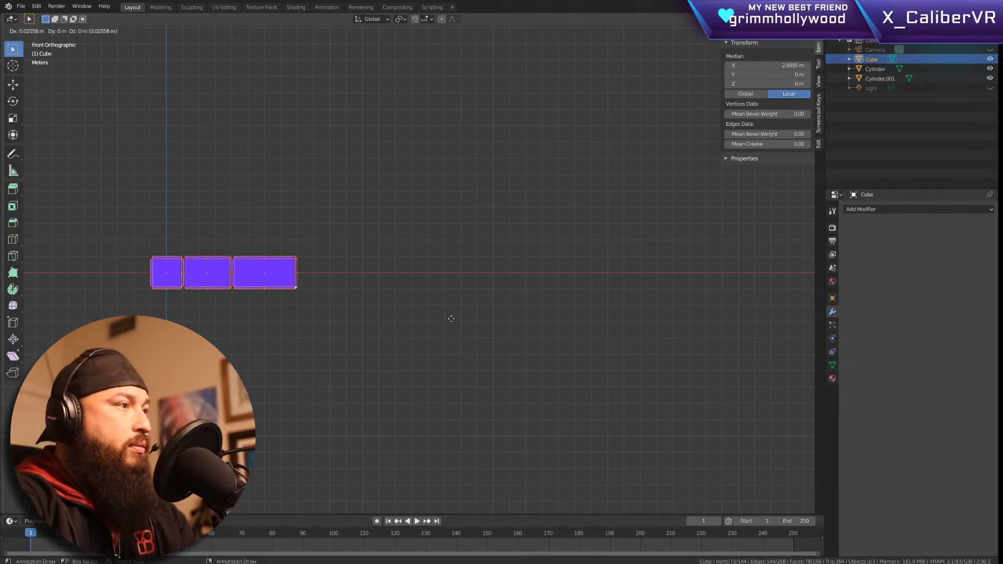
{"action": "key", "text": "x"}
{"action": "left_click", "coordinate": [627, 317]}
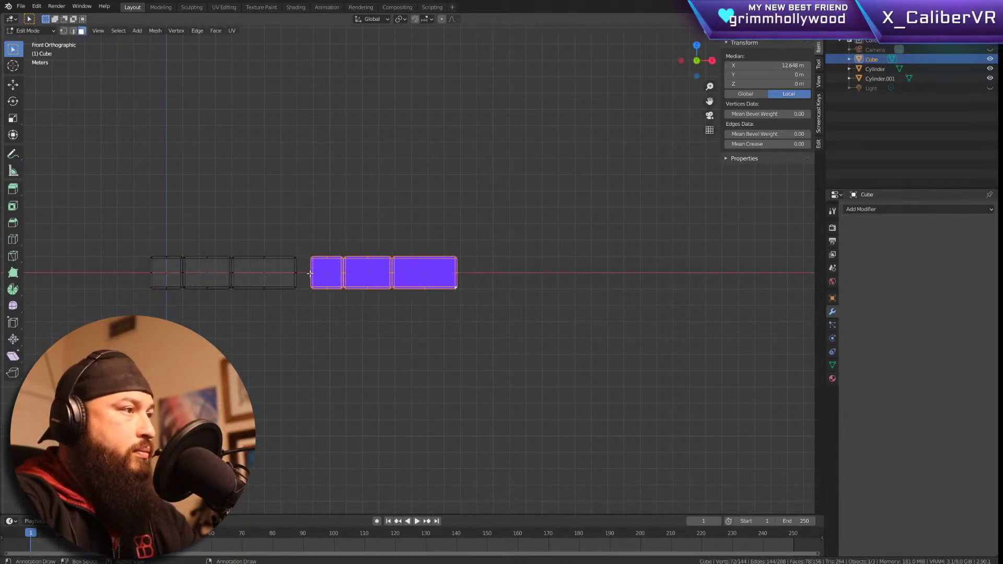
{"action": "scroll", "coordinate": [293, 270], "scroll_direction": "up", "scroll_amount": 10}
{"action": "scroll", "coordinate": [230, 255], "scroll_direction": "up", "scroll_amount": 1}
{"action": "key", "text": "g"}
{"action": "key", "text": "x"}
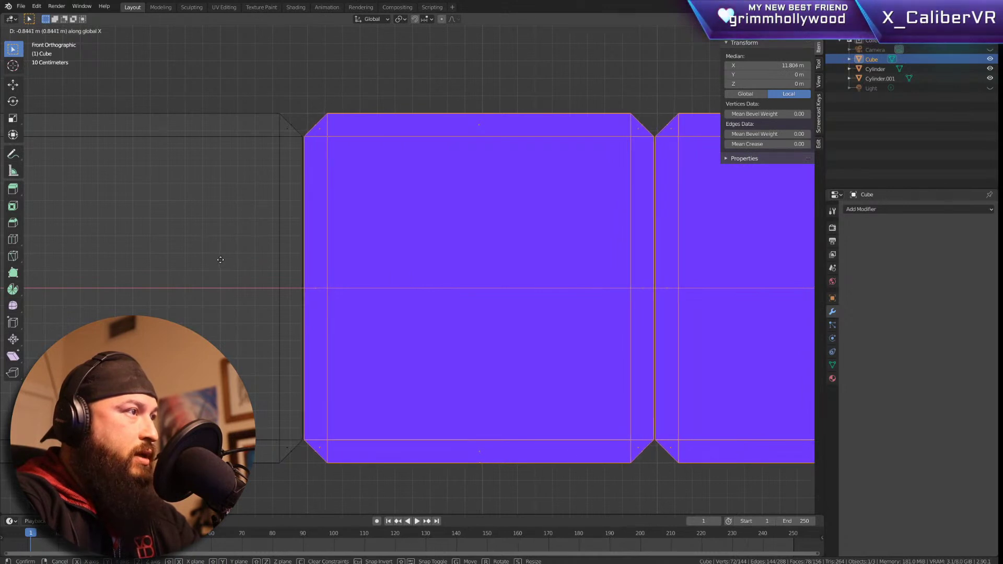
{"action": "left_click", "coordinate": [221, 260]}
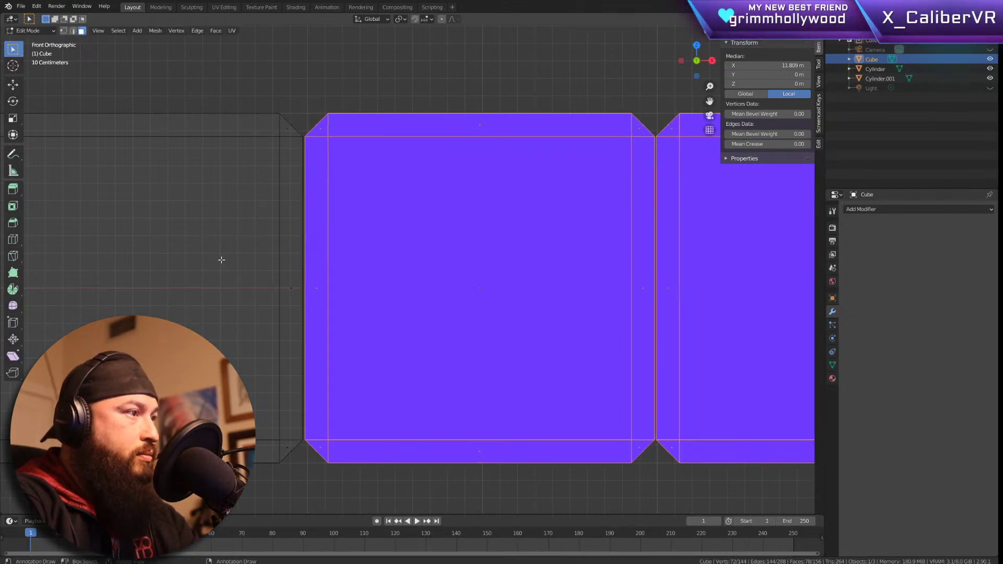
Step: Duplicate the selected second set of three bricks along X and fit it closely against the row's end, centred at X about 20.786 m
{"action": "scroll", "coordinate": [374, 280], "scroll_direction": "down", "scroll_amount": 7}
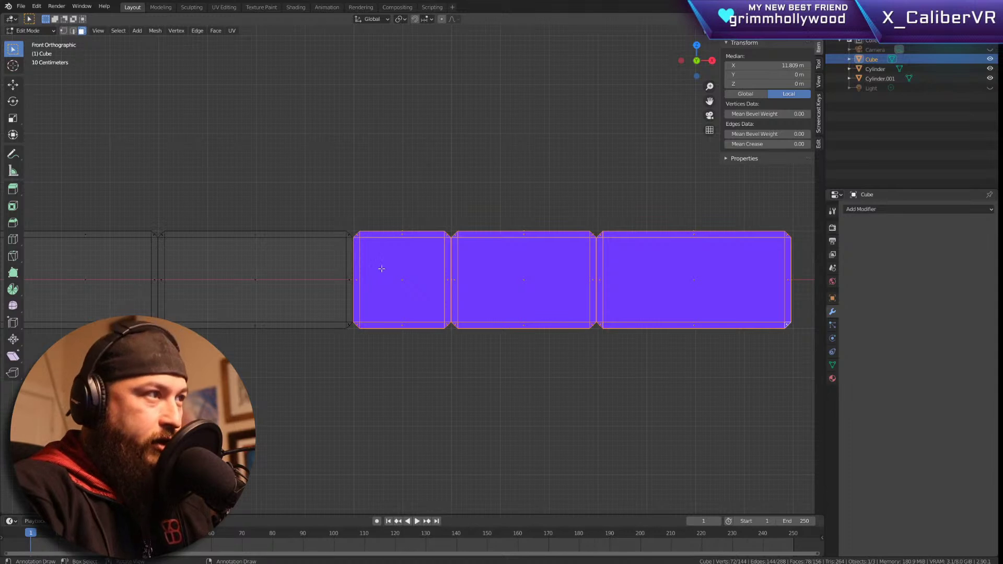
{"action": "scroll", "coordinate": [380, 259], "scroll_direction": "down", "scroll_amount": 2}
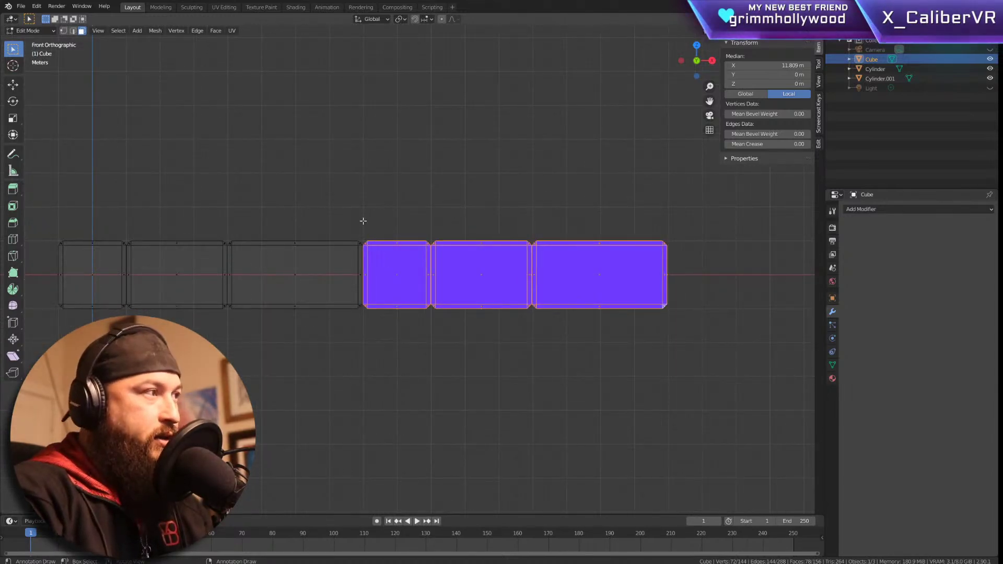
{"action": "scroll", "coordinate": [325, 274], "scroll_direction": "down", "scroll_amount": 2}
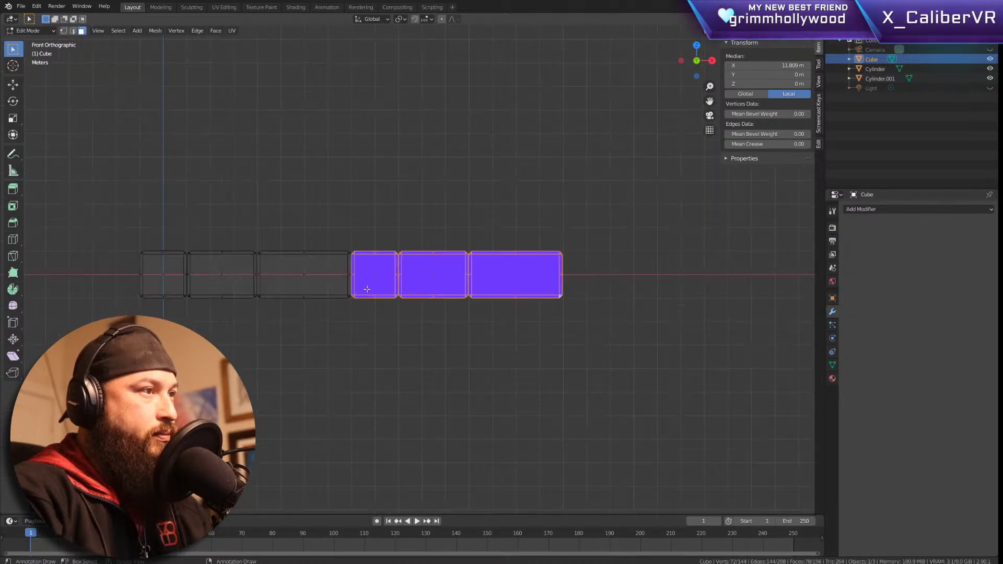
{"action": "key", "text": "shift+d"}
{"action": "key", "text": "x"}
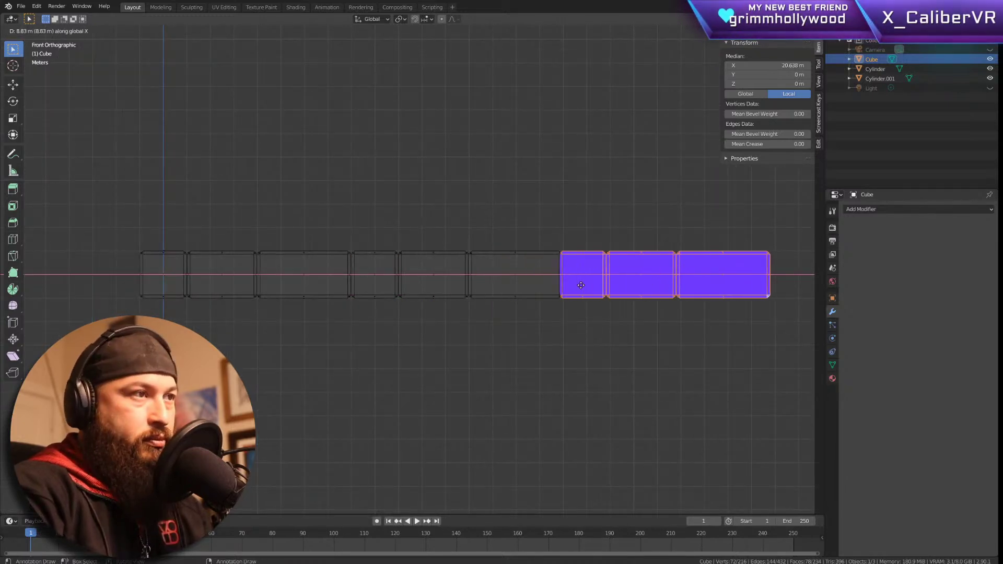
{"action": "left_click", "coordinate": [584, 285]}
{"action": "scroll", "coordinate": [564, 281], "scroll_direction": "up", "scroll_amount": 6}
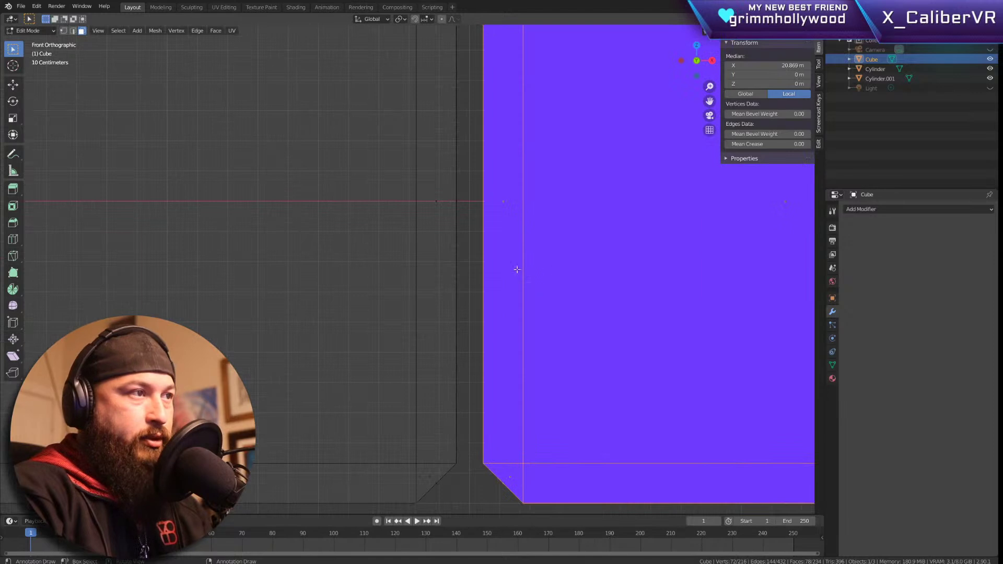
{"action": "key", "text": "g"}
{"action": "key", "text": "x"}
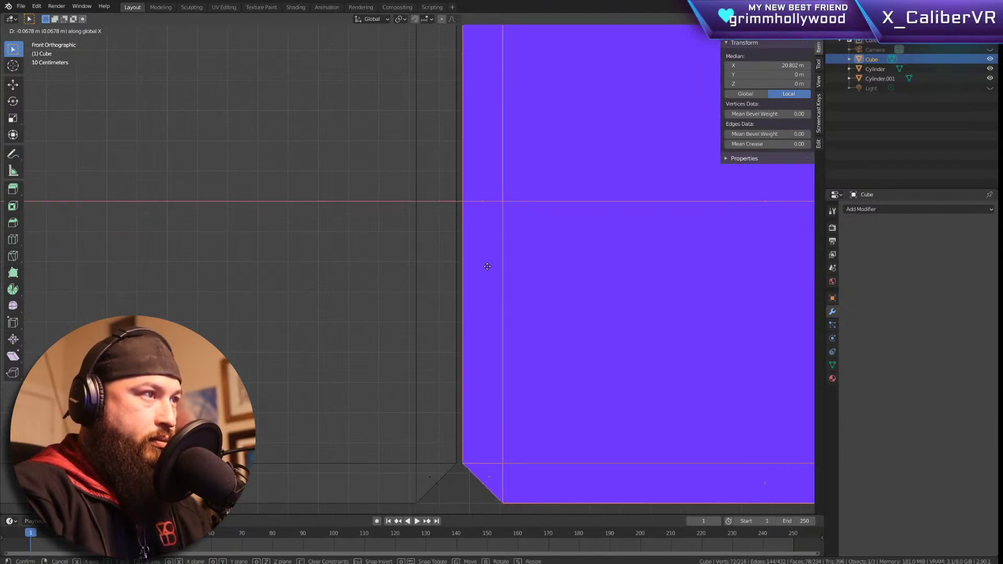
{"action": "left_click", "coordinate": [483, 269]}
{"action": "scroll", "coordinate": [403, 275], "scroll_direction": "down", "scroll_amount": 5}
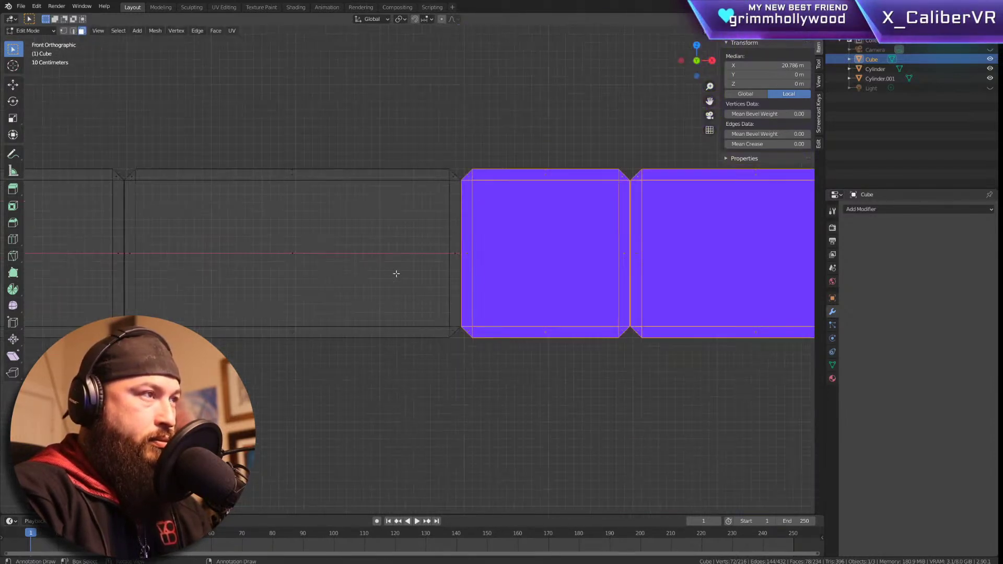
Step: Duplicate the entire row of bricks about 2.2 m straight up to start a second row
{"action": "scroll", "coordinate": [318, 267], "scroll_direction": "down", "scroll_amount": 2}
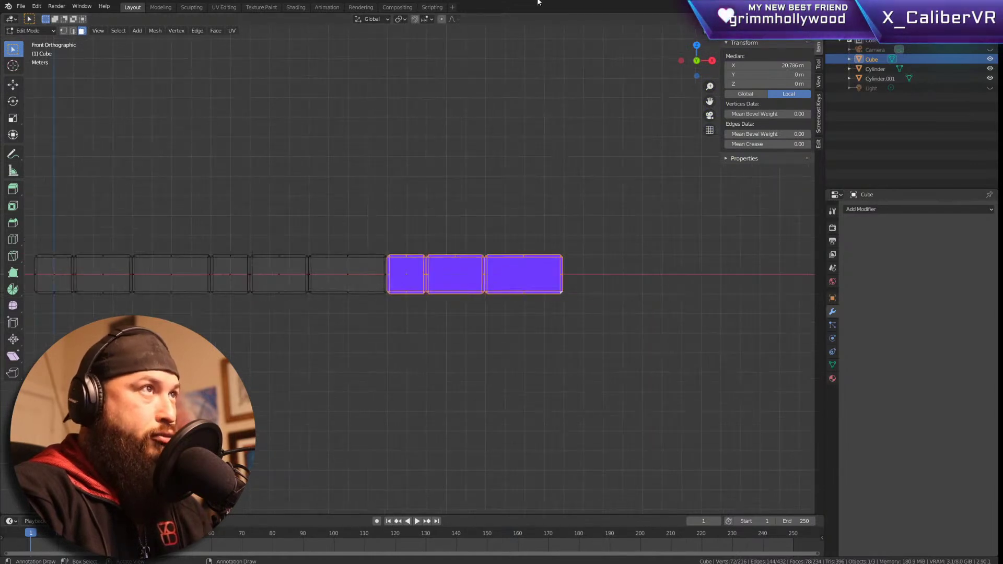
{"action": "middle_click_drag", "start_coordinate": [348, 195], "coordinate": [447, 216], "text": "shift"}
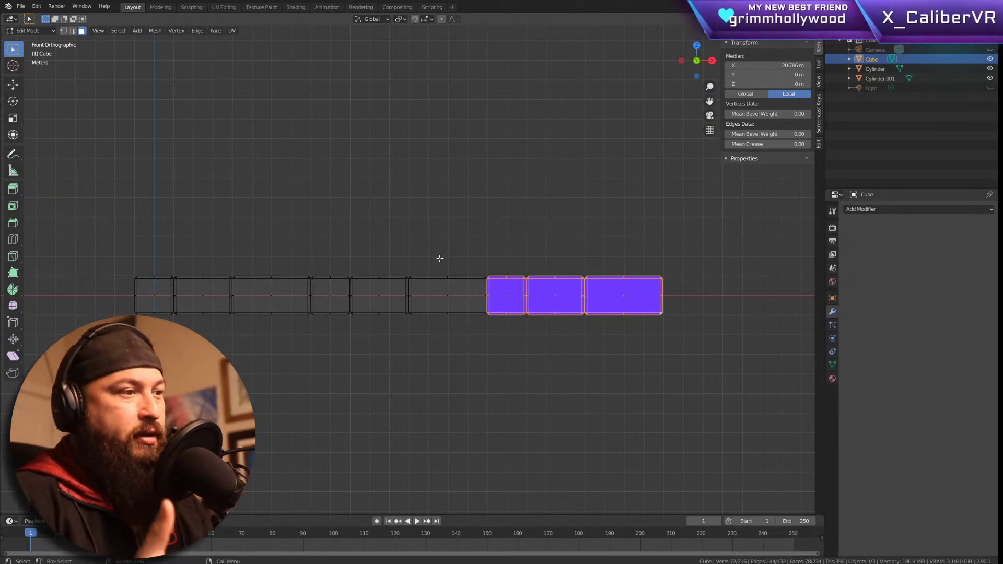
{"action": "left_click", "coordinate": [690, 221]}
{"action": "left_click_drag", "start_coordinate": [690, 222], "coordinate": [145, 347]}
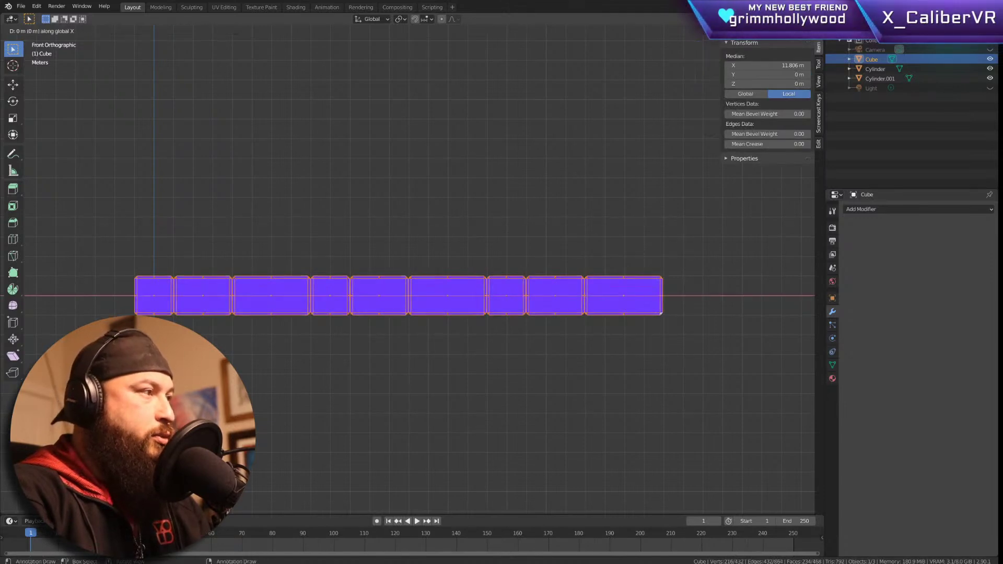
{"action": "key", "text": "e"}
{"action": "left_click", "coordinate": [122, 291]}
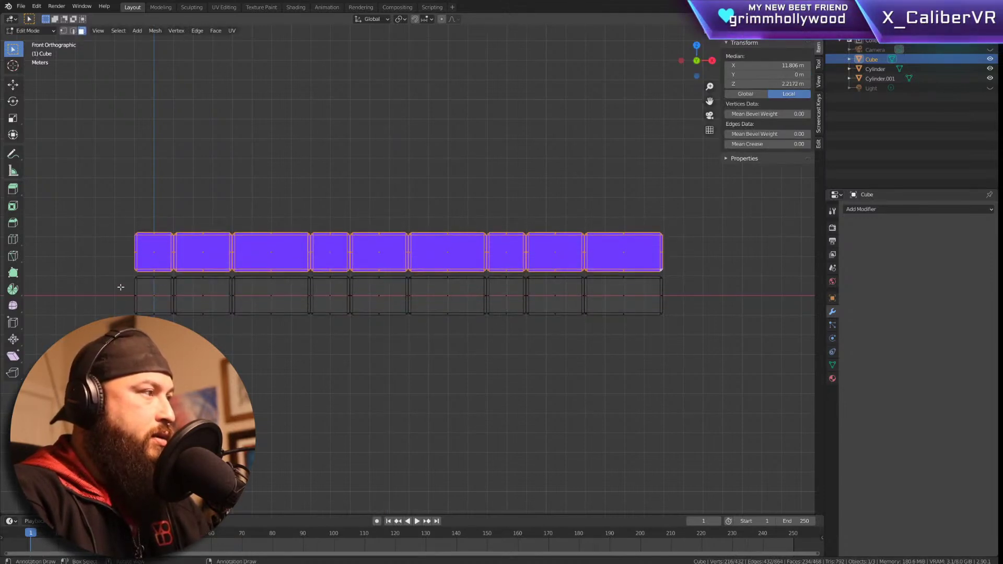
Step: Lower the second brick row about 0.2 m along Z so it sits just above the first row
{"action": "scroll", "coordinate": [116, 281], "scroll_direction": "up", "scroll_amount": 10}
{"action": "key", "text": "g"}
{"action": "key", "text": "z"}
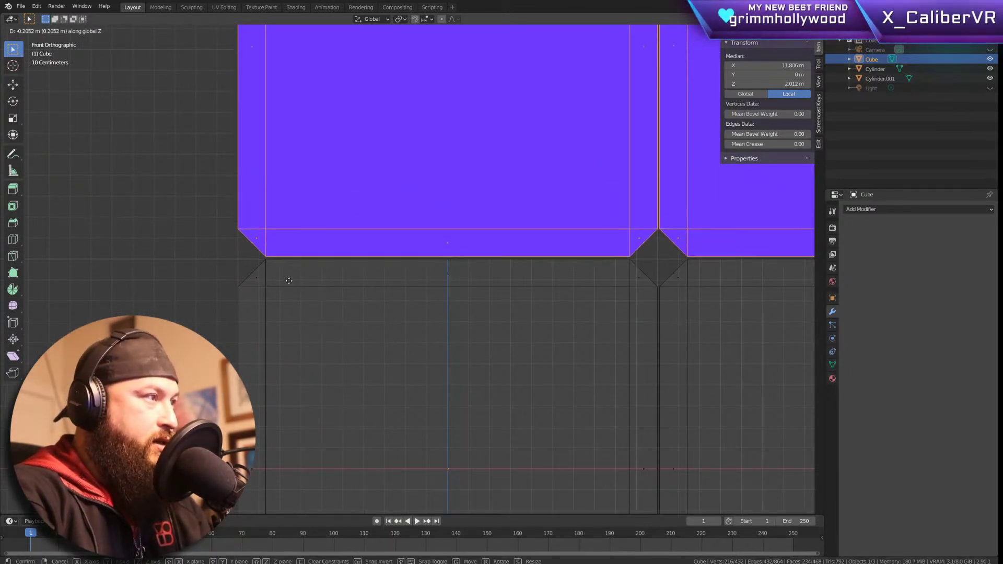
{"action": "left_click", "coordinate": [290, 282]}
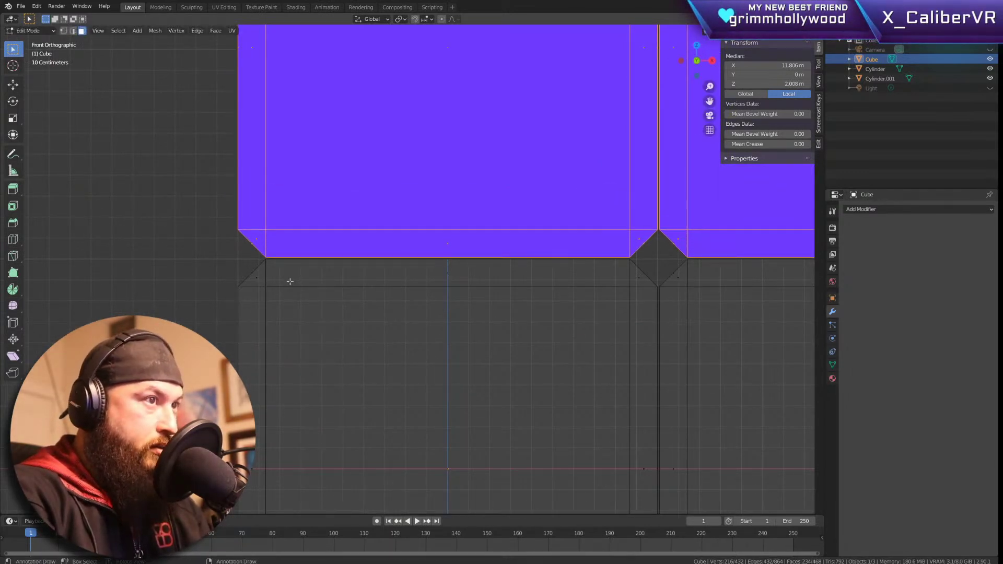
Step: Shift the second brick row about 0.87 m along X to stagger its joints against the row below
{"action": "key", "text": "g"}
{"action": "key", "text": "x"}
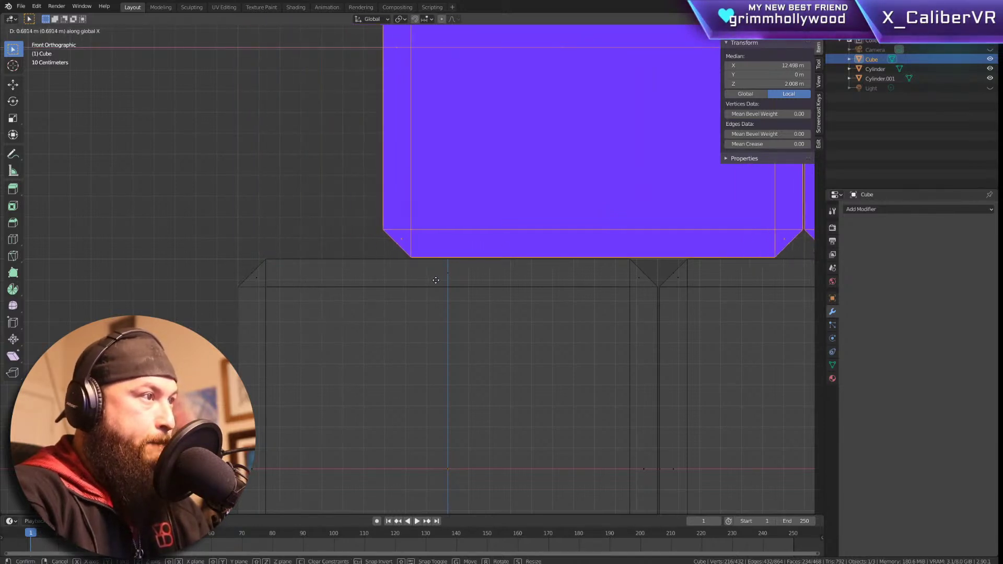
{"action": "left_click", "coordinate": [472, 279]}
{"action": "scroll", "coordinate": [480, 277], "scroll_direction": "down", "scroll_amount": 6}
{"action": "middle_click_drag", "start_coordinate": [702, 319], "coordinate": [403, 336], "text": "shift"}
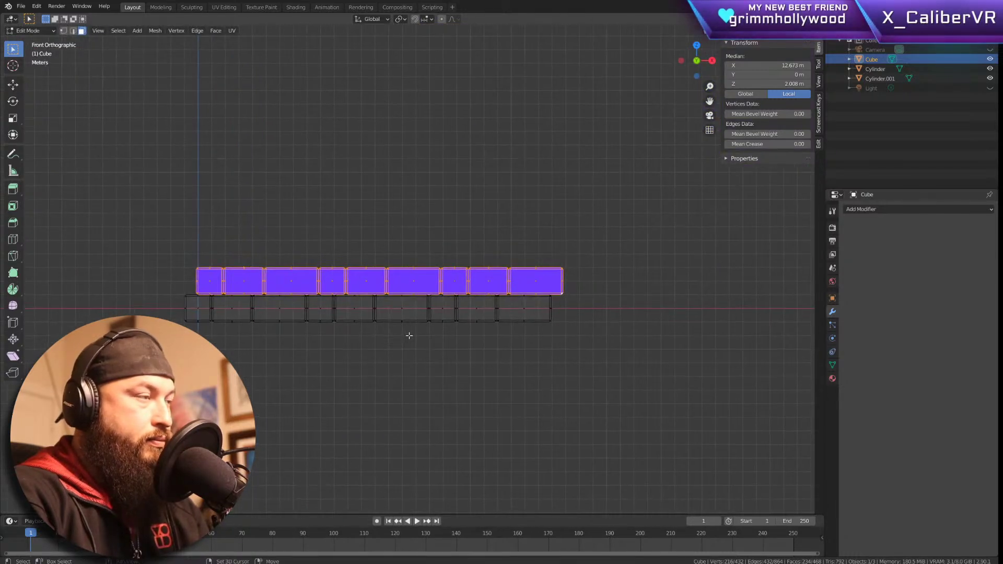
Step: Duplicate the second row upward as a third row and lower it along Z to about 4.02 m, just above the second row
{"action": "key", "text": "shift+d"}
{"action": "key", "text": "z"}
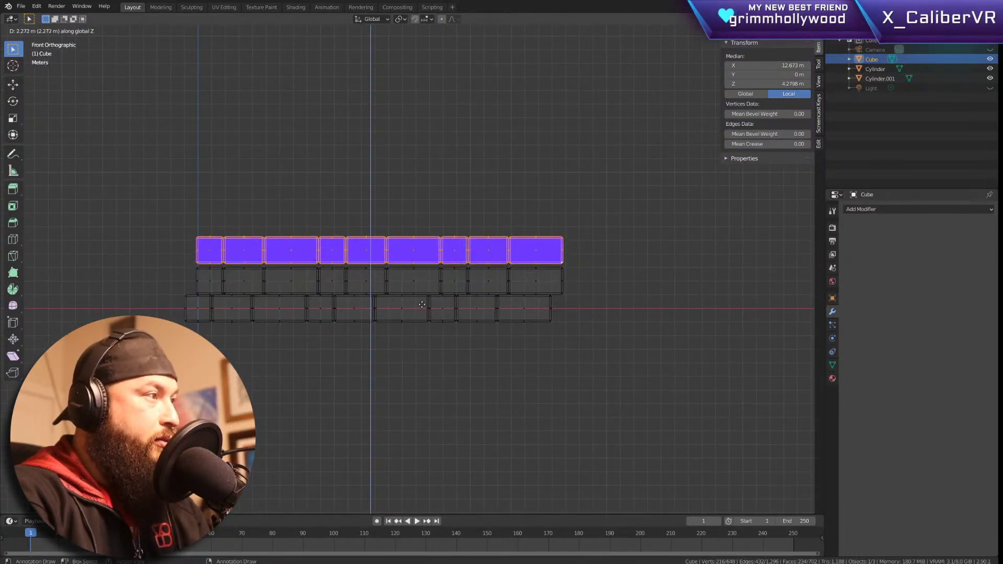
{"action": "left_click", "coordinate": [413, 311]}
{"action": "scroll", "coordinate": [179, 286], "scroll_direction": "up", "scroll_amount": 10}
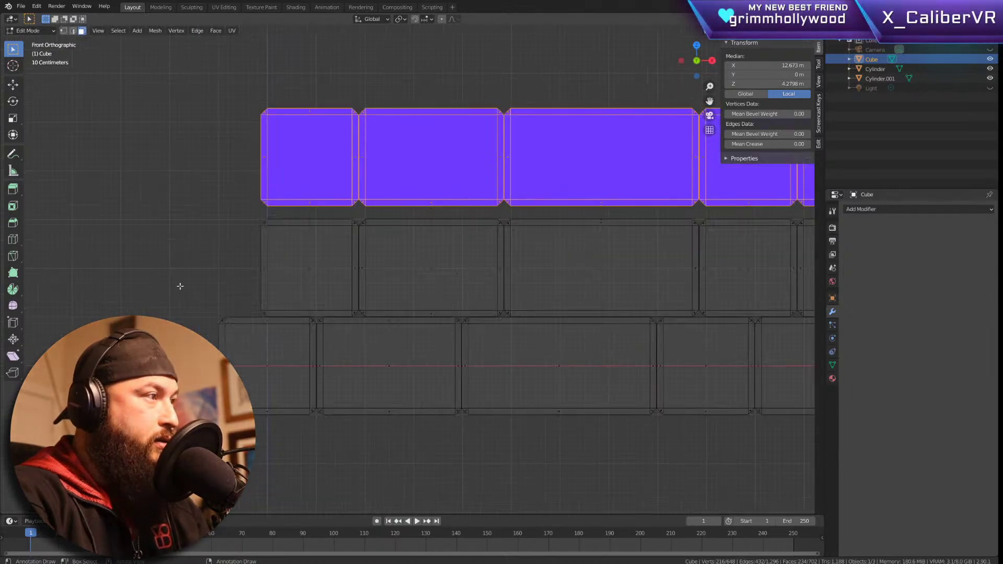
{"action": "key", "text": "g"}
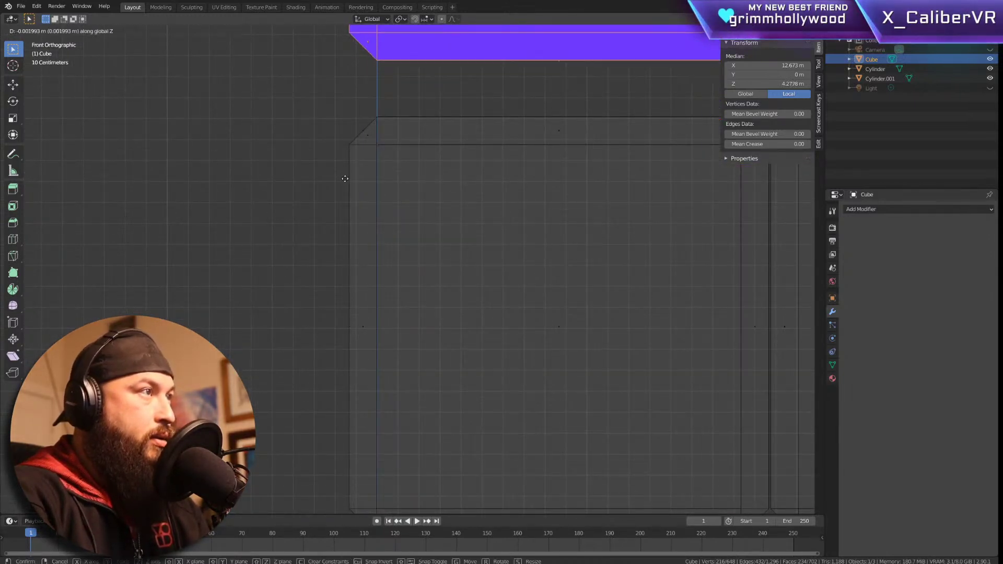
{"action": "left_click", "coordinate": [356, 231]}
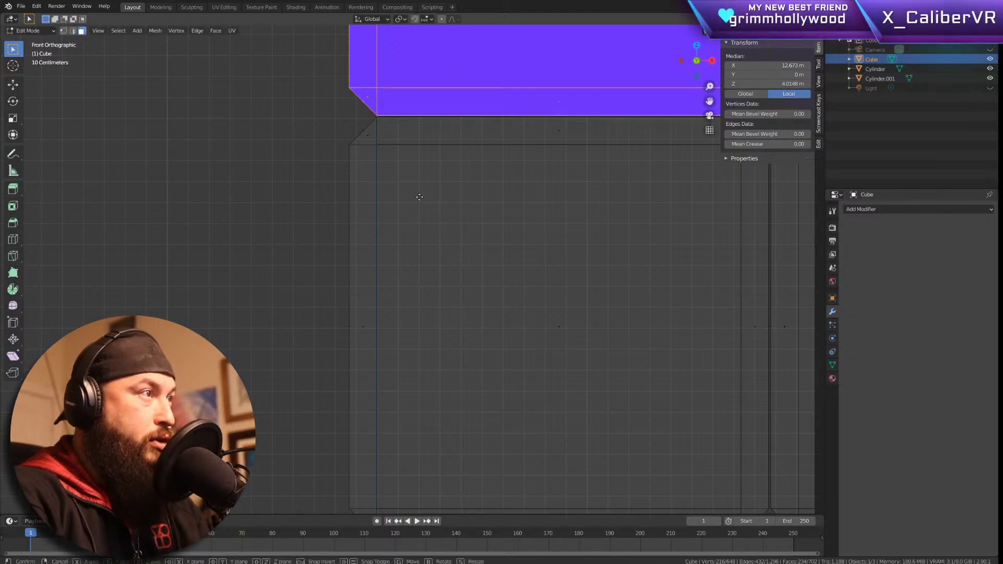
Step: Shift the third brick row along X until its joints are staggered against the second row, and deselect everything
{"action": "key", "text": "g"}
{"action": "key", "text": "x"}
{"action": "left_click", "coordinate": [391, 281]}
{"action": "scroll", "coordinate": [392, 281], "scroll_direction": "down", "scroll_amount": 4}
{"action": "key", "text": "g"}
{"action": "key", "text": "x"}
{"action": "left_click", "coordinate": [379, 281]}
{"action": "scroll", "coordinate": [378, 281], "scroll_direction": "down", "scroll_amount": 8}
{"action": "key", "text": "alt+a"}
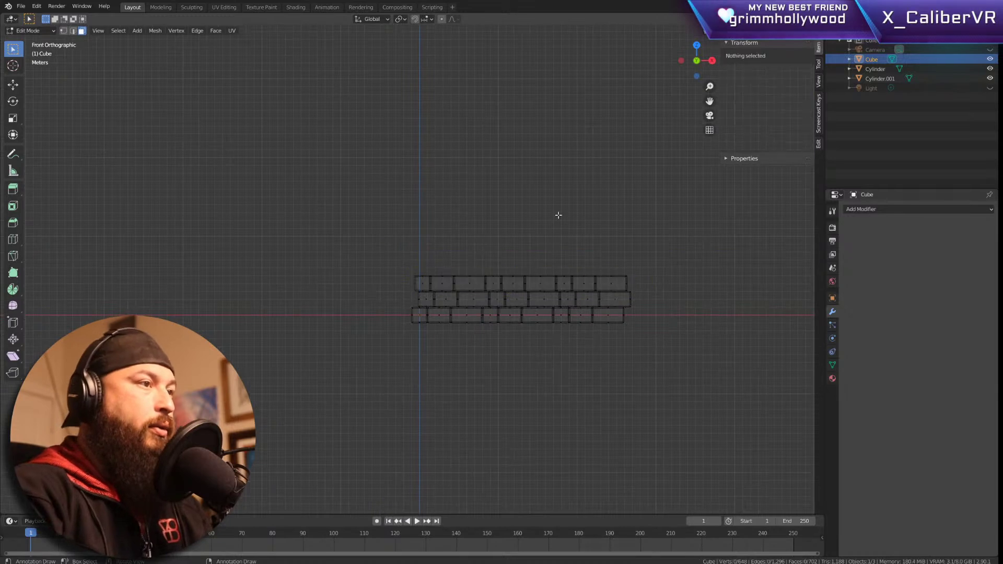
Step: Select all three brick rows and duplicate them about 6.2 m straight up
{"action": "middle_click_drag", "start_coordinate": [629, 338], "coordinate": [453, 300], "text": "shift"}
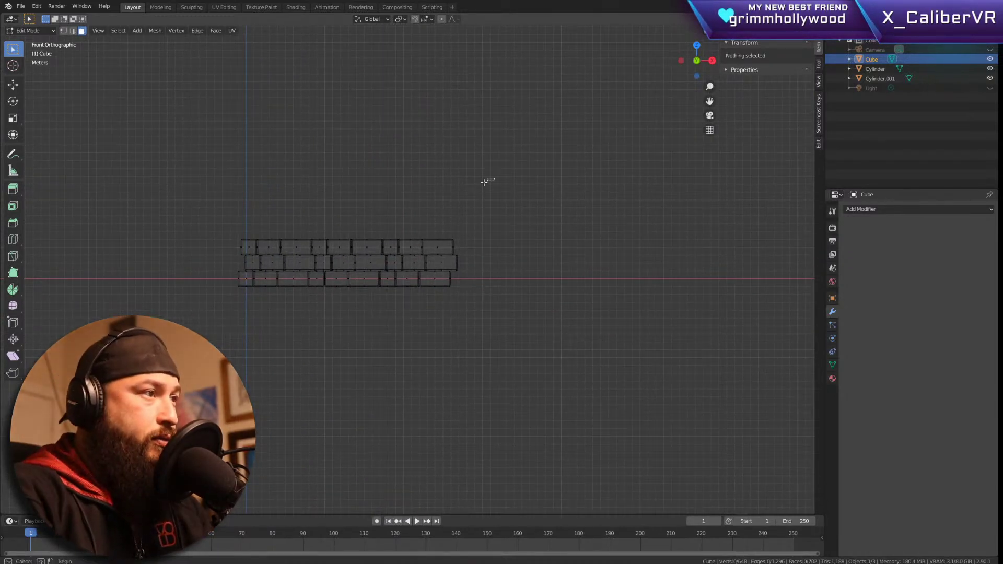
{"action": "left_click_drag", "start_coordinate": [495, 178], "coordinate": [58, 309]}
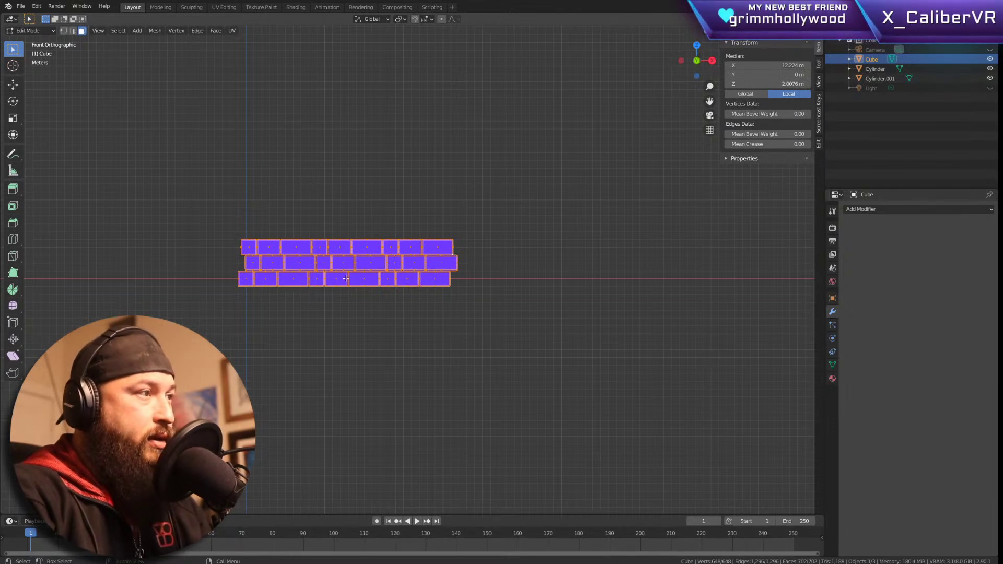
{"action": "key", "text": "shift+d"}
{"action": "key", "text": "x"}
{"action": "key", "text": "z"}
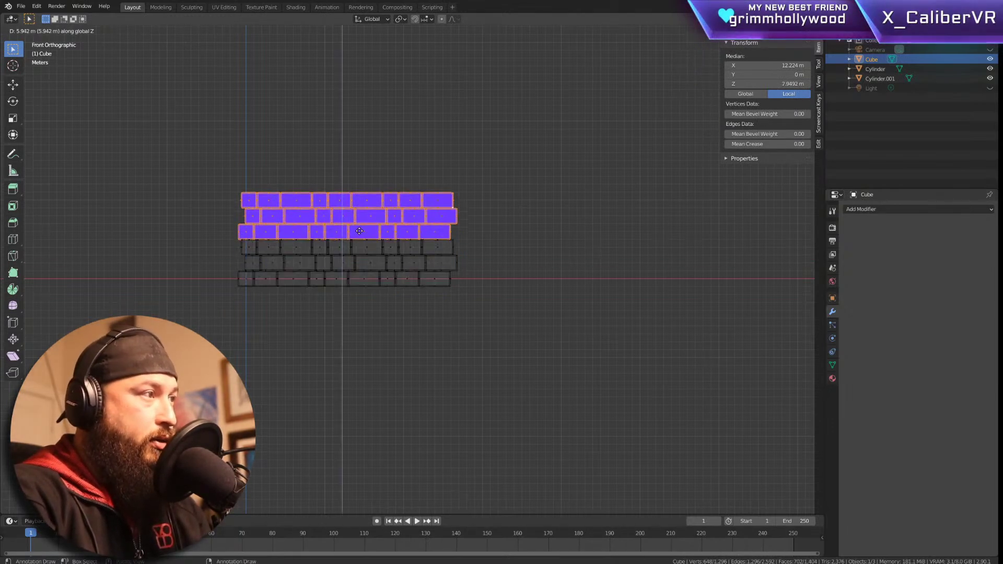
{"action": "left_click", "coordinate": [204, 233]}
Step: Lower the duplicated three rows about 0.18 m along Z so they rest just above the original rows
{"action": "scroll", "coordinate": [203, 233], "scroll_direction": "up", "scroll_amount": 6}
{"action": "scroll", "coordinate": [674, 308], "scroll_direction": "up", "scroll_amount": 6}
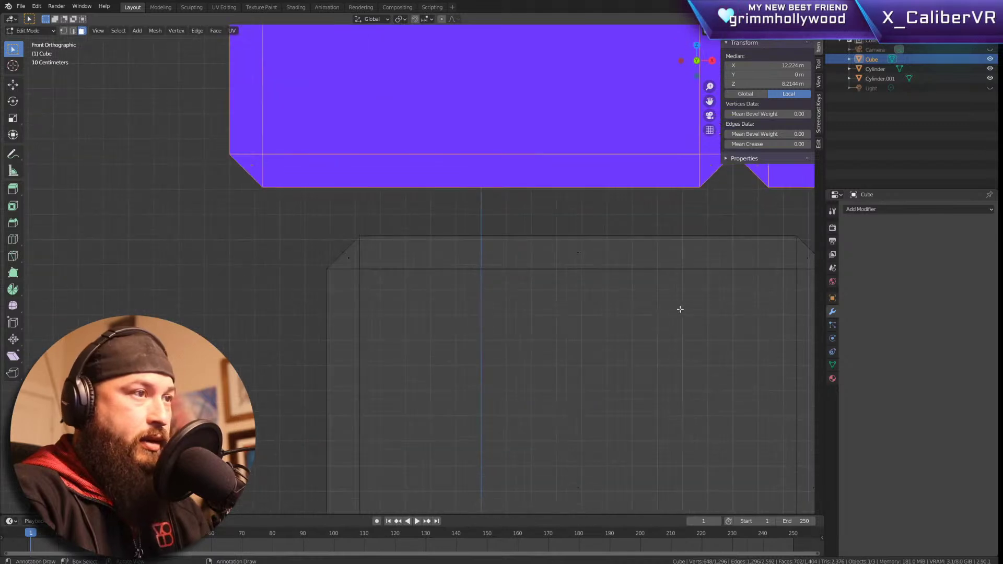
{"action": "key", "text": "g"}
{"action": "key", "text": "z"}
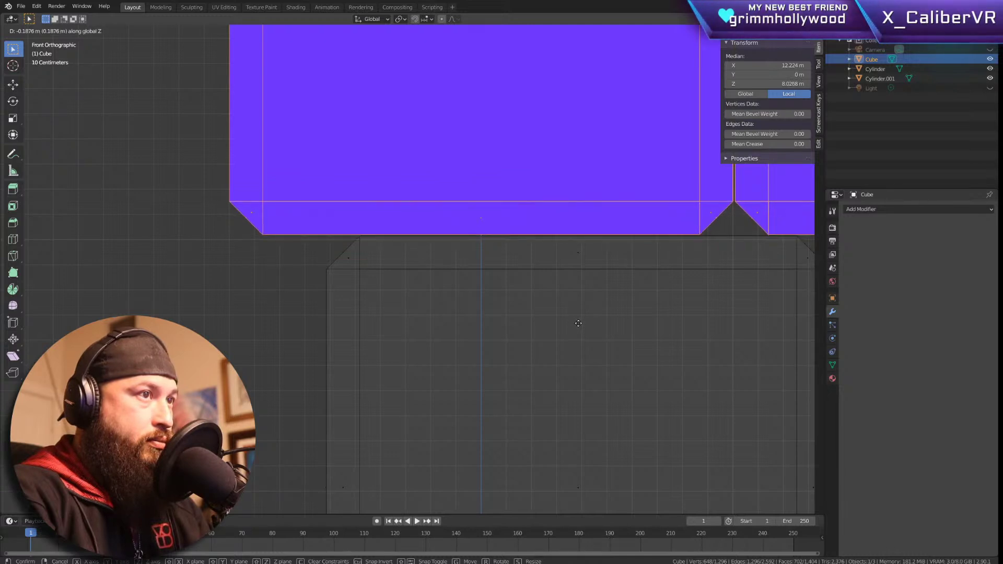
{"action": "left_click", "coordinate": [580, 323]}
{"action": "scroll", "coordinate": [578, 324], "scroll_direction": "down", "scroll_amount": 6}
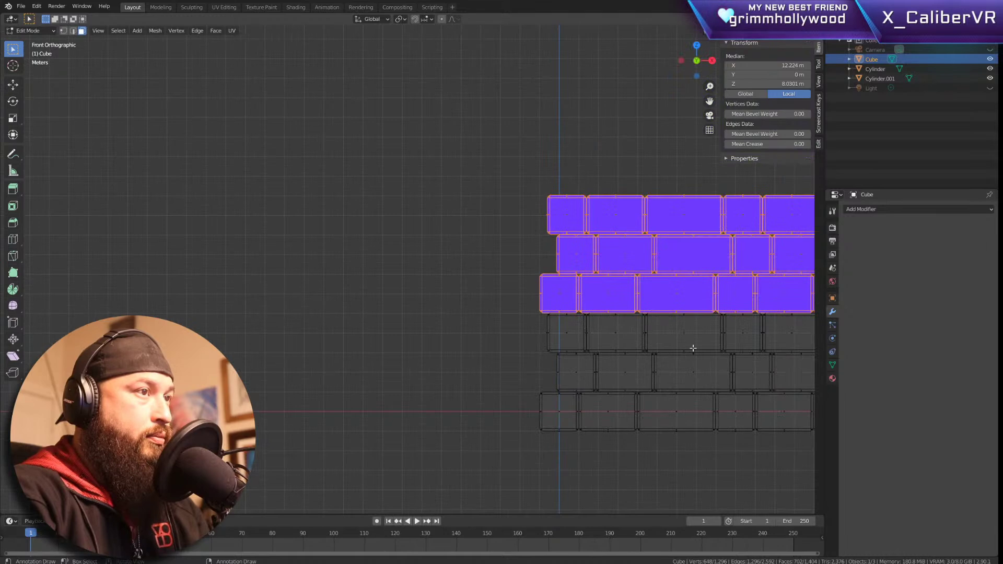
Step: Deselect the bricks, return to Object Mode and show the finished six-row wall in solid shading and perspective
{"action": "key", "text": "alt+a"}
{"action": "middle_click_drag", "start_coordinate": [727, 347], "coordinate": [329, 315], "text": "shift"}
{"action": "key", "text": "Tab"}
{"action": "middle_click_drag", "start_coordinate": [393, 151], "coordinate": [612, 116]}
{"action": "key", "text": "shift+z"}
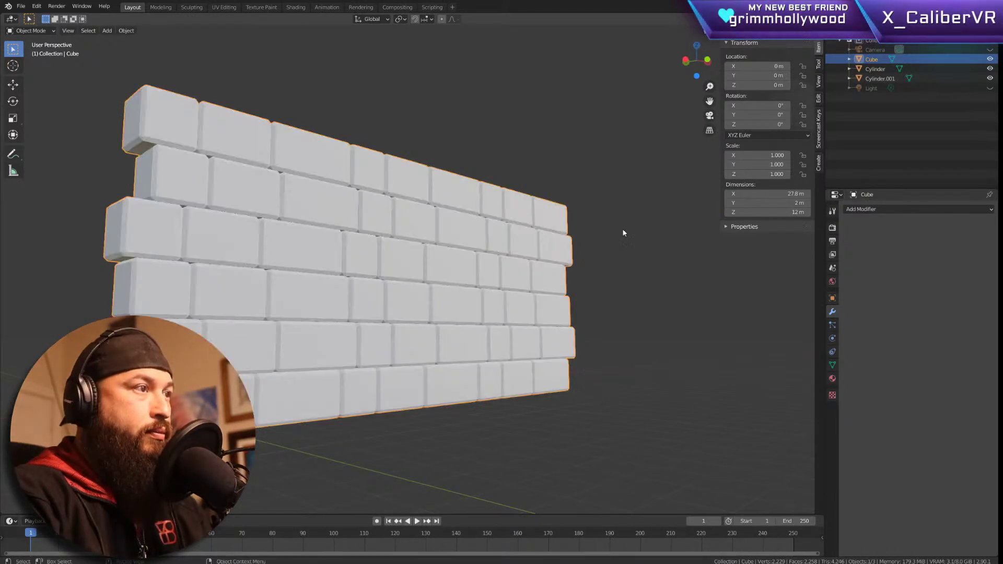
{"action": "middle_click_drag", "start_coordinate": [581, 243], "coordinate": [533, 253]}
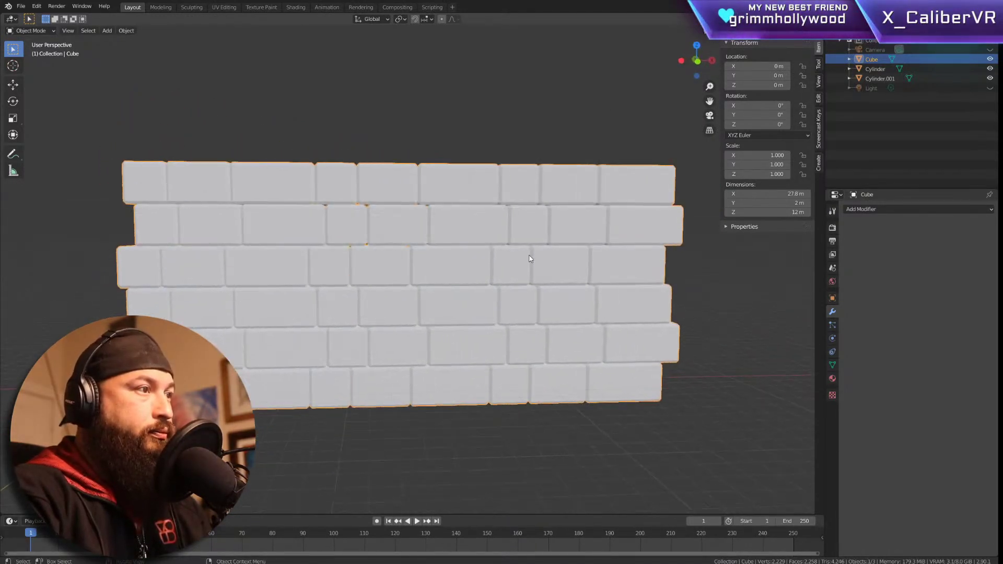
Step: Move the arched wireframe Cylinder.001 next to the top of the brick wall, at about X 17.6 m, Z 19.6 m
{"action": "scroll", "coordinate": [533, 253], "scroll_direction": "down", "scroll_amount": 8}
{"action": "left_click", "coordinate": [646, 198]}
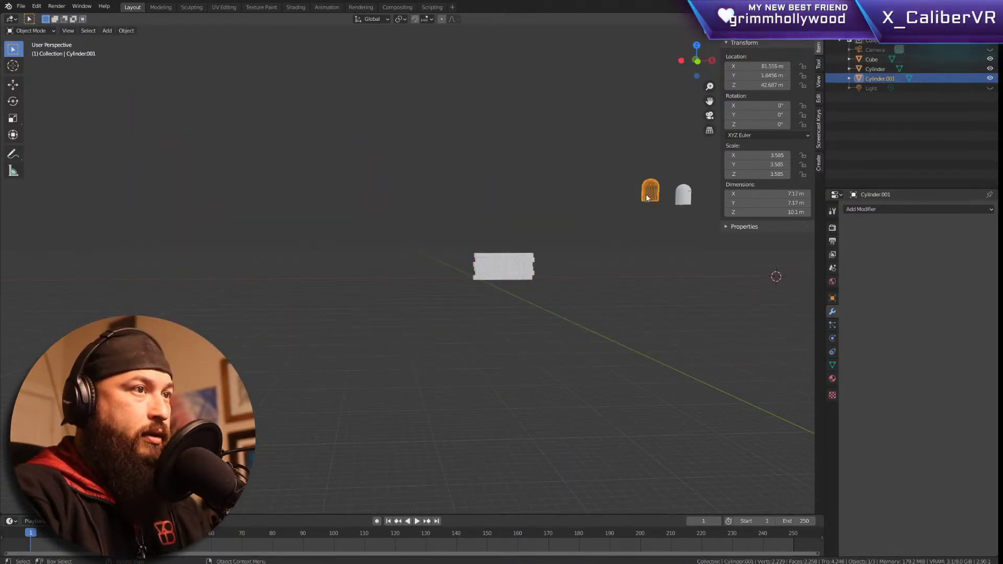
{"action": "key", "text": "g"}
{"action": "left_click", "coordinate": [541, 251]}
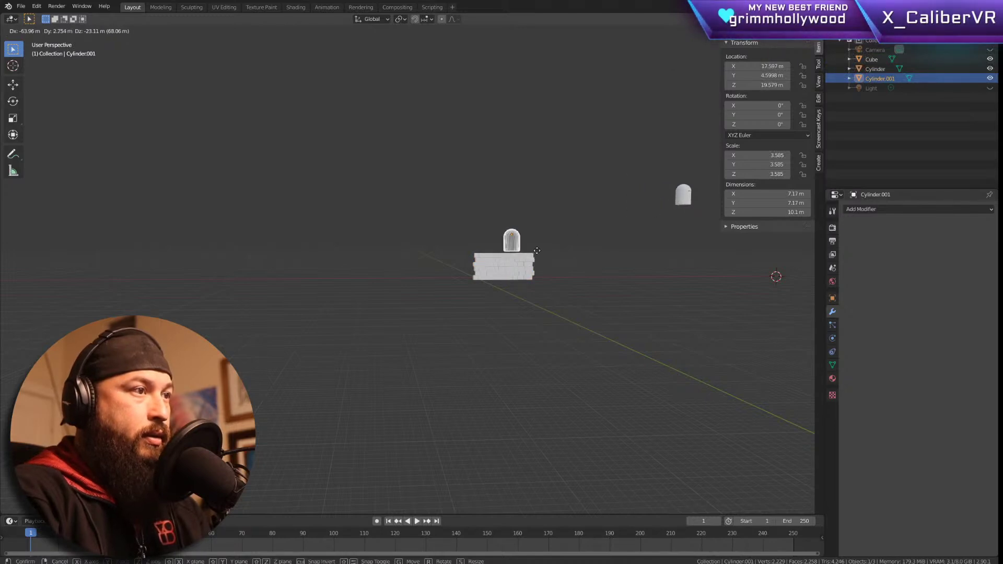
{"action": "scroll", "coordinate": [542, 282], "scroll_direction": "up", "scroll_amount": 8}
{"action": "scroll", "coordinate": [542, 282], "scroll_direction": "up", "scroll_amount": 2}
{"action": "middle_click_drag", "start_coordinate": [422, 250], "coordinate": [461, 311], "text": "shift"}
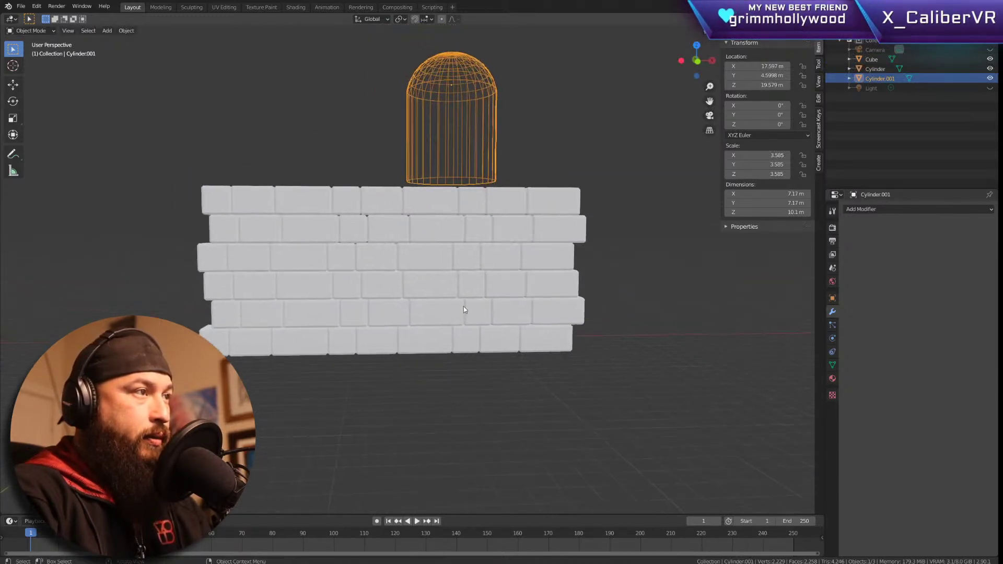
Step: Add a Boolean modifier set to Difference on the brick wall, with Cylinder.001 as its object
{"action": "left_click", "coordinate": [454, 251]}
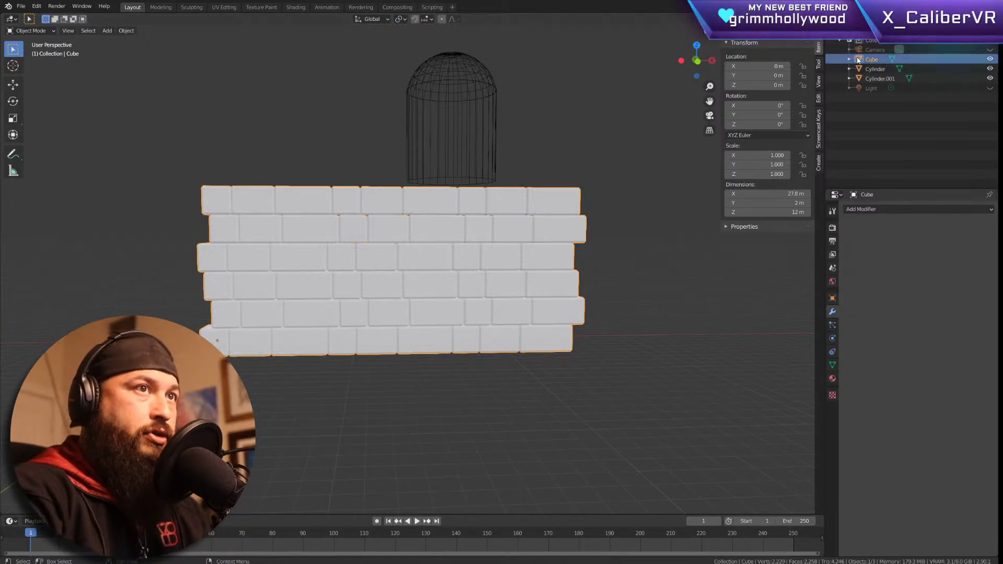
{"action": "left_click", "coordinate": [871, 208]}
{"action": "left_click", "coordinate": [812, 253]}
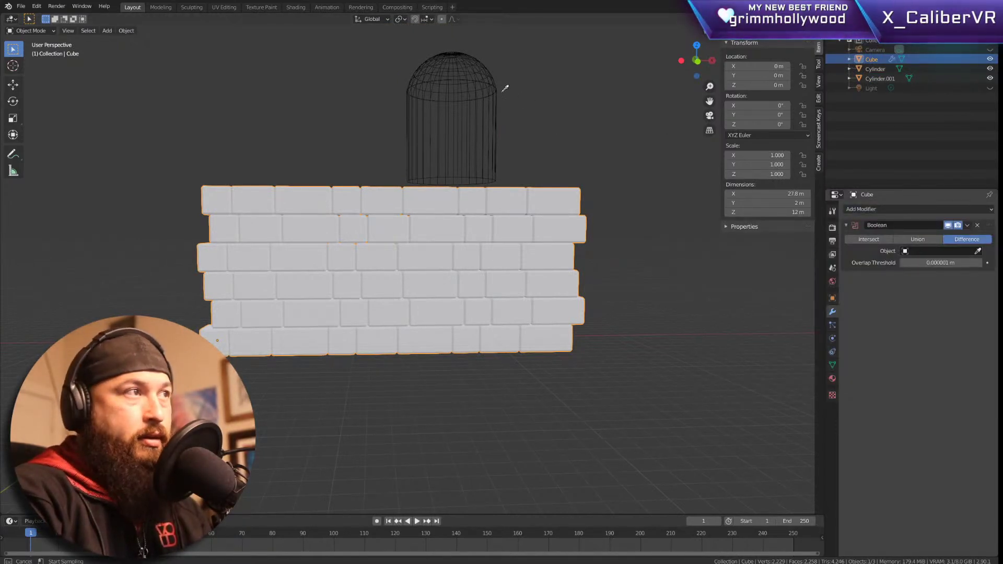
{"action": "left_click", "coordinate": [474, 73]}
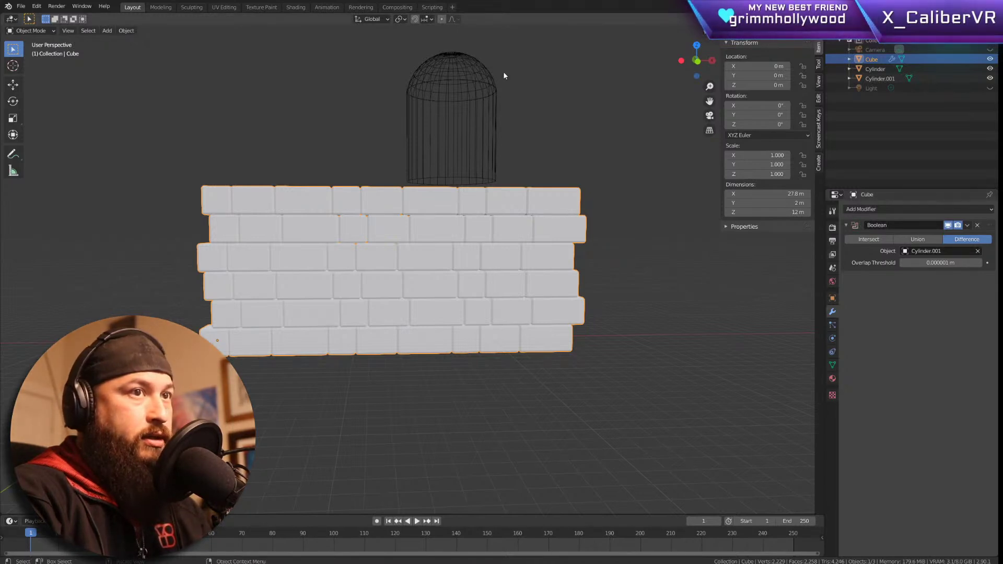
Step: Move Cylinder.001 down to about Z 8.7 m and along Y to about -0.32 m so it cuts through the wall
{"action": "left_click", "coordinate": [474, 83]}
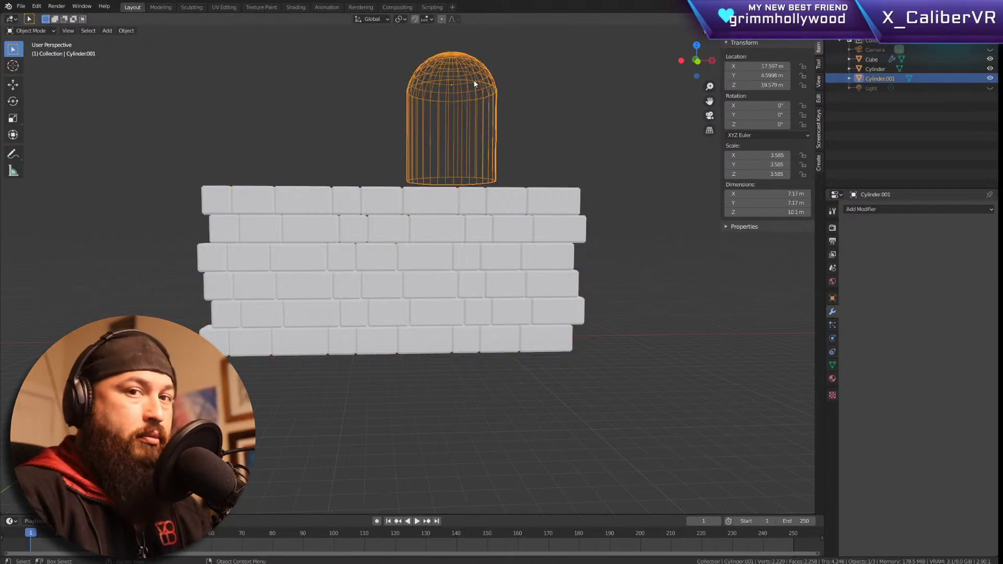
{"action": "key", "text": "g"}
{"action": "key", "text": "x"}
{"action": "key", "text": "z"}
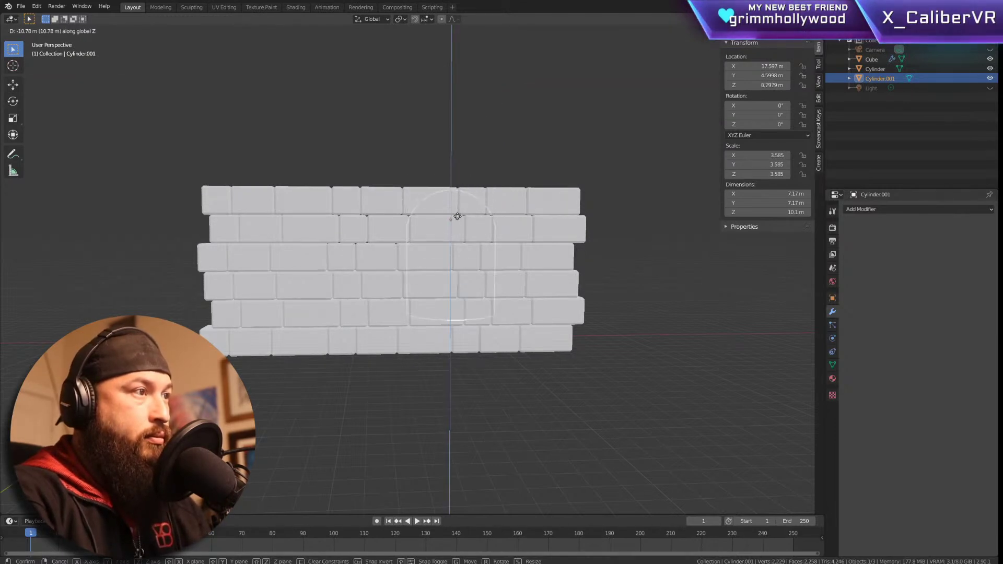
{"action": "left_click", "coordinate": [457, 220]}
{"action": "key", "text": "g"}
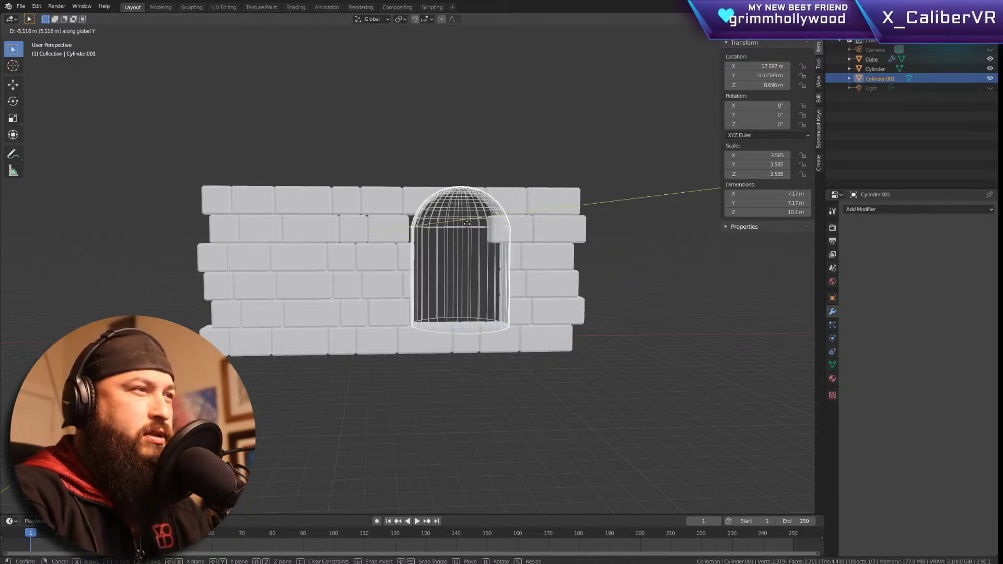
{"action": "left_click", "coordinate": [467, 224]}
Step: Lower the arched cutter about 0.47 m within the wall and inspect the cut opening from both sides
{"action": "middle_click_drag", "start_coordinate": [632, 201], "coordinate": [611, 209]}
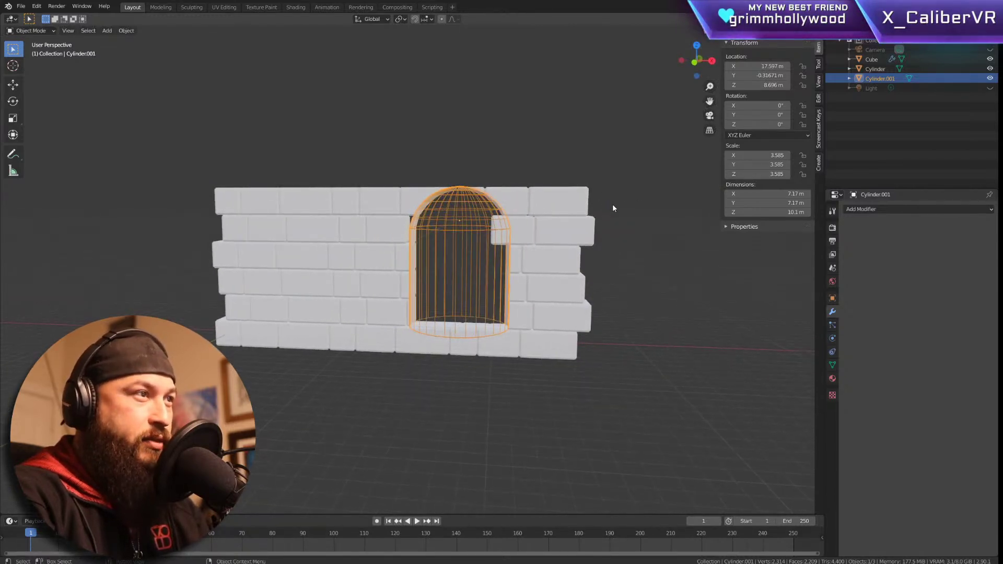
{"action": "key", "text": "g"}
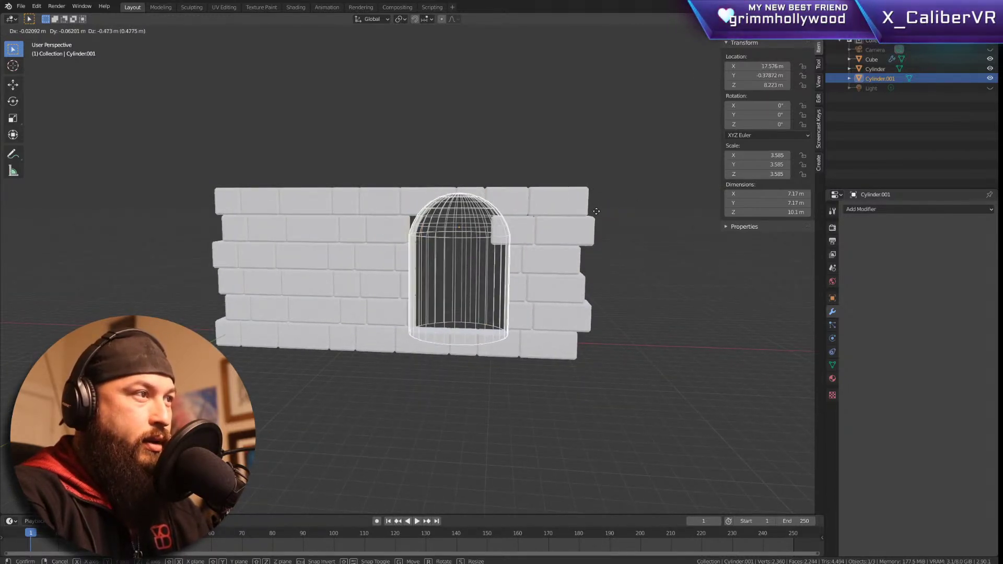
{"action": "left_click", "coordinate": [596, 211]}
{"action": "scroll", "coordinate": [517, 228], "scroll_direction": "up", "scroll_amount": 2}
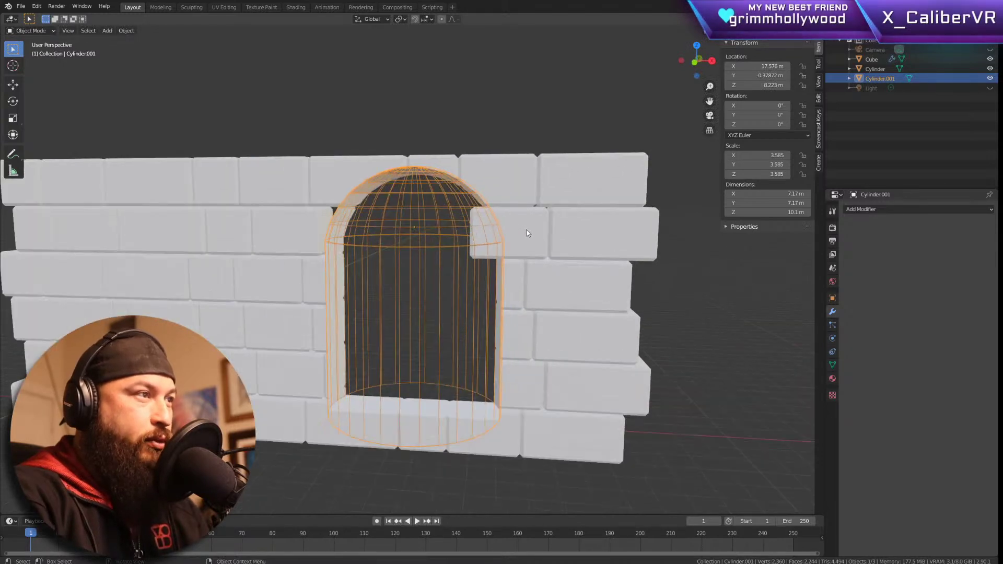
{"action": "scroll", "coordinate": [551, 228], "scroll_direction": "down", "scroll_amount": 2}
{"action": "middle_click_drag", "start_coordinate": [517, 240], "coordinate": [422, 211]}
{"action": "scroll", "coordinate": [423, 212], "scroll_direction": "down", "scroll_amount": 1}
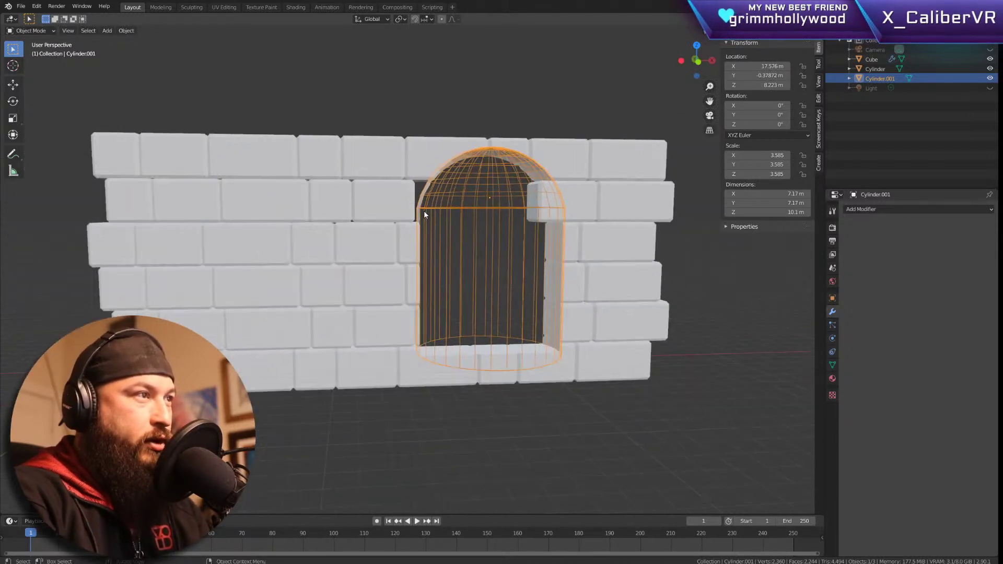
{"action": "key", "text": "g"}
{"action": "key", "text": "z"}
{"action": "right_click", "coordinate": [535, 218]}
Step: In front view, try the arched cutter at several spots in the wall and place it clear beside it at about X 32.6 m, Z 7.46 m
{"action": "key", "text": "KP_1"}
{"action": "key", "text": "g"}
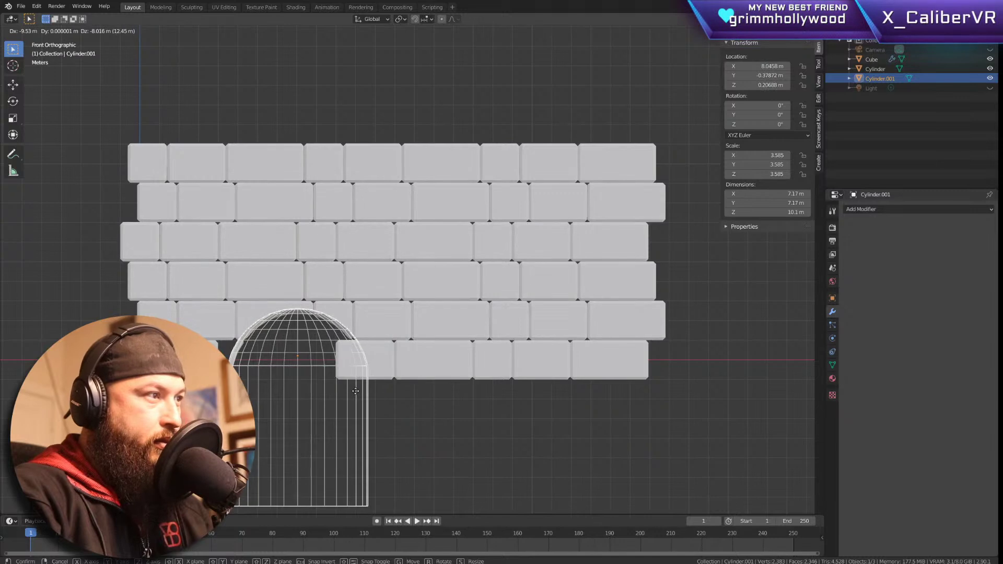
{"action": "left_click", "coordinate": [404, 139]}
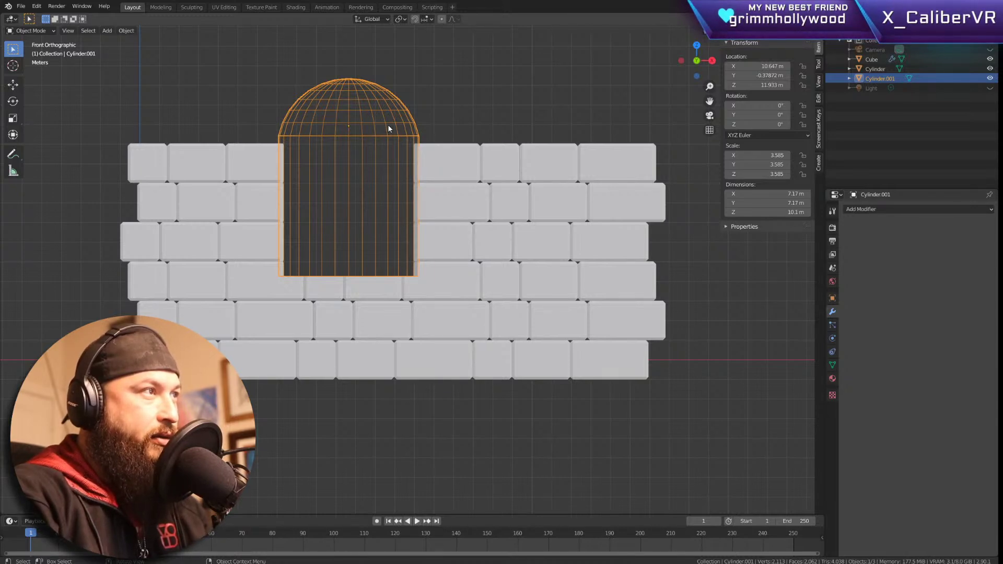
{"action": "key", "text": "g"}
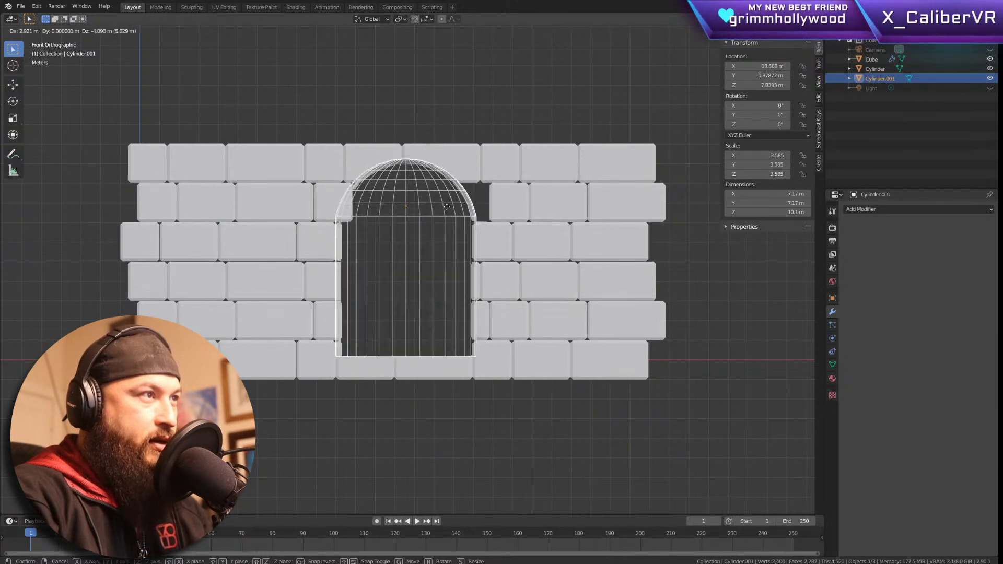
{"action": "left_click", "coordinate": [477, 244]}
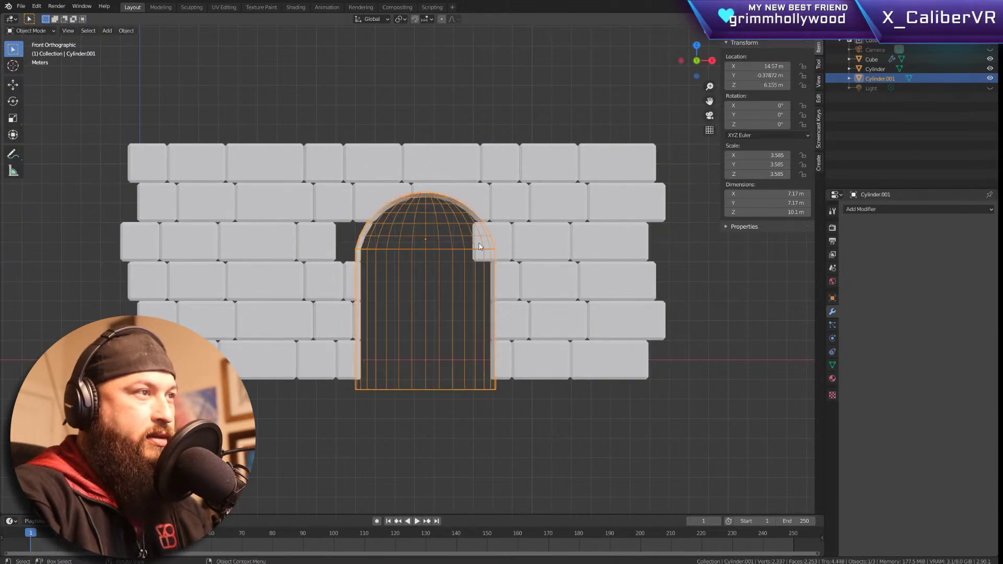
{"action": "key", "text": "g"}
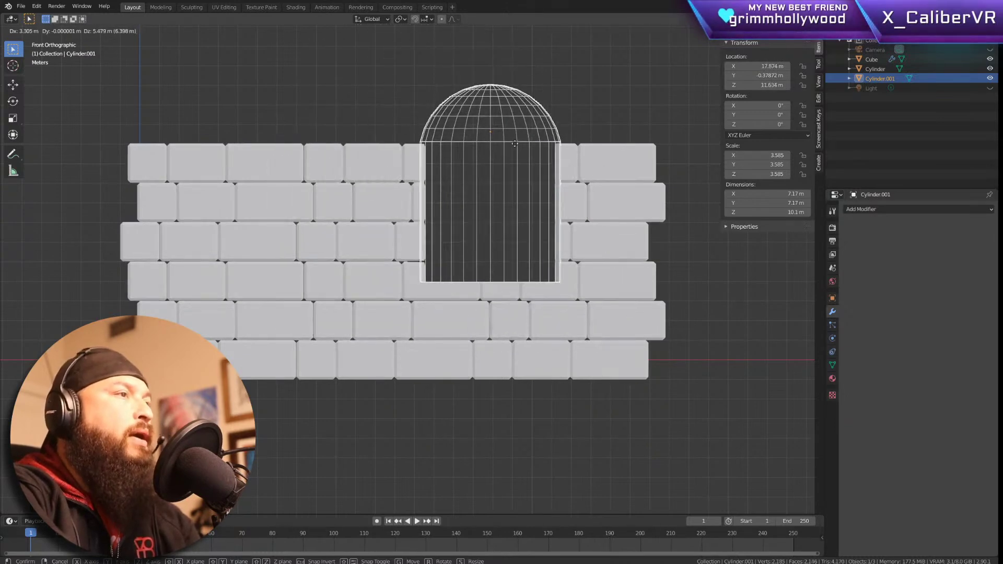
{"action": "left_click", "coordinate": [796, 226]}
Step: Try to raise the dome's lowest face band about 0.02 m so it meets the top edge of the cutter's straight part
{"action": "middle_click_drag", "start_coordinate": [670, 236], "coordinate": [312, 253], "text": "shift"}
{"action": "scroll", "coordinate": [476, 215], "scroll_direction": "up", "scroll_amount": 3}
{"action": "scroll", "coordinate": [534, 251], "scroll_direction": "up", "scroll_amount": 10}
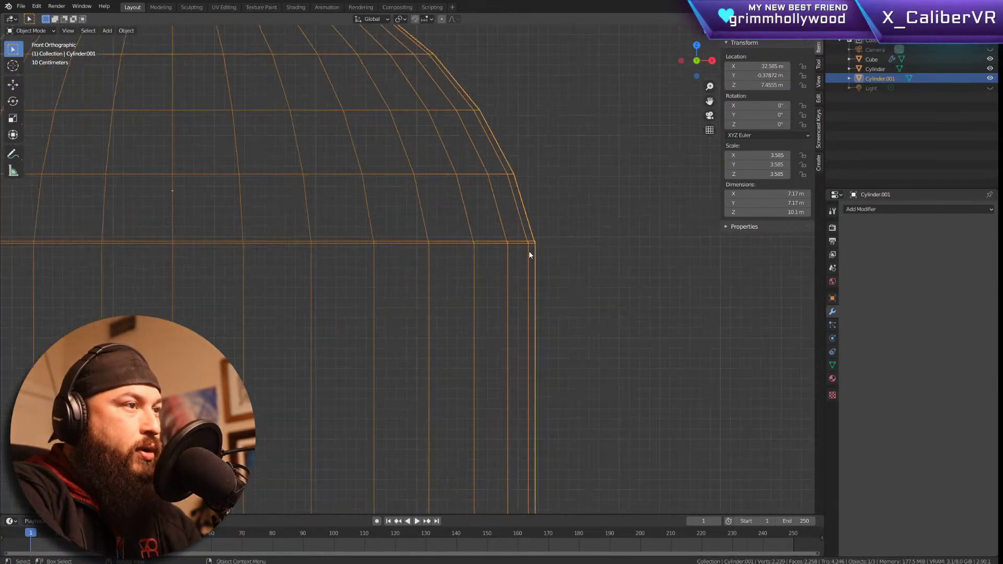
{"action": "scroll", "coordinate": [585, 197], "scroll_direction": "up", "scroll_amount": 3}
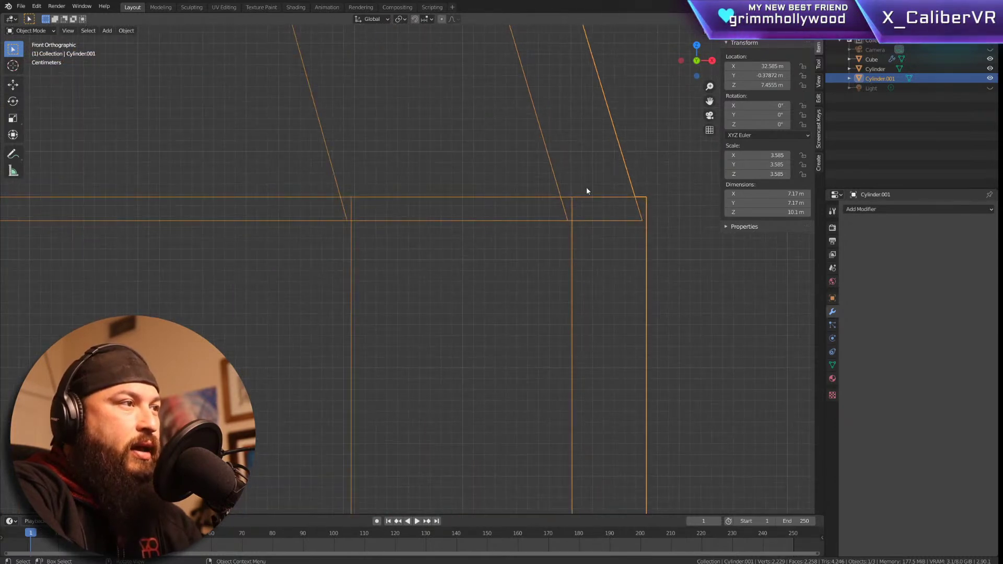
{"action": "key", "text": "Tab"}
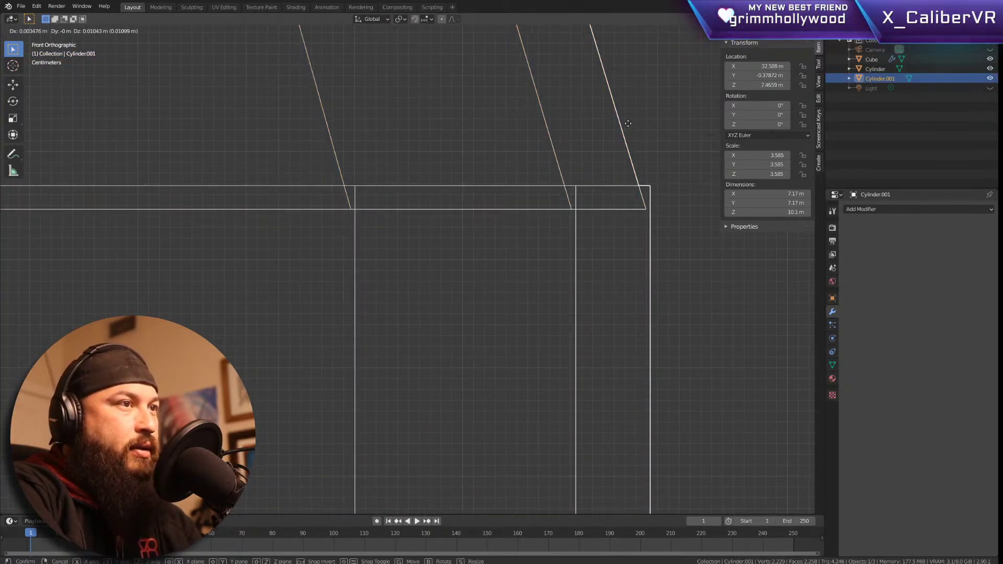
{"action": "left_click", "coordinate": [619, 151], "text": "alt"}
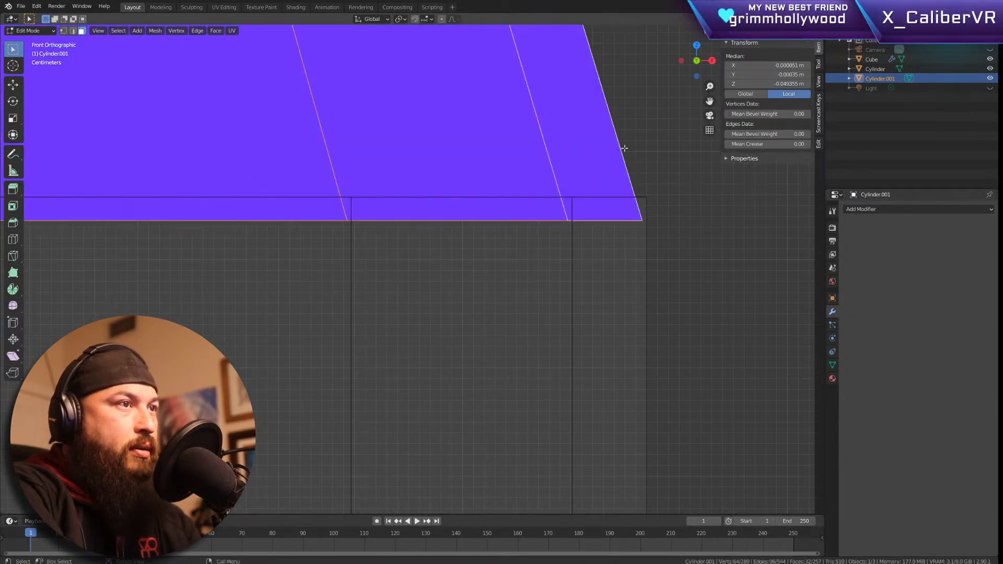
{"action": "key", "text": "g"}
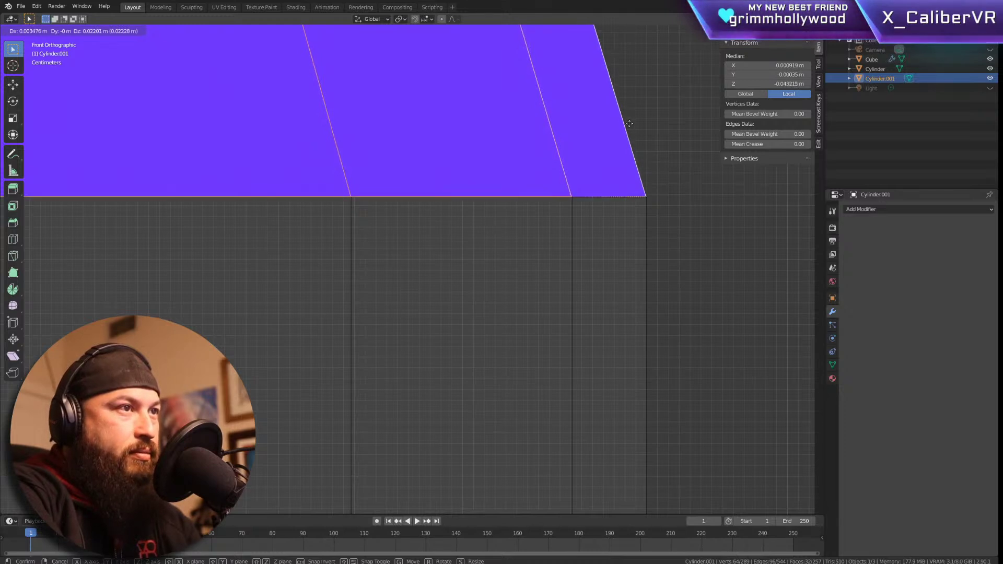
{"action": "left_click", "coordinate": [629, 123]}
Step: Undo the move of the dome's lowest face band
{"action": "scroll", "coordinate": [434, 239], "scroll_direction": "down", "scroll_amount": 6}
{"action": "middle_click_drag", "start_coordinate": [307, 206], "coordinate": [675, 207], "text": "shift"}
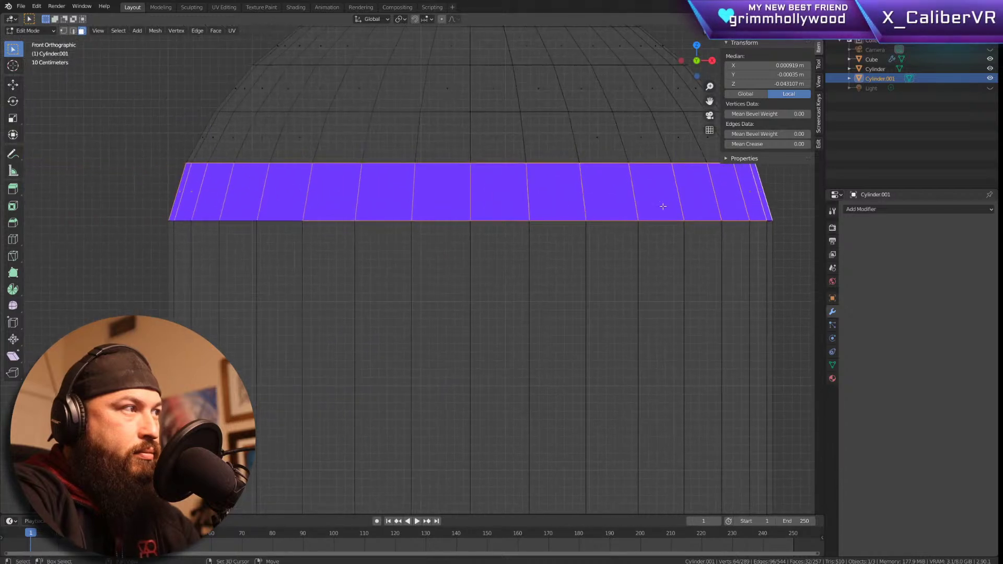
{"action": "key", "text": "g"}
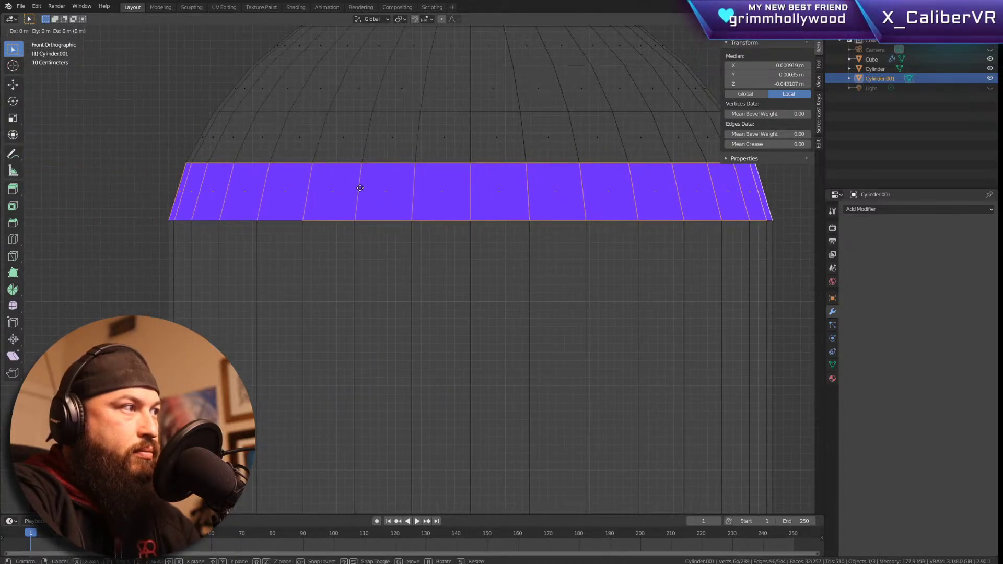
{"action": "right_click", "coordinate": [376, 188]}
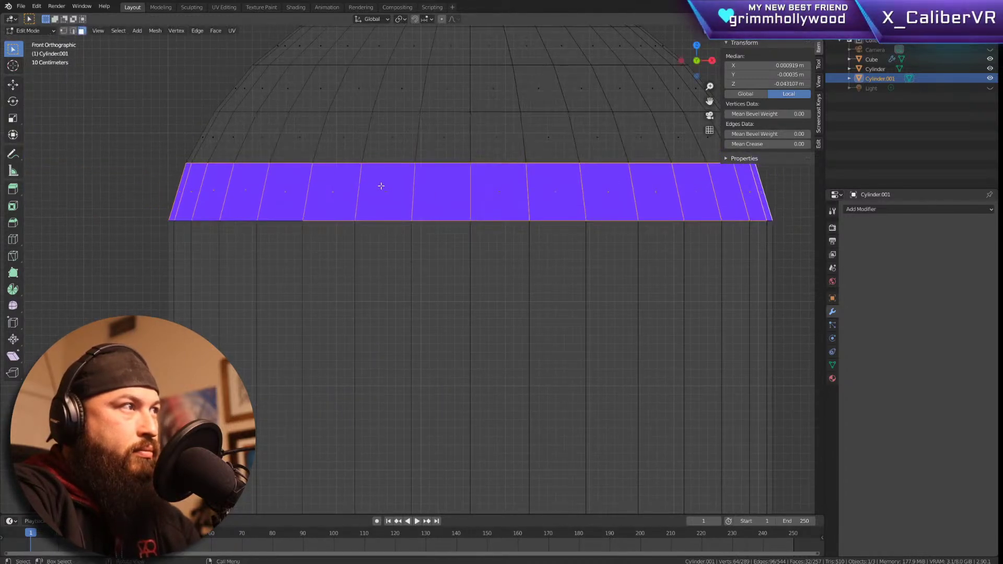
{"action": "key", "text": "ctrl+z"}
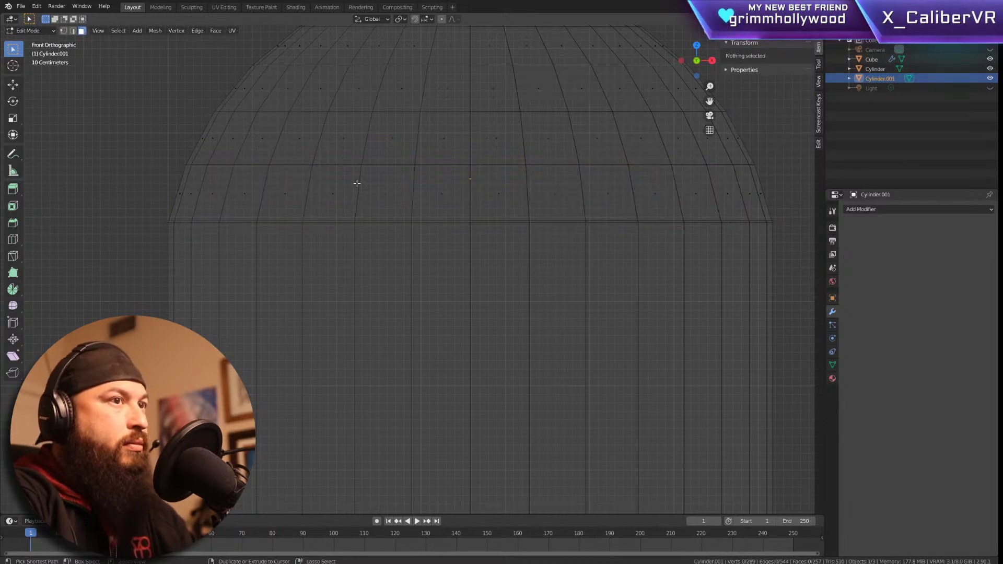
Step: Select the cutter's entire dome and raise it about 0.022 m onto the top edge of the straight part
{"action": "scroll", "coordinate": [235, 167], "scroll_direction": "down", "scroll_amount": 4}
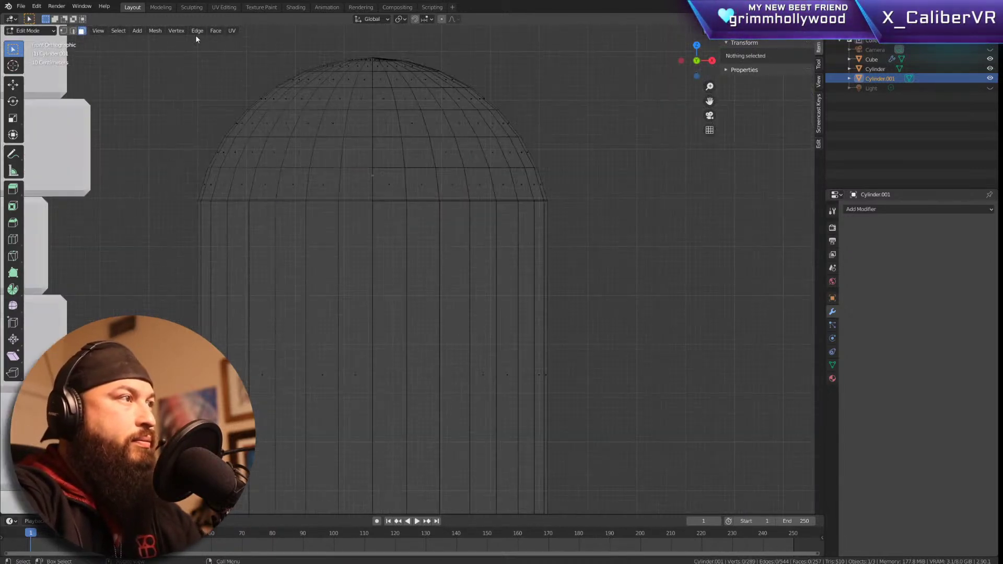
{"action": "left_click_drag", "start_coordinate": [181, 44], "coordinate": [594, 203]}
{"action": "scroll", "coordinate": [197, 194], "scroll_direction": "up", "scroll_amount": 2}
{"action": "scroll", "coordinate": [197, 197], "scroll_direction": "up", "scroll_amount": 3}
{"action": "scroll", "coordinate": [309, 240], "scroll_direction": "up", "scroll_amount": 2}
{"action": "key", "text": "g"}
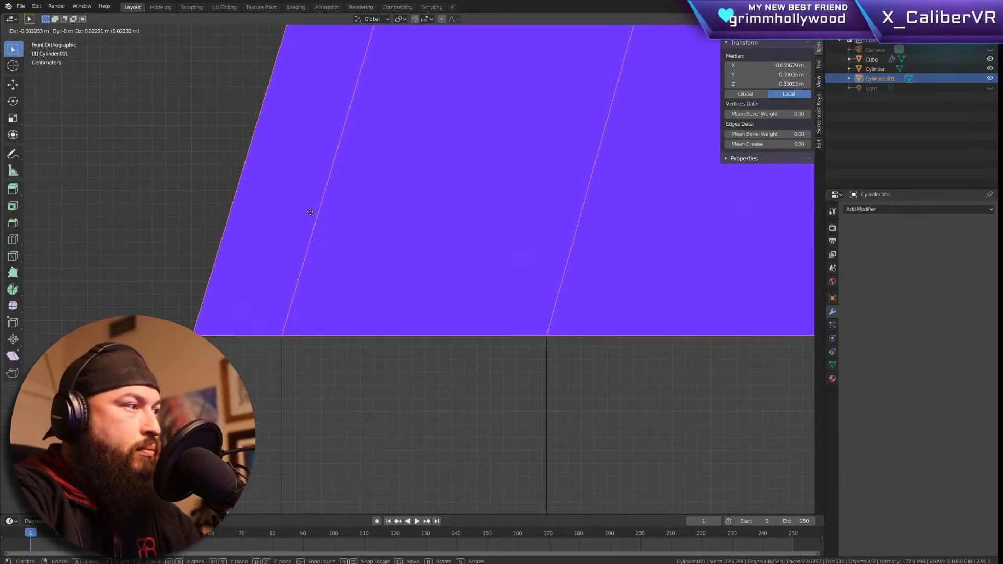
{"action": "left_click", "coordinate": [313, 211]}
Step: Scale the dome up very slightly and nudge it along X so its lower rim lines up with the cylinder's outer edge
{"action": "scroll", "coordinate": [62, 235], "scroll_direction": "up", "scroll_amount": 2}
{"action": "scroll", "coordinate": [671, 253], "scroll_direction": "up", "scroll_amount": 3}
{"action": "scroll", "coordinate": [703, 260], "scroll_direction": "down", "scroll_amount": 8}
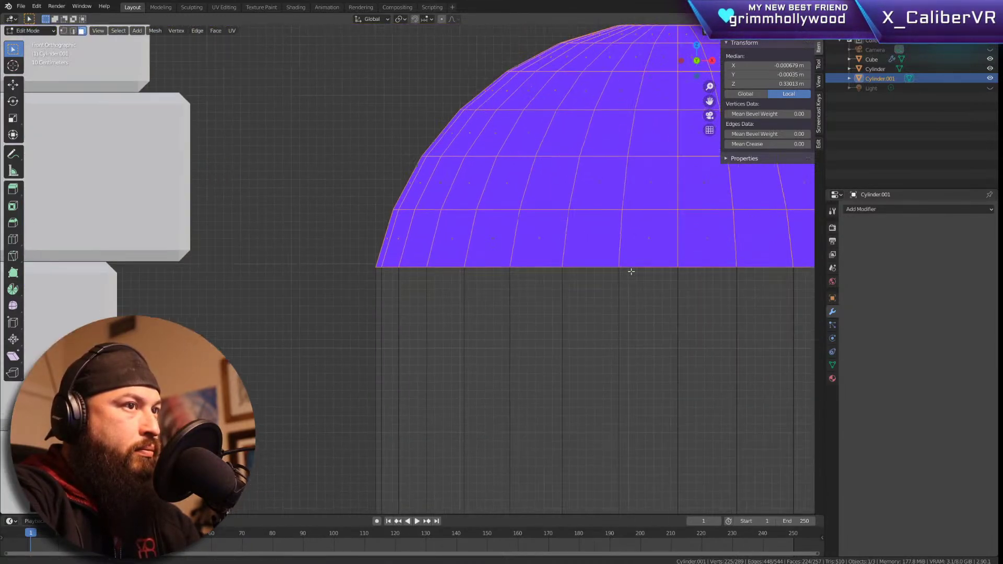
{"action": "middle_click_drag", "start_coordinate": [631, 271], "coordinate": [264, 259], "text": "shift"}
{"action": "scroll", "coordinate": [508, 333], "scroll_direction": "up", "scroll_amount": 6}
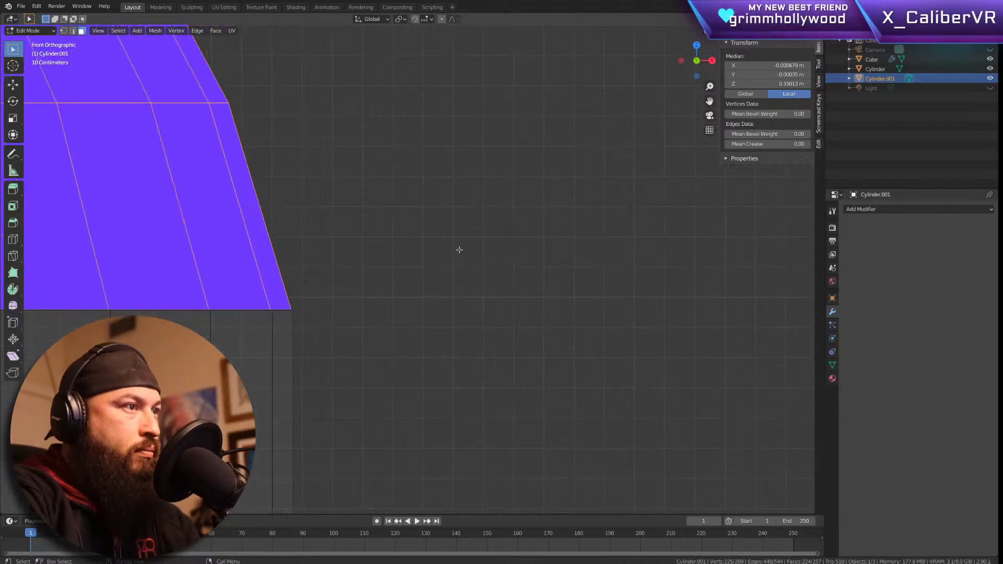
{"action": "scroll", "coordinate": [508, 333], "scroll_direction": "up", "scroll_amount": 1}
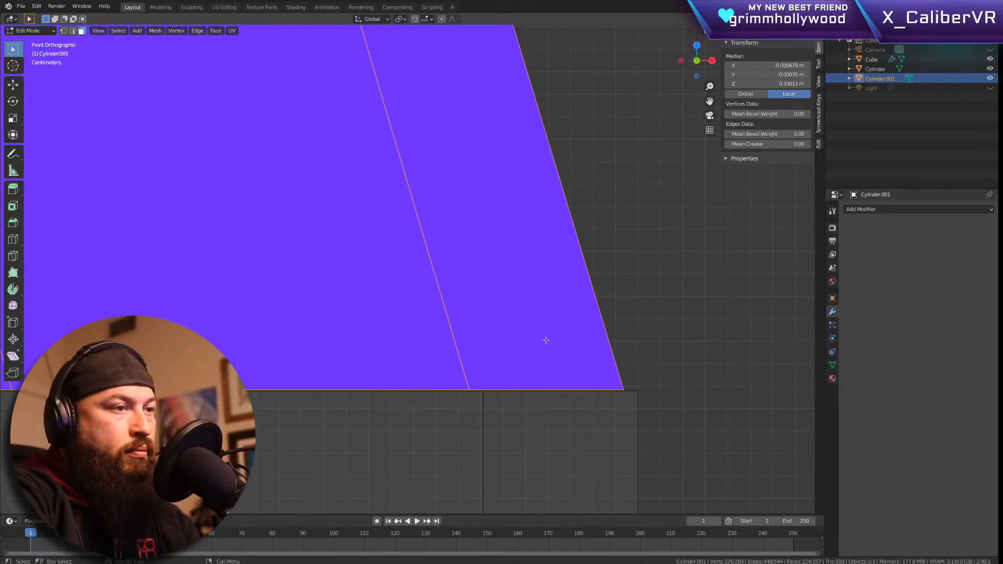
{"action": "key", "text": "s"}
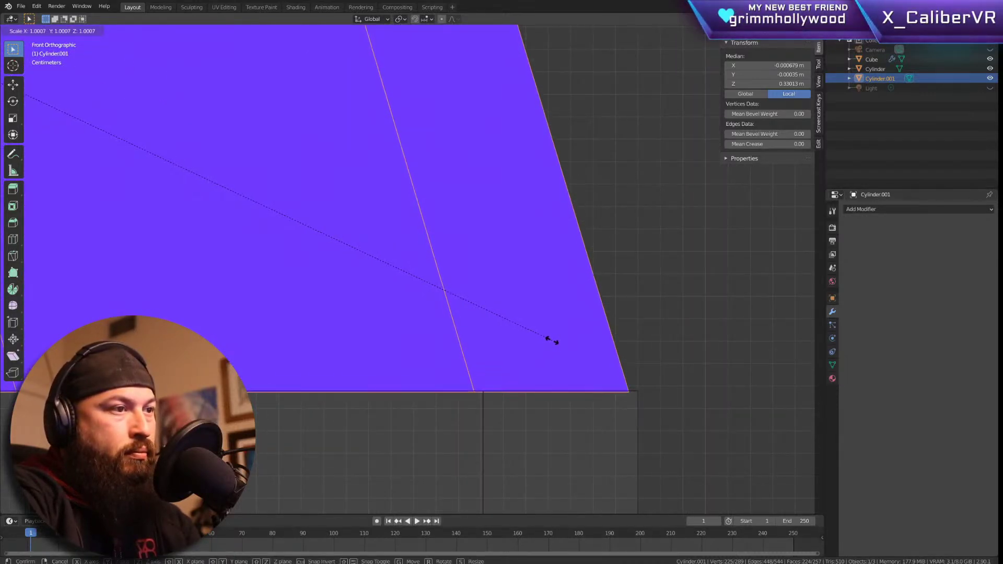
{"action": "left_click", "coordinate": [556, 340]}
{"action": "key", "text": "g"}
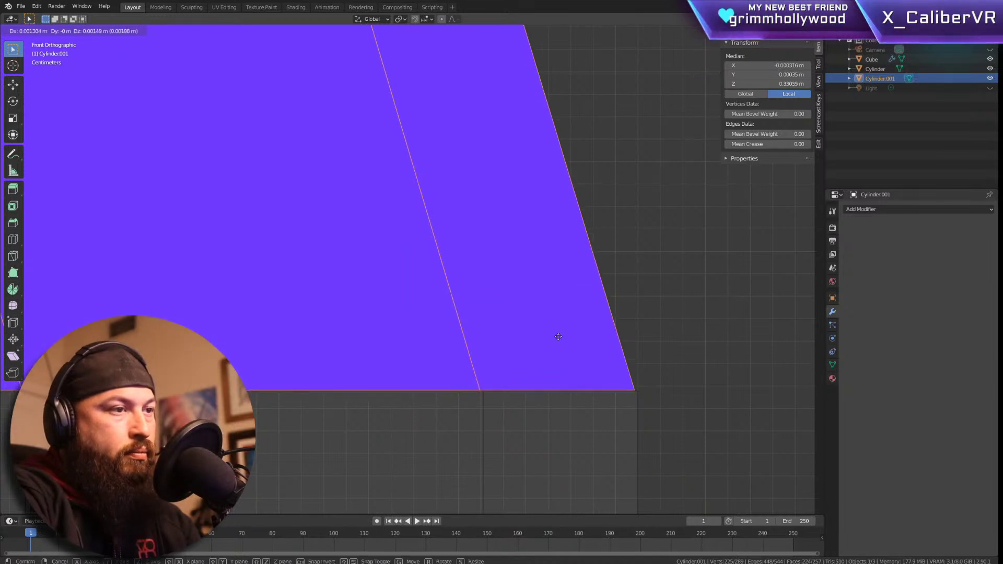
{"action": "right_click", "coordinate": [561, 336]}
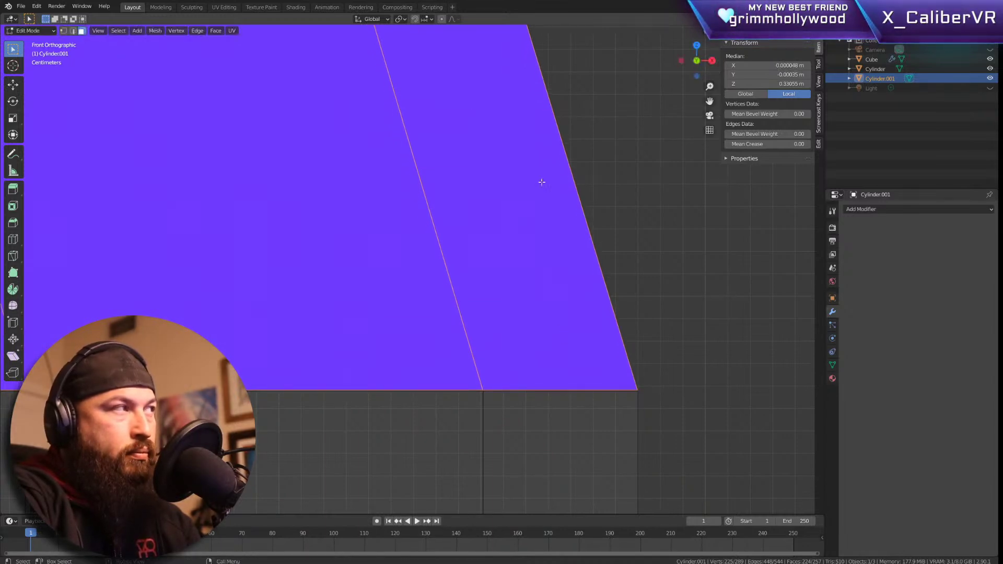
Step: Check the joint between dome and cylinder on both sides, clear the selection and return to Object Mode
{"action": "scroll", "coordinate": [561, 336], "scroll_direction": "down", "scroll_amount": 5}
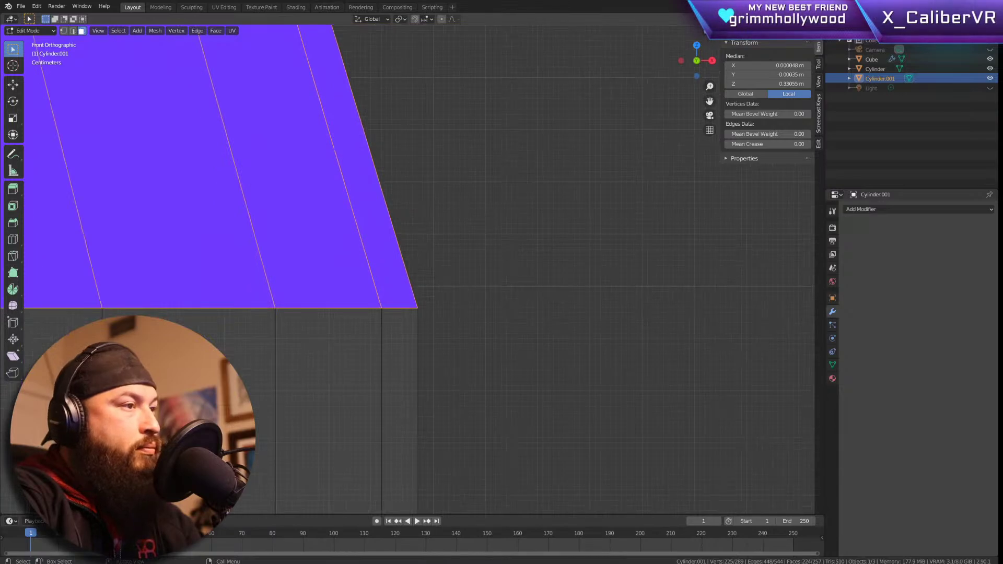
{"action": "middle_click_drag", "start_coordinate": [561, 337], "coordinate": [495, 217]}
{"action": "scroll", "coordinate": [317, 244], "scroll_direction": "up", "scroll_amount": 3}
{"action": "scroll", "coordinate": [317, 244], "scroll_direction": "down", "scroll_amount": 3}
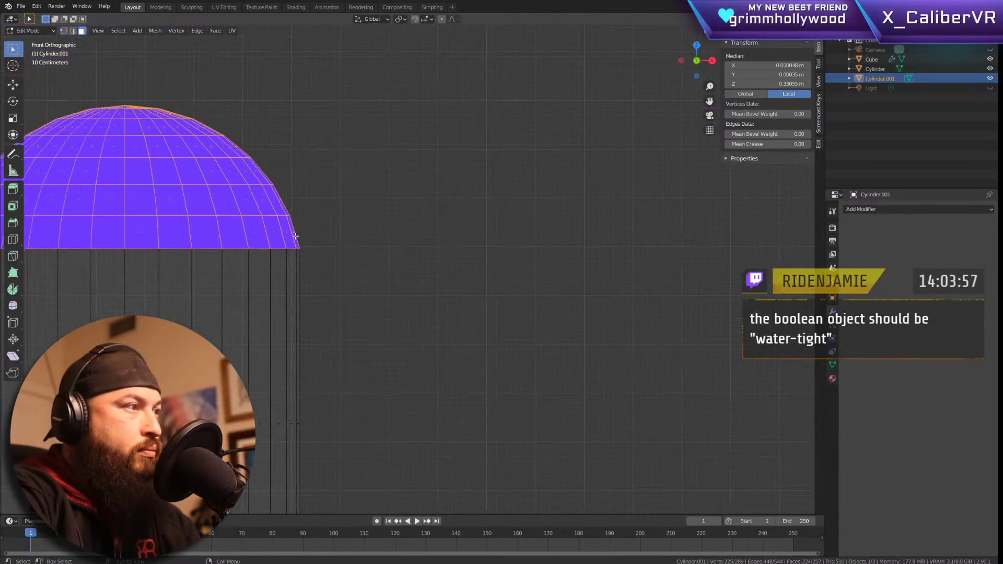
{"action": "middle_click_drag", "start_coordinate": [340, 230], "coordinate": [624, 239], "text": "shift"}
{"action": "scroll", "coordinate": [218, 234], "scroll_direction": "up", "scroll_amount": 4}
{"action": "scroll", "coordinate": [397, 267], "scroll_direction": "up", "scroll_amount": 3}
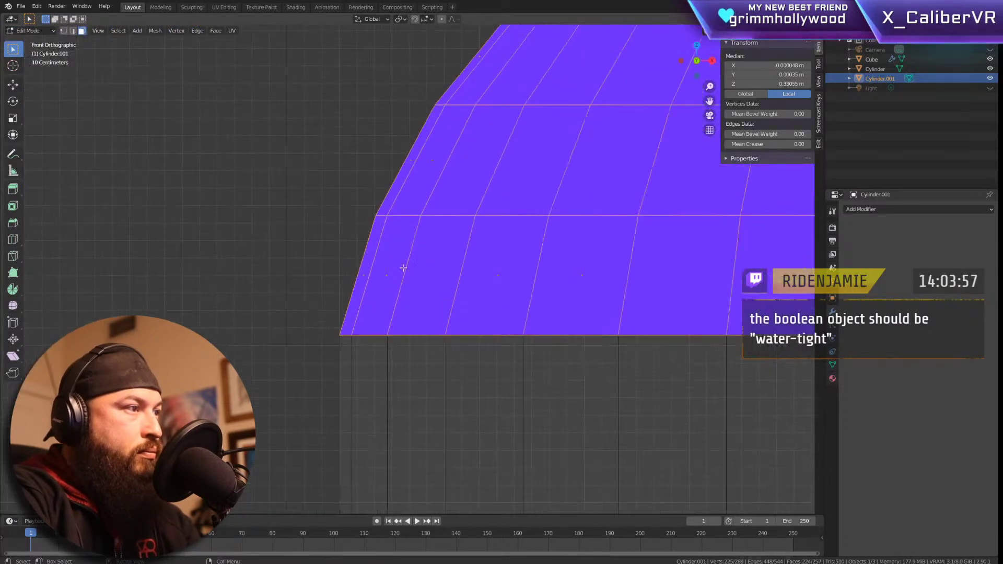
{"action": "scroll", "coordinate": [386, 246], "scroll_direction": "down", "scroll_amount": 6}
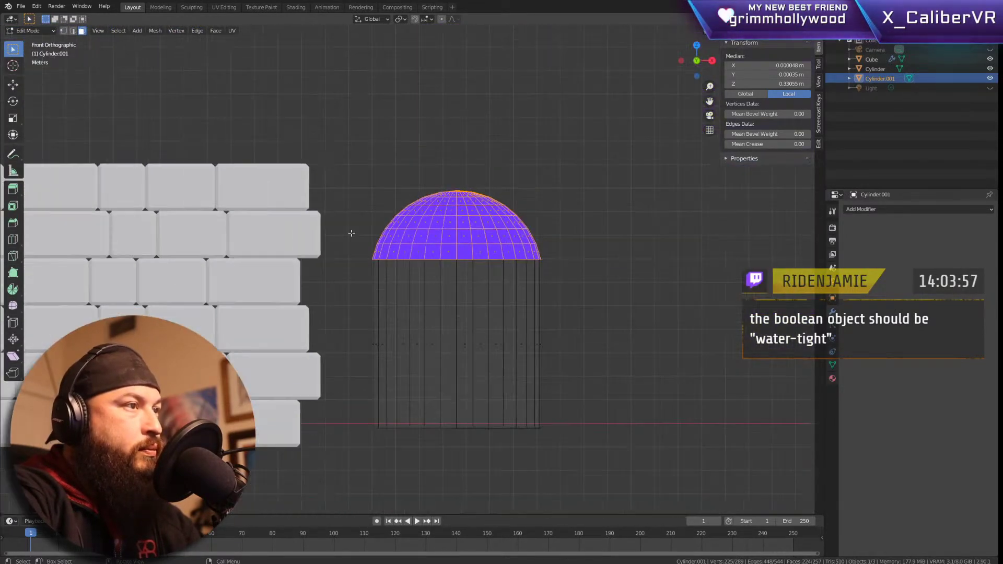
{"action": "key", "text": "alt+a"}
{"action": "key", "text": "Tab"}
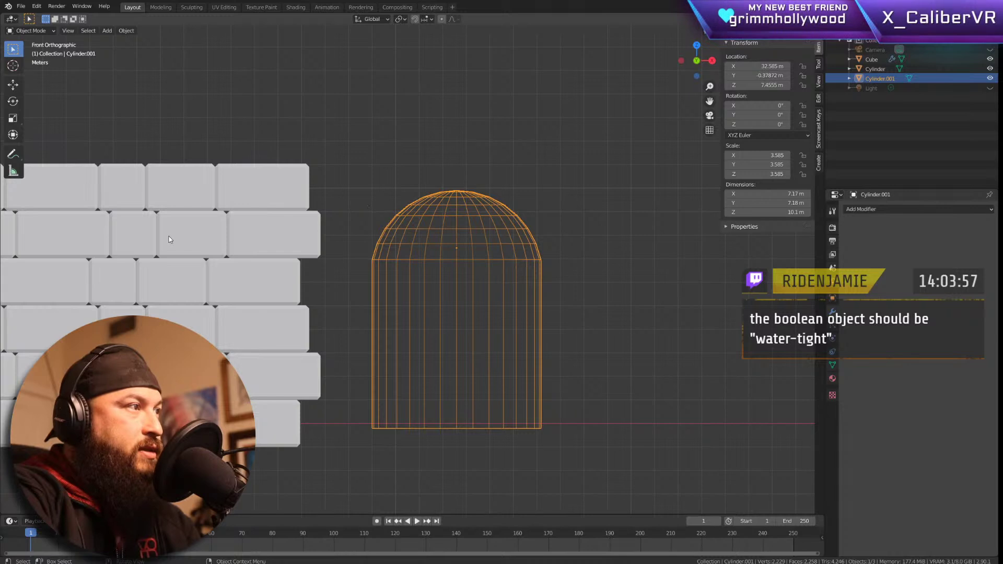
Step: Move the arched cutter beside the wall to about X 31.8 m, Z 6.94 m
{"action": "middle_click_drag", "start_coordinate": [233, 226], "coordinate": [477, 157], "text": "shift"}
{"action": "key", "text": "g"}
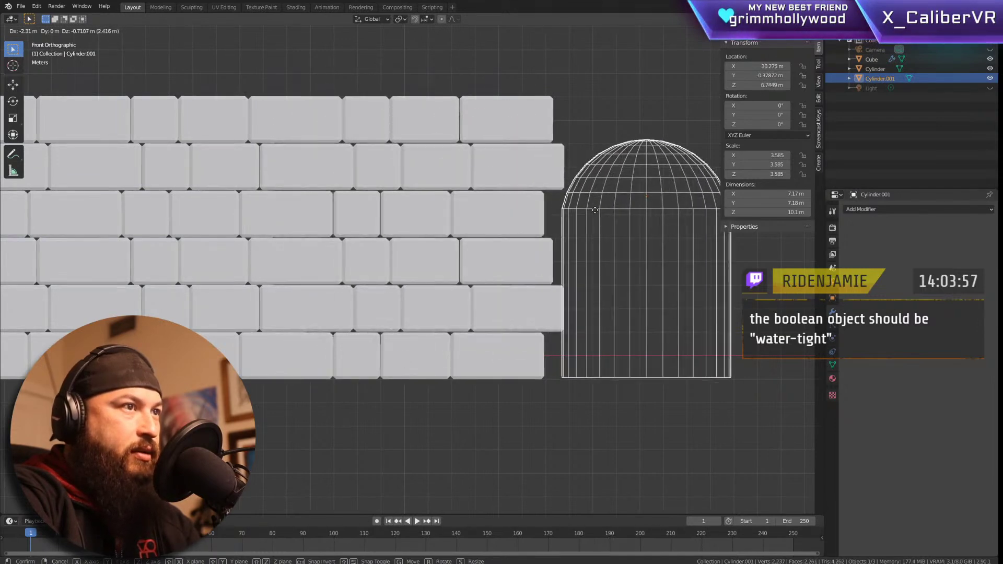
{"action": "left_click", "coordinate": [628, 208]}
Step: In Edit Mode, select the linked dome faces and extend the selection to the cutter's whole mesh
{"action": "middle_click_drag", "start_coordinate": [610, 152], "coordinate": [481, 177], "text": "shift"}
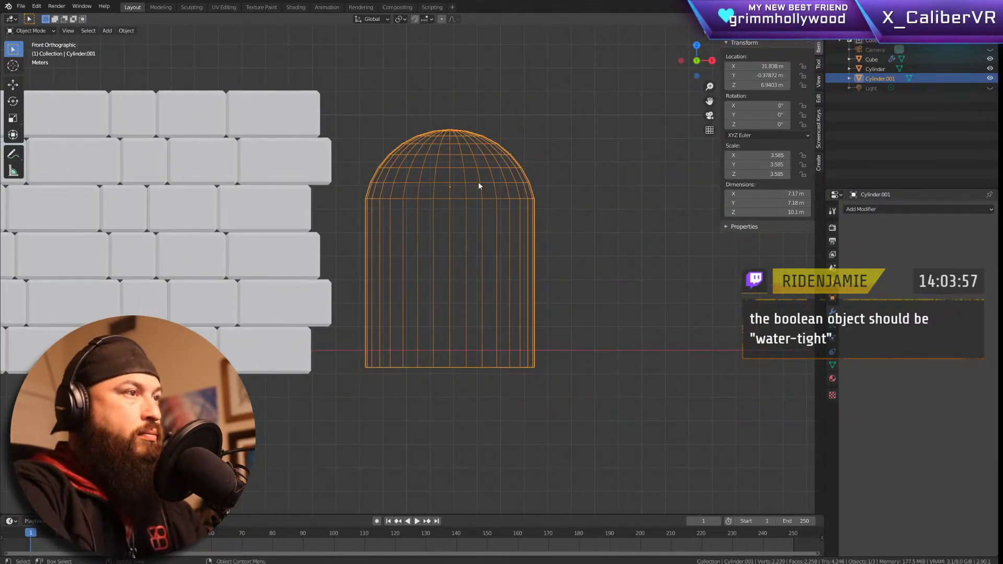
{"action": "key", "text": "Tab"}
{"action": "left_click", "coordinate": [479, 183]}
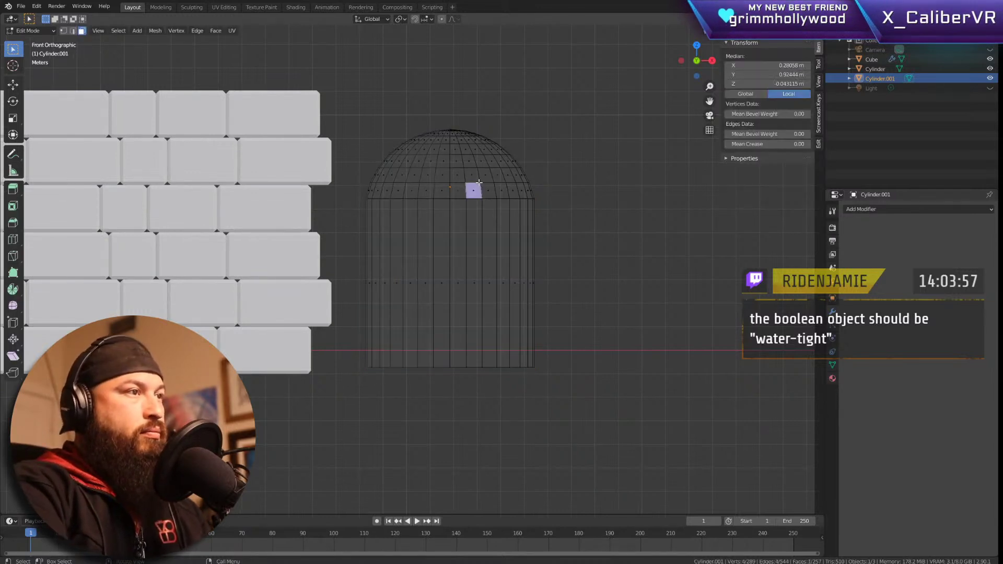
{"action": "key", "text": "ctrl+l"}
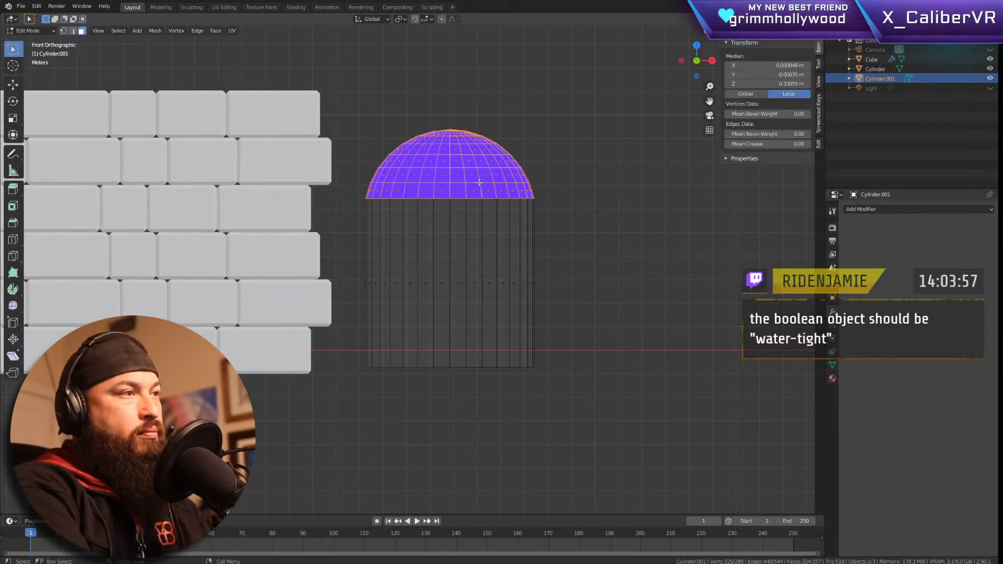
{"action": "left_click_drag", "start_coordinate": [558, 76], "coordinate": [346, 440]}
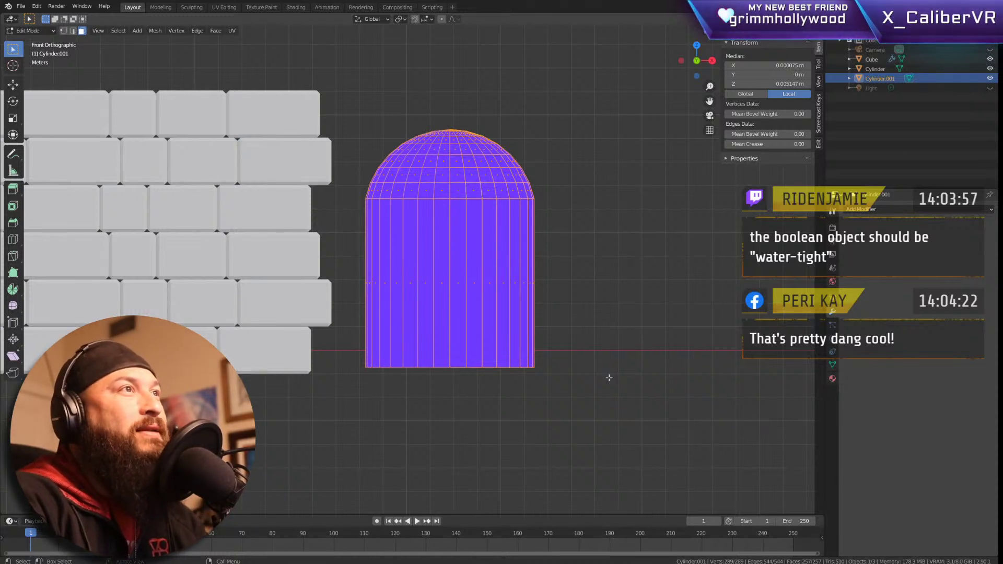
Step: Examine the whole brick wall and the arched cutter from an angled perspective in material preview shading
{"action": "scroll", "coordinate": [609, 377], "scroll_direction": "down", "scroll_amount": 3}
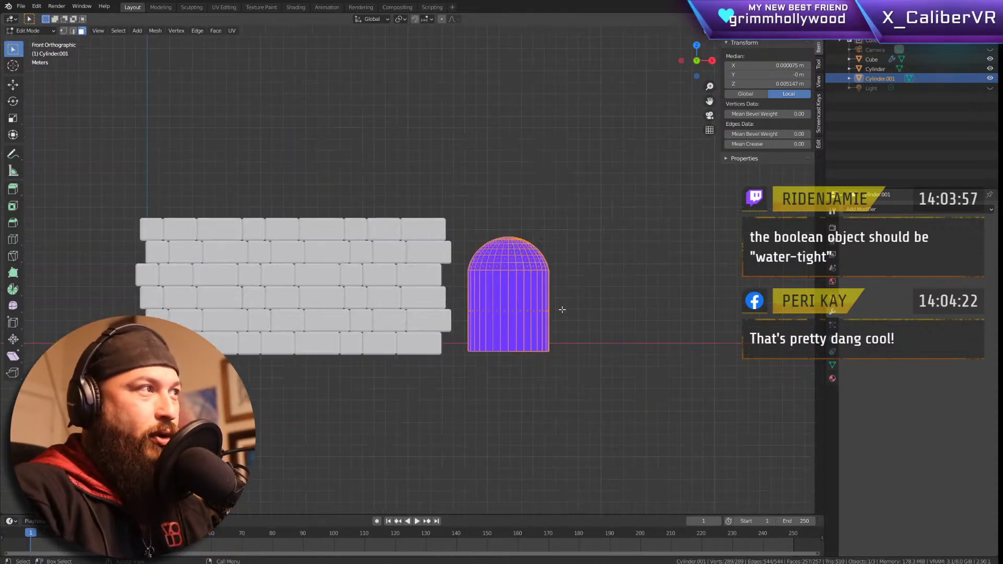
{"action": "scroll", "coordinate": [573, 228], "scroll_direction": "down", "scroll_amount": 3}
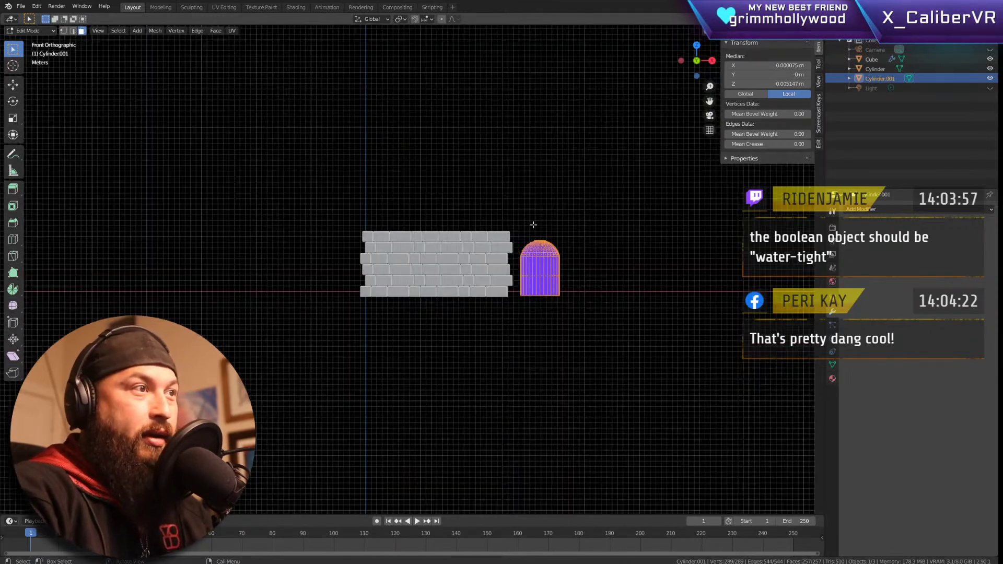
{"action": "middle_click_drag", "start_coordinate": [459, 261], "coordinate": [552, 291]}
{"action": "scroll", "coordinate": [480, 264], "scroll_direction": "up", "scroll_amount": 5}
{"action": "scroll", "coordinate": [479, 264], "scroll_direction": "down", "scroll_amount": 5}
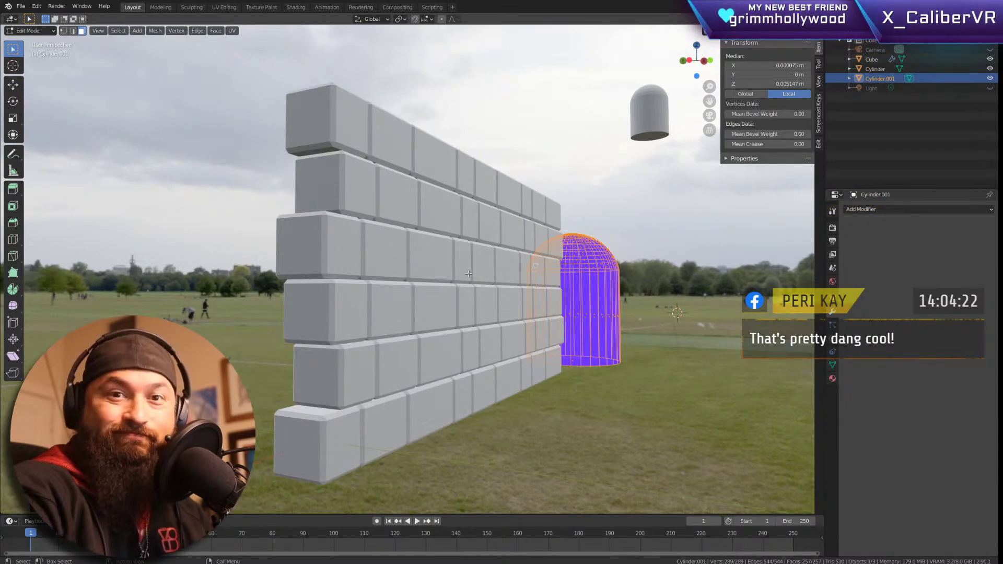
Step: Move the cutter's whole mesh into the brick wall, centre it through the wall's thickness and return to Object Mode
{"action": "middle_click_drag", "start_coordinate": [578, 310], "coordinate": [507, 314]}
{"action": "key", "text": "g"}
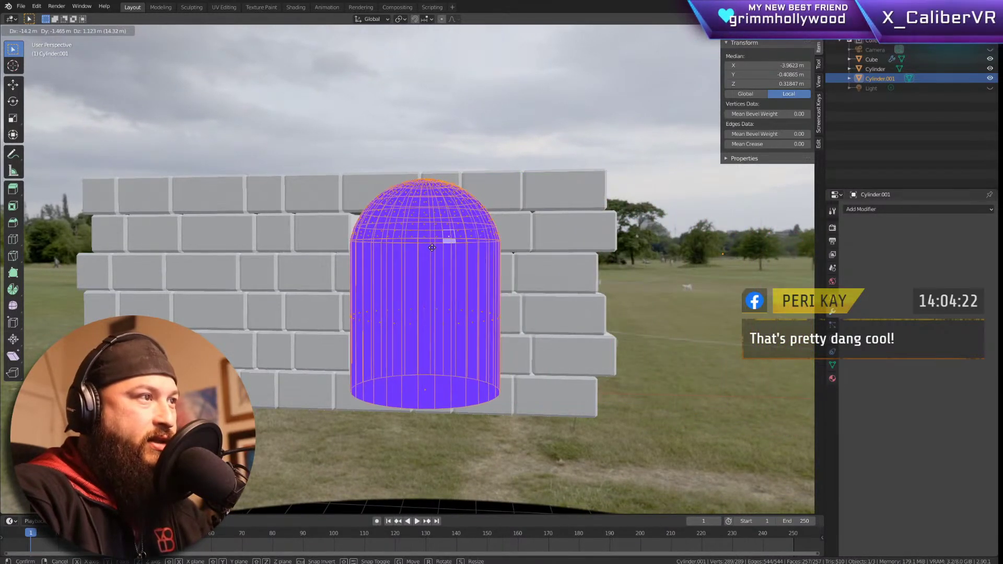
{"action": "left_click", "coordinate": [434, 244]}
{"action": "middle_click_drag", "start_coordinate": [433, 244], "coordinate": [498, 276]}
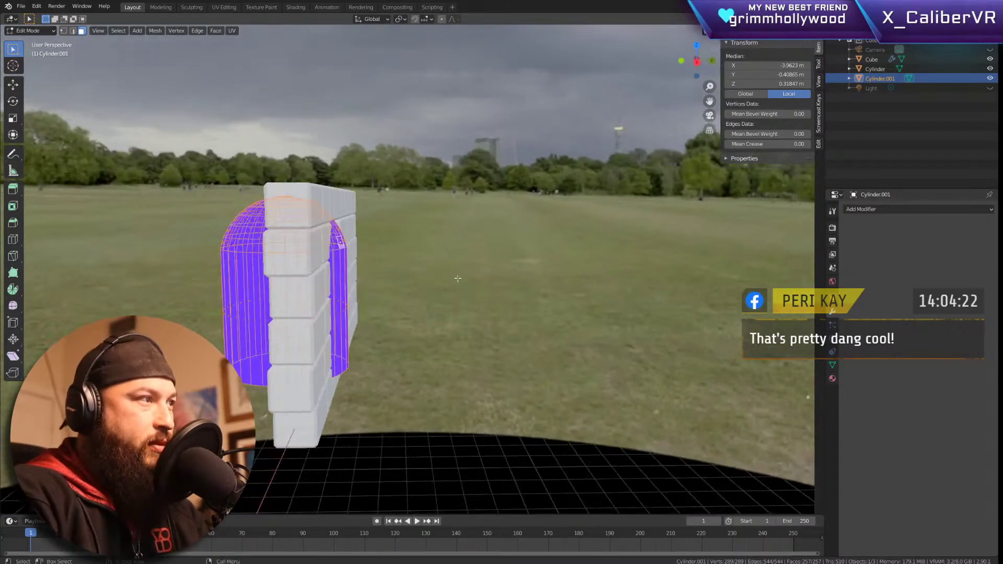
{"action": "key", "text": "g"}
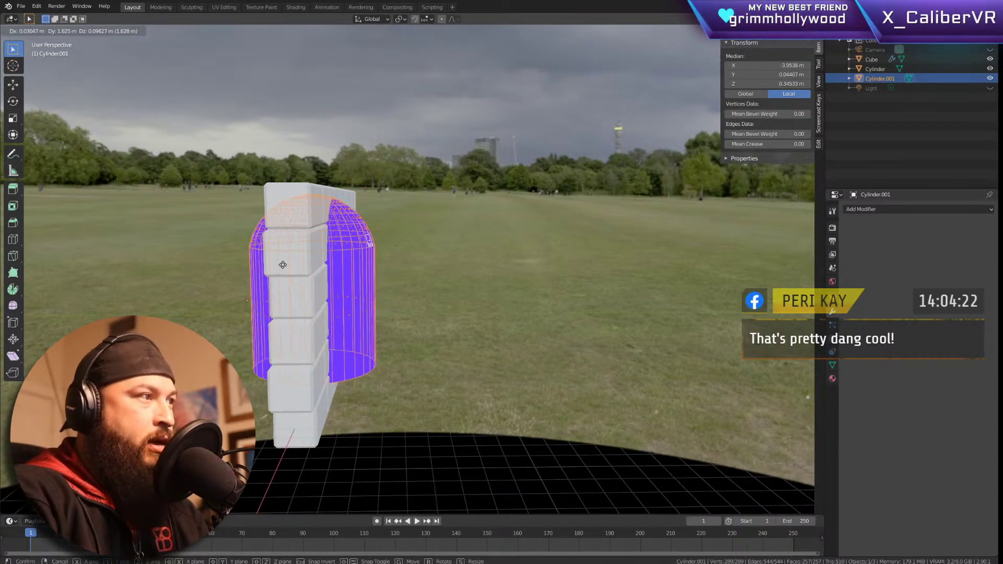
{"action": "left_click", "coordinate": [284, 265]}
{"action": "middle_click_drag", "start_coordinate": [336, 265], "coordinate": [445, 257]}
{"action": "key", "text": "Tab"}
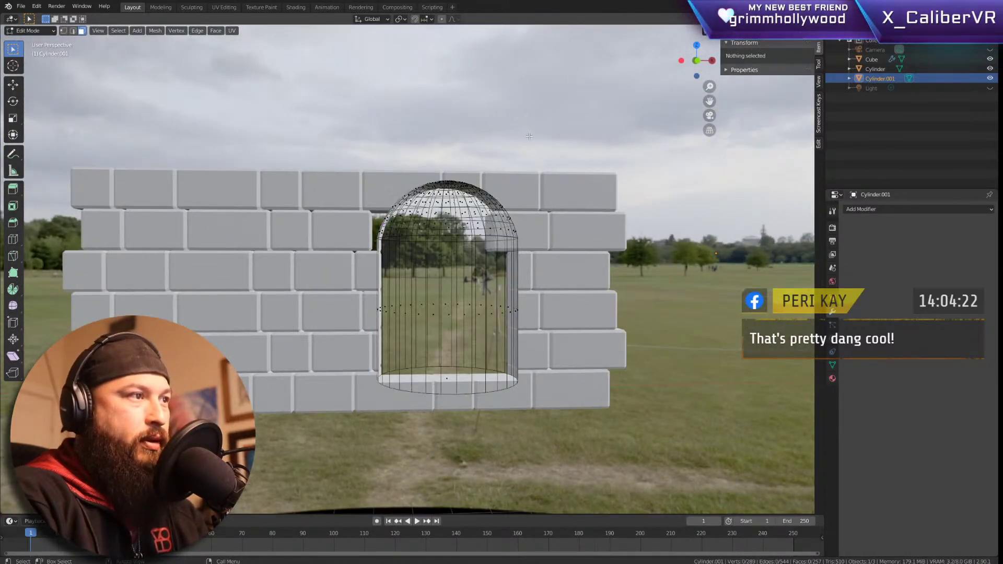
{"action": "middle_click_drag", "start_coordinate": [525, 271], "coordinate": [517, 273]}
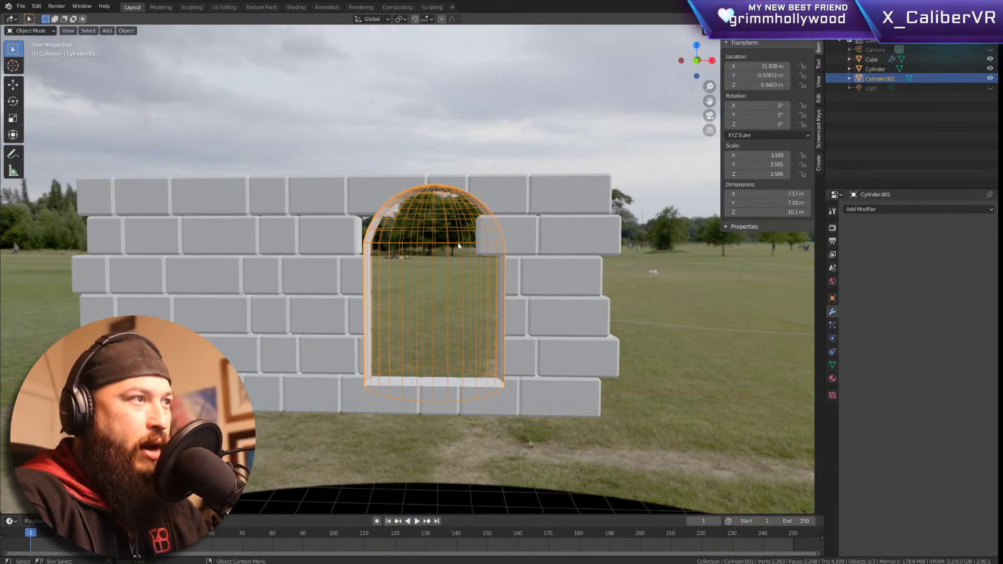
Step: Move the arched cutter out of the wall, delete it and add a UV sphere as its replacement
{"action": "left_click_drag", "start_coordinate": [440, 251], "coordinate": [744, 303]}
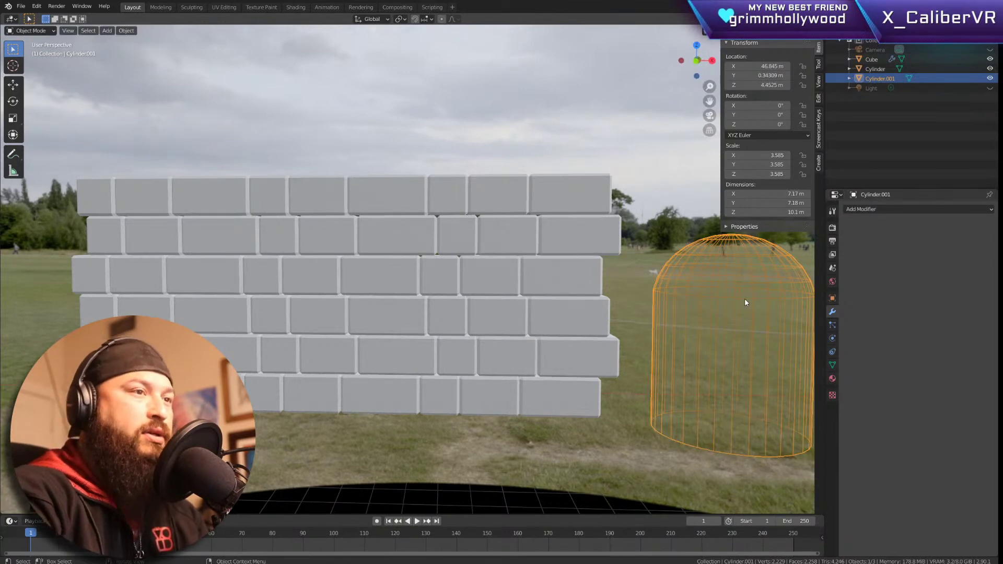
{"action": "key", "text": "Delete"}
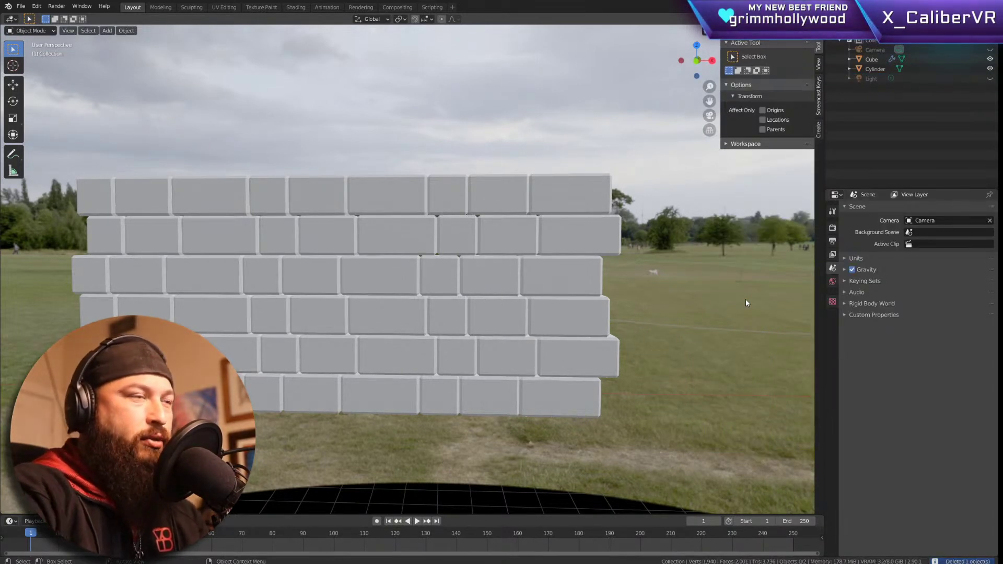
{"action": "scroll", "coordinate": [571, 331], "scroll_direction": "down", "scroll_amount": 5}
{"action": "scroll", "coordinate": [571, 332], "scroll_direction": "up", "scroll_amount": 5}
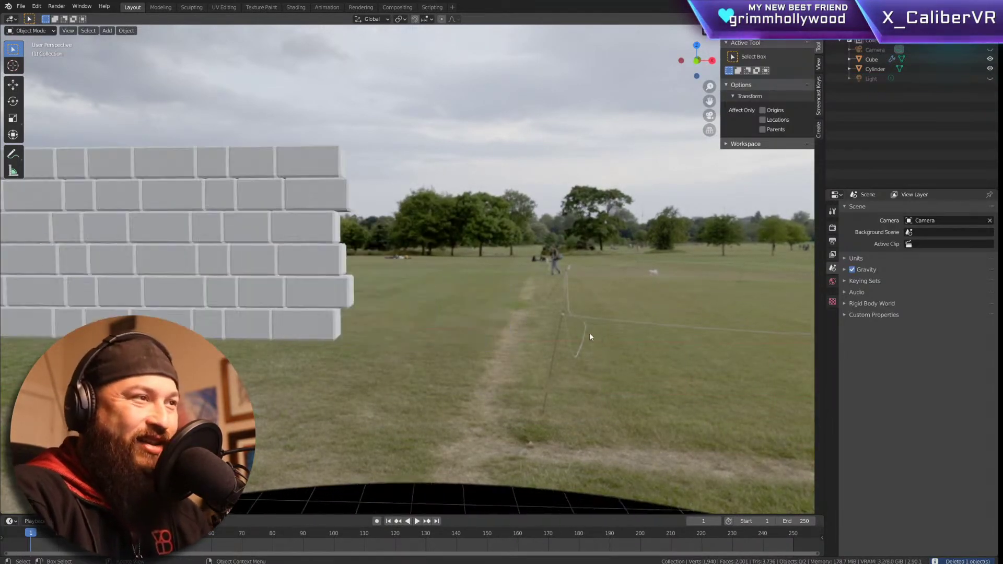
{"action": "key", "text": "shift+a"}
{"action": "mouse_move", "coordinate": [571, 323]}
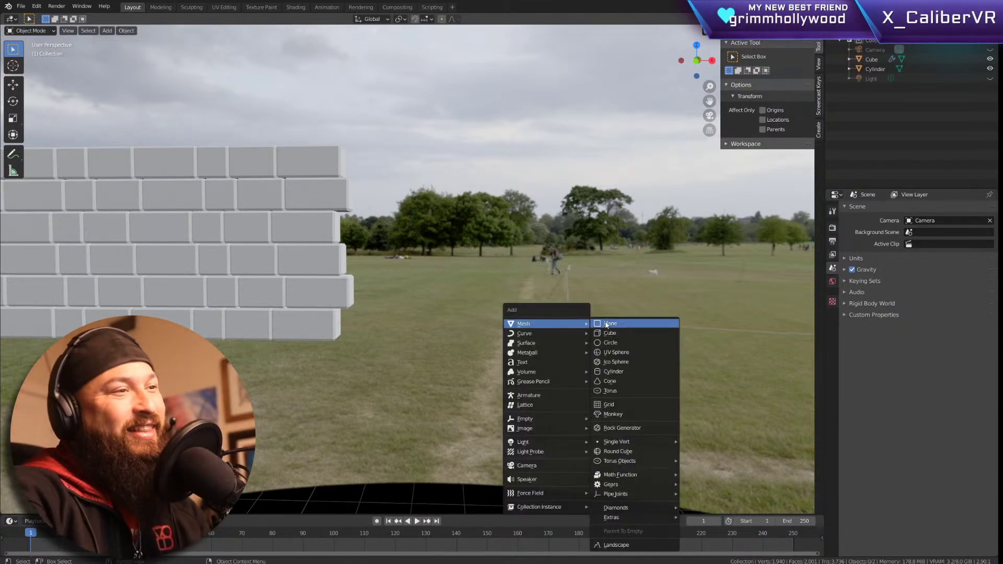
{"action": "left_click", "coordinate": [631, 351]}
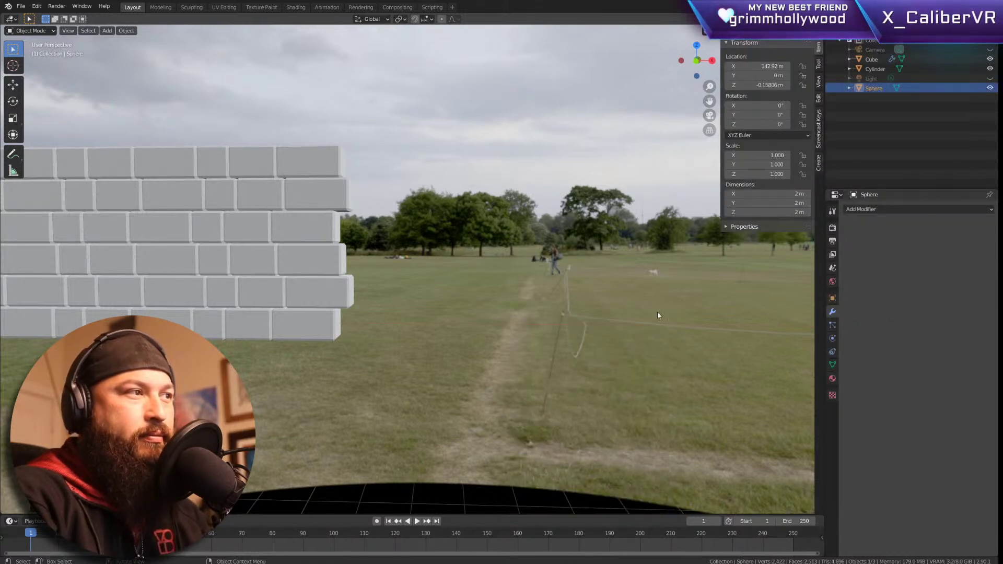
{"action": "key", "text": "KP_Decimal"}
{"action": "scroll", "coordinate": [576, 284], "scroll_direction": "down", "scroll_amount": 6}
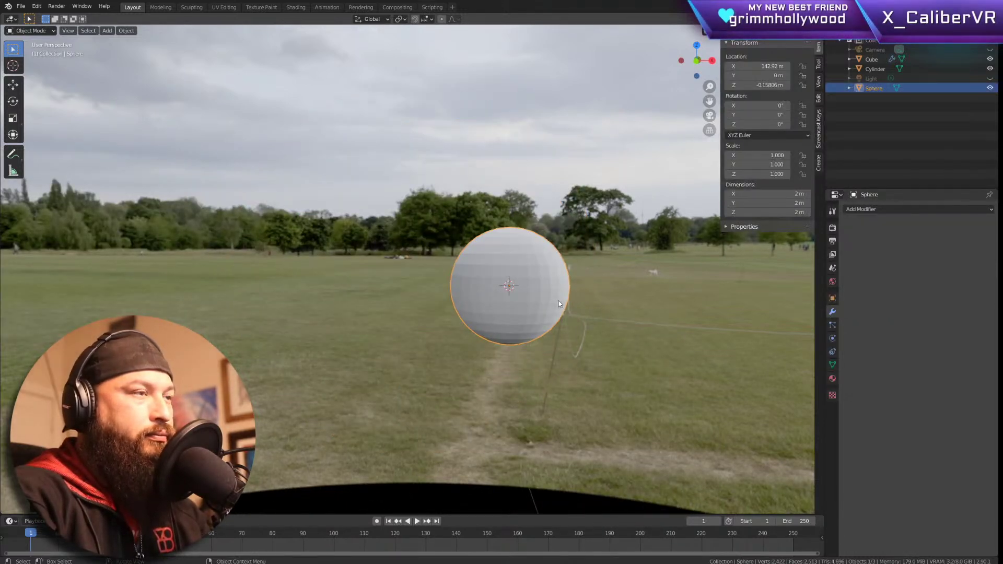
Step: In Edit Mode from the front view, select the sphere's upper half and move it up along Z to stretch the sphere into a capsule
{"action": "key", "text": "Tab"}
{"action": "key", "text": "alt+a"}
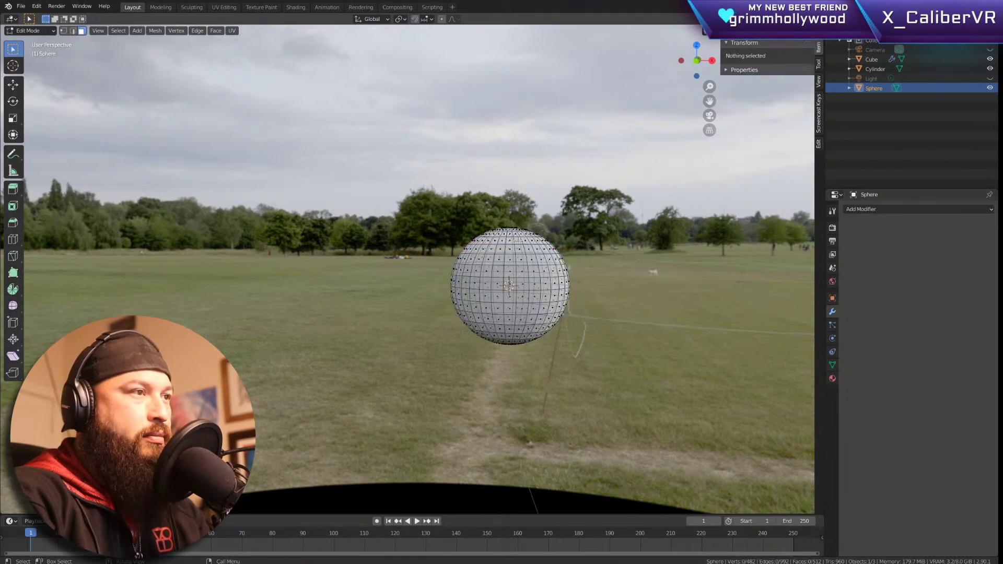
{"action": "left_click_drag", "start_coordinate": [422, 218], "coordinate": [626, 303]}
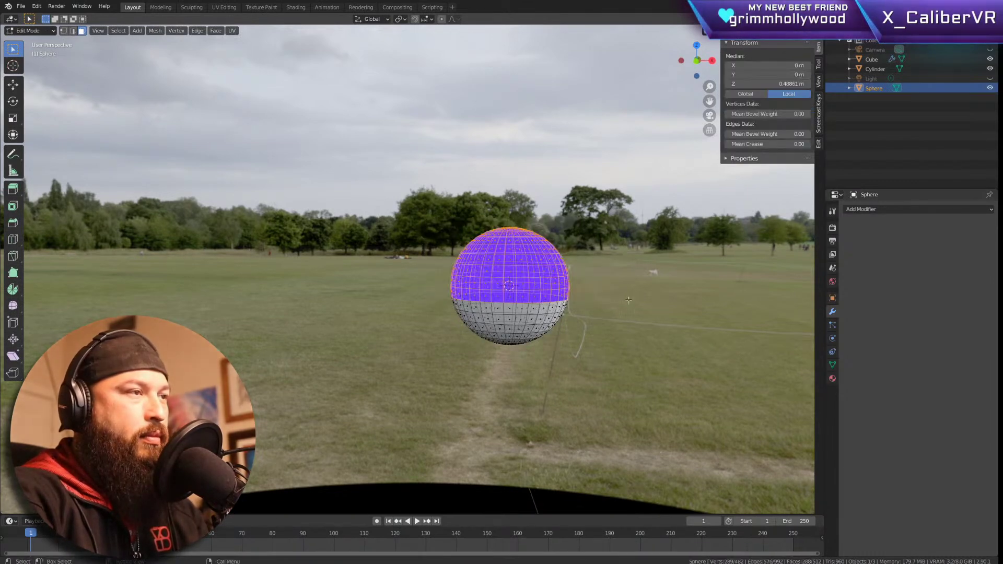
{"action": "key", "text": "KP_1"}
{"action": "key", "text": "alt+a"}
{"action": "left_click_drag", "start_coordinate": [466, 227], "coordinate": [609, 284]}
{"action": "key", "text": "g"}
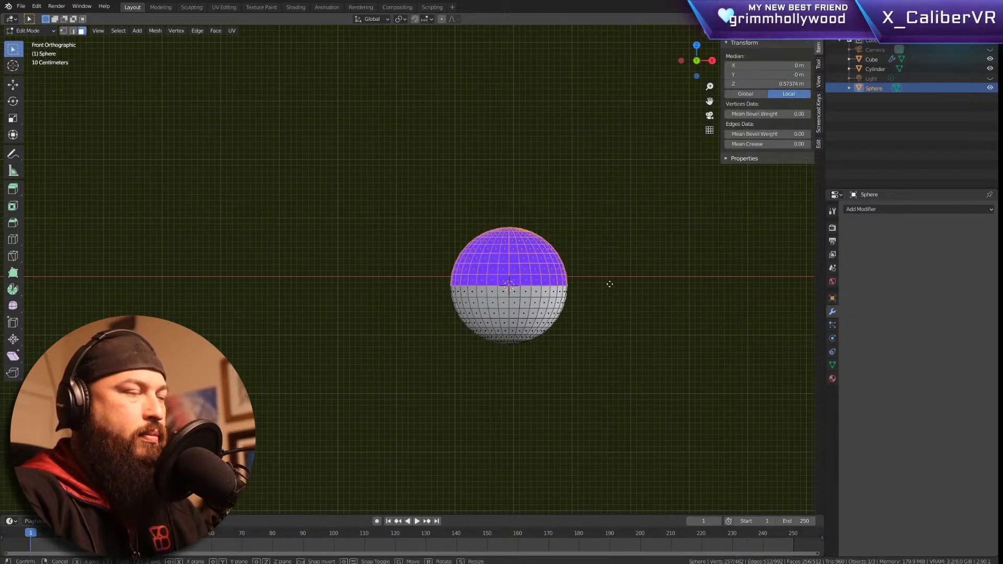
{"action": "key", "text": "z"}
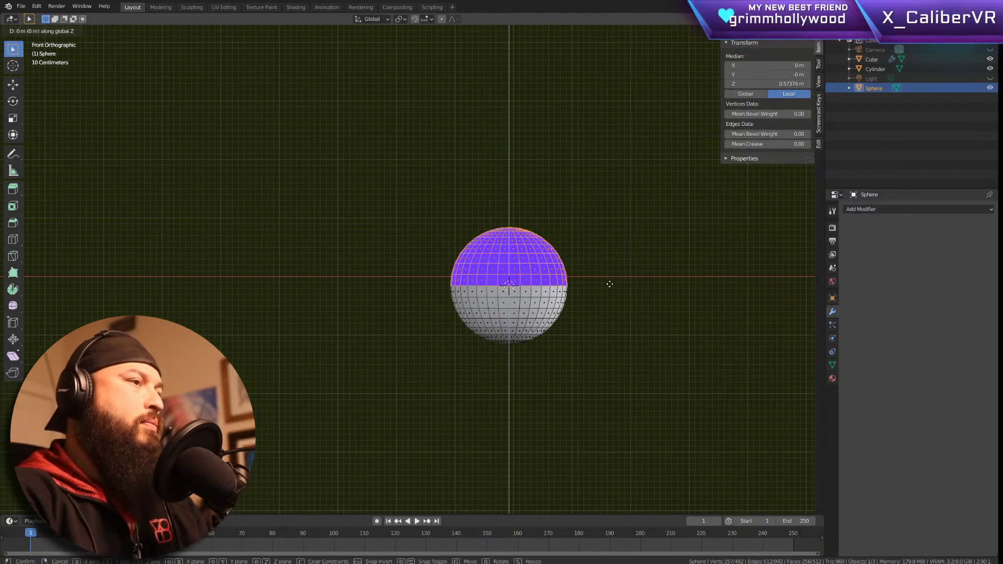
{"action": "left_click", "coordinate": [623, 185]}
Step: Try to delete the vertices of the capsule's lower cap, and undo the deletion
{"action": "left_click_drag", "start_coordinate": [593, 376], "coordinate": [434, 297]}
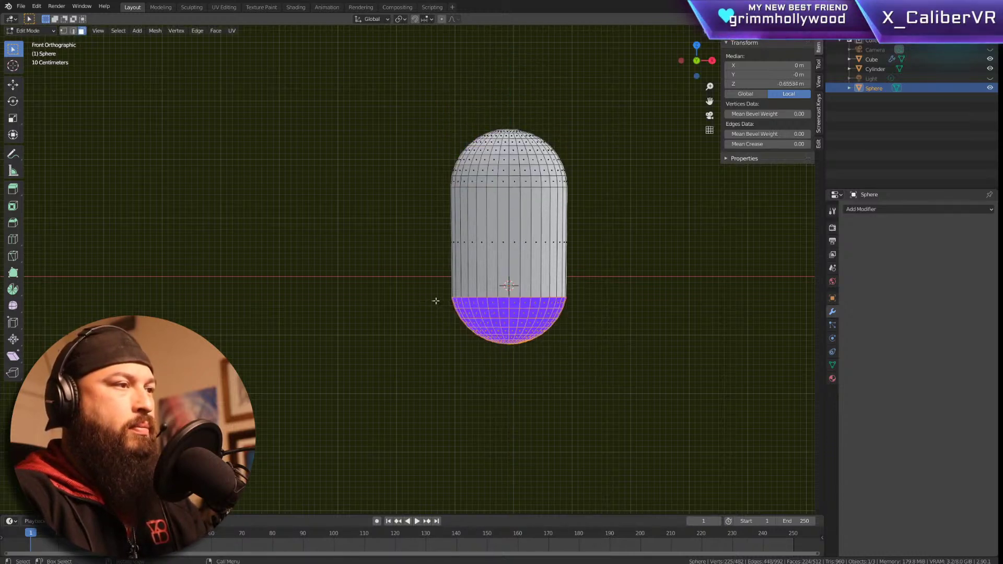
{"action": "key", "text": "g"}
{"action": "right_click", "coordinate": [438, 290]}
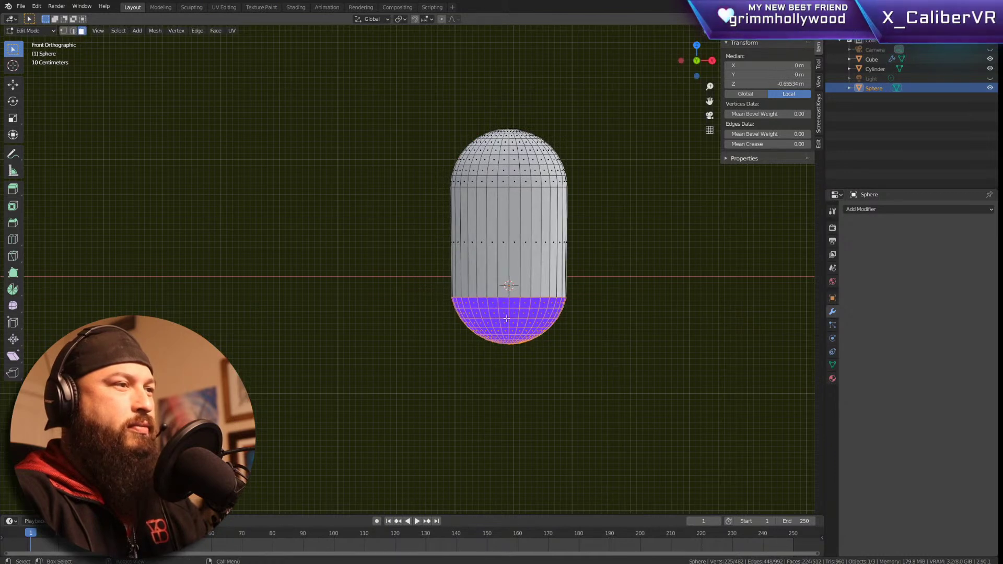
{"action": "key", "text": "g"}
{"action": "key", "text": "z"}
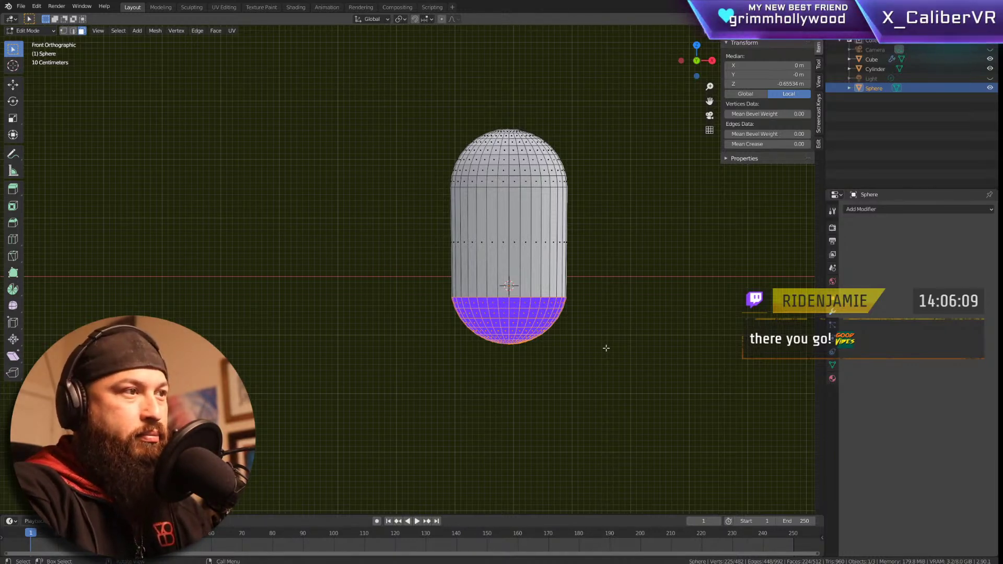
{"action": "key", "text": "x"}
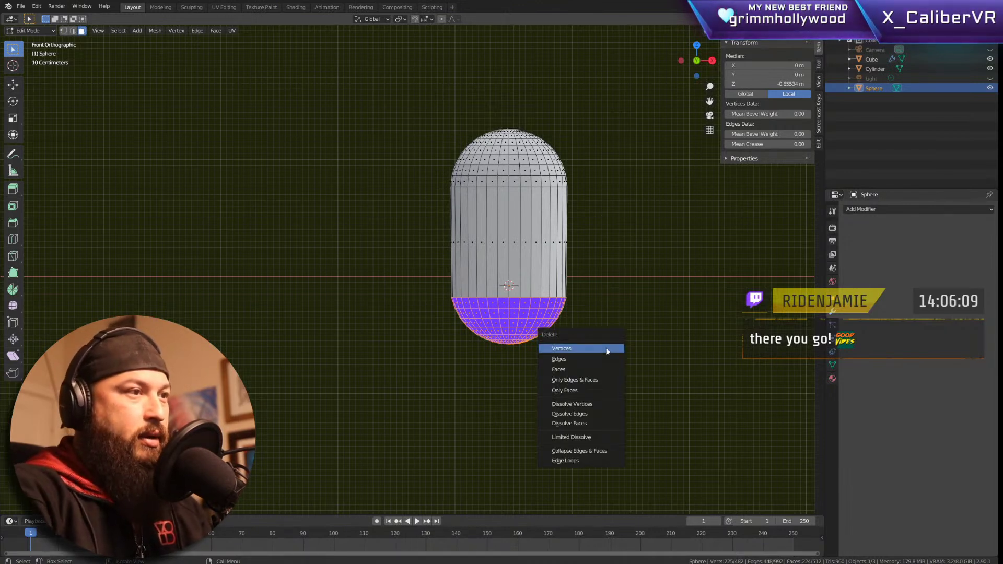
{"action": "left_click", "coordinate": [606, 349]}
{"action": "key", "text": "ctrl+z"}
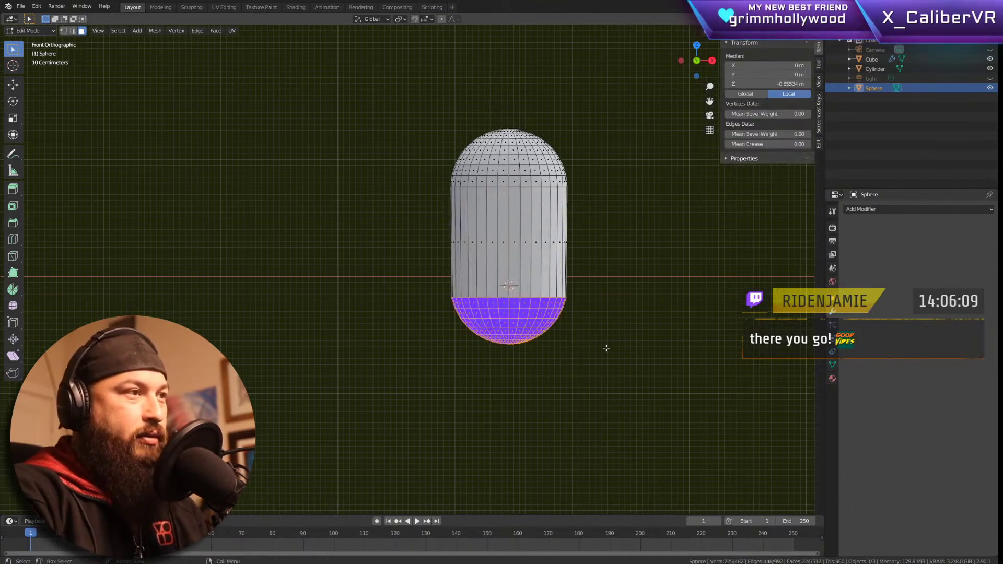
Step: Select the lower cap's faces without its uppermost row and delete their vertices to leave an open, flat bottom
{"action": "left_click", "coordinate": [582, 354]}
{"action": "left_click_drag", "start_coordinate": [584, 353], "coordinate": [440, 313]}
{"action": "key", "text": "x"}
{"action": "left_click", "coordinate": [441, 313]}
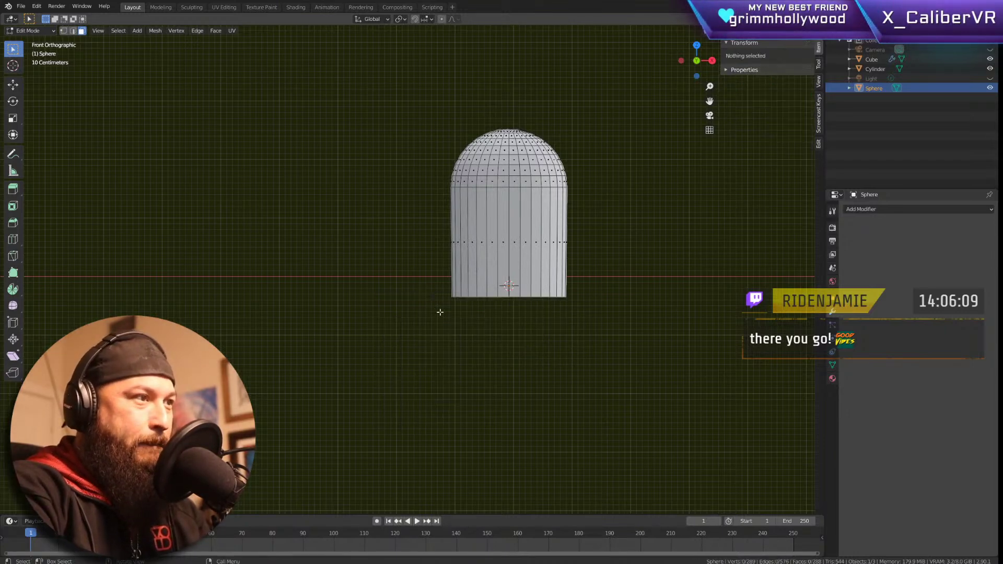
Step: In edge select mode, select the edge loop around the cutter's open bottom
{"action": "middle_click_drag", "start_coordinate": [359, 282], "coordinate": [589, 298]}
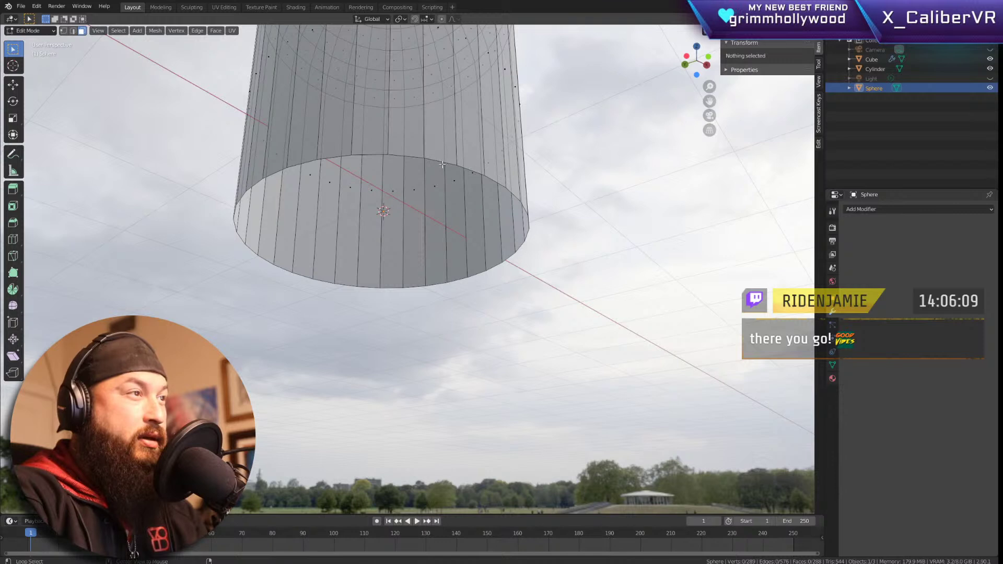
{"action": "key", "text": "a"}
{"action": "key", "text": "alt+a"}
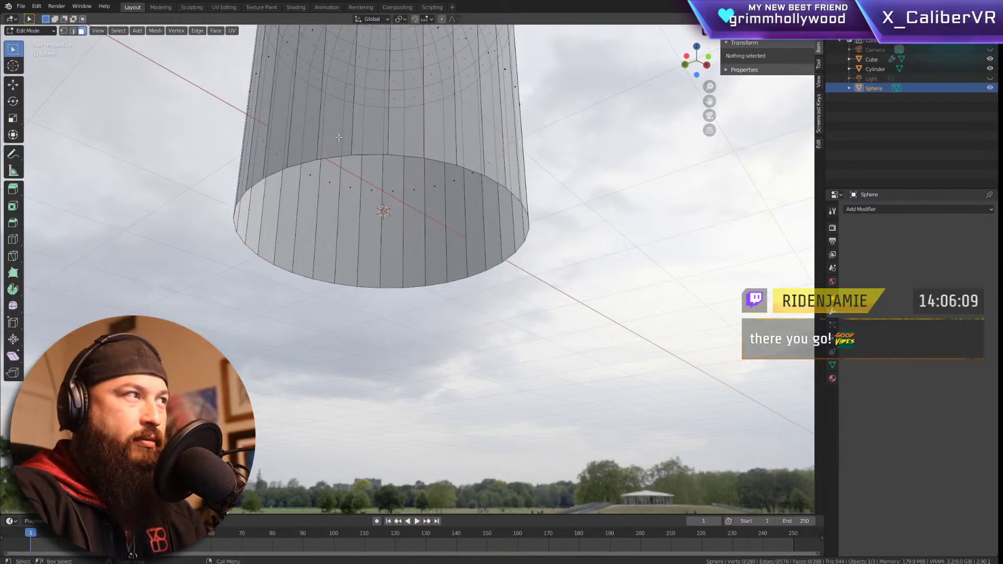
{"action": "key", "text": "2"}
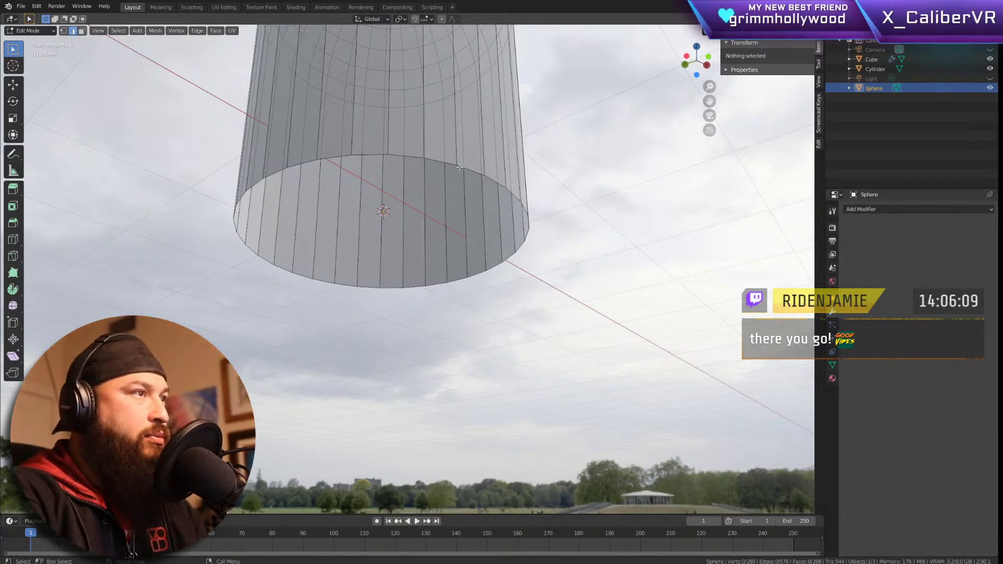
{"action": "left_click", "coordinate": [436, 160]}
{"action": "left_click", "coordinate": [404, 156], "text": "alt"}
Step: Try Bridge Edge Loops on the bottom edge loop to close the opening
{"action": "middle_click_drag", "start_coordinate": [406, 156], "coordinate": [503, 219]}
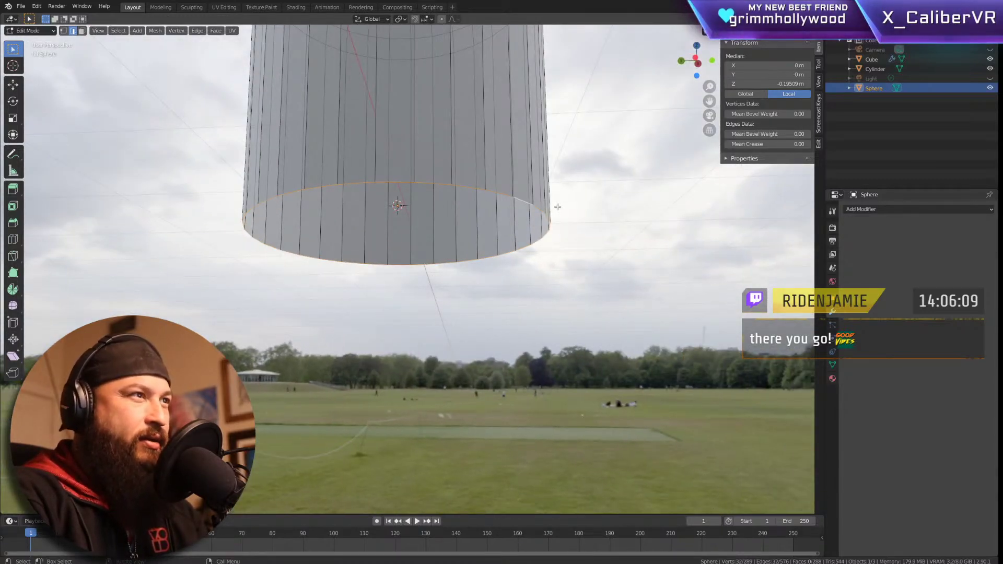
{"action": "key", "text": "F3"}
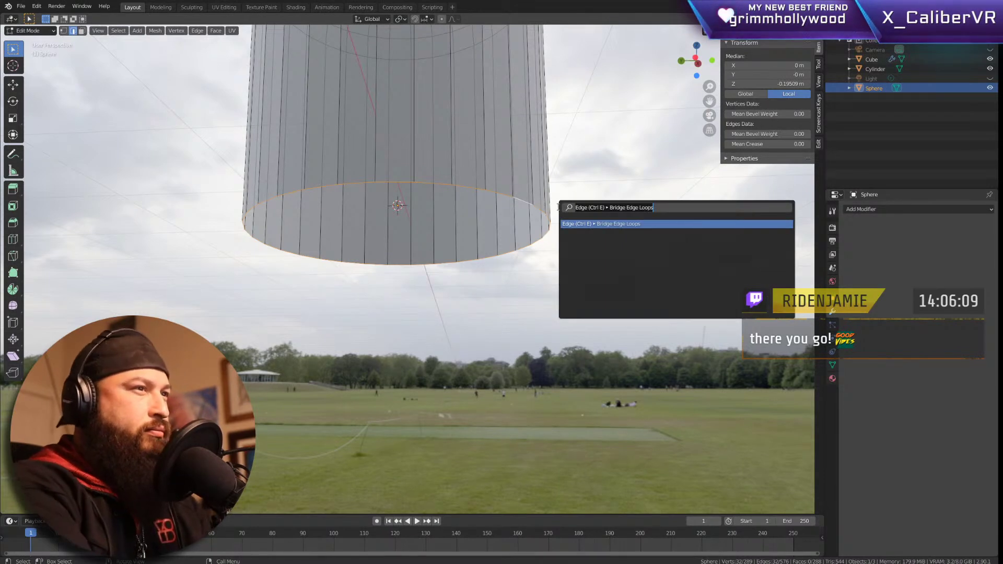
{"action": "type", "text": "bridge"}
{"action": "key", "text": "Return"}
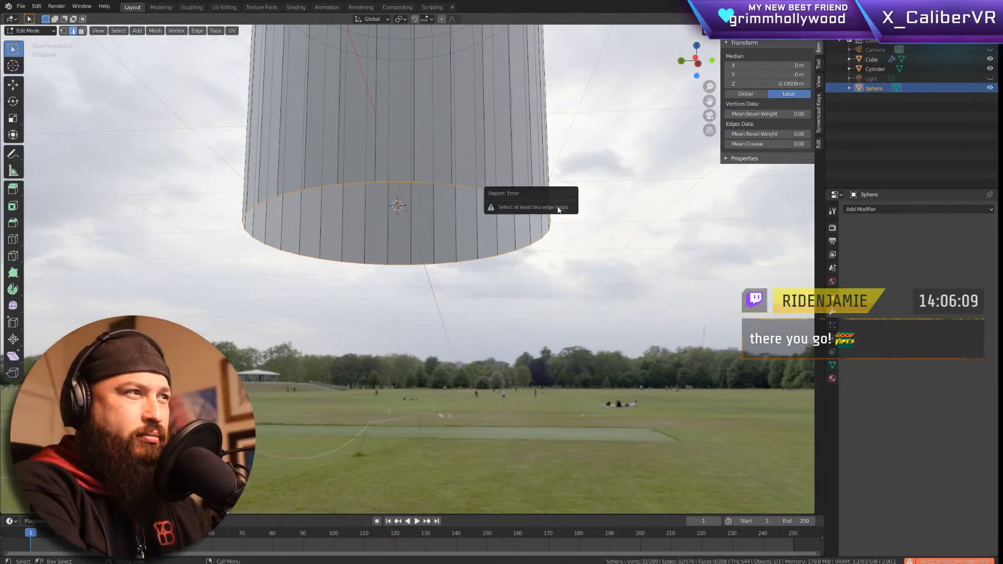
{"action": "left_click", "coordinate": [558, 207]}
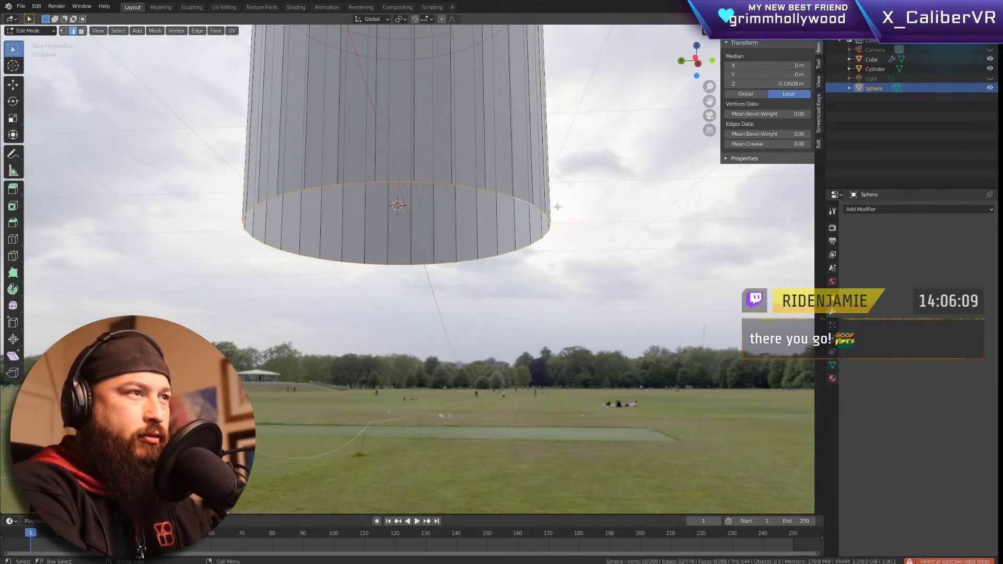
Step: Search the operators for a way to close the opening, using the terms close, face and make
{"action": "key", "text": "F3"}
{"action": "type", "text": "close"}
{"action": "key", "text": "BackSpace"}
{"action": "key", "text": "BackSpace"}
{"action": "key", "text": "BackSpace"}
{"action": "key", "text": "BackSpace"}
{"action": "key", "text": "BackSpace"}
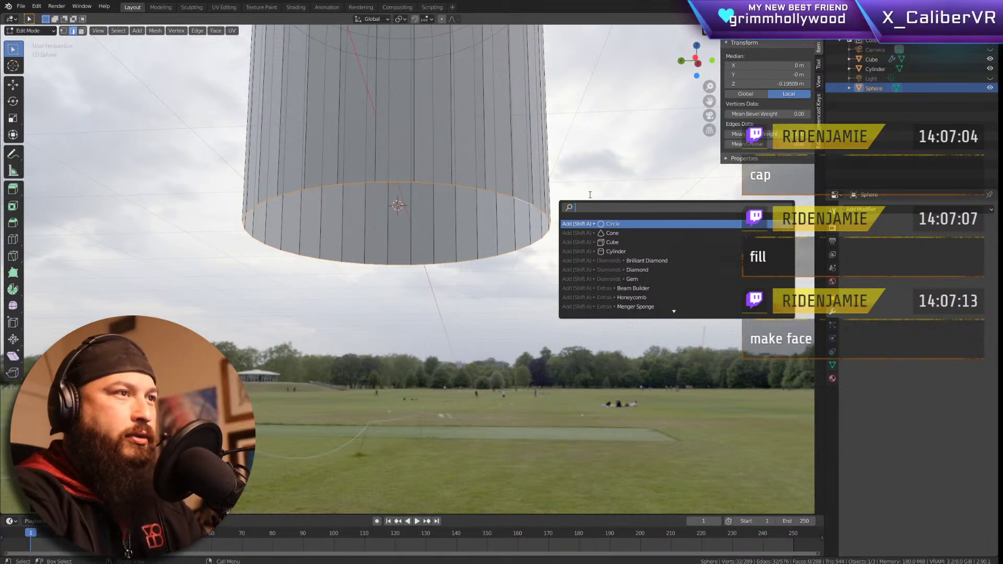
{"action": "type", "text": "face"}
{"action": "key", "text": "BackSpace"}
{"action": "key", "text": "BackSpace"}
{"action": "key", "text": "BackSpace"}
{"action": "key", "text": "BackSpace"}
{"action": "type", "text": "make"}
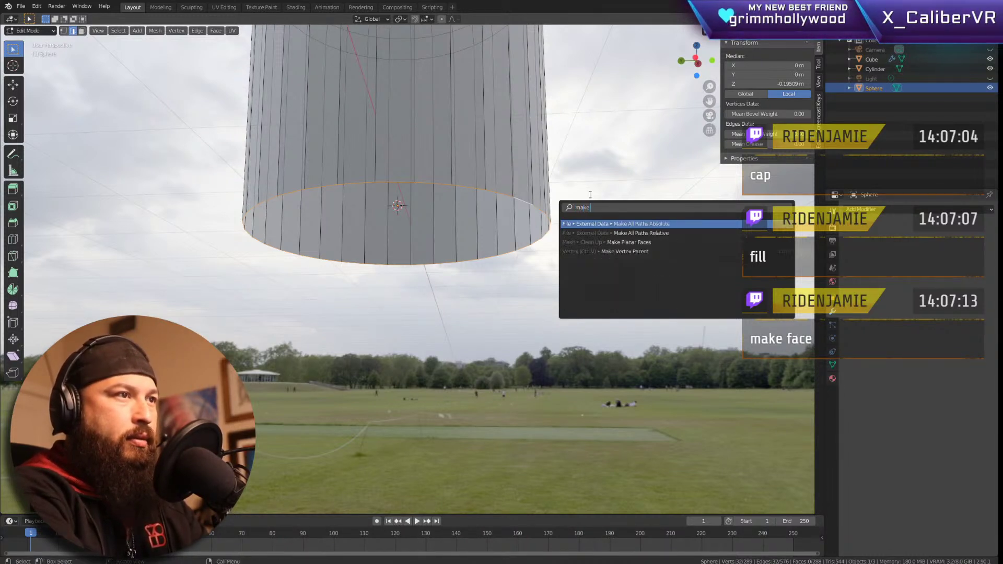
{"action": "key", "text": "Escape"}
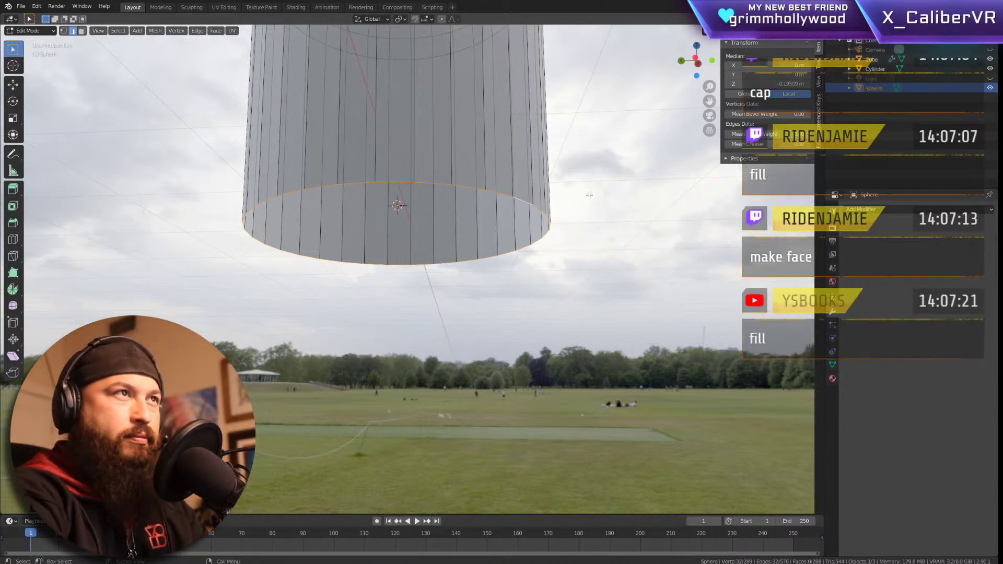
Step: Fill the cutter's open bottom edge loop with faces and return to Object Mode
{"action": "middle_click_drag", "start_coordinate": [589, 194], "coordinate": [602, 221]}
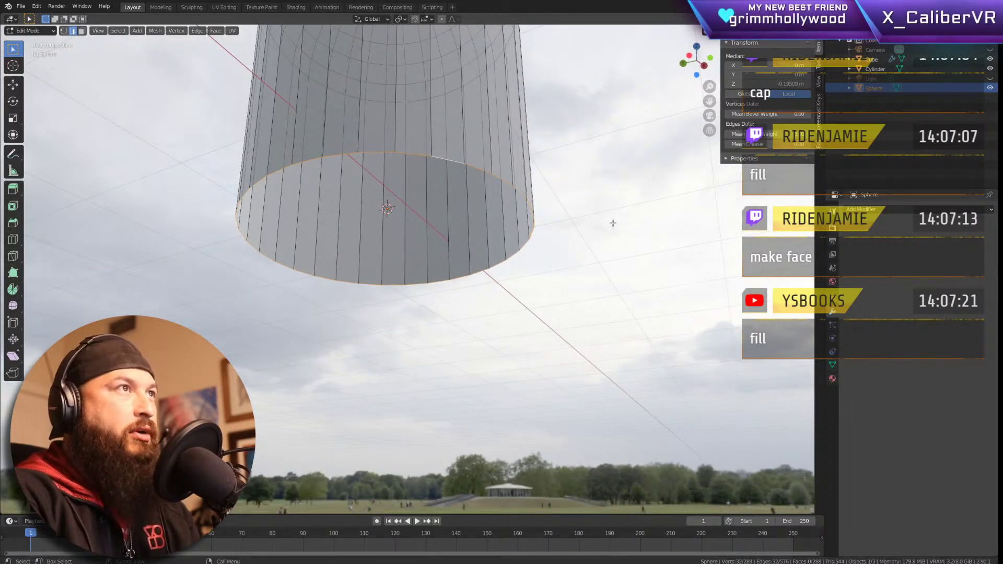
{"action": "key", "text": "F3"}
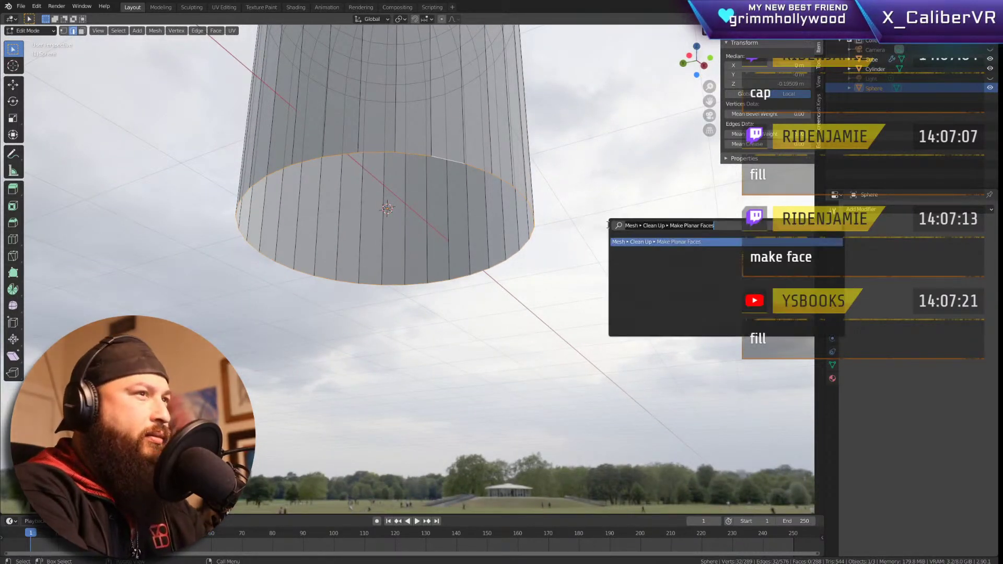
{"action": "type", "text": "fill"}
{"action": "key", "text": "Return"}
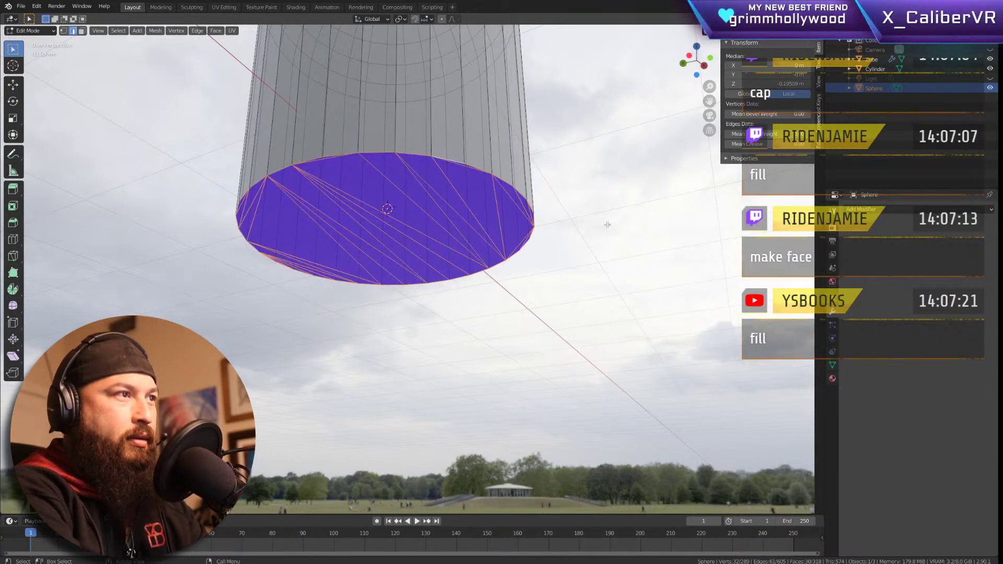
{"action": "middle_click_drag", "start_coordinate": [601, 199], "coordinate": [616, 214]}
{"action": "left_click", "coordinate": [616, 214]}
{"action": "key", "text": "Tab"}
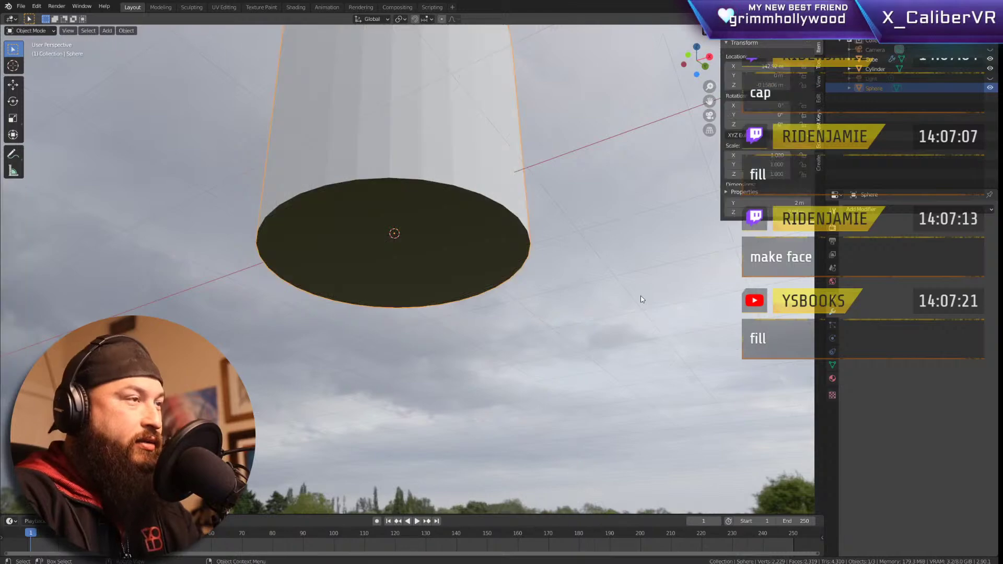
Step: Try rotating the closed cutter freely and clear its rotation
{"action": "middle_click_drag", "start_coordinate": [643, 299], "coordinate": [611, 312]}
{"action": "key", "text": "KP_1"}
{"action": "scroll", "coordinate": [588, 240], "scroll_direction": "down", "scroll_amount": 4}
{"action": "scroll", "coordinate": [611, 230], "scroll_direction": "up", "scroll_amount": 3}
{"action": "middle_click_drag", "start_coordinate": [615, 220], "coordinate": [473, 278]}
{"action": "key", "text": "g"}
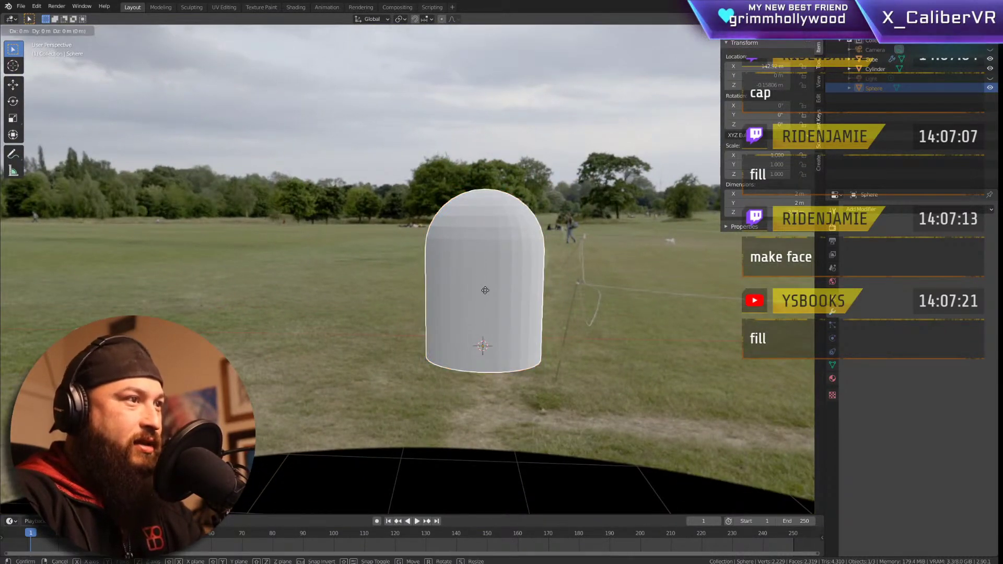
{"action": "key", "text": "r"}
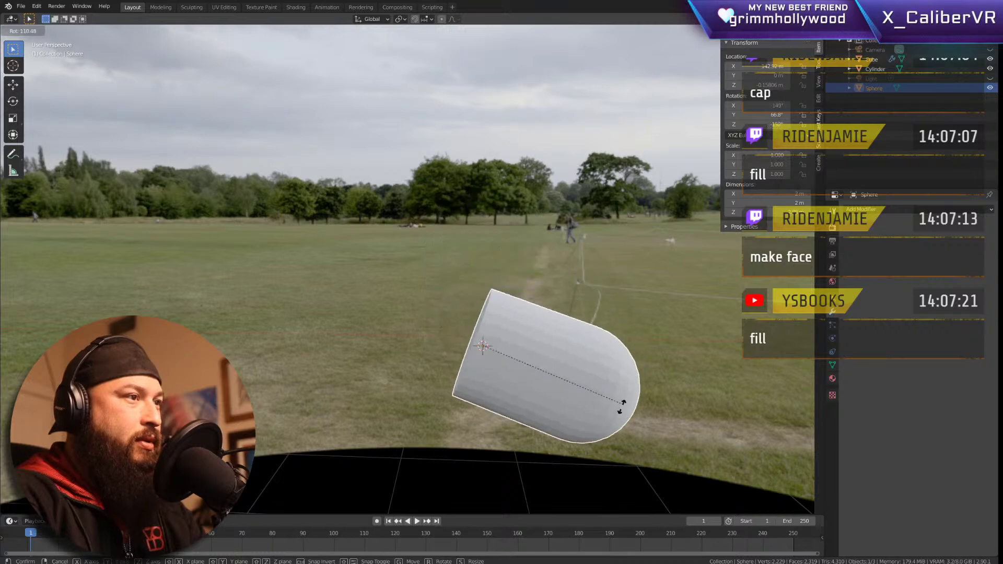
{"action": "left_click", "coordinate": [497, 468]}
{"action": "middle_click_drag", "start_coordinate": [497, 468], "coordinate": [661, 369]}
{"action": "key", "text": "alt+r"}
Step: Move the cutter across the scene to just beyond the brick wall's right end
{"action": "middle_click_drag", "start_coordinate": [653, 265], "coordinate": [588, 279]}
{"action": "key", "text": "KP_1"}
{"action": "scroll", "coordinate": [580, 287], "scroll_direction": "down", "scroll_amount": 6}
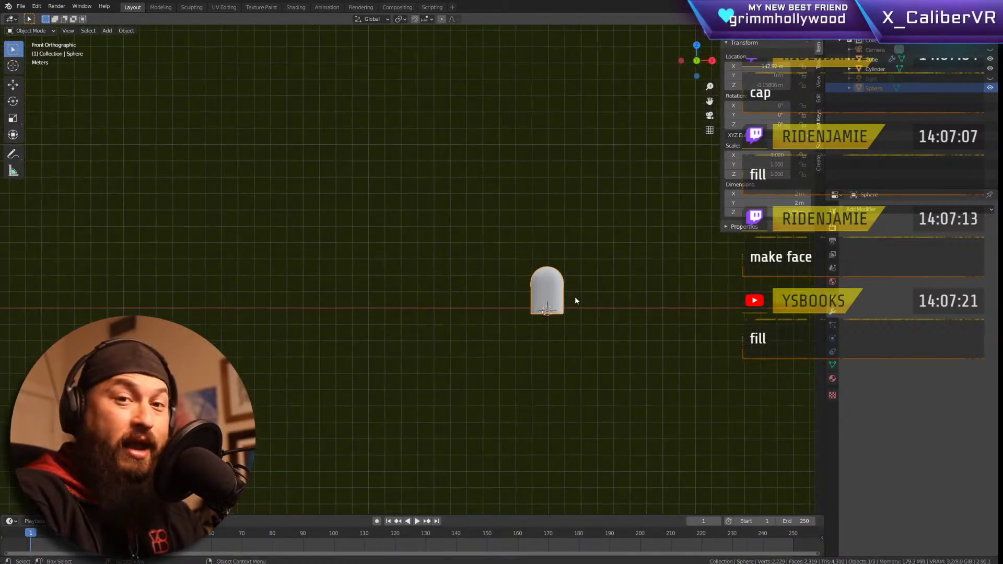
{"action": "middle_click_drag", "start_coordinate": [435, 289], "coordinate": [544, 335], "text": "shift"}
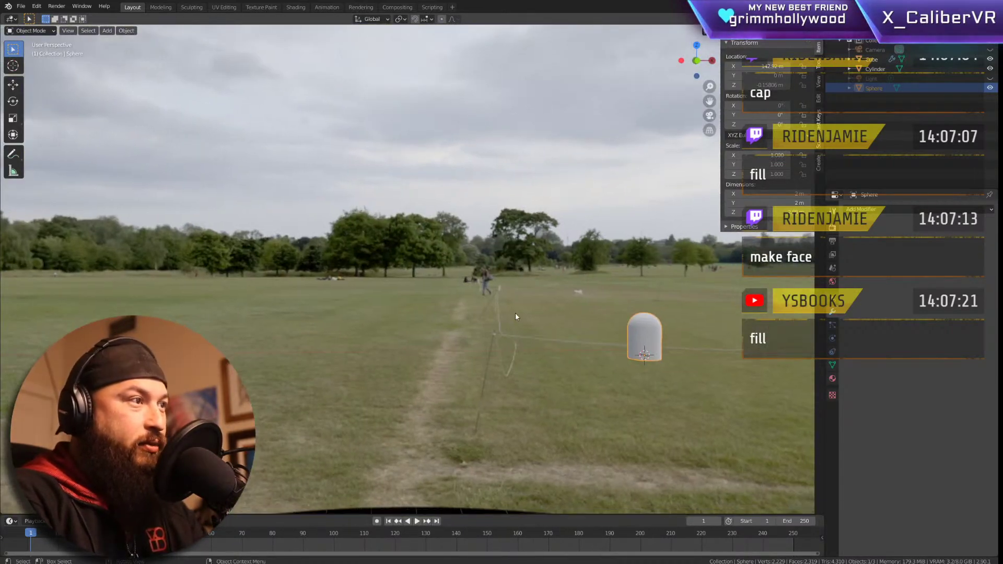
{"action": "scroll", "coordinate": [507, 311], "scroll_direction": "down", "scroll_amount": 3}
{"action": "middle_click_drag", "start_coordinate": [499, 309], "coordinate": [411, 317]}
{"action": "scroll", "coordinate": [412, 318], "scroll_direction": "up", "scroll_amount": 3}
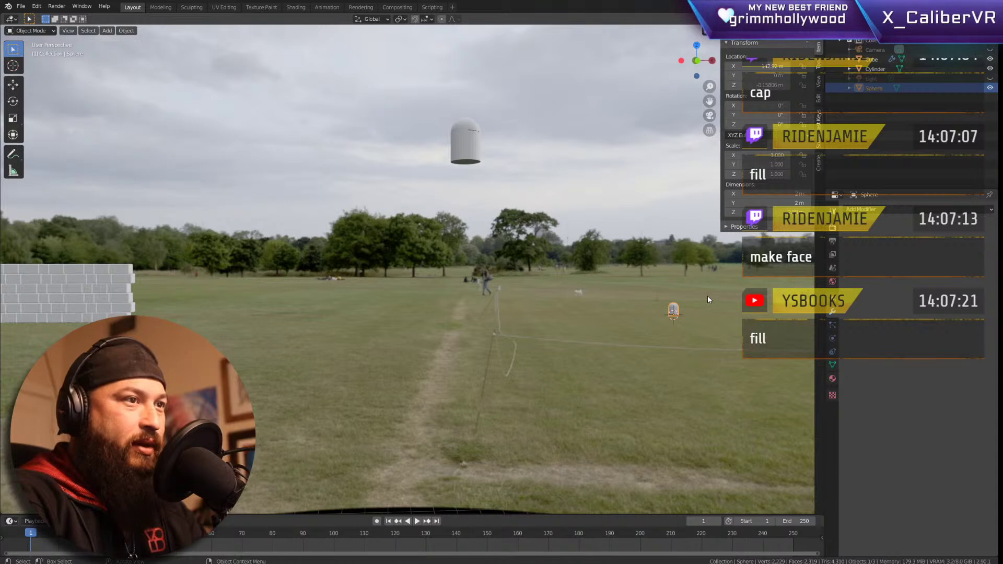
{"action": "key", "text": "g"}
{"action": "left_click", "coordinate": [241, 268]}
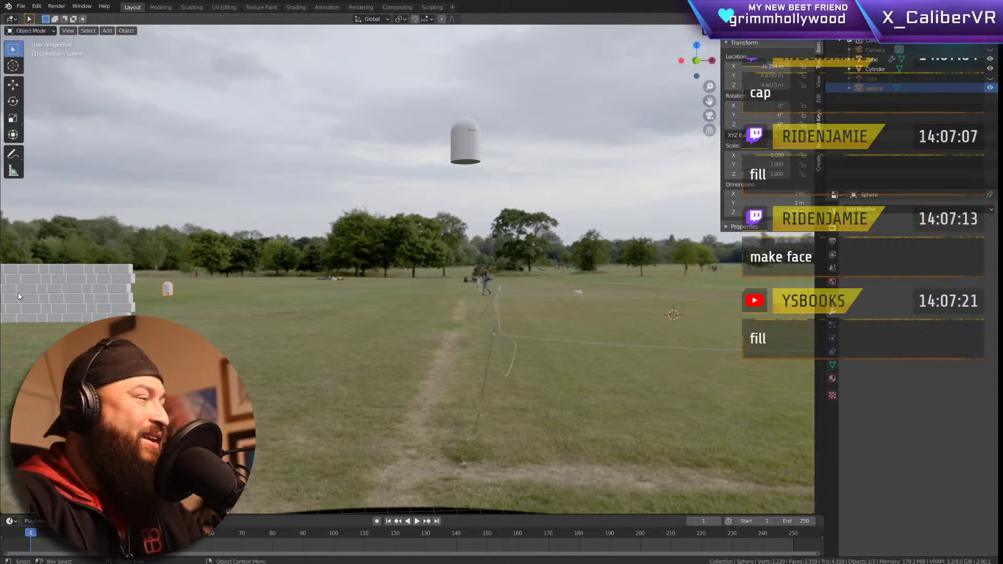
Step: Viewed from the top, move the cutter in line with the wall's thickness, to about 0.09 m in Y
{"action": "middle_click_drag", "start_coordinate": [241, 293], "coordinate": [450, 292], "text": "shift"}
{"action": "scroll", "coordinate": [460, 292], "scroll_direction": "up", "scroll_amount": 4}
{"action": "scroll", "coordinate": [470, 297], "scroll_direction": "down", "scroll_amount": 3}
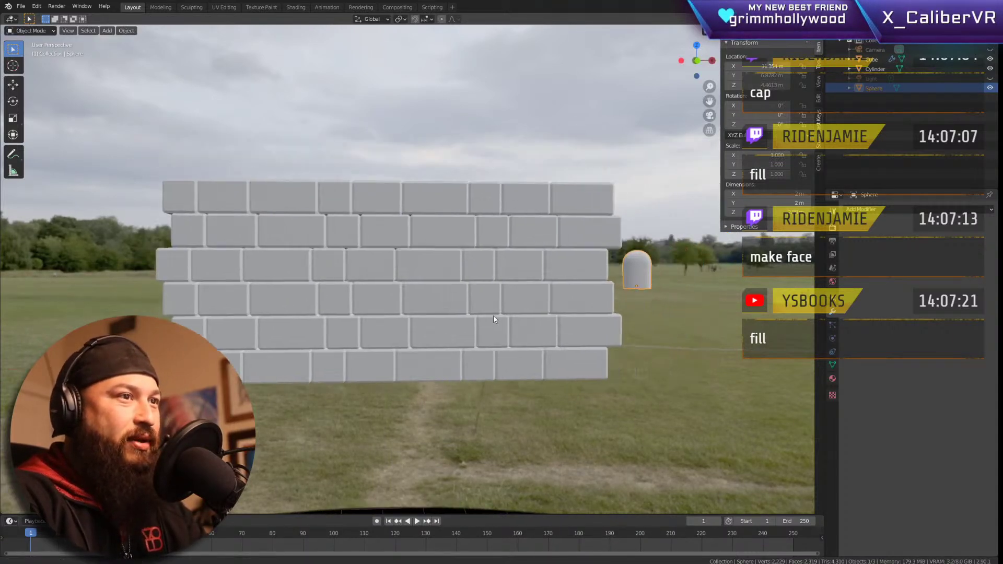
{"action": "key", "text": "KP_7"}
{"action": "key", "text": "g"}
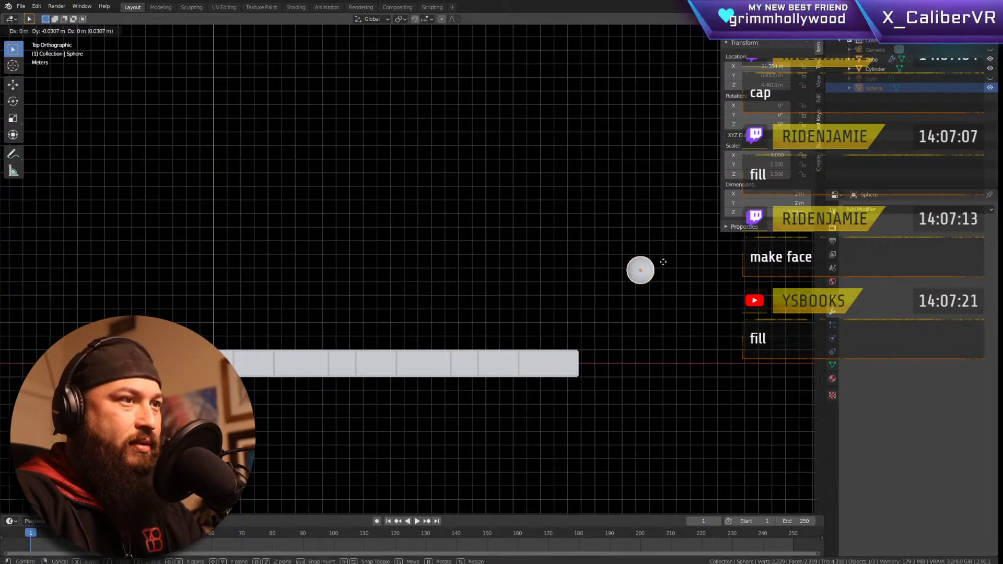
{"action": "left_click", "coordinate": [667, 354]}
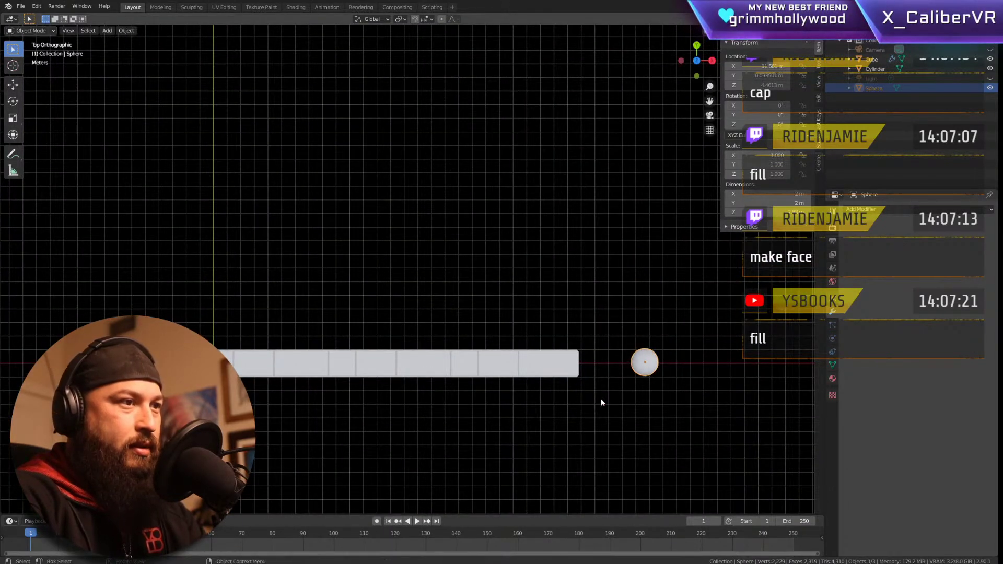
Step: Scale the cutter uniformly to about 2.05 and lower it beside the wall to about 2.28 m in Z
{"action": "key", "text": "KP_1"}
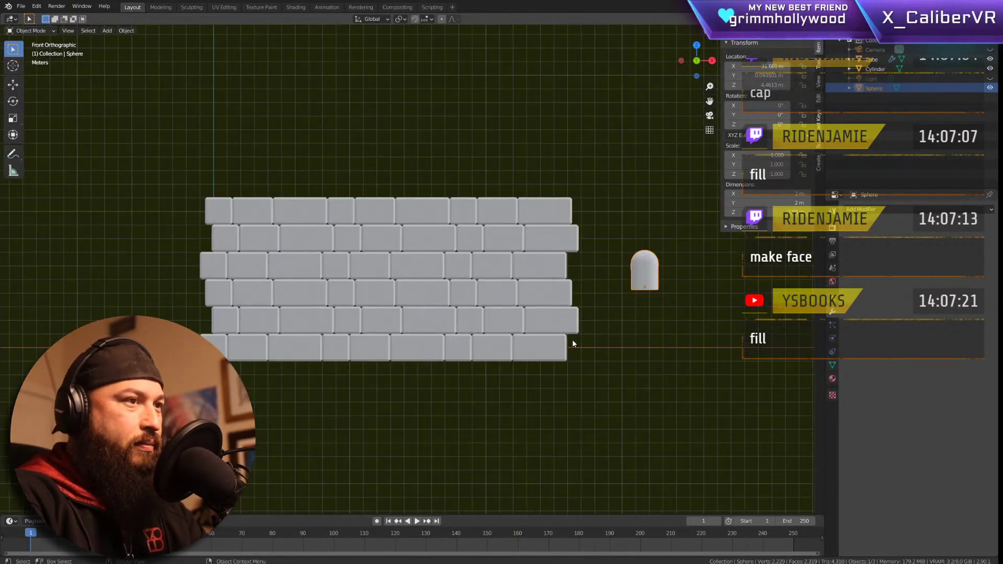
{"action": "key", "text": "s"}
{"action": "left_click", "coordinate": [657, 284]}
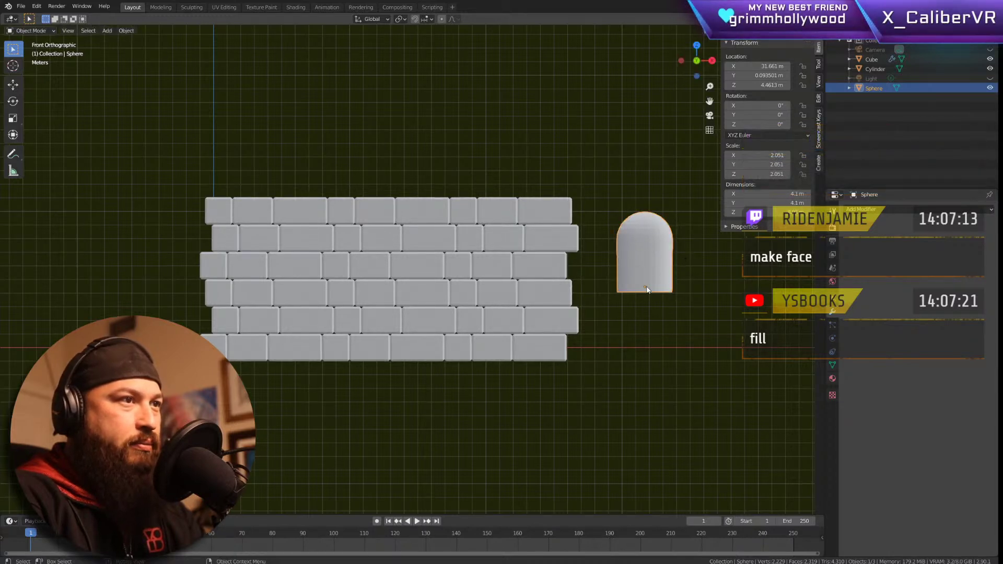
{"action": "key", "text": "g"}
{"action": "left_click", "coordinate": [651, 319]}
Step: Enlarge the cutter uniformly to a scale of about 2.81 while it stands beside the wall
{"action": "key", "text": "s"}
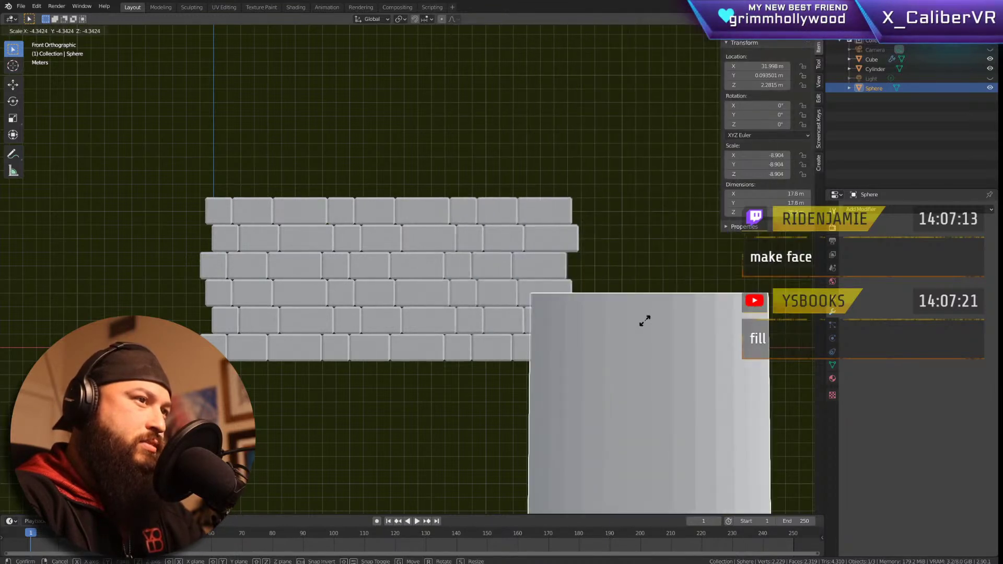
{"action": "right_click", "coordinate": [650, 322]}
{"action": "key", "text": "s"}
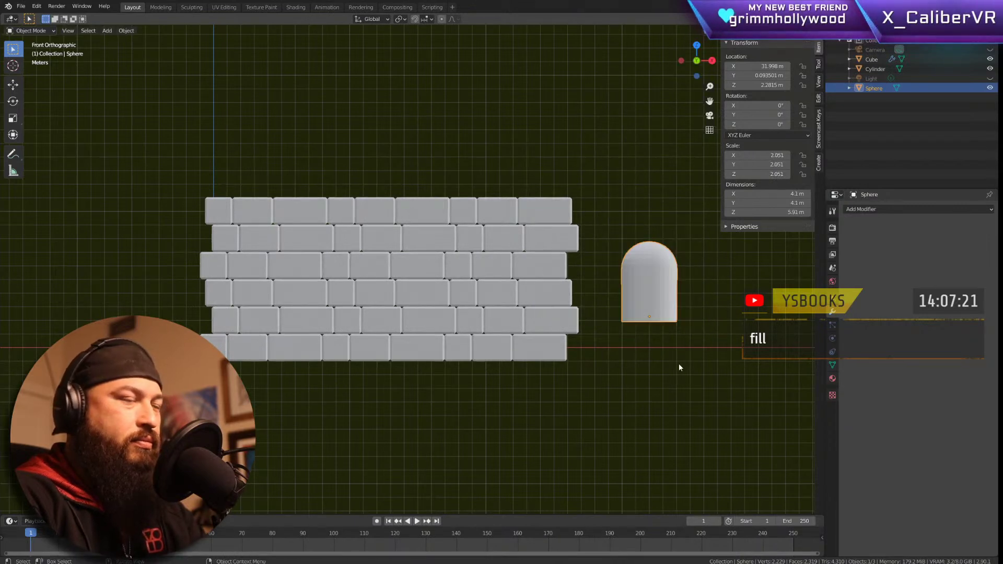
{"action": "left_click", "coordinate": [699, 363]}
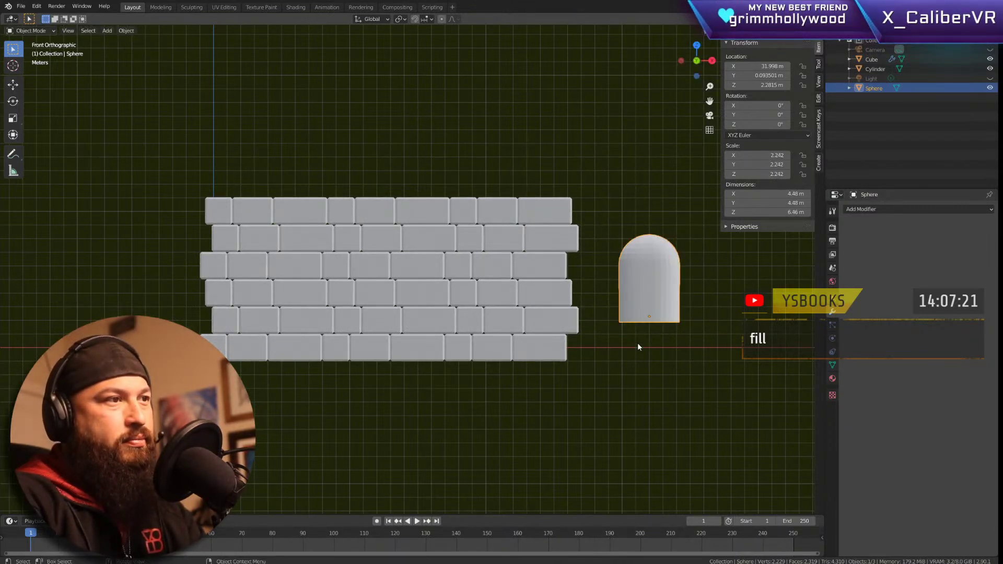
{"action": "key", "text": "s"}
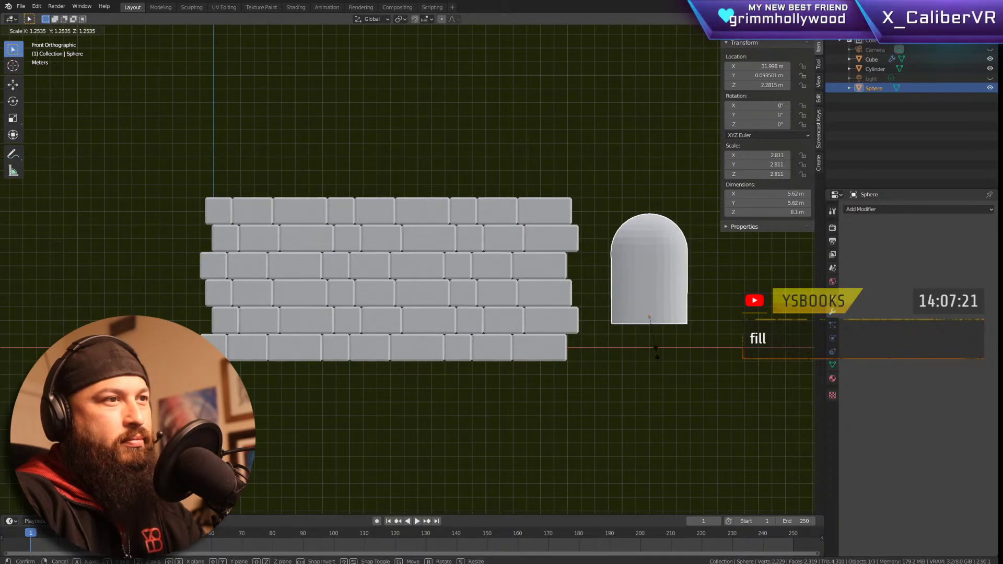
{"action": "left_click", "coordinate": [656, 354]}
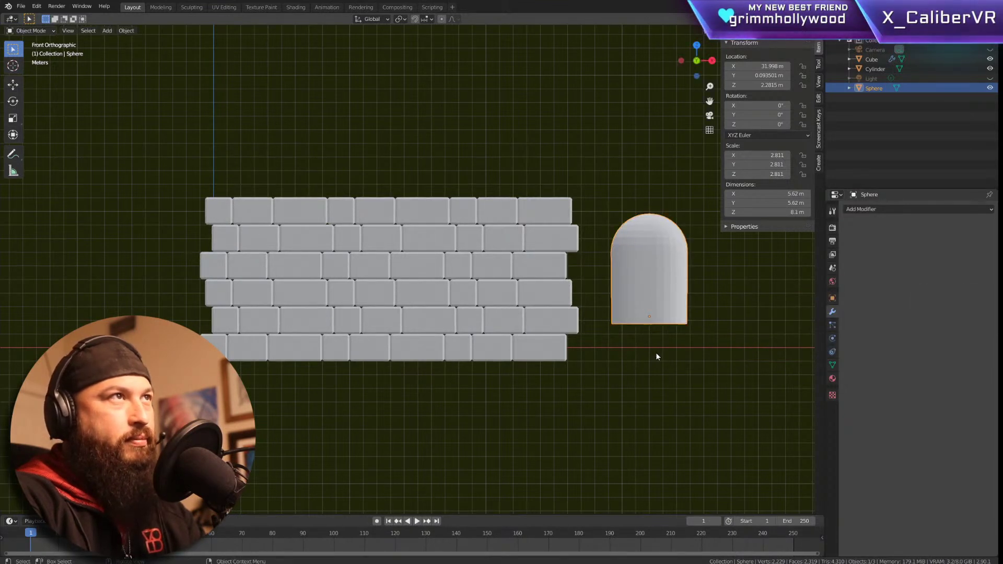
Step: Assign the arched Sphere cutter as the target object of the brick wall's Boolean Difference modifier
{"action": "left_click", "coordinate": [528, 262]}
{"action": "left_click", "coordinate": [978, 251]}
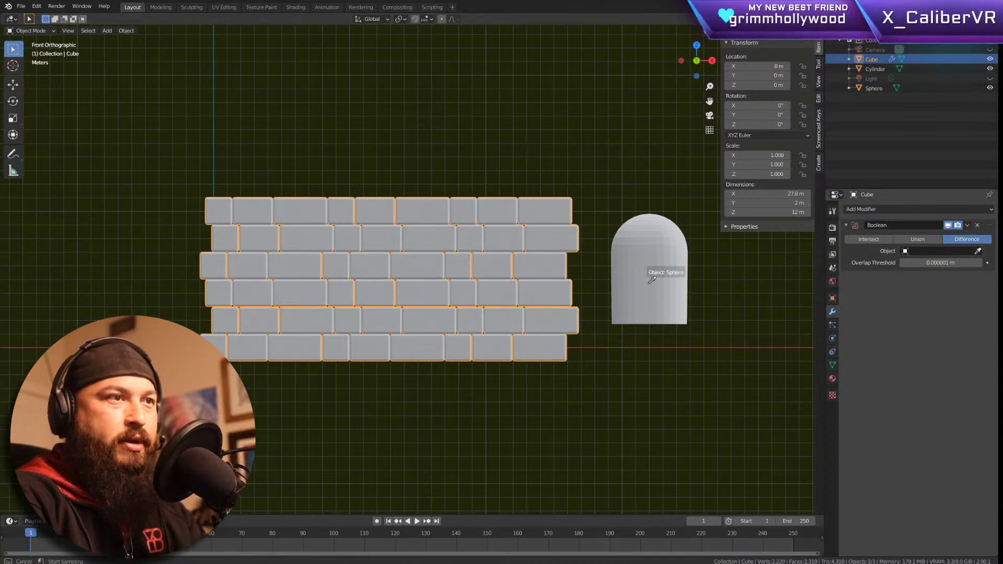
{"action": "left_click", "coordinate": [650, 287]}
Step: Set the arched cutter's viewport display to Wire
{"action": "left_click", "coordinate": [674, 281]}
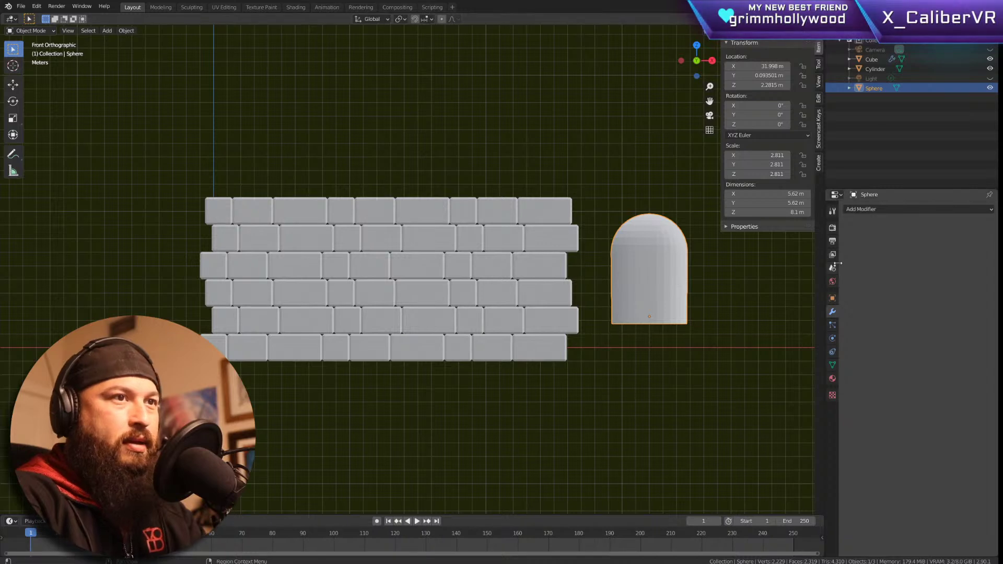
{"action": "left_click", "coordinate": [833, 297]}
{"action": "left_click", "coordinate": [938, 511]}
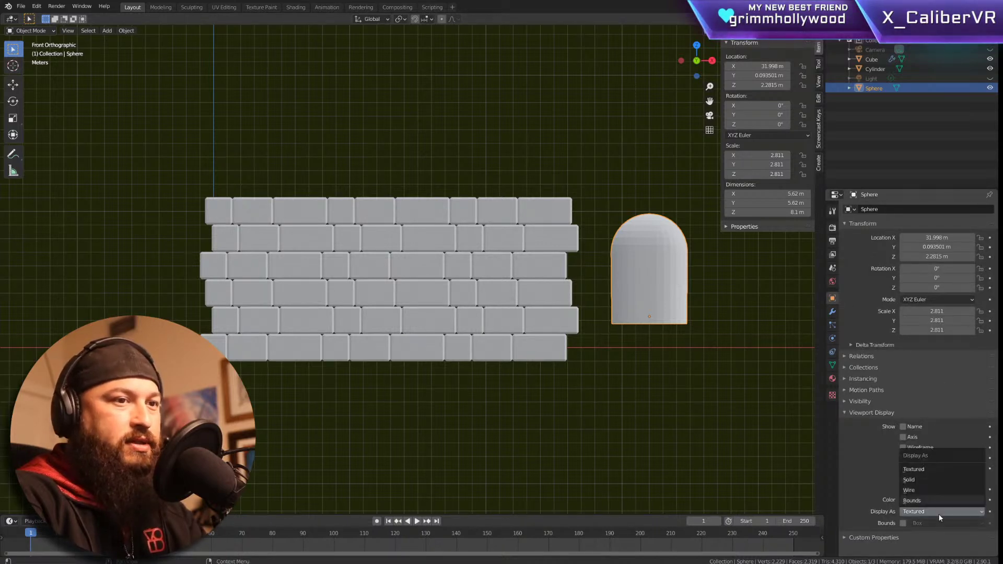
{"action": "left_click", "coordinate": [945, 488]}
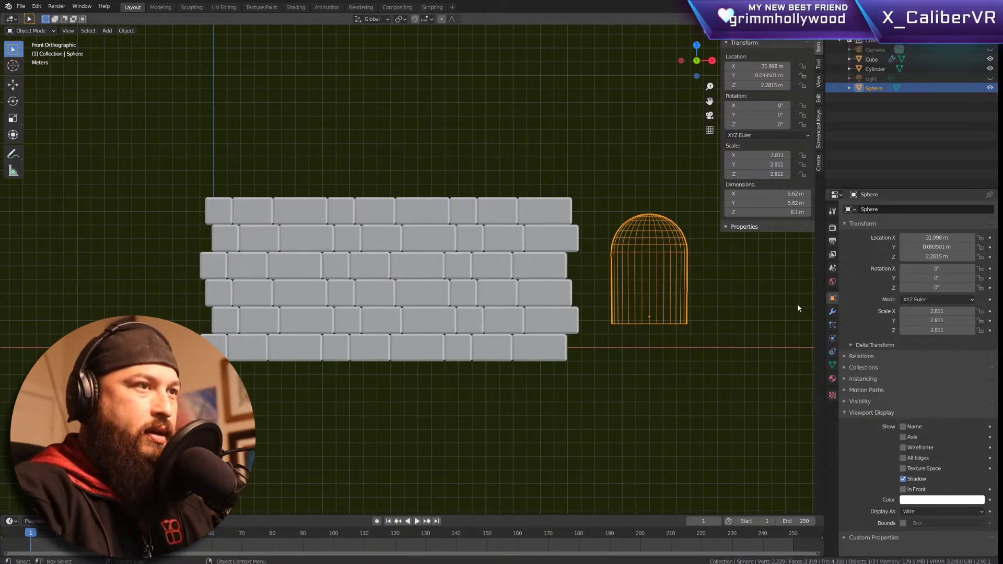
Step: Move the wireframe cutter along X into the wall's right part, to about 20.1 m, cutting the arched opening
{"action": "left_click", "coordinate": [628, 190]}
{"action": "middle_click_drag", "start_coordinate": [628, 190], "coordinate": [674, 250]}
{"action": "left_click", "coordinate": [674, 254]}
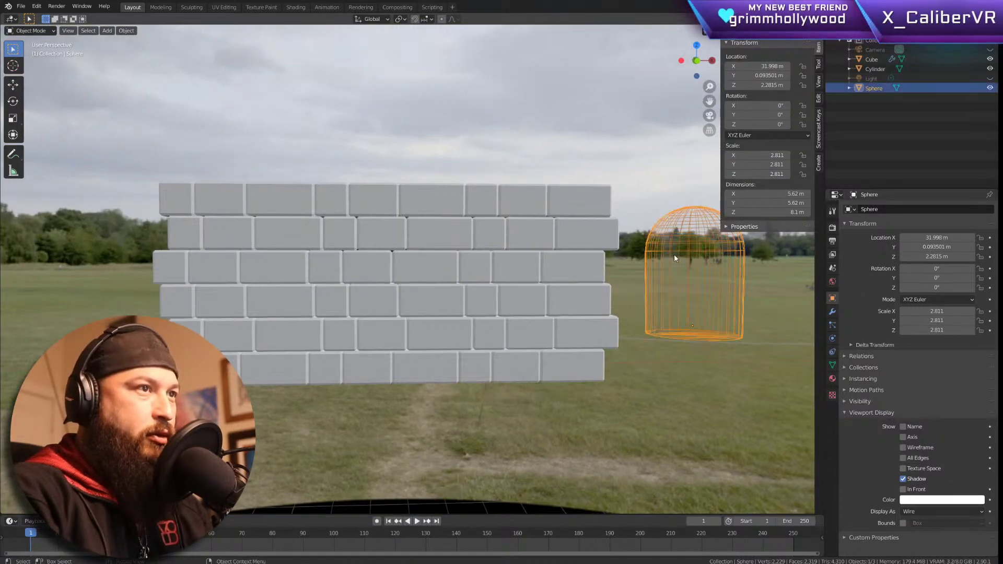
{"action": "key", "text": "g"}
{"action": "key", "text": "x"}
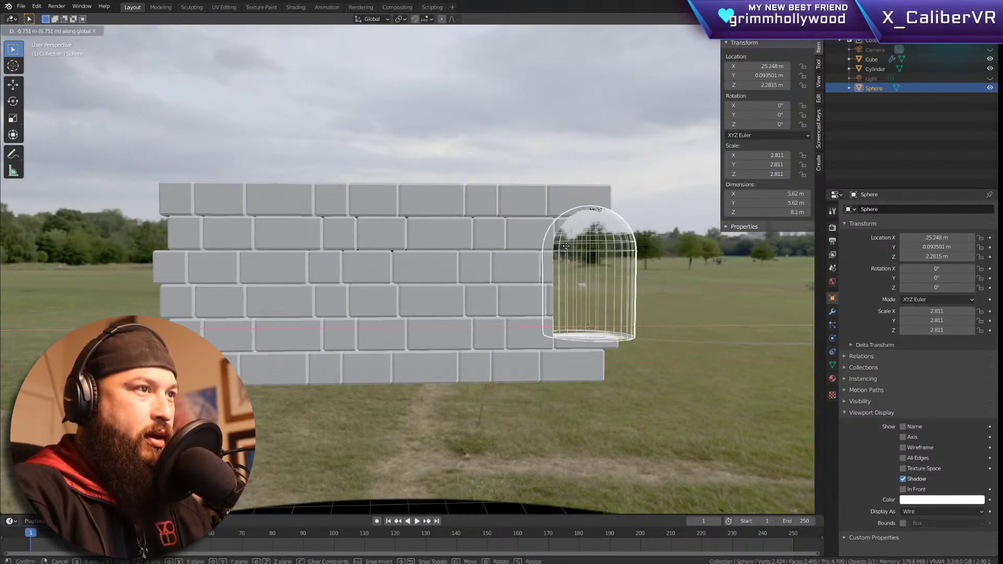
{"action": "left_click", "coordinate": [488, 245]}
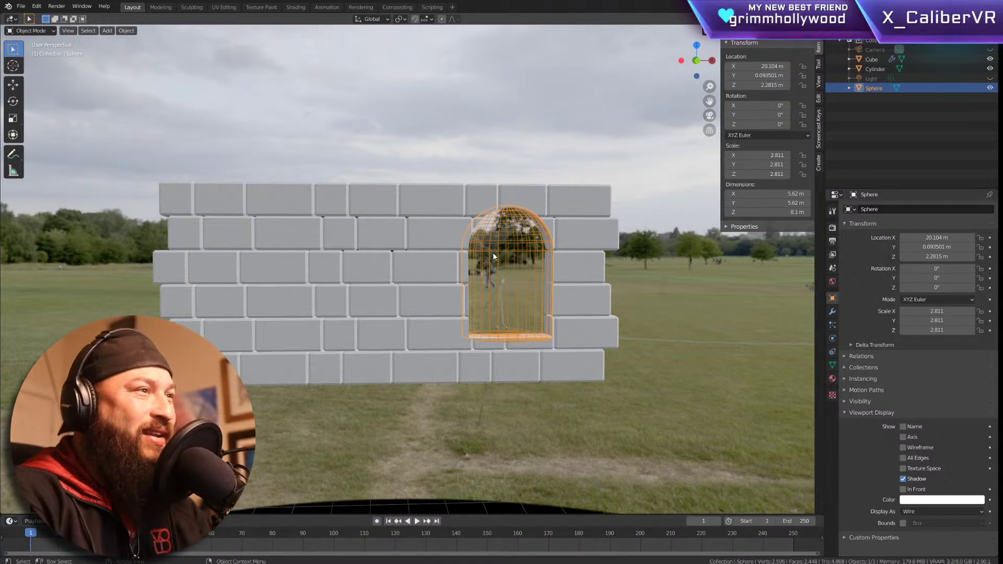
Step: Move the cutter out of the wall, well clear of the wall's left end
{"action": "scroll", "coordinate": [493, 256], "scroll_direction": "down", "scroll_amount": 3}
{"action": "scroll", "coordinate": [543, 269], "scroll_direction": "up", "scroll_amount": 4}
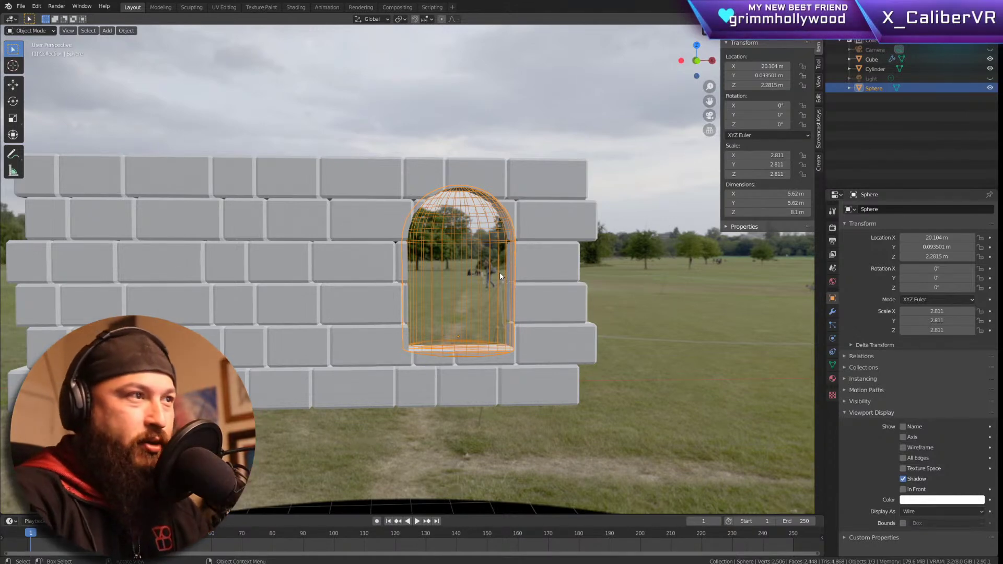
{"action": "scroll", "coordinate": [528, 276], "scroll_direction": "down", "scroll_amount": 2}
{"action": "scroll", "coordinate": [528, 276], "scroll_direction": "up", "scroll_amount": 1}
{"action": "scroll", "coordinate": [533, 282], "scroll_direction": "down", "scroll_amount": 3}
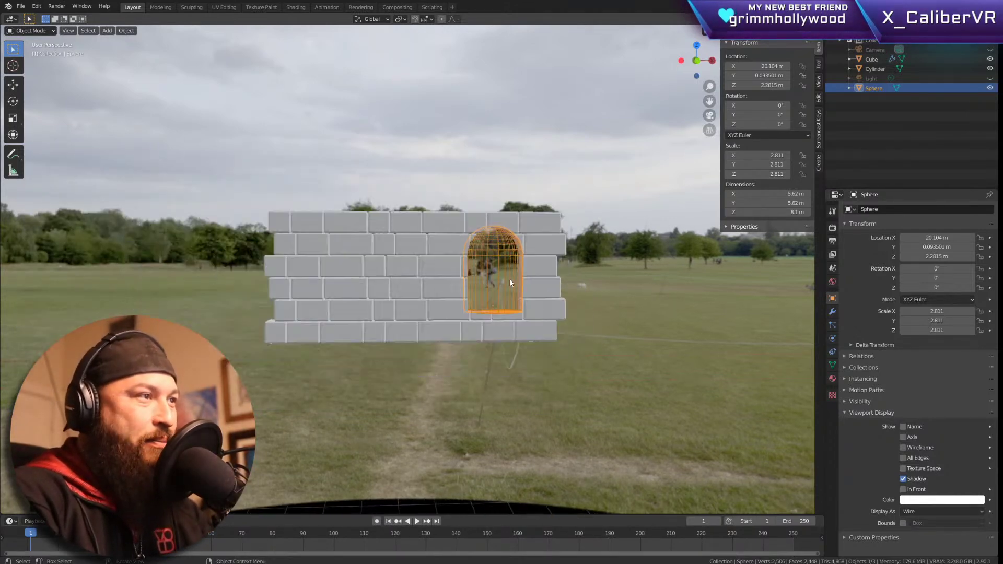
{"action": "key", "text": "g"}
{"action": "left_click", "coordinate": [234, 299]}
Step: Duplicate the brick wall along X and place the copy beside its right end, at about 27.27 m
{"action": "left_click", "coordinate": [495, 273]}
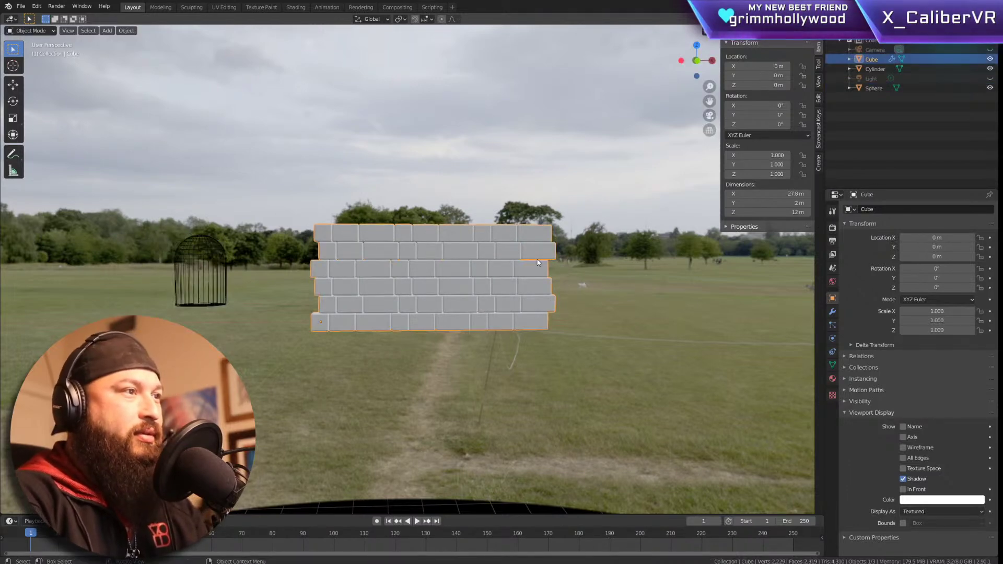
{"action": "key", "text": "KP_1"}
{"action": "middle_click_drag", "start_coordinate": [576, 337], "coordinate": [456, 382], "text": "shift"}
{"action": "scroll", "coordinate": [456, 385], "scroll_direction": "down", "scroll_amount": 2}
{"action": "key", "text": "g"}
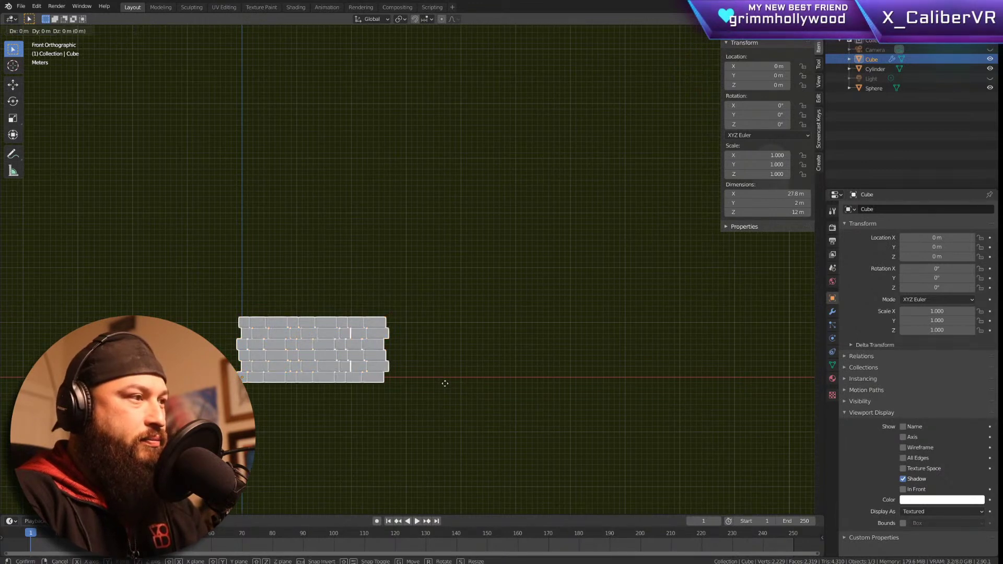
{"action": "right_click", "coordinate": [464, 384]}
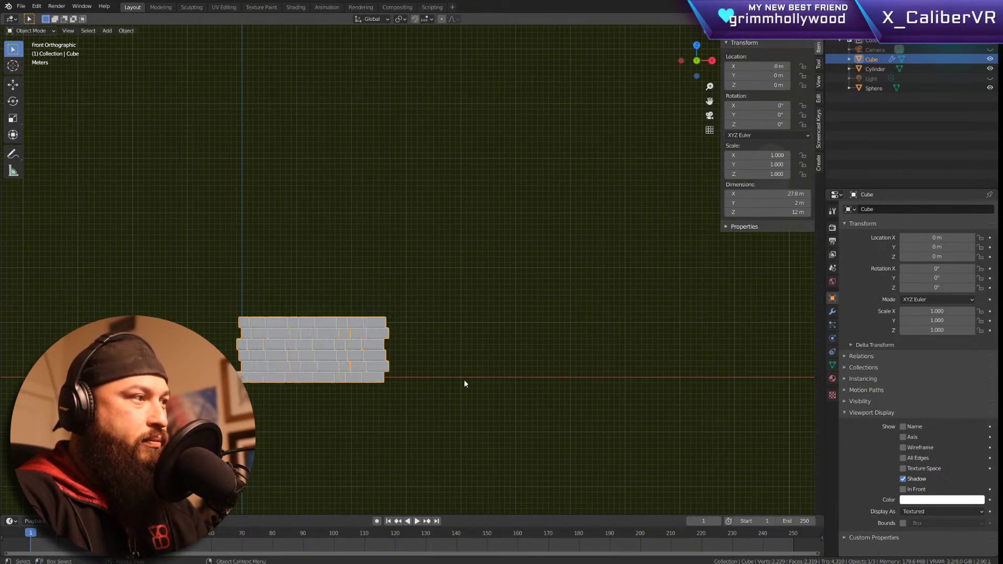
{"action": "key", "text": "shift+d"}
{"action": "key", "text": "x"}
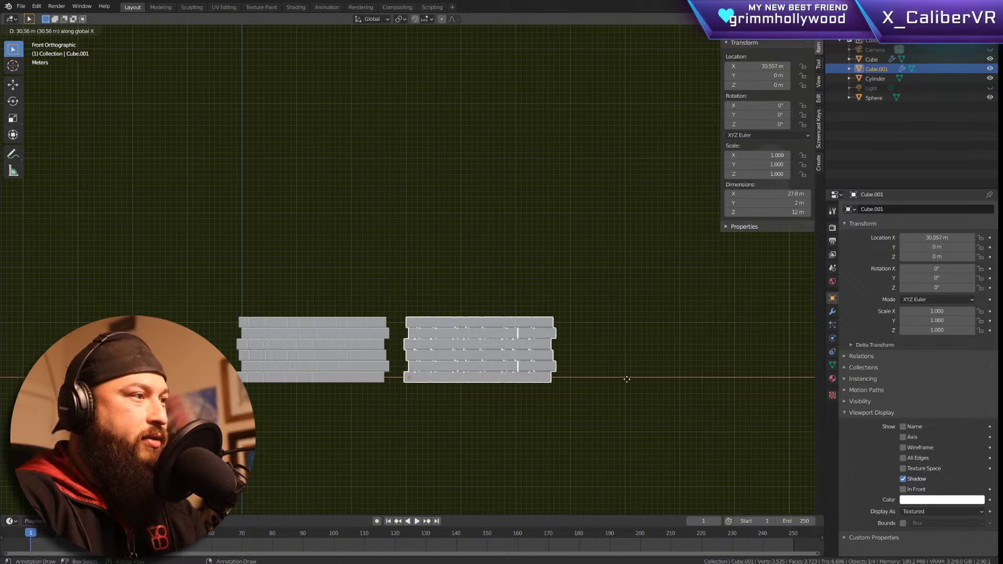
{"action": "left_click", "coordinate": [608, 382]}
Step: Slide the duplicated wall section along X to about 26.94 m so its bricks meet the original wall
{"action": "scroll", "coordinate": [343, 334], "scroll_direction": "up", "scroll_amount": 10}
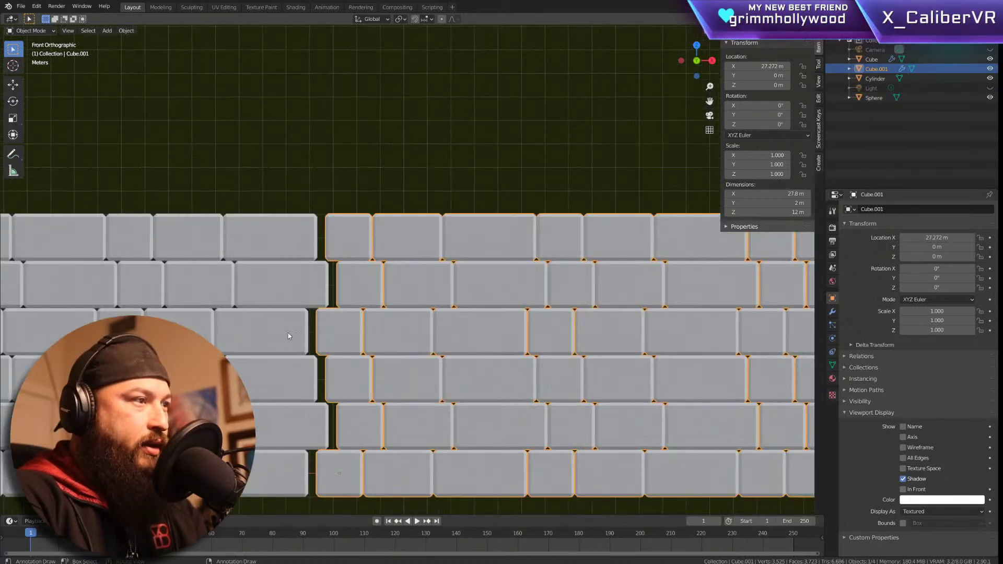
{"action": "key", "text": "g"}
{"action": "key", "text": "x"}
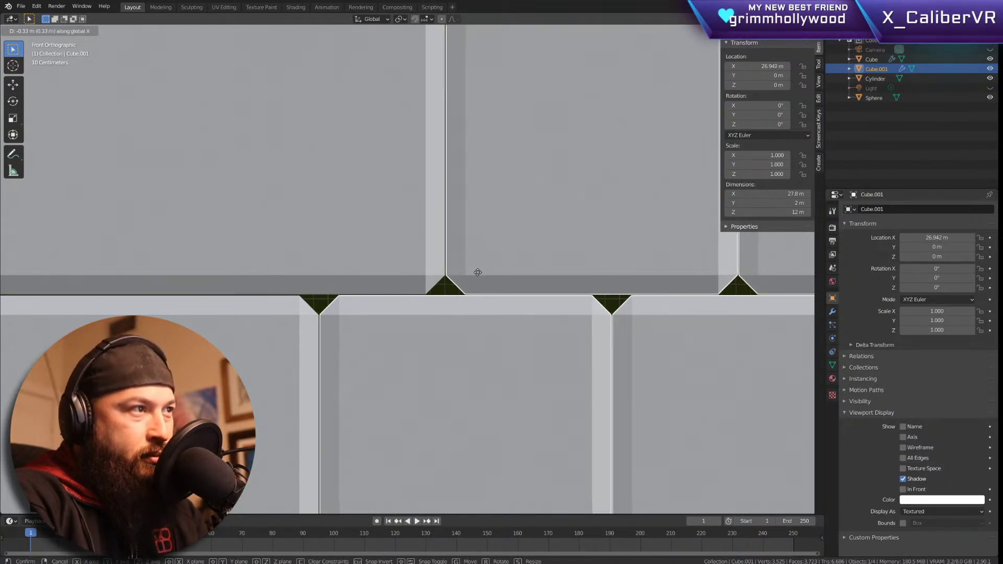
{"action": "left_click", "coordinate": [479, 273]}
Step: Select both wall sections and duplicate them about 12.3 m upward along Z
{"action": "scroll", "coordinate": [470, 293], "scroll_direction": "down", "scroll_amount": 10}
{"action": "left_click_drag", "start_coordinate": [614, 210], "coordinate": [331, 425]}
{"action": "key", "text": "shift+d"}
{"action": "key", "text": "z"}
{"action": "left_click", "coordinate": [337, 290]}
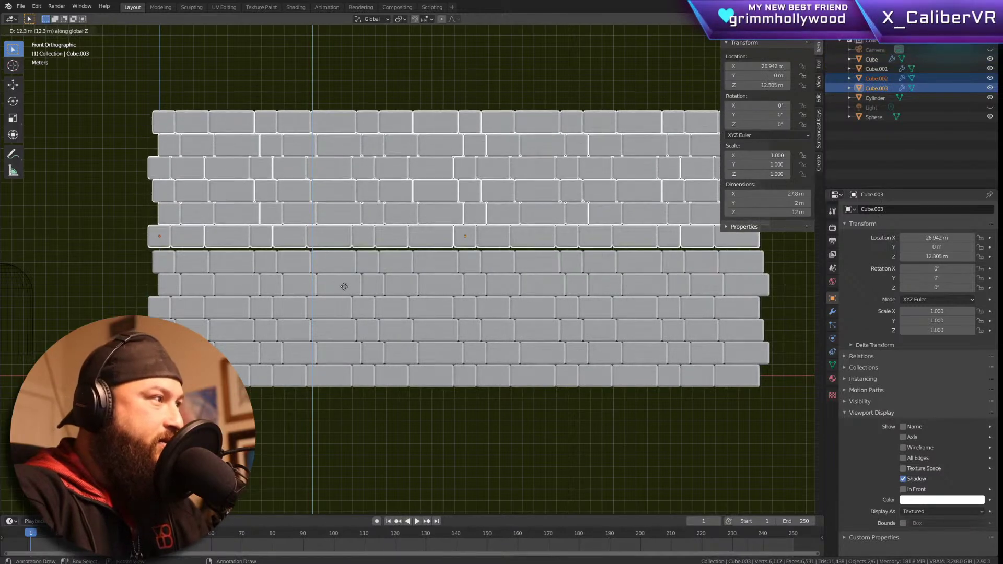
Step: Lower the duplicated upper sections along Z to about 12.04 m so they rest on the lower wall
{"action": "scroll", "coordinate": [332, 318], "scroll_direction": "up", "scroll_amount": 8}
{"action": "scroll", "coordinate": [354, 327], "scroll_direction": "down", "scroll_amount": 1}
{"action": "key", "text": "g"}
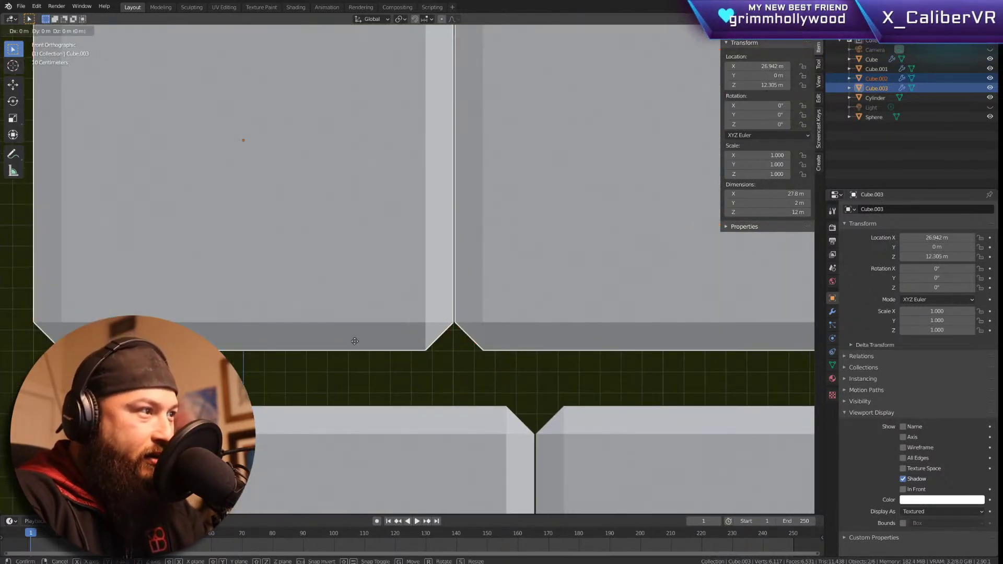
{"action": "key", "text": "z"}
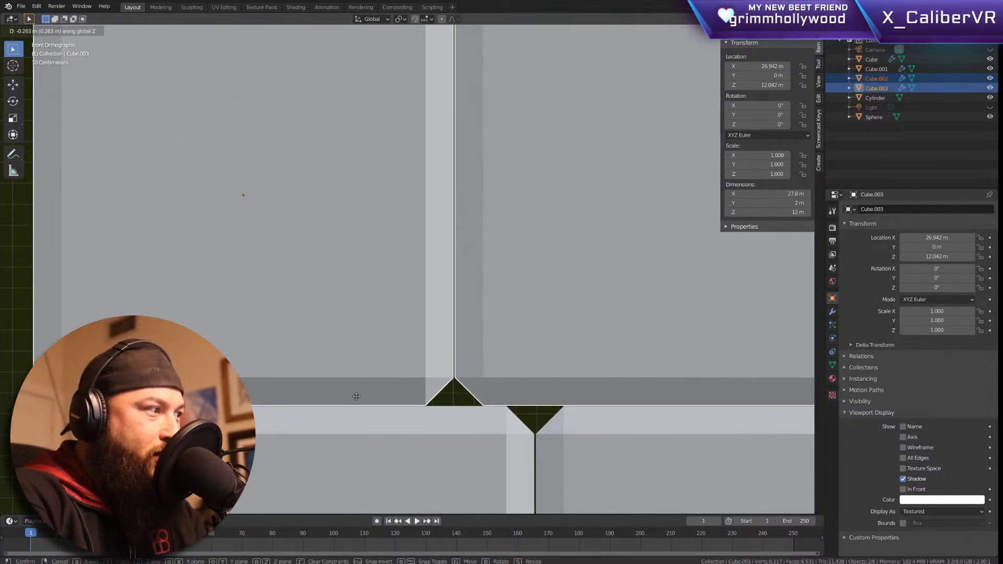
{"action": "left_click", "coordinate": [357, 396]}
{"action": "scroll", "coordinate": [356, 396], "scroll_direction": "down", "scroll_amount": 8}
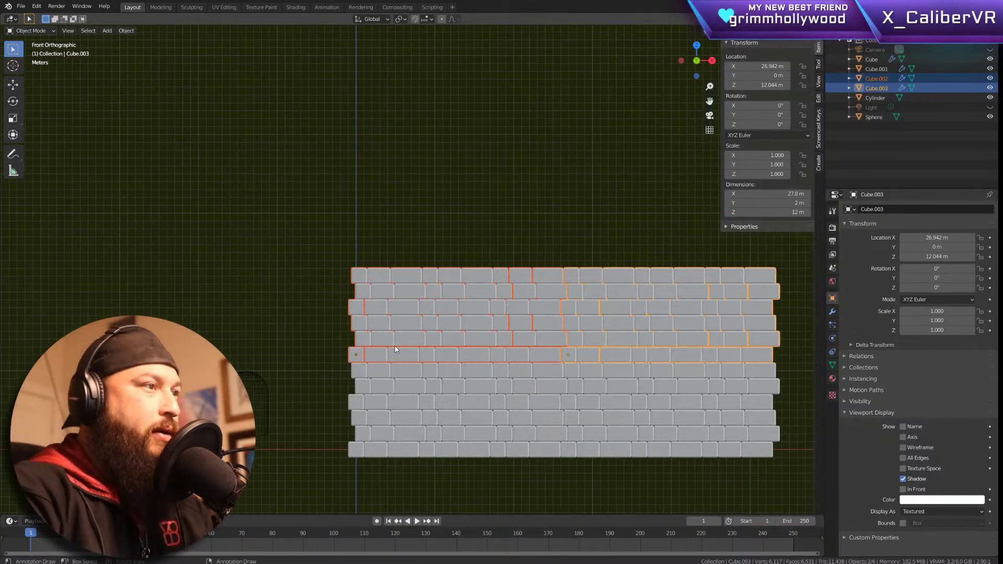
Step: Duplicate all four wall sections along X and place the copies just past the wall's right end
{"action": "middle_click_drag", "start_coordinate": [553, 351], "coordinate": [296, 306], "text": "shift"}
{"action": "left_click_drag", "start_coordinate": [470, 128], "coordinate": [79, 202]}
{"action": "key", "text": "shift+d"}
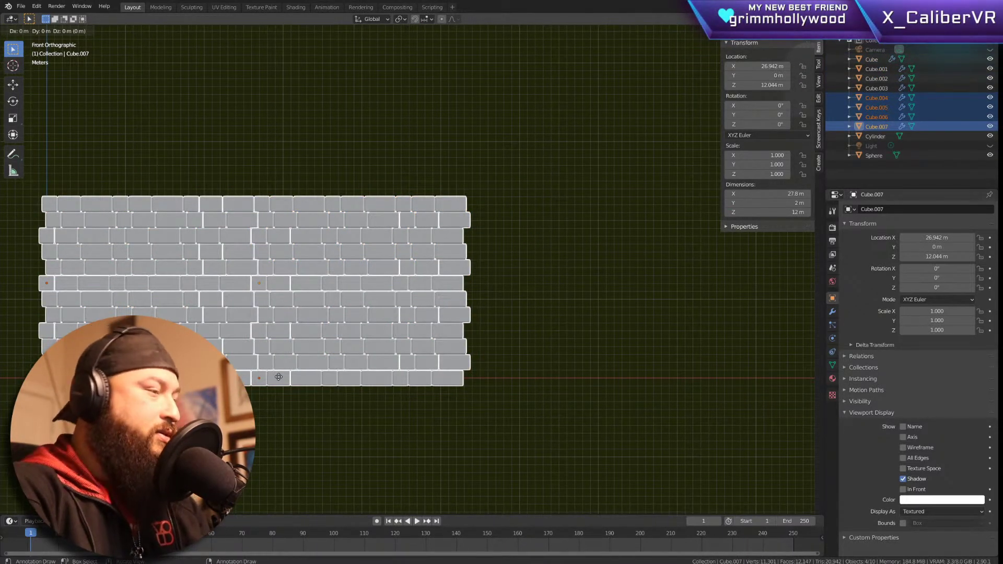
{"action": "key", "text": "x"}
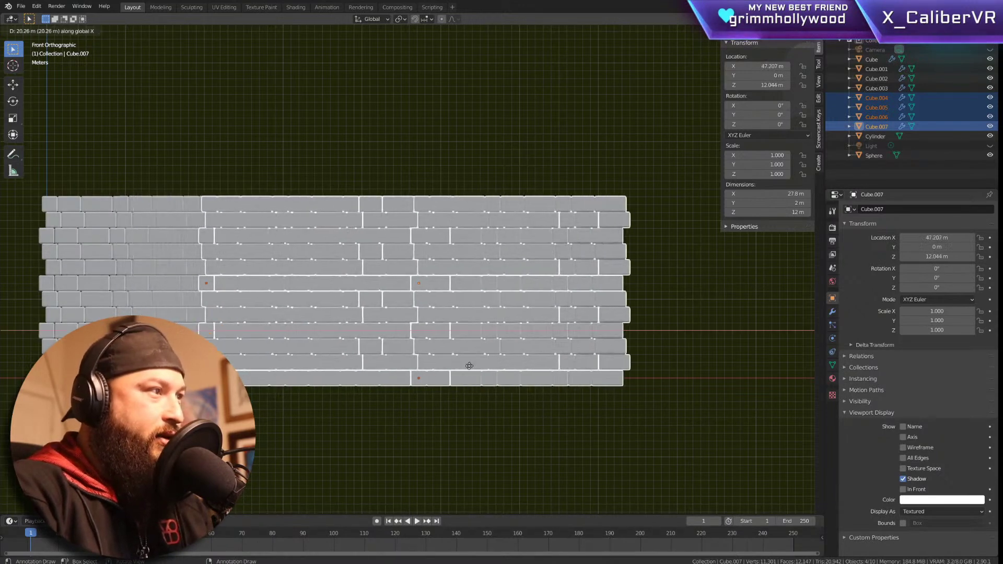
{"action": "left_click", "coordinate": [705, 367]}
Step: Slide the duplicated sections along X so their right column sits at about 80.82 m and the bricks meet the wall
{"action": "scroll", "coordinate": [571, 315], "scroll_direction": "up", "scroll_amount": 15}
{"action": "key", "text": "x"}
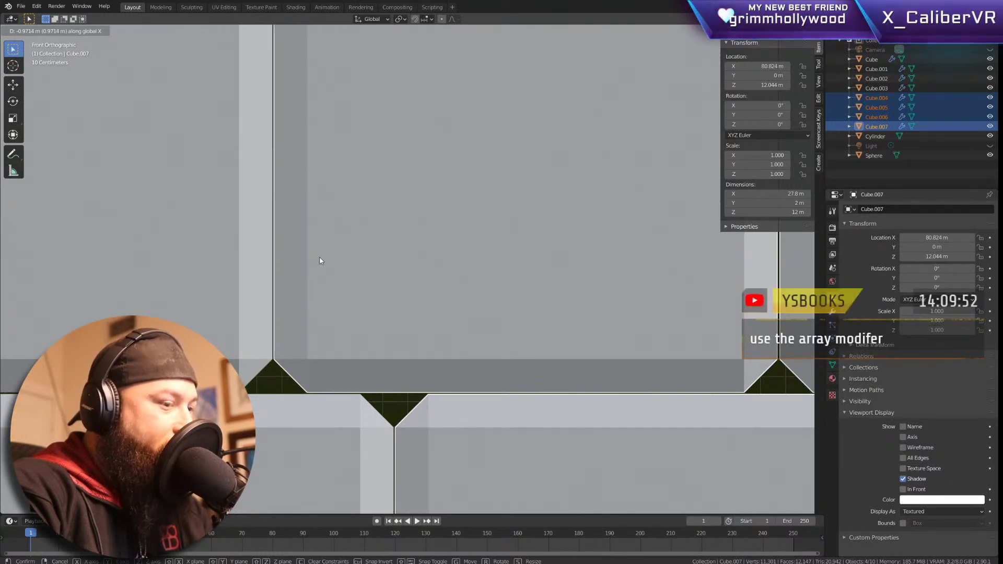
{"action": "left_click", "coordinate": [320, 257]}
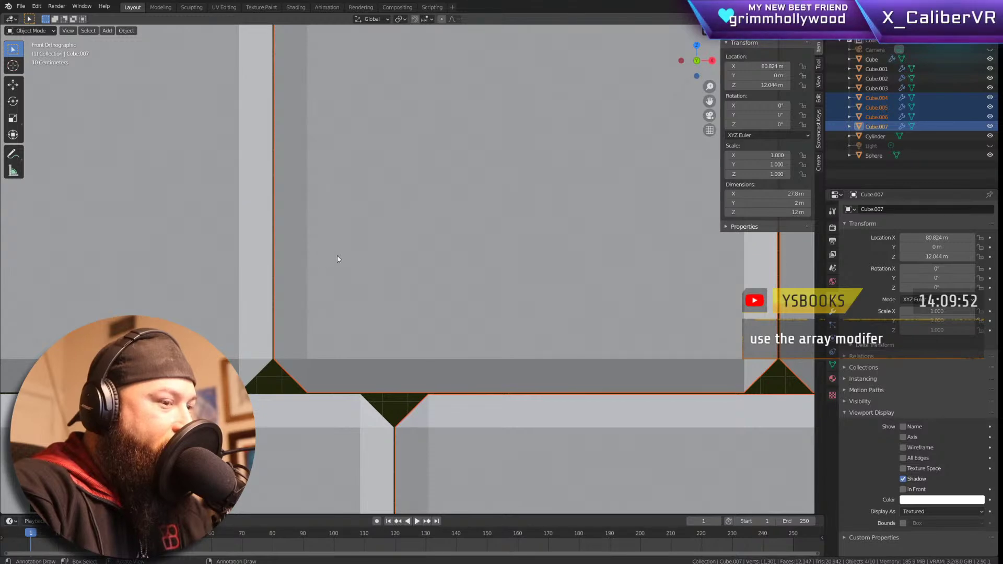
{"action": "scroll", "coordinate": [337, 257], "scroll_direction": "down", "scroll_amount": 10}
{"action": "left_click", "coordinate": [399, 124]}
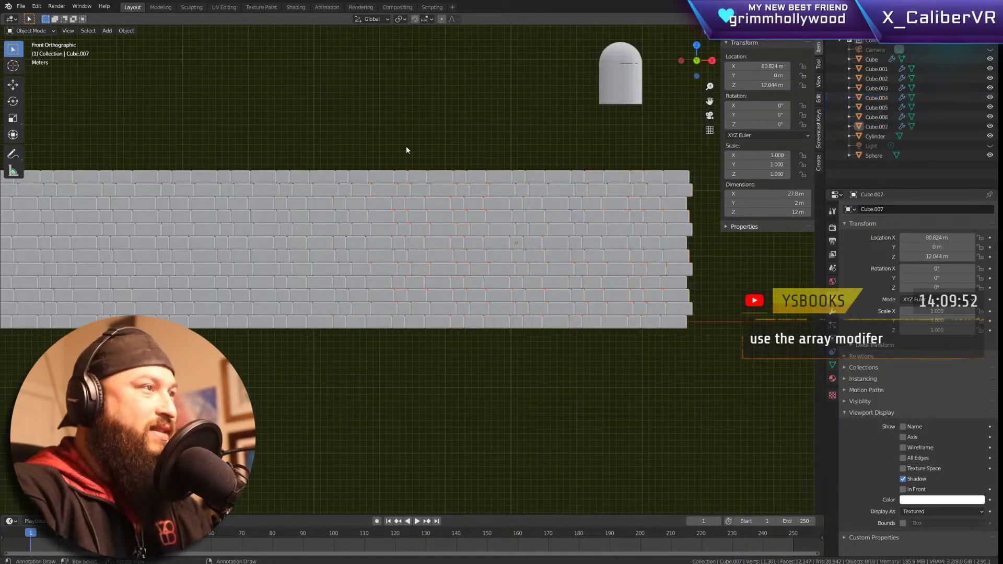
Step: Select the wall sections one after another to examine how the enlarged wall is divided into separate objects
{"action": "scroll", "coordinate": [409, 348], "scroll_direction": "down", "scroll_amount": 1}
{"action": "left_click", "coordinate": [255, 295]}
{"action": "left_click", "coordinate": [221, 247]}
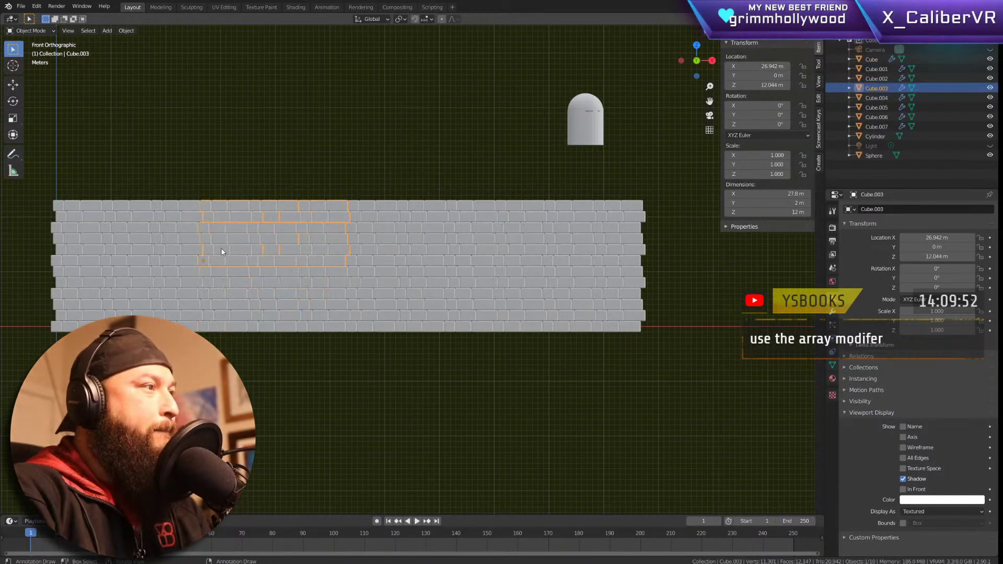
{"action": "left_click", "coordinate": [162, 274]}
{"action": "left_click", "coordinate": [162, 242]}
{"action": "left_click", "coordinate": [325, 296]}
{"action": "left_click", "coordinate": [351, 234]}
{"action": "left_click", "coordinate": [377, 256]}
{"action": "left_click", "coordinate": [403, 291]}
{"action": "left_click", "coordinate": [556, 237]}
{"action": "left_click", "coordinate": [566, 309]}
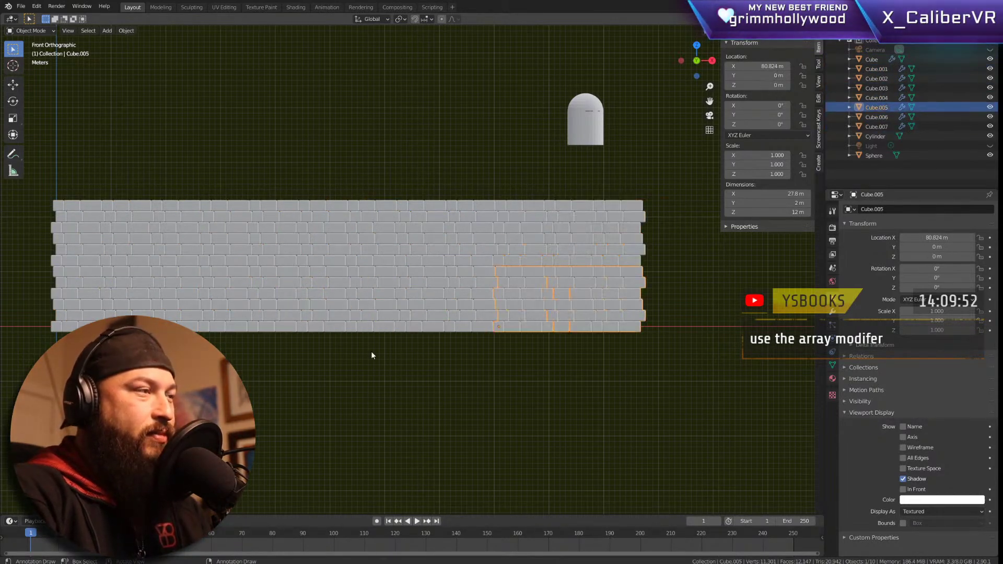
Step: Move the wireframe arched cutter closer to the wall's left end, at about X -8.44 m and Z 3.75 m
{"action": "middle_click_drag", "start_coordinate": [446, 356], "coordinate": [574, 368], "text": "shift"}
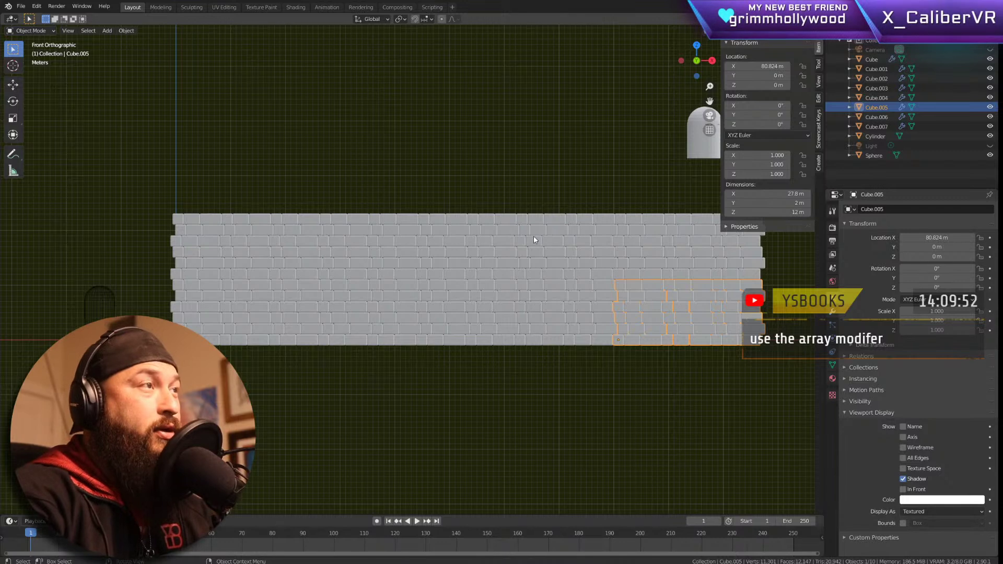
{"action": "left_click", "coordinate": [104, 290]}
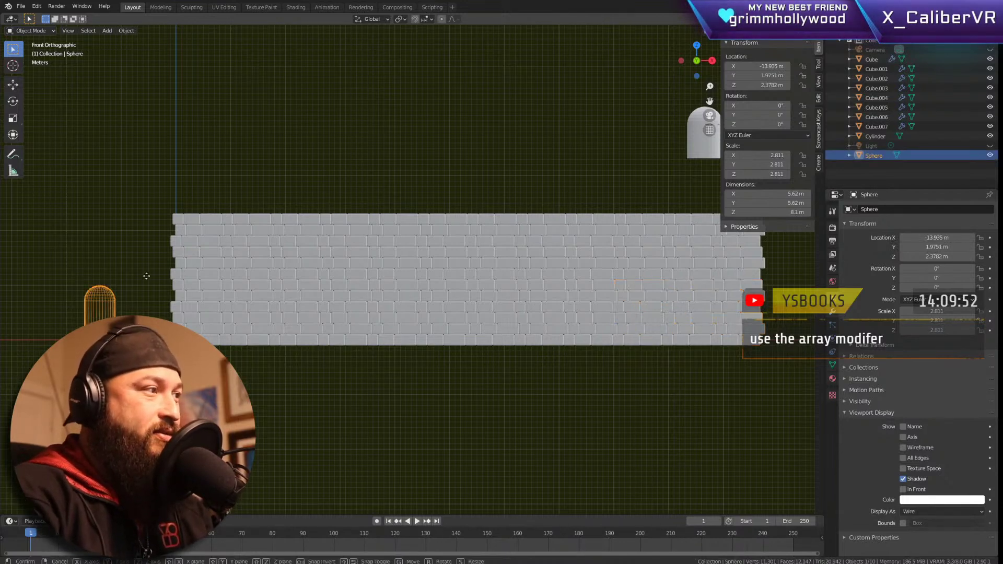
{"action": "key", "text": "g"}
{"action": "left_click", "coordinate": [176, 272]}
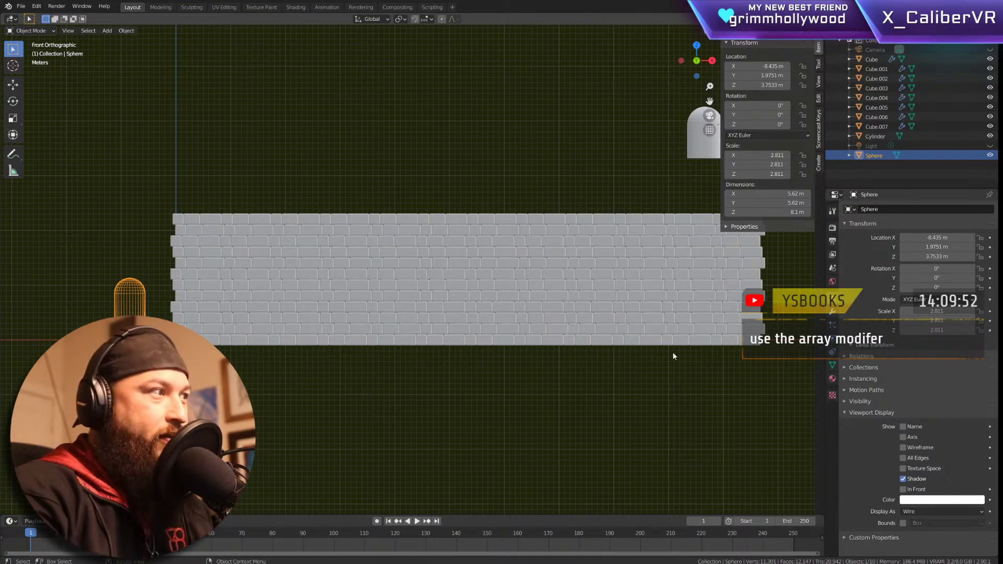
{"action": "left_click", "coordinate": [299, 328]}
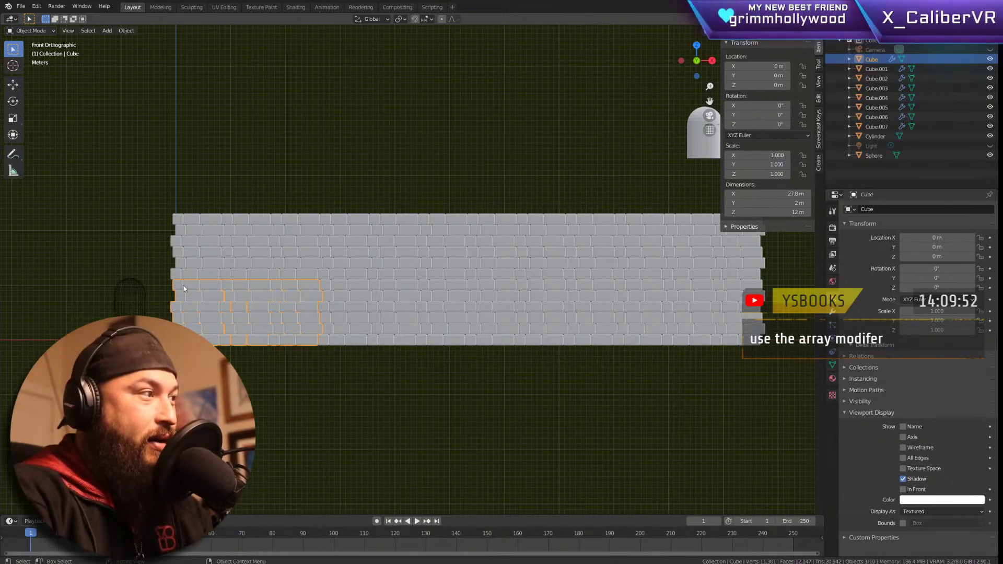
{"action": "left_click", "coordinate": [133, 294]}
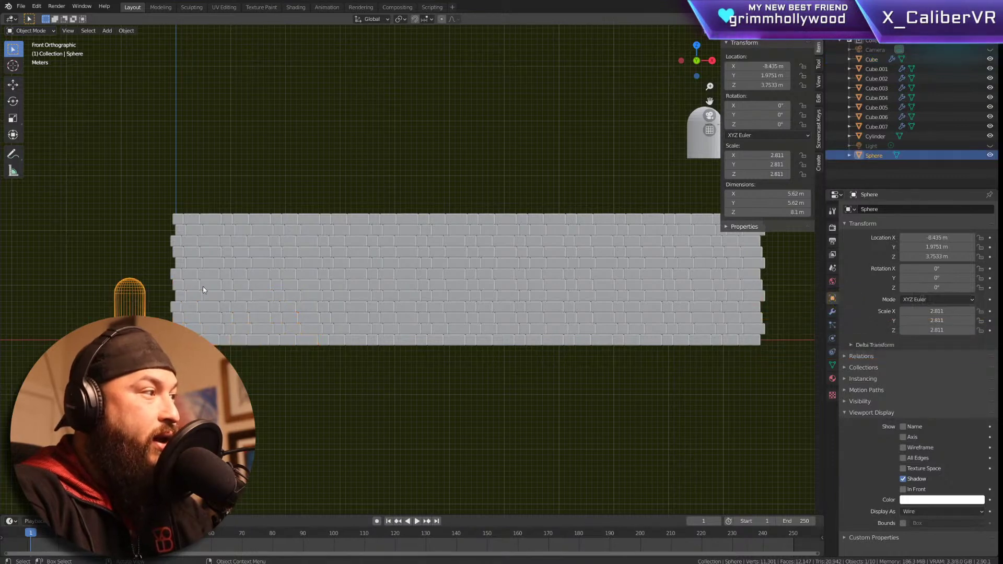
{"action": "key", "text": "g"}
{"action": "right_click", "coordinate": [305, 279]}
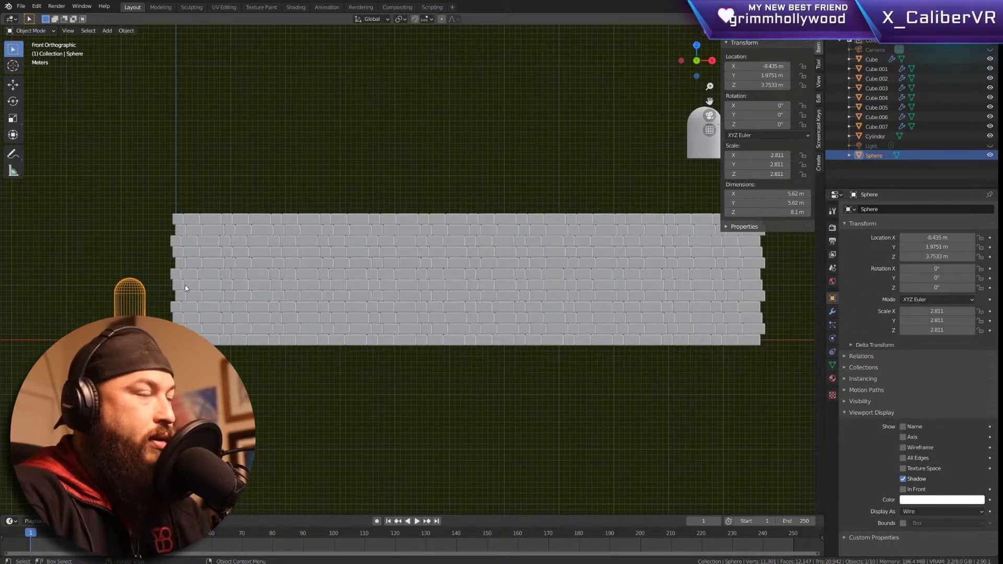
Step: Examine the modifier settings of the upper and lower wall sections to check which cutter their Boolean modifiers use
{"action": "left_click", "coordinate": [261, 256]}
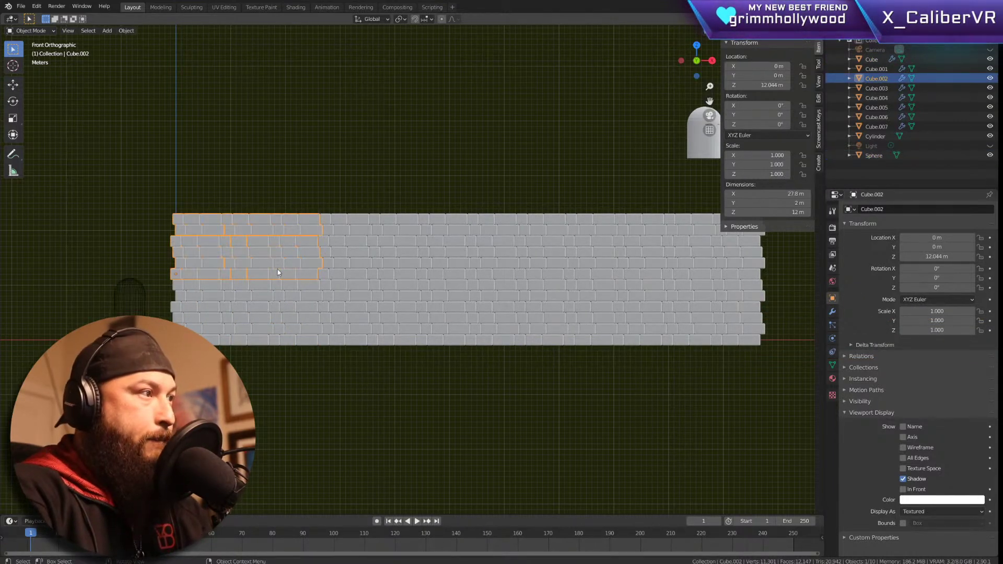
{"action": "left_click", "coordinate": [388, 256], "text": "shift"}
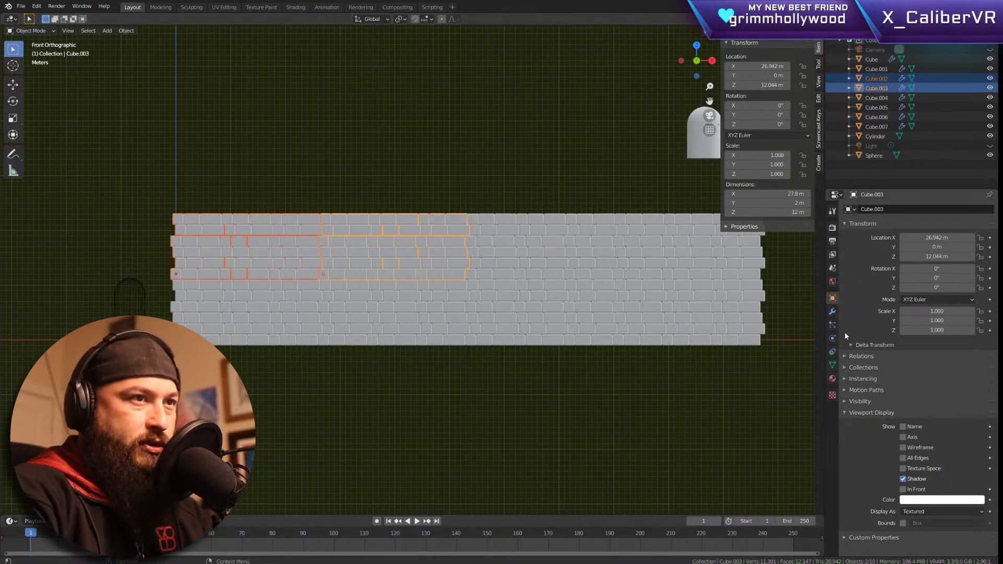
{"action": "left_click", "coordinate": [833, 315]}
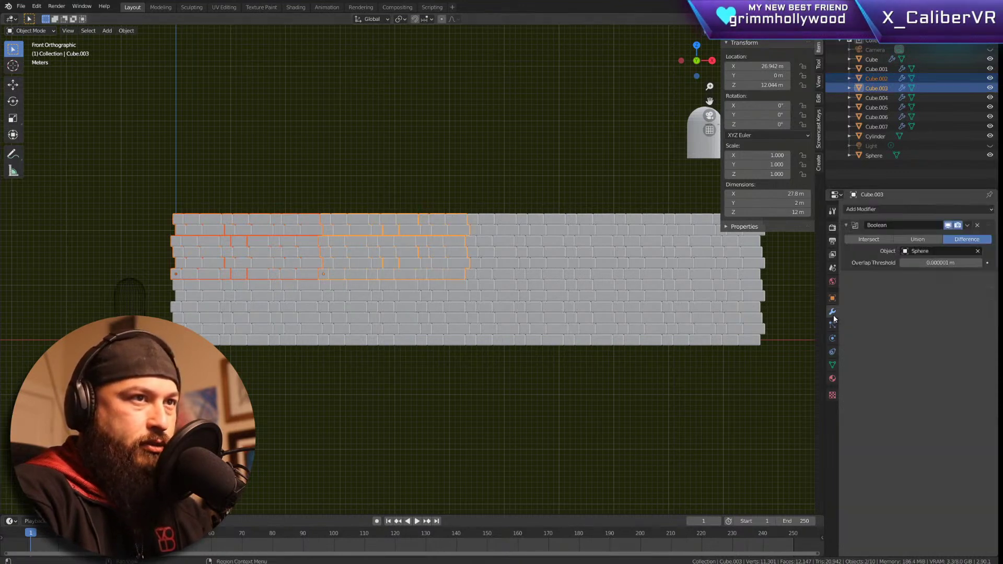
{"action": "left_click", "coordinate": [537, 262], "text": "shift"}
{"action": "left_click", "coordinate": [680, 256], "text": "shift"}
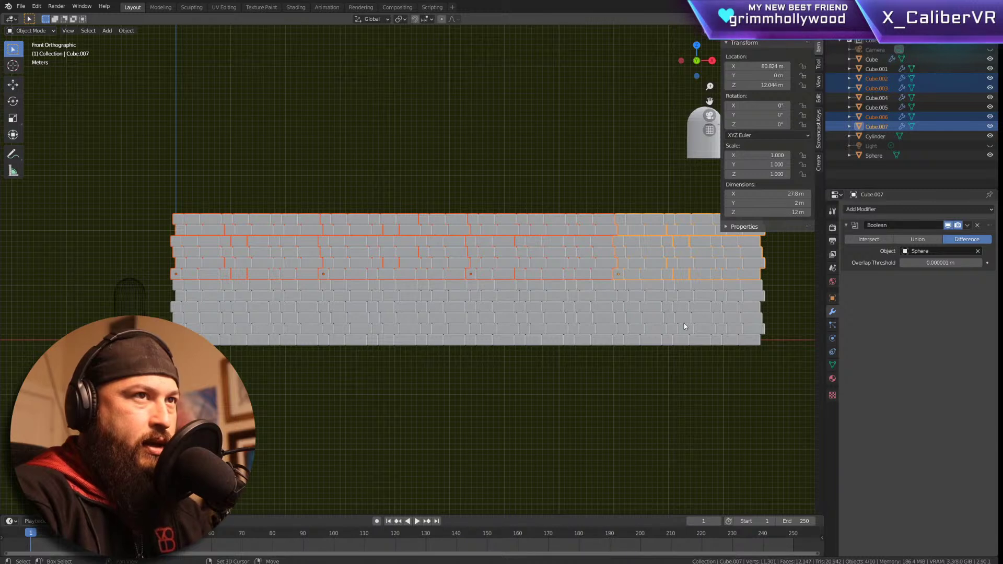
{"action": "left_click", "coordinate": [404, 311]}
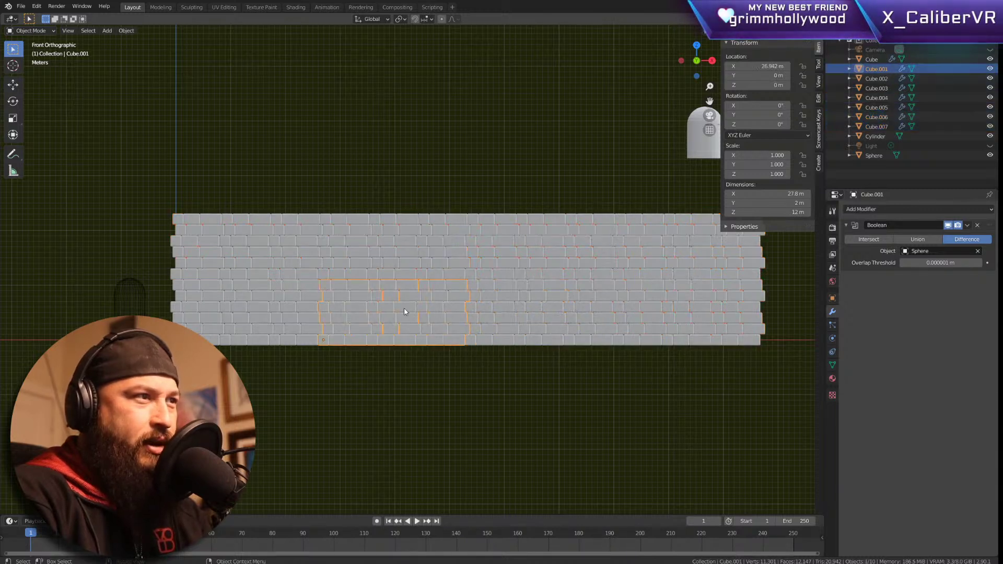
{"action": "left_click", "coordinate": [535, 237]}
{"action": "left_click", "coordinate": [397, 256]}
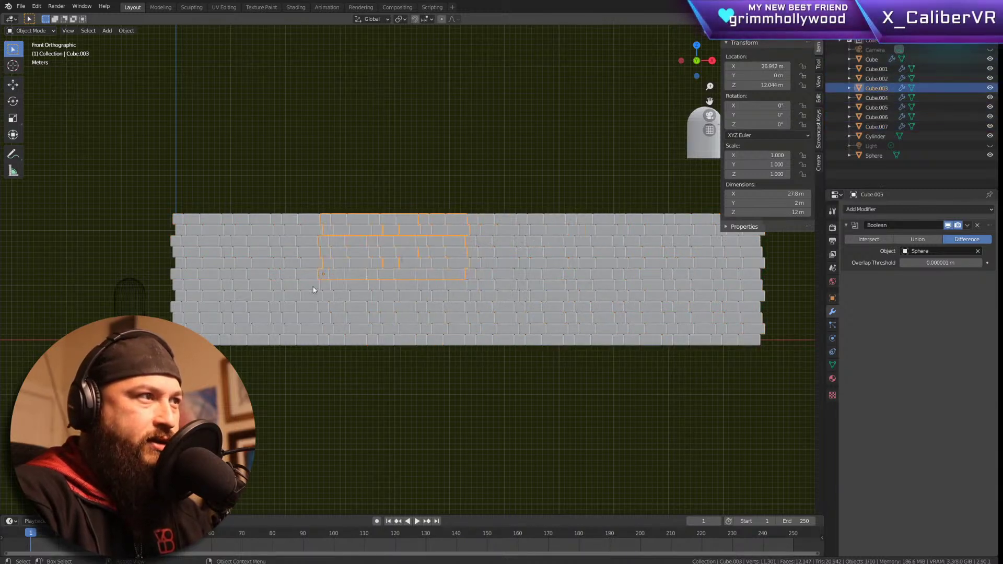
Step: Scale the wireframe arched cutter up uniformly to about 3.59
{"action": "left_click", "coordinate": [133, 292]}
{"action": "key", "text": "g"}
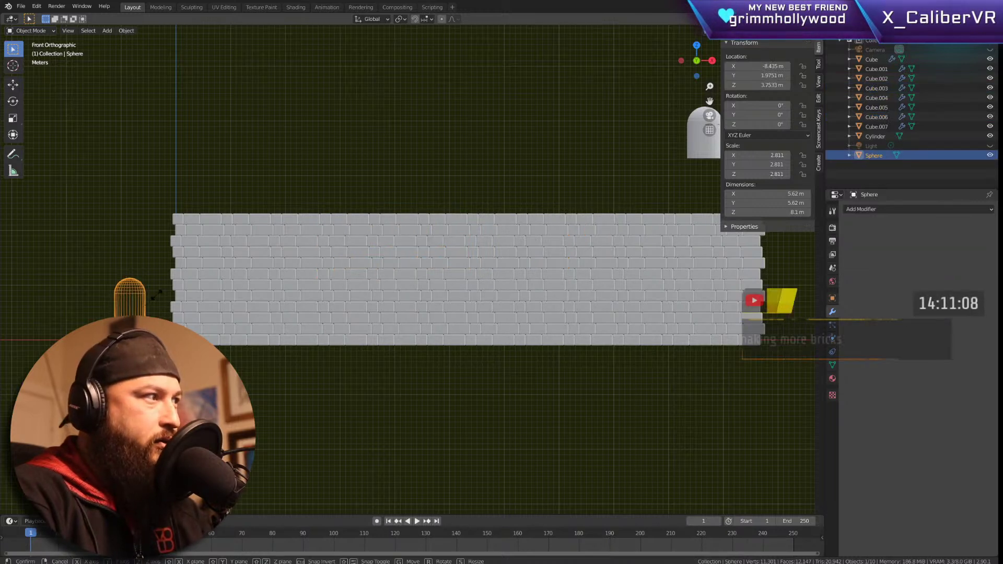
{"action": "left_click", "coordinate": [172, 302]}
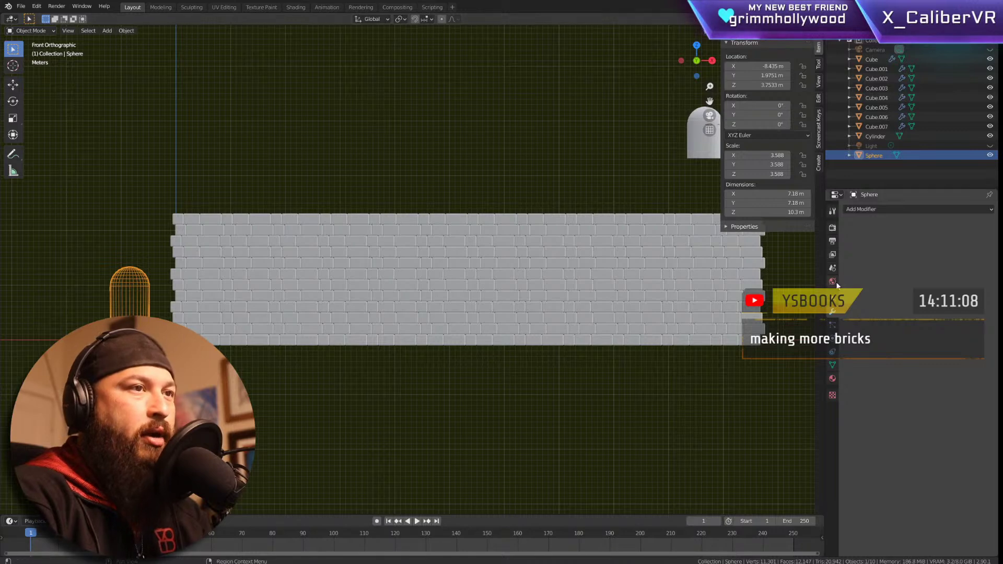
Step: Duplicate the upper right wall section and place the copy away from the wall at about X 127.27 m, Z 10.97 m
{"action": "left_click", "coordinate": [678, 253]}
{"action": "middle_click_drag", "start_coordinate": [675, 397], "coordinate": [202, 422], "text": "shift"}
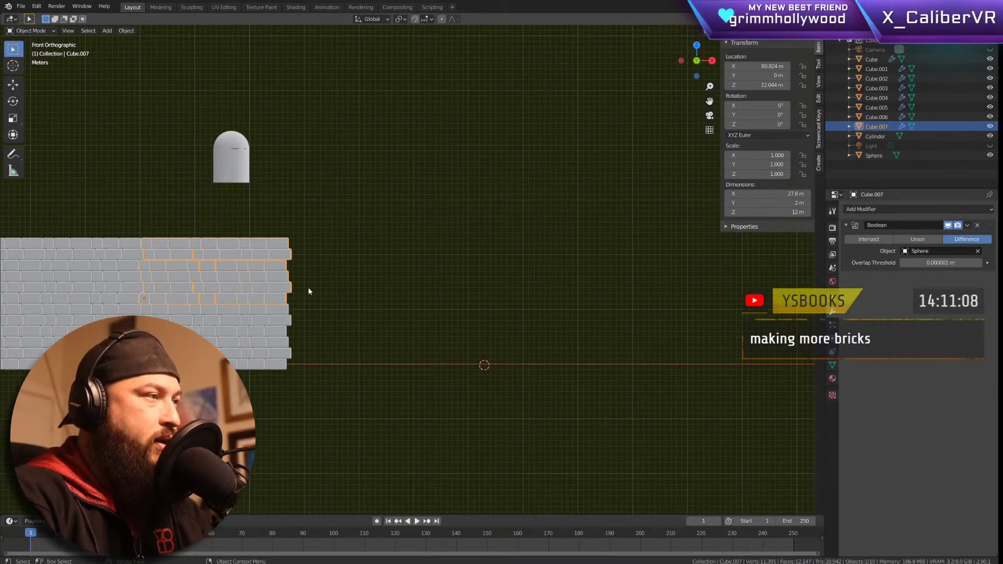
{"action": "key", "text": "shift+d"}
{"action": "left_click", "coordinate": [563, 294]}
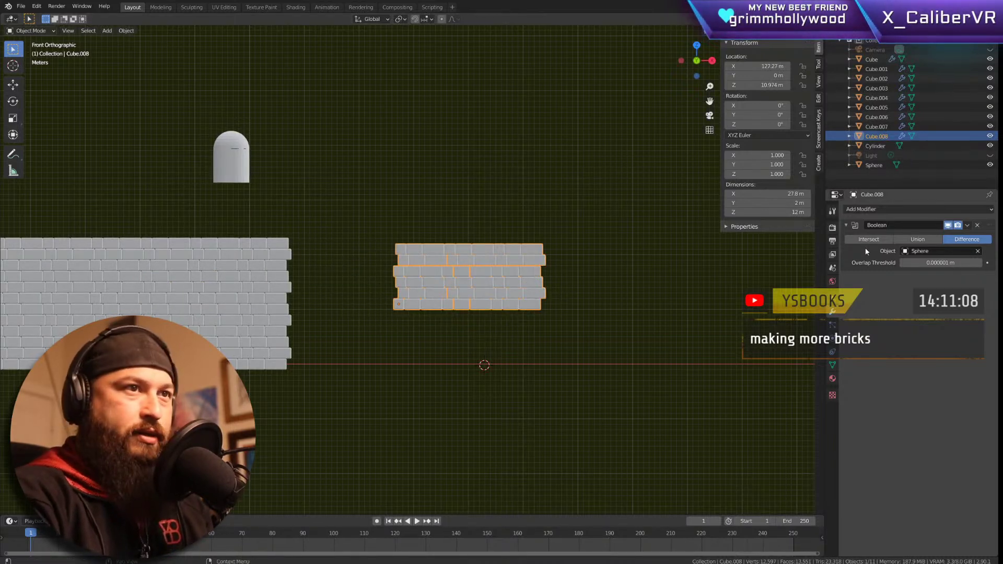
Step: Add an Array modifier to the separate wall copy and raise its count to 20
{"action": "left_click", "coordinate": [978, 209]}
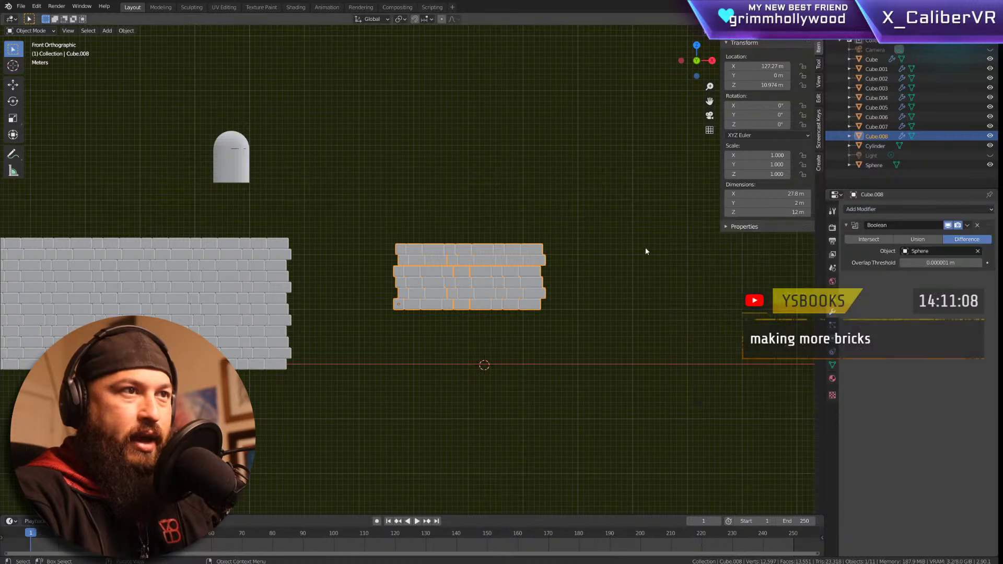
{"action": "left_click", "coordinate": [976, 210]}
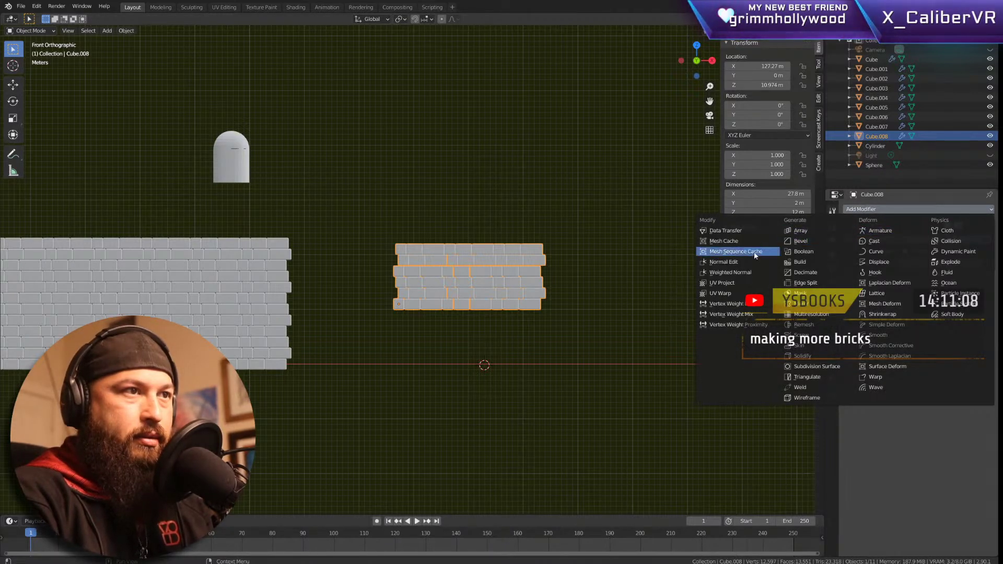
{"action": "left_click", "coordinate": [795, 230]}
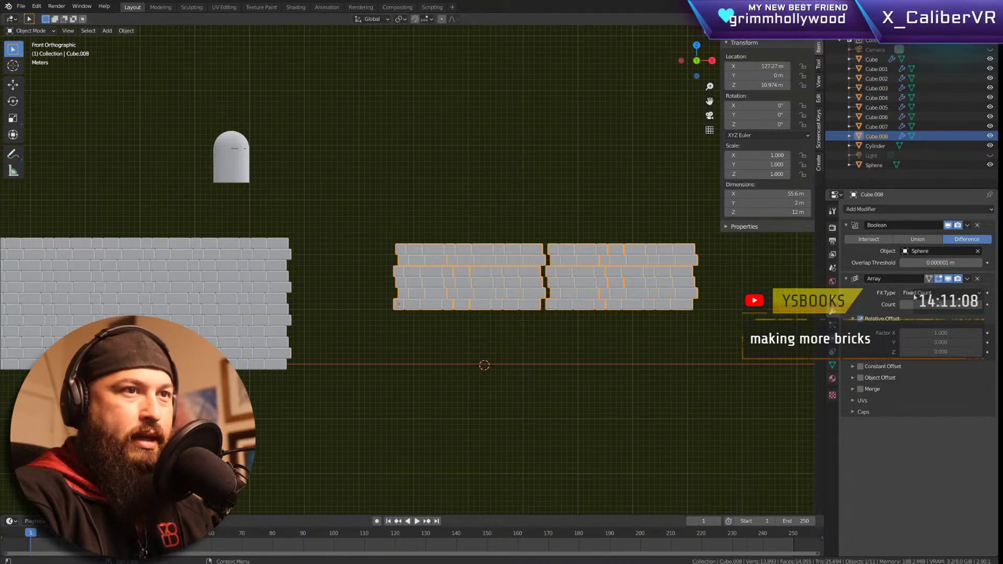
{"action": "left_click_drag", "start_coordinate": [939, 301], "coordinate": [979, 301]}
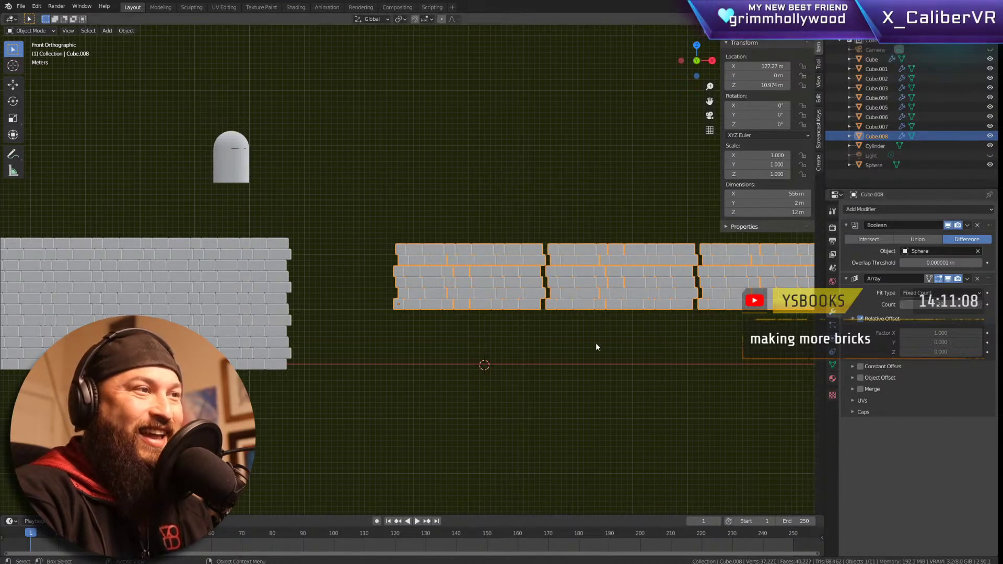
Step: Try an array count of 4 on the wall copy and set the count to 15
{"action": "scroll", "coordinate": [613, 346], "scroll_direction": "down", "scroll_amount": 7}
{"action": "scroll", "coordinate": [439, 341], "scroll_direction": "down", "scroll_amount": 5}
{"action": "scroll", "coordinate": [549, 337], "scroll_direction": "up", "scroll_amount": 4}
{"action": "middle_click_drag", "start_coordinate": [366, 368], "coordinate": [414, 338], "text": "shift"}
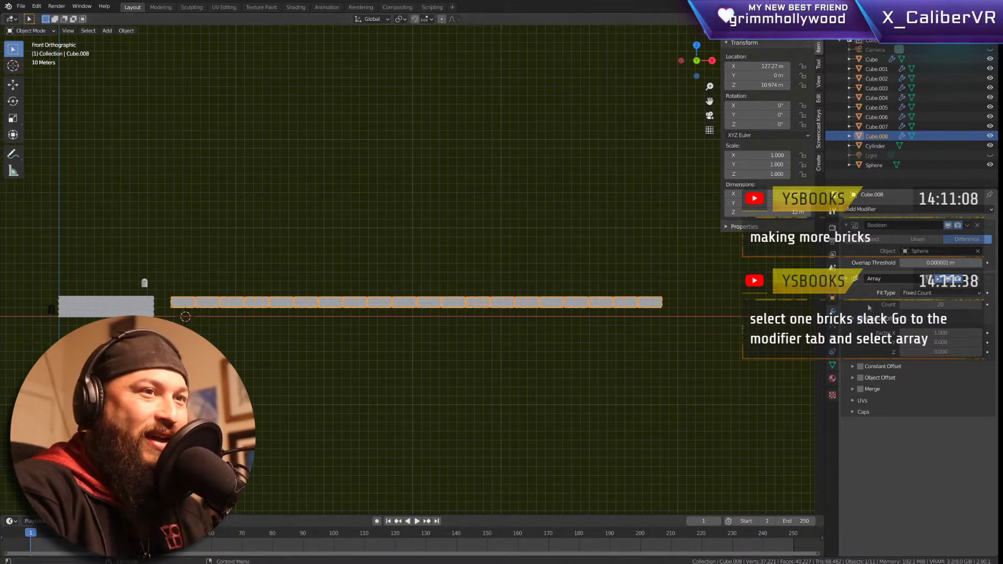
{"action": "mouse_move", "coordinate": [928, 306]}
{"action": "left_mouse_down"}
{"action": "mouse_move", "coordinate": [909, 306]}
{"action": "mouse_move", "coordinate": [945, 305]}
{"action": "mouse_move", "coordinate": [914, 305]}
{"action": "left_mouse_up"}
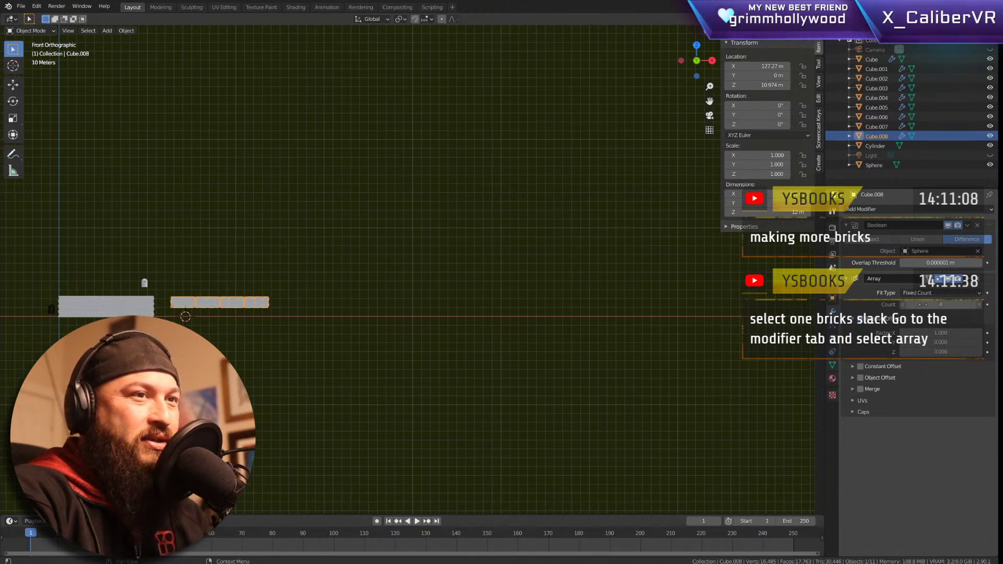
{"action": "left_click_drag", "start_coordinate": [921, 305], "coordinate": [931, 305]}
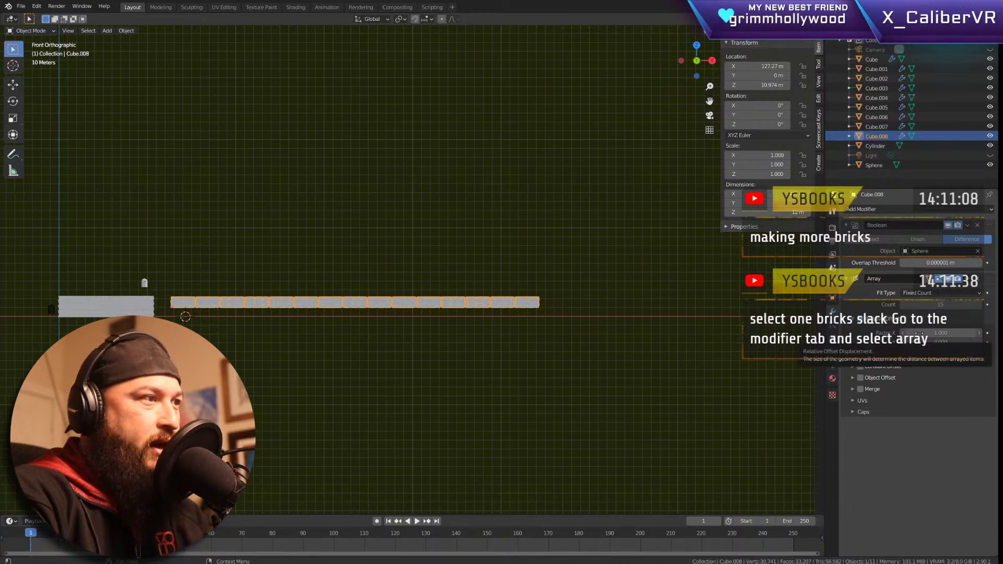
Step: Set the array's relative offset factors to 17 for Y and 1 for Z so the wall copies form a rising staircase
{"action": "mouse_move", "coordinate": [920, 333]}
{"action": "left_mouse_down"}
{"action": "mouse_move", "coordinate": [945, 333]}
{"action": "mouse_move", "coordinate": [920, 333]}
{"action": "left_mouse_up"}
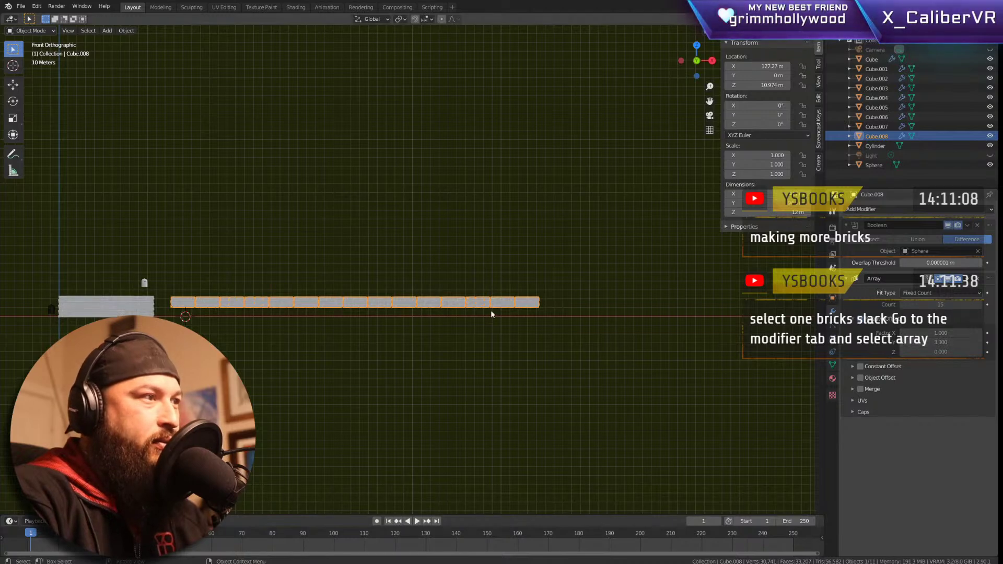
{"action": "scroll", "coordinate": [491, 310], "scroll_direction": "up", "scroll_amount": 7}
{"action": "scroll", "coordinate": [428, 305], "scroll_direction": "up", "scroll_amount": 8}
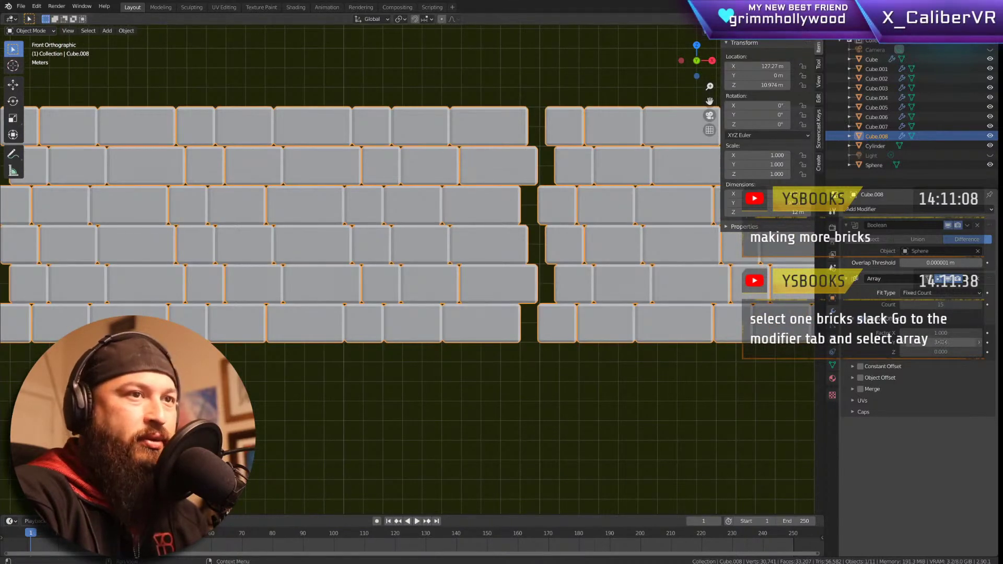
{"action": "mouse_move", "coordinate": [941, 342]}
{"action": "left_mouse_down"}
{"action": "mouse_move", "coordinate": [909, 342]}
{"action": "mouse_move", "coordinate": [960, 355]}
{"action": "mouse_move", "coordinate": [924, 353]}
{"action": "mouse_move", "coordinate": [948, 352]}
{"action": "left_mouse_up"}
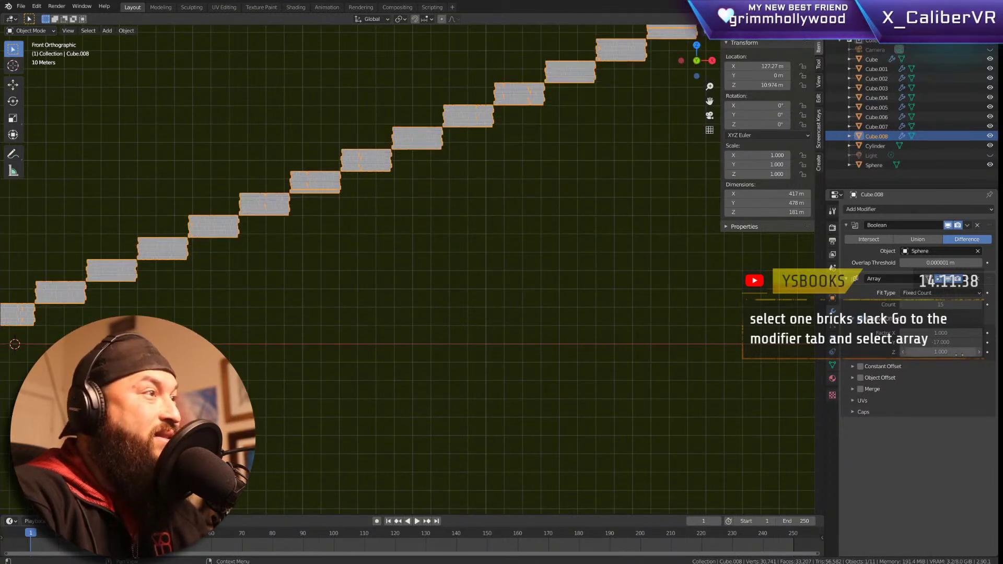
{"action": "scroll", "coordinate": [638, 344], "scroll_direction": "down", "scroll_amount": 6}
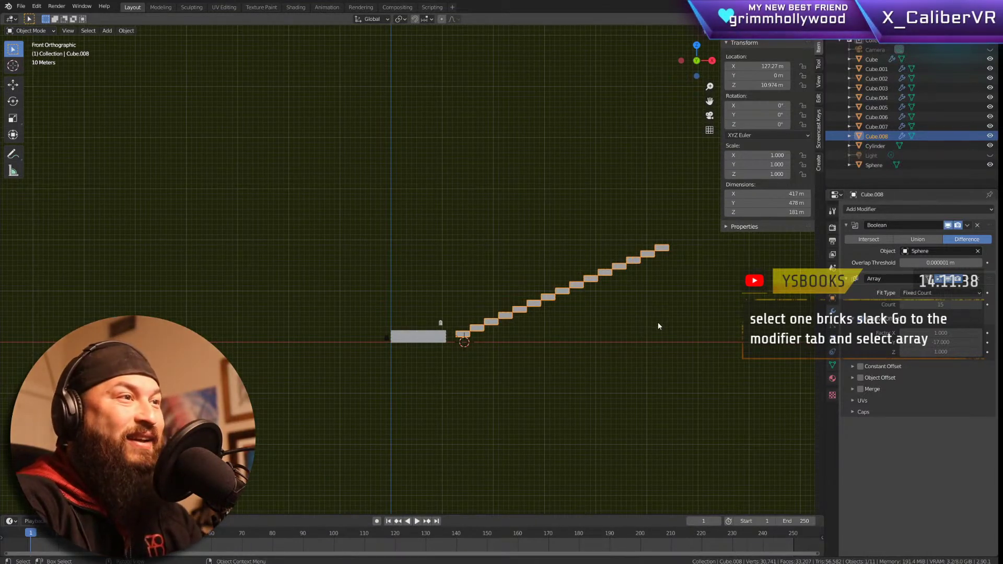
{"action": "scroll", "coordinate": [658, 325], "scroll_direction": "down", "scroll_amount": 3}
{"action": "scroll", "coordinate": [659, 325], "scroll_direction": "up", "scroll_amount": 5}
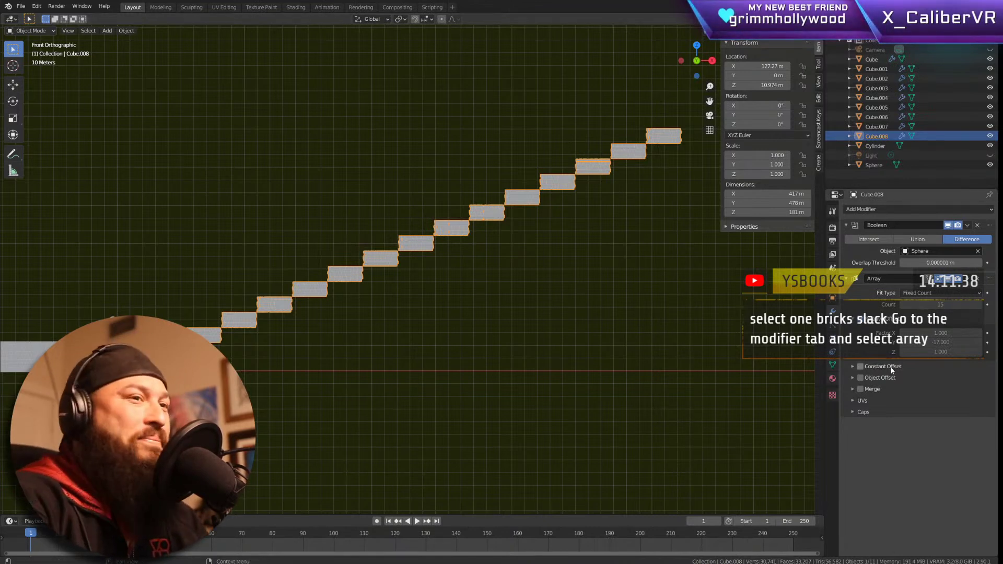
Step: Try merging the array's copies with a merge distance of 0.94 m and switch the merging off again
{"action": "left_click", "coordinate": [861, 389]}
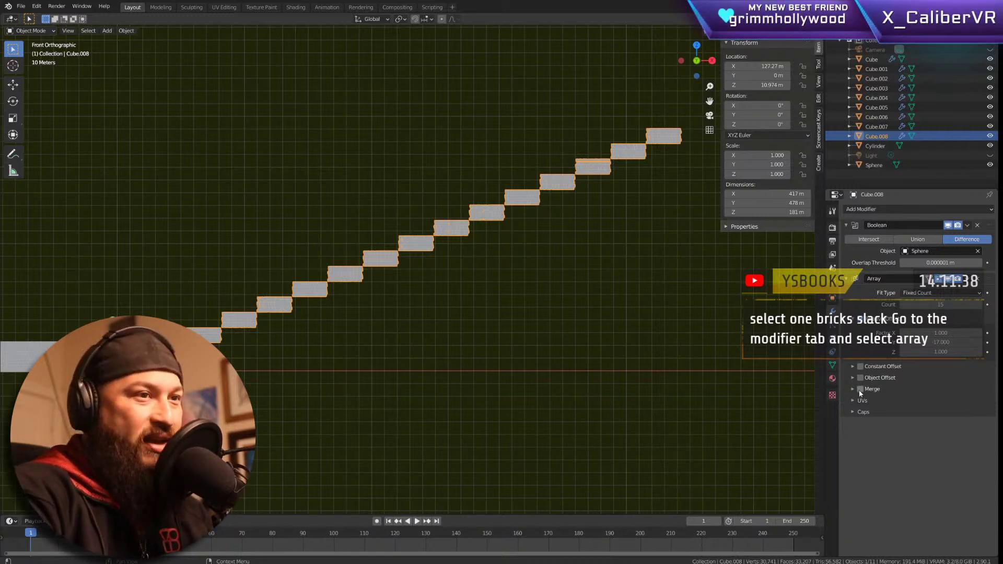
{"action": "left_click", "coordinate": [852, 390]}
{"action": "left_click_drag", "start_coordinate": [955, 404], "coordinate": [977, 404]}
{"action": "scroll", "coordinate": [516, 196], "scroll_direction": "up", "scroll_amount": 9}
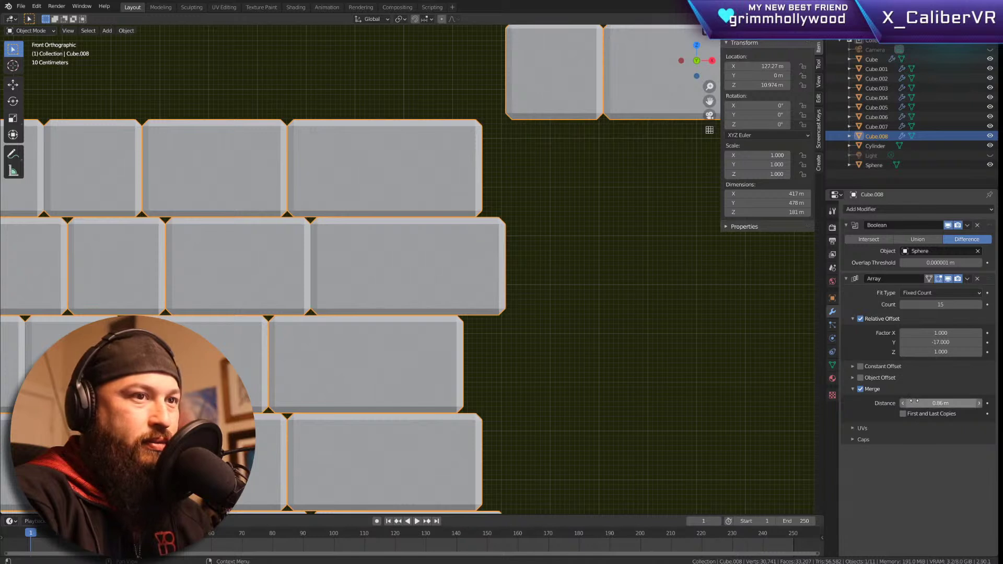
{"action": "left_click_drag", "start_coordinate": [977, 404], "coordinate": [980, 404]}
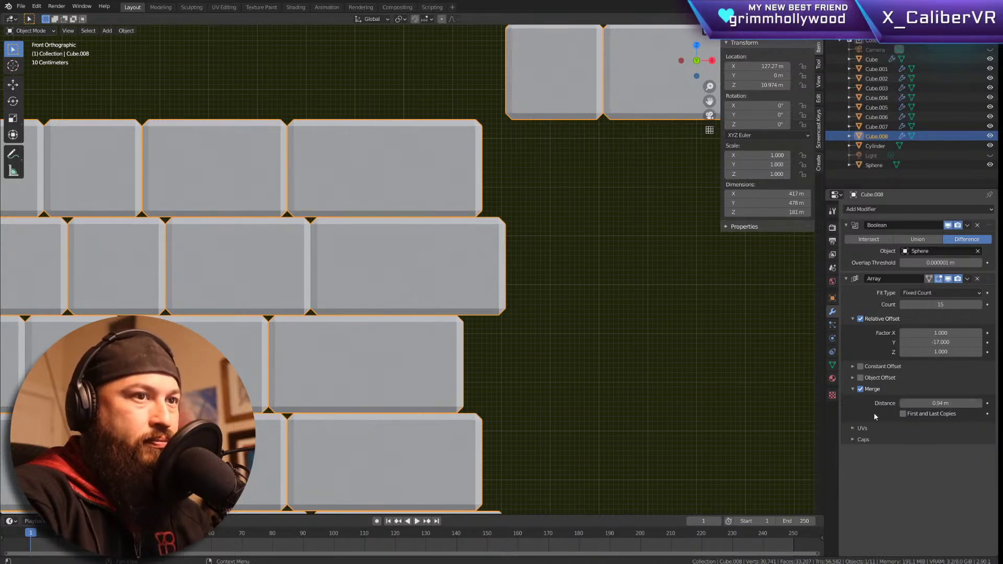
{"action": "left_click", "coordinate": [853, 390]}
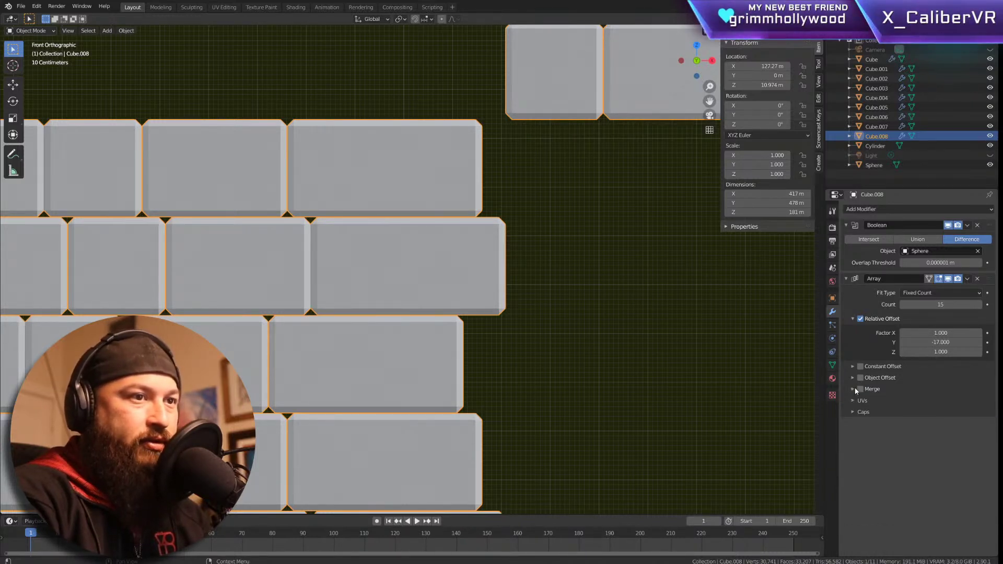
Step: Enable the array's constant offset and set its X distance to -0.51 m
{"action": "left_click", "coordinate": [855, 377]}
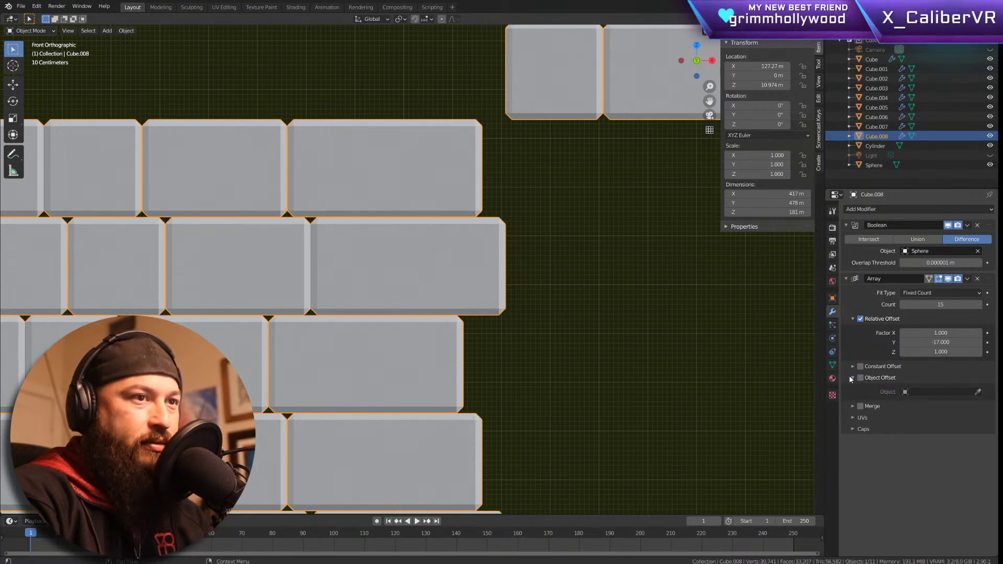
{"action": "left_click", "coordinate": [852, 377]}
{"action": "left_click", "coordinate": [852, 366]}
{"action": "left_click_drag", "start_coordinate": [931, 383], "coordinate": [912, 383]}
{"action": "scroll", "coordinate": [459, 334], "scroll_direction": "down", "scroll_amount": 10}
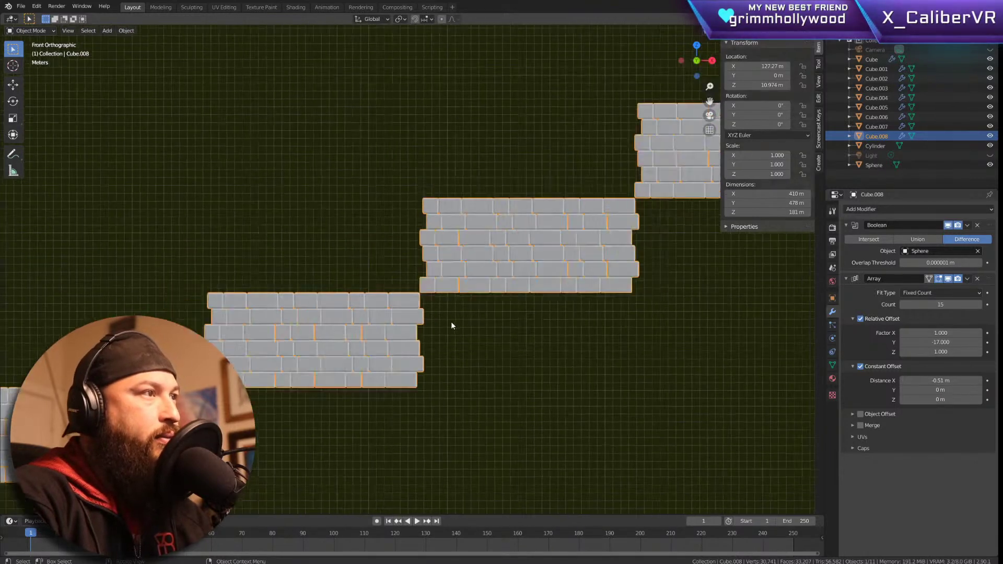
Step: Examine how the stepped wall copies line up with each other along the staircase
{"action": "key", "text": "Right"}
{"action": "key", "text": "Right"}
{"action": "key", "text": "Left"}
{"action": "key", "text": "Left"}
{"action": "key", "text": "Left"}
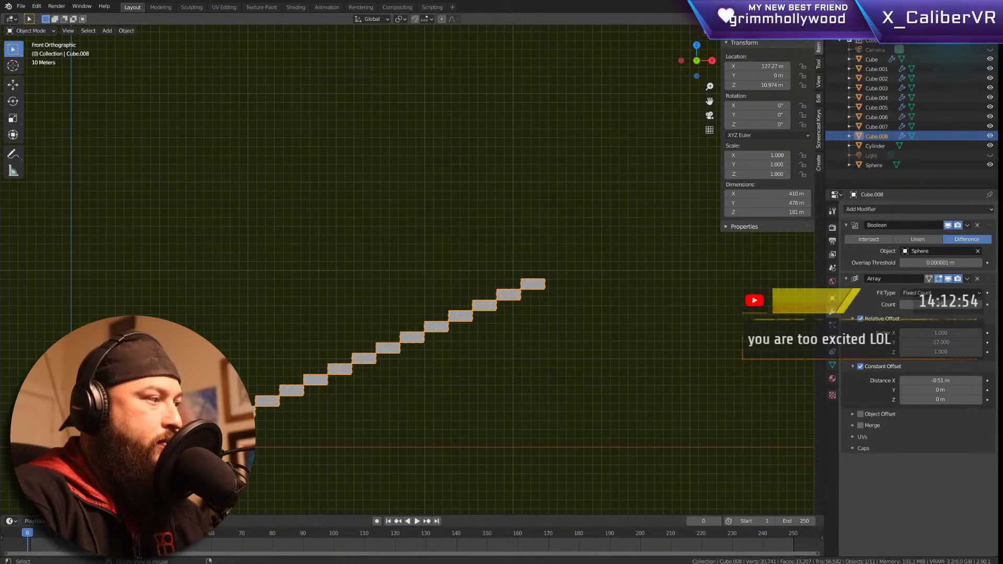
{"action": "scroll", "coordinate": [460, 334], "scroll_direction": "up", "scroll_amount": 7}
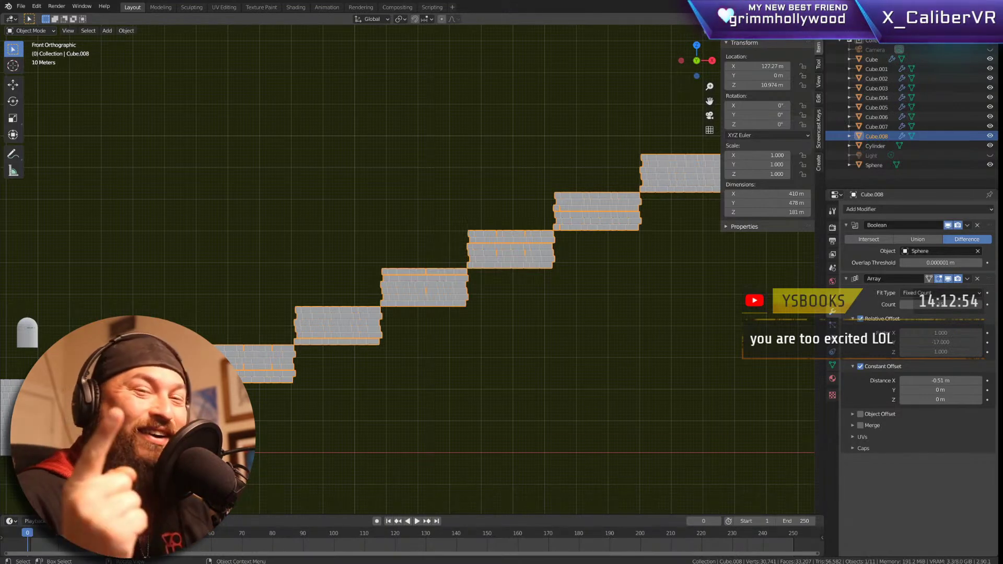
{"action": "scroll", "coordinate": [303, 345], "scroll_direction": "up", "scroll_amount": 8}
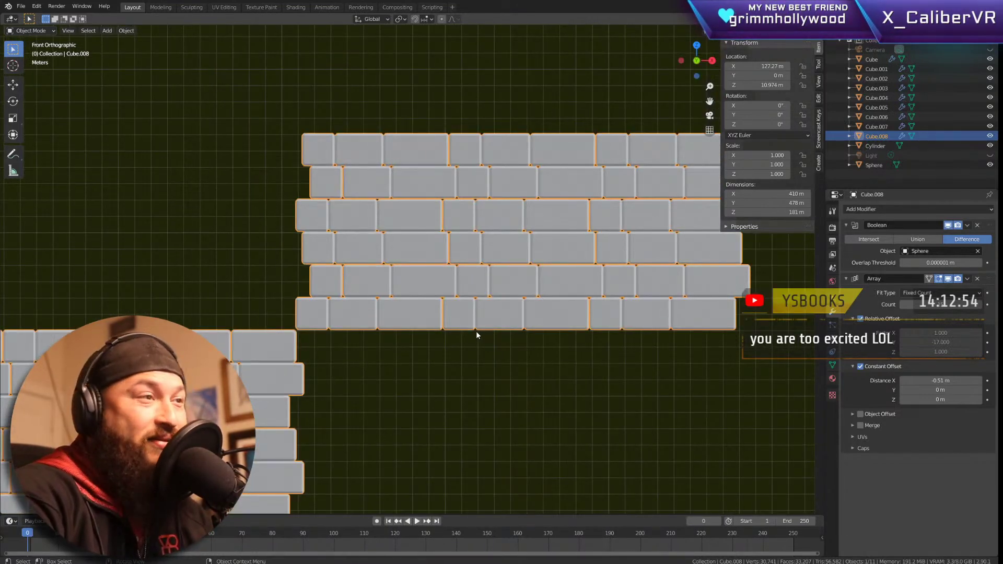
{"action": "scroll", "coordinate": [516, 337], "scroll_direction": "down", "scroll_amount": 3}
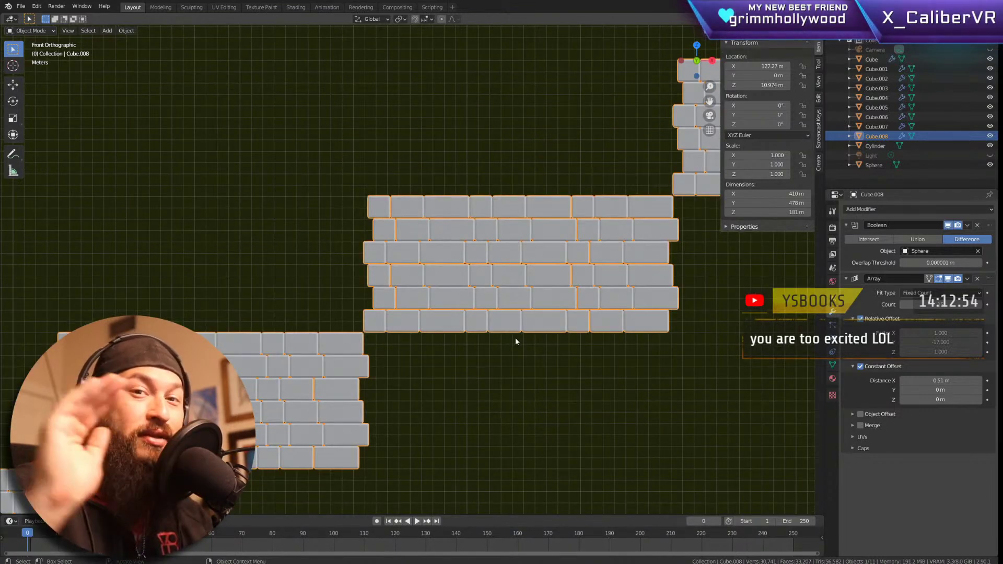
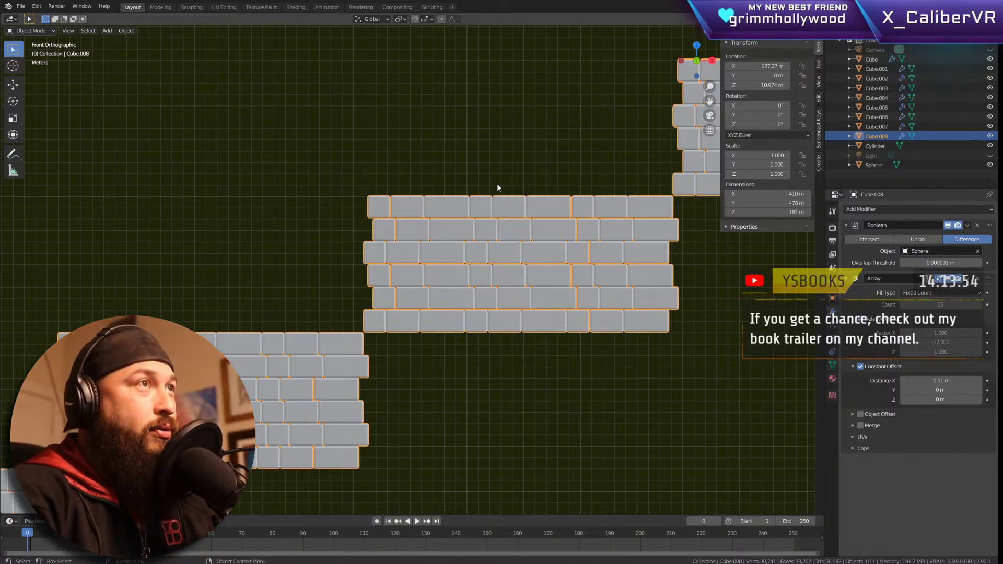
{"action": "scroll", "coordinate": [482, 215], "scroll_direction": "down", "scroll_amount": 5}
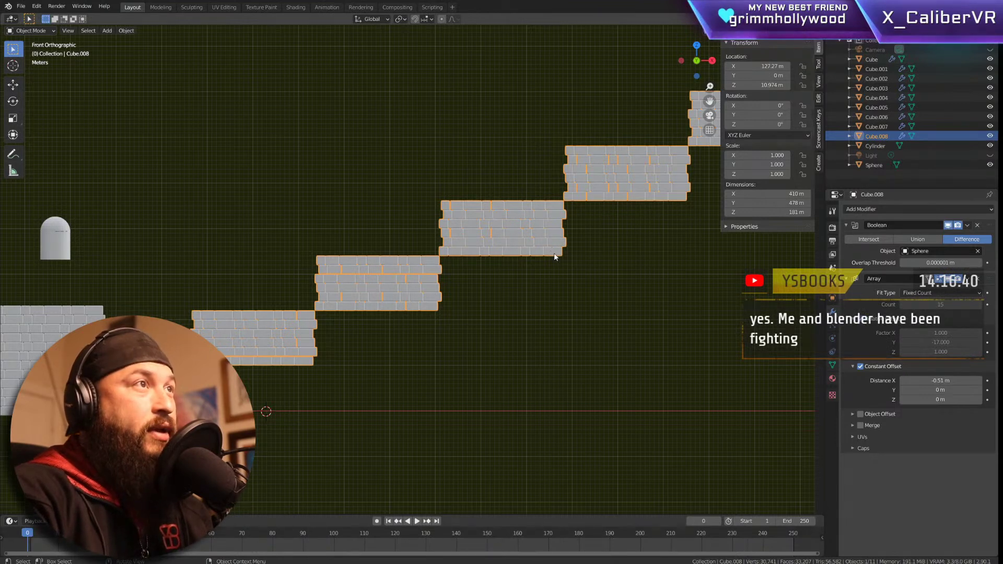
{"action": "scroll", "coordinate": [550, 254], "scroll_direction": "down", "scroll_amount": 2}
{"action": "scroll", "coordinate": [550, 256], "scroll_direction": "down", "scroll_amount": 2}
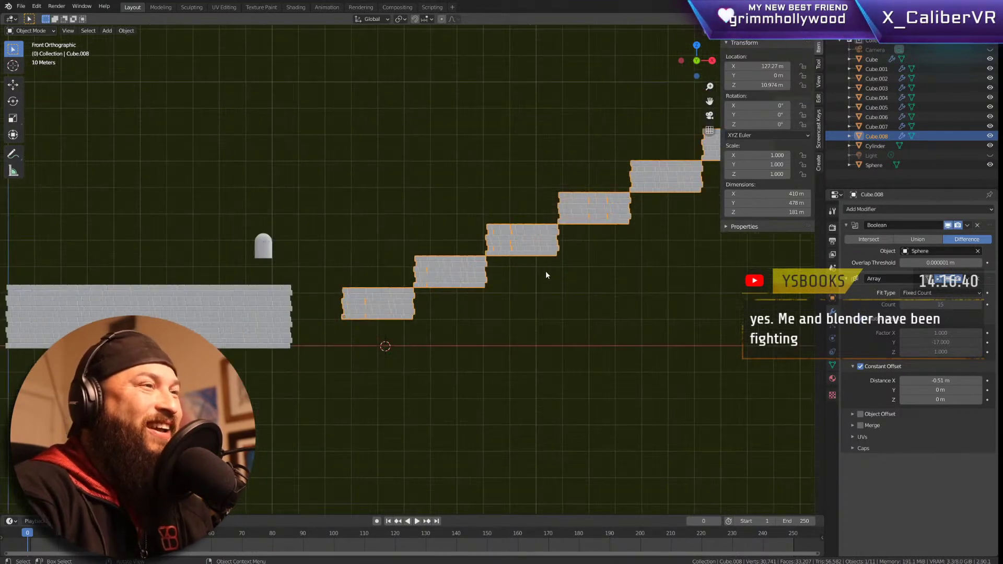
Step: Set the array's constant X offset to -28.14 m so the wall copies stack into a tower
{"action": "left_click_drag", "start_coordinate": [941, 380], "coordinate": [791, 380]}
{"action": "scroll", "coordinate": [571, 321], "scroll_direction": "up", "scroll_amount": 4}
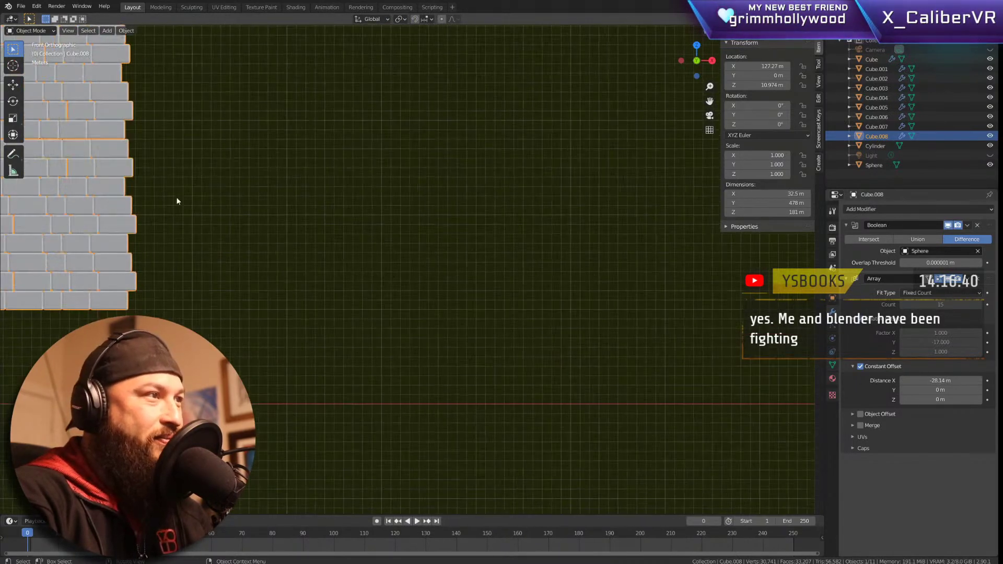
{"action": "scroll", "coordinate": [240, 202], "scroll_direction": "down", "scroll_amount": 6}
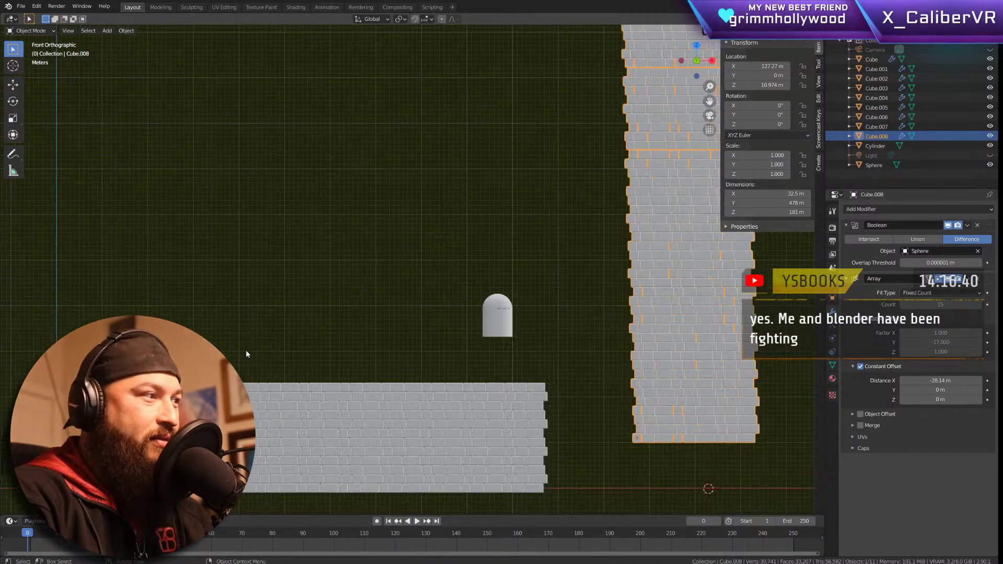
{"action": "scroll", "coordinate": [427, 328], "scroll_direction": "up", "scroll_amount": 8}
{"action": "scroll", "coordinate": [450, 349], "scroll_direction": "down", "scroll_amount": 6}
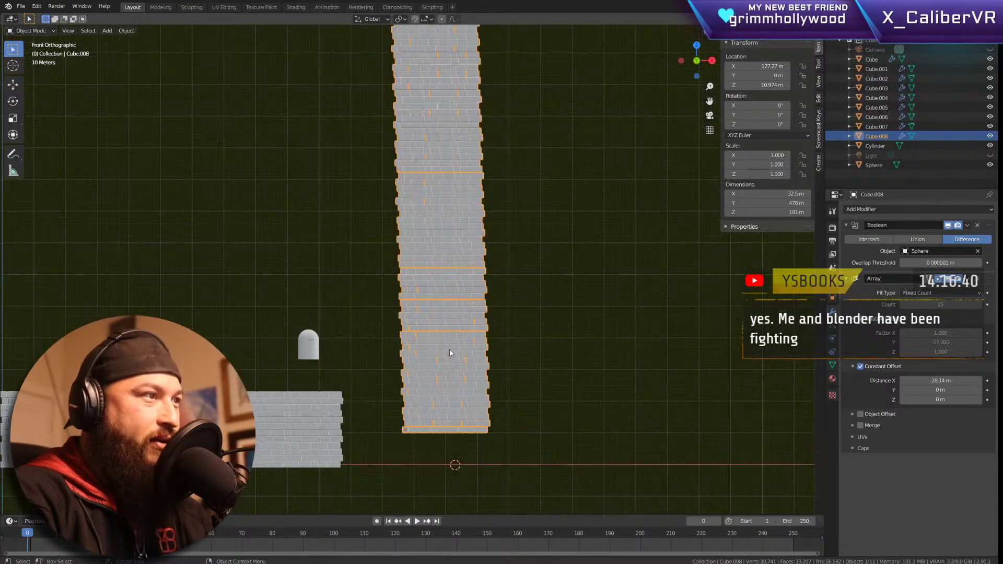
{"action": "scroll", "coordinate": [353, 330], "scroll_direction": "down", "scroll_amount": 3}
Step: Move the stacked wall copy down beside the end of the main wall, at about X 115.41 m, Z 1.85 m
{"action": "key", "text": "g"}
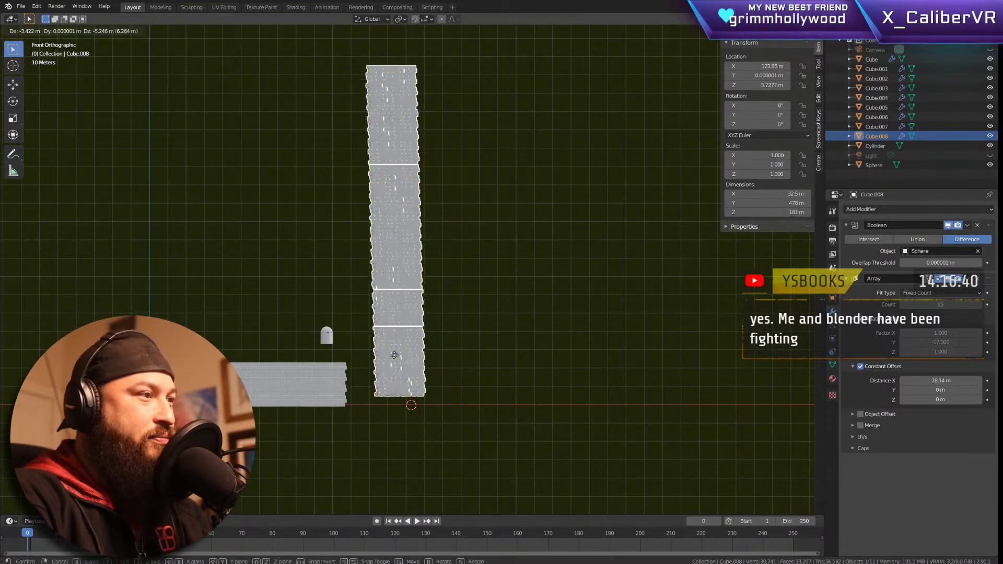
{"action": "left_click", "coordinate": [382, 357]}
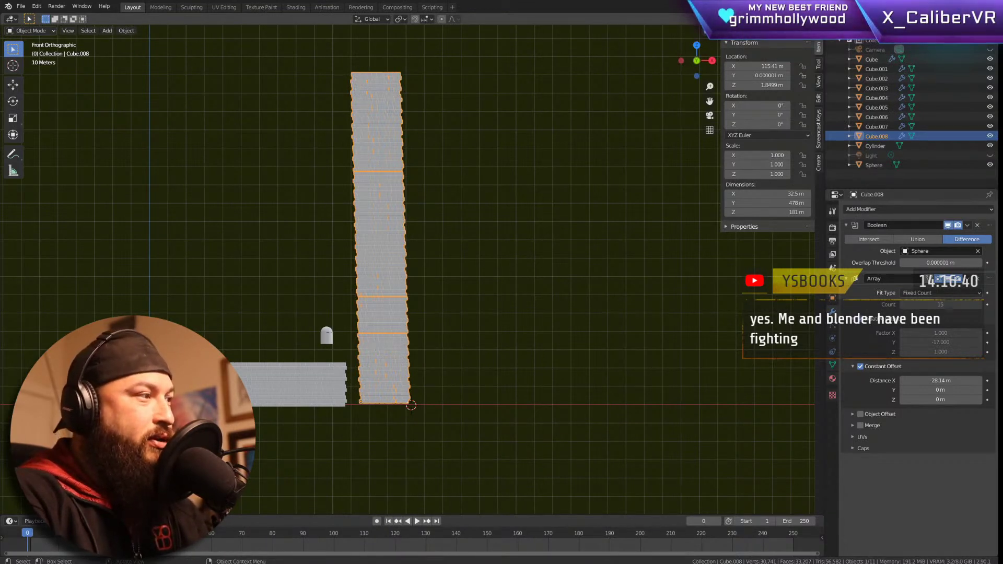
{"action": "left_click", "coordinate": [134, 398]}
{"action": "key", "text": "g"}
{"action": "left_click", "coordinate": [221, 292]}
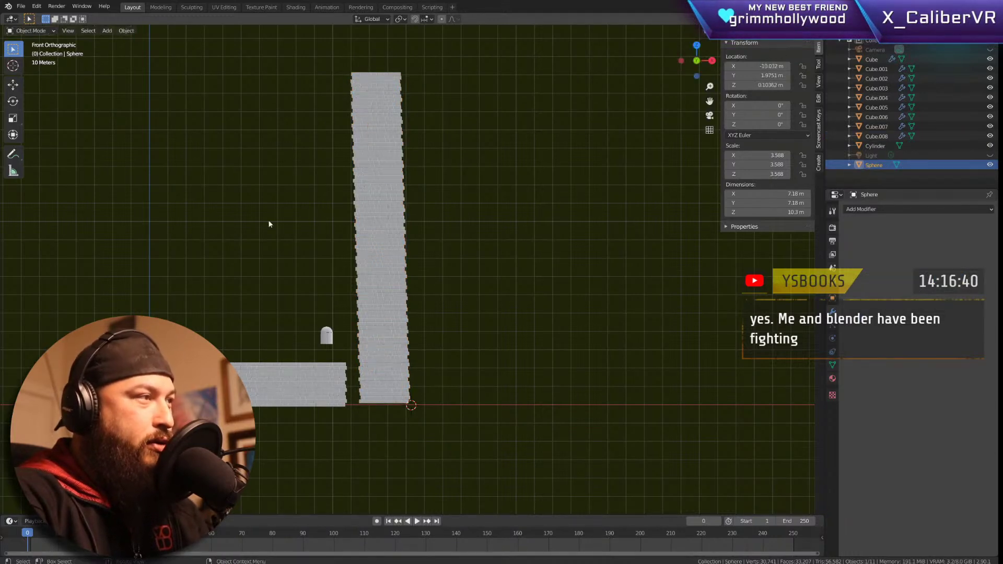
{"action": "left_click", "coordinate": [363, 65]}
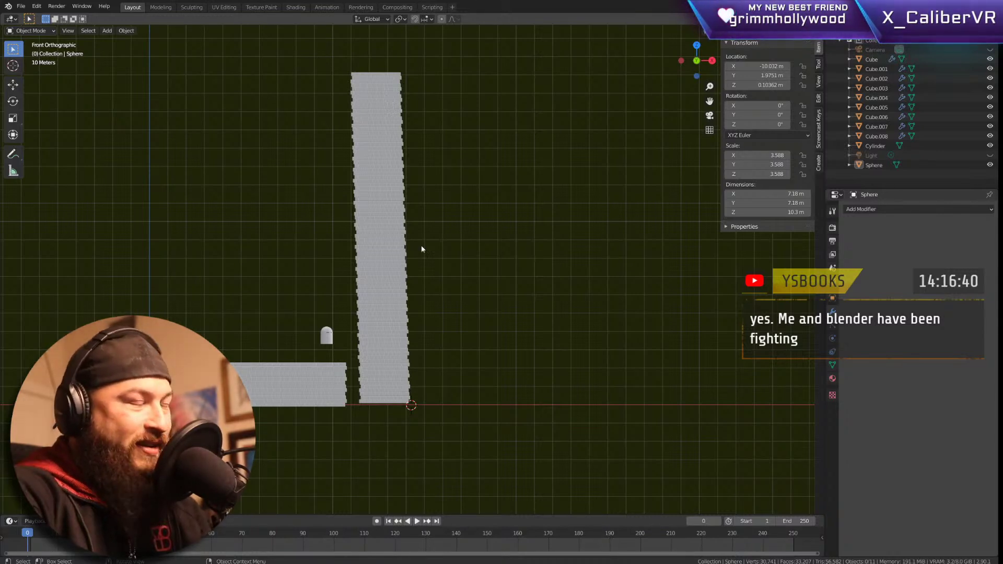
Step: Set the stacked copy's array to count 4, relative factors 1.1, 0.1 and 1.2, and constant offsets X -30.22 m, Y -0.15 m
{"action": "left_click", "coordinate": [397, 209]}
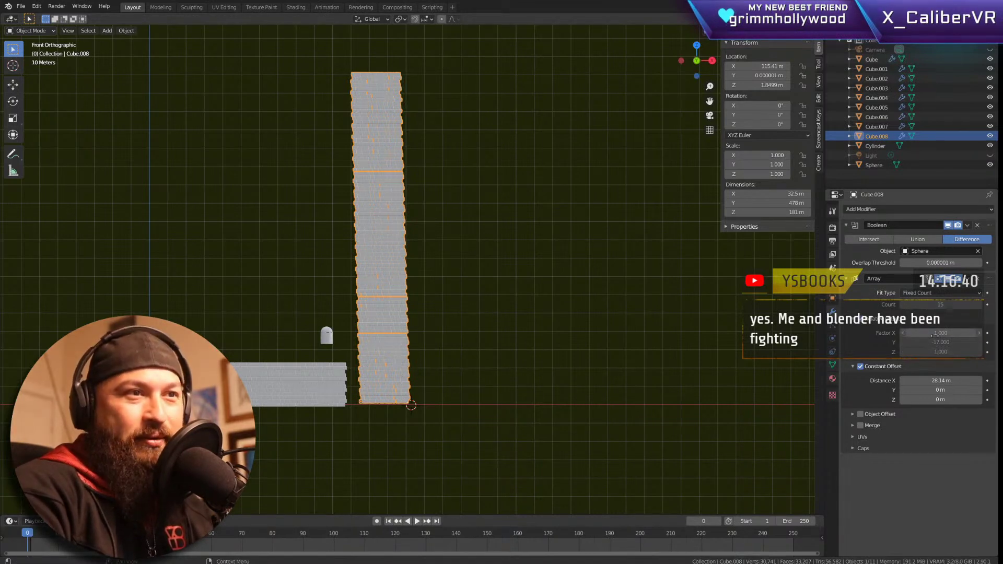
{"action": "mouse_move", "coordinate": [935, 305]}
{"action": "left_mouse_down"}
{"action": "mouse_move", "coordinate": [901, 306]}
{"action": "mouse_move", "coordinate": [923, 305]}
{"action": "left_mouse_up"}
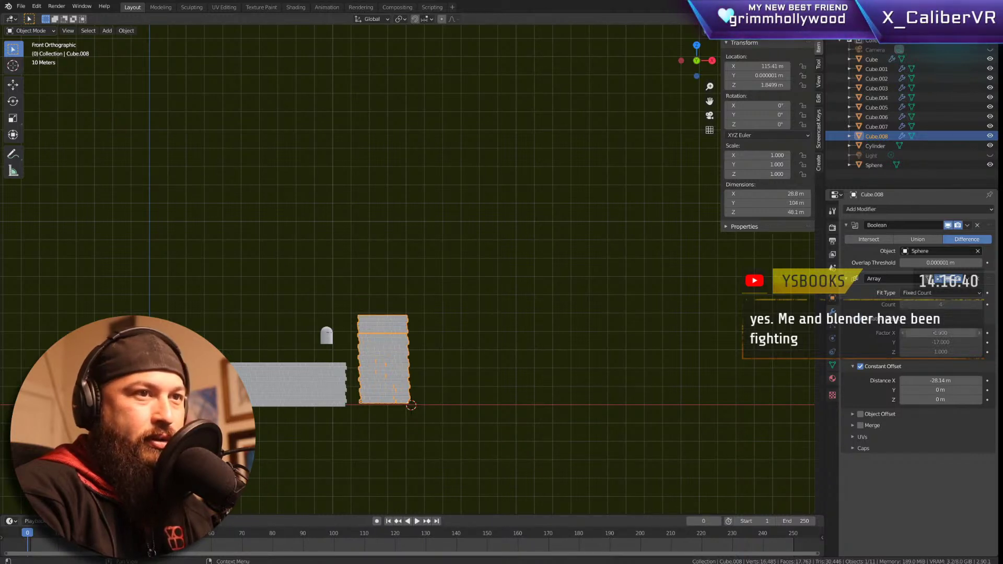
{"action": "left_click_drag", "start_coordinate": [934, 333], "coordinate": [940, 389]}
{"action": "middle_click_drag", "start_coordinate": [650, 365], "coordinate": [528, 375]}
{"action": "mouse_move", "coordinate": [940, 390]}
{"action": "left_mouse_down"}
{"action": "mouse_move", "coordinate": [948, 390]}
{"action": "mouse_move", "coordinate": [927, 390]}
{"action": "left_mouse_up"}
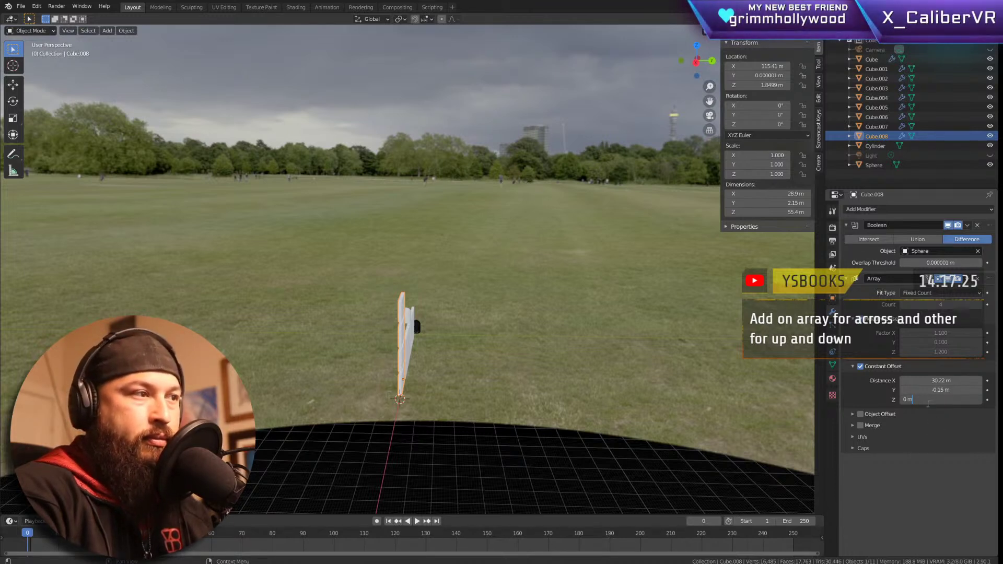
Step: Set the array's constant Z offset to 15.74 m to spread the four wall copies apart vertically
{"action": "left_click_drag", "start_coordinate": [929, 401], "coordinate": [894, 401]}
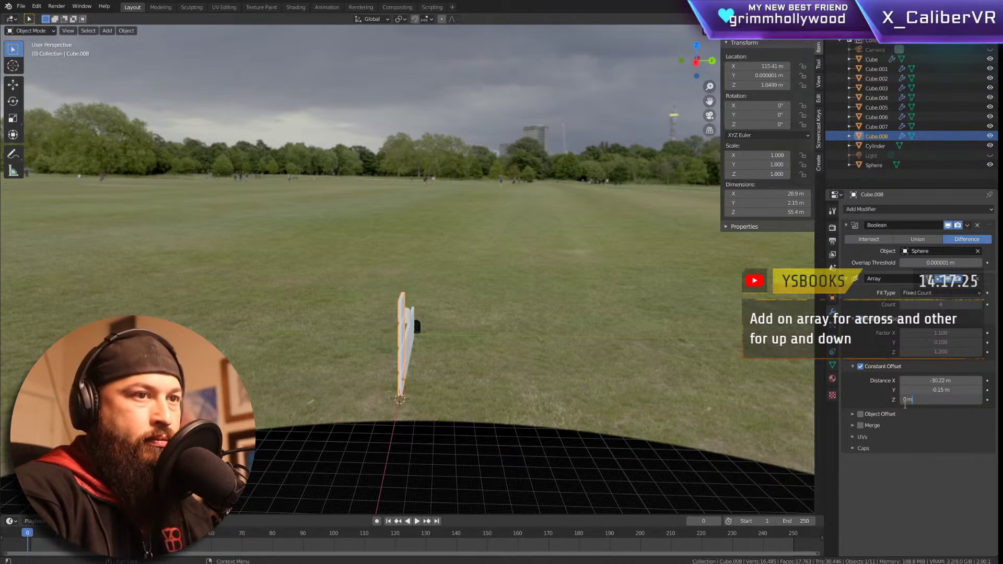
{"action": "type", "text": "1.24"}
{"action": "key", "text": "Return"}
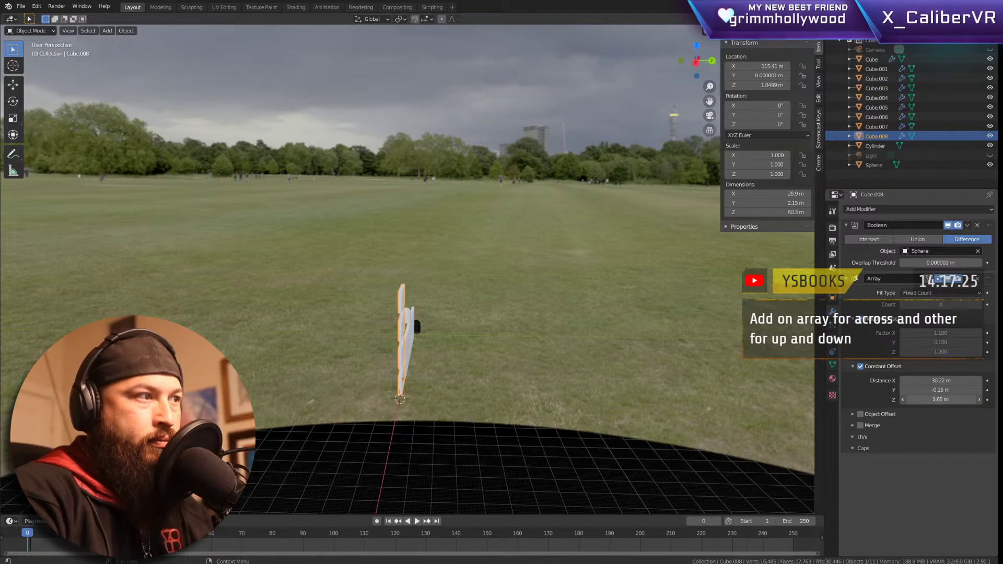
{"action": "left_click_drag", "start_coordinate": [941, 399], "coordinate": [979, 400]}
{"action": "middle_click_drag", "start_coordinate": [377, 371], "coordinate": [530, 362]}
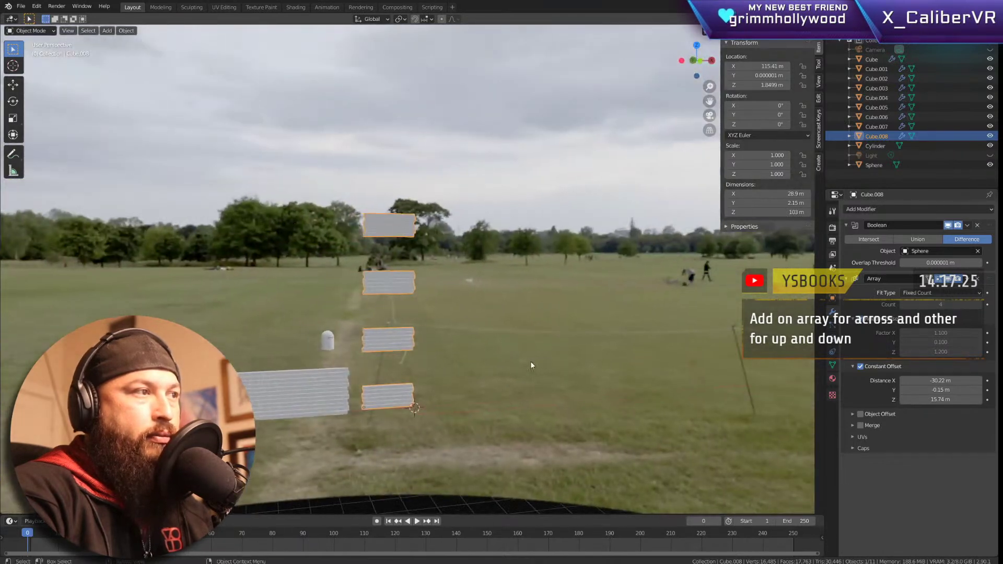
{"action": "middle_click_drag", "start_coordinate": [645, 379], "coordinate": [604, 377]}
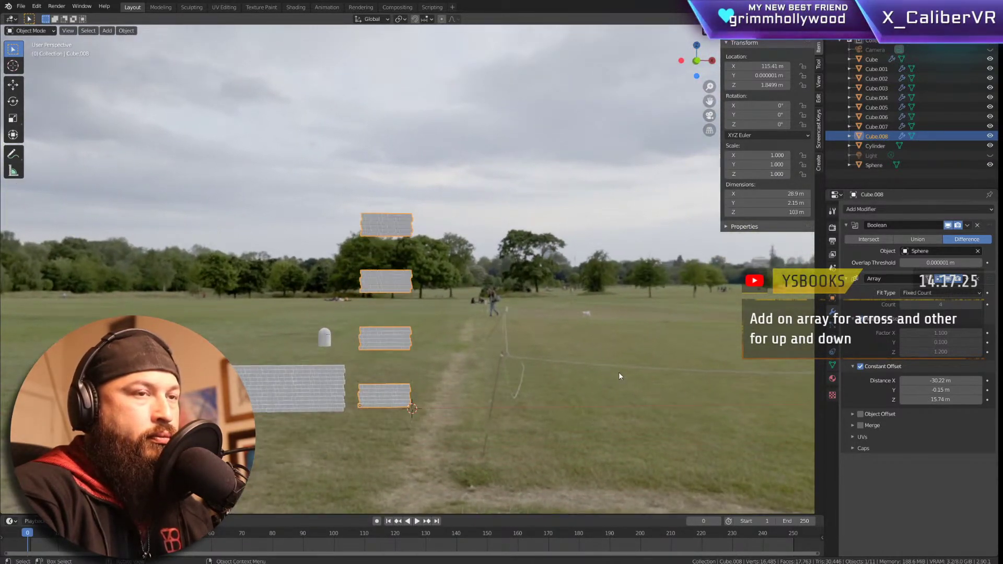
Step: Undo the last constant offset changes on the wall copy's array
{"action": "left_click", "coordinate": [902, 305]}
{"action": "key", "text": "ctrl+z"}
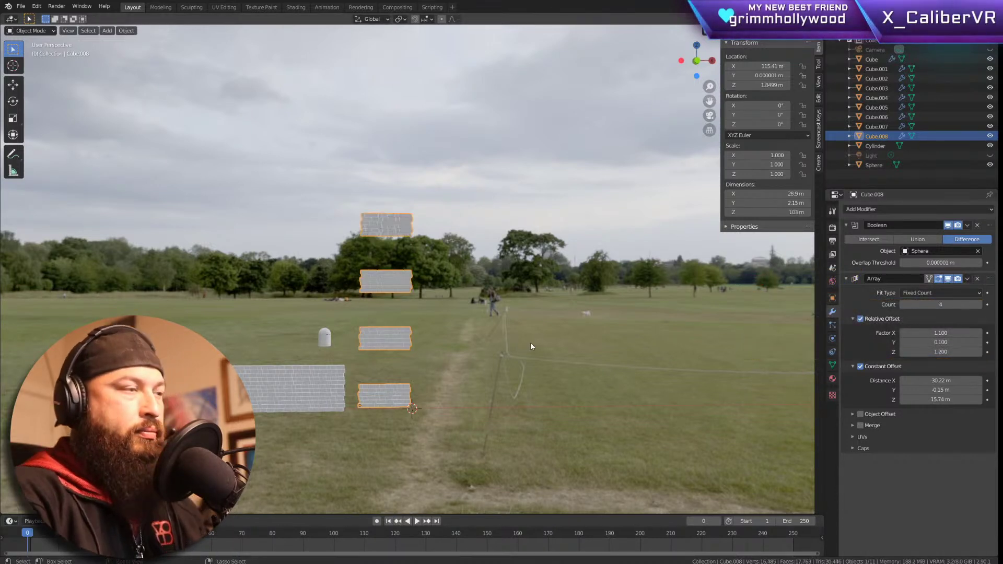
{"action": "key", "text": "ctrl+z"}
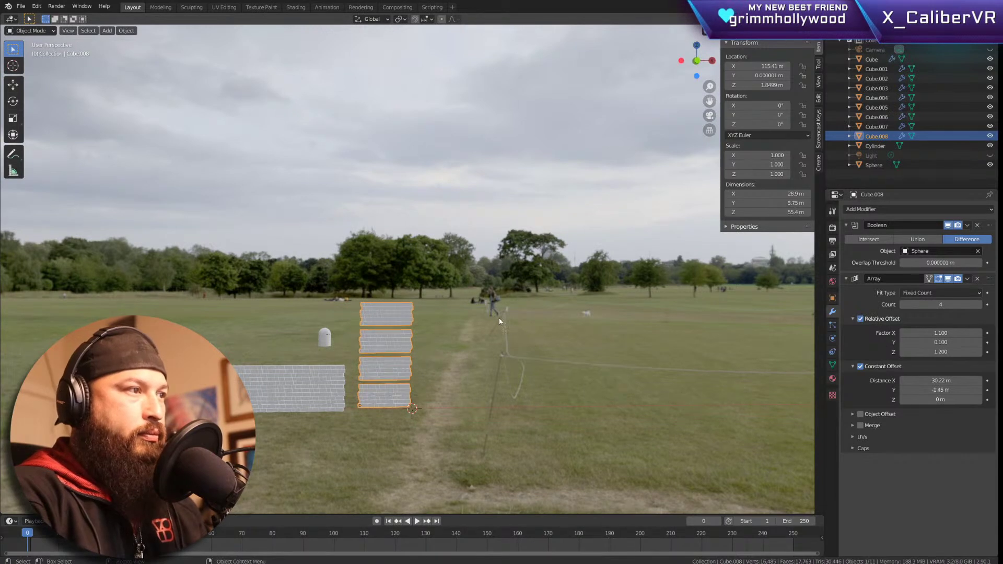
{"action": "key", "text": "ctrl+z"}
{"action": "key", "text": "ctrl+z"}
Step: Delete the arrayed wall copy standing beside the main wall
{"action": "left_click", "coordinate": [448, 246]}
{"action": "left_click_drag", "start_coordinate": [401, 266], "coordinate": [375, 432]}
{"action": "key", "text": "Delete"}
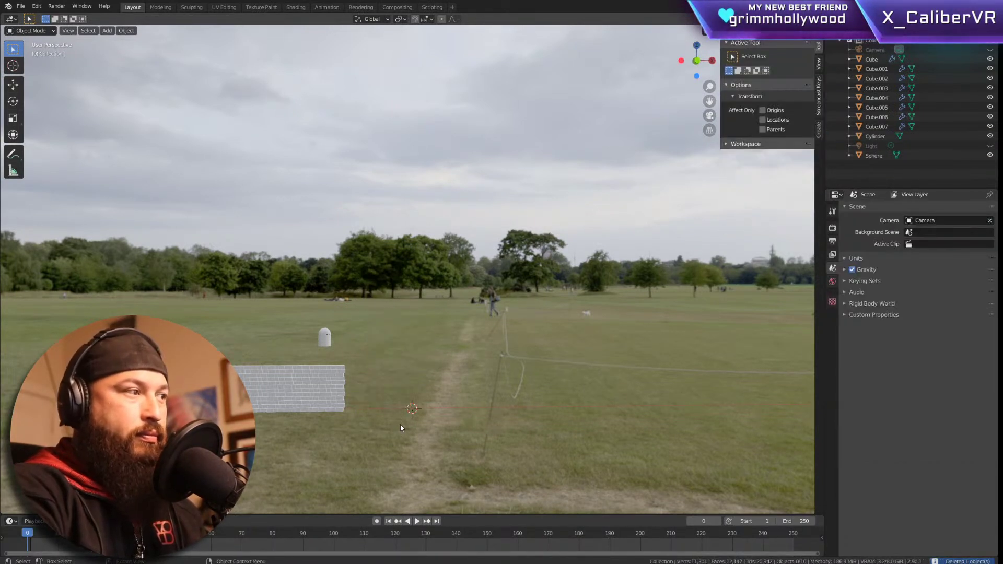
Step: Delete the four duplicated wall sections Cube.007, Cube.006, Cube.005 and Cube.004 from the main wall
{"action": "left_click", "coordinate": [330, 378]}
{"action": "key", "text": "Delete"}
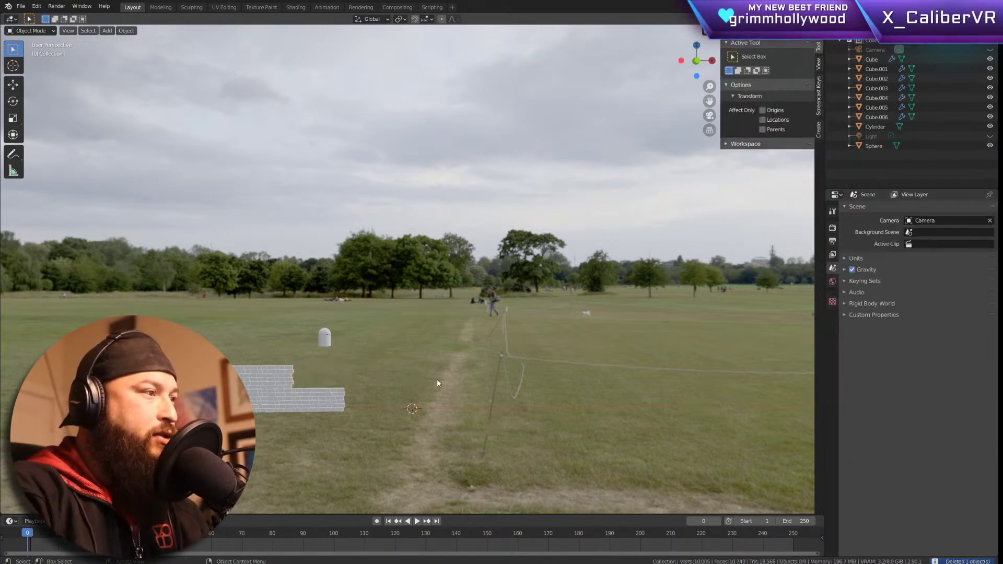
{"action": "left_click", "coordinate": [257, 376]}
{"action": "key", "text": "Delete"}
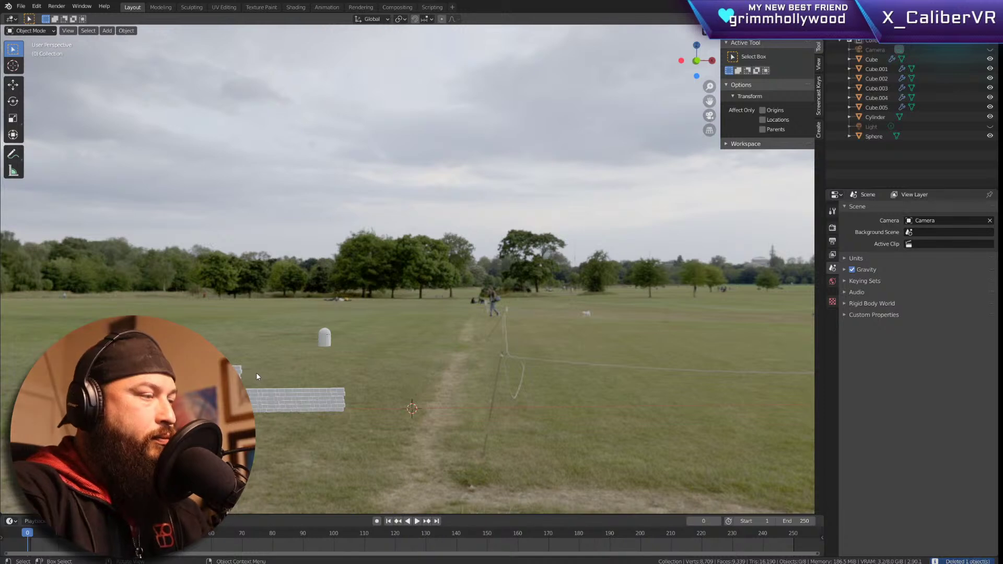
{"action": "left_click", "coordinate": [304, 392]}
{"action": "key", "text": "Delete"}
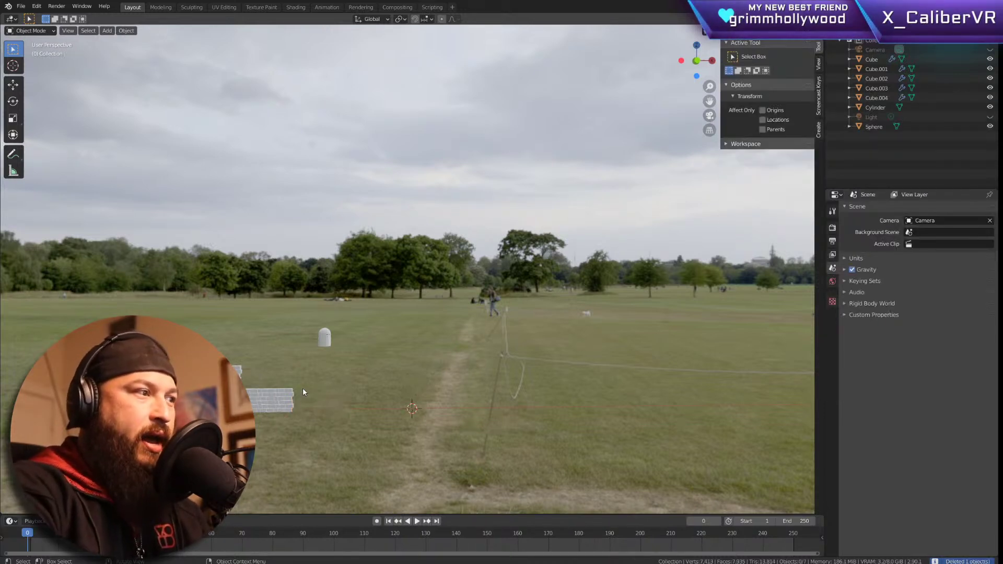
{"action": "left_click", "coordinate": [279, 401]}
{"action": "key", "text": "Delete"}
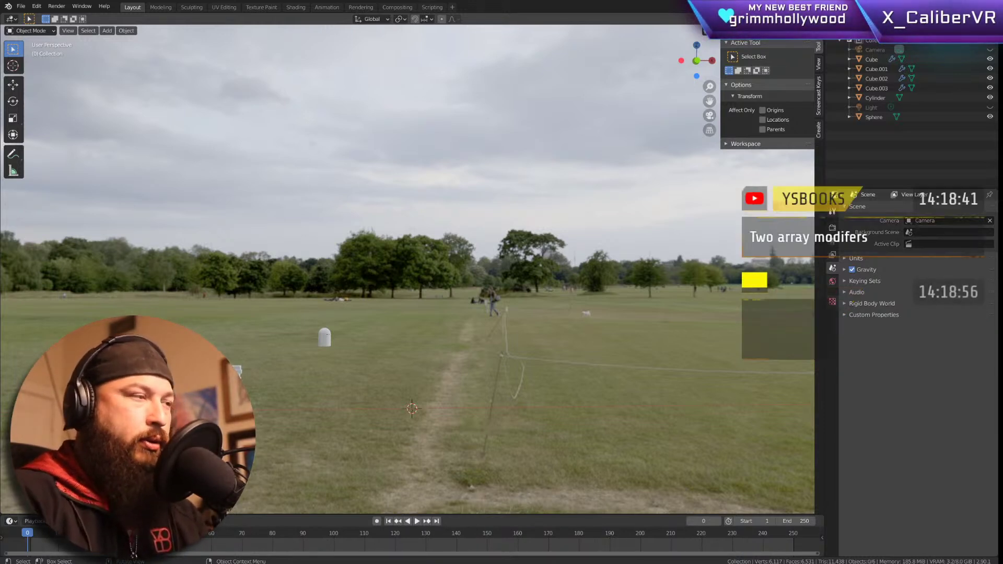
Step: Delete the remaining duplicated wall sections Cube.003, Cube.001 and Cube.002
{"action": "left_click", "coordinate": [876, 88]}
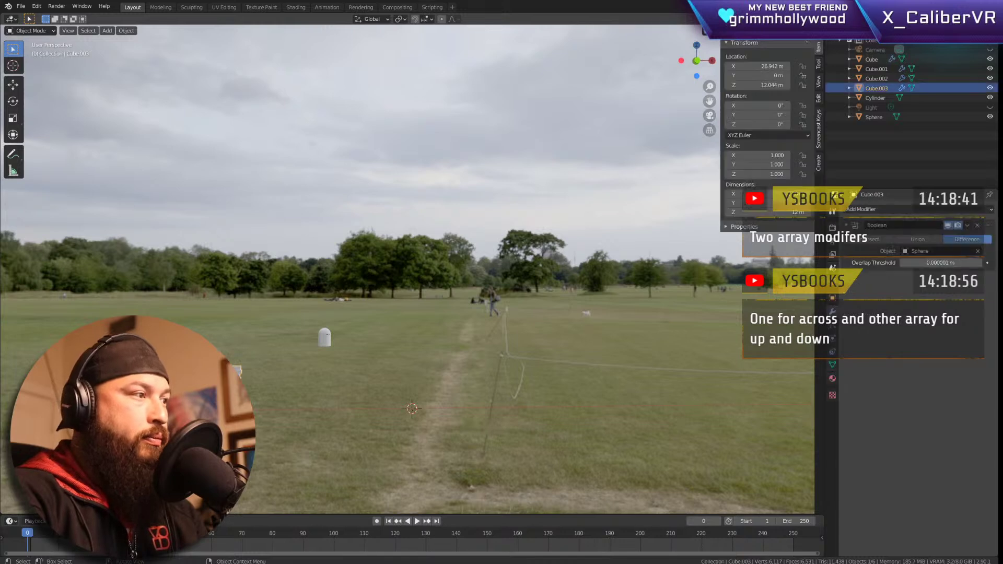
{"action": "key", "text": "Delete"}
{"action": "left_click", "coordinate": [876, 69]}
{"action": "key", "text": "Delete"}
{"action": "left_click", "coordinate": [876, 69]}
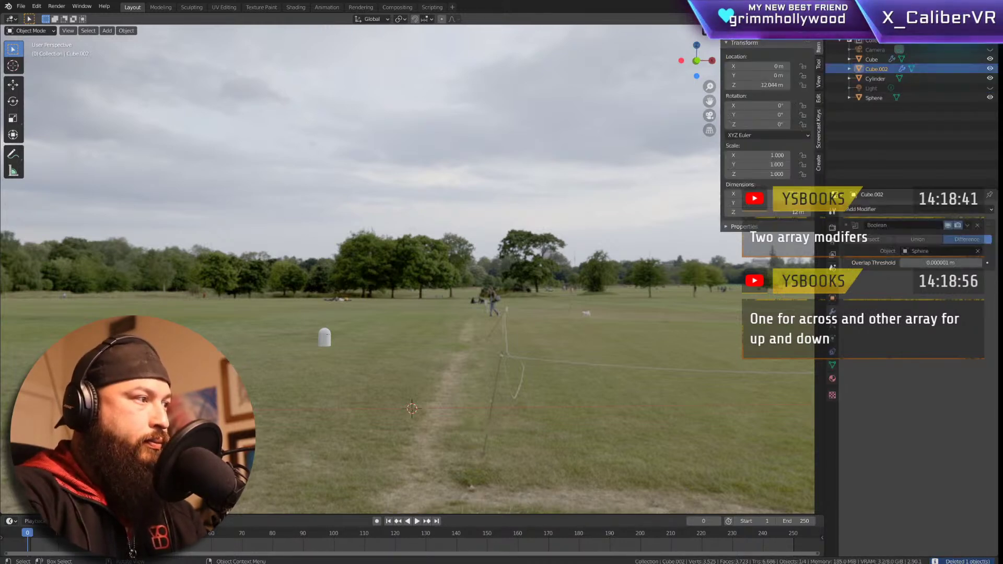
{"action": "key", "text": "Delete"}
Step: Add an Array modifier to the original wall section, Cube, working in front orthographic view
{"action": "left_click", "coordinate": [871, 59]}
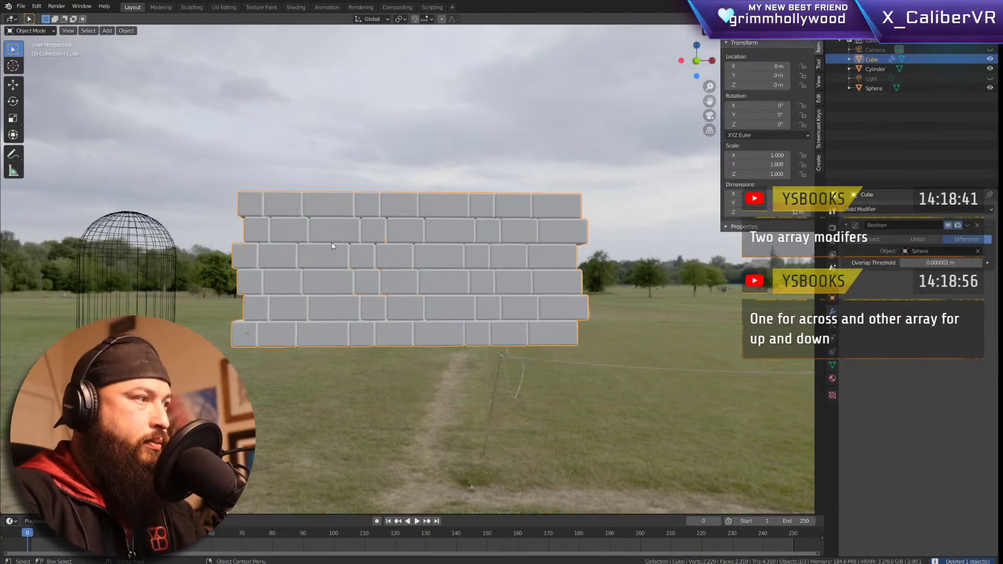
{"action": "middle_click_drag", "start_coordinate": [569, 311], "coordinate": [586, 329]}
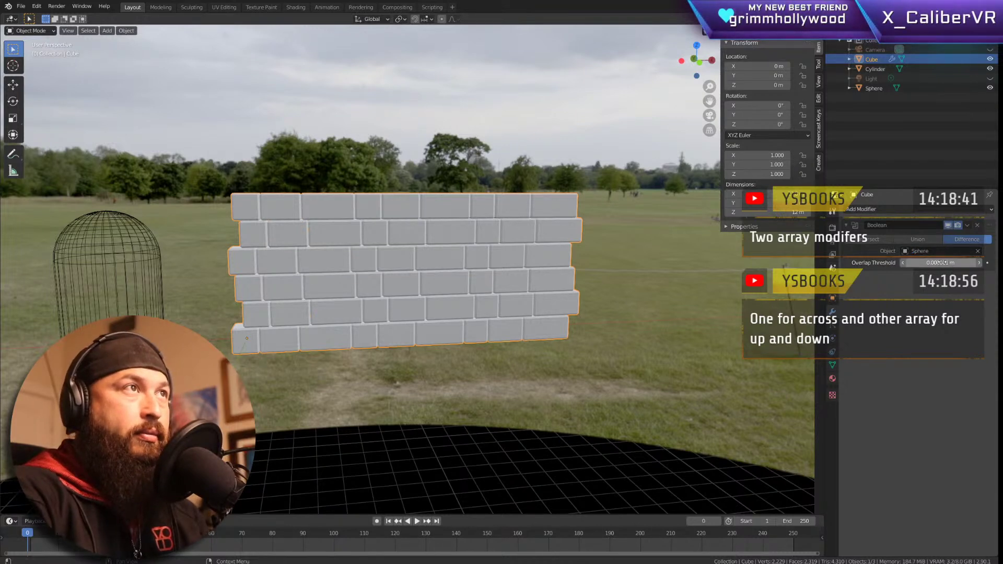
{"action": "left_click", "coordinate": [129, 256]}
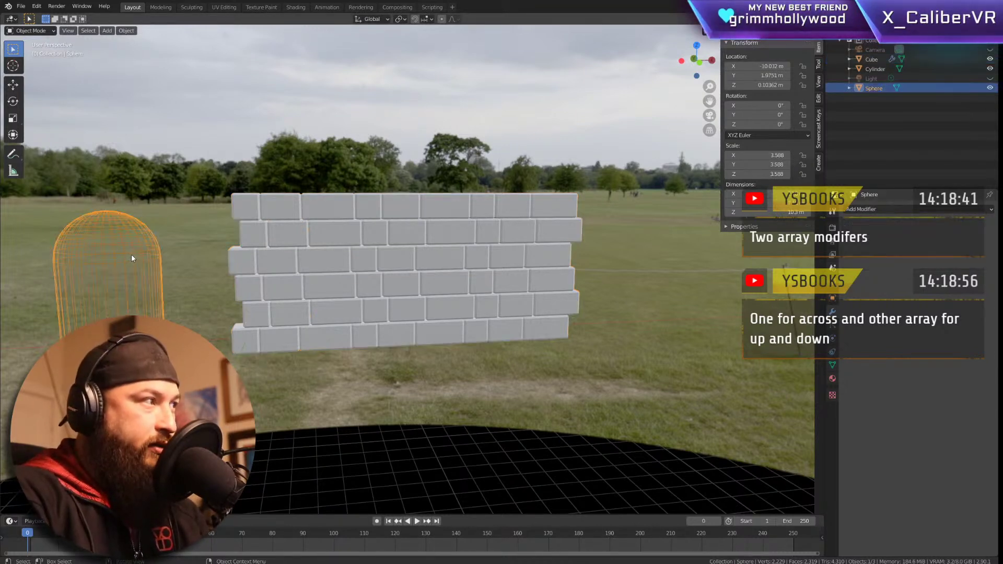
{"action": "left_click", "coordinate": [366, 245]}
{"action": "middle_click_drag", "start_coordinate": [422, 233], "coordinate": [544, 228]}
{"action": "scroll", "coordinate": [543, 228], "scroll_direction": "down", "scroll_amount": 3}
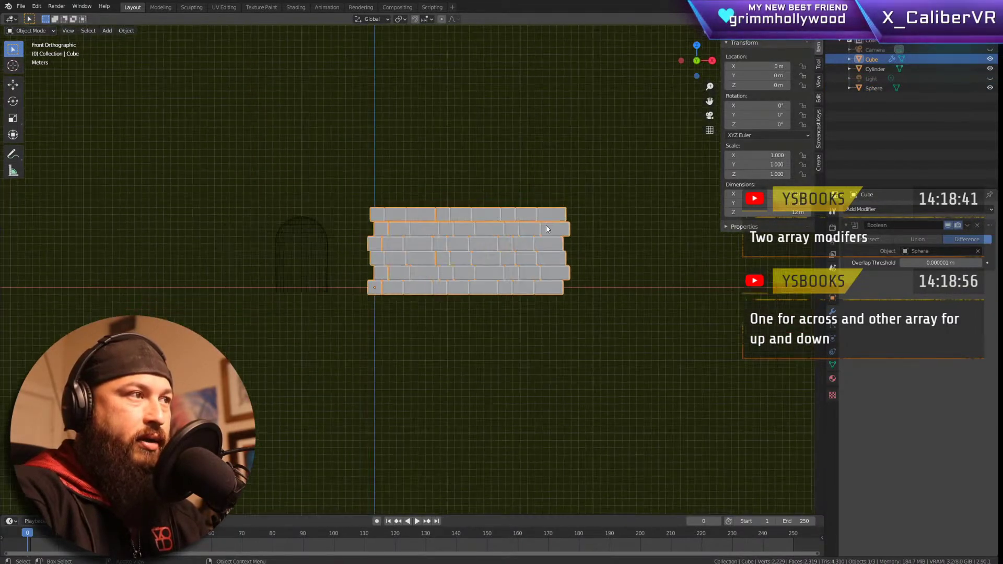
{"action": "middle_click_drag", "start_coordinate": [638, 231], "coordinate": [529, 284], "text": "shift"}
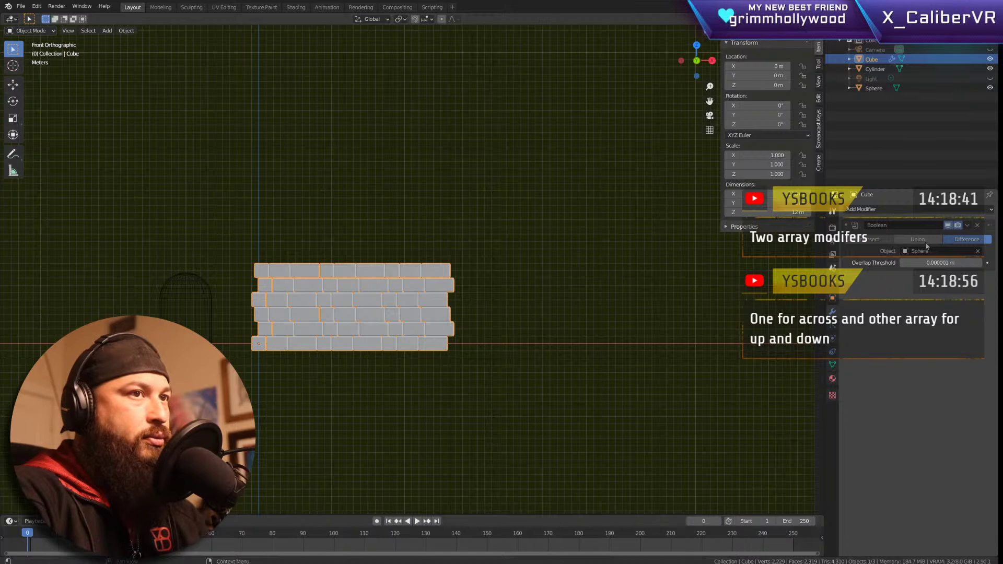
{"action": "left_click", "coordinate": [991, 209]}
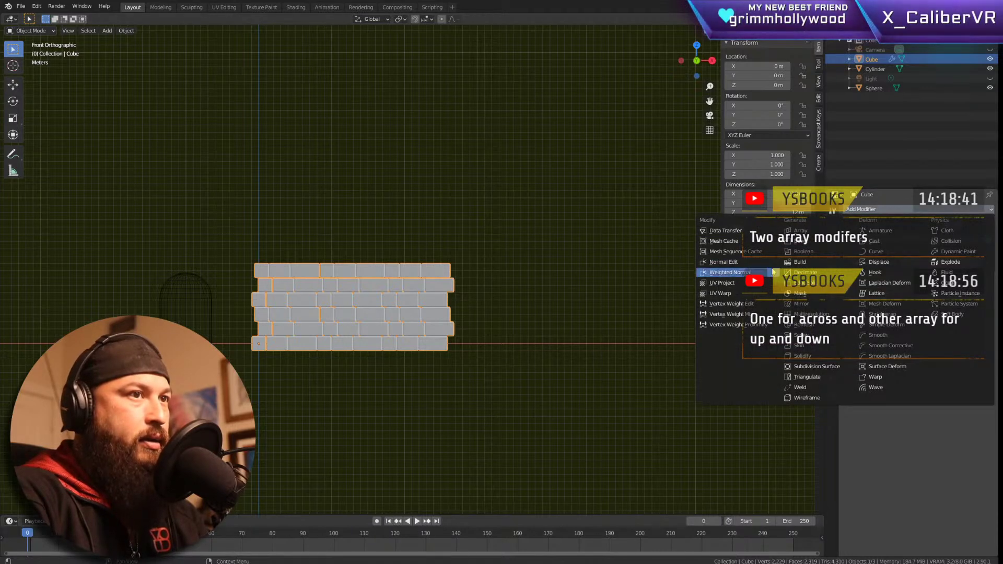
{"action": "left_click", "coordinate": [800, 231]}
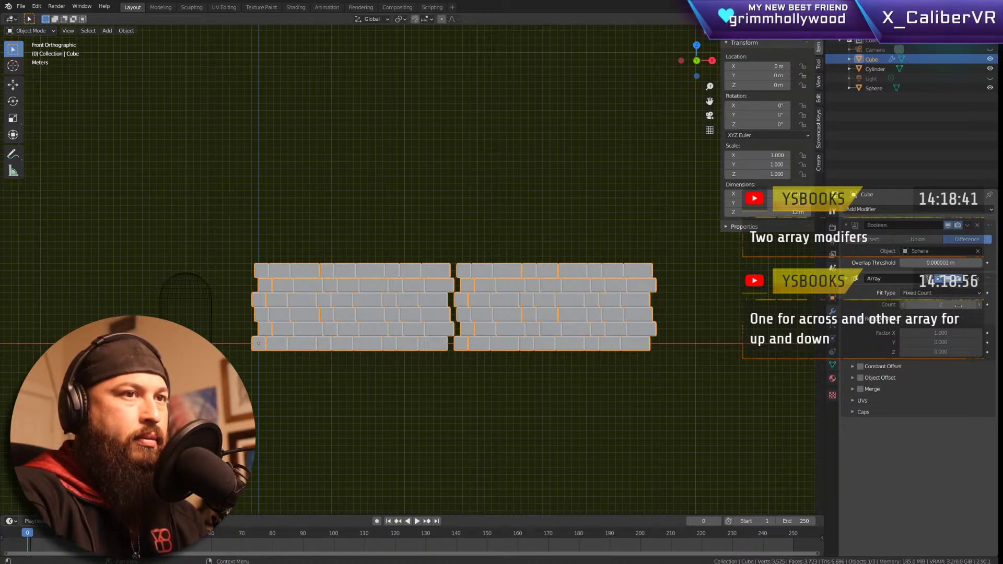
Step: Set the wall array's count to 3
{"action": "mouse_move", "coordinate": [959, 306]}
{"action": "left_mouse_down"}
{"action": "mouse_move", "coordinate": [949, 306]}
{"action": "mouse_move", "coordinate": [977, 305]}
{"action": "left_mouse_up"}
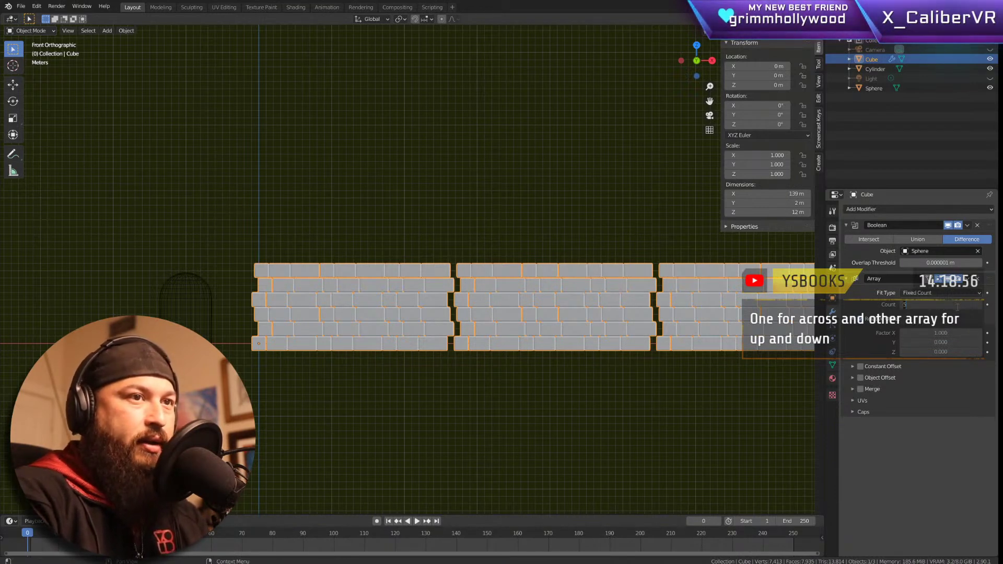
{"action": "left_click_drag", "start_coordinate": [958, 306], "coordinate": [961, 303]}
{"action": "middle_click_drag", "start_coordinate": [681, 372], "coordinate": [530, 366], "text": "shift"}
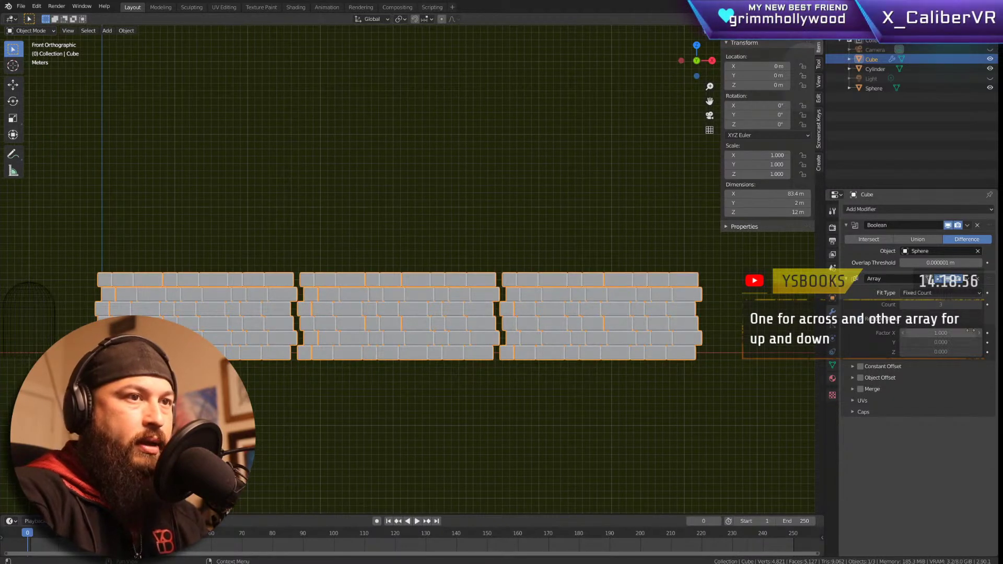
Step: Set the array's relative X offset to 1.1, undo the accidental Y offset change, and enable Constant Offset
{"action": "left_click_drag", "start_coordinate": [964, 333], "coordinate": [920, 342]}
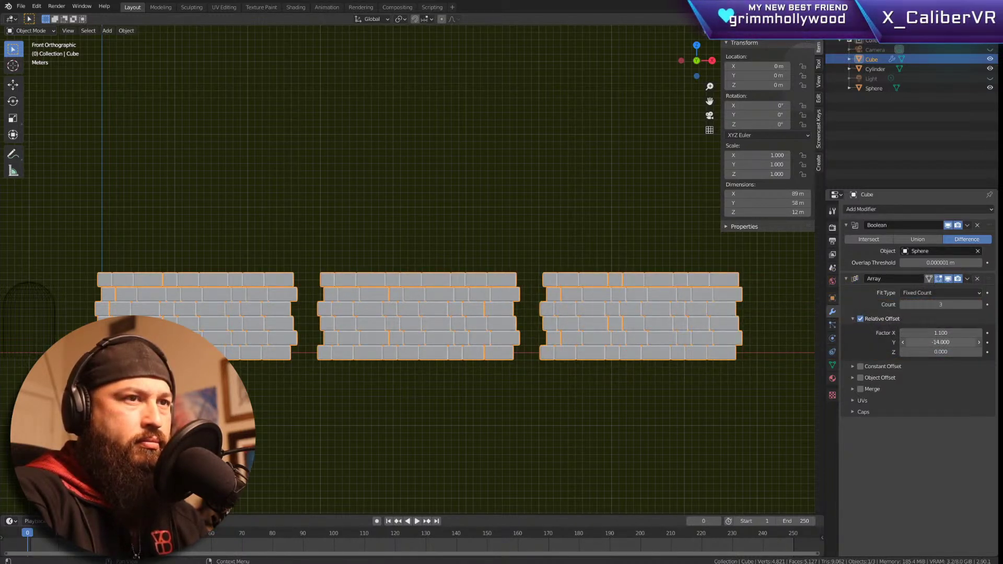
{"action": "key", "text": "ctrl+z"}
{"action": "left_click", "coordinate": [853, 367]}
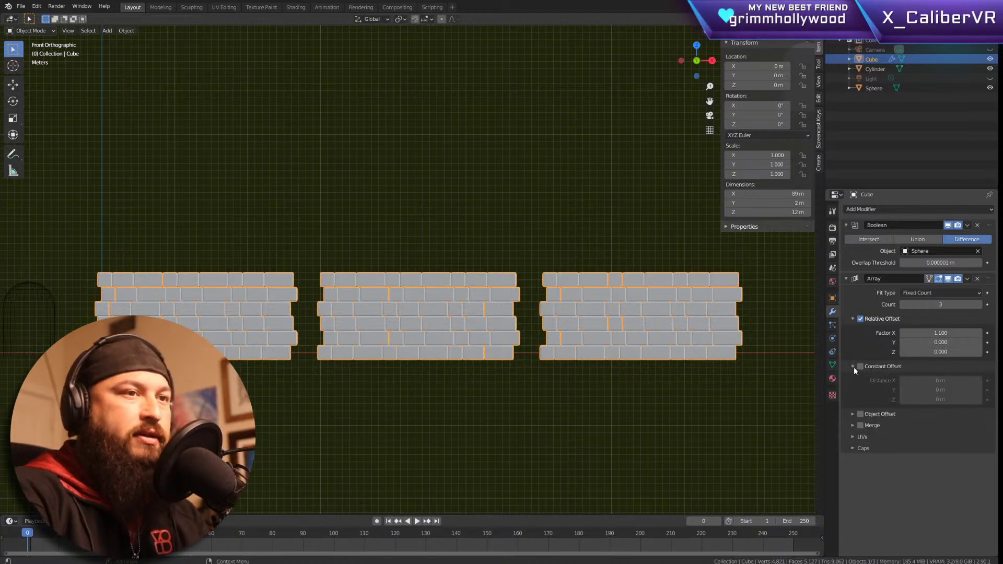
{"action": "left_click", "coordinate": [881, 367]}
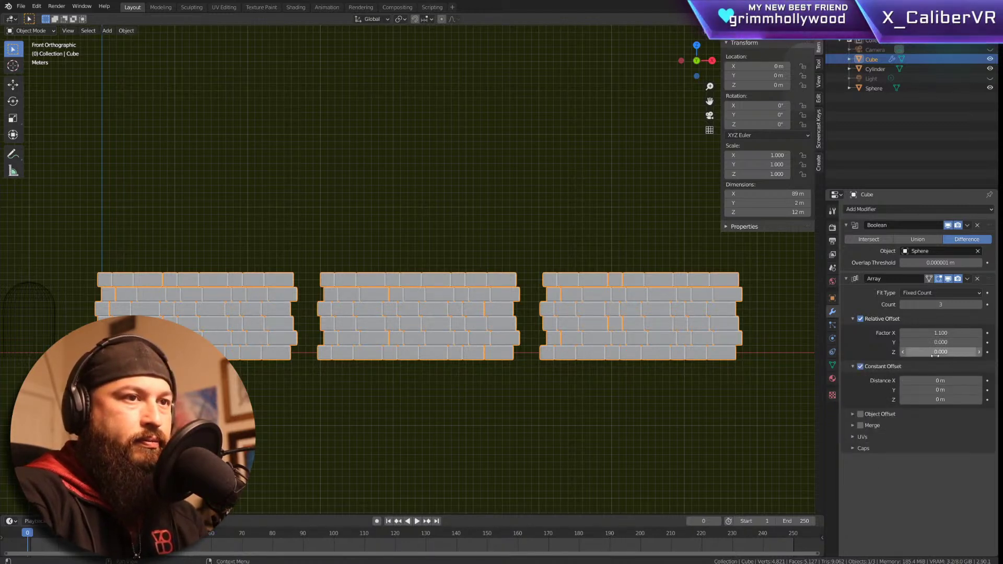
Step: Stack the array copies vertically with a relative Z offset of 1 and a relative X offset of 0
{"action": "left_click_drag", "start_coordinate": [941, 351], "coordinate": [969, 352]}
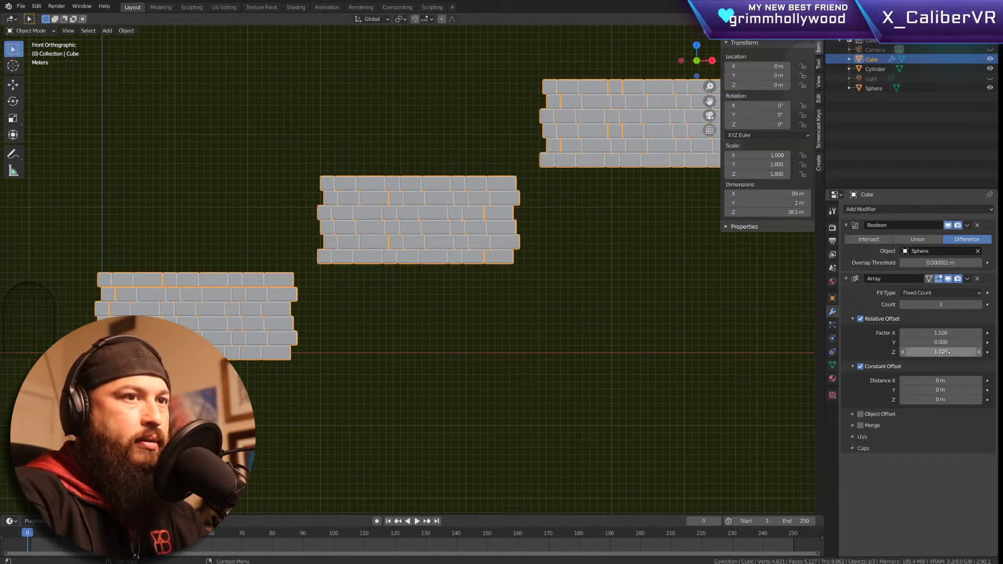
{"action": "type", "text": "1"}
{"action": "key", "text": "Return"}
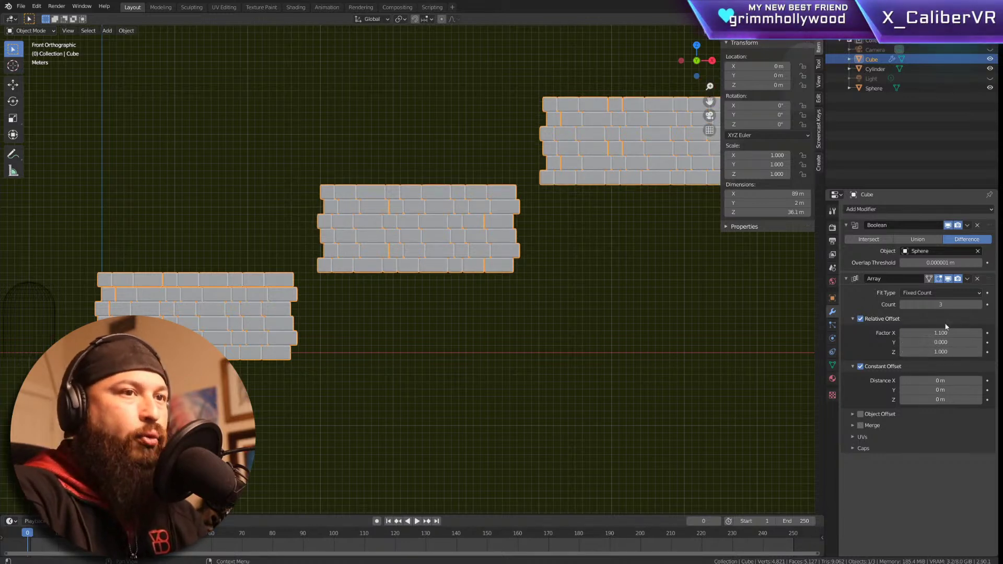
{"action": "left_click", "coordinate": [949, 334]}
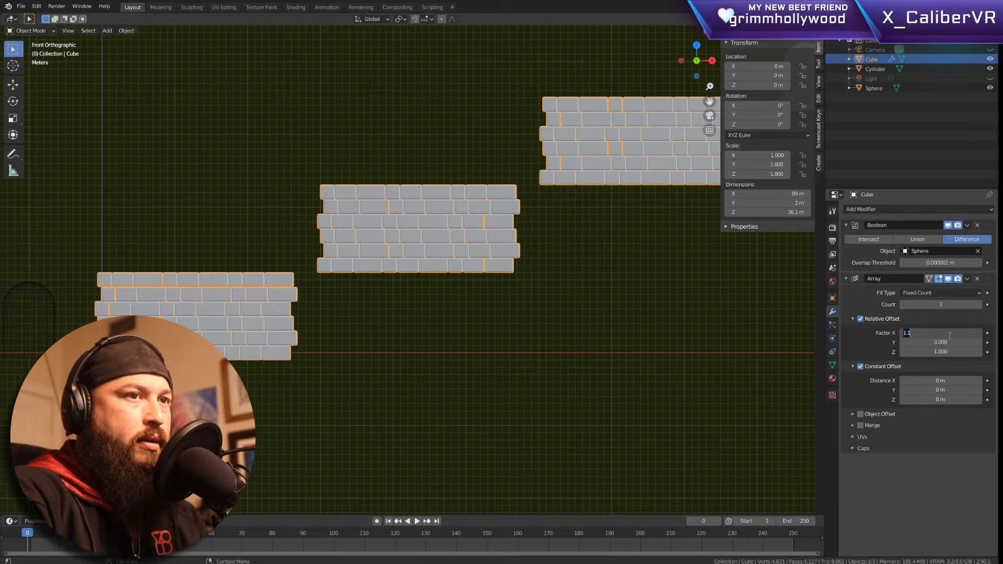
{"action": "type", "text": "0"}
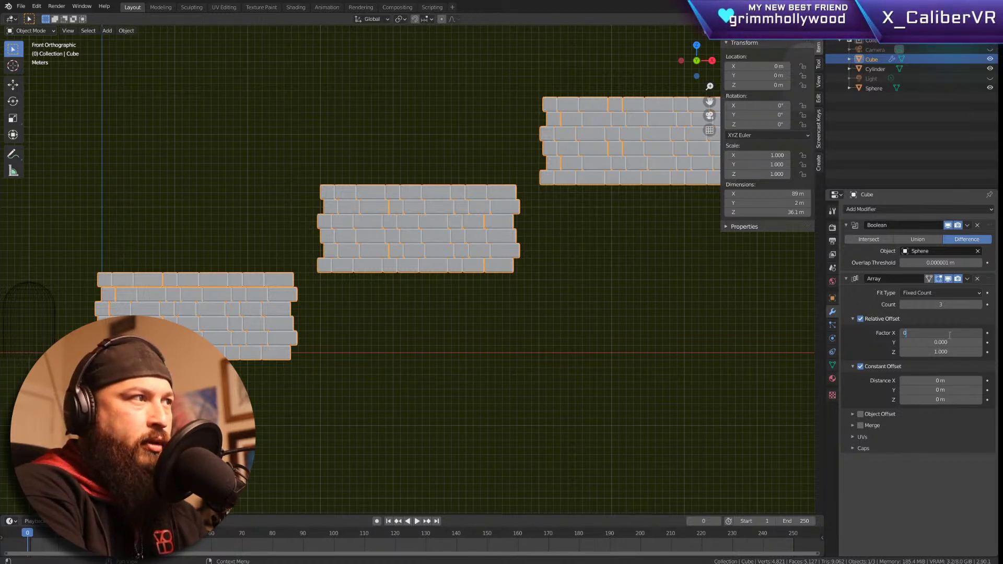
{"action": "key", "text": "Return"}
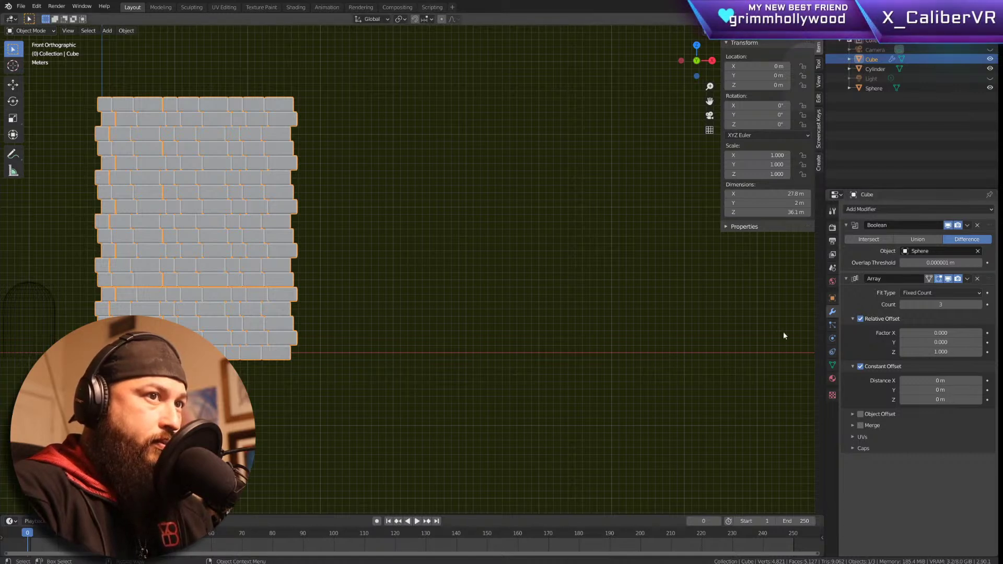
Step: Add a second Array modifier to the wall and set its count to 7
{"action": "left_click", "coordinate": [991, 212]}
{"action": "left_click", "coordinate": [816, 231]}
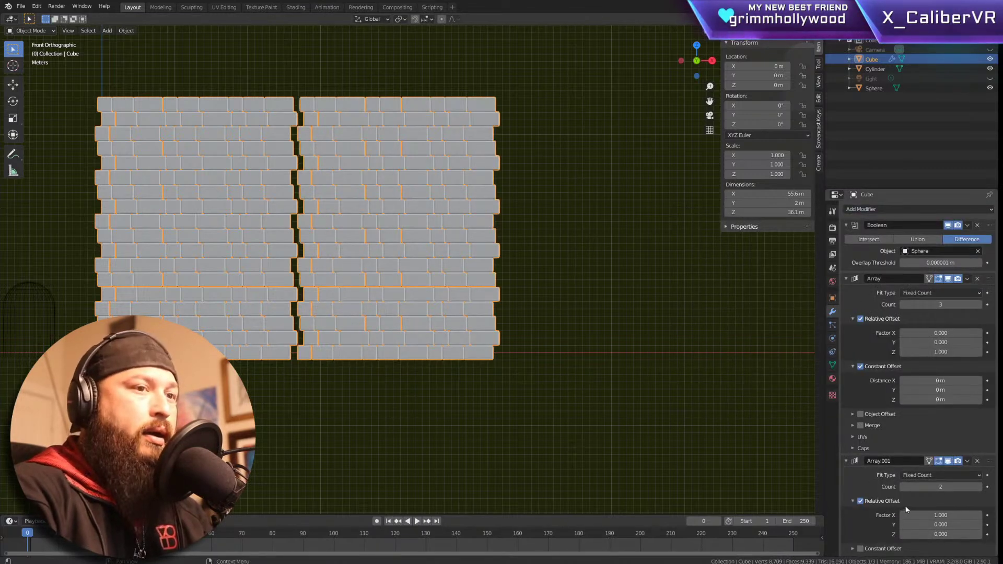
{"action": "scroll", "coordinate": [902, 507], "scroll_direction": "down", "scroll_amount": 2}
{"action": "left_click", "coordinate": [935, 444]}
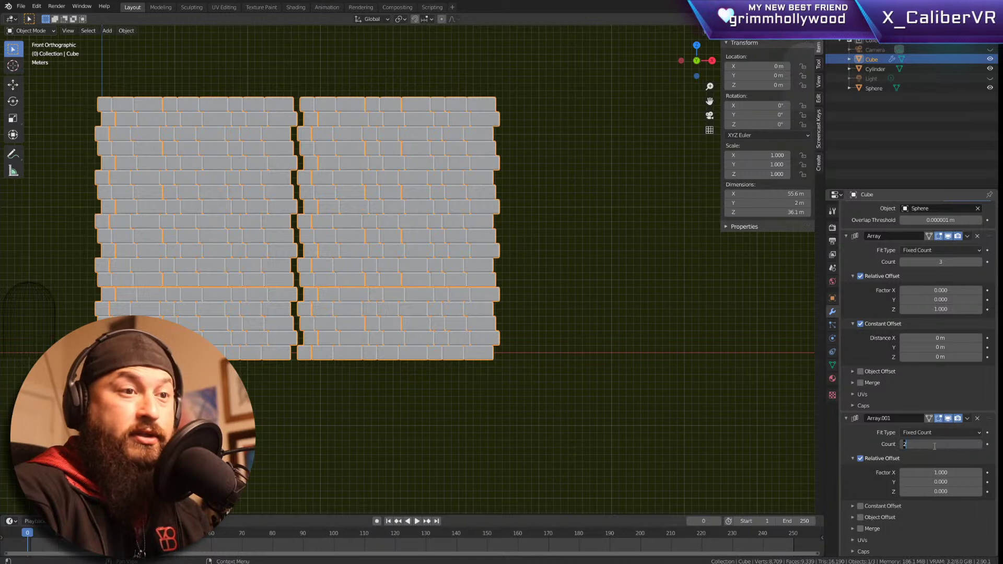
{"action": "type", "text": "7"}
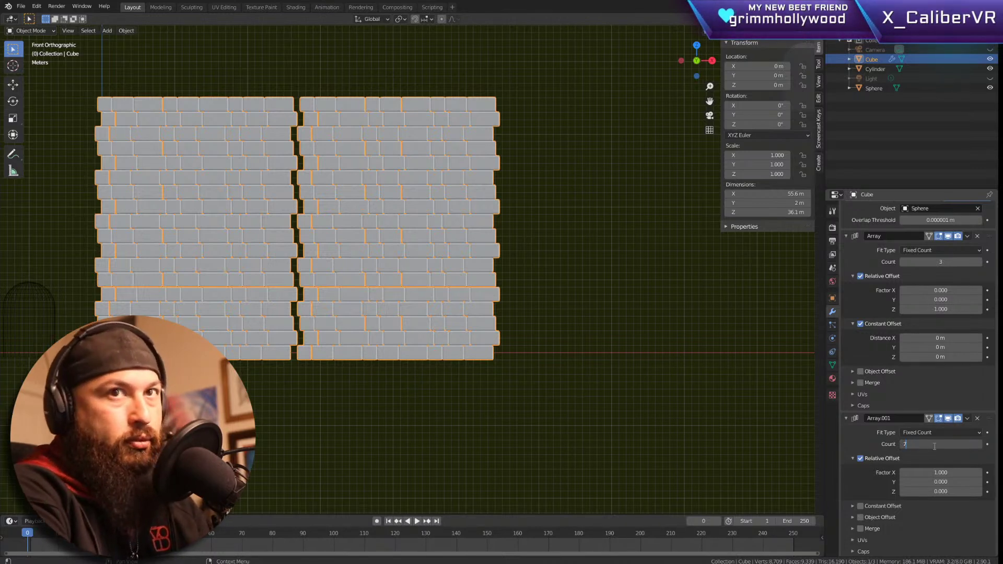
{"action": "key", "text": "Return"}
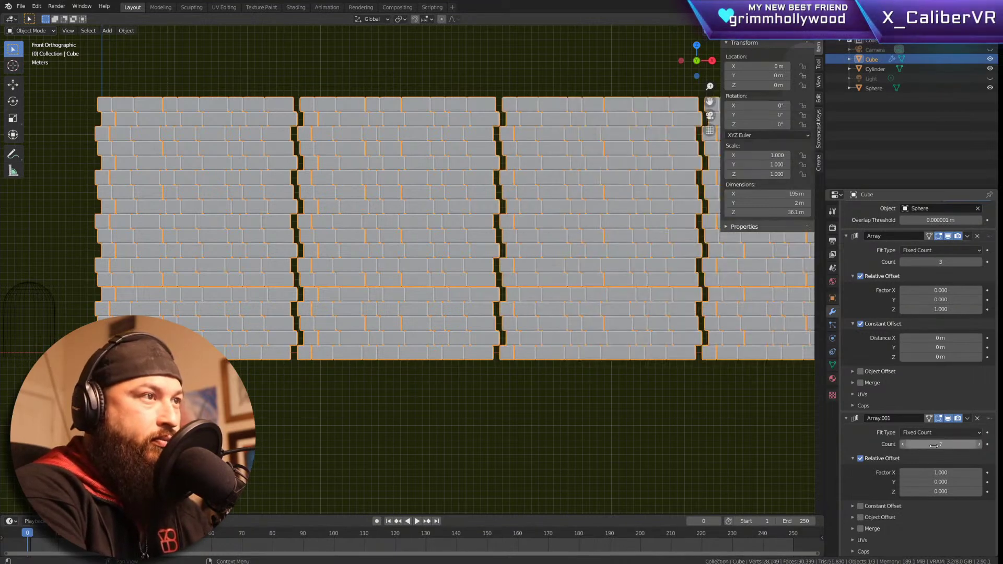
Step: Try a smaller relative X offset on the second array, and return the factor to 1
{"action": "scroll", "coordinate": [577, 357], "scroll_direction": "down", "scroll_amount": 4}
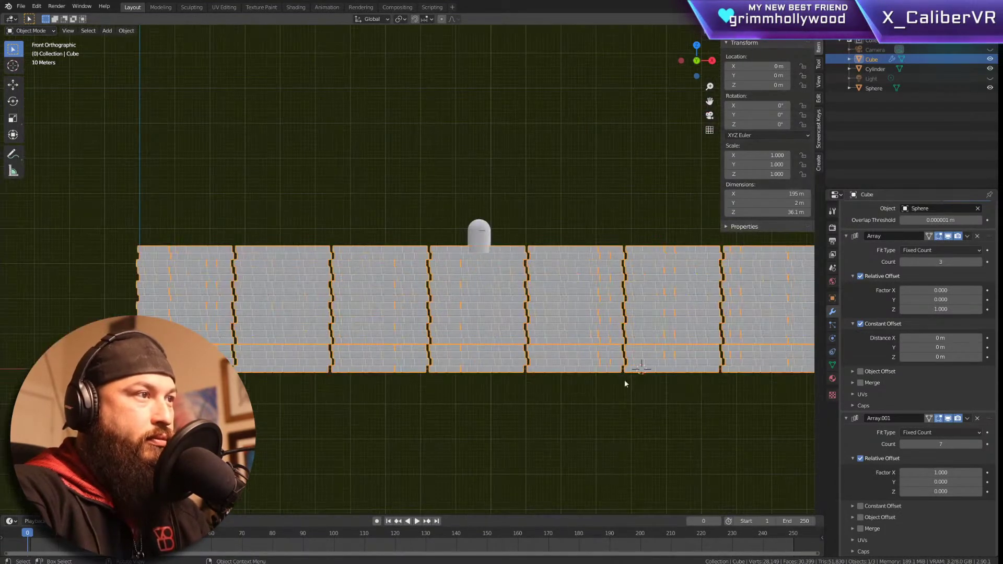
{"action": "middle_click_drag", "start_coordinate": [645, 377], "coordinate": [590, 370], "text": "shift"}
{"action": "scroll", "coordinate": [544, 381], "scroll_direction": "up", "scroll_amount": 2}
{"action": "scroll", "coordinate": [539, 385], "scroll_direction": "down", "scroll_amount": 1}
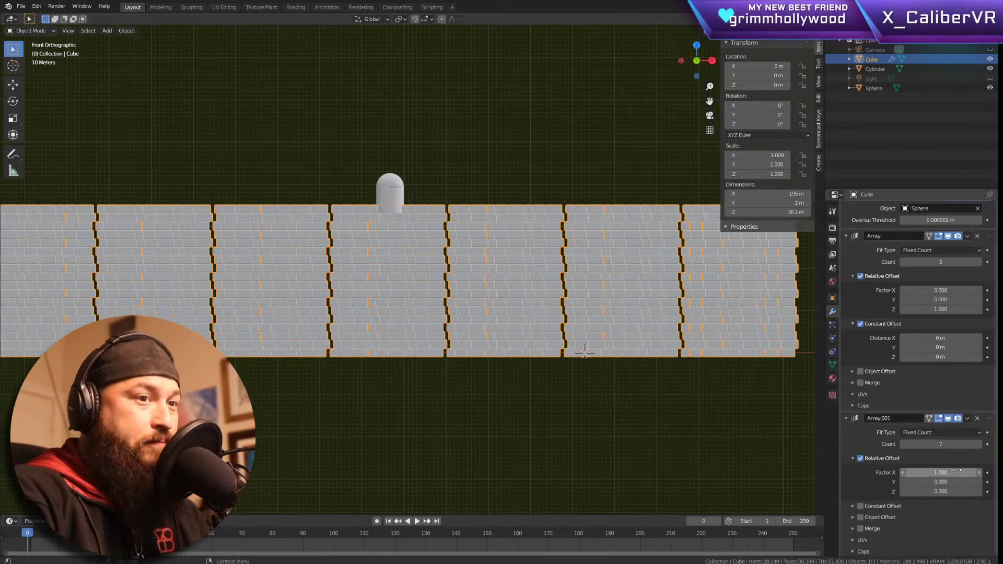
{"action": "mouse_move", "coordinate": [940, 472]}
{"action": "left_mouse_down"}
{"action": "mouse_move", "coordinate": [919, 472]}
{"action": "mouse_move", "coordinate": [940, 472]}
{"action": "left_mouse_up"}
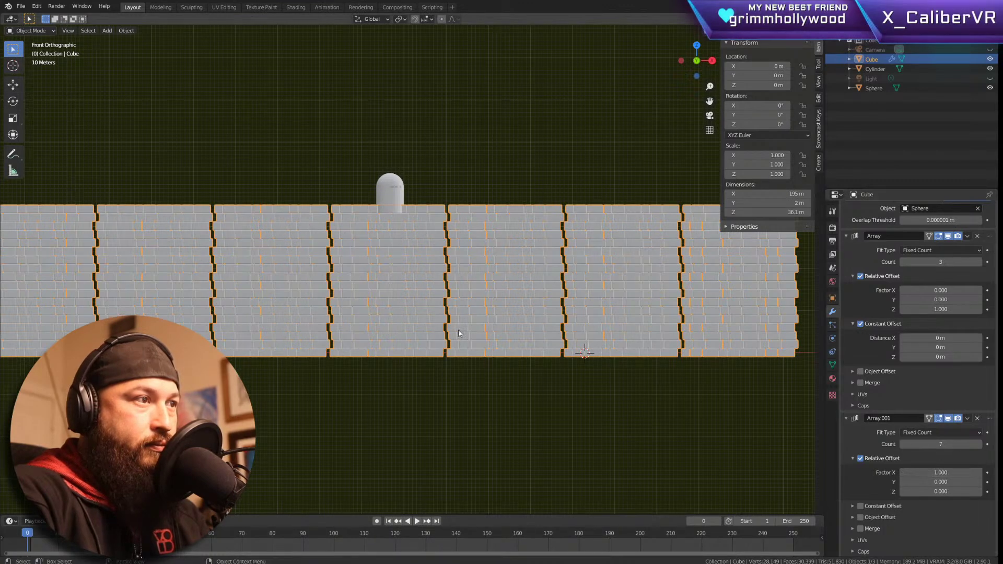
{"action": "left_click", "coordinate": [902, 473]}
{"action": "left_click", "coordinate": [902, 473]}
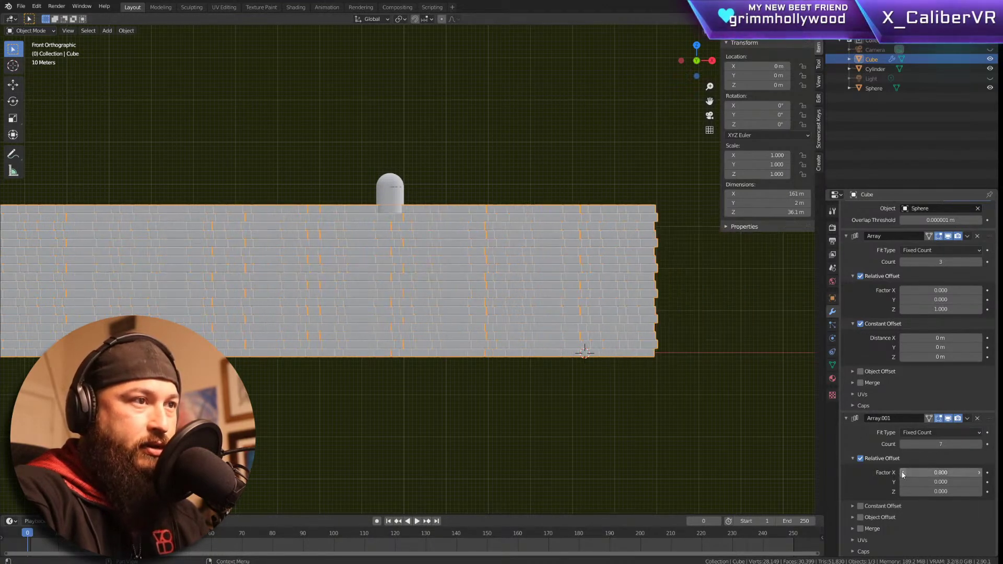
{"action": "left_click", "coordinate": [980, 472]}
{"action": "left_click", "coordinate": [979, 472]}
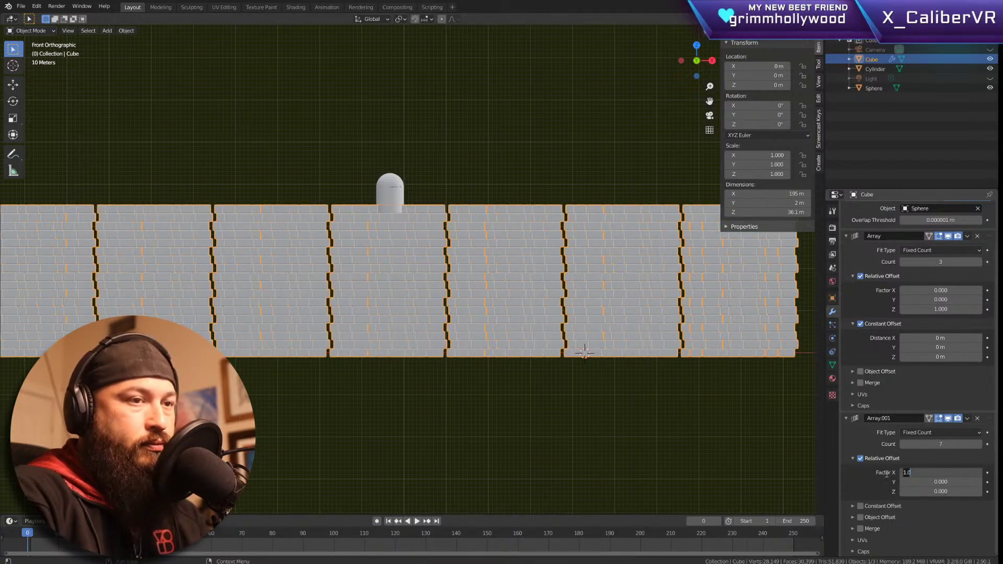
Step: Try relative X offsets of 0.9, 0.95 and 0.97 on the second array to close the gaps between sections
{"action": "left_click", "coordinate": [904, 473]}
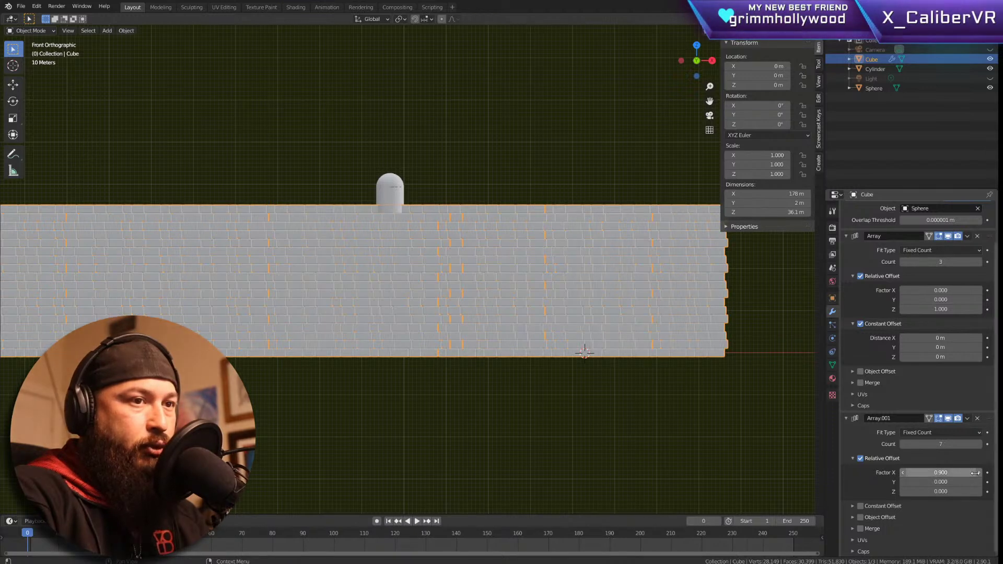
{"action": "left_click", "coordinate": [952, 471]}
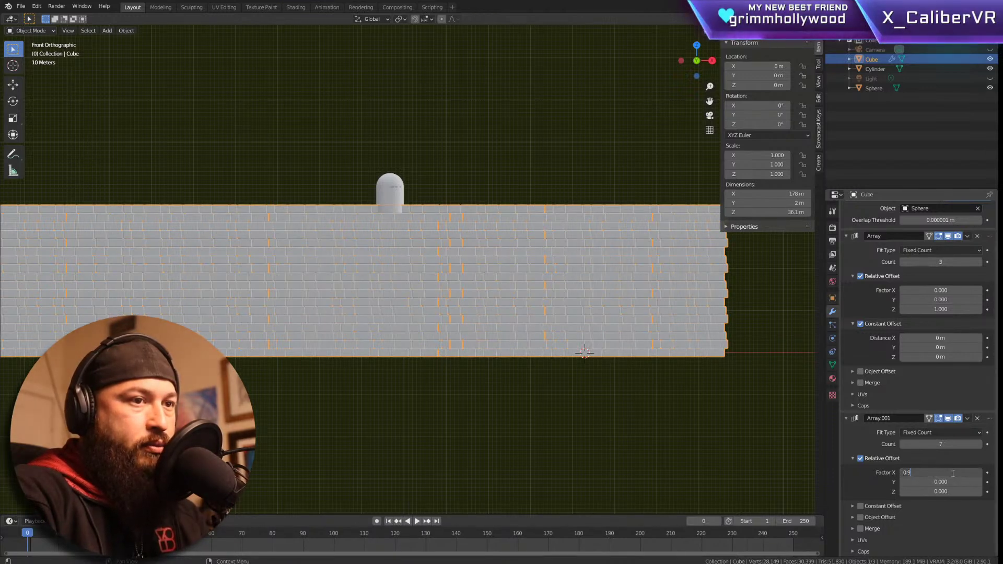
{"action": "type", "text": "5"}
{"action": "key", "text": "Return"}
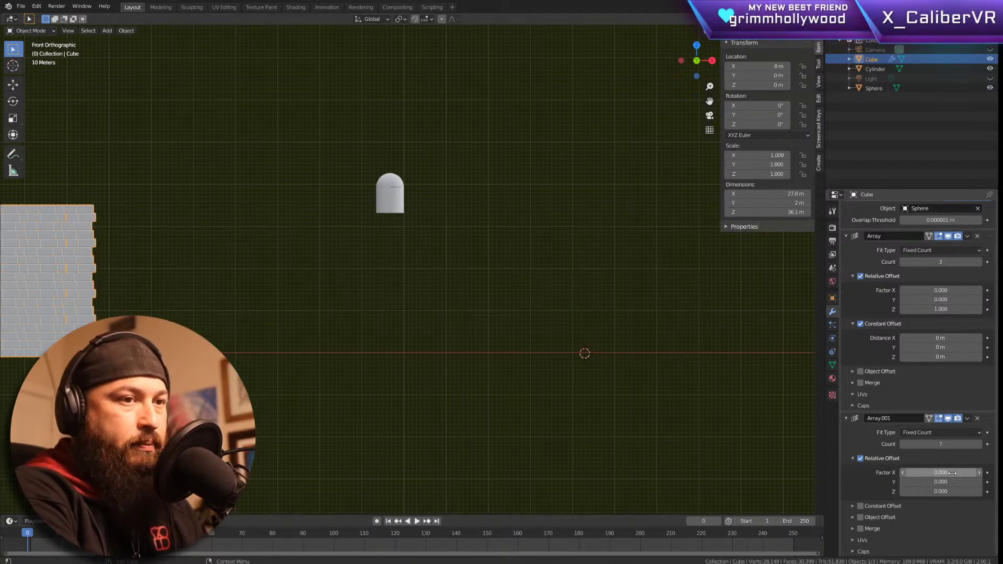
{"action": "left_click", "coordinate": [952, 472]}
{"action": "type", "text": "0.9"}
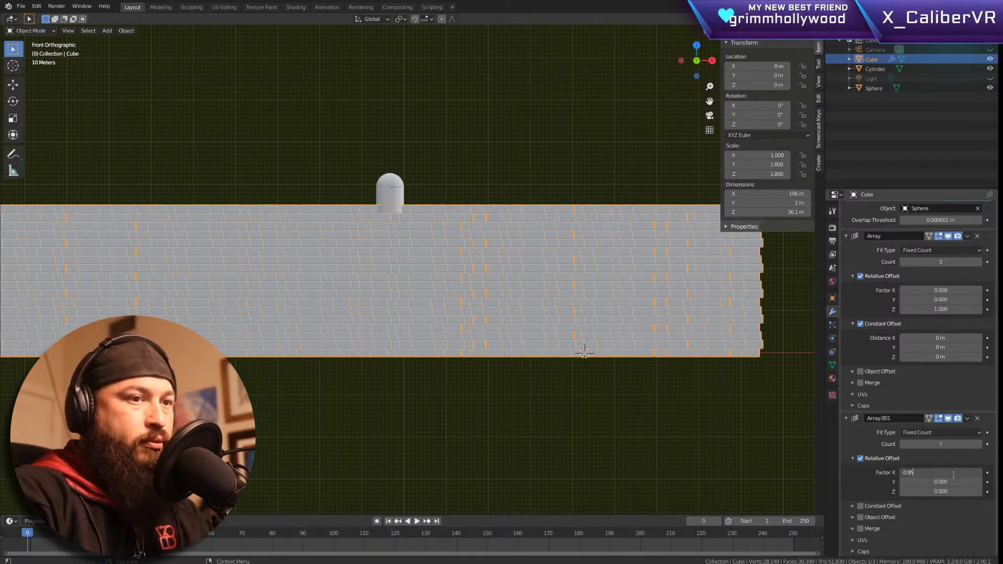
{"action": "type", "text": "7"}
{"action": "key", "text": "Return"}
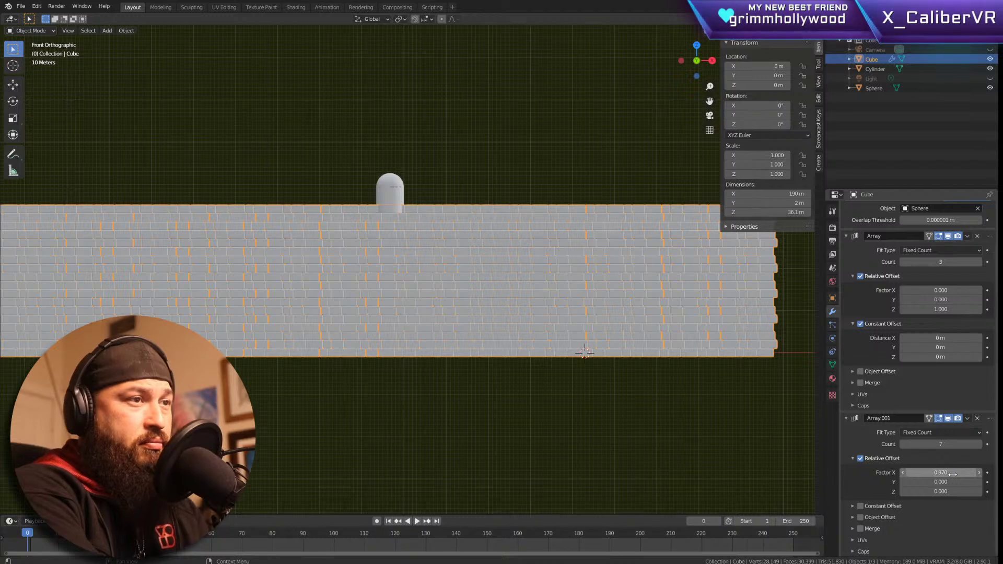
Step: Try a relative X offset of 1.07 and values around 0.98 on the second array to compare the gaps between sections
{"action": "mouse_move", "coordinate": [928, 472]}
{"action": "left_mouse_down"}
{"action": "mouse_move", "coordinate": [949, 472]}
{"action": "mouse_move", "coordinate": [922, 471]}
{"action": "left_mouse_up"}
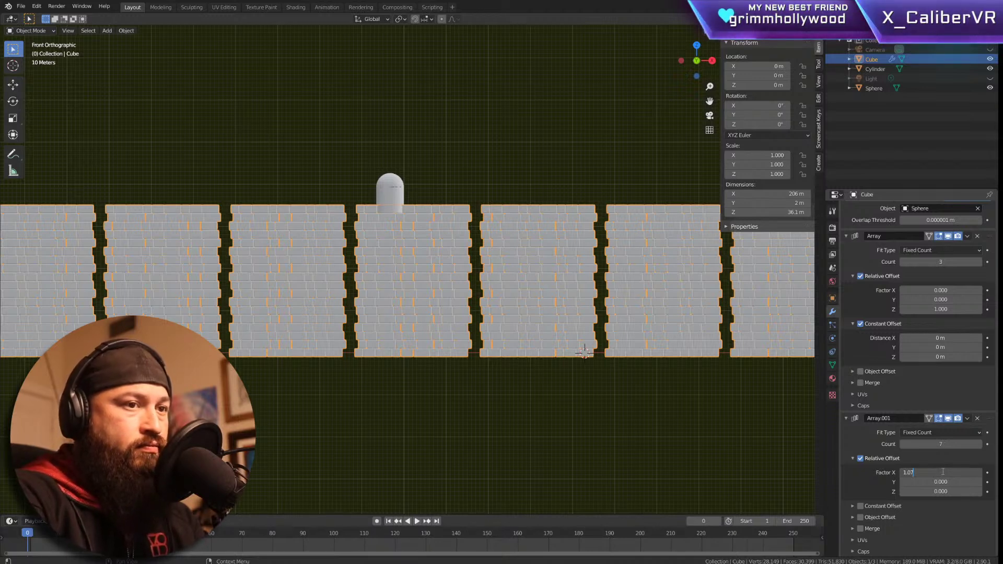
{"action": "key", "text": "BackSpace"}
{"action": "key", "text": "BackSpace"}
{"action": "key", "text": "BackSpace"}
{"action": "key", "text": "BackSpace"}
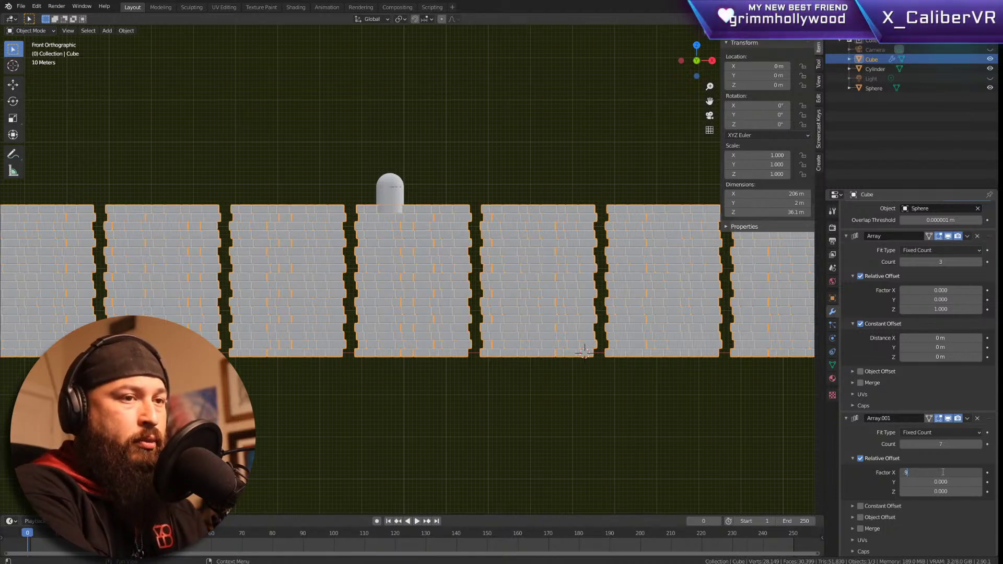
{"action": "type", "text": ".98"}
{"action": "key", "text": "Return"}
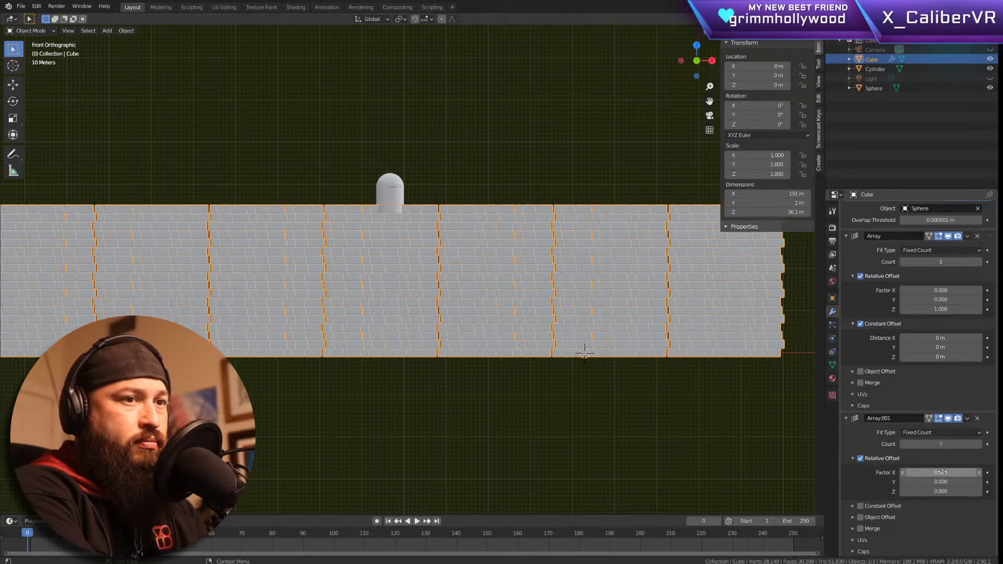
{"action": "key", "text": "BackSpace"}
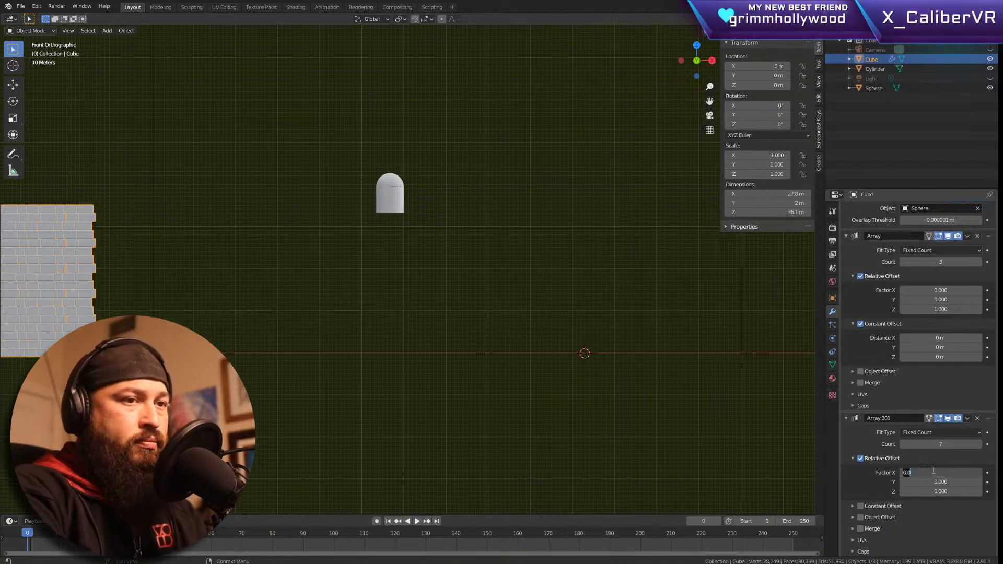
{"action": "key", "text": "Return"}
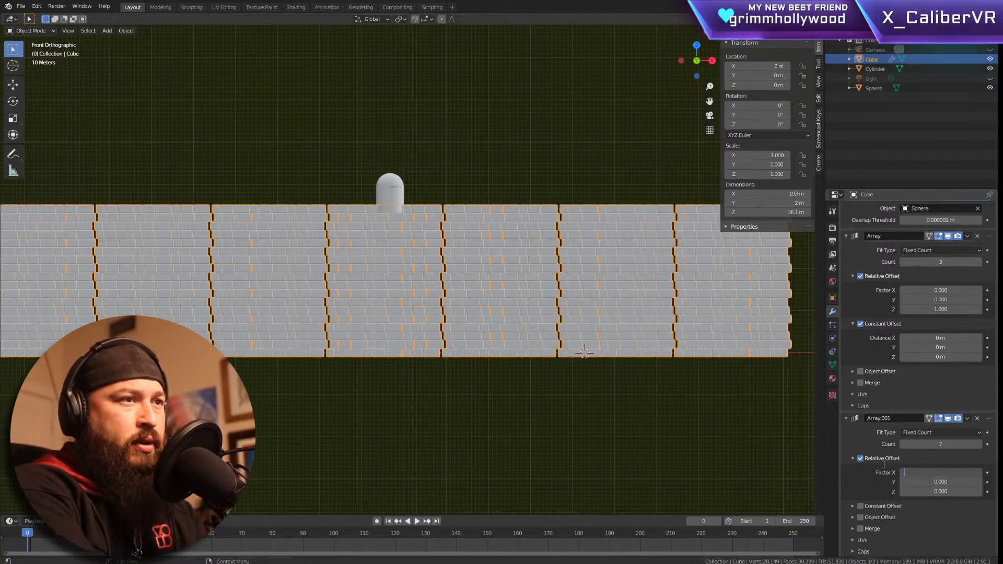
{"action": "type", "text": ".98"}
{"action": "key", "text": "Return"}
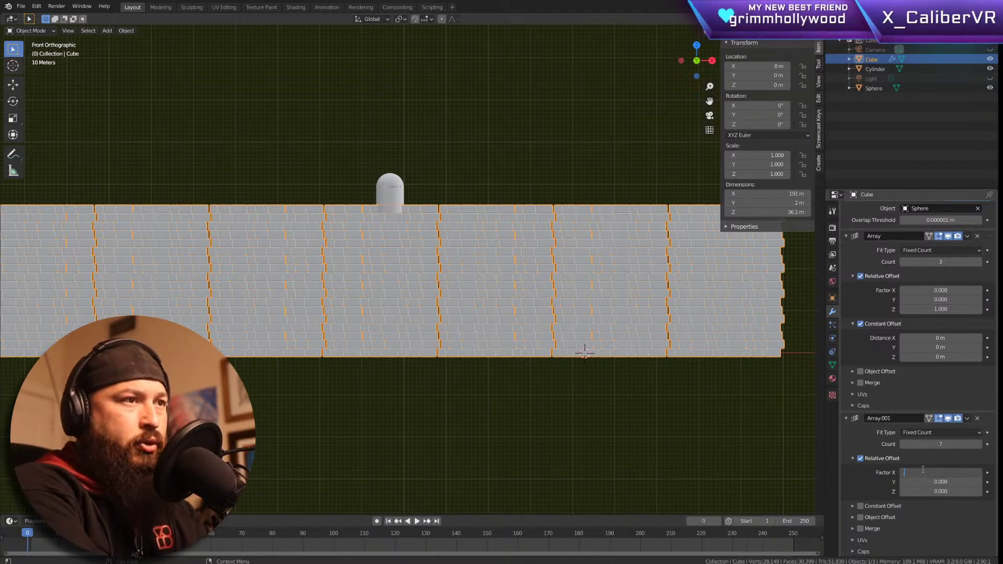
Step: Set the second array's relative X offset to 0.97 and inspect the brick joints between the sections up close
{"action": "type", "text": ".97"}
{"action": "key", "text": "Return"}
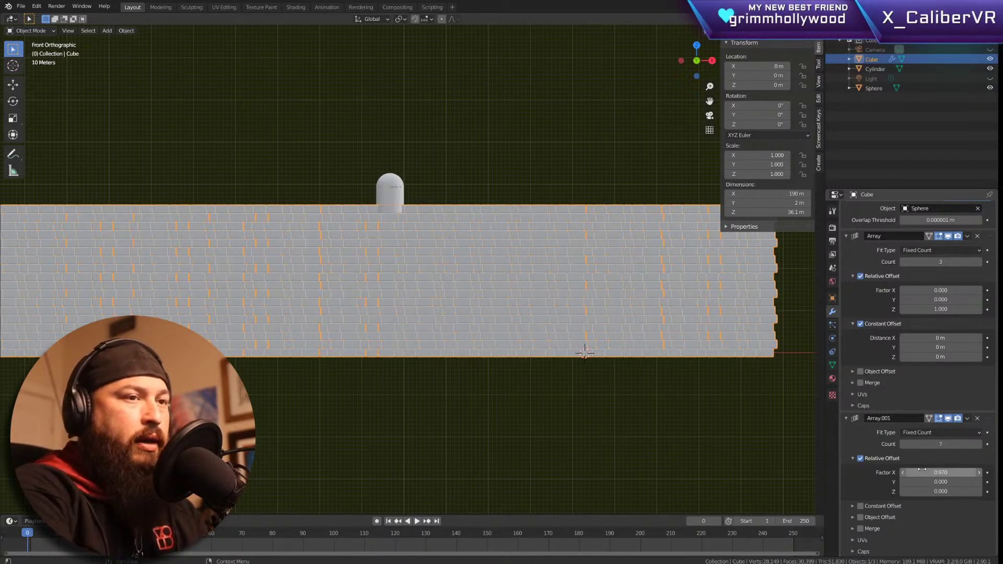
{"action": "scroll", "coordinate": [674, 308], "scroll_direction": "up", "scroll_amount": 12}
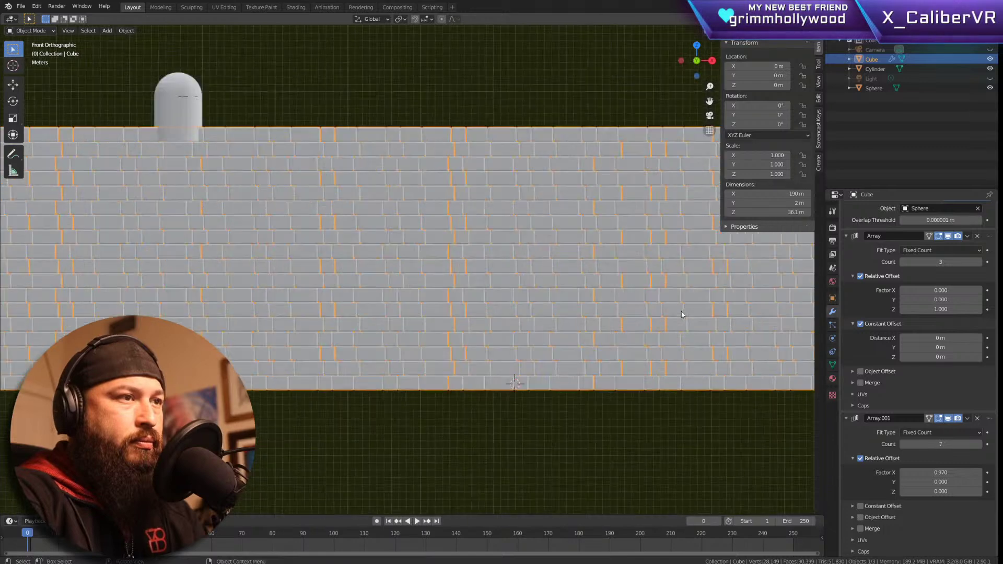
{"action": "scroll", "coordinate": [600, 291], "scroll_direction": "up", "scroll_amount": 3}
{"action": "scroll", "coordinate": [600, 291], "scroll_direction": "down", "scroll_amount": 6}
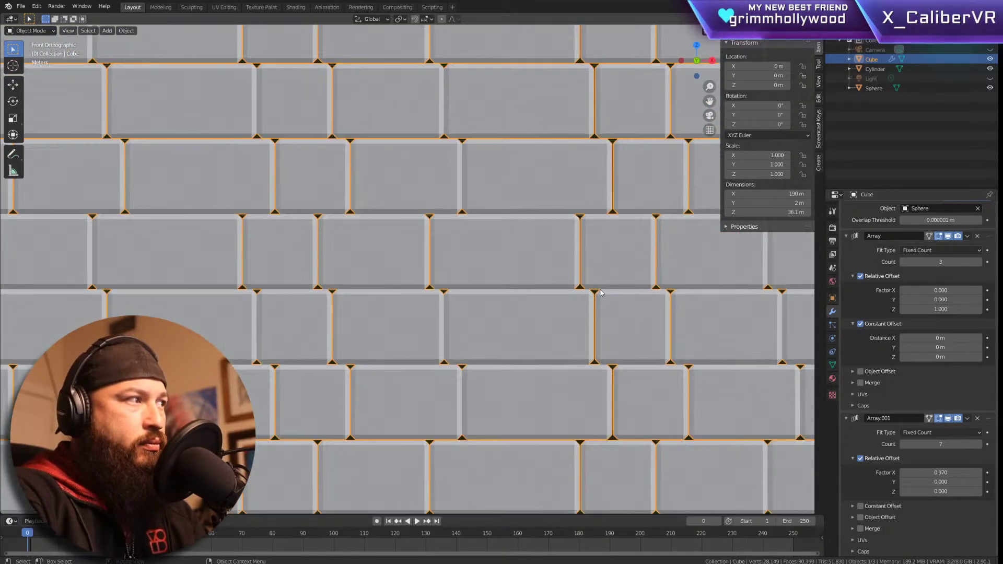
{"action": "scroll", "coordinate": [601, 292], "scroll_direction": "up", "scroll_amount": 6}
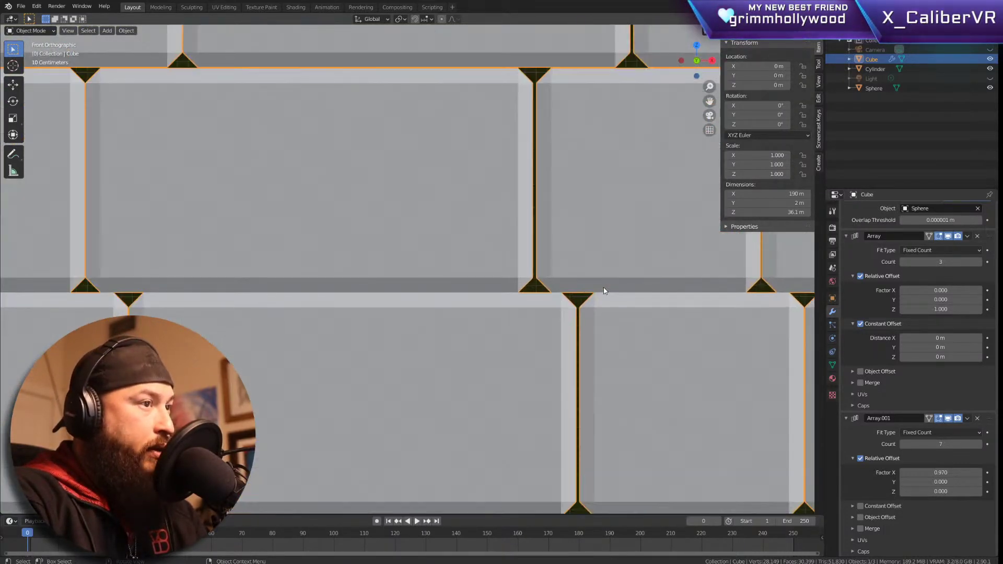
{"action": "scroll", "coordinate": [604, 290], "scroll_direction": "down", "scroll_amount": 10}
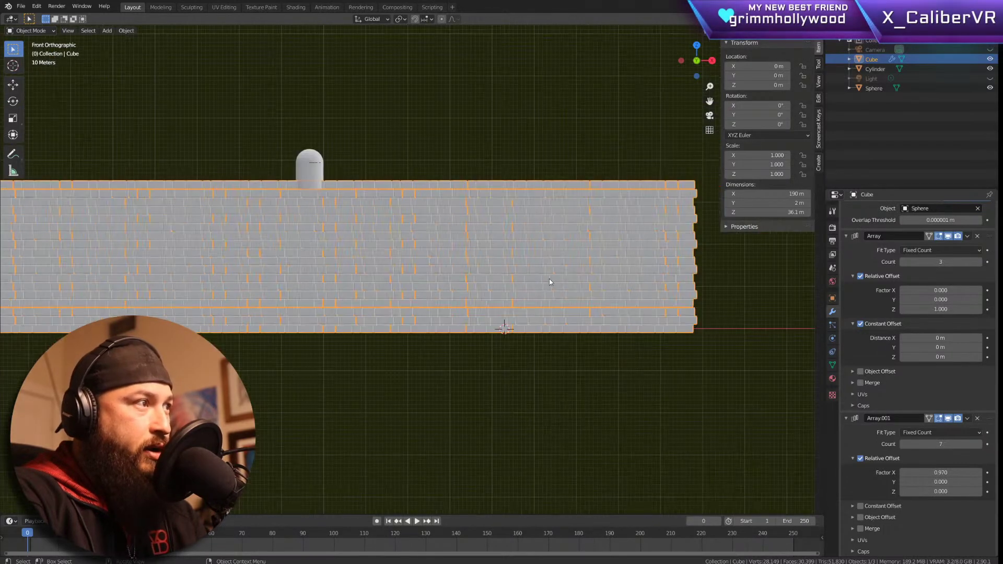
Step: Raise the solid arched cylinder clear of the wall's upper edge, to about Z 41.2 m
{"action": "left_click", "coordinate": [516, 388]}
{"action": "middle_click_drag", "start_coordinate": [409, 362], "coordinate": [579, 375], "text": "shift"}
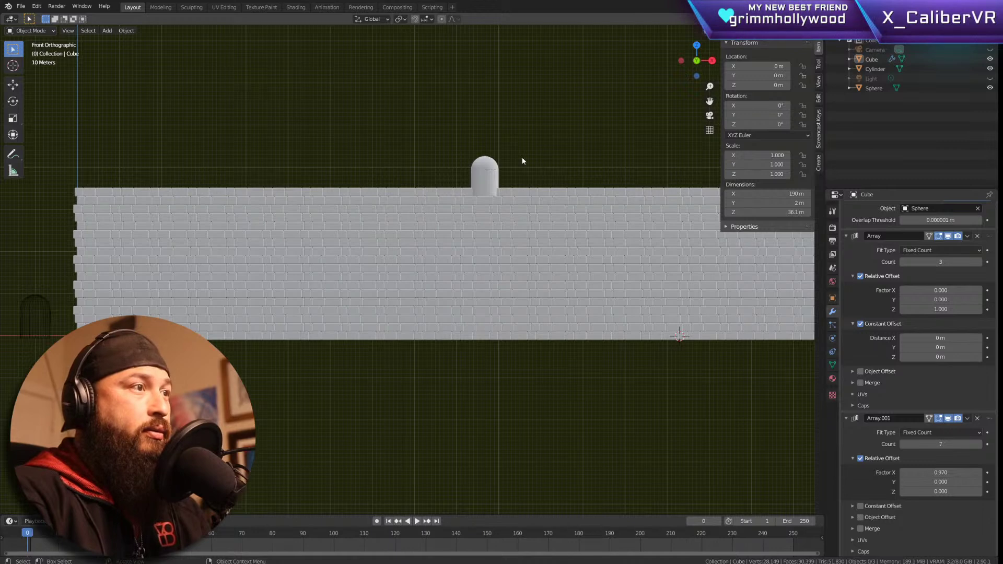
{"action": "left_click", "coordinate": [487, 168]}
{"action": "left_click_drag", "start_coordinate": [487, 169], "coordinate": [488, 149]}
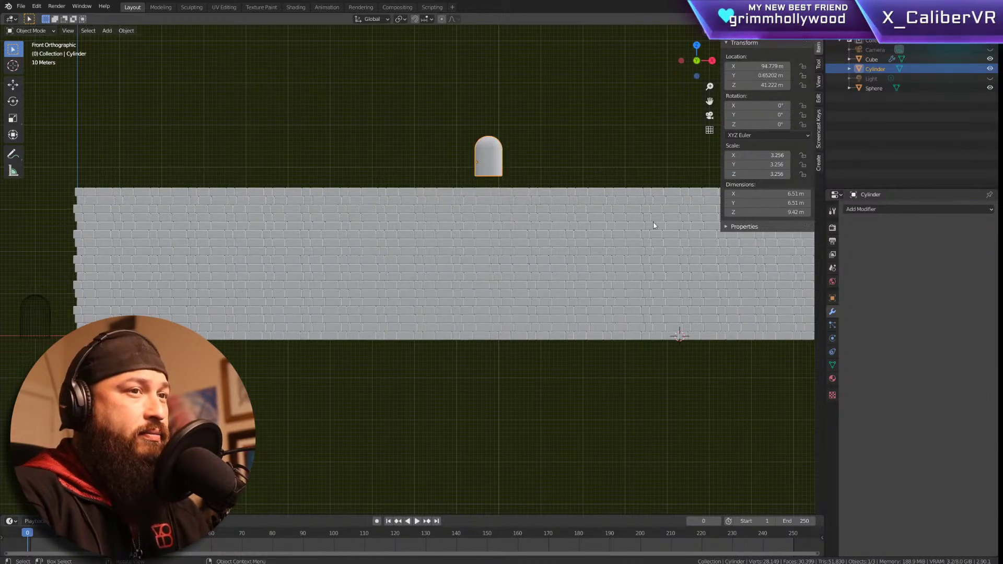
Step: Try moving the arched cutter into the wall's first section to preview the repeated openings, and cancel each move
{"action": "left_click", "coordinate": [603, 261]}
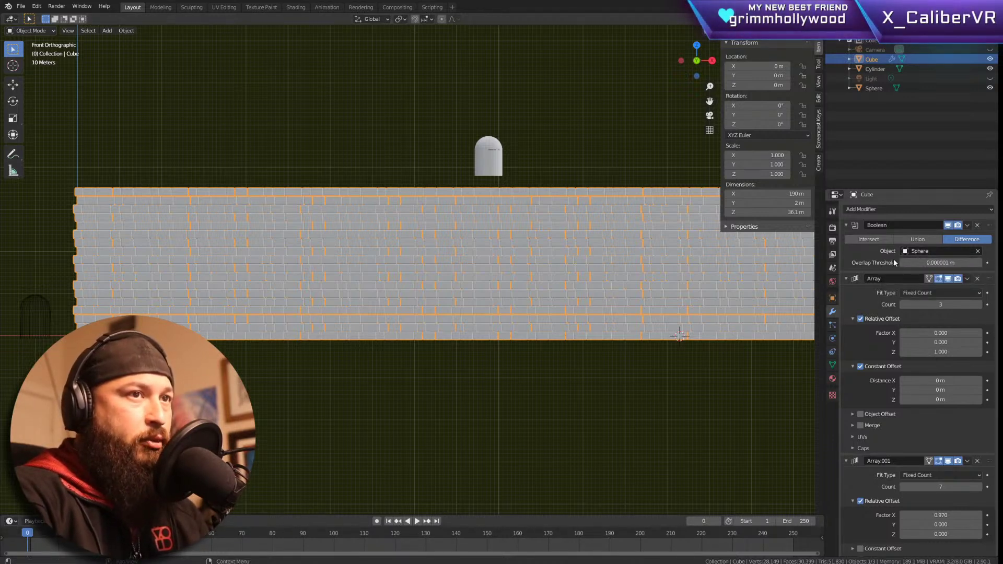
{"action": "left_click", "coordinate": [32, 324]}
{"action": "key", "text": "g"}
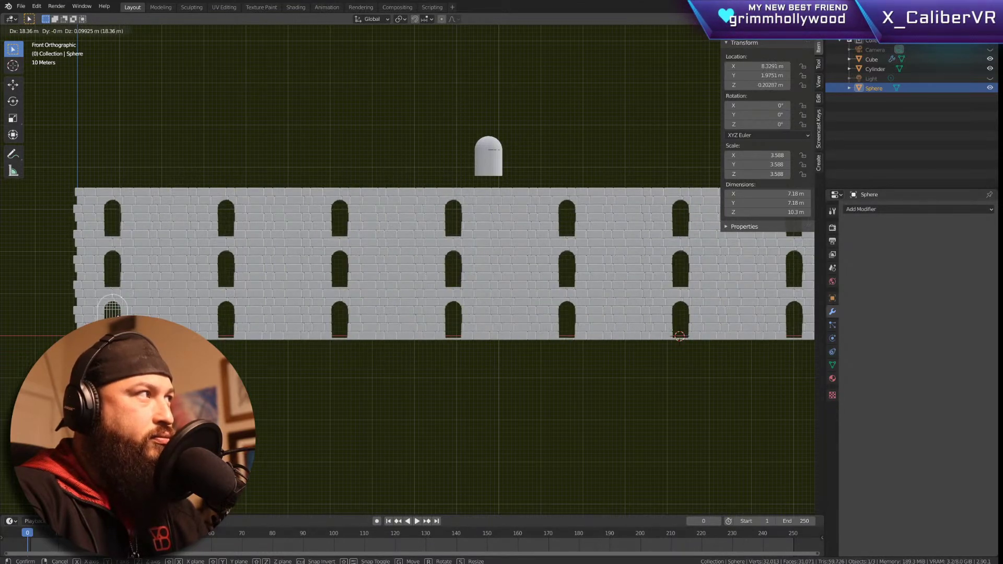
{"action": "left_click", "coordinate": [63, 274]}
{"action": "left_click", "coordinate": [63, 274]}
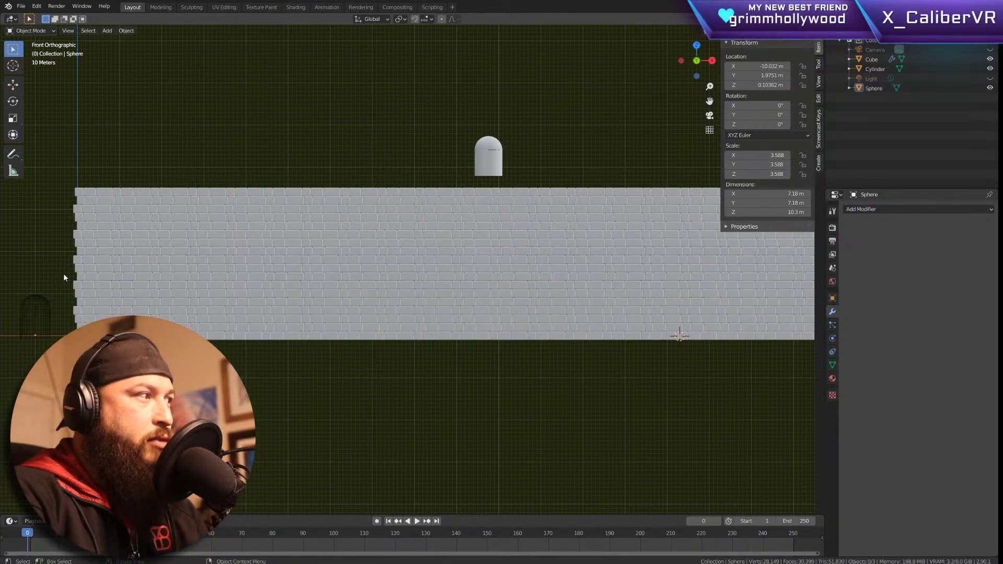
{"action": "left_click", "coordinate": [159, 277]}
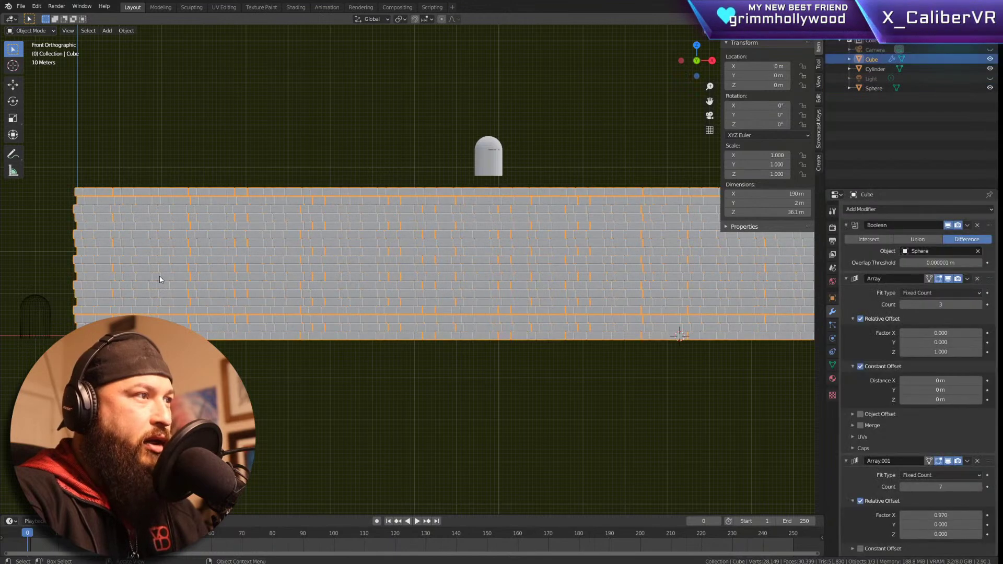
{"action": "left_click", "coordinate": [25, 310]}
{"action": "key", "text": "g"}
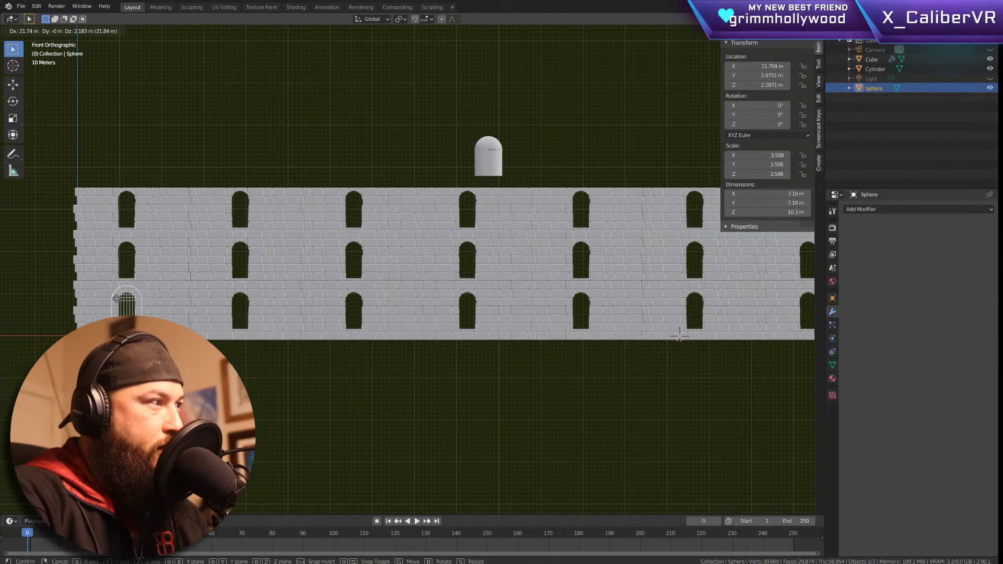
{"action": "right_click", "coordinate": [117, 301]}
{"action": "left_click", "coordinate": [256, 270]}
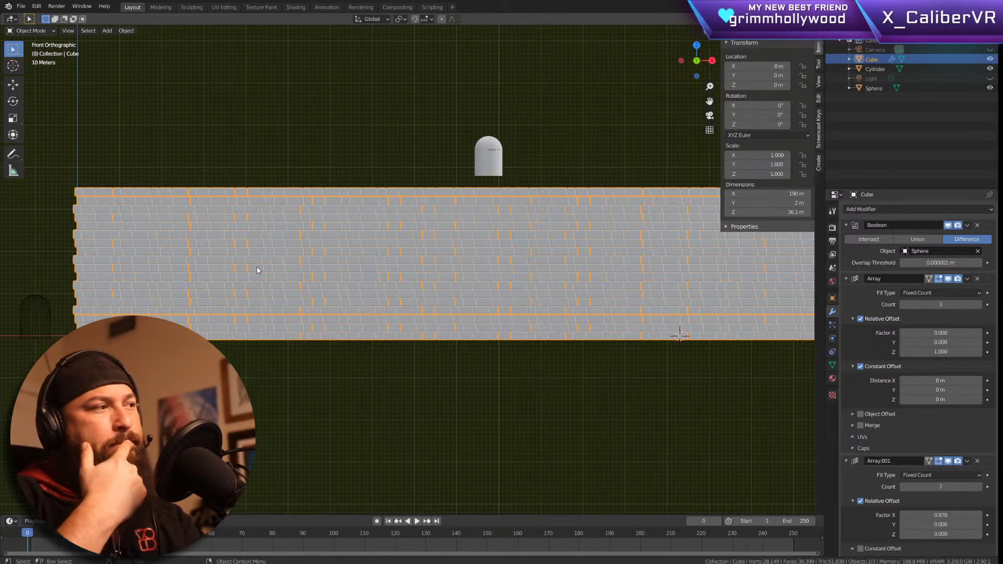
Step: Move the arched cutter into the first section of the wall, to about X 11.3 m and Z 1.3 m
{"action": "left_click", "coordinate": [36, 309]}
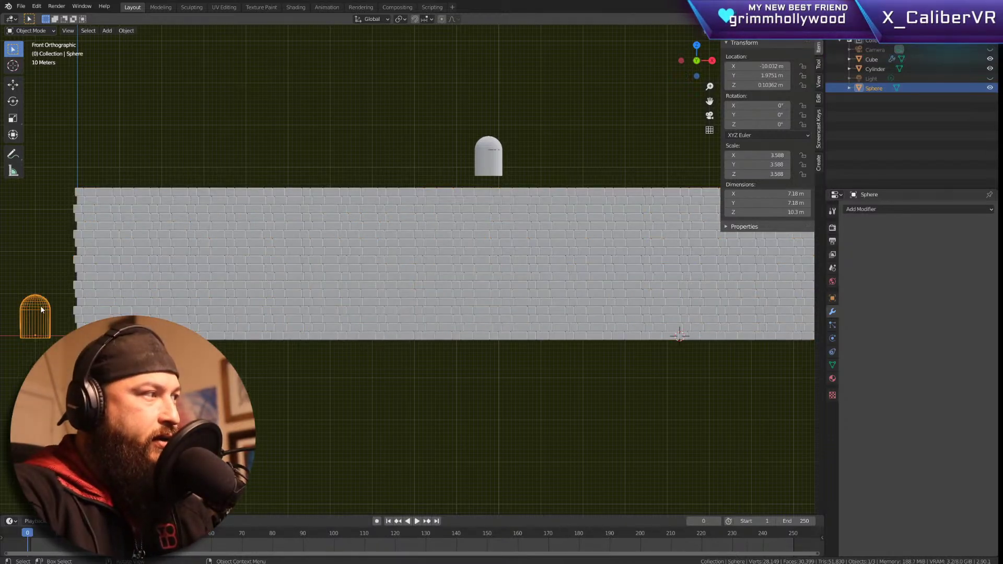
{"action": "key", "text": "g"}
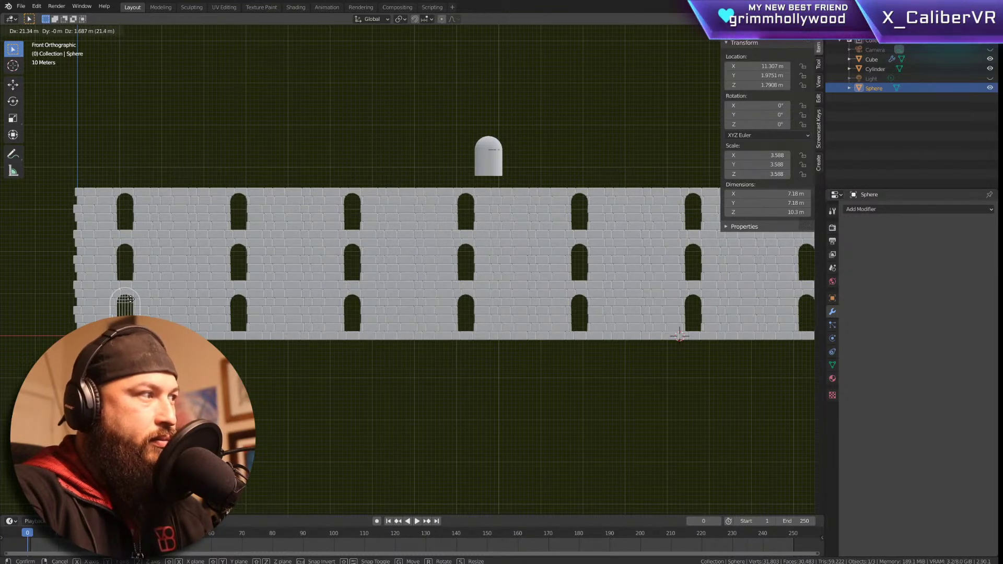
{"action": "left_click", "coordinate": [120, 301]}
Step: Centre the arched cutter across the wall's thickness by moving it along Y to about -0.2 m
{"action": "key", "text": "KP_7"}
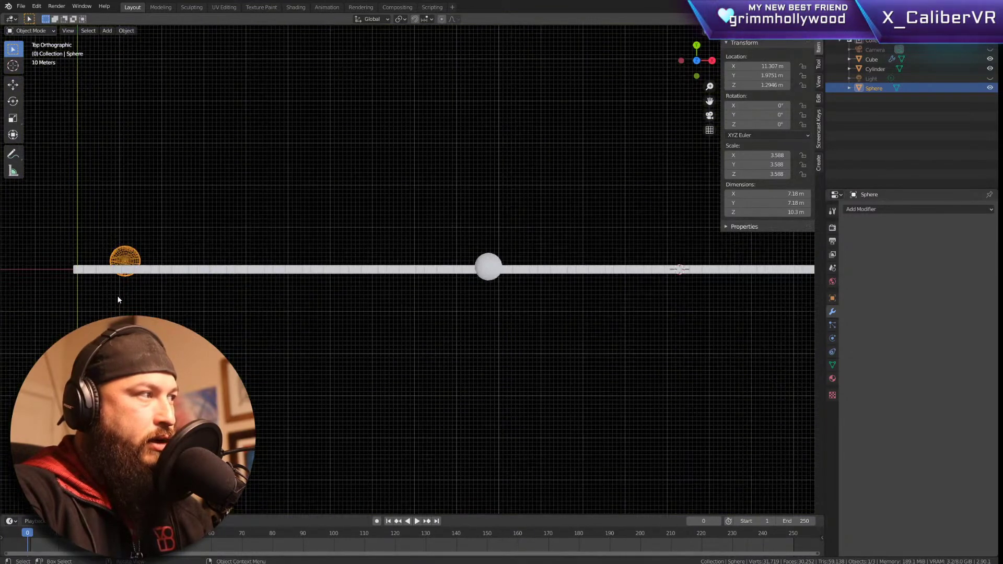
{"action": "key", "text": "g"}
{"action": "key", "text": "x"}
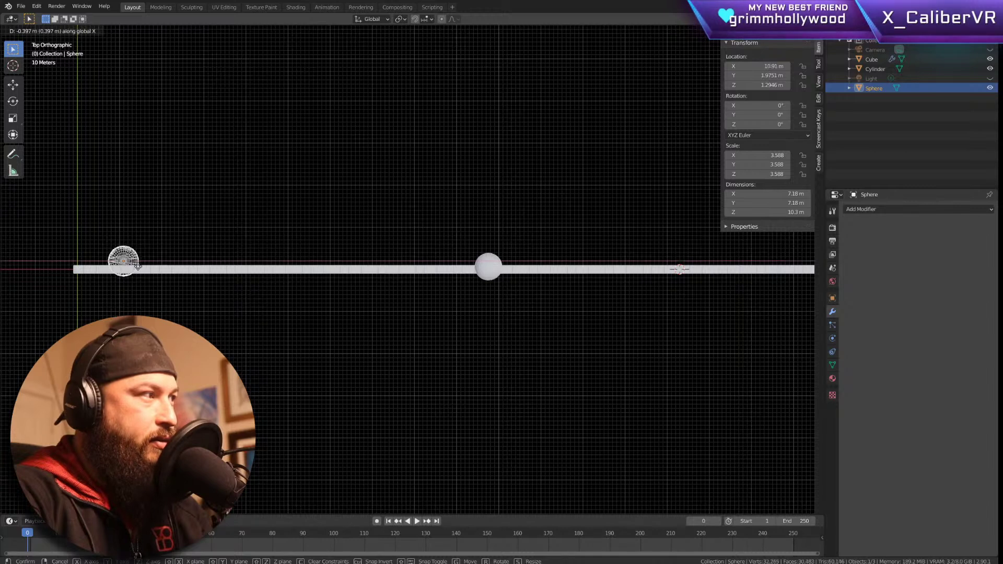
{"action": "key", "text": "y"}
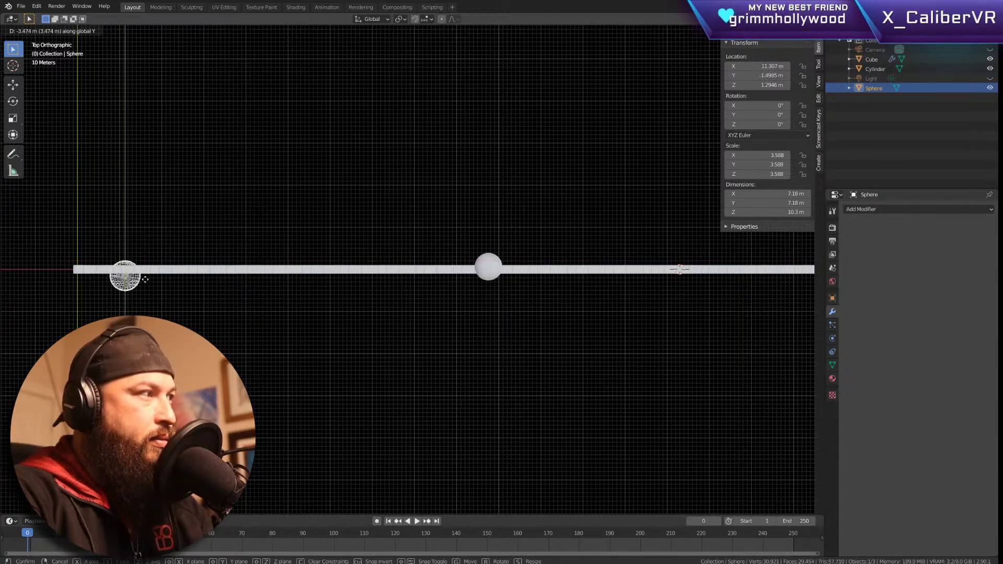
{"action": "left_click", "coordinate": [147, 273]}
{"action": "key", "text": "KP_1"}
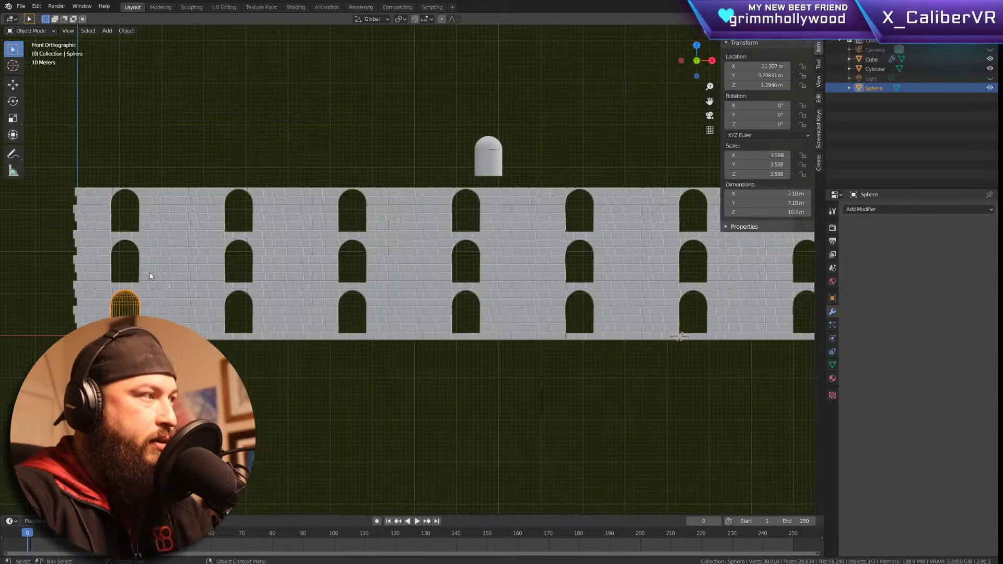
Step: Review the repeated arched openings, and move the cutter out beside the wall to about X -9.1 m and Z 1.8 m
{"action": "left_click", "coordinate": [221, 115]}
{"action": "middle_click_drag", "start_coordinate": [576, 320], "coordinate": [495, 393], "text": "shift"}
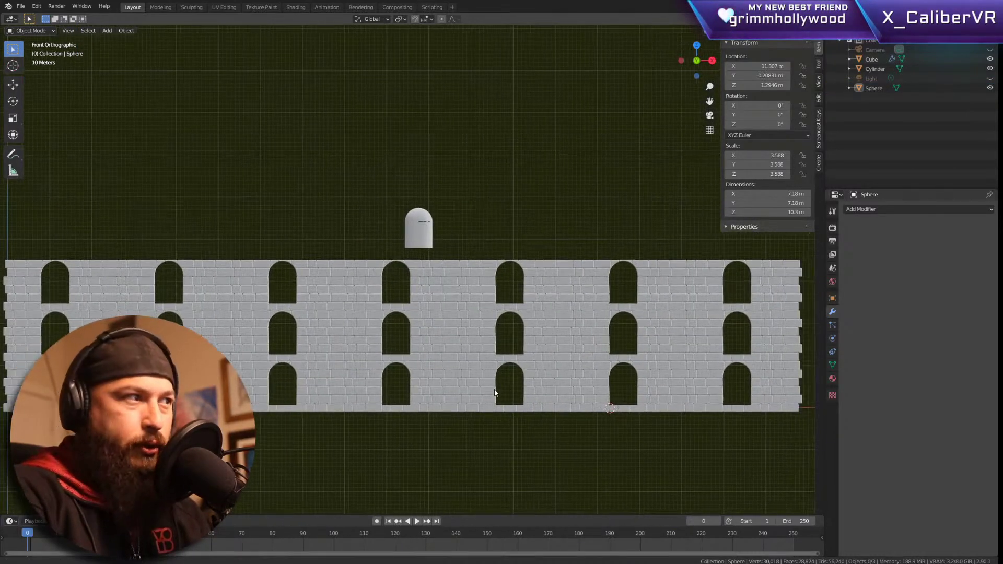
{"action": "scroll", "coordinate": [495, 392], "scroll_direction": "down", "scroll_amount": 1}
{"action": "middle_click_drag", "start_coordinate": [434, 343], "coordinate": [443, 325], "text": "shift"}
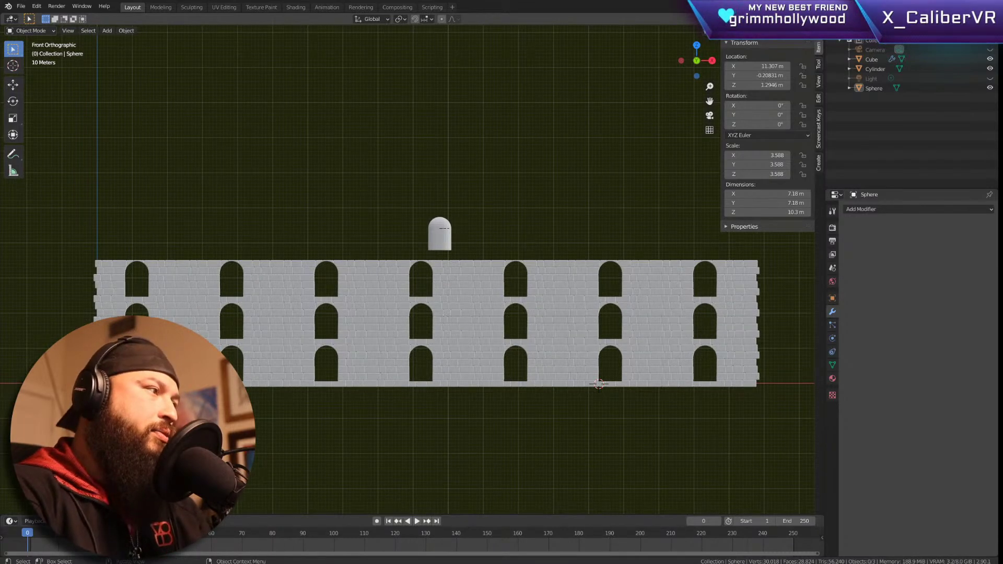
{"action": "key", "text": "g"}
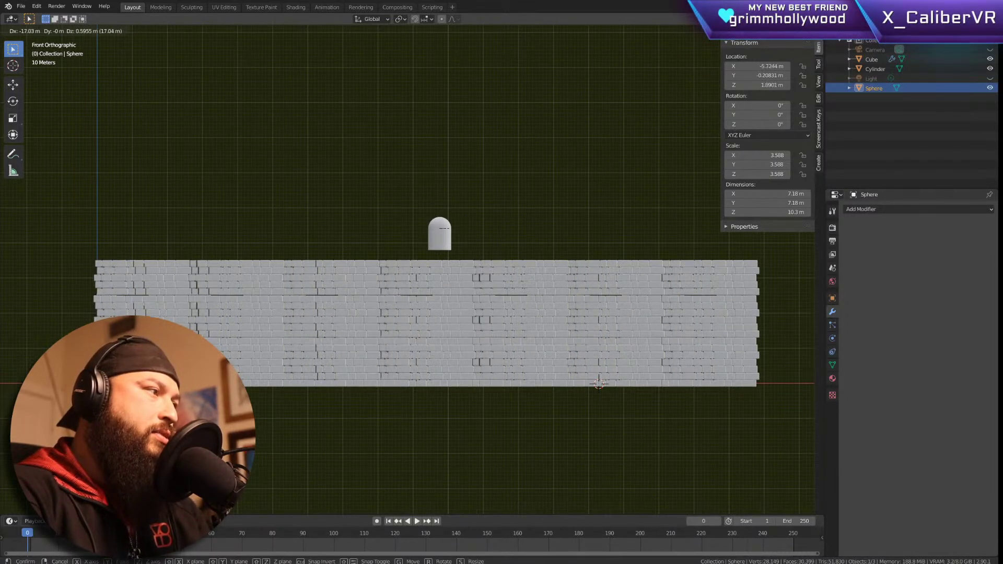
{"action": "key", "text": "Return"}
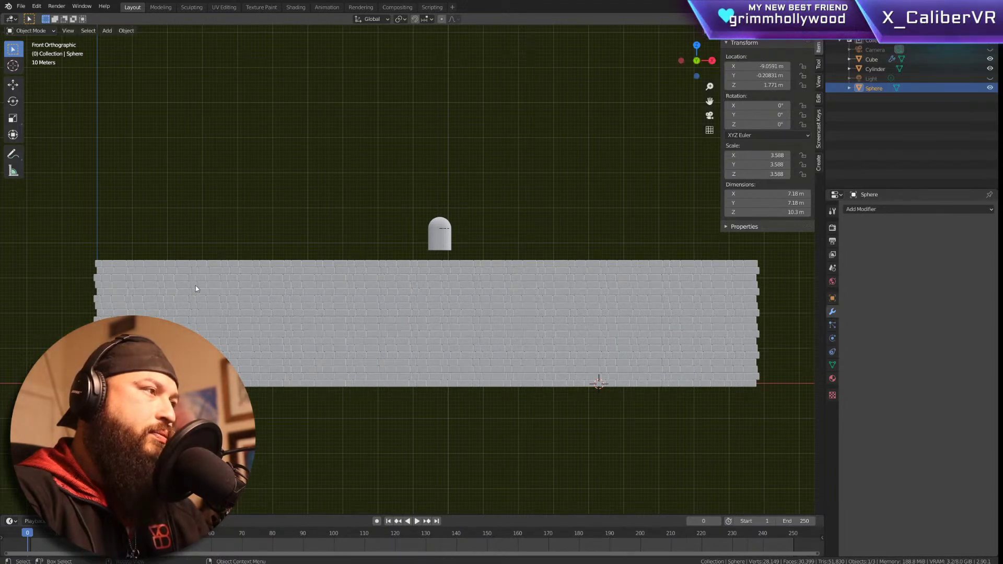
Step: Remove the Boolean modifier from the wall and apply both of its Array modifiers
{"action": "left_click", "coordinate": [447, 294]}
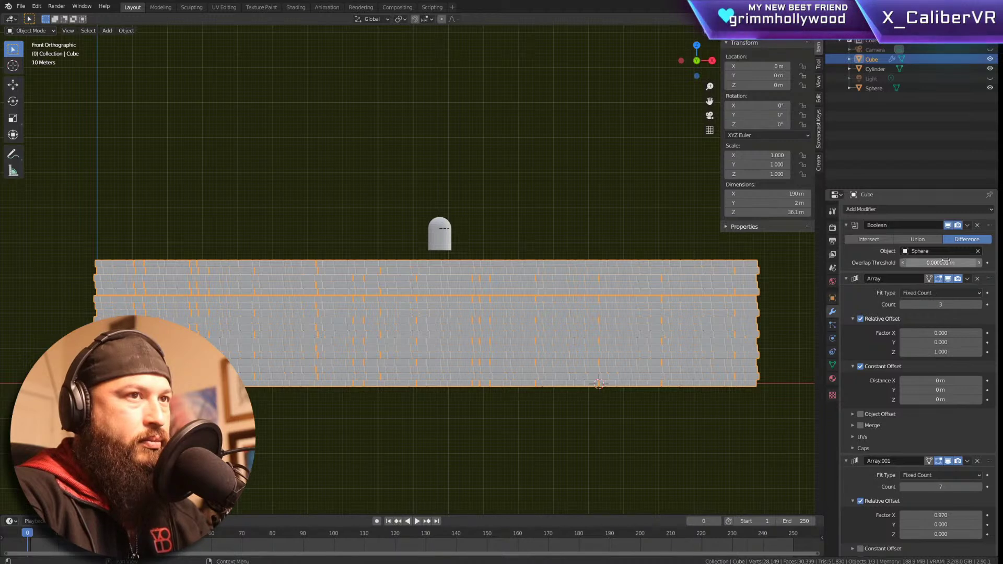
{"action": "left_click", "coordinate": [977, 226]}
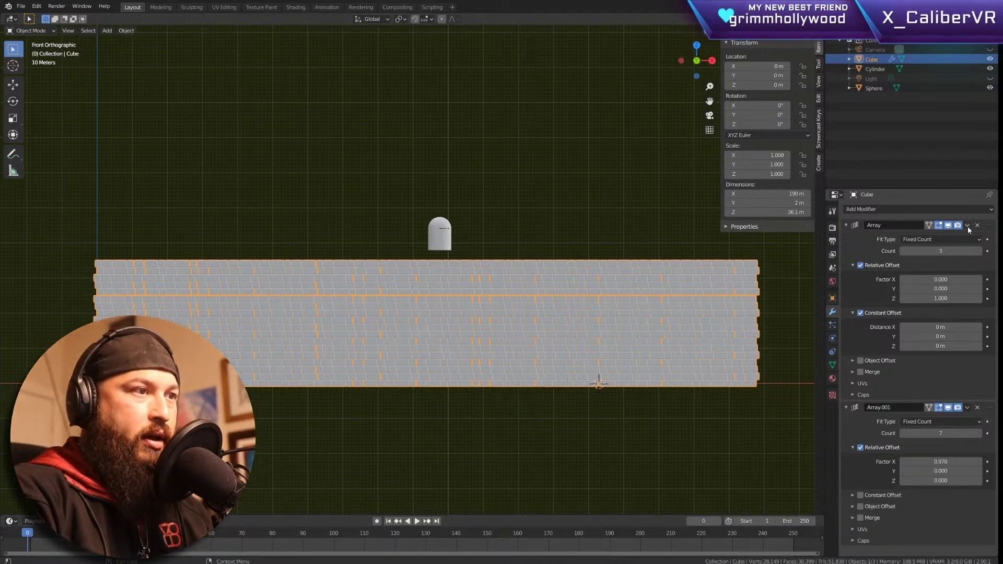
{"action": "left_click", "coordinate": [967, 227]}
{"action": "left_click", "coordinate": [965, 235]}
{"action": "left_click", "coordinate": [968, 226]}
{"action": "left_click", "coordinate": [964, 235]}
{"action": "left_click", "coordinate": [254, 240]}
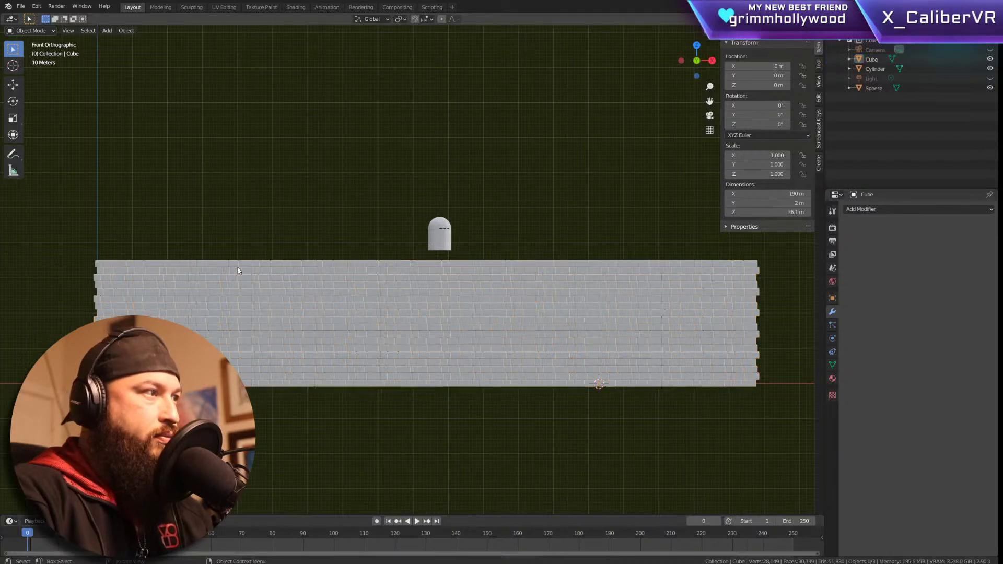
Step: Add a new Boolean modifier to the brick wall
{"action": "left_click", "coordinate": [321, 305]}
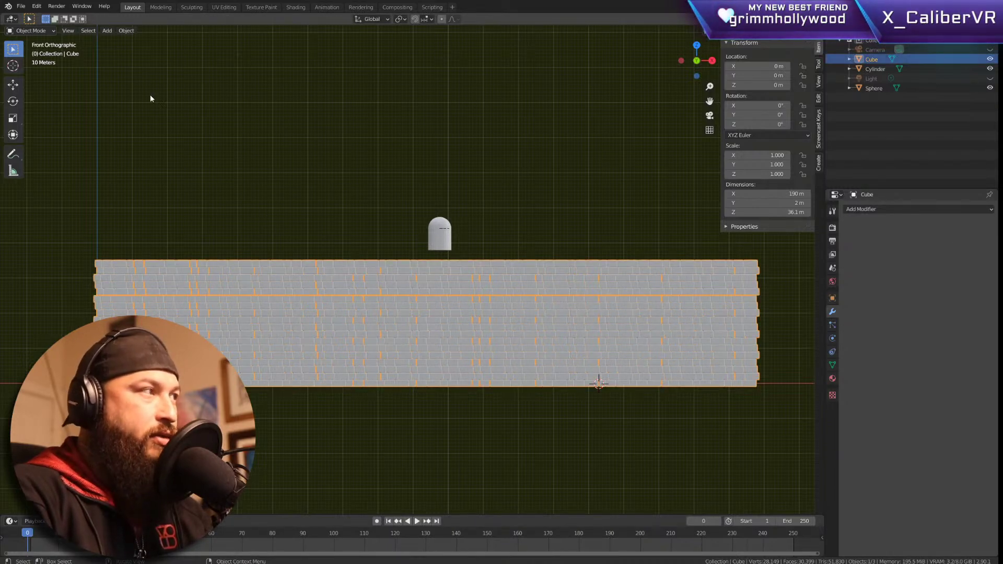
{"action": "left_click", "coordinate": [882, 210]}
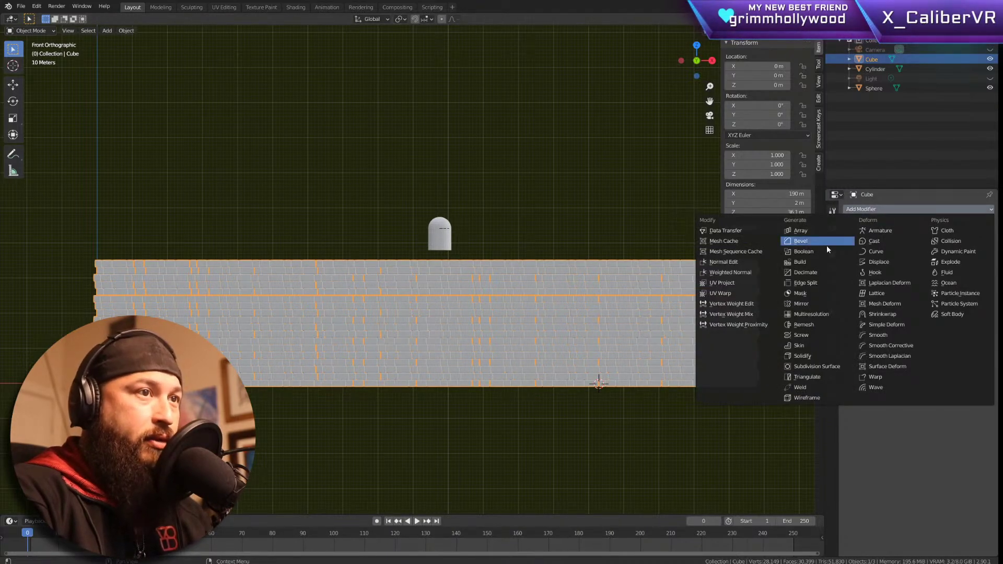
{"action": "left_click", "coordinate": [815, 251]}
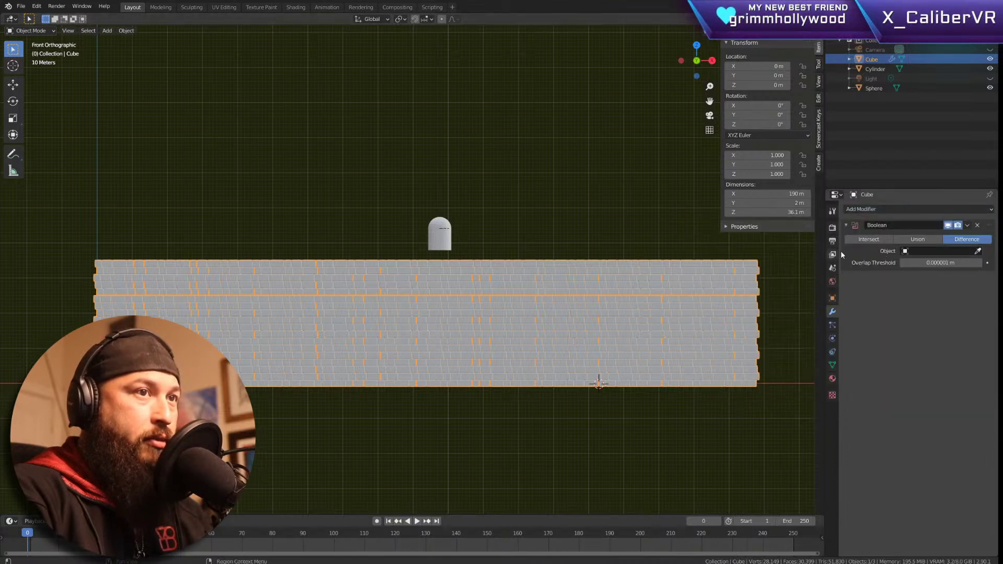
Step: Set the movable arched cutter as the Boolean's object and move it into the wall at about X 121.7 m, Z 17.8 m
{"action": "left_click", "coordinate": [978, 251]}
{"action": "left_click", "coordinate": [439, 224]}
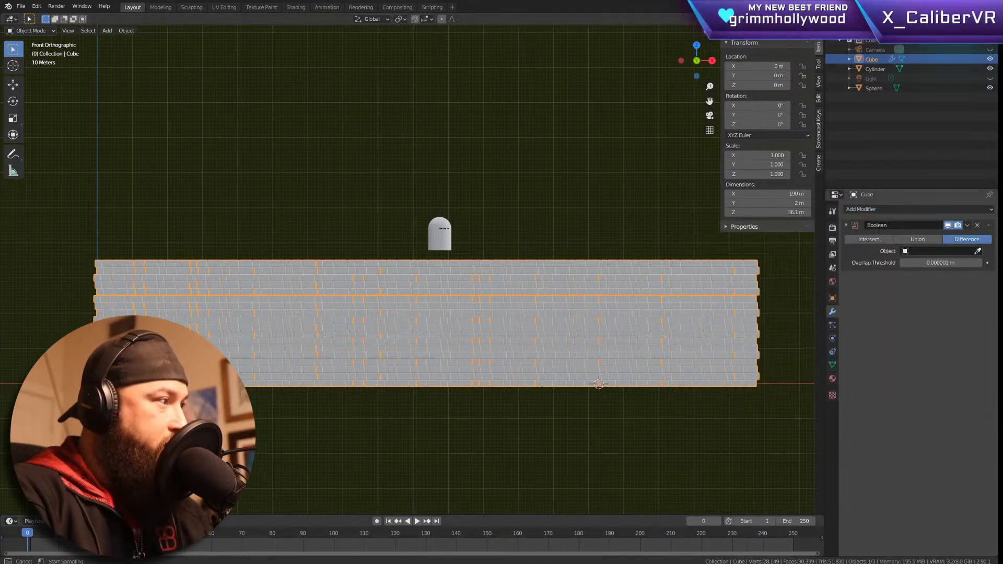
{"action": "left_click", "coordinate": [64, 323]}
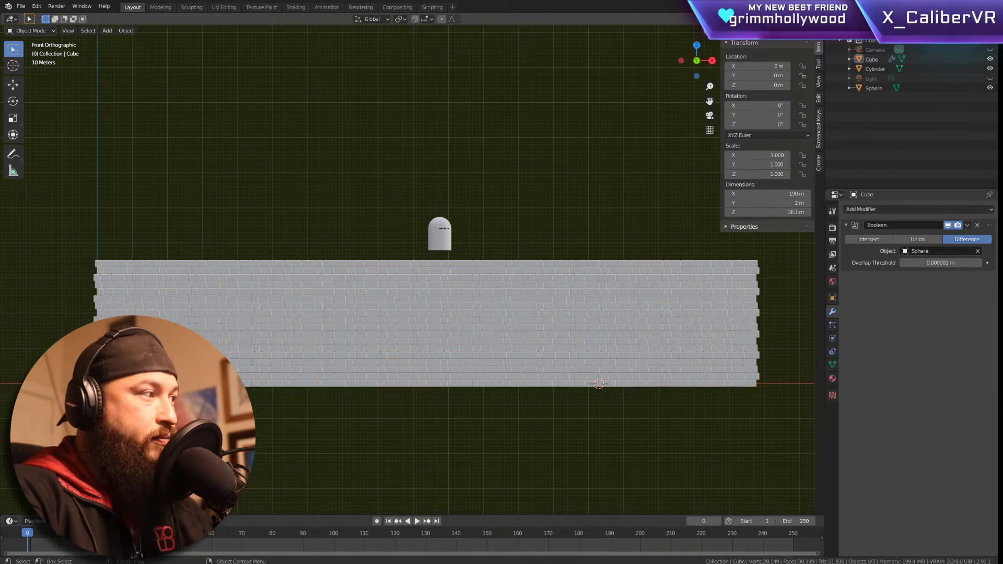
{"action": "left_click", "coordinate": [79, 355]}
{"action": "key", "text": "g"}
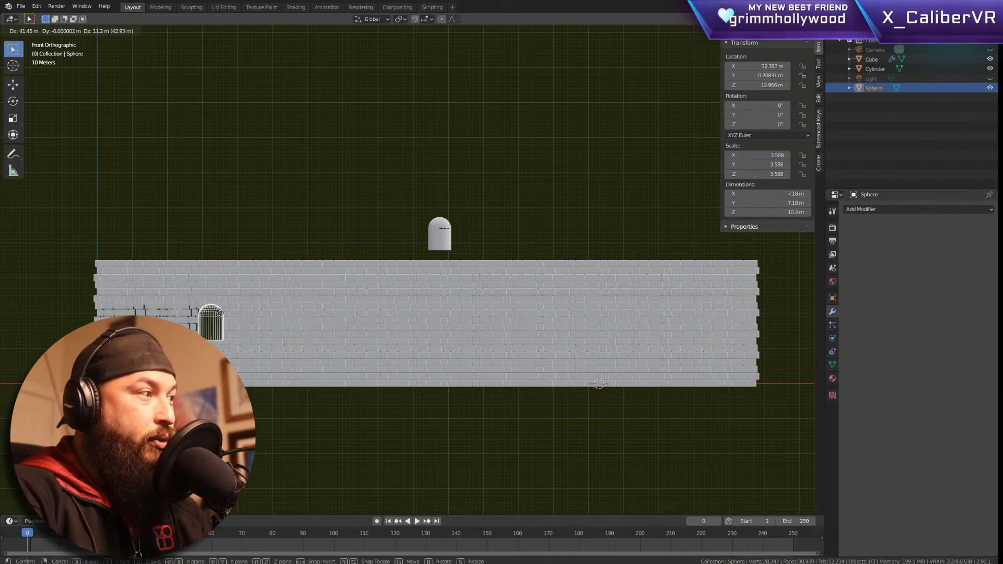
{"action": "left_click", "coordinate": [234, 315]}
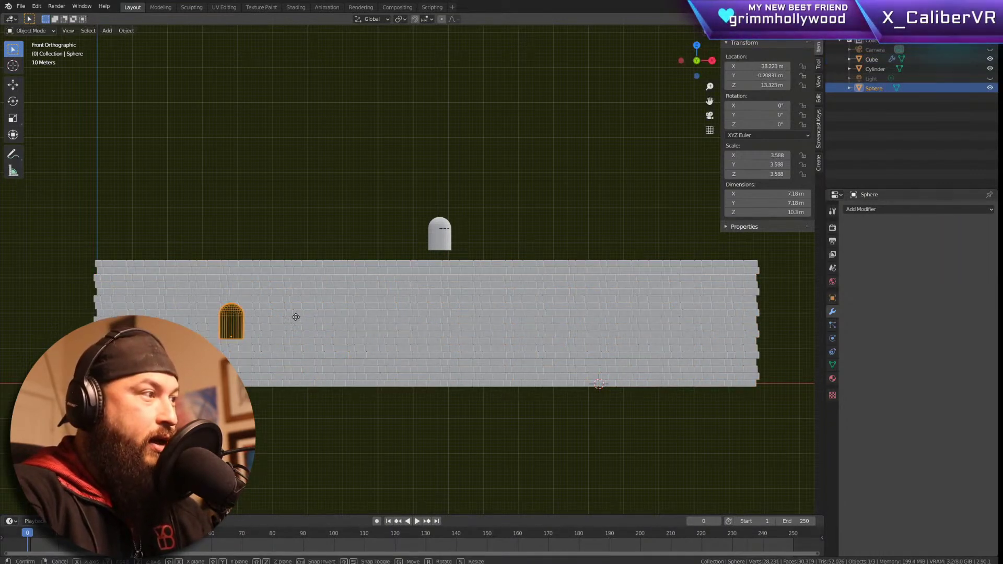
{"action": "key", "text": "g"}
{"action": "left_click", "coordinate": [573, 307]}
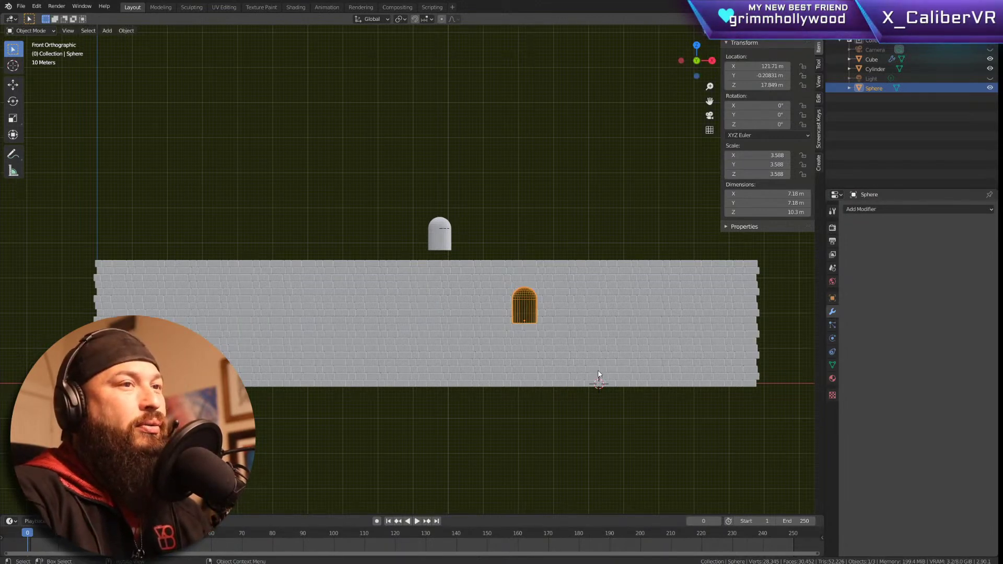
Step: Delete the leftover arched object above the wall and move the cutter clear above the wall to about X 118 m, Z 42.9 m
{"action": "left_click_drag", "start_coordinate": [482, 194], "coordinate": [408, 251]}
{"action": "key", "text": "Delete"}
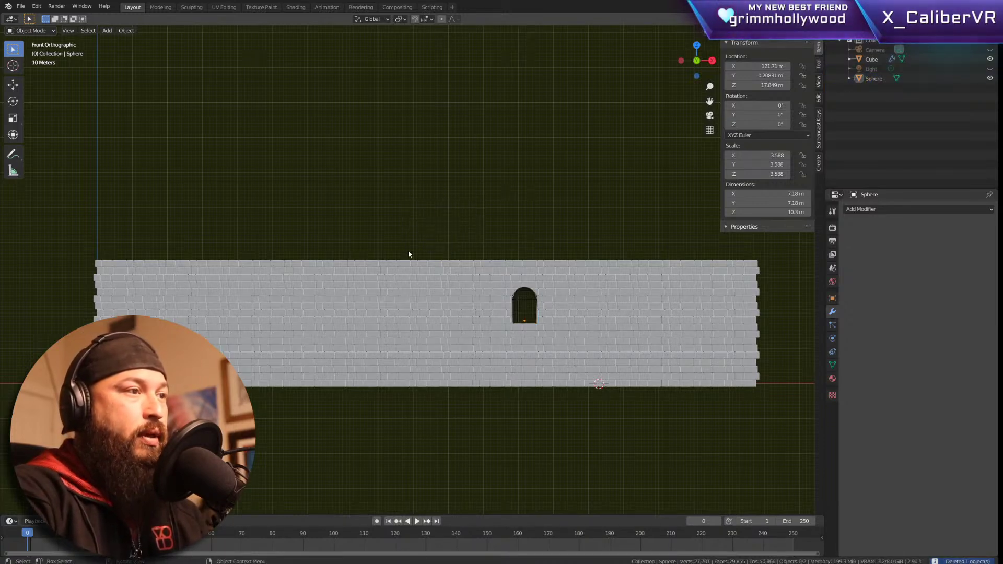
{"action": "left_click", "coordinate": [526, 301]}
{"action": "key", "text": "g"}
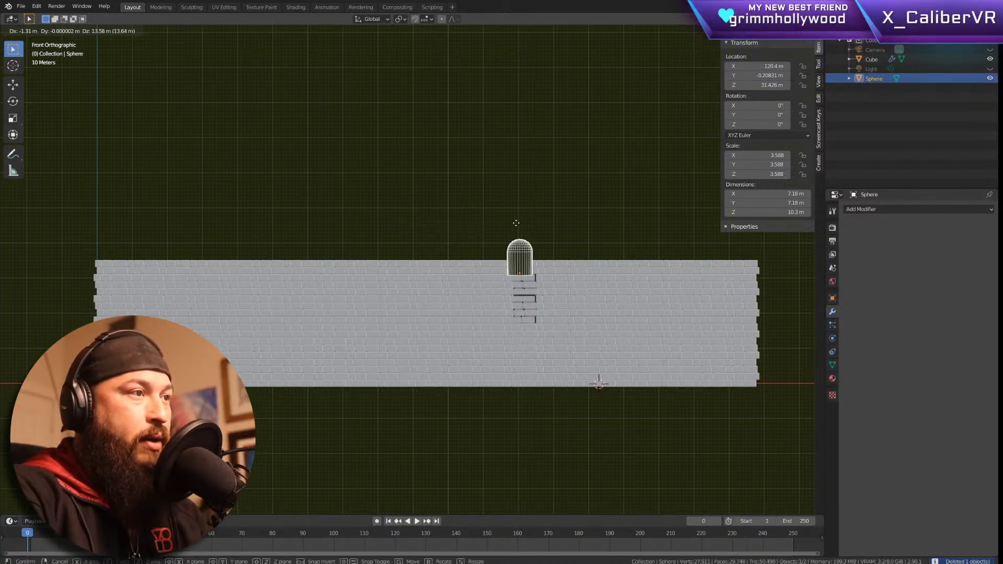
{"action": "left_click", "coordinate": [519, 221]}
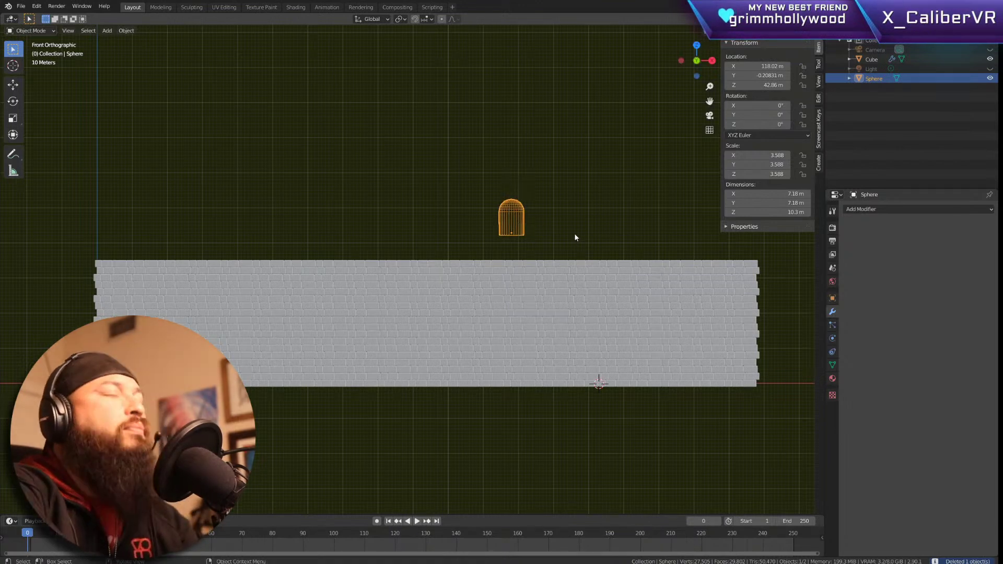
Step: Duplicate the arch inside the cutter's mesh and shift the copy along X to a local median of about -10.2 m
{"action": "key", "text": "Tab"}
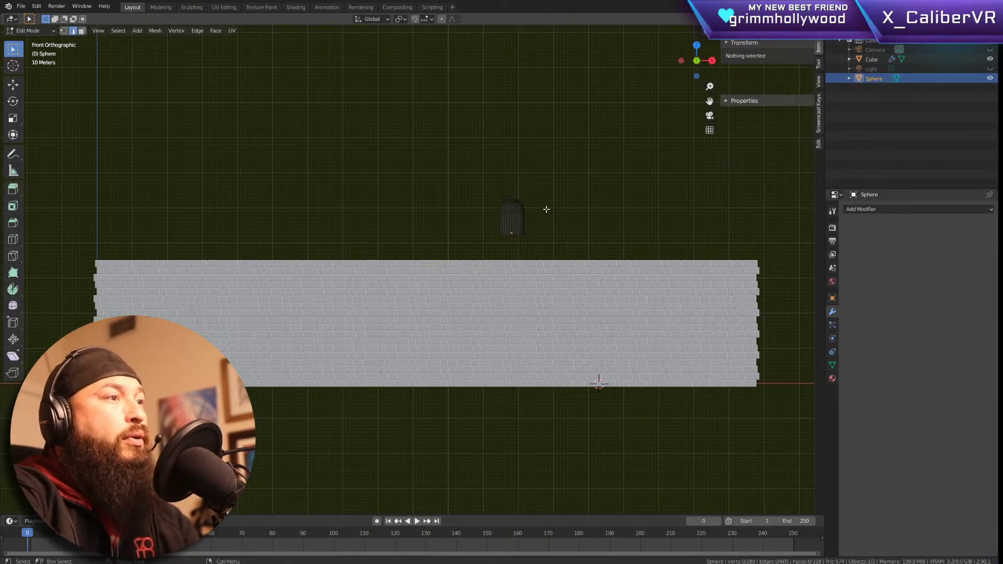
{"action": "left_click_drag", "start_coordinate": [547, 209], "coordinate": [465, 240]}
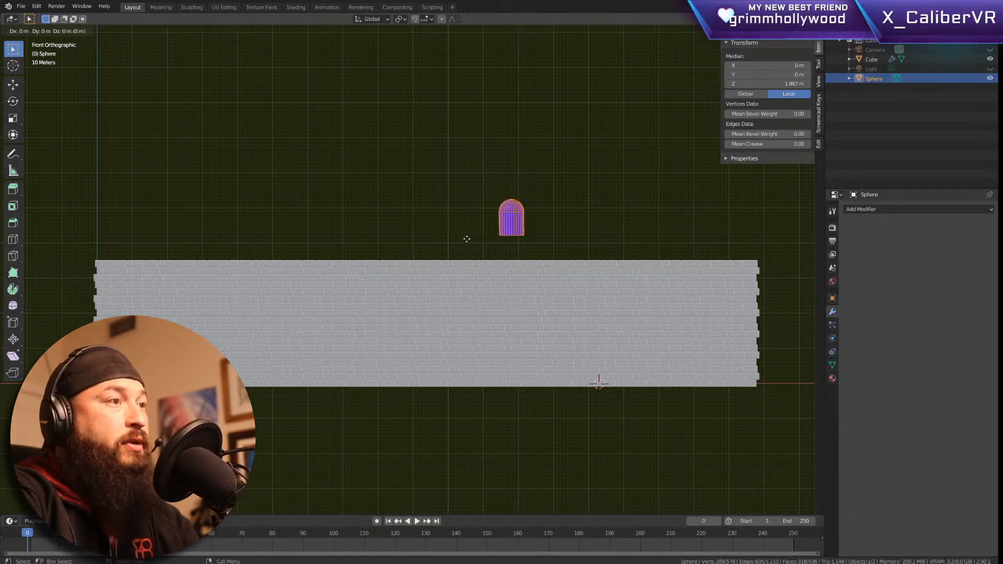
{"action": "key", "text": "x"}
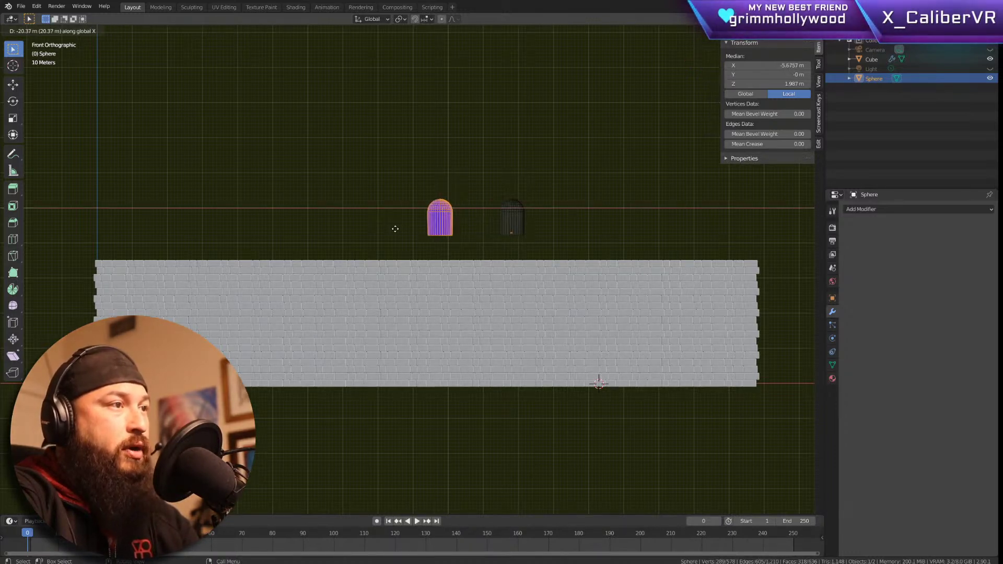
{"action": "left_click", "coordinate": [338, 226]}
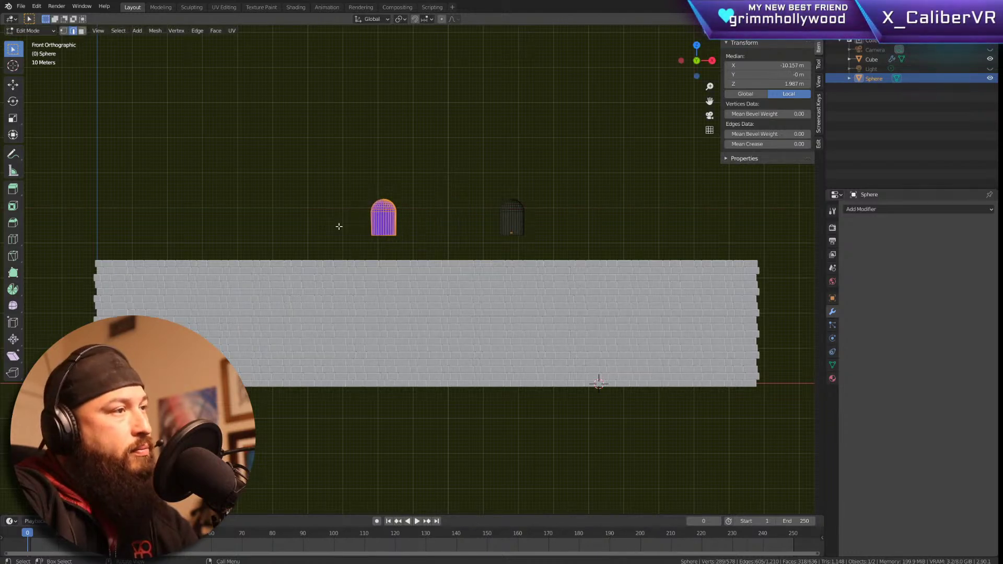
Step: Duplicate both arches within the cutter mesh, shift the pair along X to a local median of about -24.8 m, and return to Object Mode
{"action": "left_click", "coordinate": [340, 176]}
{"action": "left_click_drag", "start_coordinate": [341, 177], "coordinate": [543, 243]}
{"action": "key", "text": "g"}
{"action": "key", "text": "x"}
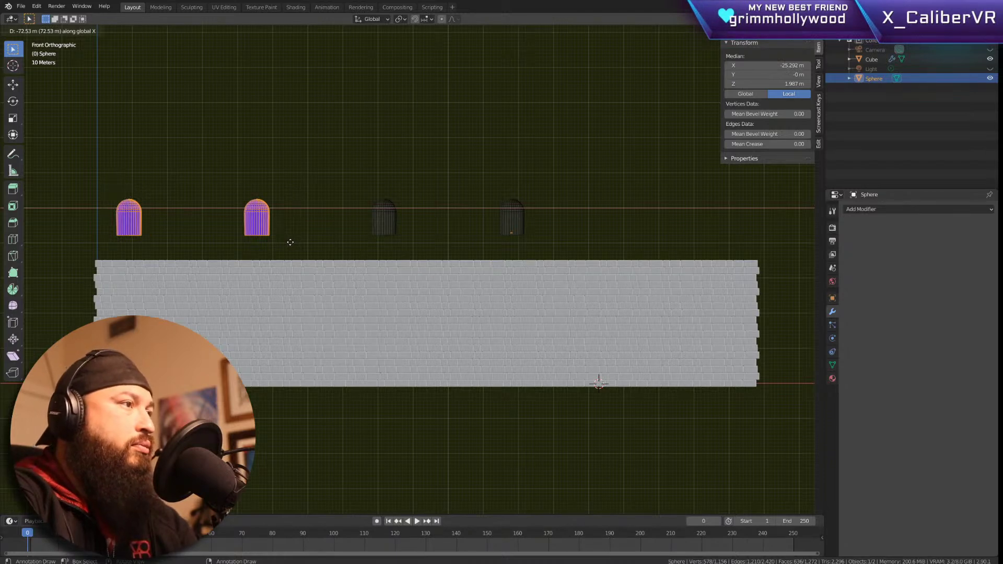
{"action": "left_click", "coordinate": [296, 242]}
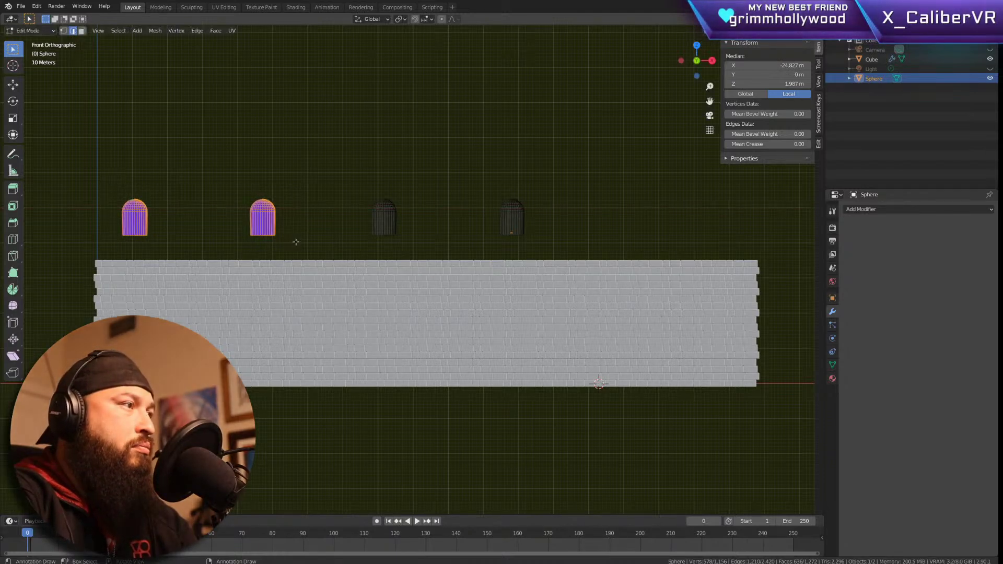
{"action": "left_click", "coordinate": [320, 152]}
{"action": "left_click_drag", "start_coordinate": [597, 177], "coordinate": [80, 249]}
{"action": "key", "text": "Tab"}
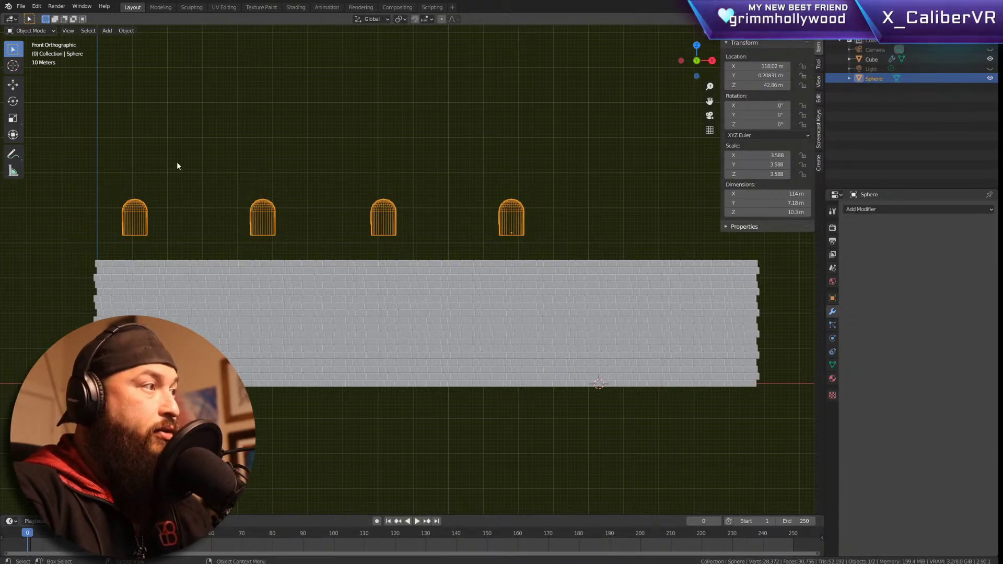
Step: Move the four-arch cutter down into the wall to about X 143.6 m, Z 3.4 m
{"action": "left_click", "coordinate": [149, 214]}
{"action": "left_click", "coordinate": [135, 215]}
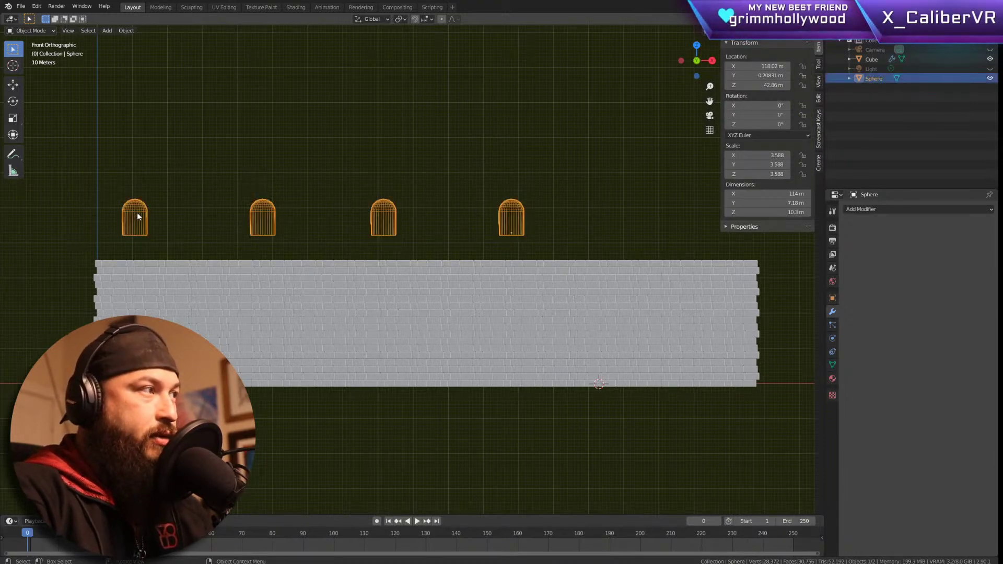
{"action": "key", "text": "g"}
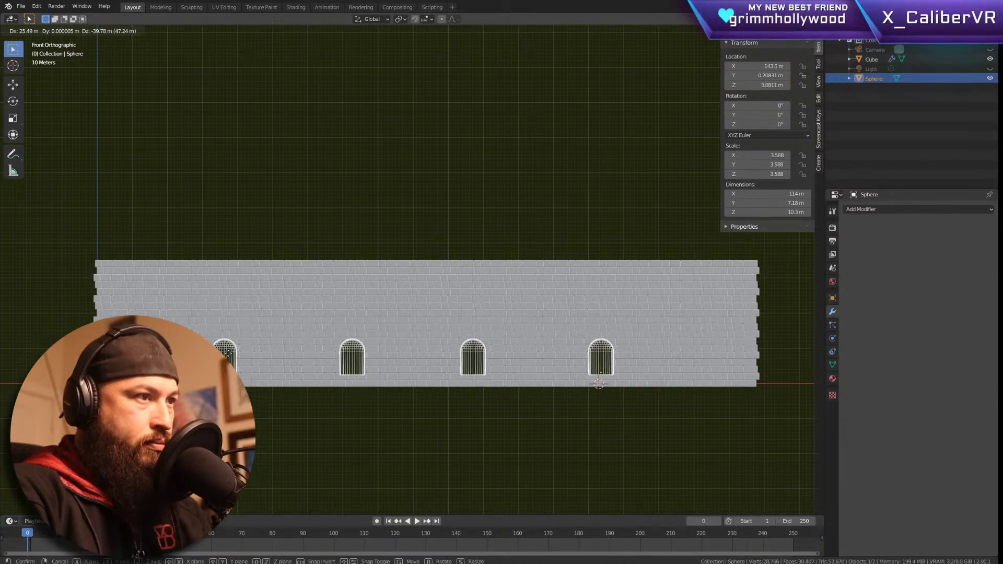
{"action": "left_click", "coordinate": [229, 354]}
{"action": "key", "text": "s"}
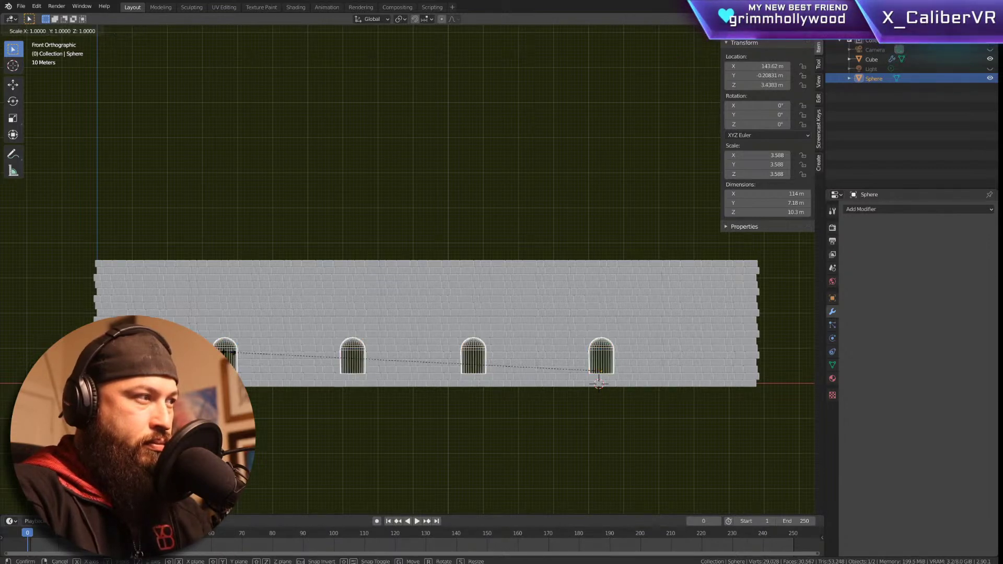
{"action": "right_click", "coordinate": [228, 354]}
{"action": "left_click", "coordinate": [365, 208]}
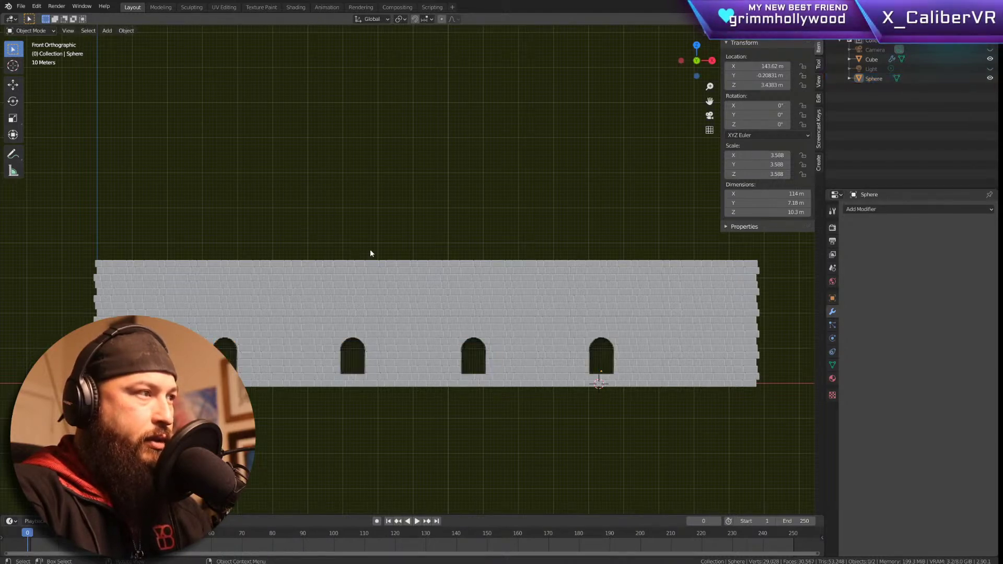
Step: Examine the arched openings cut into the bricks, up close and across the whole wall
{"action": "scroll", "coordinate": [524, 402], "scroll_direction": "up", "scroll_amount": 3}
{"action": "scroll", "coordinate": [455, 376], "scroll_direction": "up", "scroll_amount": 3}
{"action": "scroll", "coordinate": [397, 340], "scroll_direction": "up", "scroll_amount": 3}
{"action": "scroll", "coordinate": [407, 328], "scroll_direction": "up", "scroll_amount": 1}
{"action": "scroll", "coordinate": [406, 328], "scroll_direction": "up", "scroll_amount": 1}
{"action": "middle_click_drag", "start_coordinate": [406, 328], "coordinate": [613, 429], "text": "shift"}
{"action": "scroll", "coordinate": [456, 291], "scroll_direction": "down", "scroll_amount": 2}
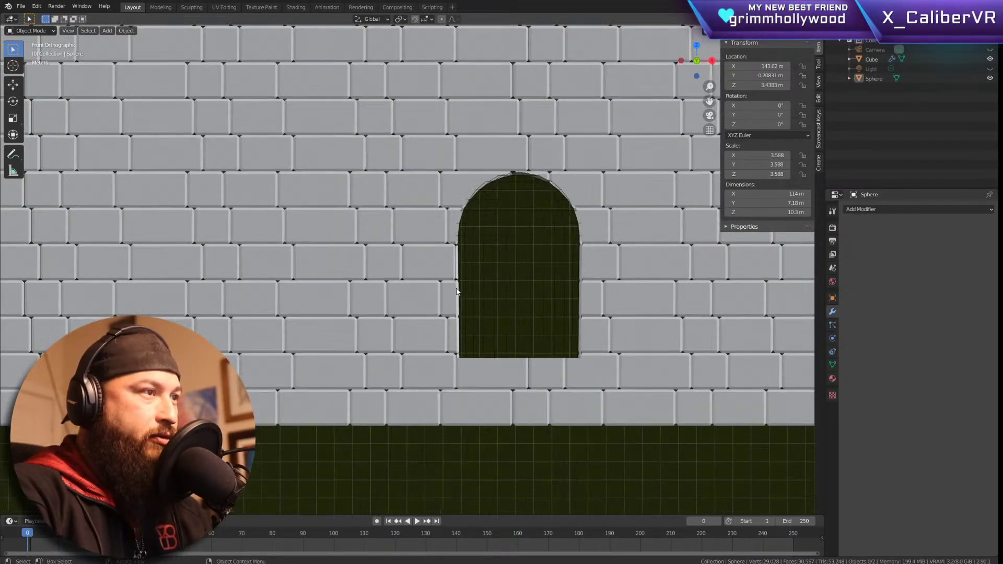
{"action": "scroll", "coordinate": [336, 302], "scroll_direction": "down", "scroll_amount": 9}
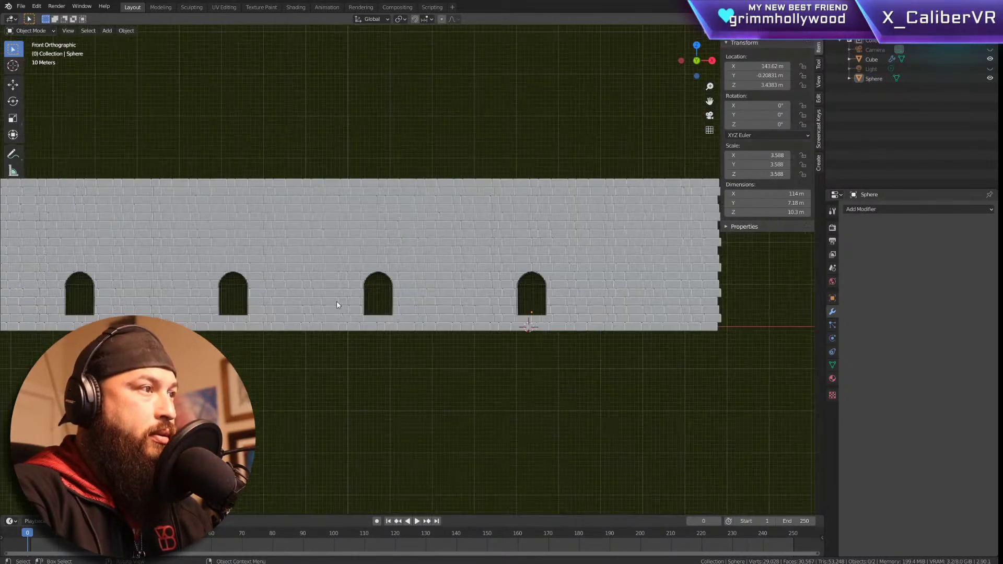
{"action": "middle_click_drag", "start_coordinate": [314, 301], "coordinate": [372, 294], "text": "shift"}
{"action": "scroll", "coordinate": [372, 294], "scroll_direction": "up", "scroll_amount": 1}
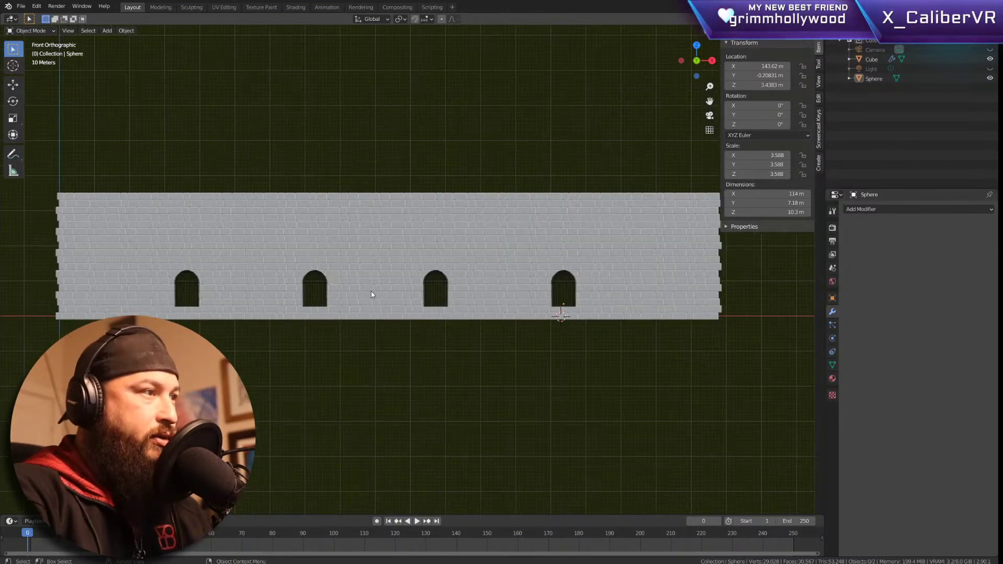
Step: Shift the four-arch cutter slightly within the wall to about X 141.2 m, Z 3.1 m
{"action": "left_click", "coordinate": [316, 293]}
{"action": "key", "text": "g"}
{"action": "left_click", "coordinate": [315, 293]}
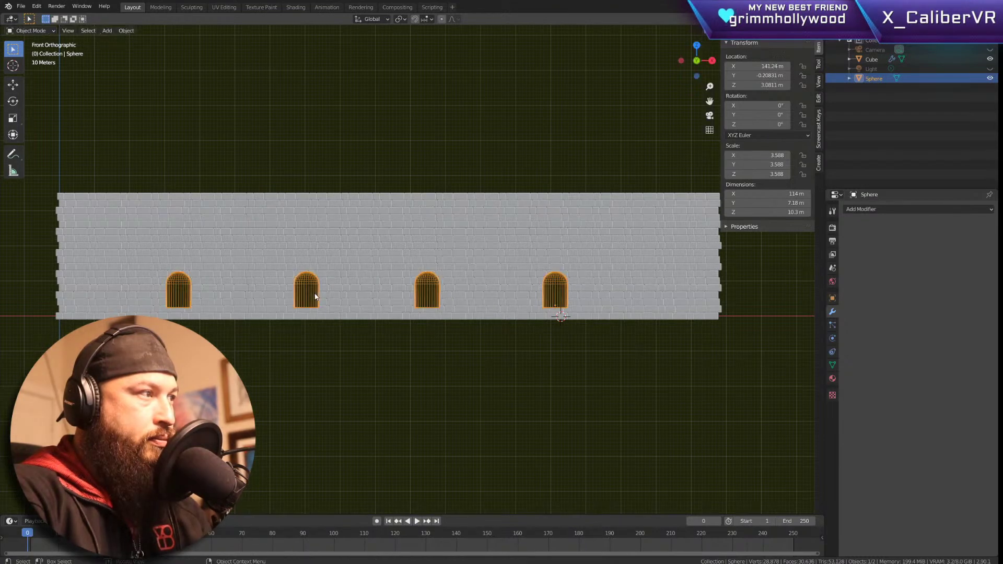
Step: Try moving the four-arch cutter freely up out of the wall from a perspective view, and undo the move
{"action": "middle_click_drag", "start_coordinate": [307, 348], "coordinate": [412, 340]}
{"action": "scroll", "coordinate": [412, 341], "scroll_direction": "up", "scroll_amount": 5}
{"action": "middle_click_drag", "start_coordinate": [471, 302], "coordinate": [511, 351]}
{"action": "scroll", "coordinate": [469, 294], "scroll_direction": "down", "scroll_amount": 5}
{"action": "key", "text": "g"}
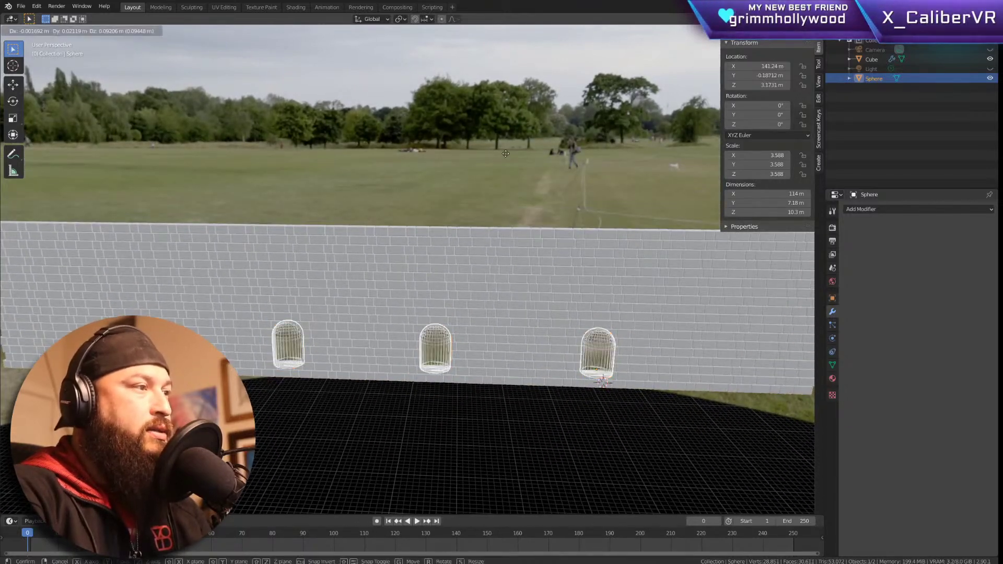
{"action": "left_click", "coordinate": [506, 157]}
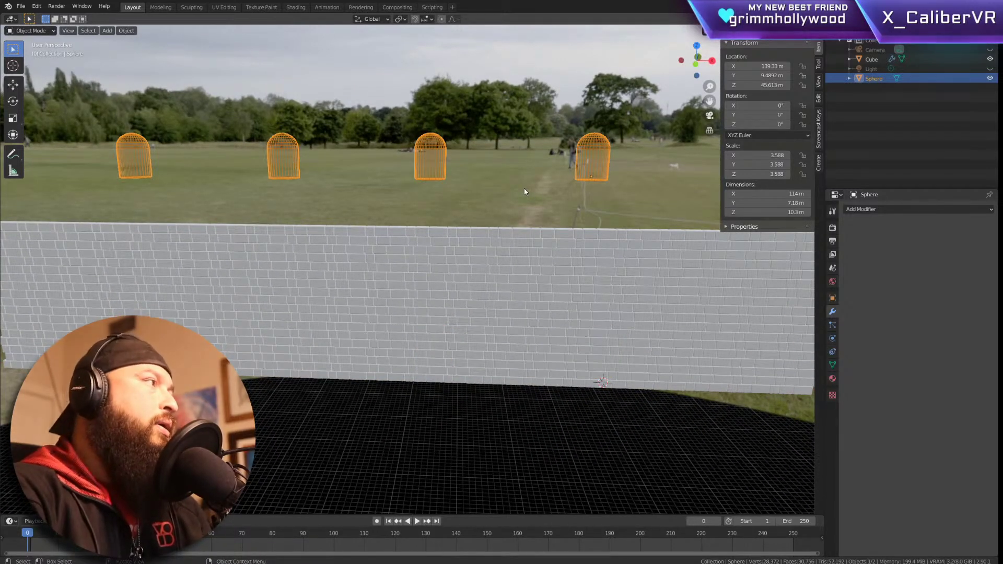
{"action": "key", "text": "ctrl+z"}
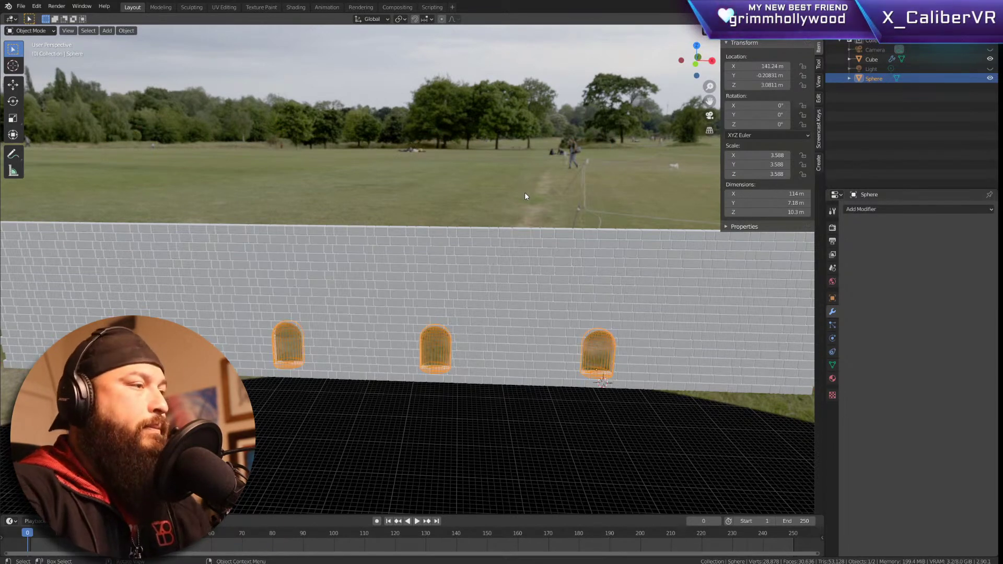
Step: Raise the four-arch cutter straight up along Z to about 46.9 m, clear of the wall
{"action": "key", "text": "g"}
{"action": "key", "text": "z"}
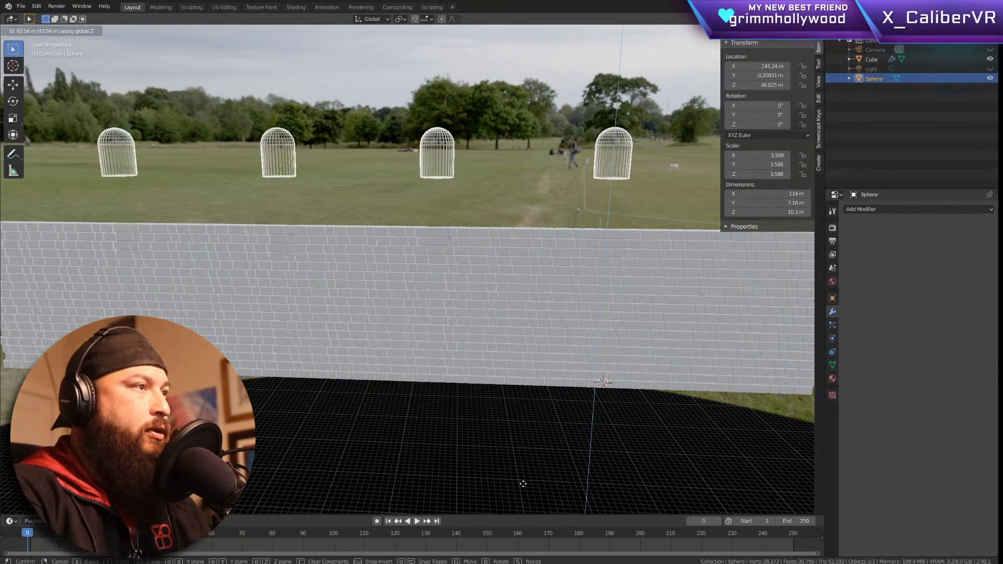
{"action": "key", "text": "Return"}
Step: Scale up only the arch nearest the cutter's origin within its mesh, making the cutter about 13.2 m tall overall
{"action": "key", "text": "Tab"}
{"action": "left_click", "coordinate": [611, 140]}
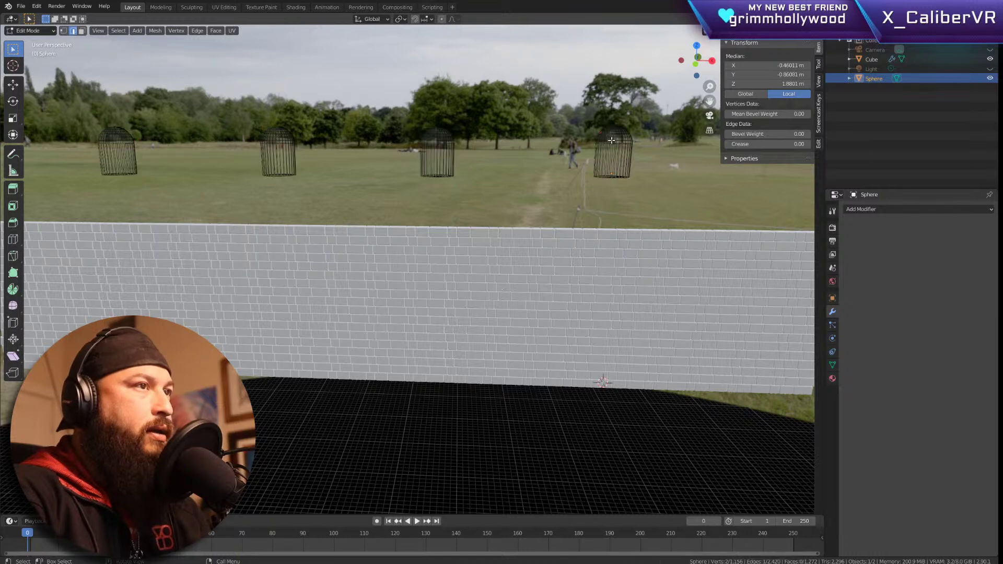
{"action": "key", "text": "l"}
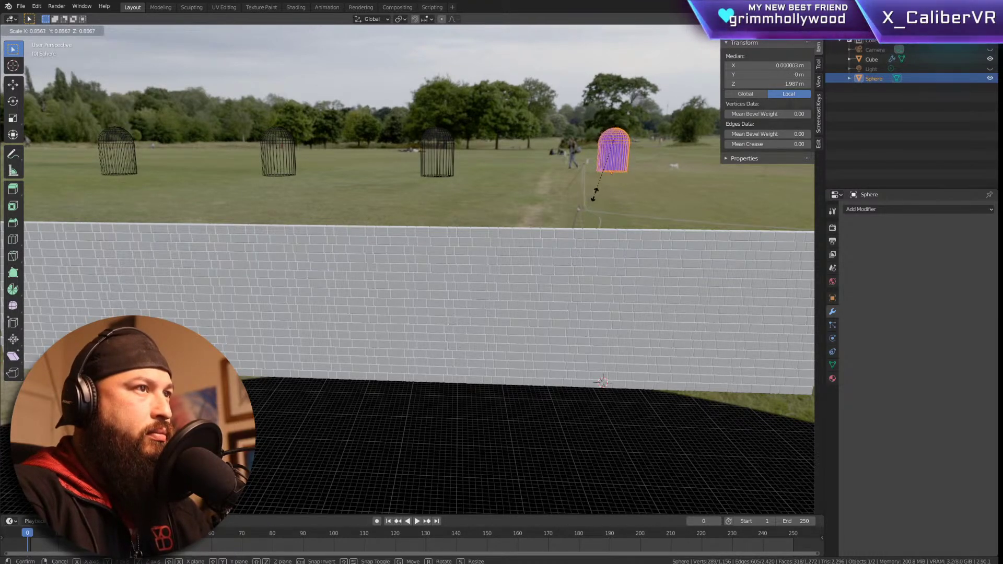
{"action": "left_click", "coordinate": [575, 218]}
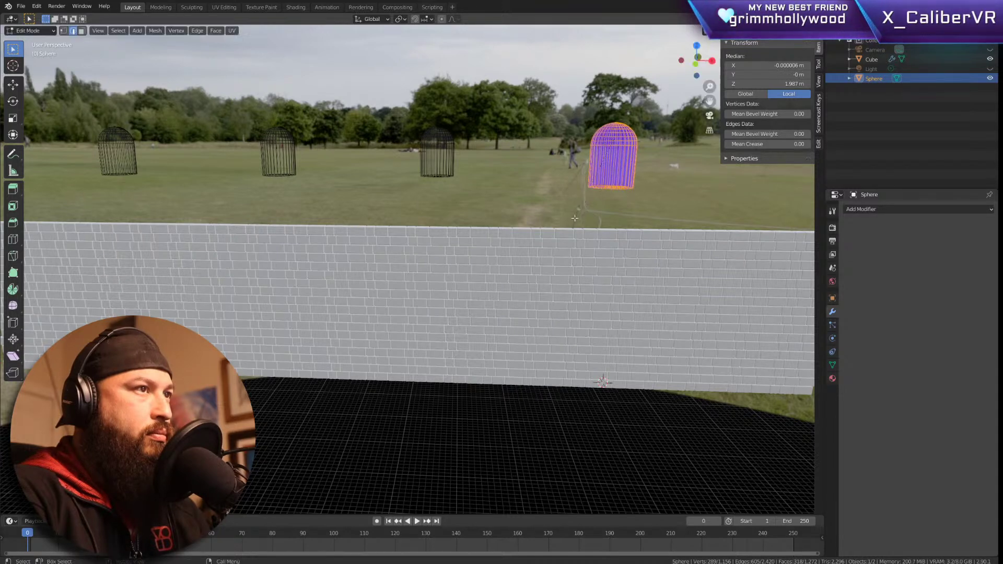
{"action": "key", "text": "Tab"}
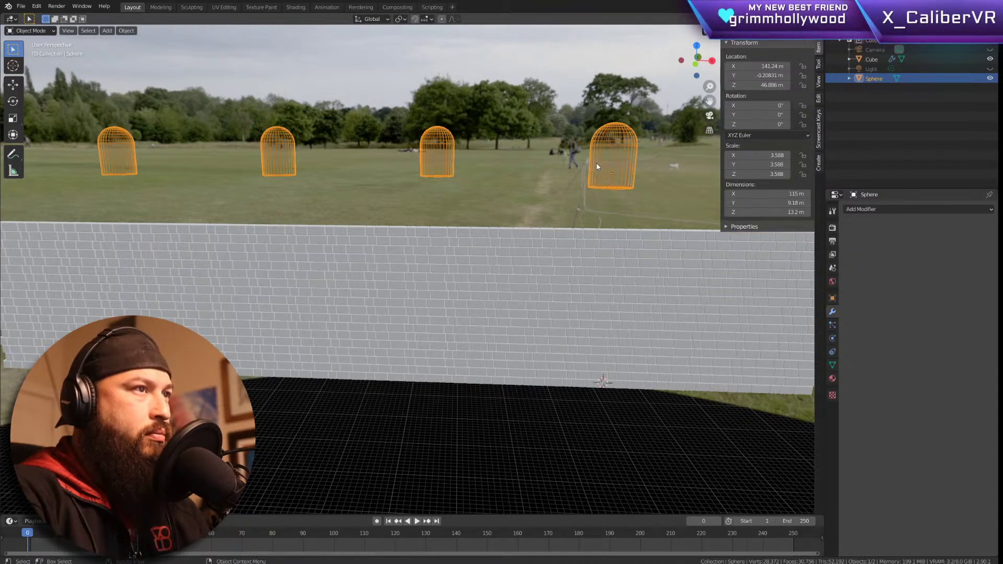
Step: Try the cutter with its enlarged arch in the wall by lowering it along Z, and undo the move
{"action": "key", "text": "g"}
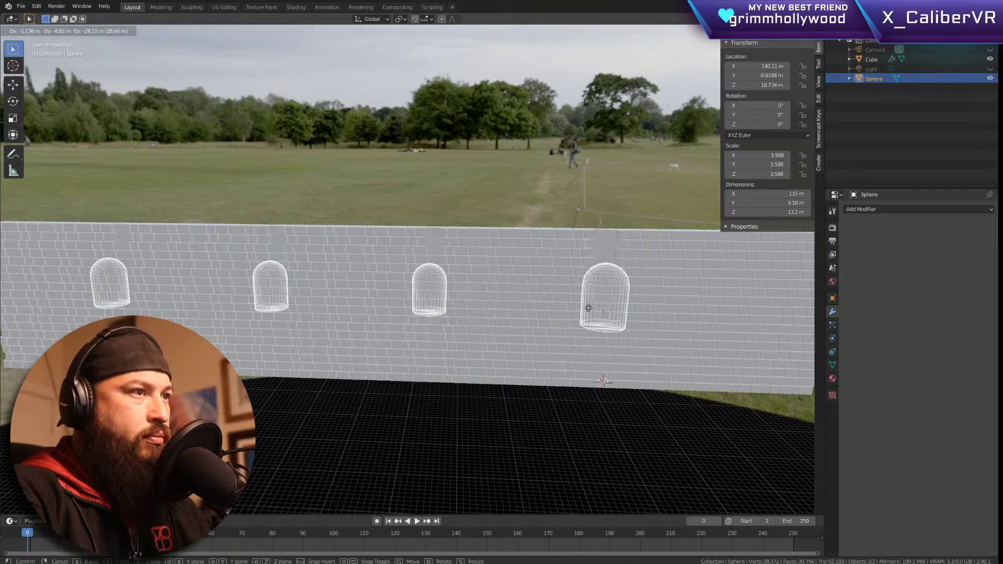
{"action": "key", "text": "z"}
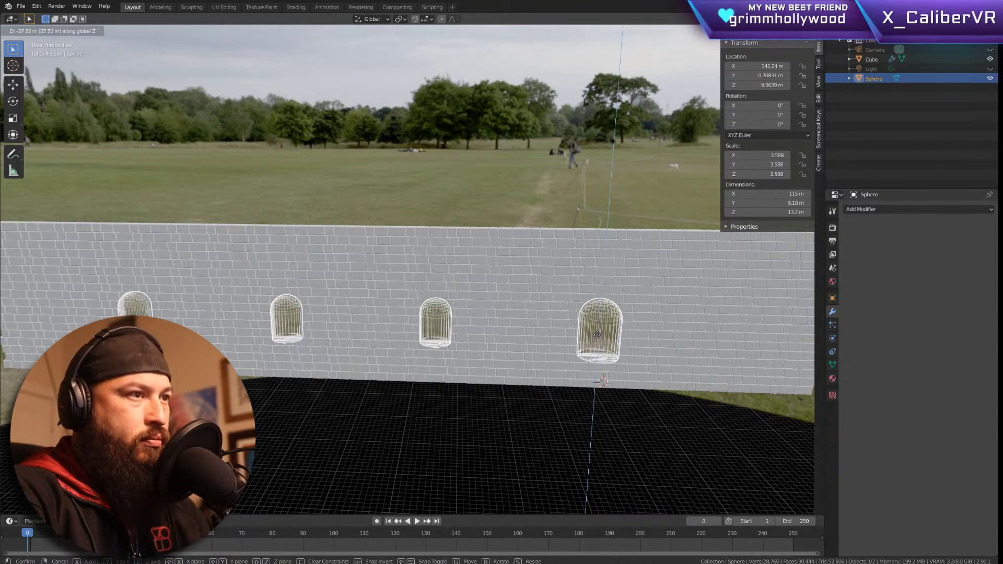
{"action": "key", "text": "Return"}
{"action": "mouse_move", "coordinate": [567, 205]}
{"action": "middle_mouse_down"}
{"action": "mouse_move", "coordinate": [576, 180]}
{"action": "mouse_move", "coordinate": [549, 179]}
{"action": "mouse_move", "coordinate": [569, 184]}
{"action": "middle_mouse_up"}
{"action": "key", "text": "ctrl+z"}
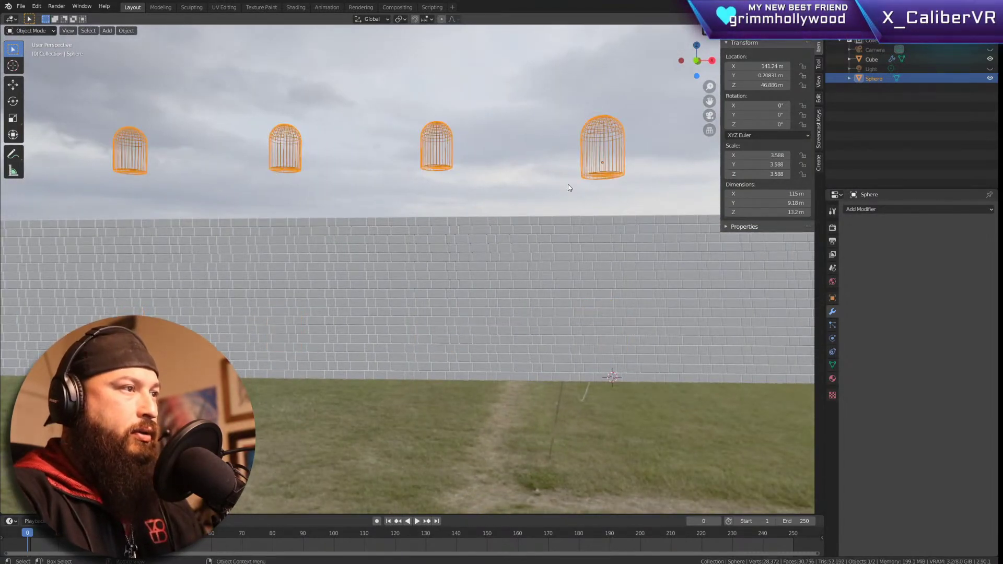
{"action": "left_click", "coordinate": [541, 125]}
{"action": "key", "text": "ctrl+z"}
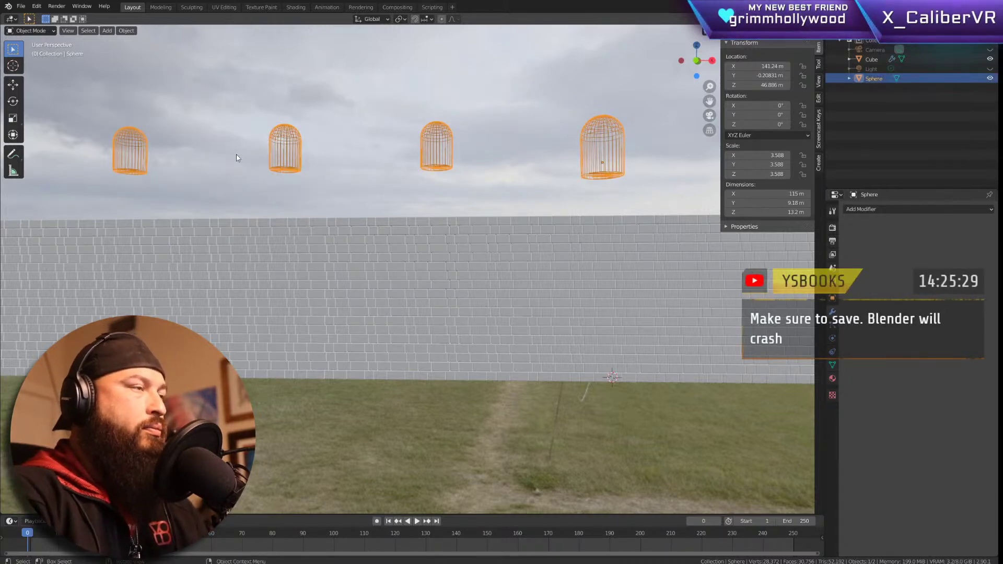
Step: Delete the three smaller arches from the cutter's mesh, keeping only the enlarged arch at its origin
{"action": "key", "text": "ctrl+z"}
{"action": "key", "text": "Tab"}
{"action": "left_click_drag", "start_coordinate": [504, 79], "coordinate": [51, 193]}
{"action": "key", "text": "x"}
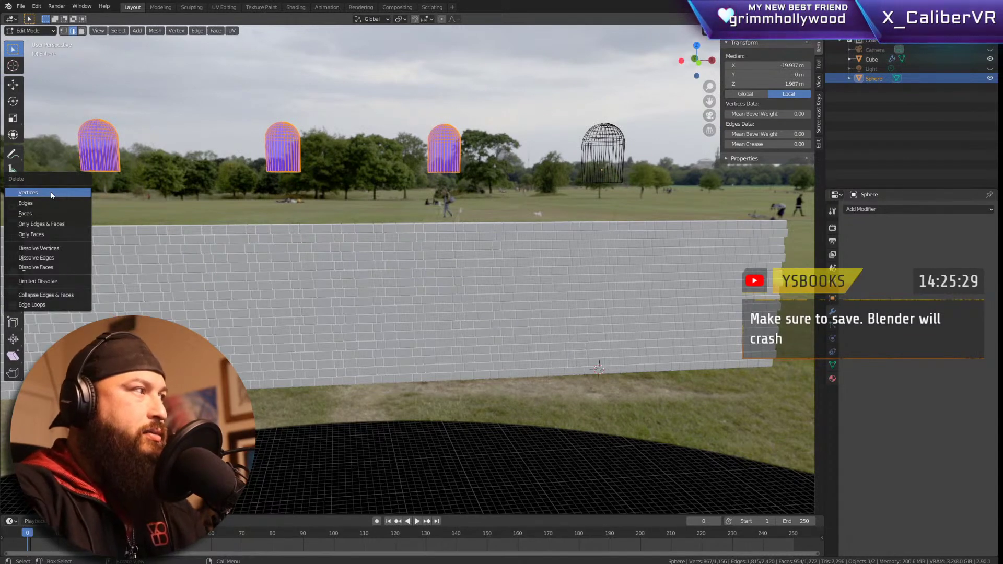
{"action": "left_click", "coordinate": [29, 193]}
Step: Duplicate the remaining arch twice along negative X within the mesh, offsetting the second copy about 31.6 m from the first
{"action": "left_click", "coordinate": [608, 141]}
{"action": "key", "text": "KP_1"}
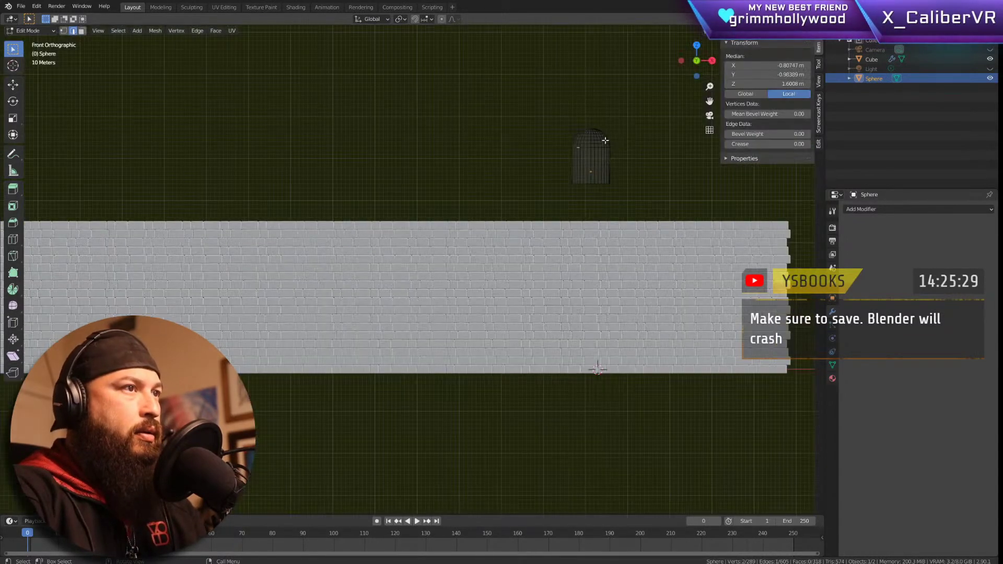
{"action": "left_click_drag", "start_coordinate": [618, 97], "coordinate": [538, 195]}
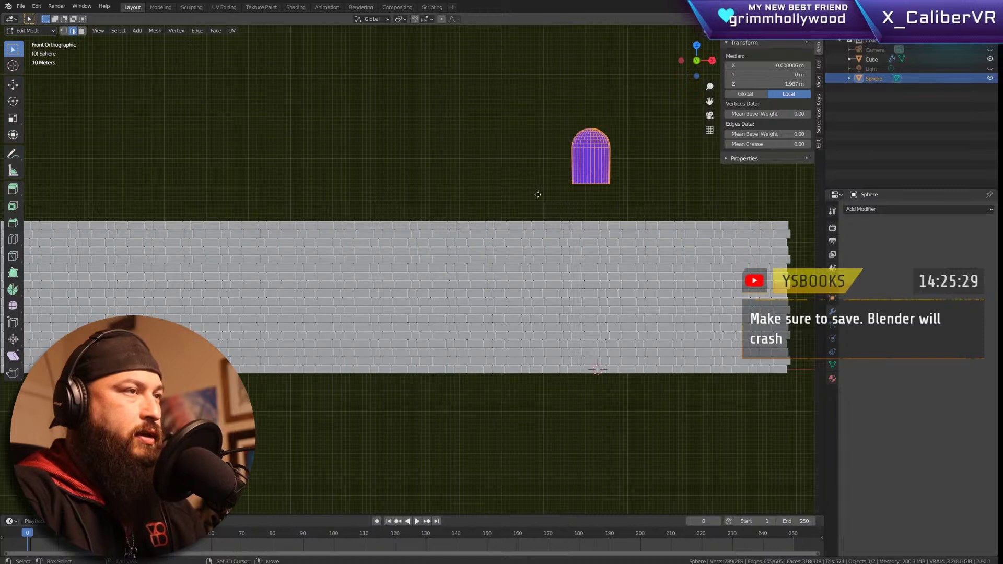
{"action": "key", "text": "shift+d"}
{"action": "key", "text": "x"}
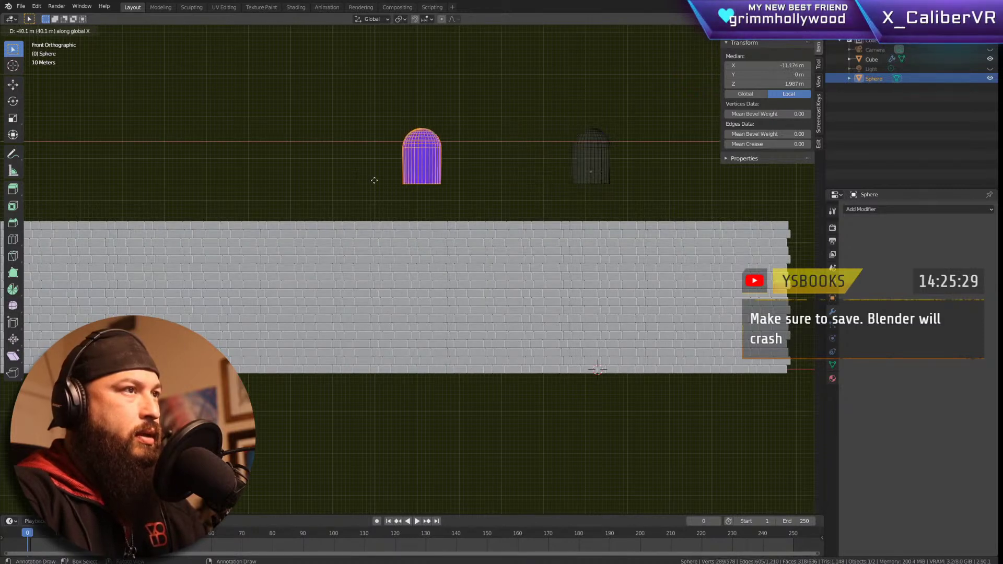
{"action": "left_click", "coordinate": [397, 175]}
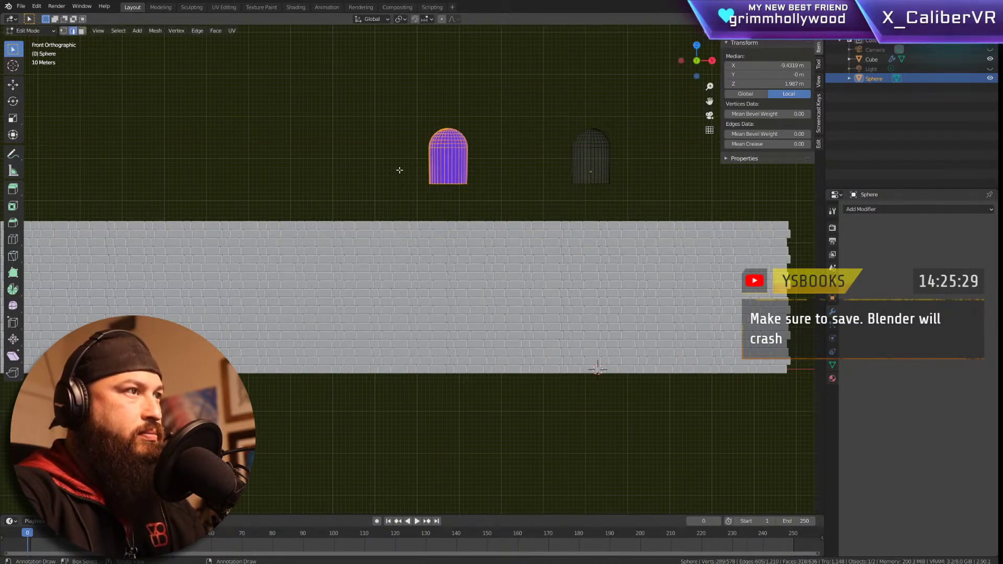
{"action": "key", "text": "shift+d"}
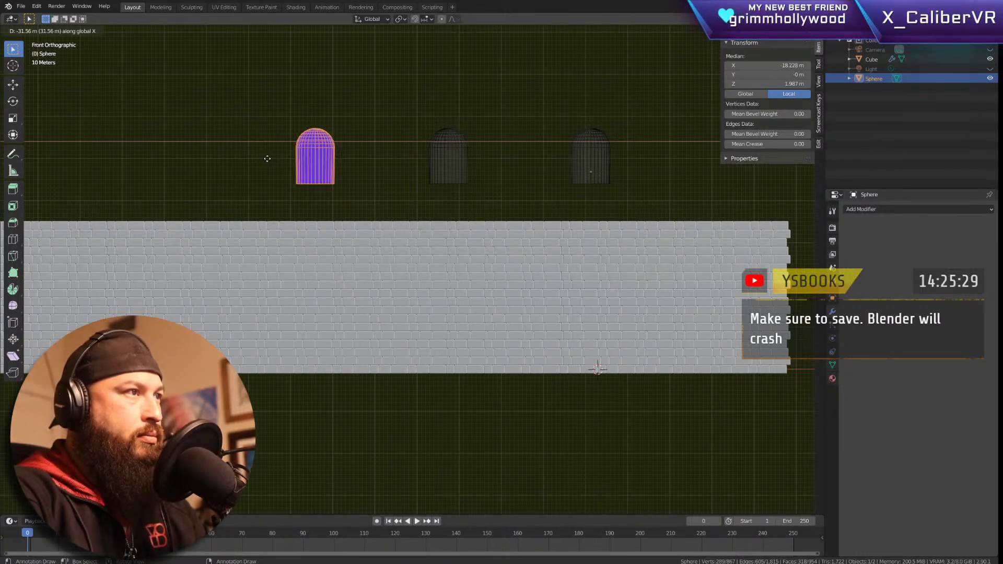
{"action": "left_click", "coordinate": [267, 158]}
Step: Move all three arches together within the mesh to above the wall's negative-X end
{"action": "scroll", "coordinate": [267, 159], "scroll_direction": "down", "scroll_amount": 2}
{"action": "left_click_drag", "start_coordinate": [559, 105], "coordinate": [267, 186]}
{"action": "key", "text": "g"}
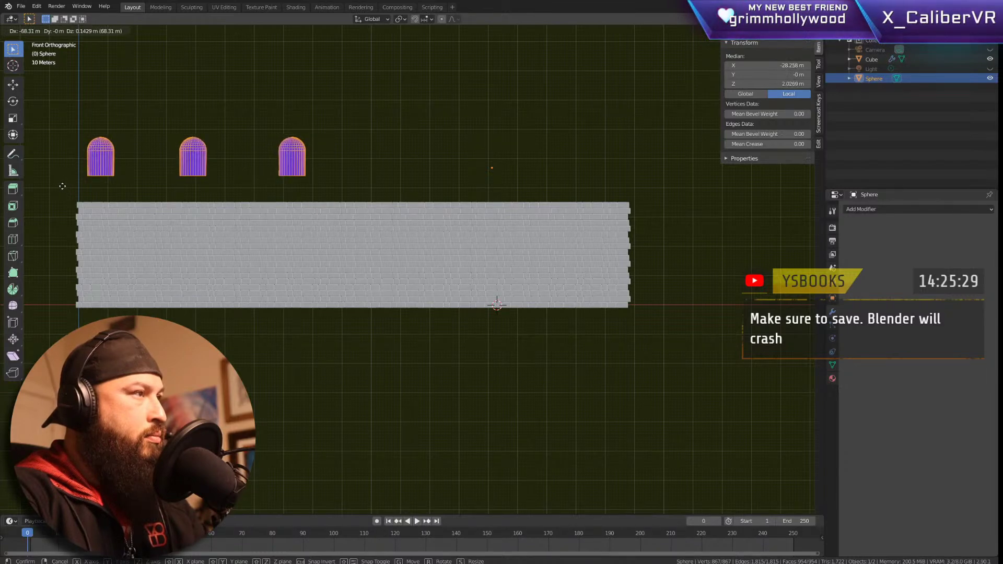
{"action": "left_click", "coordinate": [82, 187]}
Step: Duplicate the two arches closest to the wall's middle and offset the copies about 71 m along positive X
{"action": "left_click", "coordinate": [146, 154]}
{"action": "left_click_drag", "start_coordinate": [175, 112], "coordinate": [349, 193]}
{"action": "key", "text": "shift+d"}
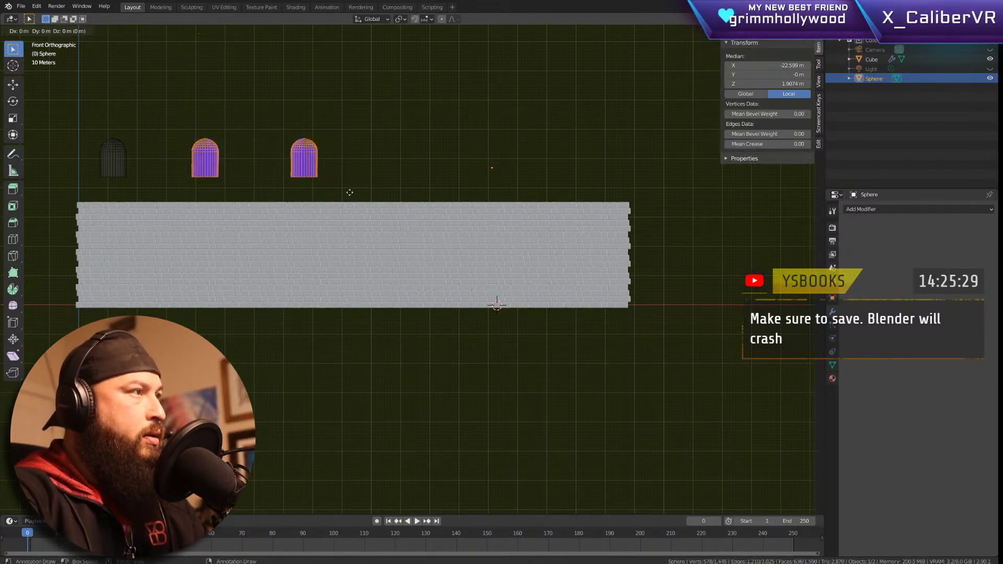
{"action": "key", "text": "x"}
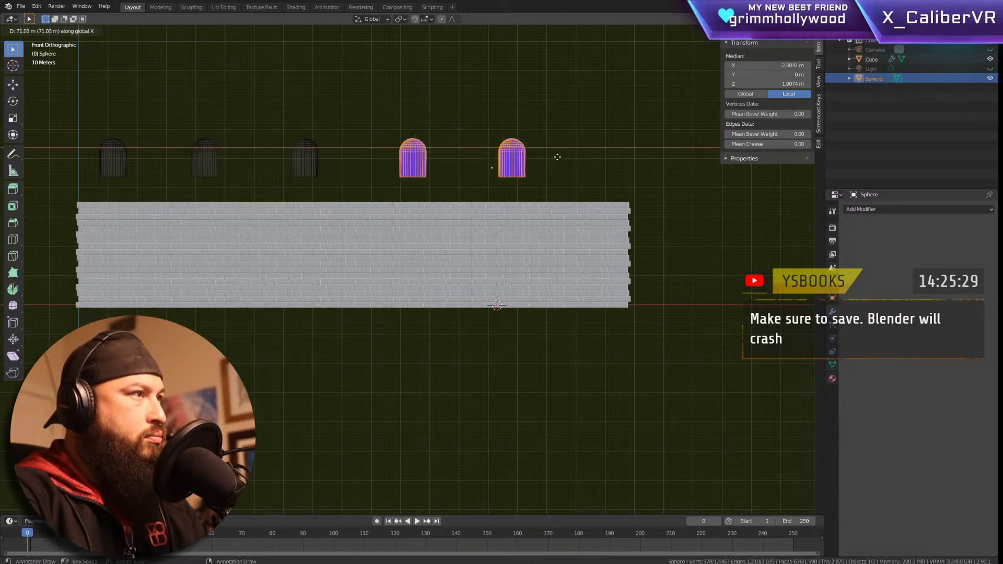
{"action": "left_click", "coordinate": [519, 157]}
{"action": "key", "text": "alt+a"}
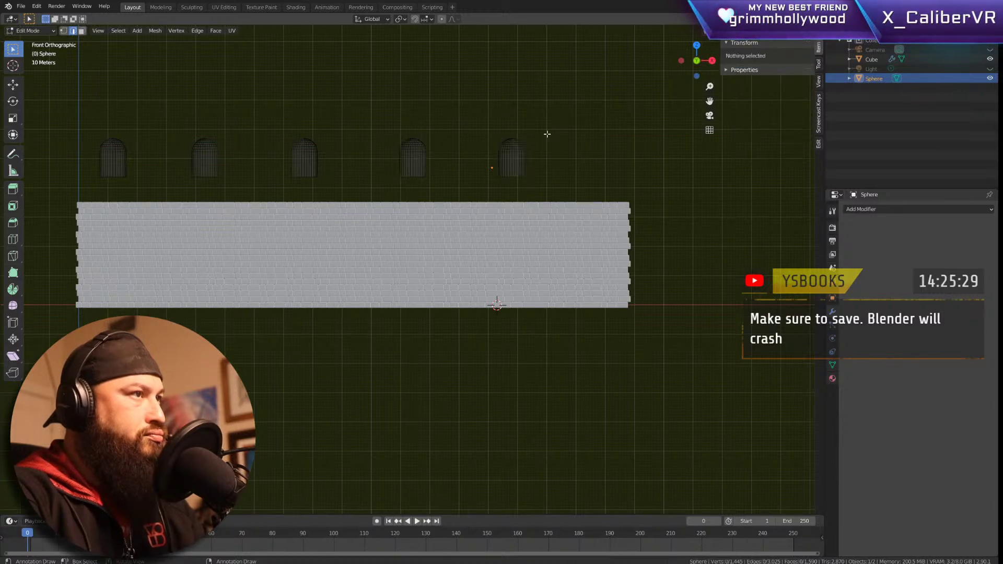
Step: Move only the outermost copied arch along X to near the wall's positive-X end
{"action": "left_click_drag", "start_coordinate": [590, 103], "coordinate": [395, 194]}
{"action": "left_click_drag", "start_coordinate": [462, 191], "coordinate": [464, 192]}
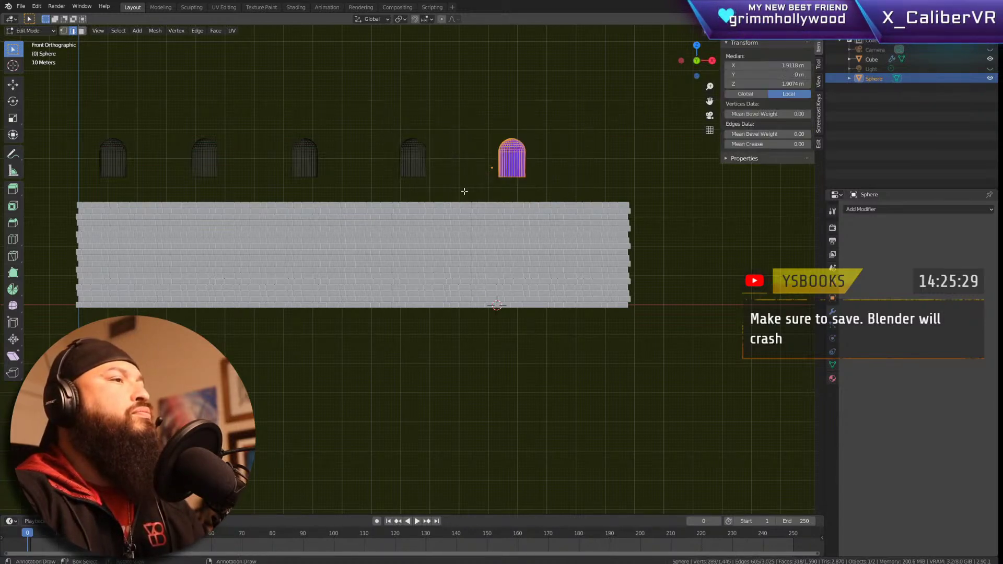
{"action": "key", "text": "g"}
{"action": "key", "text": "x"}
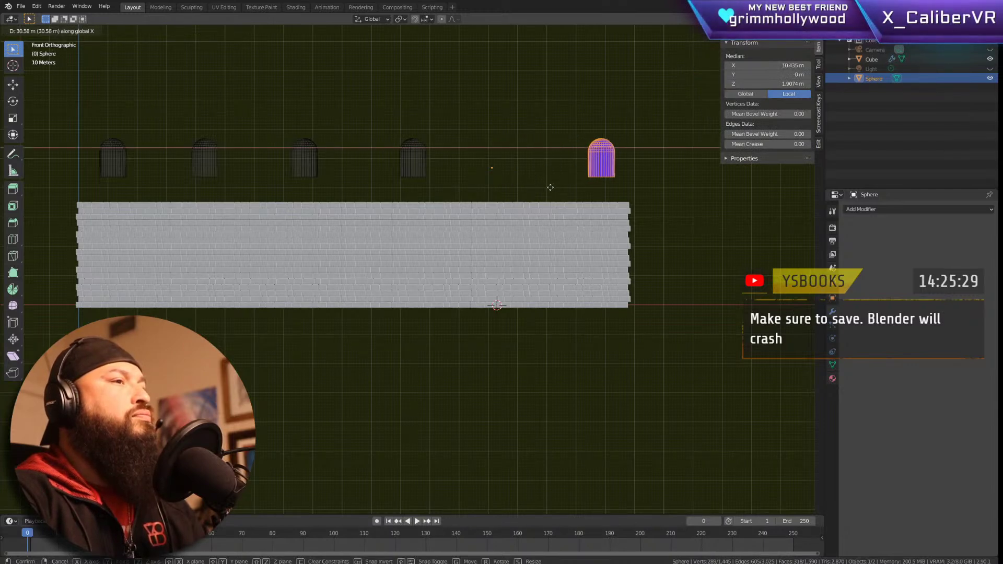
{"action": "left_click", "coordinate": [543, 189]}
Step: Move the other copied arch along X until it sits closer to the outermost arch
{"action": "left_click_drag", "start_coordinate": [485, 104], "coordinate": [462, 122]}
{"action": "left_click", "coordinate": [396, 183]}
{"action": "key", "text": "g"}
{"action": "key", "text": "x"}
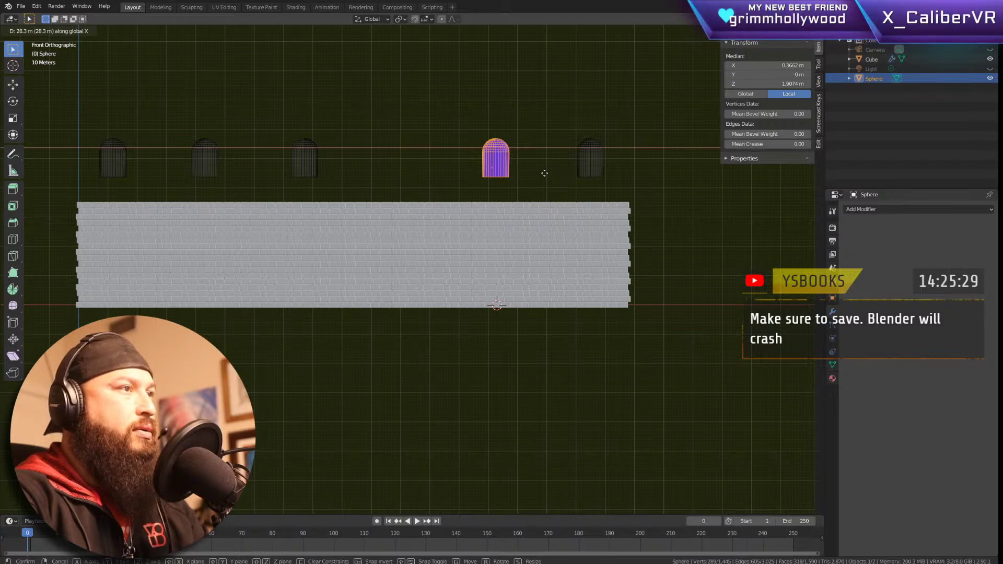
{"action": "left_click", "coordinate": [546, 172]}
Step: Delete the vertices of the two arches above the wall's negative-X end
{"action": "left_click_drag", "start_coordinate": [350, 107], "coordinate": [278, 189]}
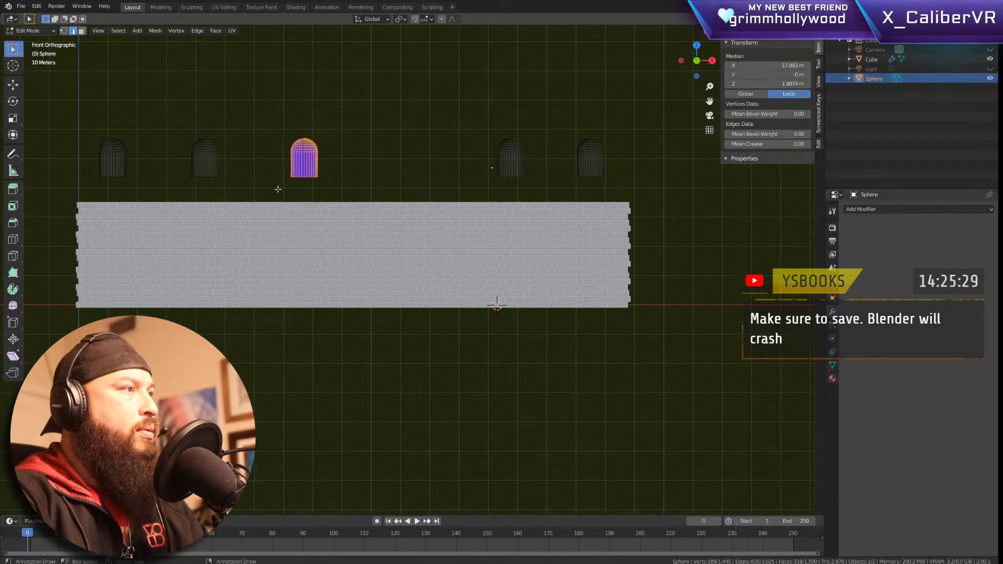
{"action": "left_click", "coordinate": [245, 121]}
{"action": "left_click_drag", "start_coordinate": [246, 119], "coordinate": [93, 196]}
{"action": "key", "text": "x"}
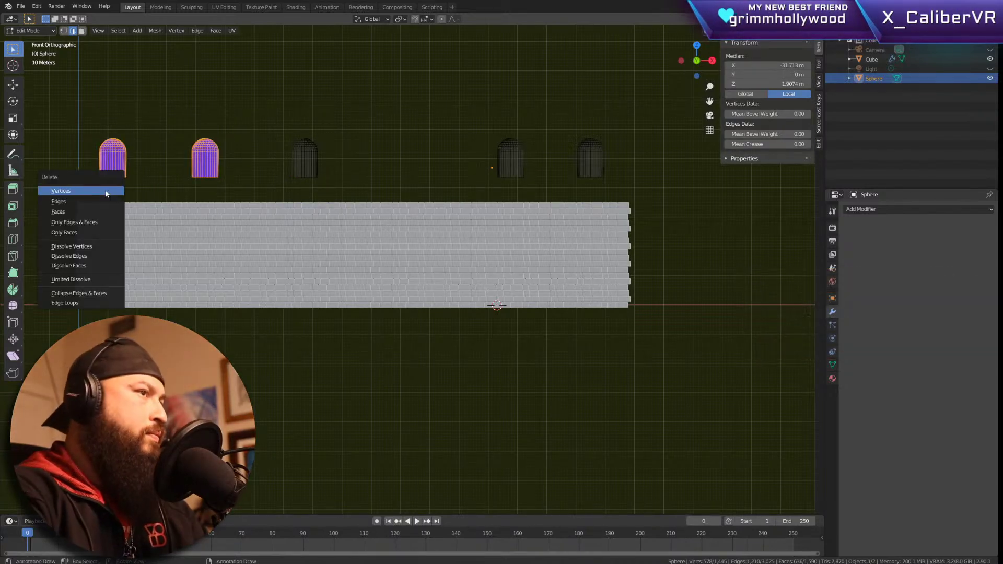
{"action": "left_click", "coordinate": [106, 191]}
Step: Duplicate the closely spaced arch pair about 136 m along negative X to the wall's opposite end
{"action": "left_click_drag", "start_coordinate": [613, 118], "coordinate": [447, 196]}
{"action": "key", "text": "g"}
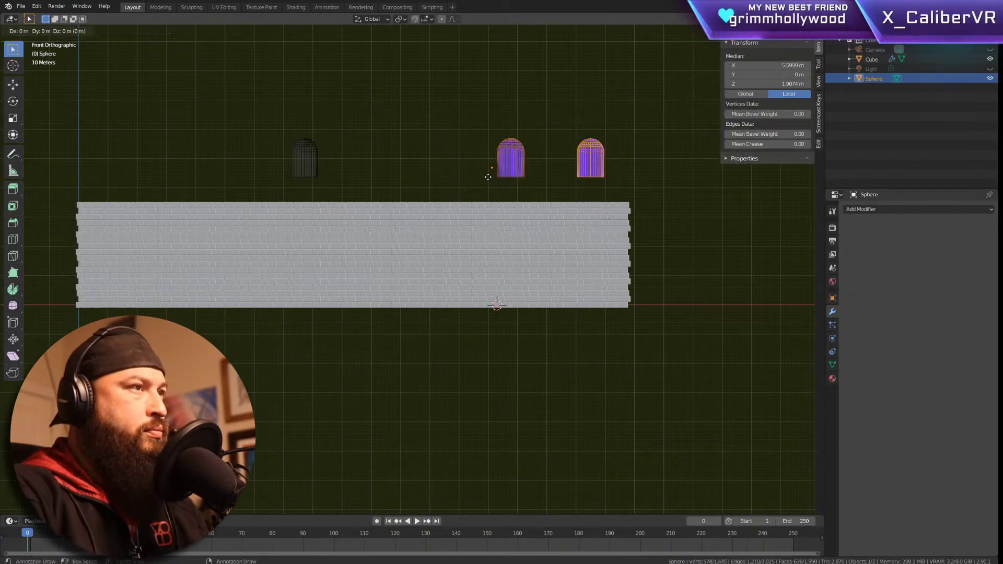
{"action": "key", "text": "x"}
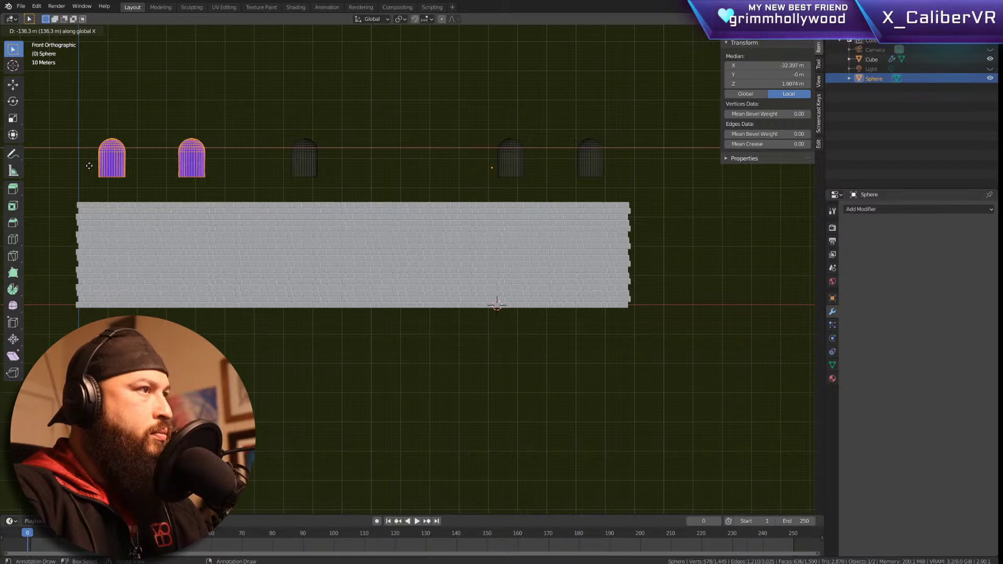
{"action": "left_click", "coordinate": [88, 166]}
Step: Move the lone middle arch about 13.4 m along negative X, closer to the copied pair
{"action": "left_click_drag", "start_coordinate": [257, 105], "coordinate": [369, 191]}
{"action": "key", "text": "g"}
{"action": "key", "text": "x"}
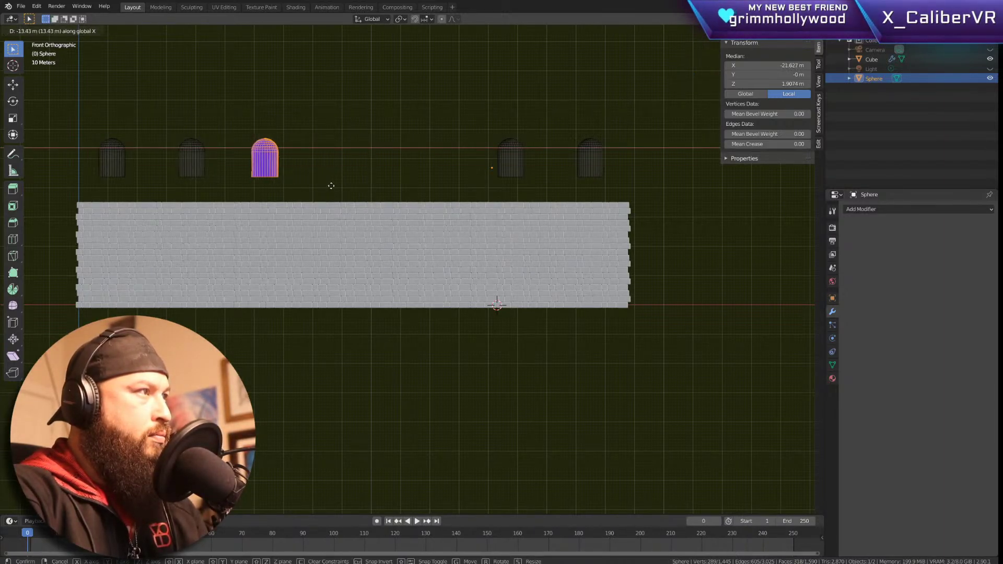
{"action": "left_click", "coordinate": [331, 186]}
{"action": "left_click", "coordinate": [306, 98]}
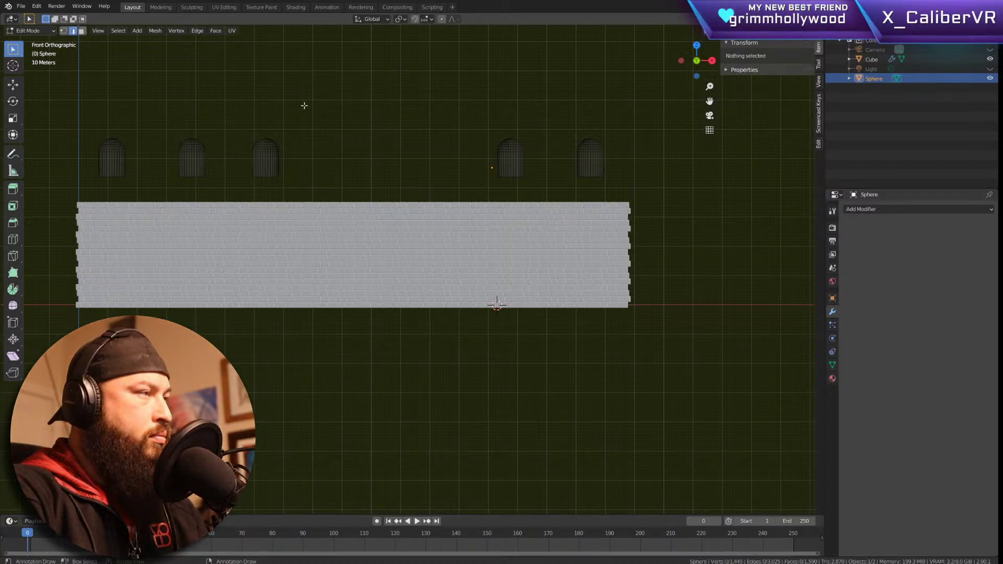
Step: Delete the vertices of the original arch pair near the wall's positive-X end
{"action": "left_click_drag", "start_coordinate": [443, 110], "coordinate": [638, 183]}
{"action": "key", "text": "x"}
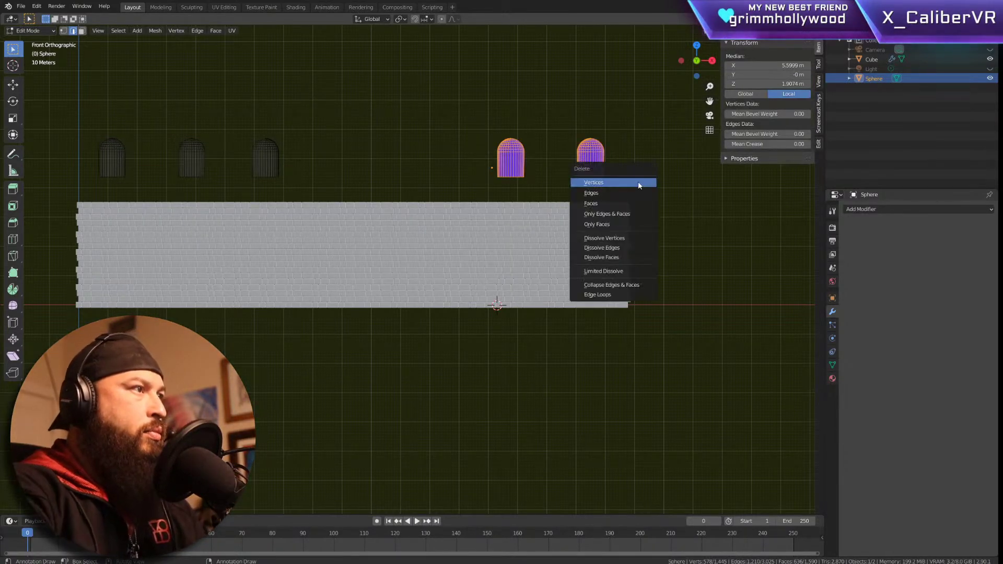
{"action": "left_click", "coordinate": [638, 182]}
Step: Nudge the third arch slightly along positive X to even out the spacing of the three arches
{"action": "left_click_drag", "start_coordinate": [345, 108], "coordinate": [226, 193]}
{"action": "key", "text": "g"}
{"action": "key", "text": "x"}
{"action": "left_click", "coordinate": [237, 191]}
Step: Duplicate the group of three arches along positive X, making a six-arch cutter about 176 m wide overall
{"action": "left_click_drag", "start_coordinate": [320, 103], "coordinate": [80, 193]}
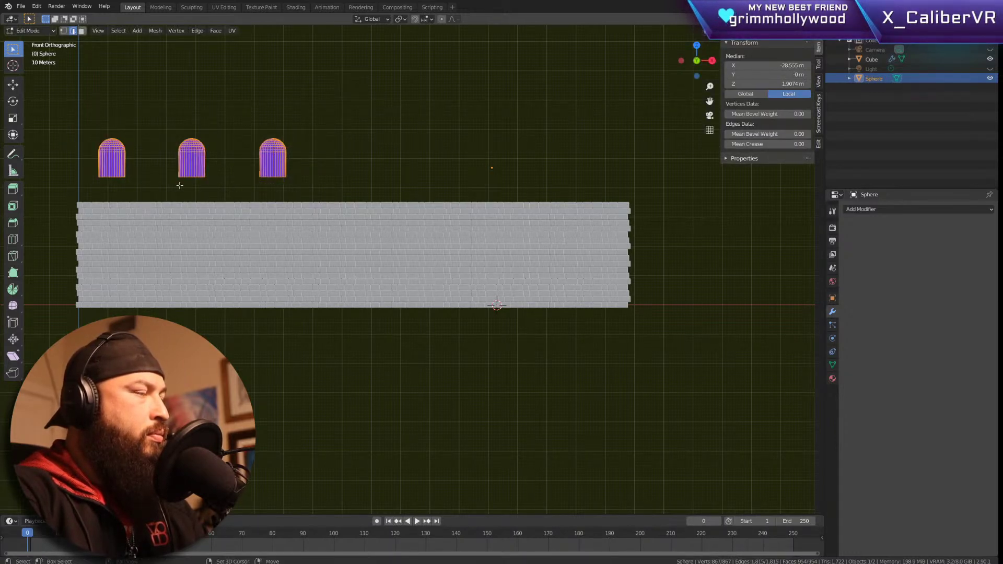
{"action": "key", "text": "shift+d"}
{"action": "key", "text": "x"}
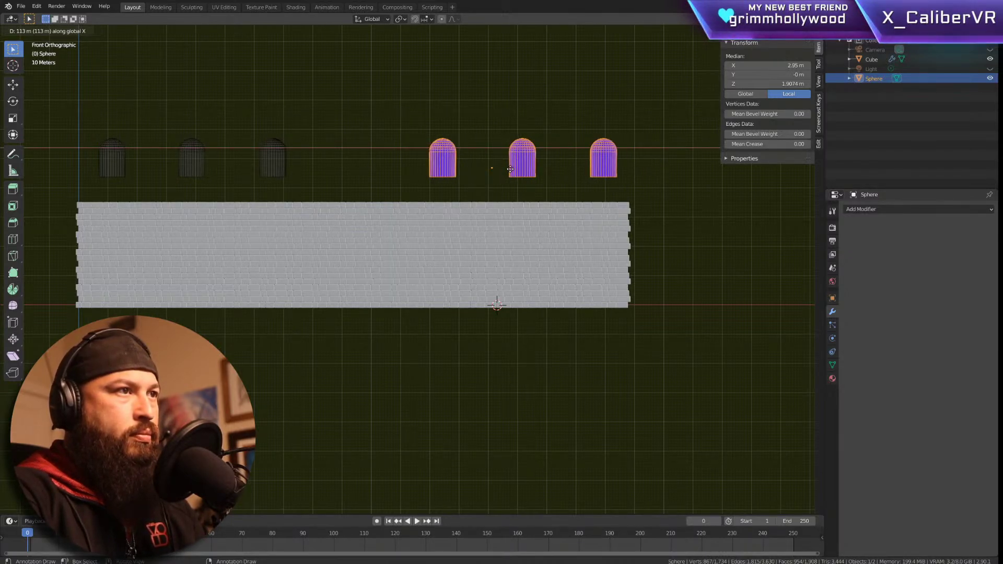
{"action": "left_click", "coordinate": [508, 169]}
{"action": "left_click", "coordinate": [499, 101]}
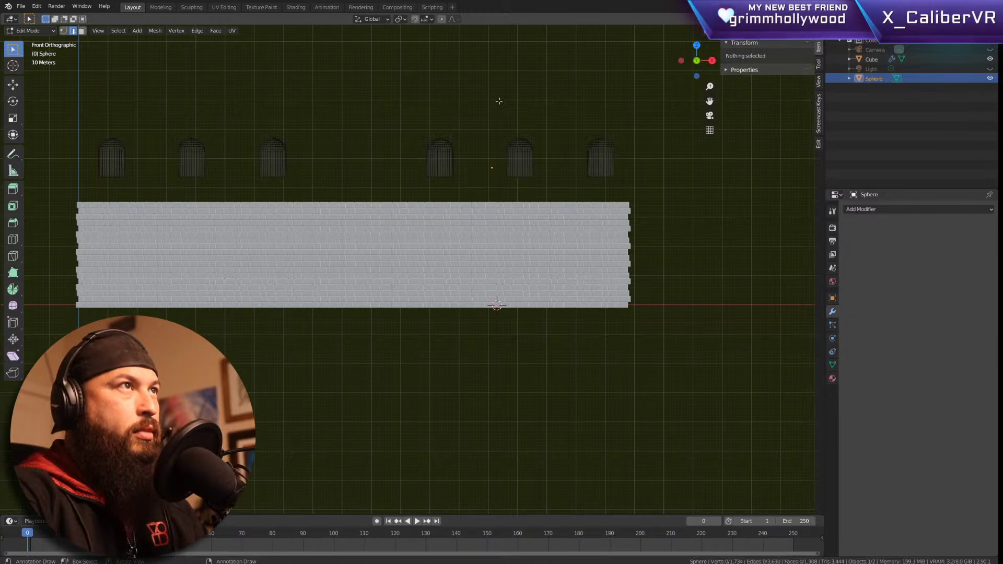
Step: Save the project file Wall.blend and return the six-arch cutter to Object Mode
{"action": "left_click", "coordinate": [20, 6]}
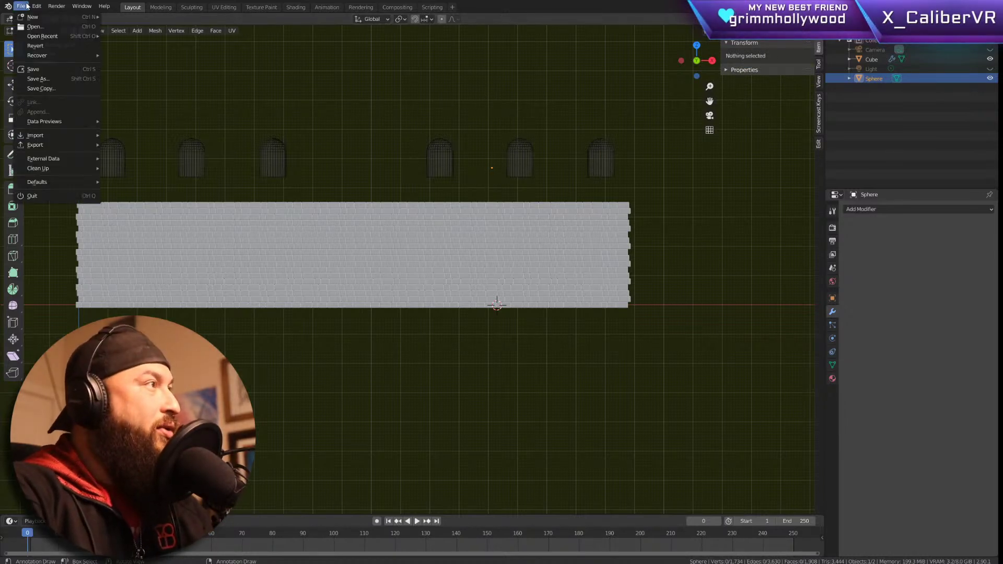
{"action": "left_click", "coordinate": [33, 69]}
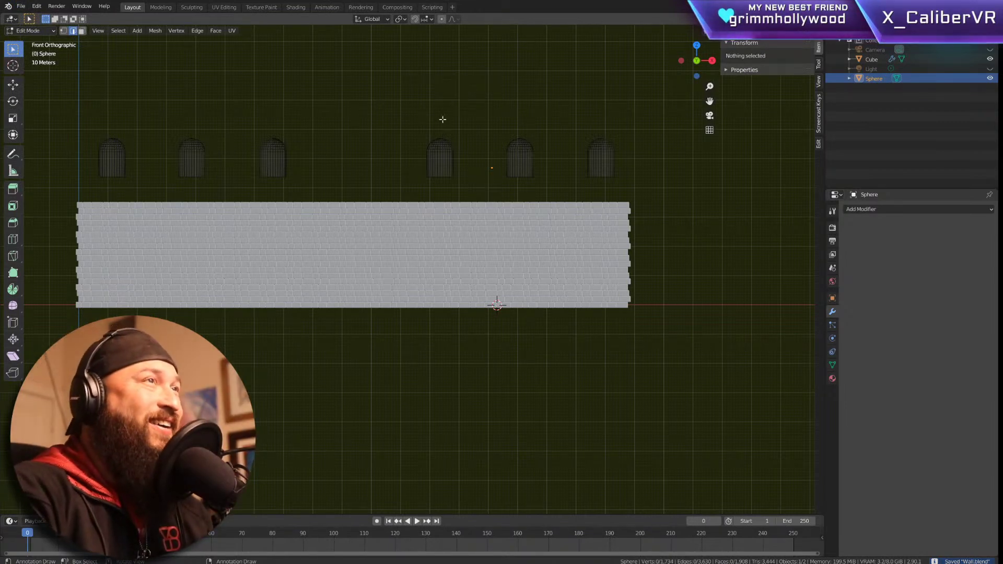
{"action": "left_click", "coordinate": [471, 144]}
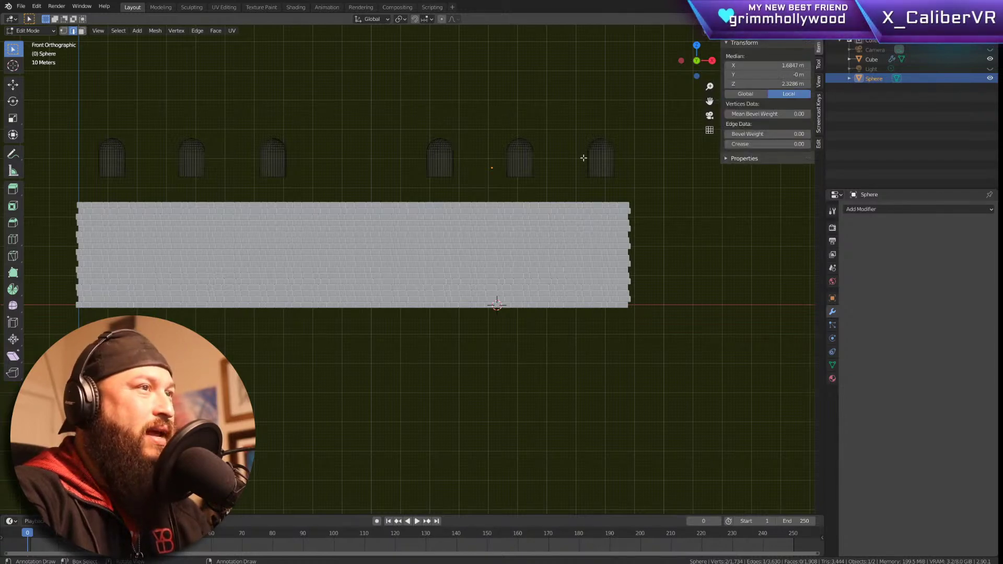
{"action": "key", "text": "Tab"}
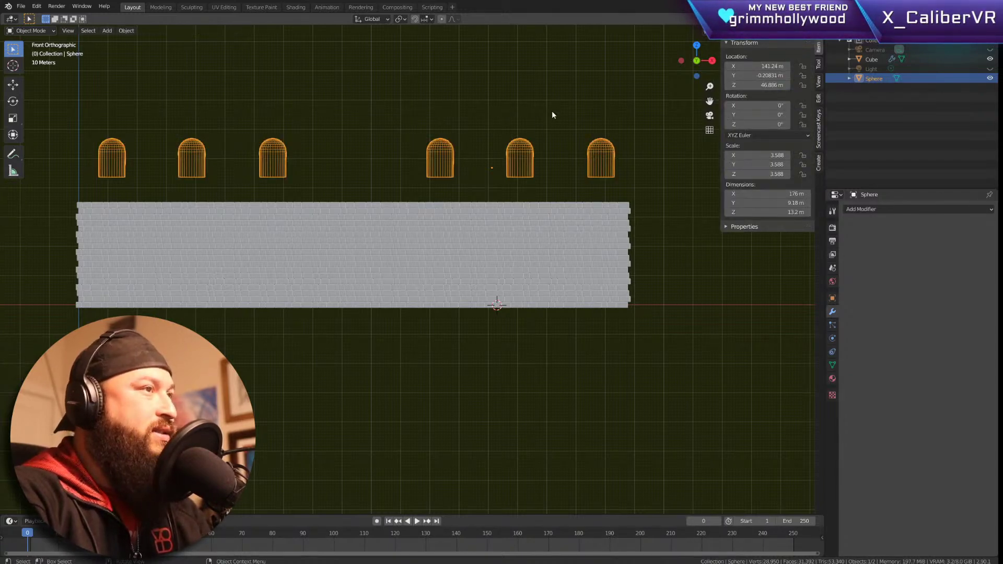
Step: Lower the six-arch cutter along Z into the wall, to a Z location of about 6.01 m
{"action": "key", "text": "KP_0"}
{"action": "key", "text": "KP_1"}
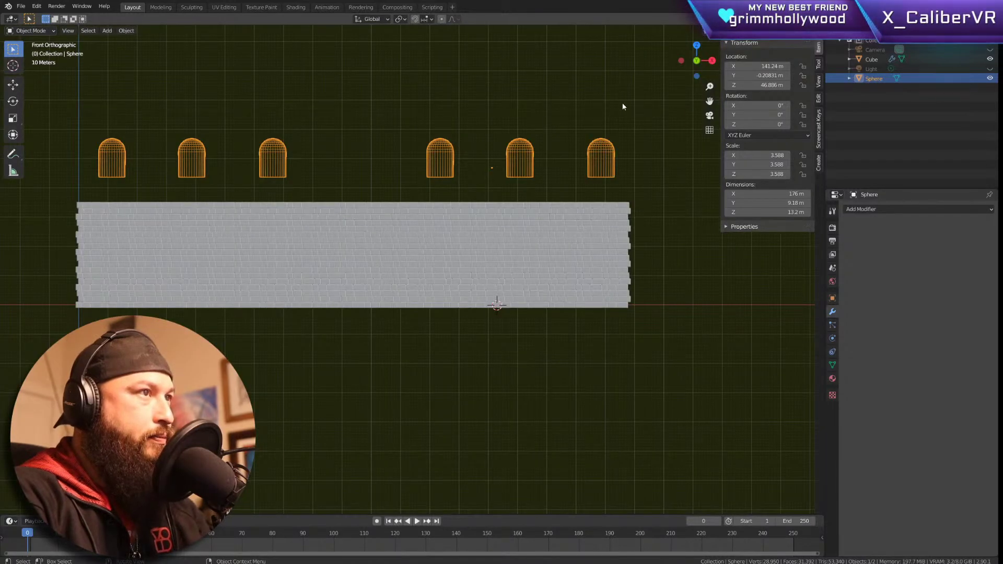
{"action": "left_click", "coordinate": [616, 145]}
{"action": "left_click", "coordinate": [607, 148]}
{"action": "key", "text": "g"}
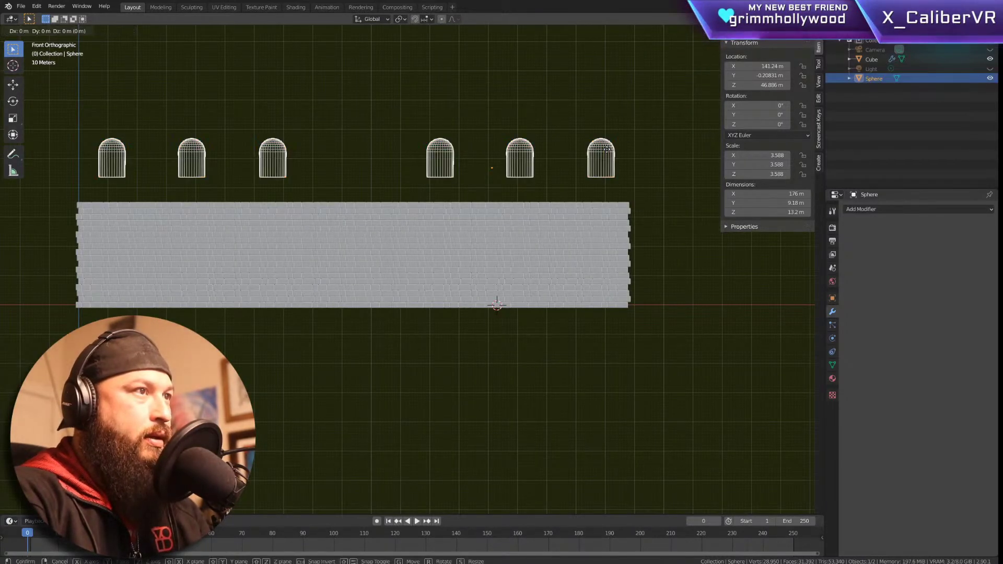
{"action": "key", "text": "z"}
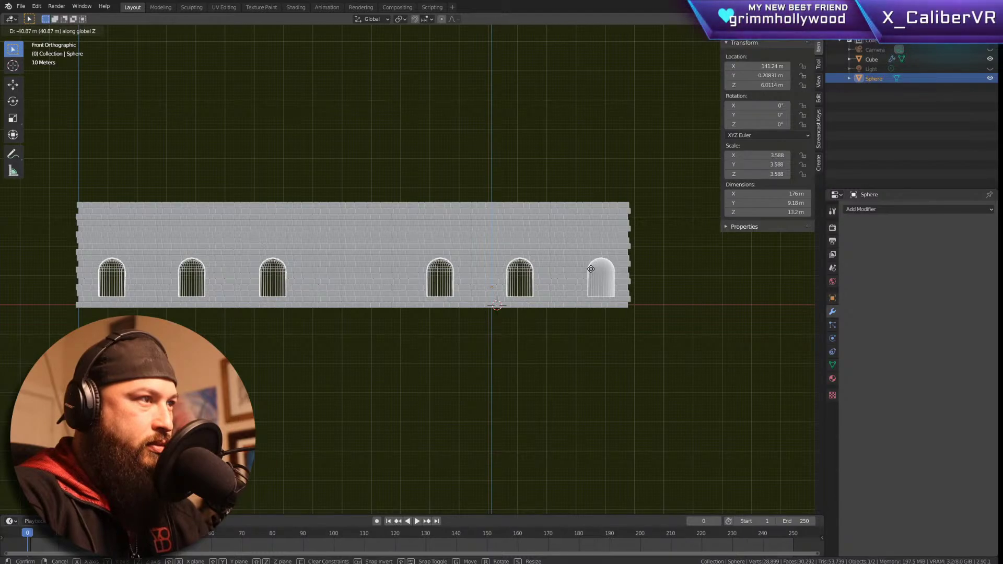
{"action": "left_click", "coordinate": [591, 269]}
Step: Examine the arch openings along the wall and compare the object display properties of the cutter and the wall
{"action": "scroll", "coordinate": [267, 243], "scroll_direction": "up", "scroll_amount": 2}
{"action": "scroll", "coordinate": [266, 243], "scroll_direction": "up", "scroll_amount": 2}
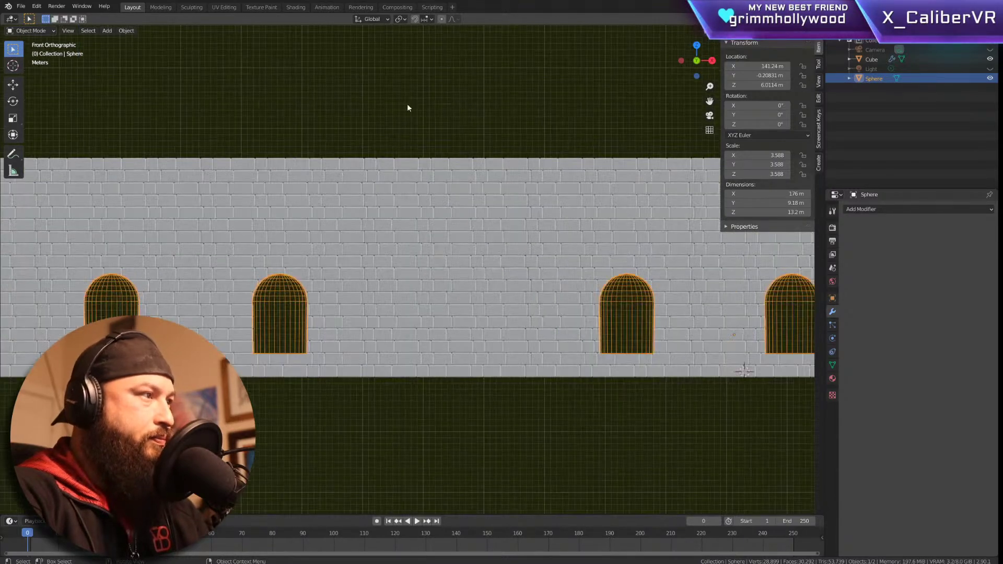
{"action": "left_click", "coordinate": [394, 121]}
{"action": "middle_click_drag", "start_coordinate": [469, 297], "coordinate": [399, 288]}
{"action": "left_click", "coordinate": [690, 342]}
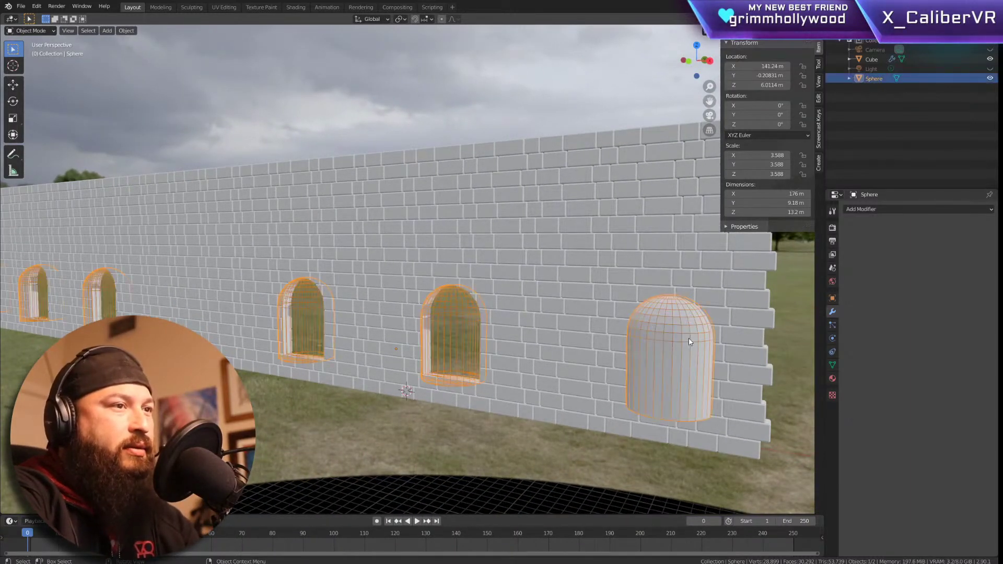
{"action": "left_click", "coordinate": [832, 298]}
{"action": "left_click", "coordinate": [717, 358]}
{"action": "middle_click_drag", "start_coordinate": [716, 358], "coordinate": [796, 311]}
{"action": "scroll", "coordinate": [631, 310], "scroll_direction": "down", "scroll_amount": 2}
{"action": "scroll", "coordinate": [631, 306], "scroll_direction": "down", "scroll_amount": 6}
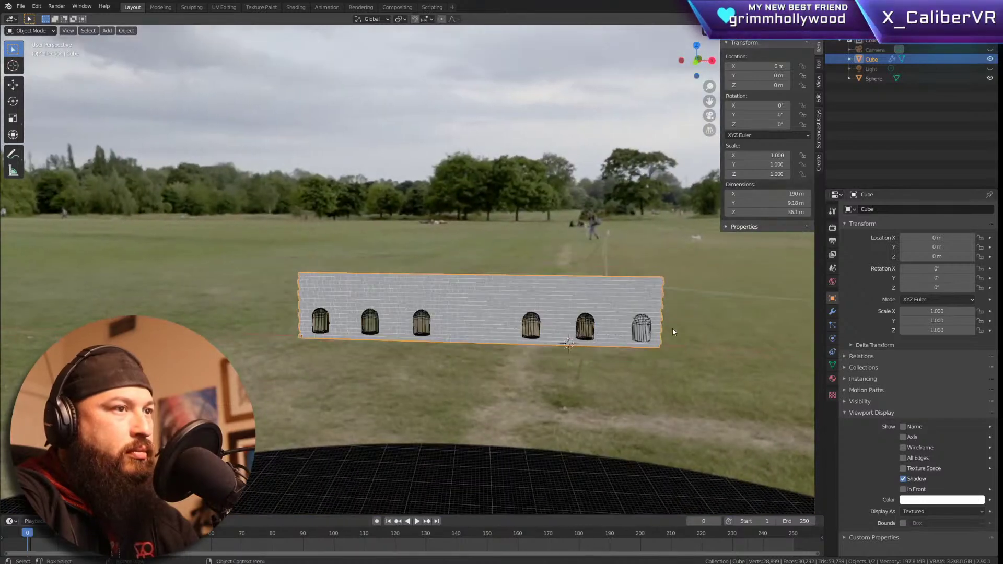
{"action": "left_click", "coordinate": [672, 332]}
{"action": "left_click", "coordinate": [642, 328]}
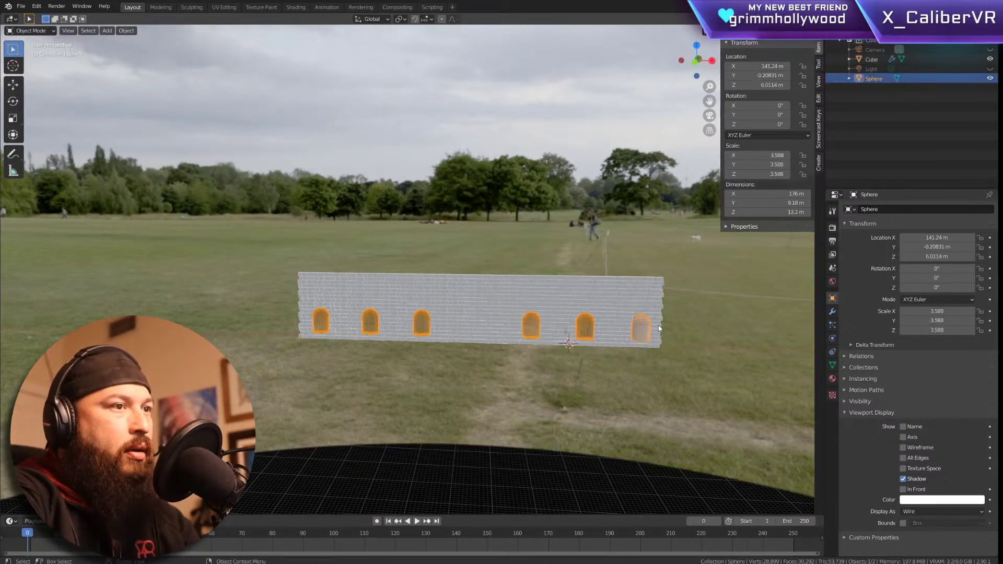
{"action": "left_click", "coordinate": [659, 328]}
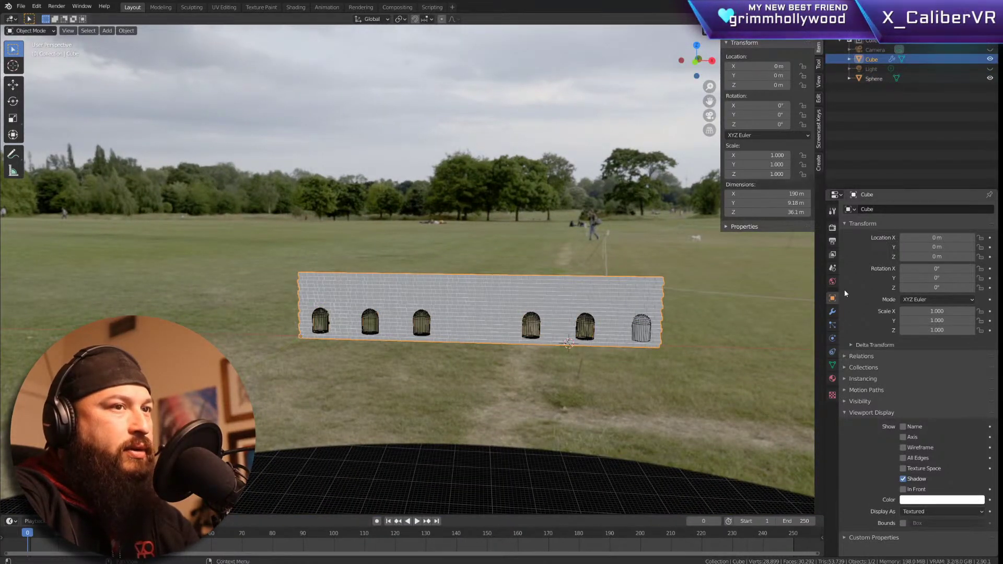
Step: Examine the wall's Boolean modifier, the arch at the wall's positive X end, and the six-arch cutter's viewport display settings
{"action": "left_click", "coordinate": [832, 312]}
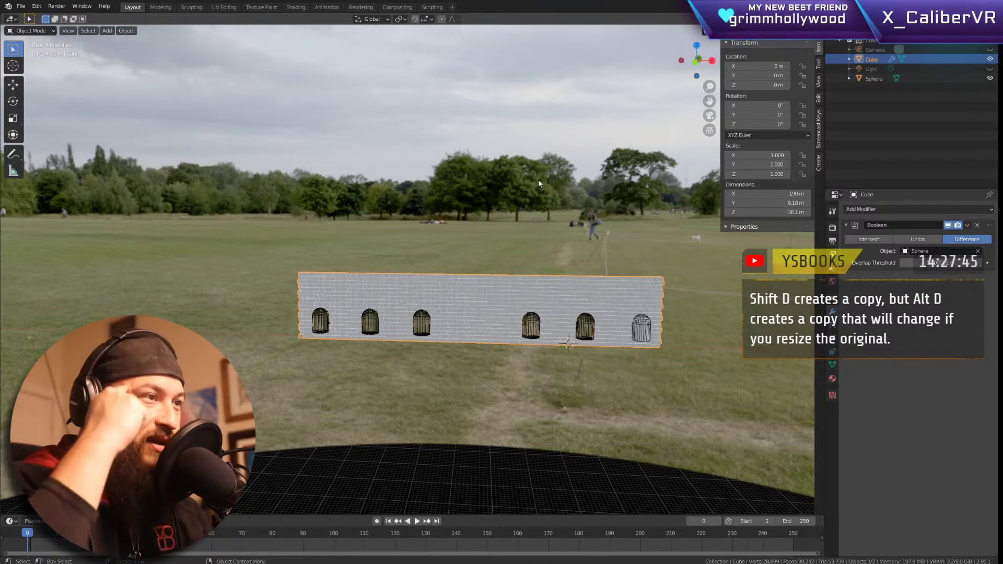
{"action": "left_click", "coordinate": [589, 199]}
{"action": "scroll", "coordinate": [605, 233], "scroll_direction": "up", "scroll_amount": 4}
{"action": "middle_click_drag", "start_coordinate": [605, 233], "coordinate": [628, 269]}
{"action": "left_click", "coordinate": [740, 314]}
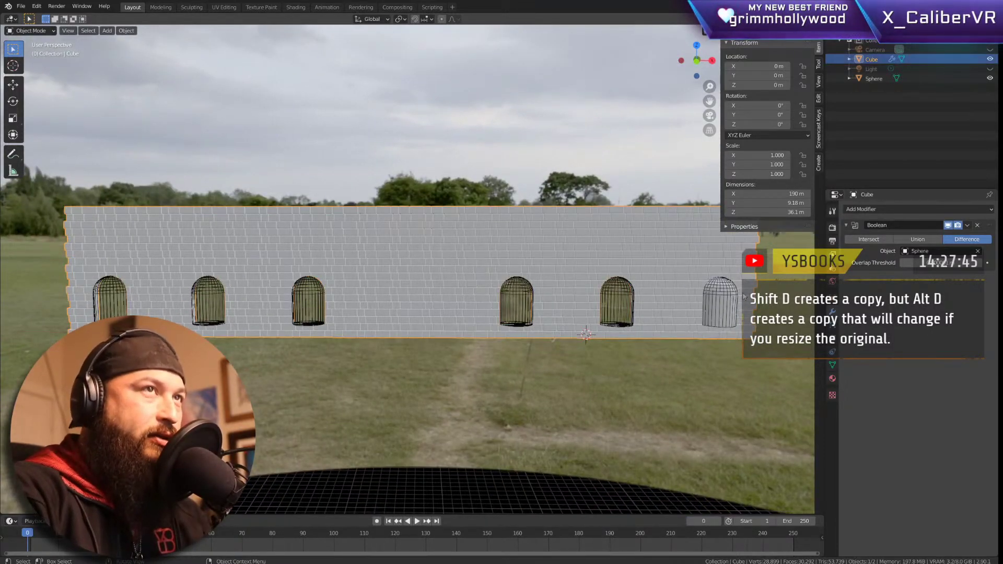
{"action": "middle_click_drag", "start_coordinate": [741, 297], "coordinate": [541, 299], "text": "shift"}
{"action": "scroll", "coordinate": [542, 299], "scroll_direction": "up", "scroll_amount": 10}
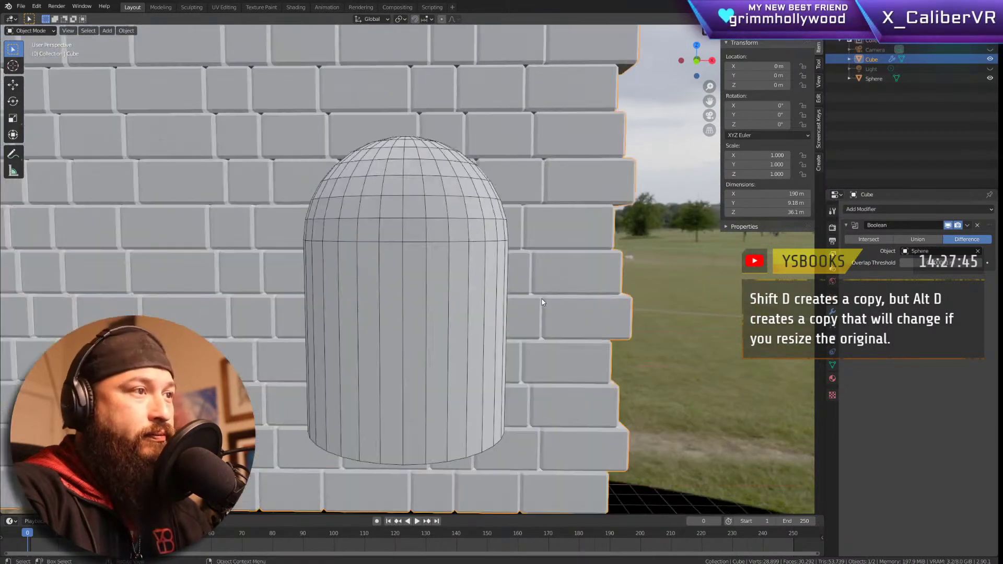
{"action": "left_click", "coordinate": [383, 217]}
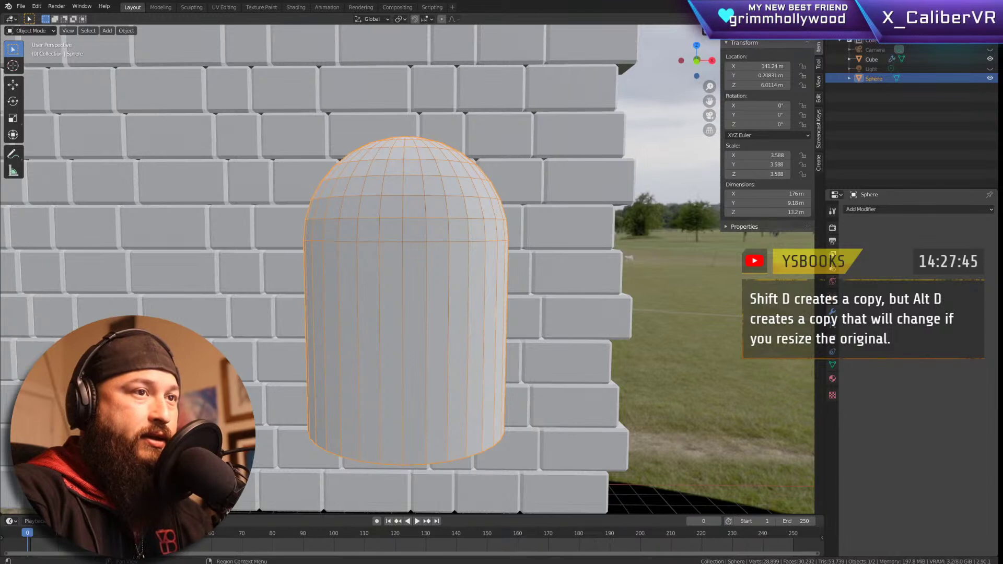
{"action": "left_click", "coordinate": [832, 300]}
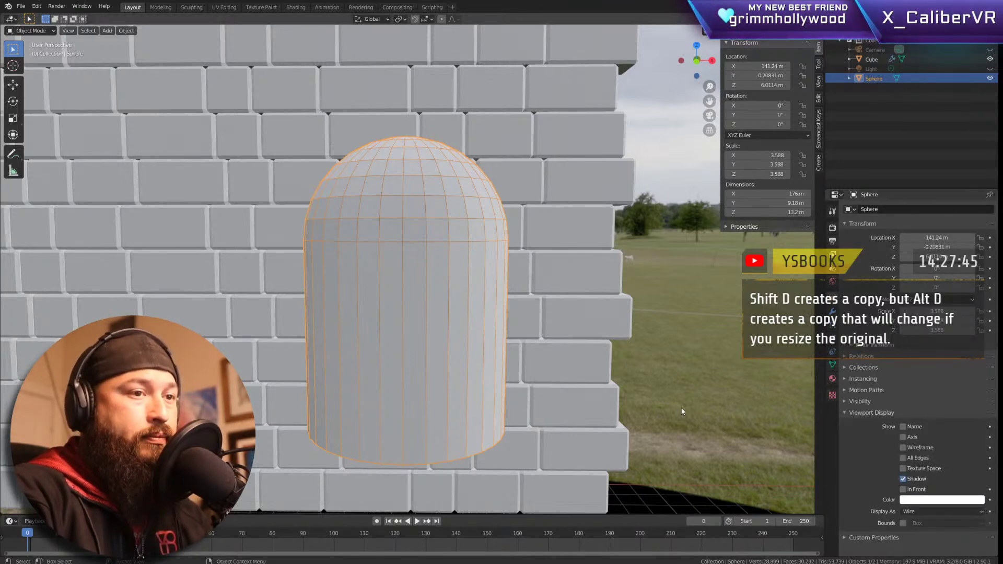
{"action": "middle_click_drag", "start_coordinate": [757, 444], "coordinate": [644, 410]}
{"action": "middle_click_drag", "start_coordinate": [383, 358], "coordinate": [588, 302]}
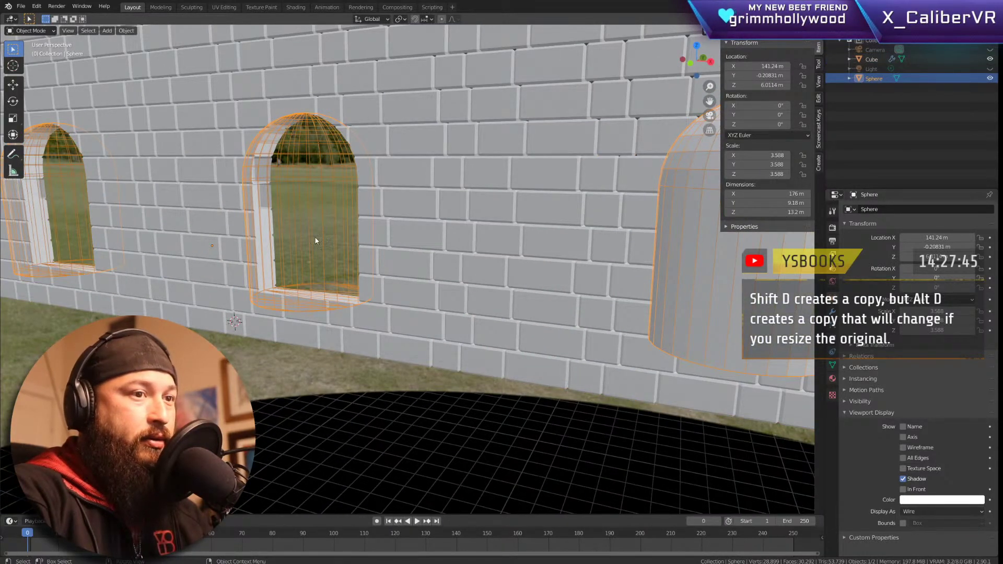
Step: Move the six-arch cutter relative to the wall, working in the front orthographic view
{"action": "key", "text": "KP_1"}
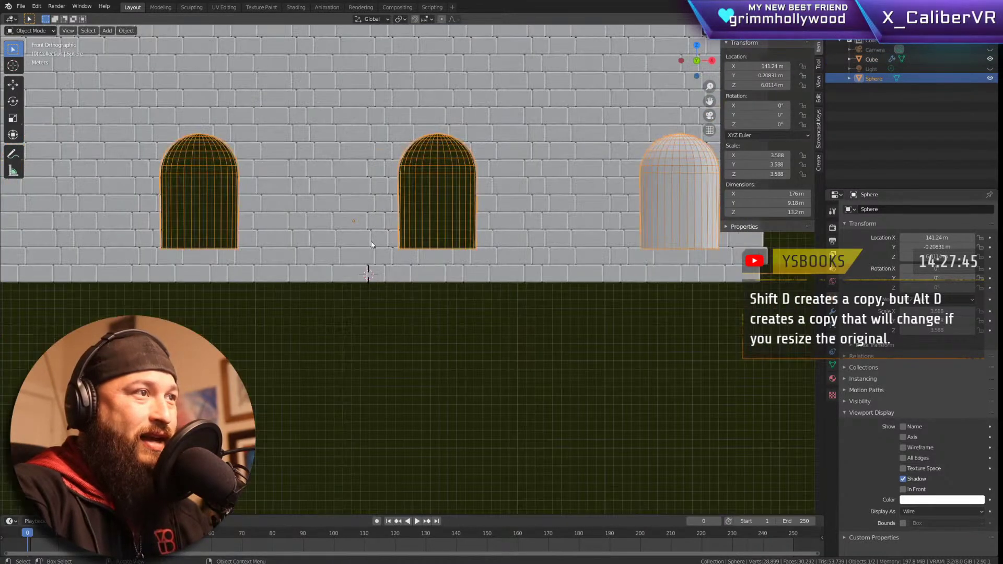
{"action": "scroll", "coordinate": [371, 242], "scroll_direction": "down", "scroll_amount": 8}
{"action": "middle_click_drag", "start_coordinate": [361, 264], "coordinate": [496, 347], "text": "shift"}
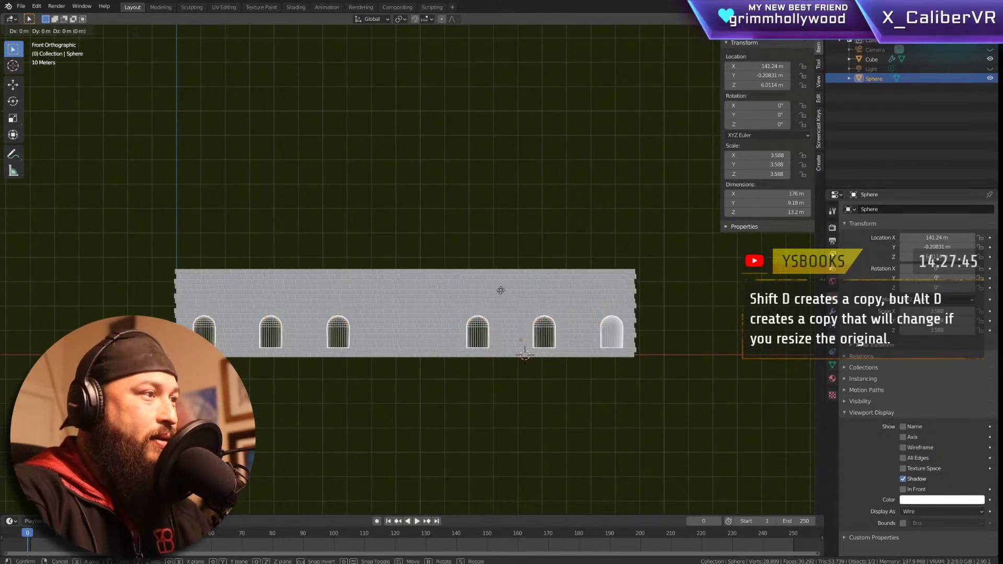
Step: Raise the window cutter object along Z to about 55.6 m, clear of the brick wall
{"action": "key", "text": "g"}
{"action": "key", "text": "z"}
{"action": "left_click", "coordinate": [629, 249]}
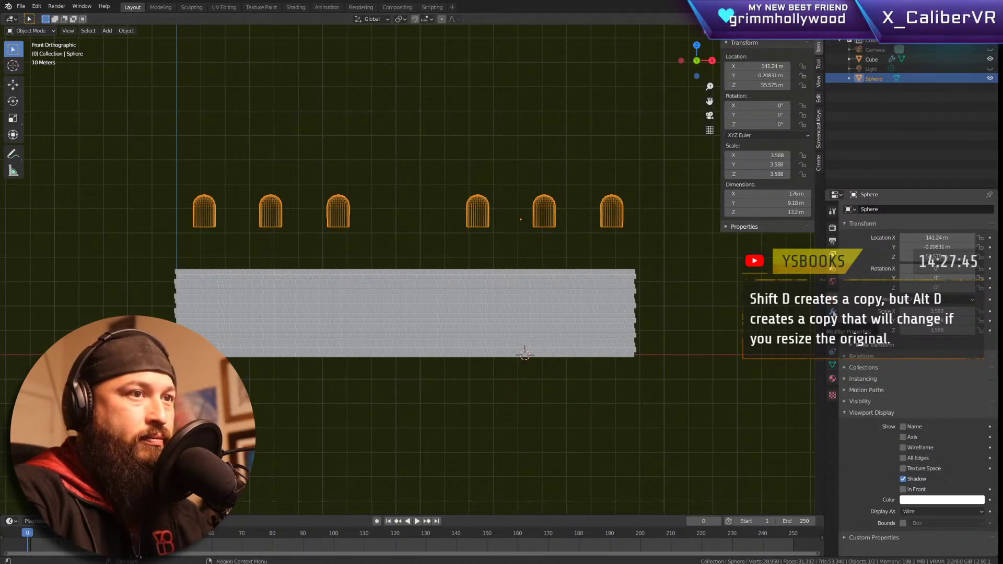
{"action": "left_click", "coordinate": [832, 312]}
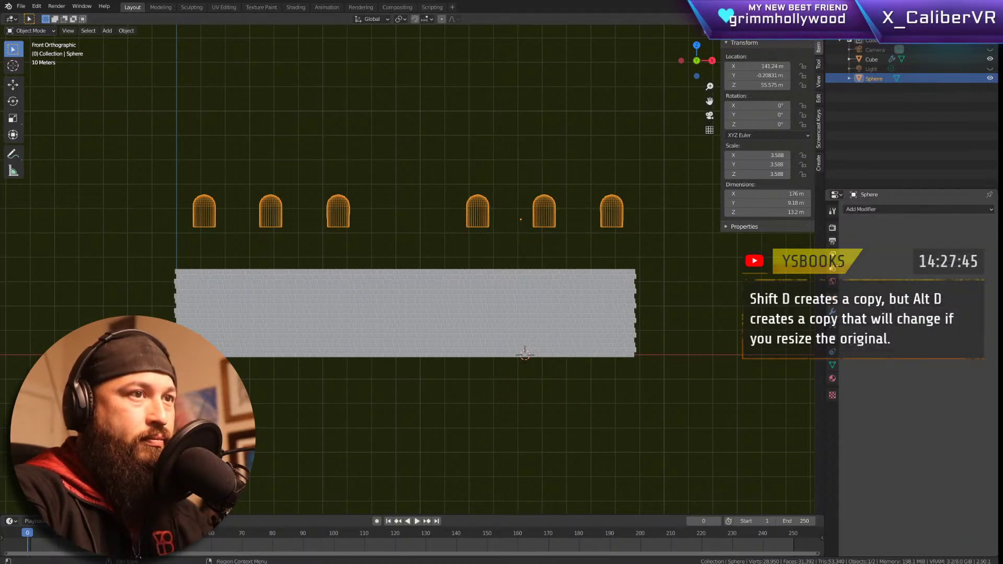
{"action": "left_click", "coordinate": [832, 282]}
{"action": "left_click", "coordinate": [833, 296]}
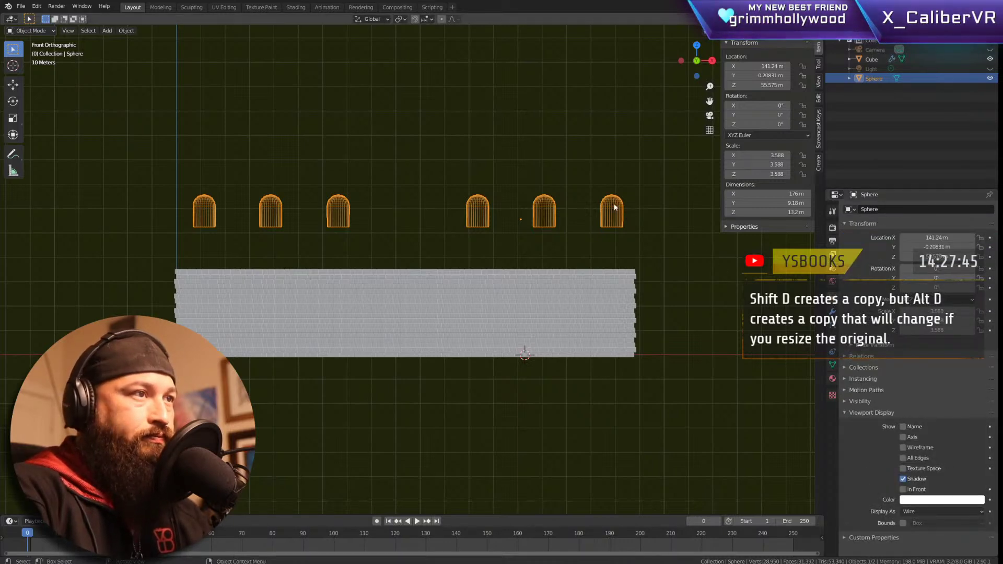
{"action": "left_click", "coordinate": [558, 181]}
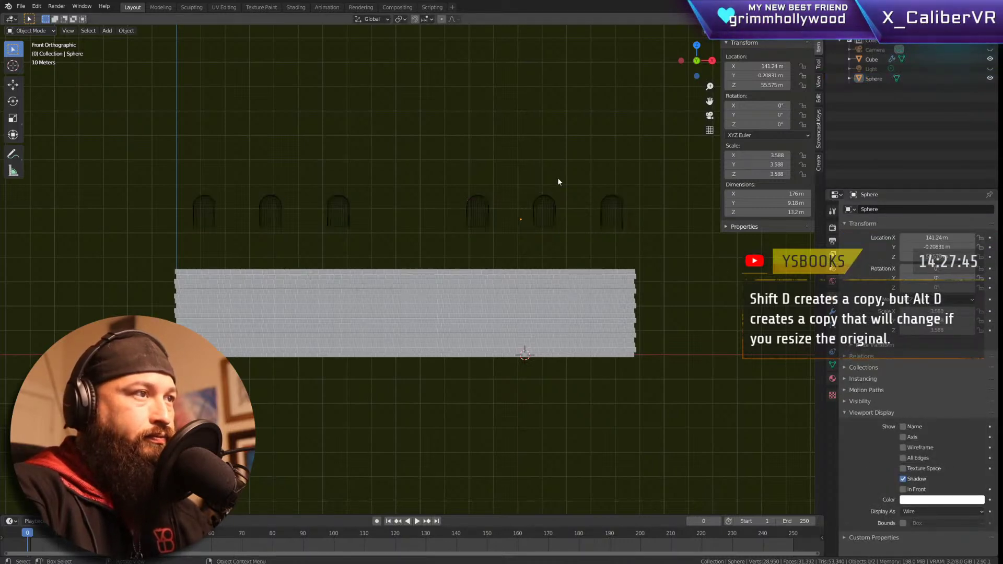
{"action": "left_click", "coordinate": [617, 203]}
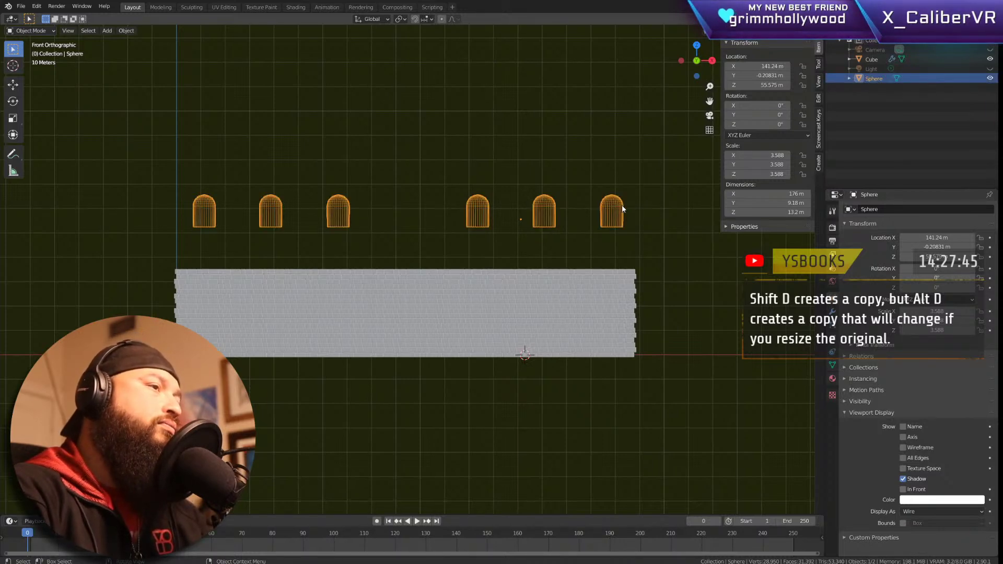
{"action": "left_click", "coordinate": [647, 166]}
{"action": "left_click_drag", "start_coordinate": [647, 166], "coordinate": [585, 244]}
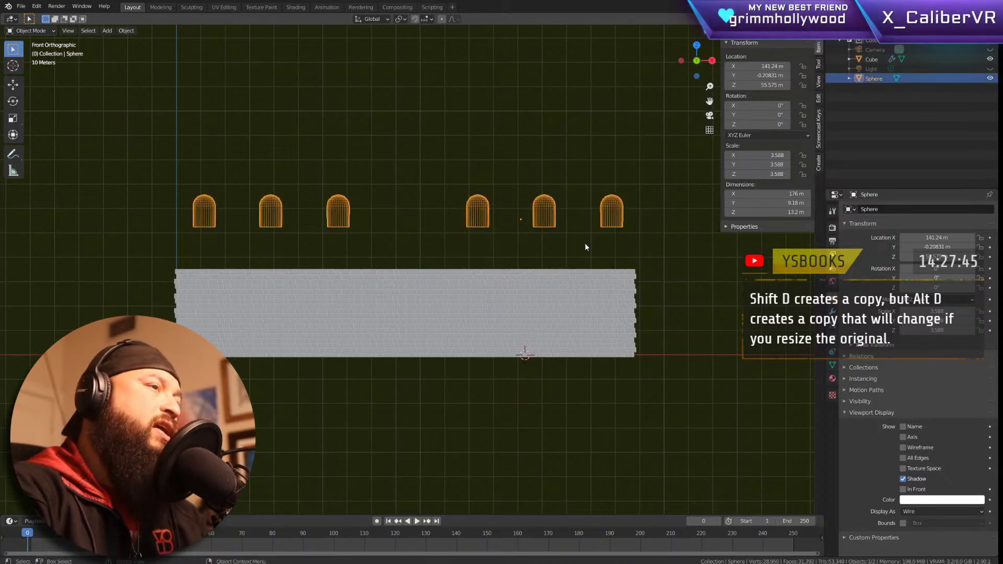
{"action": "left_click", "coordinate": [569, 183]}
{"action": "left_click_drag", "start_coordinate": [578, 161], "coordinate": [510, 247]}
{"action": "left_click", "coordinate": [583, 169]}
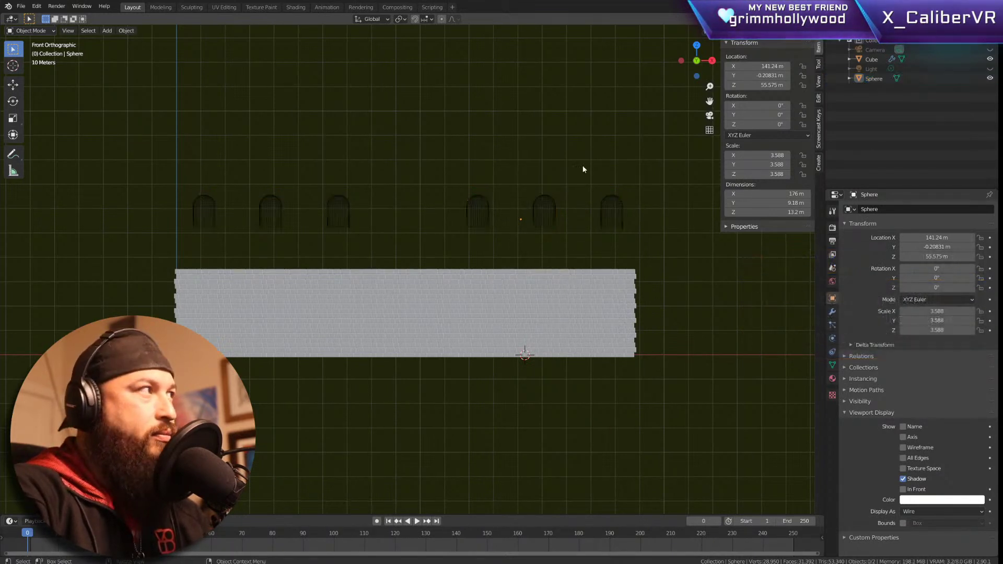
Step: In Edit Mode, delete the vertices of the three arched cutters over the right half of the wall
{"action": "key", "text": "Tab"}
{"action": "left_click_drag", "start_coordinate": [583, 172], "coordinate": [666, 254]}
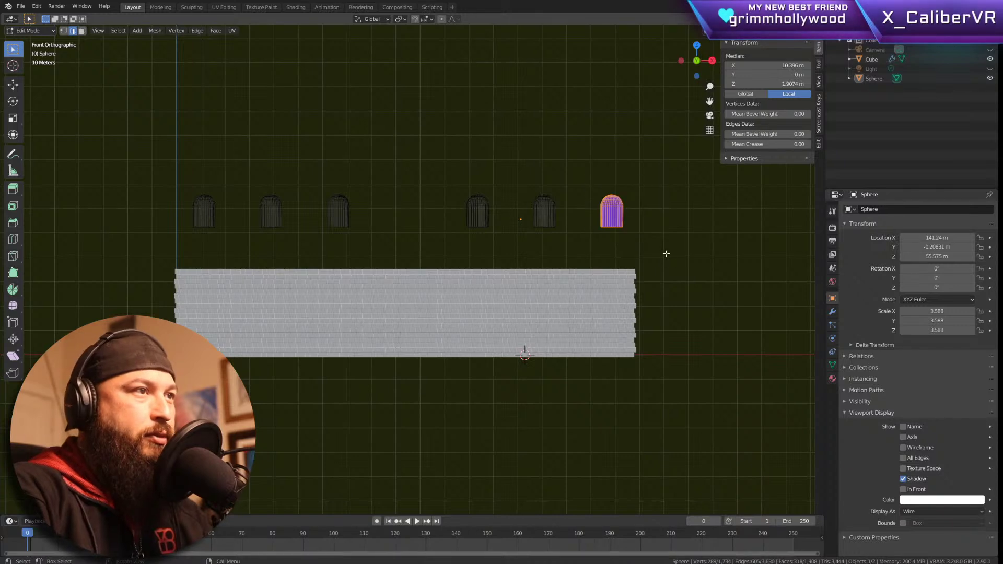
{"action": "key", "text": "x"}
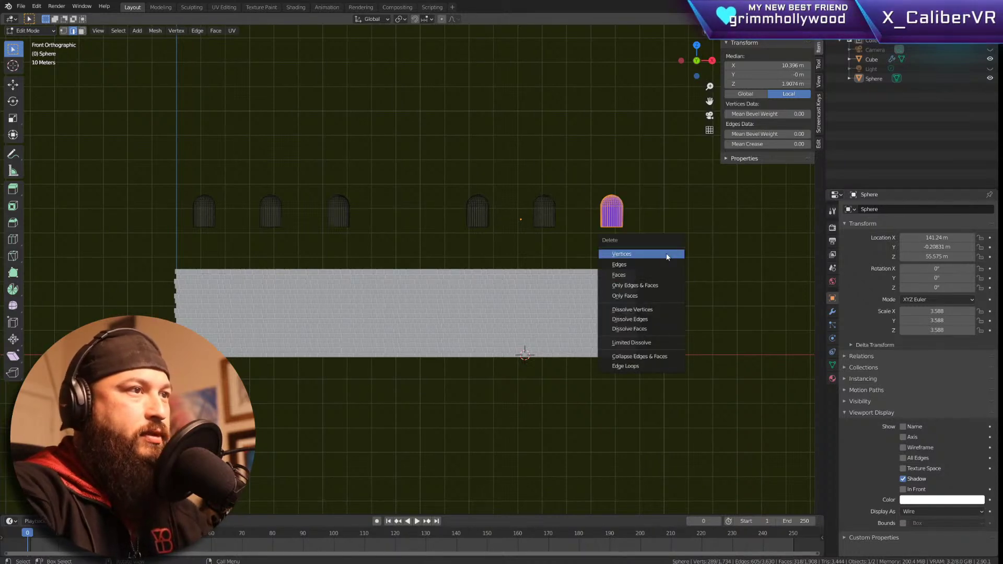
{"action": "left_click", "coordinate": [667, 255]}
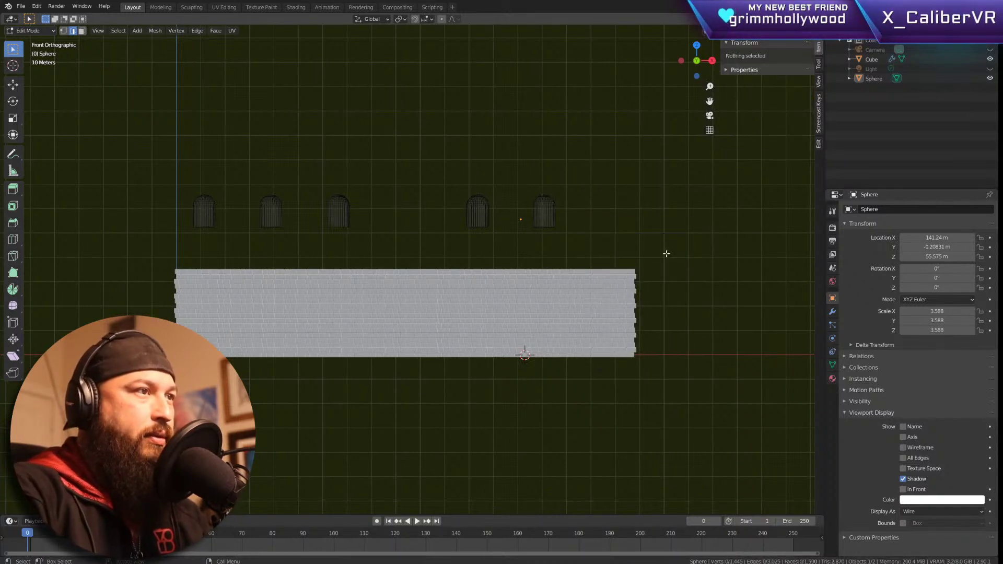
{"action": "left_click_drag", "start_coordinate": [638, 174], "coordinate": [449, 249]}
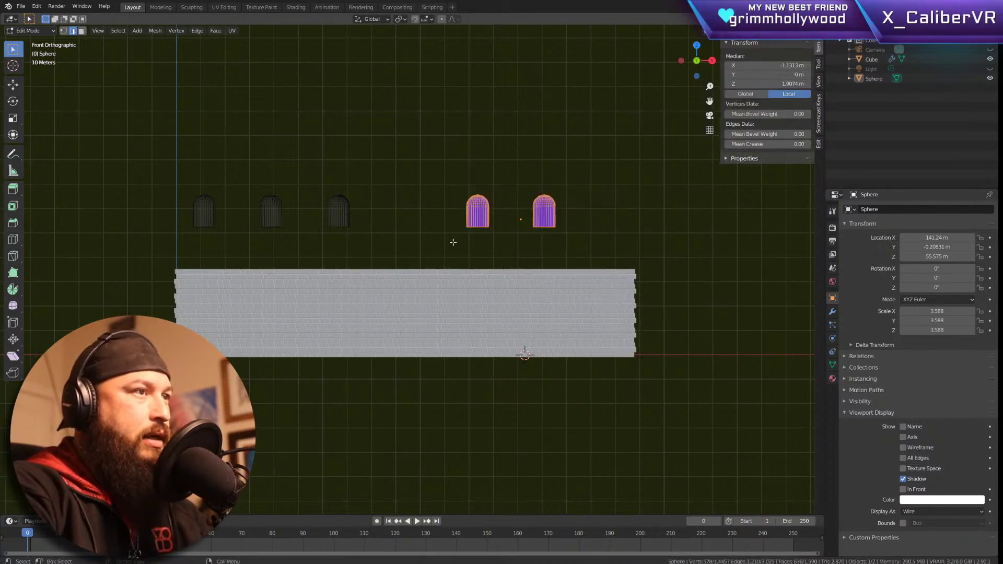
{"action": "key", "text": "x"}
{"action": "left_click", "coordinate": [454, 244]}
Step: Move the three remaining arched cutters along X over the wall's right half, to a local median X of about 3.23 m
{"action": "left_click_drag", "start_coordinate": [398, 177], "coordinate": [179, 250]}
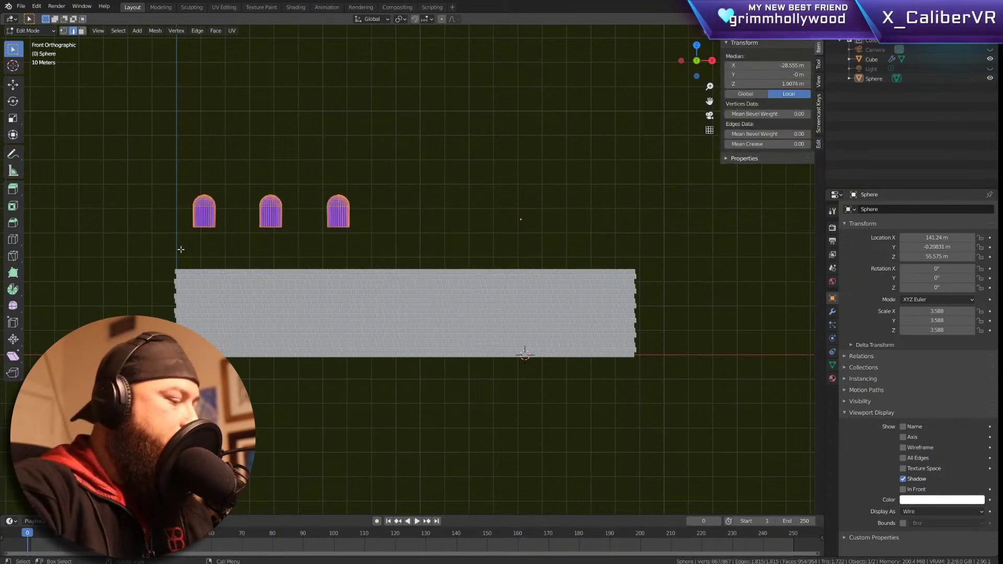
{"action": "key", "text": "g"}
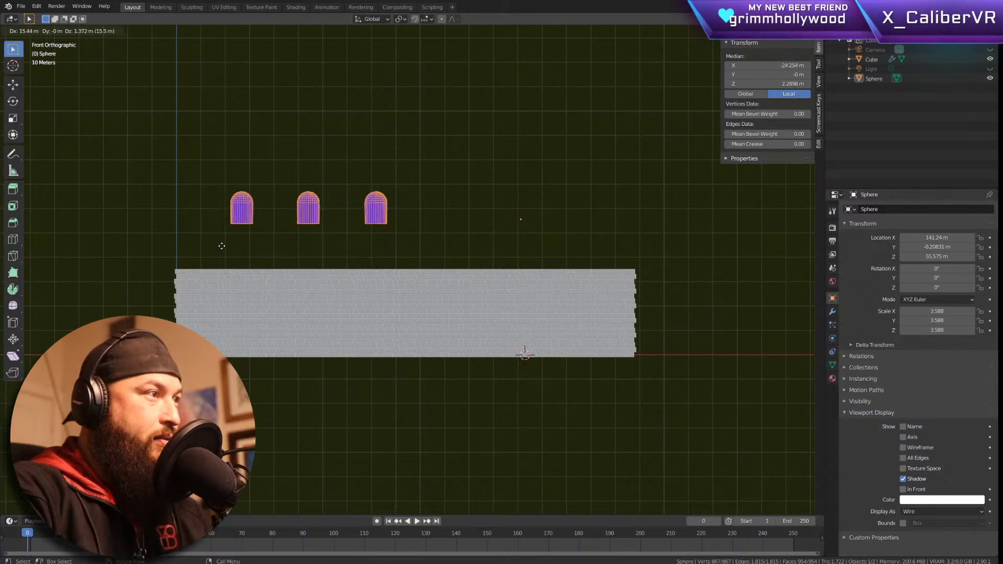
{"action": "key", "text": "x"}
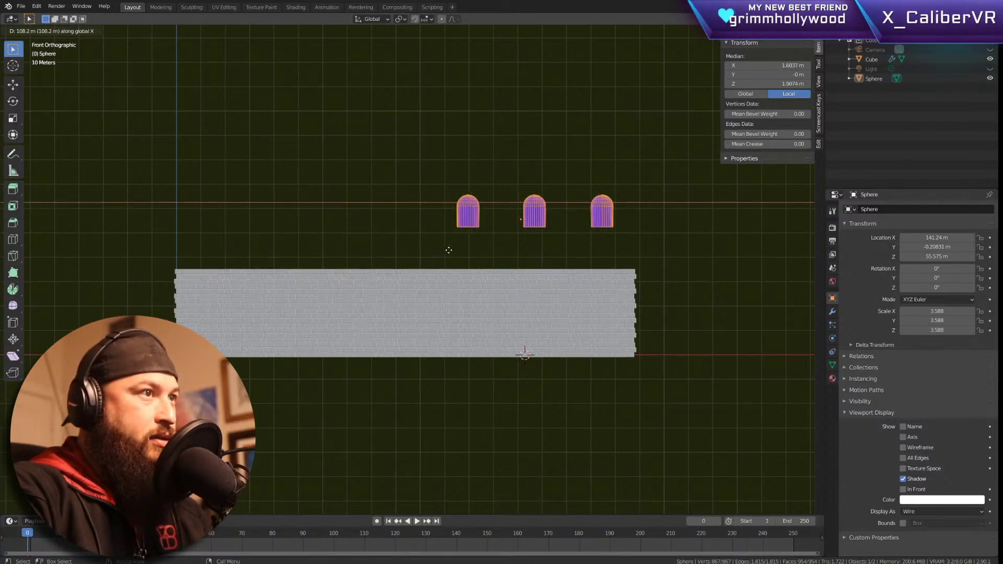
{"action": "left_click", "coordinate": [453, 248]}
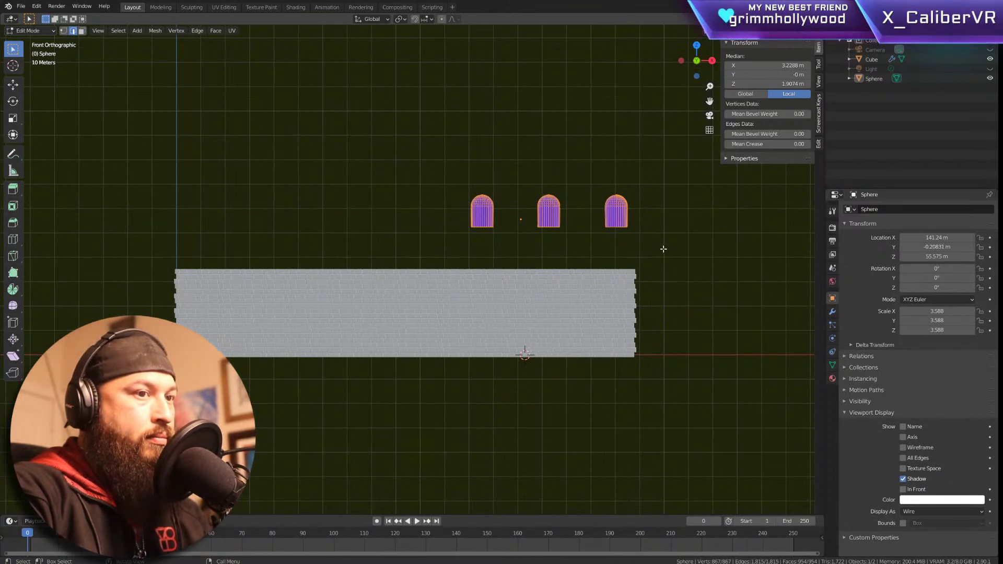
Step: Duplicate the three arched cutters about -112.3 m along X over the wall's left half and return to Object Mode
{"action": "key", "text": "shift+d"}
{"action": "key", "text": "x"}
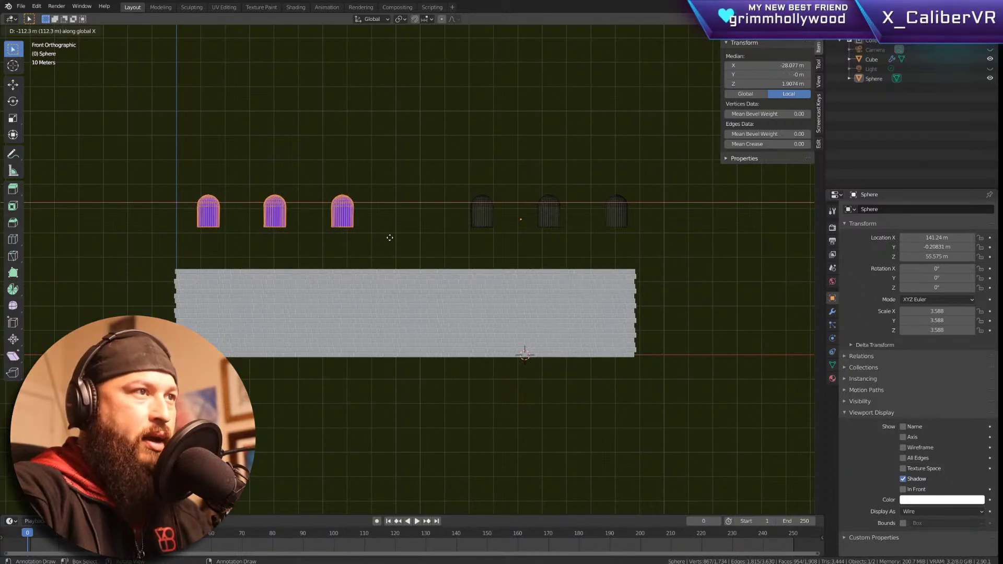
{"action": "left_click", "coordinate": [390, 237]}
{"action": "key", "text": "Tab"}
{"action": "key", "text": "Tab"}
{"action": "key", "text": "Tab"}
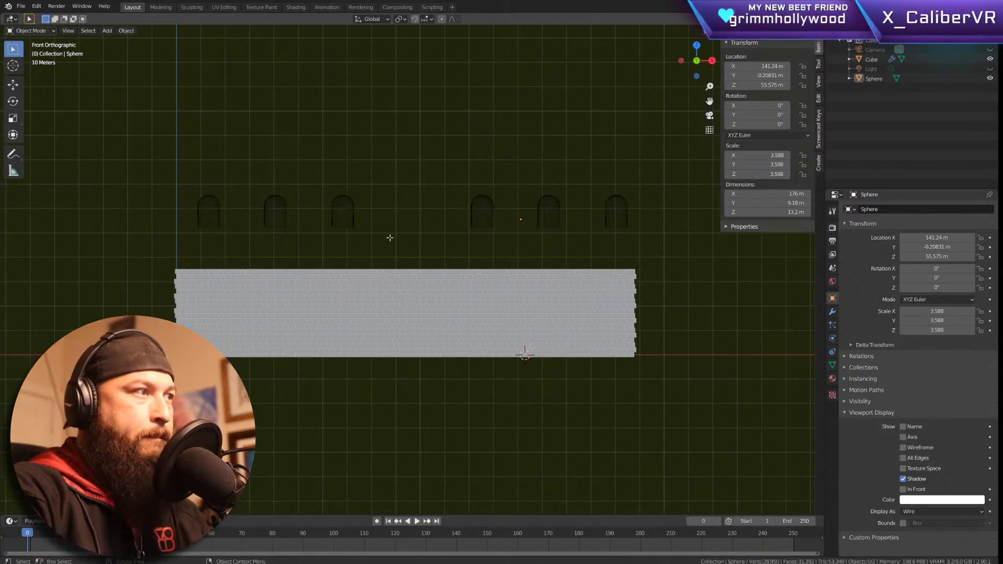
Step: Lower the window cutter object along Z into the brick wall, to about 7.9 m
{"action": "left_click", "coordinate": [350, 215]}
{"action": "key", "text": "g"}
{"action": "key", "text": "z"}
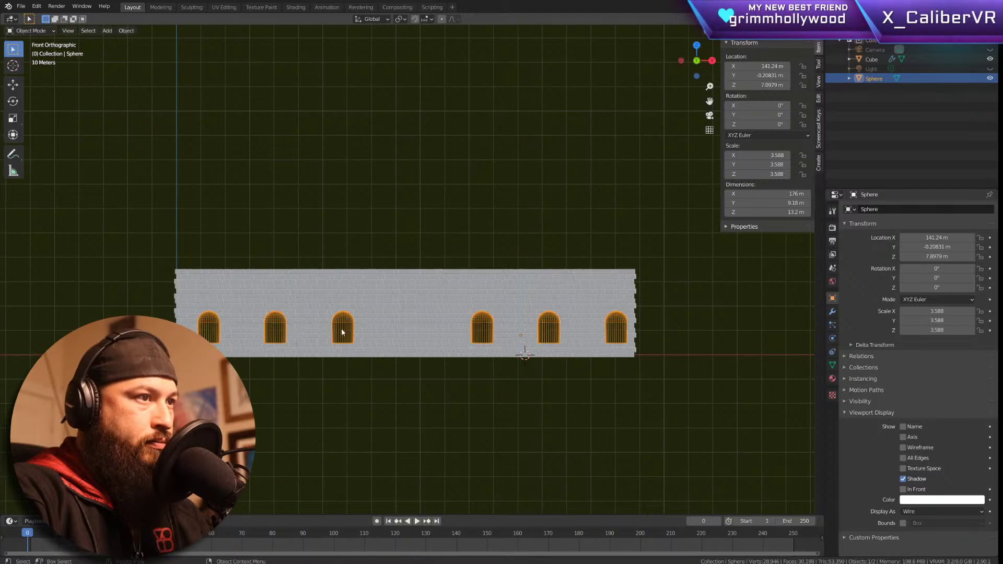
{"action": "left_click", "coordinate": [336, 329]}
{"action": "left_click", "coordinate": [580, 229]}
Step: Apply the brick wall's Boolean Difference modifier to cut the window openings permanently
{"action": "mouse_move", "coordinate": [609, 247]}
{"action": "middle_mouse_down"}
{"action": "mouse_move", "coordinate": [619, 239]}
{"action": "mouse_move", "coordinate": [503, 237]}
{"action": "mouse_move", "coordinate": [606, 244]}
{"action": "mouse_move", "coordinate": [607, 235]}
{"action": "middle_mouse_up"}
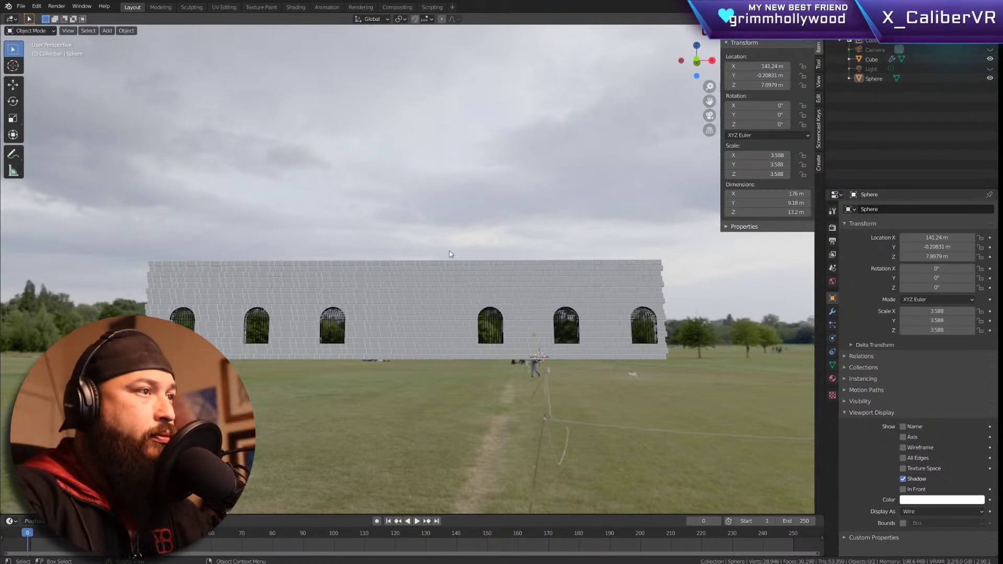
{"action": "scroll", "coordinate": [484, 262], "scroll_direction": "up", "scroll_amount": 5}
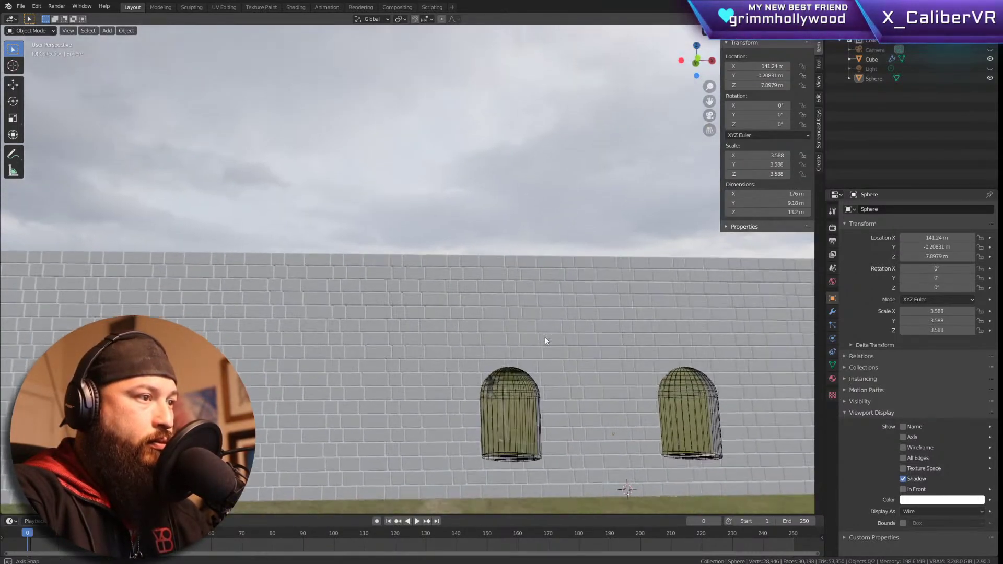
{"action": "scroll", "coordinate": [540, 341], "scroll_direction": "down", "scroll_amount": 7}
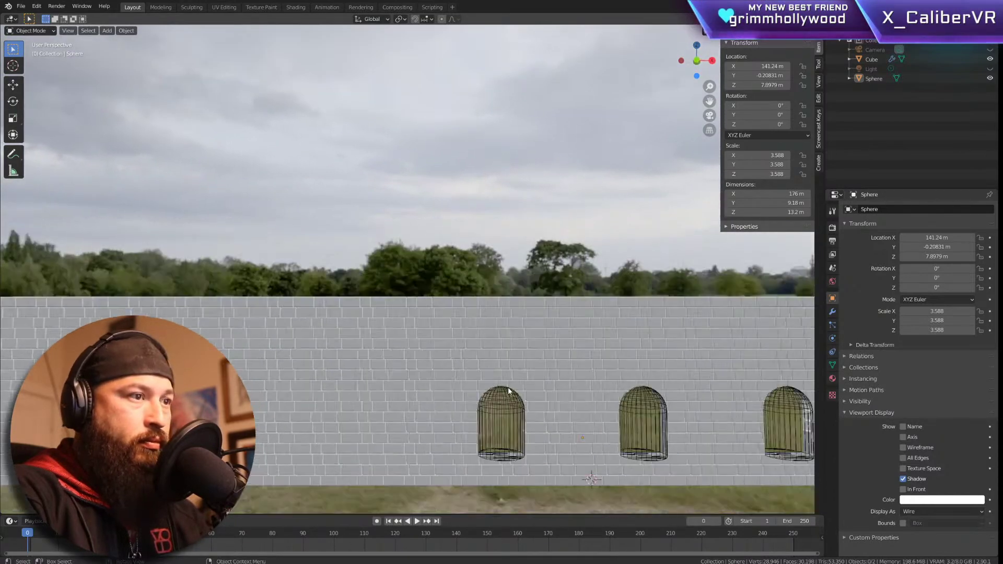
{"action": "scroll", "coordinate": [515, 364], "scroll_direction": "up", "scroll_amount": 3}
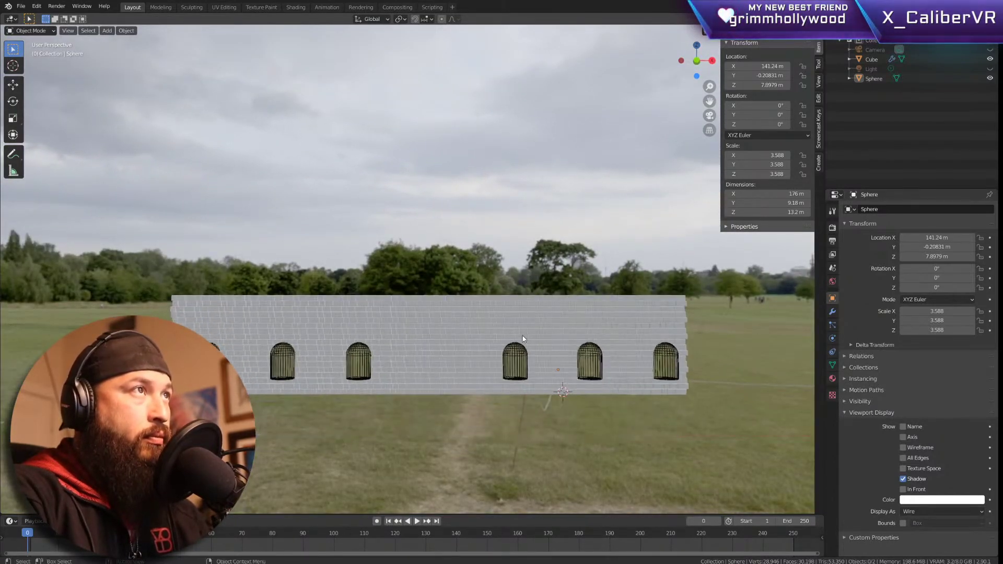
{"action": "middle_click_drag", "start_coordinate": [534, 334], "coordinate": [529, 331]}
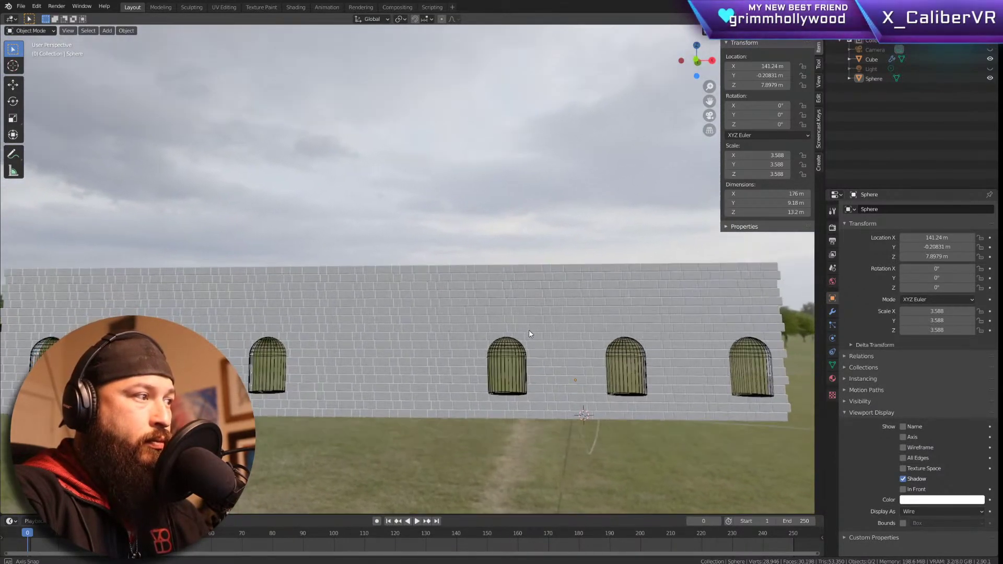
{"action": "left_click", "coordinate": [528, 375]}
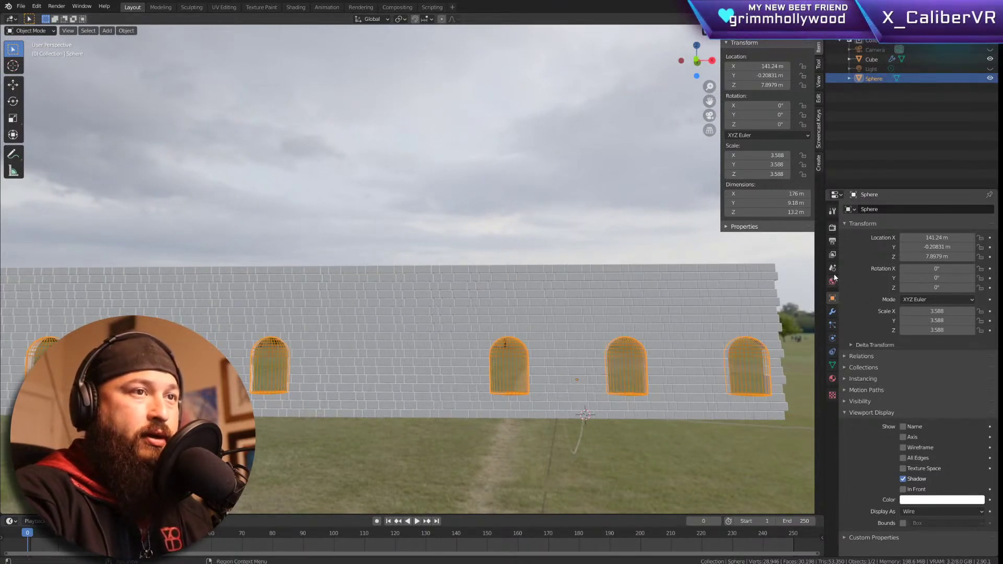
{"action": "left_click", "coordinate": [735, 303]}
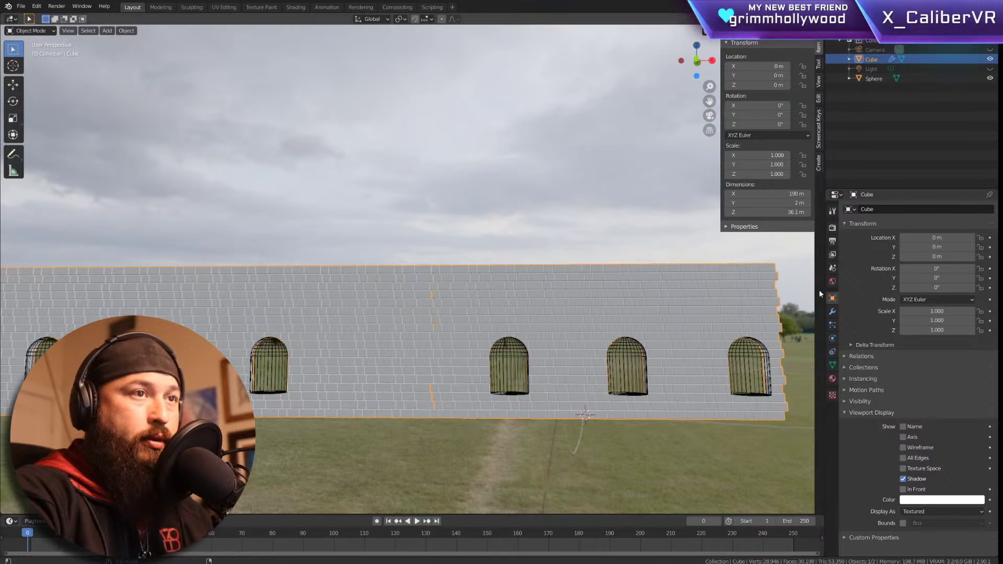
{"action": "left_click", "coordinate": [832, 311]}
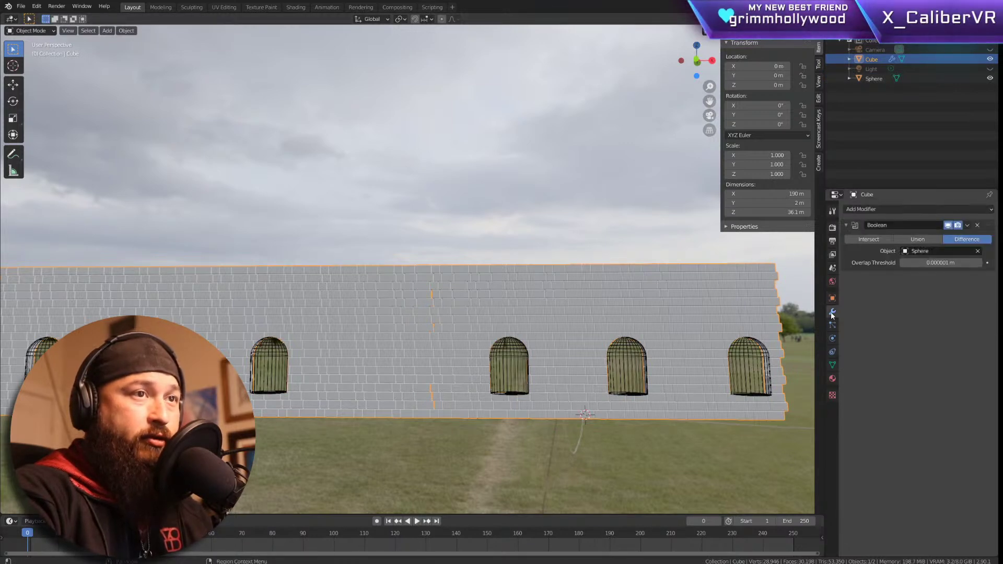
{"action": "left_click", "coordinate": [968, 225]}
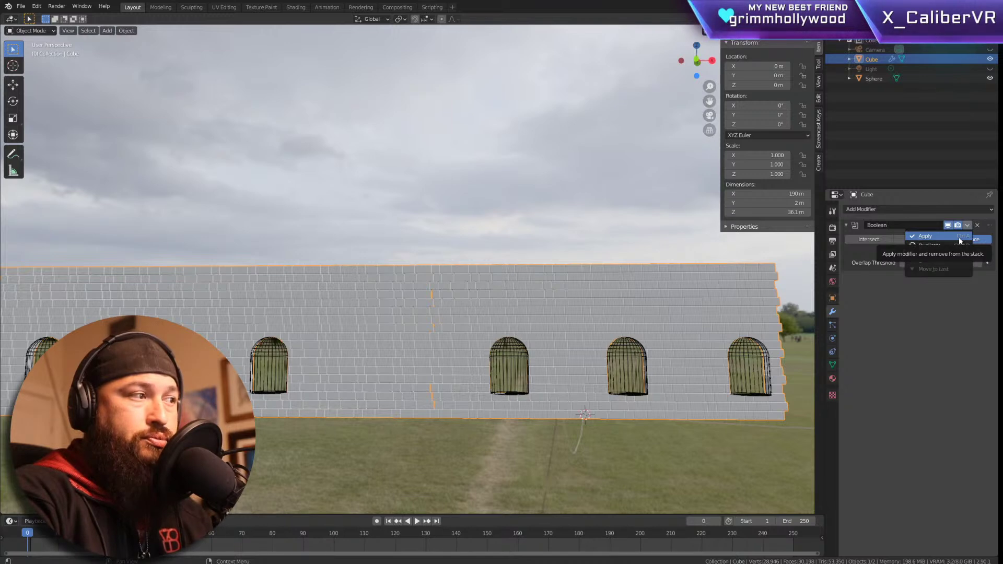
{"action": "left_click", "coordinate": [958, 237]}
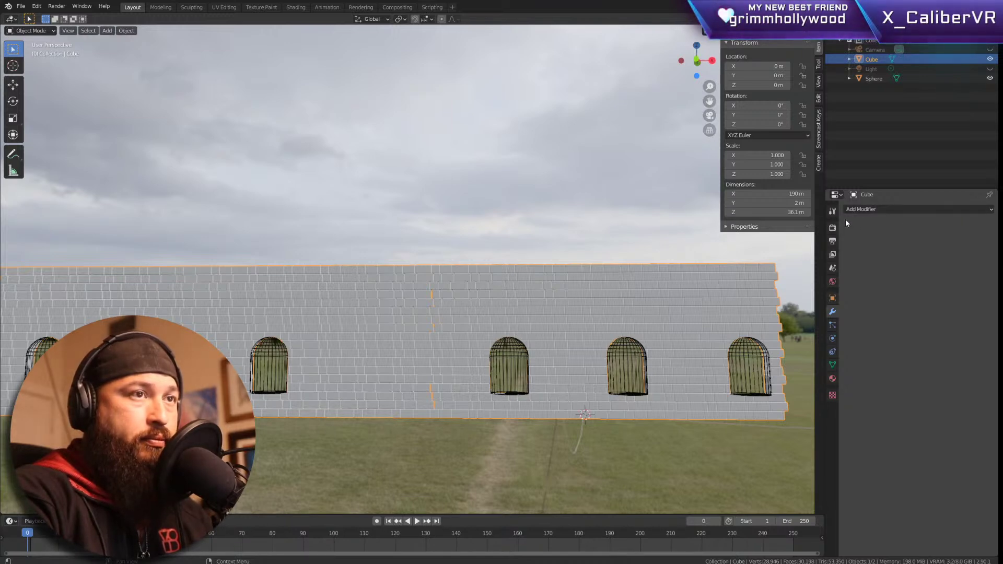
Step: Raise the window cutter object along Z to about 76.9 m above the wall and hide it
{"action": "left_click", "coordinate": [254, 374]}
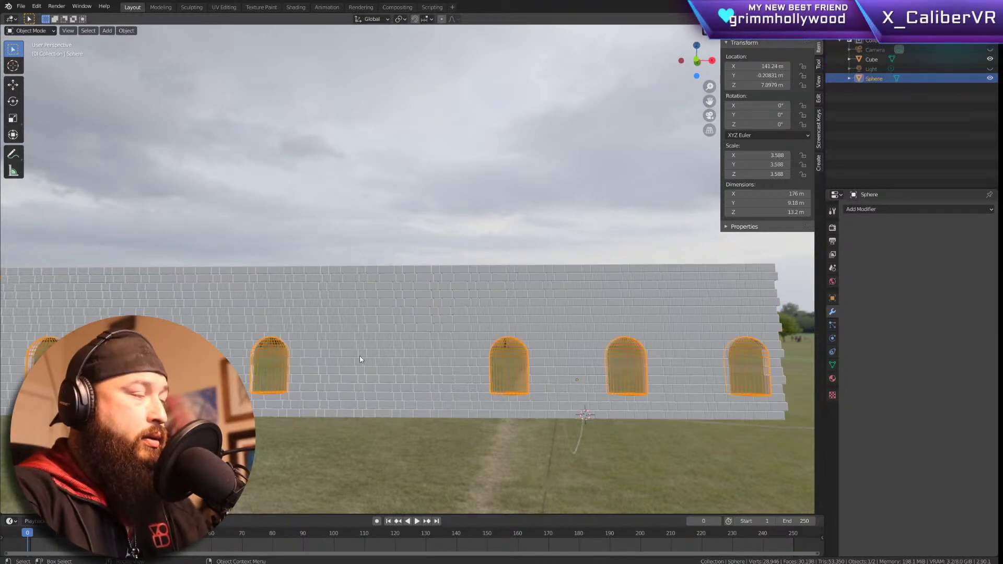
{"action": "key", "text": "g"}
{"action": "key", "text": "z"}
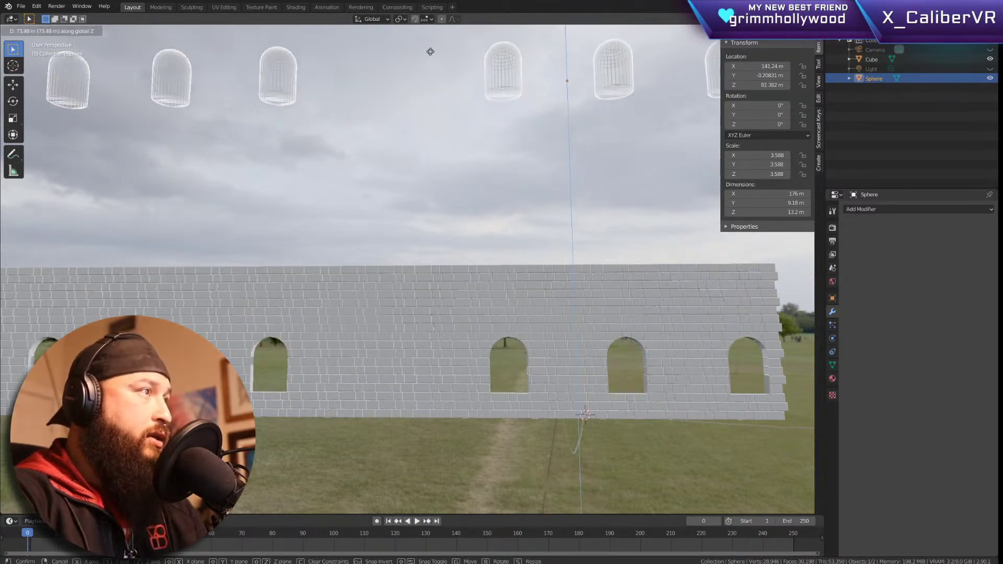
{"action": "left_click", "coordinate": [429, 69]}
{"action": "left_click", "coordinate": [411, 216]}
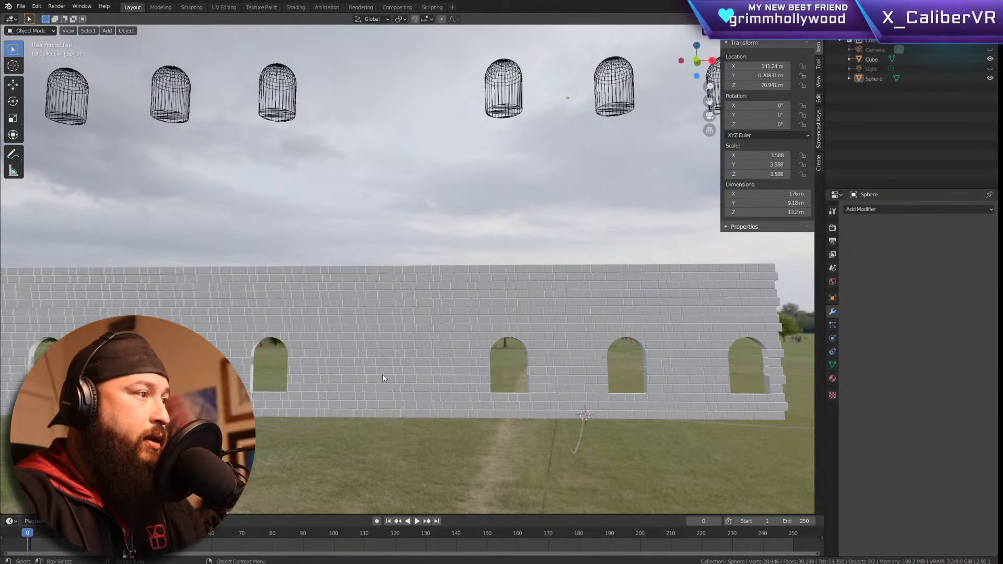
{"action": "left_click", "coordinate": [519, 72]}
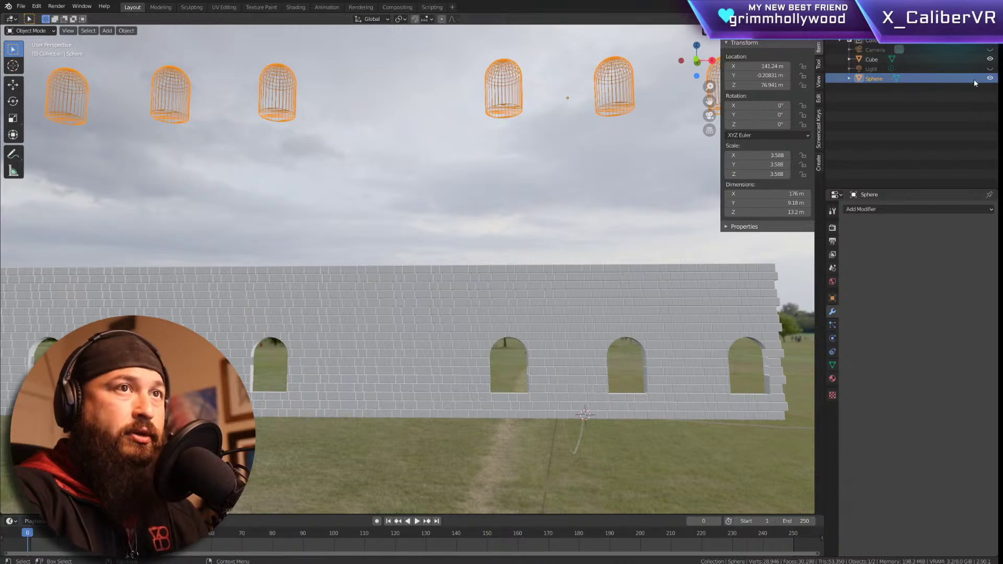
{"action": "key", "text": "h"}
Step: Examine the arched window openings cut through the brick wall from an angle and up close
{"action": "middle_click_drag", "start_coordinate": [380, 226], "coordinate": [340, 340]}
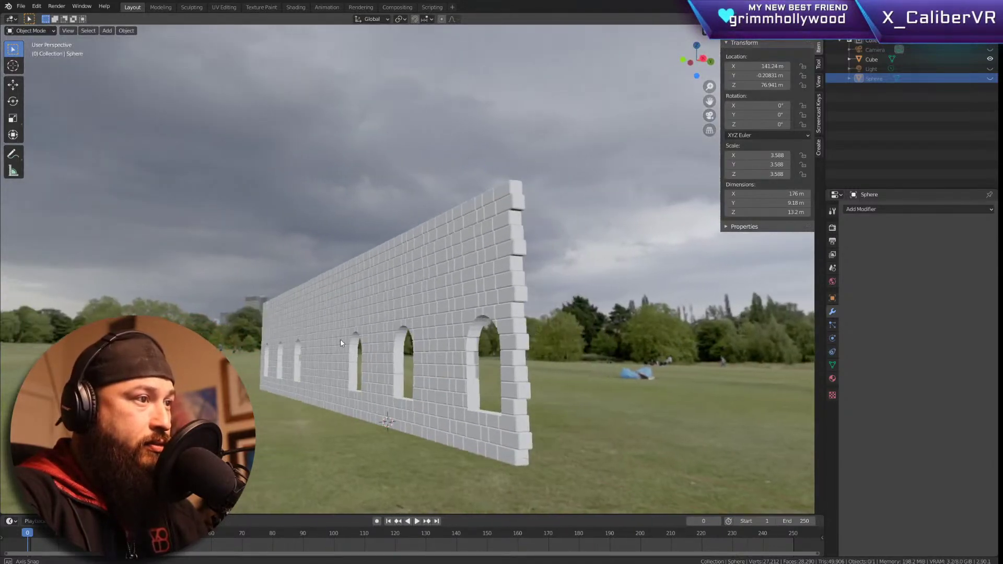
{"action": "scroll", "coordinate": [481, 375], "scroll_direction": "up", "scroll_amount": 6}
{"action": "scroll", "coordinate": [483, 376], "scroll_direction": "down", "scroll_amount": 5}
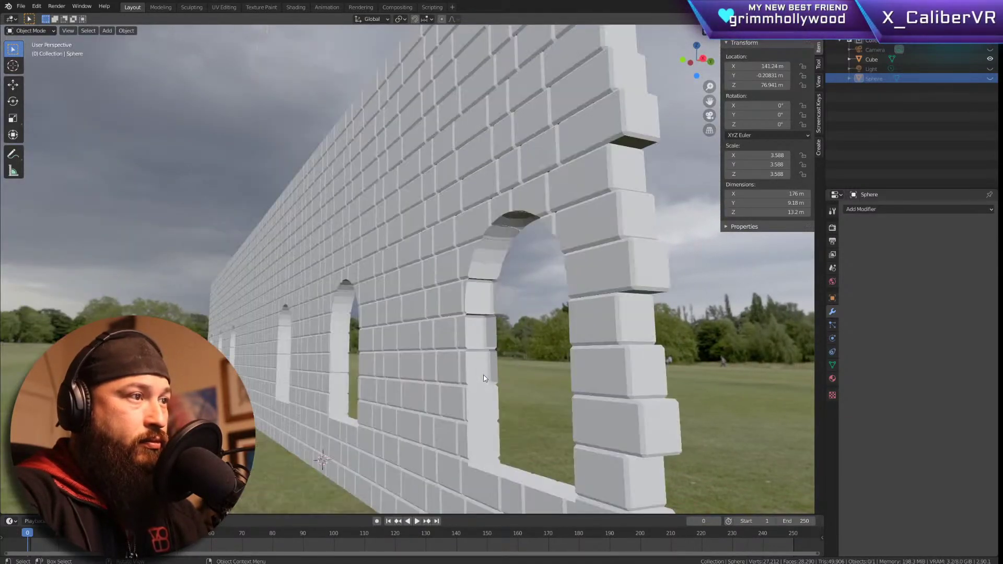
{"action": "scroll", "coordinate": [536, 348], "scroll_direction": "up", "scroll_amount": 5}
{"action": "middle_click_drag", "start_coordinate": [537, 350], "coordinate": [561, 344]}
{"action": "scroll", "coordinate": [608, 320], "scroll_direction": "up", "scroll_amount": 4}
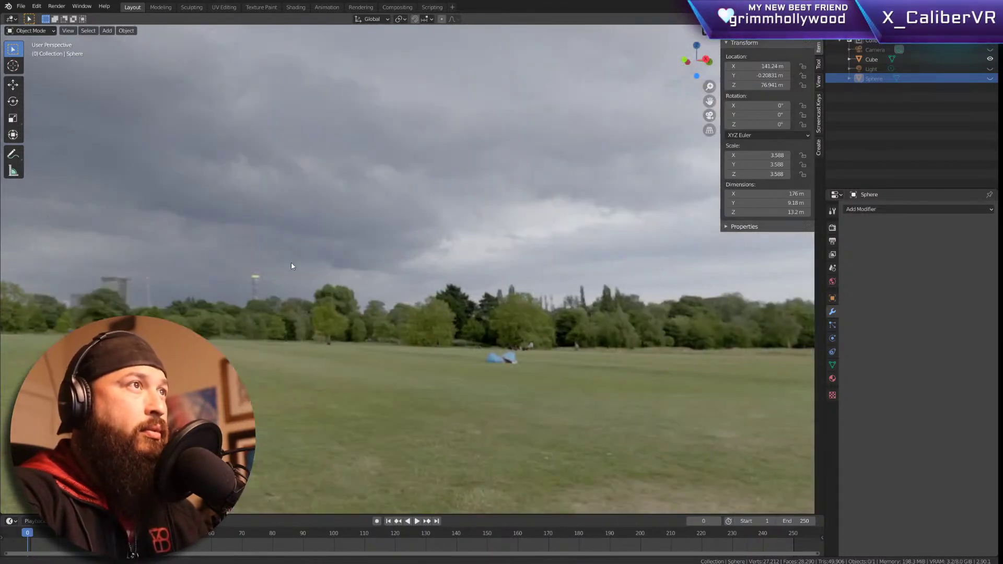
Step: Inspect the brick edges inside an arched opening up close, and view the full length of the wall
{"action": "scroll", "coordinate": [440, 268], "scroll_direction": "down", "scroll_amount": 3}
{"action": "scroll", "coordinate": [500, 278], "scroll_direction": "down", "scroll_amount": 5}
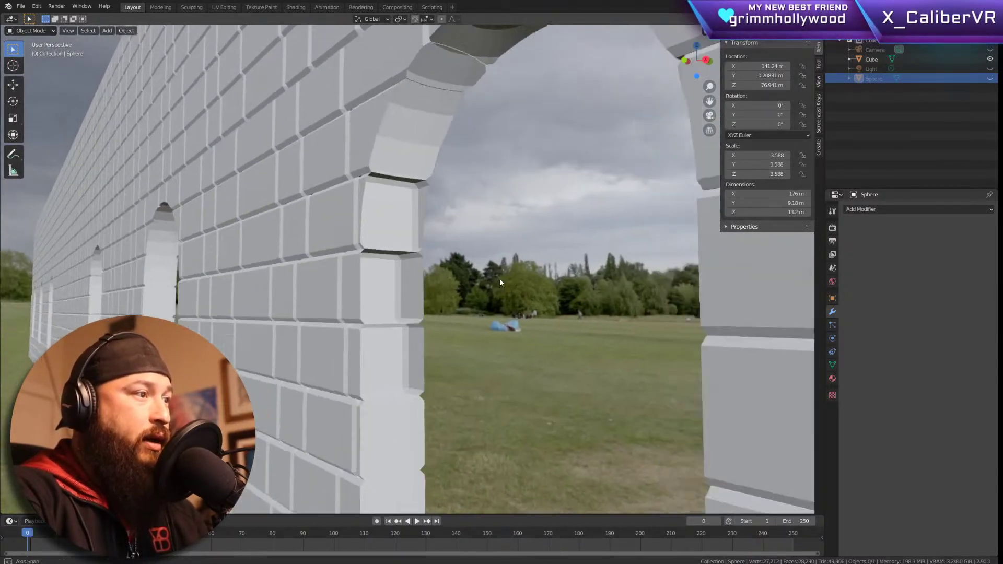
{"action": "scroll", "coordinate": [512, 277], "scroll_direction": "up", "scroll_amount": 2}
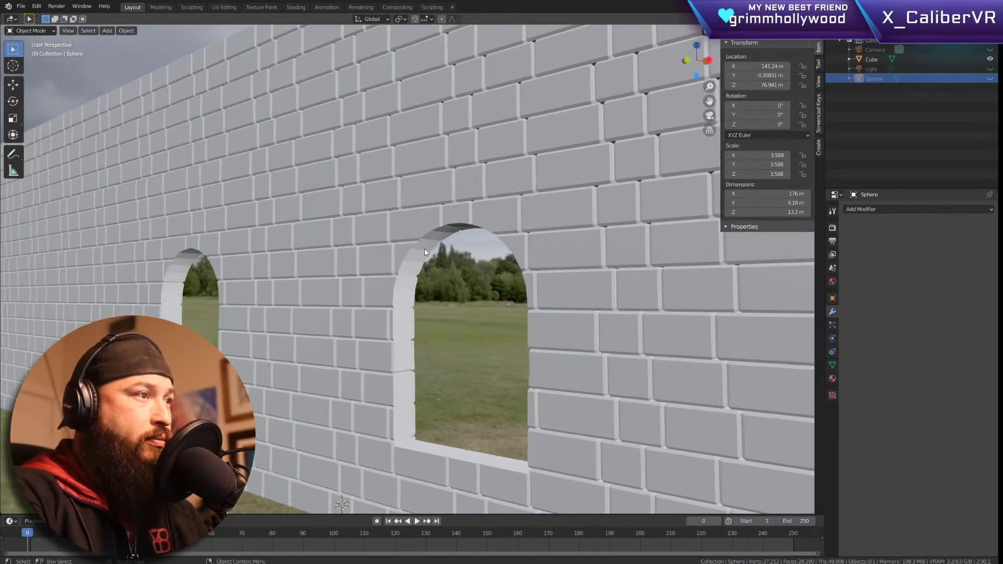
{"action": "scroll", "coordinate": [453, 256], "scroll_direction": "up", "scroll_amount": 5}
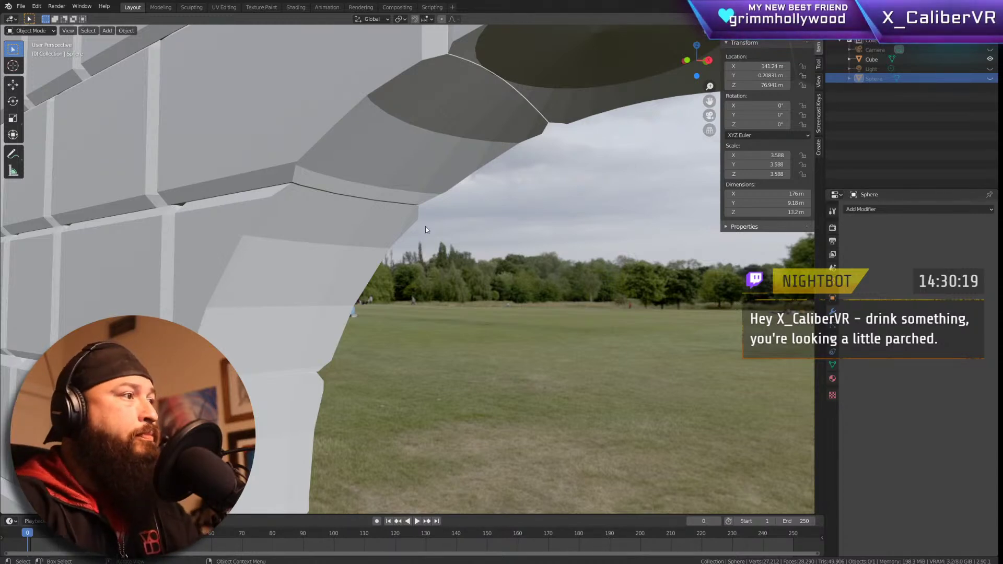
{"action": "scroll", "coordinate": [418, 271], "scroll_direction": "up", "scroll_amount": 5}
{"action": "scroll", "coordinate": [437, 253], "scroll_direction": "down", "scroll_amount": 10}
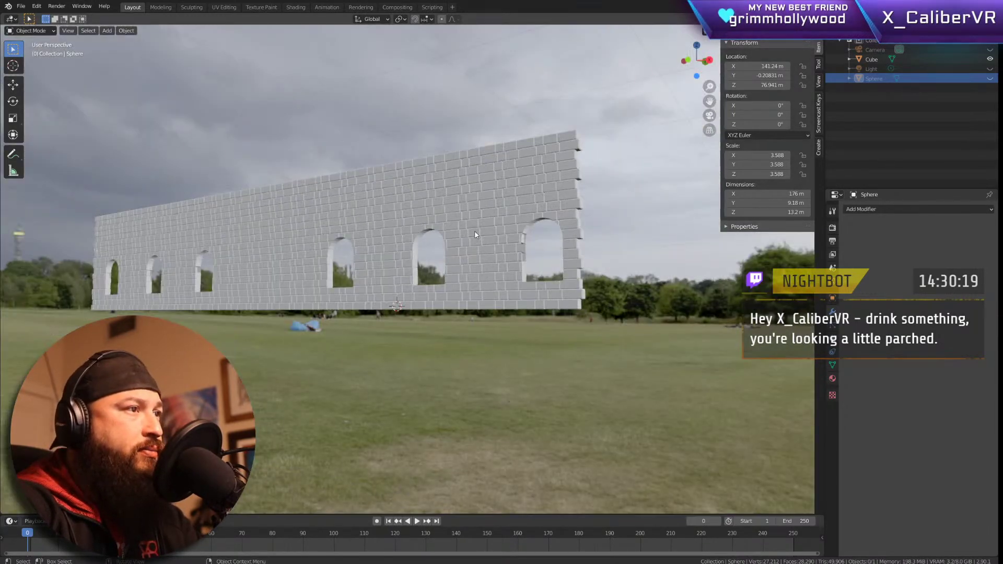
Step: Try to move a single brick face on the inner side of one arched opening in the wall's Edit Mode
{"action": "left_click", "coordinate": [474, 230]}
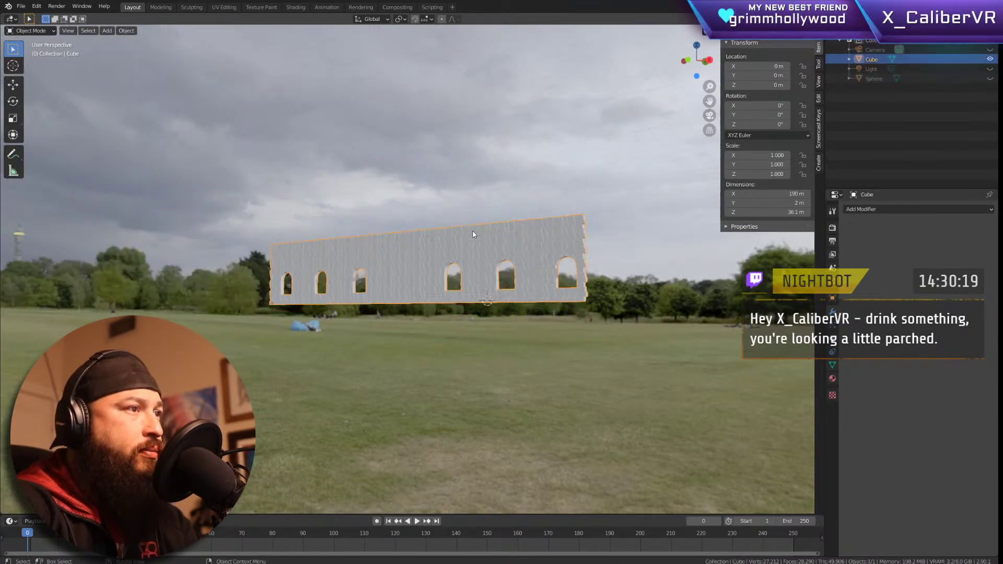
{"action": "scroll", "coordinate": [518, 256], "scroll_direction": "up", "scroll_amount": 6}
{"action": "middle_click_drag", "start_coordinate": [560, 258], "coordinate": [665, 313]}
{"action": "key", "text": "Tab"}
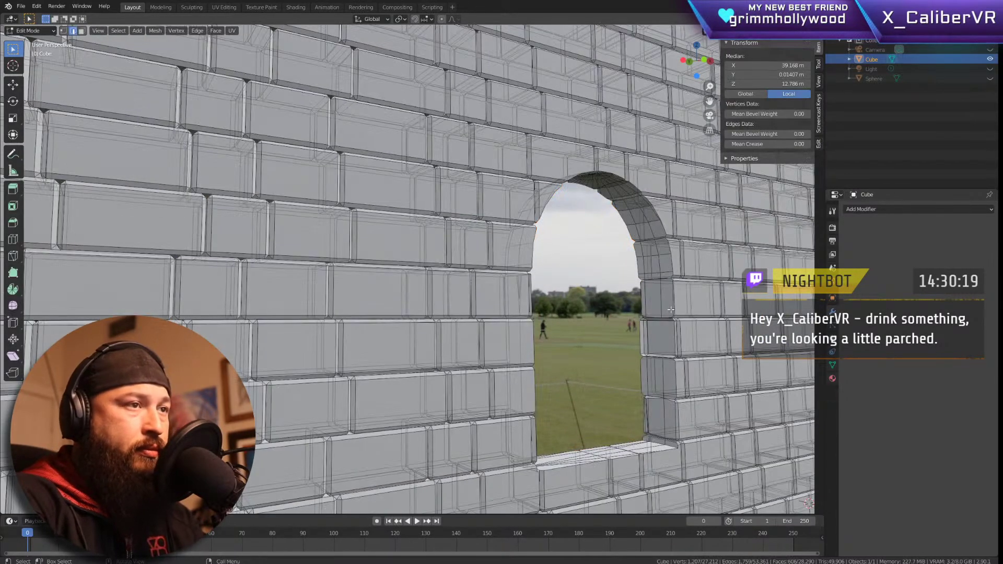
{"action": "scroll", "coordinate": [668, 306], "scroll_direction": "up", "scroll_amount": 4}
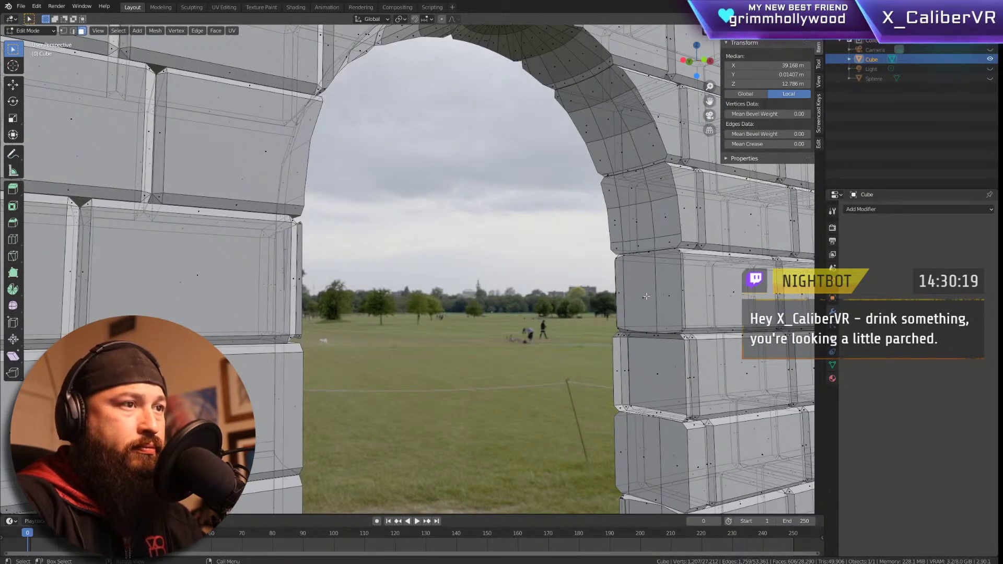
{"action": "left_click", "coordinate": [646, 296]}
{"action": "middle_click_drag", "start_coordinate": [663, 303], "coordinate": [716, 347]}
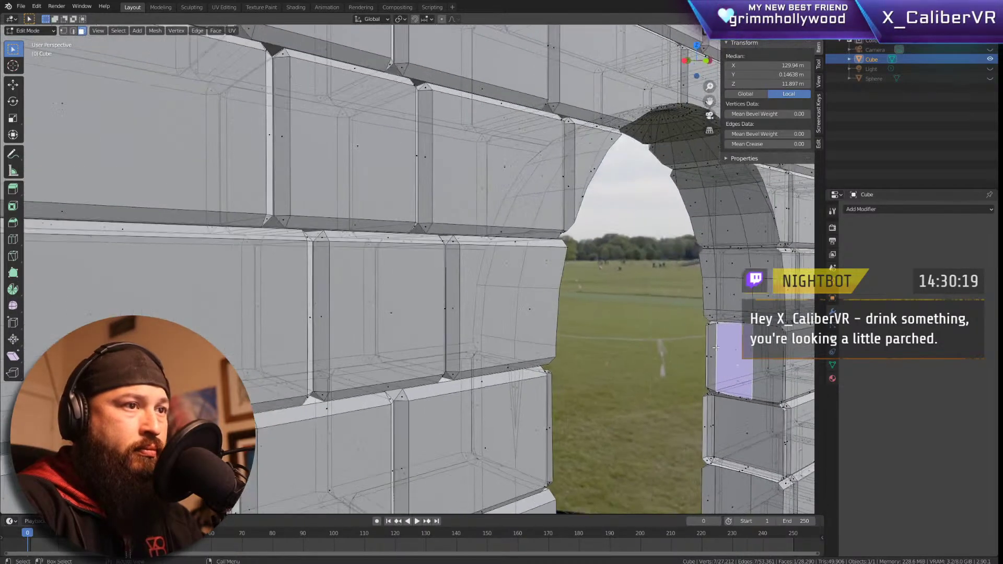
{"action": "key", "text": "g"}
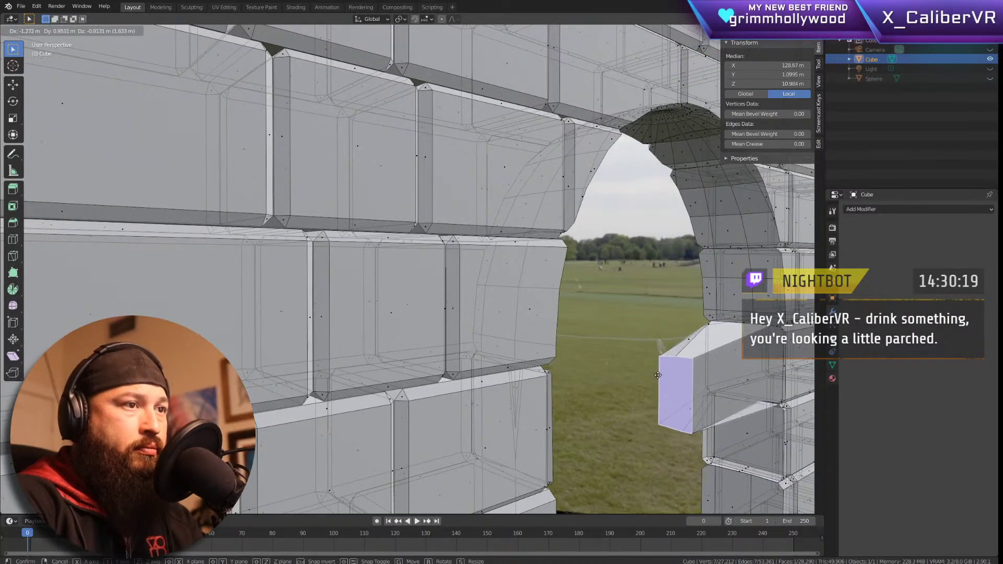
{"action": "left_click", "coordinate": [649, 384]}
{"action": "middle_click_drag", "start_coordinate": [721, 384], "coordinate": [640, 310]}
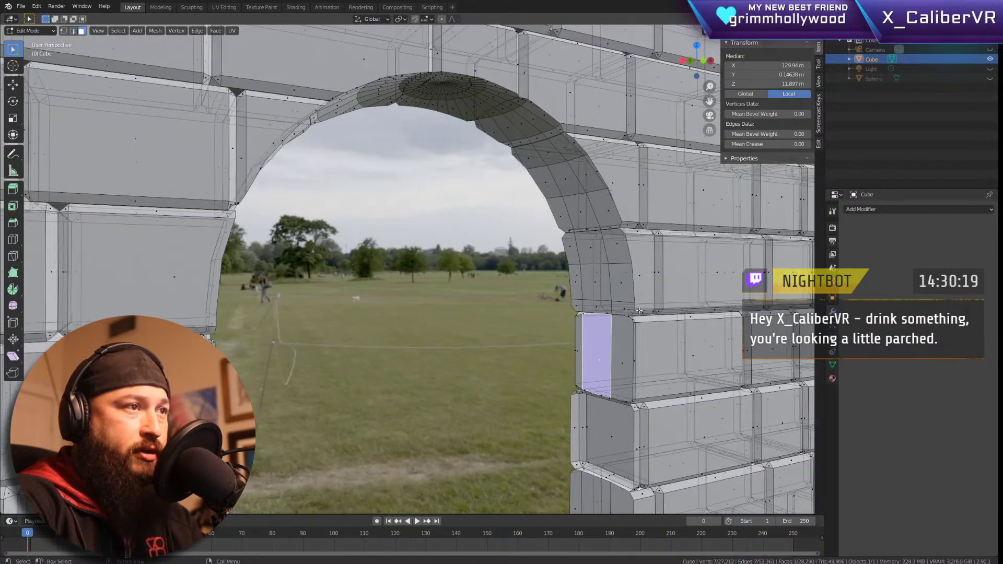
Step: Try to move three adjacent inner faces of the brick below the arch's curve, clear the selection and return to Object Mode
{"action": "left_click", "coordinate": [574, 248]}
{"action": "left_click", "coordinate": [616, 246], "text": "shift"}
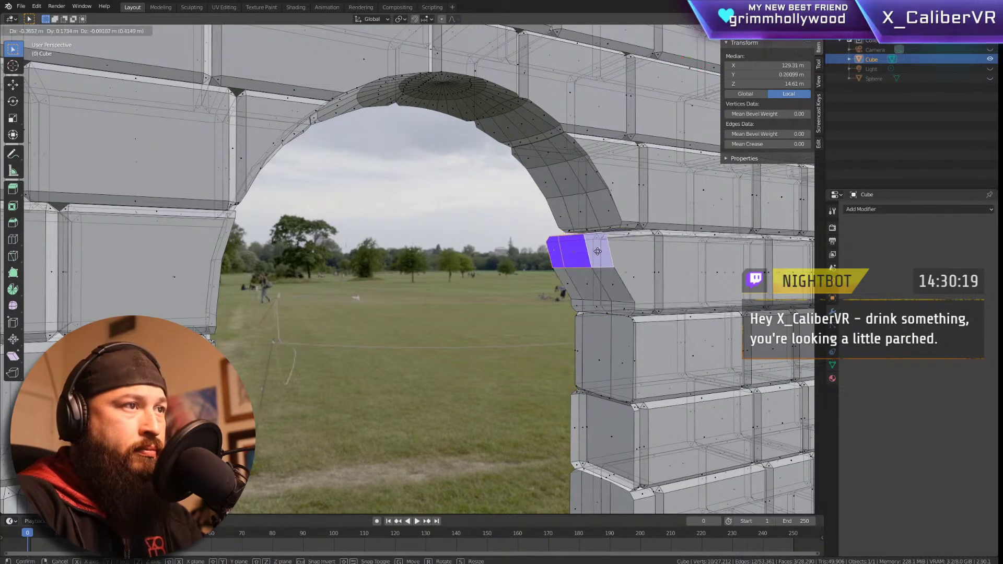
{"action": "key", "text": "alt+a"}
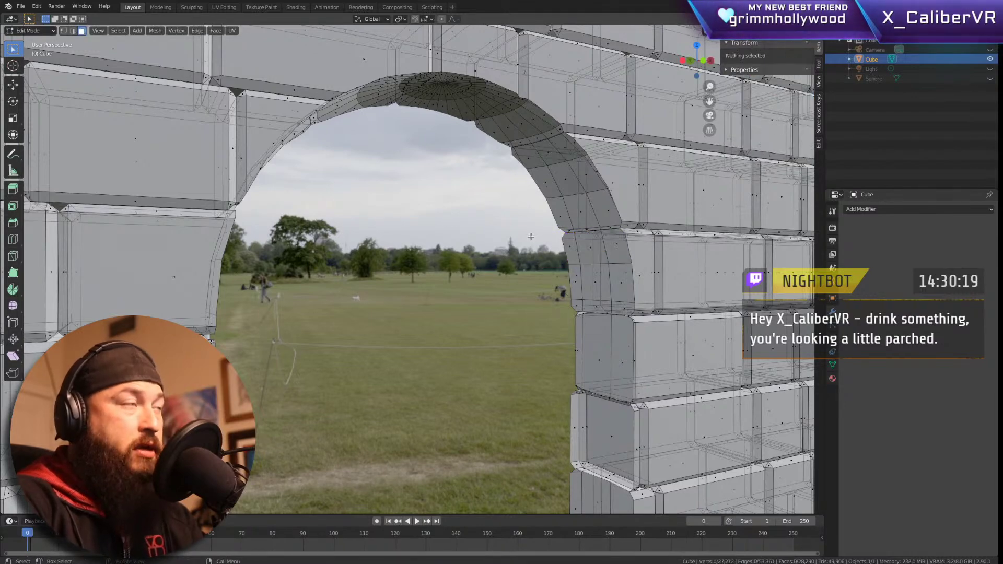
{"action": "scroll", "coordinate": [496, 239], "scroll_direction": "down", "scroll_amount": 5}
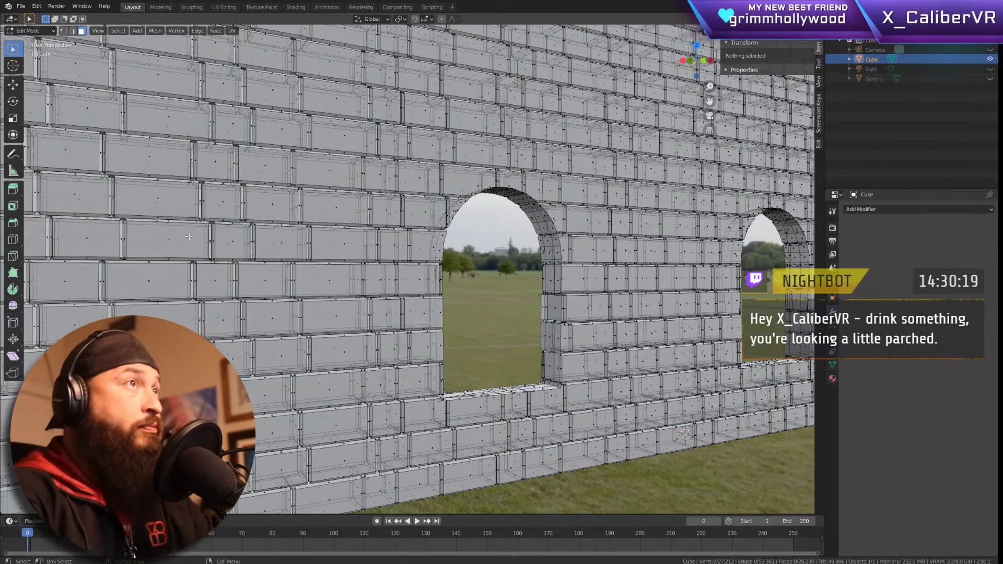
{"action": "scroll", "coordinate": [497, 236], "scroll_direction": "down", "scroll_amount": 5}
{"action": "key", "text": "Tab"}
Step: Try to separate the wall into individual brick objects by loose parts, undo the separation and return to Object Mode
{"action": "middle_click_drag", "start_coordinate": [437, 224], "coordinate": [611, 244]}
{"action": "scroll", "coordinate": [268, 252], "scroll_direction": "up", "scroll_amount": 8}
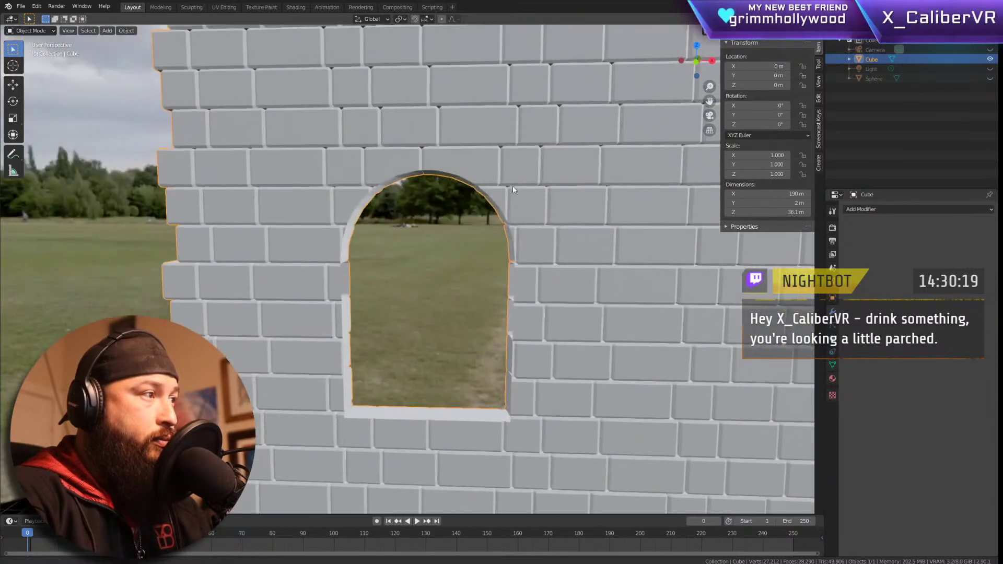
{"action": "middle_click_drag", "start_coordinate": [512, 188], "coordinate": [434, 275]}
{"action": "middle_click_drag", "start_coordinate": [461, 232], "coordinate": [454, 297]}
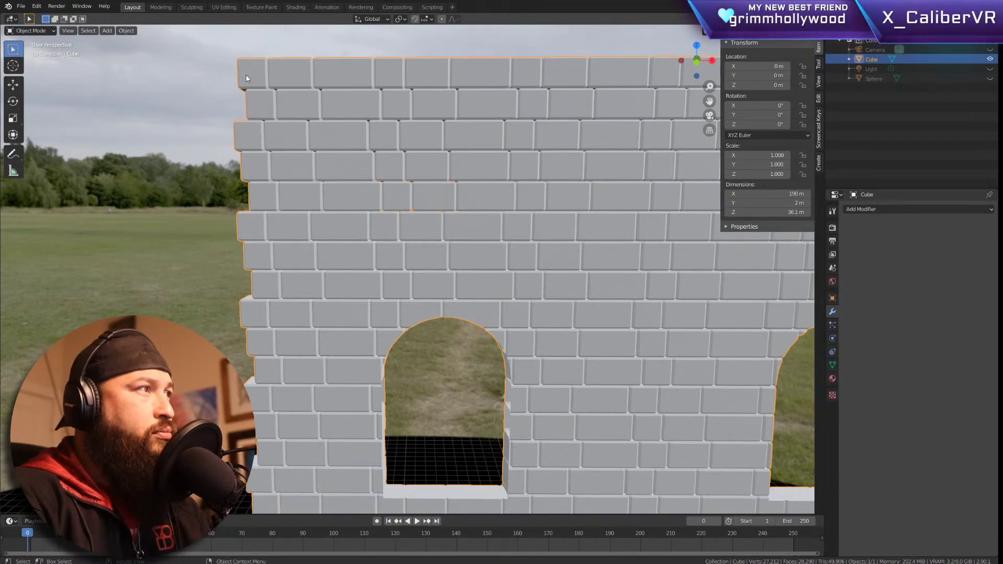
{"action": "key", "text": "Tab"}
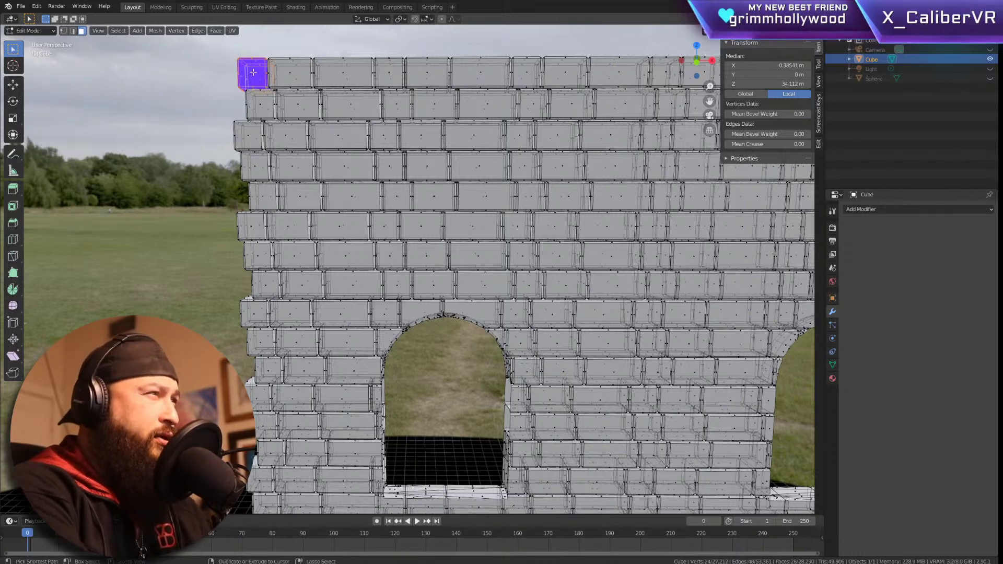
{"action": "key", "text": "shift+g"}
{"action": "key", "text": "Escape"}
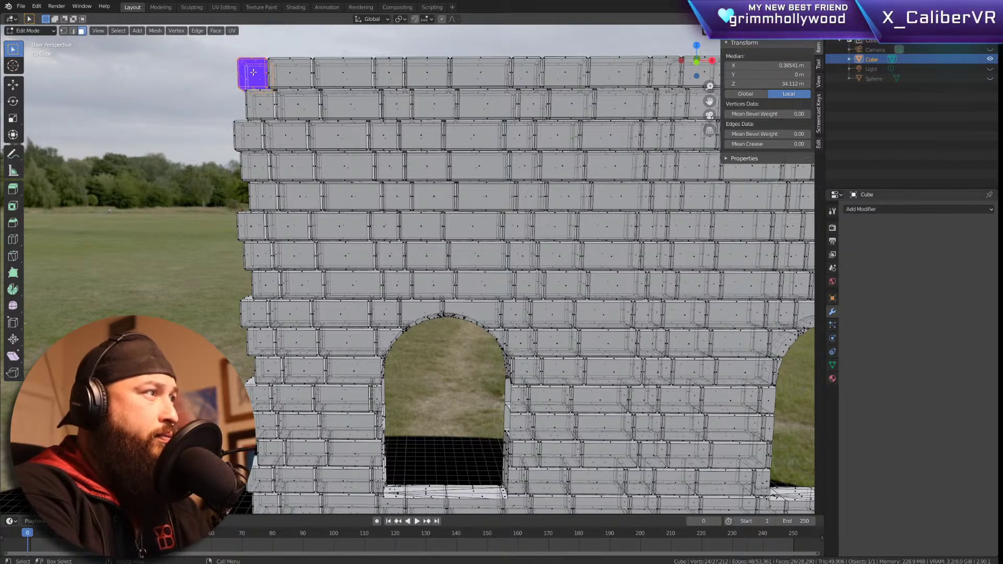
{"action": "key", "text": "p"}
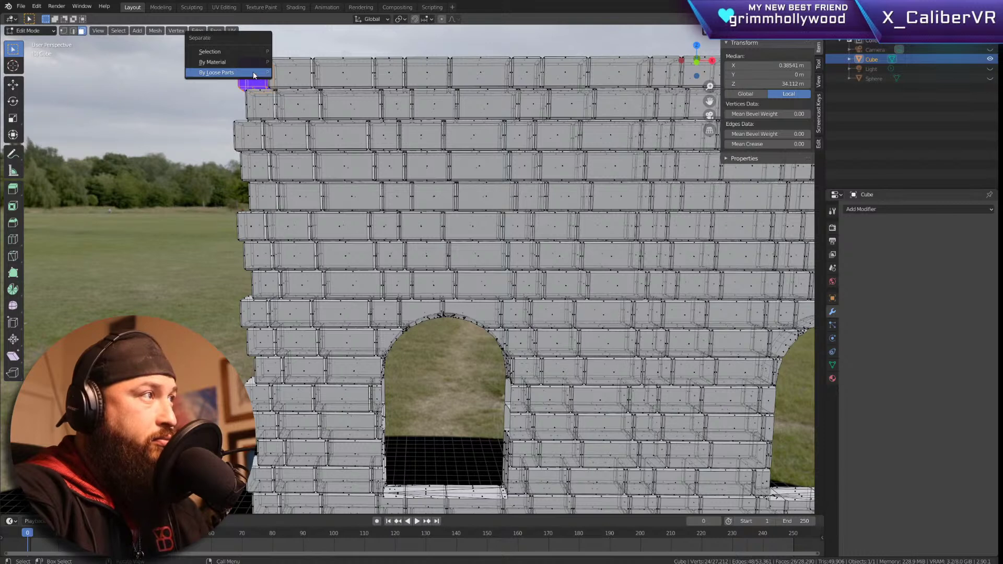
{"action": "left_click", "coordinate": [254, 74]}
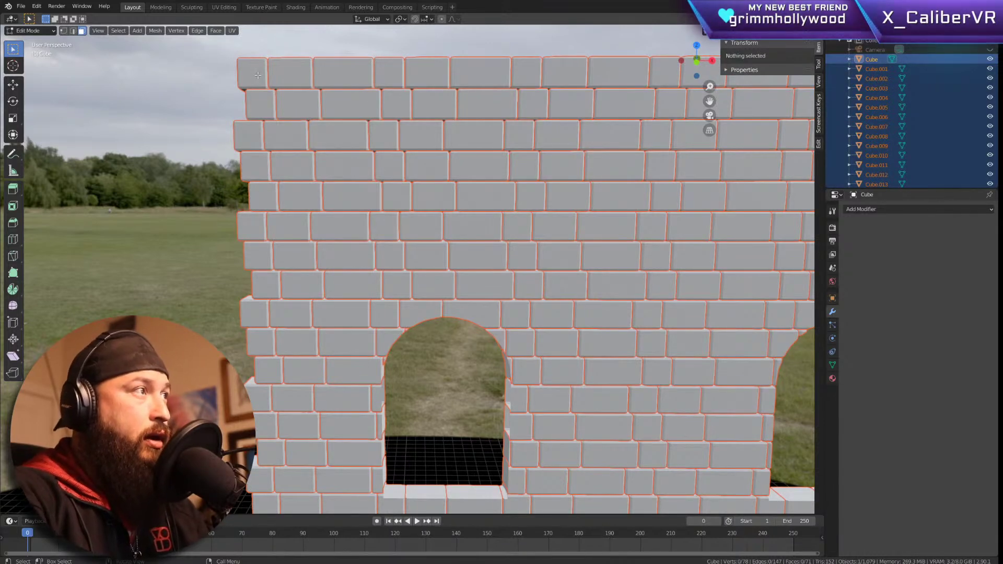
{"action": "key", "text": "ctrl+z"}
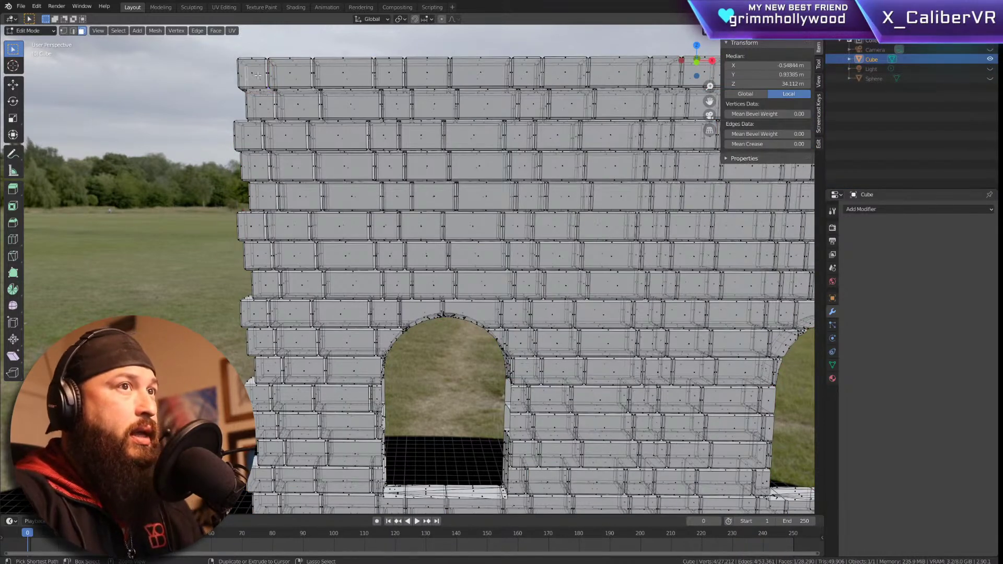
{"action": "key", "text": "Tab"}
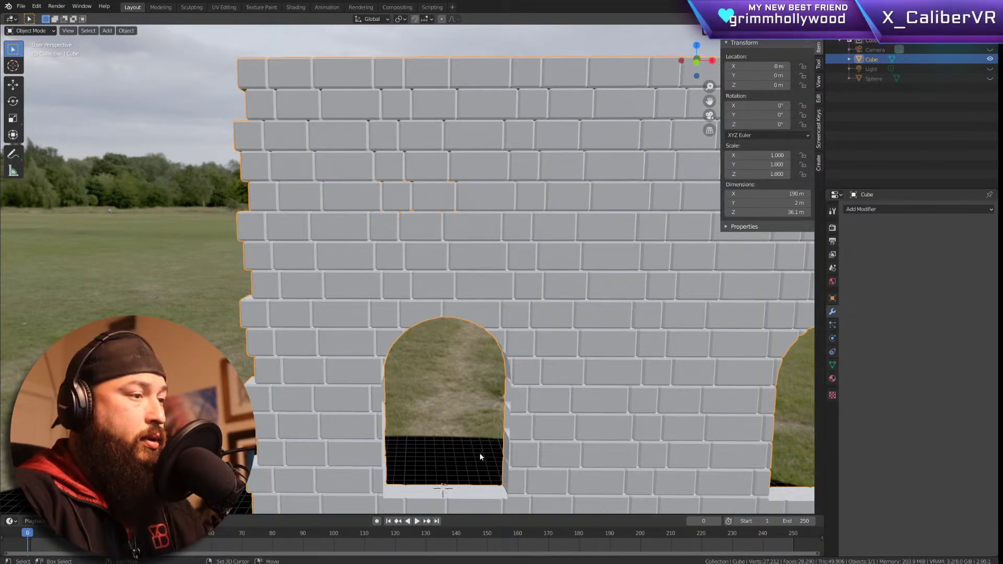
Step: Add a cube at the end window's sill and raise it to about Z 5.94 m so it rests on the sill
{"action": "key", "text": "shift+a"}
{"action": "mouse_move", "coordinate": [465, 382]}
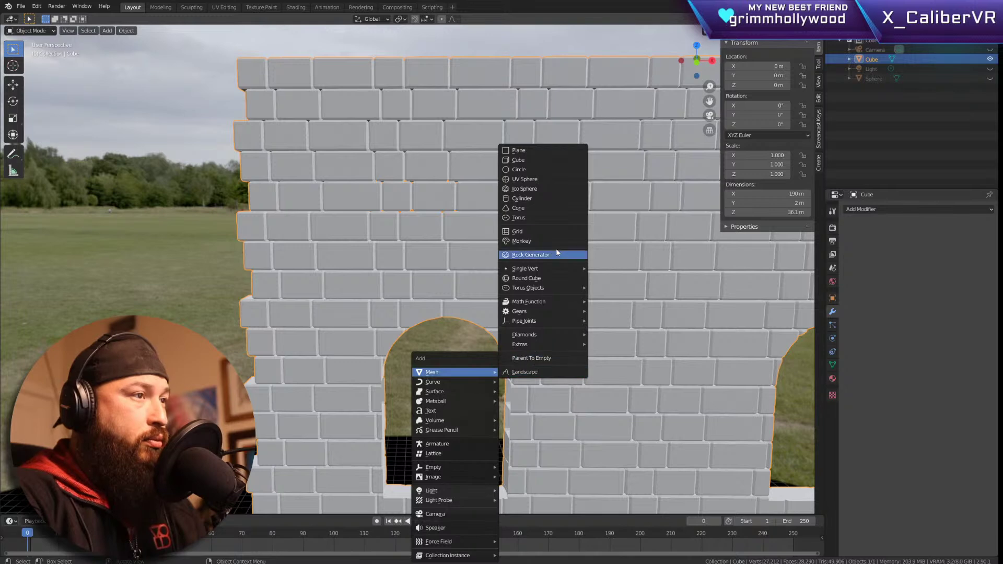
{"action": "left_click", "coordinate": [566, 160]}
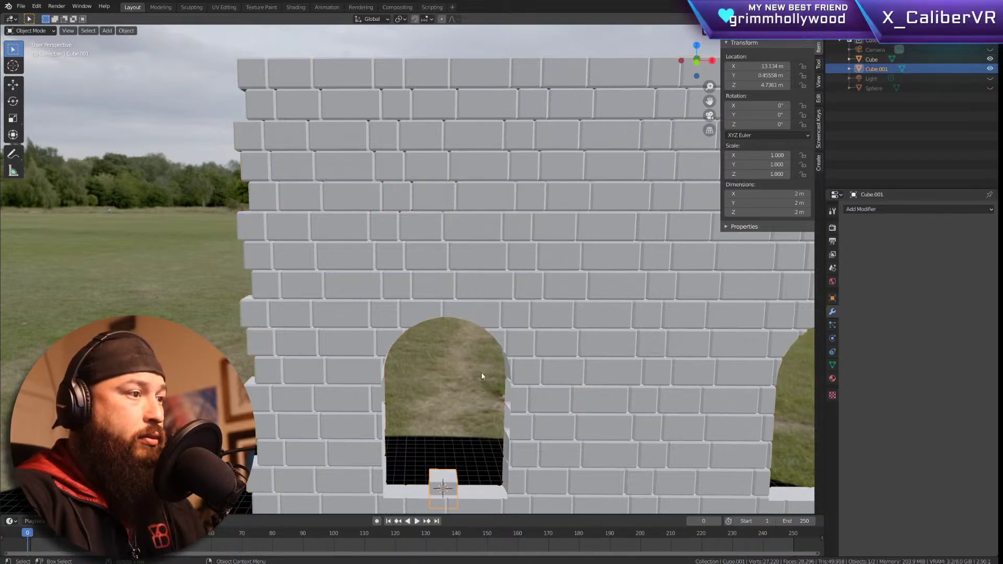
{"action": "key", "text": "KP_Decimal"}
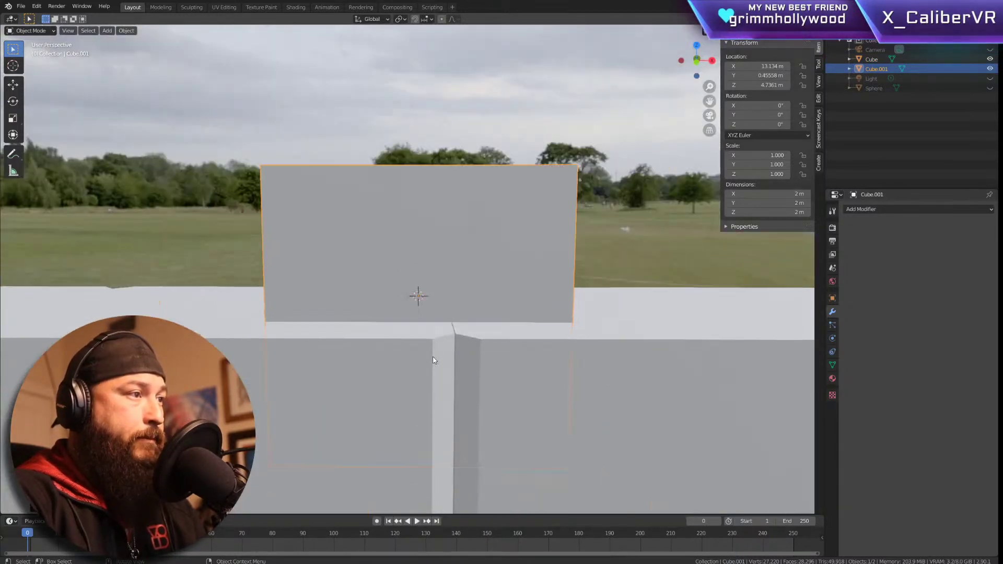
{"action": "scroll", "coordinate": [427, 356], "scroll_direction": "down", "scroll_amount": 5}
{"action": "key", "text": "g"}
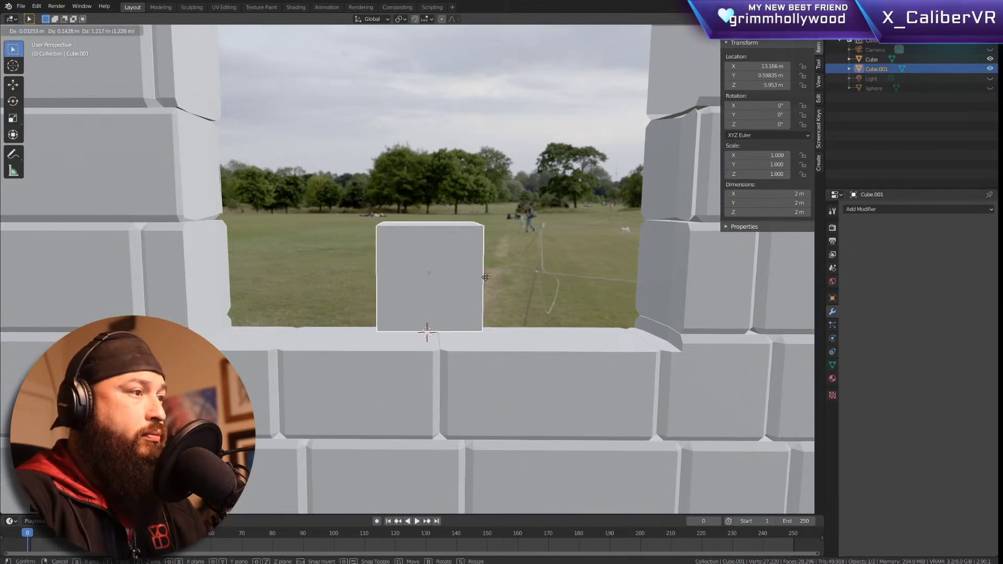
{"action": "left_click", "coordinate": [485, 277]}
Step: Move the cube along Y onto the thickness of the window sill, to about -0.19 m
{"action": "middle_click_drag", "start_coordinate": [485, 277], "coordinate": [560, 293]}
{"action": "key", "text": "g"}
{"action": "key", "text": "y"}
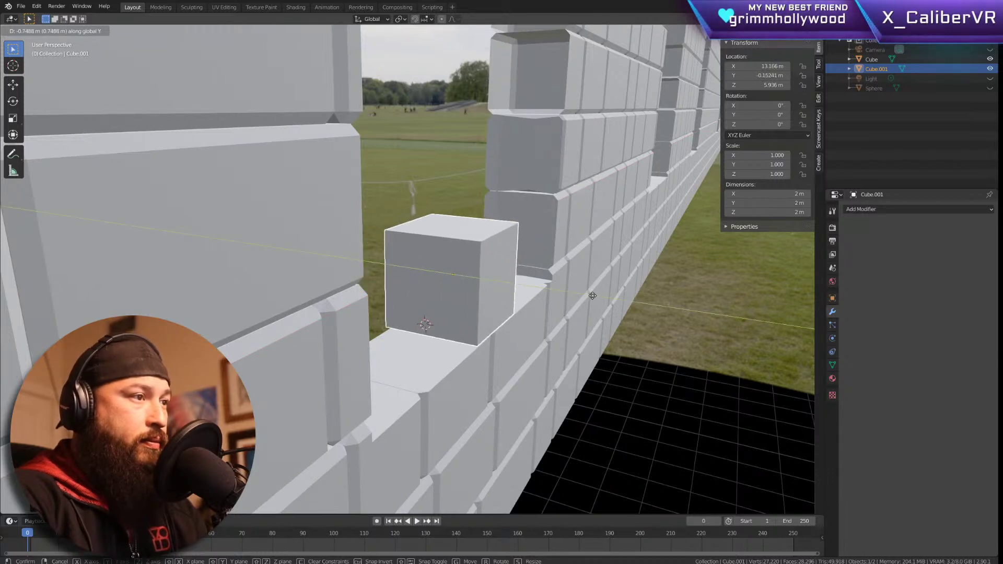
{"action": "left_click", "coordinate": [594, 300]}
Step: Scale the cube down uniformly to about 0.441, giving it sides of about 0.88 m
{"action": "middle_click_drag", "start_coordinate": [561, 159], "coordinate": [517, 220]}
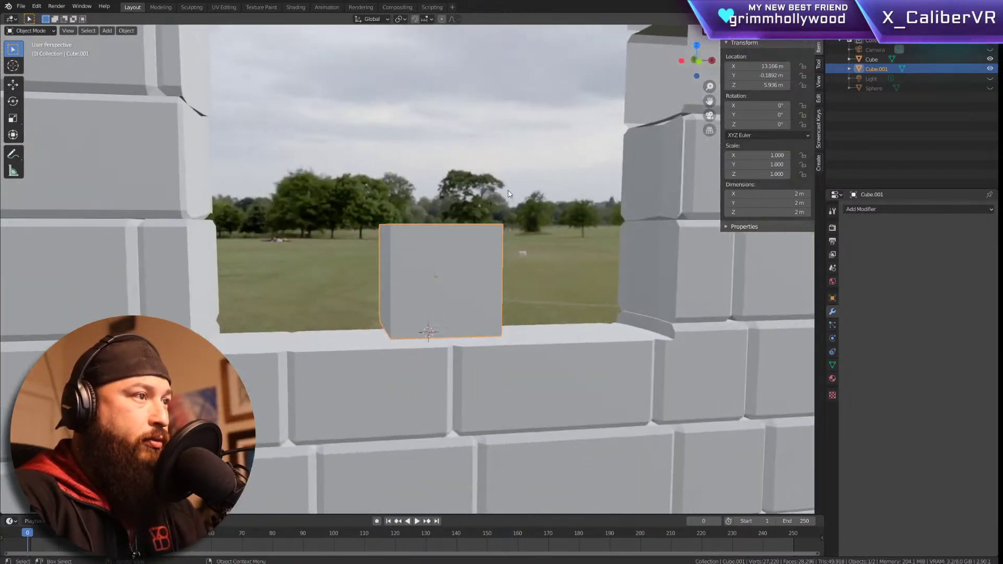
{"action": "key", "text": "s"}
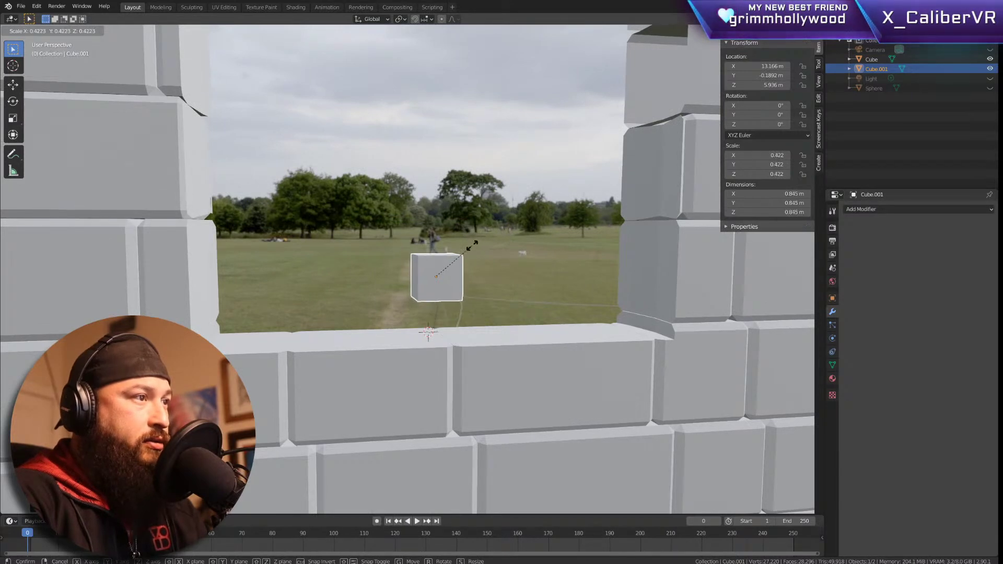
{"action": "left_click", "coordinate": [475, 247]}
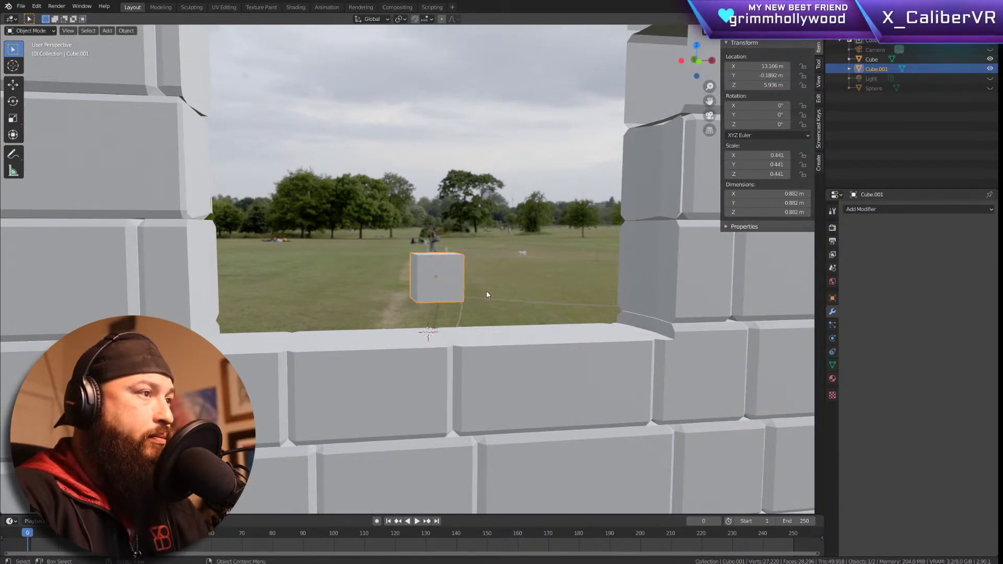
Step: Bevel all edges of the small cube with one segment and a width of about 0.13 m
{"action": "key", "text": "Tab"}
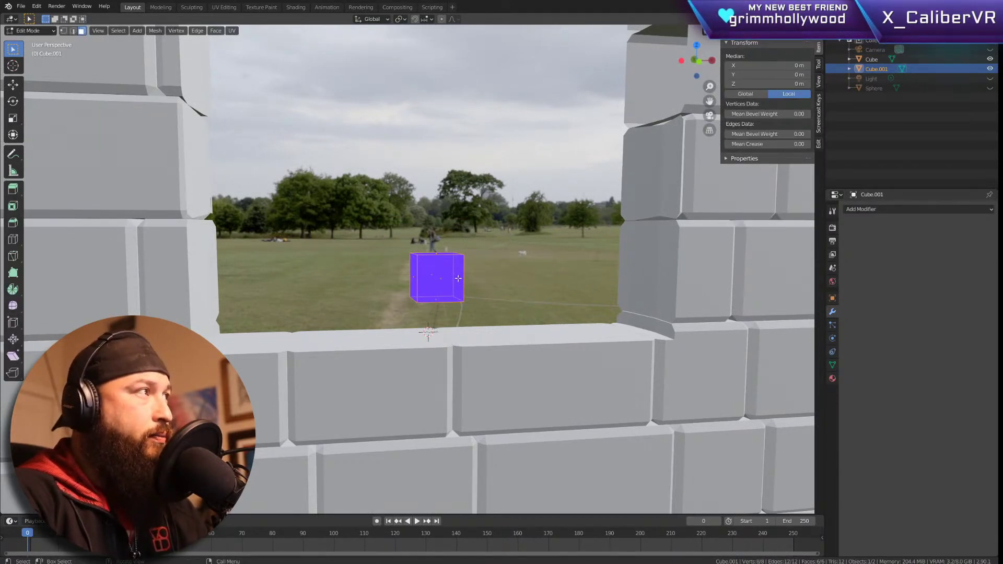
{"action": "key", "text": "2"}
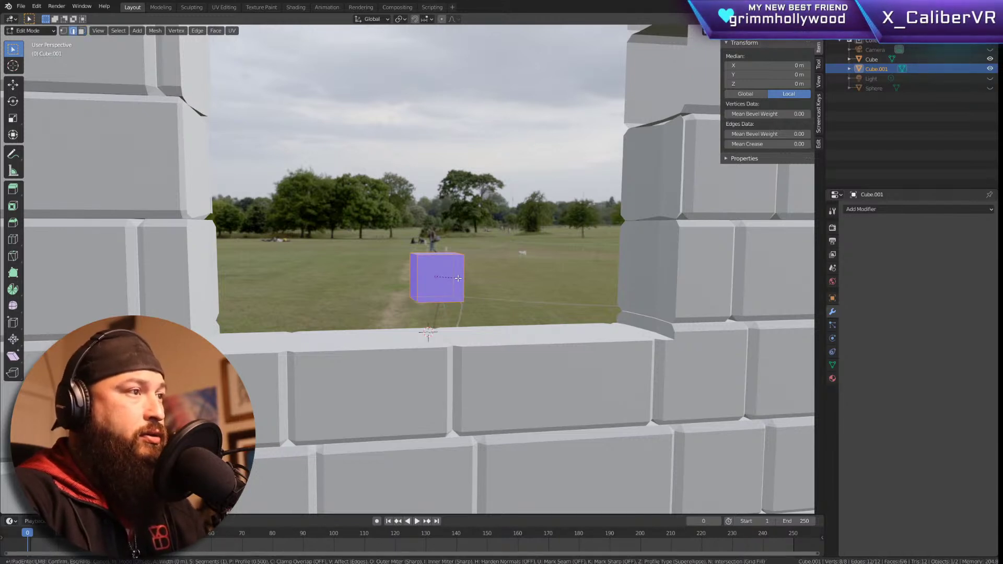
{"action": "key", "text": "ctrl+b"}
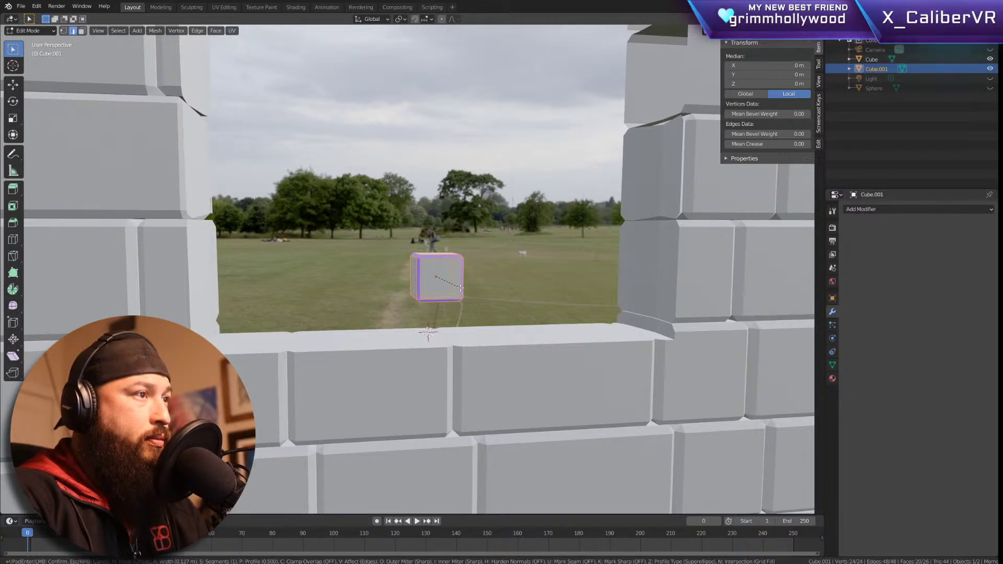
{"action": "left_click", "coordinate": [460, 287]}
{"action": "middle_click_drag", "start_coordinate": [545, 285], "coordinate": [575, 352]}
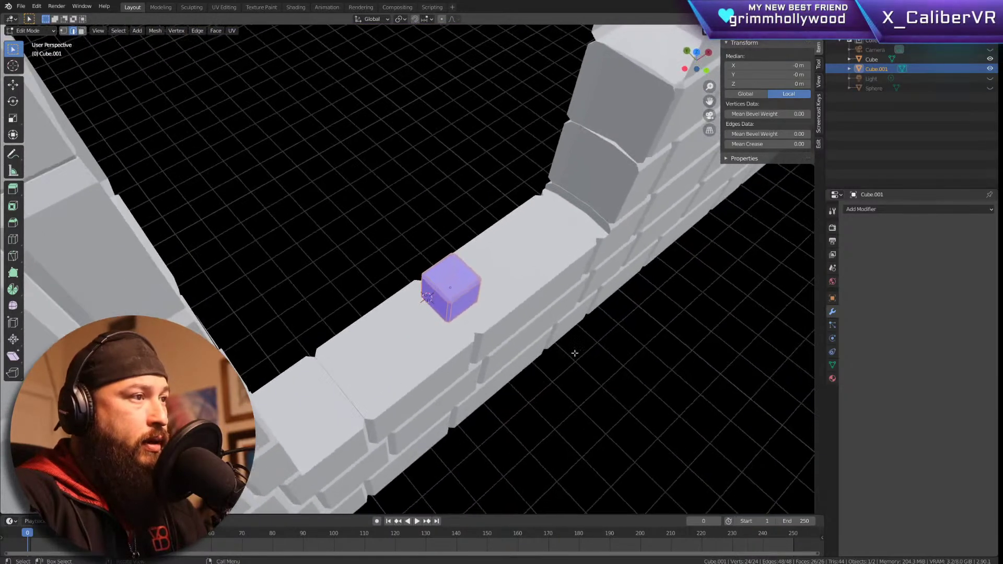
{"action": "key", "text": "s"}
{"action": "key", "text": "x"}
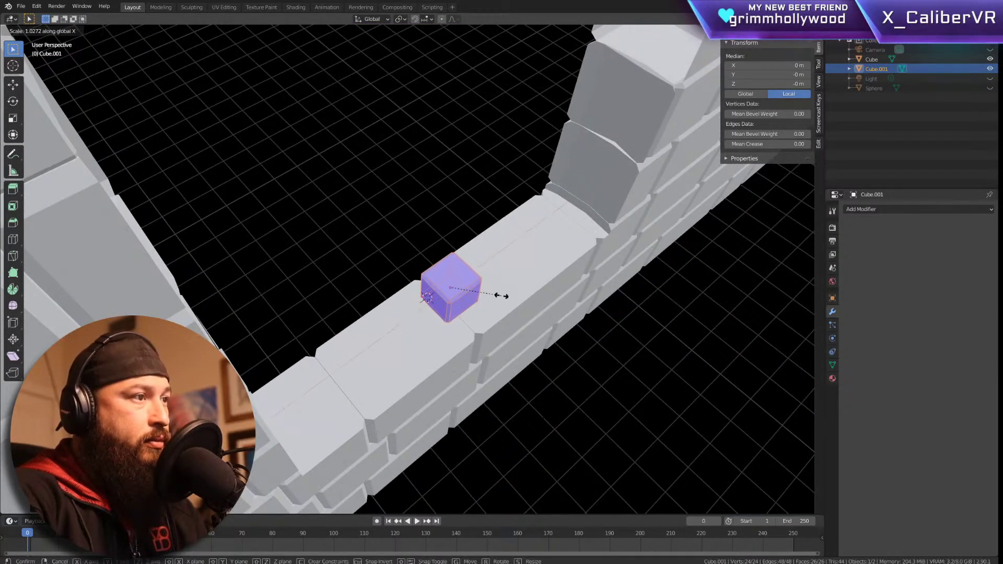
{"action": "key", "text": "y"}
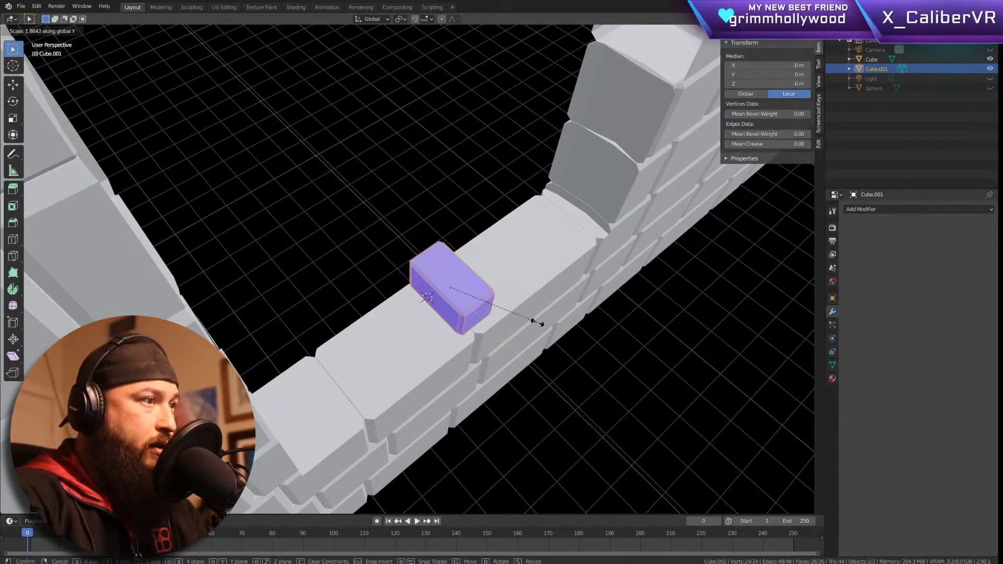
{"action": "key", "text": "c"}
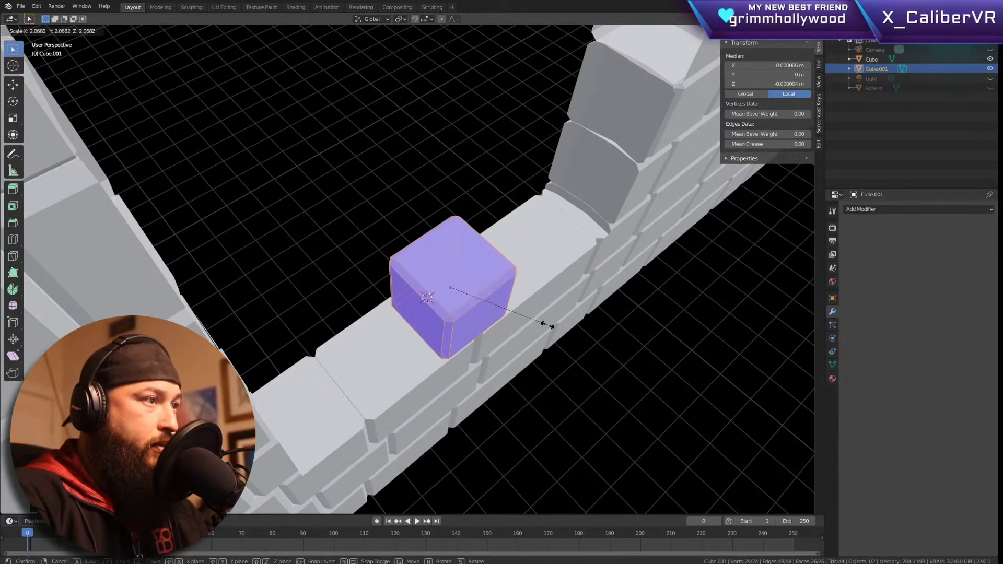
{"action": "key", "text": "Escape"}
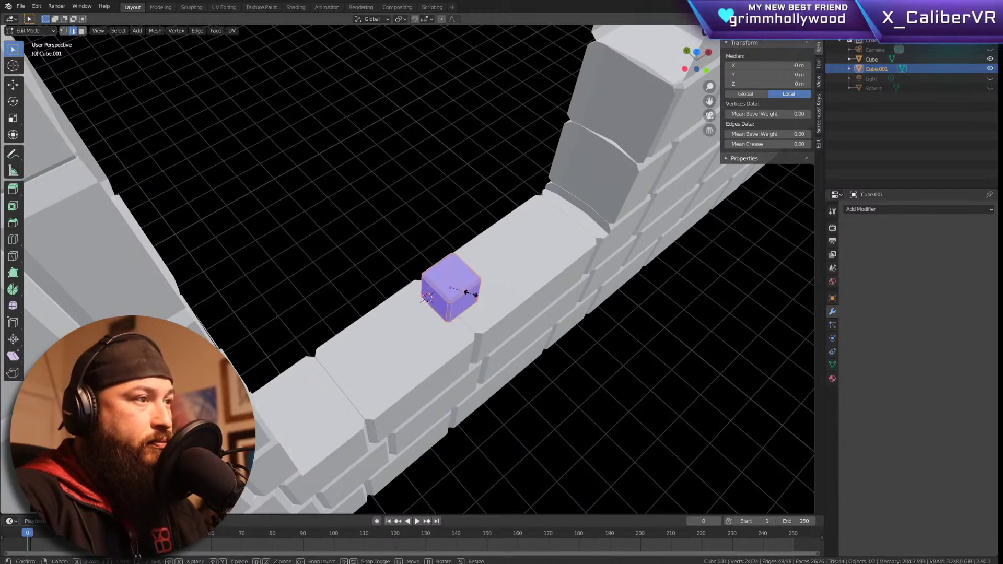
Step: Stretch the beveled cube along Y into a longer brick and shift it about -0.13 m along Y over the sill
{"action": "key", "text": "s"}
{"action": "key", "text": "y"}
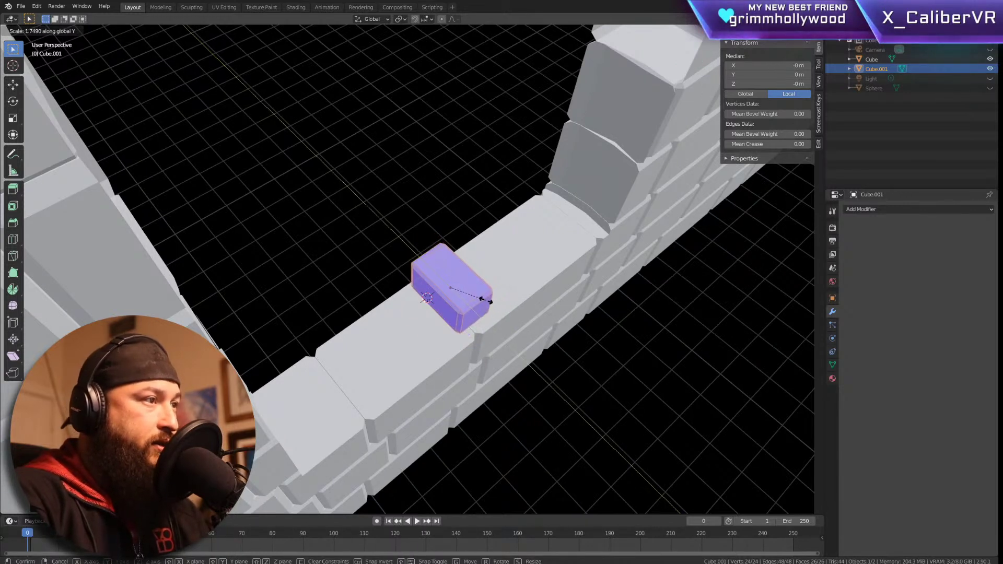
{"action": "key", "text": "g"}
{"action": "key", "text": "y"}
{"action": "left_click", "coordinate": [580, 319]}
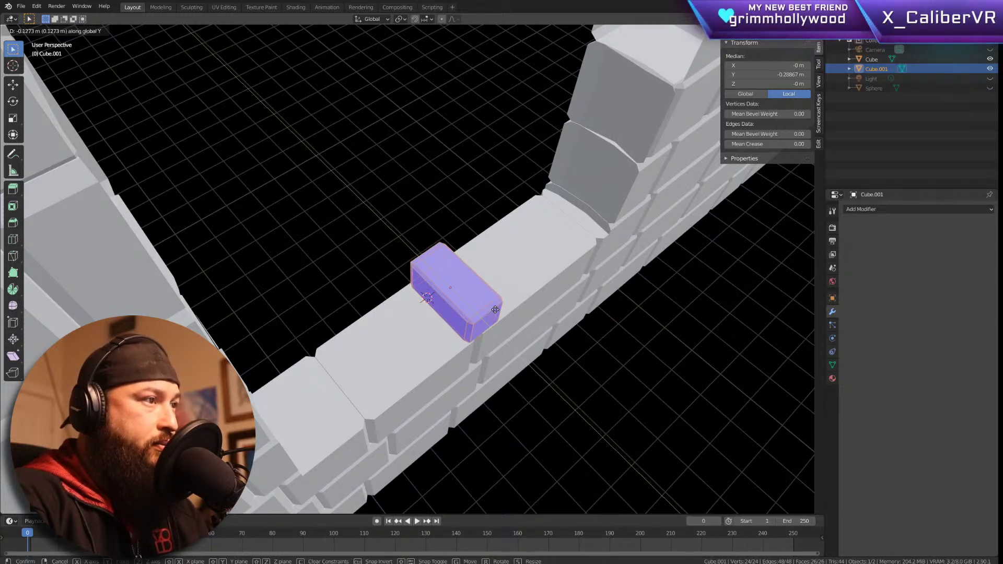
Step: Lower the brick along Z onto the window sill, to a local Z of about -1.56 m
{"action": "middle_click_drag", "start_coordinate": [587, 320], "coordinate": [542, 257]}
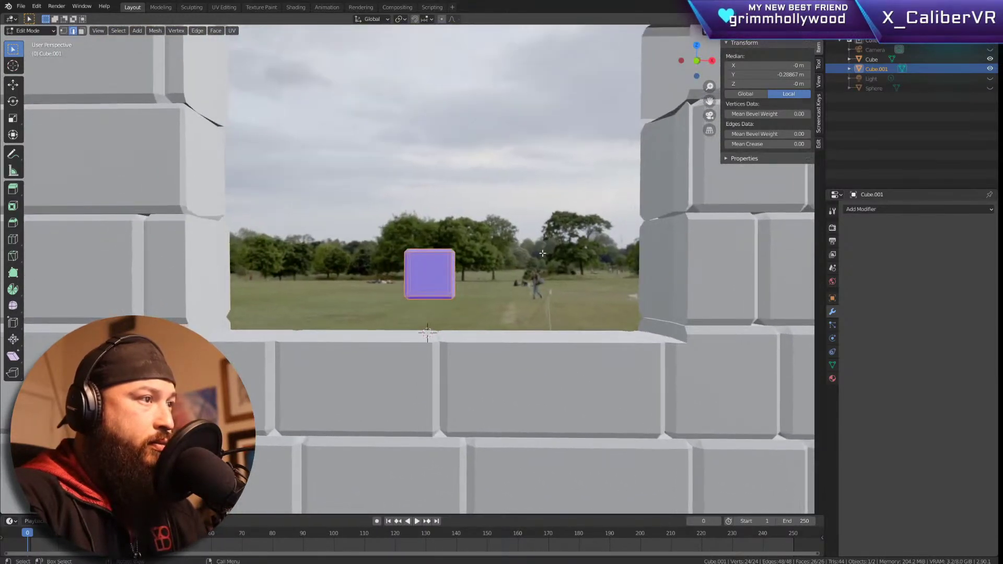
{"action": "key", "text": "g"}
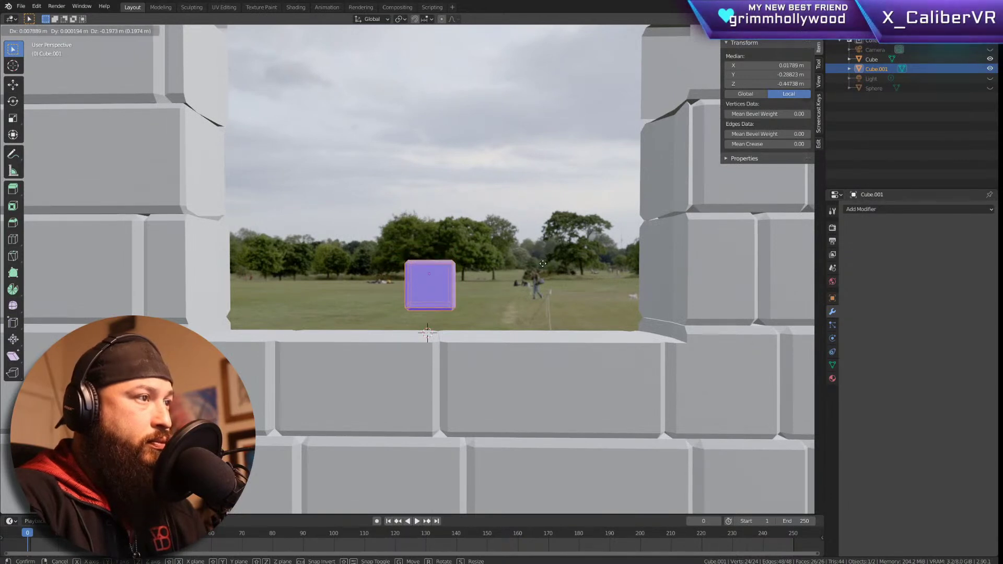
{"action": "key", "text": "z"}
{"action": "left_click", "coordinate": [546, 289]}
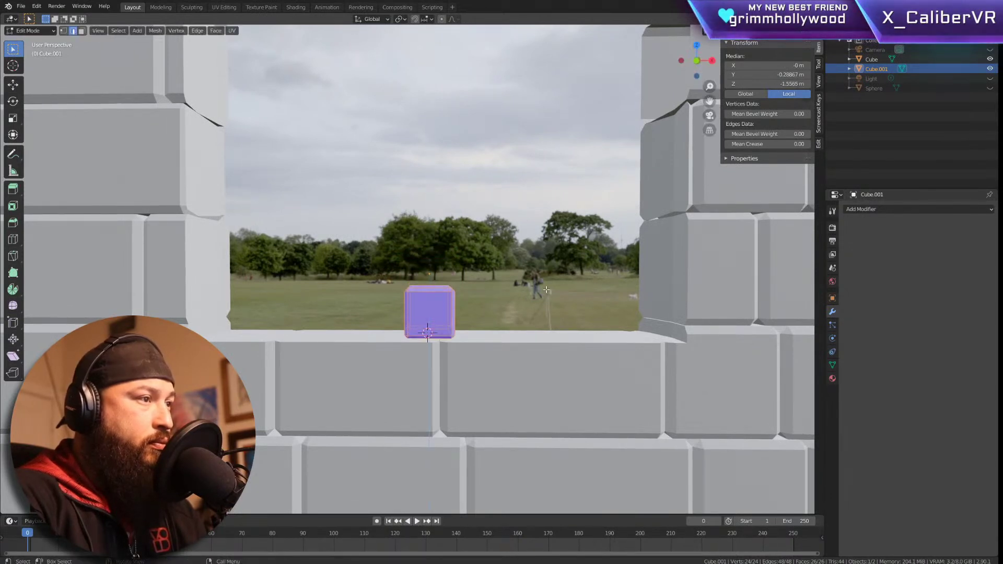
Step: Move the brick up so it hovers above the sill, at a local Z of about 0.04 m
{"action": "middle_click_drag", "start_coordinate": [536, 293], "coordinate": [516, 318]}
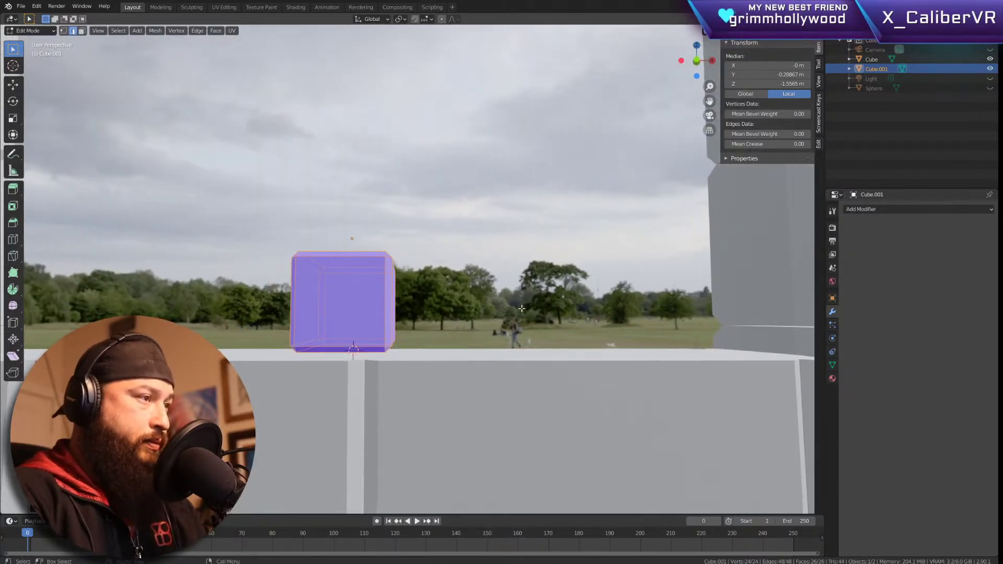
{"action": "middle_click_drag", "start_coordinate": [521, 314], "coordinate": [544, 327]}
{"action": "scroll", "coordinate": [522, 323], "scroll_direction": "down", "scroll_amount": 5}
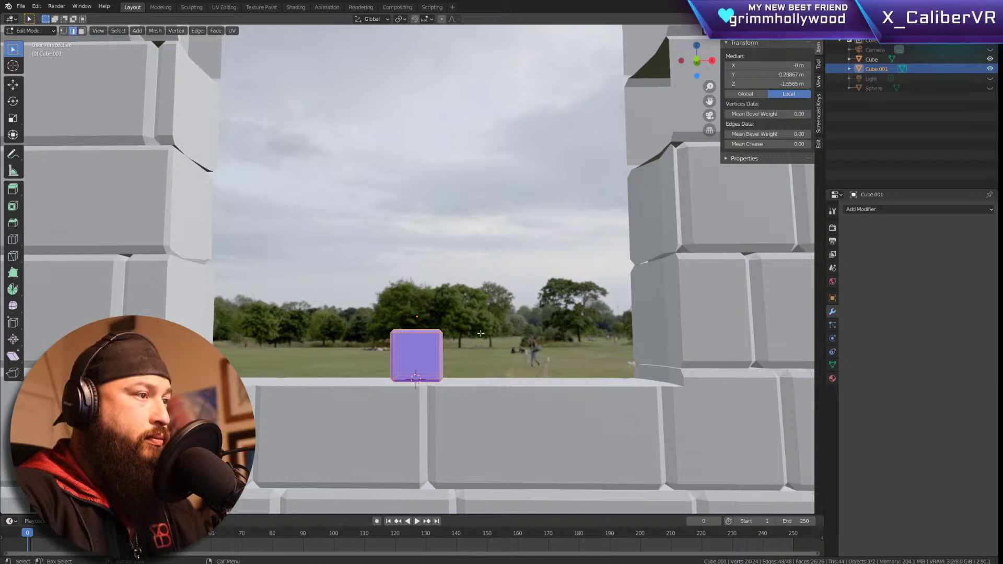
{"action": "key", "text": "g"}
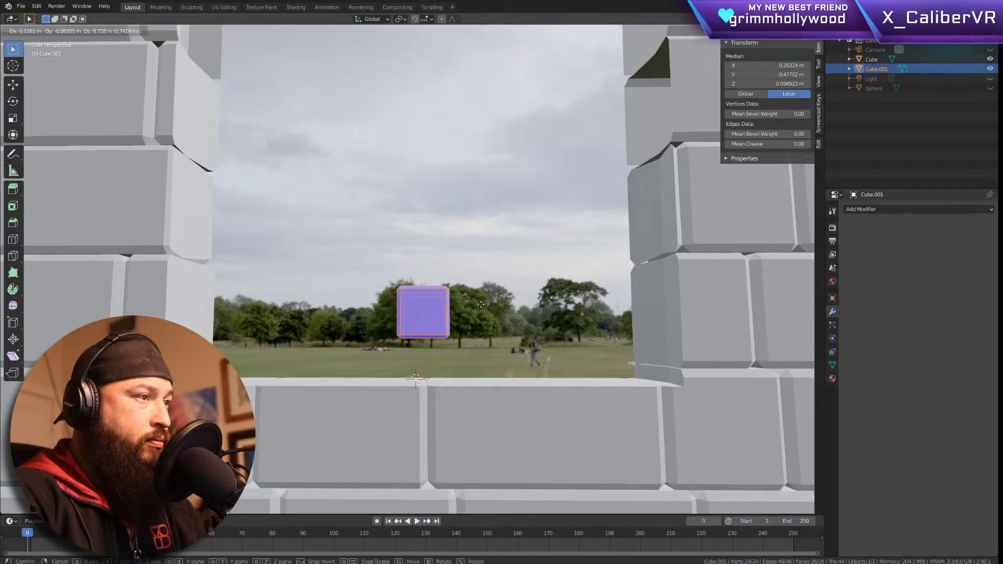
{"action": "left_click", "coordinate": [474, 306]}
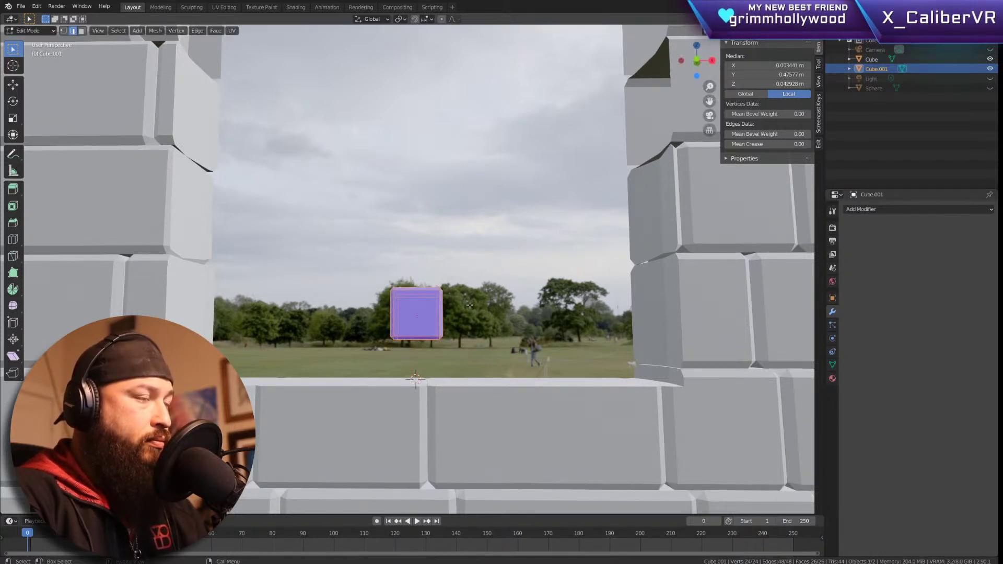
Step: In front view, duplicate the whole brick and place the copy about 0.9 m along X, directly beside the original
{"action": "key", "text": "KP_1"}
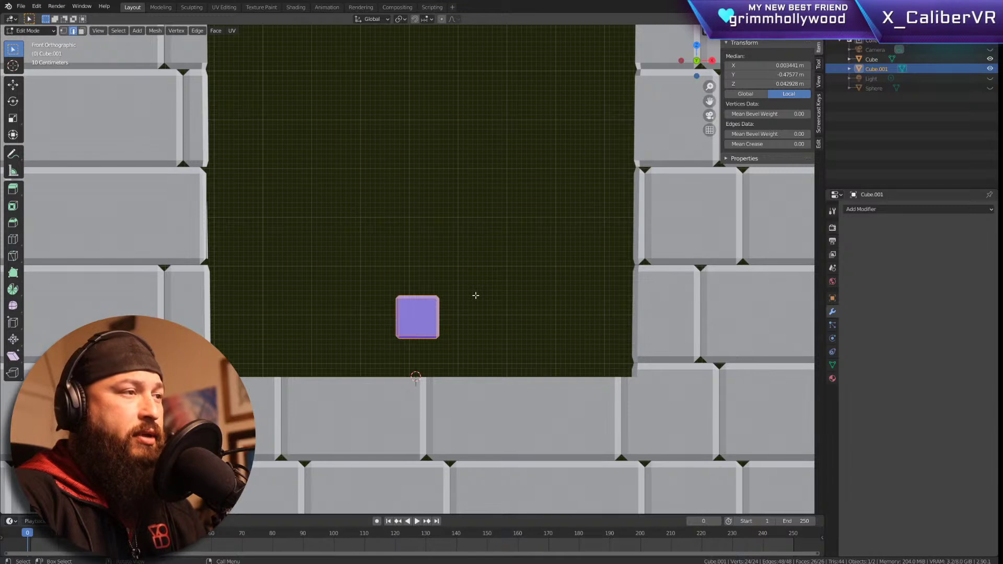
{"action": "left_click_drag", "start_coordinate": [466, 275], "coordinate": [368, 348]}
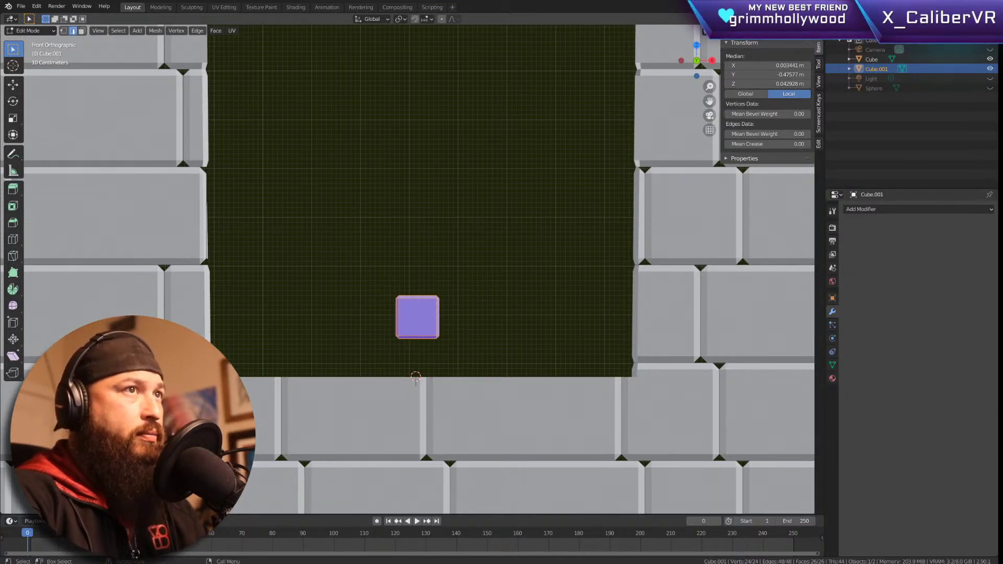
{"action": "left_click", "coordinate": [525, 106]}
{"action": "key", "text": "a"}
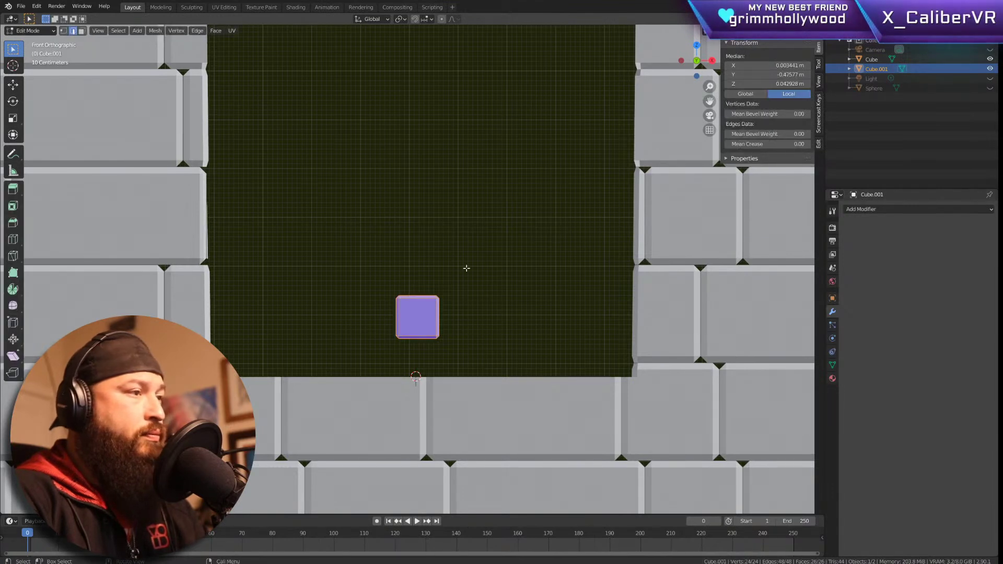
{"action": "key", "text": "shift+d"}
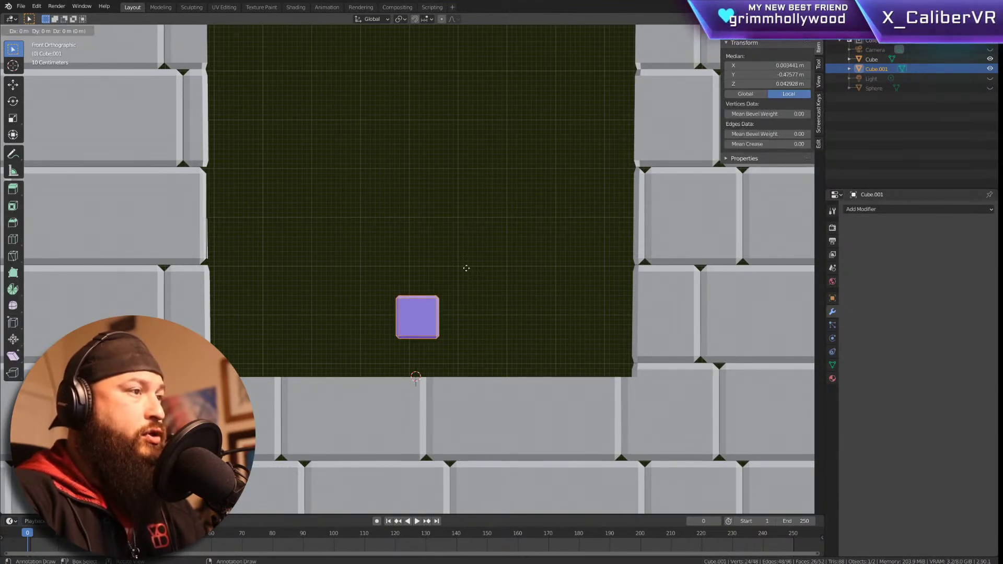
{"action": "key", "text": "x"}
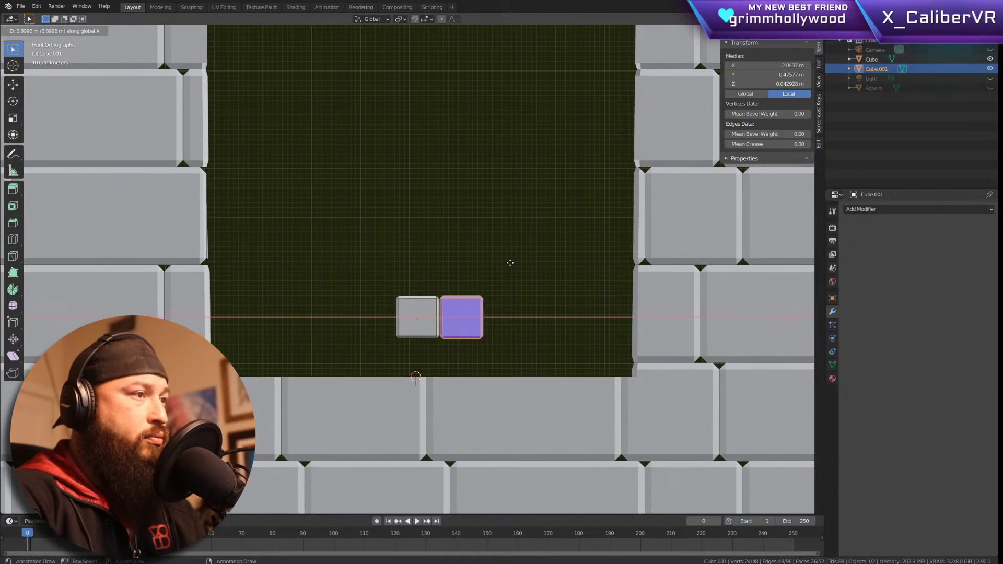
{"action": "left_click", "coordinate": [510, 262]}
Step: Lengthen the second brick by moving only its outer end about 0.49 m along X
{"action": "left_click", "coordinate": [498, 276]}
{"action": "left_click_drag", "start_coordinate": [498, 275], "coordinate": [473, 356]}
{"action": "key", "text": "g"}
{"action": "key", "text": "x"}
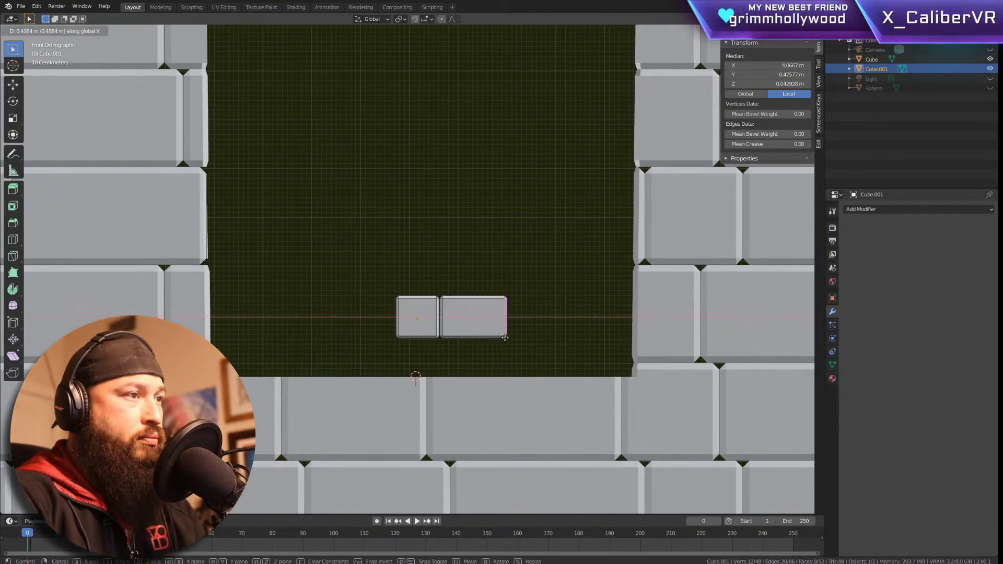
{"action": "left_click", "coordinate": [506, 337]}
{"action": "middle_click_drag", "start_coordinate": [505, 337], "coordinate": [538, 288]}
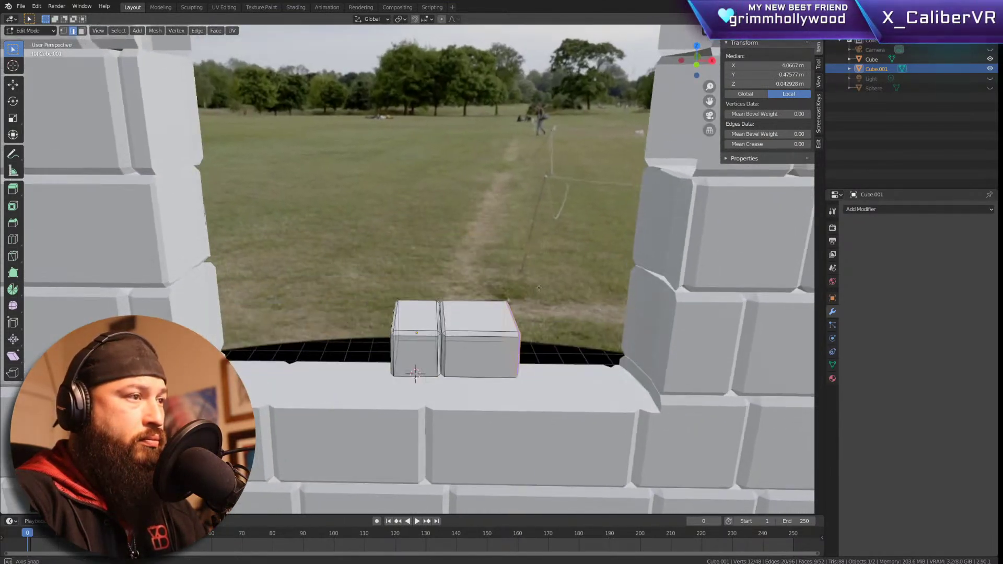
{"action": "key", "text": "KP_1"}
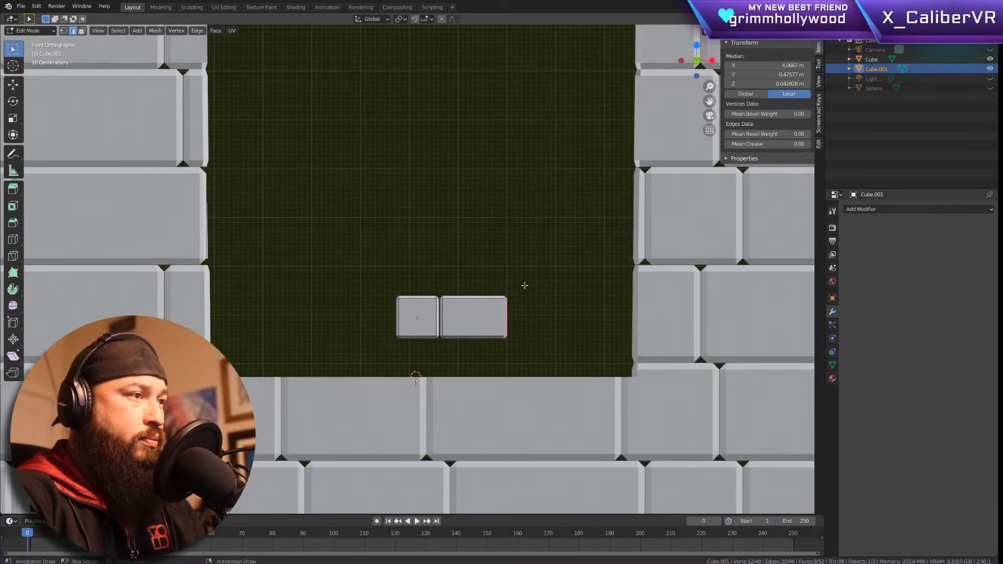
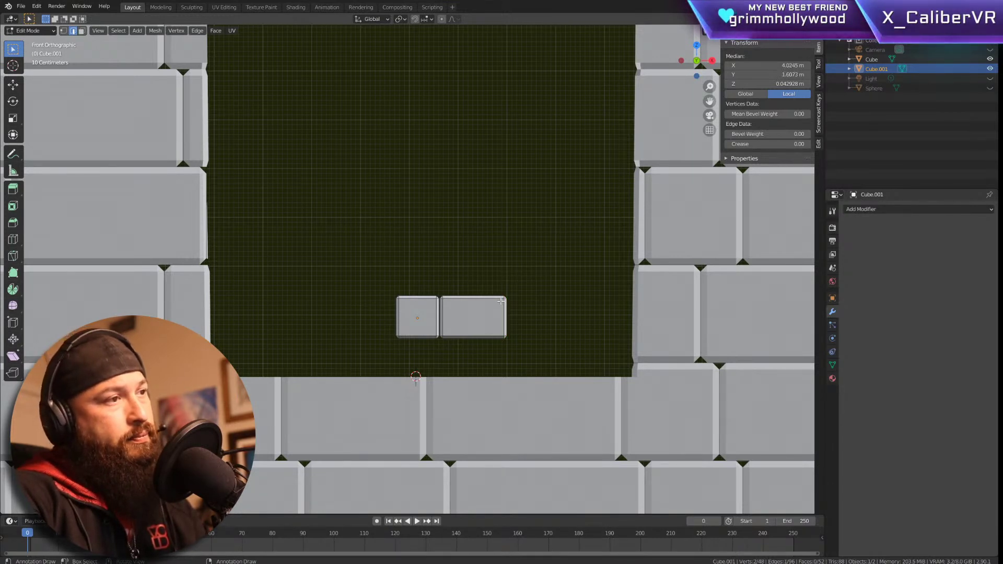
Step: Duplicate the lengthened second brick and move the copy about 1.4 m along X to continue the row
{"action": "key", "text": "l"}
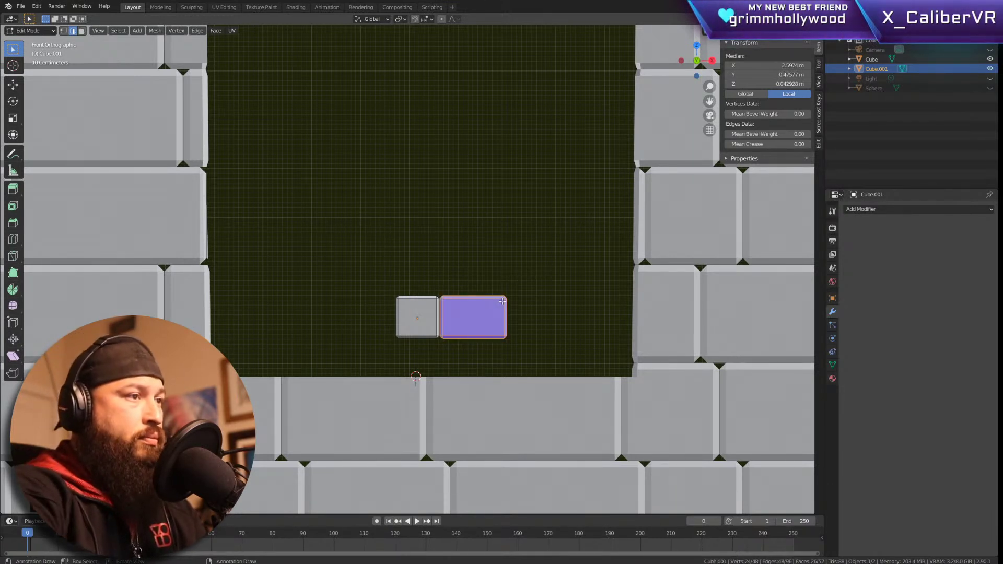
{"action": "key", "text": "shift+d"}
{"action": "key", "text": "g"}
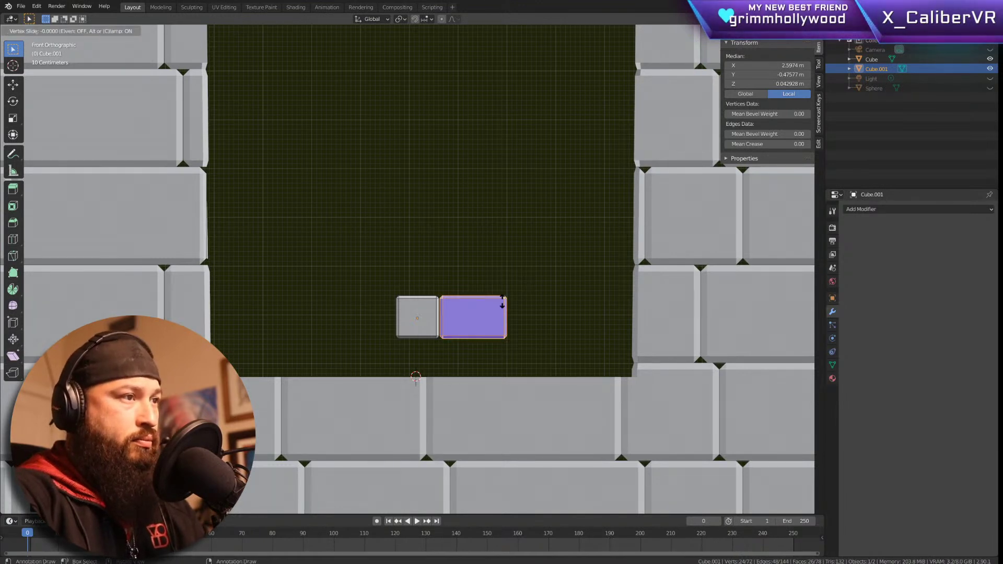
{"action": "left_click", "coordinate": [521, 298]}
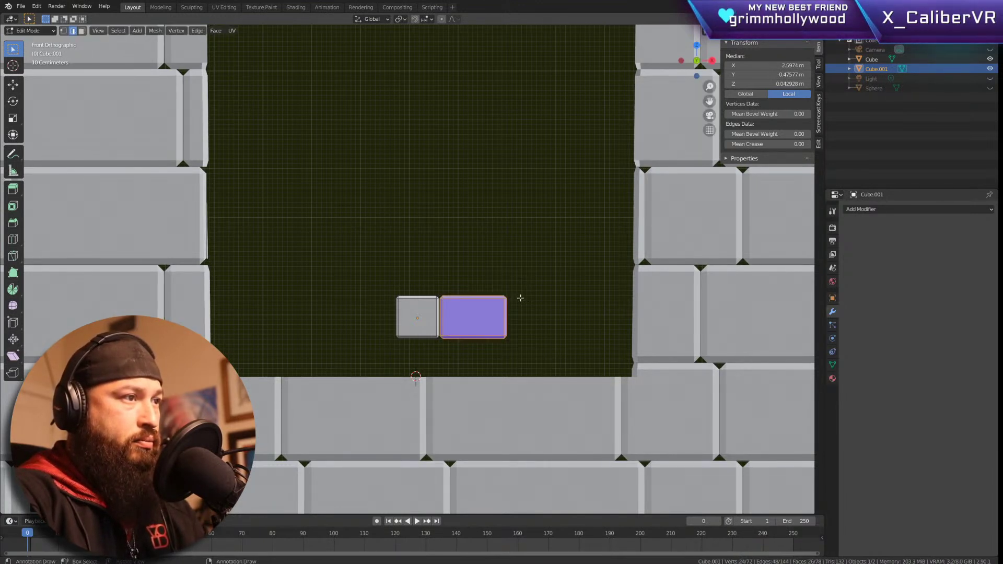
{"action": "key", "text": "g"}
{"action": "key", "text": "x"}
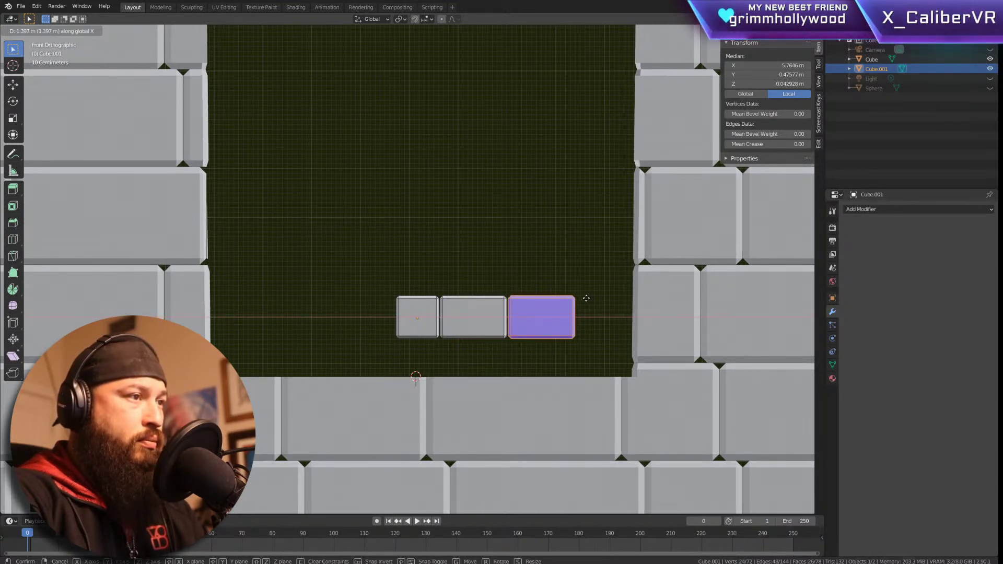
{"action": "left_click", "coordinate": [586, 299]}
Step: Lengthen the third brick by moving only its outer end about 0.37 m along X
{"action": "left_click", "coordinate": [577, 319]}
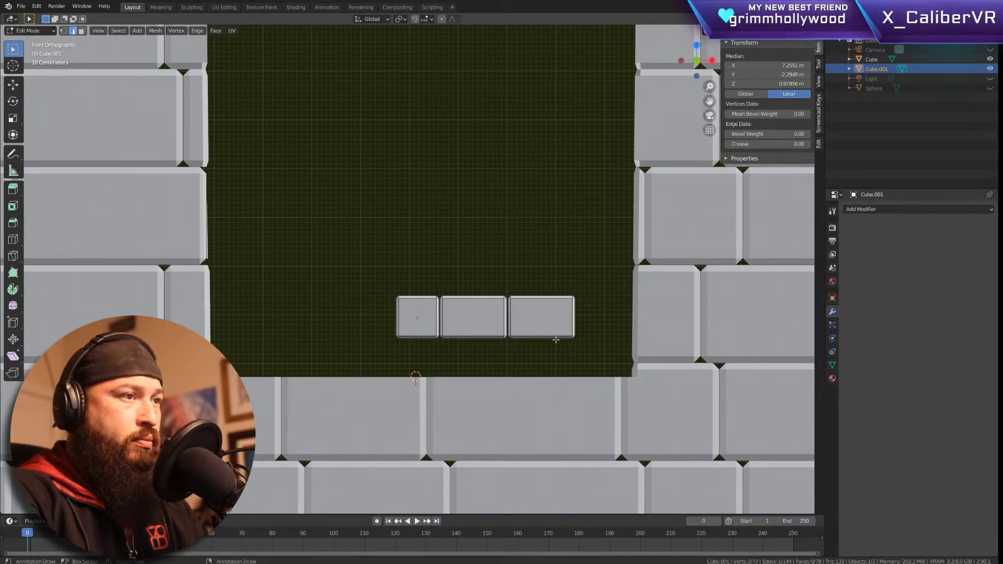
{"action": "left_click_drag", "start_coordinate": [592, 273], "coordinate": [554, 349]}
{"action": "key", "text": "g"}
{"action": "key", "text": "x"}
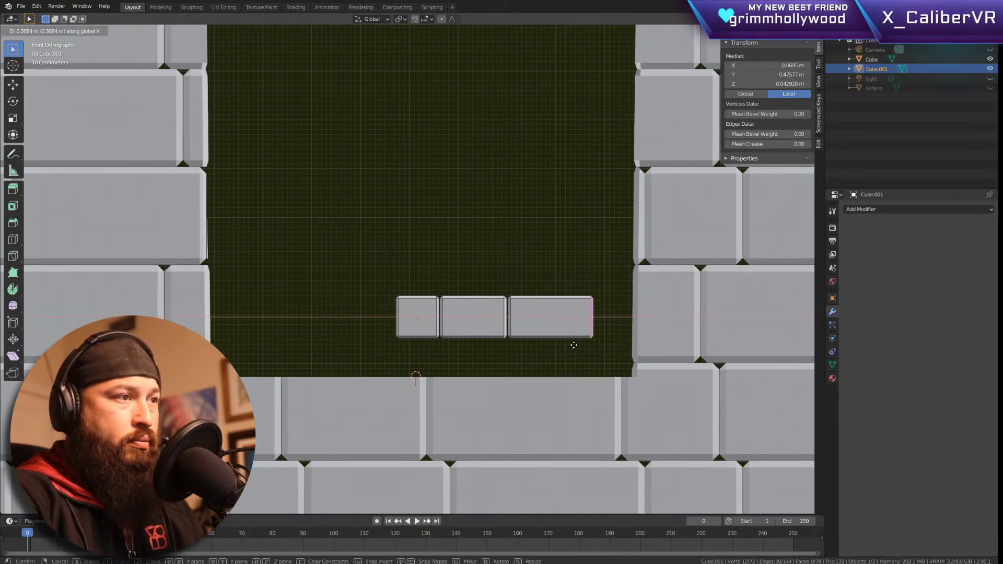
{"action": "left_click", "coordinate": [573, 344]}
Step: Move all three bricks together about 0.93 m along X and 0.78 m down, onto the sill against the side of the opening
{"action": "left_click", "coordinate": [408, 262]}
{"action": "left_click_drag", "start_coordinate": [329, 251], "coordinate": [608, 350]}
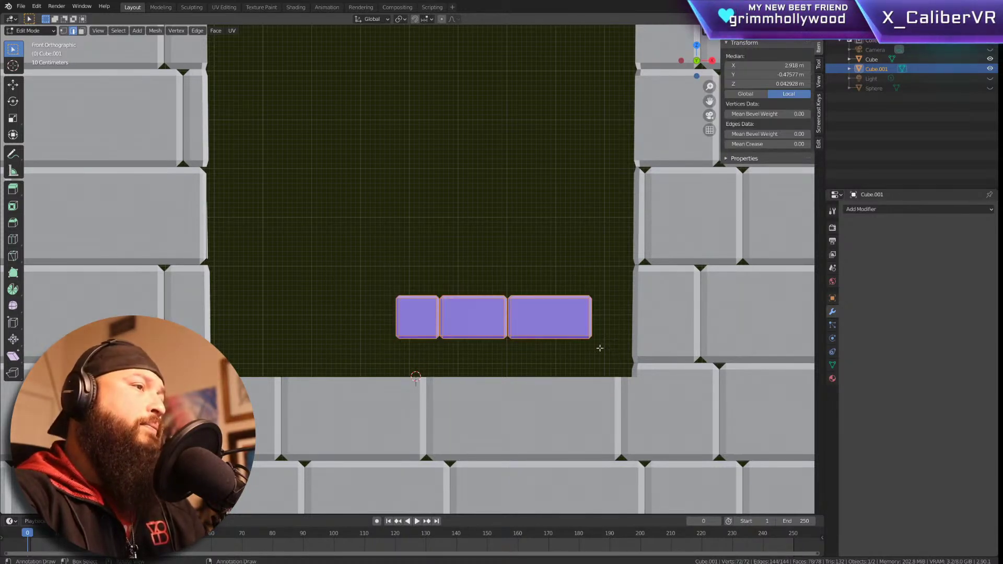
{"action": "key", "text": "g"}
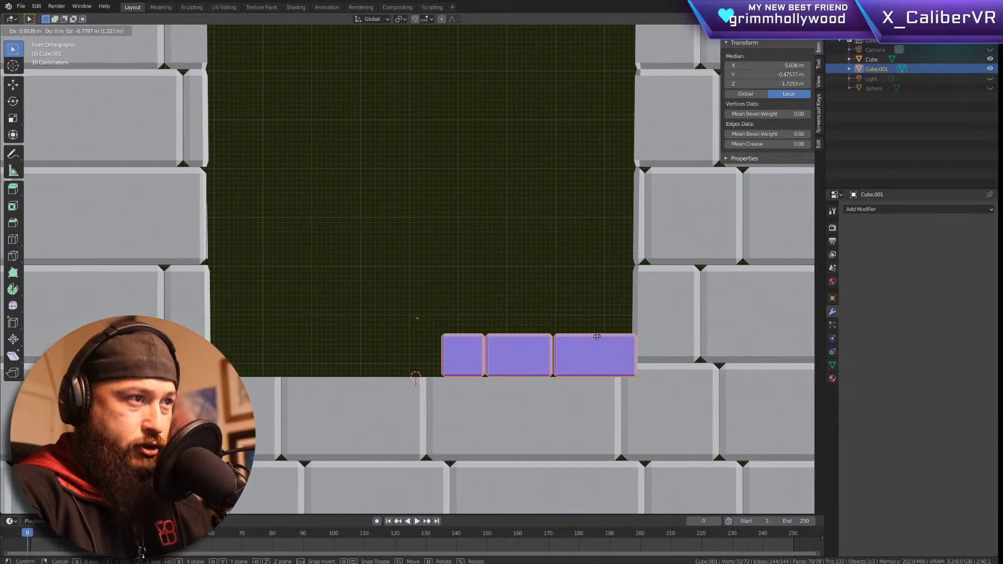
{"action": "left_click", "coordinate": [597, 337]}
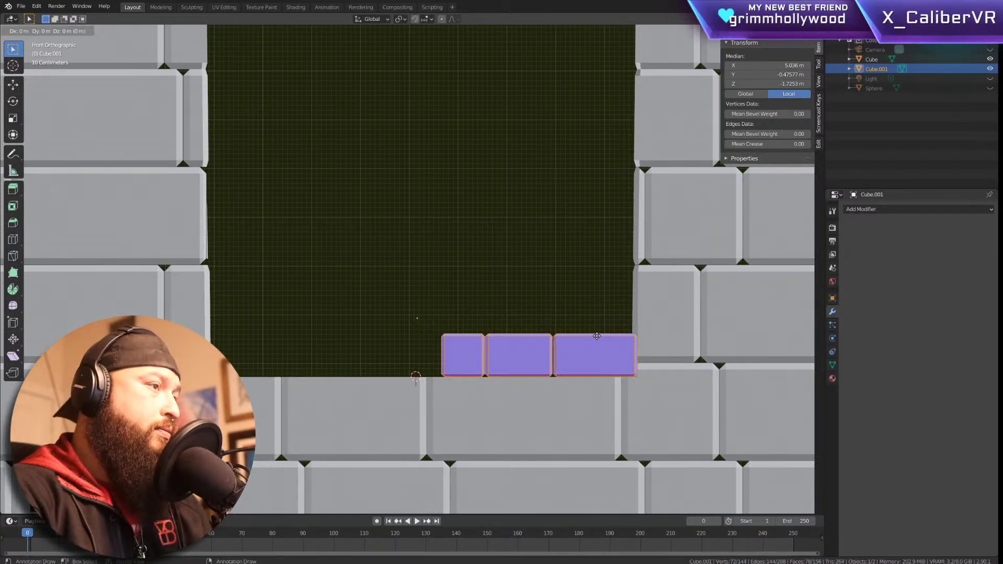
Step: Duplicate the row of three bricks and place the copy about -4.72 m along X, at the opposite side of the sill
{"action": "key", "text": "shift+d"}
{"action": "key", "text": "x"}
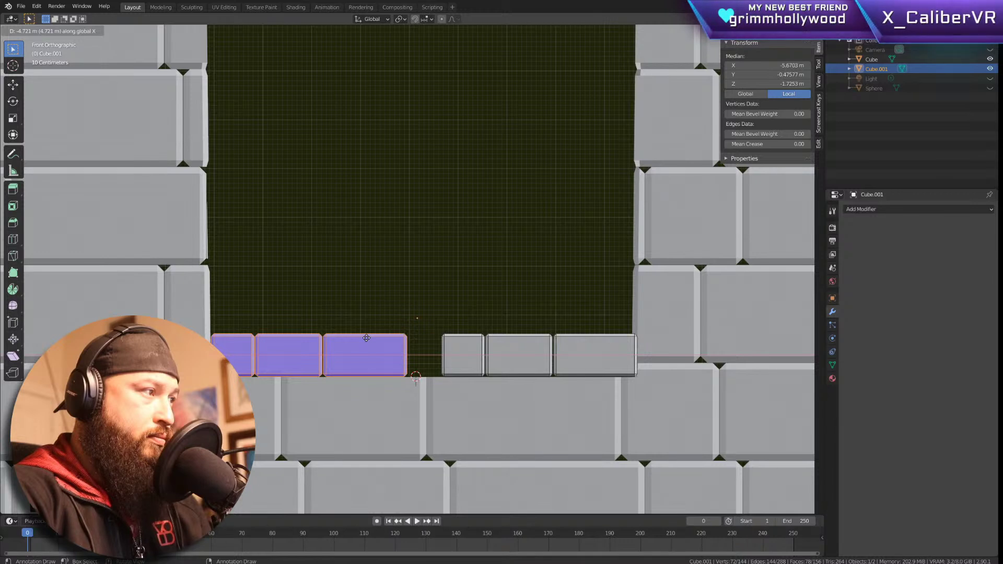
{"action": "left_click", "coordinate": [366, 338]}
Step: Shorten the long brick nearest the sill's gap by moving only its inner end about -0.23 m along X
{"action": "left_click", "coordinate": [470, 345]}
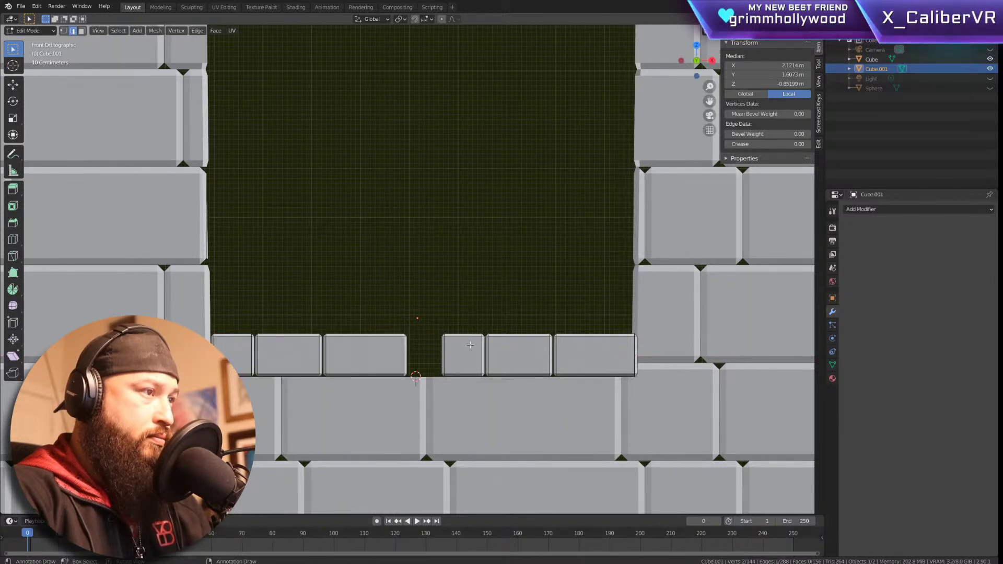
{"action": "left_click_drag", "start_coordinate": [420, 332], "coordinate": [396, 376]}
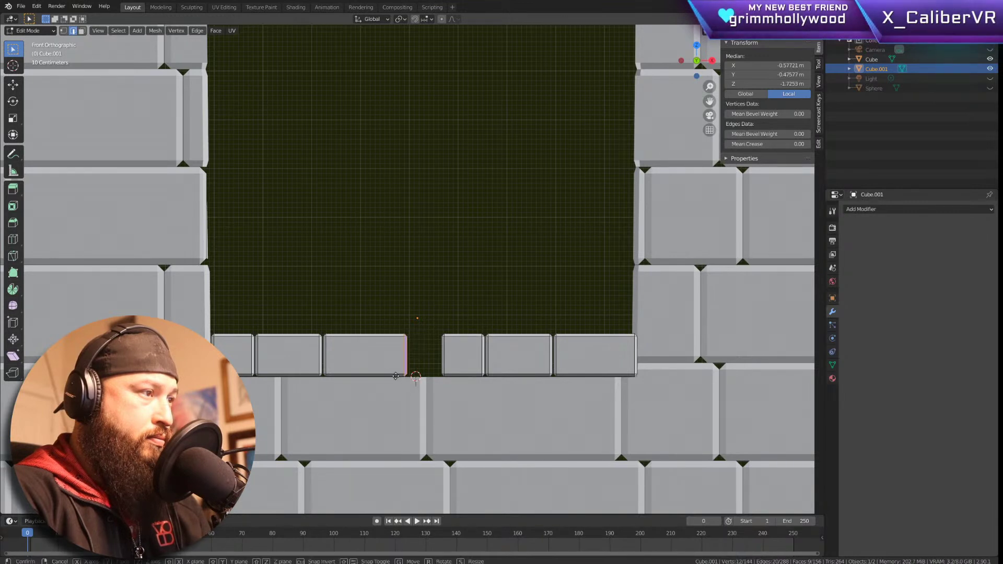
{"action": "key", "text": "g"}
{"action": "key", "text": "x"}
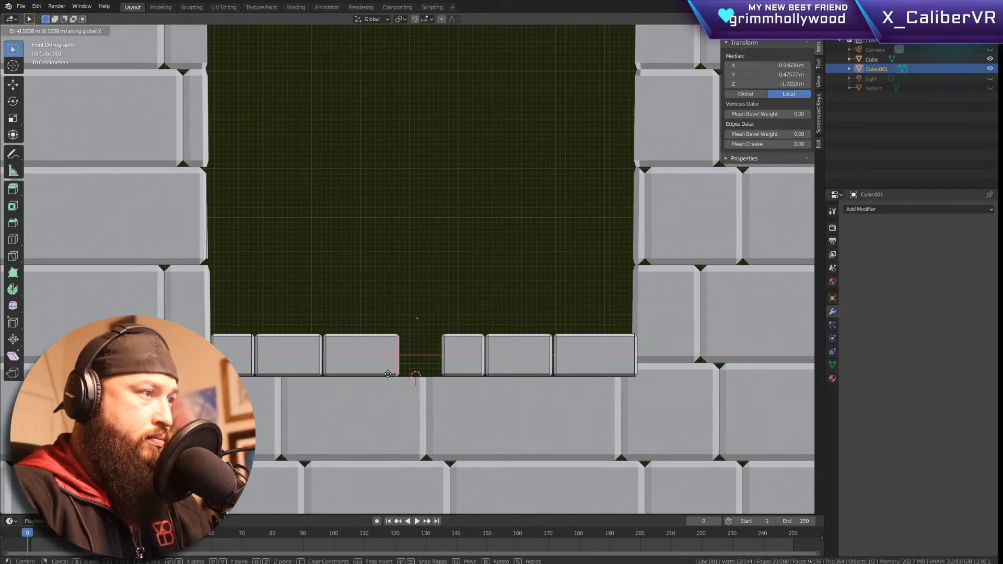
{"action": "left_click", "coordinate": [386, 373]}
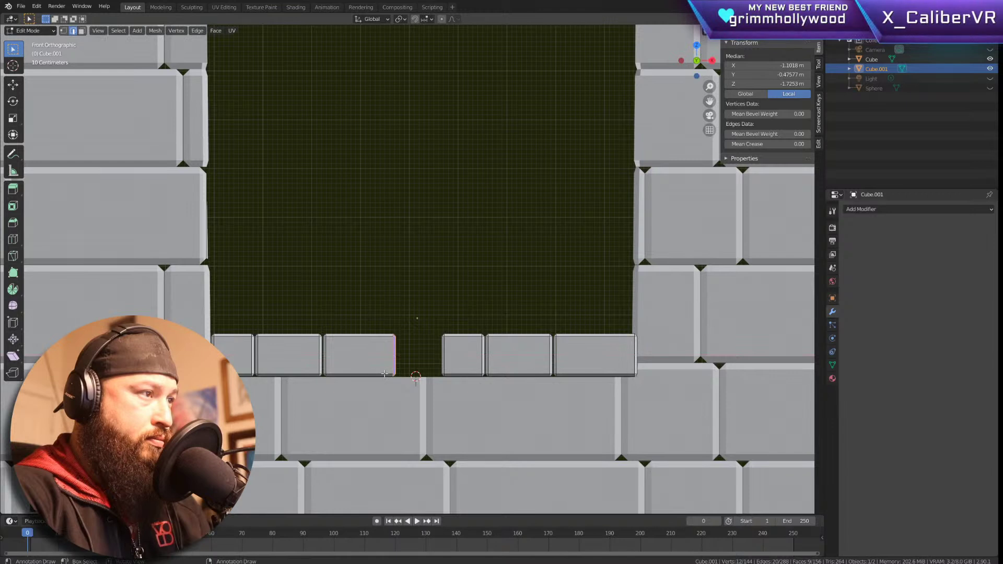
Step: Move the short brick across the sill's gap against the shortened brick, and fill the remaining space with a copy about 0.91 m along X
{"action": "left_click_drag", "start_coordinate": [423, 328], "coordinate": [485, 376]}
{"action": "key", "text": "g"}
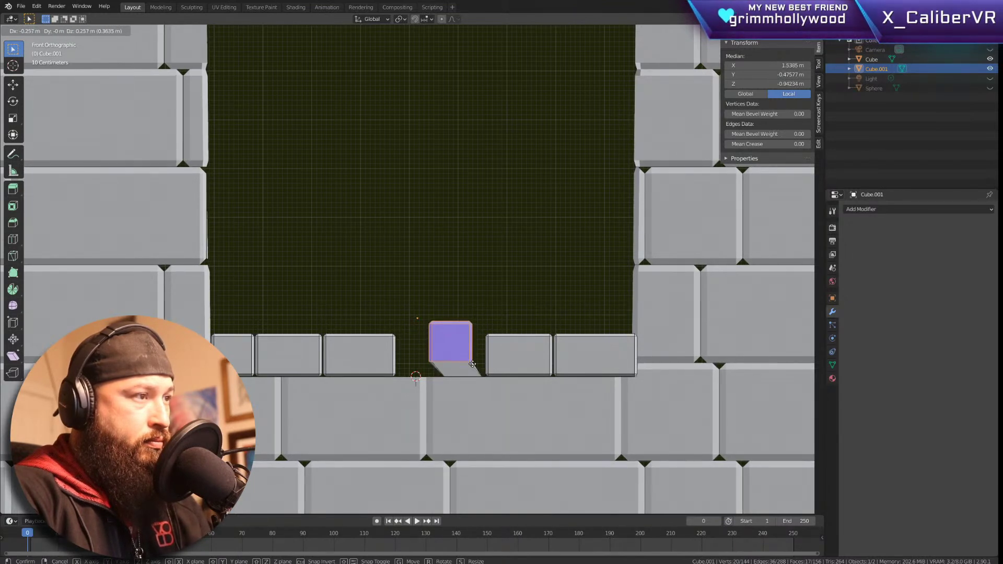
{"action": "right_click", "coordinate": [472, 365]}
{"action": "mouse_move", "coordinate": [446, 341]}
{"action": "middle_mouse_down"}
{"action": "mouse_move", "coordinate": [444, 364]}
{"action": "mouse_move", "coordinate": [423, 368]}
{"action": "mouse_move", "coordinate": [469, 351]}
{"action": "middle_mouse_up"}
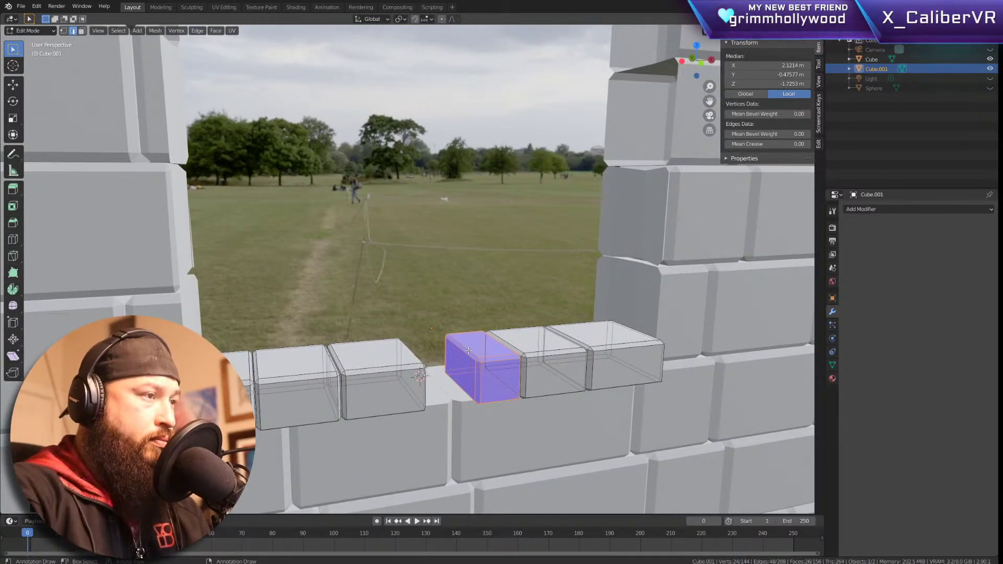
{"action": "key", "text": "KP_1"}
{"action": "key", "text": "g"}
{"action": "key", "text": "x"}
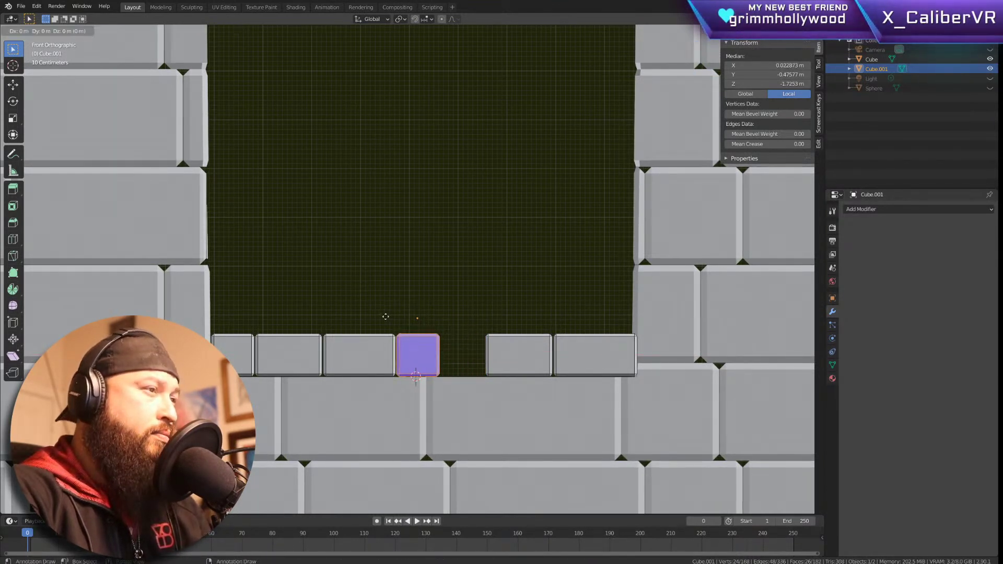
{"action": "left_click", "coordinate": [429, 321]}
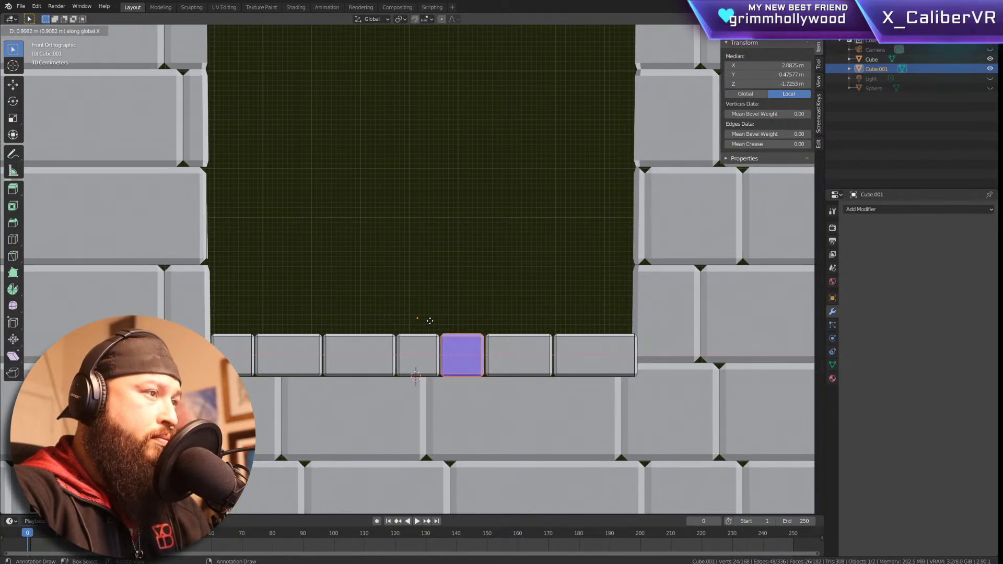
Step: Scale the short brick copy by about 1.02 along X and nudge it about 0.01 m along X to even the joints
{"action": "key", "text": "s"}
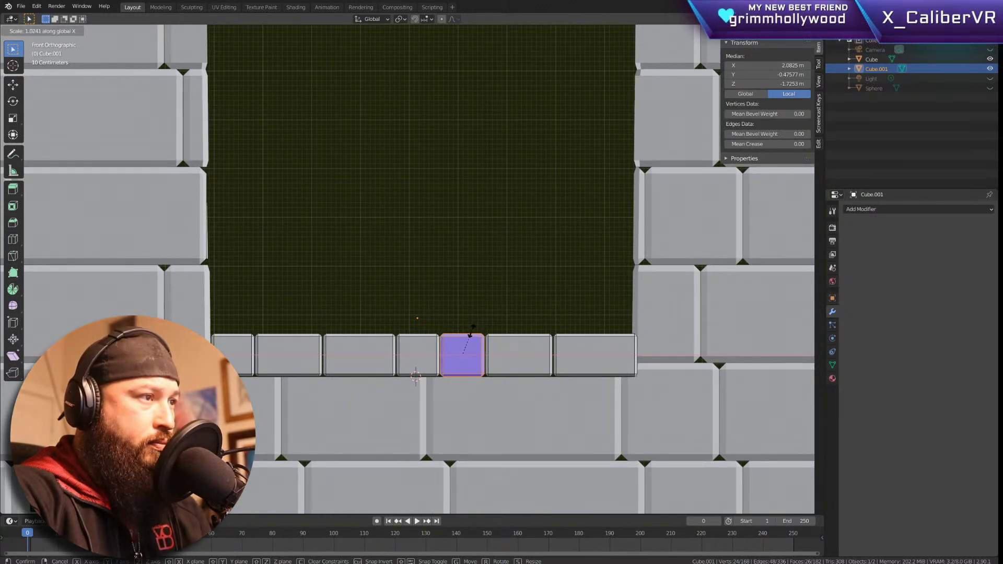
{"action": "key", "text": "g"}
{"action": "key", "text": "x"}
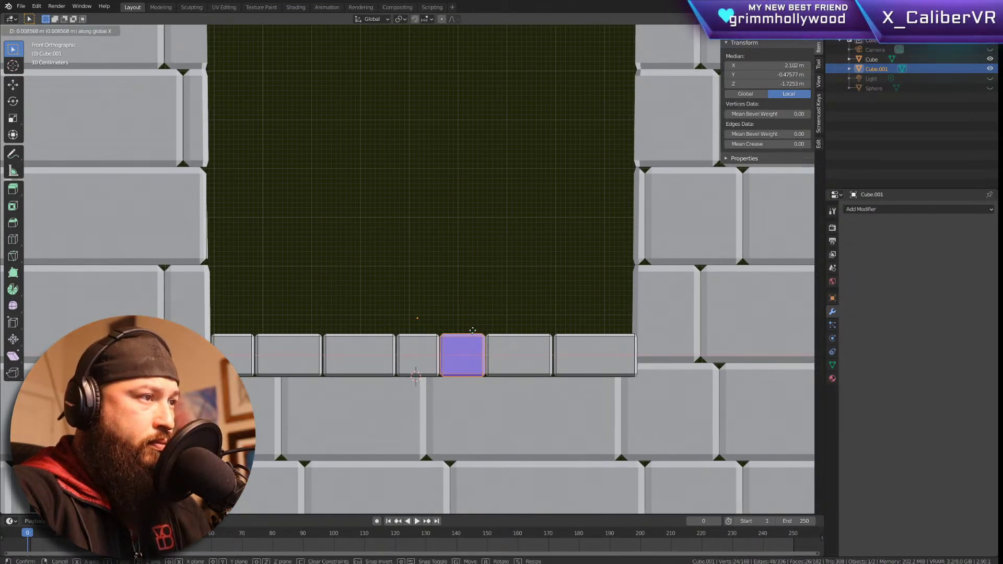
{"action": "left_click", "coordinate": [472, 330]}
{"action": "left_click", "coordinate": [486, 291]}
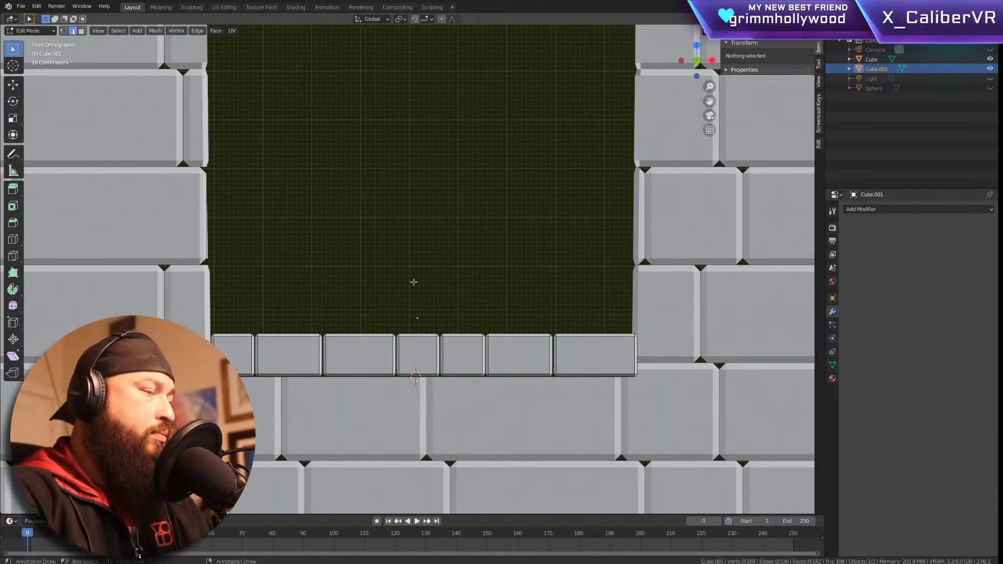
Step: Move the whole sill brick object about 0.47 m along Y so it projects from the wall's face
{"action": "middle_click_drag", "start_coordinate": [526, 257], "coordinate": [612, 340]}
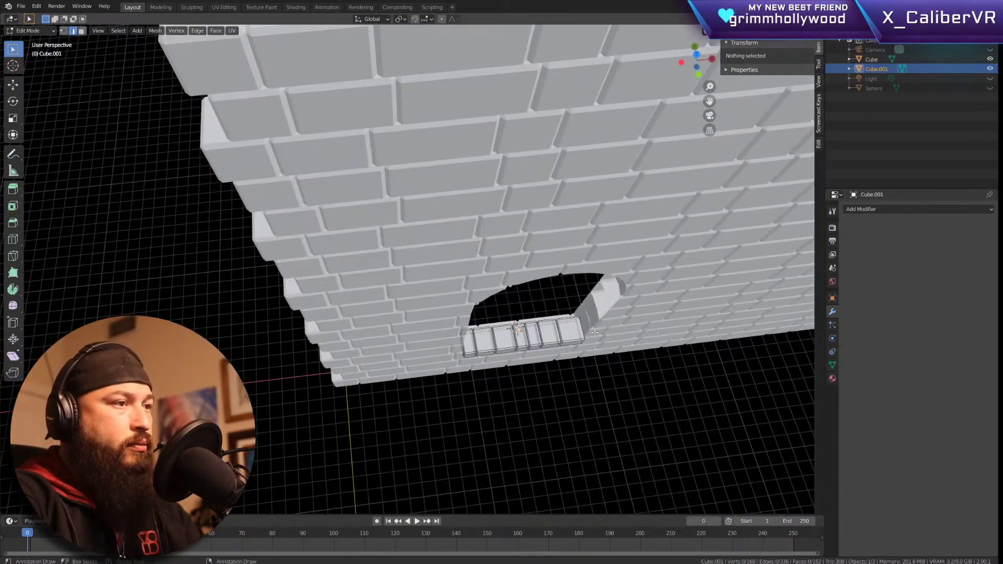
{"action": "middle_click_drag", "start_coordinate": [582, 309], "coordinate": [728, 238]}
{"action": "left_click_drag", "start_coordinate": [740, 239], "coordinate": [363, 281]}
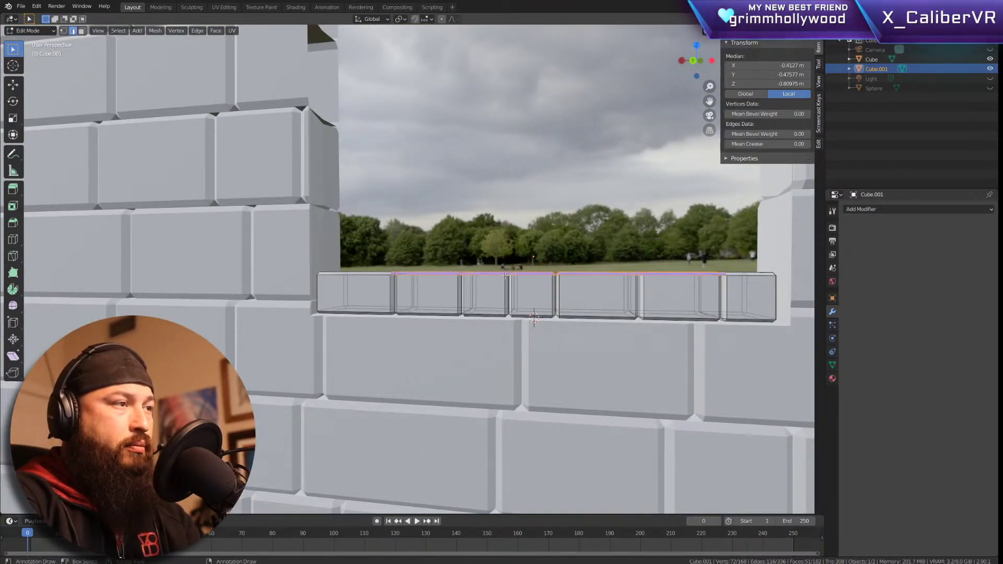
{"action": "key", "text": "Tab"}
{"action": "middle_click_drag", "start_coordinate": [603, 238], "coordinate": [674, 340]}
{"action": "key", "text": "g"}
{"action": "key", "text": "x"}
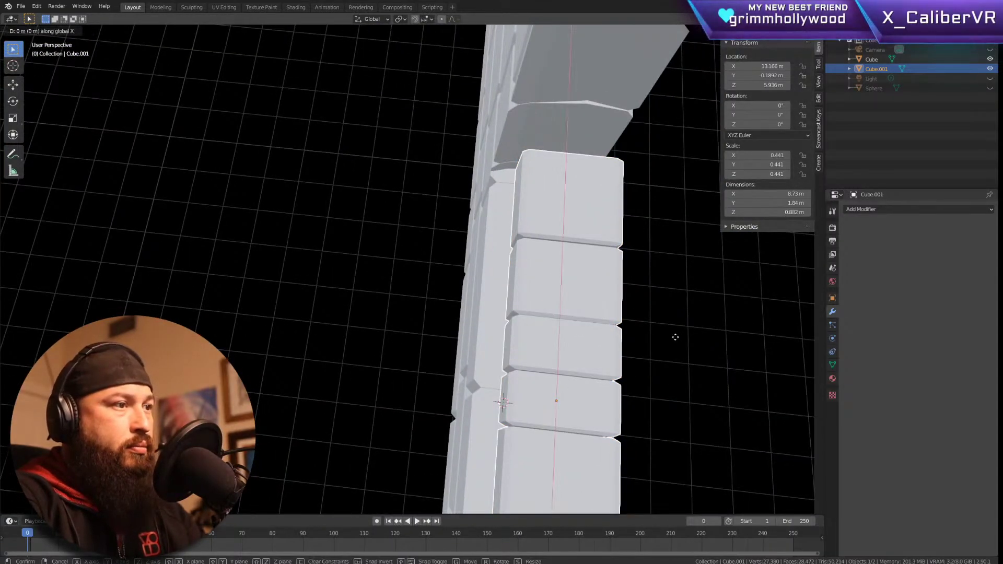
{"action": "left_click", "coordinate": [646, 338]}
Step: Scale the sill row along Y to a depth of about 2.03 m
{"action": "middle_click_drag", "start_coordinate": [644, 338], "coordinate": [607, 314]}
{"action": "key", "text": "s"}
{"action": "key", "text": "y"}
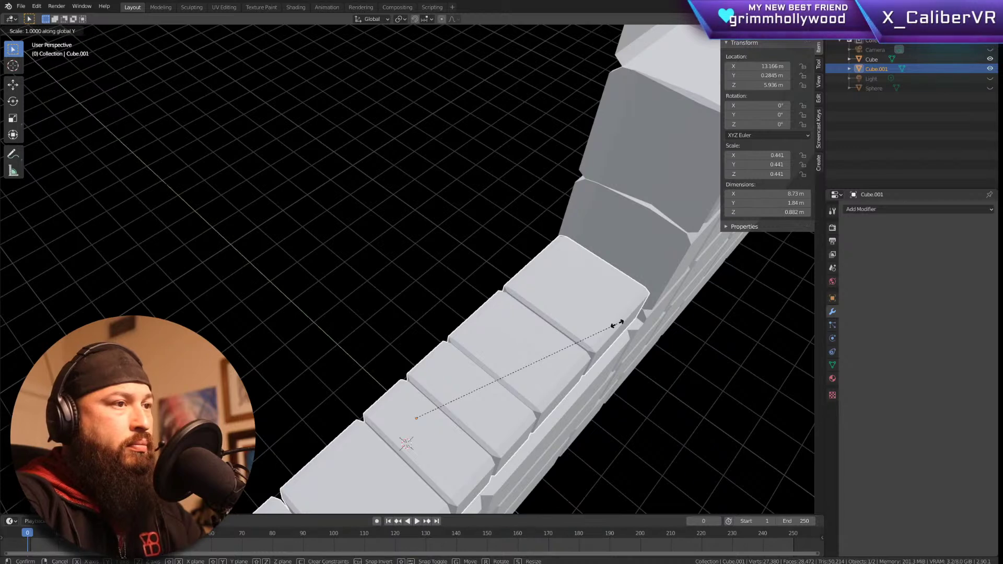
{"action": "left_click", "coordinate": [645, 334]}
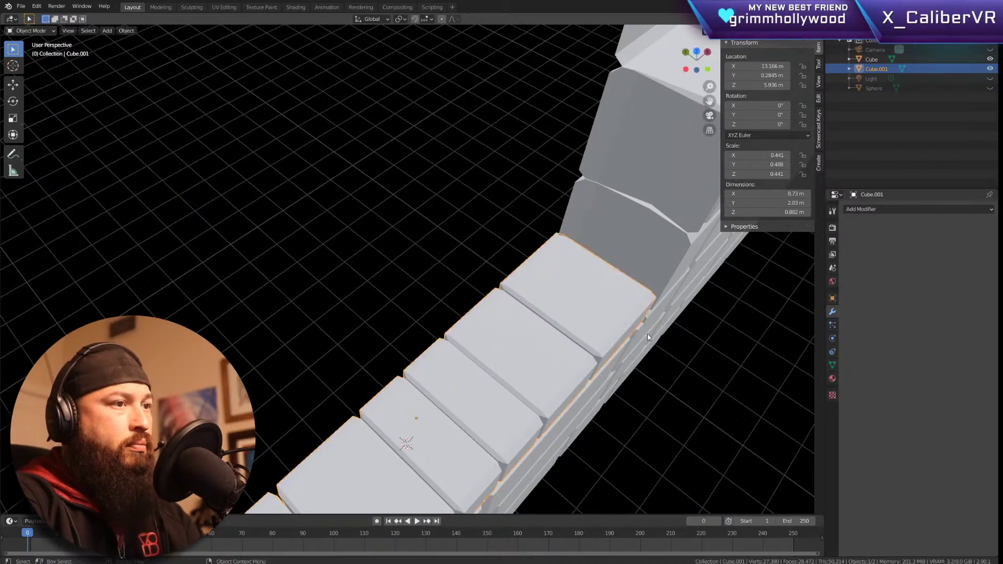
Step: Nudge the sill row to about X 13.195 m, Y 0.216 m, and raise it about 0.013 m along Z onto the wall bricks
{"action": "key", "text": "g"}
{"action": "left_click", "coordinate": [650, 335]}
{"action": "middle_click_drag", "start_coordinate": [649, 335], "coordinate": [606, 277]}
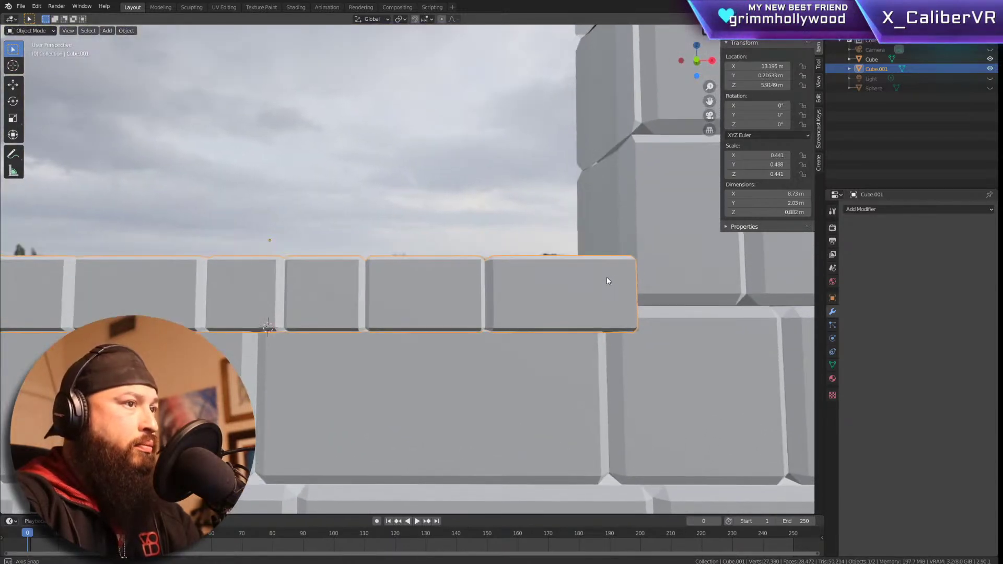
{"action": "key", "text": "g"}
{"action": "key", "text": "x"}
{"action": "key", "text": "z"}
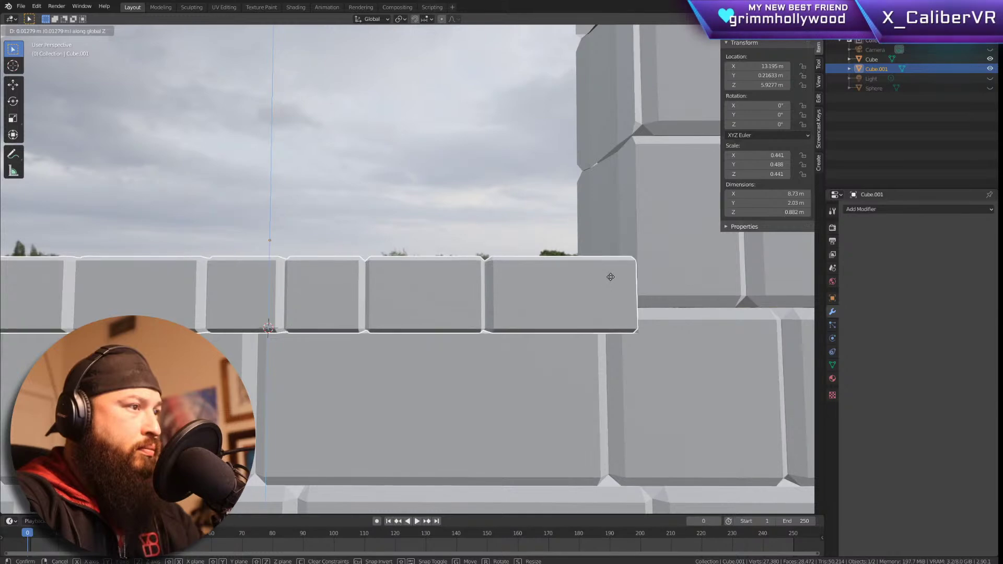
{"action": "left_click", "coordinate": [569, 302]}
Step: Duplicate all the sill bricks within the mesh and raise the copy about 1 m along Z, just above the sill
{"action": "middle_click_drag", "start_coordinate": [569, 302], "coordinate": [569, 299]}
{"action": "scroll", "coordinate": [569, 299], "scroll_direction": "down", "scroll_amount": 6}
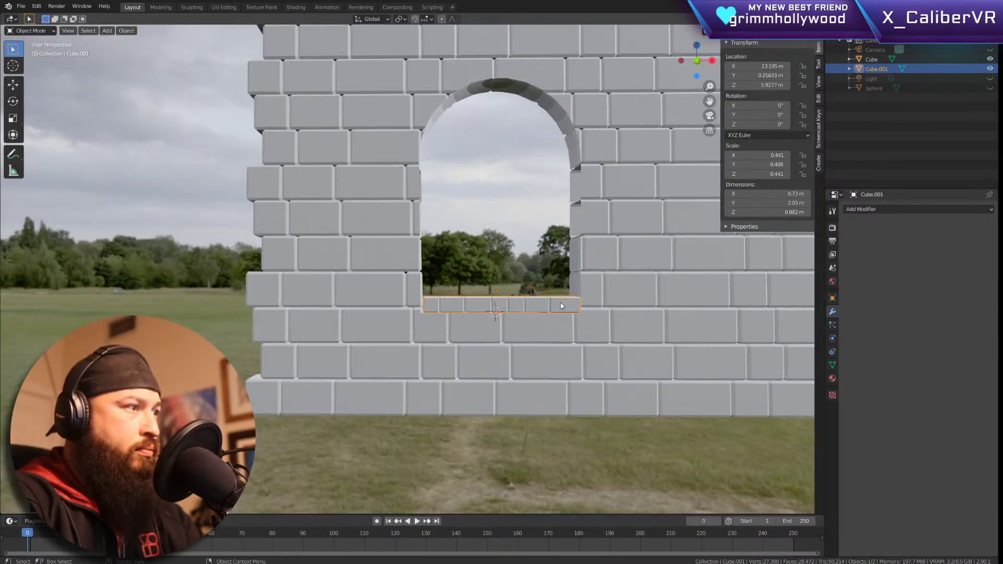
{"action": "scroll", "coordinate": [560, 302], "scroll_direction": "up", "scroll_amount": 1}
{"action": "middle_click_drag", "start_coordinate": [563, 307], "coordinate": [601, 318]}
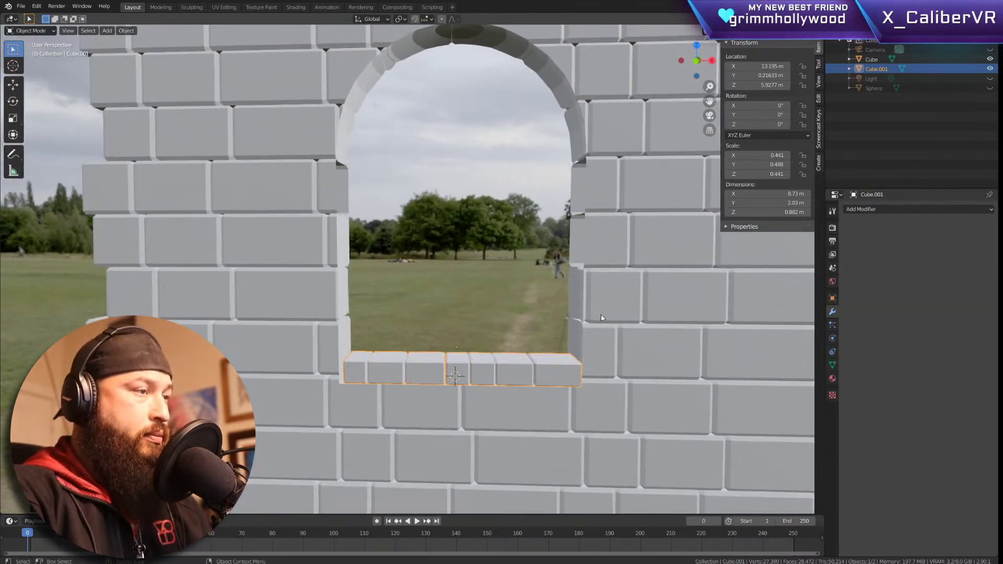
{"action": "key", "text": "Tab"}
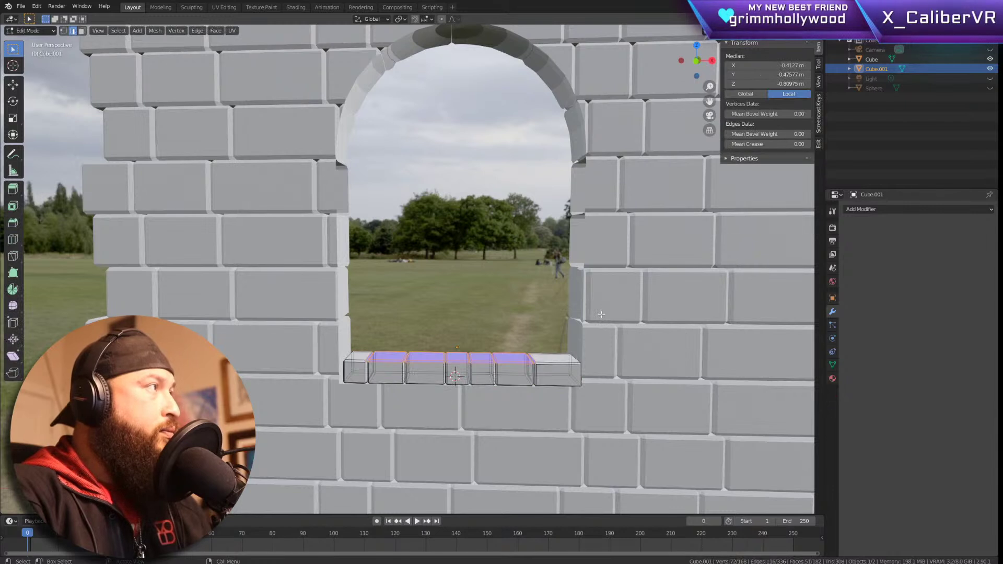
{"action": "key", "text": "shift+d"}
{"action": "right_click", "coordinate": [596, 299]}
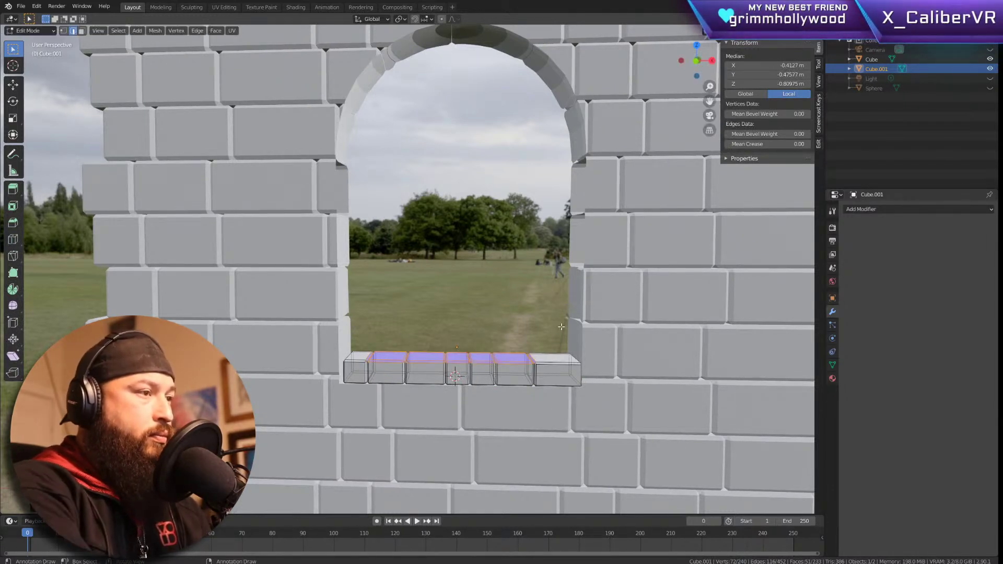
{"action": "key", "text": "l"}
{"action": "key", "text": "a"}
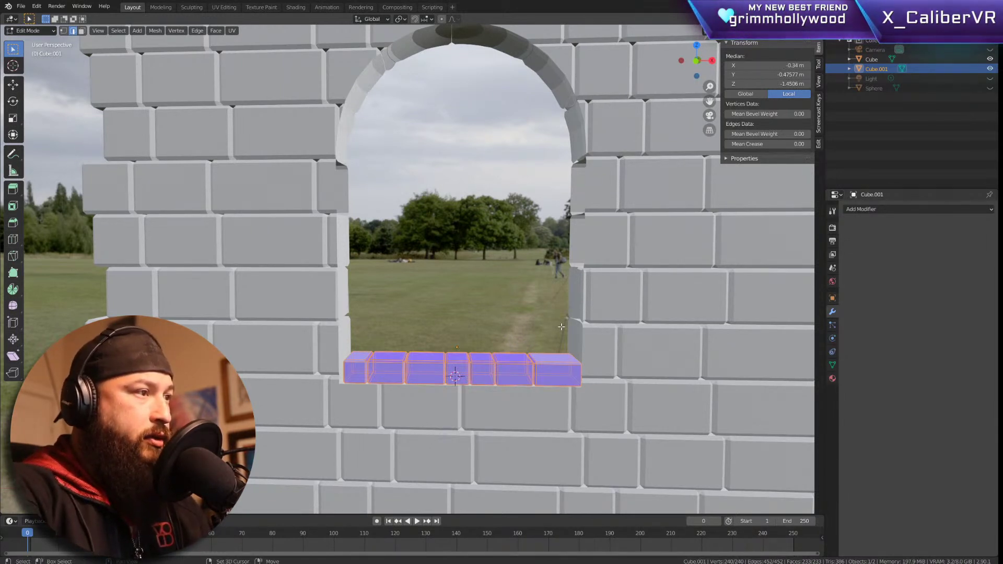
{"action": "key", "text": "shift+d"}
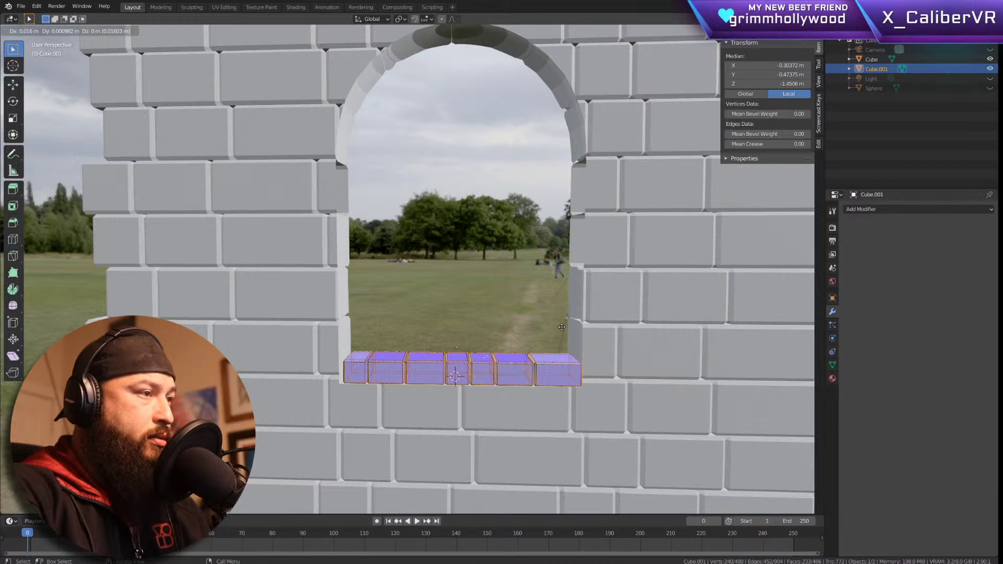
{"action": "key", "text": "z"}
Step: Rotate the duplicated brick row about -90° around Y so it stands upright
{"action": "key", "text": "r"}
{"action": "key", "text": "z"}
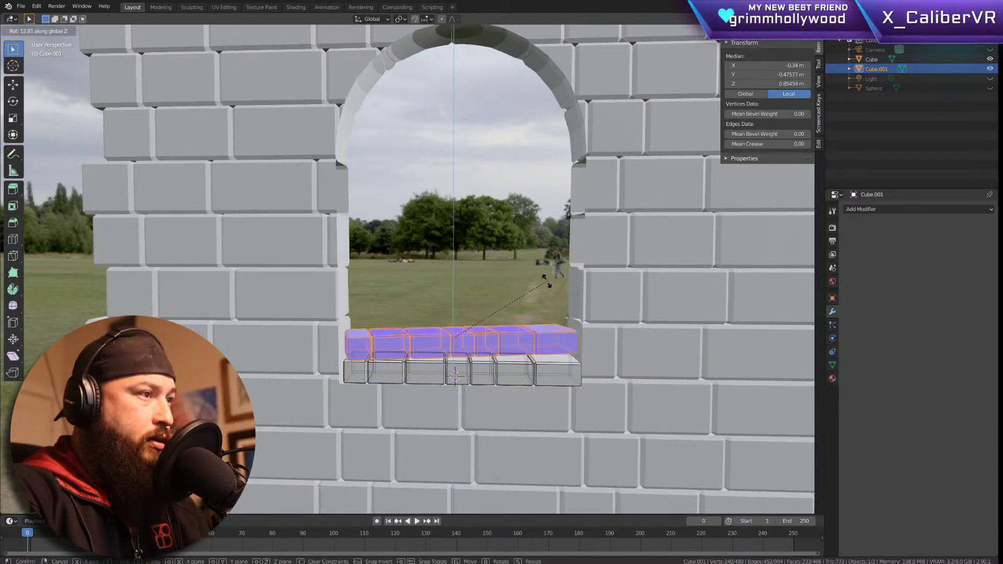
{"action": "key", "text": "y"}
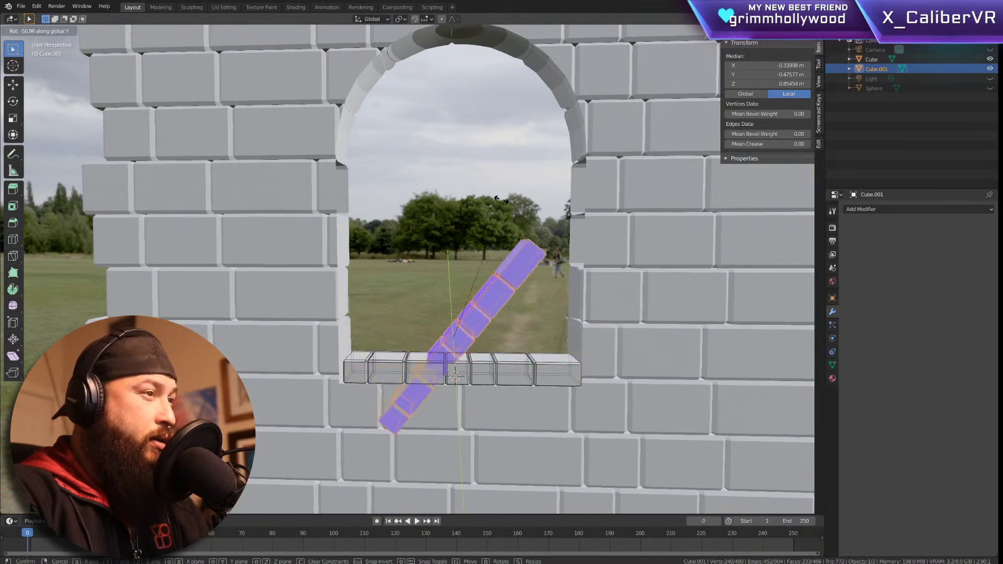
{"action": "left_click", "coordinate": [405, 189]}
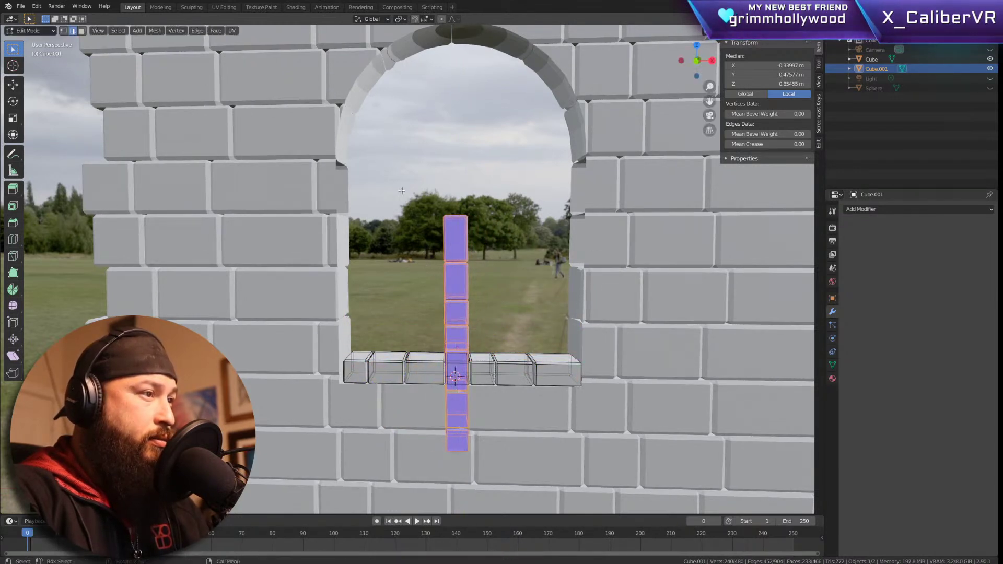
Step: Move the upright bricks onto the sill at the opening's left side, and shift them about 0.17 m along X over the end brick
{"action": "key", "text": "g"}
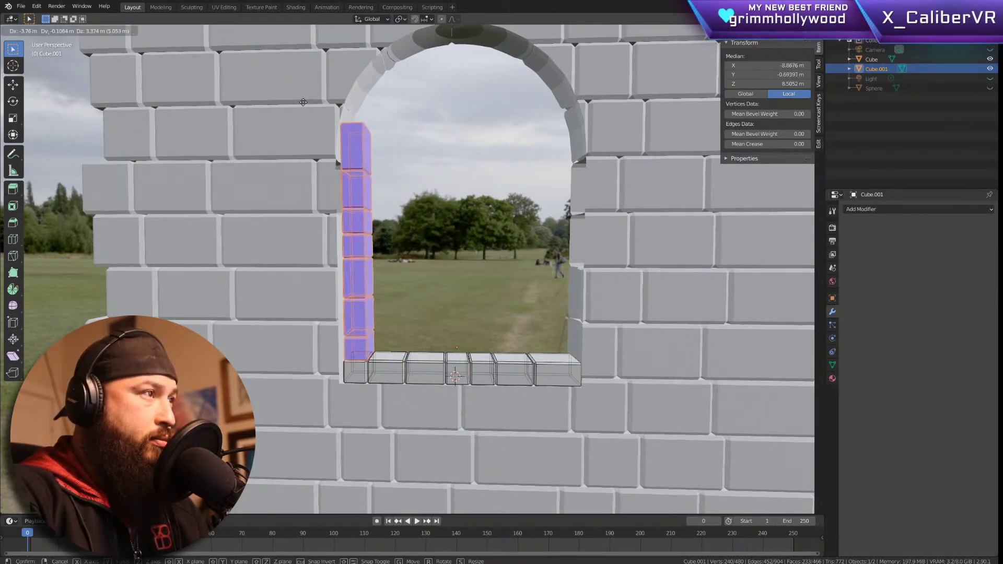
{"action": "left_click", "coordinate": [297, 101]}
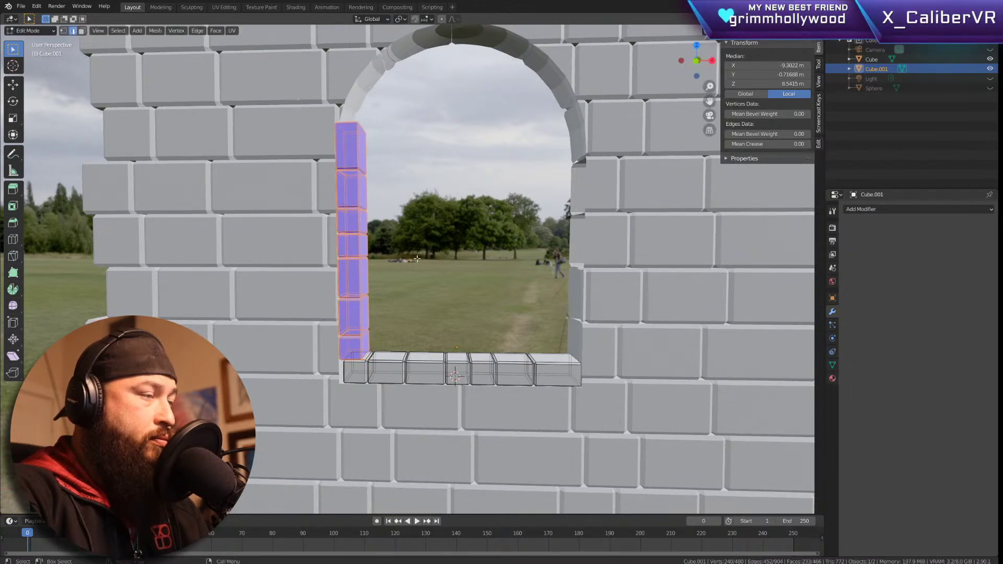
{"action": "key", "text": "KP_1"}
{"action": "scroll", "coordinate": [386, 272], "scroll_direction": "up", "scroll_amount": 3}
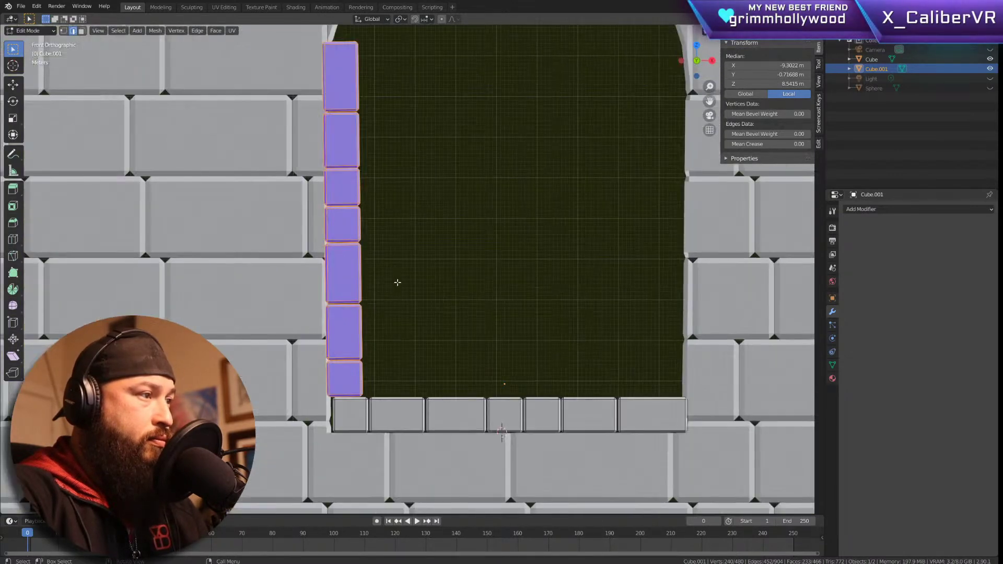
{"action": "key", "text": "g"}
{"action": "key", "text": "x"}
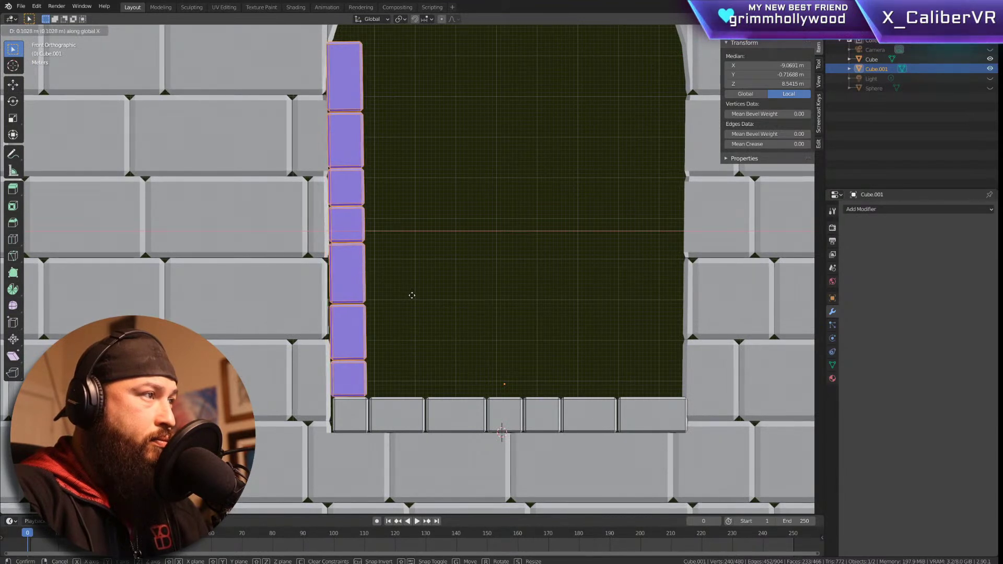
{"action": "left_click", "coordinate": [415, 295]}
Step: Shift the upright brick column about -0.06 m along X, closer to the side of the opening
{"action": "key", "text": "r"}
{"action": "key", "text": "y"}
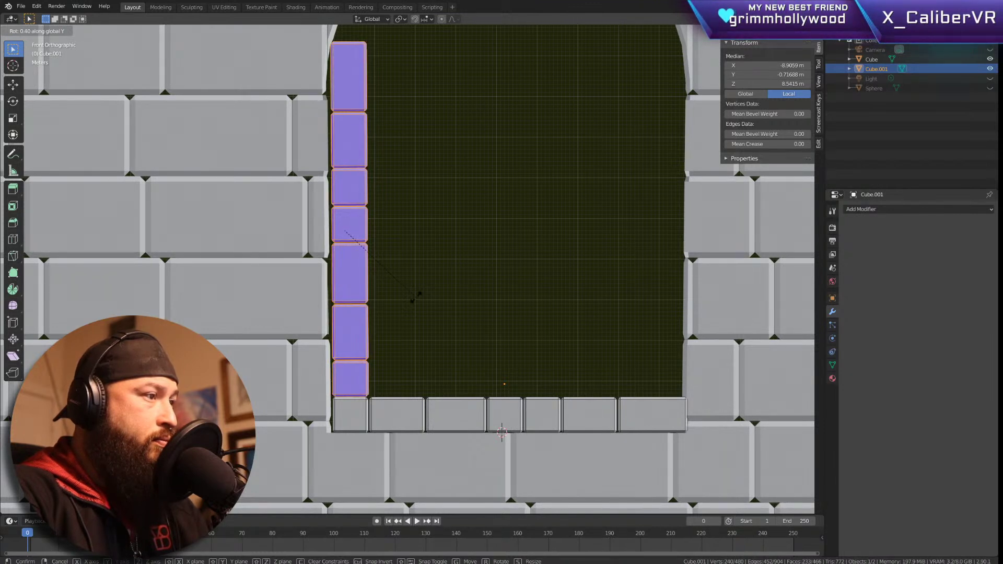
{"action": "right_click", "coordinate": [416, 296]}
{"action": "key", "text": "g"}
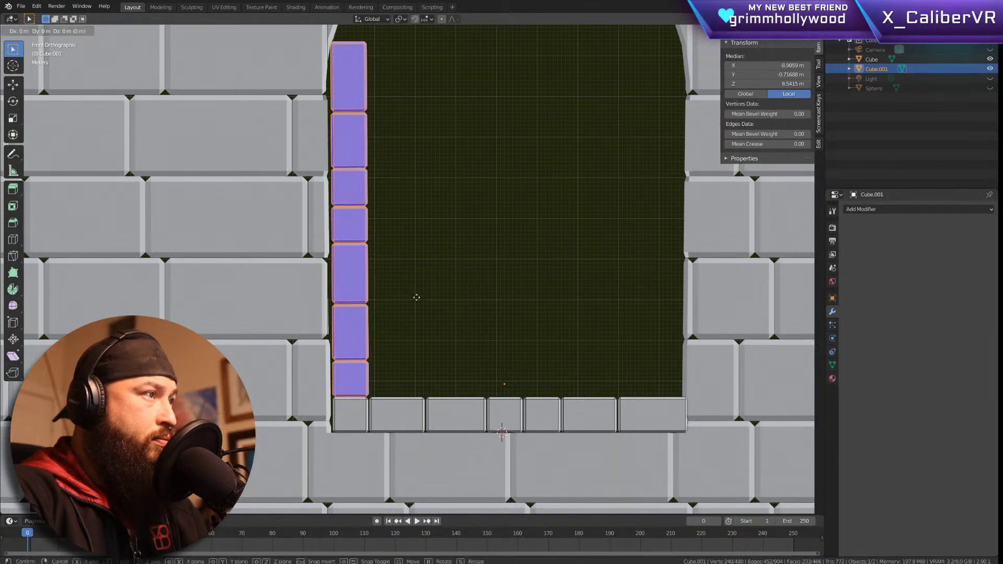
{"action": "key", "text": "x"}
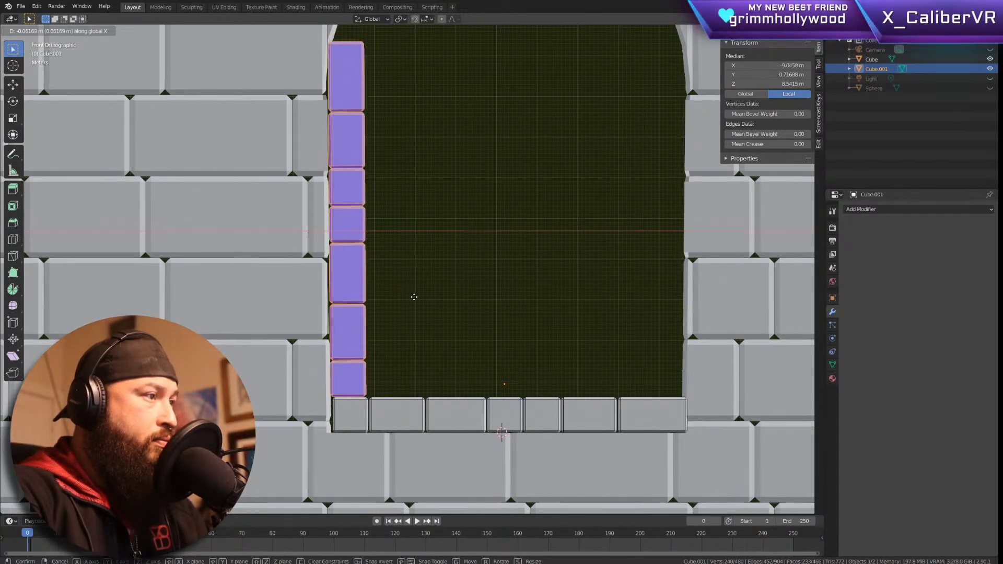
{"action": "left_click", "coordinate": [414, 297]}
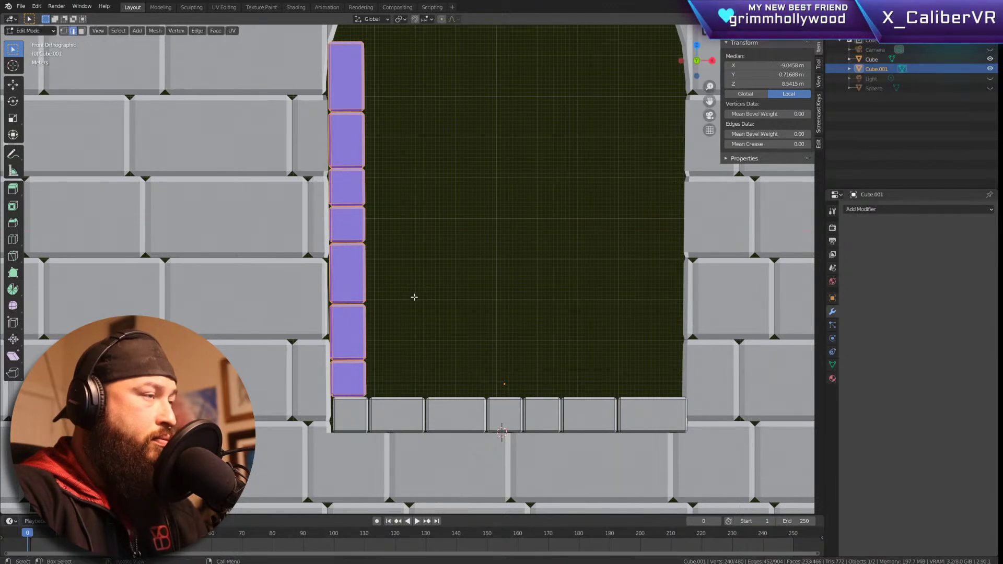
Step: Duplicate the upright brick column and move the copy along X to line the opening's opposite side
{"action": "key", "text": "shift+d"}
{"action": "right_click", "coordinate": [476, 291]}
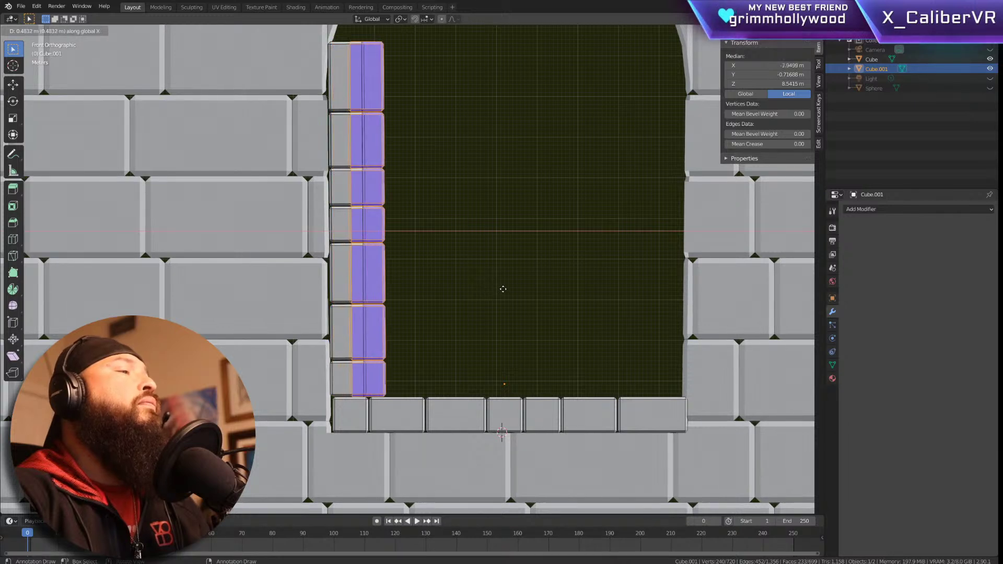
{"action": "left_click", "coordinate": [801, 300]}
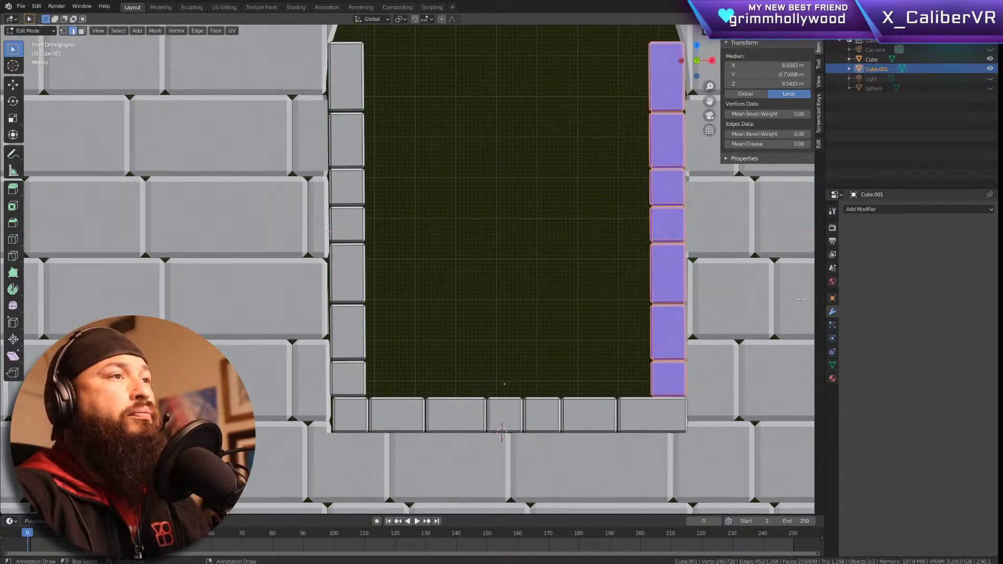
{"action": "key", "text": "alt+a"}
Step: Duplicate a short brick from the left column and raise the copy about 4.04 m onto the column's top
{"action": "middle_click_drag", "start_coordinate": [575, 240], "coordinate": [506, 315]}
{"action": "scroll", "coordinate": [505, 315], "scroll_direction": "down", "scroll_amount": 5}
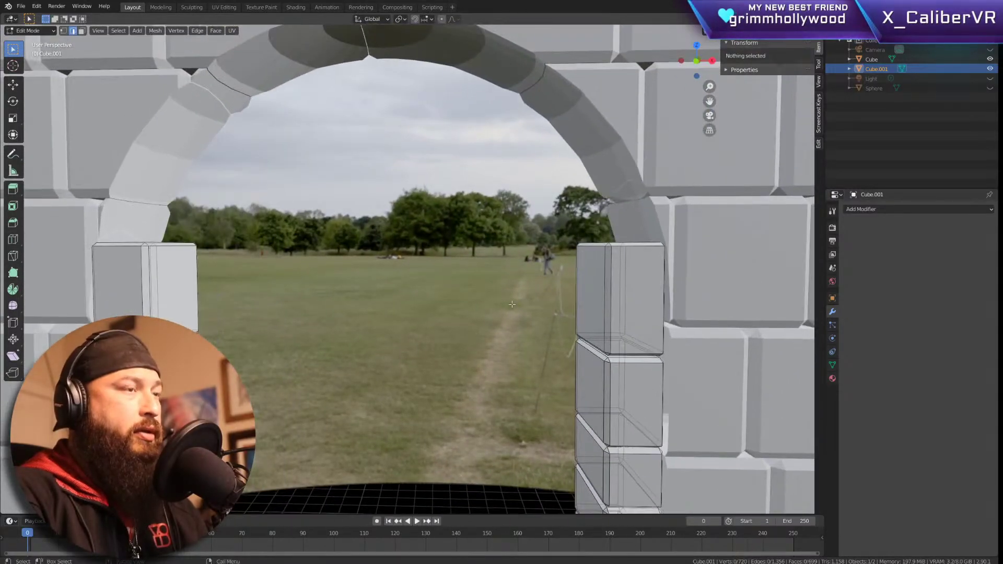
{"action": "middle_click_drag", "start_coordinate": [423, 260], "coordinate": [501, 261]}
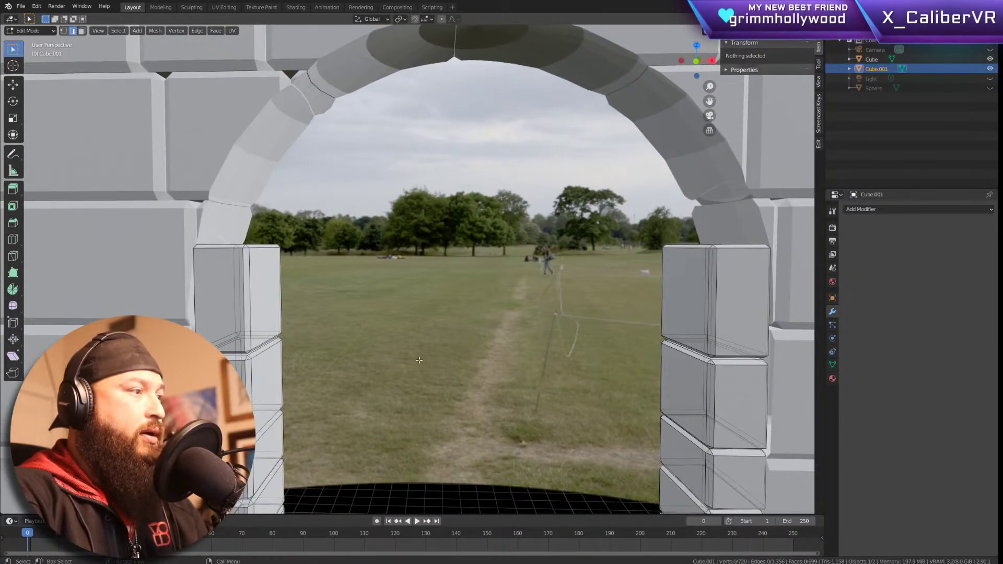
{"action": "left_click", "coordinate": [256, 456]}
{"action": "key", "text": "l"}
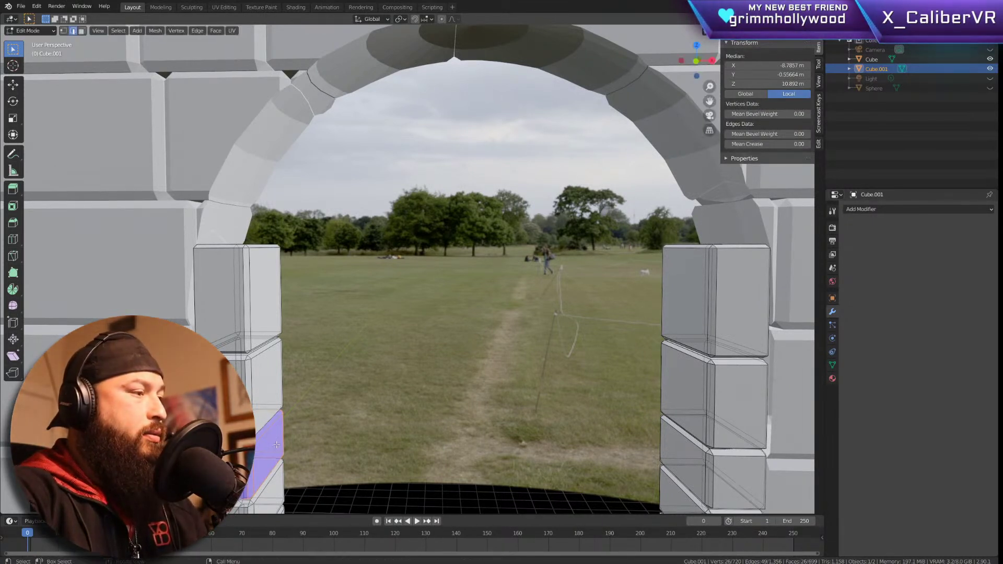
{"action": "key", "text": "shift+d"}
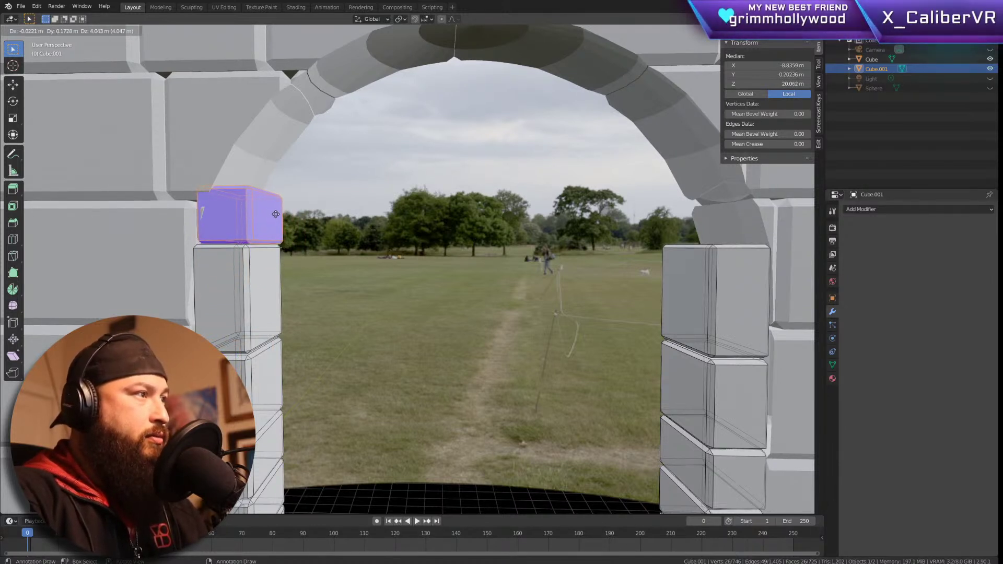
{"action": "left_click", "coordinate": [276, 213]}
Step: Move the duplicated brick off the left column and into the arch opening
{"action": "middle_click_drag", "start_coordinate": [282, 215], "coordinate": [325, 229]}
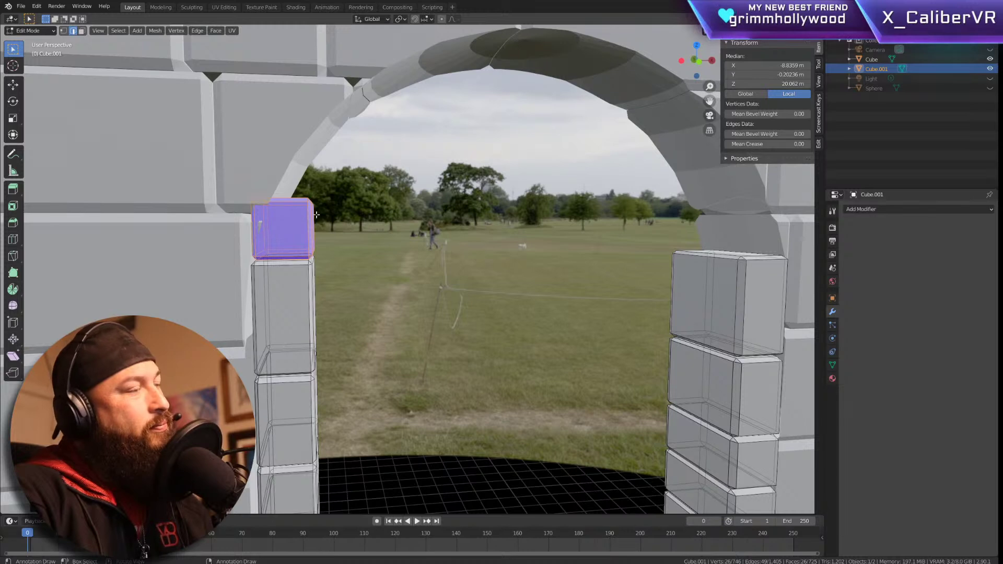
{"action": "key", "text": "g"}
{"action": "left_click", "coordinate": [371, 210]}
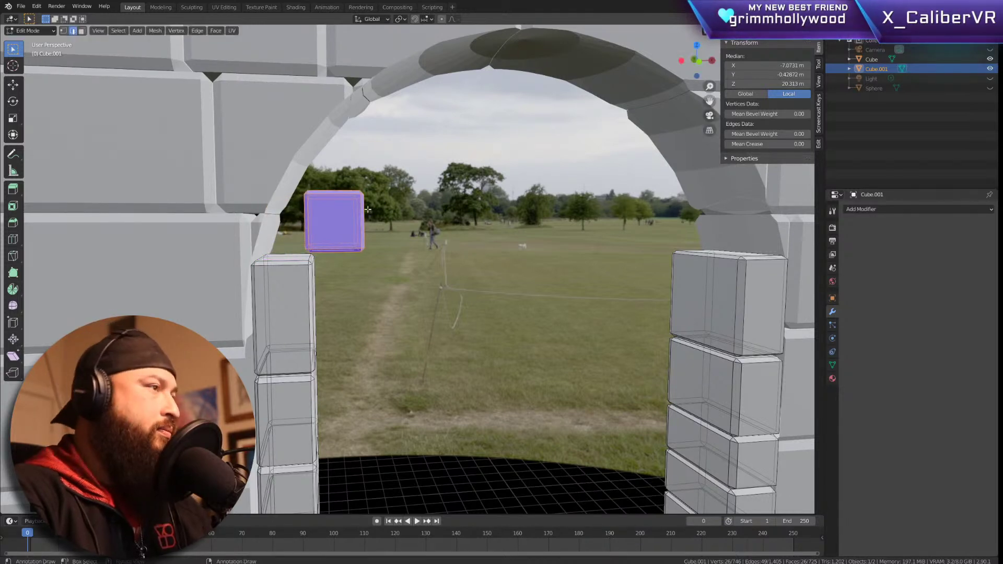
Step: In front view, try to taper the loose brick by moving its upper-left corner inward
{"action": "key", "text": "KP_1"}
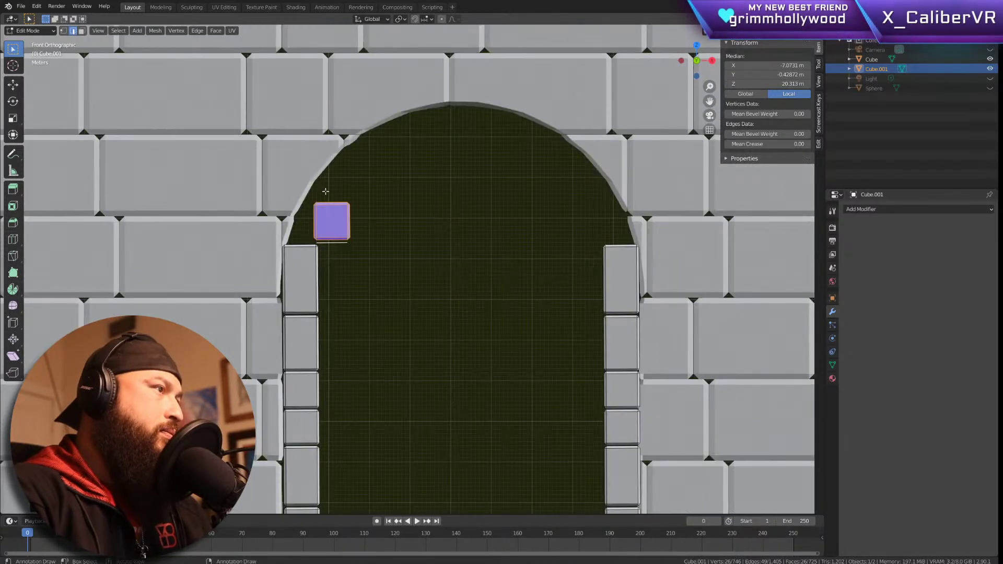
{"action": "left_click", "coordinate": [321, 193]}
{"action": "scroll", "coordinate": [314, 201], "scroll_direction": "up", "scroll_amount": 8}
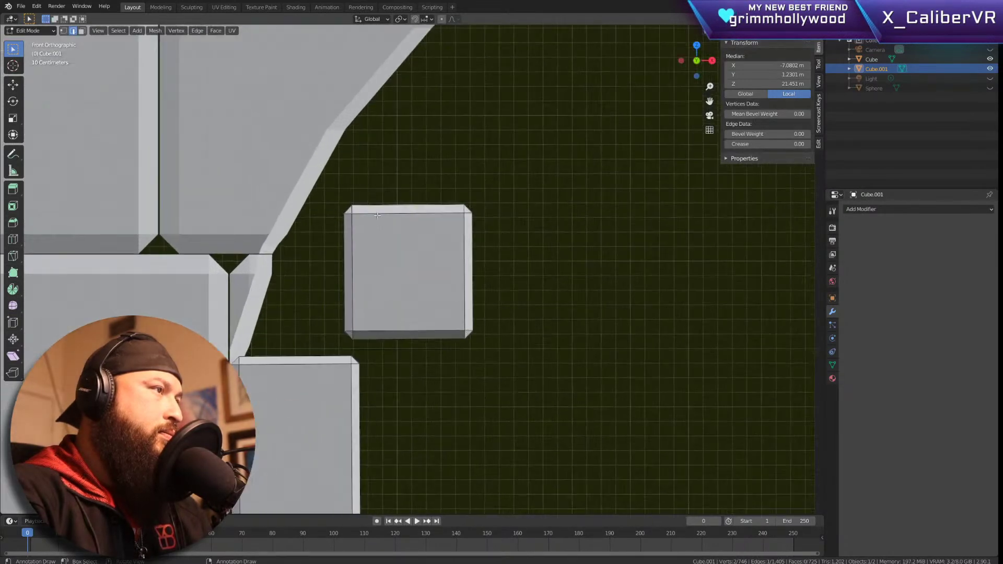
{"action": "left_click_drag", "start_coordinate": [369, 171], "coordinate": [301, 235]}
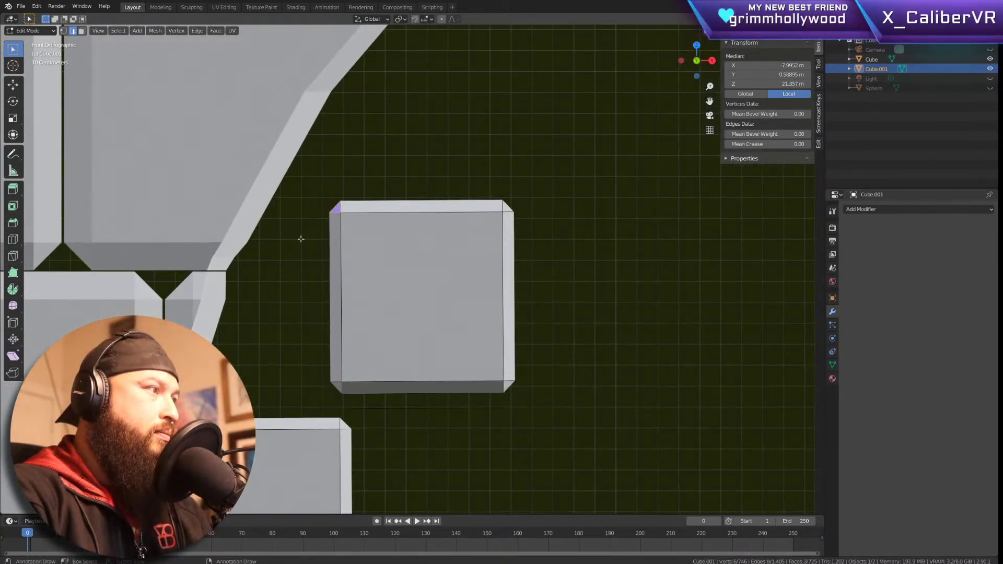
{"action": "key", "text": "g"}
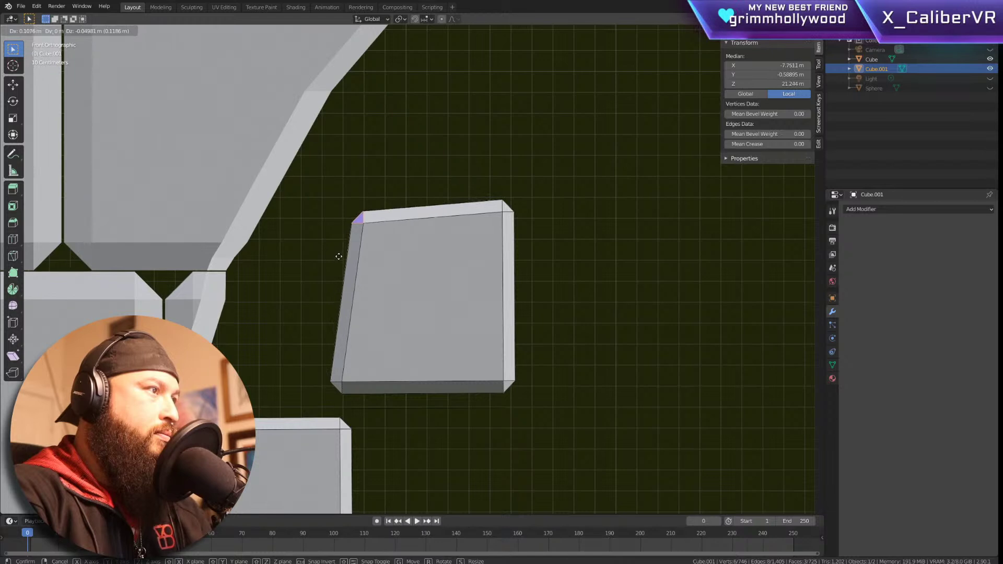
{"action": "left_click", "coordinate": [347, 252]}
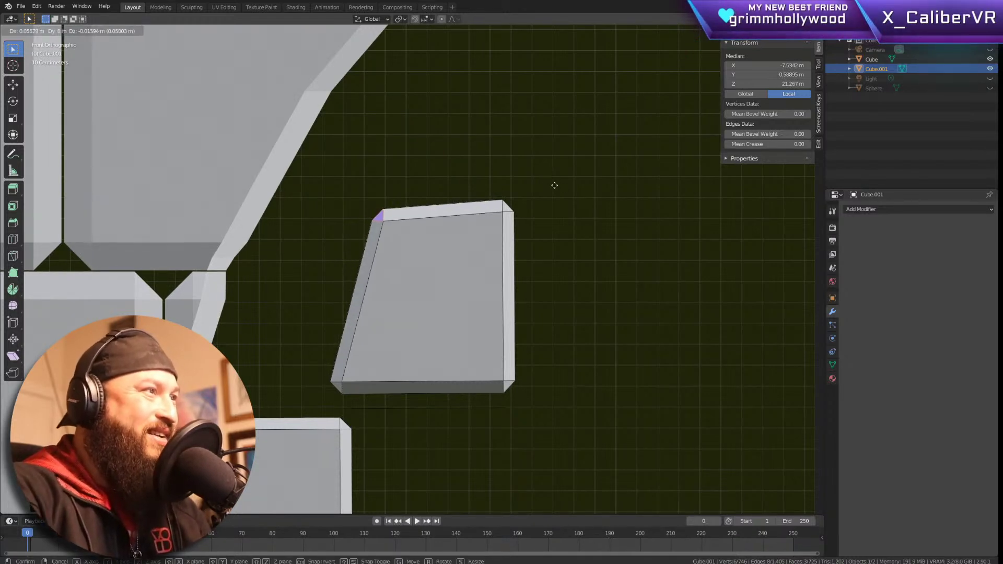
{"action": "left_click_drag", "start_coordinate": [570, 161], "coordinate": [426, 292]}
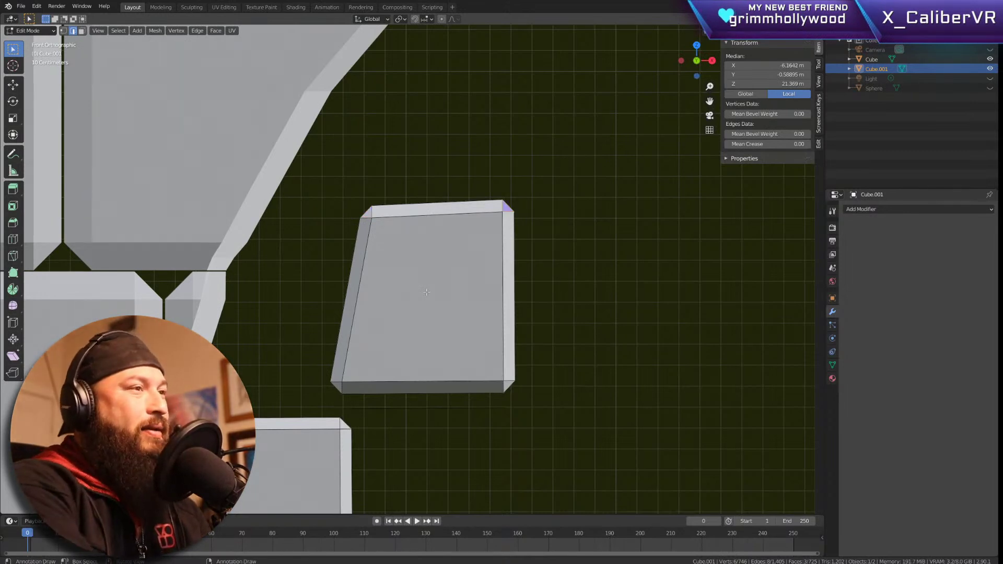
{"action": "key", "text": "a"}
{"action": "key", "text": "alt+a"}
Step: Select the whole tapered brick and shift it slightly away from the arch's edge
{"action": "left_click", "coordinate": [423, 216]}
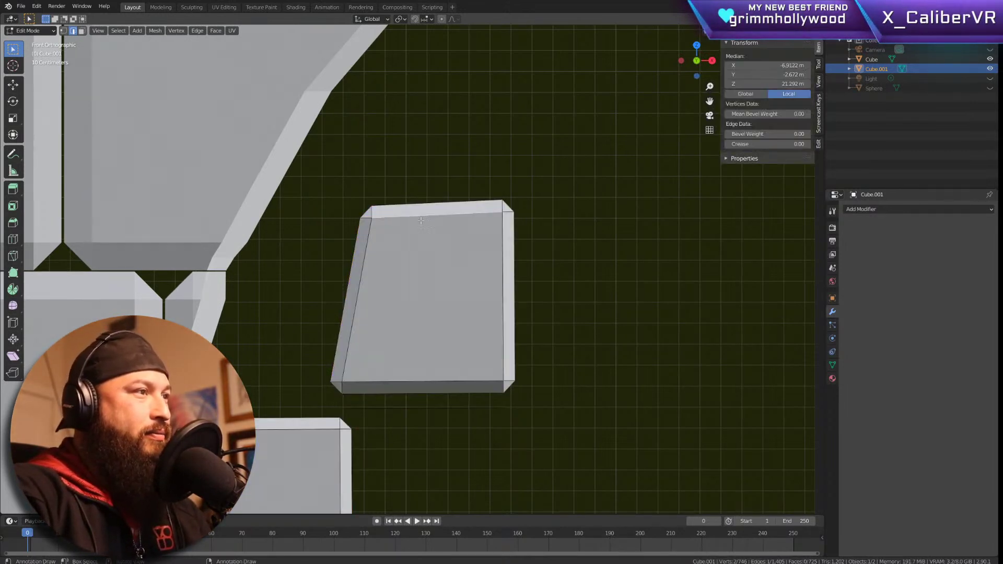
{"action": "key", "text": "ctrl+l"}
{"action": "key", "text": "g"}
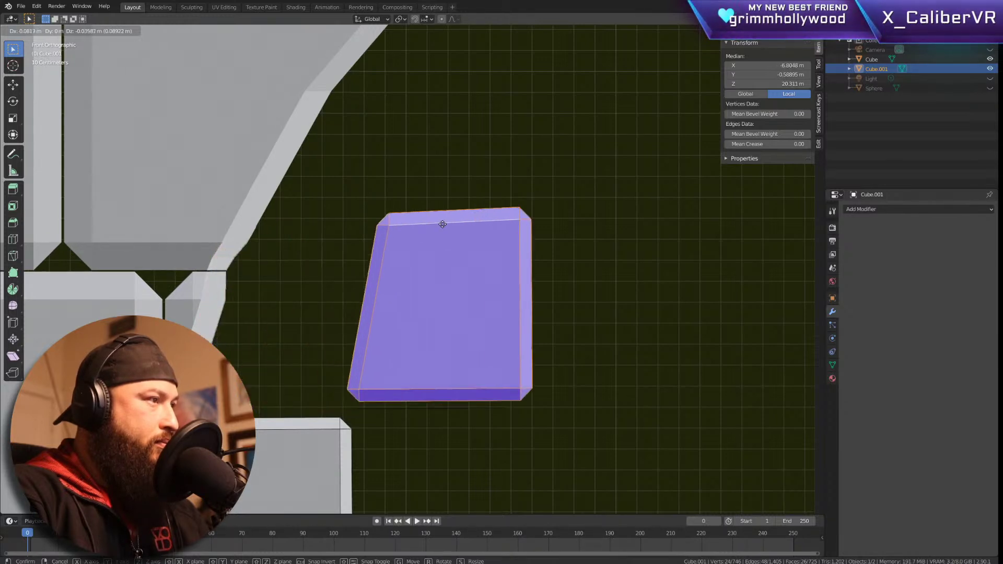
{"action": "left_click", "coordinate": [435, 222]}
Step: Undo the loose brick's shift and corner edits, restoring its square shape
{"action": "left_click", "coordinate": [596, 213]}
{"action": "key", "text": "a"}
{"action": "left_click_drag", "start_coordinate": [499, 197], "coordinate": [584, 215]}
{"action": "key", "text": "ctrl+z"}
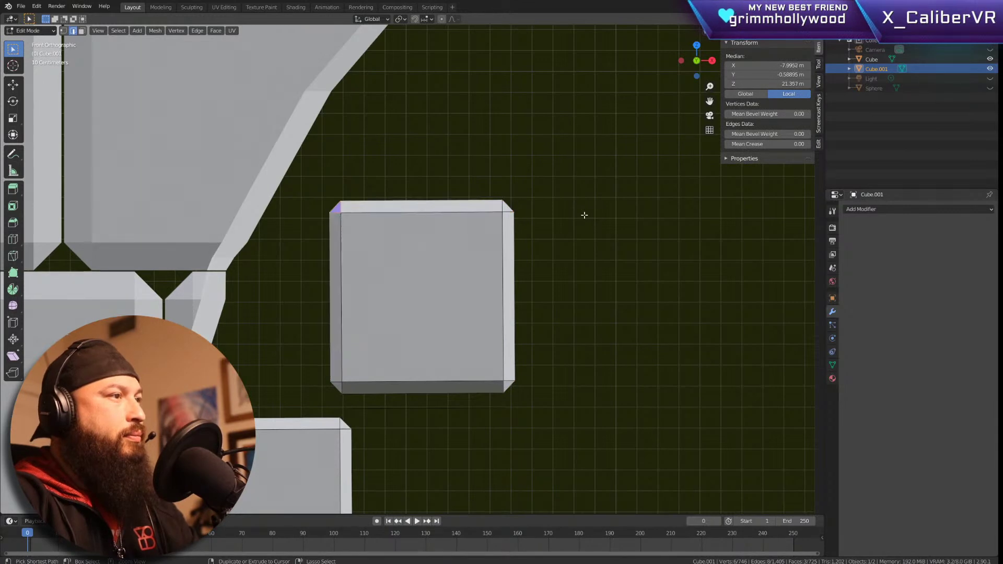
{"action": "key", "text": "g"}
{"action": "key", "text": "Escape"}
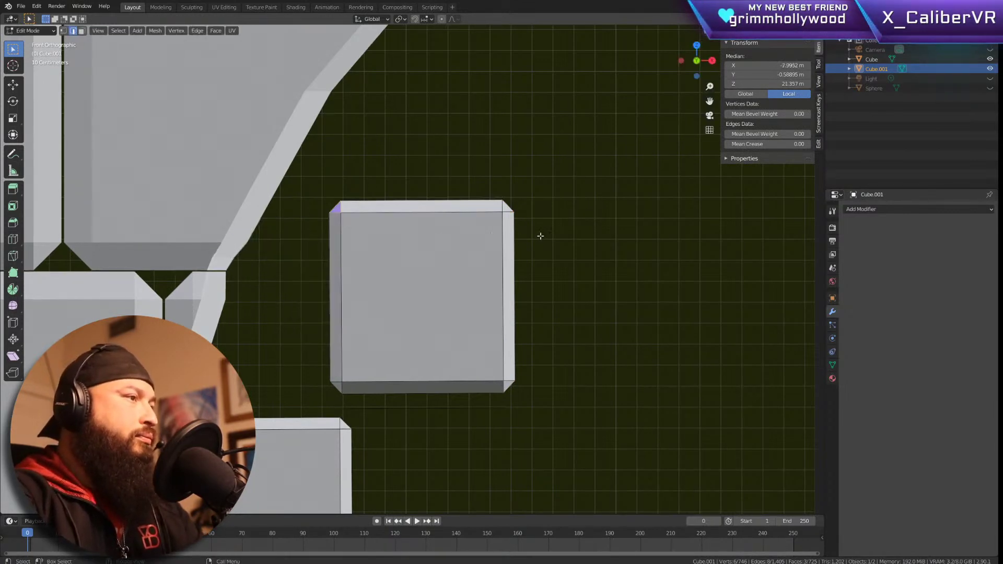
Step: Select the whole loose brick and move it about -0.68 m in X and -0.12 m in Z, onto the left column
{"action": "key", "text": "a"}
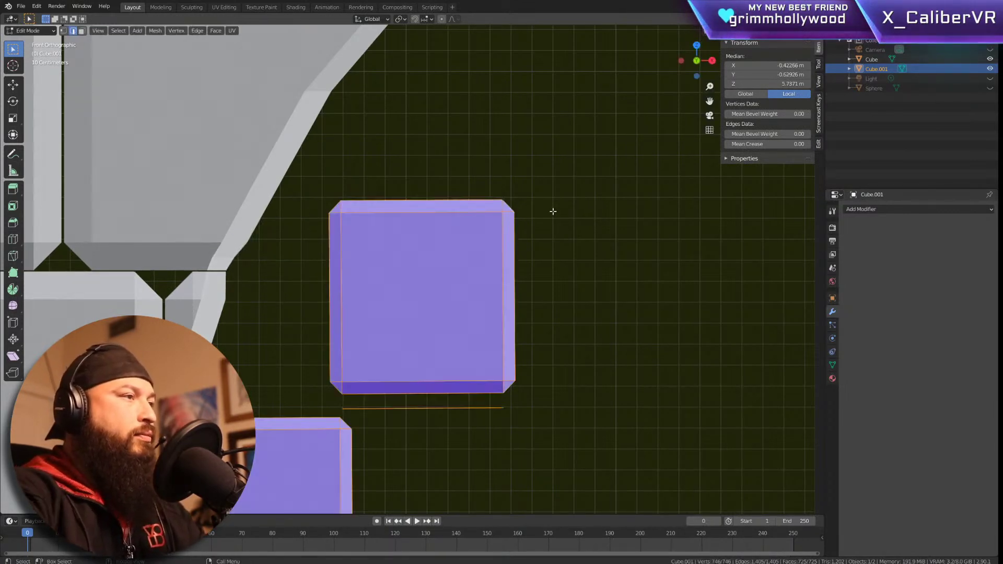
{"action": "key", "text": "alt+a"}
{"action": "left_click", "coordinate": [512, 203]}
{"action": "key", "text": "ctrl+l"}
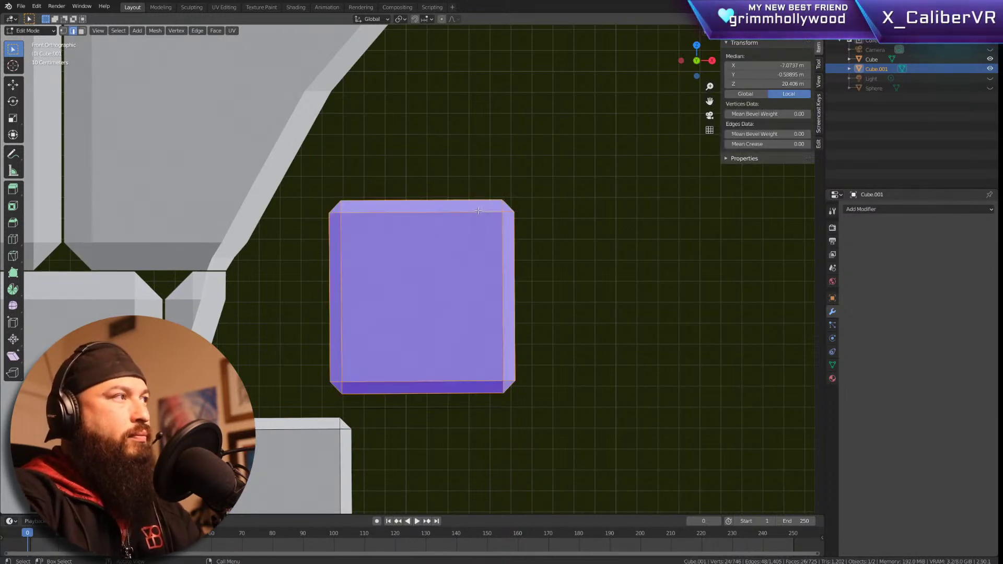
{"action": "key", "text": "g"}
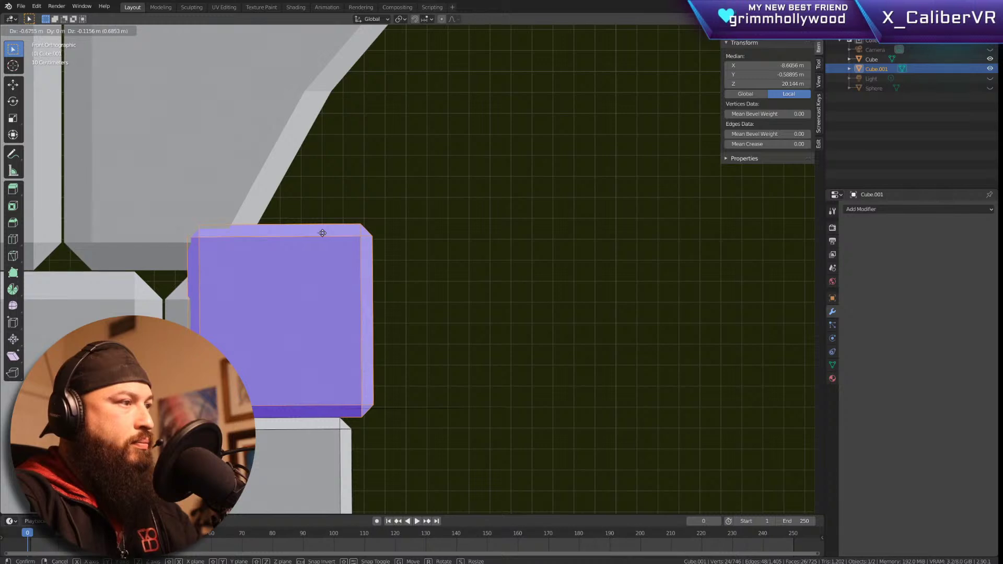
{"action": "left_click", "coordinate": [320, 233]}
Step: Duplicate the brick on top of the left column and move the copy out into the arch opening
{"action": "key", "text": "shift+d"}
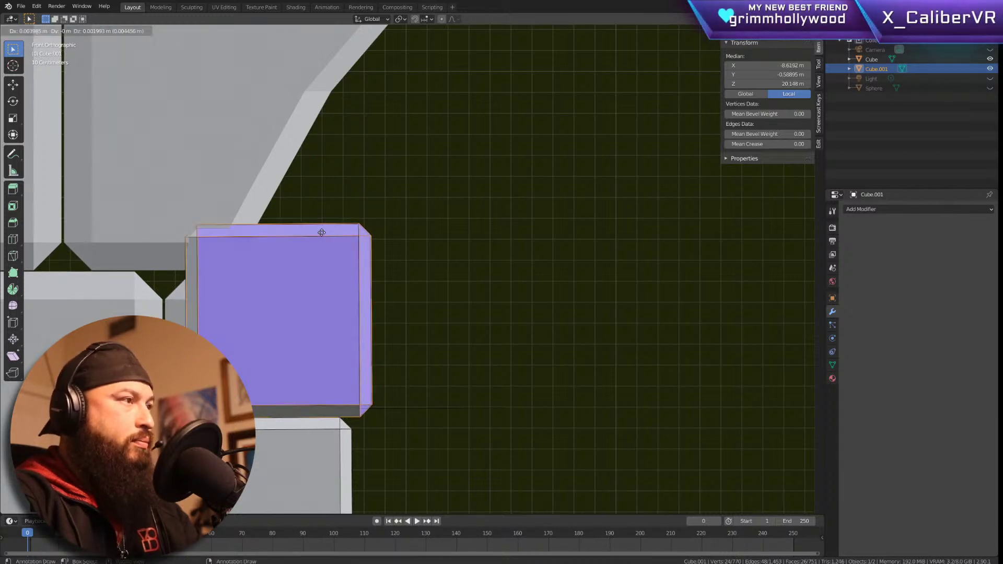
{"action": "right_click", "coordinate": [392, 110]}
{"action": "middle_click_drag", "start_coordinate": [502, 145], "coordinate": [381, 340], "text": "shift"}
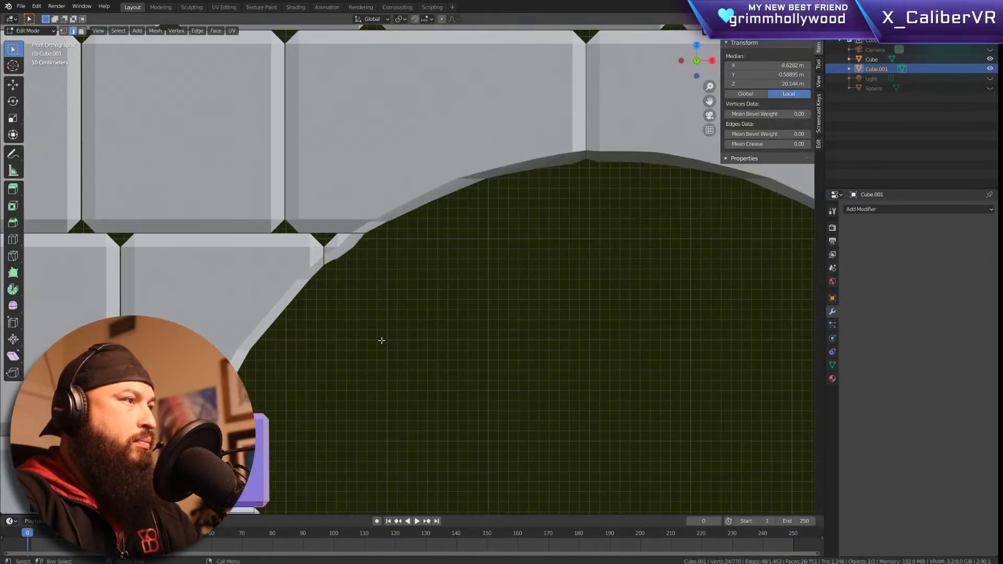
{"action": "scroll", "coordinate": [381, 341], "scroll_direction": "down", "scroll_amount": 1}
{"action": "middle_click_drag", "start_coordinate": [395, 397], "coordinate": [201, 294], "text": "shift"}
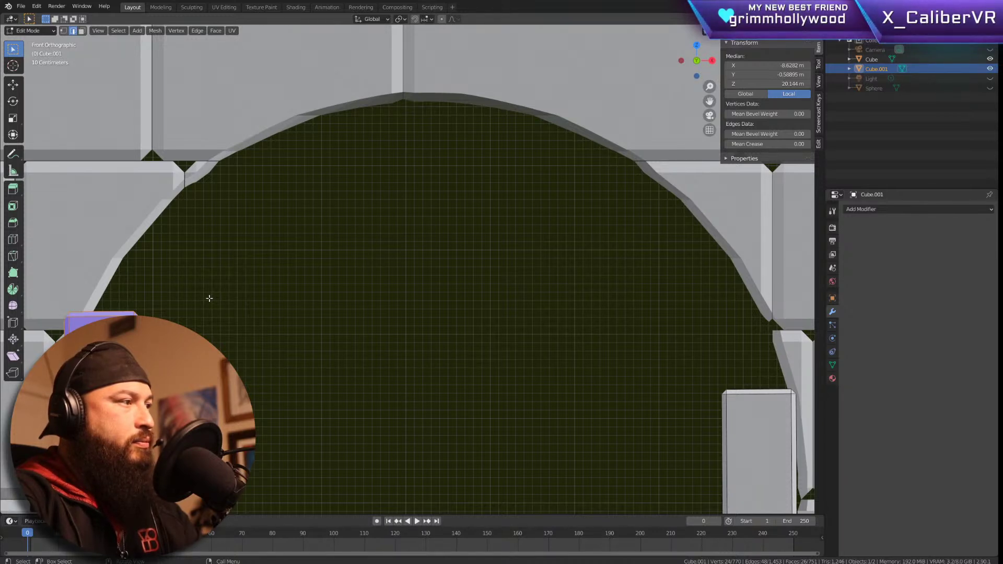
{"action": "key", "text": "s"}
{"action": "key", "text": "x"}
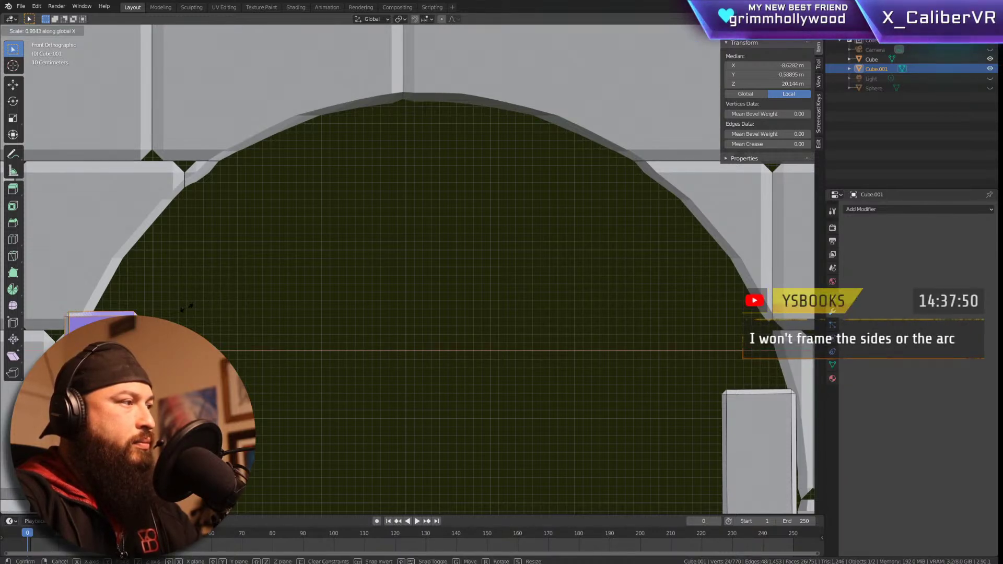
{"action": "left_click", "coordinate": [186, 309]}
{"action": "key", "text": "Tab"}
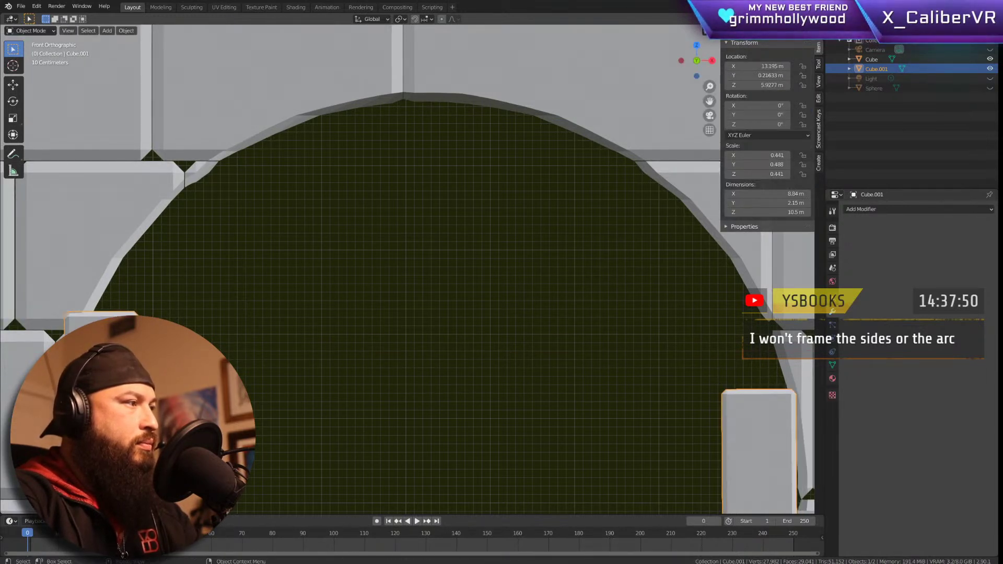
{"action": "key", "text": "Tab"}
{"action": "key", "text": "g"}
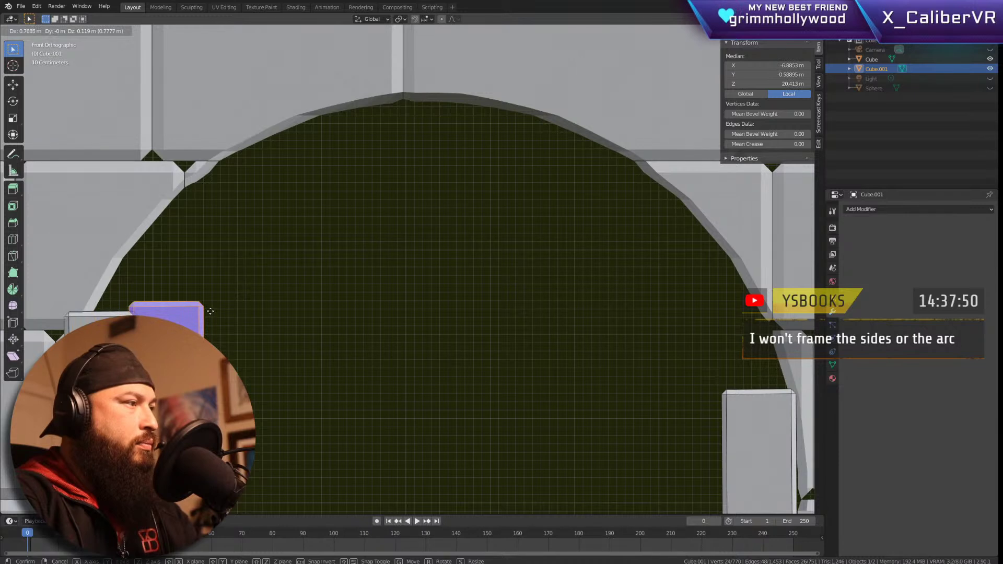
{"action": "left_click", "coordinate": [284, 295]}
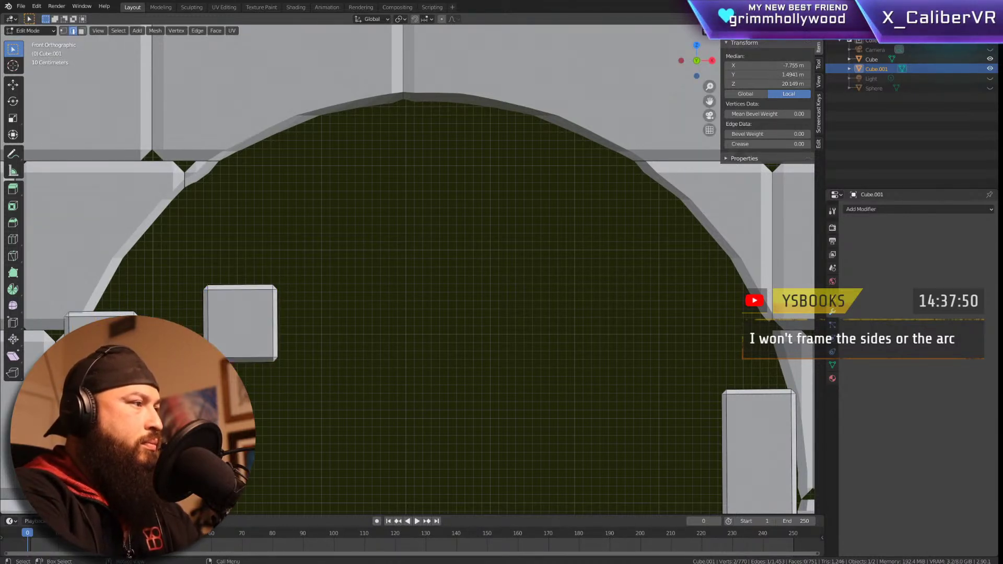
Step: Move the brick on top of the left column about 3.78 m in X and 0.51 m in Z, to the arch's middle
{"action": "key", "text": "l"}
{"action": "key", "text": "shift+d"}
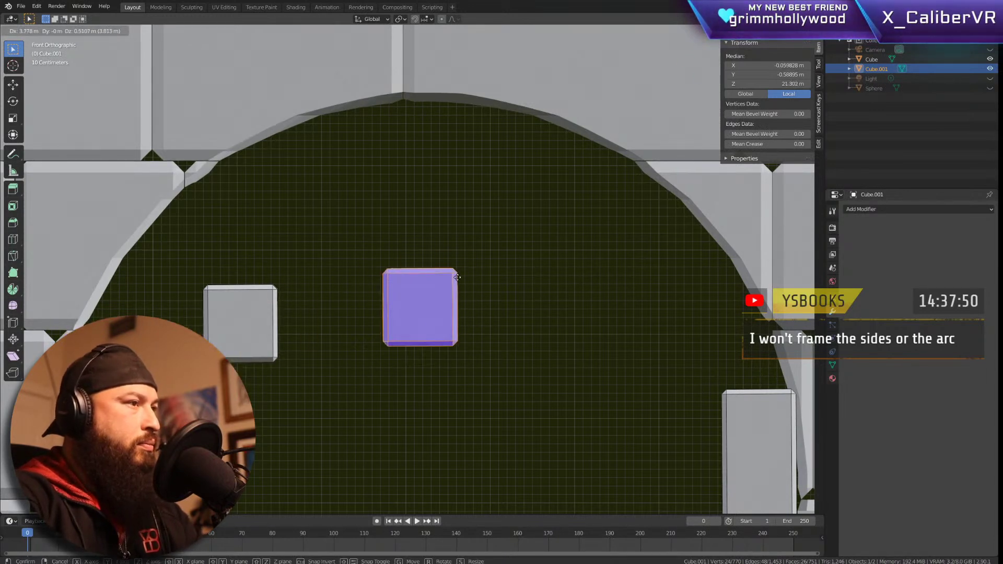
{"action": "left_click", "coordinate": [458, 277]}
Step: Select the whole left loose brick in the arch opening and scale it to about 0.54 along Z
{"action": "left_click", "coordinate": [307, 279]}
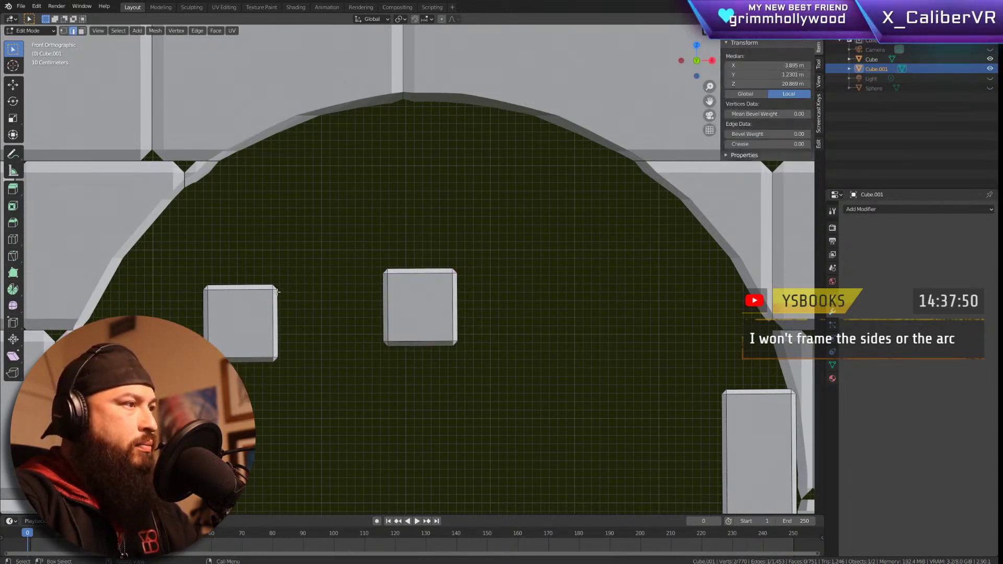
{"action": "key", "text": "l"}
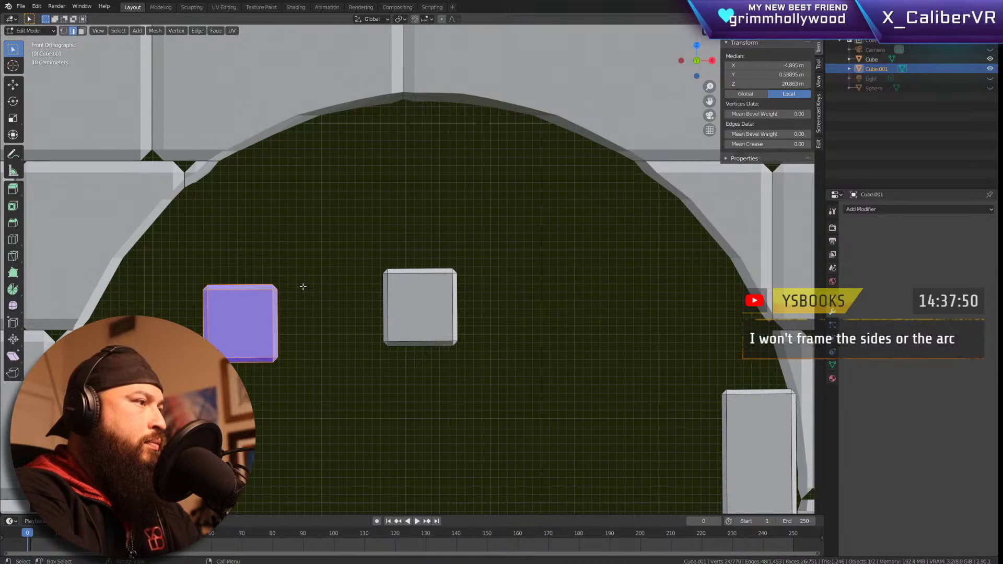
{"action": "key", "text": "s"}
{"action": "key", "text": "x"}
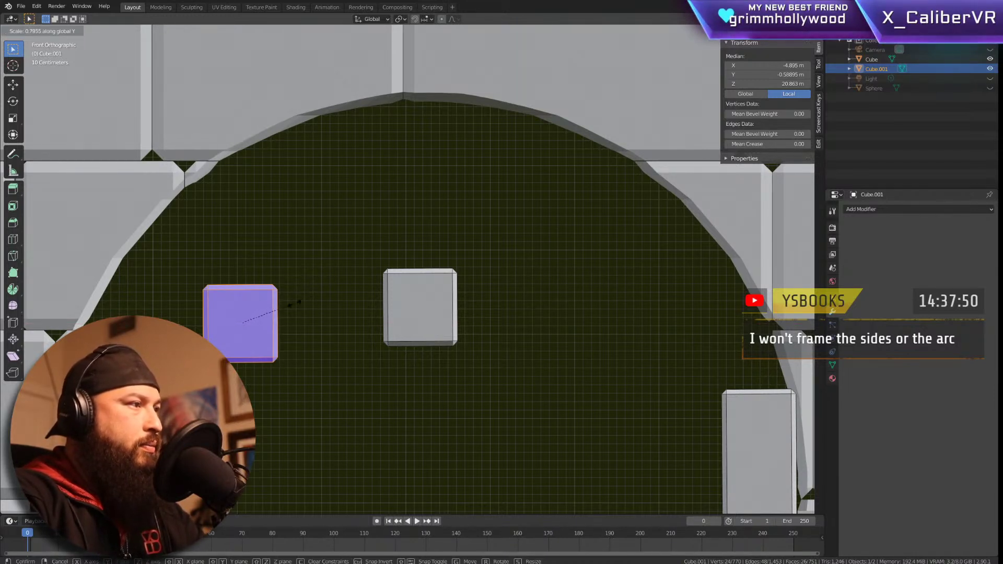
{"action": "key", "text": "y"}
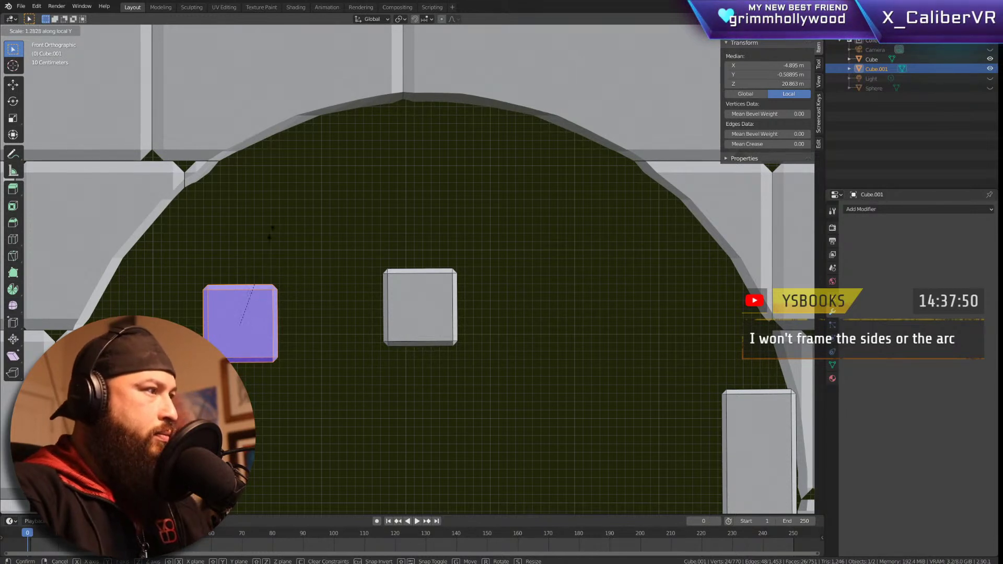
{"action": "left_click", "coordinate": [343, 224]}
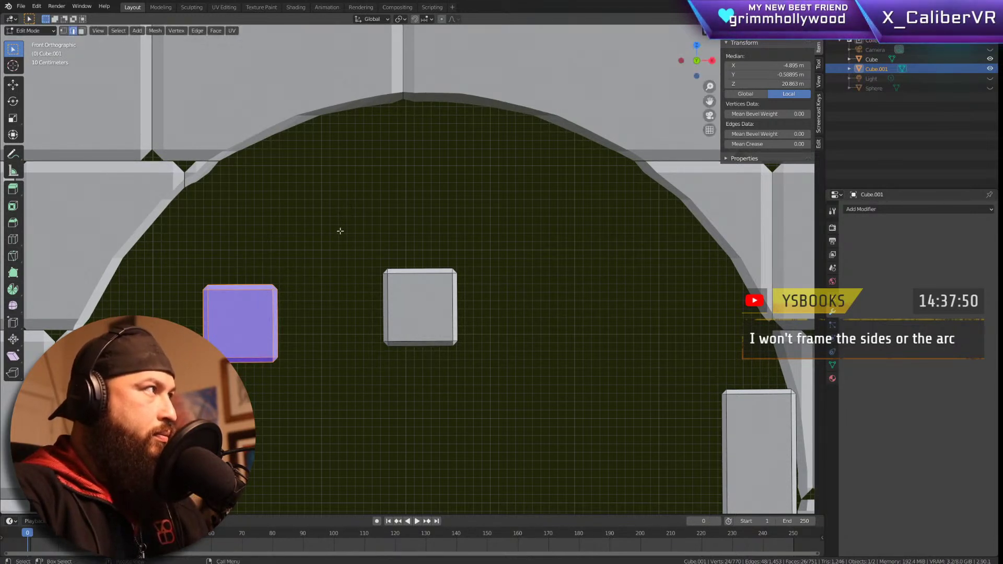
{"action": "key", "text": "s"}
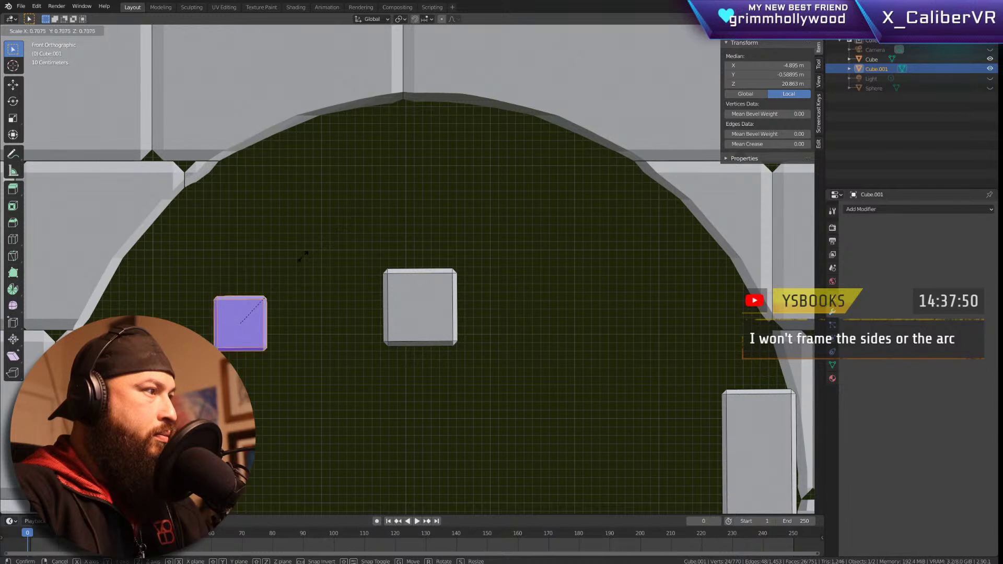
{"action": "key", "text": "y"}
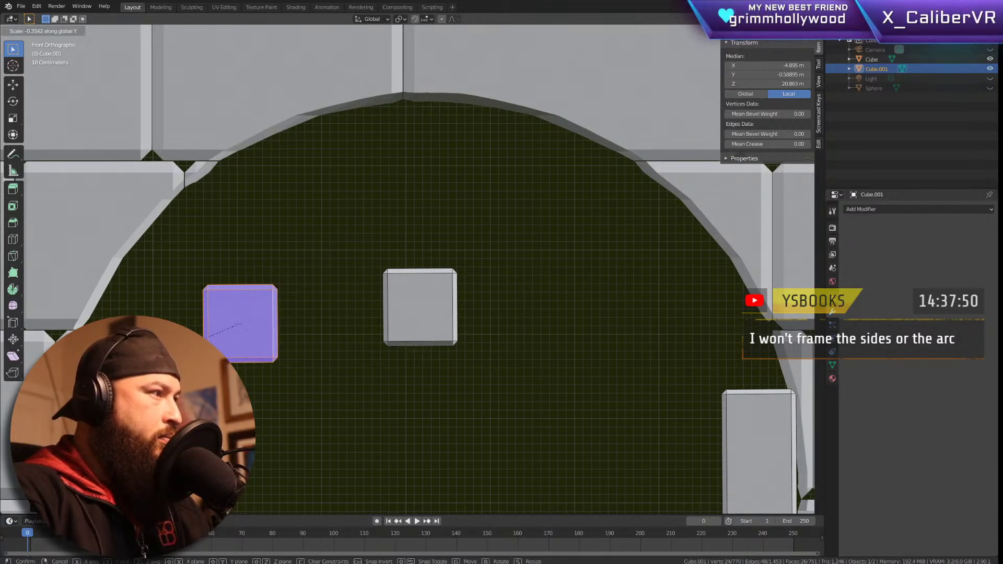
{"action": "key", "text": "z"}
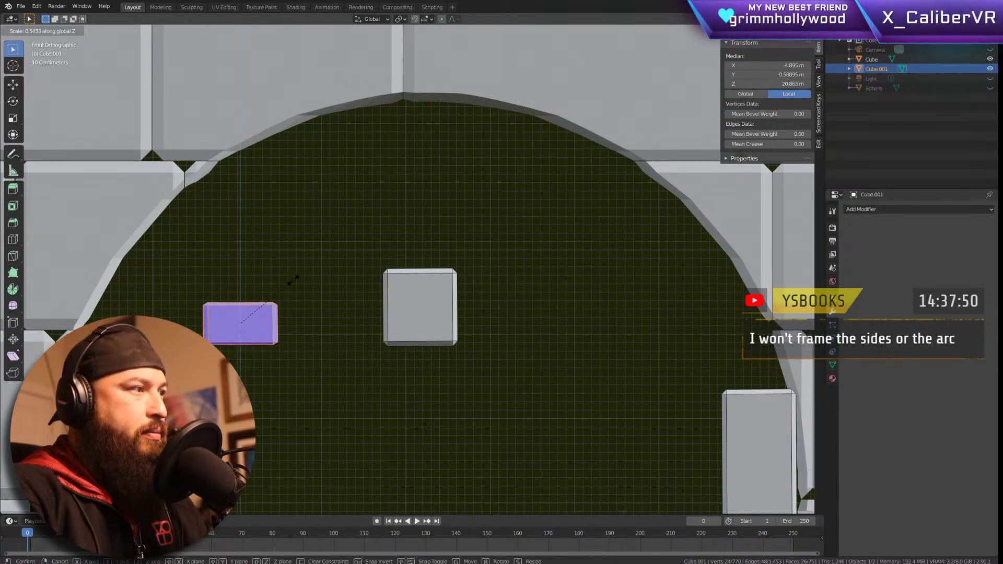
{"action": "left_click", "coordinate": [291, 282]}
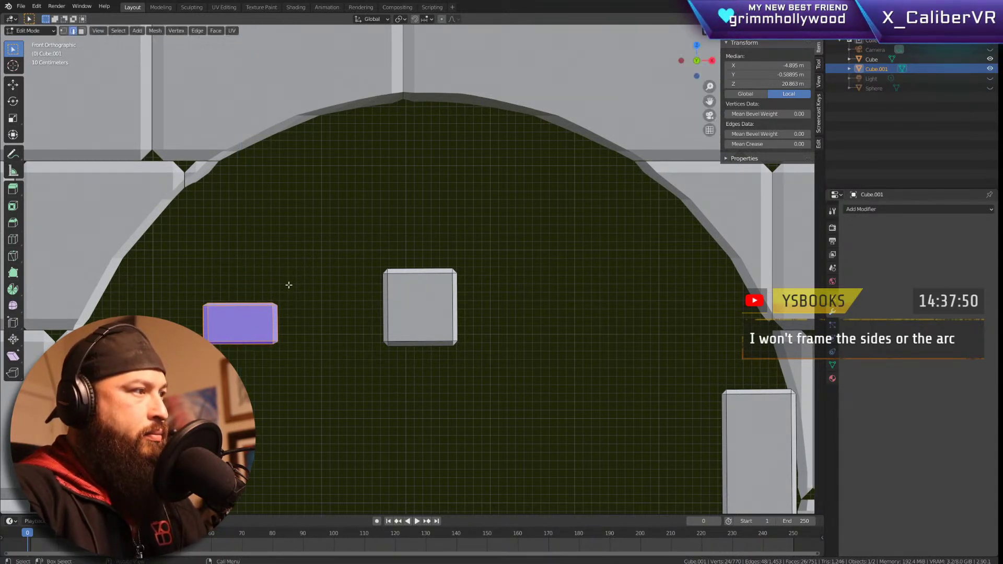
Step: Move the flattened brick about -1.64 m in X and -0.52 m in Z onto the left column, and stack duplicates stepping up the arch
{"action": "key", "text": "g"}
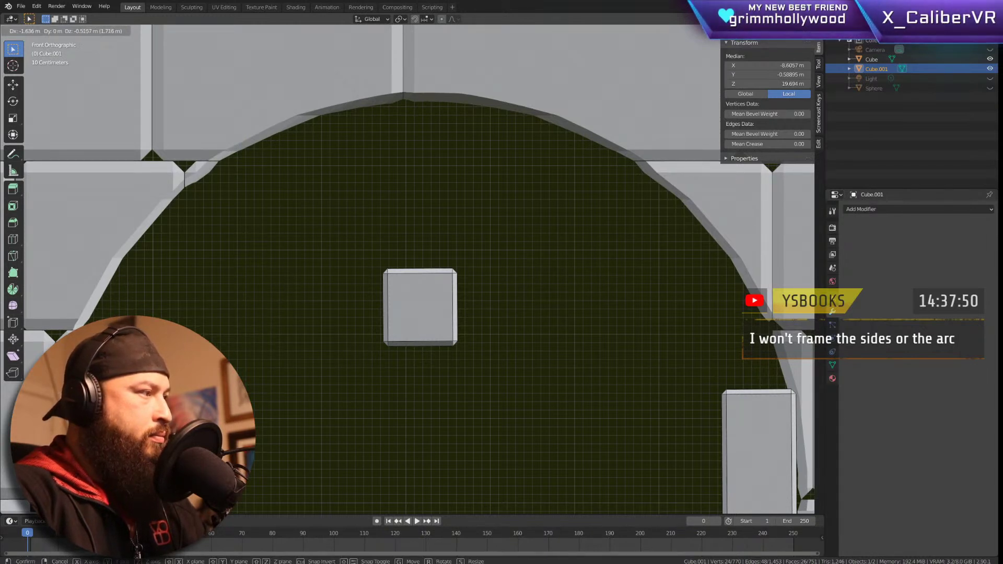
{"action": "left_click", "coordinate": [158, 317]}
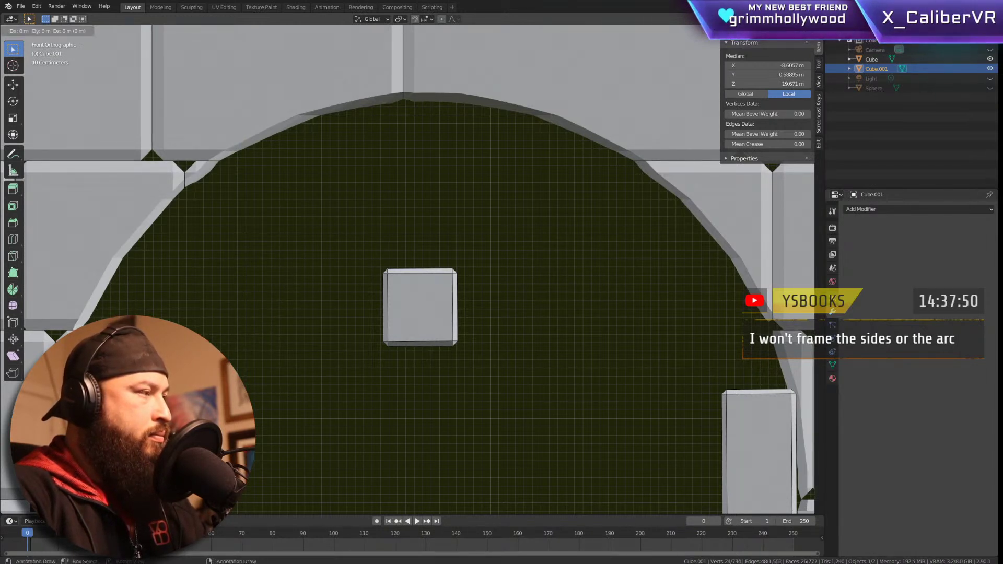
{"action": "key", "text": "shift+d"}
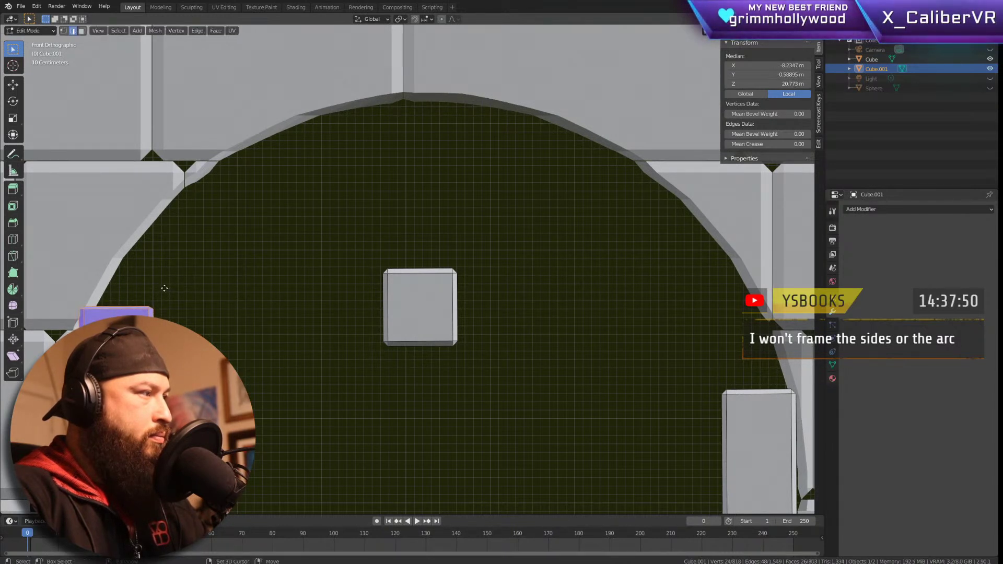
{"action": "left_click", "coordinate": [185, 247]}
Step: Duplicate the flattened brick to the arch's apex and rotate the copy about 90° around Y so it stands upright
{"action": "key", "text": "shift+d"}
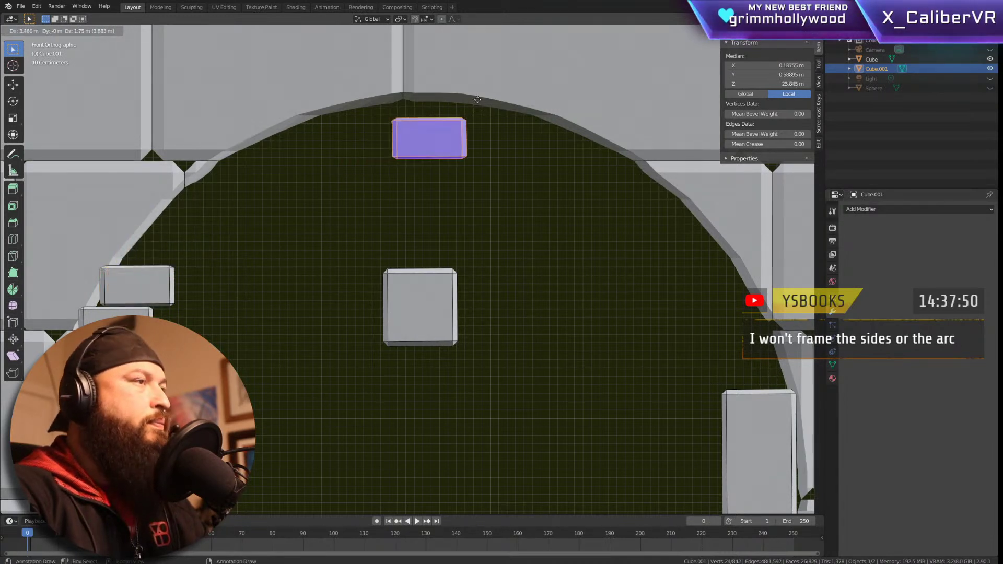
{"action": "left_click", "coordinate": [456, 99]}
{"action": "key", "text": "s"}
{"action": "key", "text": "z"}
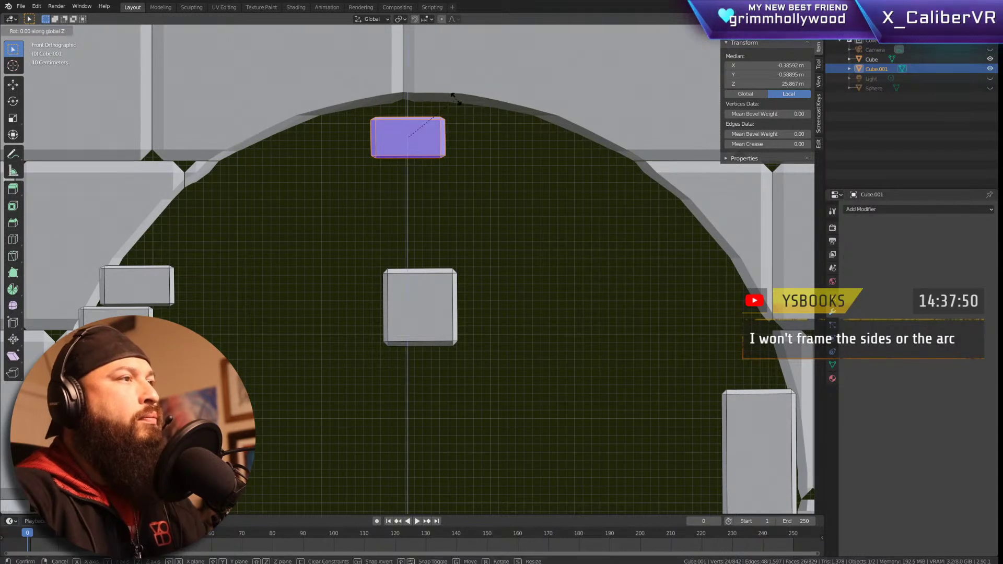
{"action": "key", "text": "y"}
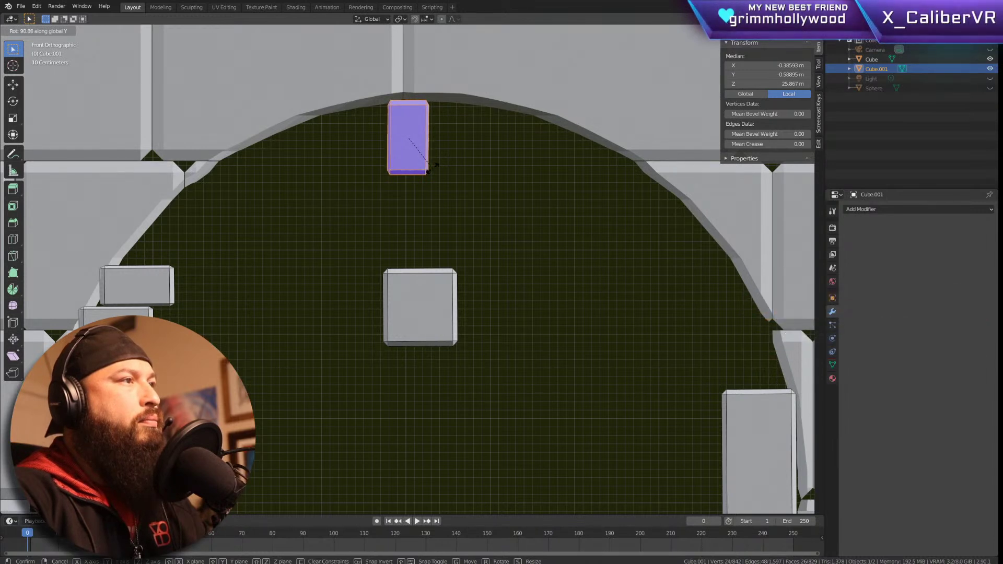
{"action": "left_click", "coordinate": [433, 169]}
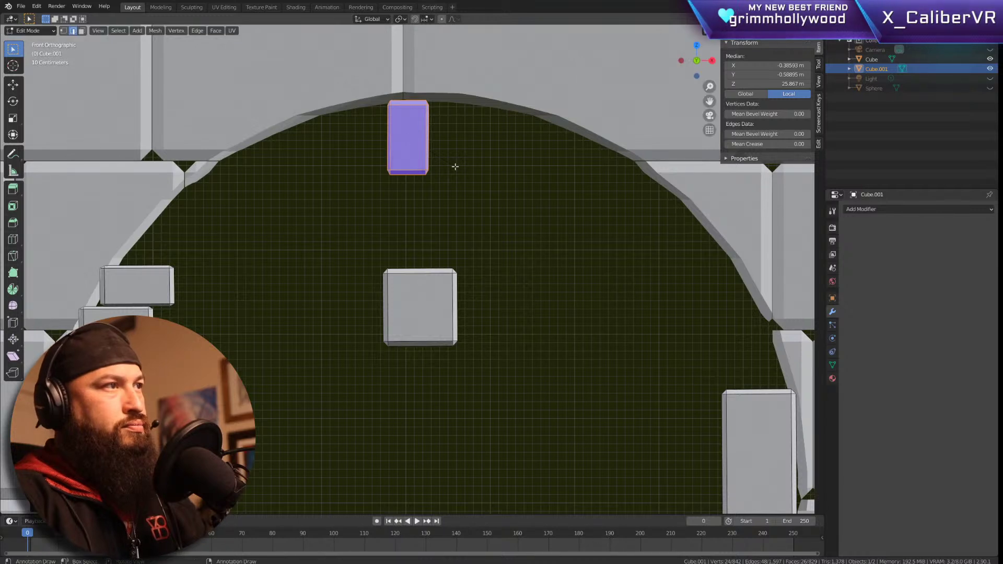
Step: Center the upright brick at the arch's apex, moving it about 0.18 m in X and 0.04 m in Z
{"action": "middle_click_drag", "start_coordinate": [518, 228], "coordinate": [481, 221], "text": "shift"}
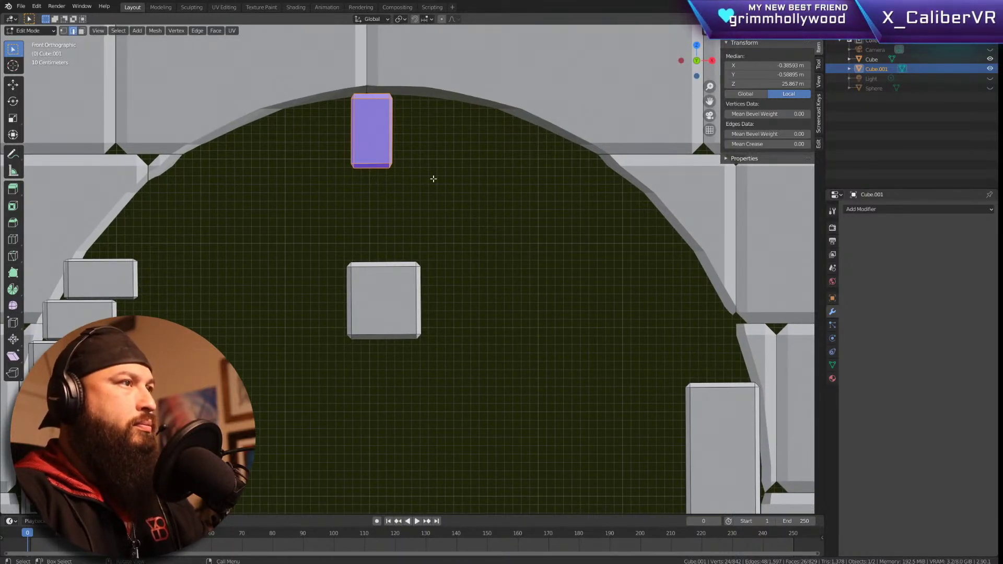
{"action": "scroll", "coordinate": [407, 186], "scroll_direction": "down", "scroll_amount": 6}
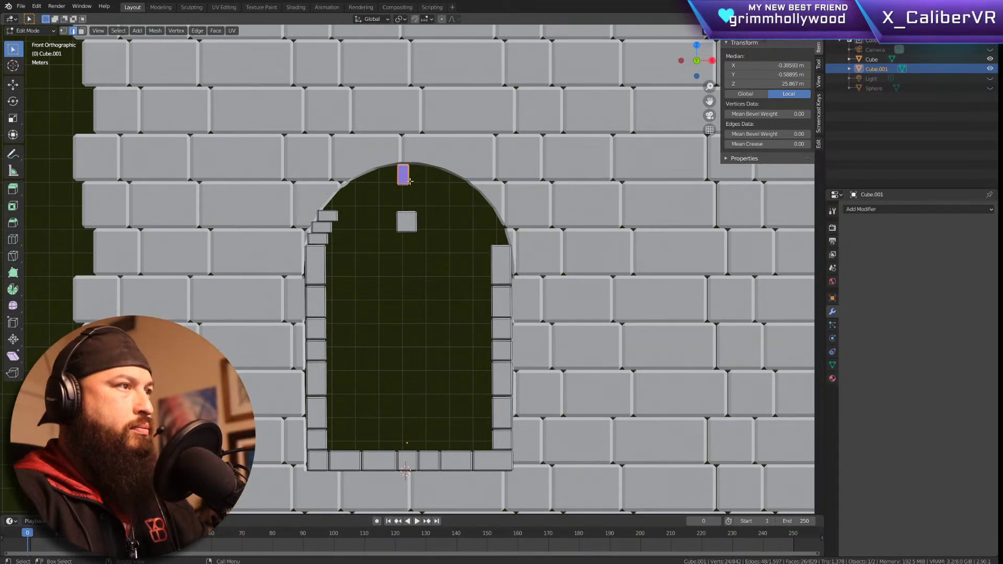
{"action": "key", "text": "g"}
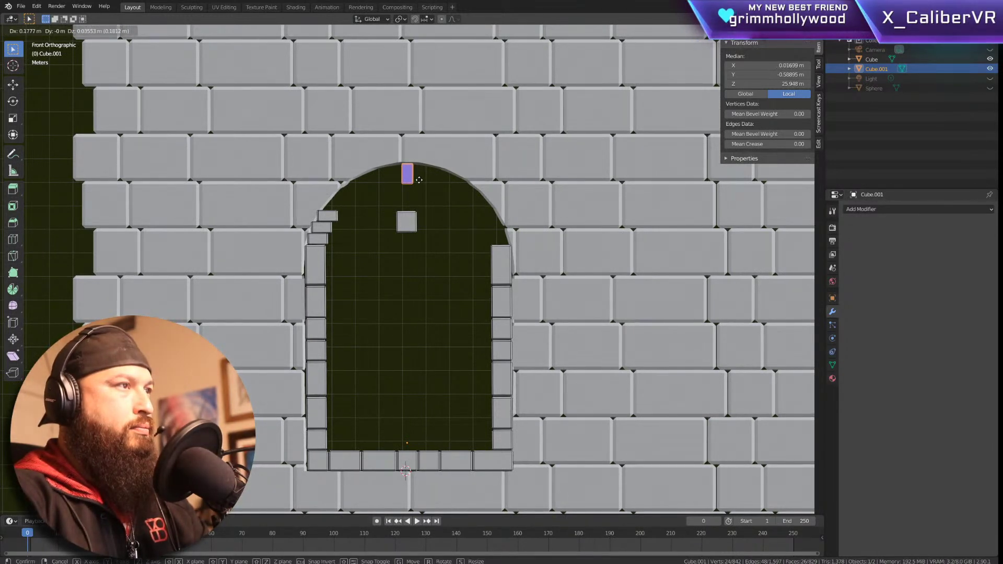
{"action": "left_click", "coordinate": [419, 180]}
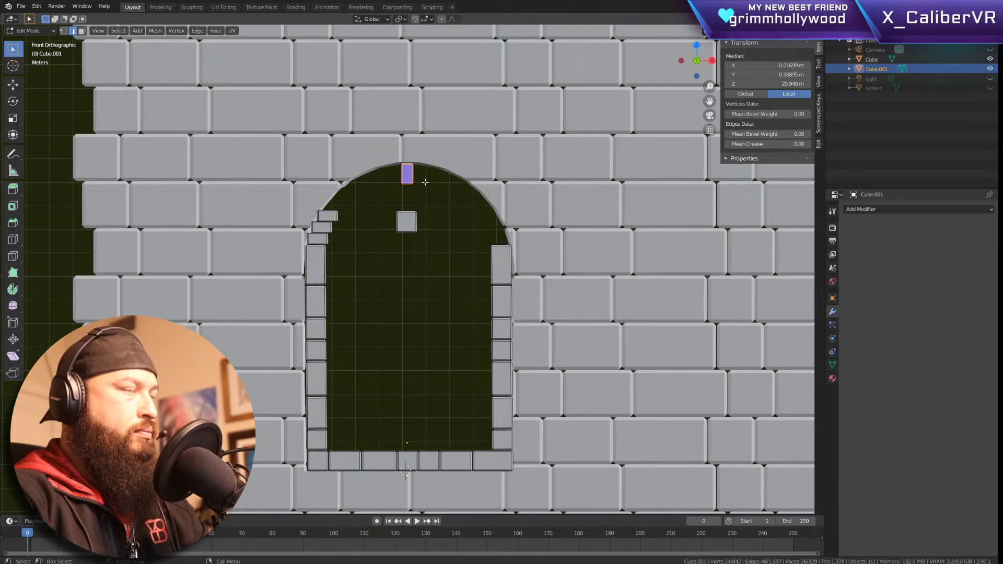
Step: Duplicate the apex brick to its right, tilt the copy slightly clockwise to follow the arch, and close the gap between them
{"action": "key", "text": "shift+d"}
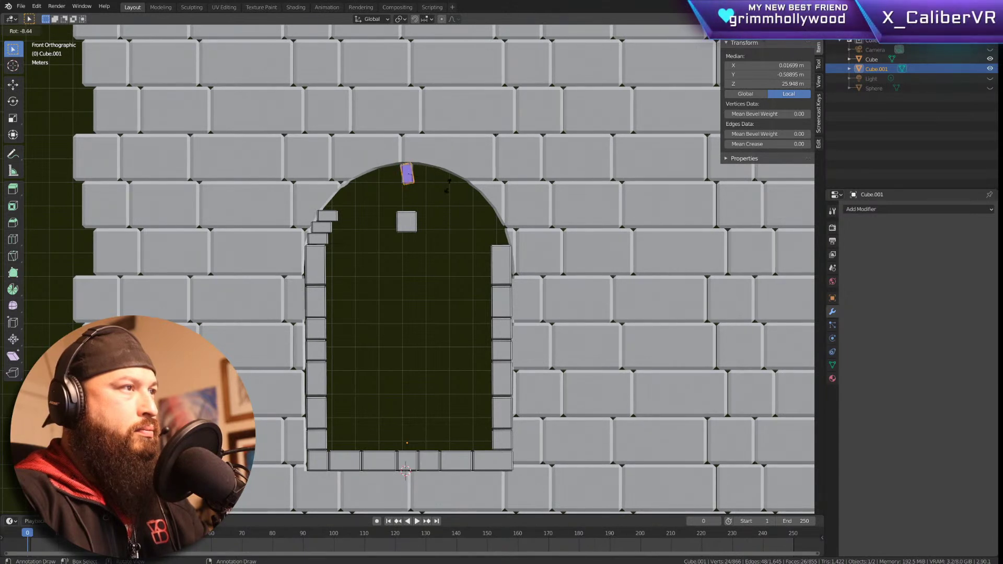
{"action": "right_click", "coordinate": [441, 195]}
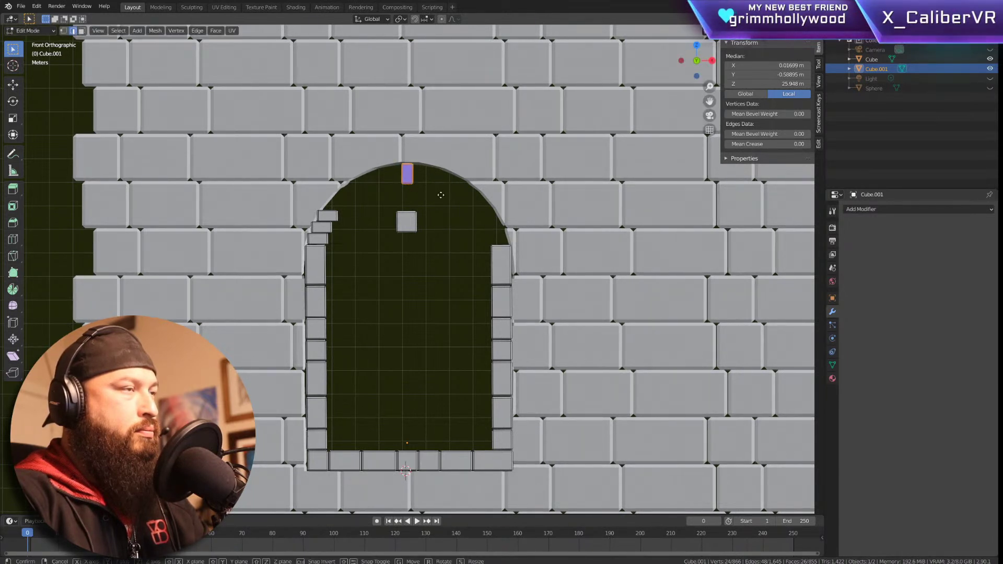
{"action": "key", "text": "g"}
{"action": "key", "text": "r"}
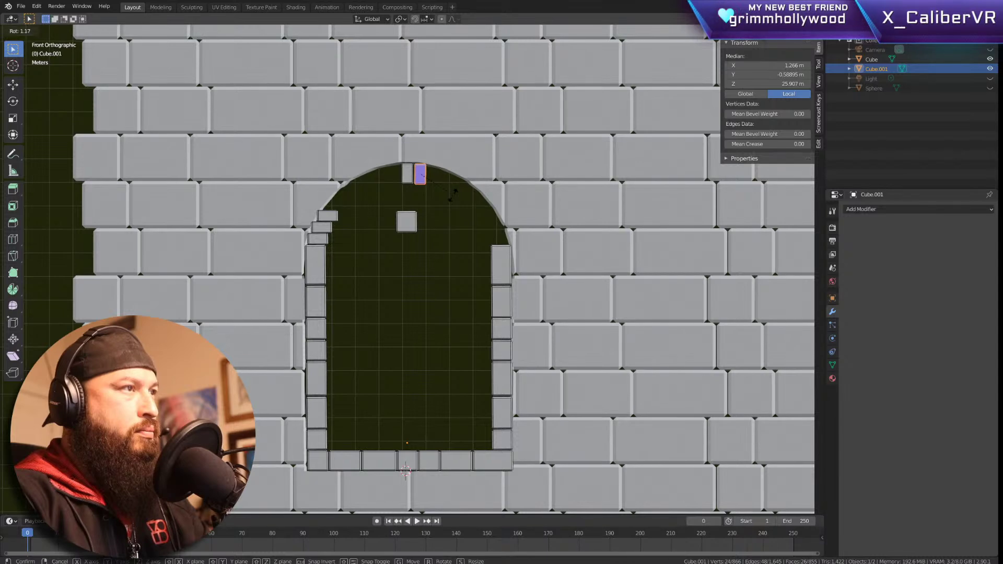
{"action": "right_click", "coordinate": [452, 196]}
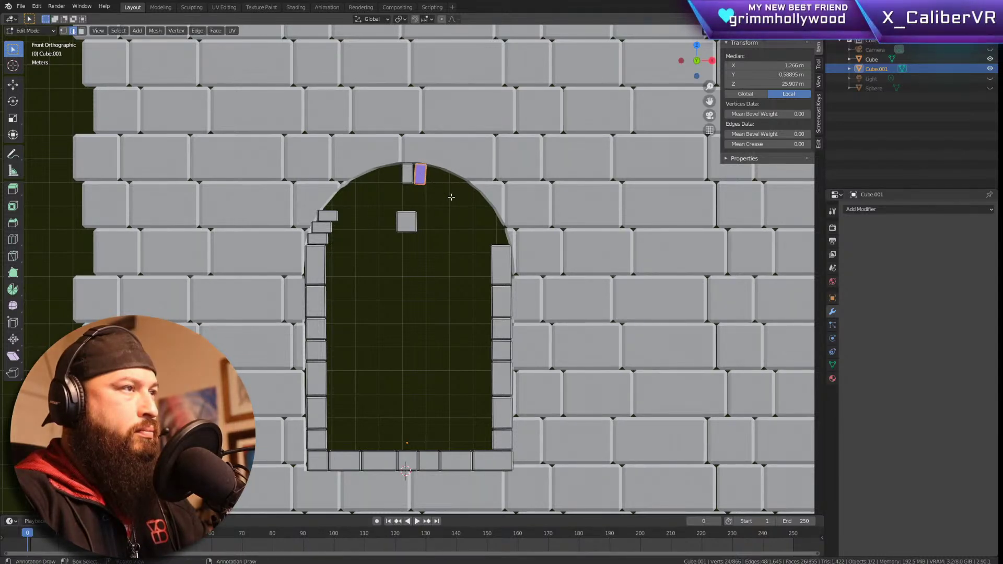
{"action": "scroll", "coordinate": [444, 197], "scroll_direction": "up", "scroll_amount": 7}
{"action": "key", "text": "g"}
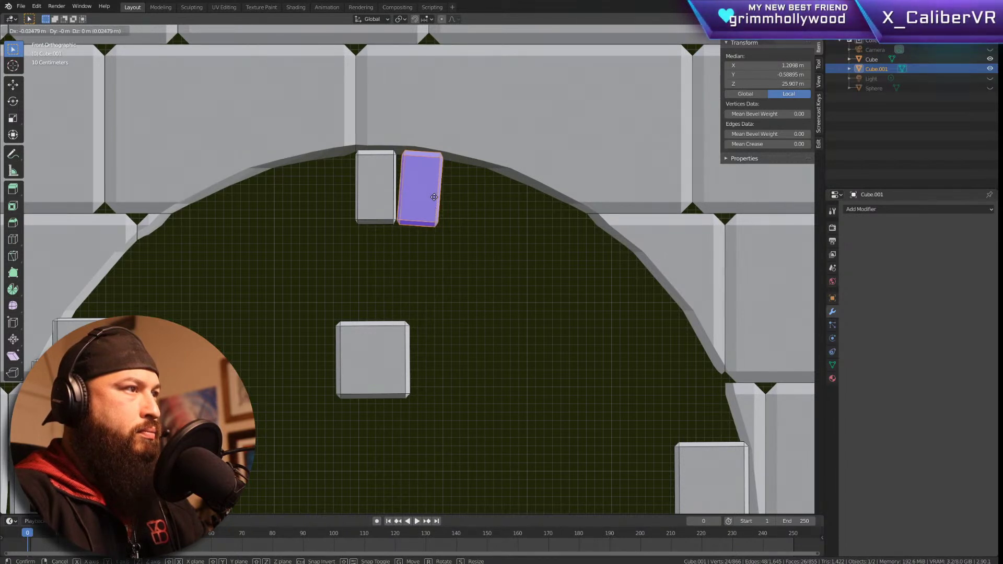
{"action": "left_click", "coordinate": [434, 197]}
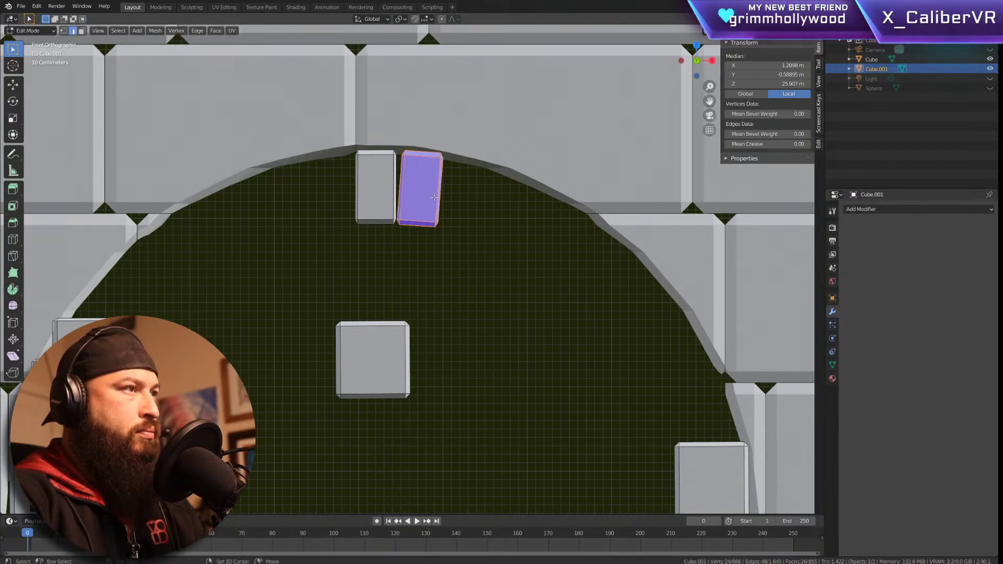
Step: Duplicate the tilted brick farther right along the arch and rotate the copy about 4.4° clockwise
{"action": "key", "text": "shift+d"}
{"action": "left_click", "coordinate": [479, 204]}
{"action": "key", "text": "r"}
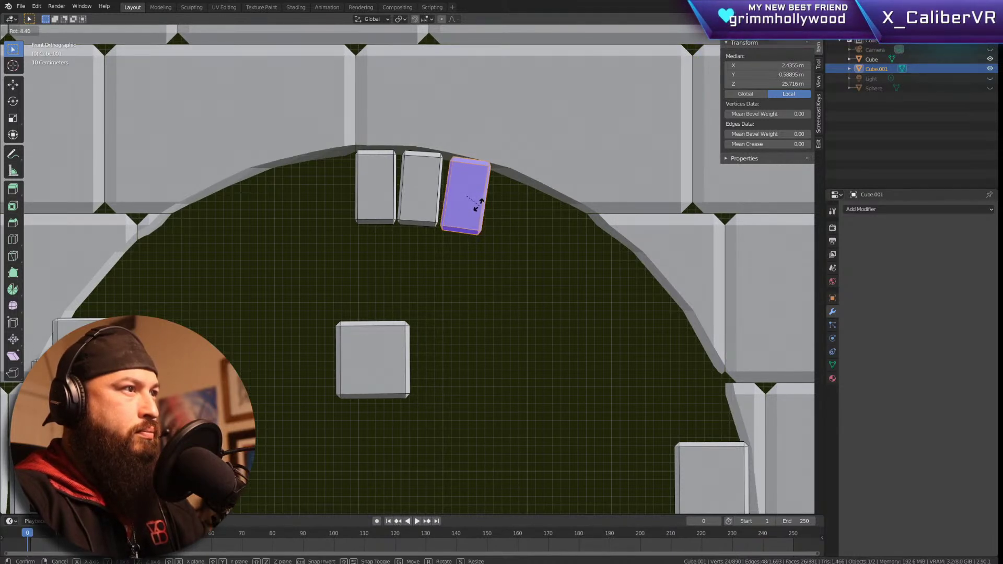
{"action": "left_click", "coordinate": [481, 201]}
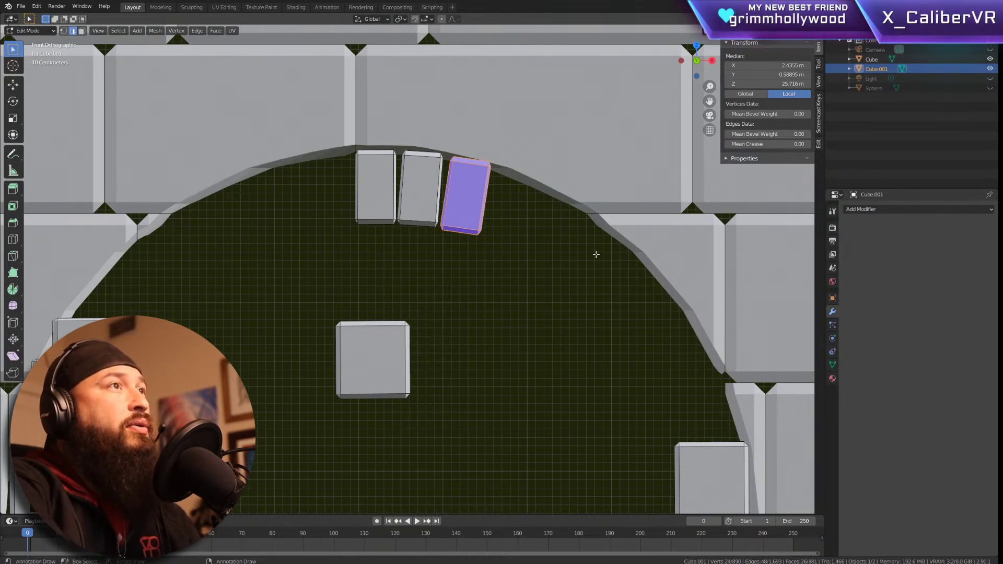
Step: Nudge the third arch brick closer to its neighbor and the arch edge, to about X 2.37 m and Z 25.78 m
{"action": "scroll", "coordinate": [568, 253], "scroll_direction": "down", "scroll_amount": 8}
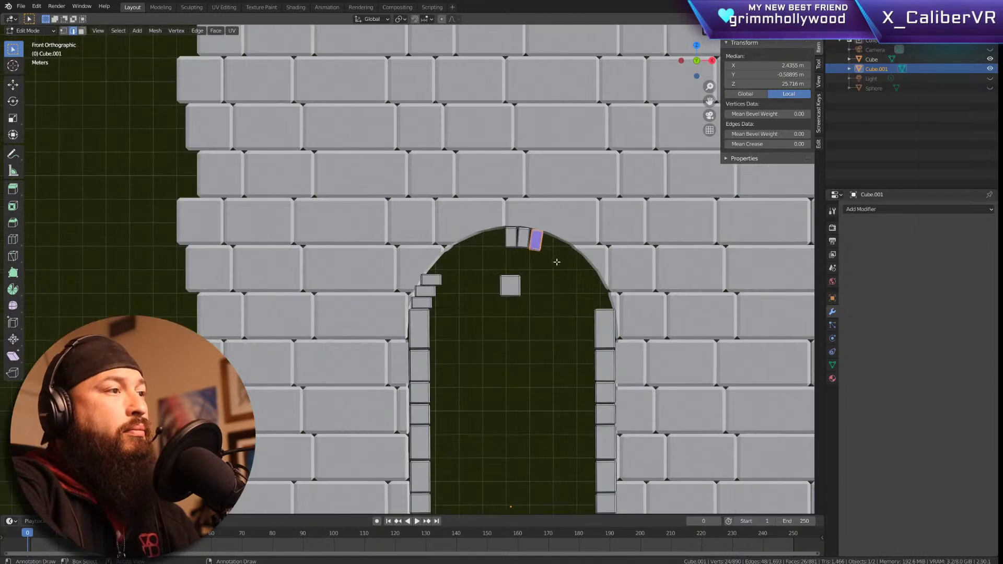
{"action": "middle_click_drag", "start_coordinate": [580, 341], "coordinate": [481, 221], "text": "shift"}
{"action": "scroll", "coordinate": [513, 226], "scroll_direction": "up", "scroll_amount": 2}
{"action": "scroll", "coordinate": [513, 226], "scroll_direction": "down", "scroll_amount": 1}
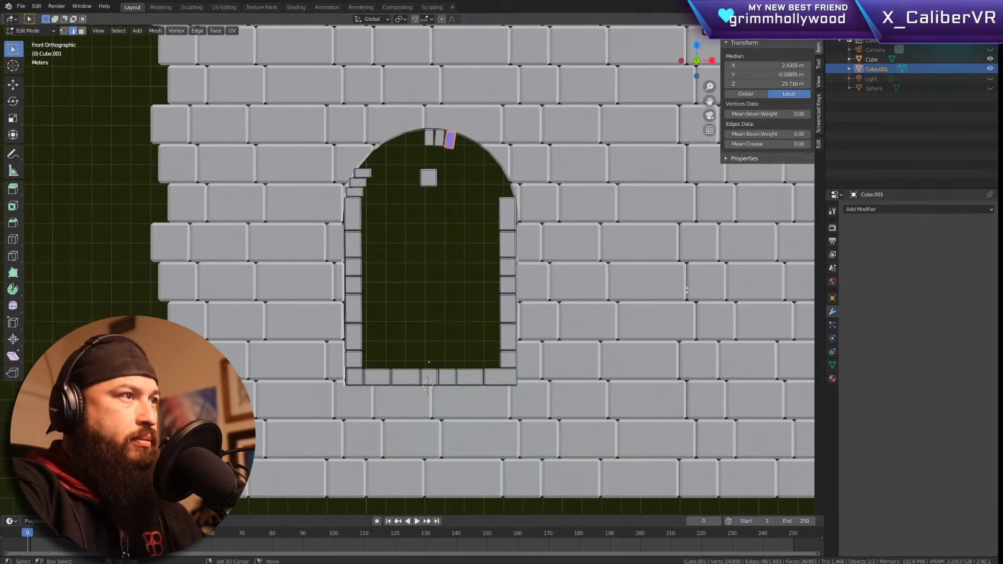
{"action": "middle_click_drag", "start_coordinate": [686, 289], "coordinate": [324, 283], "text": "shift"}
{"action": "middle_click_drag", "start_coordinate": [721, 358], "coordinate": [481, 217]}
{"action": "scroll", "coordinate": [553, 260], "scroll_direction": "up", "scroll_amount": 3}
{"action": "scroll", "coordinate": [478, 214], "scroll_direction": "up", "scroll_amount": 3}
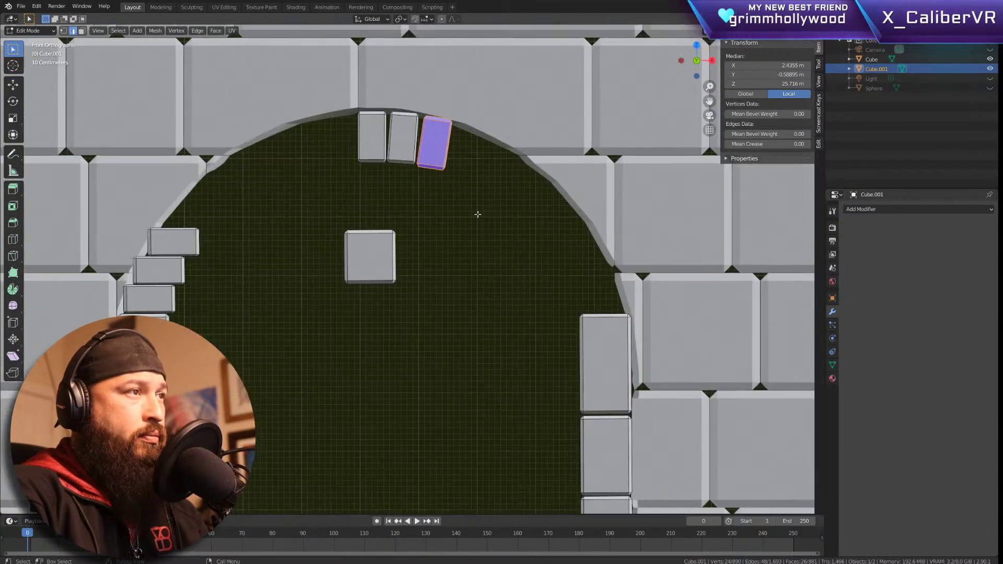
{"action": "key", "text": "g"}
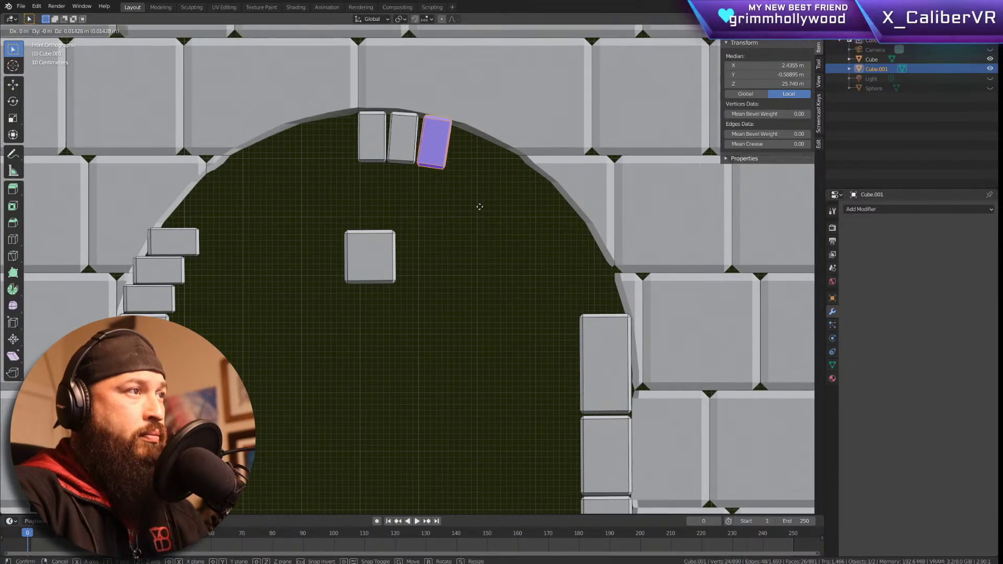
{"action": "left_click", "coordinate": [478, 206]}
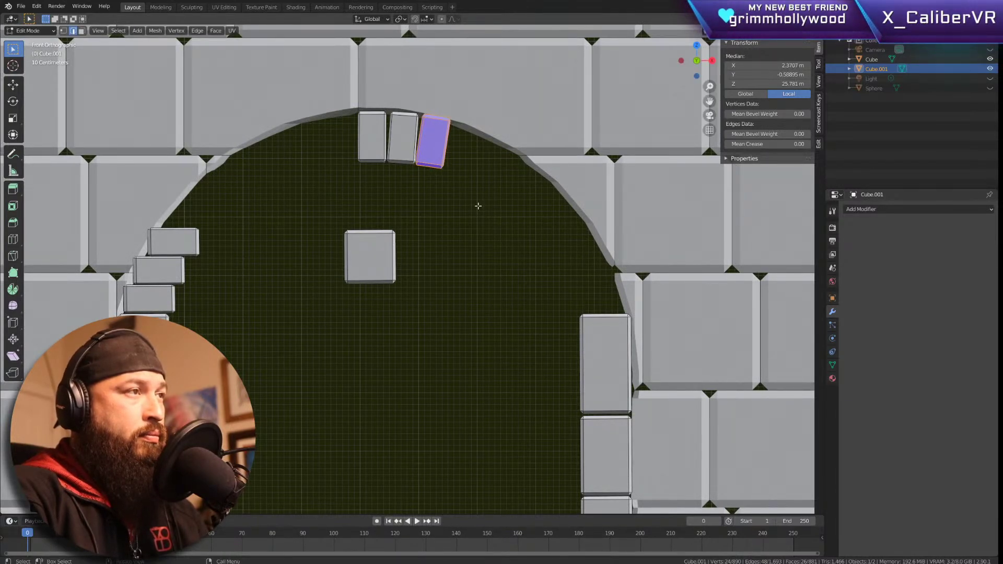
Step: Duplicate the third arch brick farther right to about X 3.55 m, Z 25.55 m and tilt the copy clockwise along the curve
{"action": "key", "text": "shift+d"}
{"action": "left_click", "coordinate": [511, 213]}
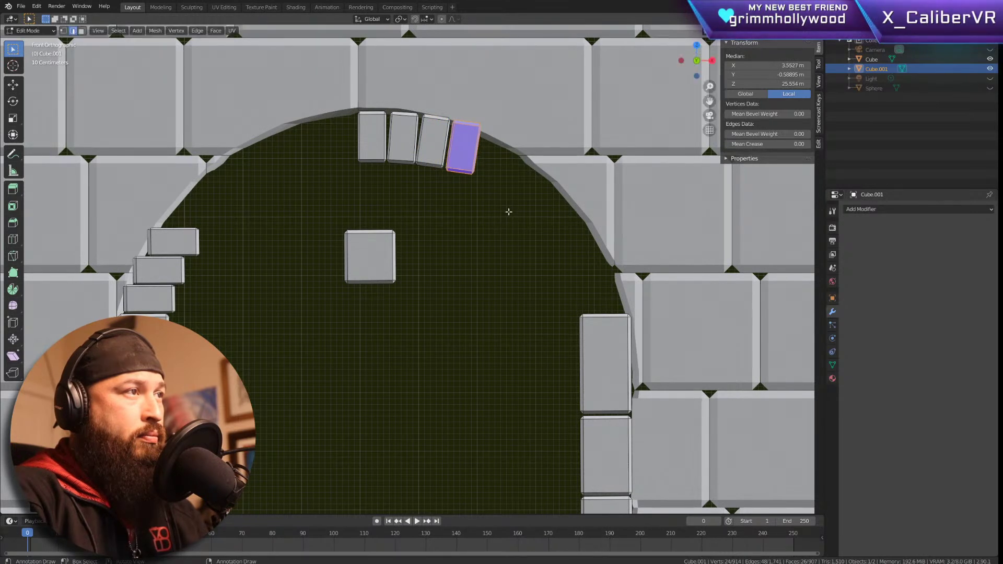
{"action": "key", "text": "r"}
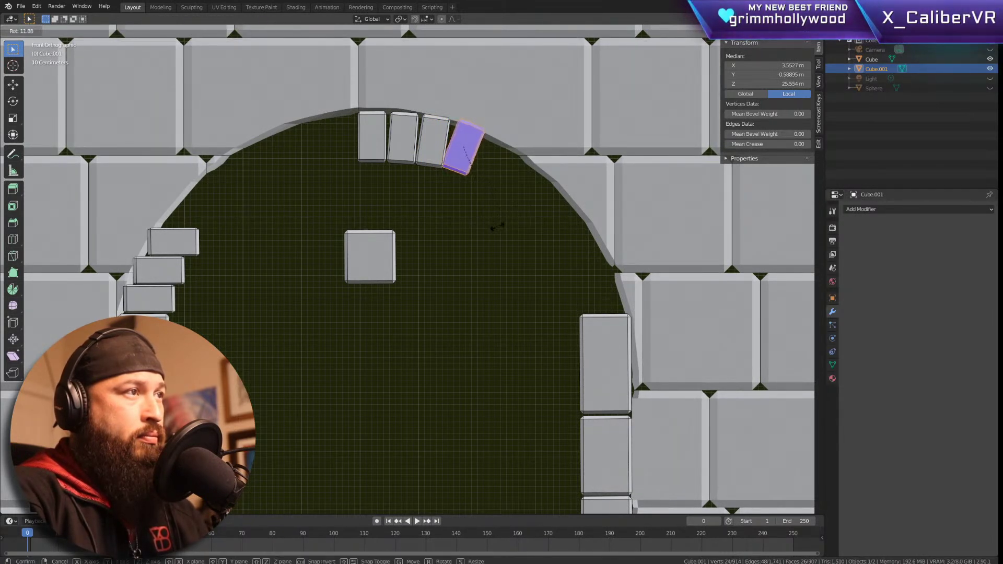
{"action": "left_click", "coordinate": [503, 226]}
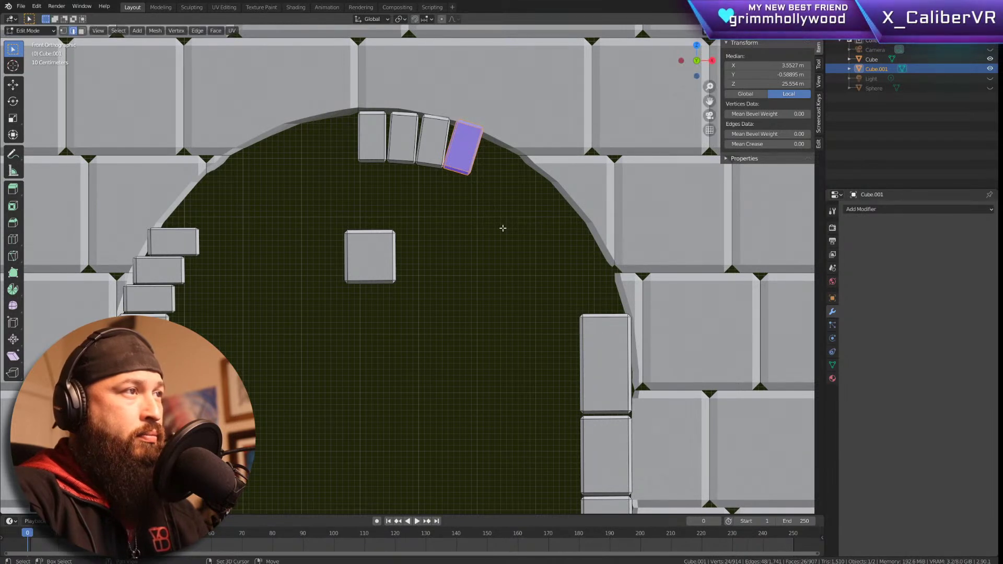
Step: Add the fifth and sixth arch bricks by duplication, placing them at about X 4.70 m, Z 25.10 m and X 5.74 m, Z 24.45 m
{"action": "key", "text": "shift+d"}
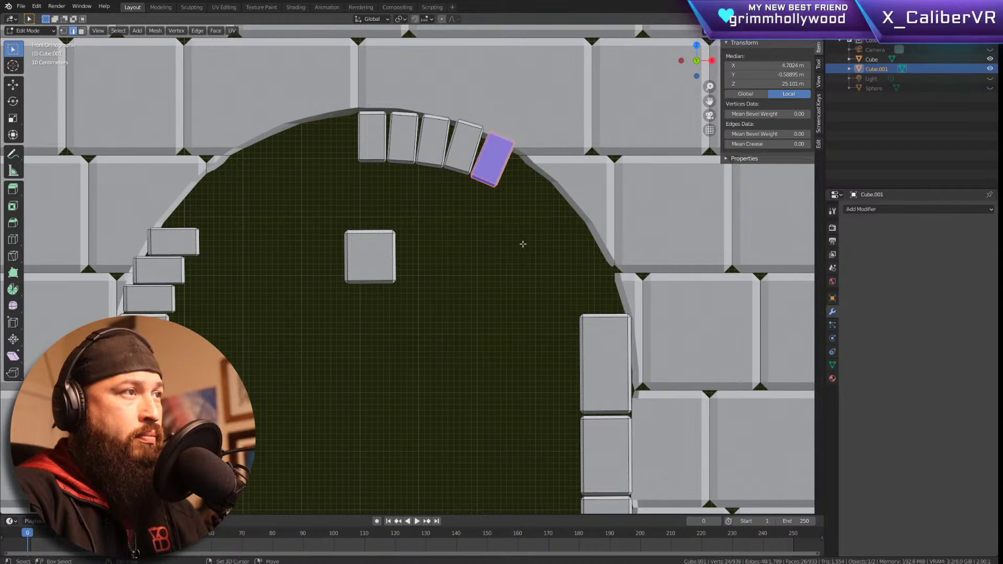
{"action": "left_click", "coordinate": [522, 243]}
{"action": "key", "text": "shift+d"}
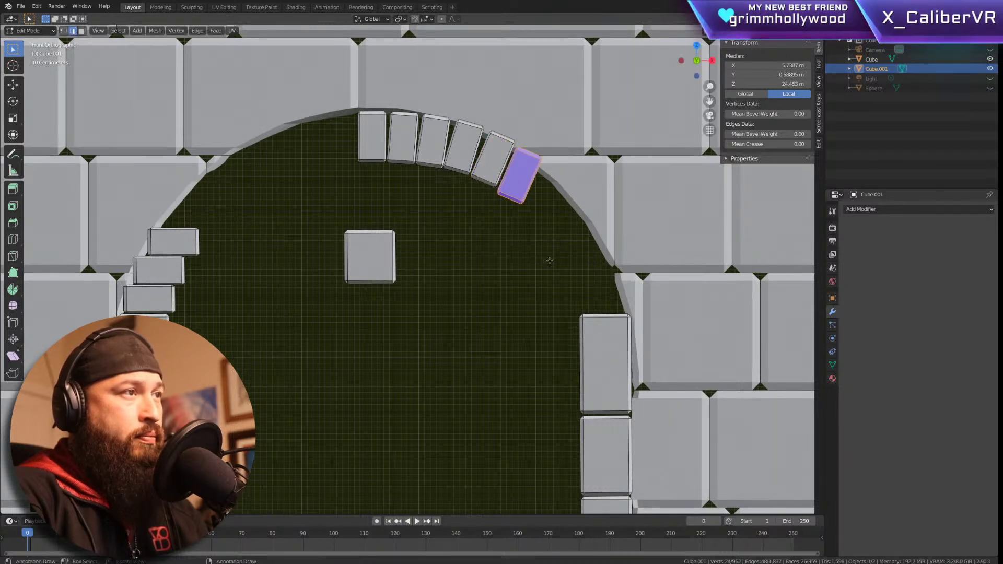
Step: Add the seventh and eighth arch bricks at about X 6.74 m and X 7.60 m, tilting each farther clockwise to follow the curve
{"action": "key", "text": "shift+d"}
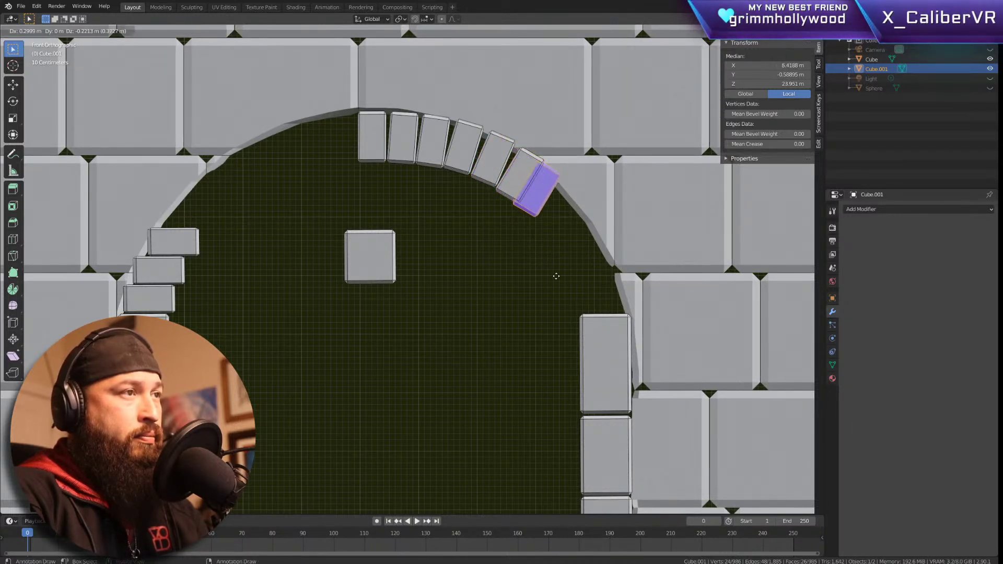
{"action": "left_click", "coordinate": [565, 284]}
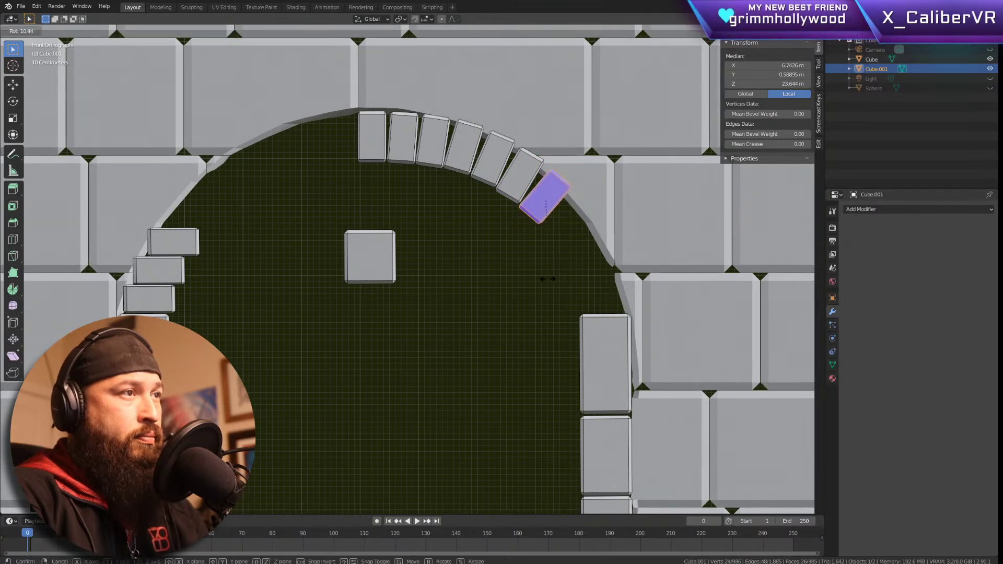
{"action": "key", "text": "shift+d"}
{"action": "key", "text": "r"}
{"action": "left_click", "coordinate": [559, 299]}
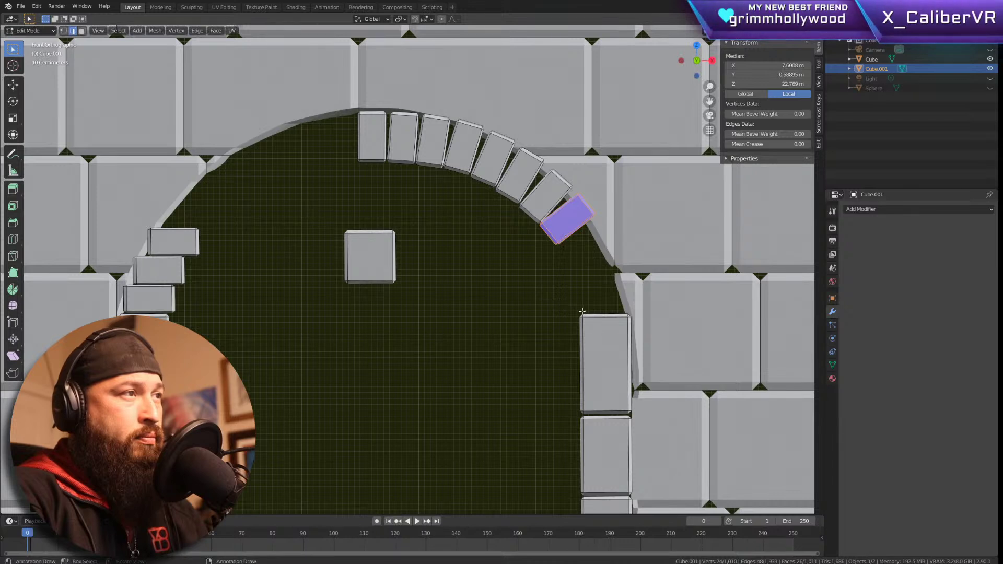
Step: Duplicate the eighth arch brick down the curve, rotate the copy clockwise, and nudge it against its neighbor near X 8.3 m, Z 21.7 m
{"action": "key", "text": "shift+d"}
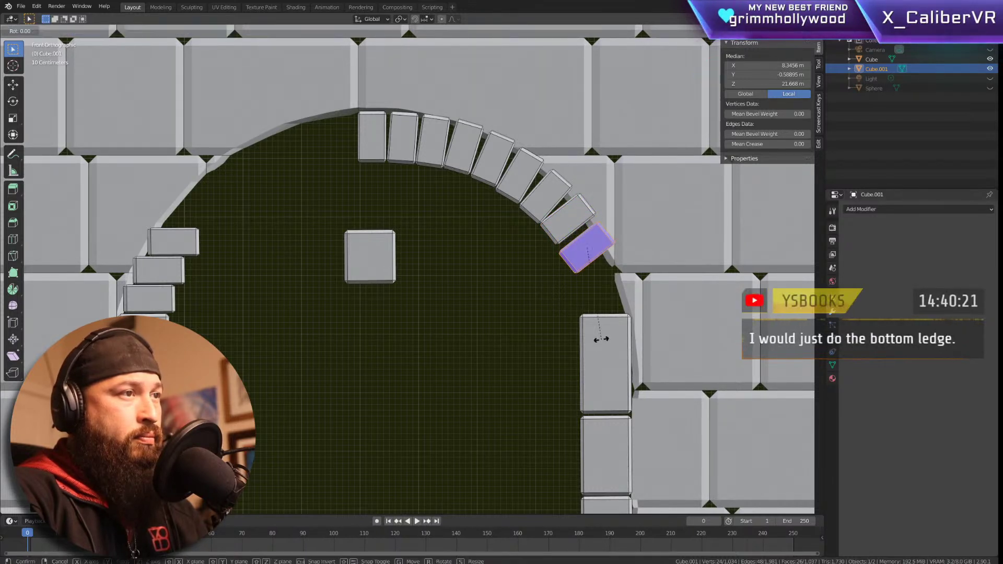
{"action": "key", "text": "r"}
{"action": "left_click", "coordinate": [586, 336]}
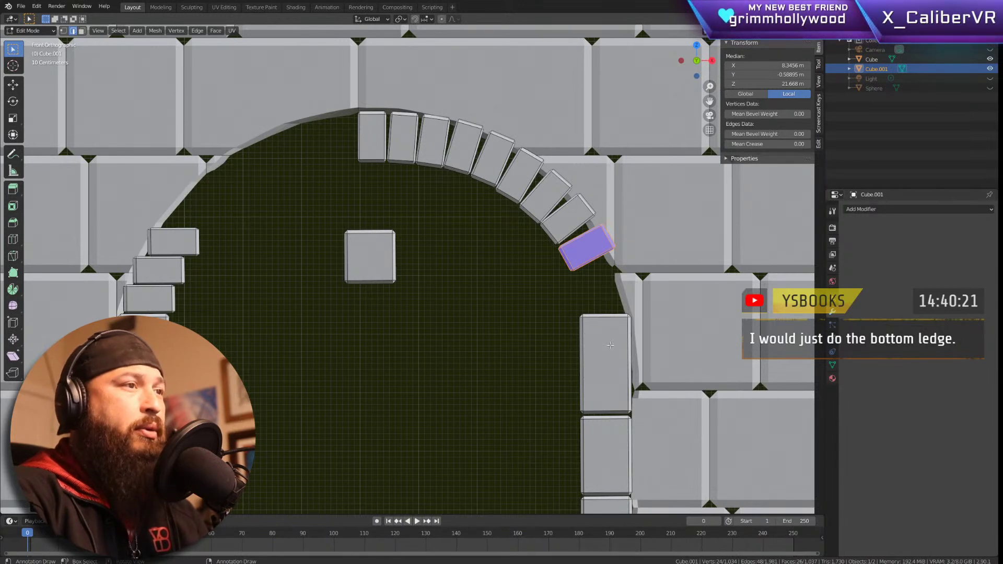
{"action": "key", "text": "g"}
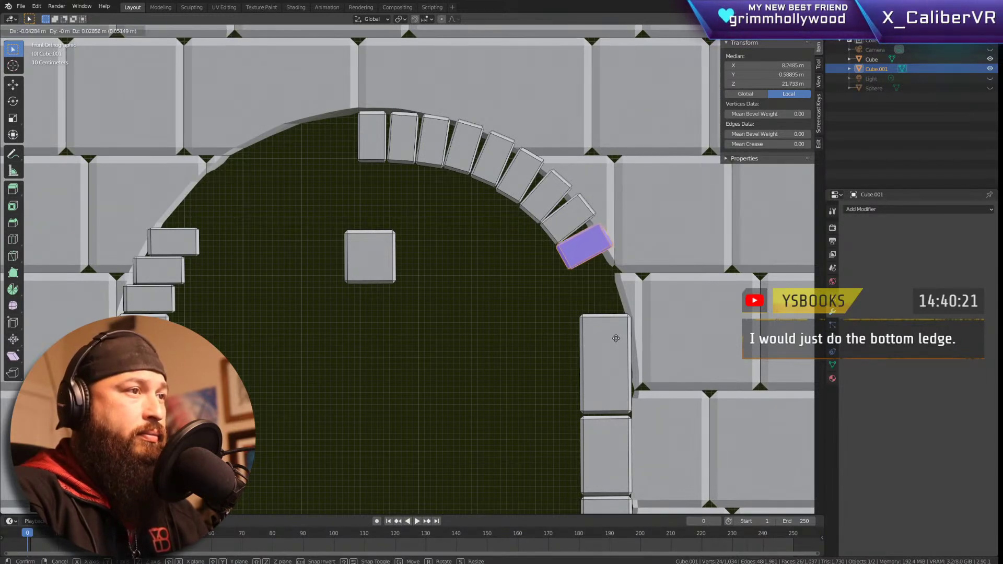
{"action": "left_click", "coordinate": [615, 336]}
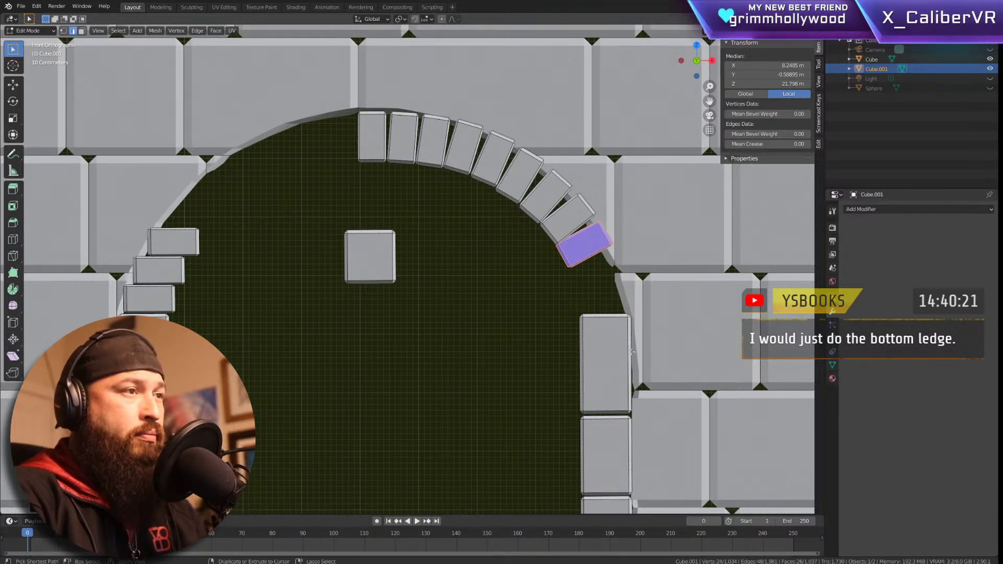
{"action": "right_click", "coordinate": [632, 351]}
{"action": "left_click", "coordinate": [480, 234]}
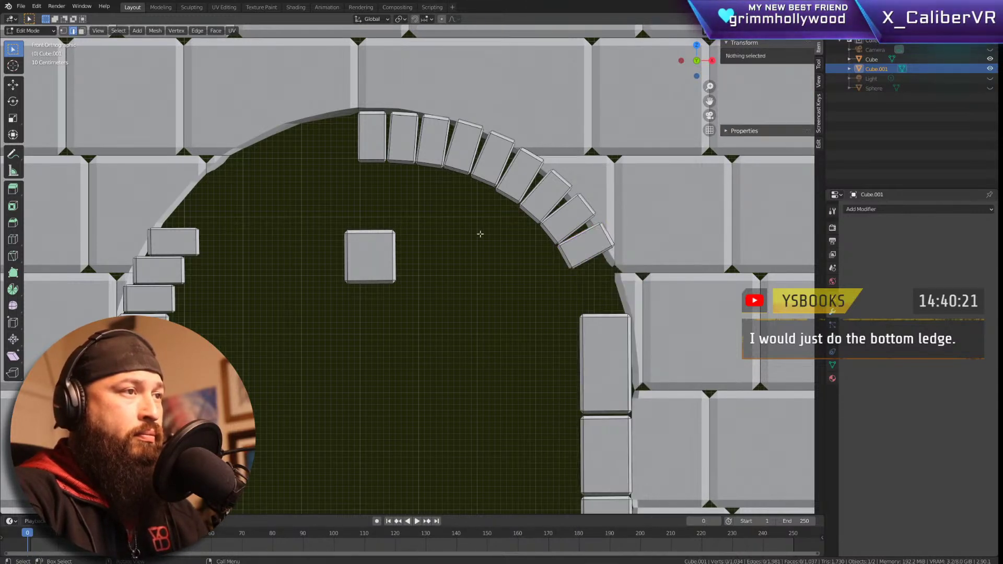
Step: Duplicate the ninth arch brick down the right curve to about X 8.91 m, Z 20.6 m, tilting the copy closer to level
{"action": "left_click", "coordinate": [582, 266]}
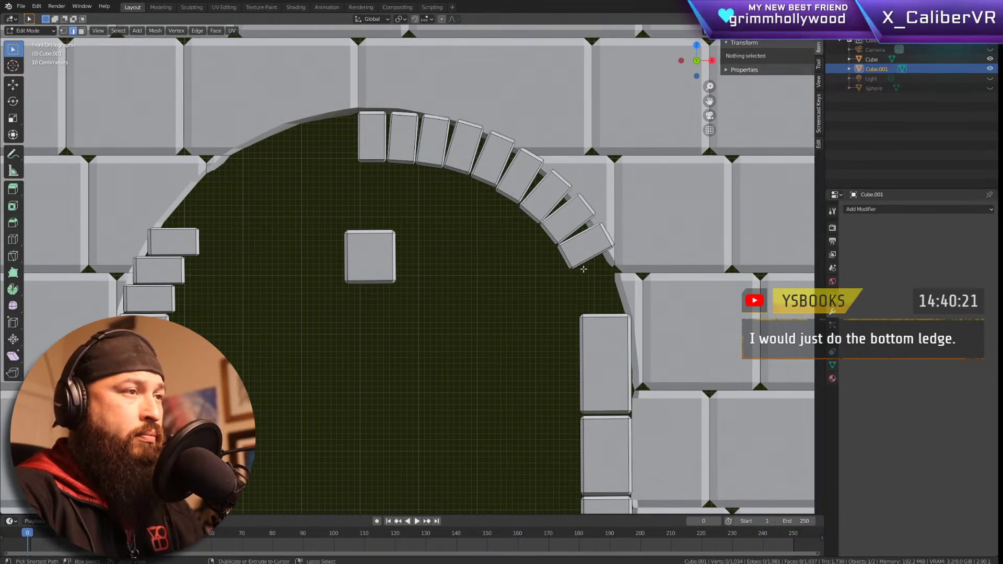
{"action": "double_click", "coordinate": [584, 268]}
{"action": "key", "text": "shift+d"}
{"action": "right_click", "coordinate": [588, 276]}
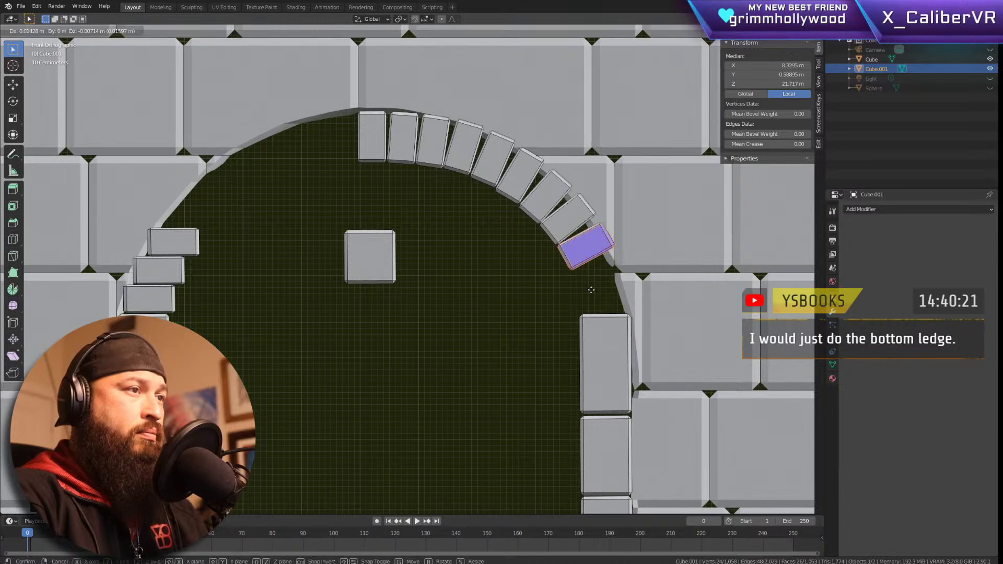
{"action": "key", "text": "g"}
{"action": "left_click", "coordinate": [602, 317]}
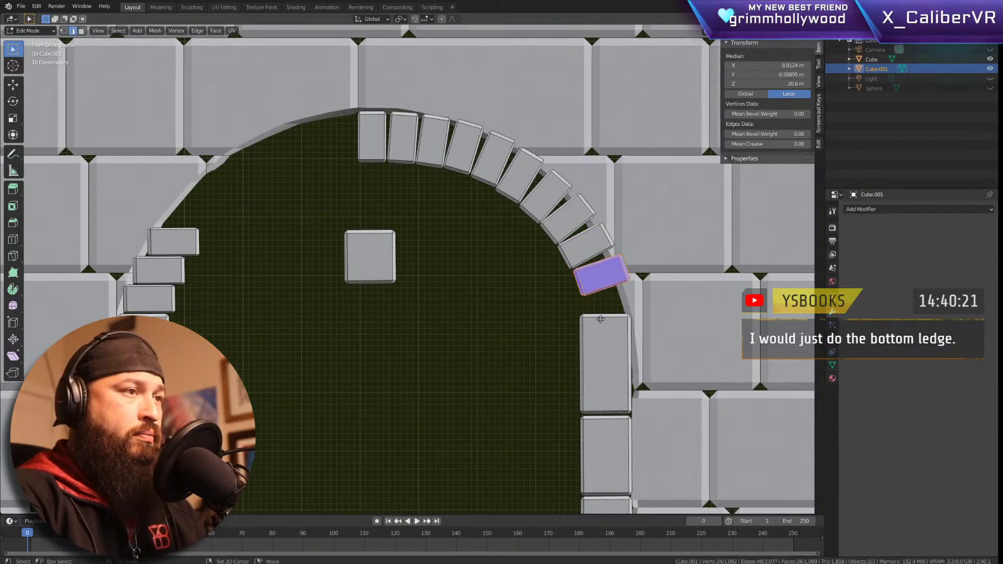
Step: Duplicate the tenth brick onto the right column, rotate the copy about 15° to near level, and fit it at about X 9.09 m, Z 19.64 m
{"action": "key", "text": "shift+d"}
{"action": "left_click", "coordinate": [600, 336]}
{"action": "key", "text": "r"}
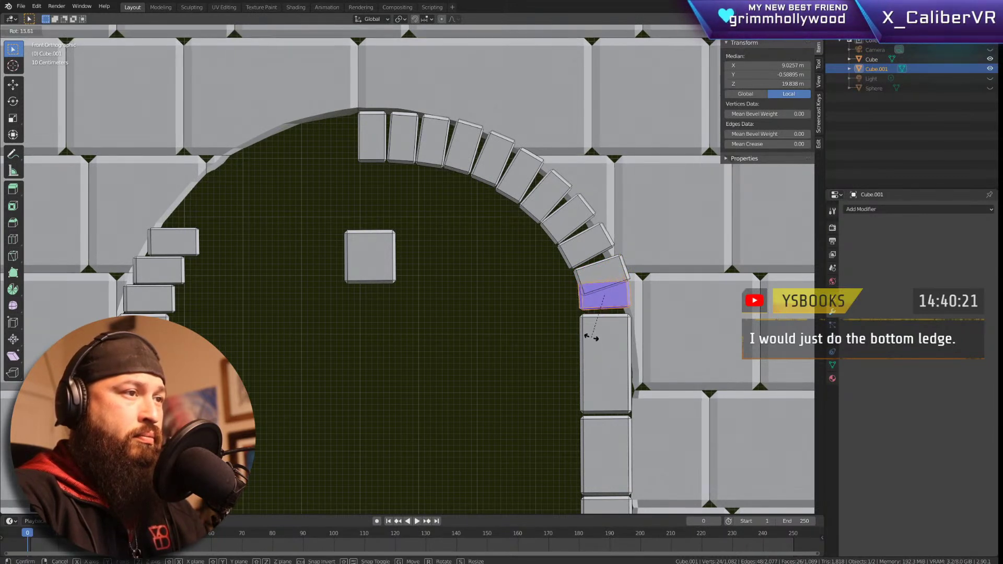
{"action": "left_click", "coordinate": [593, 339]}
{"action": "key", "text": "g"}
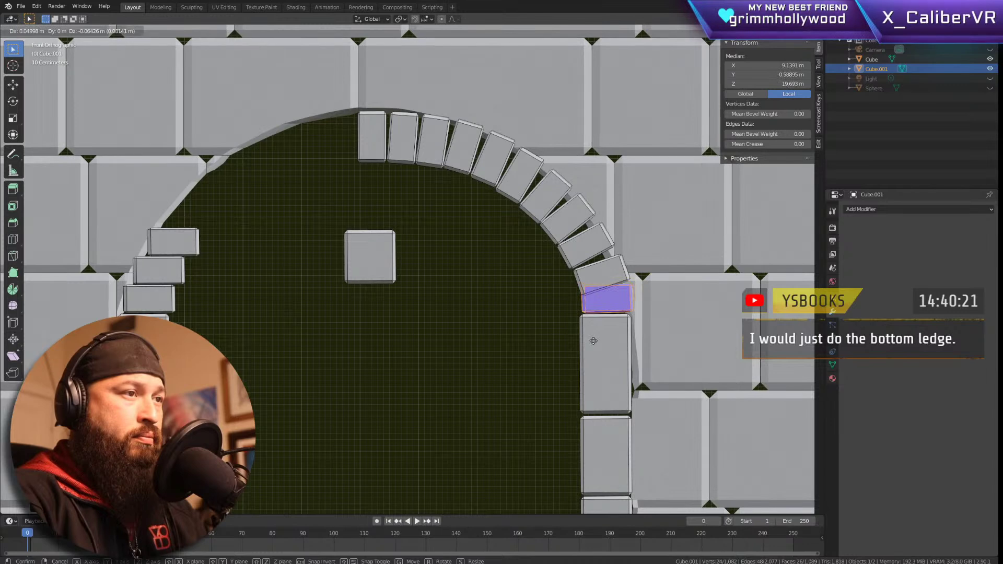
{"action": "left_click", "coordinate": [593, 343]}
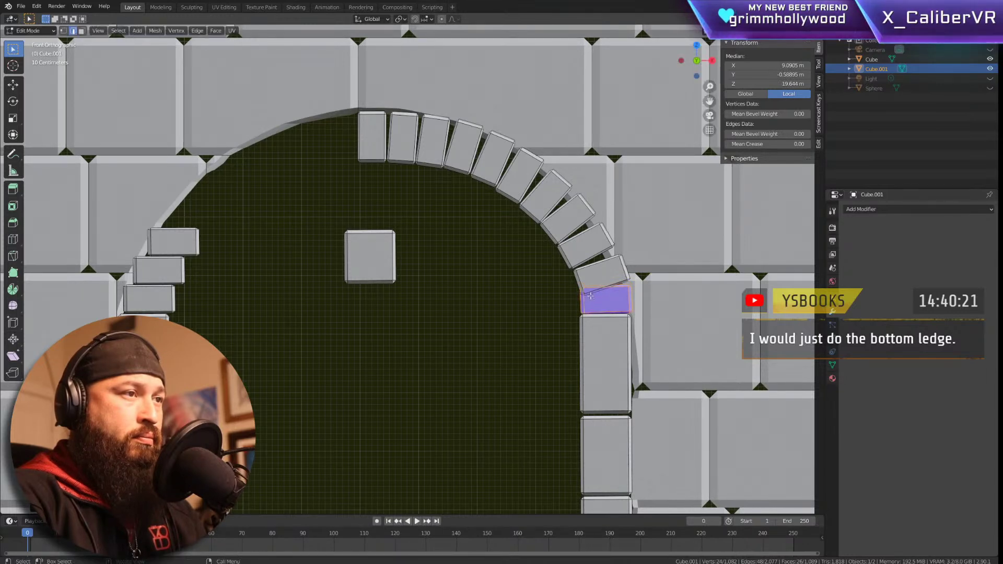
{"action": "key", "text": "alt+a"}
{"action": "scroll", "coordinate": [501, 287], "scroll_direction": "down", "scroll_amount": 8}
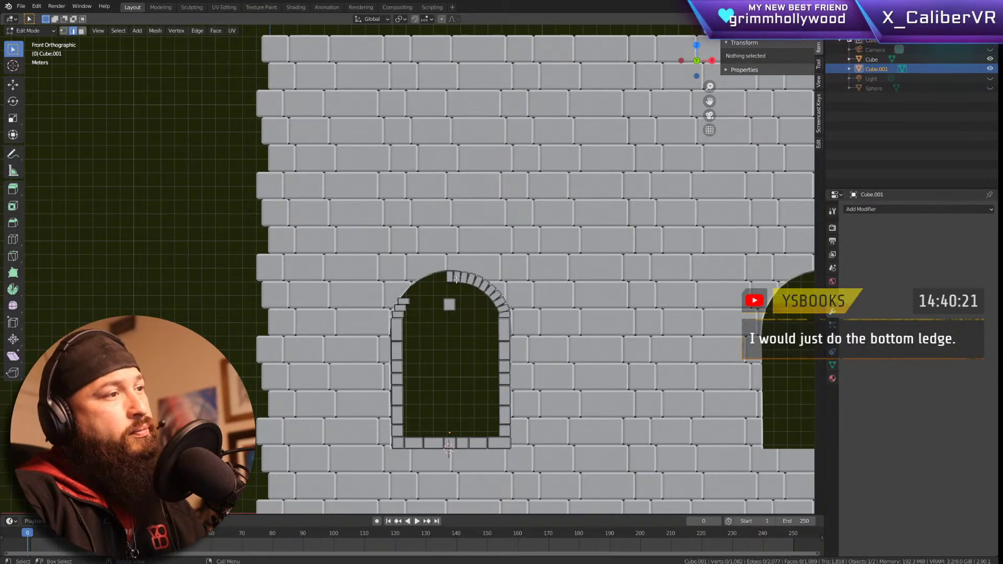
{"action": "scroll", "coordinate": [467, 299], "scroll_direction": "up", "scroll_amount": 6}
{"action": "mouse_move", "coordinate": [370, 273]}
{"action": "right_mouse_down", "text": "ctrl"}
{"action": "mouse_move", "coordinate": [416, 273]}
{"action": "mouse_move", "coordinate": [424, 254]}
{"action": "right_mouse_up", "text": "ctrl"}
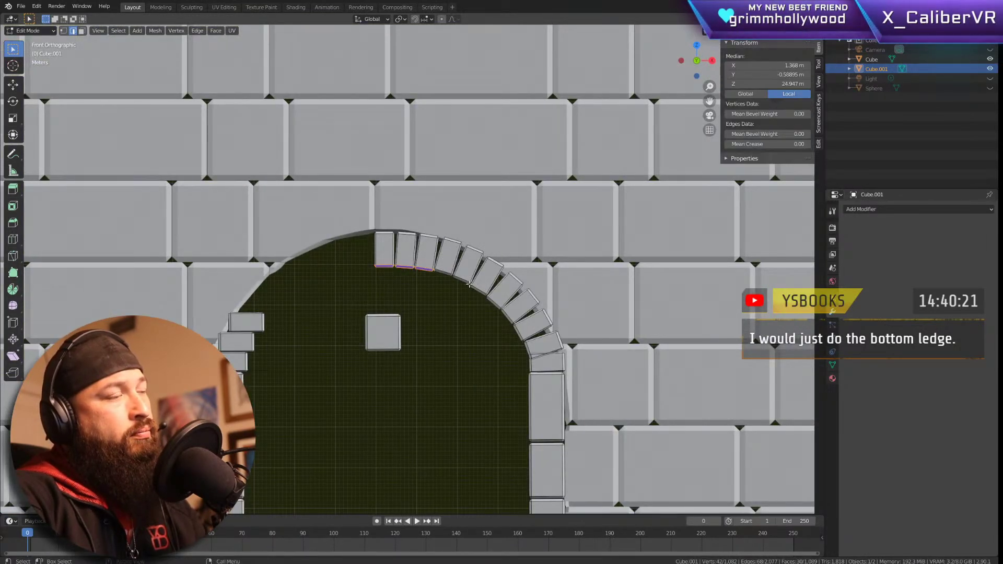
{"action": "key", "text": "ctrl+l"}
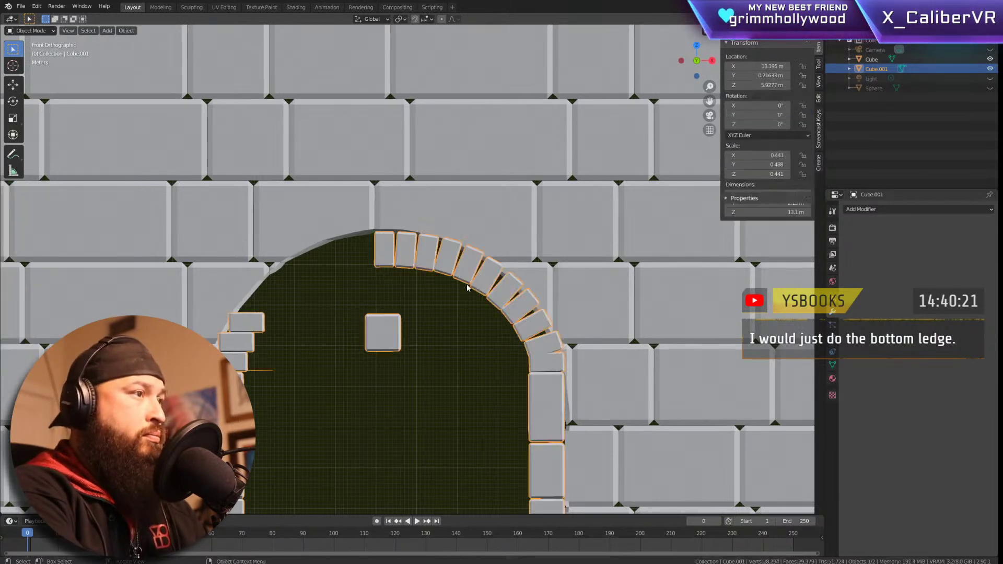
{"action": "key", "text": "ctrl+z"}
{"action": "key", "text": "l"}
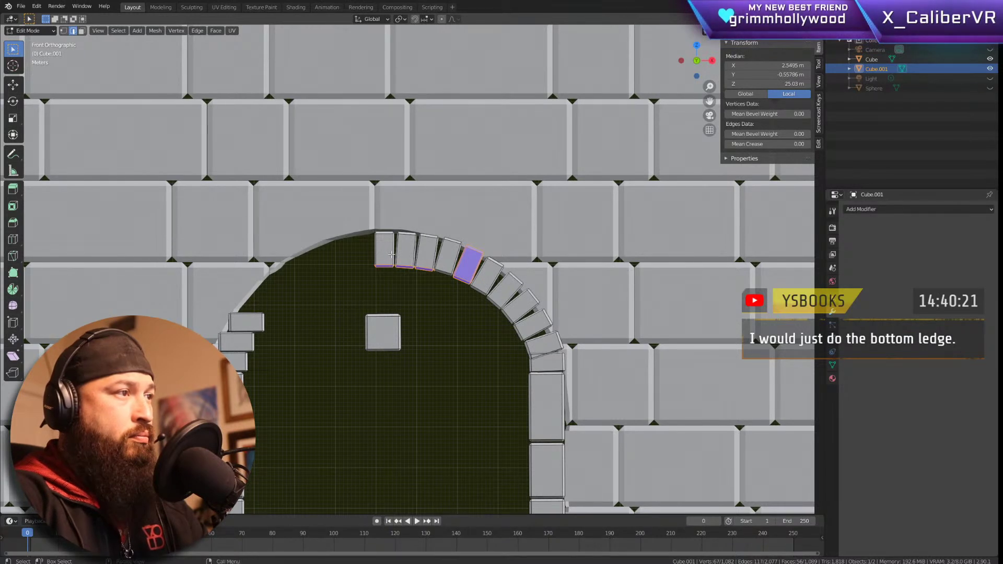
{"action": "key", "text": "ctrl+z"}
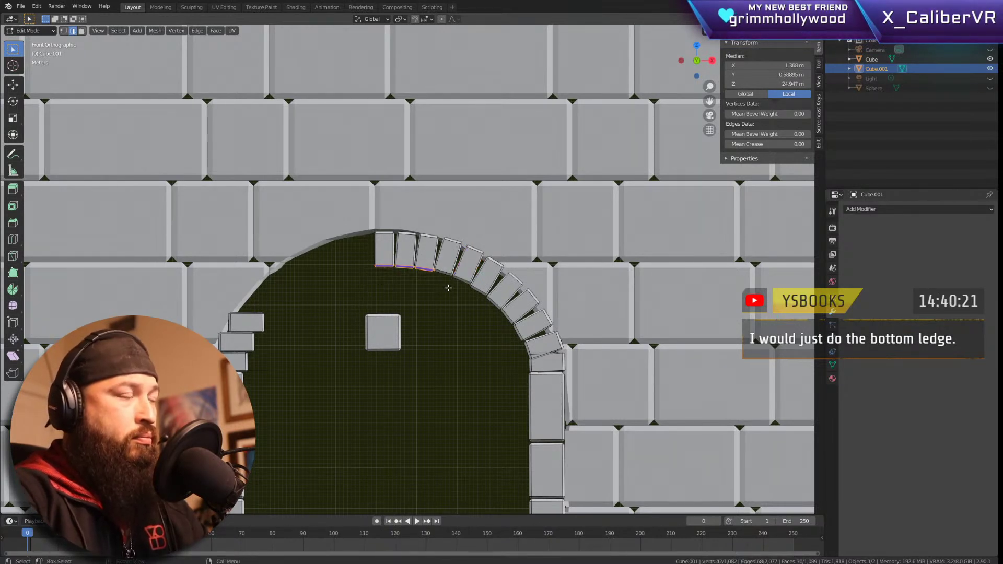
{"action": "key", "text": "l"}
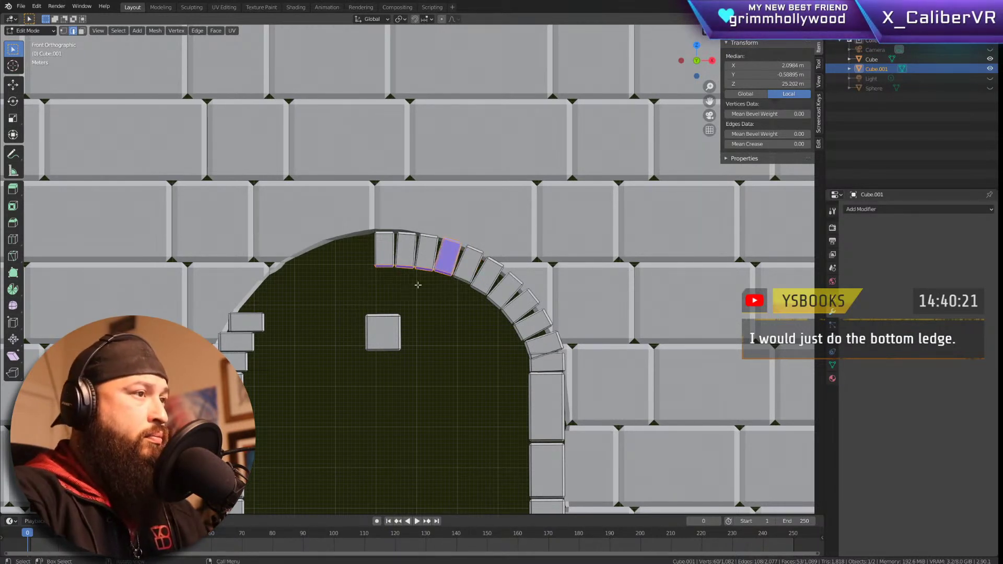
{"action": "left_click", "coordinate": [537, 359]}
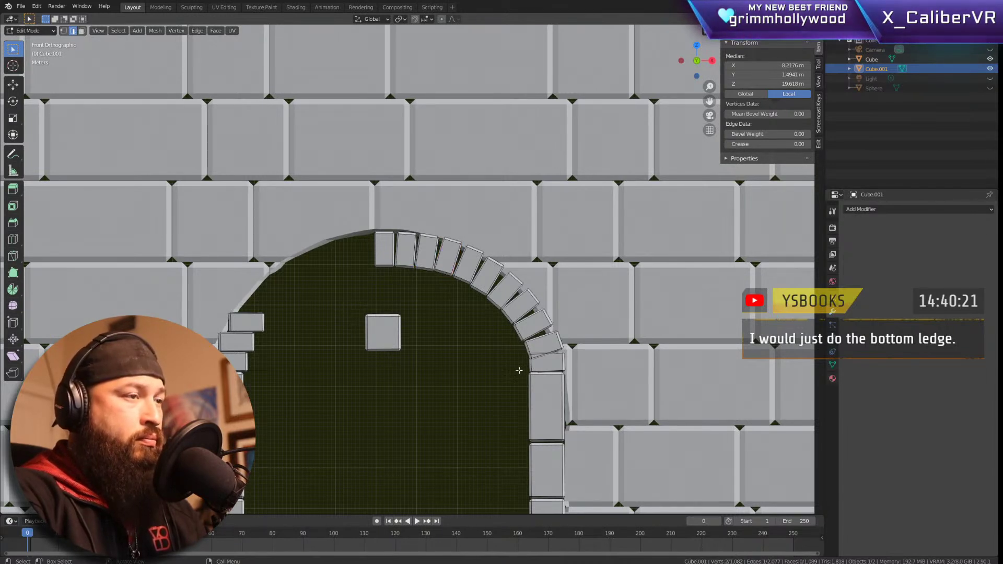
{"action": "right_click", "coordinate": [400, 267], "text": "ctrl"}
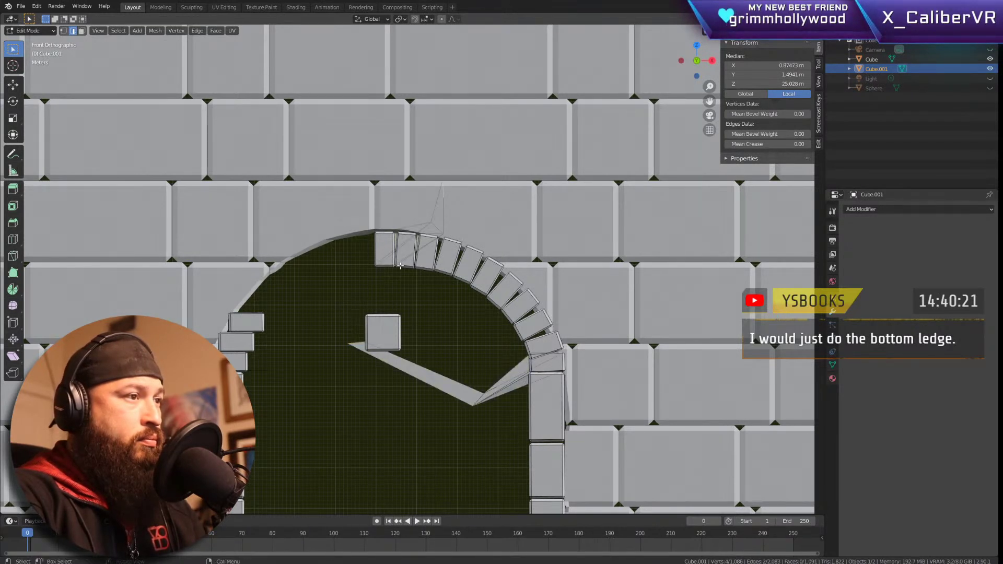
{"action": "key", "text": "ctrl+z"}
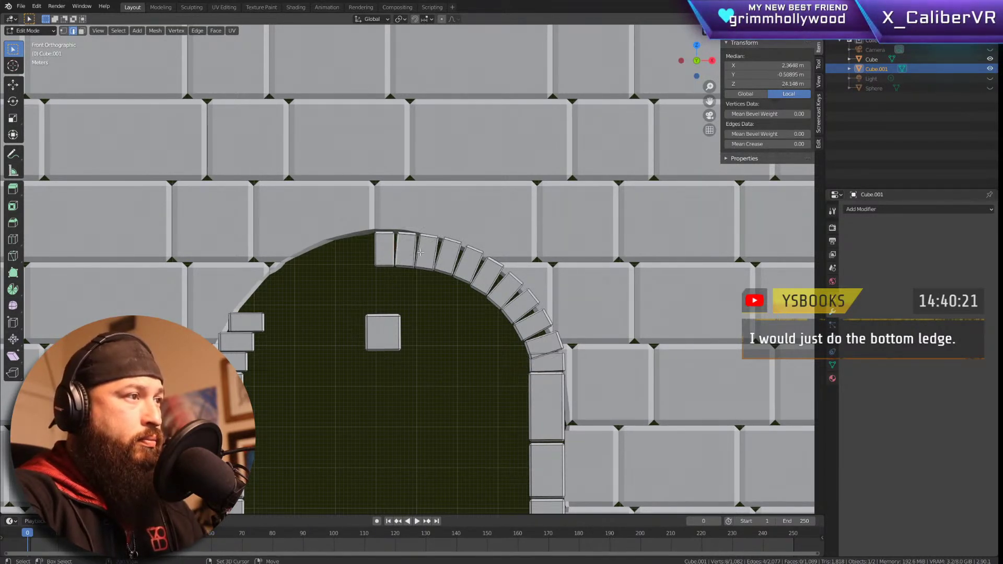
{"action": "left_click_drag", "start_coordinate": [358, 250], "coordinate": [490, 320]}
{"action": "middle_click_drag", "start_coordinate": [435, 284], "coordinate": [442, 310]}
{"action": "middle_click_drag", "start_coordinate": [442, 381], "coordinate": [408, 381]}
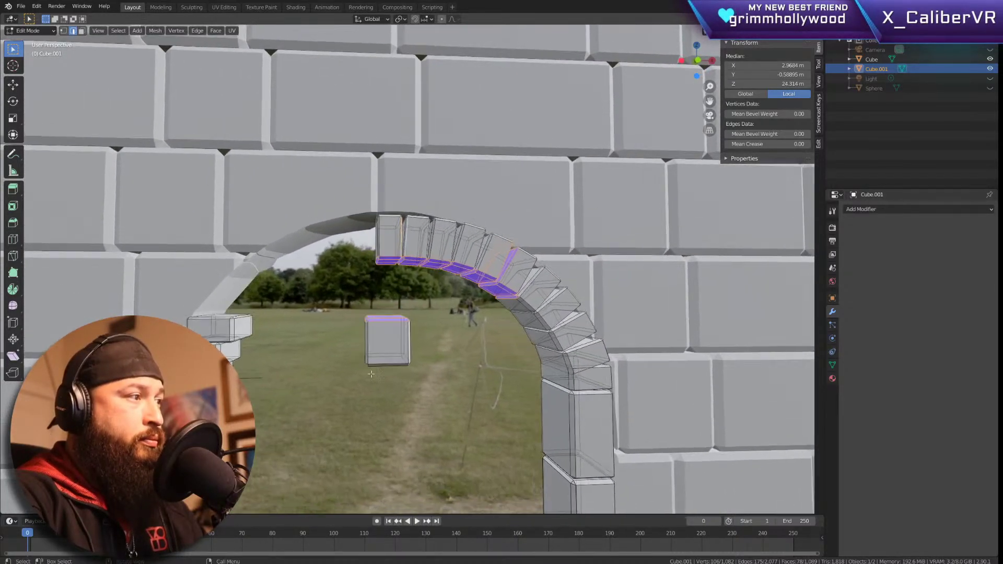
Step: Delete the two uppermost stepped bricks on the left side of the window arch
{"action": "middle_click_drag", "start_coordinate": [270, 340], "coordinate": [285, 331]}
{"action": "left_click", "coordinate": [288, 329]}
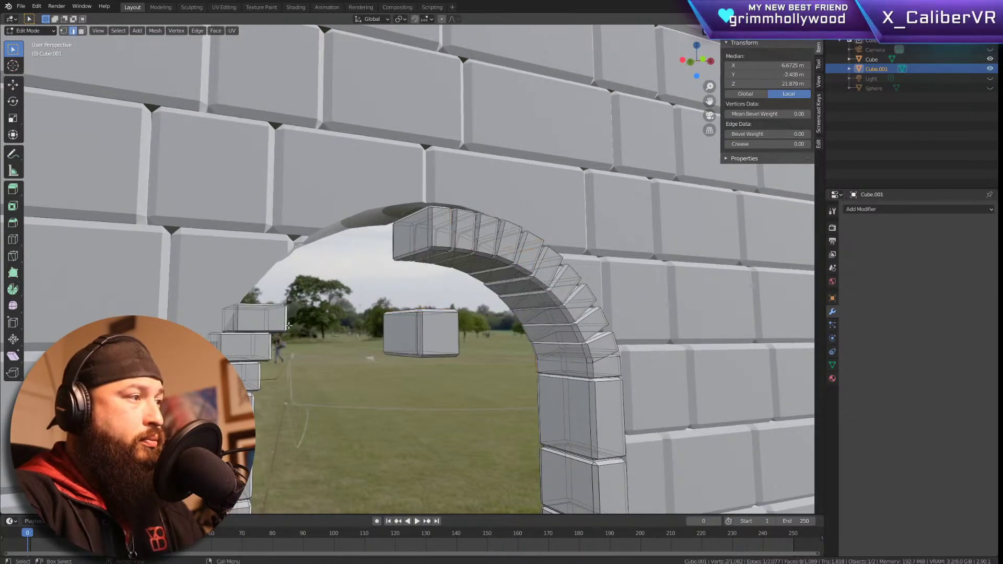
{"action": "key", "text": "l"}
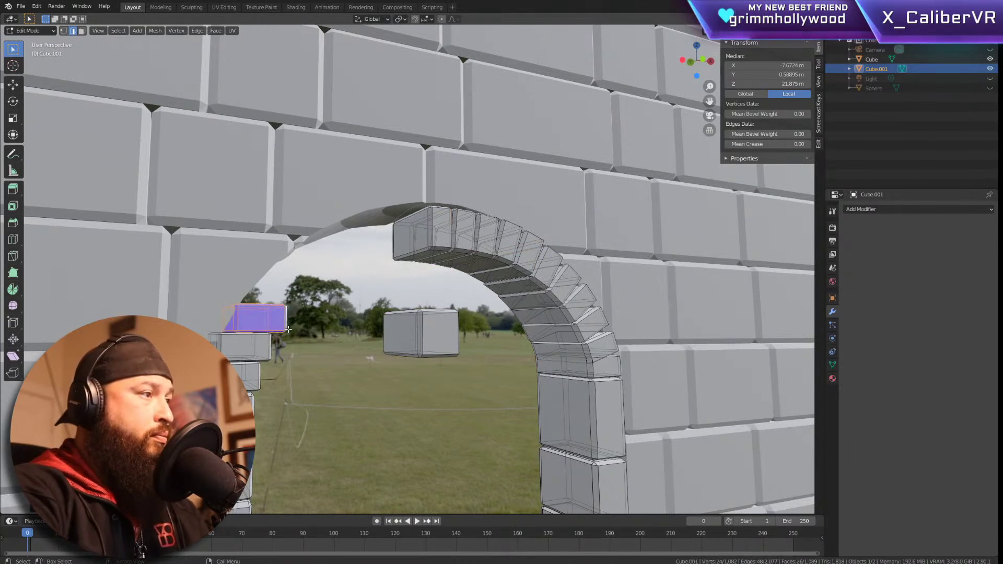
{"action": "key", "text": "x"}
{"action": "left_click", "coordinate": [288, 330]}
{"action": "left_click", "coordinate": [261, 337]}
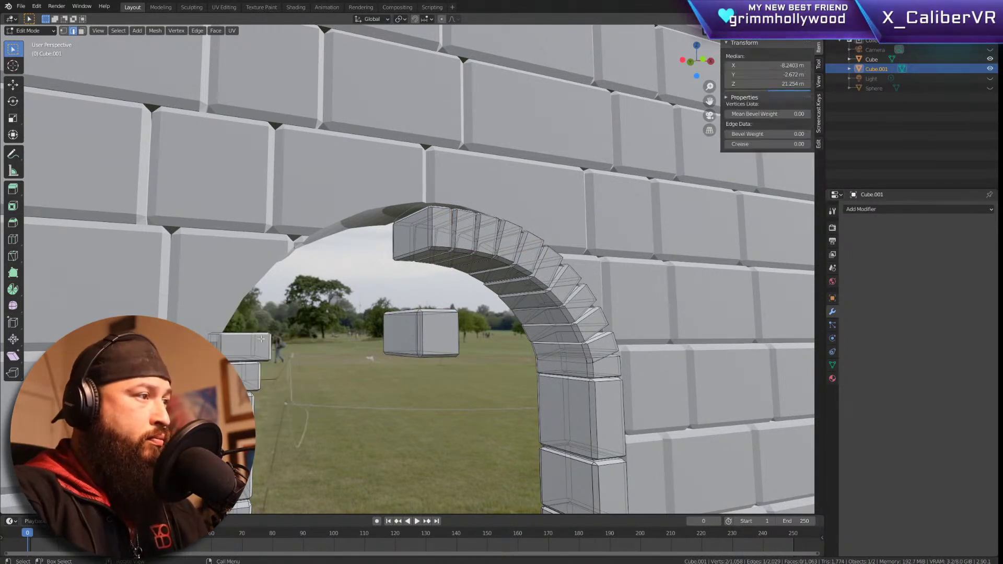
{"action": "key", "text": "l"}
{"action": "key", "text": "x"}
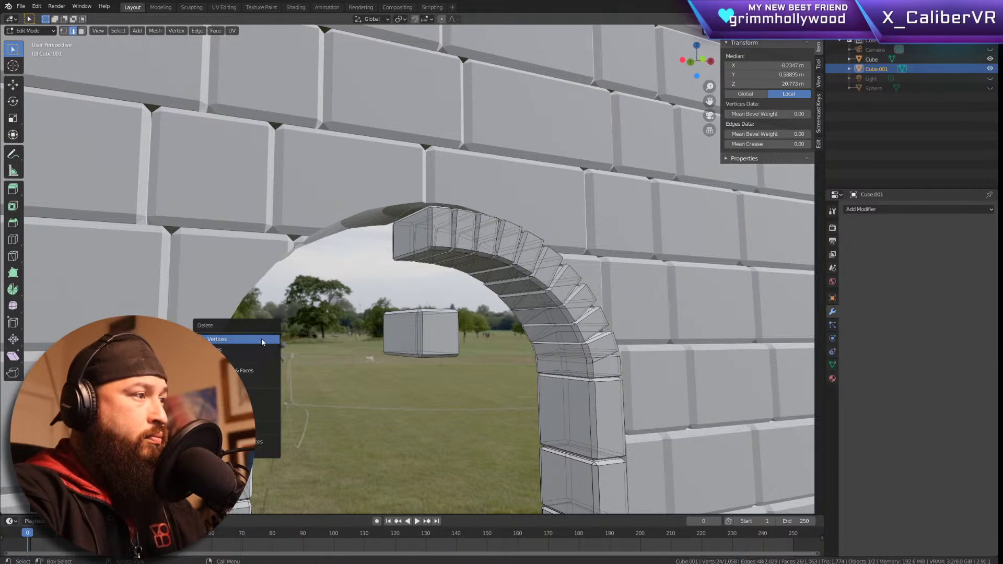
{"action": "left_click", "coordinate": [261, 338]}
{"action": "left_click", "coordinate": [251, 364]}
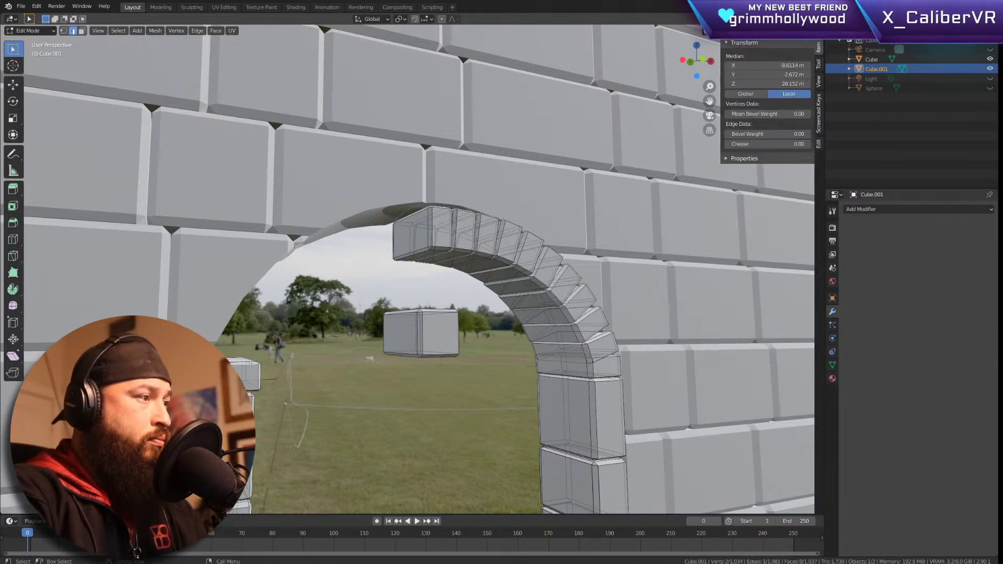
{"action": "left_click", "coordinate": [250, 364]}
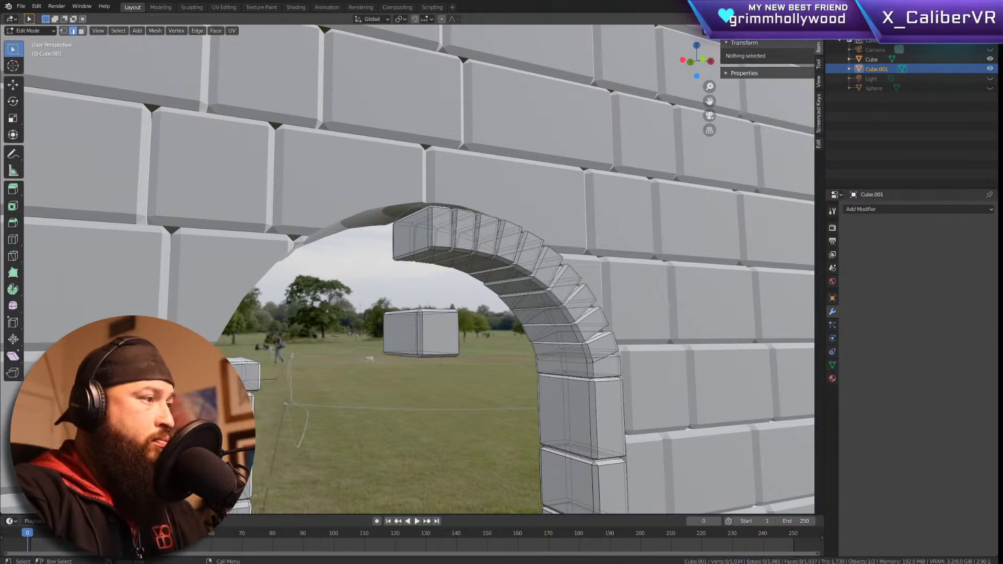
Step: Delete the remaining uppermost stepped brick on the left side of the window arch
{"action": "key", "text": "l"}
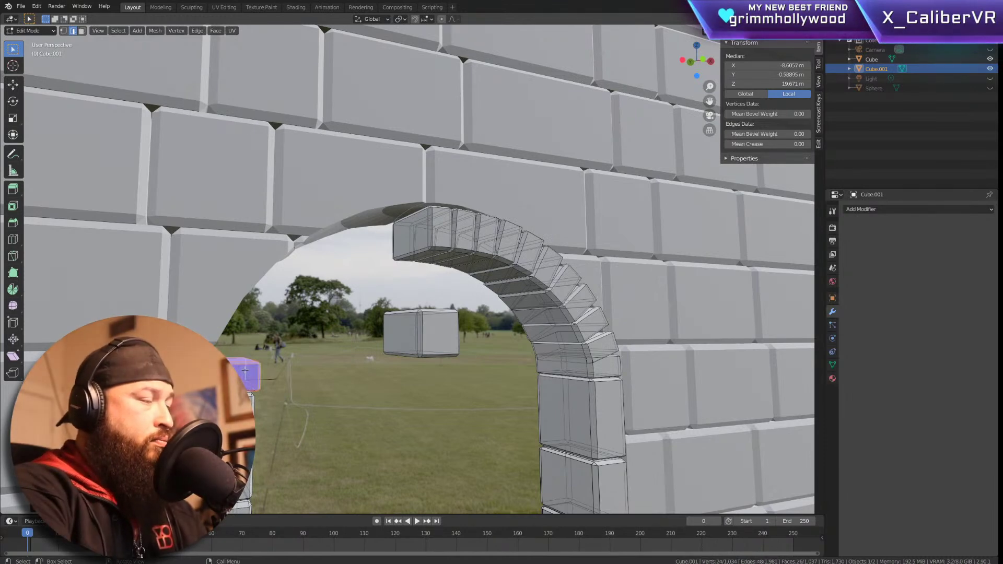
{"action": "key", "text": "x"}
{"action": "left_click", "coordinate": [244, 370]}
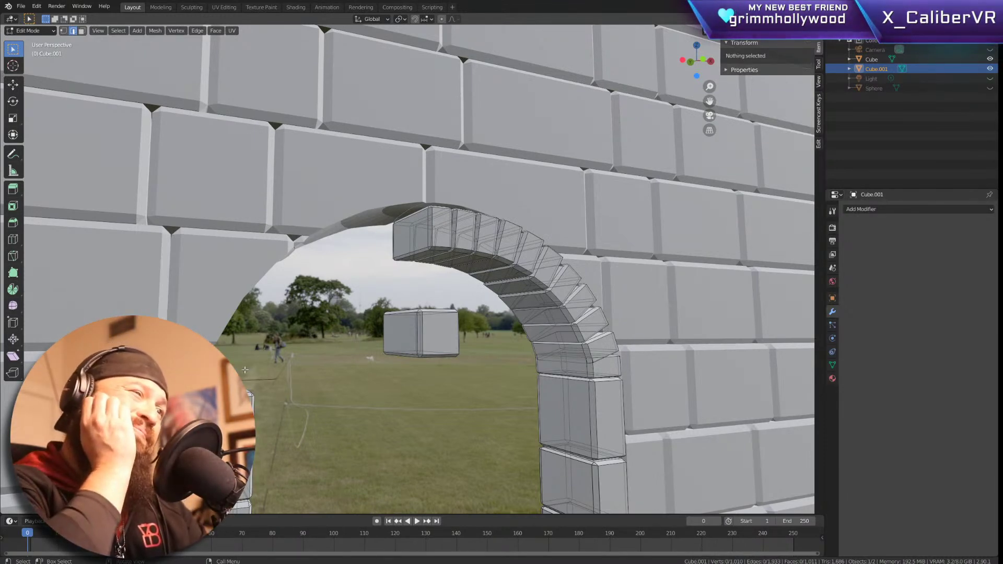
Step: Move the arch's topmost center brick down into the open window space, at about X -2.08 m, Z 24.35 m
{"action": "middle_click_drag", "start_coordinate": [245, 370], "coordinate": [394, 321], "text": "alt"}
{"action": "left_click", "coordinate": [390, 263]}
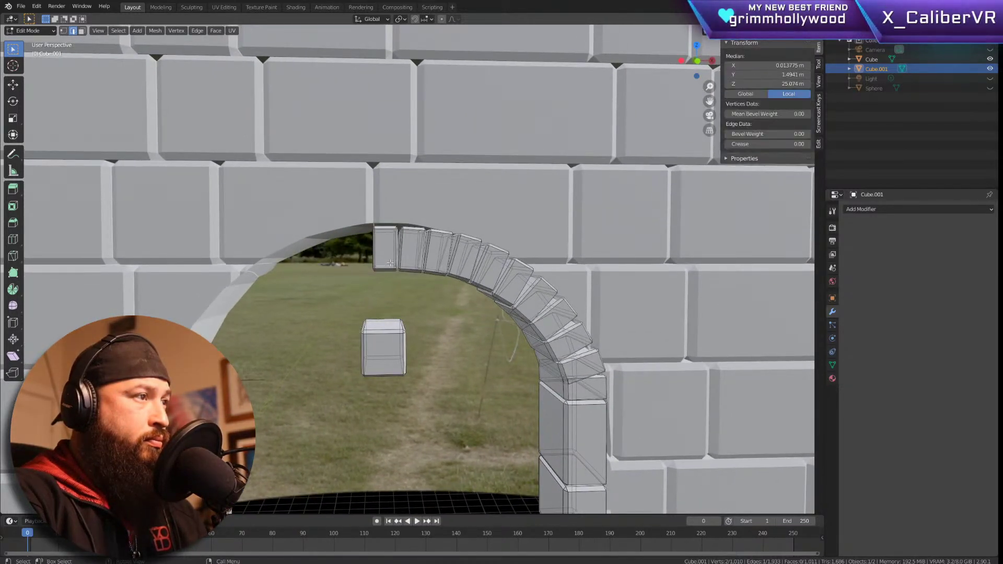
{"action": "key", "text": "l"}
{"action": "key", "text": "g"}
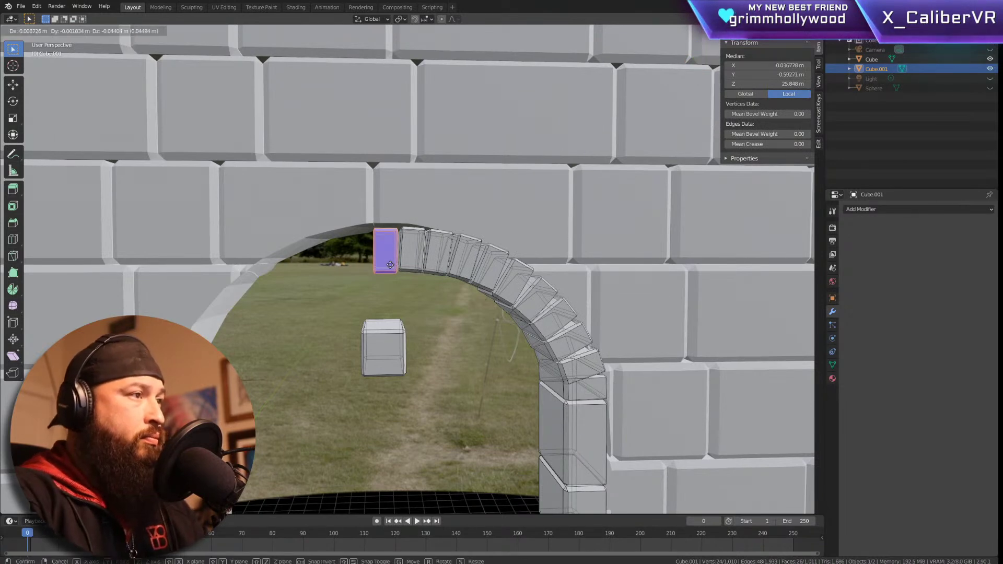
{"action": "left_click", "coordinate": [346, 297]}
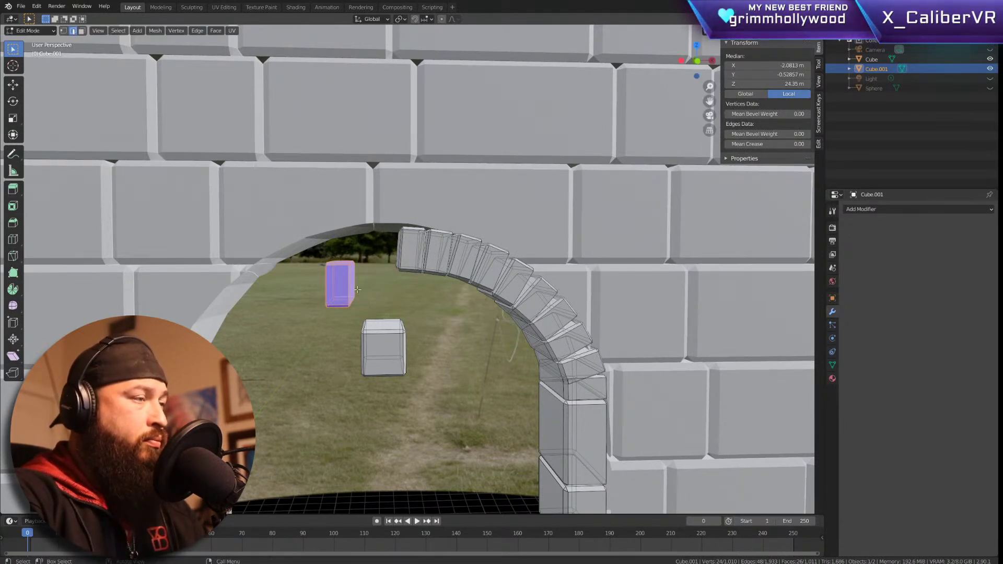
Step: In front view, move the loose brick's upper right corner outward to about X -1.33 m
{"action": "key", "text": "KP_1"}
{"action": "scroll", "coordinate": [350, 291], "scroll_direction": "up", "scroll_amount": 7}
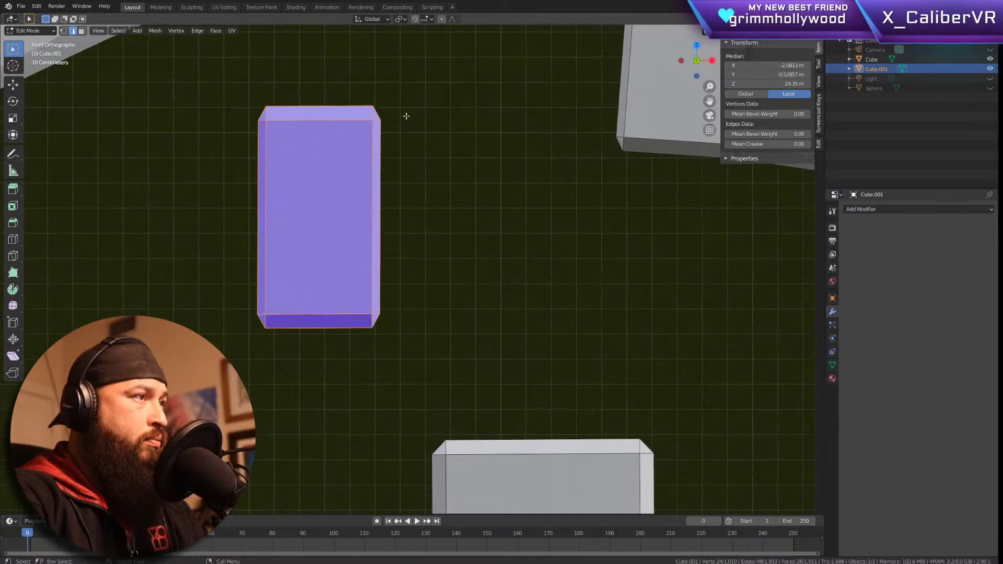
{"action": "left_click", "coordinate": [412, 88]}
{"action": "left_click_drag", "start_coordinate": [412, 89], "coordinate": [368, 137]}
{"action": "key", "text": "g"}
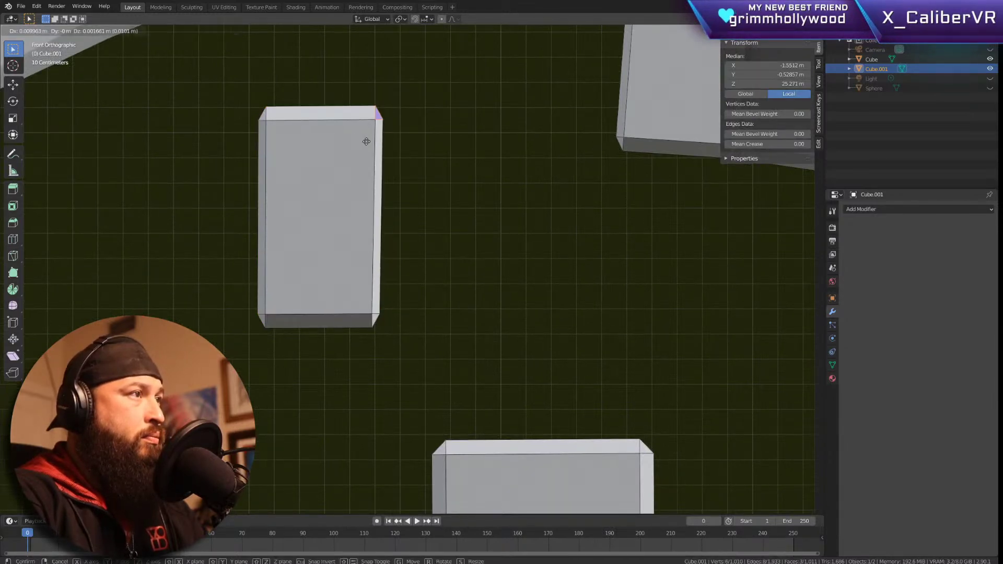
{"action": "left_click", "coordinate": [392, 142]}
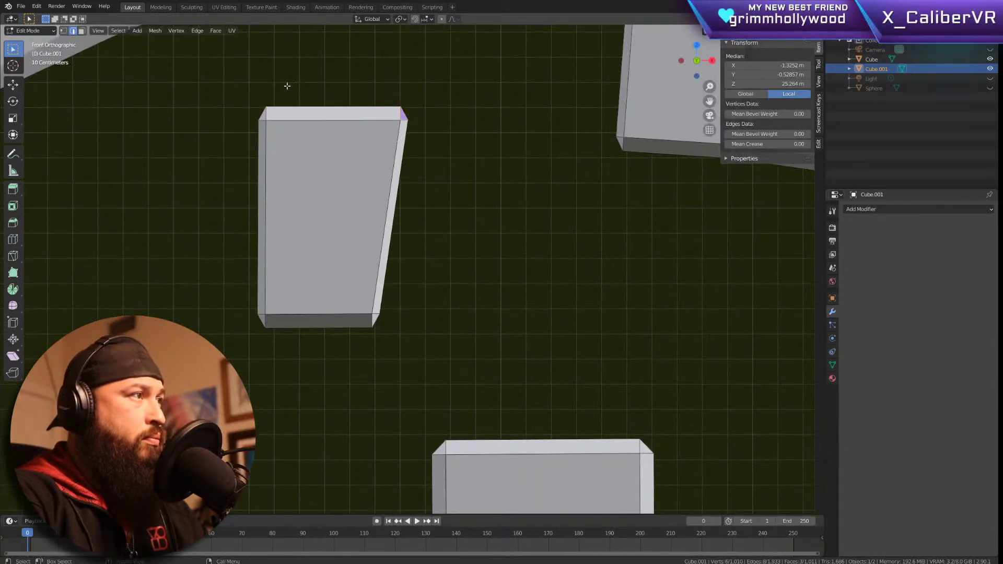
Step: Move the loose brick's upper left corner outward to about X -2.91 m so it tapers like a keystone
{"action": "key", "text": "g"}
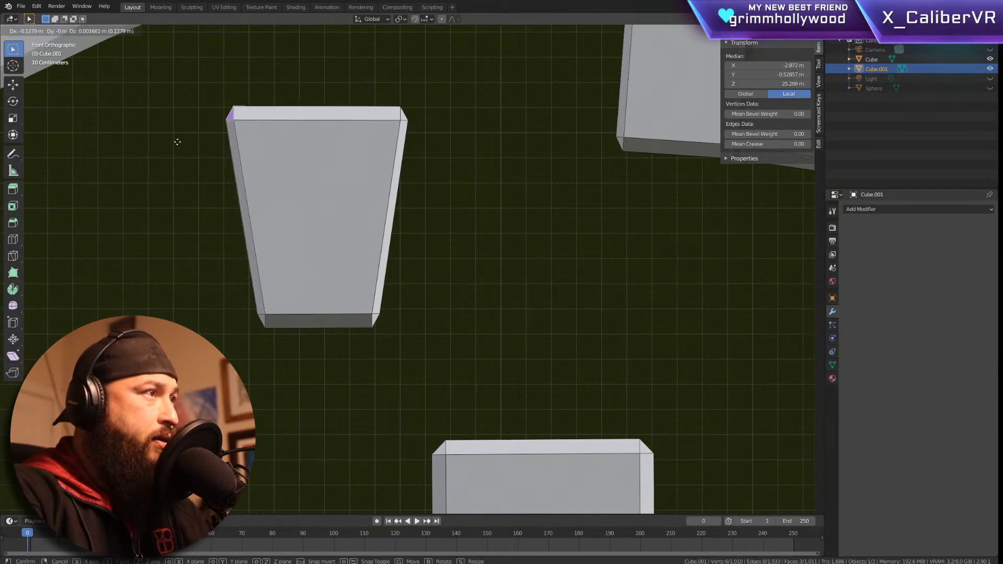
{"action": "left_click", "coordinate": [174, 144]}
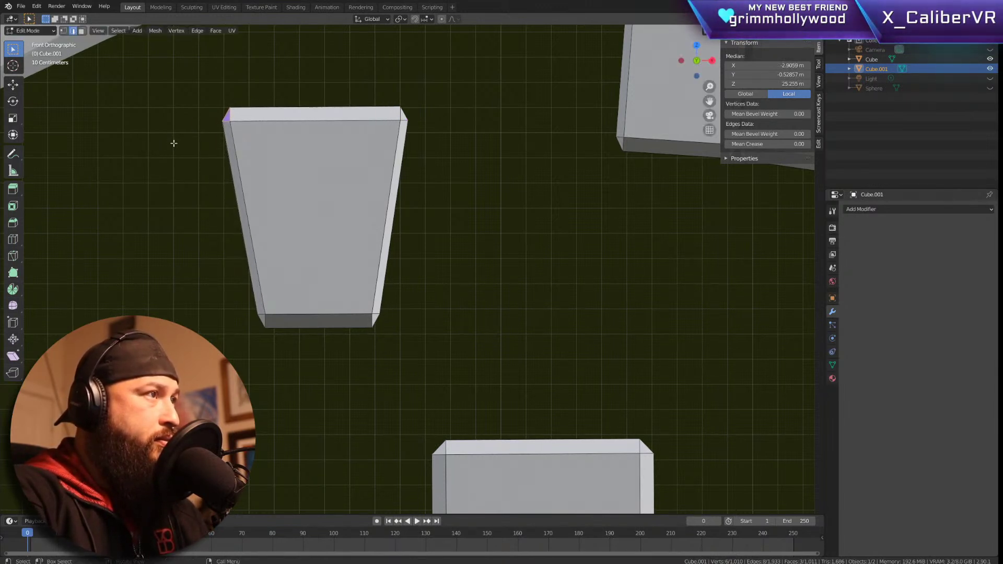
{"action": "key", "text": "g"}
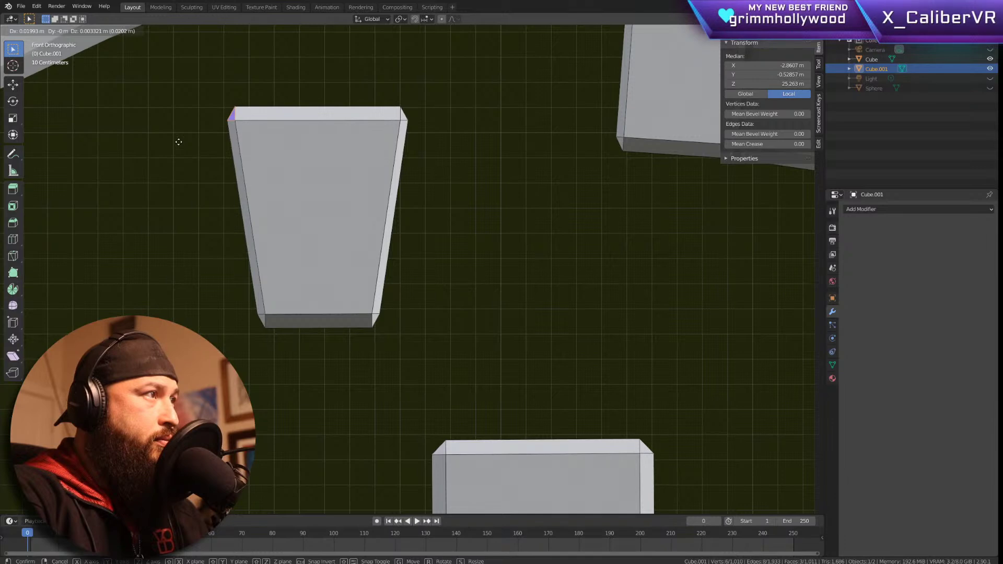
{"action": "key", "text": "g"}
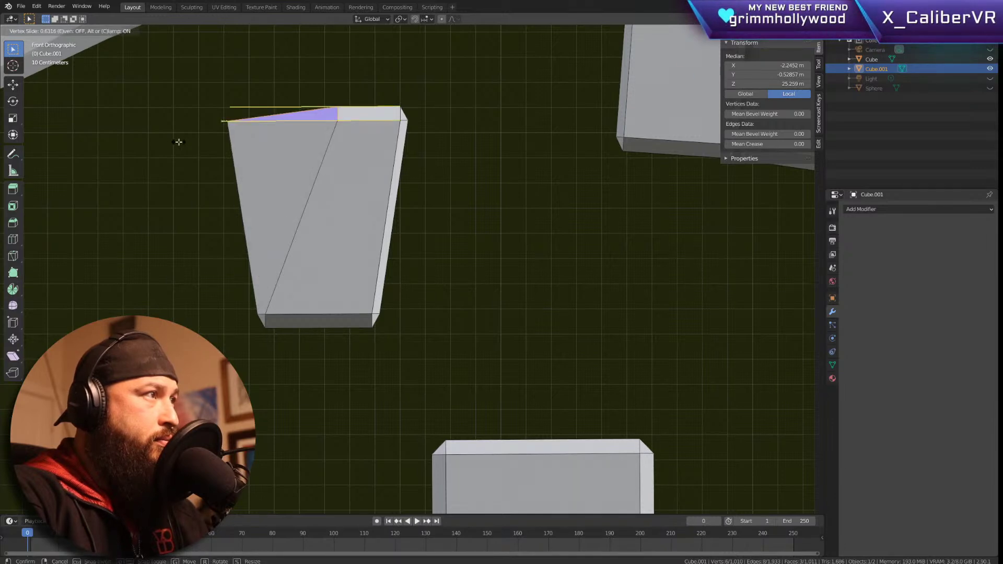
{"action": "right_click", "coordinate": [178, 141]}
{"action": "left_click", "coordinate": [179, 141]}
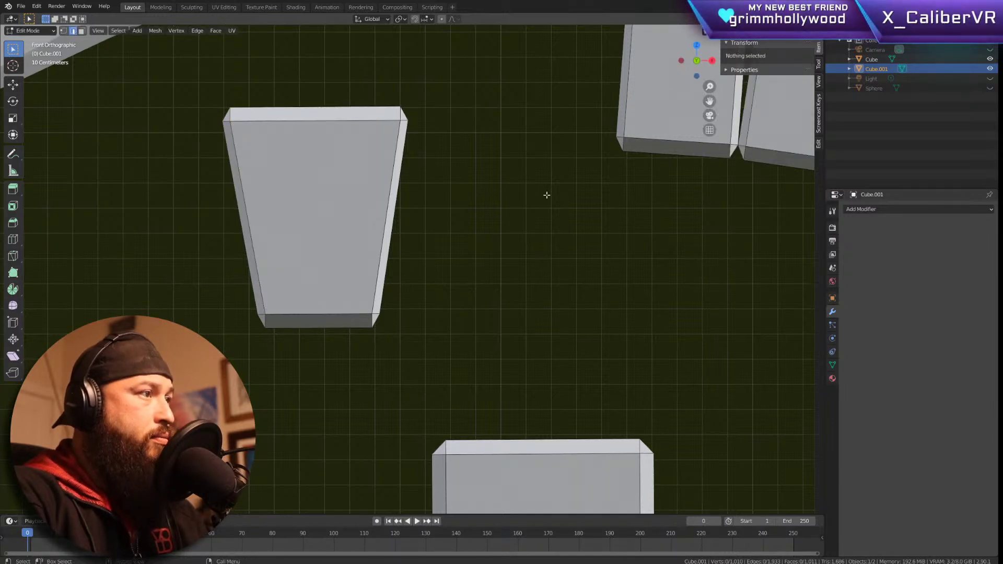
Step: Shift the keystone's upper right corner slightly farther outward along the X axis
{"action": "scroll", "coordinate": [540, 209], "scroll_direction": "down", "scroll_amount": 5}
{"action": "left_click_drag", "start_coordinate": [514, 141], "coordinate": [470, 183]}
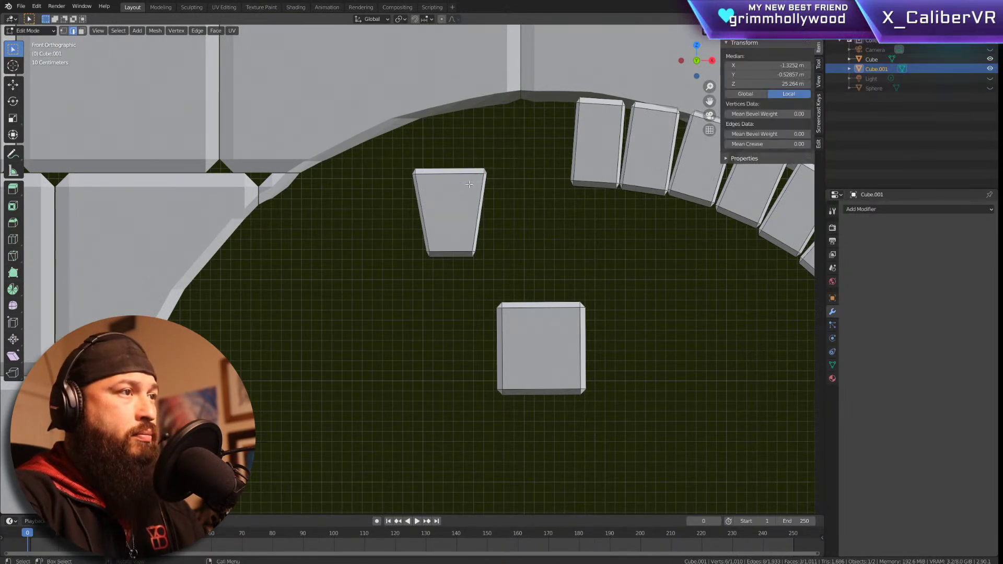
{"action": "key", "text": "g"}
{"action": "key", "text": "x"}
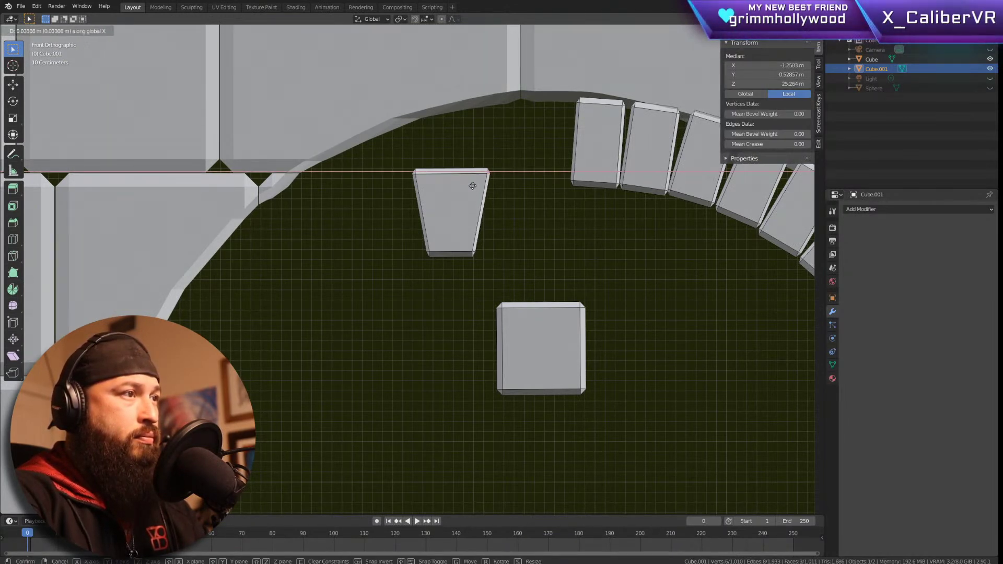
{"action": "left_click", "coordinate": [476, 187]}
Step: Move the whole keystone up into the arch's apex, at about X -0.13 m, Z 26 m
{"action": "middle_click_drag", "start_coordinate": [587, 199], "coordinate": [435, 249], "text": "shift"}
{"action": "left_click_drag", "start_coordinate": [402, 250], "coordinate": [309, 184]}
{"action": "key", "text": "g"}
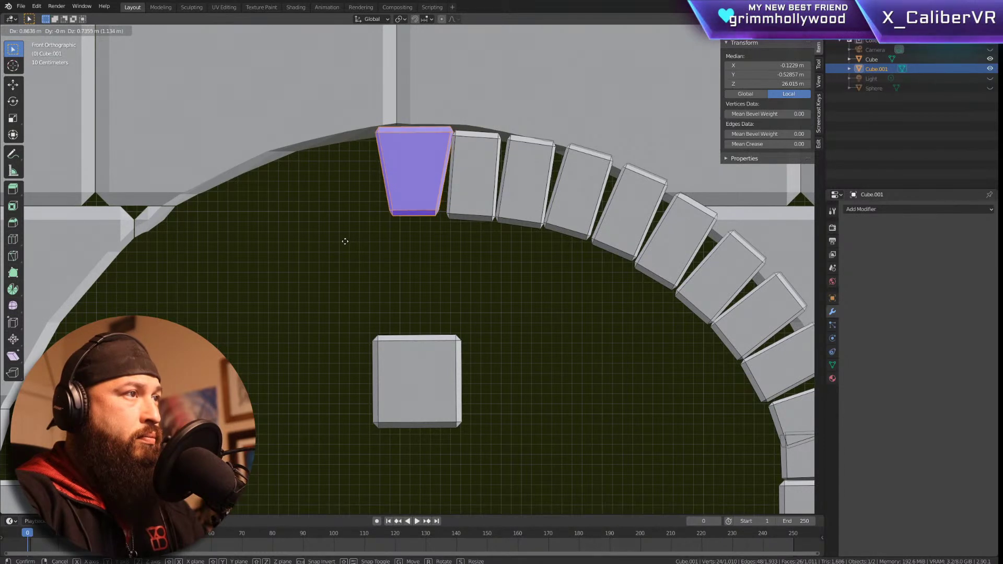
{"action": "left_click", "coordinate": [344, 241]}
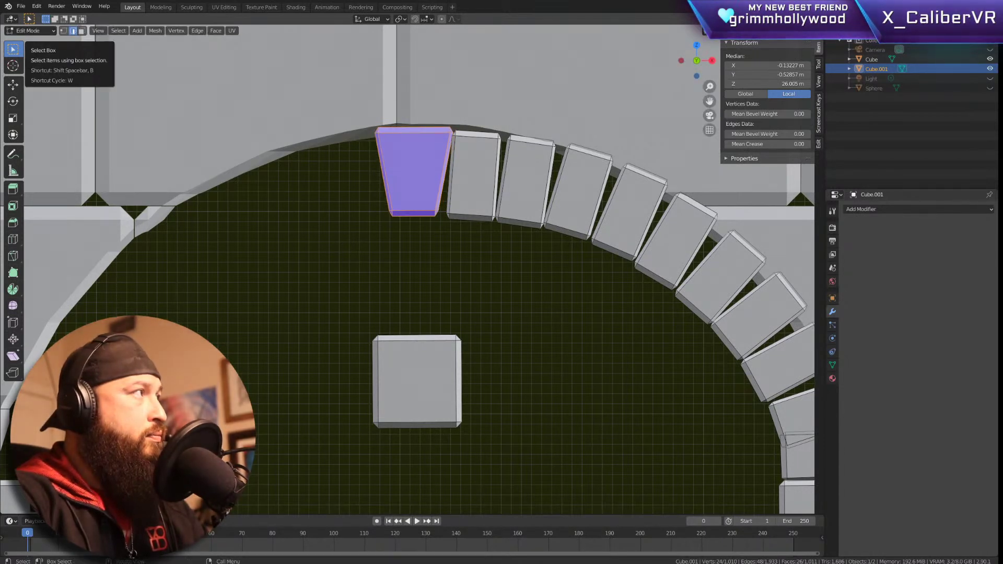
Step: Rotate the arch brick right of the keystone about 4° clockwise and nudge it to about X 1.2 m, Z 25.95 m
{"action": "left_click", "coordinate": [474, 226]}
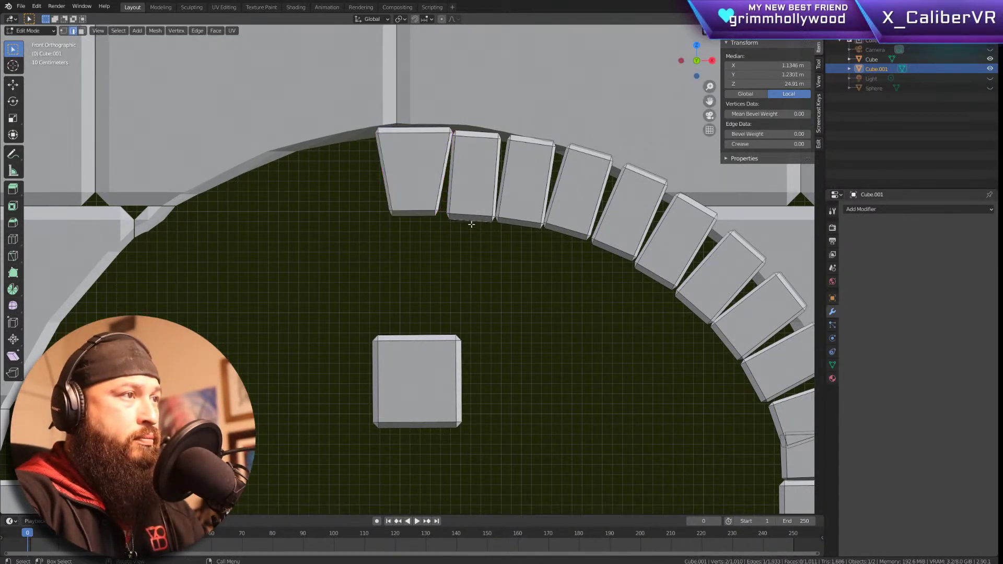
{"action": "left_click_drag", "start_coordinate": [470, 238], "coordinate": [473, 155]}
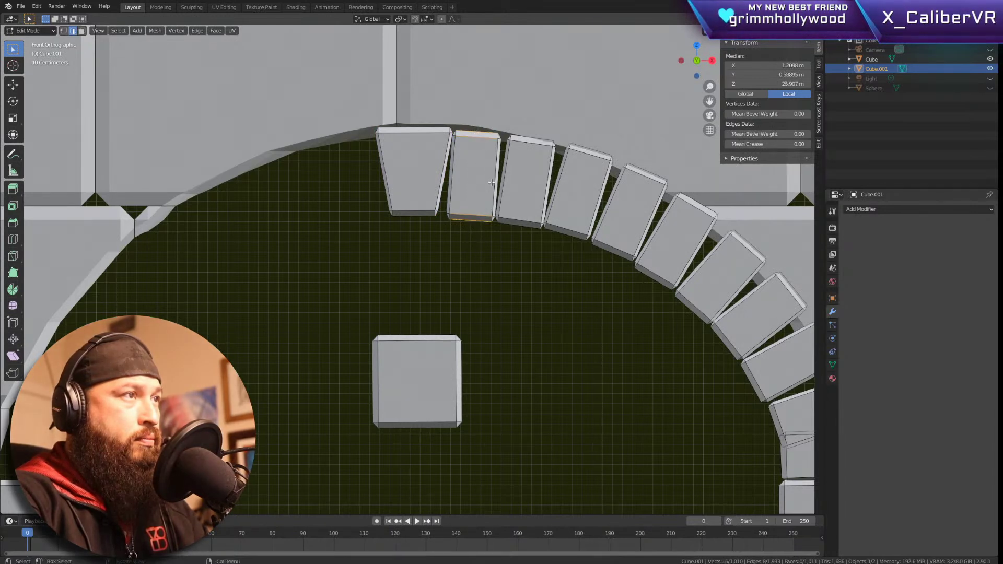
{"action": "right_click", "coordinate": [493, 186]}
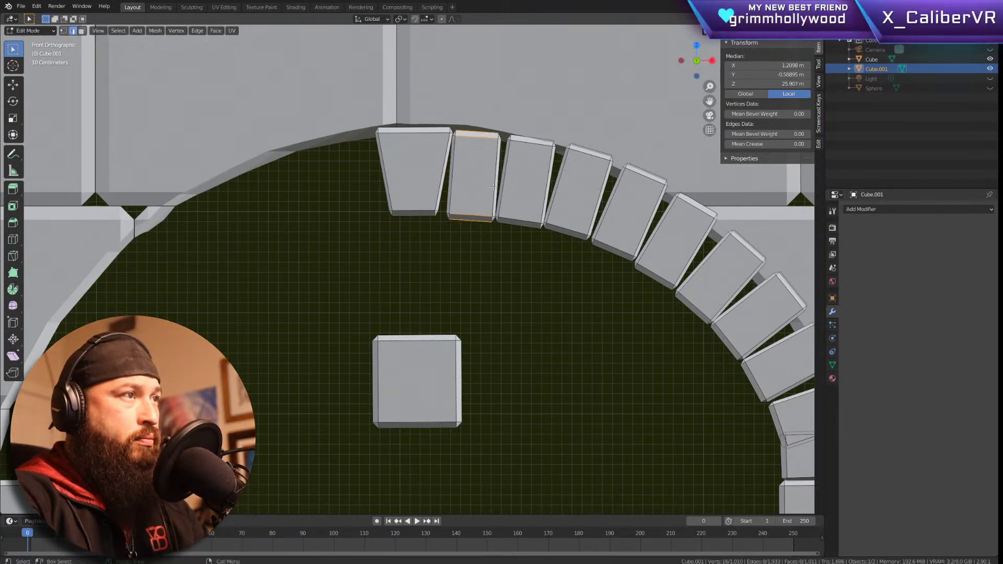
{"action": "key", "text": "l"}
{"action": "key", "text": "g"}
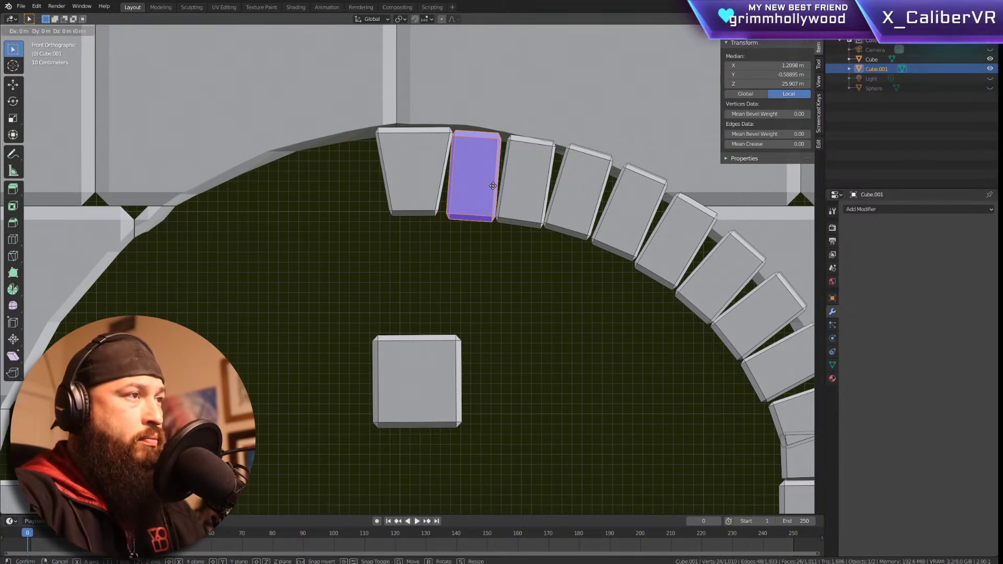
{"action": "right_click", "coordinate": [490, 187]}
{"action": "key", "text": "r"}
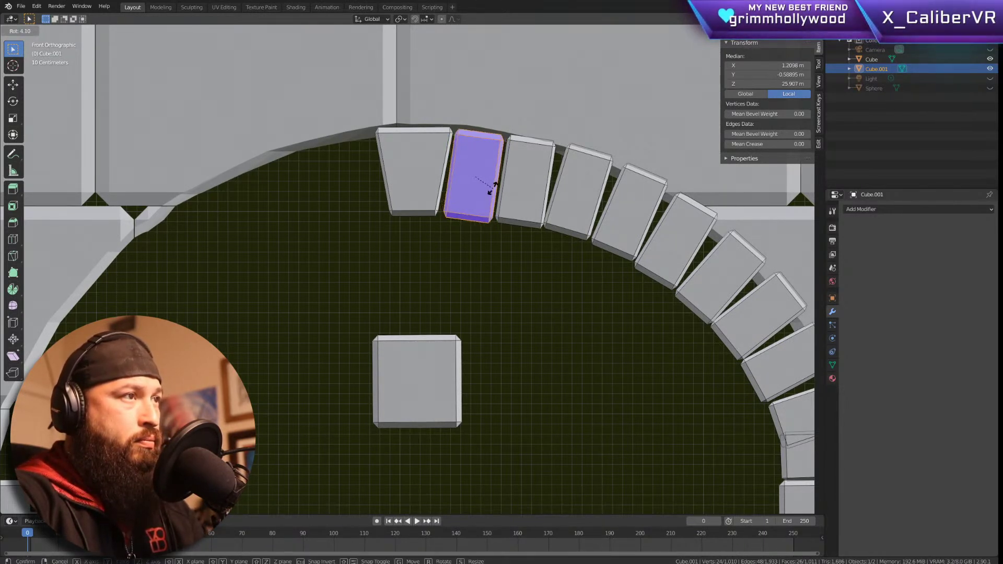
{"action": "left_click", "coordinate": [496, 202]}
{"action": "key", "text": "g"}
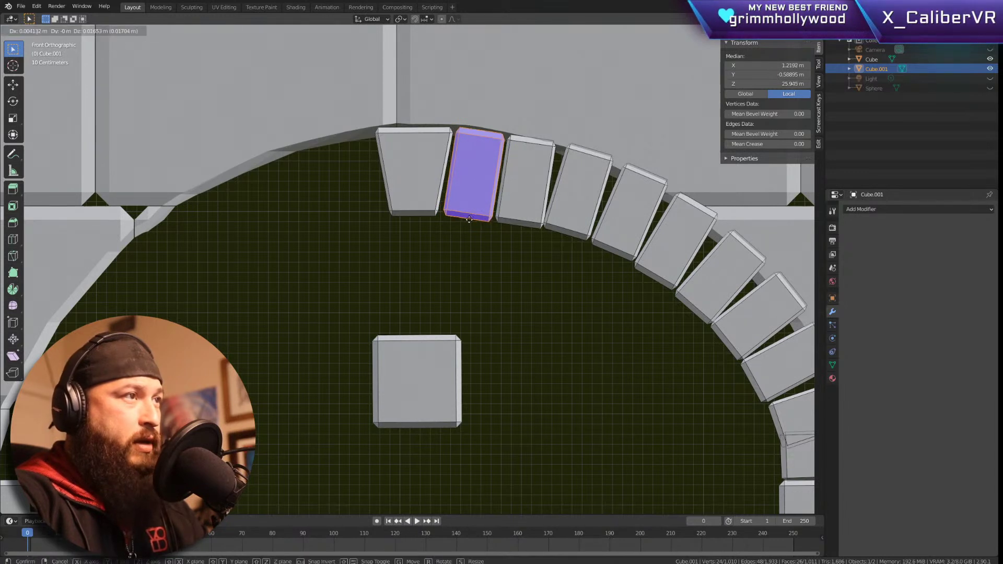
{"action": "left_click", "coordinate": [468, 220]}
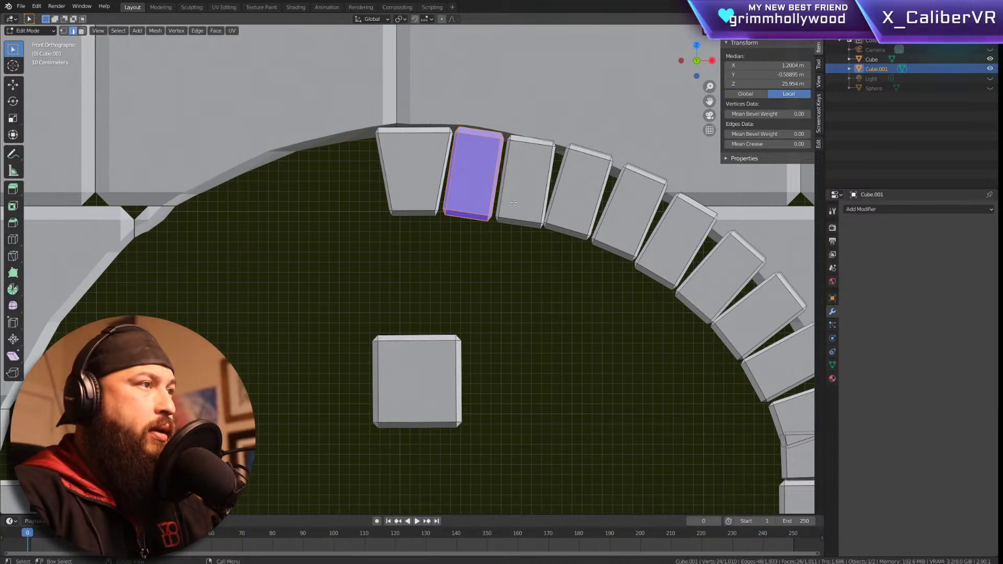
Step: Duplicate that brick onto the left column, rotating the copy about -100° to level and placing it near X -8.64 m, Z 19.67 m
{"action": "scroll", "coordinate": [426, 239], "scroll_direction": "down", "scroll_amount": 2}
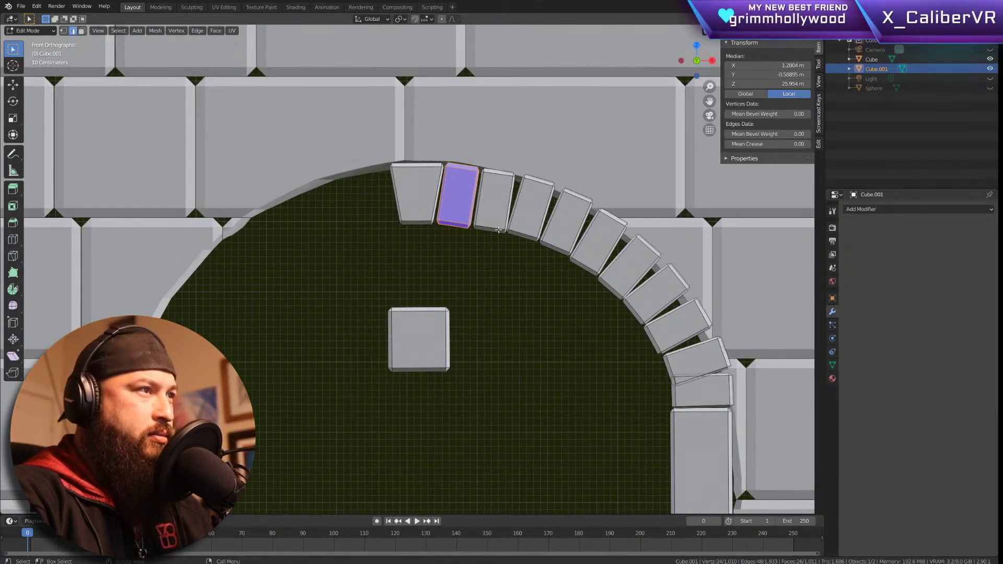
{"action": "key", "text": "g"}
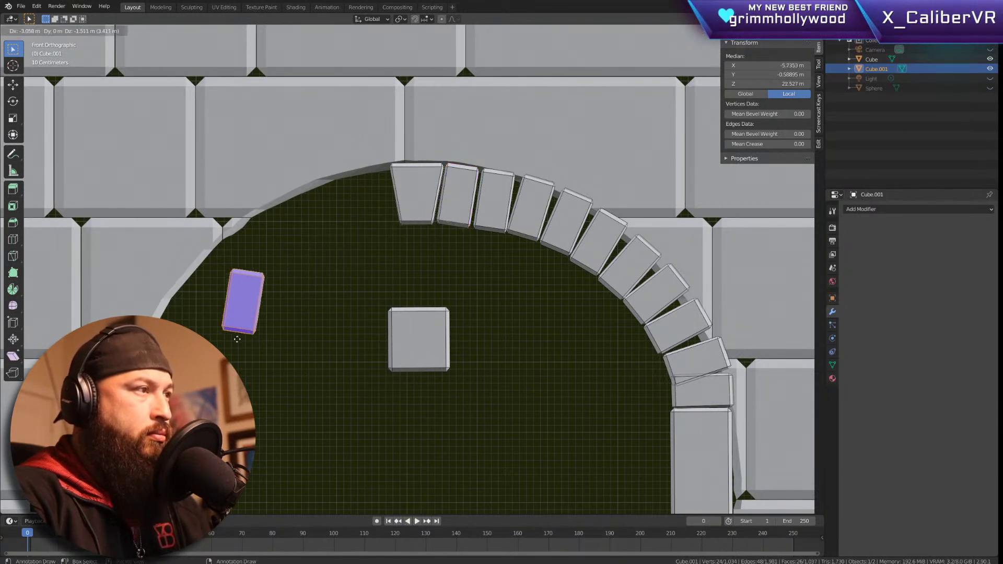
{"action": "key", "text": "r"}
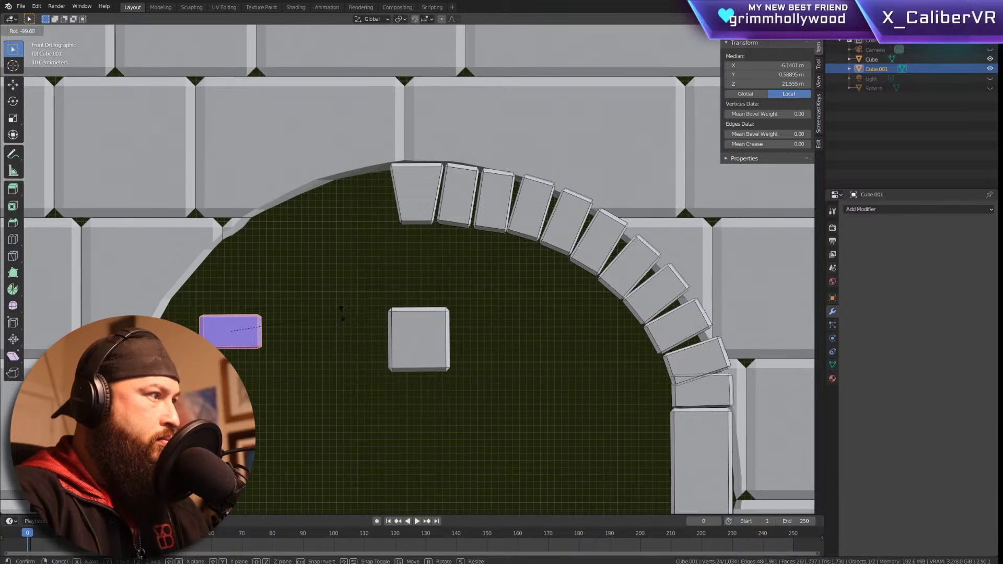
{"action": "left_click", "coordinate": [342, 314]}
{"action": "key", "text": "g"}
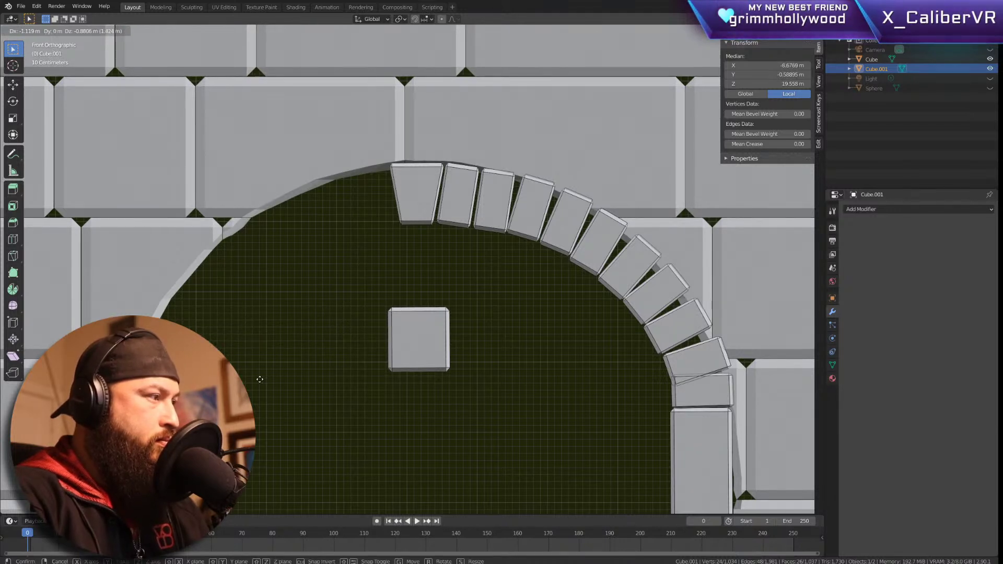
{"action": "left_click", "coordinate": [262, 375]}
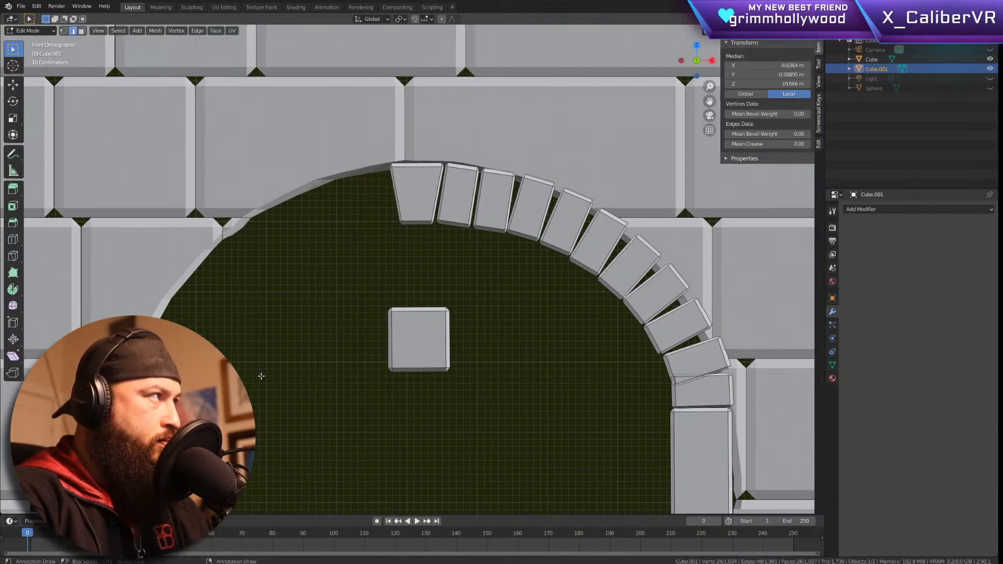
Step: Add an Array modifier to the window frame bricks with a count of 10 and a relative X offset factor of -0.4
{"action": "left_click", "coordinate": [928, 211]}
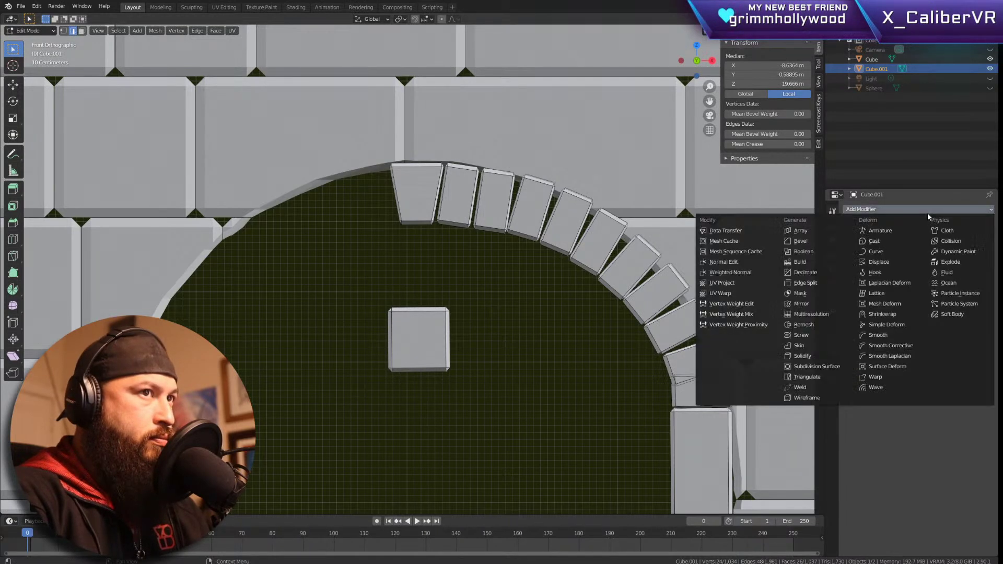
{"action": "left_click", "coordinate": [834, 236]}
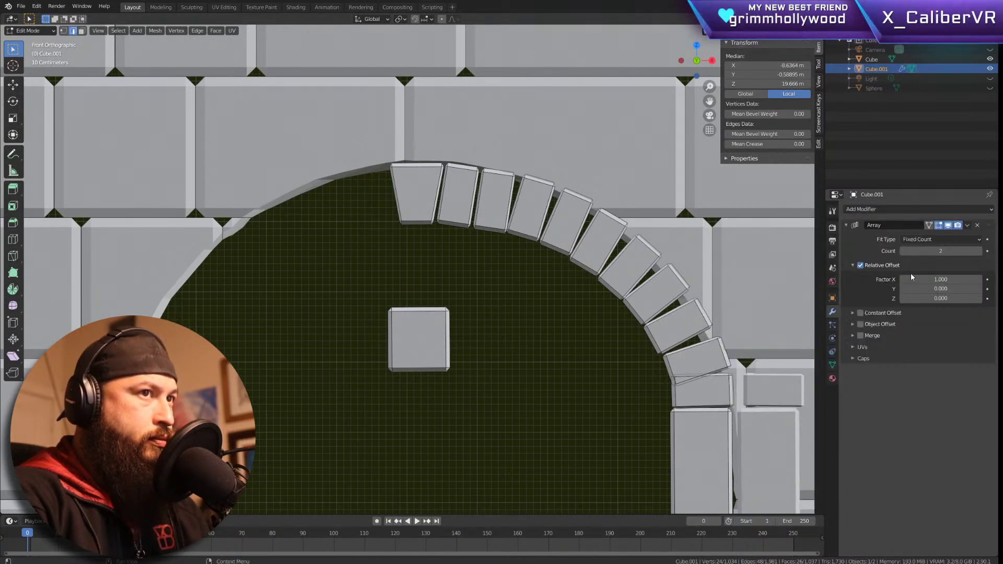
{"action": "mouse_move", "coordinate": [933, 251]}
{"action": "left_mouse_down"}
{"action": "mouse_move", "coordinate": [961, 252]}
{"action": "mouse_move", "coordinate": [924, 251]}
{"action": "left_mouse_up"}
{"action": "left_click", "coordinate": [934, 252]}
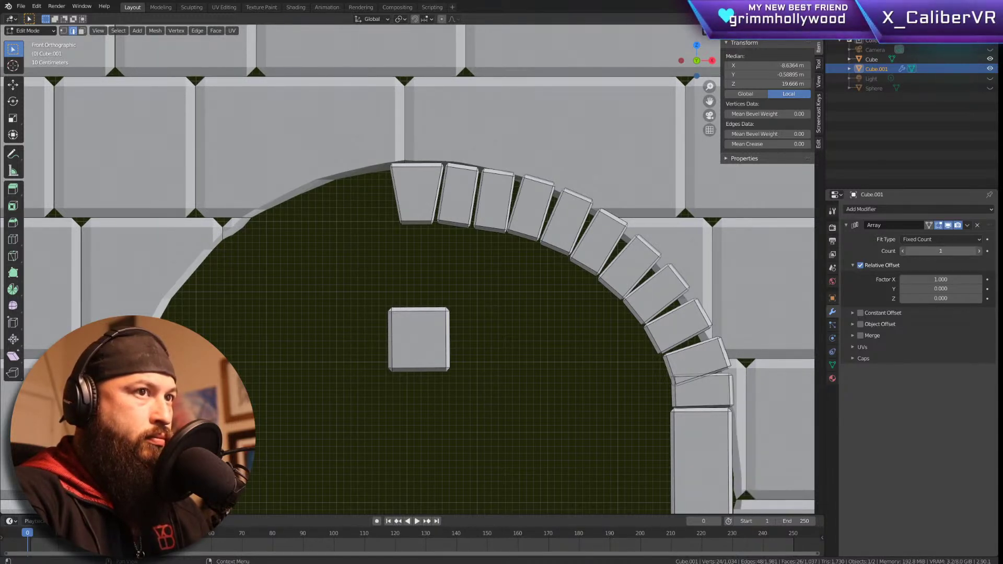
{"action": "type", "text": "10"}
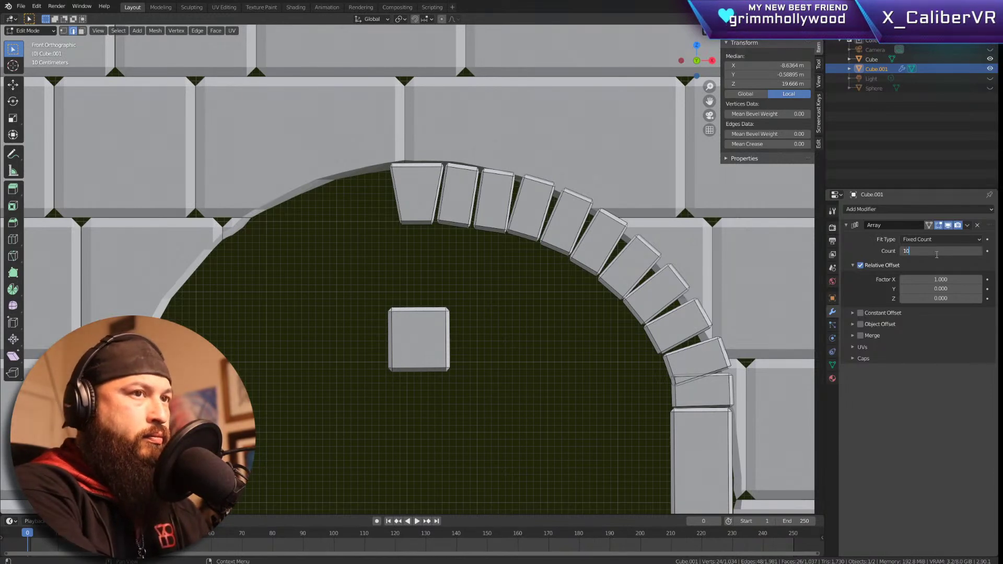
{"action": "key", "text": "Return"}
{"action": "mouse_move", "coordinate": [940, 280]}
{"action": "left_mouse_down"}
{"action": "mouse_move", "coordinate": [908, 280]}
{"action": "mouse_move", "coordinate": [971, 279]}
{"action": "mouse_move", "coordinate": [941, 279]}
{"action": "left_mouse_up"}
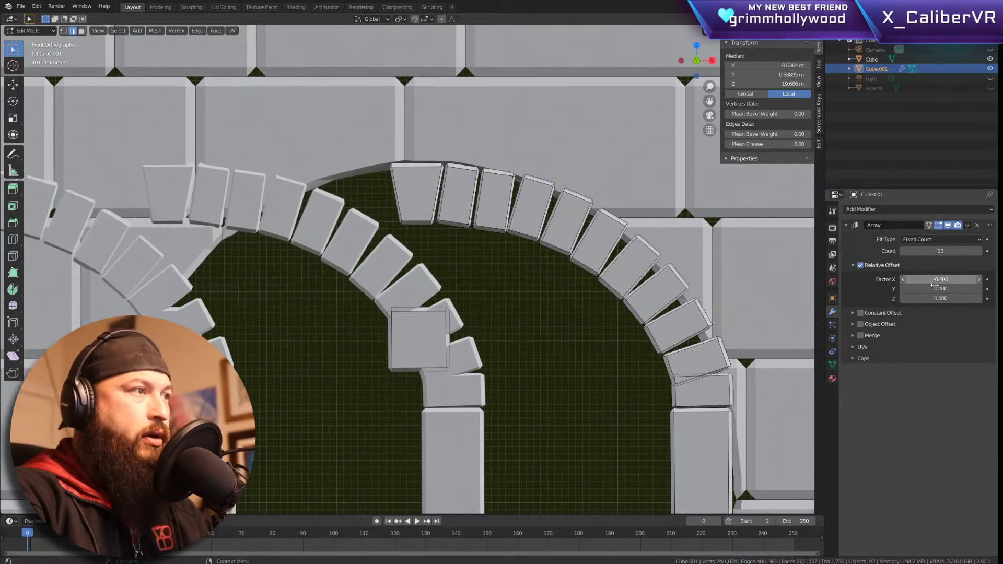
{"action": "scroll", "coordinate": [521, 381], "scroll_direction": "down", "scroll_amount": 5}
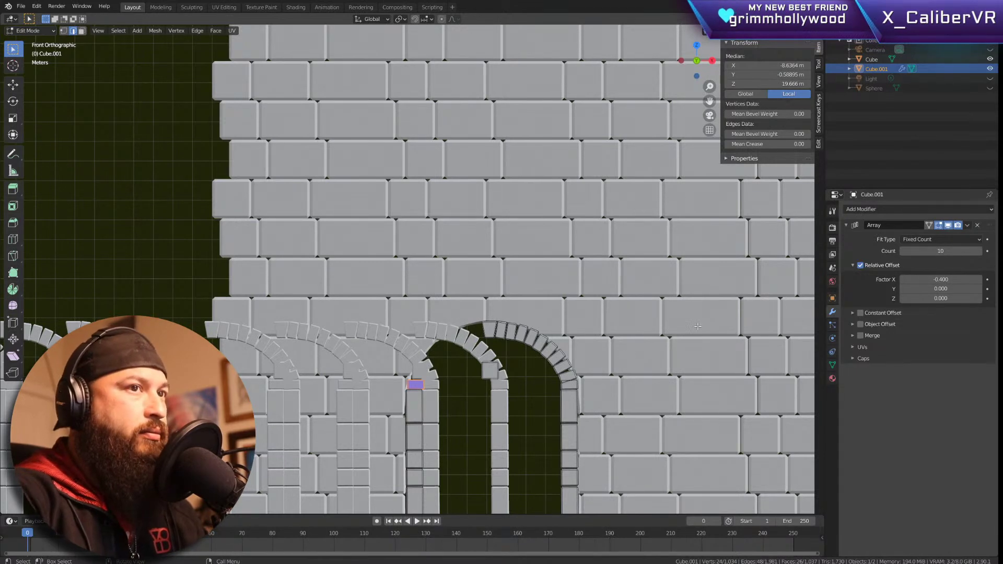
Step: Remove the window frame's Array modifier and nudge the fifth brick right of the keystone to about X 5.84 m, Z 24.52 m
{"action": "left_click", "coordinate": [976, 225]}
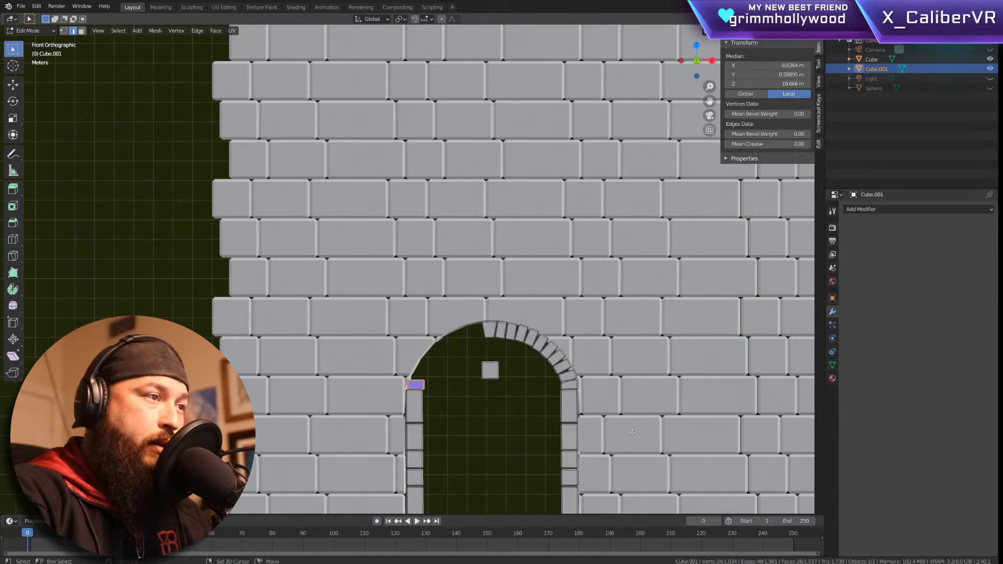
{"action": "middle_click_drag", "start_coordinate": [618, 425], "coordinate": [569, 330], "text": "shift"}
{"action": "scroll", "coordinate": [570, 330], "scroll_direction": "down", "scroll_amount": 1}
{"action": "scroll", "coordinate": [547, 304], "scroll_direction": "up", "scroll_amount": 3}
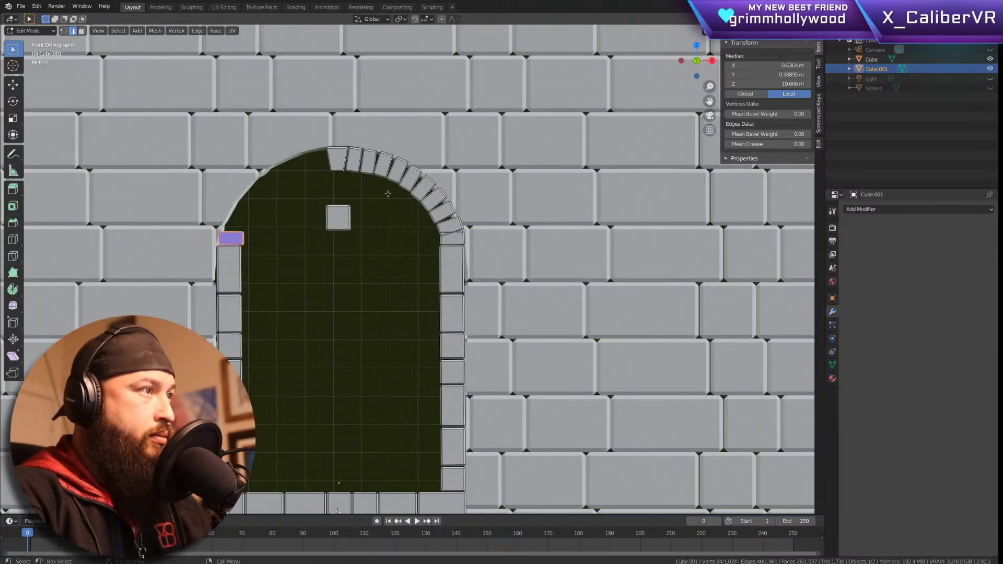
{"action": "left_click", "coordinate": [411, 184]}
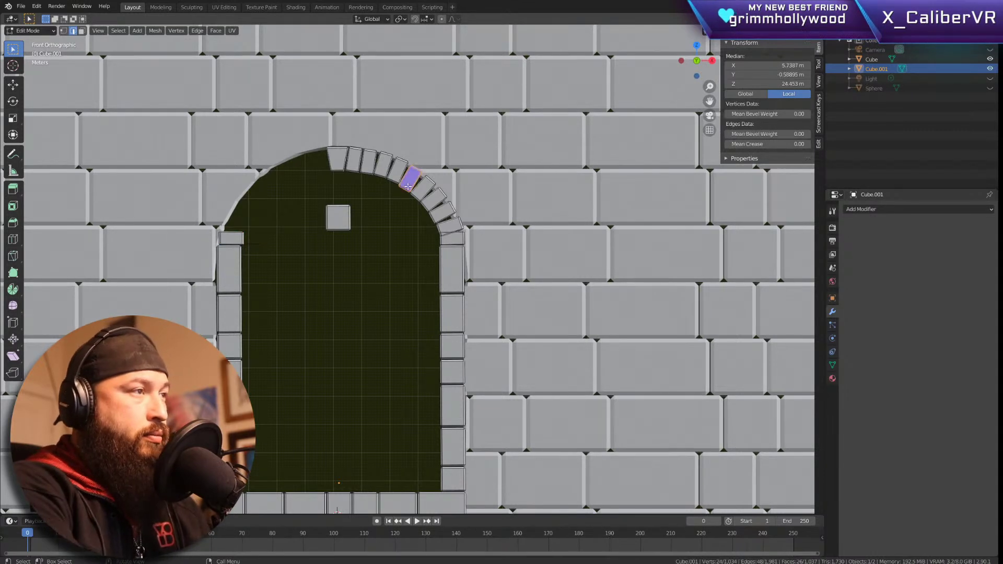
{"action": "key", "text": "g"}
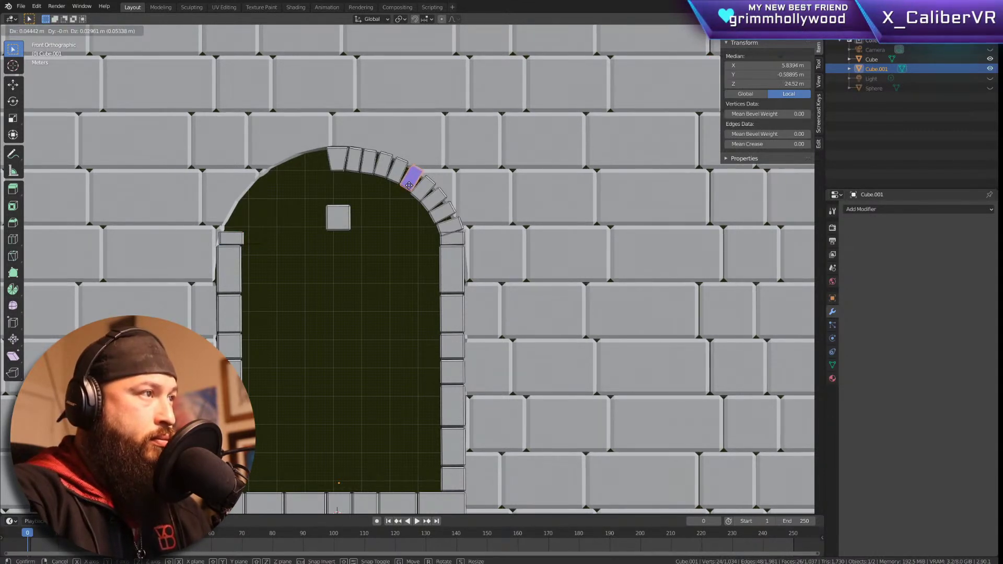
{"action": "left_click", "coordinate": [409, 185]}
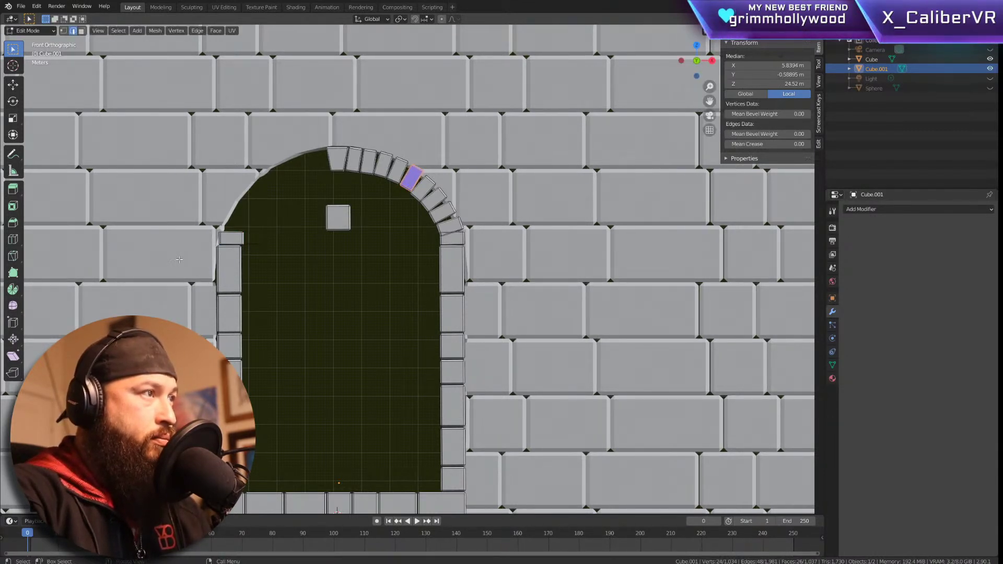
Step: Duplicate the lowest slanted brick on the arch's right side, leaving the copy in place
{"action": "scroll", "coordinate": [225, 279], "scroll_direction": "up", "scroll_amount": 3}
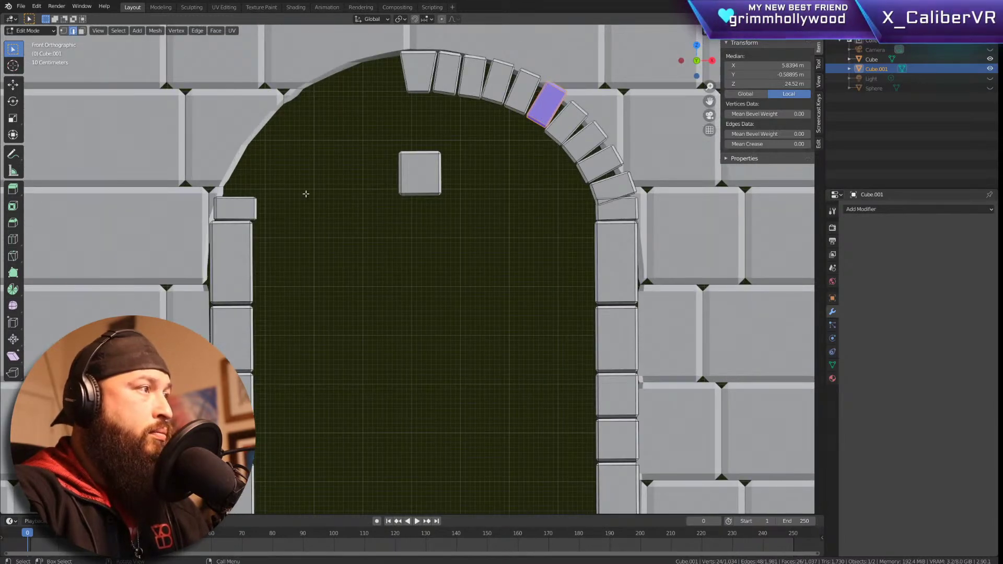
{"action": "key", "text": "alt+a"}
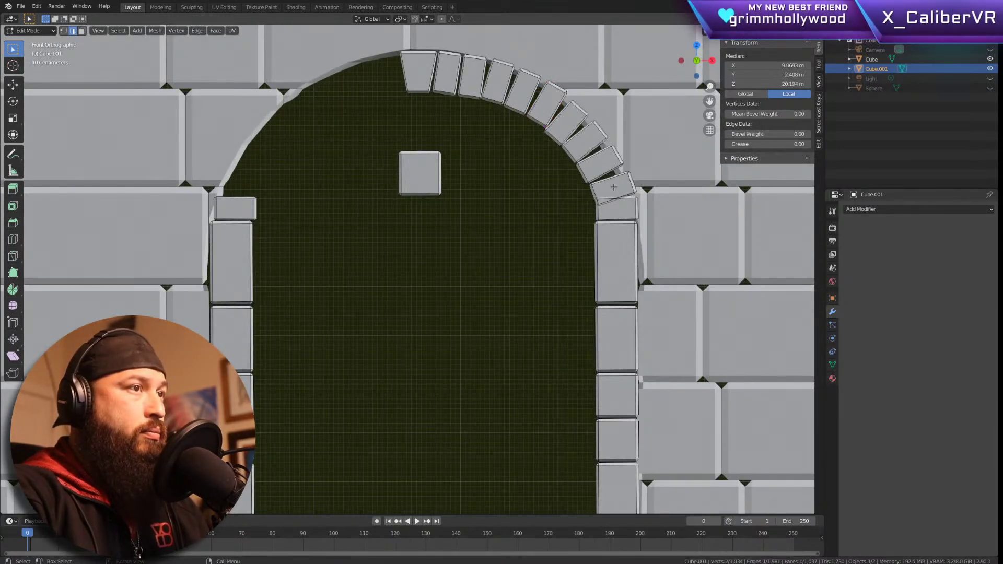
{"action": "left_click", "coordinate": [615, 201]}
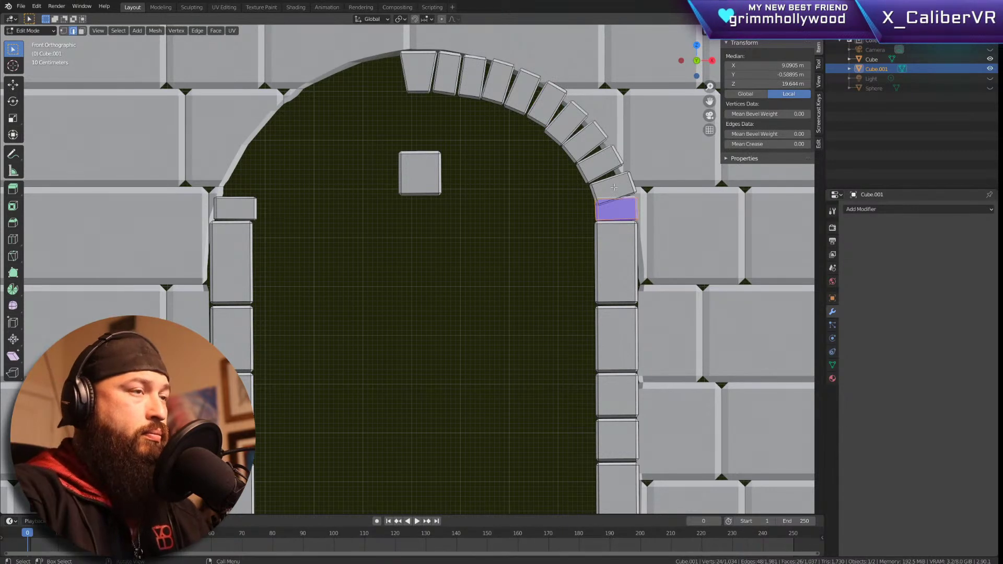
{"action": "key", "text": "alt+a"}
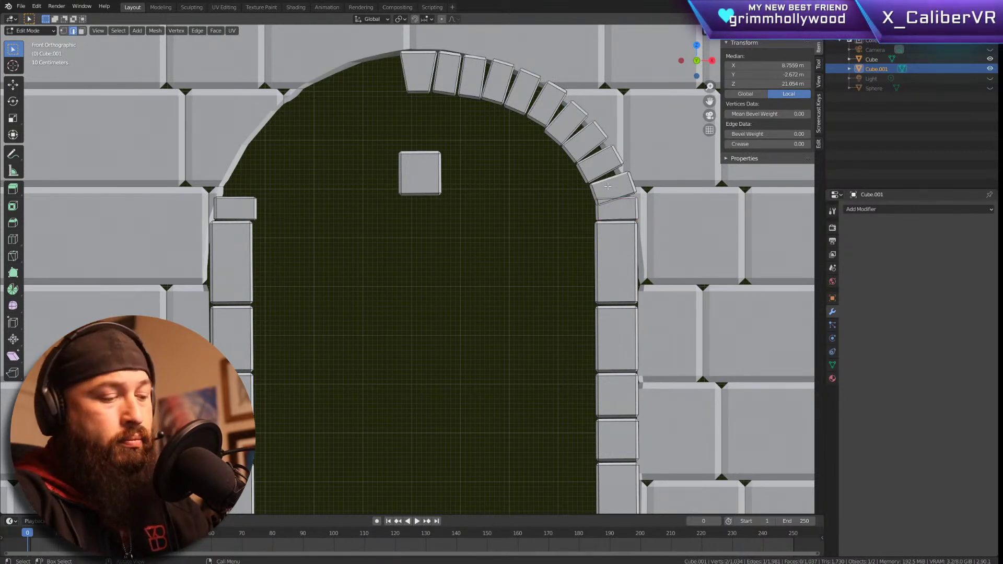
{"action": "left_click", "coordinate": [609, 187]}
{"action": "key", "text": "shift+d"}
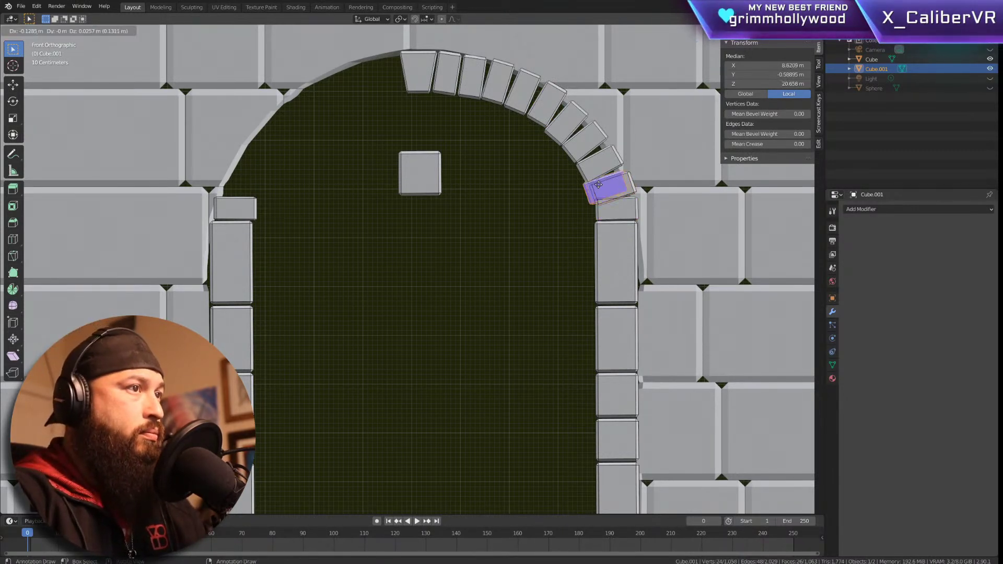
{"action": "key", "text": "Escape"}
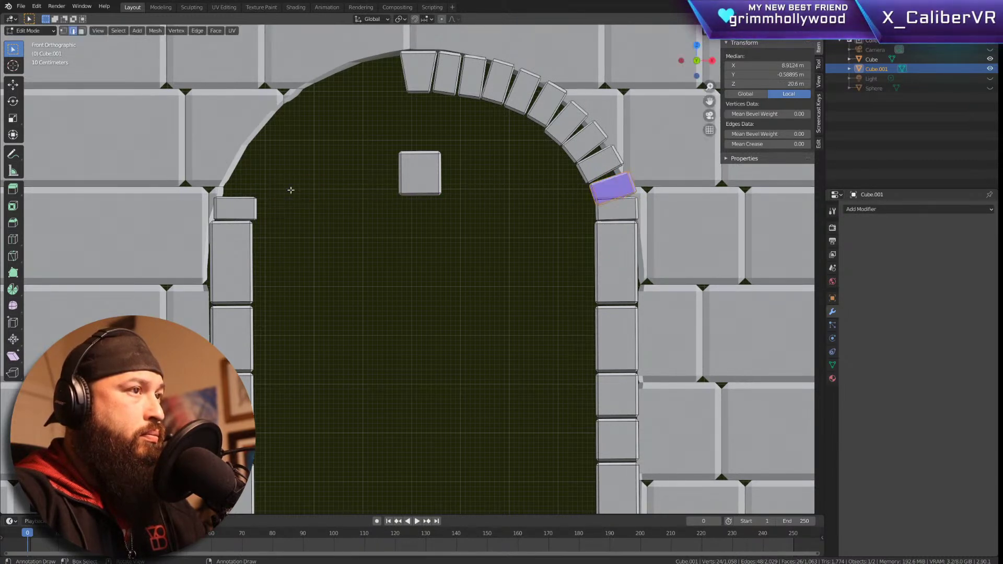
{"action": "left_click", "coordinate": [260, 203]}
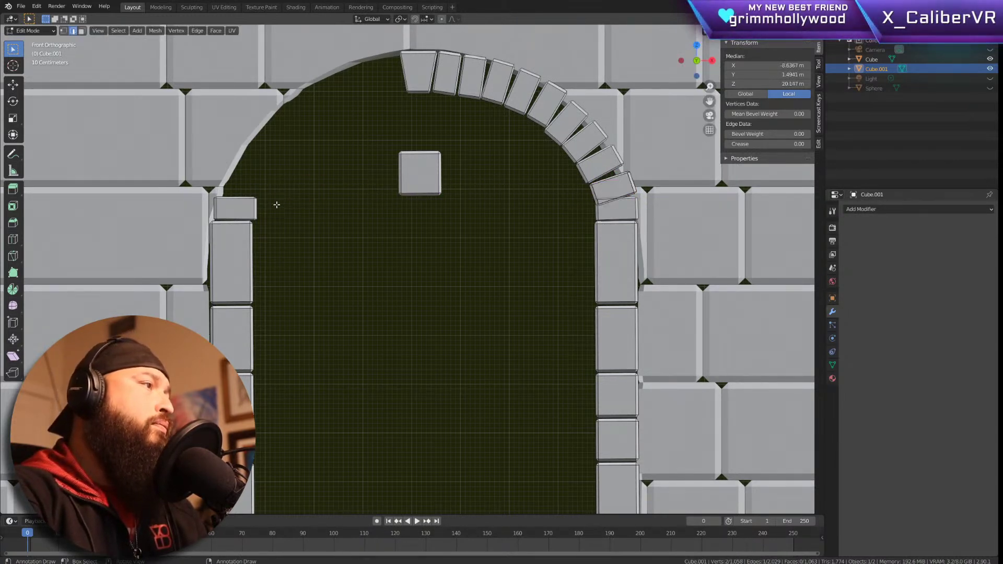
{"action": "left_click_drag", "start_coordinate": [272, 186], "coordinate": [236, 208]}
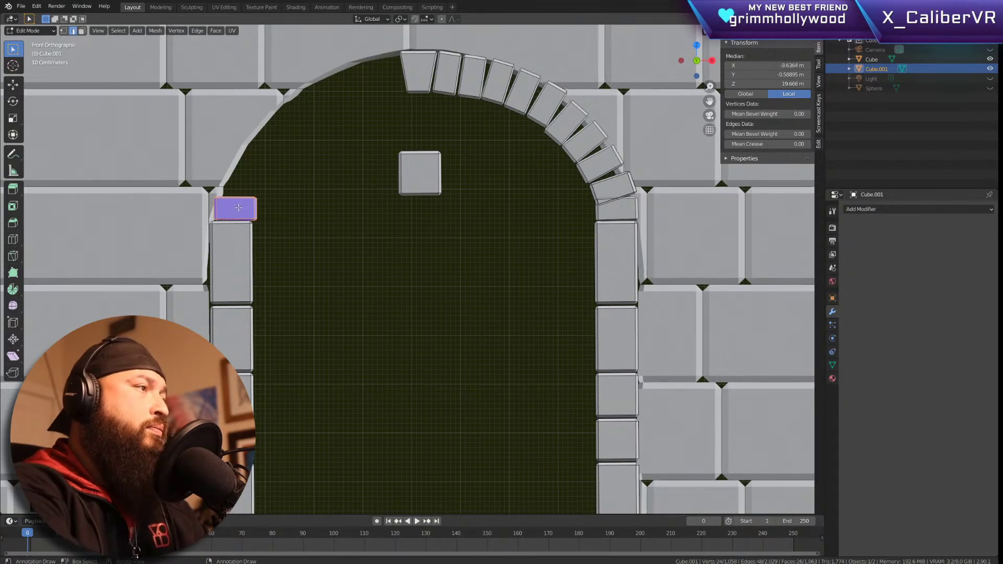
{"action": "left_click", "coordinate": [899, 211]}
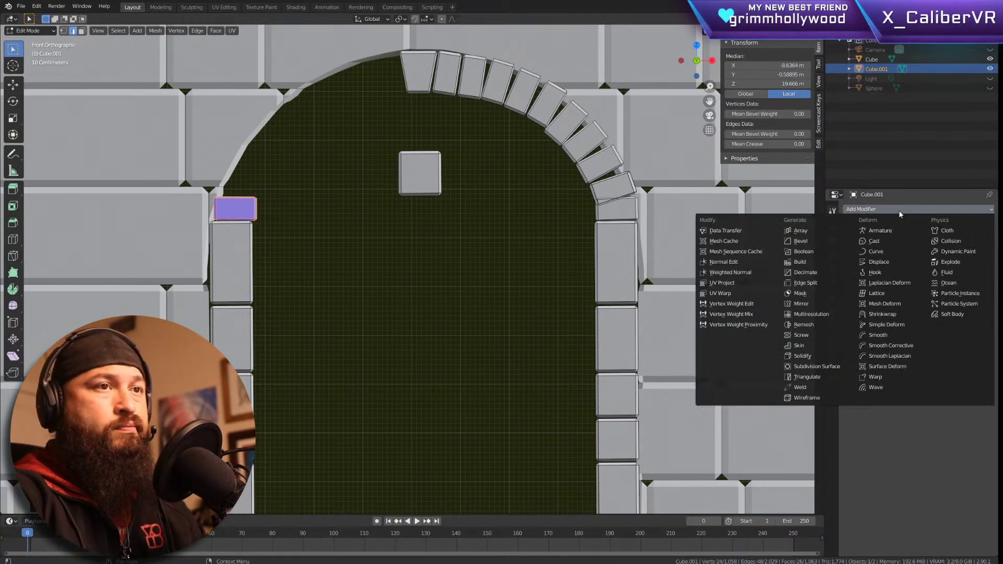
{"action": "left_click", "coordinate": [899, 209]}
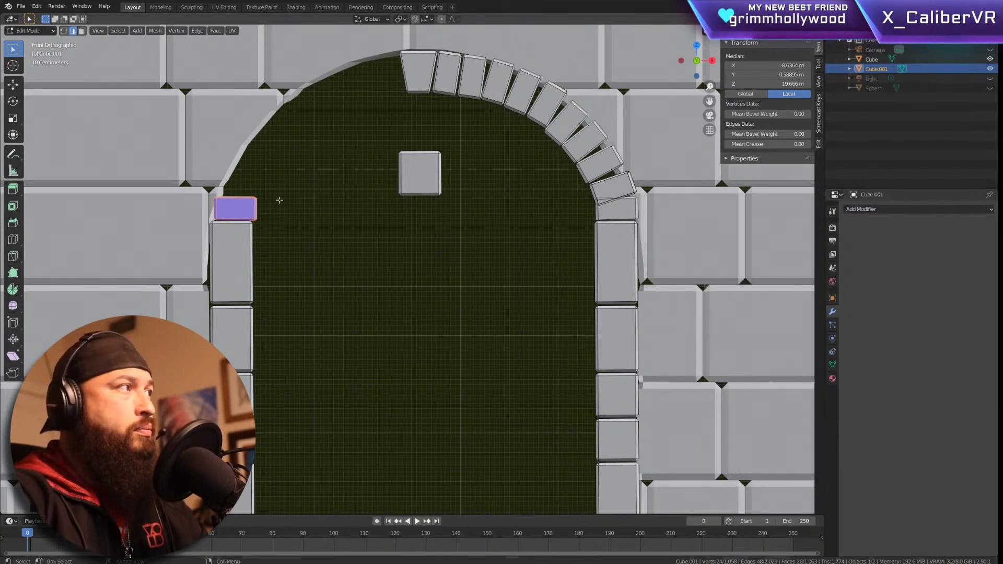
{"action": "key", "text": "Tab"}
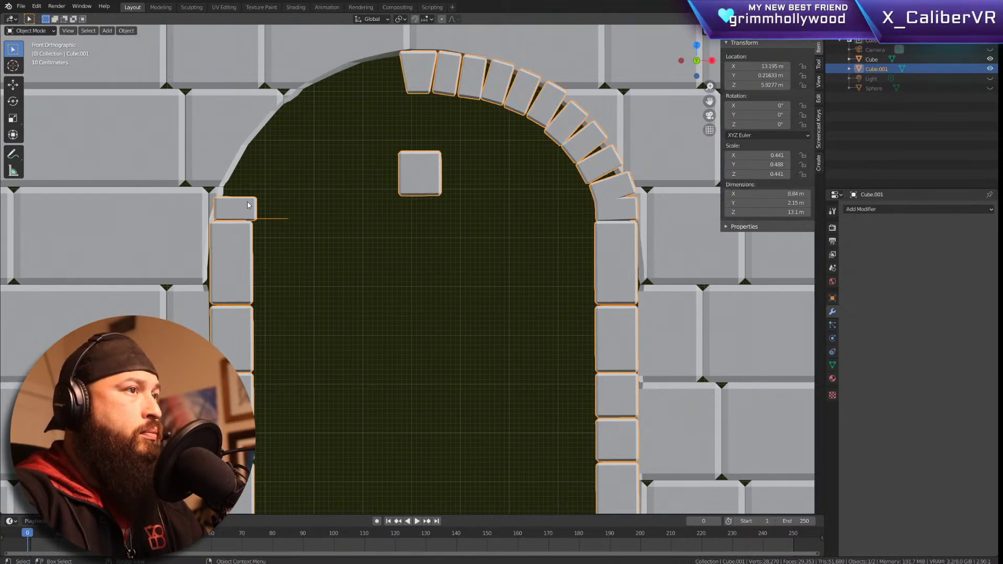
{"action": "key", "text": "Tab"}
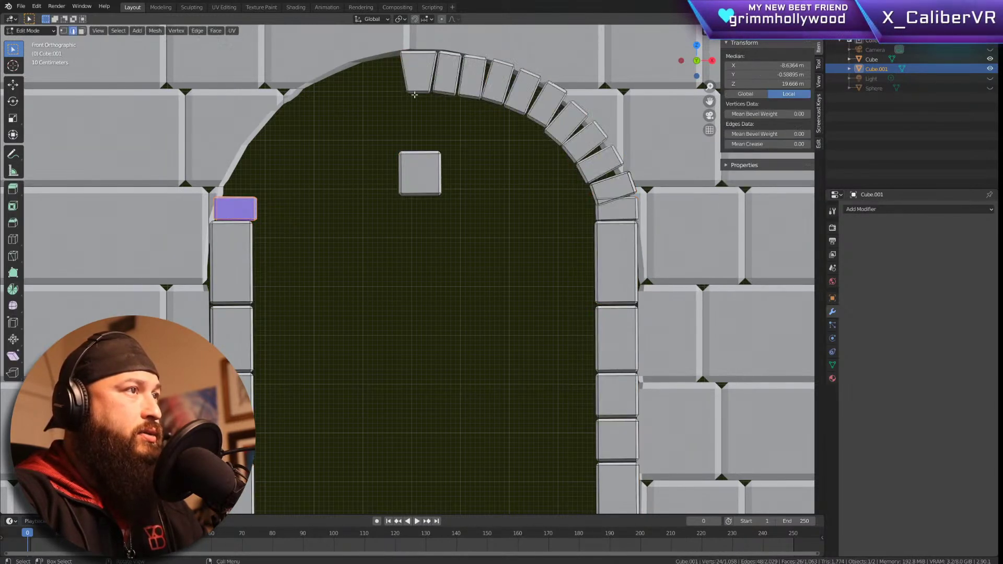
Step: Nudge the whole arch brick immediately right of the keystone slightly to adjust the gaps to its neighbours
{"action": "left_click", "coordinate": [451, 94]}
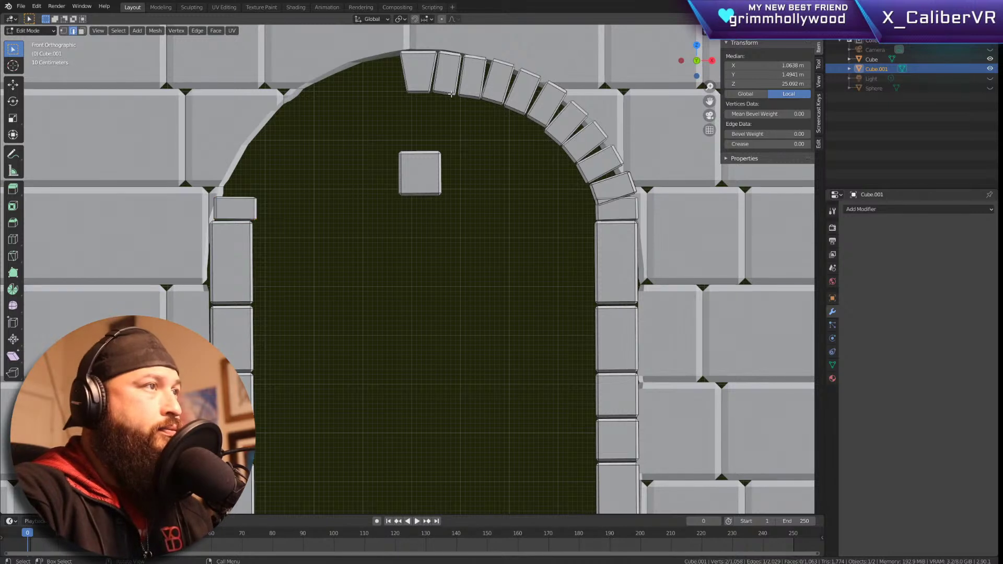
{"action": "key", "text": "g"}
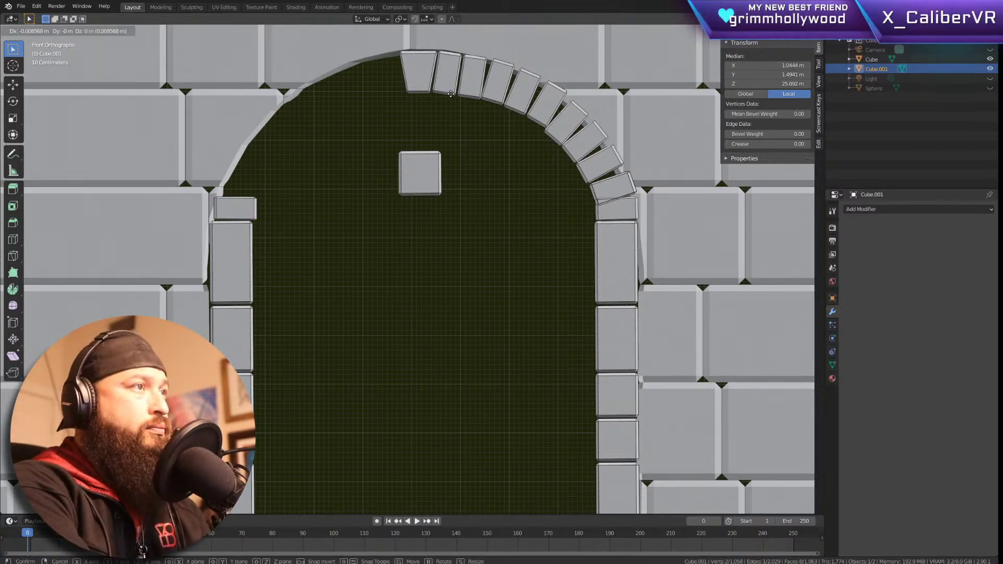
{"action": "key", "text": "Escape"}
{"action": "key", "text": "l"}
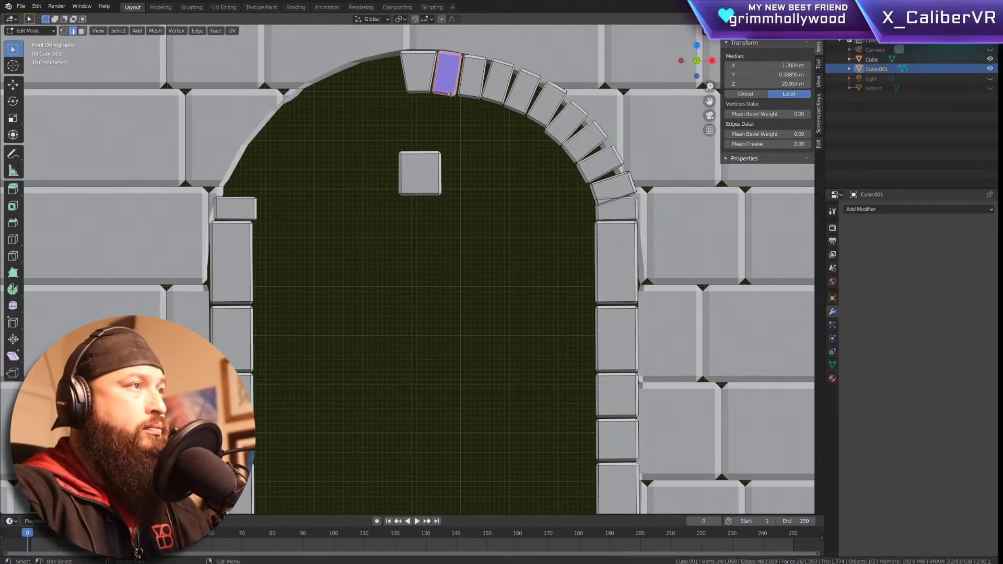
{"action": "key", "text": "g"}
{"action": "left_click", "coordinate": [453, 93]}
{"action": "key", "text": "g"}
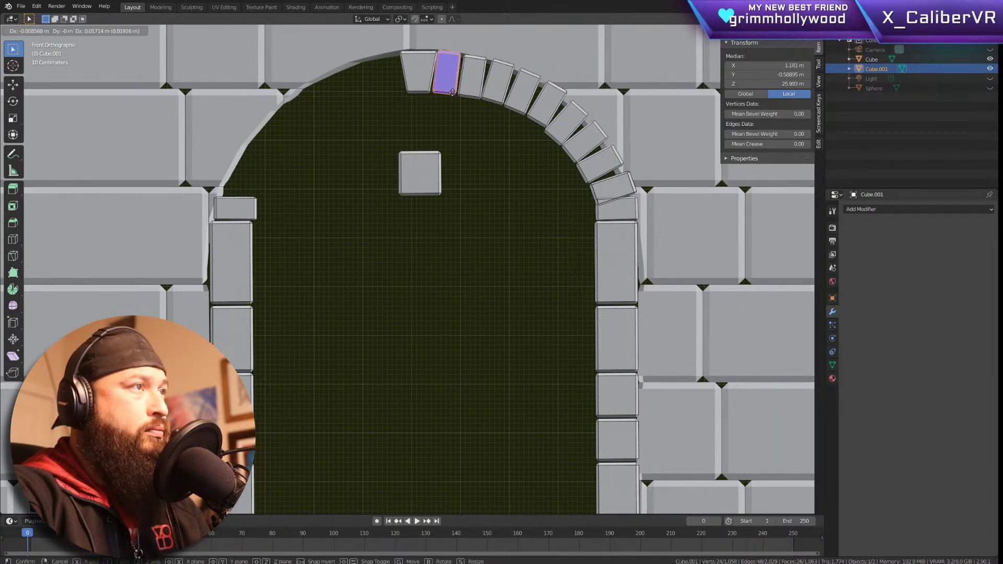
{"action": "left_click", "coordinate": [458, 117]}
{"action": "left_click", "coordinate": [468, 145]}
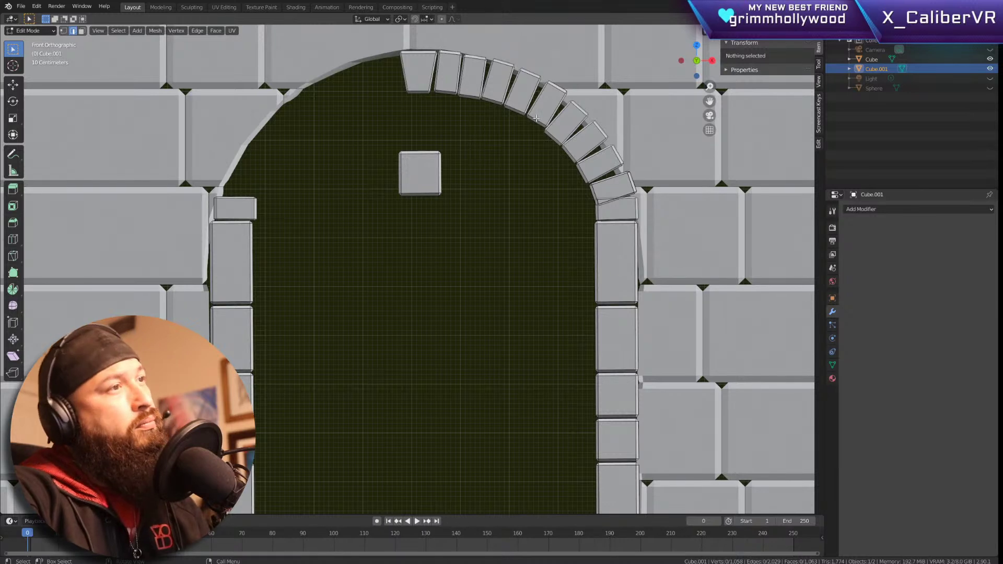
Step: Move the sixth brick right of the keystone slightly outward, to about X 6.86 m, Z 23.72 m
{"action": "left_click", "coordinate": [552, 134]}
{"action": "key", "text": "ctrl+l"}
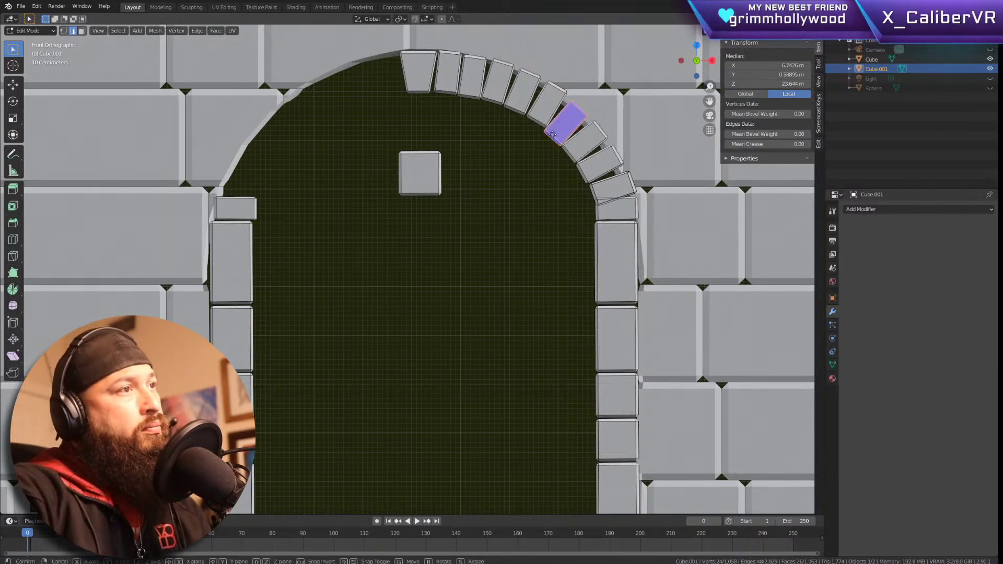
{"action": "key", "text": "g"}
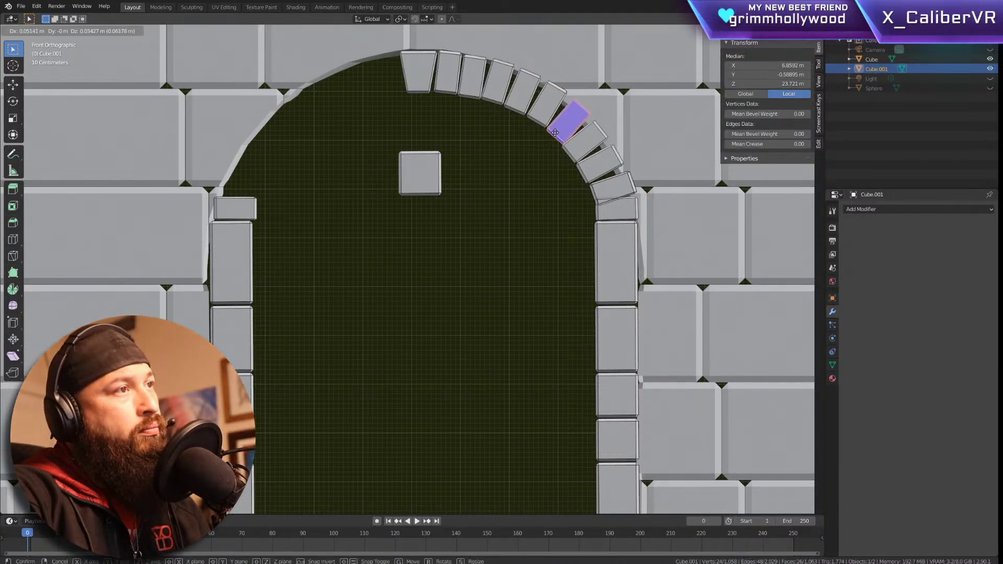
{"action": "left_click", "coordinate": [554, 133]}
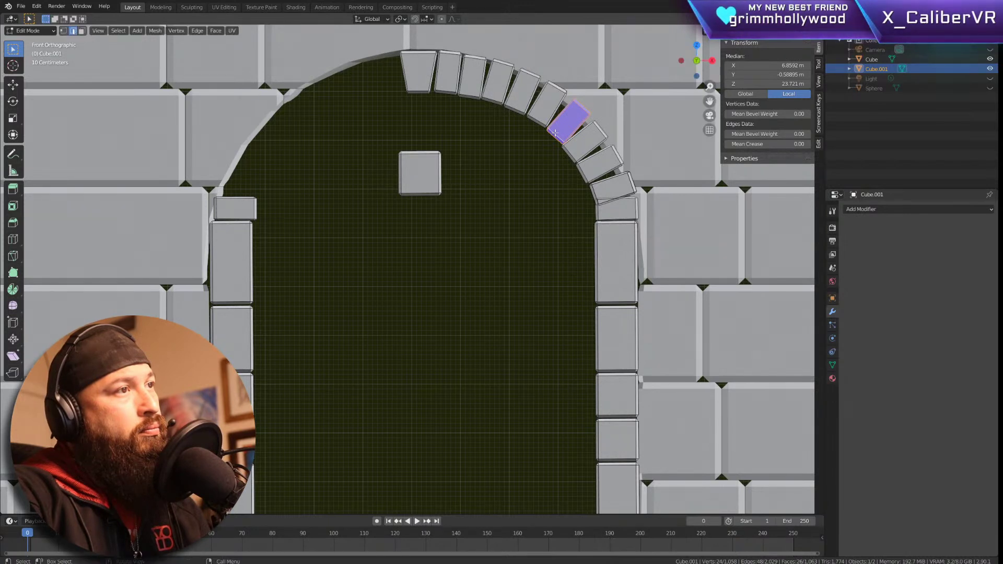
{"action": "left_click", "coordinate": [524, 223]}
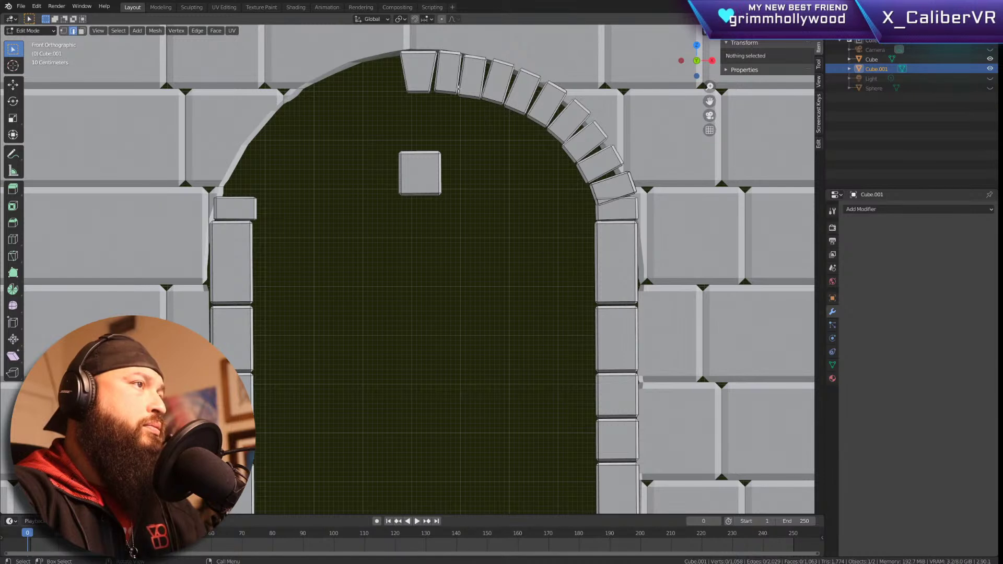
Step: Duplicate the keystone to its left along the arch, rotating the copy about -20° and placing it near X -1.55 m, Z 25.79 m
{"action": "key", "text": "l"}
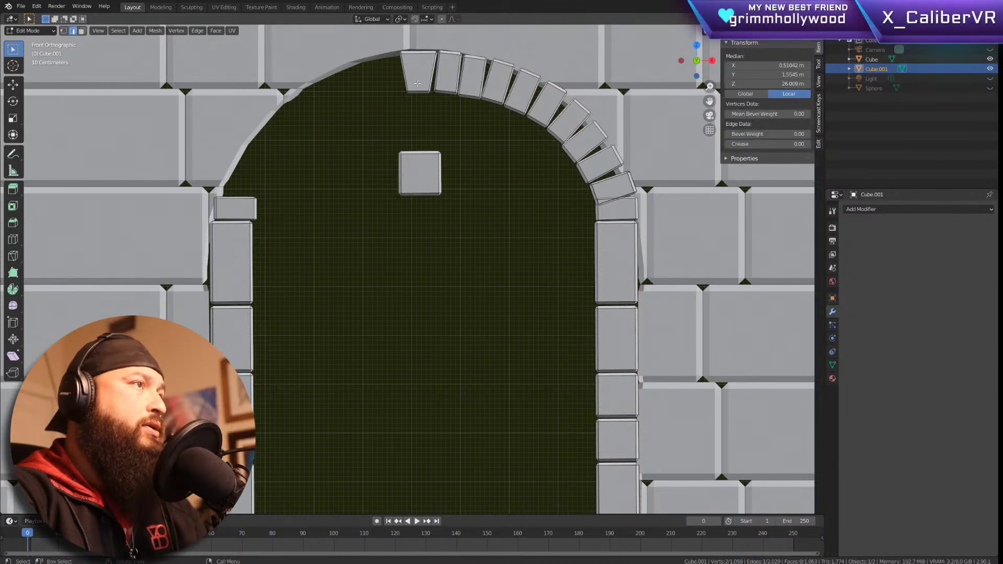
{"action": "key", "text": "g"}
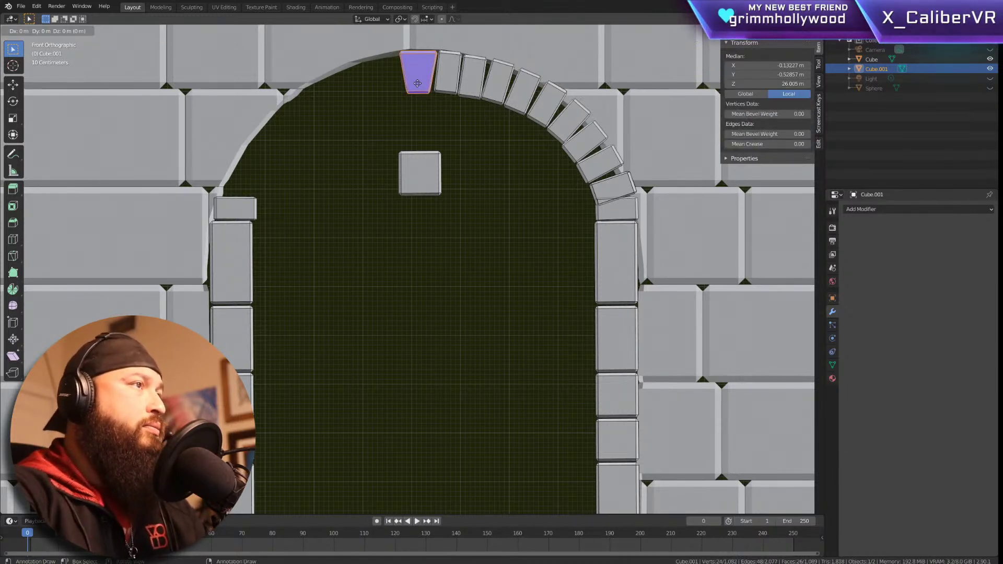
{"action": "key", "text": "r"}
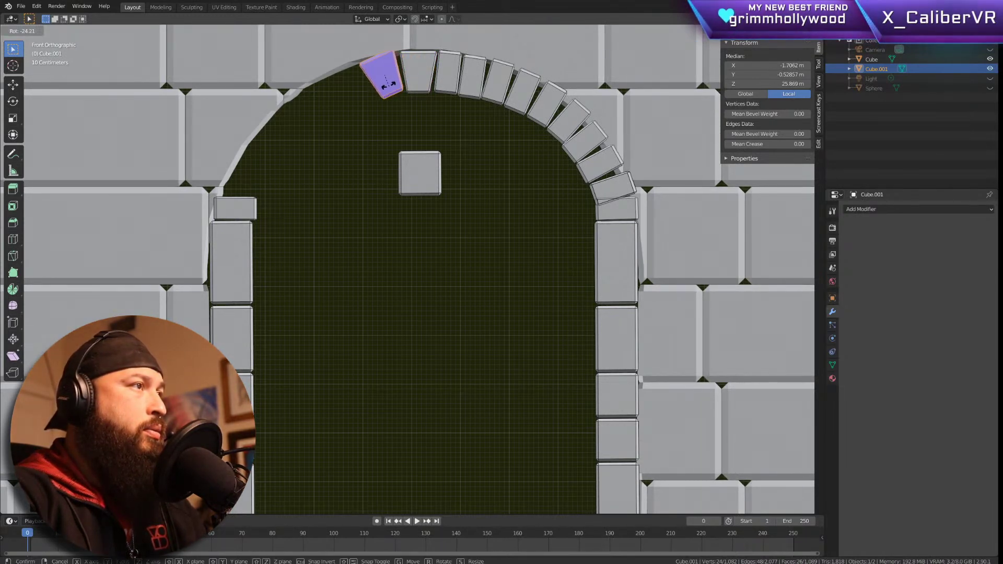
{"action": "left_click", "coordinate": [389, 84]}
{"action": "key", "text": "g"}
{"action": "key", "text": "r"}
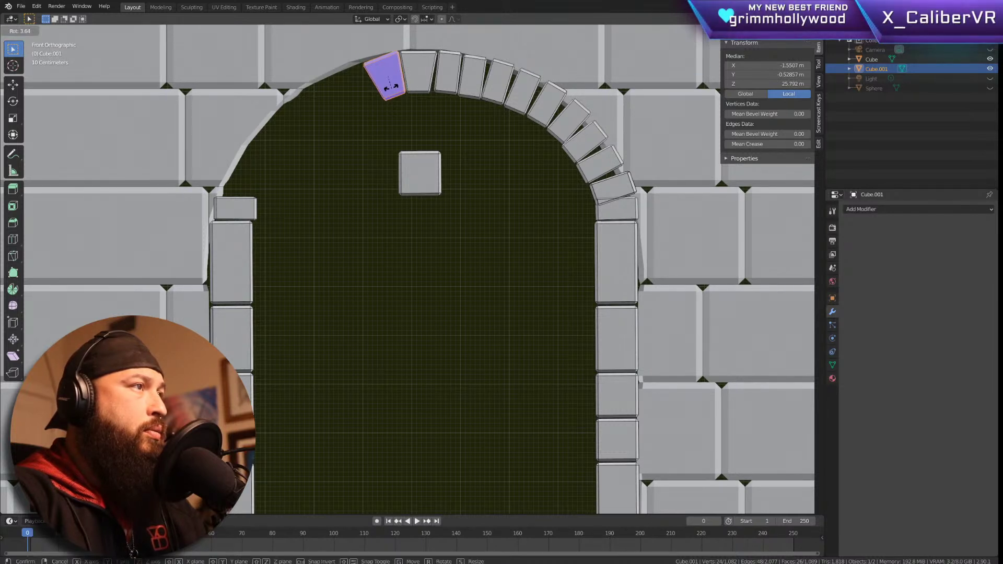
{"action": "left_click", "coordinate": [391, 87]}
Step: Duplicate that tapered brick farther down the arch's left side, rotating the copy about -15° and placing it near X -2.83 m, Z 25.11 m
{"action": "key", "text": "g"}
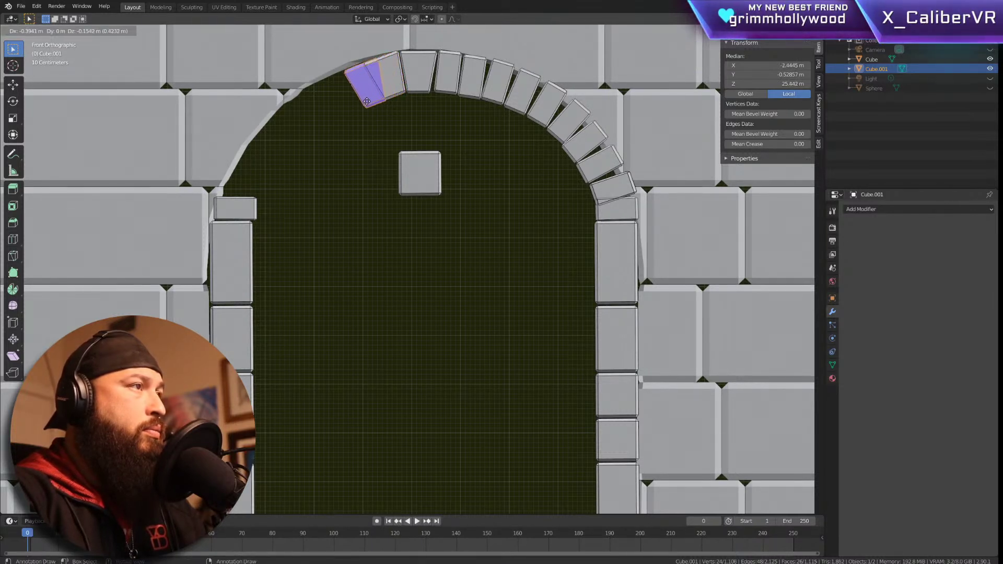
{"action": "key", "text": "r"}
{"action": "left_click", "coordinate": [359, 106]}
{"action": "key", "text": "g"}
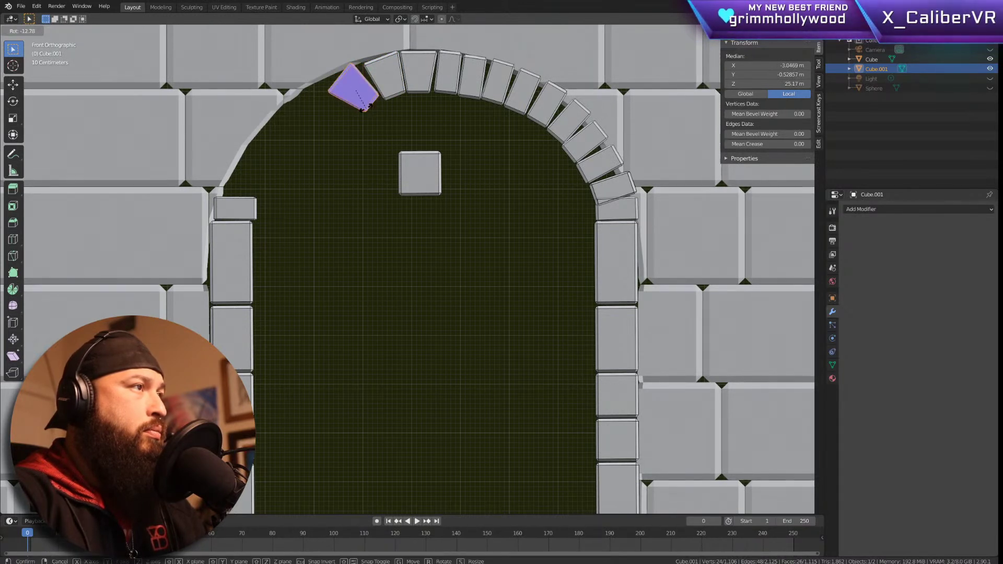
{"action": "left_click", "coordinate": [368, 110]}
{"action": "key", "text": "r"}
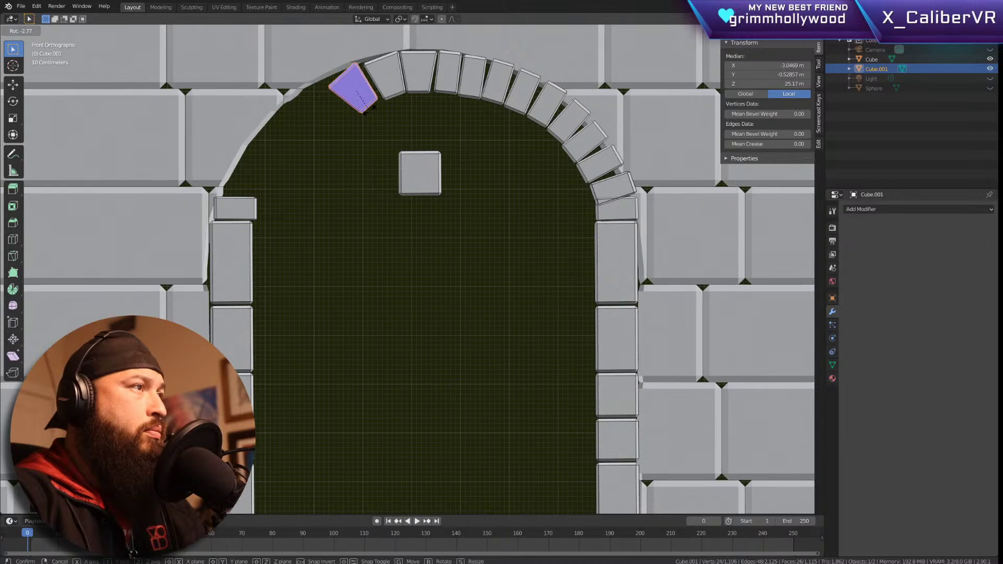
{"action": "left_click", "coordinate": [370, 111]}
{"action": "key", "text": "g"}
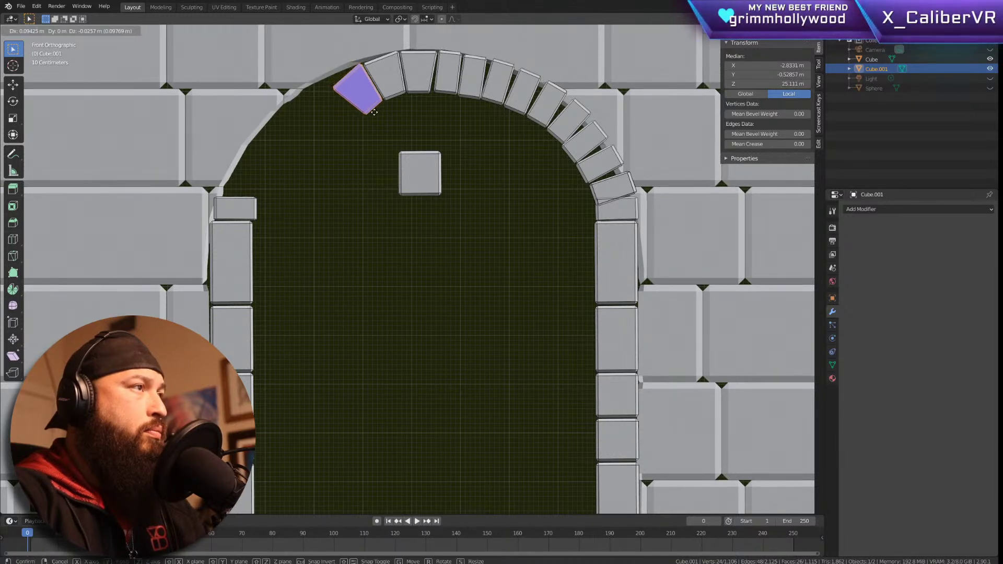
{"action": "left_click", "coordinate": [374, 112]}
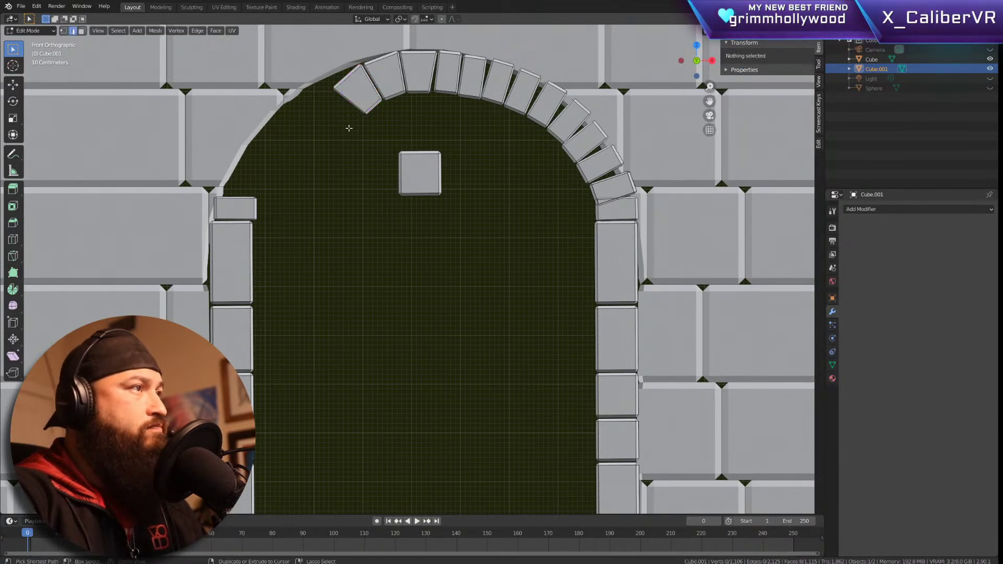
Step: Undo the two tapered keystone copies placed along the arch's left side
{"action": "key", "text": "ctrl+z"}
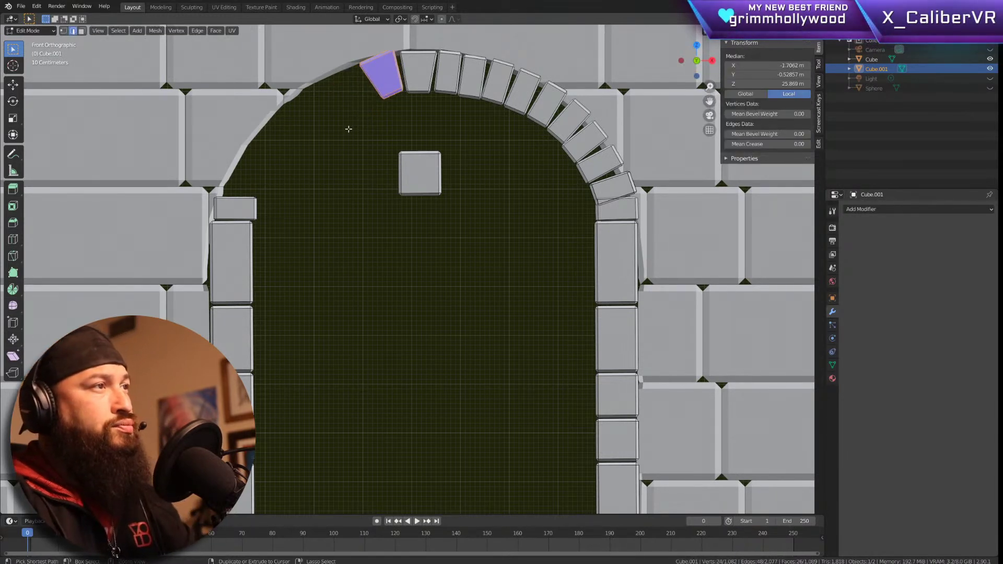
{"action": "key", "text": "ctrl+z"}
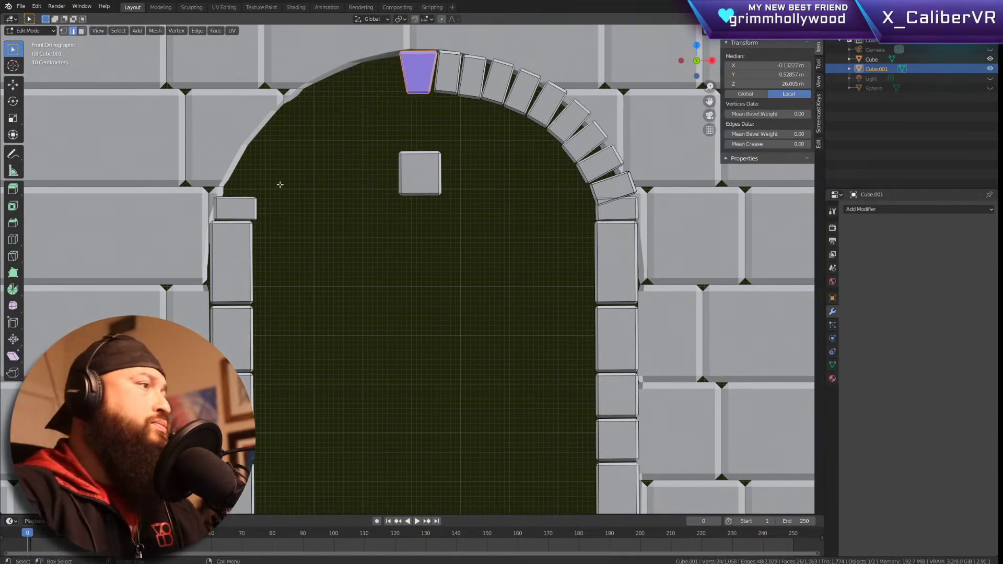
{"action": "scroll", "coordinate": [386, 318], "scroll_direction": "down", "scroll_amount": 3}
{"action": "scroll", "coordinate": [442, 324], "scroll_direction": "down", "scroll_amount": 2, "text": "shift"}
{"action": "scroll", "coordinate": [442, 324], "scroll_direction": "down", "scroll_amount": 2, "text": "shift"}
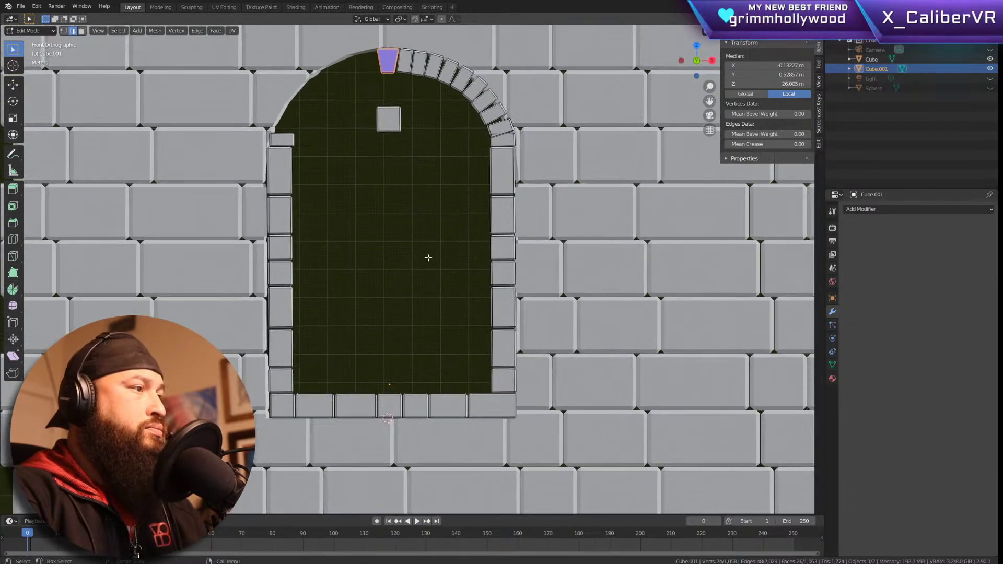
Step: Examine the window's brick frame in perspective, then its unfinished left side and arch in front view
{"action": "scroll", "coordinate": [428, 258], "scroll_direction": "down", "scroll_amount": 4}
{"action": "middle_click_drag", "start_coordinate": [427, 257], "coordinate": [393, 291]}
{"action": "scroll", "coordinate": [579, 381], "scroll_direction": "down", "scroll_amount": 5}
{"action": "middle_click_drag", "start_coordinate": [580, 381], "coordinate": [467, 235]}
{"action": "middle_click_drag", "start_coordinate": [594, 274], "coordinate": [366, 235]}
{"action": "scroll", "coordinate": [255, 202], "scroll_direction": "up", "scroll_amount": 3}
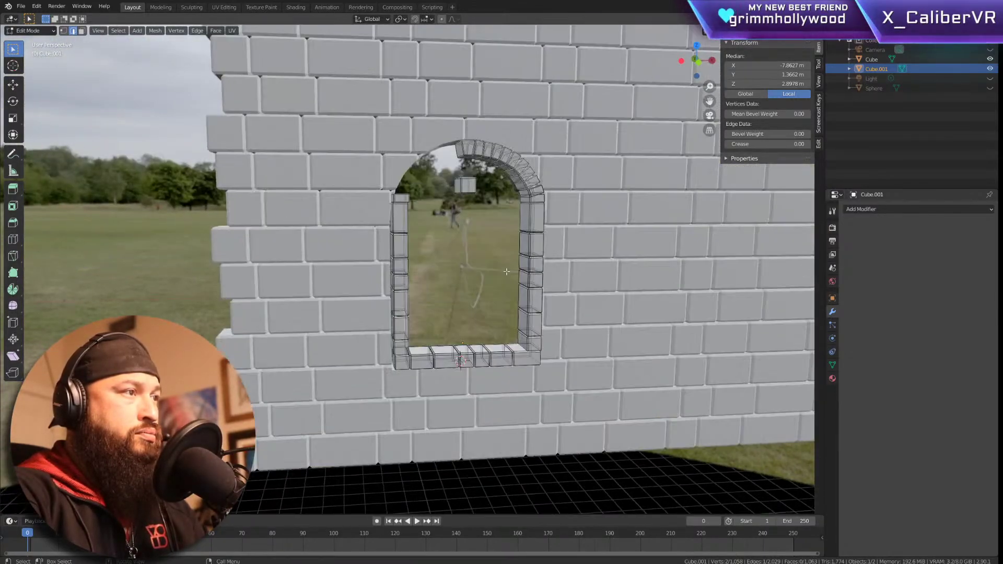
{"action": "middle_click_drag", "start_coordinate": [610, 283], "coordinate": [423, 192]}
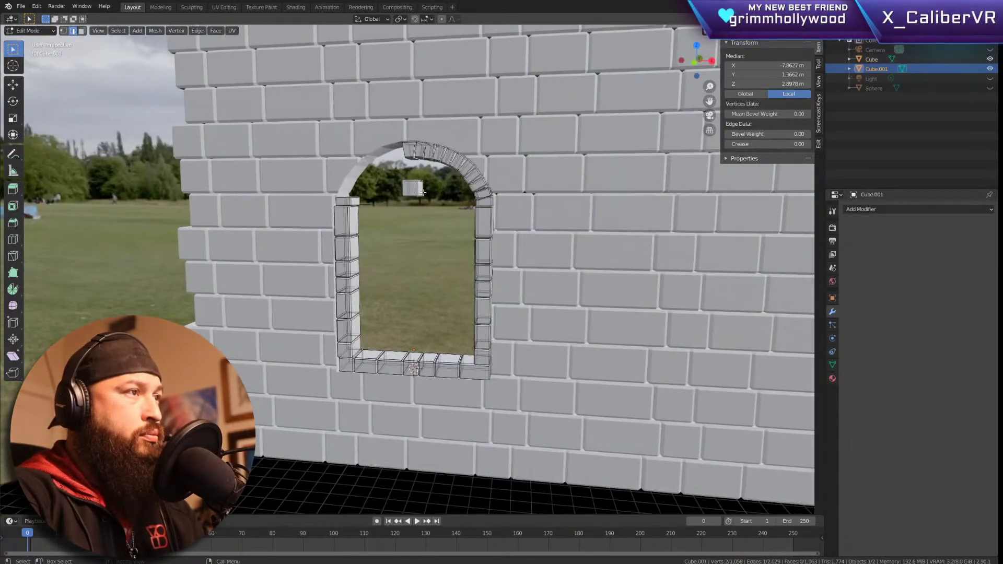
{"action": "scroll", "coordinate": [419, 192], "scroll_direction": "up", "scroll_amount": 4}
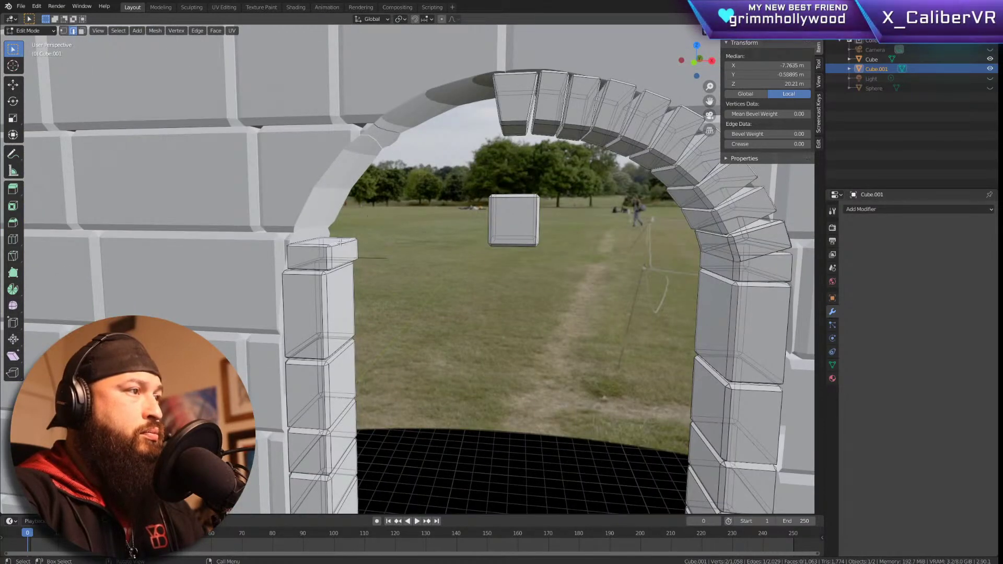
{"action": "key", "text": "KP_1"}
{"action": "scroll", "coordinate": [473, 242], "scroll_direction": "up", "scroll_amount": 5}
{"action": "scroll", "coordinate": [479, 229], "scroll_direction": "up", "scroll_amount": 4, "text": "shift"}
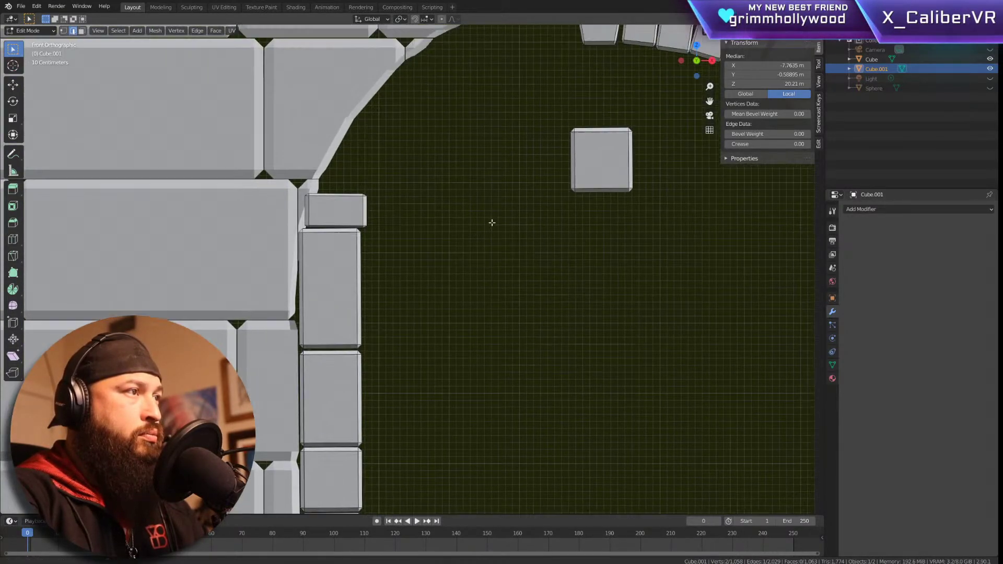
{"action": "scroll", "coordinate": [495, 291], "scroll_direction": "up", "scroll_amount": 2}
{"action": "middle_click_drag", "start_coordinate": [459, 309], "coordinate": [514, 300], "text": "shift"}
{"action": "scroll", "coordinate": [510, 264], "scroll_direction": "down", "scroll_amount": 2}
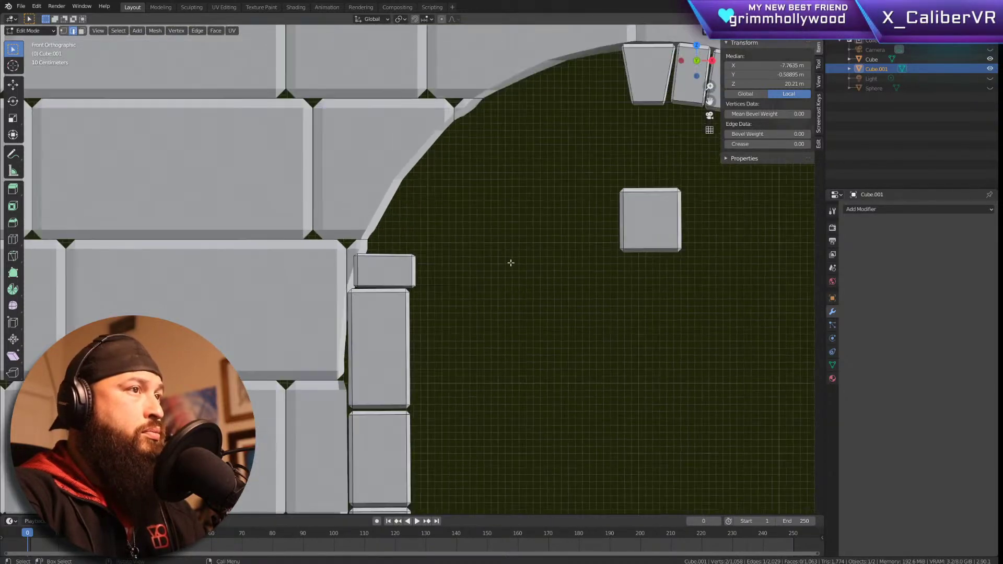
{"action": "middle_click_drag", "start_coordinate": [544, 260], "coordinate": [406, 346], "text": "shift"}
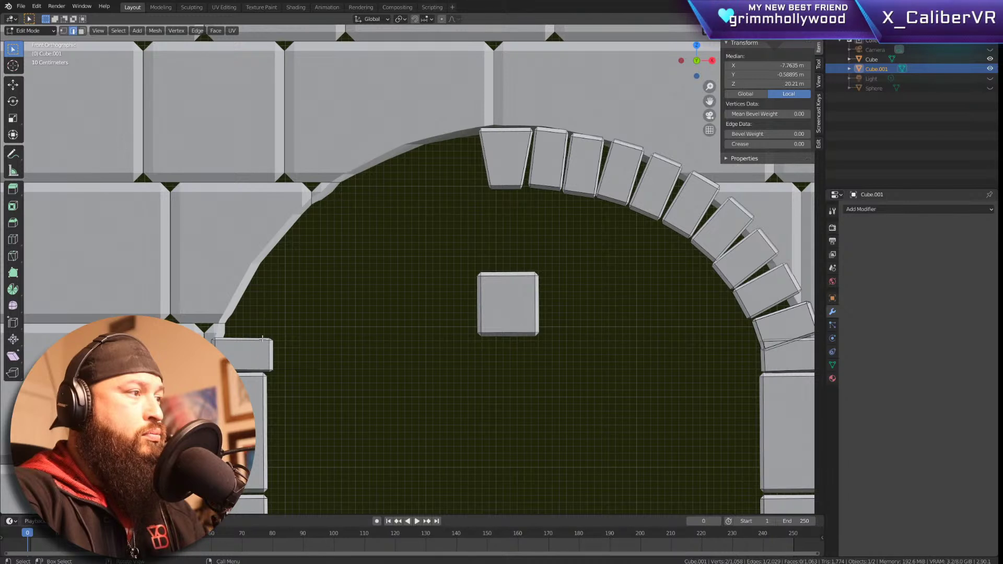
Step: Hide the wall object and resume editing the brick frame's mesh
{"action": "key", "text": "Tab"}
{"action": "left_click", "coordinate": [226, 165]}
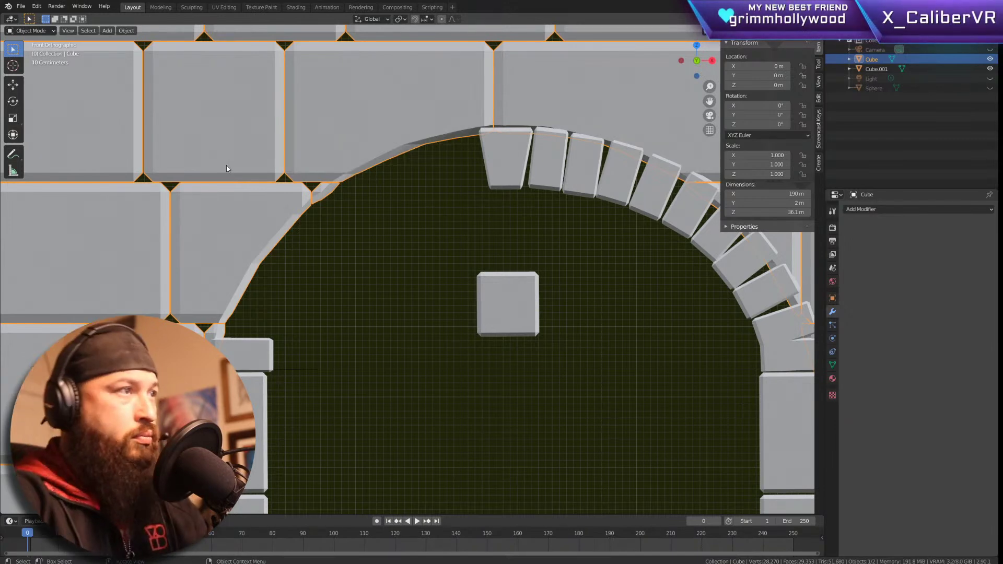
{"action": "key", "text": "h"}
{"action": "middle_click_drag", "start_coordinate": [394, 291], "coordinate": [257, 277], "text": "shift"}
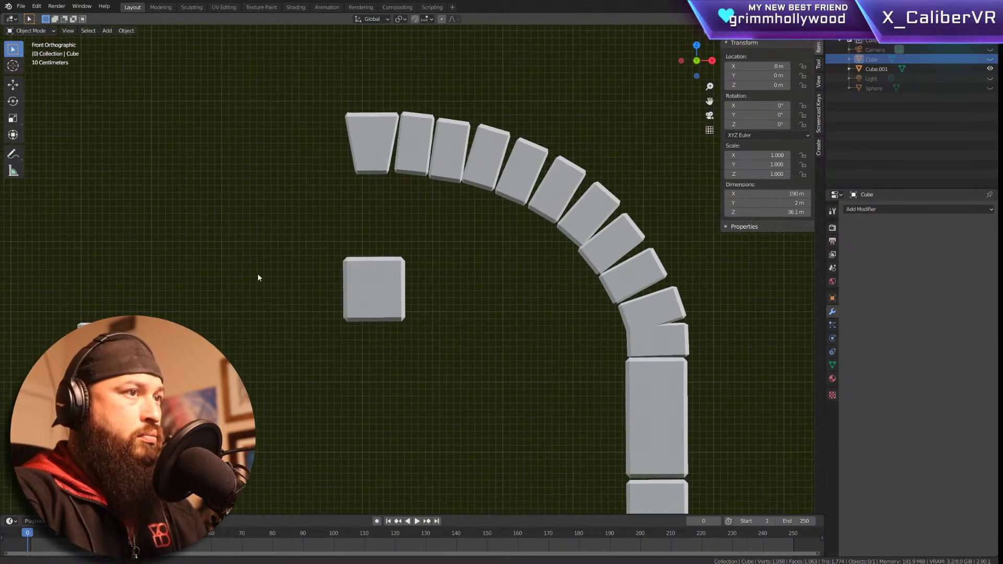
{"action": "left_click", "coordinate": [424, 144]}
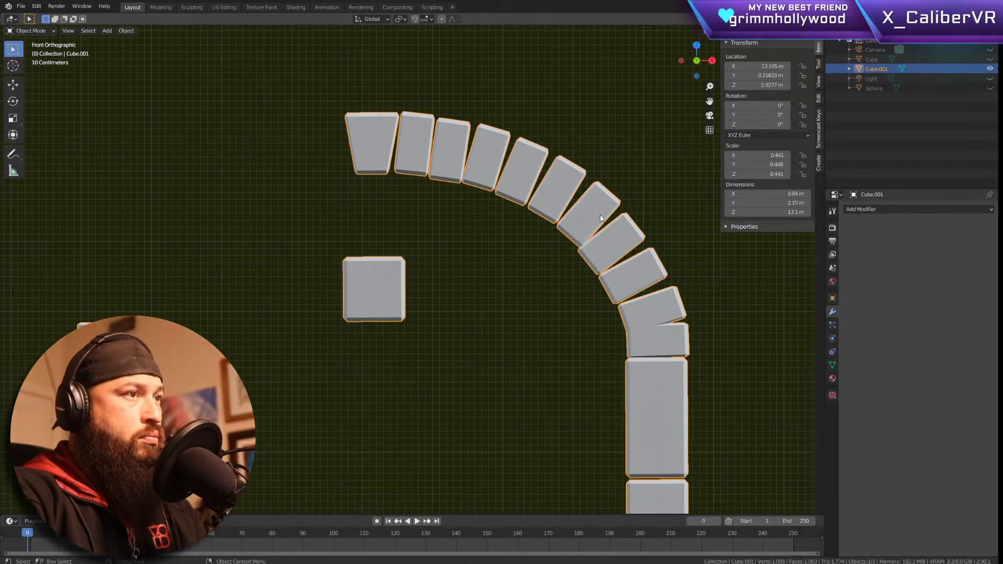
{"action": "key", "text": "Tab"}
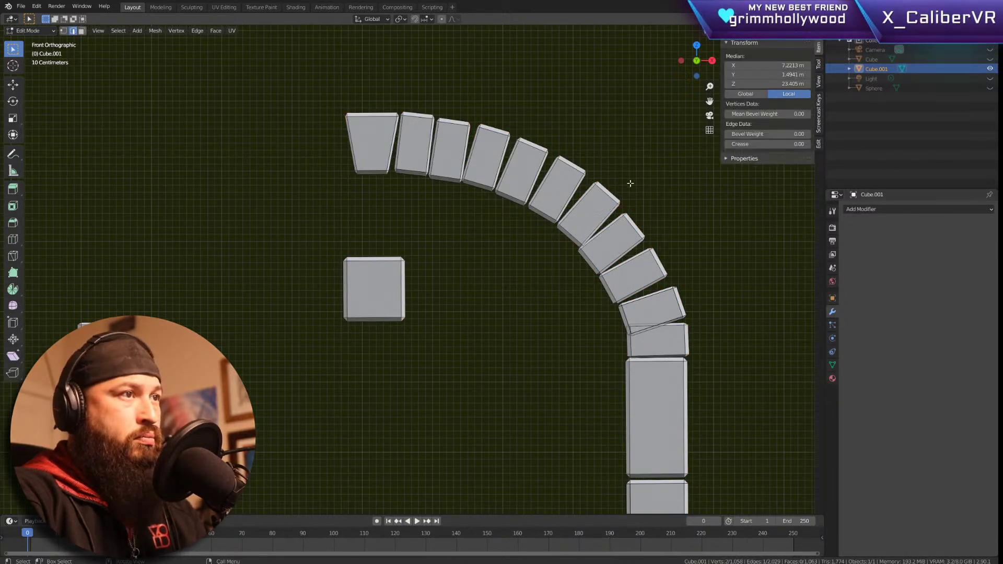
Step: Widen the outer end of the sixth brick right of the keystone by moving its two outer corners toward the neighbouring bricks
{"action": "left_click_drag", "start_coordinate": [589, 186], "coordinate": [598, 181]}
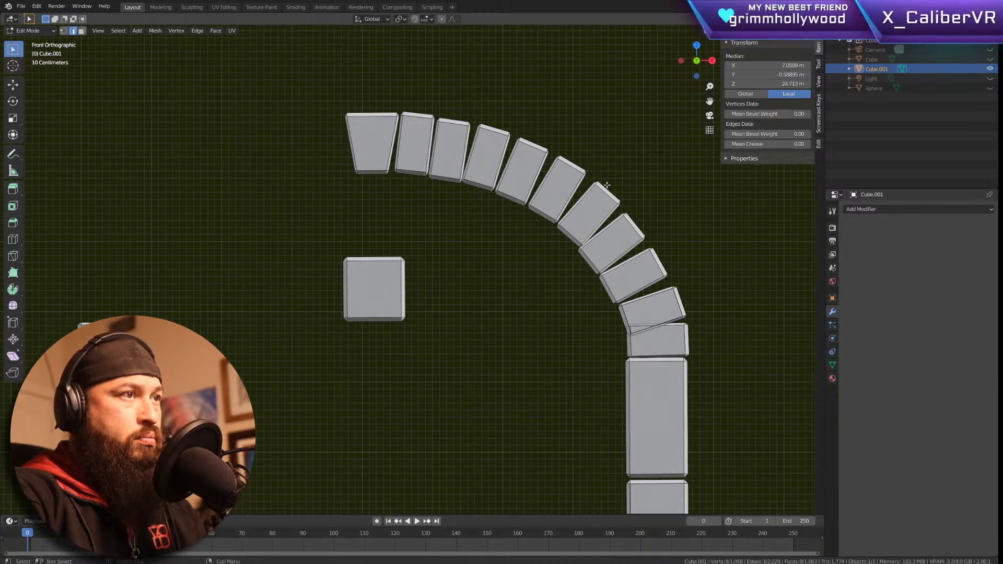
{"action": "key", "text": "g"}
{"action": "left_click", "coordinate": [606, 183]}
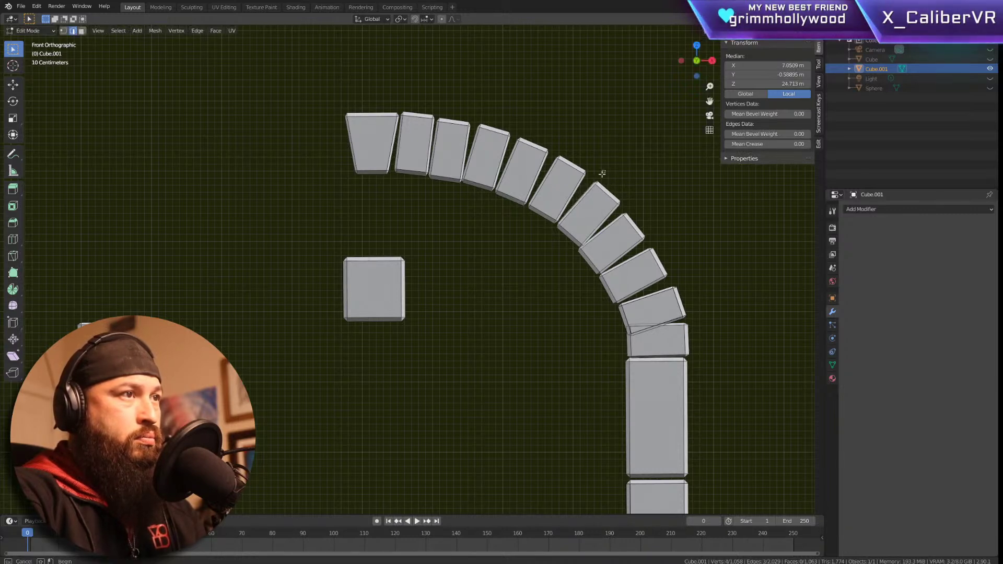
{"action": "left_click_drag", "start_coordinate": [605, 171], "coordinate": [597, 175]}
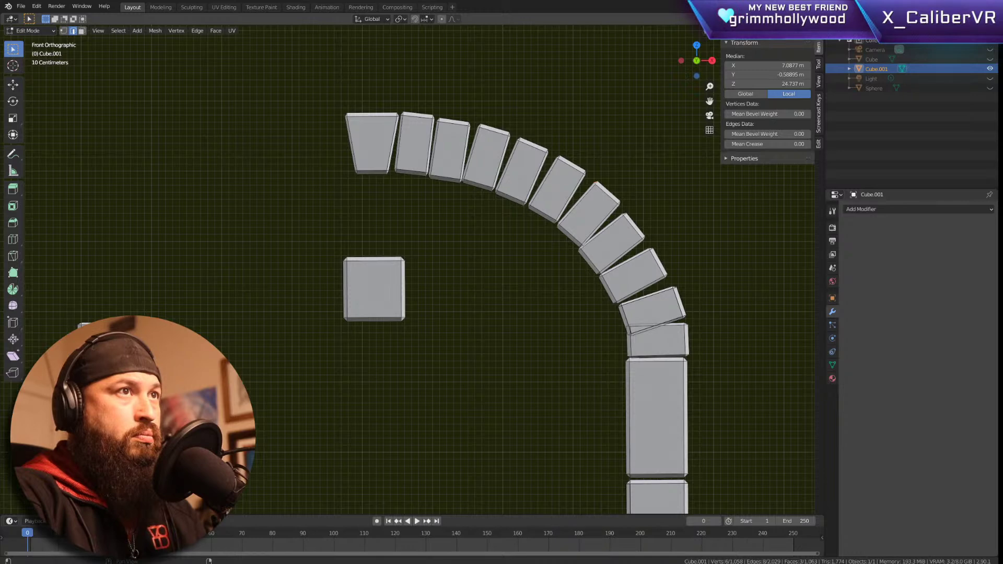
{"action": "scroll", "coordinate": [577, 175], "scroll_direction": "up", "scroll_amount": 6}
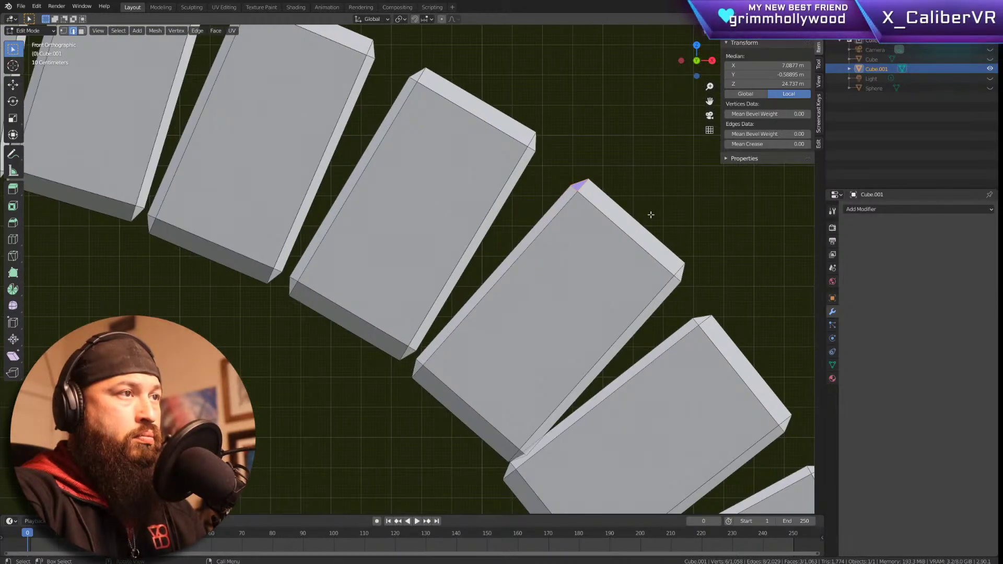
{"action": "key", "text": "g"}
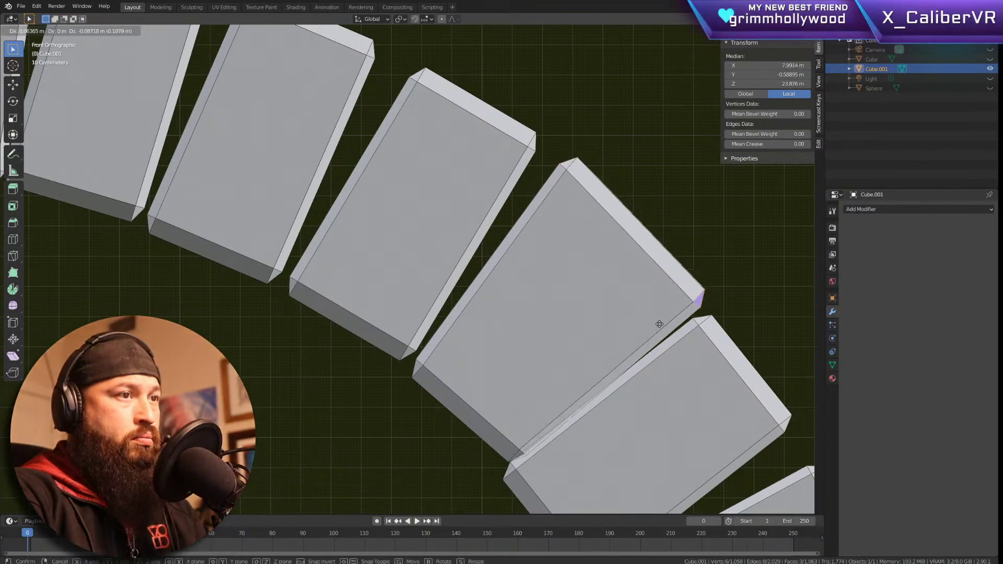
{"action": "left_click", "coordinate": [657, 331]}
Step: Widen the fifth brick right of the keystone, moving its outer corners to about X 6.93 m, Z 24.96 m and X 5.81 m, Z 25.62 m
{"action": "middle_click_drag", "start_coordinate": [658, 331], "coordinate": [678, 280]}
{"action": "scroll", "coordinate": [373, 274], "scroll_direction": "up", "scroll_amount": 2}
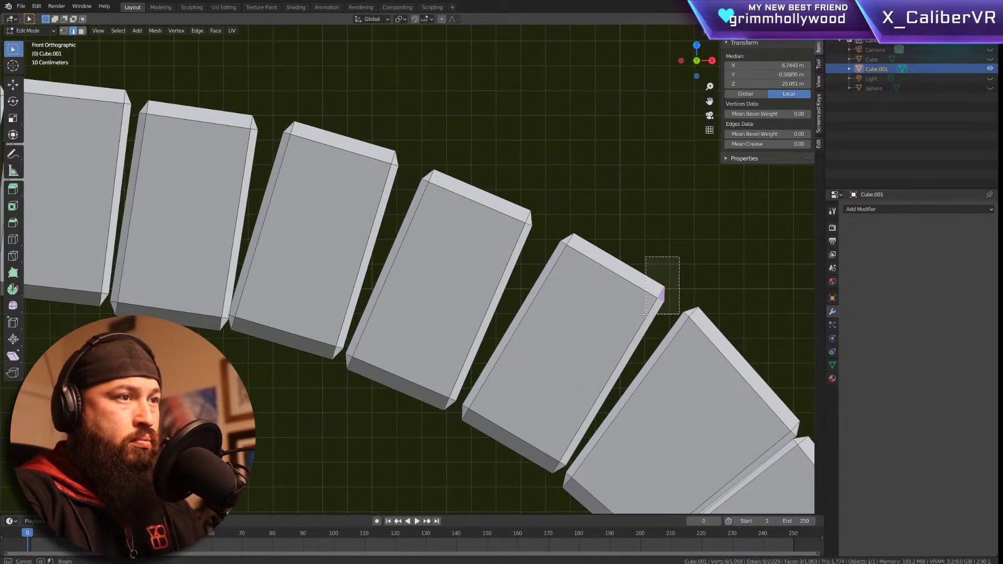
{"action": "key", "text": "g"}
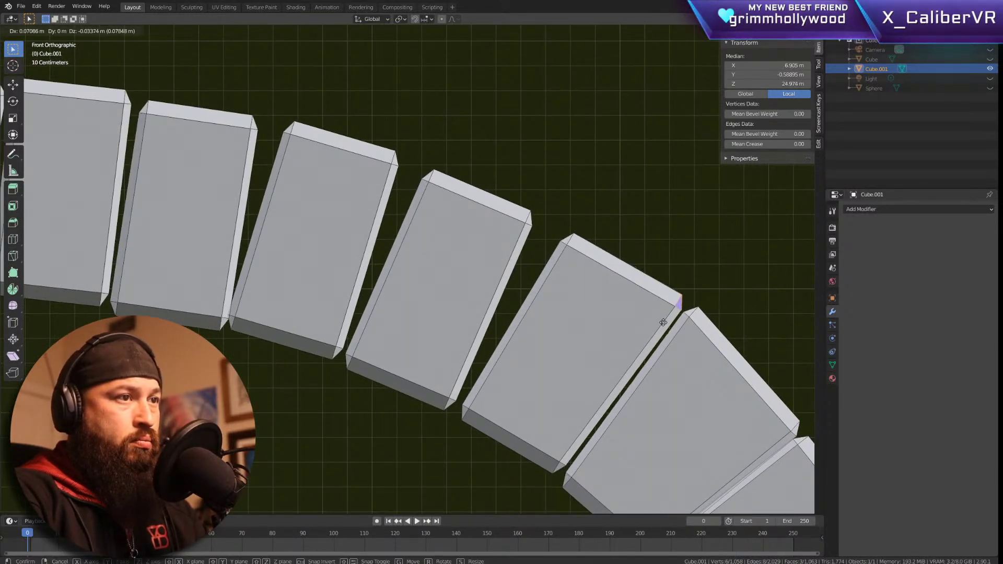
{"action": "left_click", "coordinate": [666, 324]}
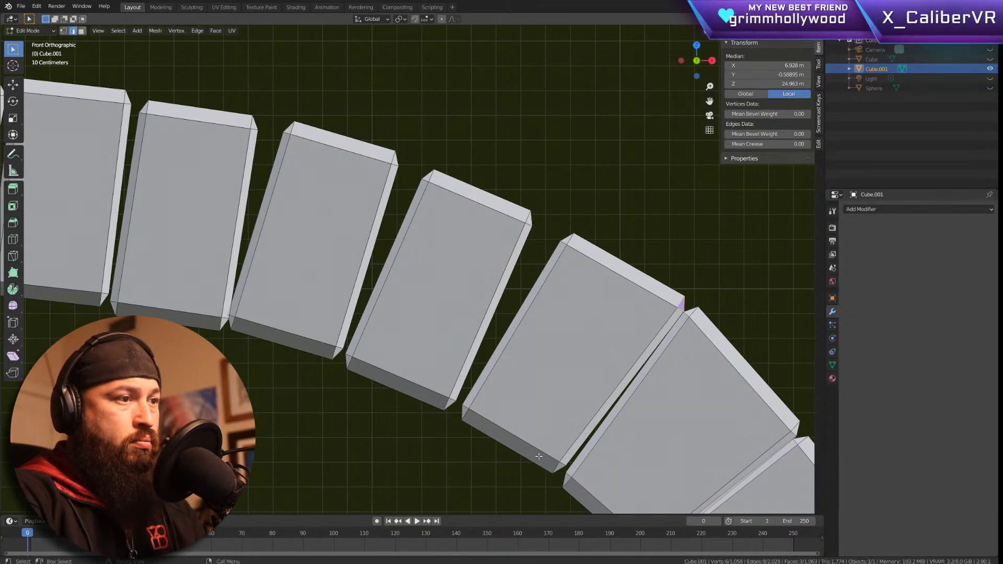
{"action": "left_click_drag", "start_coordinate": [539, 456], "coordinate": [563, 474]}
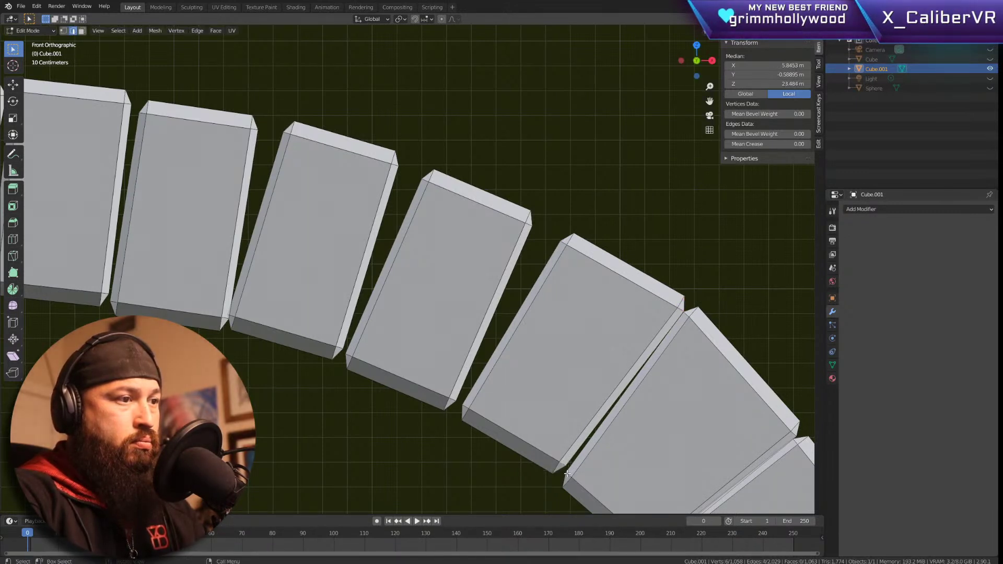
{"action": "key", "text": "g"}
{"action": "left_click", "coordinate": [568, 477]}
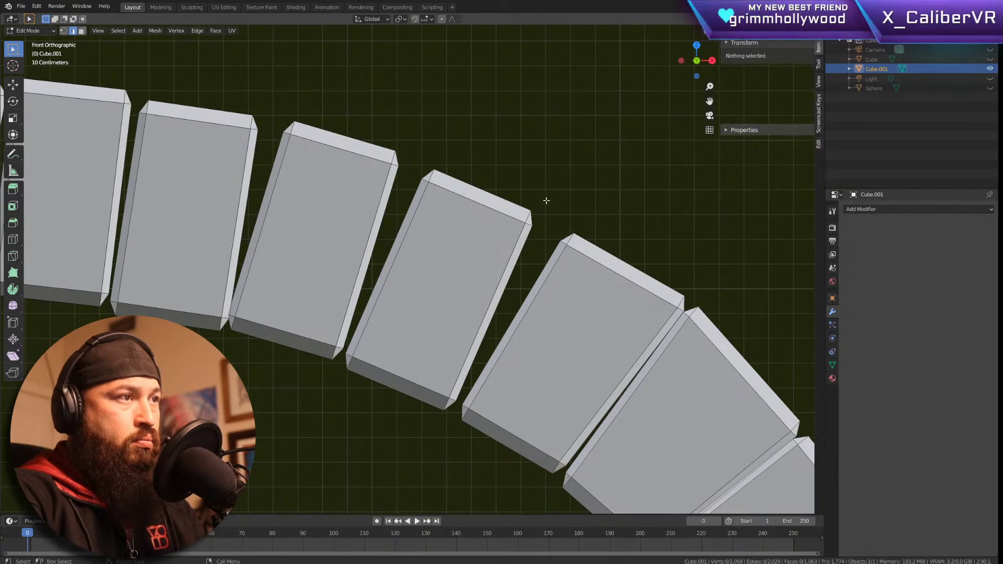
{"action": "left_click_drag", "start_coordinate": [595, 220], "coordinate": [543, 268]}
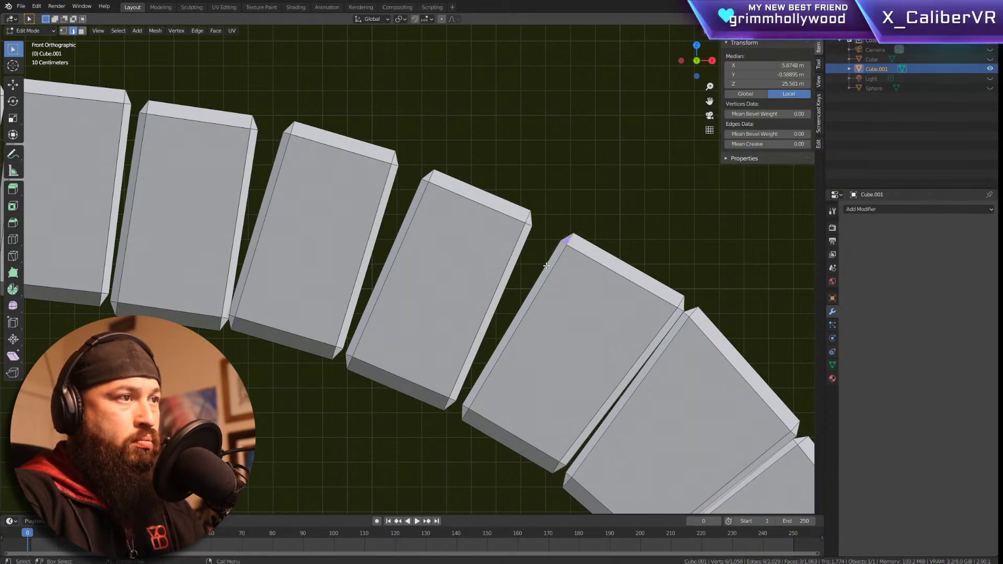
{"action": "key", "text": "g"}
{"action": "left_click", "coordinate": [535, 222]}
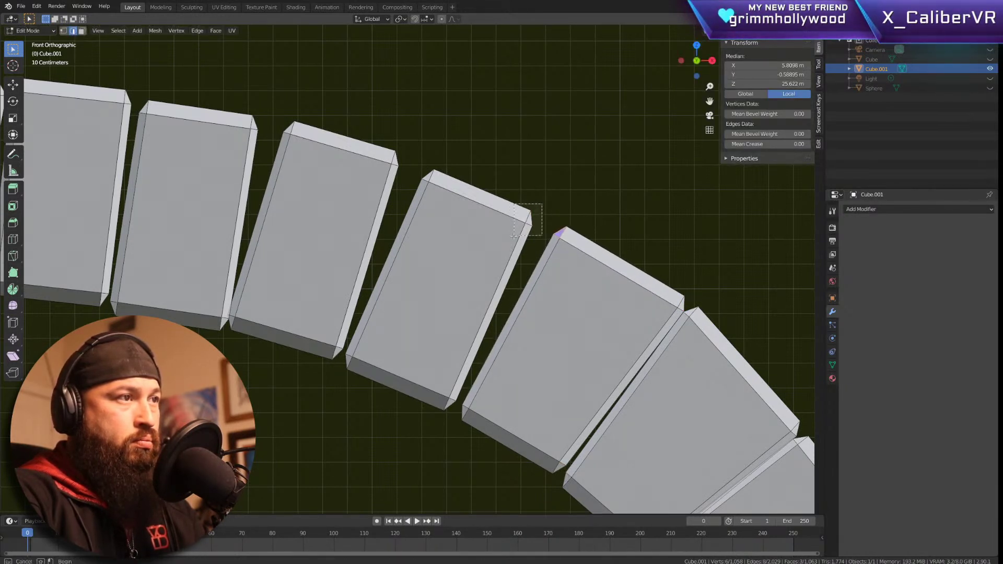
Step: Widen the fourth brick right of the keystone by moving both outer corners and the right inner corner toward the adjacent bricks
{"action": "left_click_drag", "start_coordinate": [514, 235], "coordinate": [514, 236]}
{"action": "key", "text": "g"}
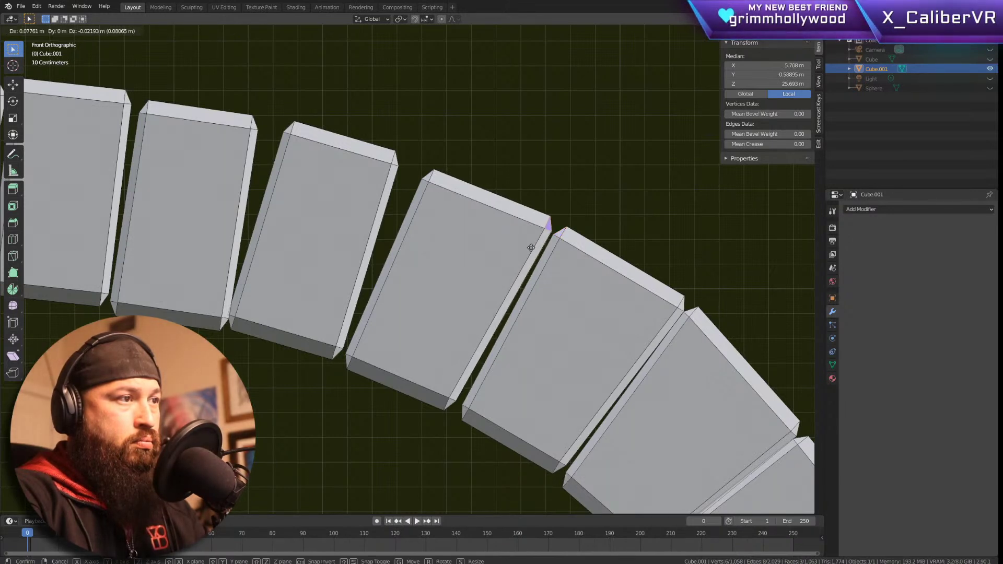
{"action": "left_click", "coordinate": [531, 248]}
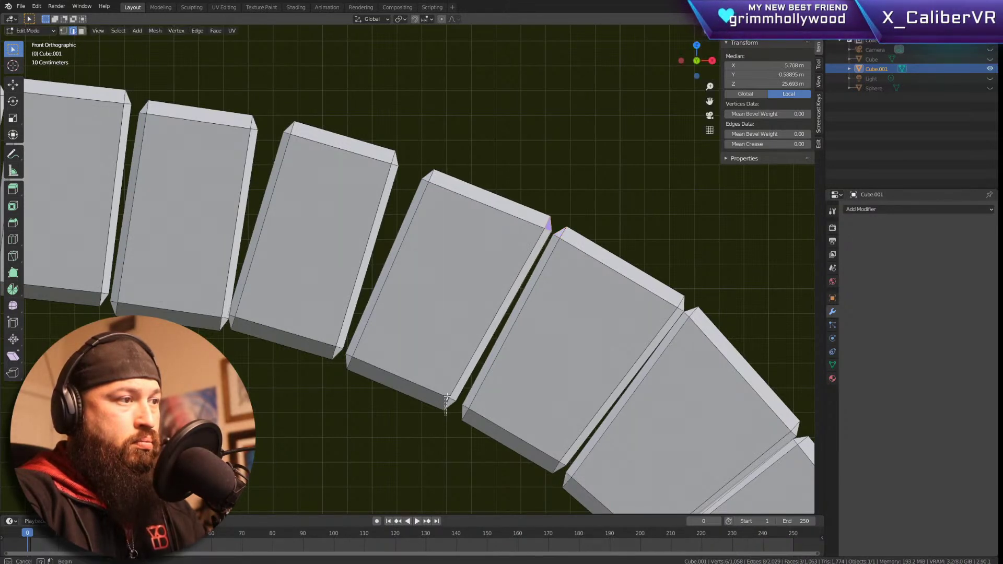
{"action": "key", "text": "g"}
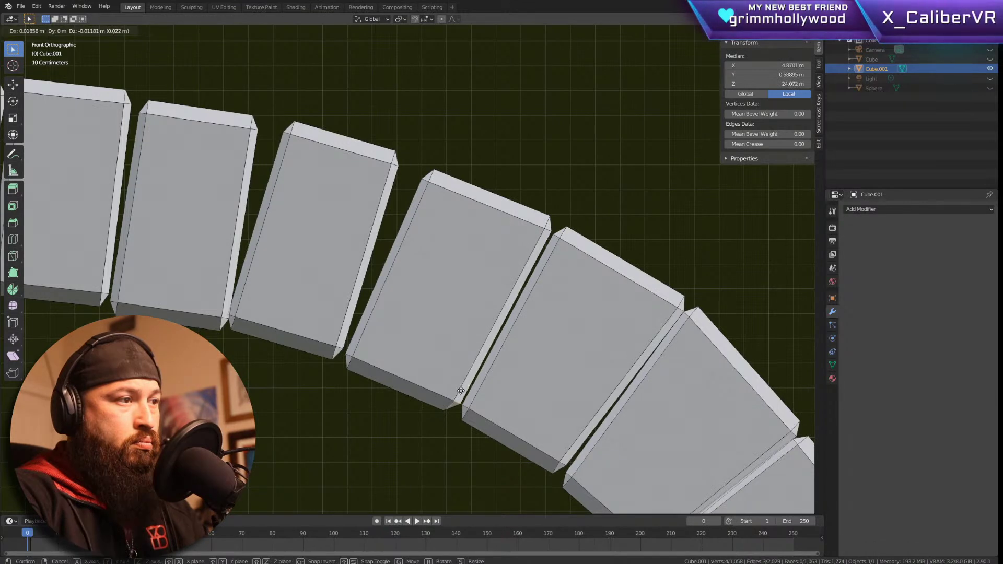
{"action": "left_click", "coordinate": [461, 391]}
{"action": "left_click_drag", "start_coordinate": [411, 135], "coordinate": [396, 168]}
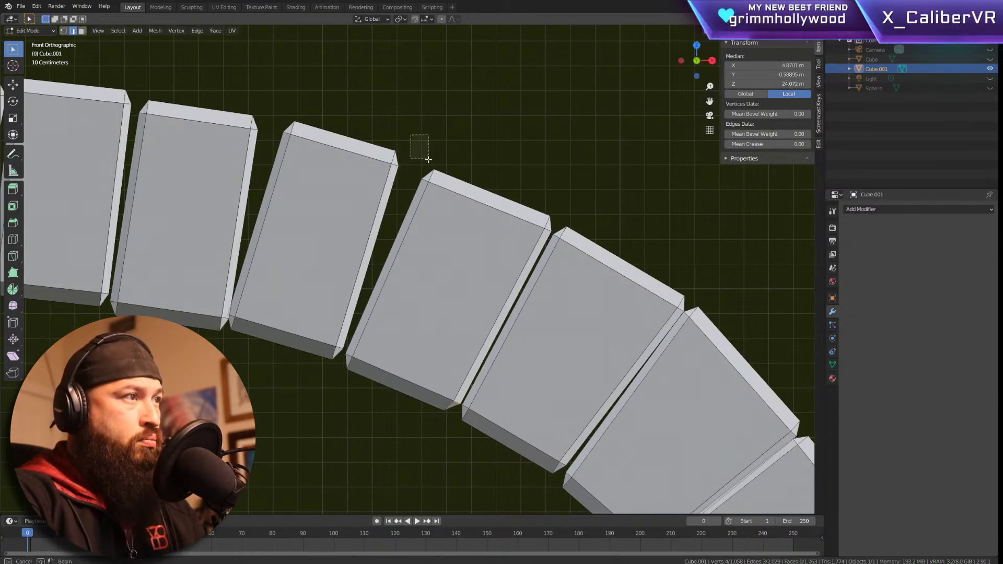
{"action": "left_click_drag", "start_coordinate": [448, 196], "coordinate": [448, 196]}
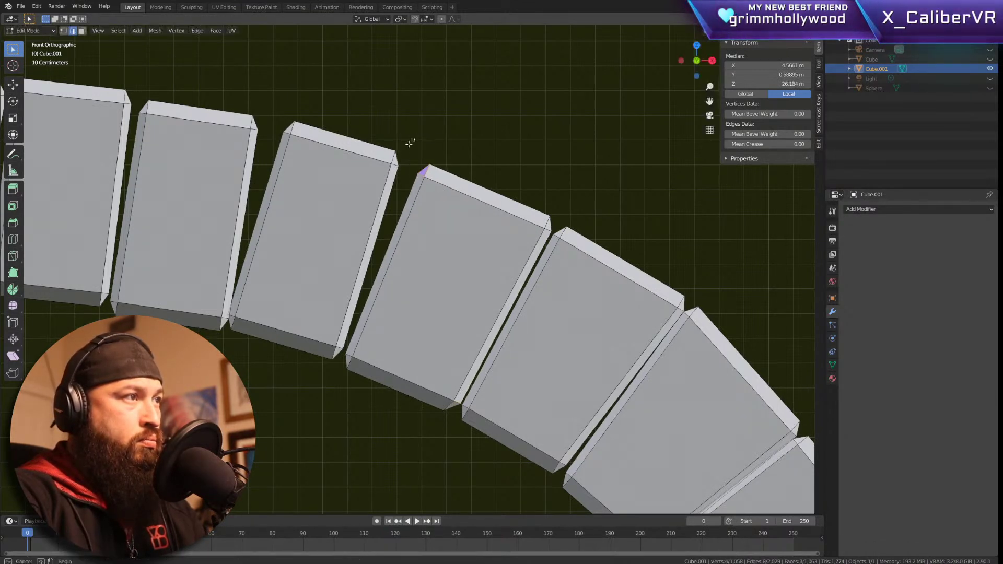
Step: Move the third brick's right outer corner to about X 4.47 m, Z 26.24 m, and spread the second brick's two outer corners
{"action": "key", "text": "g"}
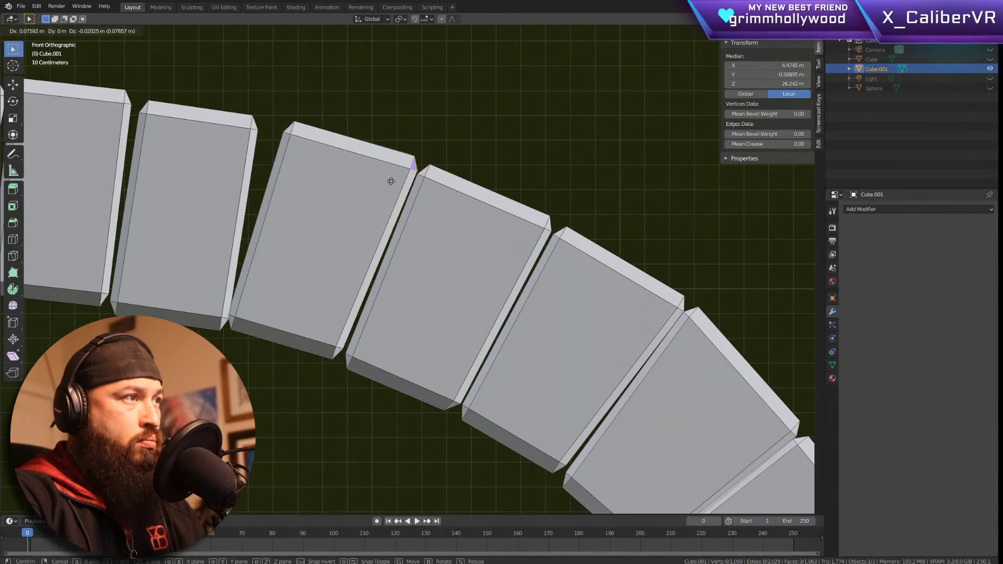
{"action": "left_click", "coordinate": [391, 181]}
{"action": "key", "text": "g"}
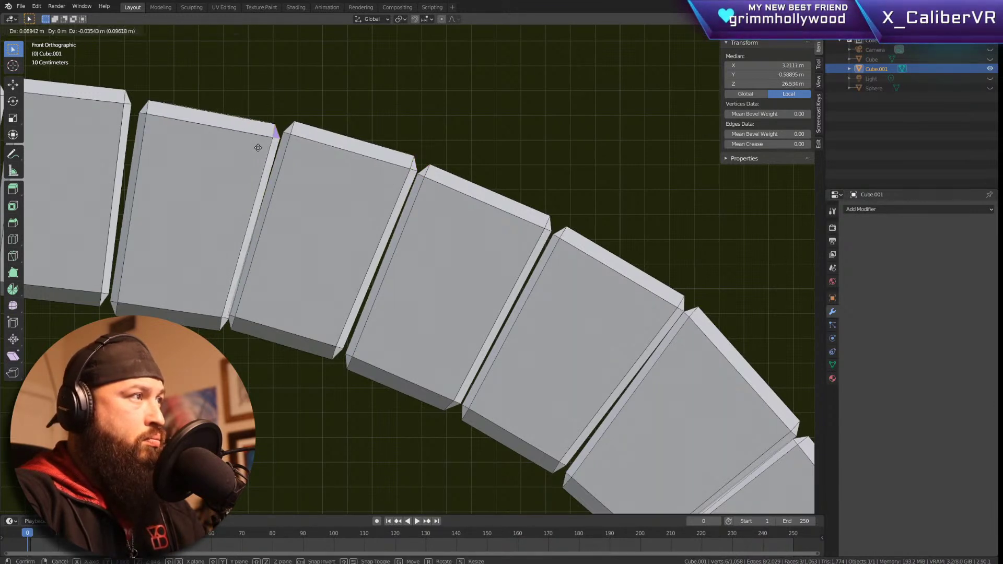
{"action": "left_click", "coordinate": [195, 91]}
{"action": "left_click_drag", "start_coordinate": [135, 125], "coordinate": [136, 125]}
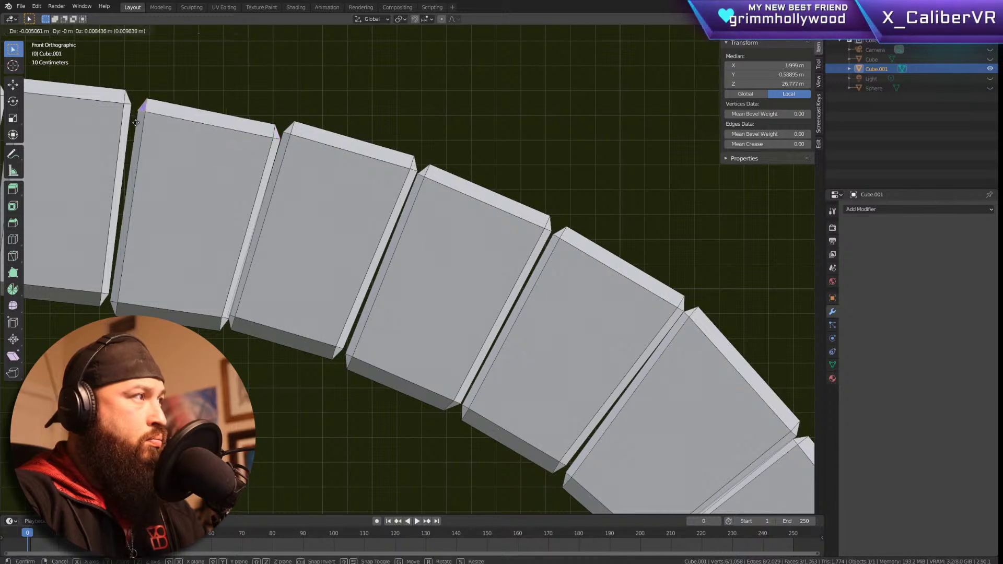
{"action": "key", "text": "g"}
{"action": "left_click", "coordinate": [132, 119]}
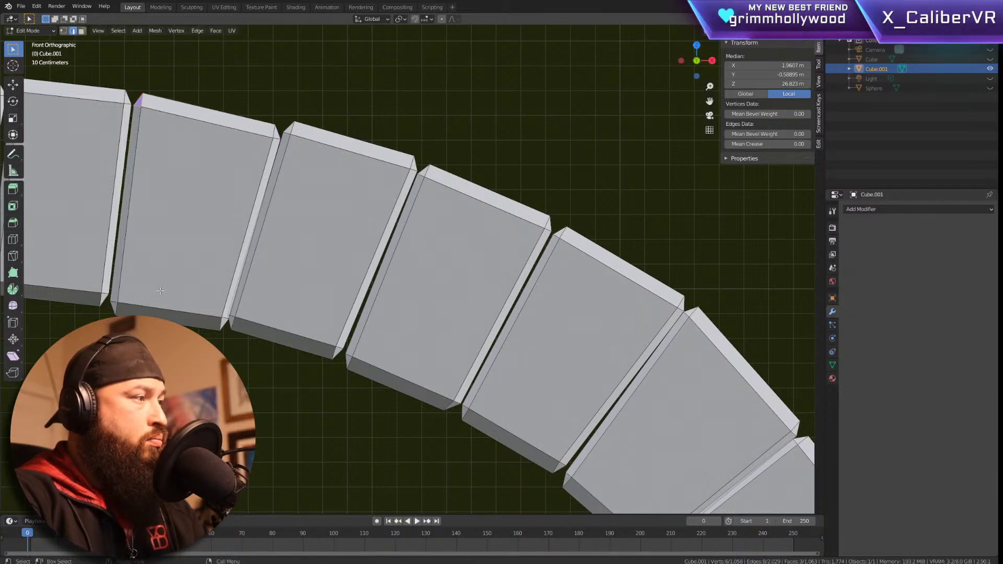
Step: Move the whole second brick right of the keystone slightly outward, to about X 2.43 m, Z 25.88 m
{"action": "key", "text": "l"}
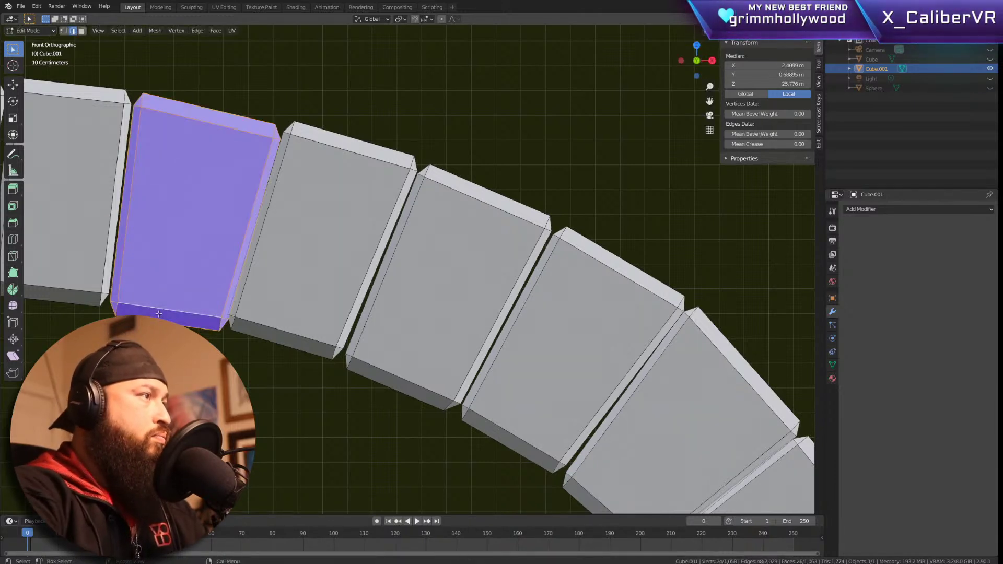
{"action": "key", "text": "g"}
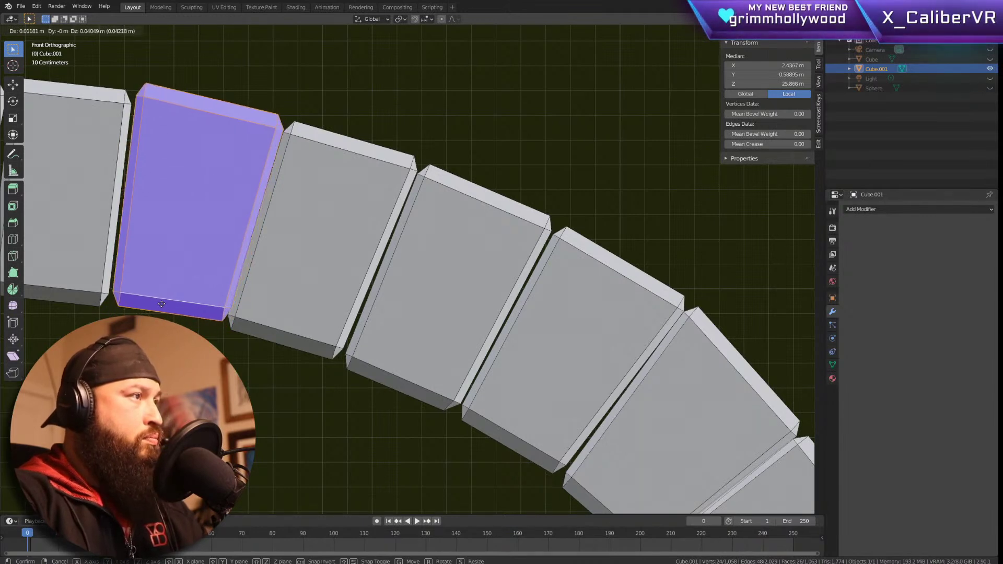
{"action": "key", "text": "r"}
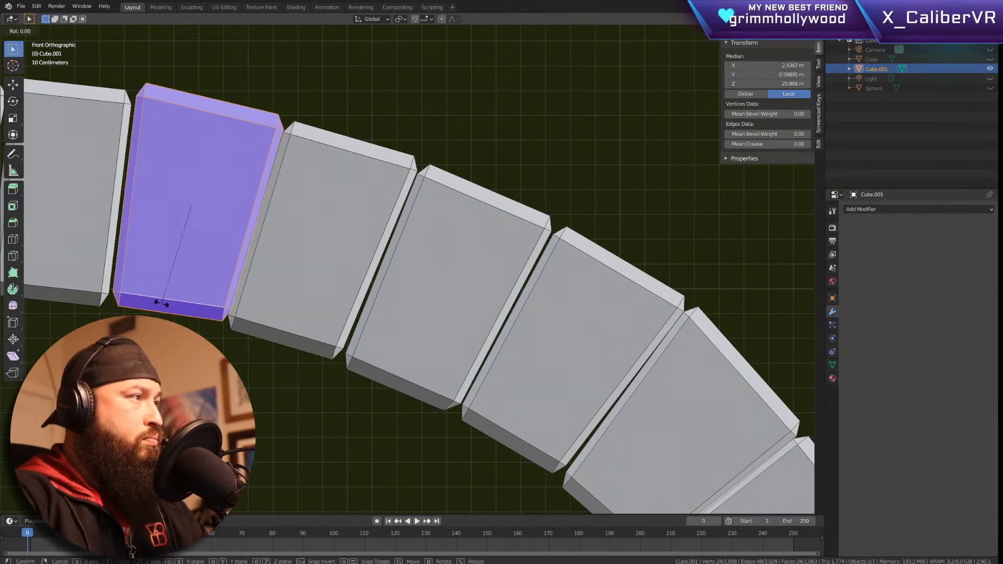
{"action": "key", "text": "g"}
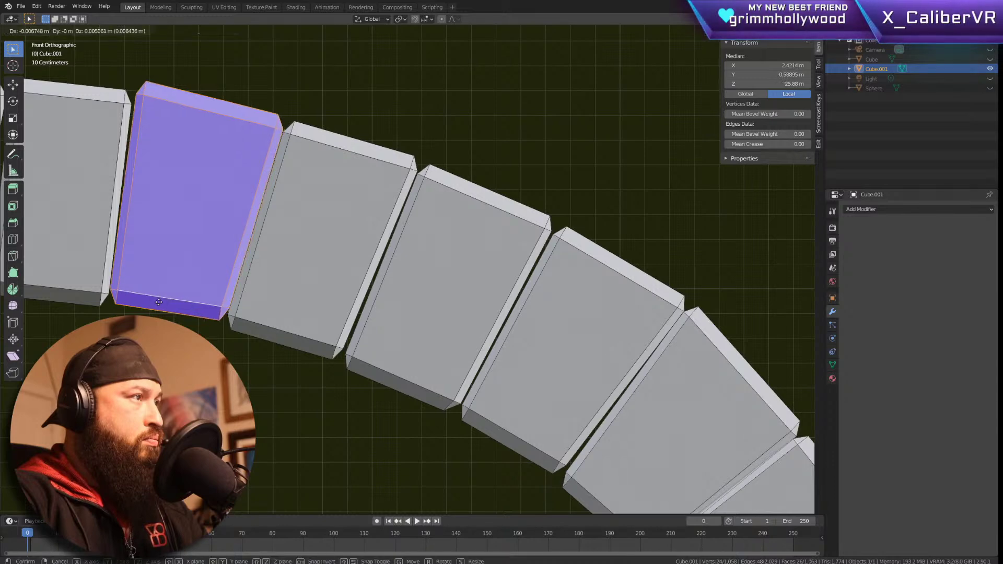
{"action": "left_click", "coordinate": [159, 302]}
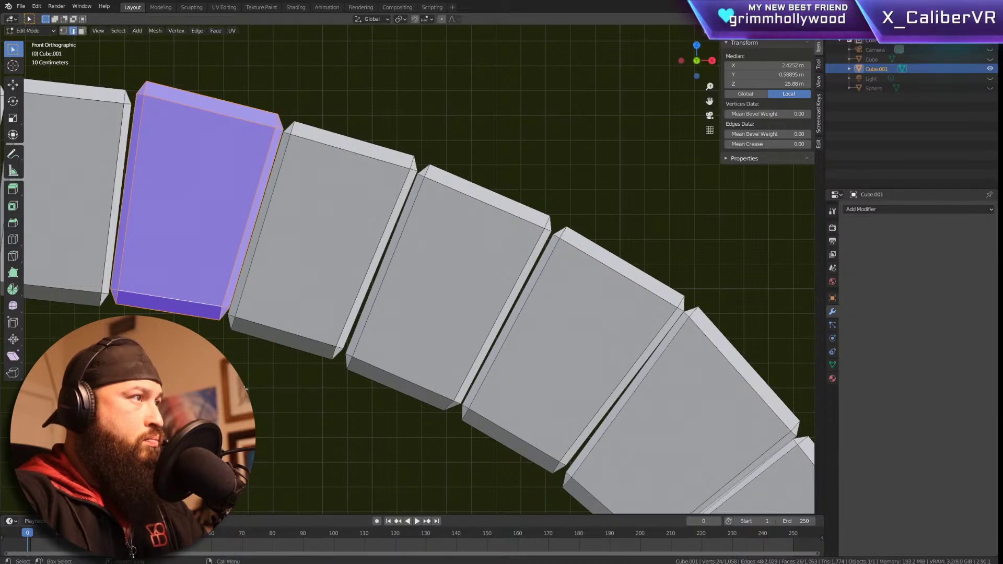
Step: Raise the first brick right of the keystone to about Z 26.10 m and move its right outer corner to about X 1.91 m, Z 26.95 m
{"action": "scroll", "coordinate": [272, 395], "scroll_direction": "down", "scroll_amount": 3}
{"action": "middle_click_drag", "start_coordinate": [268, 401], "coordinate": [326, 356], "text": "shift"}
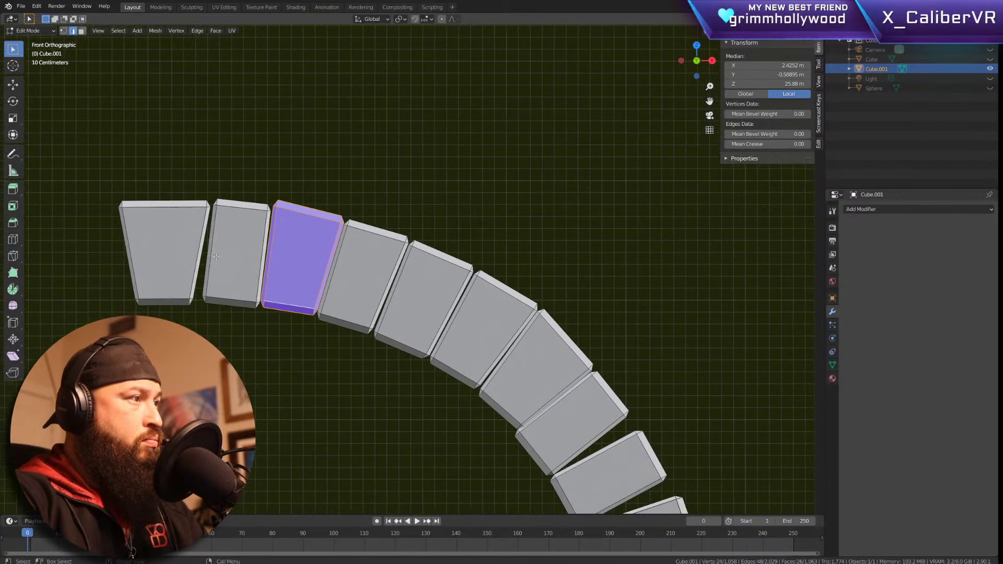
{"action": "scroll", "coordinate": [181, 190], "scroll_direction": "up", "scroll_amount": 5}
{"action": "scroll", "coordinate": [349, 249], "scroll_direction": "down", "scroll_amount": 3}
{"action": "left_click", "coordinate": [345, 244]}
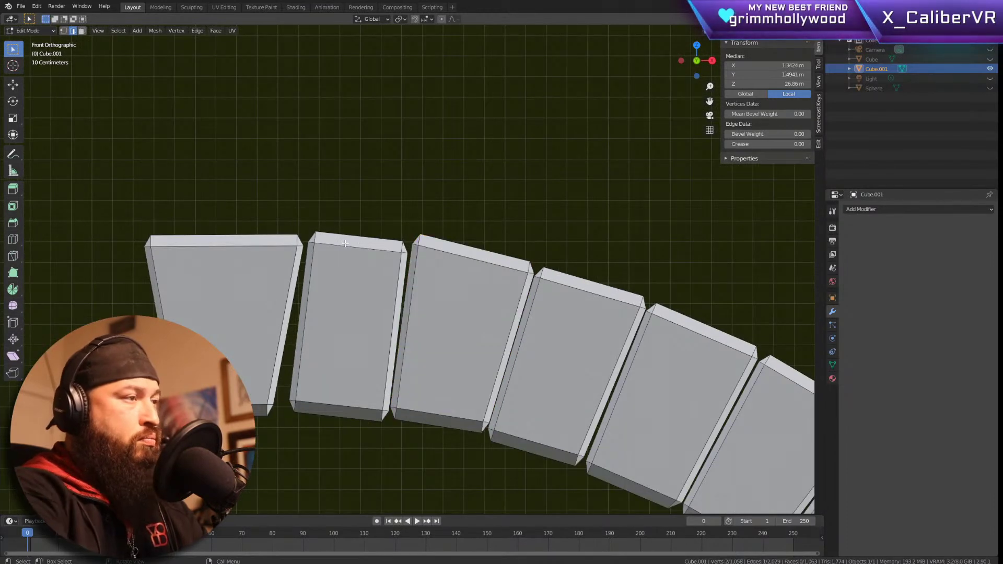
{"action": "key", "text": "ctrl+l"}
{"action": "key", "text": "g"}
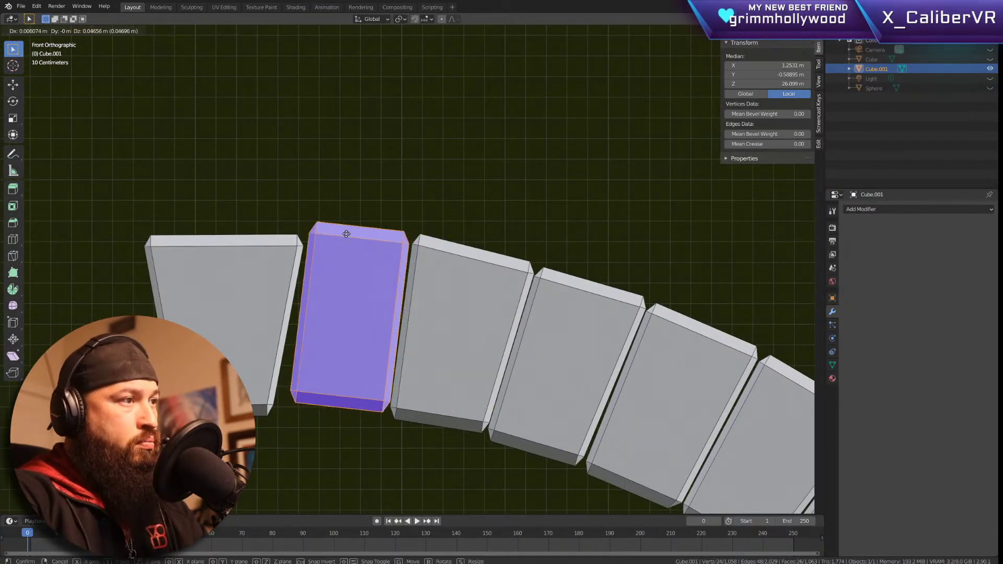
{"action": "left_click", "coordinate": [346, 234]}
{"action": "left_click", "coordinate": [409, 237]}
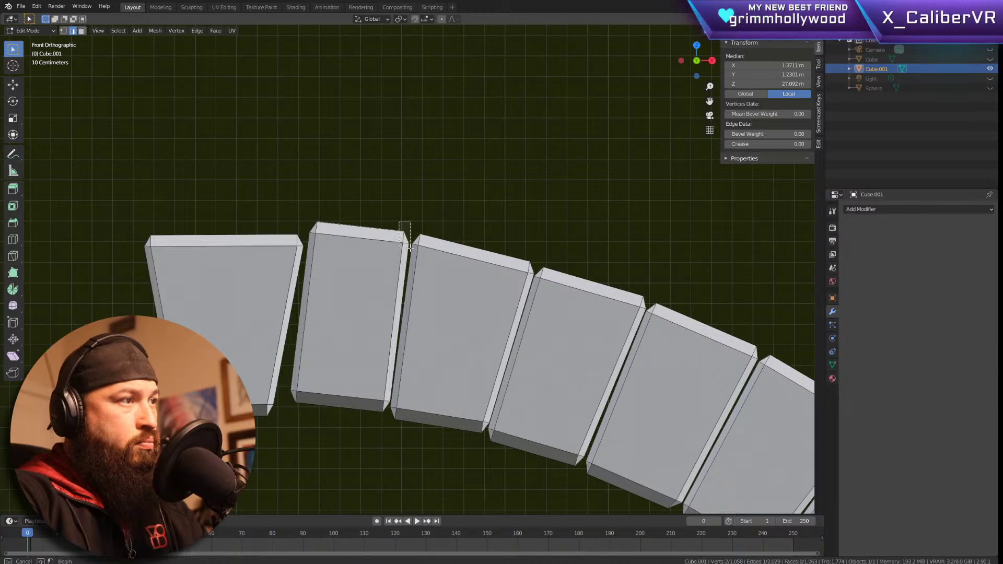
{"action": "key", "text": "g"}
{"action": "left_click", "coordinate": [416, 249]}
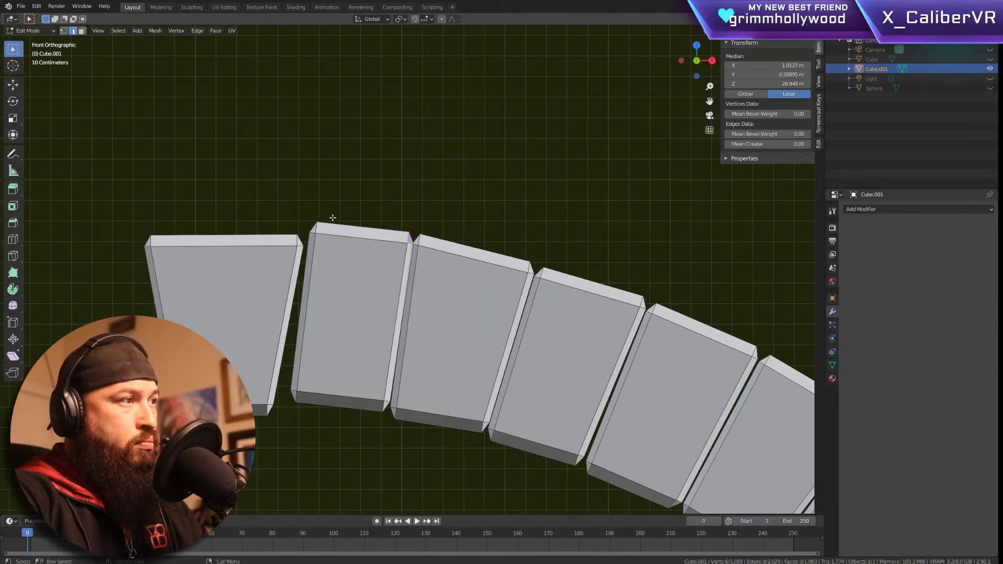
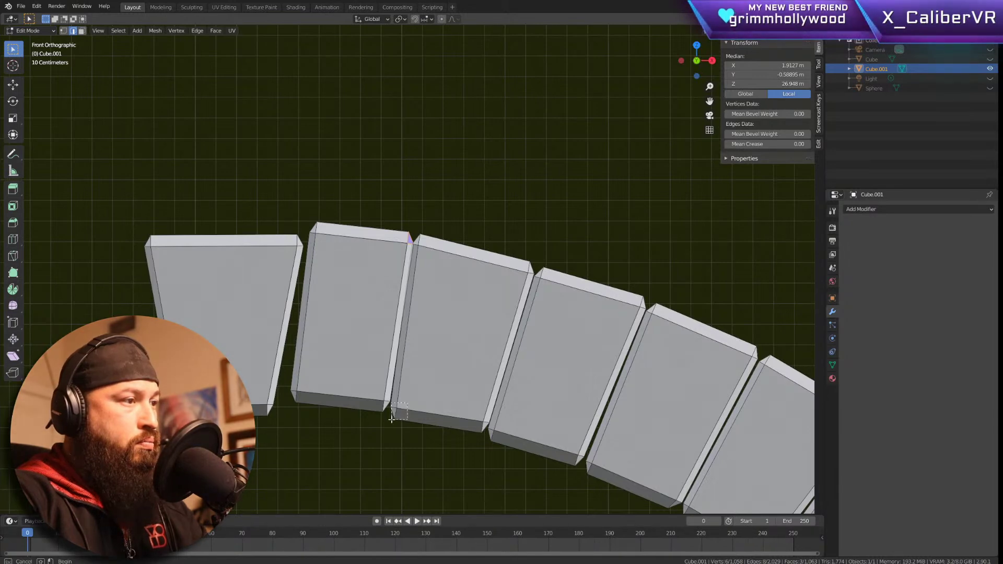
Step: Move the second brick's left inner corner toward the first brick, to about X 1.73 m, Z 25.09 m
{"action": "left_click_drag", "start_coordinate": [392, 418], "coordinate": [390, 416]}
{"action": "scroll", "coordinate": [391, 417], "scroll_direction": "up", "scroll_amount": 6}
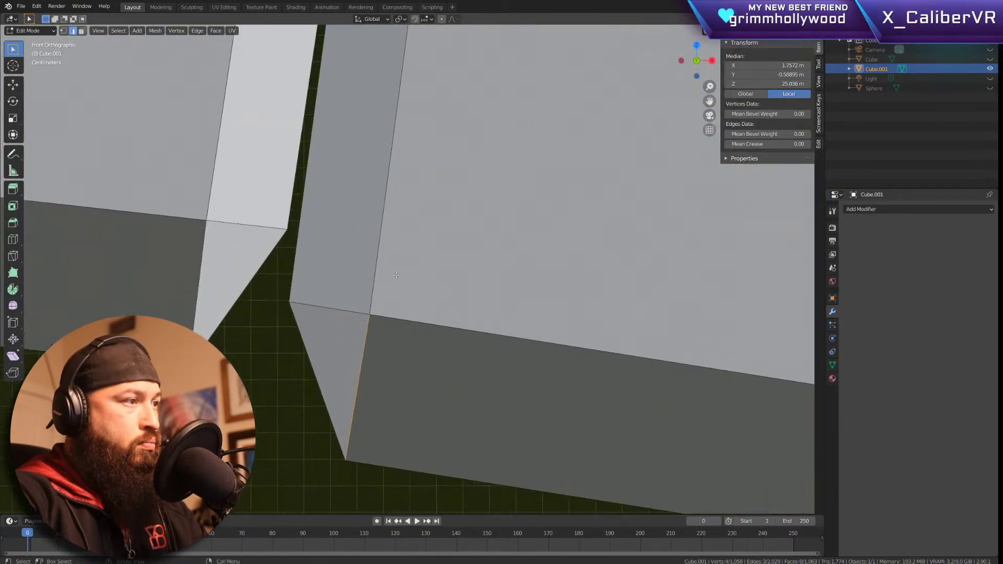
{"action": "left_click_drag", "start_coordinate": [403, 281], "coordinate": [271, 449]}
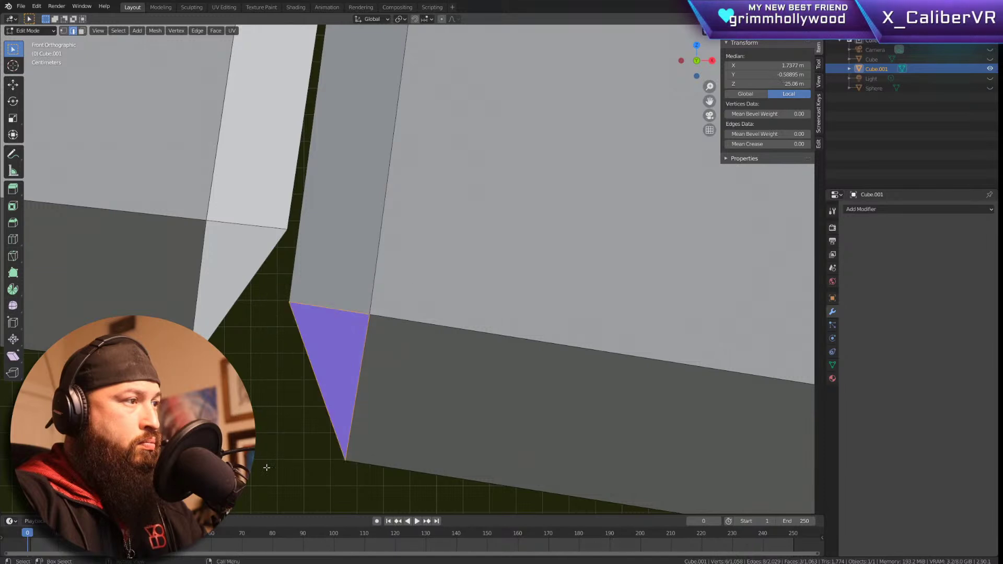
{"action": "key", "text": "g"}
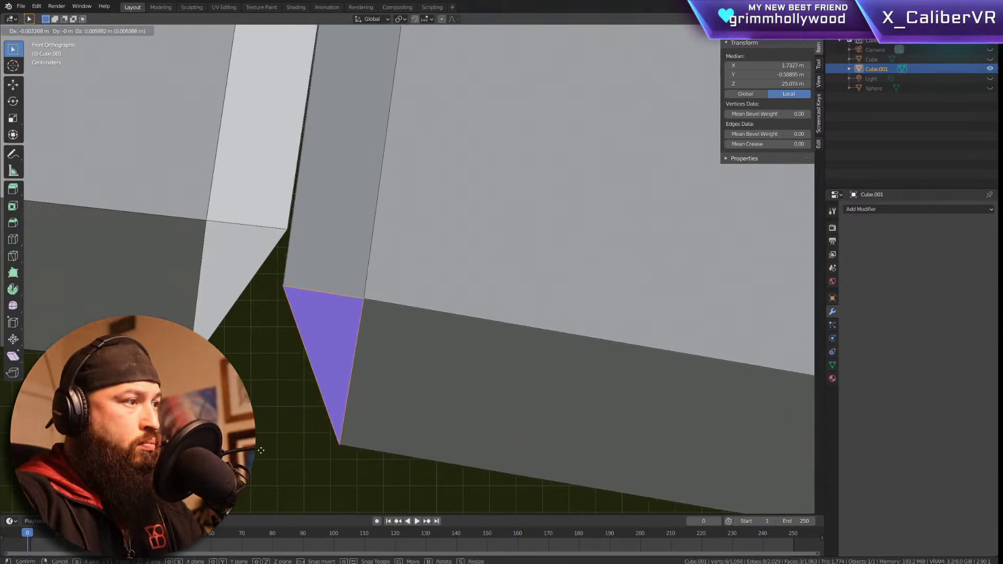
{"action": "left_click", "coordinate": [258, 432]}
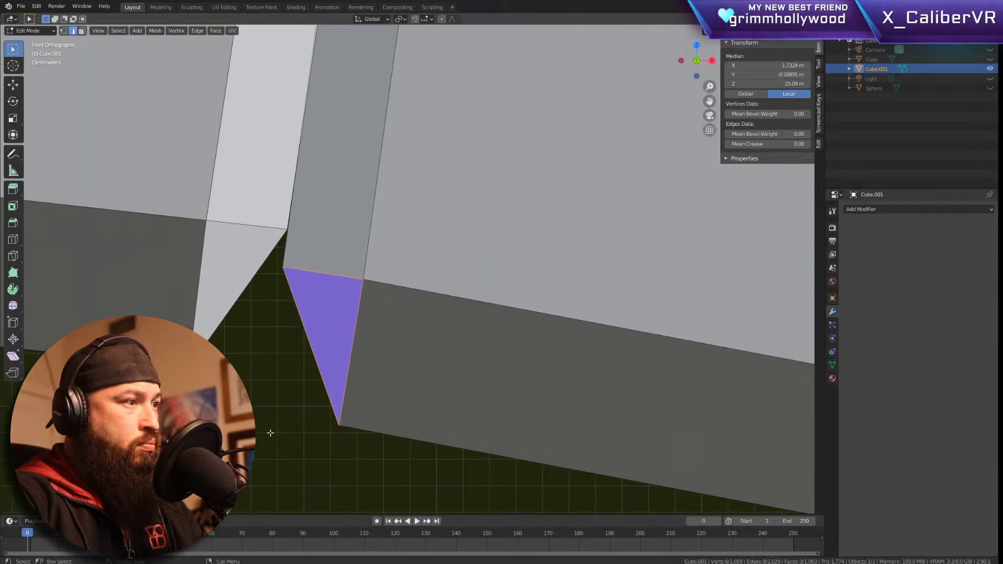
Step: Move the third brick's right inner corner toward the fourth brick to narrow the gap between them
{"action": "scroll", "coordinate": [293, 425], "scroll_direction": "down", "scroll_amount": 5}
{"action": "scroll", "coordinate": [293, 425], "scroll_direction": "down", "scroll_amount": 2}
{"action": "middle_click_drag", "start_coordinate": [293, 425], "coordinate": [245, 225], "text": "shift"}
{"action": "scroll", "coordinate": [419, 275], "scroll_direction": "up", "scroll_amount": 6}
{"action": "scroll", "coordinate": [419, 276], "scroll_direction": "up", "scroll_amount": 8}
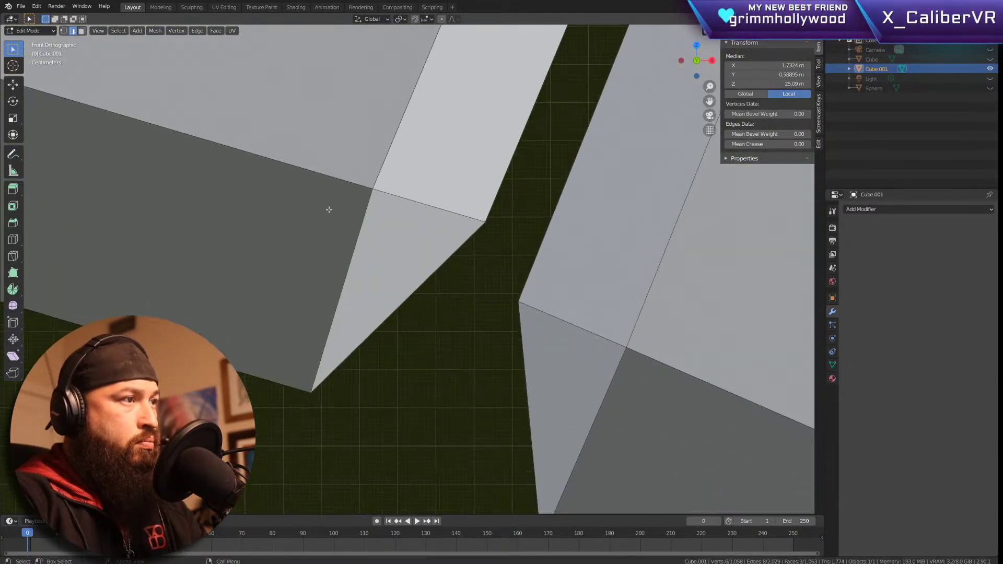
{"action": "left_click_drag", "start_coordinate": [390, 203], "coordinate": [287, 246]}
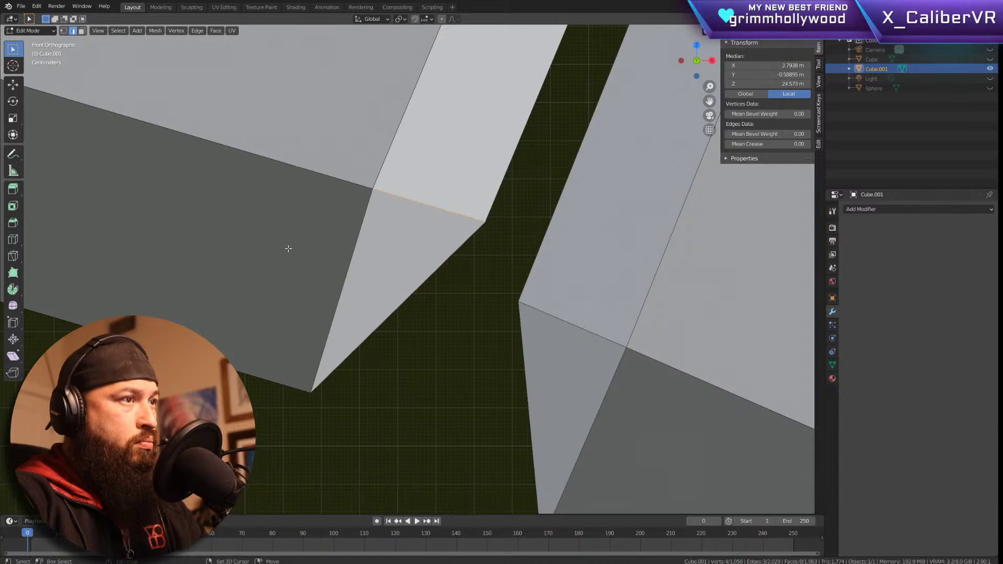
{"action": "key", "text": "g"}
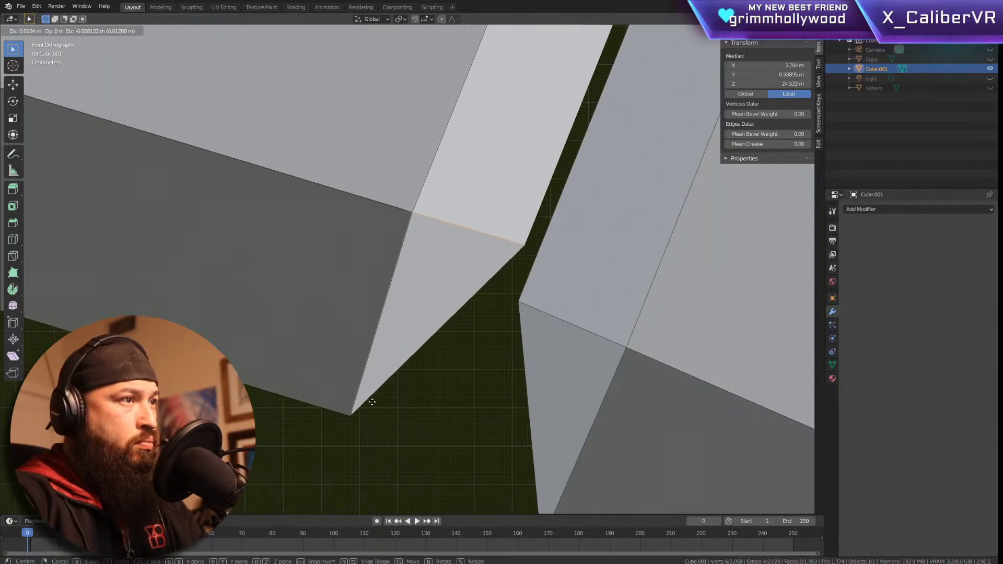
Step: Finish moving the inner lower corner edge of the third arch block from the keystone, beside the fourth block
{"action": "left_click", "coordinate": [385, 406]}
{"action": "scroll", "coordinate": [385, 406], "scroll_direction": "down", "scroll_amount": 10}
{"action": "scroll", "coordinate": [394, 448], "scroll_direction": "down", "scroll_amount": 1}
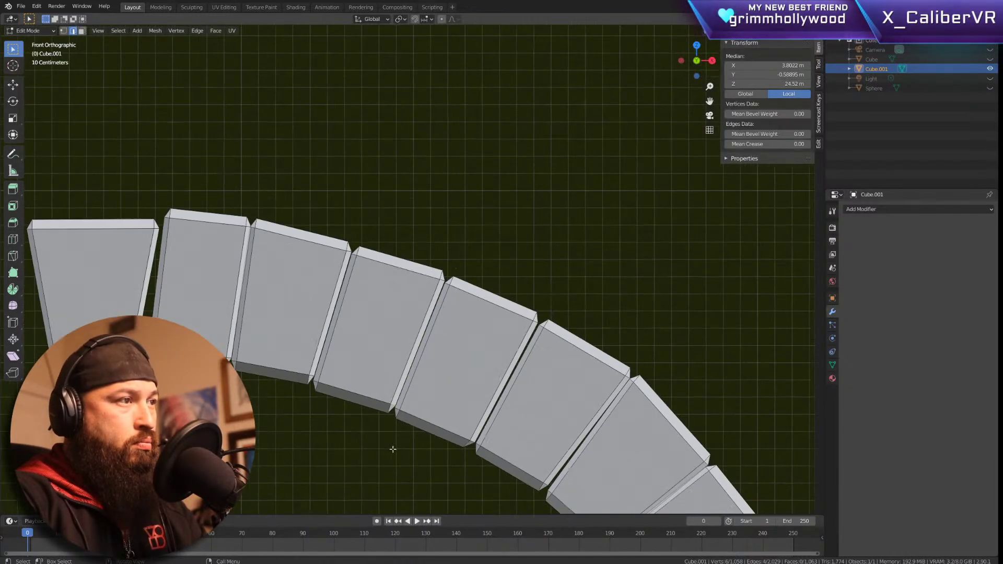
Step: Move the sixth arch block's upper inner corner up toward the fifth block to narrow the gap between them
{"action": "scroll", "coordinate": [423, 173], "scroll_direction": "up", "scroll_amount": 4}
{"action": "scroll", "coordinate": [534, 260], "scroll_direction": "down", "scroll_amount": 1, "text": "ctrl"}
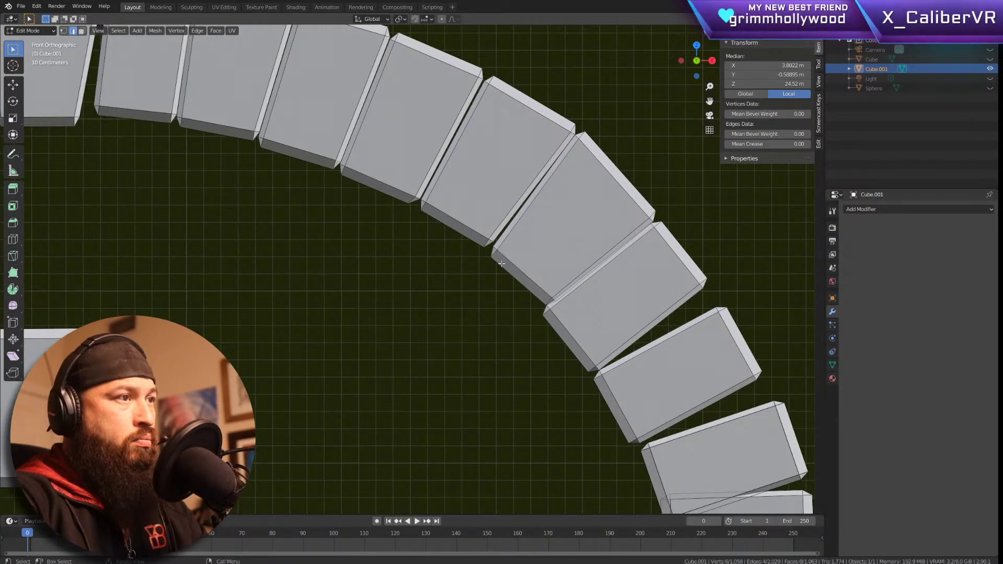
{"action": "scroll", "coordinate": [500, 260], "scroll_direction": "up", "scroll_amount": 5}
{"action": "left_click_drag", "start_coordinate": [315, 203], "coordinate": [277, 284]}
{"action": "key", "text": "g"}
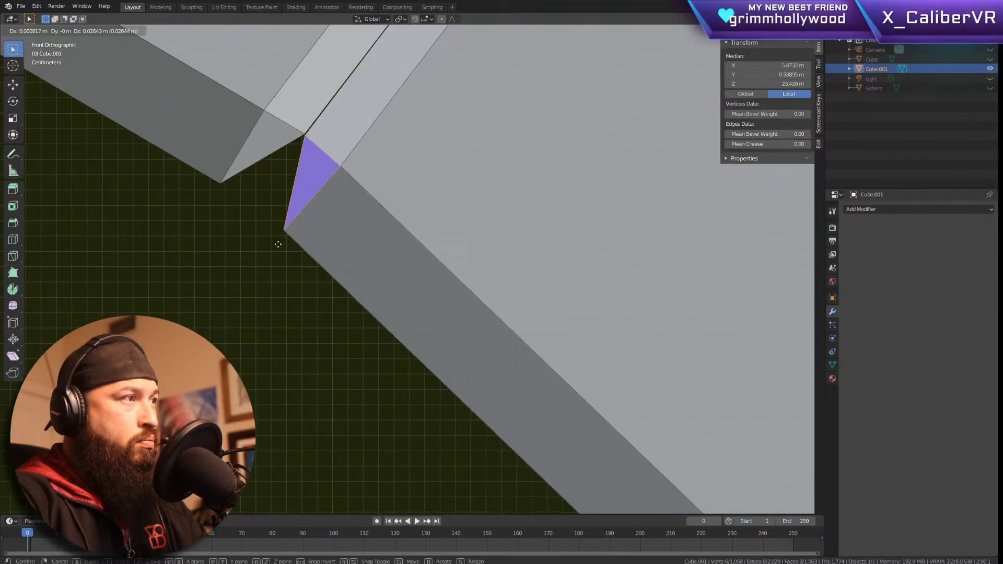
{"action": "left_click", "coordinate": [280, 240]}
Step: Move the eighth arch block's upper outer corner about 0.07 m up toward the seventh block
{"action": "scroll", "coordinate": [356, 274], "scroll_direction": "down", "scroll_amount": 5}
{"action": "scroll", "coordinate": [392, 353], "scroll_direction": "down", "scroll_amount": 3, "text": "shift"}
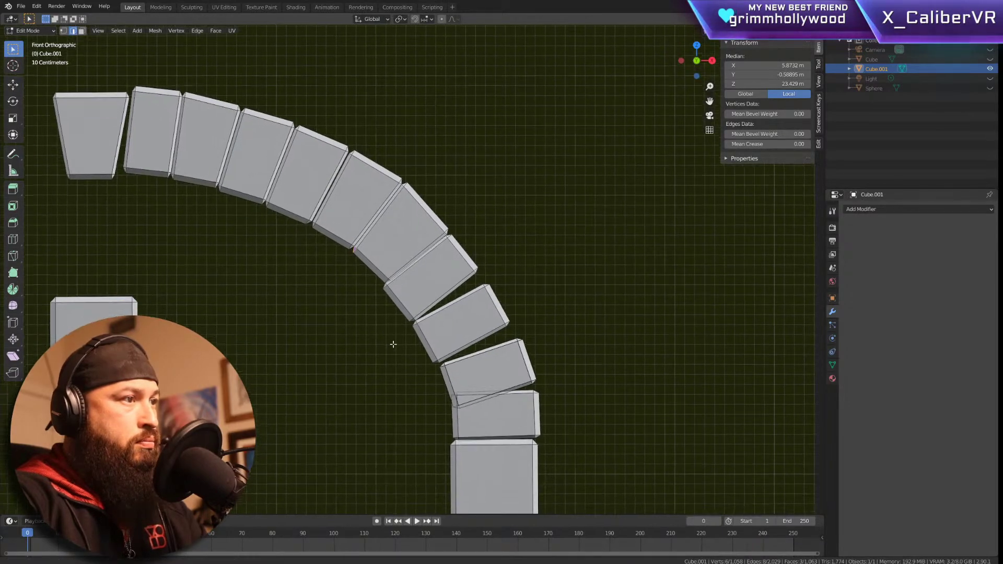
{"action": "left_click_drag", "start_coordinate": [502, 257], "coordinate": [481, 290]}
{"action": "key", "text": "g"}
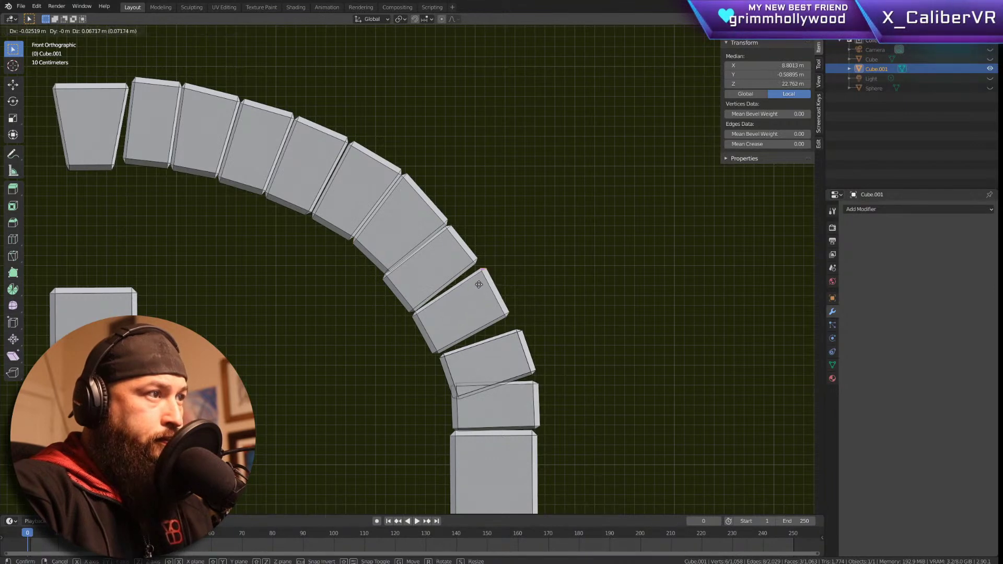
{"action": "left_click", "coordinate": [477, 283]}
Step: Move the seventh arch block's lower outer corner down to close the gap to the eighth block
{"action": "scroll", "coordinate": [477, 276], "scroll_direction": "up", "scroll_amount": 8}
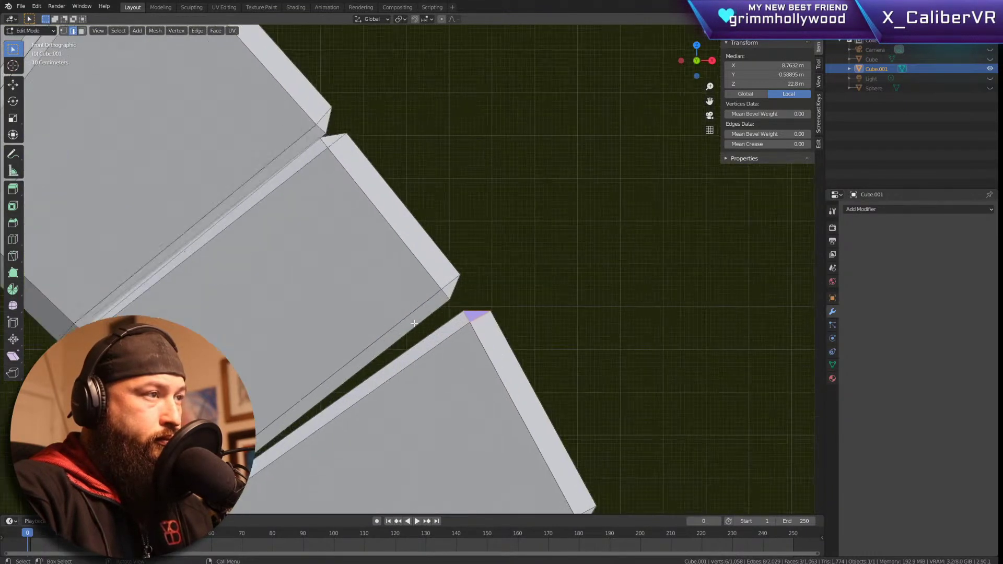
{"action": "left_click_drag", "start_coordinate": [584, 135], "coordinate": [455, 243]}
{"action": "key", "text": "g"}
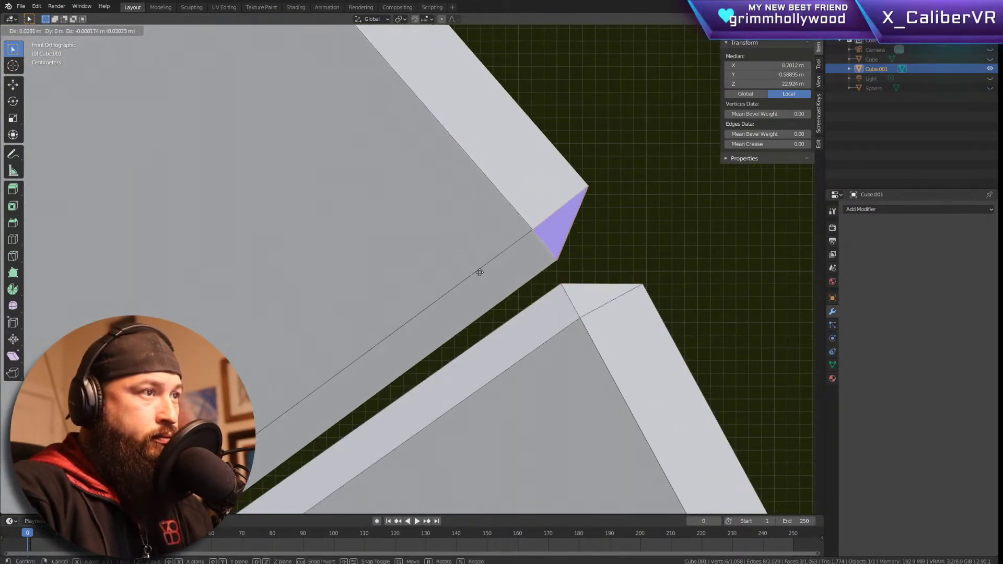
{"action": "left_click", "coordinate": [479, 291]}
Step: Bring the eighth block's lower outer corner and the ninth block's upper outer corner closer together
{"action": "scroll", "coordinate": [479, 291], "scroll_direction": "down", "scroll_amount": 8}
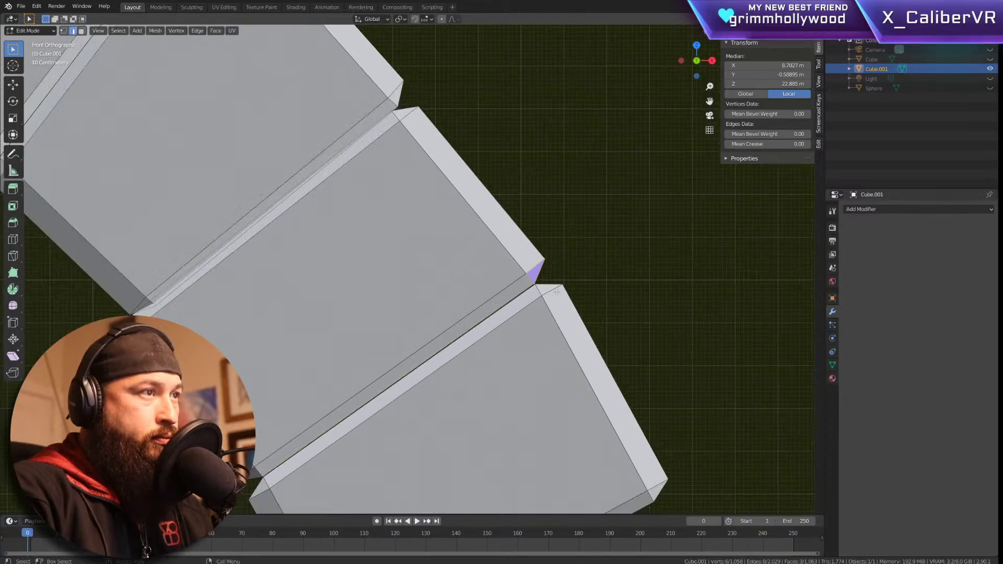
{"action": "middle_click_drag", "start_coordinate": [540, 83], "coordinate": [459, 15], "text": "shift"}
{"action": "left_click_drag", "start_coordinate": [555, 123], "coordinate": [462, 171]}
{"action": "key", "text": "g"}
{"action": "left_click", "coordinate": [465, 186]}
{"action": "left_click_drag", "start_coordinate": [602, 208], "coordinate": [496, 251]}
{"action": "key", "text": "g"}
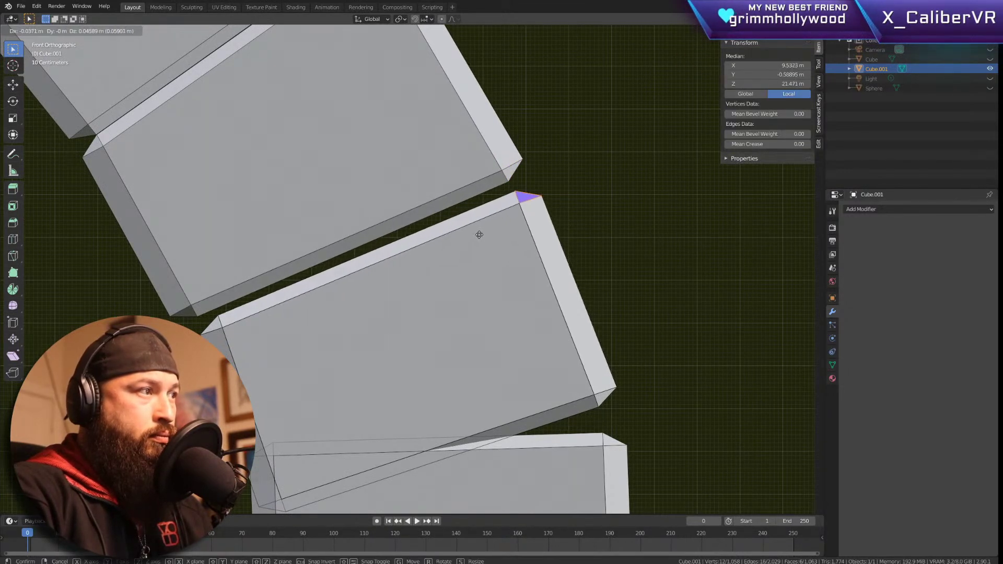
{"action": "left_click", "coordinate": [480, 235]}
Step: Move the ninth arch block's upper inner corner inward to meet the eighth block's lower inner corner
{"action": "left_click_drag", "start_coordinate": [226, 313], "coordinate": [211, 341]}
{"action": "key", "text": "g"}
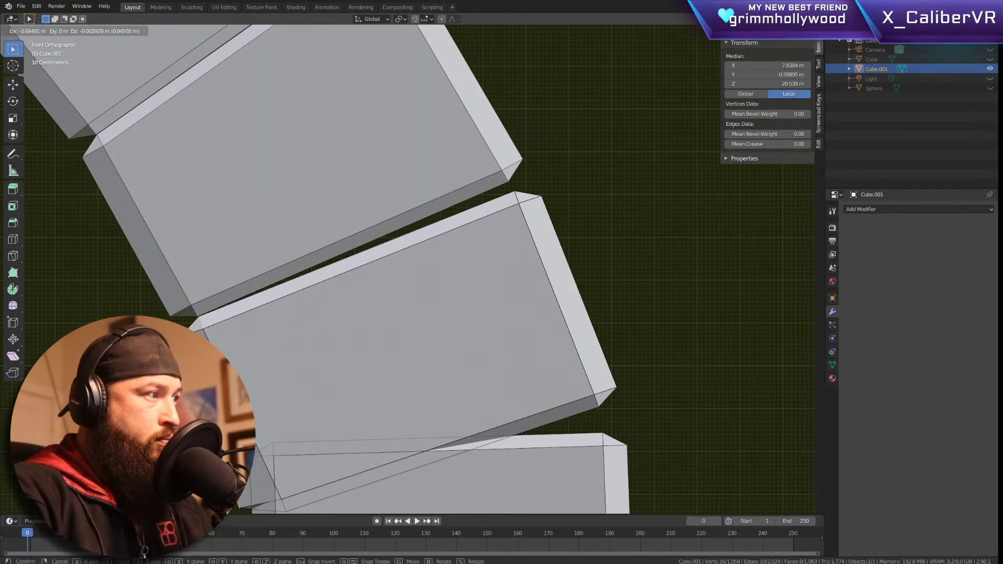
{"action": "key", "text": "Return"}
Step: Reselect only the ninth block's upper outer corner and raise it against the eighth block's lower edge
{"action": "left_click_drag", "start_coordinate": [486, 218], "coordinate": [488, 217]}
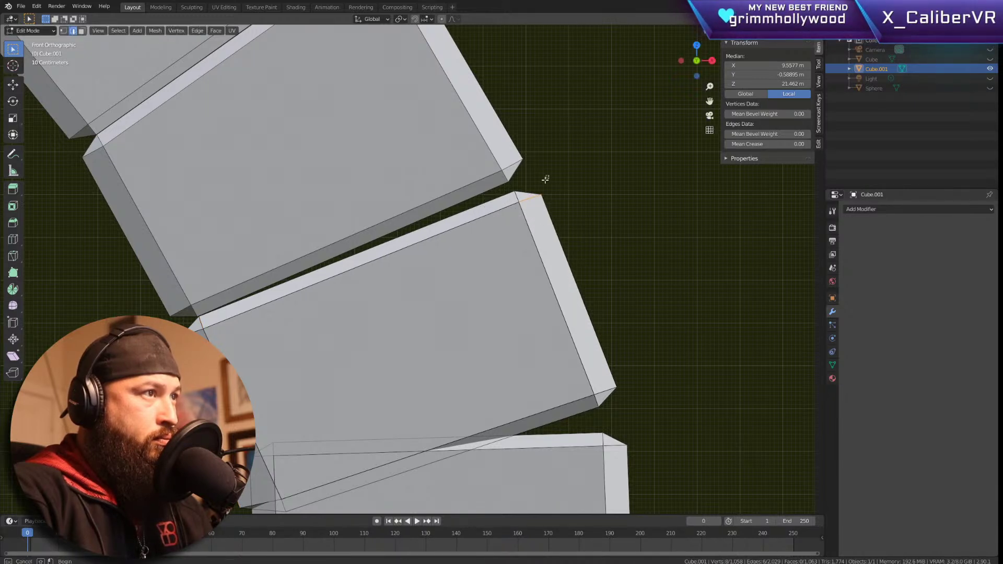
{"action": "key", "text": "alt+a"}
{"action": "left_click_drag", "start_coordinate": [506, 213], "coordinate": [505, 213]}
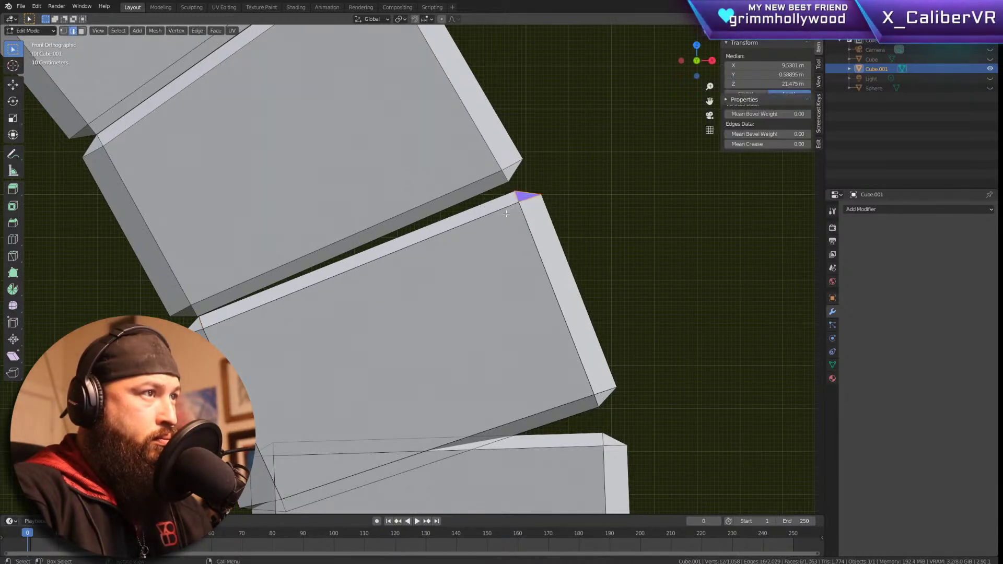
{"action": "key", "text": "g"}
{"action": "key", "text": "Return"}
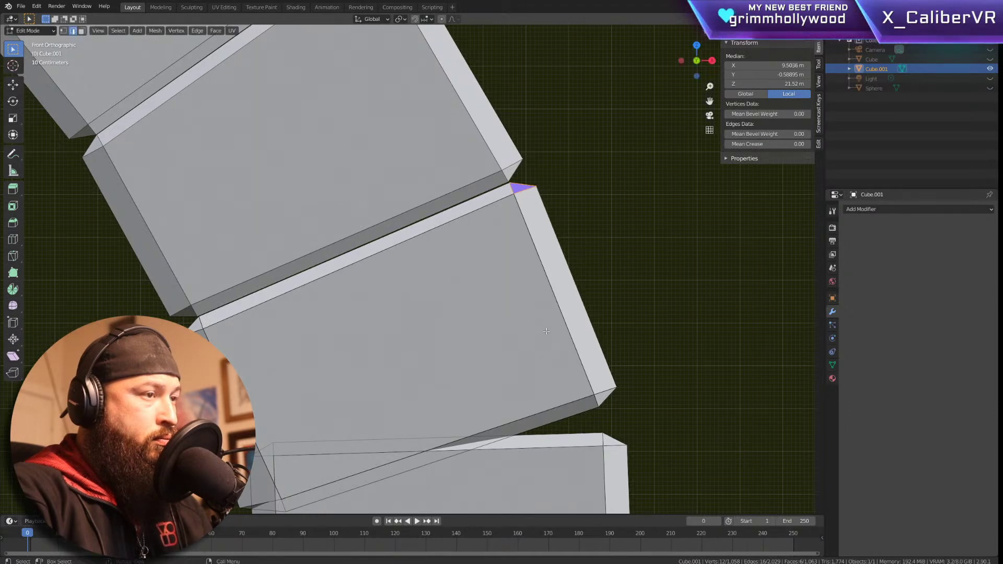
Step: Separate the overlapping ninth and tenth blocks by raising the ninth's lower inner corner and lowering the tenth's upper inner corner
{"action": "scroll", "coordinate": [539, 312], "scroll_direction": "down", "scroll_amount": 8, "text": "shift"}
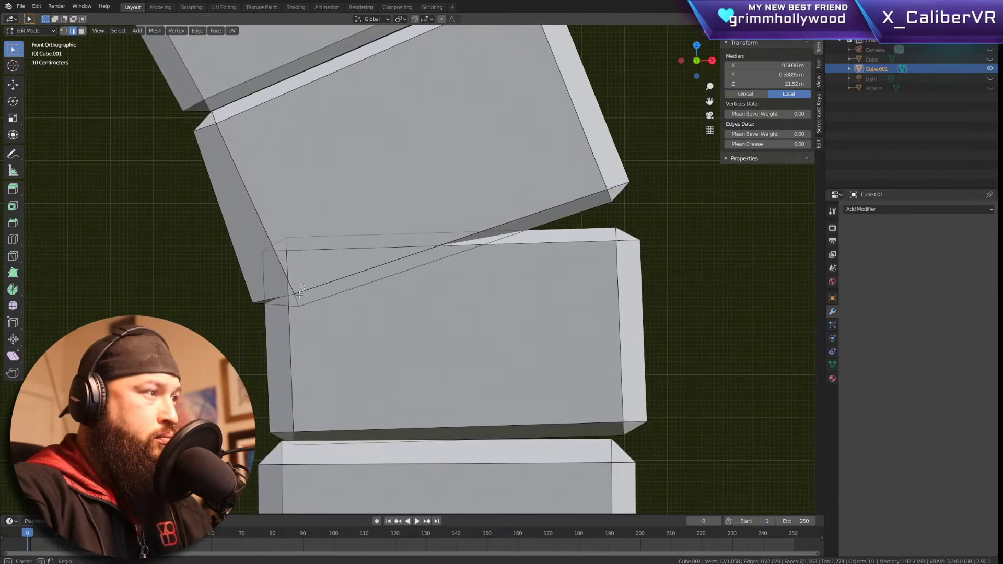
{"action": "left_click_drag", "start_coordinate": [250, 301], "coordinate": [257, 308], "text": "shift"}
{"action": "key", "text": "g"}
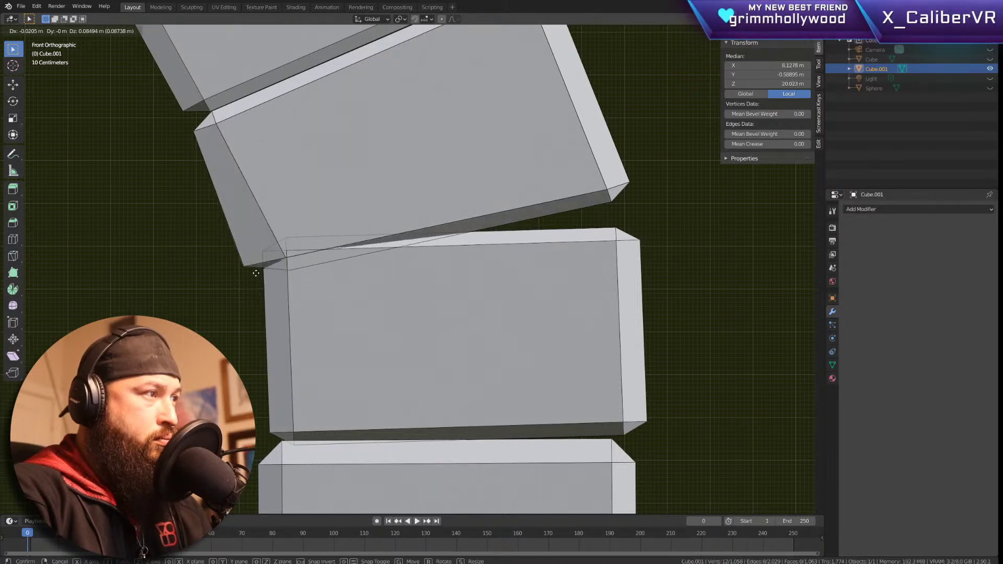
{"action": "left_click", "coordinate": [262, 230]}
{"action": "left_click_drag", "start_coordinate": [276, 255], "coordinate": [272, 261]}
{"action": "key", "text": "g"}
{"action": "left_click", "coordinate": [257, 310]}
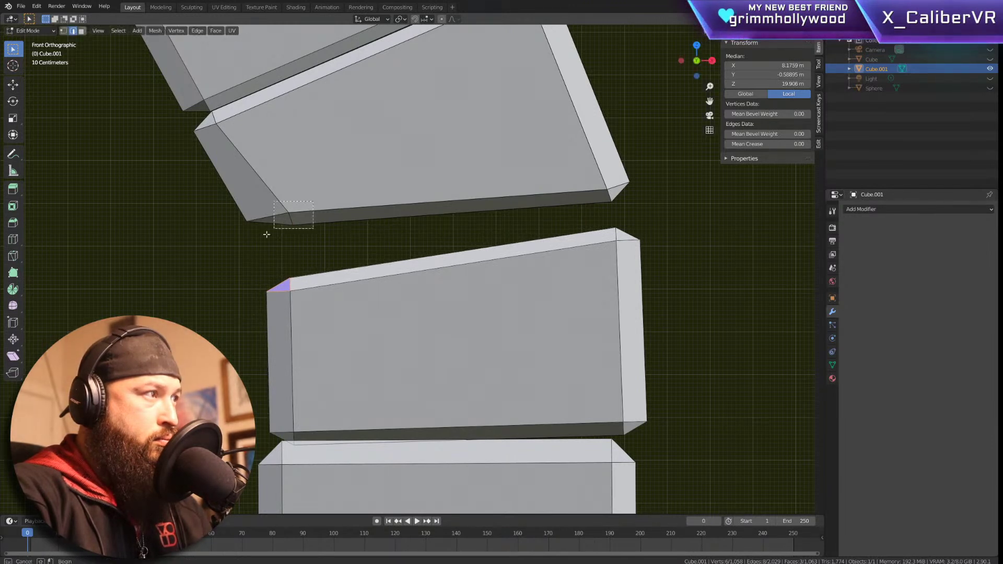
Step: Lower the ninth block's lower inner corner to just above the tenth block, and shift its innermost edge about 0.03 m outward
{"action": "left_click_drag", "start_coordinate": [285, 220], "coordinate": [282, 222], "text": "shift"}
{"action": "key", "text": "g"}
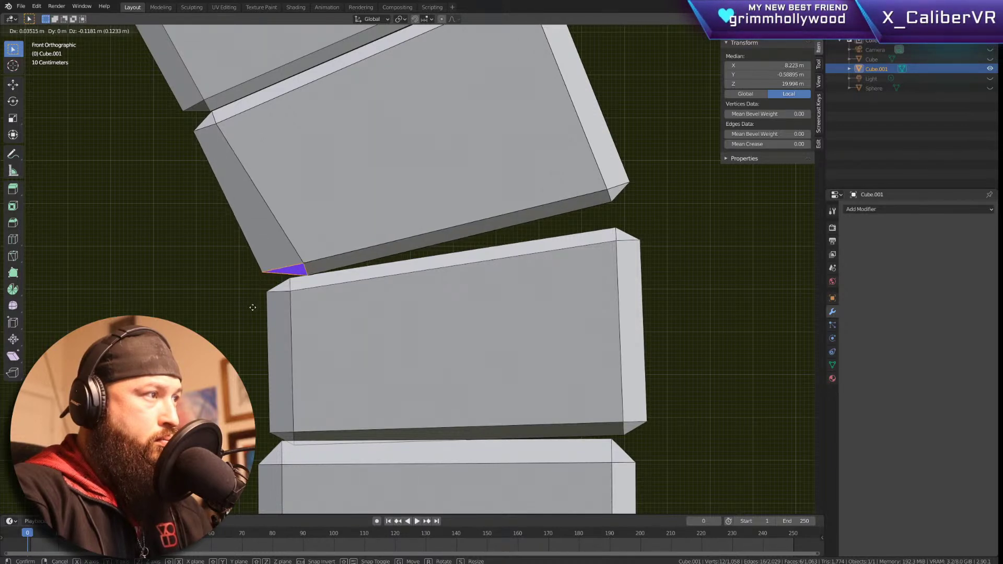
{"action": "left_click", "coordinate": [237, 296]}
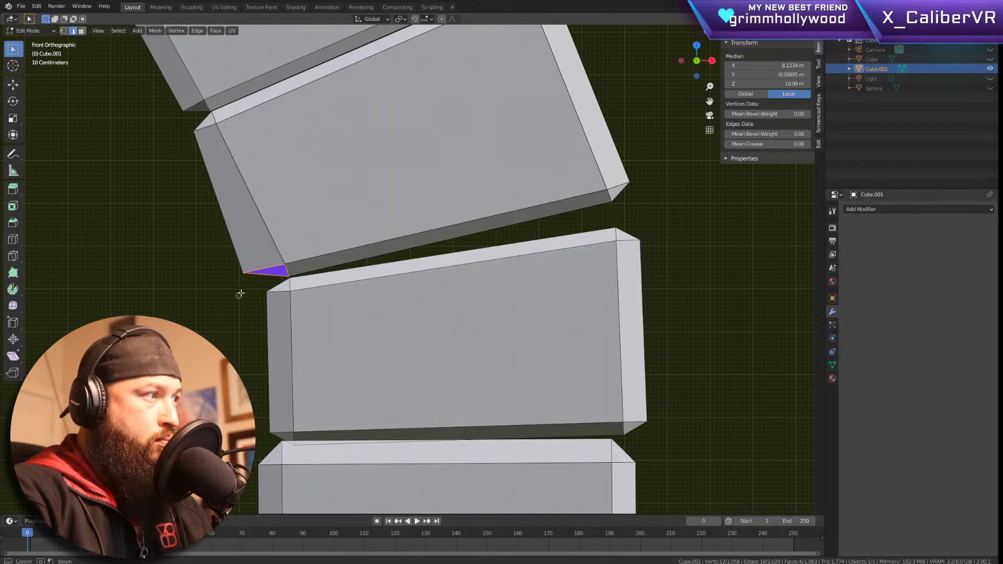
{"action": "left_click_drag", "start_coordinate": [239, 296], "coordinate": [254, 264]}
{"action": "key", "text": "g"}
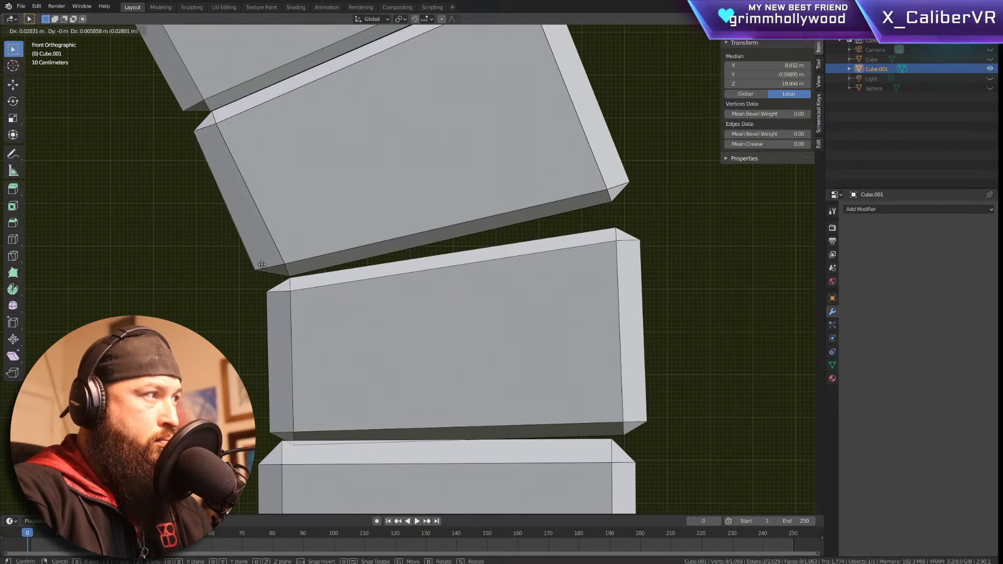
{"action": "left_click", "coordinate": [261, 264]}
Step: Raise the tenth arch block's upper outer corner to meet the ninth block's lower outer corner
{"action": "left_click_drag", "start_coordinate": [672, 214], "coordinate": [601, 270]}
{"action": "key", "text": "g"}
{"action": "left_click", "coordinate": [597, 241]}
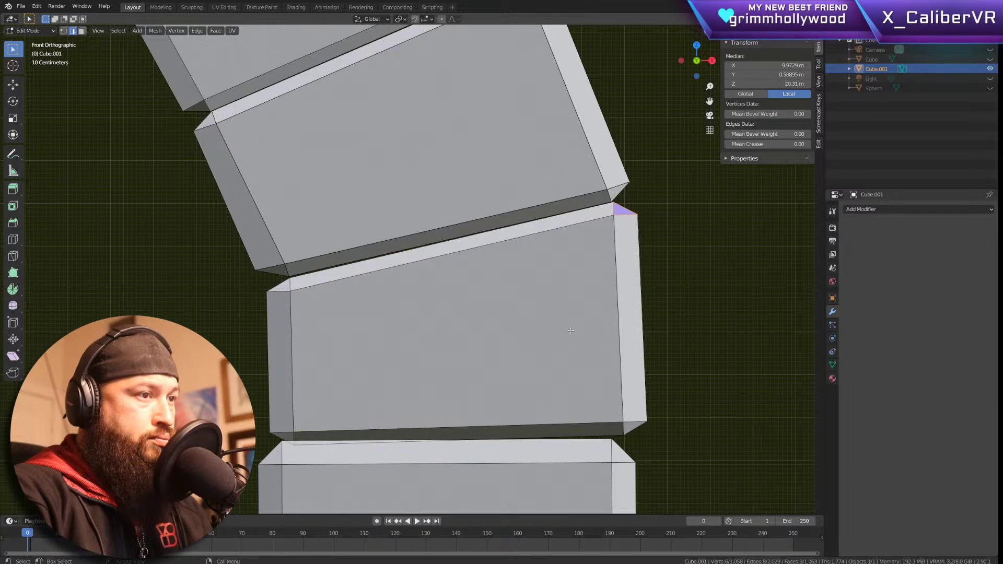
Step: Nudge the tenth arch block's lower outer corner about 0.02 m inward to align it with the tall pillar block below
{"action": "scroll", "coordinate": [574, 322], "scroll_direction": "down", "scroll_amount": 2}
{"action": "middle_click_drag", "start_coordinate": [452, 461], "coordinate": [445, 343], "text": "shift"}
{"action": "scroll", "coordinate": [382, 312], "scroll_direction": "down", "scroll_amount": 5}
{"action": "left_click_drag", "start_coordinate": [503, 286], "coordinate": [479, 299]}
{"action": "key", "text": "g"}
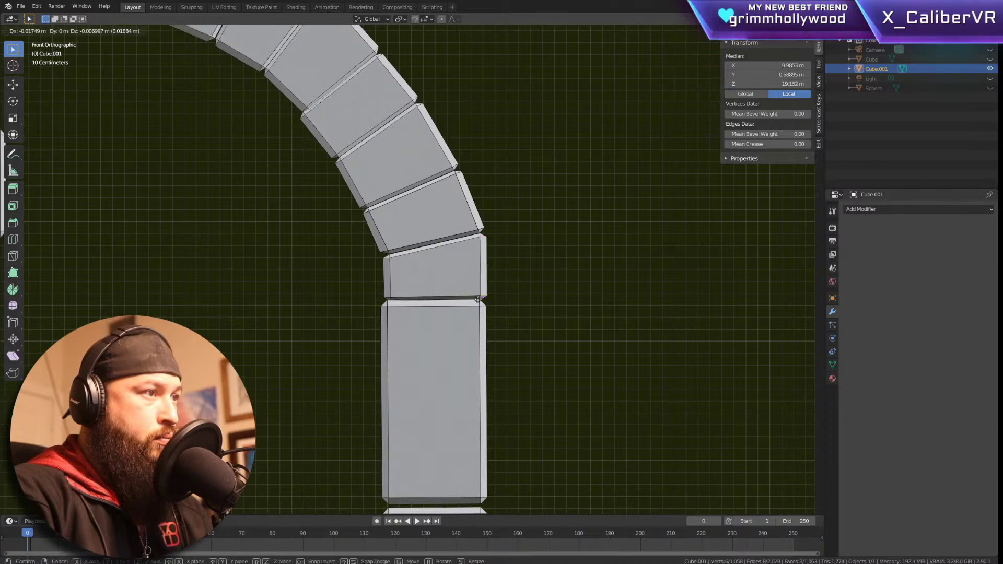
{"action": "left_click", "coordinate": [478, 301]}
Step: Shift the seventh block's upper inner corner and its adjoining front edge loop outward, away from the sixth block's inner corner
{"action": "scroll", "coordinate": [266, 338], "scroll_direction": "down", "scroll_amount": 6}
{"action": "middle_click_drag", "start_coordinate": [266, 338], "coordinate": [363, 318], "text": "shift"}
{"action": "scroll", "coordinate": [424, 178], "scroll_direction": "up", "scroll_amount": 3}
{"action": "scroll", "coordinate": [425, 178], "scroll_direction": "up", "scroll_amount": 2}
{"action": "middle_click_drag", "start_coordinate": [324, 289], "coordinate": [456, 289], "text": "shift"}
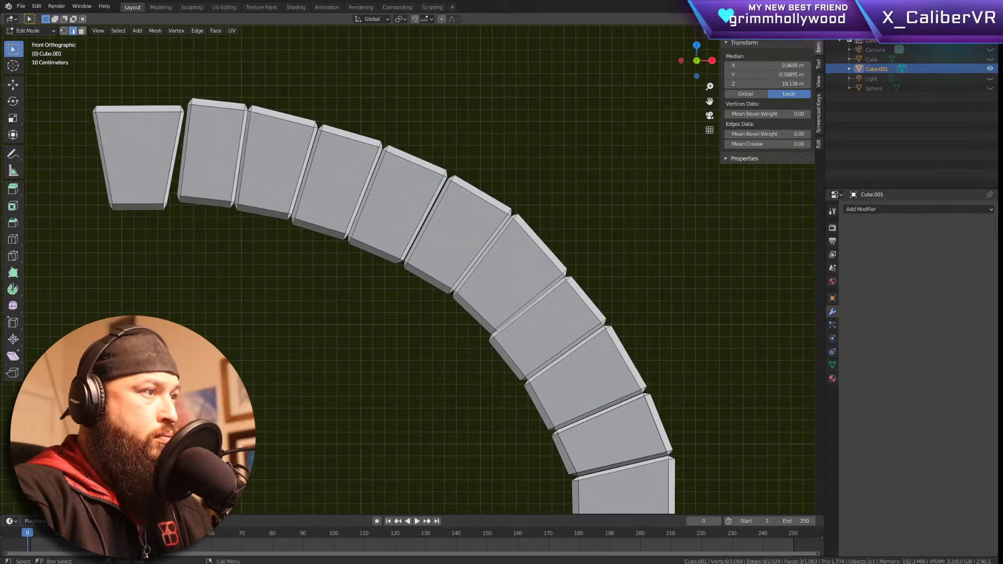
{"action": "scroll", "coordinate": [477, 357], "scroll_direction": "up", "scroll_amount": 8}
{"action": "left_click_drag", "start_coordinate": [283, 289], "coordinate": [386, 236]}
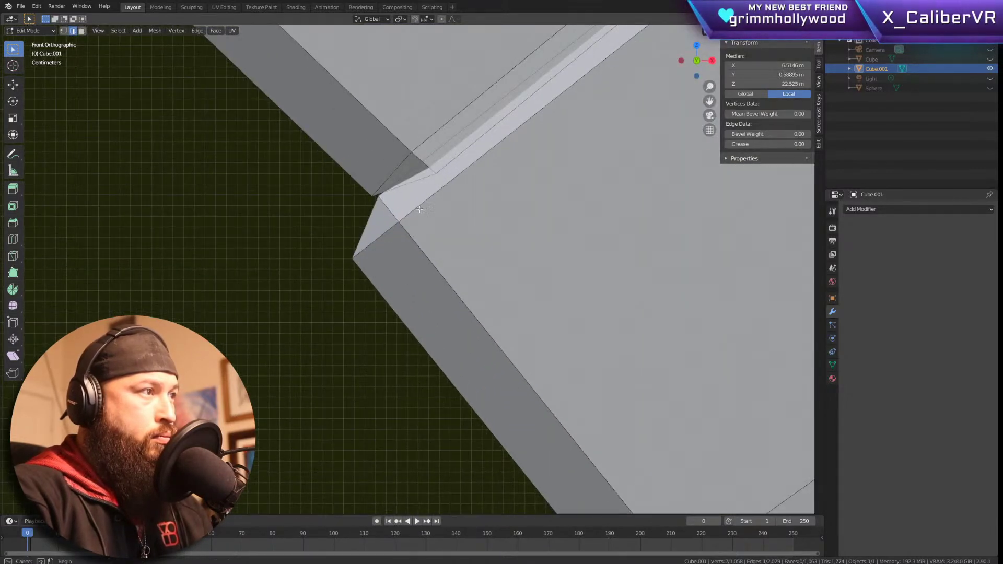
{"action": "left_click", "coordinate": [388, 212], "text": "alt+shift"}
{"action": "key", "text": "g"}
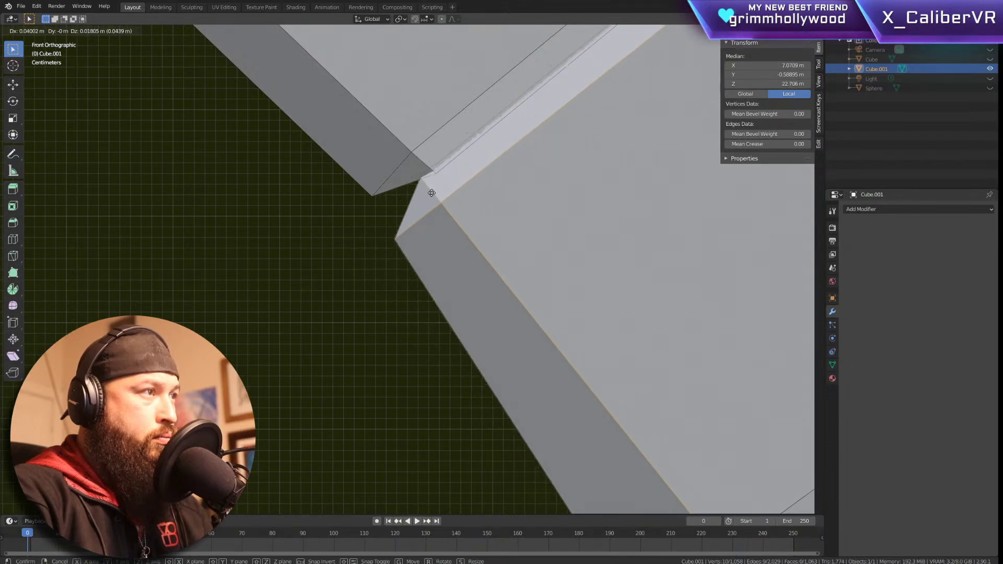
{"action": "left_click", "coordinate": [448, 189]}
{"action": "scroll", "coordinate": [385, 289], "scroll_direction": "down", "scroll_amount": 6}
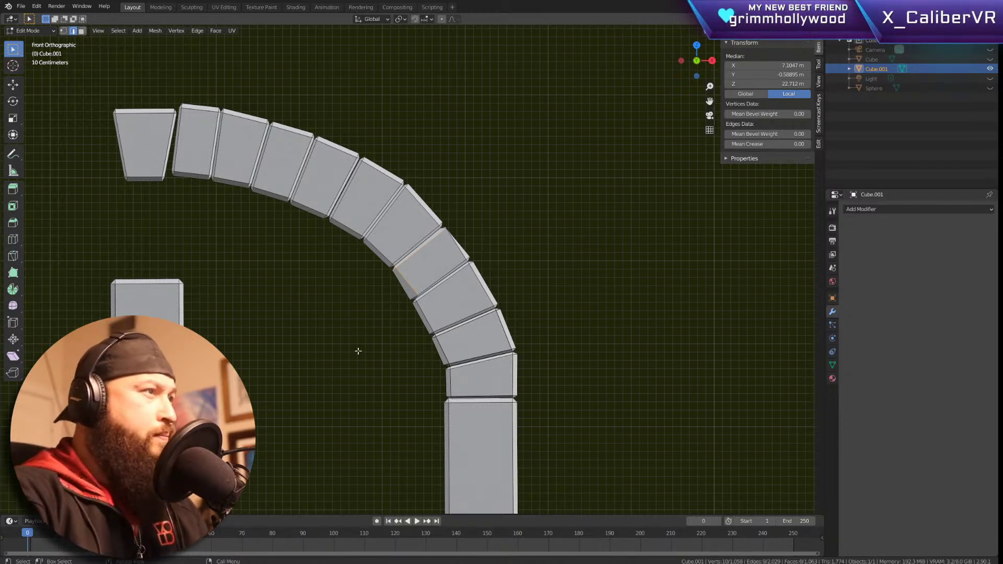
Step: Move the whole wedge-shaped keystone about 0.08 m up and over against the first arch block
{"action": "middle_click_drag", "start_coordinate": [269, 289], "coordinate": [459, 262], "text": "shift"}
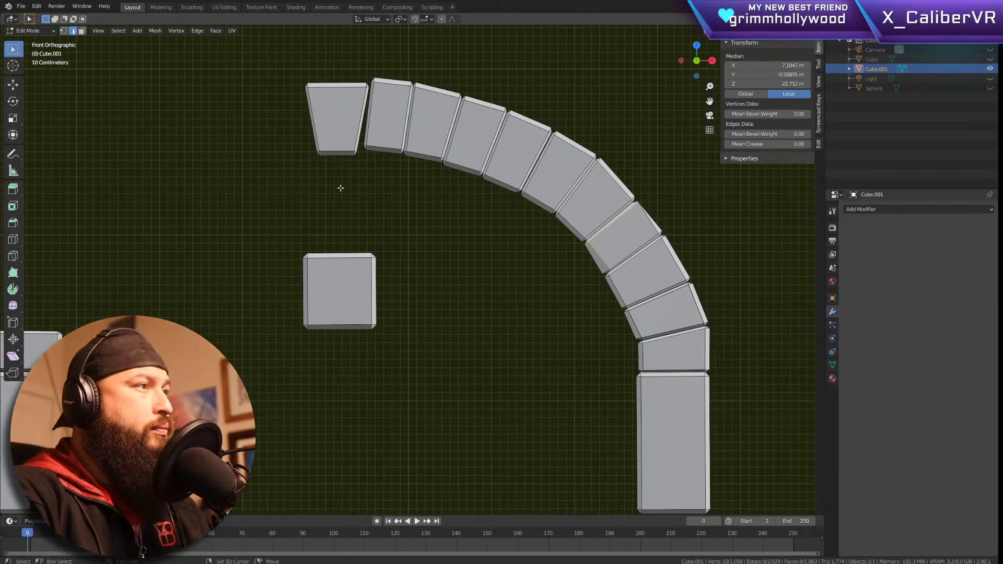
{"action": "scroll", "coordinate": [300, 93], "scroll_direction": "up", "scroll_amount": 4}
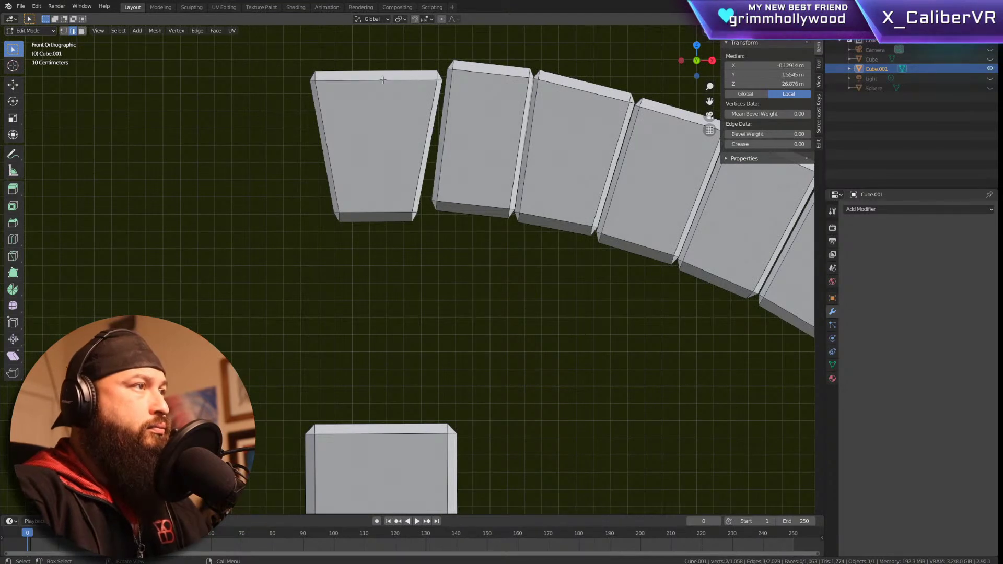
{"action": "key", "text": "l"}
{"action": "key", "text": "g"}
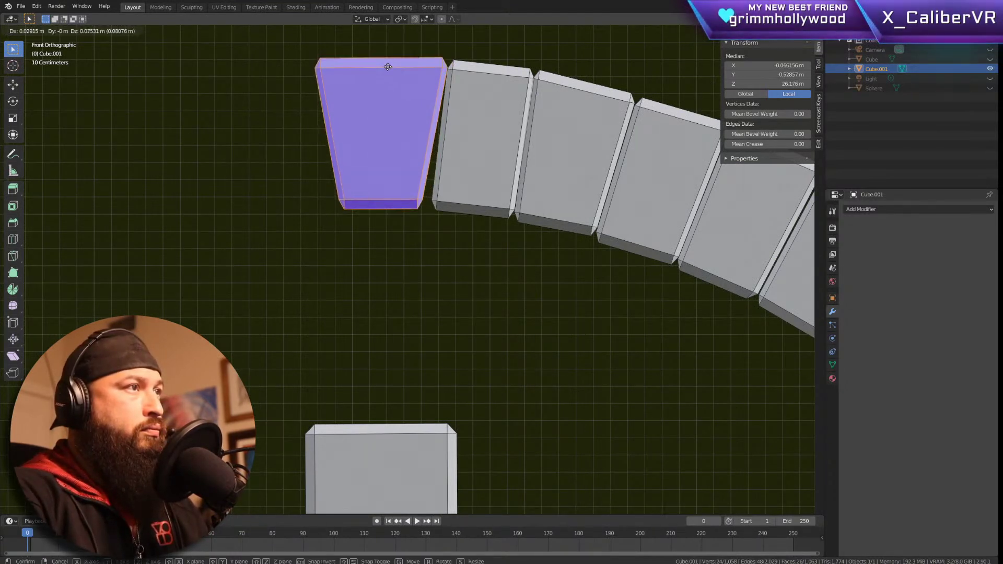
{"action": "left_click", "coordinate": [388, 66]}
Step: Move the keystone's lower corner about 0.05 m toward the first arch block to even out the gap between them
{"action": "left_click", "coordinate": [404, 188]}
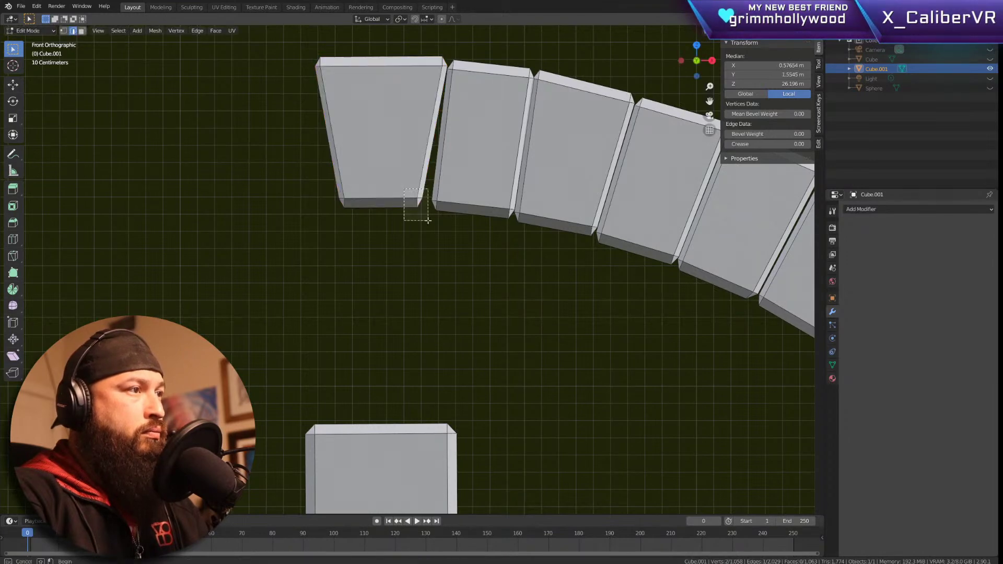
{"action": "left_click_drag", "start_coordinate": [429, 221], "coordinate": [427, 220]}
{"action": "key", "text": "g"}
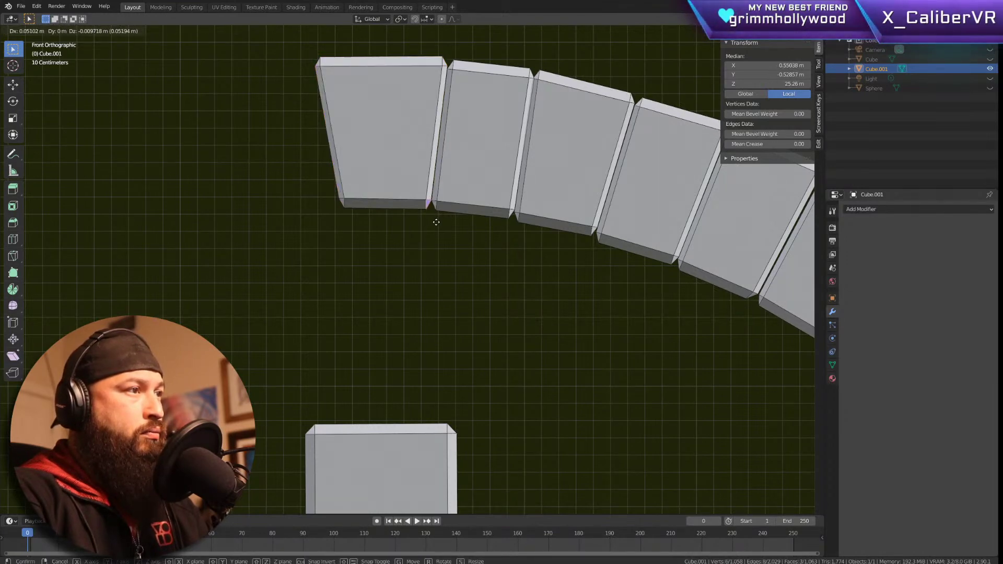
{"action": "left_click", "coordinate": [437, 222]}
Step: Move the loose square block from under the arch to a clear spot above and beside the keystone
{"action": "scroll", "coordinate": [398, 265], "scroll_direction": "down", "scroll_amount": 6}
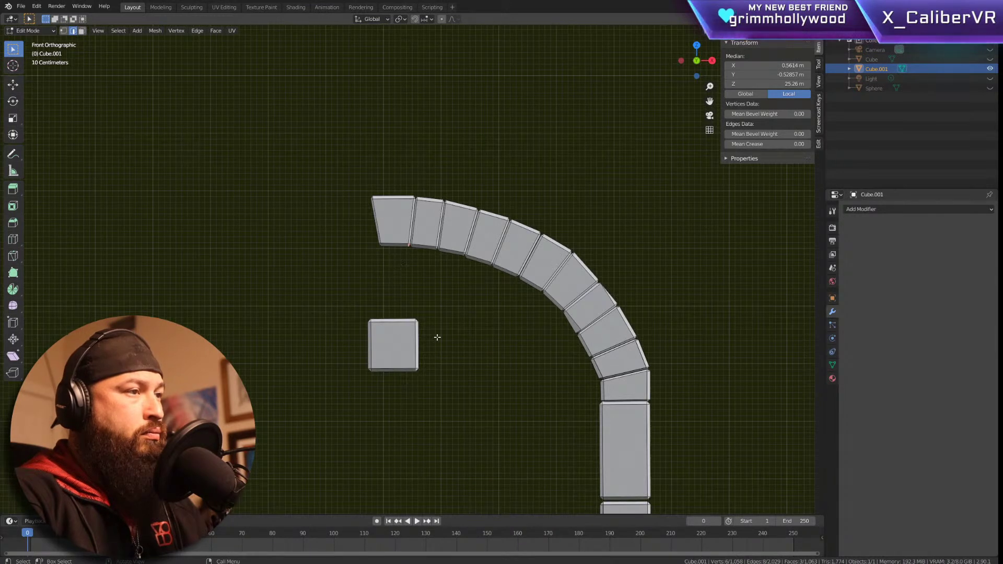
{"action": "left_click_drag", "start_coordinate": [335, 166], "coordinate": [528, 259]}
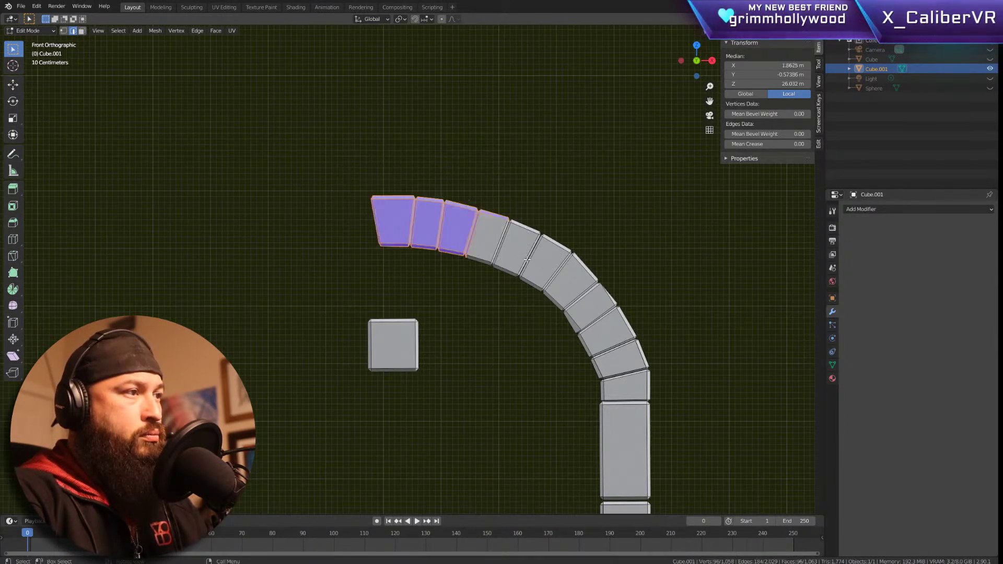
{"action": "left_click_drag", "start_coordinate": [380, 356], "coordinate": [379, 358]}
{"action": "key", "text": "g"}
{"action": "left_click", "coordinate": [241, 175]}
Step: Duplicate the eleven curved arch blocks, keystone included, and place the copy about 4 m across from the original half
{"action": "left_click_drag", "start_coordinate": [342, 185], "coordinate": [682, 403]}
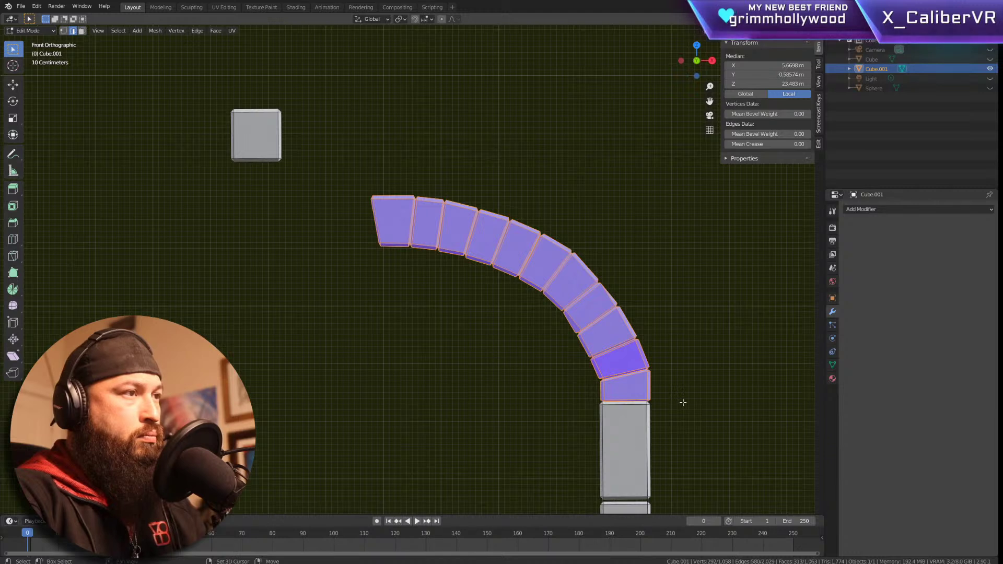
{"action": "key", "text": "shift+d"}
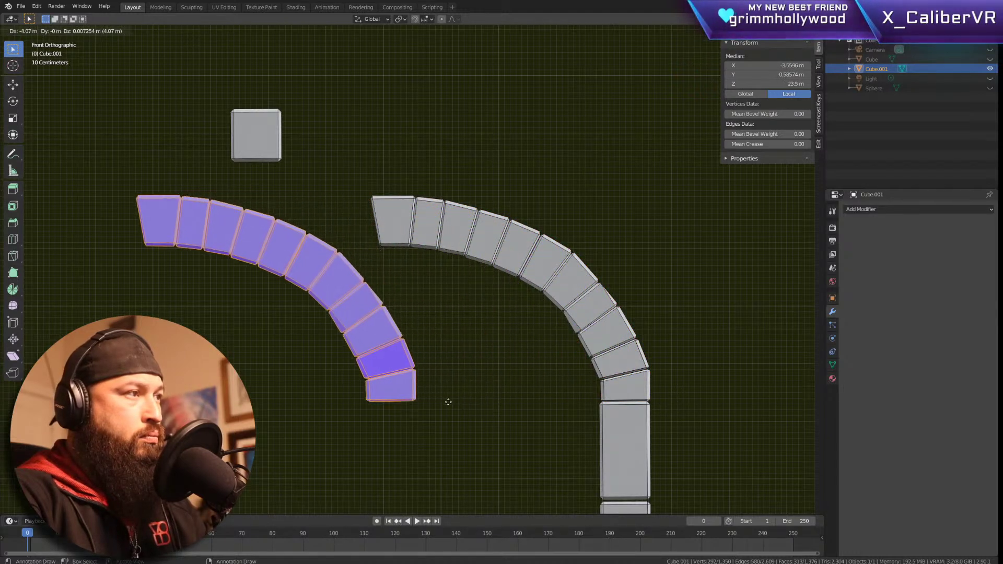
{"action": "left_click", "coordinate": [453, 398]}
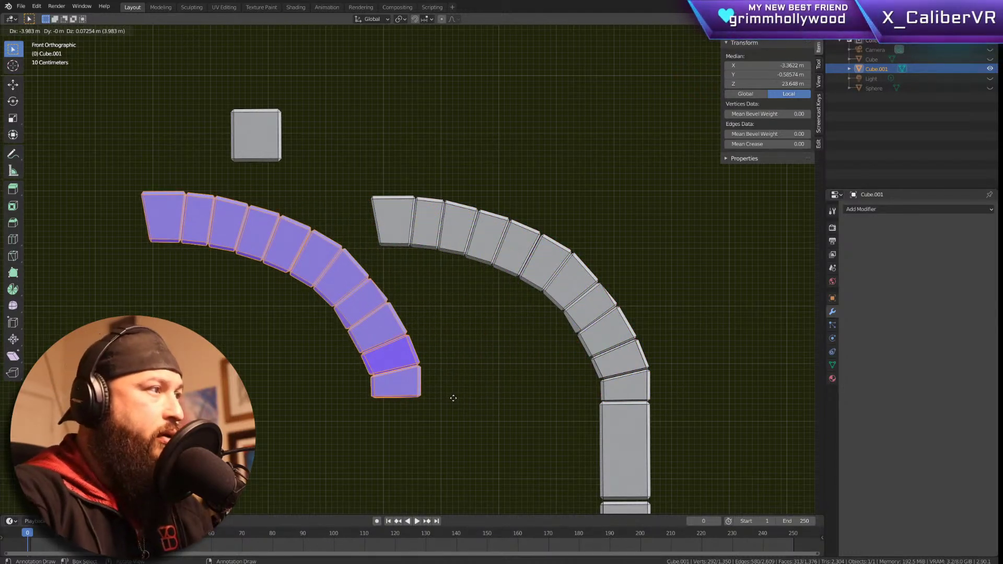
Step: Rotate the copied arch half about 180 degrees around global Z and move it above the original keystone
{"action": "key", "text": "r"}
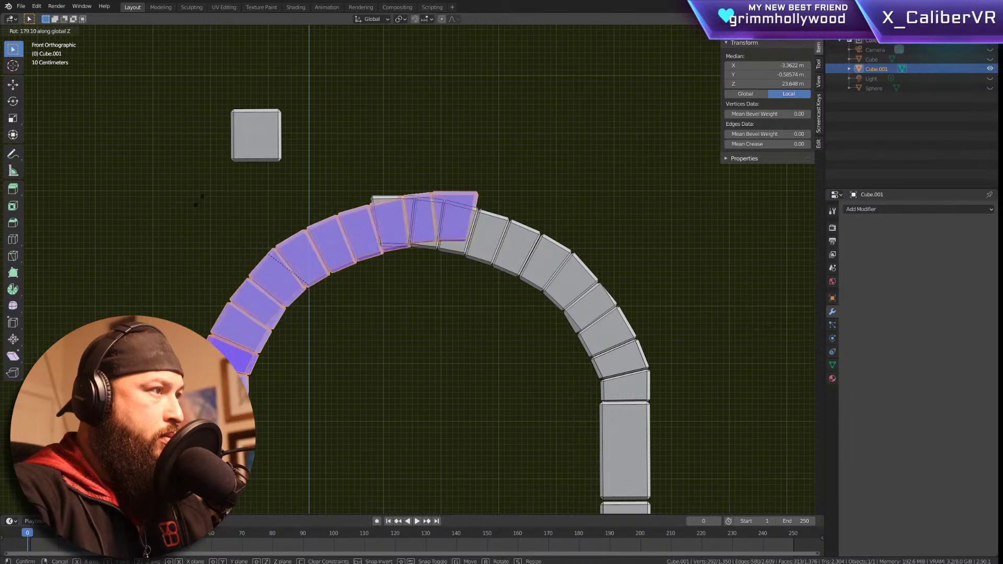
{"action": "key", "text": "g"}
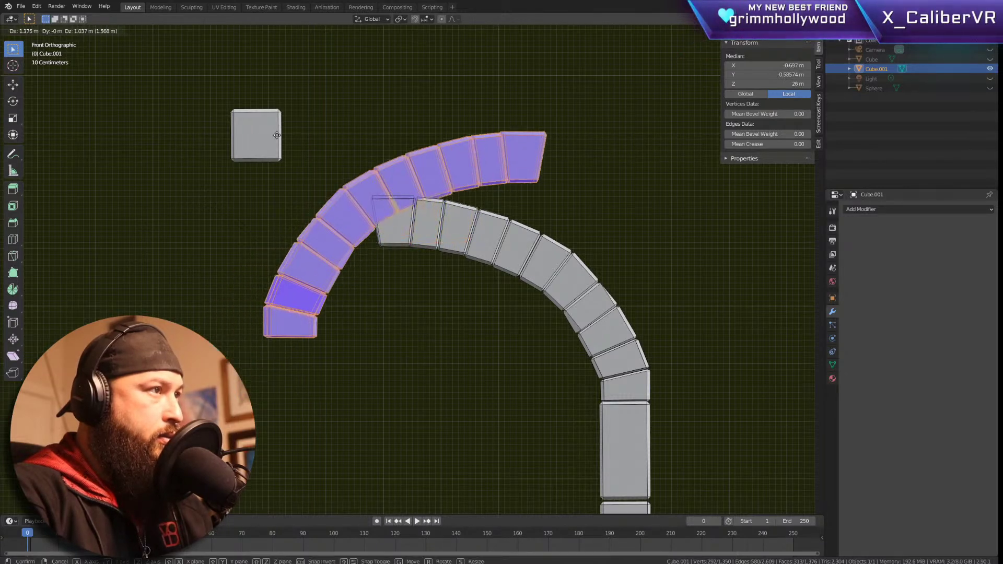
{"action": "left_click", "coordinate": [272, 90]}
{"action": "left_click", "coordinate": [590, 87]}
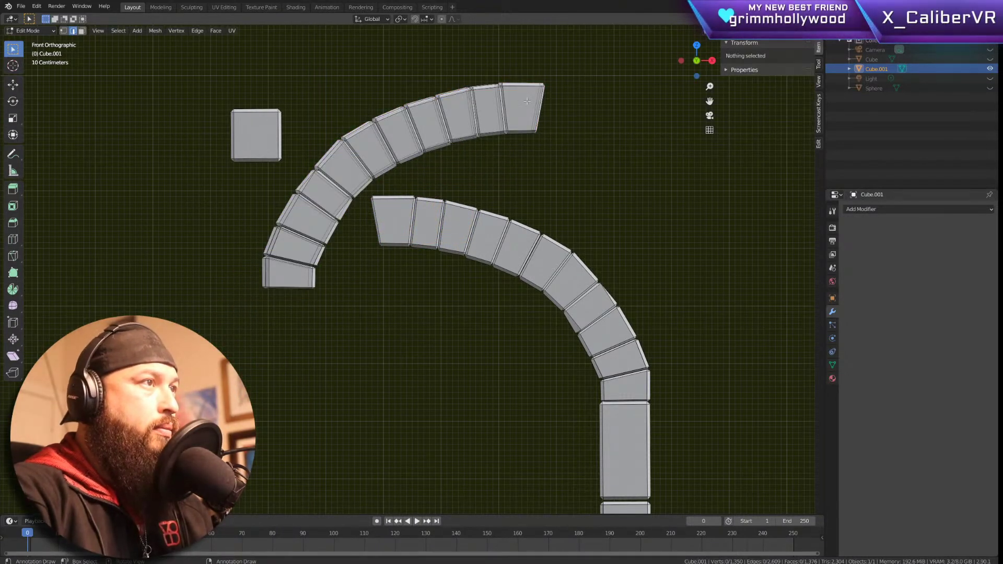
Step: Delete the duplicate keystone and the lowest block at the opposite end of the copied arch half
{"action": "key", "text": "l"}
{"action": "key", "text": "x"}
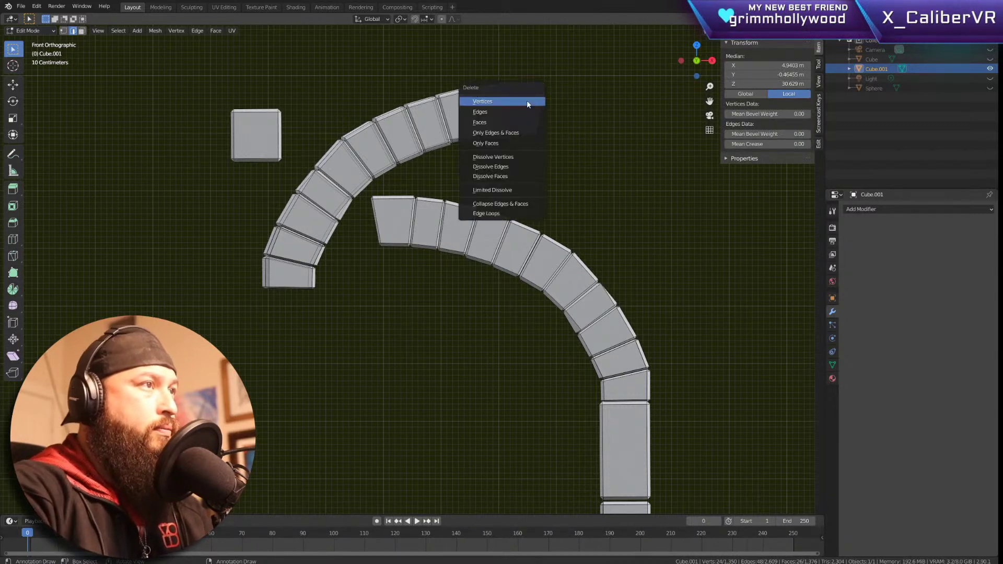
{"action": "left_click", "coordinate": [526, 101]}
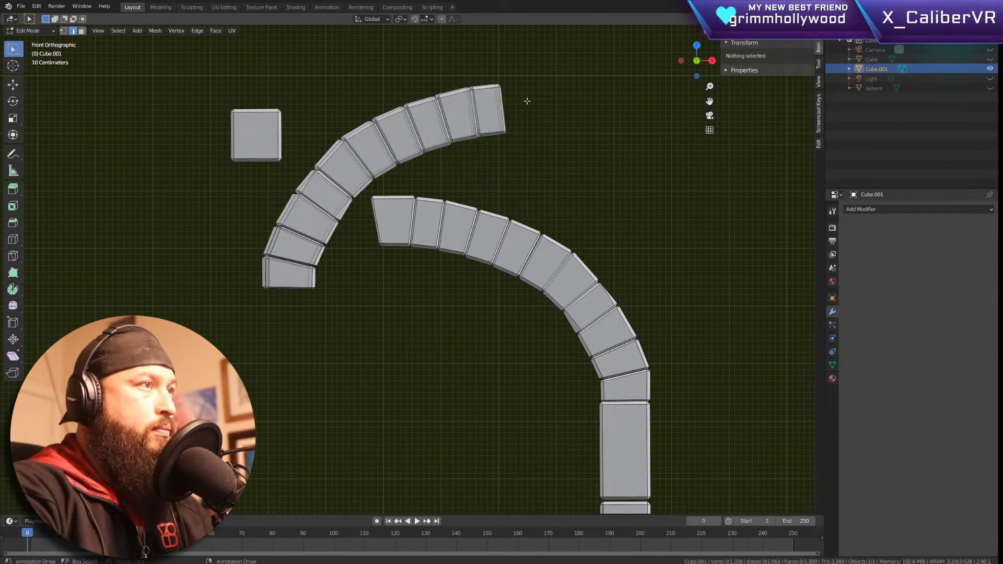
{"action": "left_click", "coordinate": [276, 285]}
{"action": "key", "text": "l"}
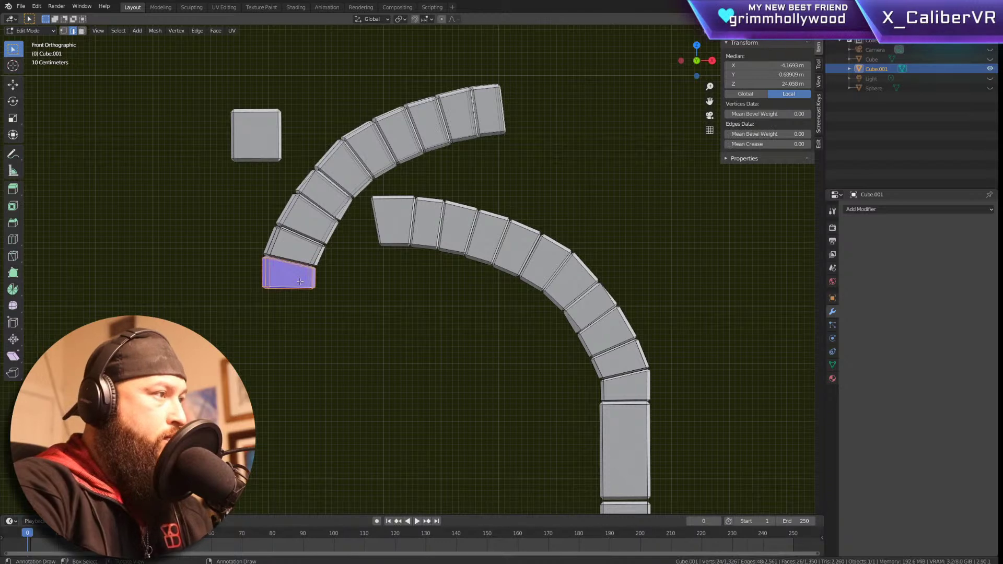
{"action": "key", "text": "x"}
{"action": "left_click", "coordinate": [300, 282]}
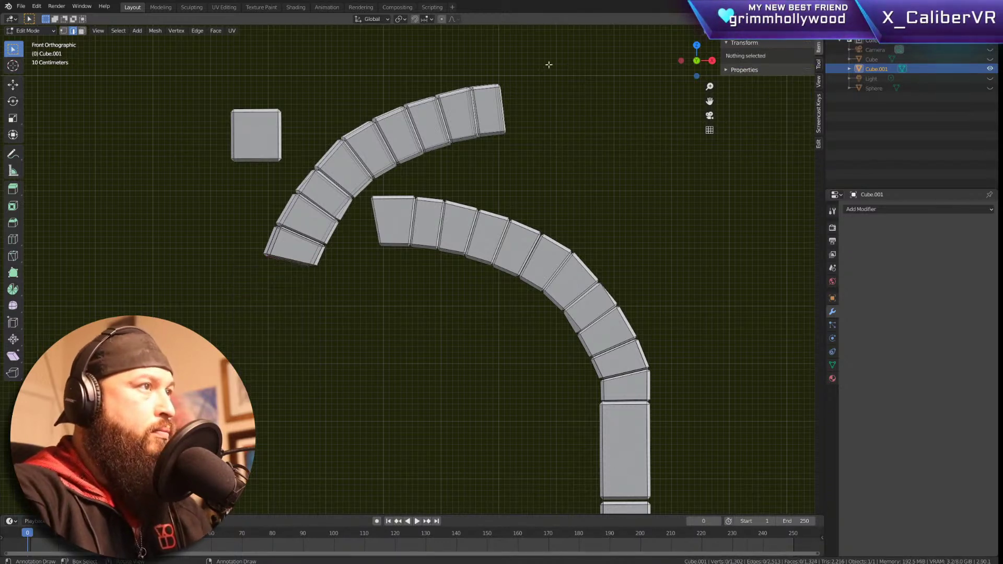
{"action": "left_click", "coordinate": [472, 103]}
{"action": "left_click_drag", "start_coordinate": [529, 68], "coordinate": [349, 168]}
{"action": "left_click_drag", "start_coordinate": [307, 184], "coordinate": [295, 266]}
{"action": "left_click_drag", "start_coordinate": [228, 208], "coordinate": [351, 287], "text": "shift"}
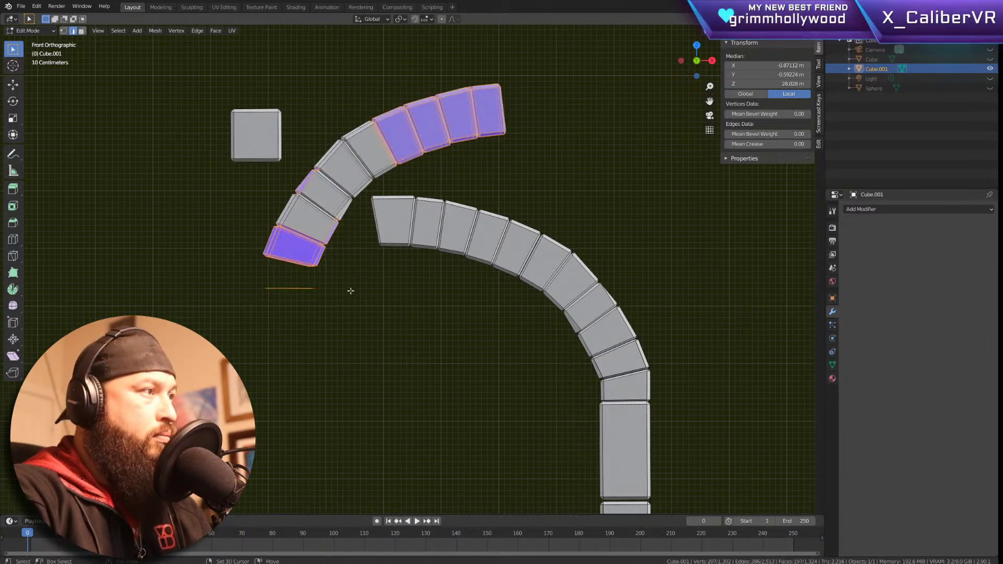
{"action": "left_click_drag", "start_coordinate": [396, 104], "coordinate": [334, 148], "text": "shift"}
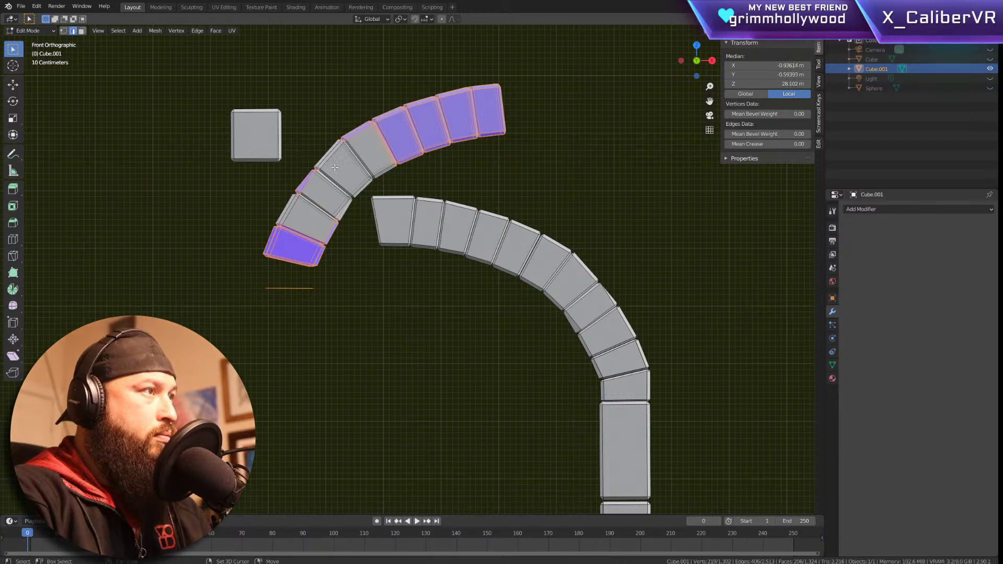
Step: Move the loose square block farther away from the copied arch half
{"action": "left_click_drag", "start_coordinate": [299, 93], "coordinate": [214, 170]}
{"action": "key", "text": "g"}
{"action": "left_click", "coordinate": [50, 148]}
{"action": "left_click_drag", "start_coordinate": [539, 77], "coordinate": [181, 340]}
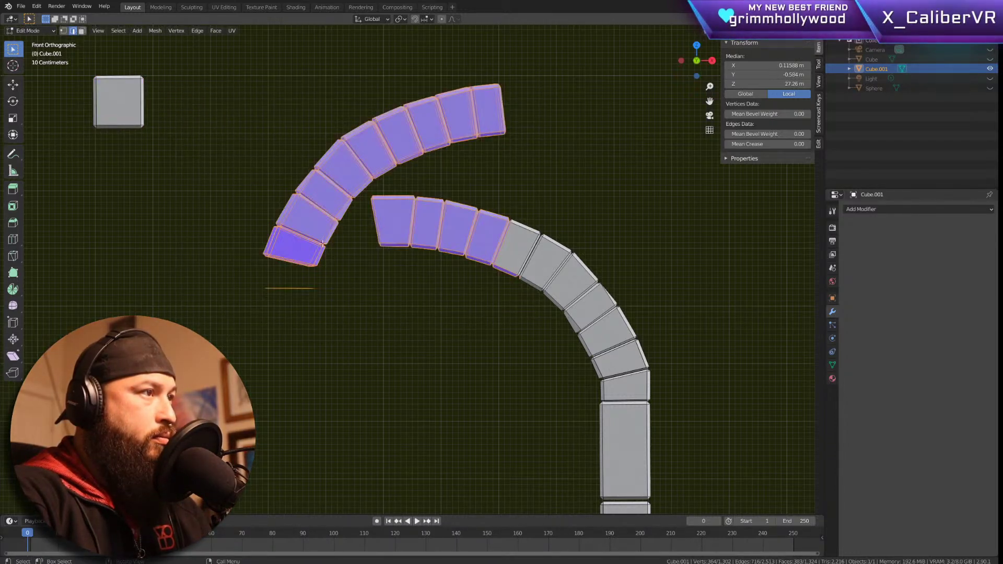
{"action": "left_click", "coordinate": [335, 240]}
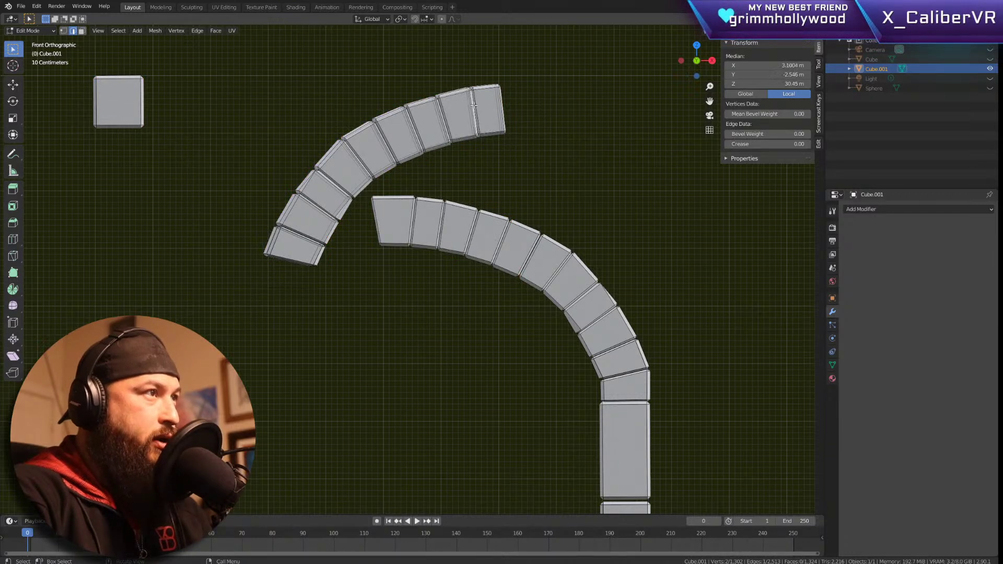
{"action": "key", "text": "l"}
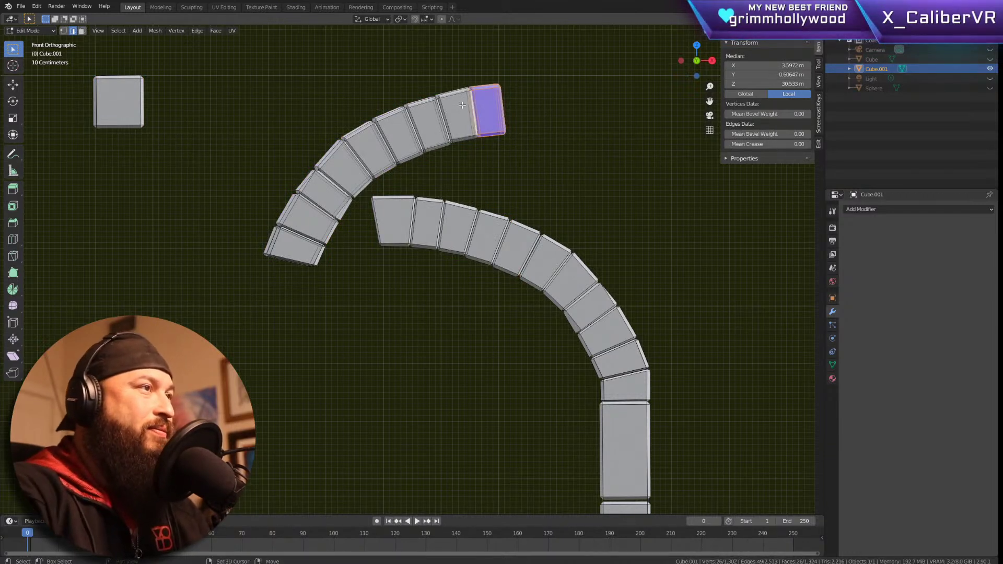
{"action": "left_click", "coordinate": [465, 106], "text": "shift"}
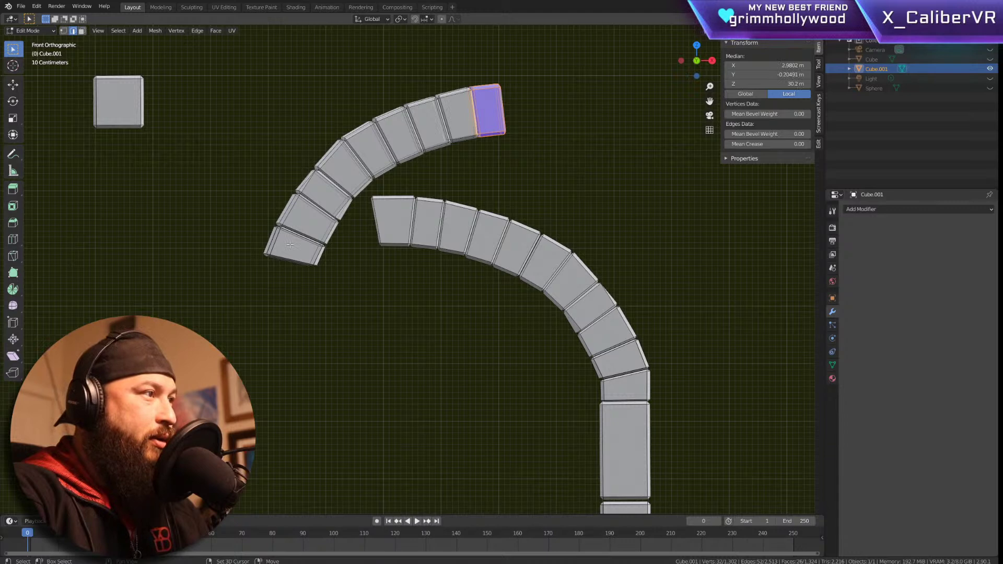
{"action": "key", "text": "l"}
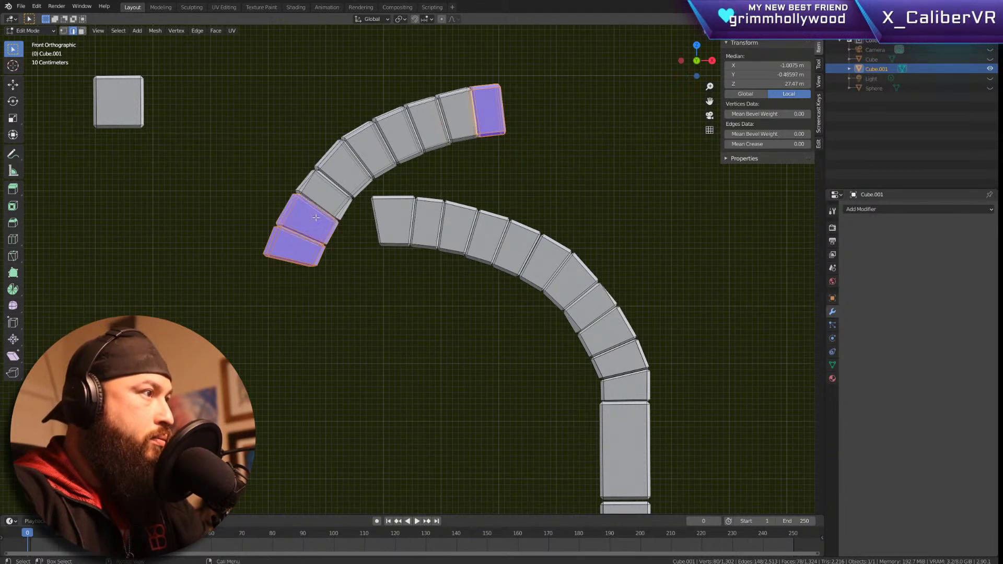
{"action": "left_click", "coordinate": [338, 191]}
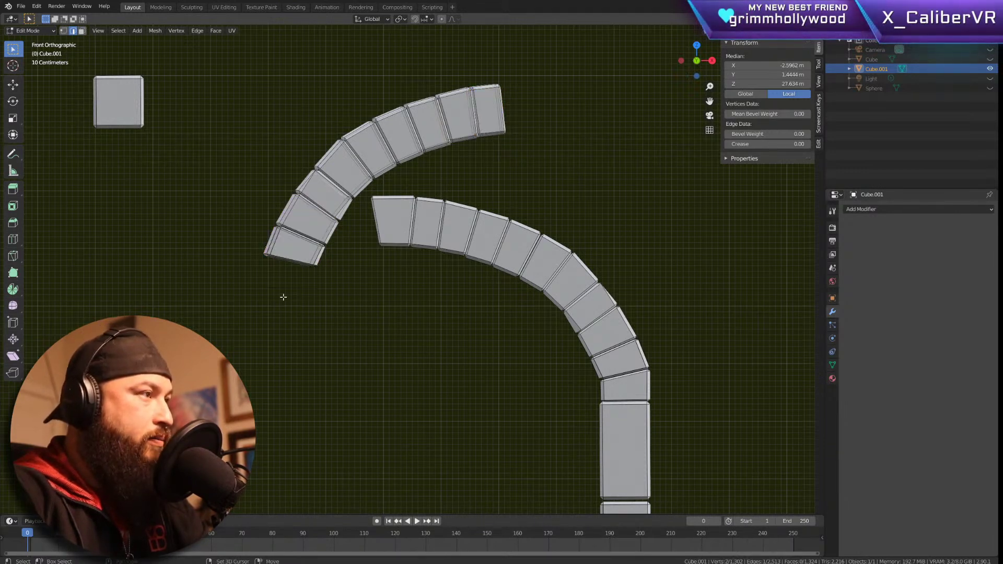
{"action": "left_click", "coordinate": [316, 188], "text": "alt"}
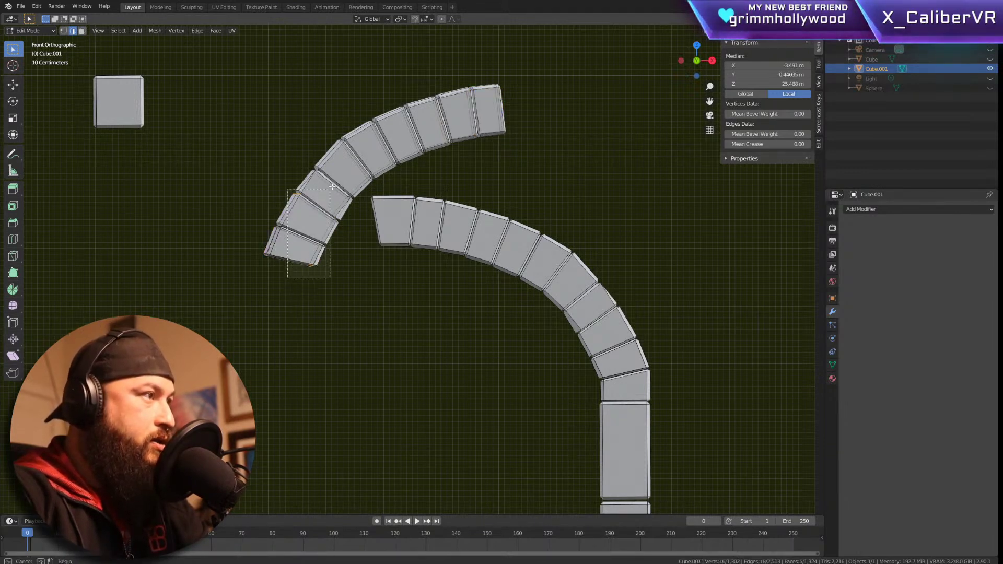
{"action": "left_click_drag", "start_coordinate": [326, 196], "coordinate": [324, 200]}
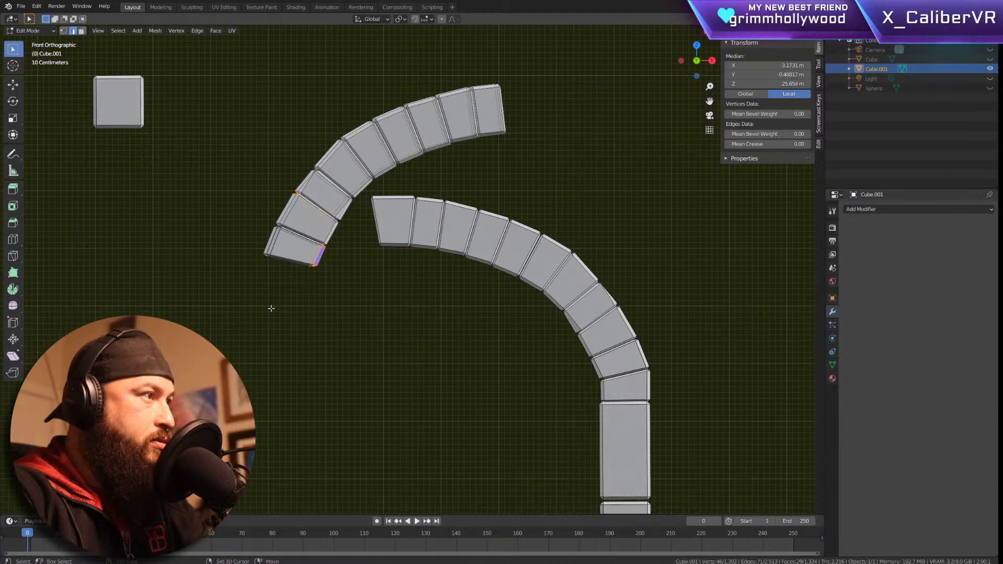
Step: Select all nine linked blocks of the copied arch half, from its lowest block up to its upper end
{"action": "left_click", "coordinate": [294, 250]}
{"action": "key", "text": "ctrl+l"}
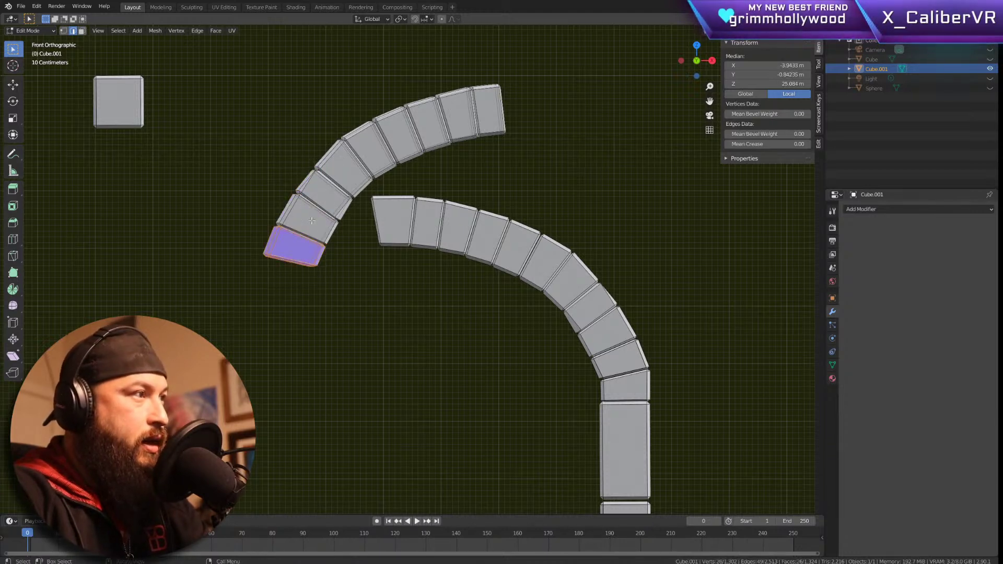
{"action": "key", "text": "l"}
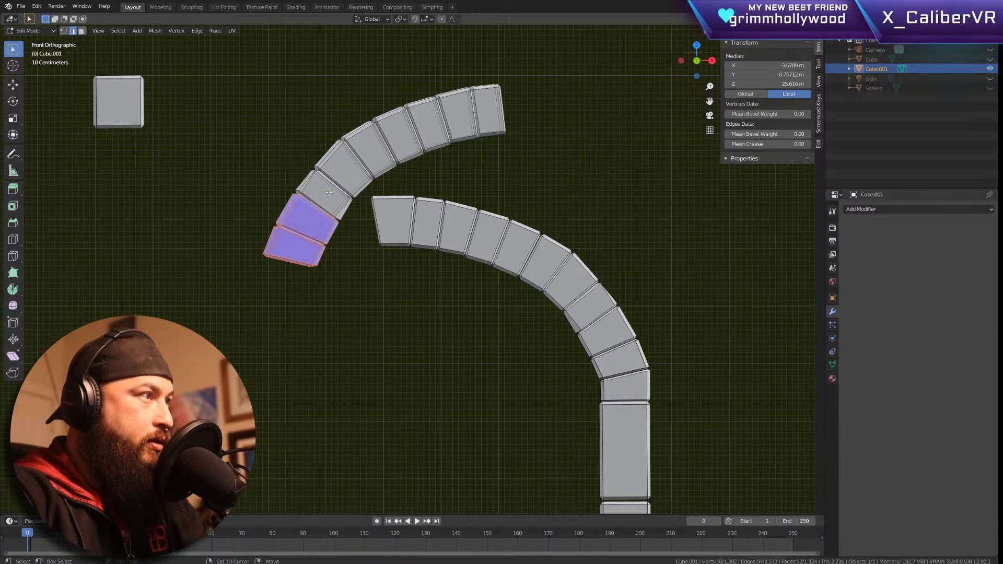
{"action": "key", "text": "l"}
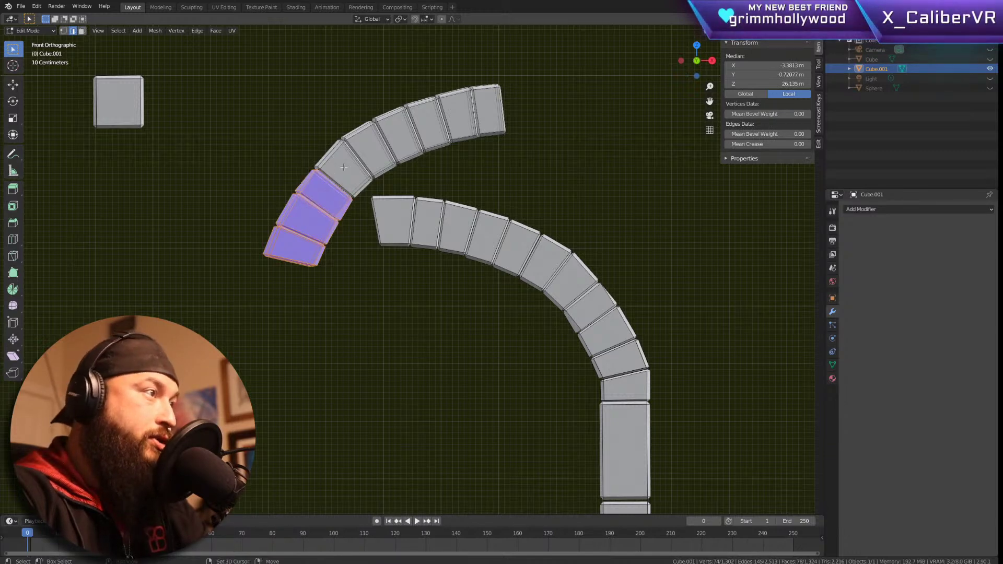
{"action": "key", "text": "l"}
{"action": "key", "text": "l"}
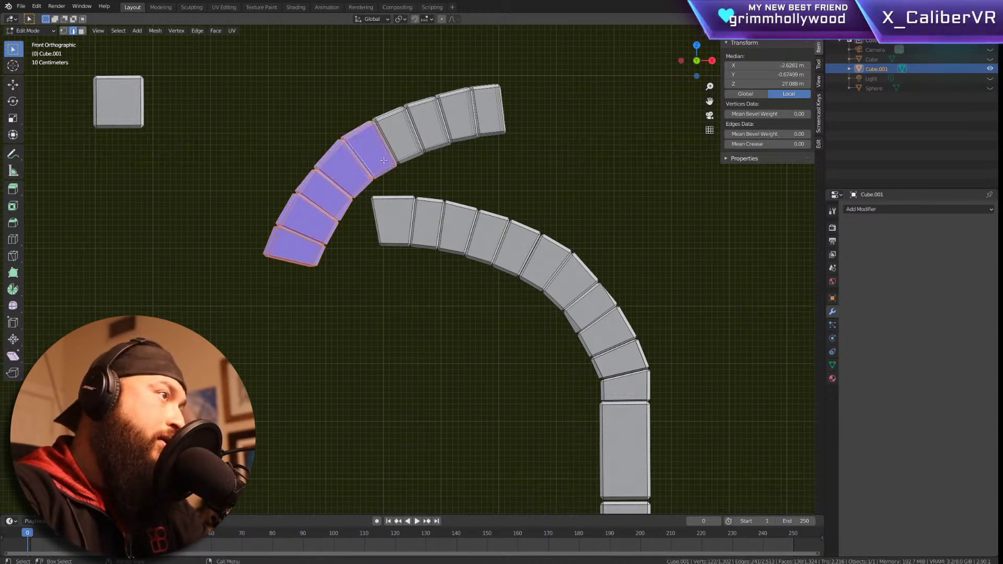
{"action": "key", "text": "l"}
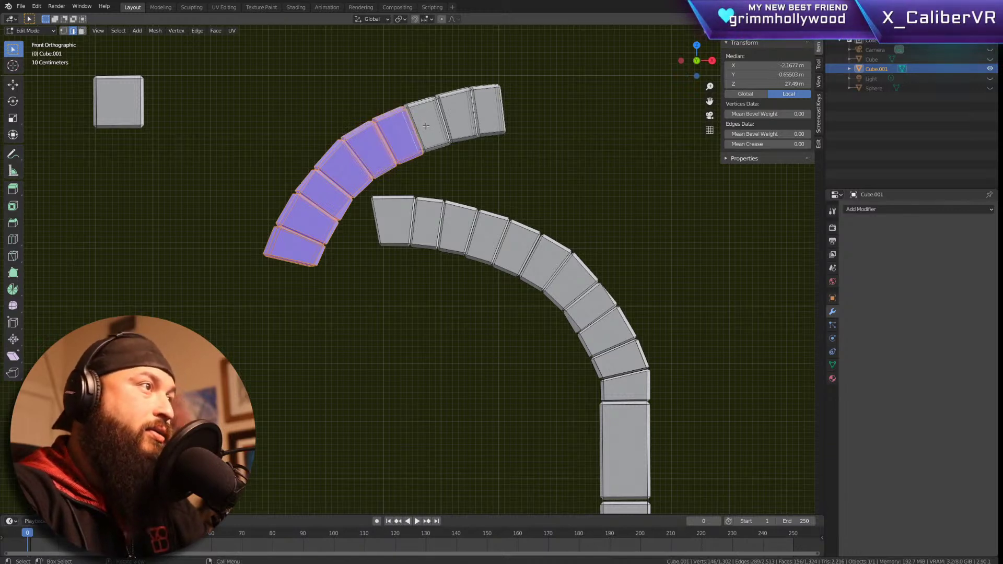
{"action": "key", "text": "l"}
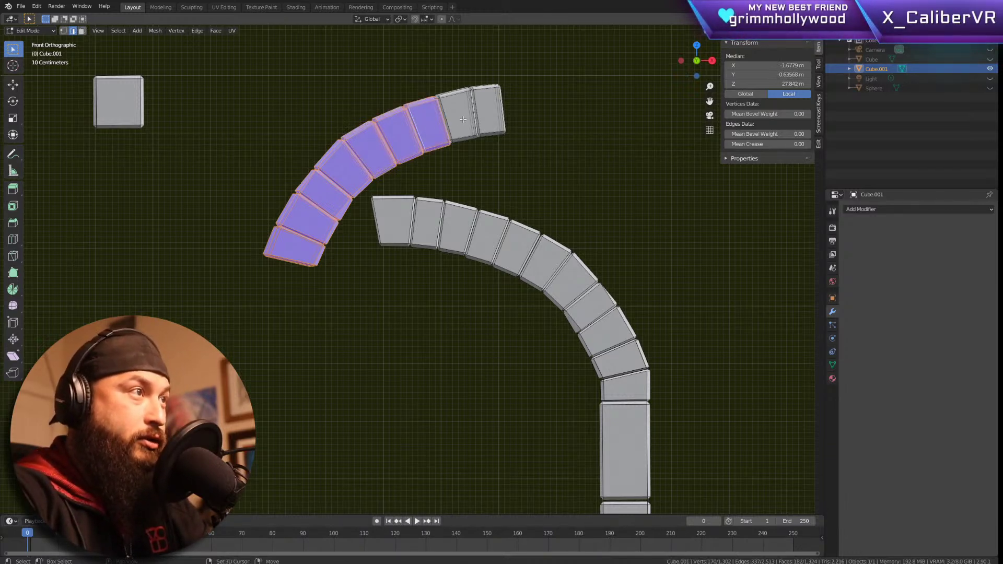
{"action": "key", "text": "l"}
{"action": "key", "text": "l"}
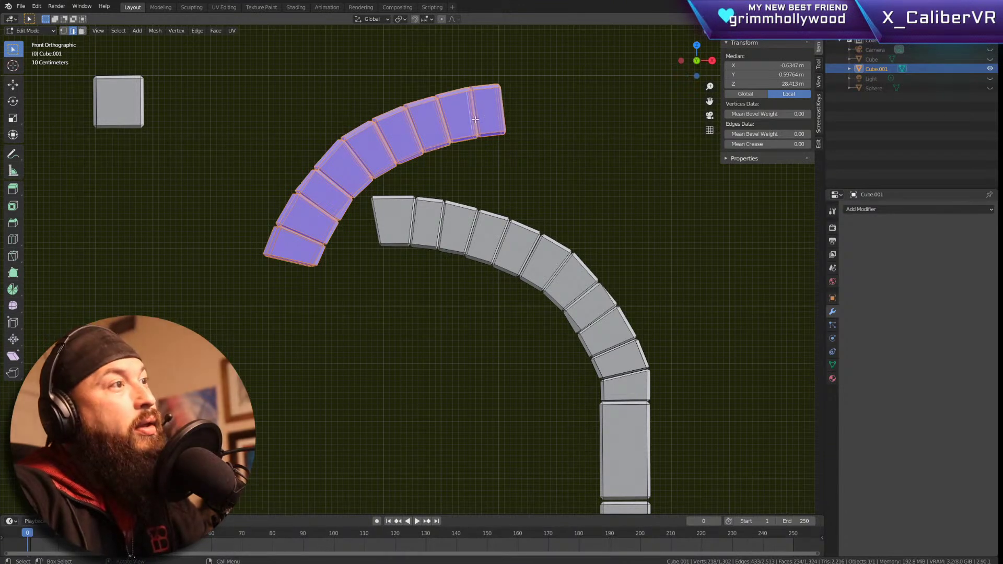
{"action": "key", "text": "g"}
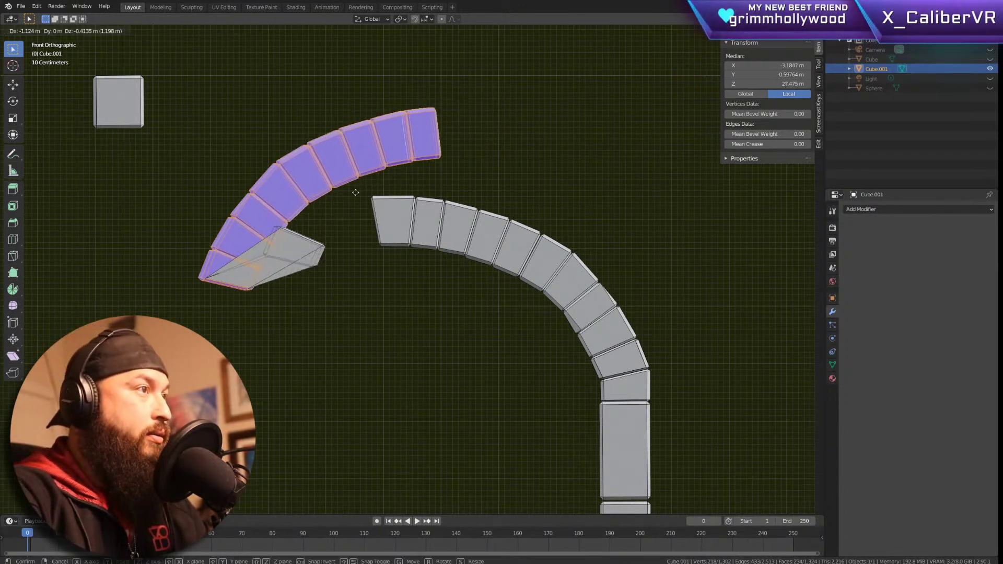
{"action": "left_click", "coordinate": [422, 167]}
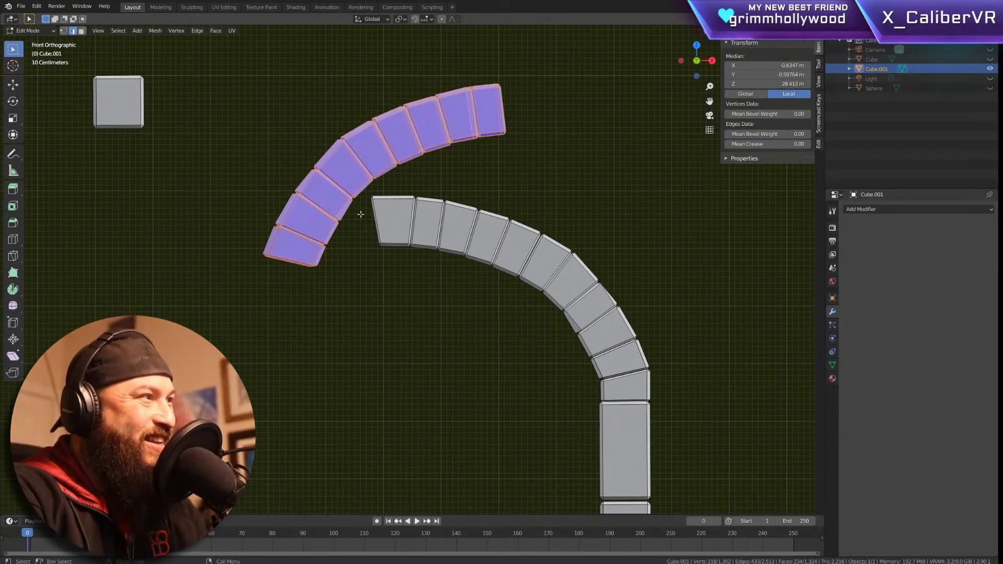
{"action": "middle_click_drag", "start_coordinate": [292, 314], "coordinate": [287, 290]}
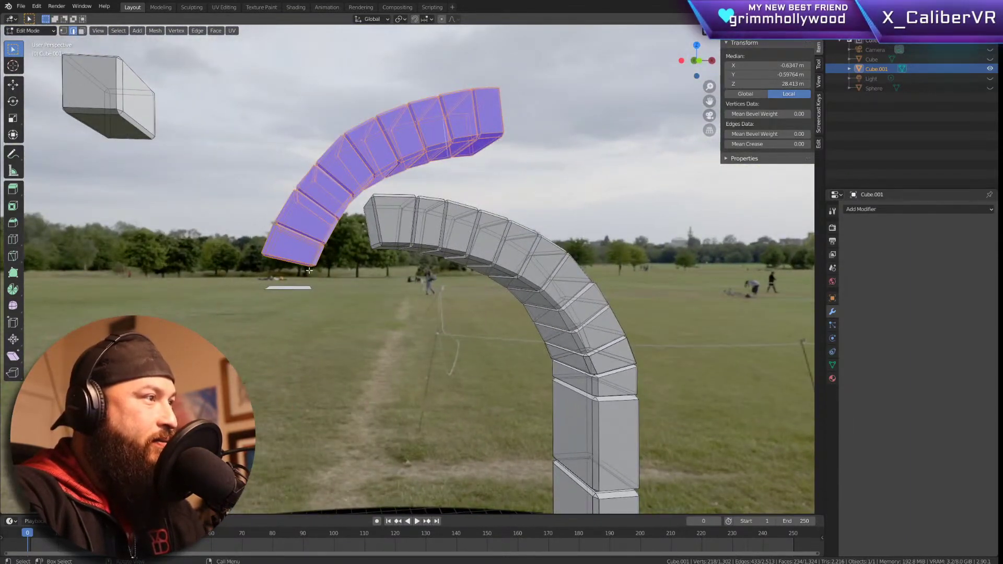
{"action": "key", "text": "g"}
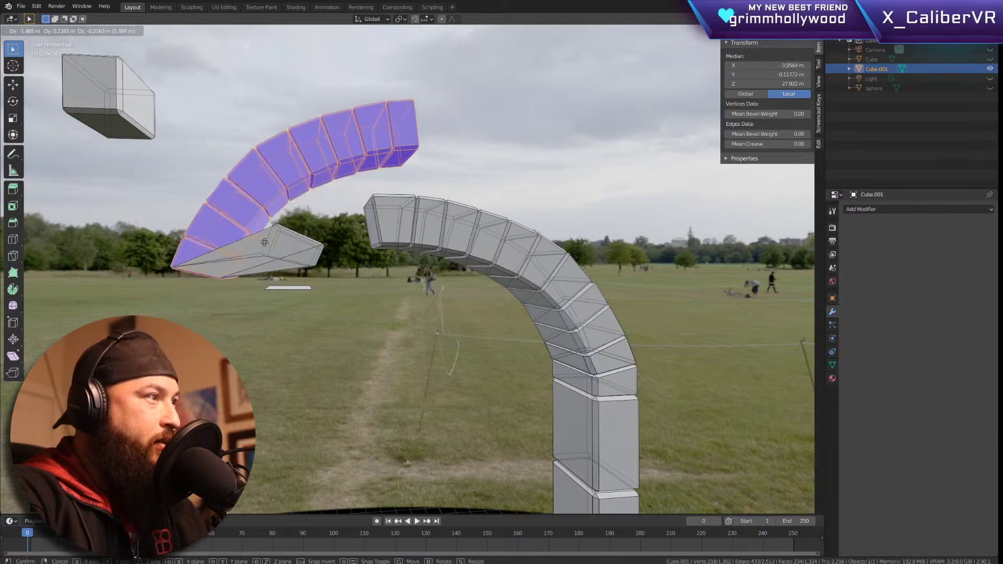
{"action": "left_click", "coordinate": [329, 203]}
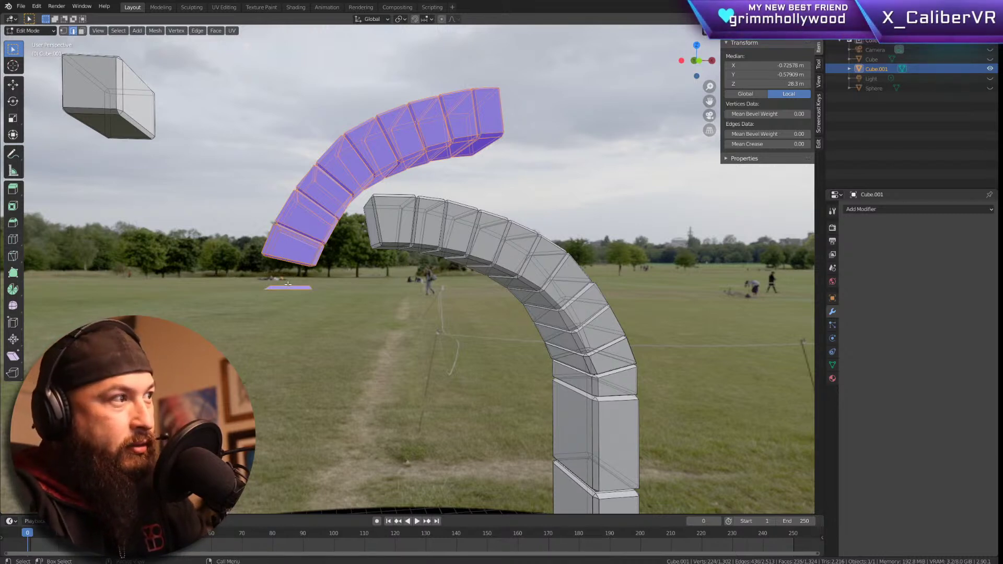
{"action": "key", "text": "e"}
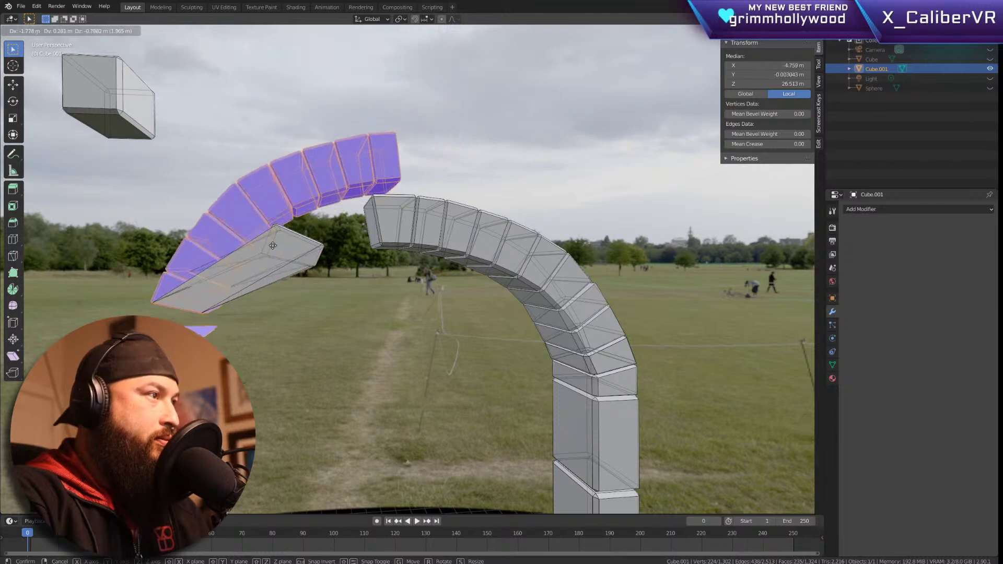
{"action": "right_click", "coordinate": [387, 117]}
Step: Move the copied arch half down and sideways so its upper end meets the free side of the keystone
{"action": "middle_click_drag", "start_coordinate": [407, 251], "coordinate": [299, 285]}
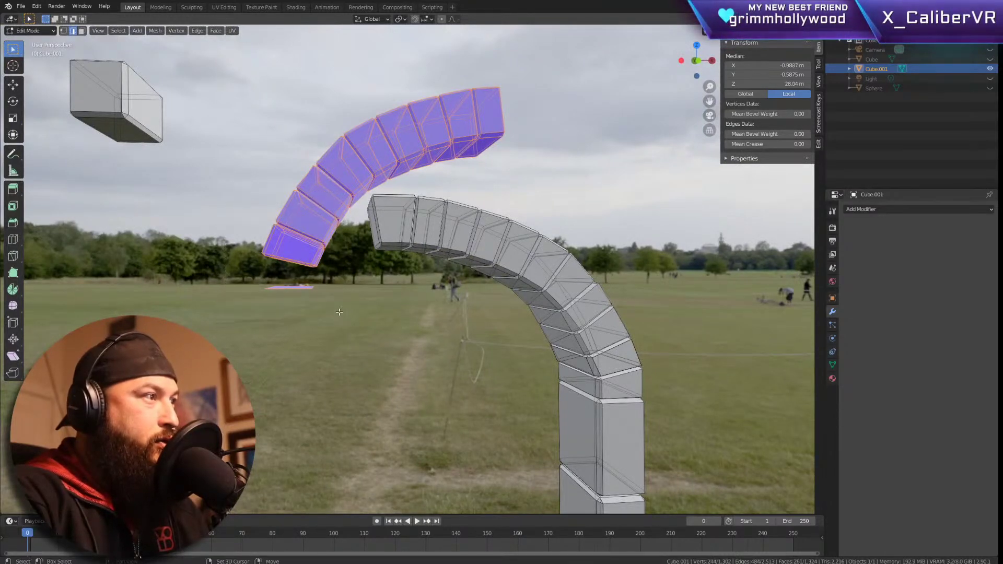
{"action": "key", "text": "g"}
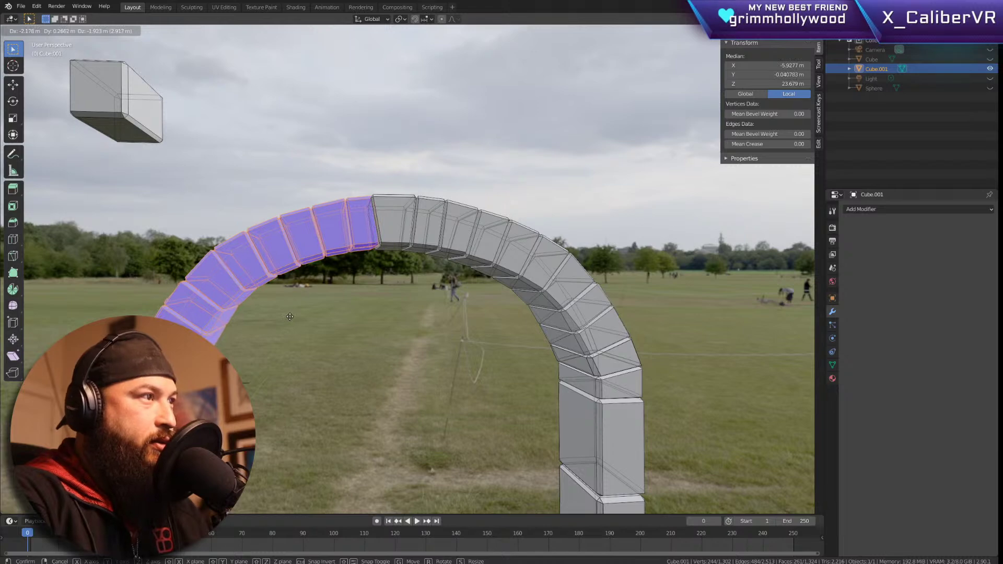
{"action": "left_click", "coordinate": [290, 316]}
{"action": "middle_click_drag", "start_coordinate": [247, 365], "coordinate": [285, 340]}
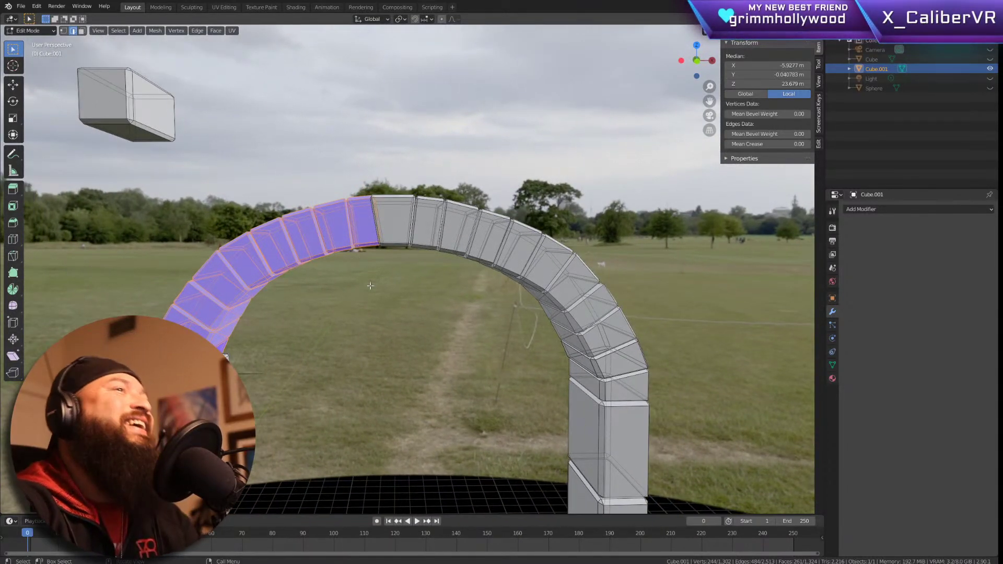
Step: Nudge the copied arch half slightly down at the keystone joint and try rotating it about the global Z and Y axes
{"action": "middle_click_drag", "start_coordinate": [352, 284], "coordinate": [546, 309]}
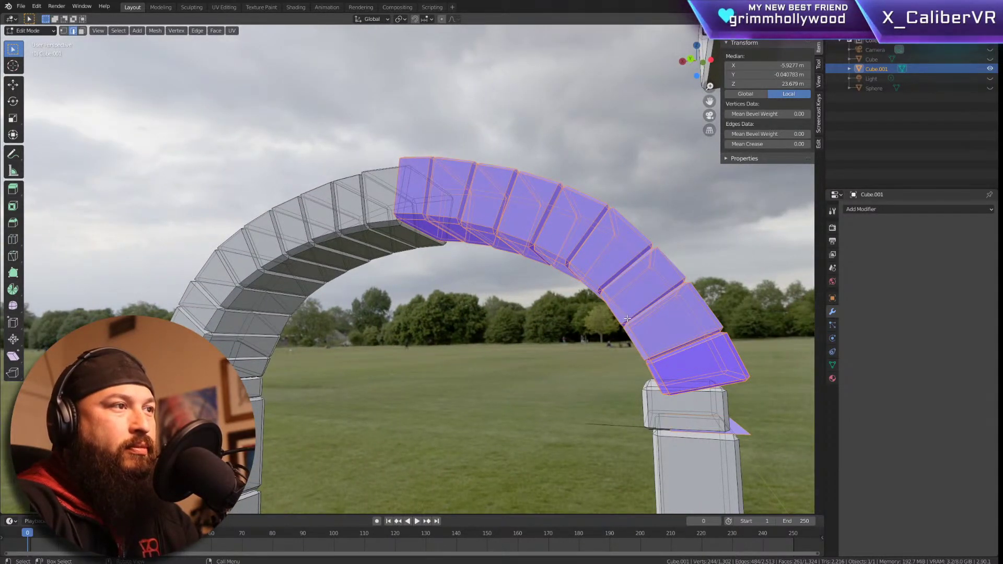
{"action": "middle_click_drag", "start_coordinate": [575, 323], "coordinate": [530, 314]}
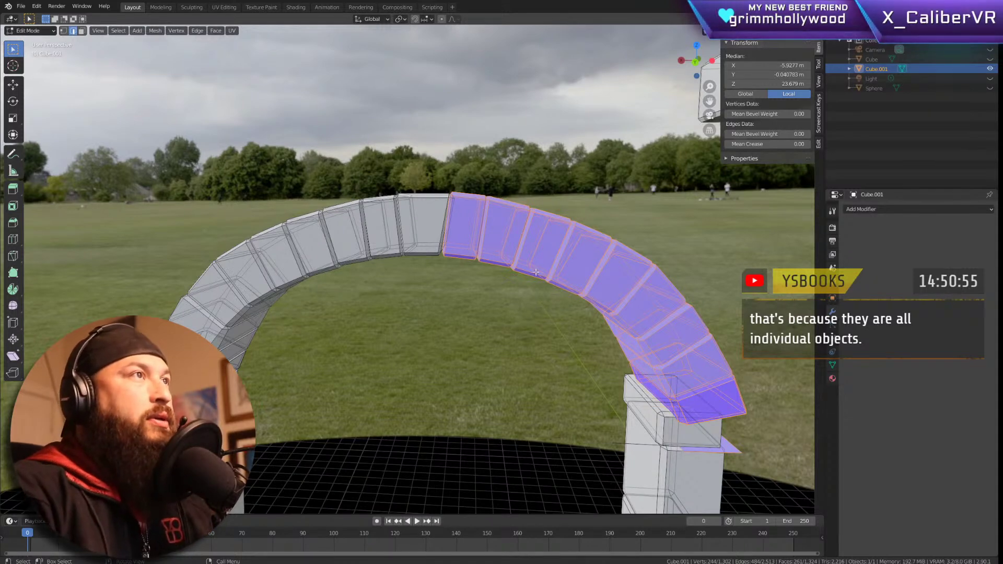
{"action": "middle_click_drag", "start_coordinate": [580, 302], "coordinate": [585, 293]}
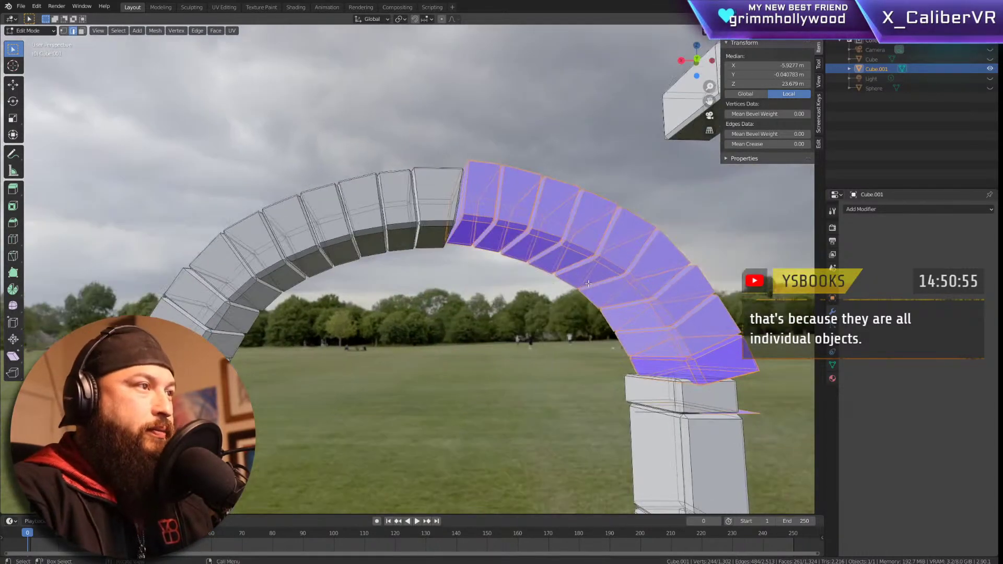
{"action": "key", "text": "g"}
{"action": "key", "text": "r"}
{"action": "key", "text": "z"}
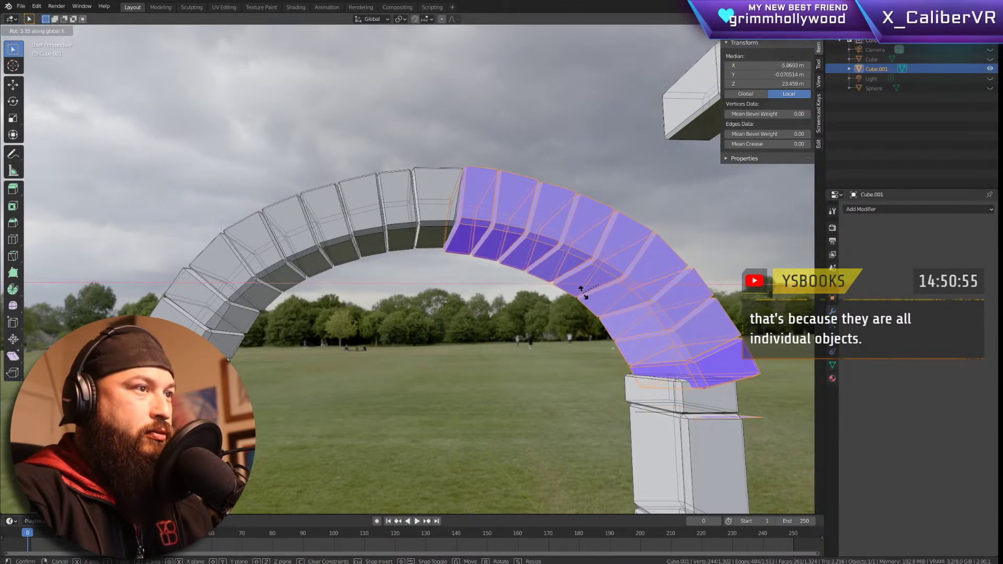
{"action": "key", "text": "y"}
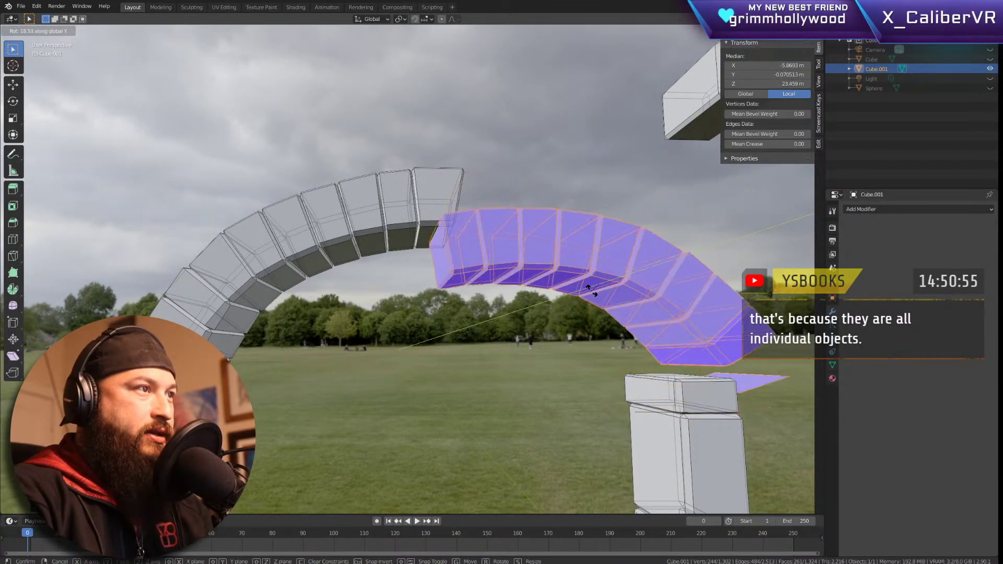
{"action": "left_click", "coordinate": [557, 299]}
Step: Shift the copied arch half down and closer to the keystone, lining up their upper edges
{"action": "middle_click_drag", "start_coordinate": [557, 299], "coordinate": [543, 311]}
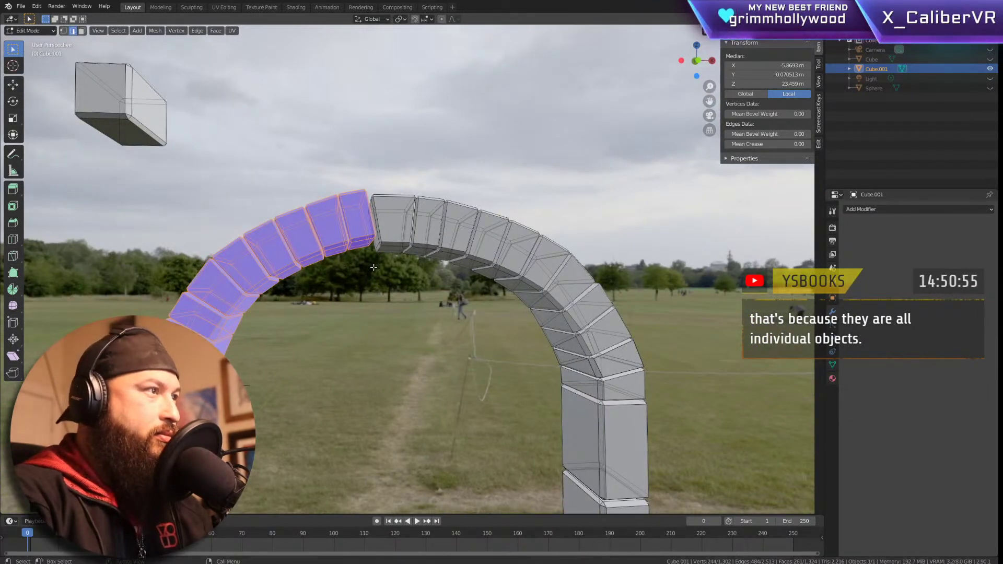
{"action": "scroll", "coordinate": [375, 265], "scroll_direction": "down", "scroll_amount": 2}
{"action": "middle_click_drag", "start_coordinate": [375, 266], "coordinate": [458, 179]}
{"action": "key", "text": "r"}
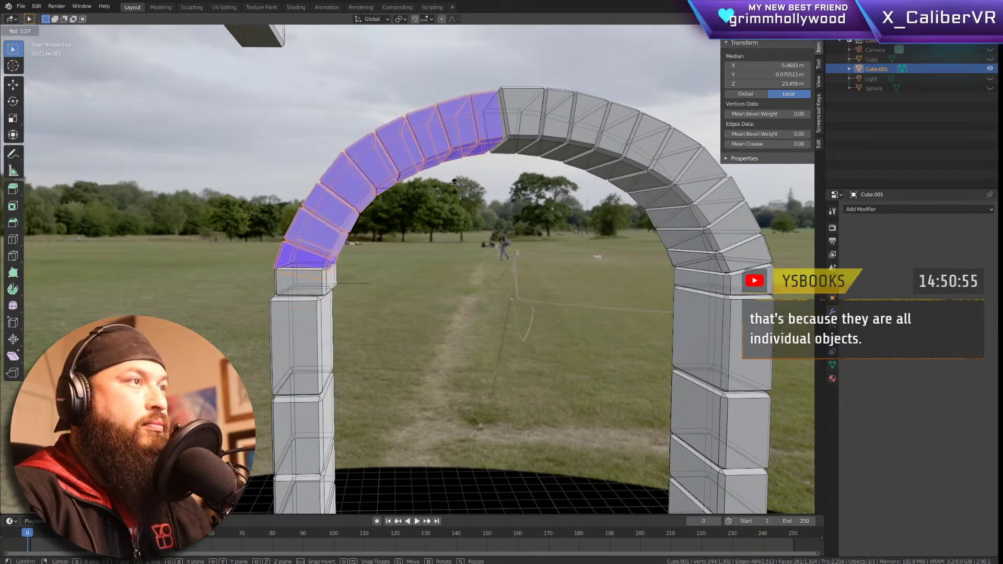
{"action": "right_click", "coordinate": [445, 180]}
{"action": "key", "text": "r"}
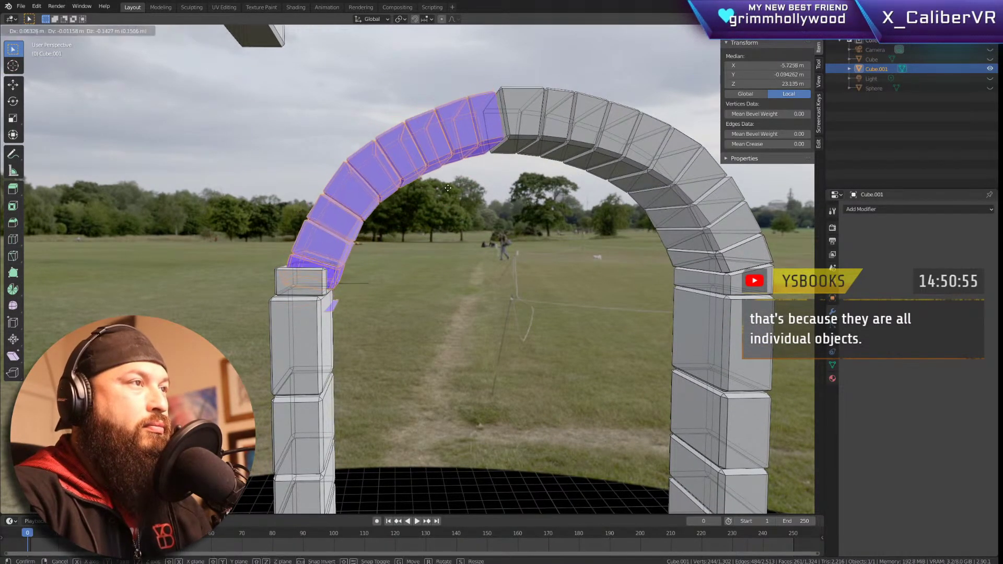
{"action": "left_click", "coordinate": [435, 187]}
Step: In front view, move the copied arch half away from the keystone so its end block no longer overlaps the slanted side
{"action": "key", "text": "KP_1"}
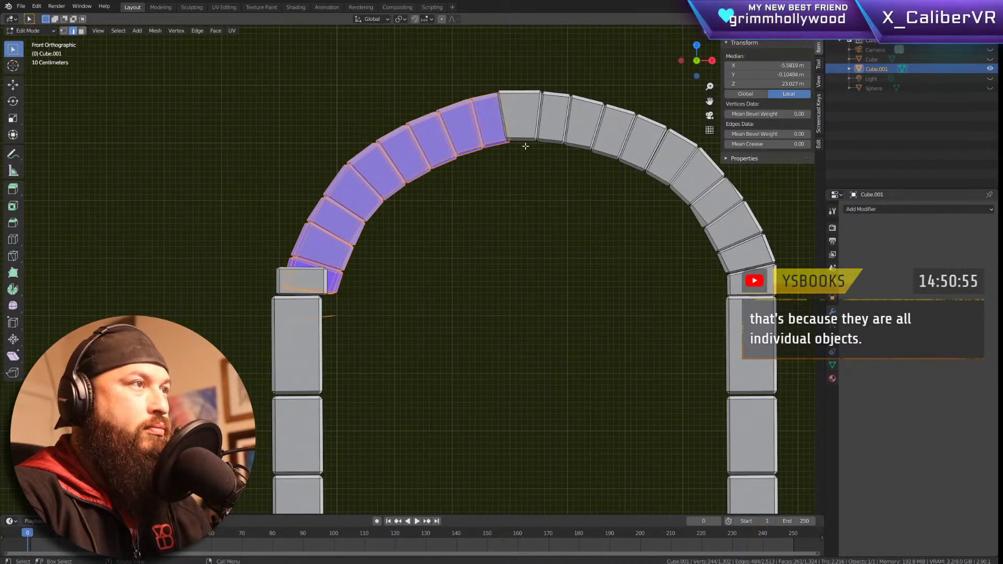
{"action": "scroll", "coordinate": [528, 157], "scroll_direction": "up", "scroll_amount": 7}
{"action": "key", "text": "r"}
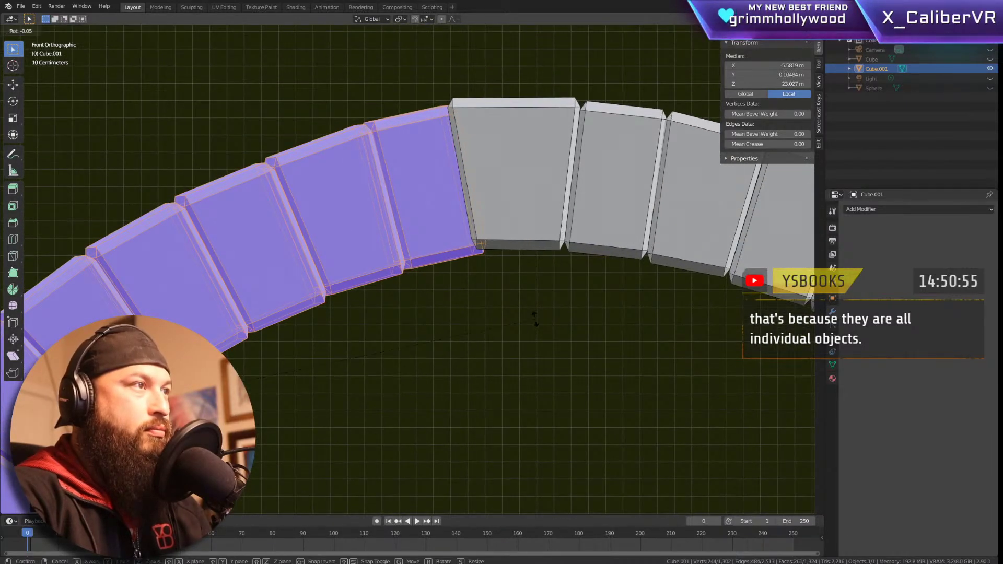
{"action": "right_click", "coordinate": [534, 316]}
{"action": "key", "text": "g"}
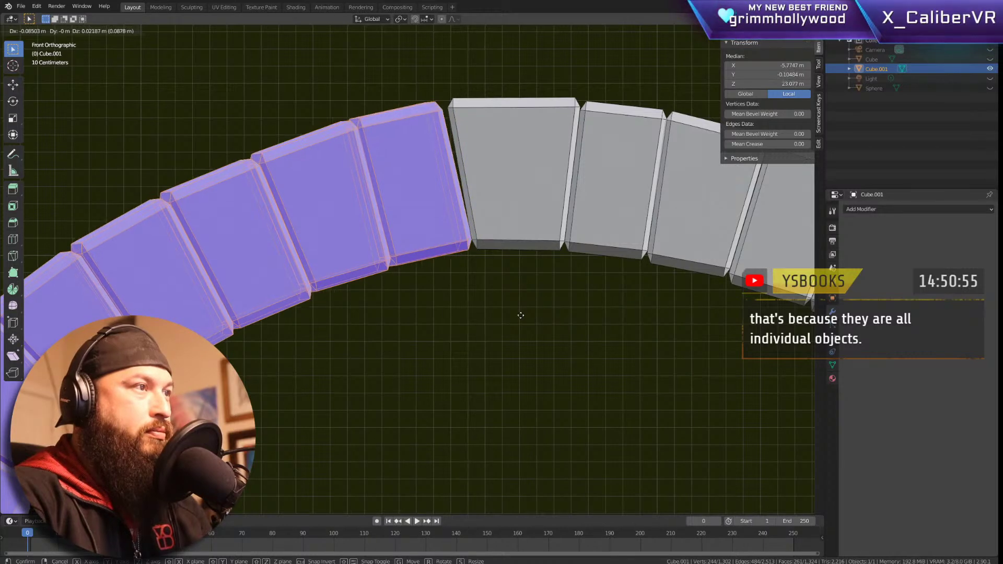
{"action": "left_click", "coordinate": [520, 315]}
Step: Fit the copied arch half's end block against the keystone's slanted side with small rotations and a slight upward nudge
{"action": "key", "text": "r"}
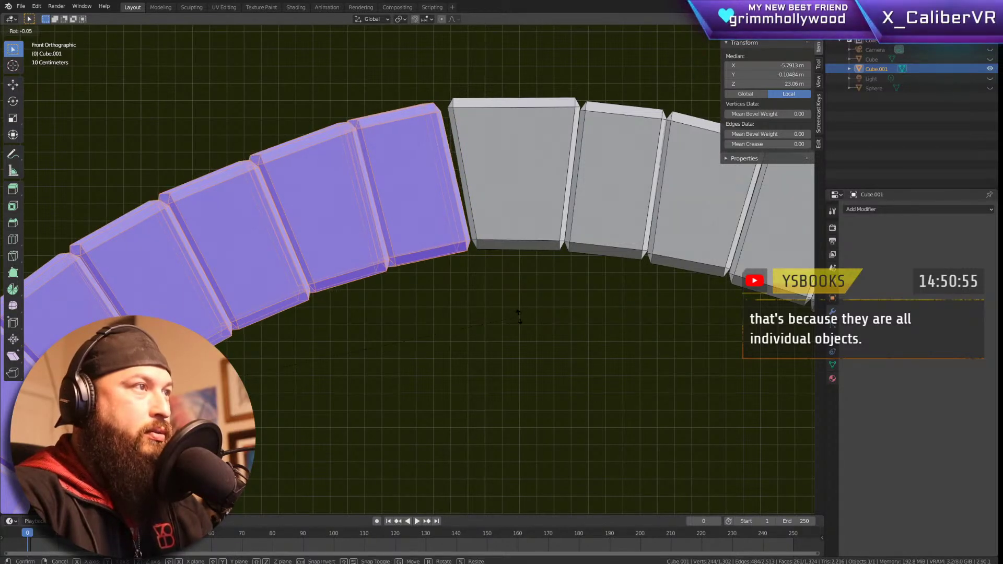
{"action": "left_click", "coordinate": [522, 325]}
{"action": "key", "text": "g"}
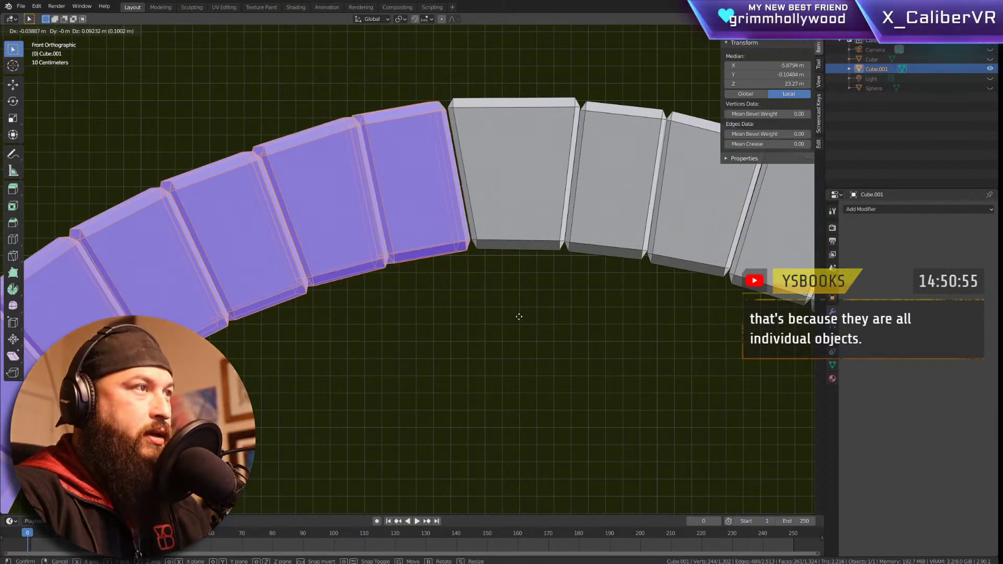
{"action": "left_click", "coordinate": [521, 316]}
{"action": "key", "text": "r"}
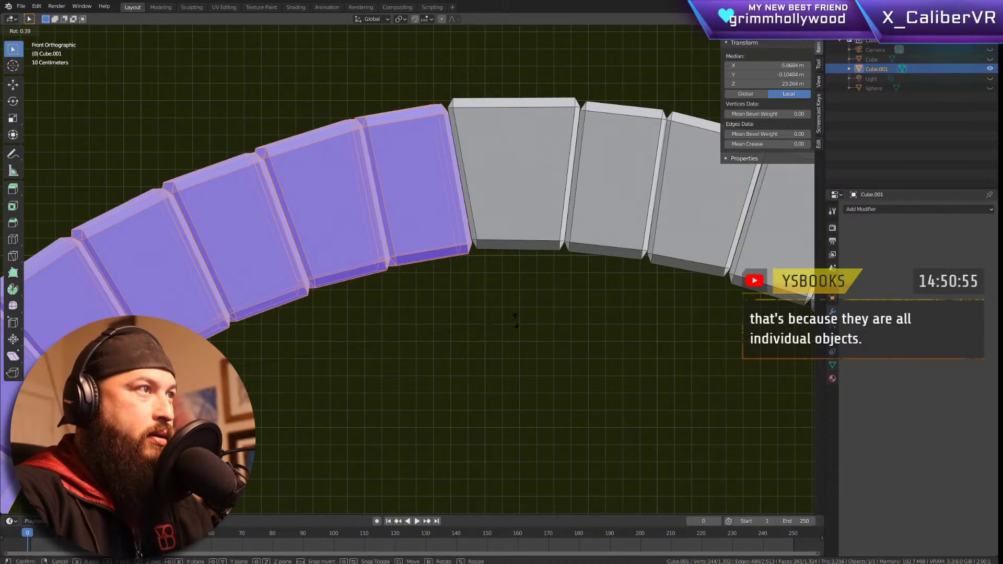
{"action": "left_click", "coordinate": [516, 319]}
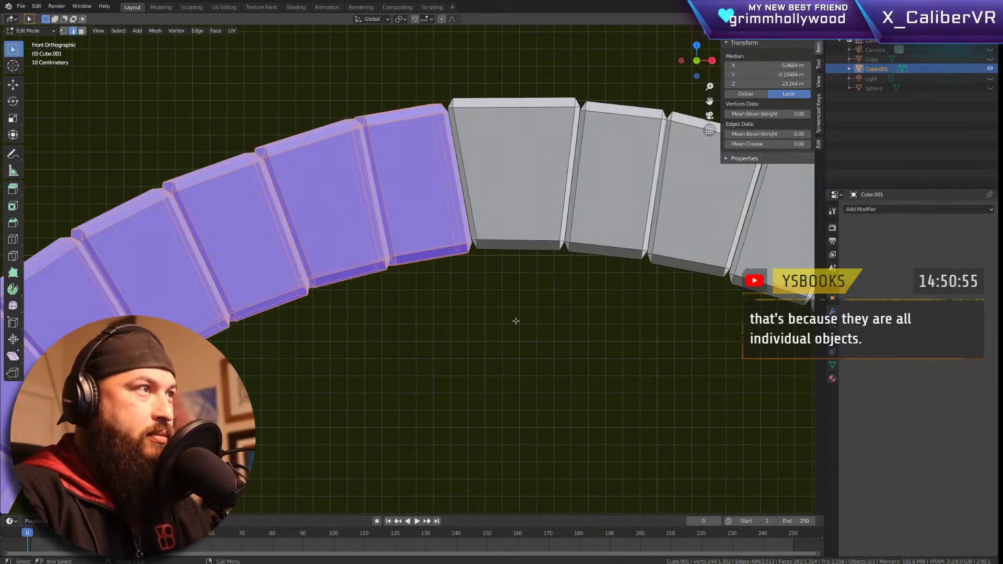
{"action": "key", "text": "g"}
{"action": "left_click", "coordinate": [515, 319]}
Step: Select the linked lowest block of the copied arch half and move it out to the open space beside the arch
{"action": "scroll", "coordinate": [516, 318], "scroll_direction": "down", "scroll_amount": 7}
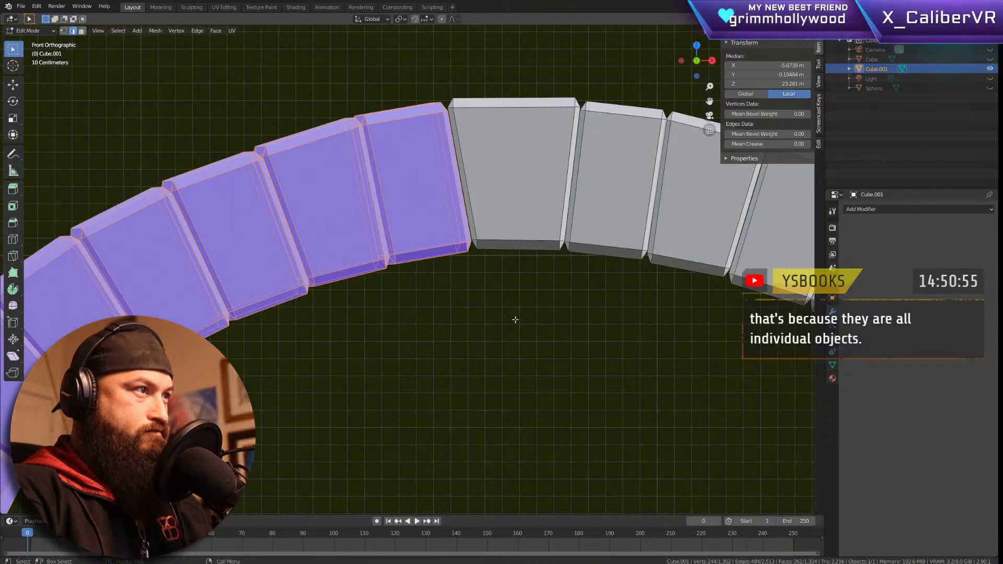
{"action": "scroll", "coordinate": [456, 248], "scroll_direction": "up", "scroll_amount": 1}
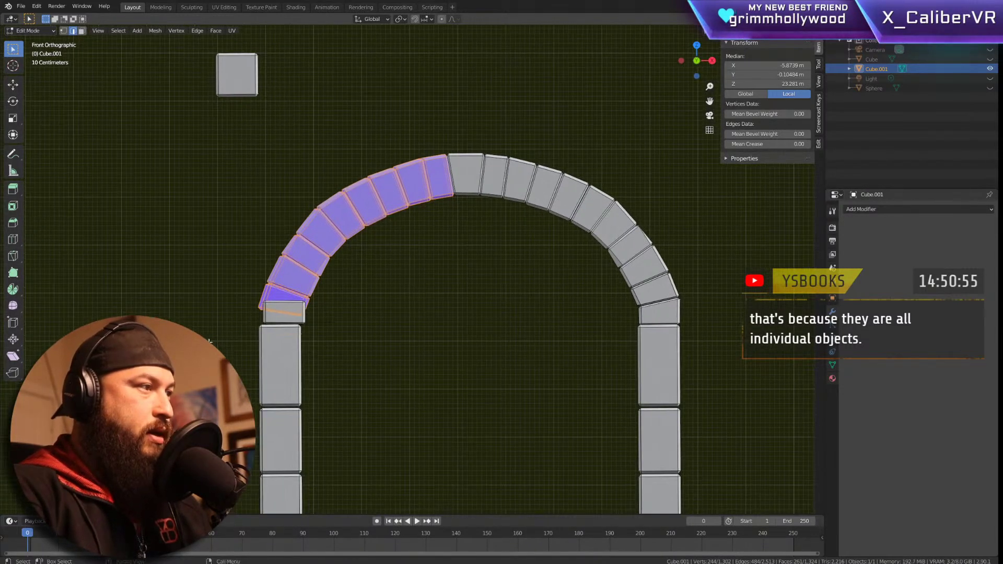
{"action": "scroll", "coordinate": [336, 291], "scroll_direction": "up", "scroll_amount": 5}
{"action": "middle_click_drag", "start_coordinate": [335, 291], "coordinate": [509, 343], "text": "shift"}
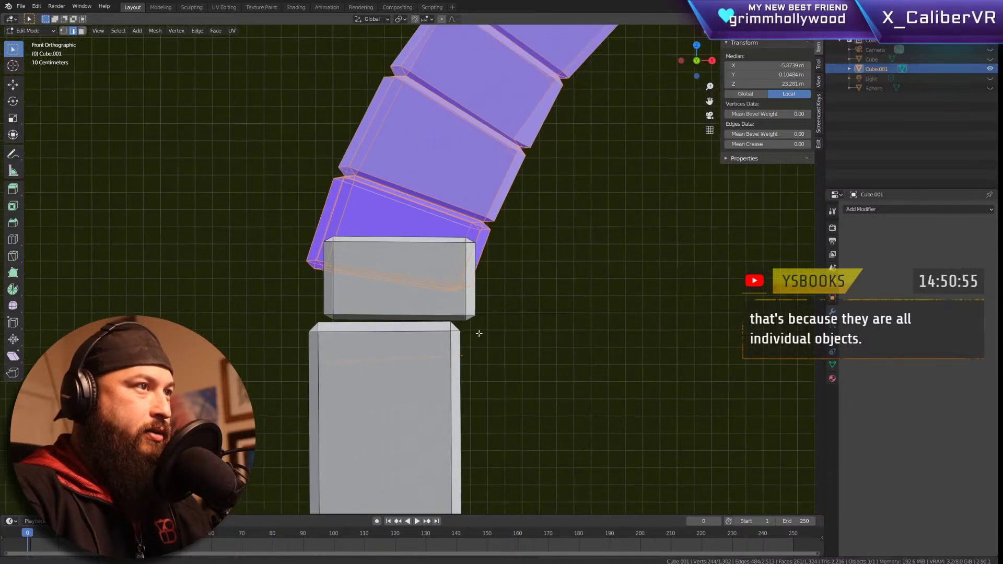
{"action": "left_click", "coordinate": [296, 203]}
{"action": "left_click", "coordinate": [333, 216]}
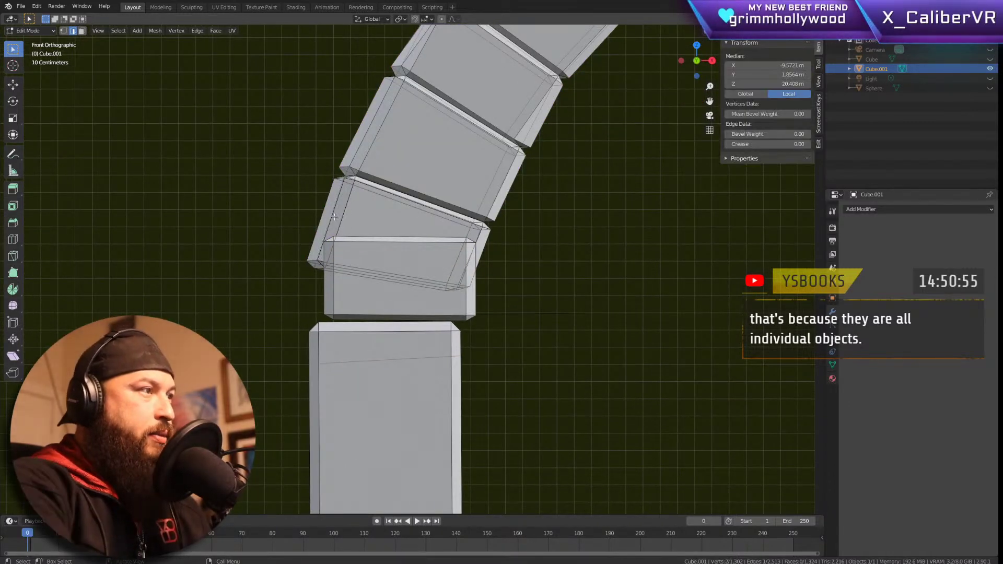
{"action": "key", "text": "ctrl+l"}
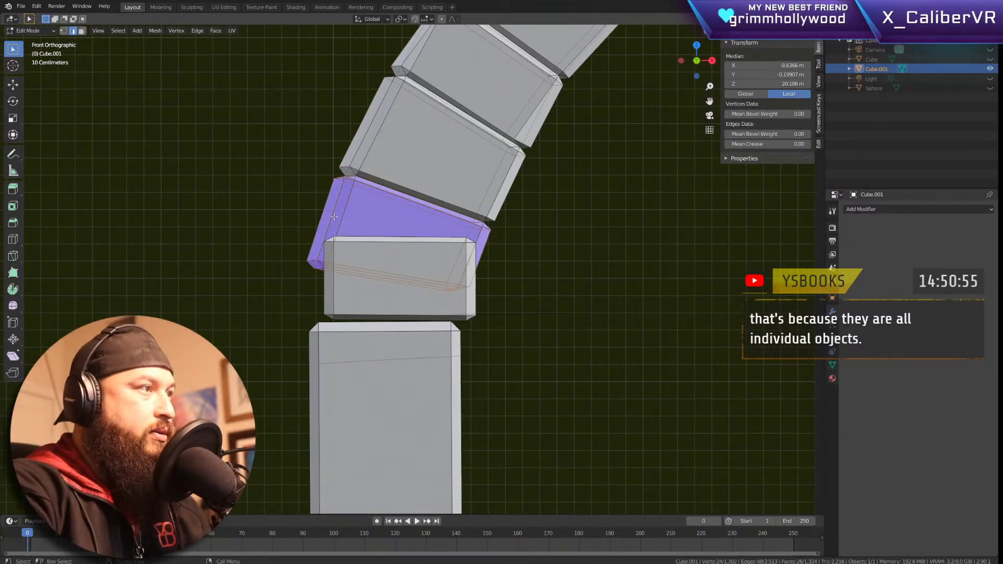
{"action": "key", "text": "g"}
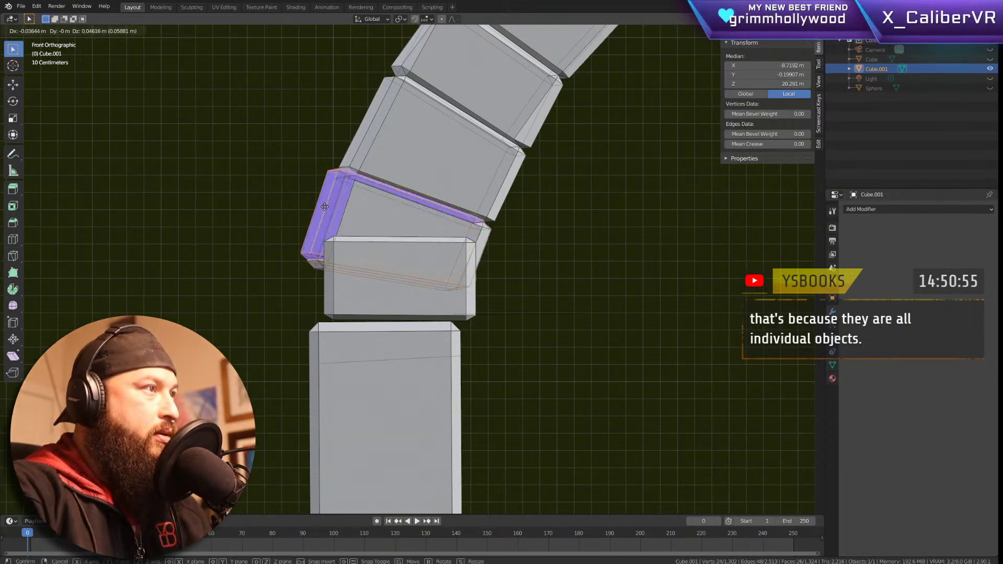
{"action": "left_click", "coordinate": [123, 138]}
{"action": "left_click", "coordinate": [333, 203]}
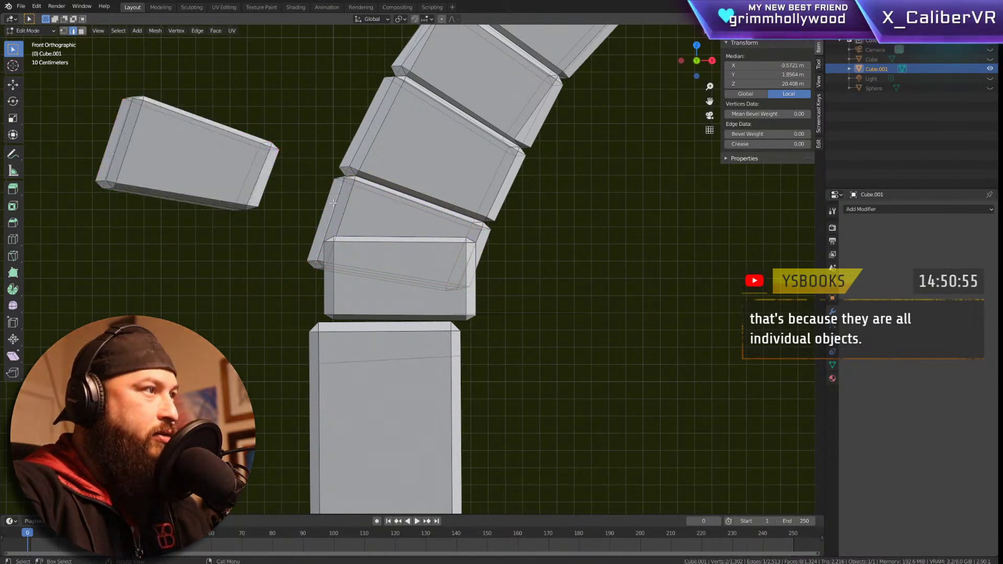
{"action": "key", "text": "ctrl+l"}
{"action": "key", "text": "k"}
{"action": "key", "text": "Escape"}
{"action": "key", "text": "ctrl+z"}
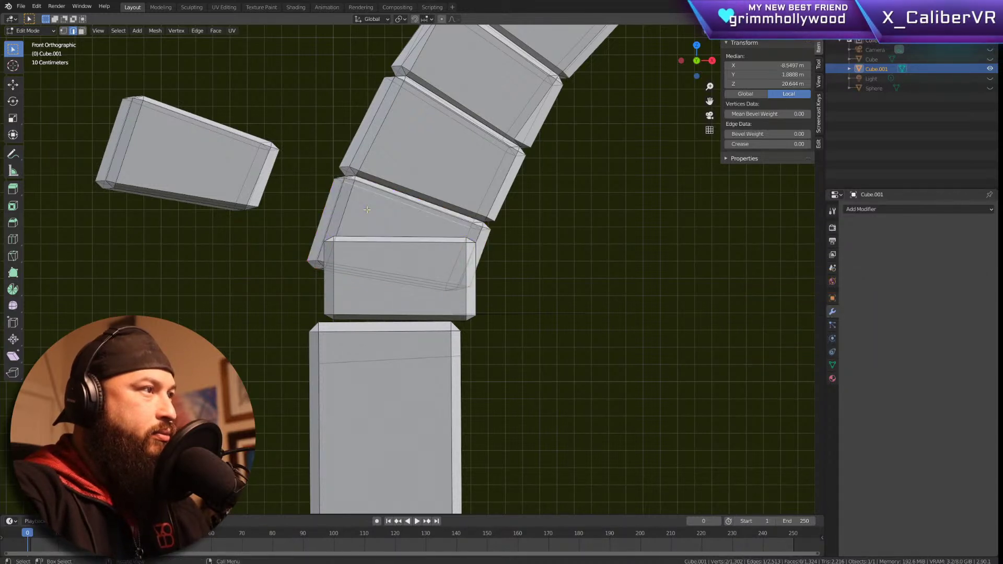
{"action": "key", "text": "ctrl+z"}
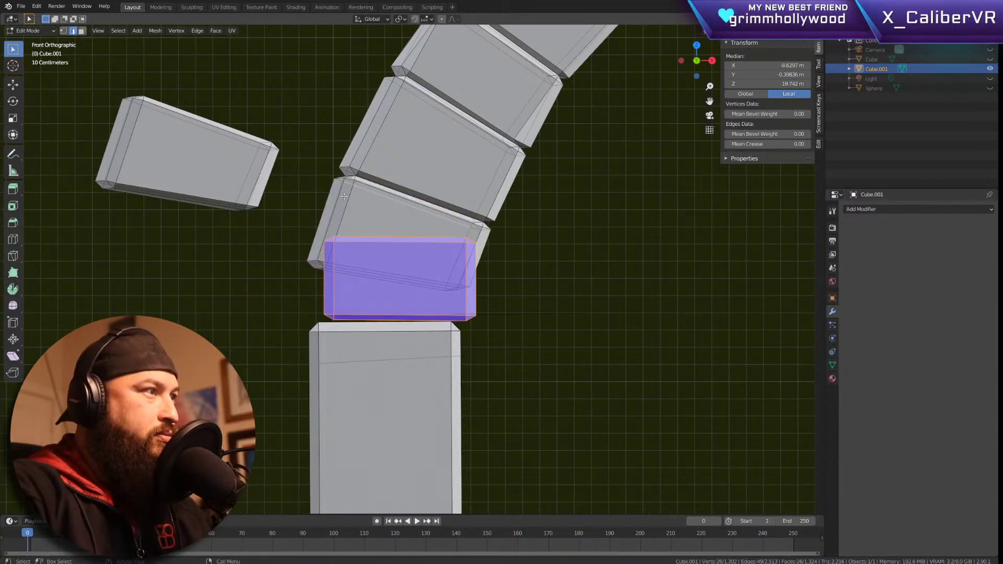
Step: Move the remaining slanted block that overlaps the pillar's cap block out beside the arch, below the first removed block
{"action": "left_click", "coordinate": [346, 196]}
{"action": "key", "text": "ctrl+z"}
{"action": "key", "text": "ctrl+z"}
{"action": "key", "text": "ctrl+z"}
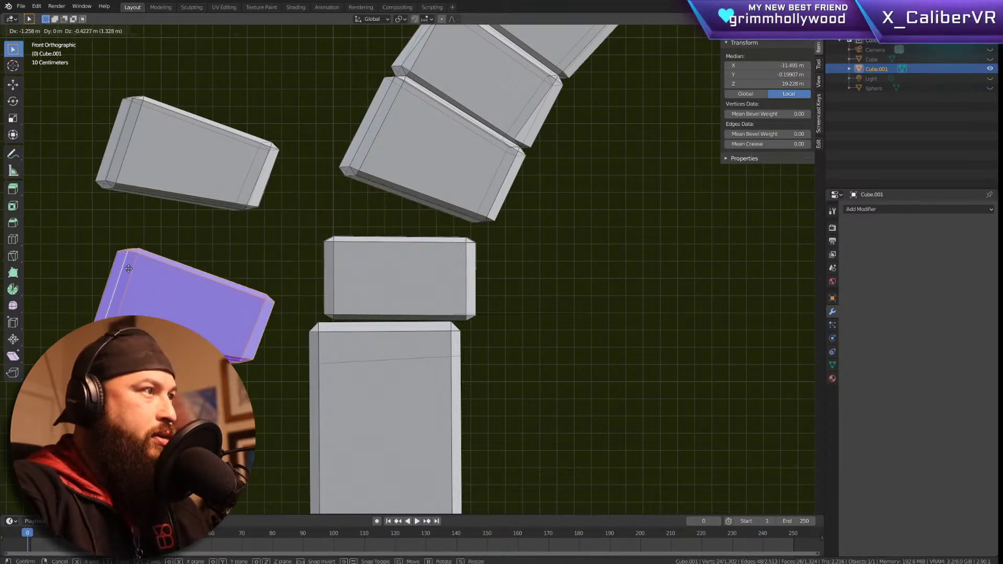
{"action": "key", "text": "ctrl+z"}
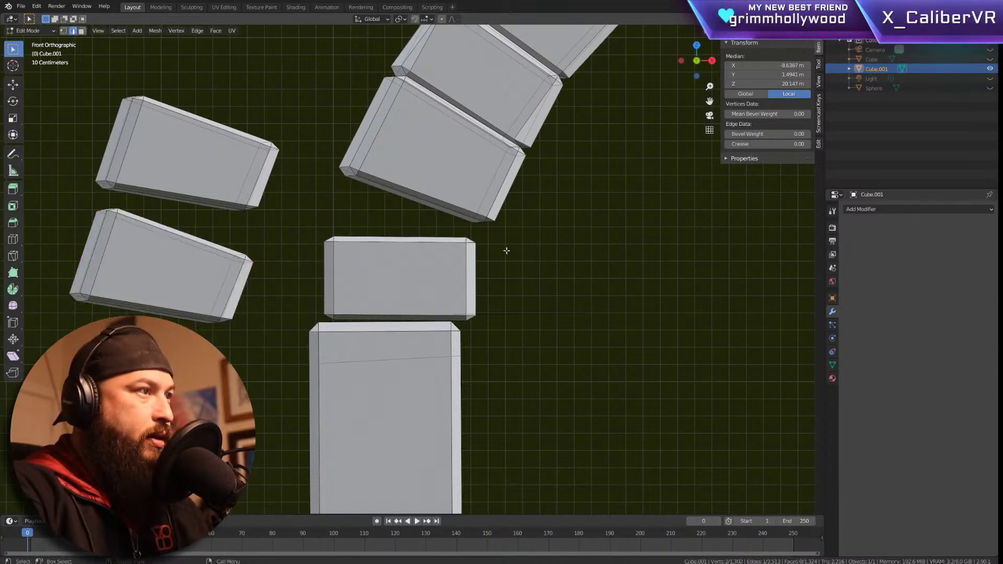
Step: Select the linked rectangular cap block and move it sideways to line up with the pillar block beneath it
{"action": "key", "text": "l"}
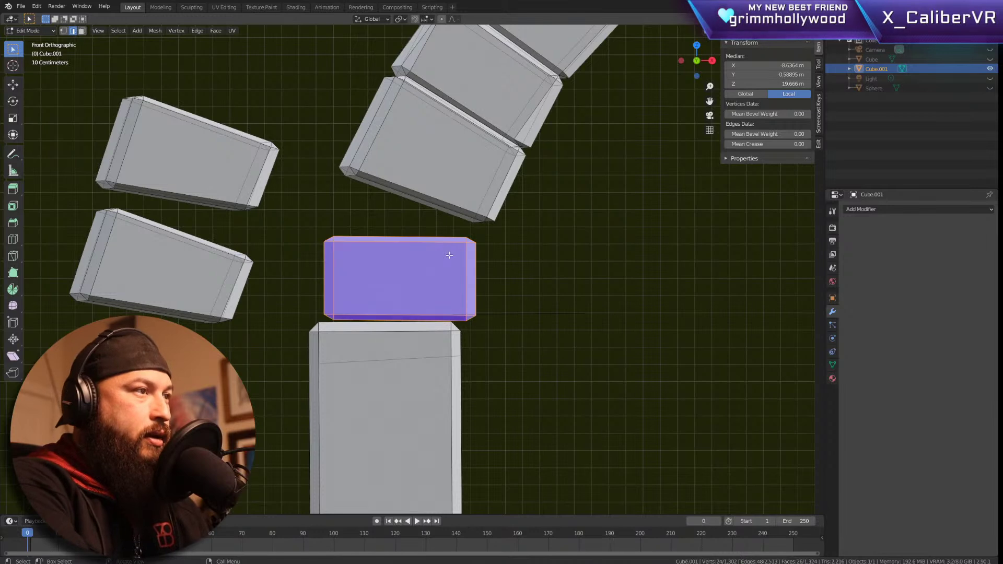
{"action": "key", "text": "g"}
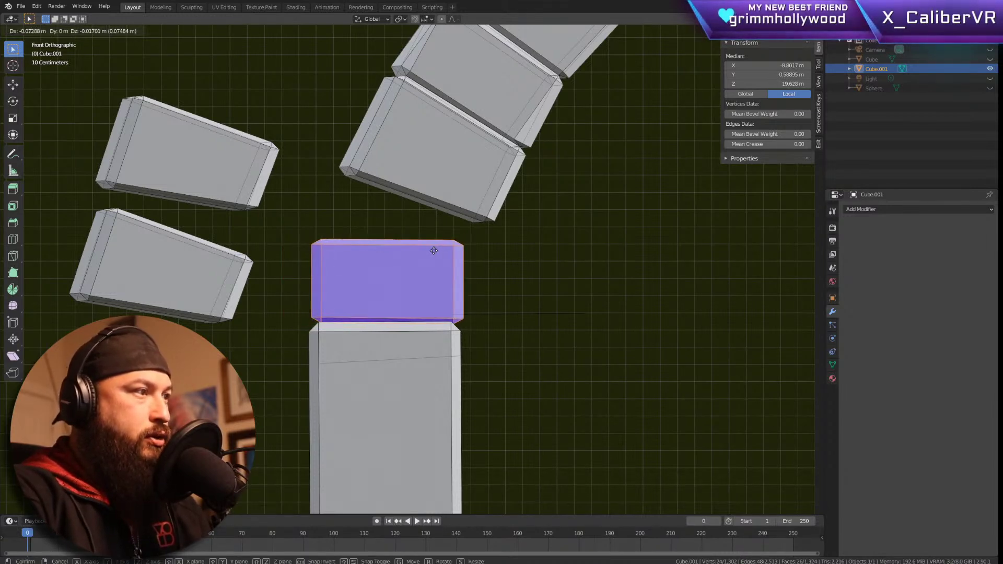
{"action": "left_click", "coordinate": [434, 251]}
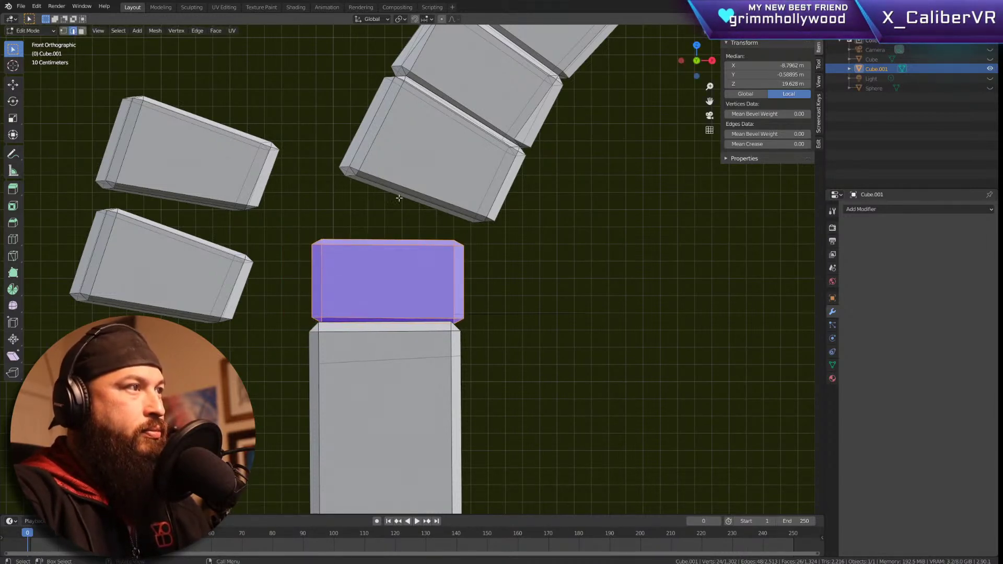
Step: Select the lower corners at both ends of the copied half's lowest attached block and move them upward to shorten it
{"action": "left_click_drag", "start_coordinate": [526, 239], "coordinate": [466, 195]}
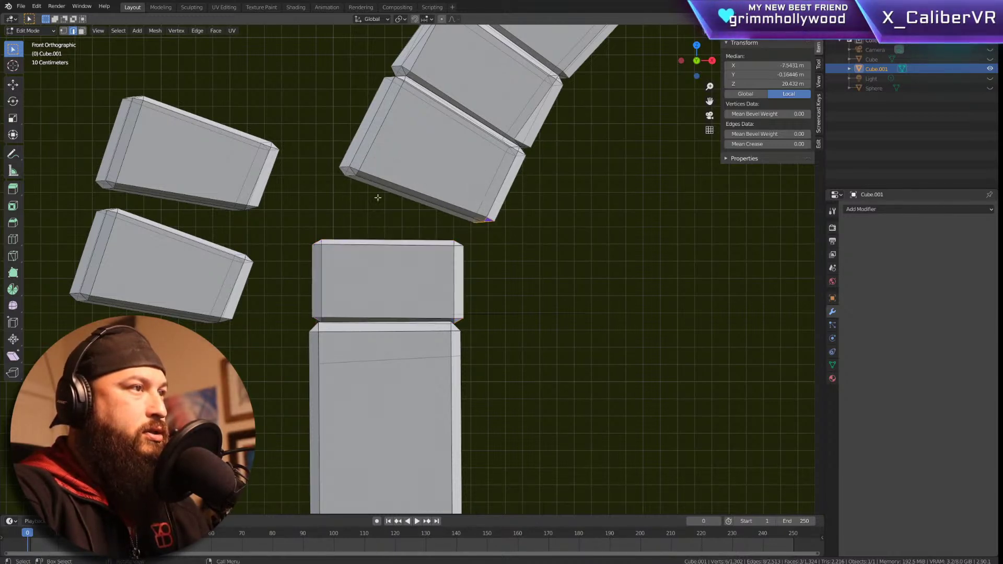
{"action": "left_click_drag", "start_coordinate": [325, 202], "coordinate": [360, 155]}
{"action": "key", "text": "g"}
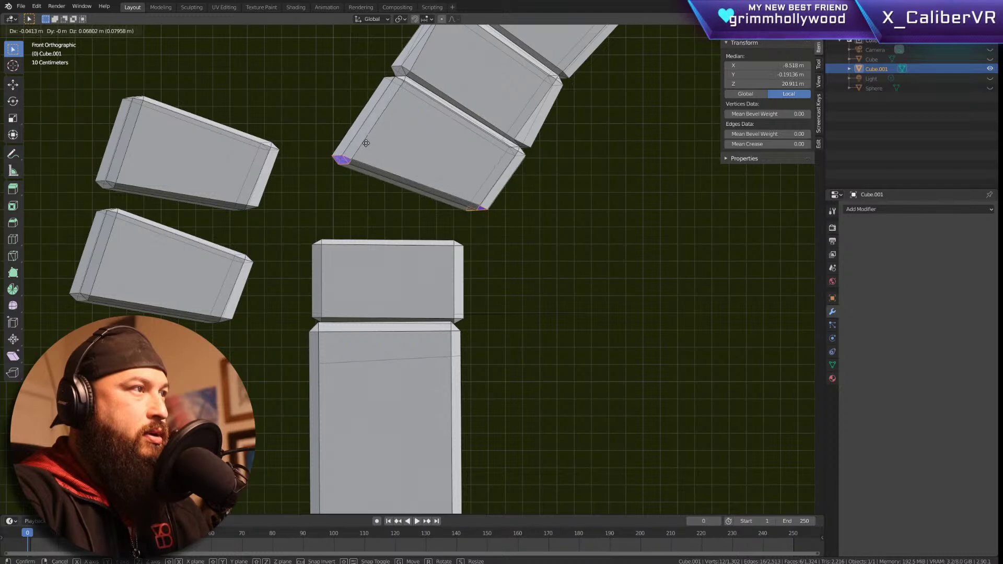
{"action": "left_click", "coordinate": [368, 136]}
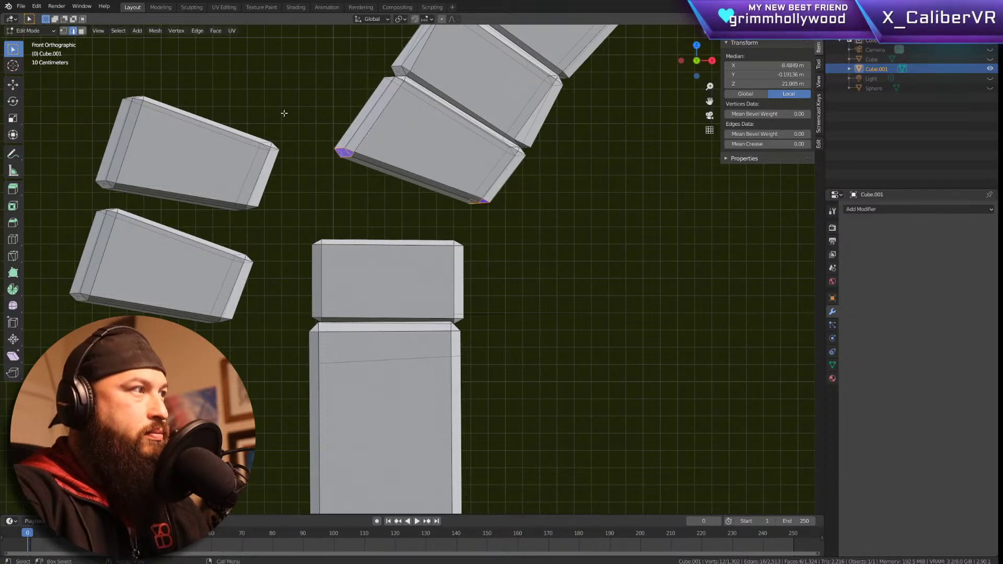
Step: Delete the lower of the two spare slanted blocks standing beside the arch
{"action": "key", "text": "l"}
{"action": "key", "text": "x"}
{"action": "left_click", "coordinate": [175, 243]}
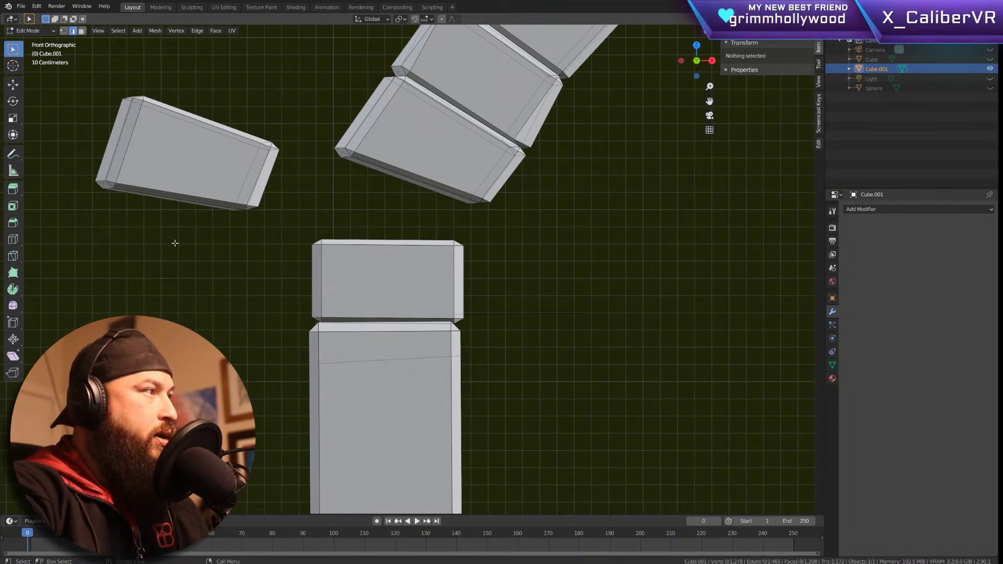
Step: Move the remaining spare slanted block into the gap between the copied arch half and the pillar's cap block
{"action": "left_click_drag", "start_coordinate": [302, 62], "coordinate": [55, 235]}
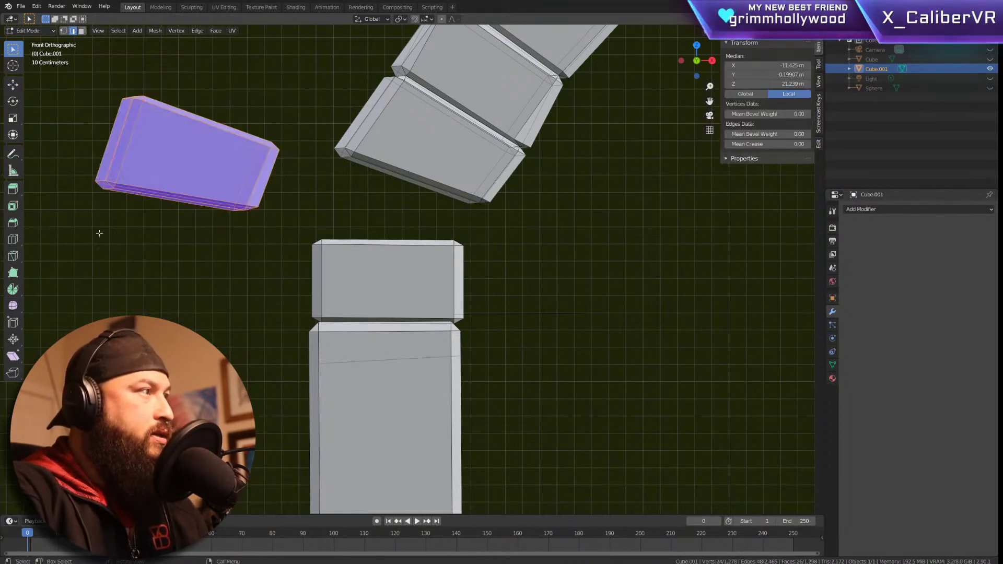
{"action": "key", "text": "g"}
{"action": "left_click", "coordinate": [334, 268]}
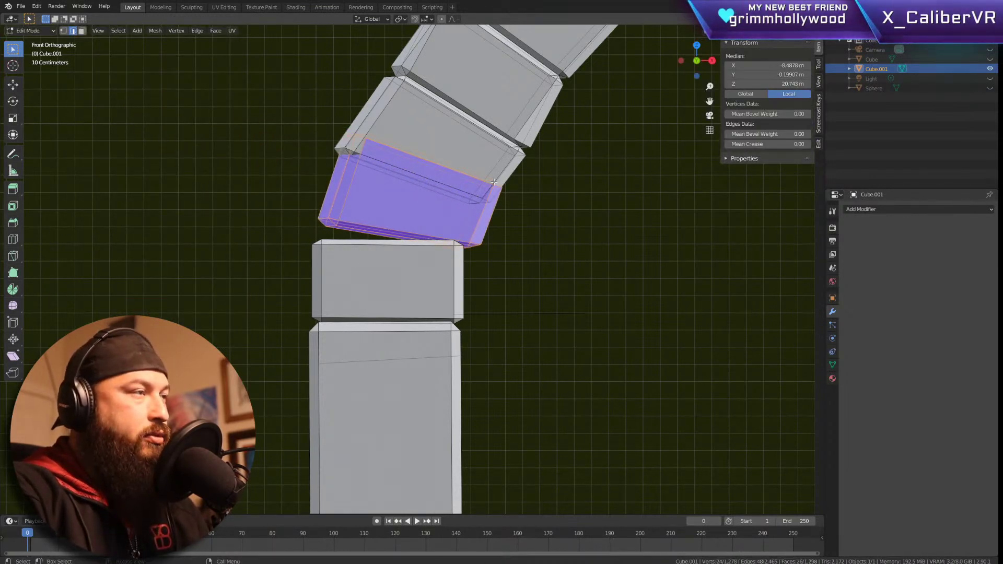
Step: Flatten the inserted block to about 0.73 along Z and shift it outward and slightly down toward the cap block
{"action": "key", "text": "s"}
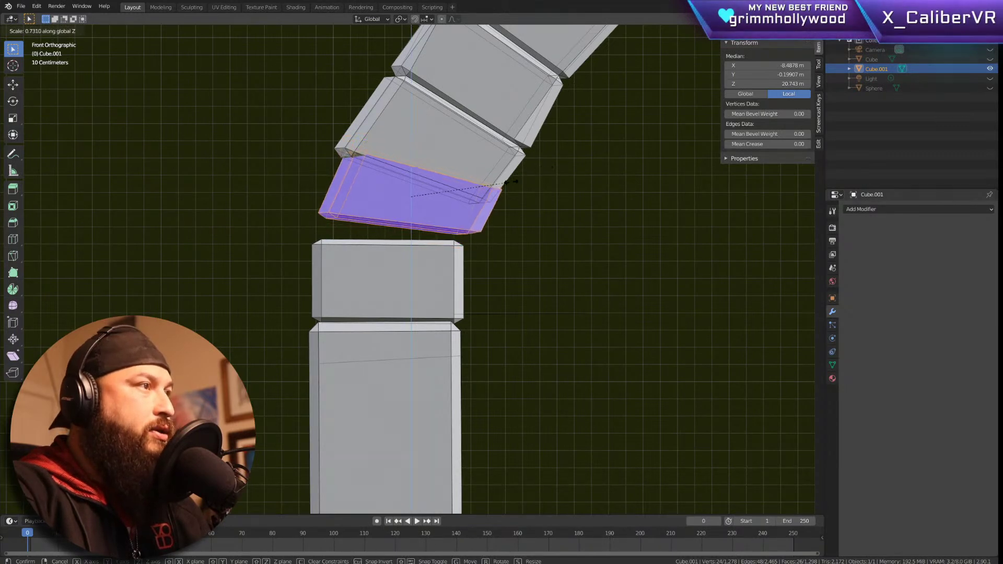
{"action": "left_click", "coordinate": [509, 183]}
{"action": "key", "text": "s"}
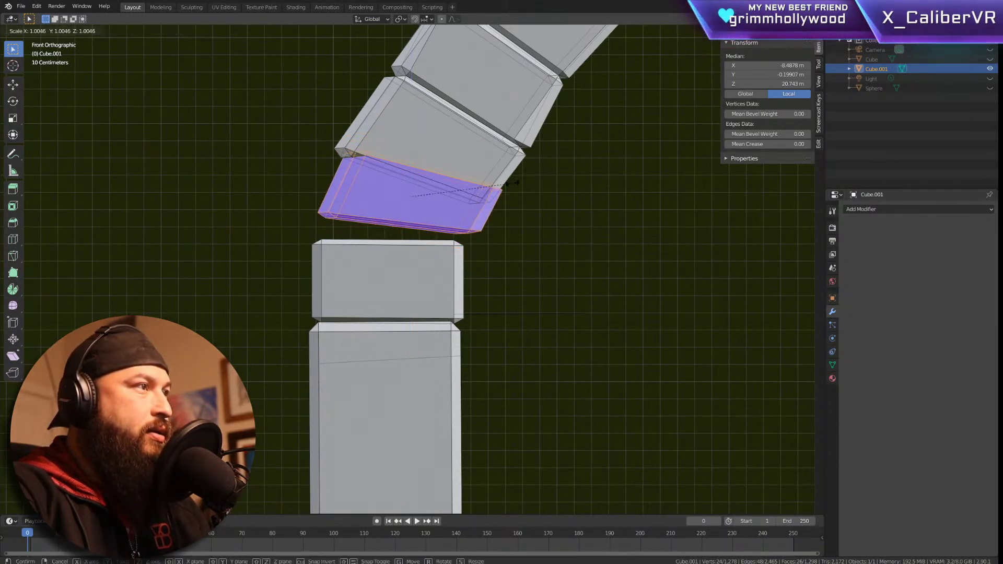
{"action": "key", "text": "Escape"}
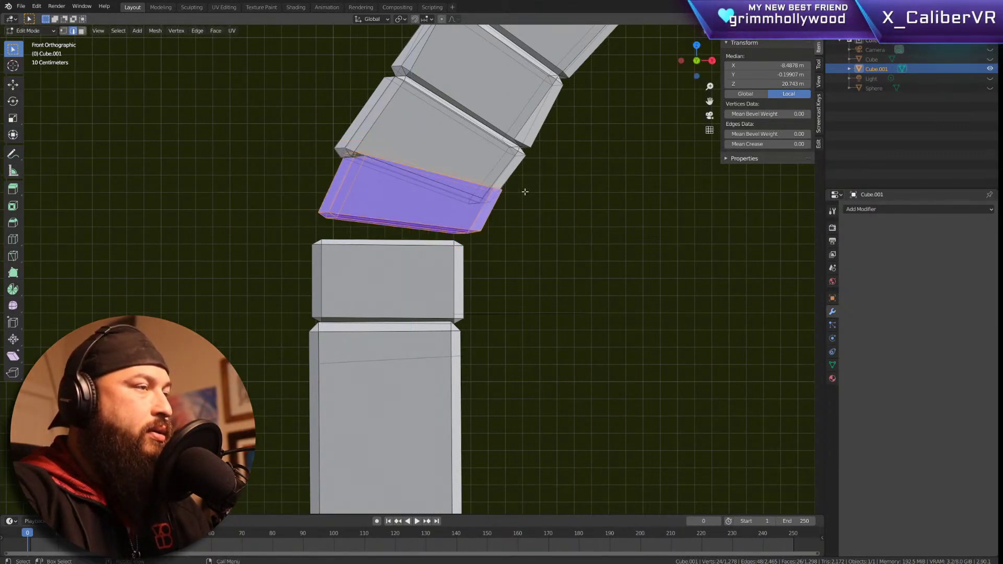
{"action": "key", "text": "g"}
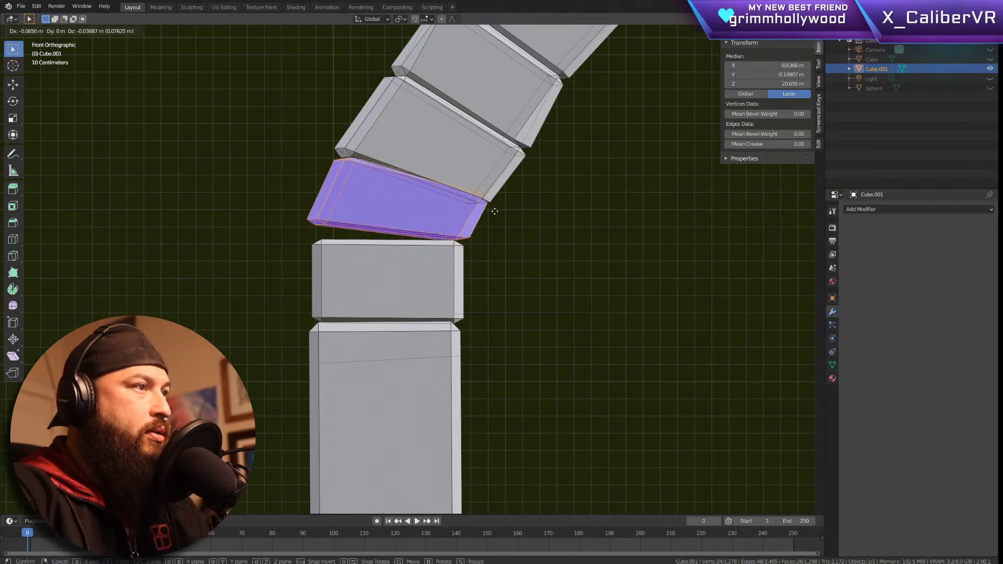
{"action": "left_click", "coordinate": [495, 212]}
Step: Select every block of the copied arch half, from beside the keystone to the flattened one, and move them about -0.26 m along Y
{"action": "middle_click_drag", "start_coordinate": [402, 233], "coordinate": [503, 234]}
{"action": "scroll", "coordinate": [512, 250], "scroll_direction": "down", "scroll_amount": 5}
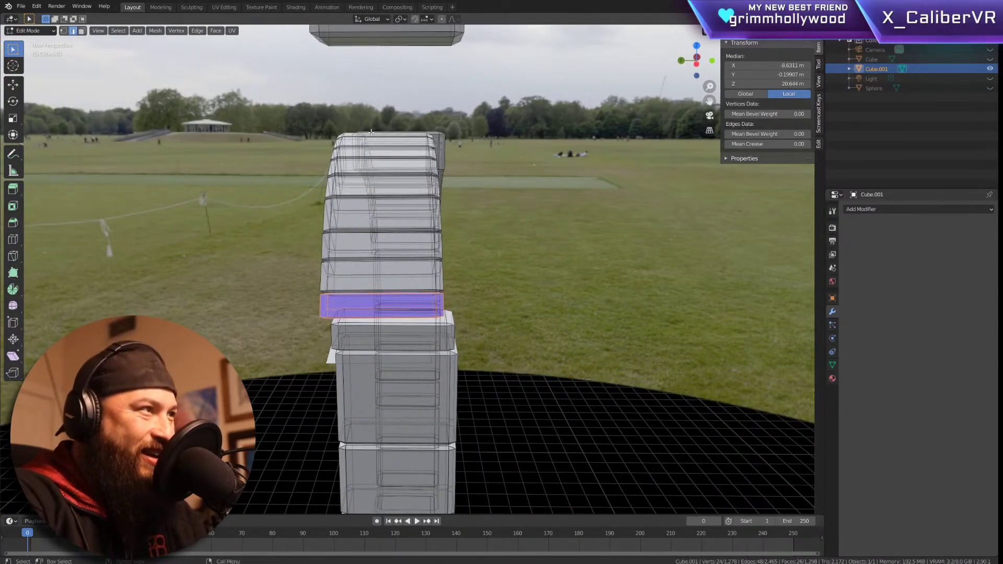
{"action": "middle_click_drag", "start_coordinate": [360, 192], "coordinate": [509, 195]}
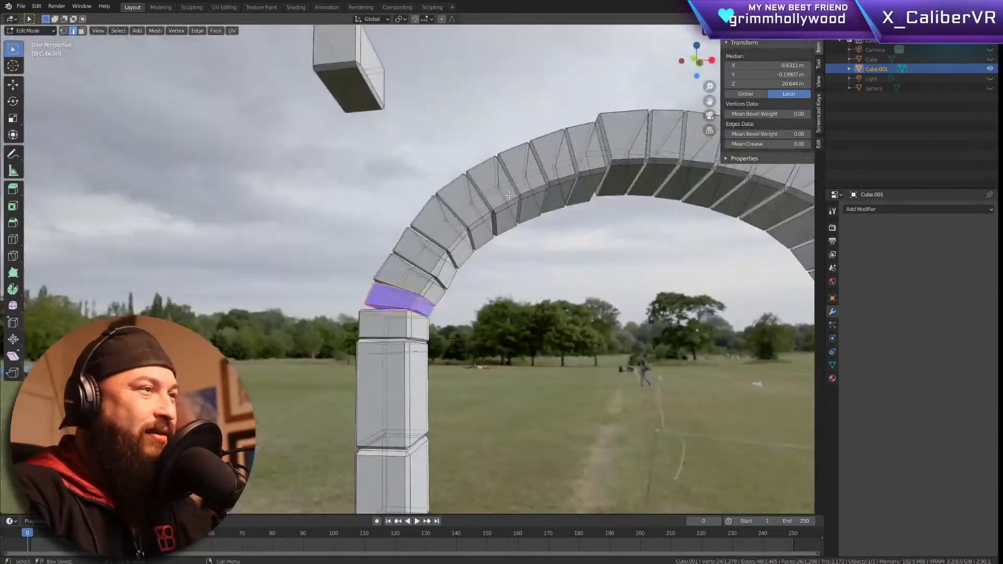
{"action": "key", "text": "KP_1"}
{"action": "left_click_drag", "start_coordinate": [575, 115], "coordinate": [365, 299]}
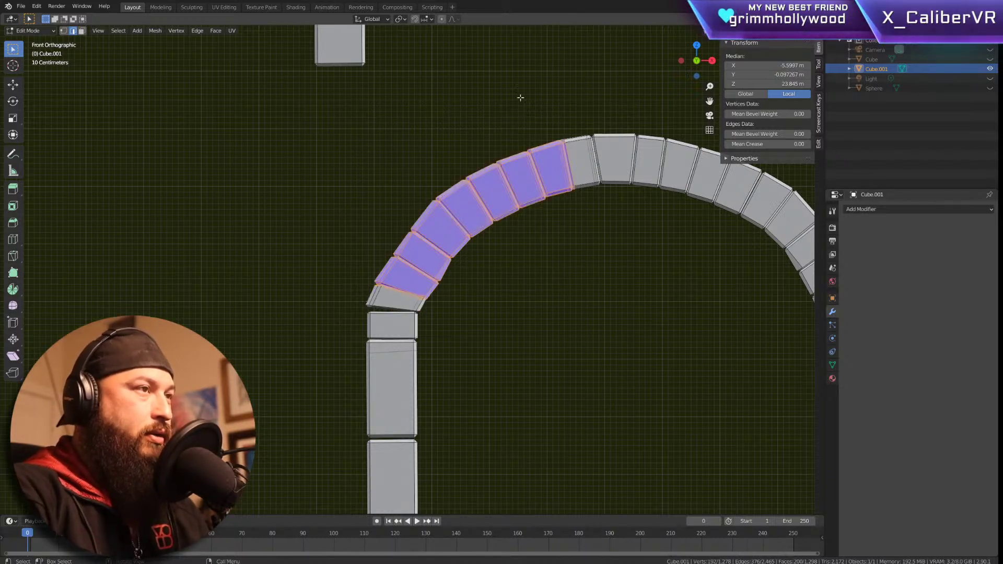
{"action": "left_click", "coordinate": [578, 104]}
{"action": "left_click_drag", "start_coordinate": [579, 106], "coordinate": [319, 299]}
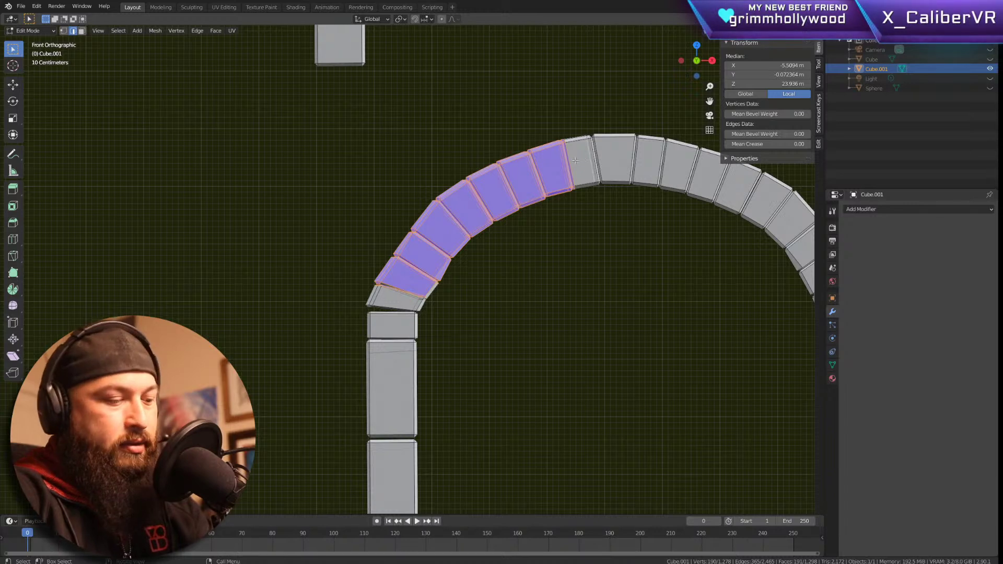
{"action": "key", "text": "l"}
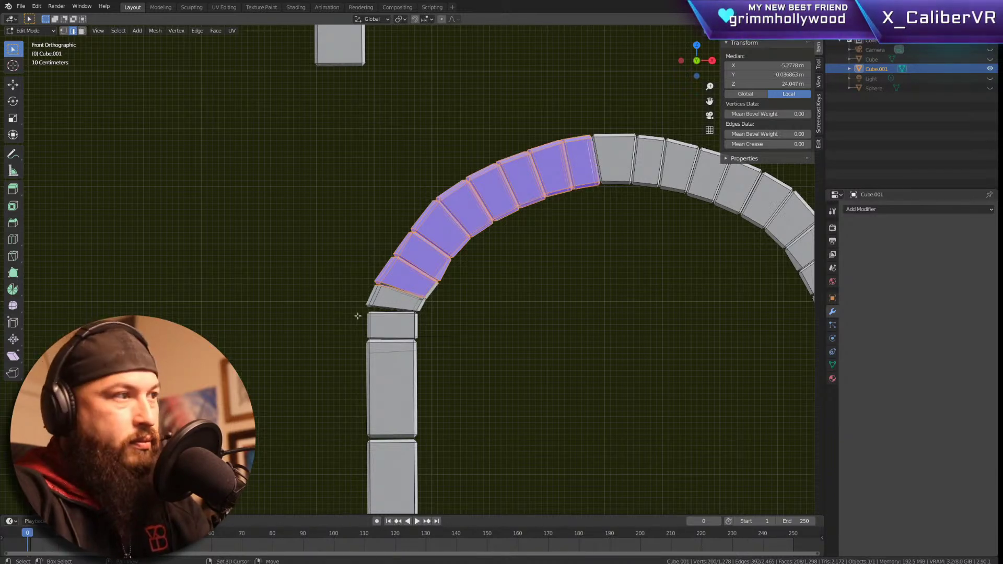
{"action": "key", "text": "l"}
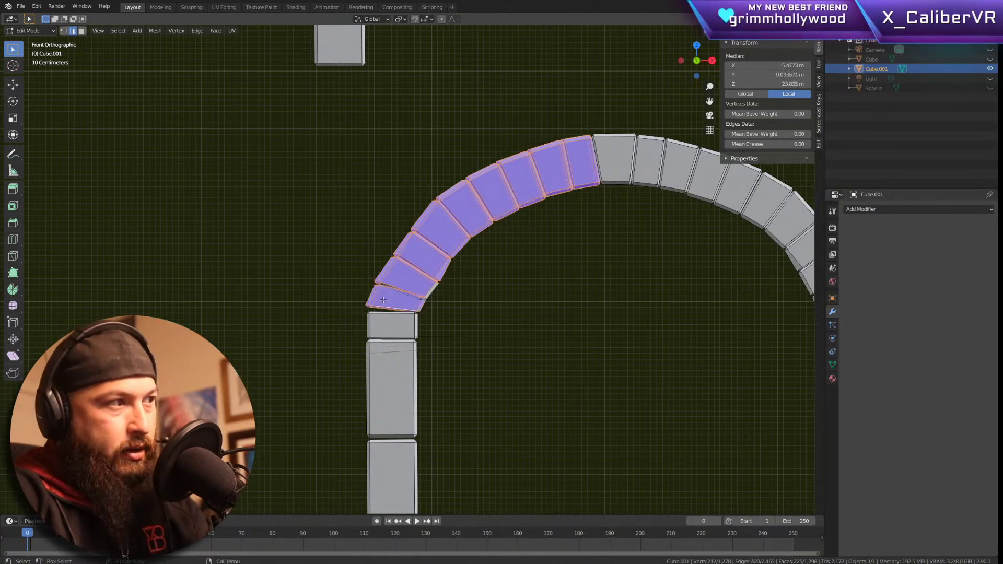
{"action": "middle_click_drag", "start_coordinate": [474, 284], "coordinate": [612, 270]}
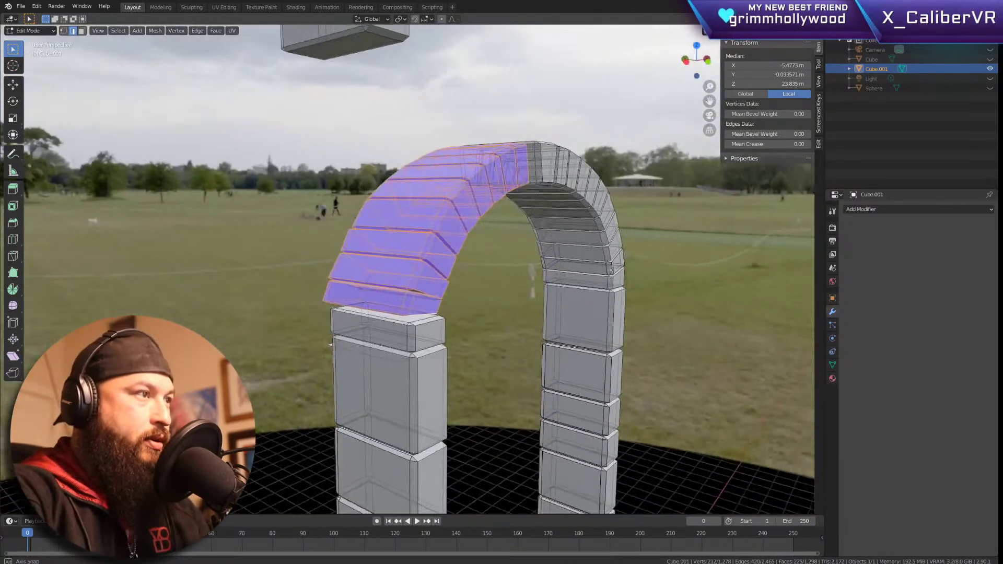
{"action": "key", "text": "KP_1"}
{"action": "key", "text": "KP_3"}
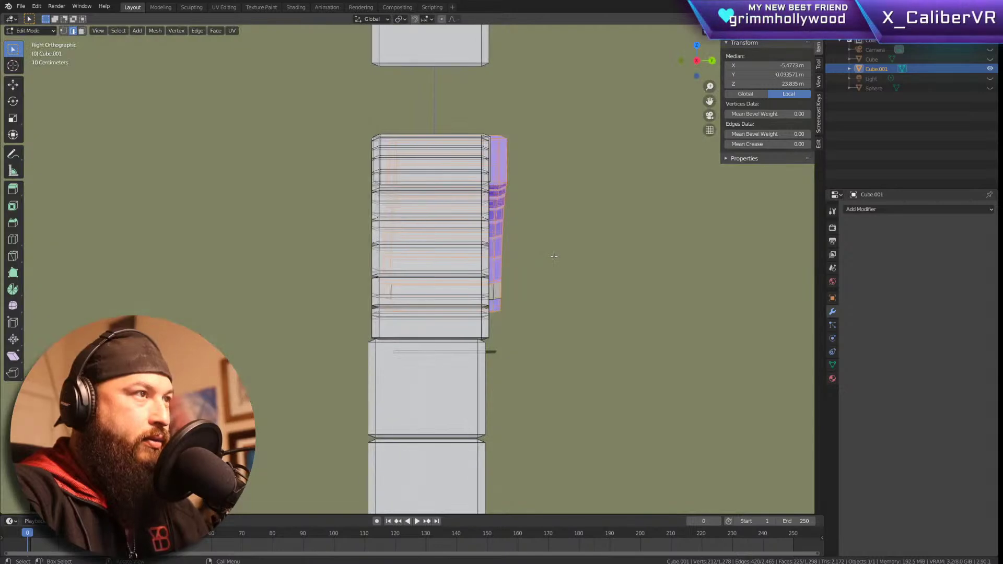
{"action": "key", "text": "g"}
{"action": "key", "text": "z"}
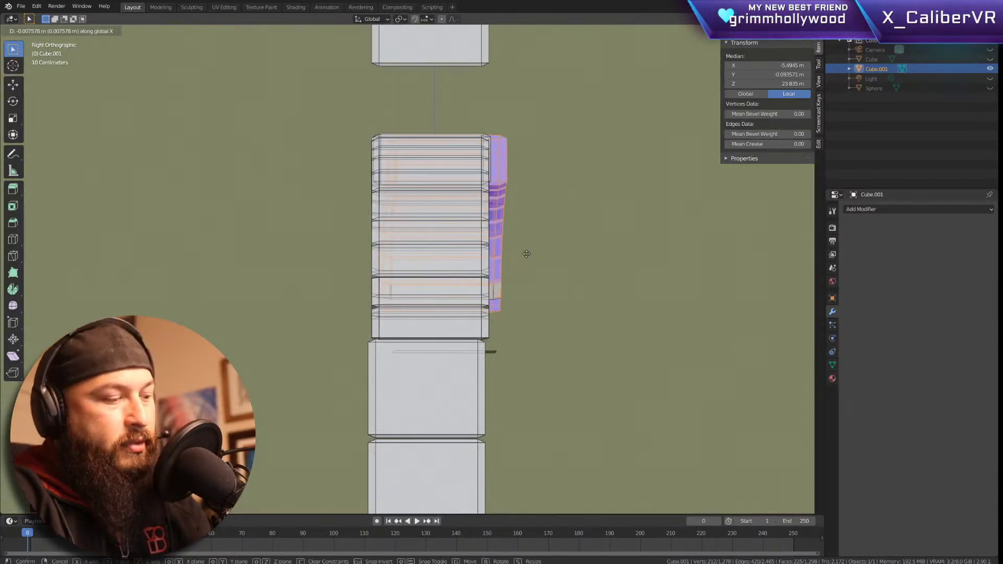
{"action": "key", "text": "y"}
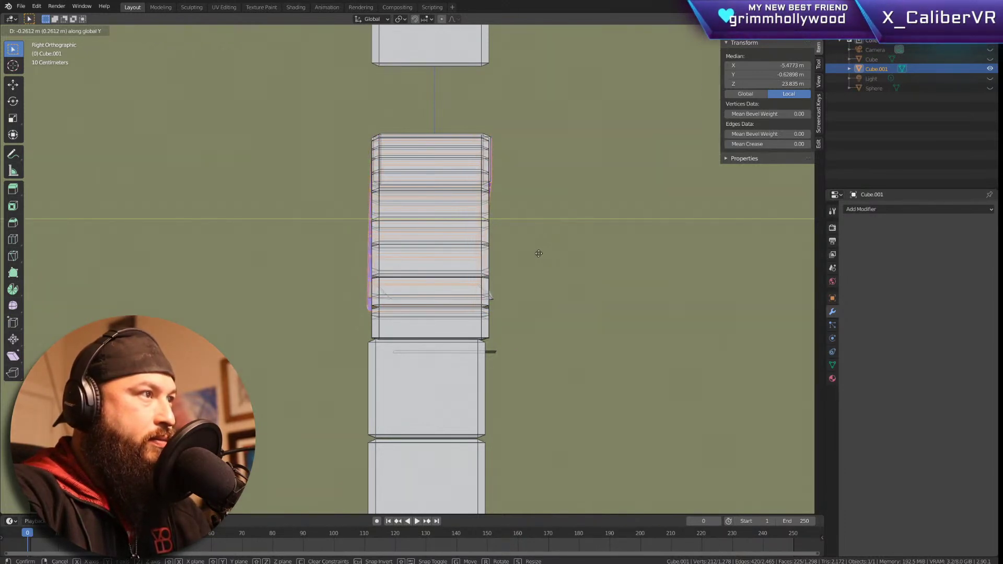
{"action": "left_click", "coordinate": [538, 253]}
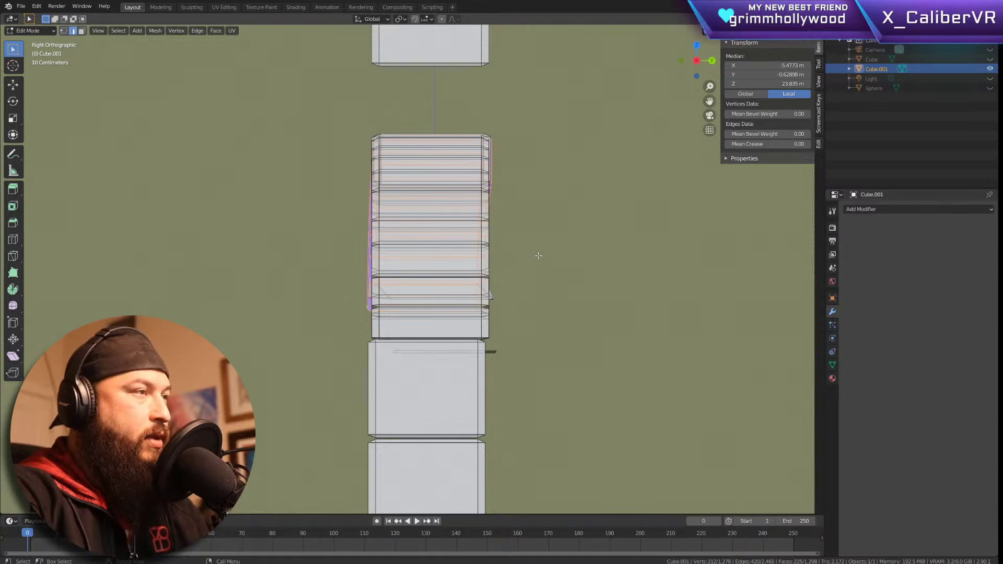
Step: Rotate the selected arch half about -1.7° around Z to straighten it against the rest of the arch
{"action": "key", "text": "r"}
{"action": "key", "text": "y"}
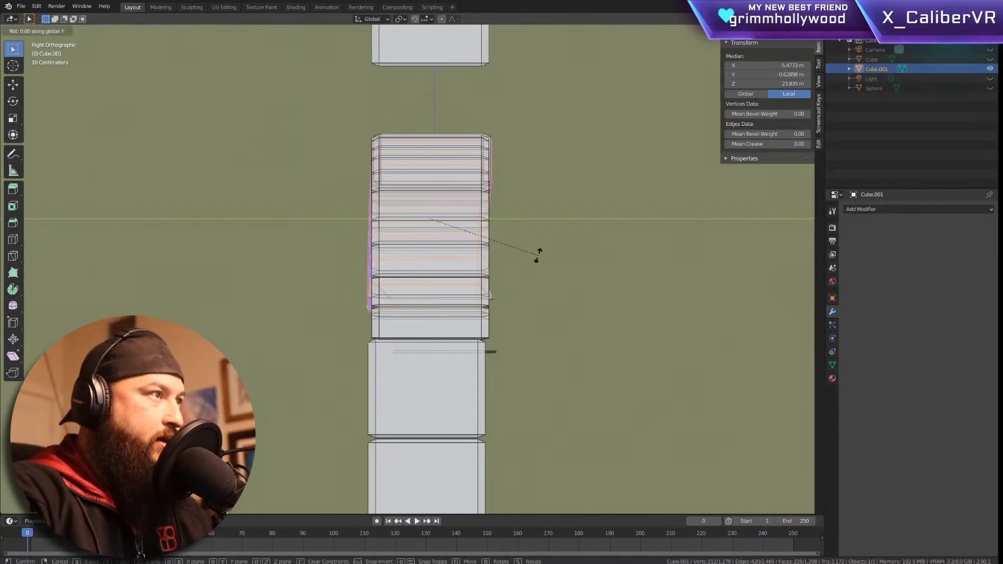
{"action": "key", "text": "x"}
{"action": "key", "text": "z"}
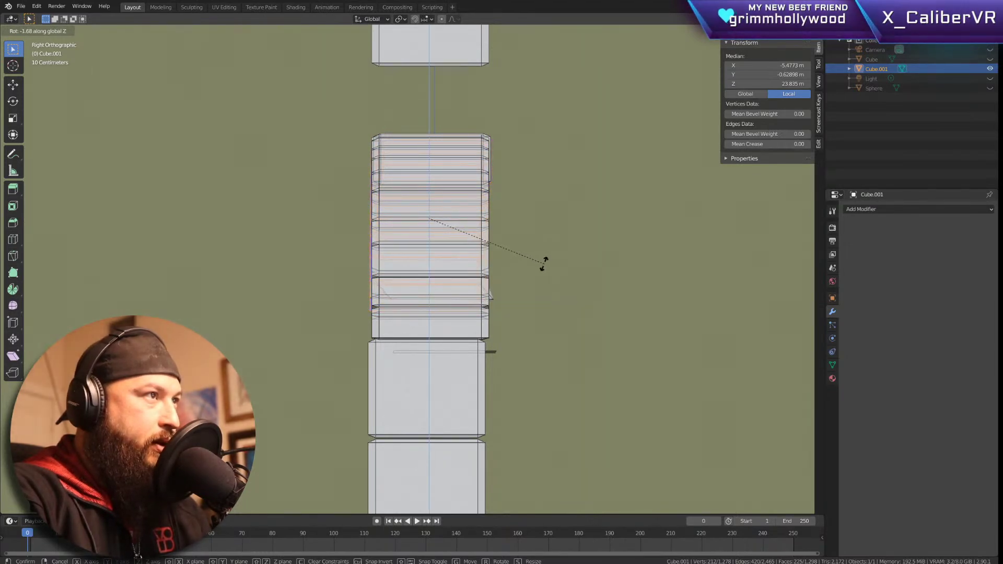
{"action": "left_click", "coordinate": [544, 264]}
Step: Move the lower outer corner of the lowest slanted block down about 0.08 m, parallel to the cap block's top
{"action": "middle_click_drag", "start_coordinate": [542, 264], "coordinate": [702, 271]}
{"action": "scroll", "coordinate": [378, 316], "scroll_direction": "up", "scroll_amount": 5}
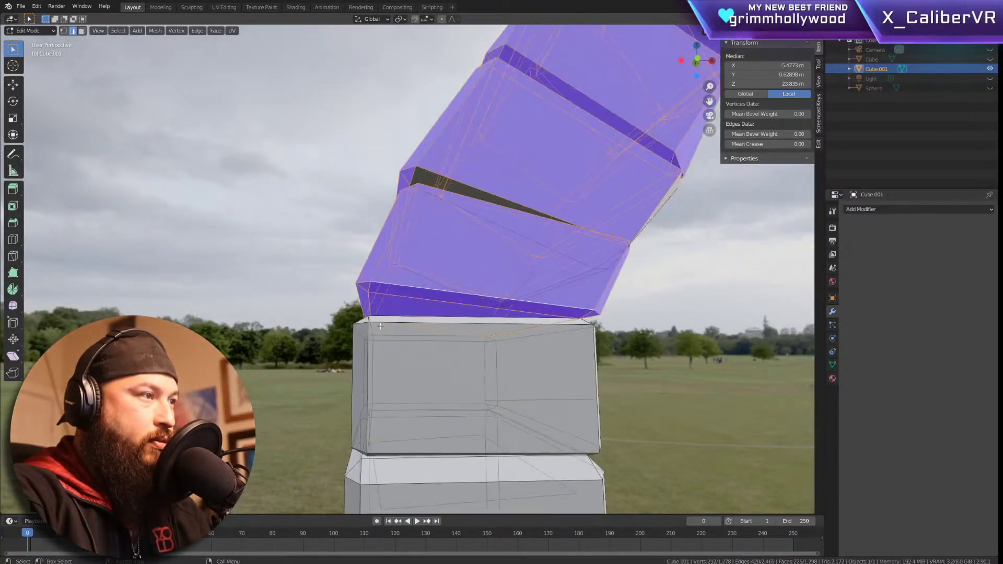
{"action": "key", "text": "alt+a"}
{"action": "key", "text": "KP_1"}
{"action": "left_click_drag", "start_coordinate": [329, 271], "coordinate": [391, 321]}
{"action": "key", "text": "g"}
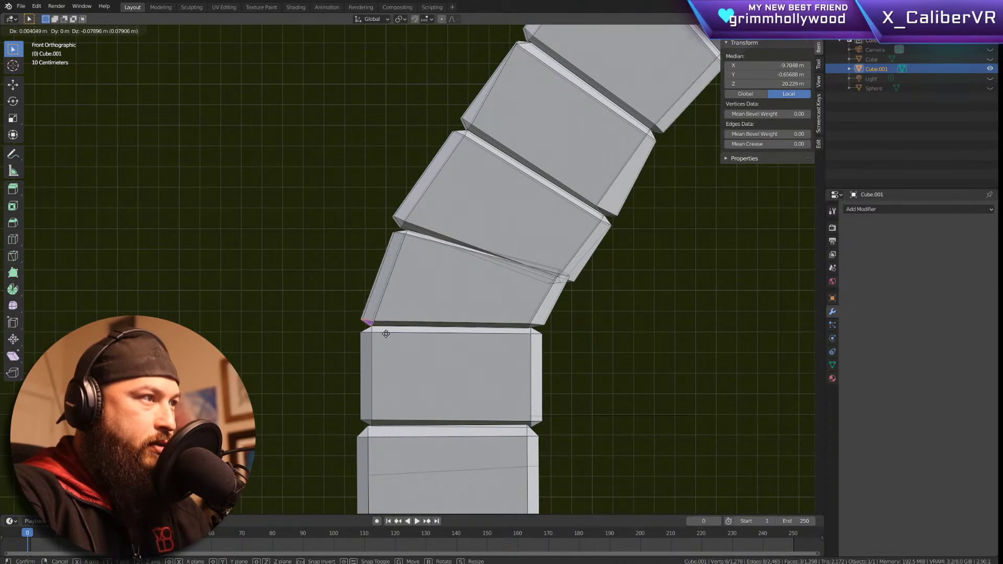
{"action": "left_click", "coordinate": [383, 331]}
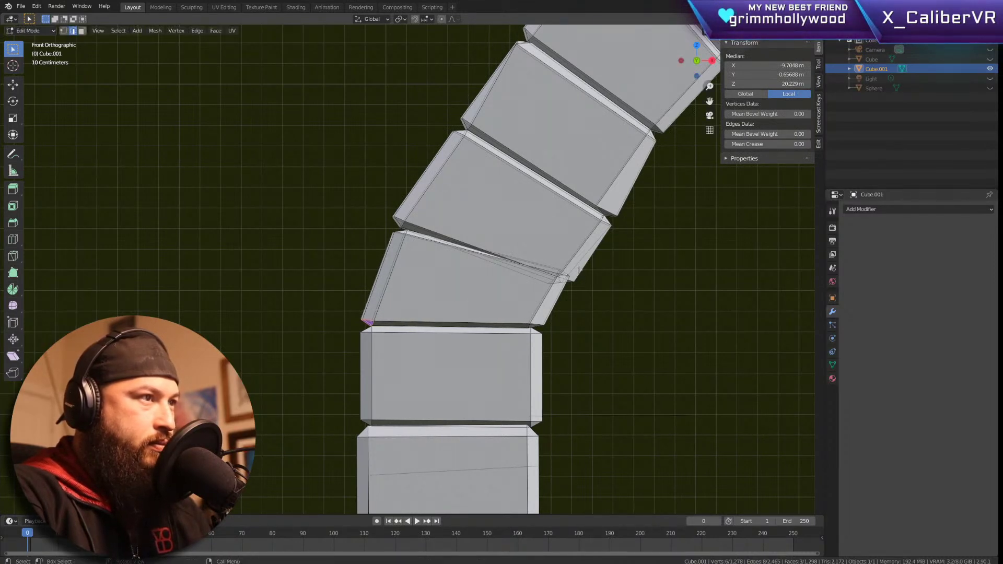
{"action": "scroll", "coordinate": [579, 270], "scroll_direction": "up", "scroll_amount": 2}
{"action": "left_click_drag", "start_coordinate": [570, 249], "coordinate": [535, 276]}
{"action": "key", "text": "g"}
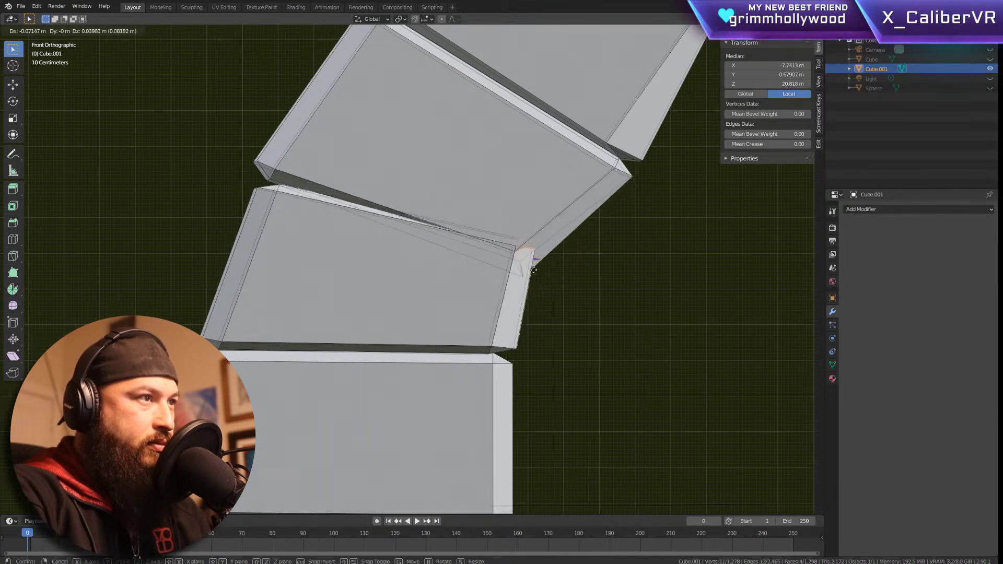
{"action": "left_click", "coordinate": [548, 265]}
Step: Raise the second-lowest slanted block clear of the one beneath it and move its lower inner corner upward
{"action": "key", "text": "alt+a"}
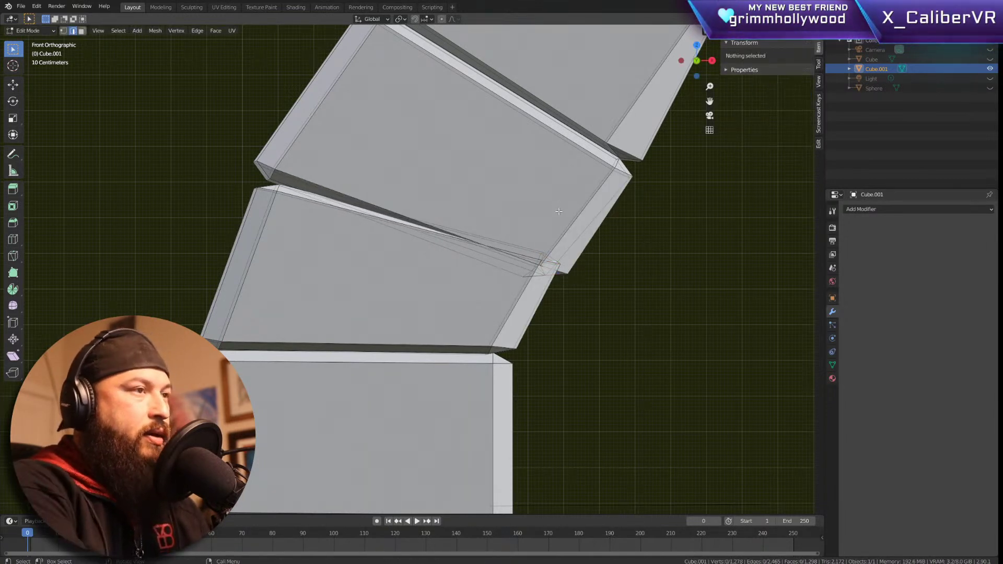
{"action": "key", "text": "l"}
{"action": "key", "text": "g"}
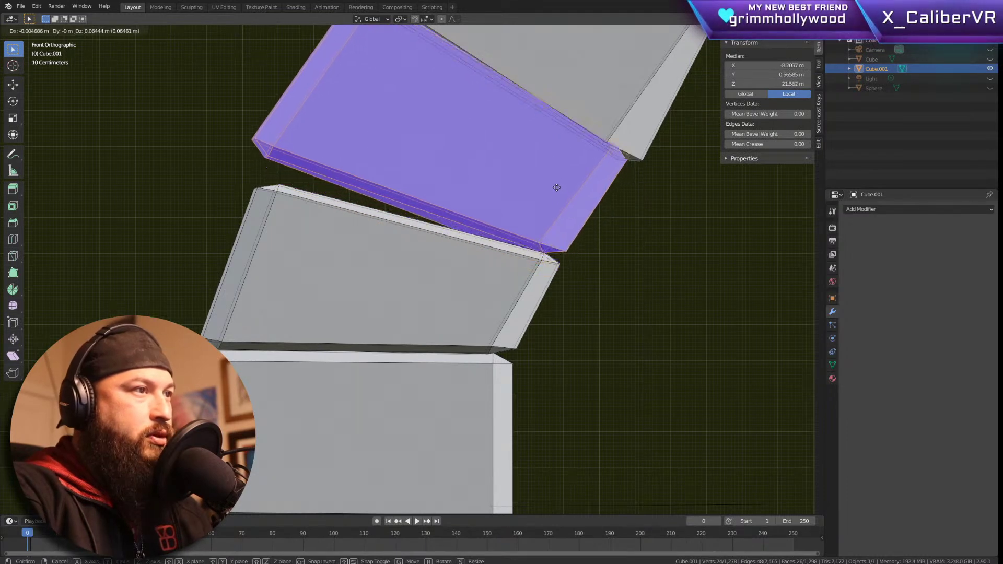
{"action": "left_click", "coordinate": [555, 180]}
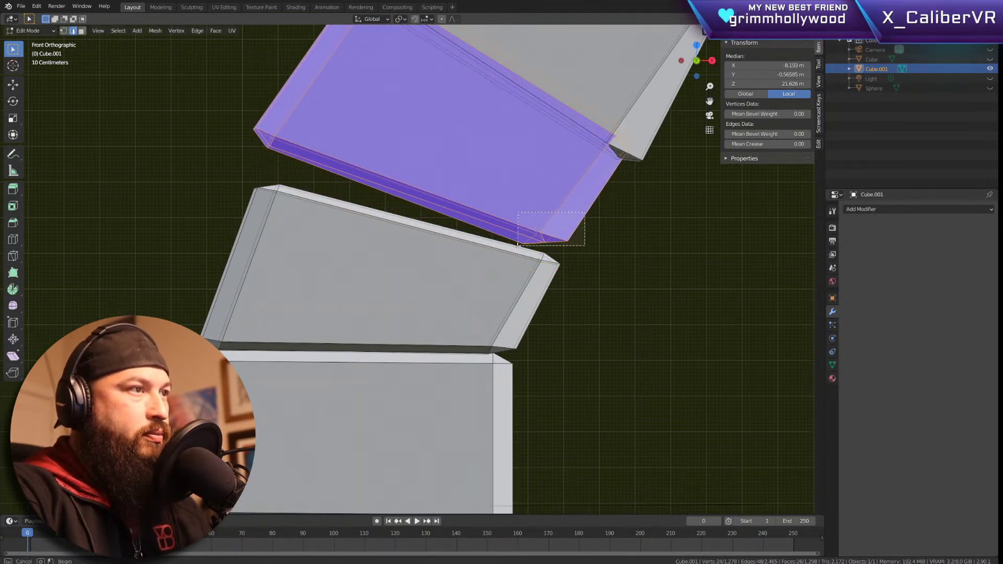
{"action": "left_click_drag", "start_coordinate": [523, 247], "coordinate": [523, 246]}
{"action": "key", "text": "g"}
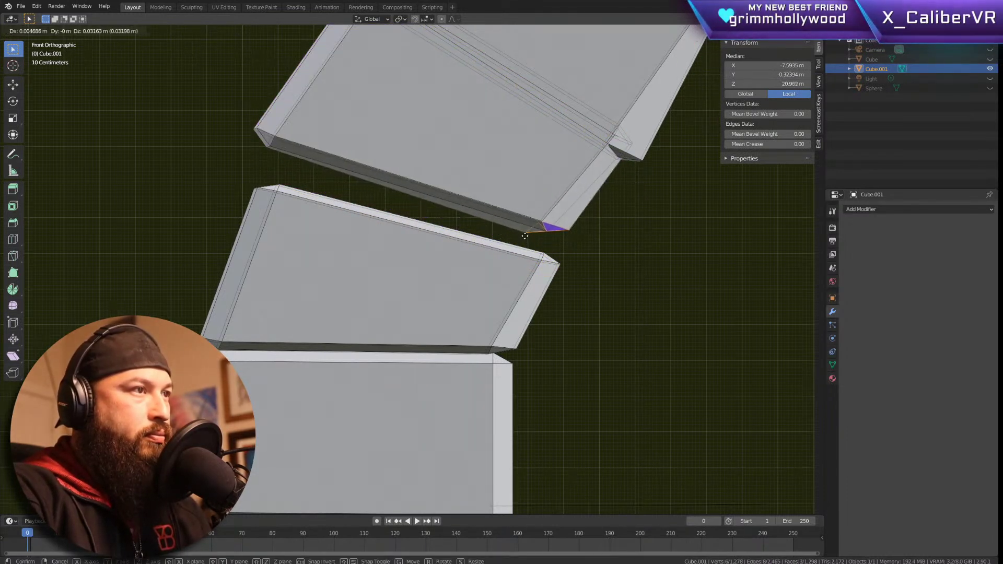
{"action": "left_click", "coordinate": [526, 225]}
Step: Move the whole reshaped block back down, leaving a narrow, even gap above the lowest slanted block
{"action": "key", "text": "l"}
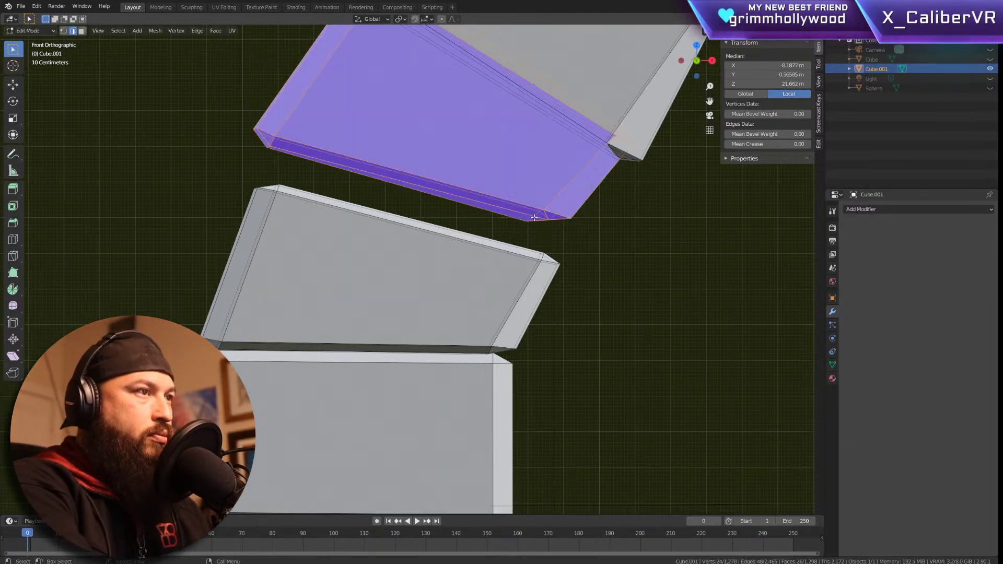
{"action": "key", "text": "g"}
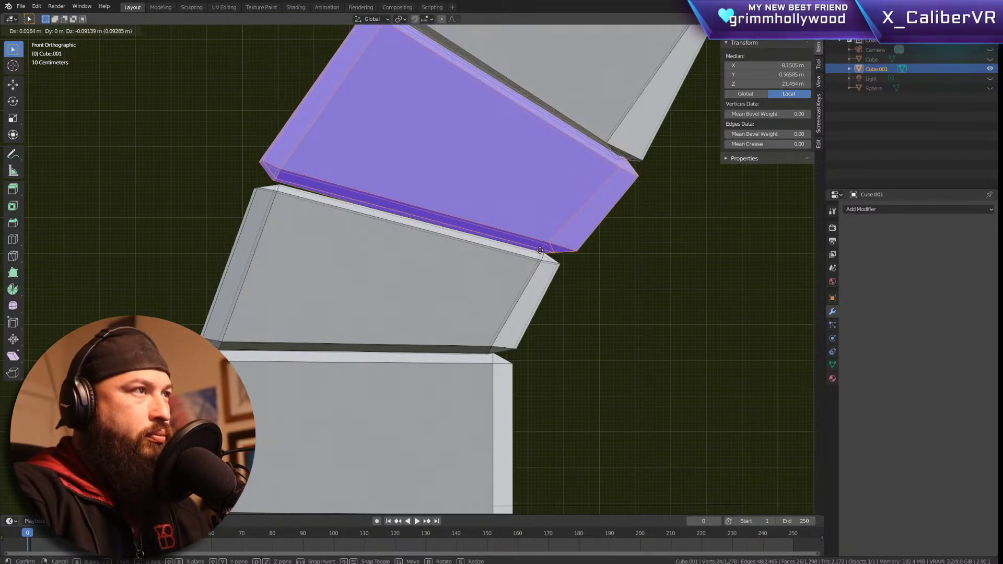
{"action": "left_click", "coordinate": [542, 249]}
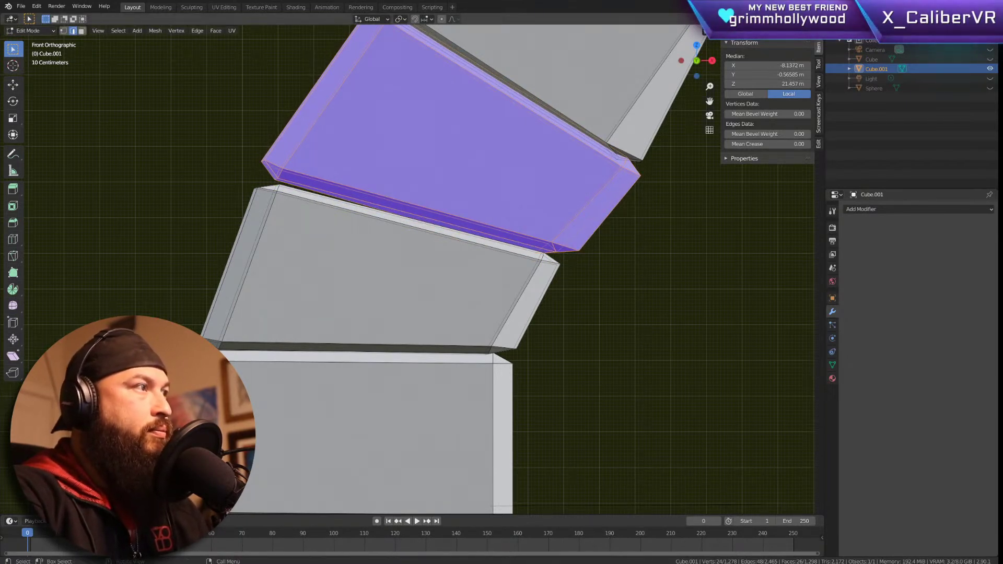
{"action": "left_click", "coordinate": [667, 309]}
Step: Move the protruding upper inner edge of the second-lowest slanted block inward by about 0.04 m
{"action": "scroll", "coordinate": [667, 309], "scroll_direction": "down", "scroll_amount": 6}
{"action": "middle_click_drag", "start_coordinate": [667, 309], "coordinate": [573, 309], "text": "shift"}
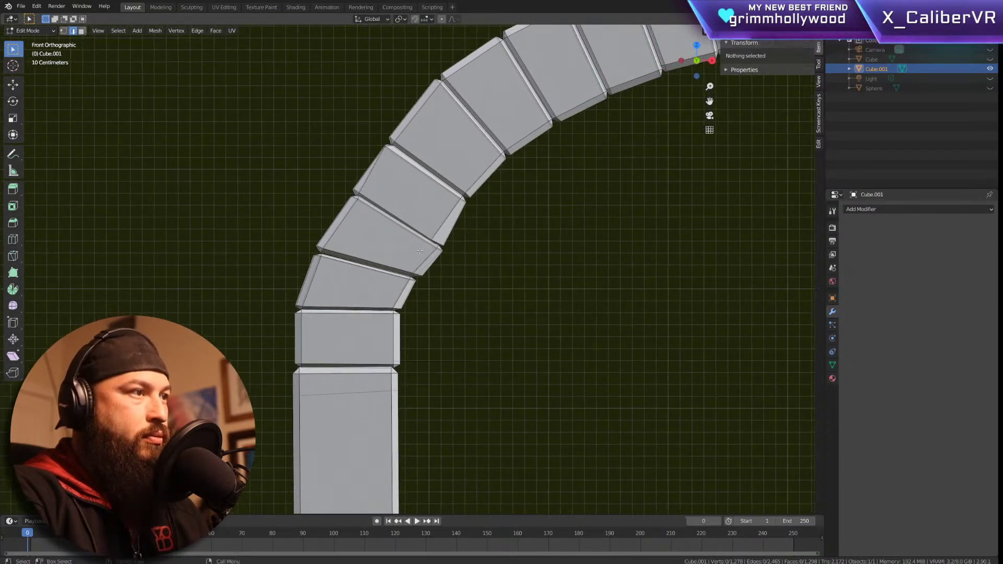
{"action": "scroll", "coordinate": [520, 271], "scroll_direction": "up", "scroll_amount": 7}
{"action": "left_click", "coordinate": [481, 247]}
{"action": "key", "text": "g"}
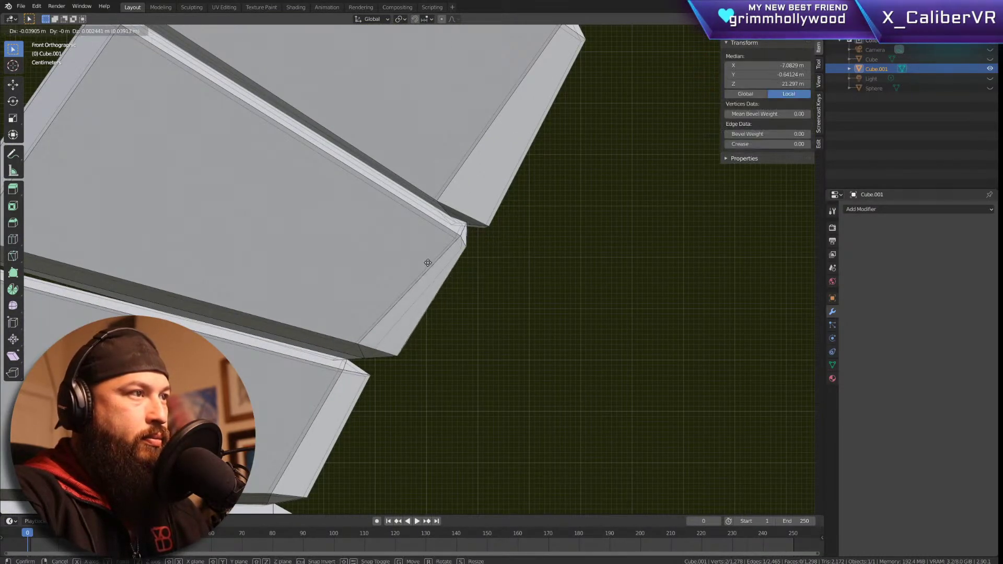
{"action": "left_click", "coordinate": [426, 254]}
Step: Reposition the whole second-lowest slanted block slightly so it clears the block beneath it
{"action": "left_click", "coordinate": [365, 347], "text": "alt"}
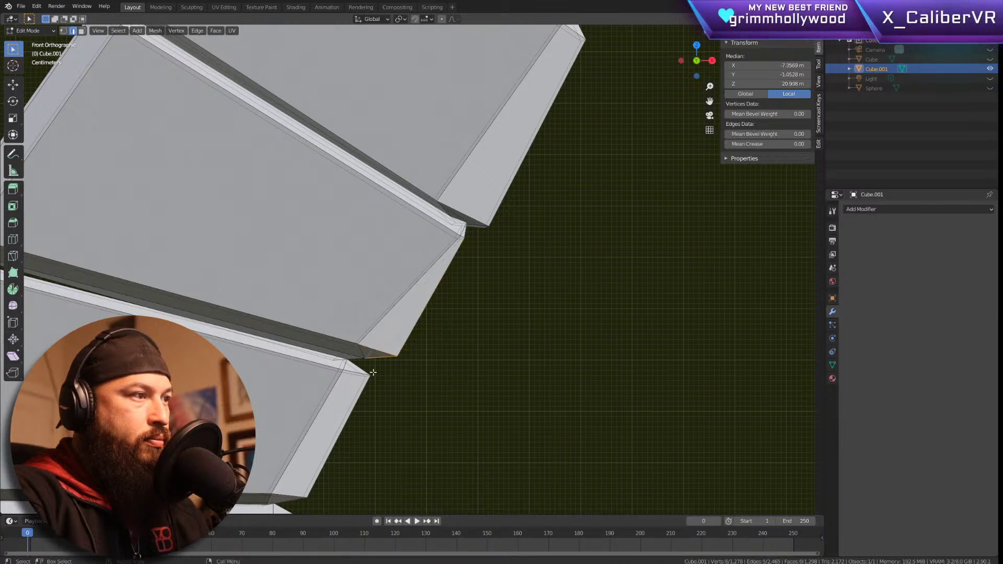
{"action": "key", "text": "g"}
{"action": "left_click", "coordinate": [373, 370]}
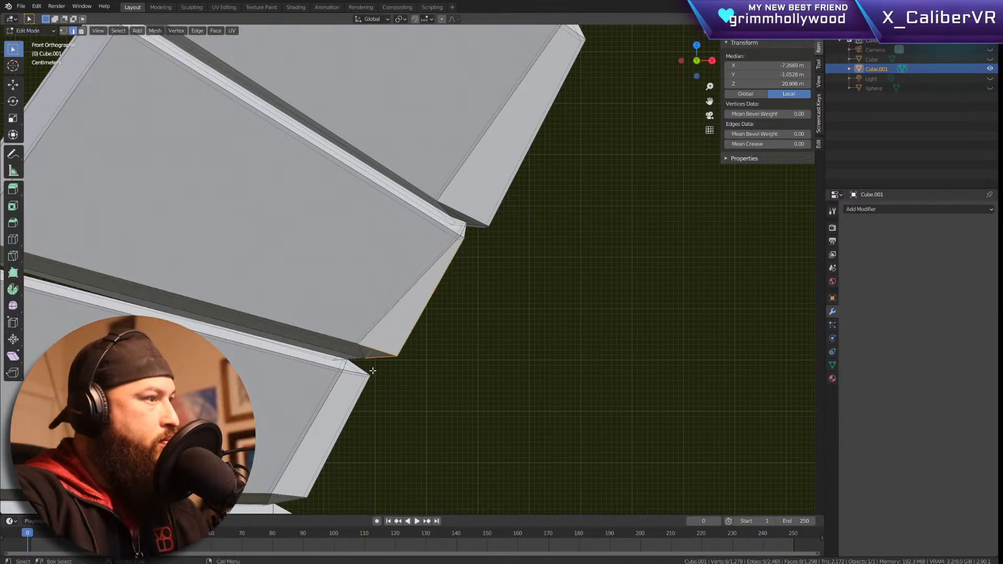
{"action": "key", "text": "ctrl+l"}
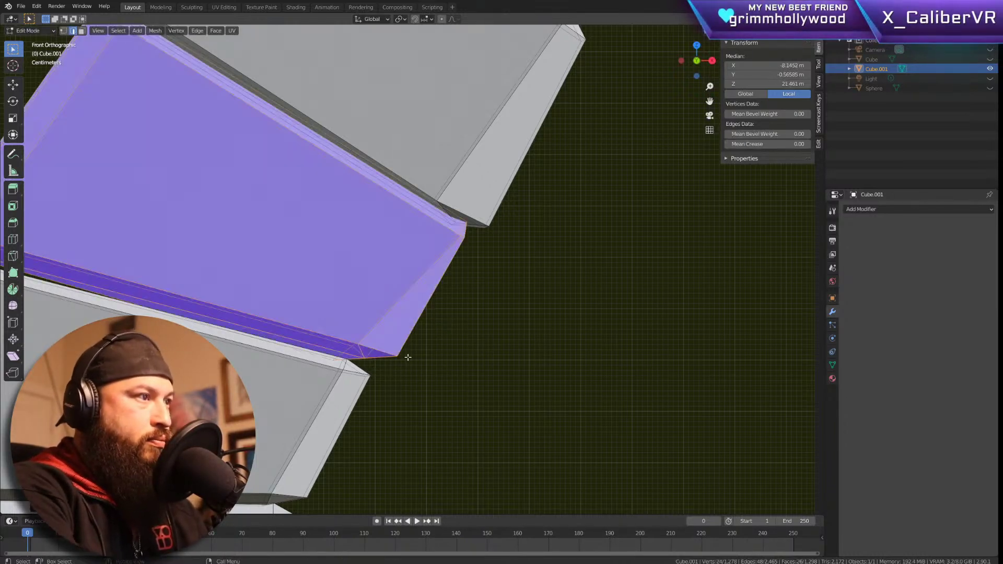
{"action": "key", "text": "g"}
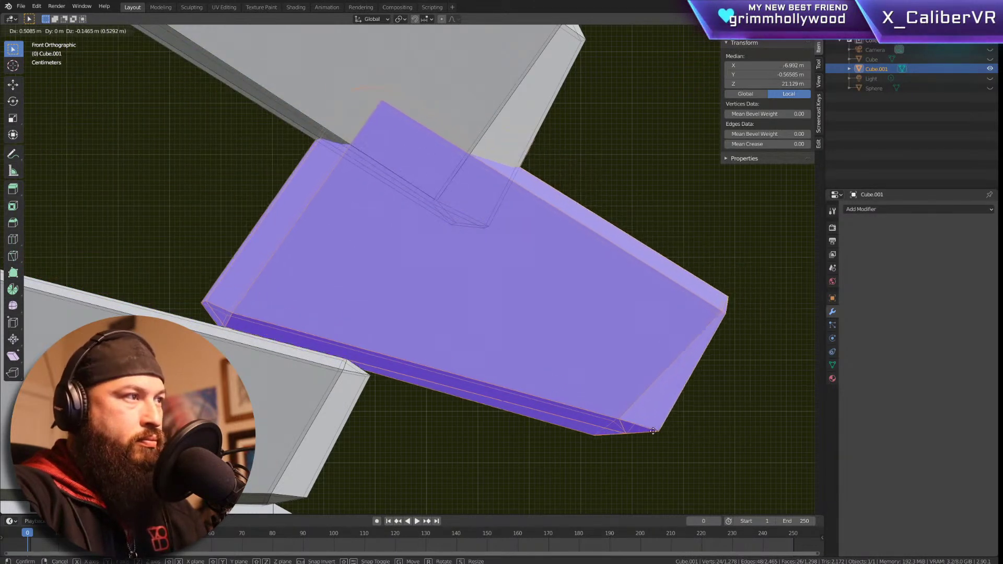
{"action": "left_click", "coordinate": [408, 350]}
{"action": "key", "text": "g"}
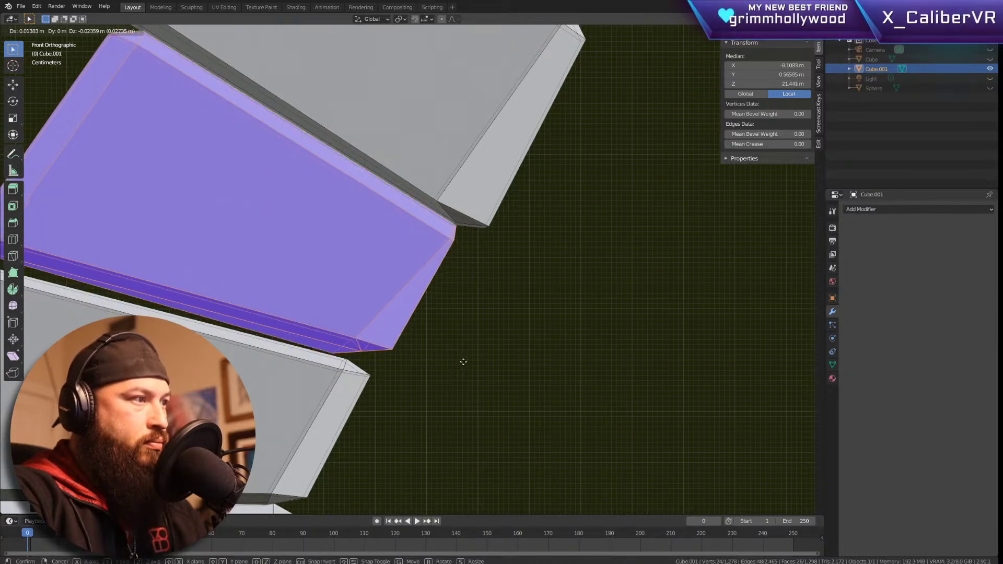
{"action": "left_click", "coordinate": [458, 344]}
Step: Move the lower outer corner of the second-lowest slanted block slightly outward and down to even its lower gap
{"action": "scroll", "coordinate": [280, 267], "scroll_direction": "left", "scroll_amount": 6, "text": "ctrl"}
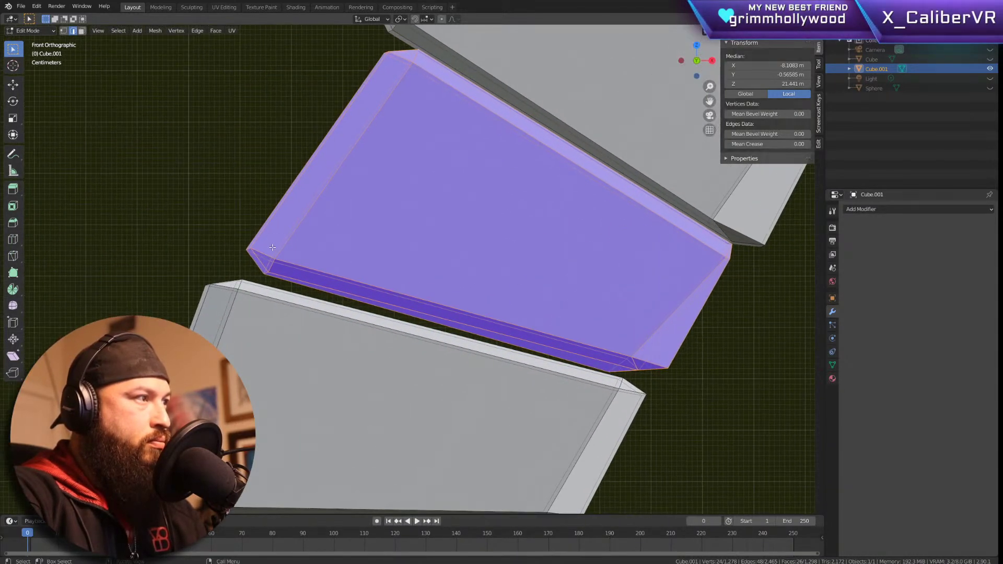
{"action": "key", "text": "b"}
{"action": "left_click_drag", "start_coordinate": [251, 283], "coordinate": [245, 277]}
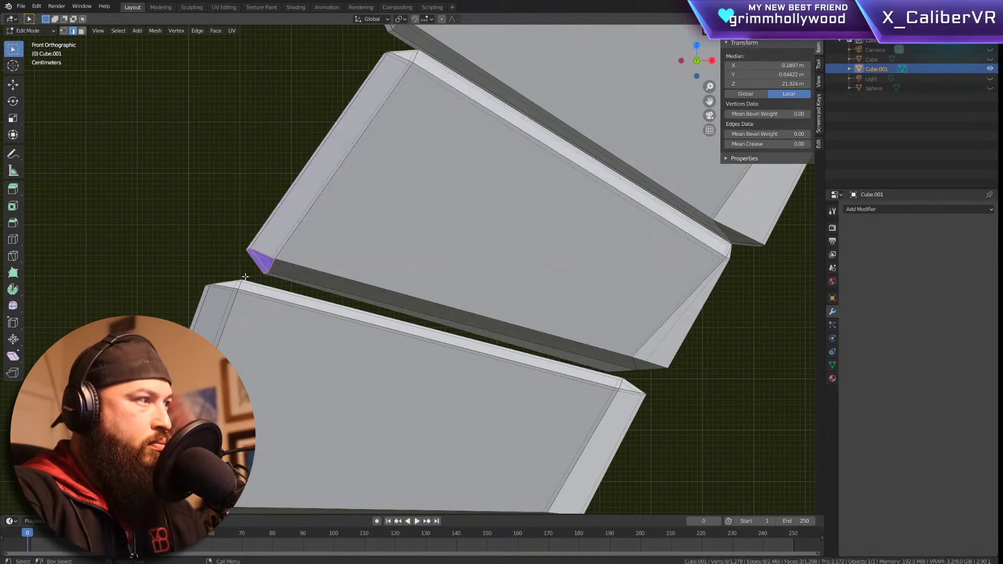
{"action": "key", "text": "g"}
{"action": "left_click", "coordinate": [242, 282]}
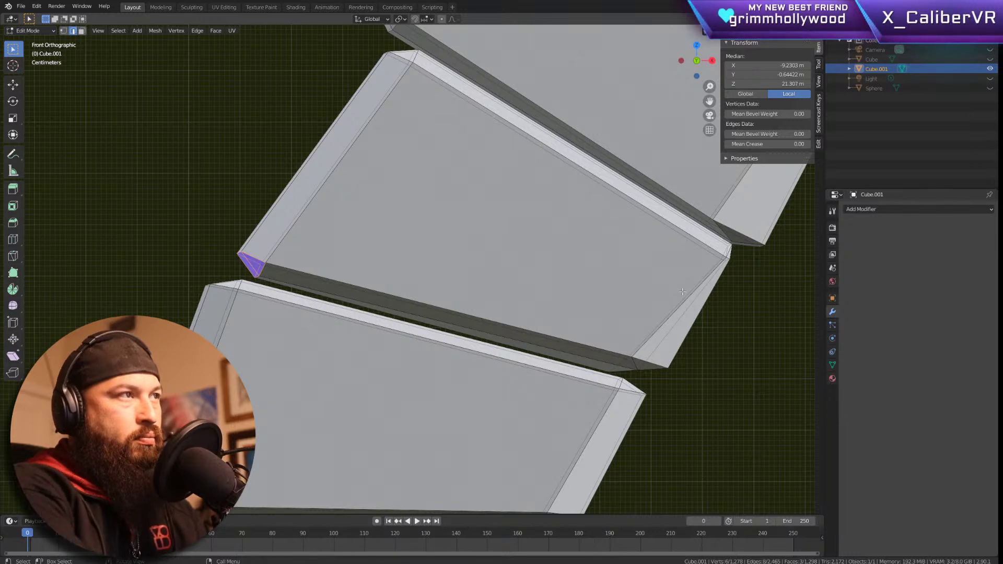
Step: Select the whole second-lowest slanted block and nudge it very slightly between its two neighbours
{"action": "key", "text": "ctrl+l"}
{"action": "key", "text": "g"}
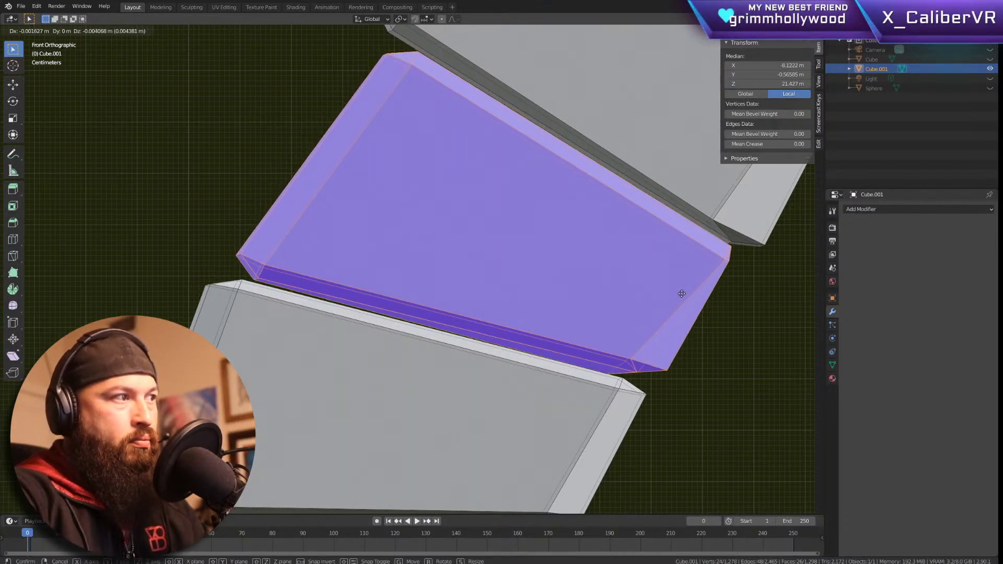
{"action": "left_click", "coordinate": [680, 293]}
{"action": "key", "text": "r"}
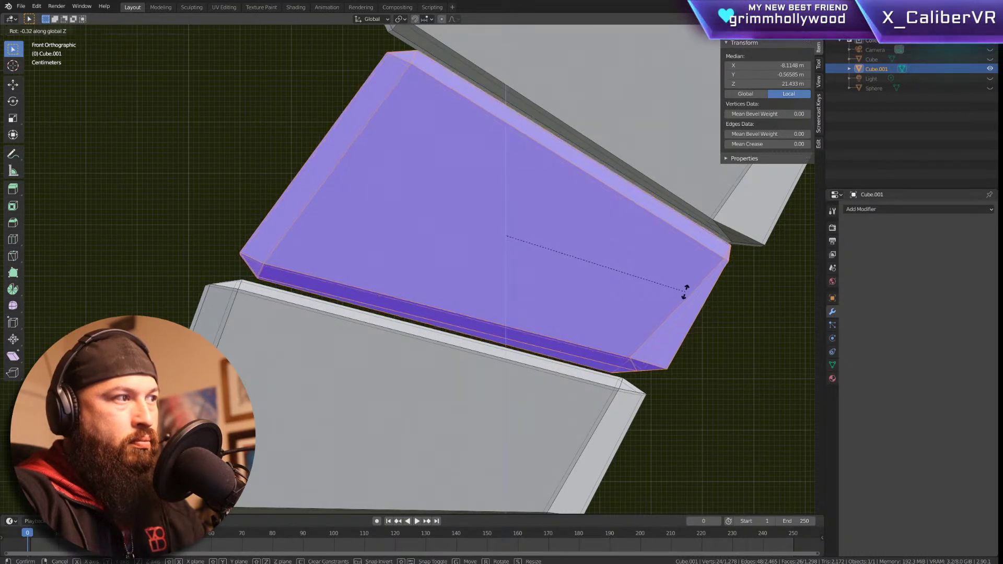
{"action": "right_click", "coordinate": [684, 291]}
{"action": "key", "text": "r"}
{"action": "right_click", "coordinate": [685, 288]}
Step: Shift the whole second-lowest slanted block outward about 0.02 m without rotating it, and clear the selection
{"action": "key", "text": "r"}
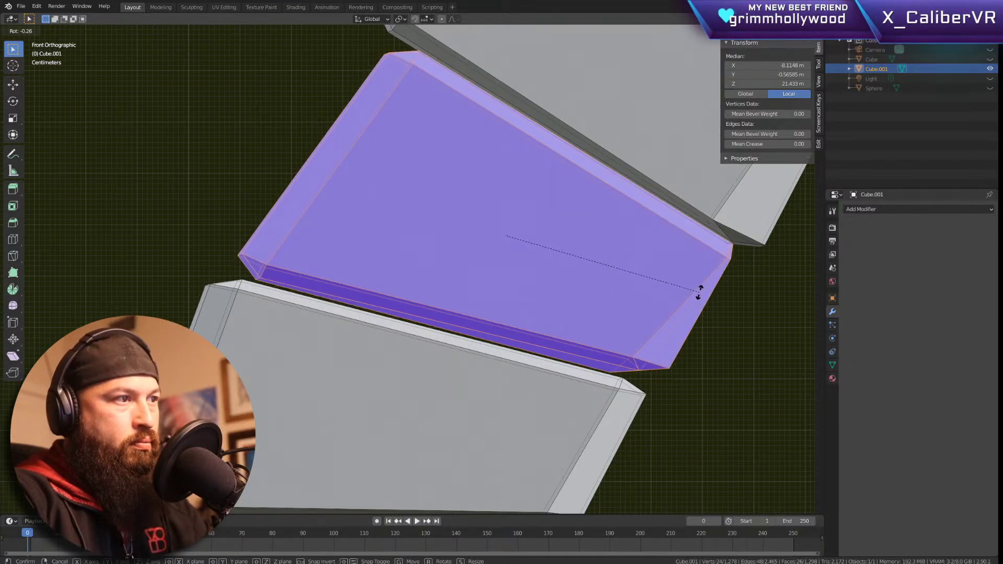
{"action": "key", "text": "g"}
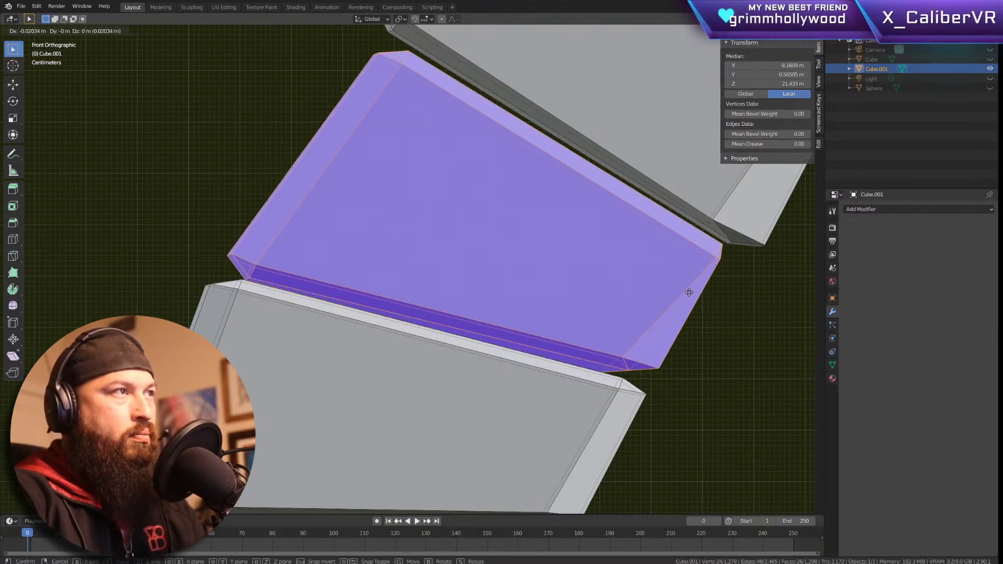
{"action": "left_click", "coordinate": [690, 290]}
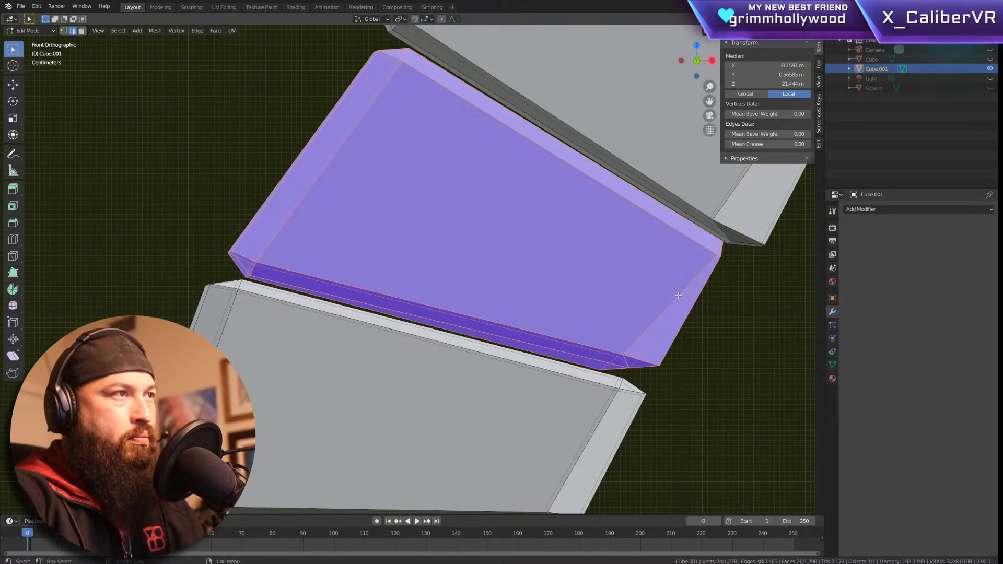
{"action": "left_click", "coordinate": [202, 167]}
Step: Move the upper outer corner of the second-lowest slanted block outward and up about 0.05 m towards the block above
{"action": "scroll", "coordinate": [443, 246], "scroll_direction": "down", "scroll_amount": 5}
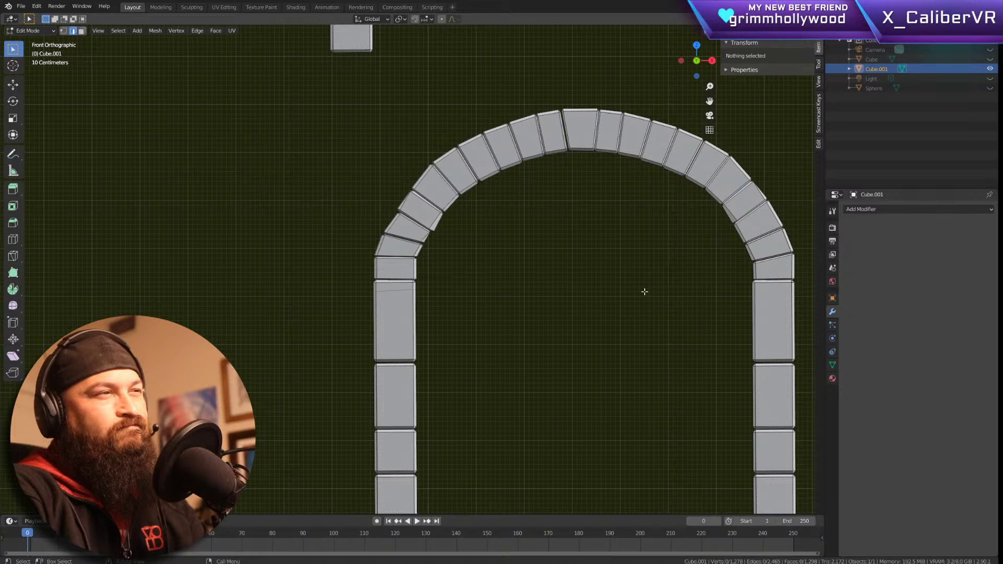
{"action": "scroll", "coordinate": [366, 209], "scroll_direction": "up", "scroll_amount": 10}
{"action": "left_click_drag", "start_coordinate": [342, 200], "coordinate": [425, 210]}
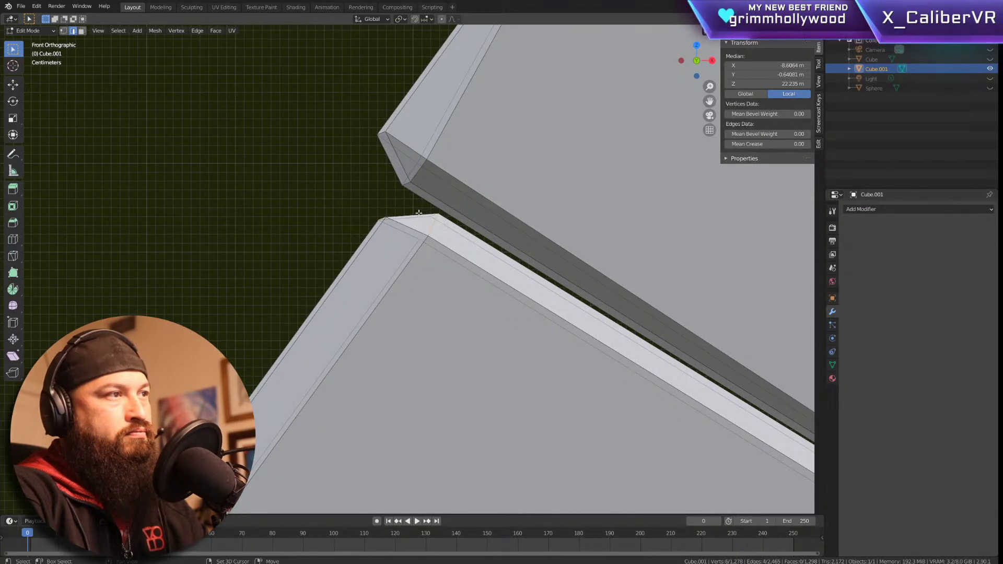
{"action": "key", "text": "g"}
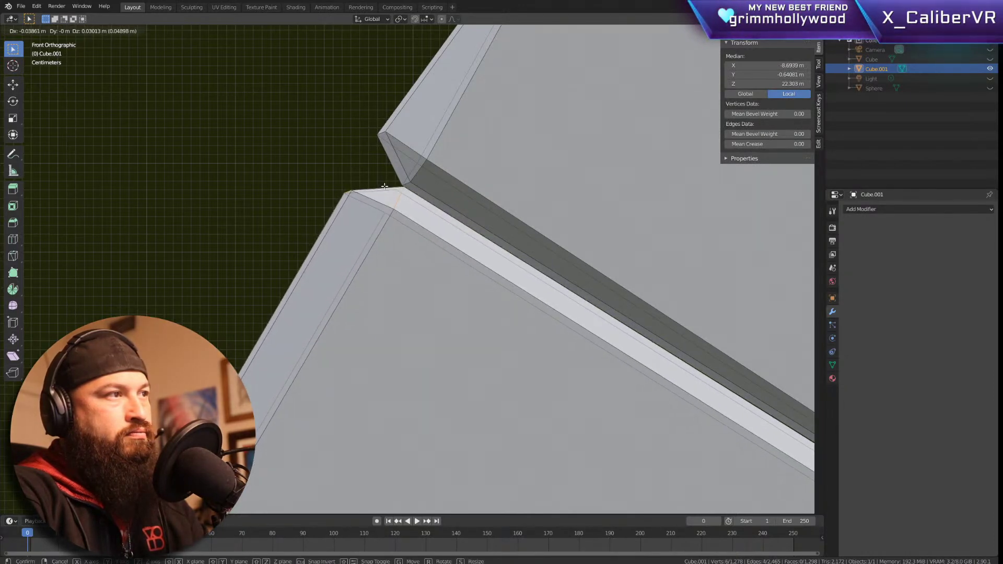
{"action": "left_click", "coordinate": [402, 207]}
Step: Pull the protruding lower inner corner of the third-lowest slanted block in towards the inner line of the arch
{"action": "scroll", "coordinate": [402, 207], "scroll_direction": "down", "scroll_amount": 5}
{"action": "scroll", "coordinate": [491, 218], "scroll_direction": "down", "scroll_amount": 5}
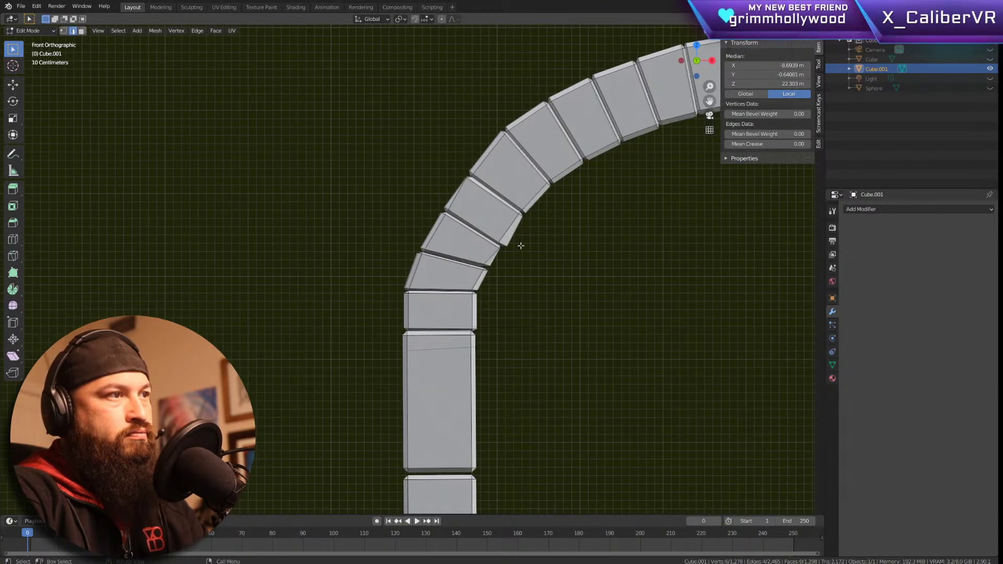
{"action": "scroll", "coordinate": [520, 241], "scroll_direction": "up", "scroll_amount": 6}
{"action": "left_click_drag", "start_coordinate": [515, 246], "coordinate": [438, 293]}
{"action": "key", "text": "g"}
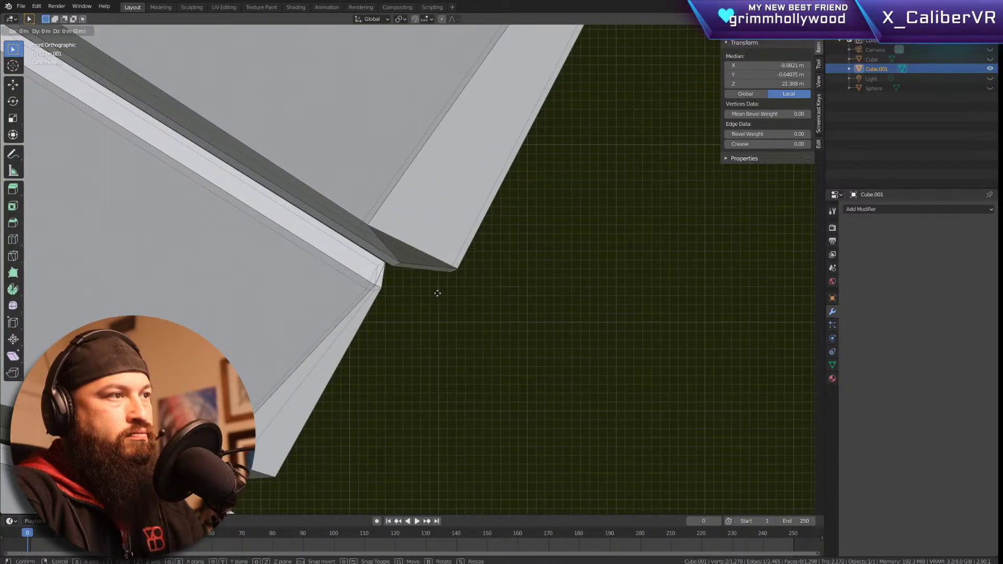
{"action": "left_click", "coordinate": [439, 301]}
Step: Enlarge the keystone until it overlaps both neighbouring blocks, and raise it about 0.1 m so its bottom meets their lower edges
{"action": "scroll", "coordinate": [492, 274], "scroll_direction": "down", "scroll_amount": 5}
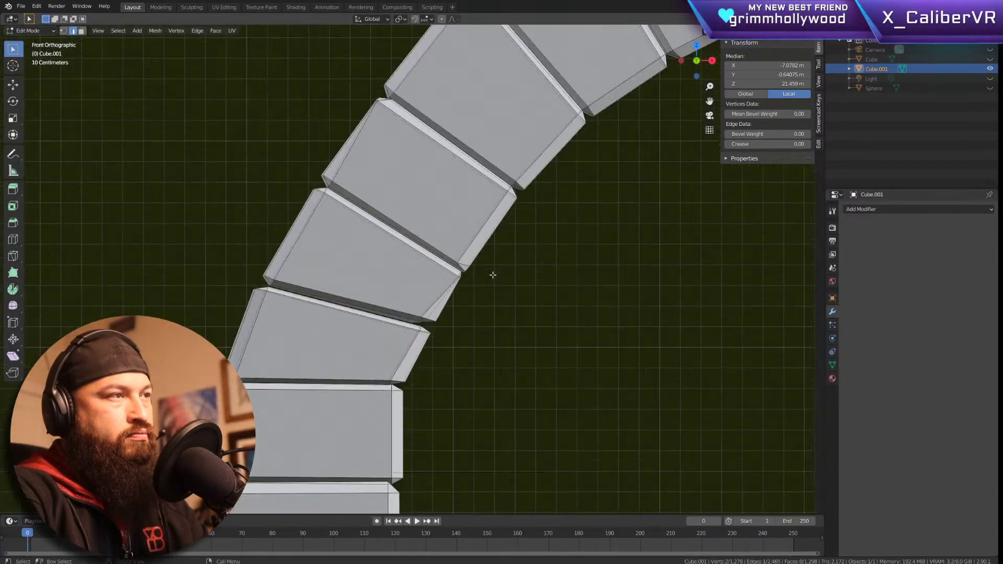
{"action": "scroll", "coordinate": [511, 265], "scroll_direction": "down", "scroll_amount": 3}
{"action": "middle_click_drag", "start_coordinate": [682, 308], "coordinate": [336, 332], "text": "shift"}
{"action": "scroll", "coordinate": [336, 331], "scroll_direction": "down", "scroll_amount": 5}
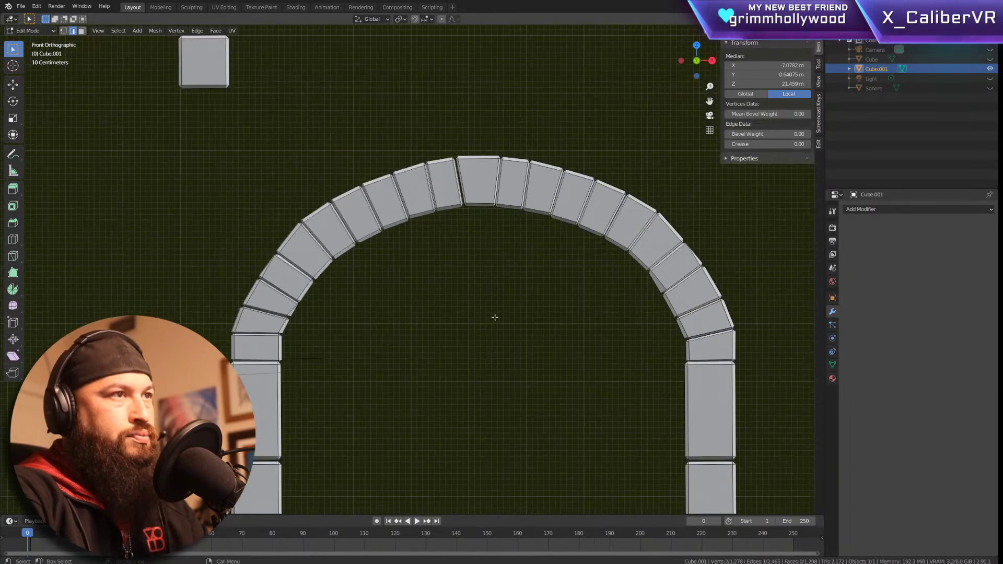
{"action": "scroll", "coordinate": [477, 194], "scroll_direction": "up", "scroll_amount": 5}
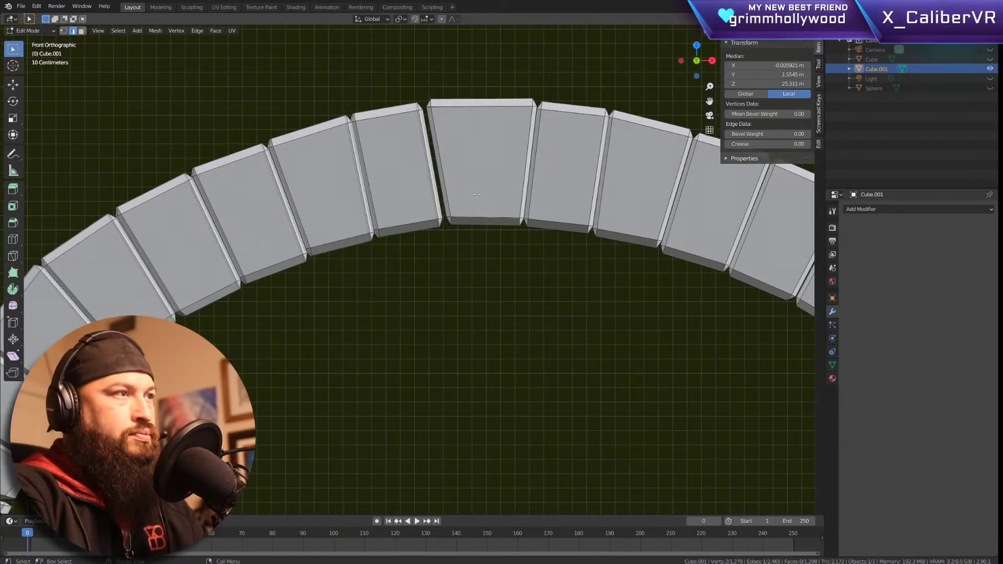
{"action": "key", "text": "l"}
{"action": "key", "text": "s"}
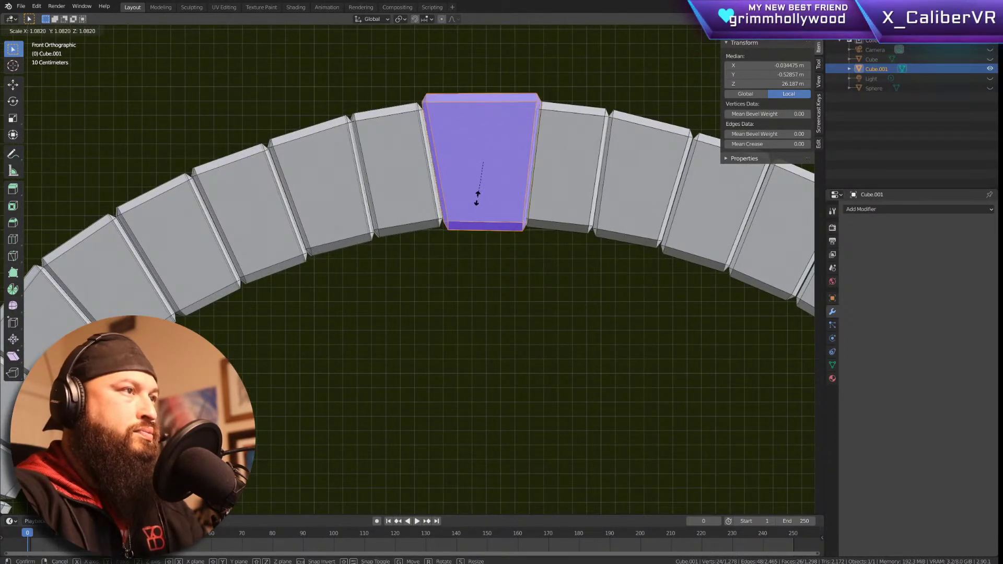
{"action": "left_click", "coordinate": [475, 204]}
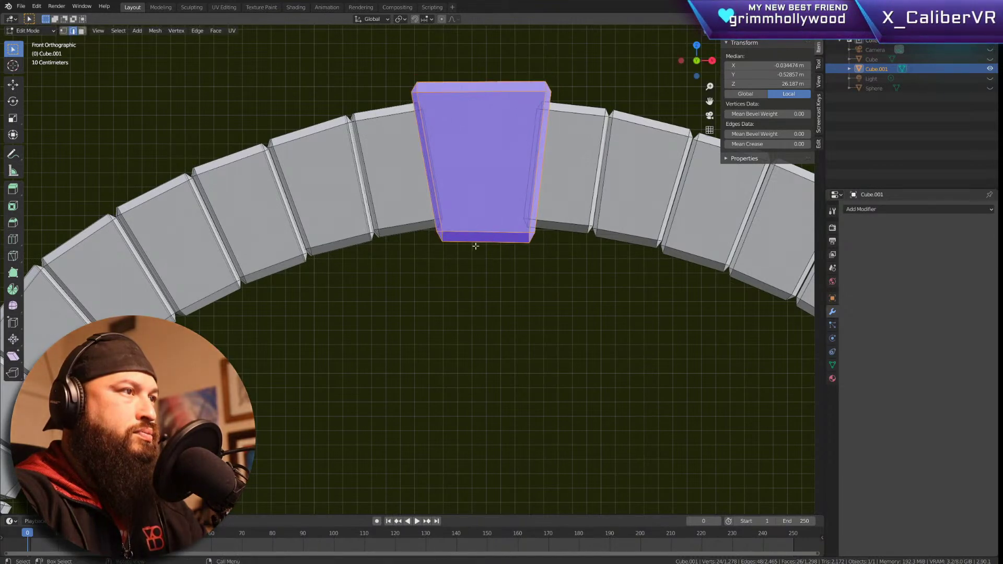
{"action": "key", "text": "g"}
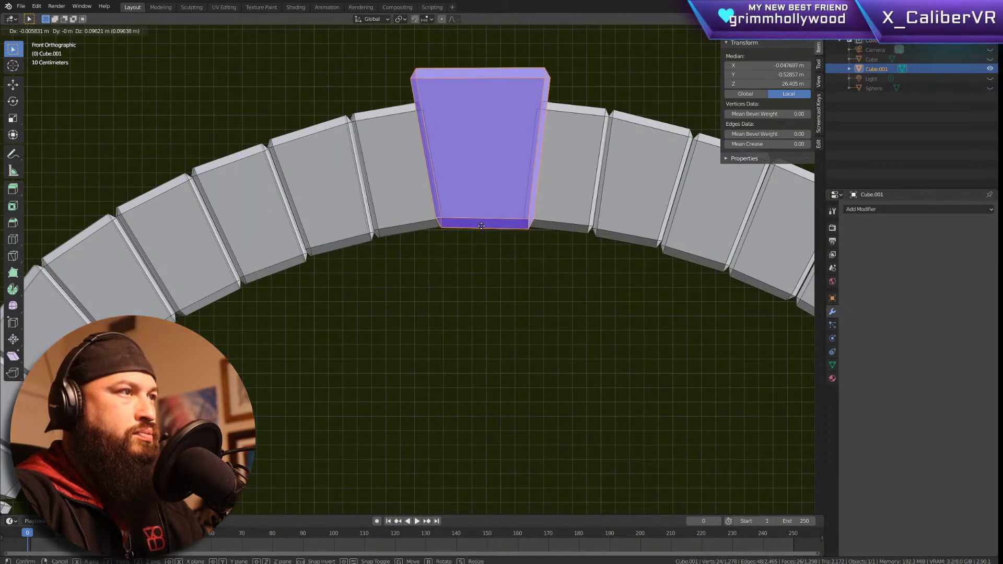
{"action": "left_click", "coordinate": [481, 226]}
Step: Clear the selection, return to Object Mode and reveal all hidden objects
{"action": "scroll", "coordinate": [481, 226], "scroll_direction": "down", "scroll_amount": 7}
{"action": "key", "text": "alt+a"}
{"action": "scroll", "coordinate": [565, 345], "scroll_direction": "down", "scroll_amount": 8}
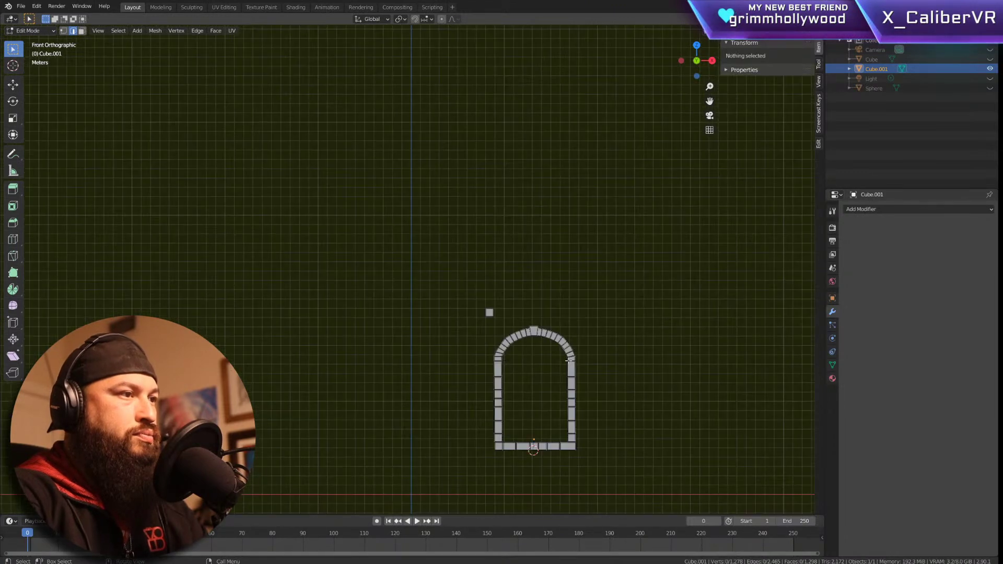
{"action": "middle_click_drag", "start_coordinate": [645, 395], "coordinate": [445, 265], "text": "shift"}
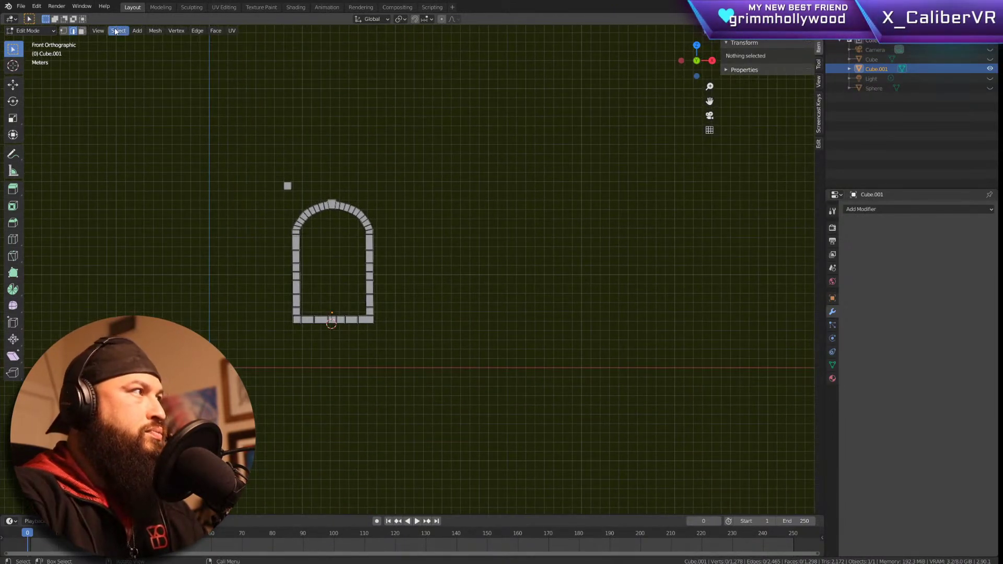
{"action": "key", "text": "Tab"}
{"action": "key", "text": "h"}
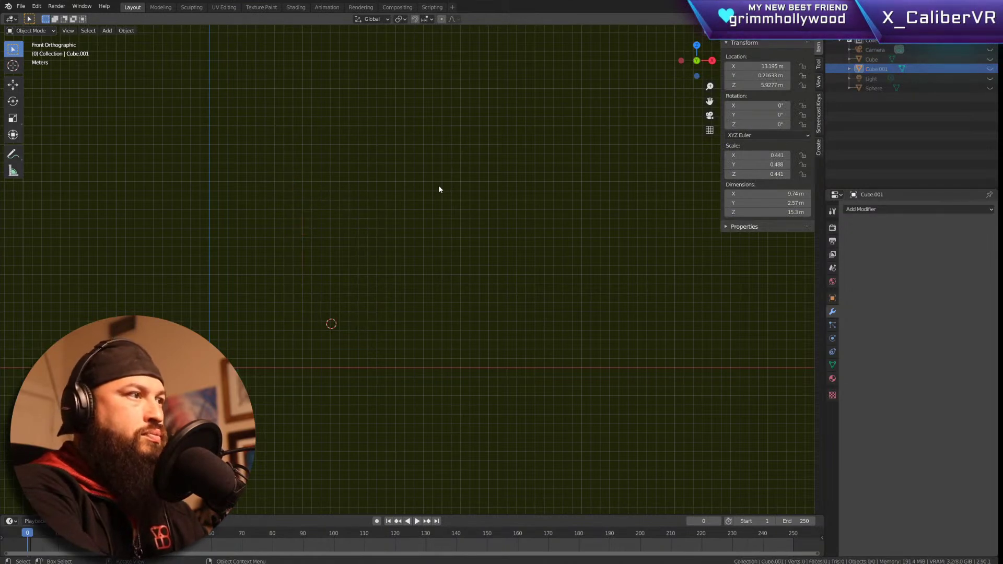
{"action": "key", "text": "alt+h"}
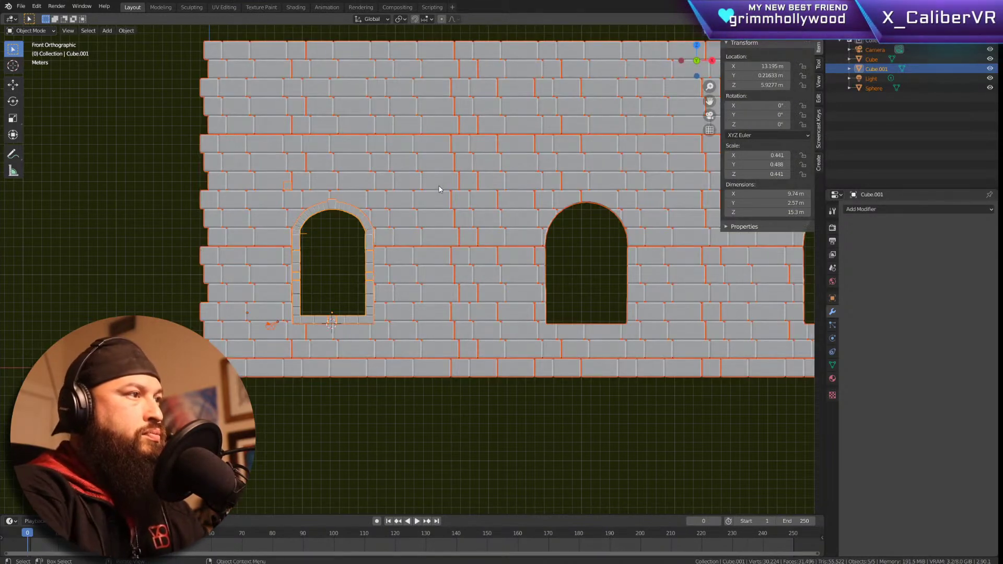
Step: Select only the brick wall object and hide it, leaving the archway shown
{"action": "left_click", "coordinate": [171, 167]}
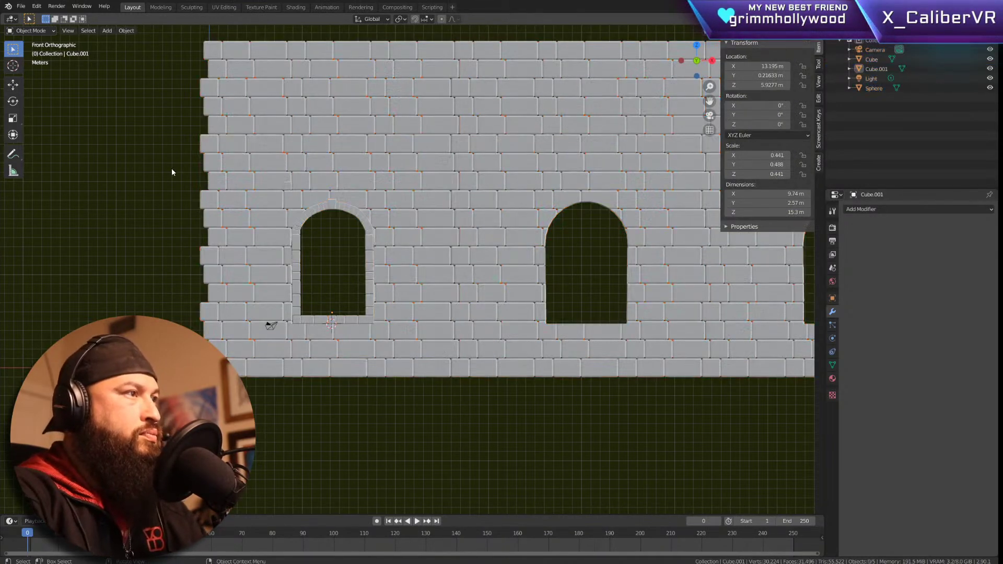
{"action": "left_click", "coordinate": [290, 187]}
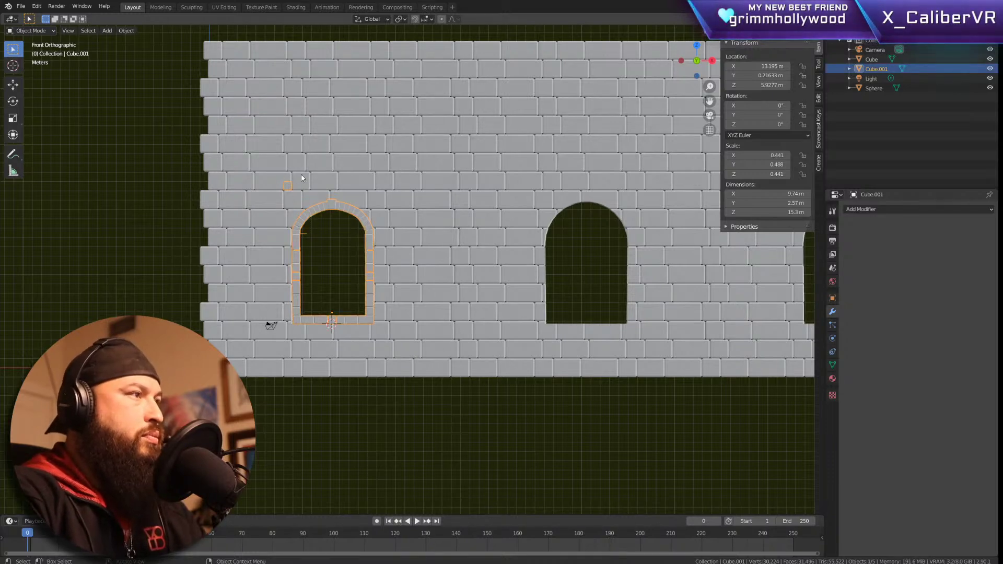
{"action": "left_click", "coordinate": [314, 171]}
{"action": "key", "text": "h"}
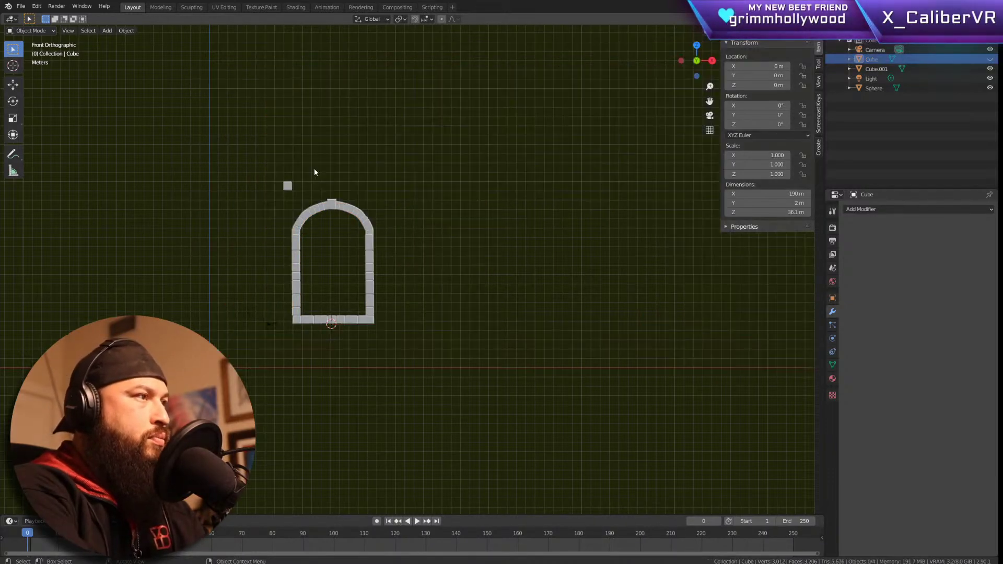
Step: Delete the stray square block above the arch from the archway mesh
{"action": "left_click_drag", "start_coordinate": [298, 159], "coordinate": [275, 200]}
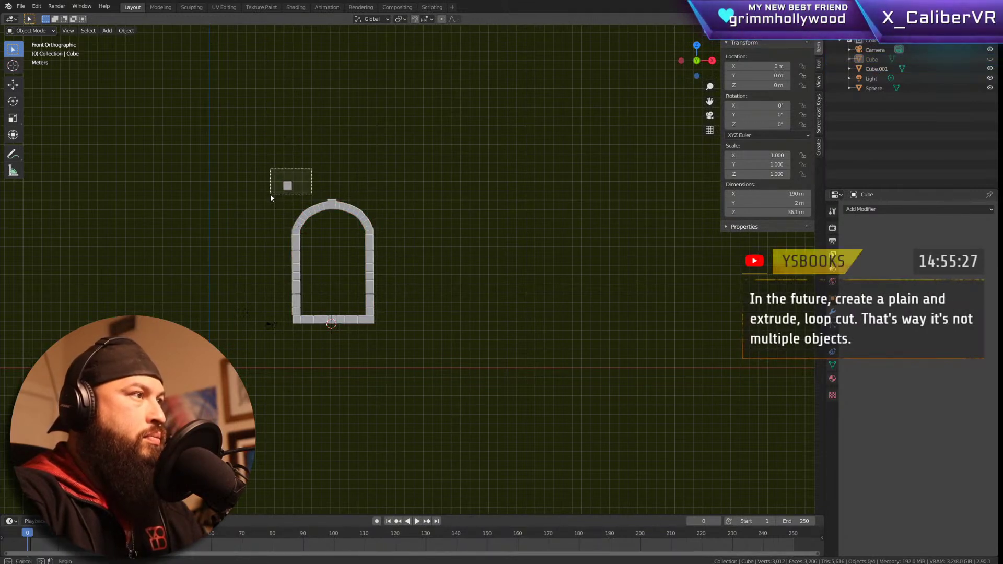
{"action": "key", "text": "KP_Decimal"}
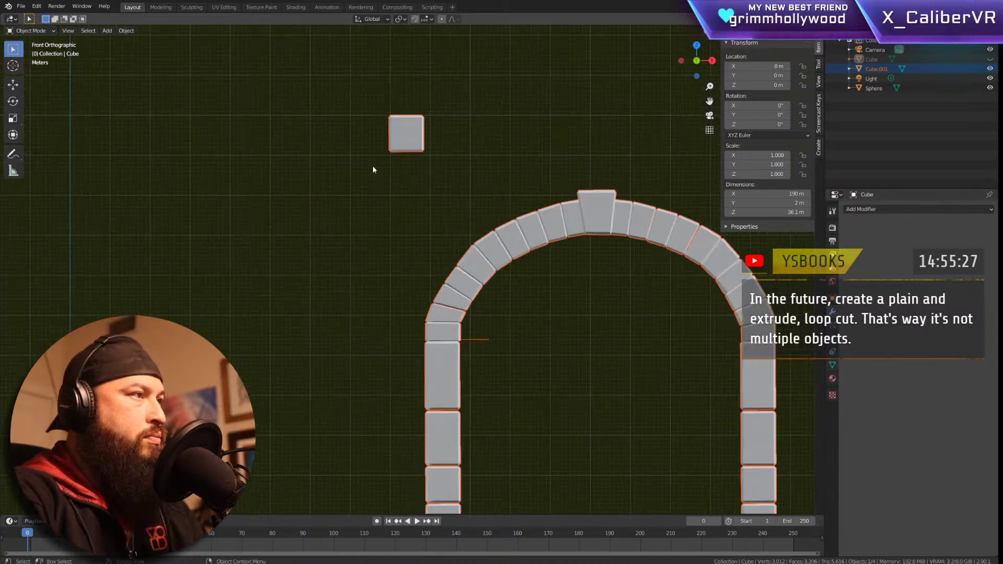
{"action": "left_click", "coordinate": [417, 139]}
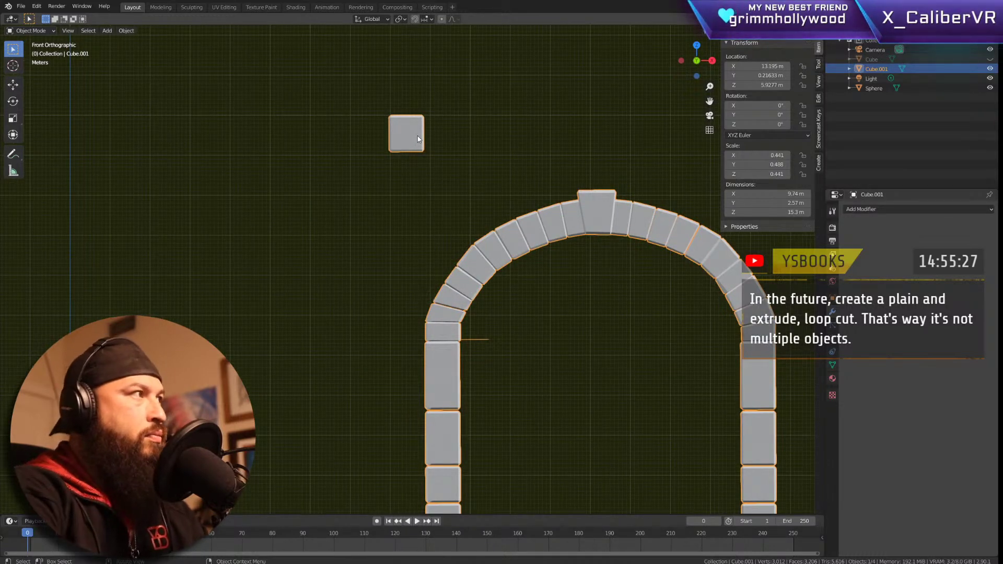
{"action": "key", "text": "Tab"}
{"action": "left_click_drag", "start_coordinate": [459, 104], "coordinate": [316, 172]}
{"action": "key", "text": "x"}
{"action": "left_click", "coordinate": [316, 172]}
{"action": "scroll", "coordinate": [331, 188], "scroll_direction": "down", "scroll_amount": 1}
{"action": "scroll", "coordinate": [331, 188], "scroll_direction": "down", "scroll_amount": 3}
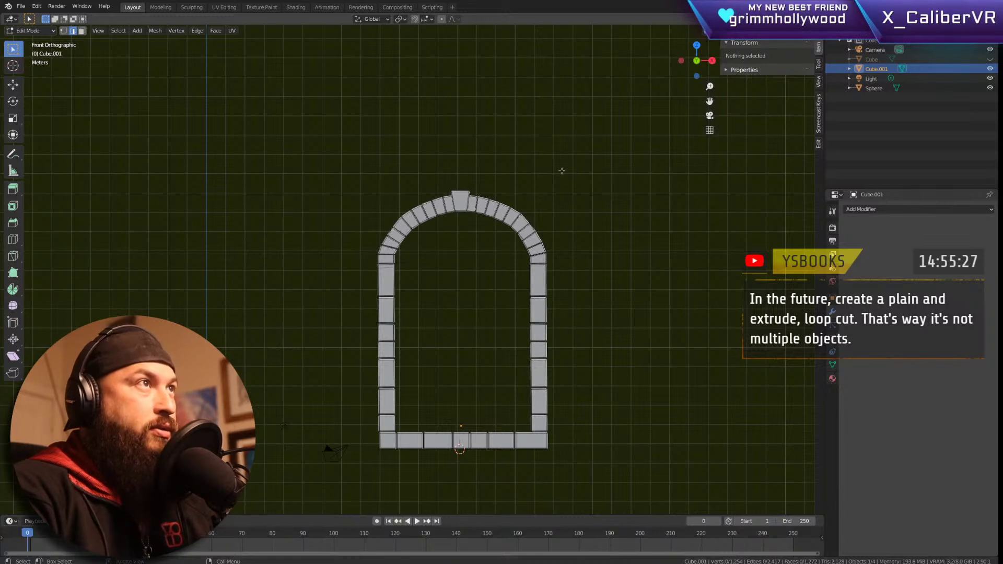
Step: Return to Object Mode, reveal the hidden brick wall and clear the selection
{"action": "middle_click_drag", "start_coordinate": [492, 256], "coordinate": [353, 236], "text": "shift"}
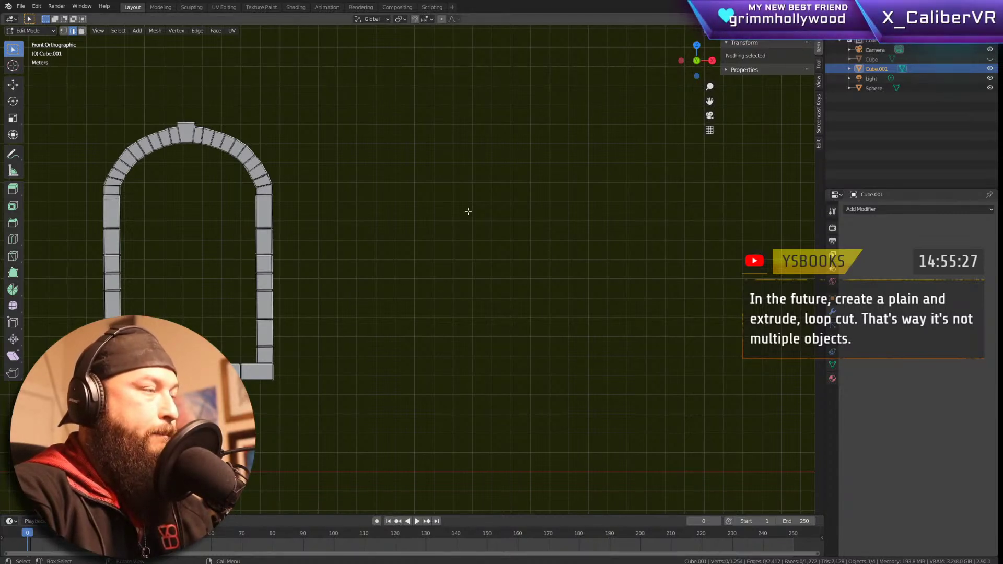
{"action": "key", "text": "Tab"}
{"action": "key", "text": "h"}
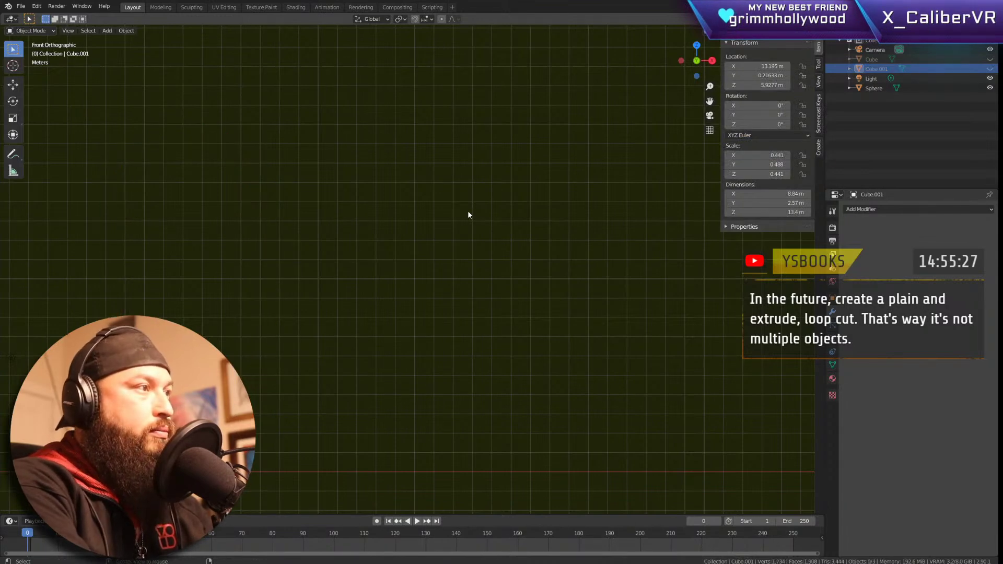
{"action": "key", "text": "alt+h"}
{"action": "middle_click_drag", "start_coordinate": [566, 246], "coordinate": [365, 276], "text": "shift"}
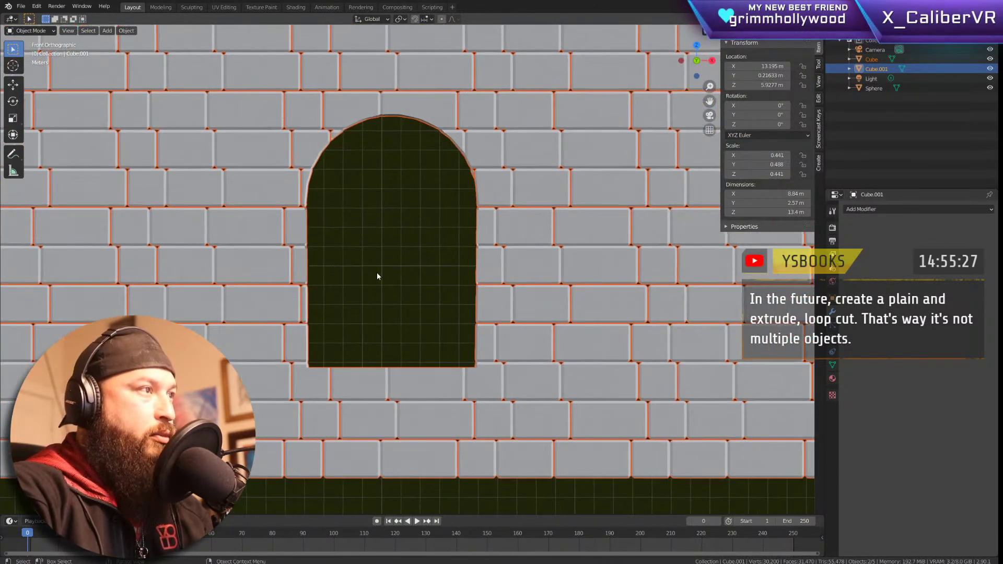
{"action": "key", "text": "alt+a"}
Step: Add a 2 m plane just above the bottom edge of the wall's arched window opening
{"action": "scroll", "coordinate": [382, 277], "scroll_direction": "up", "scroll_amount": 1}
{"action": "scroll", "coordinate": [382, 277], "scroll_direction": "up", "scroll_amount": 2}
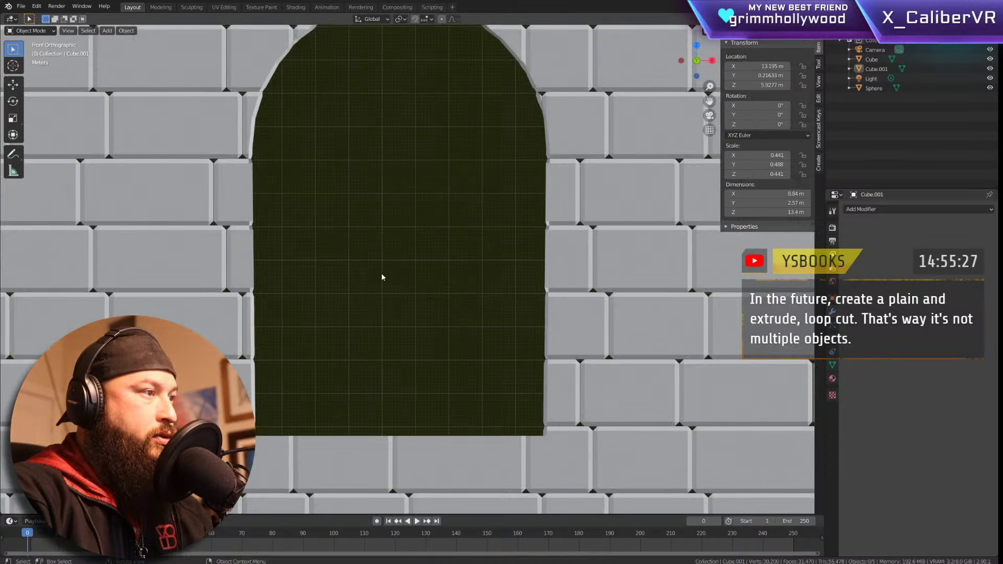
{"action": "scroll", "coordinate": [390, 272], "scroll_direction": "down", "scroll_amount": 1}
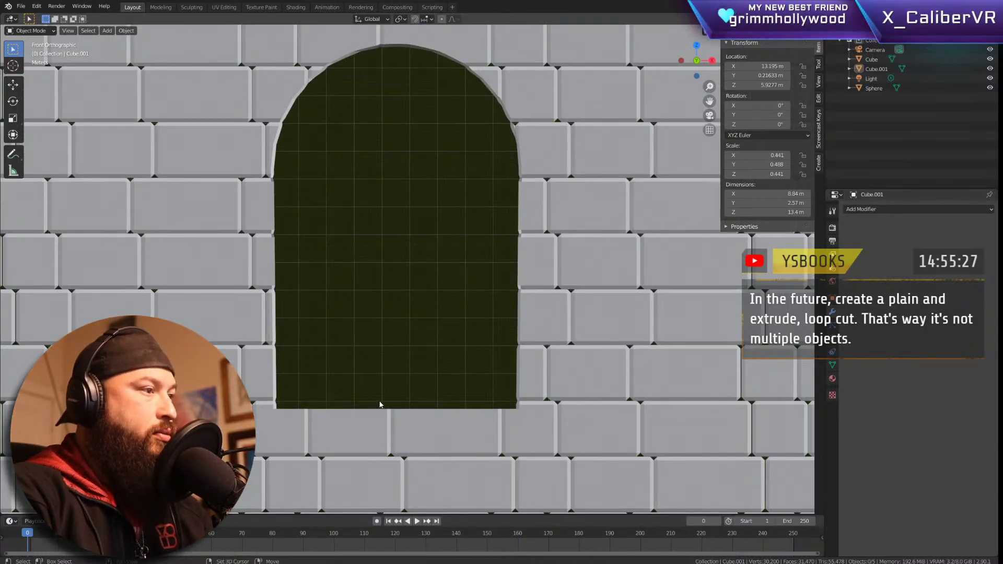
{"action": "key", "text": "shift+a"}
{"action": "mouse_move", "coordinate": [424, 370]}
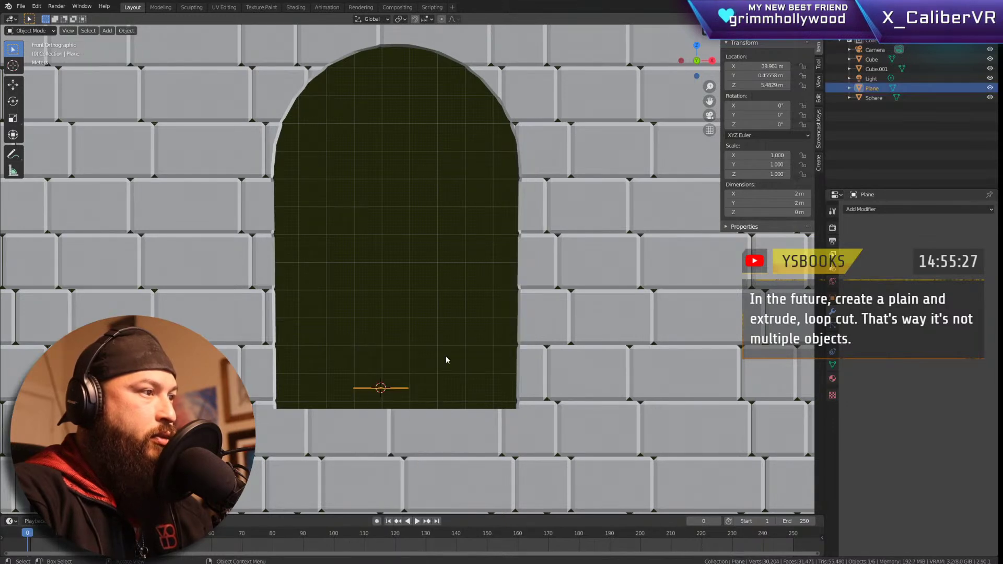
Step: Move the new plane in the top view toward the opening's left side, within the wall's thickness
{"action": "middle_click_drag", "start_coordinate": [464, 360], "coordinate": [463, 376]}
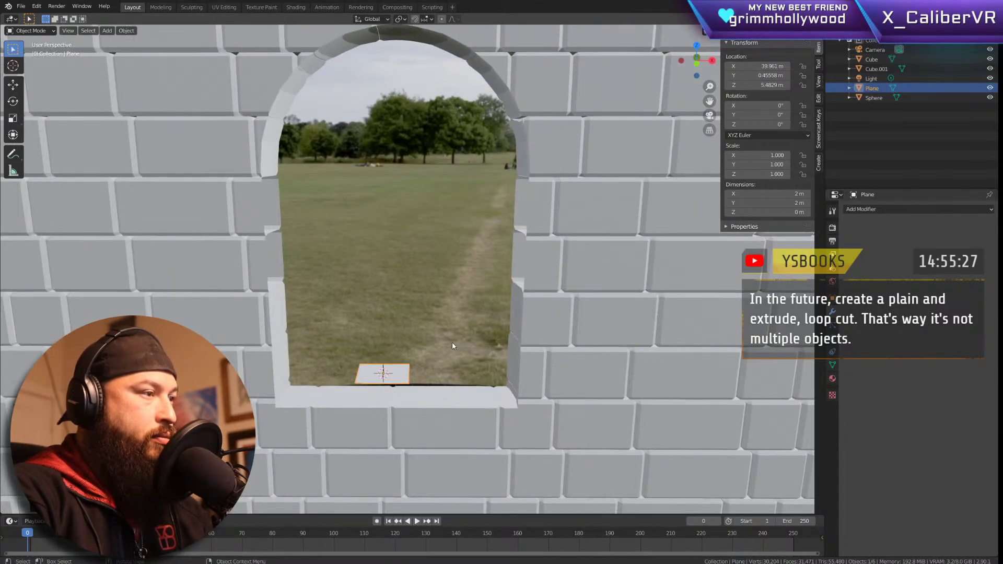
{"action": "key", "text": "KP_1"}
{"action": "key", "text": "KP_7"}
{"action": "key", "text": "g"}
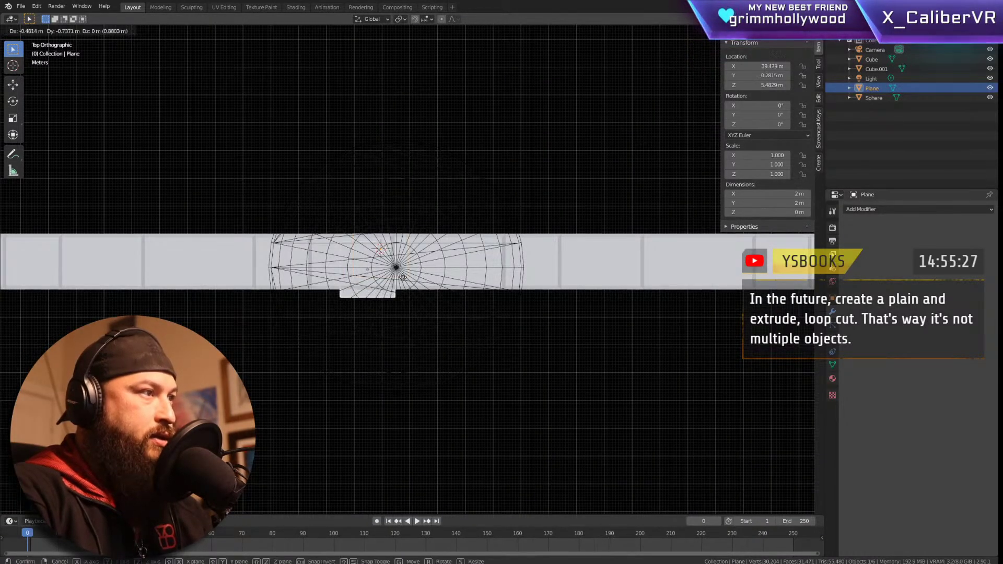
{"action": "left_click", "coordinate": [355, 275]}
{"action": "scroll", "coordinate": [406, 324], "scroll_direction": "up", "scroll_amount": 5}
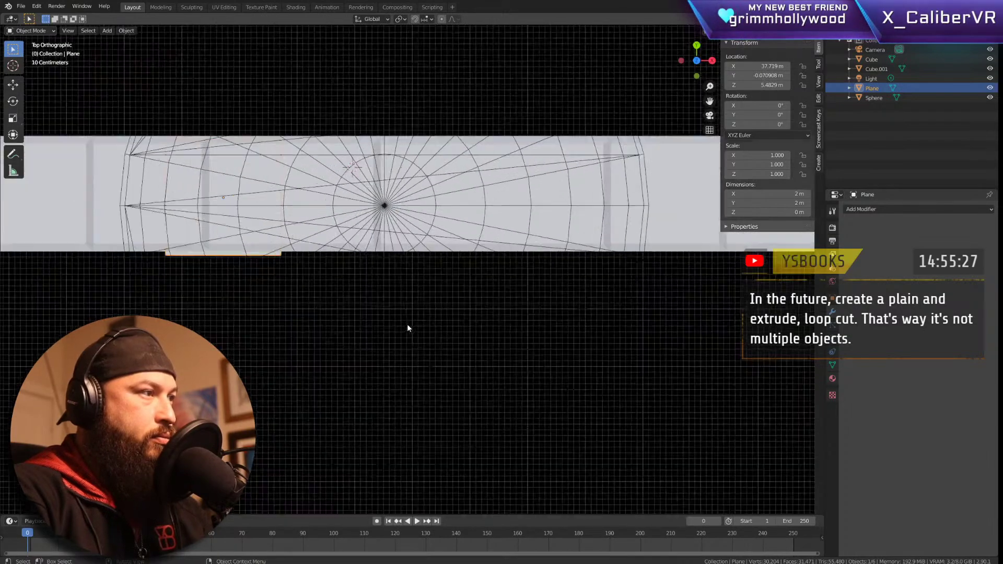
{"action": "scroll", "coordinate": [390, 317], "scroll_direction": "down", "scroll_amount": 5}
Step: Lower the plane onto the window sill, against the opening's lower-left corner
{"action": "middle_click_drag", "start_coordinate": [387, 313], "coordinate": [515, 174]}
{"action": "key", "text": "g"}
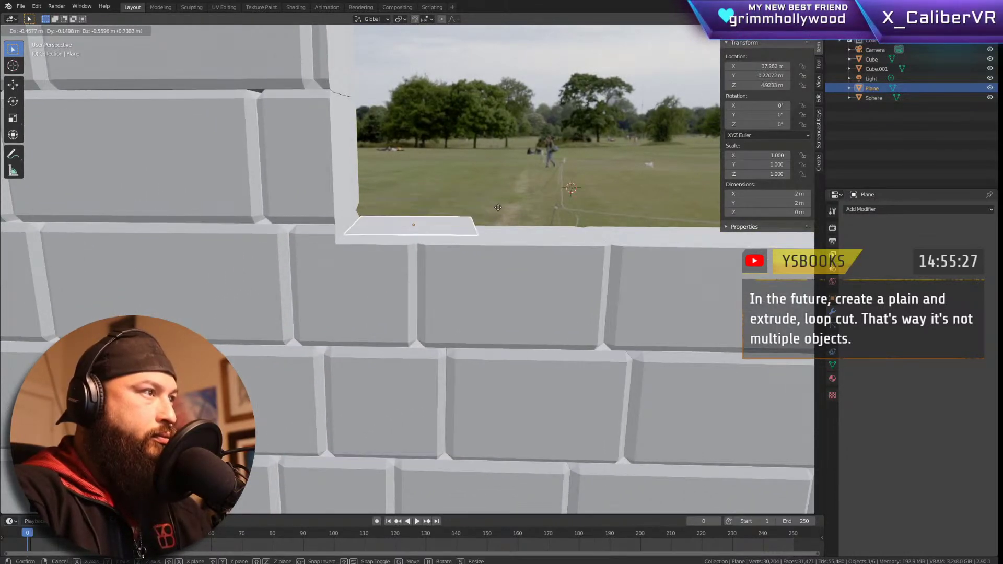
{"action": "key", "text": "KP_1"}
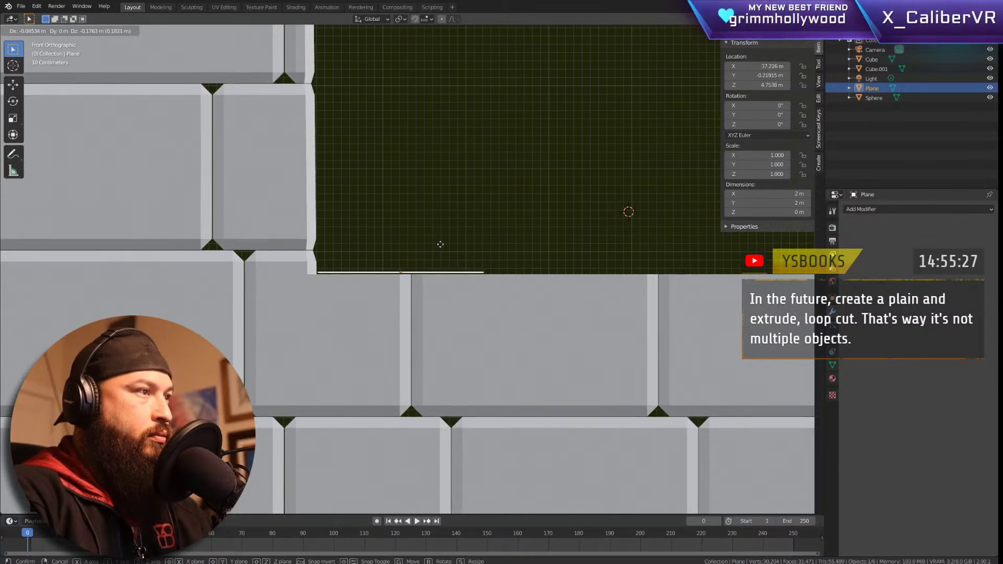
{"action": "left_click", "coordinate": [440, 244]}
Step: Shift the plane along the Y axis until it is centred across the sill's depth
{"action": "middle_click_drag", "start_coordinate": [559, 210], "coordinate": [454, 342]}
{"action": "key", "text": "g"}
{"action": "key", "text": "z"}
{"action": "key", "text": "y"}
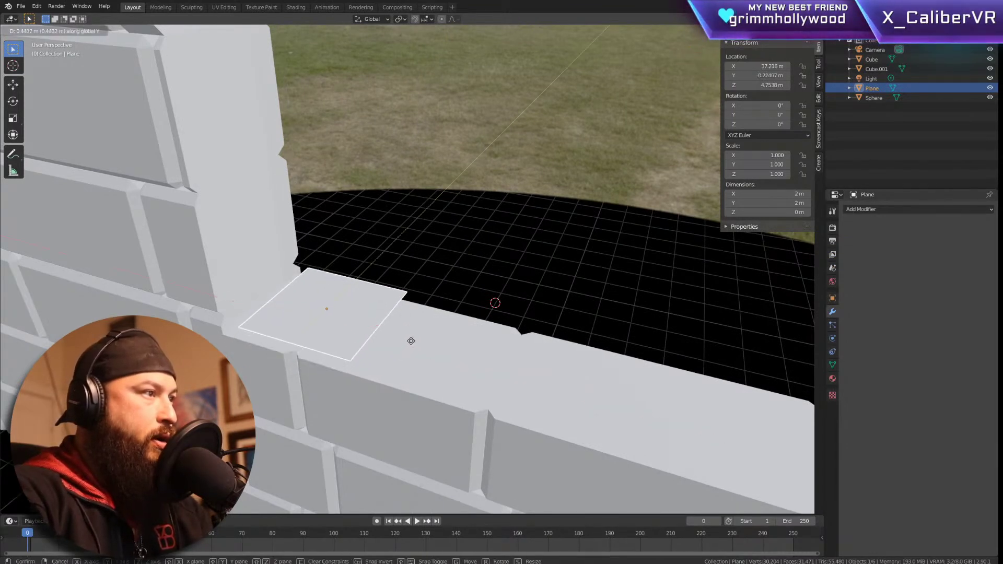
{"action": "left_click", "coordinate": [407, 346]}
{"action": "middle_click_drag", "start_coordinate": [407, 348], "coordinate": [412, 315]}
{"action": "key", "text": "g"}
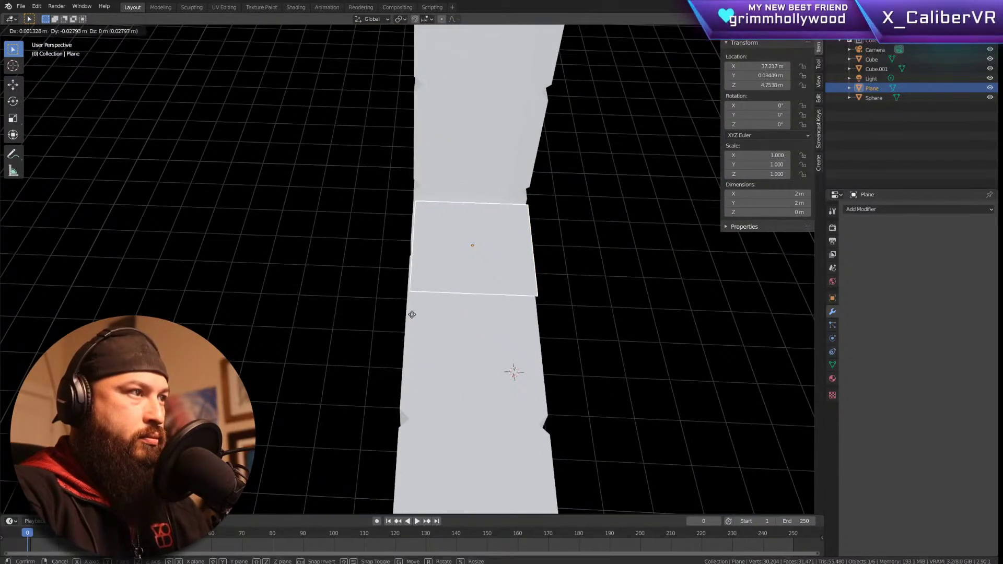
{"action": "left_click", "coordinate": [403, 319]}
Step: Scale the plane along X to about 0.577 and slide it along X back to the sill's left end
{"action": "middle_click_drag", "start_coordinate": [403, 320], "coordinate": [466, 294]}
{"action": "key", "text": "s"}
{"action": "key", "text": "x"}
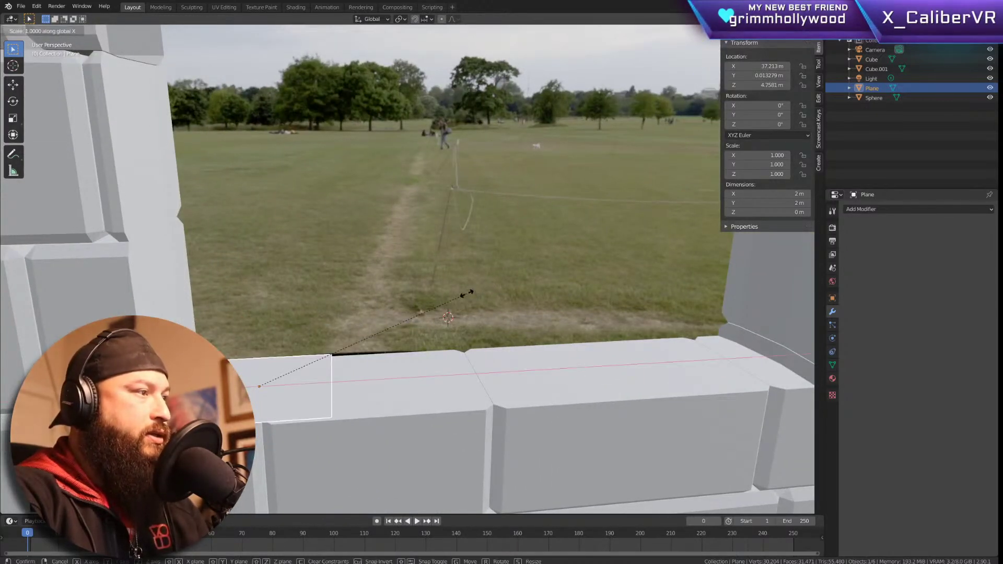
{"action": "left_click", "coordinate": [371, 317]}
{"action": "key", "text": "g"}
{"action": "key", "text": "x"}
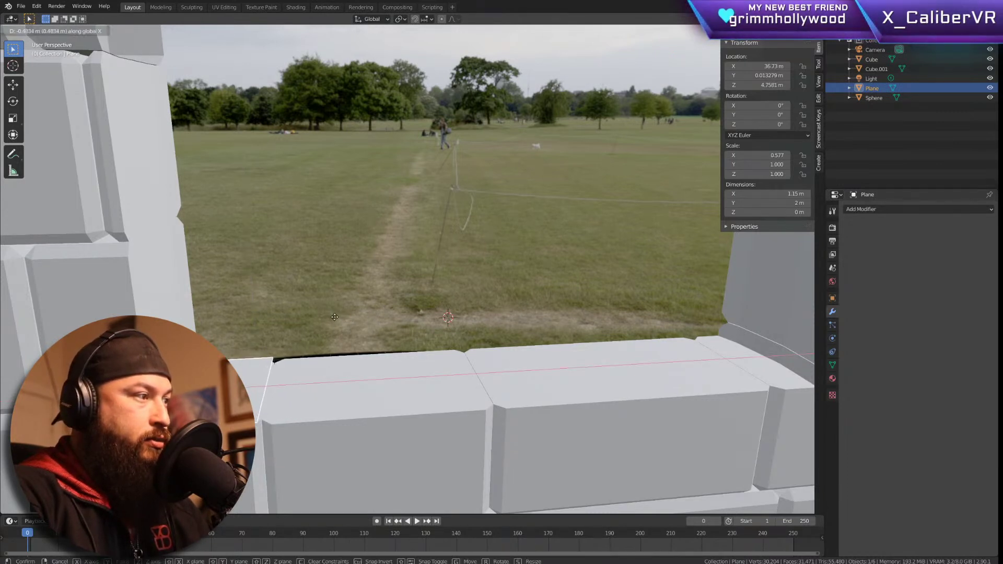
{"action": "left_click", "coordinate": [335, 317]}
{"action": "middle_click_drag", "start_coordinate": [399, 340], "coordinate": [389, 341]}
{"action": "scroll", "coordinate": [387, 332], "scroll_direction": "down", "scroll_amount": 6}
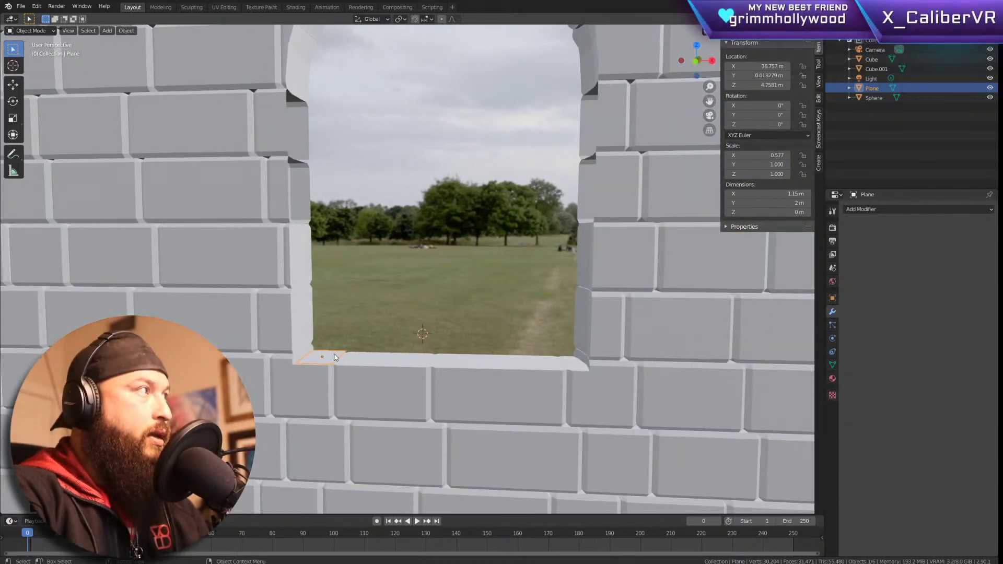
{"action": "left_click", "coordinate": [337, 354]}
{"action": "key", "text": "Tab"}
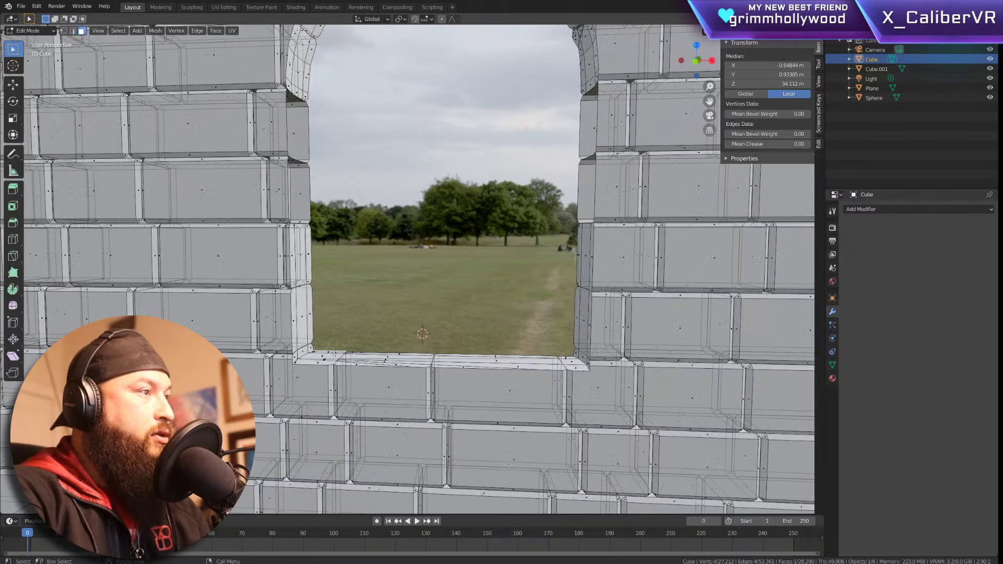
{"action": "scroll", "coordinate": [334, 354], "scroll_direction": "up", "scroll_amount": 4}
{"action": "middle_click_drag", "start_coordinate": [335, 354], "coordinate": [322, 388]}
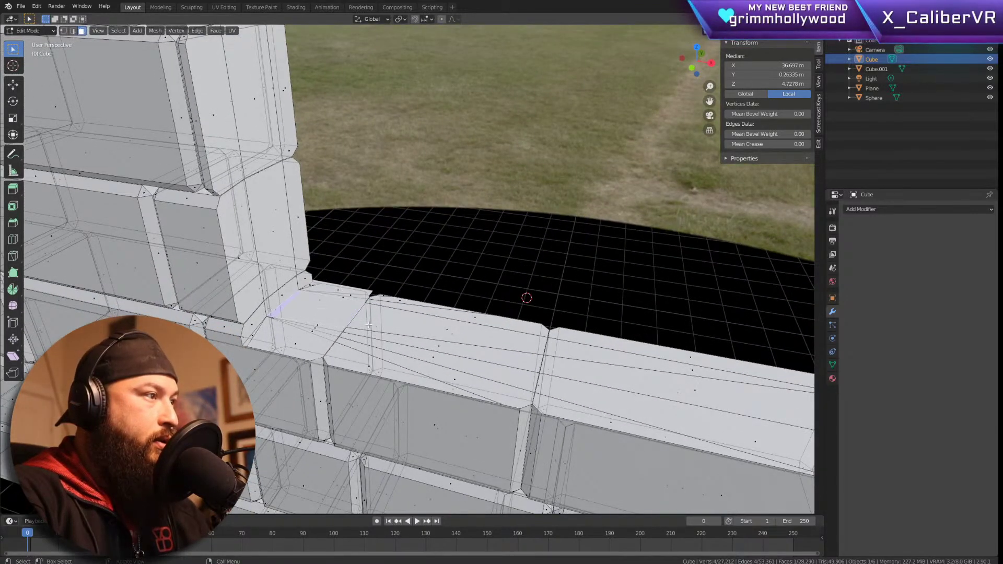
{"action": "key", "text": "Tab"}
Step: Raise the plane about 0.1 m so it sits just above the sill, and open it in Edit Mode
{"action": "left_click", "coordinate": [313, 317]}
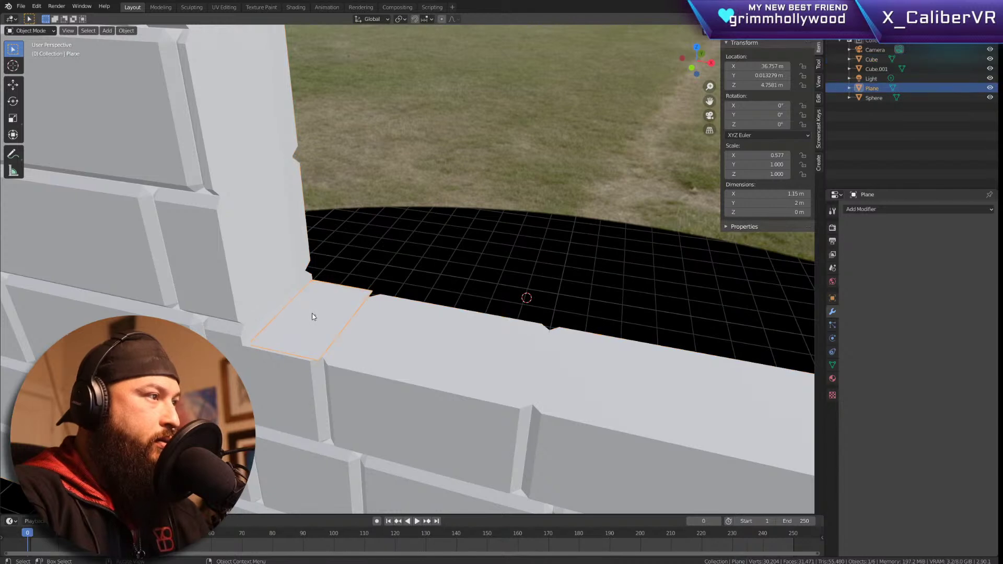
{"action": "key", "text": "g"}
{"action": "key", "text": "z"}
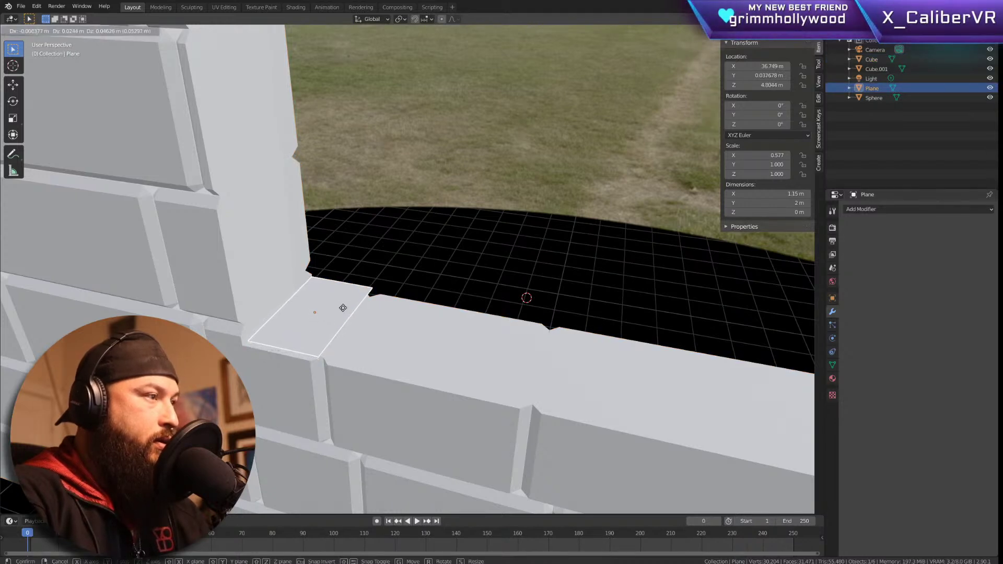
{"action": "left_click", "coordinate": [343, 309]}
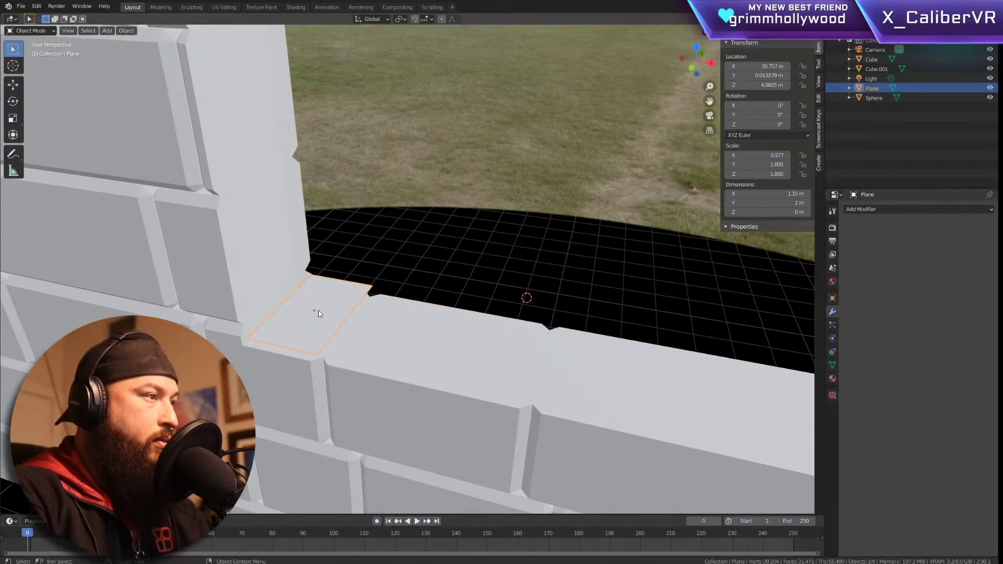
{"action": "left_click", "coordinate": [318, 310]}
{"action": "left_click", "coordinate": [318, 311], "text": "shift"}
{"action": "key", "text": "Tab"}
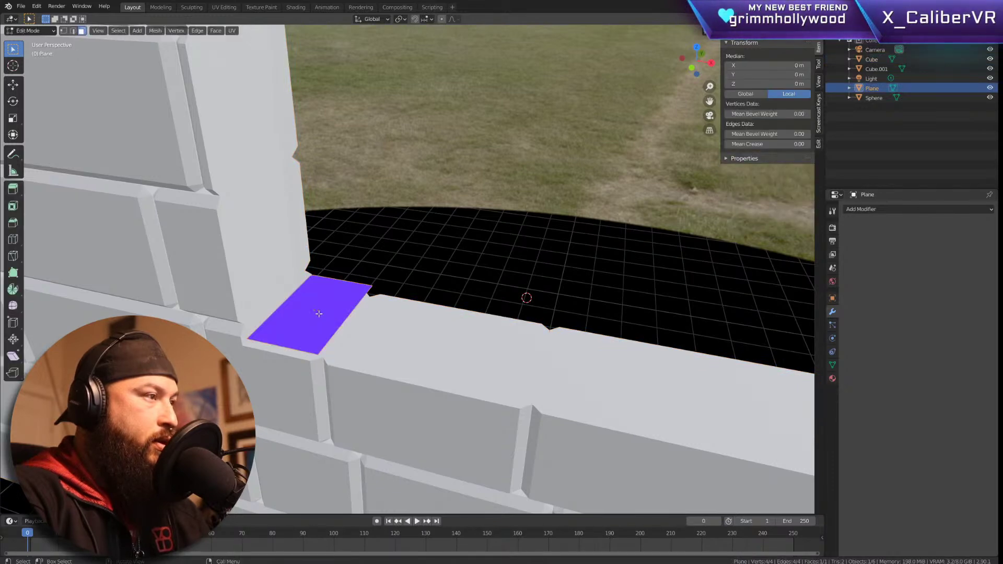
Step: Extrude the plane's face upward about 8.14 m to form a column reaching the start of the arch curve
{"action": "middle_click_drag", "start_coordinate": [486, 273], "coordinate": [465, 258]}
{"action": "key", "text": "KP_1"}
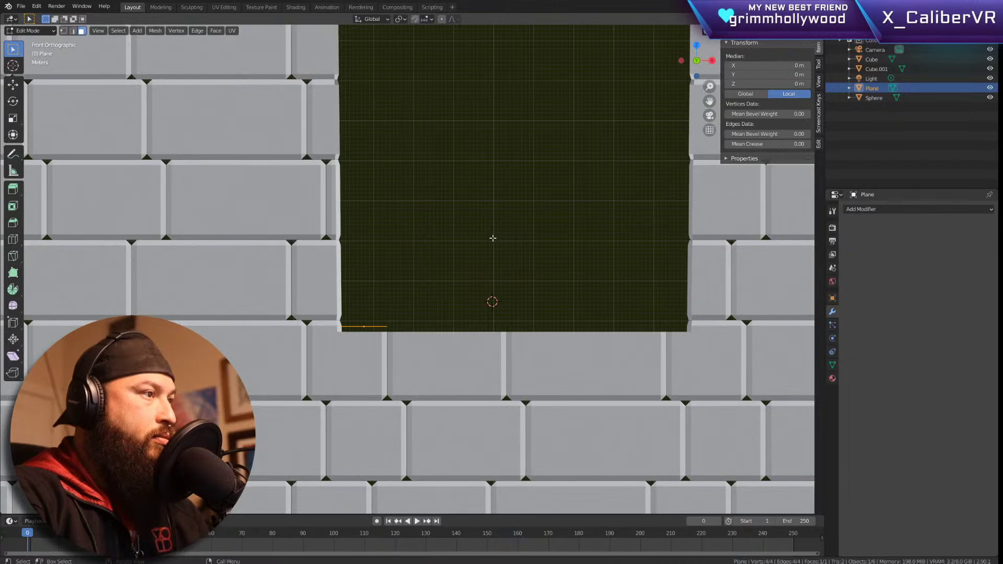
{"action": "scroll", "coordinate": [523, 227], "scroll_direction": "down", "scroll_amount": 5}
{"action": "middle_click_drag", "start_coordinate": [555, 217], "coordinate": [414, 314], "text": "shift"}
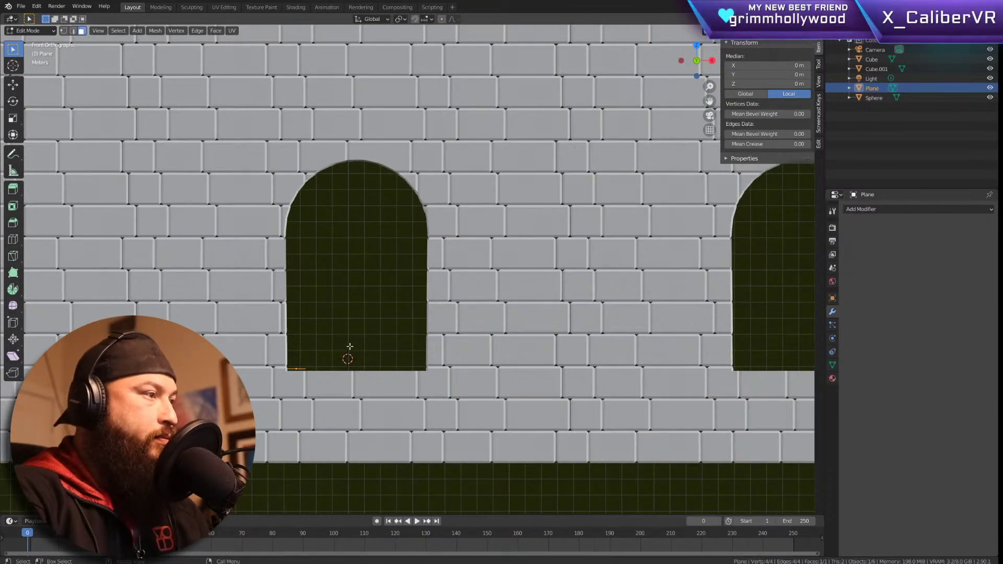
{"action": "key", "text": "r"}
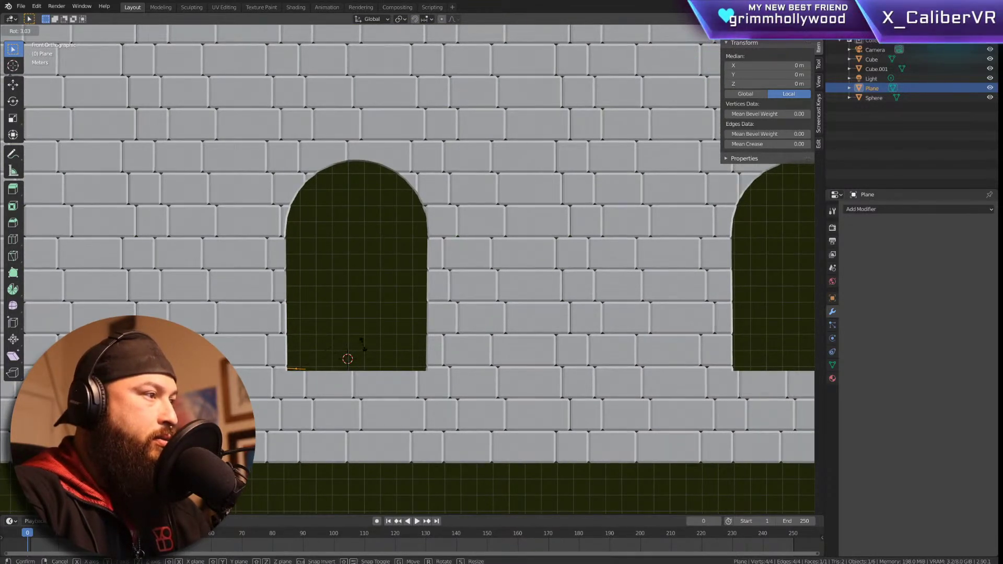
{"action": "key", "text": "Escape"}
{"action": "key", "text": "e"}
{"action": "right_click", "coordinate": [363, 343]}
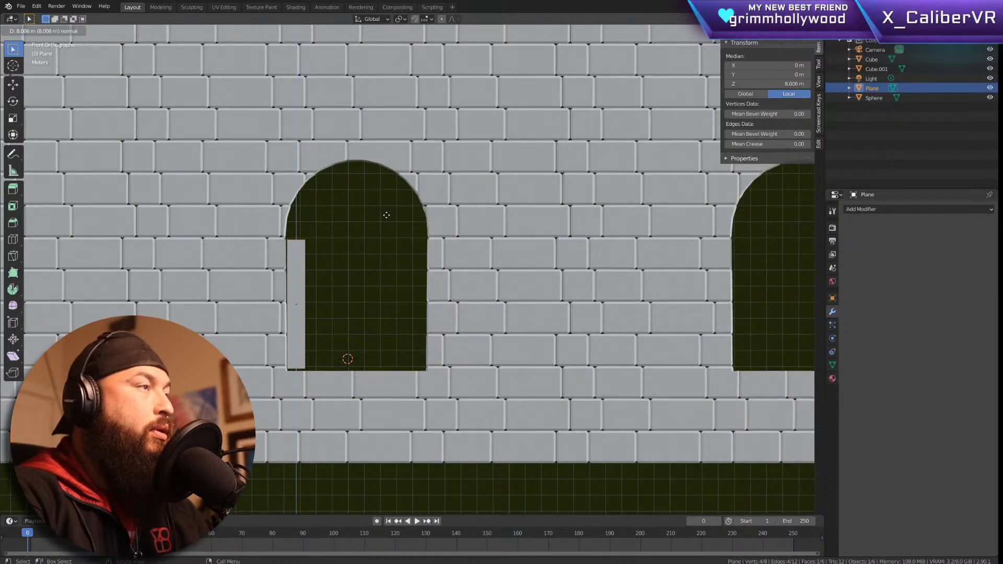
{"action": "left_click", "coordinate": [388, 213]}
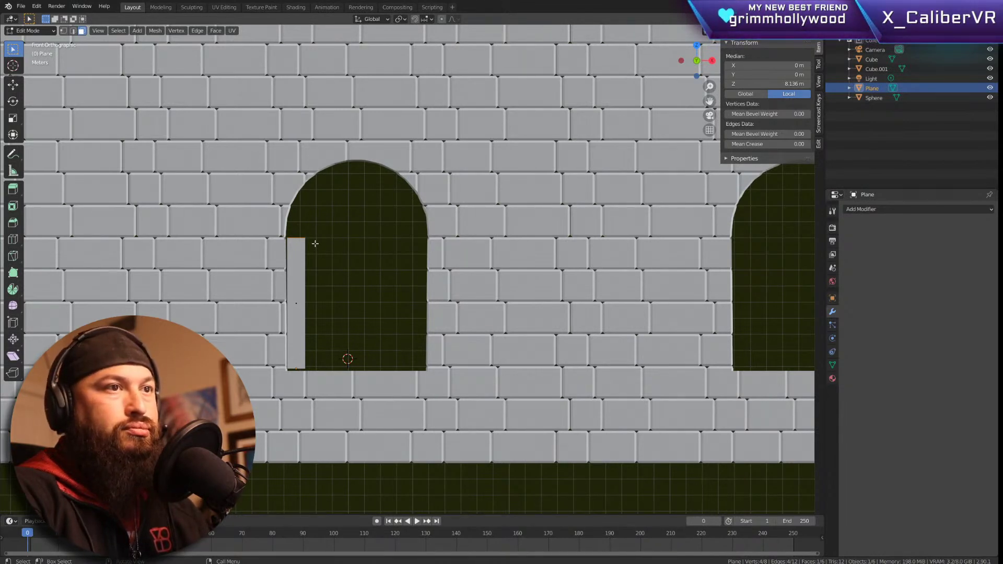
{"action": "left_click", "coordinate": [888, 209]}
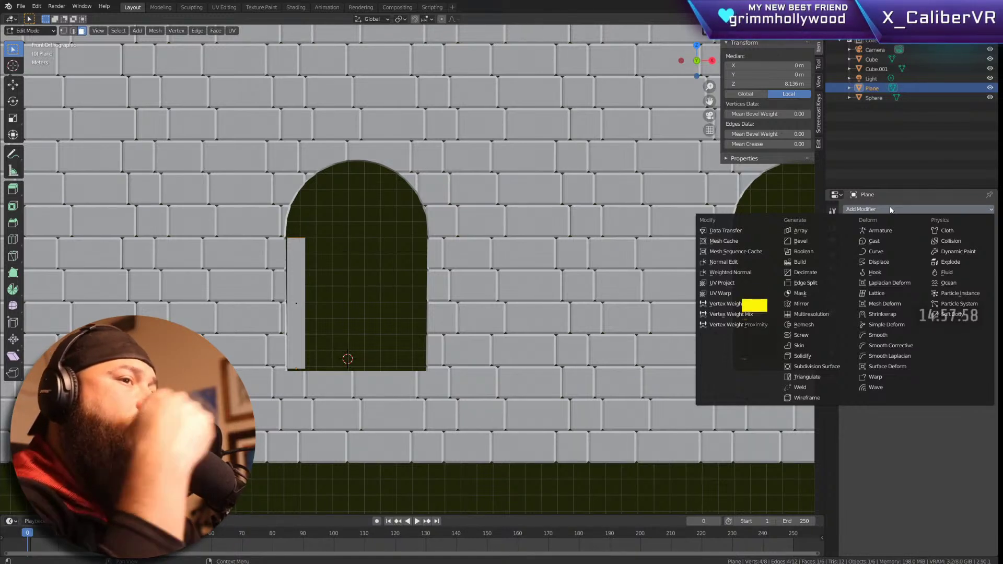
{"action": "left_click", "coordinate": [861, 208]}
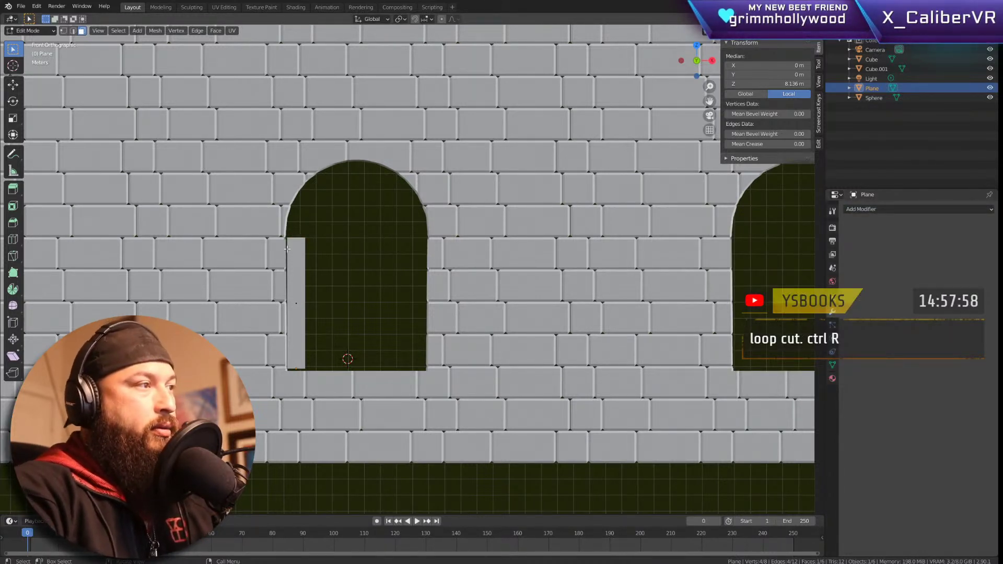
{"action": "middle_click_drag", "start_coordinate": [322, 234], "coordinate": [319, 242]}
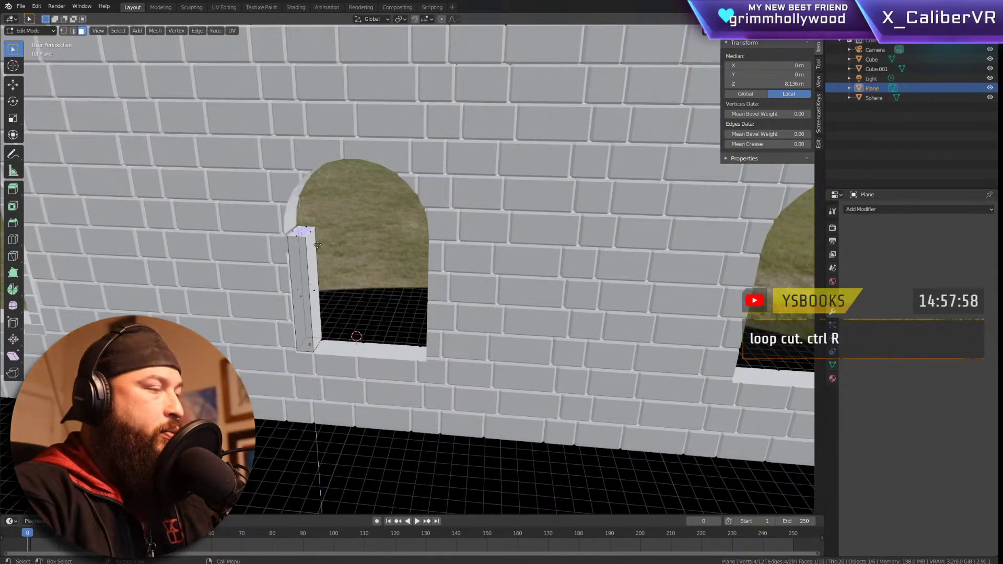
{"action": "key", "text": "e"}
{"action": "left_click", "coordinate": [332, 186]}
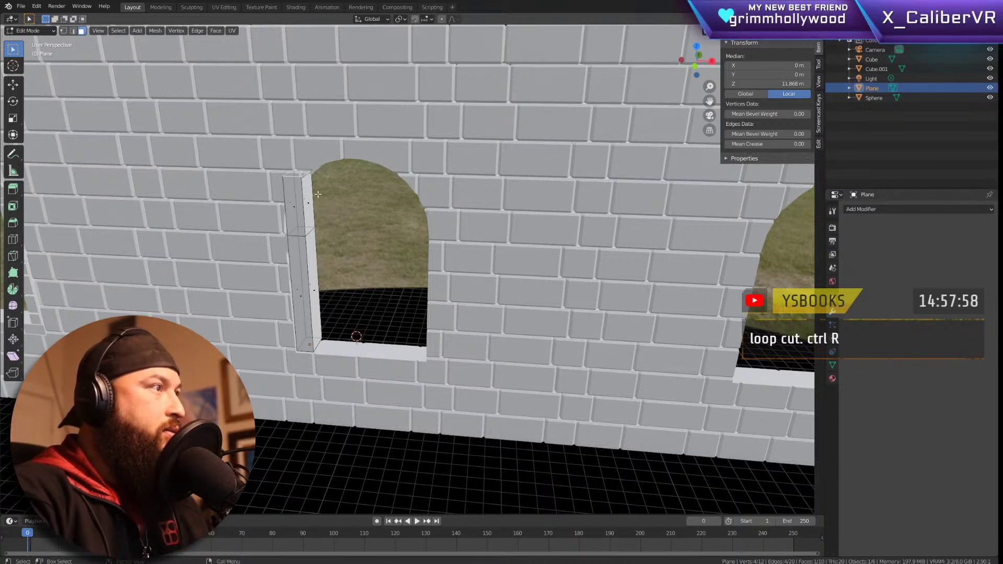
{"action": "key", "text": "ctrl+z"}
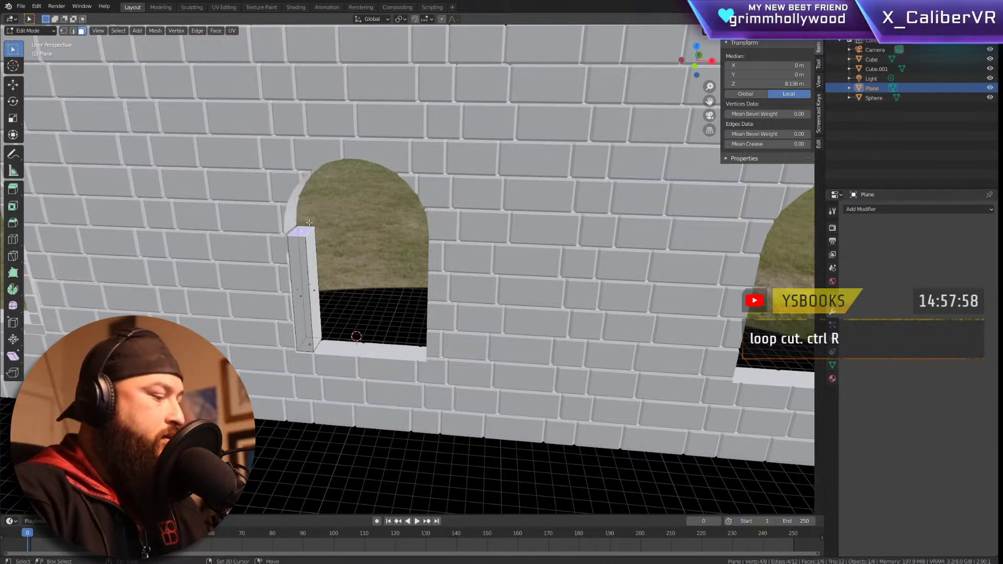
Step: Extrude the column's top face upward about 2 m and repeat that extrusion three times to stack equal segments
{"action": "key", "text": "e"}
{"action": "left_click", "coordinate": [317, 204]}
{"action": "key", "text": "shift+r"}
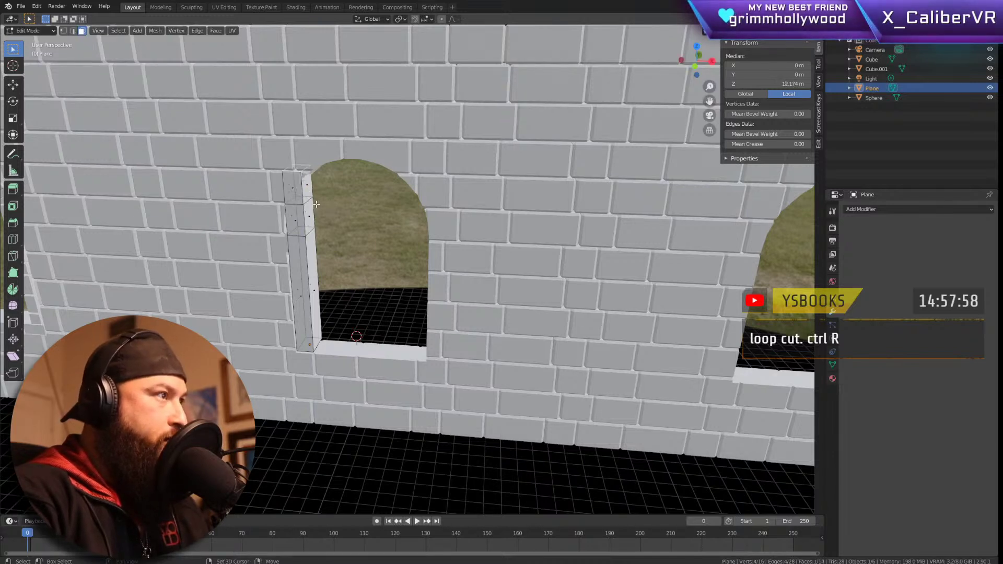
{"action": "key", "text": "shift+r"}
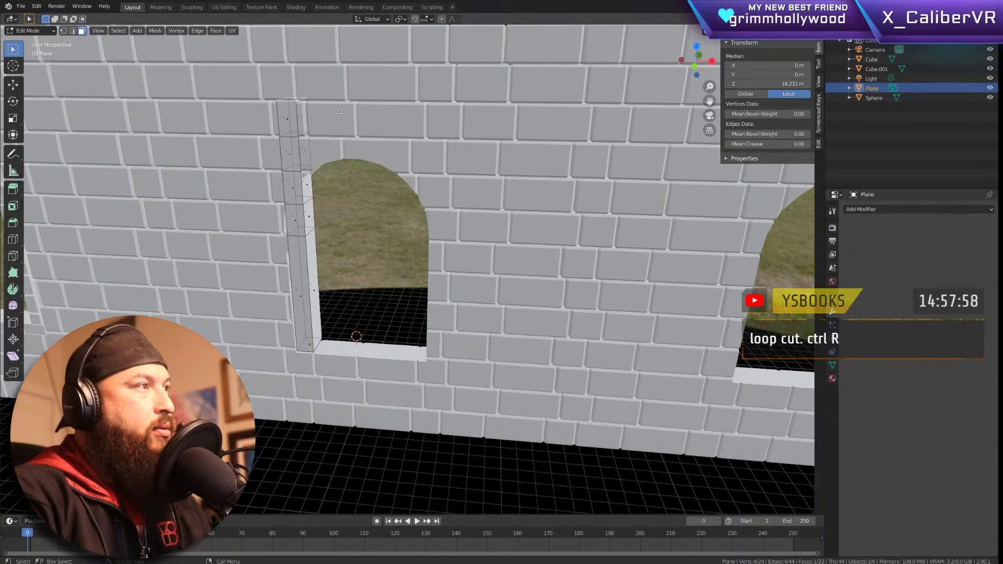
{"action": "key", "text": "g"}
{"action": "key", "text": "Escape"}
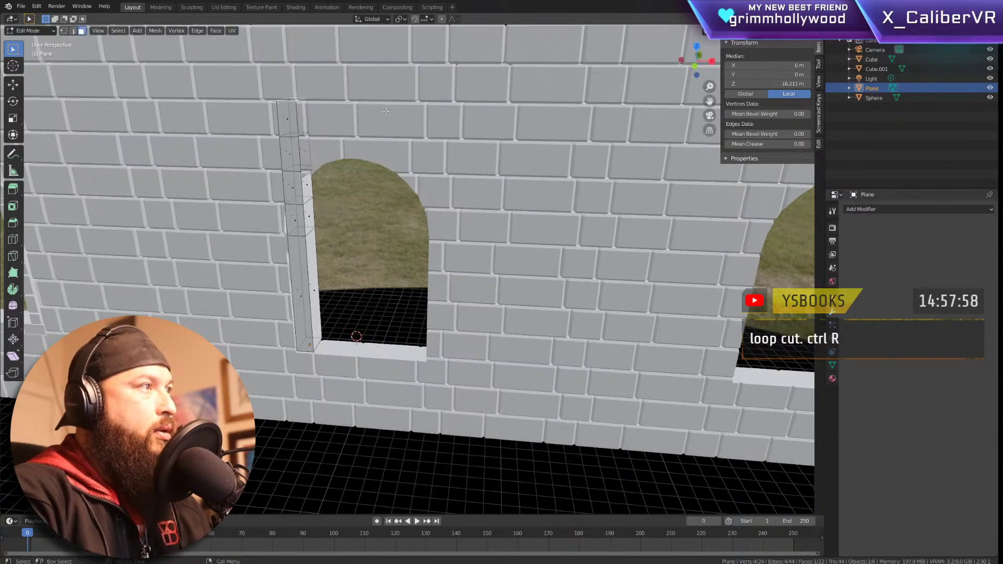
Step: Undo the stacked segment extrusions, and extrude the column's top face upward about 3 m as one segment
{"action": "key", "text": "ctrl+z"}
{"action": "key", "text": "ctrl+z"}
{"action": "key", "text": "ctrl+z"}
{"action": "key", "text": "ctrl+z"}
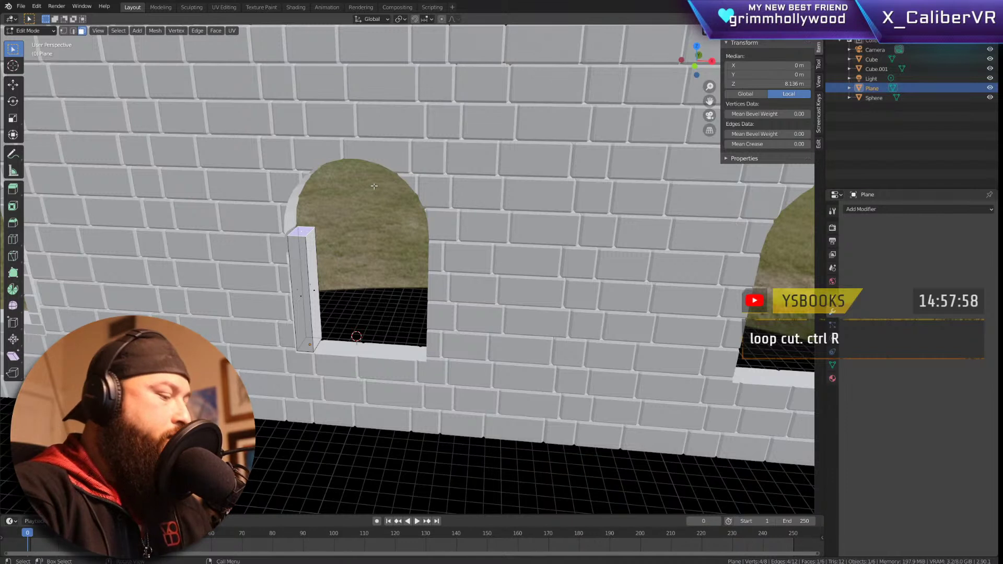
{"action": "key", "text": "e"}
{"action": "left_click", "coordinate": [334, 199]}
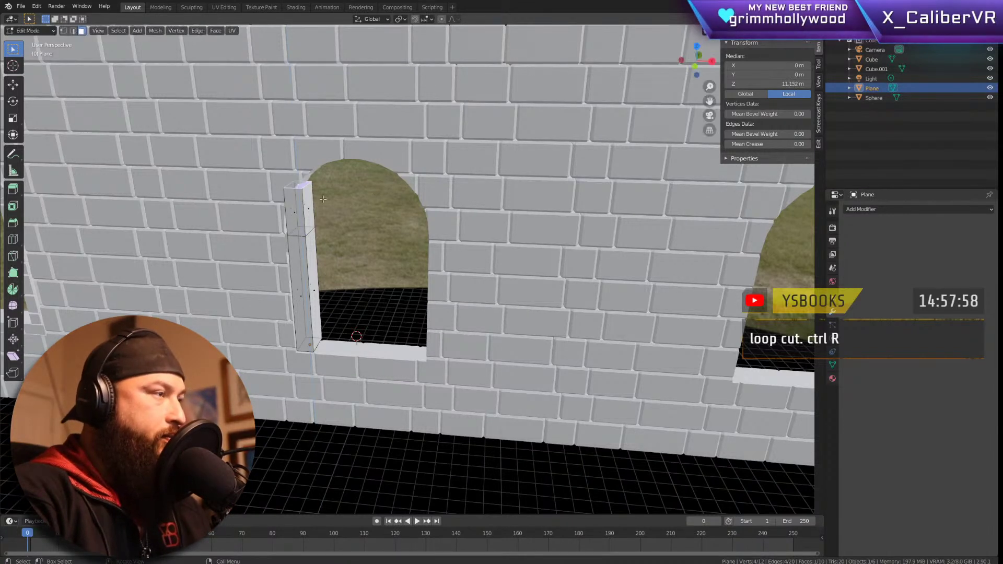
Step: Try a single centred loop cut around the column's upper segment
{"action": "key", "text": "ctrl+r"}
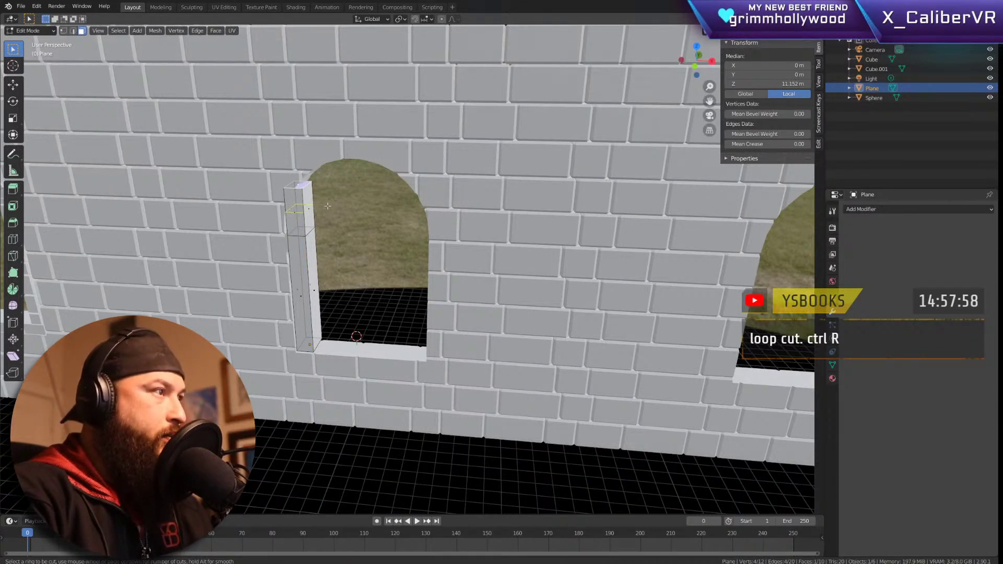
{"action": "left_click", "coordinate": [328, 205]}
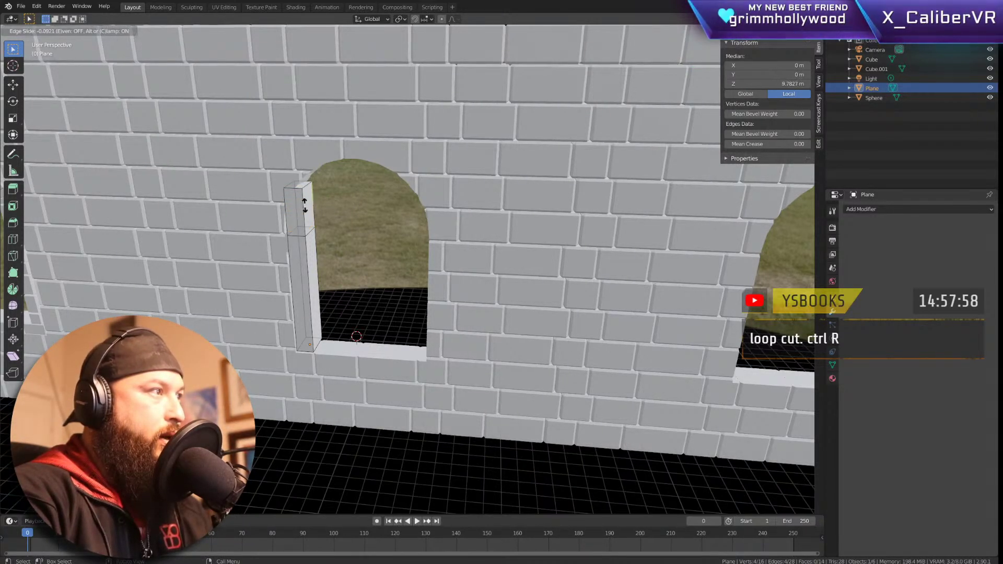
{"action": "key", "text": "Escape"}
{"action": "scroll", "coordinate": [330, 208], "scroll_direction": "up", "scroll_amount": 6}
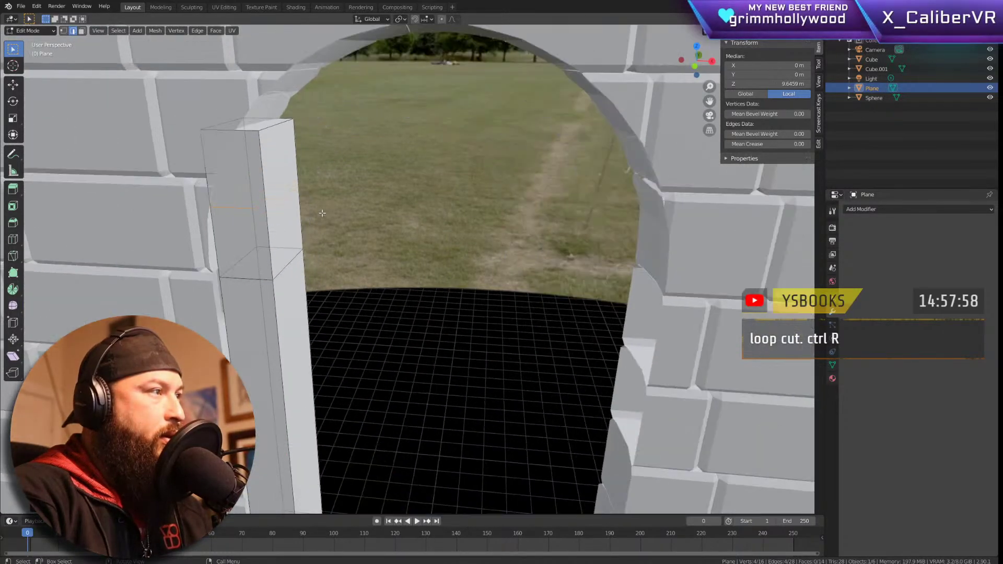
{"action": "middle_click_drag", "start_coordinate": [312, 207], "coordinate": [360, 197]}
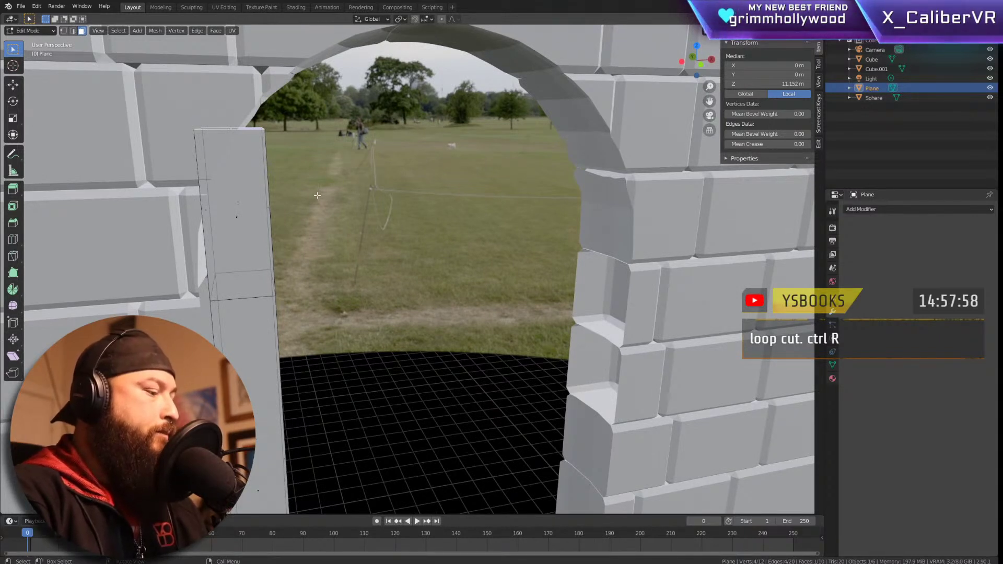
Step: Add nine evenly spaced horizontal loop cuts to the column's upper segment
{"action": "key", "text": "ctrl+r"}
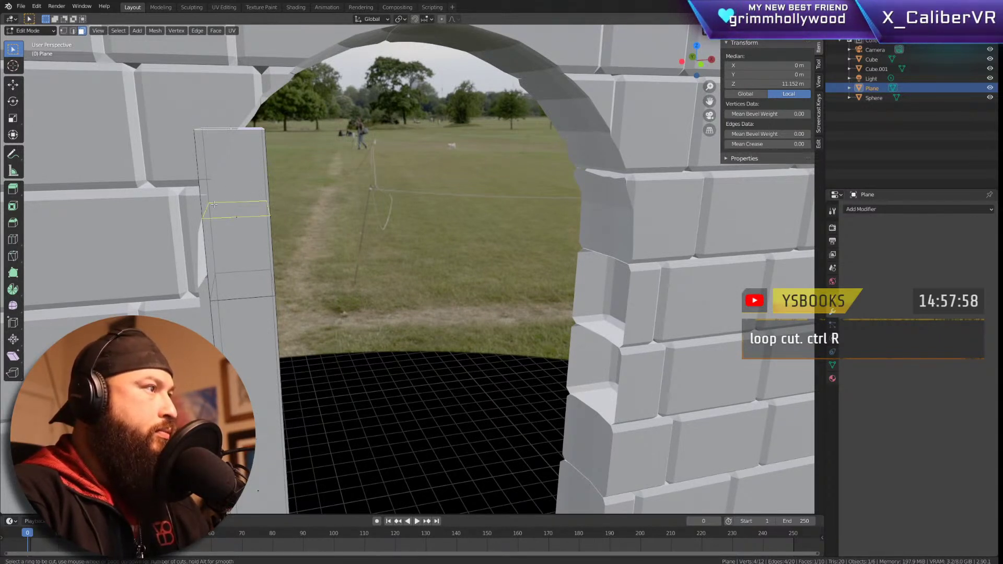
{"action": "scroll", "coordinate": [215, 205], "scroll_direction": "up", "scroll_amount": 7}
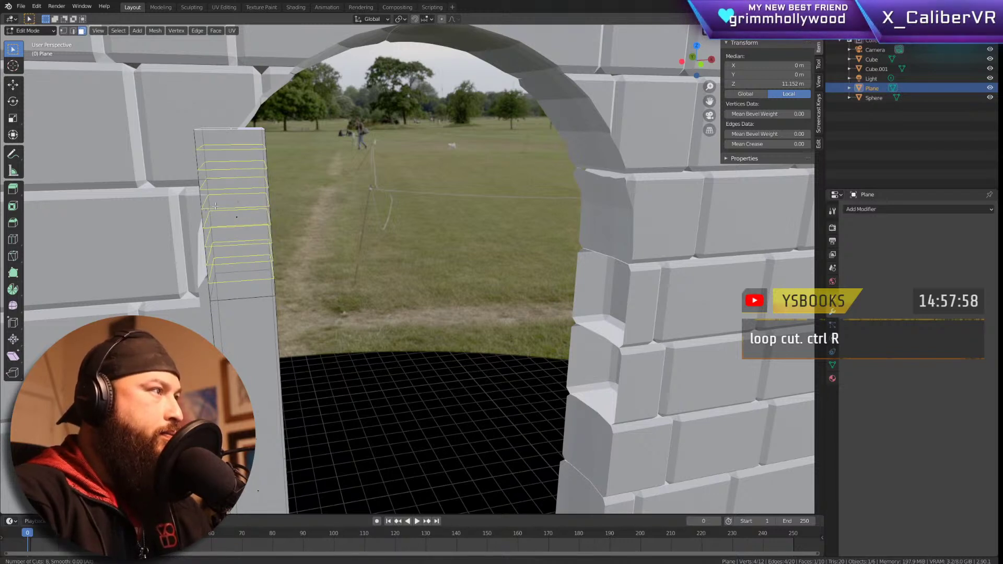
{"action": "left_click", "coordinate": [215, 205]}
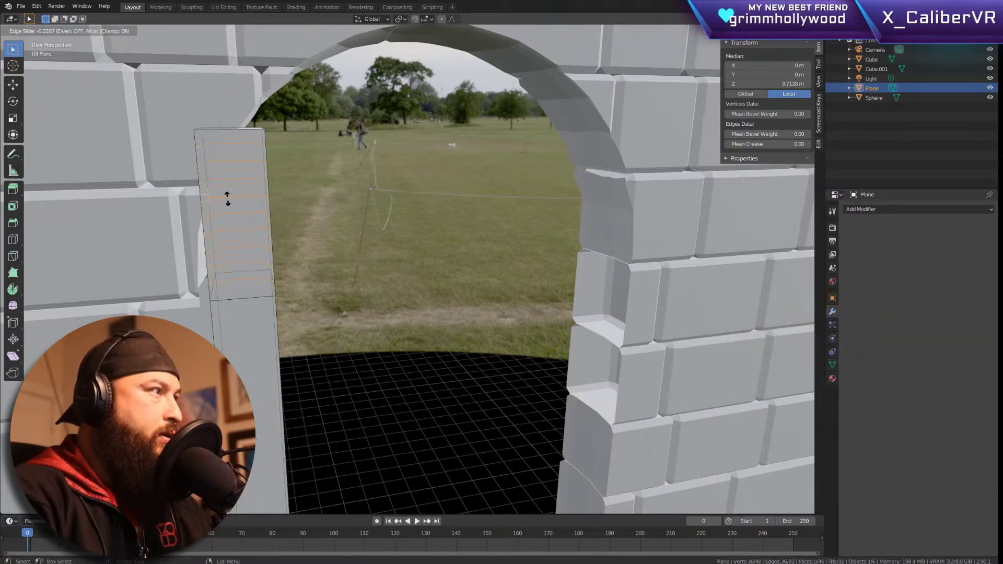
{"action": "right_click", "coordinate": [246, 201]}
Step: Try pulling the topmost segment's inner side face out towards the arch opening, and undo the move
{"action": "middle_click_drag", "start_coordinate": [246, 201], "coordinate": [258, 150]}
{"action": "left_click", "coordinate": [247, 155]}
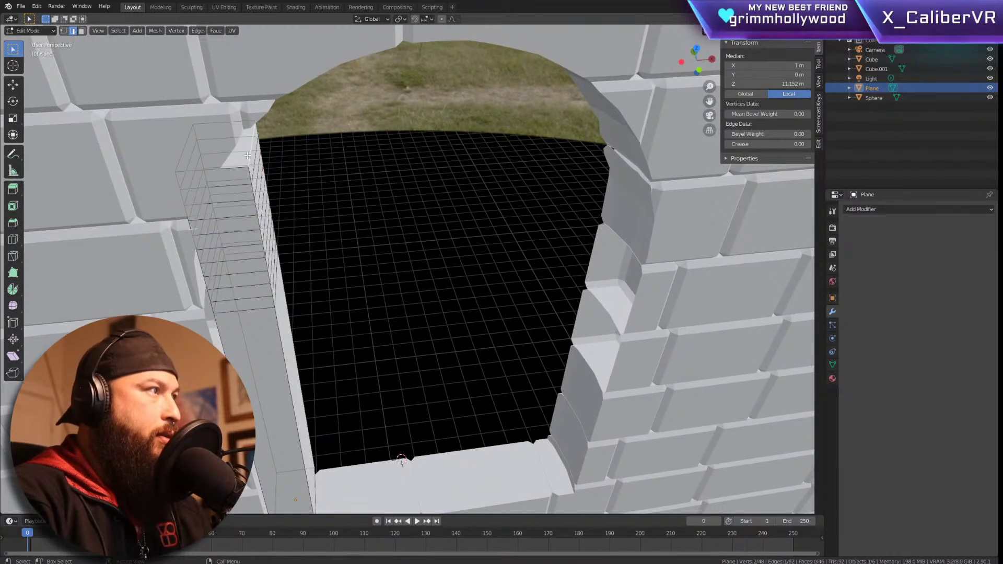
{"action": "key", "text": "3"}
{"action": "left_click", "coordinate": [242, 153]}
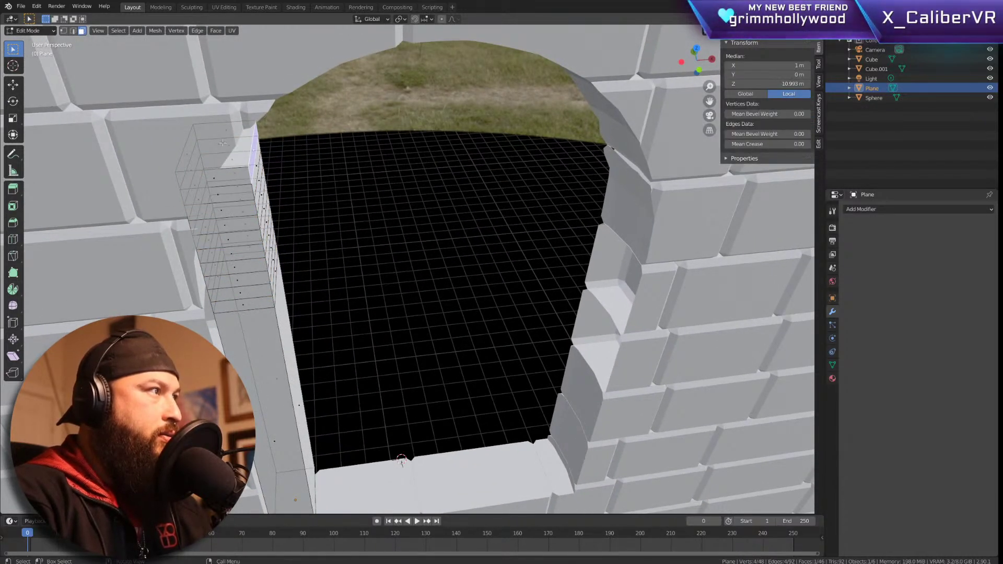
{"action": "key", "text": "g"}
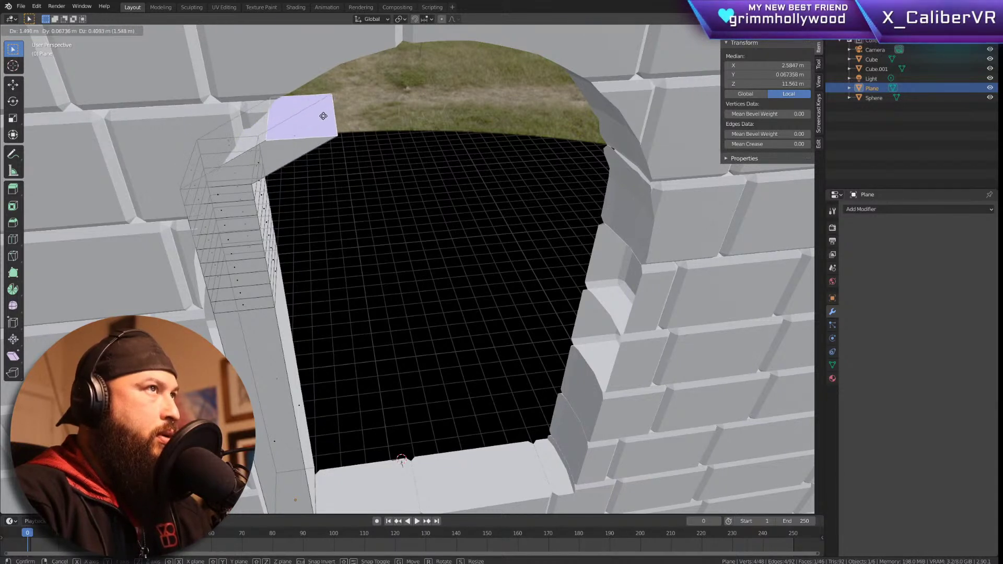
{"action": "left_click", "coordinate": [336, 144]}
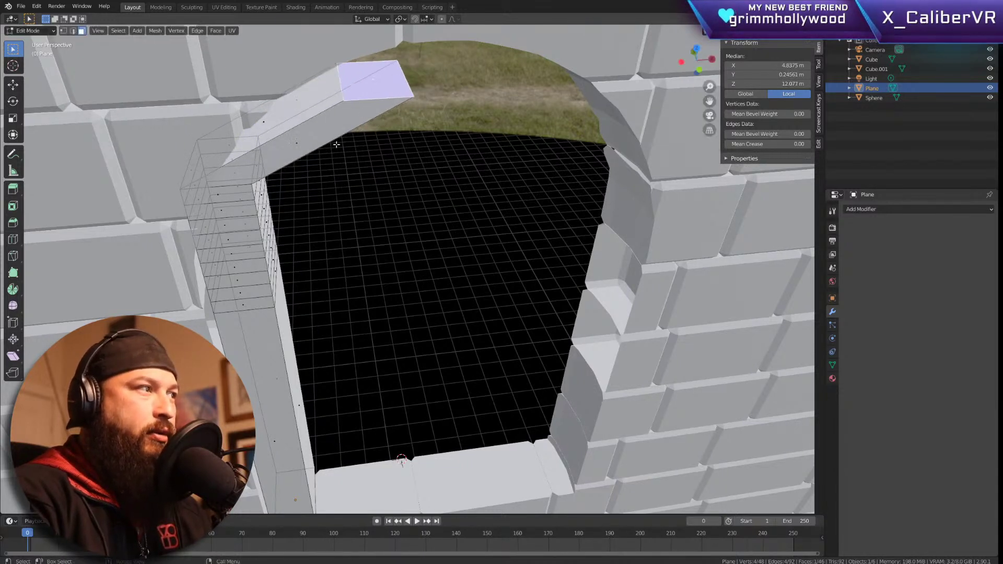
{"action": "key", "text": "ctrl+z"}
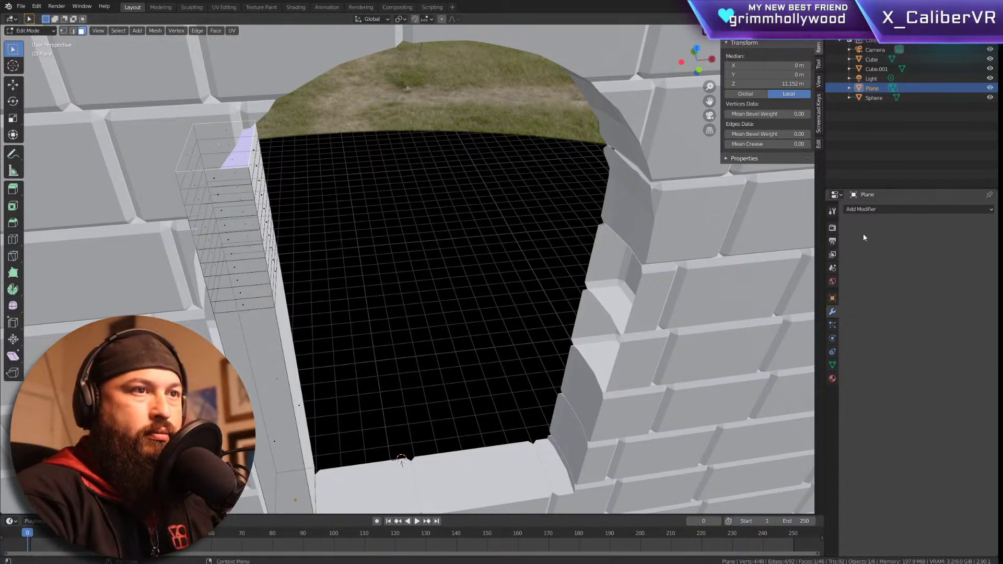
Step: Try moving the column's top face freely towards the arch curve, and undo both moves
{"action": "left_click", "coordinate": [878, 209]}
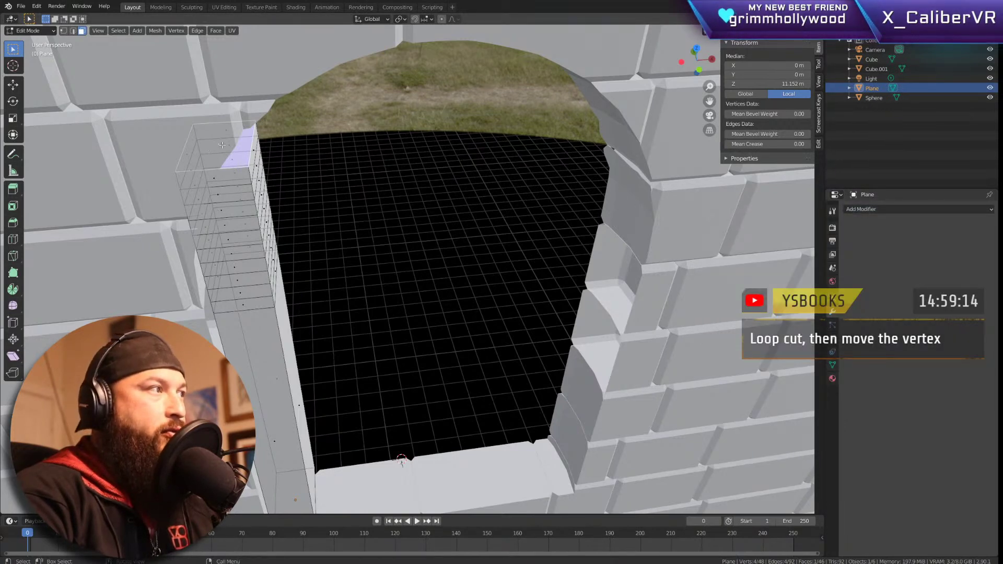
{"action": "key", "text": "g"}
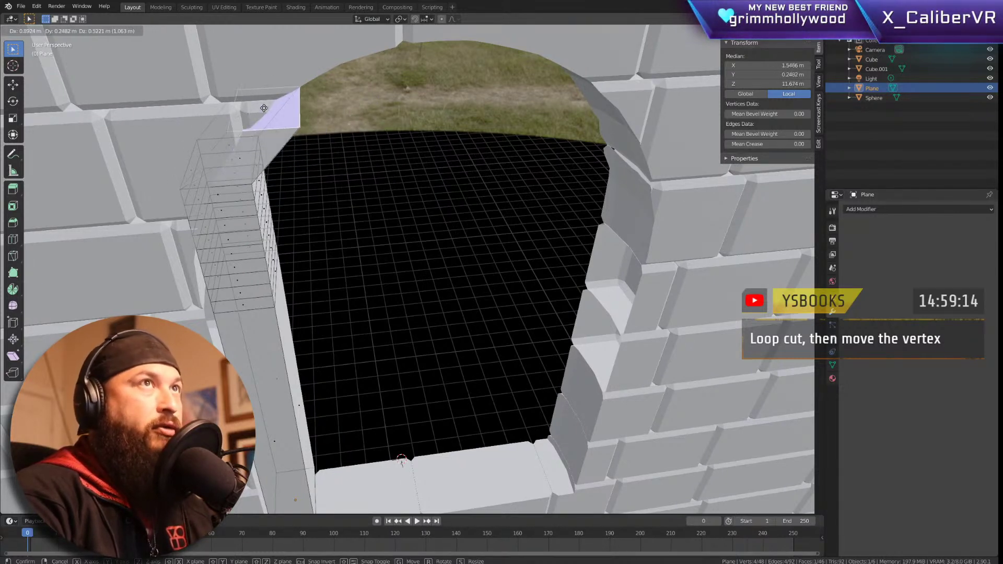
{"action": "left_click", "coordinate": [251, 112]}
{"action": "middle_click_drag", "start_coordinate": [251, 112], "coordinate": [434, 204]}
{"action": "key", "text": "g"}
{"action": "left_click", "coordinate": [380, 222]}
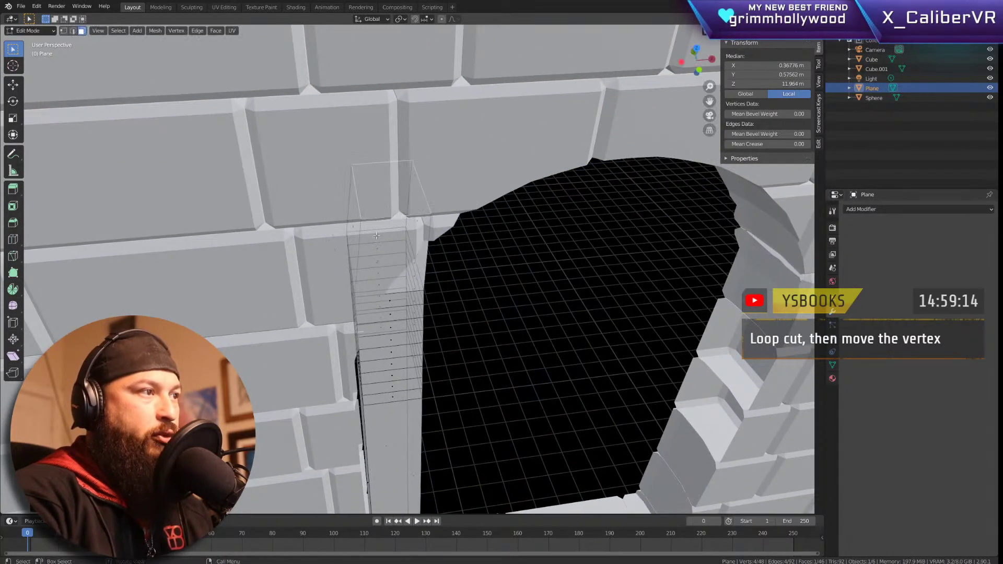
{"action": "key", "text": "ctrl+z"}
{"action": "key", "text": "ctrl+z"}
Step: Try a Curve modifier on the column, check its deform axis and curve object options, and remove it
{"action": "middle_click_drag", "start_coordinate": [542, 293], "coordinate": [451, 168]}
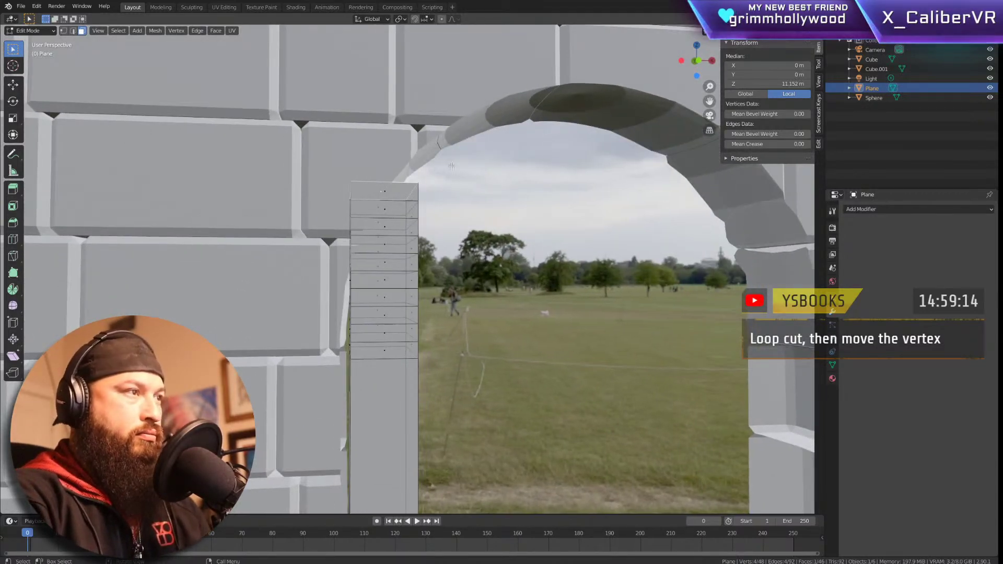
{"action": "left_click", "coordinate": [867, 209]}
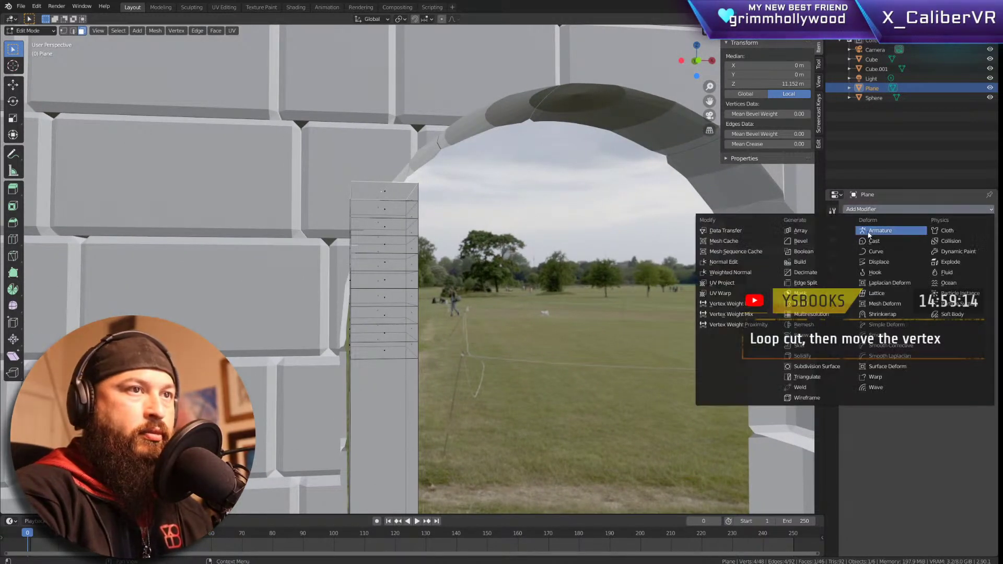
{"action": "left_click", "coordinate": [871, 250]}
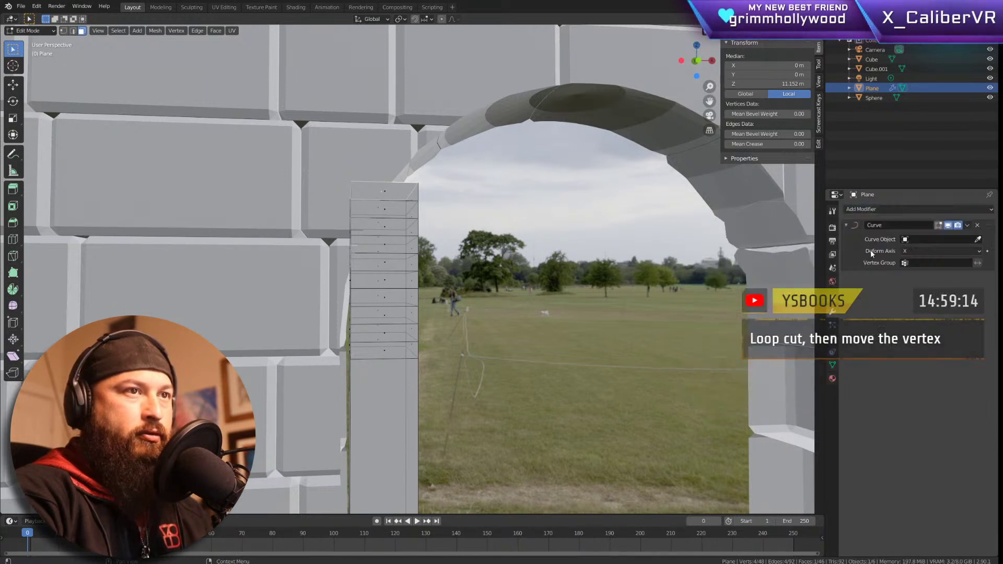
{"action": "left_click", "coordinate": [916, 251]}
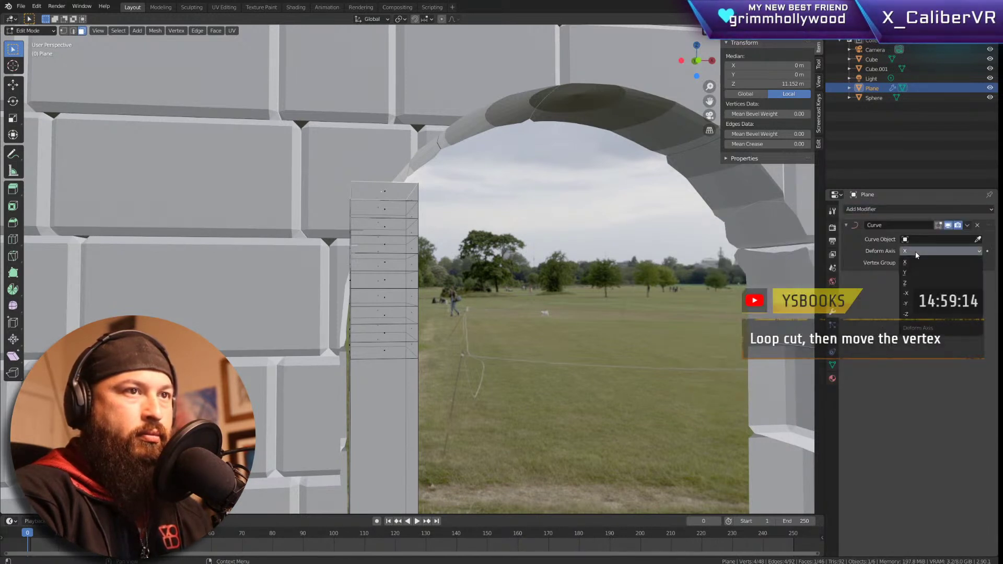
{"action": "left_click", "coordinate": [916, 252]}
{"action": "left_click", "coordinate": [915, 239]}
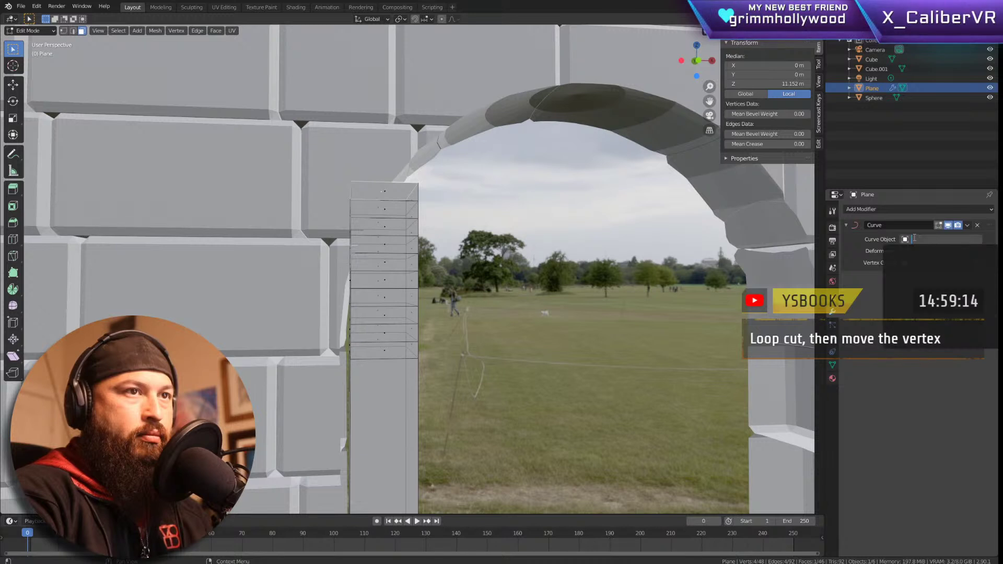
{"action": "left_click", "coordinate": [861, 278]}
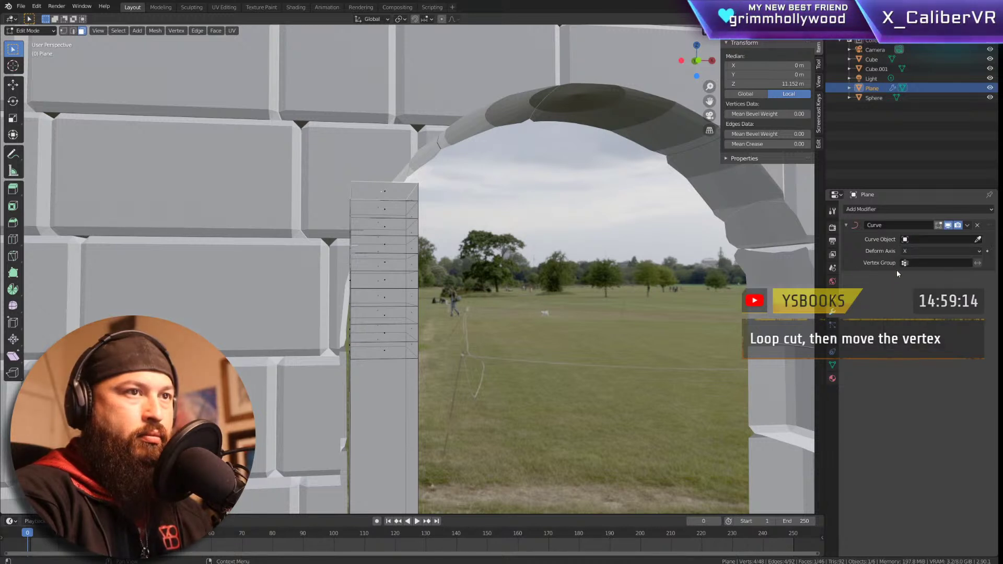
{"action": "left_click", "coordinate": [978, 239]}
{"action": "left_click", "coordinate": [377, 187]}
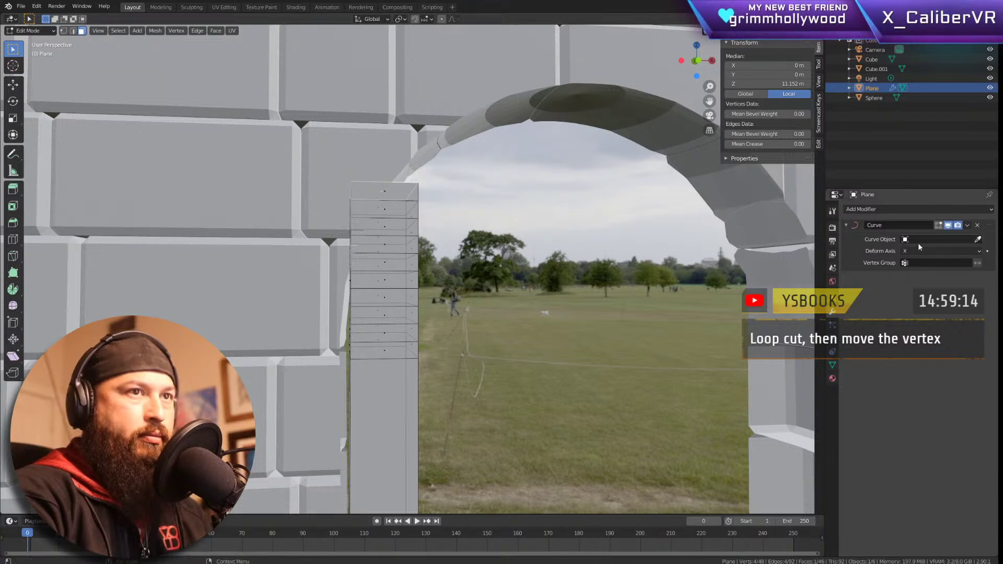
{"action": "left_click", "coordinate": [978, 225]}
Step: Add a Curve modifier to the column again
{"action": "left_click", "coordinate": [991, 210]}
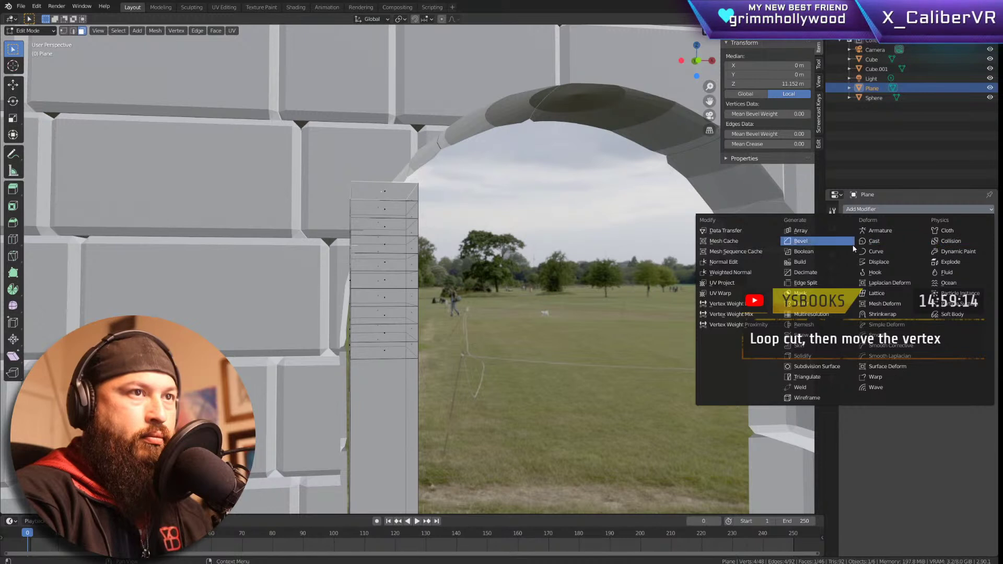
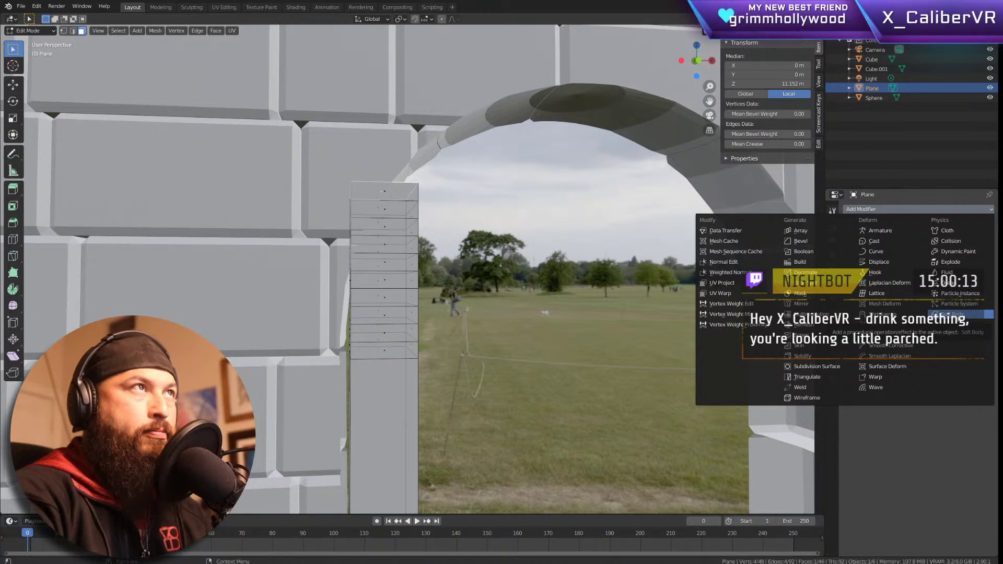
{"action": "left_click", "coordinate": [876, 252]}
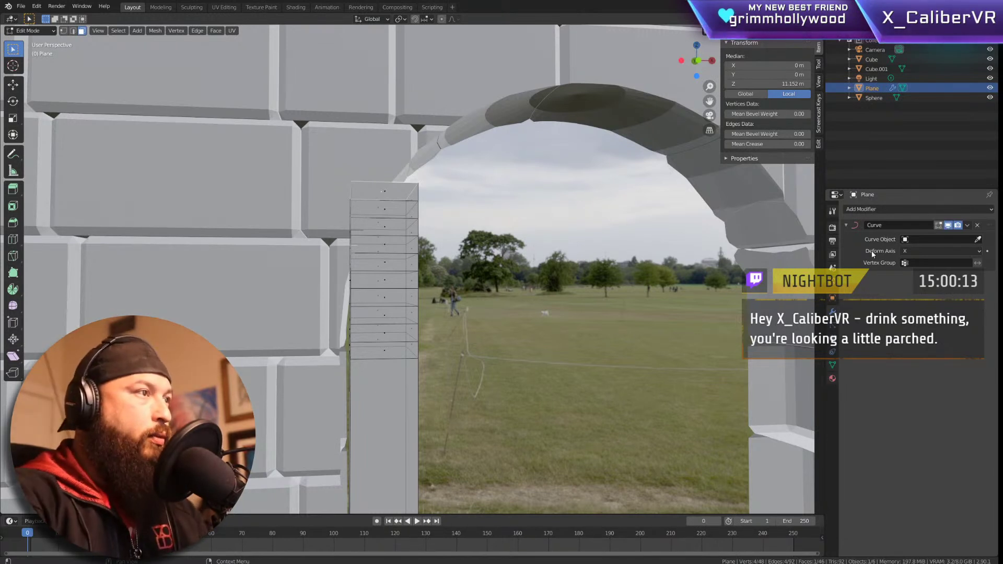
{"action": "key", "text": "Tab"}
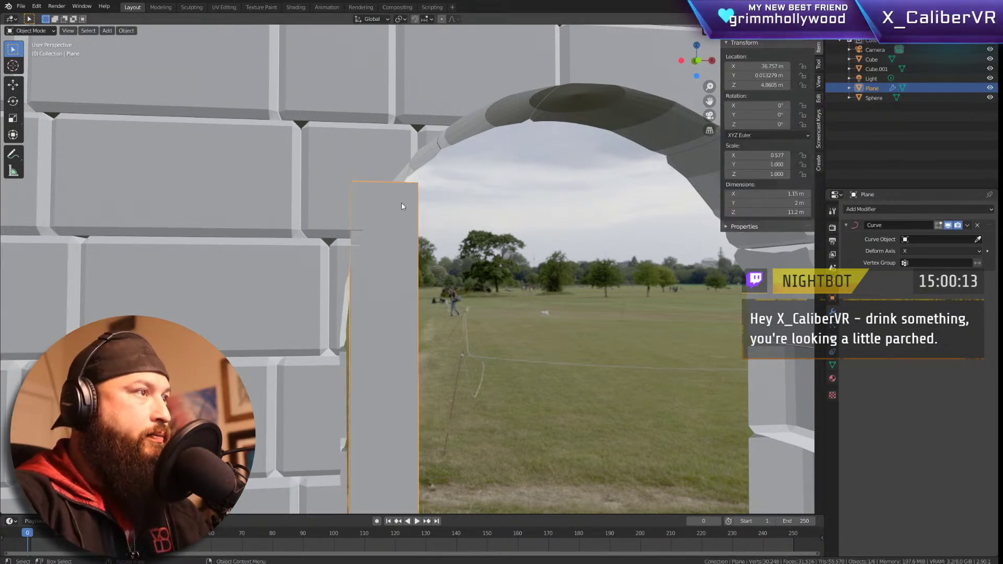
{"action": "key", "text": "r"}
{"action": "key", "text": "Escape"}
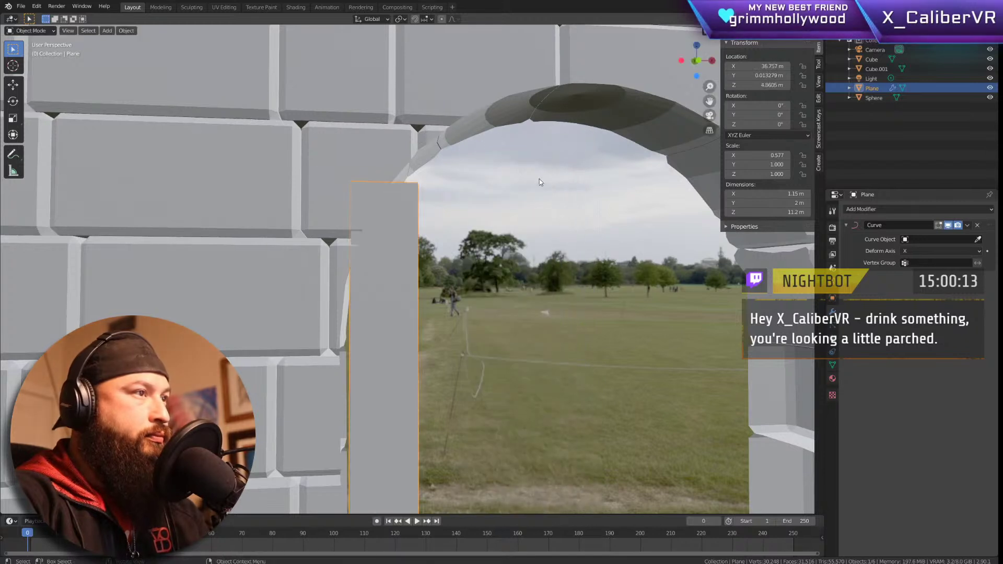
{"action": "key", "text": "Tab"}
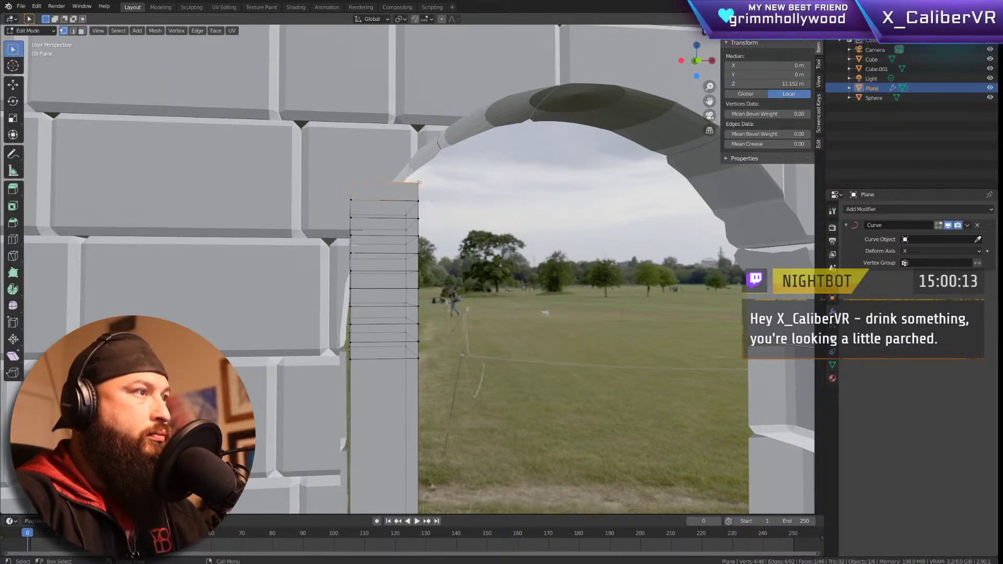
{"action": "key", "text": "g"}
{"action": "key", "text": "Escape"}
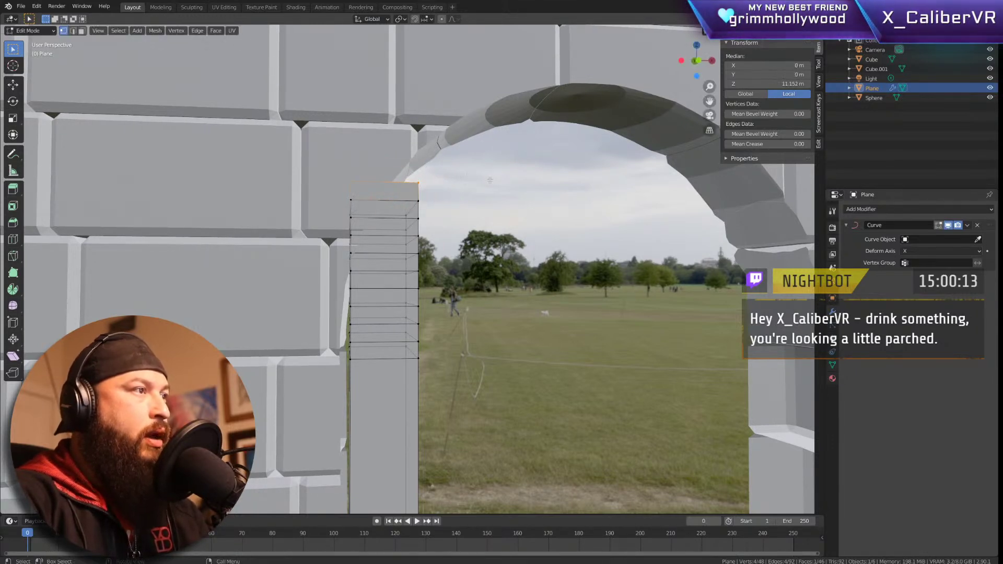
Step: In front view, tilt the column's top face clockwise and shift it about 0.38 m along X towards the opening
{"action": "key", "text": "KP_1"}
{"action": "key", "text": "r"}
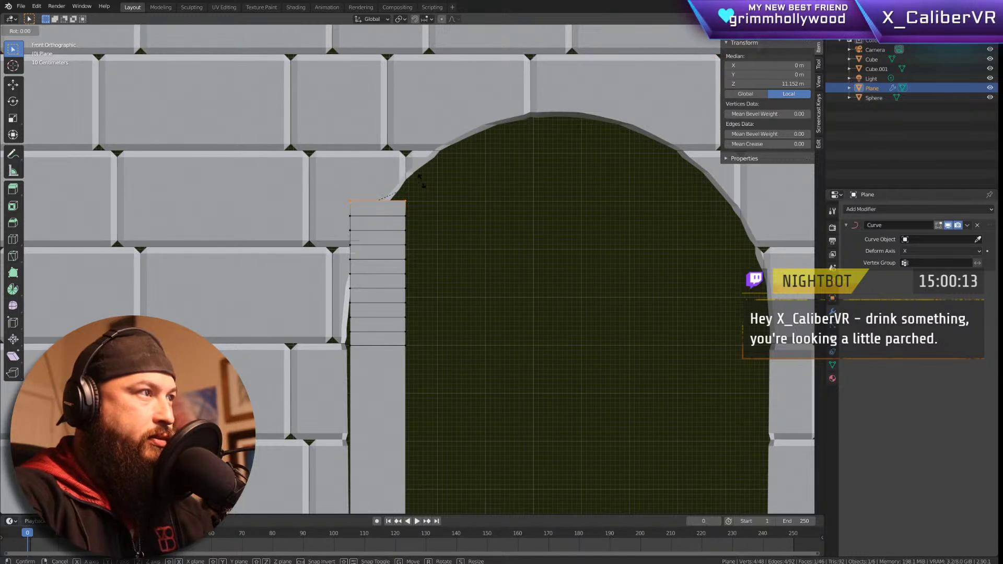
{"action": "left_click", "coordinate": [418, 196]}
{"action": "key", "text": "g"}
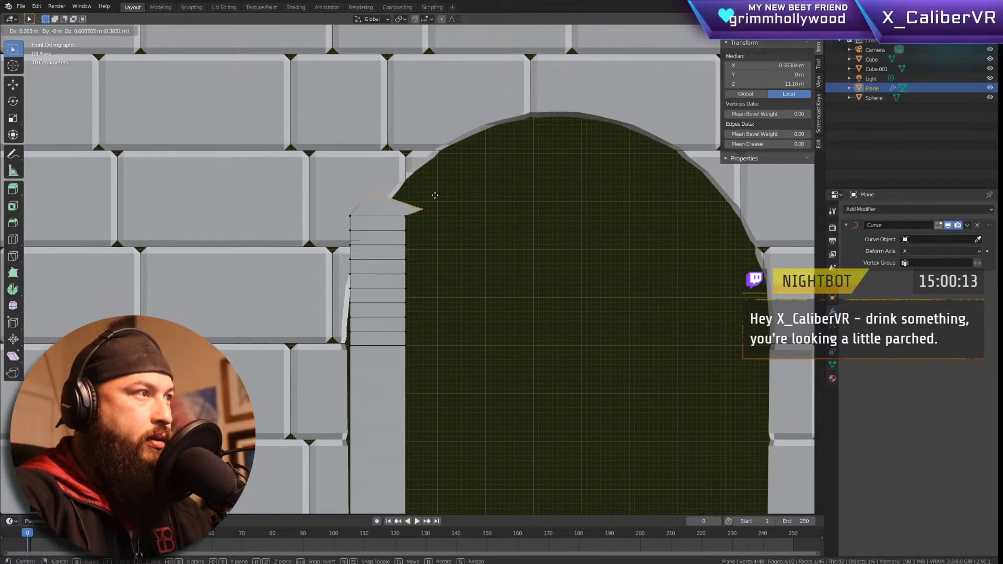
{"action": "left_click", "coordinate": [435, 193]}
Step: Nudge the outer front vertex of the loop below the tilted top to local X about -0.8 m, Z about 10.9 m
{"action": "left_click", "coordinate": [380, 217]}
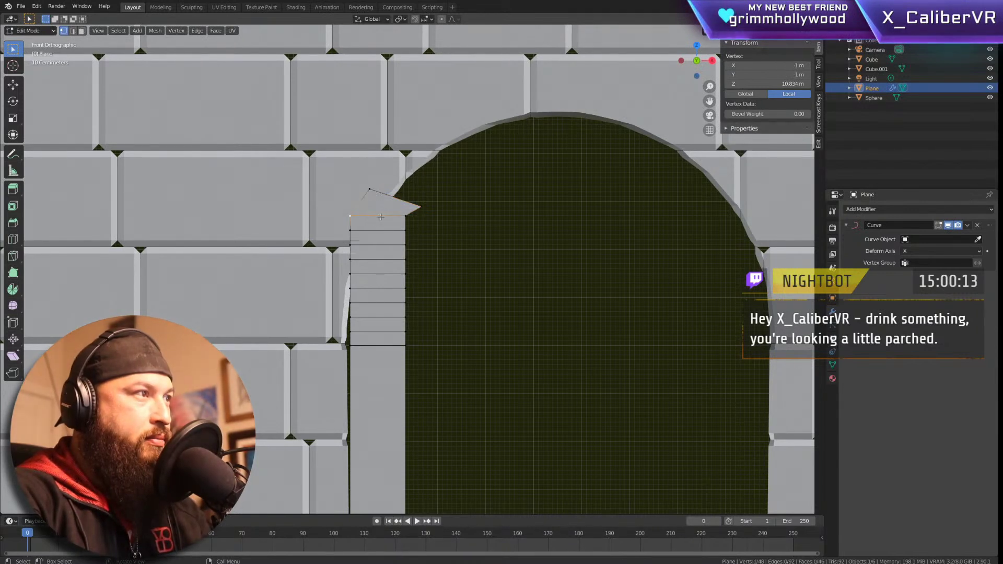
{"action": "key", "text": "g"}
{"action": "left_click", "coordinate": [385, 215]}
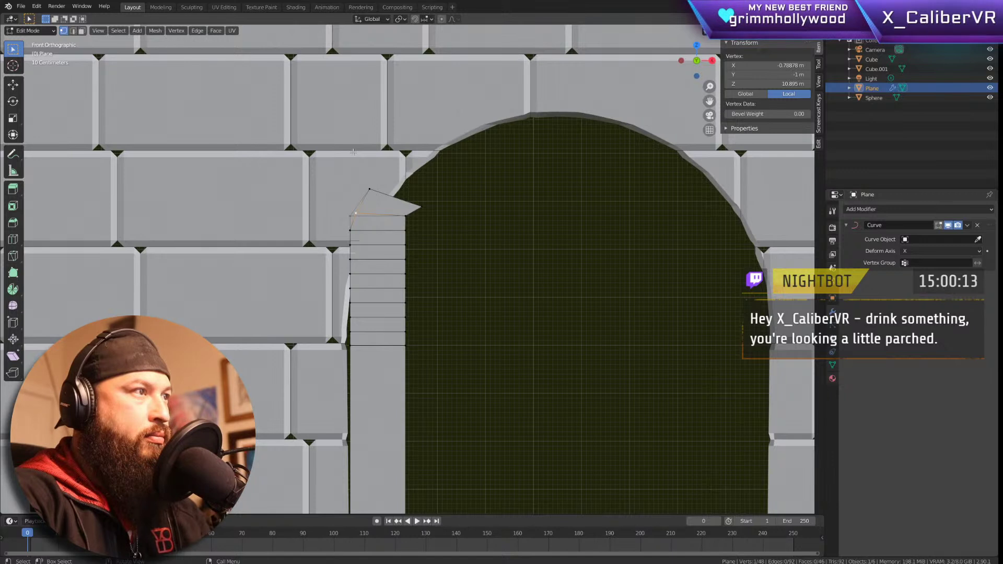
Step: Undo the column's top-face and vertex edits, check the Curve modifier's object options, and remove that modifier
{"action": "key", "text": "ctrl+z"}
{"action": "key", "text": "ctrl+l"}
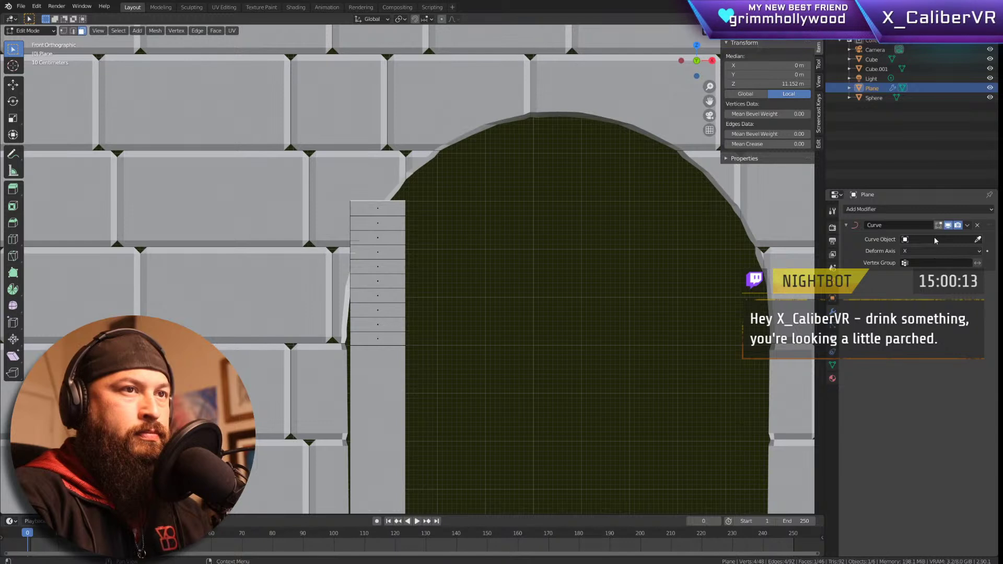
{"action": "left_click", "coordinate": [958, 238]}
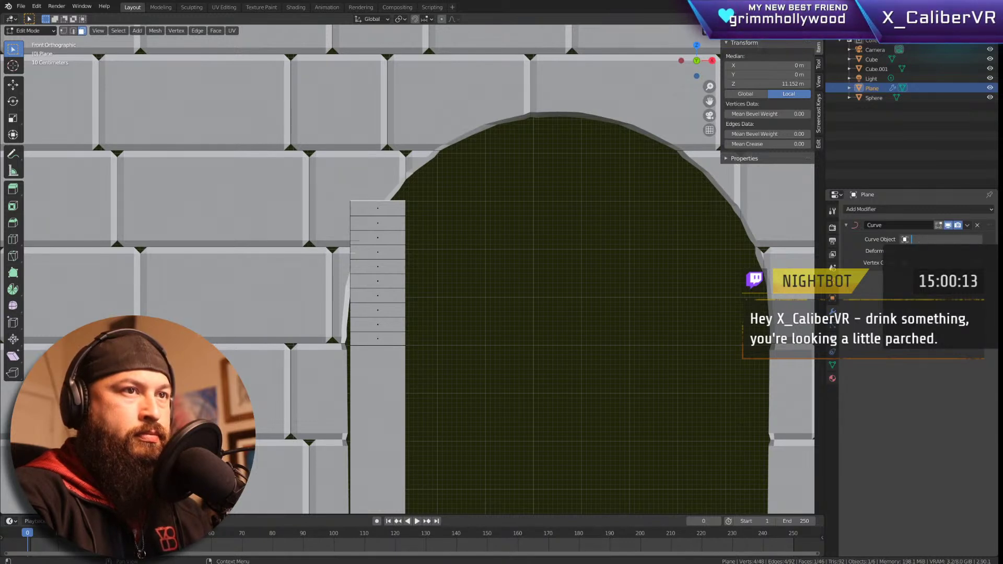
{"action": "left_click", "coordinate": [882, 251]}
{"action": "left_click", "coordinate": [979, 225]}
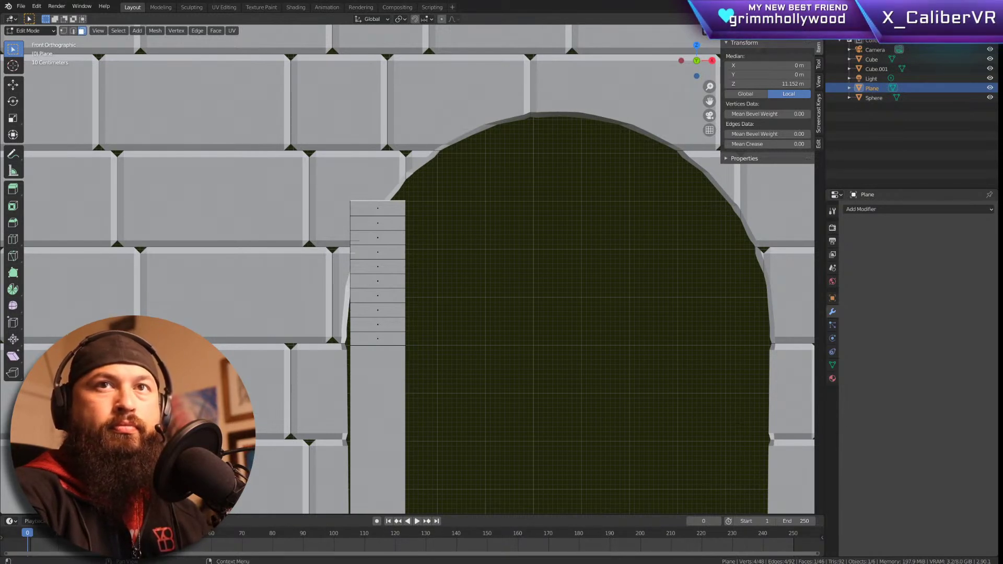
Step: Try a Mesh Deform modifier on the column with precision 4 and 10, and remove it
{"action": "key", "text": "alt+a"}
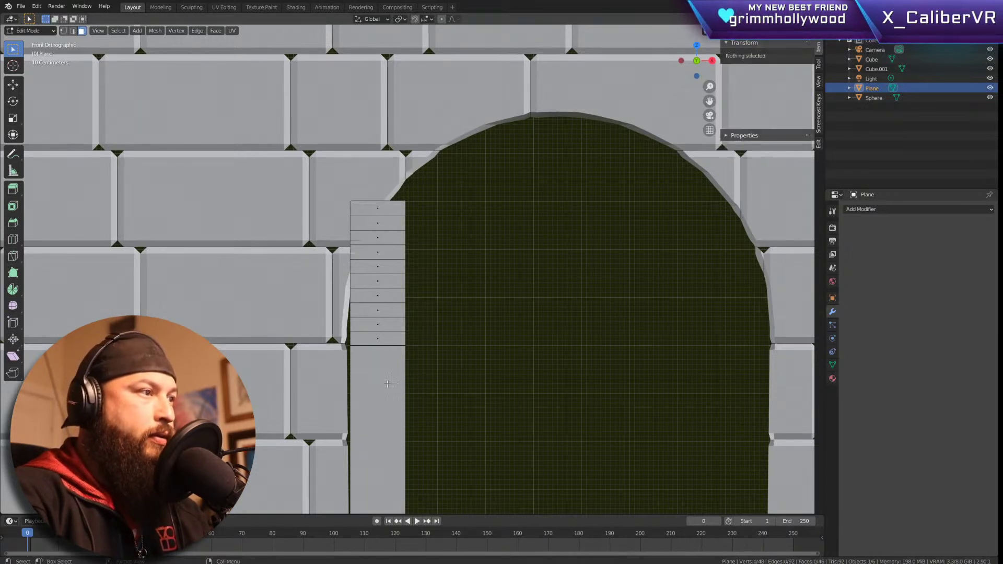
{"action": "key", "text": "a"}
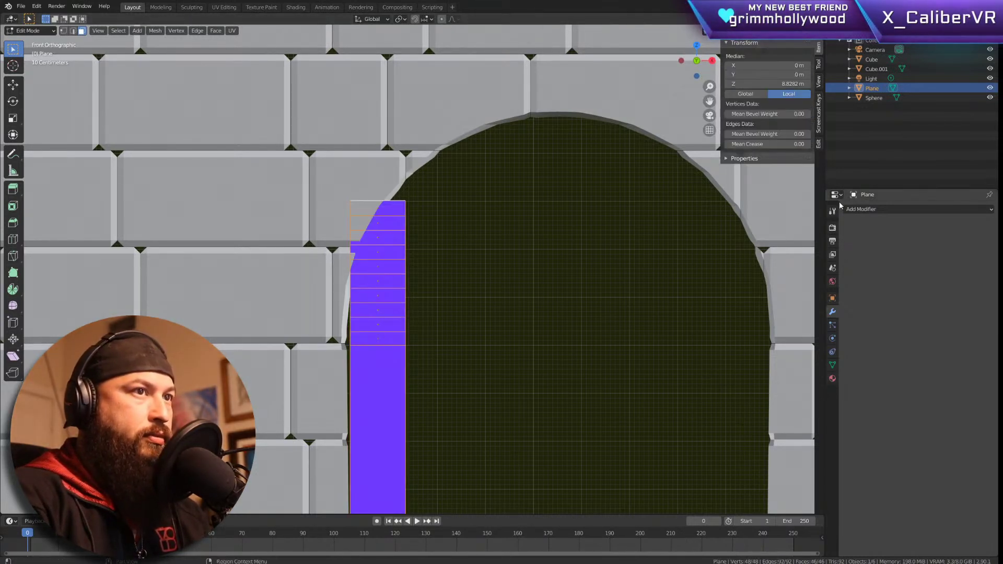
{"action": "left_click", "coordinate": [935, 210]}
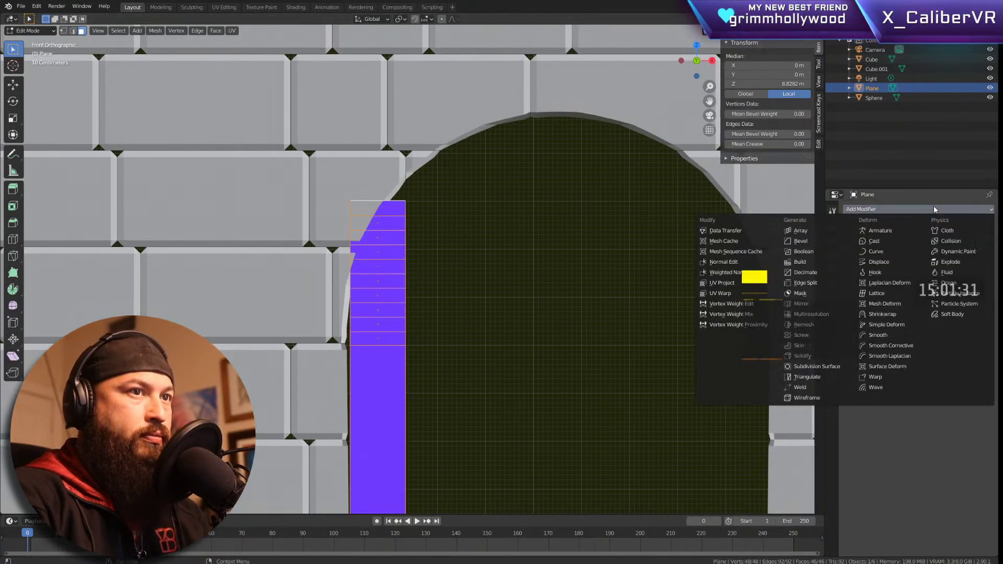
{"action": "left_click", "coordinate": [885, 303]}
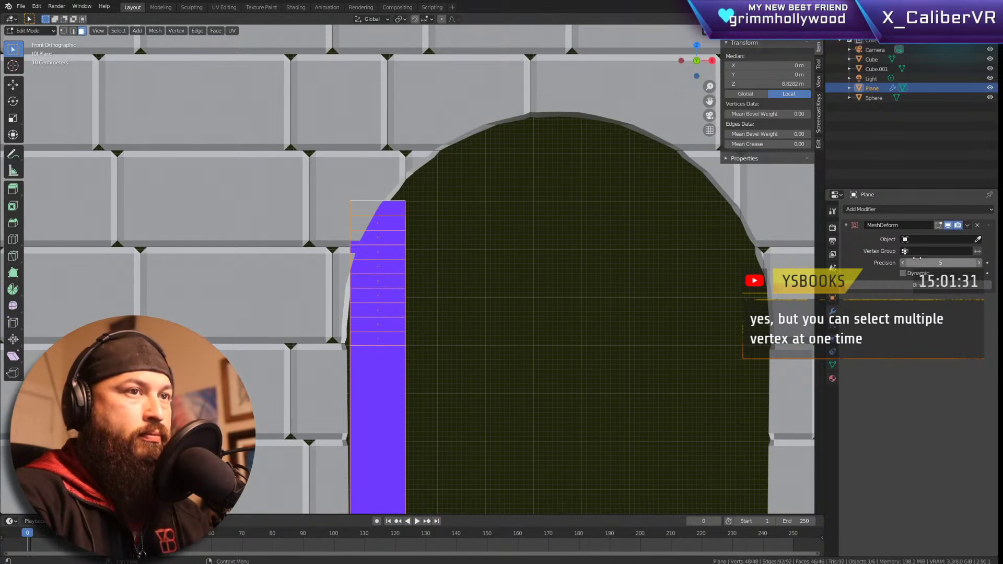
{"action": "mouse_move", "coordinate": [927, 258]}
{"action": "left_mouse_down"}
{"action": "mouse_move", "coordinate": [956, 257]}
{"action": "mouse_move", "coordinate": [933, 263]}
{"action": "left_mouse_up"}
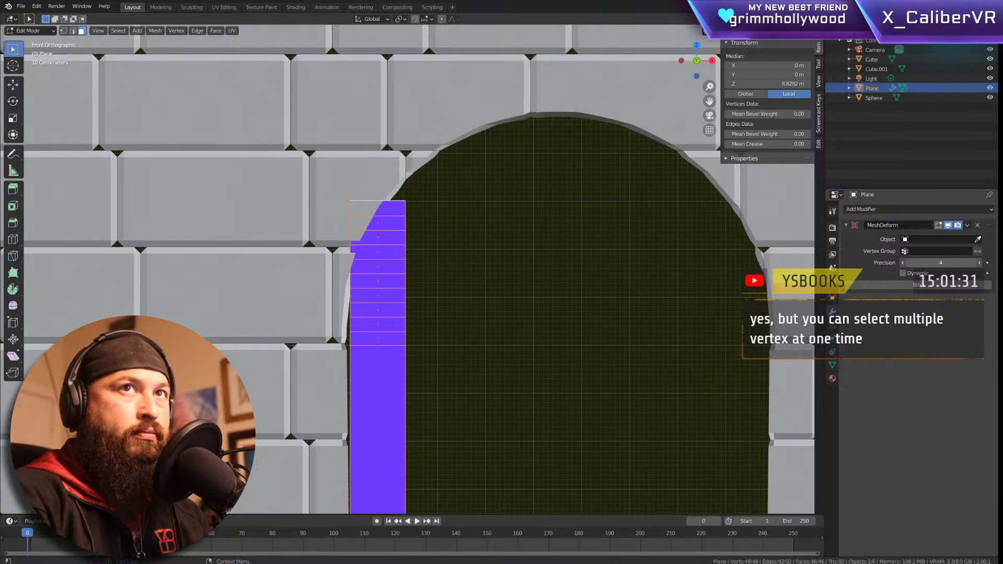
{"action": "left_click", "coordinate": [230, 95]}
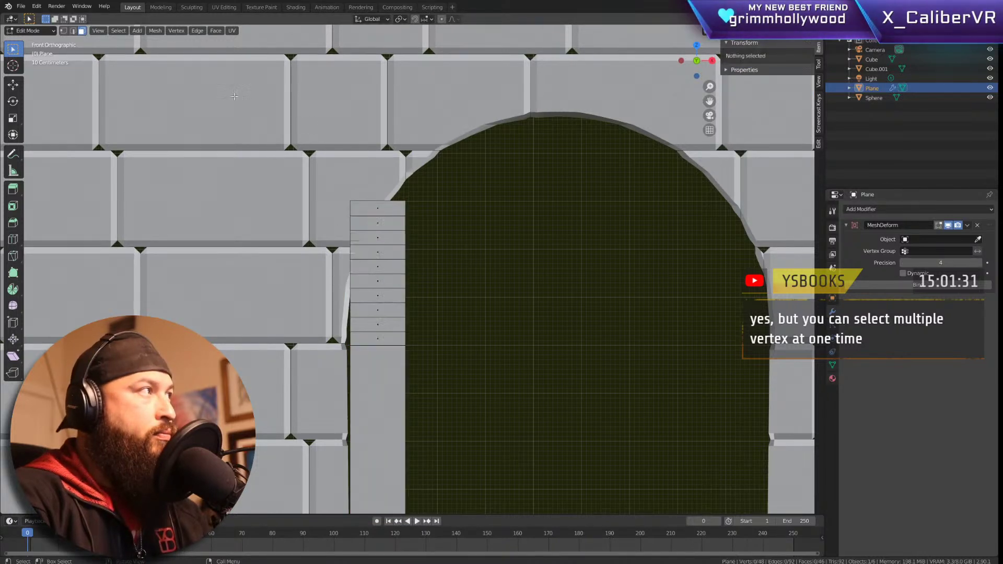
{"action": "key", "text": "Tab"}
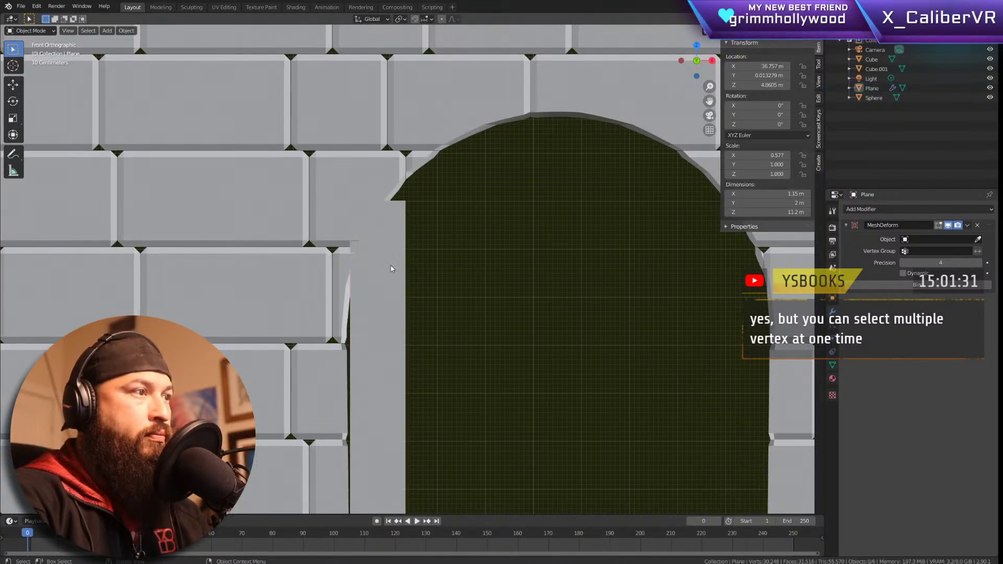
{"action": "left_click_drag", "start_coordinate": [935, 263], "coordinate": [951, 270]}
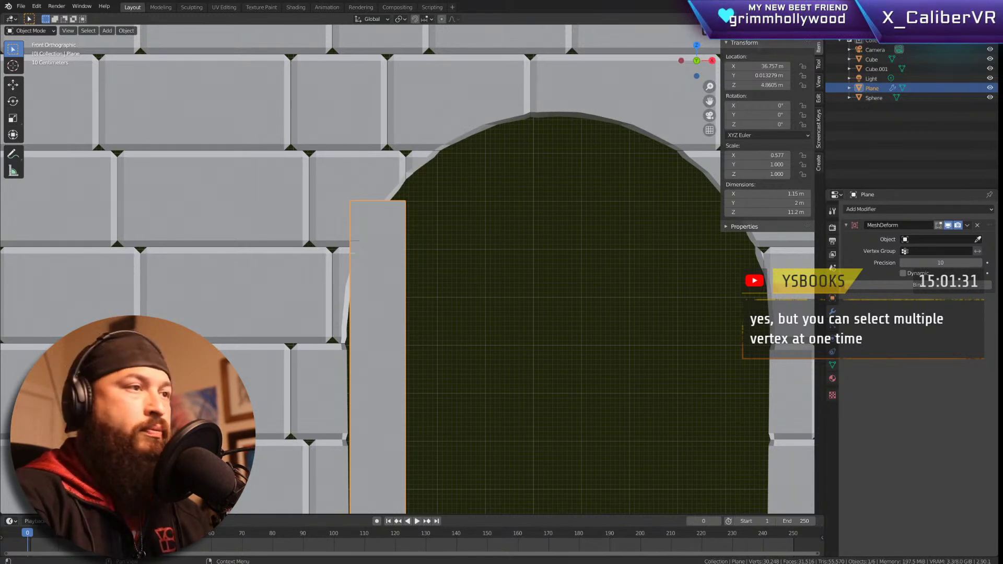
{"action": "key", "text": "alt+a"}
{"action": "left_click", "coordinate": [979, 225]}
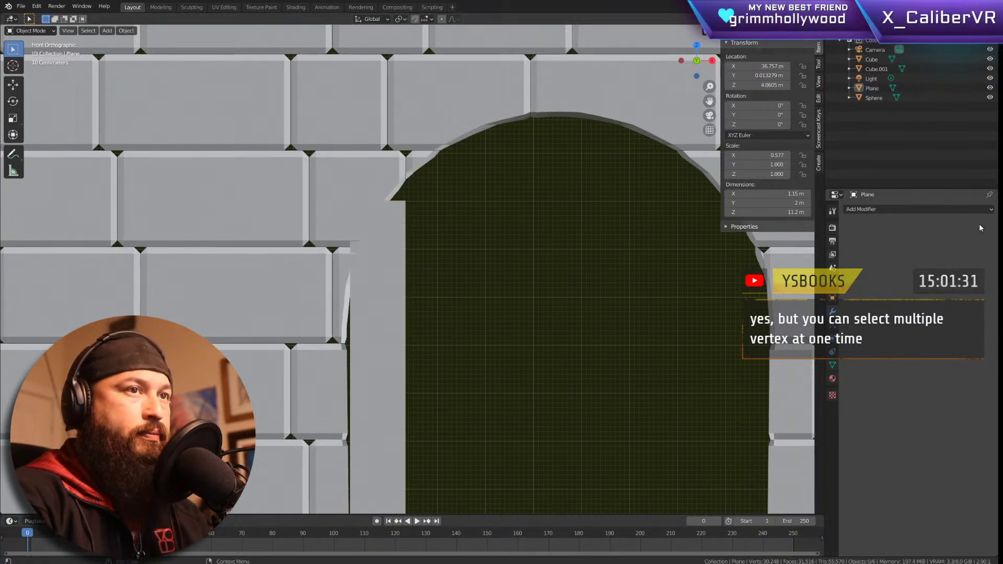
Step: Add a Simple Deform modifier to the column and try its twist around the Y, Z and X axes
{"action": "left_click", "coordinate": [407, 266]}
{"action": "left_click", "coordinate": [918, 209]}
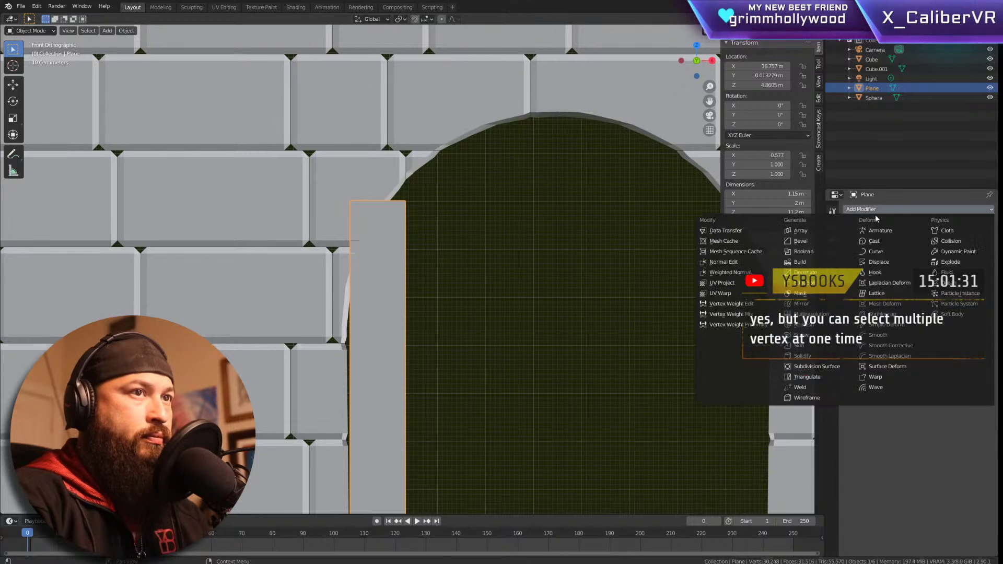
{"action": "left_click", "coordinate": [899, 325]}
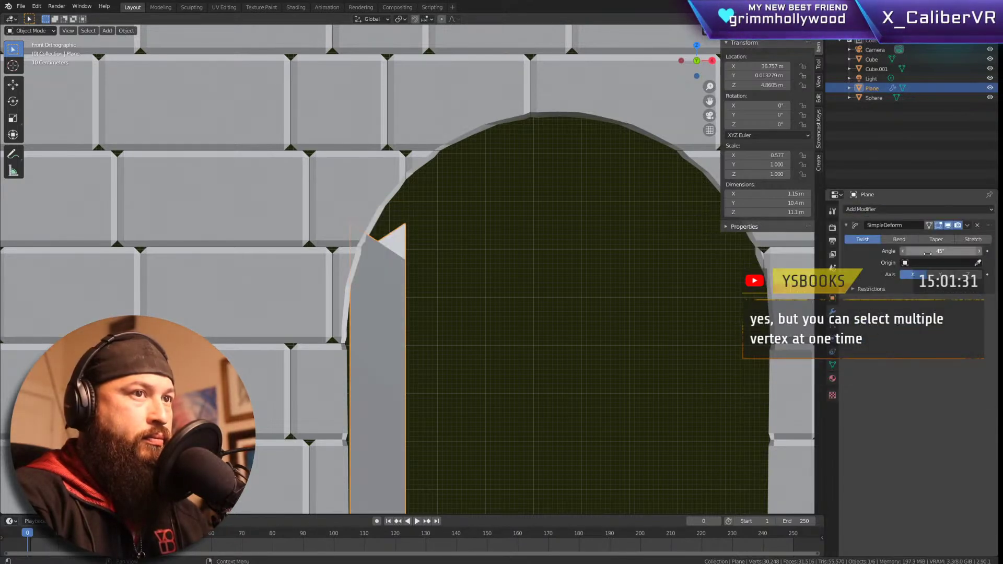
{"action": "left_click", "coordinate": [940, 275]}
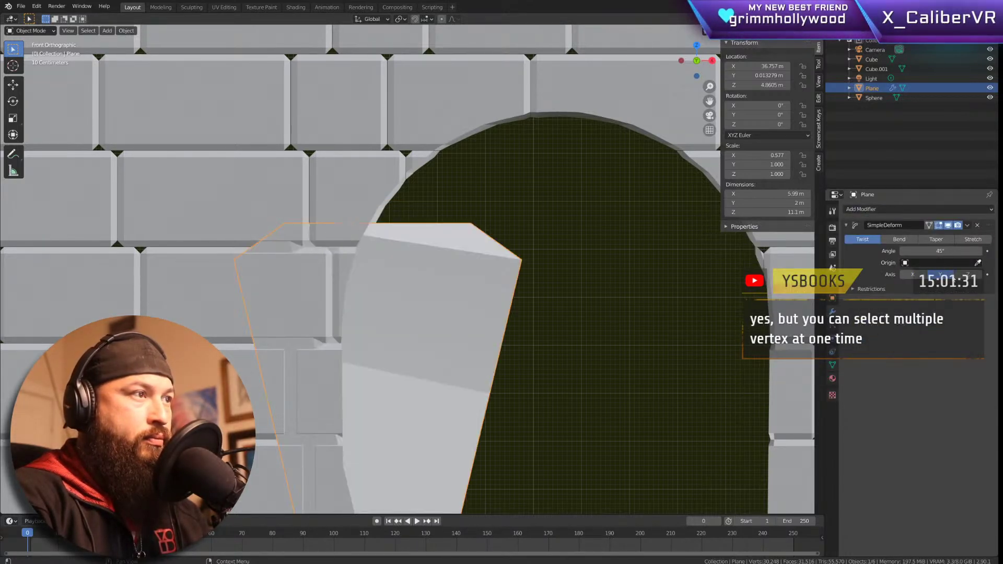
{"action": "left_click", "coordinate": [968, 274]}
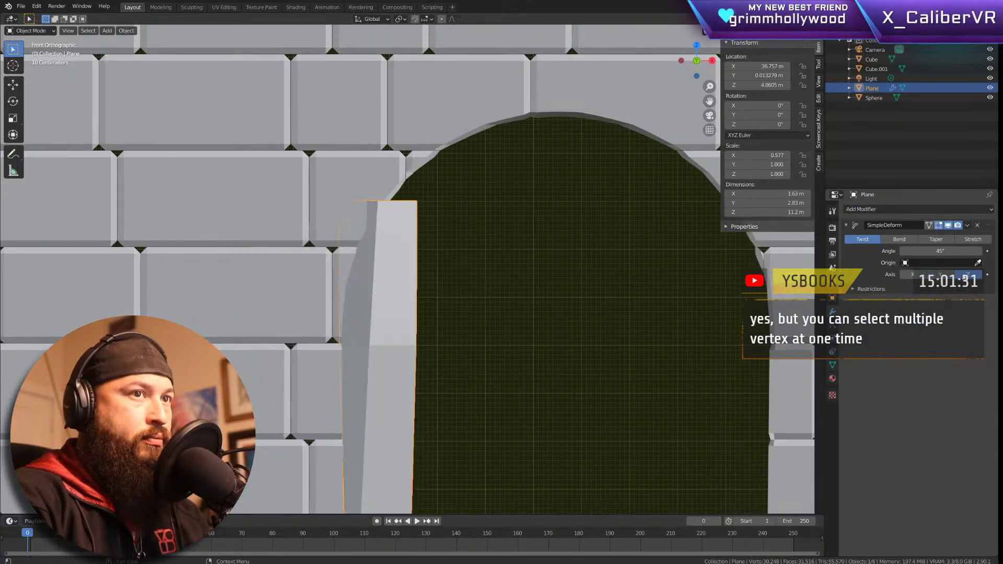
{"action": "left_click", "coordinate": [917, 275]}
Step: Raise the column's twist angle to about 81° and move it inside the opening to about X 39.7 m, Z 6.8 m
{"action": "left_click_drag", "start_coordinate": [939, 252], "coordinate": [970, 252]}
{"action": "scroll", "coordinate": [526, 352], "scroll_direction": "down", "scroll_amount": 6}
{"action": "middle_click_drag", "start_coordinate": [491, 397], "coordinate": [475, 306], "text": "shift"}
{"action": "key", "text": "g"}
{"action": "left_click", "coordinate": [413, 292]}
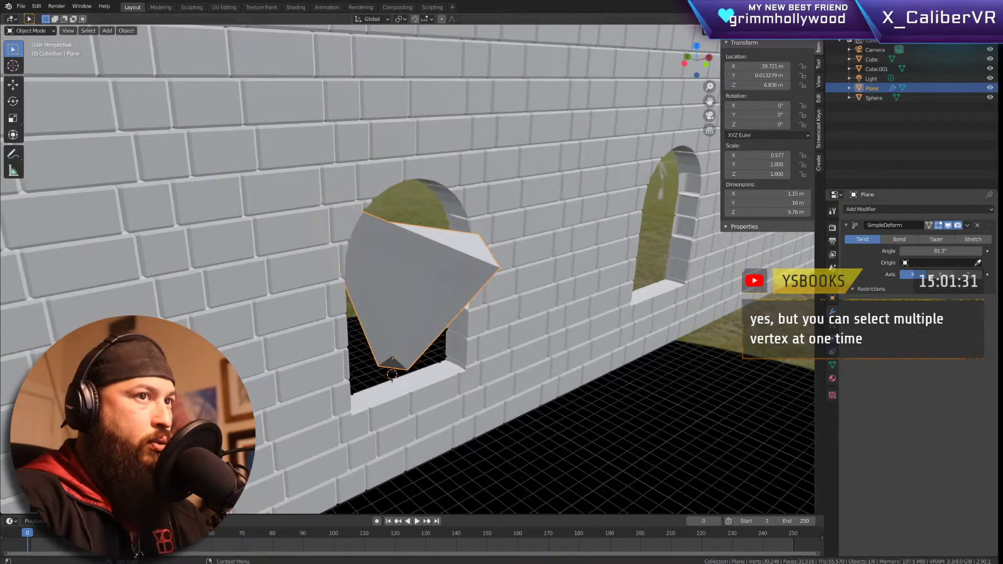
Step: Switch the column's Simple Deform to Bend around the Y axis with an angle of about 67.6°
{"action": "left_click_drag", "start_coordinate": [948, 251], "coordinate": [972, 252]}
{"action": "left_click", "coordinate": [911, 239]}
{"action": "left_click", "coordinate": [940, 274]}
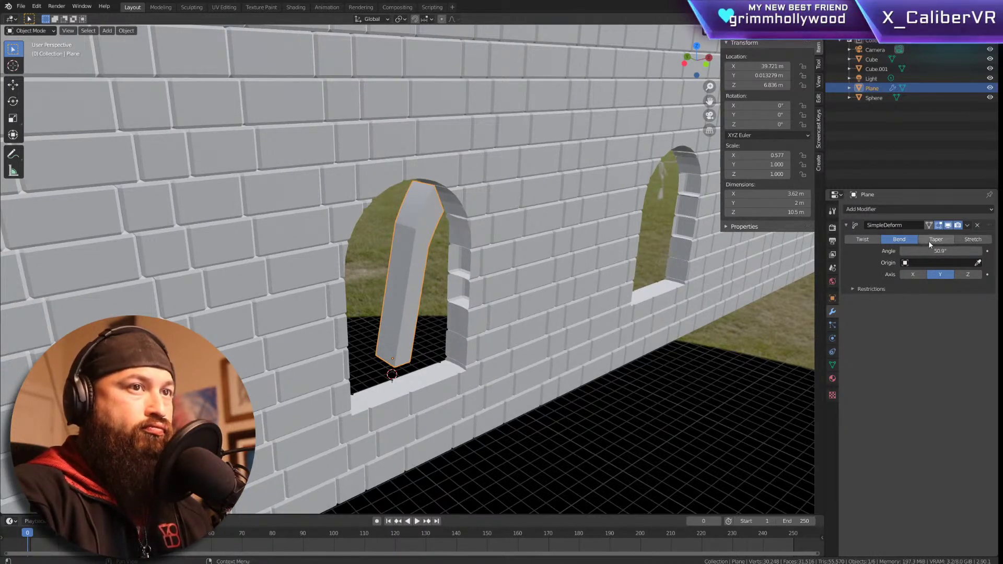
{"action": "left_click_drag", "start_coordinate": [925, 253], "coordinate": [947, 252]}
Step: Move the bent column to the opening's lower corner at about X 36.8 m, Z 4.1 m, and set its bend angle to 180°
{"action": "middle_click_drag", "start_coordinate": [497, 260], "coordinate": [424, 246]}
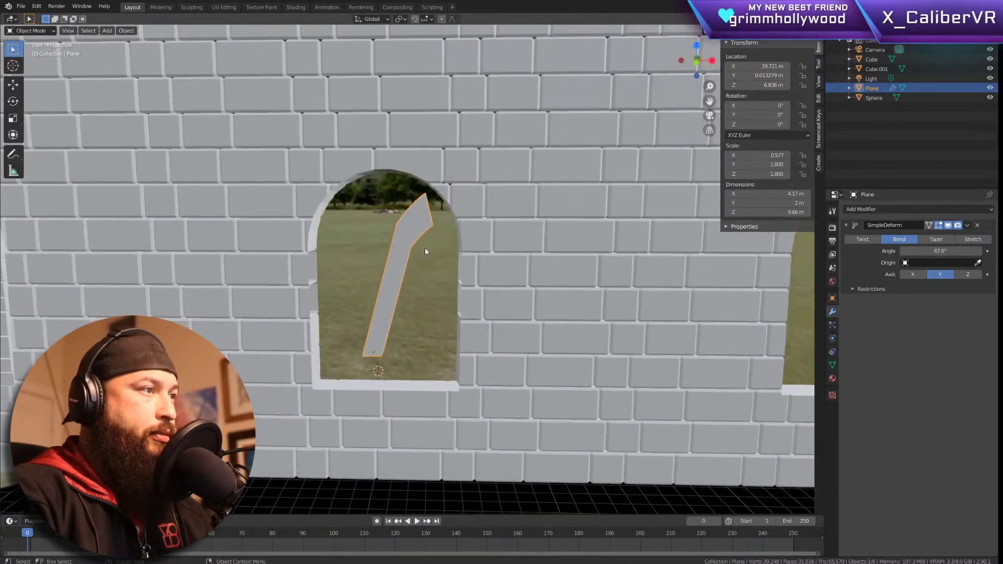
{"action": "key", "text": "g"}
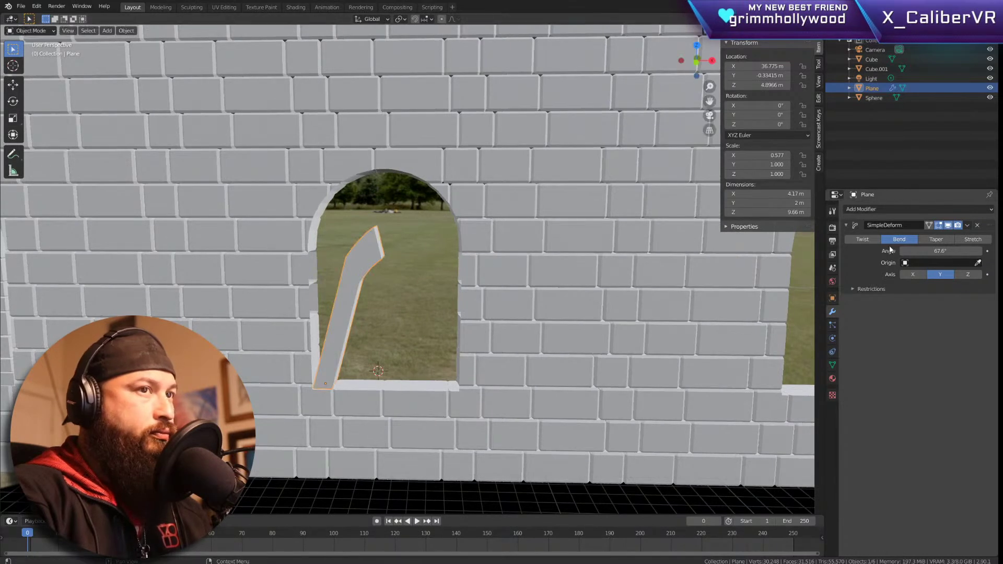
{"action": "left_click_drag", "start_coordinate": [940, 251], "coordinate": [1001, 251]}
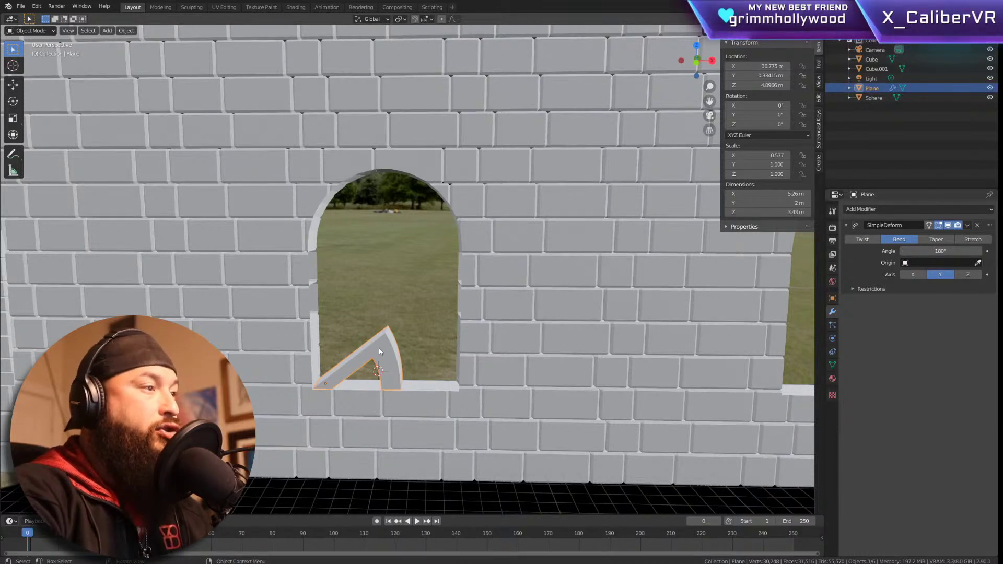
Step: Delete the column and add a new mesh plane at the 3D cursor on the window sill
{"action": "key", "text": "Delete"}
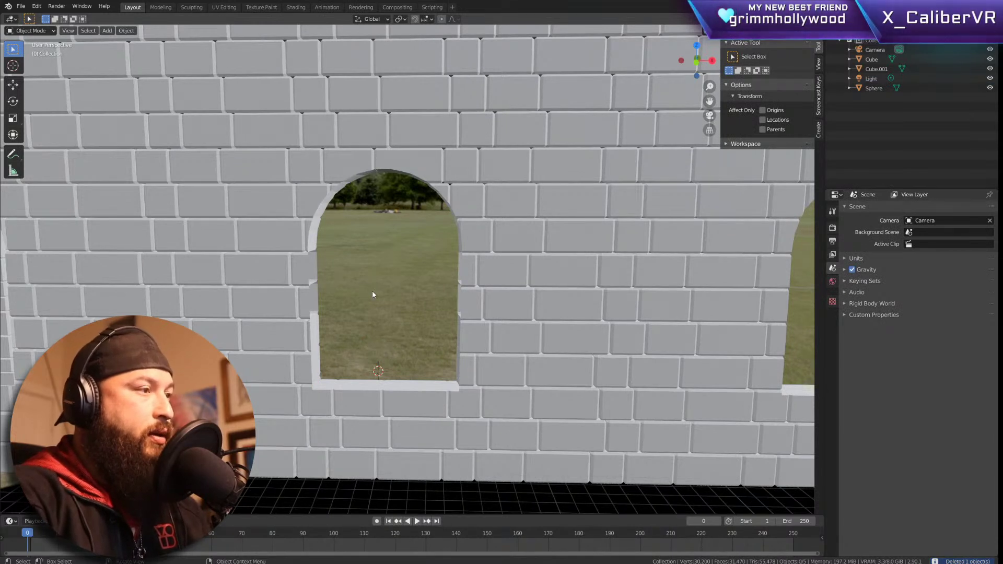
{"action": "key", "text": "shift+a"}
{"action": "mouse_move", "coordinate": [372, 296]}
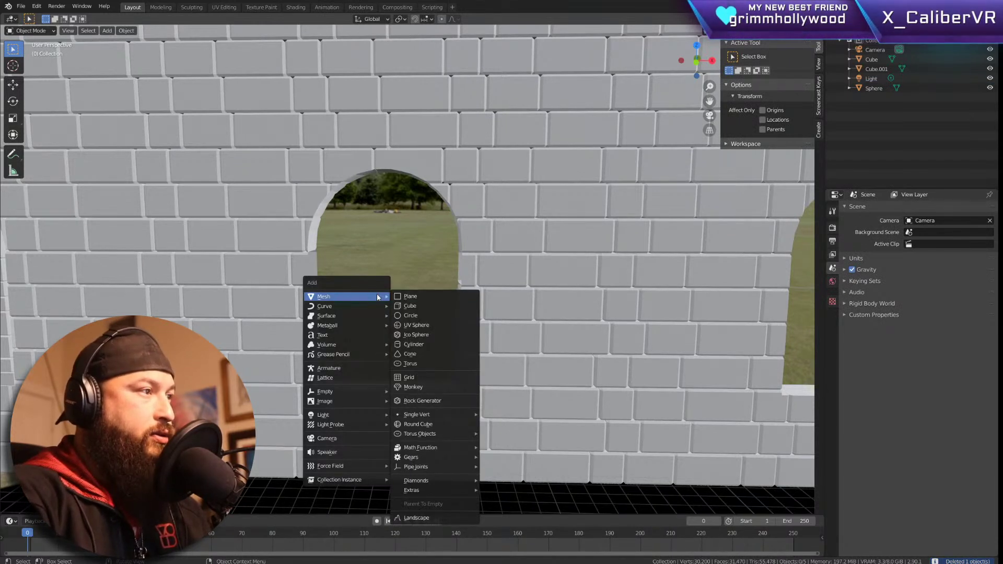
{"action": "left_click", "coordinate": [434, 298]}
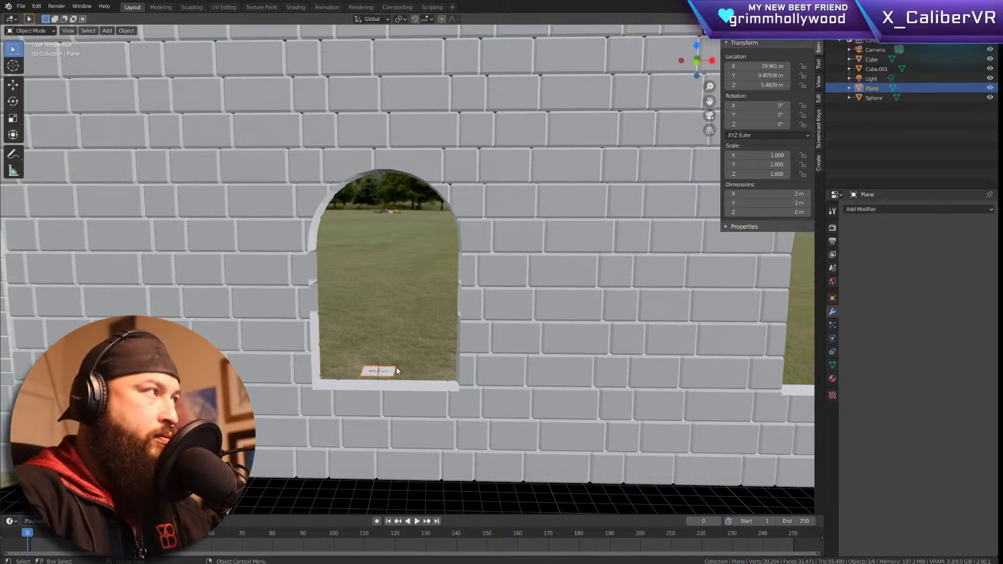
Step: Extrude the new plane upward about 26.7 m into a tall column
{"action": "key", "text": "Tab"}
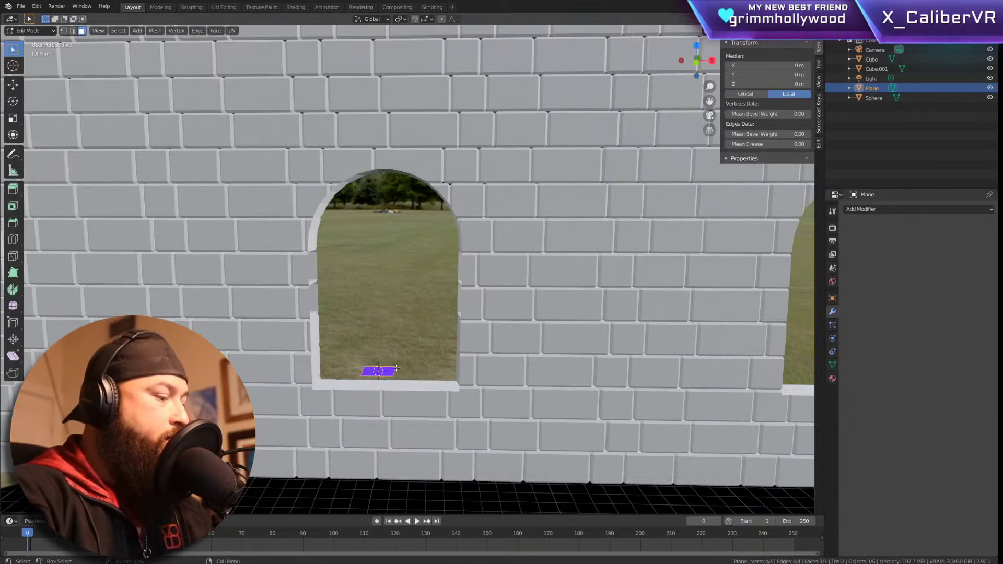
{"action": "key", "text": "e"}
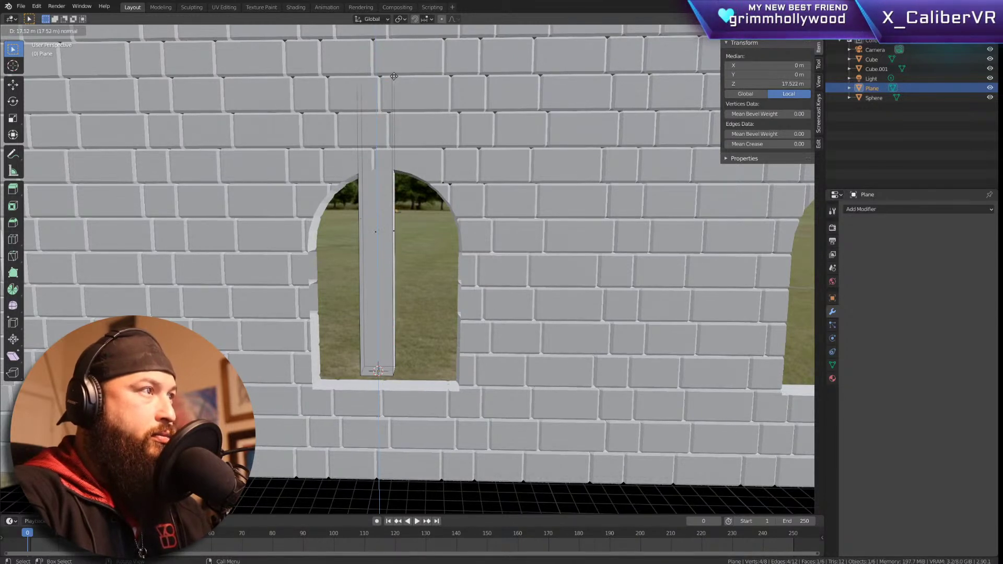
{"action": "left_click", "coordinate": [416, 435]}
{"action": "scroll", "coordinate": [437, 344], "scroll_direction": "down", "scroll_amount": 4}
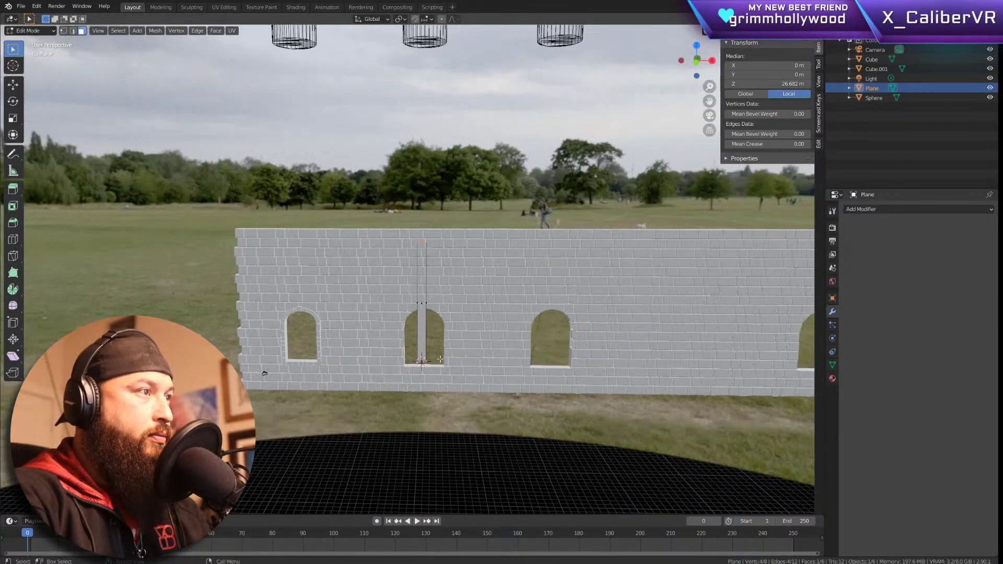
{"action": "scroll", "coordinate": [437, 344], "scroll_direction": "up", "scroll_amount": 3}
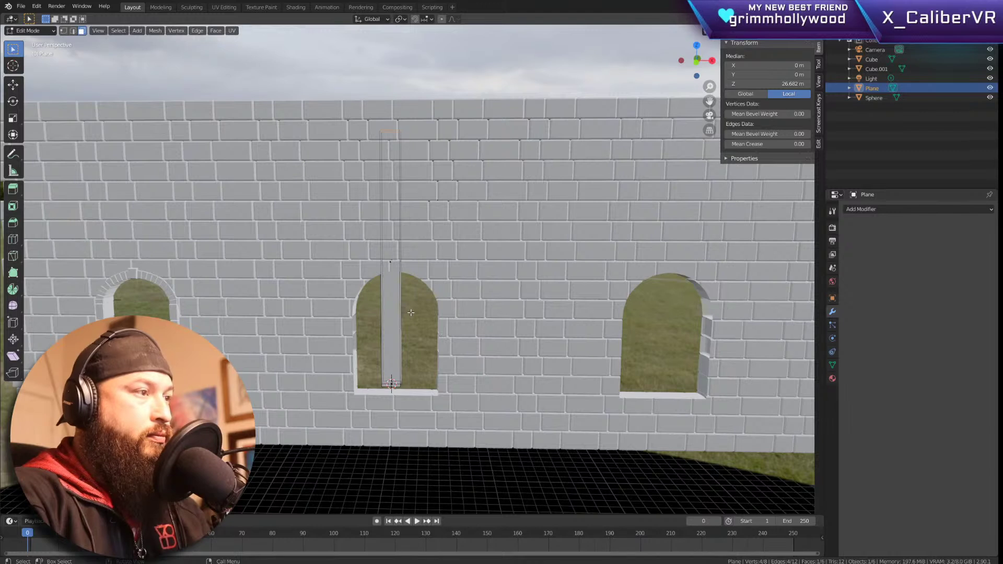
Step: Cut 19 evenly spaced horizontal edge loops along the full height of the tall column
{"action": "key", "text": "ctrl+r"}
{"action": "scroll", "coordinate": [392, 311], "scroll_direction": "up", "scroll_amount": 8}
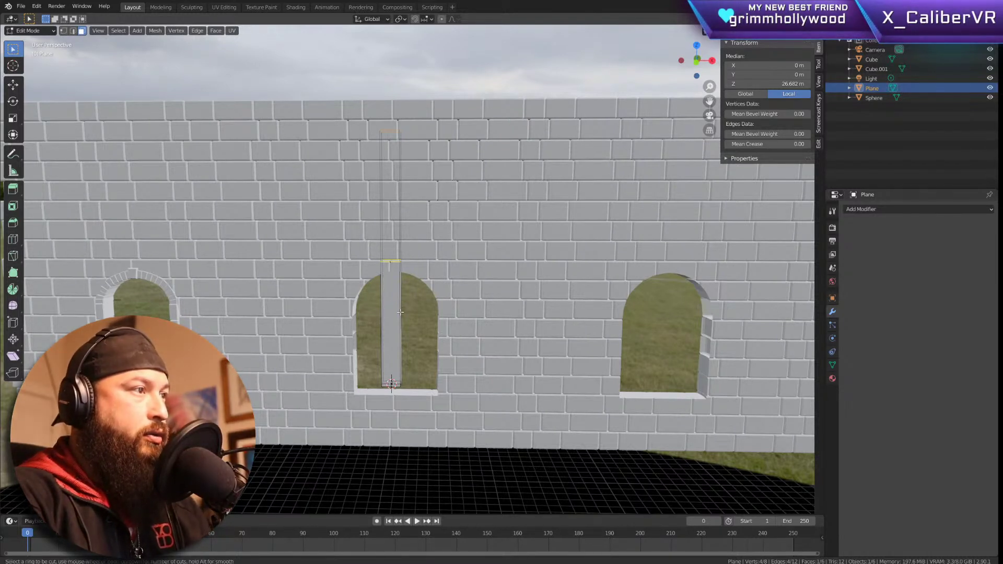
{"action": "scroll", "coordinate": [401, 310], "scroll_direction": "up", "scroll_amount": 2}
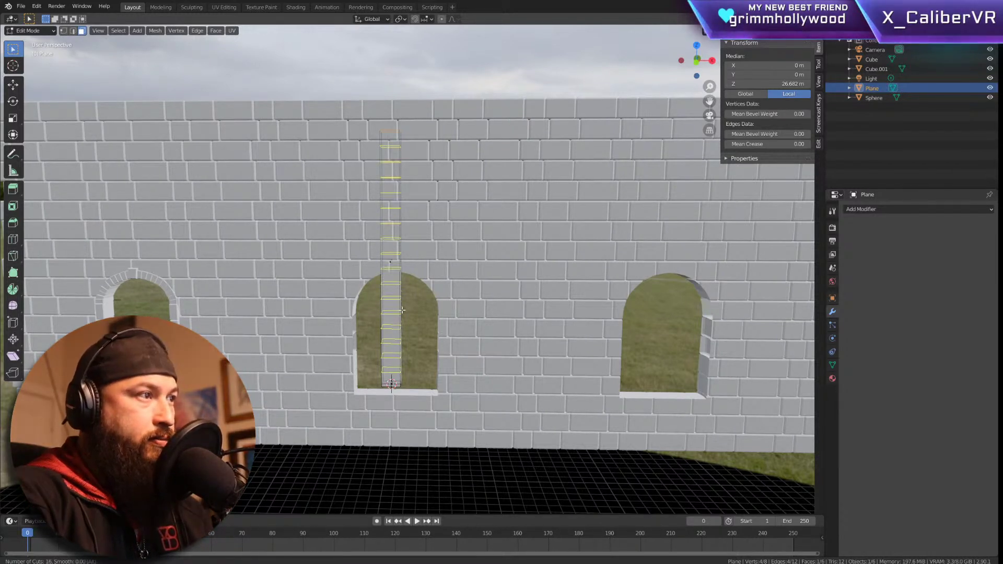
{"action": "scroll", "coordinate": [402, 310], "scroll_direction": "up", "scroll_amount": 3}
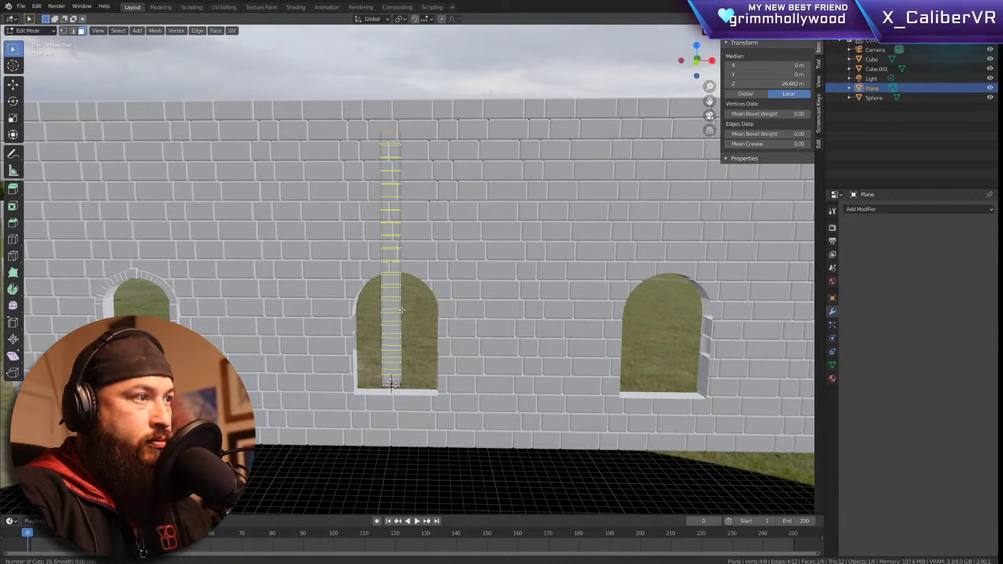
{"action": "left_click", "coordinate": [402, 310]}
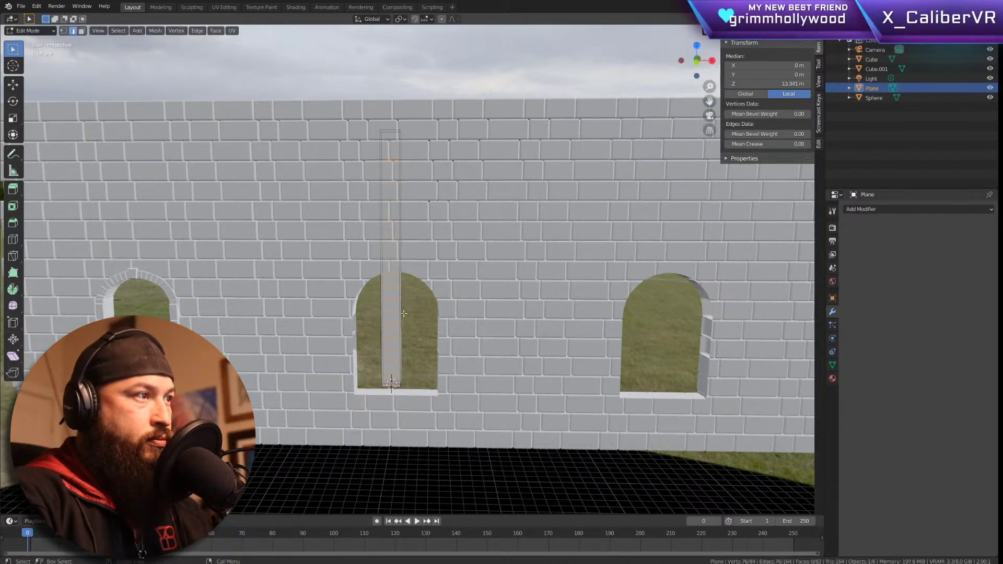
{"action": "left_click", "coordinate": [403, 321]}
Step: Leave mesh editing, add a Simple Deform modifier to the column, and set its deform axis to Y
{"action": "key", "text": "Tab"}
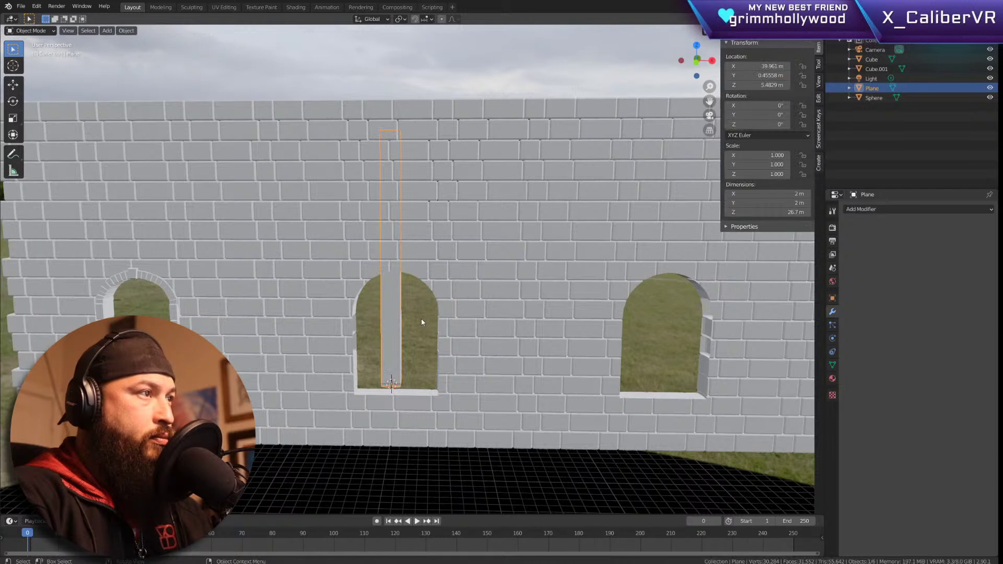
{"action": "left_click", "coordinate": [949, 208]}
{"action": "left_click", "coordinate": [886, 335]}
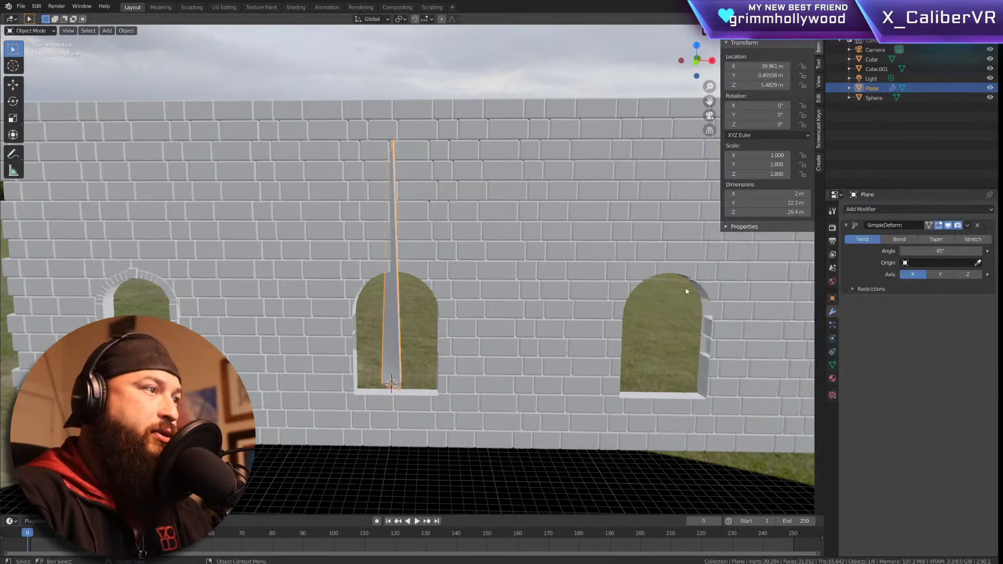
{"action": "left_click", "coordinate": [962, 274]}
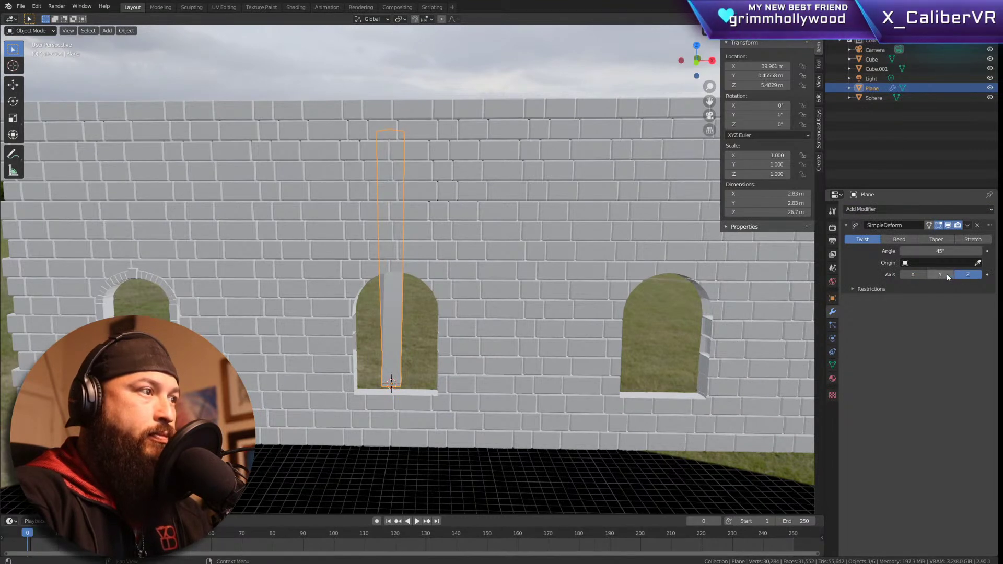
{"action": "left_click", "coordinate": [947, 275]}
{"action": "left_click", "coordinate": [910, 274]}
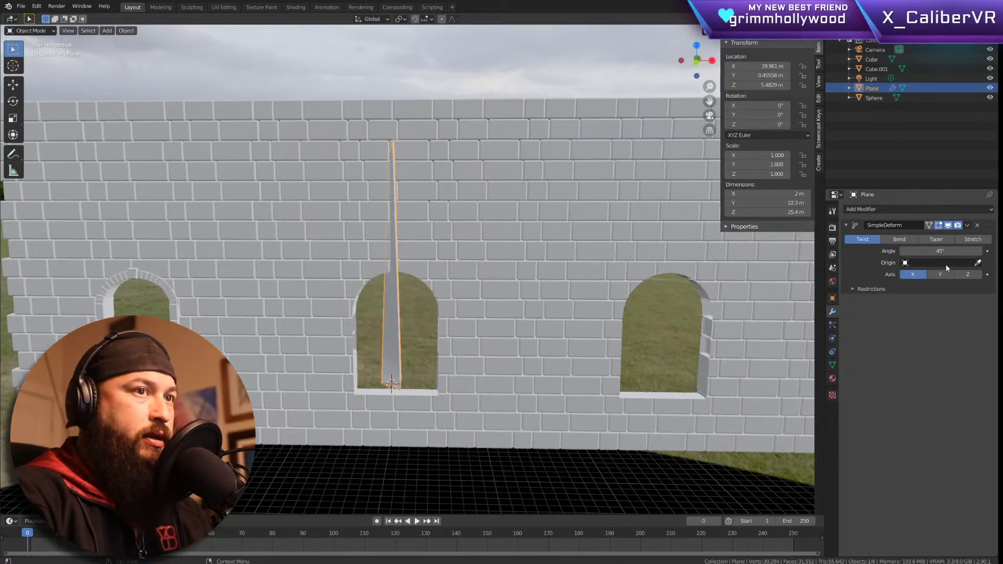
{"action": "left_click_drag", "start_coordinate": [940, 251], "coordinate": [961, 251]}
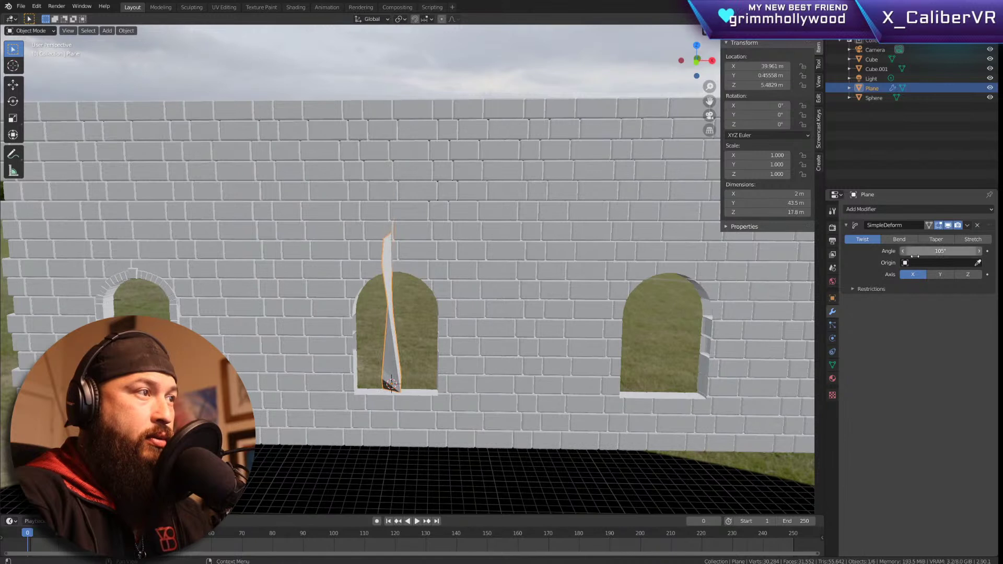
{"action": "left_click", "coordinate": [968, 275]}
{"action": "left_click", "coordinate": [943, 276]}
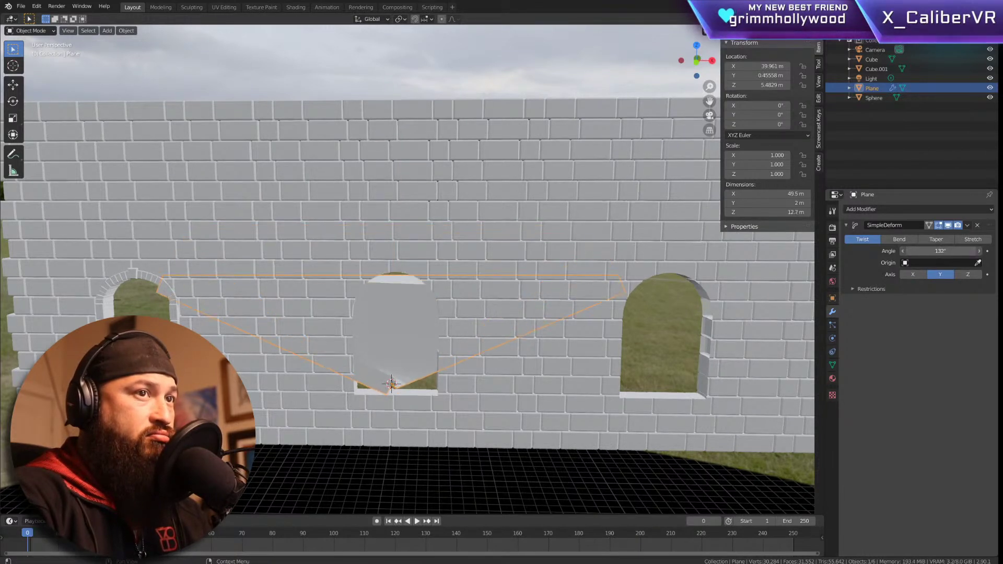
Step: Switch the column's Simple Deform modifier to Bend and set its angle to 180°
{"action": "left_click", "coordinate": [910, 238]}
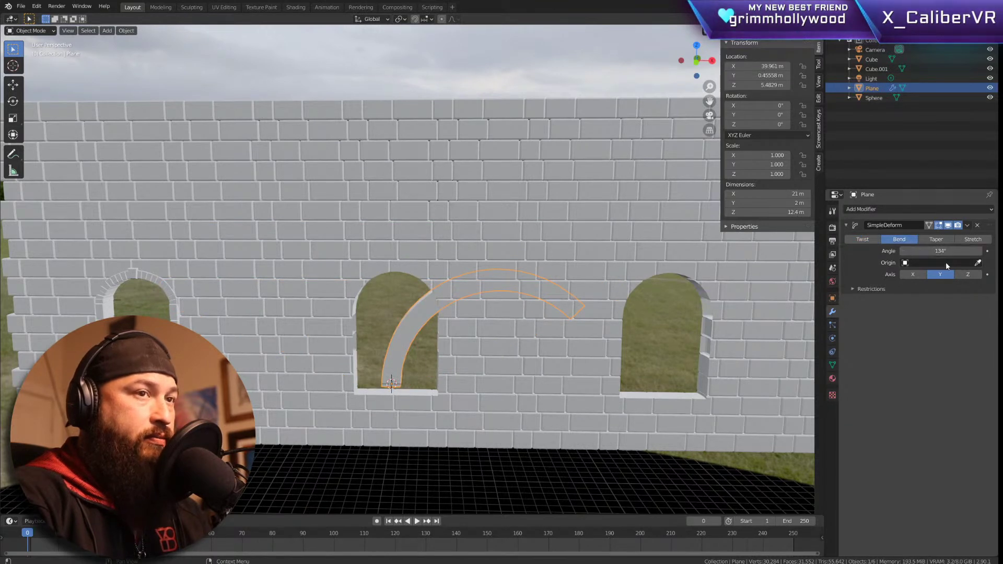
{"action": "mouse_move", "coordinate": [935, 251]}
{"action": "left_mouse_down"}
{"action": "mouse_move", "coordinate": [982, 251]}
{"action": "mouse_move", "coordinate": [925, 251]}
{"action": "left_mouse_up"}
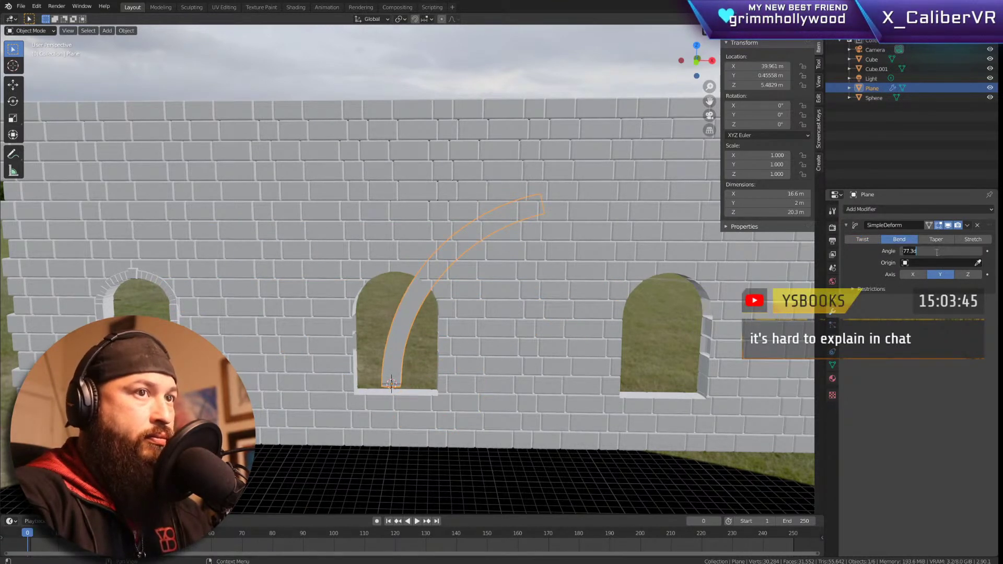
{"action": "type", "text": "180"}
{"action": "key", "text": "Return"}
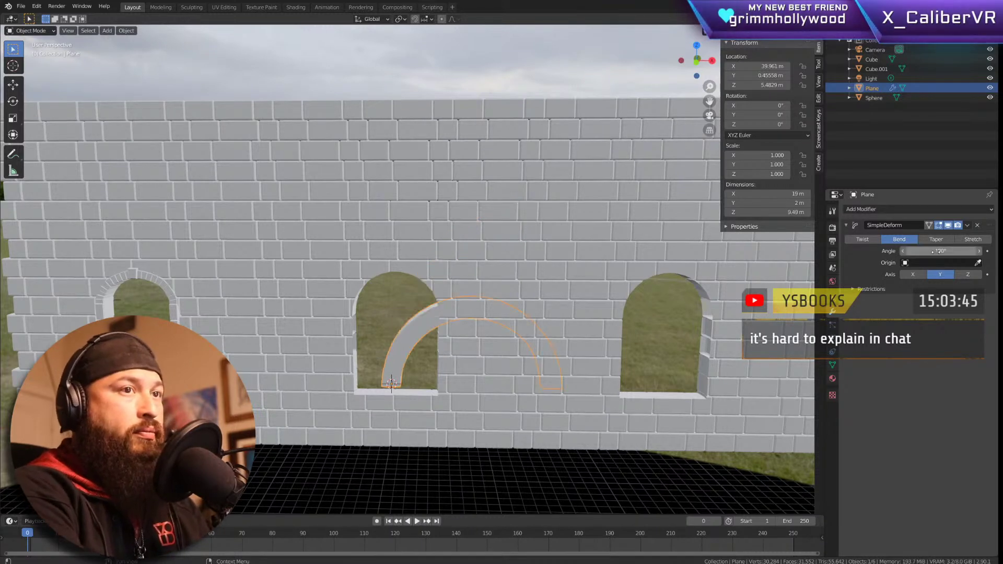
Step: Move the bent arch up above the wall's upper edge, to about X 34 m, Z 35.8 m
{"action": "key", "text": "g"}
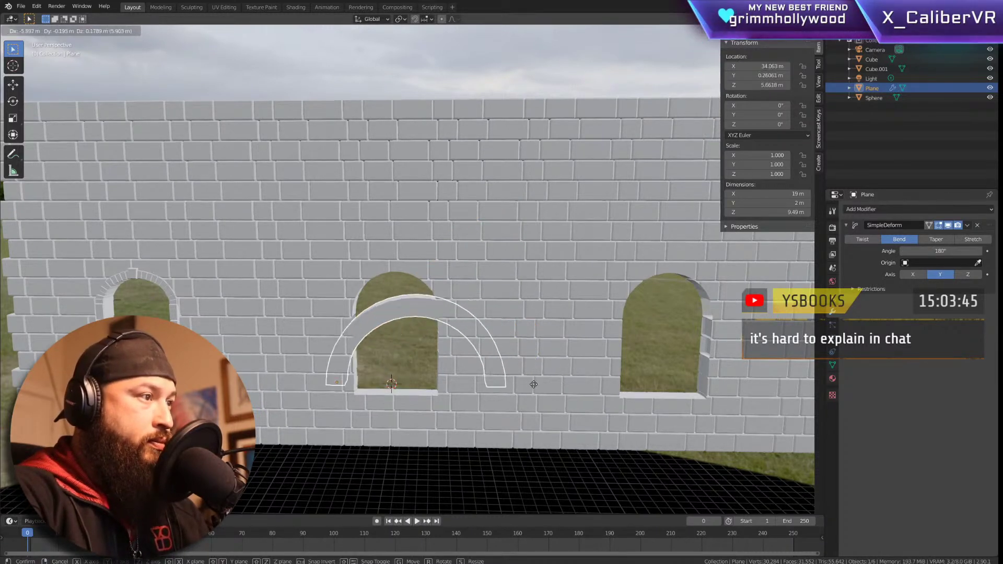
{"action": "left_click", "coordinate": [534, 105]}
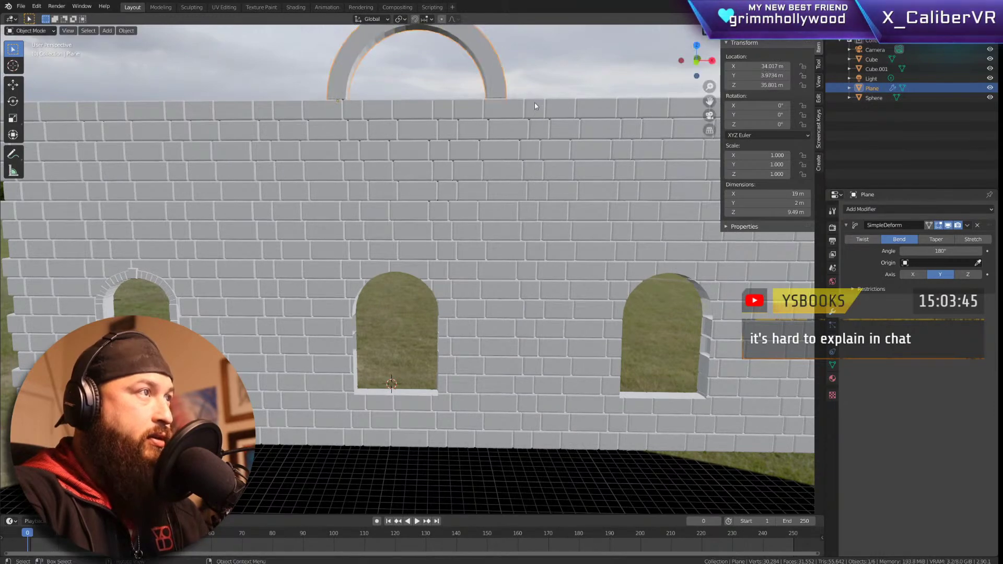
{"action": "scroll", "coordinate": [541, 102], "scroll_direction": "down", "scroll_amount": 5}
{"action": "middle_click_drag", "start_coordinate": [543, 96], "coordinate": [559, 229], "text": "shift"}
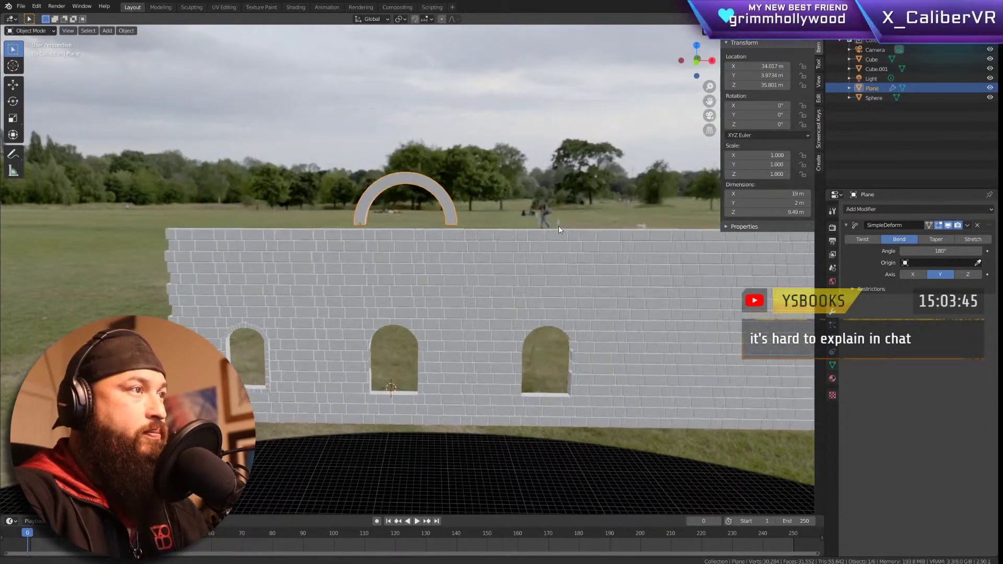
{"action": "key", "text": "KP_Decimal"}
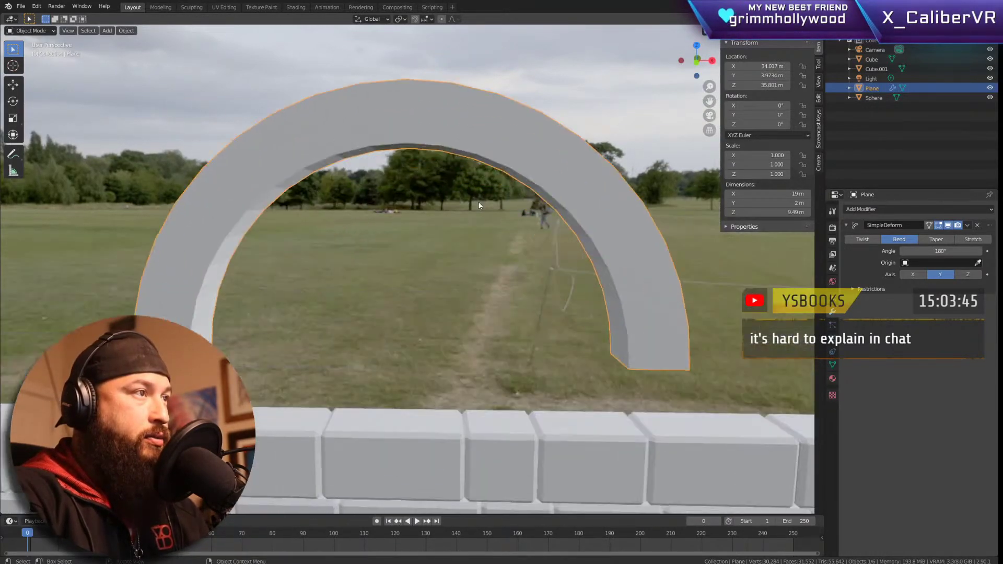
{"action": "scroll", "coordinate": [478, 202], "scroll_direction": "down", "scroll_amount": 6}
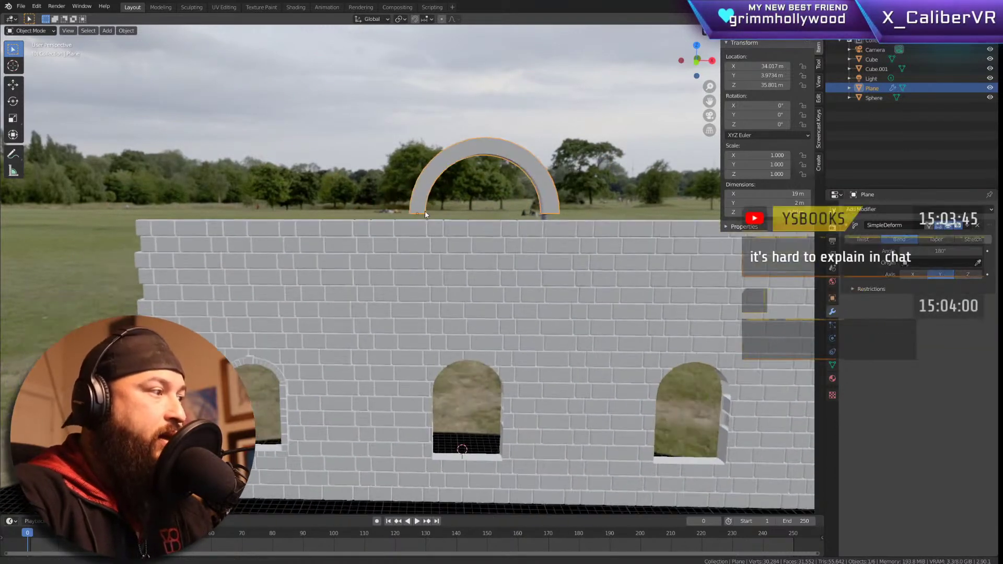
Step: Examine the existing stone frame in the first window opening up close and compare it with the unframed openings
{"action": "left_click", "coordinate": [246, 367]}
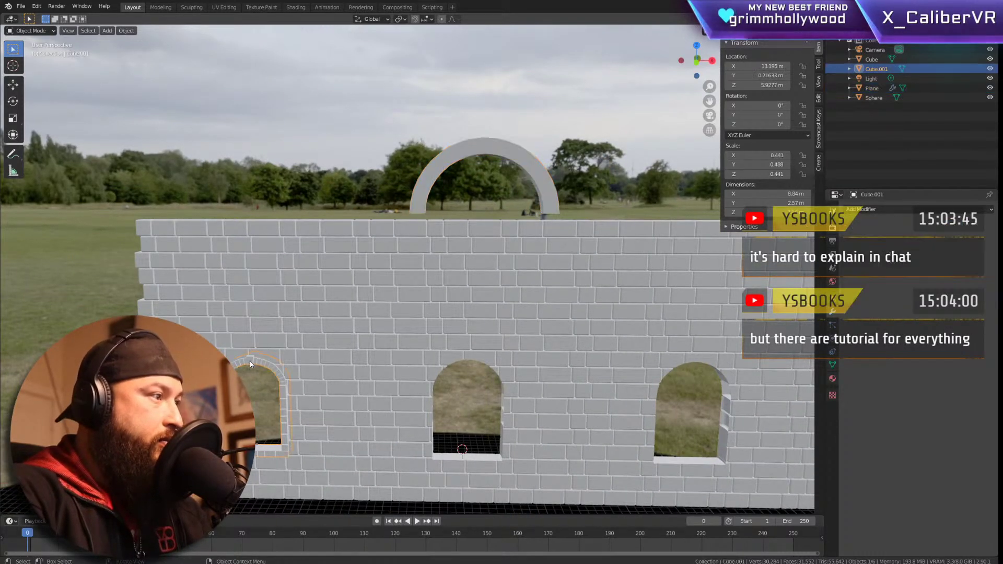
{"action": "key", "text": "KP_Decimal"}
{"action": "middle_click_drag", "start_coordinate": [482, 349], "coordinate": [410, 351]}
{"action": "left_click", "coordinate": [406, 309]}
{"action": "middle_click_drag", "start_coordinate": [407, 309], "coordinate": [535, 317]}
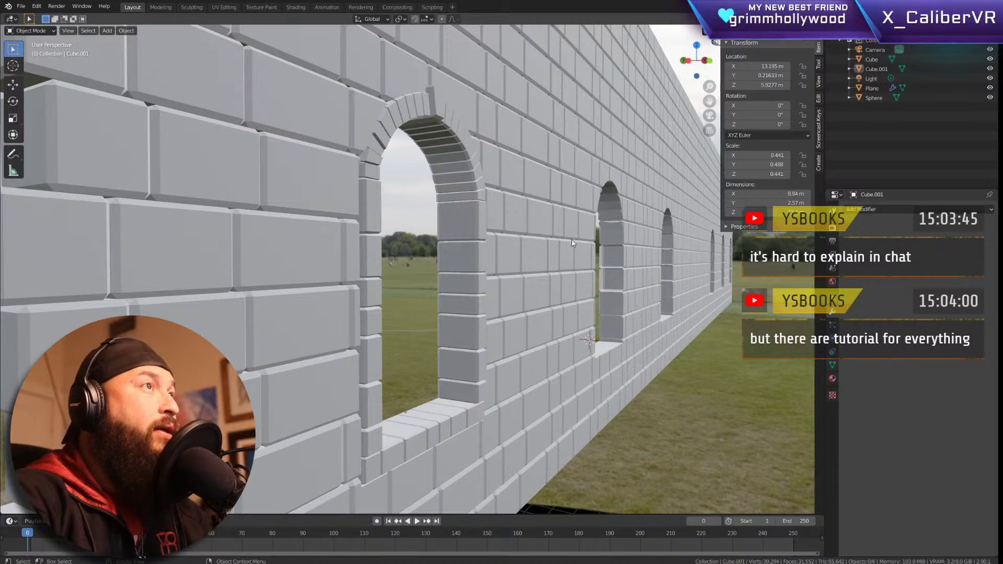
{"action": "middle_click_drag", "start_coordinate": [645, 181], "coordinate": [418, 316]}
{"action": "scroll", "coordinate": [617, 237], "scroll_direction": "down", "scroll_amount": 5}
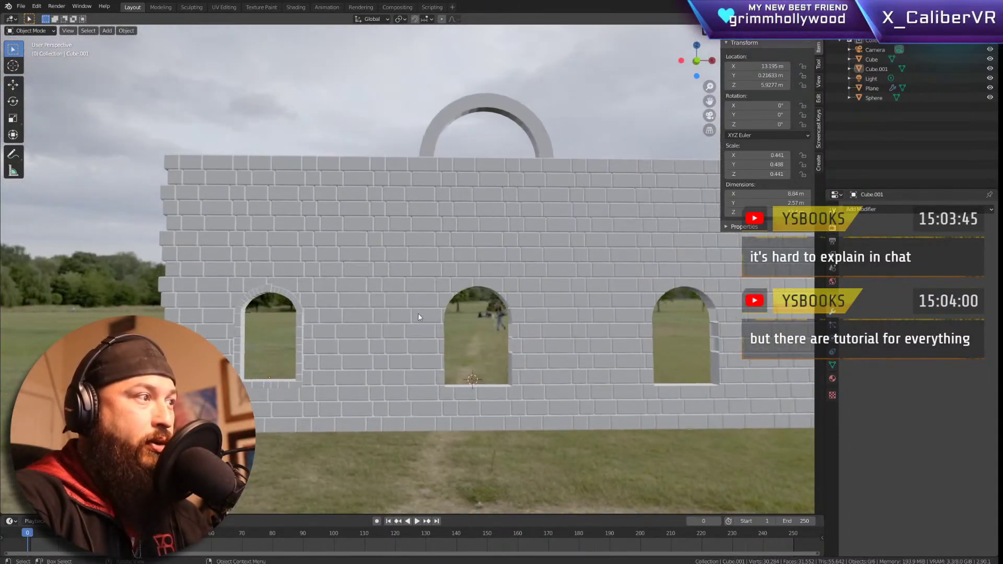
Step: Duplicate the first window's stone frame along X into the second opening, at about X 40.4 m
{"action": "left_click", "coordinate": [271, 290]}
{"action": "middle_click_drag", "start_coordinate": [586, 321], "coordinate": [512, 318]}
{"action": "key", "text": "KP_1"}
{"action": "mouse_move", "coordinate": [608, 327]}
{"action": "middle_mouse_down", "text": "shift"}
{"action": "mouse_move", "coordinate": [404, 324]}
{"action": "mouse_move", "coordinate": [601, 310]}
{"action": "middle_mouse_up", "text": "shift"}
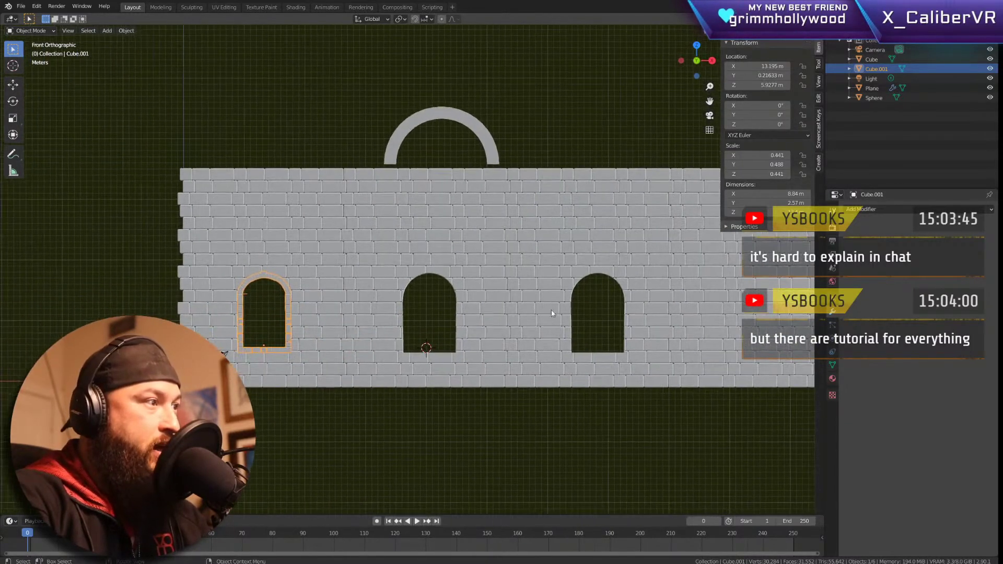
{"action": "scroll", "coordinate": [249, 320], "scroll_direction": "up", "scroll_amount": 3}
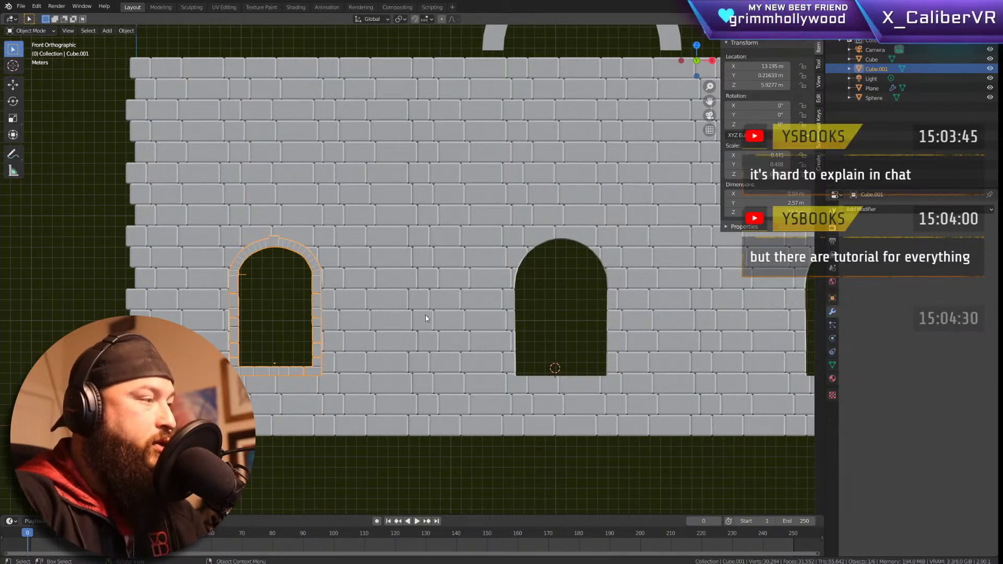
{"action": "key", "text": "shift+d"}
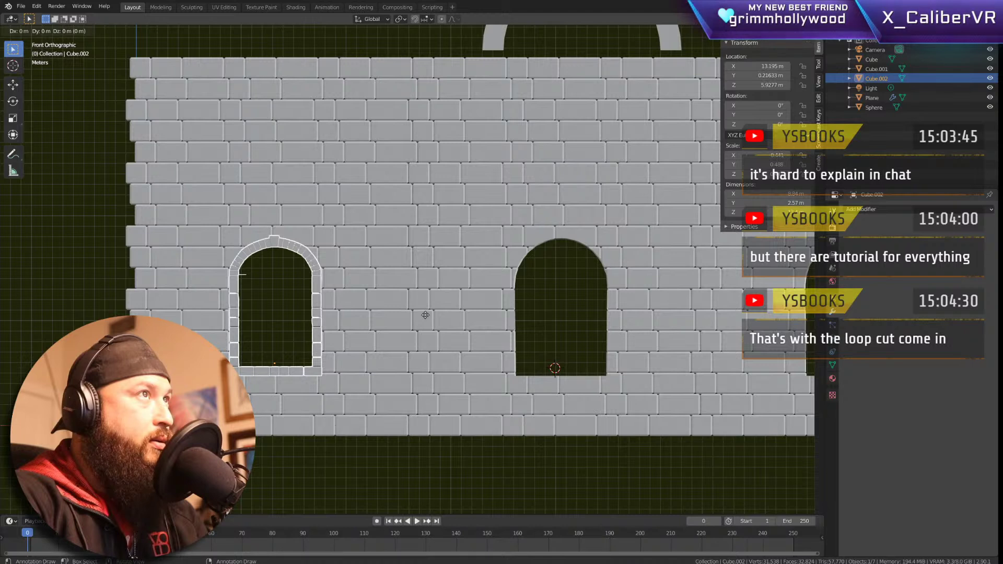
{"action": "key", "text": "x"}
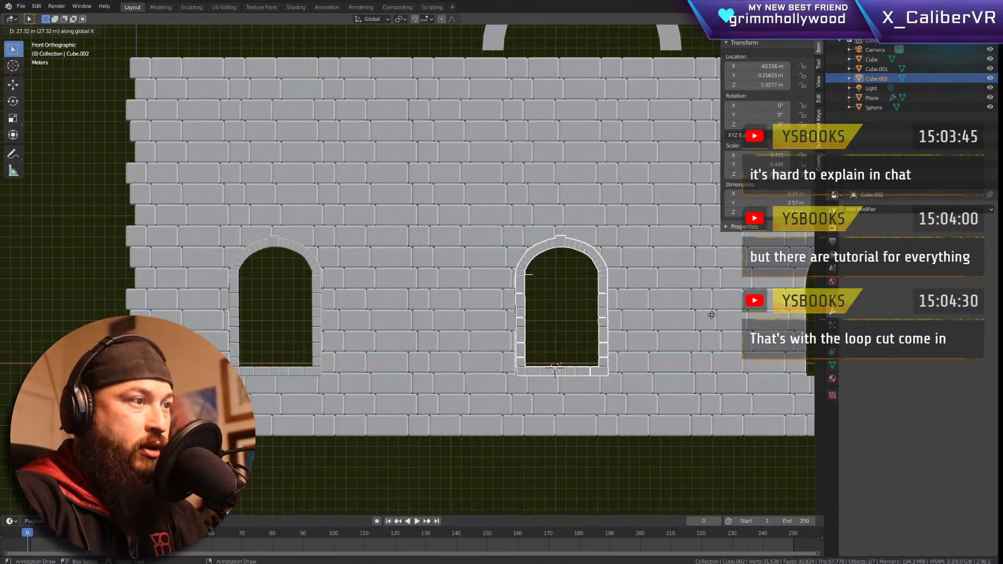
{"action": "left_click", "coordinate": [711, 317]}
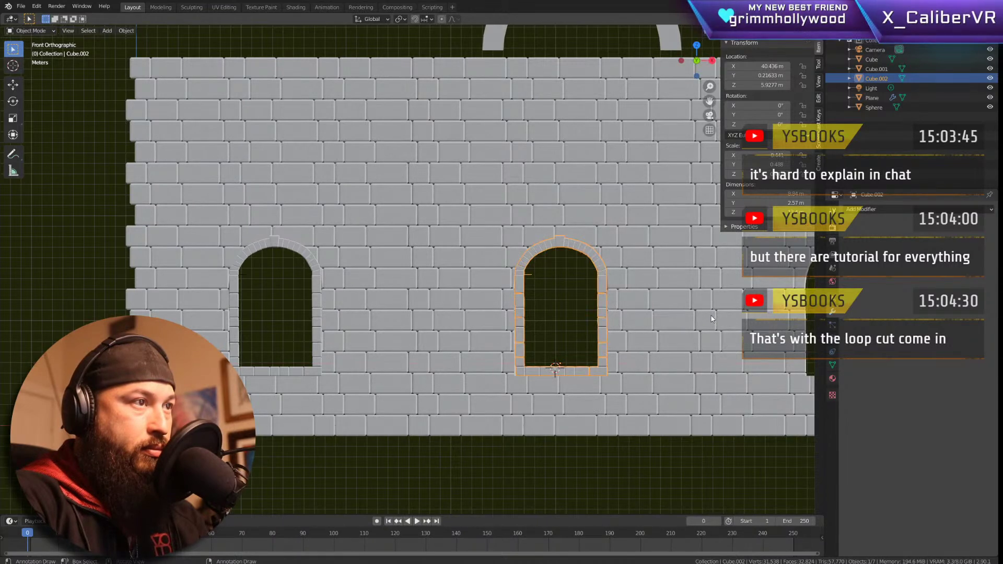
Step: Duplicate the second window's stone frame along X into the third opening, at about X 68.1 m
{"action": "middle_click_drag", "start_coordinate": [711, 318], "coordinate": [471, 309], "text": "shift"}
{"action": "key", "text": "shift+d"}
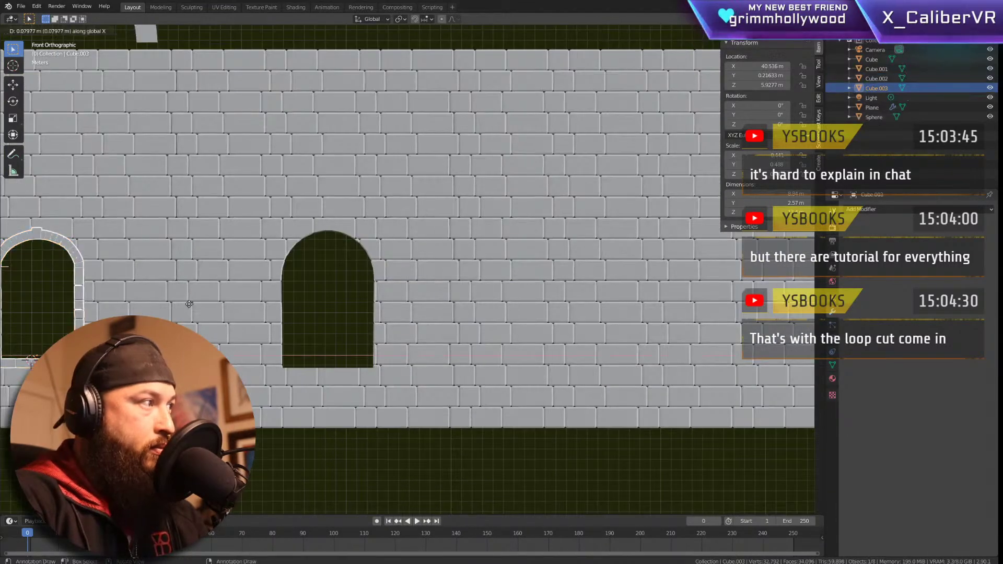
{"action": "key", "text": "x"}
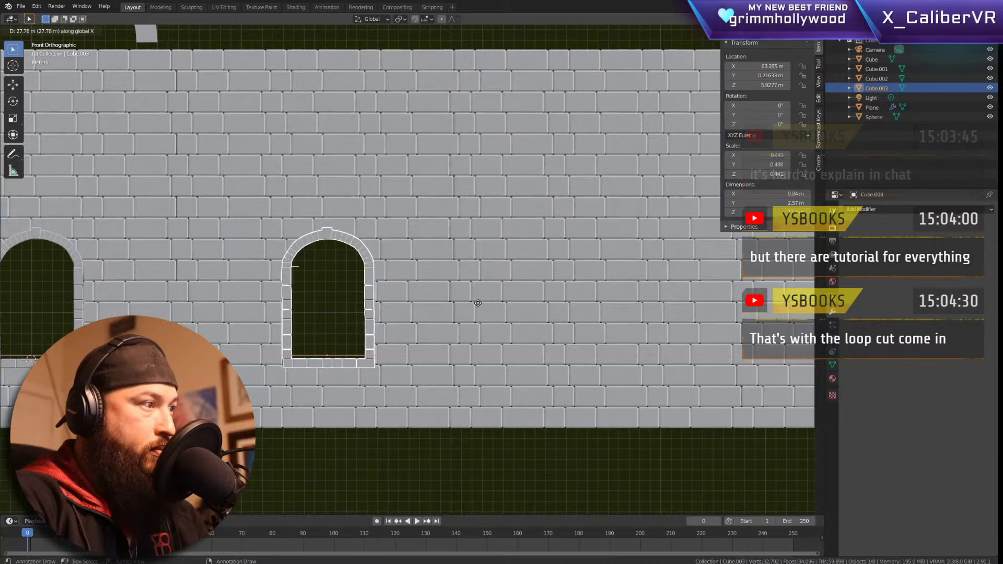
{"action": "left_click", "coordinate": [477, 303]}
{"action": "scroll", "coordinate": [477, 303], "scroll_direction": "down", "scroll_amount": 6}
{"action": "middle_click_drag", "start_coordinate": [551, 322], "coordinate": [303, 349], "text": "shift"}
{"action": "key", "text": "shift+d"}
{"action": "key", "text": "x"}
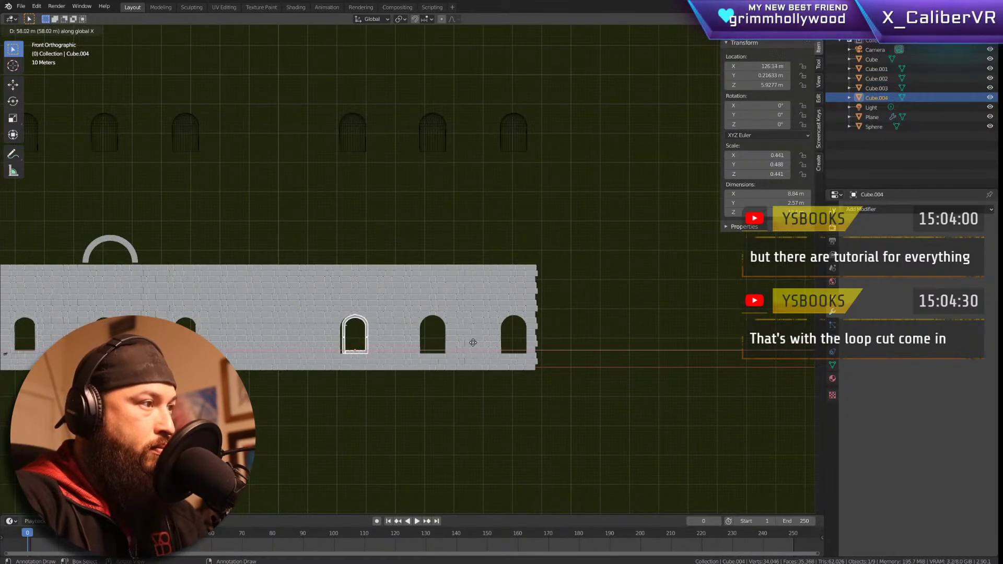
{"action": "right_click", "coordinate": [454, 349]}
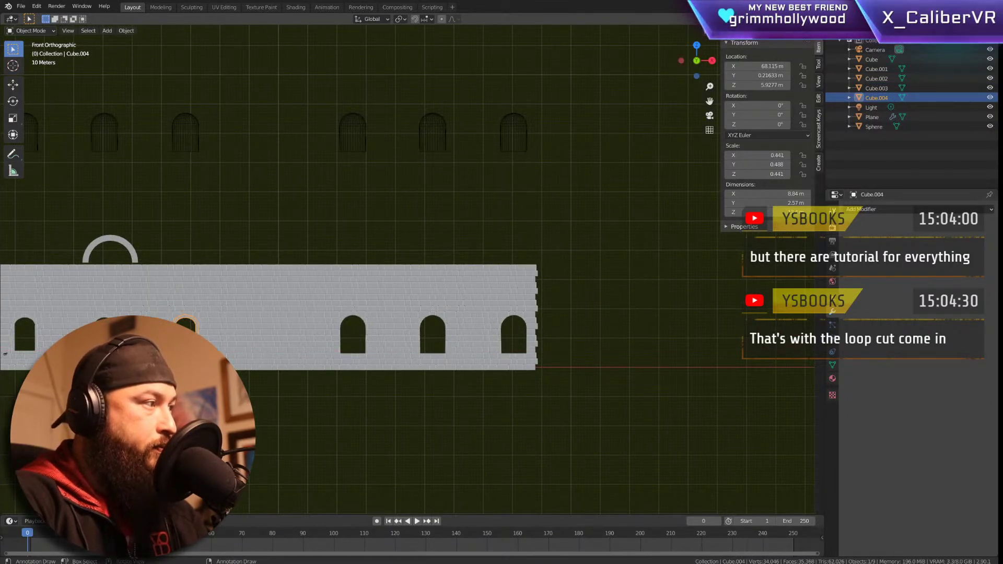
Step: Duplicate the three window frames together along X into the wall's remaining three openings, with the first copy at about X 125.4 m
{"action": "left_click", "coordinate": [107, 316], "text": "shift"}
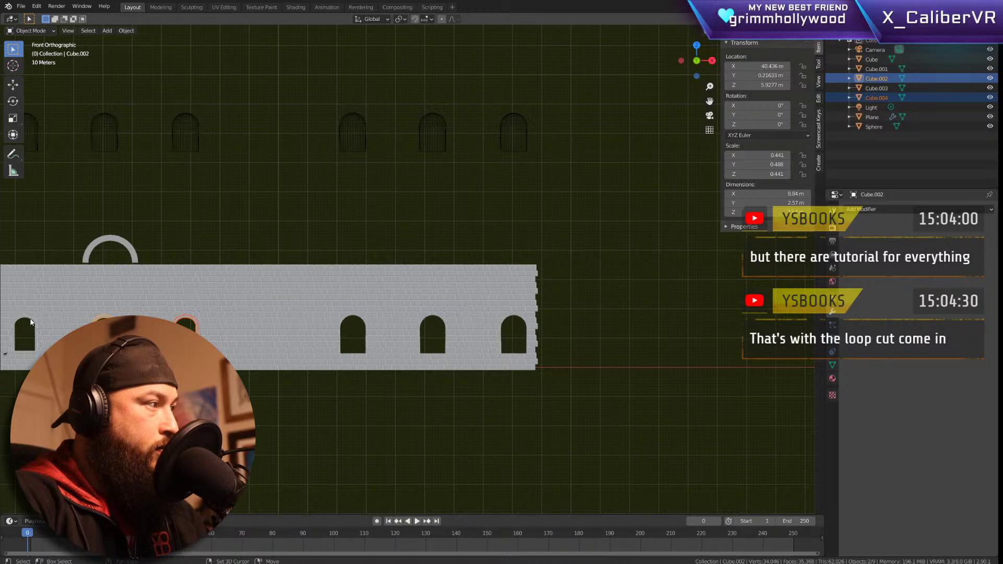
{"action": "left_click", "coordinate": [31, 323], "text": "shift"}
{"action": "key", "text": "shift+d"}
{"action": "key", "text": "x"}
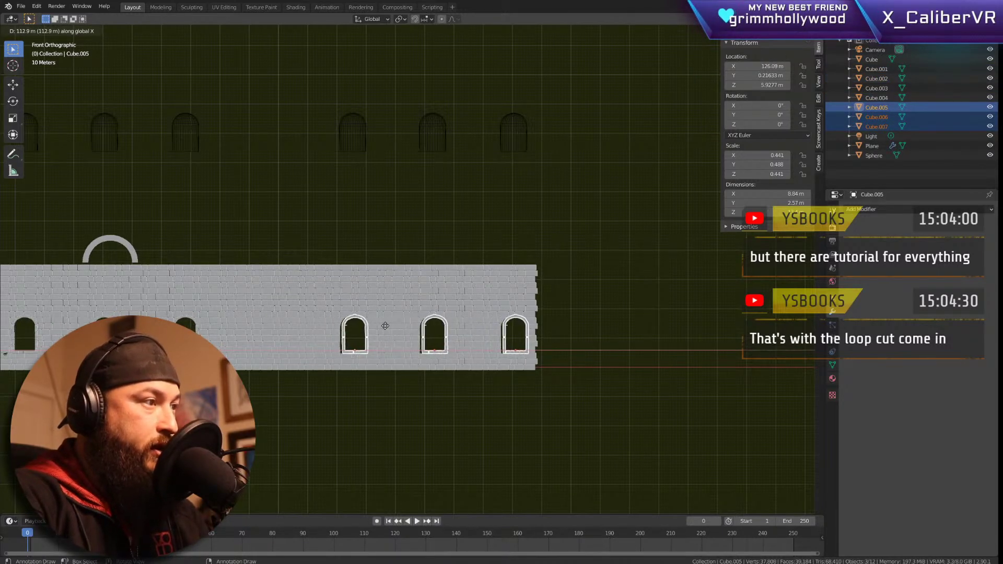
{"action": "left_click", "coordinate": [383, 329]}
Step: Check how the three duplicated frames fit their openings, up to the last window at the wall's far end
{"action": "scroll", "coordinate": [383, 329], "scroll_direction": "up", "scroll_amount": 10}
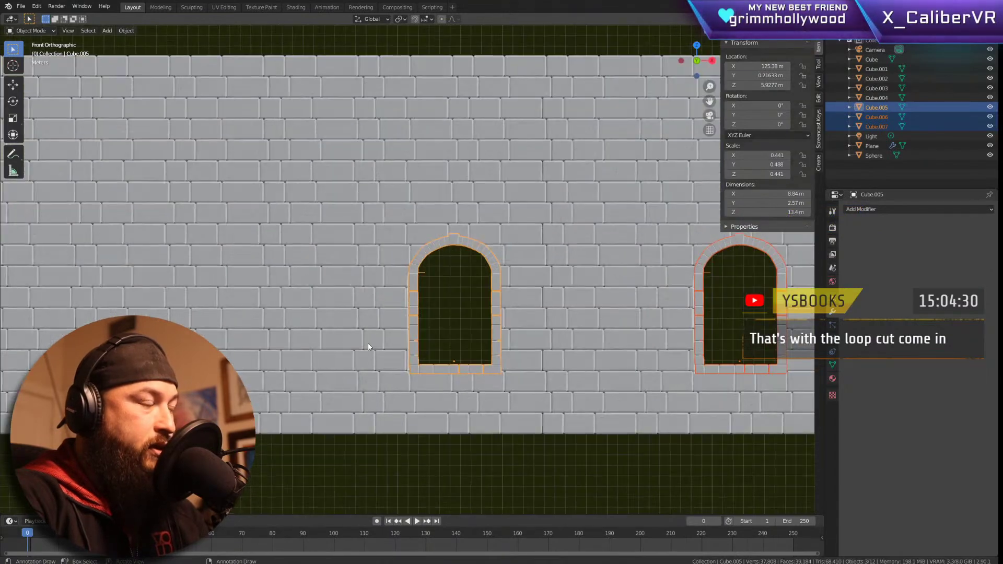
{"action": "scroll", "coordinate": [595, 356], "scroll_direction": "down", "scroll_amount": 5, "text": "ctrl"}
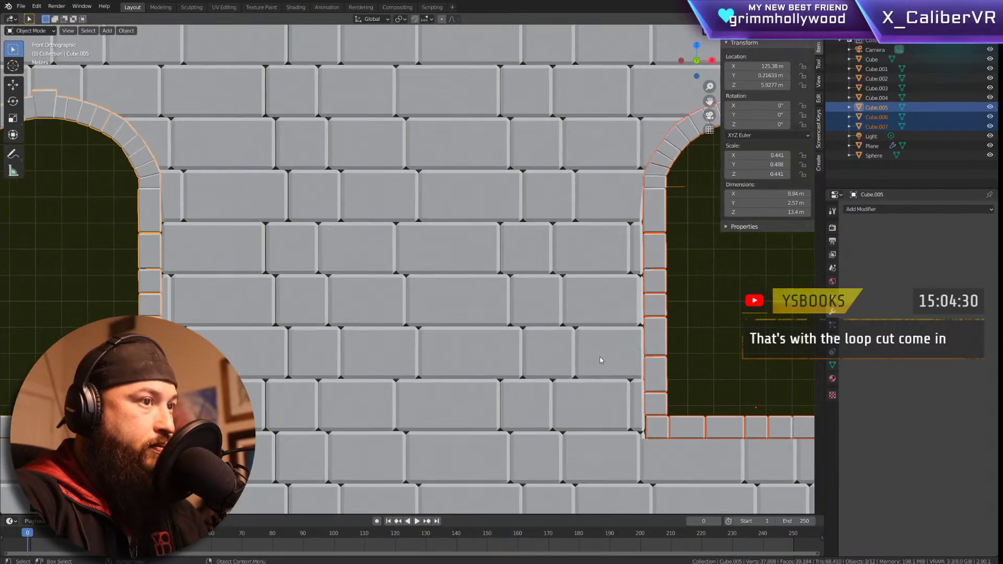
{"action": "key", "text": "KP_0"}
{"action": "key", "text": "KP_0"}
{"action": "scroll", "coordinate": [391, 329], "scroll_direction": "down", "scroll_amount": 8}
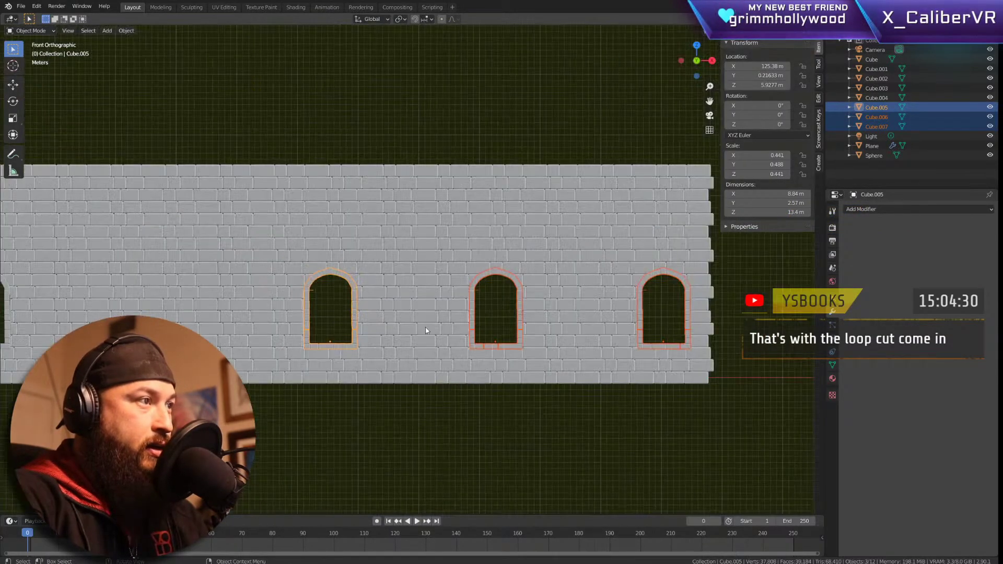
{"action": "scroll", "coordinate": [593, 333], "scroll_direction": "down", "scroll_amount": 4, "text": "ctrl"}
{"action": "scroll", "coordinate": [445, 318], "scroll_direction": "up", "scroll_amount": 4}
{"action": "left_click", "coordinate": [463, 316]}
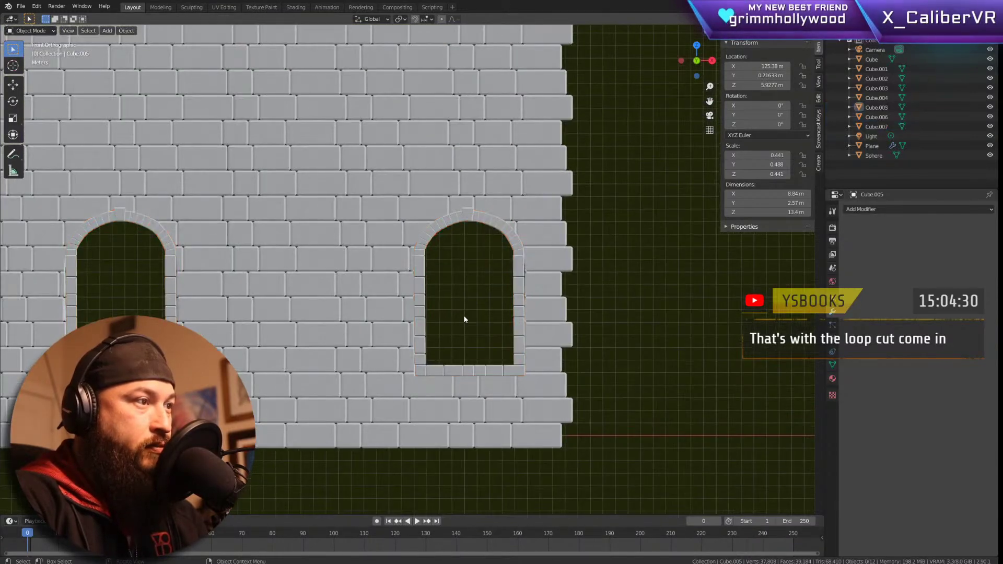
{"action": "left_click", "coordinate": [520, 293]}
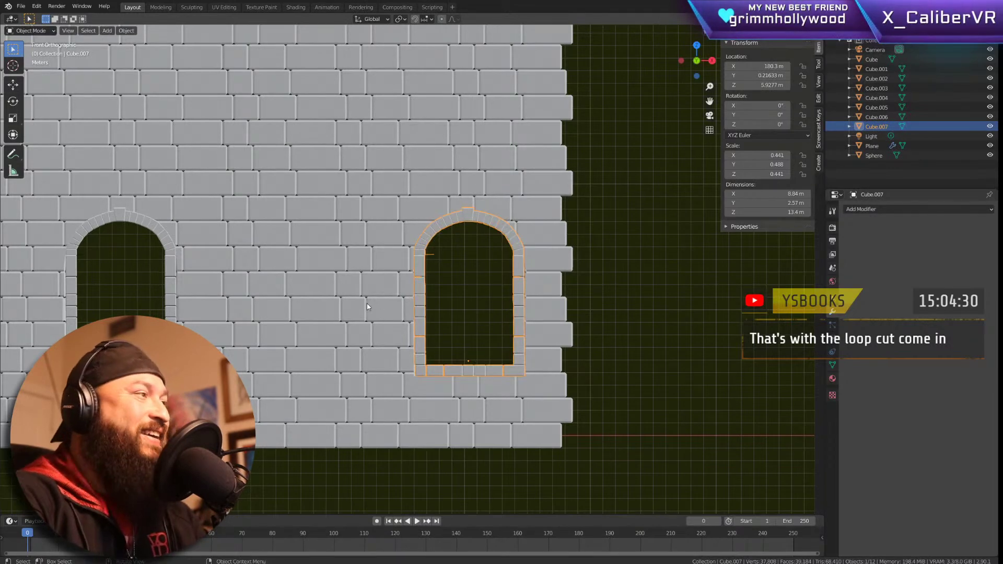
Step: Delete the bent arch plane standing above the brick wall
{"action": "scroll", "coordinate": [370, 307], "scroll_direction": "down", "scroll_amount": 8}
{"action": "middle_click_drag", "start_coordinate": [370, 294], "coordinate": [621, 312], "text": "shift"}
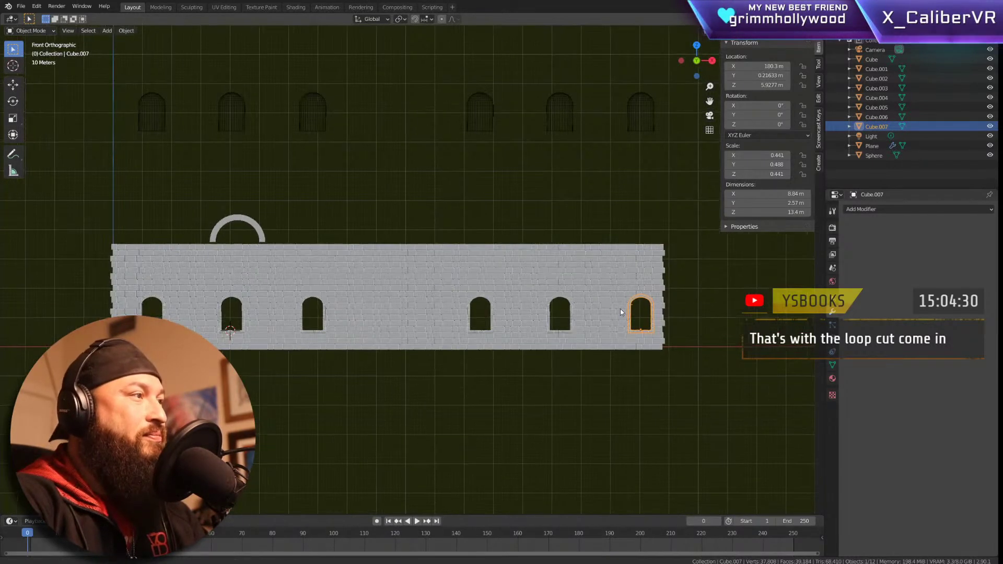
{"action": "left_click", "coordinate": [250, 225]}
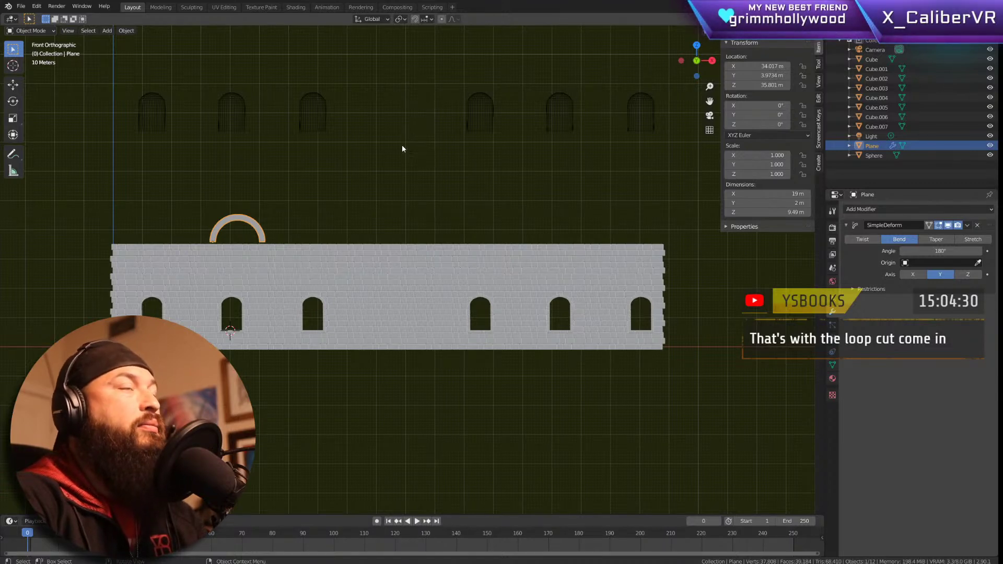
{"action": "scroll", "coordinate": [306, 194], "scroll_direction": "up", "scroll_amount": 2}
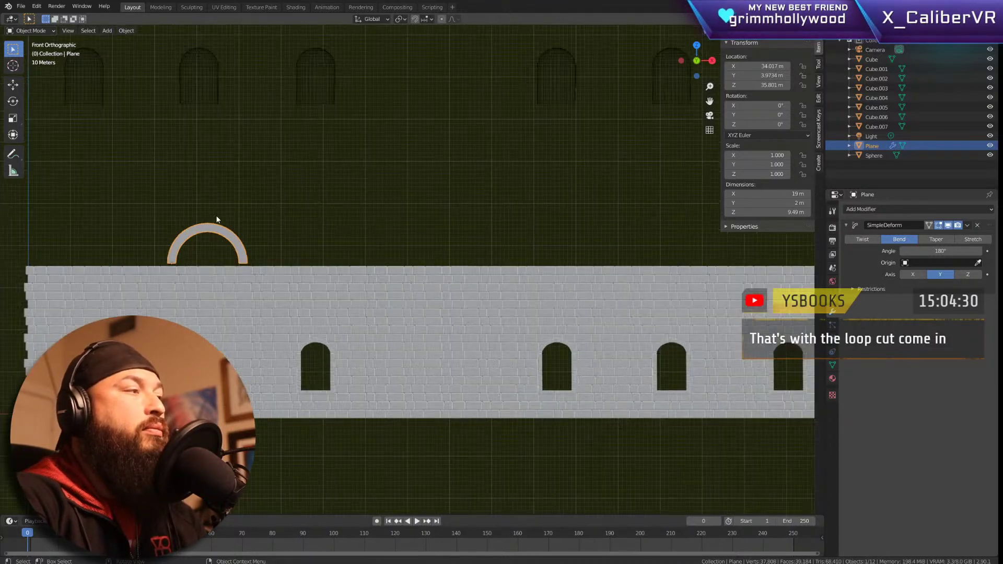
{"action": "left_click", "coordinate": [293, 188]}
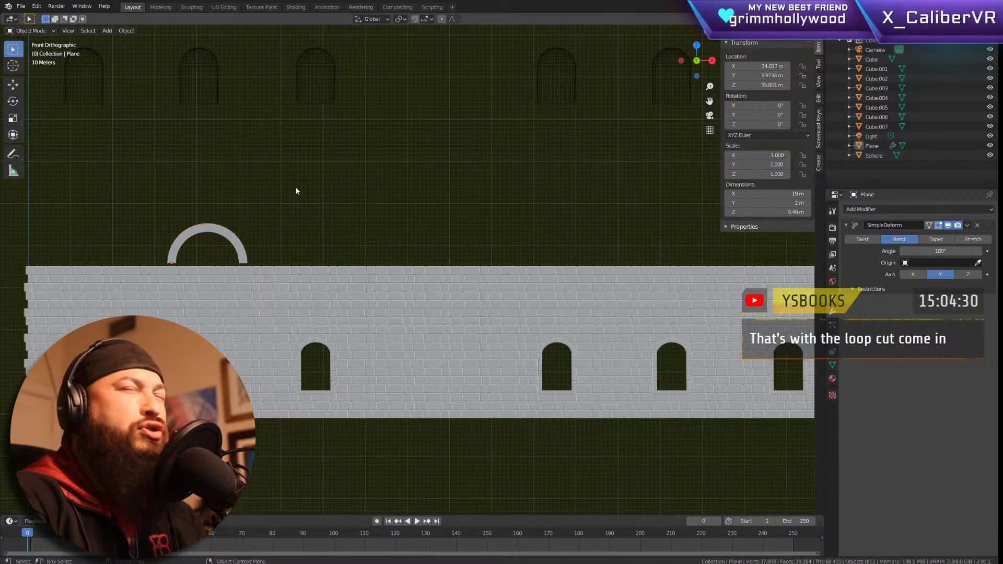
{"action": "scroll", "coordinate": [311, 245], "scroll_direction": "down", "scroll_amount": 2}
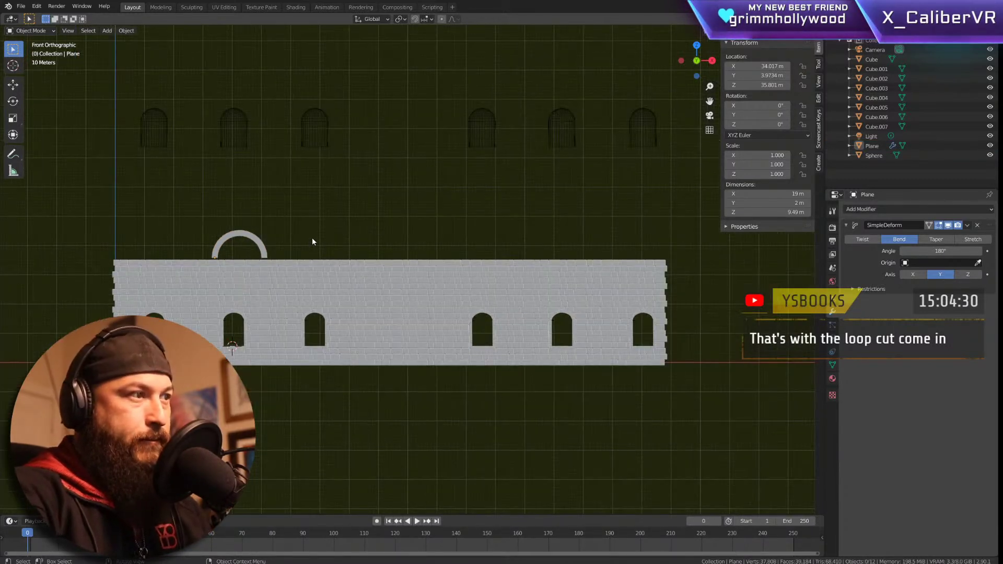
{"action": "left_click", "coordinate": [223, 243]}
{"action": "key", "text": "Delete"}
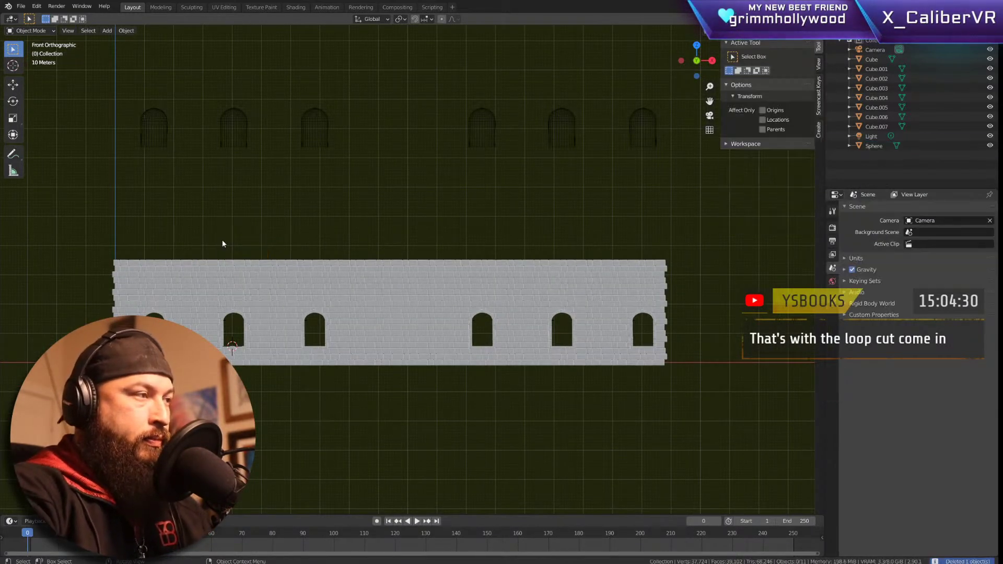
Step: Add a plane and move it up into the second window opening, at about X 40.6 m and Z 9.8 m
{"action": "middle_click_drag", "start_coordinate": [233, 242], "coordinate": [390, 291]}
{"action": "scroll", "coordinate": [385, 278], "scroll_direction": "up", "scroll_amount": 8}
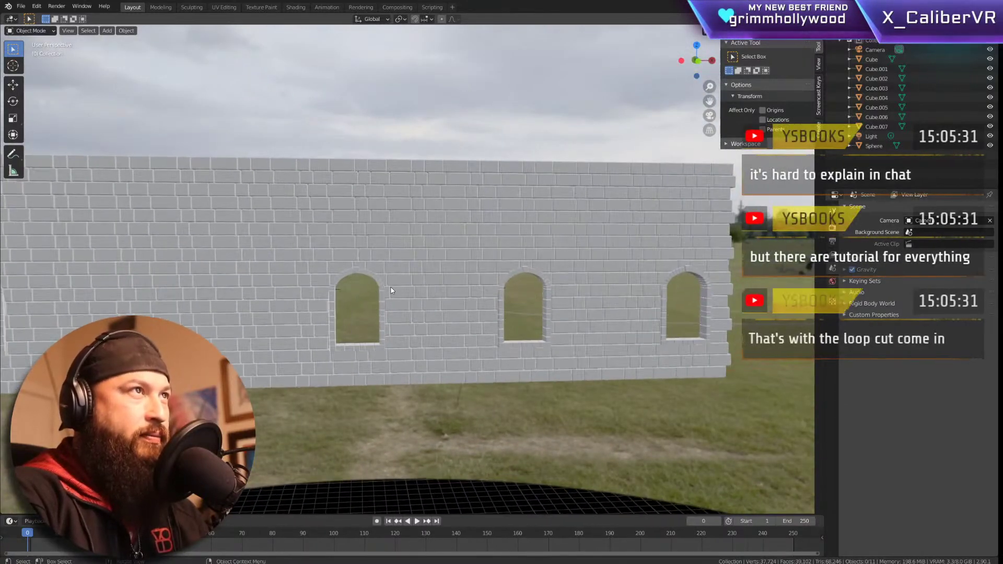
{"action": "scroll", "coordinate": [390, 291], "scroll_direction": "down", "scroll_amount": 5}
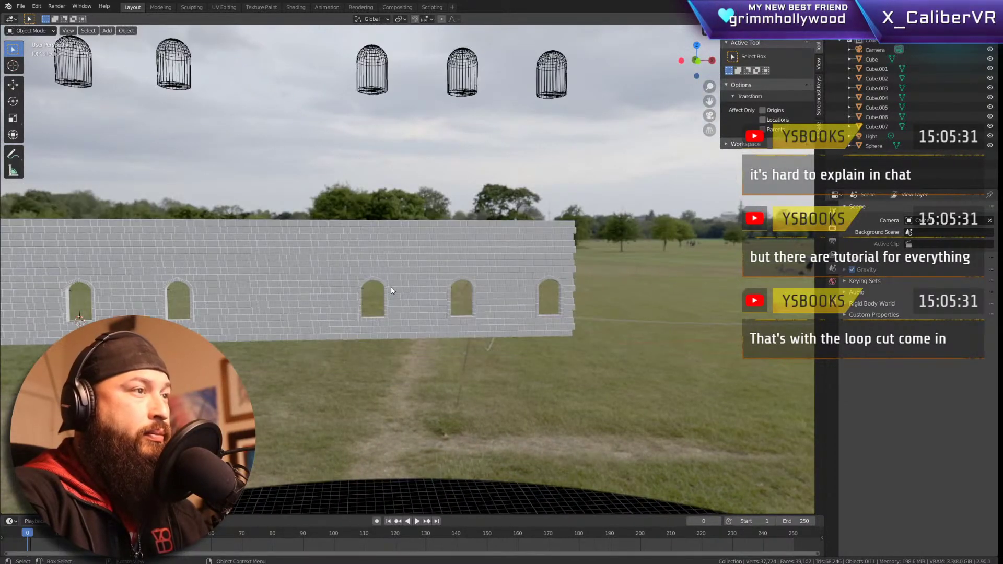
{"action": "scroll", "coordinate": [392, 291], "scroll_direction": "up", "scroll_amount": 2}
{"action": "key", "text": "shift+a"}
{"action": "mouse_move", "coordinate": [491, 298]}
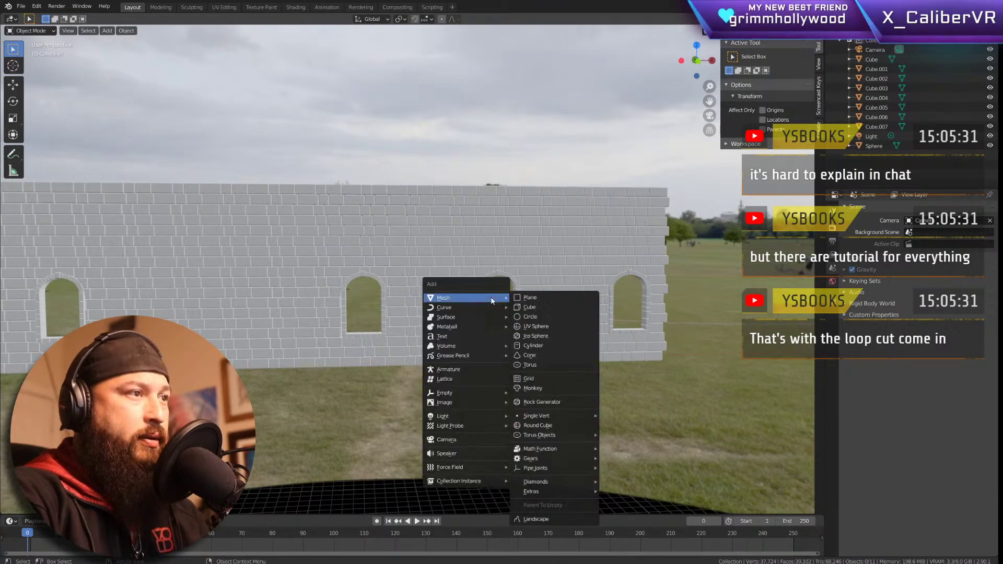
{"action": "left_click", "coordinate": [548, 297]}
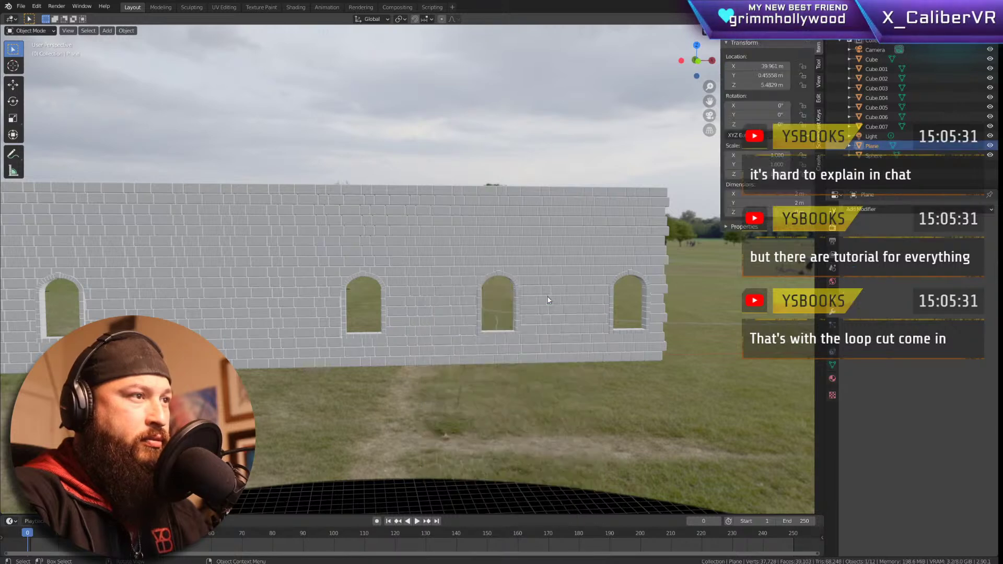
{"action": "key", "text": "KP_Decimal"}
{"action": "scroll", "coordinate": [504, 279], "scroll_direction": "down", "scroll_amount": 6}
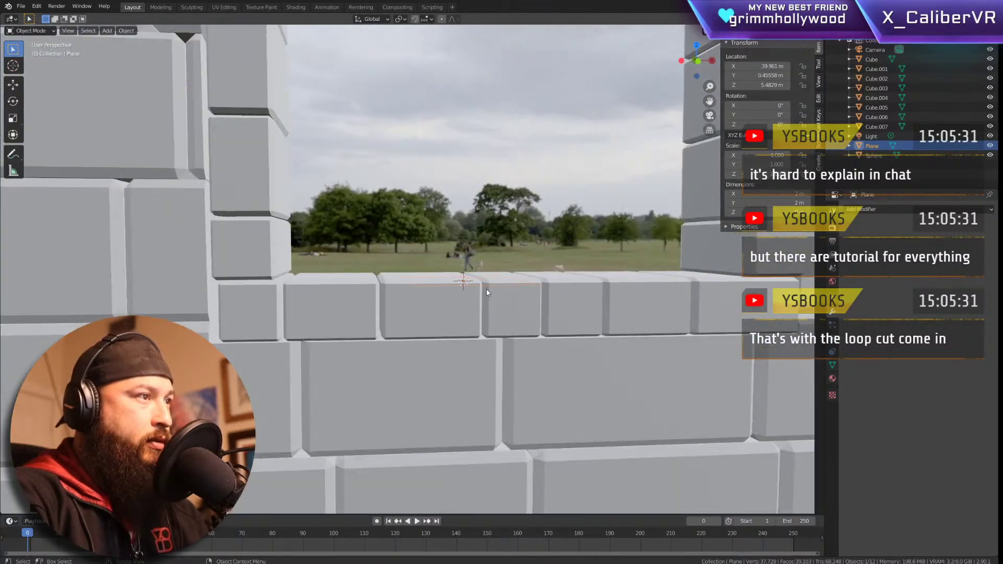
{"action": "key", "text": "g"}
{"action": "key", "text": "r"}
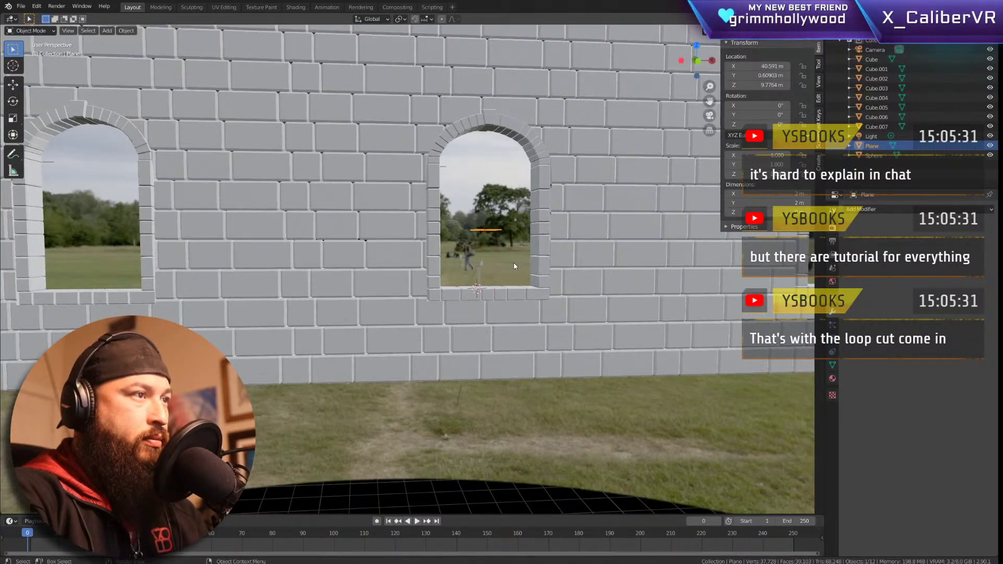
{"action": "key", "text": "z"}
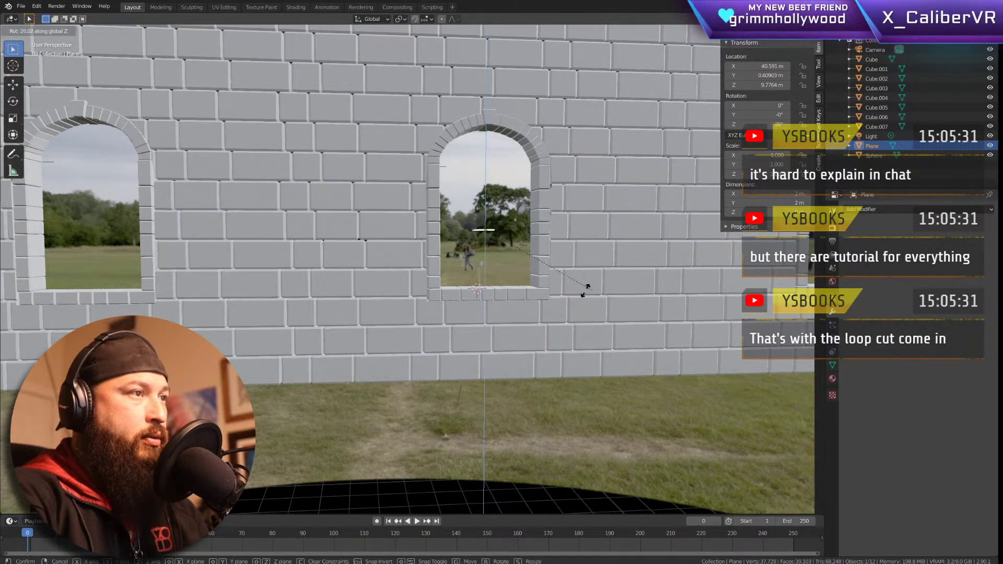
{"action": "key", "text": "Escape"}
{"action": "key", "text": "r"}
{"action": "key", "text": "y"}
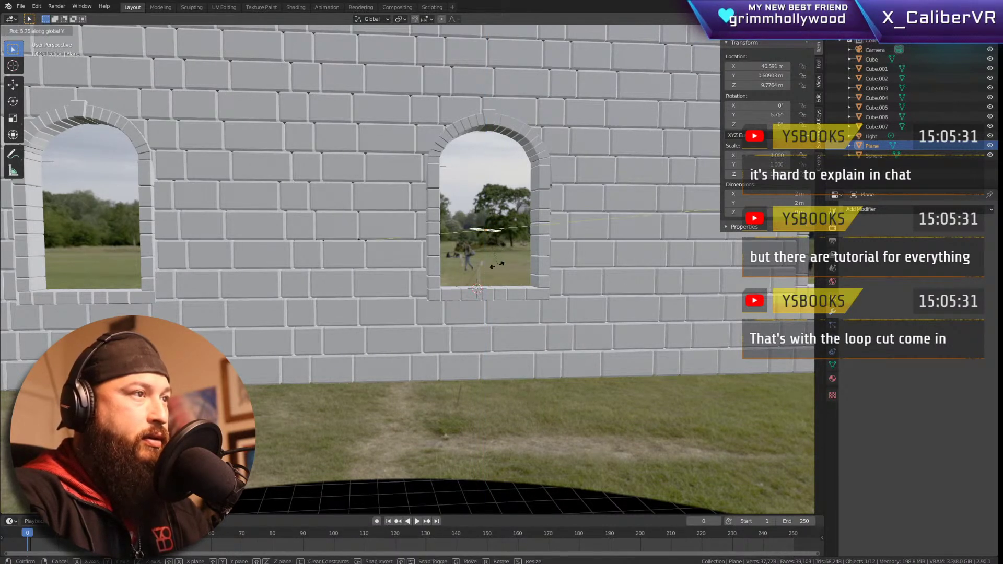
{"action": "key", "text": "z"}
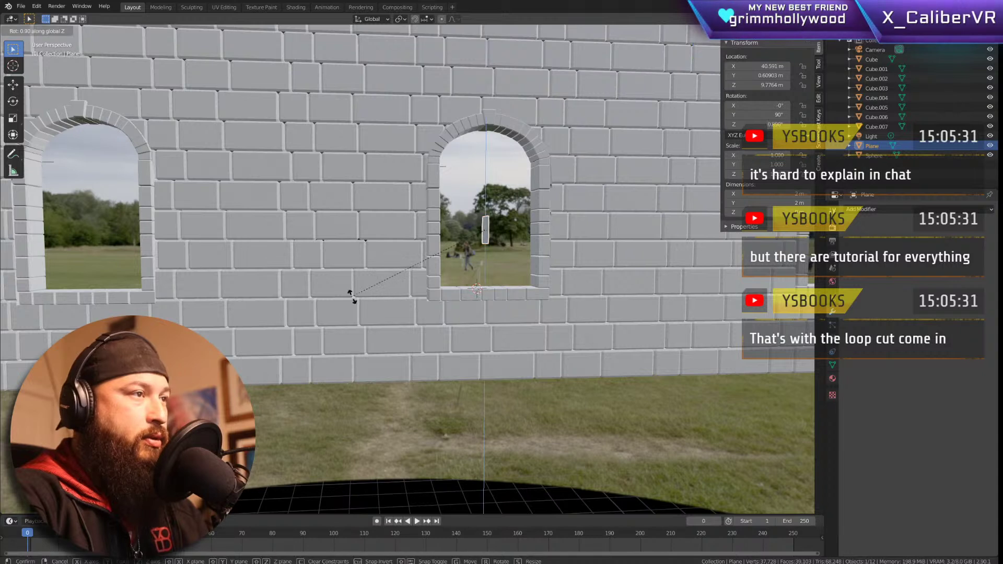
{"action": "key", "text": "Escape"}
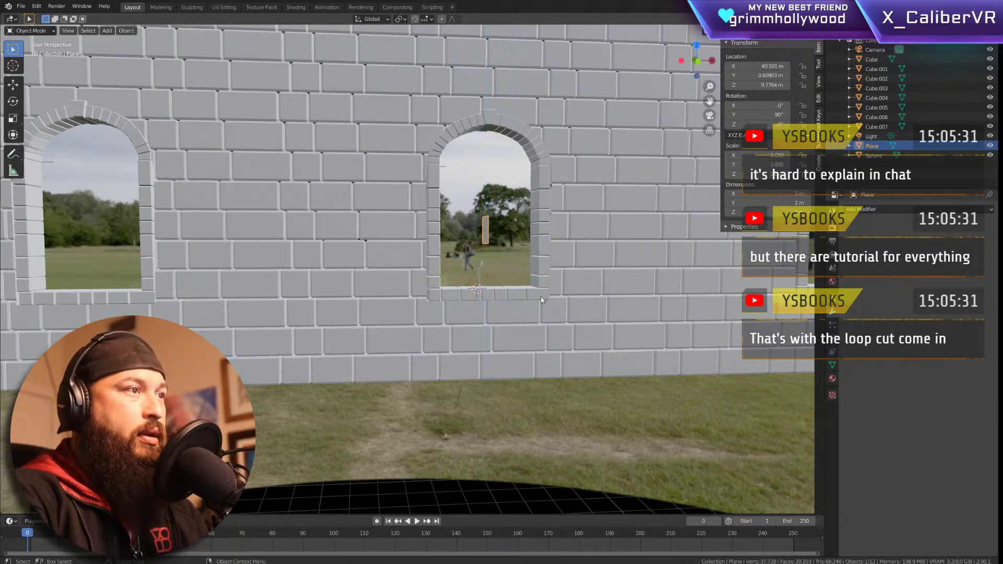
{"action": "key", "text": "alt+r"}
Step: Rotate the new plane 90° about Y and 90° about X to stand it upright, parallel to the wall
{"action": "key", "text": "r"}
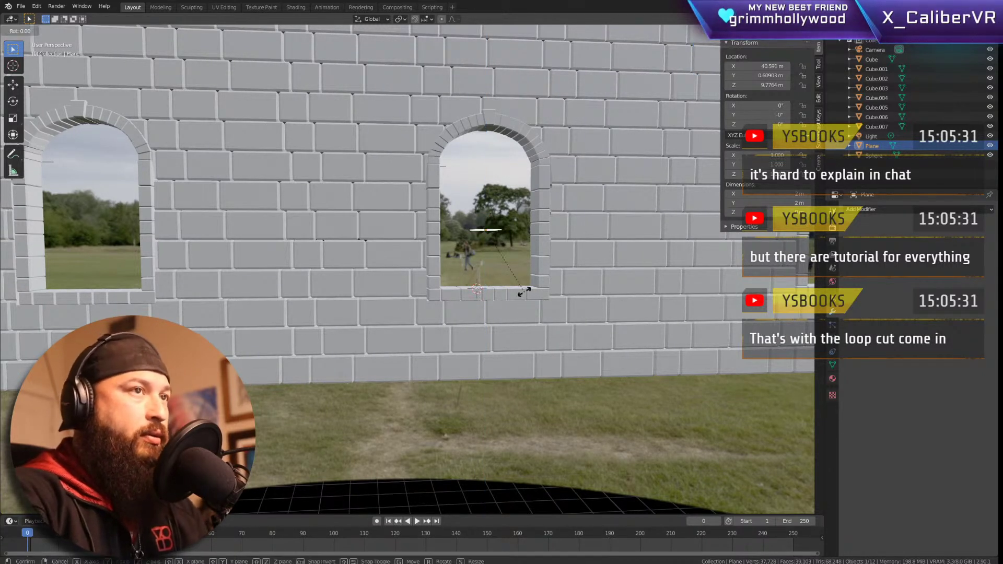
{"action": "key", "text": "y"}
{"action": "key", "text": "BackSpace"}
{"action": "key", "text": "BackSpace"}
{"action": "key", "text": "BackSpace"}
{"action": "type", "text": "90"}
{"action": "key", "text": "Return"}
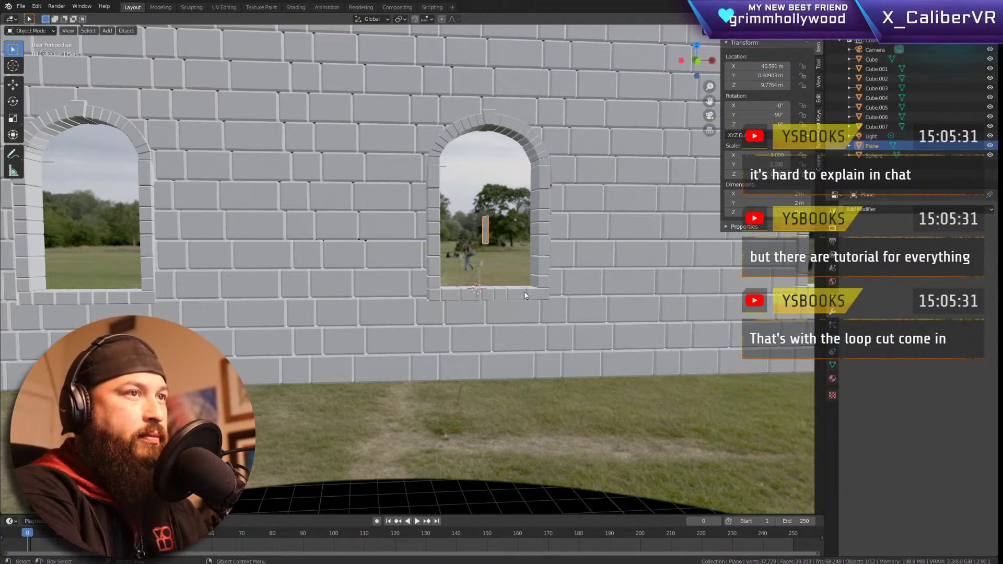
{"action": "type", "text": "rx90"}
{"action": "key", "text": "Return"}
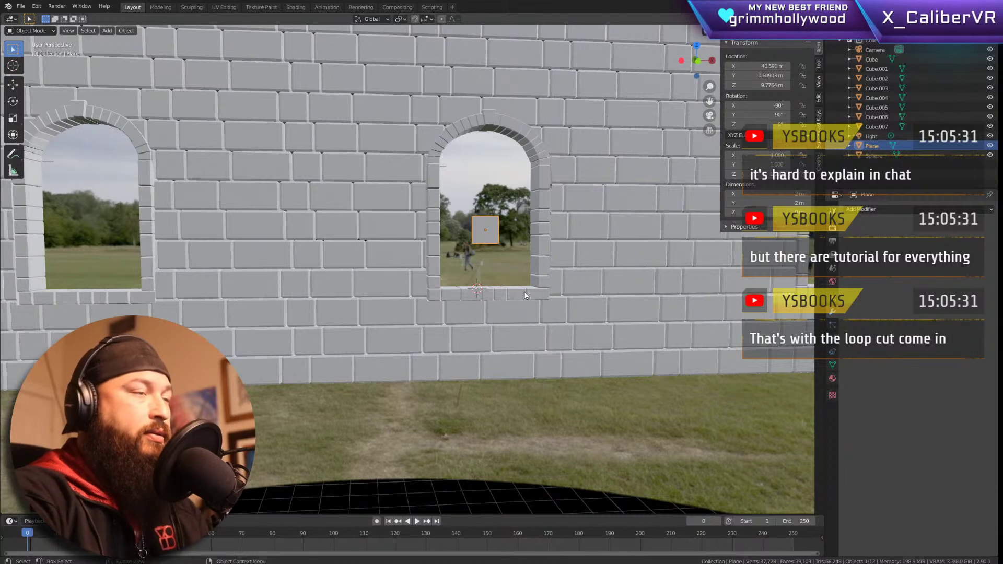
Step: Scale the upright plane to about 7 m wide, matching the second window opening, and stretch it taller along Z
{"action": "key", "text": "KP_Decimal"}
{"action": "key", "text": "KP_1"}
{"action": "scroll", "coordinate": [496, 310], "scroll_direction": "down", "scroll_amount": 10}
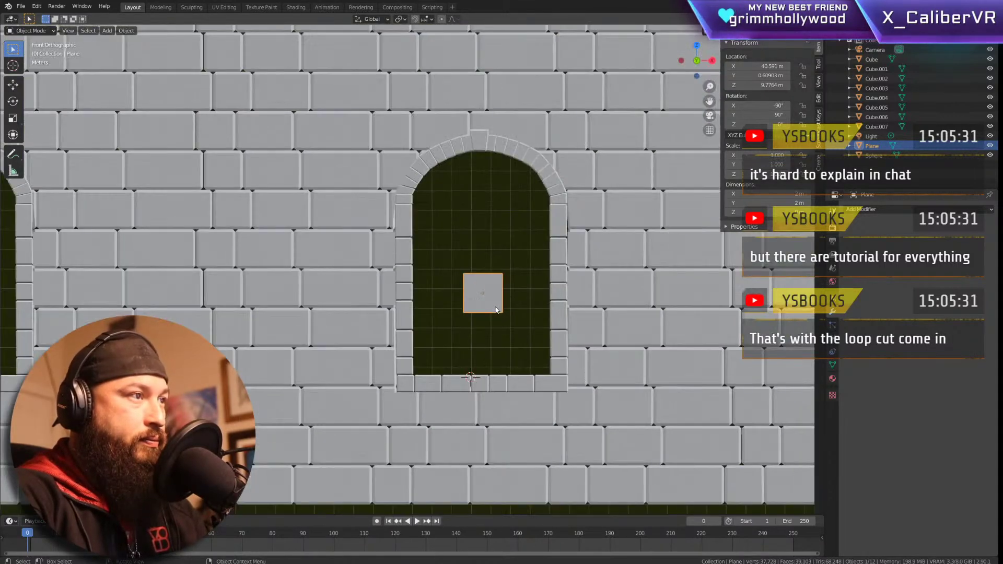
{"action": "scroll", "coordinate": [496, 310], "scroll_direction": "down", "scroll_amount": 3}
{"action": "key", "text": "s"}
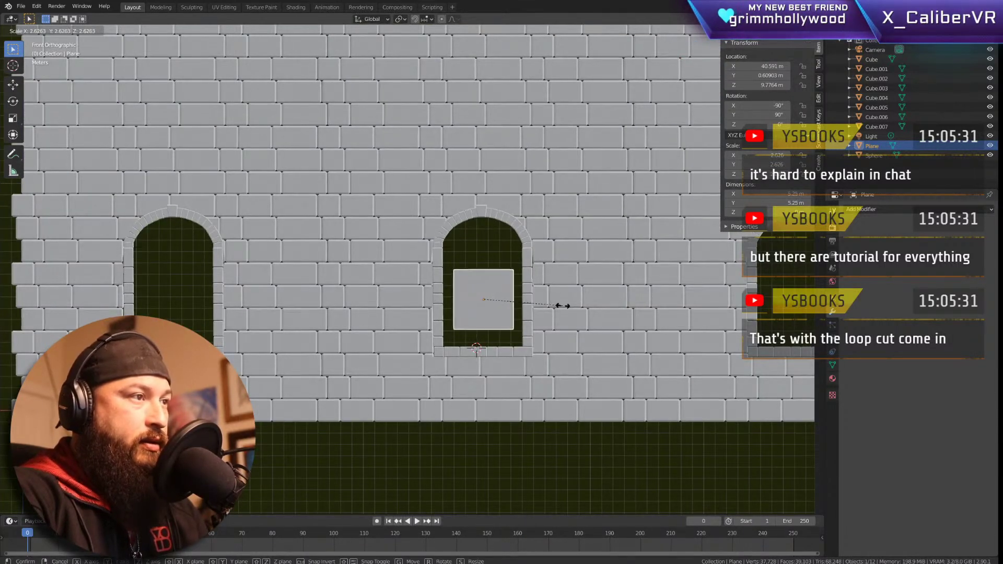
{"action": "left_click", "coordinate": [590, 303]}
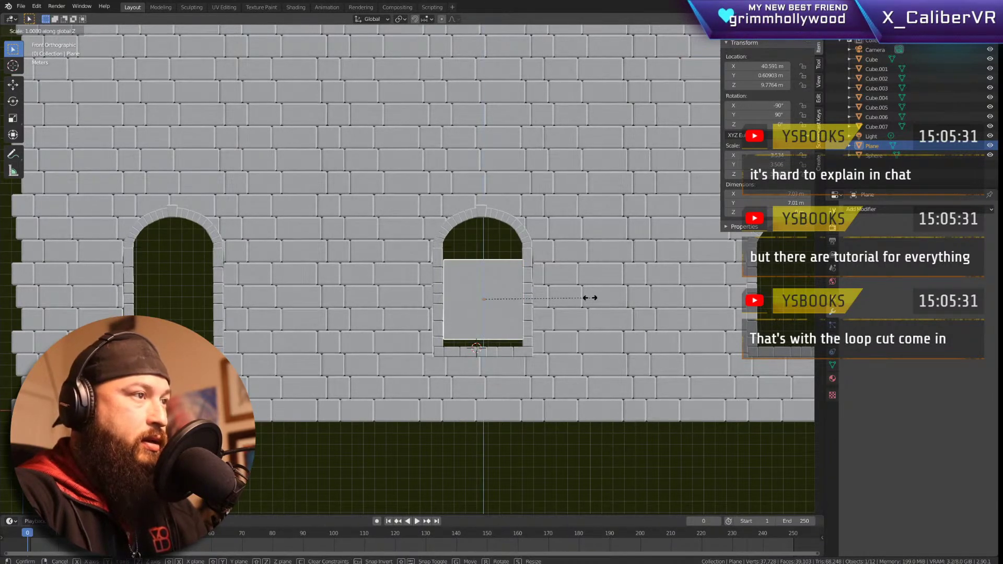
{"action": "left_click", "coordinate": [657, 257]}
Step: Raise the plane along Z to about 11.3 m and enlarge it to about 12.5 by 7.3 m to cover the window opening
{"action": "key", "text": "g"}
{"action": "key", "text": "z"}
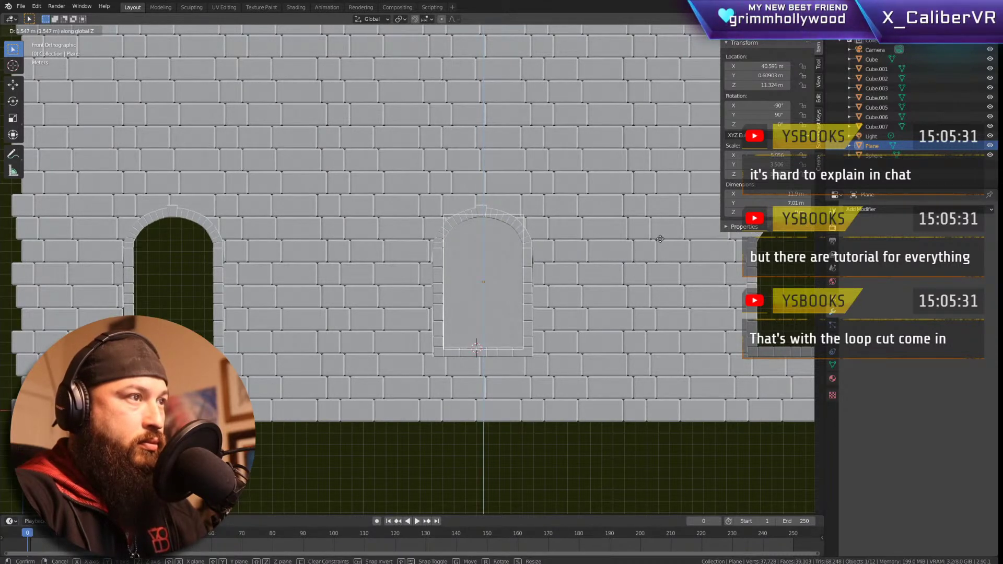
{"action": "left_click", "coordinate": [660, 240]}
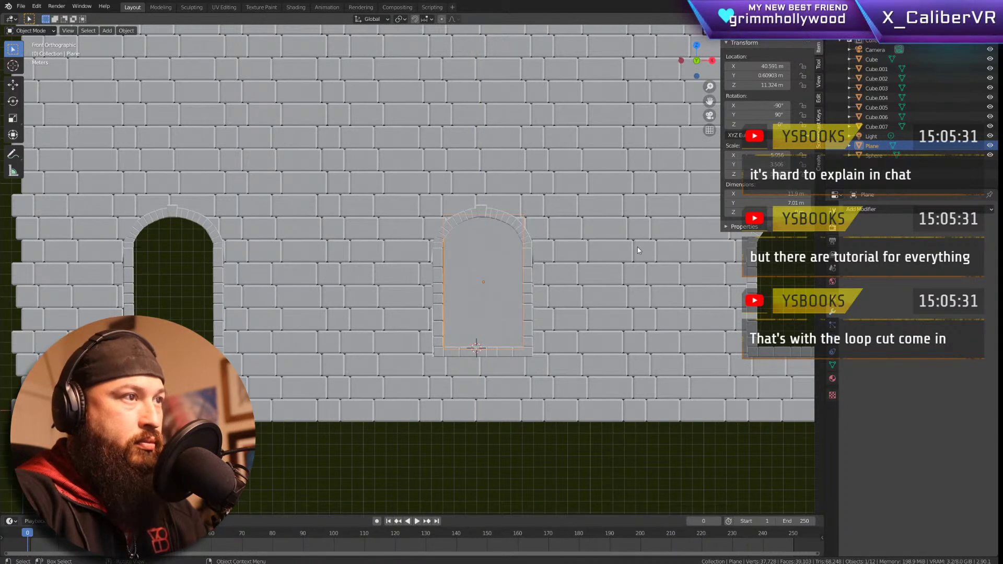
{"action": "key", "text": "g"}
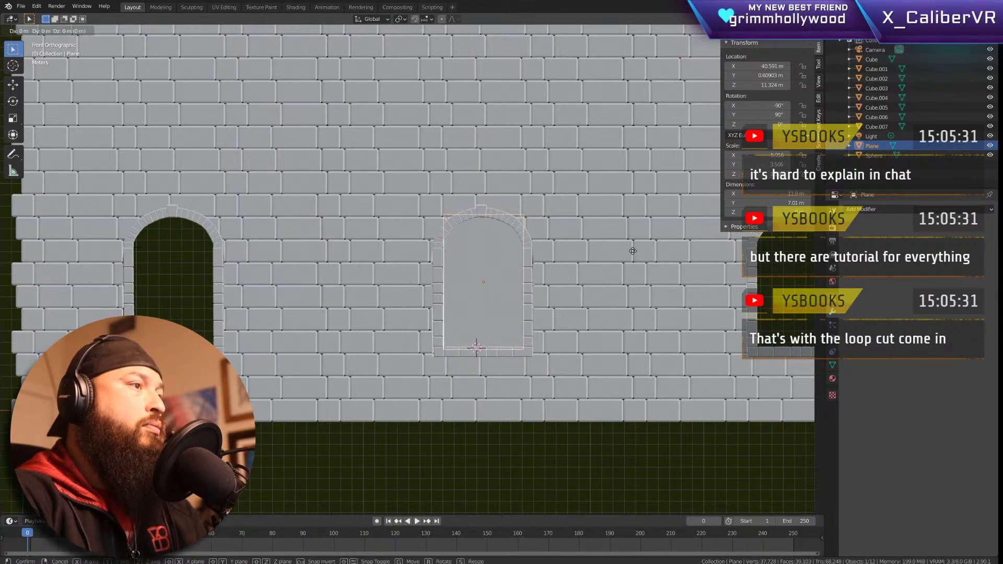
{"action": "left_click", "coordinate": [638, 250]}
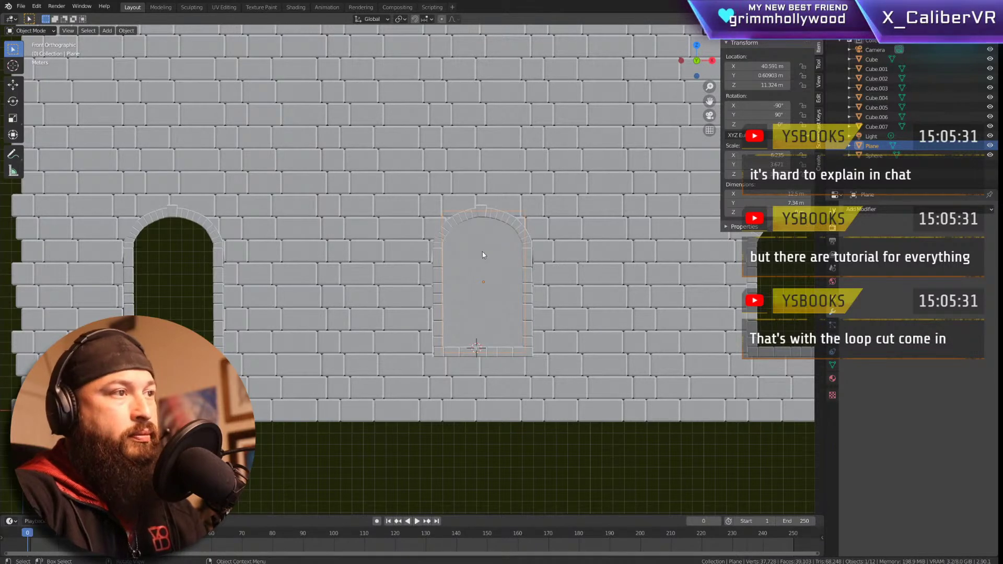
Step: Create a new material on the plane covering the second window opening
{"action": "left_click", "coordinate": [860, 209]}
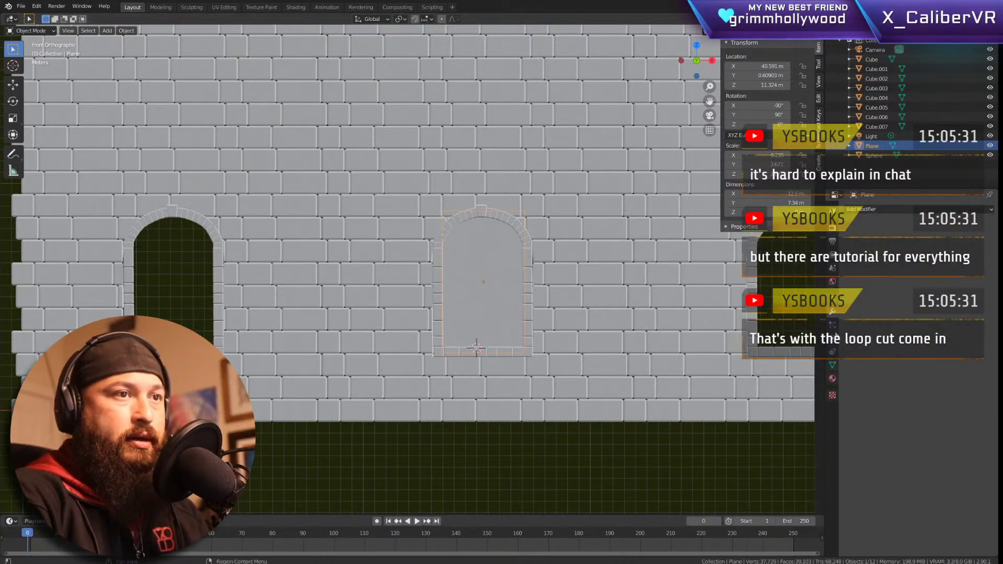
{"action": "left_click", "coordinate": [833, 326]}
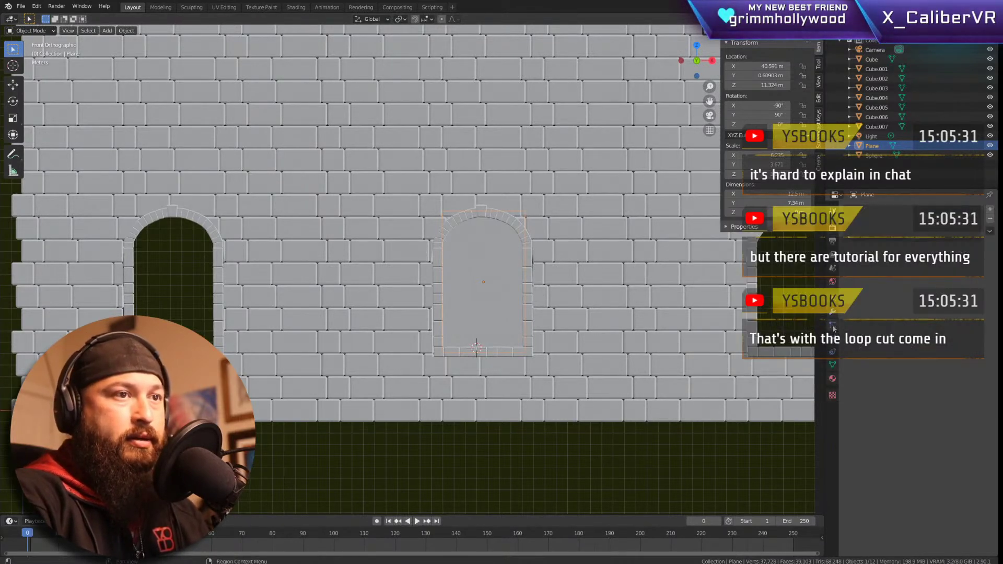
{"action": "left_click", "coordinate": [832, 376]}
{"action": "left_click", "coordinate": [930, 249]}
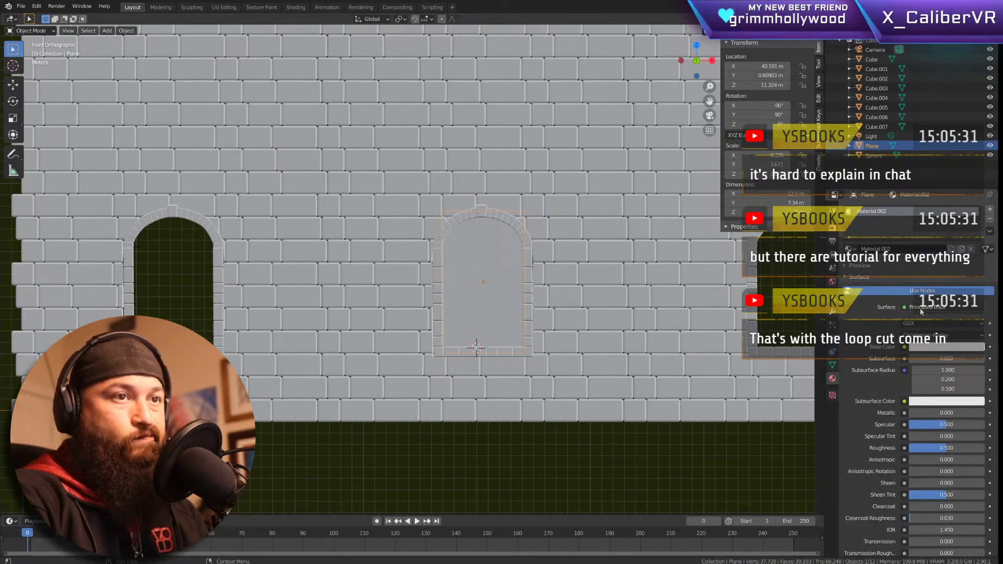
{"action": "left_click", "coordinate": [851, 250]}
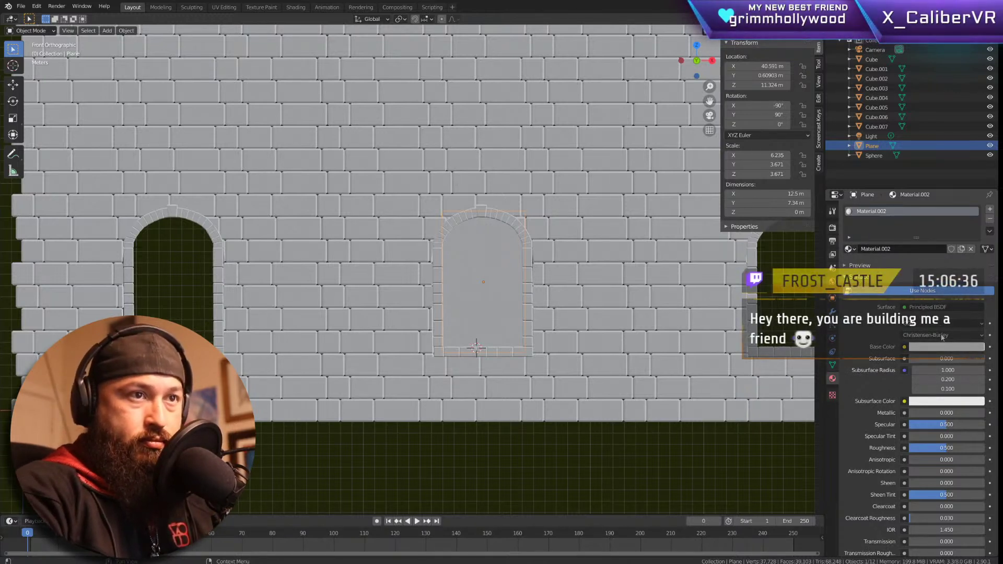
{"action": "left_click", "coordinate": [936, 309]}
{"action": "key", "text": "Escape"}
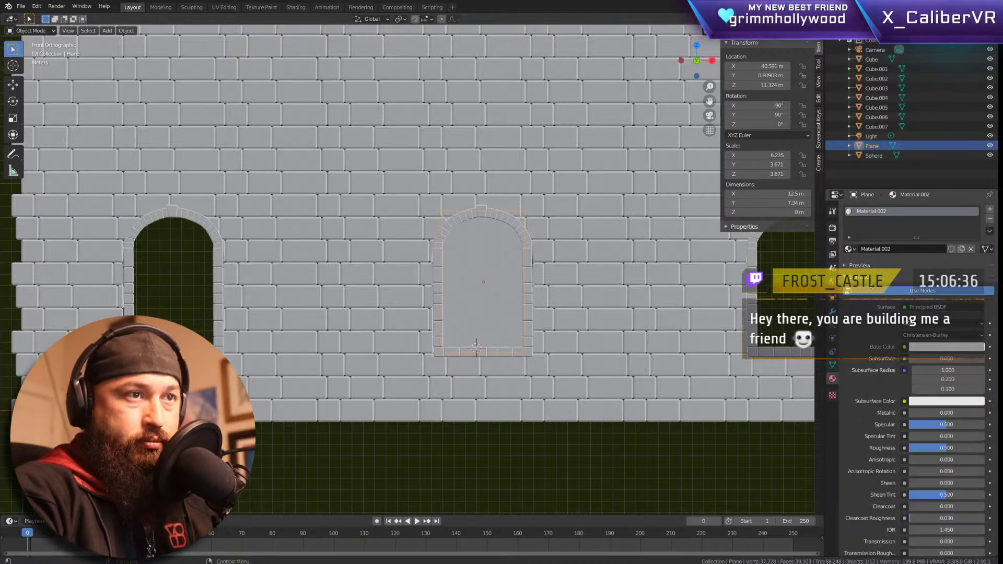
{"action": "left_click", "coordinate": [849, 249]}
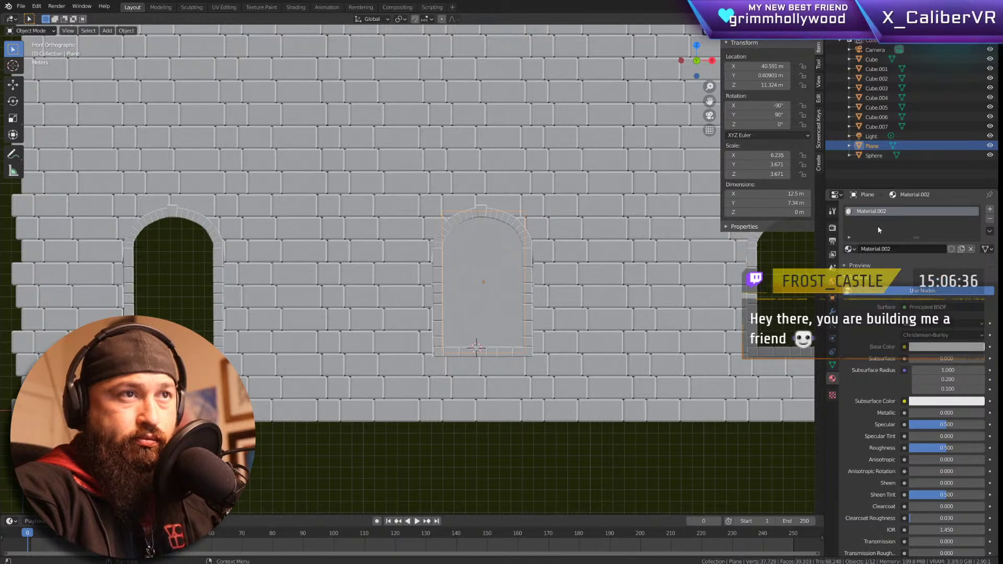
Step: Add a second material slot to the window plane and create a new material in it
{"action": "left_click", "coordinate": [990, 210]}
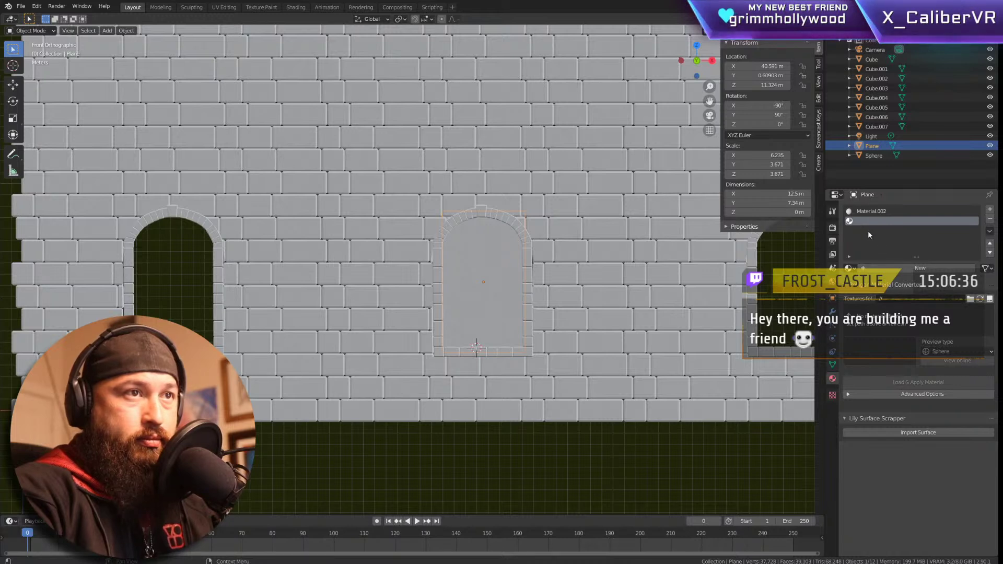
{"action": "left_click", "coordinate": [846, 285]}
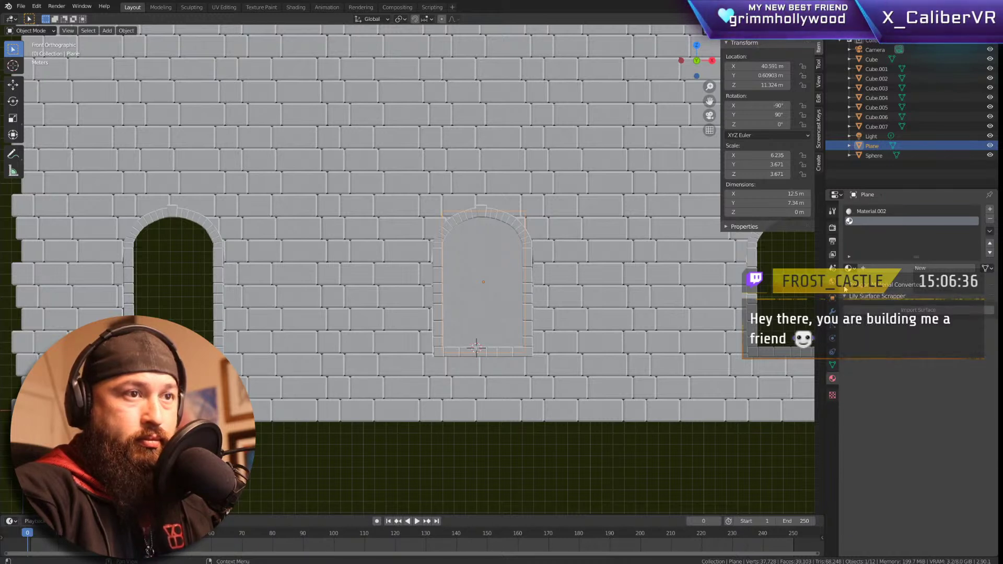
{"action": "left_click", "coordinate": [879, 269]}
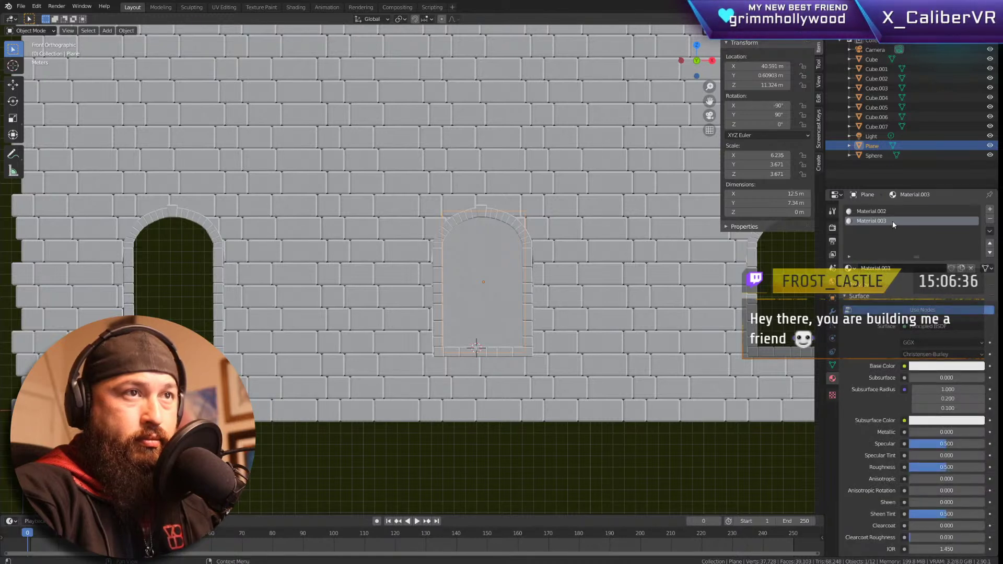
Step: Remove the second material slot from the window plane, leaving only the first material
{"action": "left_click", "coordinate": [989, 219]}
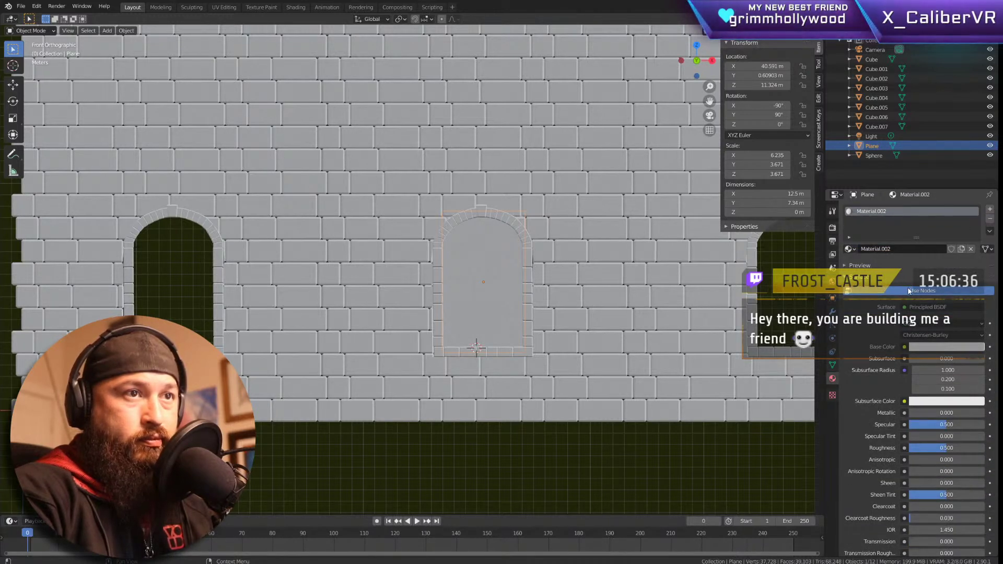
{"action": "left_click", "coordinate": [926, 308]}
{"action": "left_click", "coordinate": [928, 309]}
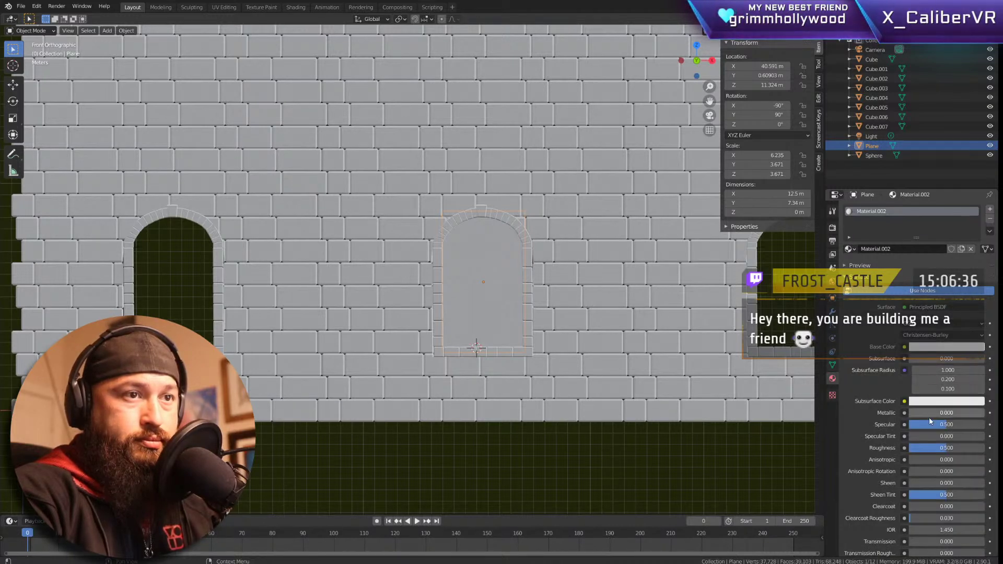
Step: Set the window plane material's roughness to 0
{"action": "scroll", "coordinate": [937, 418], "scroll_direction": "down", "scroll_amount": 10}
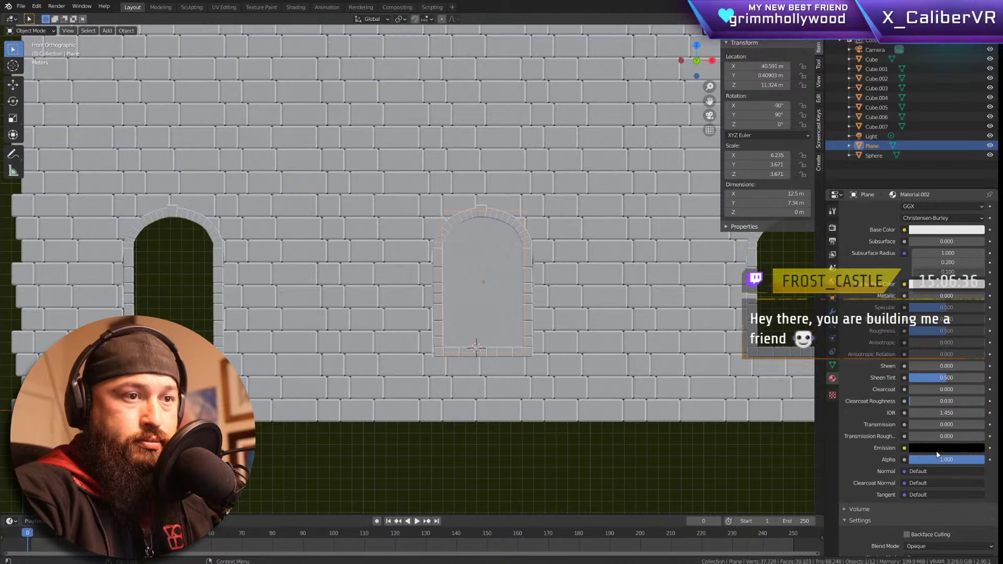
{"action": "scroll", "coordinate": [936, 445], "scroll_direction": "up", "scroll_amount": 2}
{"action": "scroll", "coordinate": [937, 444], "scroll_direction": "up", "scroll_amount": 2}
{"action": "scroll", "coordinate": [937, 444], "scroll_direction": "up", "scroll_amount": 5}
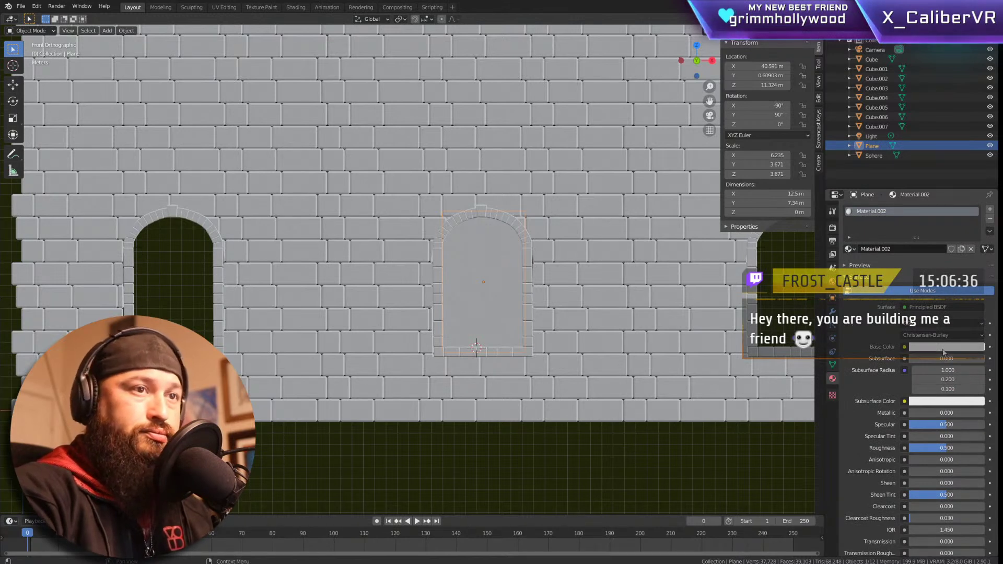
{"action": "scroll", "coordinate": [945, 413], "scroll_direction": "down", "scroll_amount": 2}
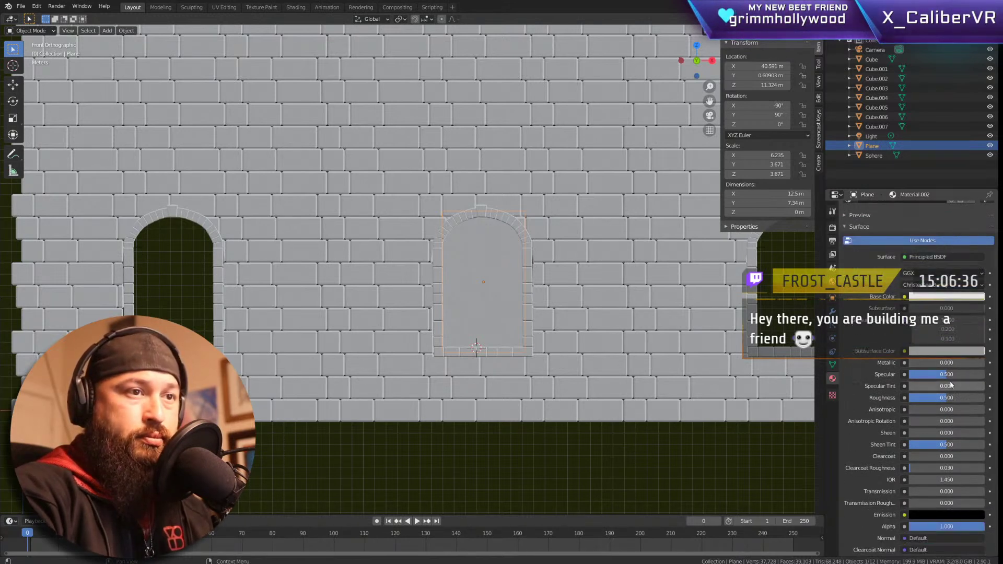
{"action": "scroll", "coordinate": [951, 398], "scroll_direction": "down", "scroll_amount": 1}
{"action": "left_click_drag", "start_coordinate": [946, 381], "coordinate": [911, 380]}
Step: Make the window material glass-like with clearcoat 1.000, IOR 1.950 and transmission 1.000, keeping alpha at 1.000
{"action": "mouse_move", "coordinate": [621, 287]}
{"action": "middle_mouse_down"}
{"action": "mouse_move", "coordinate": [634, 278]}
{"action": "mouse_move", "coordinate": [616, 285]}
{"action": "middle_mouse_up"}
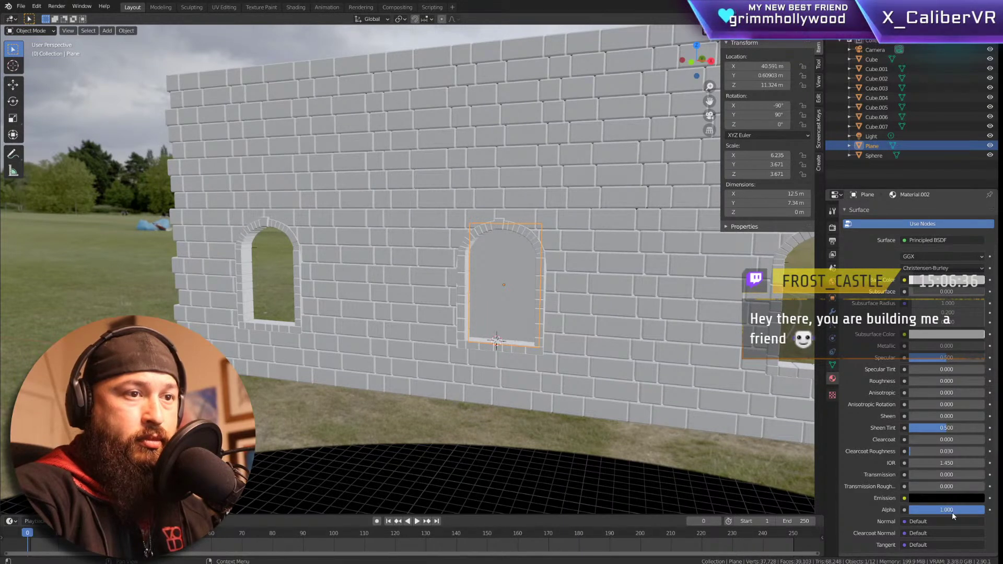
{"action": "left_click_drag", "start_coordinate": [956, 510], "coordinate": [985, 510]}
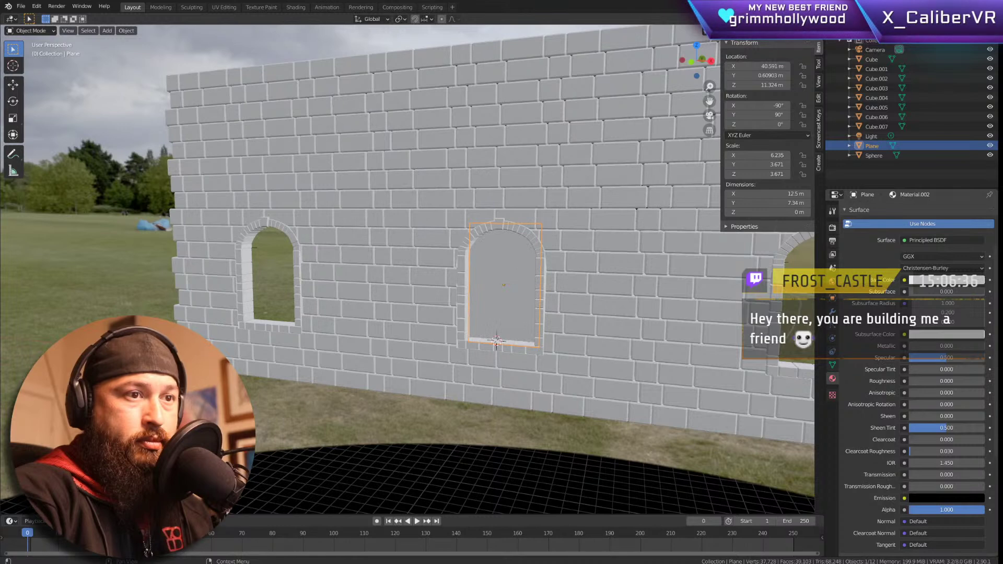
{"action": "scroll", "coordinate": [898, 499], "scroll_direction": "down", "scroll_amount": 3}
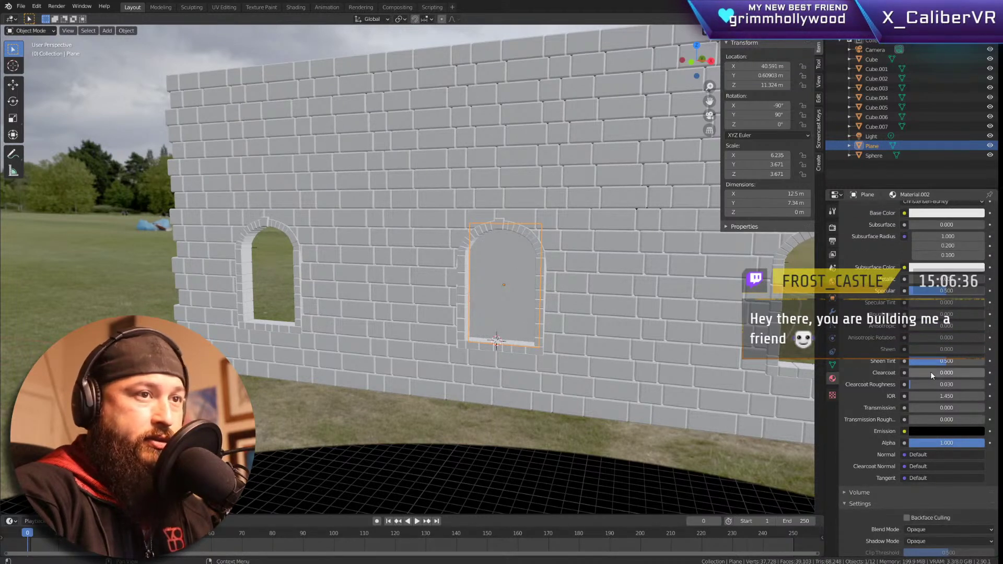
{"action": "left_click_drag", "start_coordinate": [932, 371], "coordinate": [986, 371]}
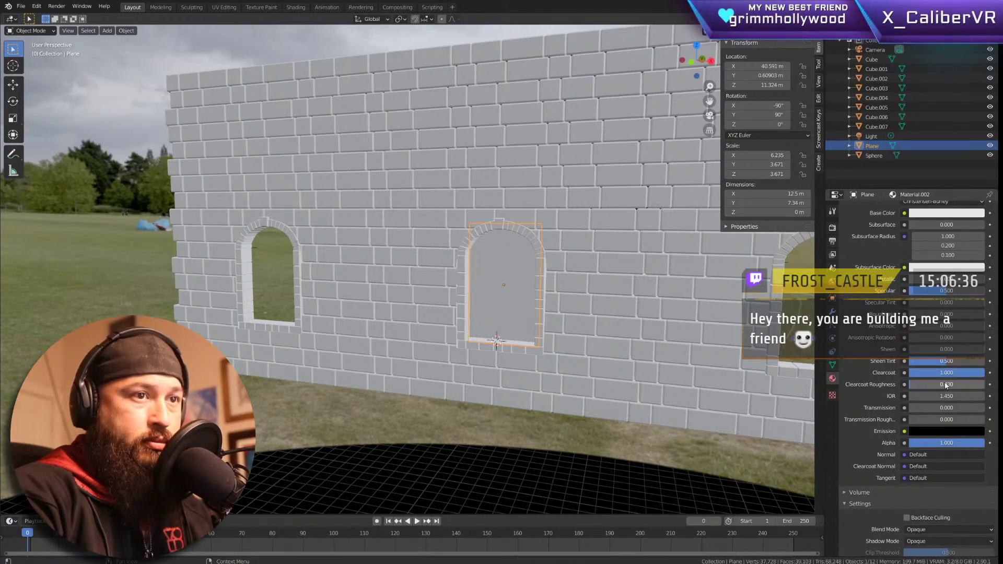
{"action": "left_click_drag", "start_coordinate": [930, 394], "coordinate": [986, 411]}
Step: Set the window material's metallic value to about 0.505 and compare the pane with the open windows from both sides
{"action": "middle_click_drag", "start_coordinate": [595, 329], "coordinate": [618, 328]}
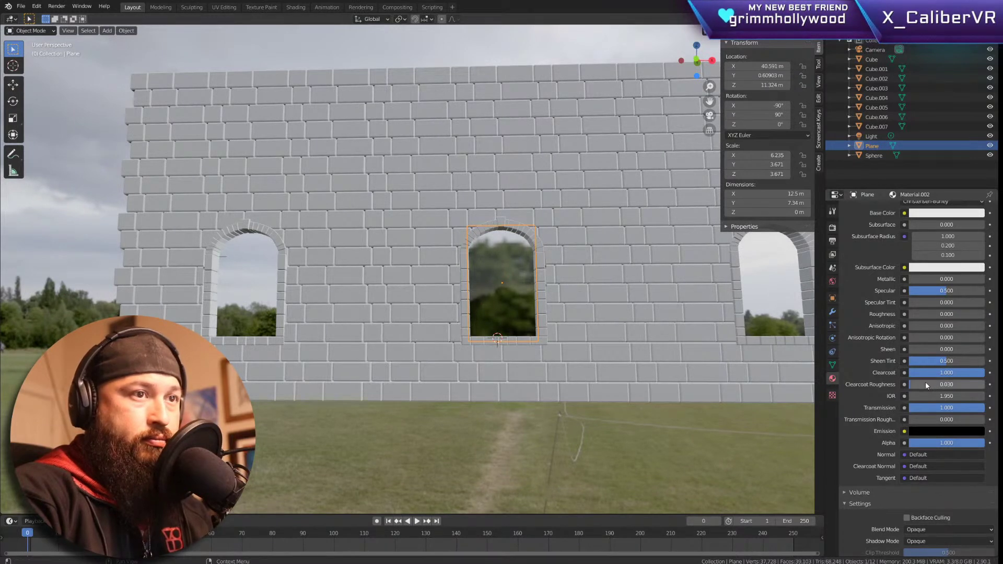
{"action": "left_click_drag", "start_coordinate": [921, 282], "coordinate": [946, 279]}
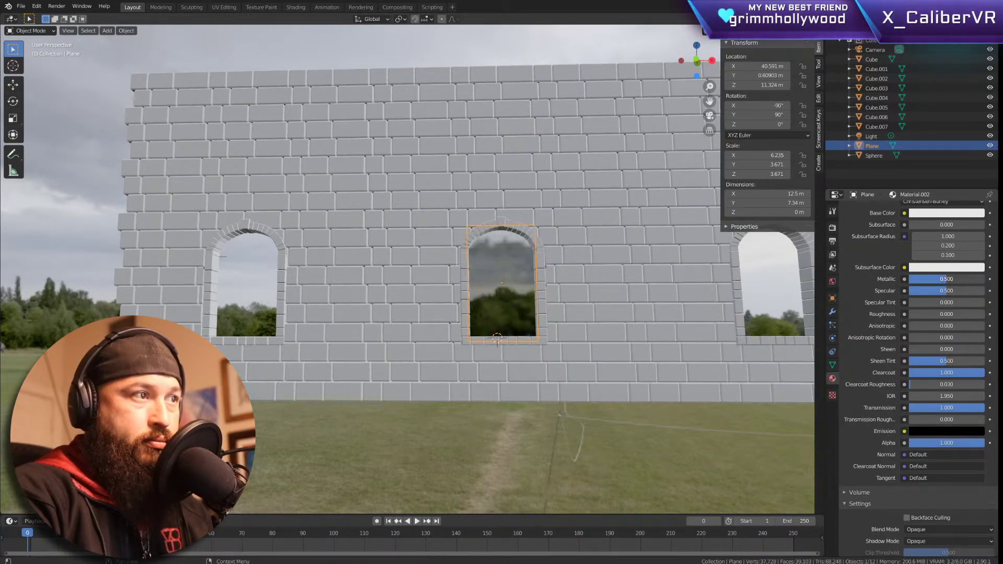
{"action": "middle_click_drag", "start_coordinate": [720, 325], "coordinate": [501, 334]}
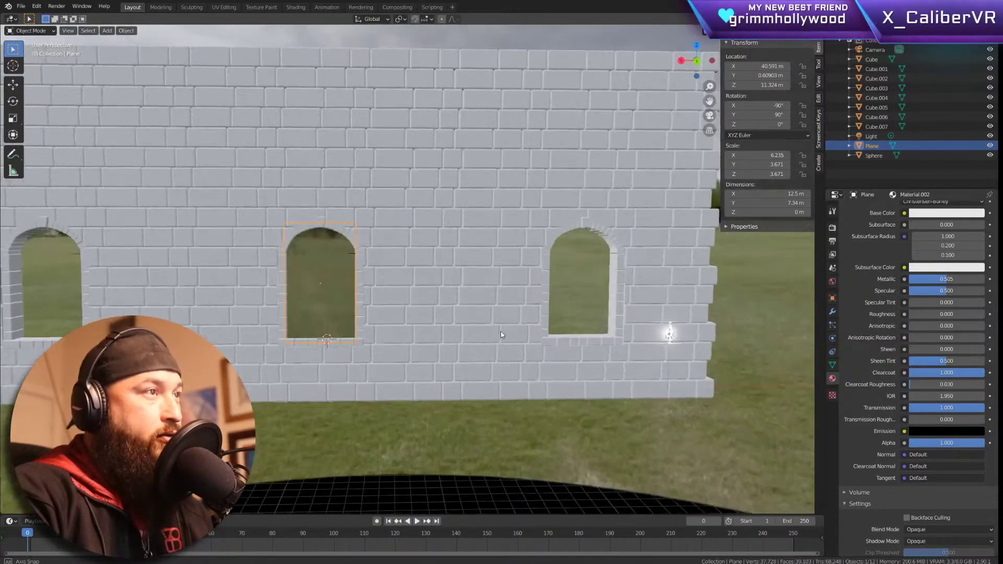
{"action": "scroll", "coordinate": [523, 294], "scroll_direction": "down", "scroll_amount": 7}
{"action": "middle_click_drag", "start_coordinate": [520, 293], "coordinate": [365, 299]}
{"action": "scroll", "coordinate": [358, 299], "scroll_direction": "up", "scroll_amount": 5}
{"action": "scroll", "coordinate": [462, 324], "scroll_direction": "up", "scroll_amount": 5}
{"action": "middle_click_drag", "start_coordinate": [459, 323], "coordinate": [462, 329]}
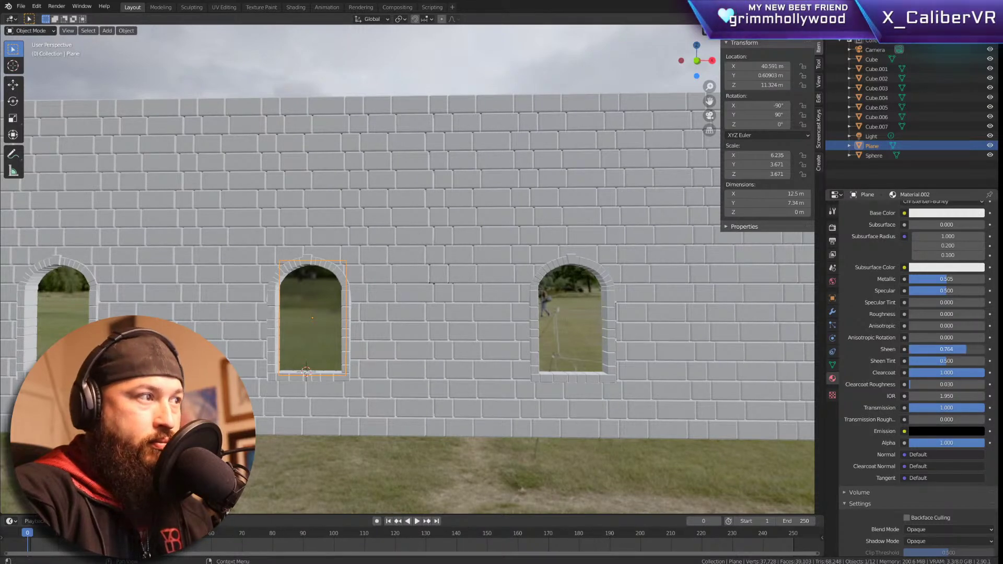
Step: Set the window material's sheen to about 0.280 and its sheen tint to 1.000
{"action": "scroll", "coordinate": [557, 331], "scroll_direction": "down", "scroll_amount": 3}
{"action": "middle_click_drag", "start_coordinate": [557, 331], "coordinate": [539, 313]}
{"action": "scroll", "coordinate": [601, 322], "scroll_direction": "up", "scroll_amount": 3}
{"action": "scroll", "coordinate": [600, 322], "scroll_direction": "down", "scroll_amount": 3}
{"action": "scroll", "coordinate": [525, 315], "scroll_direction": "up", "scroll_amount": 3}
{"action": "left_click_drag", "start_coordinate": [946, 352], "coordinate": [892, 351]}
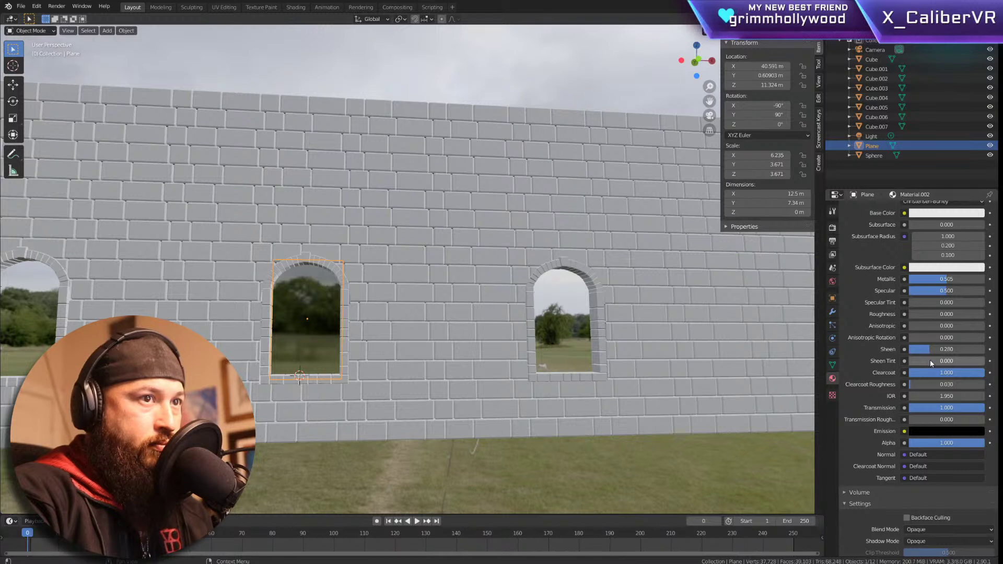
{"action": "left_click_drag", "start_coordinate": [918, 361], "coordinate": [962, 361]}
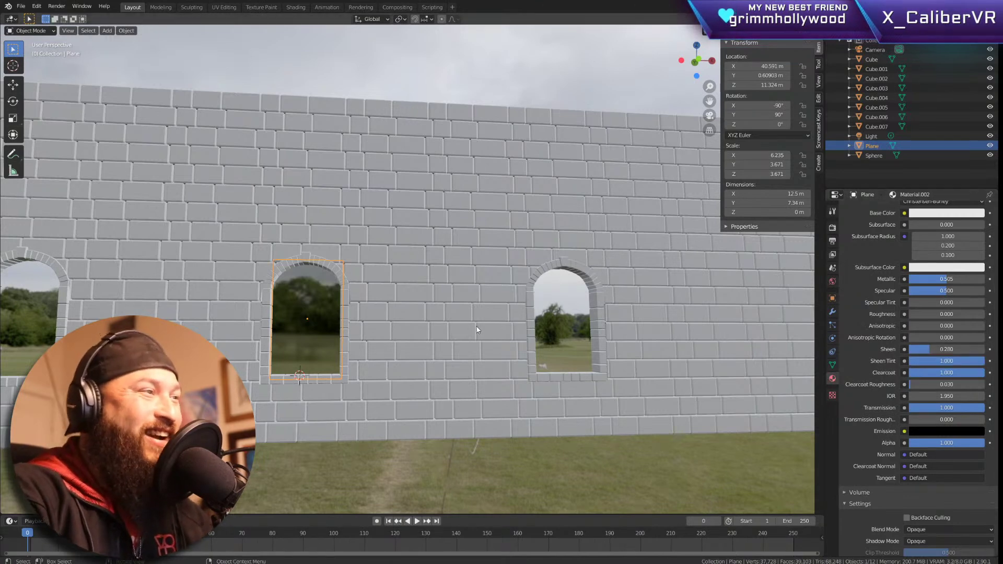
Step: Scale the stone arch frame around the leftmost window up uniformly by about 1.045
{"action": "scroll", "coordinate": [477, 329], "scroll_direction": "down", "scroll_amount": 2}
{"action": "middle_click_drag", "start_coordinate": [612, 337], "coordinate": [582, 315]}
{"action": "scroll", "coordinate": [581, 314], "scroll_direction": "up", "scroll_amount": 6}
{"action": "middle_click_drag", "start_coordinate": [661, 327], "coordinate": [627, 354]}
{"action": "scroll", "coordinate": [626, 354], "scroll_direction": "down", "scroll_amount": 5}
{"action": "middle_click_drag", "start_coordinate": [437, 341], "coordinate": [400, 322]}
{"action": "left_click", "coordinate": [202, 294]}
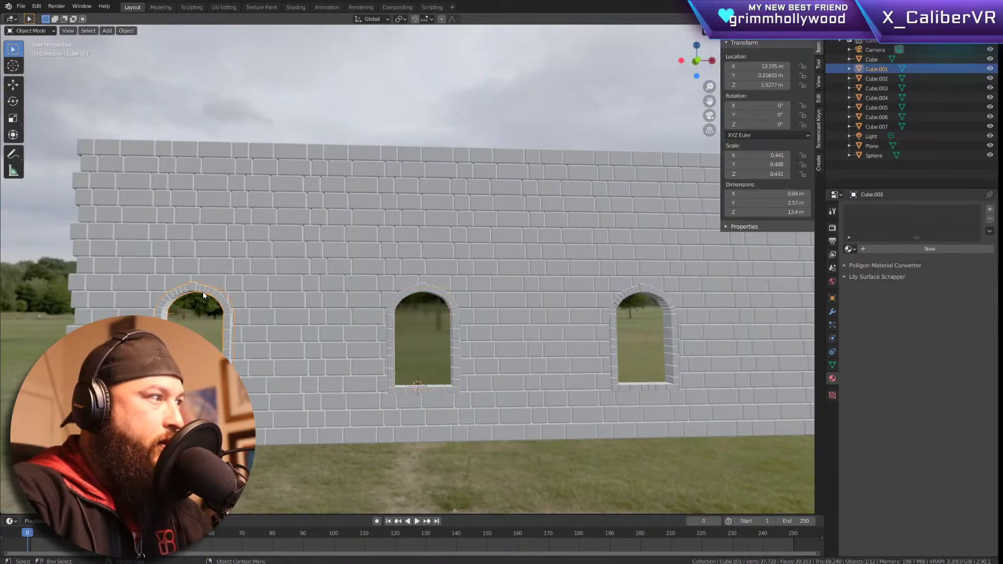
{"action": "key", "text": "s"}
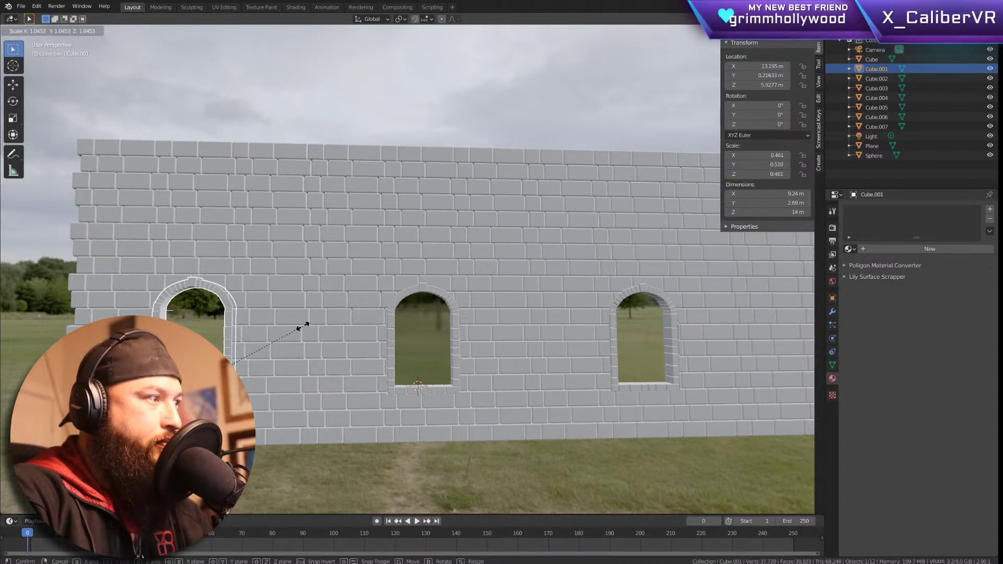
{"action": "left_click", "coordinate": [303, 329]}
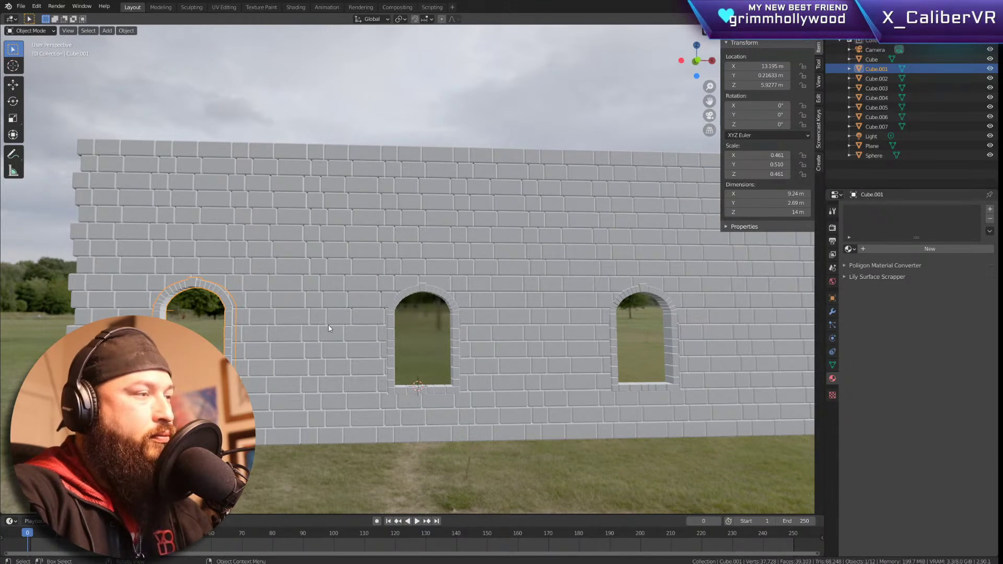
Step: Select the glass pane in the second window and inspect the window stonework and the glass from several angles
{"action": "left_click", "coordinate": [434, 323]}
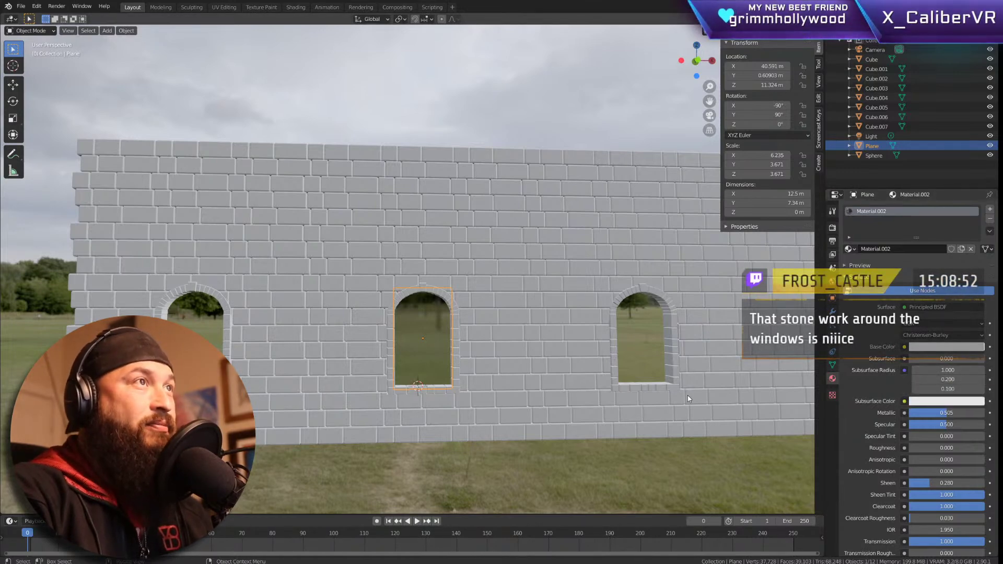
{"action": "scroll", "coordinate": [246, 310], "scroll_direction": "up", "scroll_amount": 8}
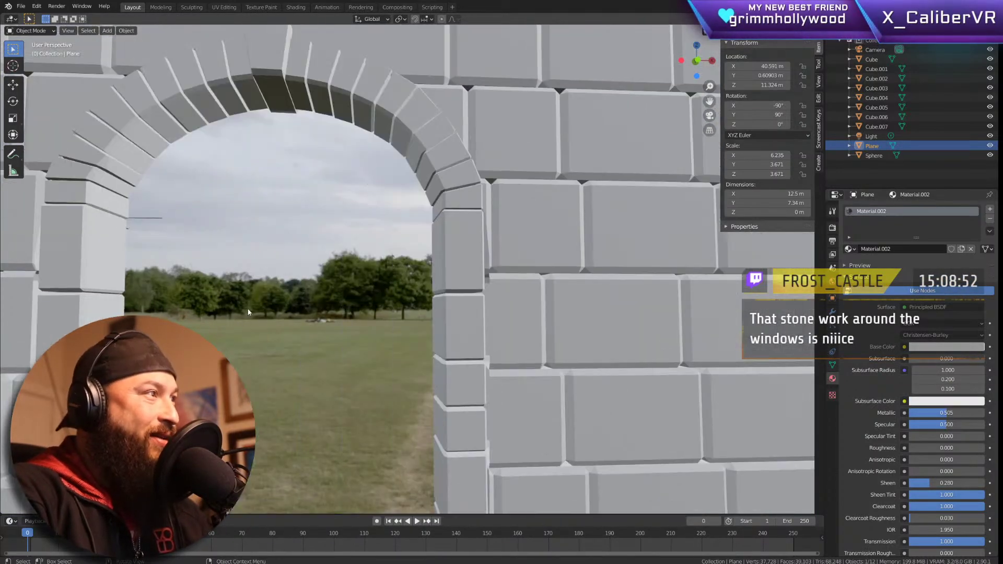
{"action": "middle_click_drag", "start_coordinate": [359, 186], "coordinate": [501, 331]}
{"action": "scroll", "coordinate": [496, 301], "scroll_direction": "down", "scroll_amount": 4}
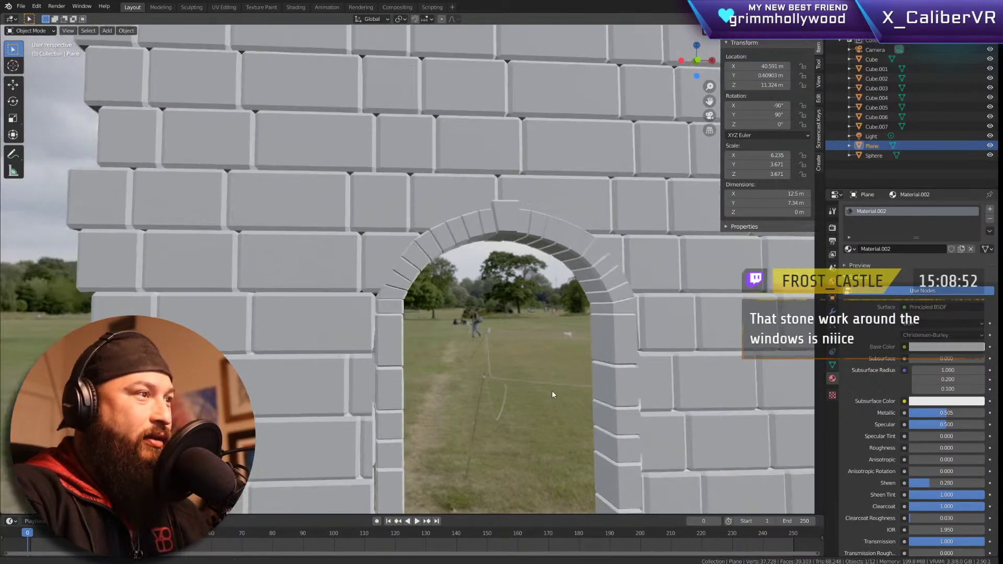
{"action": "scroll", "coordinate": [437, 338], "scroll_direction": "up", "scroll_amount": 3}
{"action": "scroll", "coordinate": [311, 206], "scroll_direction": "up", "scroll_amount": 2}
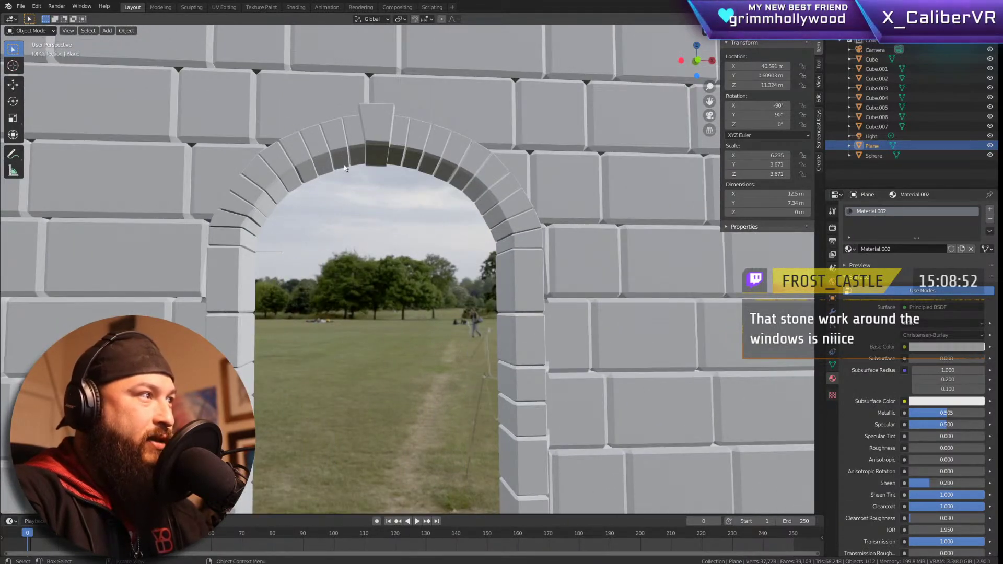
{"action": "middle_click_drag", "start_coordinate": [425, 268], "coordinate": [378, 237]}
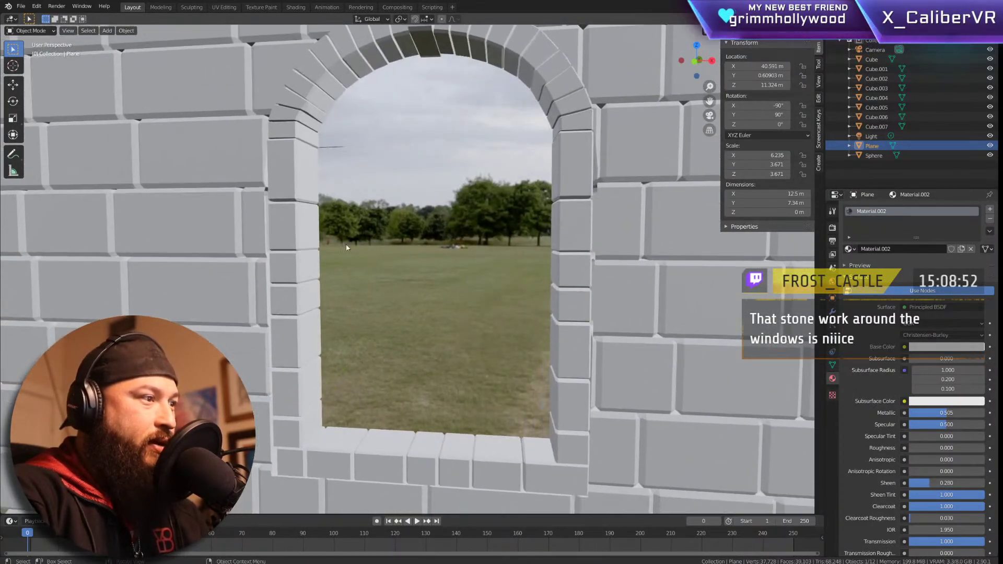
{"action": "scroll", "coordinate": [601, 383], "scroll_direction": "down", "scroll_amount": 5}
{"action": "middle_click_drag", "start_coordinate": [600, 383], "coordinate": [404, 342]}
{"action": "scroll", "coordinate": [389, 368], "scroll_direction": "up", "scroll_amount": 2}
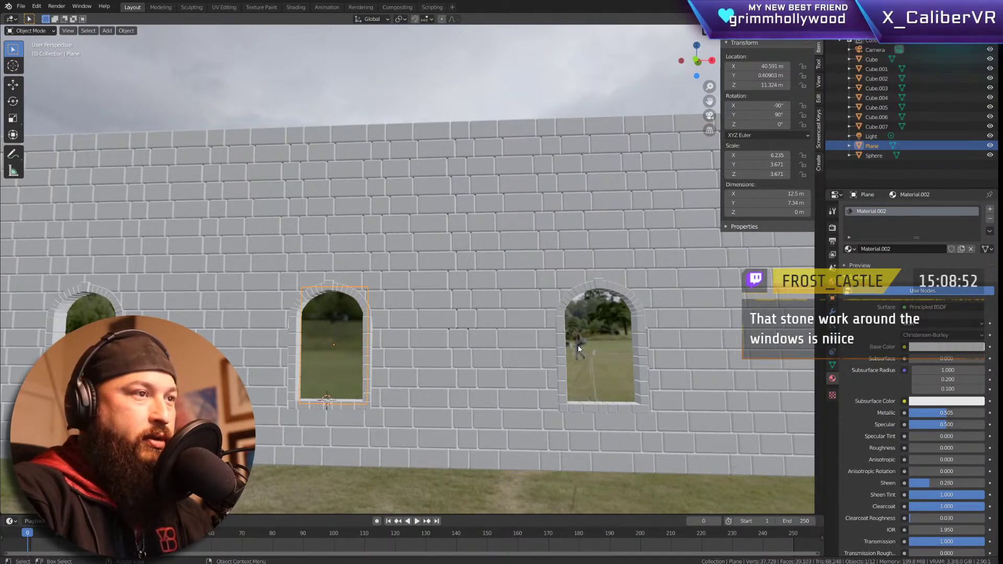
{"action": "scroll", "coordinate": [528, 349], "scroll_direction": "down", "scroll_amount": 6}
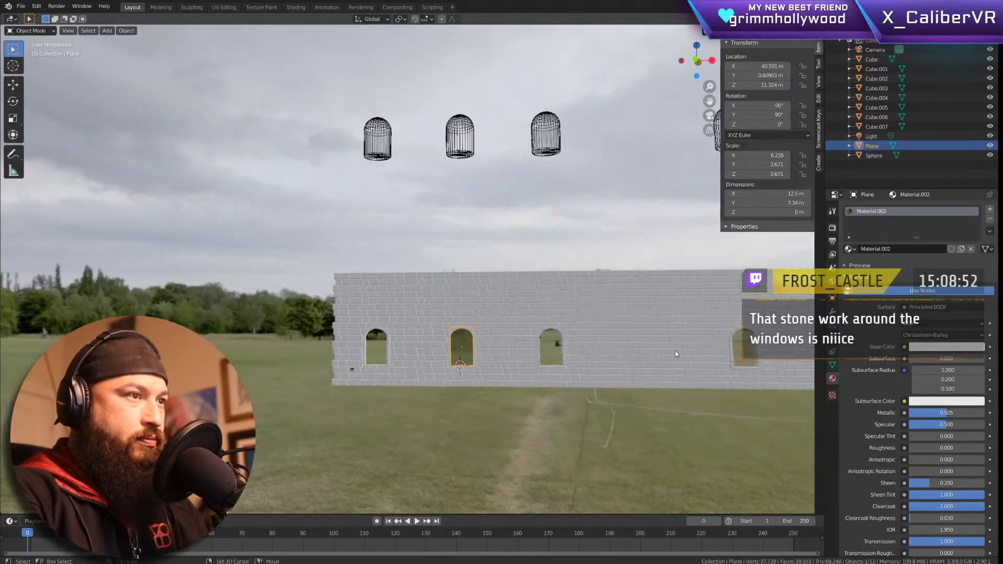
{"action": "scroll", "coordinate": [446, 377], "scroll_direction": "up", "scroll_amount": 3}
{"action": "scroll", "coordinate": [505, 378], "scroll_direction": "up", "scroll_amount": 1}
{"action": "middle_click_drag", "start_coordinate": [506, 379], "coordinate": [534, 327]}
{"action": "scroll", "coordinate": [535, 327], "scroll_direction": "up", "scroll_amount": 5}
{"action": "middle_click_drag", "start_coordinate": [374, 345], "coordinate": [687, 344]}
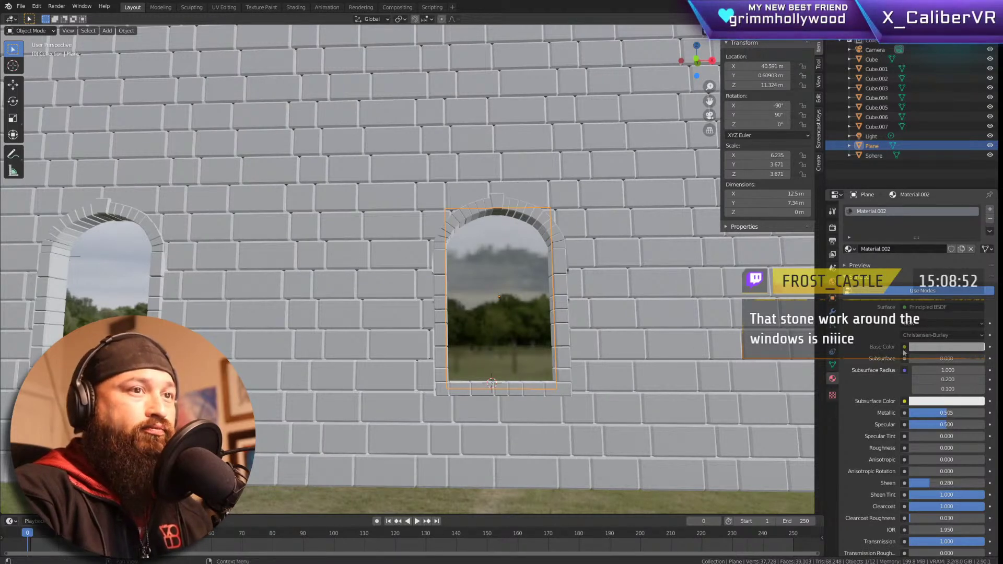
{"action": "mouse_move", "coordinate": [716, 360]}
{"action": "middle_mouse_down"}
{"action": "mouse_move", "coordinate": [701, 362]}
{"action": "mouse_move", "coordinate": [717, 367]}
{"action": "middle_mouse_up"}
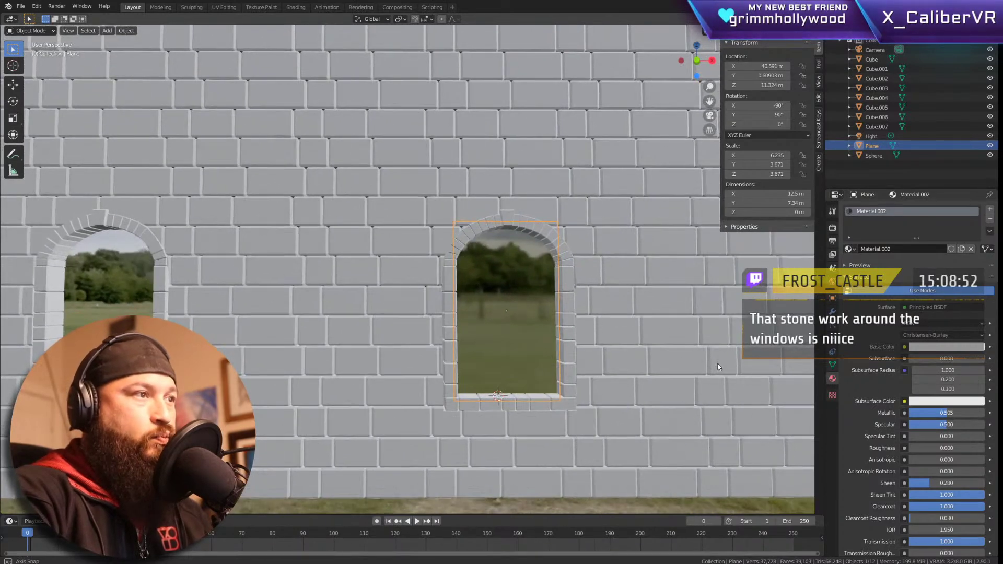
Step: Set the glass material's transmission to 0.907, transmission roughness to 0.027 and IOR to 1.650
{"action": "scroll", "coordinate": [936, 375], "scroll_direction": "down", "scroll_amount": 2}
{"action": "scroll", "coordinate": [936, 375], "scroll_direction": "down", "scroll_amount": 1}
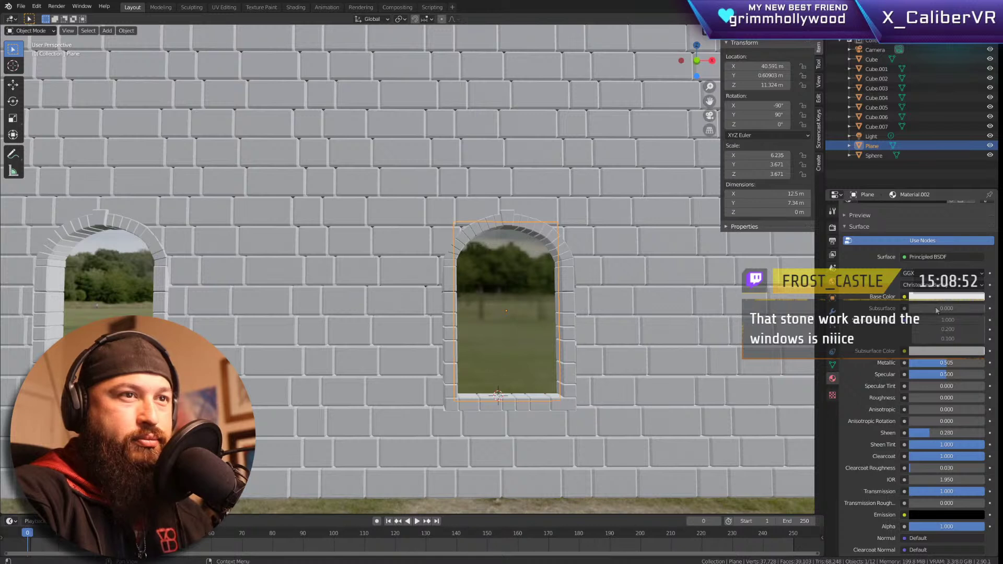
{"action": "left_click_drag", "start_coordinate": [947, 309], "coordinate": [971, 309]}
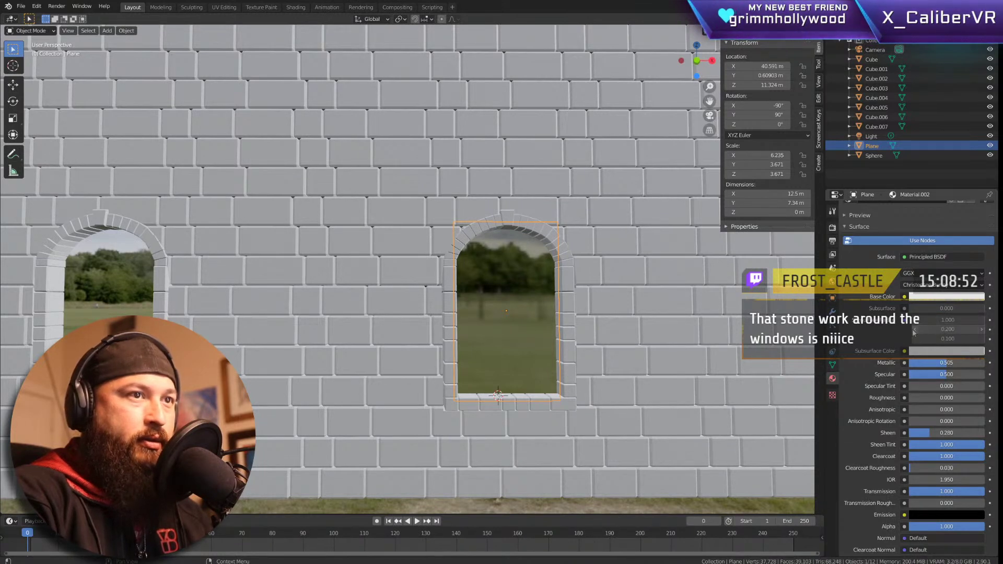
{"action": "scroll", "coordinate": [936, 304], "scroll_direction": "down", "scroll_amount": 3}
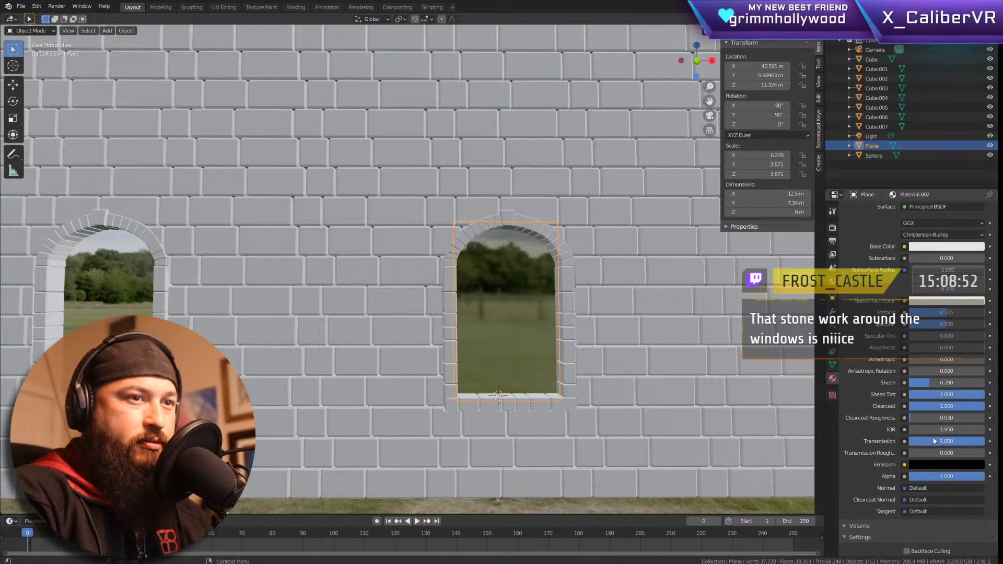
{"action": "mouse_move", "coordinate": [932, 442]}
{"action": "left_mouse_down"}
{"action": "mouse_move", "coordinate": [921, 442]}
{"action": "mouse_move", "coordinate": [935, 453]}
{"action": "mouse_move", "coordinate": [966, 429]}
{"action": "mouse_move", "coordinate": [940, 429]}
{"action": "left_mouse_up"}
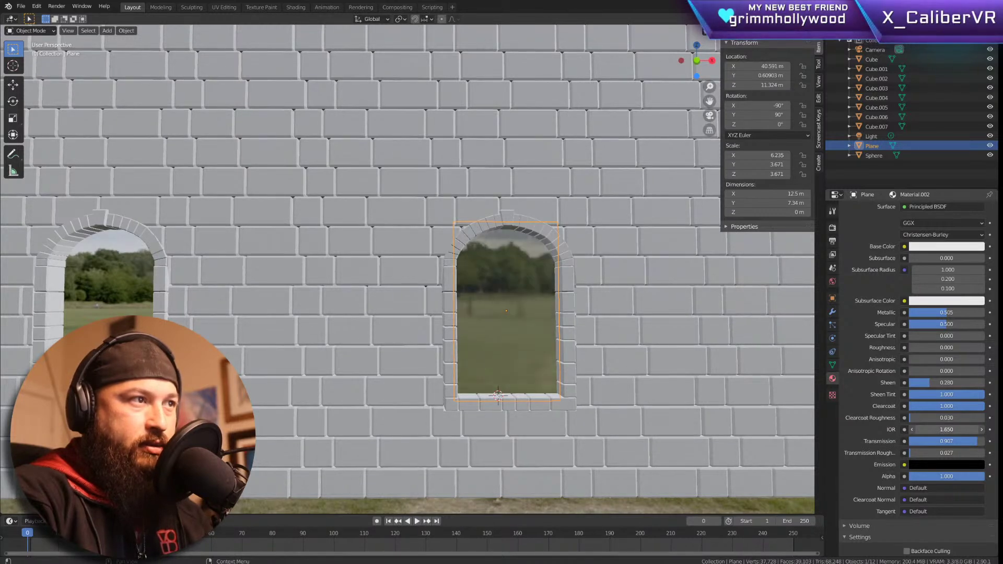
{"action": "middle_click_drag", "start_coordinate": [722, 405], "coordinate": [703, 392]}
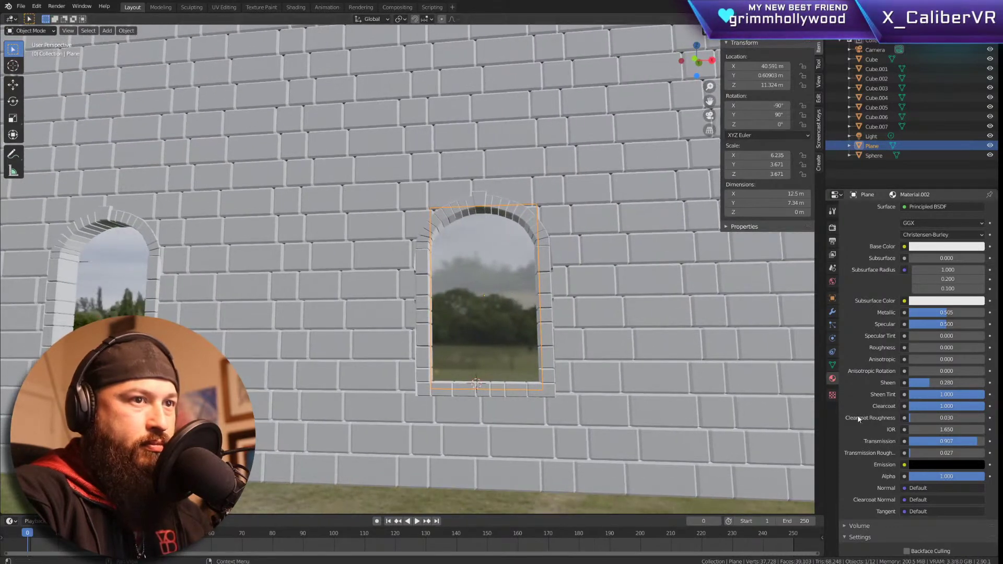
Step: Set the glass material's IOR to 1.350 and its clearcoat roughness to 0.000
{"action": "mouse_move", "coordinate": [937, 429]}
{"action": "left_mouse_down"}
{"action": "mouse_move", "coordinate": [999, 429]}
{"action": "mouse_move", "coordinate": [953, 429]}
{"action": "left_mouse_up"}
{"action": "middle_click_drag", "start_coordinate": [724, 422], "coordinate": [747, 418]}
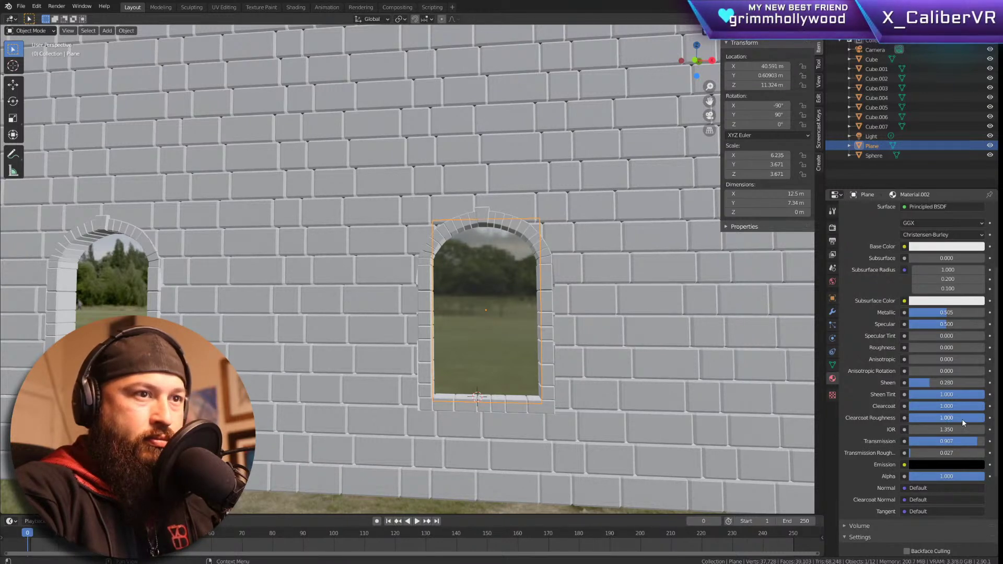
{"action": "left_click_drag", "start_coordinate": [961, 419], "coordinate": [924, 419]}
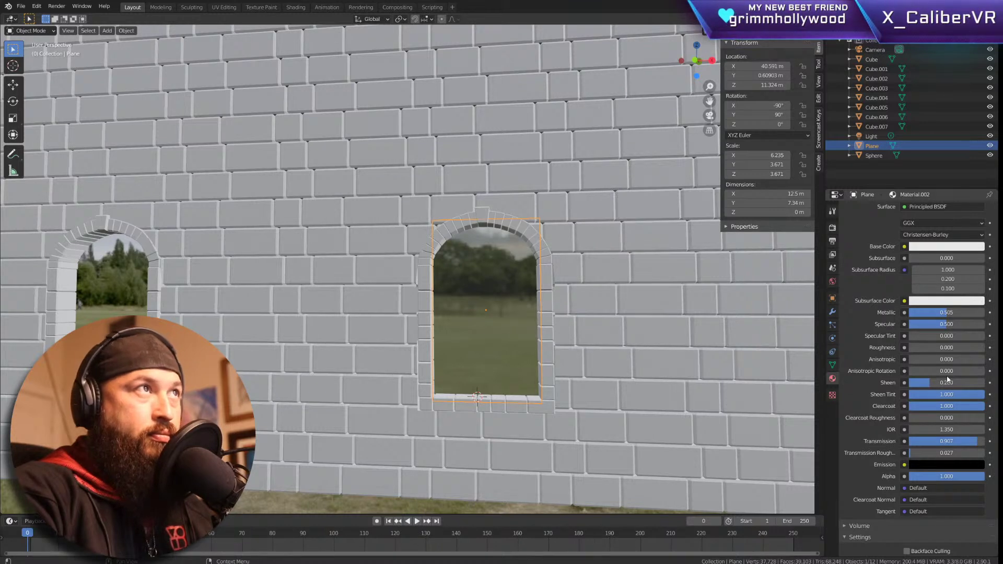
Step: Try out the anisotropic values of the glass material and set its roughness to 0.110
{"action": "left_click_drag", "start_coordinate": [934, 369], "coordinate": [963, 371]}
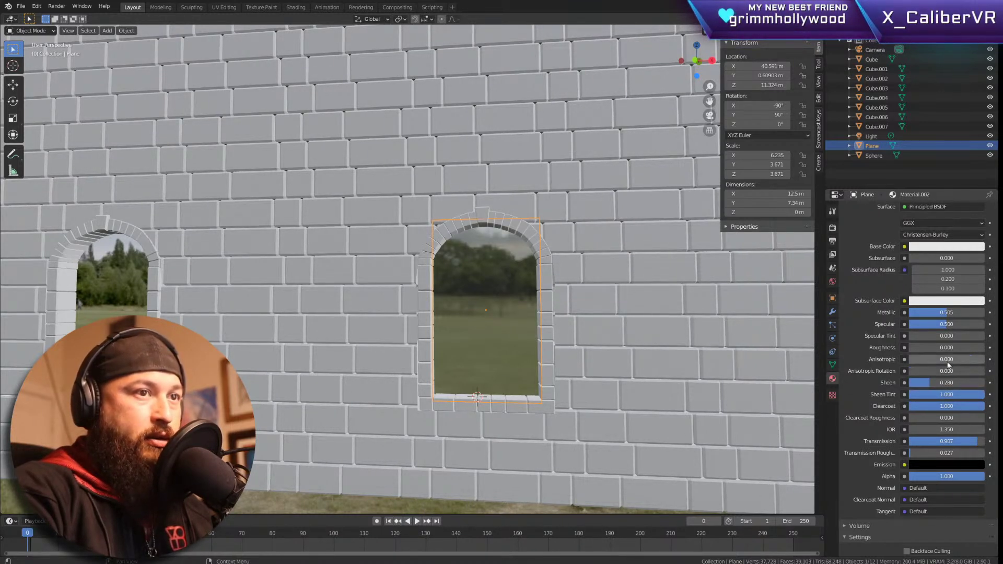
{"action": "left_click_drag", "start_coordinate": [971, 359], "coordinate": [940, 347]}
{"action": "middle_click_drag", "start_coordinate": [621, 368], "coordinate": [594, 339]}
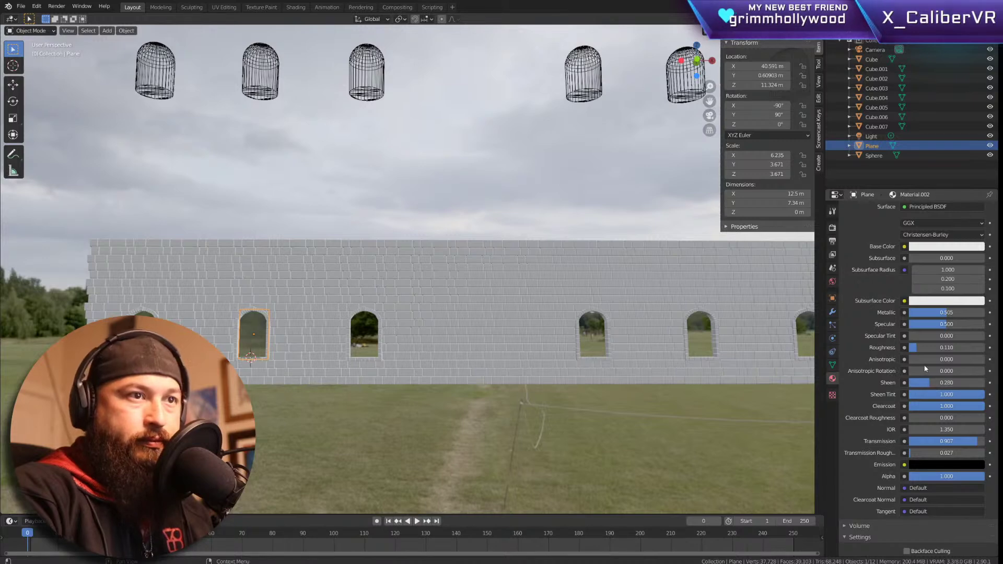
Step: Set the glass material's specular tint to 0.401, specular to 0.687 and metallic to 0.593
{"action": "key", "text": "KP_Decimal"}
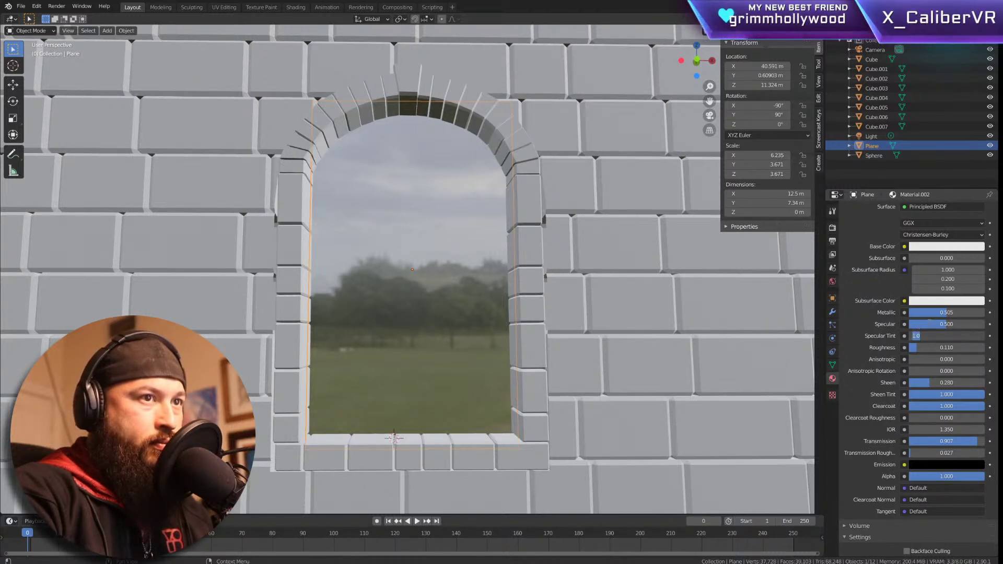
{"action": "key", "text": "Return"}
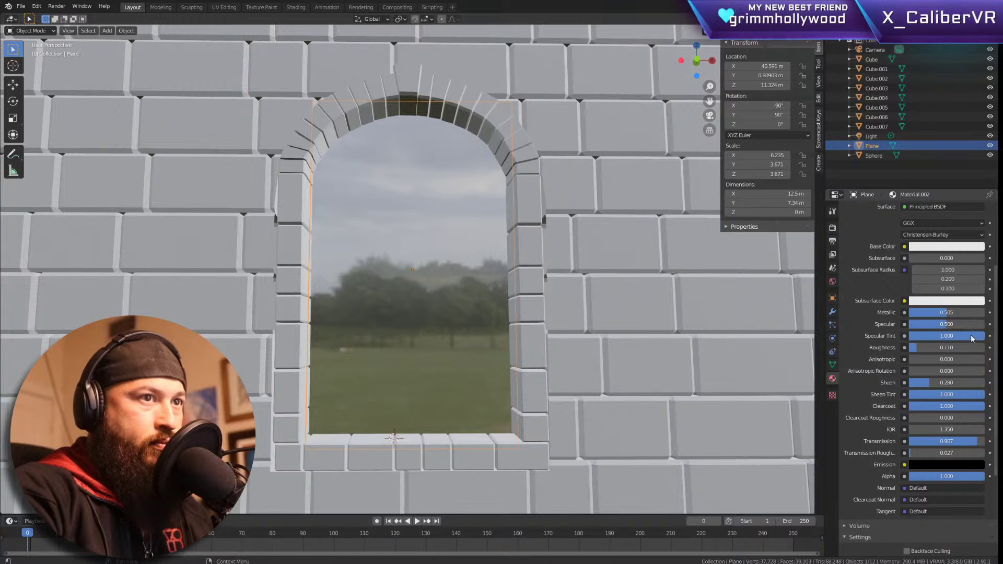
{"action": "mouse_move", "coordinate": [953, 329]}
{"action": "left_mouse_down"}
{"action": "mouse_move", "coordinate": [962, 327]}
{"action": "mouse_move", "coordinate": [946, 316]}
{"action": "left_mouse_up"}
{"action": "scroll", "coordinate": [656, 352], "scroll_direction": "down", "scroll_amount": 4}
{"action": "mouse_move", "coordinate": [689, 340]}
{"action": "middle_mouse_down"}
{"action": "mouse_move", "coordinate": [638, 351]}
{"action": "mouse_move", "coordinate": [703, 342]}
{"action": "mouse_move", "coordinate": [687, 344]}
{"action": "middle_mouse_up"}
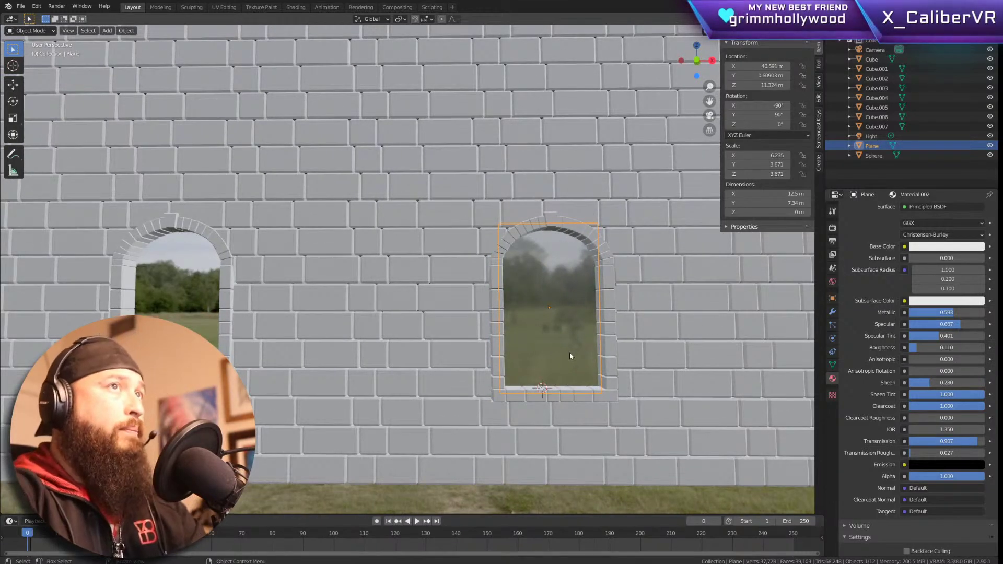
Step: Duplicate the glass pane and align the copy along X with the leftmost window opening, at about X 13.208 m
{"action": "scroll", "coordinate": [572, 353], "scroll_direction": "down", "scroll_amount": 3}
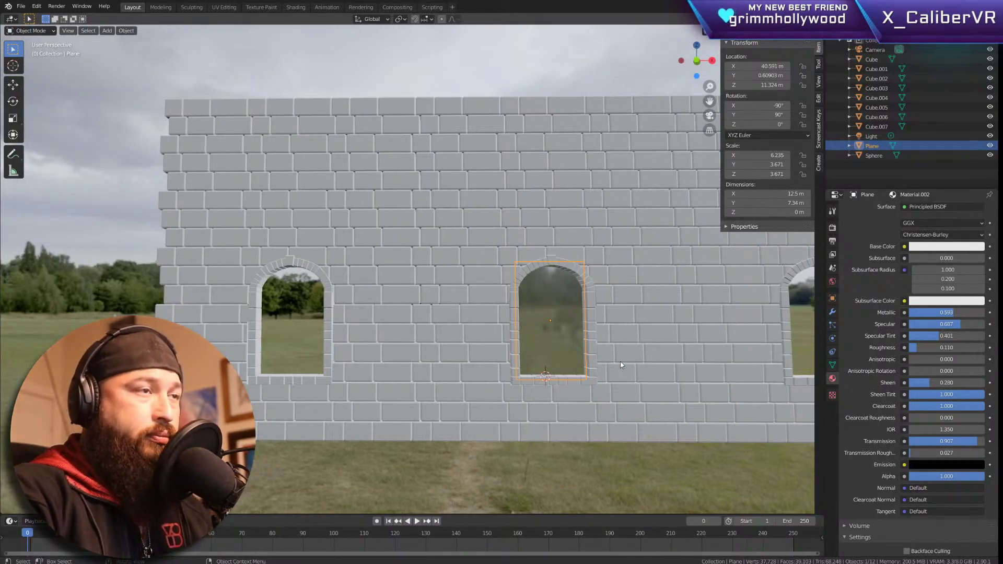
{"action": "scroll", "coordinate": [622, 365], "scroll_direction": "down", "scroll_amount": 3}
{"action": "middle_click_drag", "start_coordinate": [698, 369], "coordinate": [476, 376], "text": "shift"}
{"action": "key", "text": "shift+d"}
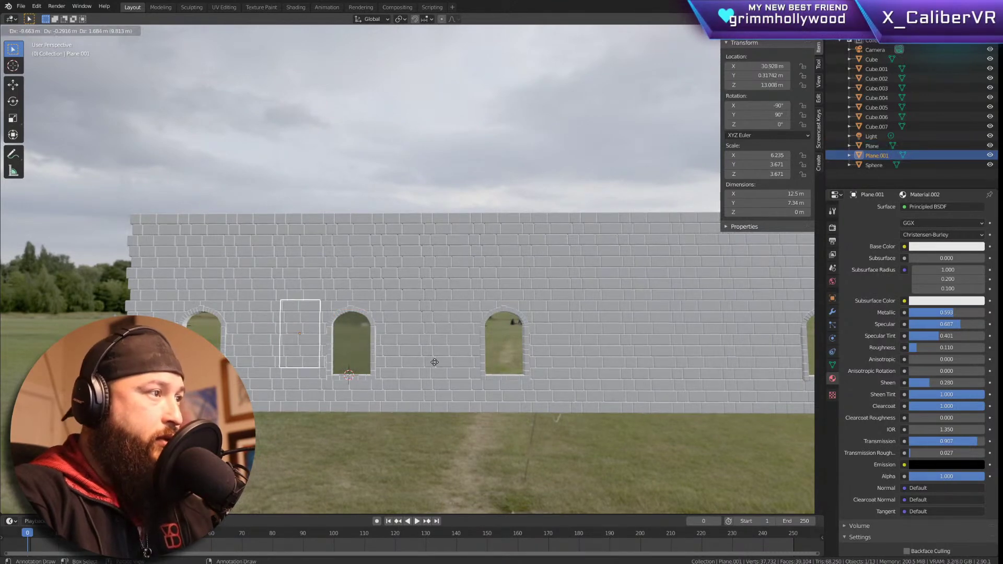
{"action": "left_click", "coordinate": [342, 370]}
{"action": "key", "text": "KP_1"}
{"action": "scroll", "coordinate": [353, 328], "scroll_direction": "up", "scroll_amount": 6}
{"action": "key", "text": "g"}
{"action": "key", "text": "x"}
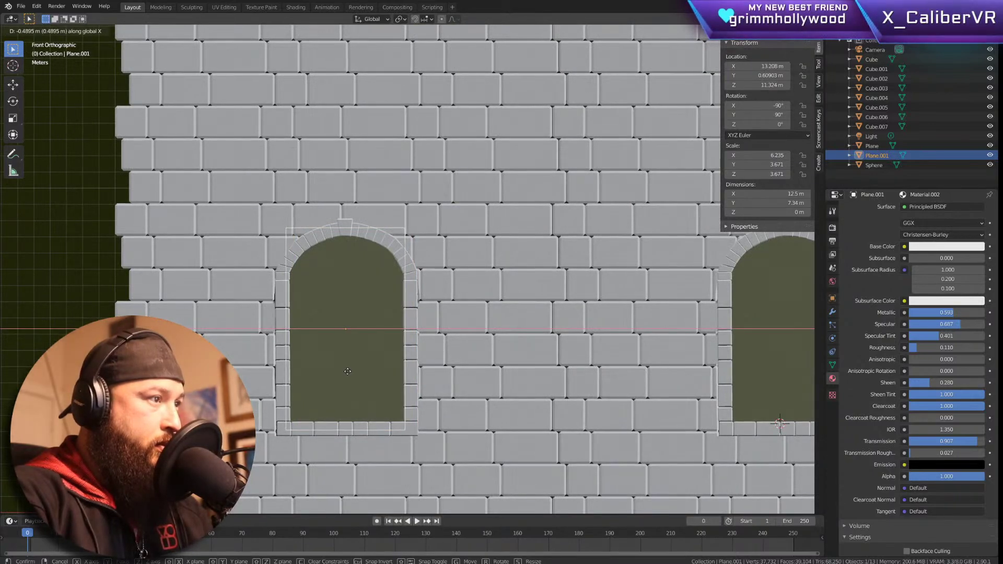
{"action": "left_click", "coordinate": [347, 372]}
Step: Duplicate the leftmost glass pane along X by about 55 m so the copy fills the third window opening
{"action": "scroll", "coordinate": [365, 374], "scroll_direction": "down", "scroll_amount": 2}
{"action": "scroll", "coordinate": [367, 377], "scroll_direction": "down", "scroll_amount": 3}
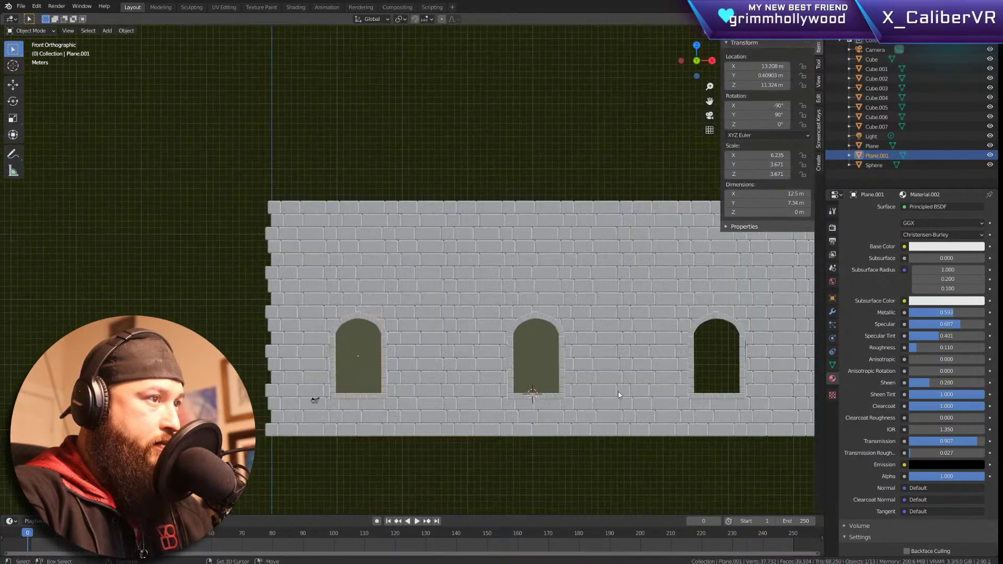
{"action": "scroll", "coordinate": [350, 381], "scroll_direction": "down", "scroll_amount": 4, "text": "ctrl"}
{"action": "key", "text": "shift+d"}
{"action": "key", "text": "x"}
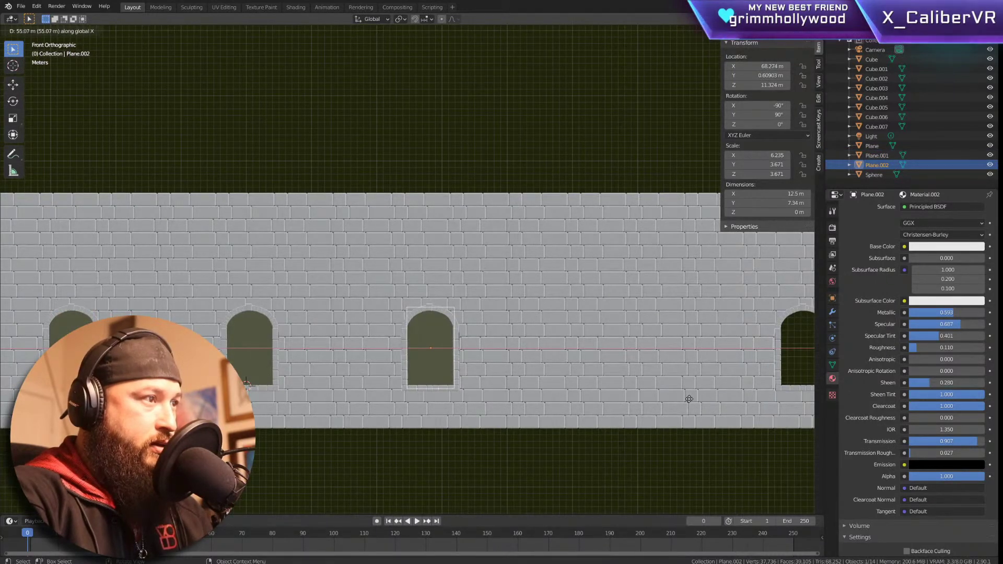
{"action": "left_click", "coordinate": [689, 399]}
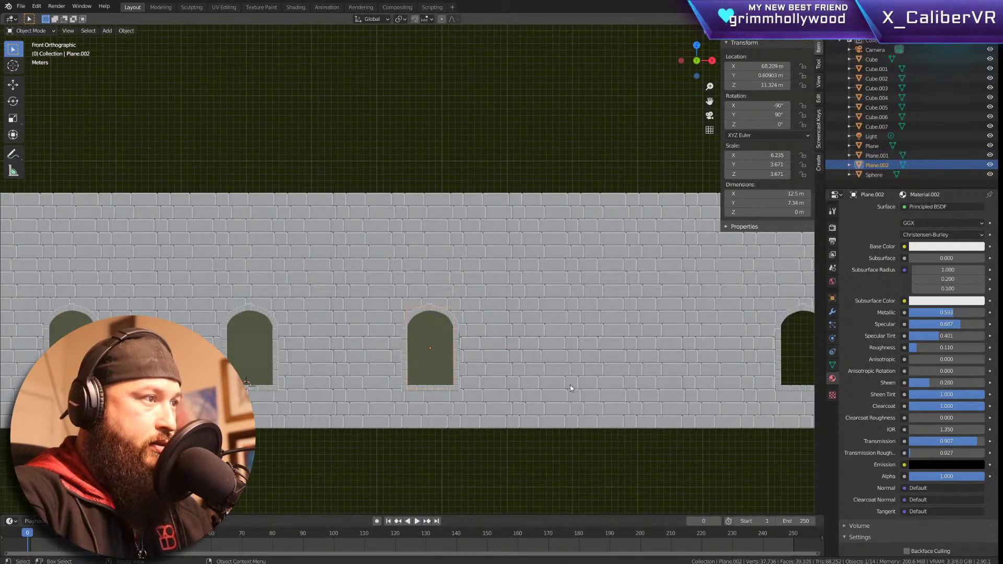
Step: Duplicate all three glass panes together about 112 m along X into the other three window openings, and clear the selection
{"action": "left_click", "coordinate": [71, 329], "text": "shift"}
{"action": "left_click", "coordinate": [245, 361], "text": "shift"}
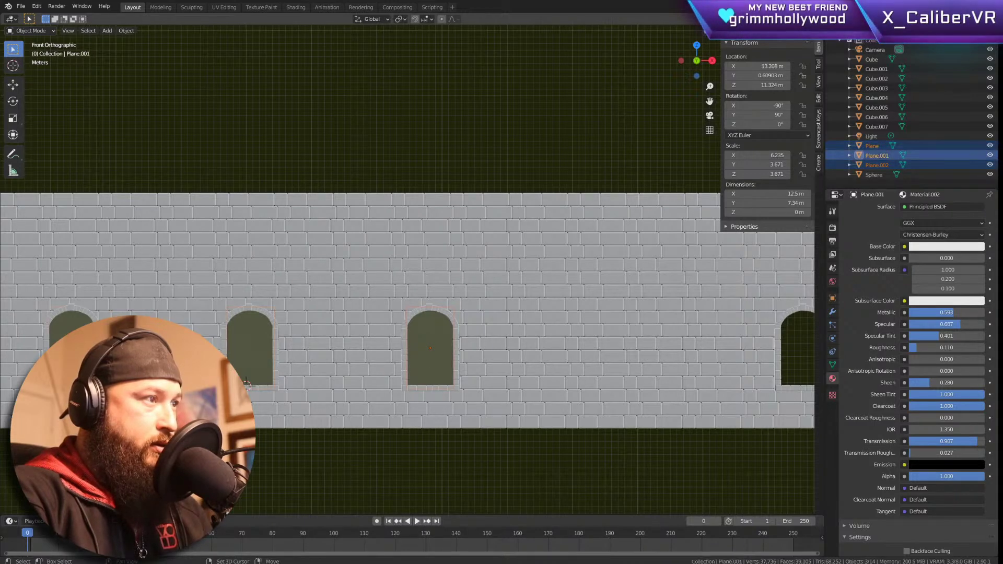
{"action": "key", "text": "shift+d"}
{"action": "key", "text": "x"}
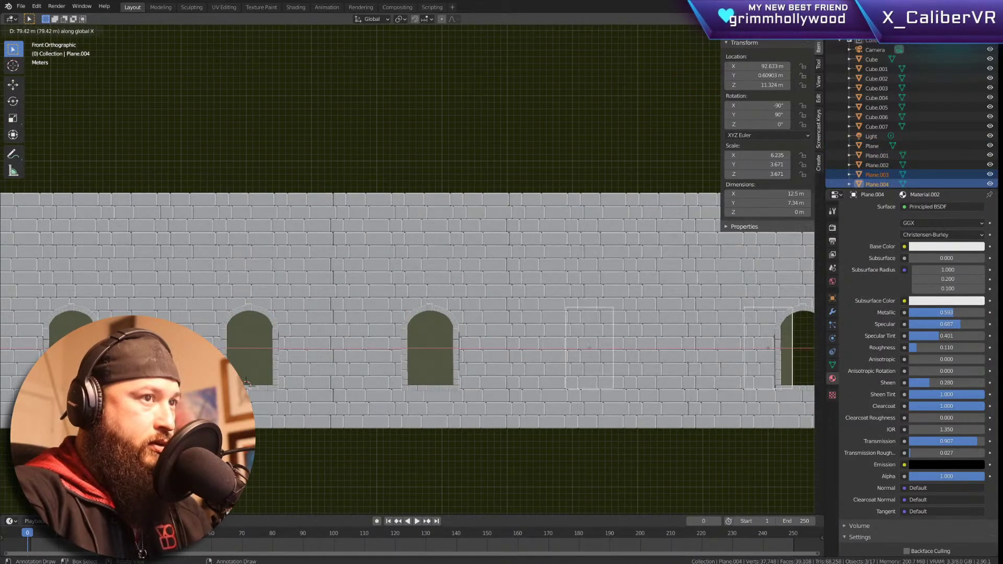
{"action": "left_click", "coordinate": [301, 415]}
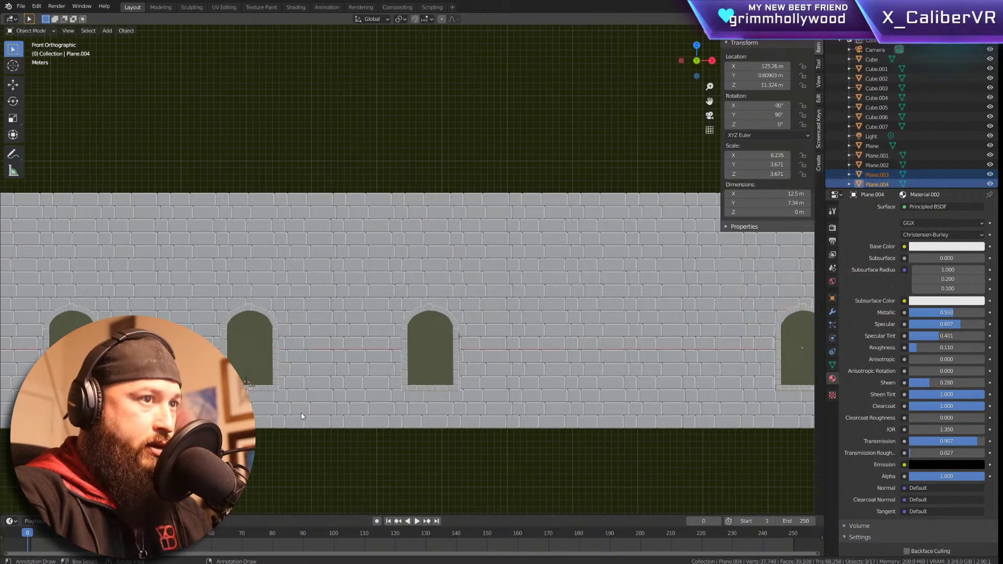
{"action": "scroll", "coordinate": [413, 361], "scroll_direction": "down", "scroll_amount": 6}
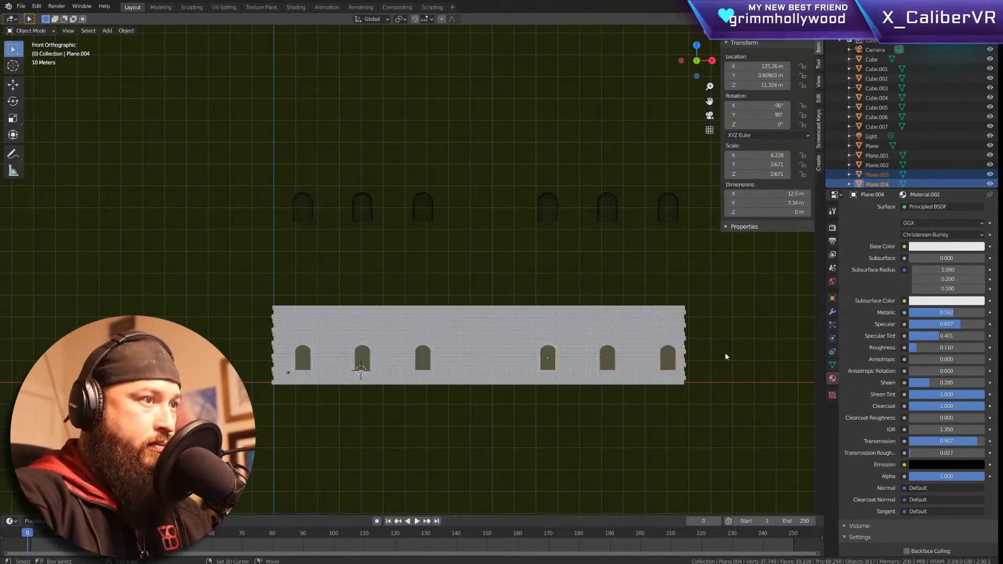
{"action": "scroll", "coordinate": [725, 354], "scroll_direction": "up", "scroll_amount": 5}
{"action": "left_click", "coordinate": [647, 340]}
{"action": "middle_click_drag", "start_coordinate": [335, 366], "coordinate": [678, 342], "text": "shift"}
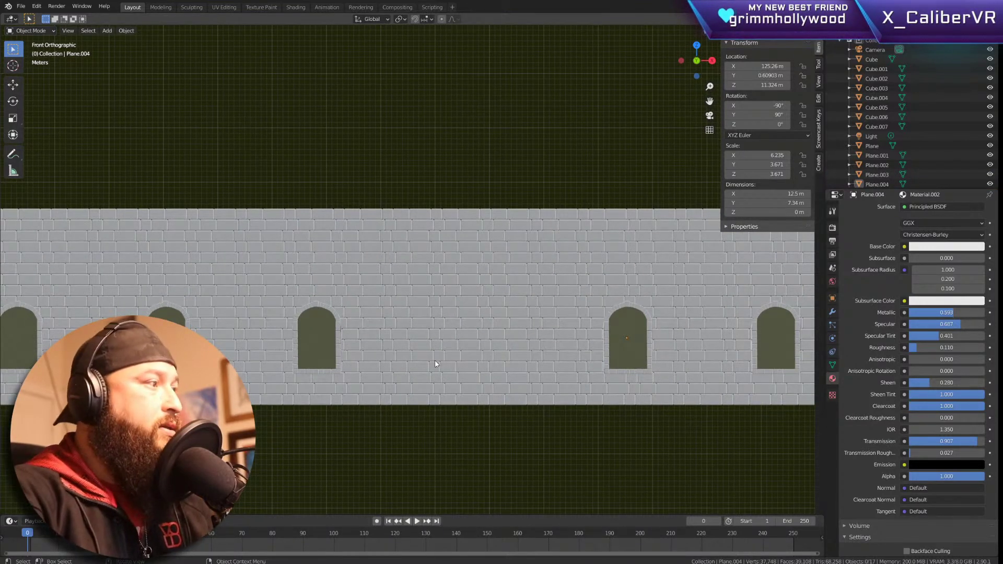
Step: Hide the camera and the light in the viewport
{"action": "middle_click_drag", "start_coordinate": [388, 170], "coordinate": [424, 206]}
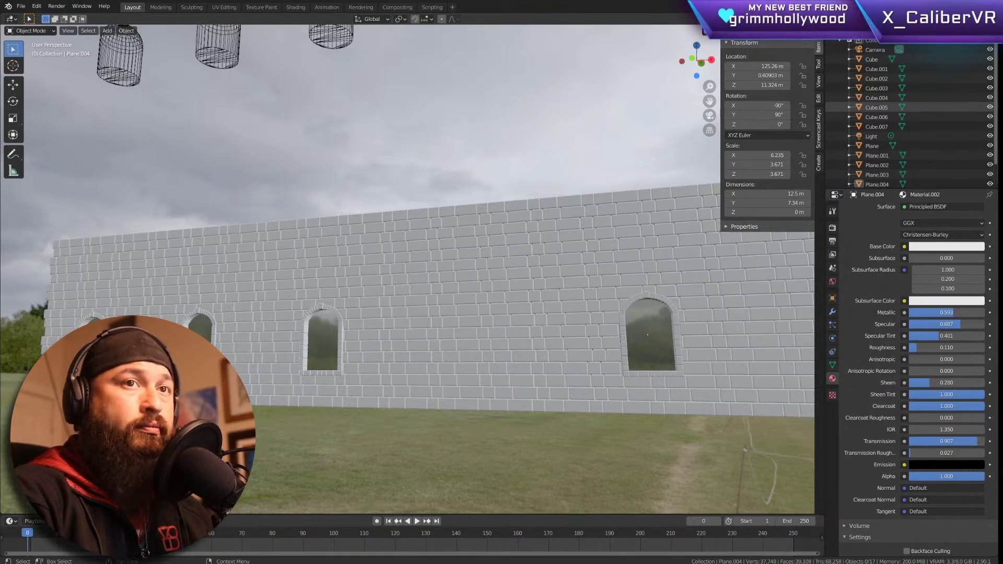
{"action": "middle_click_drag", "start_coordinate": [523, 267], "coordinate": [584, 268]}
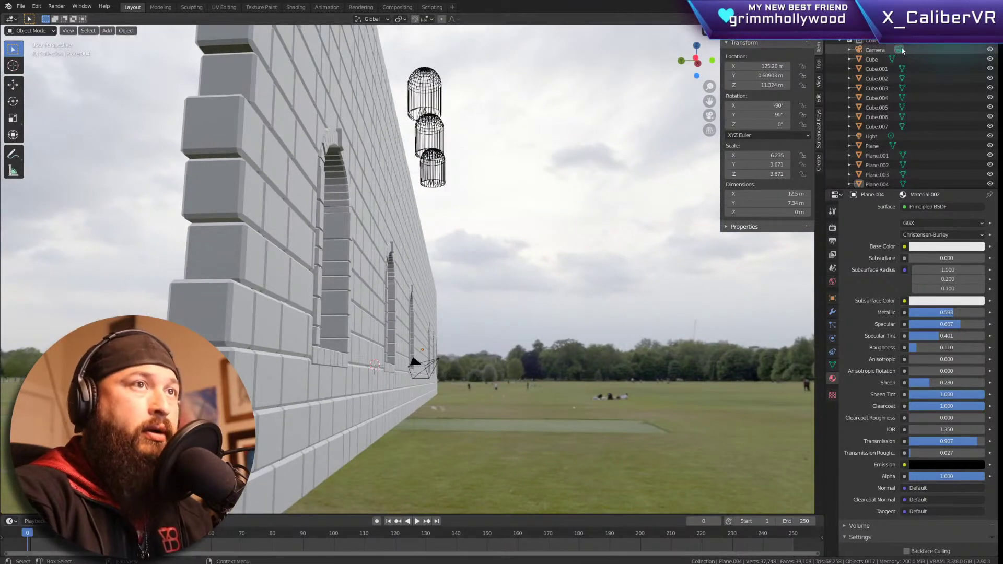
{"action": "left_click", "coordinate": [849, 49]}
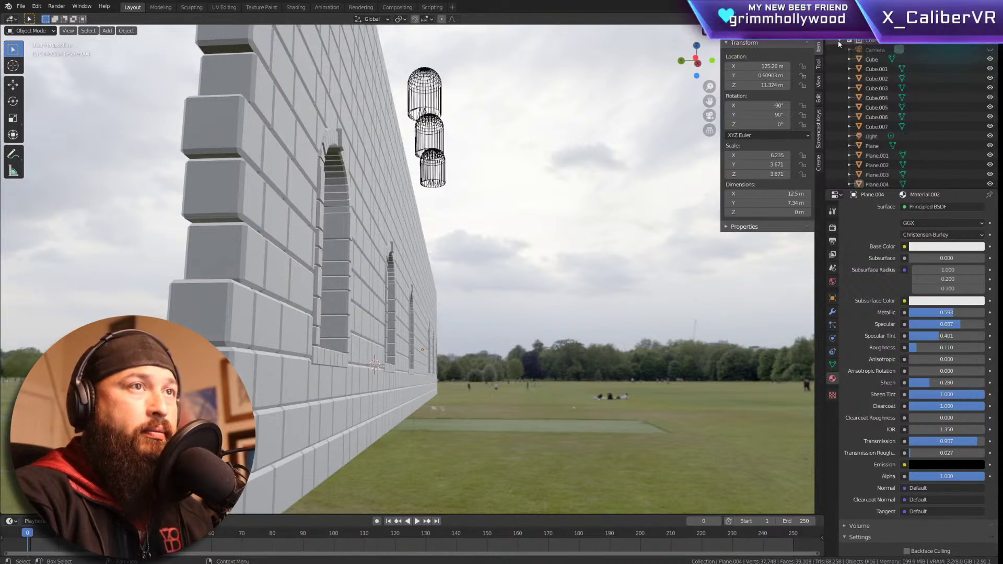
{"action": "scroll", "coordinate": [854, 89], "scroll_direction": "down", "scroll_amount": 2}
{"action": "left_click", "coordinate": [990, 111]}
{"action": "scroll", "coordinate": [518, 254], "scroll_direction": "down", "scroll_amount": 3}
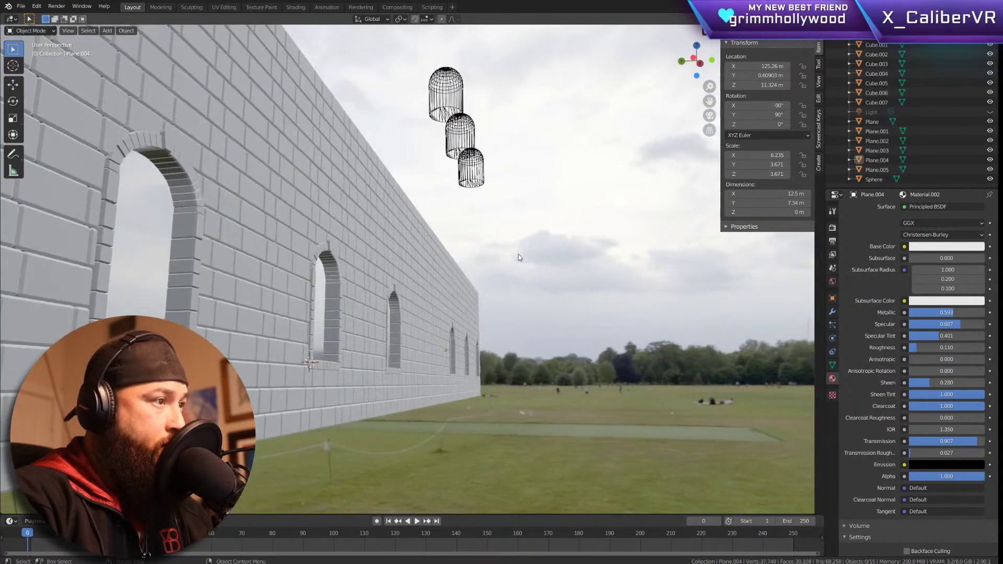
Step: Save the current project file
{"action": "middle_click_drag", "start_coordinate": [455, 317], "coordinate": [562, 331]}
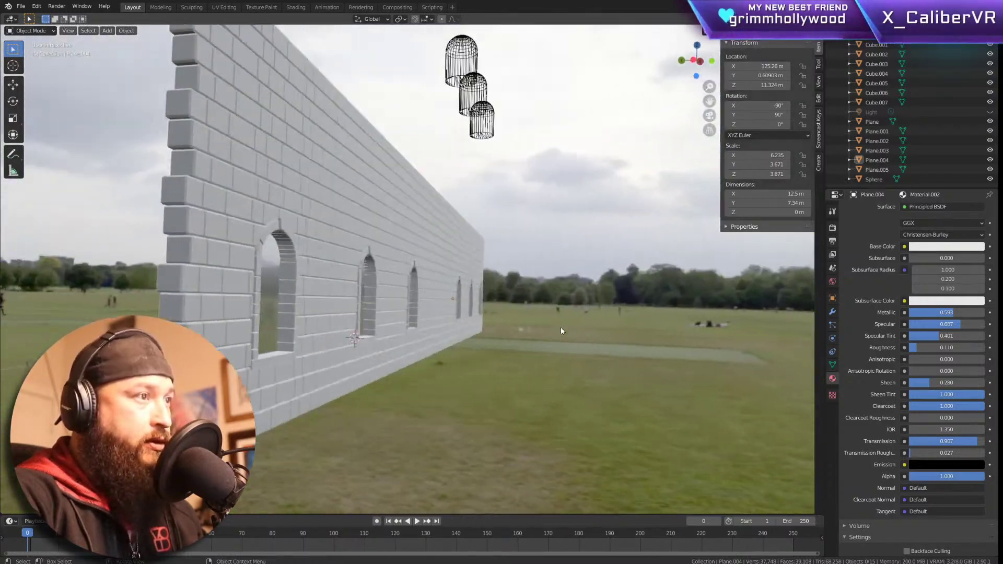
{"action": "left_click", "coordinate": [75, 3]}
{"action": "left_click", "coordinate": [20, 6]}
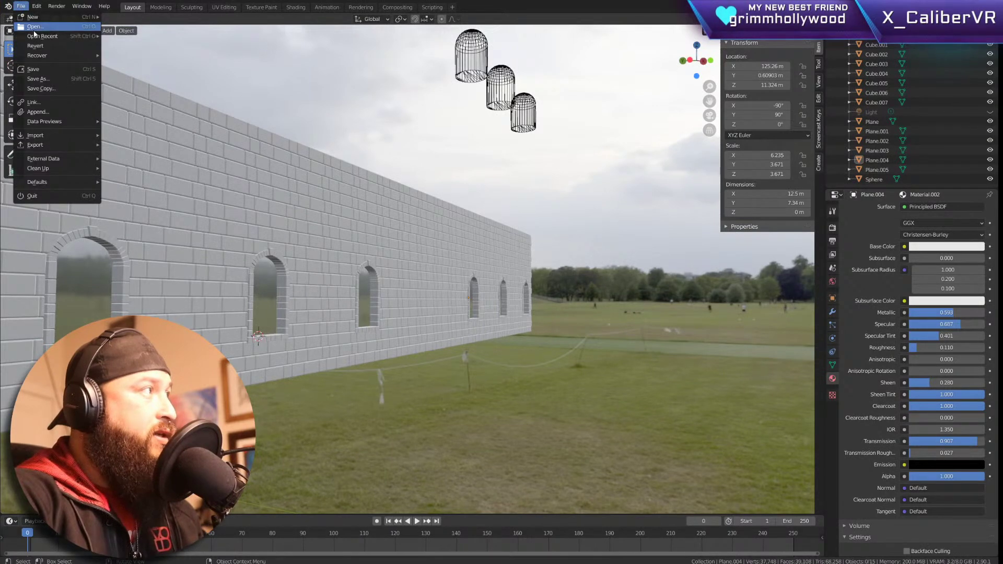
{"action": "left_click", "coordinate": [41, 69]}
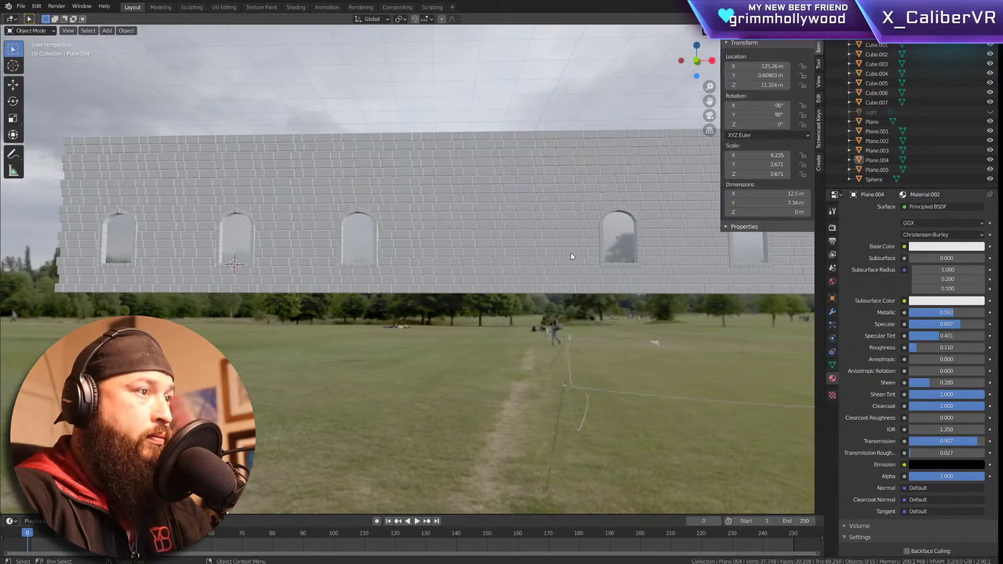
Step: Duplicate the third window's stone frame, place the copy midway between the two window groups, and scale it up about 2.09 times
{"action": "middle_click_drag", "start_coordinate": [592, 248], "coordinate": [565, 312], "text": "shift"}
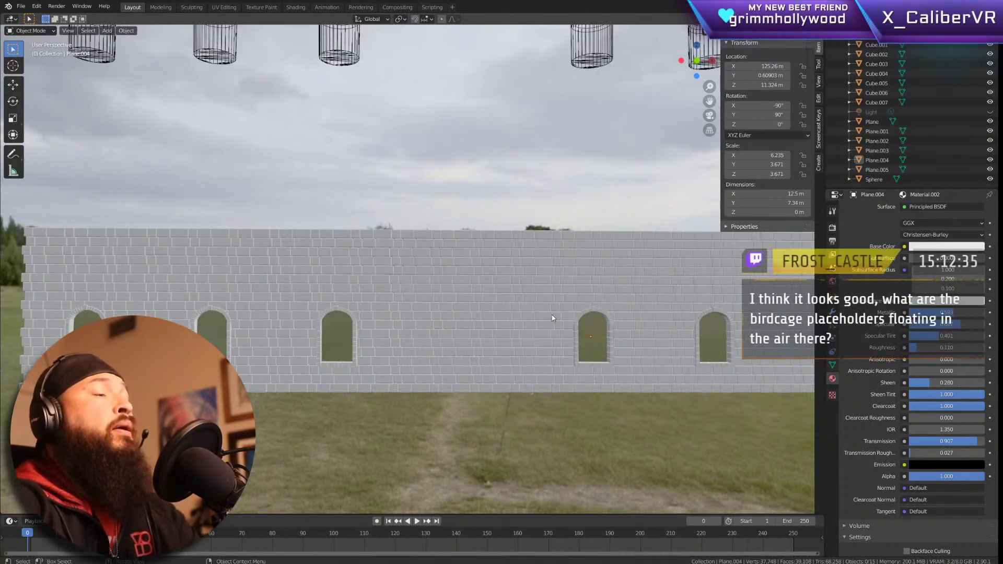
{"action": "left_click", "coordinate": [334, 312]}
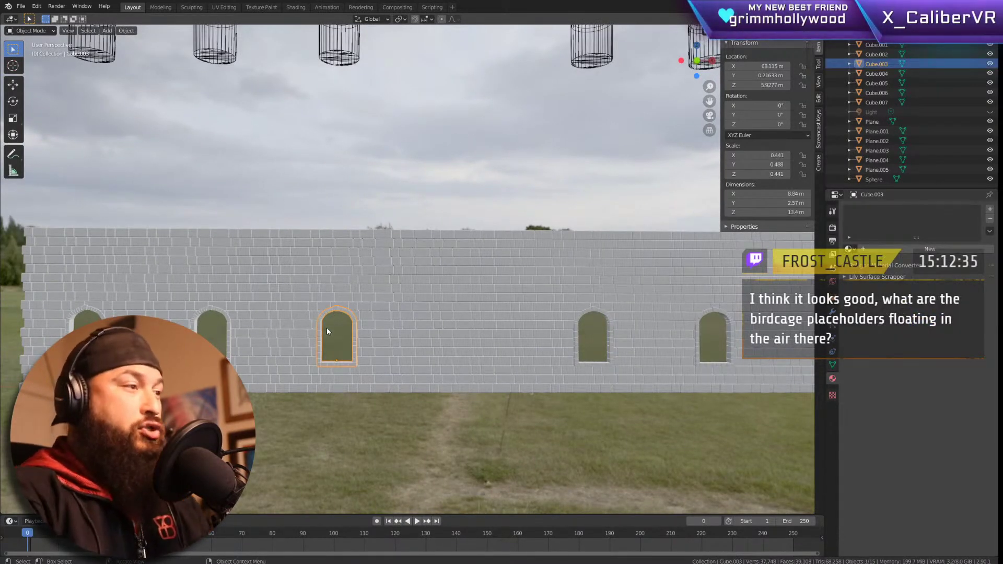
{"action": "key", "text": "shift+d"}
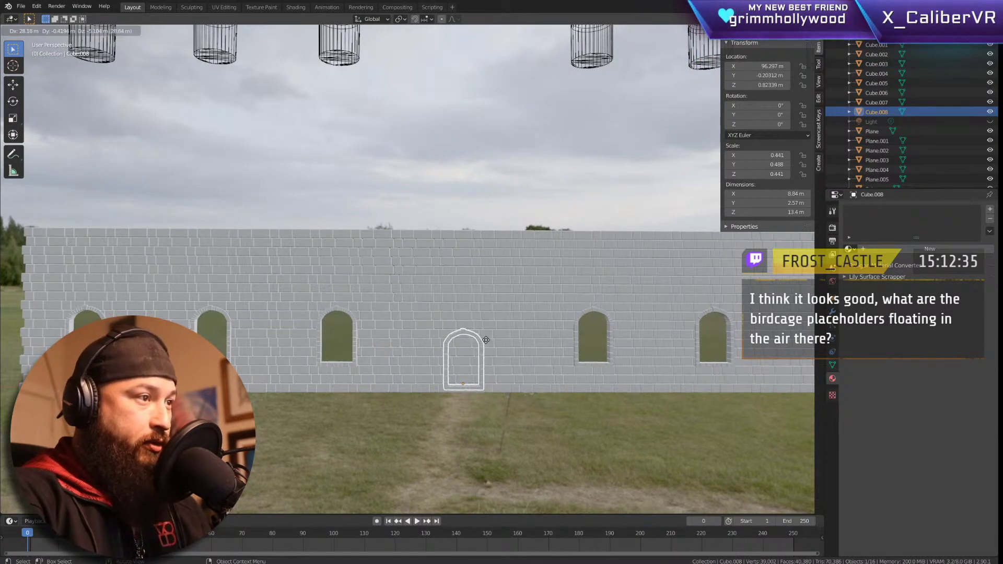
{"action": "left_click", "coordinate": [486, 341]}
{"action": "scroll", "coordinate": [551, 334], "scroll_direction": "down", "scroll_amount": 4}
{"action": "scroll", "coordinate": [551, 335], "scroll_direction": "up", "scroll_amount": 5}
{"action": "scroll", "coordinate": [564, 351], "scroll_direction": "down", "scroll_amount": 5}
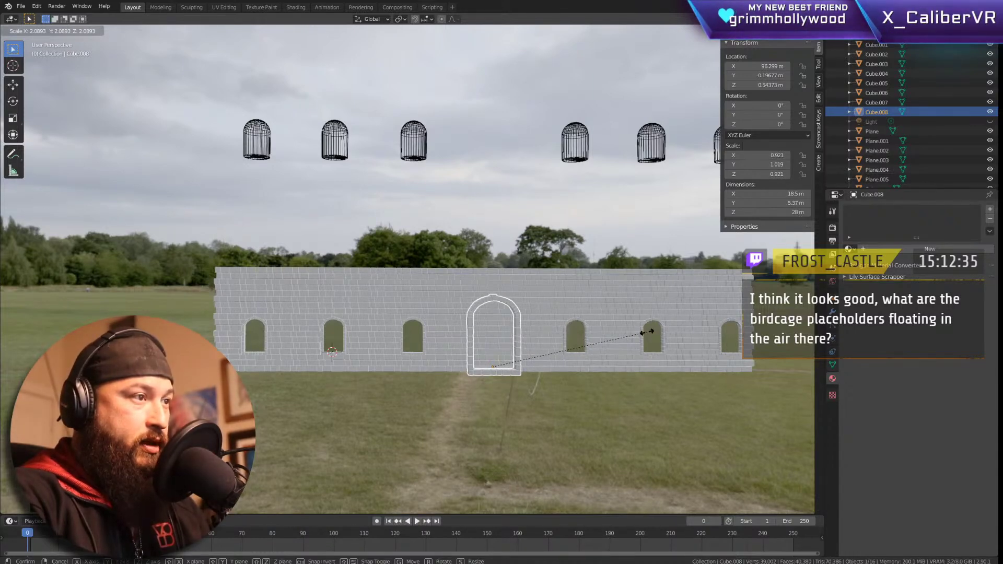
{"action": "left_click", "coordinate": [647, 332]}
Step: In front view, raise the enlarged stone frame about 42 m straight up so it sits above the wall
{"action": "middle_click_drag", "start_coordinate": [554, 336], "coordinate": [405, 311], "text": "shift"}
{"action": "key", "text": "KP_1"}
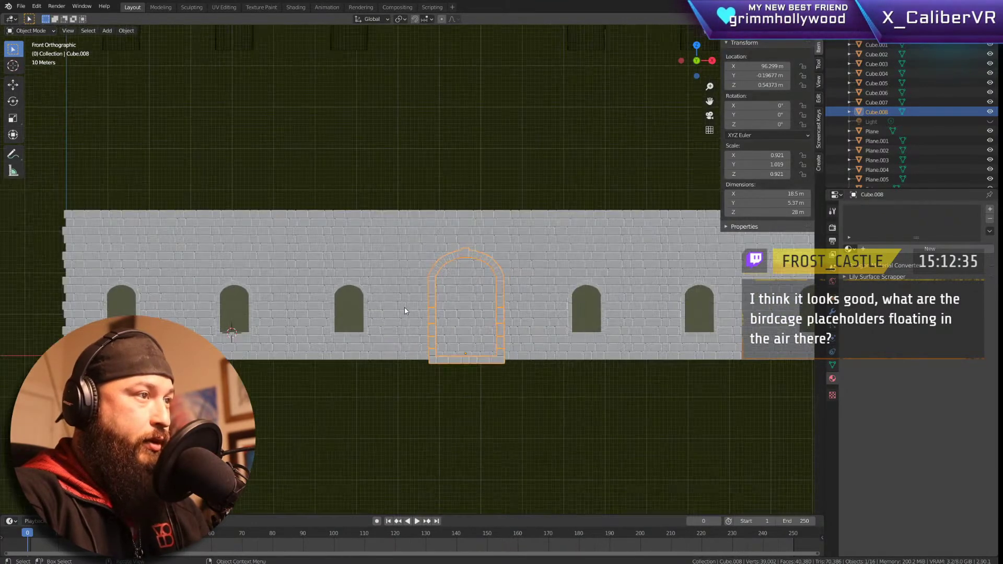
{"action": "left_click", "coordinate": [491, 308]}
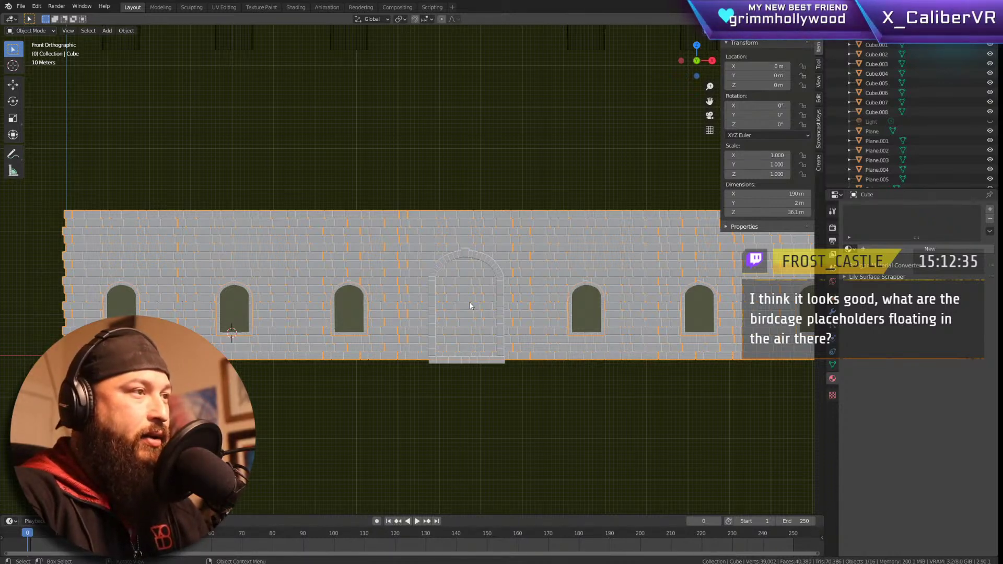
{"action": "left_click", "coordinate": [492, 259]}
{"action": "key", "text": "g"}
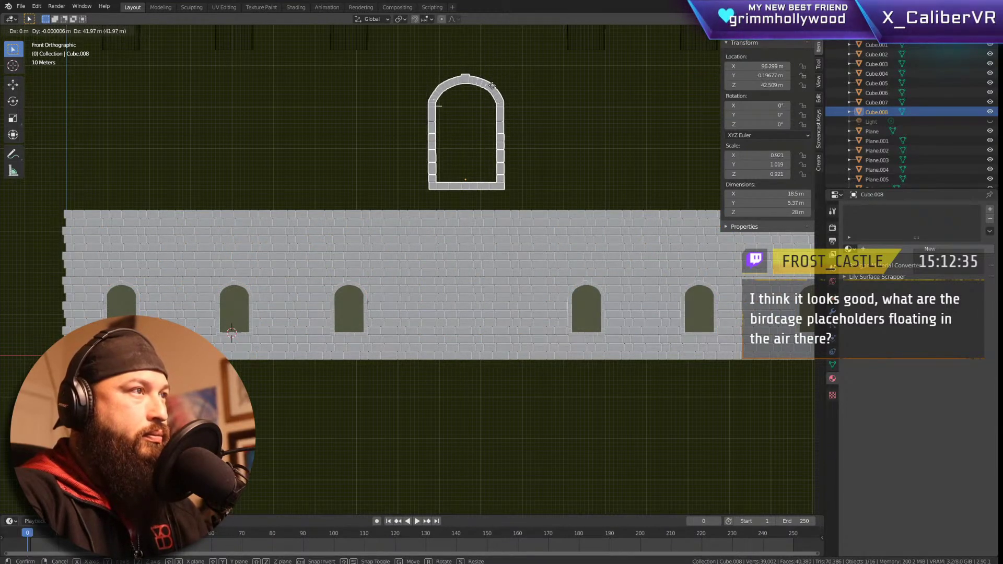
{"action": "left_click", "coordinate": [492, 85]}
Step: In the cutter mesh, move only the third arched cutter about 27.6 m along X and 26.9 m down into the enlarged frame
{"action": "scroll", "coordinate": [510, 174], "scroll_direction": "down", "scroll_amount": 2}
{"action": "middle_click_drag", "start_coordinate": [547, 171], "coordinate": [525, 204], "text": "shift"}
{"action": "left_click", "coordinate": [374, 95]}
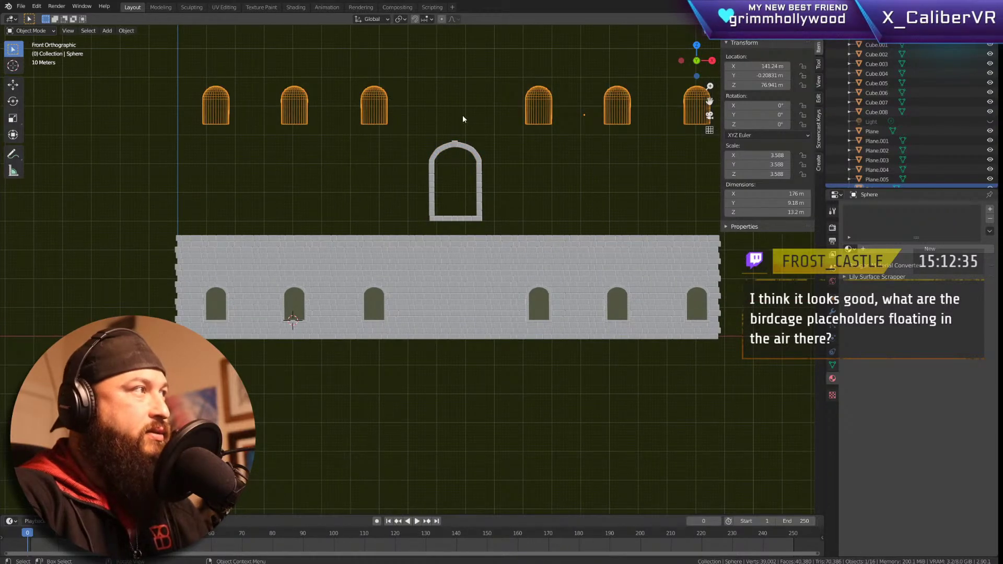
{"action": "key", "text": "Tab"}
{"action": "key", "text": "alt+a"}
{"action": "left_click_drag", "start_coordinate": [405, 69], "coordinate": [354, 146]}
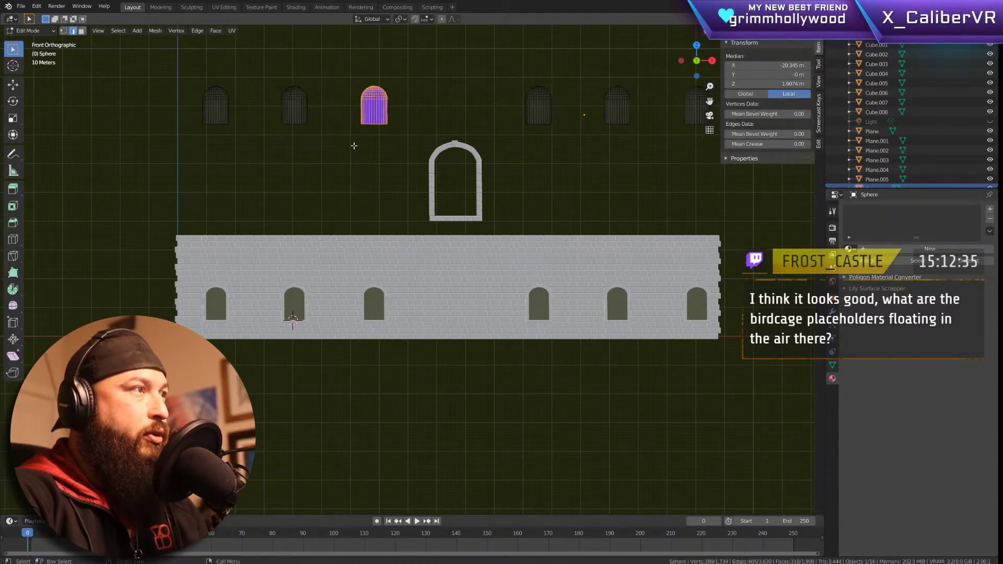
{"action": "key", "text": "g"}
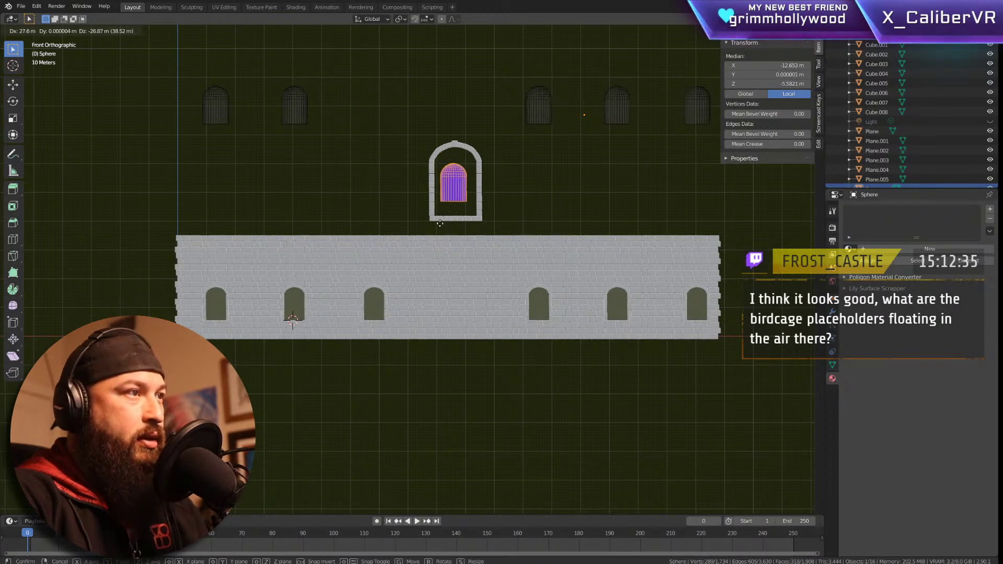
{"action": "left_click", "coordinate": [440, 225]}
Step: Scale the moved cutter up to about 17.3 m wide, fit it inside the large stone frame, and finish mesh editing
{"action": "key", "text": "s"}
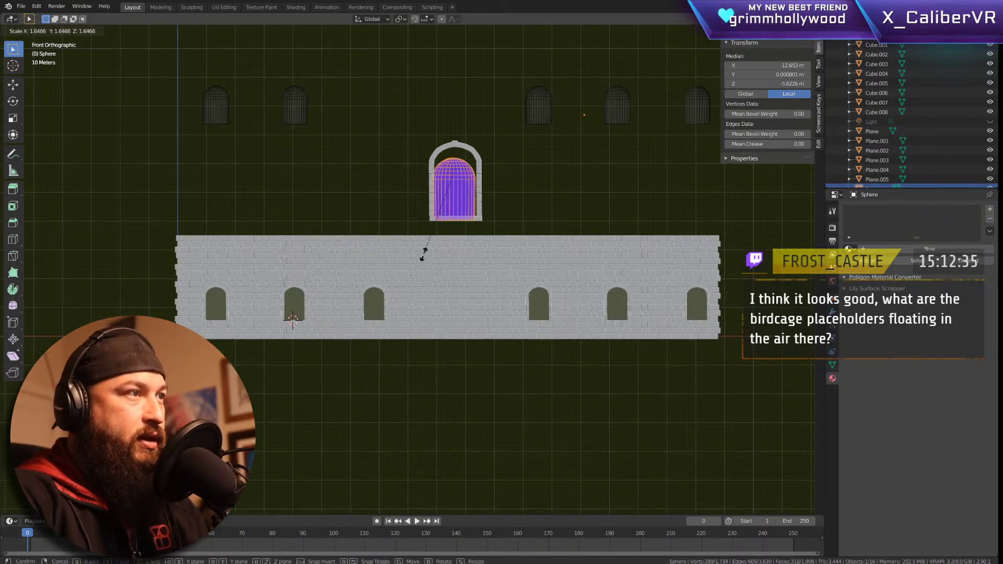
{"action": "left_click", "coordinate": [418, 258]}
{"action": "key", "text": "g"}
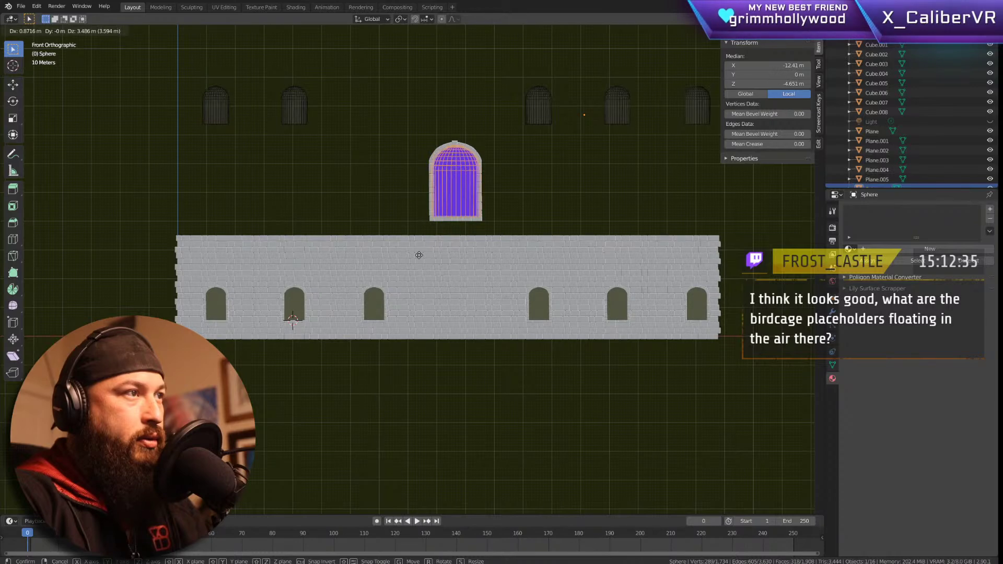
{"action": "left_click", "coordinate": [418, 255]}
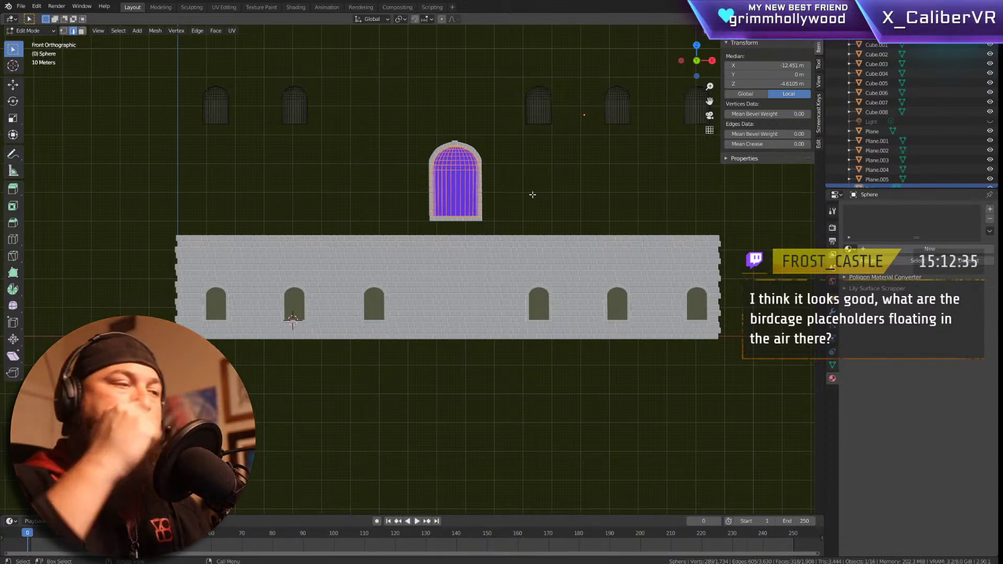
{"action": "key", "text": "Tab"}
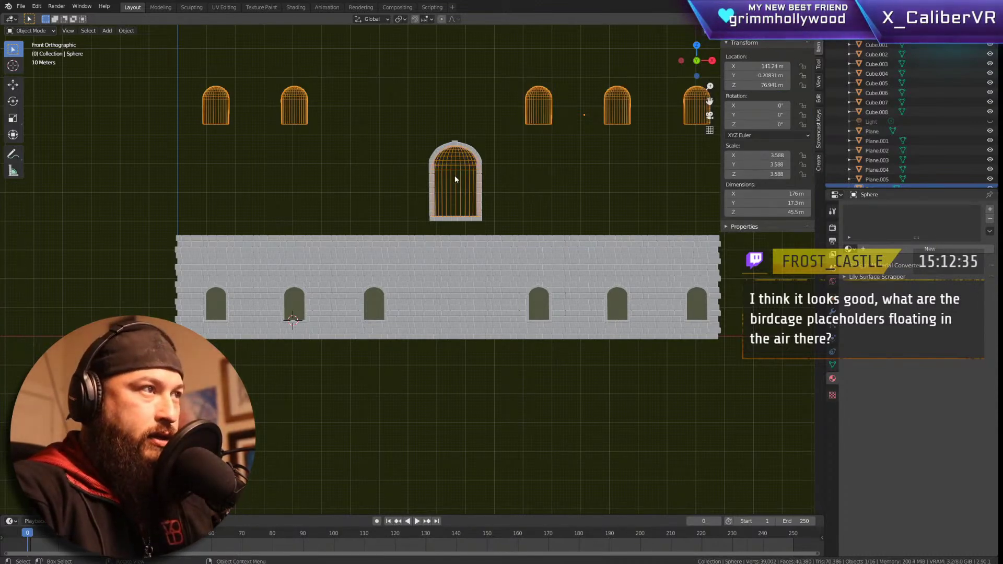
Step: Add a Boolean modifier set to Difference to the brick wall, using the cutter mesh as its object
{"action": "left_click", "coordinate": [463, 283]}
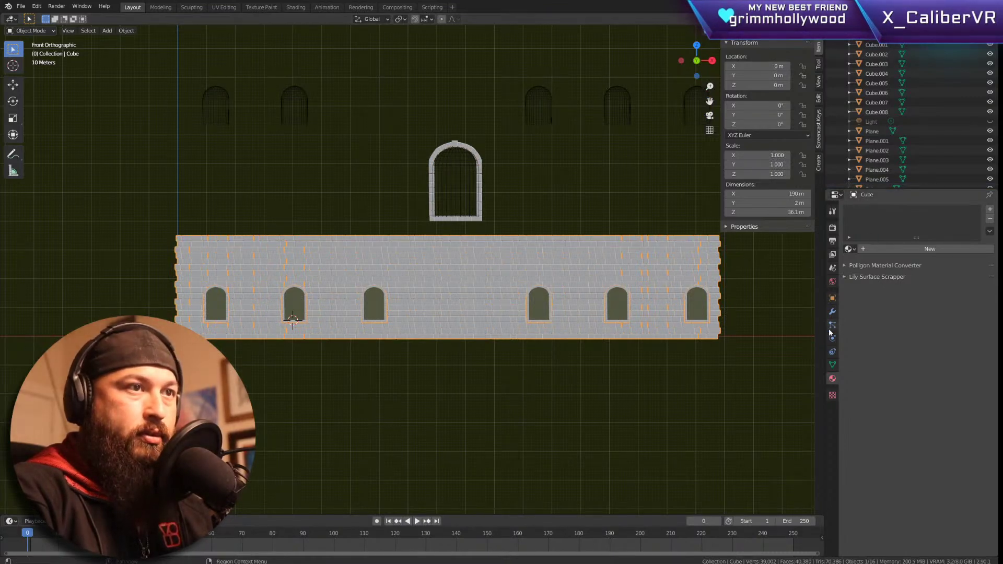
{"action": "left_click", "coordinate": [833, 312]}
{"action": "left_click", "coordinate": [878, 209]}
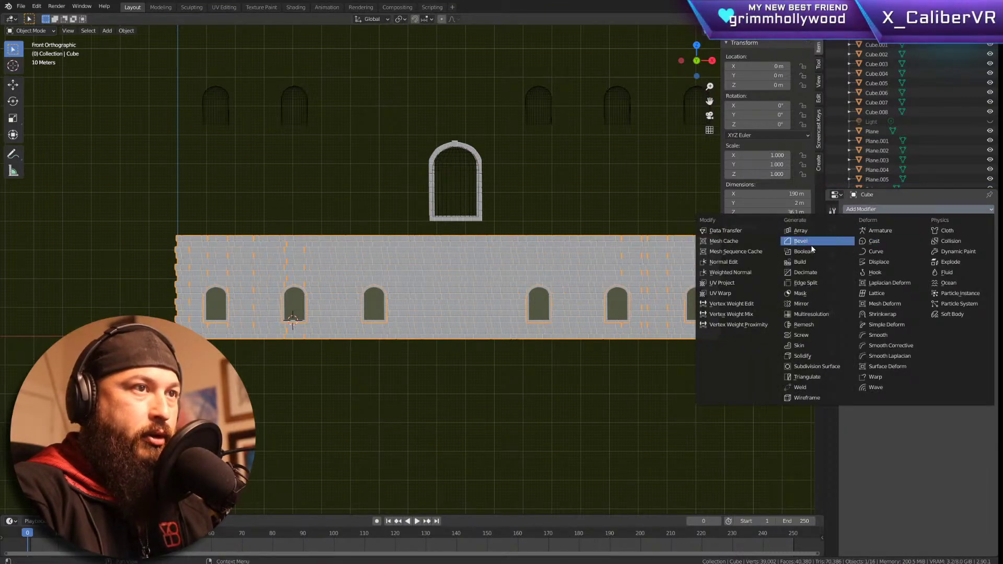
{"action": "left_click", "coordinate": [800, 238]}
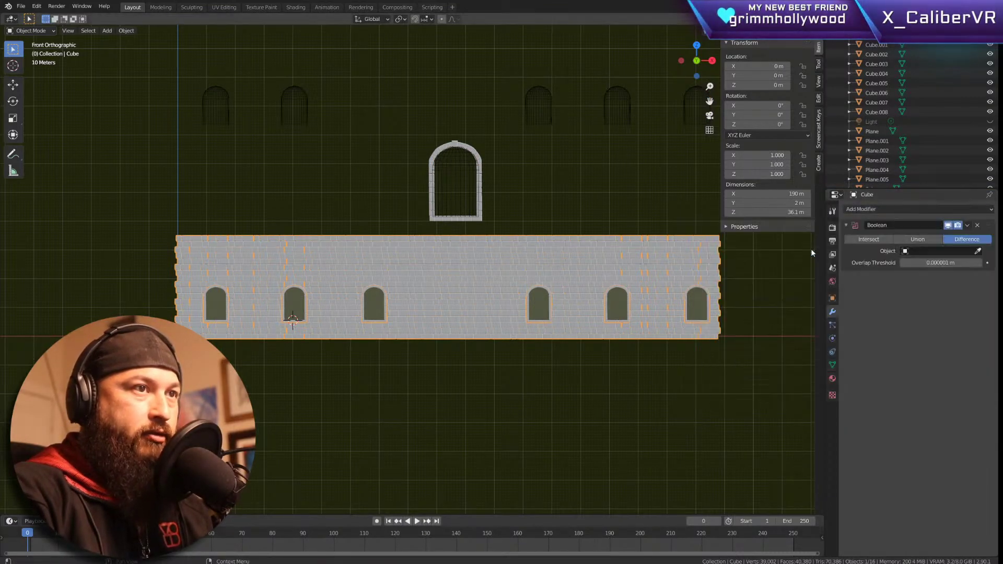
{"action": "left_click", "coordinate": [978, 252]}
{"action": "left_click", "coordinate": [467, 168]}
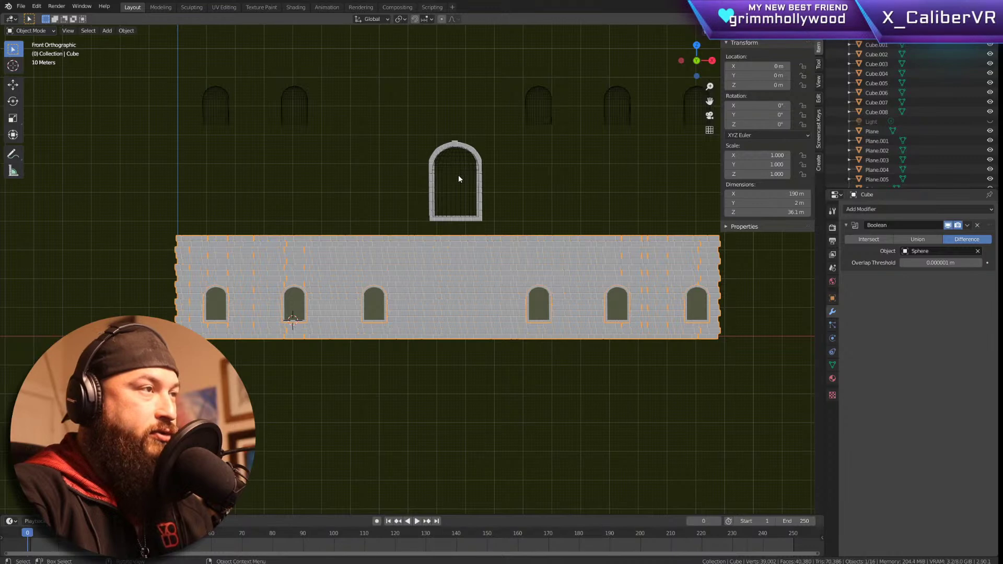
Step: Delete the vertices of the five small window cutters, keeping only the large arched cutter, and return to object mode
{"action": "left_click", "coordinate": [462, 162]}
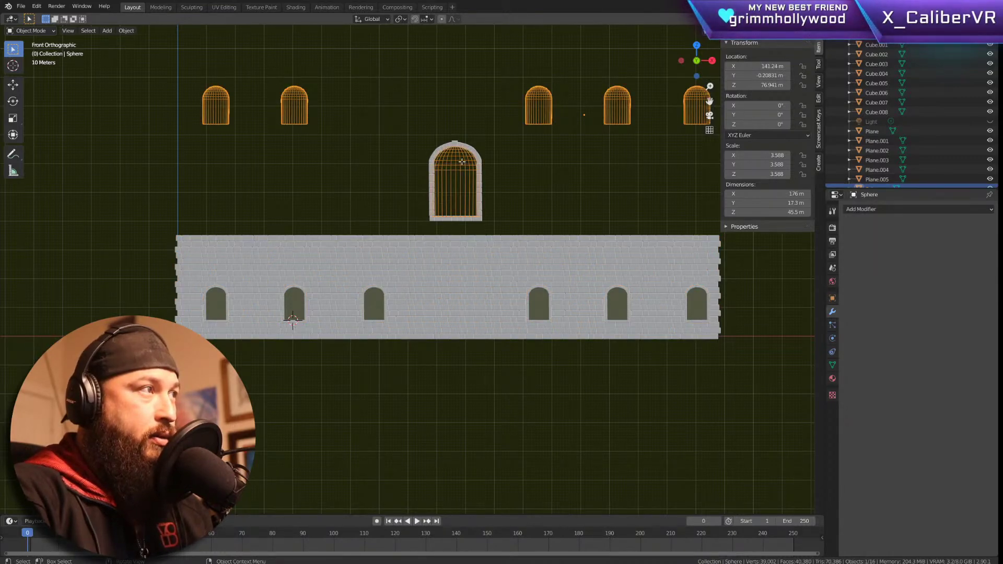
{"action": "key", "text": "Tab"}
{"action": "left_click_drag", "start_coordinate": [336, 78], "coordinate": [124, 138]}
{"action": "key", "text": "x"}
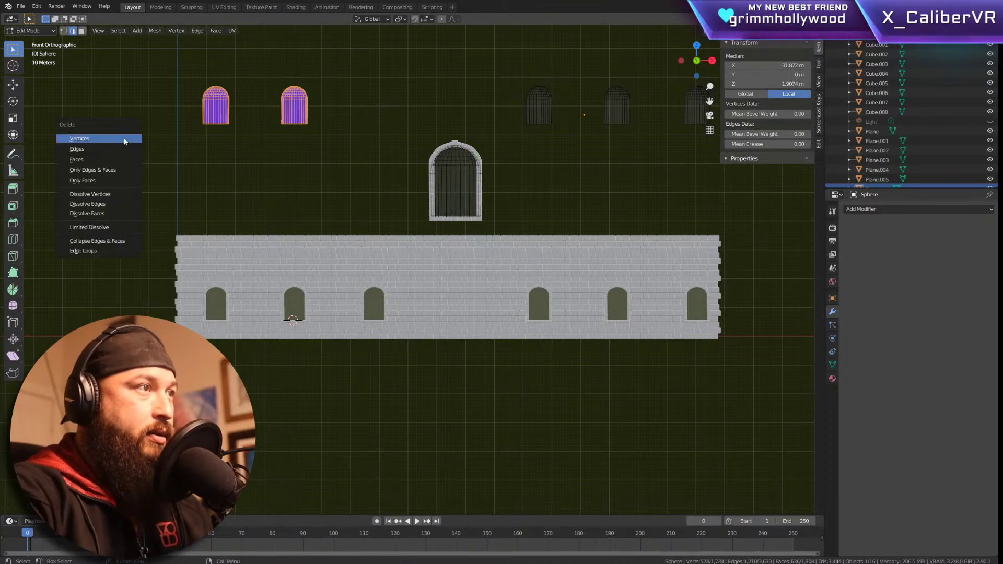
{"action": "left_click", "coordinate": [124, 137]}
{"action": "left_click_drag", "start_coordinate": [500, 67], "coordinate": [744, 163]}
{"action": "key", "text": "x"}
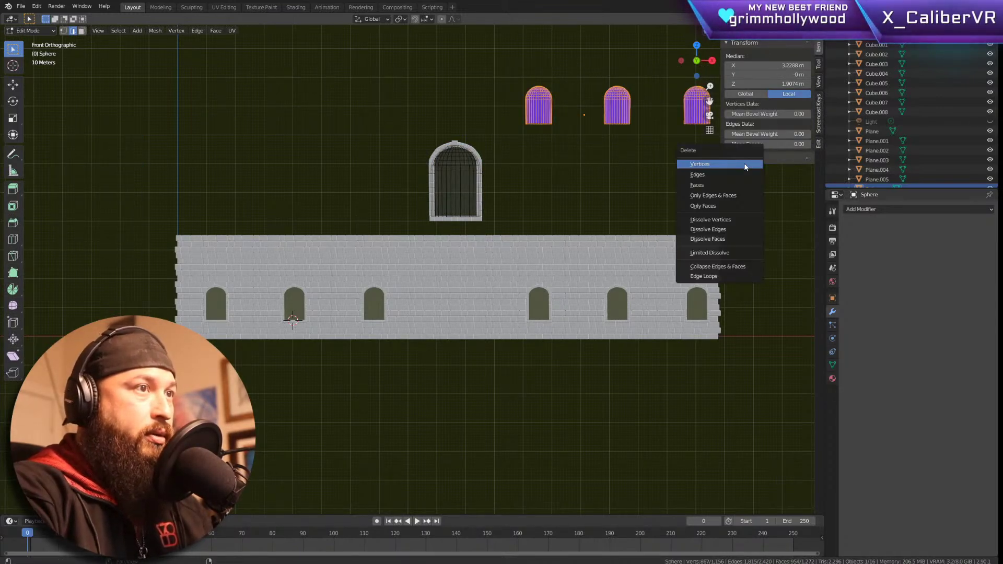
{"action": "left_click", "coordinate": [745, 167]}
{"action": "left_click", "coordinate": [464, 170]}
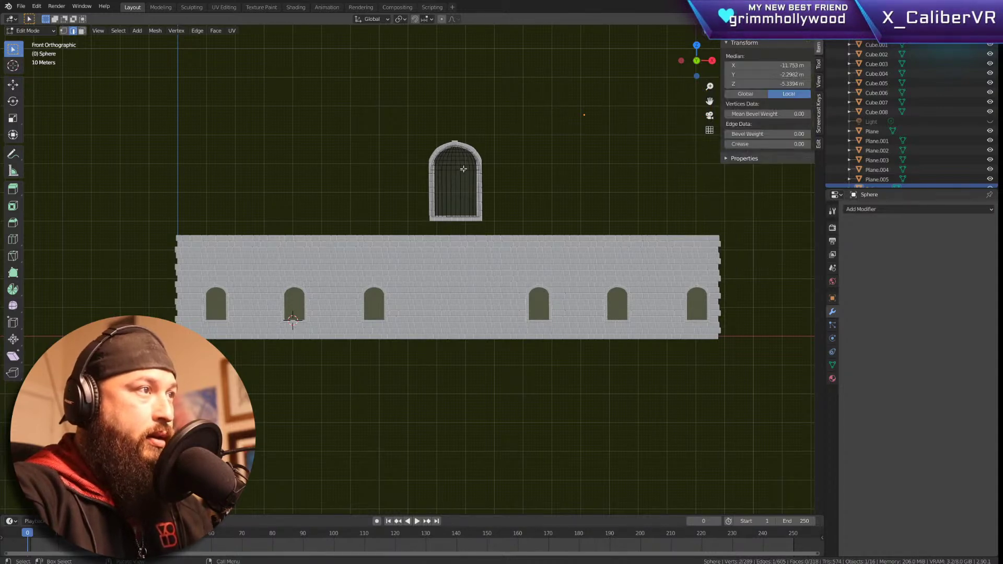
{"action": "key", "text": "Tab"}
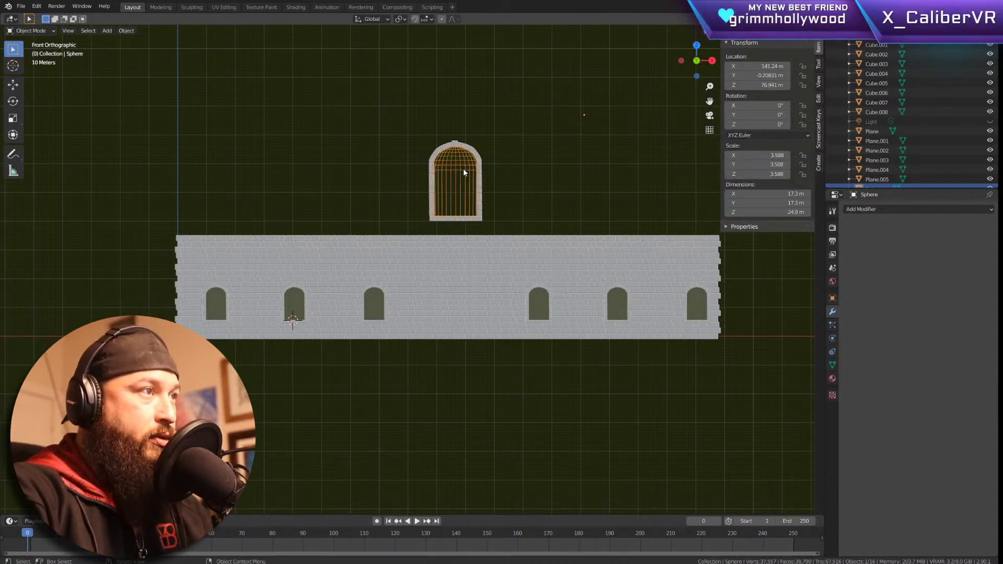
Step: Lower the large cutter about 41.84 m along Z so it cuts a doorway just above the wall's base
{"action": "key", "text": "shift+d"}
{"action": "key", "text": "x"}
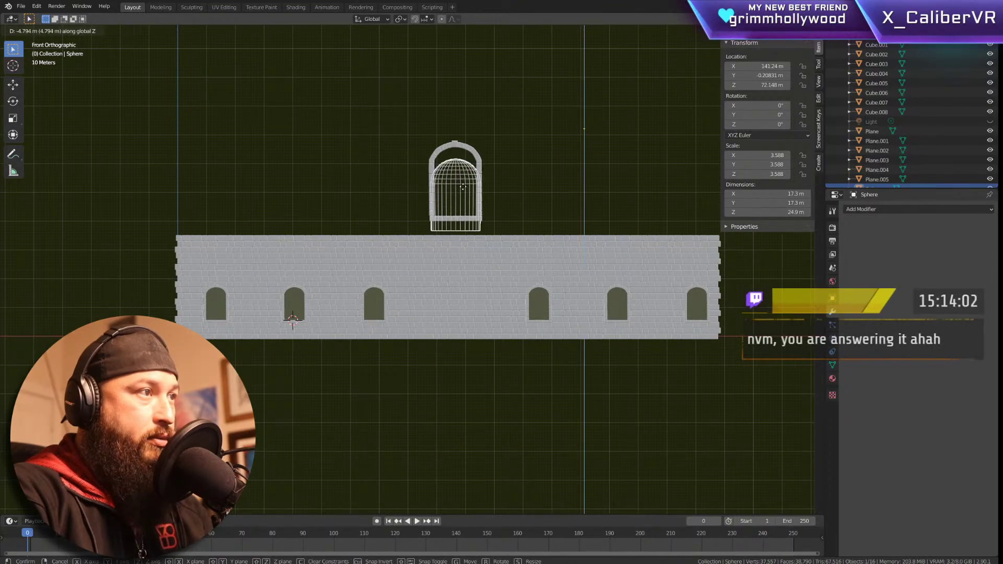
{"action": "key", "text": "z"}
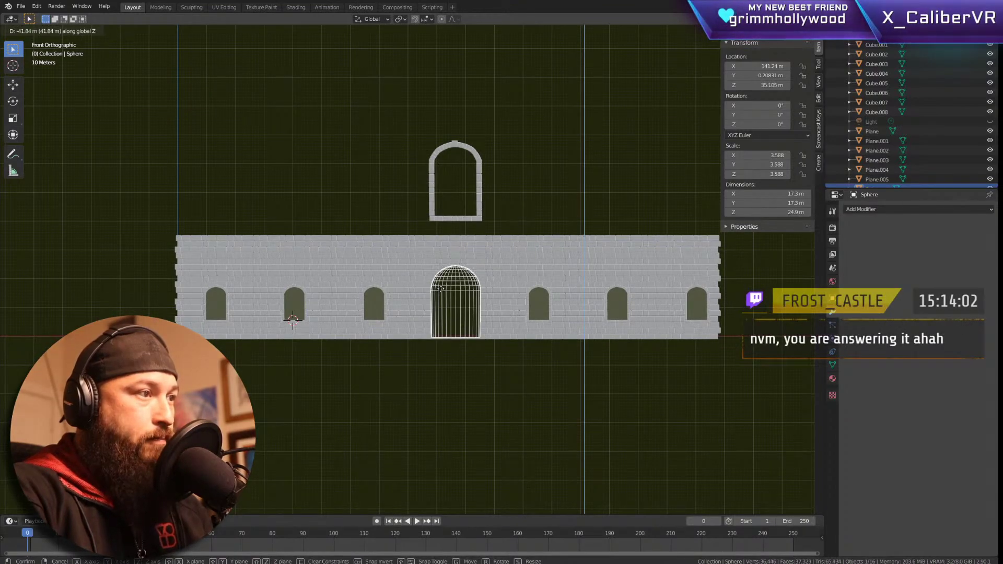
{"action": "left_click", "coordinate": [474, 337]}
{"action": "scroll", "coordinate": [473, 338], "scroll_direction": "up", "scroll_amount": 8}
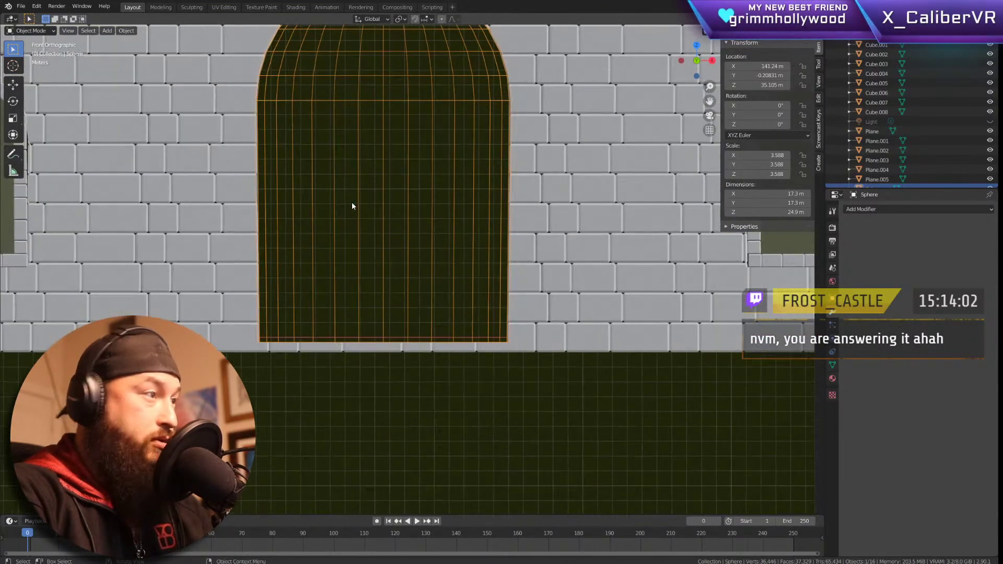
{"action": "scroll", "coordinate": [408, 218], "scroll_direction": "down", "scroll_amount": 2}
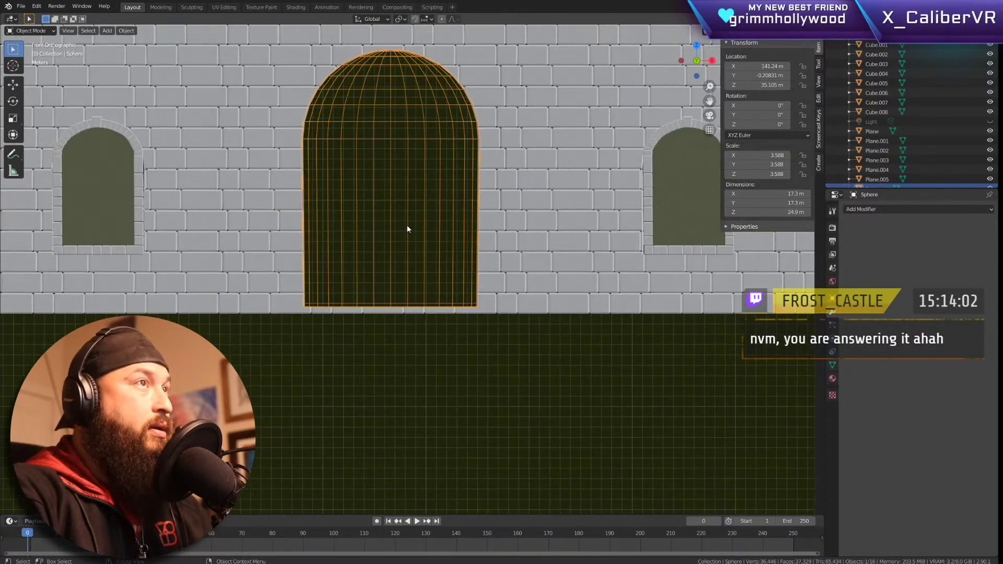
{"action": "middle_click_drag", "start_coordinate": [421, 208], "coordinate": [535, 307], "text": "shift"}
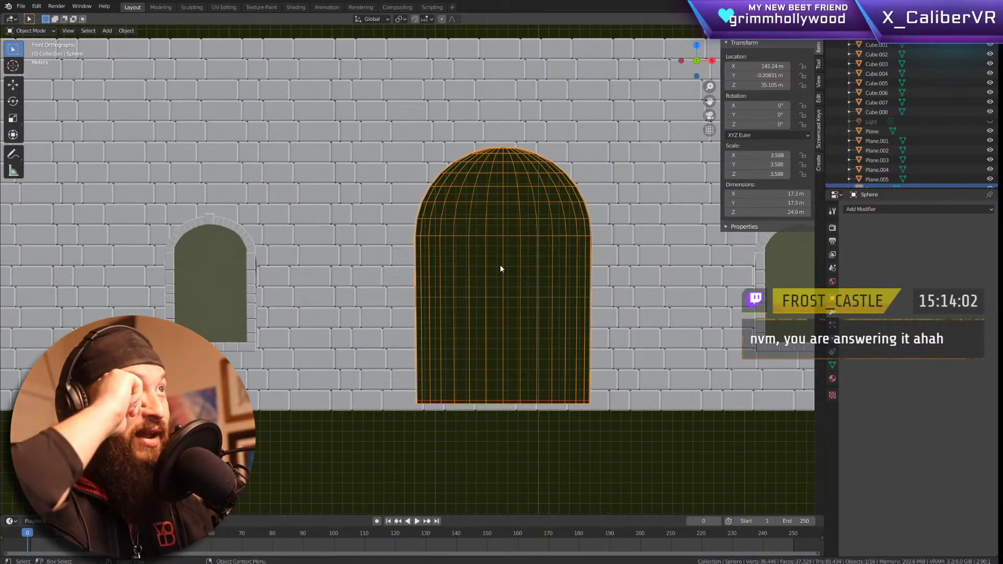
{"action": "scroll", "coordinate": [495, 248], "scroll_direction": "down", "scroll_amount": 4}
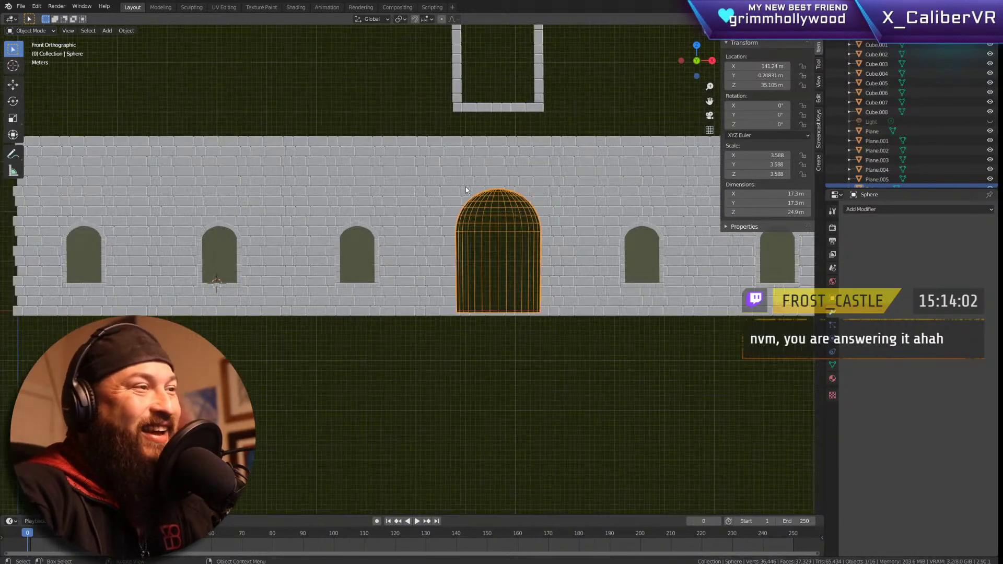
{"action": "middle_click_drag", "start_coordinate": [547, 208], "coordinate": [493, 246], "text": "shift"}
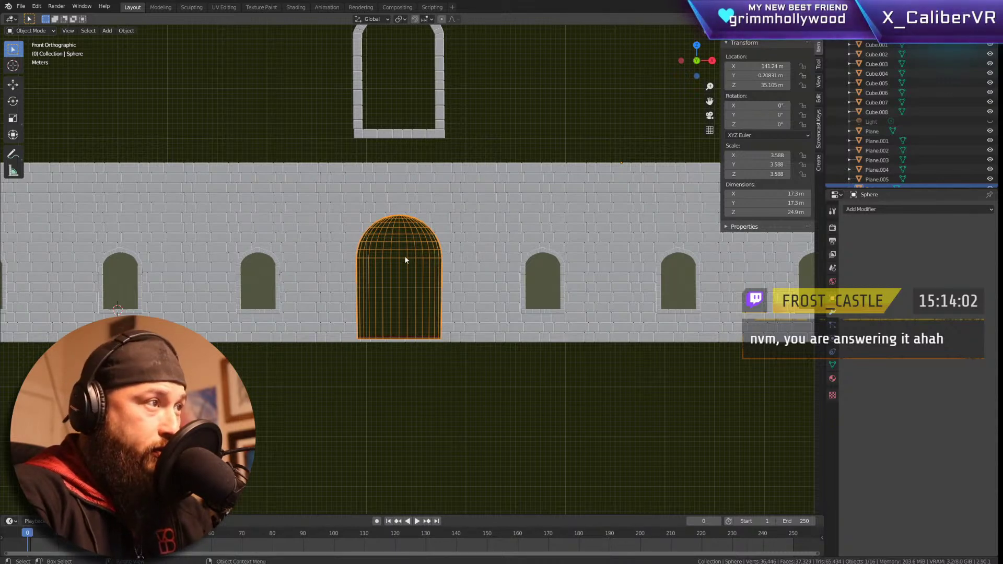
{"action": "key", "text": "g"}
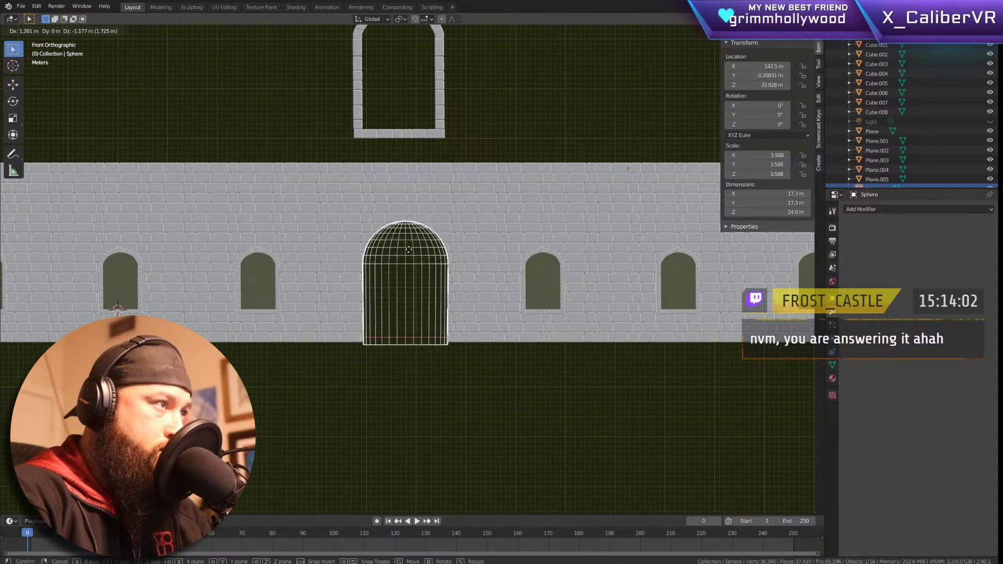
{"action": "left_click", "coordinate": [409, 250]}
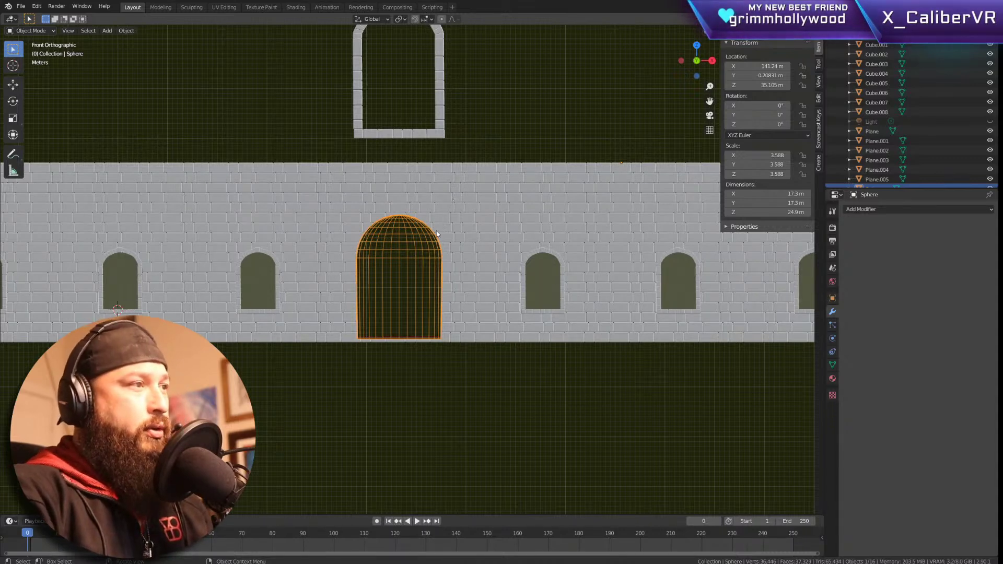
Step: Move the arched doorway cutter off the wall into the empty space above it, to about X 61.3 m, Z 86.8 m
{"action": "scroll", "coordinate": [505, 227], "scroll_direction": "down", "scroll_amount": 5}
{"action": "key", "text": "g"}
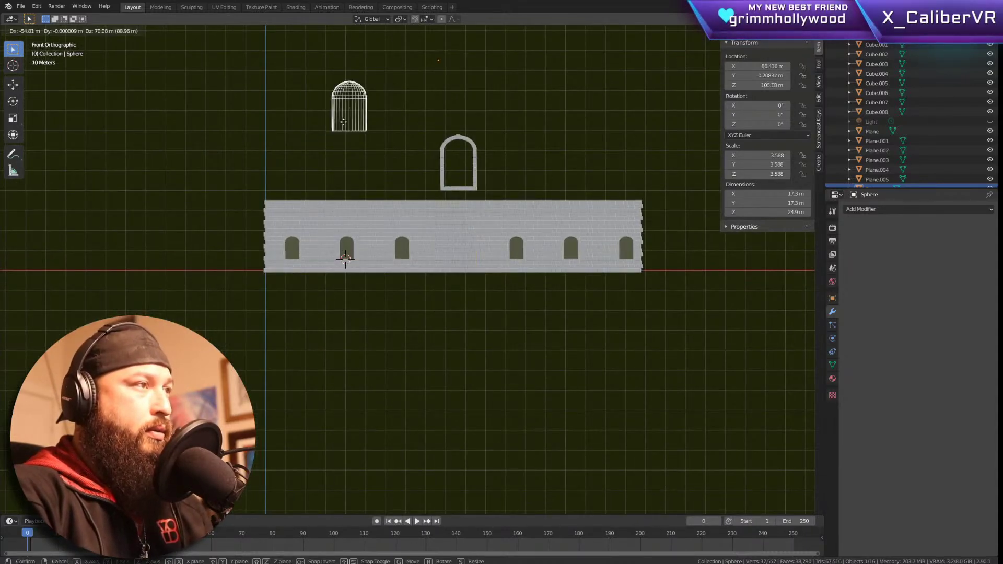
{"action": "left_click", "coordinate": [338, 129]}
Step: Widen the cutter mesh to about 22.1 m by moving its +X half's vertices outward along X, and return to object mode
{"action": "left_click_drag", "start_coordinate": [325, 100], "coordinate": [322, 120]}
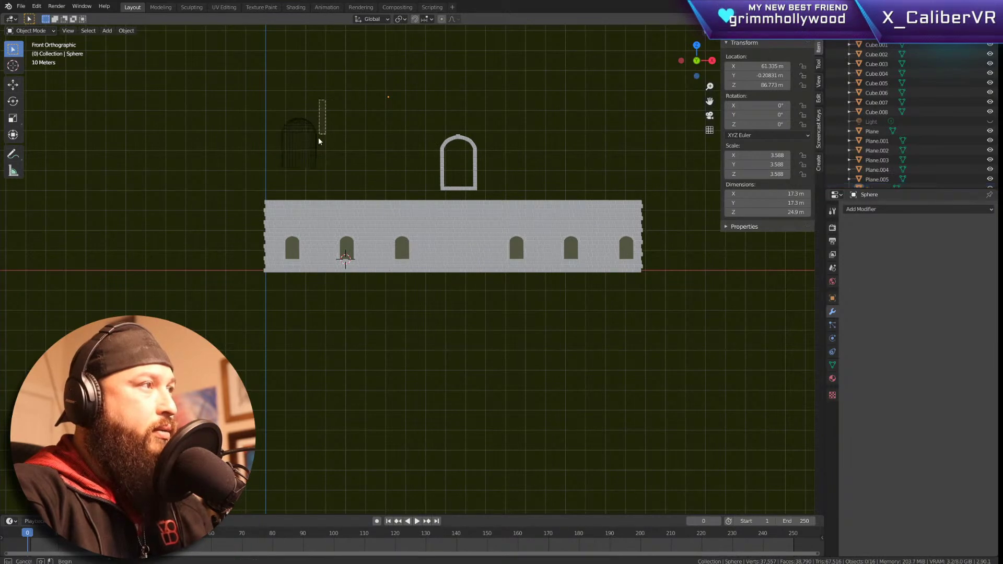
{"action": "left_click_drag", "start_coordinate": [302, 178], "coordinate": [297, 177]}
{"action": "key", "text": "Tab"}
{"action": "left_click_drag", "start_coordinate": [338, 102], "coordinate": [298, 174]}
{"action": "key", "text": "g"}
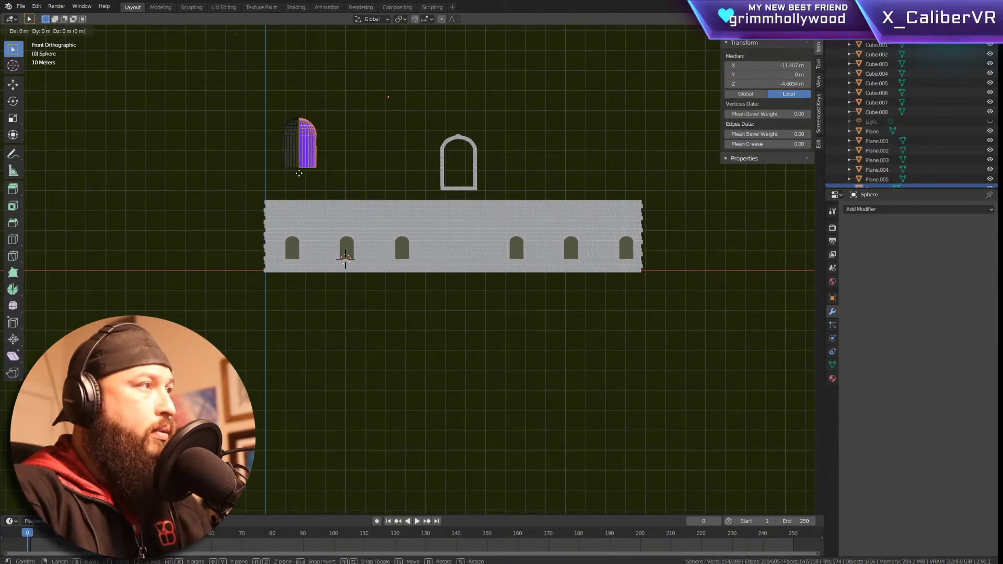
{"action": "key", "text": "x"}
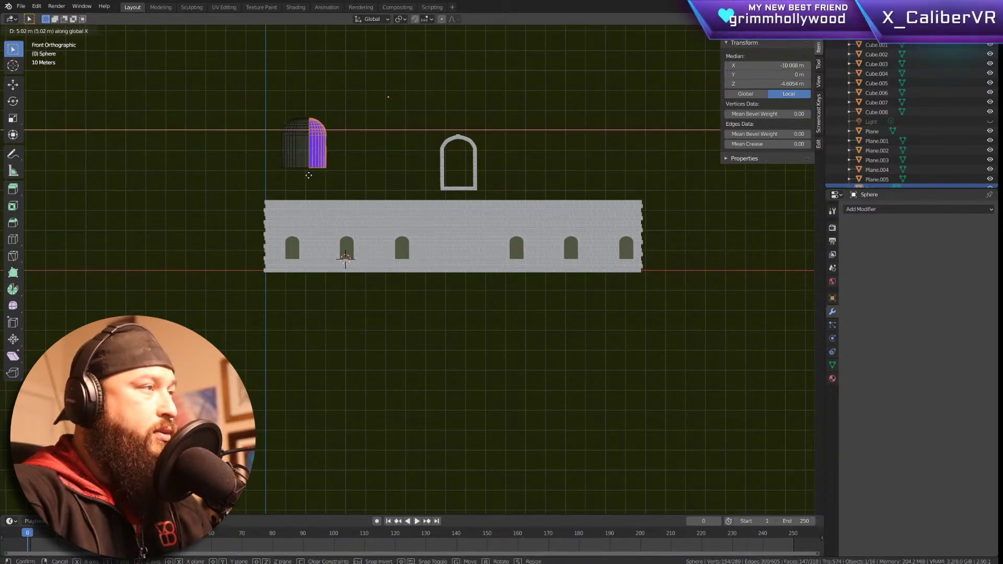
{"action": "left_click", "coordinate": [345, 116]}
{"action": "key", "text": "alt+a"}
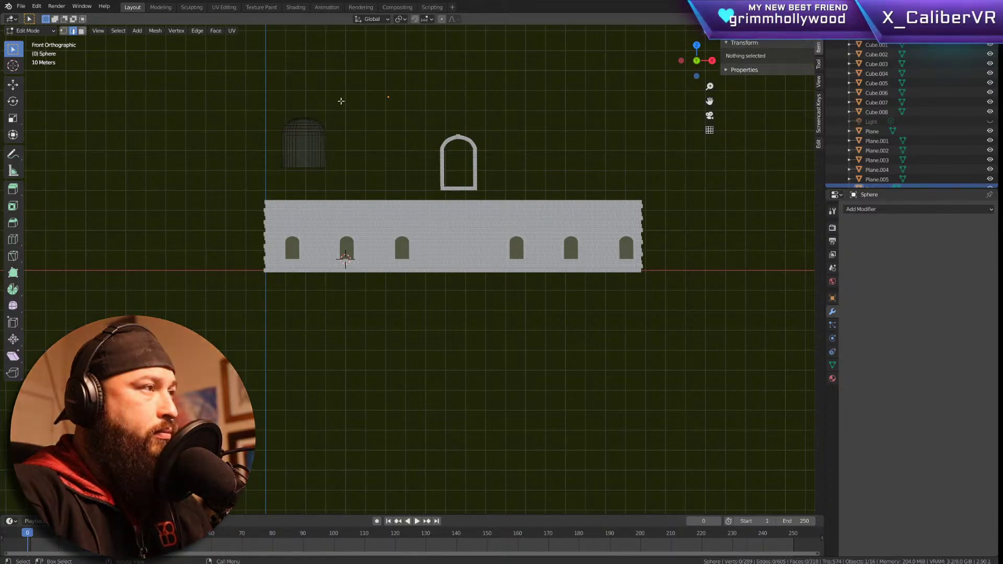
{"action": "key", "text": "Tab"}
Step: Move the widened cutter back into the wall's centre at its base, at about X 139.33 m, Z 34.27 m
{"action": "left_click_drag", "start_coordinate": [341, 101], "coordinate": [257, 174]}
{"action": "key", "text": "g"}
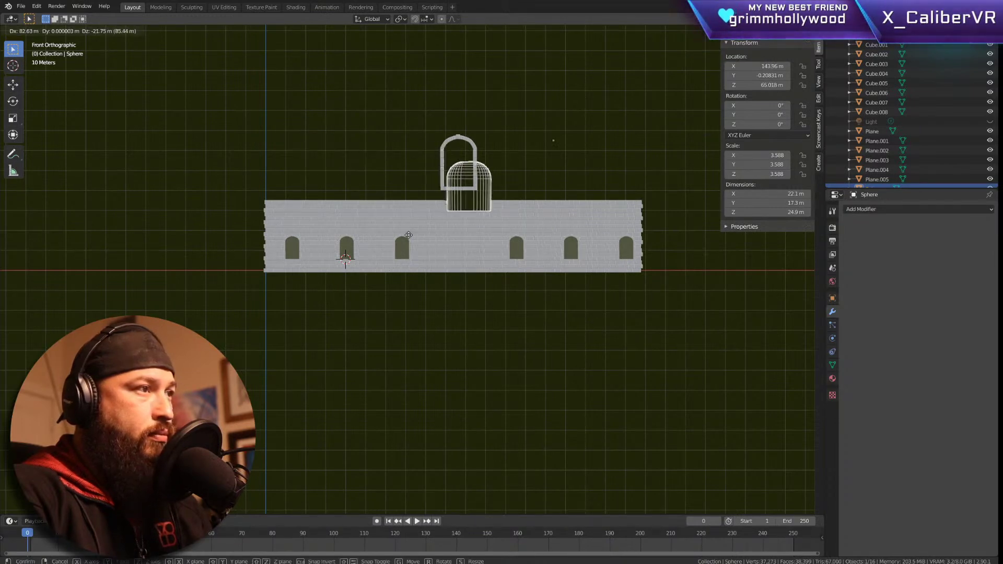
{"action": "left_click", "coordinate": [414, 280]}
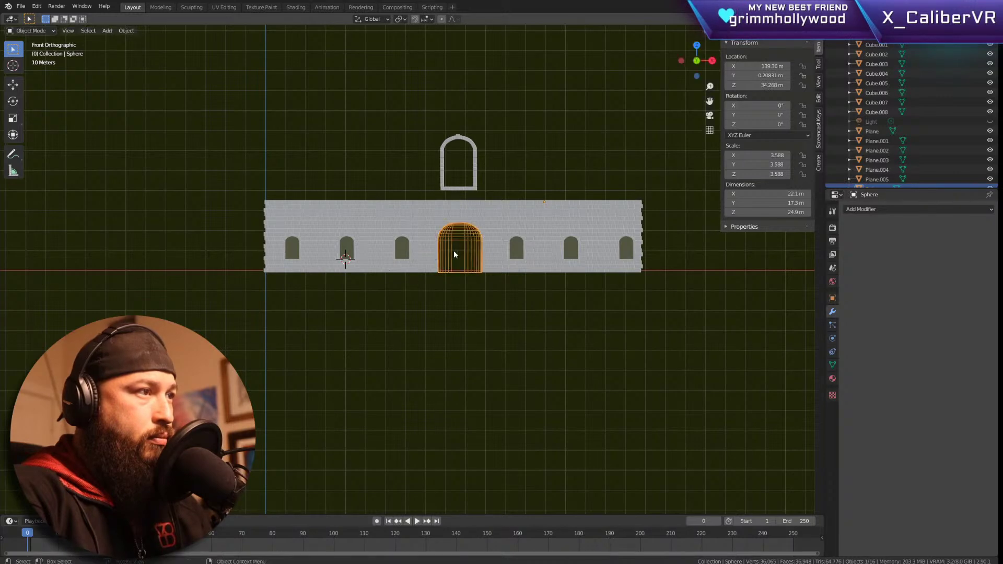
{"action": "key", "text": "KP_Decimal"}
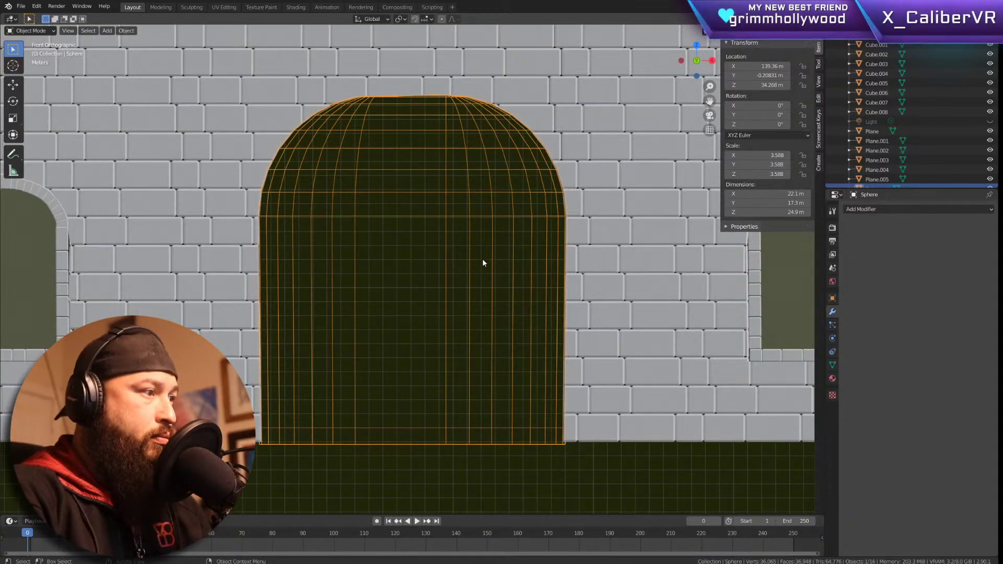
{"action": "key", "text": "g"}
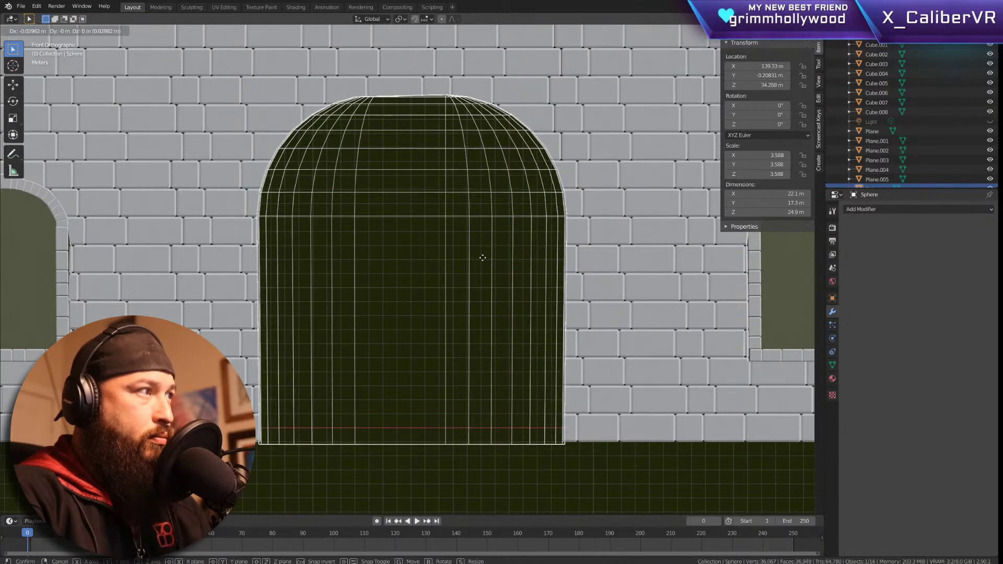
{"action": "left_click", "coordinate": [483, 260]}
Step: Raise the cutter about 41.24 m along Z so it overlaps the large stone frame above the wall
{"action": "scroll", "coordinate": [482, 261], "scroll_direction": "up", "scroll_amount": 1}
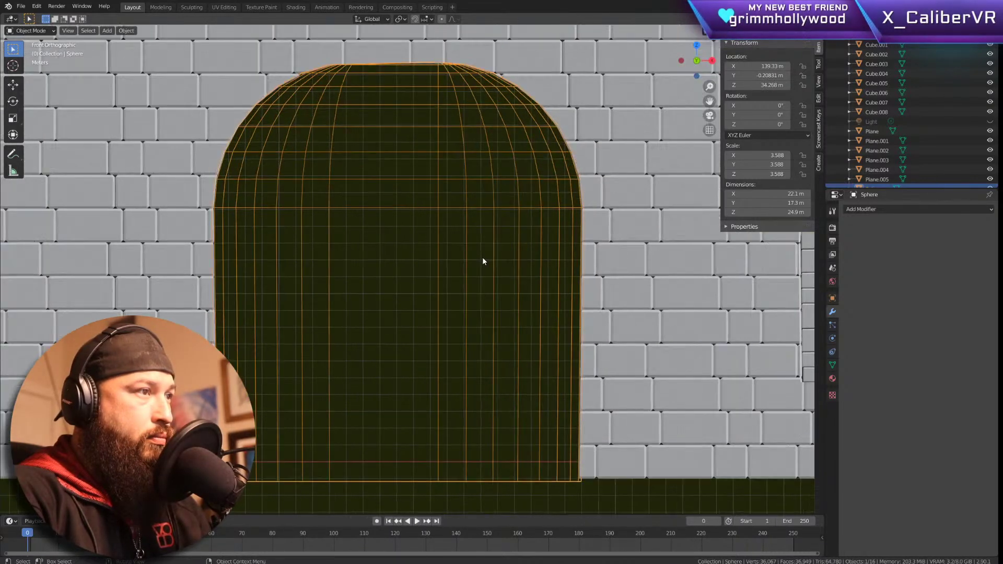
{"action": "middle_click_drag", "start_coordinate": [490, 254], "coordinate": [496, 254], "text": "shift"}
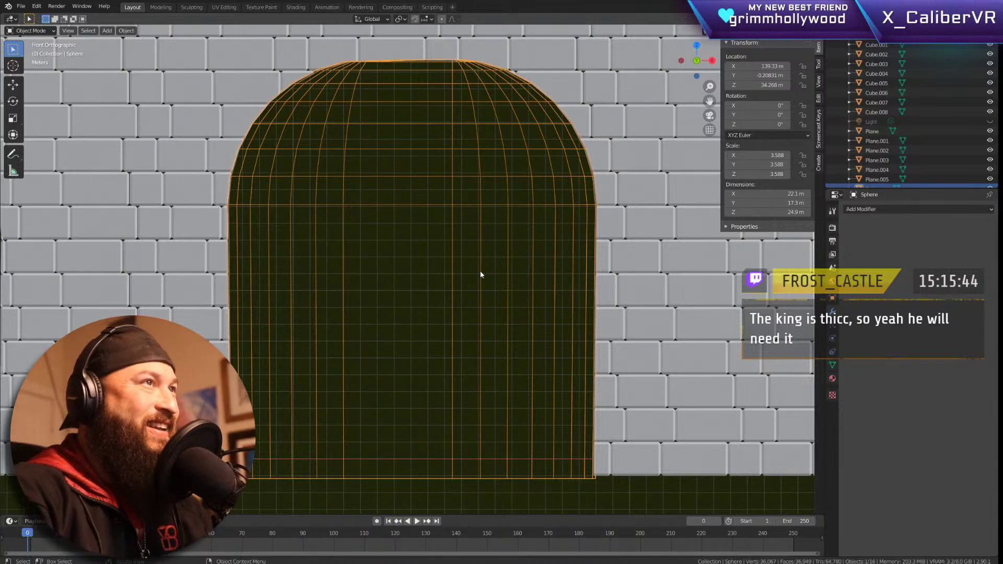
{"action": "scroll", "coordinate": [427, 272], "scroll_direction": "down", "scroll_amount": 3}
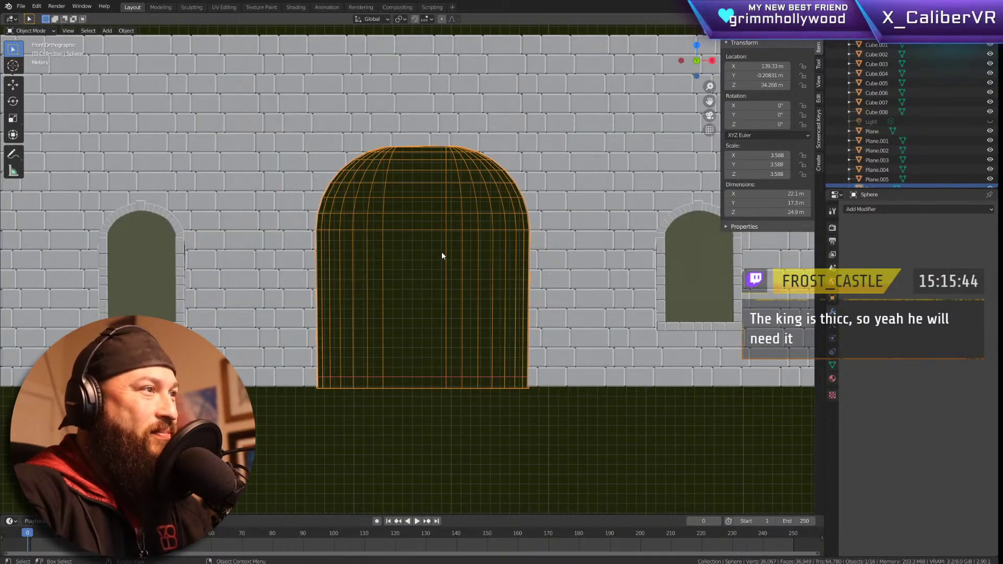
{"action": "scroll", "coordinate": [445, 266], "scroll_direction": "up", "scroll_amount": 2}
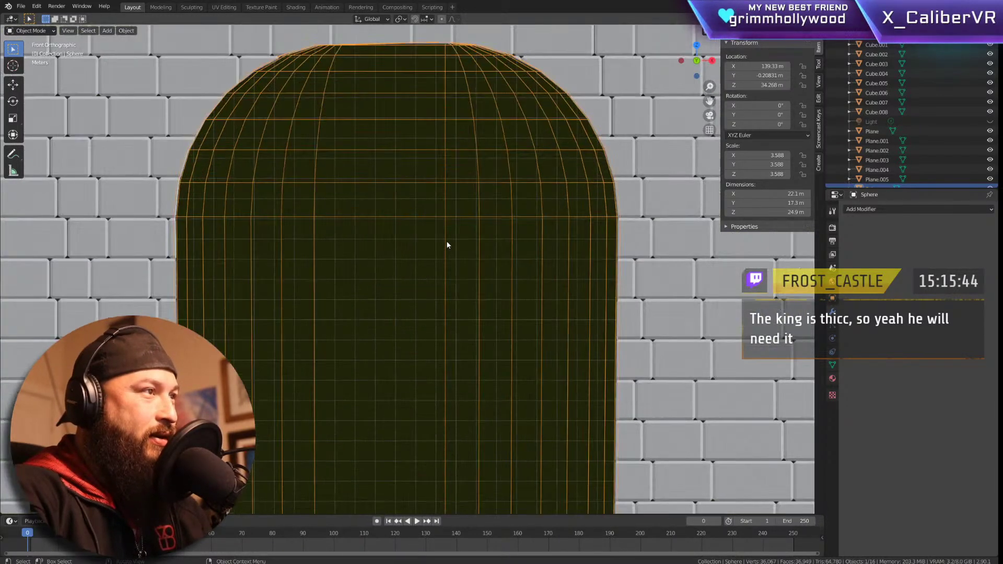
{"action": "scroll", "coordinate": [444, 146], "scroll_direction": "down", "scroll_amount": 4}
{"action": "scroll", "coordinate": [458, 84], "scroll_direction": "up", "scroll_amount": 2}
{"action": "scroll", "coordinate": [473, 111], "scroll_direction": "down", "scroll_amount": 5}
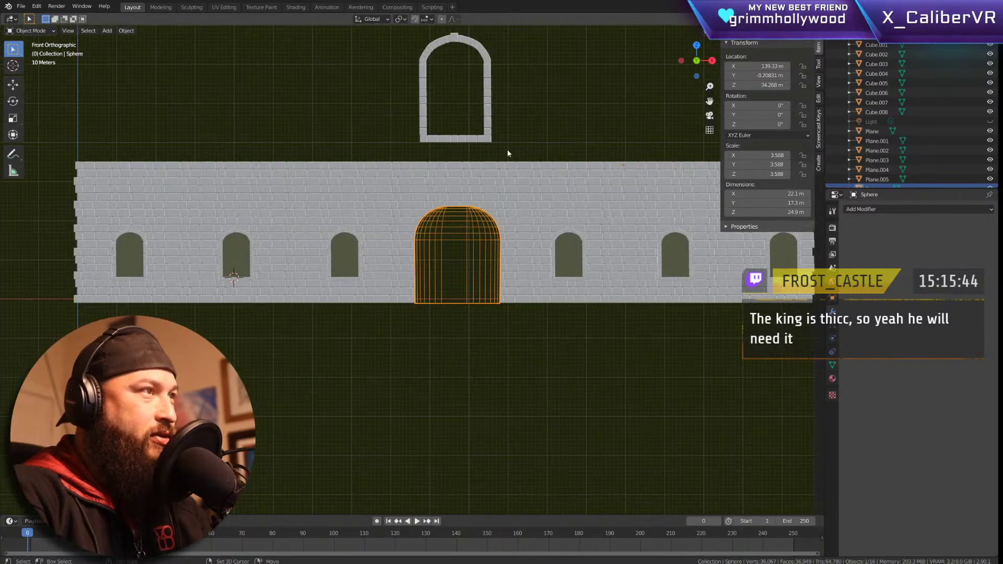
{"action": "middle_click_drag", "start_coordinate": [509, 139], "coordinate": [494, 258], "text": "shift"}
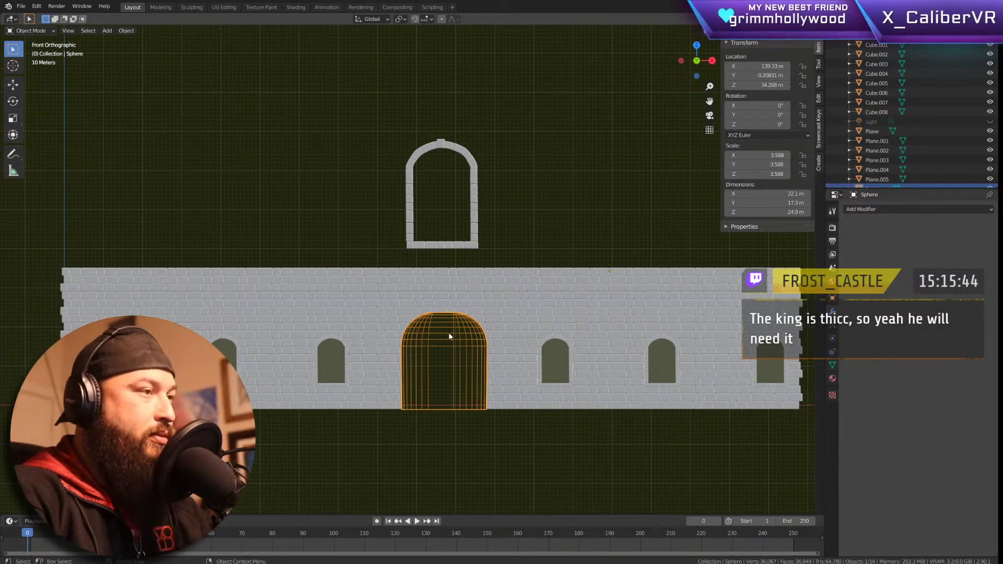
{"action": "key", "text": "g"}
{"action": "key", "text": "z"}
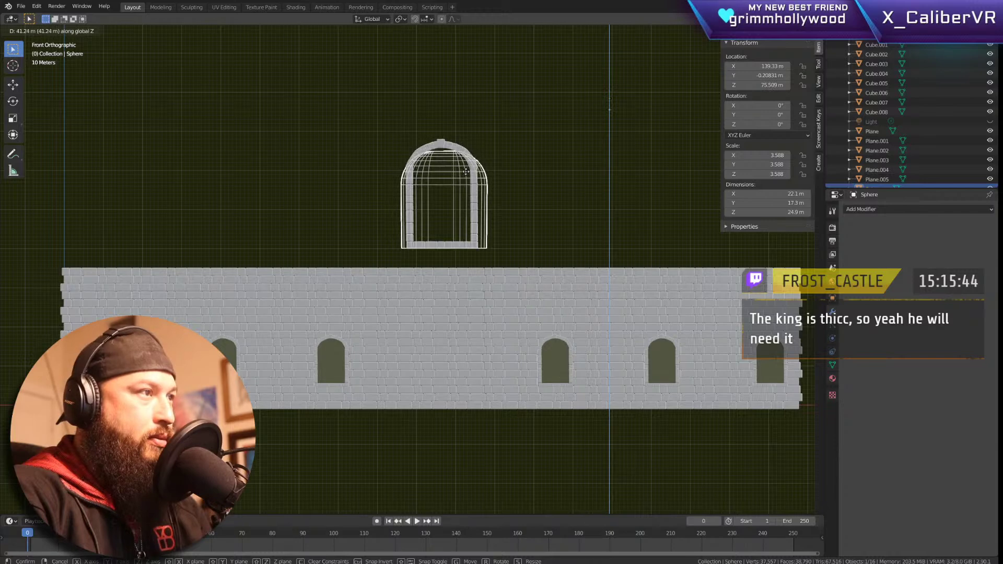
{"action": "right_click", "coordinate": [462, 164]}
Step: Scale the large stone frame along X to about 23.3 m wide to suit the widened cutter
{"action": "left_click", "coordinate": [443, 140]}
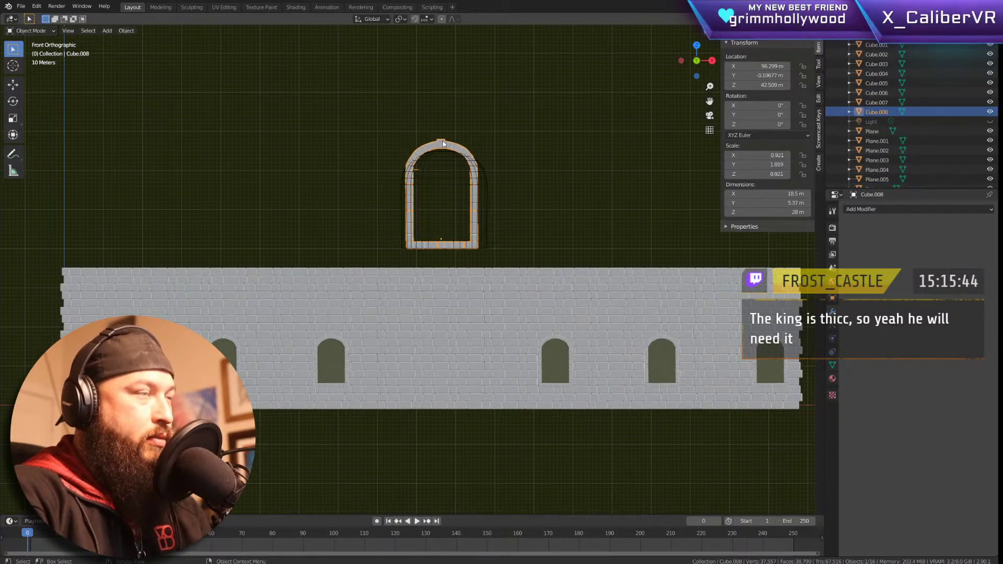
{"action": "key", "text": "g"}
{"action": "key", "text": "s"}
{"action": "key", "text": "x"}
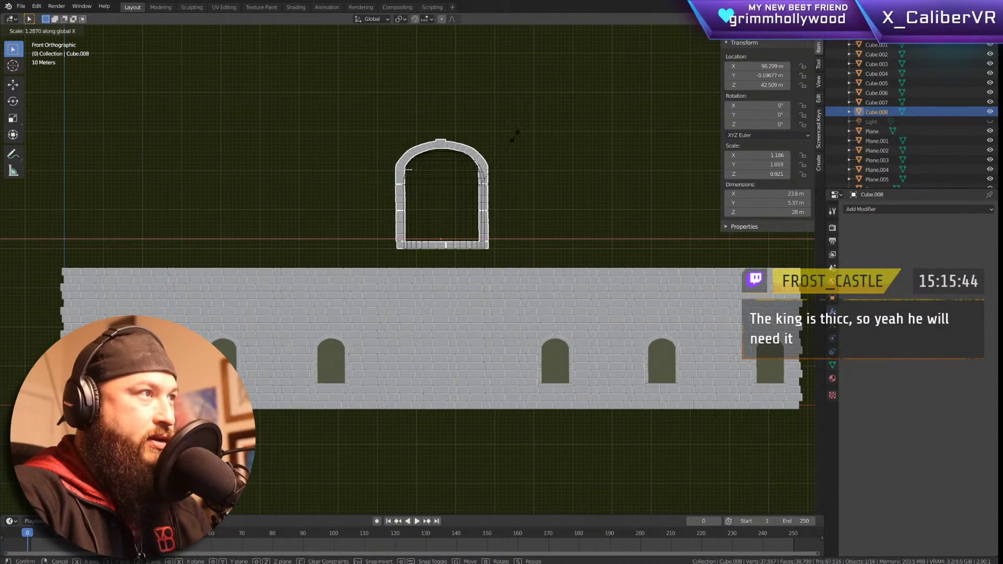
Step: Shift the stone frame about 0.52 m along X over the cutter and scale it along Z to about 26.7 m high
{"action": "key", "text": "KP_Decimal"}
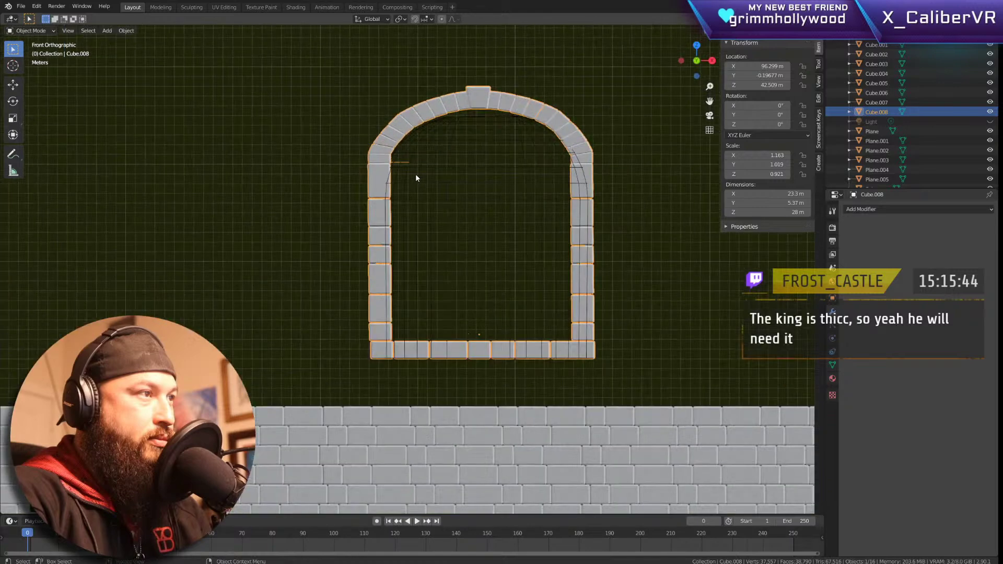
{"action": "scroll", "coordinate": [494, 181], "scroll_direction": "up", "scroll_amount": 4}
{"action": "middle_click_drag", "start_coordinate": [544, 188], "coordinate": [488, 206], "text": "shift"}
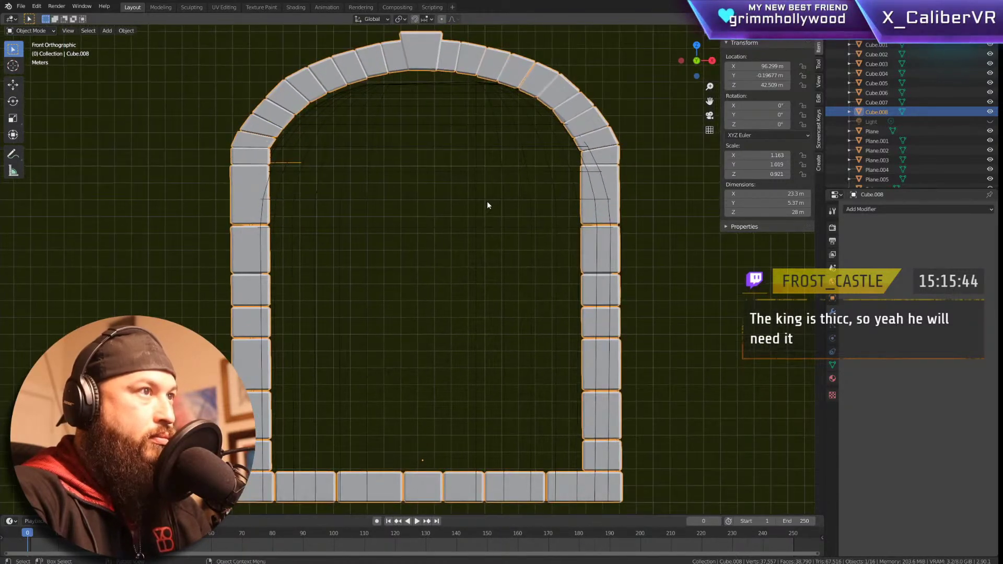
{"action": "key", "text": "g"}
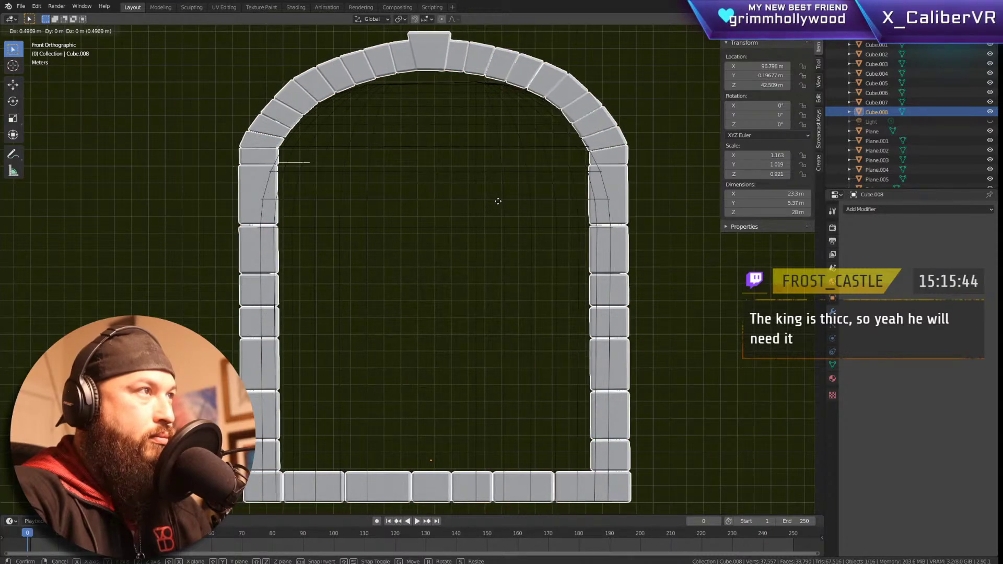
{"action": "key", "text": "s"}
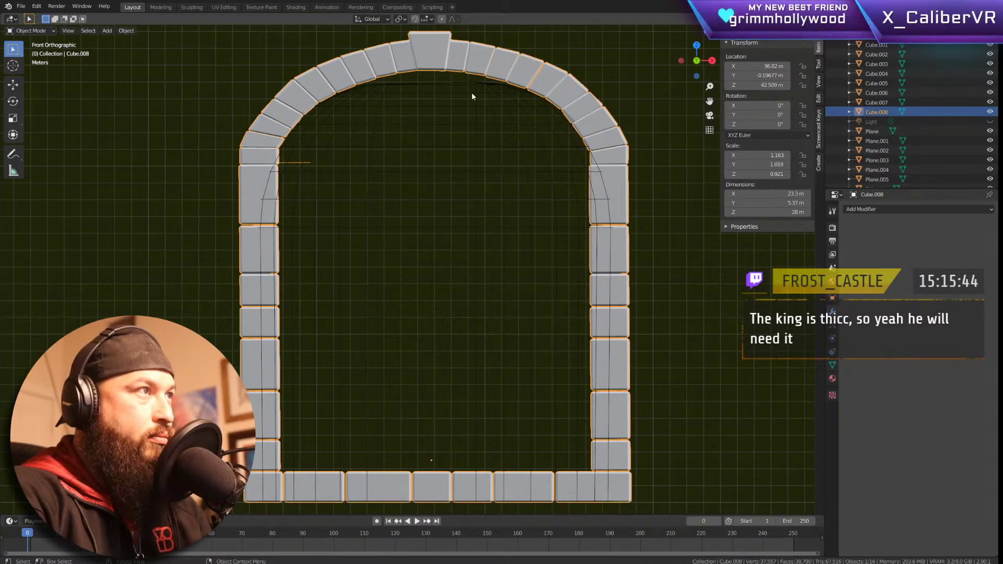
{"action": "key", "text": "x"}
{"action": "key", "text": "z"}
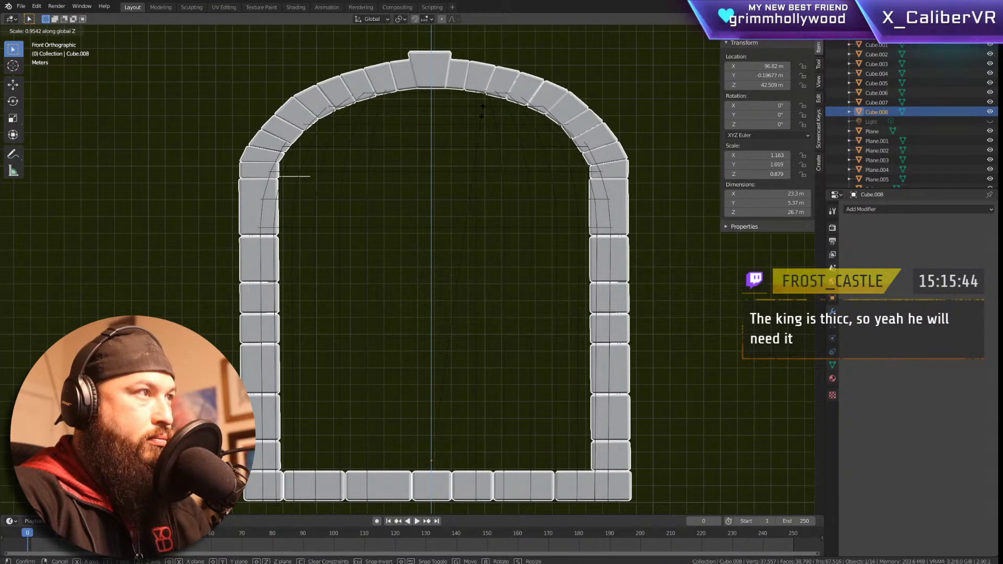
{"action": "left_click", "coordinate": [482, 110]}
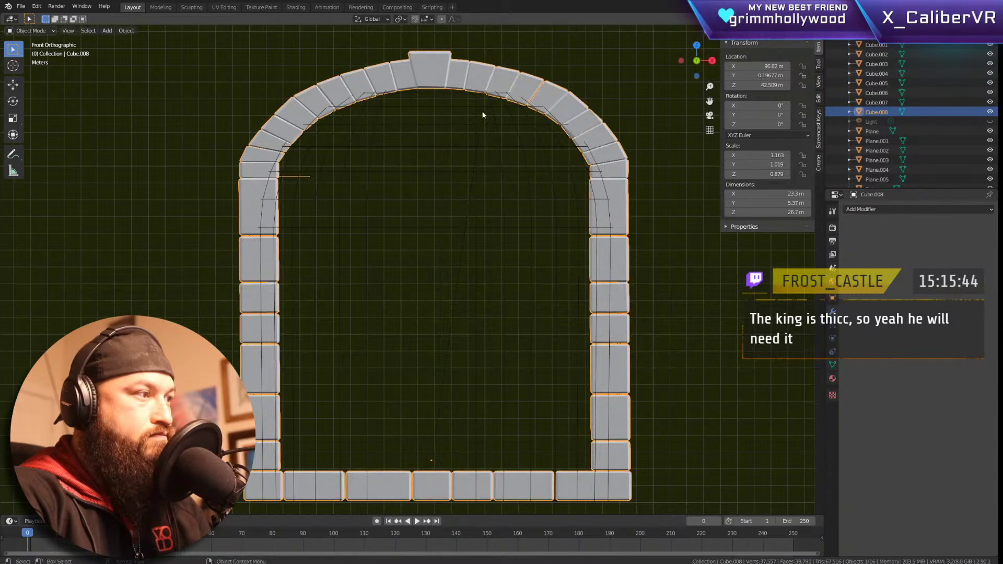
Step: Lower the cutter about 41.13 m along Z so it cuts through the wall's base, and deselect it
{"action": "scroll", "coordinate": [478, 114], "scroll_direction": "down", "scroll_amount": 7}
{"action": "left_click", "coordinate": [467, 161]}
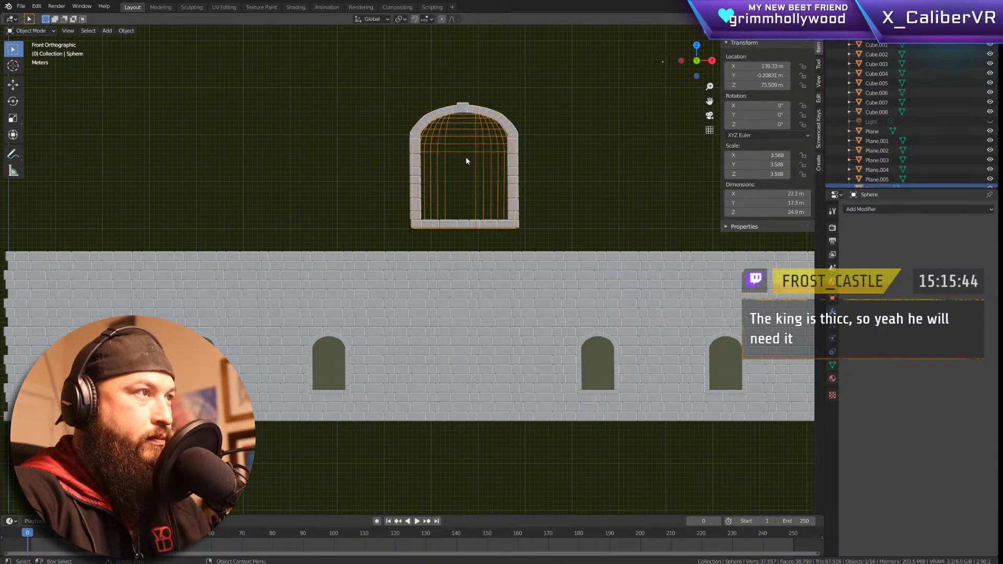
{"action": "key", "text": "g"}
{"action": "key", "text": "z"}
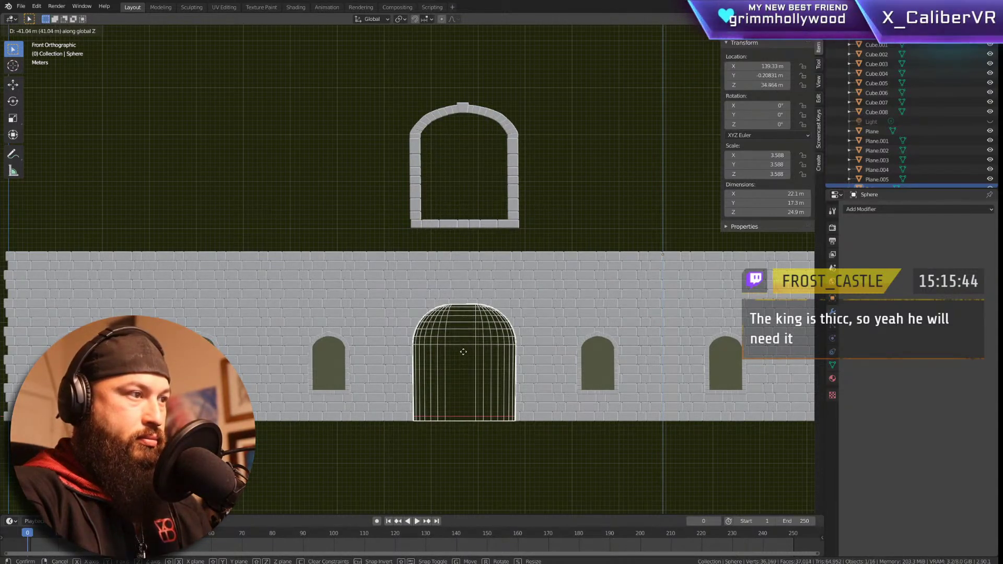
{"action": "left_click", "coordinate": [463, 350]}
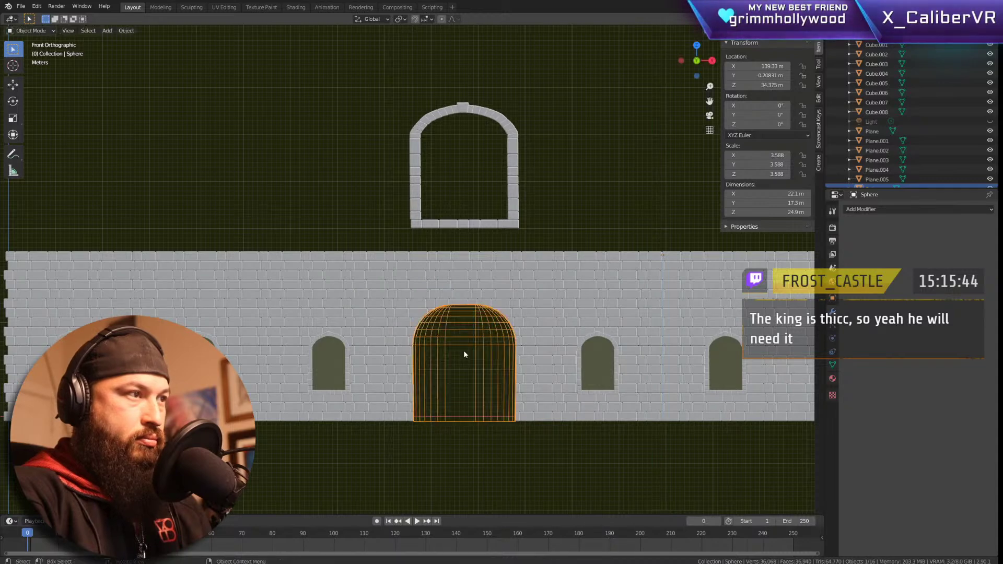
{"action": "left_click", "coordinate": [355, 198]}
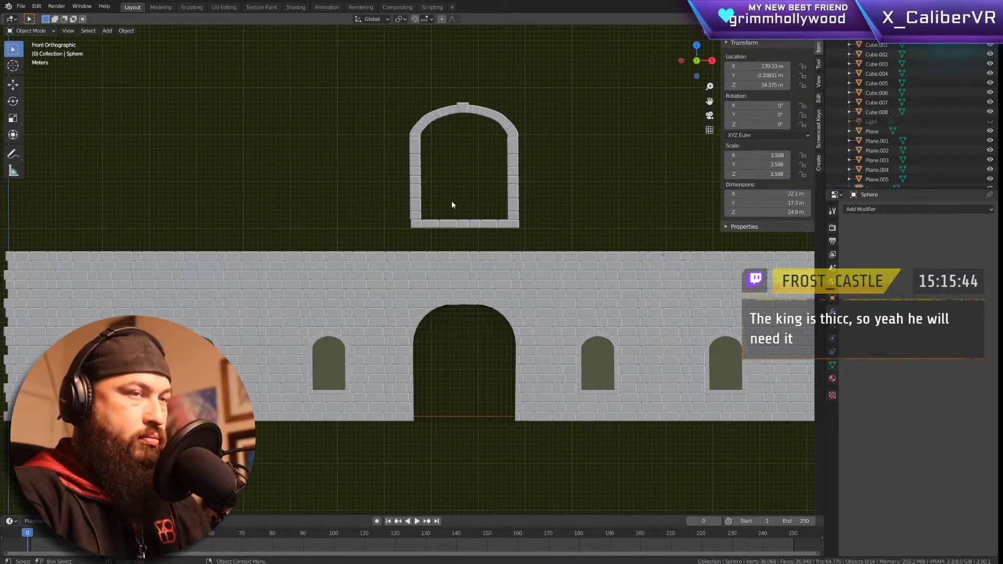
Step: Apply the brick wall's Boolean modifier to make the arched doorway cut permanent
{"action": "left_click", "coordinate": [638, 281]}
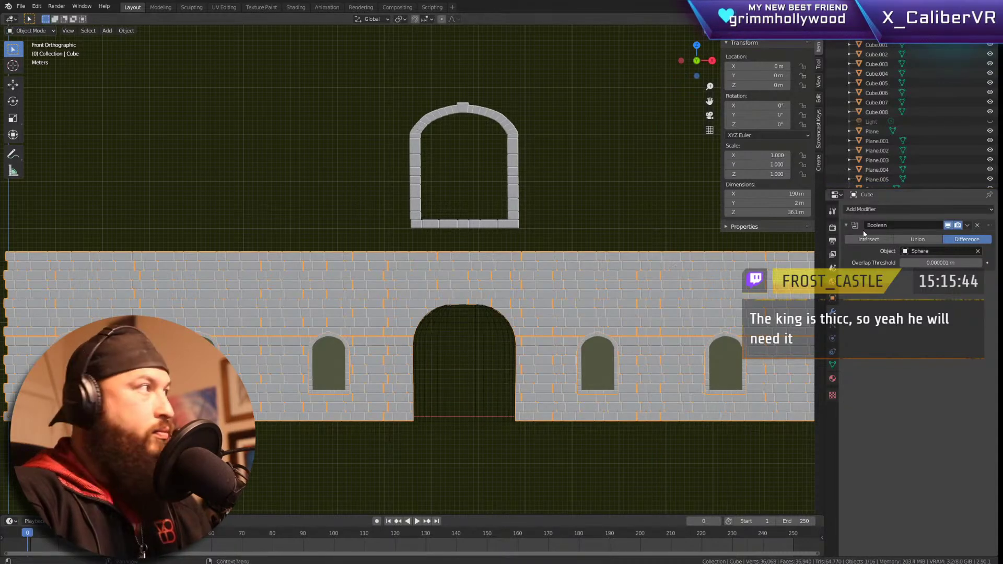
{"action": "left_click", "coordinate": [968, 225]}
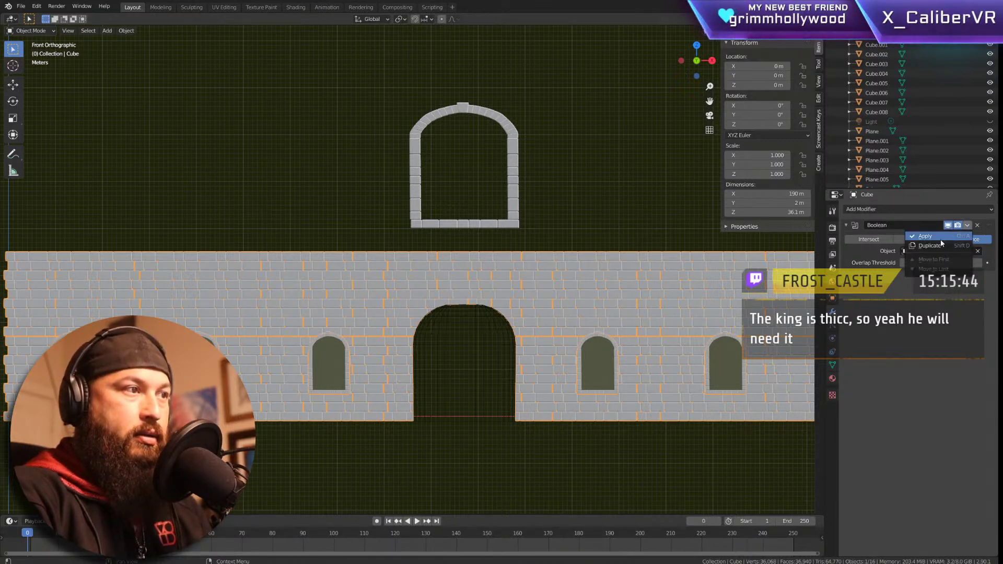
{"action": "left_click", "coordinate": [940, 238]}
{"action": "left_click", "coordinate": [507, 130]}
Step: Move the cutter out of the doorway to the empty space above the wall, at about X 75.6 m, Z 90.7 m
{"action": "left_click", "coordinate": [450, 336]}
{"action": "key", "text": "g"}
{"action": "left_click", "coordinate": [152, 70]}
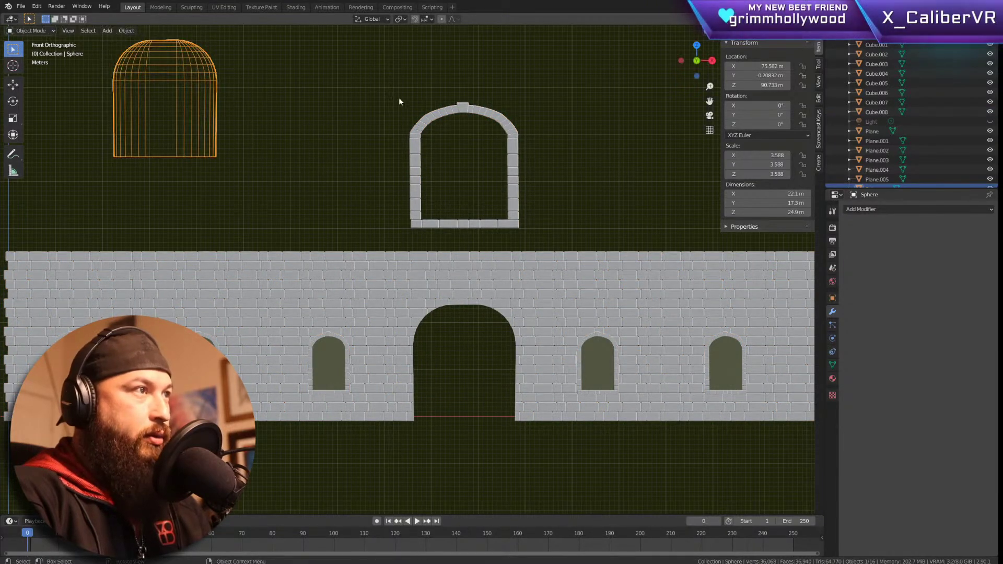
Step: Lower the stone frame about 41.22 m along Z into the wall's central doorway
{"action": "left_click", "coordinate": [451, 115]}
{"action": "key", "text": "g"}
{"action": "key", "text": "z"}
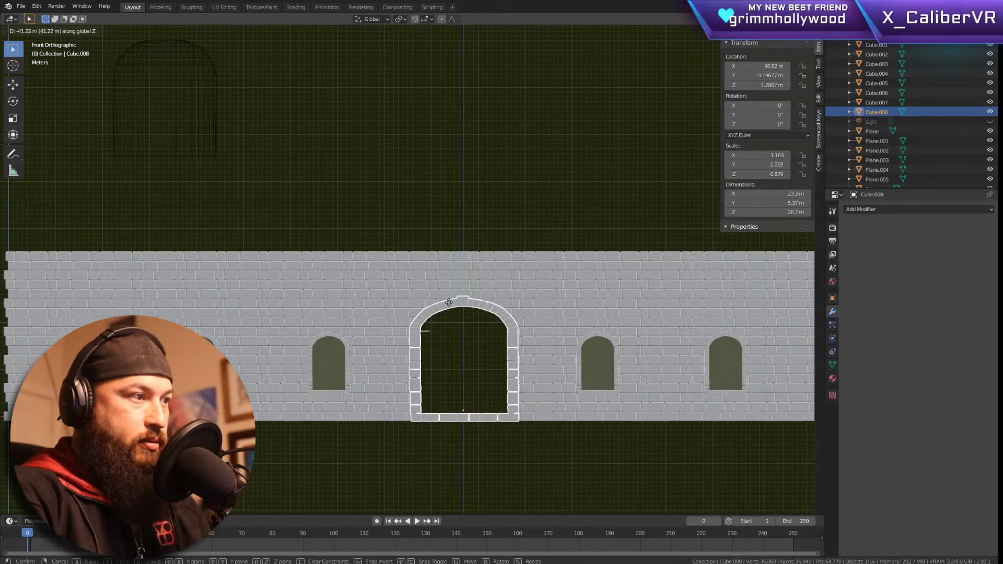
{"action": "left_click", "coordinate": [455, 311]}
Step: Try lowering the doorway frame about 1.51 m along Z so its sill sits below the wall's base
{"action": "scroll", "coordinate": [455, 309], "scroll_direction": "up", "scroll_amount": 10}
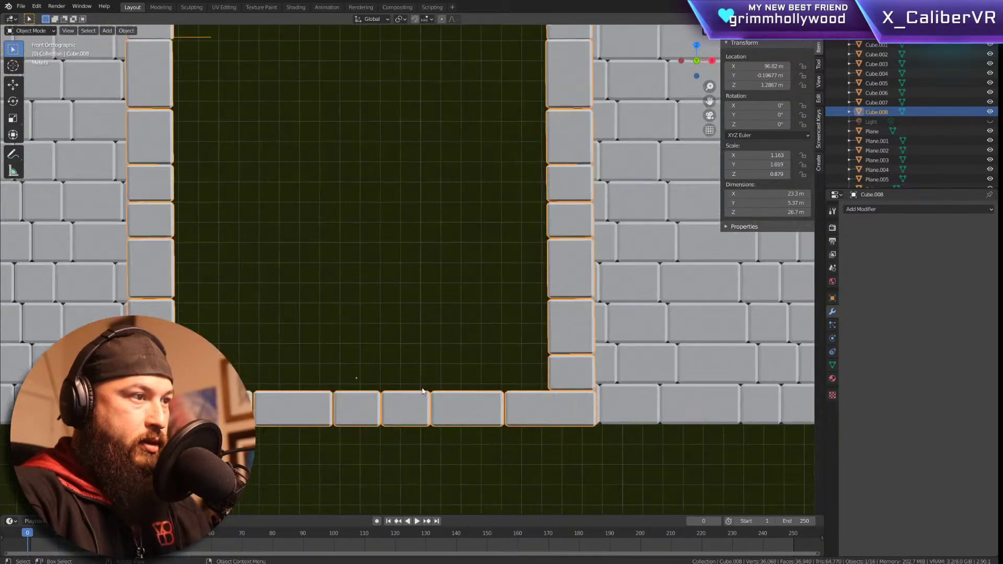
{"action": "scroll", "coordinate": [422, 390], "scroll_direction": "down", "scroll_amount": 2}
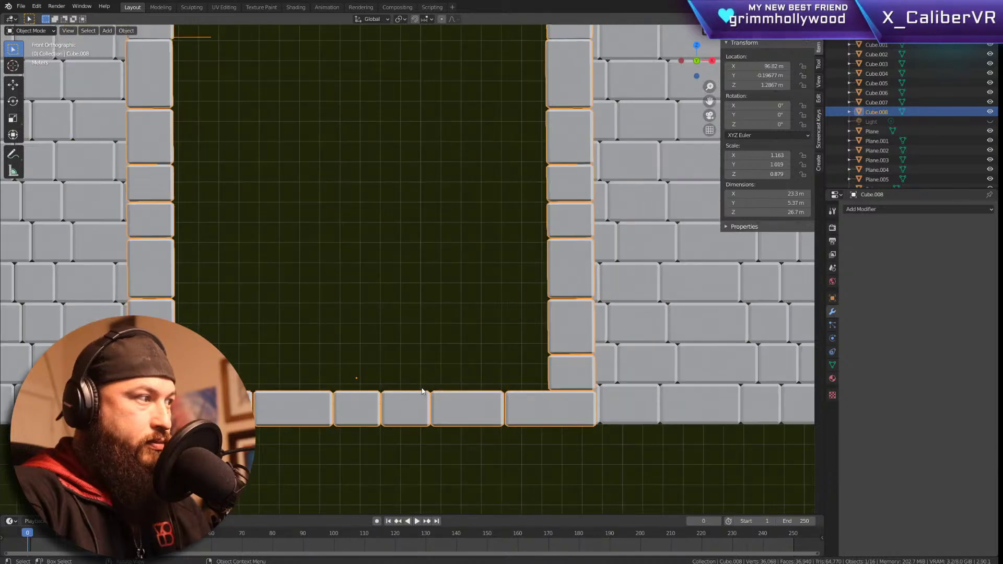
{"action": "key", "text": "g"}
{"action": "key", "text": "z"}
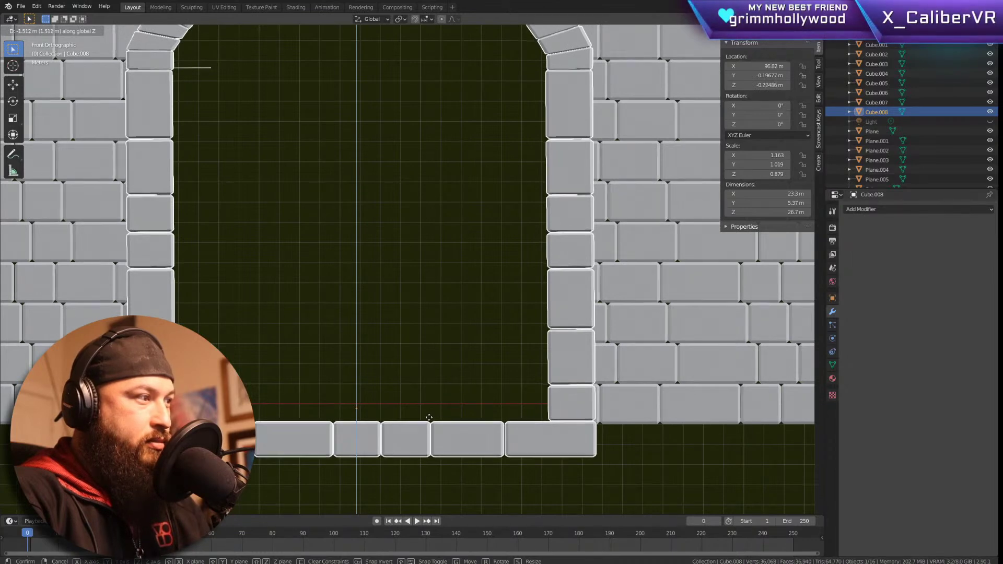
{"action": "left_click", "coordinate": [429, 420]}
Step: Raise the doorway frame along Z to about 1.48 m so its sill lines up with the wall's base, and deselect it
{"action": "middle_click_drag", "start_coordinate": [426, 218], "coordinate": [455, 368], "text": "shift"}
{"action": "key", "text": "g"}
{"action": "key", "text": "z"}
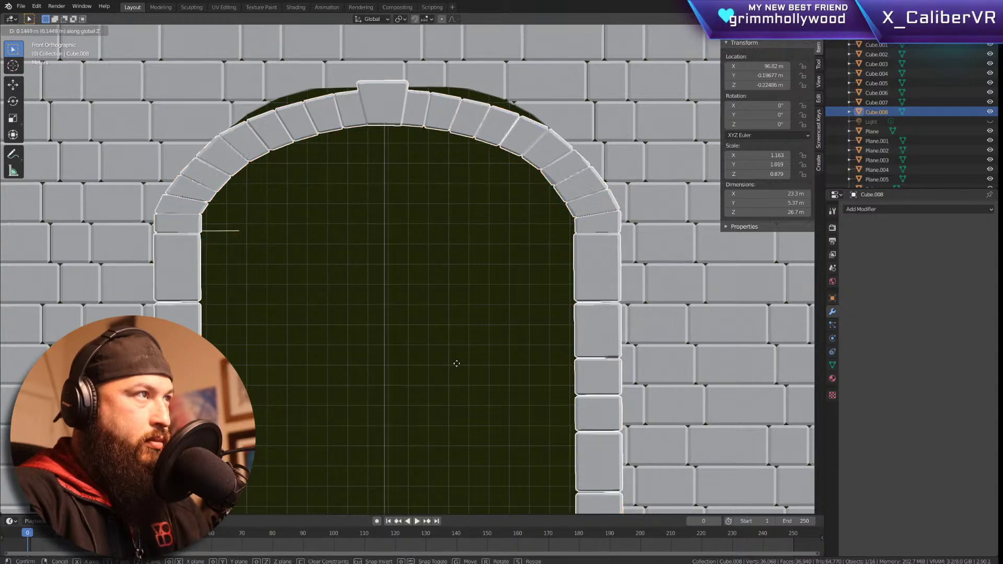
{"action": "left_click", "coordinate": [468, 335]}
{"action": "scroll", "coordinate": [468, 334], "scroll_direction": "down", "scroll_amount": 5}
{"action": "key", "text": "g"}
{"action": "key", "text": "z"}
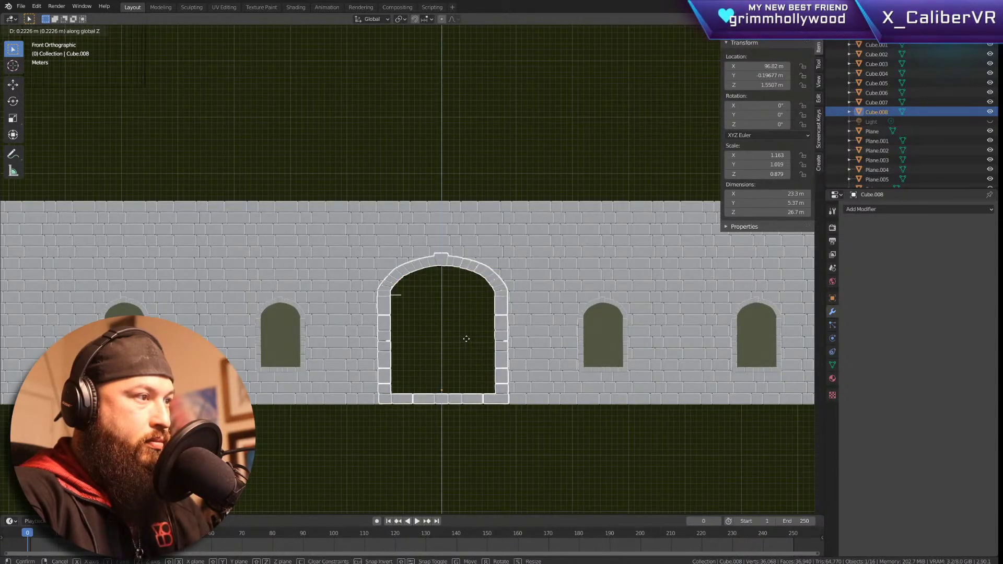
{"action": "left_click", "coordinate": [466, 342]}
{"action": "left_click", "coordinate": [452, 180]}
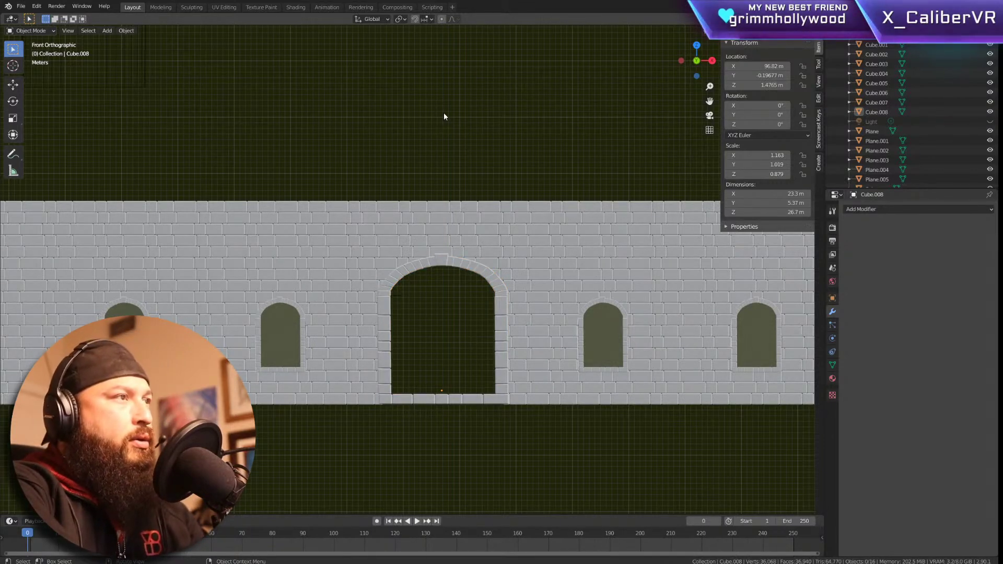
Step: Switch the viewport to environment-lit shading and move the doorway frame along Y to about 0.61 m, centring it on the wall's thickness
{"action": "key", "text": "z"}
{"action": "mouse_move", "coordinate": [443, 112]}
{"action": "middle_mouse_down"}
{"action": "mouse_move", "coordinate": [434, 126]}
{"action": "mouse_move", "coordinate": [315, 119]}
{"action": "mouse_move", "coordinate": [345, 123]}
{"action": "middle_mouse_up"}
{"action": "left_click", "coordinate": [401, 299]}
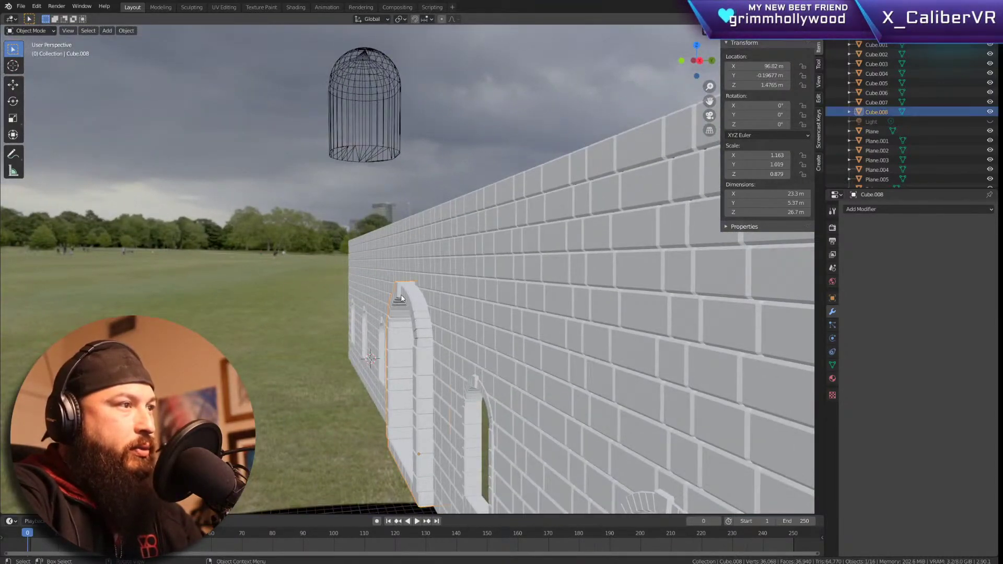
{"action": "key", "text": "KP_1"}
{"action": "key", "text": "KP_3"}
{"action": "key", "text": "g"}
{"action": "key", "text": "z"}
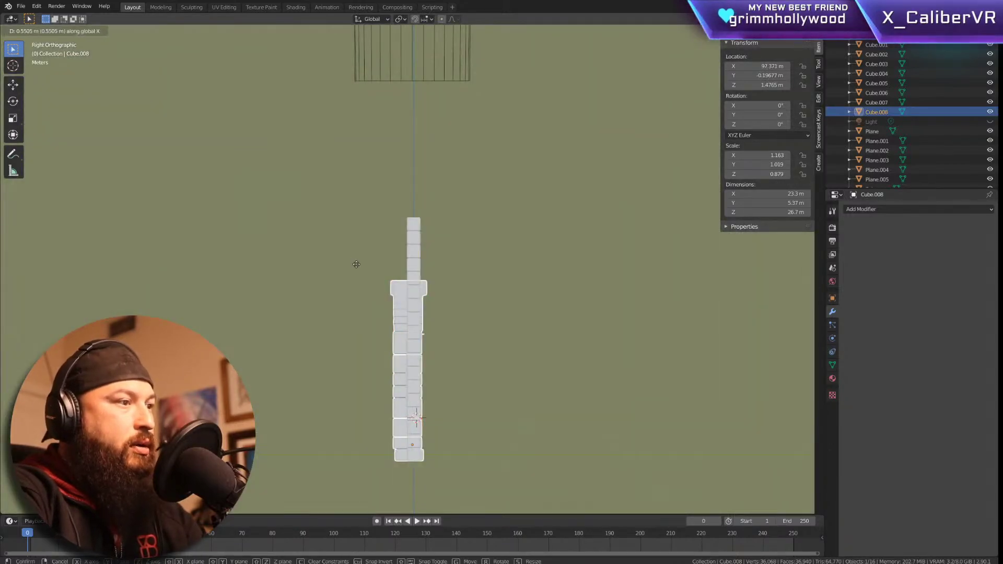
{"action": "key", "text": "y"}
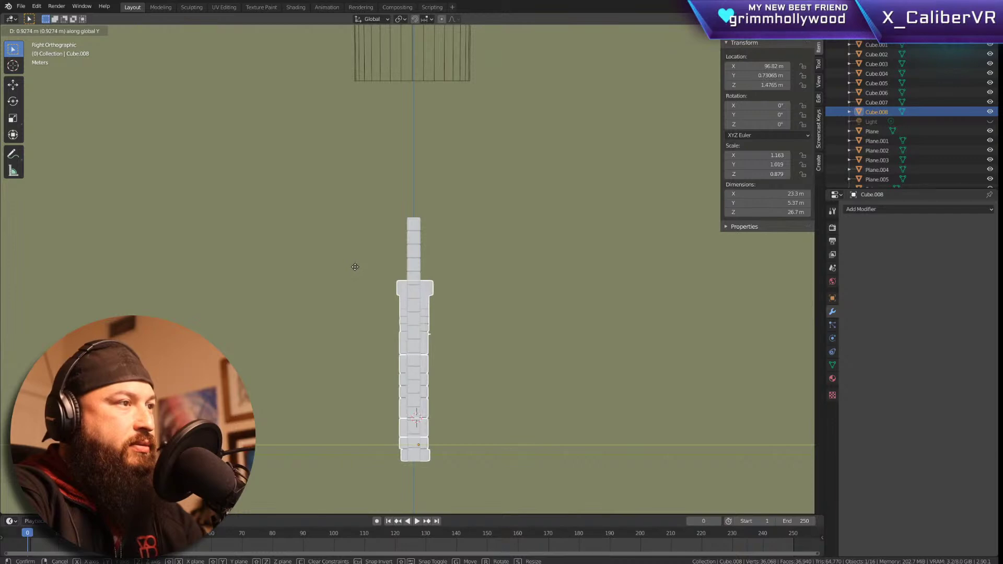
{"action": "left_click", "coordinate": [347, 275]}
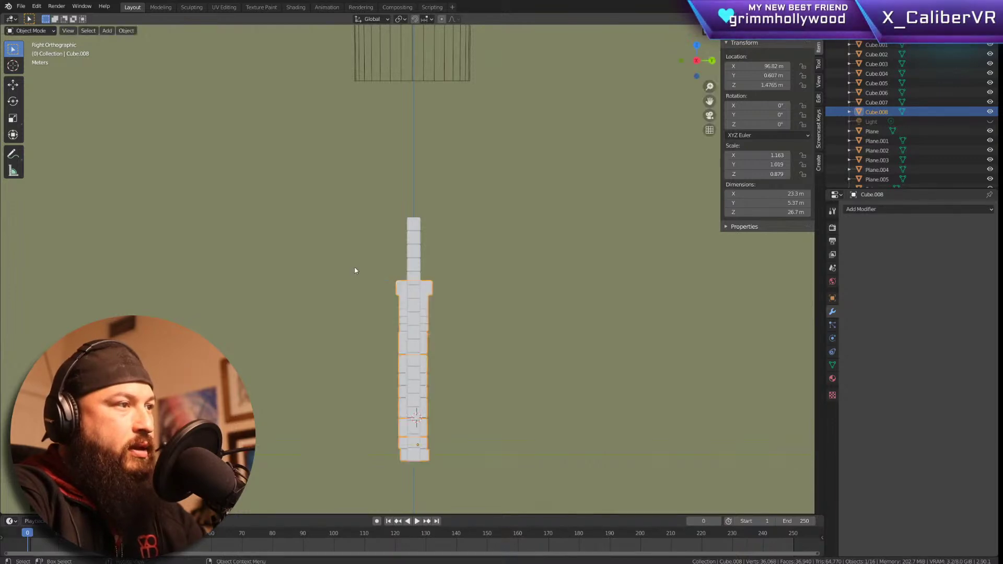
{"action": "middle_click_drag", "start_coordinate": [347, 278], "coordinate": [384, 273]}
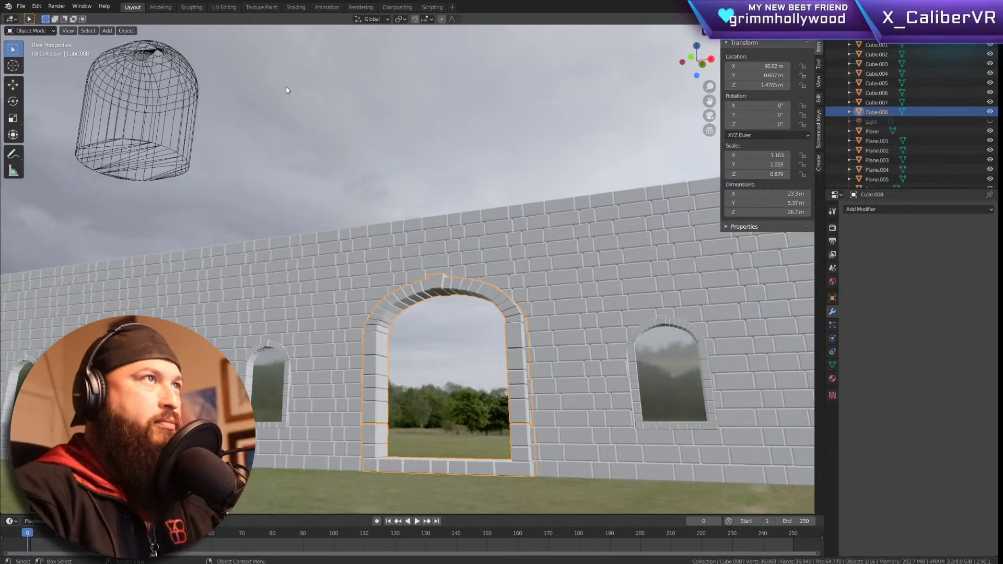
Step: Hide the wireframe cutter floating above the wall
{"action": "scroll", "coordinate": [386, 286], "scroll_direction": "down", "scroll_amount": 6}
{"action": "middle_click_drag", "start_coordinate": [423, 231], "coordinate": [460, 323]}
{"action": "scroll", "coordinate": [434, 245], "scroll_direction": "up", "scroll_amount": 4}
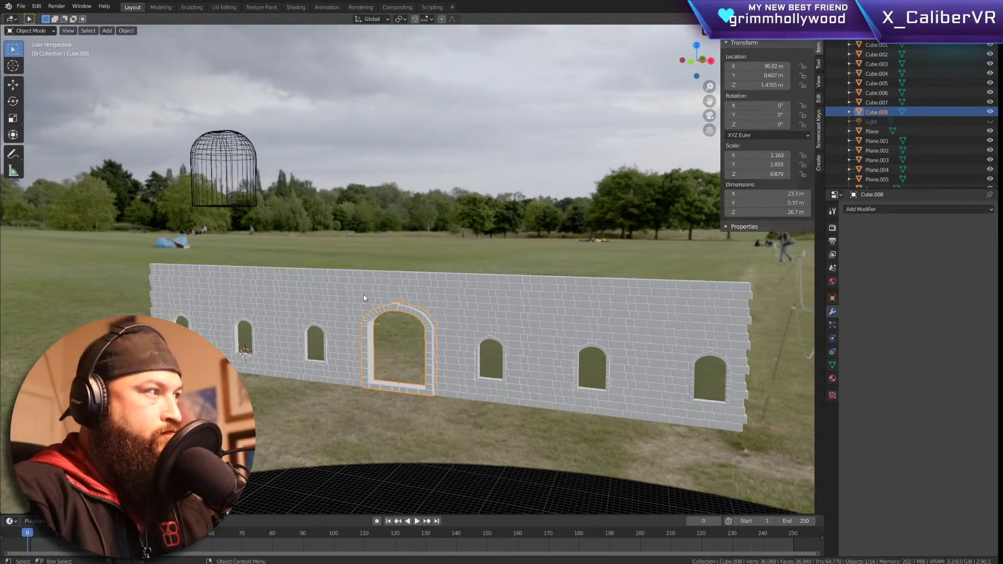
{"action": "left_click", "coordinate": [232, 132]}
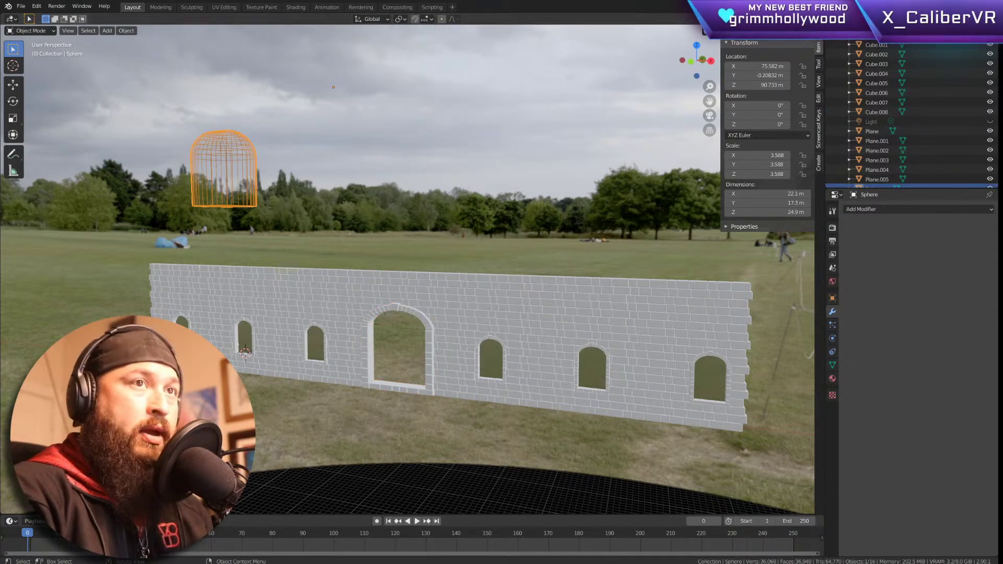
{"action": "scroll", "coordinate": [935, 157], "scroll_direction": "down", "scroll_amount": 1}
{"action": "left_click", "coordinate": [990, 179]}
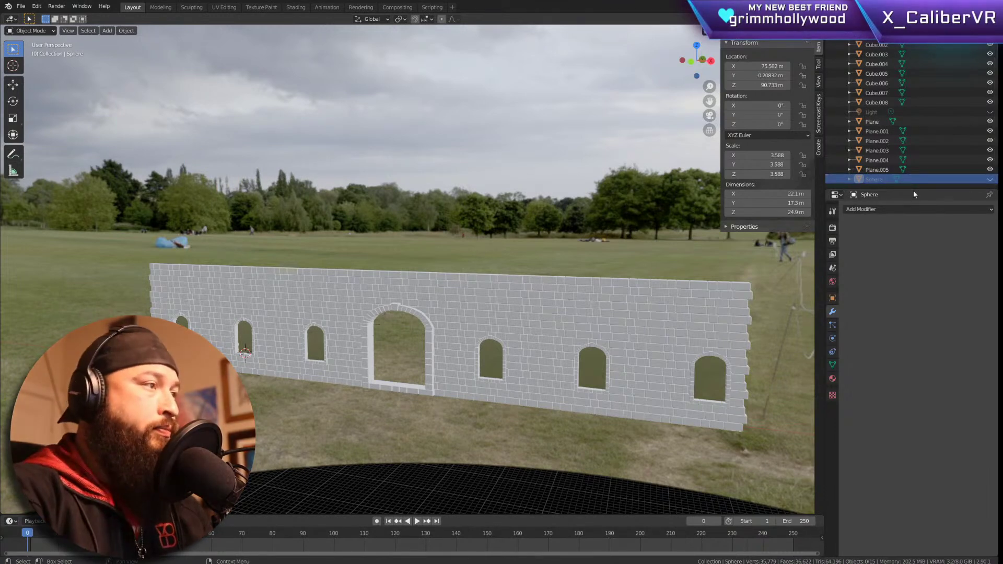
Step: Save the wall scene to its existing file, Wall.blend
{"action": "middle_click_drag", "start_coordinate": [405, 257], "coordinate": [444, 289]}
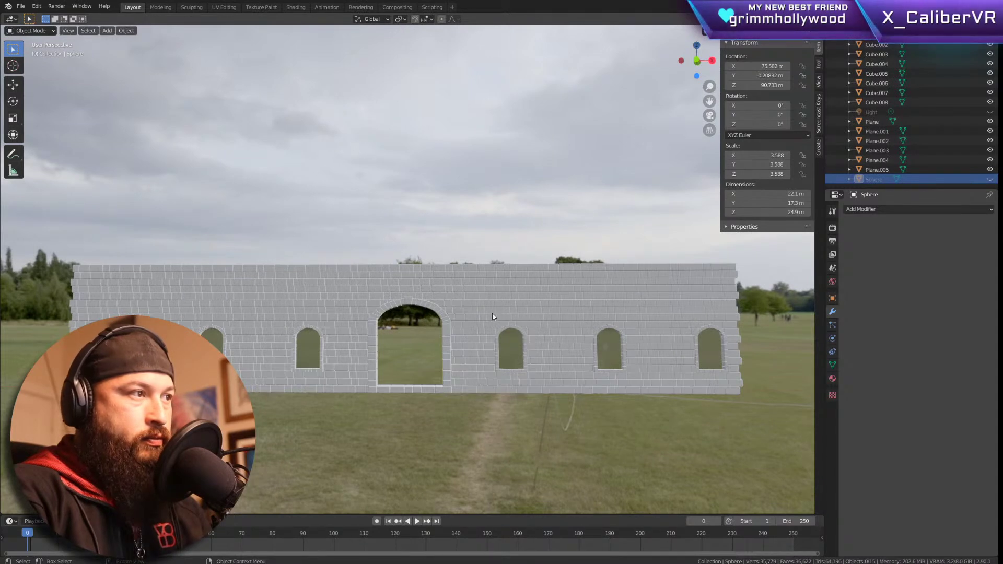
{"action": "scroll", "coordinate": [492, 316], "scroll_direction": "down", "scroll_amount": 4}
{"action": "scroll", "coordinate": [493, 317], "scroll_direction": "up", "scroll_amount": 2}
{"action": "scroll", "coordinate": [492, 320], "scroll_direction": "up", "scroll_amount": 1}
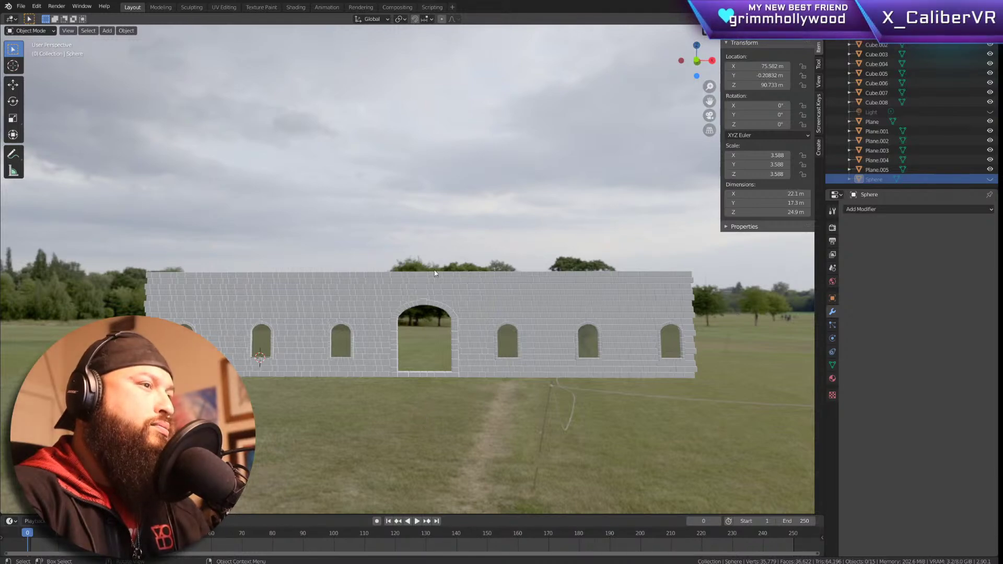
{"action": "middle_click_drag", "start_coordinate": [481, 275], "coordinate": [378, 276]}
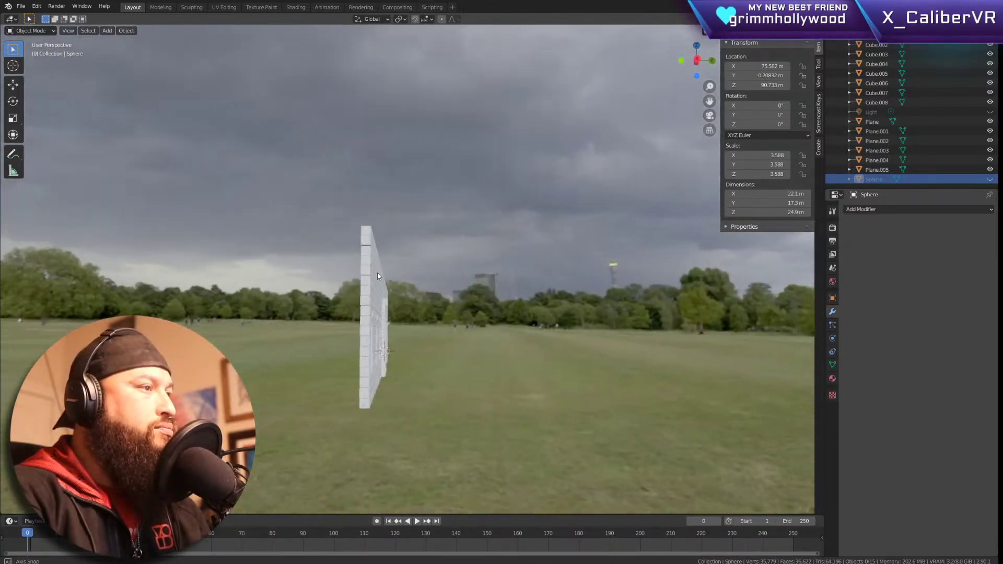
{"action": "left_click", "coordinate": [21, 6]}
{"action": "left_click", "coordinate": [42, 69]}
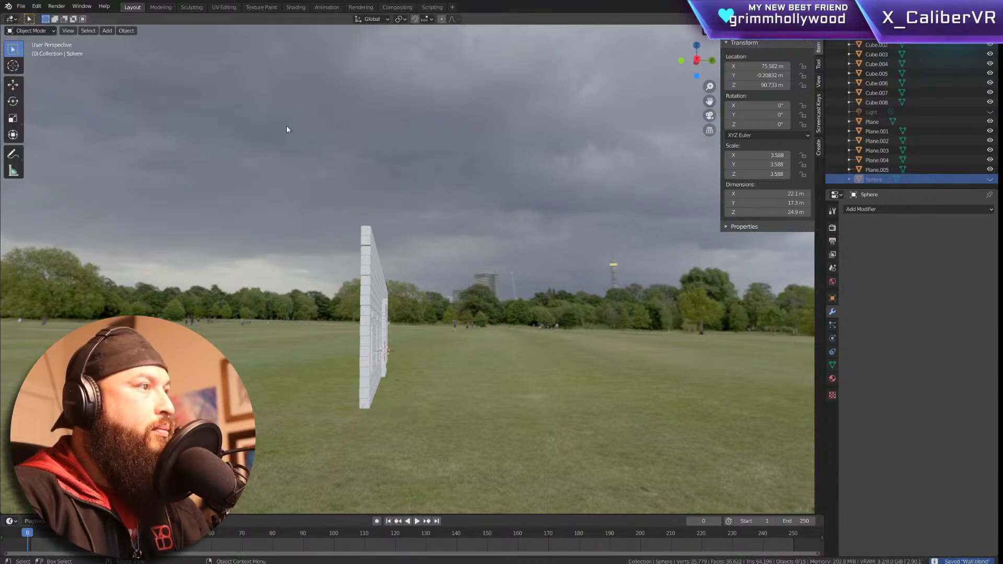
Step: Examine the arched doorway, its stone frame and the neighbouring windows from the front and both sides, up close and at a distance
{"action": "middle_click_drag", "start_coordinate": [390, 170], "coordinate": [573, 228]}
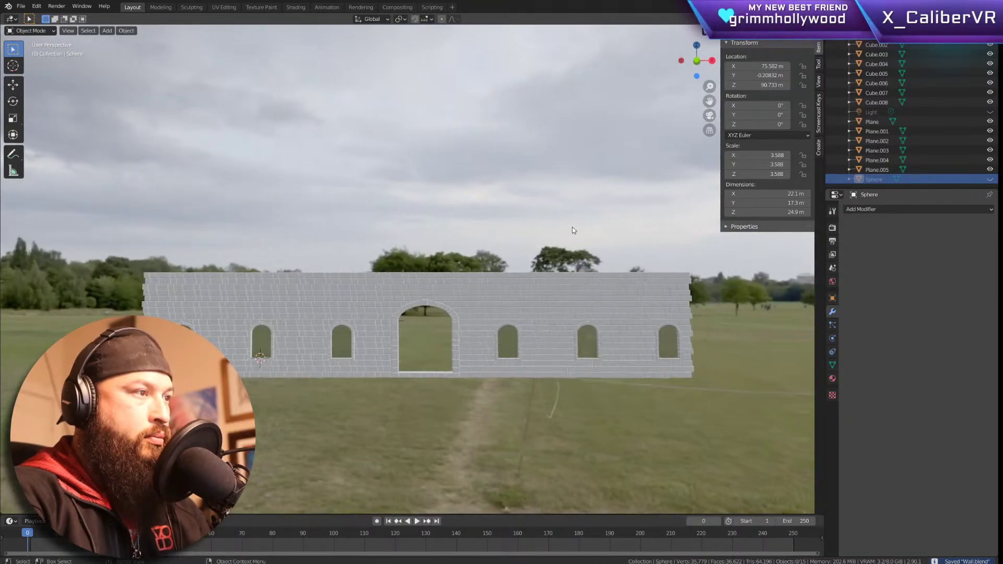
{"action": "scroll", "coordinate": [500, 320], "scroll_direction": "up", "scroll_amount": 8}
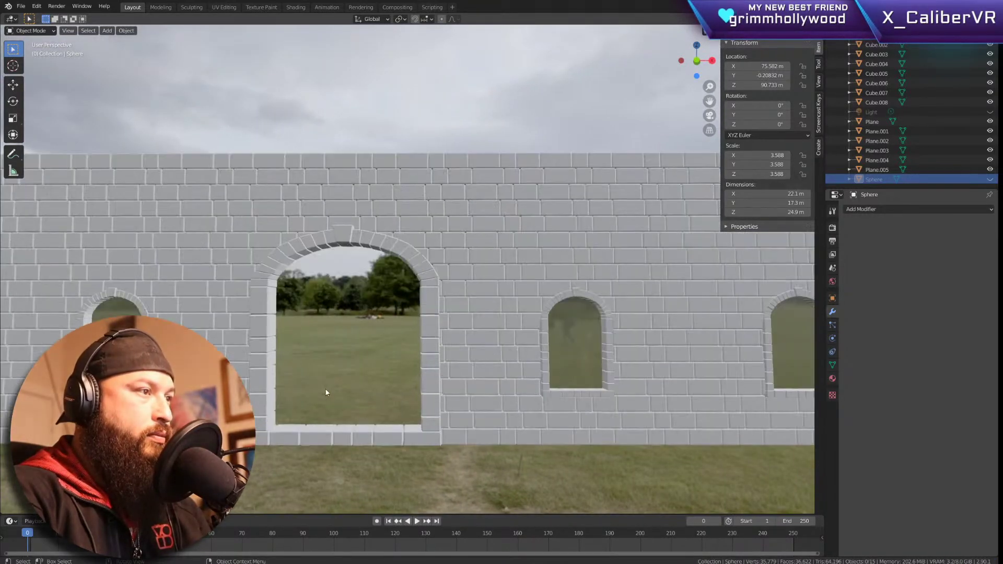
{"action": "scroll", "coordinate": [256, 382], "scroll_direction": "up", "scroll_amount": 3}
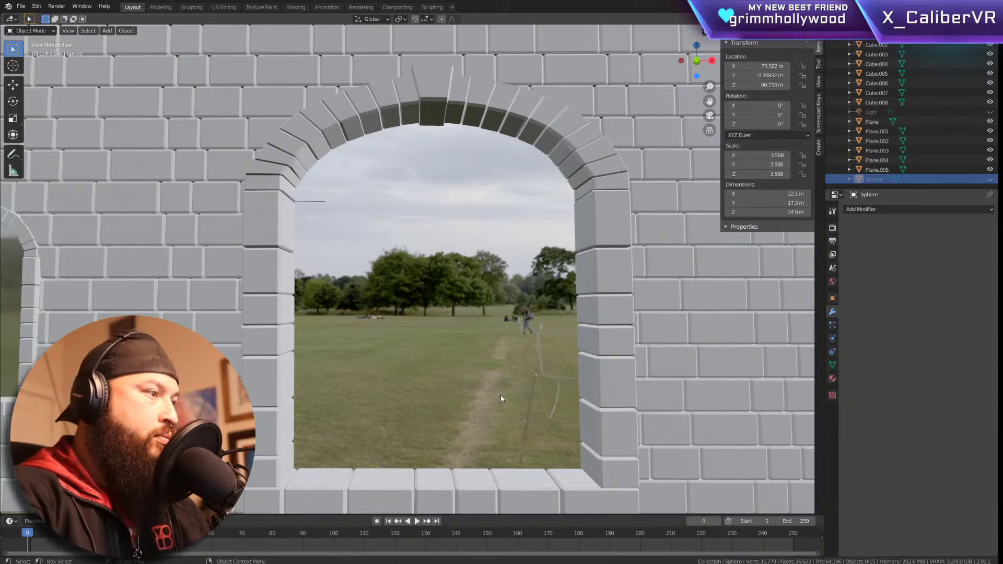
{"action": "scroll", "coordinate": [501, 395], "scroll_direction": "down", "scroll_amount": 8}
{"action": "scroll", "coordinate": [502, 400], "scroll_direction": "down", "scroll_amount": 2}
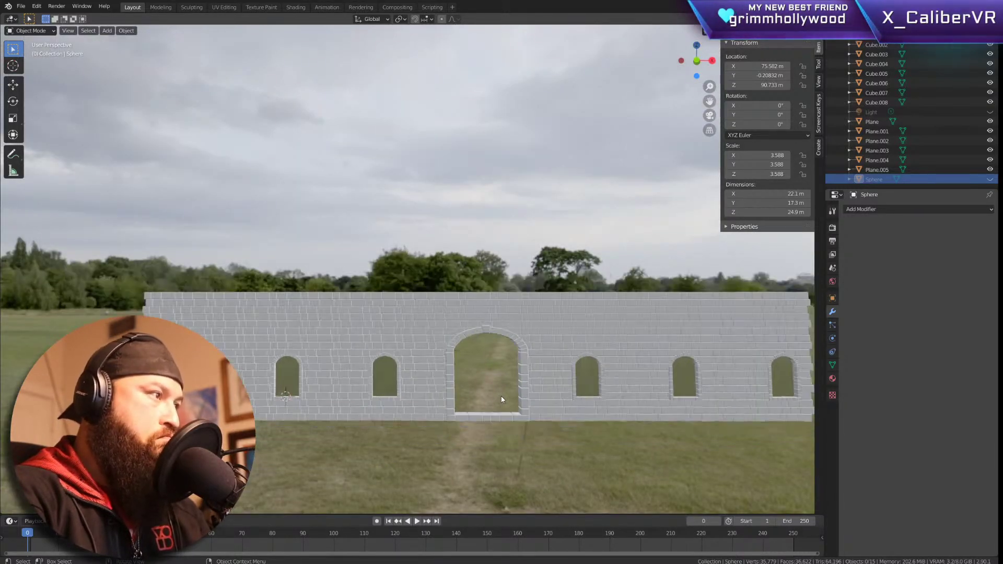
{"action": "scroll", "coordinate": [500, 393], "scroll_direction": "up", "scroll_amount": 10}
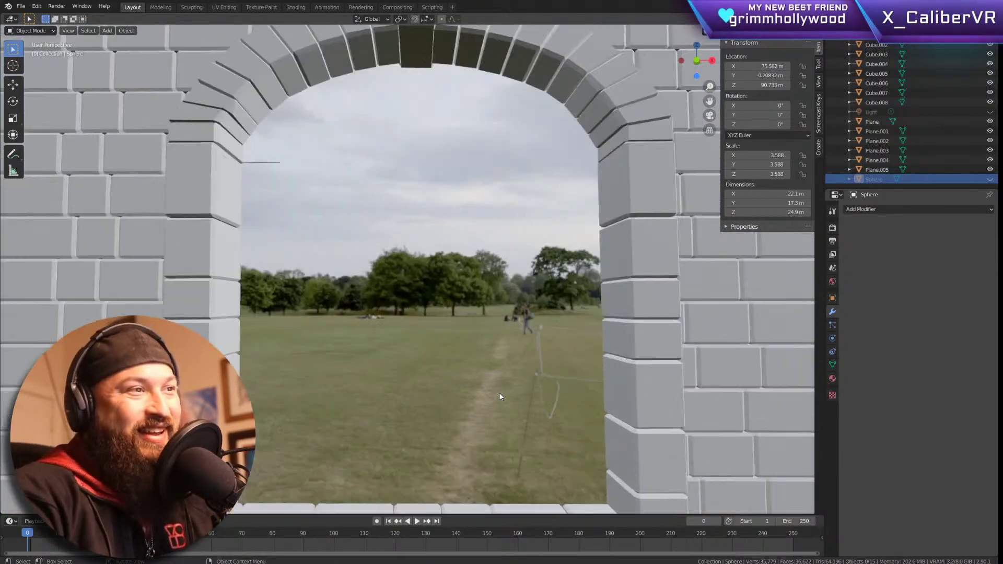
{"action": "middle_click_drag", "start_coordinate": [491, 391], "coordinate": [502, 297]}
{"action": "scroll", "coordinate": [416, 312], "scroll_direction": "down", "scroll_amount": 2}
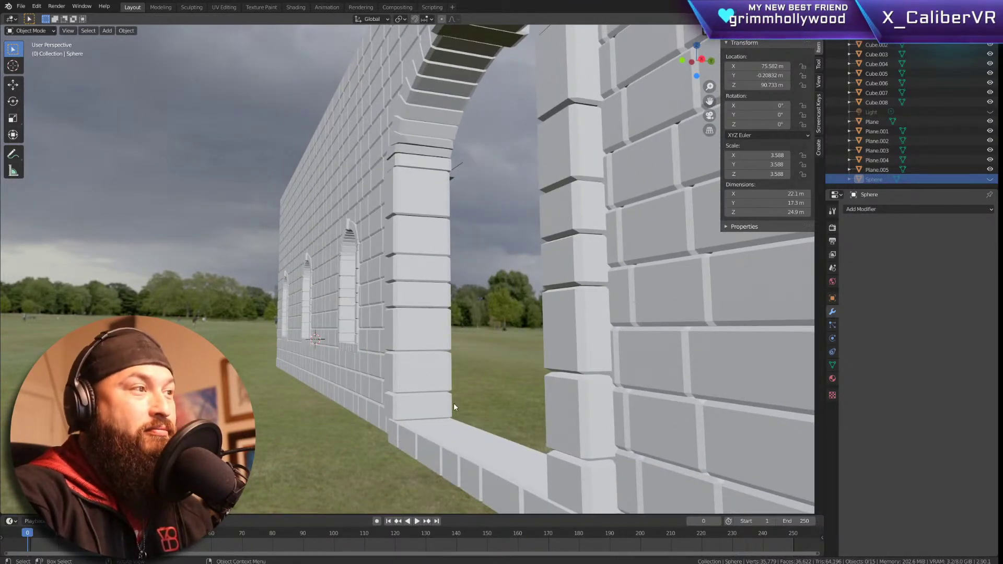
{"action": "middle_click_drag", "start_coordinate": [453, 399], "coordinate": [619, 365]}
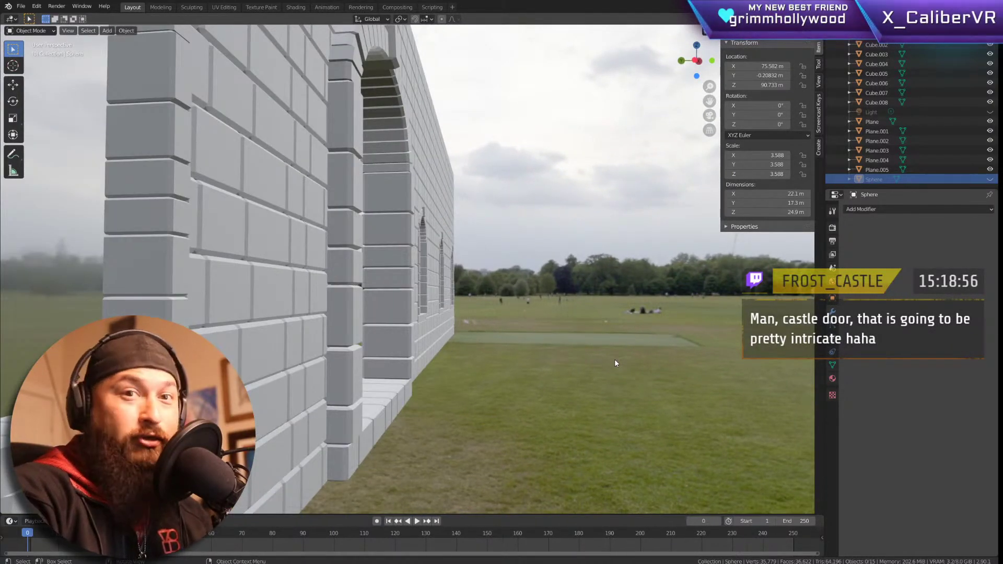
{"action": "middle_click_drag", "start_coordinate": [571, 369], "coordinate": [469, 372]}
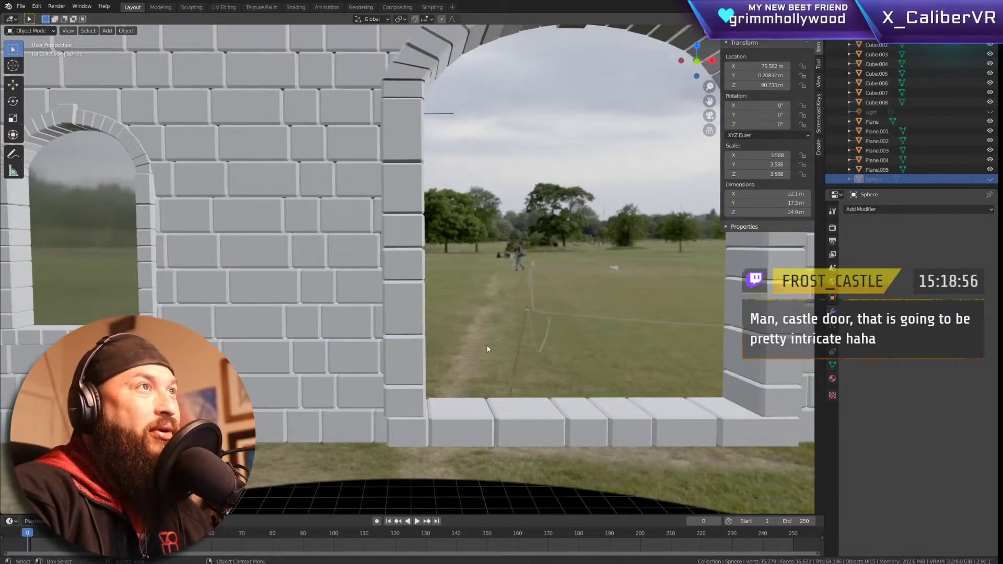
{"action": "scroll", "coordinate": [484, 350], "scroll_direction": "down", "scroll_amount": 3}
{"action": "scroll", "coordinate": [531, 330], "scroll_direction": "down", "scroll_amount": 1}
{"action": "scroll", "coordinate": [557, 324], "scroll_direction": "up", "scroll_amount": 4}
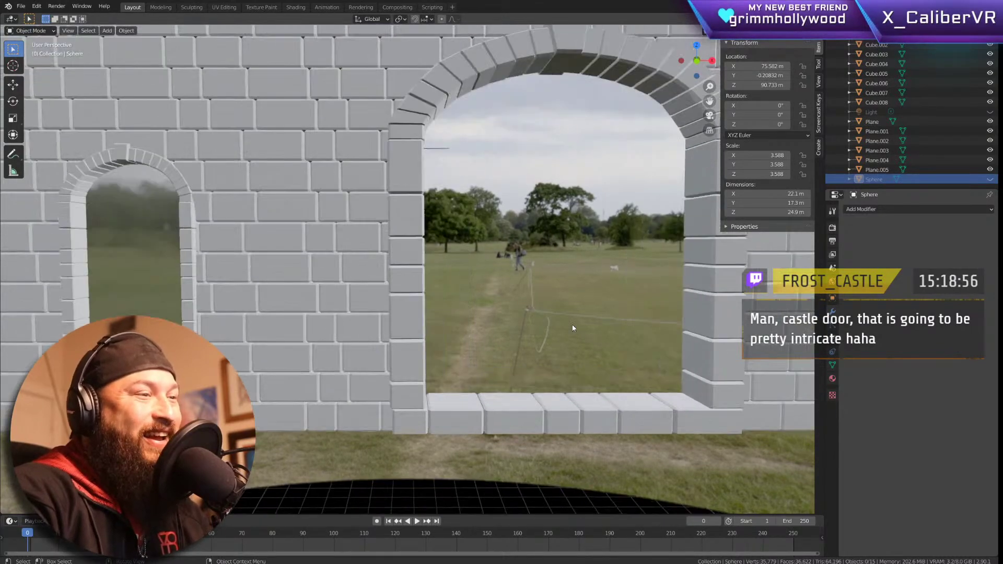
{"action": "middle_click_drag", "start_coordinate": [534, 321], "coordinate": [550, 405], "text": "shift"}
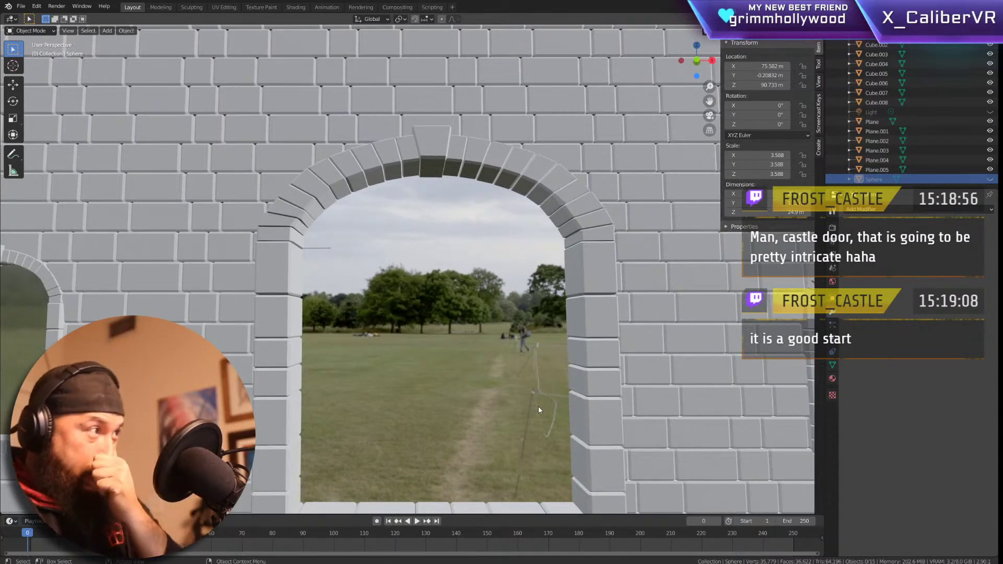
{"action": "scroll", "coordinate": [522, 417], "scroll_direction": "down", "scroll_amount": 5}
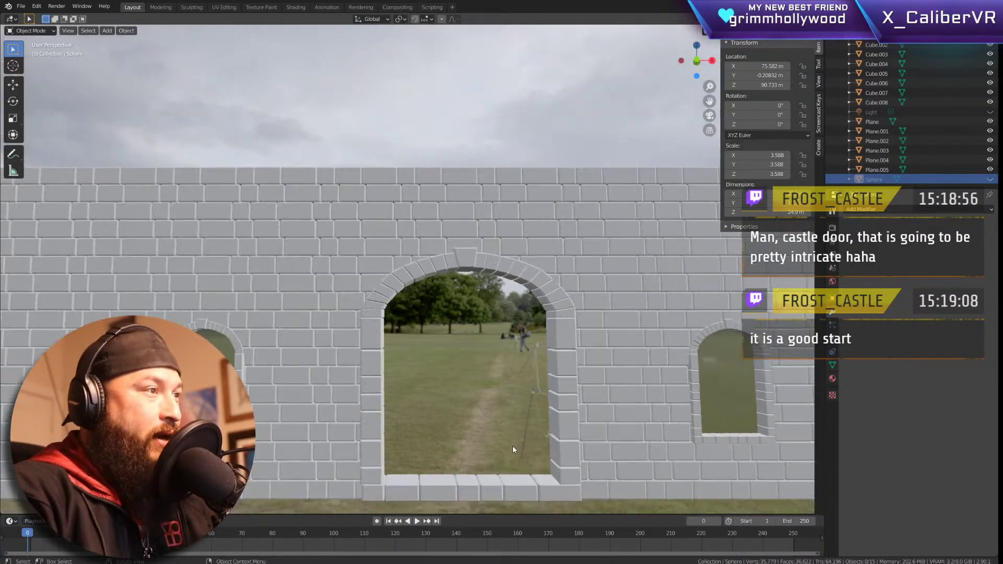
{"action": "middle_click_drag", "start_coordinate": [510, 441], "coordinate": [449, 421]}
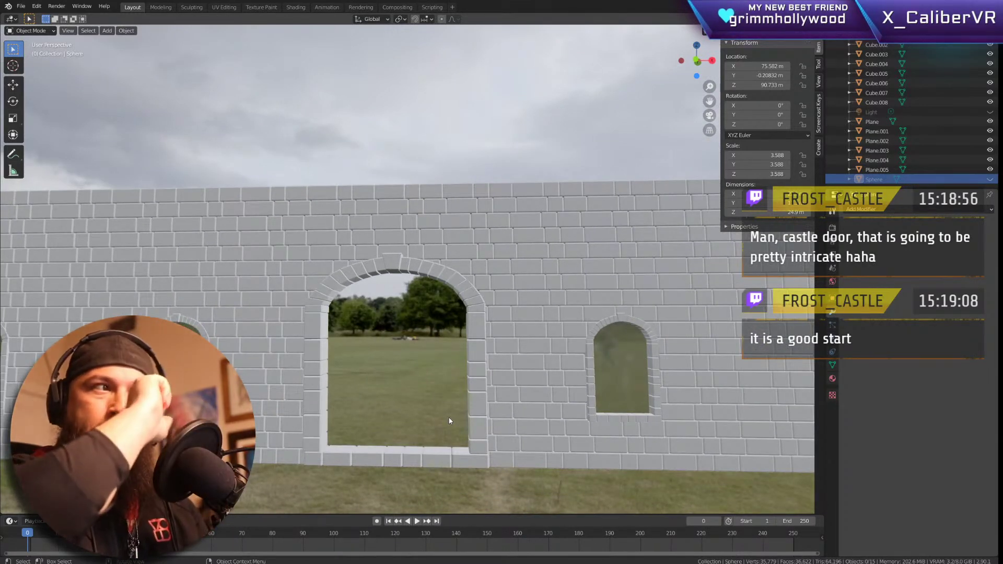
{"action": "scroll", "coordinate": [428, 424], "scroll_direction": "down", "scroll_amount": 4}
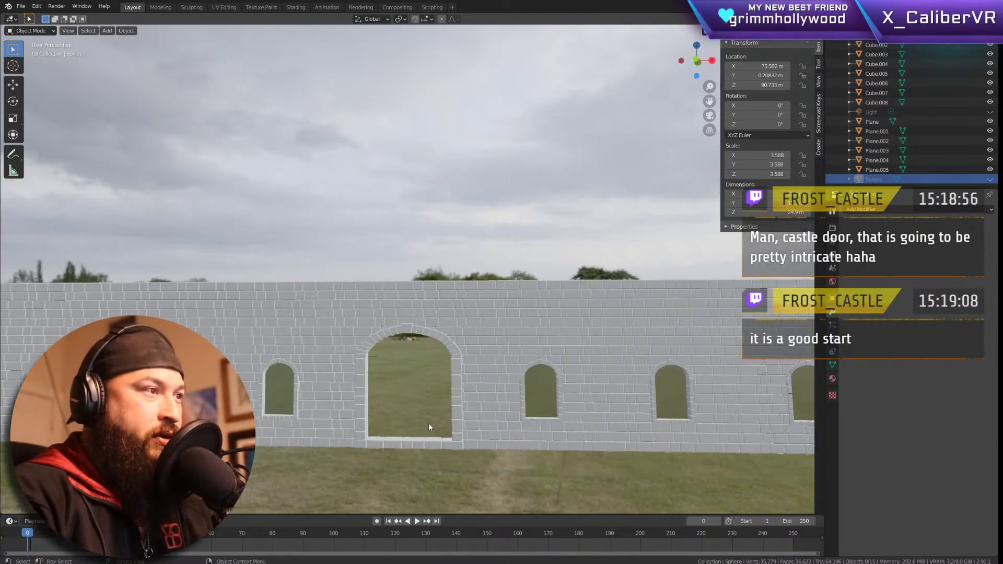
{"action": "scroll", "coordinate": [439, 421], "scroll_direction": "up", "scroll_amount": 3}
{"action": "middle_click_drag", "start_coordinate": [438, 421], "coordinate": [445, 419]}
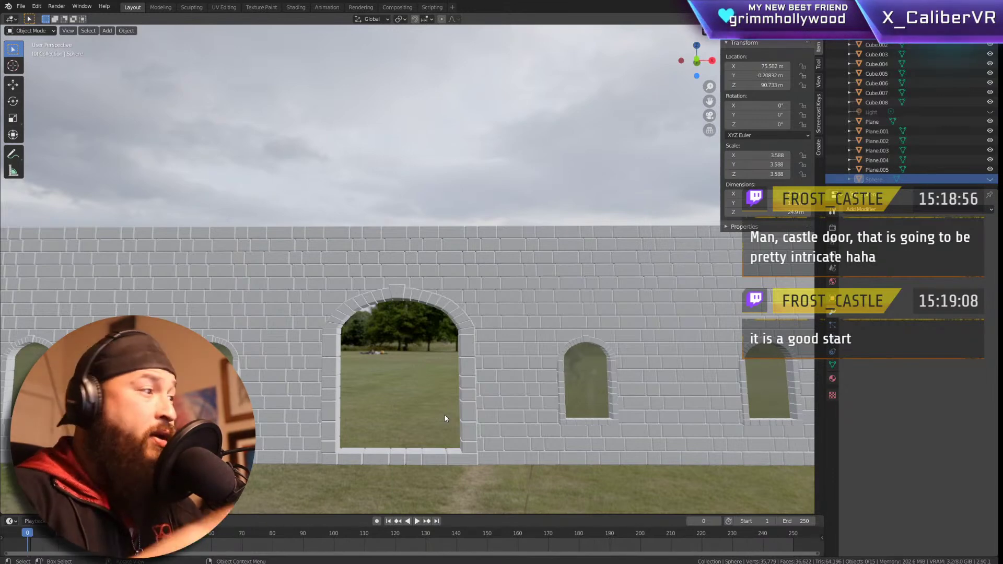
{"action": "scroll", "coordinate": [433, 386], "scroll_direction": "down", "scroll_amount": 4}
{"action": "middle_click_drag", "start_coordinate": [302, 346], "coordinate": [427, 353]}
Step: Duplicate the castle wall and rotate the copy about 87.7° around the Z axis
{"action": "left_click", "coordinate": [493, 350]}
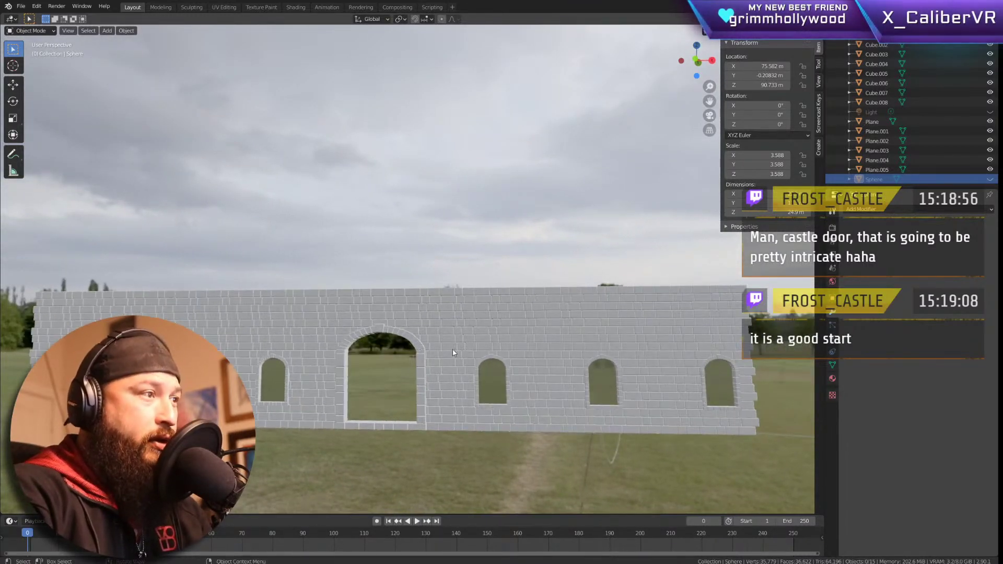
{"action": "scroll", "coordinate": [470, 319], "scroll_direction": "down", "scroll_amount": 6}
{"action": "middle_click_drag", "start_coordinate": [470, 320], "coordinate": [503, 280]}
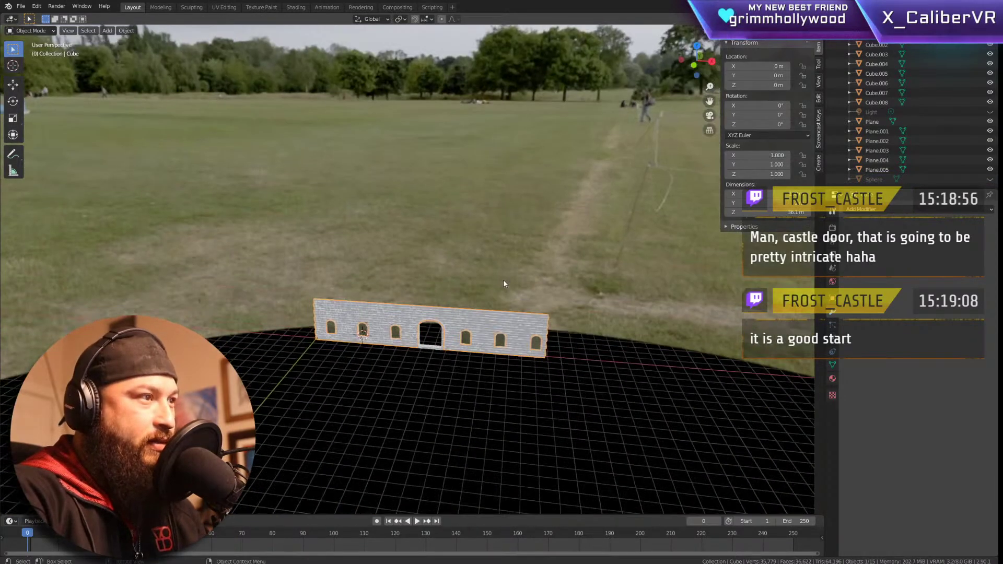
{"action": "middle_click_drag", "start_coordinate": [462, 308], "coordinate": [460, 287]}
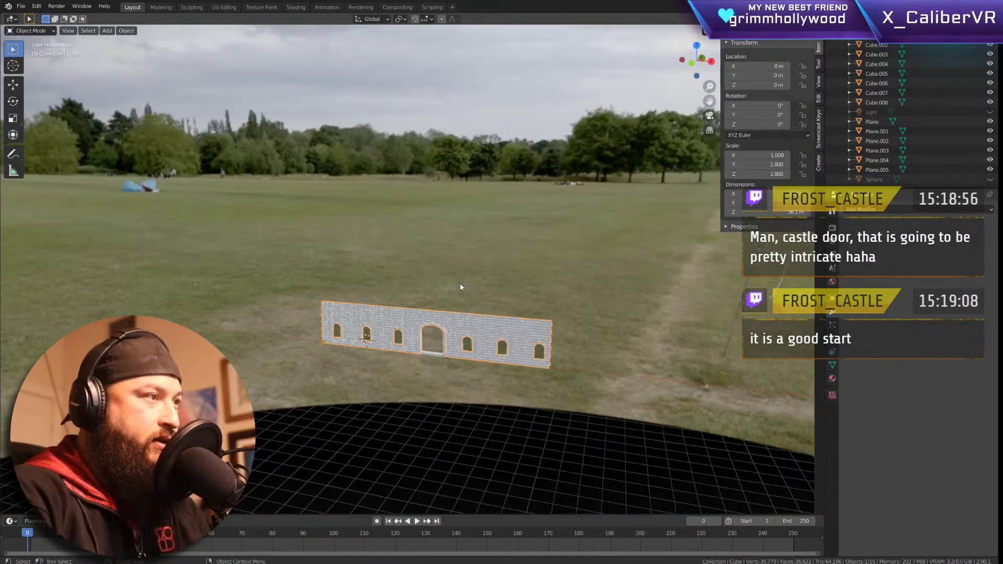
{"action": "key", "text": "shift+d"}
{"action": "key", "text": "r"}
{"action": "key", "text": "z"}
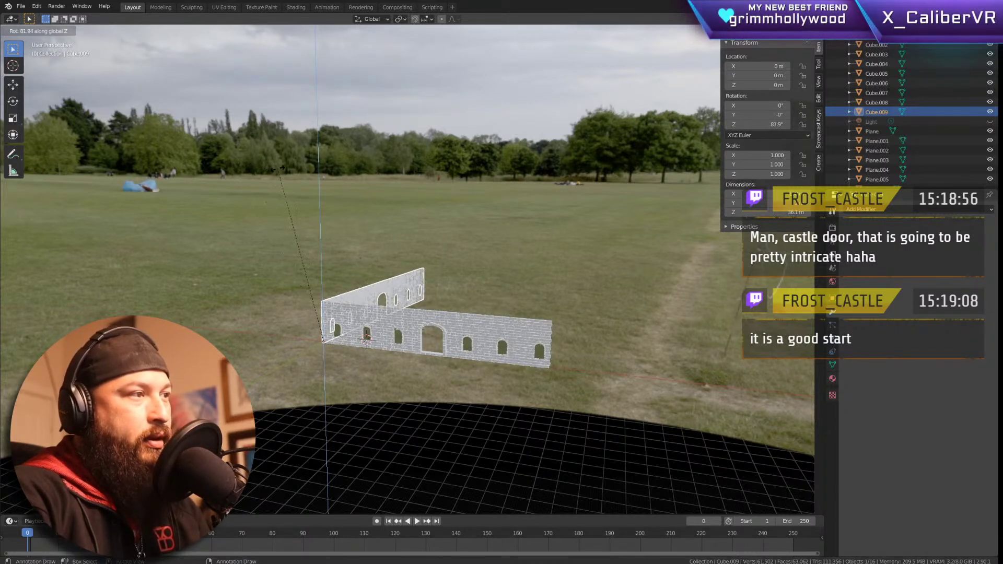
{"action": "left_click", "coordinate": [326, 194]}
Step: Move the rotated wall copy along Y to about -187.1 m, so its end meets the original wall's end
{"action": "key", "text": "g"}
{"action": "key", "text": "y"}
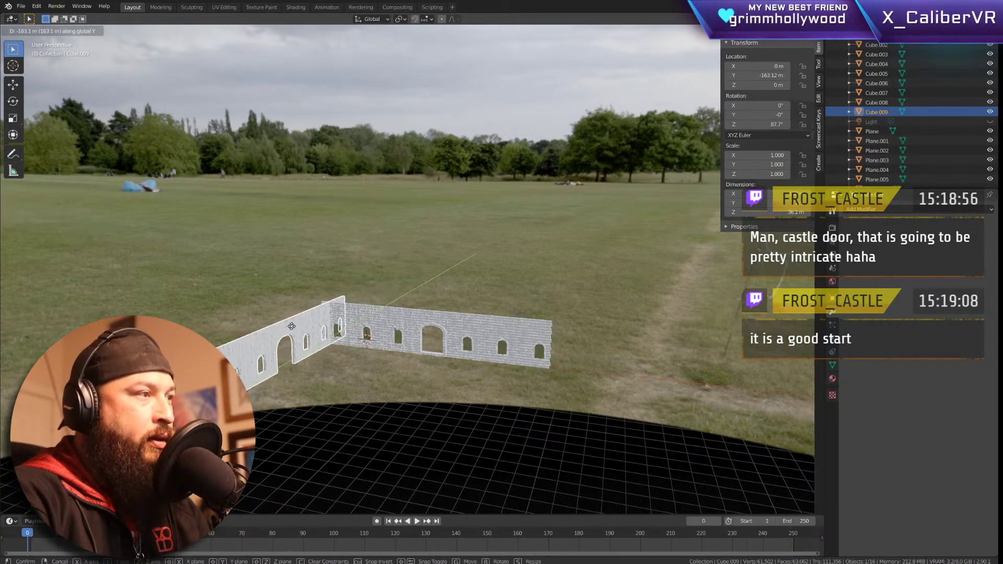
{"action": "left_click", "coordinate": [251, 333]}
Step: Shift the rotated wall copy along X to about -9.93 m, towards the original wall's outer edge
{"action": "scroll", "coordinate": [333, 282], "scroll_direction": "up", "scroll_amount": 6}
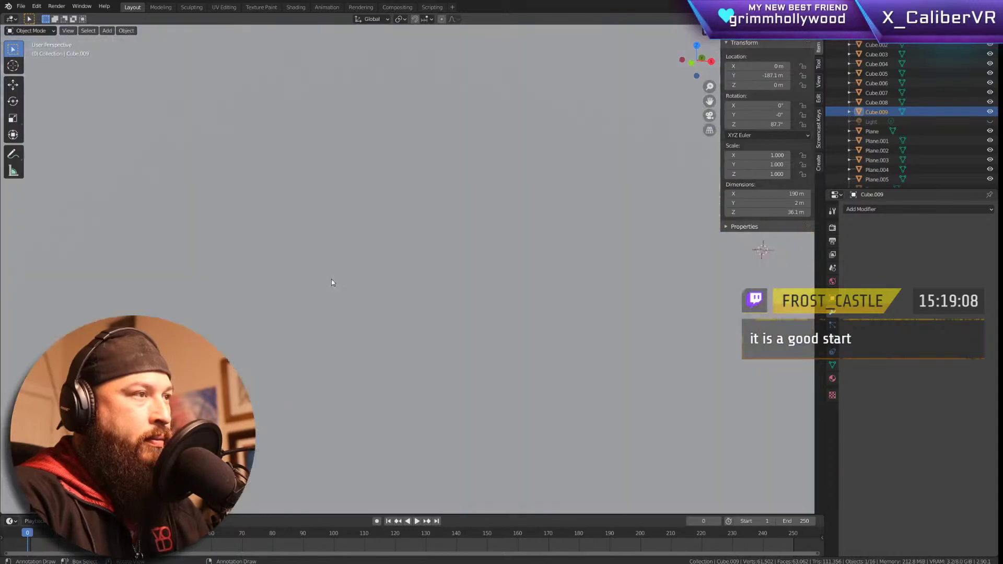
{"action": "middle_click_drag", "start_coordinate": [365, 226], "coordinate": [409, 209]}
{"action": "scroll", "coordinate": [418, 201], "scroll_direction": "up", "scroll_amount": 3}
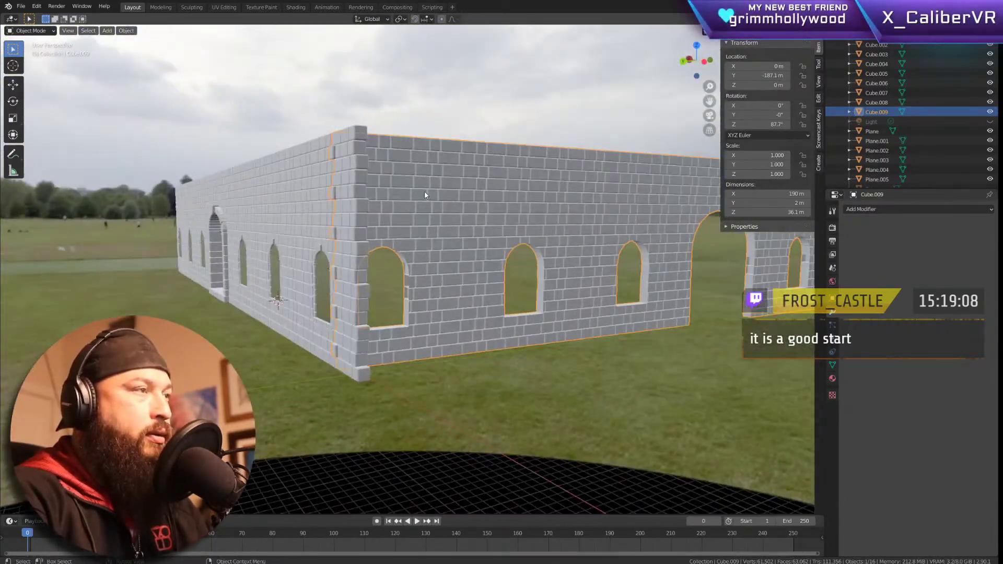
{"action": "key", "text": "g"}
{"action": "key", "text": "x"}
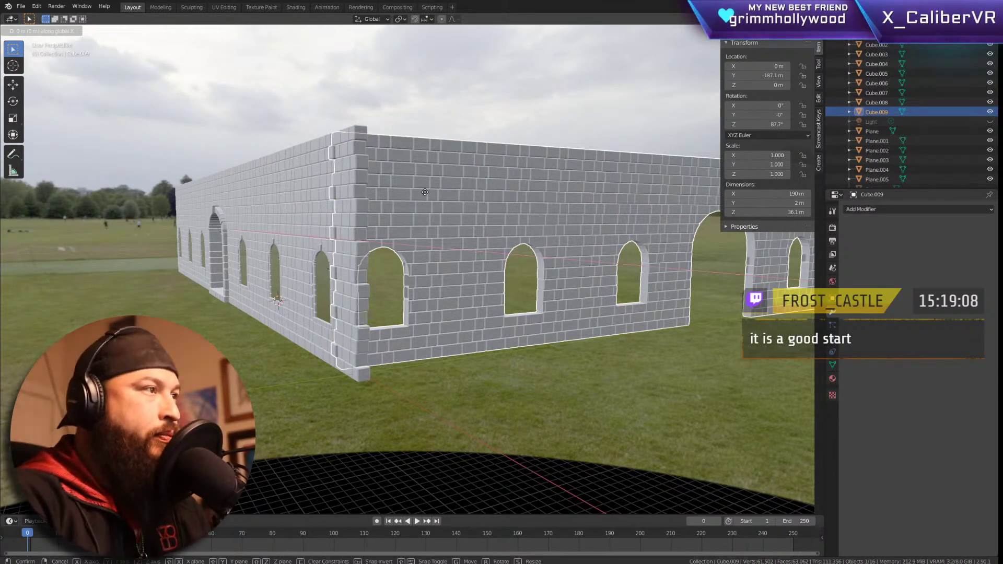
{"action": "left_click", "coordinate": [465, 221]}
Step: Refine the wall copy's position along X to about -8.62 m, fitting its bricks against the corner
{"action": "scroll", "coordinate": [330, 165], "scroll_direction": "up", "scroll_amount": 2}
{"action": "scroll", "coordinate": [330, 165], "scroll_direction": "up", "scroll_amount": 1}
{"action": "middle_click_drag", "start_coordinate": [331, 165], "coordinate": [419, 196]}
{"action": "key", "text": "g"}
{"action": "key", "text": "x"}
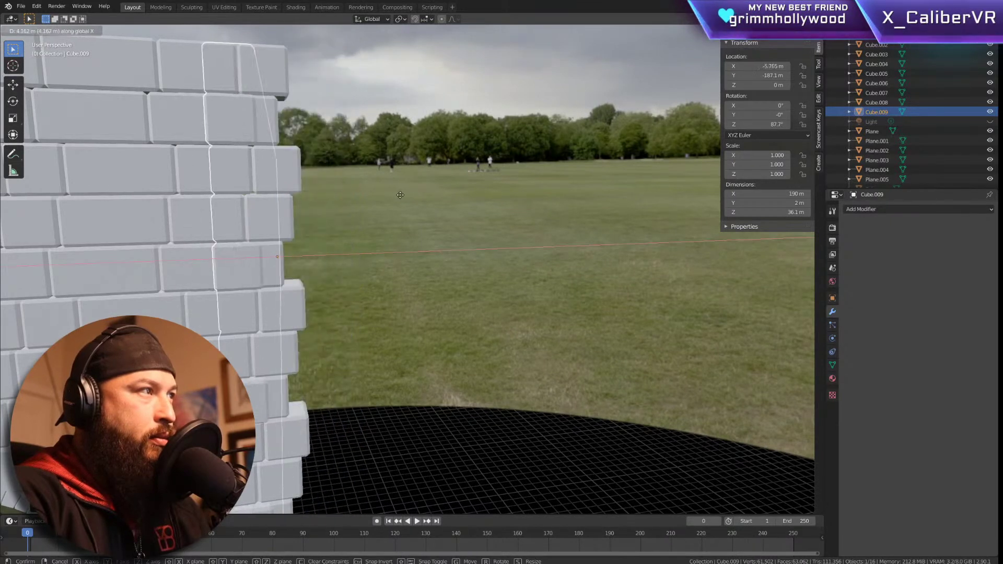
{"action": "mouse_move", "coordinate": [408, 194]}
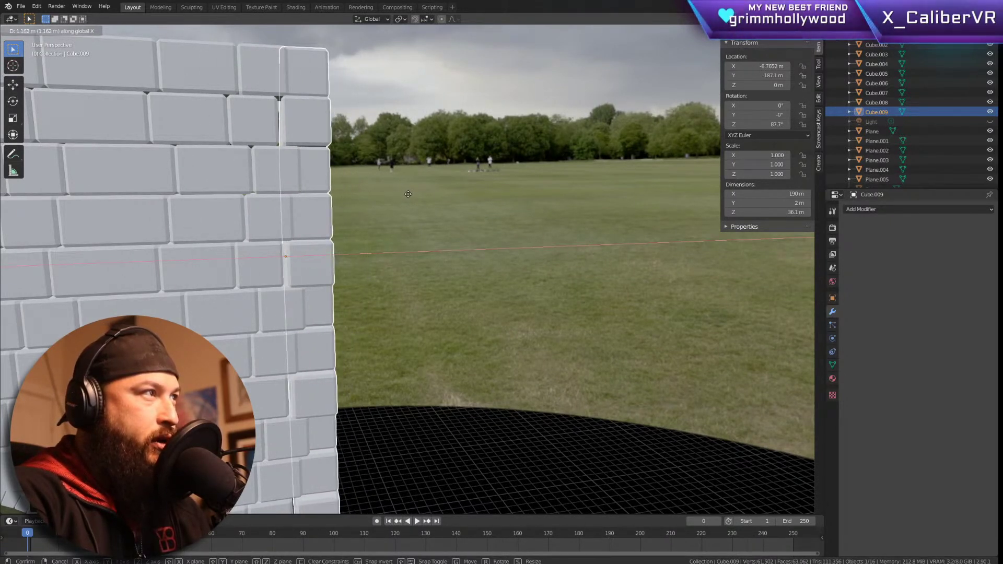
{"action": "left_click", "coordinate": [408, 193]}
Step: Nudge the wall copy along Y to about -187.43 m to align its face with the original wall's end
{"action": "middle_click_drag", "start_coordinate": [391, 200], "coordinate": [300, 186]}
{"action": "key", "text": "g"}
{"action": "key", "text": "y"}
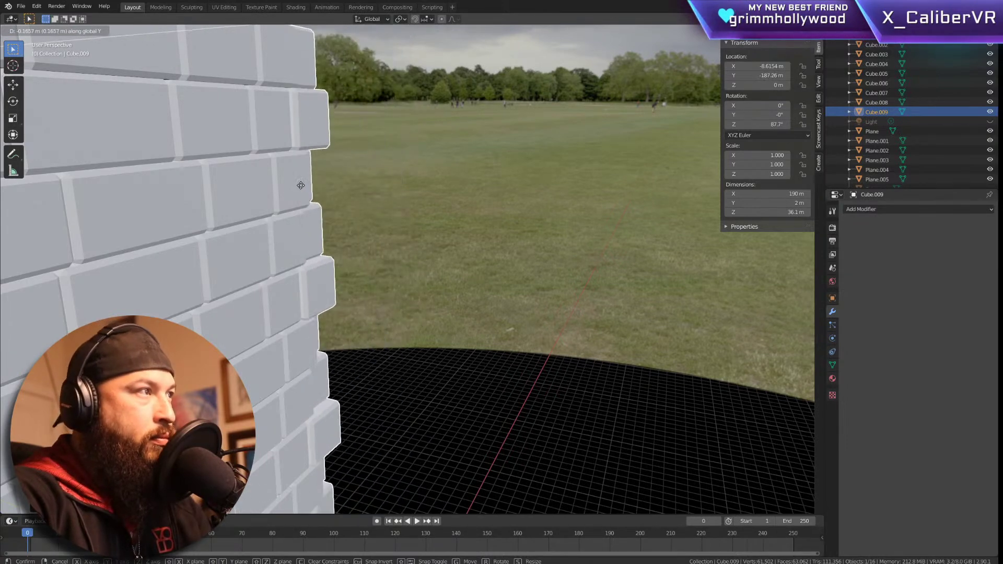
{"action": "left_click", "coordinate": [300, 186]}
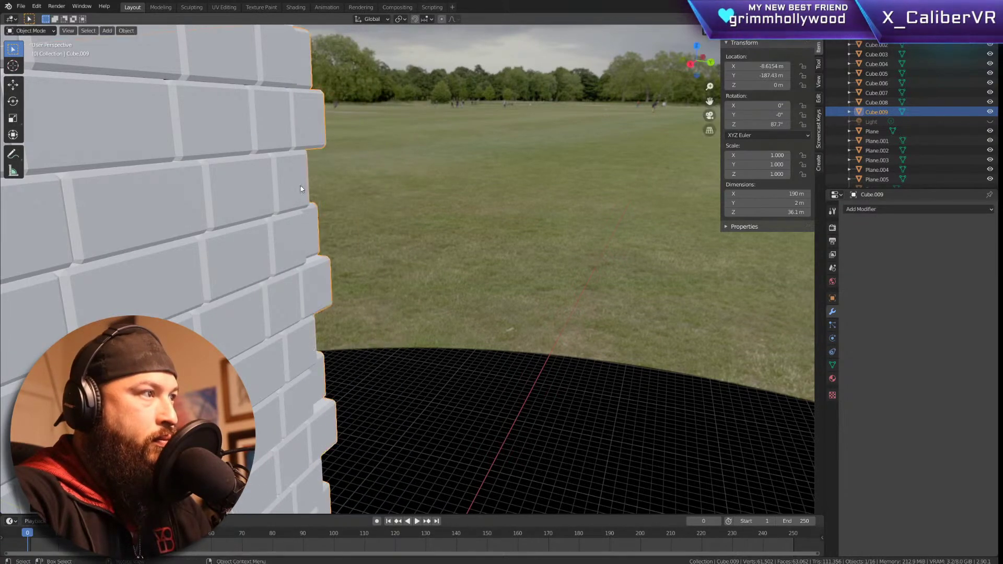
Step: Examine the corner where the two walls meet, up close and from a distance
{"action": "scroll", "coordinate": [300, 192], "scroll_direction": "up", "scroll_amount": 5}
{"action": "scroll", "coordinate": [374, 194], "scroll_direction": "down", "scroll_amount": 10}
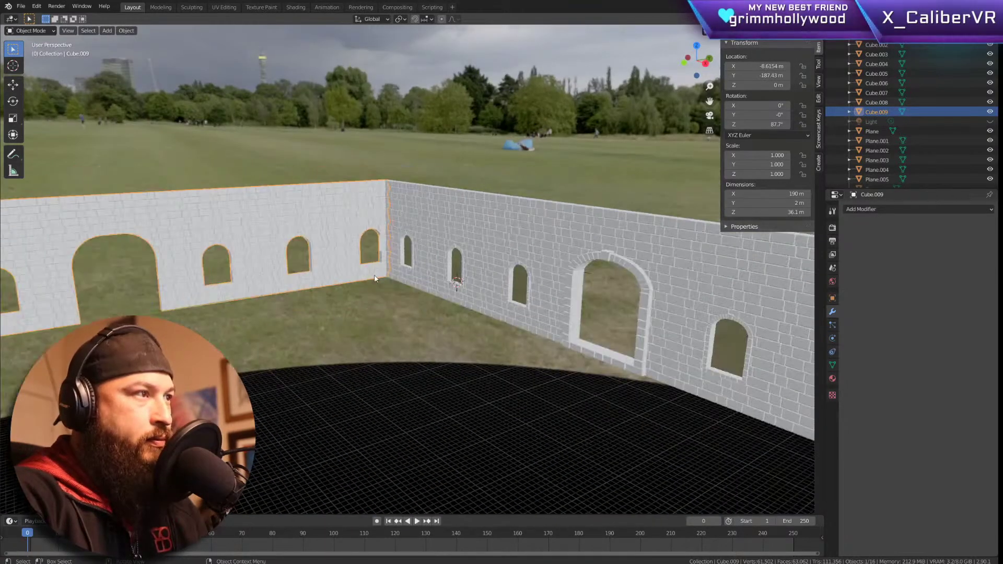
{"action": "middle_click_drag", "start_coordinate": [385, 253], "coordinate": [434, 152]}
{"action": "left_click", "coordinate": [434, 153]}
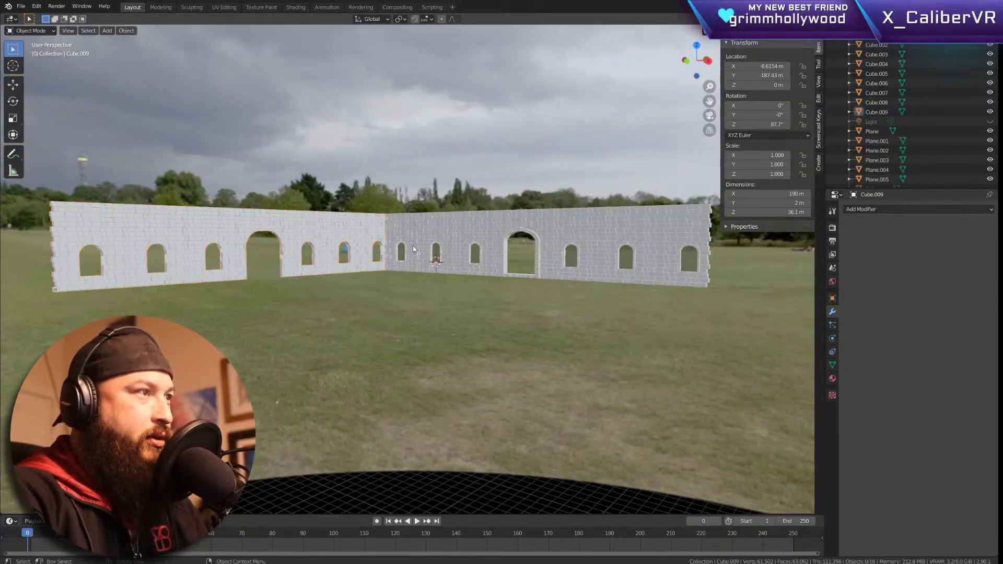
{"action": "scroll", "coordinate": [413, 246], "scroll_direction": "up", "scroll_amount": 6}
{"action": "scroll", "coordinate": [400, 241], "scroll_direction": "up", "scroll_amount": 6}
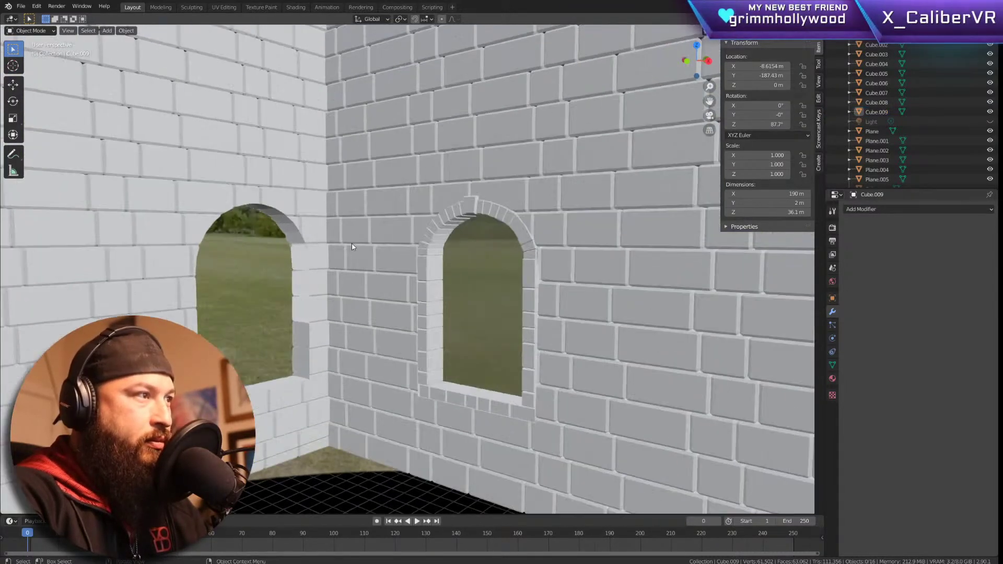
{"action": "left_click", "coordinate": [268, 175]}
{"action": "scroll", "coordinate": [252, 249], "scroll_direction": "down", "scroll_amount": 10}
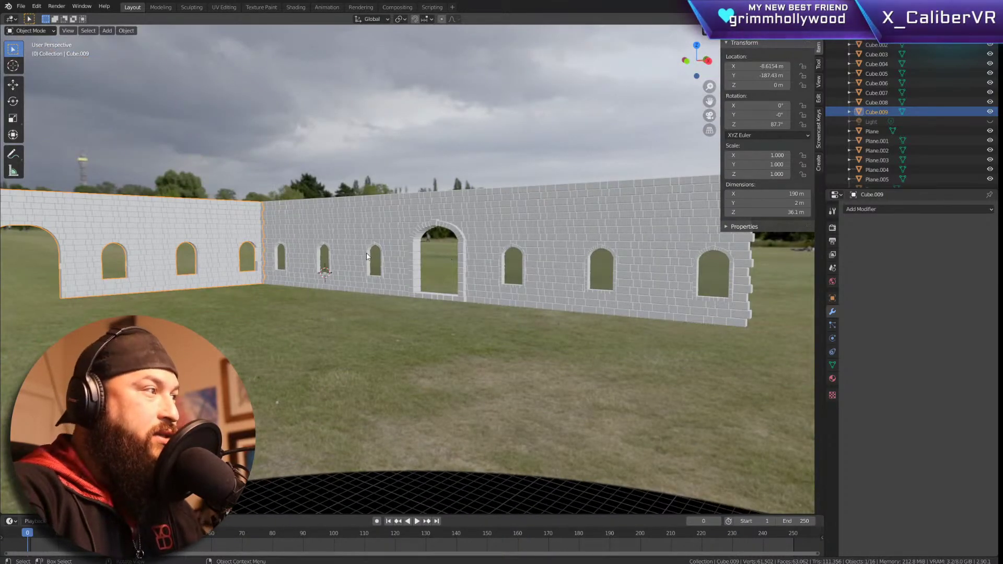
Step: Undo the wall copy's moves, rotation and duplication, leaving the single original wall
{"action": "left_click", "coordinate": [380, 253]}
{"action": "left_click", "coordinate": [232, 236]}
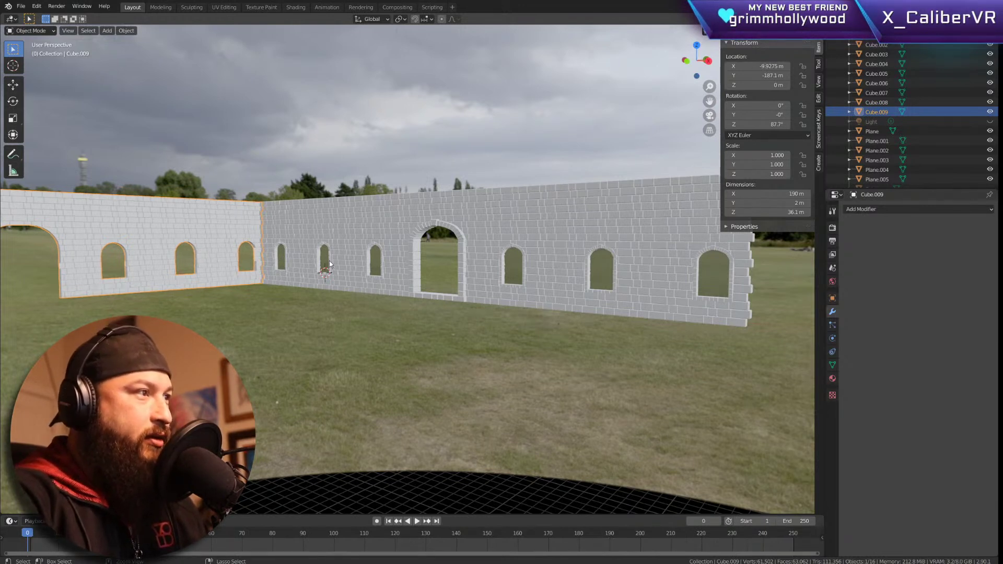
{"action": "key", "text": "alt+g"}
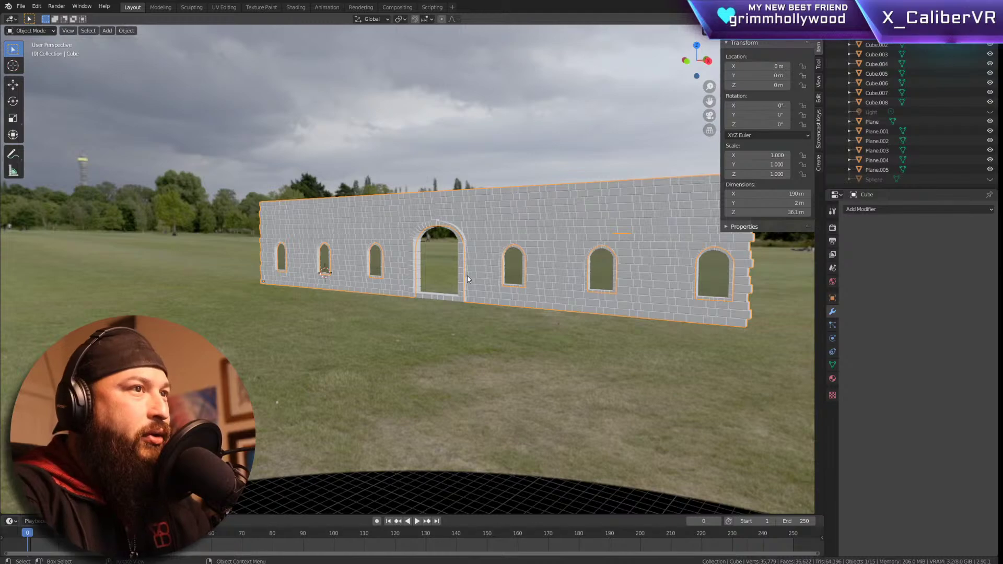
Step: Place the 3D cursor in front of the doorway's centre at about X 96.8 m, Y -24.3 m, Z 0.4 m
{"action": "middle_click_drag", "start_coordinate": [439, 269], "coordinate": [397, 297]}
{"action": "middle_click_drag", "start_coordinate": [330, 305], "coordinate": [477, 326]}
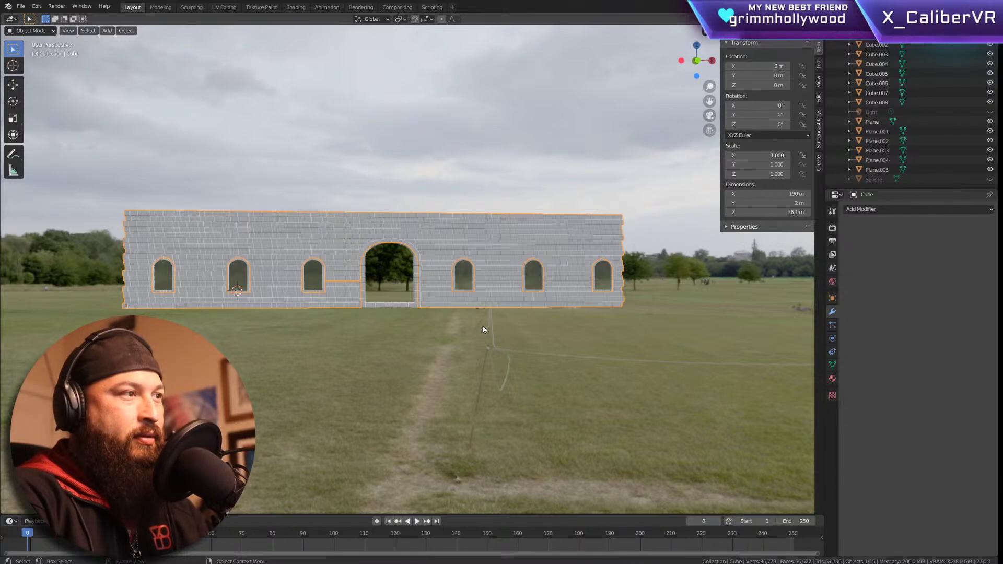
{"action": "middle_click_drag", "start_coordinate": [413, 350], "coordinate": [398, 388]}
{"action": "key", "text": "KP_5"}
{"action": "key", "text": "KP_7"}
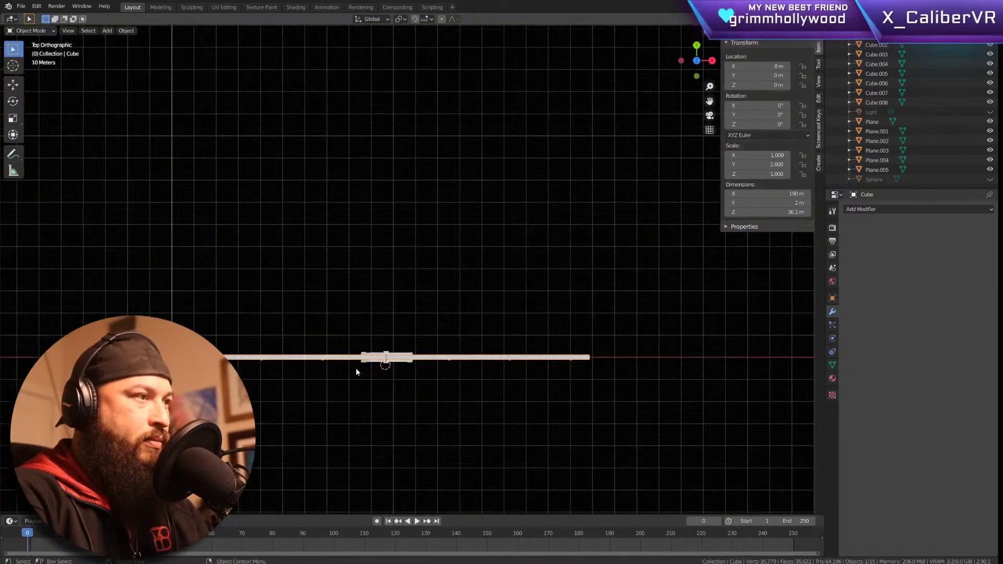
{"action": "key", "text": "KP_3"}
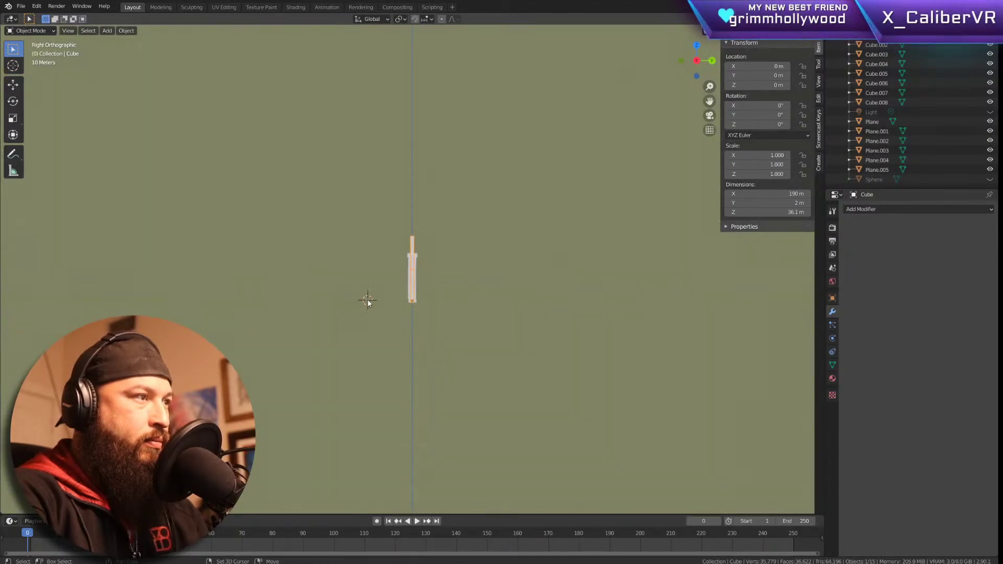
{"action": "key", "text": "KP_1"}
{"action": "mouse_move", "coordinate": [428, 274]}
{"action": "middle_mouse_down"}
{"action": "mouse_move", "coordinate": [448, 304]}
{"action": "mouse_move", "coordinate": [447, 275]}
{"action": "middle_mouse_up"}
{"action": "scroll", "coordinate": [449, 292], "scroll_direction": "up", "scroll_amount": 6}
{"action": "scroll", "coordinate": [455, 316], "scroll_direction": "down", "scroll_amount": 4}
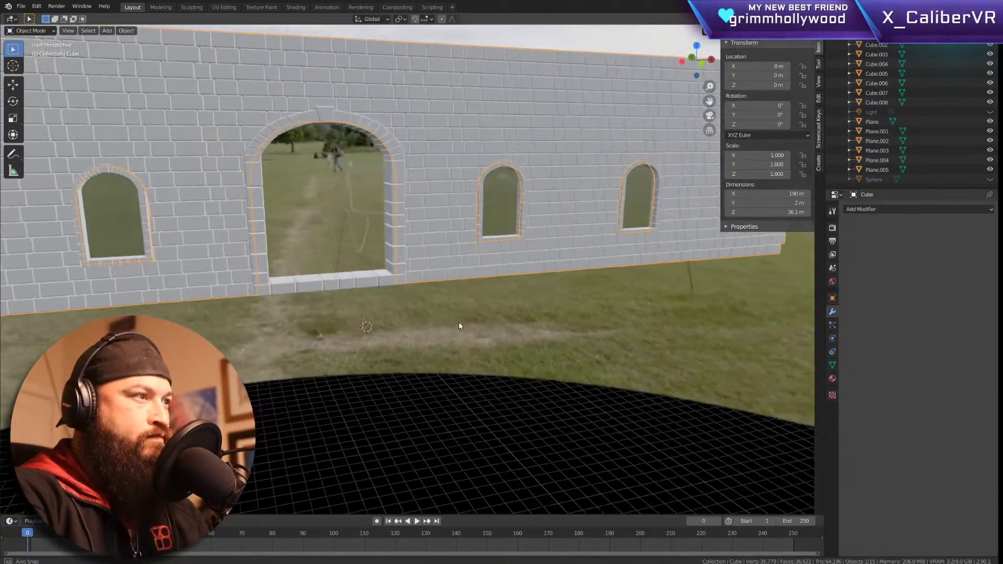
{"action": "middle_click_drag", "start_coordinate": [459, 327], "coordinate": [495, 320]}
Step: Add a cube at the 3D cursor and stretch it along Z into a post about 19.9 m tall
{"action": "key", "text": "shift+a"}
{"action": "mouse_move", "coordinate": [483, 319]}
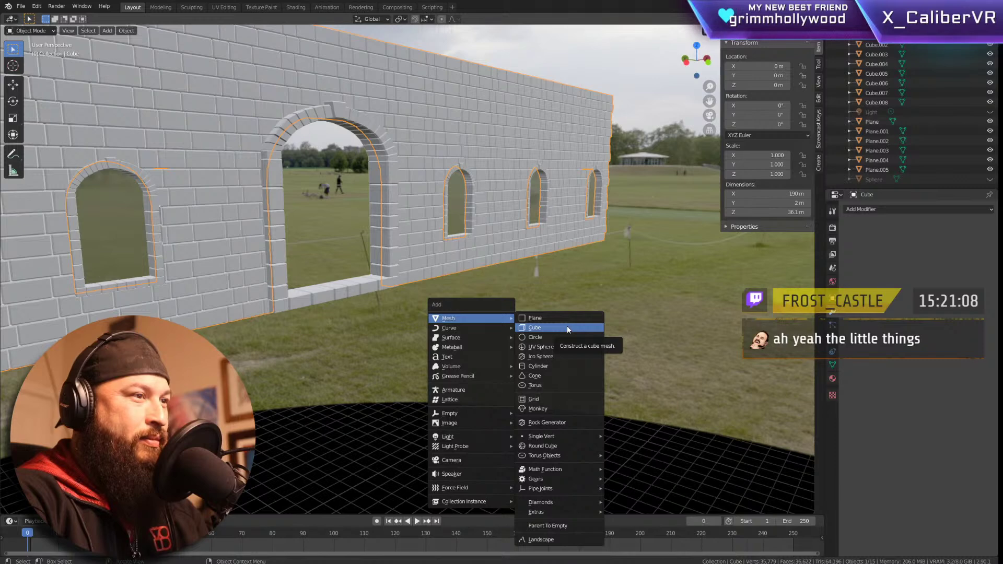
{"action": "left_click", "coordinate": [567, 328]}
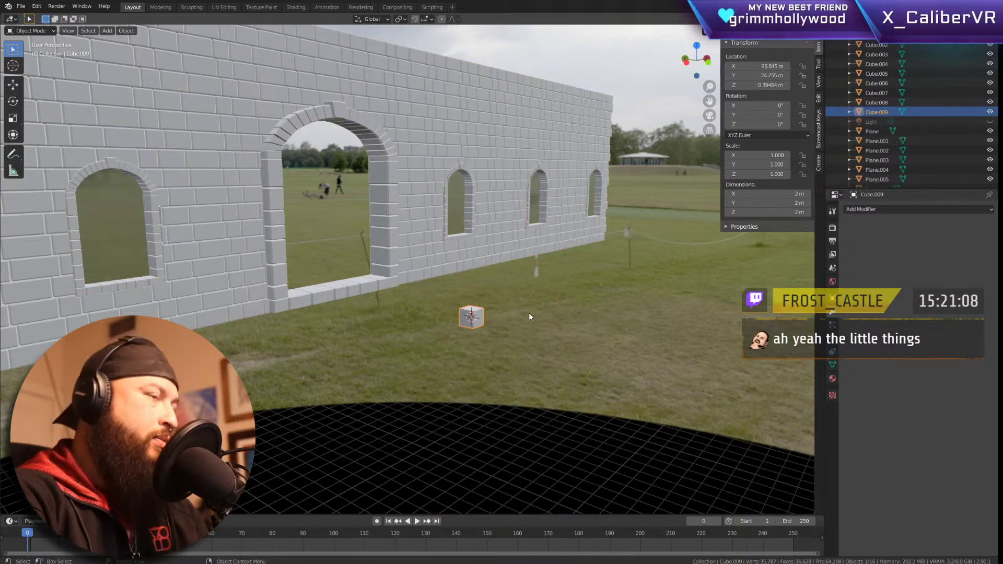
{"action": "key", "text": "g"}
{"action": "key", "text": "z"}
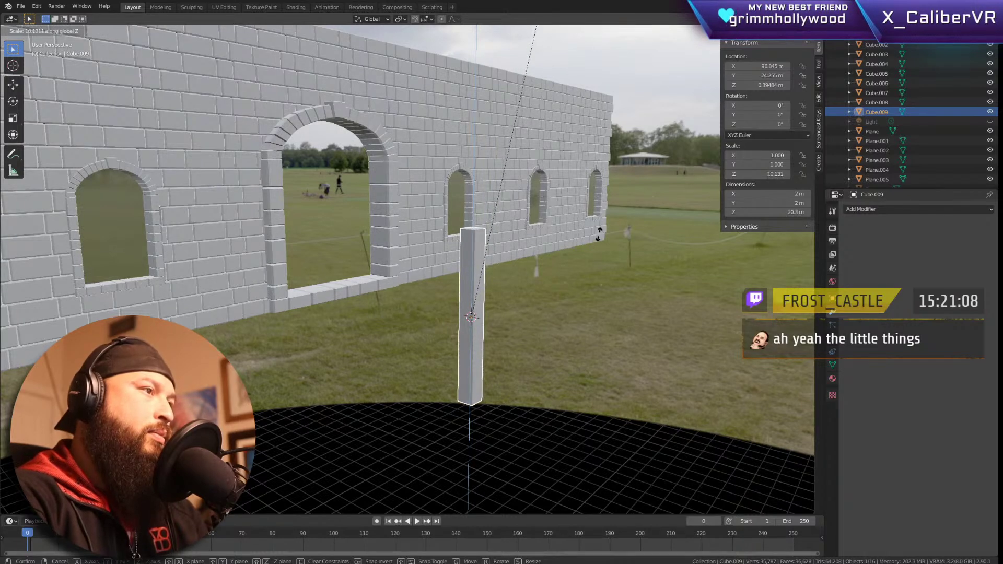
{"action": "left_click", "coordinate": [595, 244]}
Step: Raise the post along Z to about 10.64 m in front view and stretch it to about 25.9 m tall
{"action": "key", "text": "KP_1"}
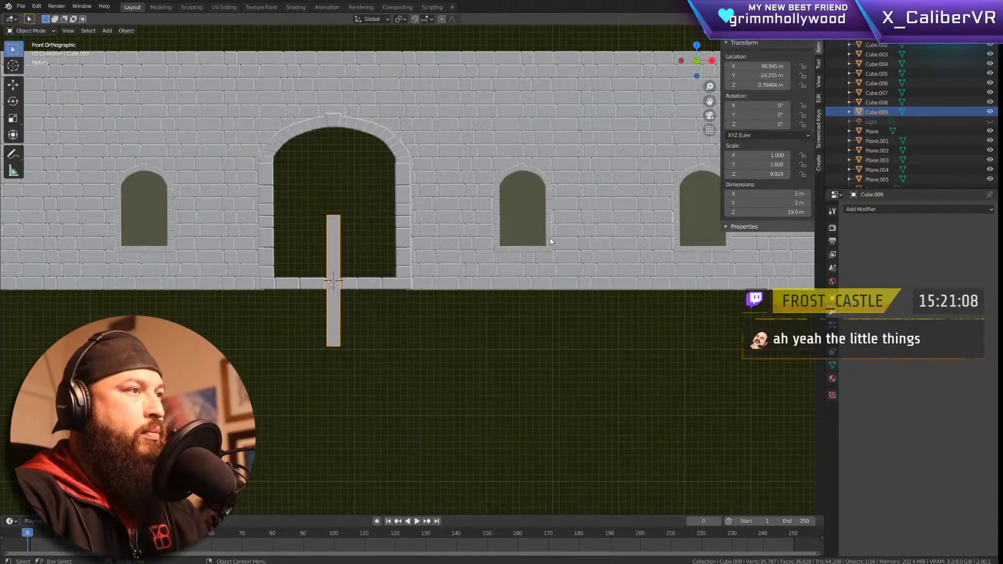
{"action": "key", "text": "g"}
{"action": "key", "text": "z"}
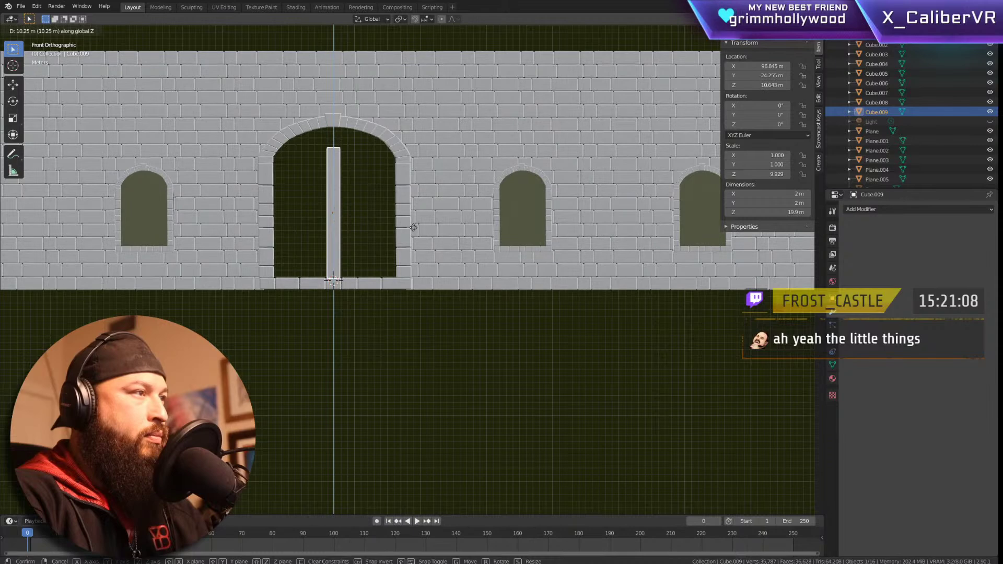
{"action": "left_click", "coordinate": [413, 228]}
{"action": "key", "text": "s"}
{"action": "key", "text": "z"}
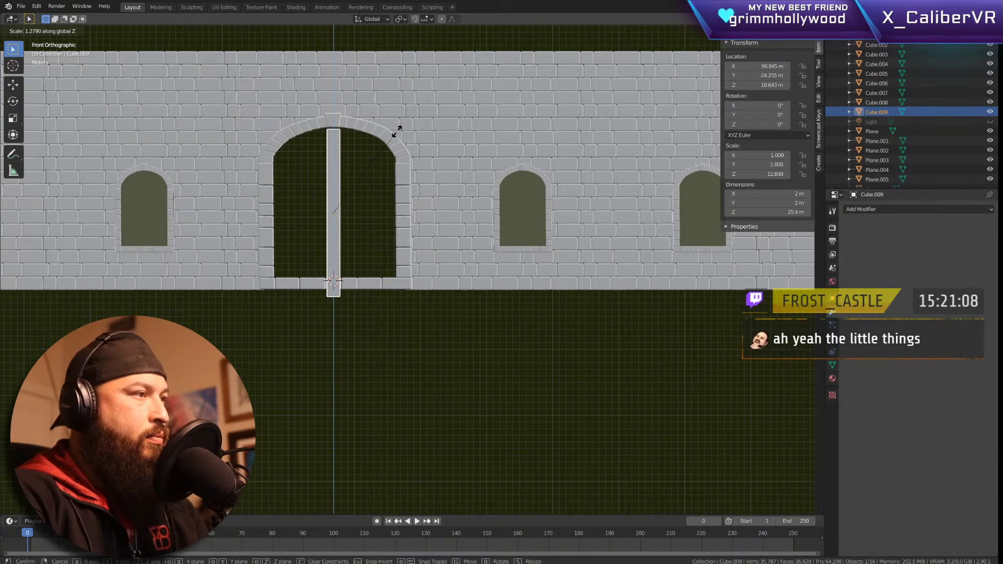
{"action": "left_click", "coordinate": [395, 127]}
Step: Shorten the post to about 23.1 m tall and reposition it within the doorway at about X 97.79 m, Z 10.58 m
{"action": "key", "text": "g"}
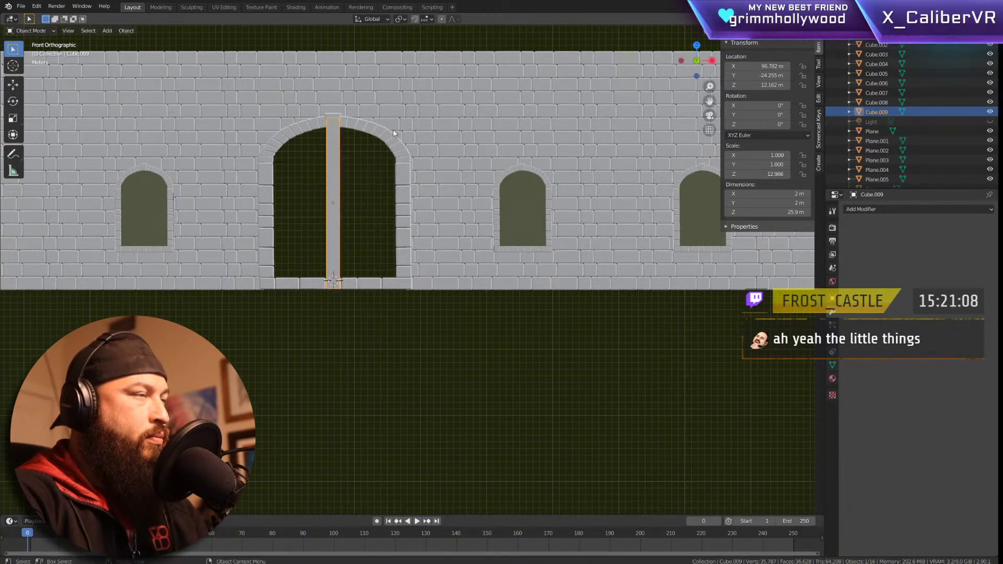
{"action": "key", "text": "s"}
{"action": "key", "text": "z"}
{"action": "left_click", "coordinate": [392, 139]}
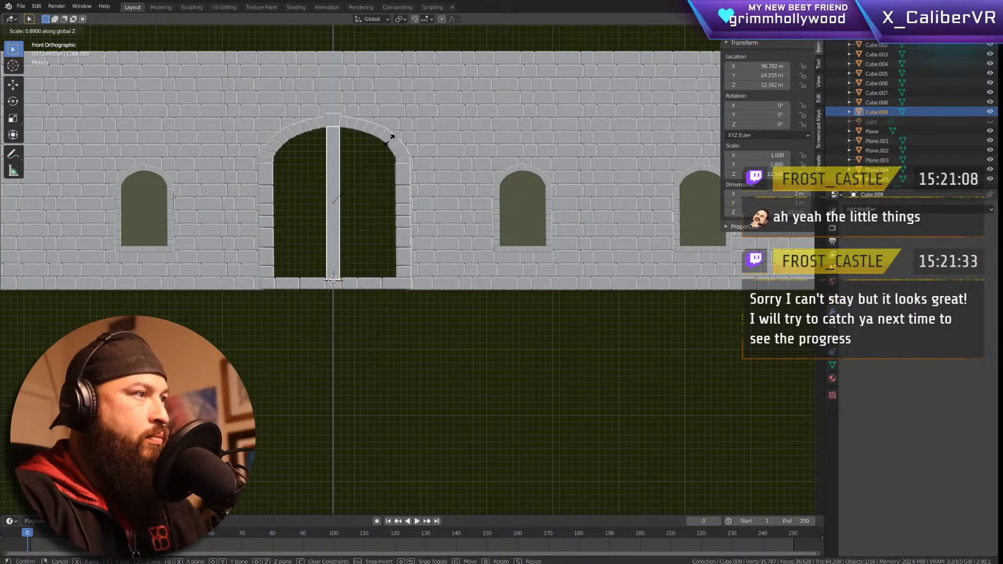
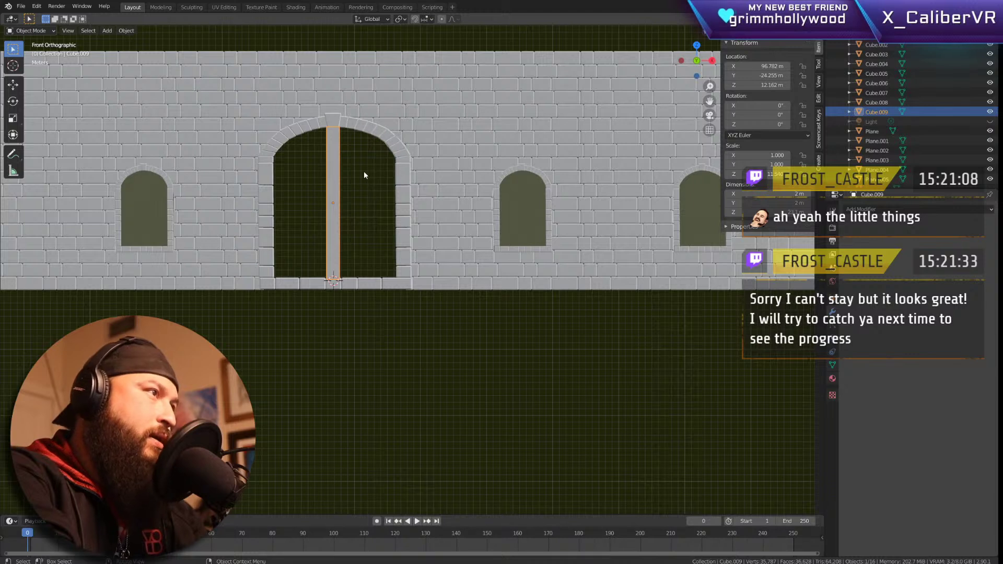
{"action": "key", "text": "g"}
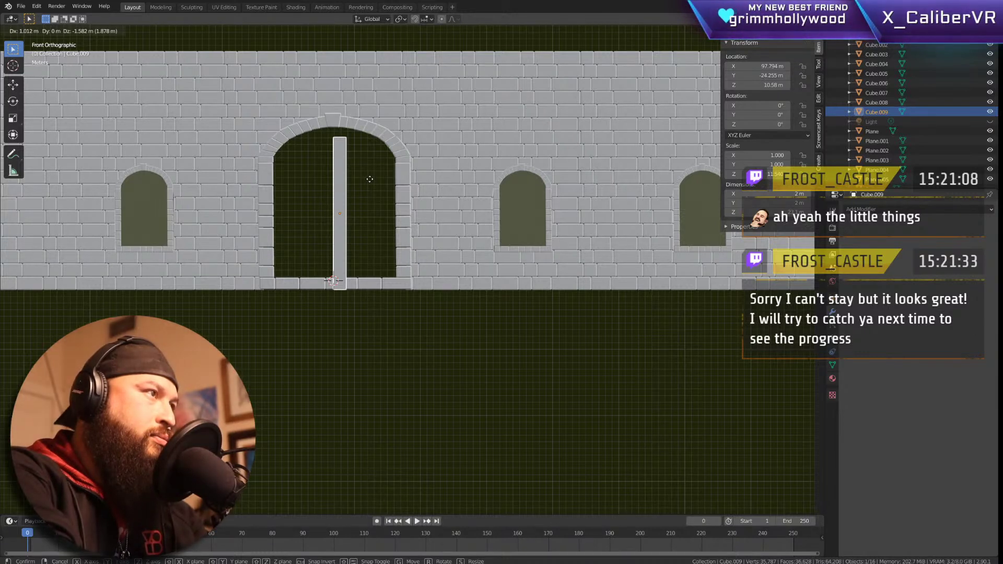
{"action": "left_click", "coordinate": [369, 179]}
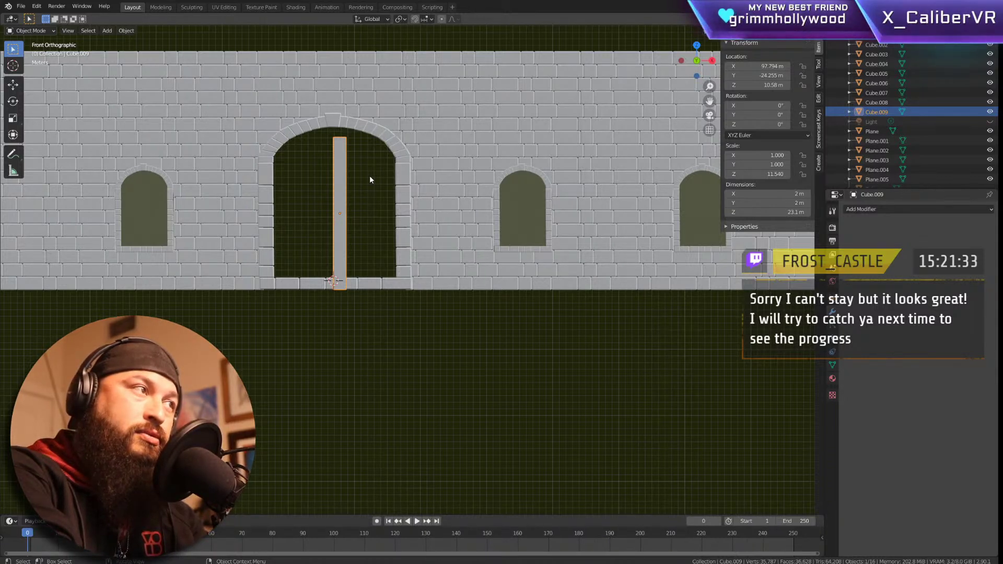
Step: Stretch the post along X into a slab about 21.4 m wide
{"action": "key", "text": "s"}
{"action": "key", "text": "Escape"}
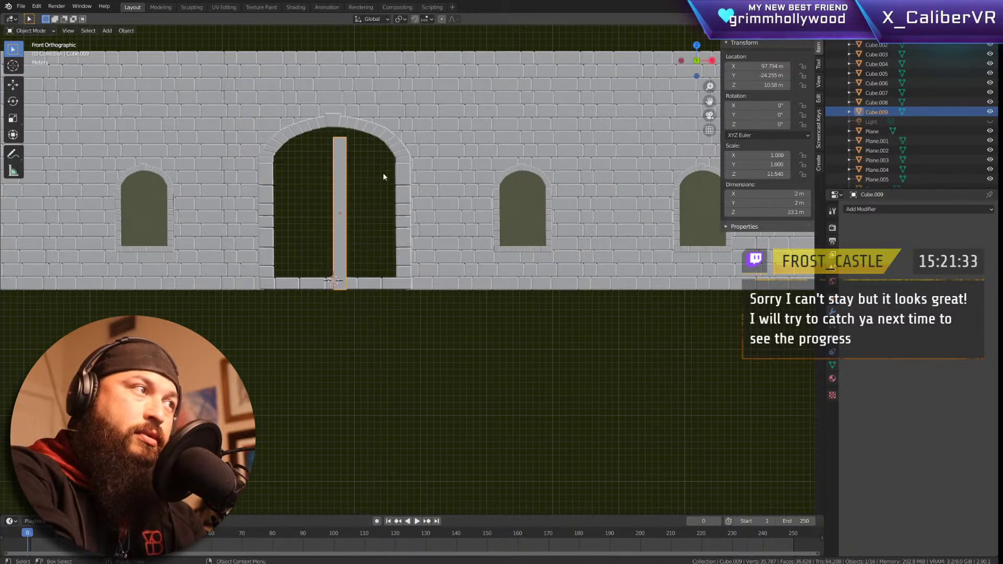
{"action": "key", "text": "s"}
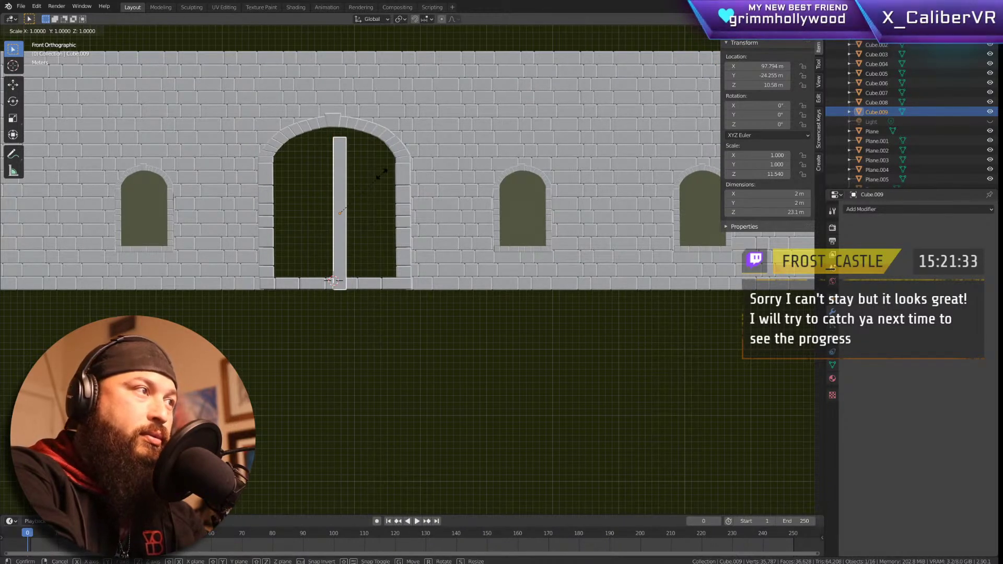
{"action": "key", "text": "x"}
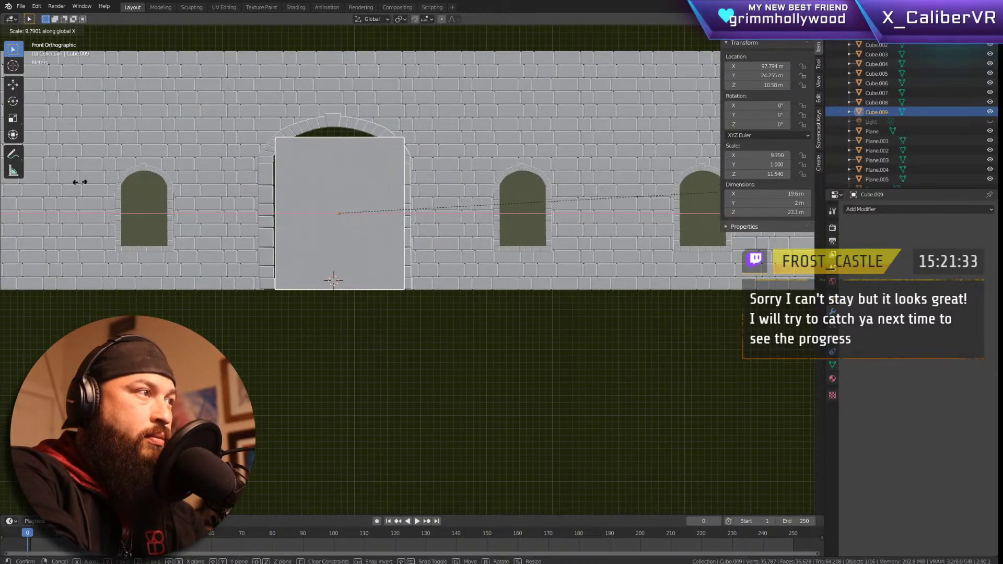
{"action": "left_click", "coordinate": [129, 182]}
Step: Reposition the slab over the doorway at about X 97.21 m, Z 11.72 m and stretch it along Z to about 23.8 m tall
{"action": "middle_click_drag", "start_coordinate": [374, 162], "coordinate": [356, 151]}
{"action": "key", "text": "KP_1"}
{"action": "key", "text": "g"}
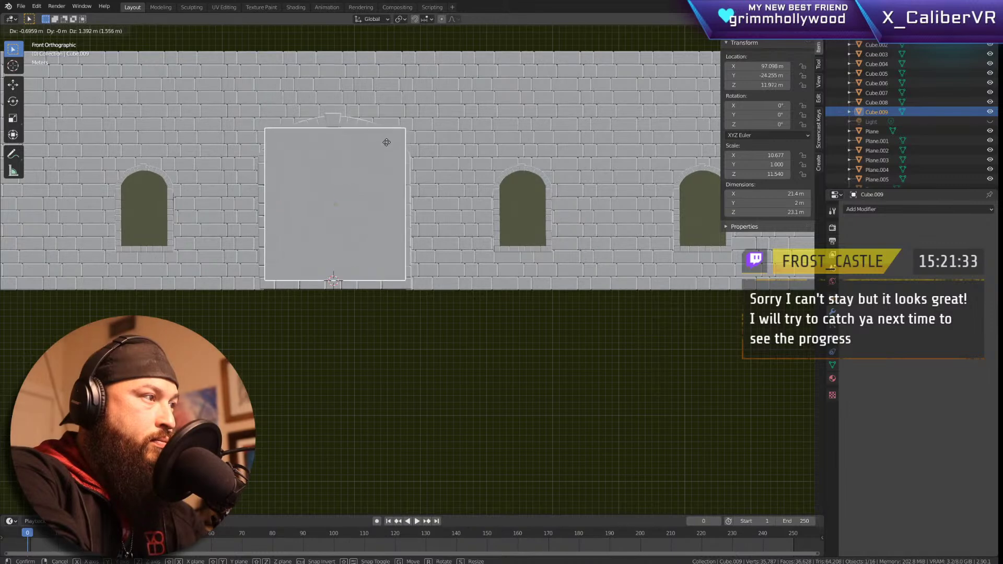
{"action": "left_click", "coordinate": [387, 144]}
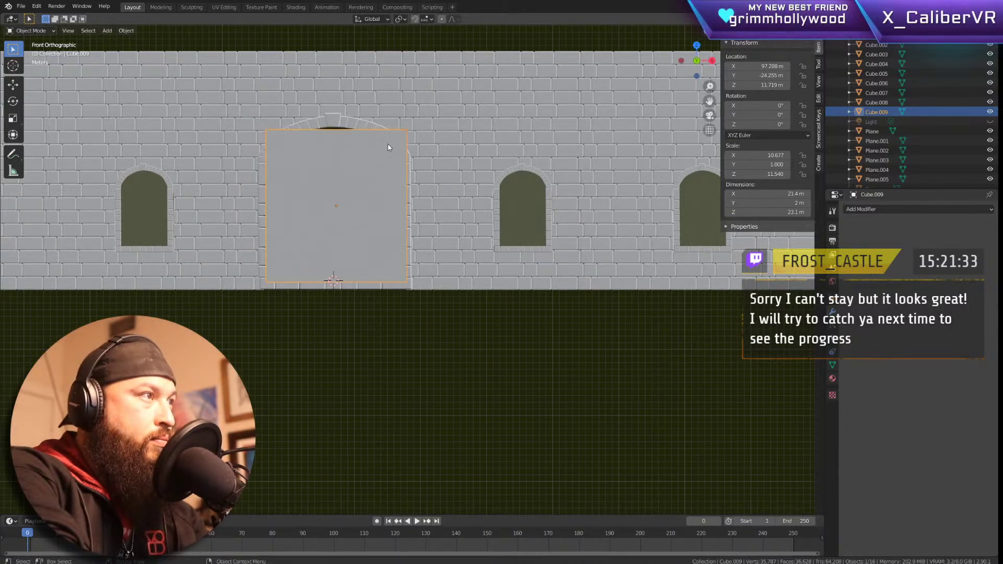
{"action": "key", "text": "s"}
{"action": "key", "text": "z"}
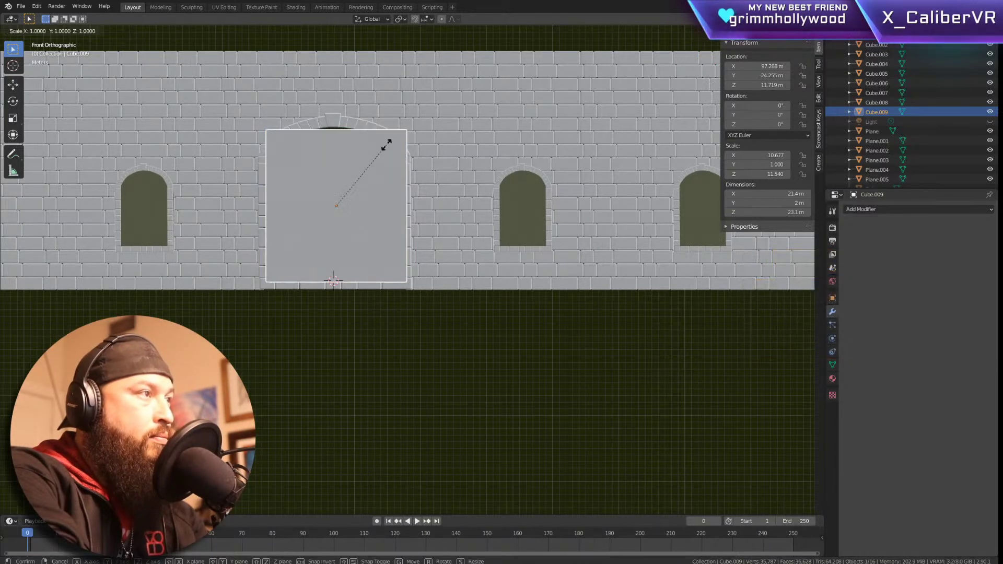
{"action": "left_click", "coordinate": [388, 146]}
{"action": "key", "text": "z"}
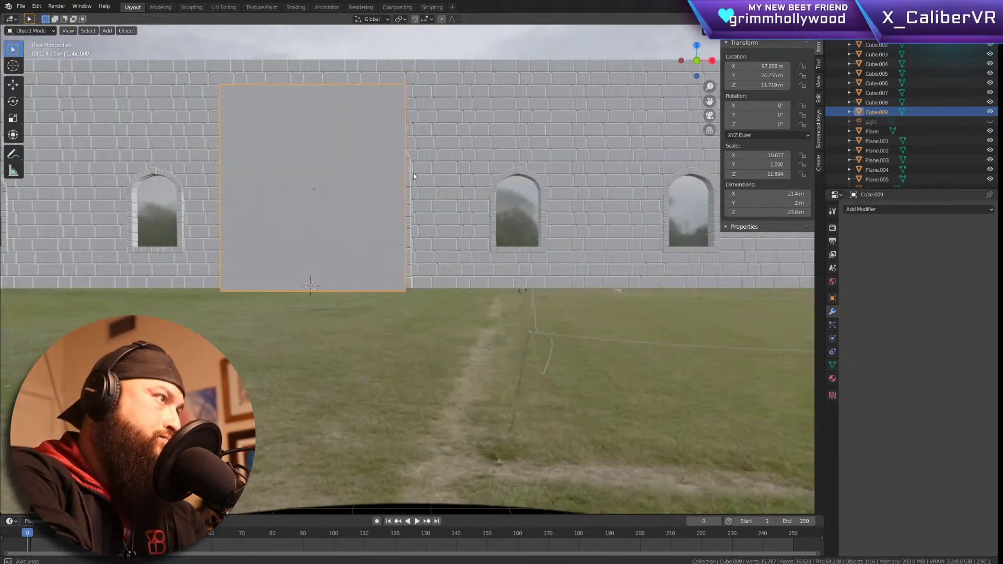
Step: Slide the slab along Y into the doorway to about Y -0.86 m and check its fit in front view
{"action": "key", "text": "z"}
{"action": "scroll", "coordinate": [330, 226], "scroll_direction": "up", "scroll_amount": 2}
{"action": "scroll", "coordinate": [414, 217], "scroll_direction": "down", "scroll_amount": 5}
{"action": "middle_click_drag", "start_coordinate": [415, 218], "coordinate": [389, 207]}
{"action": "key", "text": "g"}
{"action": "key", "text": "x"}
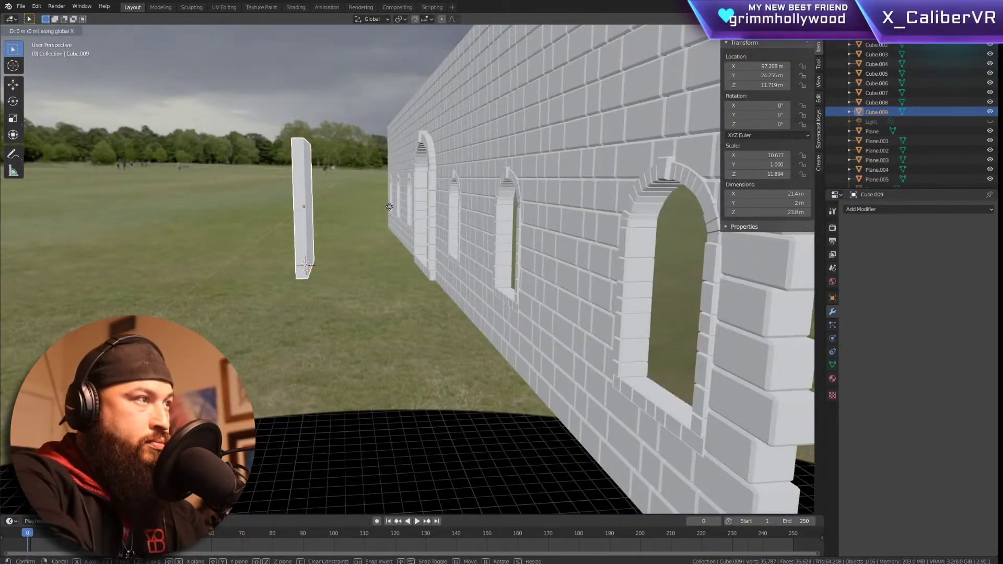
{"action": "key", "text": "y"}
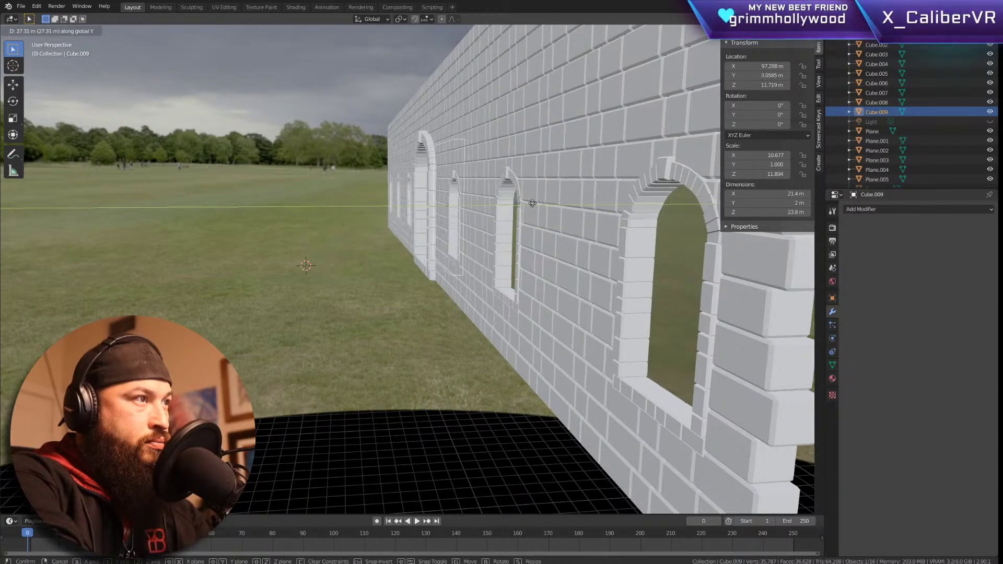
{"action": "left_click", "coordinate": [511, 208]}
{"action": "key", "text": "KP_1"}
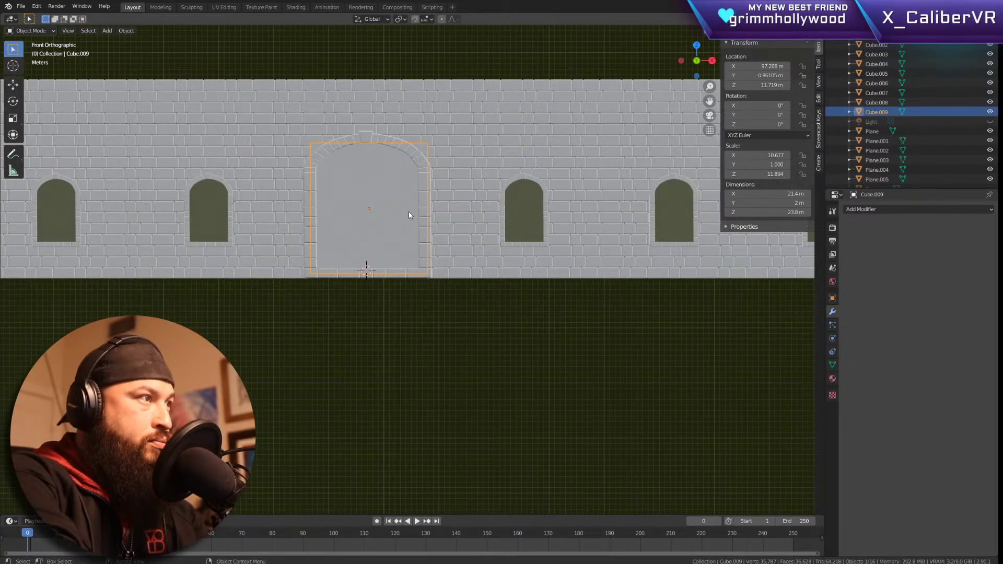
Step: Pull the slab out of the doorway along Y to about Y -28.7 m, in front of the wall
{"action": "middle_click_drag", "start_coordinate": [476, 216], "coordinate": [429, 241]}
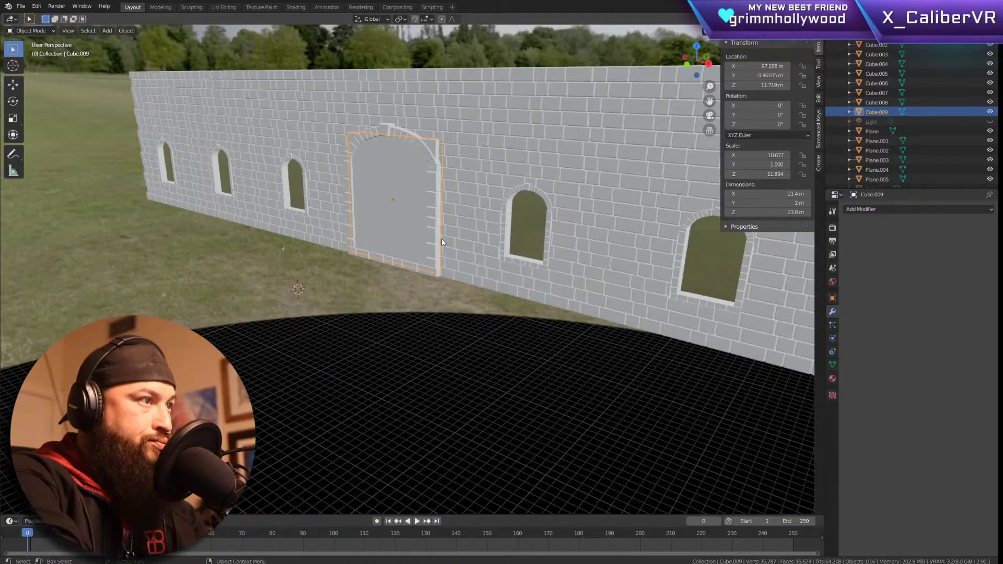
{"action": "key", "text": "g"}
{"action": "key", "text": "y"}
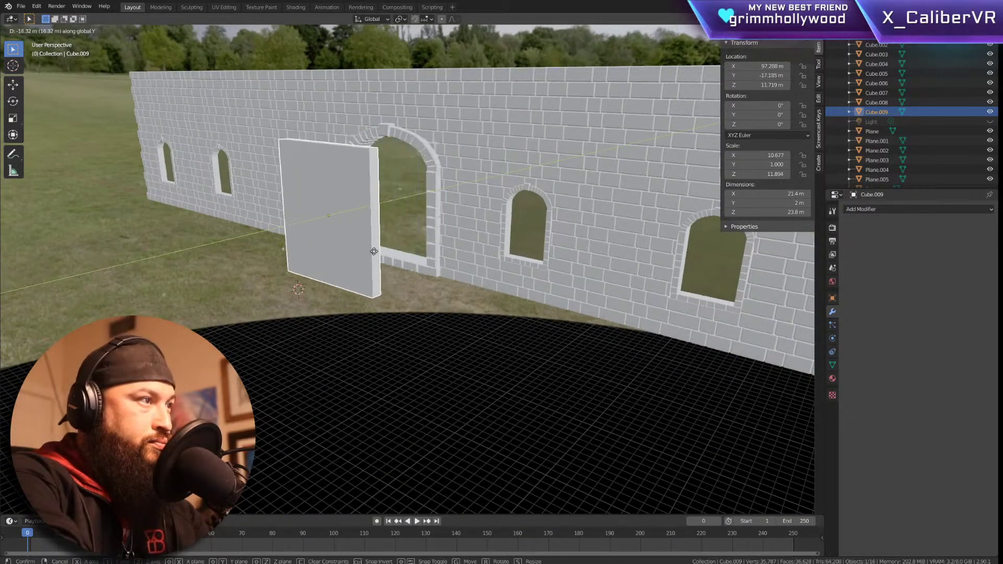
{"action": "left_click", "coordinate": [316, 253]}
Step: Try beveling all edges of the slab with 6 segments and a width of about 0.191 m
{"action": "middle_click_drag", "start_coordinate": [291, 237], "coordinate": [402, 237]}
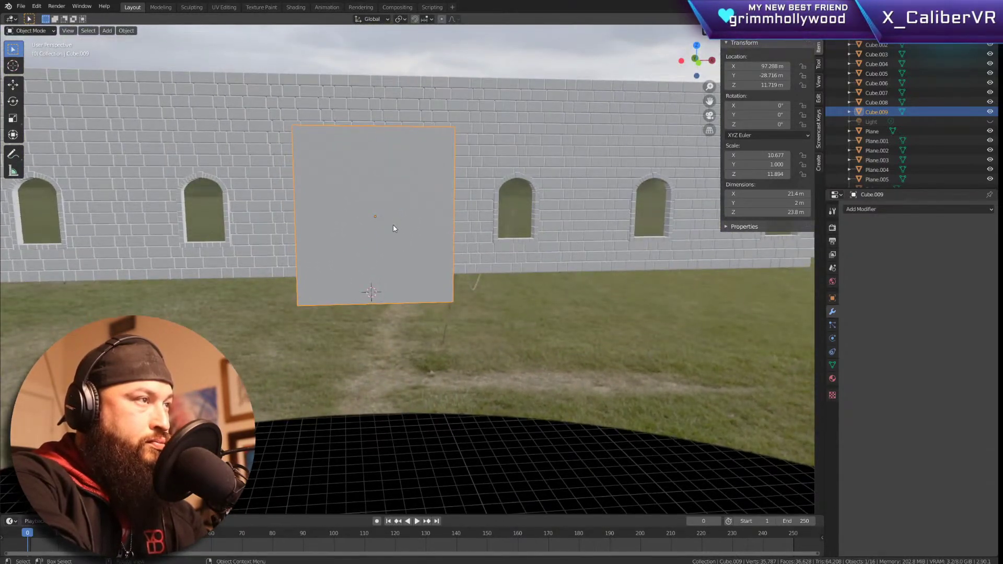
{"action": "middle_click_drag", "start_coordinate": [364, 223], "coordinate": [400, 238]}
{"action": "scroll", "coordinate": [422, 206], "scroll_direction": "up", "scroll_amount": 3}
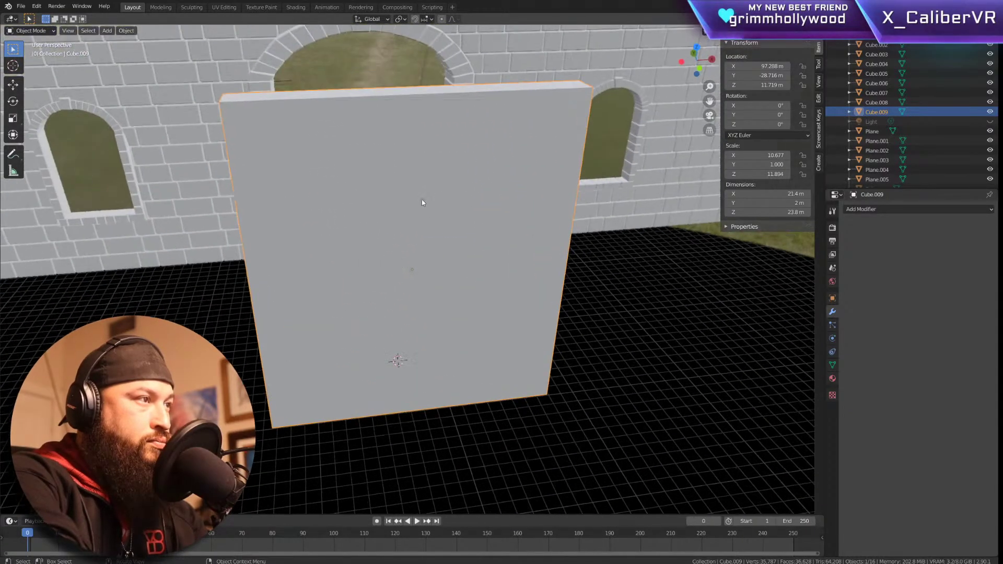
{"action": "middle_click_drag", "start_coordinate": [416, 204], "coordinate": [433, 183]}
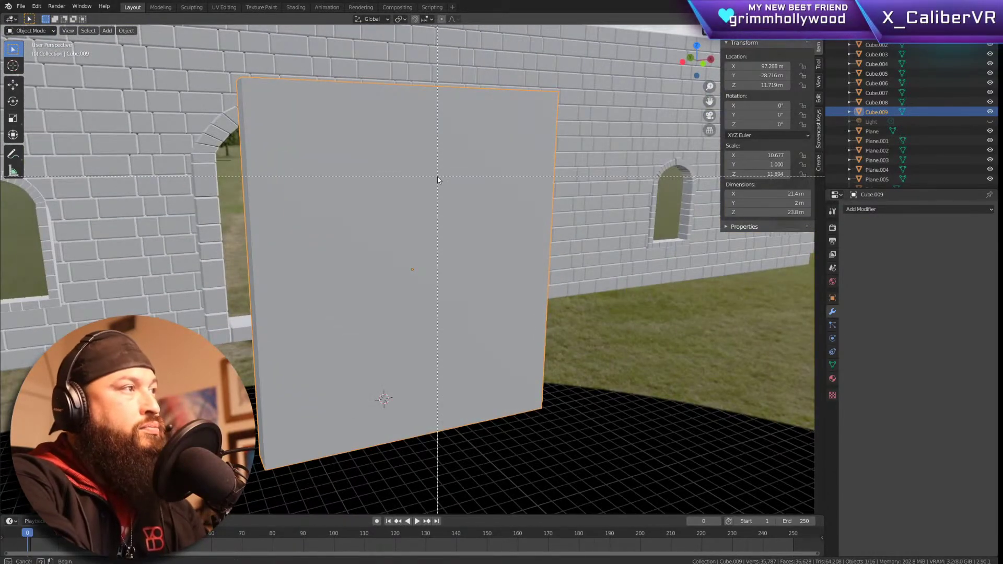
{"action": "key", "text": "Tab"}
{"action": "key", "text": "ctrl+b"}
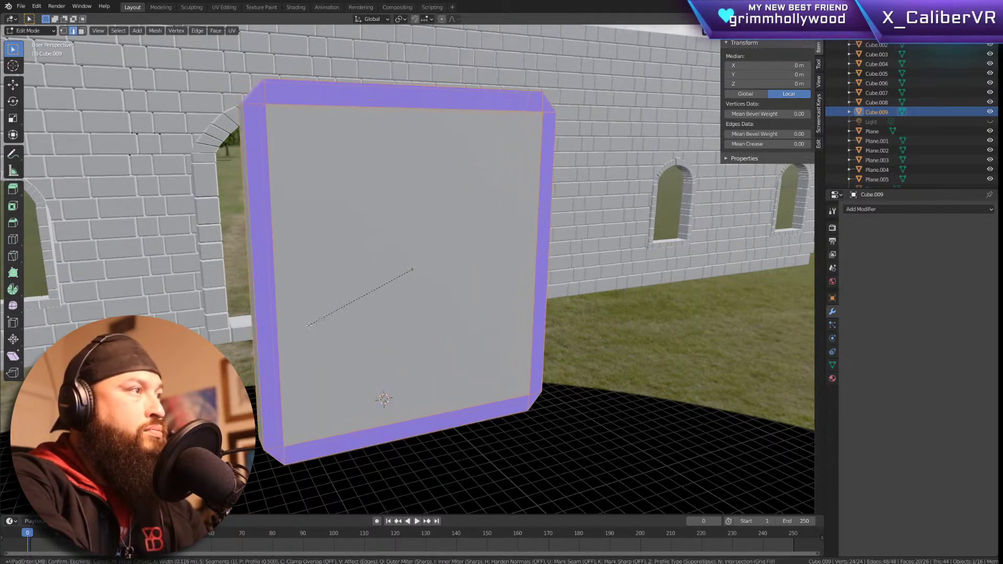
{"action": "scroll", "coordinate": [317, 320], "scroll_direction": "up", "scroll_amount": 3}
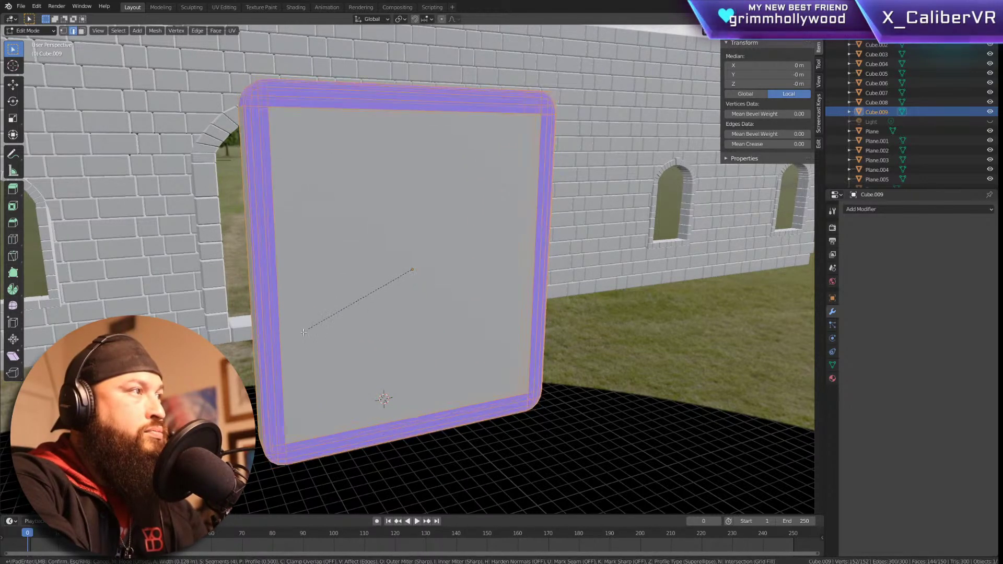
{"action": "scroll", "coordinate": [300, 337], "scroll_direction": "down", "scroll_amount": 2}
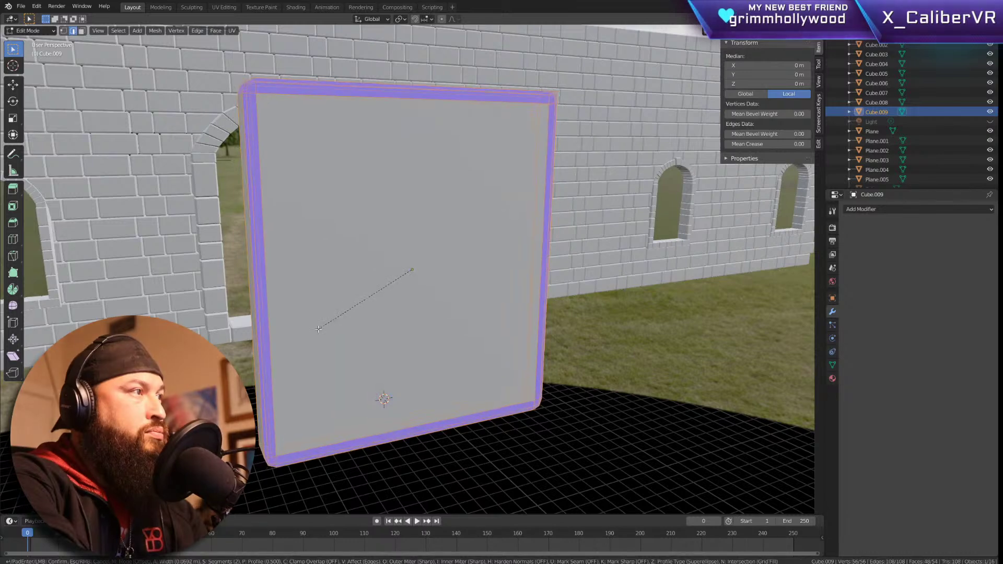
{"action": "scroll", "coordinate": [312, 334], "scroll_direction": "up", "scroll_amount": 2}
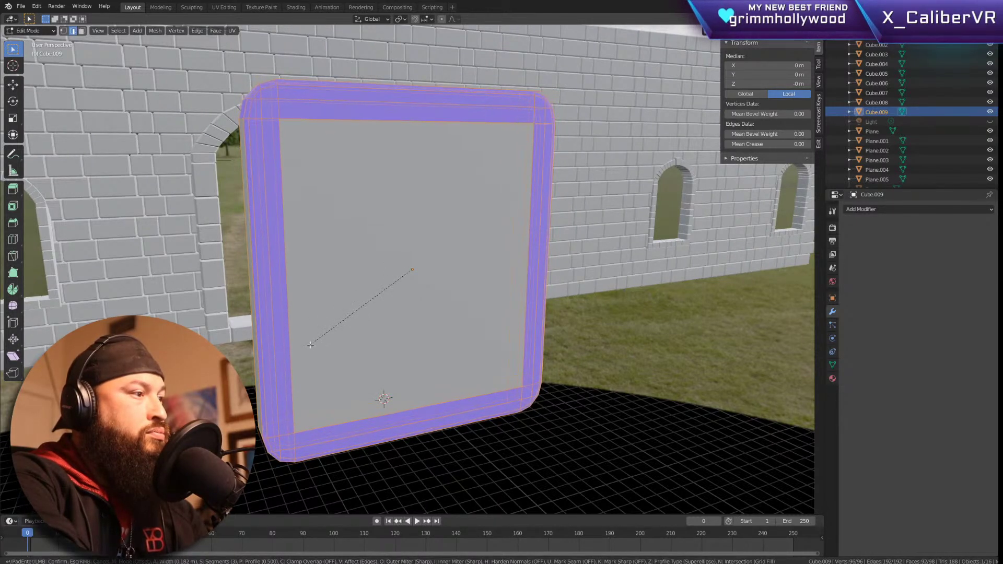
{"action": "scroll", "coordinate": [313, 339], "scroll_direction": "up", "scroll_amount": 2}
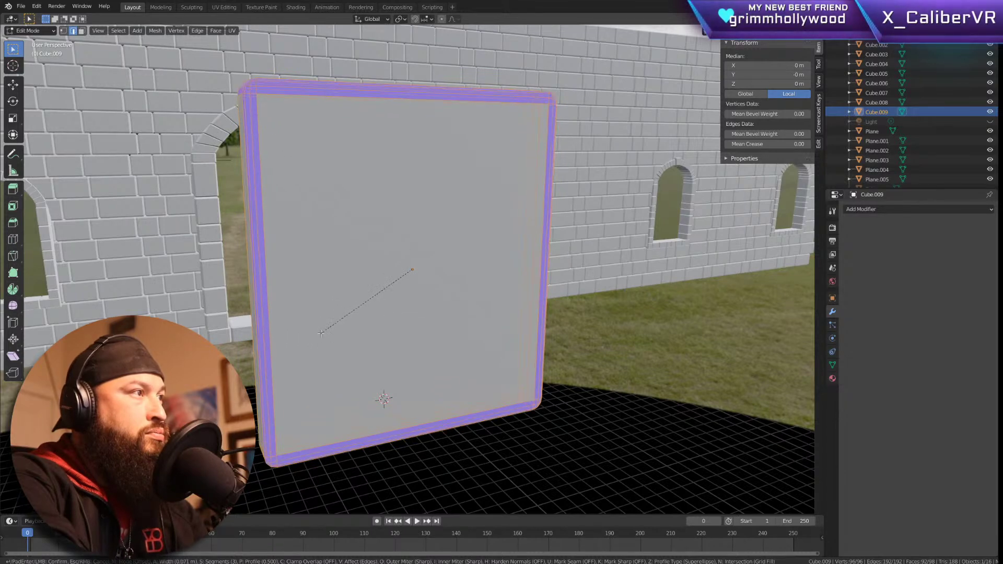
{"action": "scroll", "coordinate": [311, 347], "scroll_direction": "down", "scroll_amount": 1}
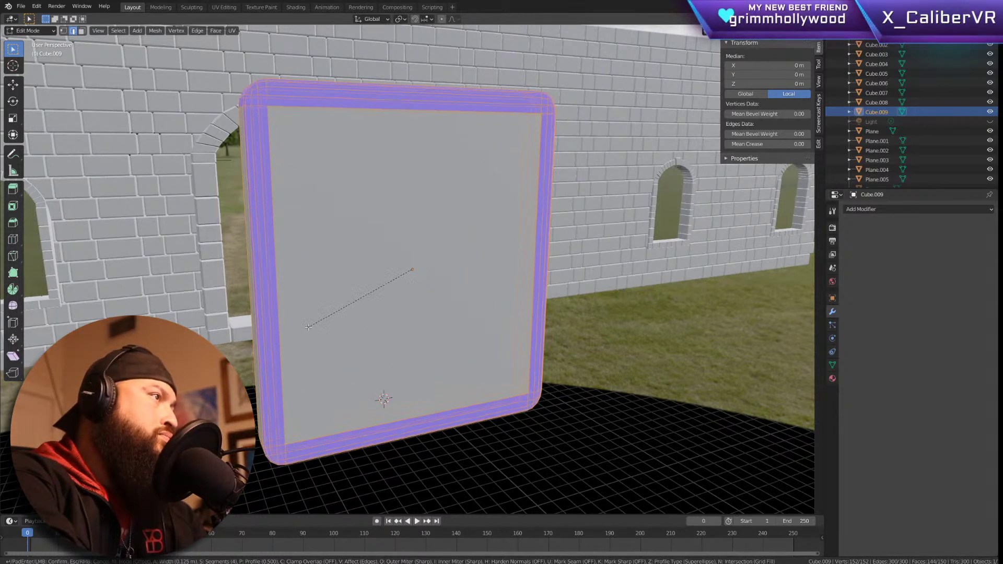
{"action": "scroll", "coordinate": [309, 326], "scroll_direction": "up", "scroll_amount": 1}
{"action": "scroll", "coordinate": [325, 361], "scroll_direction": "up", "scroll_amount": 3}
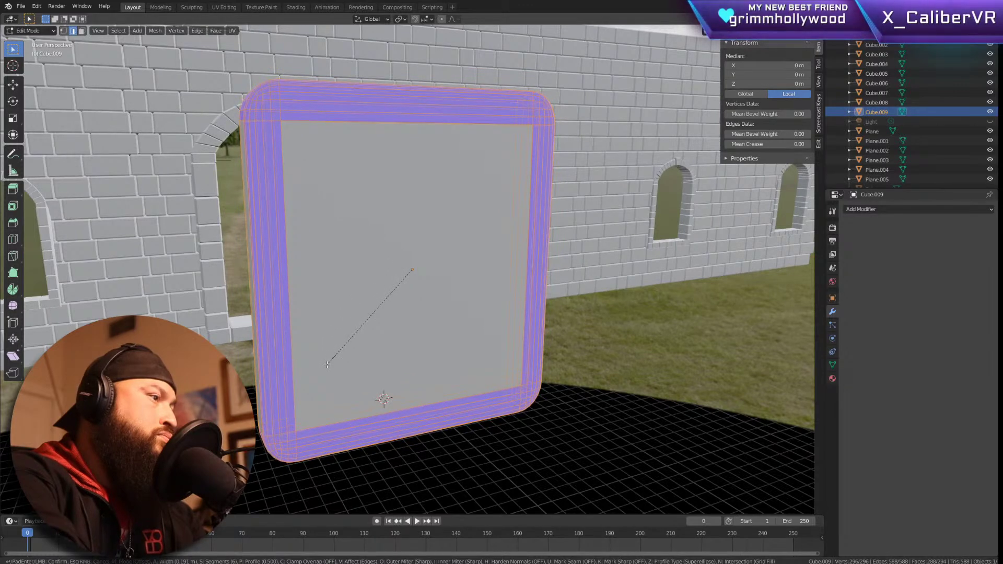
{"action": "left_click", "coordinate": [327, 364]}
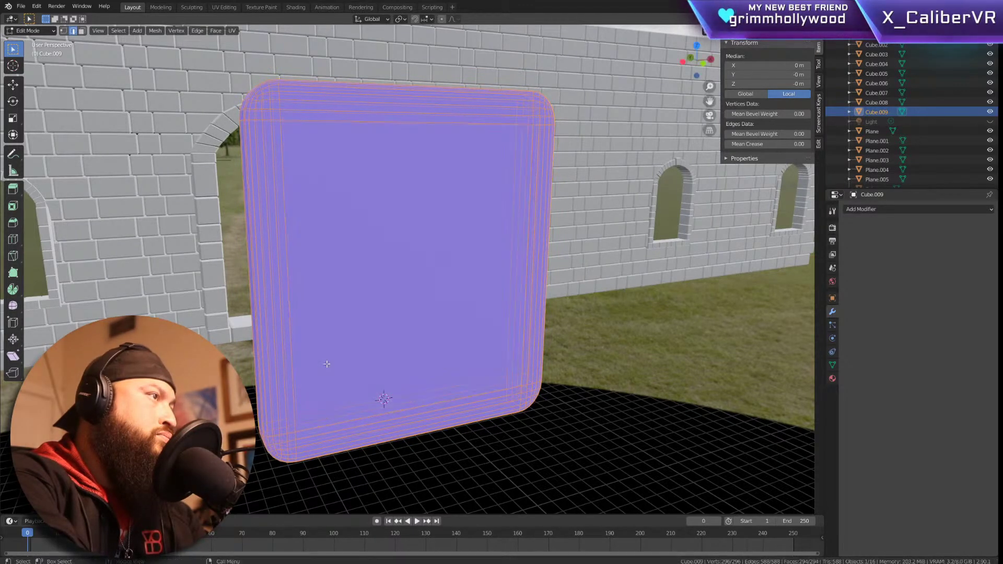
{"action": "right_click", "coordinate": [379, 308]}
{"action": "left_click", "coordinate": [479, 207]}
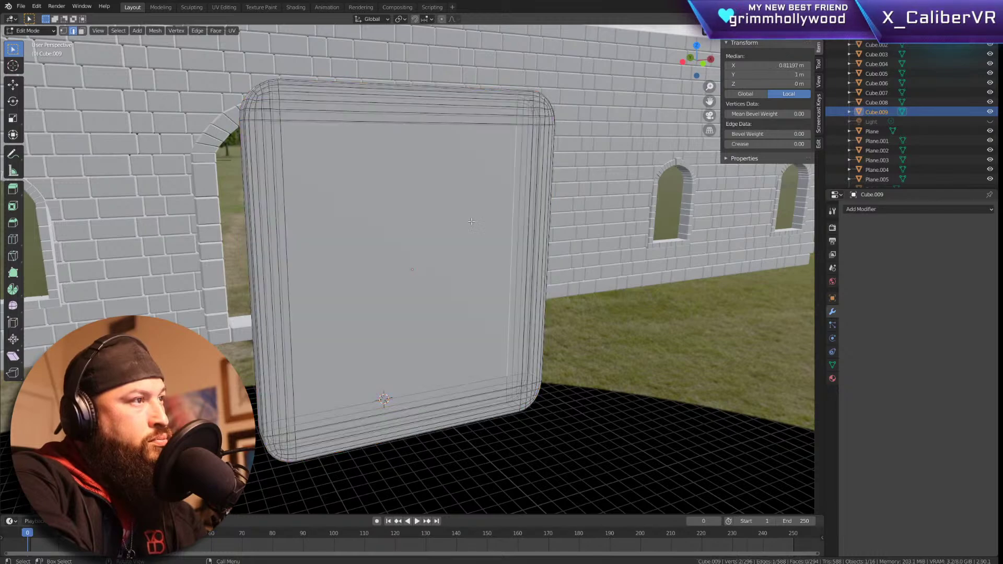
{"action": "mouse_move", "coordinate": [459, 250]}
{"action": "middle_mouse_down"}
{"action": "mouse_move", "coordinate": [333, 252]}
{"action": "mouse_move", "coordinate": [449, 242]}
{"action": "middle_mouse_up"}
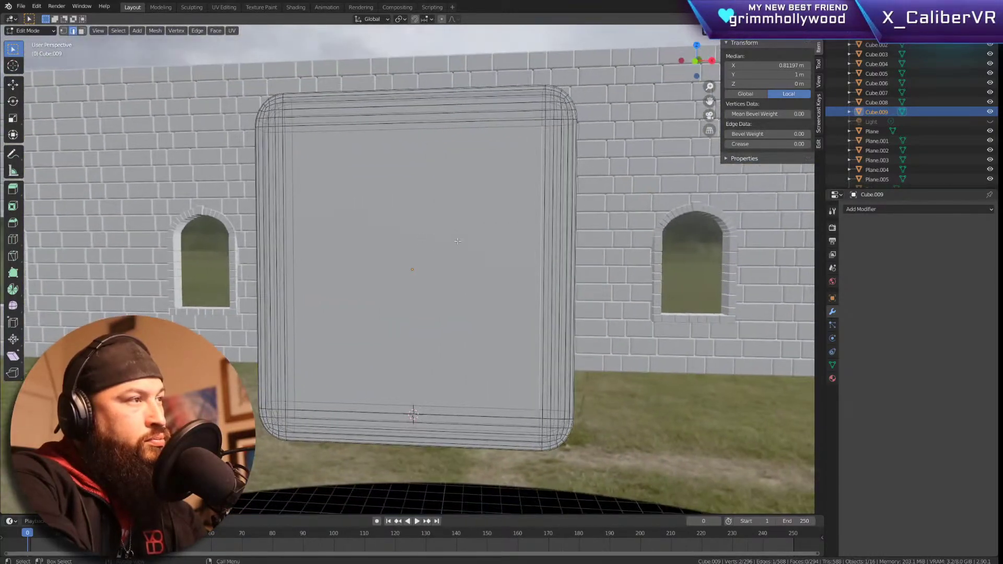
{"action": "left_click", "coordinate": [466, 239]}
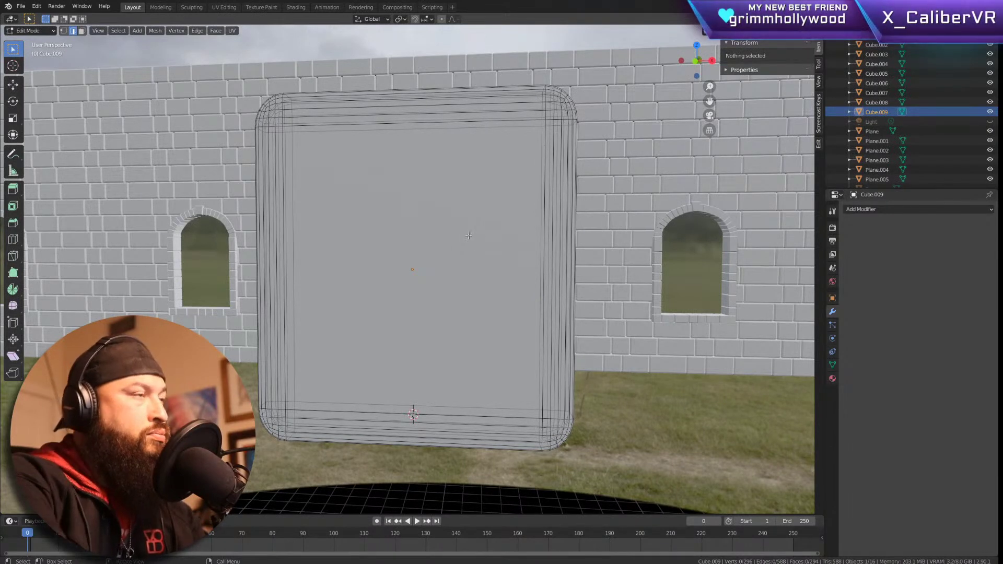
{"action": "key", "text": "k"}
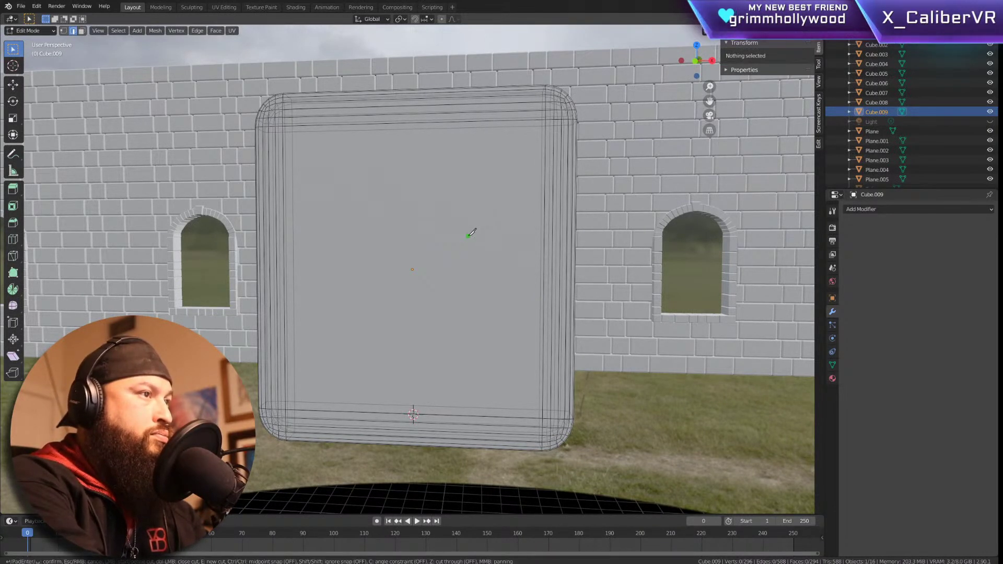
{"action": "key", "text": "Escape"}
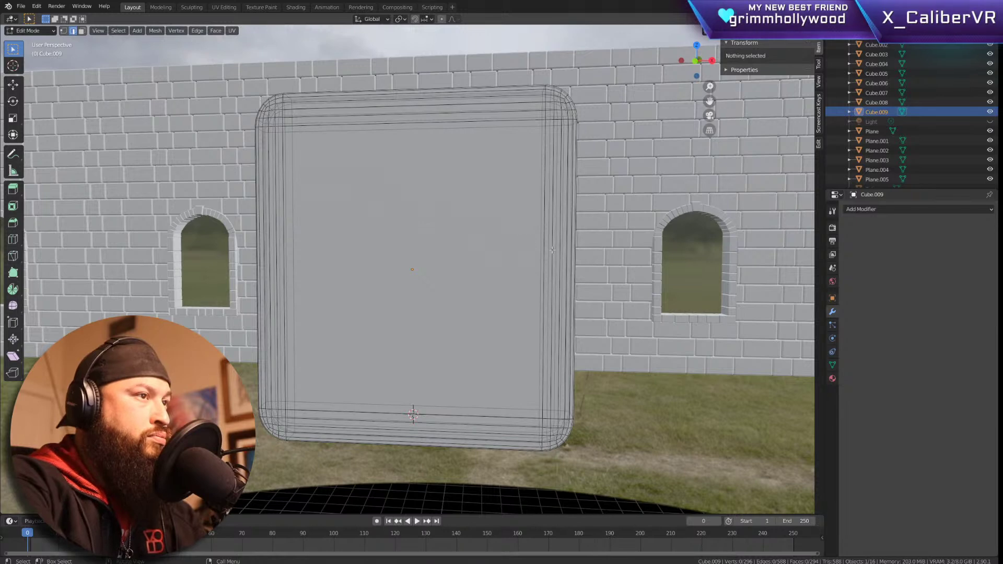
Step: Triangulate all faces of the beveled slab and try to add a loop cut across it
{"action": "key", "text": "a"}
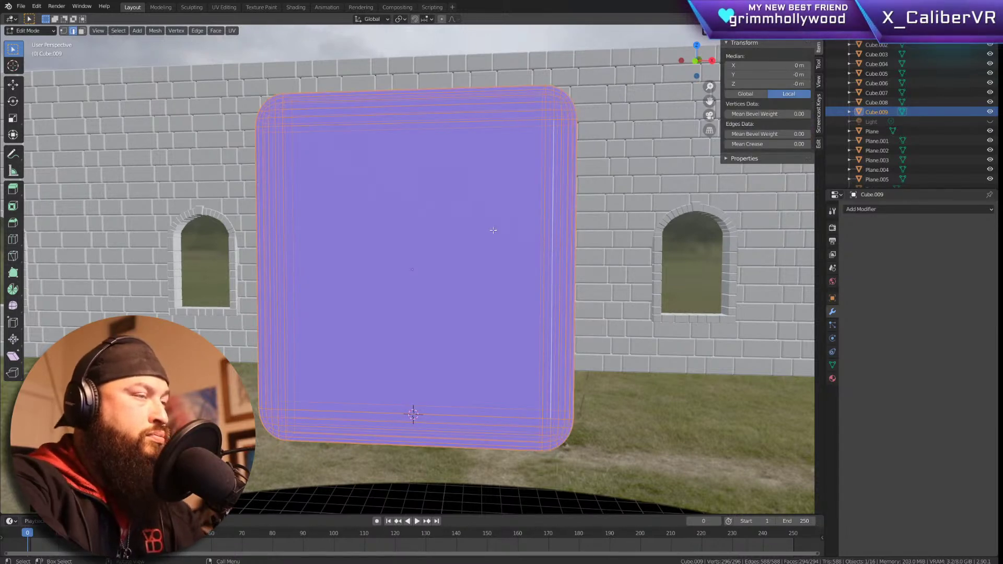
{"action": "key", "text": "ctrl+t"}
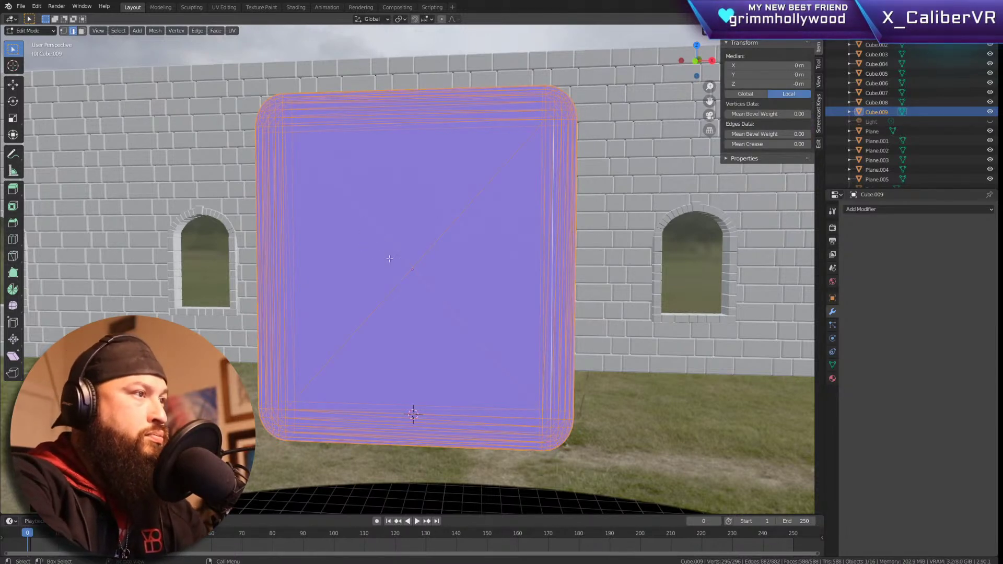
{"action": "scroll", "coordinate": [378, 260], "scroll_direction": "up", "scroll_amount": 2}
{"action": "scroll", "coordinate": [385, 265], "scroll_direction": "down", "scroll_amount": 4}
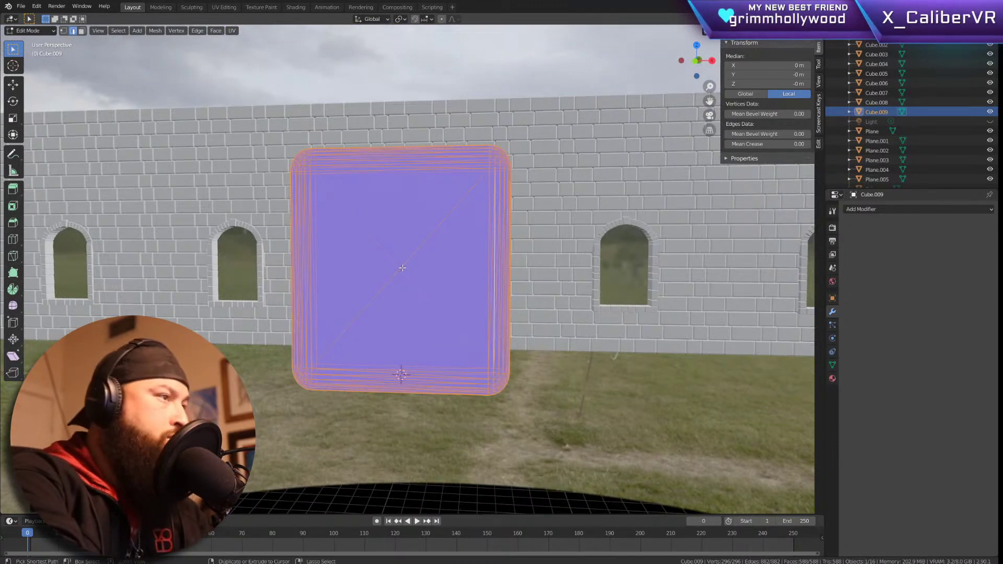
{"action": "key", "text": "ctrl+r"}
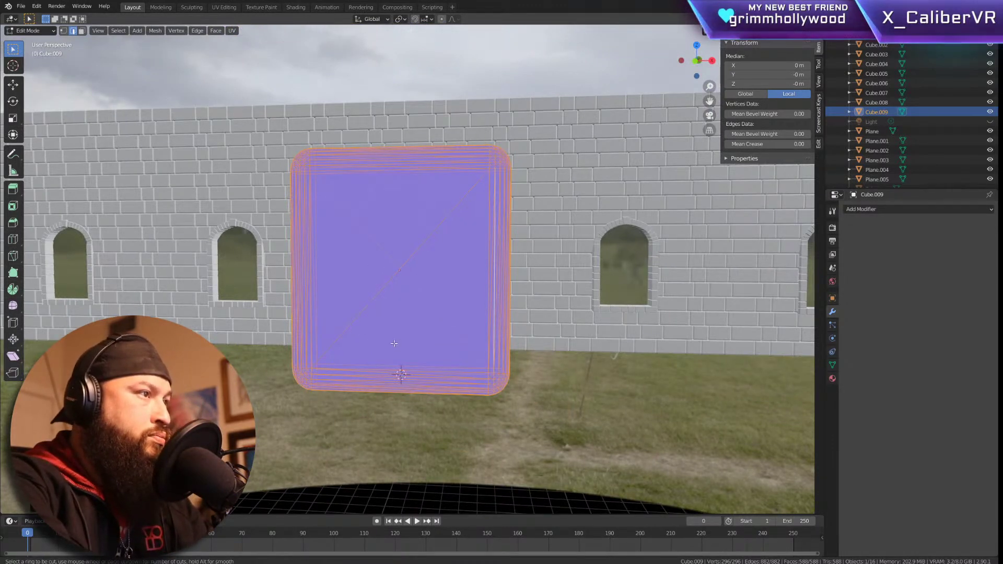
Step: Undo the triangulation and the edge bevel on the slab
{"action": "key", "text": "ctrl+z"}
{"action": "key", "text": "ctrl+z"}
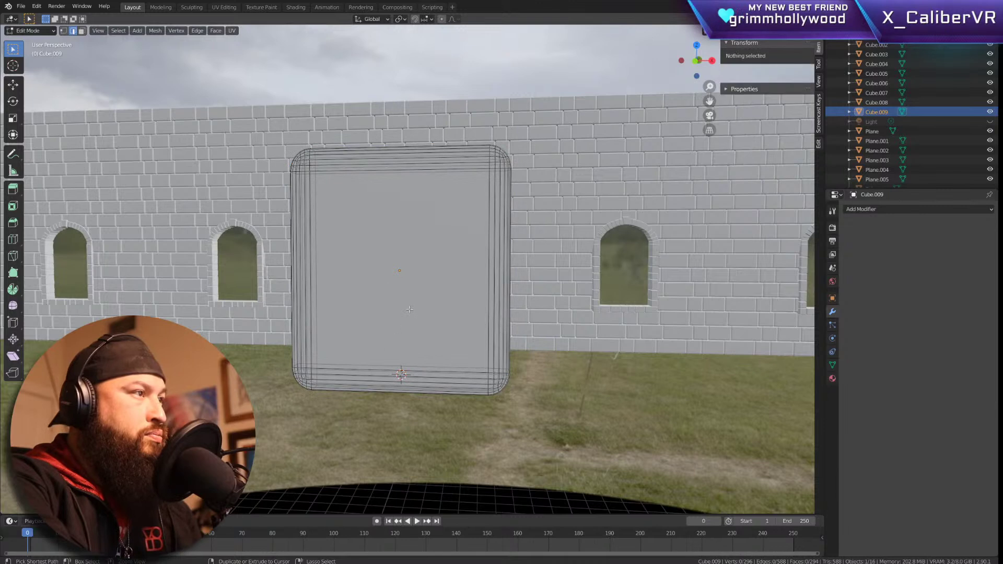
{"action": "key", "text": "ctrl+shift+z"}
{"action": "key", "text": "ctrl+z"}
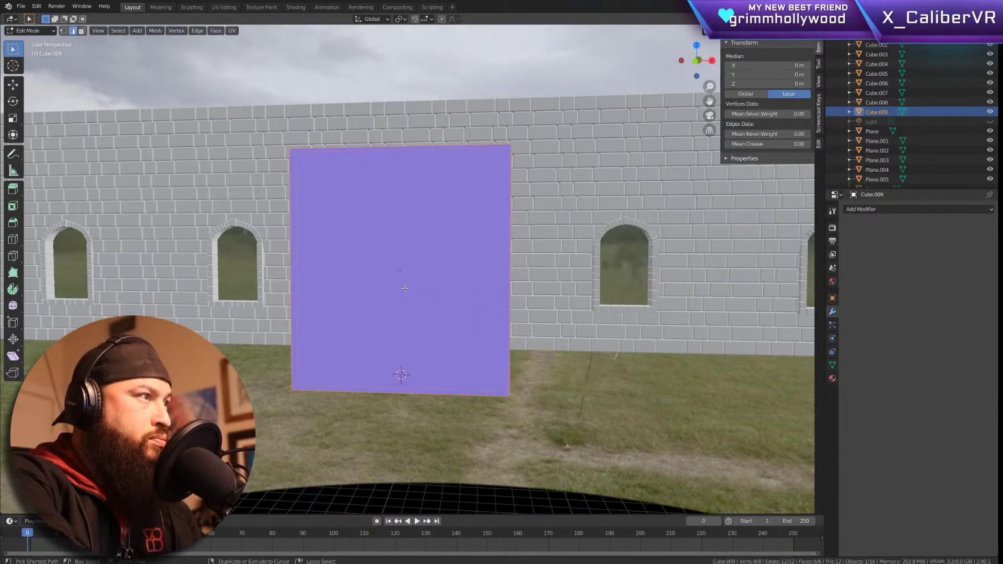
Step: Try a single centred vertical loop cut across the slab, and undo it
{"action": "key", "text": "ctrl+r"}
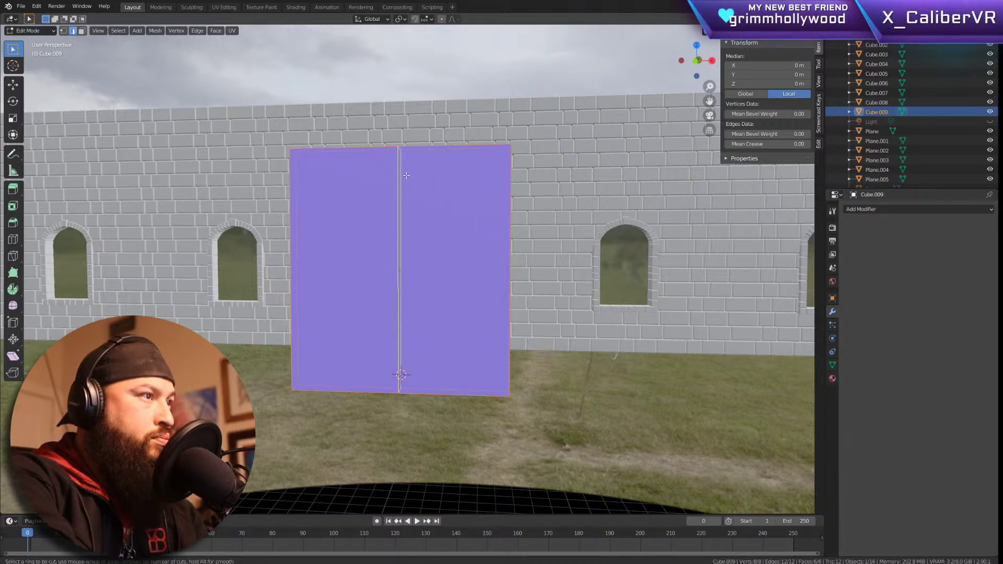
{"action": "left_click", "coordinate": [406, 176]}
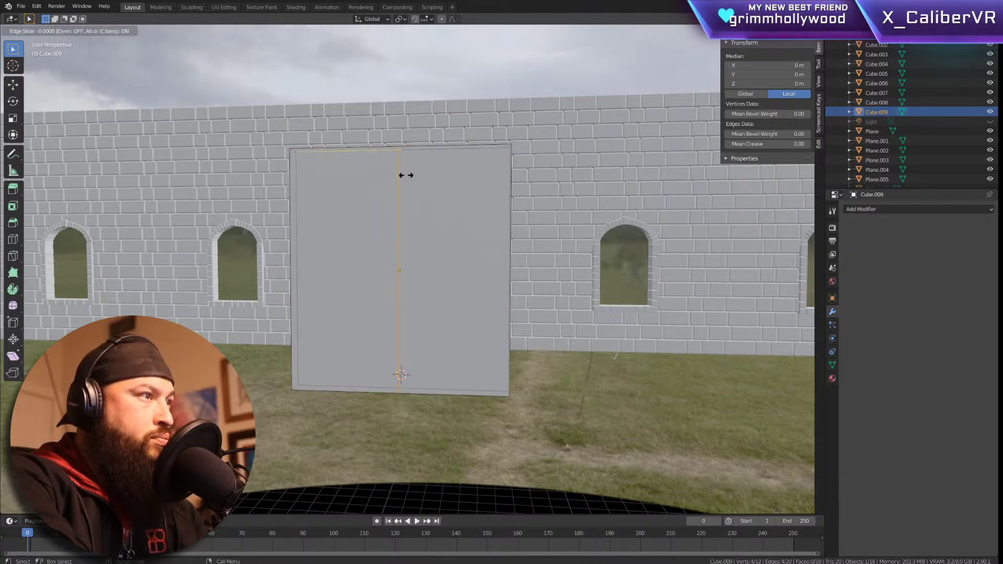
{"action": "right_click", "coordinate": [413, 184]}
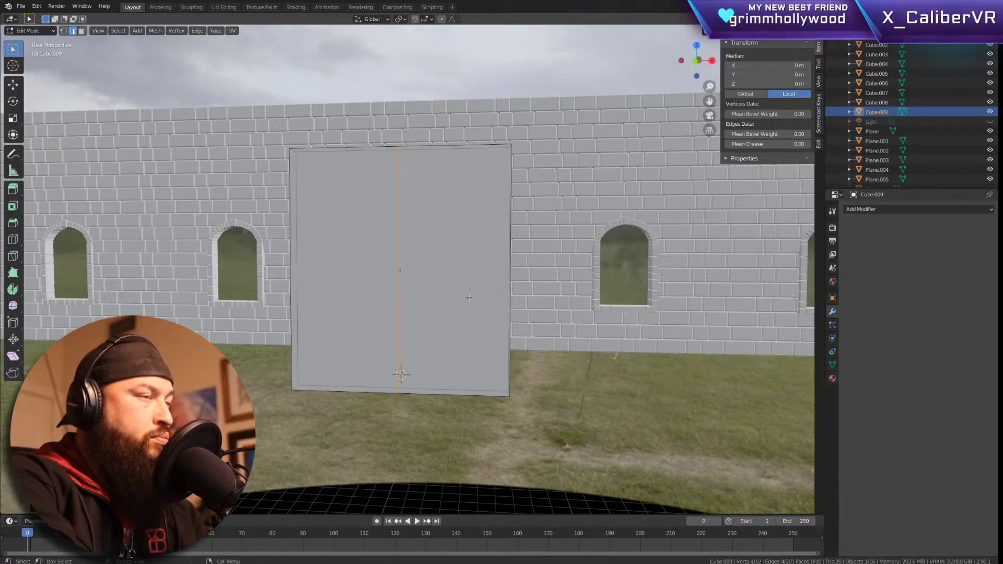
{"action": "key", "text": "alt+a"}
{"action": "mouse_move", "coordinate": [470, 298]}
{"action": "middle_mouse_down"}
{"action": "mouse_move", "coordinate": [436, 322]}
{"action": "mouse_move", "coordinate": [399, 313]}
{"action": "mouse_move", "coordinate": [447, 320]}
{"action": "mouse_move", "coordinate": [455, 305]}
{"action": "middle_mouse_up"}
{"action": "key", "text": "ctrl+z"}
{"action": "scroll", "coordinate": [455, 305], "scroll_direction": "up", "scroll_amount": 3}
{"action": "scroll", "coordinate": [392, 332], "scroll_direction": "down", "scroll_amount": 5}
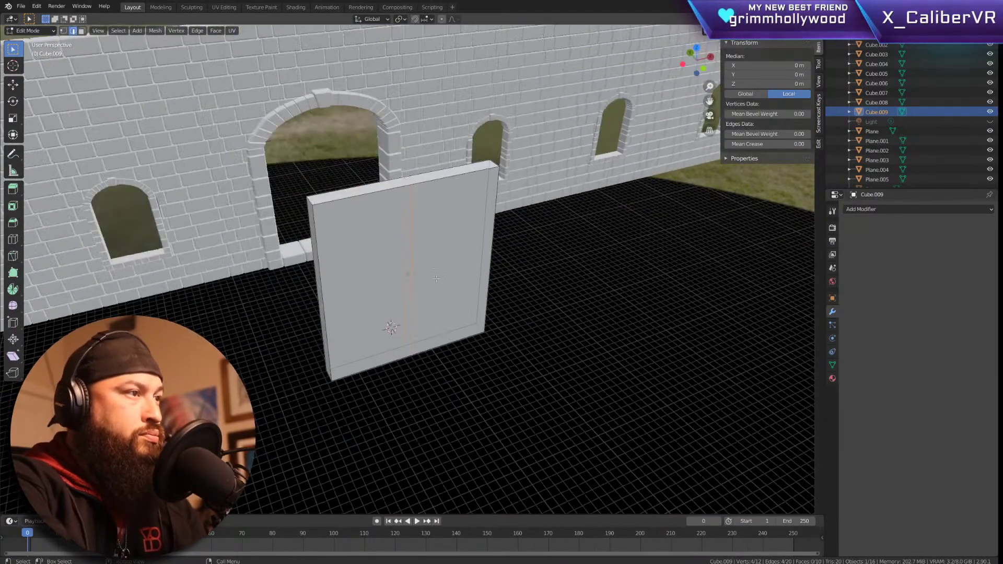
{"action": "key", "text": "ctrl+z"}
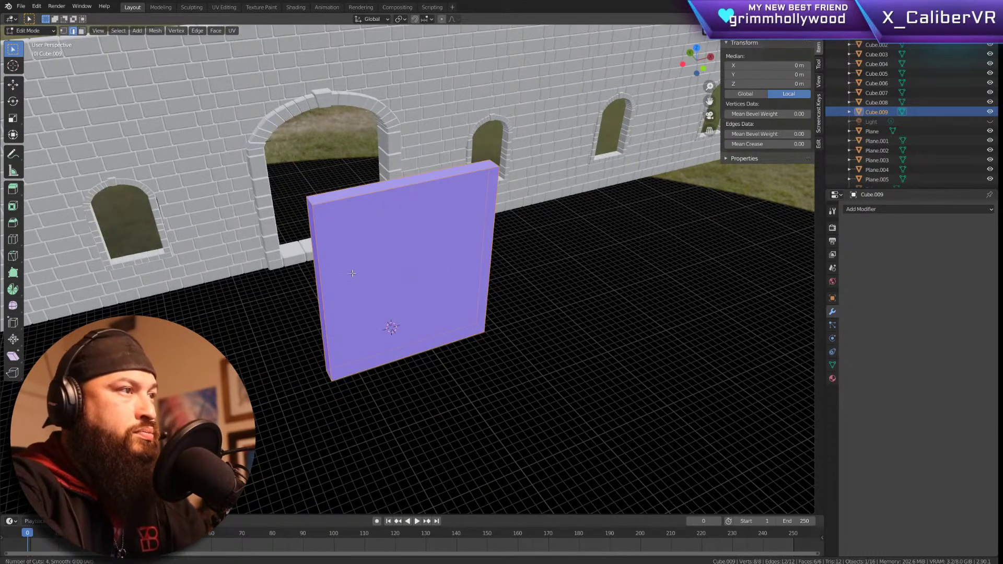
Step: Divide the slab into eight equal vertical planks with seven evenly spaced loop cuts
{"action": "key", "text": "ctrl+r"}
{"action": "scroll", "coordinate": [443, 199], "scroll_direction": "up", "scroll_amount": 3}
{"action": "scroll", "coordinate": [443, 199], "scroll_direction": "up", "scroll_amount": 4}
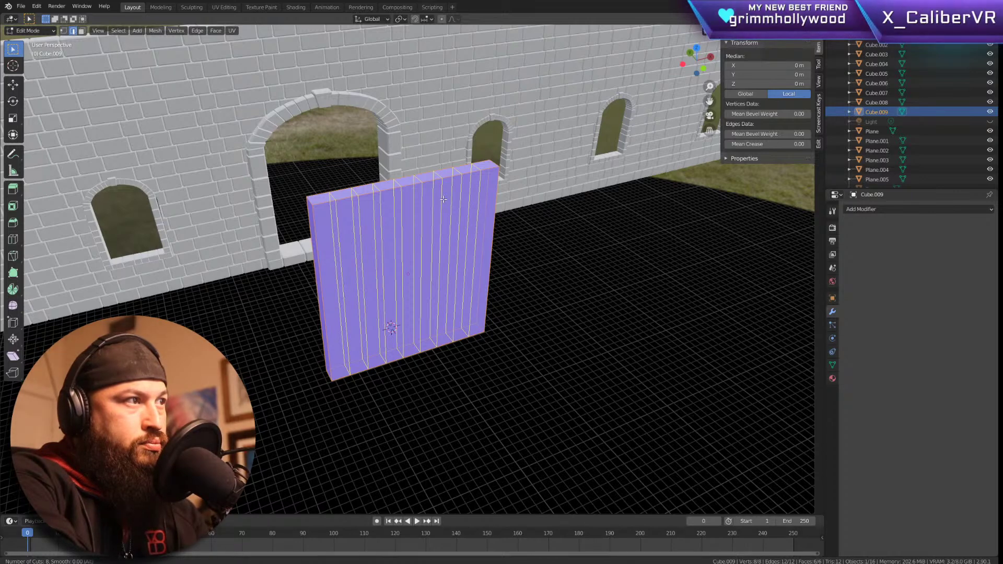
{"action": "scroll", "coordinate": [442, 204], "scroll_direction": "down", "scroll_amount": 1}
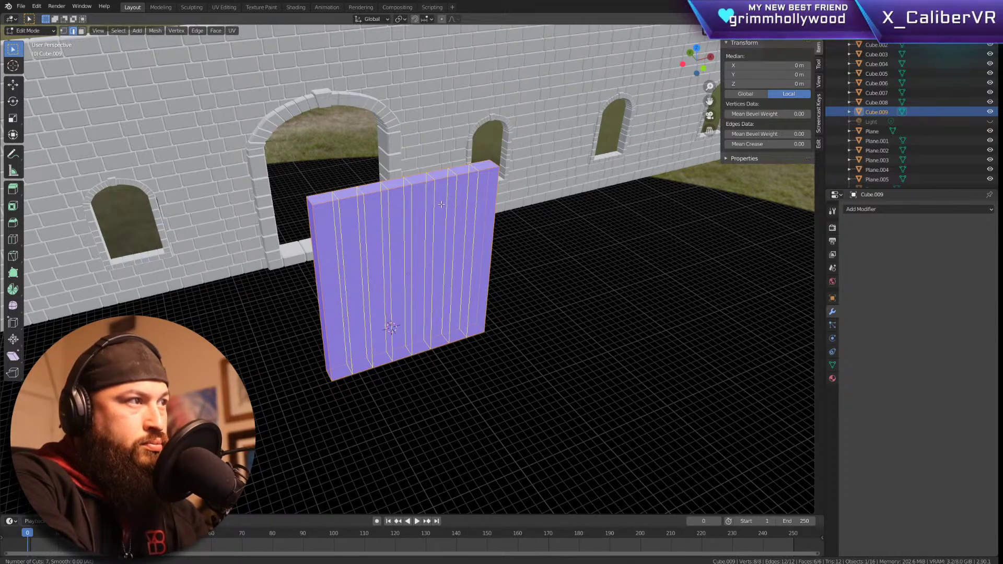
{"action": "left_click", "coordinate": [441, 204]}
{"action": "right_click", "coordinate": [466, 230]}
Step: Rotate the slab's leftmost plank a few degrees, as seen from above, to make the slab uneven
{"action": "middle_click_drag", "start_coordinate": [466, 230], "coordinate": [578, 340]}
{"action": "key", "text": "KP_1"}
{"action": "key", "text": "KP_3"}
{"action": "key", "text": "KP_7"}
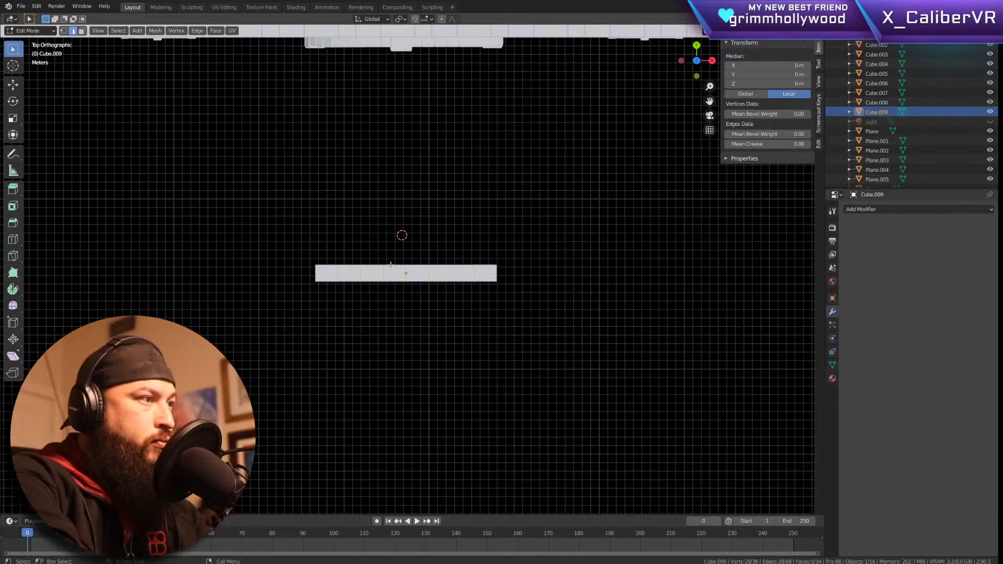
{"action": "left_click_drag", "start_coordinate": [302, 249], "coordinate": [340, 302]}
{"action": "key", "text": "r"}
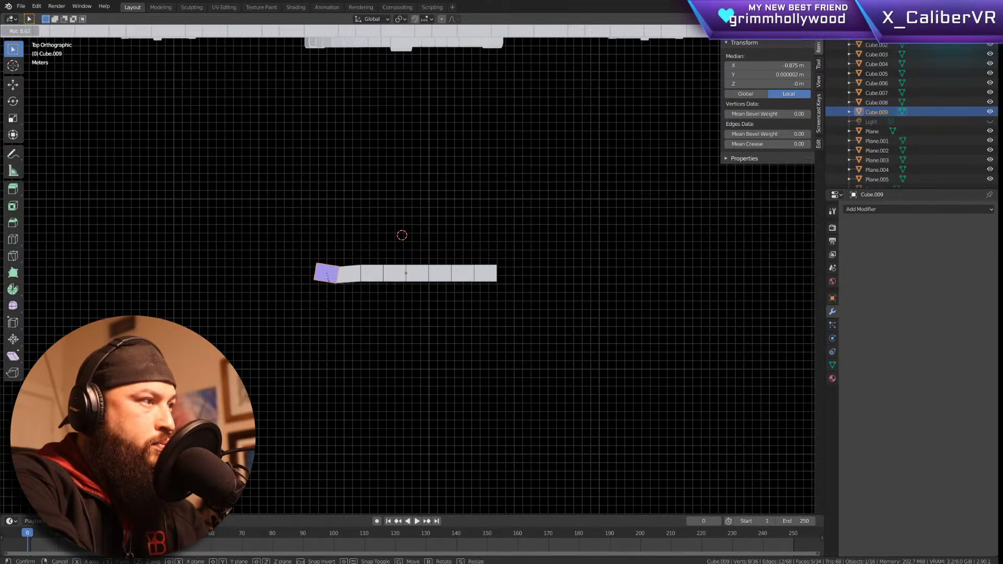
{"action": "left_click", "coordinate": [340, 312]}
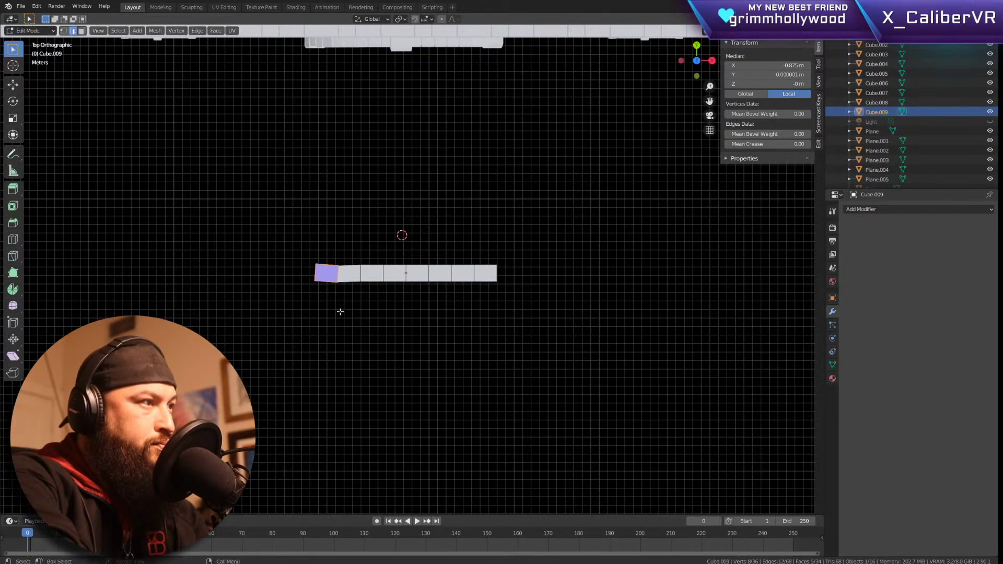
{"action": "left_click", "coordinate": [331, 249]}
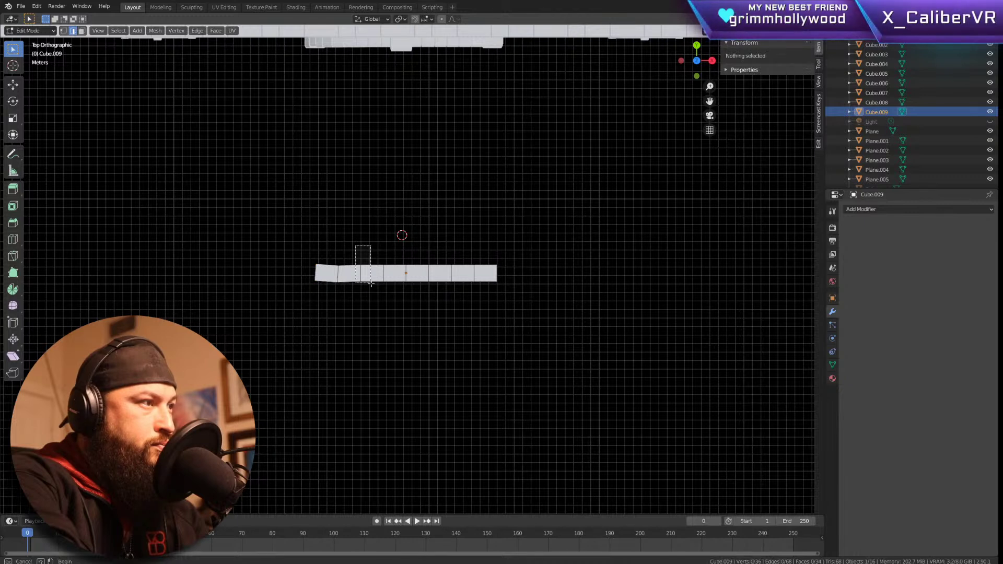
Step: Tilt the second and third vertical cuts from the left slightly and shift them to local Y about -0.05 m and -0.15 m
{"action": "left_click", "coordinate": [360, 269], "text": "alt"}
{"action": "key", "text": "r"}
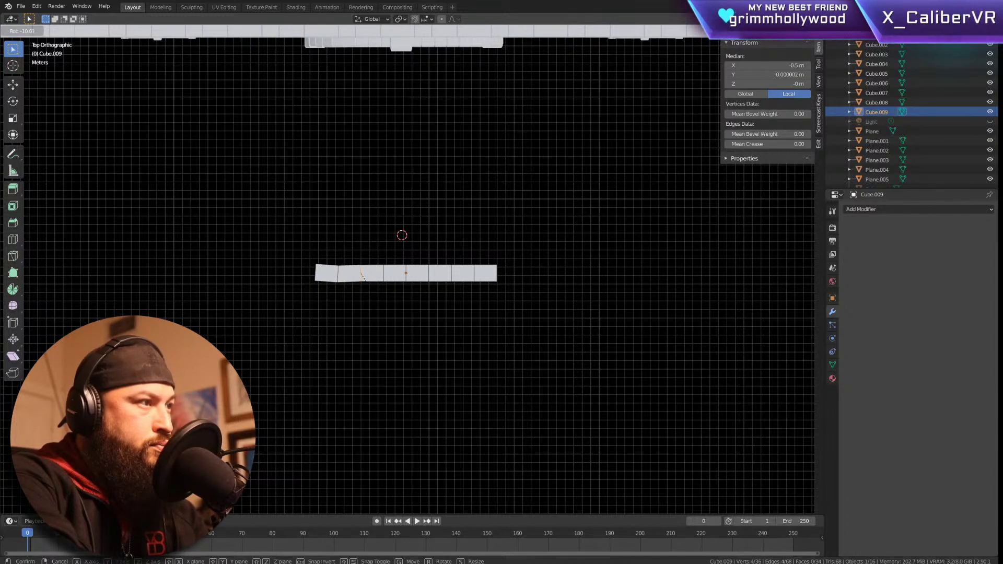
{"action": "key", "text": "g"}
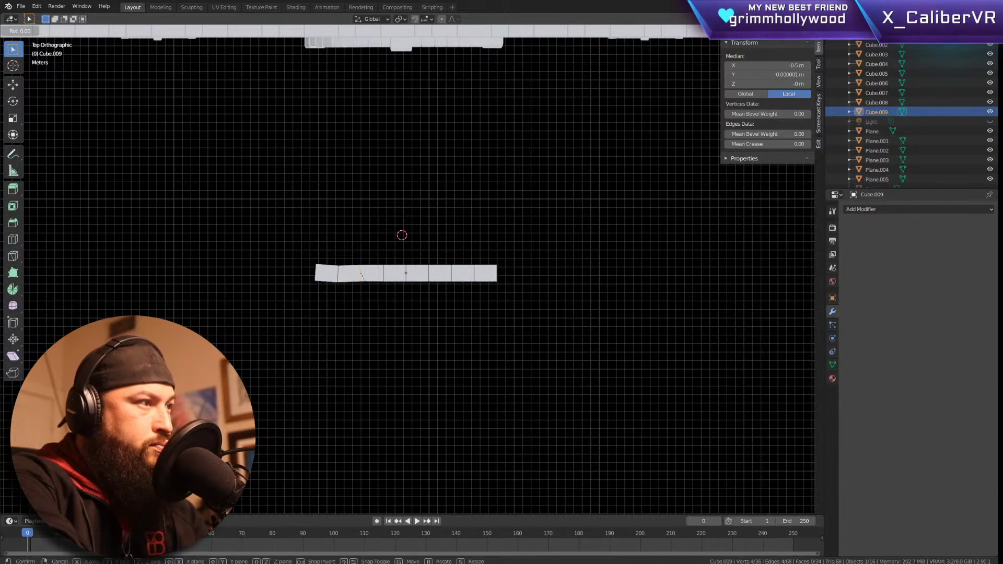
{"action": "left_click", "coordinate": [381, 311]}
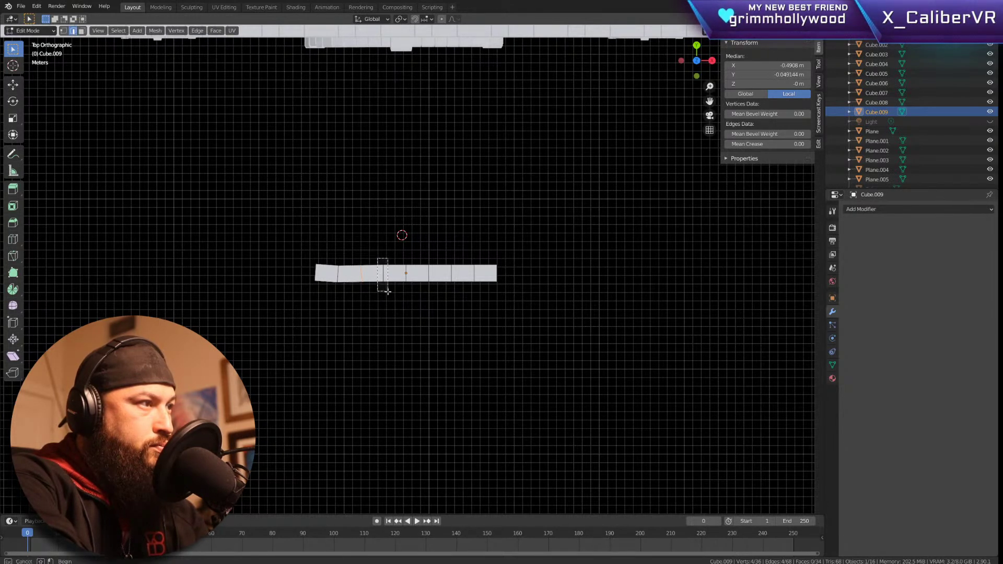
{"action": "key", "text": "r"}
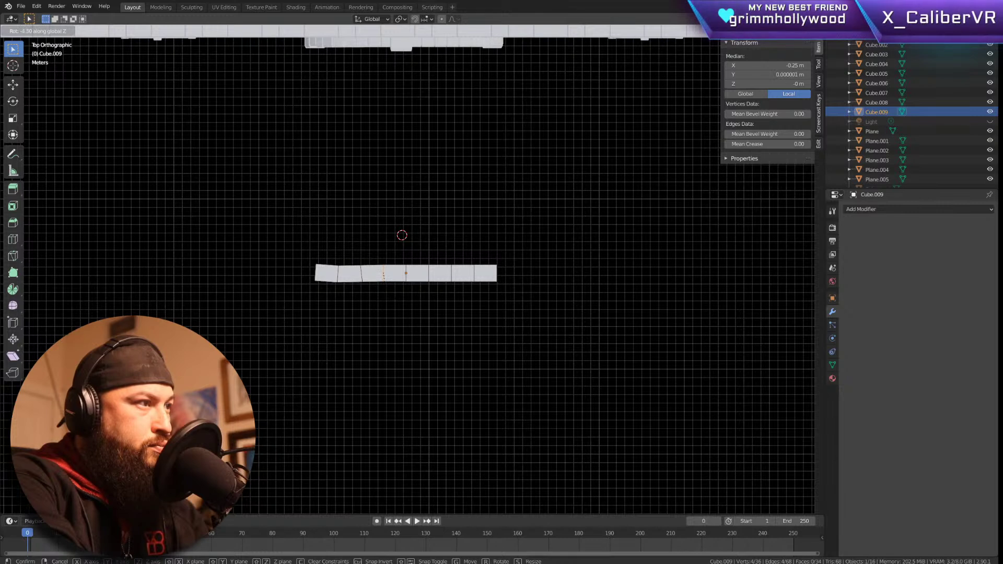
{"action": "key", "text": "g"}
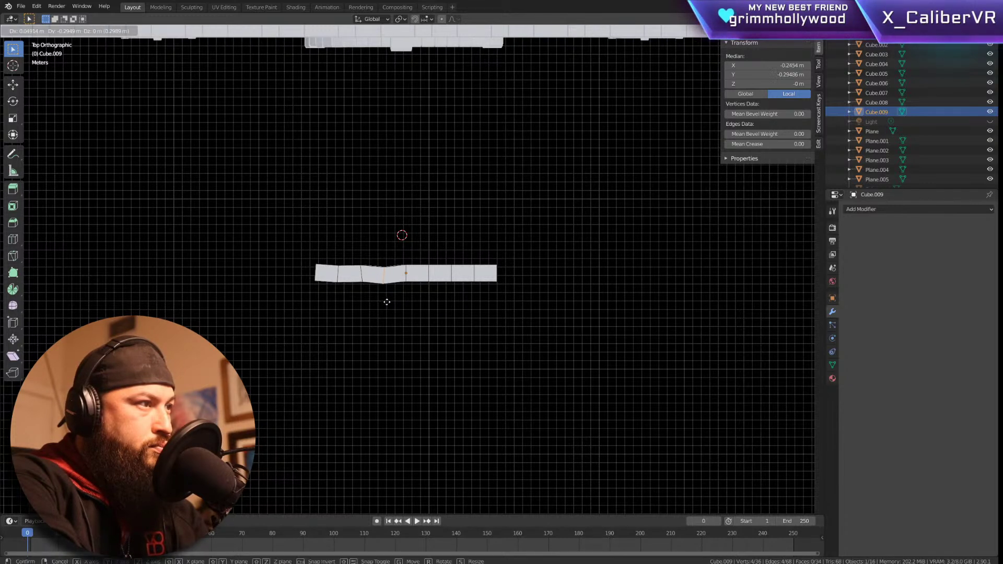
{"action": "left_click", "coordinate": [385, 299]}
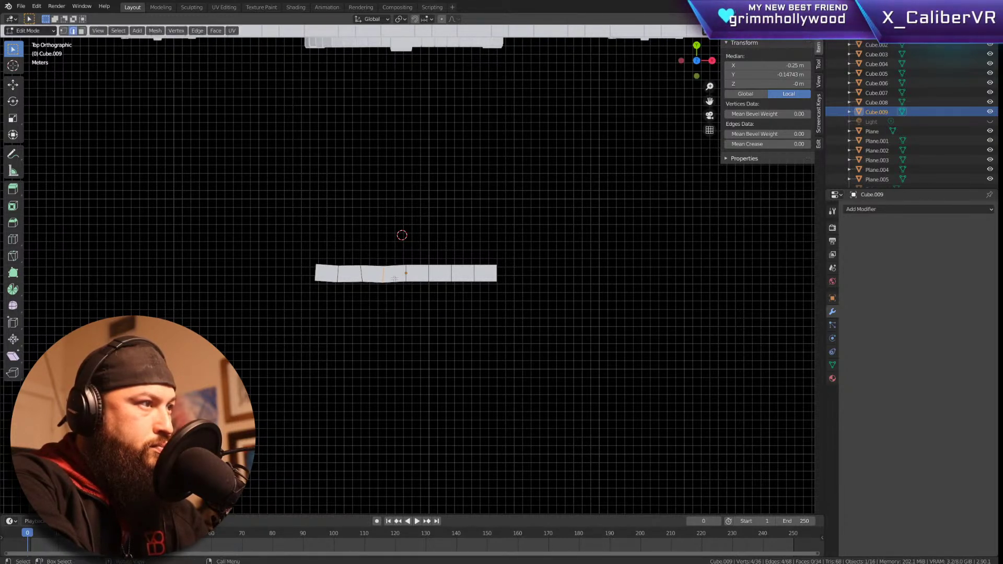
Step: Tilt the slab's middle cut and move it to local Y about -0.2 m, and shift the cut right of it to about -0.05 m
{"action": "left_click_drag", "start_coordinate": [413, 292], "coordinate": [412, 291]}
{"action": "key", "text": "r"}
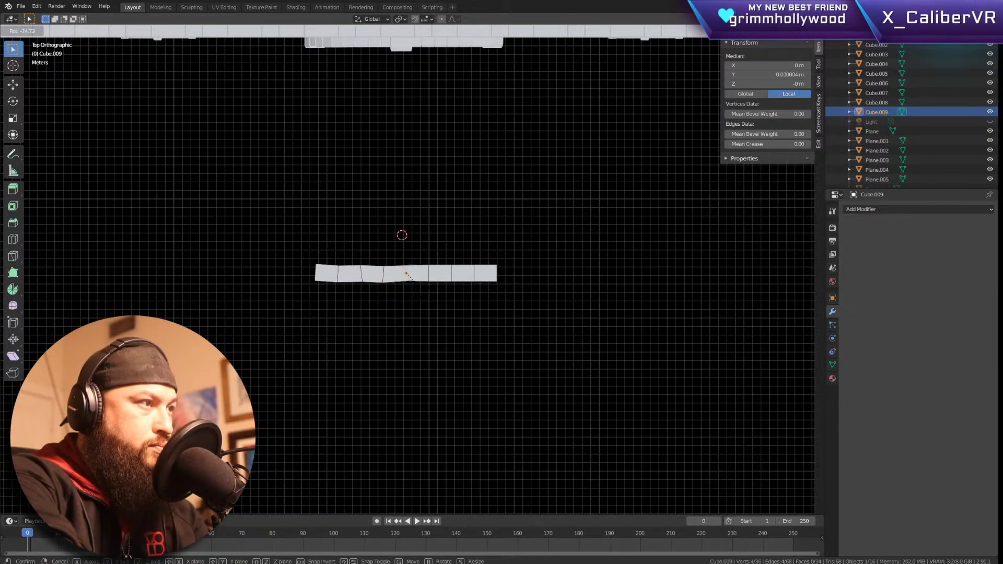
{"action": "left_click", "coordinate": [411, 280]}
{"action": "key", "text": "g"}
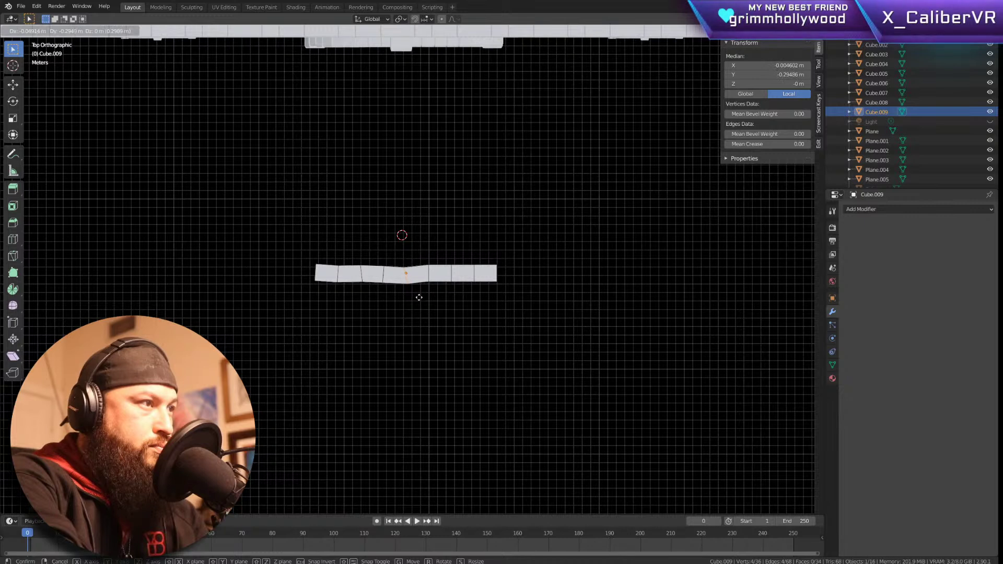
{"action": "left_click", "coordinate": [419, 296]}
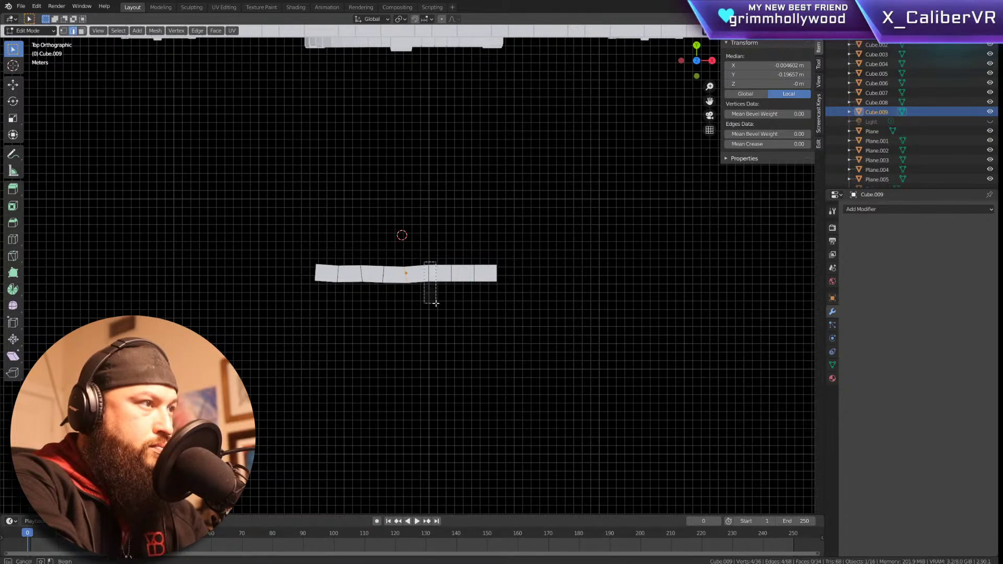
{"action": "left_click_drag", "start_coordinate": [435, 302], "coordinate": [434, 302]}
{"action": "key", "text": "g"}
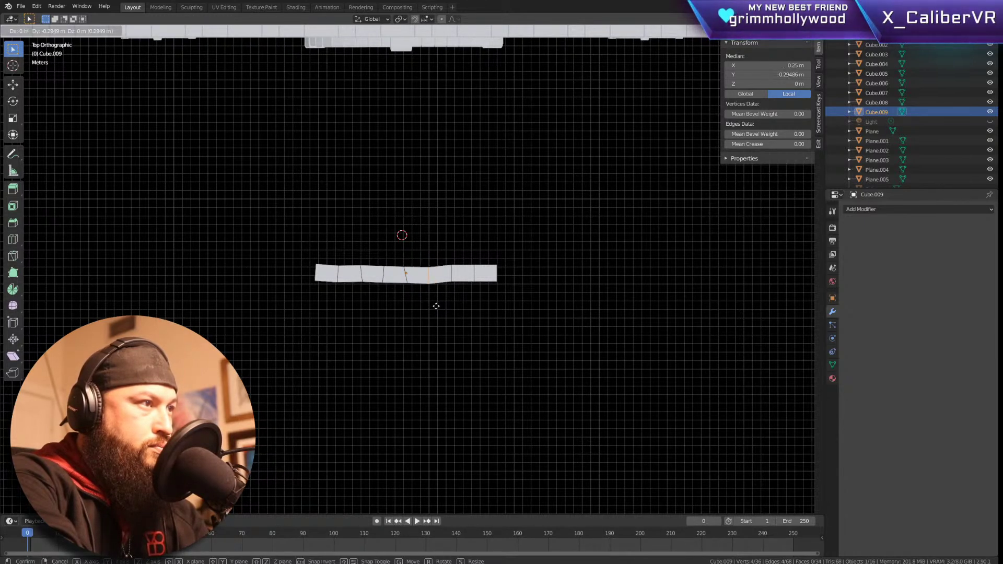
{"action": "left_click", "coordinate": [437, 303]}
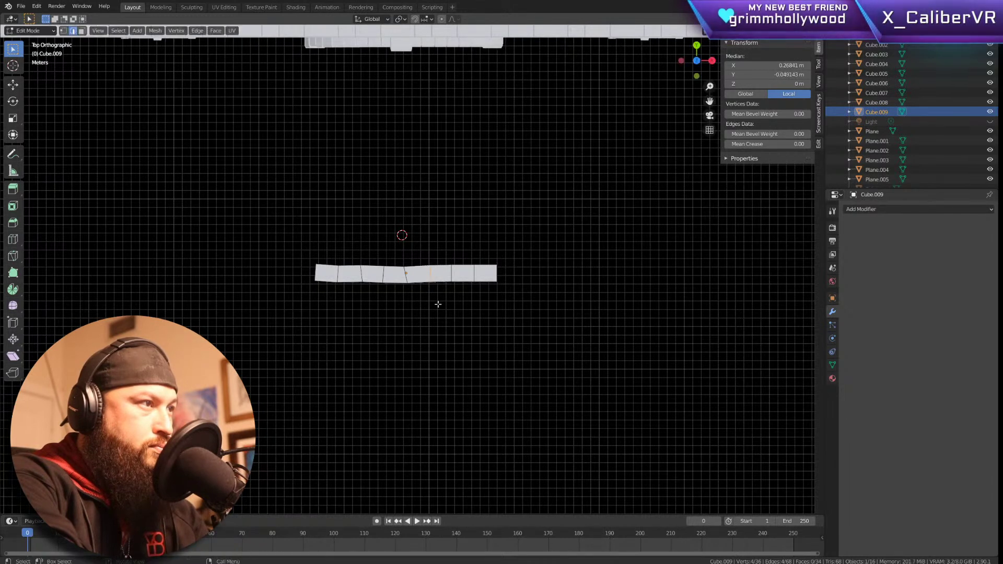
Step: Skew the last two vertical cuts and the right end face of the slab slightly out of line, as seen from above
{"action": "key", "text": "r"}
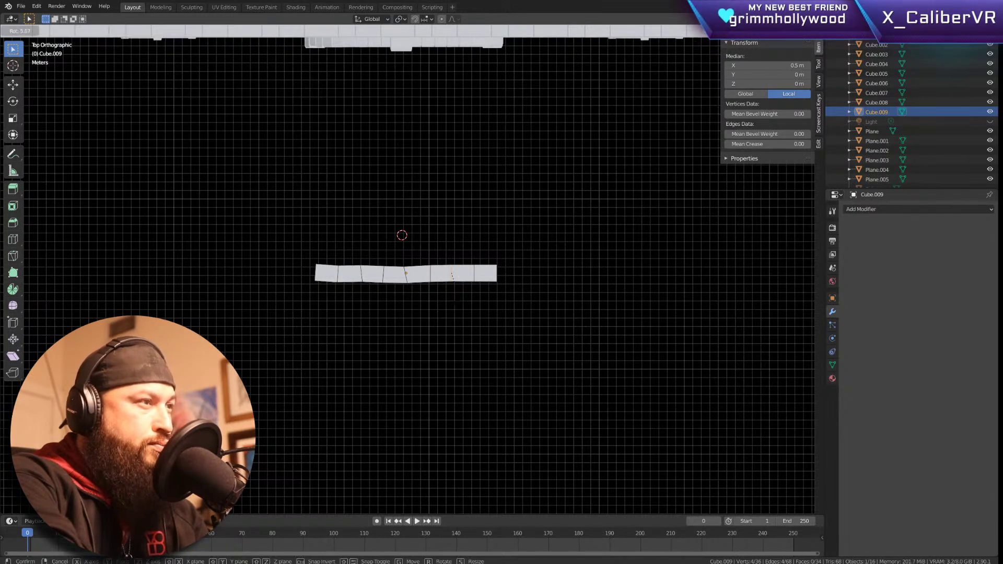
{"action": "key", "text": "g"}
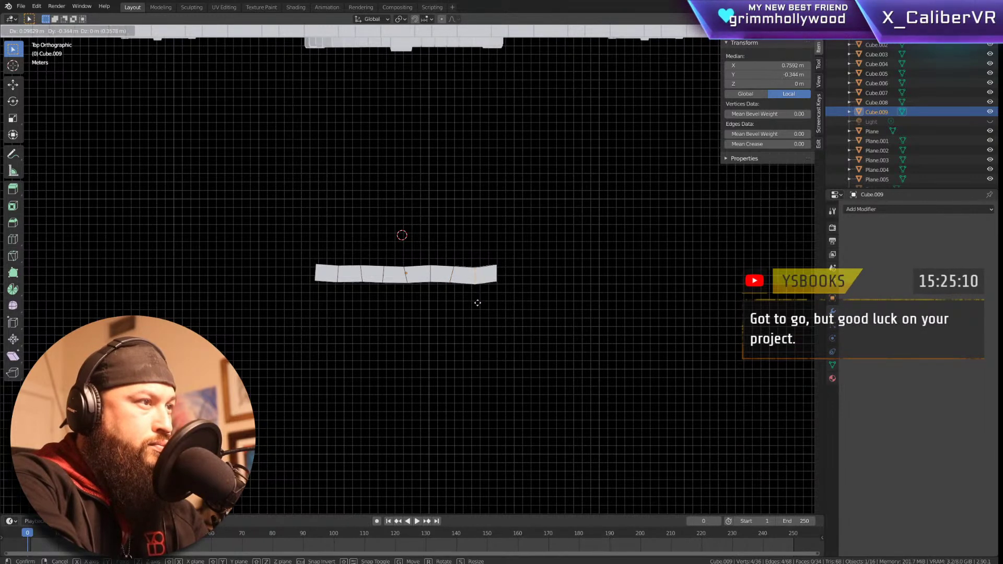
{"action": "left_click", "coordinate": [477, 303]}
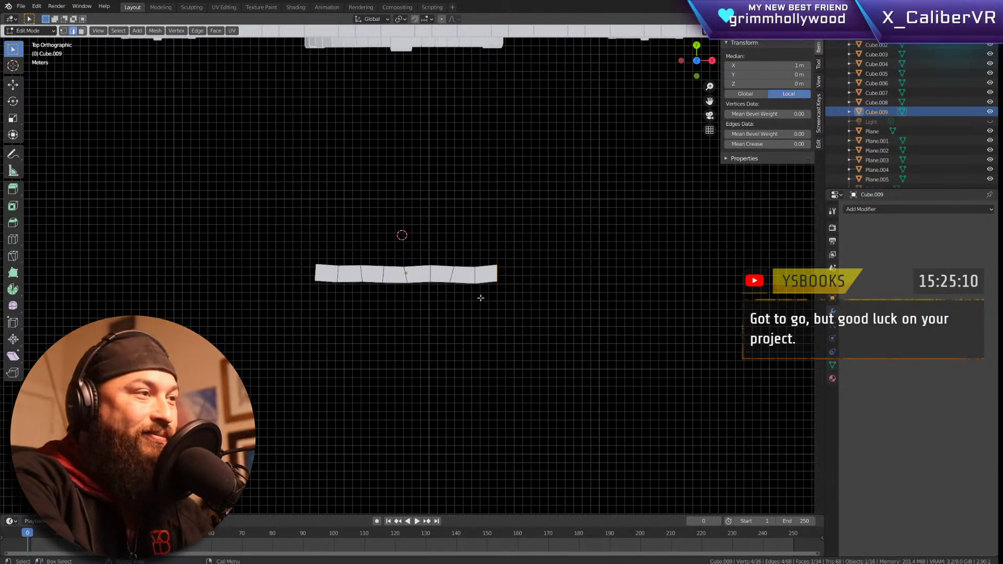
{"action": "key", "text": "g"}
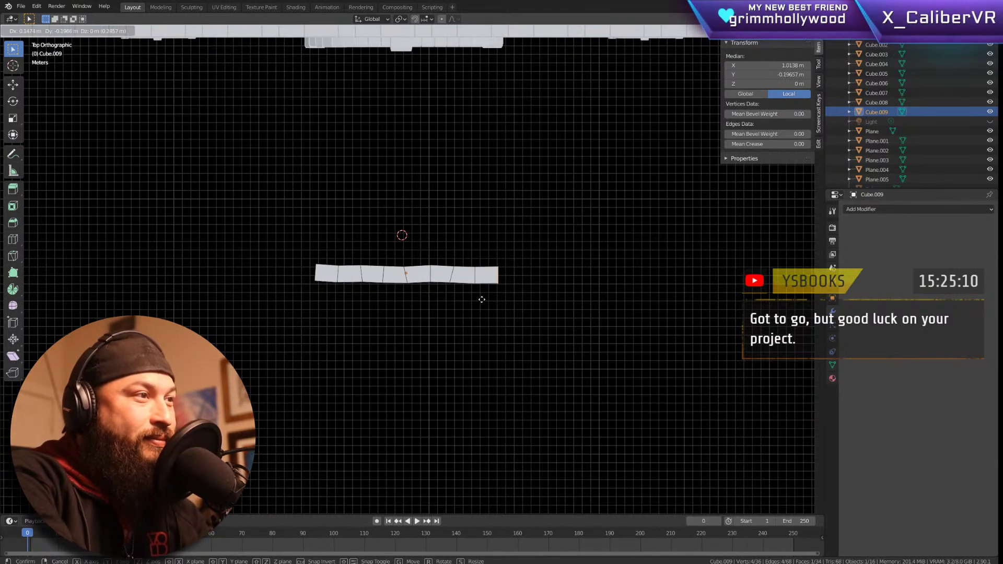
{"action": "key", "text": "r"}
{"action": "left_click", "coordinate": [476, 298]}
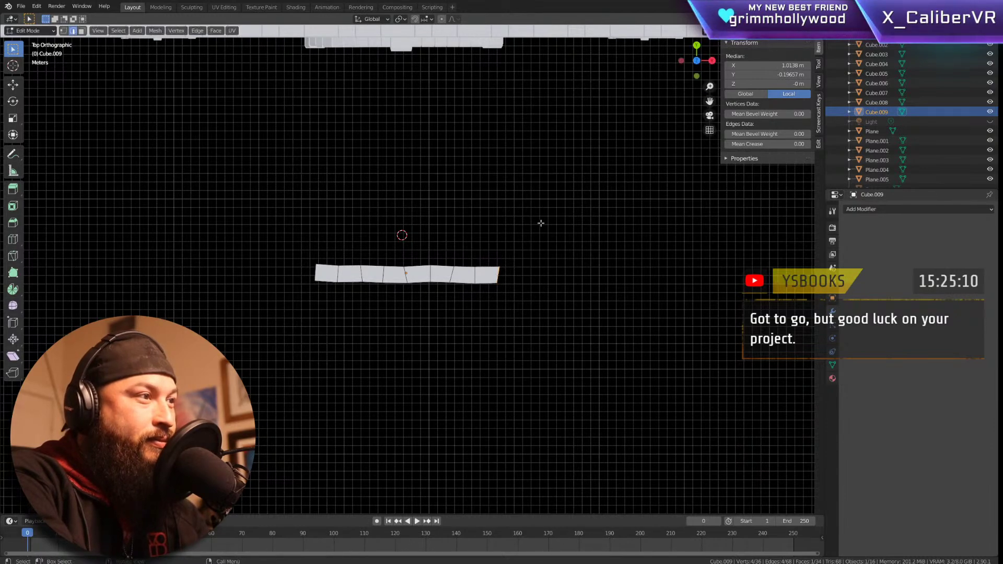
Step: Leave mesh editing and move the warped slab along Y back into the doorway, to about Y -0.22 m
{"action": "scroll", "coordinate": [535, 227], "scroll_direction": "up", "scroll_amount": 4}
{"action": "middle_click_drag", "start_coordinate": [501, 260], "coordinate": [485, 301]}
{"action": "key", "text": "Tab"}
{"action": "middle_click_drag", "start_coordinate": [540, 321], "coordinate": [385, 381]}
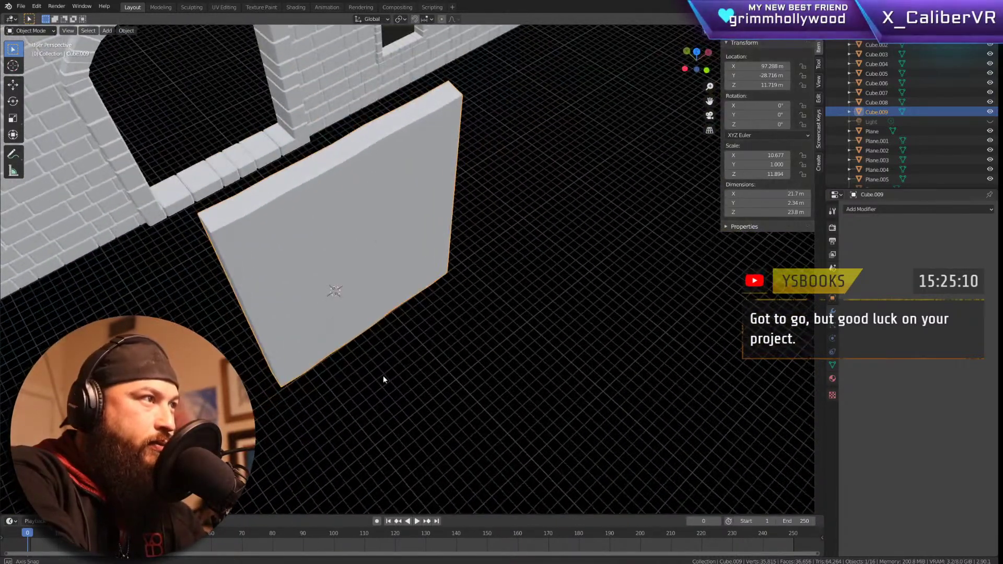
{"action": "middle_click_drag", "start_coordinate": [365, 273], "coordinate": [362, 221]}
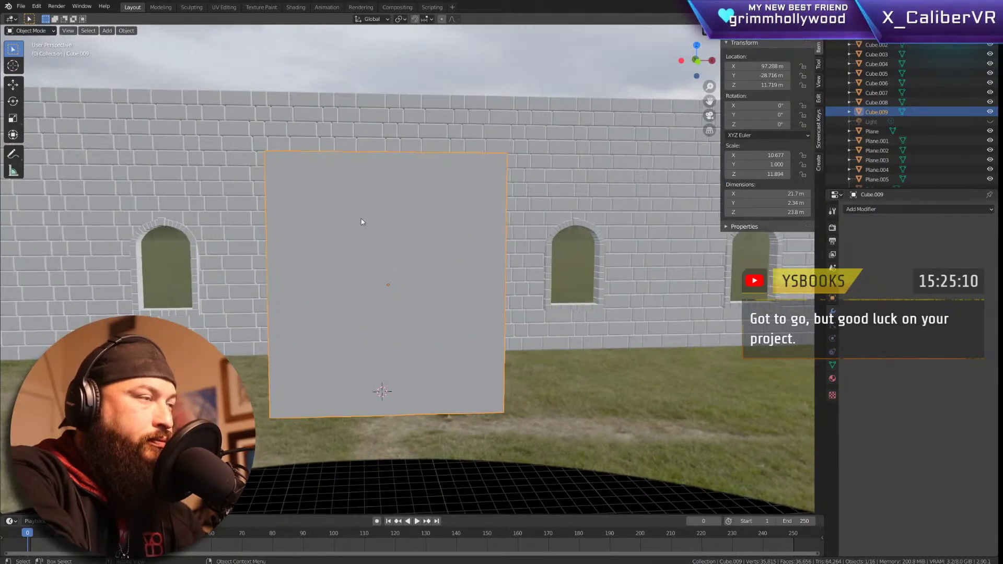
{"action": "middle_click_drag", "start_coordinate": [392, 293], "coordinate": [445, 277]}
{"action": "key", "text": "KP_1"}
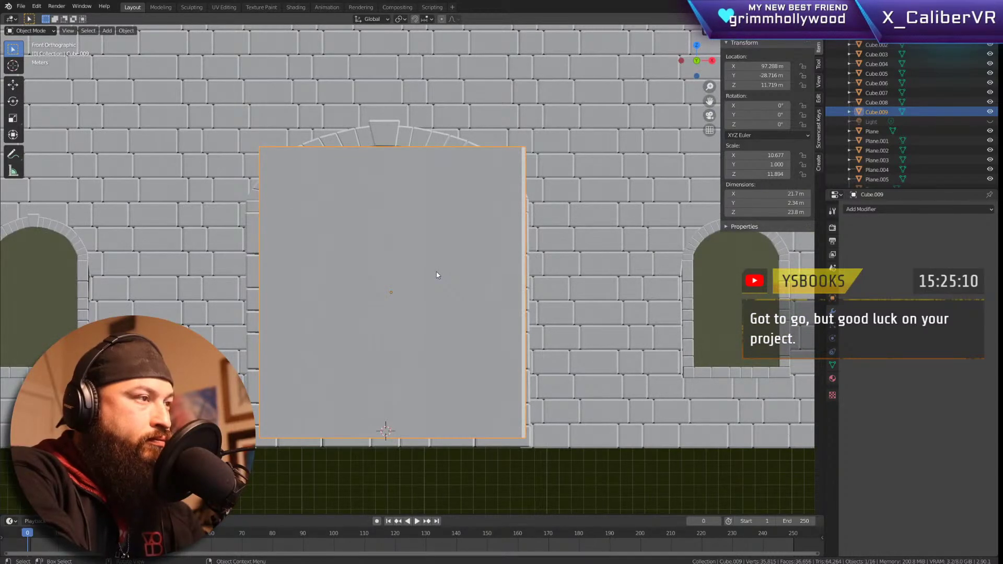
{"action": "key", "text": "KP_7"}
{"action": "key", "text": "g"}
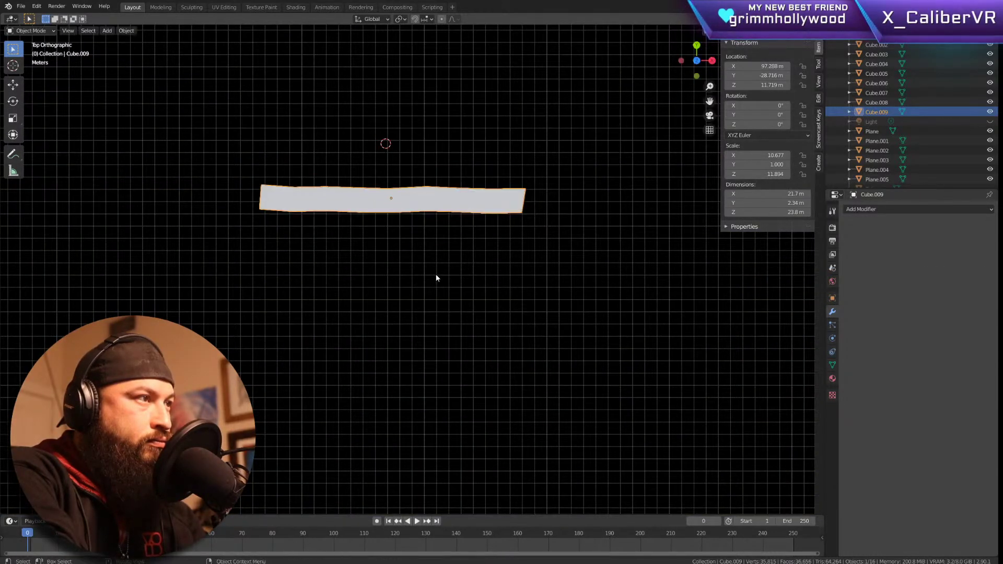
{"action": "scroll", "coordinate": [436, 274], "scroll_direction": "down", "scroll_amount": 6}
{"action": "key", "text": "y"}
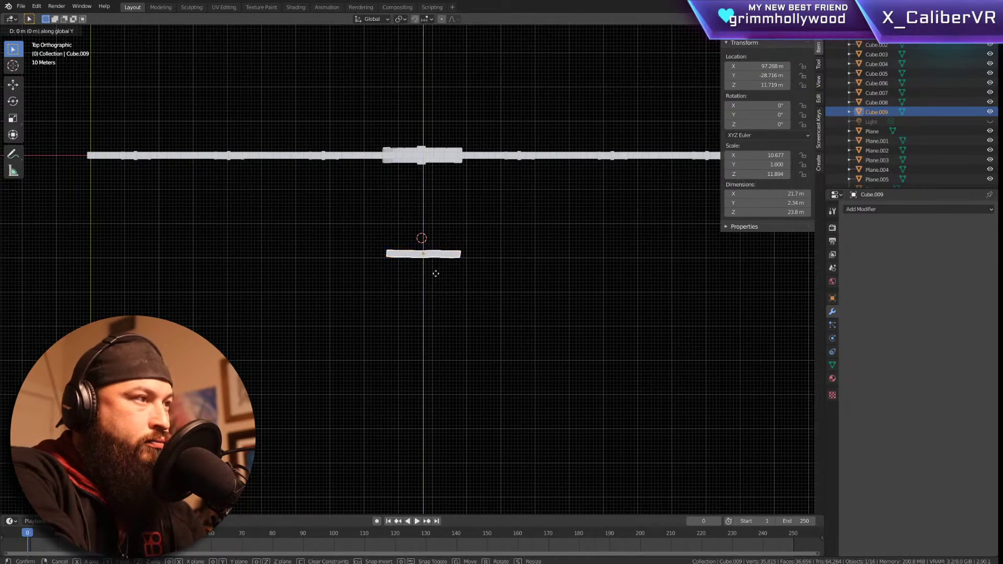
{"action": "left_click", "coordinate": [435, 177]}
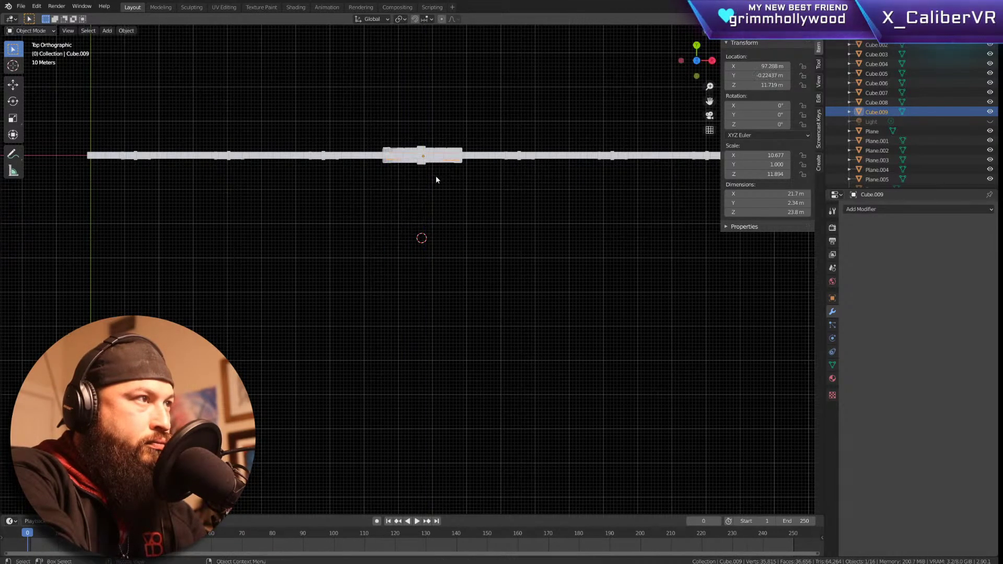
Step: Open the door slab for mesh editing in a close front view
{"action": "key", "text": "KP_1"}
{"action": "key", "text": "KP_Decimal"}
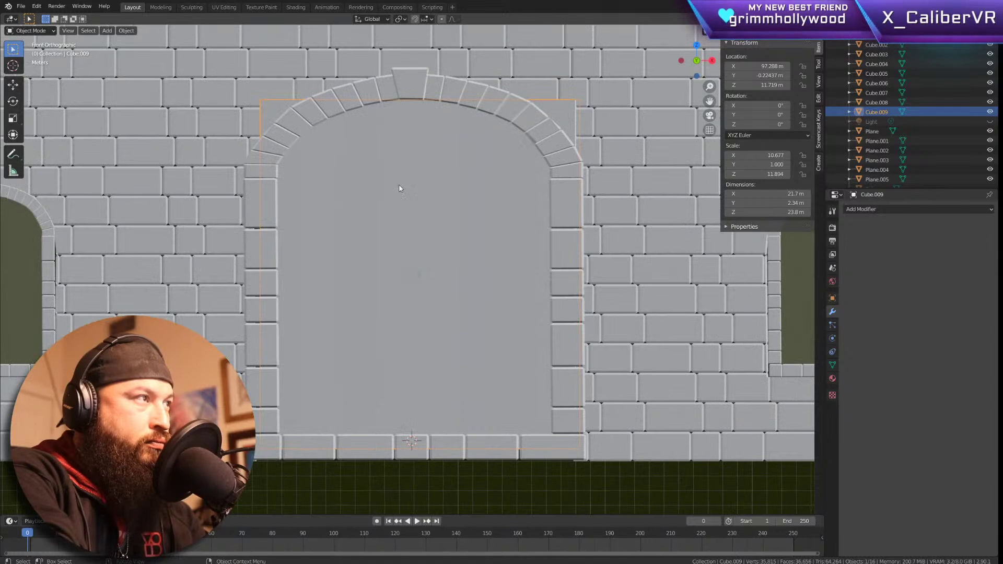
{"action": "key", "text": "Tab"}
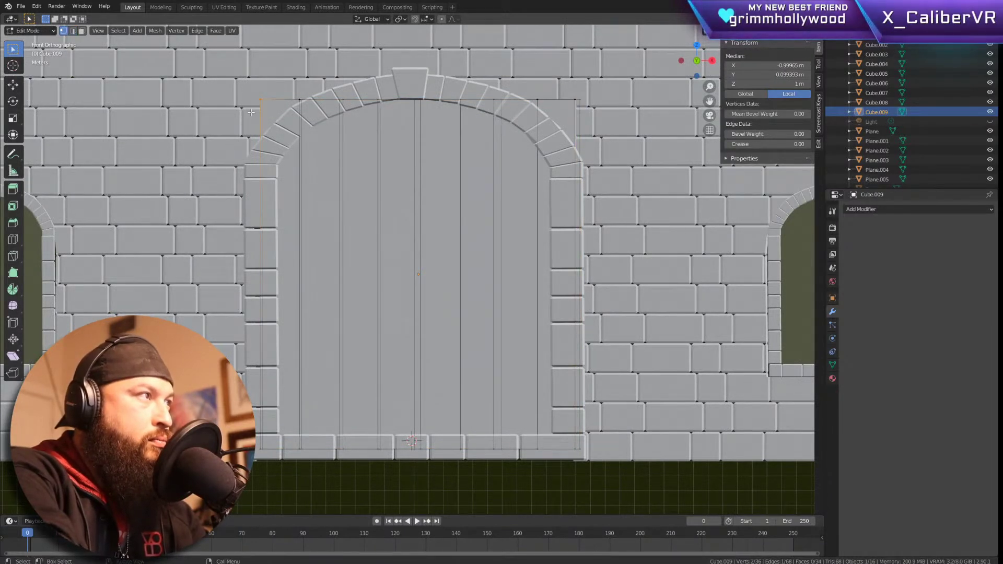
{"action": "key", "text": "g"}
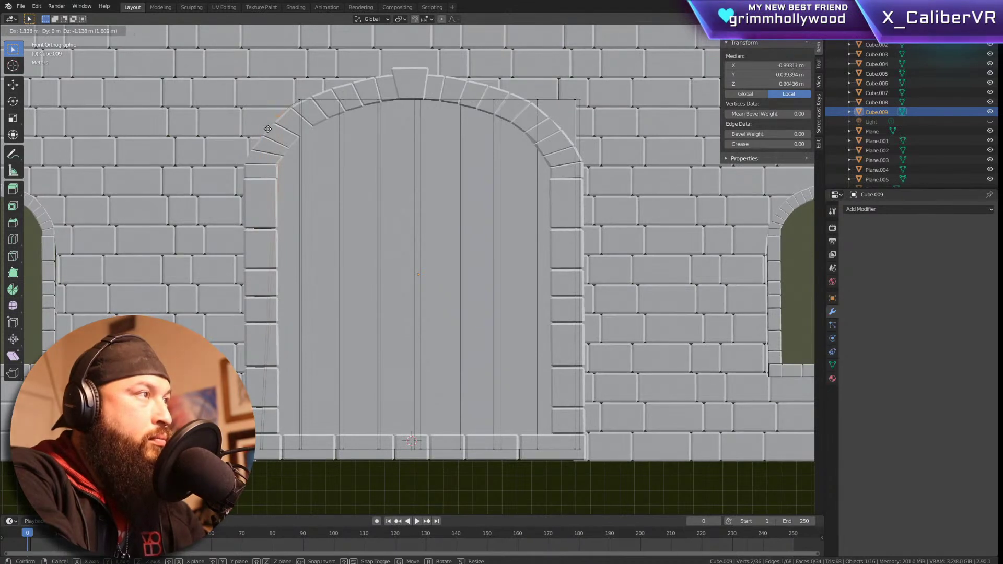
{"action": "left_click", "coordinate": [253, 116]}
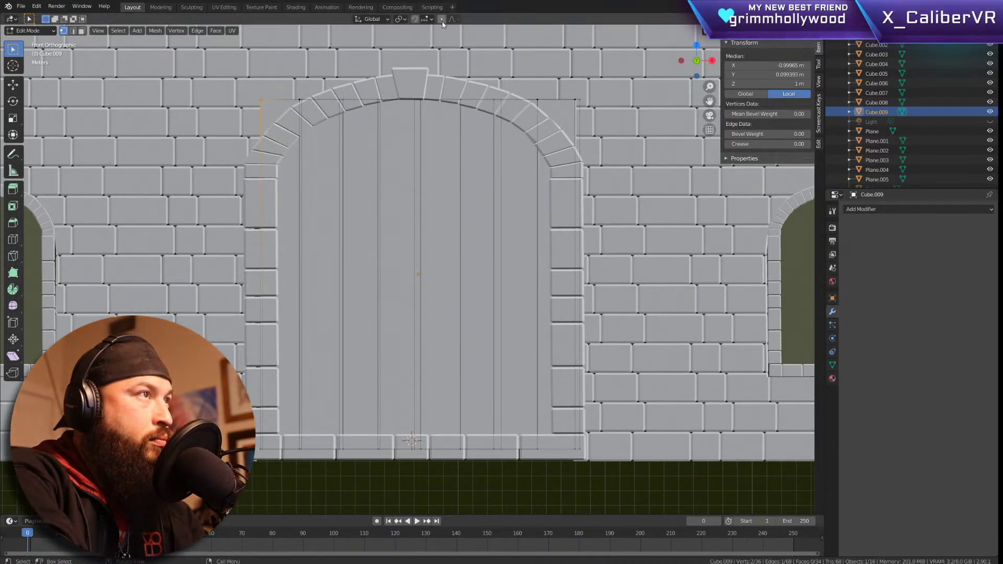
{"action": "key", "text": "g"}
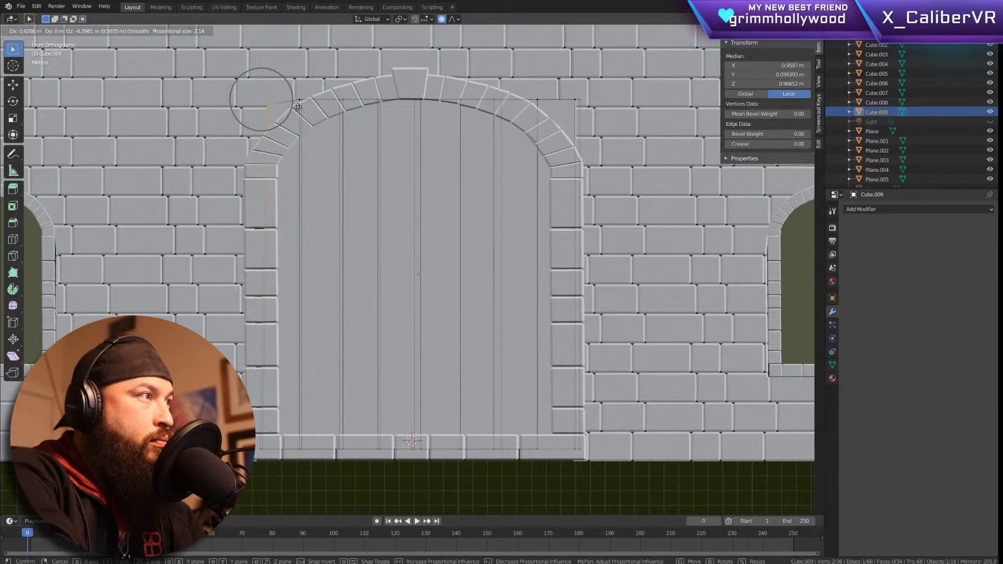
{"action": "key", "text": "Escape"}
Step: Using proportional editing, pull the slab's upper-left corner down to the arch's left springing, at local X about -0.92 m, Z 0.63 m
{"action": "scroll", "coordinate": [297, 106], "scroll_direction": "down", "scroll_amount": 2}
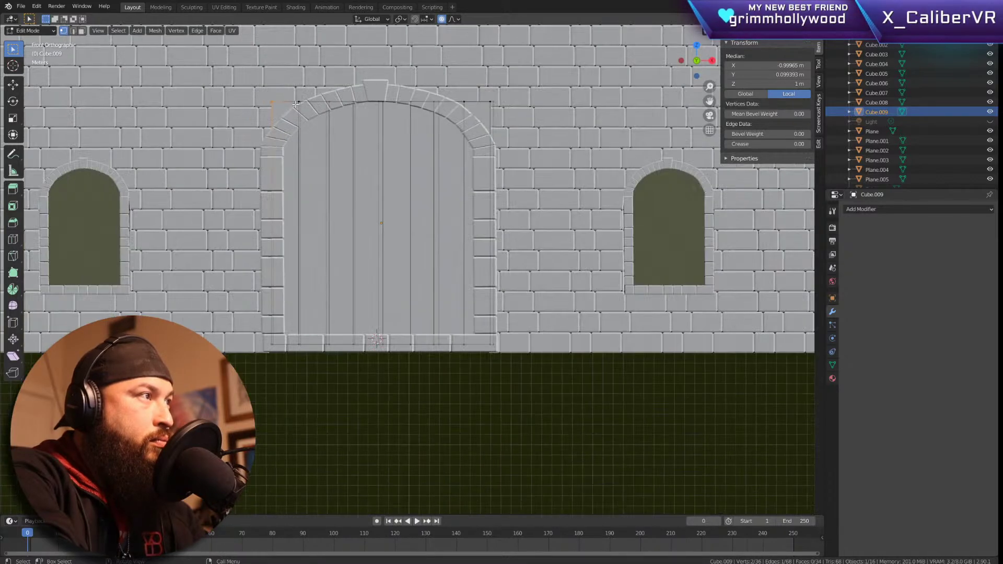
{"action": "key", "text": "g"}
{"action": "scroll", "coordinate": [297, 105], "scroll_direction": "down", "scroll_amount": 9}
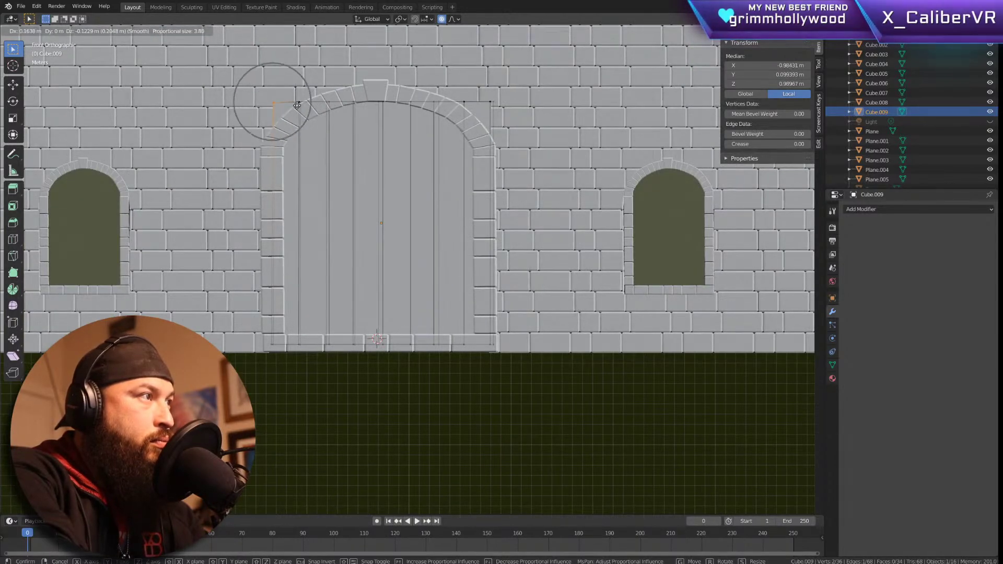
{"action": "left_click", "coordinate": [304, 149]}
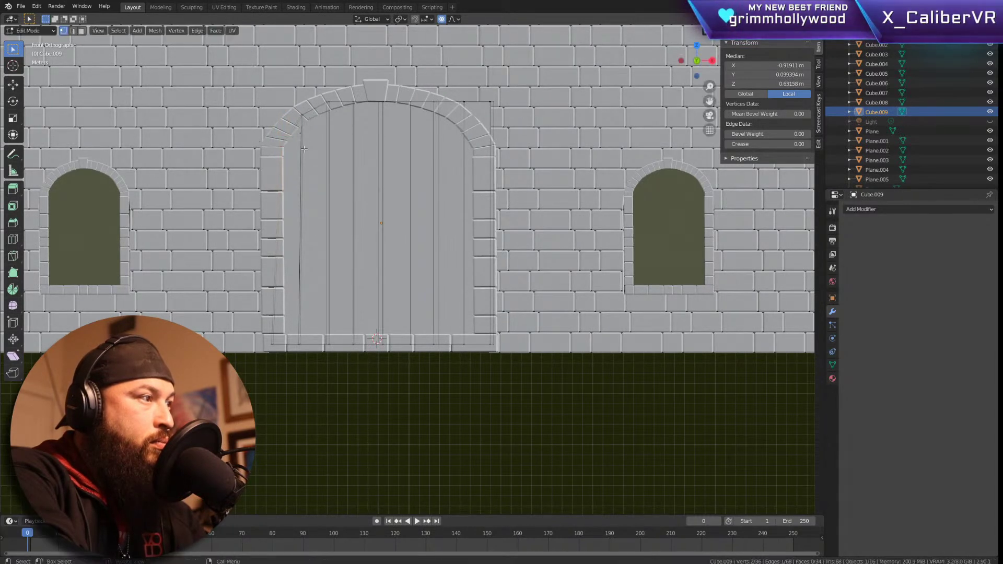
Step: Pull the slab's upper-right corner down to the arch's right springing, at local X about 0.85 m, Z 0.60 m
{"action": "left_click_drag", "start_coordinate": [517, 86], "coordinate": [465, 129]}
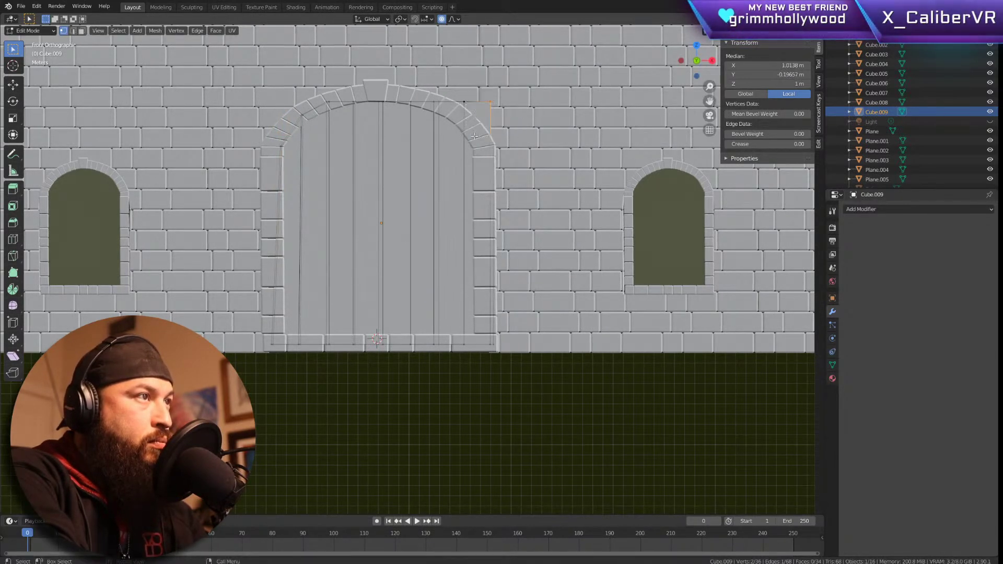
{"action": "key", "text": "g"}
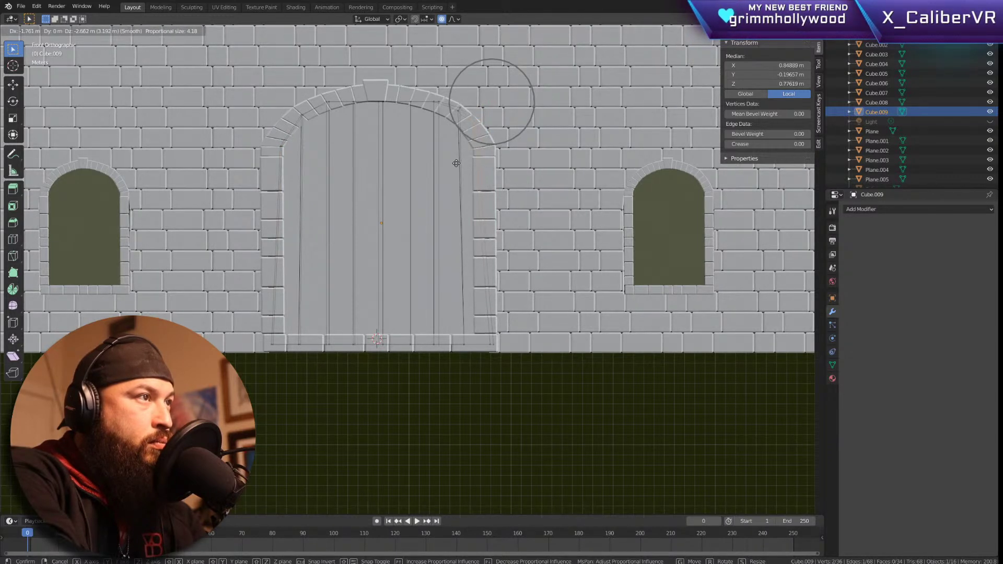
{"action": "scroll", "coordinate": [461, 159], "scroll_direction": "down", "scroll_amount": 6}
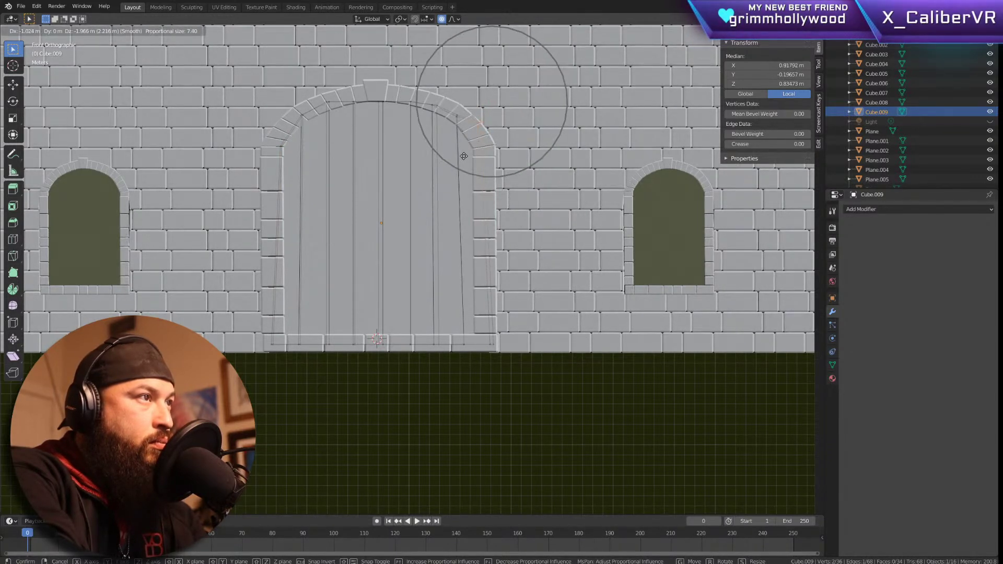
{"action": "scroll", "coordinate": [450, 162], "scroll_direction": "up", "scroll_amount": 5}
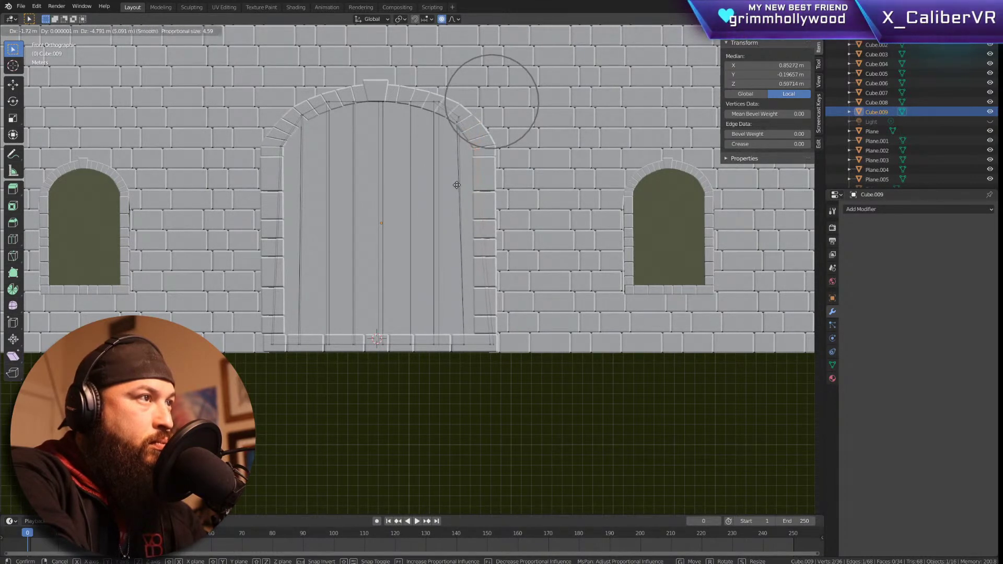
{"action": "left_click", "coordinate": [457, 184]}
Step: Fit the tops of the slab's two rightmost cuts to the arch curve, the inner one at local X about 0.45 m, Z 0.92 m
{"action": "left_click", "coordinate": [429, 113]}
{"action": "key", "text": "g"}
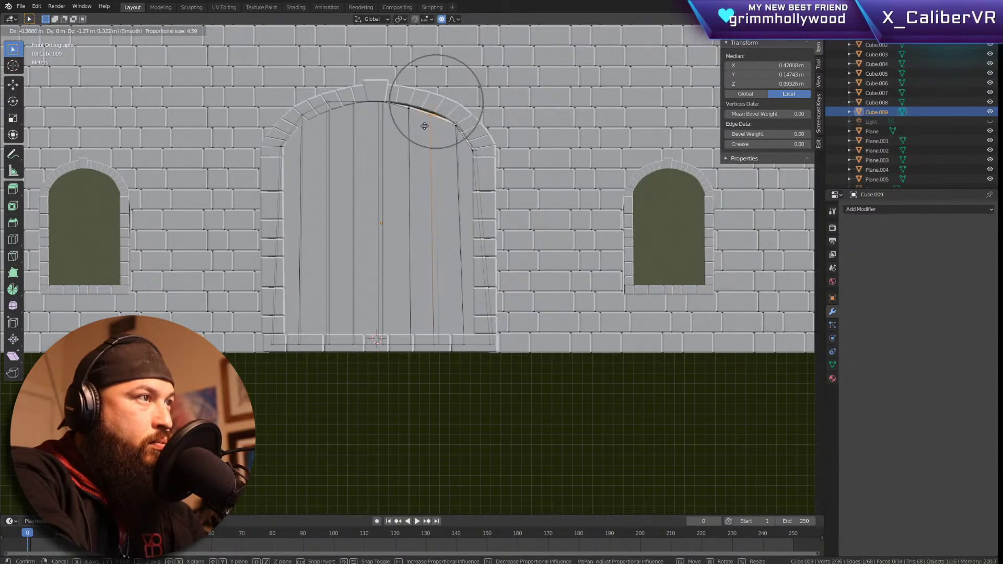
{"action": "left_click", "coordinate": [424, 122]}
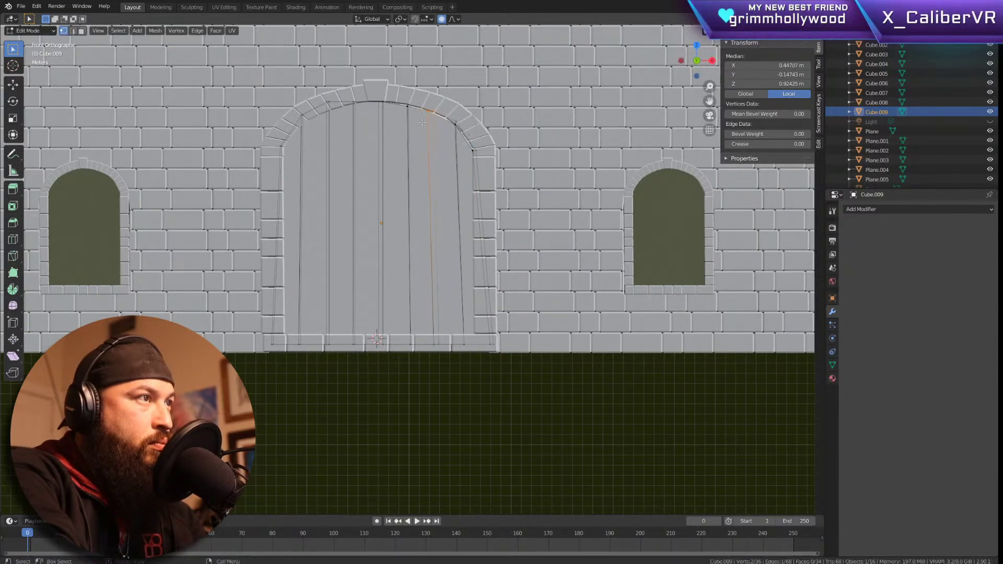
{"action": "left_click", "coordinate": [450, 130]}
{"action": "key", "text": "g"}
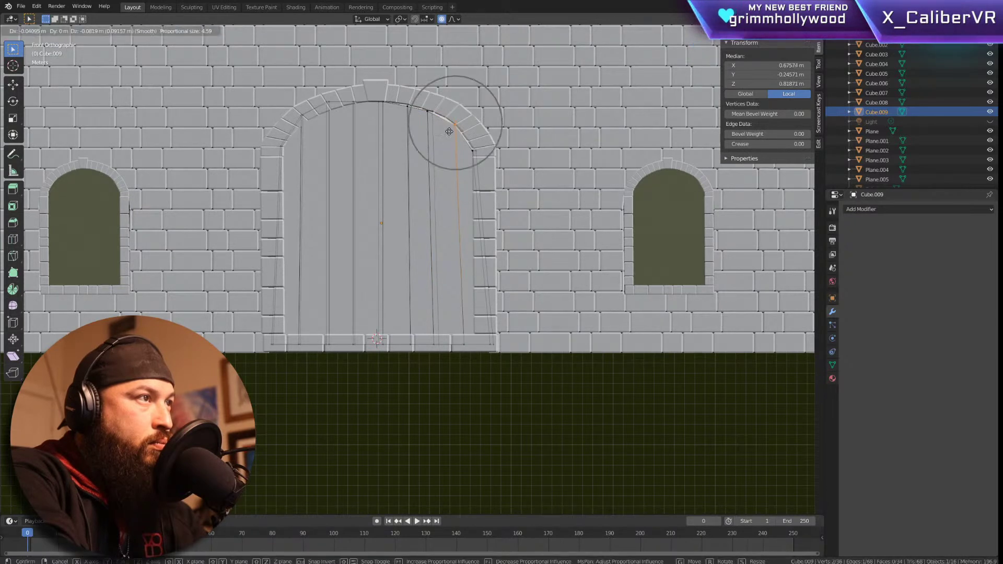
{"action": "left_click", "coordinate": [445, 131]}
Step: Fit the tops of the second and third cuts from the left to the arch, the third at local X about -0.24 m, Z 0.99 m
{"action": "left_click", "coordinate": [328, 116]}
{"action": "key", "text": "g"}
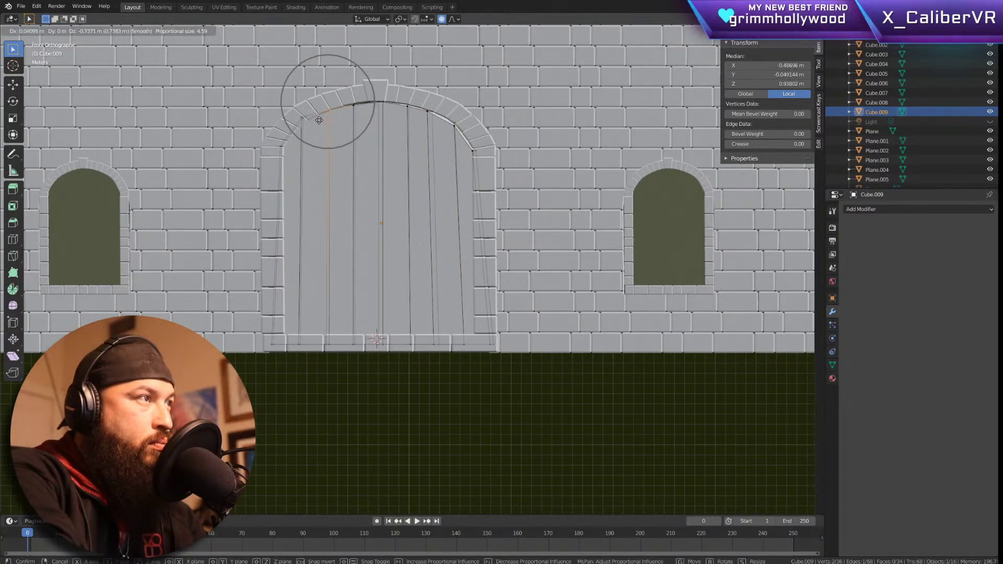
{"action": "left_click", "coordinate": [318, 117]}
{"action": "left_click", "coordinate": [353, 117]}
{"action": "key", "text": "g"}
{"action": "left_click", "coordinate": [352, 113]}
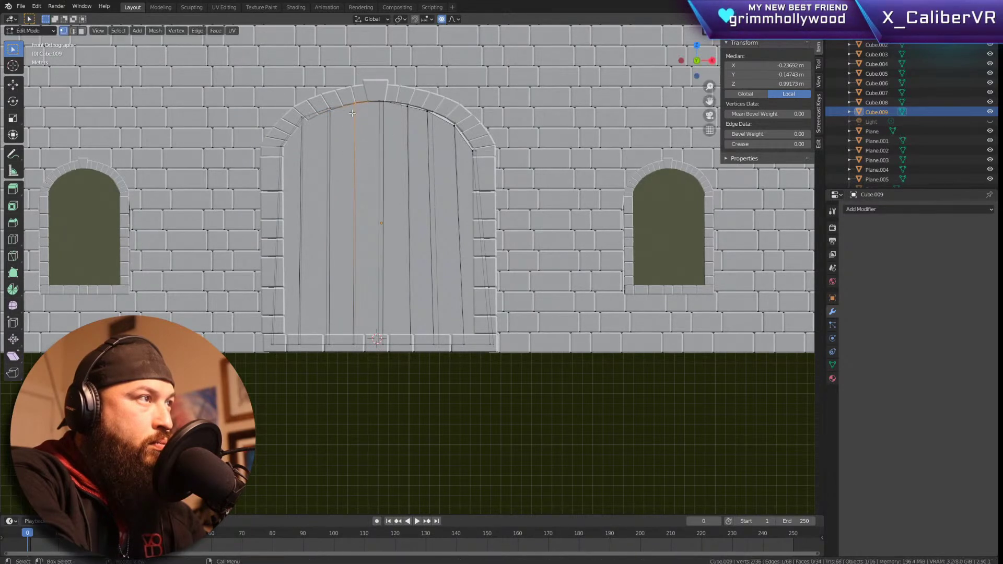
Step: Fit the leftmost cut's top to the arch and shift the upper-left corner to local X about -0.89 m, Z 0.63 m
{"action": "left_click", "coordinate": [302, 120]}
{"action": "key", "text": "g"}
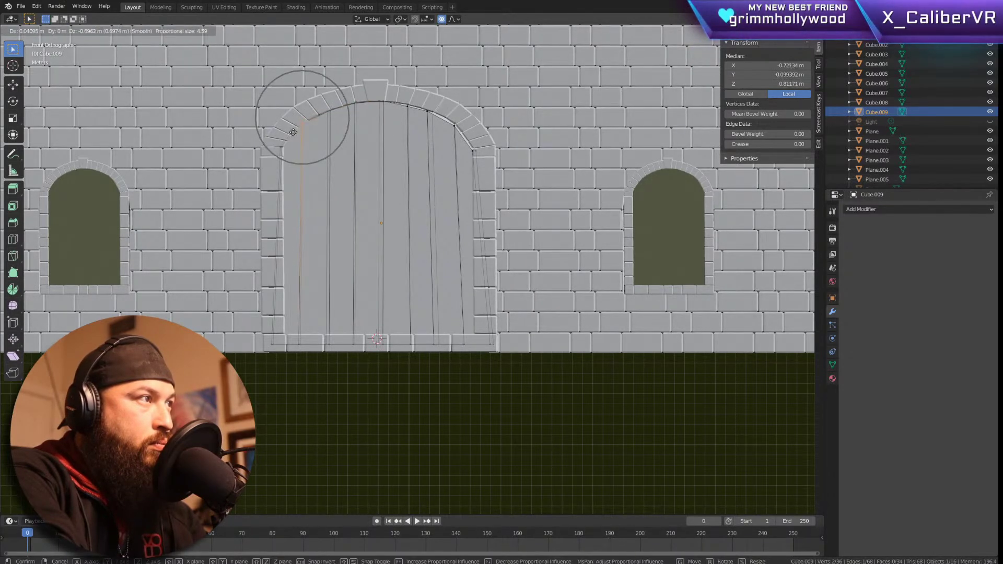
{"action": "left_click", "coordinate": [293, 131]}
{"action": "key", "text": "g"}
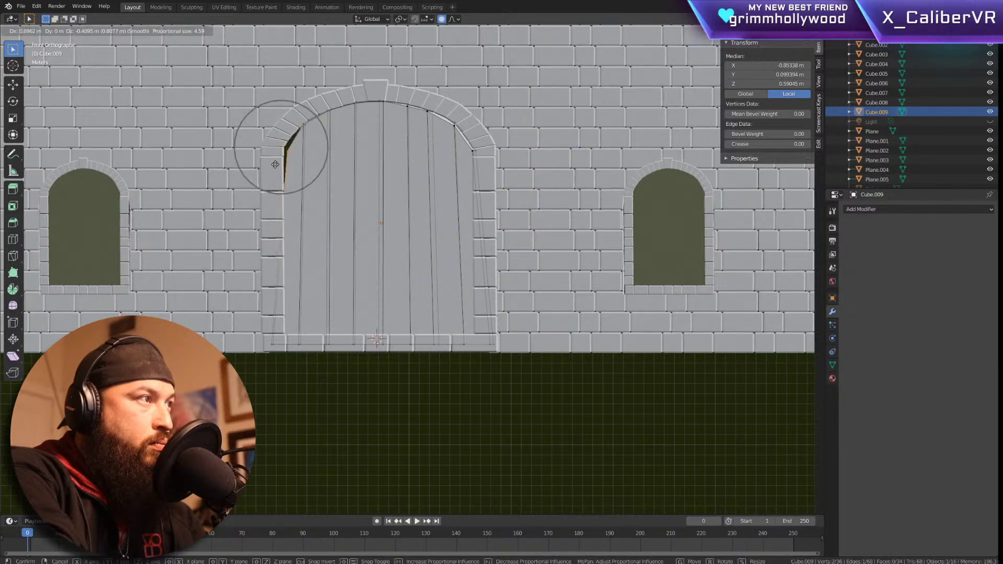
{"action": "left_click", "coordinate": [272, 159]}
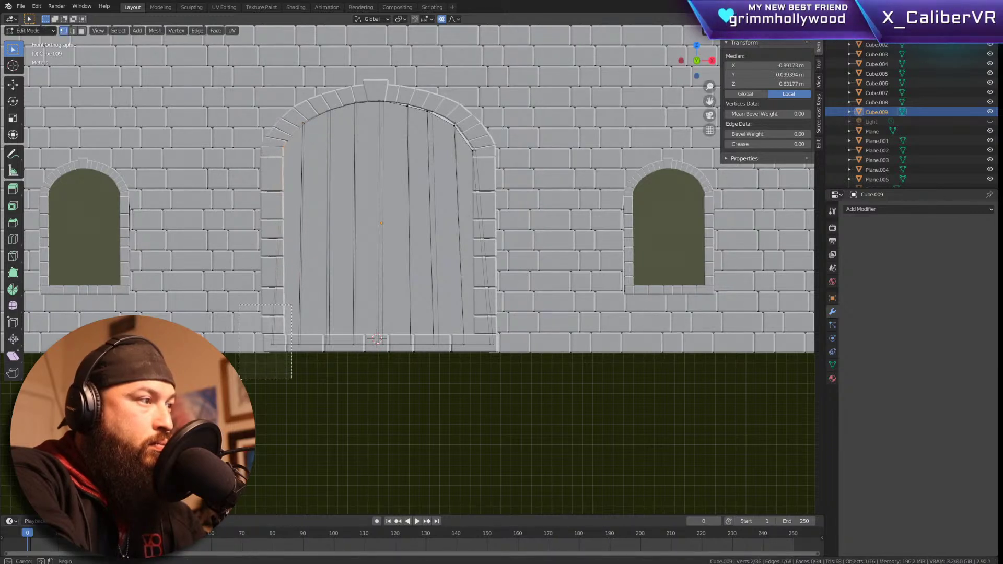
Step: Pull the slab's lower-left corner inside the door frame and raise the rest of its bottom edge to the top of the sill
{"action": "key", "text": "g"}
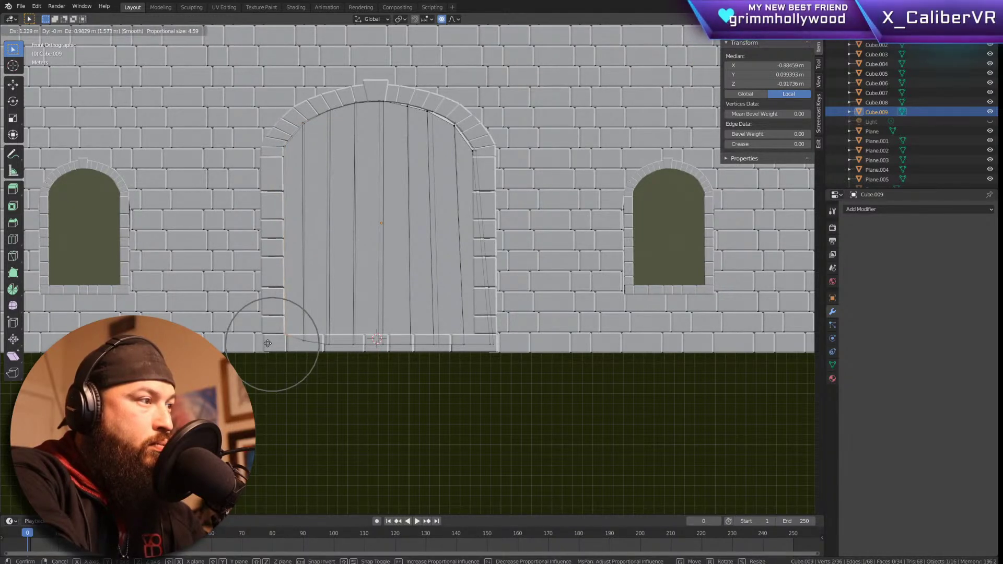
{"action": "left_click", "coordinate": [285, 335]}
{"action": "left_click_drag", "start_coordinate": [504, 338], "coordinate": [504, 338]}
{"action": "key", "text": "g"}
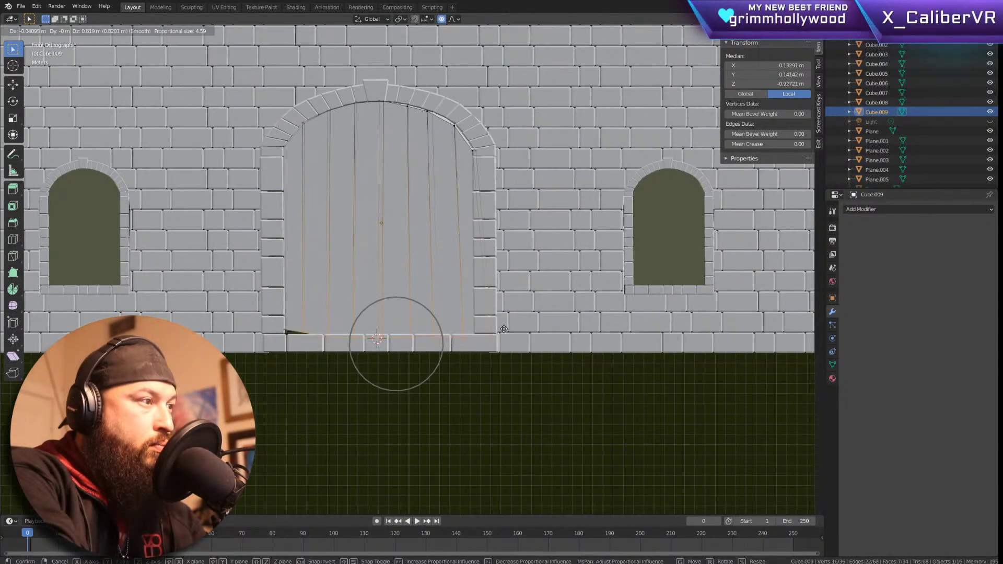
{"action": "left_click", "coordinate": [500, 331]}
Step: Readjust the lower-left corner at the sill and shift the bottoms of the second and third cuts to local X about -0.34 m, Z -0.91 m
{"action": "left_click", "coordinate": [284, 333]}
{"action": "key", "text": "g"}
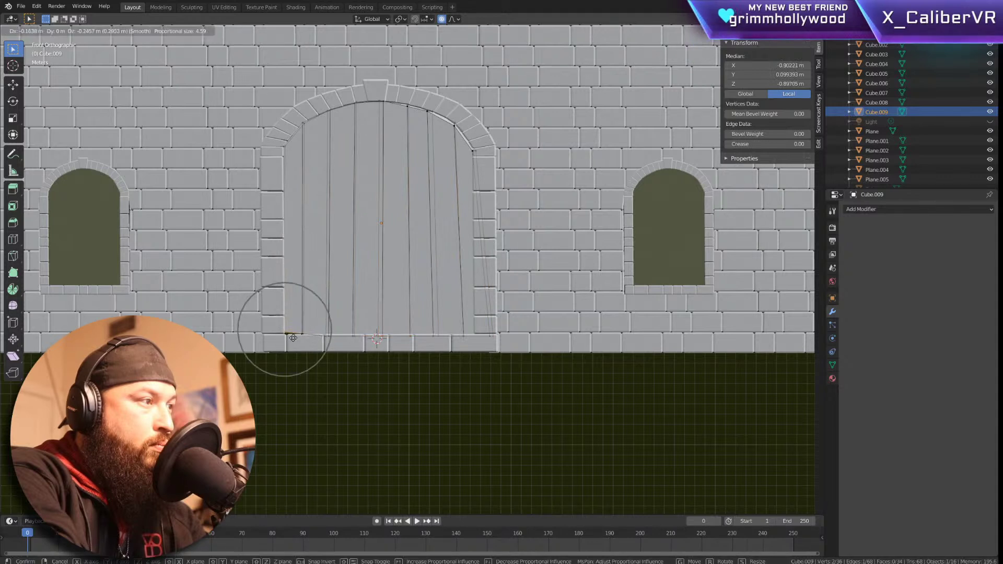
{"action": "left_click", "coordinate": [296, 338]}
{"action": "left_click_drag", "start_coordinate": [339, 329], "coordinate": [368, 329]}
{"action": "key", "text": "g"}
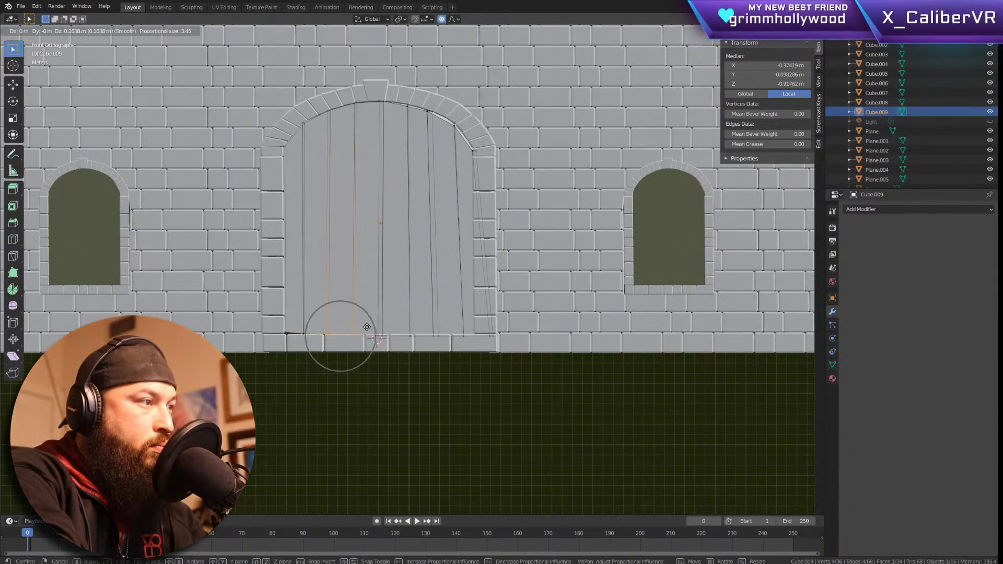
{"action": "left_click", "coordinate": [368, 329]}
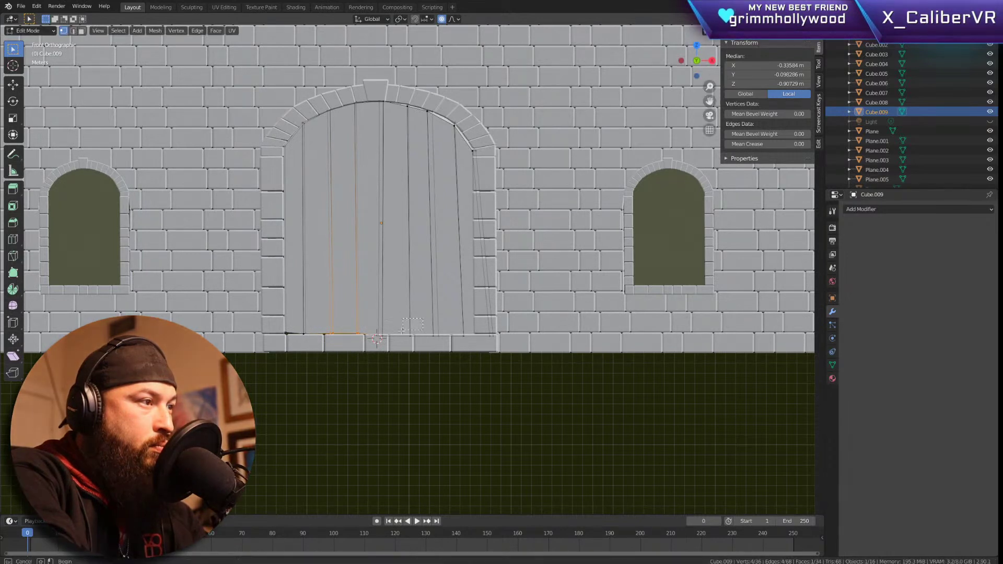
Step: Shift the bottoms of the middle cut and the three cuts to its right slightly so that they sit just above the sill
{"action": "left_click_drag", "start_coordinate": [378, 340], "coordinate": [377, 341]}
{"action": "key", "text": "g"}
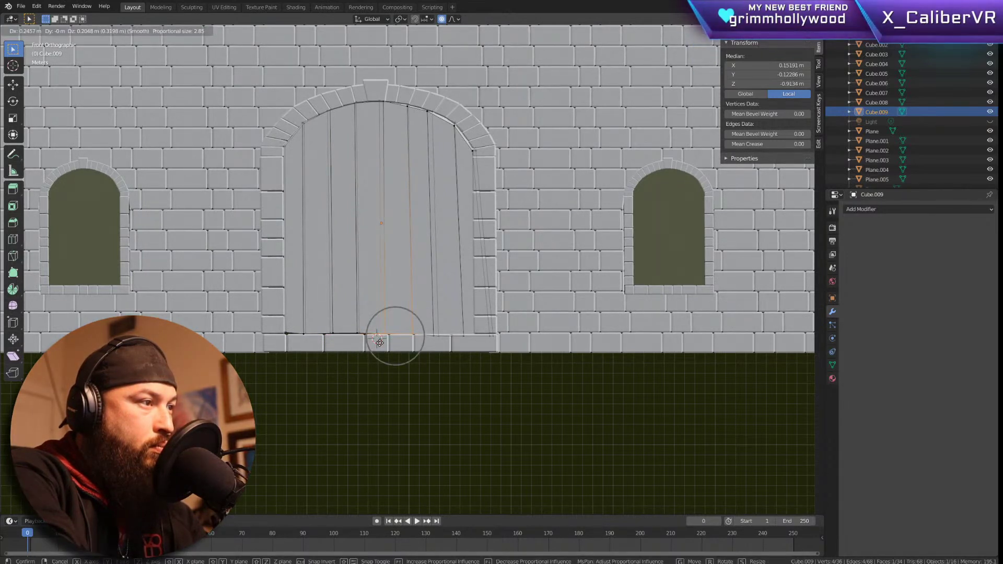
{"action": "left_click", "coordinate": [426, 330]}
{"action": "left_click_drag", "start_coordinate": [455, 344], "coordinate": [455, 344]}
{"action": "key", "text": "g"}
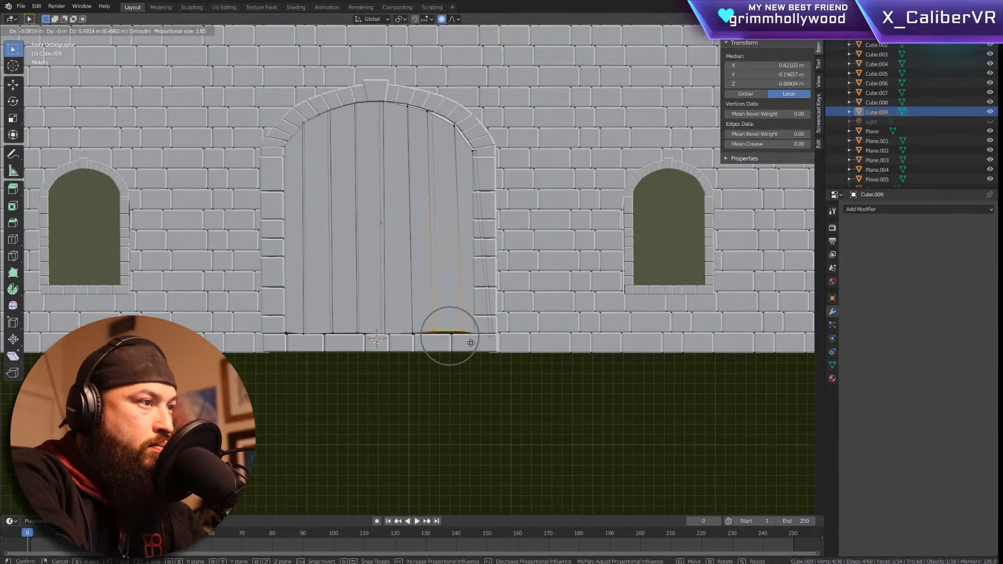
{"action": "left_click", "coordinate": [471, 345]}
Step: Fit the slab's right end to the frame, with its lower corner at local X about 0.86 m and upper corner at X 0.83 m, Z 0.62 m
{"action": "left_click_drag", "start_coordinate": [489, 348], "coordinate": [489, 349]}
{"action": "key", "text": "g"}
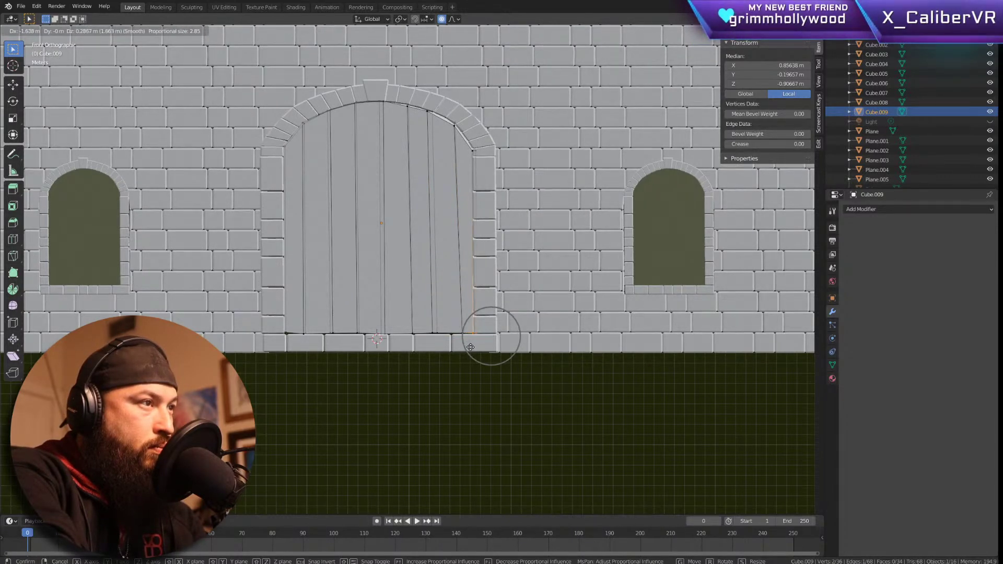
{"action": "left_click", "coordinate": [470, 347]}
{"action": "left_click", "coordinate": [472, 148]}
{"action": "key", "text": "g"}
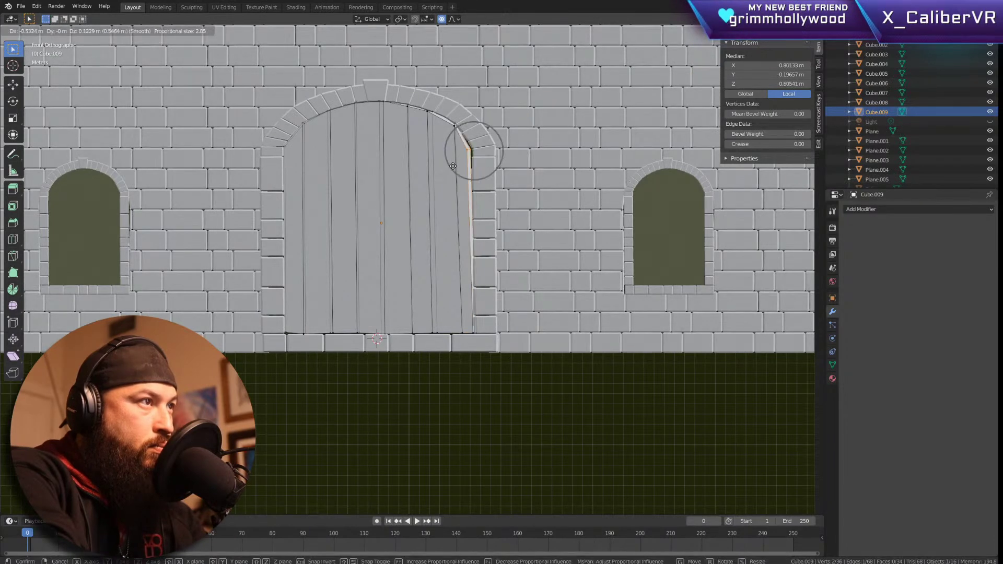
{"action": "left_click", "coordinate": [456, 164]}
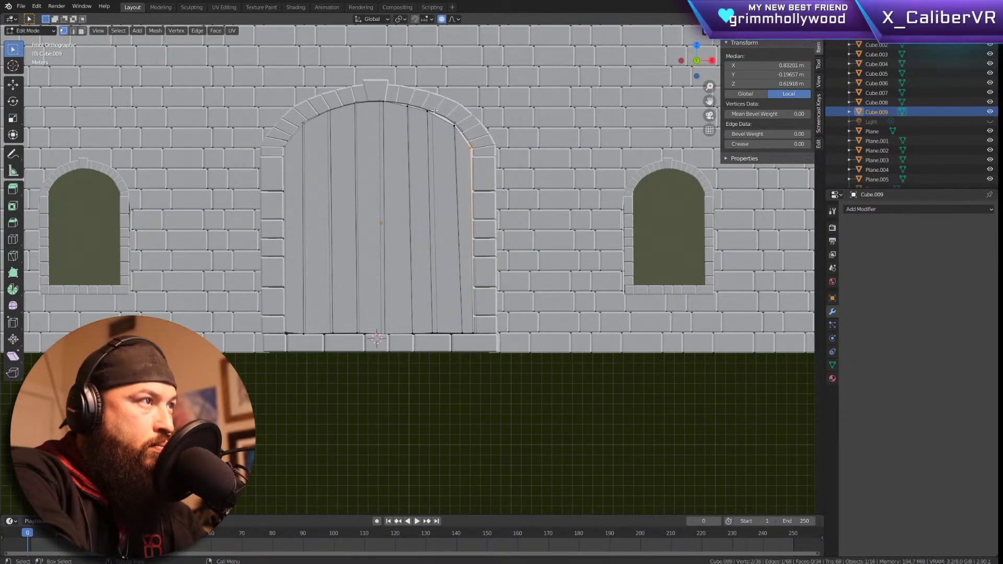
Step: Adjust the upper ends of the slab's last two cuts along the right of the arch, at about local X 0.50 m, Z 0.93 m and X 0.66 m, Z 0.82 m
{"action": "middle_click_drag", "start_coordinate": [459, 156], "coordinate": [464, 133]}
{"action": "key", "text": "KP_7"}
{"action": "scroll", "coordinate": [448, 214], "scroll_direction": "down", "scroll_amount": 3}
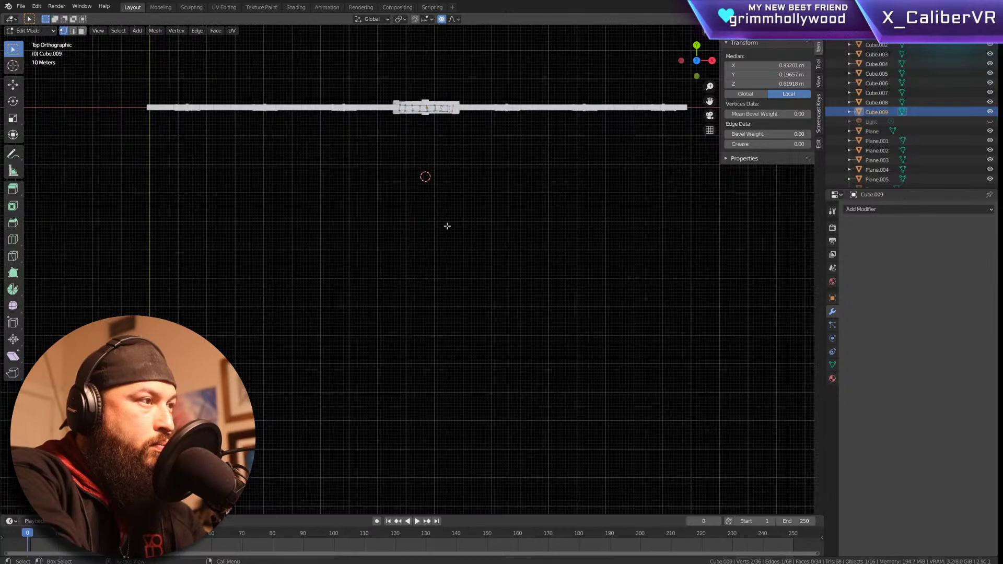
{"action": "scroll", "coordinate": [453, 139], "scroll_direction": "up", "scroll_amount": 10}
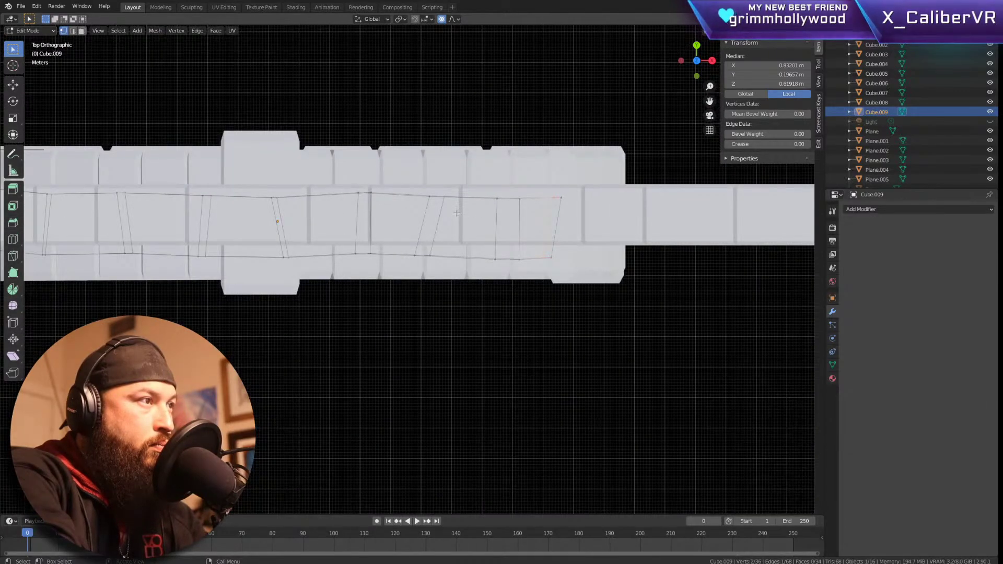
{"action": "scroll", "coordinate": [464, 215], "scroll_direction": "down", "scroll_amount": 3}
{"action": "key", "text": "KP_1"}
{"action": "scroll", "coordinate": [450, 157], "scroll_direction": "down", "scroll_amount": 2}
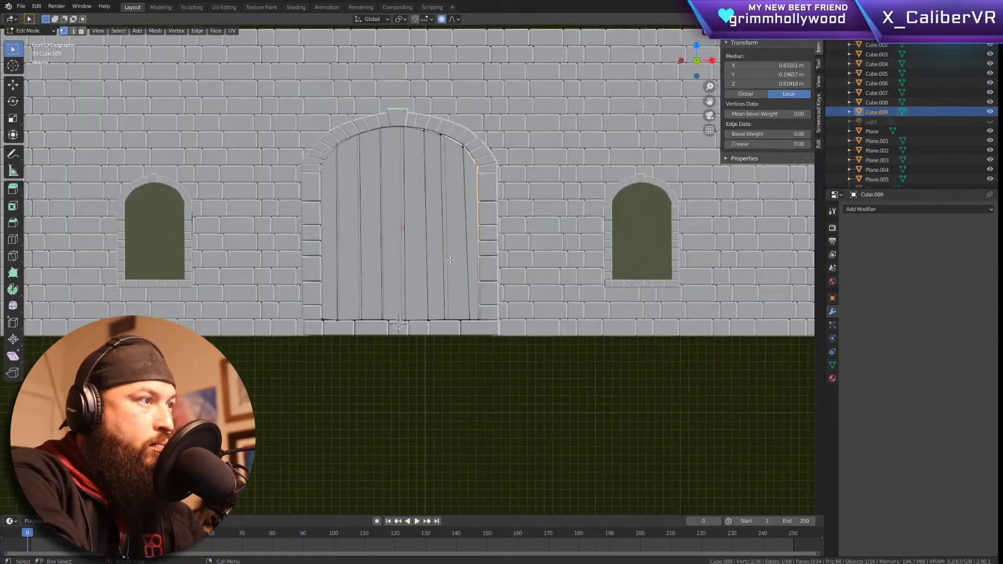
{"action": "key", "text": "b"}
{"action": "key", "text": "g"}
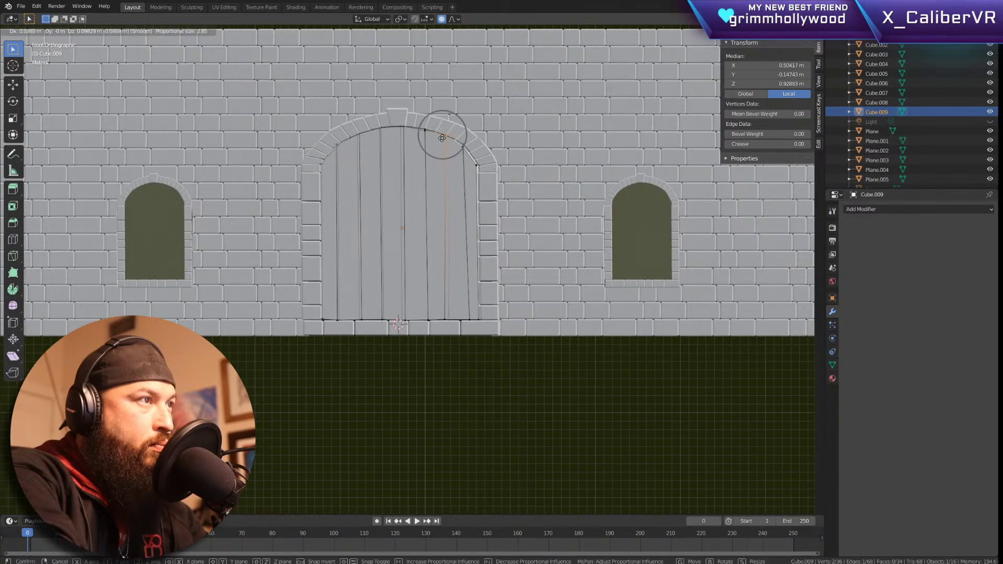
{"action": "left_click", "coordinate": [450, 137]}
{"action": "left_click", "coordinate": [461, 149]}
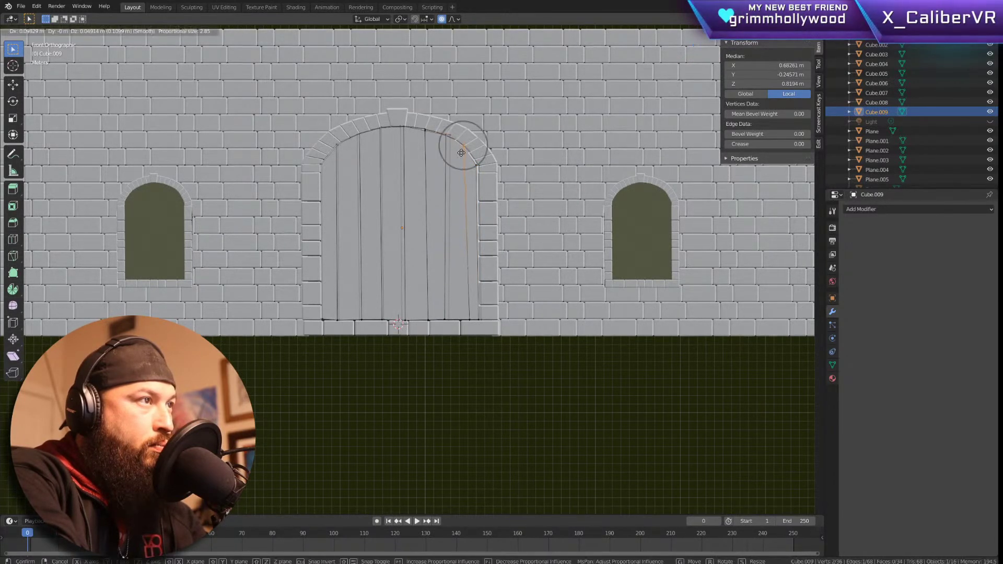
{"action": "key", "text": "Escape"}
Step: Move the slab's upper-right corner to about local X 0.83 m, Z 0.61 m, and adjust the top of the cut right of centre
{"action": "left_click", "coordinate": [477, 166]}
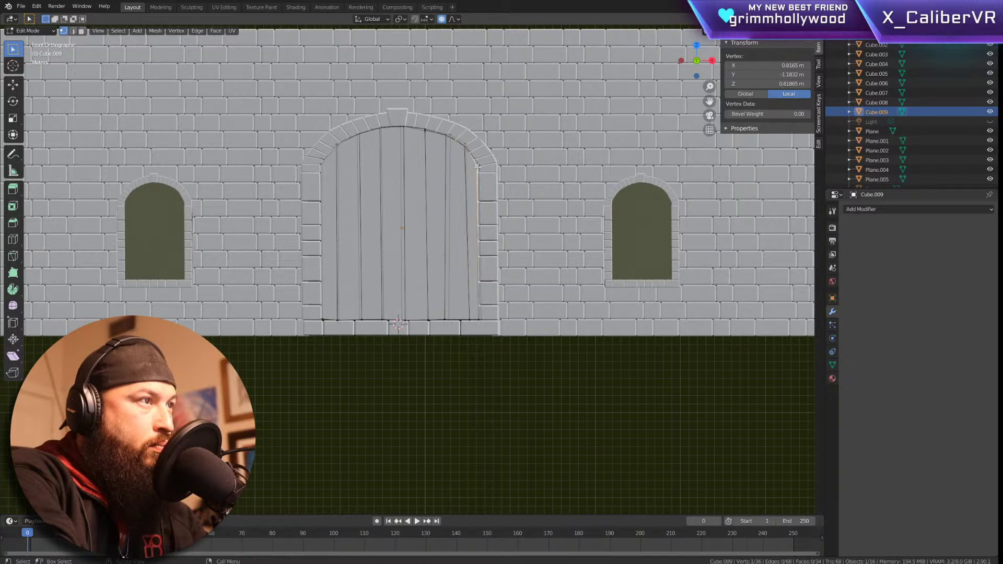
{"action": "key", "text": "g"}
{"action": "left_click", "coordinate": [480, 167]}
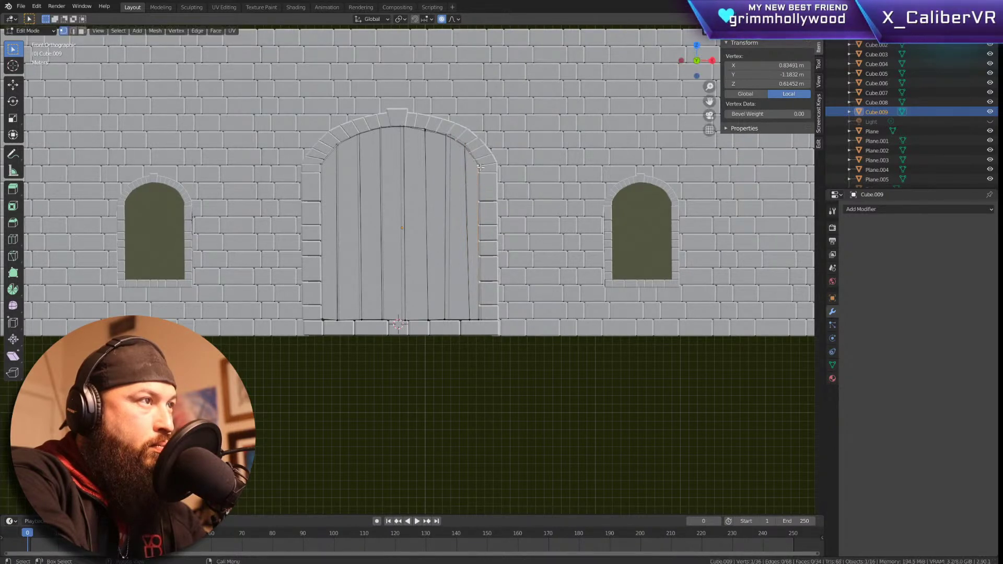
{"action": "left_click", "coordinate": [424, 131]}
{"action": "key", "text": "g"}
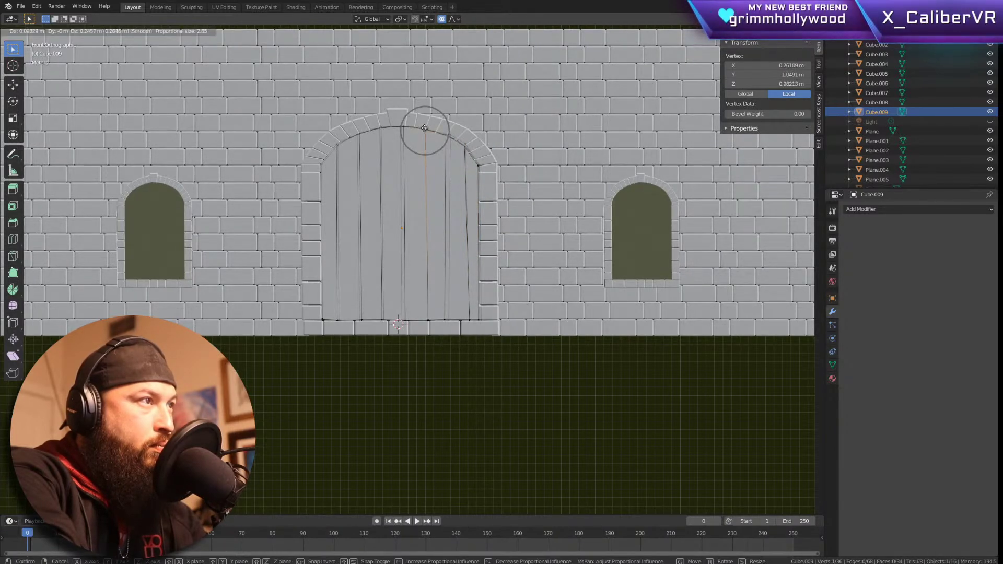
{"action": "key", "text": "Escape"}
{"action": "scroll", "coordinate": [460, 256], "scroll_direction": "up", "scroll_amount": 1}
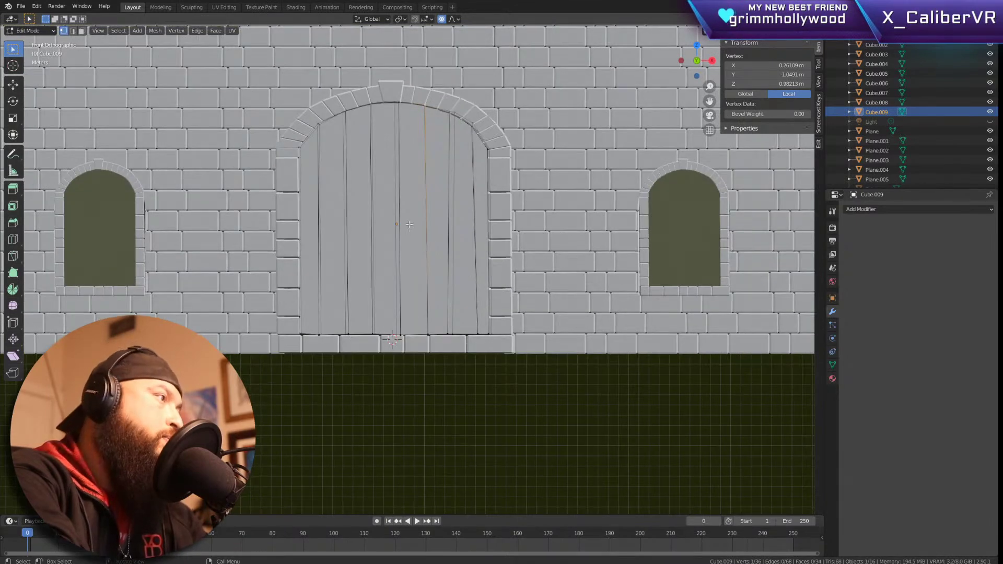
Step: Leave Edit Mode, switch to the Sculpting workspace and try the Draw brush on the castle door
{"action": "key", "text": "Tab"}
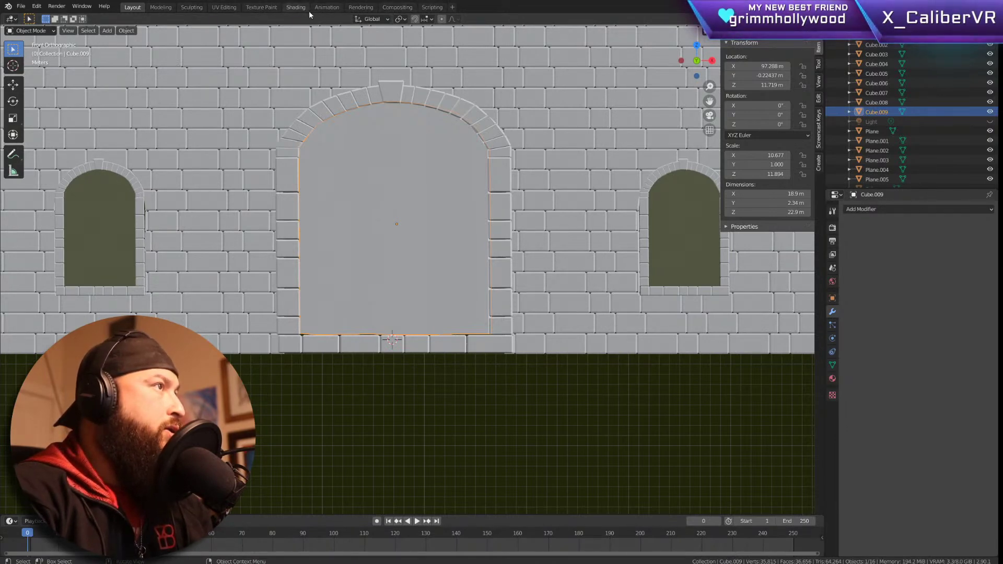
{"action": "left_click", "coordinate": [191, 8]}
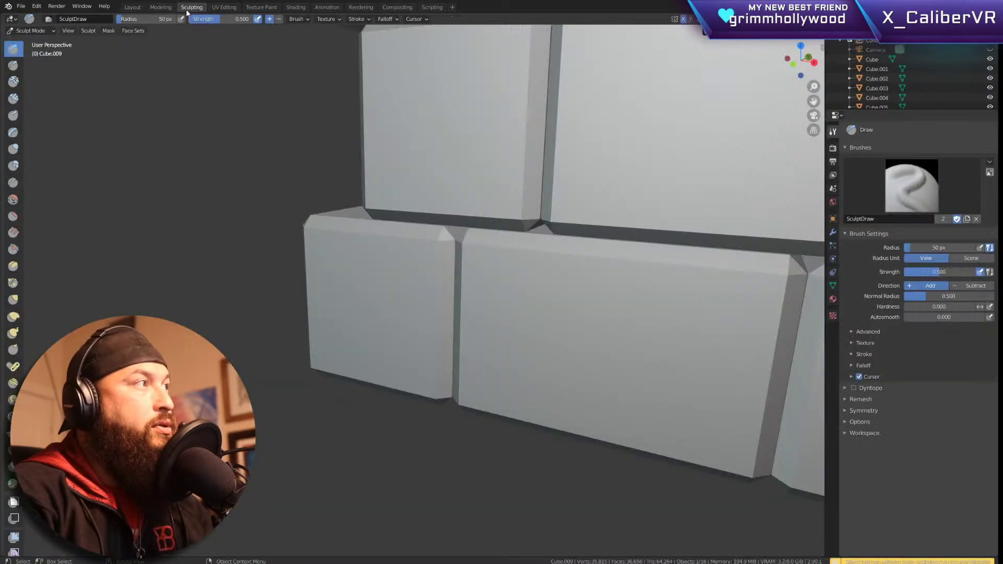
{"action": "scroll", "coordinate": [434, 219], "scroll_direction": "down", "scroll_amount": 5}
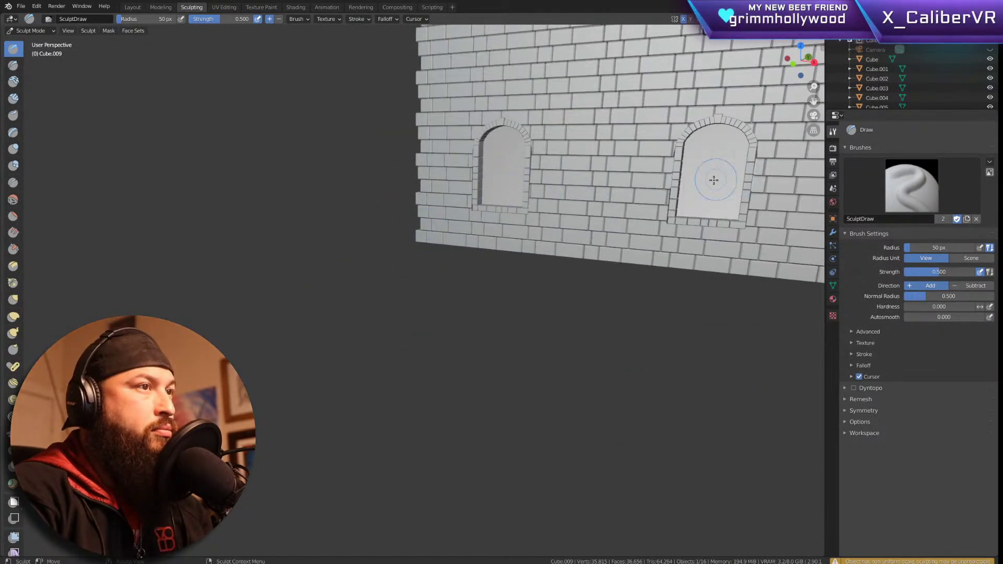
{"action": "scroll", "coordinate": [723, 172], "scroll_direction": "up", "scroll_amount": 5}
{"action": "mouse_move", "coordinate": [723, 173]}
{"action": "middle_mouse_down"}
{"action": "mouse_move", "coordinate": [299, 244]}
{"action": "mouse_move", "coordinate": [231, 242]}
{"action": "middle_mouse_up"}
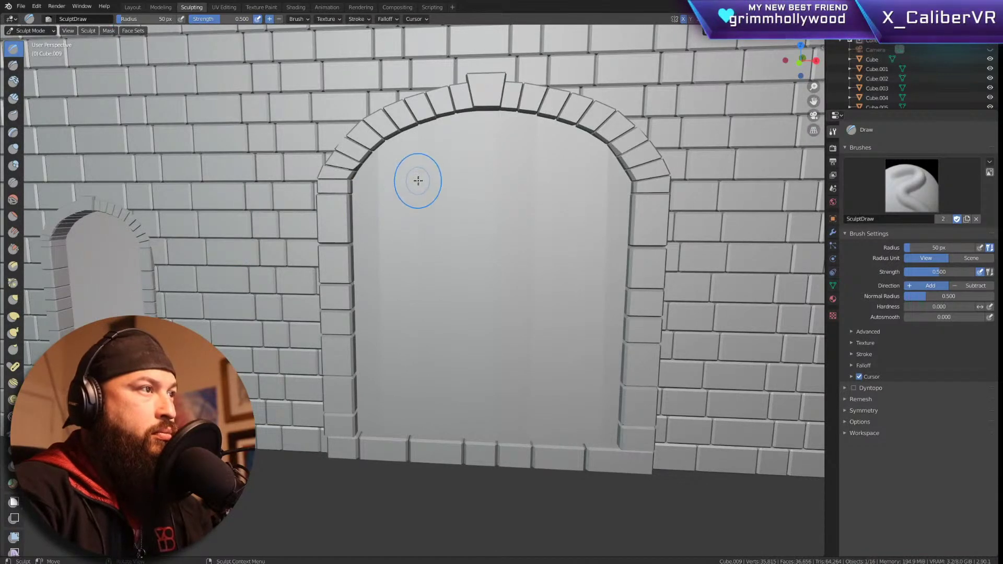
{"action": "scroll", "coordinate": [414, 183], "scroll_direction": "up", "scroll_amount": 2}
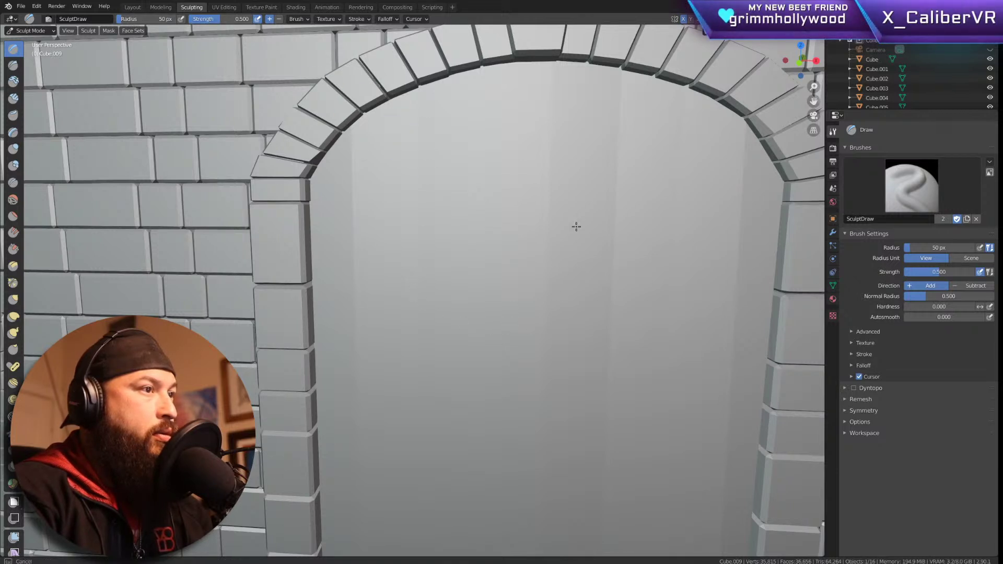
{"action": "key", "text": "b"}
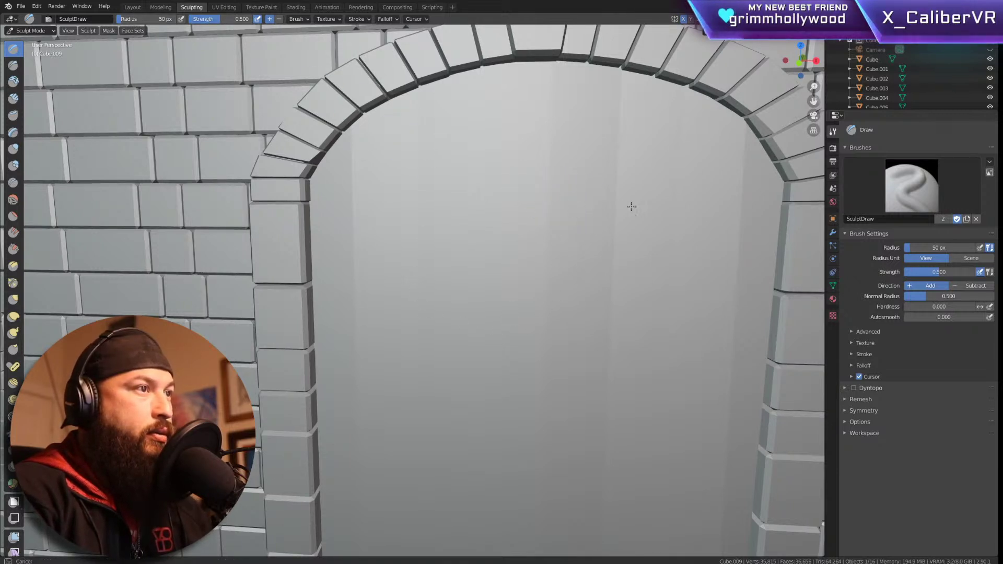
{"action": "key", "text": "Escape"}
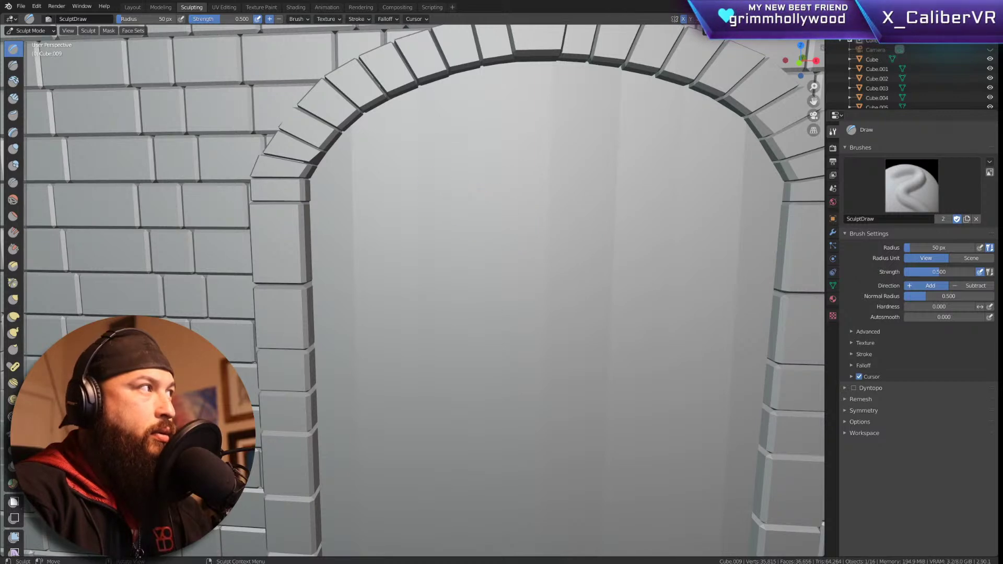
{"action": "scroll", "coordinate": [526, 216], "scroll_direction": "down", "scroll_amount": 8}
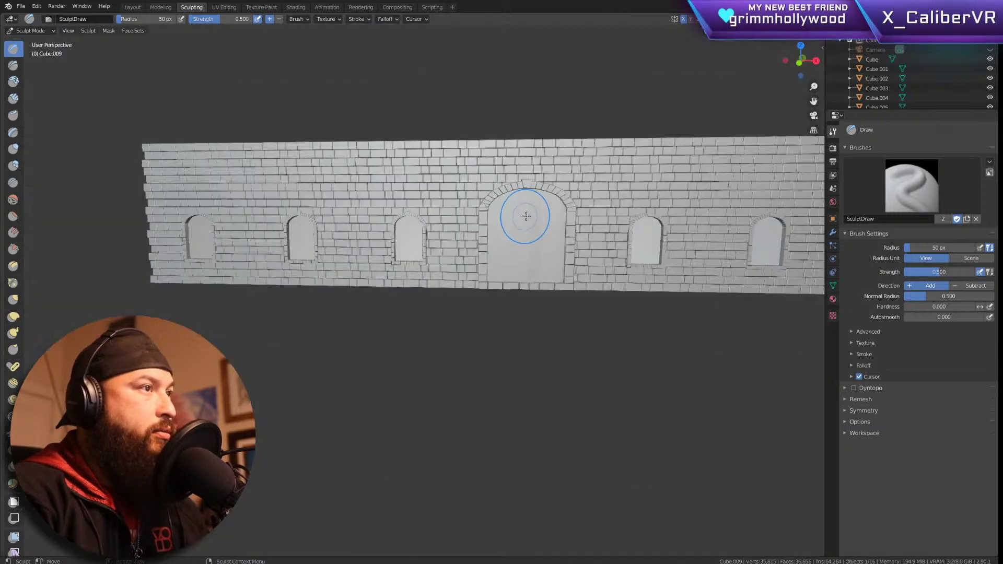
{"action": "scroll", "coordinate": [527, 216], "scroll_direction": "up", "scroll_amount": 3}
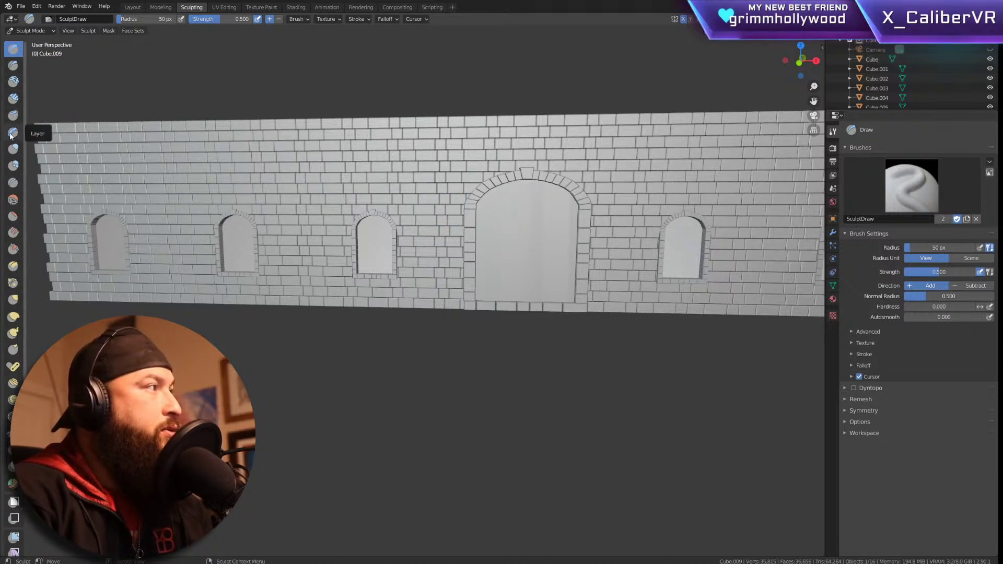
Step: Try to carve grooves into the door with the Crease brush at strength 0.250
{"action": "left_click", "coordinate": [15, 186]}
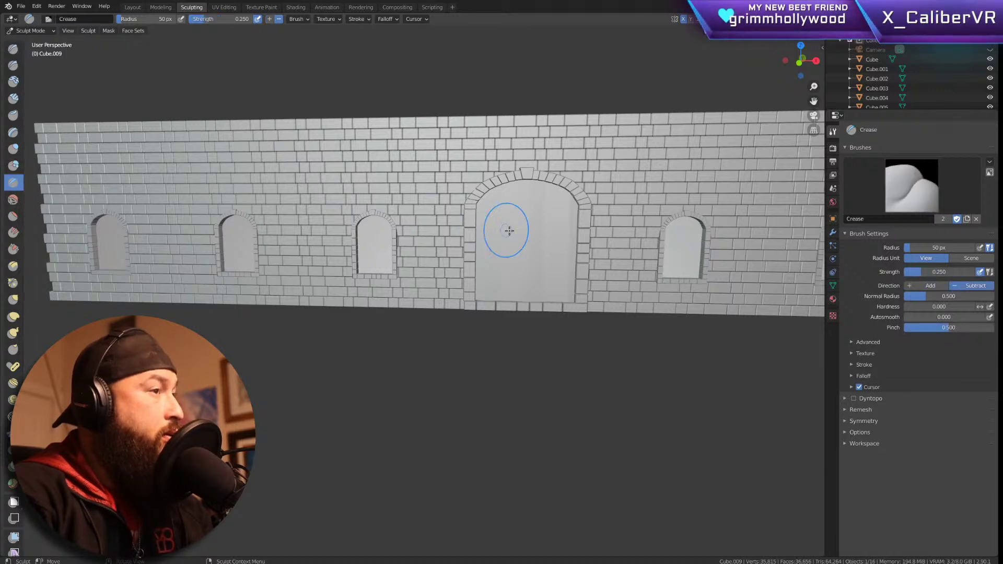
{"action": "left_click_drag", "start_coordinate": [519, 220], "coordinate": [526, 265]}
{"action": "left_click_drag", "start_coordinate": [564, 236], "coordinate": [584, 234]}
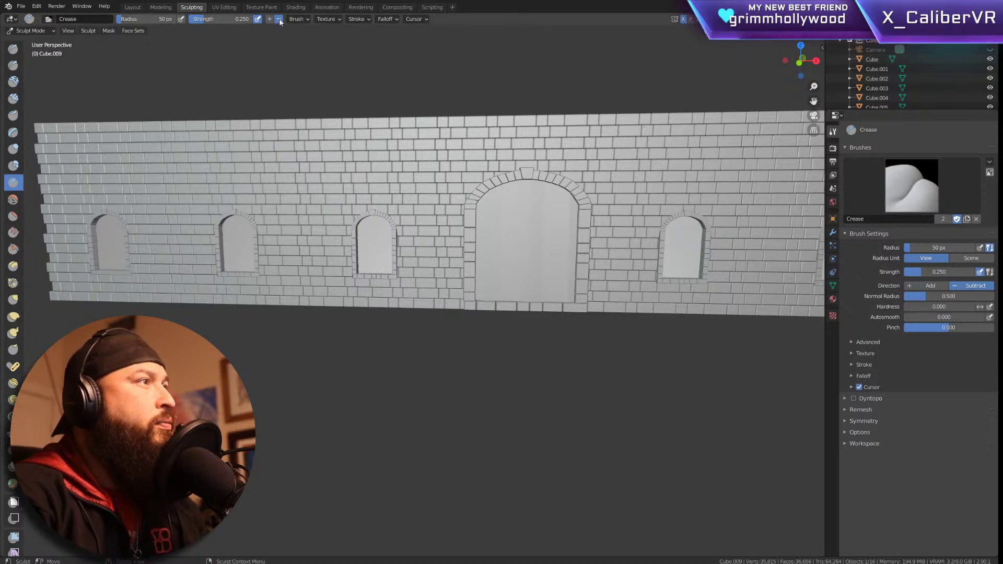
Step: Raise the Crease brush strength to 0.734 and try more strokes across the door
{"action": "left_click_drag", "start_coordinate": [249, 19], "coordinate": [268, 18]}
{"action": "left_click_drag", "start_coordinate": [468, 222], "coordinate": [685, 254]}
{"action": "mouse_move", "coordinate": [588, 230]}
{"action": "left_mouse_down"}
{"action": "mouse_move", "coordinate": [518, 203]}
{"action": "mouse_move", "coordinate": [543, 221]}
{"action": "mouse_move", "coordinate": [538, 251]}
{"action": "left_mouse_up"}
{"action": "scroll", "coordinate": [538, 251], "scroll_direction": "up", "scroll_amount": 5}
{"action": "scroll", "coordinate": [448, 215], "scroll_direction": "down", "scroll_amount": 4}
{"action": "mouse_move", "coordinate": [448, 214]}
{"action": "middle_mouse_down"}
{"action": "mouse_move", "coordinate": [368, 170]}
{"action": "mouse_move", "coordinate": [410, 172]}
{"action": "mouse_move", "coordinate": [393, 234]}
{"action": "mouse_move", "coordinate": [403, 208]}
{"action": "middle_mouse_up"}
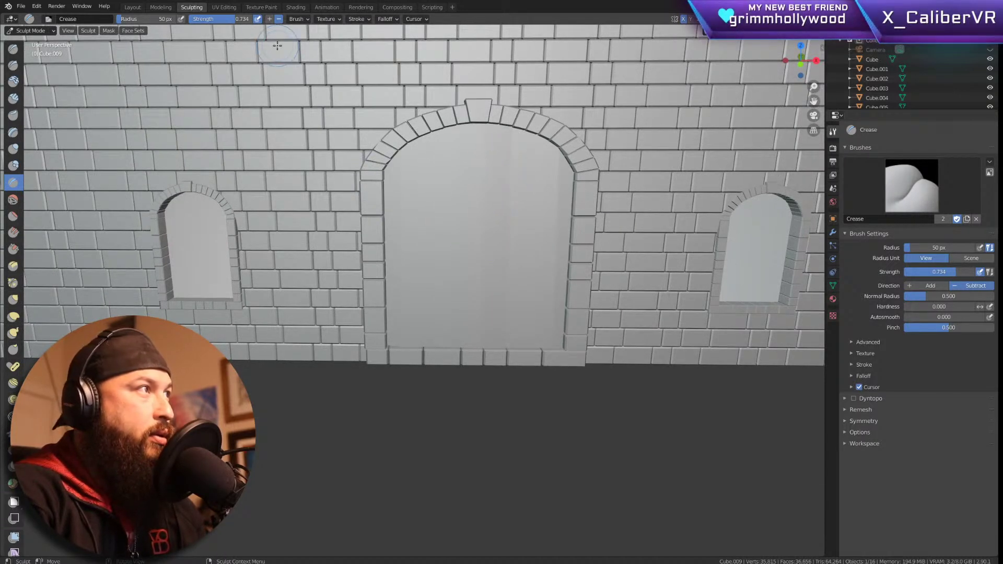
Step: Try creasing the door with a 470 px brush radius and strength 0.508, and undo the strokes
{"action": "left_click_drag", "start_coordinate": [238, 19], "coordinate": [225, 19]}
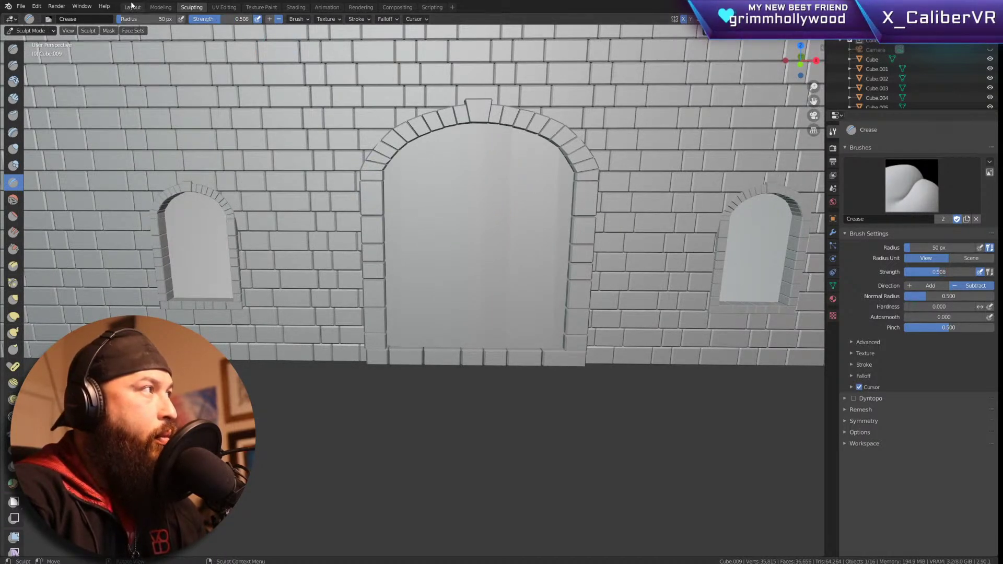
{"action": "left_click_drag", "start_coordinate": [139, 19], "coordinate": [175, 19]}
{"action": "mouse_move", "coordinate": [465, 152]}
{"action": "left_mouse_down"}
{"action": "mouse_move", "coordinate": [489, 323]}
{"action": "mouse_move", "coordinate": [526, 174]}
{"action": "left_mouse_up"}
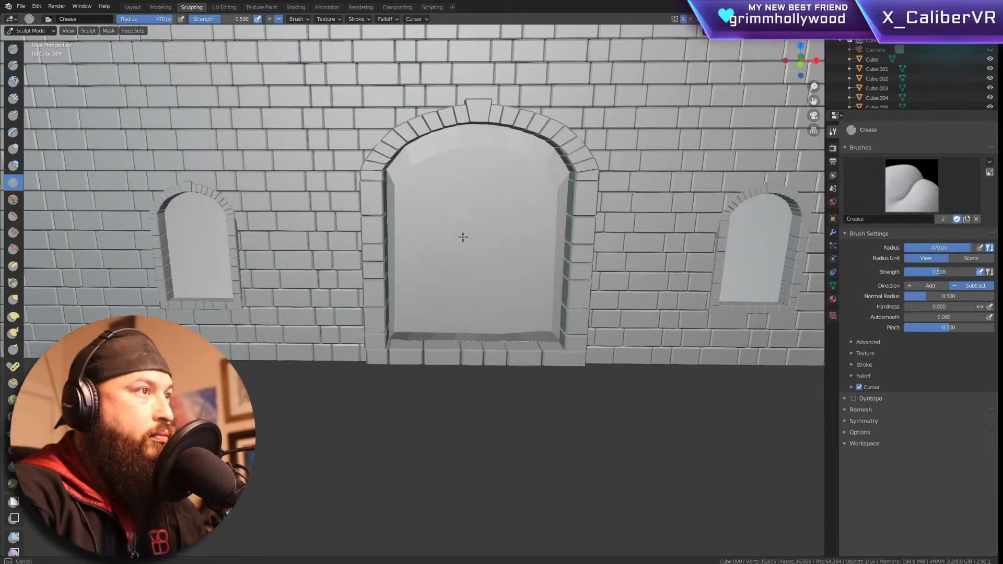
{"action": "left_click_drag", "start_coordinate": [461, 233], "coordinate": [511, 210]}
{"action": "scroll", "coordinate": [510, 261], "scroll_direction": "down", "scroll_amount": 8}
{"action": "scroll", "coordinate": [508, 249], "scroll_direction": "up", "scroll_amount": 8}
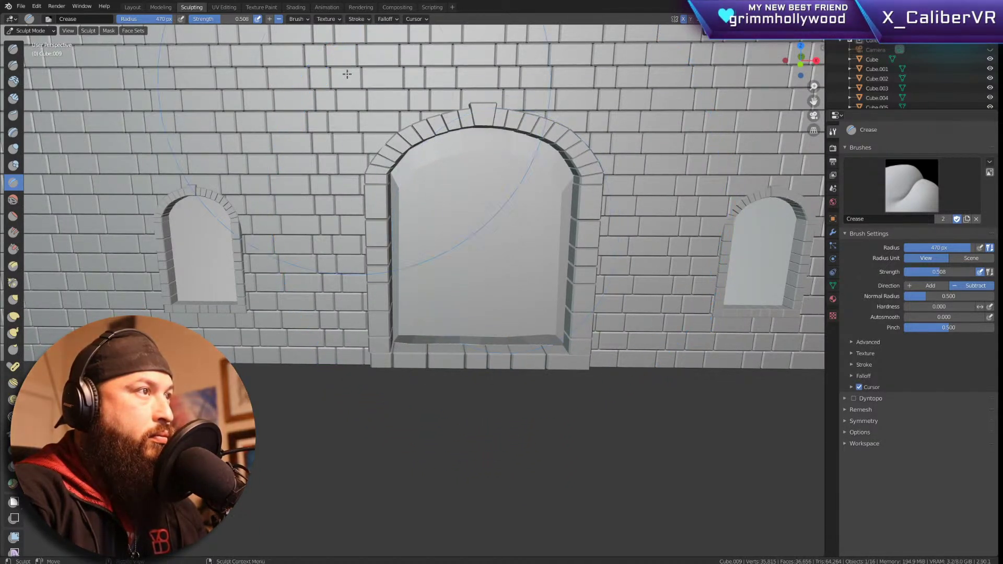
{"action": "left_click", "coordinate": [455, 195]}
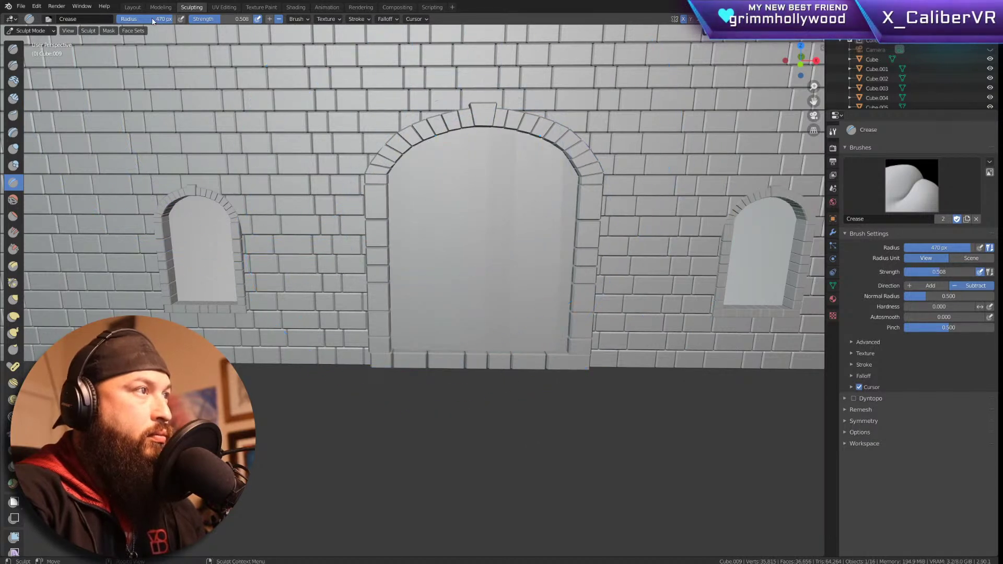
Step: Try the Clay Strips brush on the door with a 47 px radius, checking its texture and advanced settings
{"action": "left_click_drag", "start_coordinate": [137, 19], "coordinate": [105, 20]}
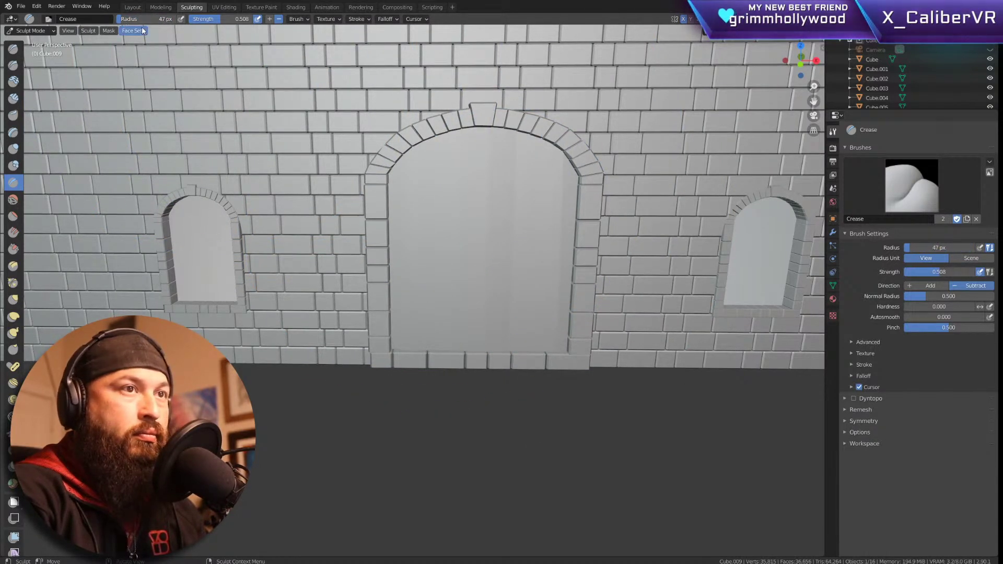
{"action": "left_click", "coordinate": [13, 132]}
{"action": "left_click", "coordinate": [11, 102]}
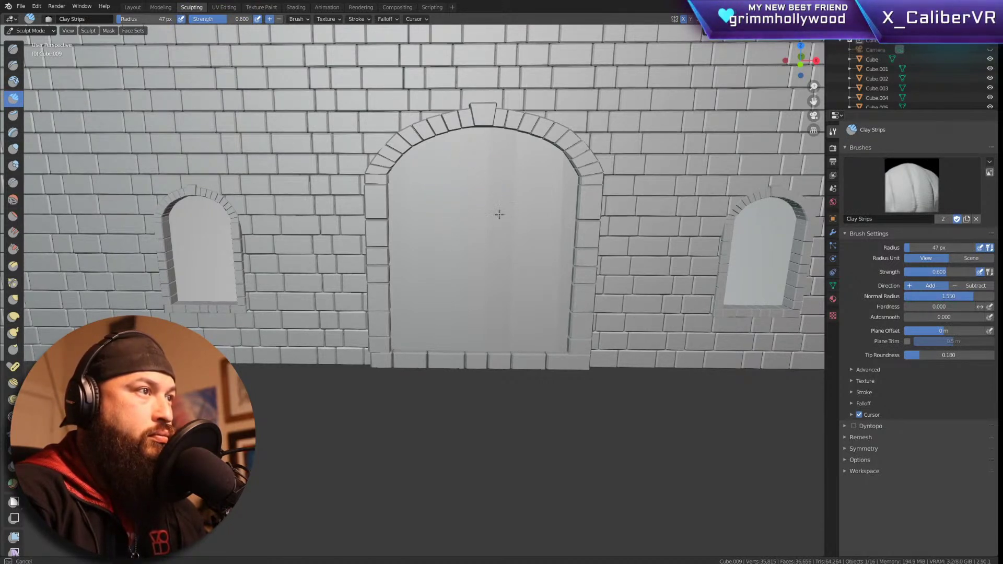
{"action": "left_click", "coordinate": [935, 248]}
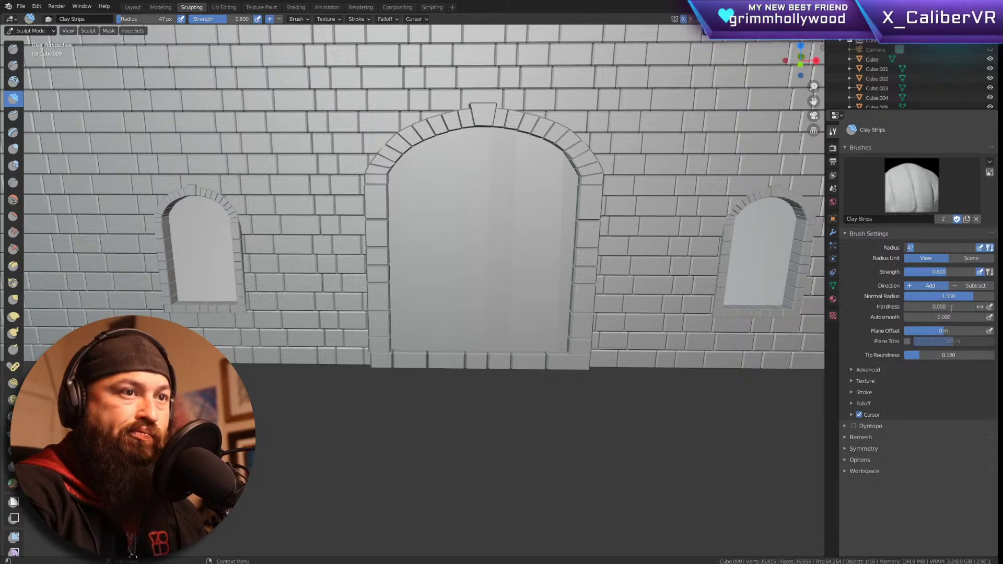
{"action": "left_click", "coordinate": [851, 381]}
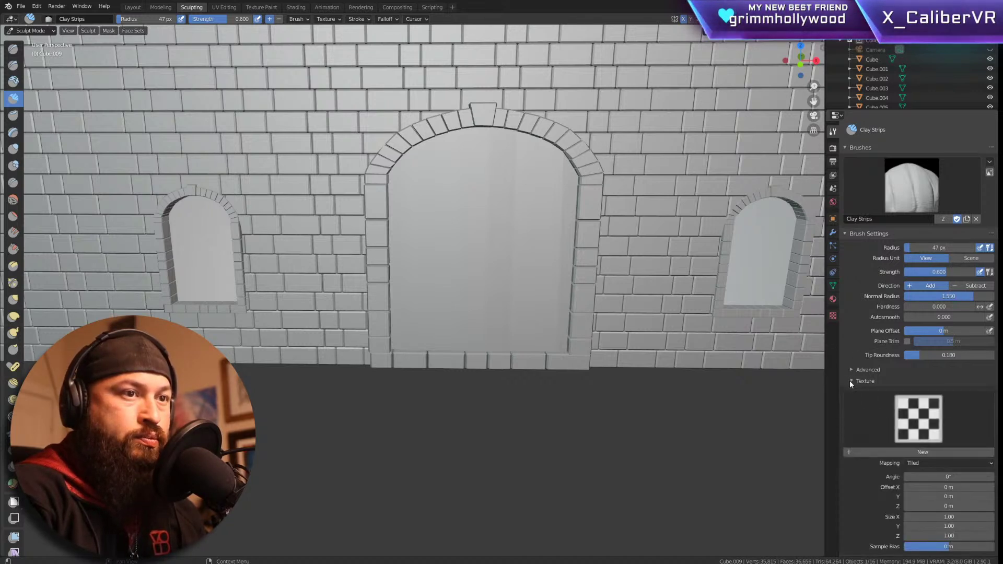
{"action": "left_click", "coordinate": [851, 381]}
{"action": "left_click", "coordinate": [850, 369]}
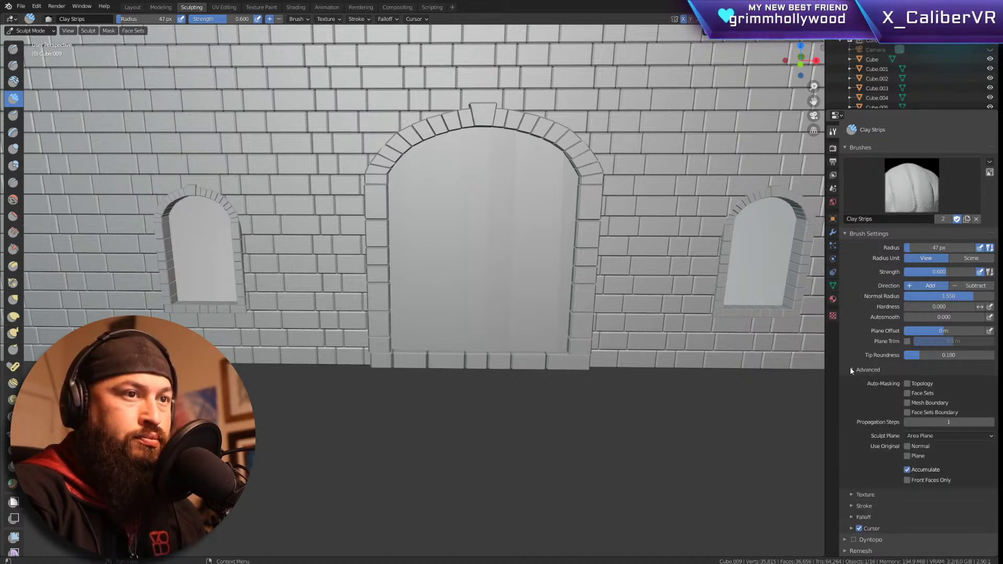
{"action": "left_click", "coordinate": [850, 368]}
{"action": "left_click_drag", "start_coordinate": [454, 164], "coordinate": [472, 154]}
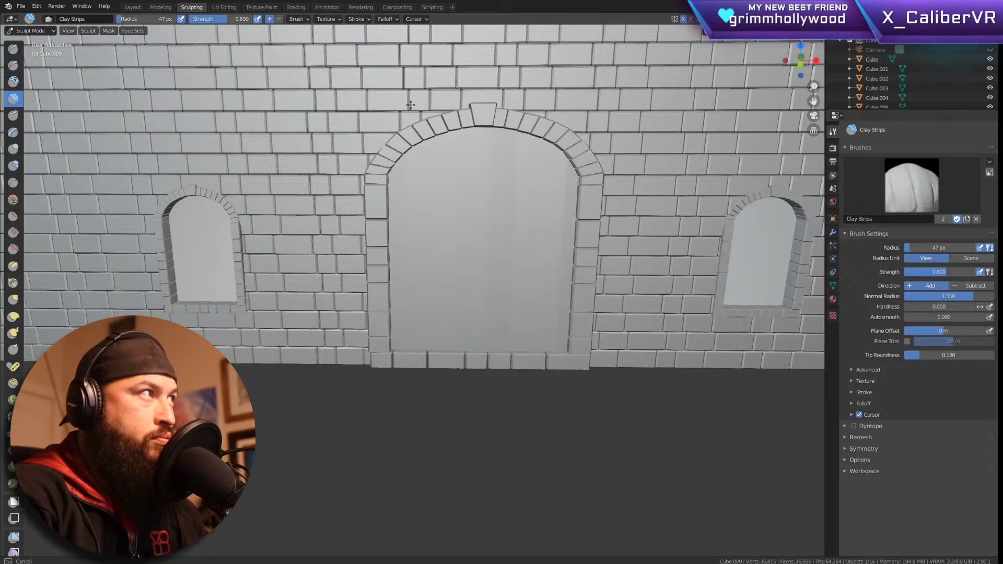
Step: Return the door slab to Edit Mode and inspect its plank cuts up close from a different angle
{"action": "scroll", "coordinate": [546, 214], "scroll_direction": "up", "scroll_amount": 6}
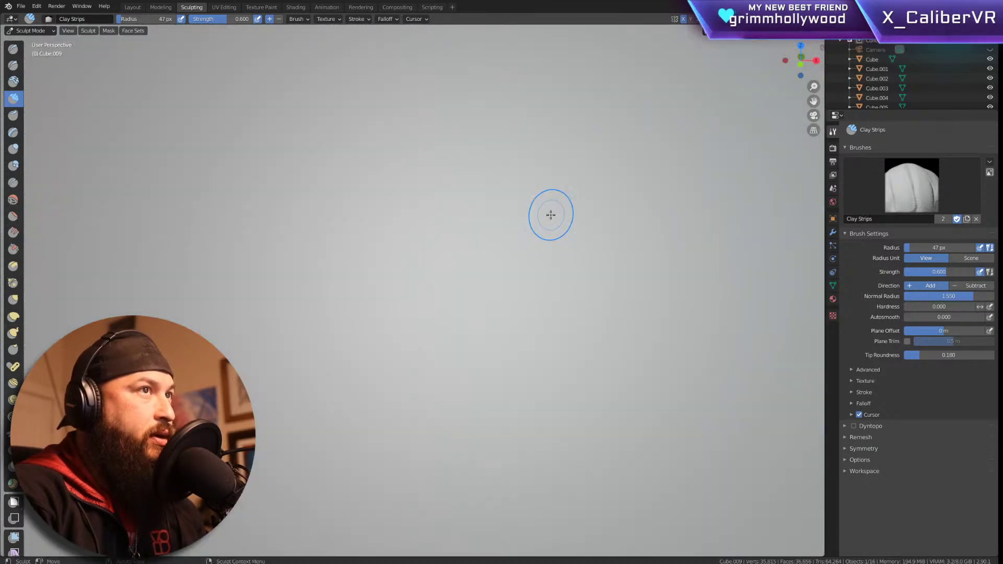
{"action": "scroll", "coordinate": [530, 188], "scroll_direction": "down", "scroll_amount": 3}
{"action": "middle_click_drag", "start_coordinate": [527, 177], "coordinate": [394, 285]}
{"action": "scroll", "coordinate": [470, 168], "scroll_direction": "down", "scroll_amount": 5}
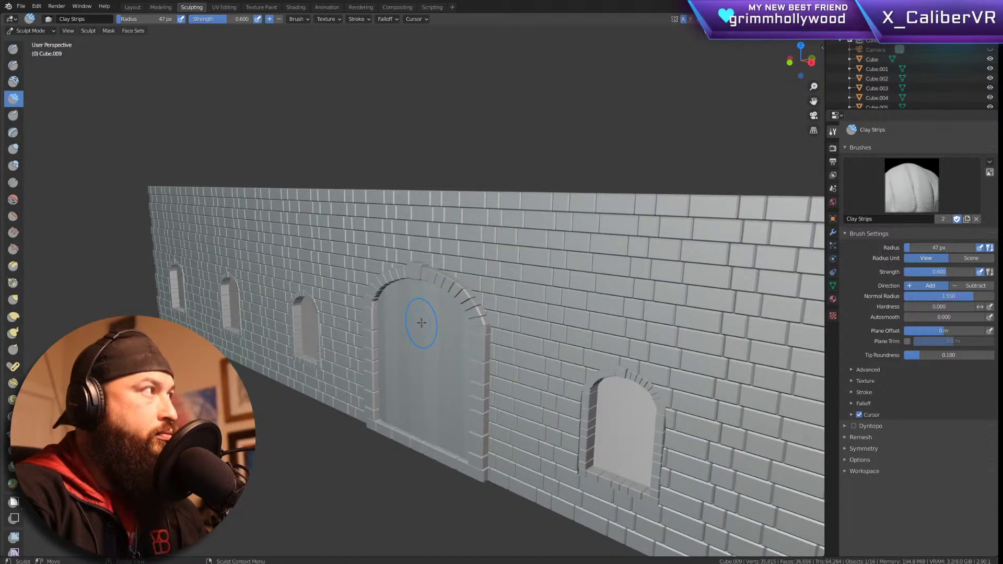
{"action": "key", "text": "Tab"}
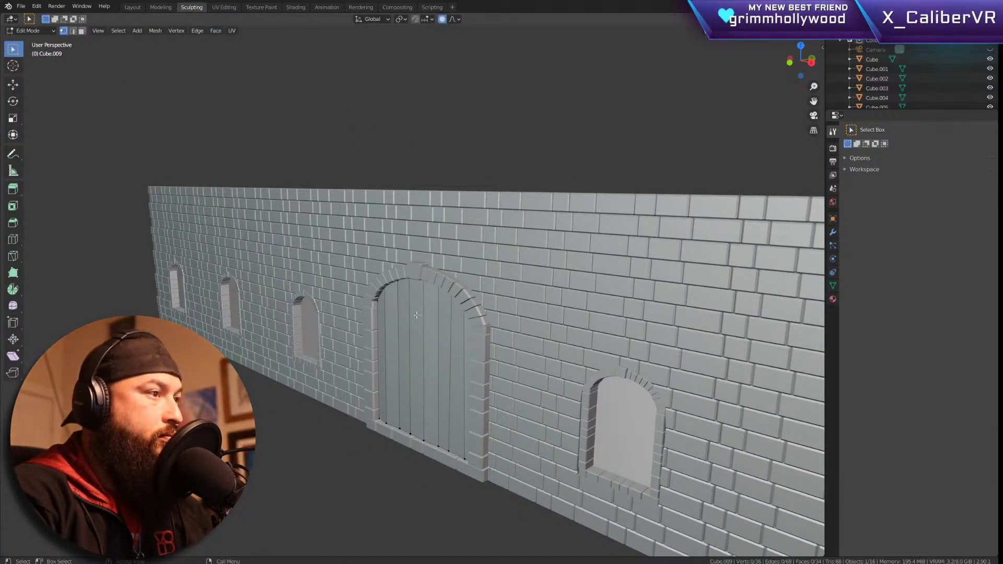
{"action": "middle_click_drag", "start_coordinate": [430, 347], "coordinate": [420, 370]}
{"action": "scroll", "coordinate": [462, 366], "scroll_direction": "up", "scroll_amount": 5}
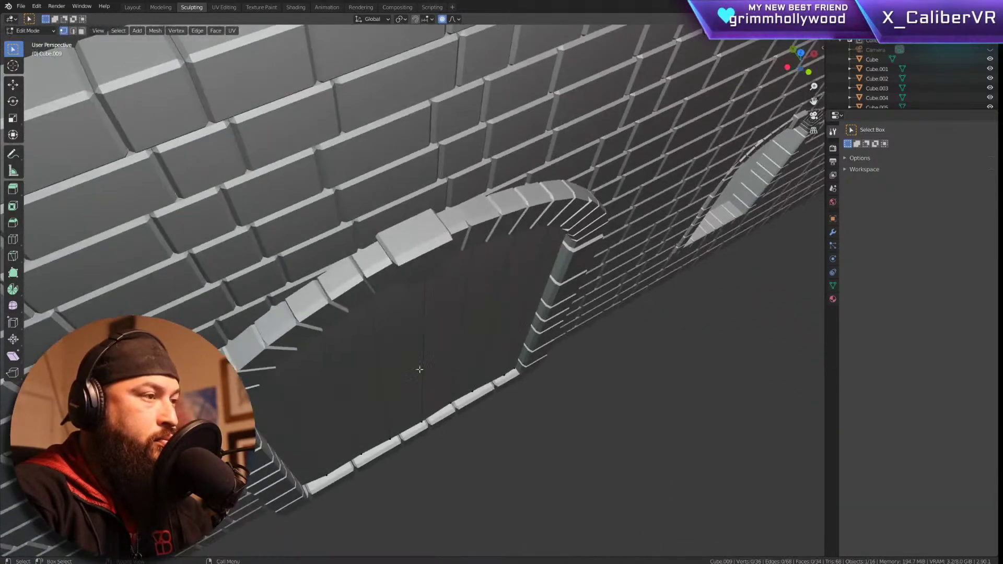
Step: Switch the door slab to Sculpt Mode and try Draw brush strokes on it with a 47 px radius and 0.500 strength
{"action": "left_click", "coordinate": [40, 31]}
{"action": "left_click", "coordinate": [36, 64]}
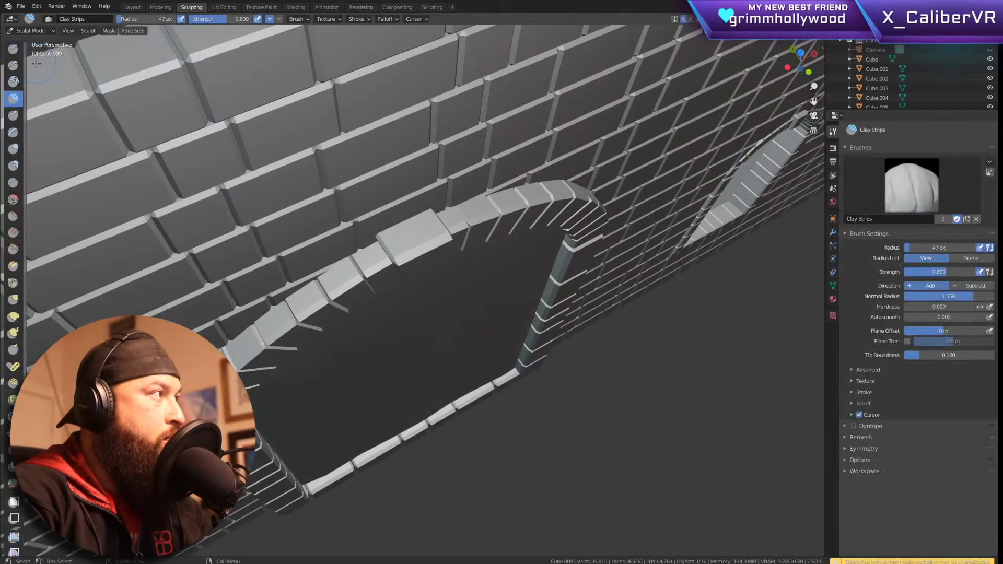
{"action": "left_click", "coordinate": [14, 52]}
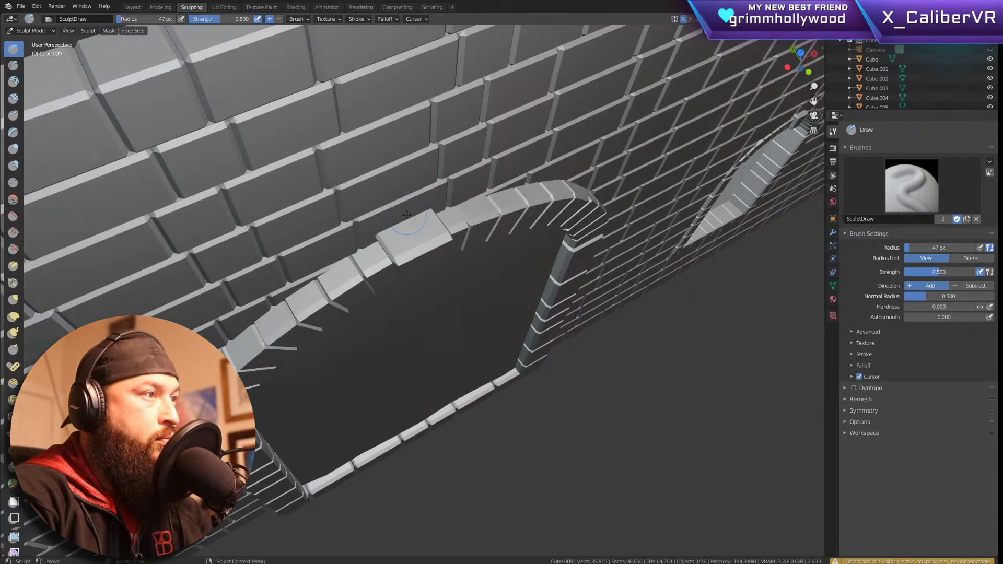
{"action": "left_click_drag", "start_coordinate": [410, 228], "coordinate": [445, 244]}
{"action": "middle_click_drag", "start_coordinate": [488, 331], "coordinate": [511, 236]}
{"action": "mouse_move", "coordinate": [425, 179]}
{"action": "left_mouse_down"}
{"action": "mouse_move", "coordinate": [406, 226]}
{"action": "mouse_move", "coordinate": [411, 264]}
{"action": "left_mouse_up"}
{"action": "left_click_drag", "start_coordinate": [401, 208], "coordinate": [404, 259]}
{"action": "scroll", "coordinate": [403, 258], "scroll_direction": "up", "scroll_amount": 6}
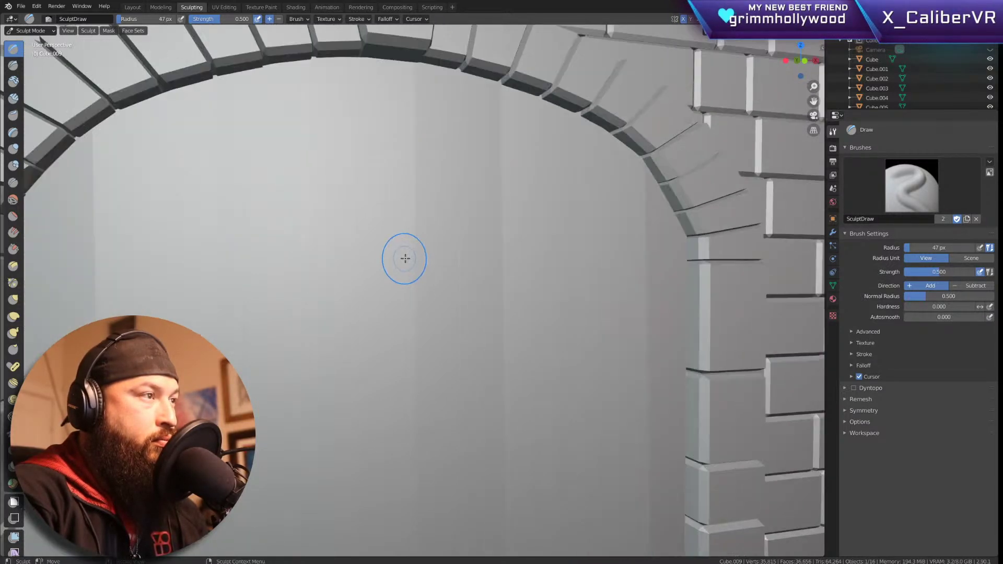
{"action": "mouse_move", "coordinate": [532, 224]}
{"action": "left_mouse_down"}
{"action": "mouse_move", "coordinate": [405, 112]}
{"action": "mouse_move", "coordinate": [429, 236]}
{"action": "left_mouse_up"}
{"action": "left_click_drag", "start_coordinate": [427, 159], "coordinate": [434, 81]}
Step: Raise the Draw brush strength to 1.000 and try another stroke across the door's surface
{"action": "left_click_drag", "start_coordinate": [221, 19], "coordinate": [253, 19]}
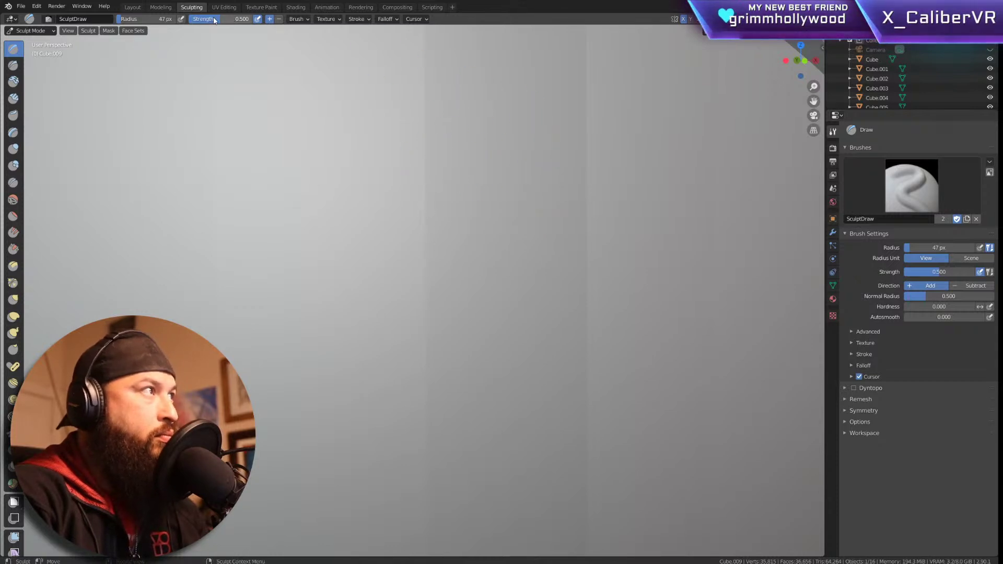
{"action": "left_click_drag", "start_coordinate": [401, 172], "coordinate": [420, 183]}
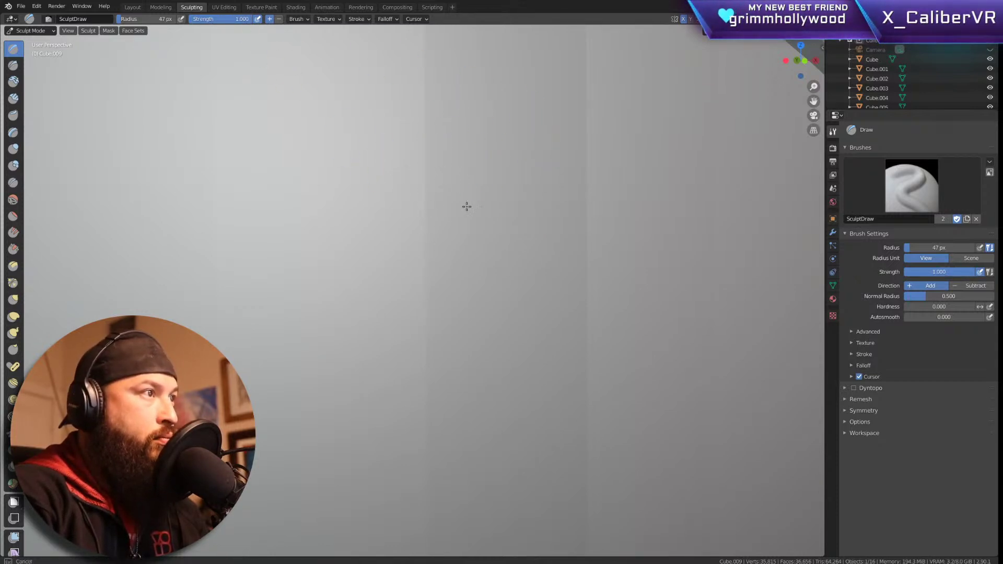
{"action": "scroll", "coordinate": [421, 174], "scroll_direction": "down", "scroll_amount": 6}
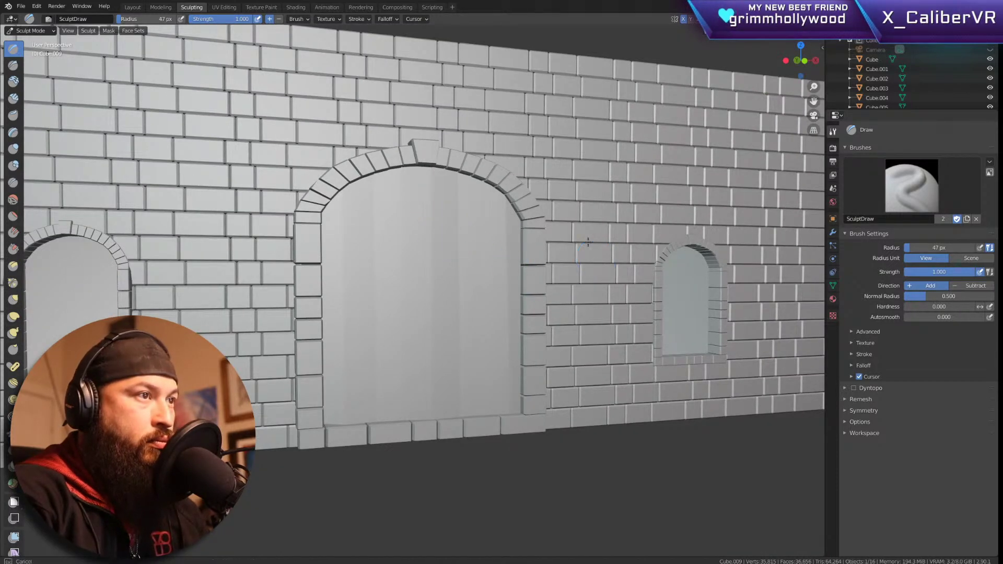
Step: Check the door's plank edges in Edit Mode, and return the door to Sculpt Mode
{"action": "key", "text": "Tab"}
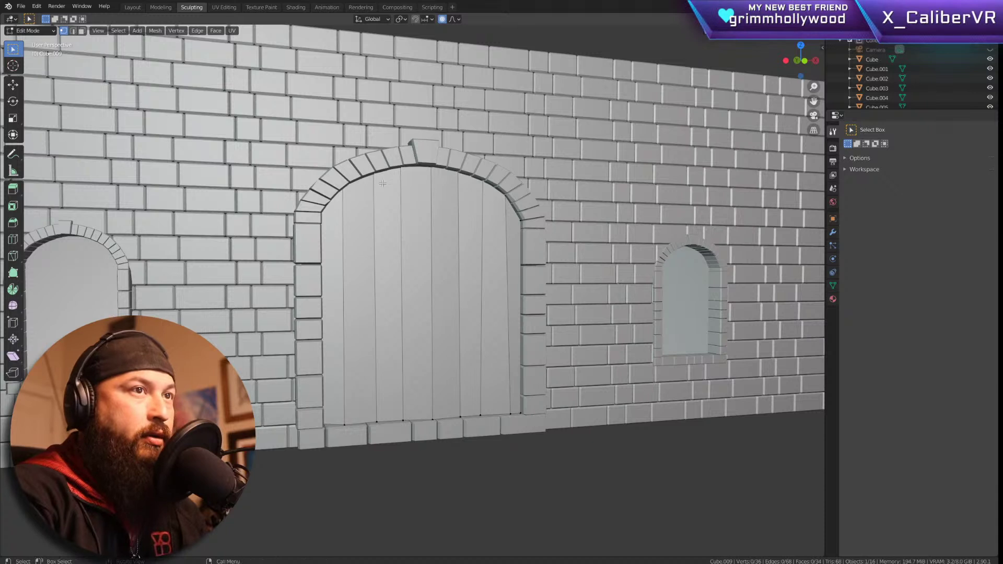
{"action": "left_click", "coordinate": [30, 30]}
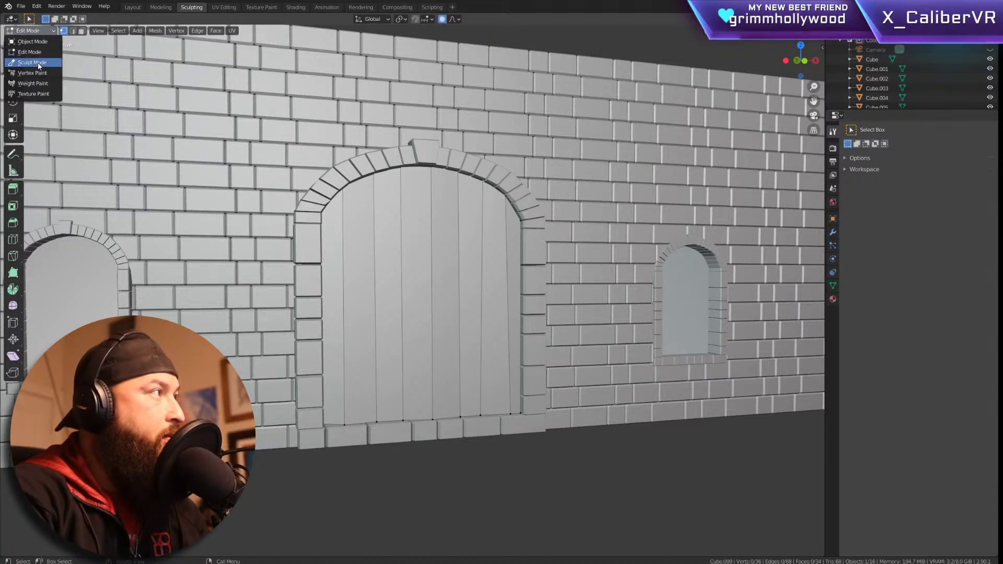
{"action": "left_click", "coordinate": [26, 57]}
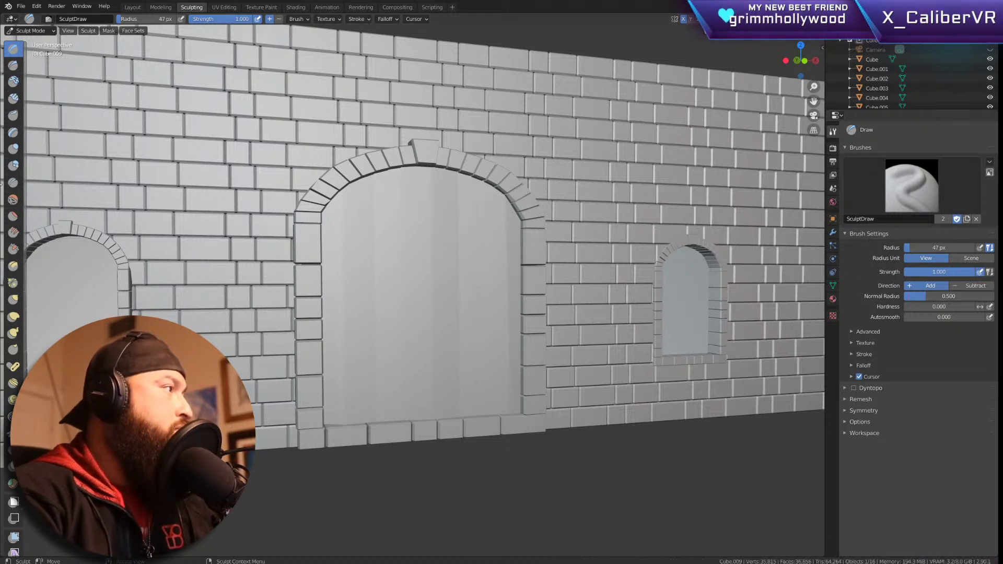
Step: Choose the Inflate brush, review its stroke and brush options, and set the radius unit to Scene
{"action": "left_click", "coordinate": [11, 151]}
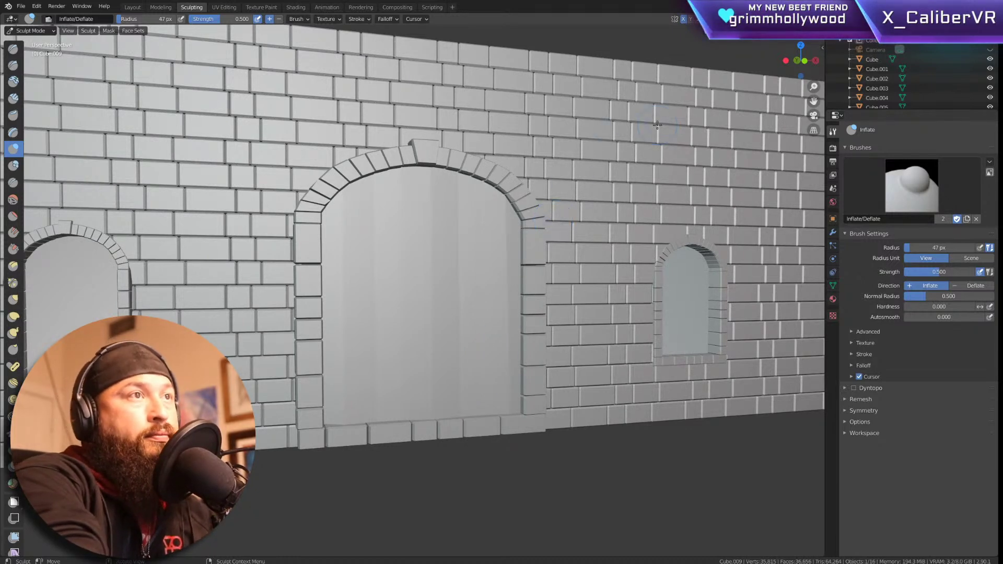
{"action": "mouse_move", "coordinate": [553, 220]}
{"action": "middle_mouse_down"}
{"action": "mouse_move", "coordinate": [487, 161]}
{"action": "mouse_move", "coordinate": [458, 153]}
{"action": "middle_mouse_up"}
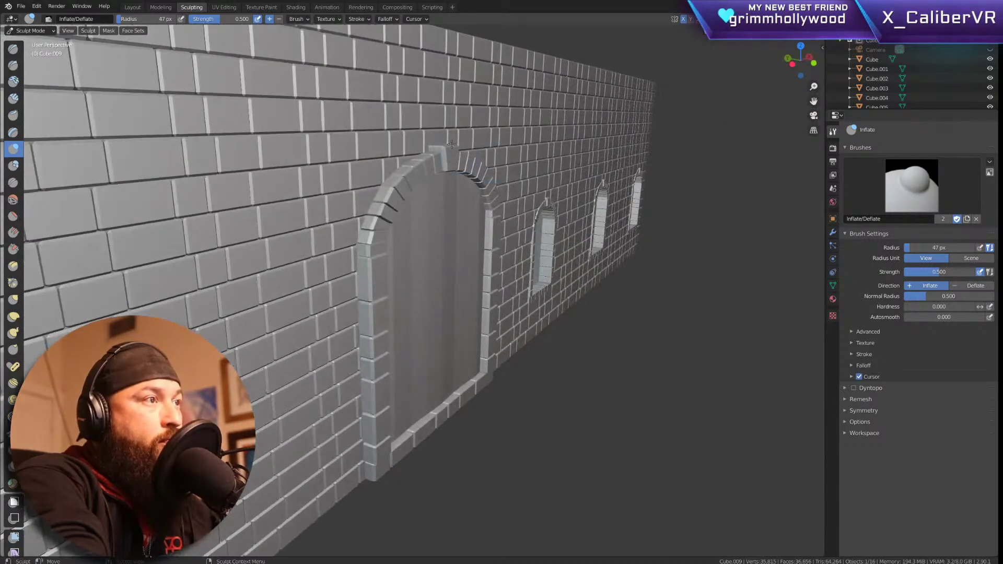
{"action": "left_click", "coordinate": [358, 19]}
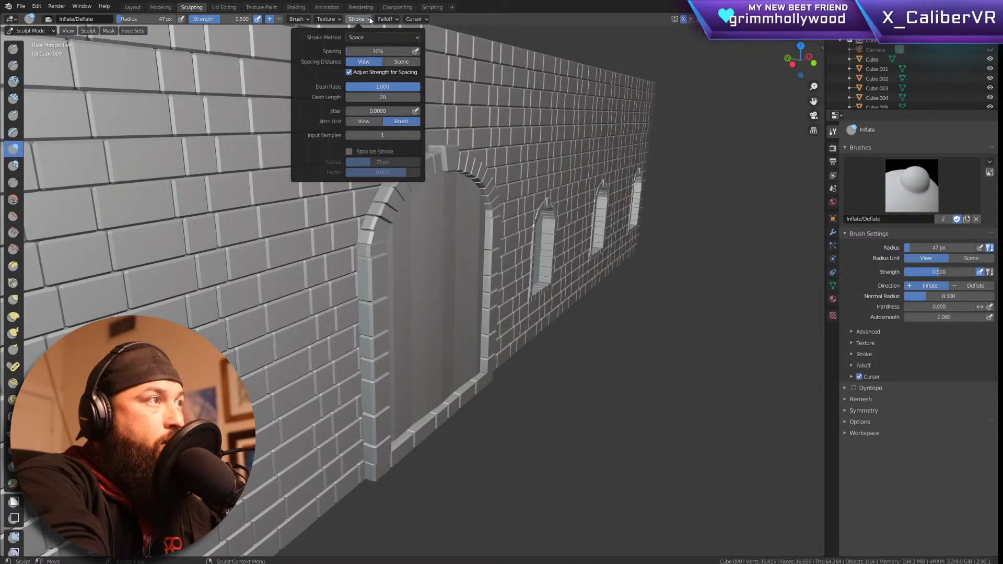
{"action": "mouse_move", "coordinate": [338, 20]}
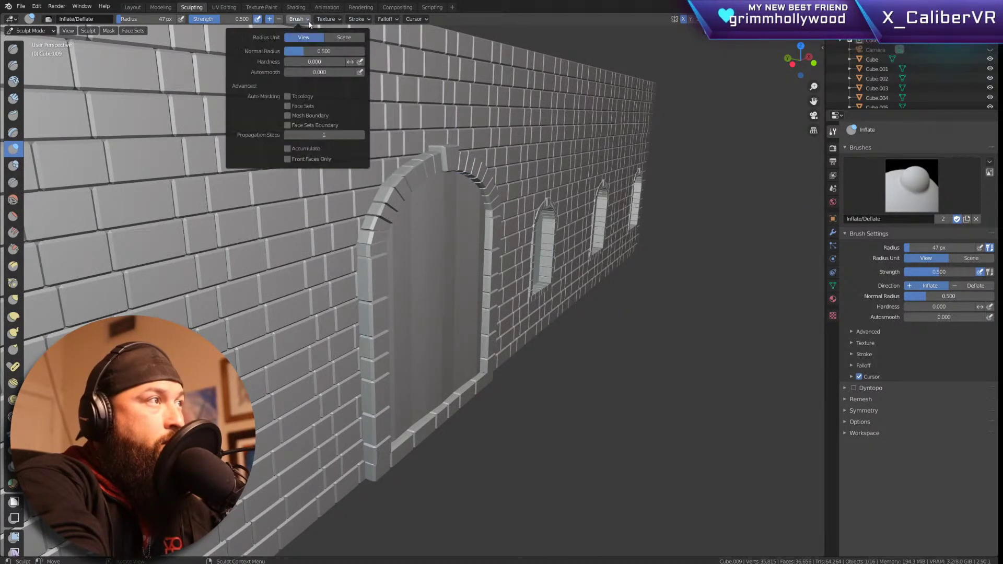
{"action": "mouse_move", "coordinate": [300, 20]}
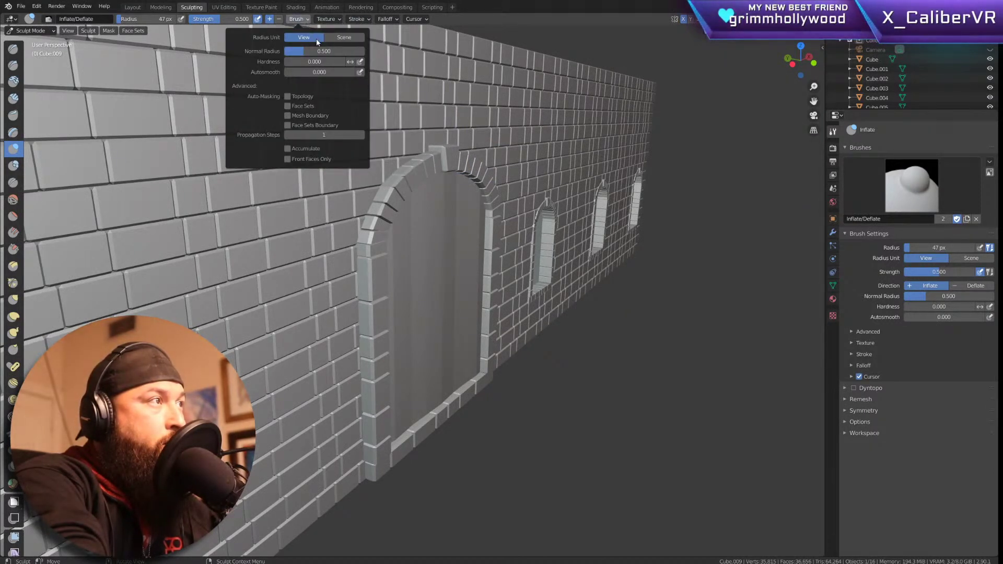
{"action": "left_click", "coordinate": [344, 37]}
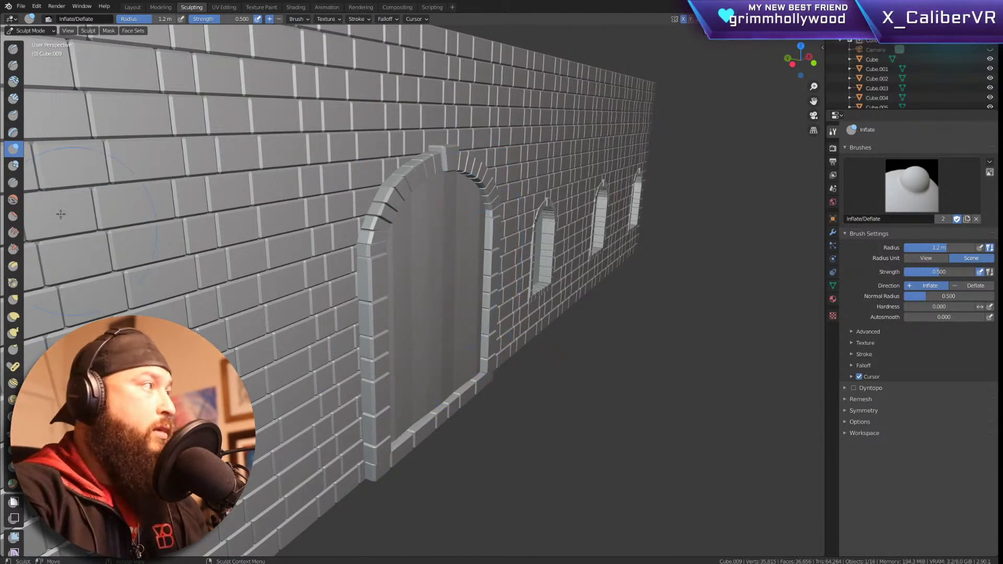
Step: Set the Draw brush radius to 0.44 m and sculpt long vertical strokes down the door
{"action": "left_click", "coordinate": [12, 49]}
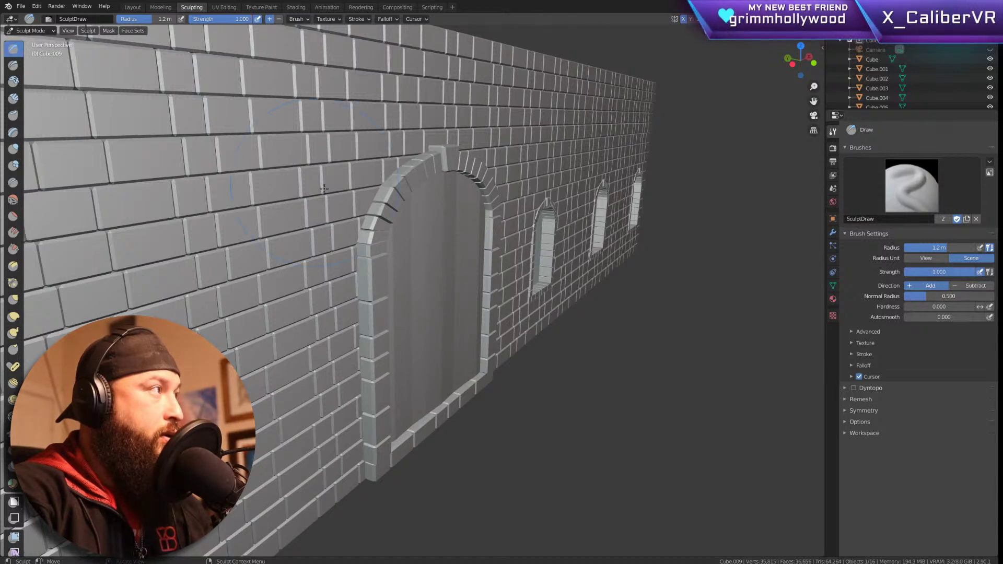
{"action": "middle_click_drag", "start_coordinate": [418, 219], "coordinate": [474, 271]}
{"action": "scroll", "coordinate": [389, 146], "scroll_direction": "up", "scroll_amount": 3}
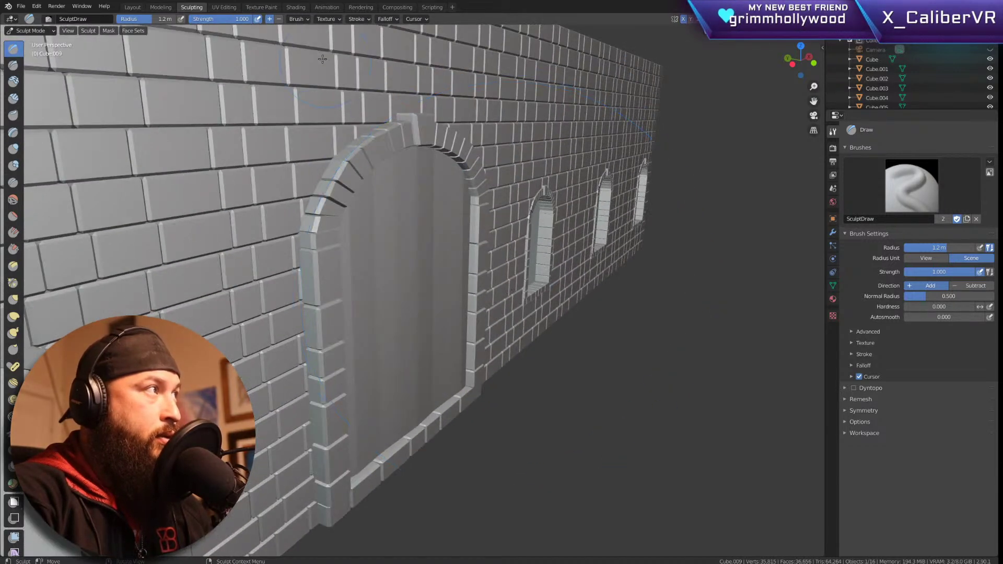
{"action": "double_click", "coordinate": [137, 21]}
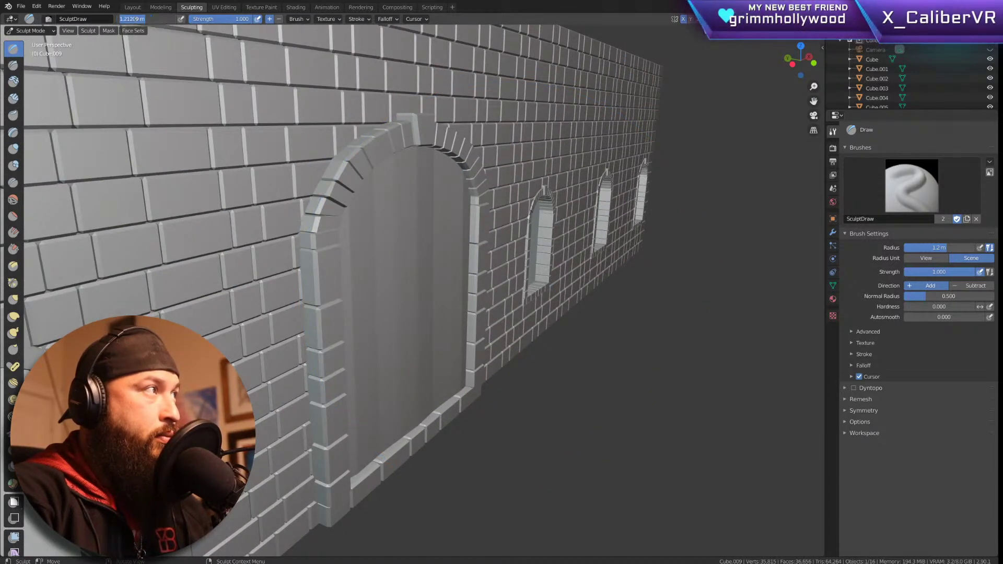
{"action": "key", "text": "Escape"}
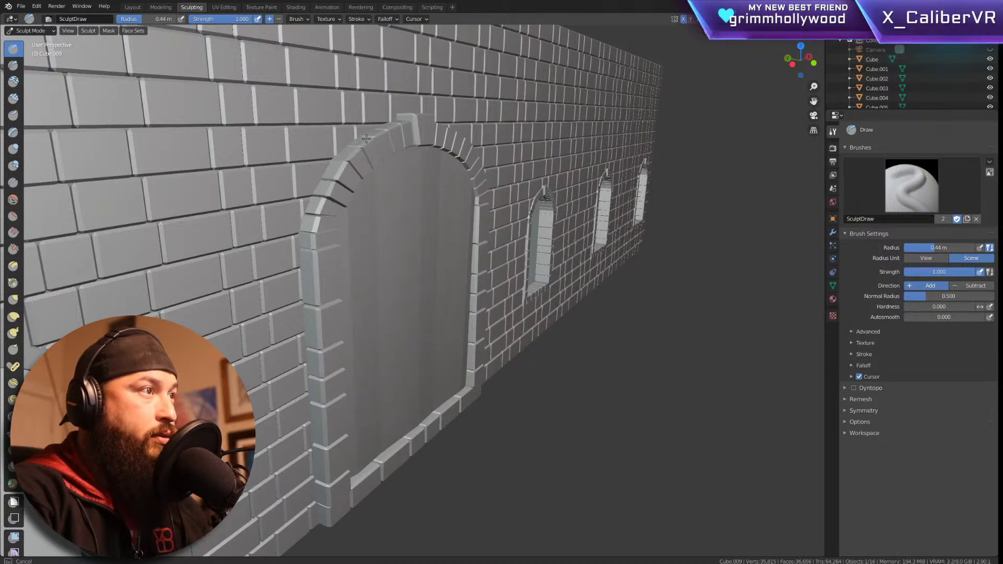
{"action": "left_click_drag", "start_coordinate": [434, 199], "coordinate": [434, 460]}
{"action": "left_click_drag", "start_coordinate": [411, 151], "coordinate": [410, 323]}
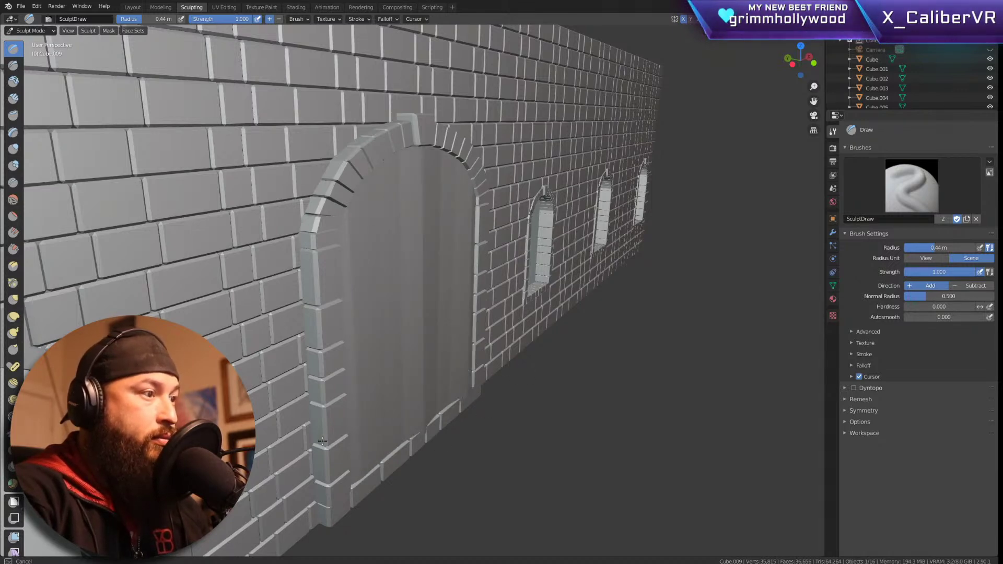
{"action": "middle_click_drag", "start_coordinate": [317, 447], "coordinate": [2, 163]}
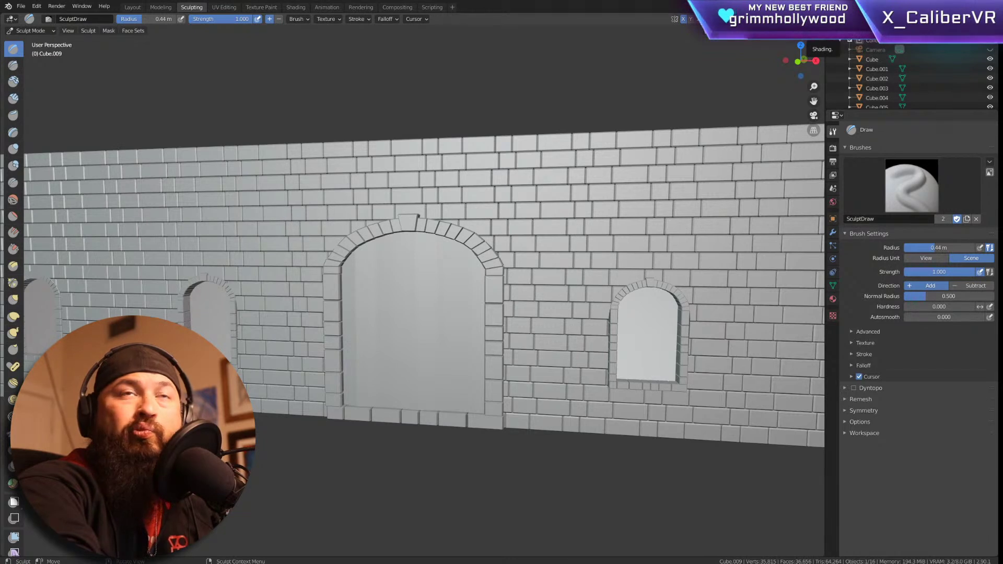
Step: Set the viewport shading colour to Random and try a short Draw stroke on the door
{"action": "left_click", "coordinate": [815, 19]}
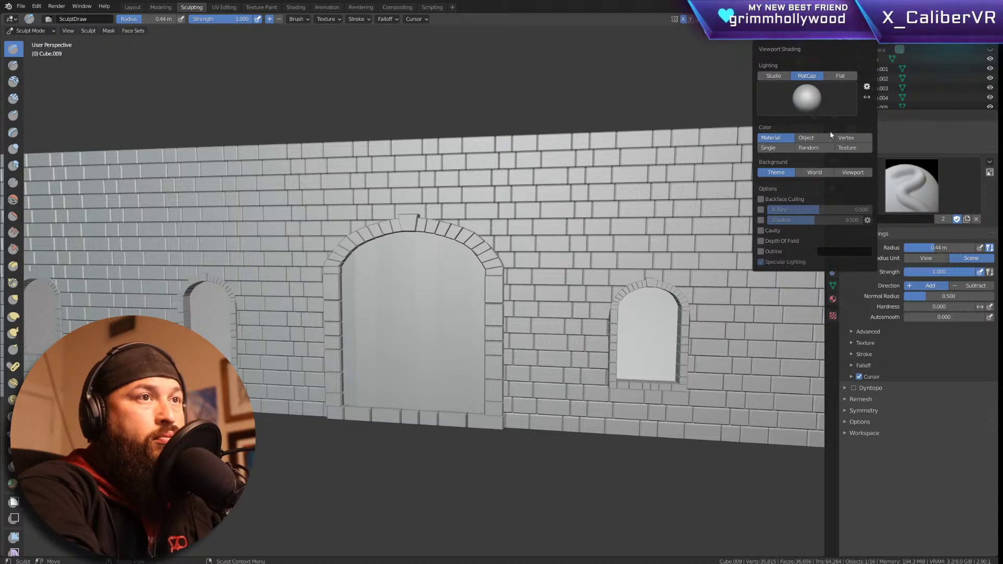
{"action": "left_click", "coordinate": [824, 147]}
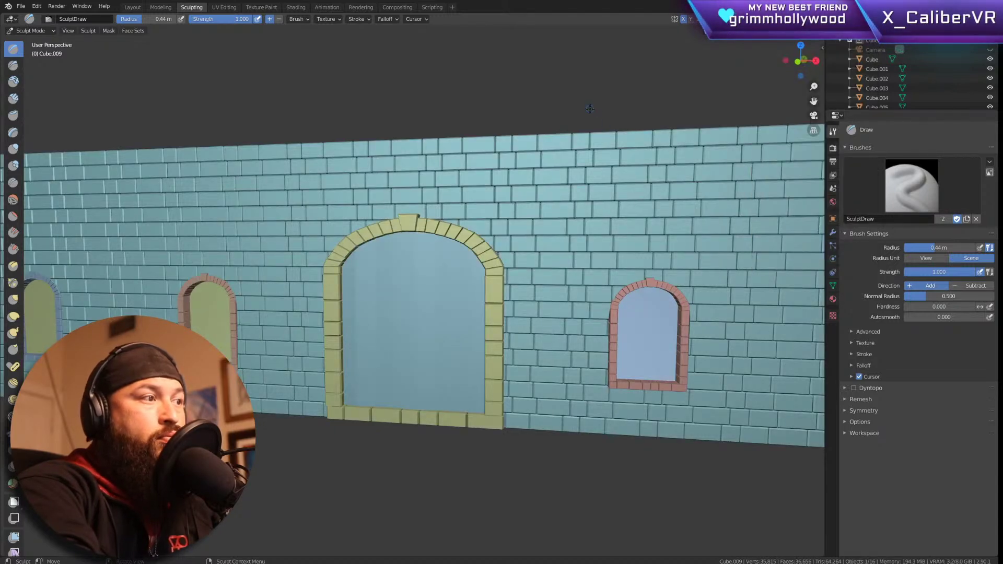
{"action": "mouse_move", "coordinate": [443, 318]}
{"action": "left_mouse_down"}
{"action": "mouse_move", "coordinate": [456, 289]}
{"action": "mouse_move", "coordinate": [436, 306]}
{"action": "left_mouse_up"}
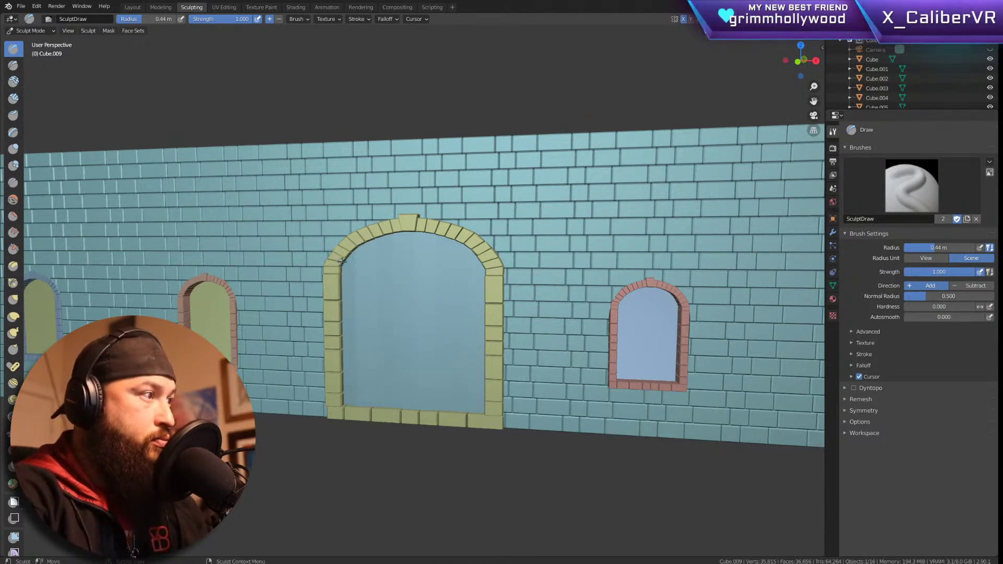
Step: Reduce the Draw brush radius to 0.16 m for finer strokes on the door
{"action": "scroll", "coordinate": [389, 280], "scroll_direction": "up", "scroll_amount": 5}
{"action": "scroll", "coordinate": [407, 239], "scroll_direction": "up", "scroll_amount": 1}
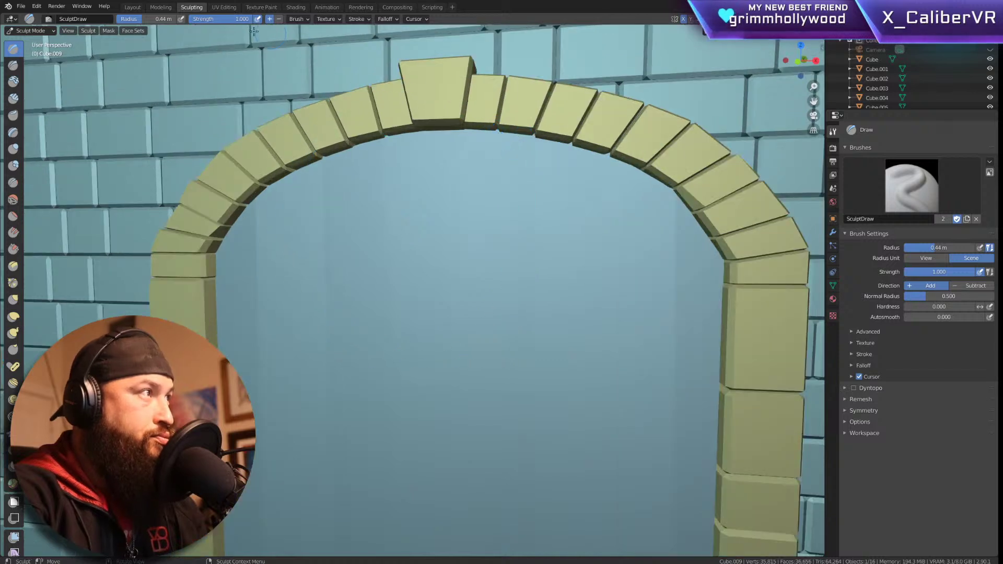
{"action": "left_click", "coordinate": [207, 23]}
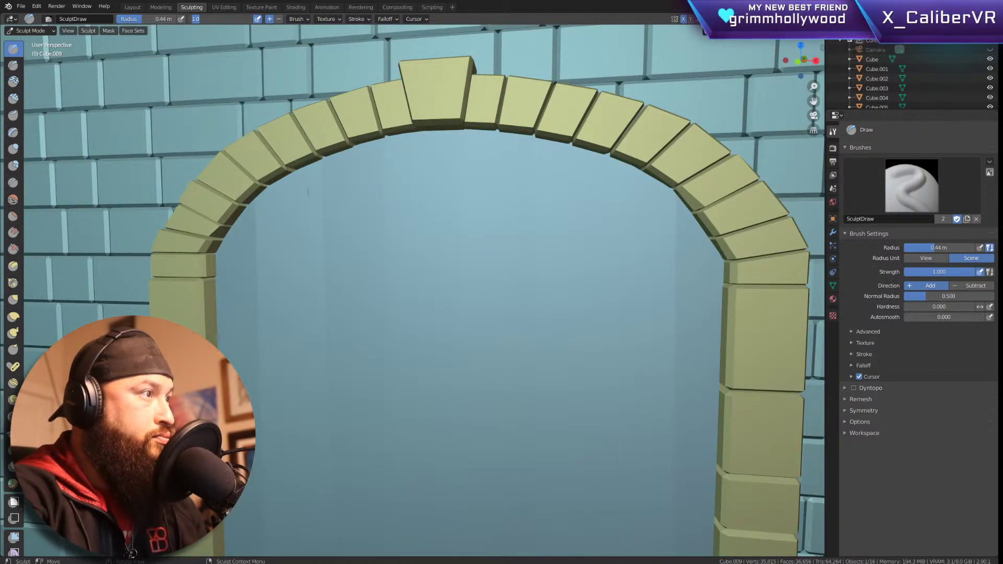
{"action": "key", "text": "shift+Tab"}
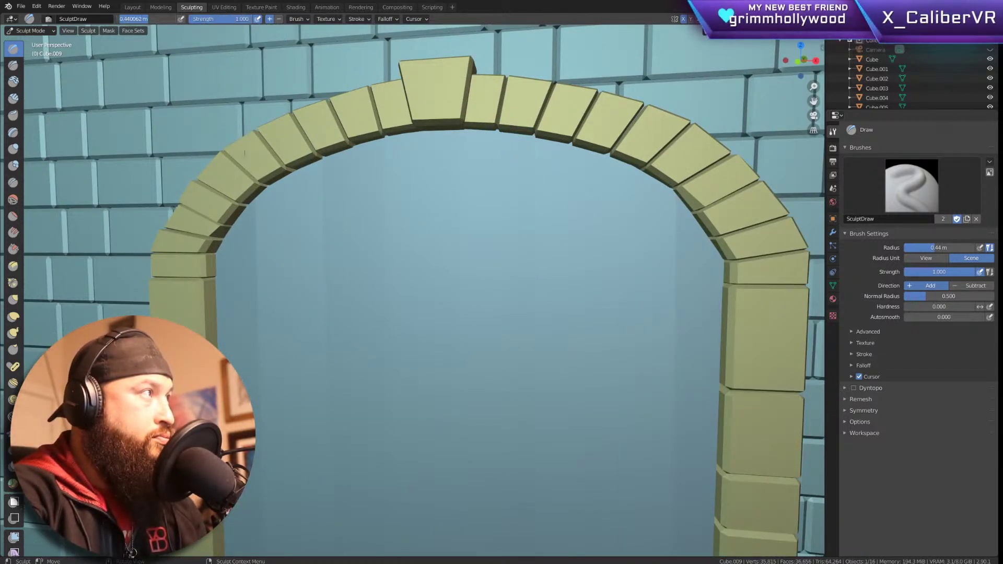
{"action": "key", "text": "Return"}
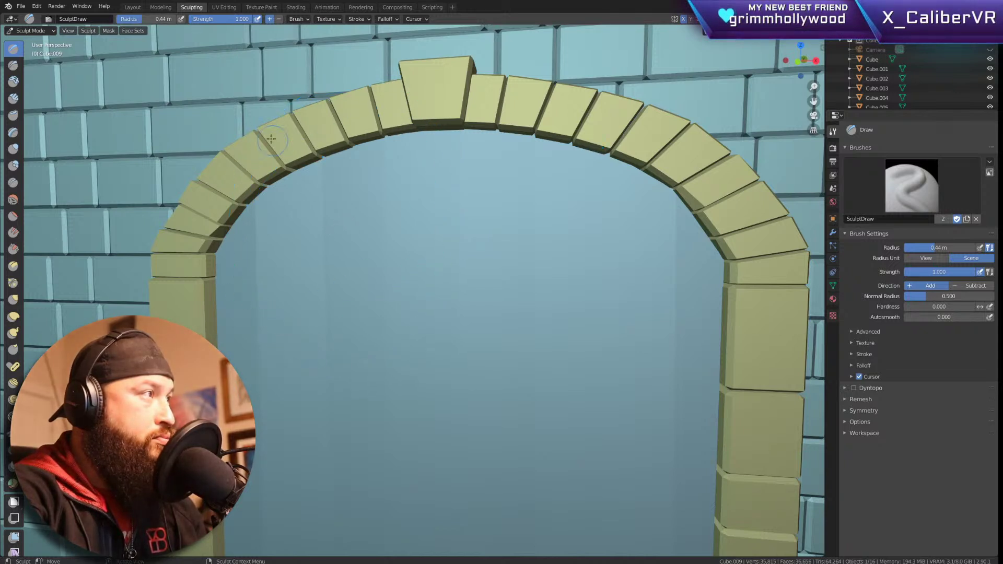
{"action": "left_click_drag", "start_coordinate": [151, 19], "coordinate": [136, 19]}
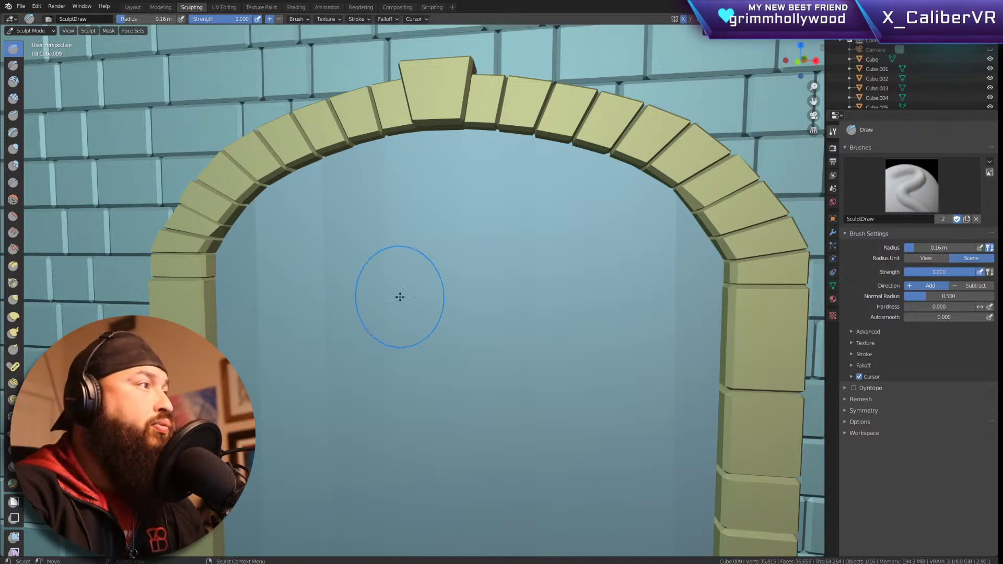
Step: Choose the Crease brush and try subtractive strokes on the door's face, arched edge and bottom edge
{"action": "scroll", "coordinate": [389, 296], "scroll_direction": "down", "scroll_amount": 5}
{"action": "scroll", "coordinate": [418, 299], "scroll_direction": "up", "scroll_amount": 3}
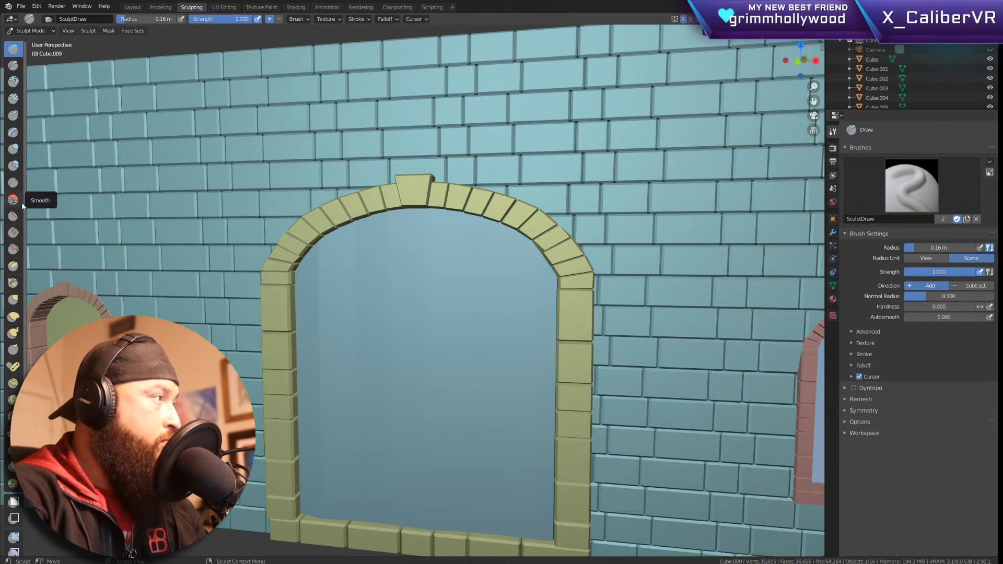
{"action": "left_click", "coordinate": [19, 184]}
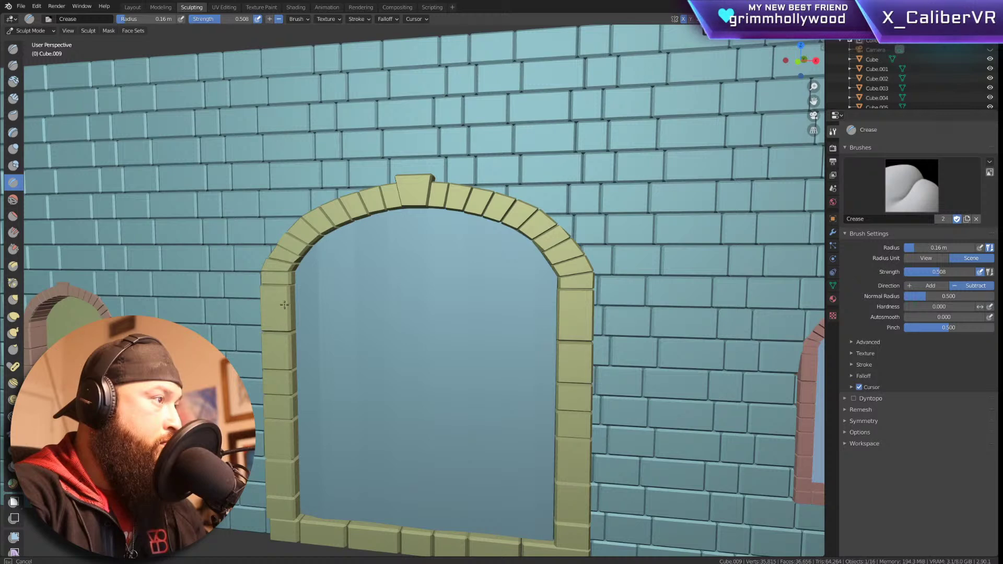
{"action": "key", "text": "Tab"}
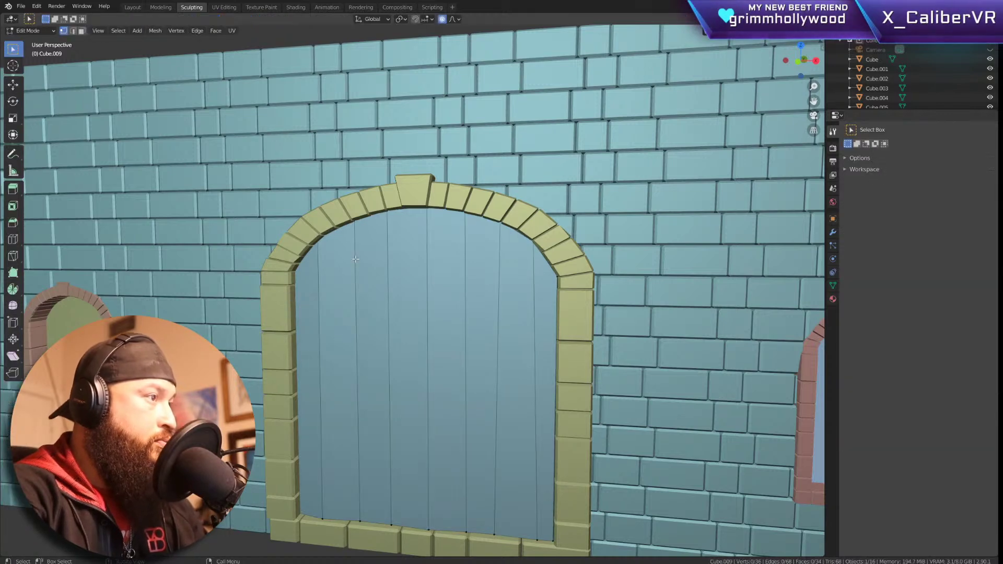
{"action": "key", "text": "Tab"}
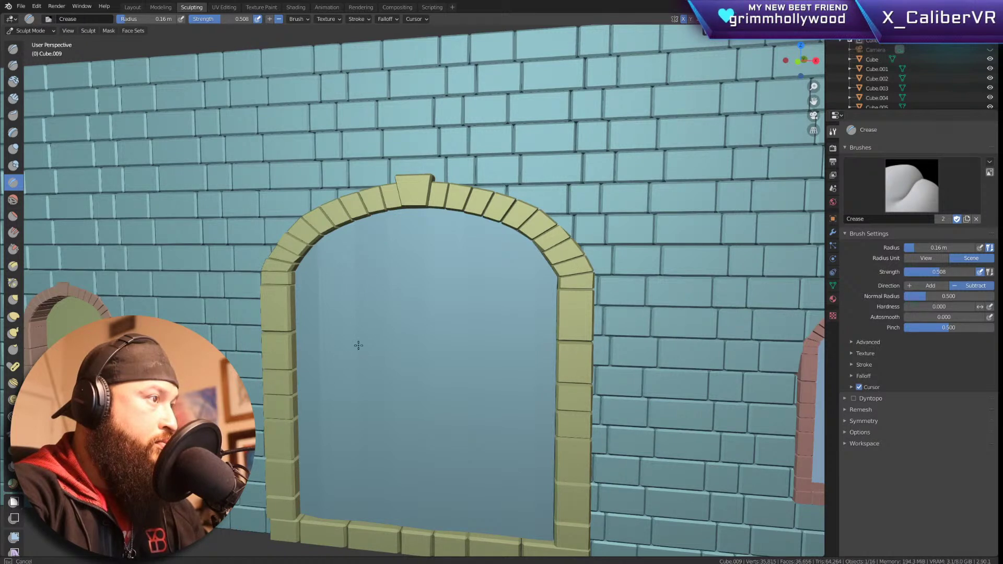
{"action": "left_click", "coordinate": [357, 253]}
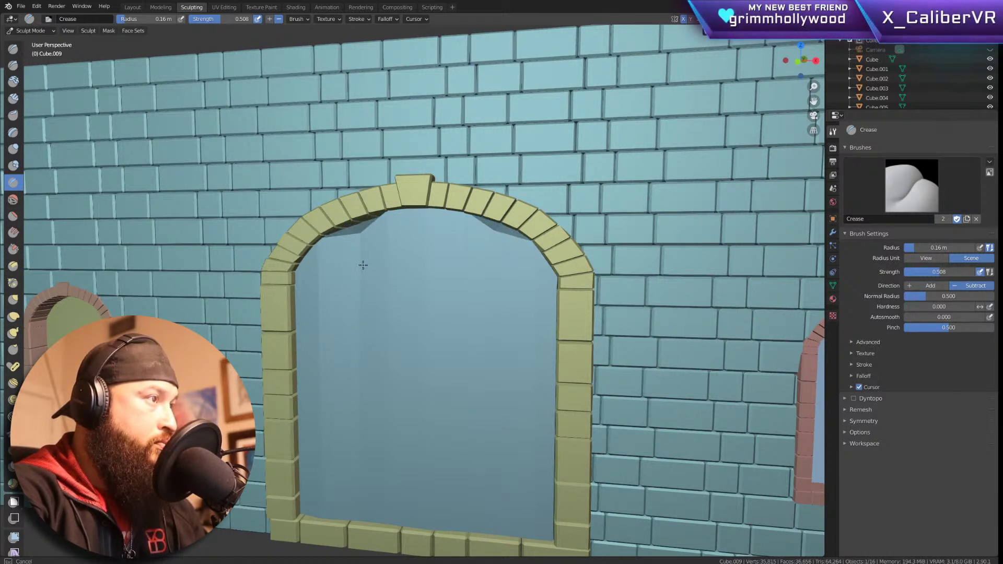
{"action": "mouse_move", "coordinate": [389, 202]}
{"action": "left_mouse_down"}
{"action": "mouse_move", "coordinate": [386, 235]}
{"action": "mouse_move", "coordinate": [291, 272]}
{"action": "left_mouse_up"}
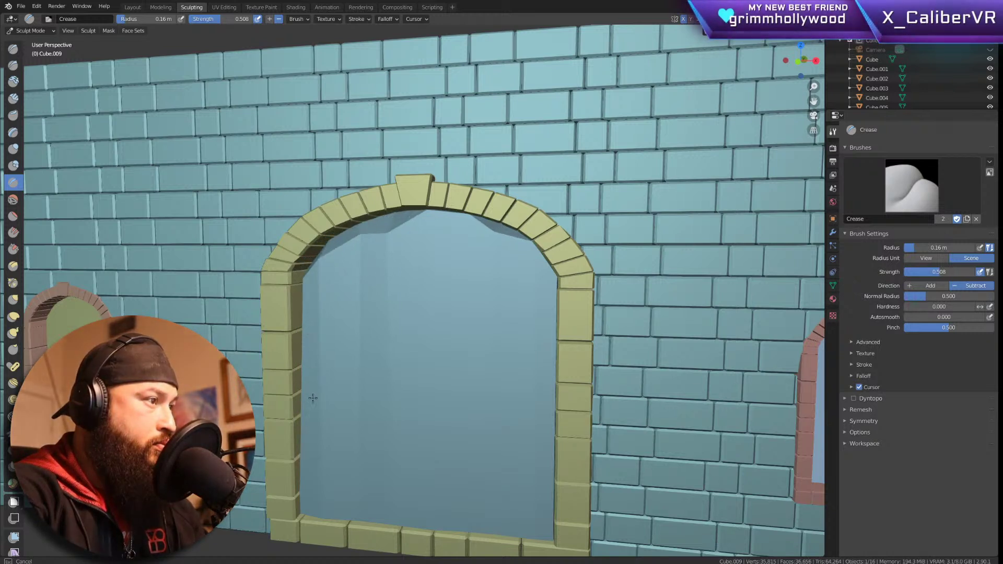
{"action": "left_click_drag", "start_coordinate": [437, 527], "coordinate": [557, 530]}
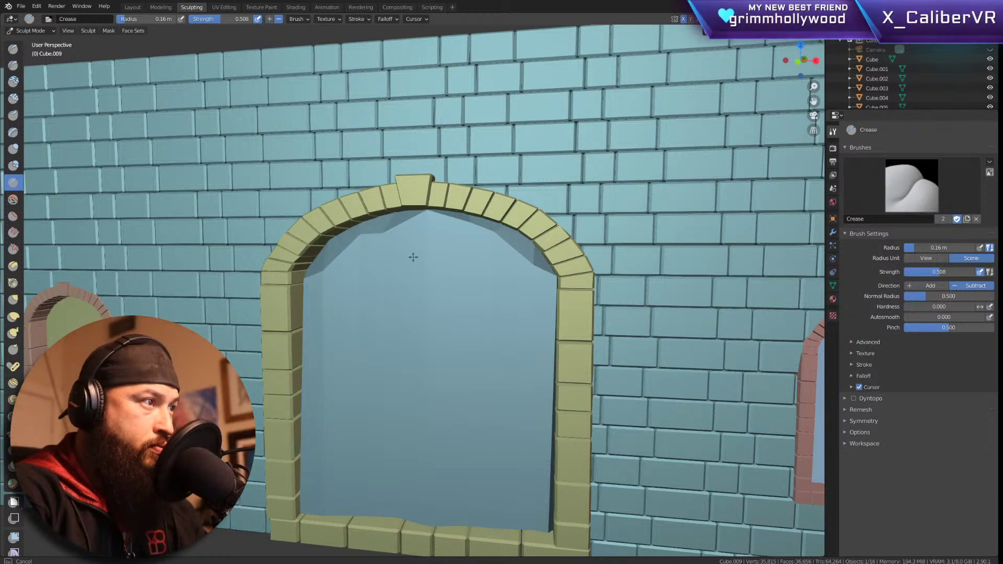
Step: Set the Crease brush strength to 1.000 and its radius to 0.02 m
{"action": "middle_click_drag", "start_coordinate": [452, 265], "coordinate": [455, 333], "text": "ctrl"}
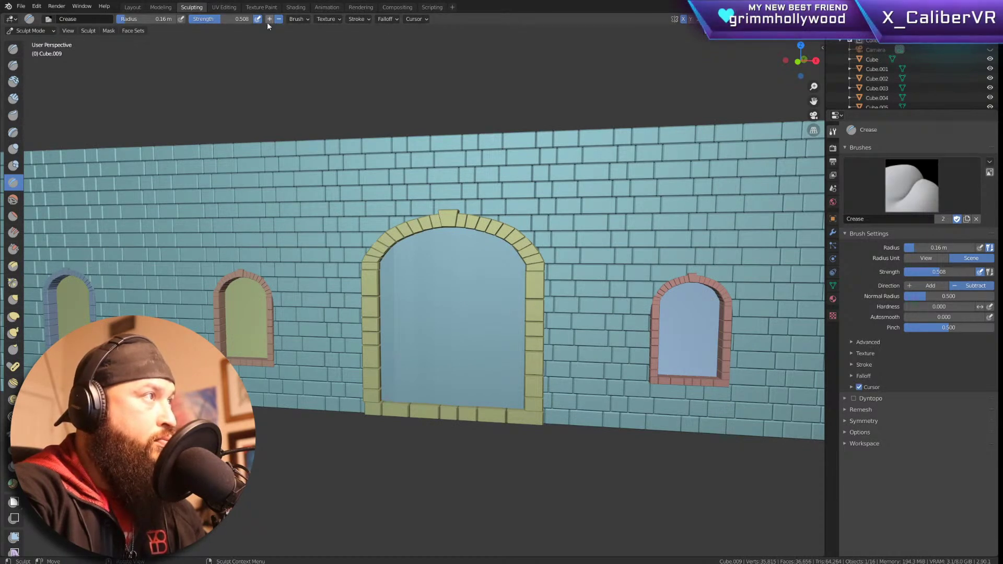
{"action": "left_click_drag", "start_coordinate": [215, 18], "coordinate": [251, 19]}
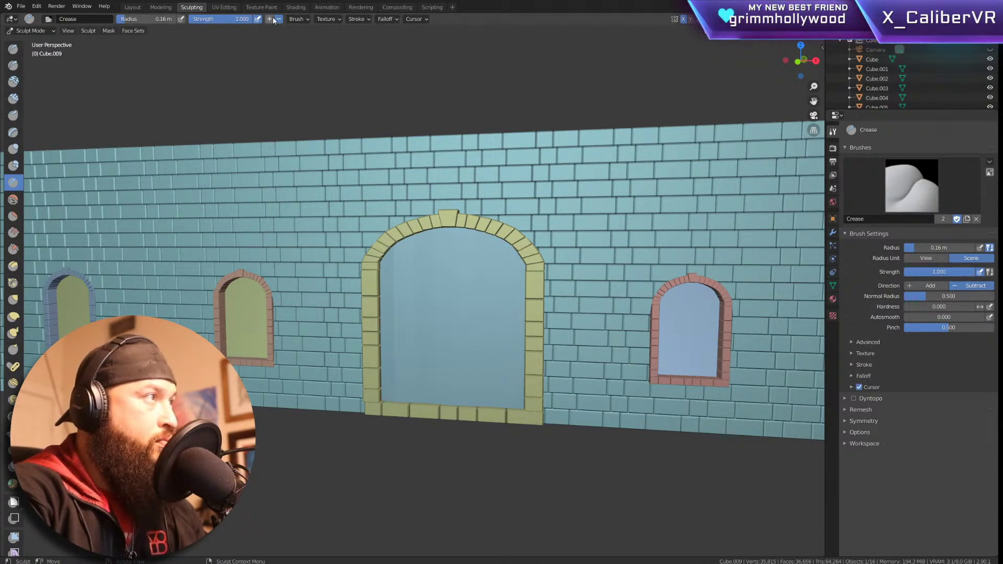
{"action": "mouse_move", "coordinate": [158, 19]}
{"action": "left_mouse_down"}
{"action": "mouse_move", "coordinate": [120, 19]}
{"action": "mouse_move", "coordinate": [136, 19]}
{"action": "left_mouse_up"}
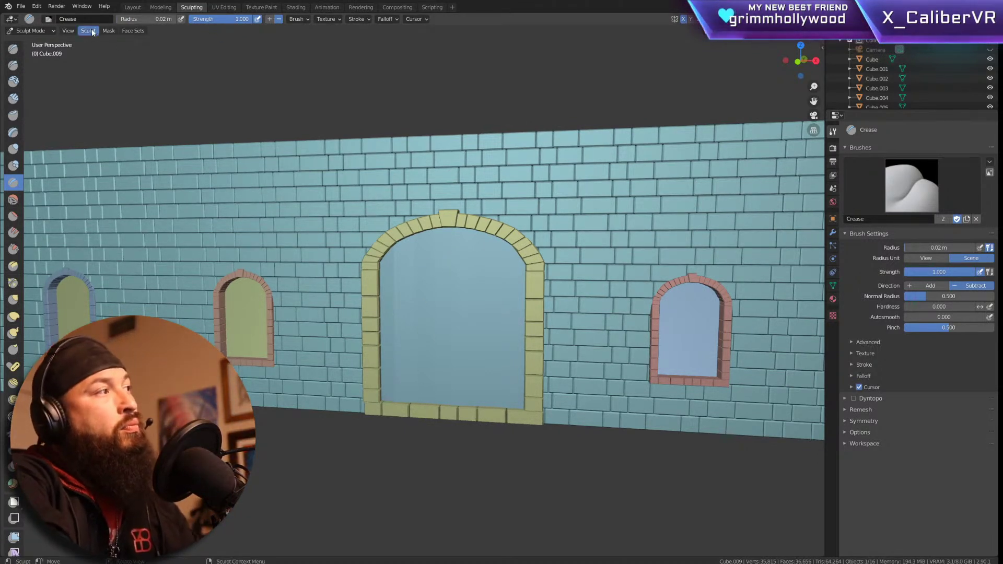
Step: Switch to the Layout workspace and examine the full wall around the door
{"action": "left_click", "coordinate": [133, 6]}
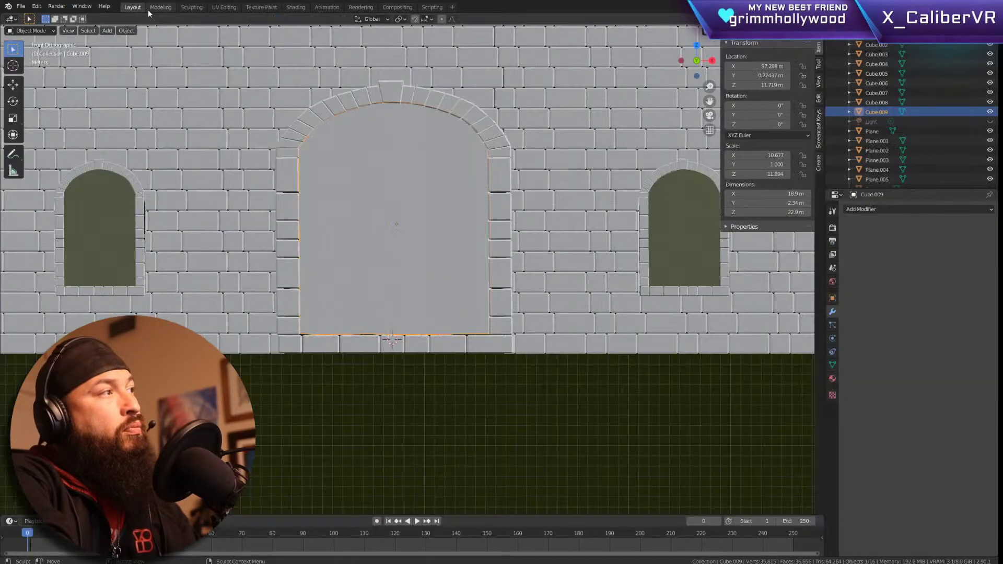
{"action": "scroll", "coordinate": [487, 214], "scroll_direction": "down", "scroll_amount": 7}
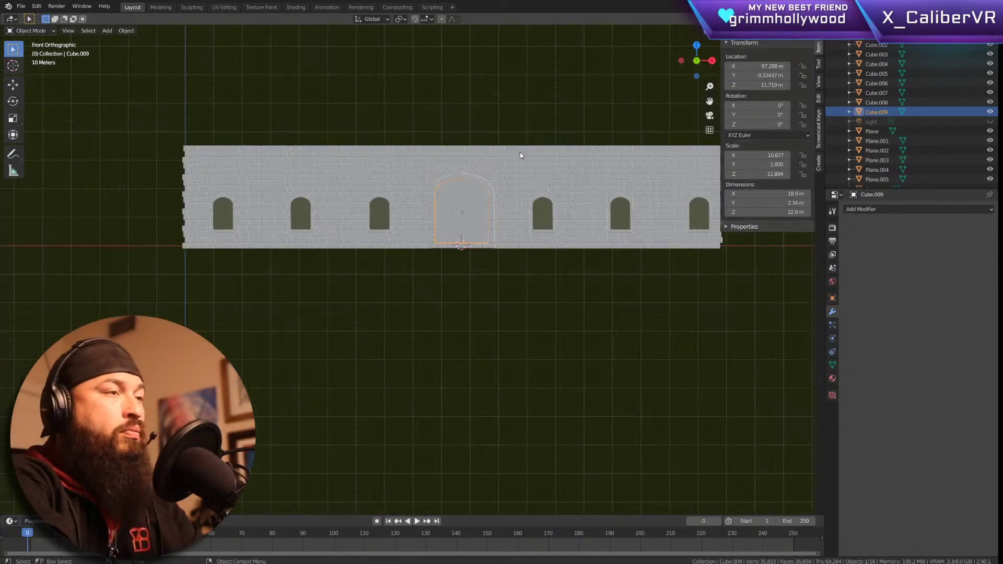
{"action": "middle_click_drag", "start_coordinate": [551, 119], "coordinate": [495, 200], "text": "shift"}
{"action": "scroll", "coordinate": [479, 270], "scroll_direction": "up", "scroll_amount": 2}
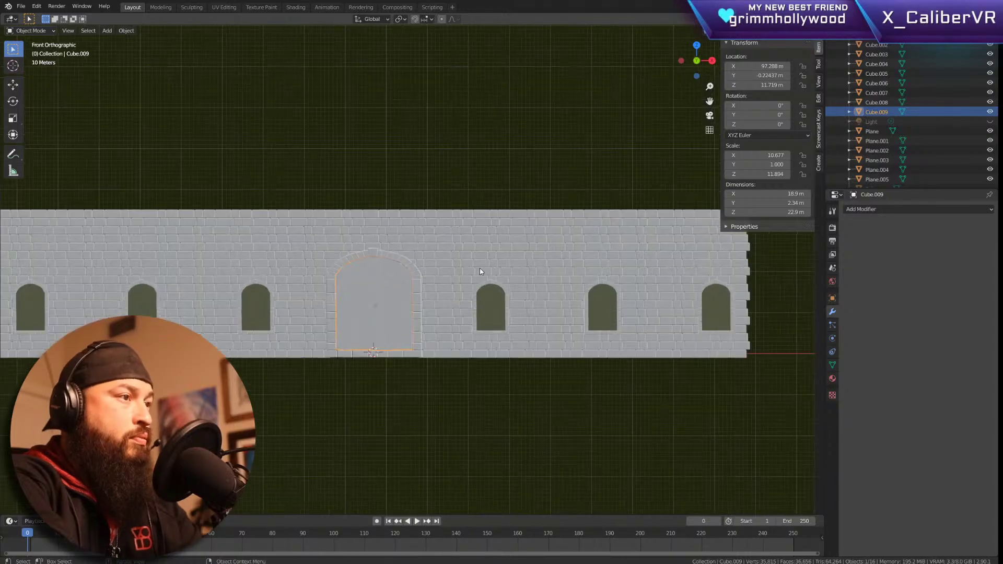
{"action": "middle_click_drag", "start_coordinate": [492, 260], "coordinate": [424, 71]}
{"action": "scroll", "coordinate": [463, 268], "scroll_direction": "down", "scroll_amount": 2}
{"action": "scroll", "coordinate": [332, 224], "scroll_direction": "up", "scroll_amount": 4}
Step: Put the door mesh in Edit Mode and save the Wall.blend file
{"action": "key", "text": "Tab"}
{"action": "key", "text": "Tab"}
{"action": "key", "text": "Tab"}
{"action": "middle_click_drag", "start_coordinate": [387, 206], "coordinate": [473, 236]}
{"action": "scroll", "coordinate": [420, 287], "scroll_direction": "down", "scroll_amount": 4}
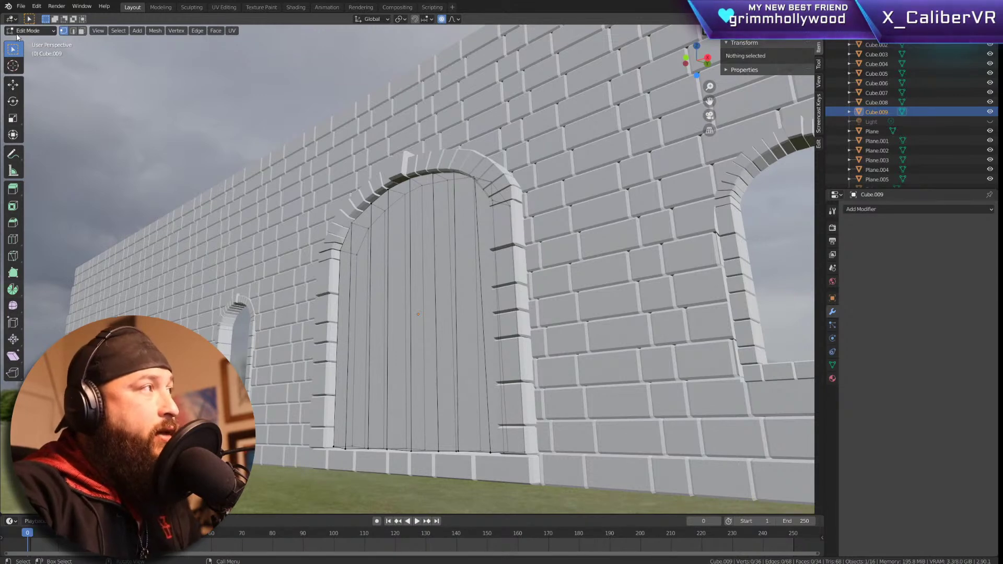
{"action": "left_click", "coordinate": [21, 6]}
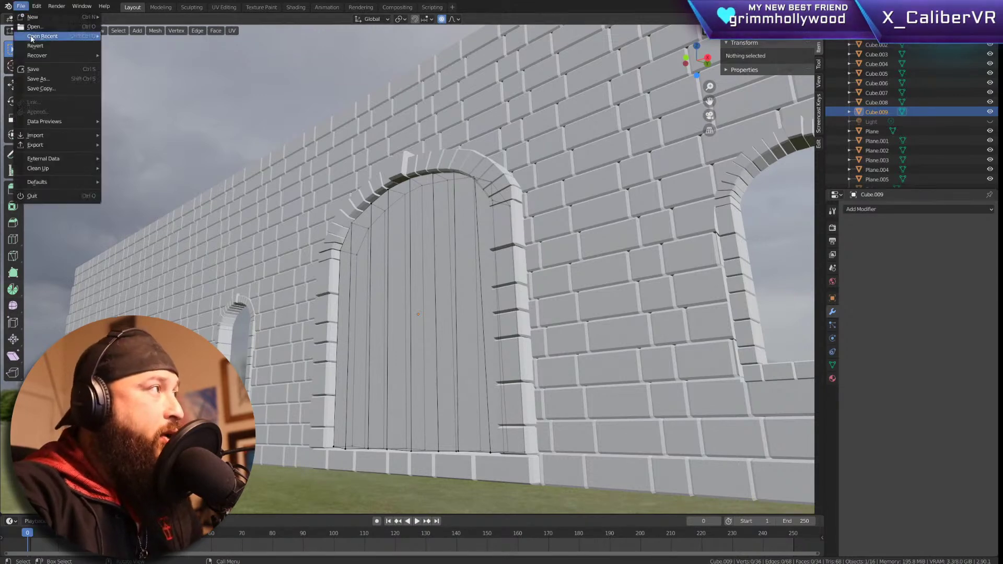
{"action": "left_click", "coordinate": [36, 69]}
Step: Move through the scene in walk navigation to examine the wall, arched windows and plank door from several distances and angles
{"action": "key", "text": "shift+grave"}
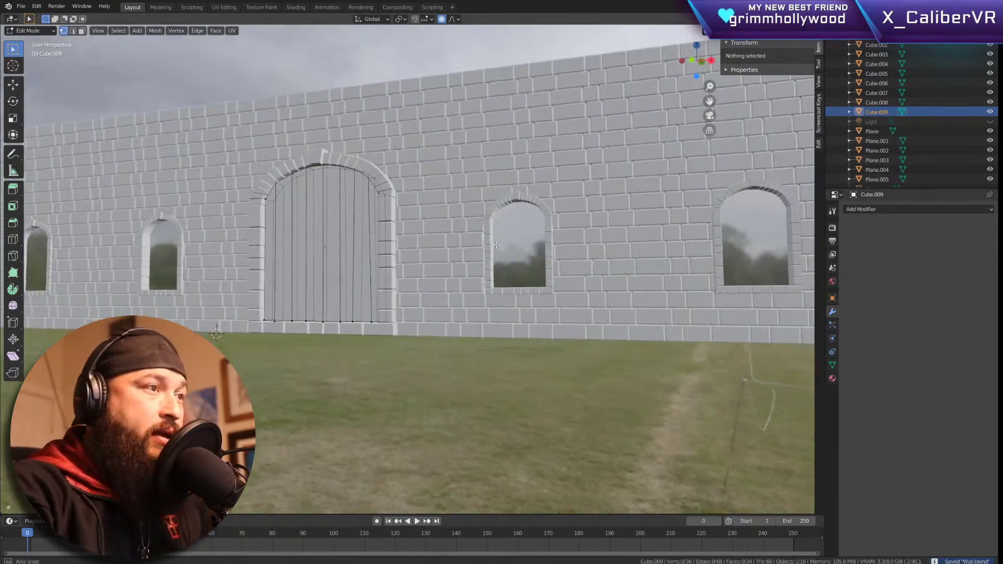
{"action": "key", "text": "s"}
{"action": "key", "text": "a"}
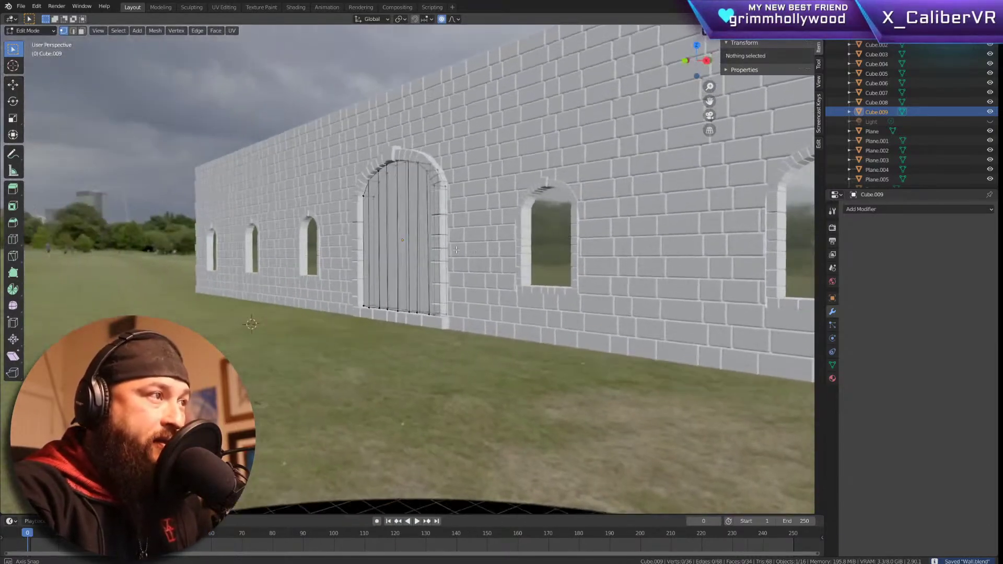
{"action": "key", "text": "s"}
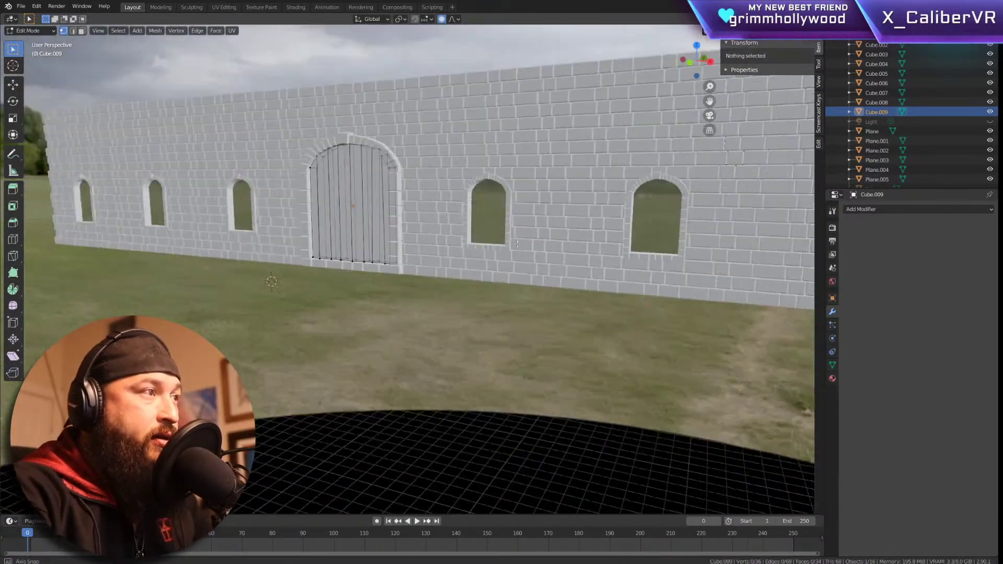
{"action": "key", "text": "w"}
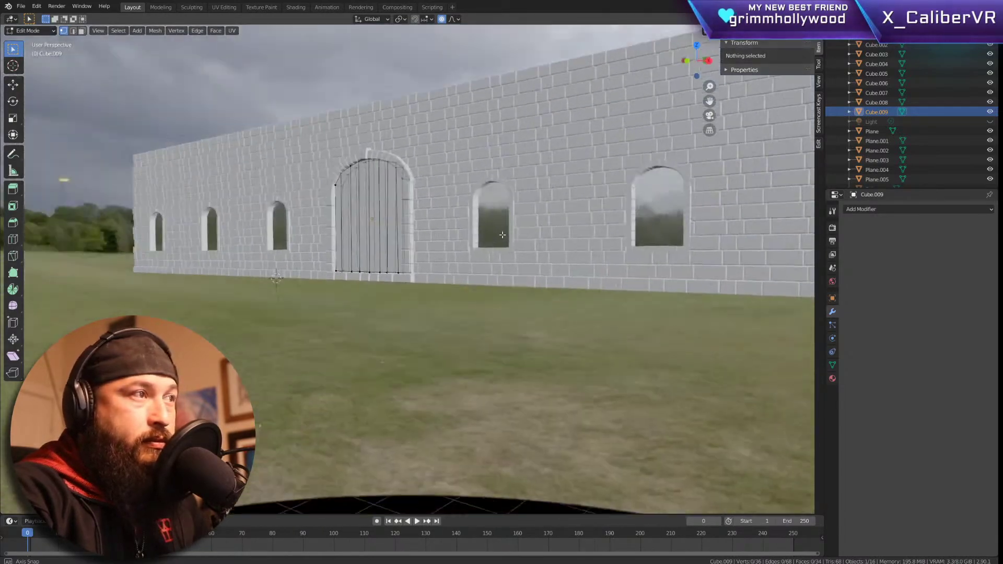
{"action": "key", "text": "s"}
{"action": "key", "text": "w"}
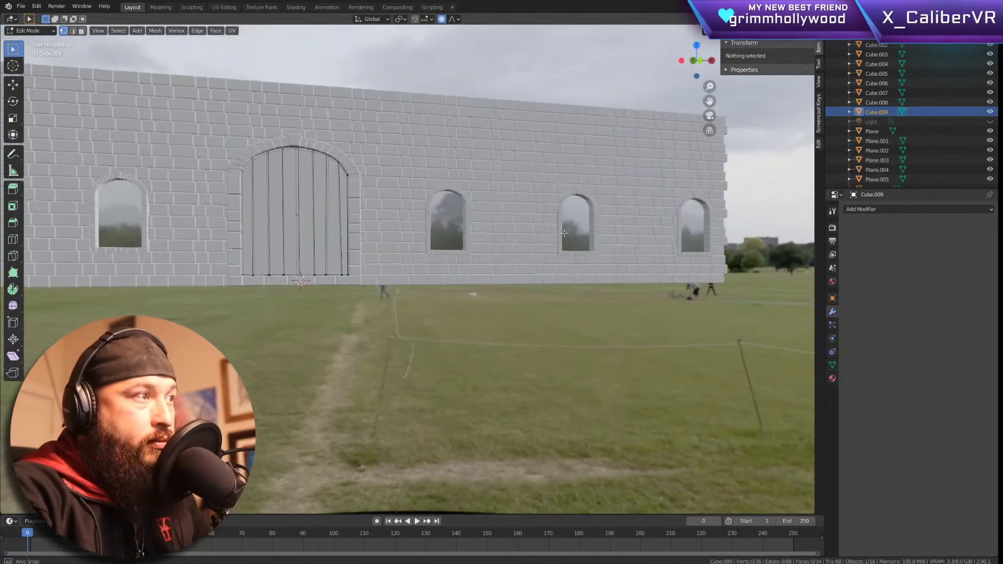
{"action": "key", "text": "w"}
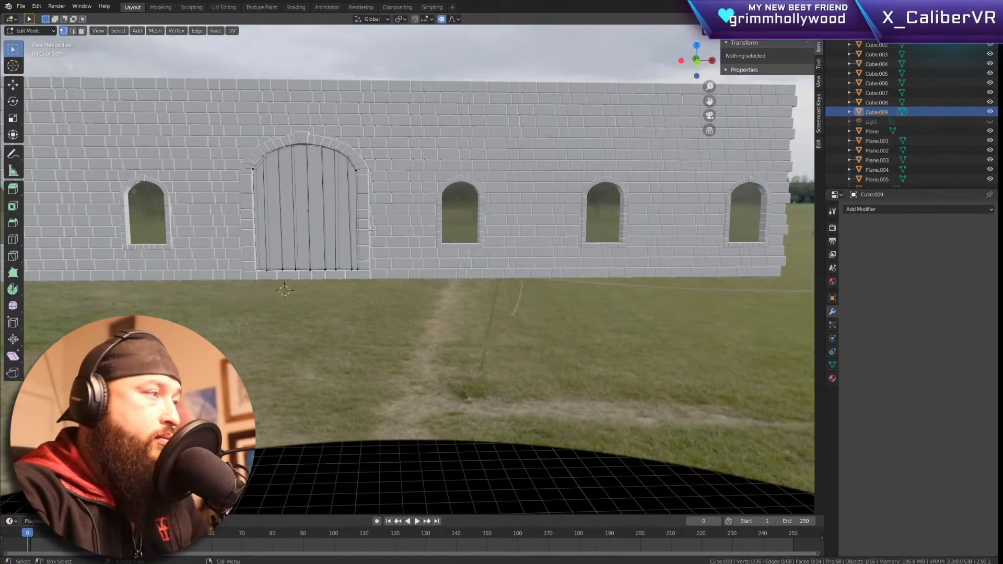
{"action": "scroll", "coordinate": [370, 229], "scroll_direction": "down", "scroll_amount": 3}
{"action": "middle_click_drag", "start_coordinate": [370, 229], "coordinate": [321, 234]}
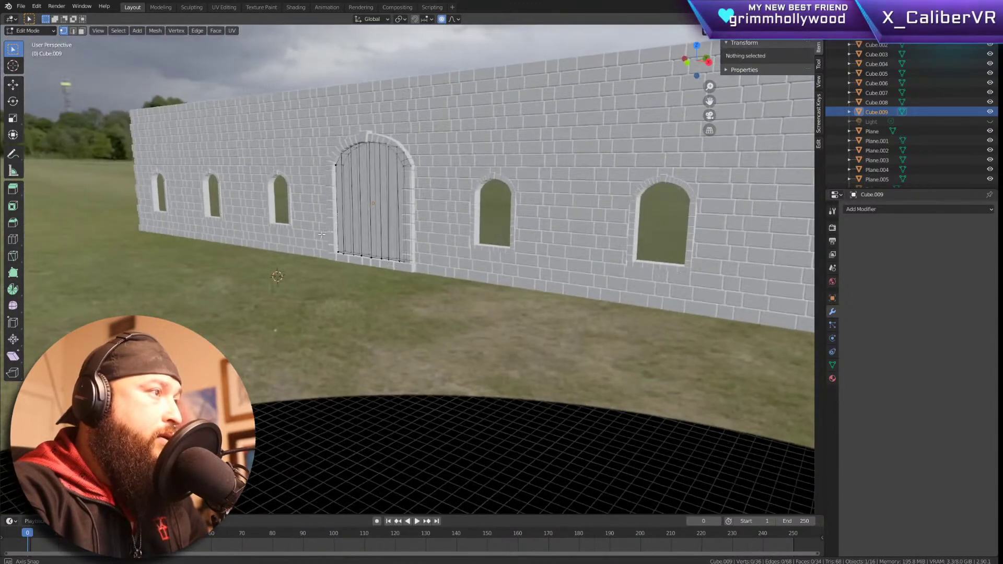